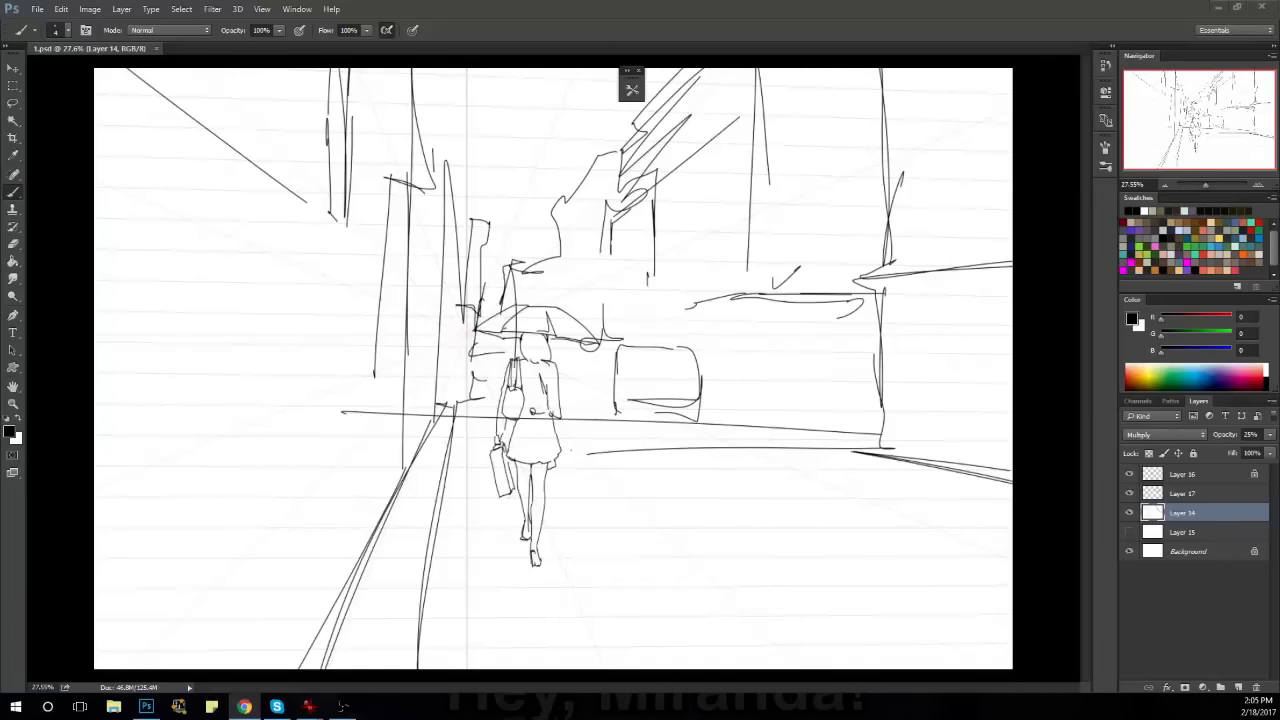
Add a new layer directly above Layer 15 and load the Path of Miranda 2 brush preset.
{"action": "left_click", "coordinate": [1185, 532]}
{"action": "left_click", "coordinate": [1239, 688]}
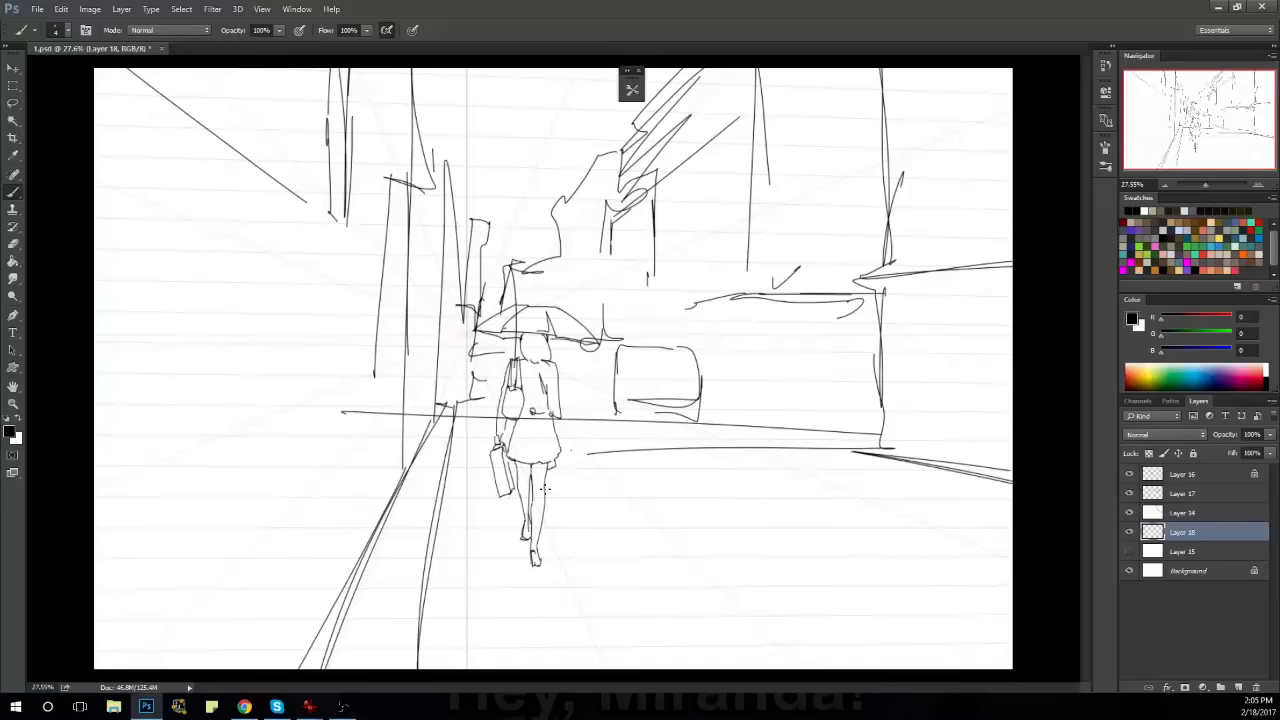
{"action": "key", "text": "ctrl+F2"}
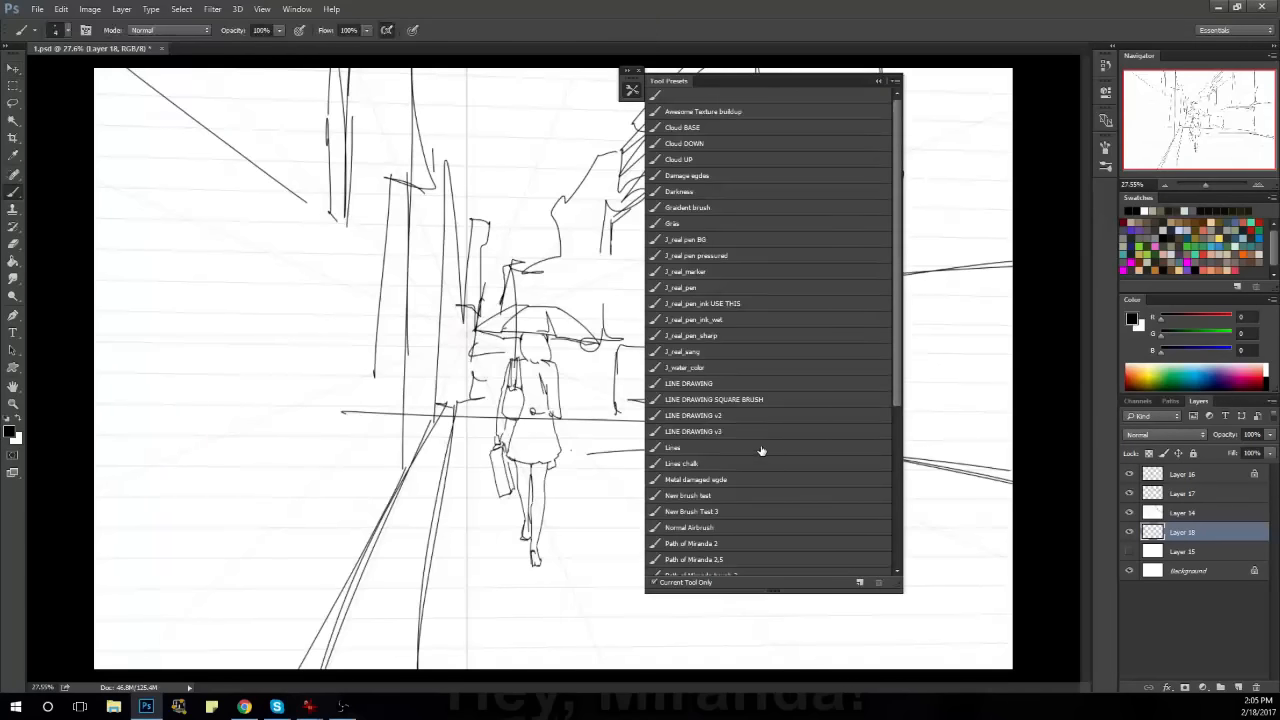
{"action": "left_click", "coordinate": [720, 545]}
Flatten the brush tip to 30% roundness.
{"action": "key", "text": "F5"}
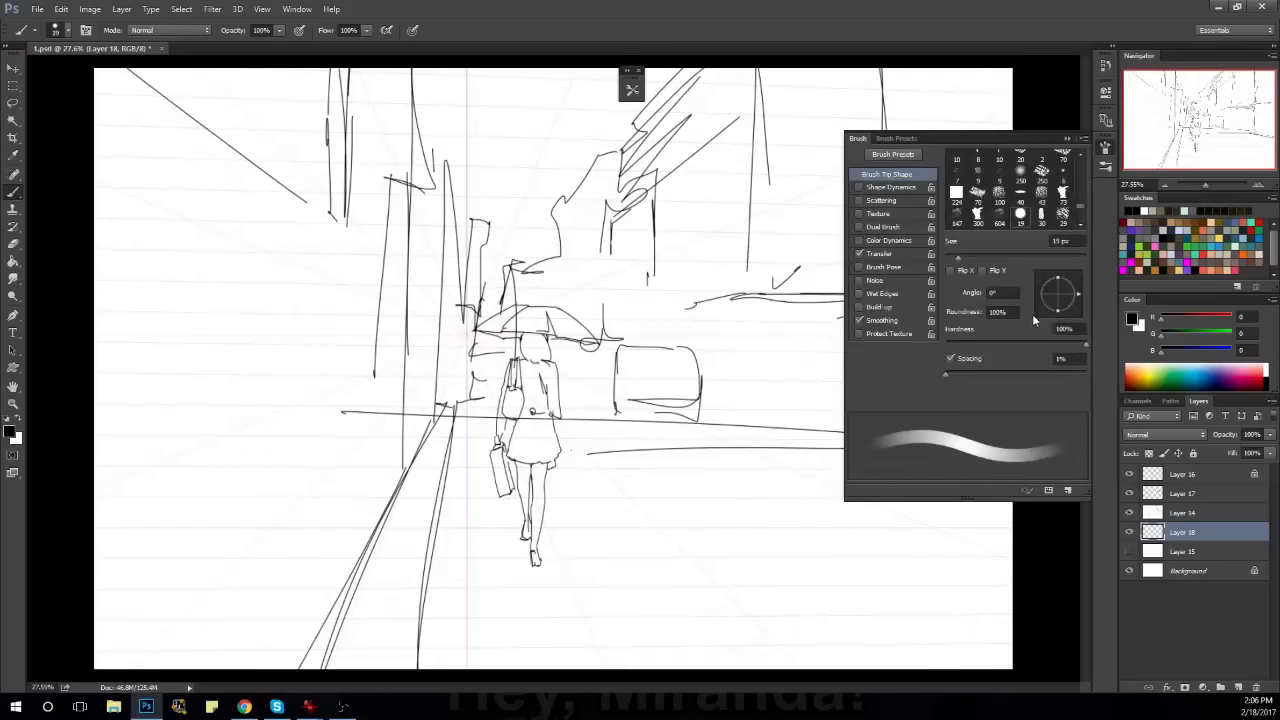
{"action": "left_click_drag", "start_coordinate": [1057, 280], "coordinate": [1059, 291]}
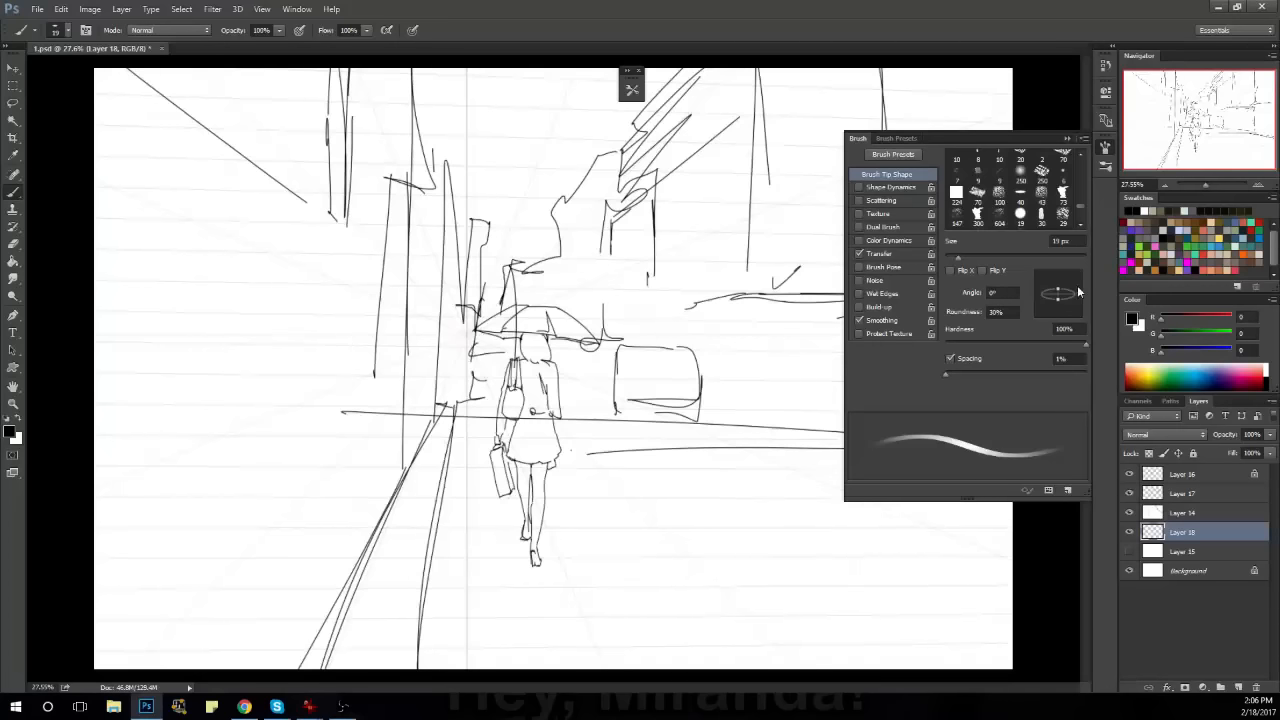
{"action": "left_click", "coordinate": [1076, 133]}
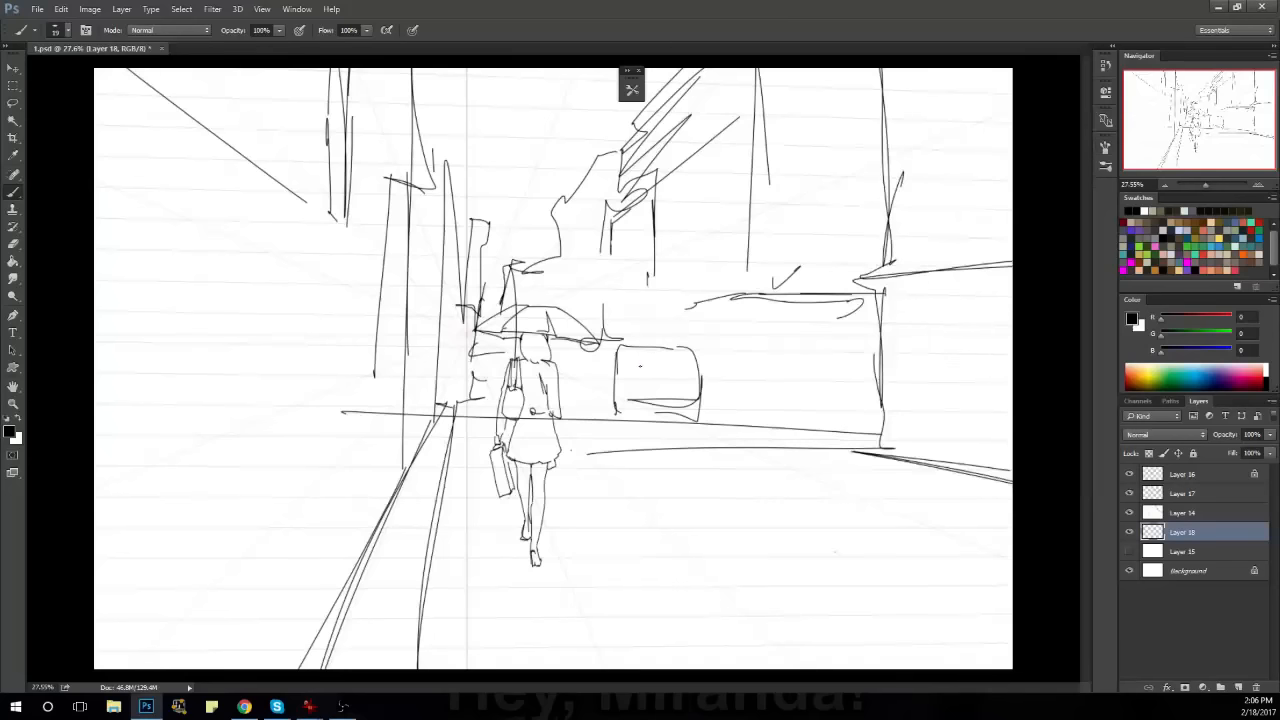
Set the foreground colour to light blue, RGB 95, 207, 243.
{"action": "left_click_drag", "start_coordinate": [628, 392], "coordinate": [593, 420]}
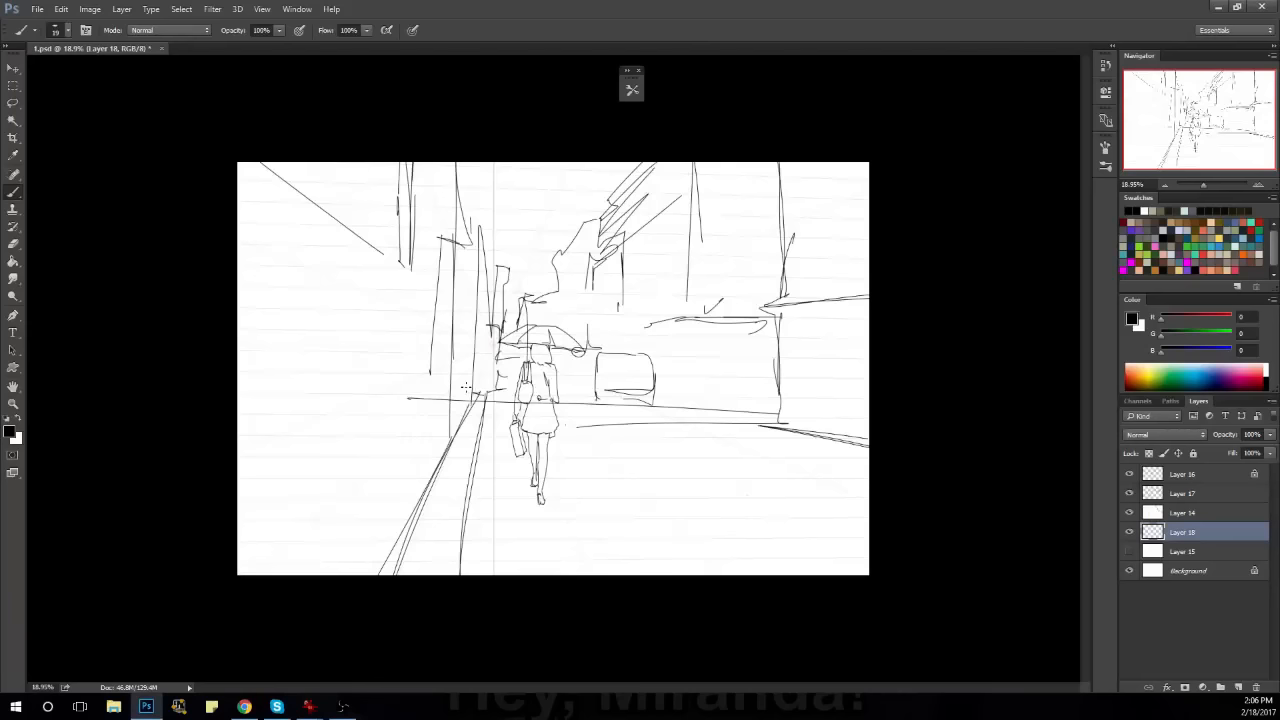
{"action": "left_click", "coordinate": [11, 432]}
{"action": "left_click", "coordinate": [286, 298]}
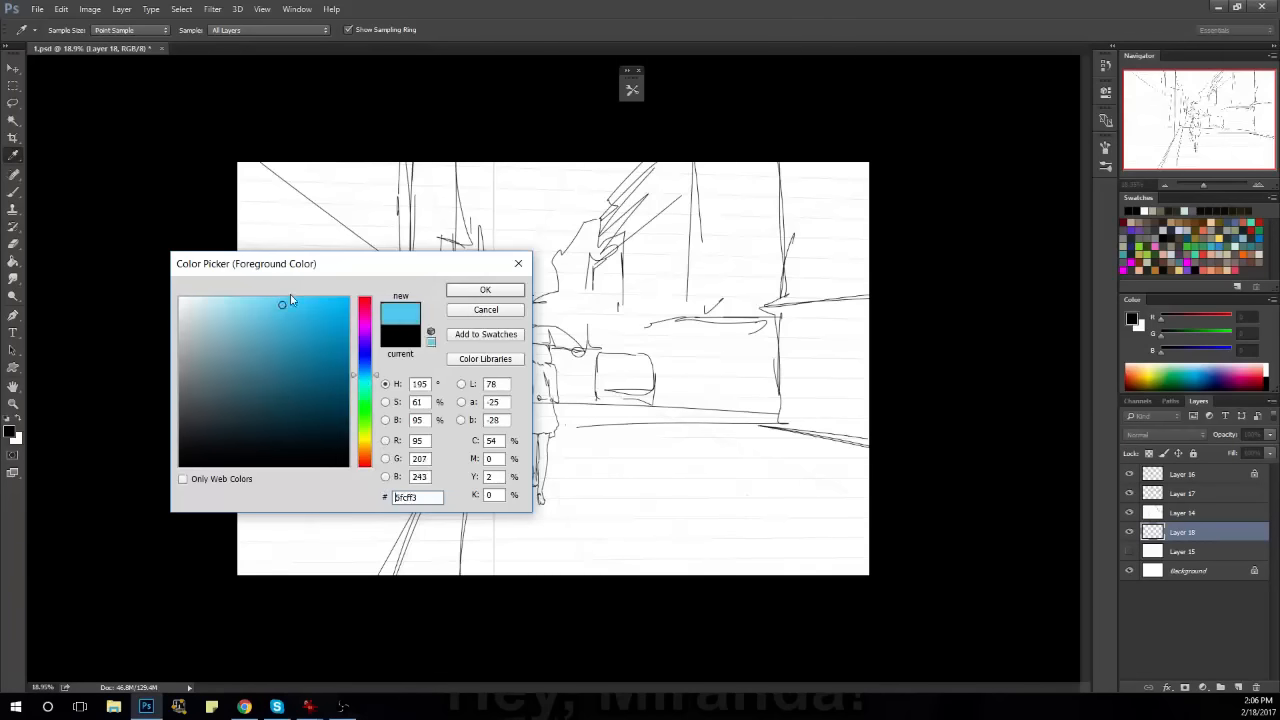
{"action": "left_click", "coordinate": [490, 290]}
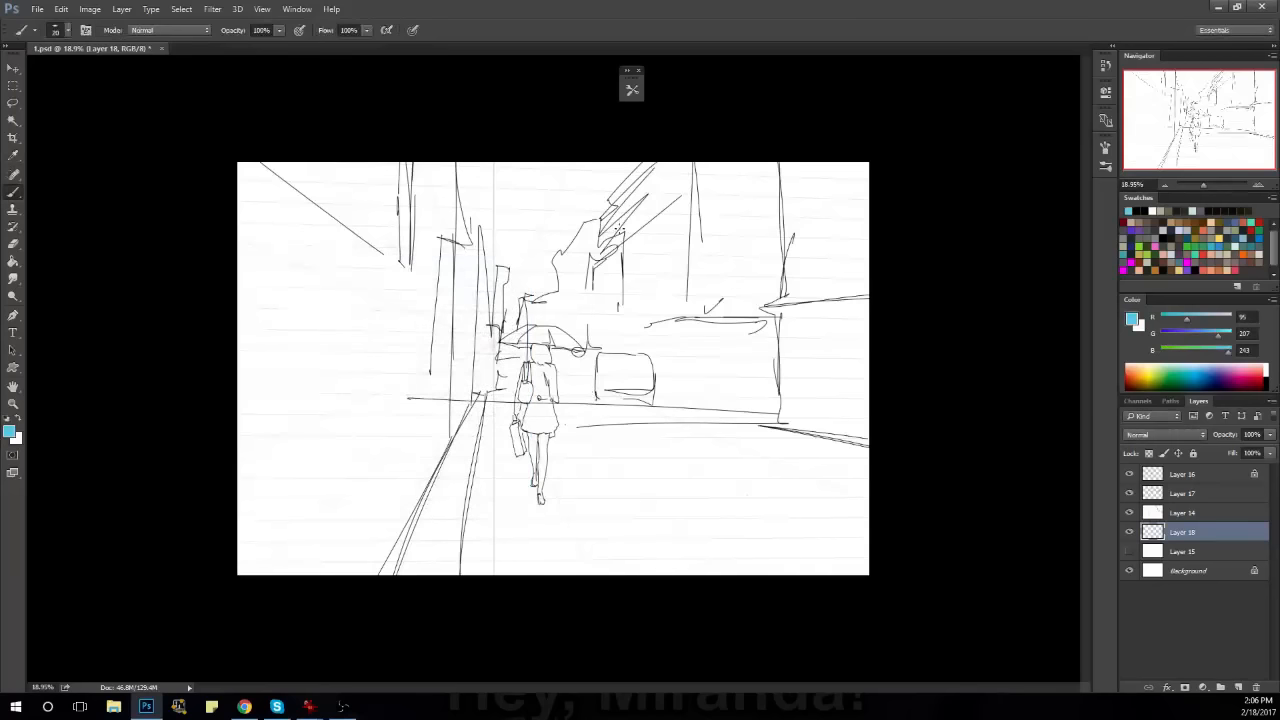
Enlarge the flat brush to 600 px and paint a broad light-blue band down the middle of the street sketch.
{"action": "key", "text": "bracketright"}
{"action": "key", "text": "bracketright"}
{"action": "key", "text": "bracketright"}
{"action": "key", "text": "bracketright"}
{"action": "key", "text": "bracketright"}
{"action": "key", "text": "bracketright"}
{"action": "key", "text": "bracketright"}
{"action": "key", "text": "bracketright"}
{"action": "key", "text": "bracketright"}
{"action": "key", "text": "bracketright"}
{"action": "key", "text": "bracketright"}
{"action": "key", "text": "bracketright"}
{"action": "key", "text": "bracketright"}
{"action": "key", "text": "bracketright"}
{"action": "key", "text": "bracketright"}
{"action": "key", "text": "bracketright"}
{"action": "key", "text": "bracketright"}
{"action": "key", "text": "bracketright"}
{"action": "mouse_move", "coordinate": [638, 145]}
{"action": "left_mouse_down"}
{"action": "mouse_move", "coordinate": [607, 360]}
{"action": "mouse_move", "coordinate": [598, 126]}
{"action": "mouse_move", "coordinate": [538, 99]}
{"action": "mouse_move", "coordinate": [510, 362]}
{"action": "mouse_move", "coordinate": [479, 145]}
{"action": "mouse_move", "coordinate": [457, 215]}
{"action": "mouse_move", "coordinate": [447, 410]}
{"action": "mouse_move", "coordinate": [417, 107]}
{"action": "mouse_move", "coordinate": [441, 589]}
{"action": "mouse_move", "coordinate": [495, 305]}
{"action": "mouse_move", "coordinate": [490, 560]}
{"action": "mouse_move", "coordinate": [504, 590]}
{"action": "left_mouse_up"}
Reload the Path of Miranda 2 brush preset, enlarge it to 200 px and paint the road around the woman light blue.
{"action": "key", "text": "F5"}
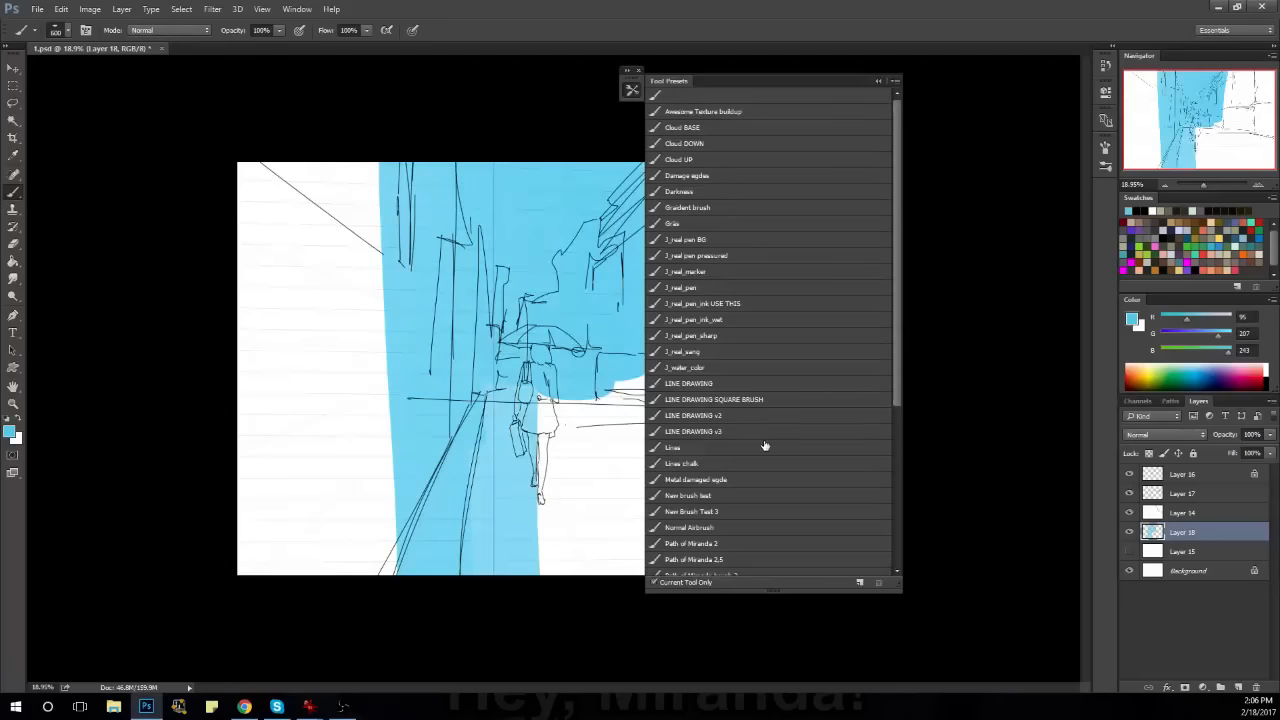
{"action": "left_click", "coordinate": [710, 545]}
{"action": "key", "text": "bracketright"}
{"action": "key", "text": "bracketright"}
{"action": "key", "text": "bracketright"}
{"action": "key", "text": "bracketright"}
{"action": "key", "text": "bracketright"}
{"action": "key", "text": "bracketright"}
{"action": "key", "text": "bracketright"}
{"action": "key", "text": "bracketright"}
{"action": "key", "text": "bracketright"}
{"action": "key", "text": "bracketright"}
{"action": "key", "text": "bracketright"}
{"action": "left_click_drag", "start_coordinate": [534, 389], "coordinate": [536, 607]}
{"action": "left_click_drag", "start_coordinate": [553, 391], "coordinate": [558, 590]}
{"action": "left_click_drag", "start_coordinate": [585, 388], "coordinate": [588, 595]}
{"action": "left_click_drag", "start_coordinate": [614, 393], "coordinate": [613, 625]}
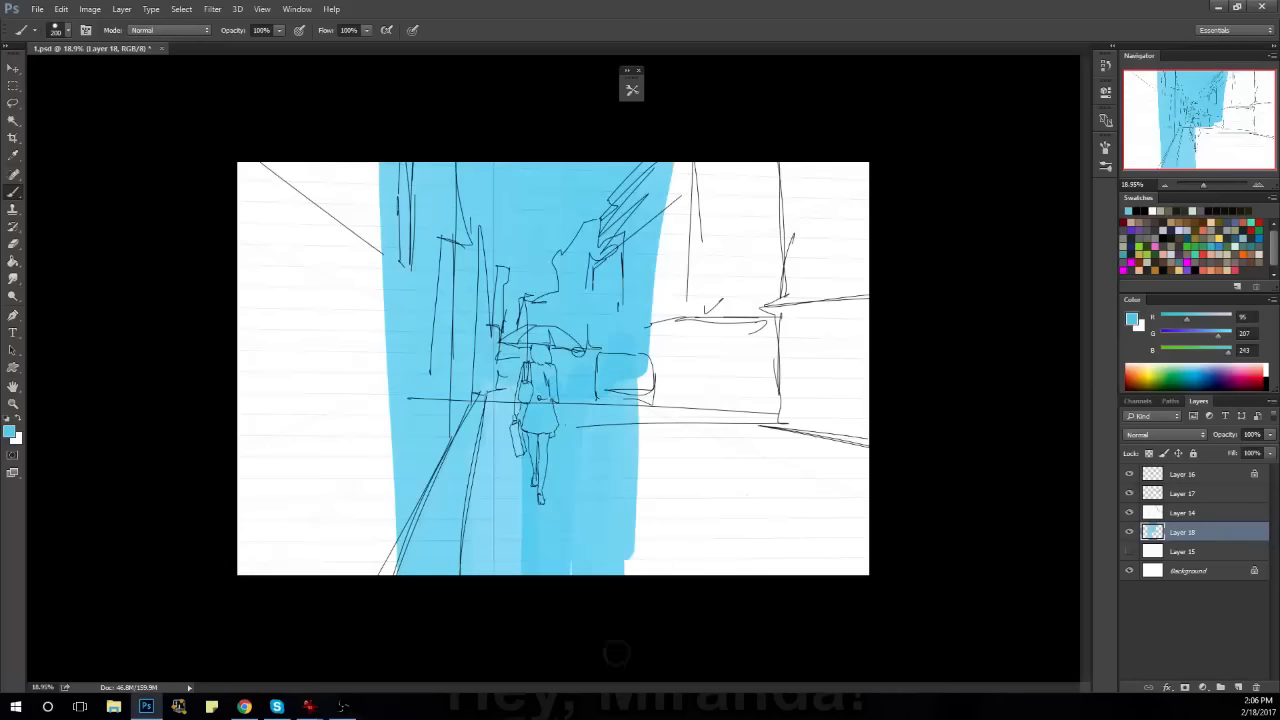
Cover the remaining white areas on both sides of the canvas with light blue, ending with a 500 px brush.
{"action": "key", "text": "bracketright"}
{"action": "key", "text": "bracketright"}
{"action": "key", "text": "bracketright"}
{"action": "key", "text": "bracketright"}
{"action": "key", "text": "bracketright"}
{"action": "key", "text": "bracketright"}
{"action": "key", "text": "bracketright"}
{"action": "key", "text": "bracketright"}
{"action": "left_click_drag", "start_coordinate": [673, 179], "coordinate": [660, 620]}
{"action": "mouse_move", "coordinate": [685, 125]}
{"action": "left_mouse_down"}
{"action": "mouse_move", "coordinate": [720, 452]}
{"action": "mouse_move", "coordinate": [777, 115]}
{"action": "mouse_move", "coordinate": [847, 330]}
{"action": "mouse_move", "coordinate": [855, 187]}
{"action": "left_mouse_up"}
{"action": "key", "text": "bracketleft"}
{"action": "key", "text": "bracketleft"}
{"action": "mouse_move", "coordinate": [386, 141]}
{"action": "left_mouse_down"}
{"action": "mouse_move", "coordinate": [345, 540]}
{"action": "mouse_move", "coordinate": [289, 277]}
{"action": "mouse_move", "coordinate": [229, 349]}
{"action": "mouse_move", "coordinate": [232, 470]}
{"action": "left_mouse_up"}
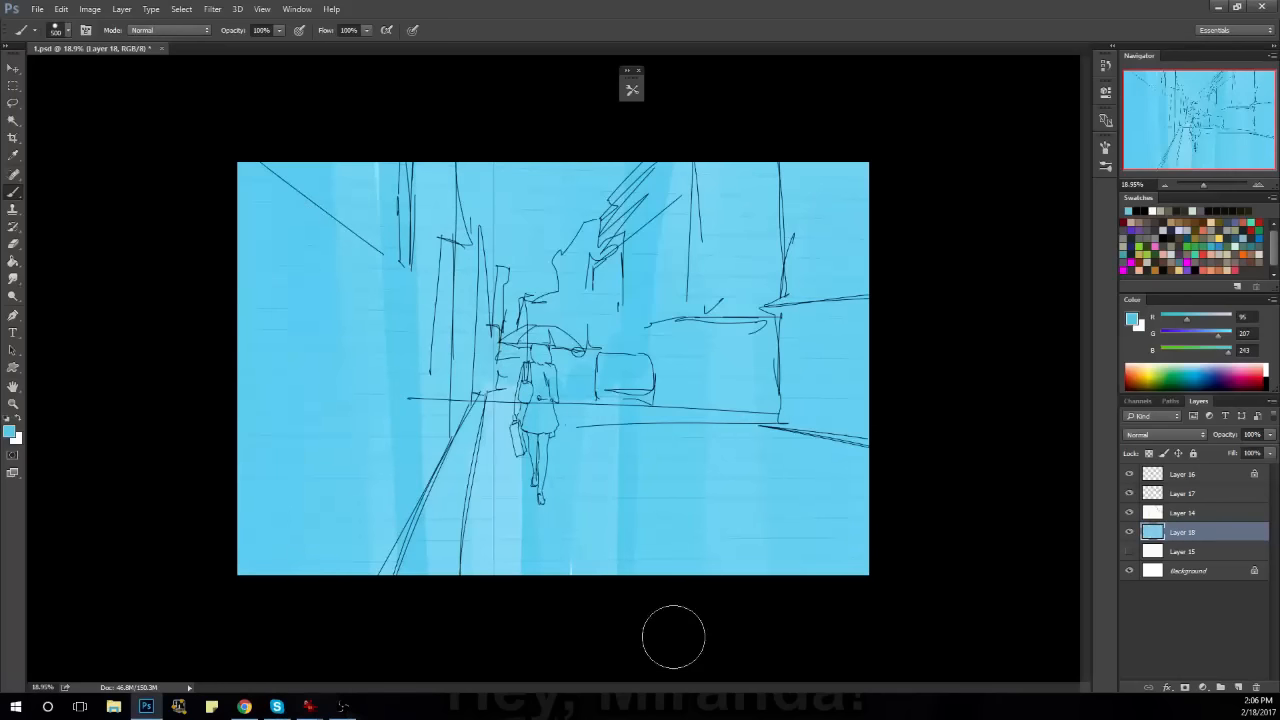
Add a new layer above the light-blue paint layer and activate the Gradient tool.
{"action": "left_click", "coordinate": [1238, 687]}
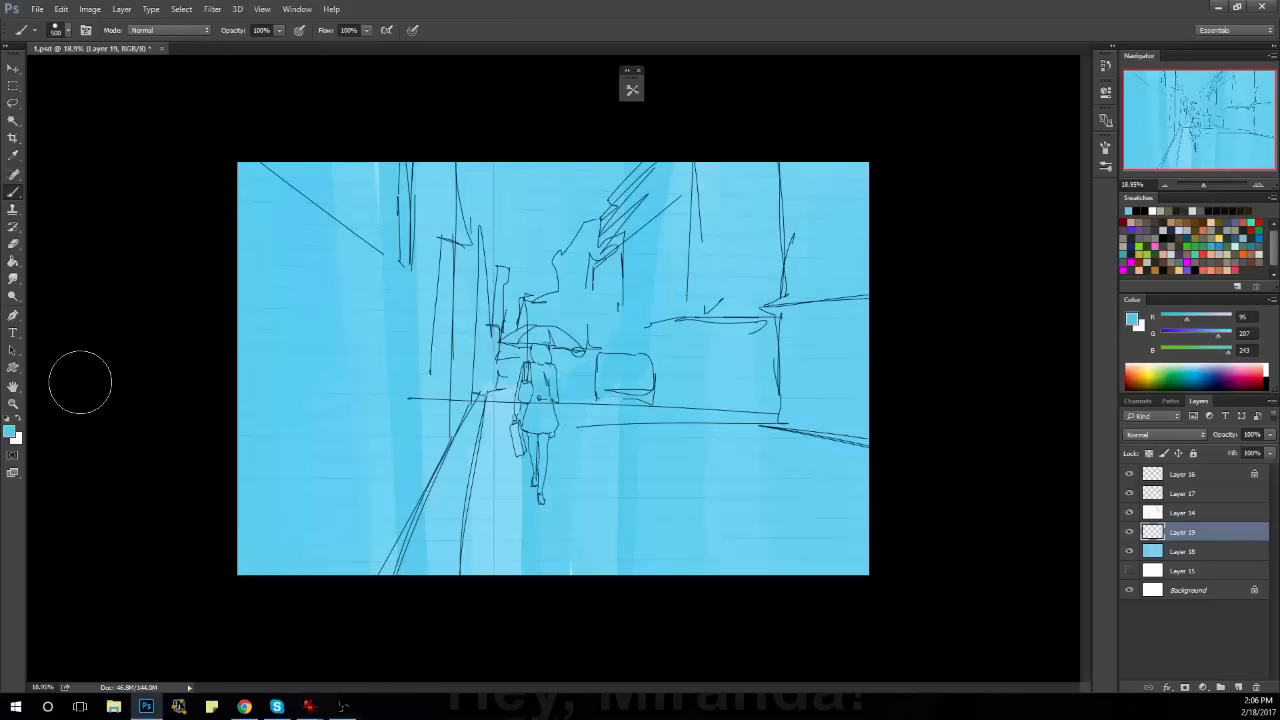
{"action": "left_click_drag", "start_coordinate": [13, 261], "coordinate": [48, 268]}
{"action": "left_click", "coordinate": [74, 259]}
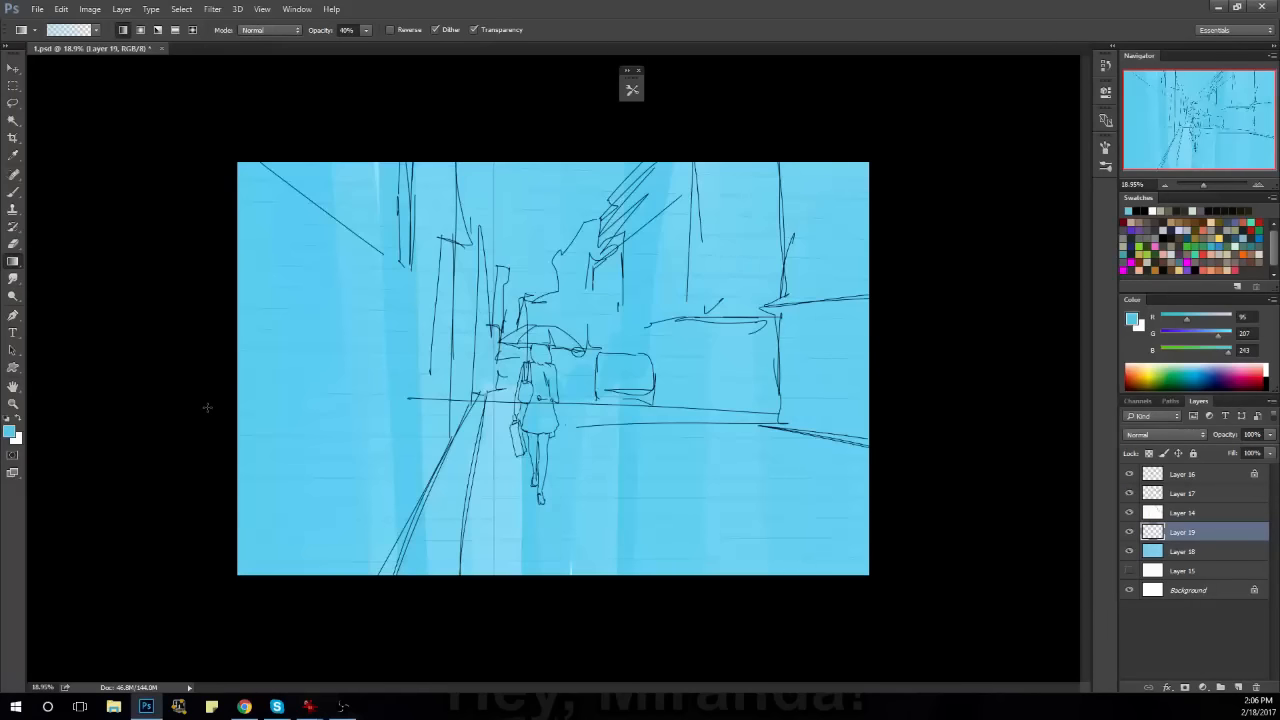
Try a vertical gradient across the canvas in greyed teal, RGB 95, 142, 154, and undo it.
{"action": "left_click", "coordinate": [1201, 335]}
{"action": "left_click", "coordinate": [1208, 352]}
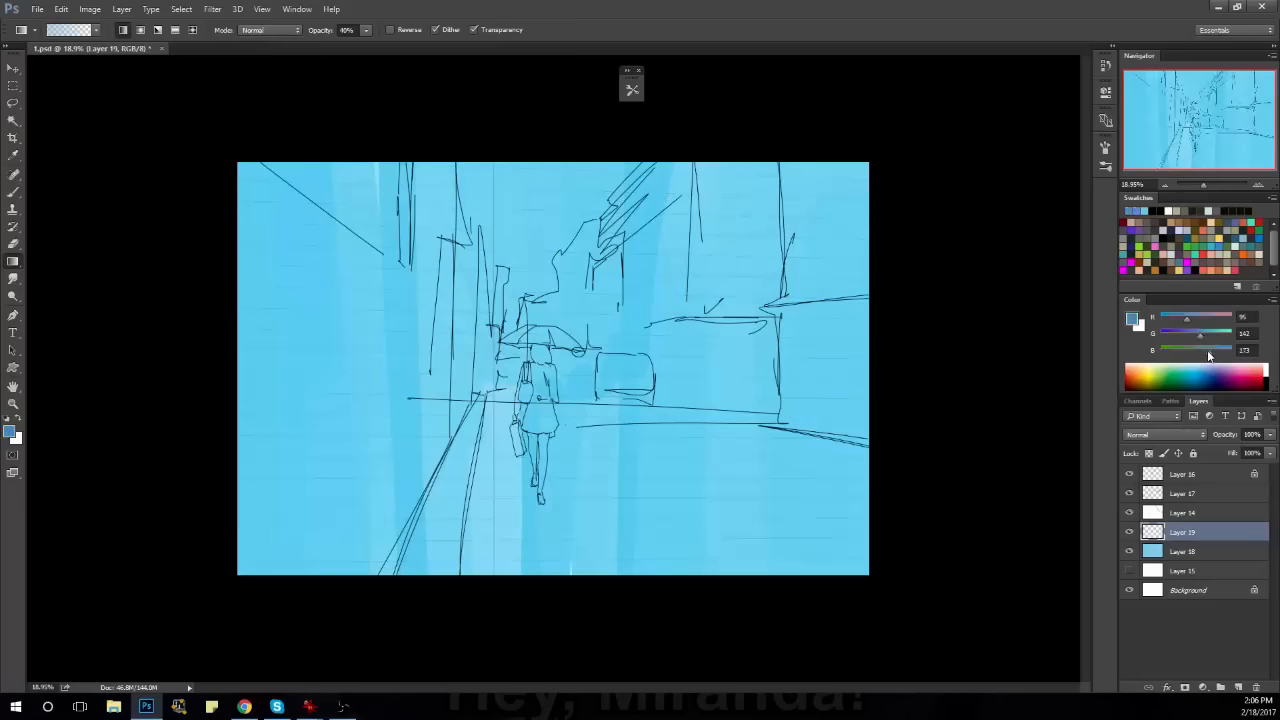
{"action": "left_click_drag", "start_coordinate": [1206, 353], "coordinate": [1201, 342]}
{"action": "key", "text": "alt+Tab"}
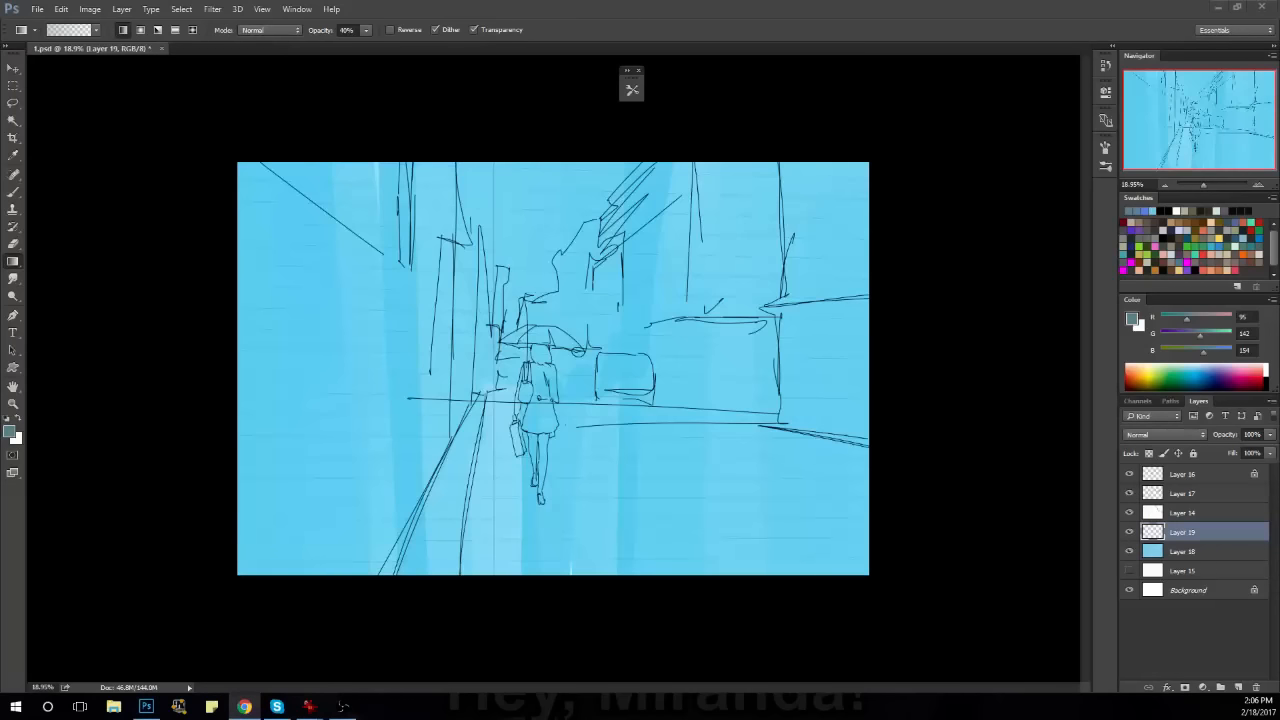
{"action": "key", "text": "alt+Tab"}
{"action": "left_click_drag", "start_coordinate": [534, 152], "coordinate": [534, 588]}
{"action": "key", "text": "ctrl+z"}
Load the Cloud UP brush preset and set the foreground colour to dark blue, RGB 47, 71, 101.
{"action": "key", "text": "b"}
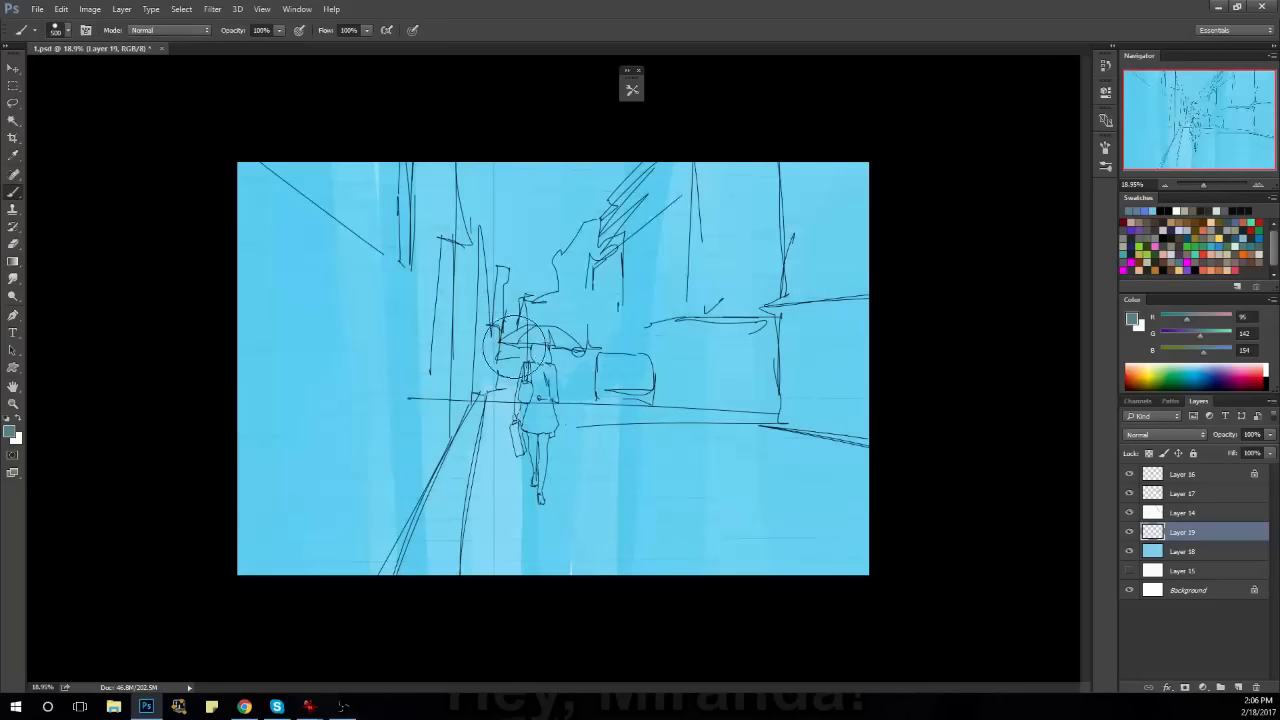
{"action": "key", "text": "F3"}
{"action": "left_click", "coordinate": [700, 160]}
{"action": "left_click", "coordinate": [14, 434]}
{"action": "left_click", "coordinate": [362, 366]}
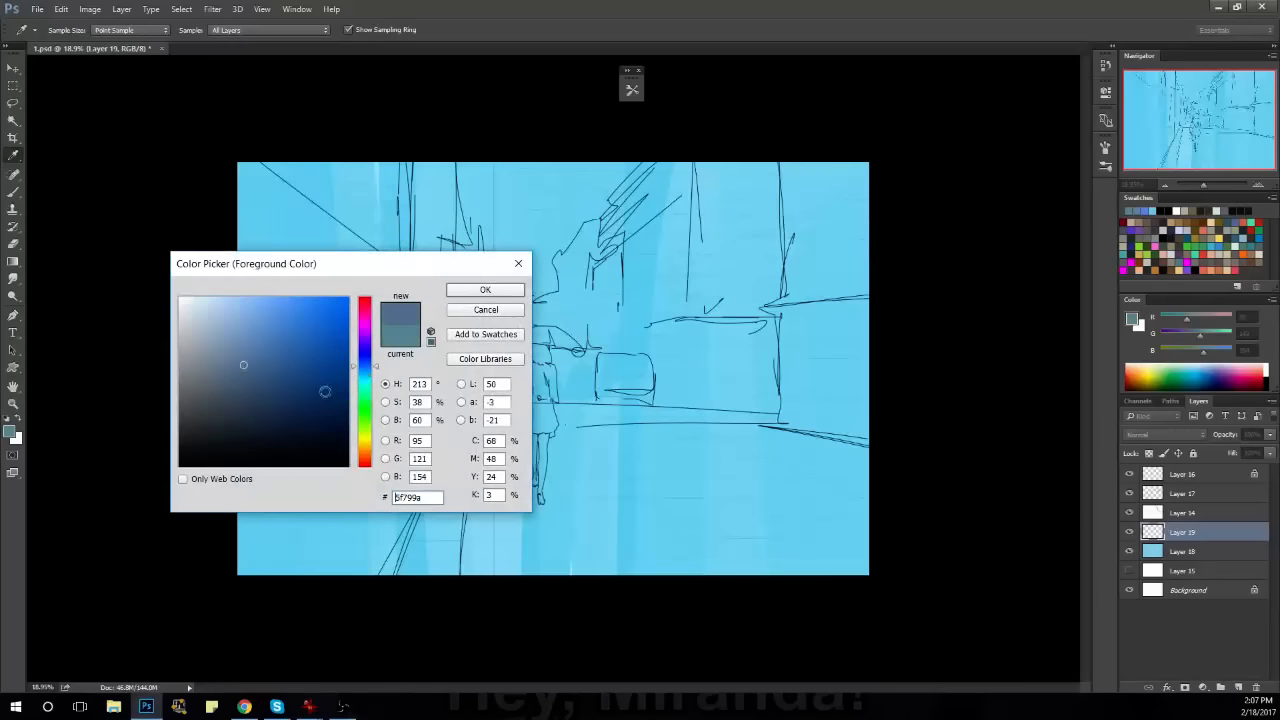
{"action": "left_click", "coordinate": [268, 397]}
{"action": "left_click", "coordinate": [485, 290]}
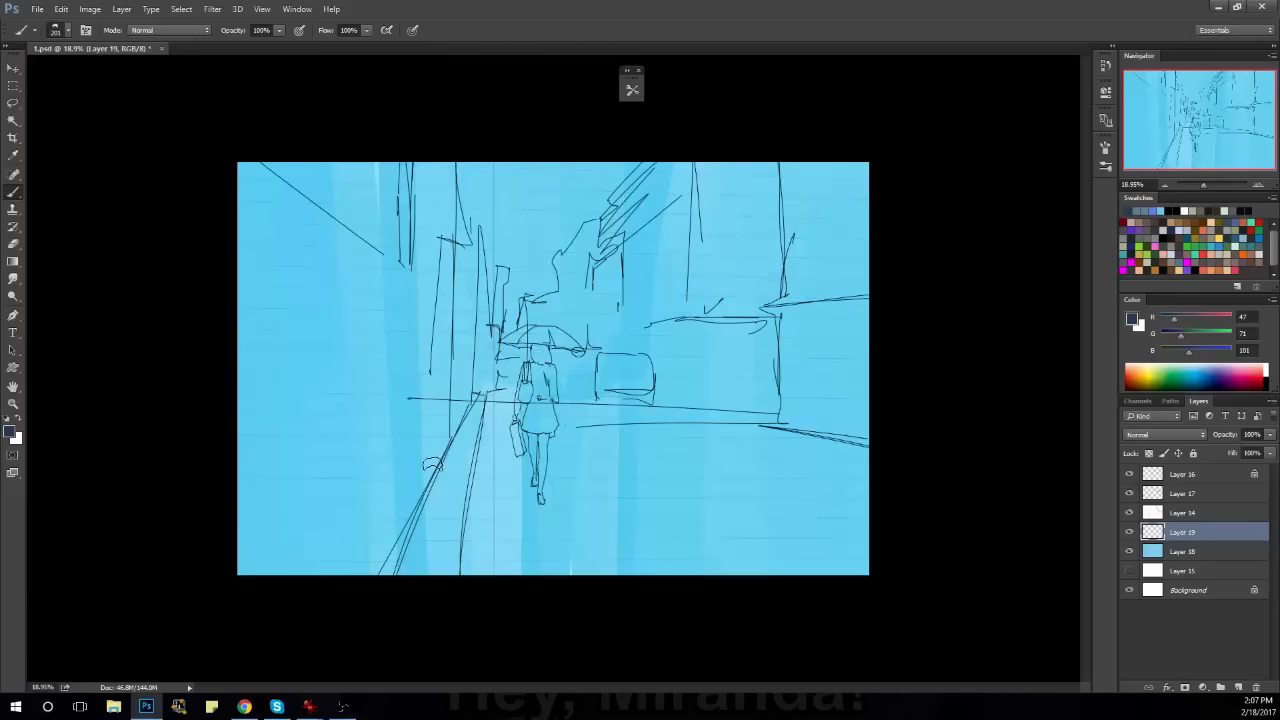
Try dark-blue strokes over the middle of the scene with the cloud brush enlarged to 700 px, then undo them.
{"action": "left_click_drag", "start_coordinate": [620, 172], "coordinate": [545, 468]}
{"action": "key", "text": "ctrl+z"}
{"action": "mouse_move", "coordinate": [663, 150]}
{"action": "left_mouse_down"}
{"action": "mouse_move", "coordinate": [585, 212]}
{"action": "mouse_move", "coordinate": [575, 372]}
{"action": "mouse_move", "coordinate": [530, 66]}
{"action": "mouse_move", "coordinate": [492, 272]}
{"action": "mouse_move", "coordinate": [432, 103]}
{"action": "mouse_move", "coordinate": [410, 675]}
{"action": "left_mouse_up"}
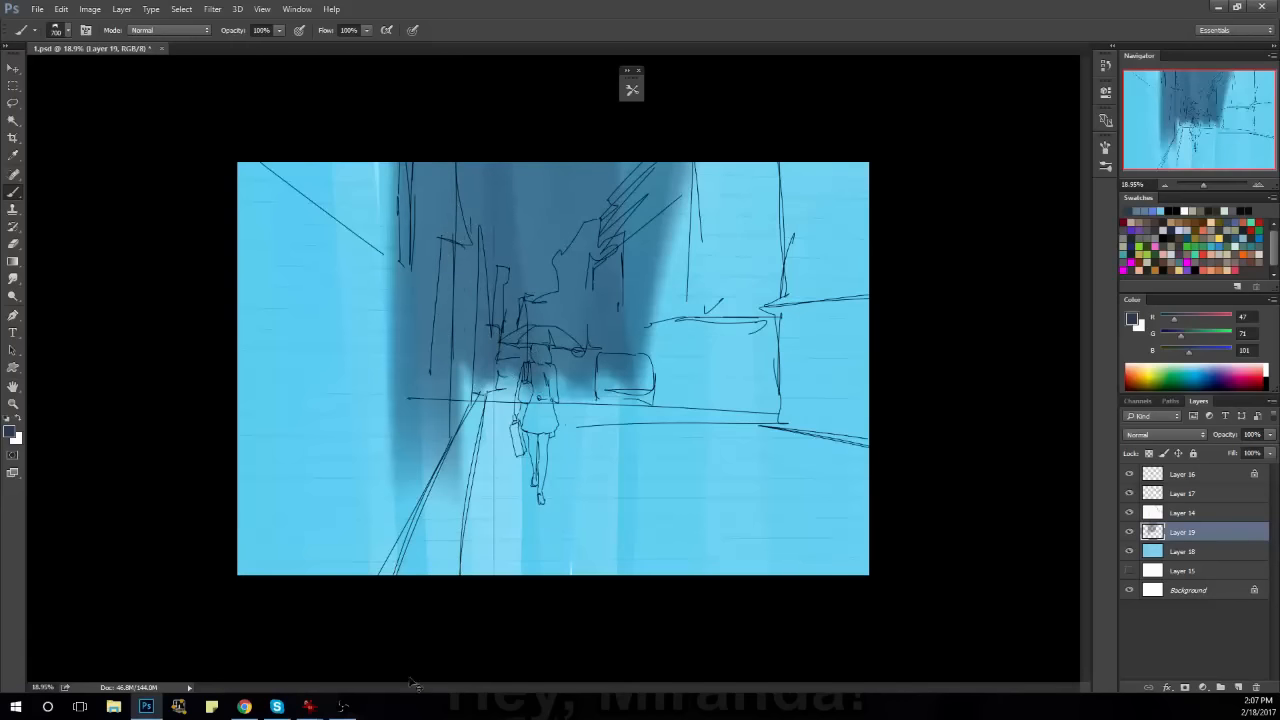
{"action": "key", "text": "ctrl+z"}
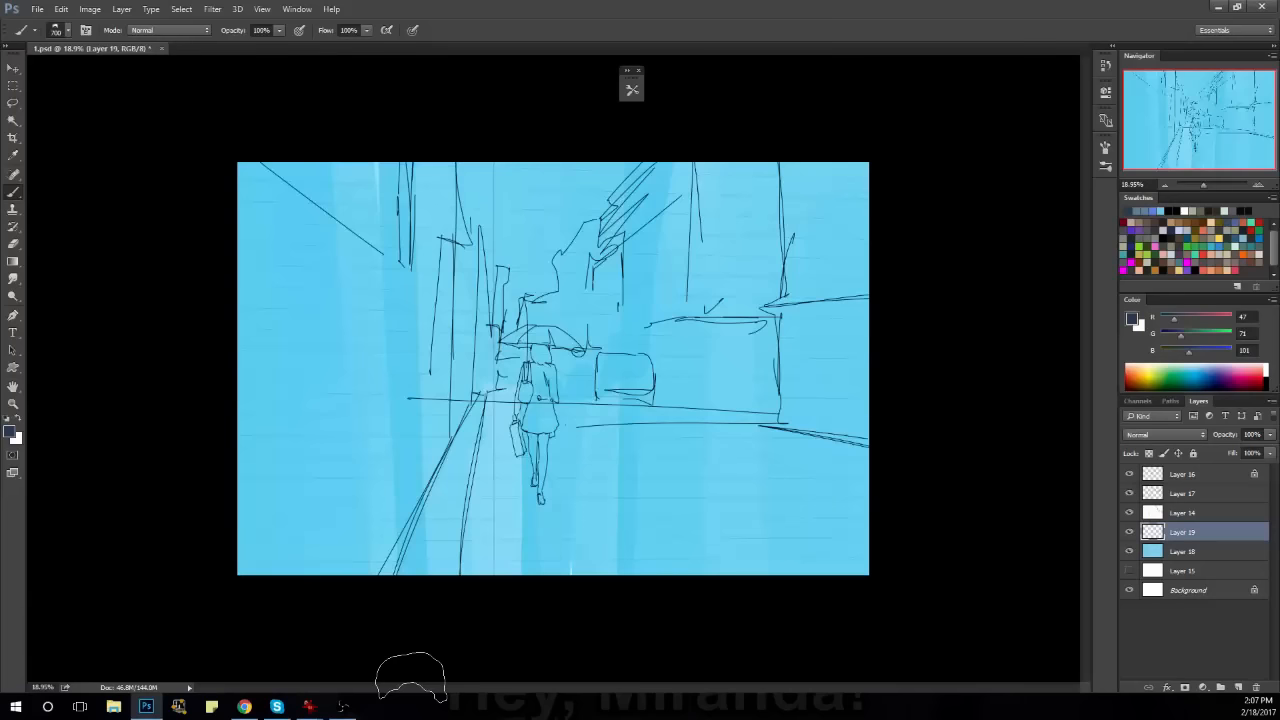
Set the foreground colour to a duller dark blue, RGB 48, 64, 83.
{"action": "left_click", "coordinate": [10, 433]}
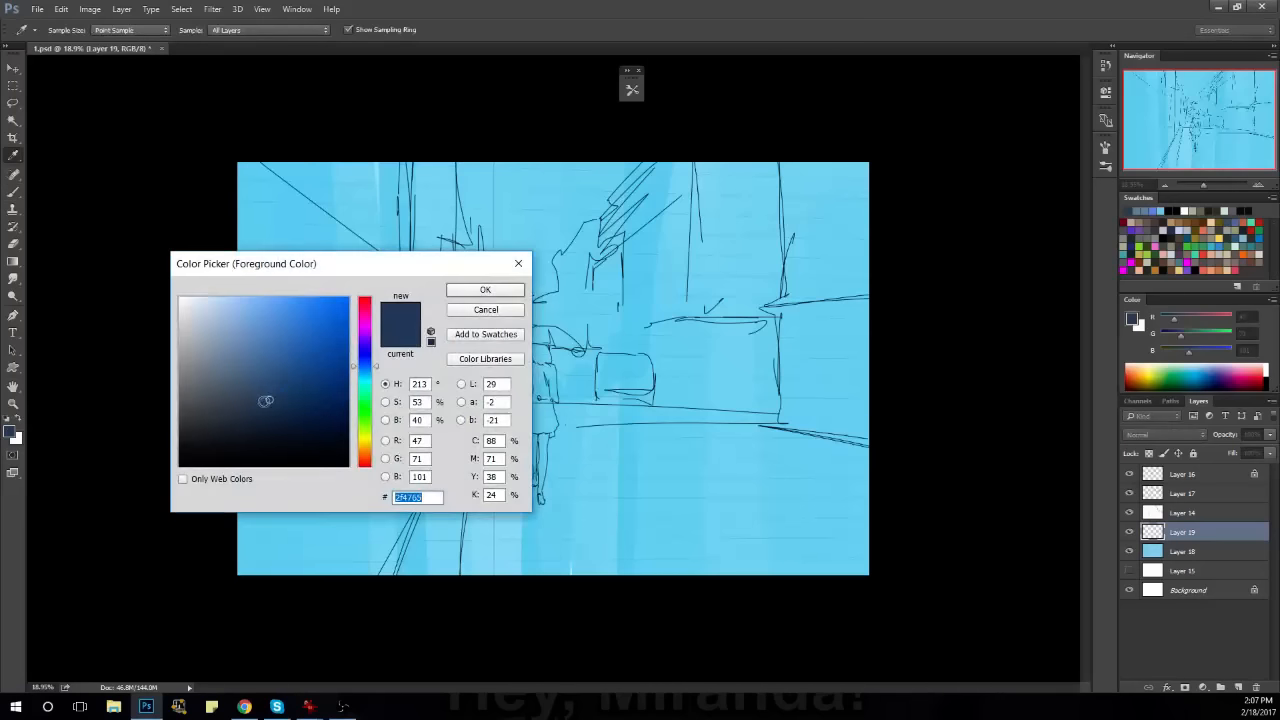
{"action": "left_click", "coordinate": [249, 409]}
{"action": "left_click", "coordinate": [485, 291]}
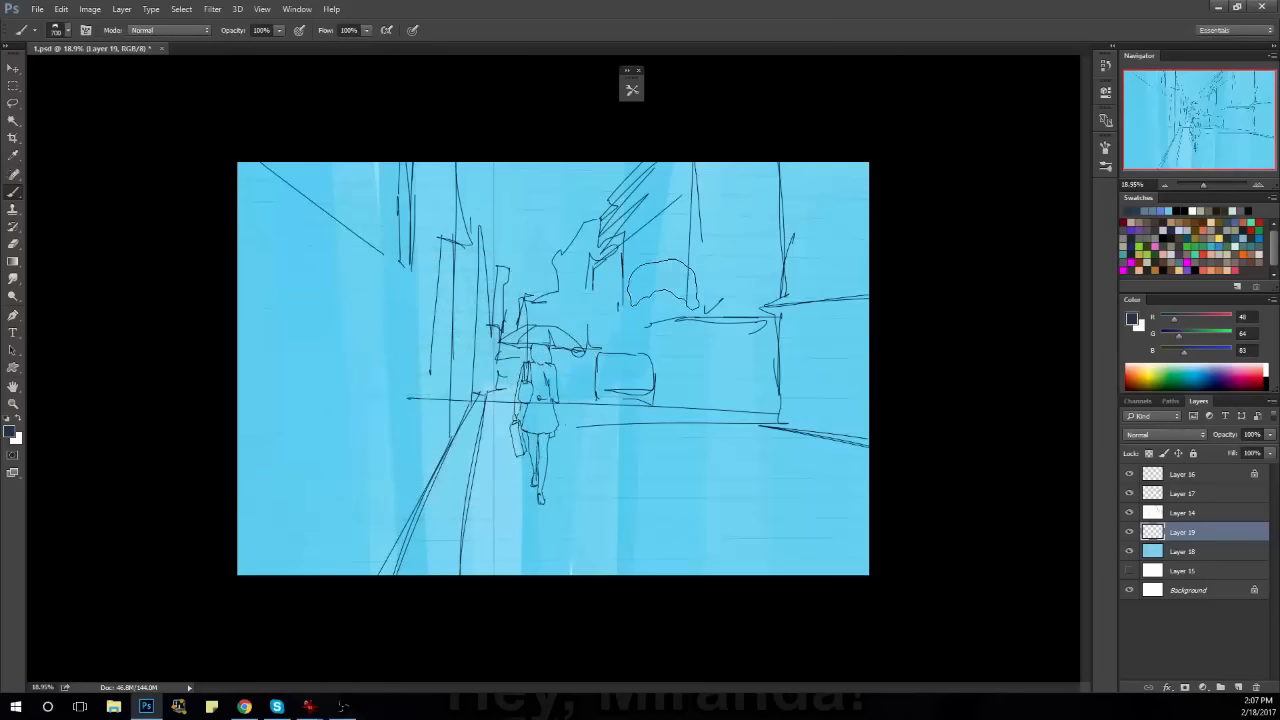
Try strokes in the duller blue over the scene, enlarging the cloud brush to 900 px, and undo them.
{"action": "mouse_move", "coordinate": [612, 388]}
{"action": "left_mouse_down"}
{"action": "mouse_move", "coordinate": [645, 344]}
{"action": "mouse_move", "coordinate": [683, 388]}
{"action": "left_mouse_up"}
{"action": "key", "text": "bracketright"}
{"action": "key", "text": "bracketright"}
{"action": "mouse_move", "coordinate": [636, 144]}
{"action": "left_mouse_down"}
{"action": "mouse_move", "coordinate": [601, 256]}
{"action": "mouse_move", "coordinate": [572, 295]}
{"action": "mouse_move", "coordinate": [610, 303]}
{"action": "mouse_move", "coordinate": [538, 332]}
{"action": "mouse_move", "coordinate": [425, 106]}
{"action": "mouse_move", "coordinate": [432, 440]}
{"action": "left_mouse_up"}
{"action": "key", "text": "ctrl+z"}
{"action": "key", "text": "ctrl+z"}
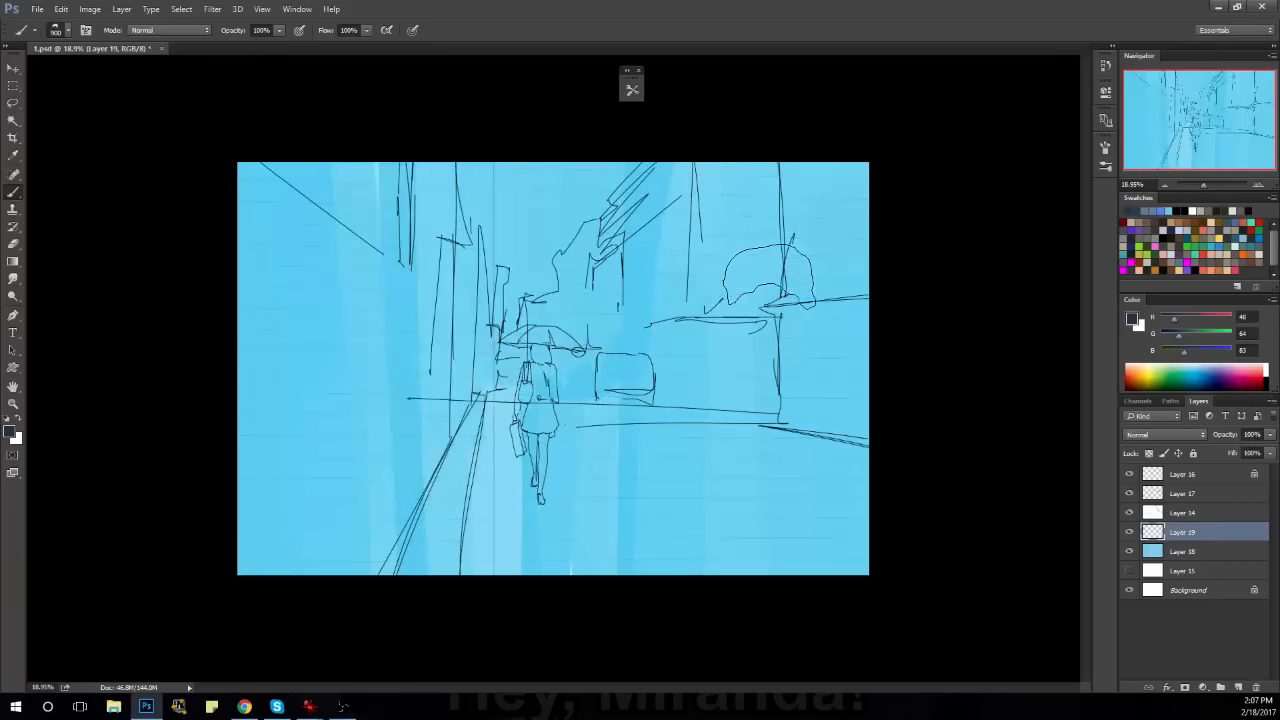
Raise the foreground colour's blue value to 101 and paint dark blue over nearly the whole canvas with the 900 px cloud brush.
{"action": "left_click", "coordinate": [1189, 352]}
{"action": "mouse_move", "coordinate": [720, 150]}
{"action": "left_mouse_down"}
{"action": "mouse_move", "coordinate": [680, 180]}
{"action": "mouse_move", "coordinate": [611, 125]}
{"action": "mouse_move", "coordinate": [542, 253]}
{"action": "mouse_move", "coordinate": [480, 115]}
{"action": "mouse_move", "coordinate": [410, 160]}
{"action": "mouse_move", "coordinate": [343, 140]}
{"action": "mouse_move", "coordinate": [328, 203]}
{"action": "mouse_move", "coordinate": [251, 114]}
{"action": "mouse_move", "coordinate": [486, 595]}
{"action": "mouse_move", "coordinate": [560, 392]}
{"action": "mouse_move", "coordinate": [640, 300]}
{"action": "mouse_move", "coordinate": [720, 170]}
{"action": "mouse_move", "coordinate": [771, 123]}
{"action": "mouse_move", "coordinate": [836, 180]}
{"action": "mouse_move", "coordinate": [837, 143]}
{"action": "mouse_move", "coordinate": [785, 560]}
{"action": "left_mouse_up"}
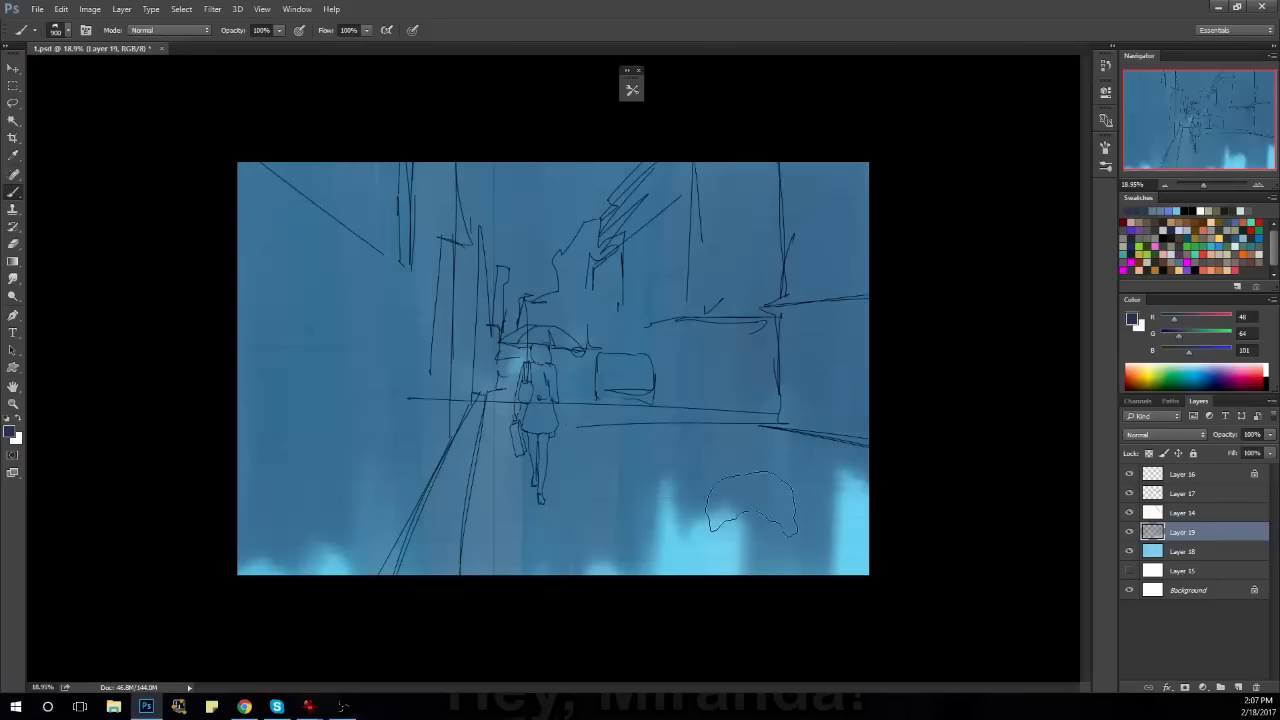
{"action": "mouse_move", "coordinate": [656, 330]}
{"action": "left_mouse_down"}
{"action": "mouse_move", "coordinate": [596, 322]}
{"action": "mouse_move", "coordinate": [613, 350]}
{"action": "left_mouse_up"}
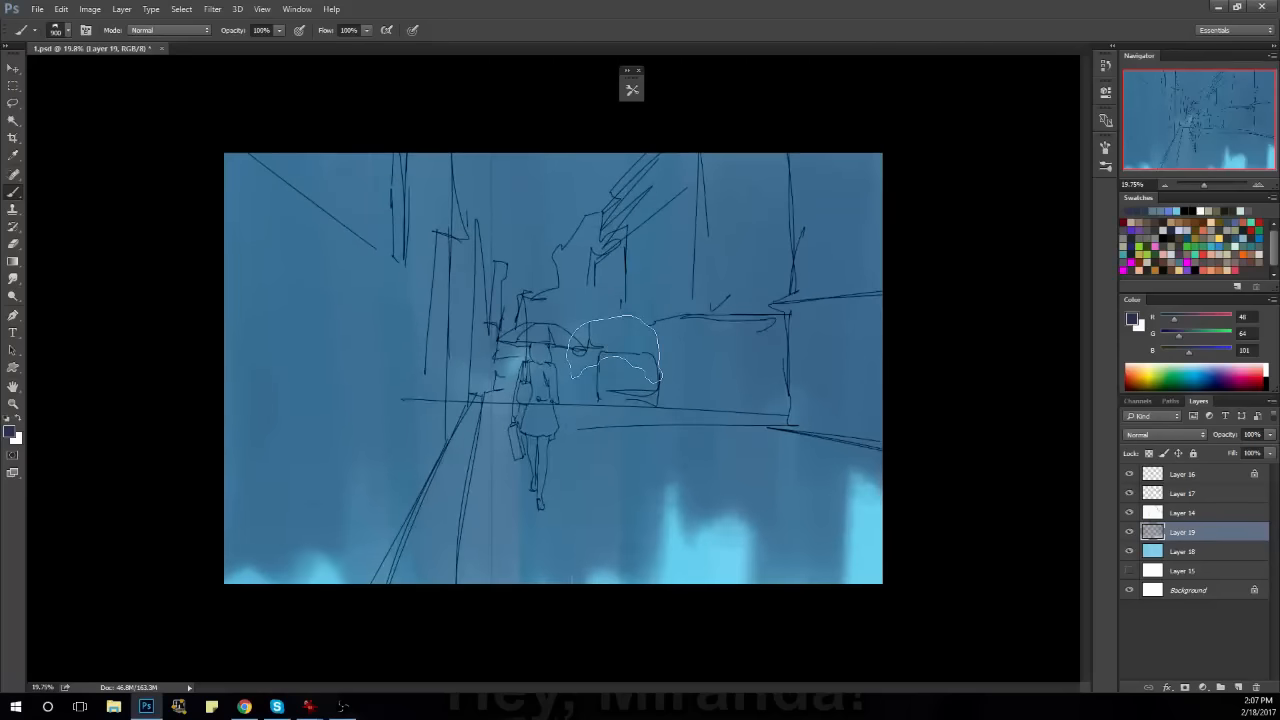
{"action": "left_click", "coordinate": [1129, 531]}
{"action": "left_click", "coordinate": [1129, 531]}
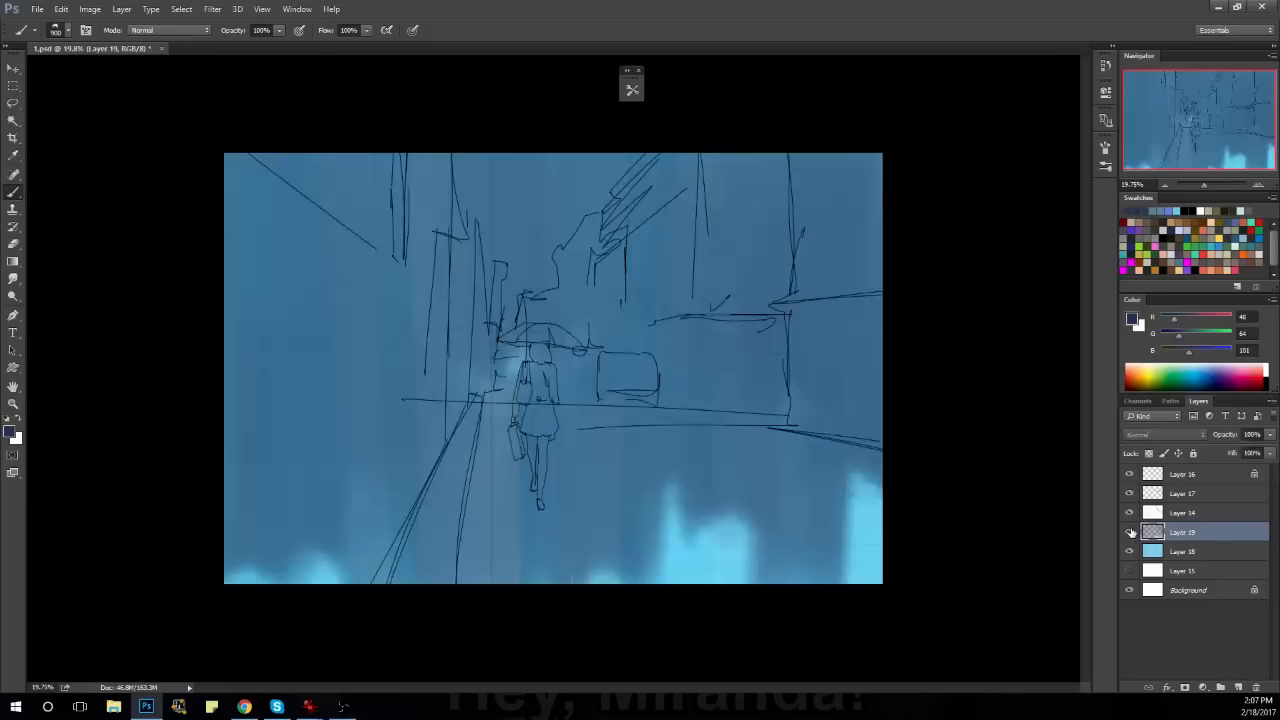
Switch to the hard round brush preset and add a new layer above the dark-blue paint layer.
{"action": "left_click", "coordinate": [632, 89]}
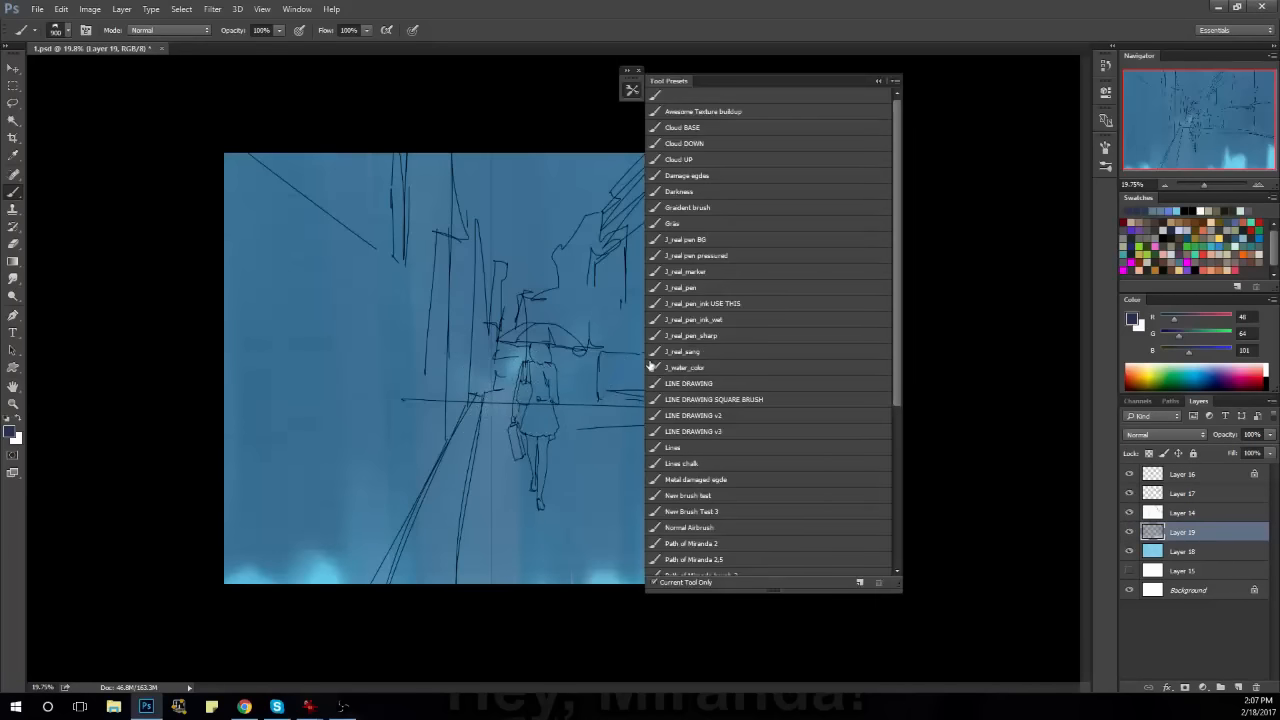
{"action": "left_click", "coordinate": [708, 531]}
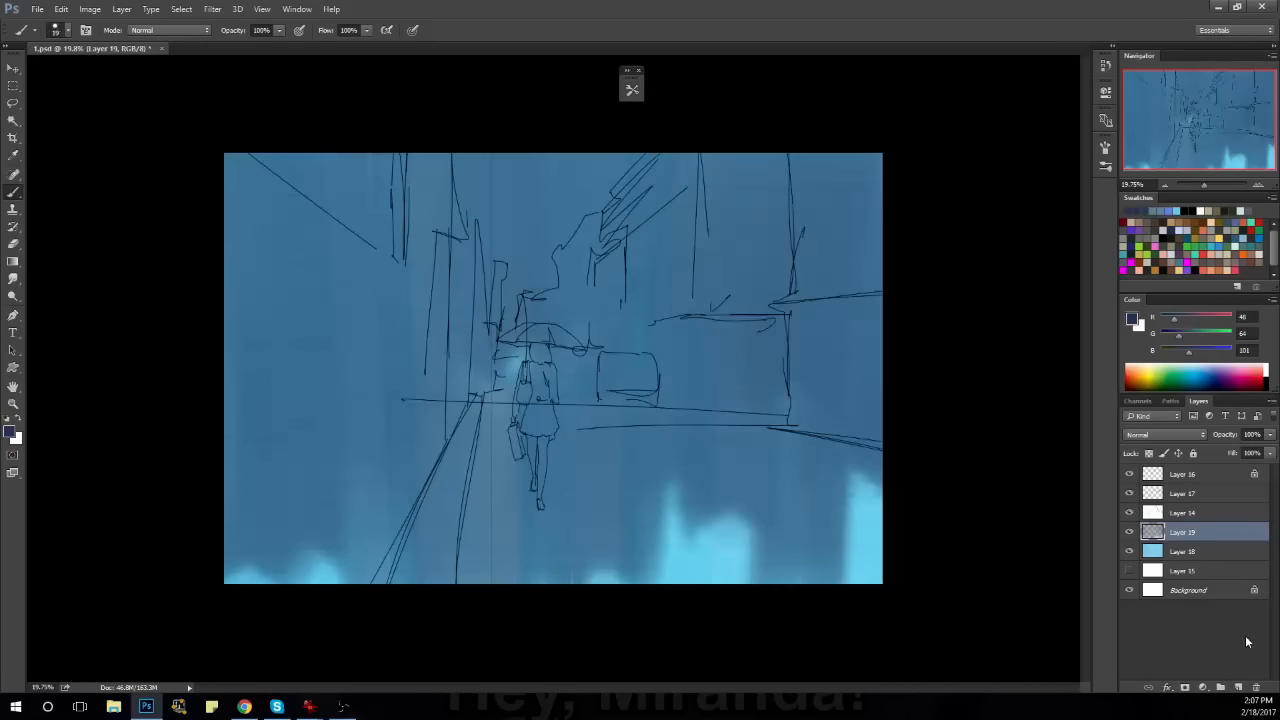
{"action": "left_click", "coordinate": [1239, 688]}
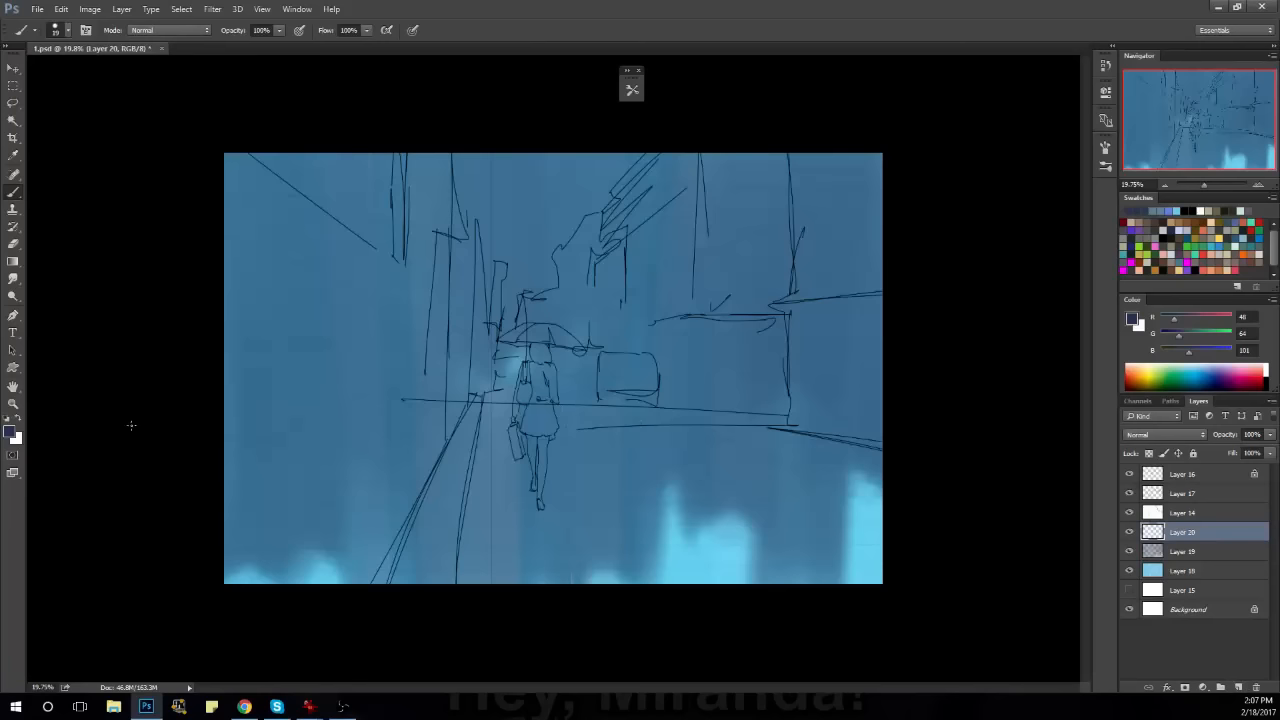
Set the foreground colour to #2f3647 and block in the dark building masses on both sides of the street, resizing the brush as needed.
{"action": "left_click", "coordinate": [11, 432]}
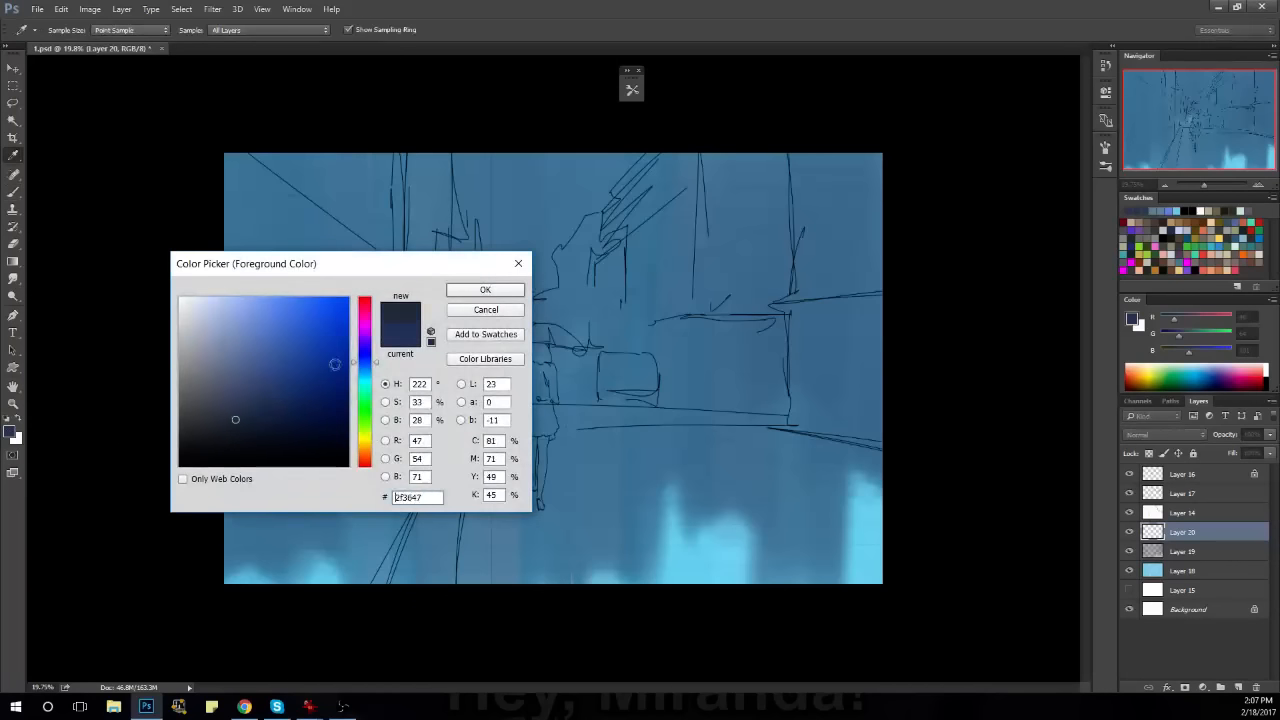
{"action": "left_click", "coordinate": [485, 290]}
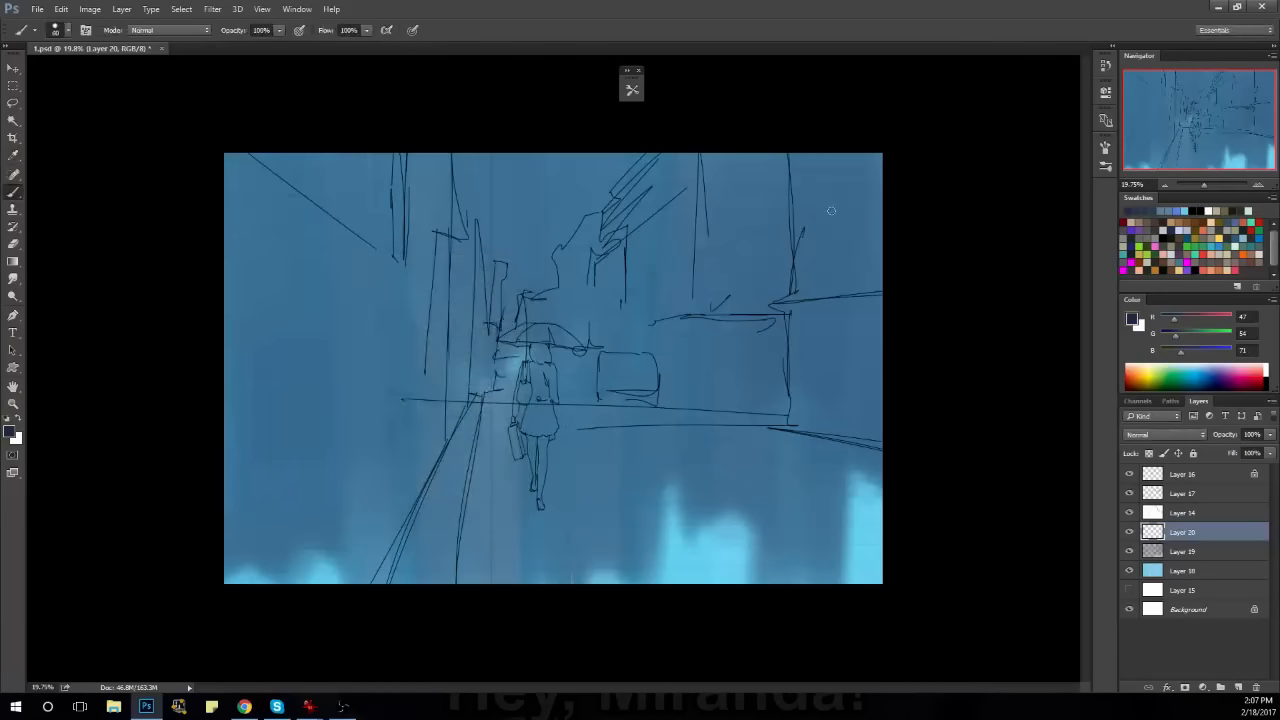
{"action": "key", "text": "bracketright"}
{"action": "key", "text": "bracketright"}
{"action": "key", "text": "bracketright"}
{"action": "key", "text": "bracketright"}
{"action": "left_click_drag", "start_coordinate": [868, 118], "coordinate": [709, 243]}
{"action": "key", "text": "ctrl+z"}
{"action": "mouse_move", "coordinate": [805, 165]}
{"action": "left_mouse_down"}
{"action": "mouse_move", "coordinate": [849, 126]}
{"action": "mouse_move", "coordinate": [771, 177]}
{"action": "mouse_move", "coordinate": [711, 129]}
{"action": "mouse_move", "coordinate": [701, 170]}
{"action": "mouse_move", "coordinate": [651, 206]}
{"action": "mouse_move", "coordinate": [640, 286]}
{"action": "mouse_move", "coordinate": [580, 269]}
{"action": "mouse_move", "coordinate": [594, 229]}
{"action": "mouse_move", "coordinate": [575, 320]}
{"action": "mouse_move", "coordinate": [563, 266]}
{"action": "mouse_move", "coordinate": [560, 420]}
{"action": "mouse_move", "coordinate": [604, 310]}
{"action": "mouse_move", "coordinate": [640, 350]}
{"action": "mouse_move", "coordinate": [586, 357]}
{"action": "mouse_move", "coordinate": [537, 297]}
{"action": "mouse_move", "coordinate": [517, 369]}
{"action": "mouse_move", "coordinate": [472, 278]}
{"action": "mouse_move", "coordinate": [420, 434]}
{"action": "mouse_move", "coordinate": [362, 132]}
{"action": "mouse_move", "coordinate": [266, 111]}
{"action": "mouse_move", "coordinate": [243, 120]}
{"action": "mouse_move", "coordinate": [314, 189]}
{"action": "mouse_move", "coordinate": [328, 555]}
{"action": "mouse_move", "coordinate": [289, 637]}
{"action": "mouse_move", "coordinate": [237, 491]}
{"action": "mouse_move", "coordinate": [380, 514]}
{"action": "mouse_move", "coordinate": [390, 565]}
{"action": "left_mouse_up"}
{"action": "key", "text": "bracketleft"}
{"action": "key", "text": "bracketleft"}
{"action": "key", "text": "bracketleft"}
{"action": "key", "text": "bracketleft"}
{"action": "key", "text": "bracketleft"}
{"action": "key", "text": "bracketleft"}
{"action": "key", "text": "bracketleft"}
{"action": "key", "text": "bracketright"}
{"action": "key", "text": "bracketright"}
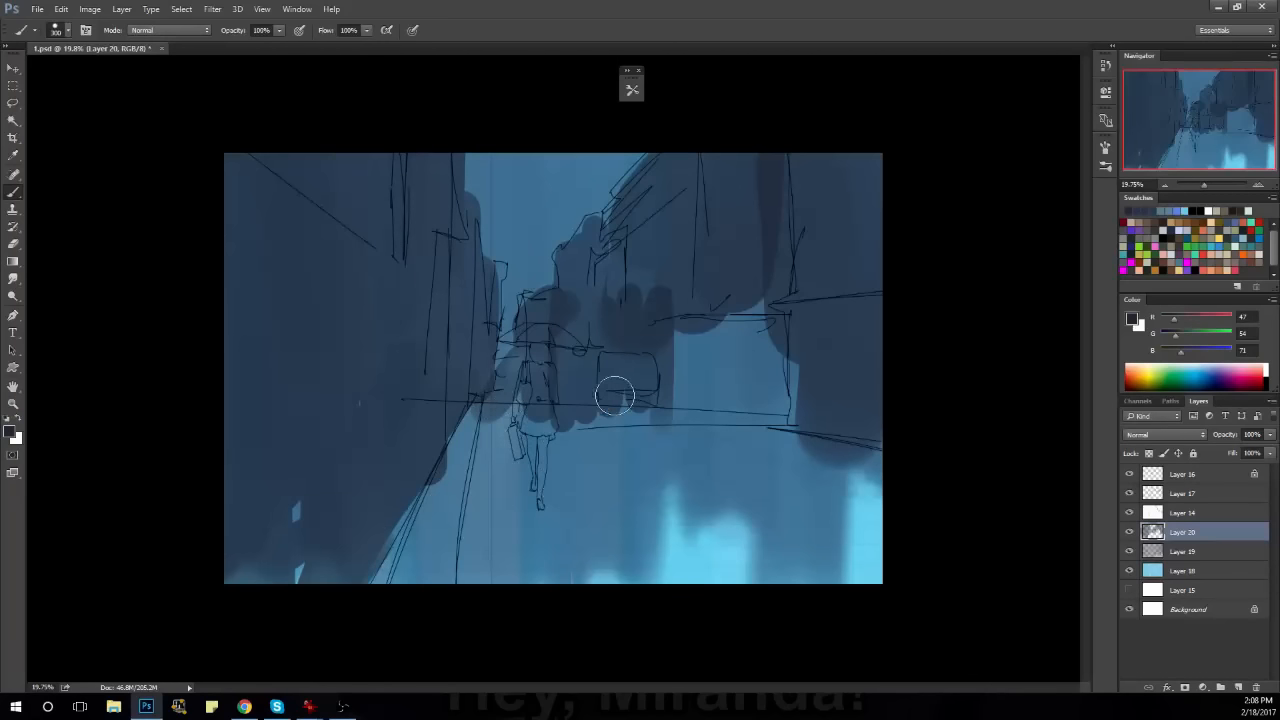
Load the Cloud DOWN brush preset and set the foreground colour to a dark olive green.
{"action": "left_click", "coordinate": [631, 90]}
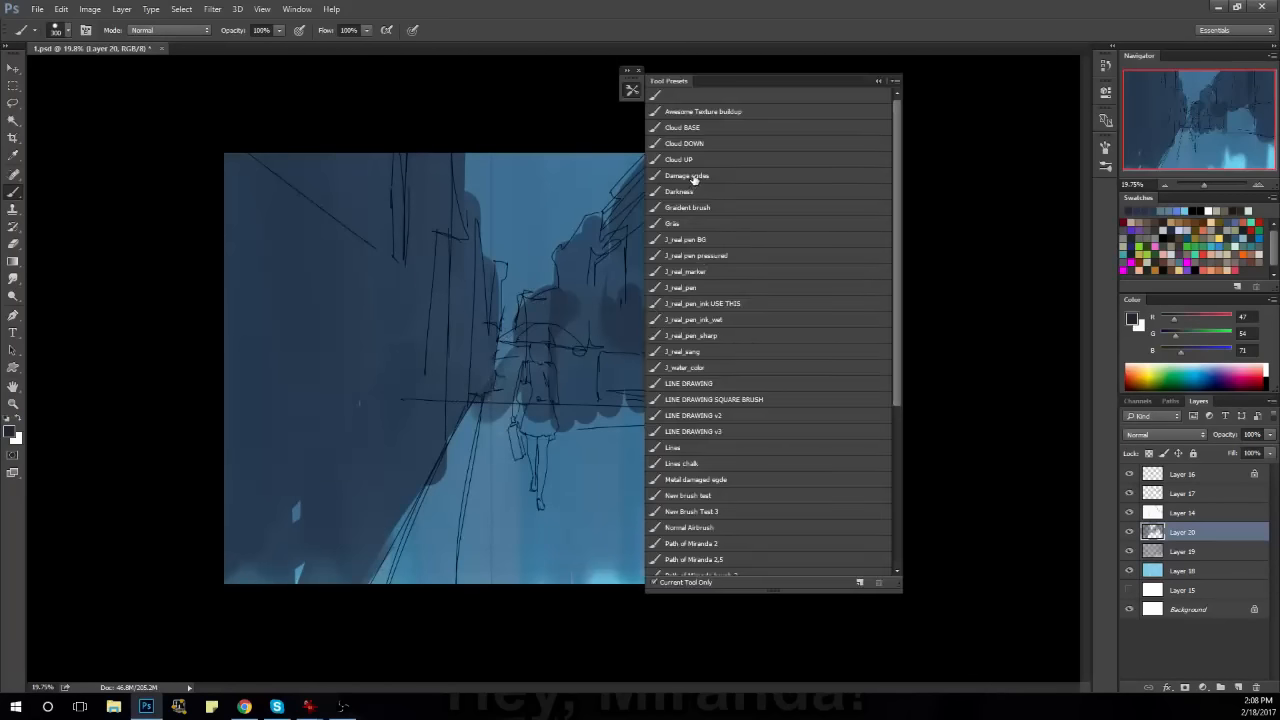
{"action": "left_click", "coordinate": [698, 143]}
{"action": "left_click", "coordinate": [11, 433]}
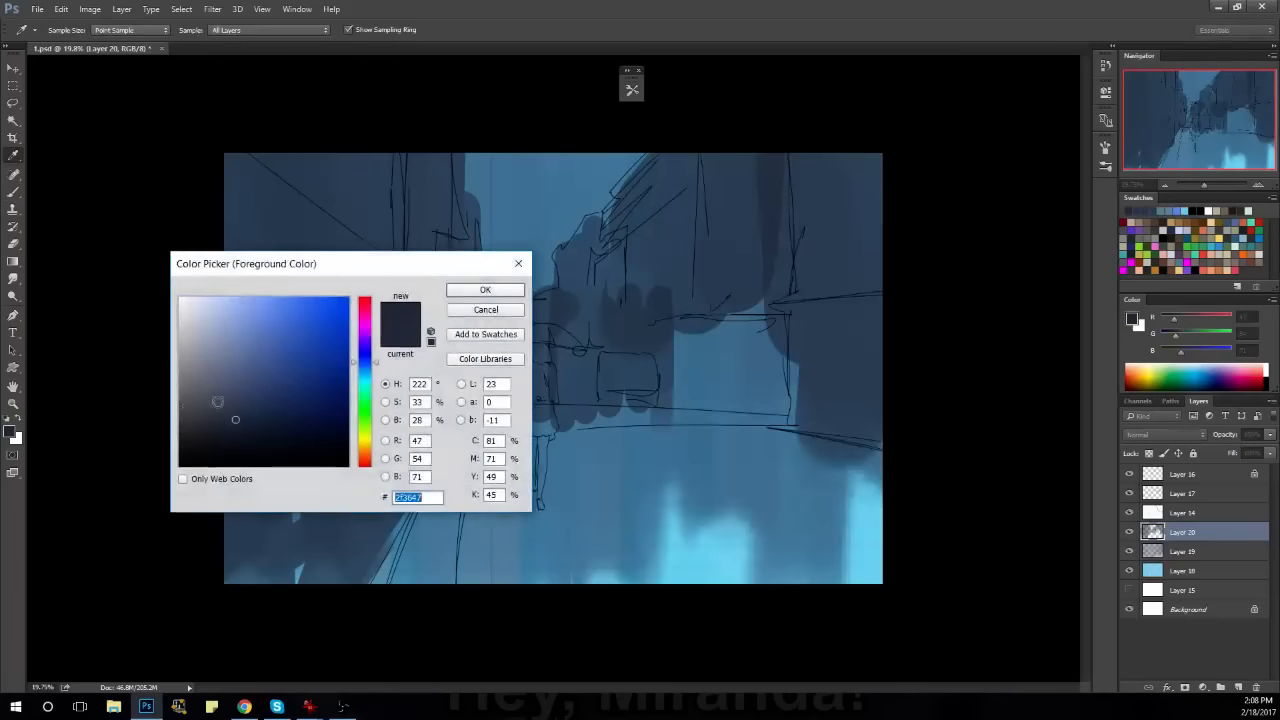
{"action": "left_click", "coordinate": [366, 432]}
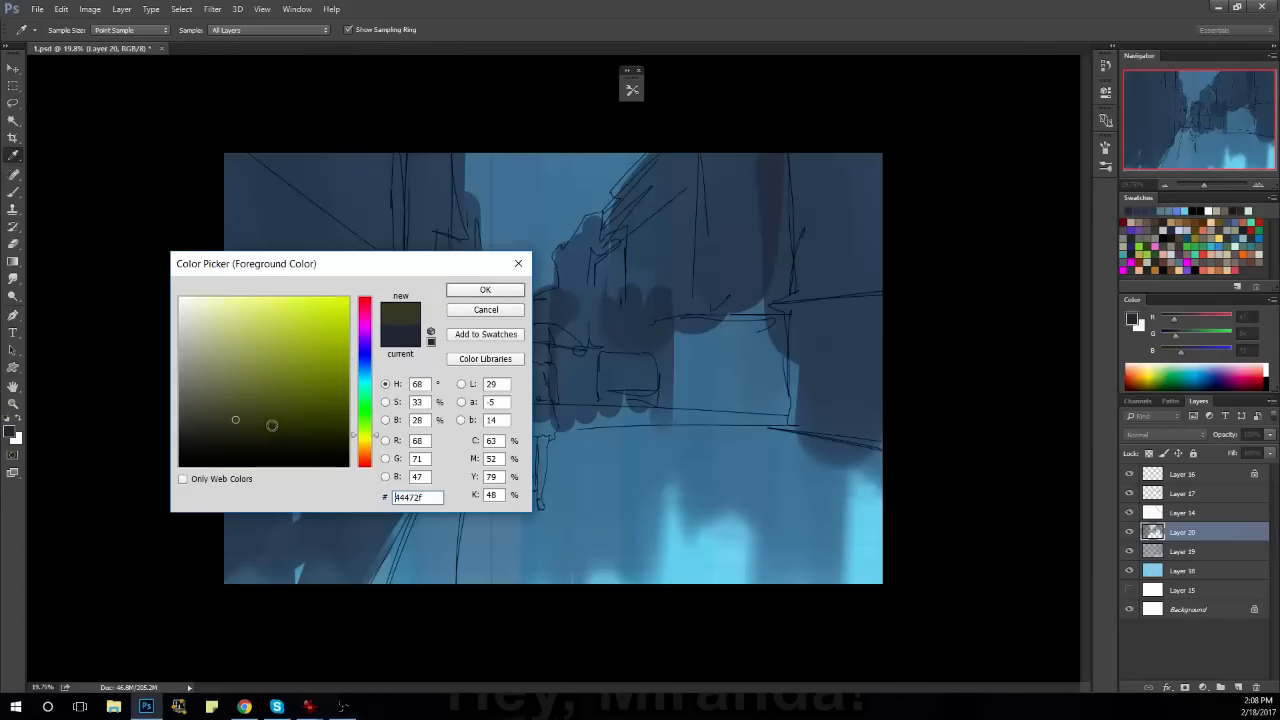
{"action": "left_click", "coordinate": [280, 440]}
{"action": "left_click", "coordinate": [485, 289]}
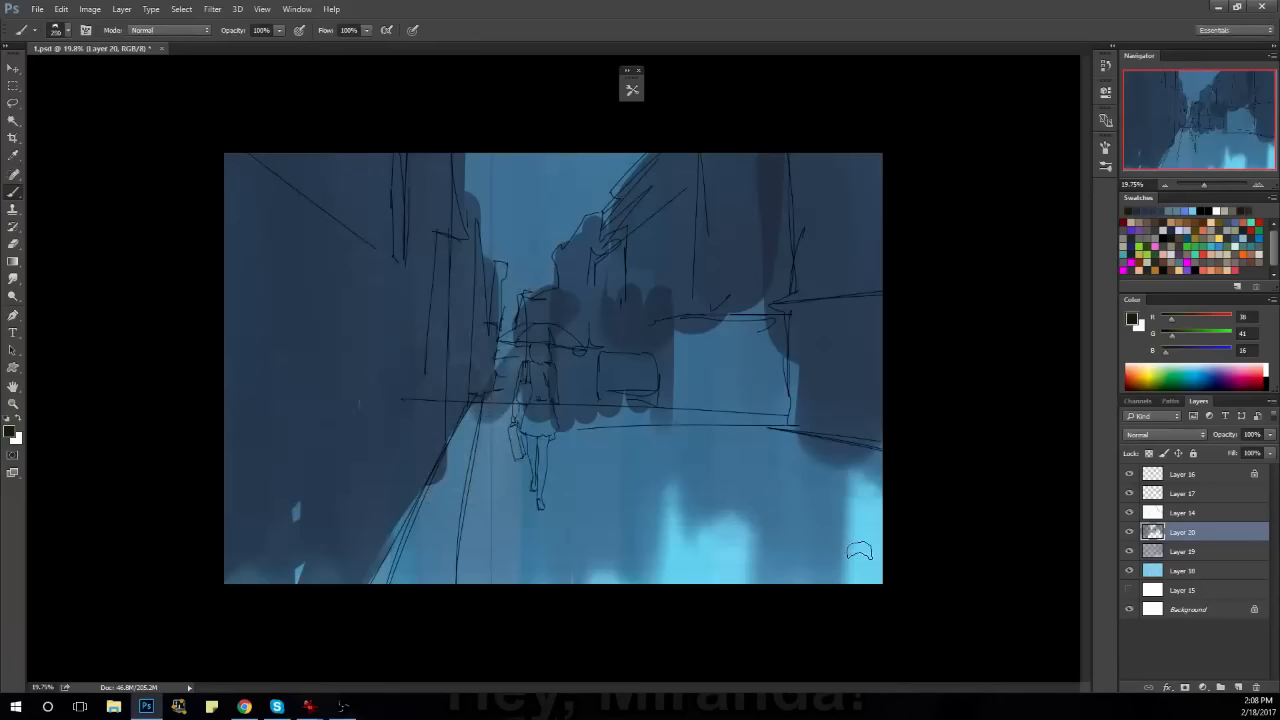
Paint dark olive vertical strokes down the right edge of the scene with the cloud brush at 700 to 900 px.
{"action": "key", "text": "bracketright"}
{"action": "key", "text": "bracketright"}
{"action": "key", "text": "bracketright"}
{"action": "key", "text": "bracketright"}
{"action": "key", "text": "bracketright"}
{"action": "left_click_drag", "start_coordinate": [876, 384], "coordinate": [847, 664]}
{"action": "key", "text": "ctrl+z"}
{"action": "key", "text": "bracketright"}
{"action": "key", "text": "bracketright"}
{"action": "key", "text": "bracketright"}
{"action": "left_click_drag", "start_coordinate": [856, 372], "coordinate": [839, 323]}
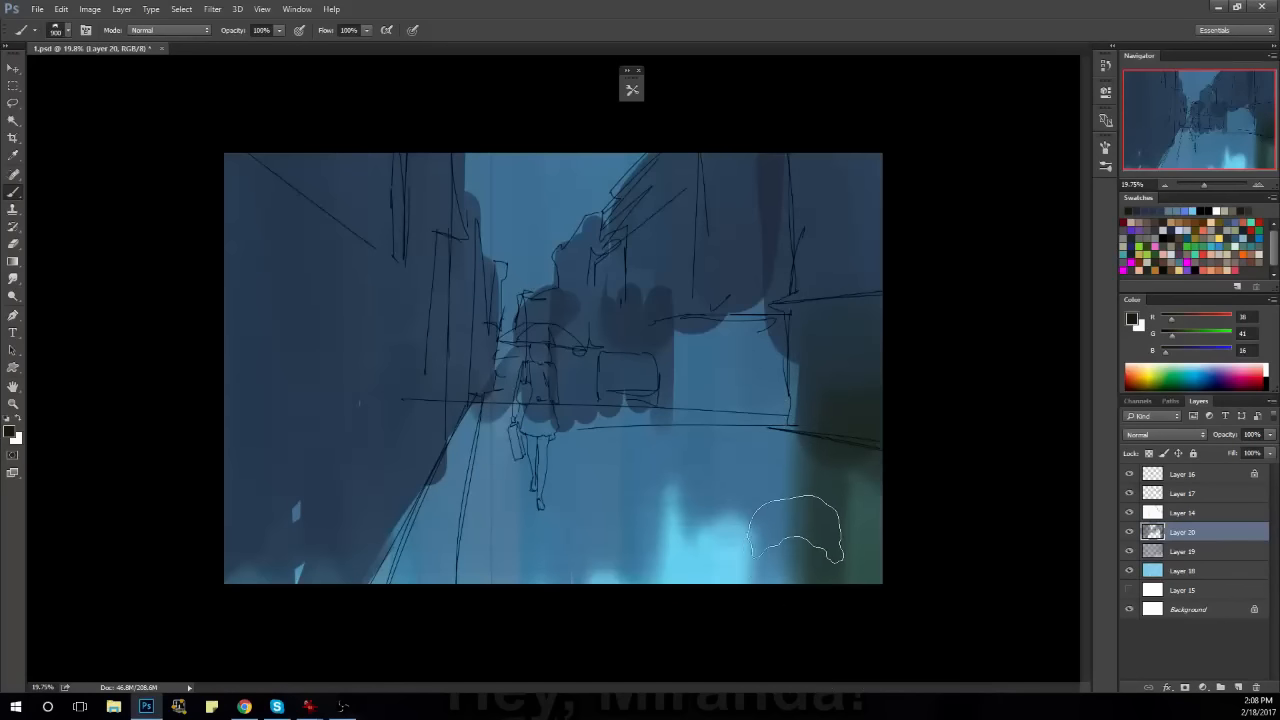
{"action": "key", "text": "bracketleft"}
{"action": "key", "text": "bracketleft"}
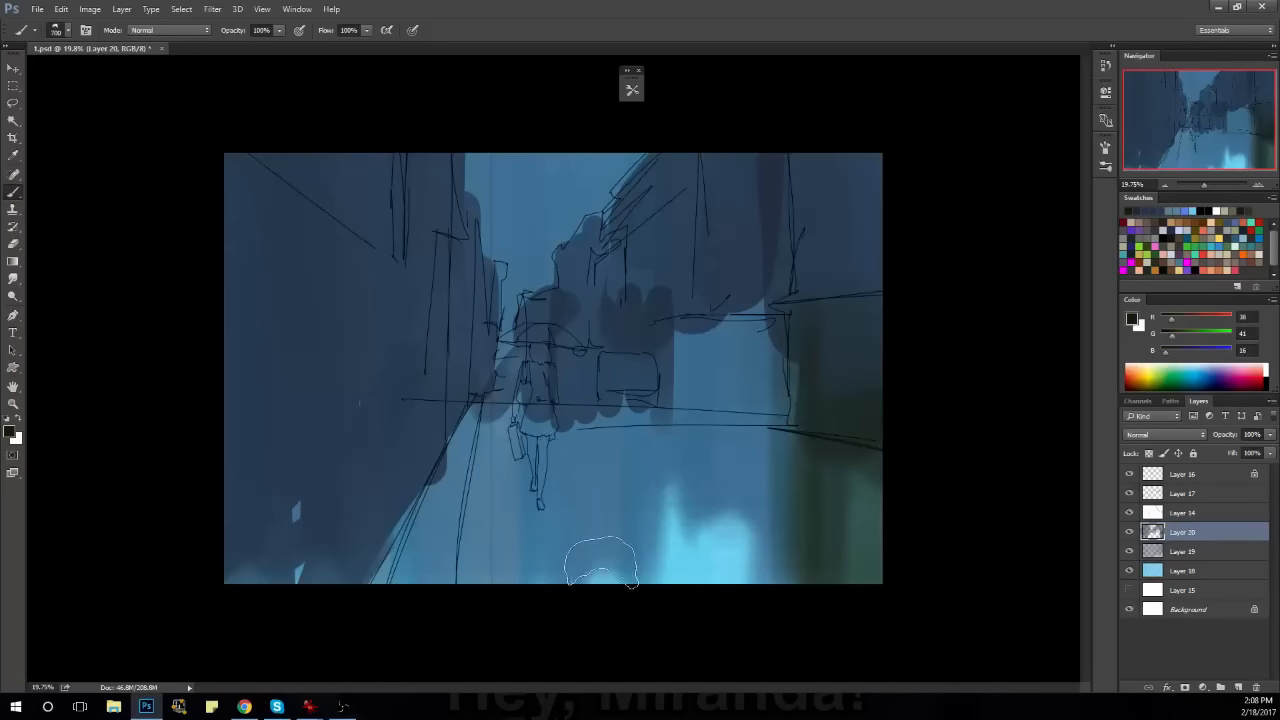
Extend the dark olive strokes across the right storefront and the central buildings beside the woman, reducing the cloud brush to 700 px.
{"action": "key", "text": "bracketright"}
{"action": "key", "text": "bracketright"}
{"action": "left_click_drag", "start_coordinate": [762, 367], "coordinate": [754, 430]}
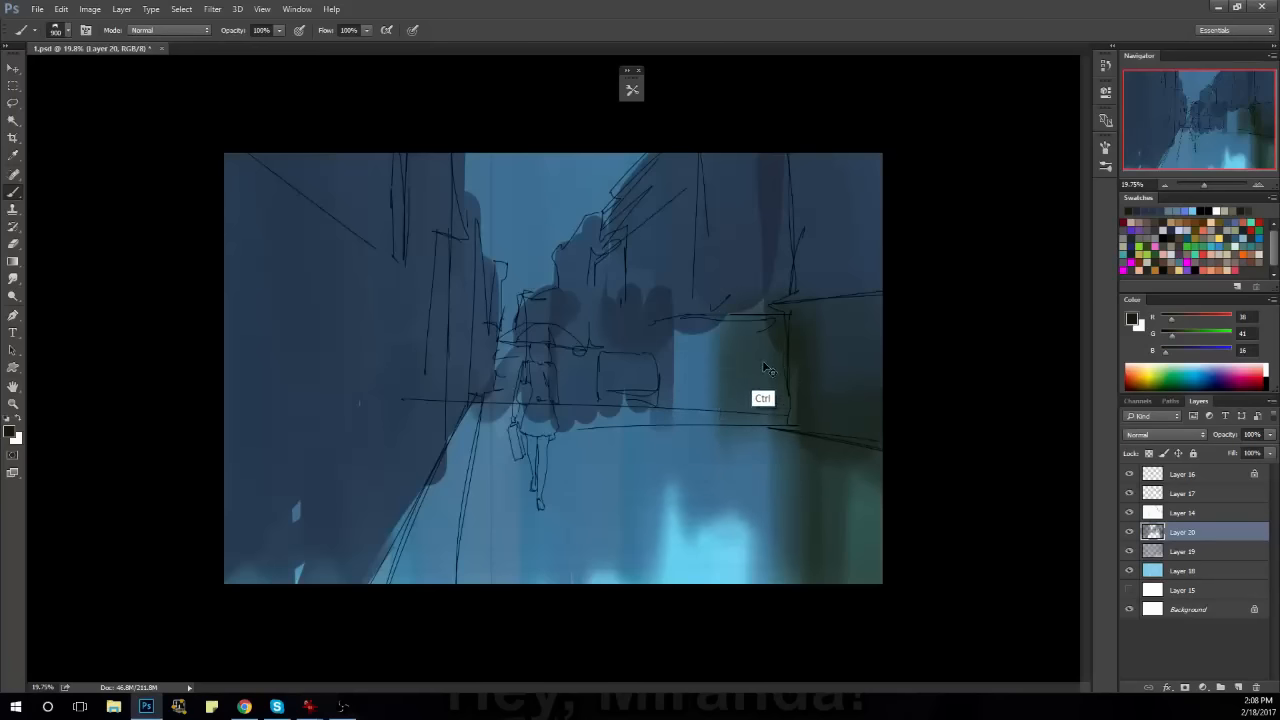
{"action": "key", "text": "ctrl+z"}
{"action": "key", "text": "bracketleft"}
{"action": "key", "text": "bracketleft"}
{"action": "key", "text": "bracketleft"}
{"action": "key", "text": "bracketleft"}
{"action": "key", "text": "bracketleft"}
{"action": "key", "text": "bracketleft"}
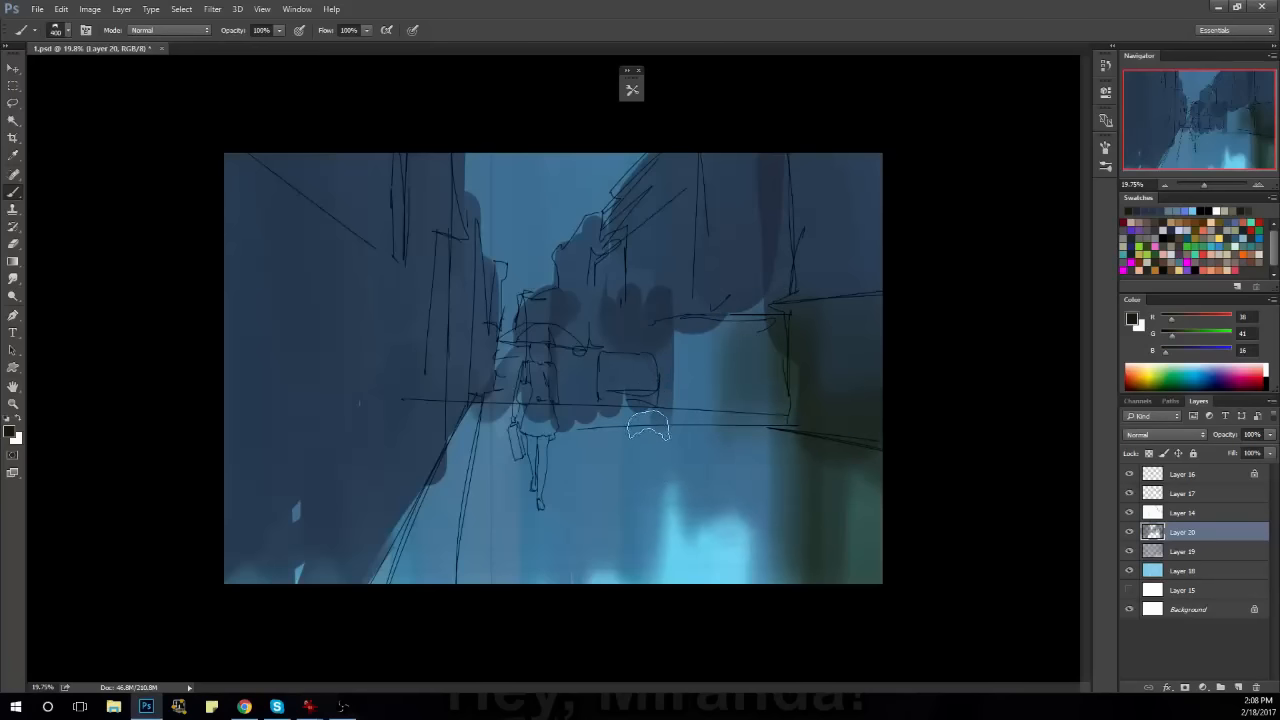
{"action": "key", "text": "bracketright"}
{"action": "key", "text": "bracketright"}
{"action": "key", "text": "bracketright"}
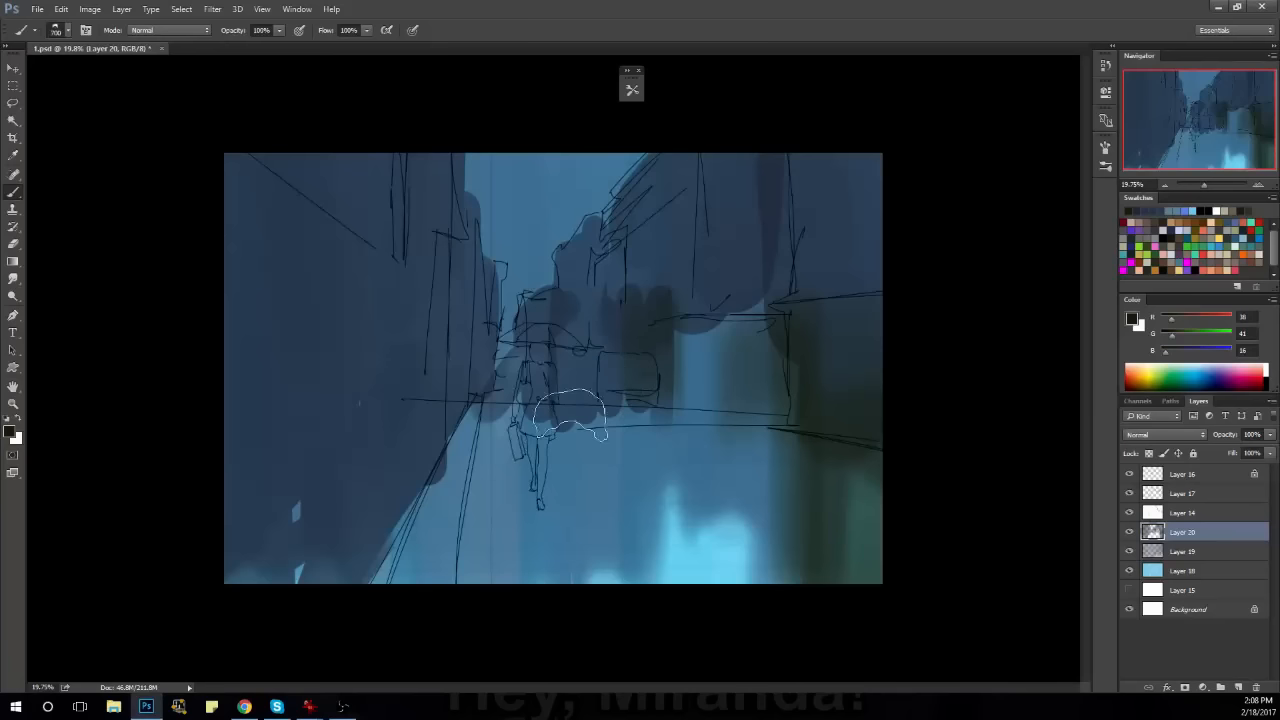
{"action": "left_click_drag", "start_coordinate": [592, 346], "coordinate": [588, 406]}
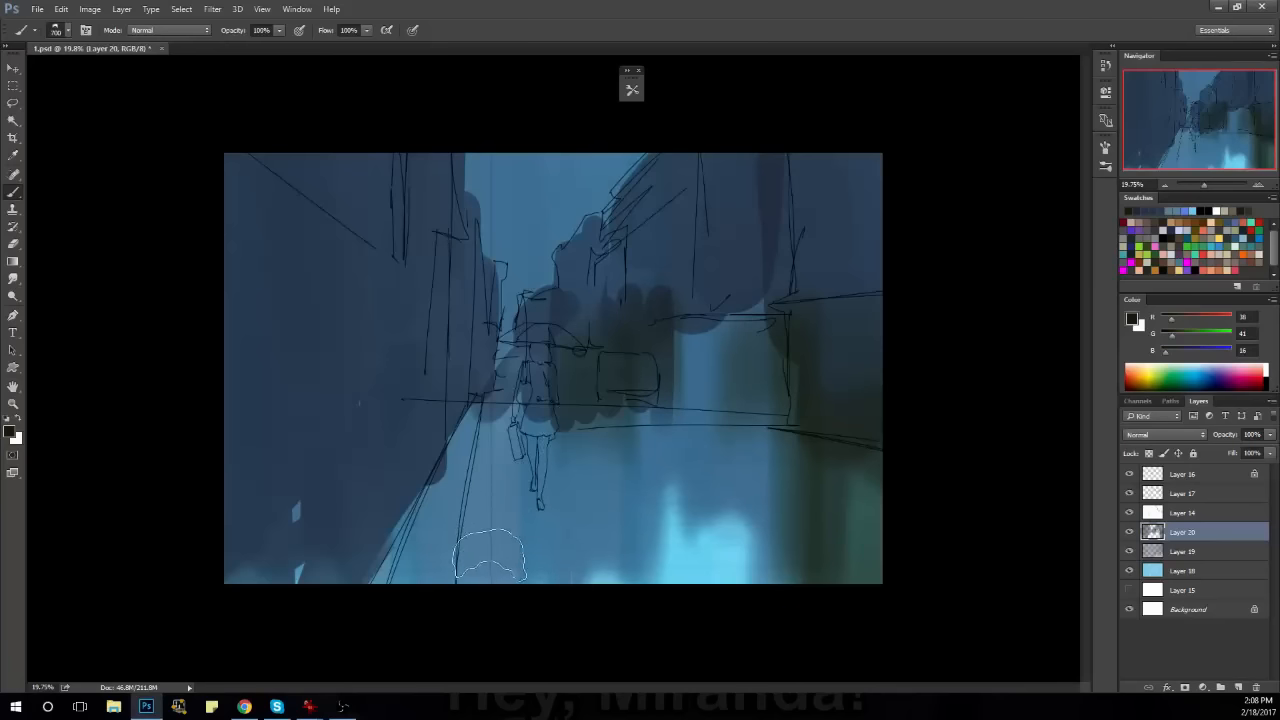
Enlarge the cloud brush to 1000 px and paint dark olive vertical strokes over the left building mass.
{"action": "key", "text": "bracketright"}
{"action": "key", "text": "bracketright"}
{"action": "mouse_move", "coordinate": [357, 500]}
{"action": "left_mouse_down"}
{"action": "mouse_move", "coordinate": [286, 200]}
{"action": "mouse_move", "coordinate": [278, 380]}
{"action": "left_mouse_up"}
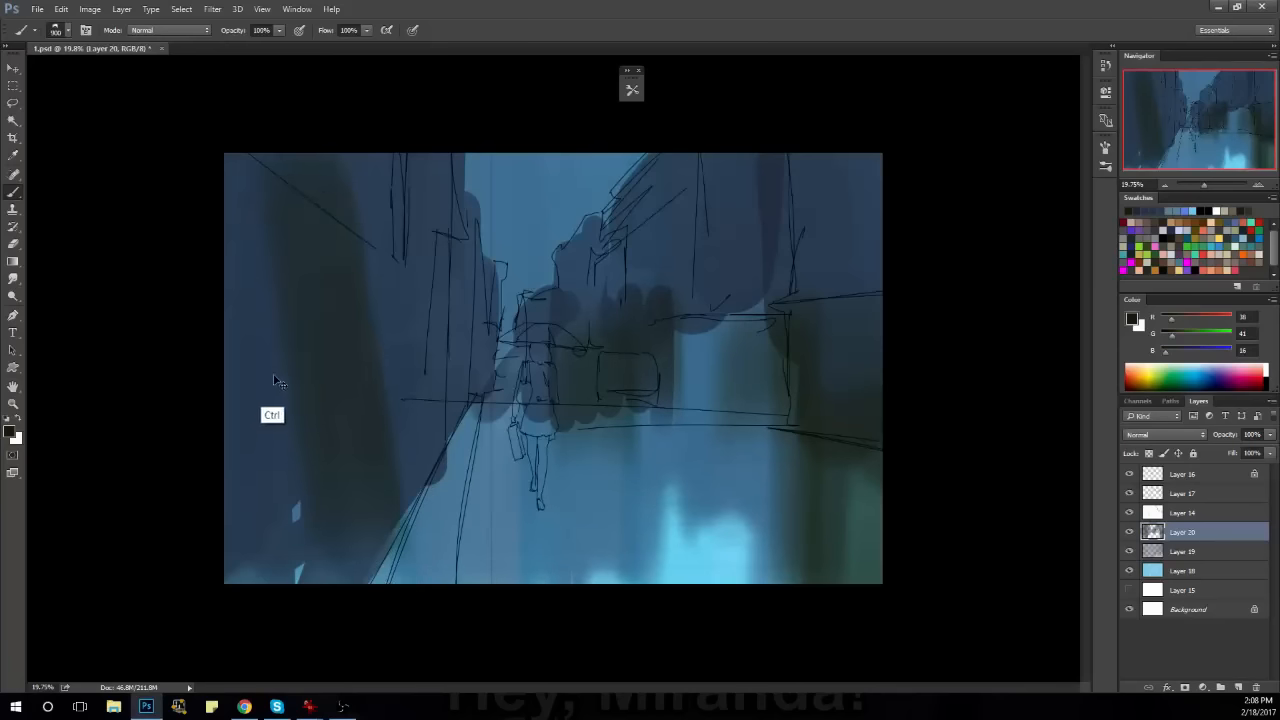
{"action": "key", "text": "ctrl+z"}
{"action": "key", "text": "bracketright"}
{"action": "left_click_drag", "start_coordinate": [252, 212], "coordinate": [275, 606]}
{"action": "mouse_move", "coordinate": [296, 196]}
{"action": "left_mouse_down"}
{"action": "mouse_move", "coordinate": [319, 260]}
{"action": "mouse_move", "coordinate": [355, 590]}
{"action": "left_mouse_up"}
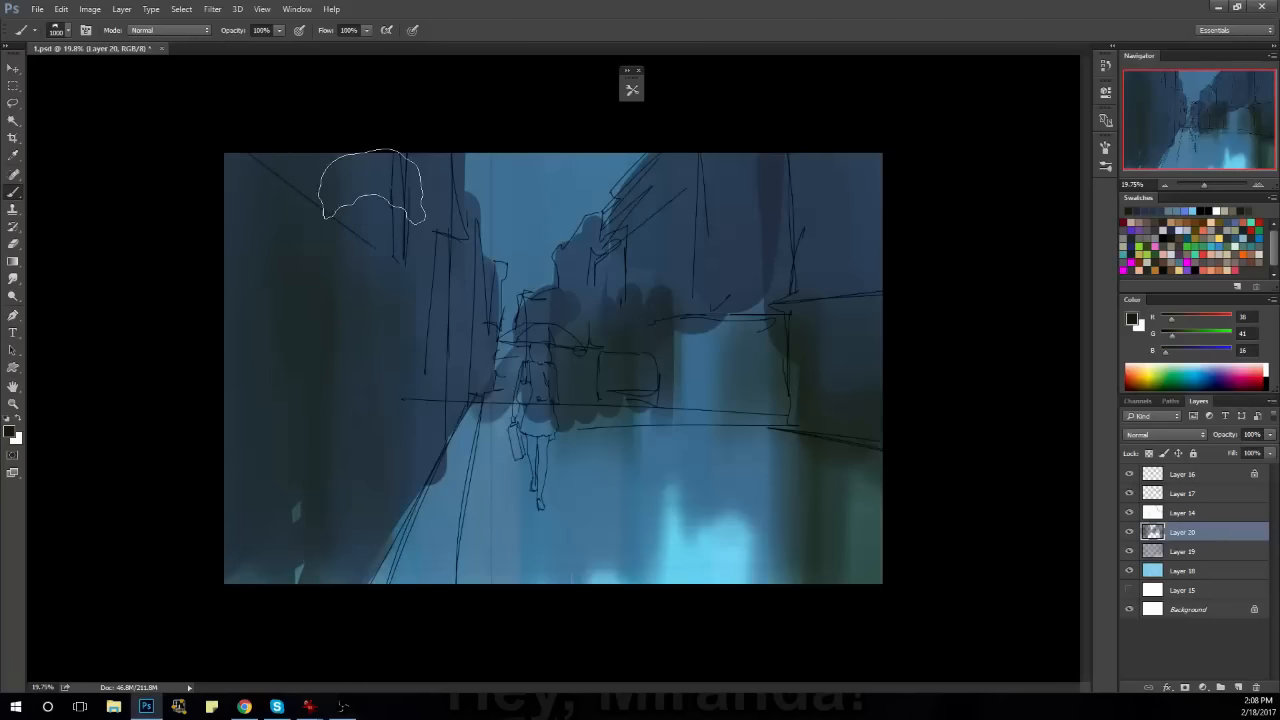
{"action": "scroll", "coordinate": [553, 476], "scroll_direction": "down", "scroll_amount": 3}
{"action": "scroll", "coordinate": [553, 476], "scroll_direction": "up", "scroll_amount": 3}
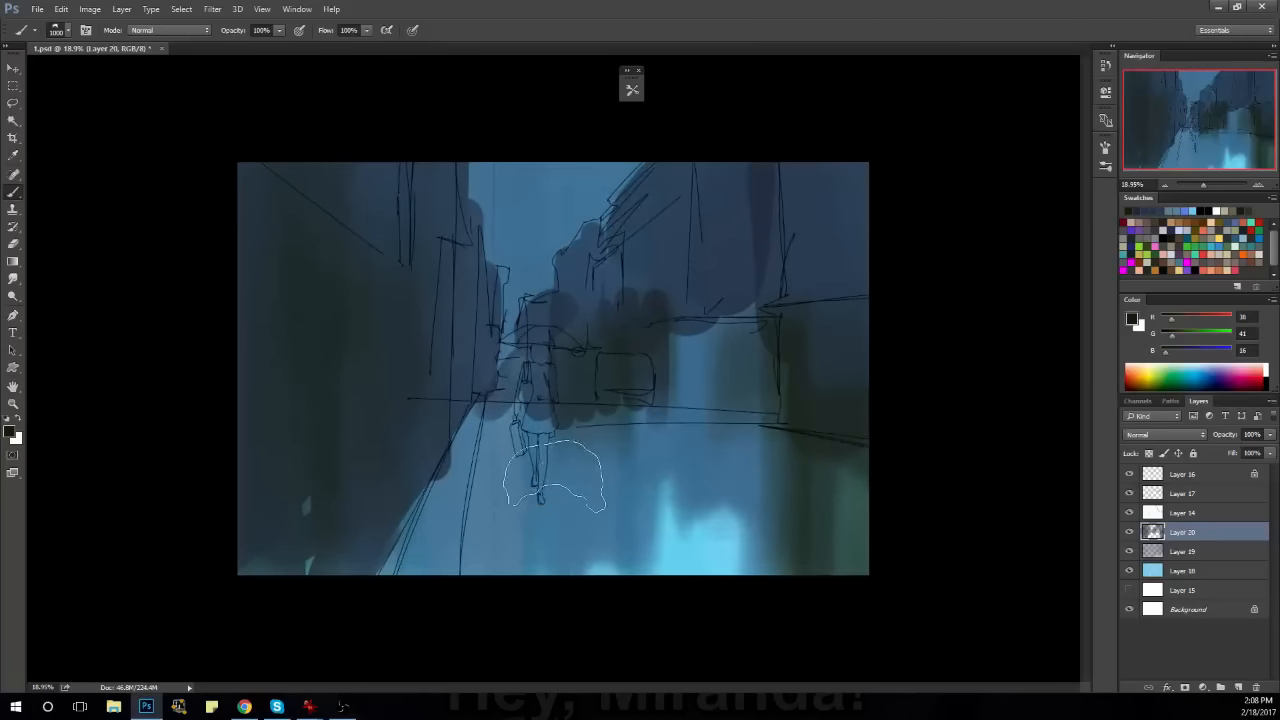
Switch to the hard round 19 px brush and flatten its tip into a thin horizontal ellipse.
{"action": "key", "text": "F5"}
{"action": "left_click", "coordinate": [716, 545]}
{"action": "key", "text": "F5"}
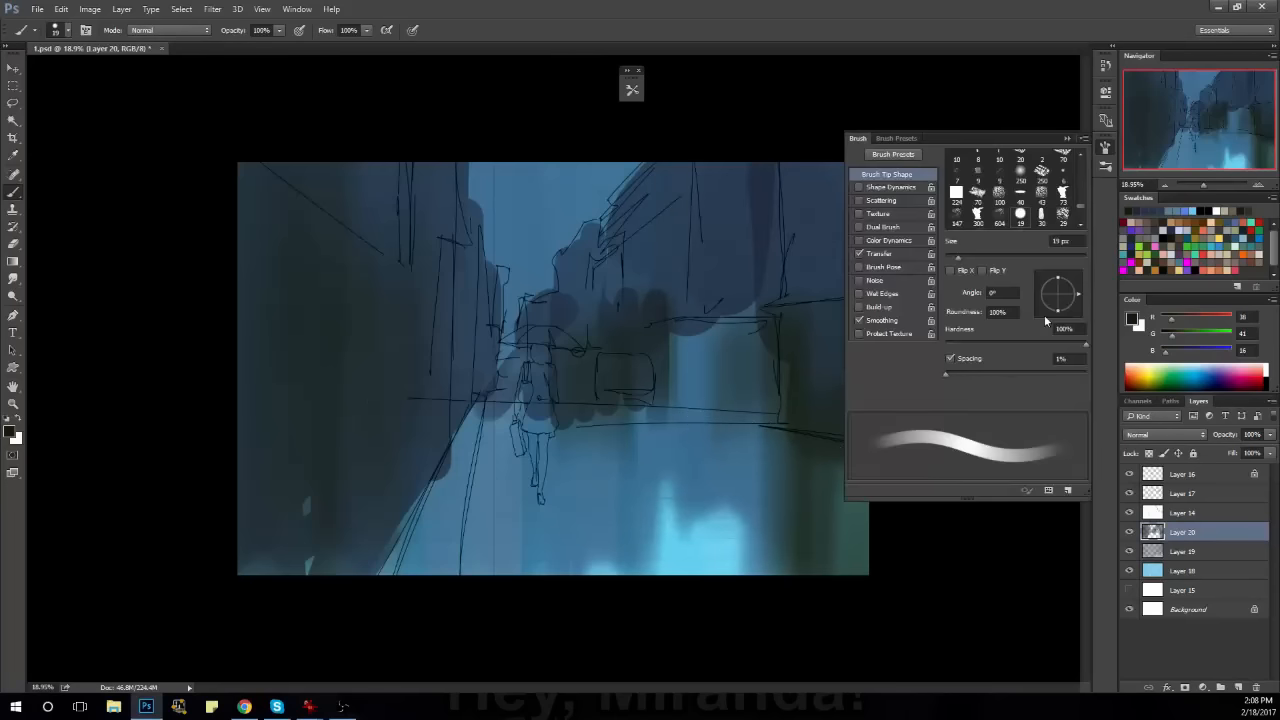
{"action": "left_click_drag", "start_coordinate": [1057, 279], "coordinate": [1057, 292]}
{"action": "key", "text": "F5"}
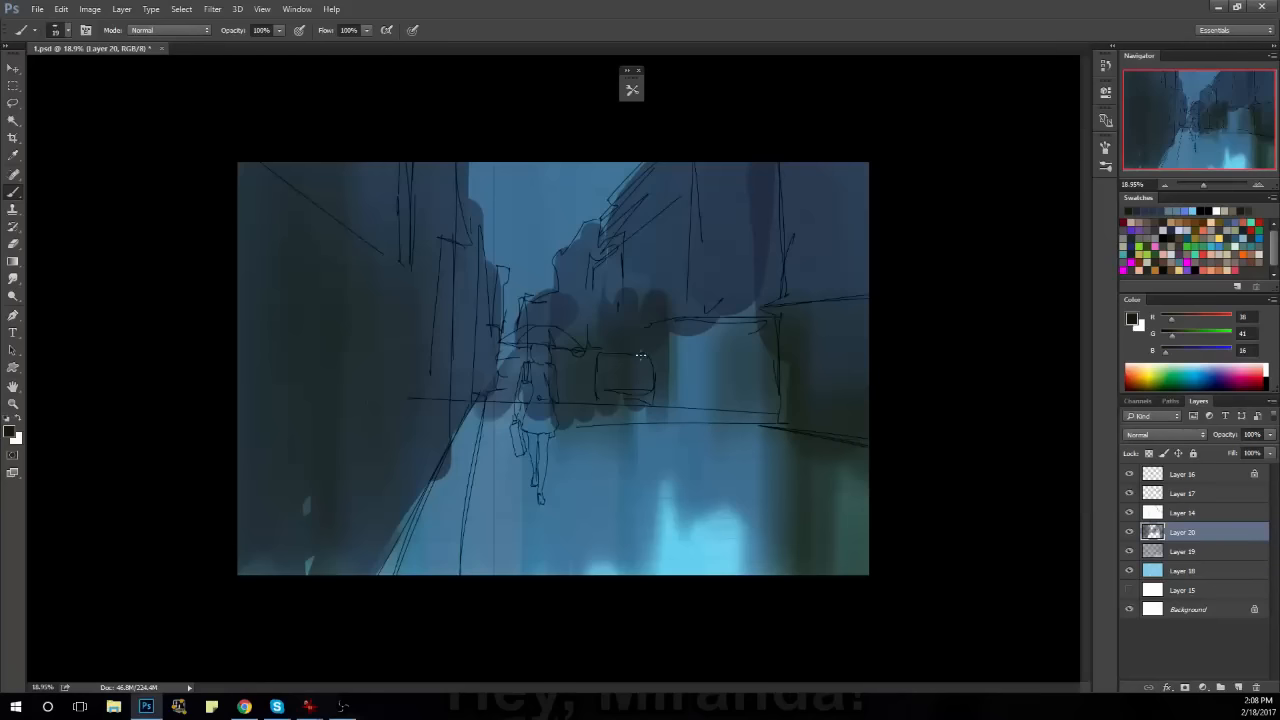
Sample the dark central building colour, raise its blue value to 99, and paint vertical strokes over the right-hand buildings with the flattened brush.
{"action": "left_click", "coordinate": [610, 366], "text": "alt"}
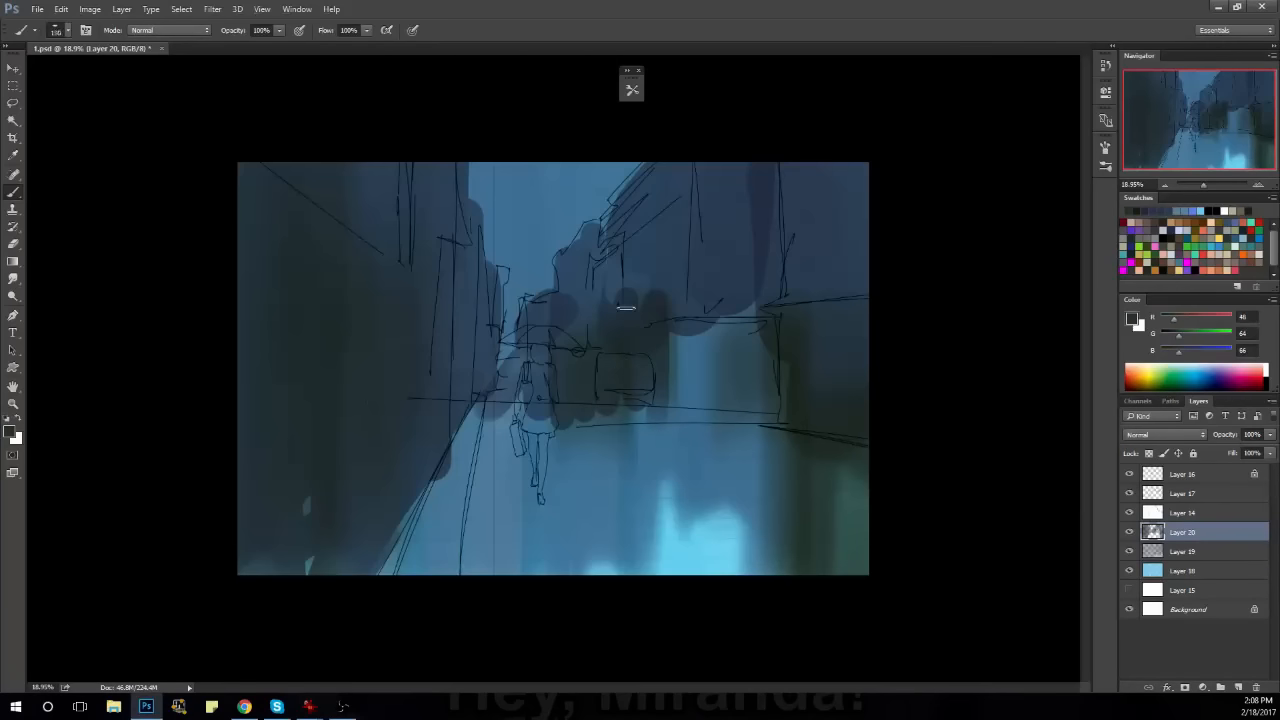
{"action": "left_click_drag", "start_coordinate": [1182, 358], "coordinate": [1183, 354]}
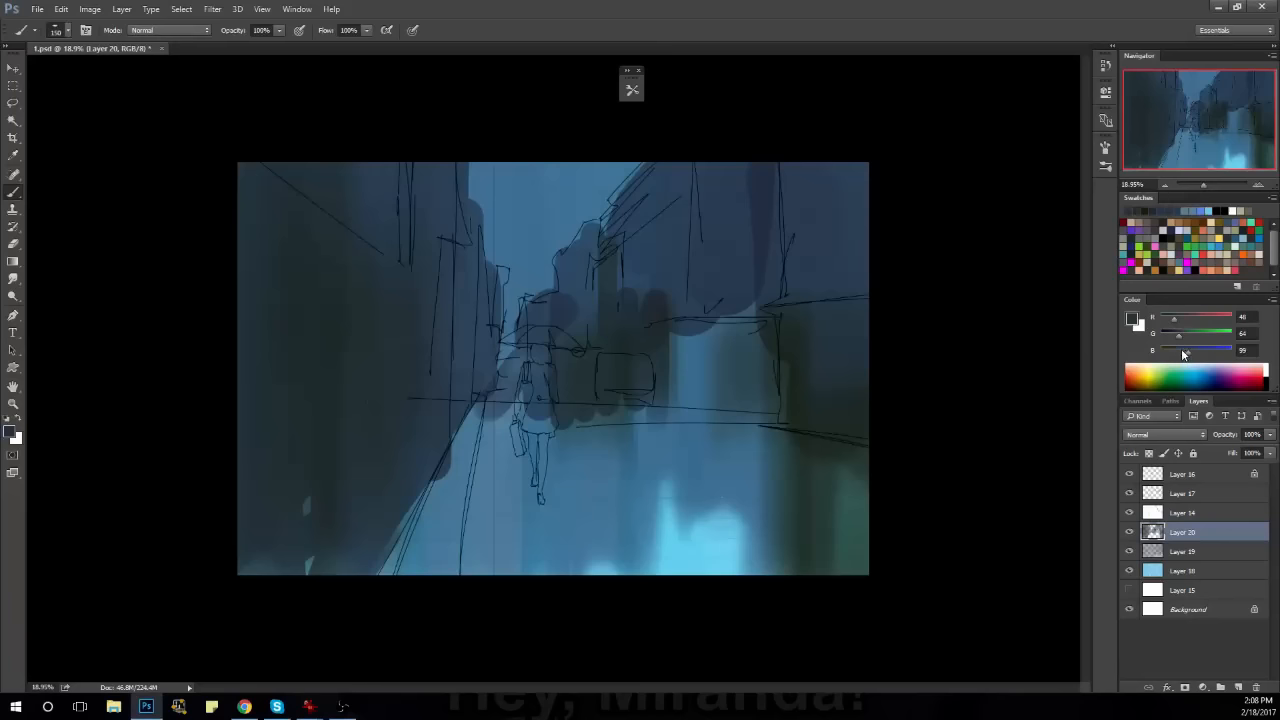
{"action": "key", "text": "bracketright"}
{"action": "key", "text": "shift"}
{"action": "mouse_move", "coordinate": [598, 234]}
{"action": "left_mouse_down"}
{"action": "mouse_move", "coordinate": [595, 223]}
{"action": "mouse_move", "coordinate": [593, 374]}
{"action": "left_mouse_up"}
{"action": "key", "text": "bracketright"}
{"action": "key", "text": "ctrl"}
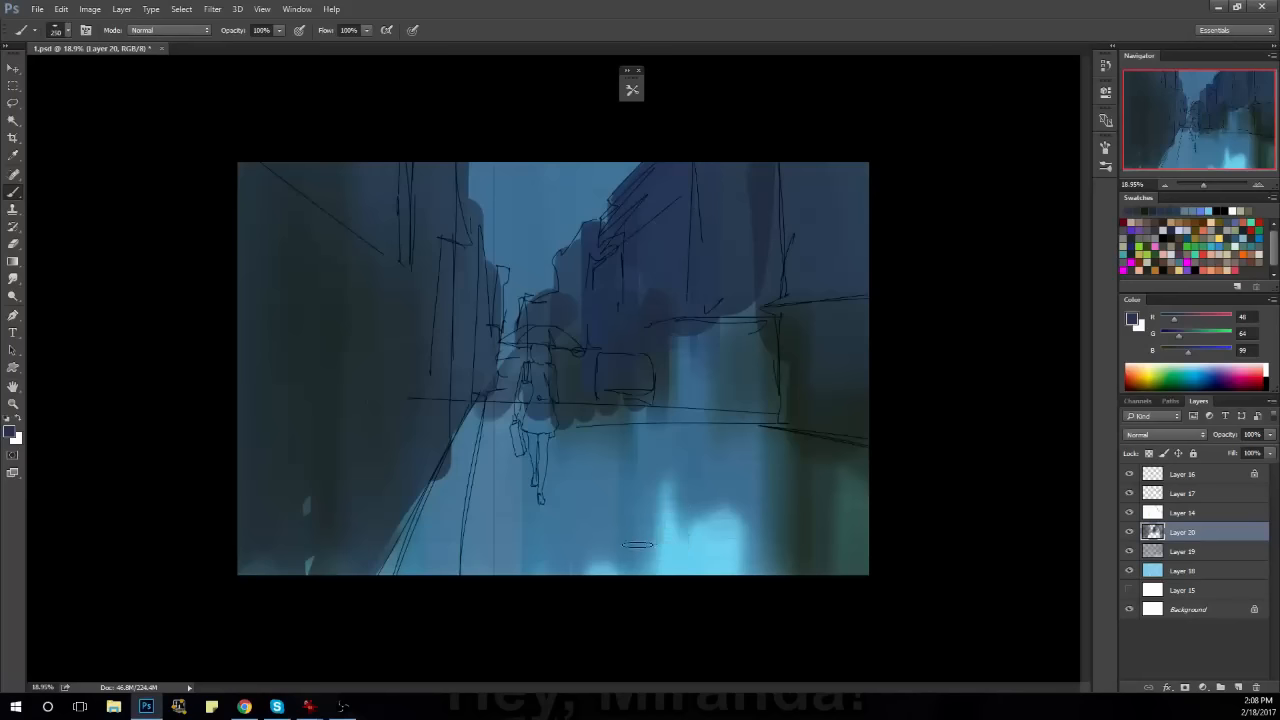
Paint dark blue vertical strokes down the left edge of the central buildings, redoing the first stroke.
{"action": "left_click_drag", "start_coordinate": [572, 256], "coordinate": [562, 558]}
{"action": "key", "text": "ctrl+z"}
{"action": "left_click_drag", "start_coordinate": [572, 260], "coordinate": [565, 597]}
{"action": "left_click_drag", "start_coordinate": [681, 408], "coordinate": [651, 398]}
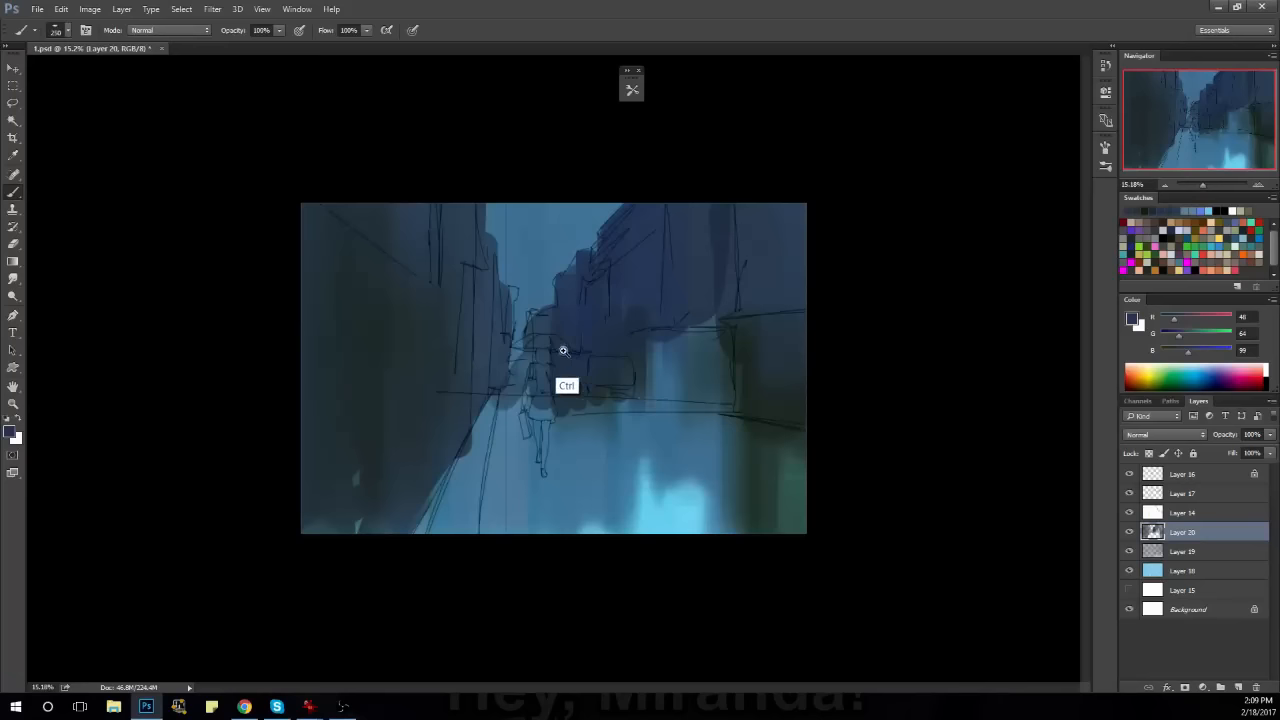
{"action": "left_click_drag", "start_coordinate": [563, 380], "coordinate": [597, 392]}
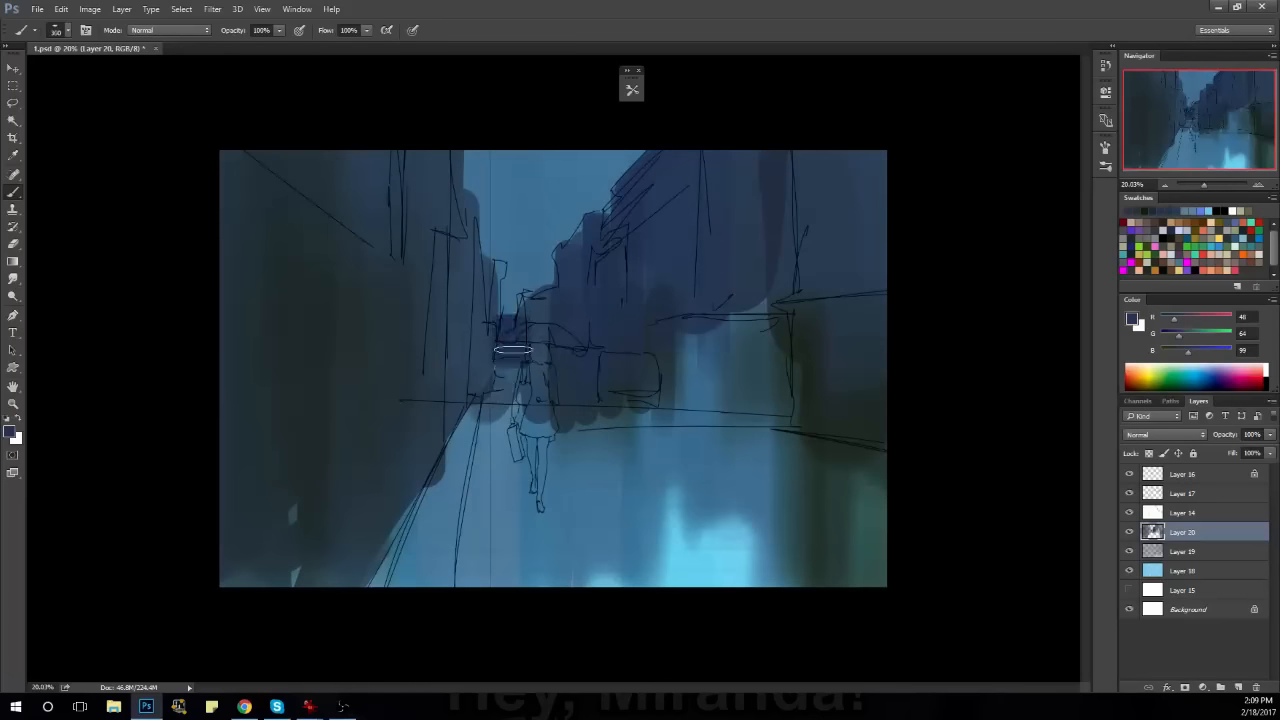
Select a rectangle over the umbrella's left half, fill it with dark paint sampled from the adjacent building, and deselect.
{"action": "key", "text": "m"}
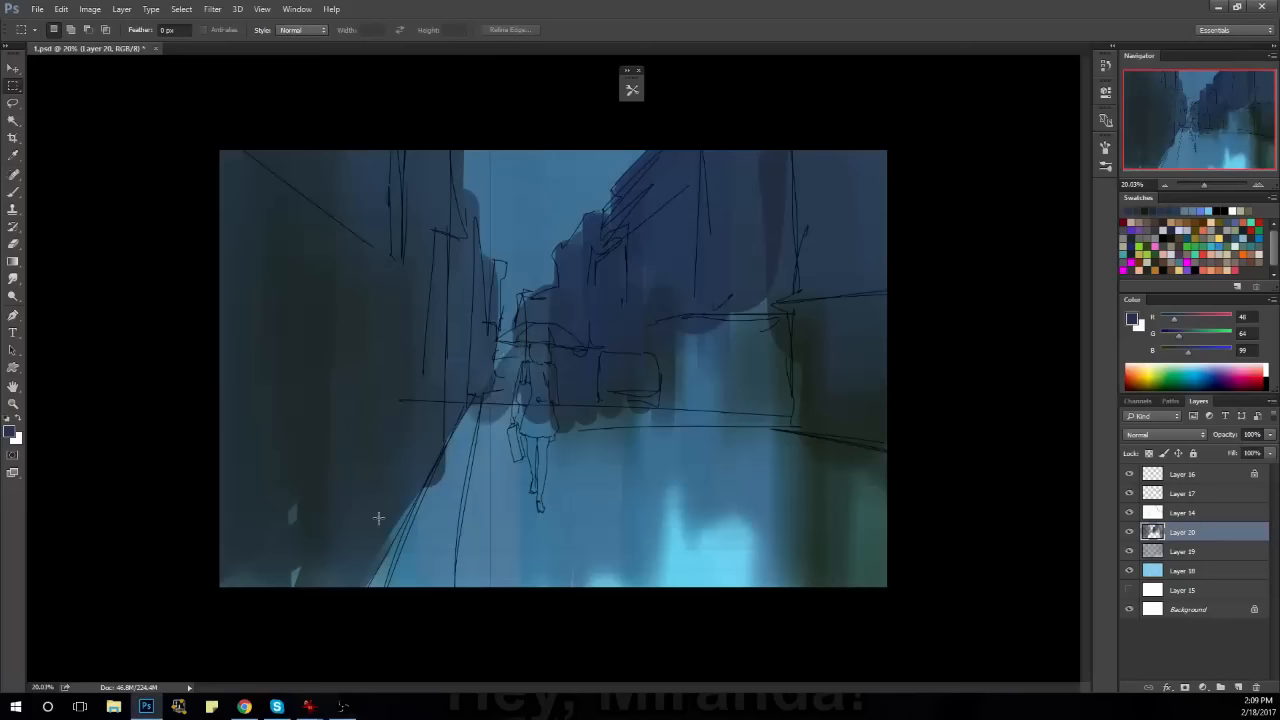
{"action": "left_click_drag", "start_coordinate": [503, 334], "coordinate": [542, 361]}
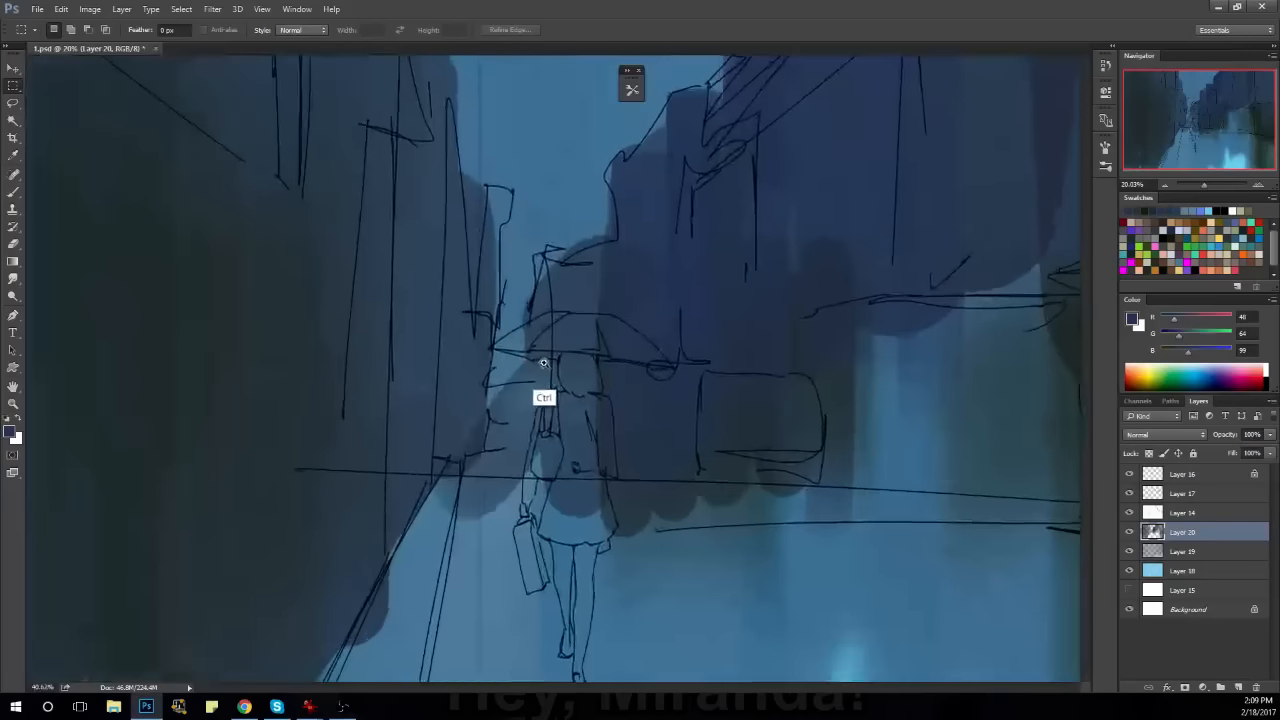
{"action": "left_click_drag", "start_coordinate": [494, 298], "coordinate": [567, 360]}
{"action": "key", "text": "b"}
{"action": "left_click_drag", "start_coordinate": [546, 268], "coordinate": [513, 410]}
{"action": "key", "text": "m"}
{"action": "key", "text": "b"}
{"action": "left_click", "coordinate": [607, 321], "text": "alt"}
{"action": "mouse_move", "coordinate": [580, 335]}
{"action": "left_mouse_down"}
{"action": "mouse_move", "coordinate": [546, 354]}
{"action": "mouse_move", "coordinate": [500, 246]}
{"action": "left_mouse_up"}
{"action": "key", "text": "m"}
{"action": "left_click", "coordinate": [592, 377]}
Paint dark building colour behind the woman's head and into the gap below the umbrella, reducing the flattened brush from 300 to 250 px.
{"action": "key", "text": "b"}
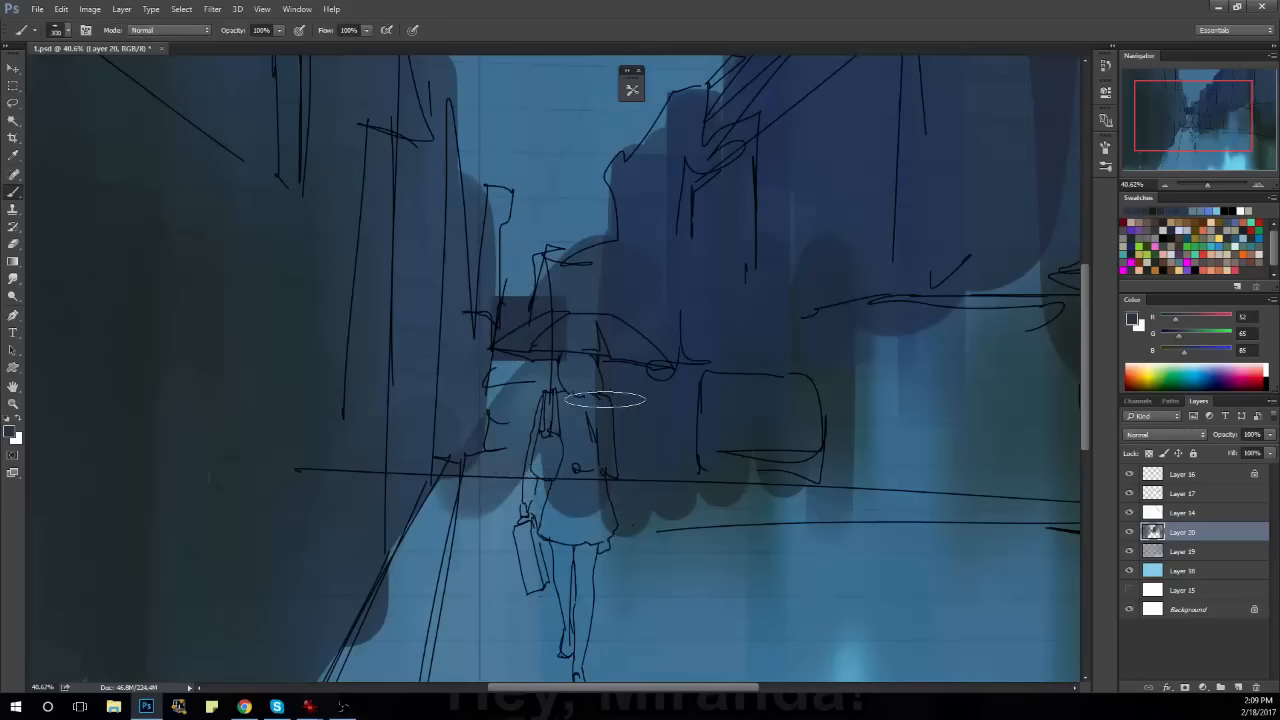
{"action": "key", "text": "shift"}
{"action": "left_click_drag", "start_coordinate": [583, 348], "coordinate": [583, 400]}
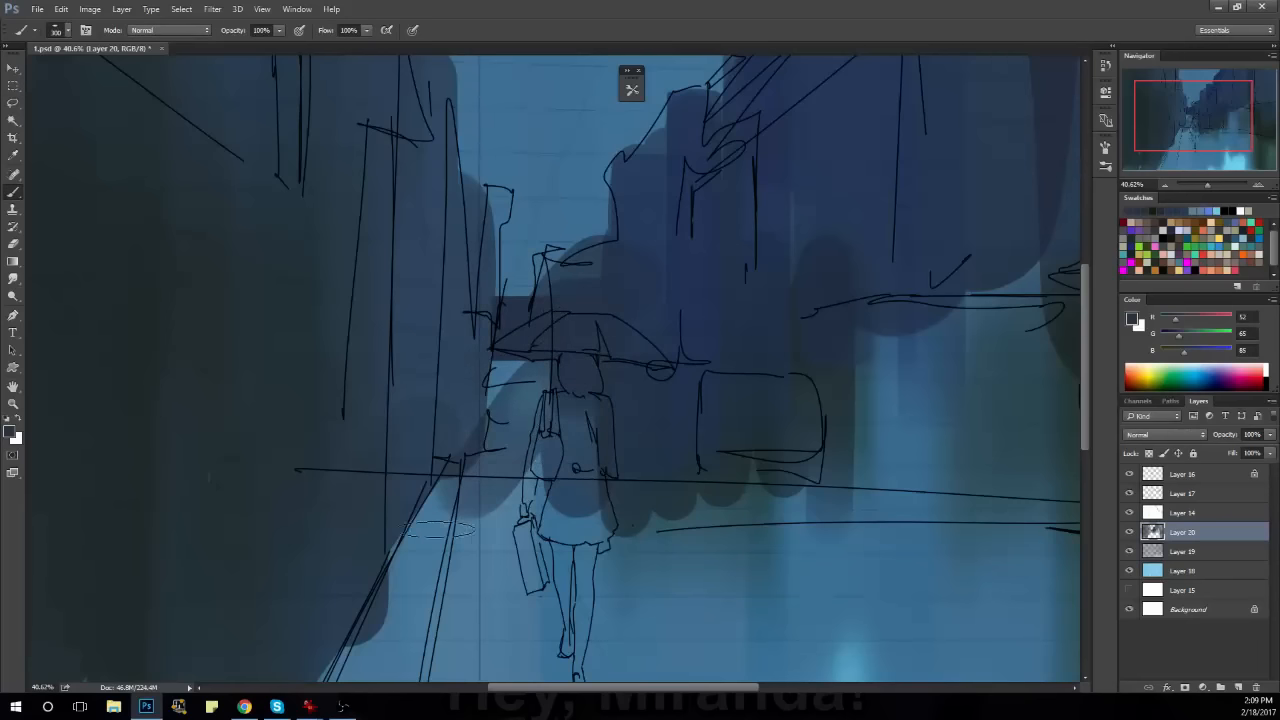
{"action": "key", "text": "bracketleft"}
{"action": "key", "text": "bracketleft"}
{"action": "key", "text": "bracketright"}
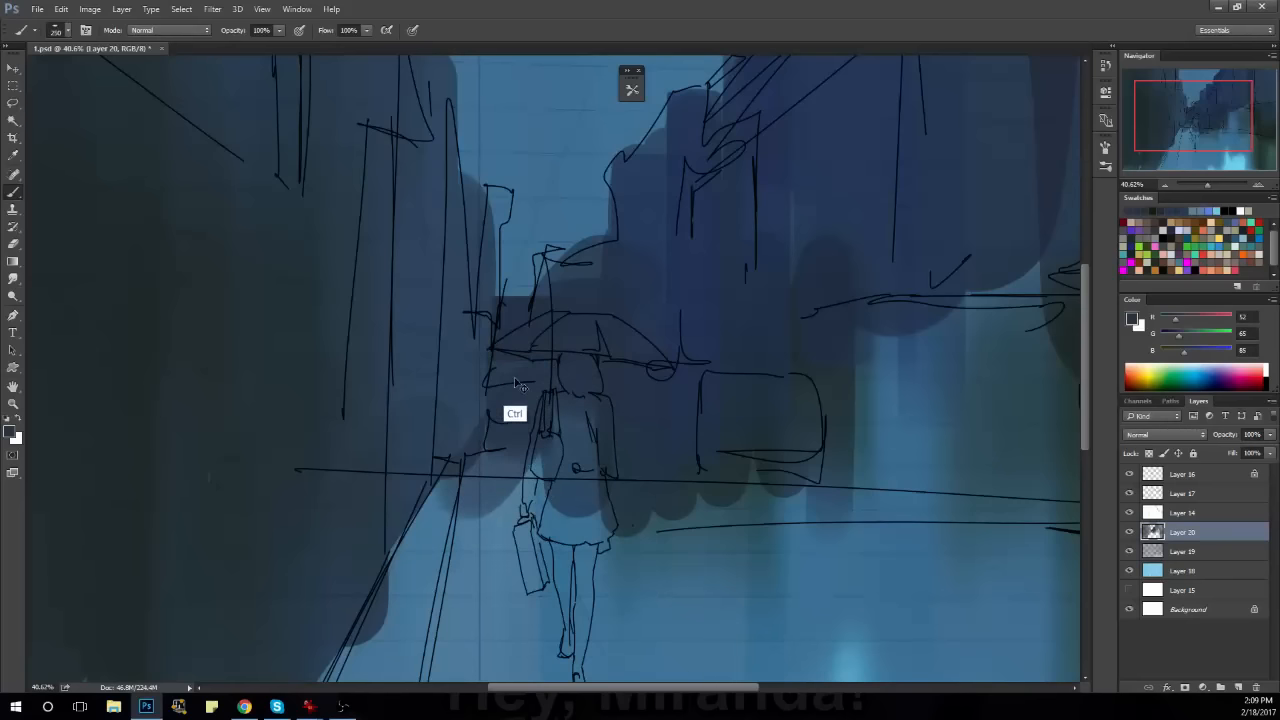
{"action": "left_click_drag", "start_coordinate": [628, 478], "coordinate": [538, 378]}
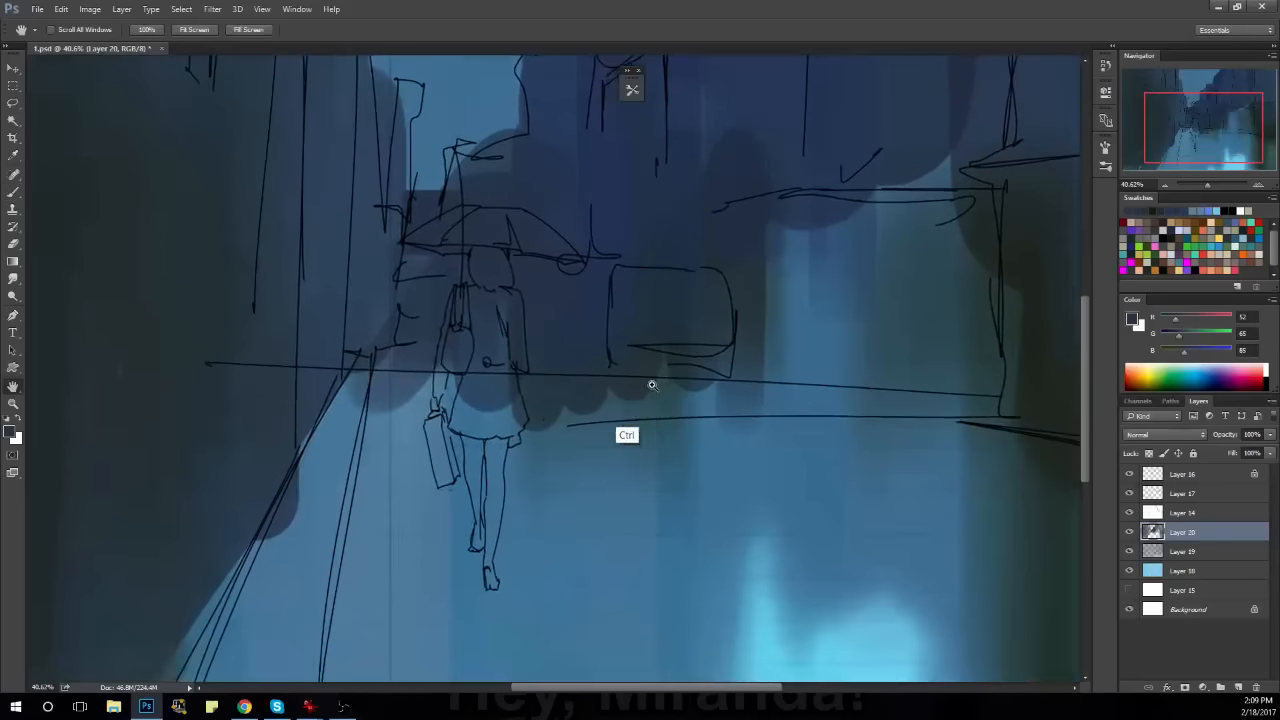
{"action": "left_click_drag", "start_coordinate": [651, 383], "coordinate": [593, 411]}
{"action": "left_click", "coordinate": [593, 411], "text": "ctrl"}
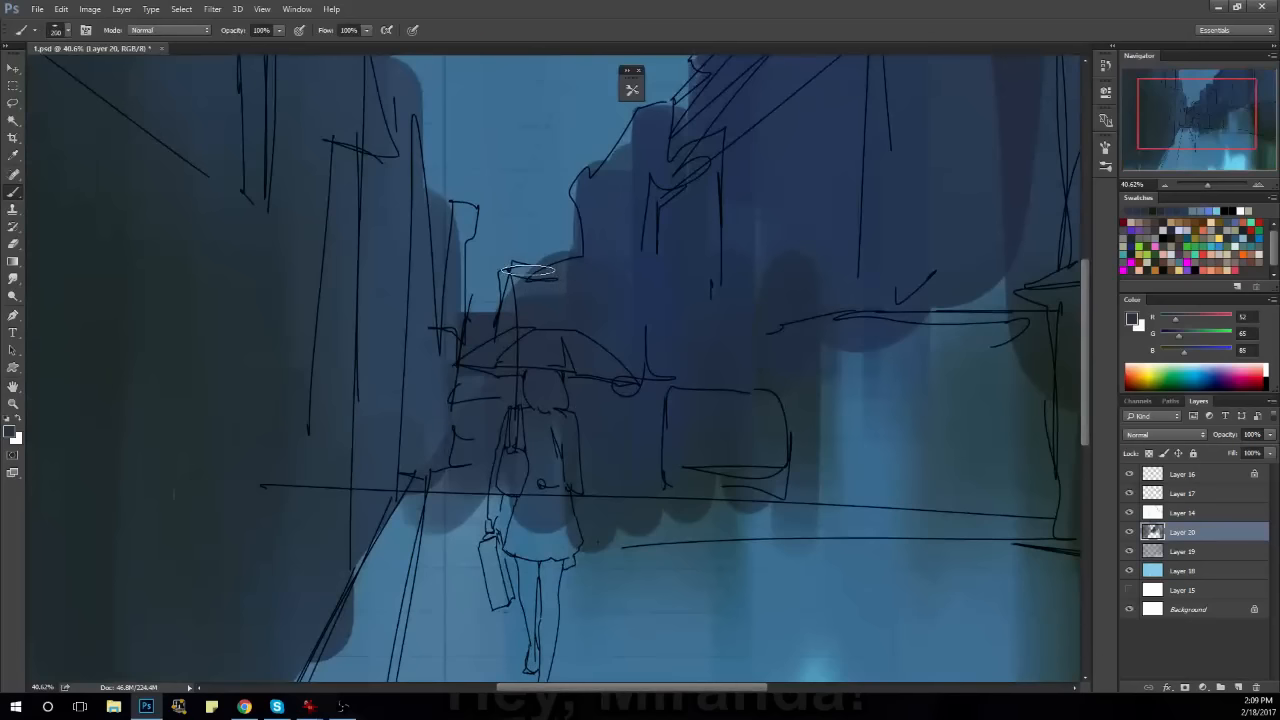
Outline the small rooftop above the umbrella with the Polygonal Lasso, fill it with dark paint, and deselect.
{"action": "key", "text": "l"}
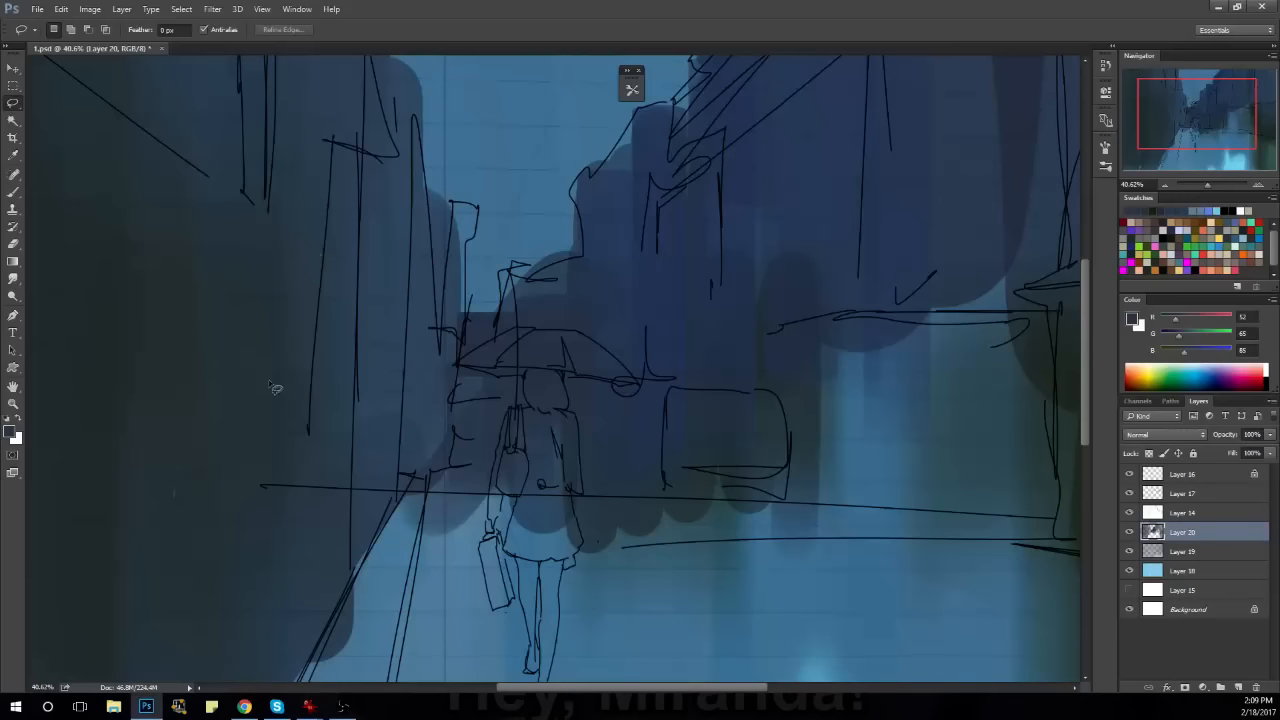
{"action": "left_click", "coordinate": [13, 103]}
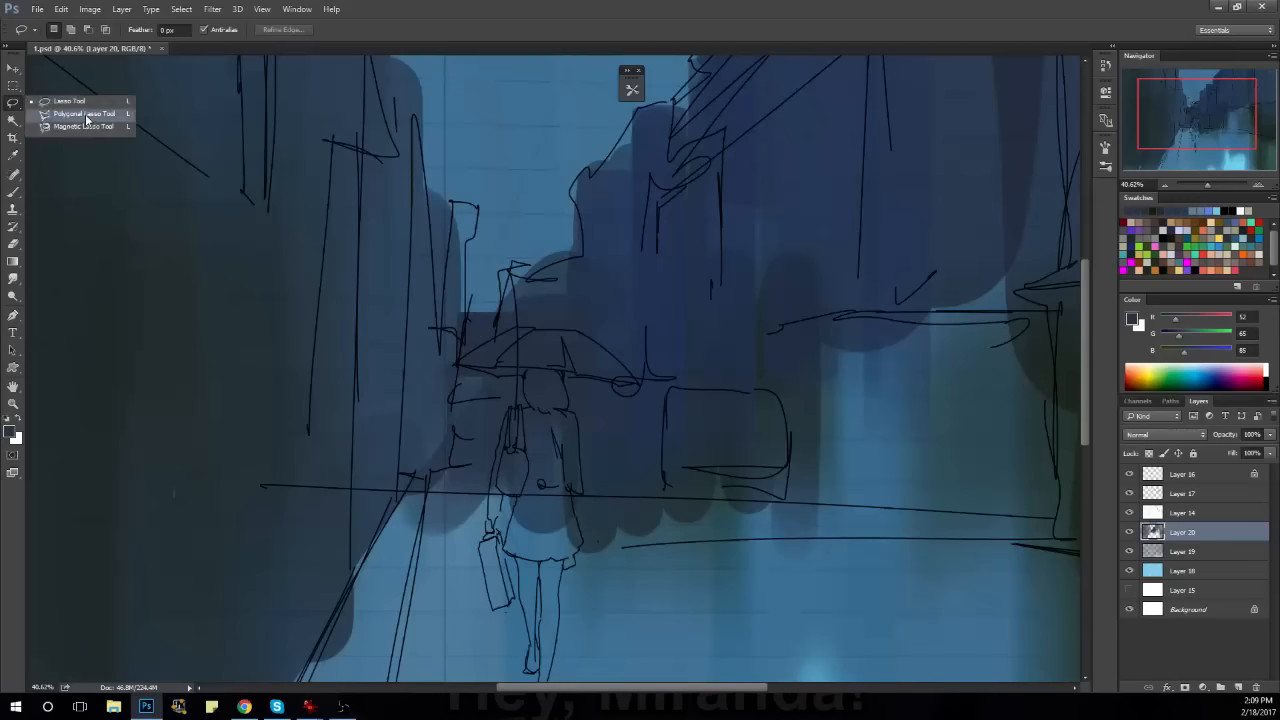
{"action": "left_click", "coordinate": [60, 116]}
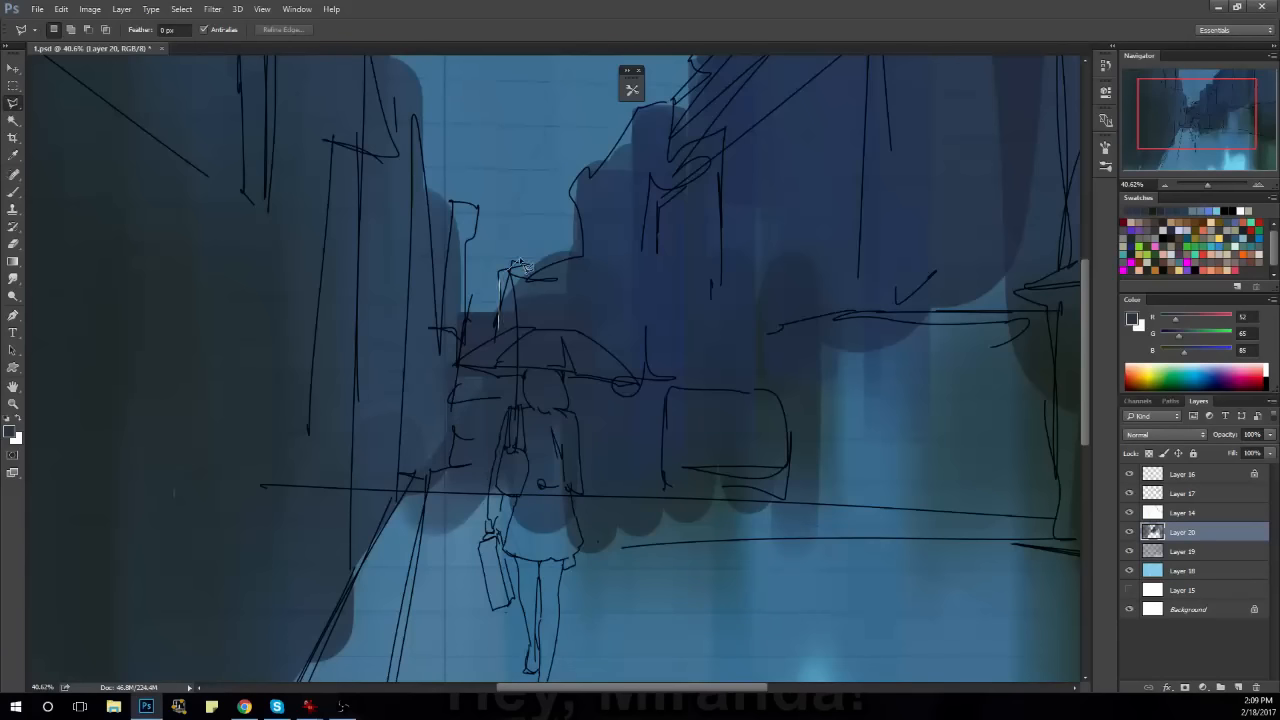
{"action": "double_click", "coordinate": [590, 266]}
{"action": "key", "text": "b"}
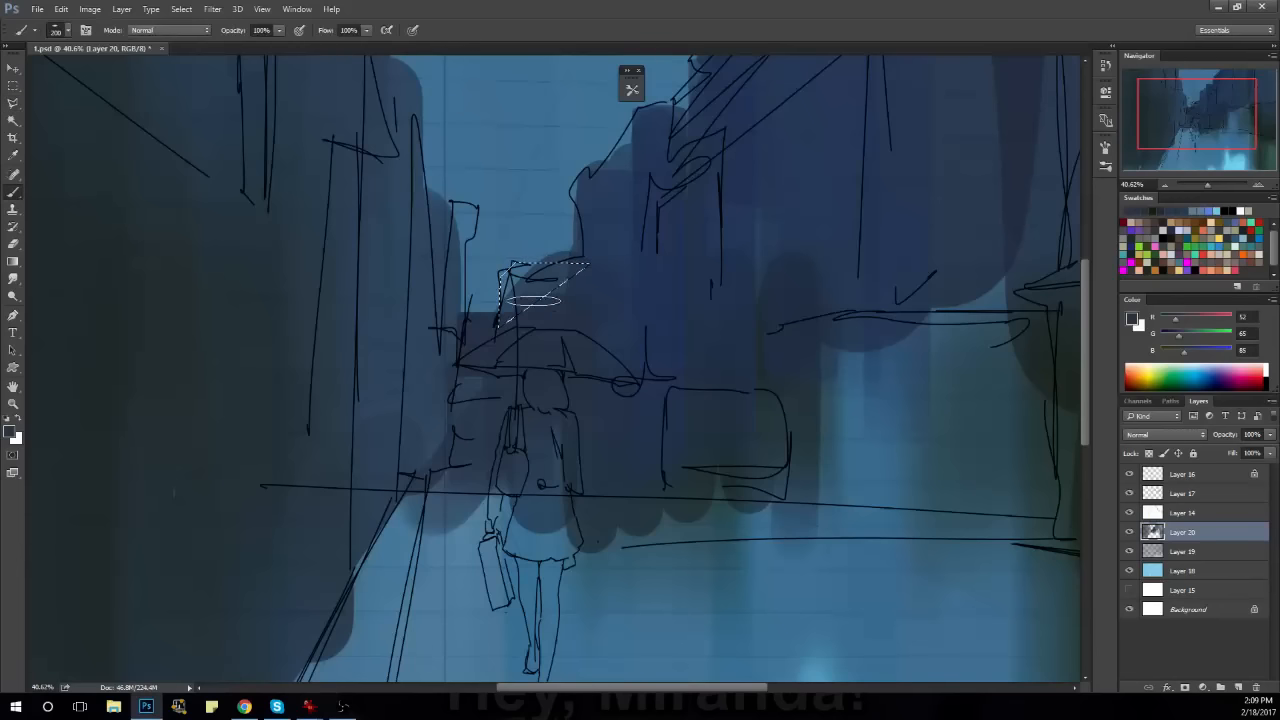
{"action": "mouse_move", "coordinate": [537, 296]}
{"action": "left_mouse_down"}
{"action": "mouse_move", "coordinate": [511, 208]}
{"action": "mouse_move", "coordinate": [562, 412]}
{"action": "left_mouse_up"}
{"action": "key", "text": "m"}
{"action": "left_click", "coordinate": [599, 372]}
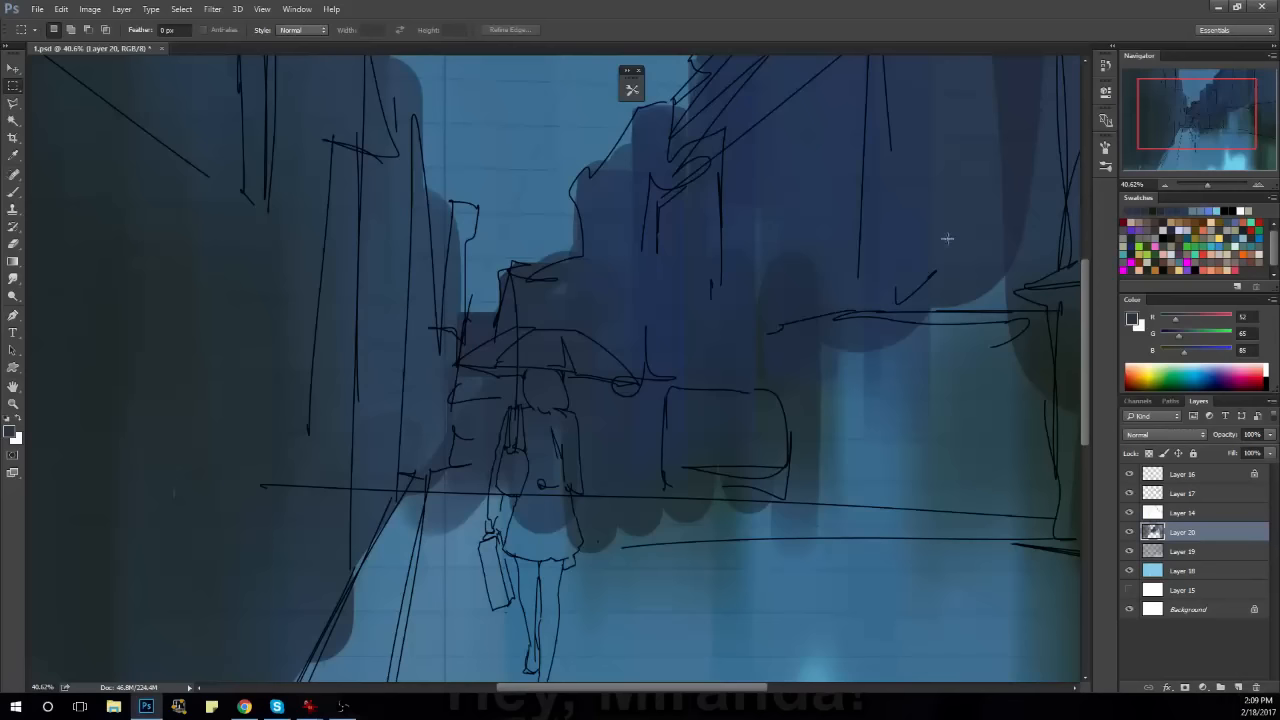
Set the paint's blue value to 99 and cover the street right of the woman with dark blue vertical strokes using a 400 px brush.
{"action": "key", "text": "alt+Tab"}
{"action": "left_click_drag", "start_coordinate": [635, 274], "coordinate": [597, 444]}
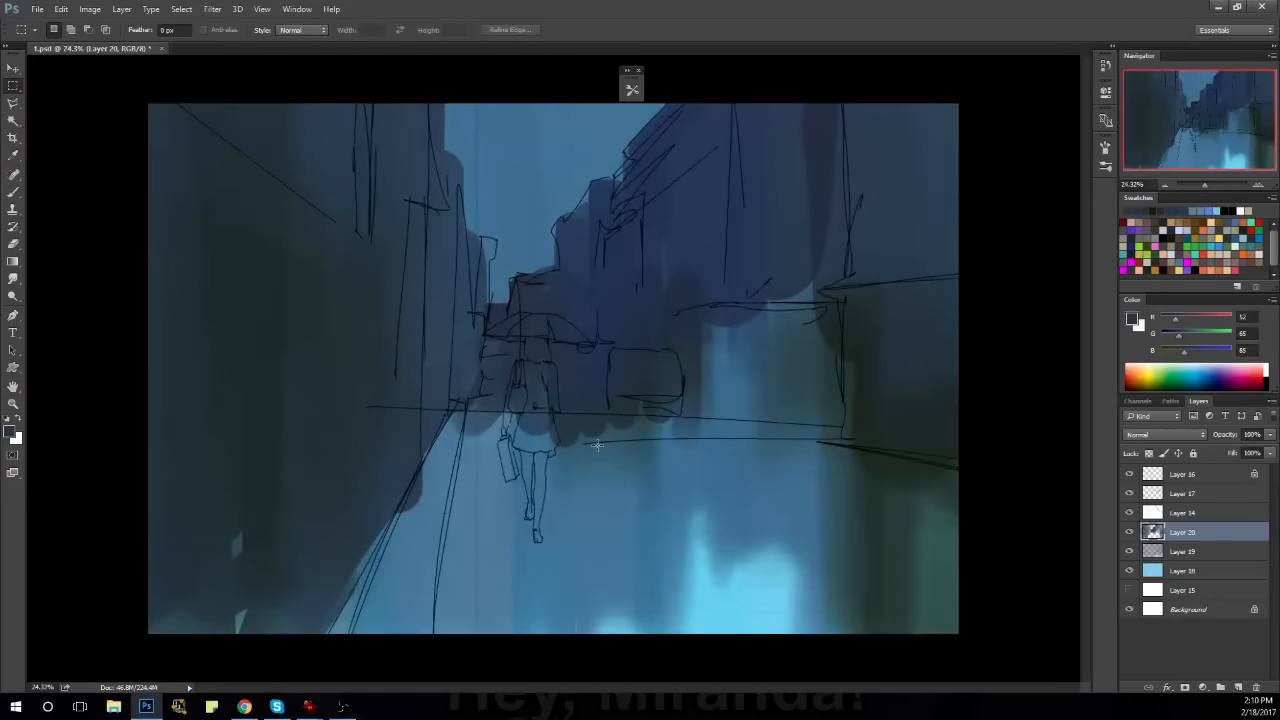
{"action": "key", "text": "b"}
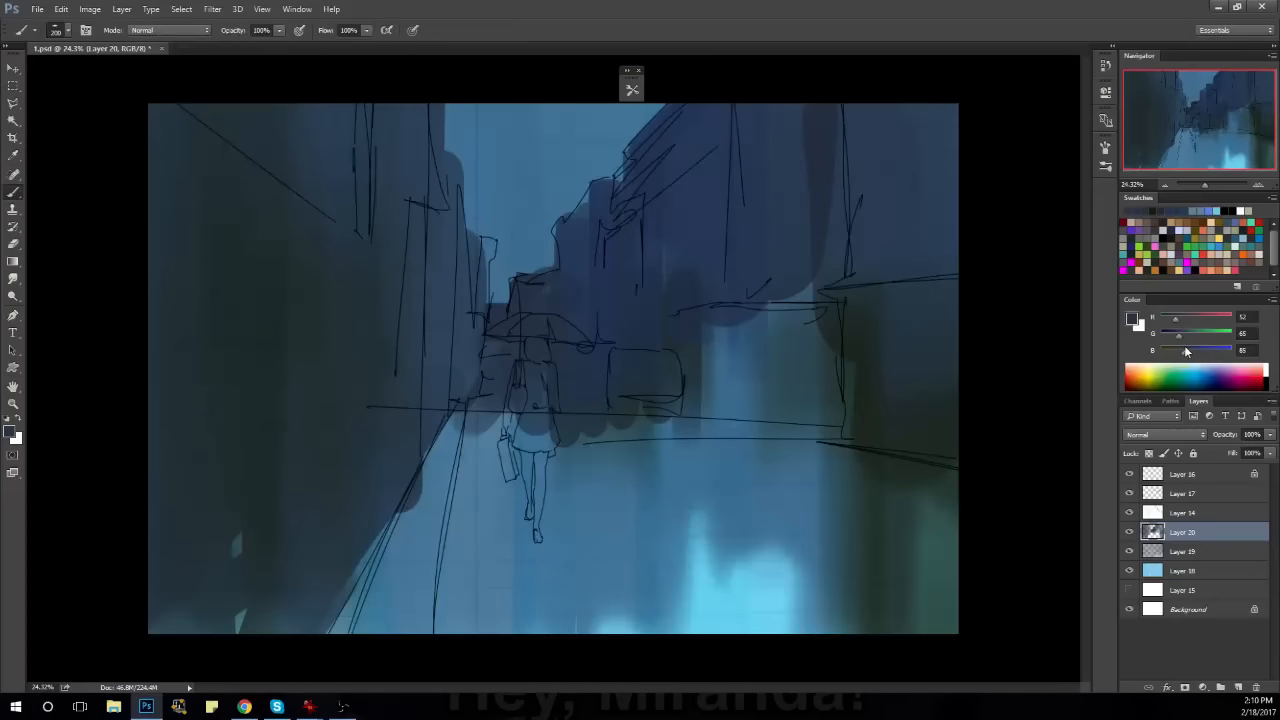
{"action": "left_click_drag", "start_coordinate": [1186, 351], "coordinate": [1189, 351]}
{"action": "left_click_drag", "start_coordinate": [573, 420], "coordinate": [575, 615]}
{"action": "key", "text": "ctrl+z"}
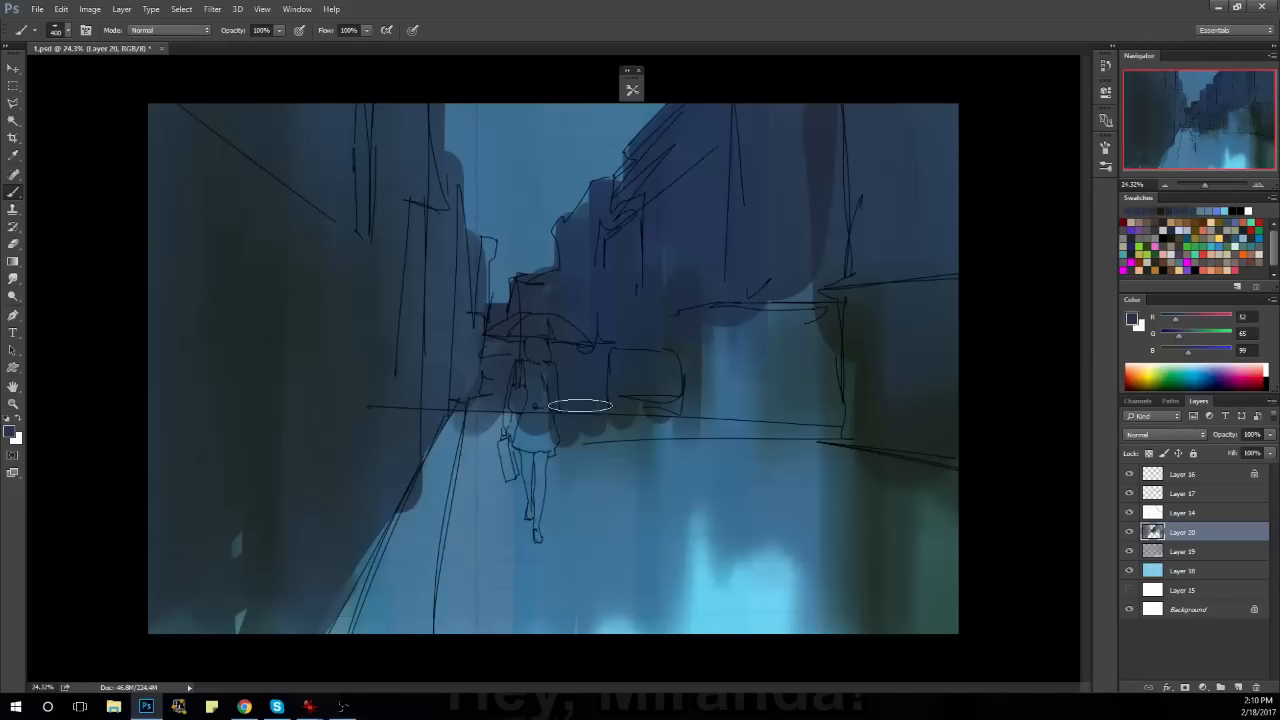
{"action": "left_click_drag", "start_coordinate": [571, 409], "coordinate": [583, 600]}
{"action": "key", "text": "ctrl+z"}
{"action": "key", "text": "bracketright"}
{"action": "left_click_drag", "start_coordinate": [576, 432], "coordinate": [576, 604]}
{"action": "mouse_move", "coordinate": [576, 656]}
{"action": "left_mouse_down"}
{"action": "mouse_move", "coordinate": [580, 439]}
{"action": "mouse_move", "coordinate": [584, 608]}
{"action": "mouse_move", "coordinate": [615, 452]}
{"action": "mouse_move", "coordinate": [618, 586]}
{"action": "mouse_move", "coordinate": [659, 354]}
{"action": "mouse_move", "coordinate": [645, 604]}
{"action": "left_mouse_up"}
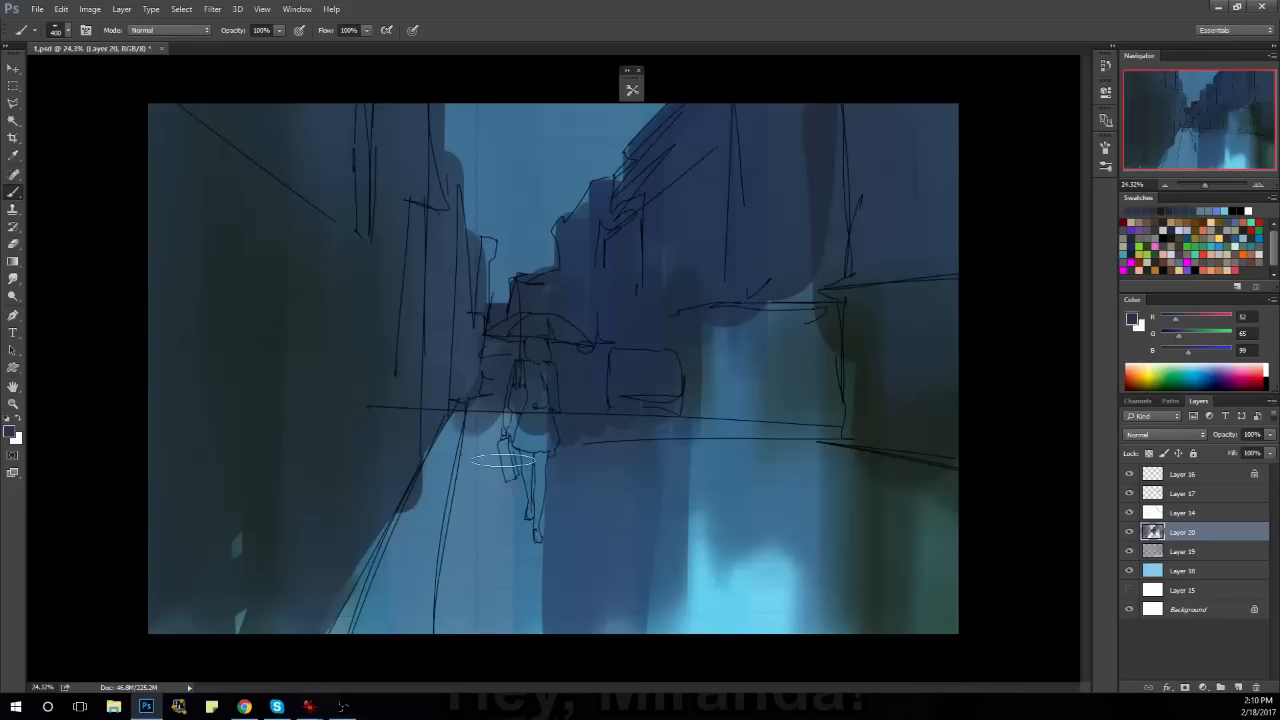
Paint the street behind and left of the woman dark blue down to the canvas edge, redoing the first stroke.
{"action": "left_click_drag", "start_coordinate": [487, 411], "coordinate": [410, 600]}
{"action": "key", "text": "ctrl+z"}
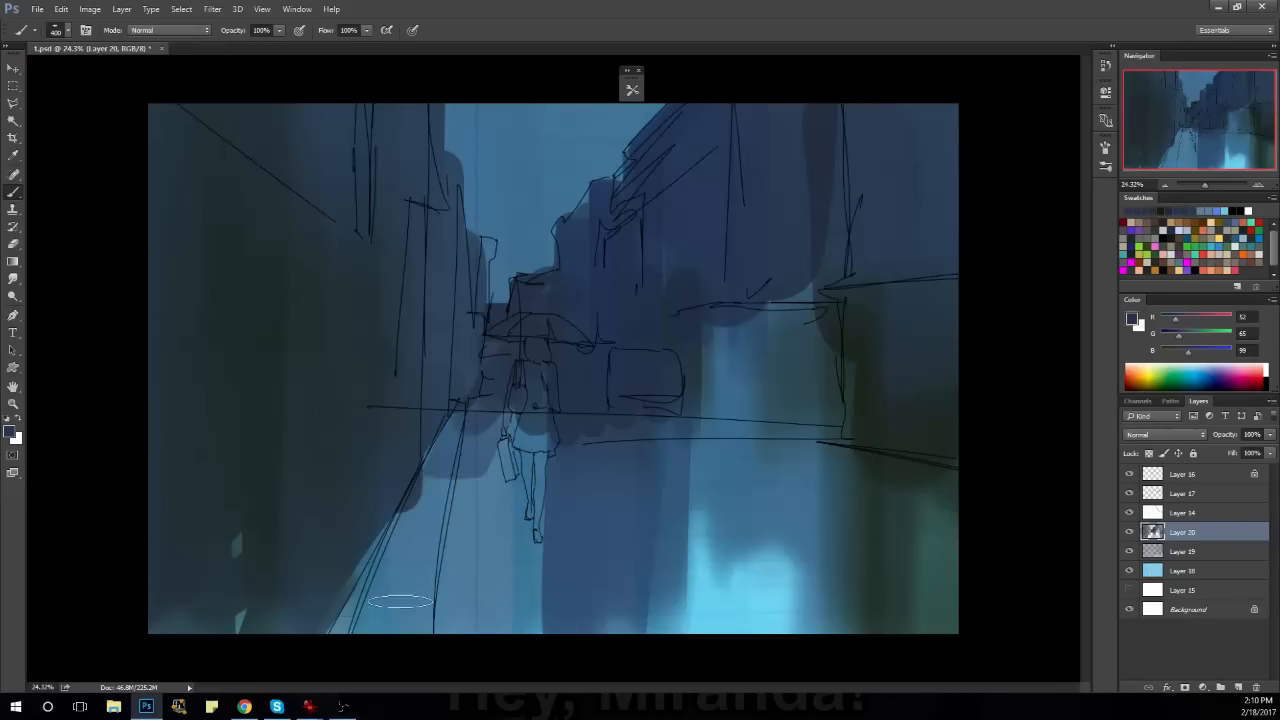
{"action": "key", "text": "bracketright"}
{"action": "mouse_move", "coordinate": [480, 420]}
{"action": "left_mouse_down"}
{"action": "mouse_move", "coordinate": [465, 460]}
{"action": "mouse_move", "coordinate": [500, 615]}
{"action": "mouse_move", "coordinate": [510, 430]}
{"action": "left_mouse_up"}
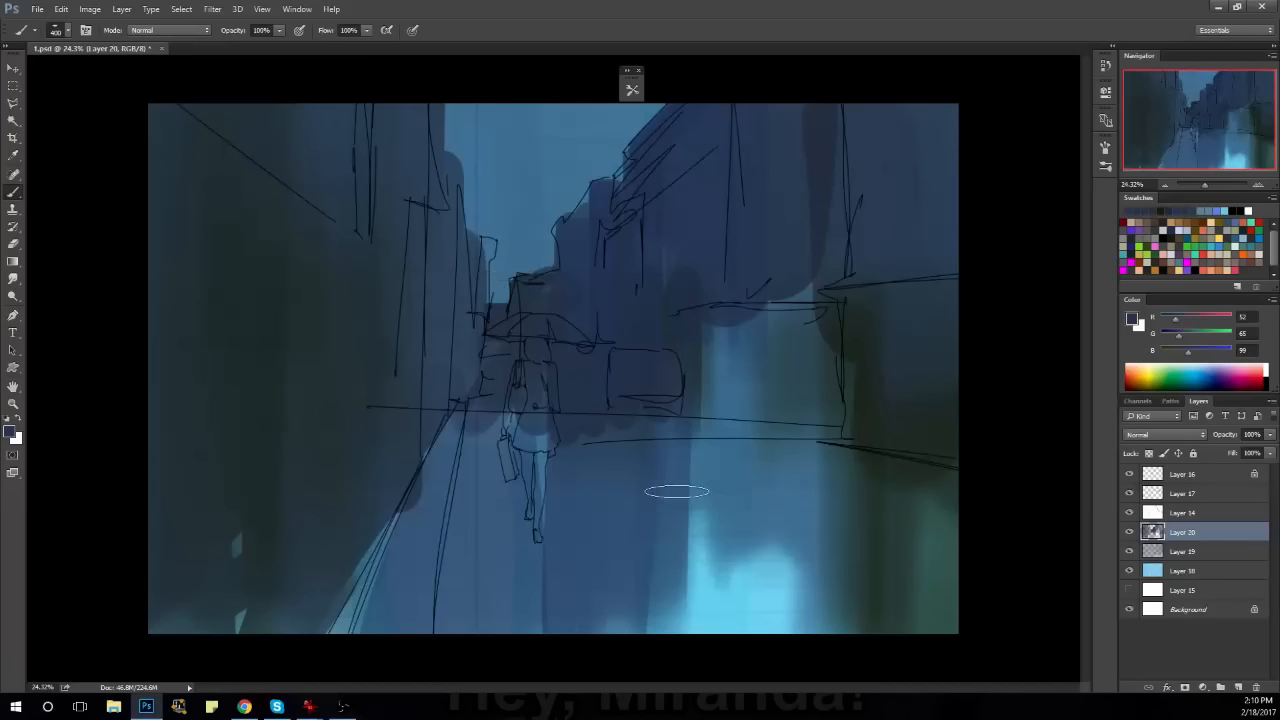
Try a bright yellow paint as a broad block of light in the shopfront right of the woman.
{"action": "left_click_drag", "start_coordinate": [1192, 333], "coordinate": [1222, 332]}
{"action": "left_click", "coordinate": [1220, 321]}
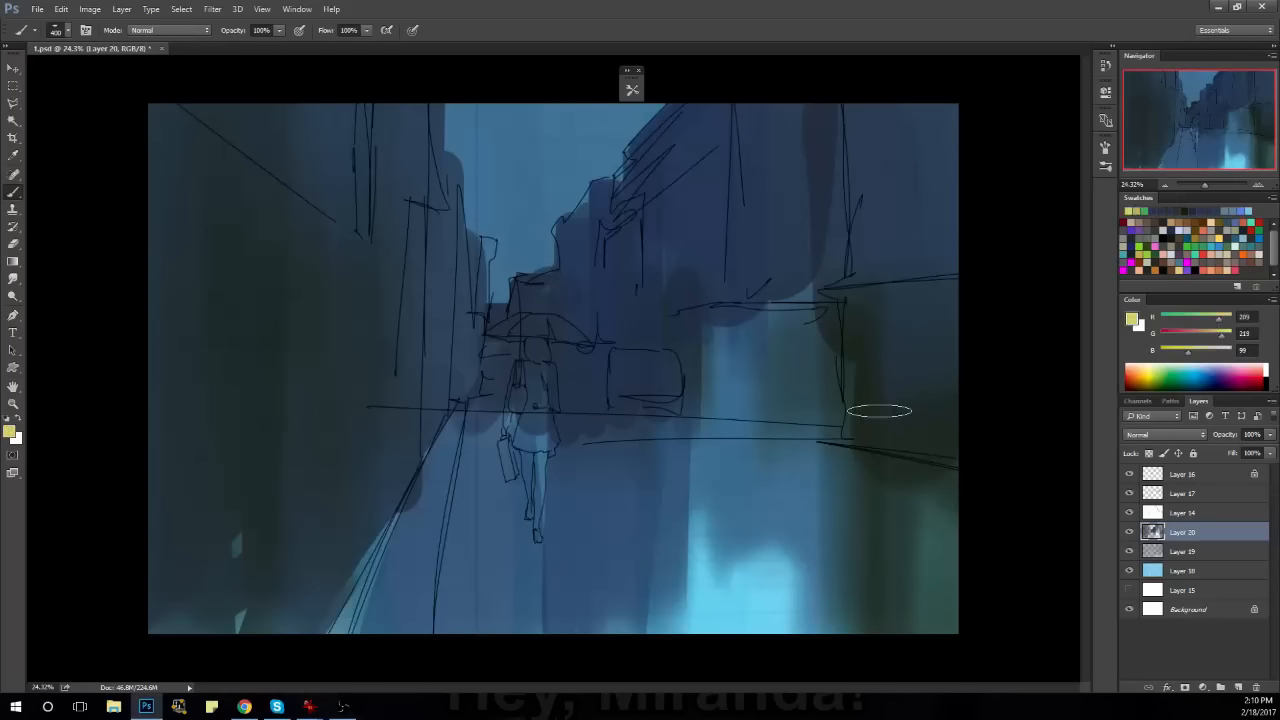
{"action": "left_click_drag", "start_coordinate": [731, 307], "coordinate": [728, 420]}
{"action": "key", "text": "ctrl+z"}
{"action": "left_click_drag", "start_coordinate": [735, 320], "coordinate": [734, 390]}
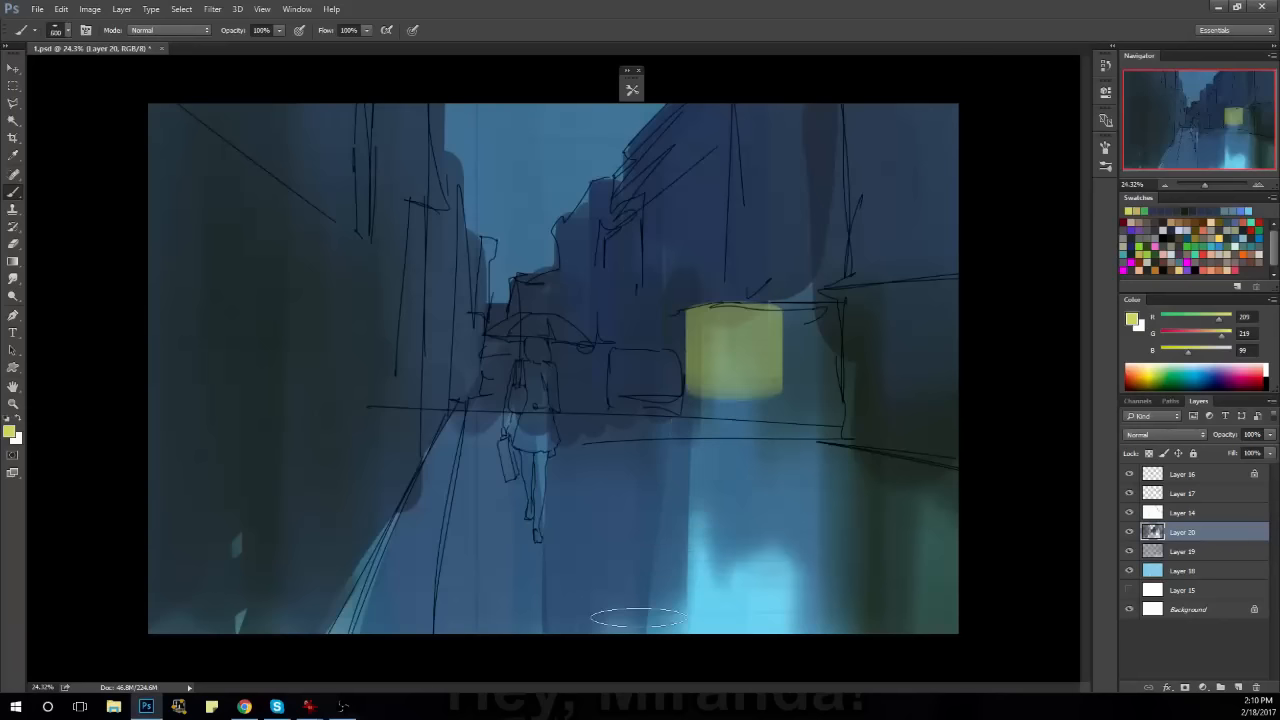
{"action": "key", "text": "ctrl+z"}
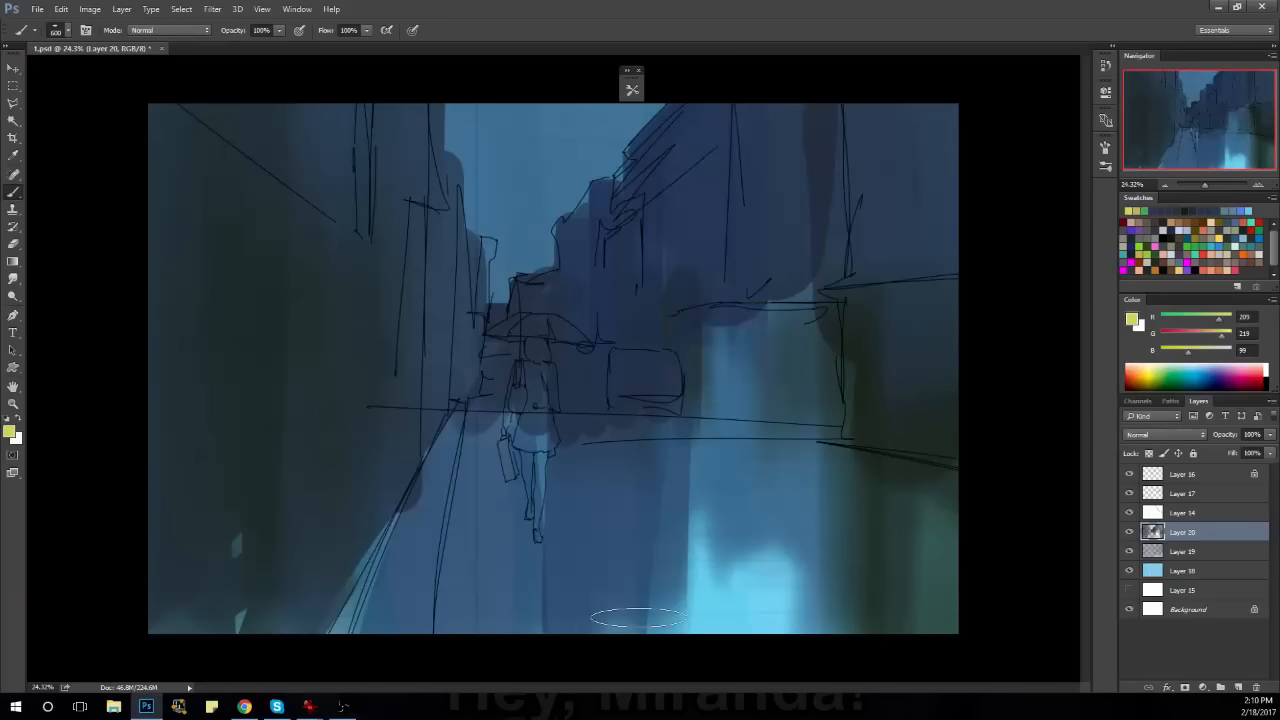
Try a warmer yellow with the green value at 185 for the lit shopfront, reworking the block with smaller brush sizes.
{"action": "scroll", "coordinate": [865, 372], "scroll_direction": "up", "scroll_amount": 2}
{"action": "left_click_drag", "start_coordinate": [1221, 333], "coordinate": [1212, 333]}
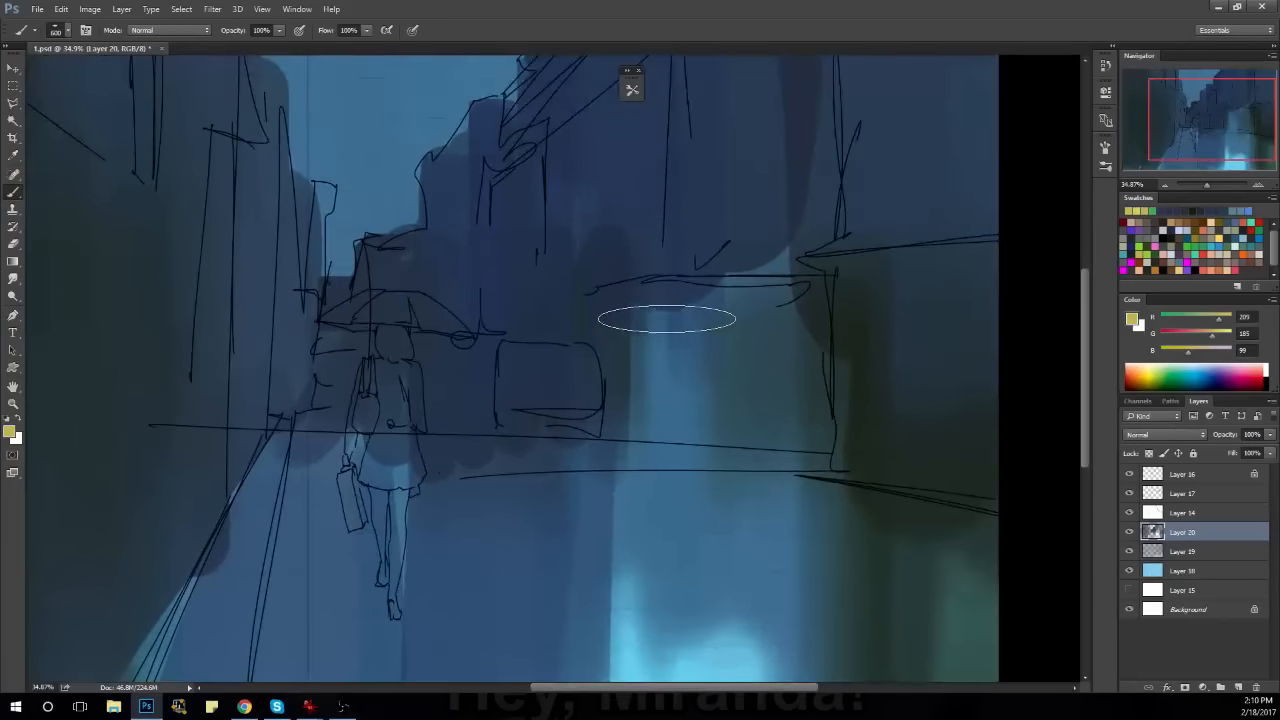
{"action": "left_click_drag", "start_coordinate": [656, 292], "coordinate": [656, 382]}
{"action": "key", "text": "ctrl+z"}
{"action": "key", "text": "bracketleft"}
{"action": "key", "text": "bracketleft"}
{"action": "left_click_drag", "start_coordinate": [648, 288], "coordinate": [648, 430]}
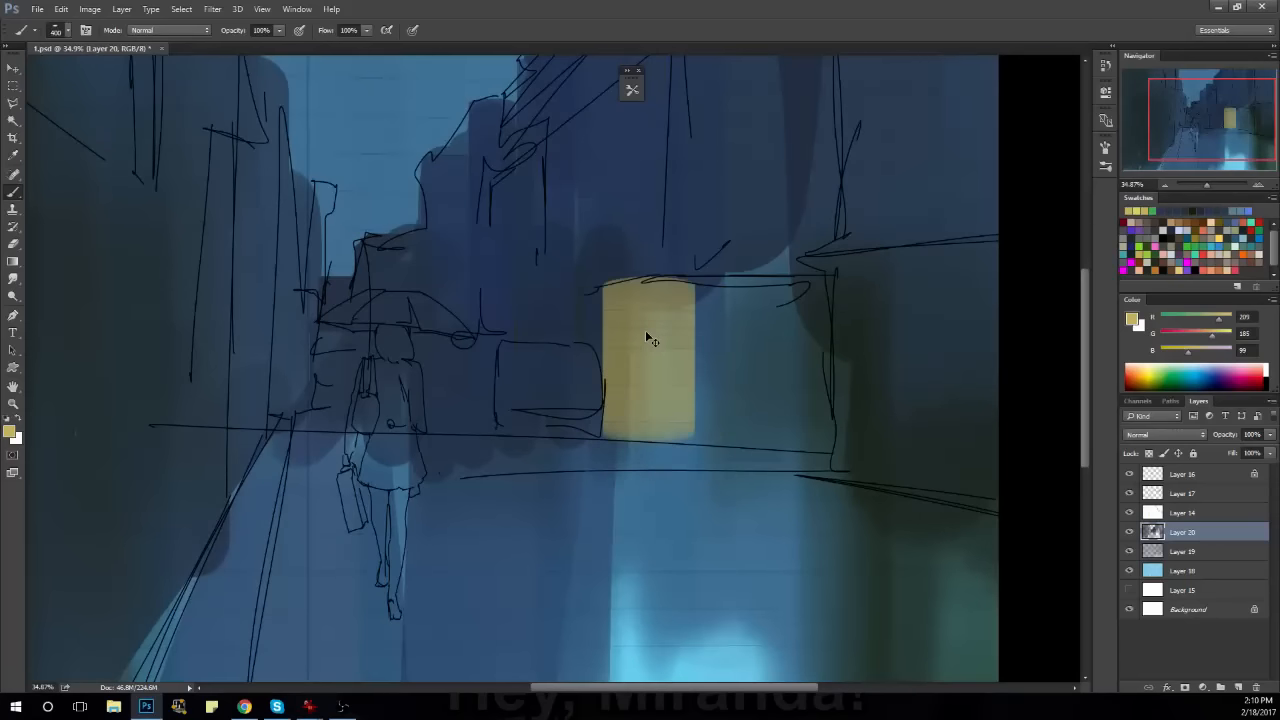
{"action": "key", "text": "ctrl+z"}
{"action": "key", "text": "bracketleft"}
{"action": "key", "text": "bracketleft"}
{"action": "left_click_drag", "start_coordinate": [643, 284], "coordinate": [643, 432]}
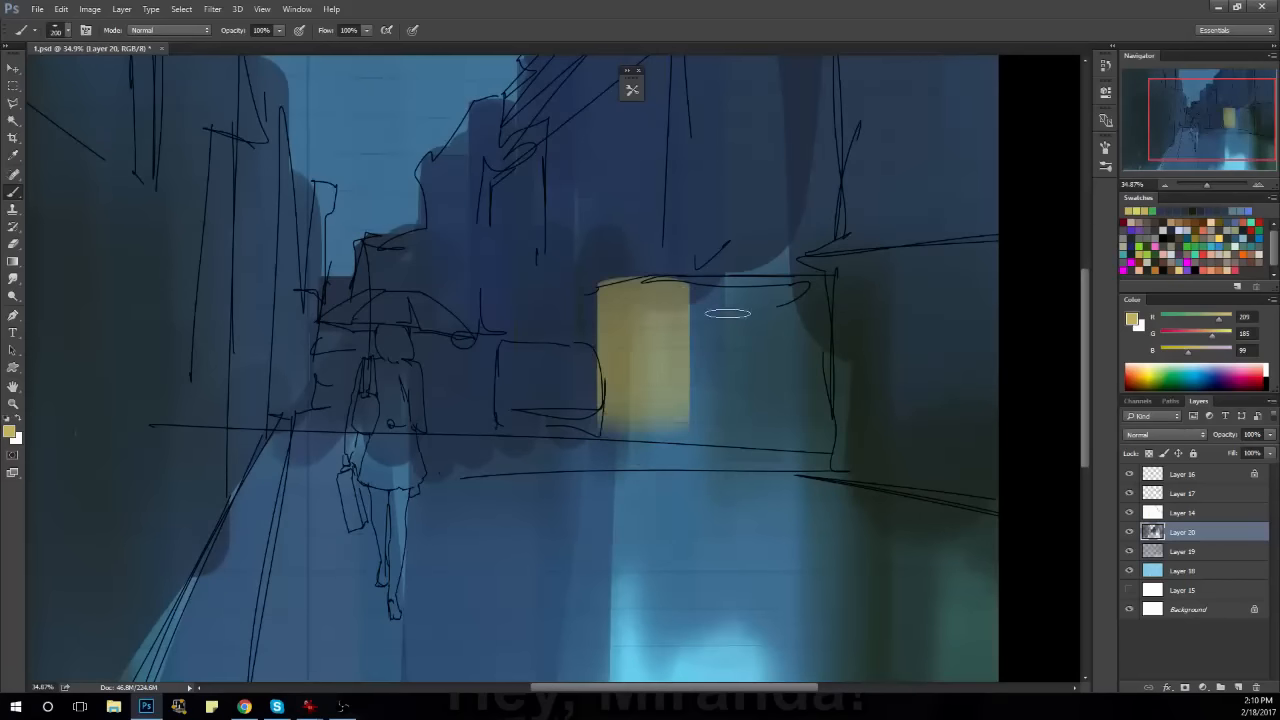
Try widening the yellow shopfront light on both sides with narrower vertical strokes.
{"action": "left_click_drag", "start_coordinate": [701, 286], "coordinate": [703, 420]}
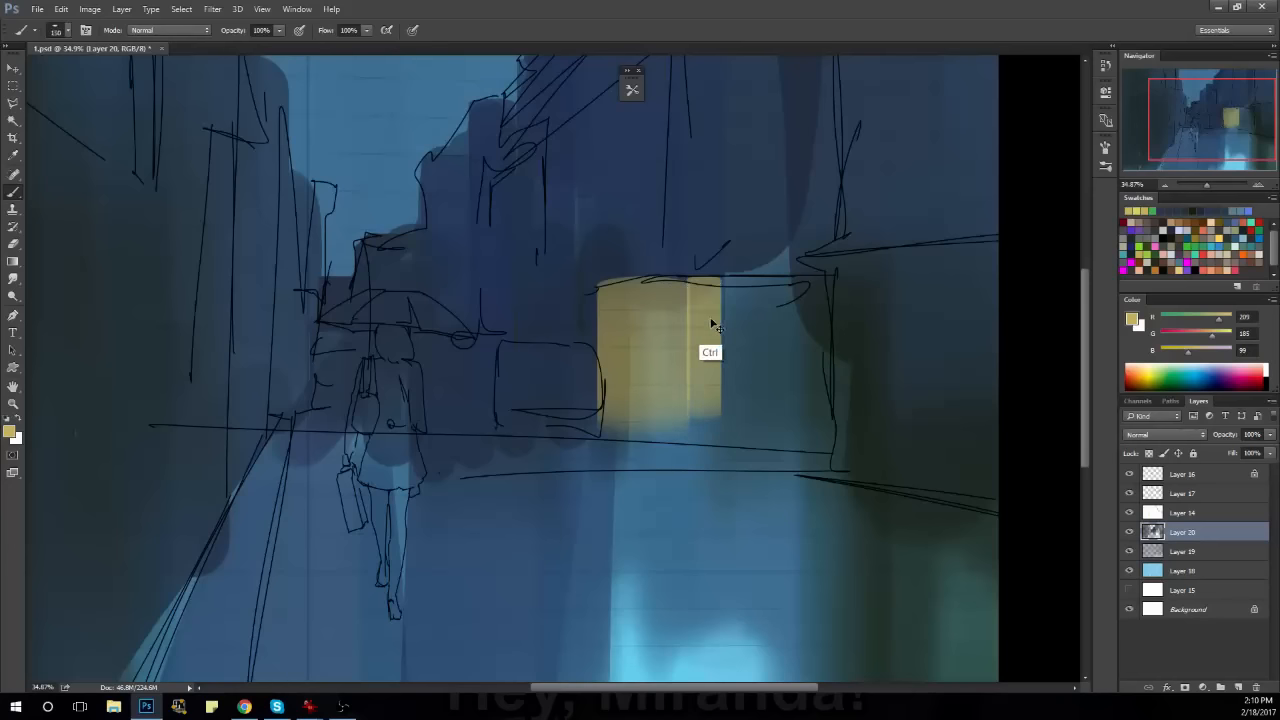
{"action": "key", "text": "ctrl+z"}
{"action": "key", "text": "bracketleft"}
{"action": "left_click_drag", "start_coordinate": [705, 282], "coordinate": [705, 455]}
{"action": "left_click_drag", "start_coordinate": [600, 290], "coordinate": [600, 428]}
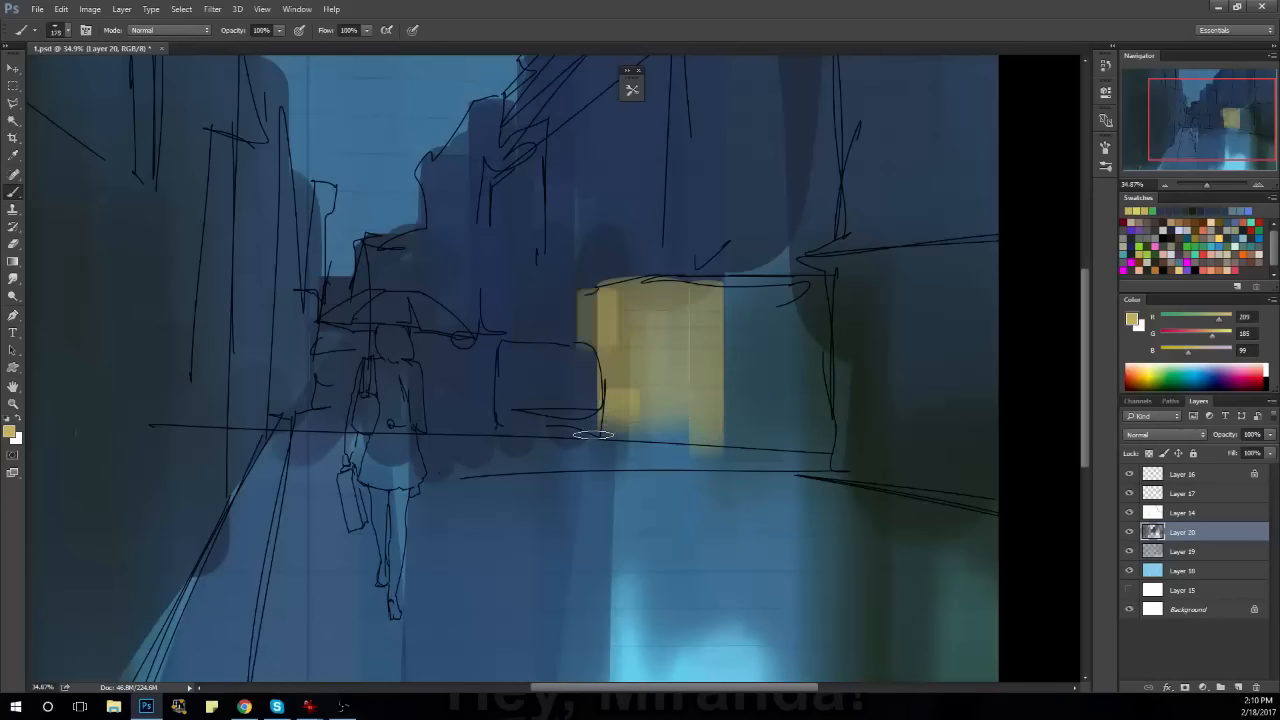
{"action": "key", "text": "ctrl+z"}
{"action": "key", "text": "bracketright"}
{"action": "left_click_drag", "start_coordinate": [602, 290], "coordinate": [602, 430]}
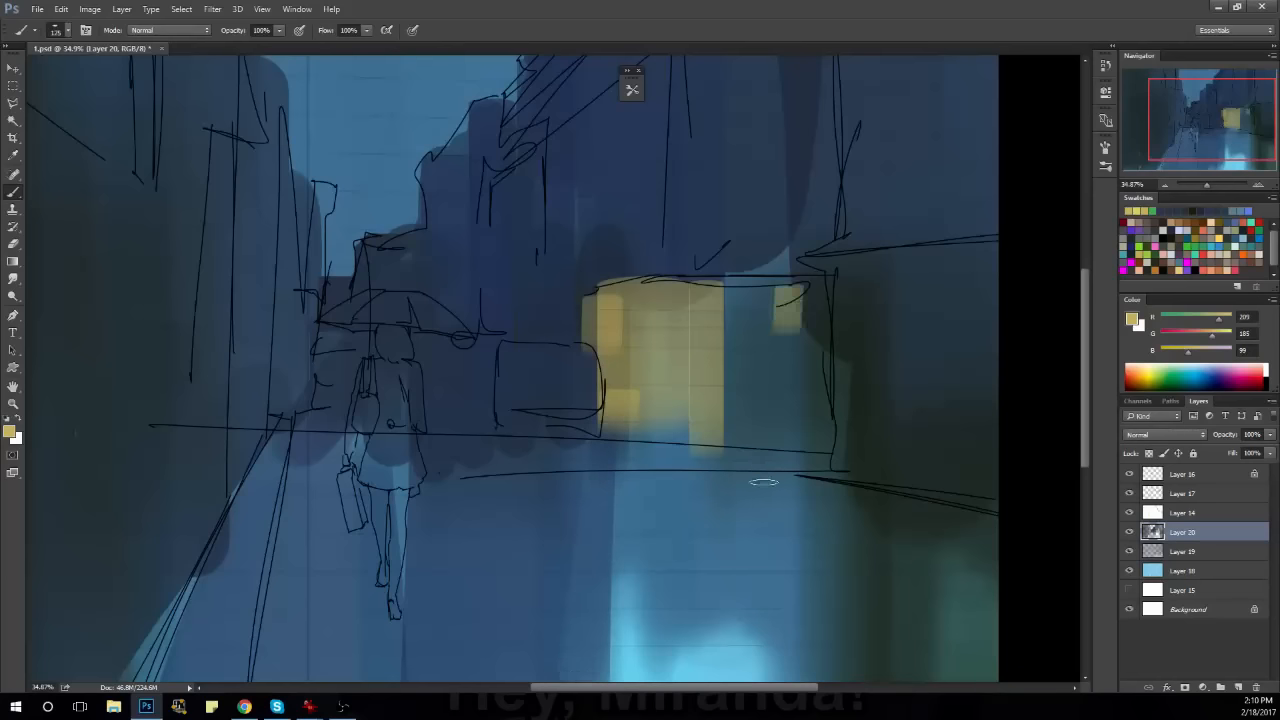
Select a small rectangle at the shopfront's right end, paint it yellow, and deselect.
{"action": "key", "text": "m"}
{"action": "left_click_drag", "start_coordinate": [780, 276], "coordinate": [832, 354]}
{"action": "key", "text": "b"}
{"action": "left_click_drag", "start_coordinate": [810, 290], "coordinate": [795, 350]}
{"action": "key", "text": "m"}
{"action": "key", "text": "ctrl+d"}
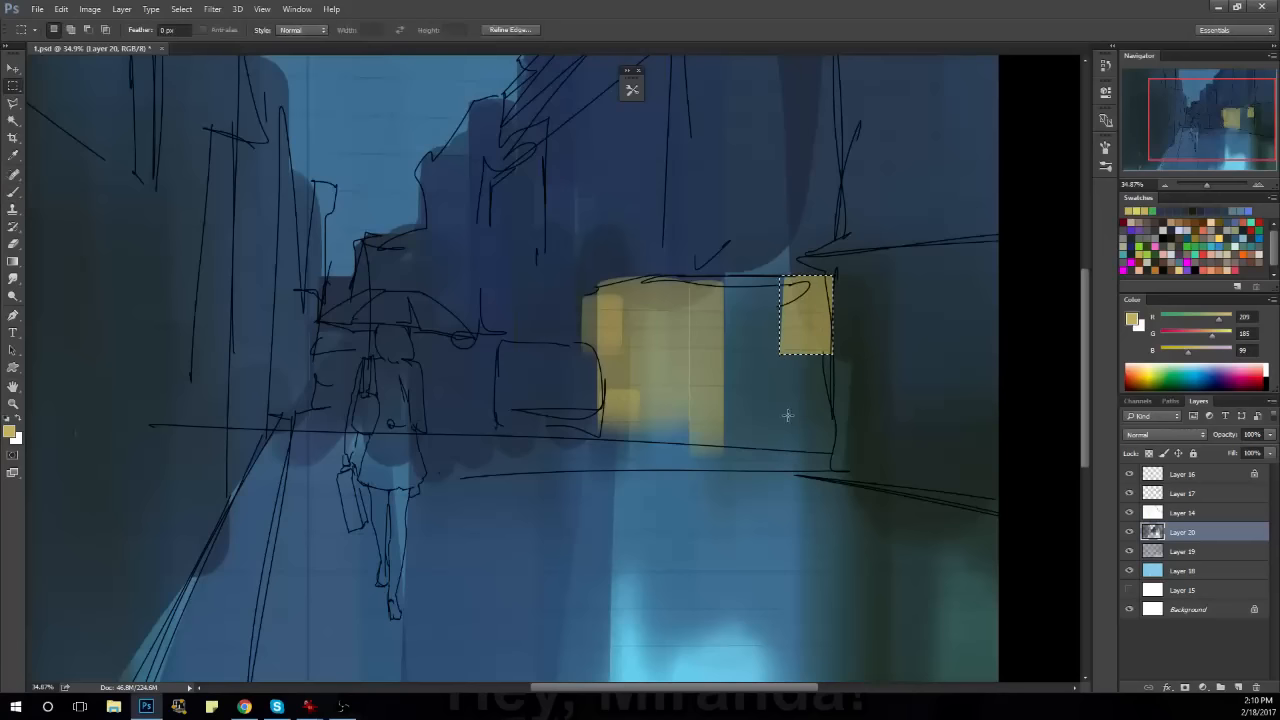
Undo the recent yellow painting on the shopfront, including the small rectangle at its right end.
{"action": "left_click_drag", "start_coordinate": [771, 449], "coordinate": [711, 401]}
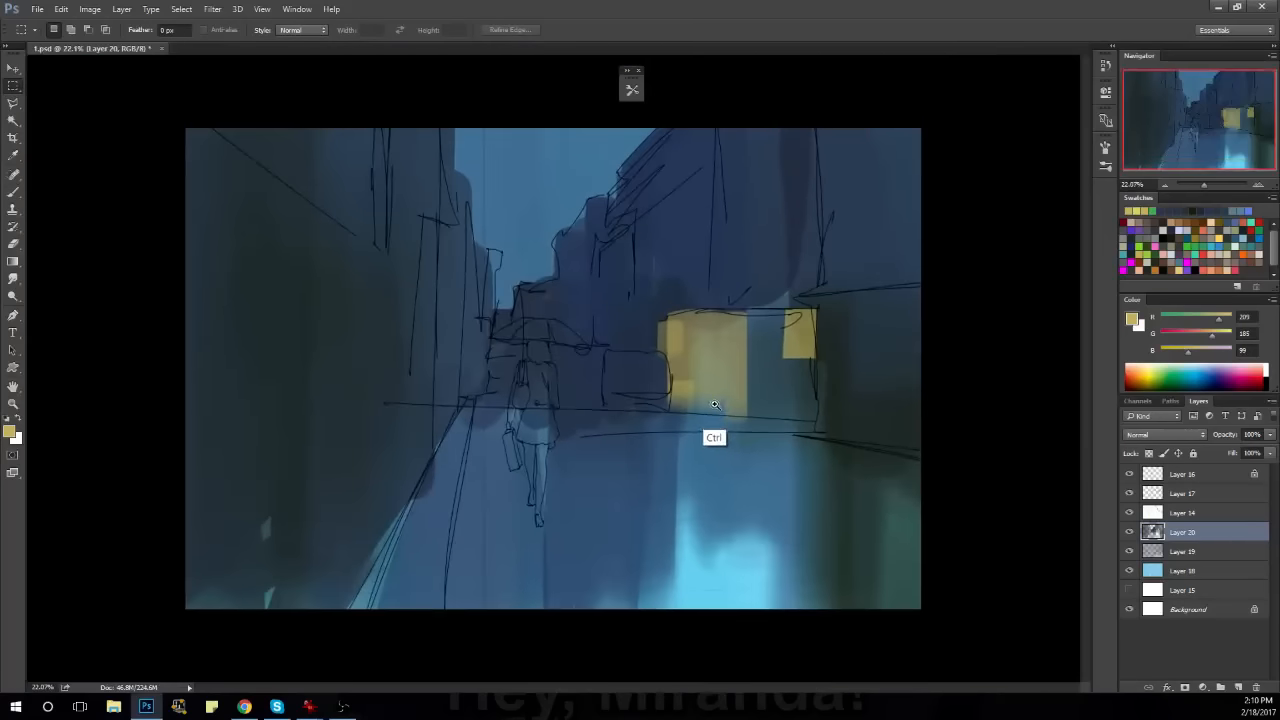
{"action": "key", "text": "ctrl+alt+z"}
{"action": "key", "text": "ctrl+alt+z"}
{"action": "key", "text": "ctrl+alt+z"}
{"action": "key", "text": "ctrl+alt+z"}
{"action": "key", "text": "ctrl+alt+z"}
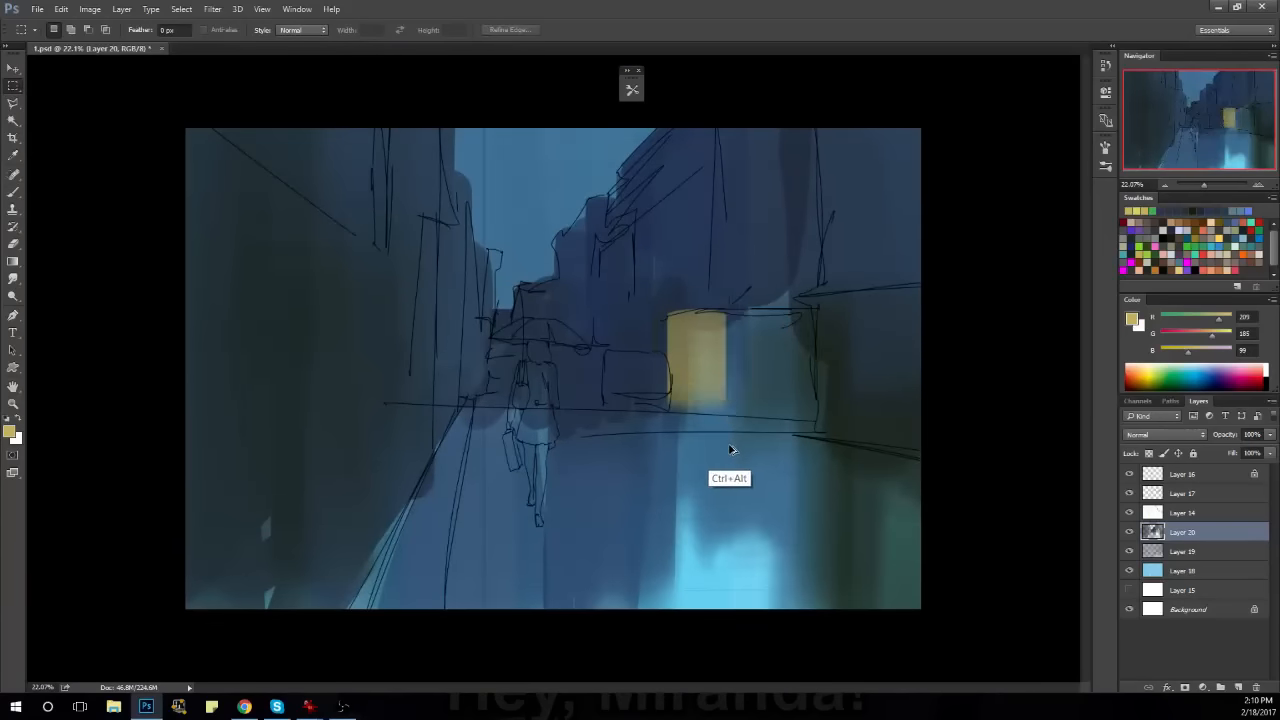
Switch the brush to the Power light 2 tool preset.
{"action": "key", "text": "b"}
{"action": "key", "text": "F2"}
{"action": "key", "text": "F3"}
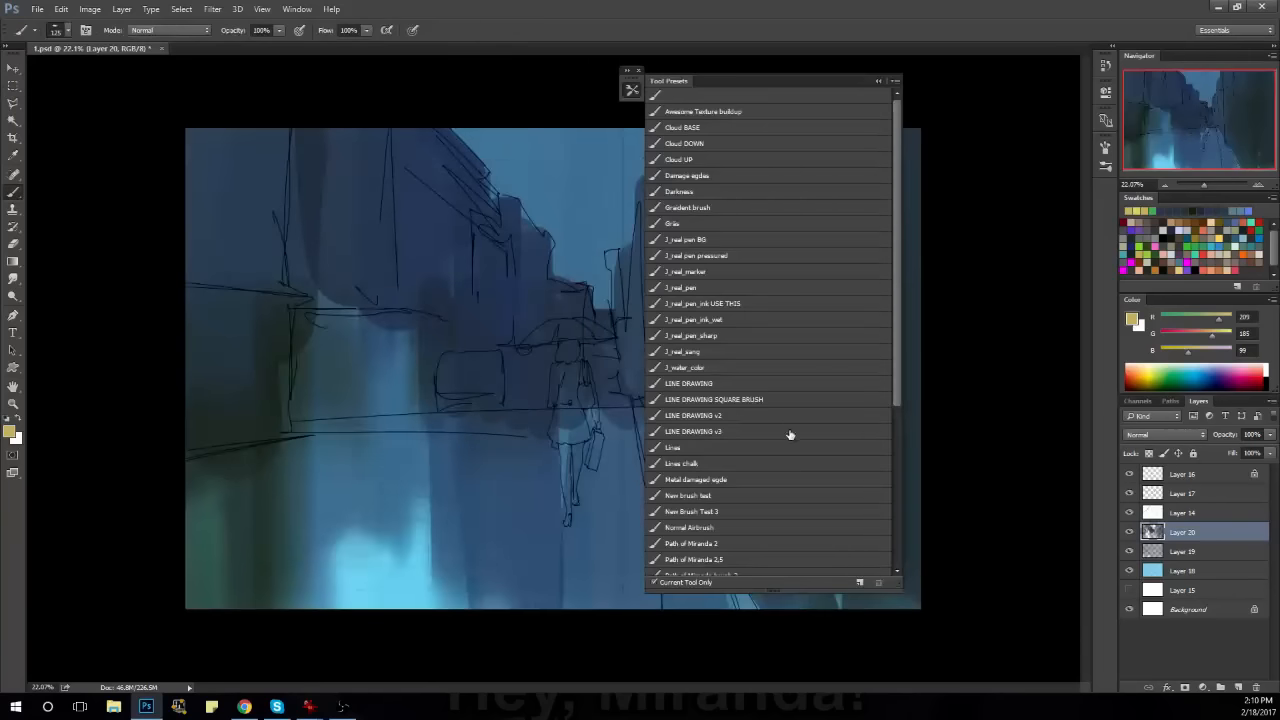
{"action": "left_click_drag", "start_coordinate": [896, 398], "coordinate": [864, 493]}
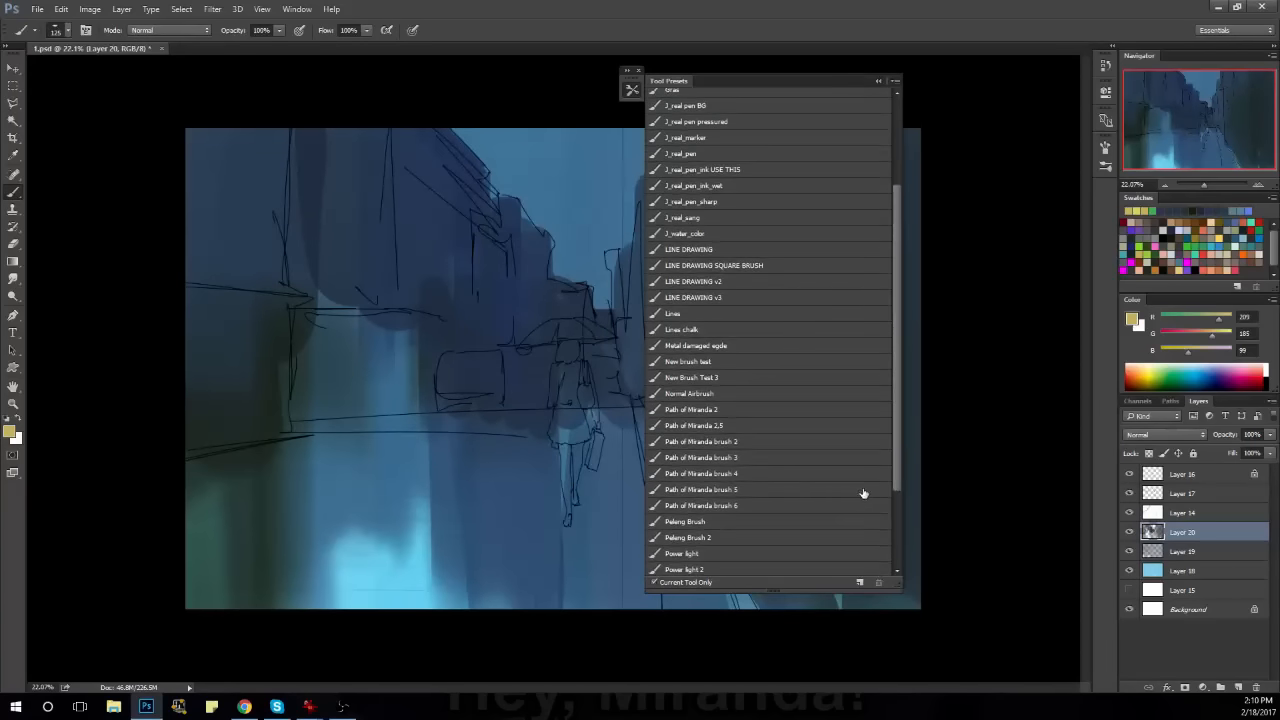
{"action": "left_click", "coordinate": [697, 565]}
{"action": "key", "text": "F2"}
{"action": "key", "text": "F3"}
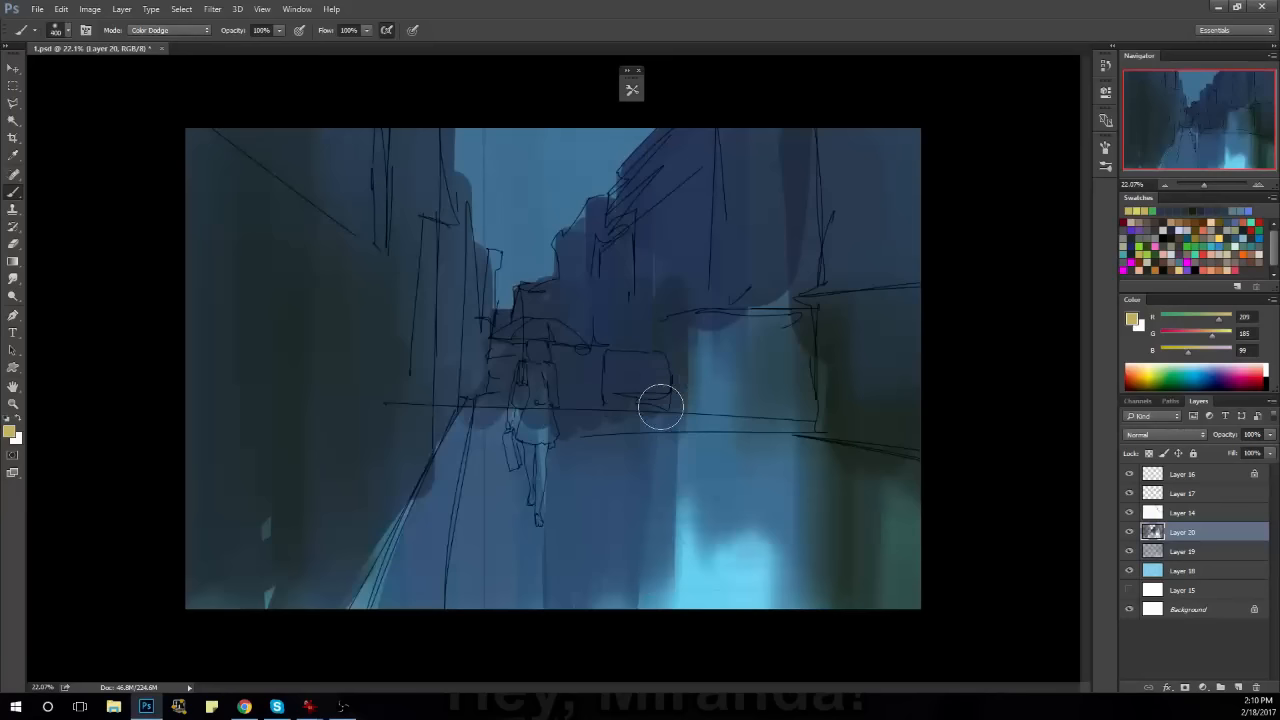
Set the paint to yellow with RGB 224, 217, 99 and try Color Dodge glow strokes over the shopfront.
{"action": "left_click_drag", "start_coordinate": [709, 366], "coordinate": [710, 430]}
{"action": "key", "text": "ctrl+z"}
{"action": "mouse_move", "coordinate": [1214, 338]}
{"action": "left_mouse_down"}
{"action": "mouse_move", "coordinate": [1224, 319]}
{"action": "mouse_move", "coordinate": [1222, 337]}
{"action": "left_mouse_up"}
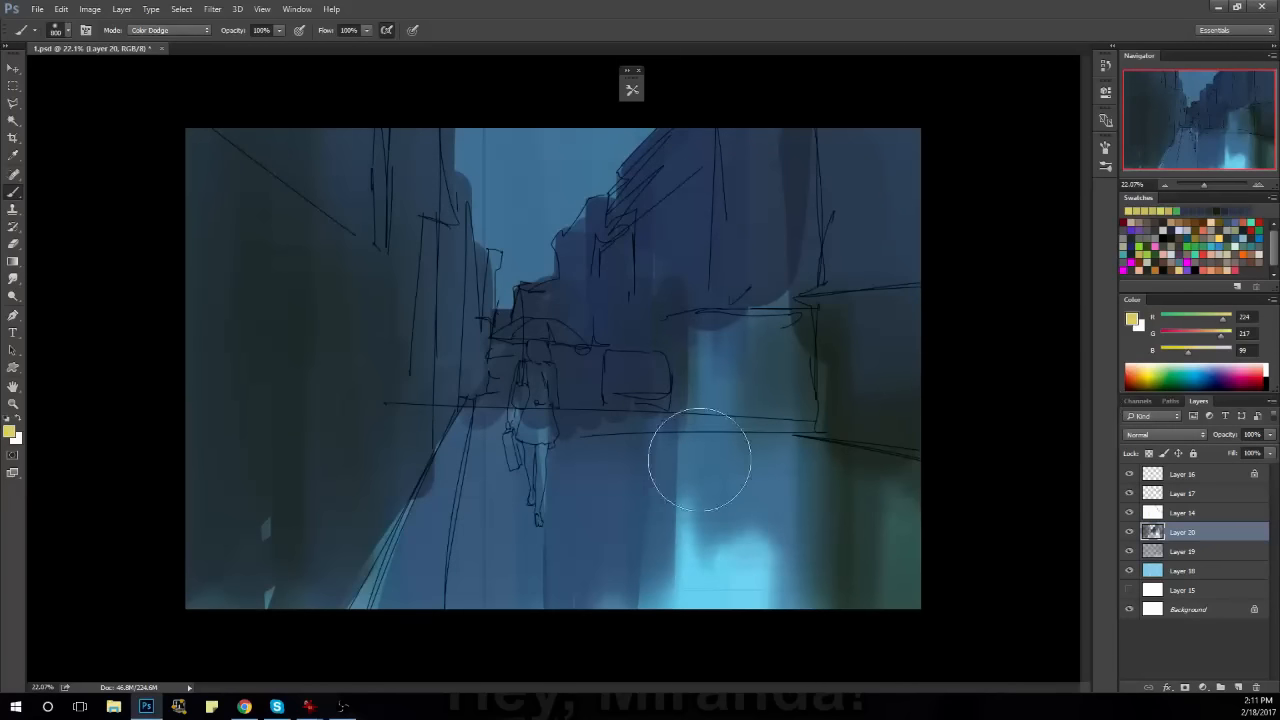
{"action": "left_click_drag", "start_coordinate": [707, 395], "coordinate": [700, 337]}
{"action": "key", "text": "ctrl+z"}
Merge Layer 20 with Layer 19 below it.
{"action": "key", "text": "shift"}
{"action": "left_click", "coordinate": [1184, 551], "text": "shift"}
{"action": "right_click", "coordinate": [1190, 551]}
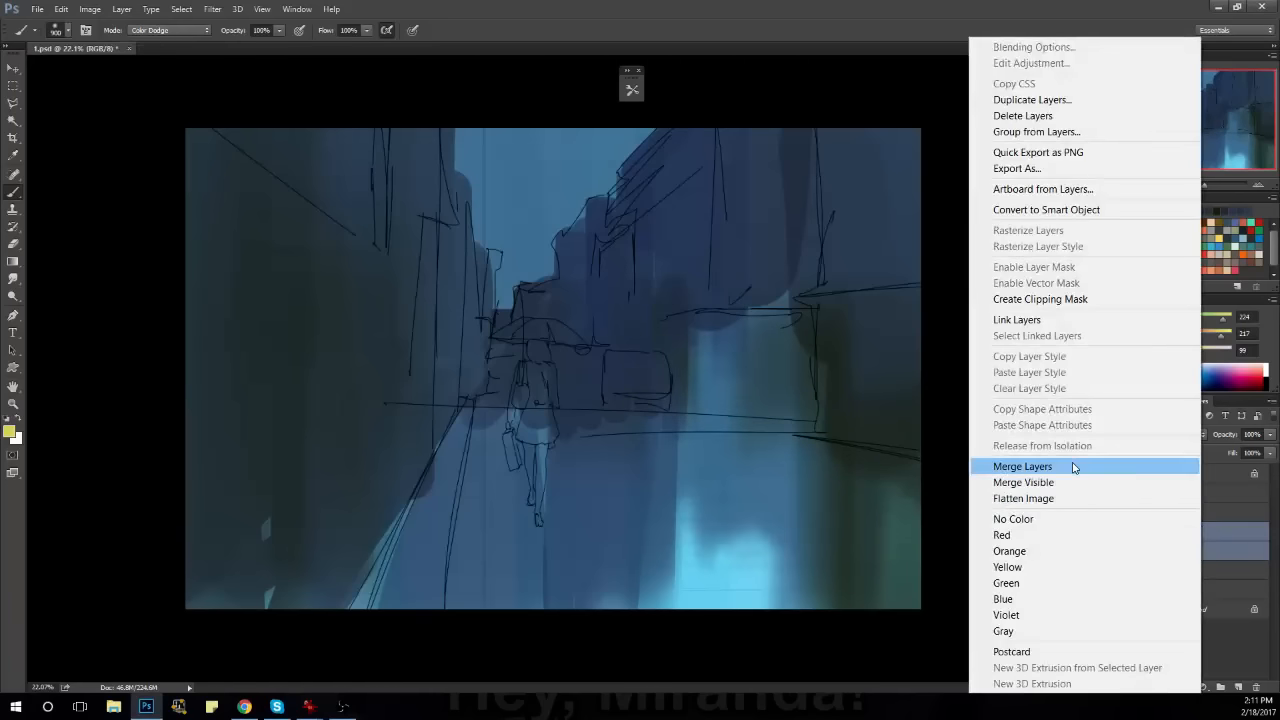
{"action": "left_click", "coordinate": [1073, 467]}
Add a new layer above the merged building layer and set its blend mode to Color Dodge.
{"action": "left_click", "coordinate": [1240, 688]}
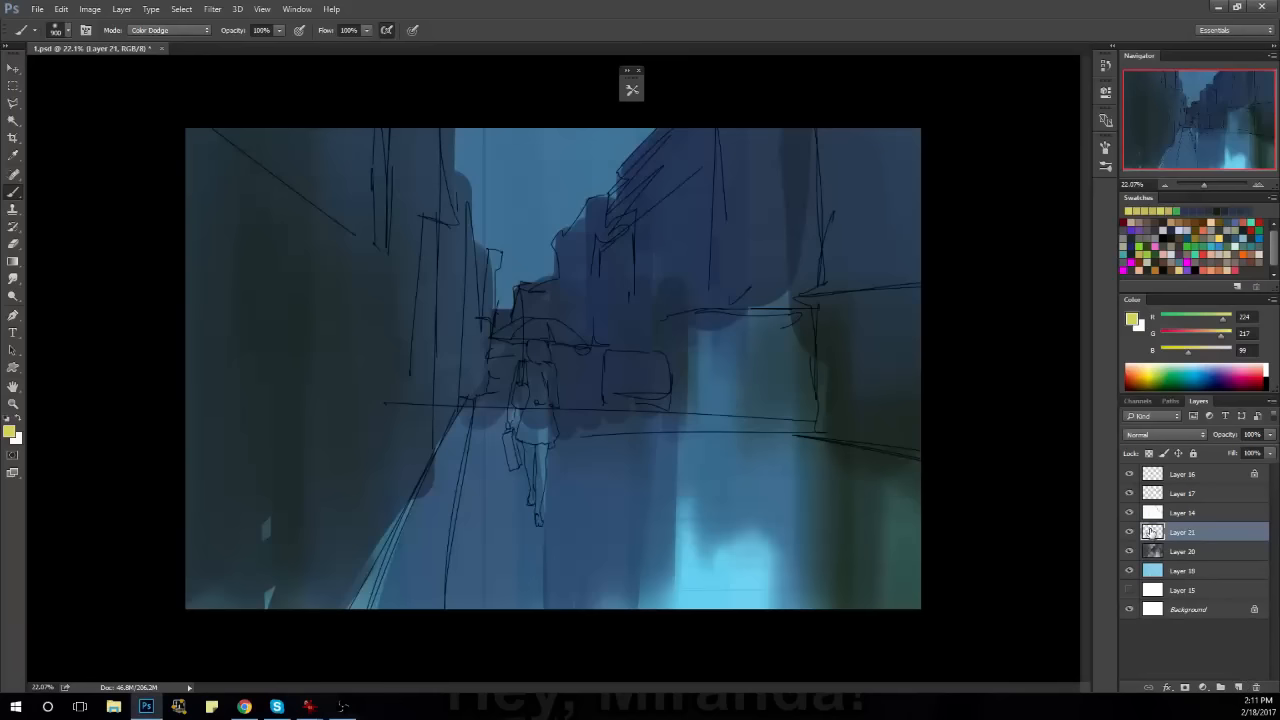
{"action": "double_click", "coordinate": [1151, 531]}
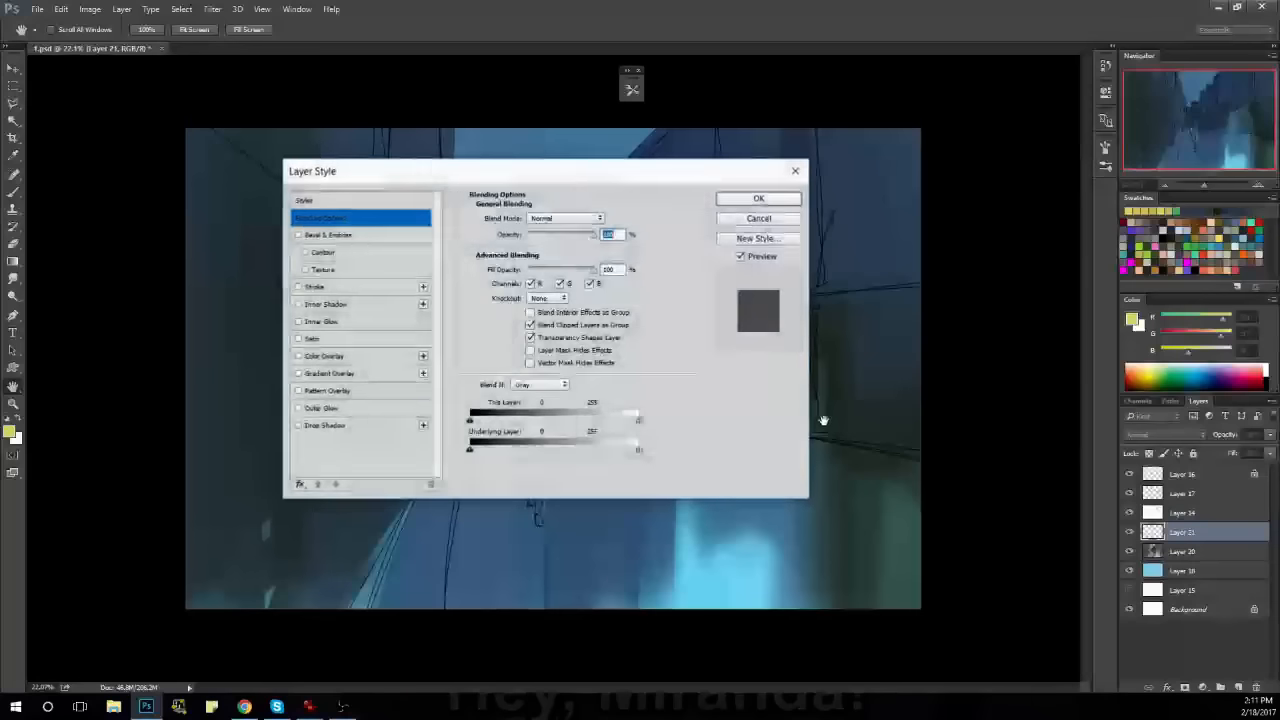
{"action": "left_click", "coordinate": [567, 219]}
{"action": "left_click", "coordinate": [566, 320]}
{"action": "left_click", "coordinate": [755, 200]}
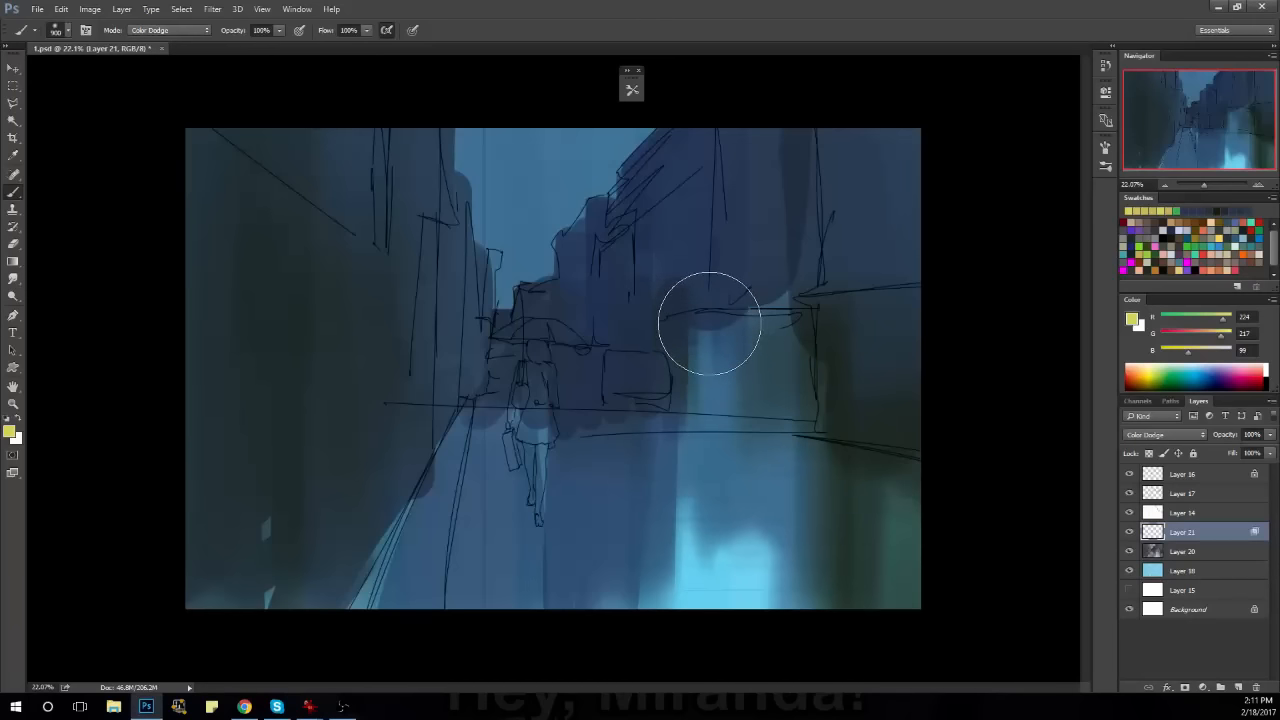
Enlarge the brush to 1100 px and paint a soft yellow glow over the shopfront, comparing it by undoing and redoing.
{"action": "key", "text": "bracketright"}
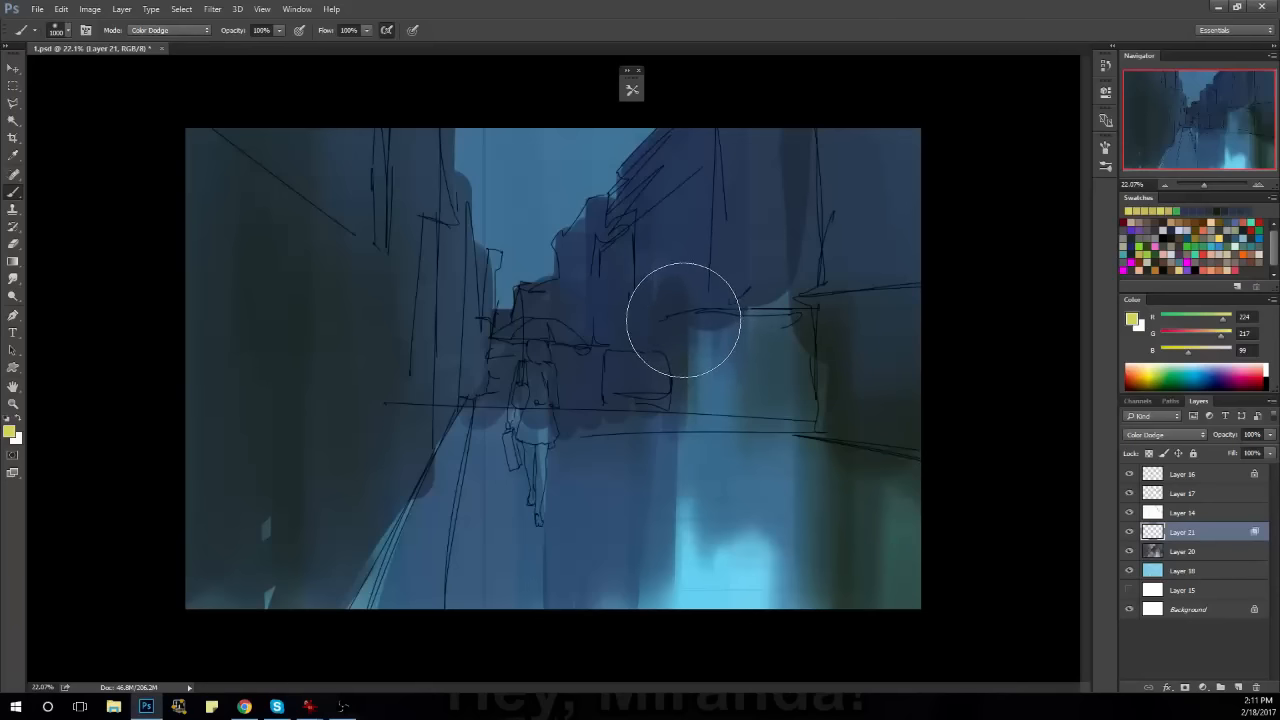
{"action": "key", "text": "bracketright"}
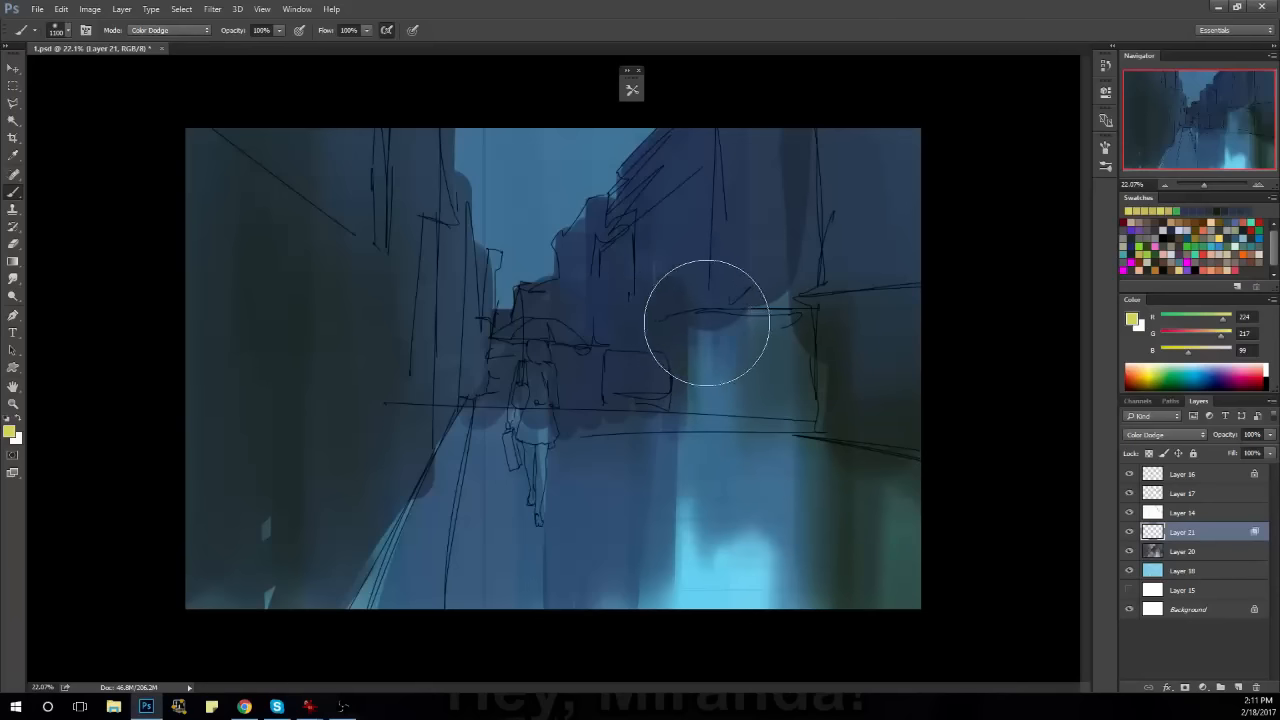
{"action": "left_click_drag", "start_coordinate": [707, 323], "coordinate": [680, 395]}
{"action": "key", "text": "ctrl+z"}
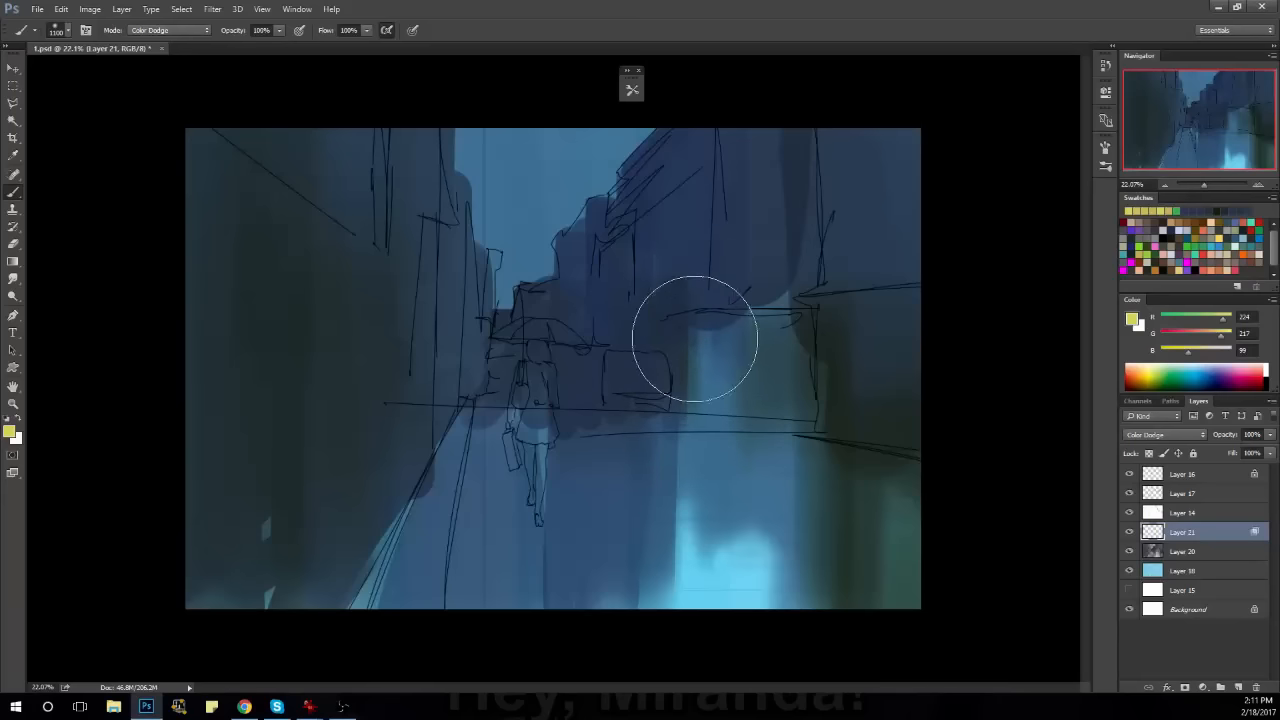
{"action": "key", "text": "ctrl+z"}
{"action": "key", "text": "ctrl+z"}
{"action": "key", "text": "ctrl+z"}
{"action": "key", "text": "ctrl+space"}
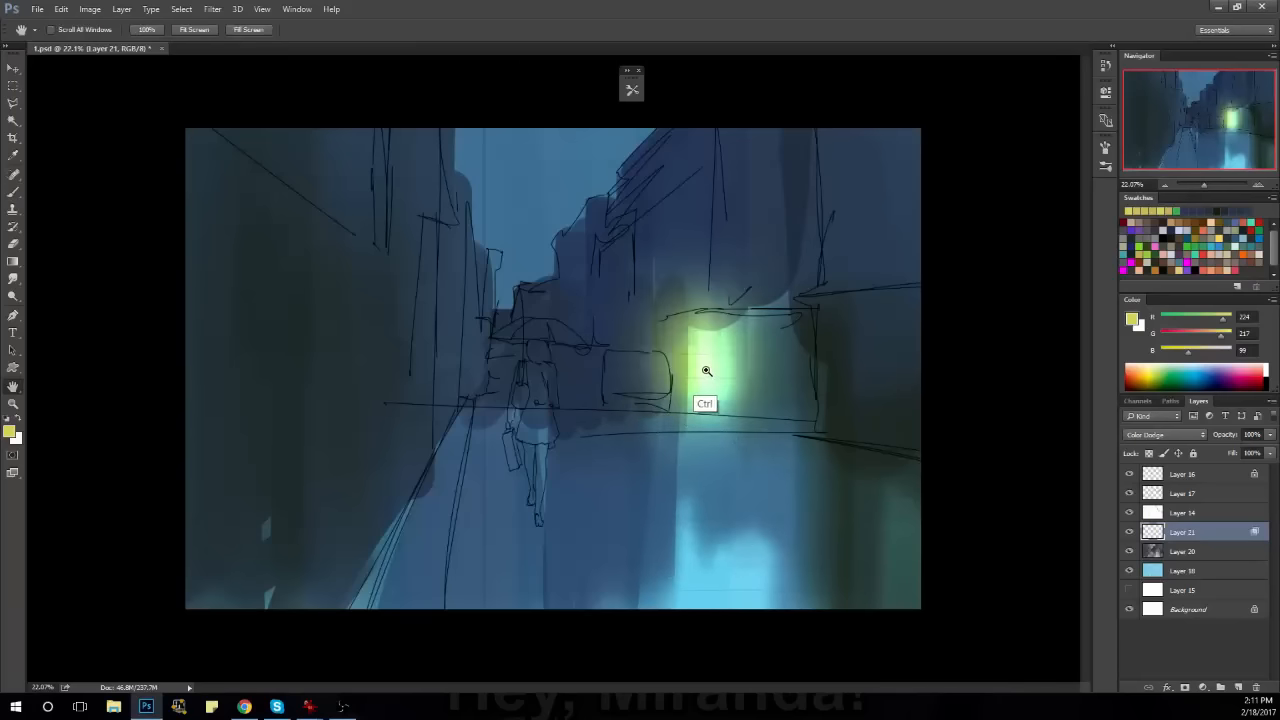
{"action": "key", "text": "ctrl+z"}
{"action": "key", "text": "ctrl+z"}
{"action": "key", "text": "ctrl+z"}
{"action": "key", "text": "ctrl+z"}
{"action": "key", "text": "space"}
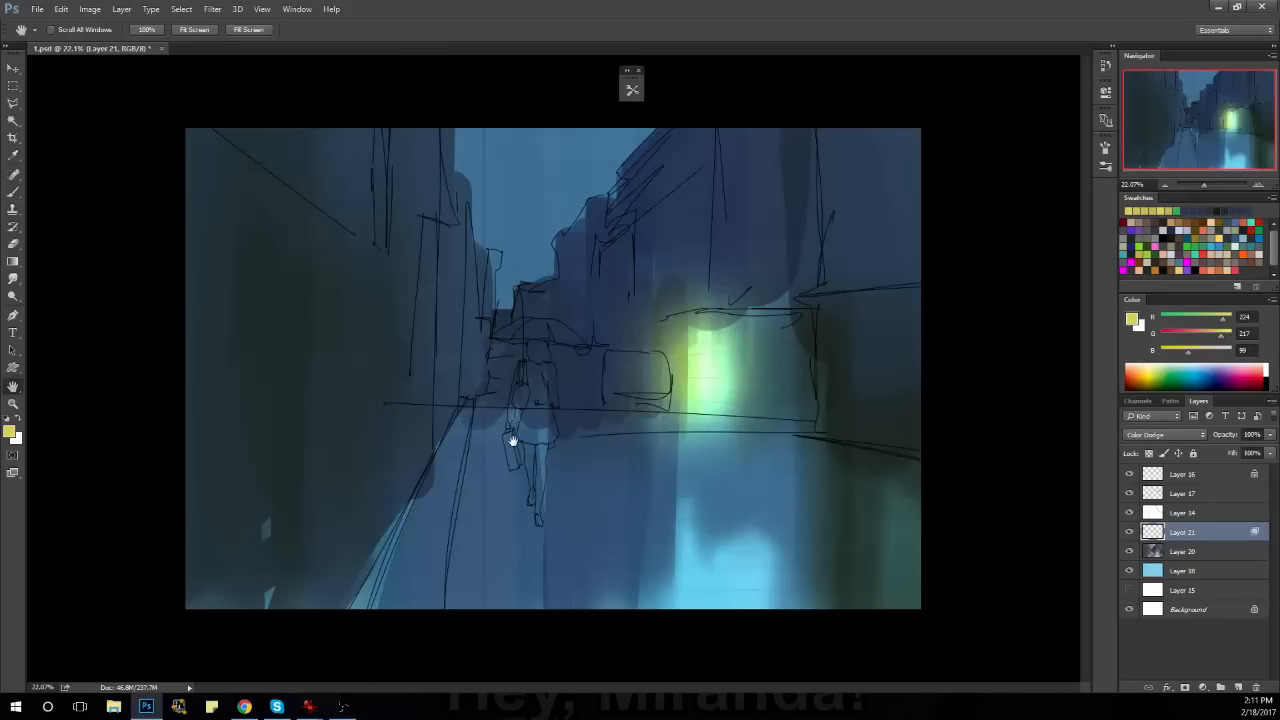
Set the paint's green value to 209 and paint a narrow vertical glow down the woman's left side, redoing the first stroke.
{"action": "left_click_drag", "start_coordinate": [1217, 336], "coordinate": [1214, 336]}
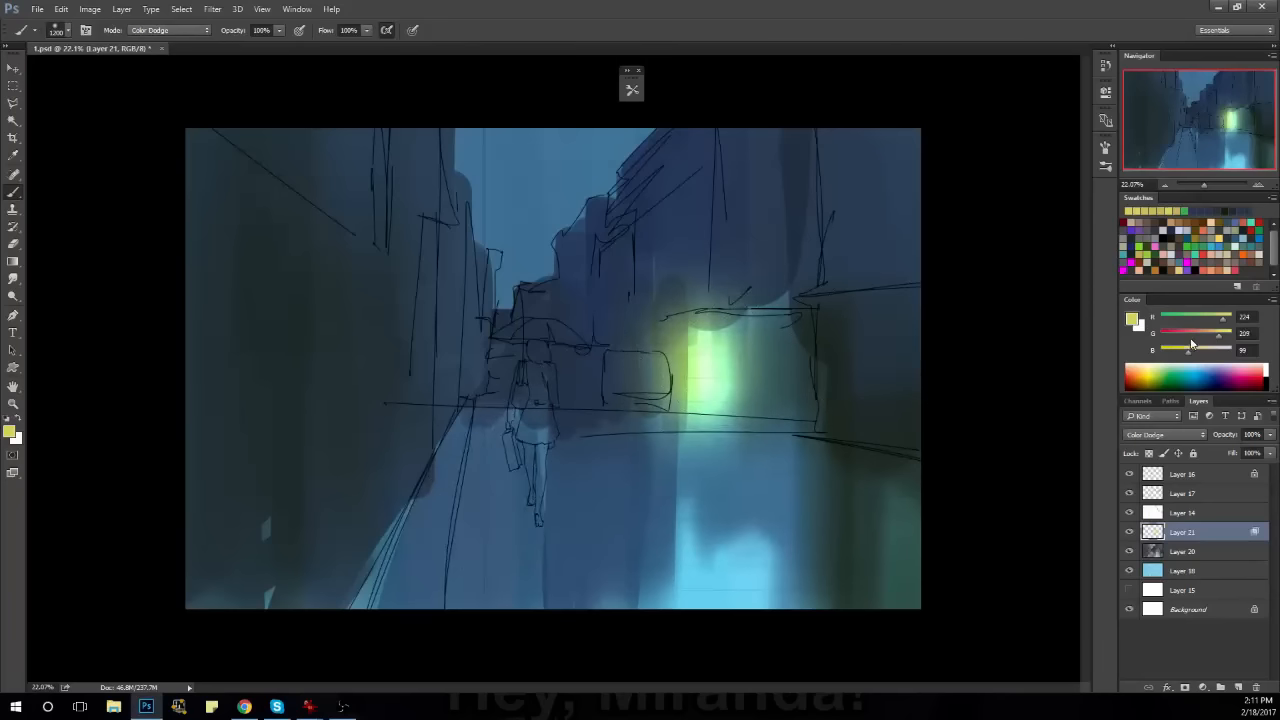
{"action": "left_click_drag", "start_coordinate": [515, 385], "coordinate": [520, 467]}
{"action": "key", "text": "ctrl+z"}
{"action": "left_click_drag", "start_coordinate": [508, 386], "coordinate": [512, 528]}
Paint a faint yellow glow on the left building near street level and enlarge the brush to 800 px.
{"action": "scroll", "coordinate": [598, 457], "scroll_direction": "down", "scroll_amount": 3}
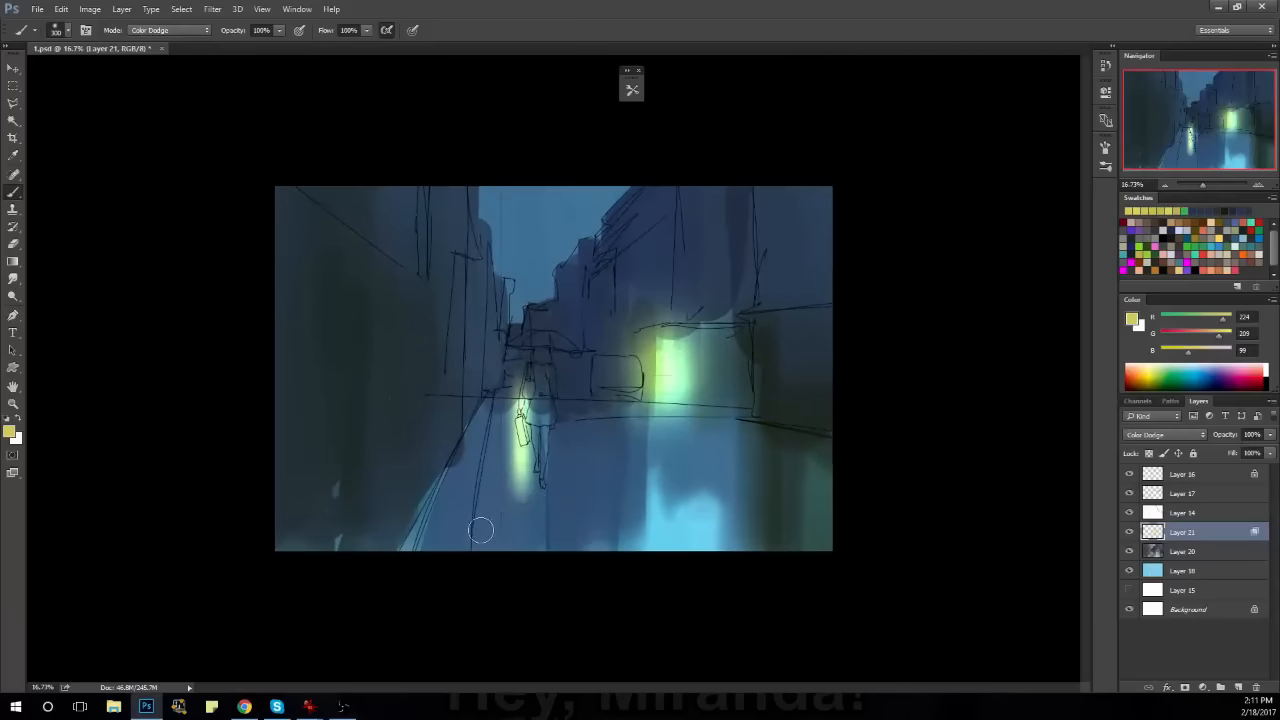
{"action": "mouse_move", "coordinate": [457, 462]}
{"action": "left_mouse_down"}
{"action": "mouse_move", "coordinate": [457, 374]}
{"action": "mouse_move", "coordinate": [425, 363]}
{"action": "left_mouse_up"}
{"action": "scroll", "coordinate": [580, 510], "scroll_direction": "down", "scroll_amount": 2}
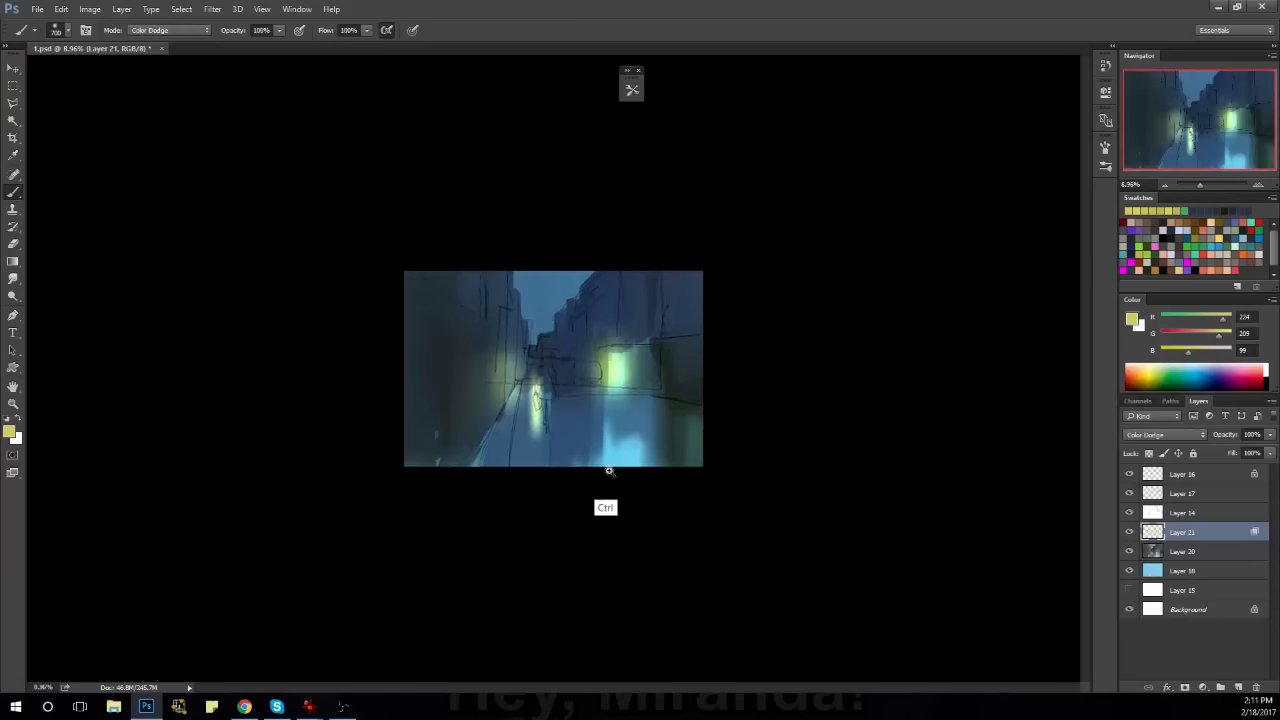
{"action": "scroll", "coordinate": [650, 512], "scroll_direction": "up", "scroll_amount": 3}
{"action": "key", "text": "bracketright"}
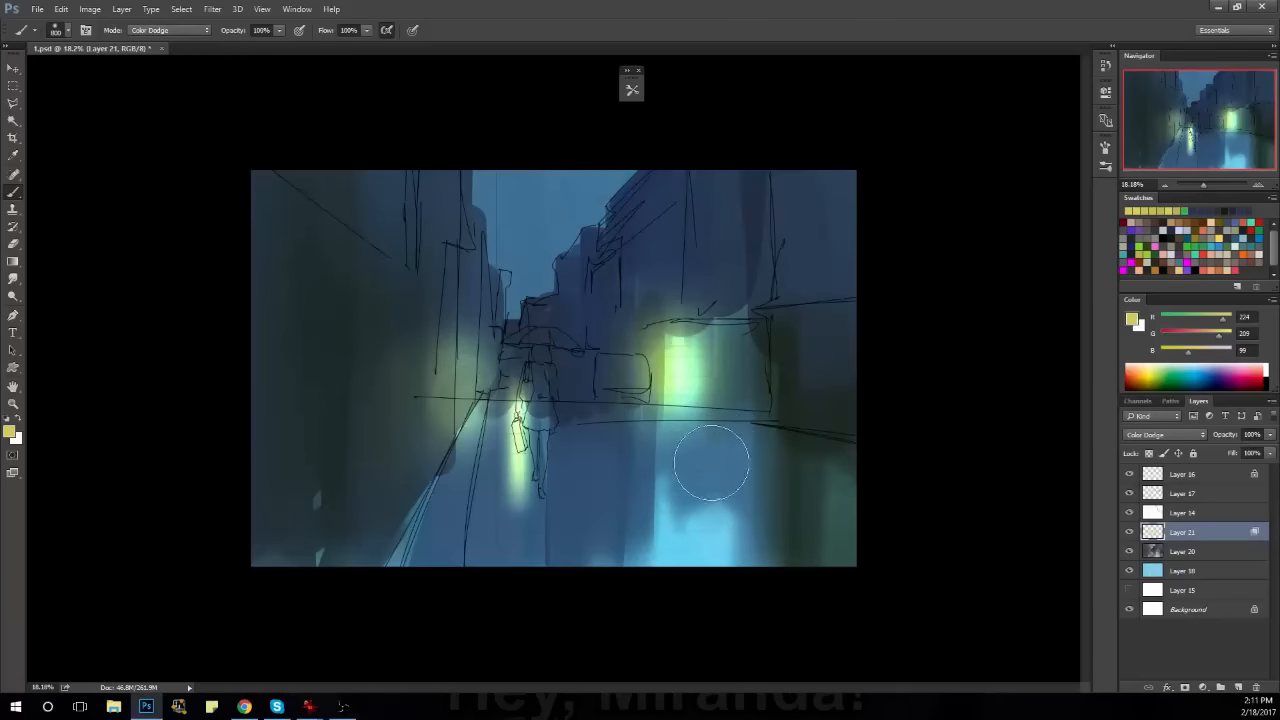
Load the Cloud DOWN brush preset at 600 px and paint a vertical yellow reflection on the street below the shopfront's right end, redoing unsuitable strokes.
{"action": "key", "text": "F4"}
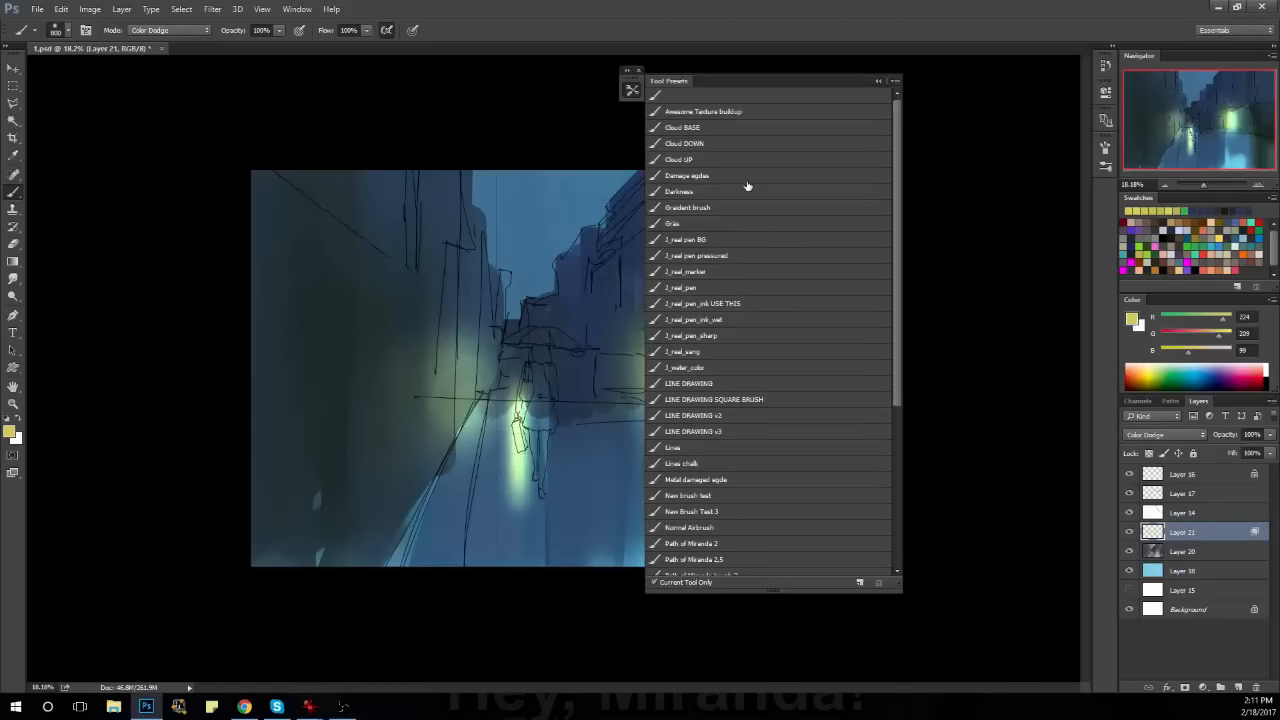
{"action": "left_click", "coordinate": [711, 149]}
{"action": "key", "text": "bracketright"}
{"action": "key", "text": "bracketright"}
{"action": "key", "text": "bracketright"}
{"action": "key", "text": "bracketright"}
{"action": "key", "text": "bracketright"}
{"action": "key", "text": "bracketright"}
{"action": "left_click_drag", "start_coordinate": [737, 403], "coordinate": [736, 474]}
{"action": "key", "text": "ctrl+z"}
{"action": "left_click_drag", "start_coordinate": [764, 420], "coordinate": [753, 571]}
{"action": "key", "text": "ctrl+z"}
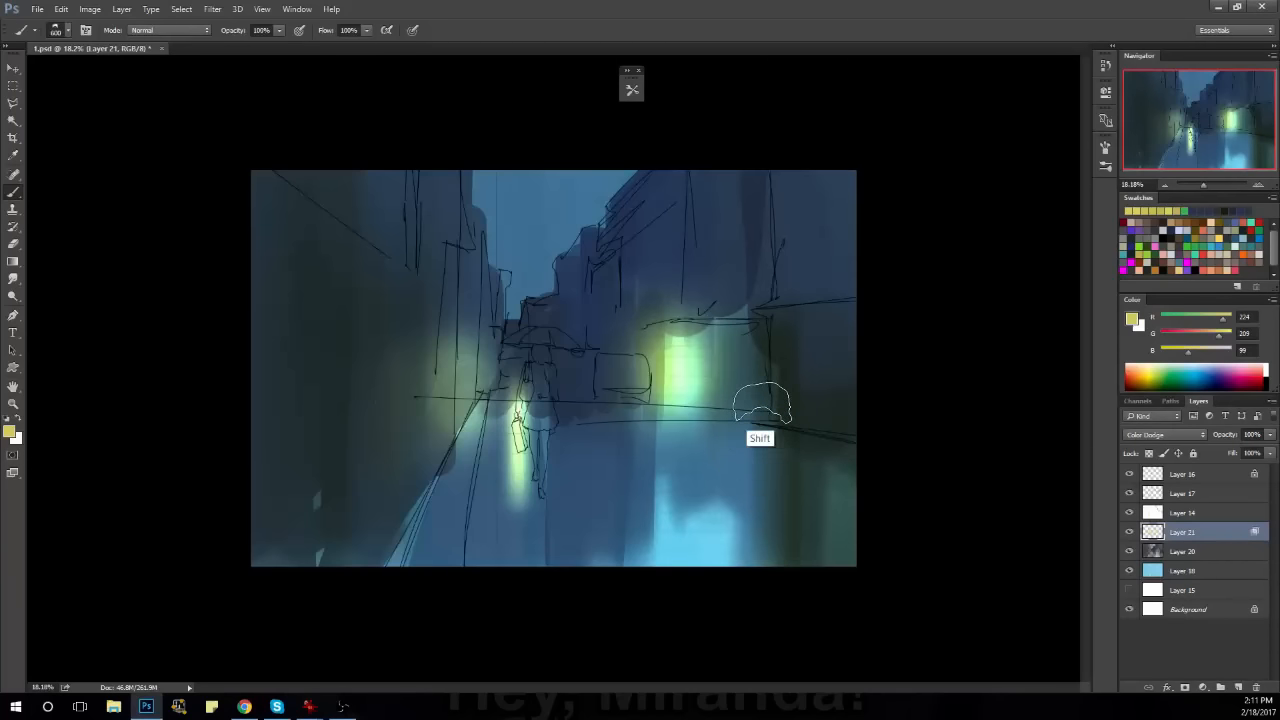
{"action": "left_click_drag", "start_coordinate": [757, 434], "coordinate": [763, 594]}
{"action": "key", "text": "ctrl+z"}
{"action": "left_click_drag", "start_coordinate": [757, 443], "coordinate": [748, 620]}
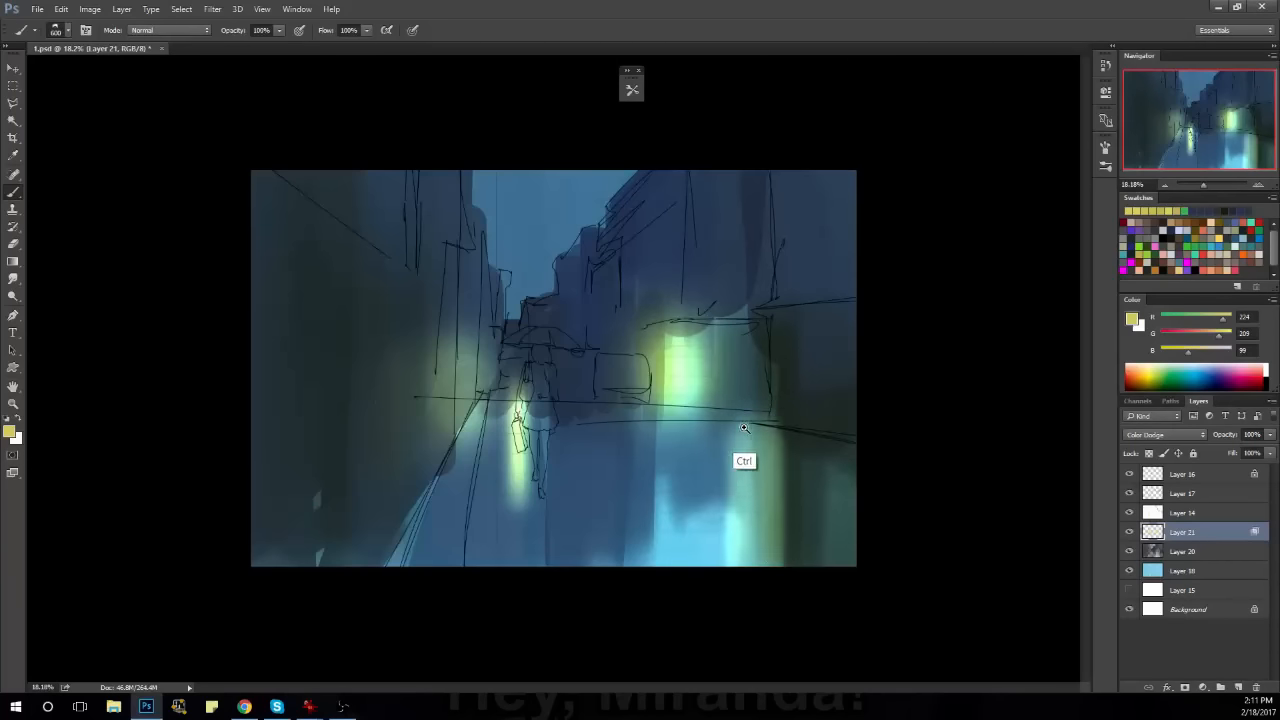
Set the paint's green value to 154 and paint a small faint orange light on the vehicle beside the woman, using a smaller brush.
{"action": "key", "text": "ctrl+minus"}
{"action": "key", "text": "ctrl+plus"}
{"action": "left_click", "coordinate": [1203, 330]}
{"action": "key", "text": "bracketleft"}
{"action": "key", "text": "bracketleft"}
{"action": "key", "text": "bracketleft"}
{"action": "key", "text": "bracketleft"}
{"action": "key", "text": "bracketleft"}
{"action": "key", "text": "bracketleft"}
{"action": "key", "text": "bracketleft"}
{"action": "key", "text": "bracketleft"}
{"action": "key", "text": "bracketleft"}
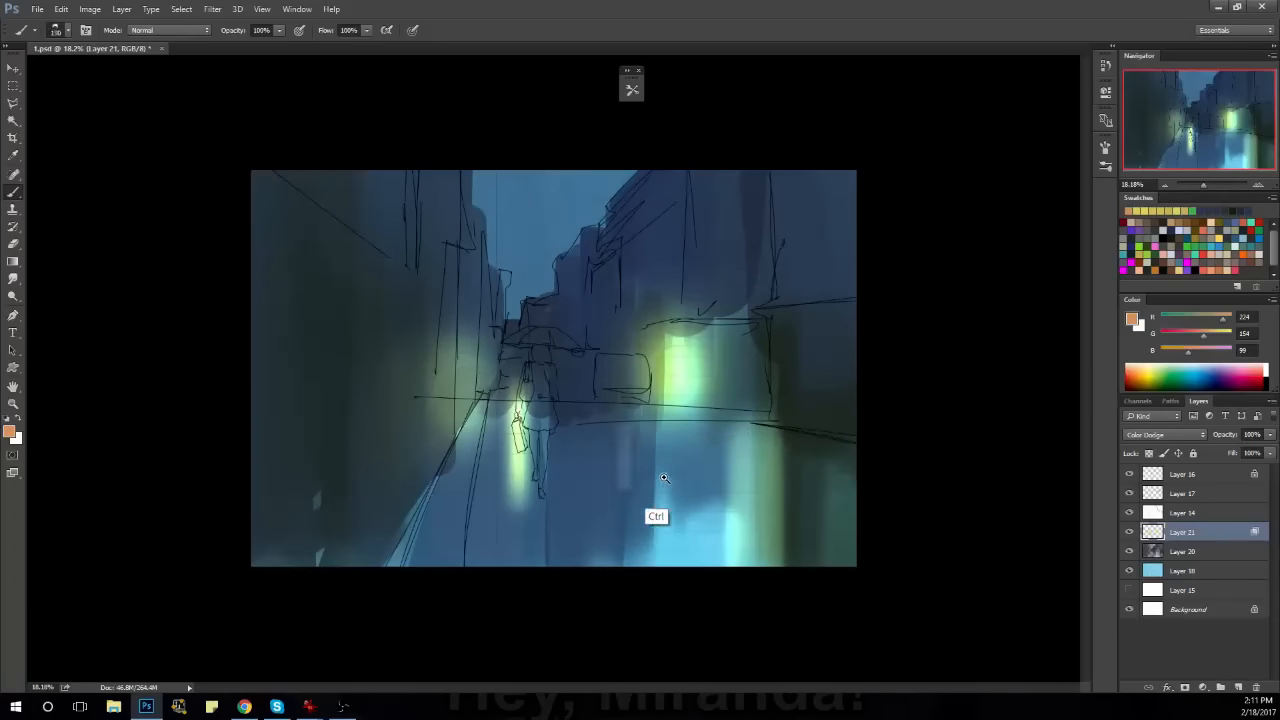
{"action": "mouse_move", "coordinate": [664, 478]}
{"action": "left_mouse_down"}
{"action": "mouse_move", "coordinate": [585, 422]}
{"action": "mouse_move", "coordinate": [617, 434]}
{"action": "mouse_move", "coordinate": [612, 400]}
{"action": "left_mouse_up"}
{"action": "key", "text": "bracketright"}
{"action": "key", "text": "bracketright"}
{"action": "key", "text": "bracketright"}
{"action": "key", "text": "ctrl+z"}
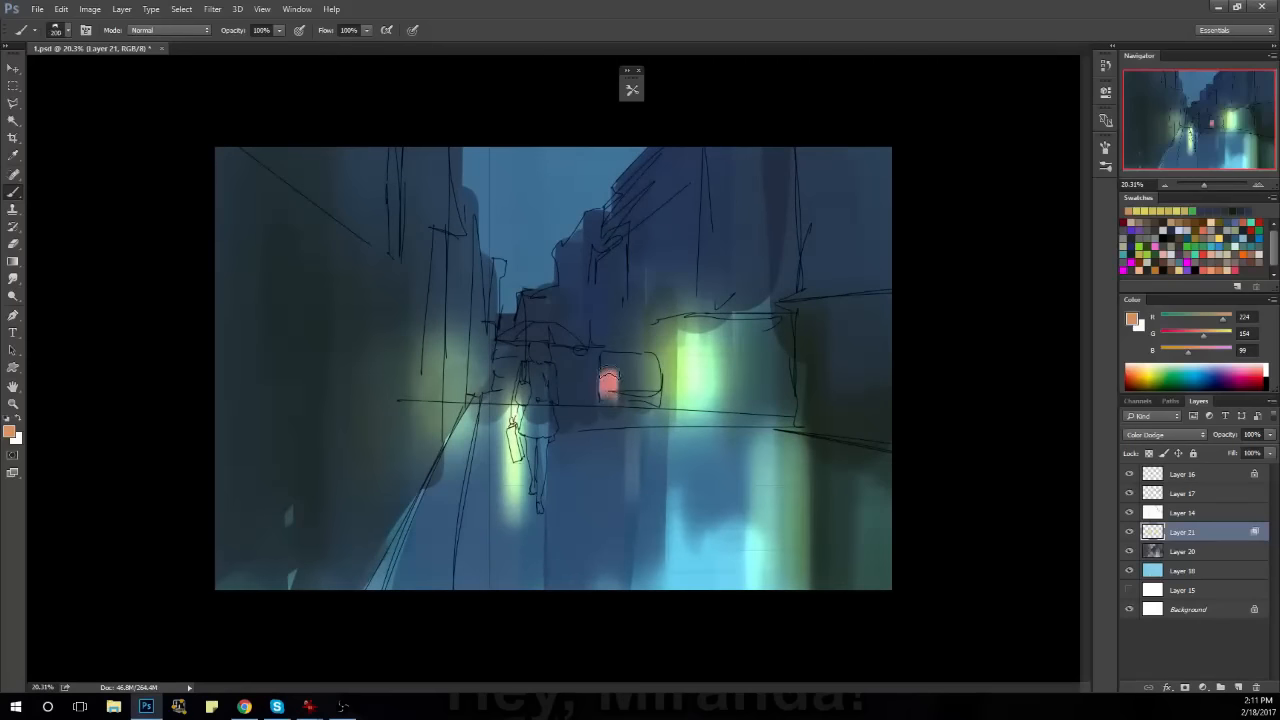
{"action": "key", "text": "ctrl+z"}
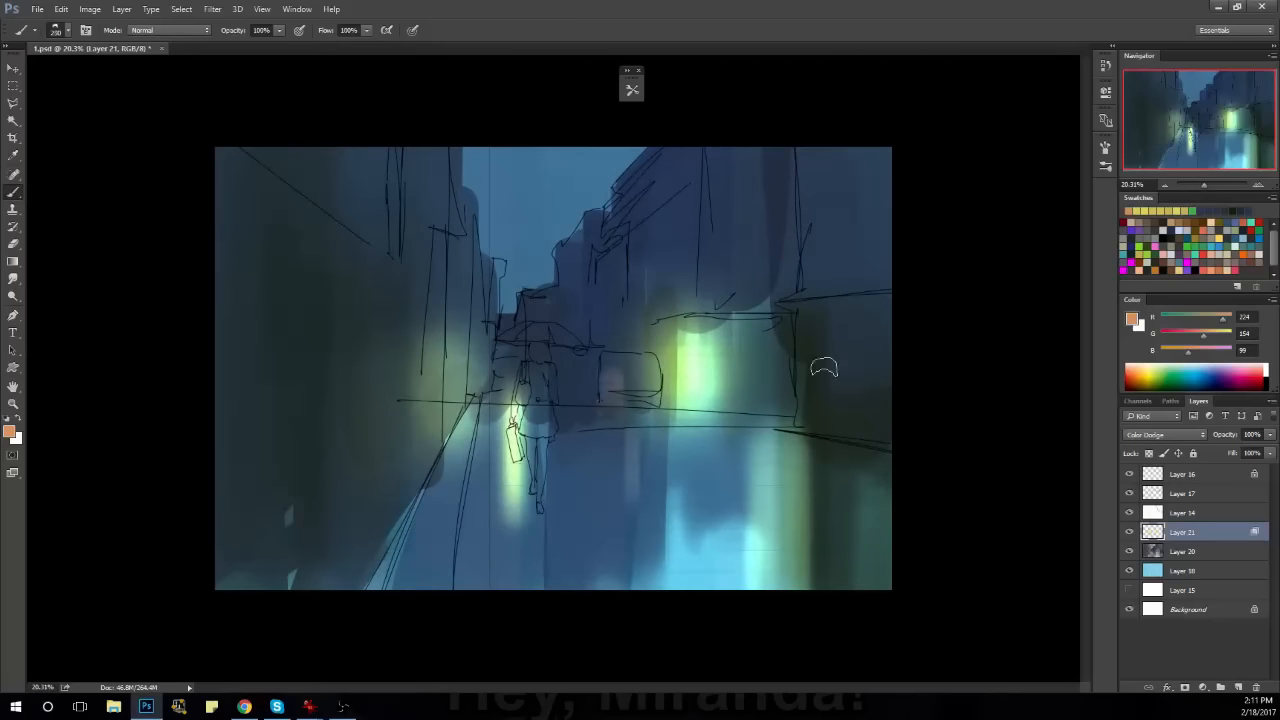
Paint a faint orange light high on the right-hand building above the shopfront.
{"action": "left_click_drag", "start_coordinate": [747, 164], "coordinate": [745, 184]}
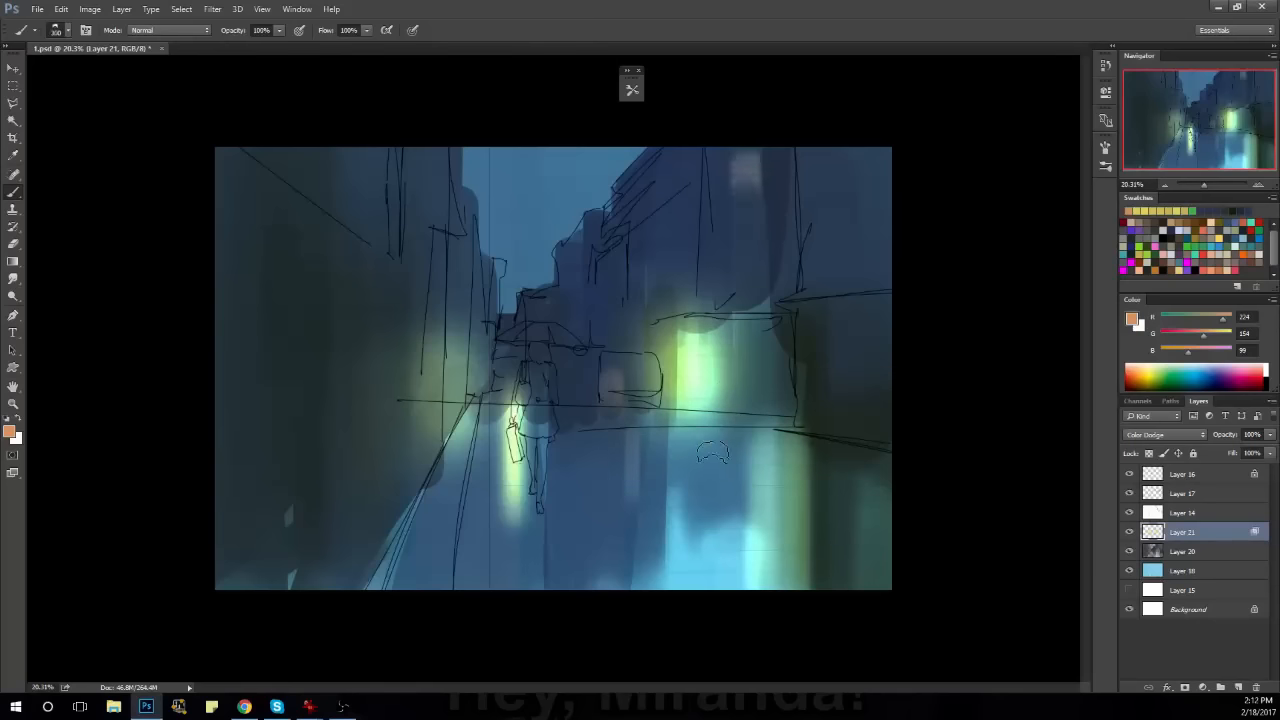
{"action": "left_click_drag", "start_coordinate": [752, 420], "coordinate": [646, 507]}
{"action": "mouse_move", "coordinate": [575, 400]}
{"action": "left_mouse_down"}
{"action": "mouse_move", "coordinate": [648, 436]}
{"action": "mouse_move", "coordinate": [606, 425]}
{"action": "left_mouse_up"}
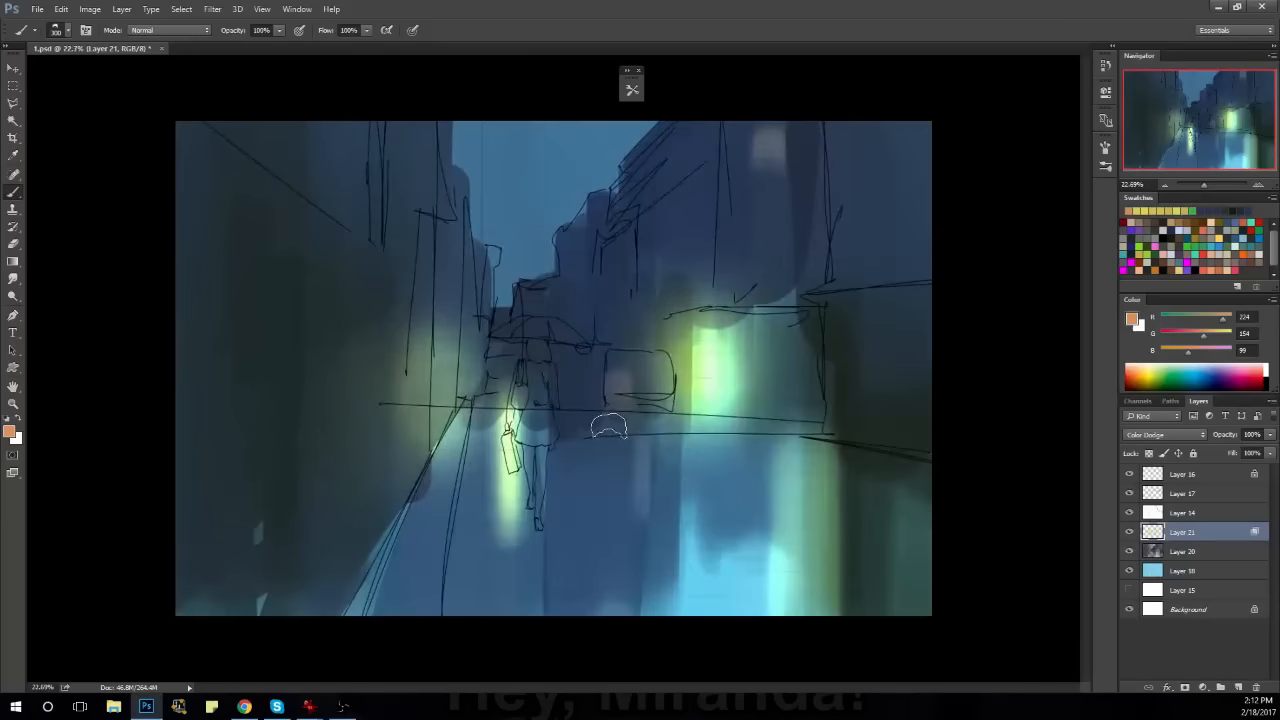
Switch to a small round brush preset and add a new layer above the Color Dodge layer.
{"action": "key", "text": "F5"}
{"action": "left_click", "coordinate": [707, 547]}
{"action": "left_click", "coordinate": [1238, 686]}
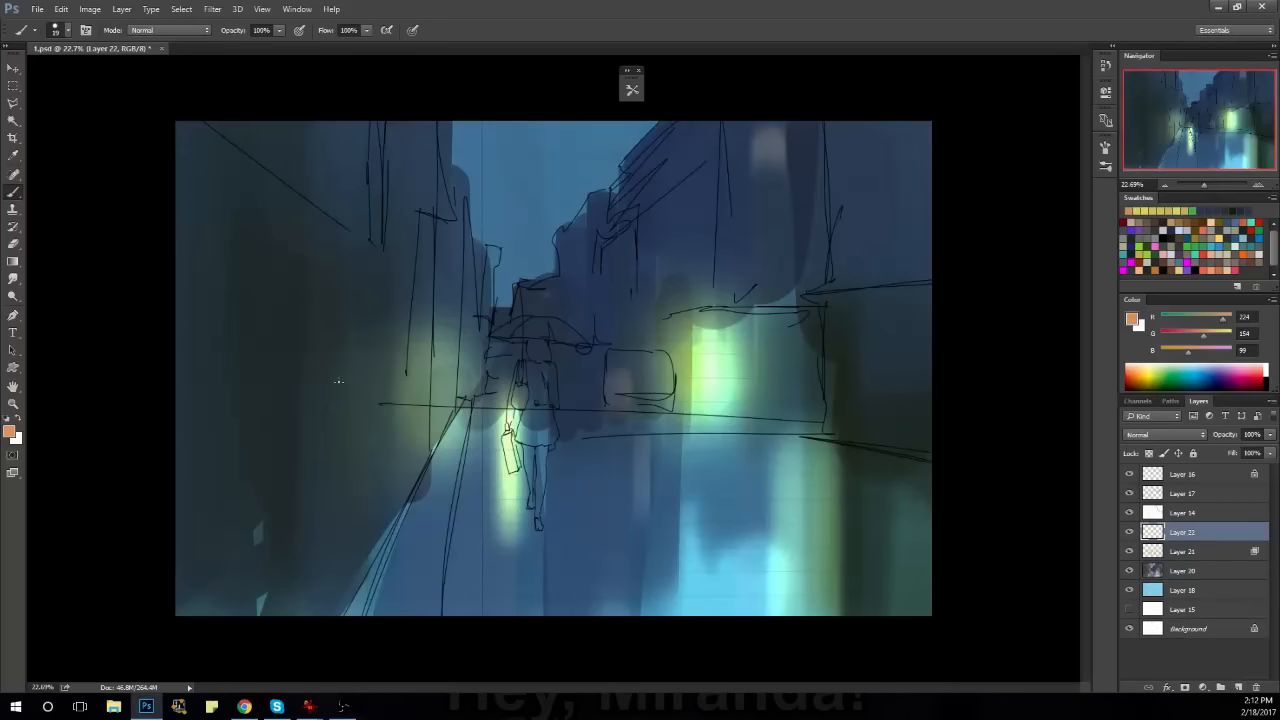
Sample the dark tone of the left building and darken the foreground colour to RGB 27, 40, 40.
{"action": "left_click", "coordinate": [271, 366], "text": "alt"}
{"action": "left_click", "coordinate": [10, 432]}
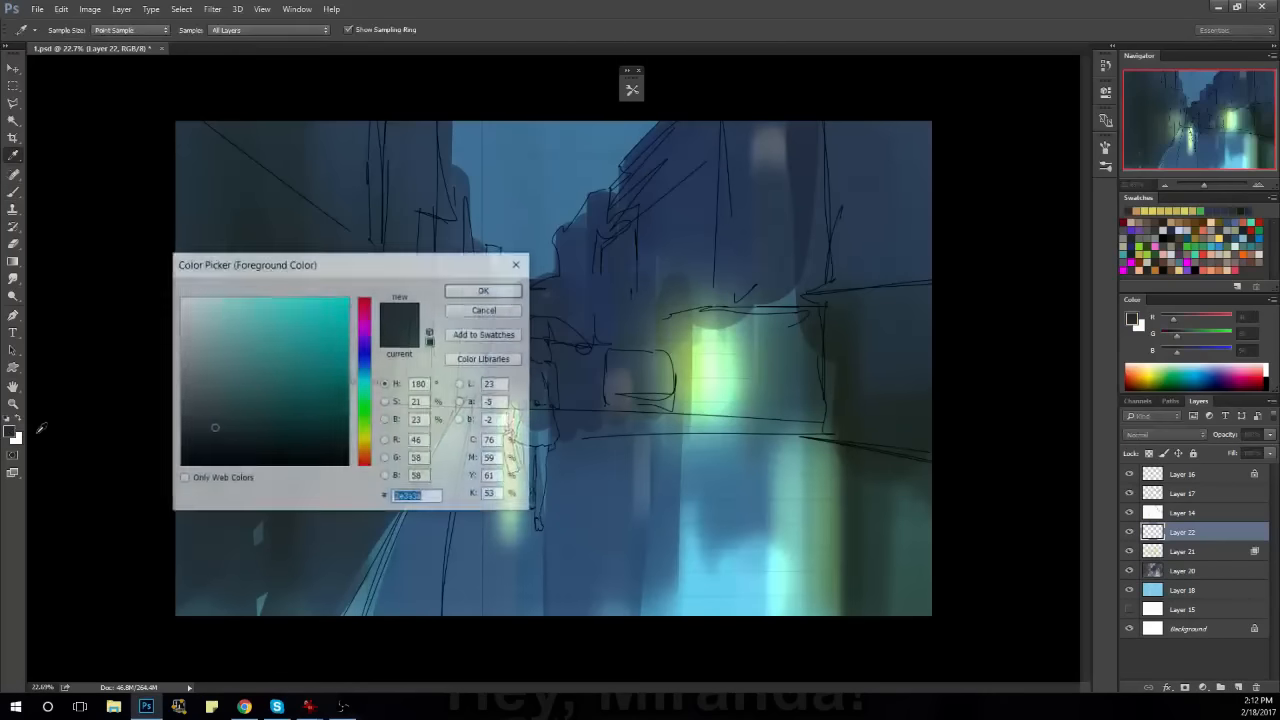
{"action": "left_click", "coordinate": [234, 439]}
{"action": "left_click", "coordinate": [485, 289]}
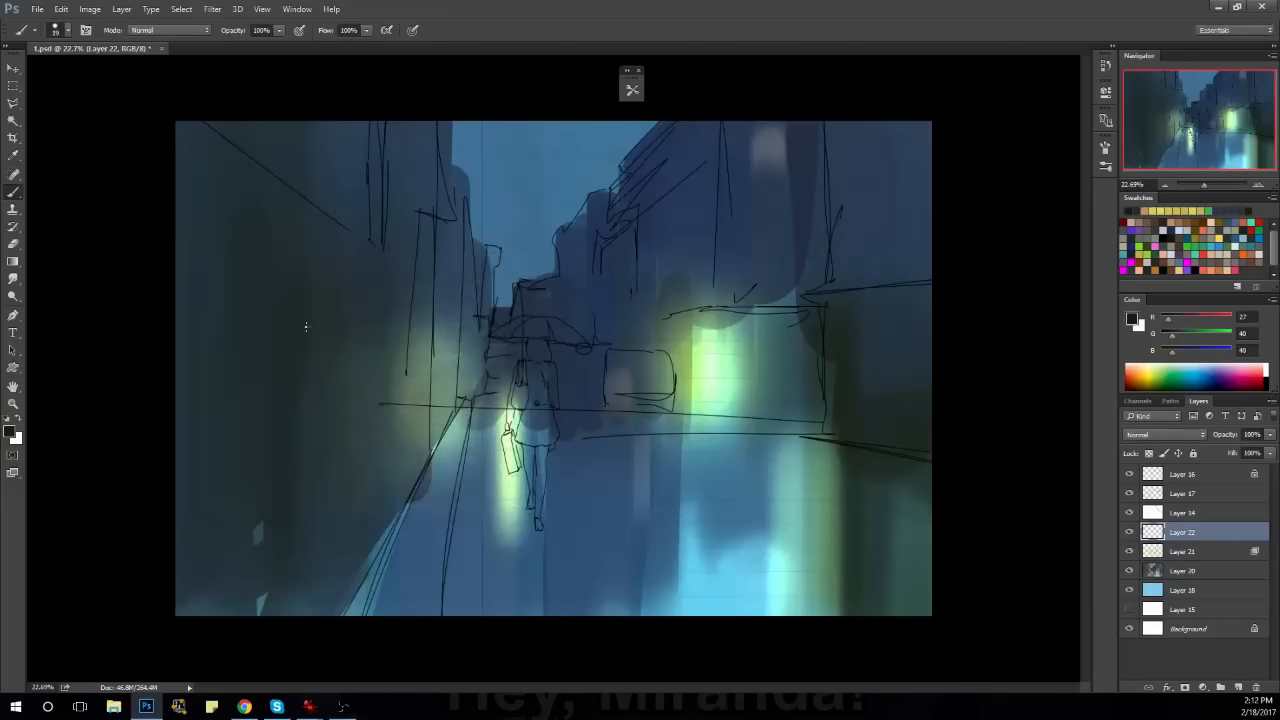
Try painting dark strokes on the left building, including a narrow vertical band down its facade, with different brush sizes.
{"action": "key", "text": "bracketright"}
{"action": "key", "text": "bracketright"}
{"action": "key", "text": "bracketright"}
{"action": "mouse_move", "coordinate": [232, 148]}
{"action": "left_mouse_down"}
{"action": "mouse_move", "coordinate": [191, 143]}
{"action": "mouse_move", "coordinate": [174, 438]}
{"action": "mouse_move", "coordinate": [191, 194]}
{"action": "mouse_move", "coordinate": [219, 290]}
{"action": "mouse_move", "coordinate": [270, 226]}
{"action": "left_mouse_up"}
{"action": "key", "text": "ctrl+z"}
{"action": "key", "text": "bracketright"}
{"action": "key", "text": "ctrl+z"}
{"action": "key", "text": "bracketleft"}
{"action": "key", "text": "bracketleft"}
{"action": "key", "text": "bracketleft"}
{"action": "key", "text": "bracketleft"}
{"action": "key", "text": "bracketleft"}
{"action": "key", "text": "bracketleft"}
{"action": "left_click_drag", "start_coordinate": [420, 117], "coordinate": [419, 308]}
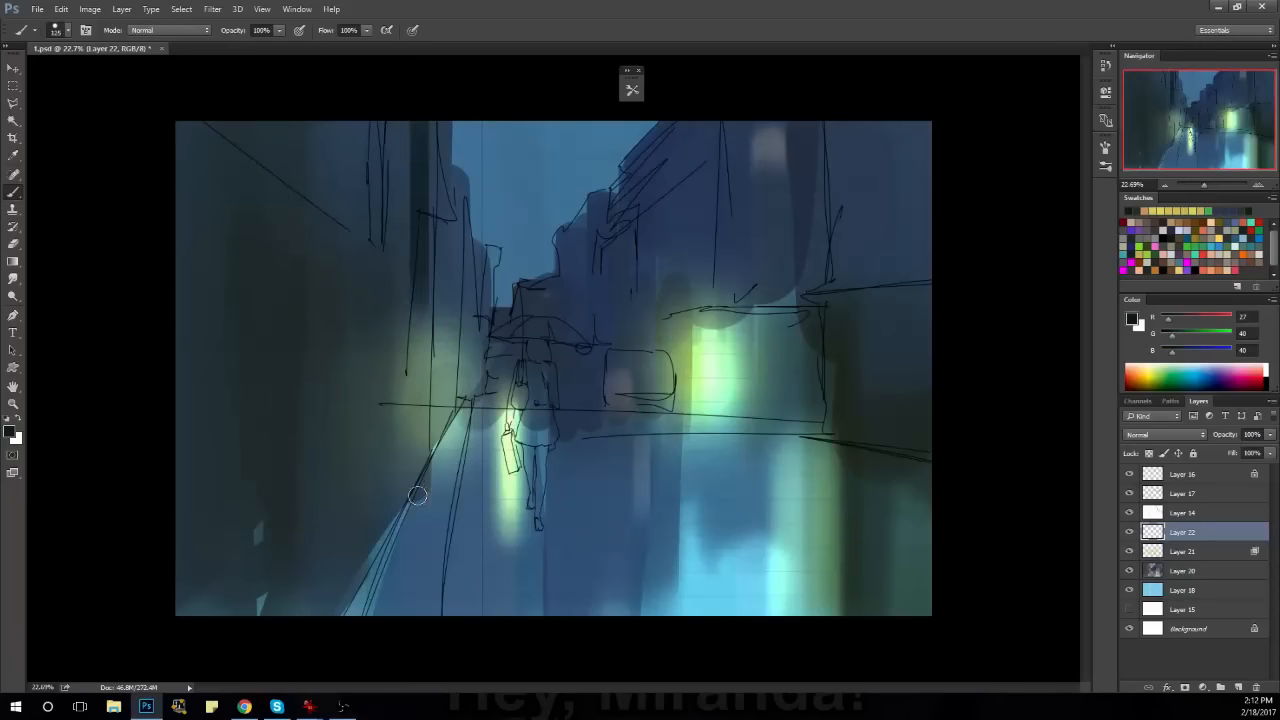
{"action": "key", "text": "ctrl+z"}
Paint a short dark vertical shape at the end of the left building, just beside the umbrella, with a 175 px brush.
{"action": "left_click", "coordinate": [544, 409], "text": "ctrl"}
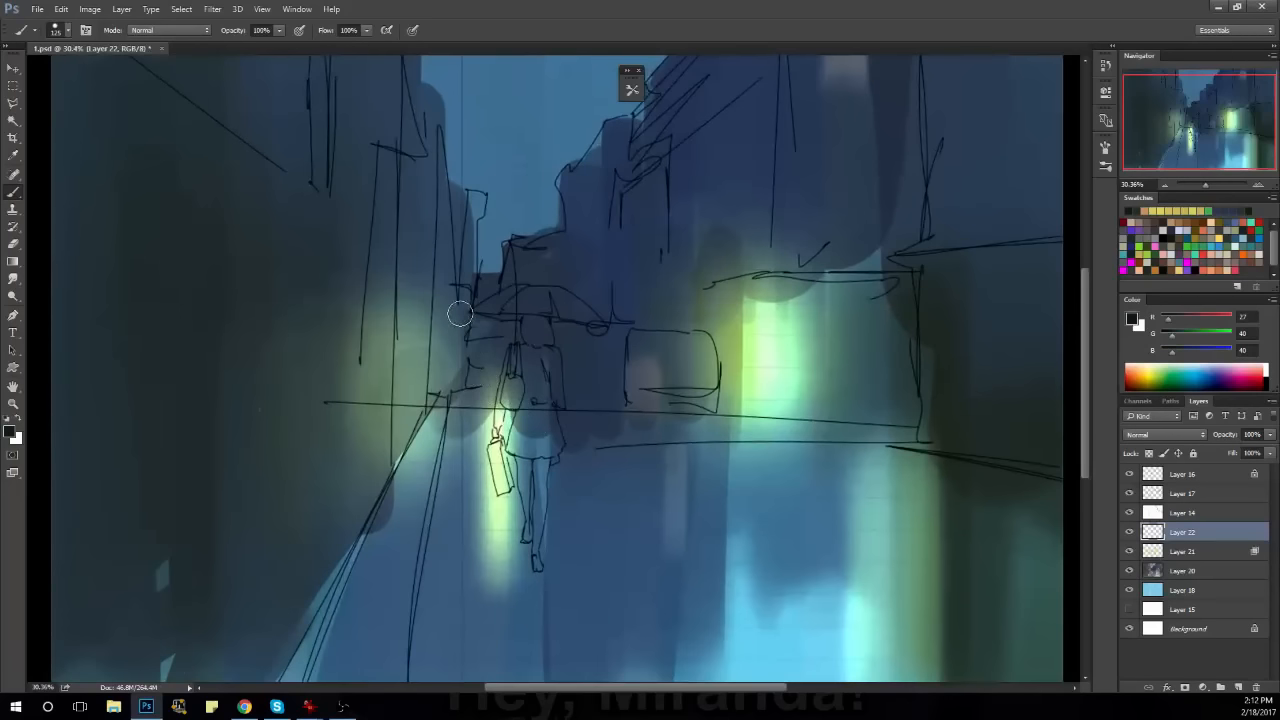
{"action": "key", "text": "bracketright"}
{"action": "key", "text": "bracketright"}
{"action": "key", "text": "bracketright"}
{"action": "mouse_move", "coordinate": [457, 287]}
{"action": "left_mouse_down"}
{"action": "mouse_move", "coordinate": [463, 377]}
{"action": "mouse_move", "coordinate": [451, 333]}
{"action": "mouse_move", "coordinate": [450, 374]}
{"action": "left_mouse_up"}
{"action": "key", "text": "ctrl+z"}
{"action": "key", "text": "ctrl+z"}
{"action": "key", "text": "ctrl+z"}
{"action": "key", "text": "ctrl+z"}
{"action": "key", "text": "bracketleft"}
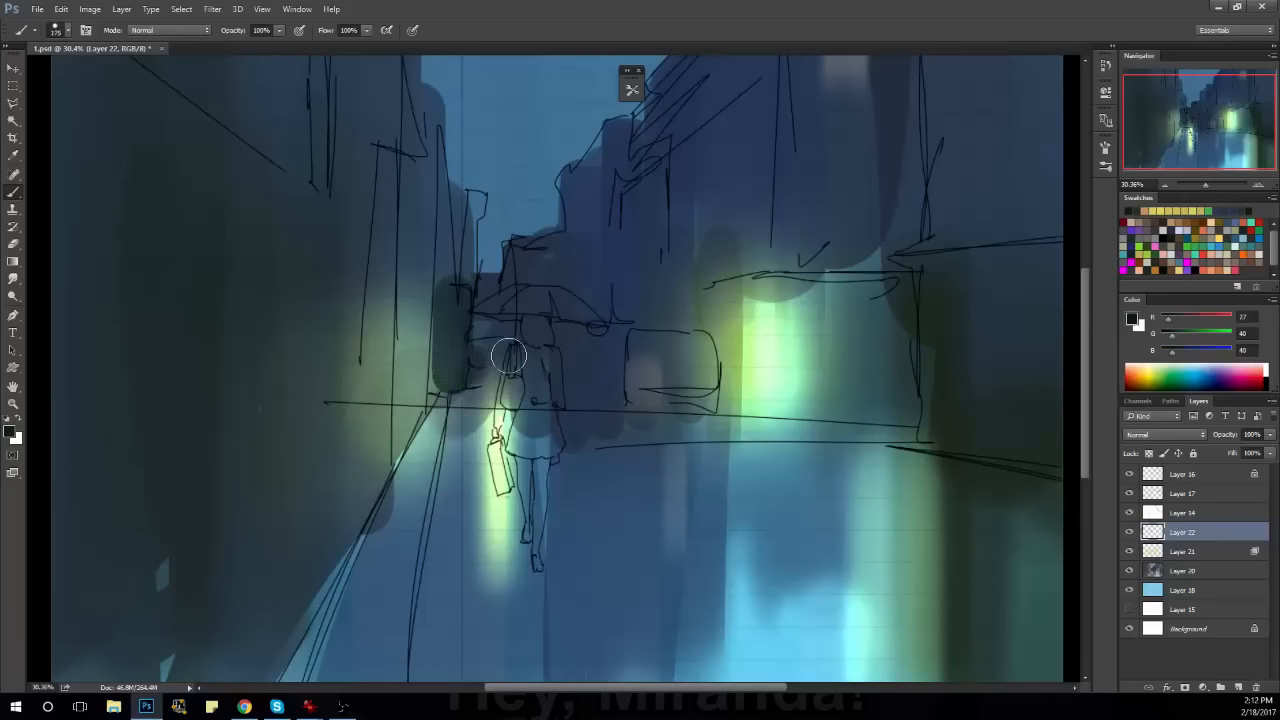
Darken the woman's hair with a short stroke and test smaller dark strokes around the umbrella, undoing unsuitable ones.
{"action": "left_click_drag", "start_coordinate": [518, 349], "coordinate": [514, 377]}
{"action": "key", "text": "bracketleft"}
{"action": "mouse_move", "coordinate": [446, 283]}
{"action": "left_mouse_down"}
{"action": "mouse_move", "coordinate": [555, 283]}
{"action": "mouse_move", "coordinate": [517, 296]}
{"action": "mouse_move", "coordinate": [443, 299]}
{"action": "left_mouse_up"}
{"action": "key", "text": "ctrl+z"}
{"action": "key", "text": "ctrl+z"}
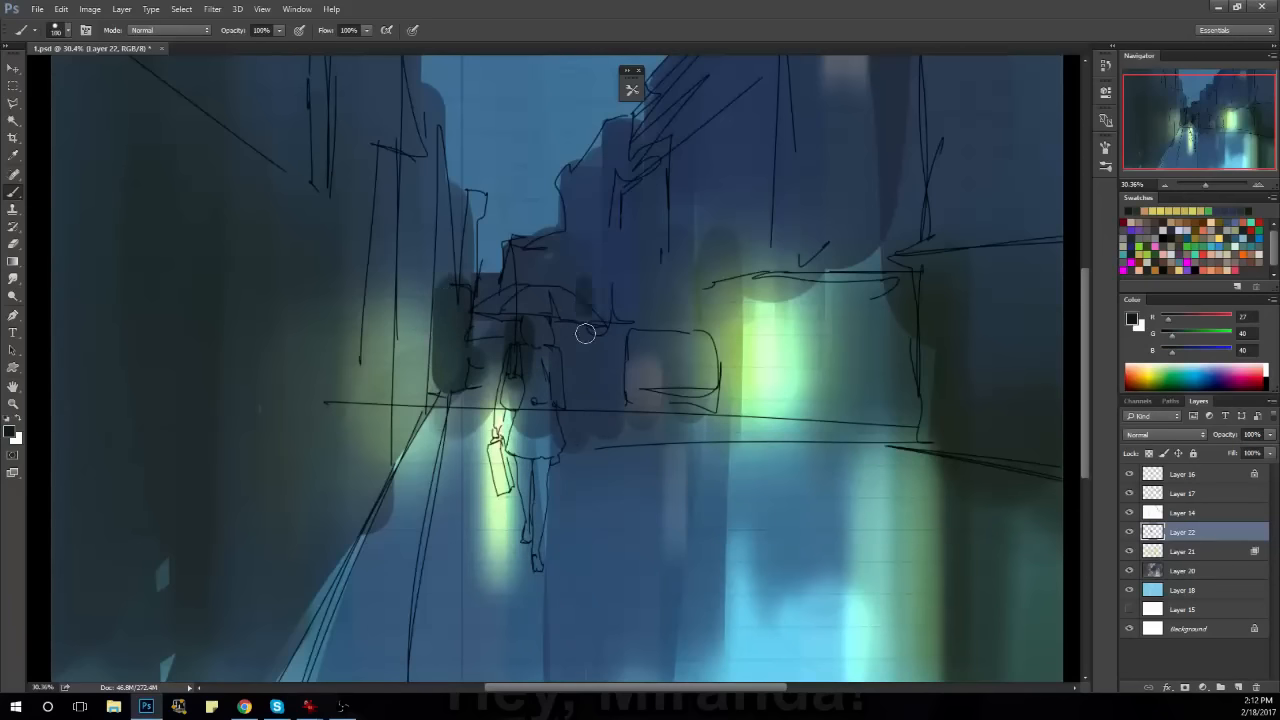
{"action": "key", "text": "bracketright"}
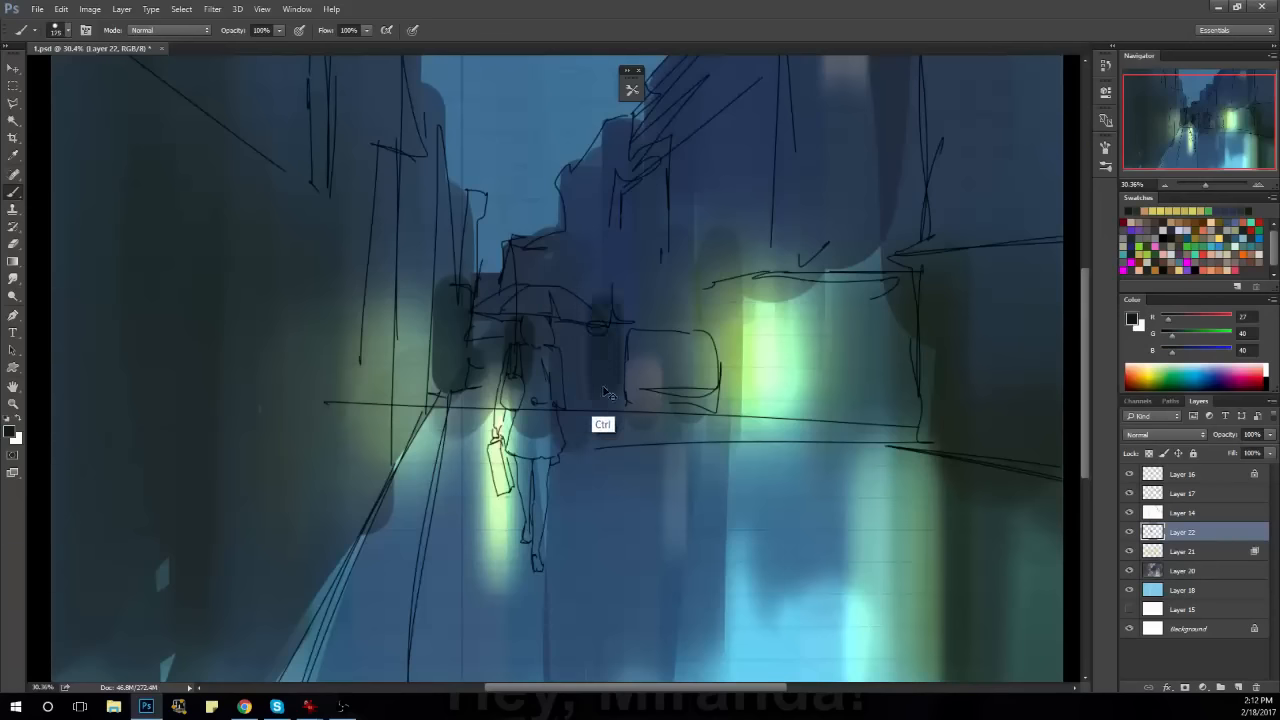
Raise the paint's blue value for a dark navy and paint dark strokes beside the woman and along the vehicle's roof.
{"action": "left_click", "coordinate": [1177, 353]}
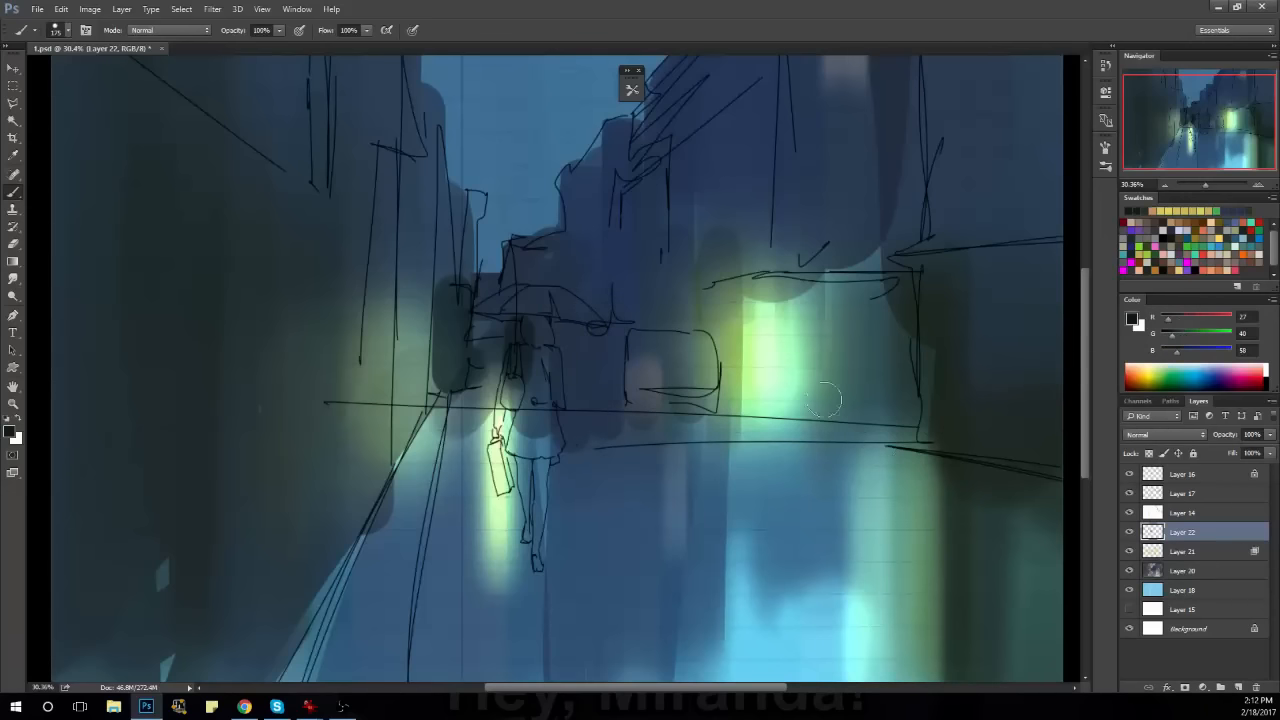
{"action": "key", "text": "shift"}
{"action": "key", "text": "shift"}
{"action": "key", "text": "bracketright"}
{"action": "mouse_move", "coordinate": [670, 323]}
{"action": "left_mouse_down"}
{"action": "mouse_move", "coordinate": [603, 346]}
{"action": "mouse_move", "coordinate": [607, 220]}
{"action": "mouse_move", "coordinate": [573, 418]}
{"action": "left_mouse_up"}
{"action": "left_click", "coordinate": [396, 238]}
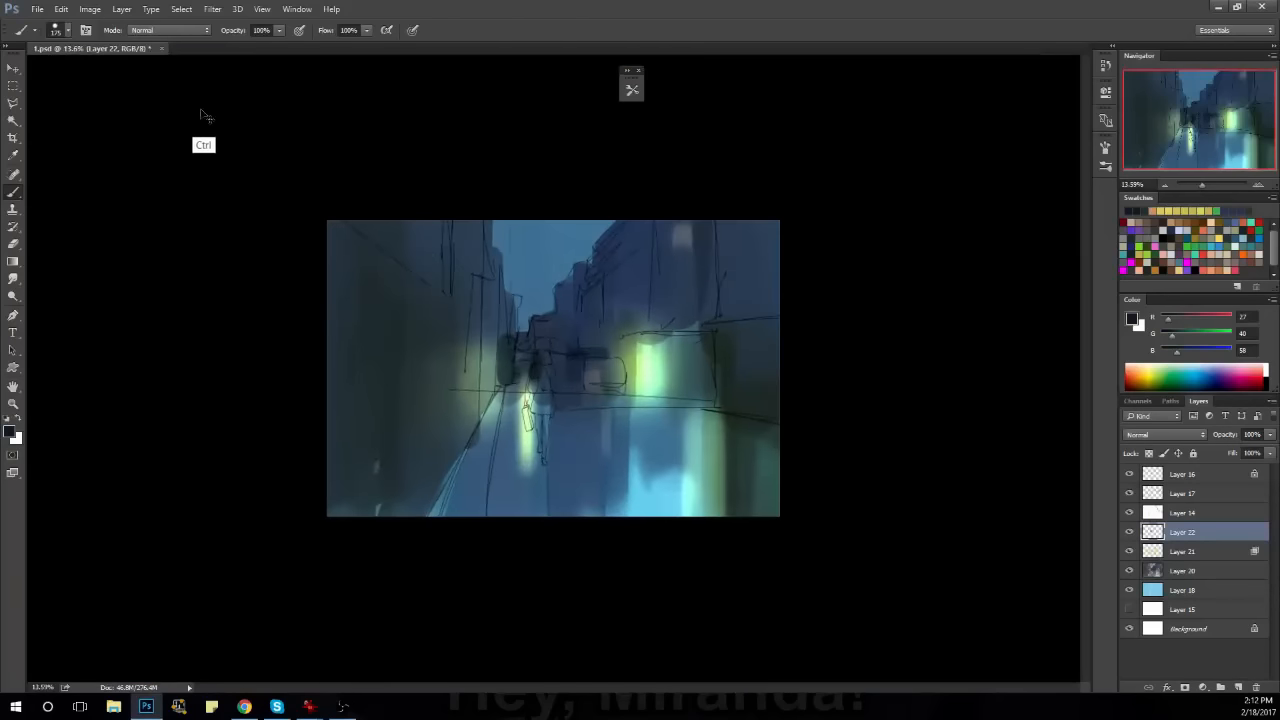
Check the document's image size without changing it.
{"action": "left_click", "coordinate": [89, 9]}
{"action": "left_click", "coordinate": [140, 130]}
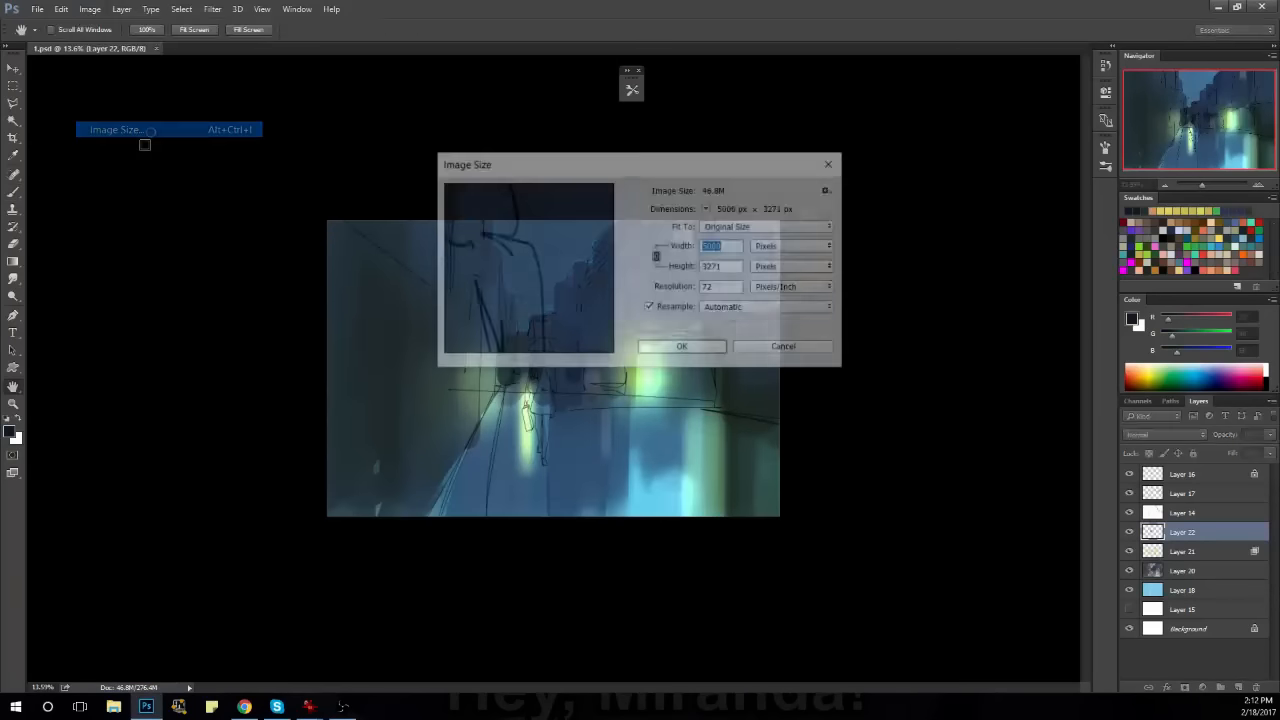
{"action": "key", "text": "Escape"}
Paint a dark vertical band down the distant building above the vehicle with a 200 px brush.
{"action": "mouse_move", "coordinate": [618, 410]}
{"action": "left_mouse_down"}
{"action": "mouse_move", "coordinate": [643, 405]}
{"action": "mouse_move", "coordinate": [634, 426]}
{"action": "mouse_move", "coordinate": [647, 428]}
{"action": "left_mouse_up"}
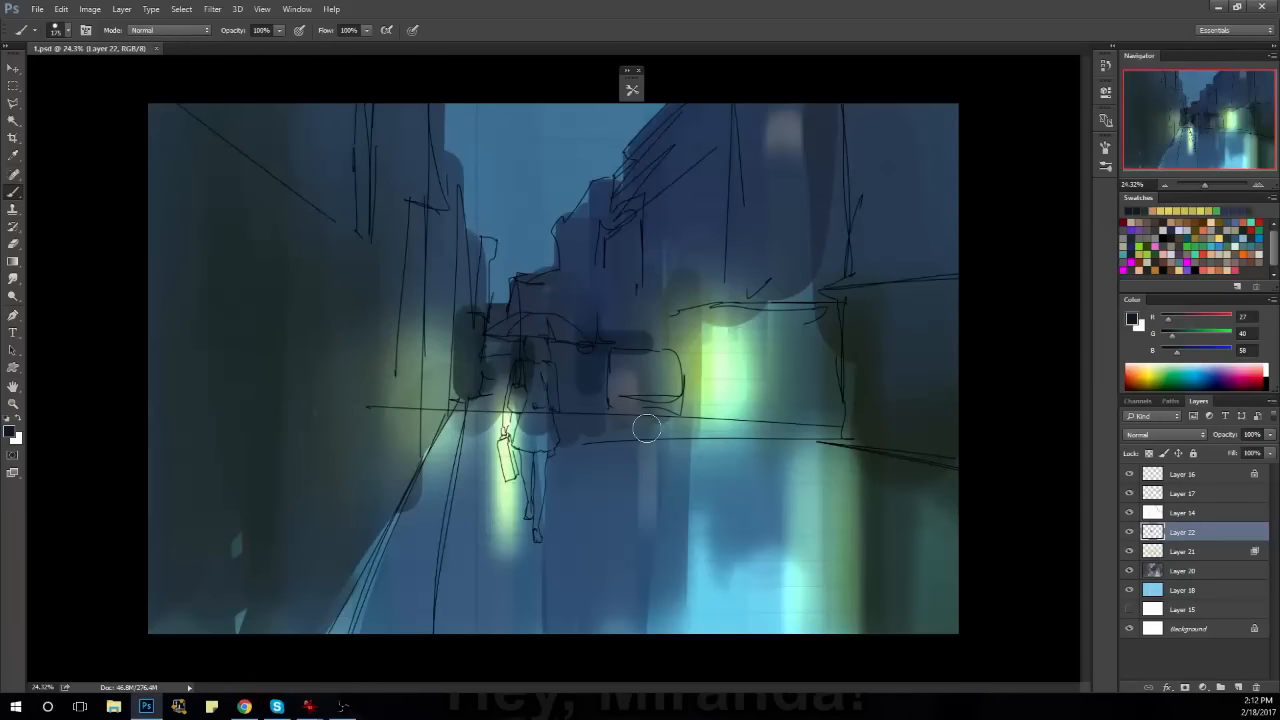
{"action": "scroll", "coordinate": [646, 428], "scroll_direction": "up", "scroll_amount": 2}
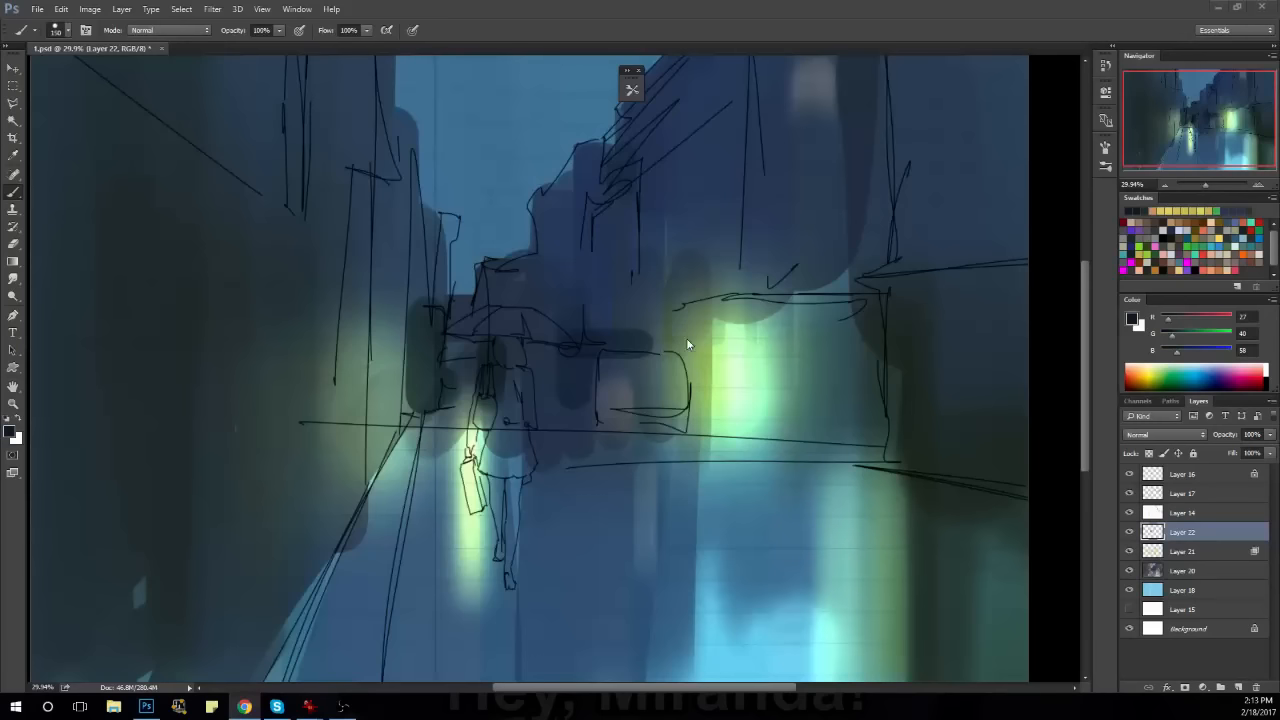
{"action": "key", "text": "space"}
{"action": "key", "text": "ctrl+z"}
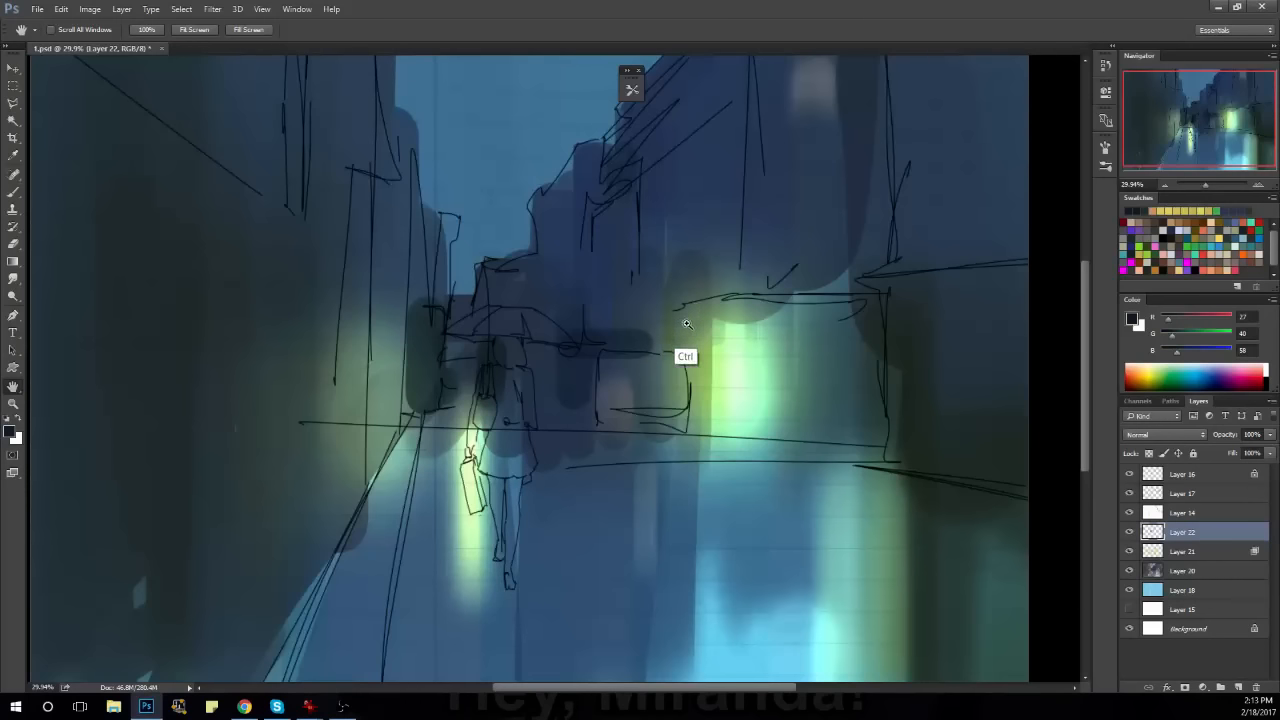
{"action": "scroll", "coordinate": [686, 340], "scroll_direction": "up", "scroll_amount": 2}
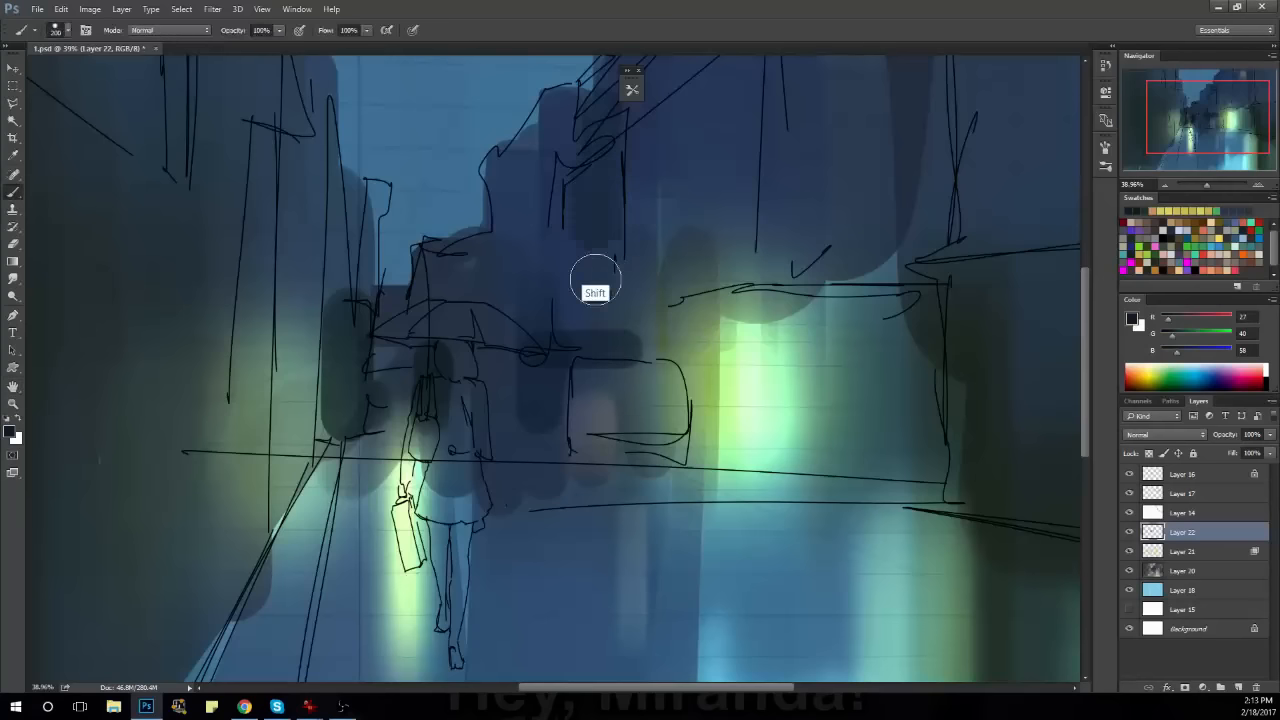
{"action": "scroll", "coordinate": [630, 380], "scroll_direction": "down", "scroll_amount": 1}
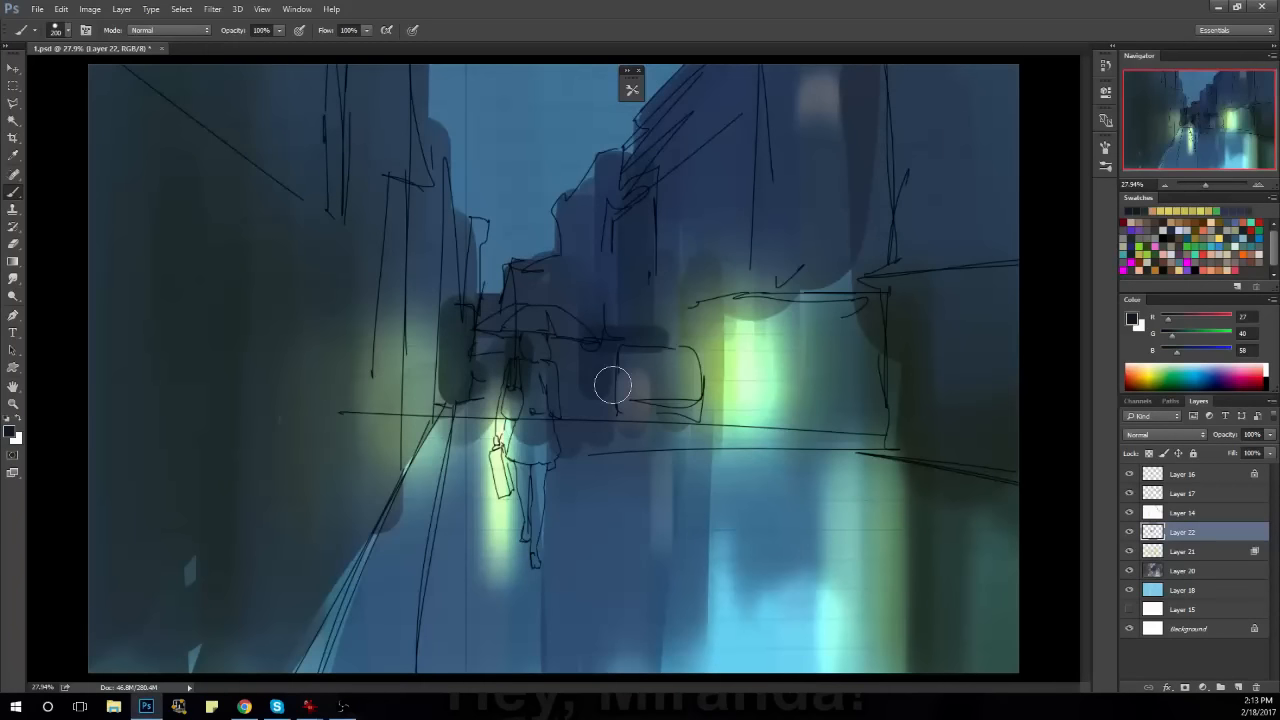
{"action": "scroll", "coordinate": [612, 385], "scroll_direction": "down", "scroll_amount": 1}
{"action": "scroll", "coordinate": [651, 371], "scroll_direction": "up", "scroll_amount": 1}
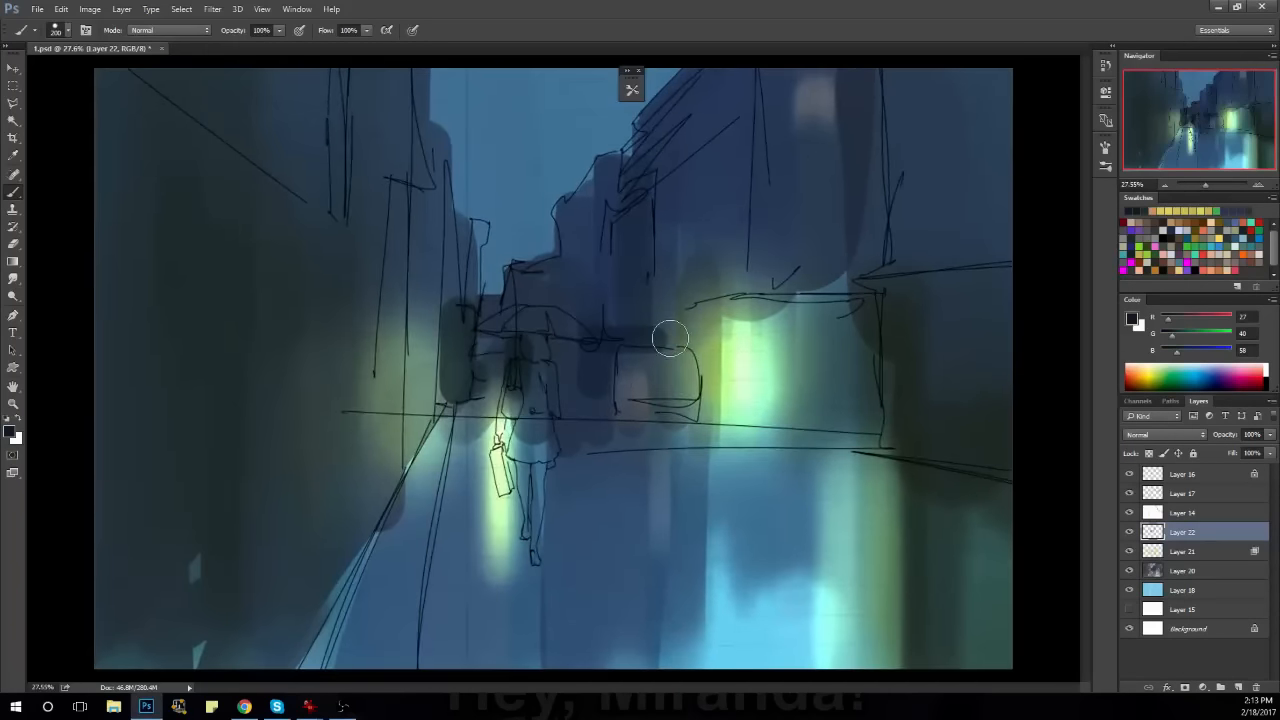
Paint a dark diagonal stroke over the upper edge of the shopfront's glow with a 300 px brush, redoing it until it fits.
{"action": "left_click_drag", "start_coordinate": [756, 277], "coordinate": [772, 302]}
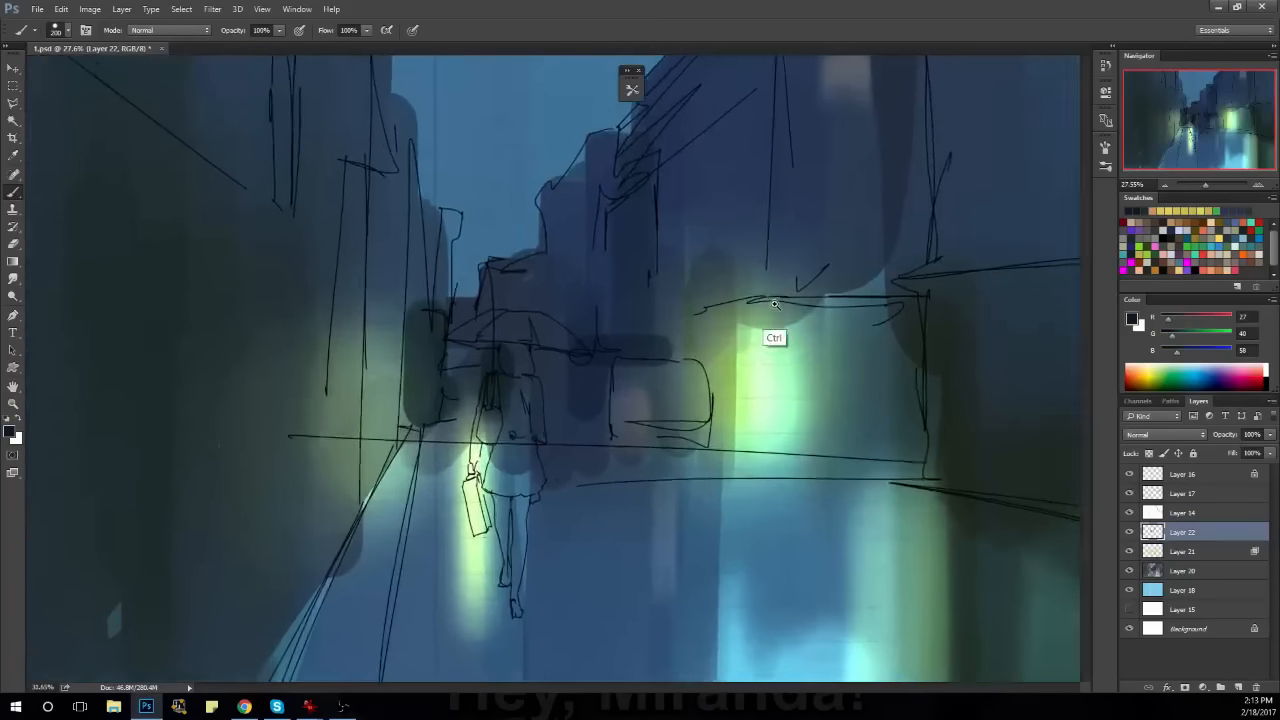
{"action": "left_click_drag", "start_coordinate": [758, 360], "coordinate": [628, 343]}
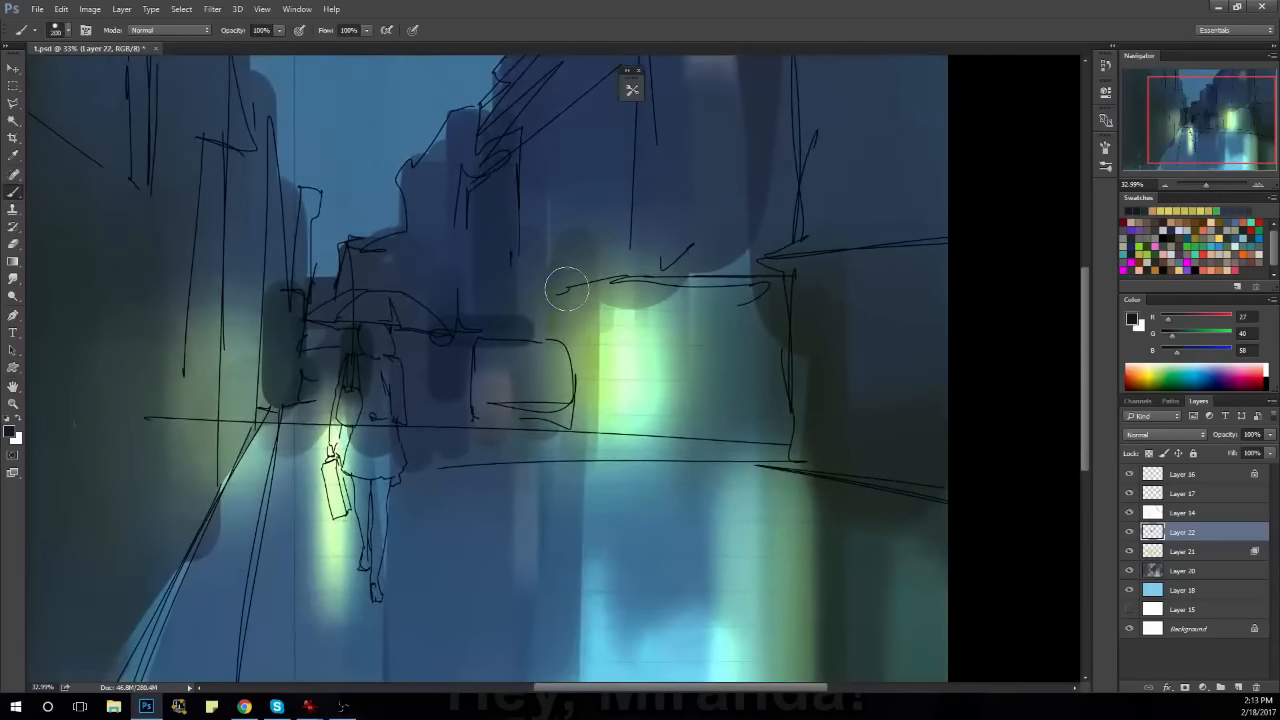
{"action": "key", "text": "bracketright"}
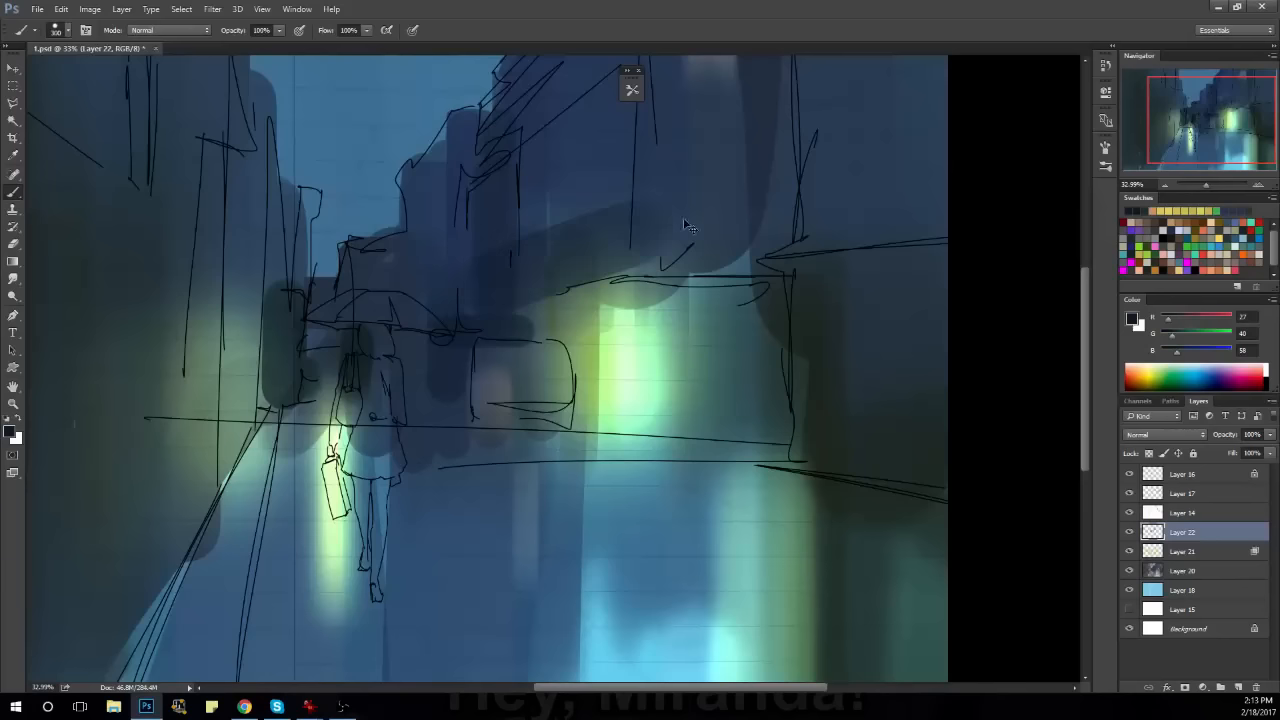
{"action": "key", "text": "bracketright"}
{"action": "left_click_drag", "start_coordinate": [489, 285], "coordinate": [625, 231]}
{"action": "key", "text": "ctrl+z"}
{"action": "key", "text": "ctrl+z"}
{"action": "left_click_drag", "start_coordinate": [487, 289], "coordinate": [620, 243]}
{"action": "key", "text": "ctrl+z"}
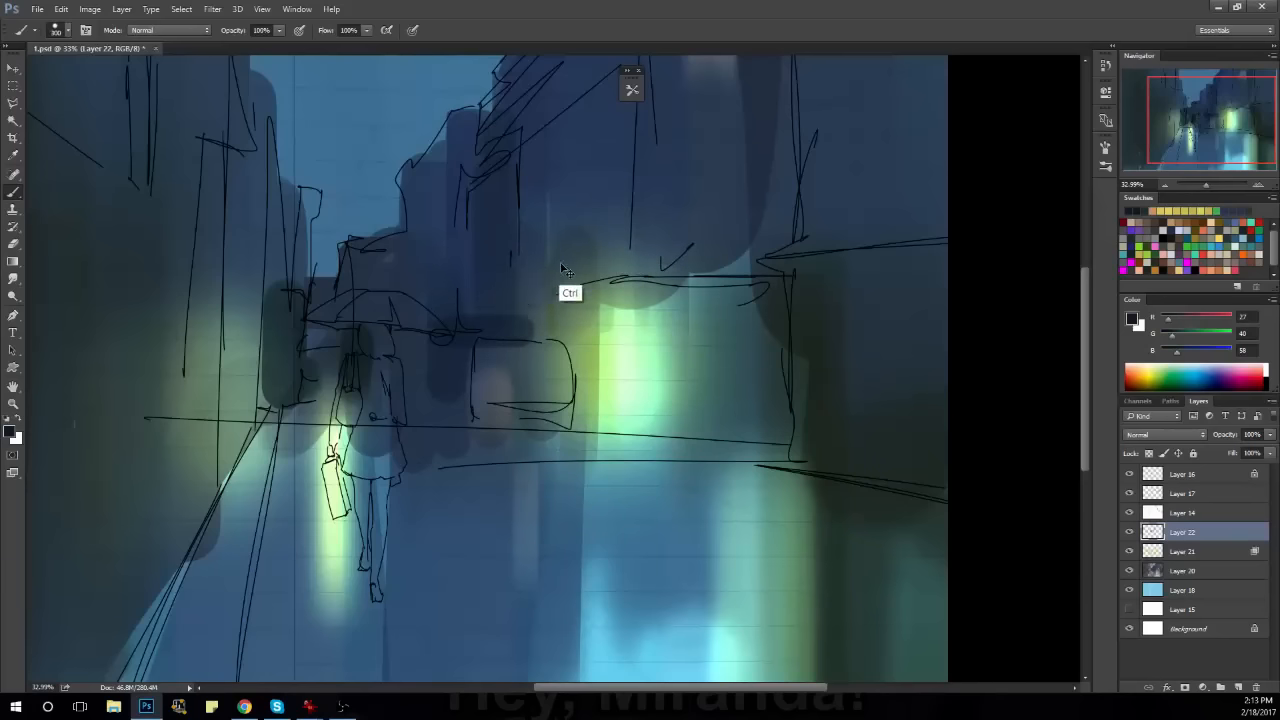
{"action": "left_click_drag", "start_coordinate": [513, 273], "coordinate": [626, 220]}
{"action": "key", "text": "ctrl+z"}
{"action": "left_click_drag", "start_coordinate": [481, 289], "coordinate": [614, 223]}
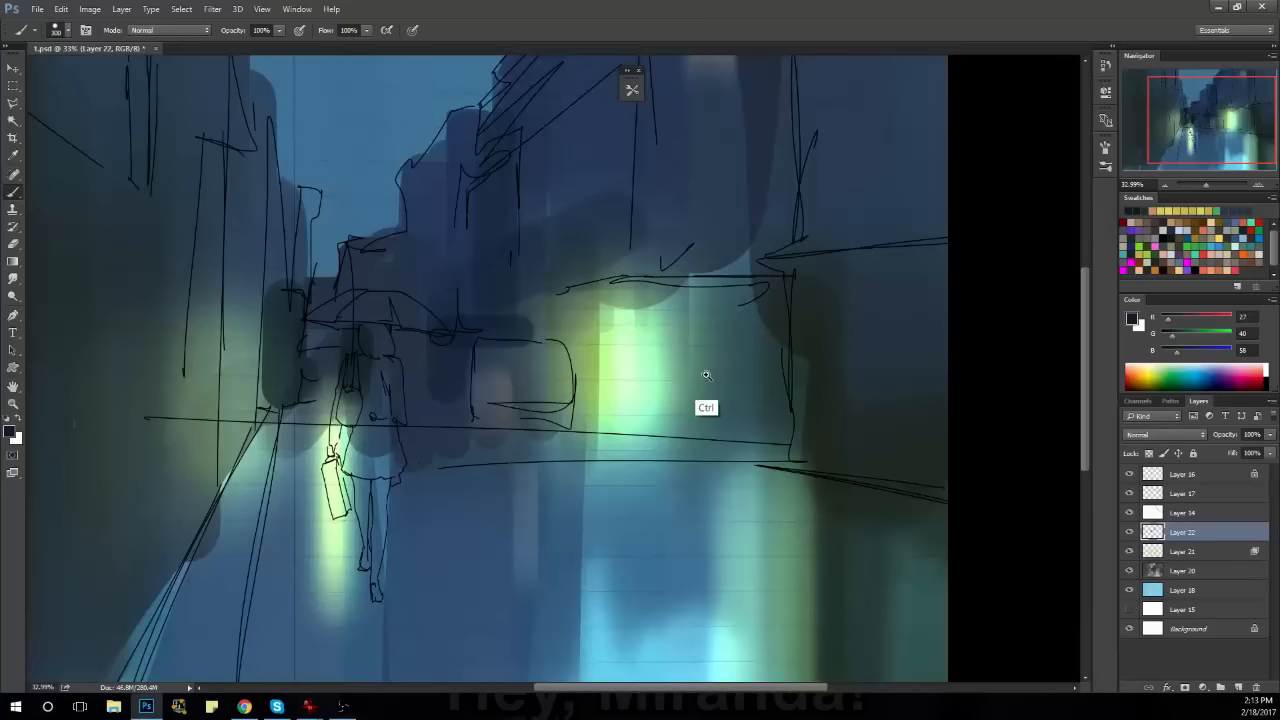
Select the dark side wall right of the shopfront with the Polygonal Lasso, following its sketched outline, and return to the Brush tool.
{"action": "left_click_drag", "start_coordinate": [706, 409], "coordinate": [809, 315]}
{"action": "key", "text": "space"}
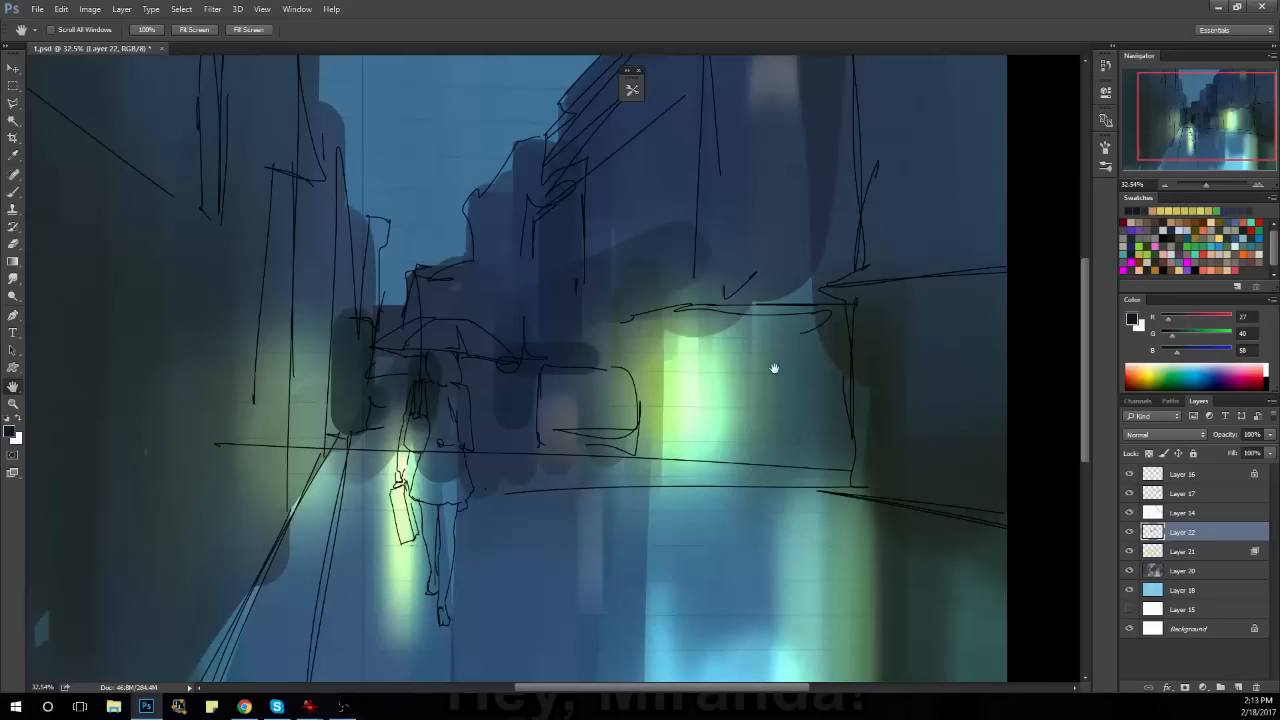
{"action": "left_click_drag", "start_coordinate": [908, 450], "coordinate": [682, 430]}
{"action": "left_click", "coordinate": [783, 426], "text": "ctrl"}
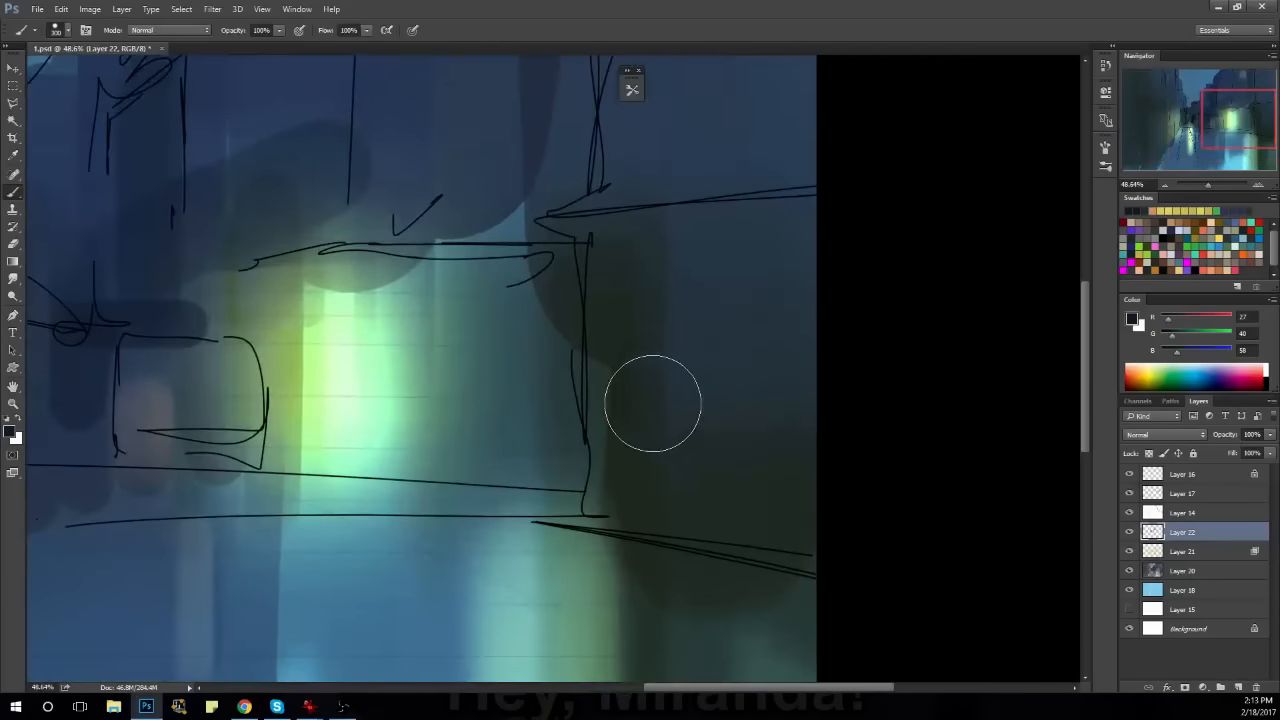
{"action": "key", "text": "l"}
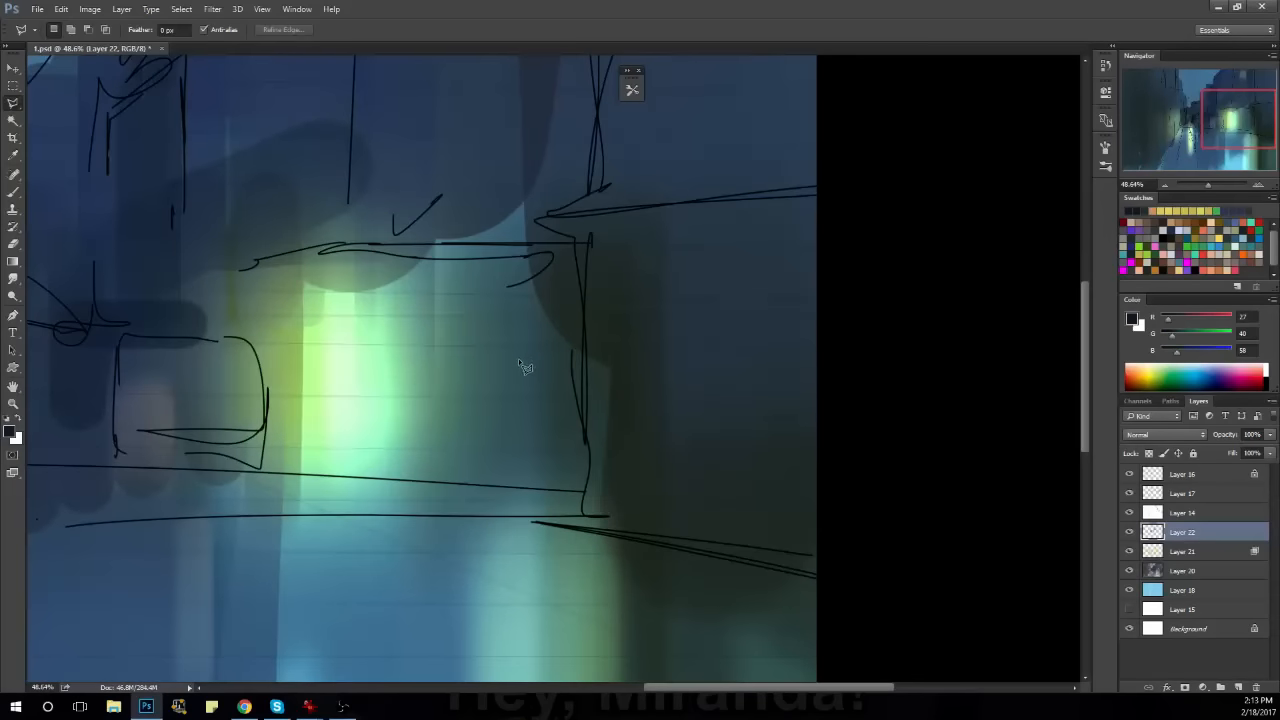
{"action": "left_click", "coordinate": [591, 231]}
{"action": "left_click", "coordinate": [835, 578]}
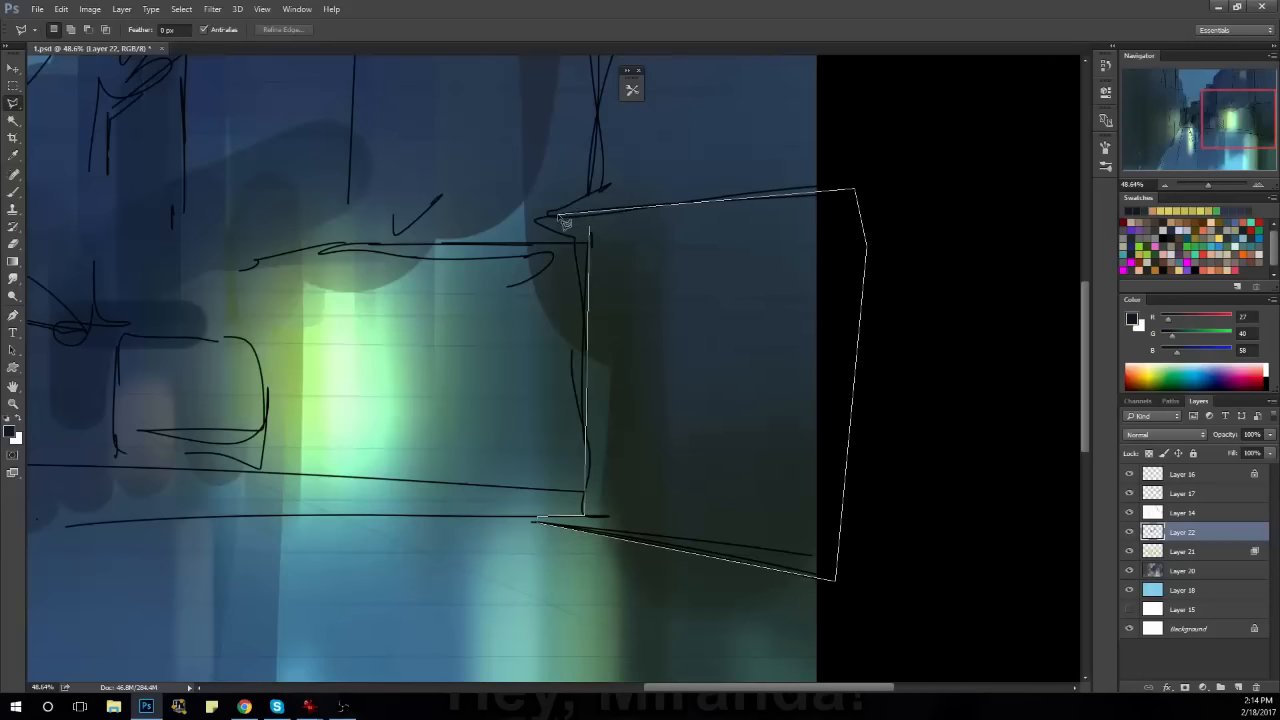
{"action": "left_click", "coordinate": [591, 232]}
{"action": "key", "text": "b"}
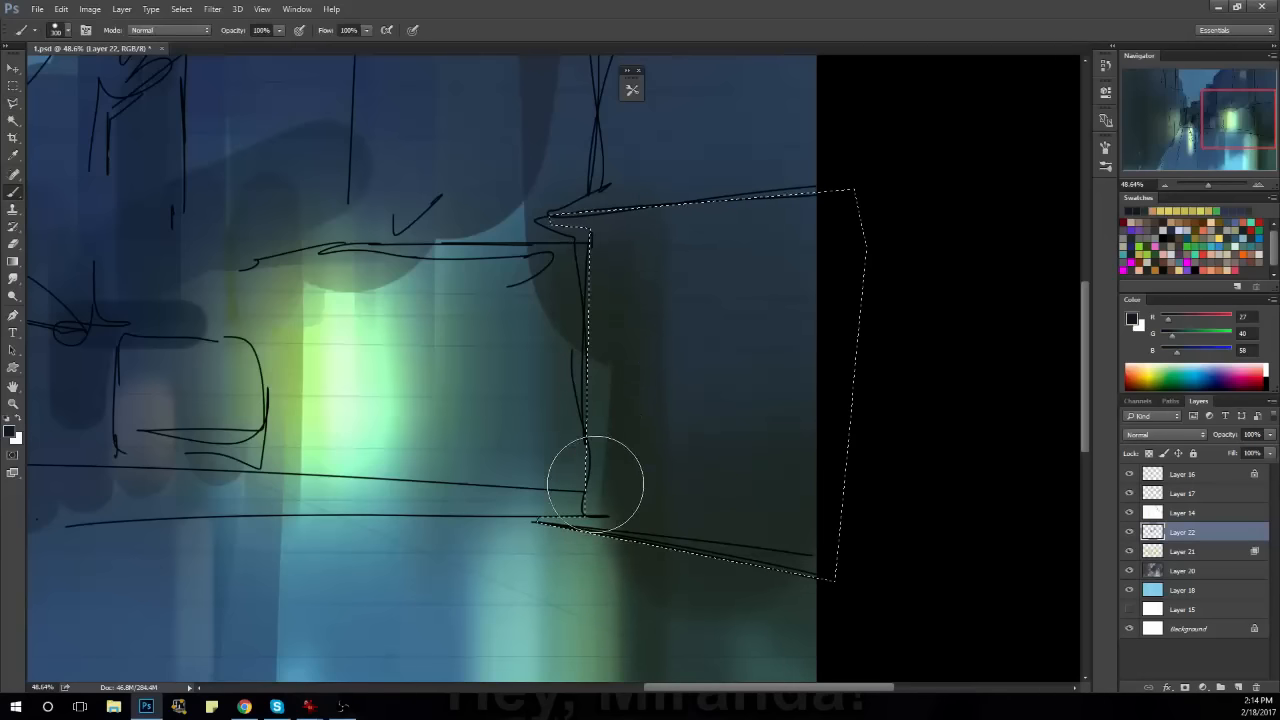
Fill the selected side wall with dark grey, raising the colour's red to 56 and green to 53, and clear the selection.
{"action": "mouse_move", "coordinate": [594, 480]}
{"action": "left_mouse_down"}
{"action": "mouse_move", "coordinate": [566, 357]}
{"action": "mouse_move", "coordinate": [610, 155]}
{"action": "mouse_move", "coordinate": [631, 457]}
{"action": "left_mouse_up"}
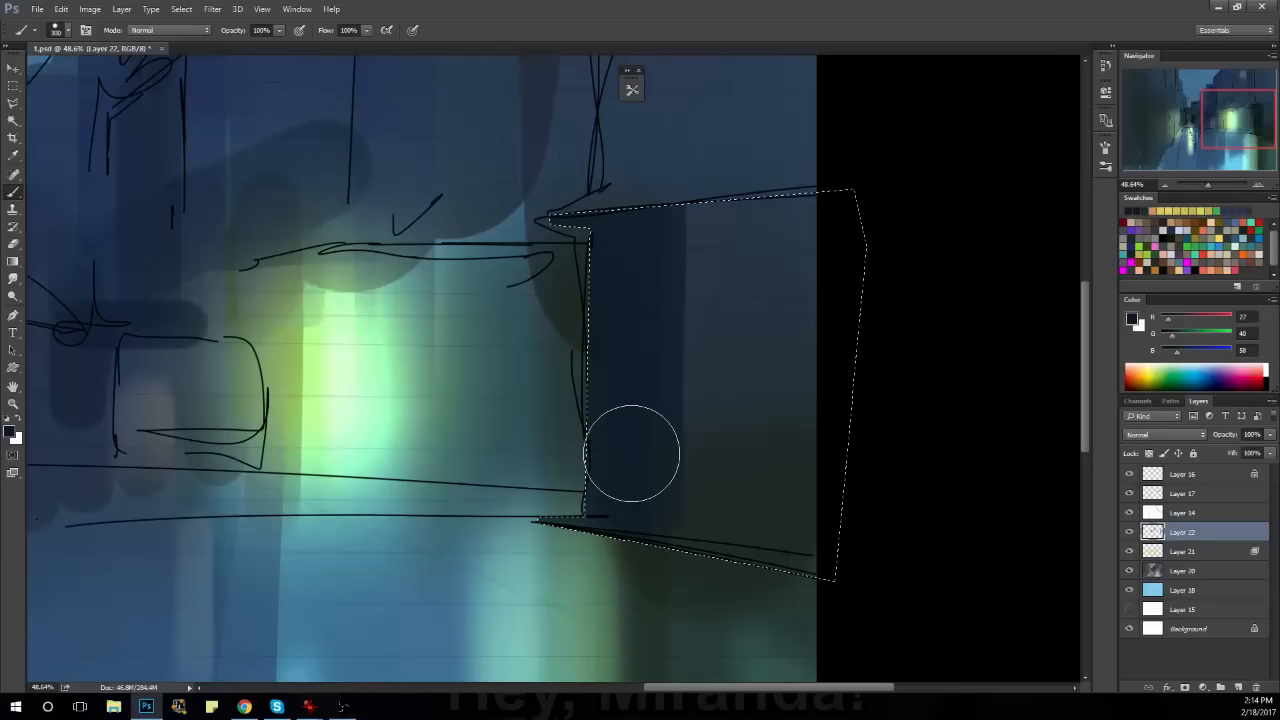
{"action": "key", "text": "ctrl+z"}
{"action": "mouse_move", "coordinate": [605, 179]}
{"action": "left_mouse_down"}
{"action": "mouse_move", "coordinate": [607, 469]}
{"action": "mouse_move", "coordinate": [737, 217]}
{"action": "mouse_move", "coordinate": [794, 191]}
{"action": "mouse_move", "coordinate": [790, 520]}
{"action": "left_mouse_up"}
{"action": "key", "text": "ctrl+z"}
{"action": "left_click_drag", "start_coordinate": [1172, 336], "coordinate": [1176, 336]}
{"action": "left_click_drag", "start_coordinate": [1168, 319], "coordinate": [1177, 319]}
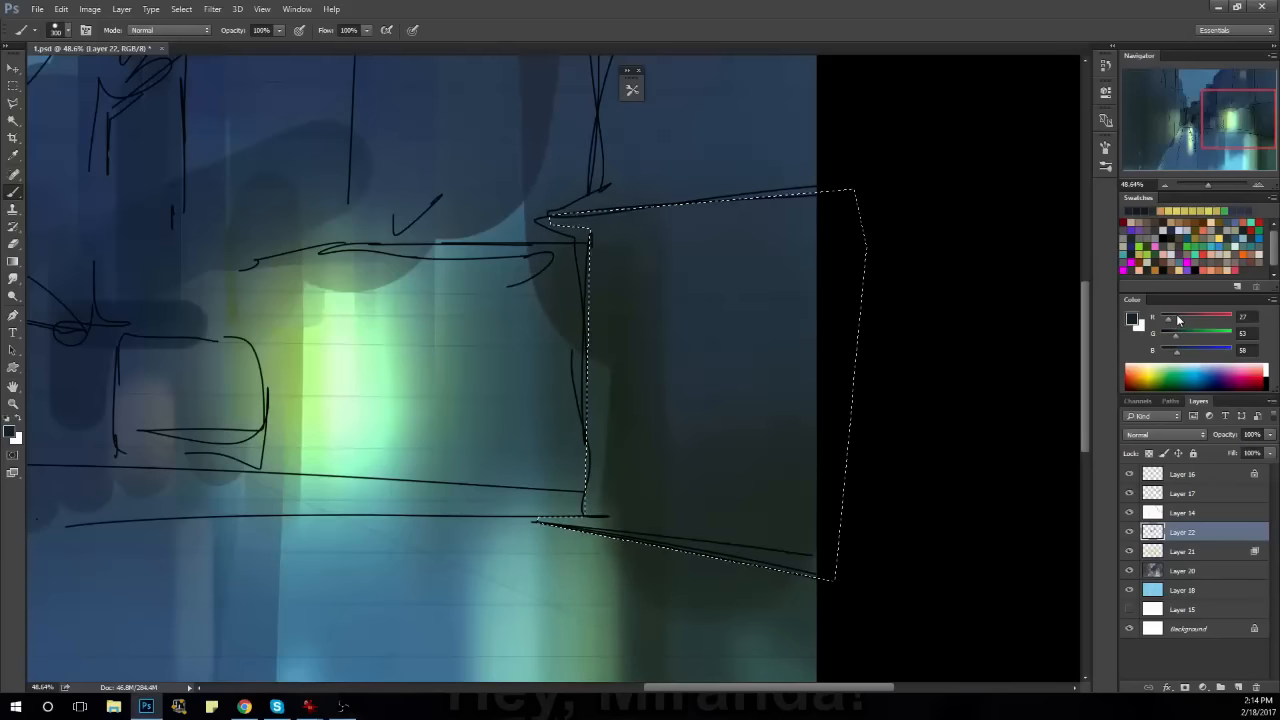
{"action": "mouse_move", "coordinate": [535, 355]}
{"action": "left_mouse_down"}
{"action": "mouse_move", "coordinate": [597, 396]}
{"action": "mouse_move", "coordinate": [626, 342]}
{"action": "mouse_move", "coordinate": [666, 360]}
{"action": "mouse_move", "coordinate": [691, 303]}
{"action": "mouse_move", "coordinate": [735, 376]}
{"action": "mouse_move", "coordinate": [777, 267]}
{"action": "mouse_move", "coordinate": [779, 469]}
{"action": "mouse_move", "coordinate": [816, 178]}
{"action": "mouse_move", "coordinate": [789, 552]}
{"action": "left_mouse_up"}
{"action": "key", "text": "m"}
{"action": "left_click", "coordinate": [879, 392]}
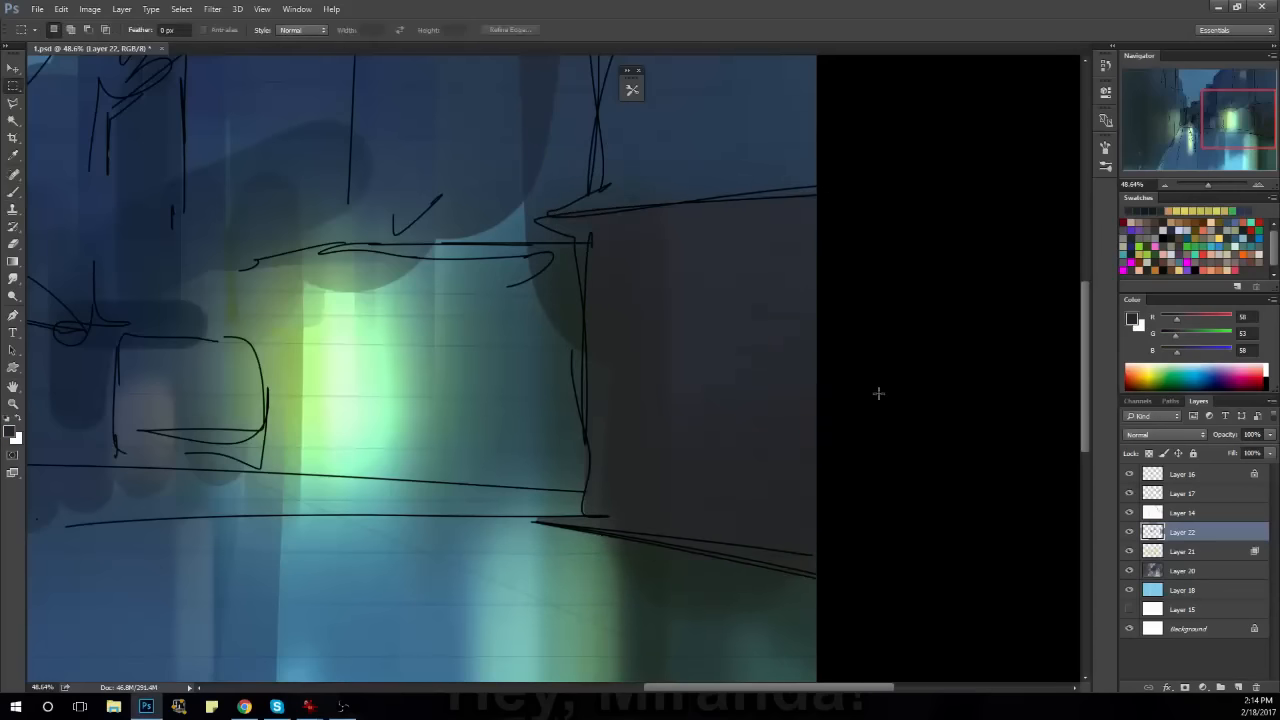
Paint the upper wall above the side wall in the same dark grey with the 300 px brush.
{"action": "left_click_drag", "start_coordinate": [777, 391], "coordinate": [626, 431]}
{"action": "left_click_drag", "start_coordinate": [690, 354], "coordinate": [785, 356]}
{"action": "left_click_drag", "start_coordinate": [890, 358], "coordinate": [670, 370]}
{"action": "key", "text": "b"}
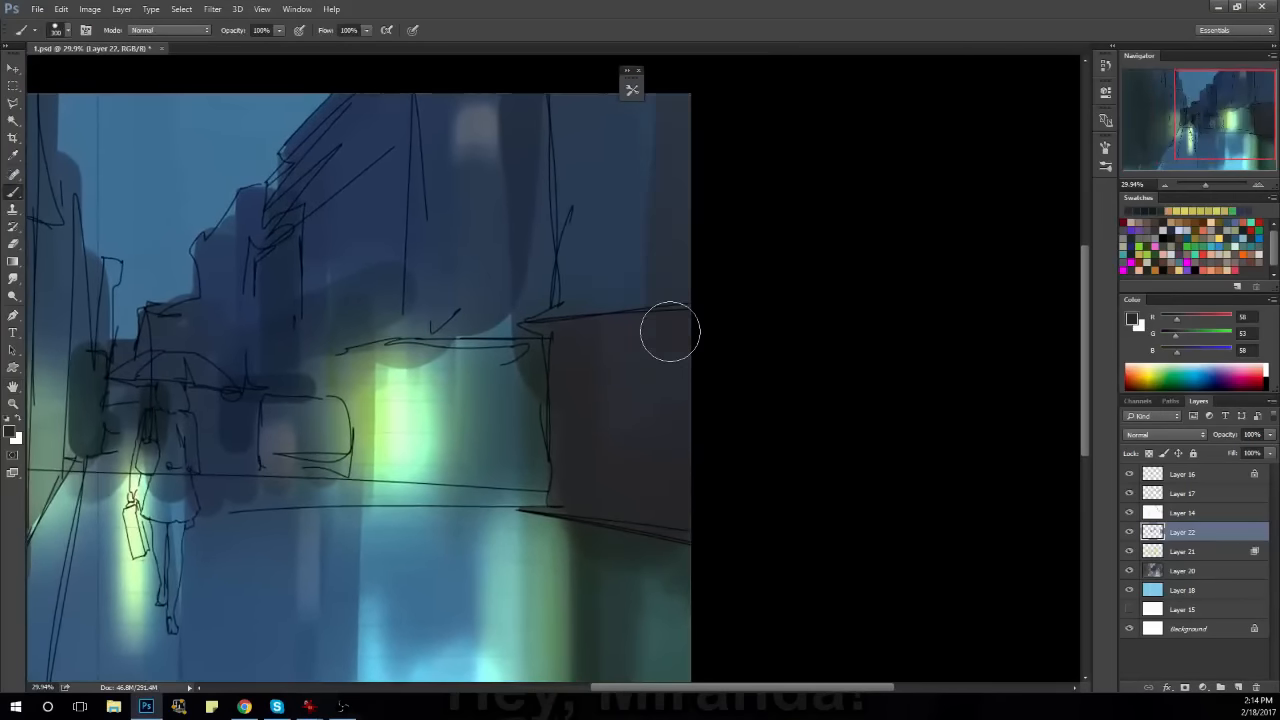
{"action": "key", "text": "r"}
{"action": "mouse_move", "coordinate": [671, 286]}
{"action": "left_mouse_down"}
{"action": "mouse_move", "coordinate": [706, 449]}
{"action": "mouse_move", "coordinate": [891, 291]}
{"action": "left_mouse_up"}
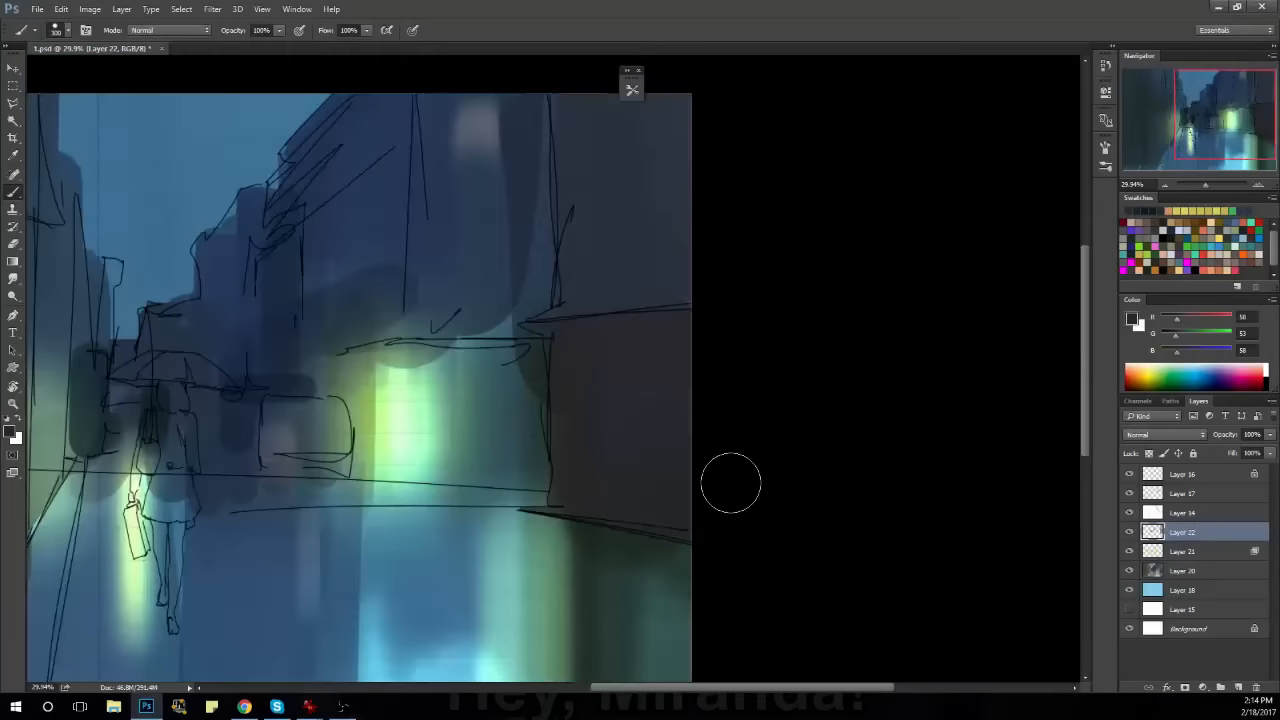
Sample a dark grey-green from the shopfront's shaded upper corner beside the side wall as the painting colour.
{"action": "key", "text": "Escape"}
{"action": "key", "text": "h"}
{"action": "left_click_drag", "start_coordinate": [683, 402], "coordinate": [555, 387]}
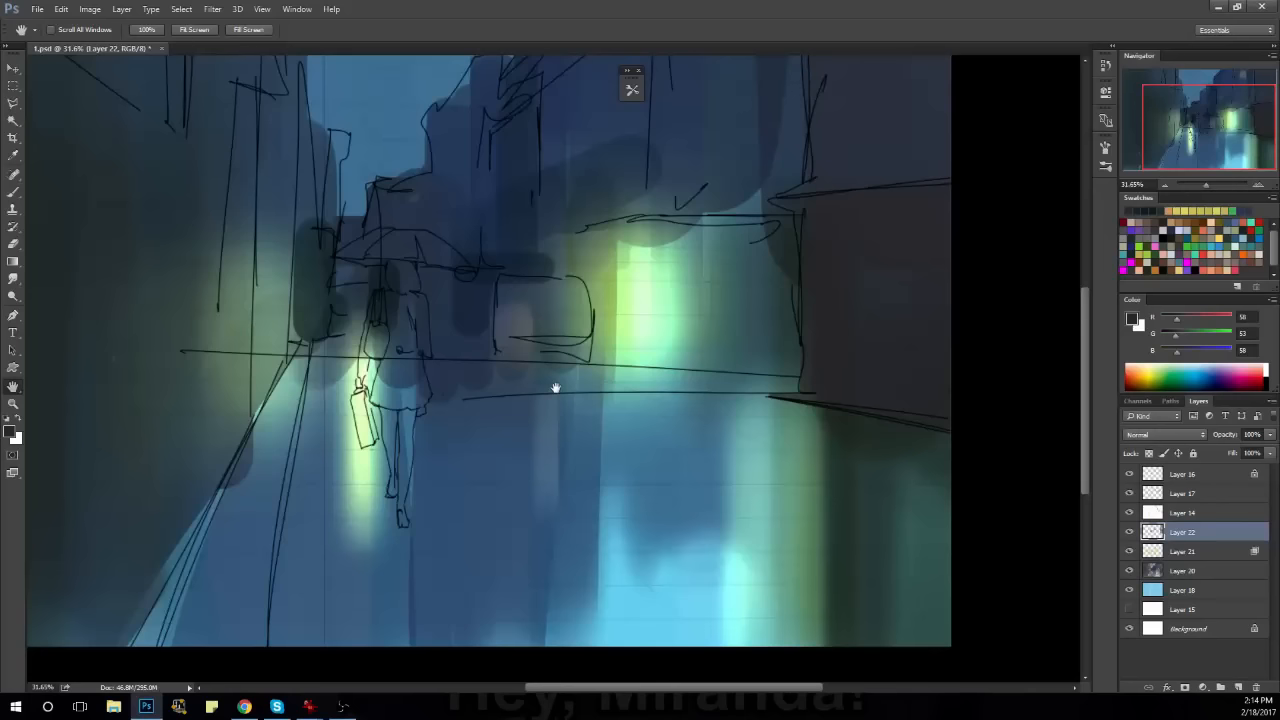
{"action": "key", "text": "b"}
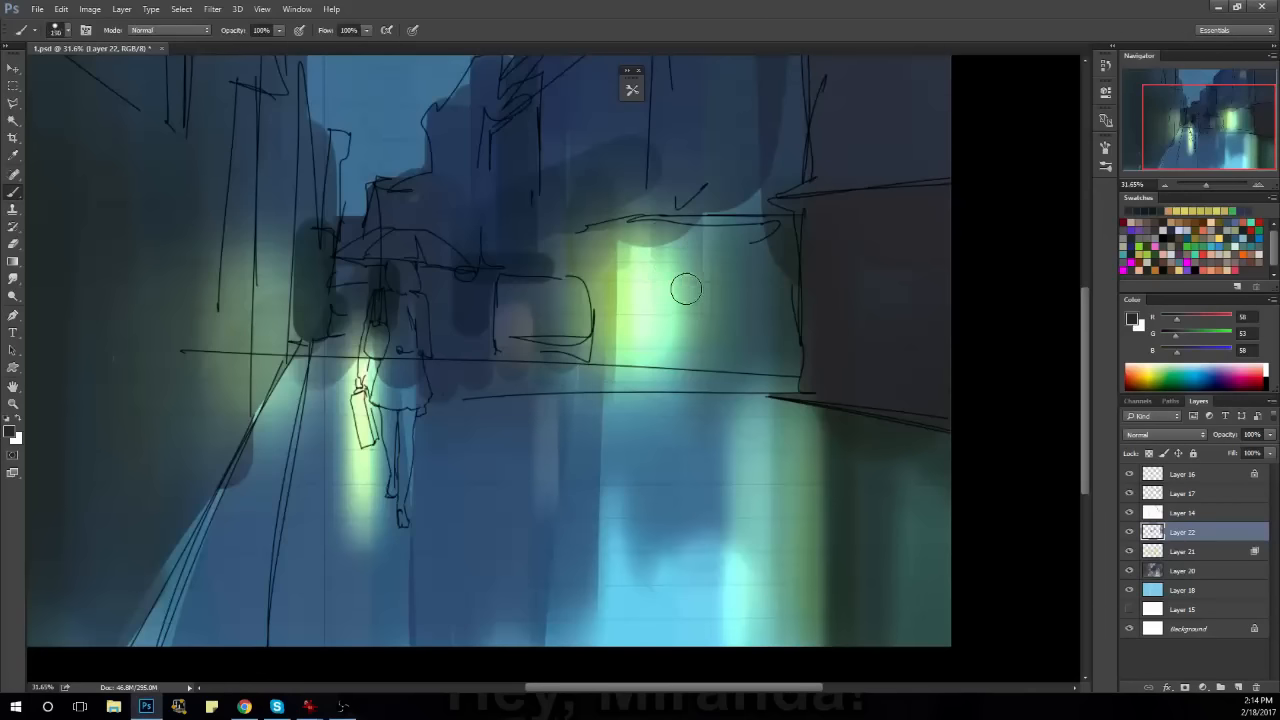
{"action": "left_click_drag", "start_coordinate": [696, 230], "coordinate": [696, 352]}
{"action": "key", "text": "ctrl+z"}
{"action": "left_click_drag", "start_coordinate": [748, 314], "coordinate": [790, 300]}
{"action": "left_click", "coordinate": [790, 219], "text": "alt"}
Try painting a dark vertical band freehand at the right edge of the shopfront's glow.
{"action": "key", "text": "l"}
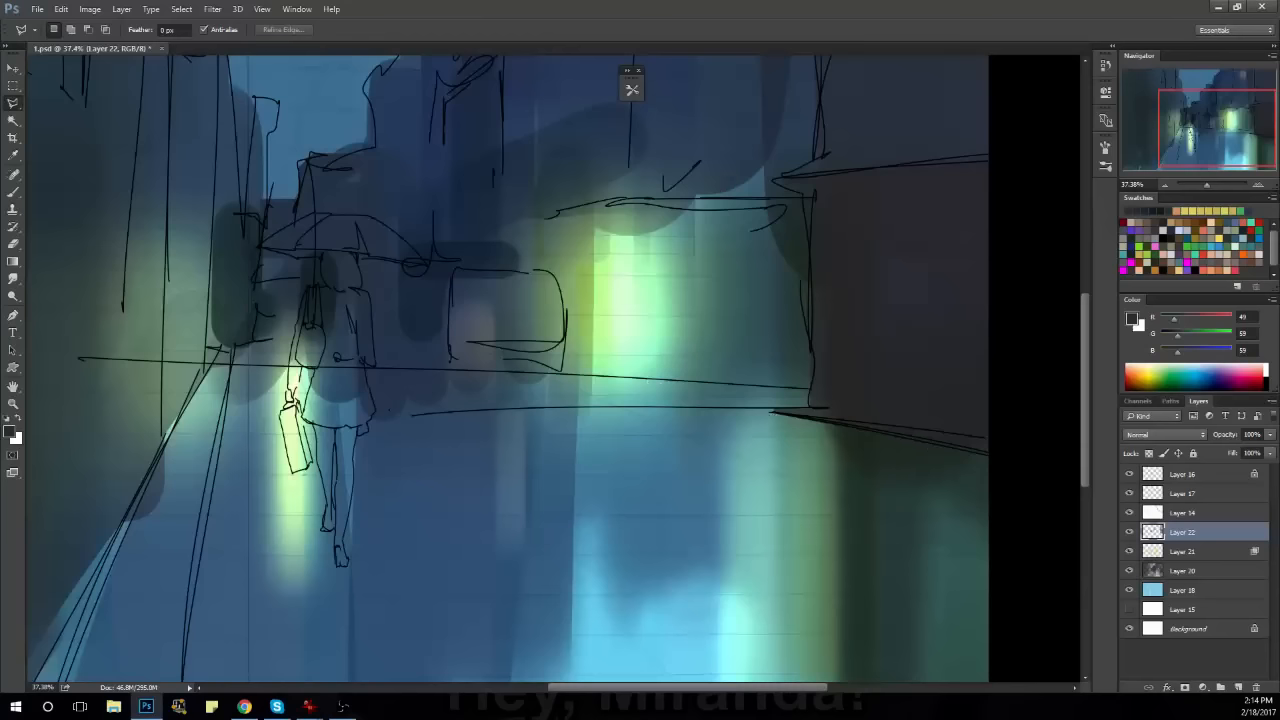
{"action": "left_click", "coordinate": [244, 707]}
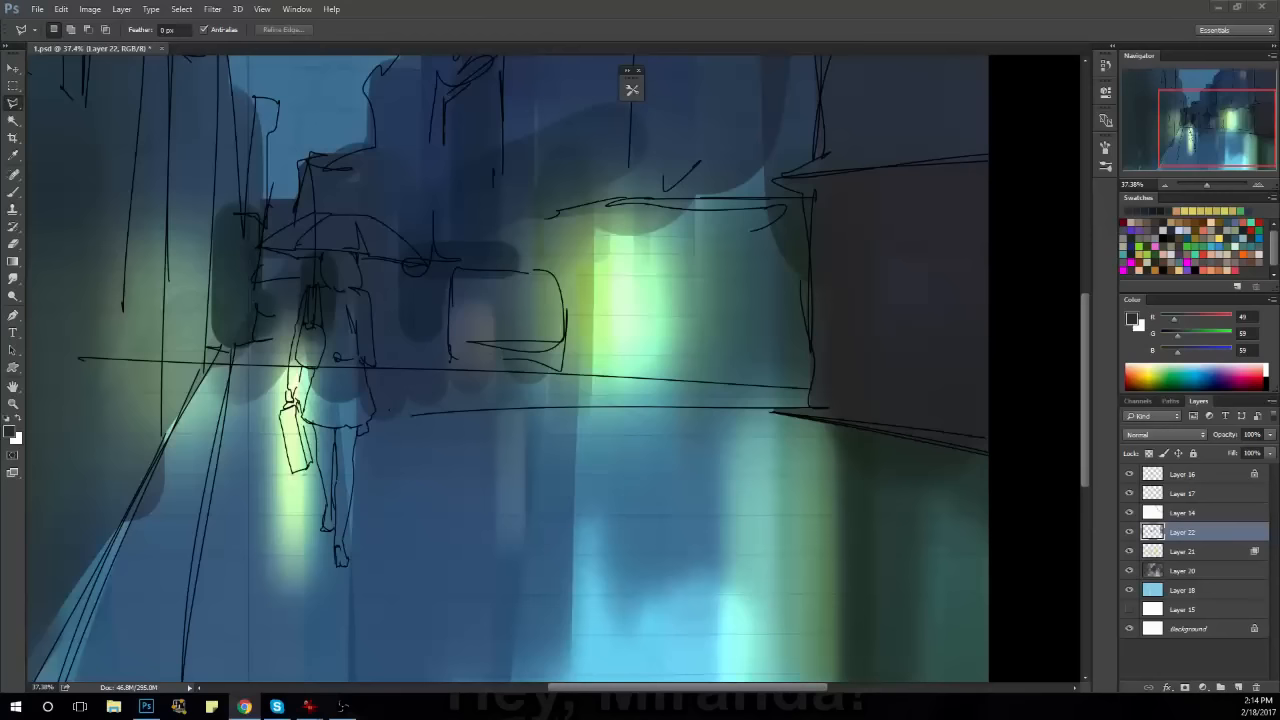
{"action": "left_click", "coordinate": [780, 320]}
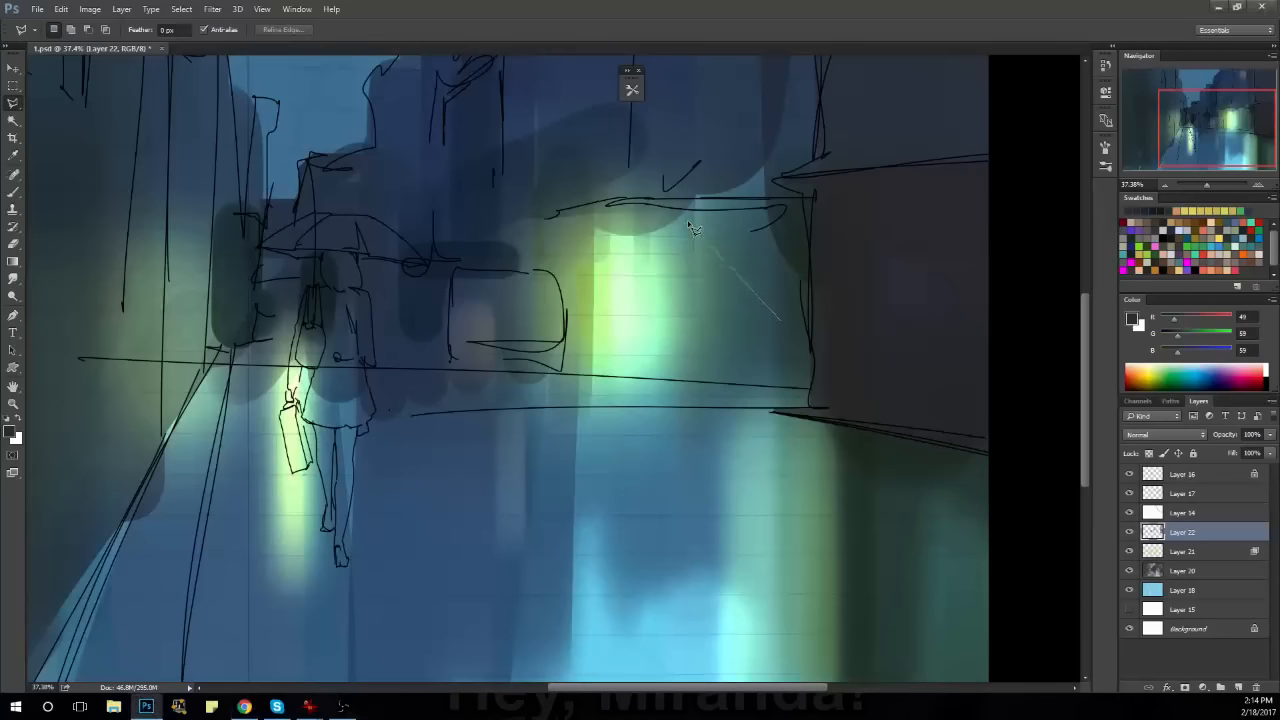
{"action": "key", "text": "b"}
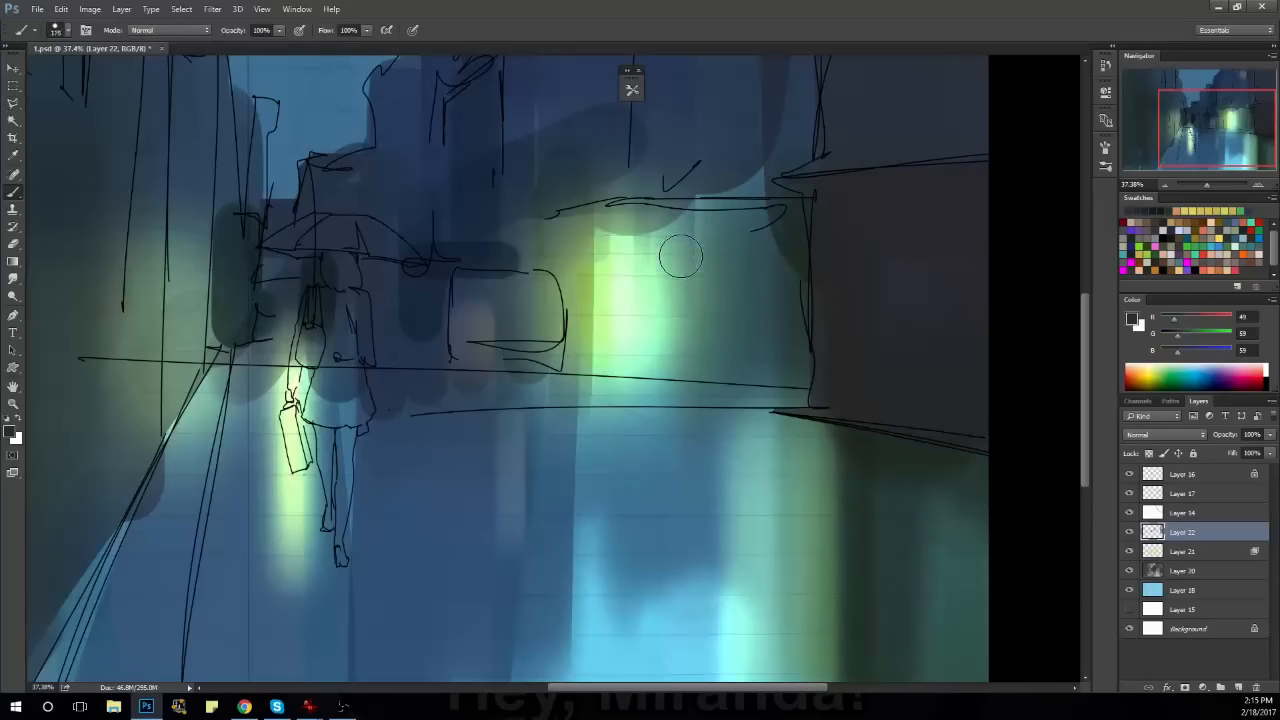
{"action": "left_click_drag", "start_coordinate": [683, 222], "coordinate": [683, 360]}
{"action": "key", "text": "ctrl+z"}
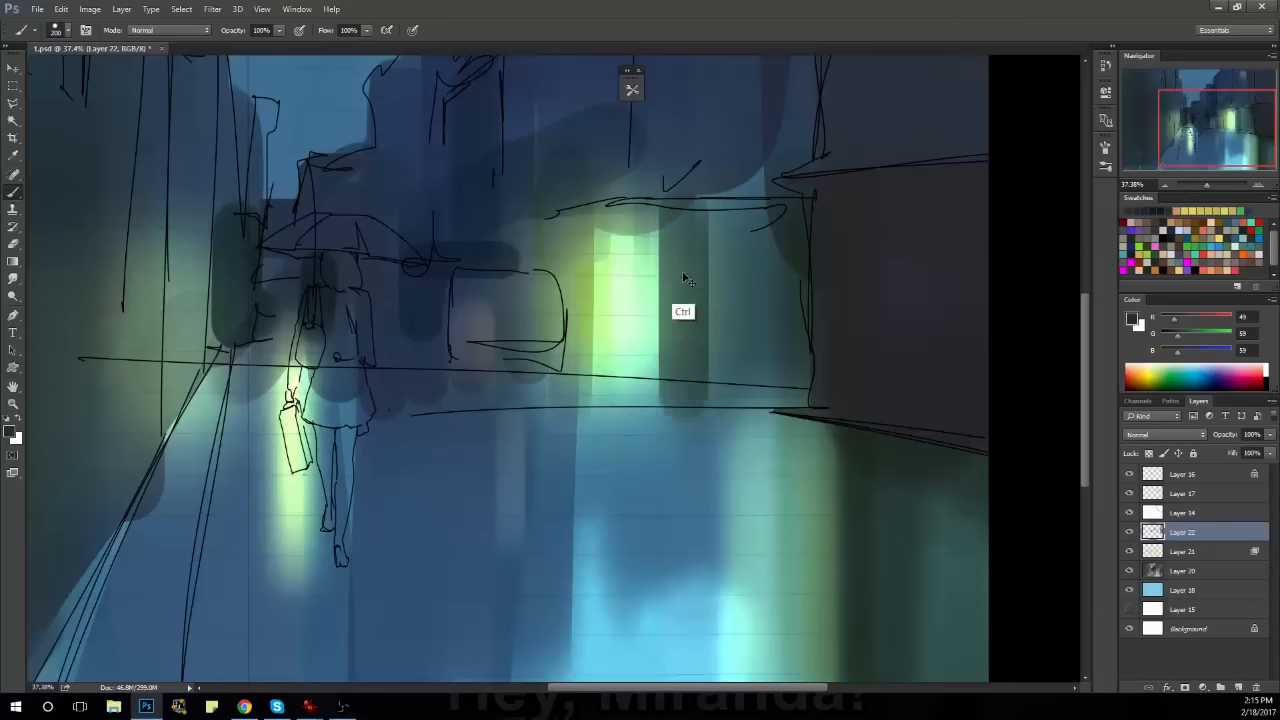
{"action": "scroll", "coordinate": [679, 240], "scroll_direction": "up", "scroll_amount": 2}
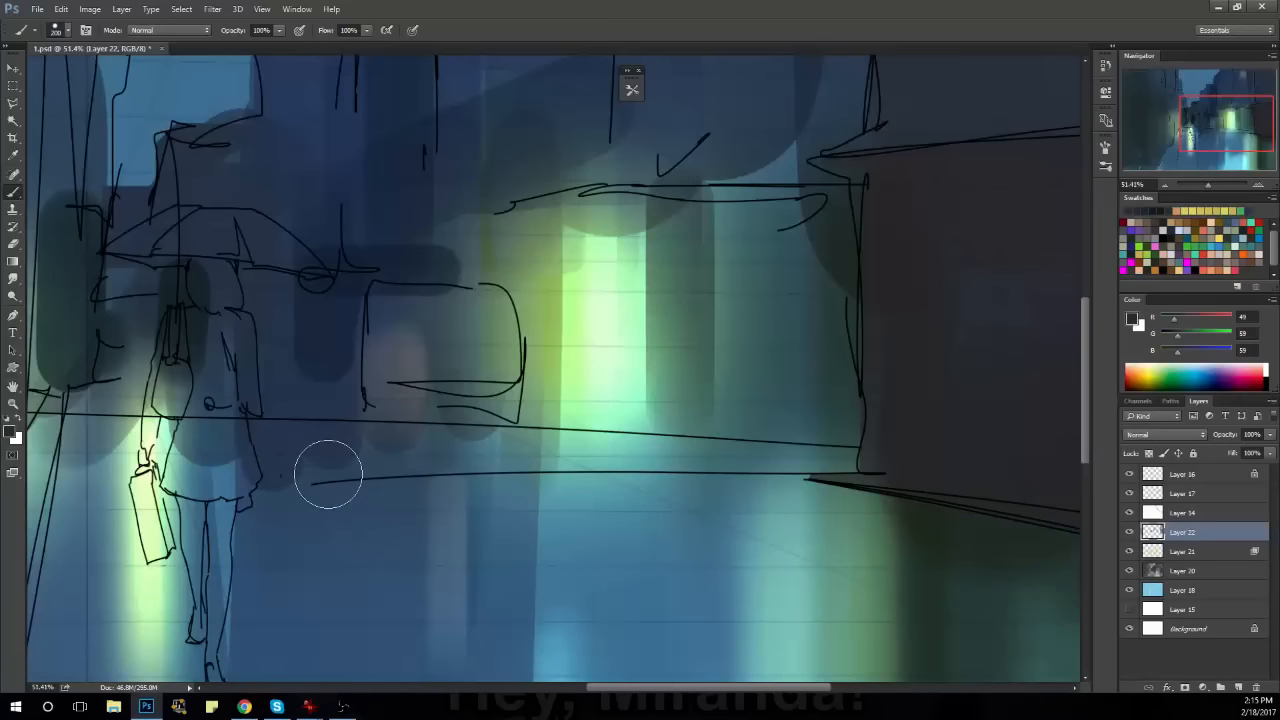
{"action": "key", "text": "ctrl+z"}
Lasso a narrow vertical pillar right of the shopfront's glow, fill it with dark grey-green at 200 px, and deselect.
{"action": "key", "text": "l"}
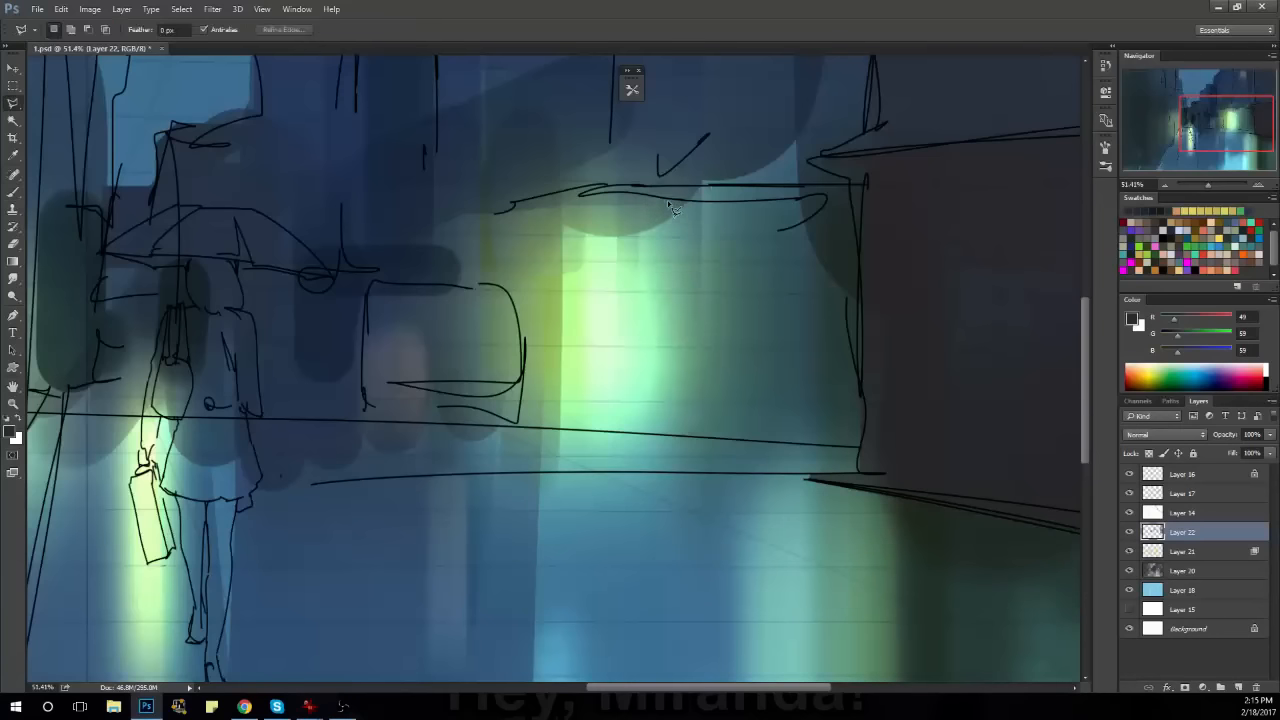
{"action": "left_click", "coordinate": [665, 191]}
{"action": "left_click", "coordinate": [660, 186]}
{"action": "key", "text": "b"}
{"action": "mouse_move", "coordinate": [690, 200]}
{"action": "left_mouse_down"}
{"action": "mouse_move", "coordinate": [786, 251]}
{"action": "mouse_move", "coordinate": [763, 302]}
{"action": "mouse_move", "coordinate": [690, 366]}
{"action": "mouse_move", "coordinate": [690, 430]}
{"action": "left_mouse_up"}
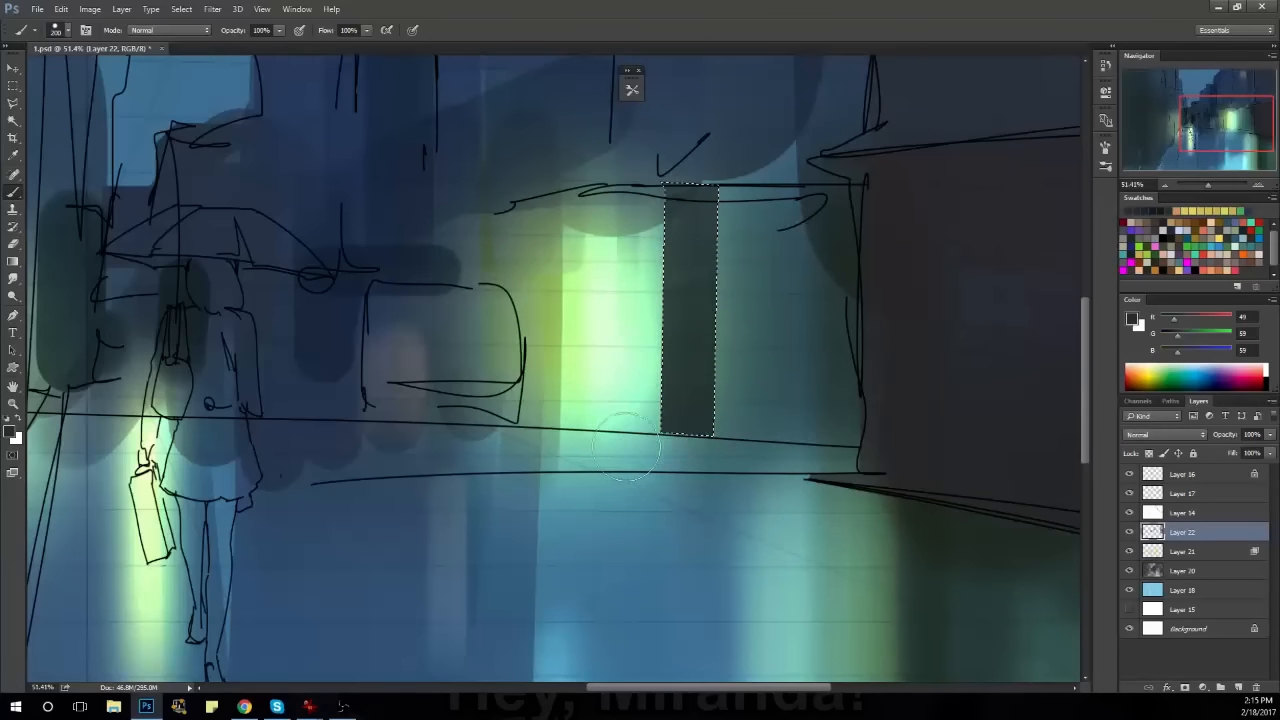
{"action": "key", "text": "ctrl+d"}
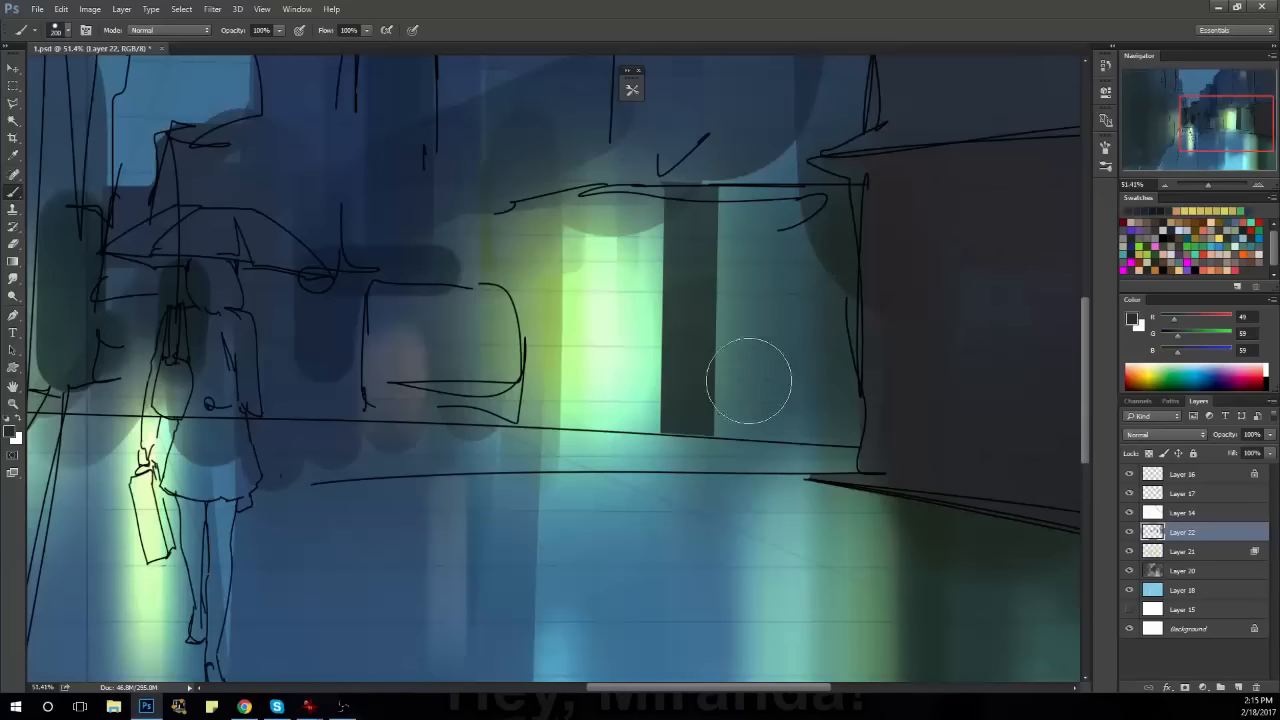
Try darkening the shopfront's lower area between the pillar and the side wall with freehand strokes.
{"action": "key", "text": "bracketright"}
{"action": "key", "text": "bracketleft"}
{"action": "mouse_move", "coordinate": [829, 409]}
{"action": "left_mouse_down"}
{"action": "mouse_move", "coordinate": [720, 403]}
{"action": "mouse_move", "coordinate": [829, 393]}
{"action": "mouse_move", "coordinate": [703, 363]}
{"action": "mouse_move", "coordinate": [824, 353]}
{"action": "mouse_move", "coordinate": [730, 332]}
{"action": "mouse_move", "coordinate": [811, 320]}
{"action": "left_mouse_up"}
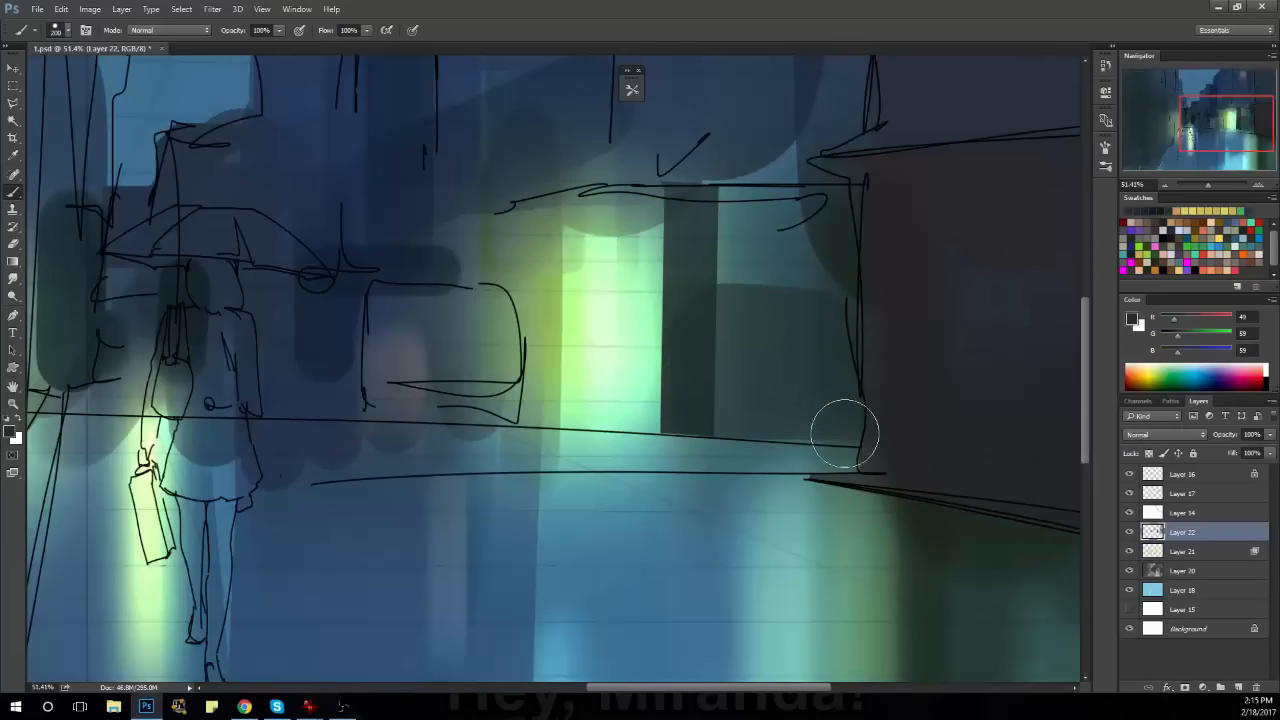
{"action": "key", "text": "bracketleft"}
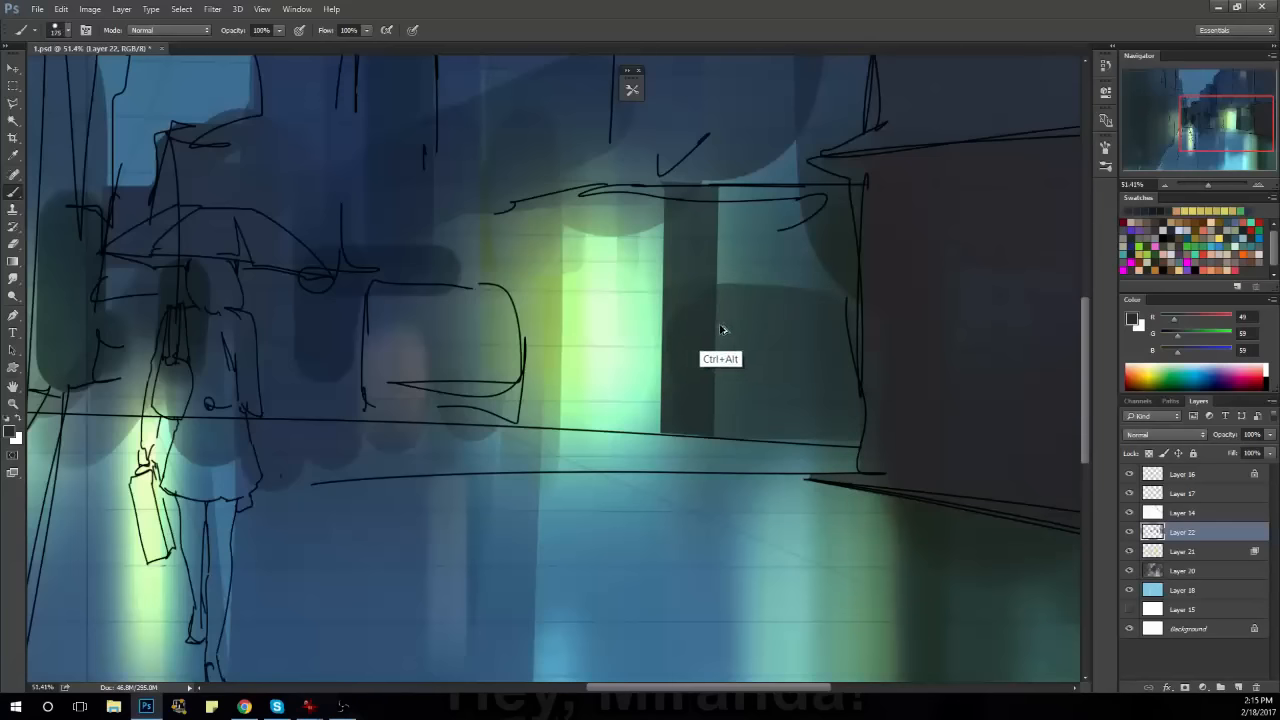
{"action": "key", "text": "ctrl+alt+z"}
{"action": "key", "text": "ctrl+alt+z"}
Lasso the lower block between the pillar and the side wall, paint it dark grey-green at 175 px, and deselect.
{"action": "key", "text": "l"}
{"action": "left_click", "coordinate": [687, 303]}
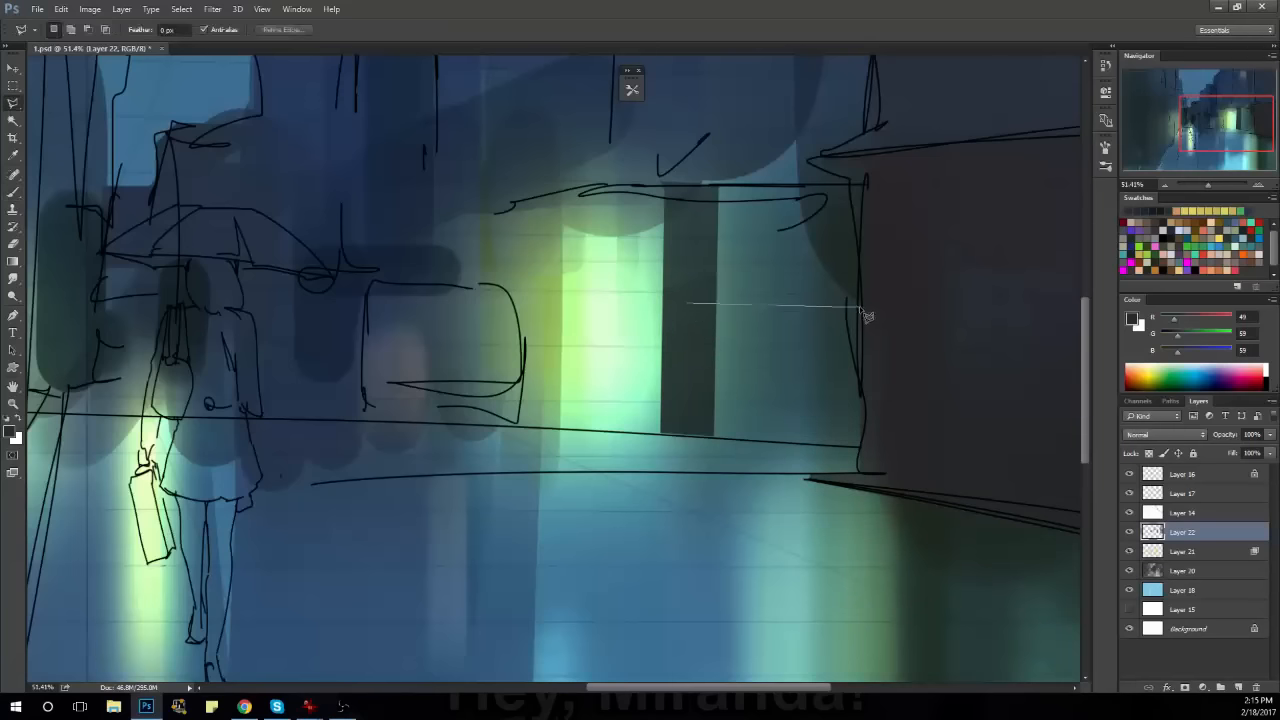
{"action": "left_click", "coordinate": [860, 445]}
{"action": "double_click", "coordinate": [709, 322]}
{"action": "key", "text": "b"}
{"action": "left_click_drag", "start_coordinate": [737, 268], "coordinate": [727, 458]}
{"action": "left_click_drag", "start_coordinate": [749, 301], "coordinate": [750, 440]}
{"action": "mouse_move", "coordinate": [777, 305]}
{"action": "left_mouse_down"}
{"action": "mouse_move", "coordinate": [778, 439]}
{"action": "mouse_move", "coordinate": [822, 264]}
{"action": "mouse_move", "coordinate": [842, 488]}
{"action": "left_mouse_up"}
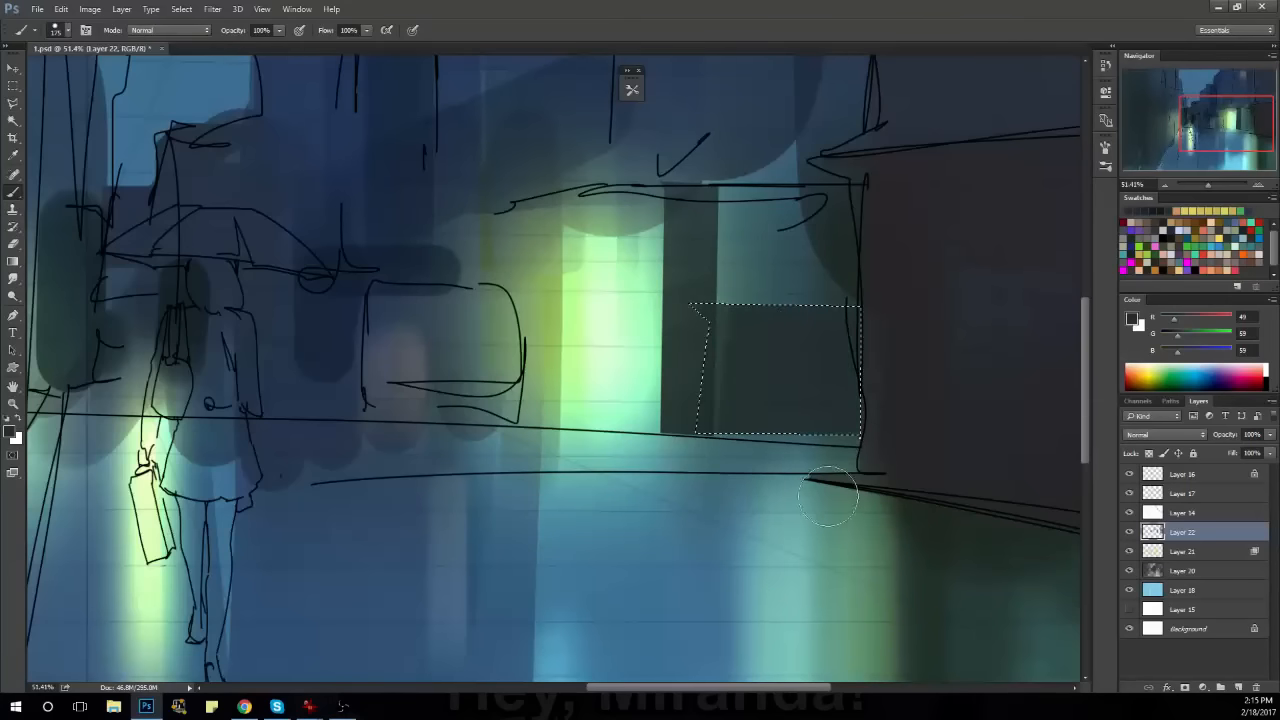
{"action": "key", "text": "m"}
{"action": "left_click", "coordinate": [897, 373]}
Try painting the pillar's dark vertical reflection down the wet street.
{"action": "left_click_drag", "start_coordinate": [886, 362], "coordinate": [715, 405]}
{"action": "left_click_drag", "start_coordinate": [585, 345], "coordinate": [720, 426]}
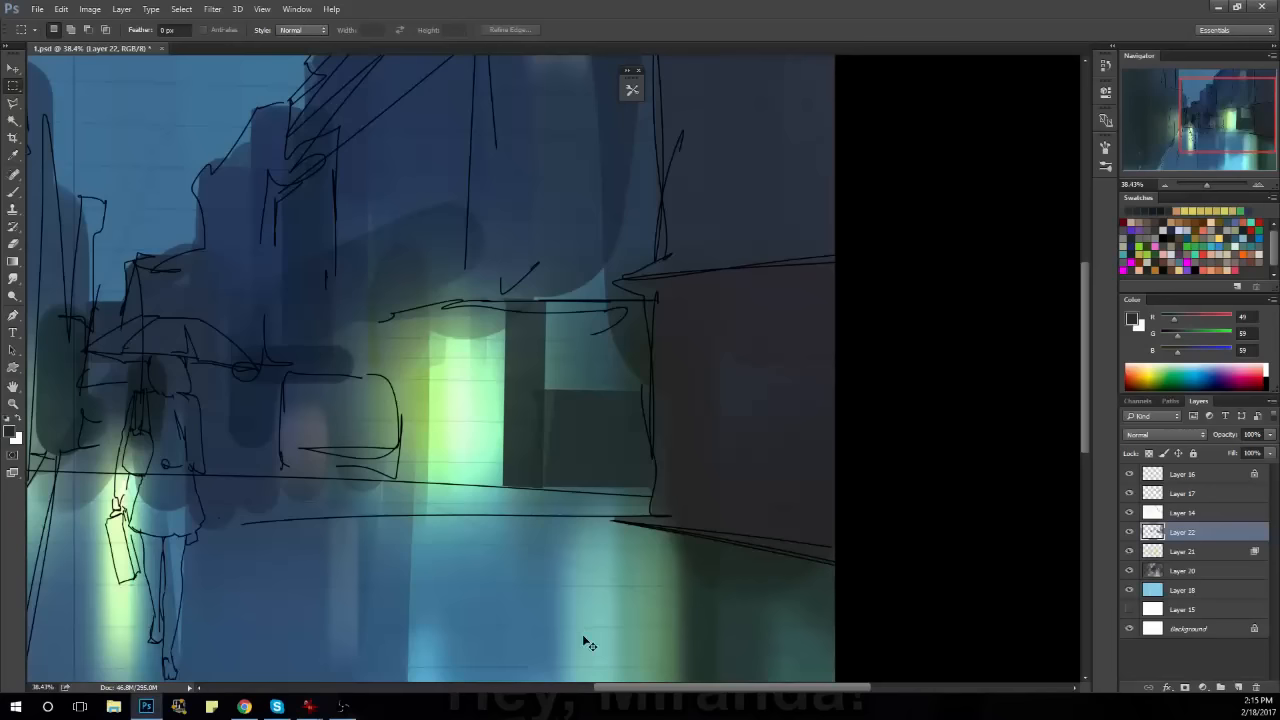
{"action": "left_click_drag", "start_coordinate": [651, 411], "coordinate": [684, 430]}
{"action": "left_click_drag", "start_coordinate": [600, 473], "coordinate": [614, 324]}
{"action": "key", "text": "b"}
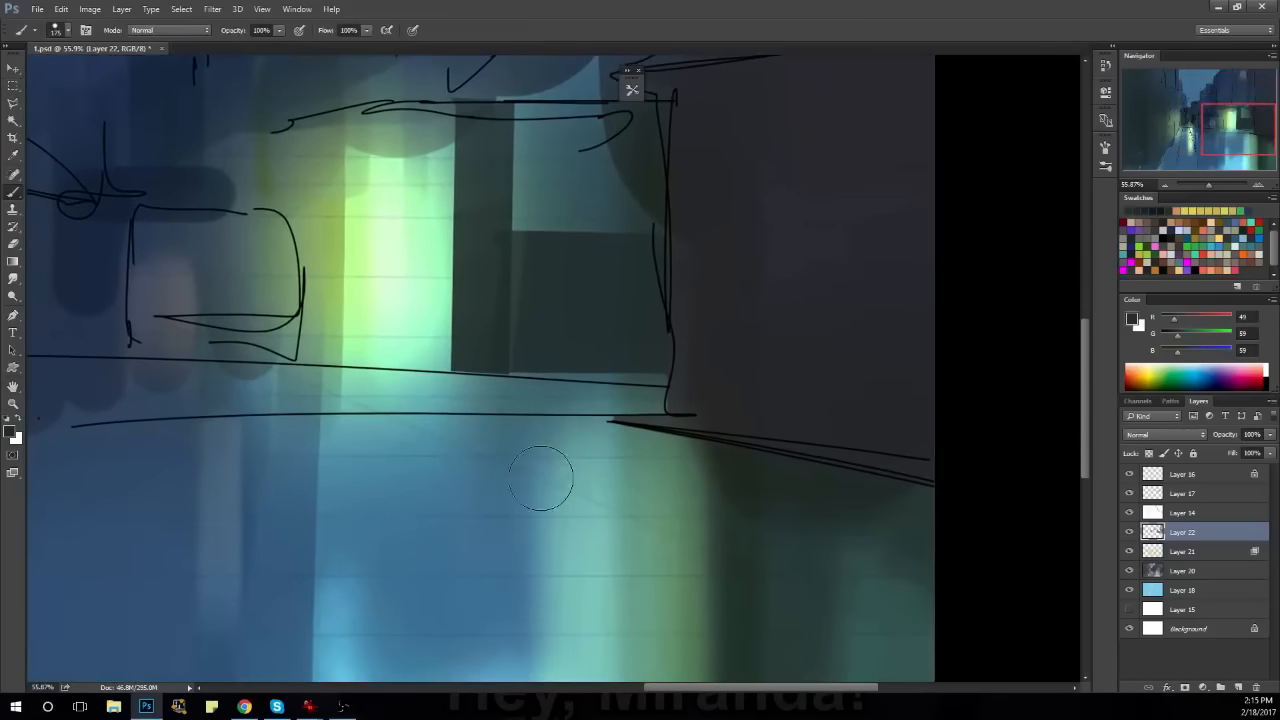
{"action": "key", "text": "bracketleft"}
{"action": "left_click_drag", "start_coordinate": [480, 359], "coordinate": [480, 676]}
{"action": "key", "text": "ctrl+z"}
{"action": "left_click_drag", "start_coordinate": [563, 450], "coordinate": [501, 460]}
{"action": "key", "text": "r"}
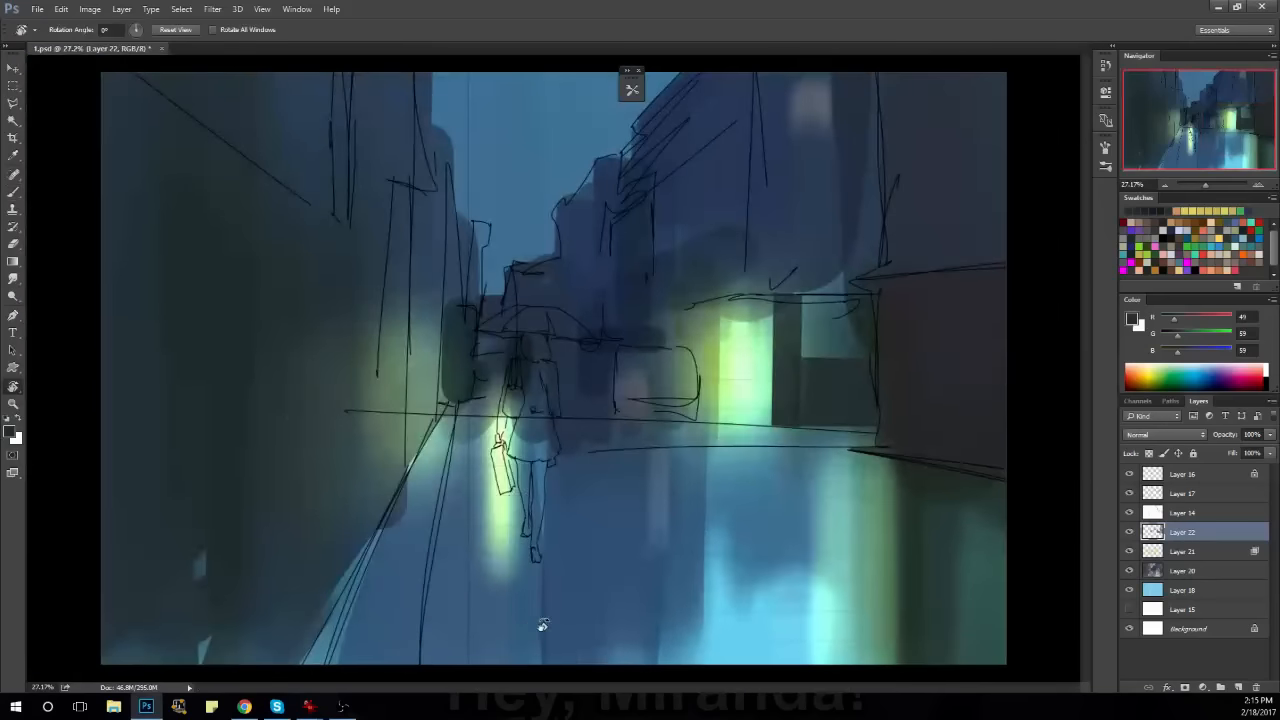
{"action": "left_click_drag", "start_coordinate": [546, 627], "coordinate": [562, 625]}
{"action": "left_click_drag", "start_coordinate": [588, 549], "coordinate": [516, 475]}
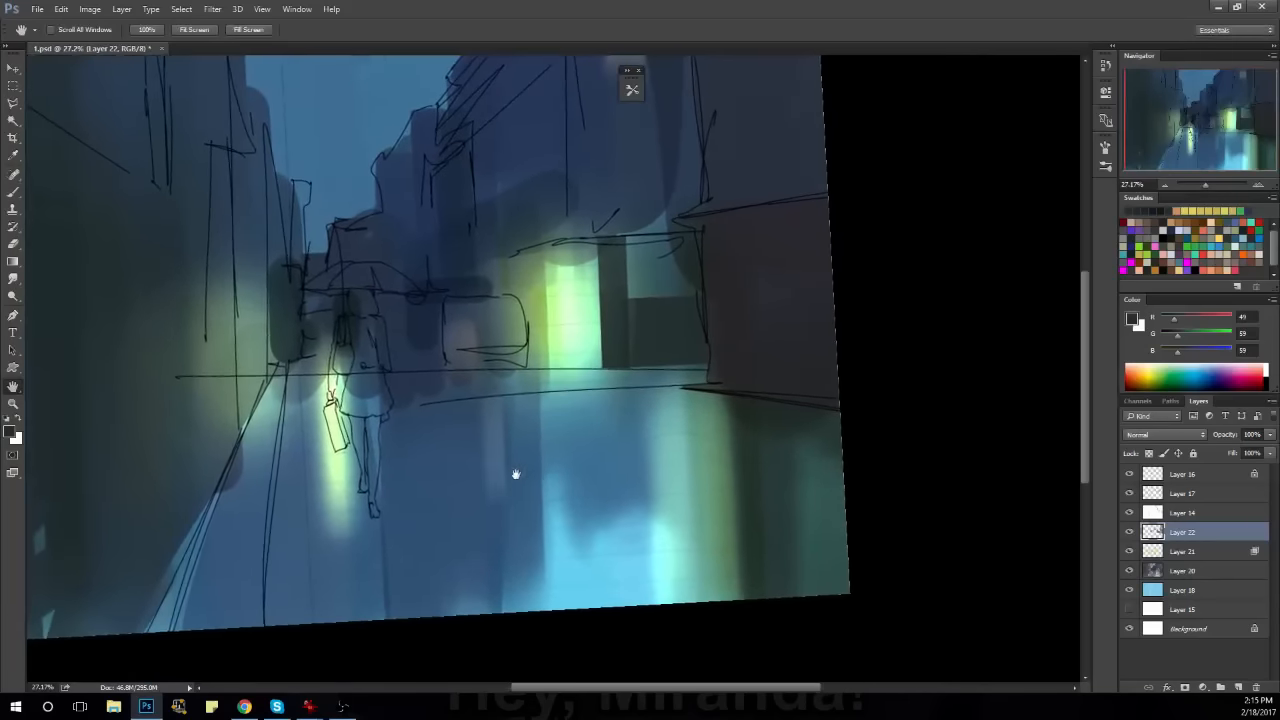
{"action": "key", "text": "b"}
{"action": "left_click_drag", "start_coordinate": [622, 362], "coordinate": [620, 695]}
{"action": "key", "text": "ctrl+z"}
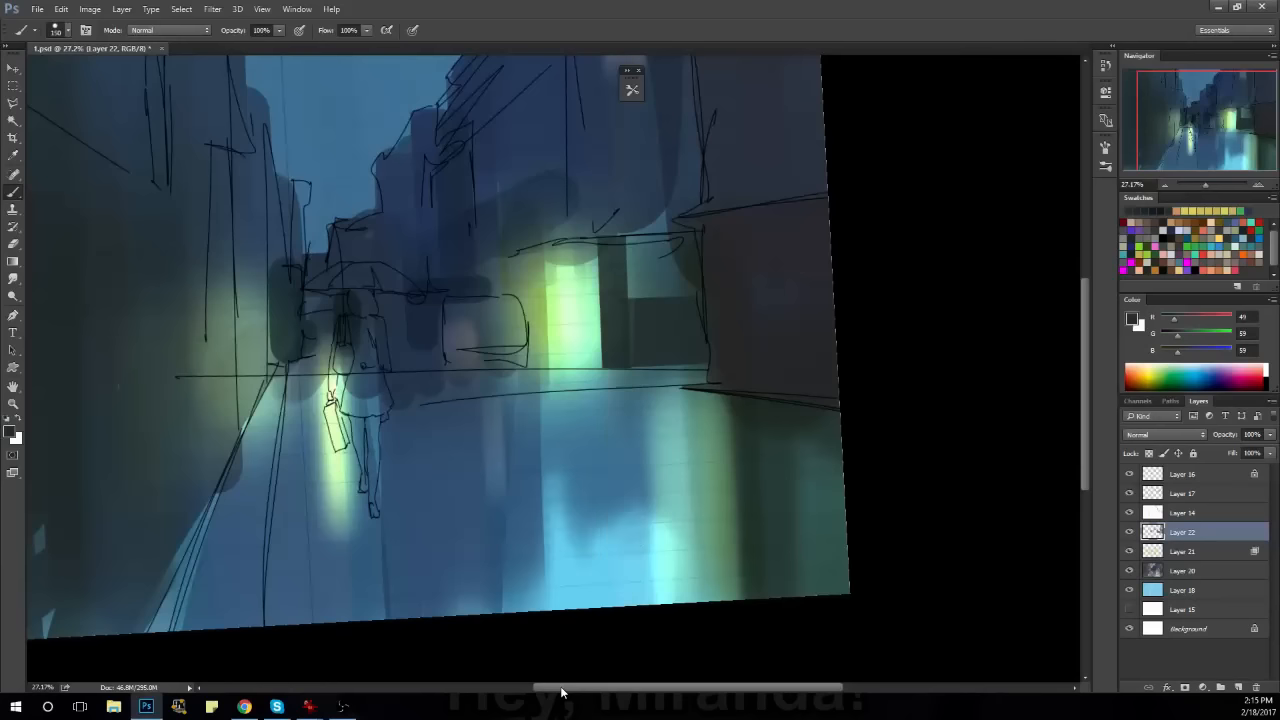
Switch to a Cloud brush preset and enlarge it to 400 px.
{"action": "key", "text": "F5"}
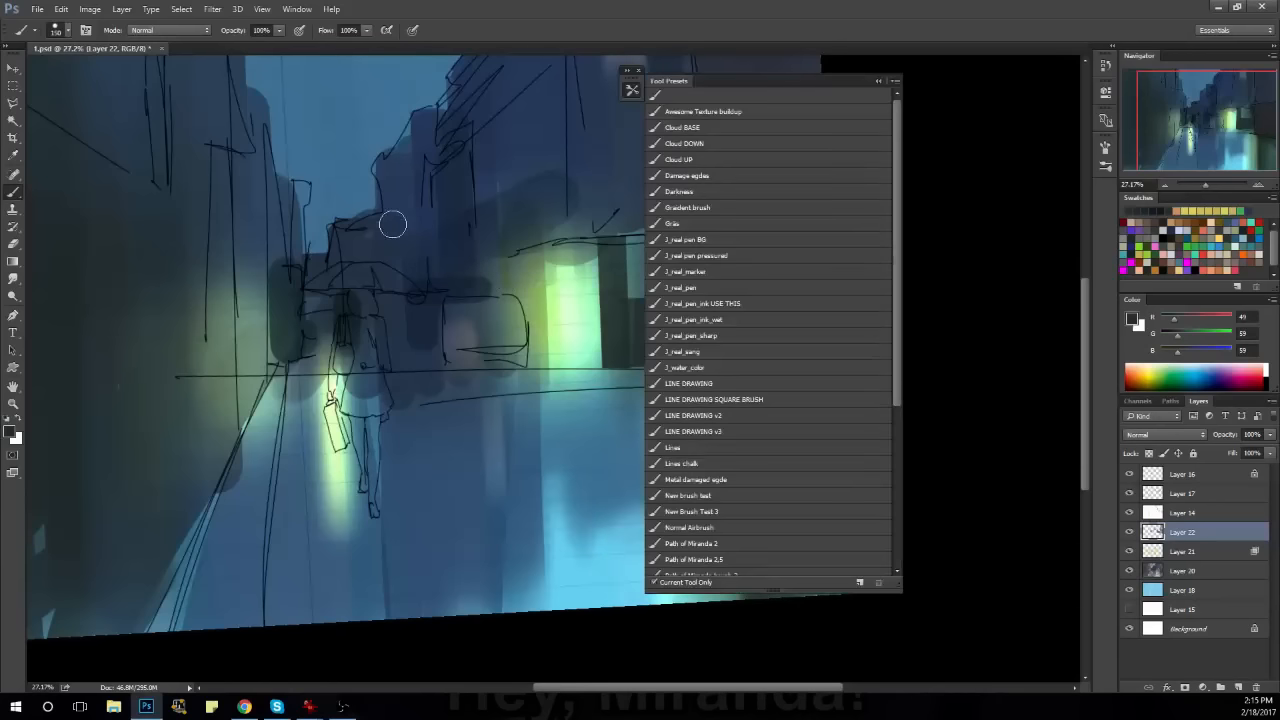
{"action": "left_click", "coordinate": [698, 150]}
{"action": "key", "text": "F5"}
{"action": "key", "text": "r"}
{"action": "left_click_drag", "start_coordinate": [903, 431], "coordinate": [900, 444]}
{"action": "key", "text": "b"}
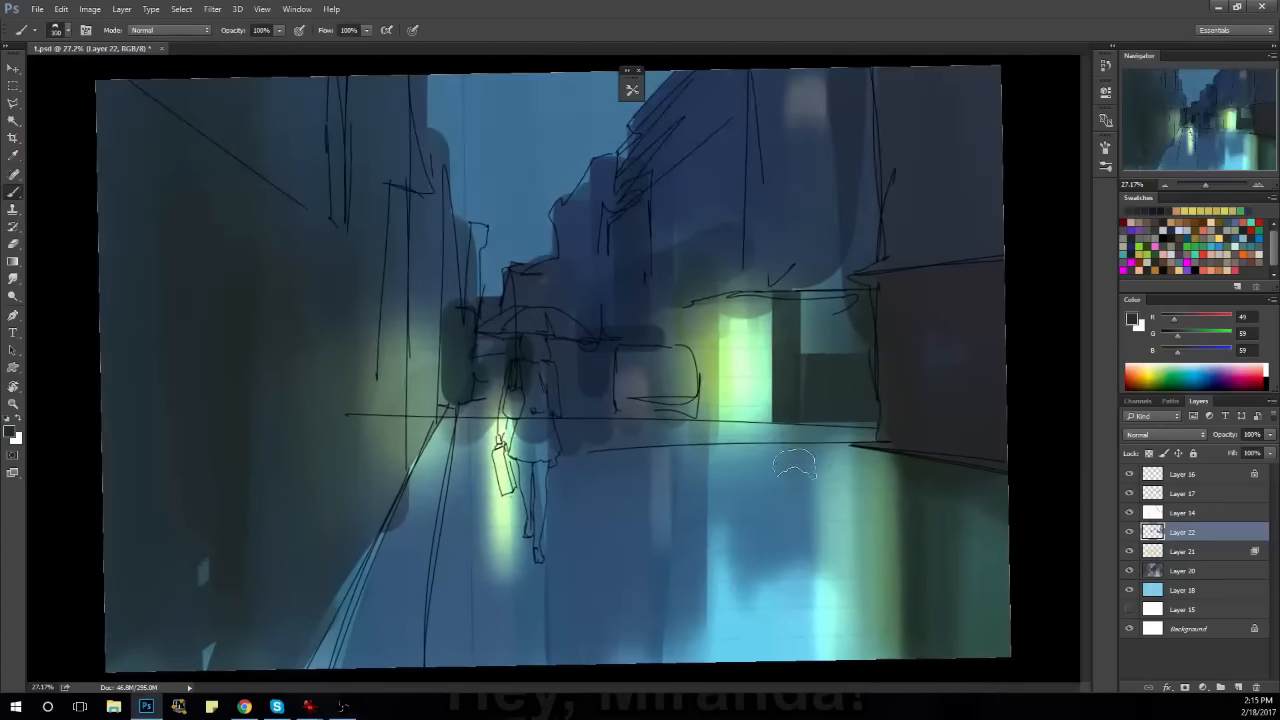
{"action": "key", "text": "bracketright"}
Set the colour's green value to 75 and paint a soft dark green haze above the shopfront, enlarging the brush to 500 px.
{"action": "left_click_drag", "start_coordinate": [843, 337], "coordinate": [866, 337]}
{"action": "left_click", "coordinate": [1181, 334]}
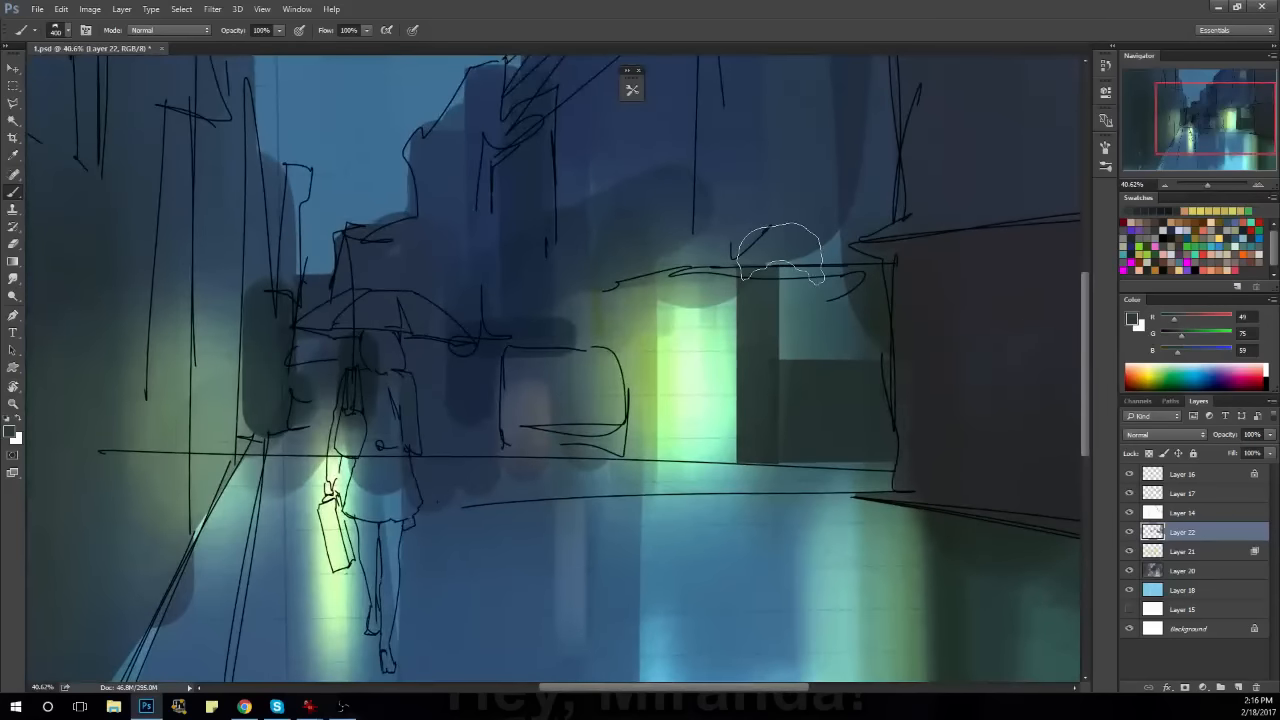
{"action": "key", "text": "bracketright"}
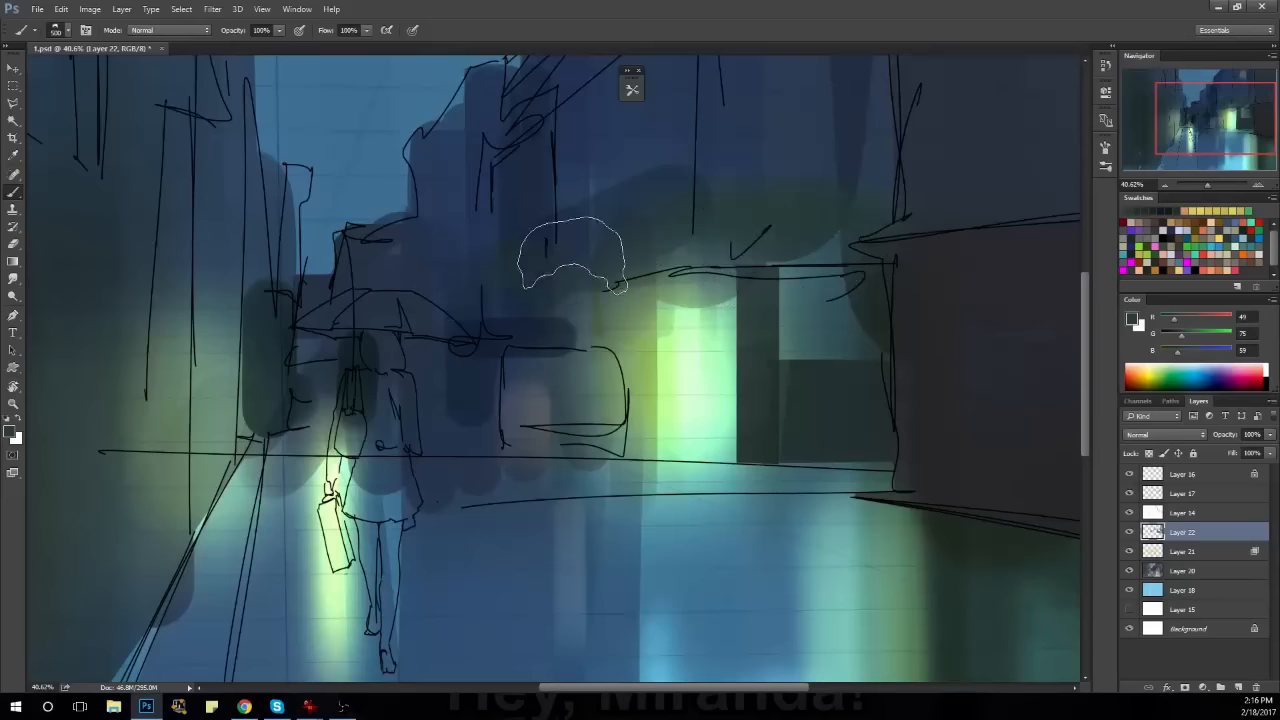
{"action": "left_click_drag", "start_coordinate": [595, 270], "coordinate": [680, 250]}
{"action": "left_click_drag", "start_coordinate": [800, 305], "coordinate": [744, 382]}
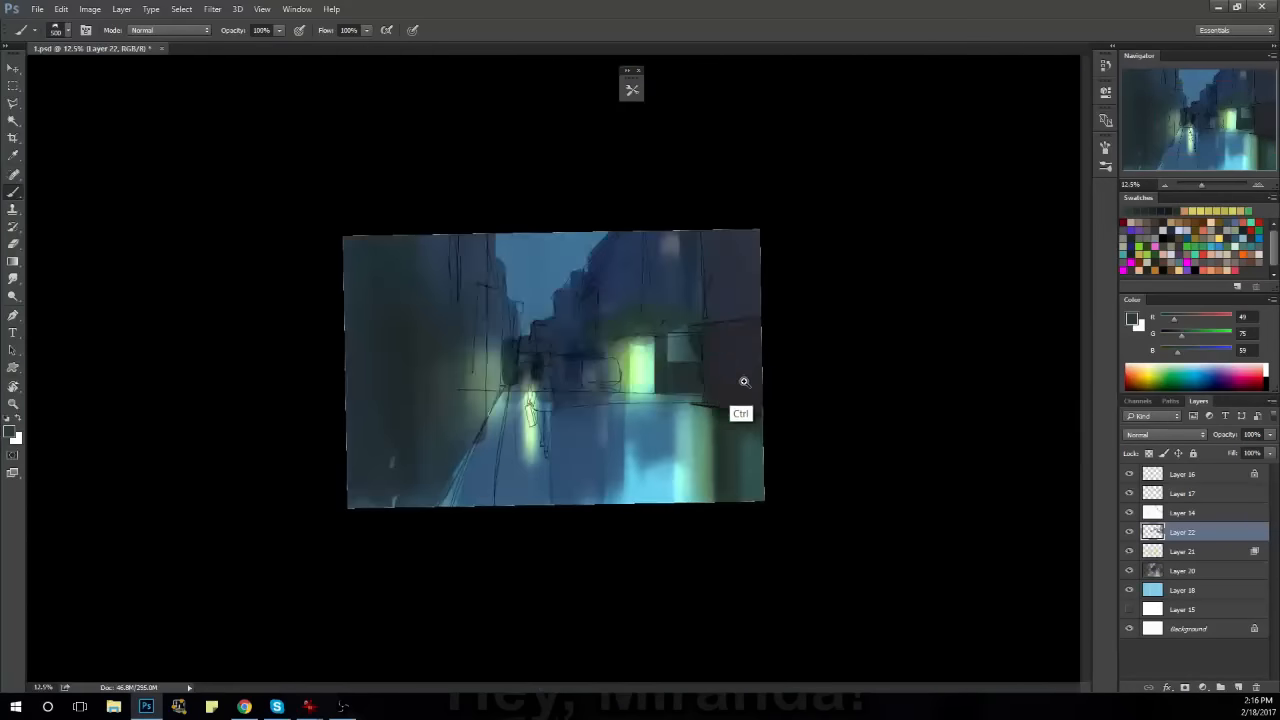
{"action": "key", "text": "ctrl+0"}
{"action": "key", "text": "Escape"}
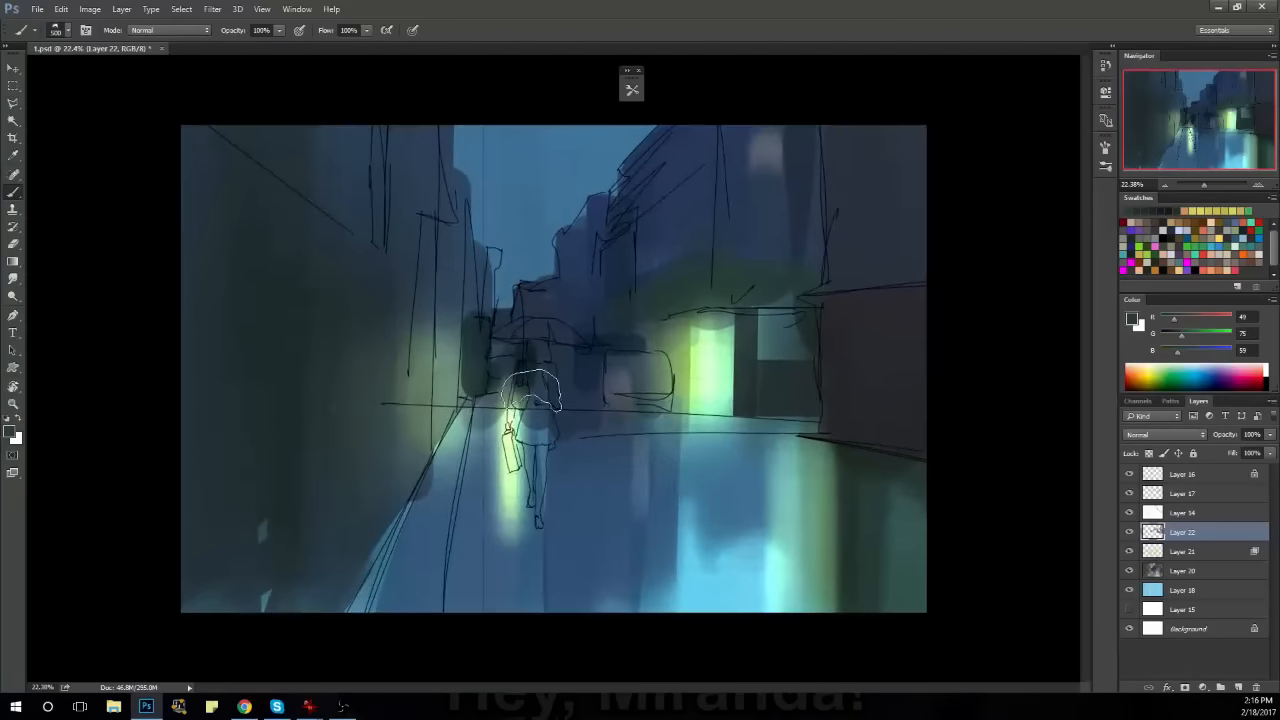
Choose the Path of Miranda 2 brush preset and set the foreground colour to dark green with RGB 29, 42, 34.
{"action": "key", "text": "F5"}
{"action": "left_click", "coordinate": [707, 543]}
{"action": "left_click_drag", "start_coordinate": [443, 335], "coordinate": [475, 350]}
{"action": "left_click", "coordinate": [12, 433]}
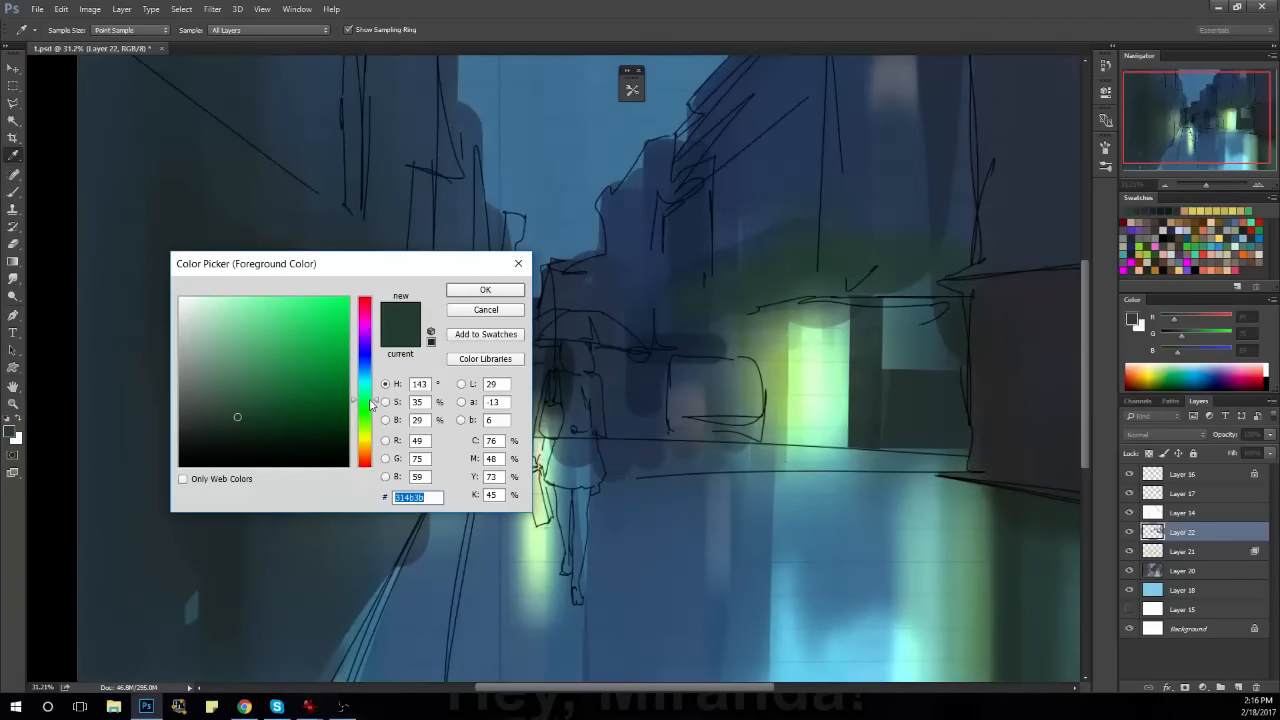
{"action": "left_click", "coordinate": [231, 439]}
{"action": "left_click", "coordinate": [478, 295]}
Paint a dark green line down the sketched edge where the left building meets the street, redoing the stroke until it fits.
{"action": "left_click_drag", "start_coordinate": [532, 405], "coordinate": [497, 370]}
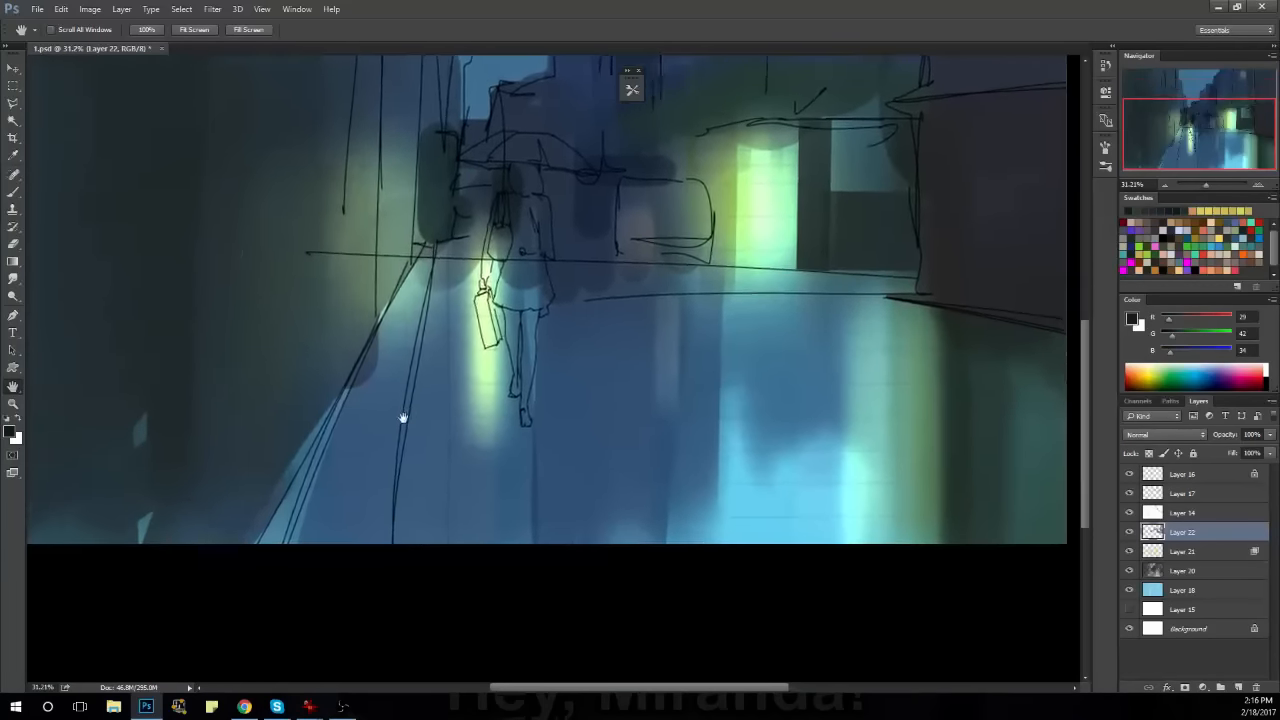
{"action": "key", "text": "b"}
{"action": "left_click_drag", "start_coordinate": [438, 244], "coordinate": [229, 583]}
{"action": "key", "text": "ctrl+z"}
{"action": "key", "text": "bracketright"}
{"action": "key", "text": "bracketright"}
{"action": "key", "text": "bracketright"}
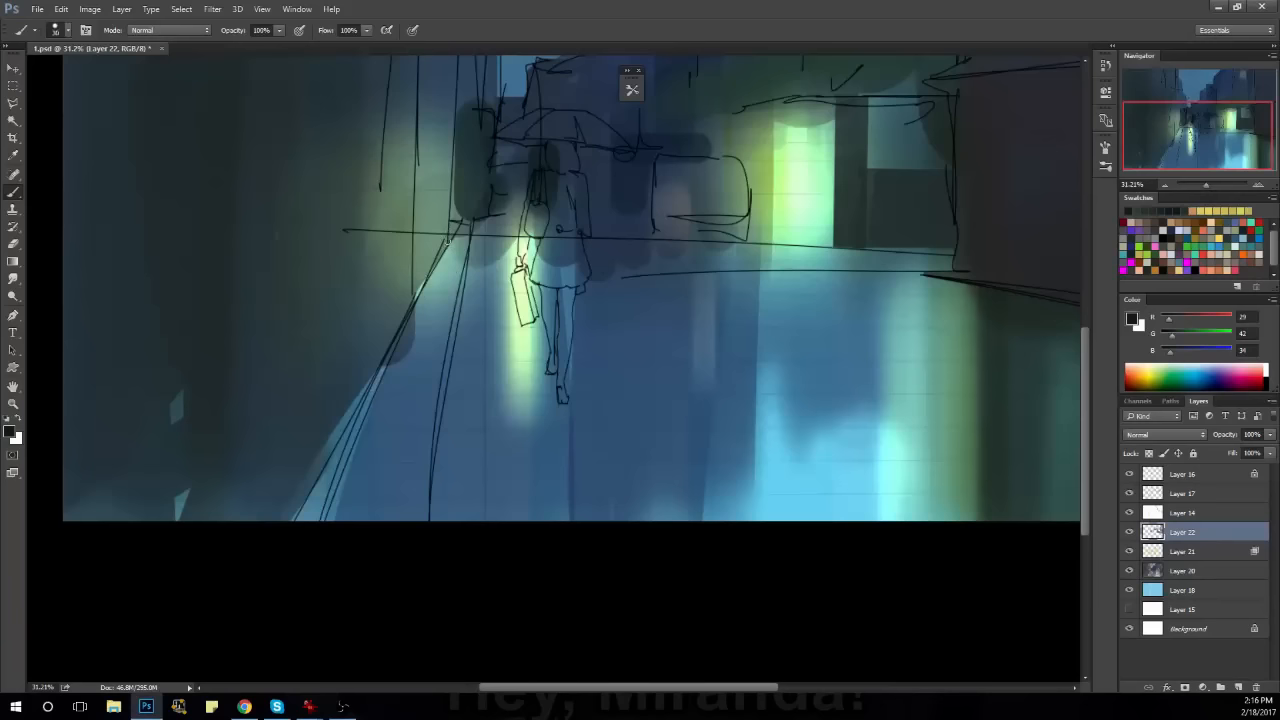
{"action": "left_click_drag", "start_coordinate": [448, 240], "coordinate": [290, 522]}
{"action": "key", "text": "ctrl+z"}
{"action": "key", "text": "ctrl+z"}
{"action": "left_click_drag", "start_coordinate": [454, 240], "coordinate": [228, 641]}
{"action": "key", "text": "ctrl+z"}
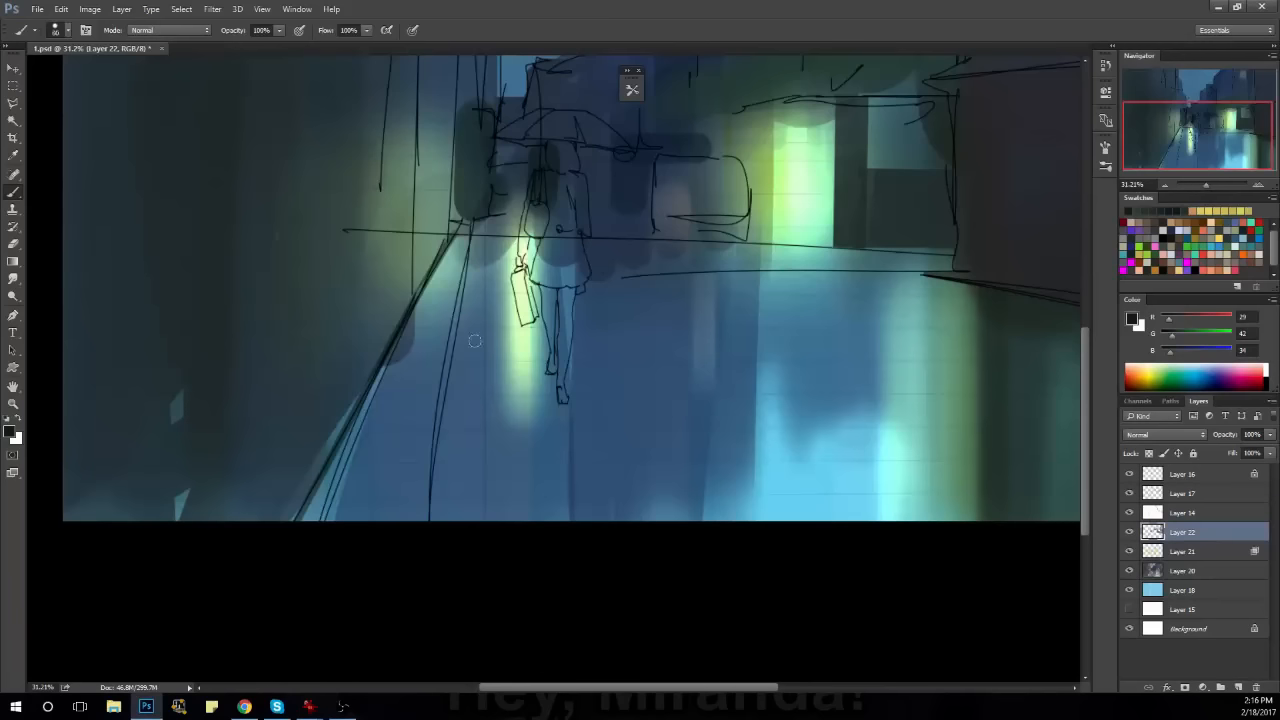
Enlarge the brush and flatten its round tip into a wide horizontal ellipse.
{"action": "key", "text": "bracketright"}
{"action": "key", "text": "bracketright"}
{"action": "key", "text": "bracketright"}
{"action": "key", "text": "bracketright"}
{"action": "left_click_drag", "start_coordinate": [472, 247], "coordinate": [439, 515]}
{"action": "key", "text": "ctrl+z"}
{"action": "key", "text": "F5"}
{"action": "left_click_drag", "start_coordinate": [1052, 285], "coordinate": [1060, 315]}
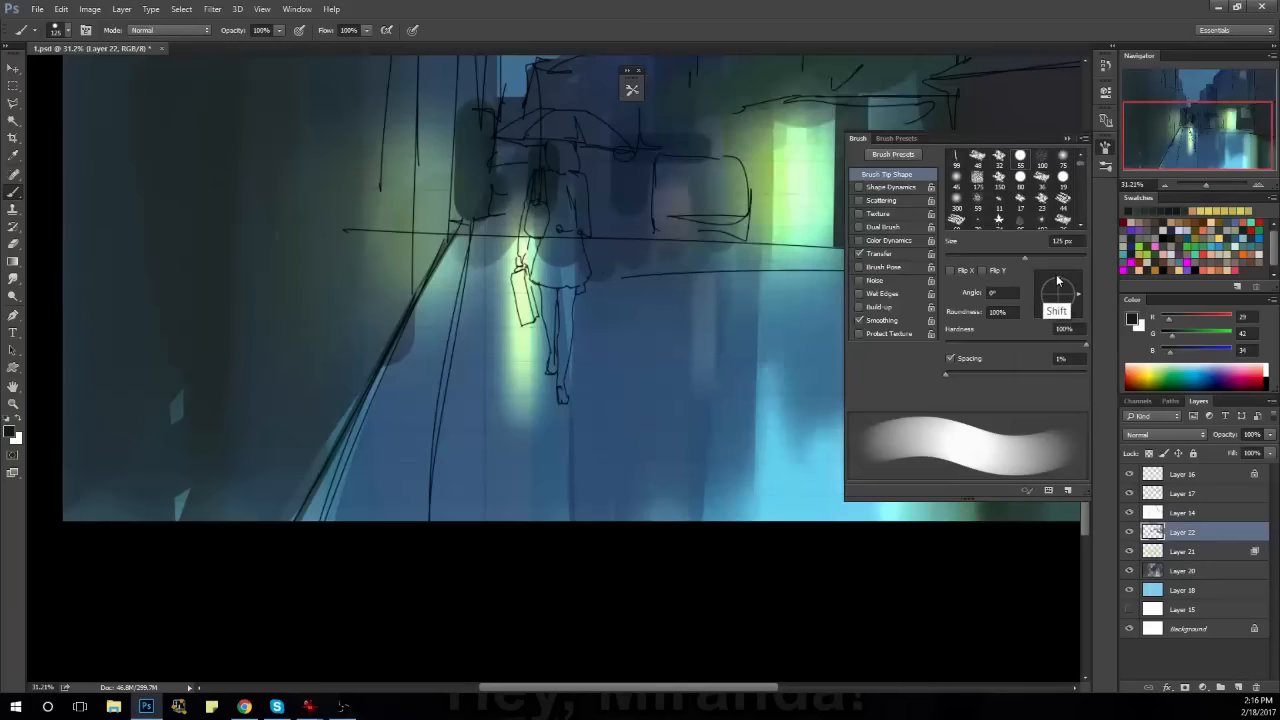
Set the foreground colour to a muted purple-blue with RGB 56, 58, 87 and enlarge the brush to 300 px.
{"action": "left_click", "coordinate": [1185, 347]}
{"action": "left_click", "coordinate": [1177, 334]}
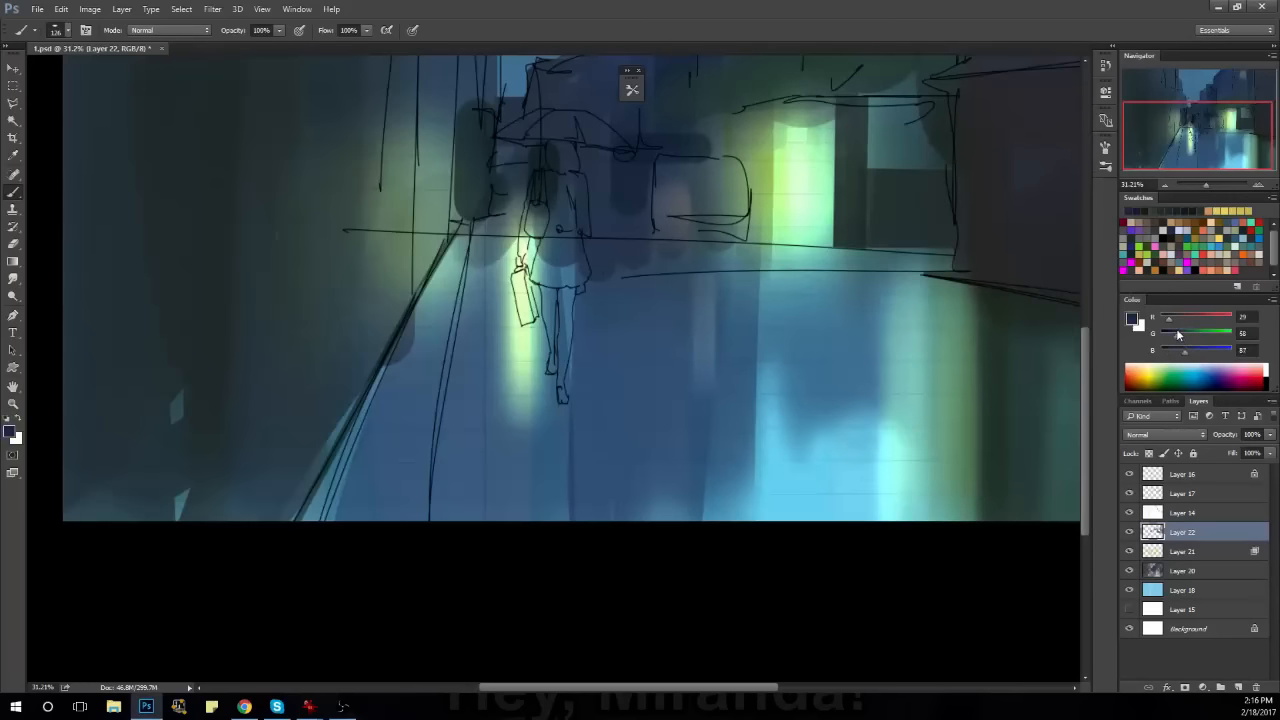
{"action": "left_click", "coordinate": [1177, 318]}
{"action": "key", "text": "bracketright"}
{"action": "key", "text": "bracketright"}
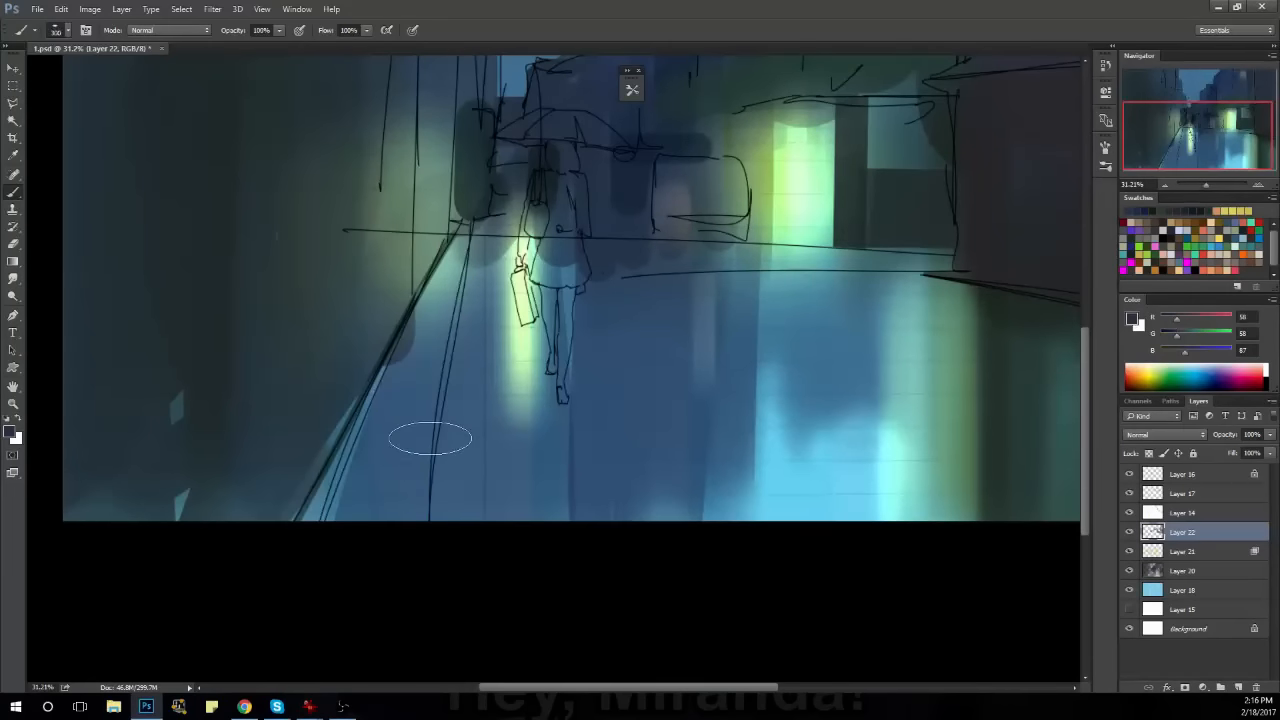
Paint muted purple strokes with a 250 px brush along the pavement between the left building's edge and the woman, following the perspective lines.
{"action": "left_click_drag", "start_coordinate": [472, 246], "coordinate": [342, 567]}
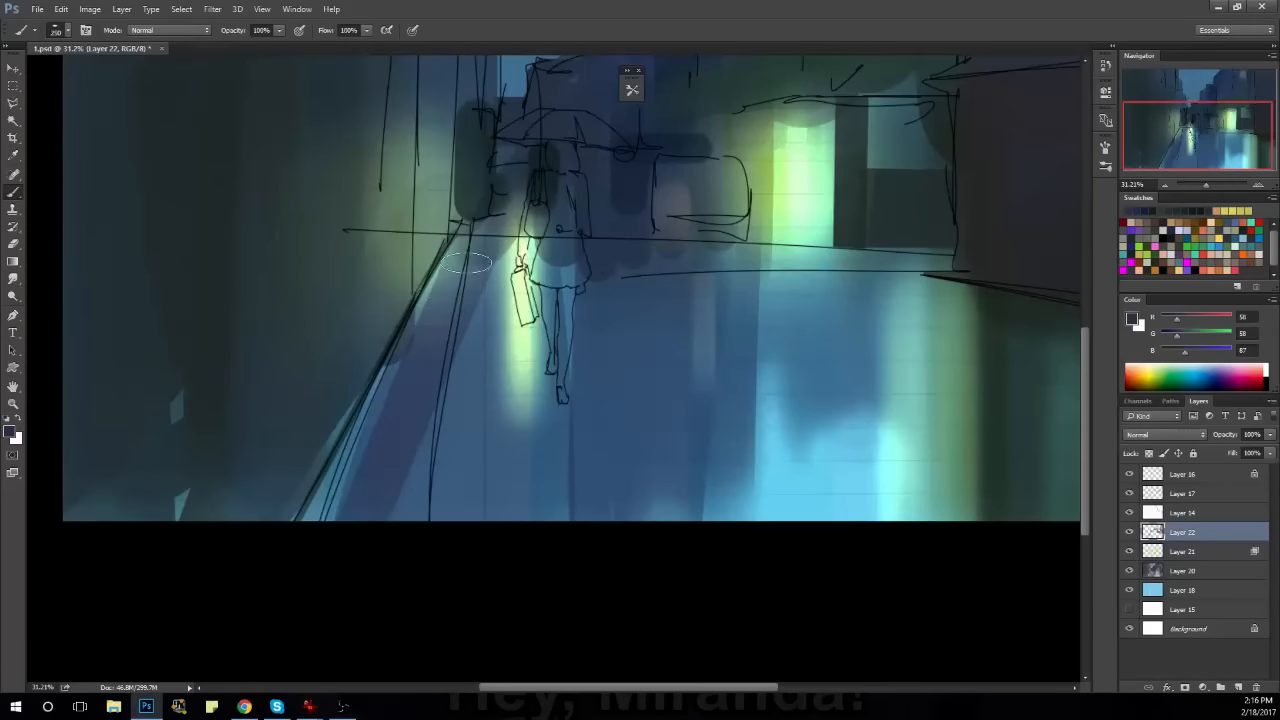
{"action": "key", "text": "ctrl+z"}
{"action": "left_click_drag", "start_coordinate": [476, 236], "coordinate": [342, 543]}
{"action": "left_click_drag", "start_coordinate": [467, 281], "coordinate": [425, 454]}
{"action": "left_click_drag", "start_coordinate": [483, 241], "coordinate": [430, 537]}
{"action": "left_click_drag", "start_coordinate": [451, 346], "coordinate": [466, 483]}
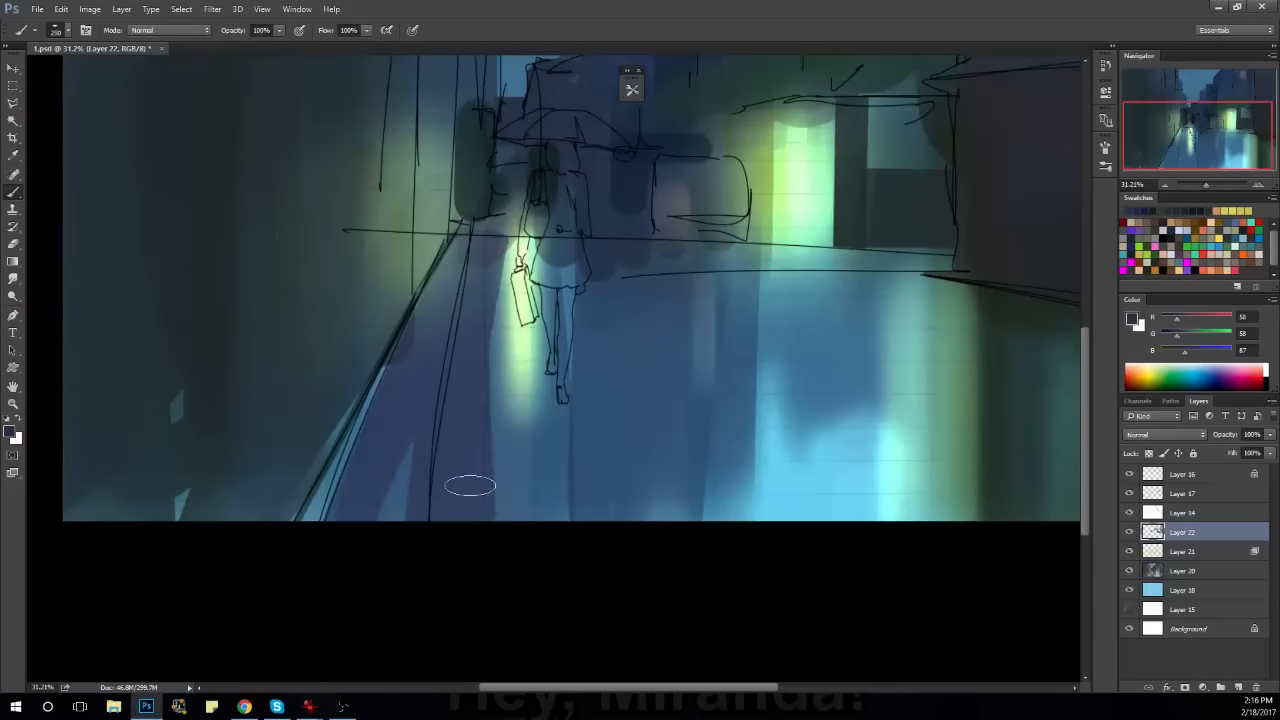
{"action": "left_click_drag", "start_coordinate": [469, 238], "coordinate": [483, 537]}
{"action": "left_click_drag", "start_coordinate": [488, 435], "coordinate": [499, 531]}
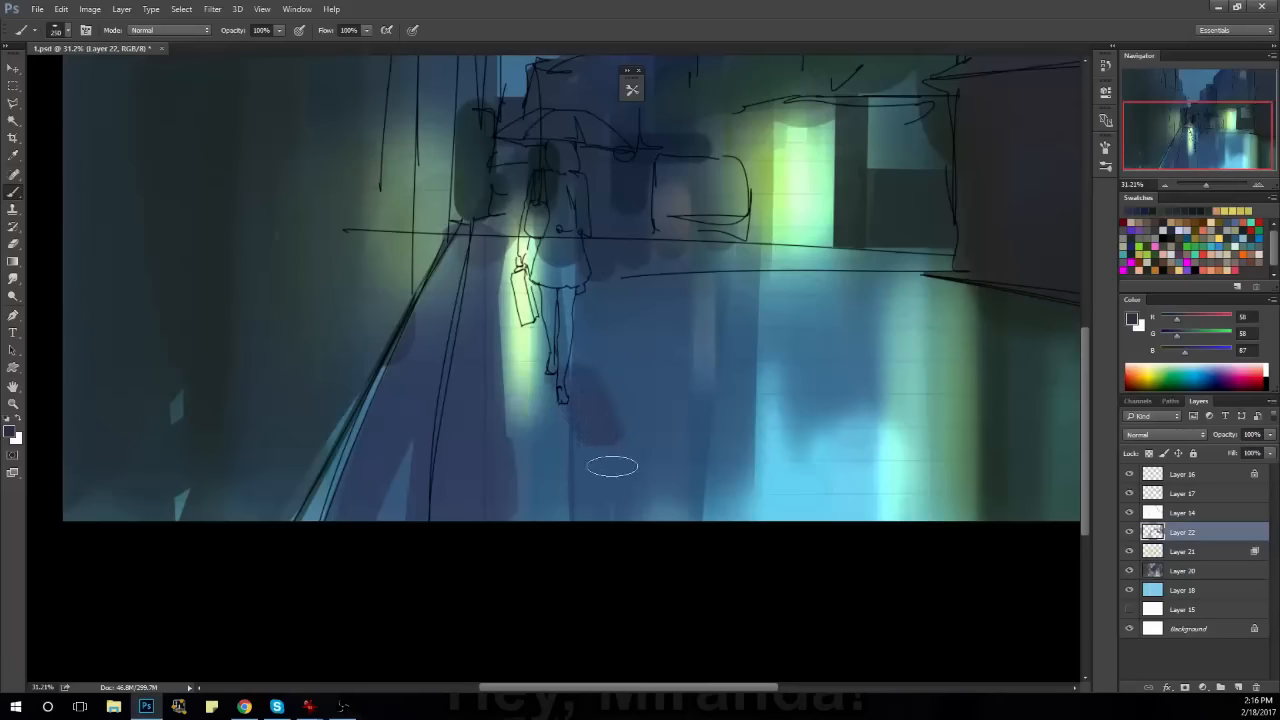
Try a wide 400 px purple diagonal stroke on the road to the right of the woman's legs.
{"action": "key", "text": "bracketright"}
{"action": "key", "text": "bracketright"}
{"action": "key", "text": "bracketright"}
{"action": "key", "text": "bracketright"}
{"action": "left_click_drag", "start_coordinate": [582, 283], "coordinate": [652, 447]}
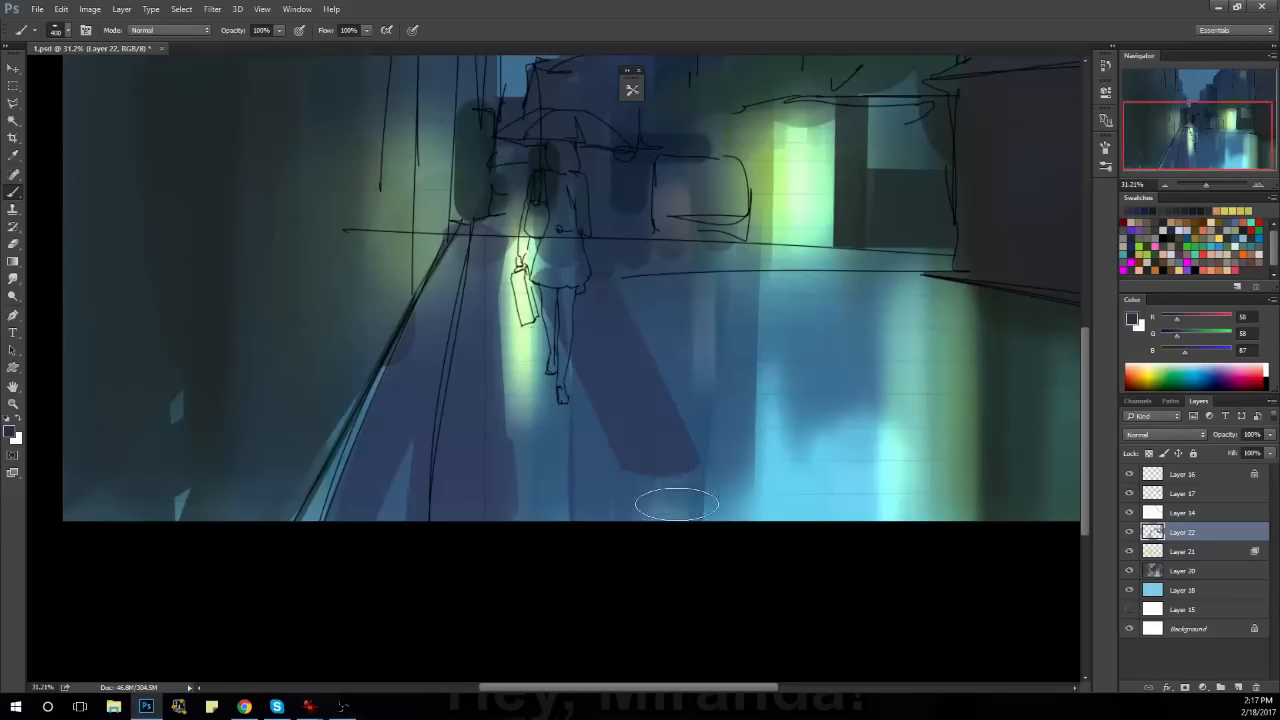
{"action": "key", "text": "ctrl+z"}
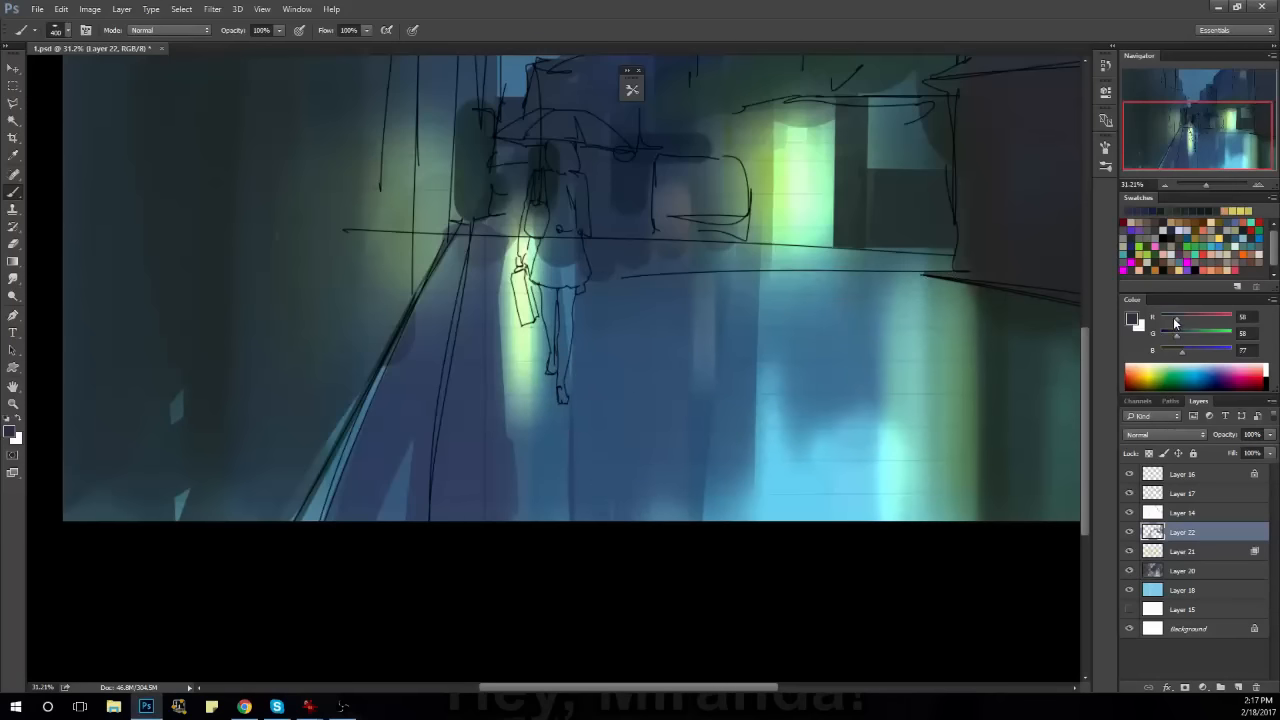
Paint a dark blue diagonal band in RGB 41, 58, 77 with a 300 px brush down the road beside the woman, redoing the strokes.
{"action": "key", "text": "bracketleft"}
{"action": "left_click_drag", "start_coordinate": [600, 345], "coordinate": [700, 500]}
{"action": "key", "text": "ctrl+z"}
{"action": "mouse_move", "coordinate": [572, 276]}
{"action": "left_mouse_down"}
{"action": "mouse_move", "coordinate": [691, 474]}
{"action": "mouse_move", "coordinate": [745, 508]}
{"action": "mouse_move", "coordinate": [726, 534]}
{"action": "mouse_move", "coordinate": [735, 548]}
{"action": "left_mouse_up"}
{"action": "key", "text": "ctrl+z"}
{"action": "key", "text": "ctrl+z"}
{"action": "left_click_drag", "start_coordinate": [572, 290], "coordinate": [655, 525]}
{"action": "left_click_drag", "start_coordinate": [577, 325], "coordinate": [574, 623]}
{"action": "mouse_move", "coordinate": [647, 404]}
{"action": "left_mouse_down"}
{"action": "mouse_move", "coordinate": [631, 443]}
{"action": "mouse_move", "coordinate": [577, 449]}
{"action": "mouse_move", "coordinate": [586, 467]}
{"action": "mouse_move", "coordinate": [571, 534]}
{"action": "mouse_move", "coordinate": [569, 449]}
{"action": "mouse_move", "coordinate": [591, 506]}
{"action": "left_mouse_up"}
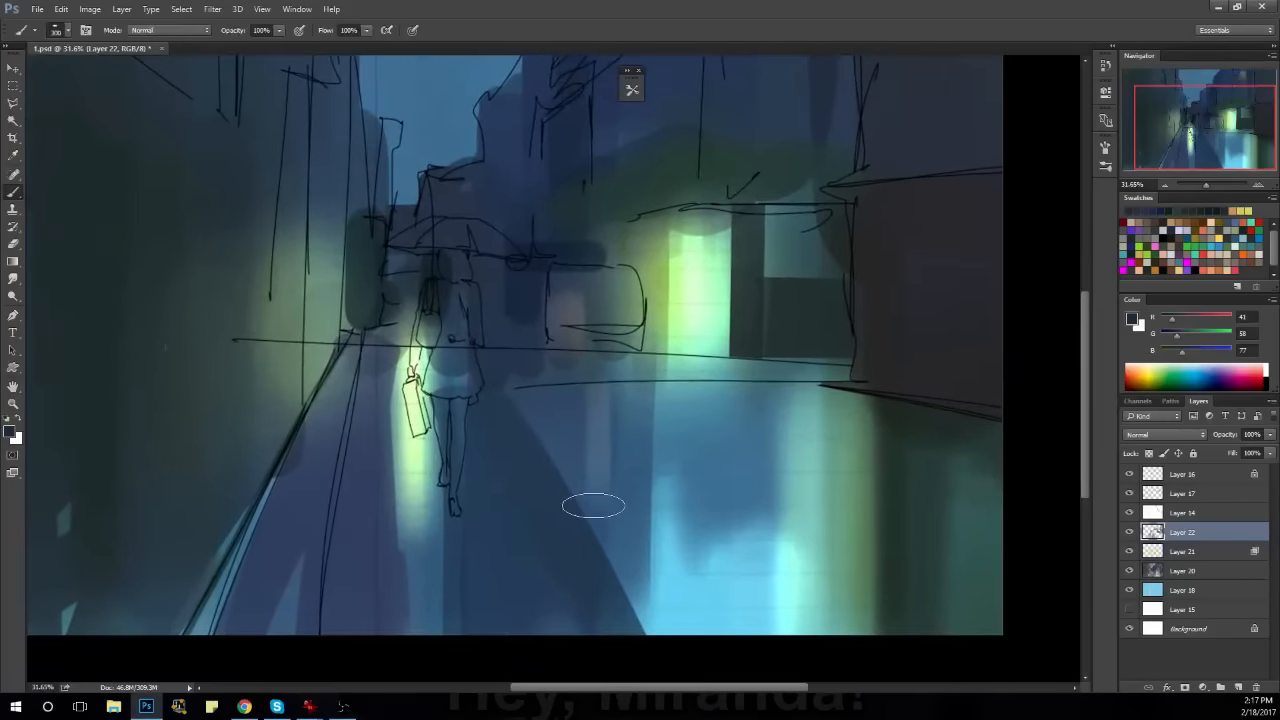
Enlarge the brush to 400 px and paint a vertical dark blue streak on the road below the sketched car.
{"action": "key", "text": "bracketright"}
{"action": "mouse_move", "coordinate": [600, 402]}
{"action": "left_mouse_down"}
{"action": "mouse_move", "coordinate": [593, 508]}
{"action": "mouse_move", "coordinate": [592, 393]}
{"action": "mouse_move", "coordinate": [586, 535]}
{"action": "left_mouse_up"}
{"action": "key", "text": "ctrl+z"}
{"action": "key", "text": "ctrl+z"}
{"action": "left_click_drag", "start_coordinate": [596, 391], "coordinate": [594, 522]}
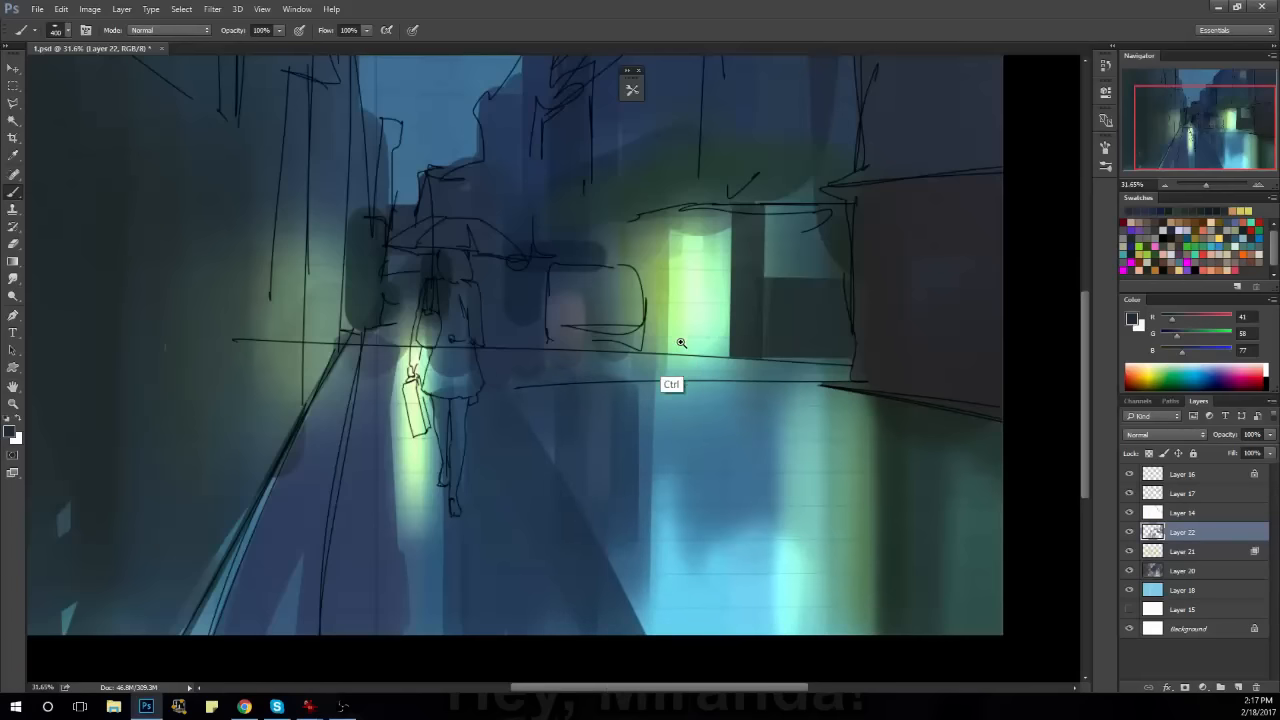
Set the foreground colour to a greyish brown with RGB 103, 87, 77.
{"action": "scroll", "coordinate": [685, 410], "scroll_direction": "down", "scroll_amount": 3}
{"action": "scroll", "coordinate": [710, 462], "scroll_direction": "up", "scroll_amount": 1}
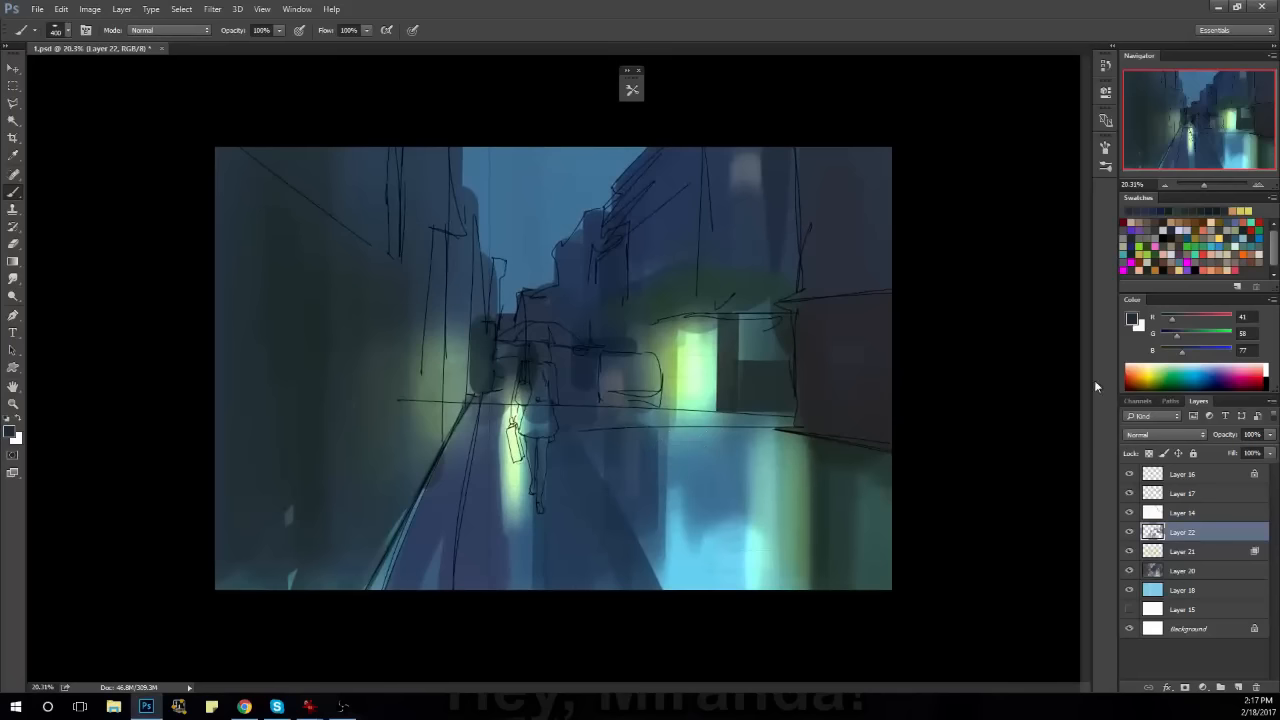
{"action": "left_click", "coordinate": [1181, 318]}
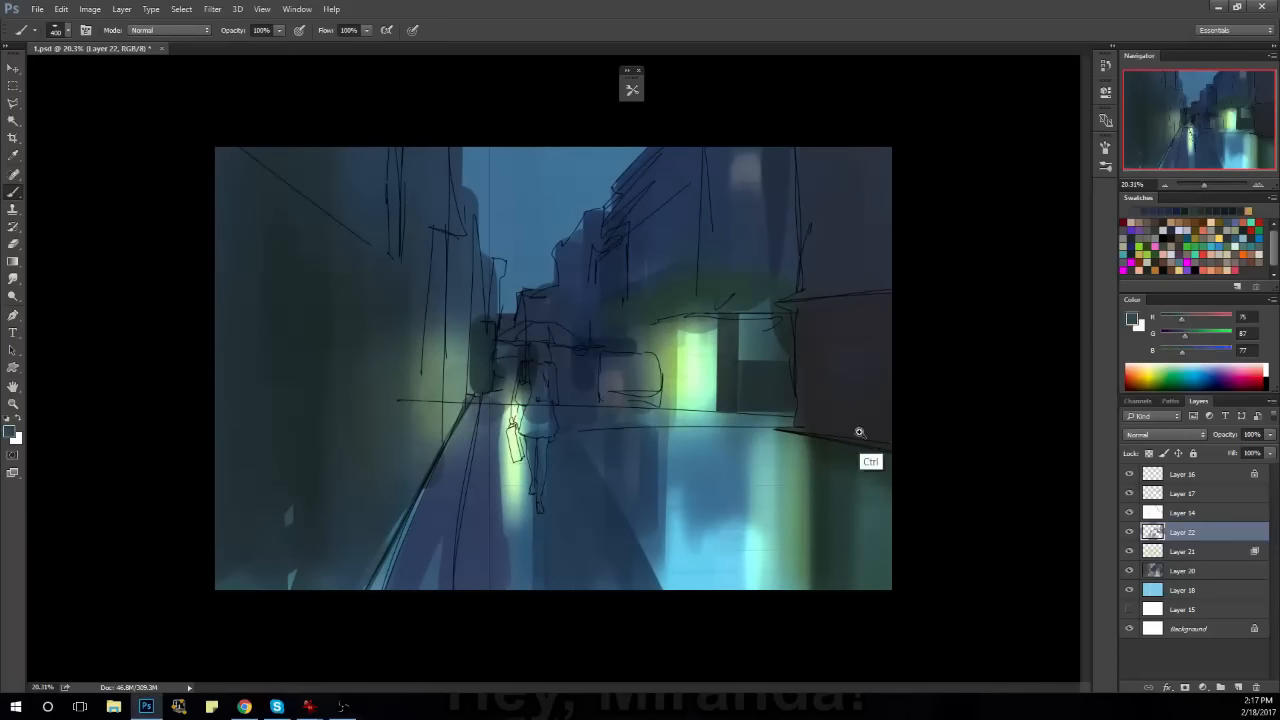
{"action": "scroll", "coordinate": [731, 507], "scroll_direction": "up", "scroll_amount": 2}
{"action": "left_click", "coordinate": [1189, 318]}
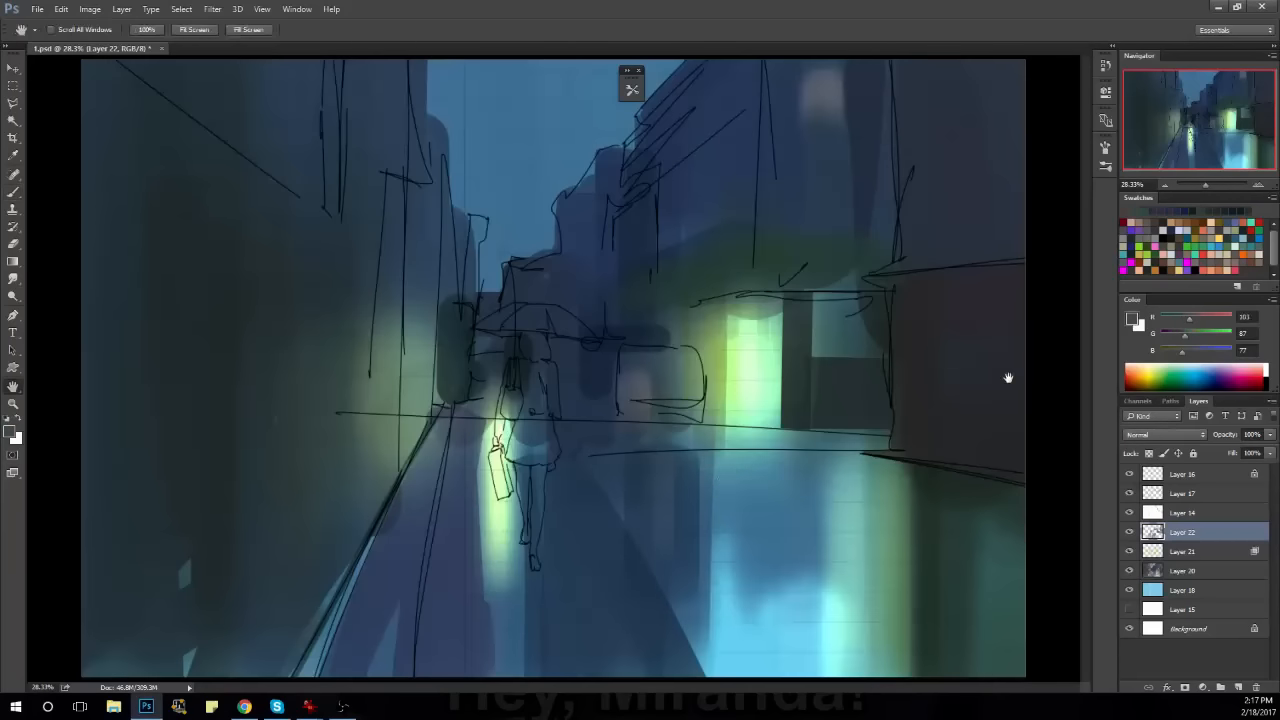
{"action": "left_click_drag", "start_coordinate": [674, 452], "coordinate": [703, 452]}
{"action": "left_click_drag", "start_coordinate": [707, 450], "coordinate": [586, 356]}
Switch to a Cloud brush preset and enlarge it to 1000 px.
{"action": "key", "text": "F5"}
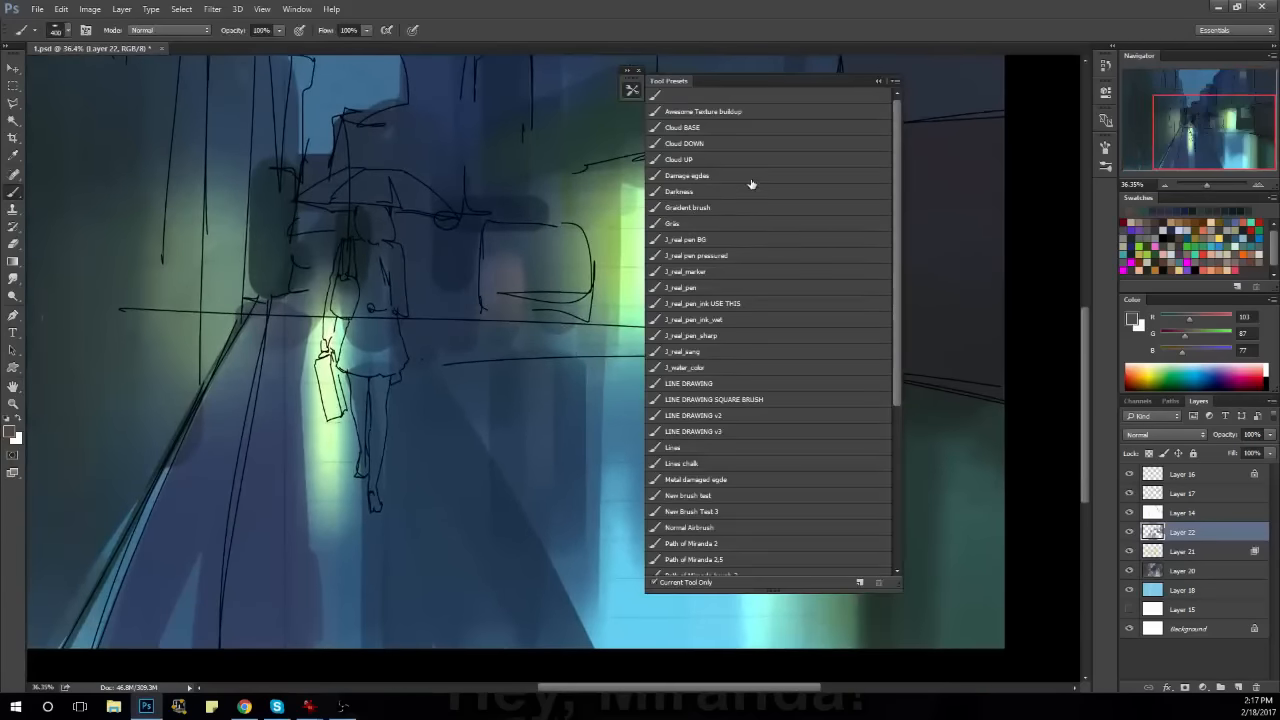
{"action": "left_click", "coordinate": [716, 153]}
{"action": "key", "text": "bracketright"}
{"action": "key", "text": "bracketright"}
{"action": "key", "text": "bracketright"}
{"action": "key", "text": "bracketright"}
{"action": "key", "text": "bracketright"}
{"action": "key", "text": "bracketright"}
{"action": "key", "text": "bracketright"}
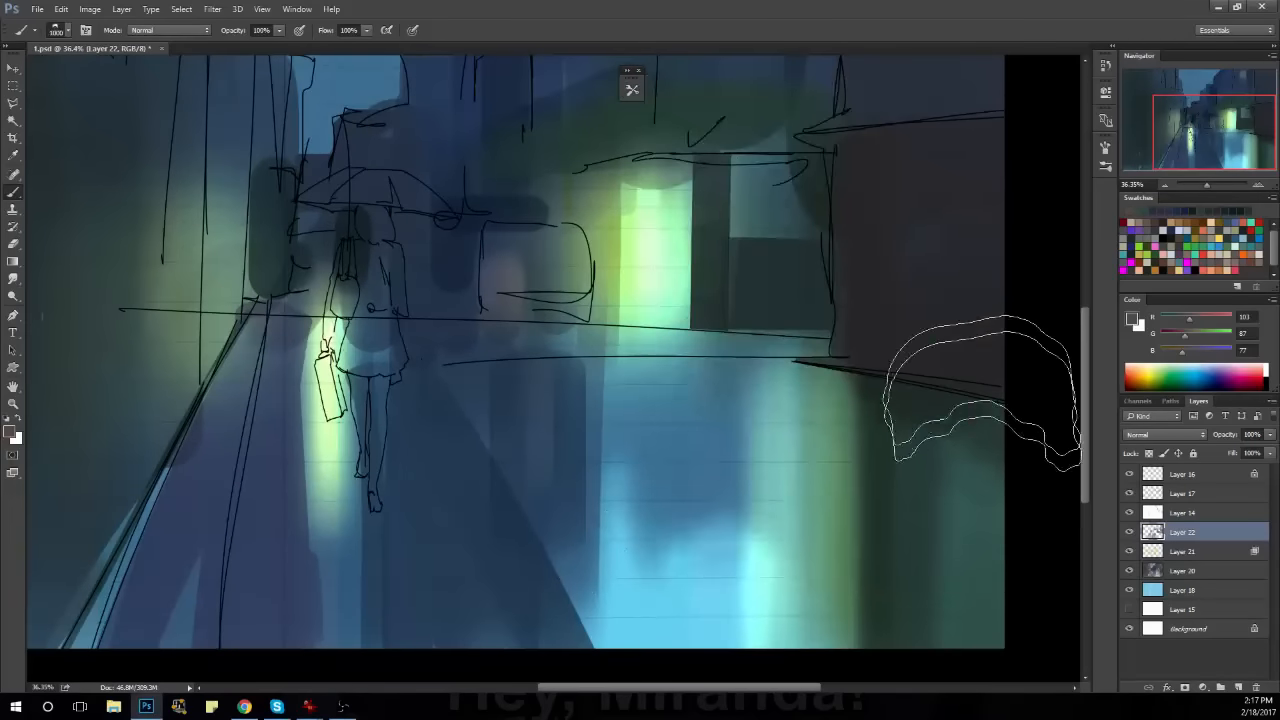
Try painting greyish brown haze over the wet street reflections below the shopfront and the right building.
{"action": "left_click_drag", "start_coordinate": [981, 394], "coordinate": [945, 700]}
{"action": "key", "text": "ctrl+z"}
{"action": "mouse_move", "coordinate": [947, 572]}
{"action": "left_mouse_down"}
{"action": "mouse_move", "coordinate": [940, 479]}
{"action": "mouse_move", "coordinate": [878, 535]}
{"action": "left_mouse_up"}
{"action": "left_click_drag", "start_coordinate": [666, 592], "coordinate": [666, 412]}
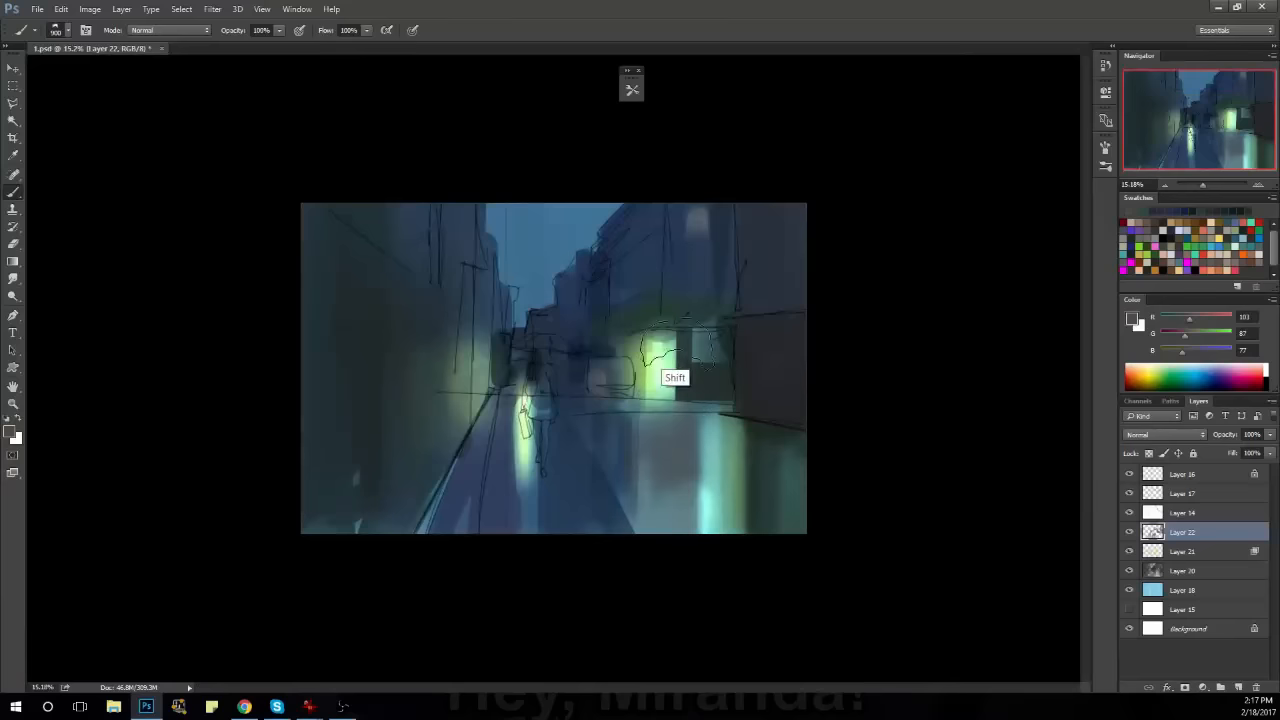
{"action": "key", "text": "ctrl+z"}
{"action": "left_click_drag", "start_coordinate": [660, 508], "coordinate": [681, 522]}
Sample a dark blue-grey with RGB 42, 56, 62 and paint soft 900 px haze over the cyan reflection below the shopfront.
{"action": "key", "text": "bracketleft"}
{"action": "key", "text": "bracketleft"}
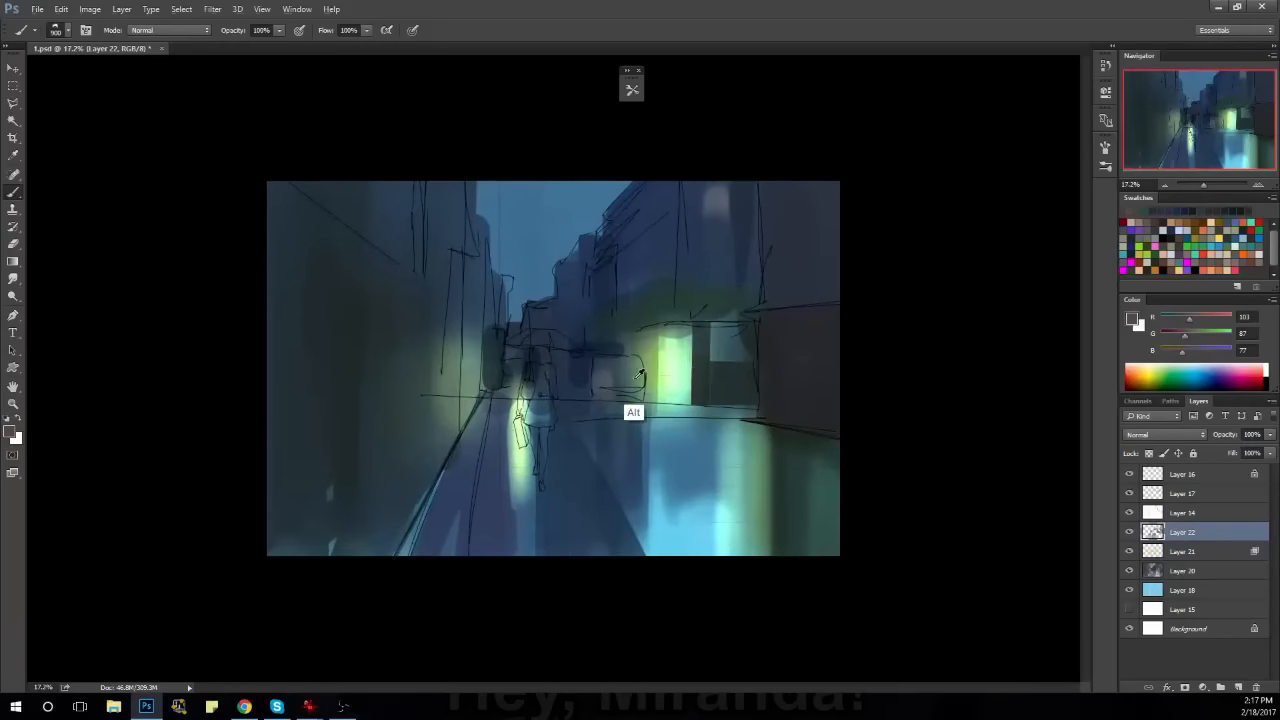
{"action": "left_click", "coordinate": [512, 391], "text": "alt"}
{"action": "left_click_drag", "start_coordinate": [695, 575], "coordinate": [717, 285]}
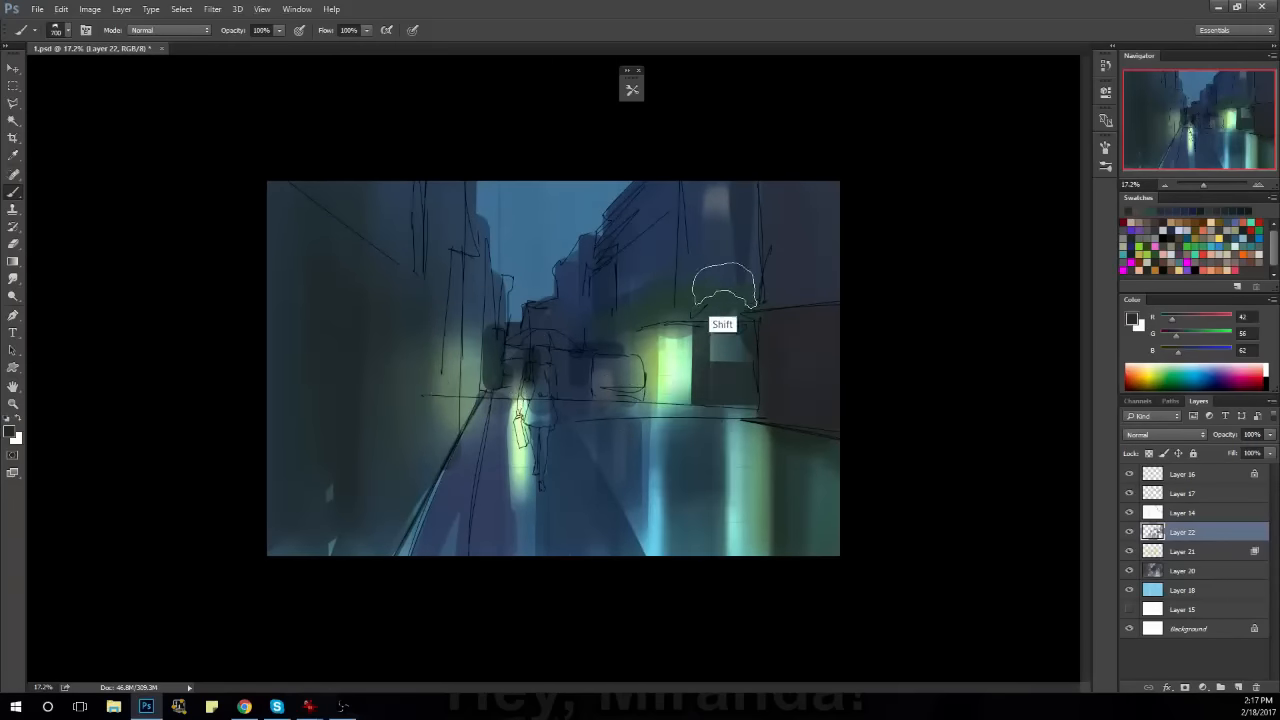
{"action": "key", "text": "ctrl+z"}
{"action": "key", "text": "bracketright"}
{"action": "key", "text": "bracketright"}
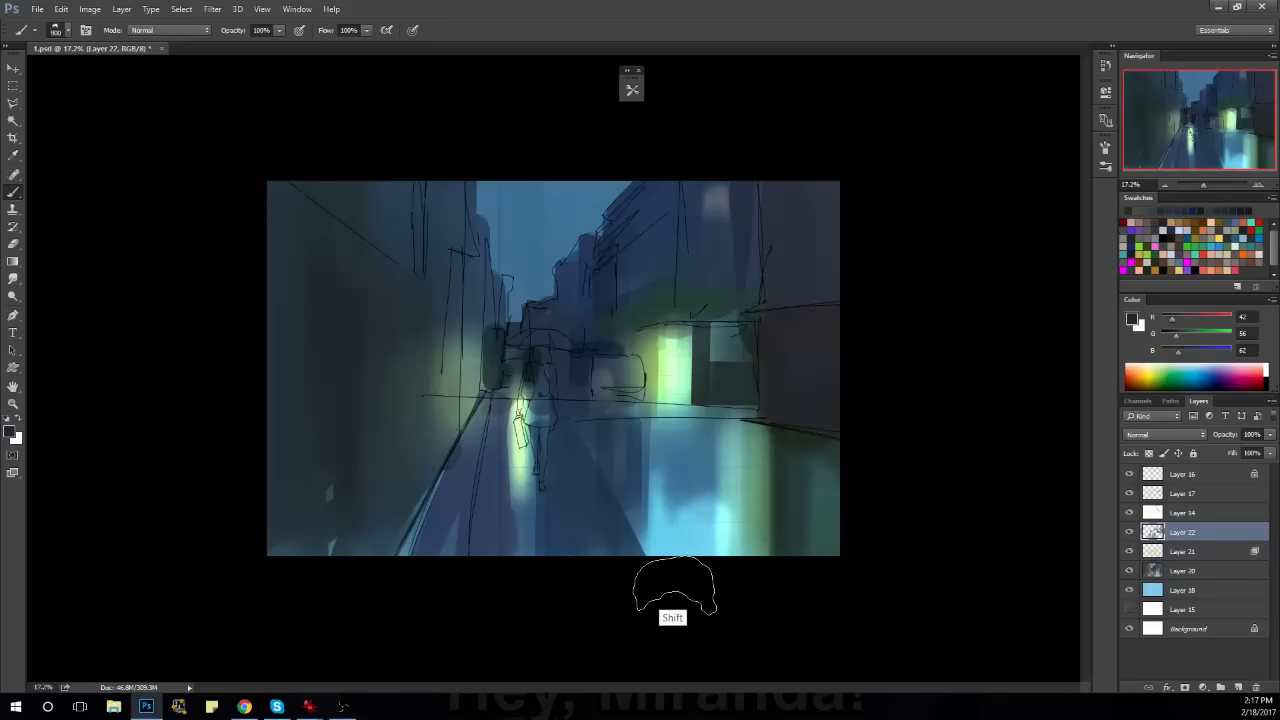
{"action": "left_click_drag", "start_coordinate": [668, 586], "coordinate": [676, 392]}
Set the colour to ochre with RGB 204, 164, 62 and paint a warm 1000 px glow over the reflection below the shopfront.
{"action": "left_click_drag", "start_coordinate": [1189, 333], "coordinate": [1218, 317]}
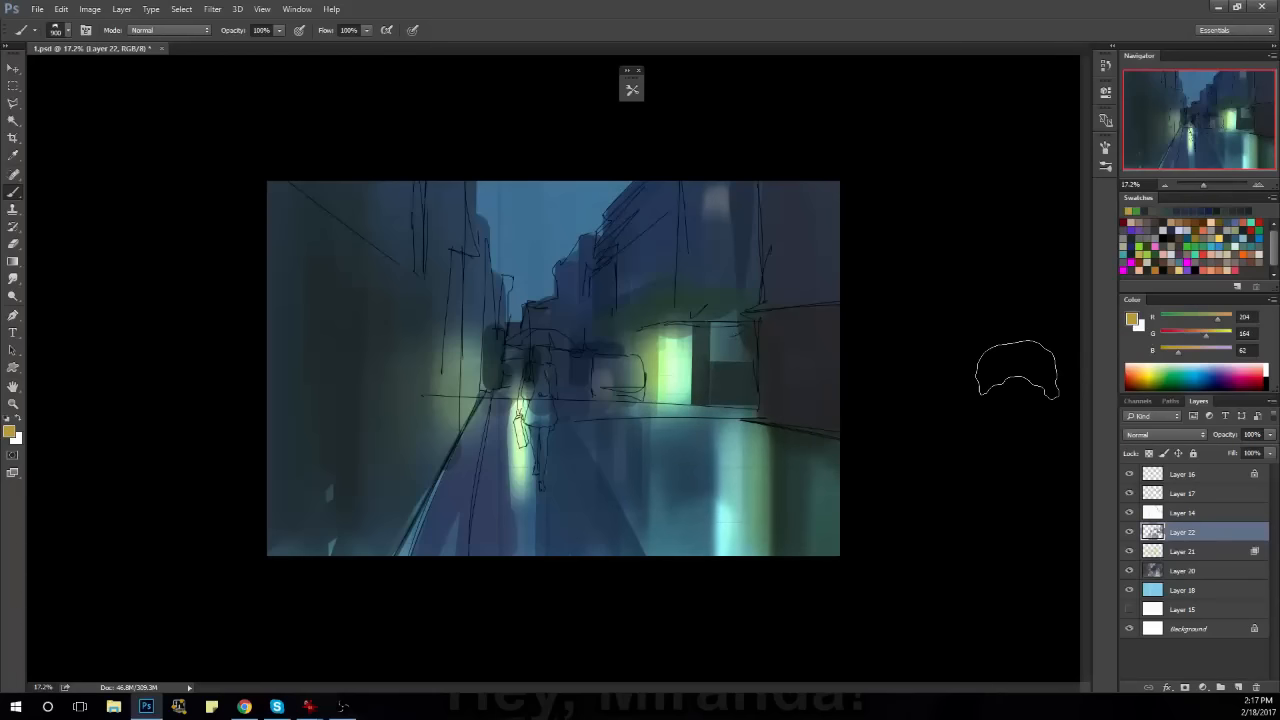
{"action": "key", "text": "bracketright"}
{"action": "mouse_move", "coordinate": [672, 418]}
{"action": "left_mouse_down"}
{"action": "mouse_move", "coordinate": [672, 476]}
{"action": "mouse_move", "coordinate": [683, 466]}
{"action": "left_mouse_up"}
{"action": "key", "text": "ctrl+z"}
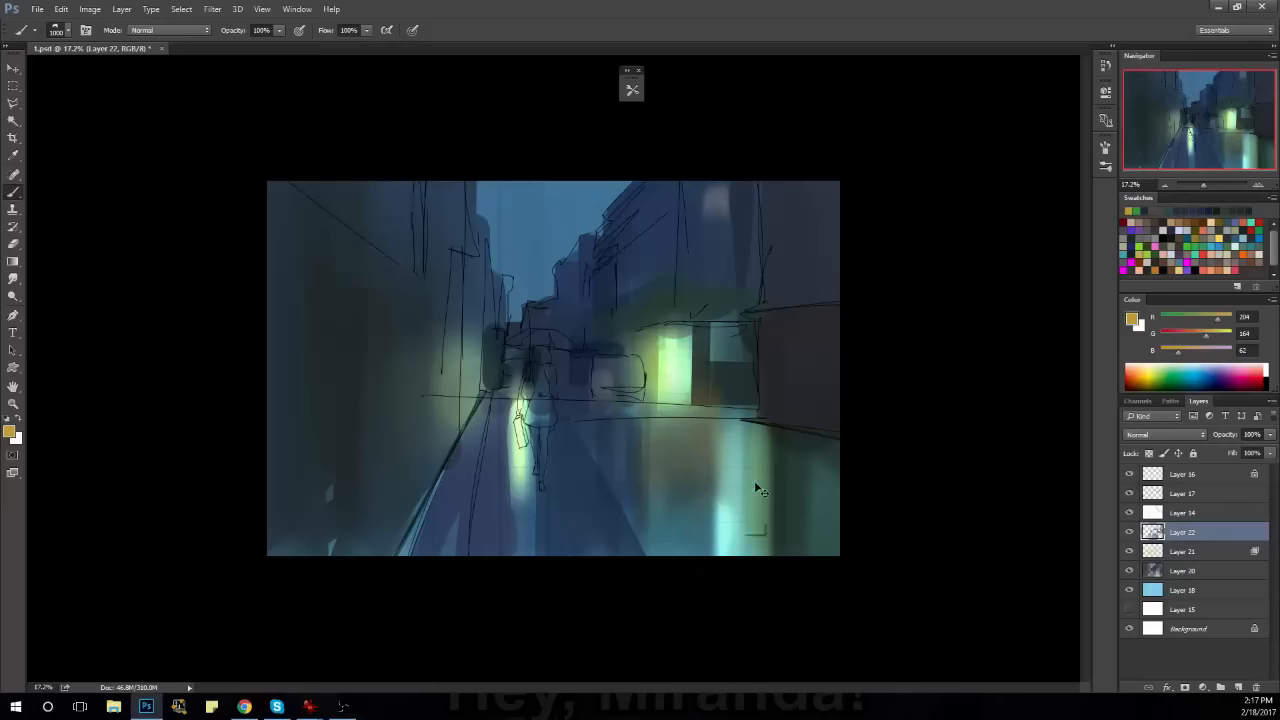
{"action": "left_click_drag", "start_coordinate": [757, 488], "coordinate": [692, 440]}
Switch to the Path of Miranda 2 brush preset and sample a dark blue with RGB 35, 50, 73 near the umbrella's right edge.
{"action": "key", "text": "ctrl+plus"}
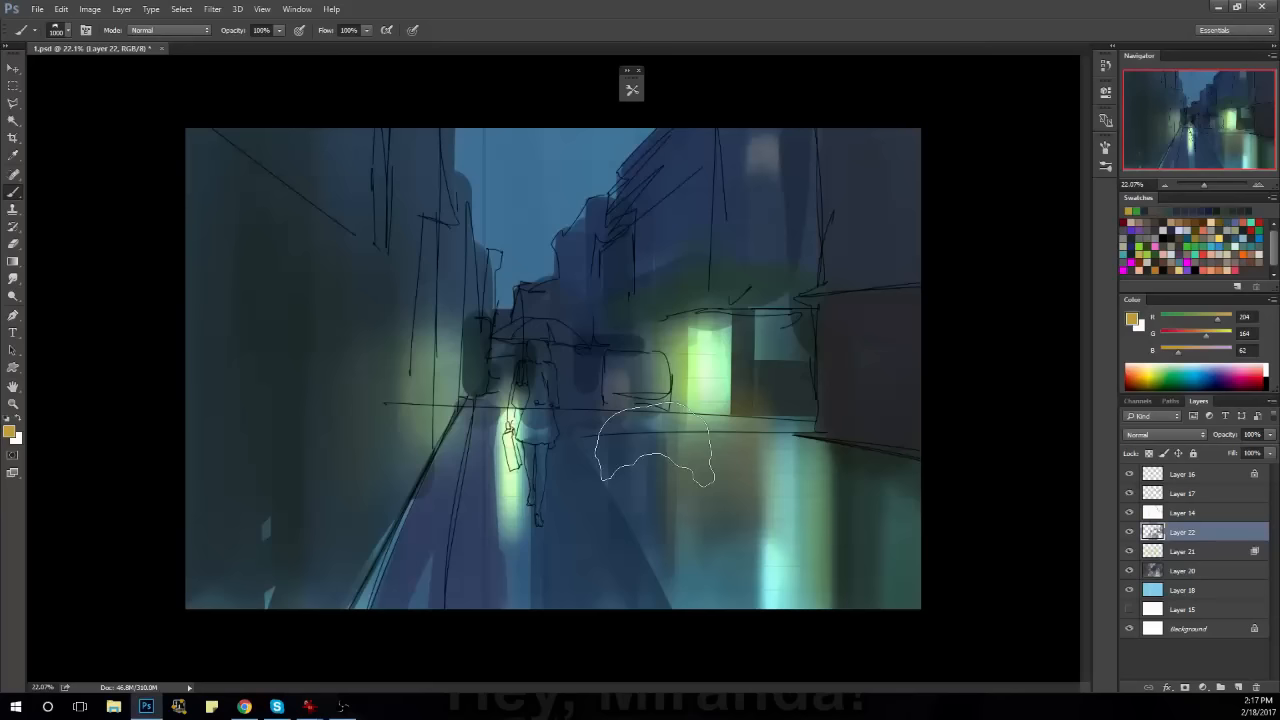
{"action": "key", "text": "F5"}
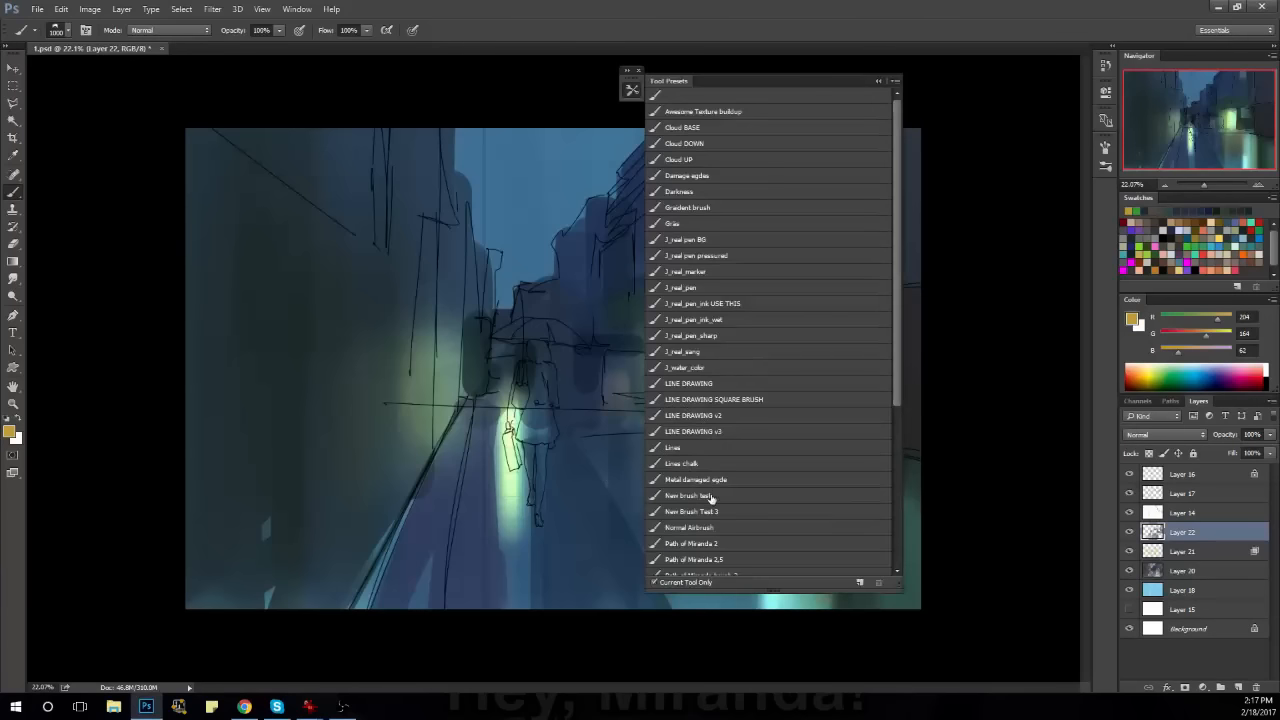
{"action": "left_click", "coordinate": [713, 545]}
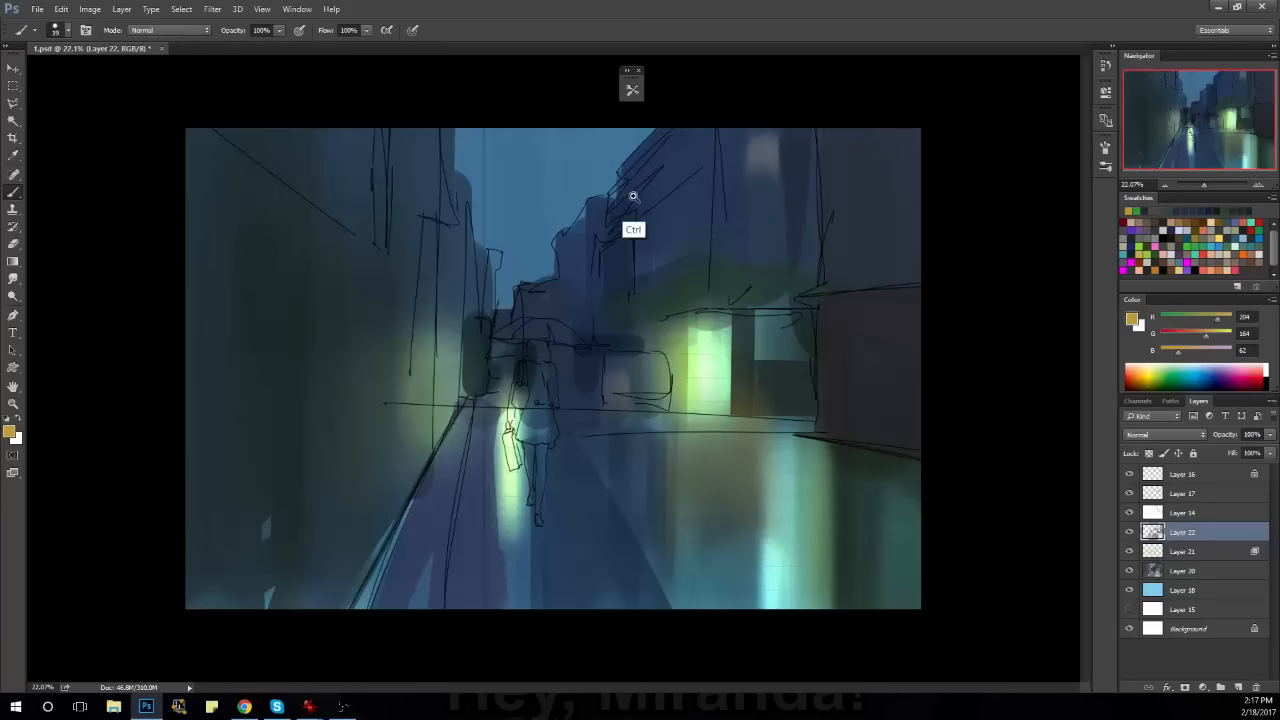
{"action": "left_click_drag", "start_coordinate": [633, 196], "coordinate": [670, 197]}
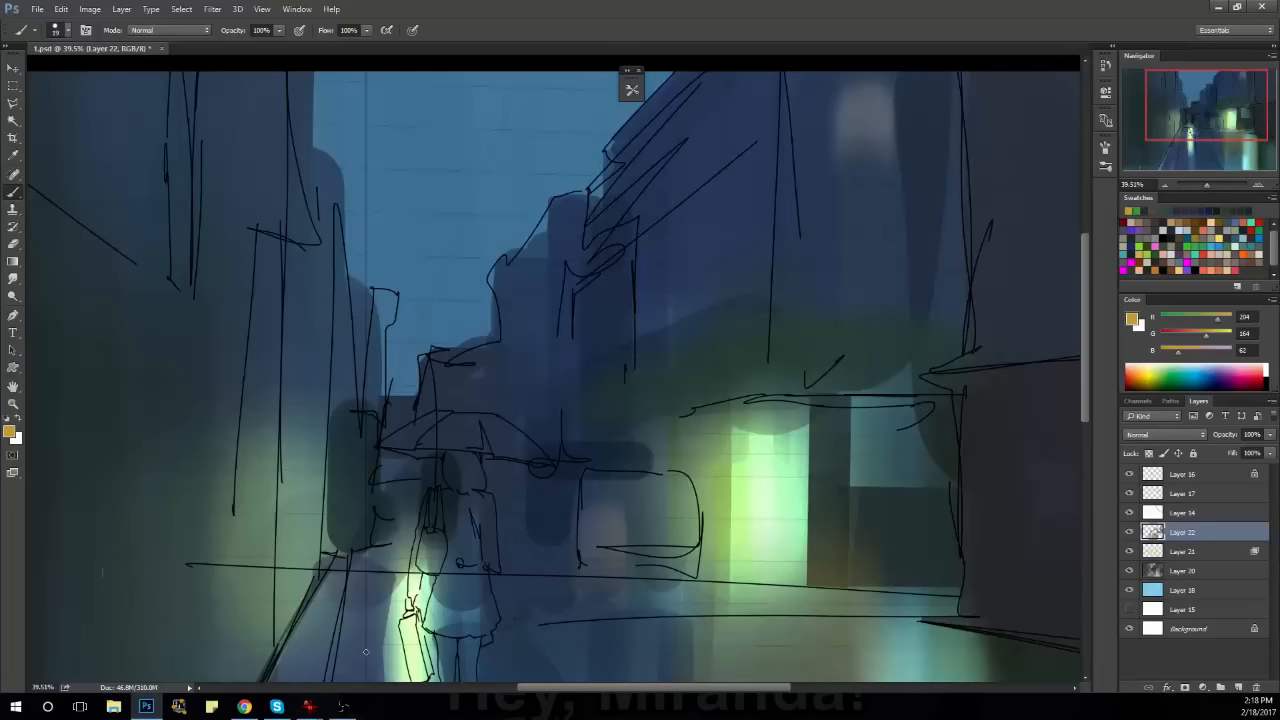
{"action": "key", "text": "space"}
{"action": "mouse_move", "coordinate": [929, 357]}
{"action": "left_mouse_down"}
{"action": "mouse_move", "coordinate": [629, 409]}
{"action": "mouse_move", "coordinate": [655, 437]}
{"action": "mouse_move", "coordinate": [729, 425]}
{"action": "left_mouse_up"}
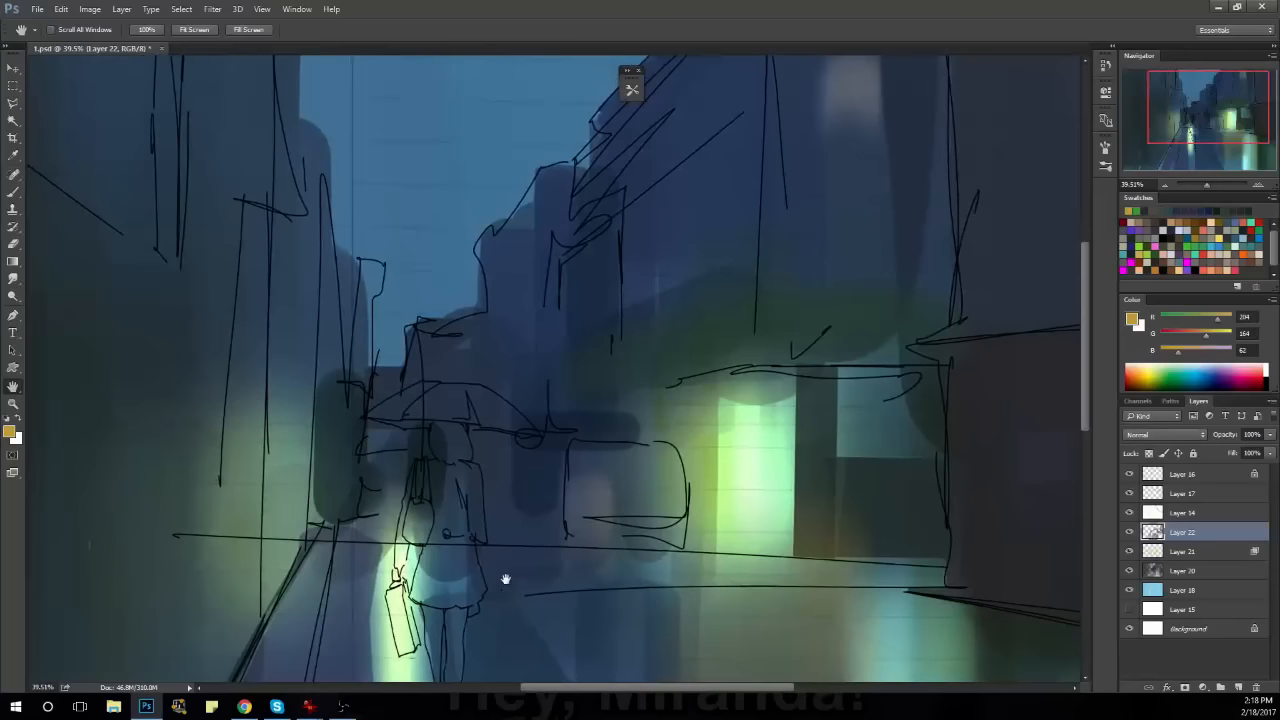
{"action": "left_click", "coordinate": [540, 436], "text": "alt"}
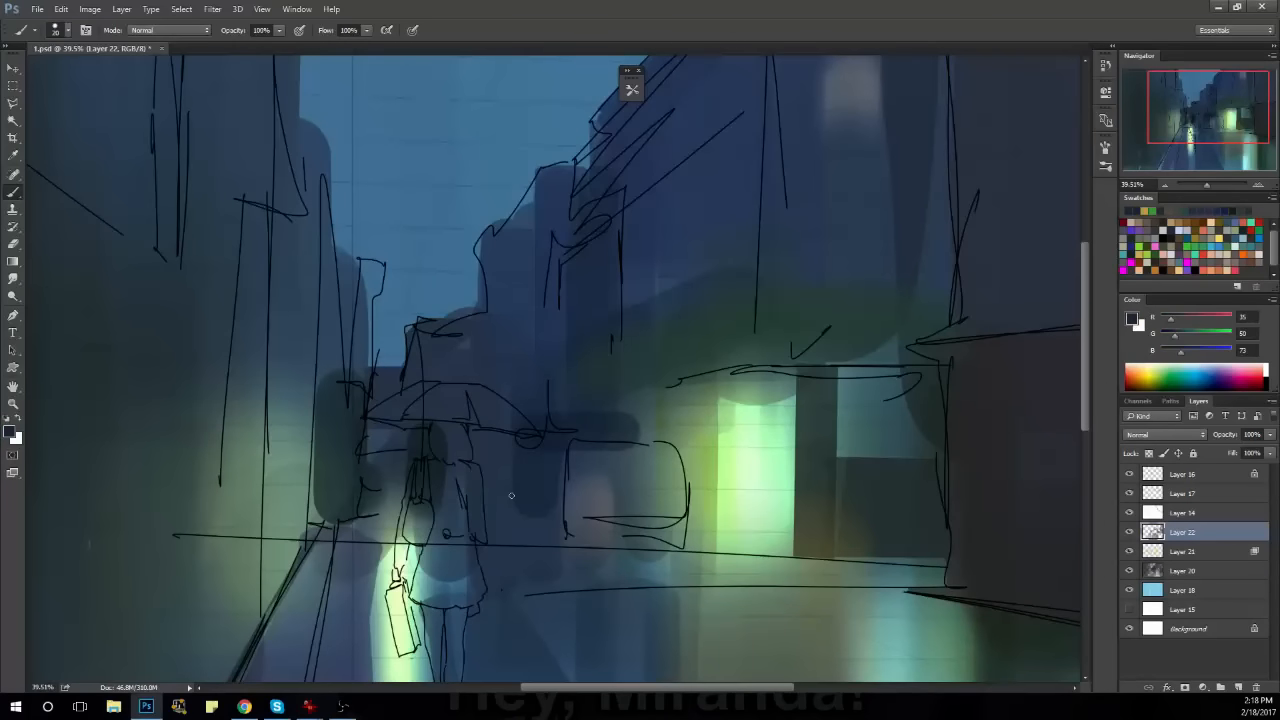
Paint a thin dark blue perspective line diagonally down the road from beside the woman's feet, redoing the stroke until it fits.
{"action": "left_click_drag", "start_coordinate": [558, 454], "coordinate": [594, 307]}
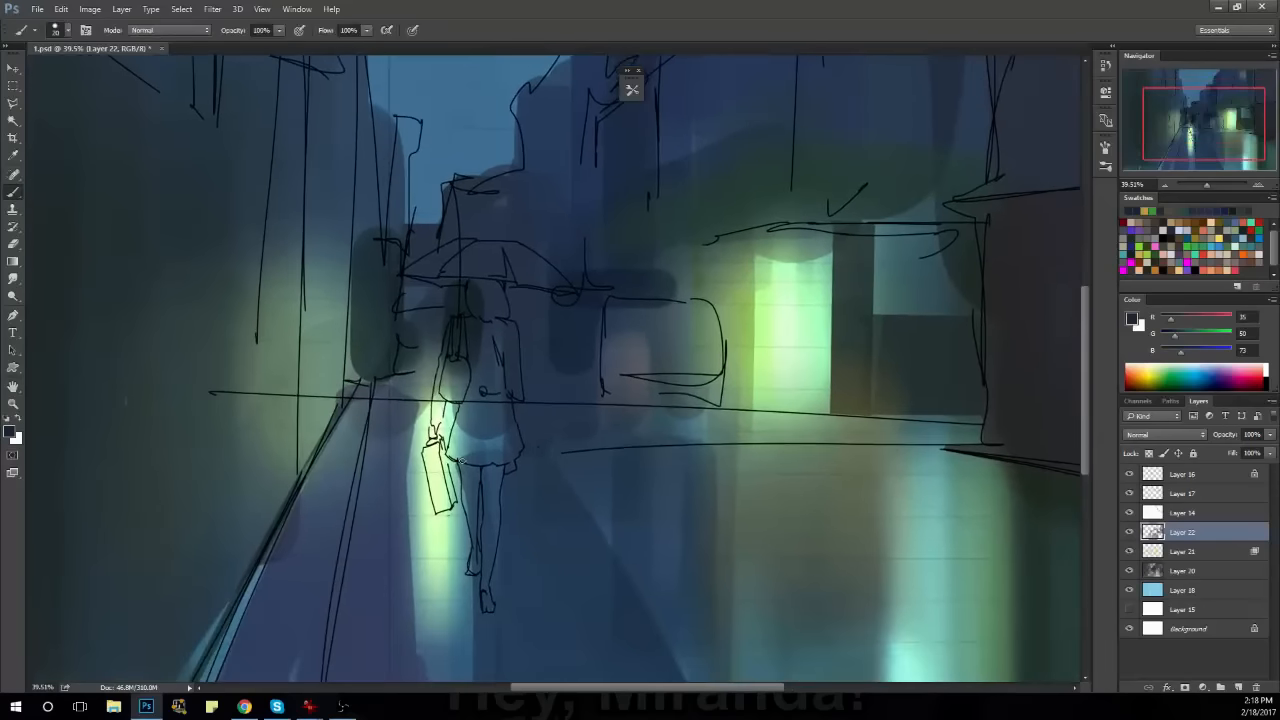
{"action": "left_click_drag", "start_coordinate": [529, 411], "coordinate": [649, 338]}
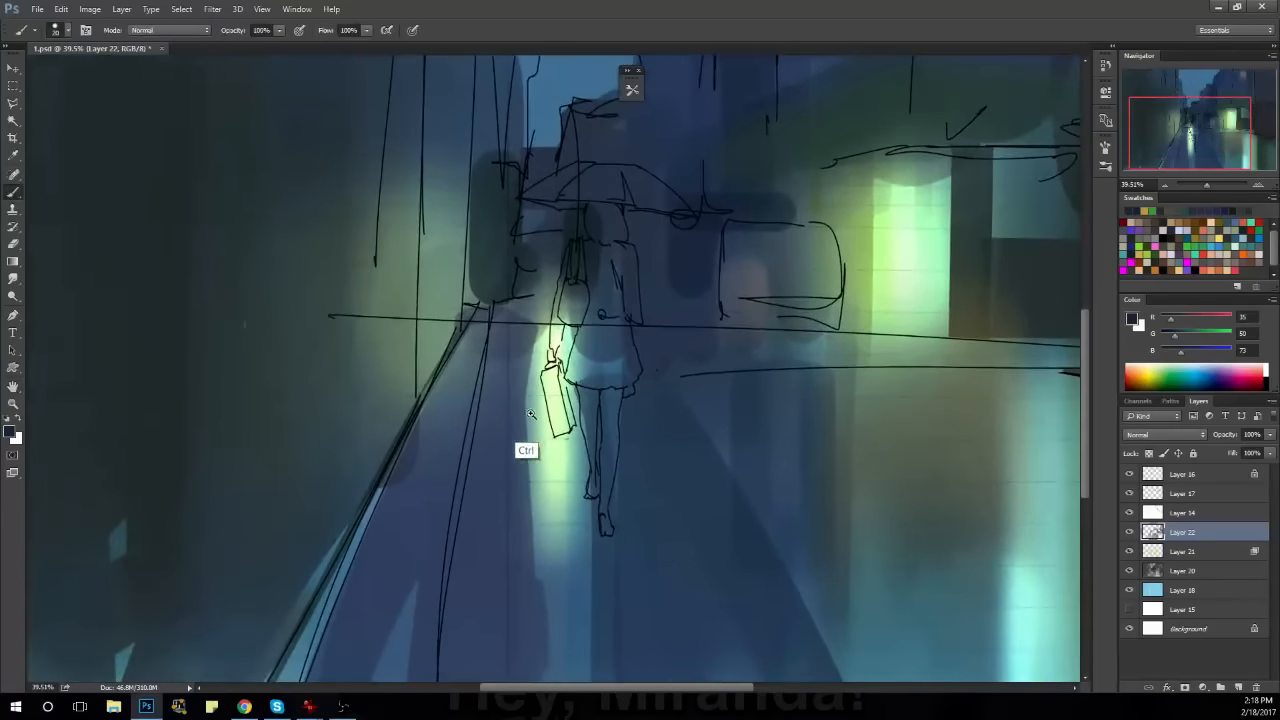
{"action": "scroll", "coordinate": [528, 449], "scroll_direction": "down", "scroll_amount": 3}
{"action": "scroll", "coordinate": [477, 557], "scroll_direction": "up", "scroll_amount": 1}
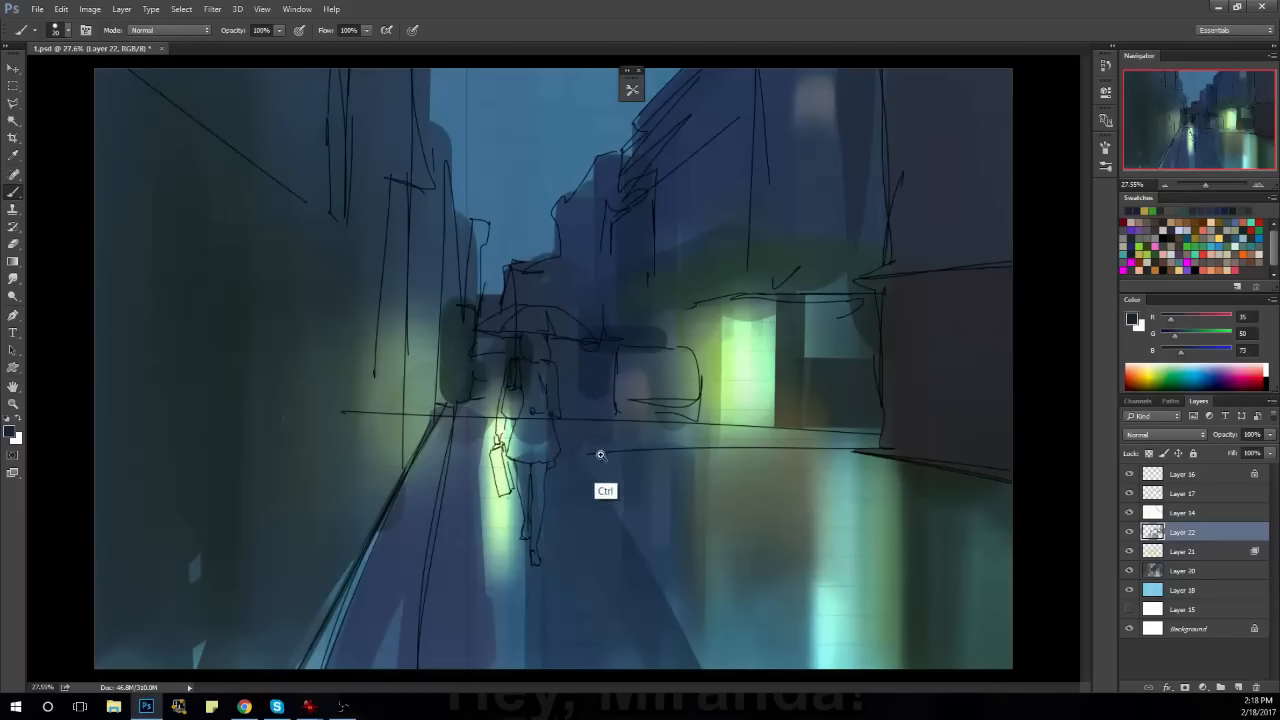
{"action": "left_click_drag", "start_coordinate": [600, 455], "coordinate": [614, 467]}
{"action": "left_click_drag", "start_coordinate": [614, 467], "coordinate": [544, 257]}
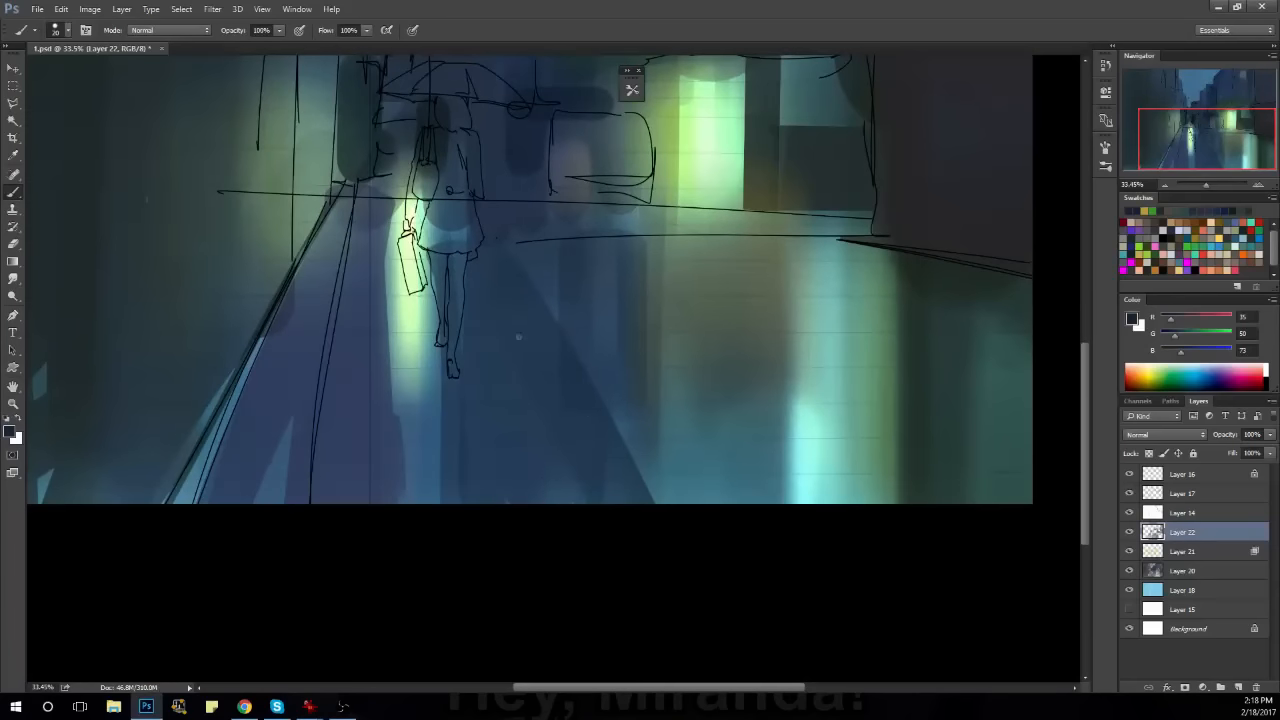
{"action": "left_click_drag", "start_coordinate": [483, 340], "coordinate": [585, 557]}
{"action": "key", "text": "ctrl+z"}
{"action": "left_click_drag", "start_coordinate": [455, 307], "coordinate": [543, 511]}
{"action": "key", "text": "ctrl+z"}
{"action": "left_click_drag", "start_coordinate": [476, 330], "coordinate": [577, 586]}
{"action": "key", "text": "ctrl+z"}
Enlarge the brush to 400 px and paint a dark blue shade on the road just right of the woman's skirt.
{"action": "key", "text": "]"}
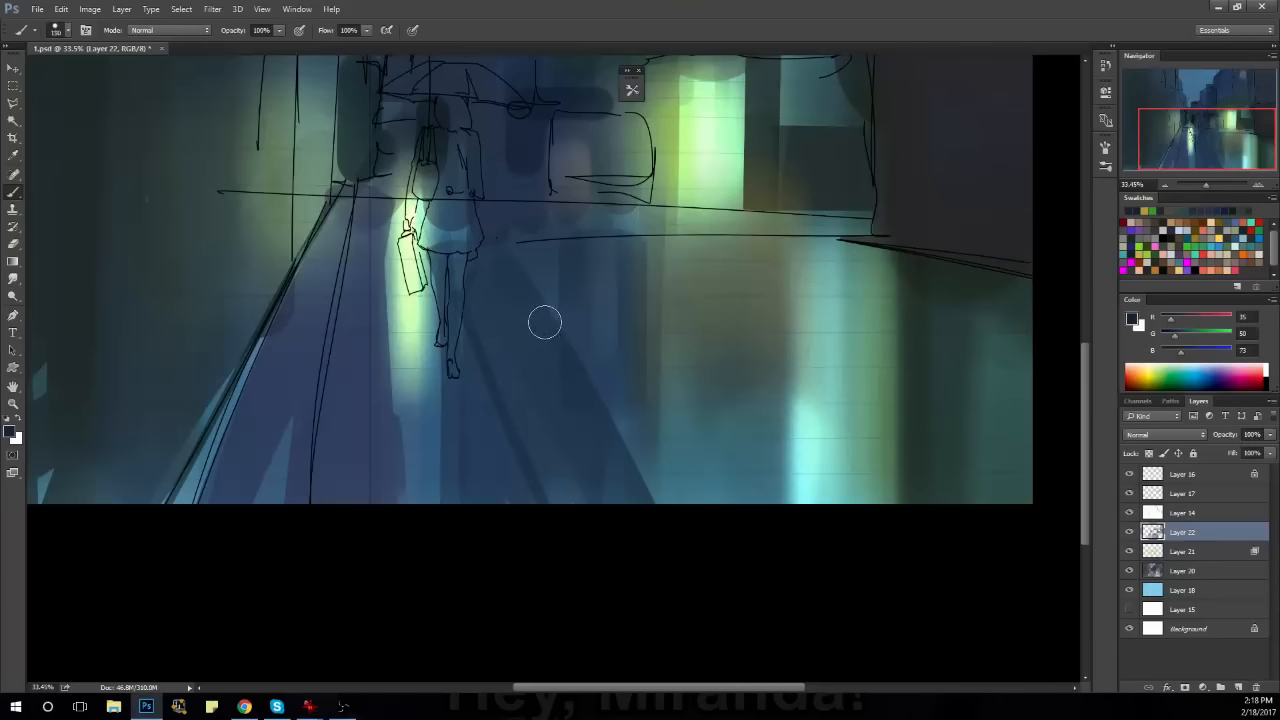
{"action": "key", "text": "]"}
{"action": "key", "text": "]"}
{"action": "key", "text": "]"}
{"action": "key", "text": "]"}
{"action": "key", "text": "]"}
{"action": "key", "text": "]"}
{"action": "left_click_drag", "start_coordinate": [490, 239], "coordinate": [496, 290]}
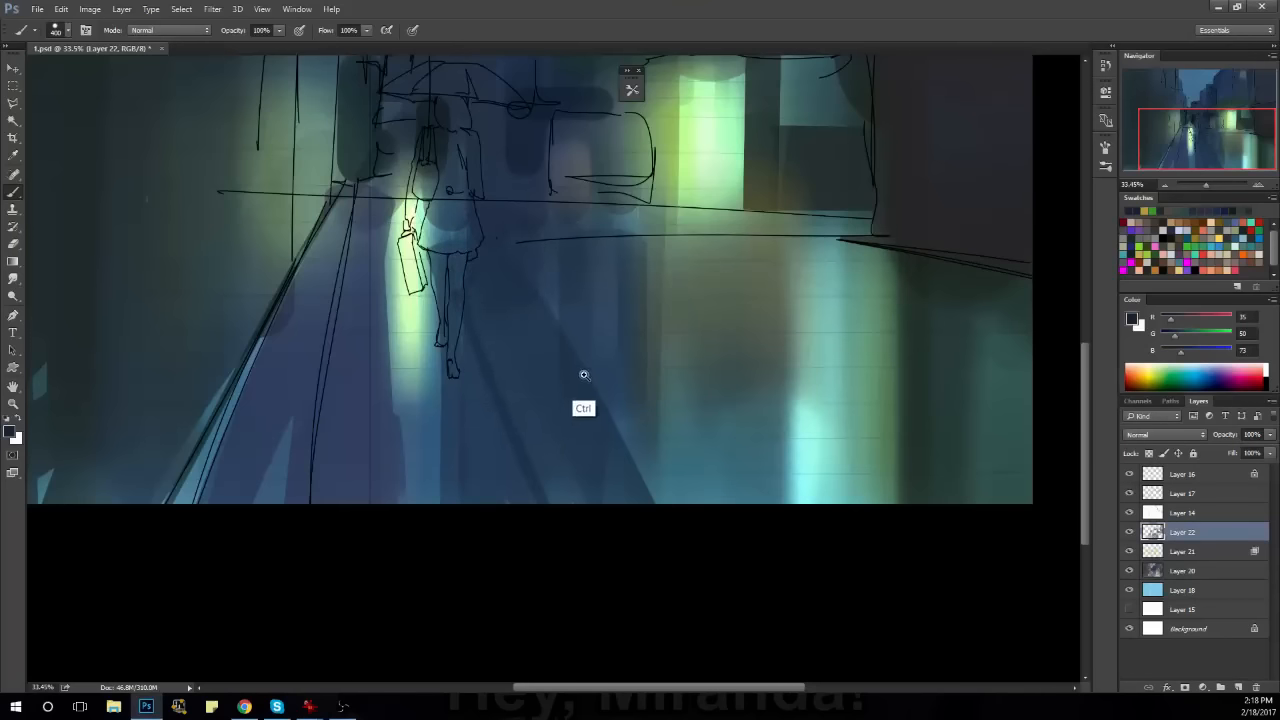
{"action": "left_click_drag", "start_coordinate": [584, 374], "coordinate": [456, 510]}
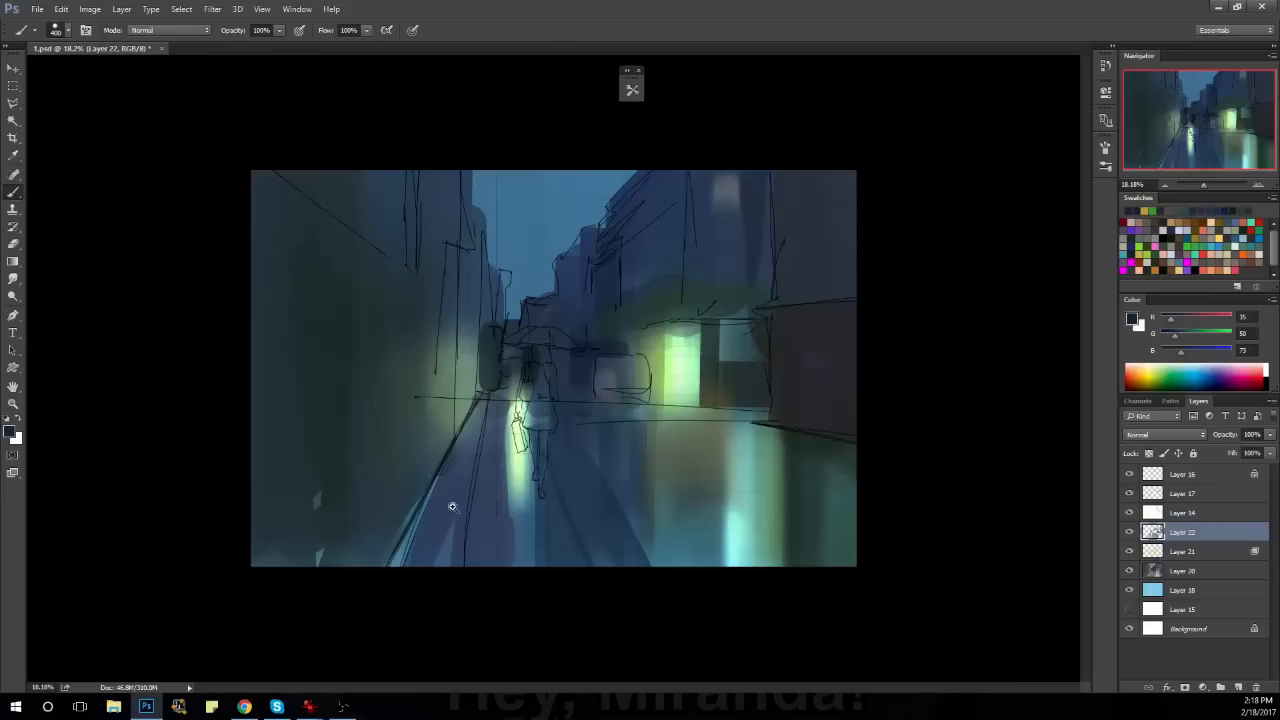
{"action": "left_click_drag", "start_coordinate": [596, 377], "coordinate": [634, 408]}
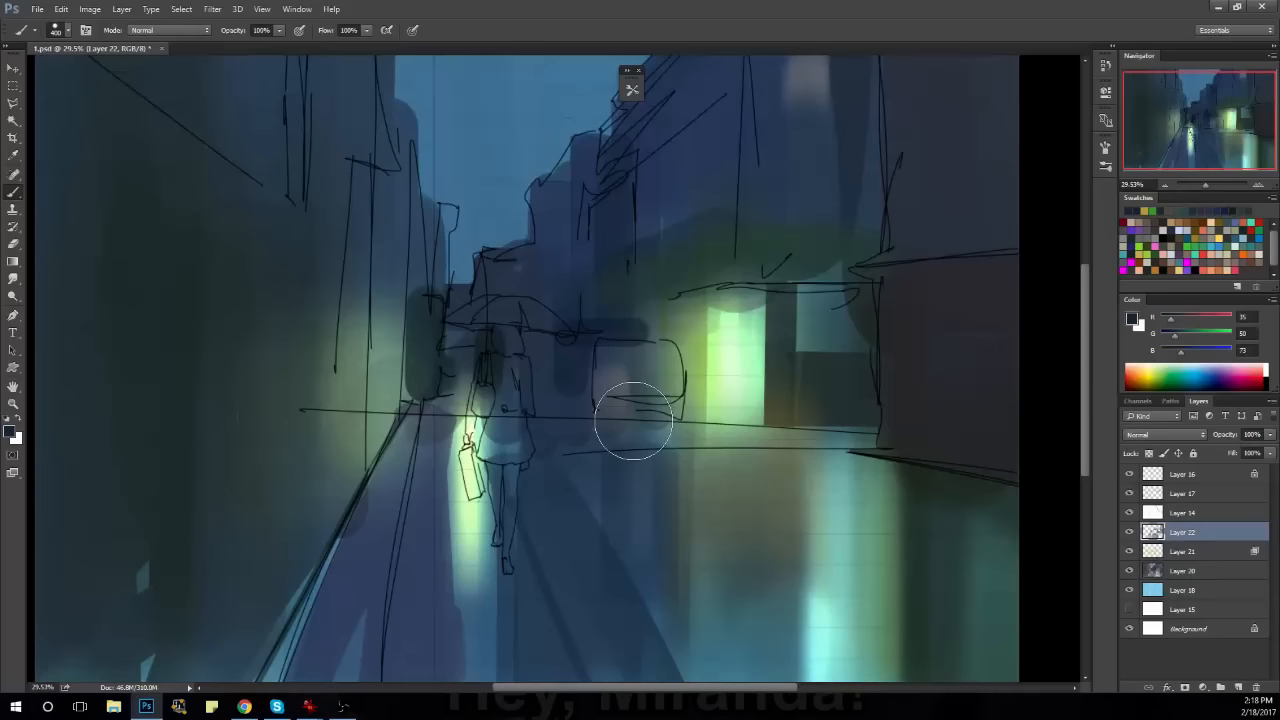
Set the colour to dark navy with RGB 21, 31, 47 and paint a 500 px shadow across the top of the left building.
{"action": "left_click_drag", "start_coordinate": [640, 382], "coordinate": [614, 457]}
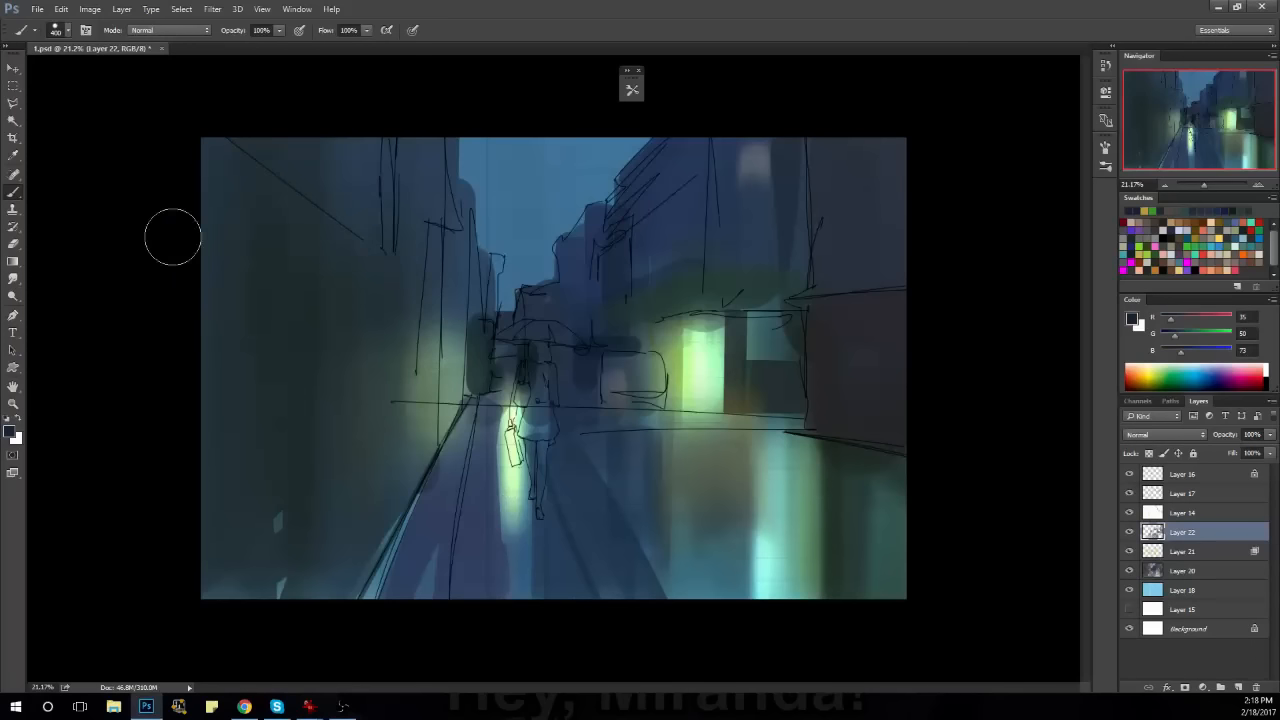
{"action": "left_click", "coordinate": [10, 433]}
{"action": "left_click_drag", "start_coordinate": [265, 422], "coordinate": [273, 436]}
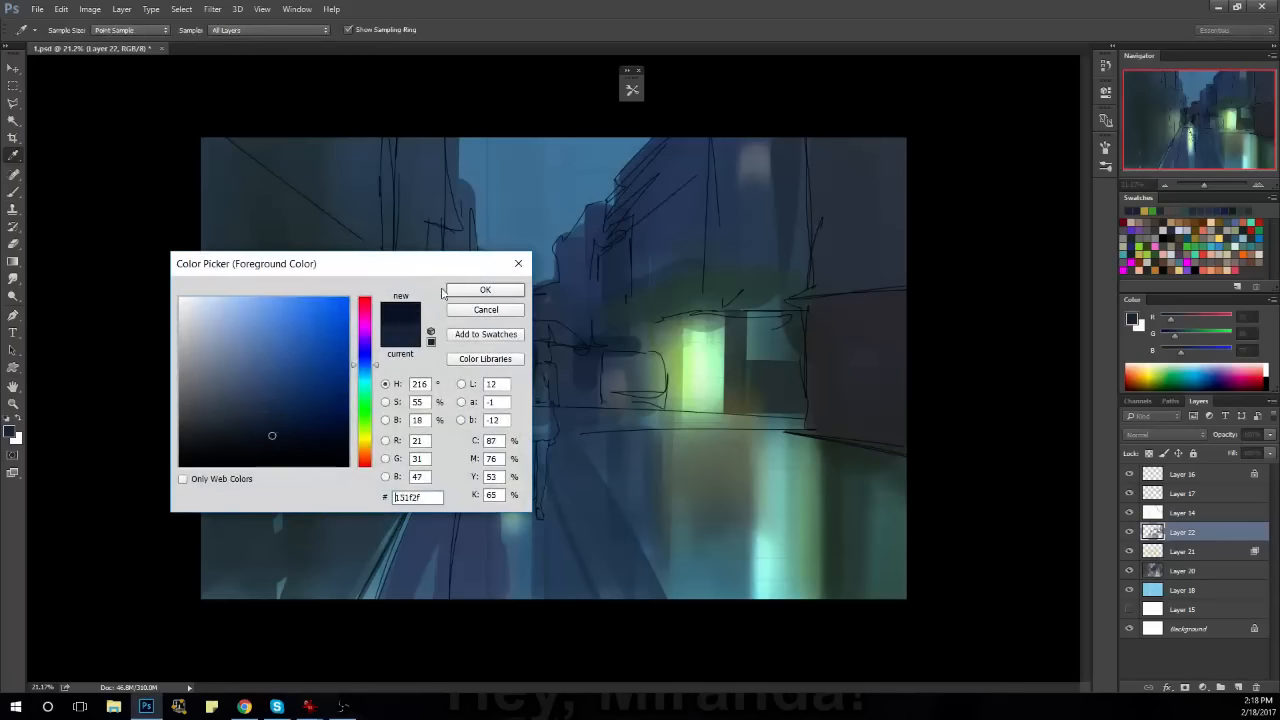
{"action": "left_click", "coordinate": [485, 289]}
{"action": "key", "text": "ctrl+z"}
{"action": "key", "text": "]"}
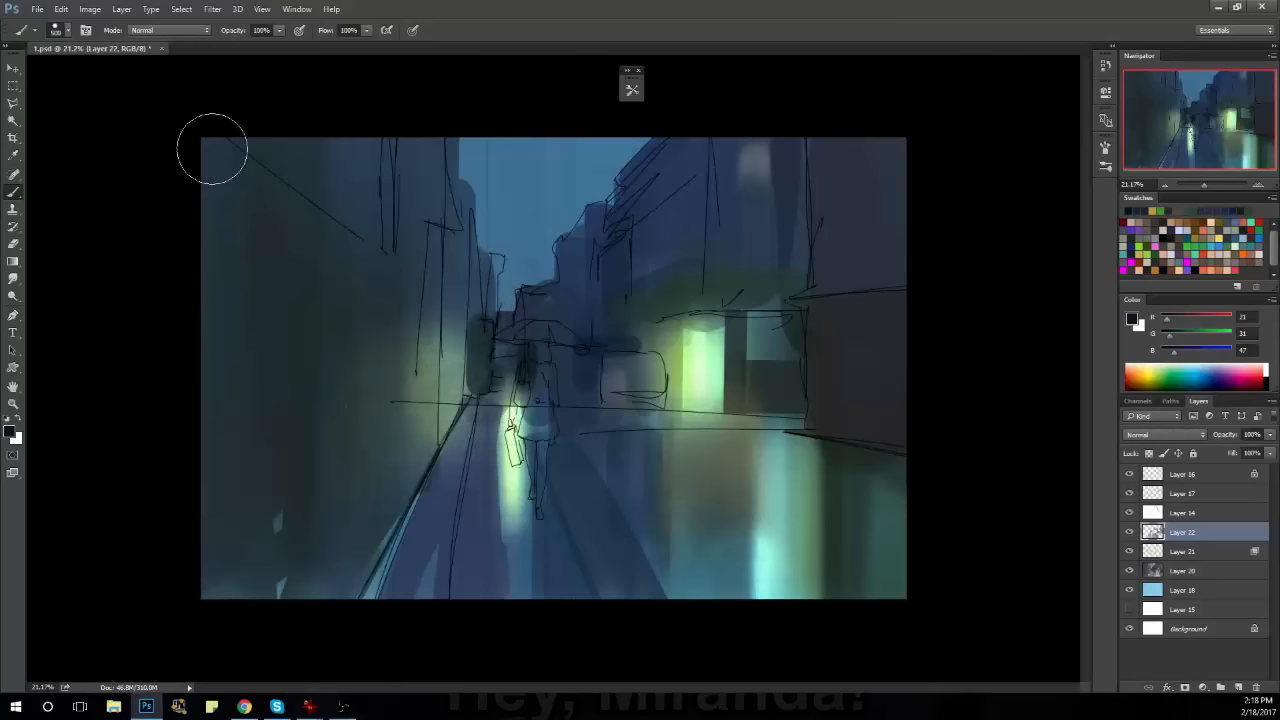
{"action": "key", "text": "ctrl+z"}
{"action": "key", "text": "]"}
{"action": "mouse_move", "coordinate": [214, 149]}
{"action": "left_mouse_down"}
{"action": "mouse_move", "coordinate": [334, 147]}
{"action": "mouse_move", "coordinate": [260, 171]}
{"action": "left_mouse_up"}
{"action": "key", "text": "ctrl+z"}
{"action": "mouse_move", "coordinate": [332, 132]}
{"action": "left_mouse_down"}
{"action": "mouse_move", "coordinate": [223, 194]}
{"action": "mouse_move", "coordinate": [188, 604]}
{"action": "left_mouse_up"}
{"action": "key", "text": "["}
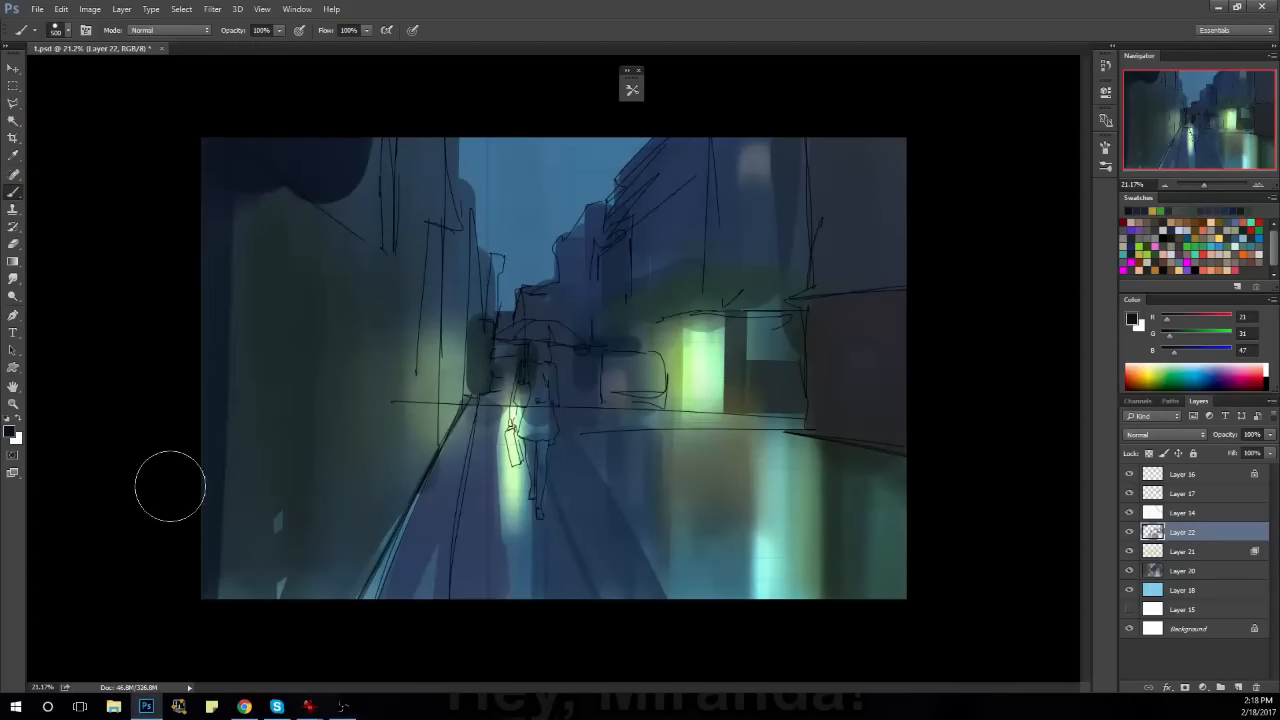
Redo the dark navy shade down the full left edge of the canvas.
{"action": "key", "text": "ctrl+z"}
{"action": "left_click_drag", "start_coordinate": [209, 166], "coordinate": [190, 604]}
{"action": "key", "text": "ctrl+z"}
{"action": "mouse_move", "coordinate": [212, 115]}
{"action": "left_mouse_down"}
{"action": "mouse_move", "coordinate": [190, 536]}
{"action": "mouse_move", "coordinate": [206, 616]}
{"action": "left_mouse_up"}
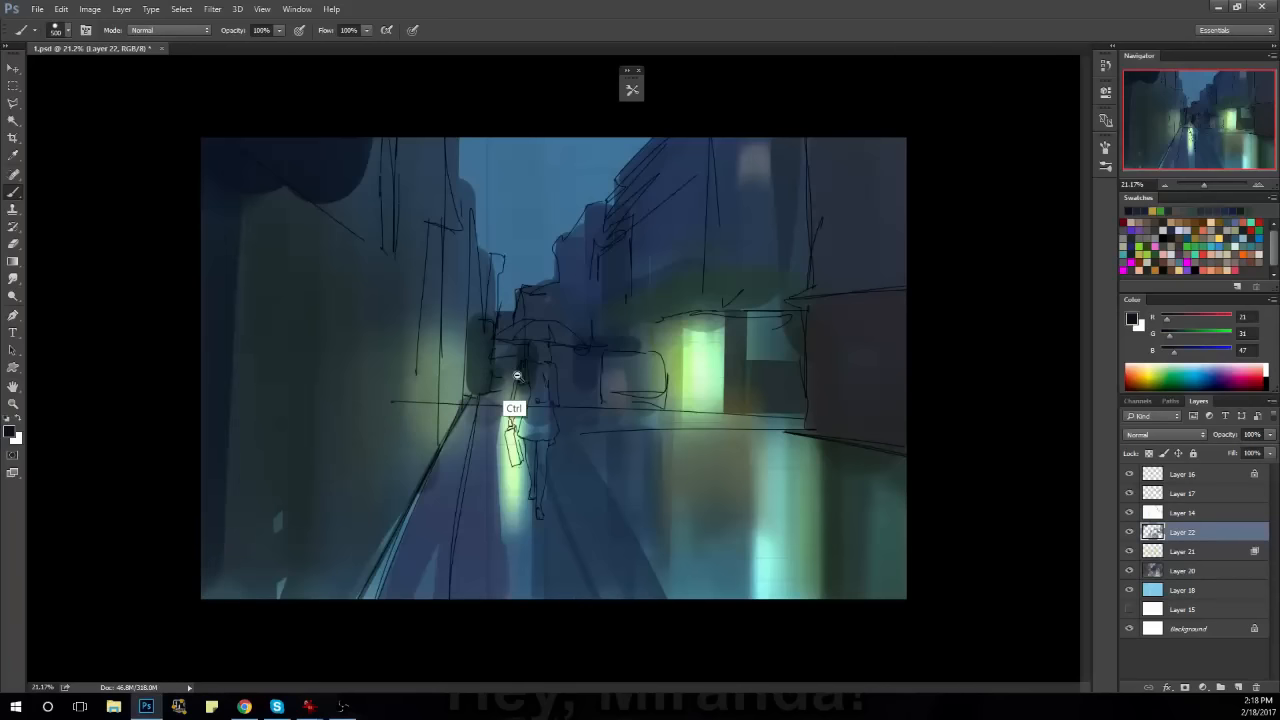
Shrink the brush and paint dark accents just right of the woman, plus a thin straight vertical line up the building edge above the umbrella.
{"action": "left_click_drag", "start_coordinate": [516, 376], "coordinate": [505, 401]}
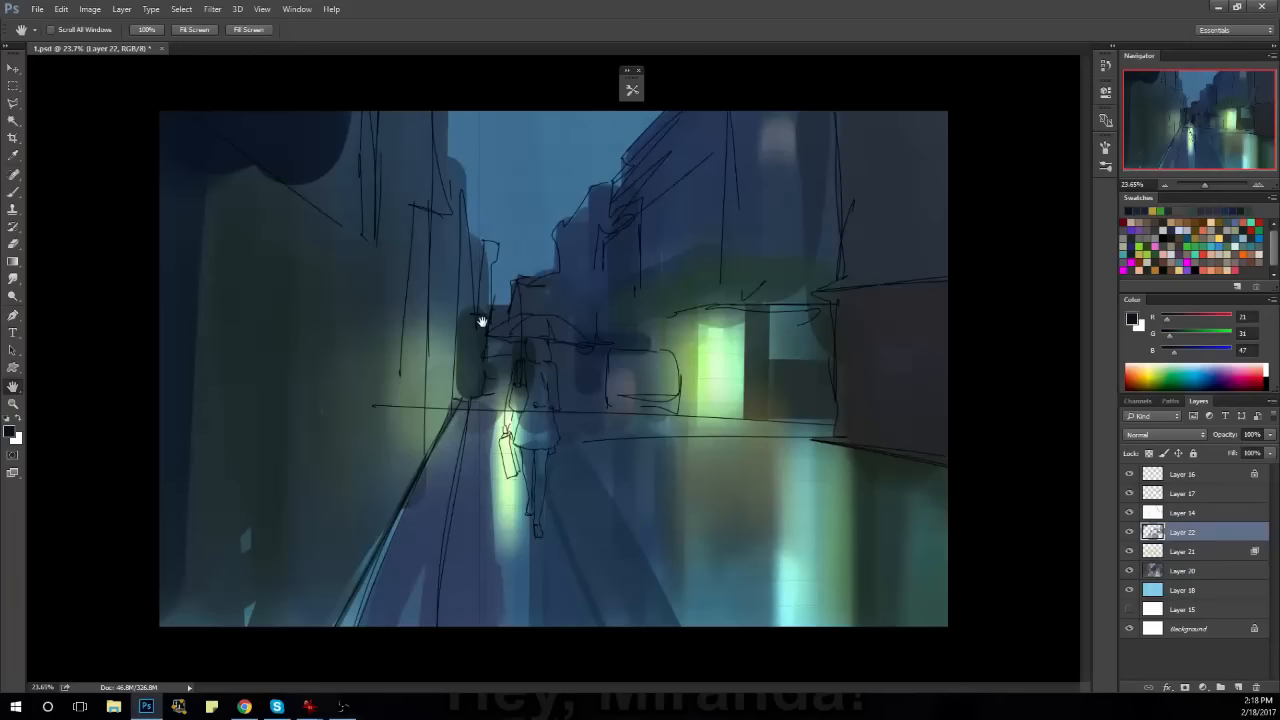
{"action": "left_click_drag", "start_coordinate": [608, 381], "coordinate": [651, 391]}
{"action": "left_click_drag", "start_coordinate": [600, 446], "coordinate": [585, 387]}
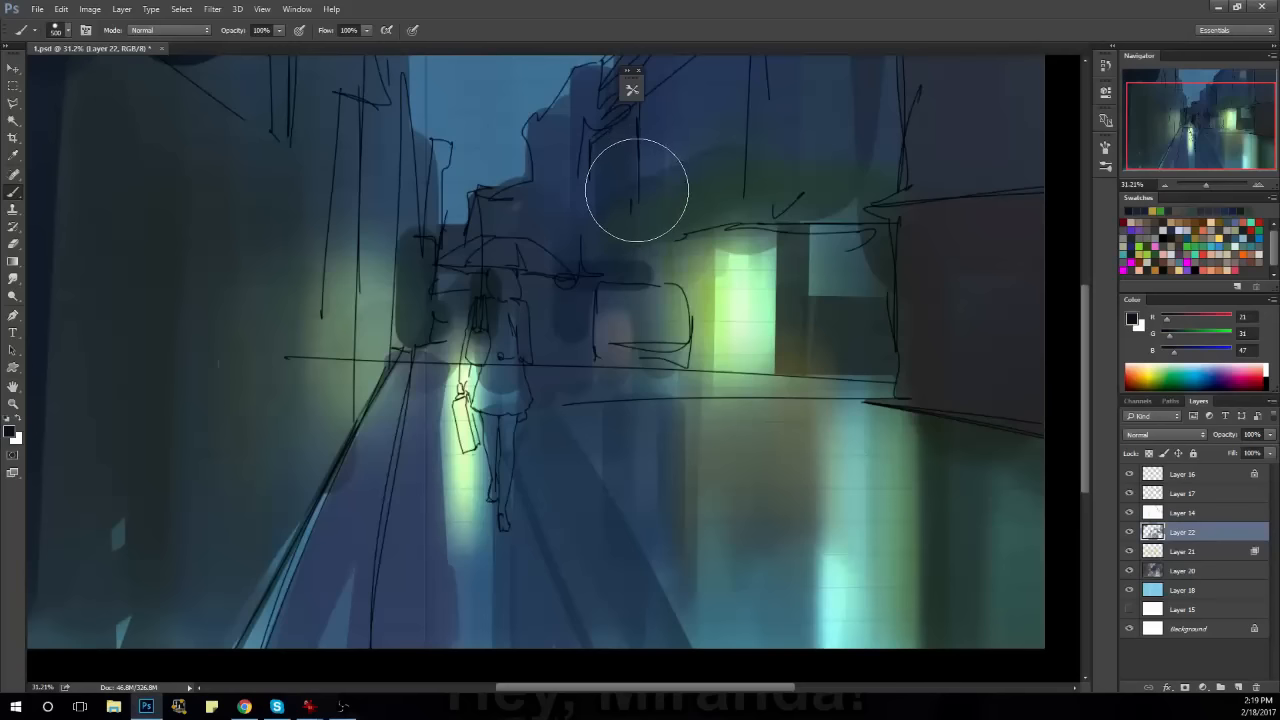
{"action": "key", "text": "bracketleft"}
{"action": "key", "text": "bracketleft"}
{"action": "key", "text": "bracketleft"}
{"action": "key", "text": "bracketleft"}
{"action": "key", "text": "bracketleft"}
{"action": "key", "text": "bracketleft"}
{"action": "key", "text": "bracketleft"}
{"action": "key", "text": "bracketleft"}
{"action": "key", "text": "bracketleft"}
{"action": "key", "text": "bracketleft"}
{"action": "key", "text": "bracketleft"}
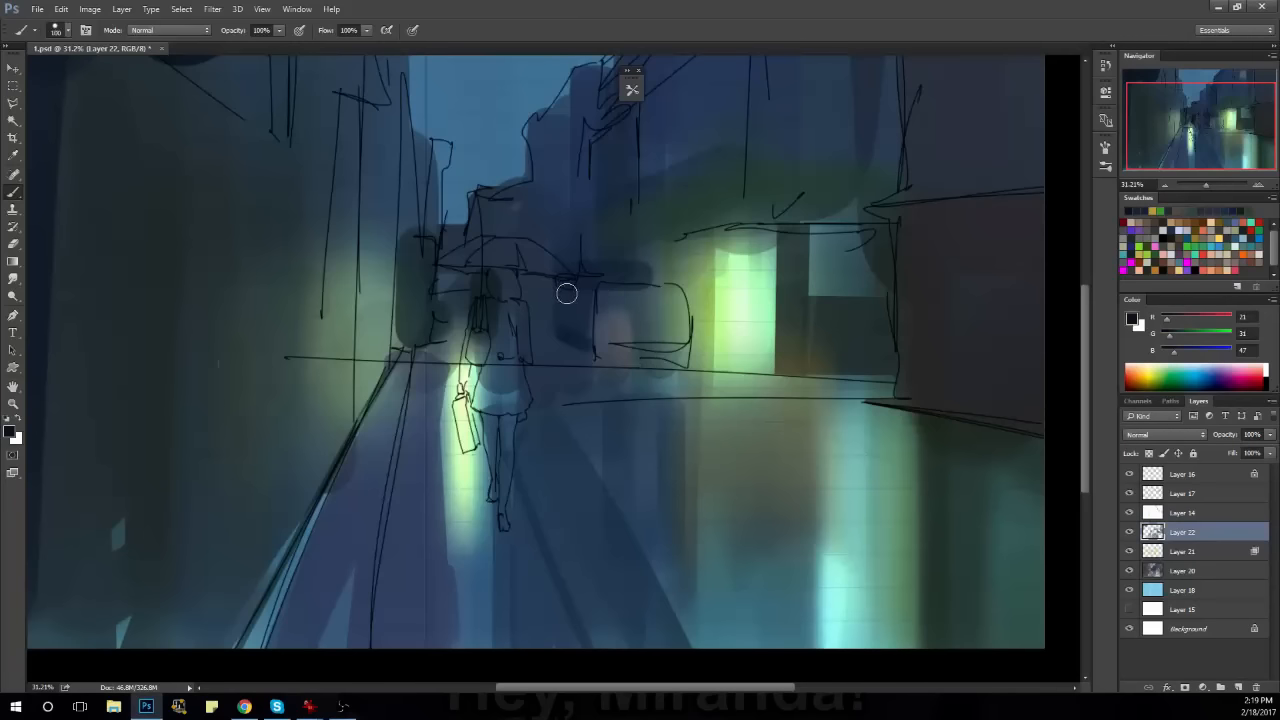
{"action": "mouse_move", "coordinate": [568, 286]}
{"action": "left_mouse_down"}
{"action": "mouse_move", "coordinate": [560, 343]}
{"action": "mouse_move", "coordinate": [552, 332]}
{"action": "mouse_move", "coordinate": [542, 345]}
{"action": "left_mouse_up"}
{"action": "key", "text": "bracketright"}
{"action": "key", "text": "bracketright"}
{"action": "left_click_drag", "start_coordinate": [538, 270], "coordinate": [537, 335]}
{"action": "key", "text": "bracketleft"}
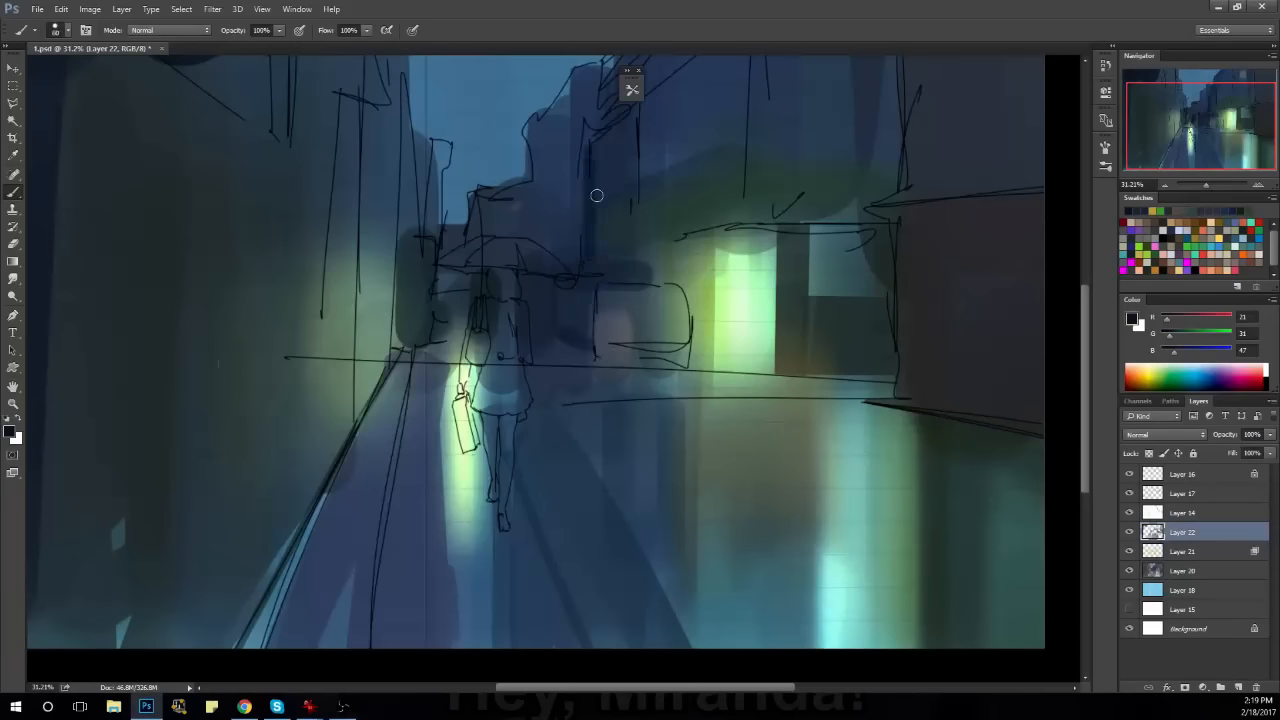
{"action": "key", "text": "ctrl+z"}
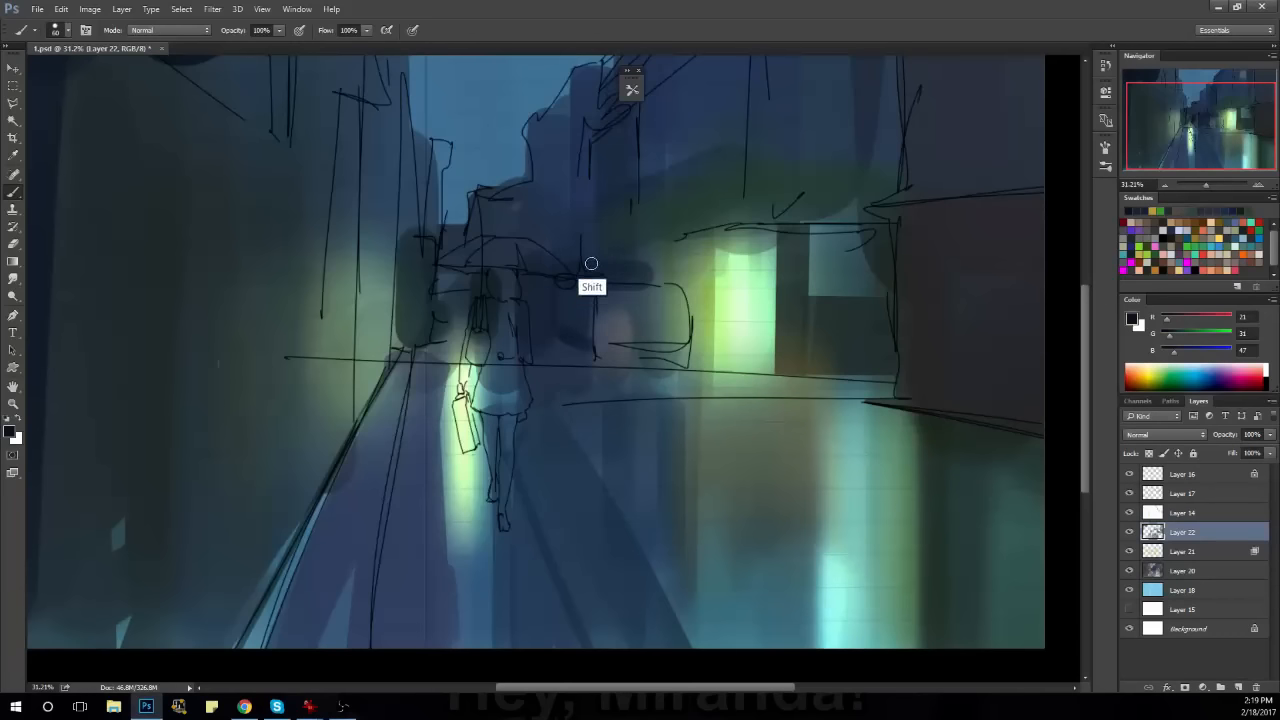
{"action": "left_click_drag", "start_coordinate": [591, 265], "coordinate": [592, 132]}
Paint a 250 px dark navy band beneath the ledge of the brown building on the far right.
{"action": "mouse_move", "coordinate": [660, 340]}
{"action": "left_mouse_down"}
{"action": "mouse_move", "coordinate": [620, 354]}
{"action": "mouse_move", "coordinate": [681, 363]}
{"action": "mouse_move", "coordinate": [651, 334]}
{"action": "mouse_move", "coordinate": [608, 242]}
{"action": "left_mouse_up"}
{"action": "left_click_drag", "start_coordinate": [731, 331], "coordinate": [619, 372]}
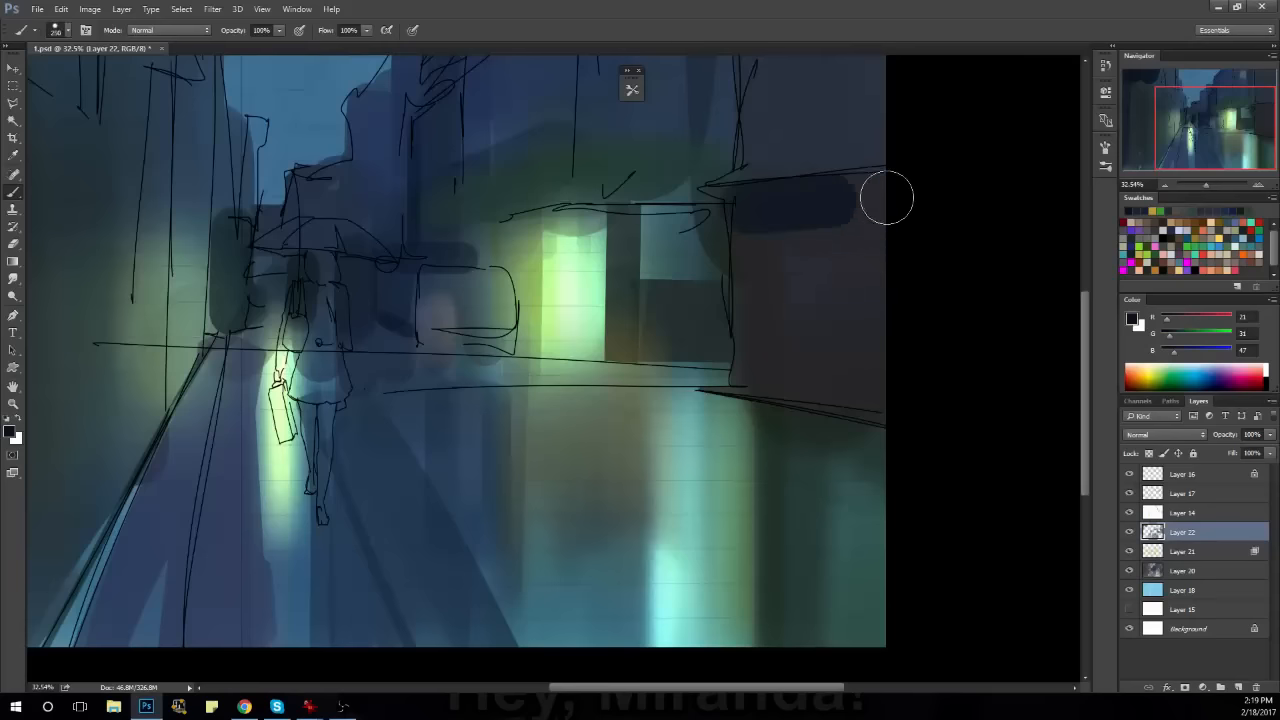
{"action": "left_click_drag", "start_coordinate": [840, 218], "coordinate": [743, 380]}
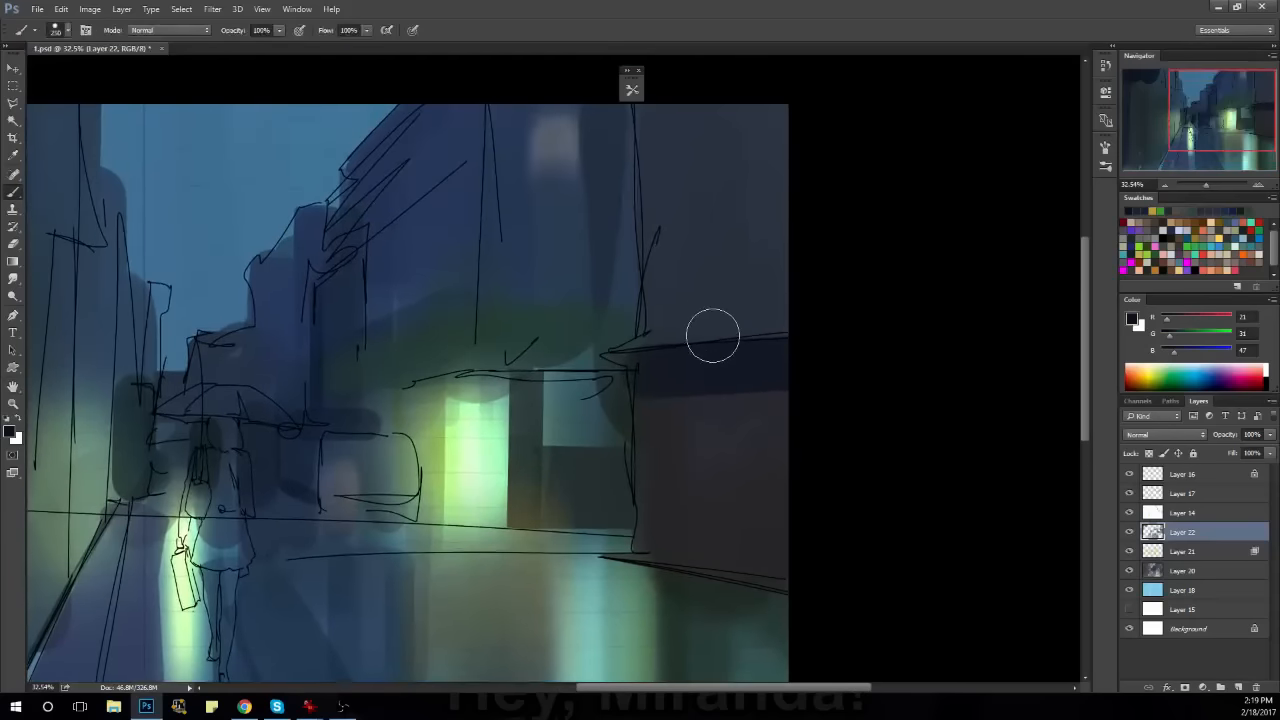
Outline a window frame in perspective on the far right building's upper wall with a 70 px dark brush, and compare the layer's effect.
{"action": "left_click_drag", "start_coordinate": [685, 141], "coordinate": [684, 260]}
{"action": "key", "text": "ctrl+z"}
{"action": "mouse_move", "coordinate": [678, 138]}
{"action": "left_mouse_down"}
{"action": "mouse_move", "coordinate": [678, 262]}
{"action": "mouse_move", "coordinate": [798, 234]}
{"action": "left_mouse_up"}
{"action": "key", "text": "ctrl+z"}
{"action": "left_click_drag", "start_coordinate": [680, 262], "coordinate": [832, 206]}
{"action": "key", "text": "ctrl+z"}
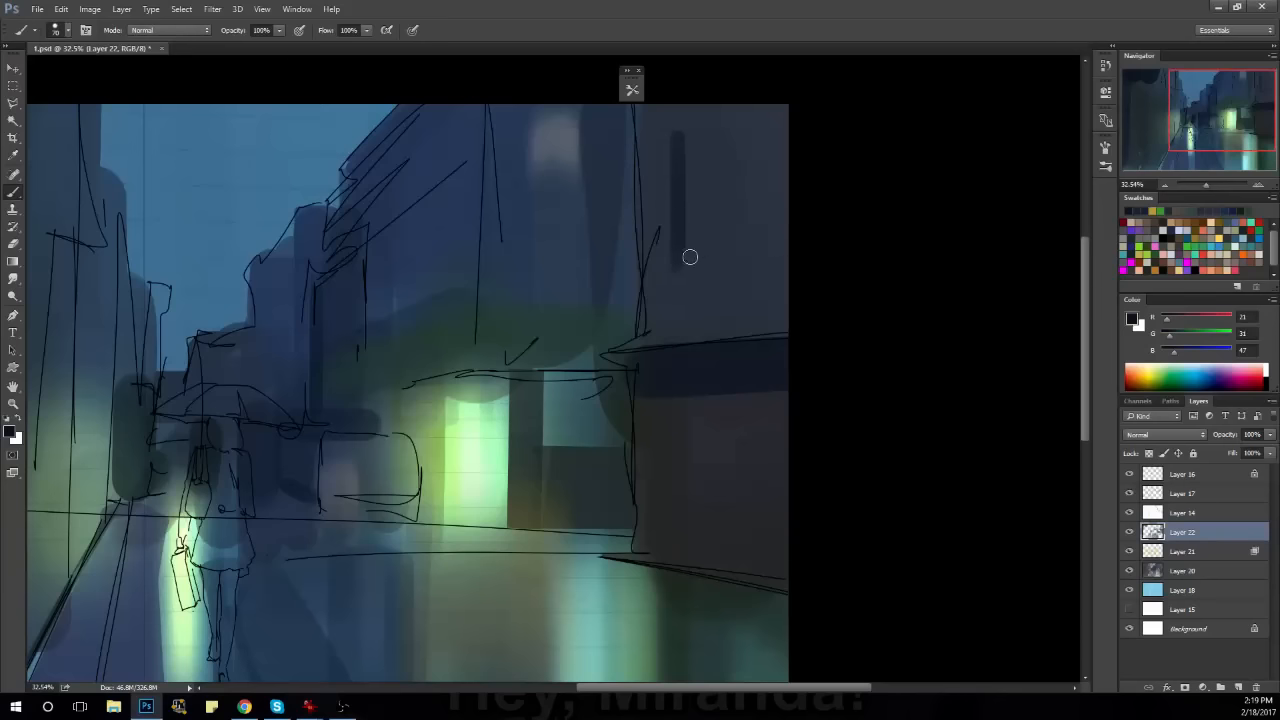
{"action": "left_click_drag", "start_coordinate": [684, 259], "coordinate": [806, 210]}
{"action": "left_click_drag", "start_coordinate": [682, 134], "coordinate": [772, 100]}
{"action": "mouse_move", "coordinate": [737, 367]}
{"action": "left_mouse_down"}
{"action": "mouse_move", "coordinate": [634, 442]}
{"action": "mouse_move", "coordinate": [682, 440]}
{"action": "mouse_move", "coordinate": [674, 371]}
{"action": "left_mouse_up"}
{"action": "left_click", "coordinate": [1131, 533]}
{"action": "left_click", "coordinate": [1131, 533]}
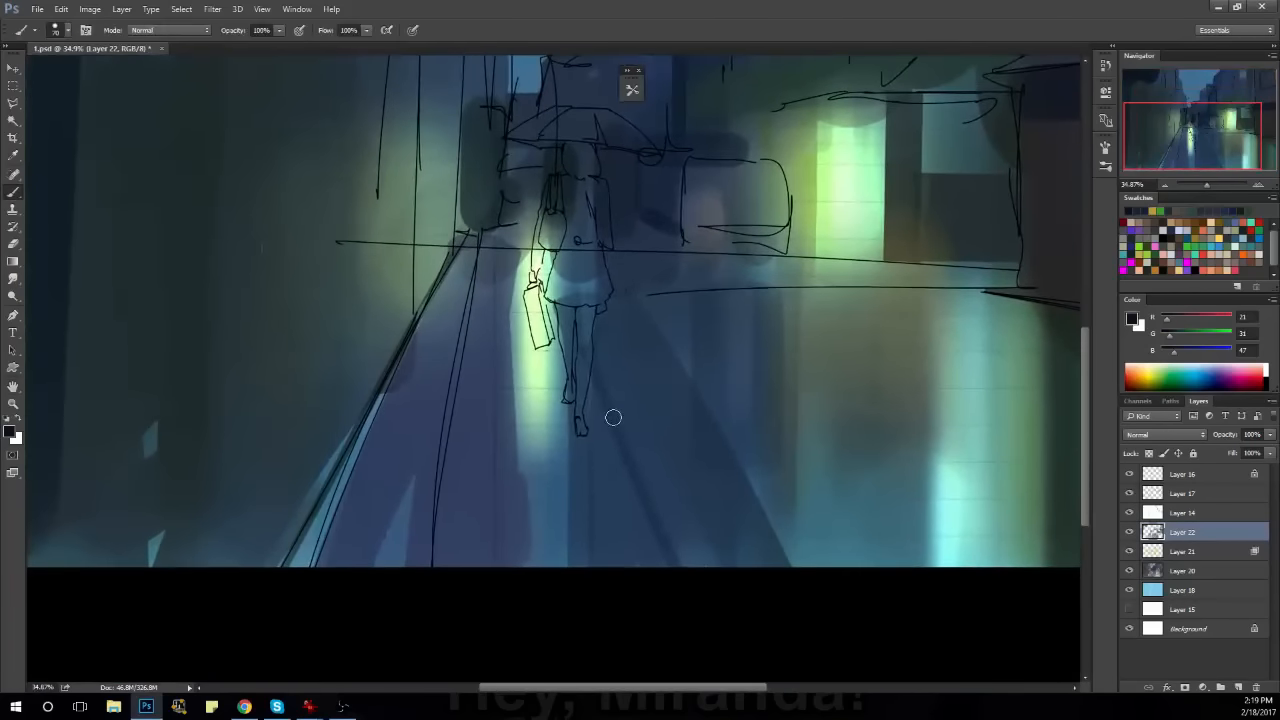
Paint a dark diagonal shadow along the base of the left building beside the kerb, adjusting the brush size and redoing the stroke.
{"action": "mouse_move", "coordinate": [609, 417]}
{"action": "left_mouse_down"}
{"action": "mouse_move", "coordinate": [654, 409]}
{"action": "mouse_move", "coordinate": [654, 387]}
{"action": "left_mouse_up"}
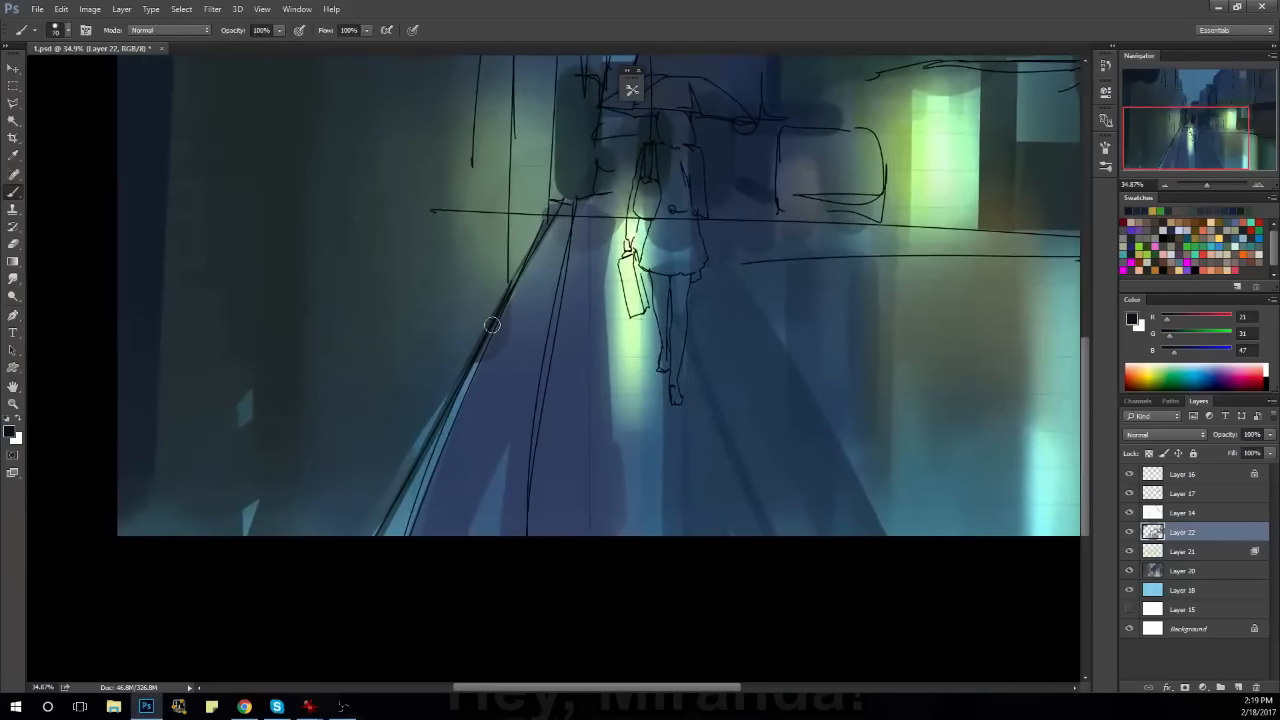
{"action": "key", "text": "bracketright"}
{"action": "key", "text": "bracketright"}
{"action": "key", "text": "bracketright"}
{"action": "key", "text": "bracketright"}
{"action": "key", "text": "bracketright"}
{"action": "key", "text": "bracketright"}
{"action": "key", "text": "bracketright"}
{"action": "key", "text": "bracketright"}
{"action": "left_click_drag", "start_coordinate": [490, 268], "coordinate": [352, 518]}
{"action": "key", "text": "ctrl+z"}
{"action": "key", "text": "bracketleft"}
{"action": "key", "text": "bracketleft"}
{"action": "key", "text": "bracketleft"}
{"action": "key", "text": "bracketleft"}
{"action": "key", "text": "bracketleft"}
{"action": "key", "text": "bracketleft"}
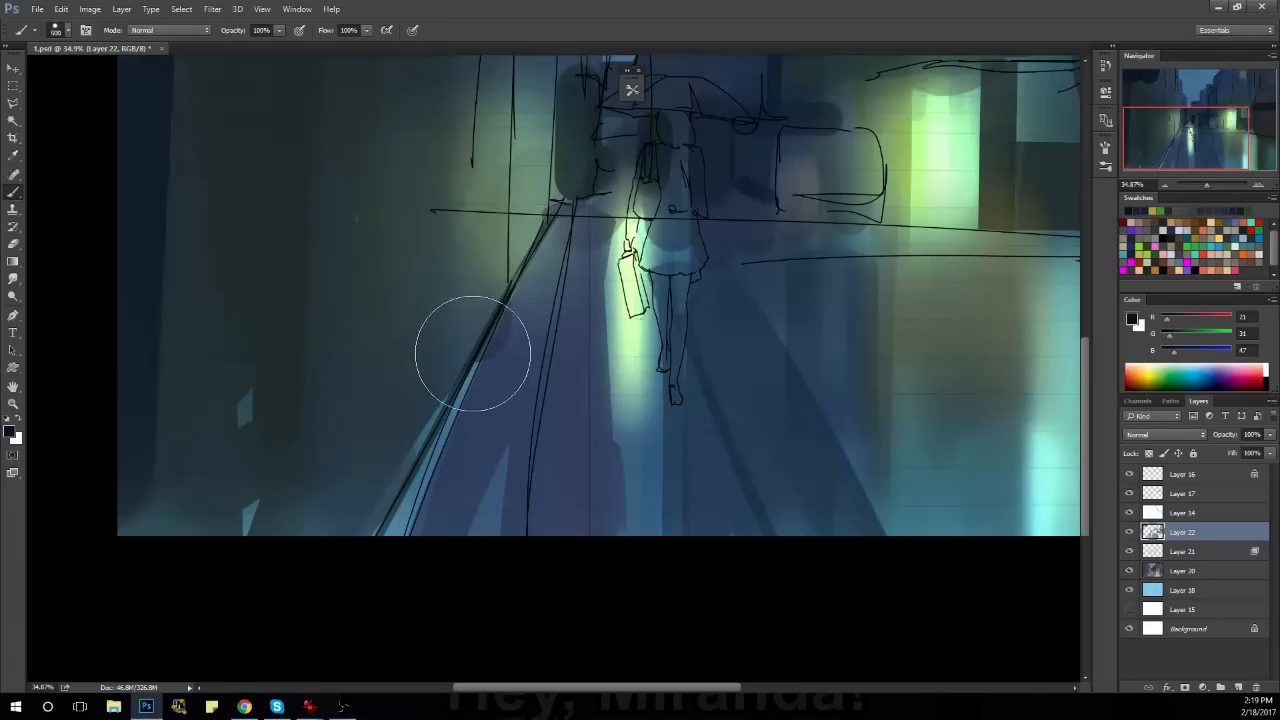
{"action": "left_click_drag", "start_coordinate": [489, 269], "coordinate": [331, 543]}
{"action": "key", "text": "ctrl+z"}
{"action": "mouse_move", "coordinate": [483, 320]}
{"action": "left_mouse_down"}
{"action": "mouse_move", "coordinate": [342, 552]}
{"action": "mouse_move", "coordinate": [406, 435]}
{"action": "mouse_move", "coordinate": [341, 525]}
{"action": "left_mouse_up"}
{"action": "key", "text": "ctrl+z"}
{"action": "key", "text": "bracketright"}
{"action": "key", "text": "bracketright"}
{"action": "left_click_drag", "start_coordinate": [448, 362], "coordinate": [535, 400]}
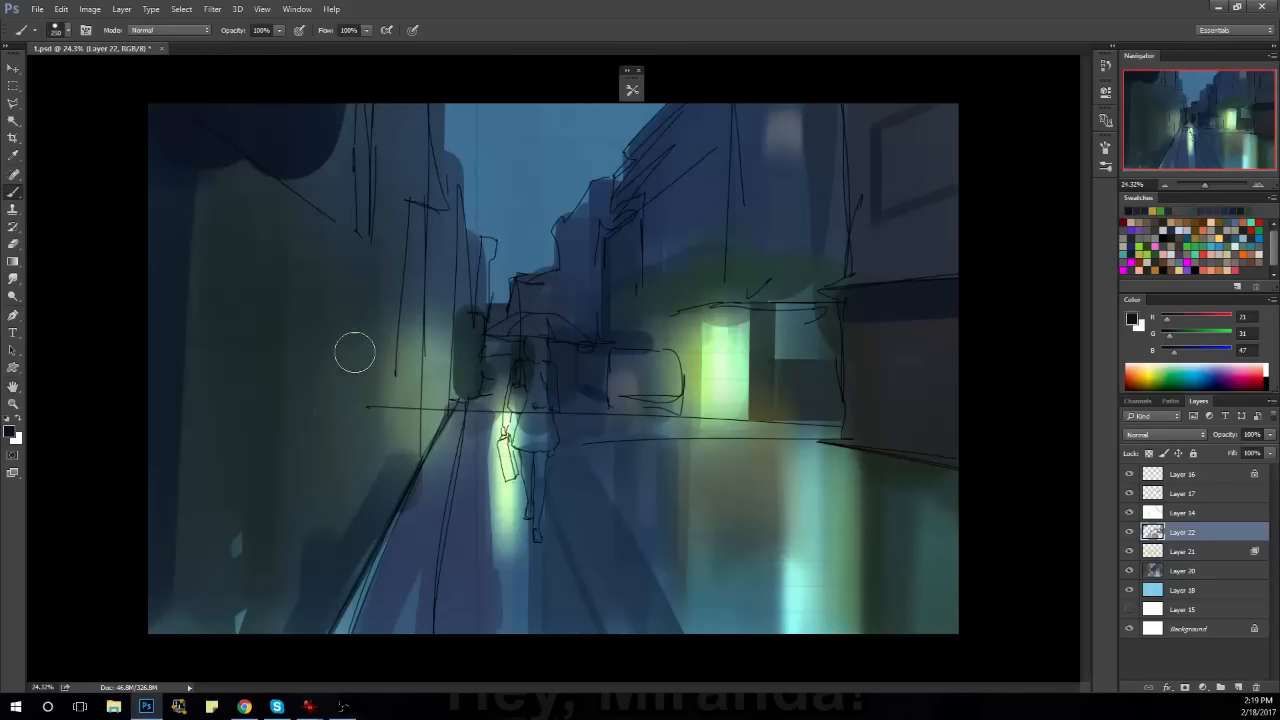
Sample a grey-green with RGB 124, 155, 131 and try broad vertical strokes on the upper part of the left building.
{"action": "left_click", "coordinate": [430, 440], "text": "alt"}
{"action": "key", "text": "bracketright"}
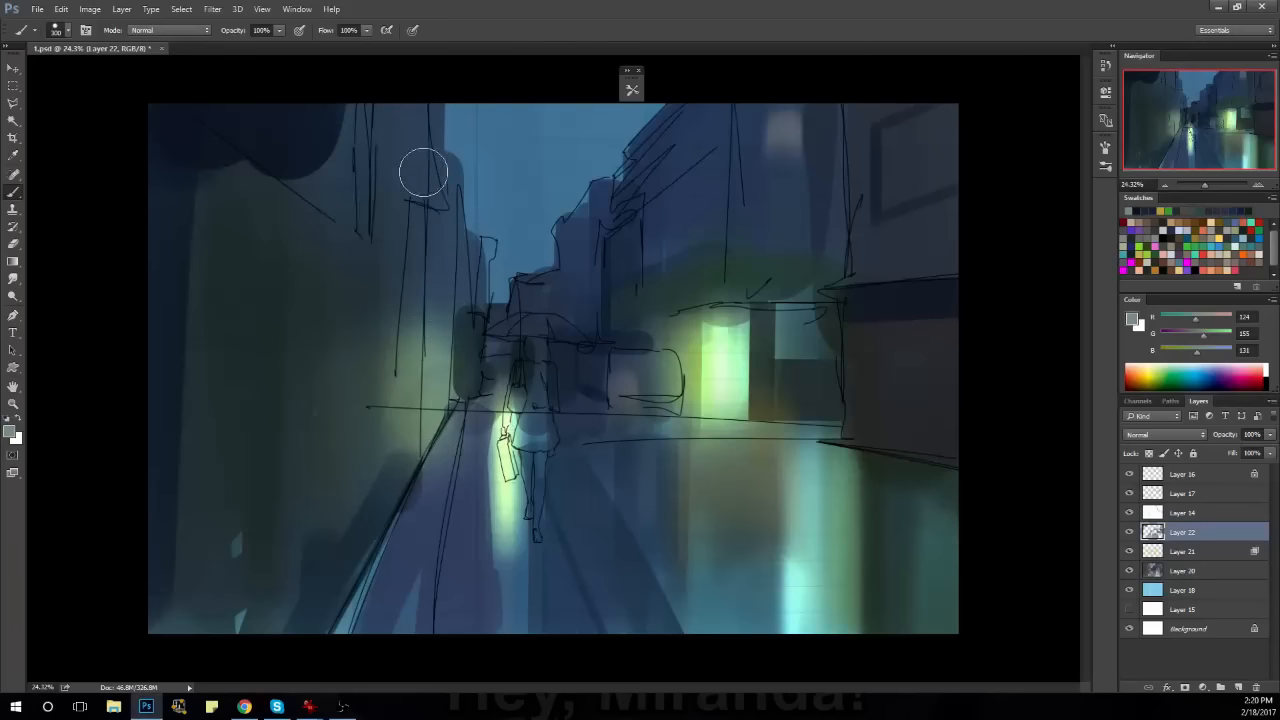
{"action": "left_click_drag", "start_coordinate": [406, 134], "coordinate": [405, 252]}
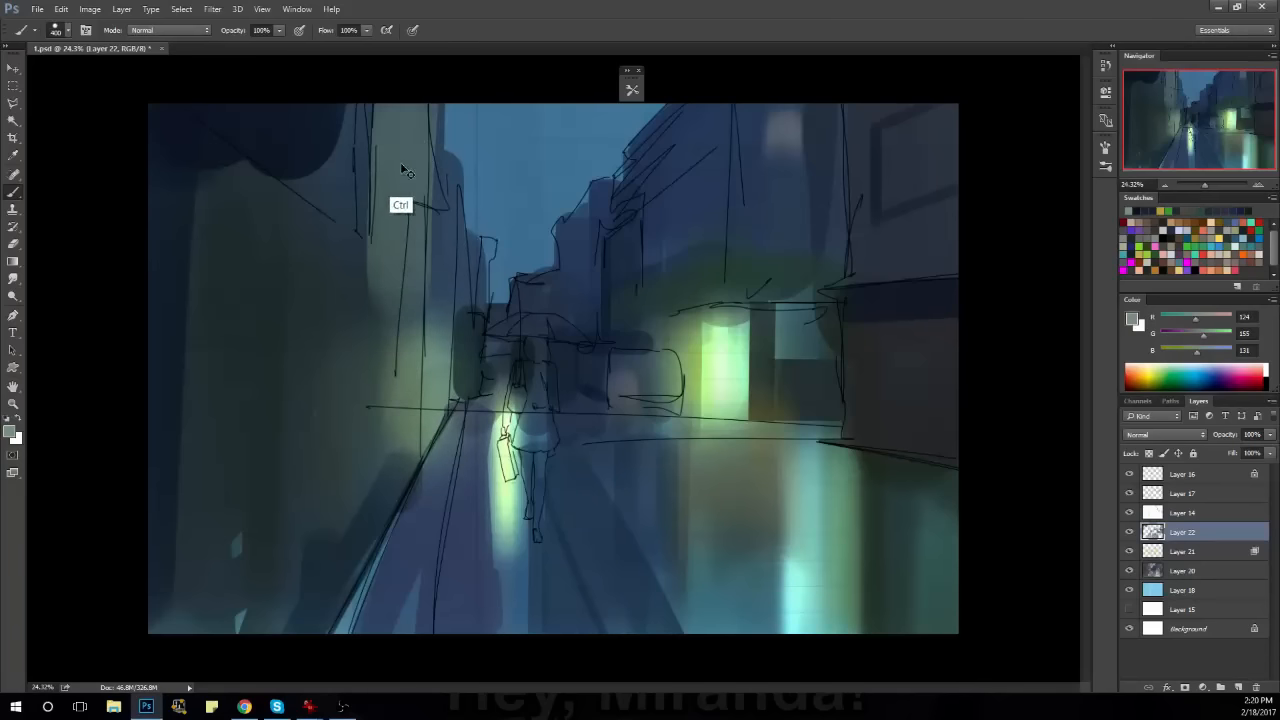
{"action": "key", "text": "ctrl+z"}
{"action": "mouse_move", "coordinate": [406, 112]}
{"action": "left_mouse_down"}
{"action": "mouse_move", "coordinate": [406, 323]}
{"action": "mouse_move", "coordinate": [400, 231]}
{"action": "mouse_move", "coordinate": [399, 268]}
{"action": "left_mouse_up"}
{"action": "key", "text": "ctrl+z"}
{"action": "key", "text": "ctrl+z"}
{"action": "left_click_drag", "start_coordinate": [372, 104], "coordinate": [353, 188]}
{"action": "key", "text": "ctrl+z"}
{"action": "mouse_move", "coordinate": [406, 100]}
{"action": "left_mouse_down"}
{"action": "mouse_move", "coordinate": [408, 323]}
{"action": "mouse_move", "coordinate": [403, 194]}
{"action": "mouse_move", "coordinate": [400, 295]}
{"action": "left_mouse_up"}
{"action": "key", "text": "ctrl+z"}
{"action": "left_click_drag", "start_coordinate": [370, 104], "coordinate": [368, 230]}
{"action": "key", "text": "bracketleft"}
{"action": "key", "text": "bracketleft"}
{"action": "key", "text": "bracketleft"}
{"action": "key", "text": "bracketleft"}
{"action": "key", "text": "bracketleft"}
{"action": "key", "text": "bracketleft"}
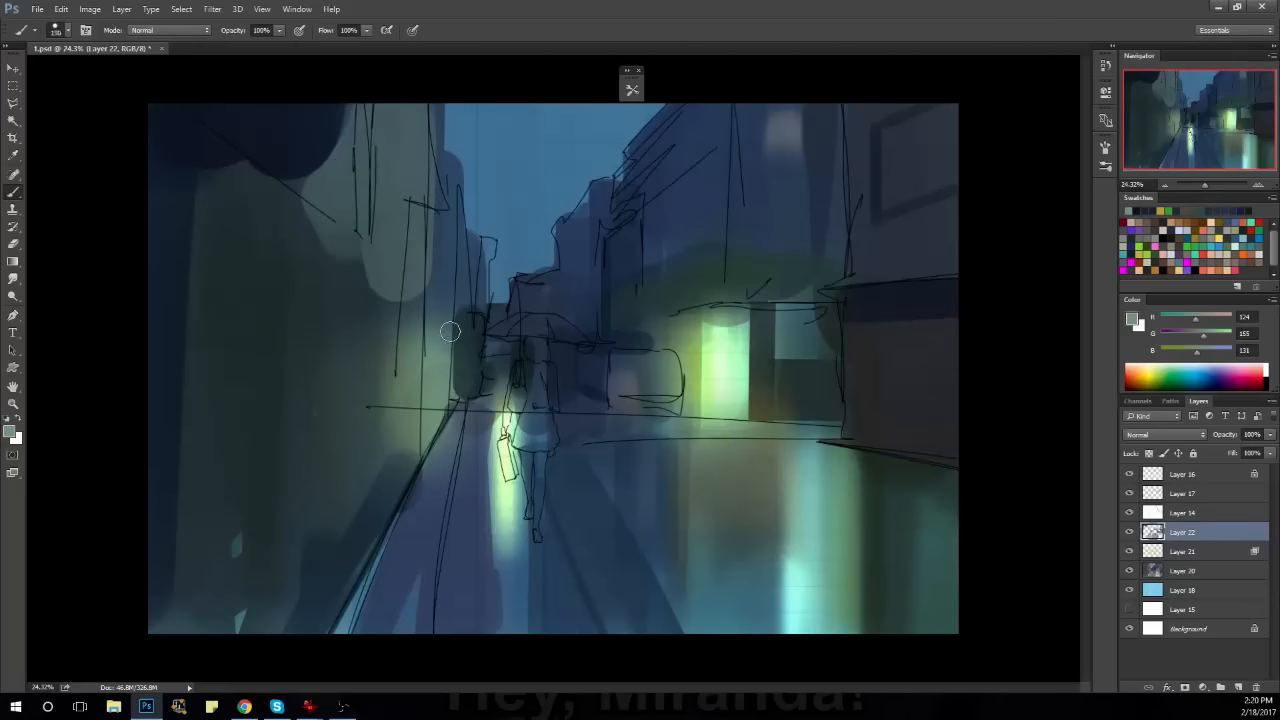
{"action": "key", "text": "ctrl+z"}
Enlarge the brush to 400 px and paint light grey-green over the upper wall of the left building.
{"action": "key", "text": "bracketright"}
{"action": "key", "text": "bracketright"}
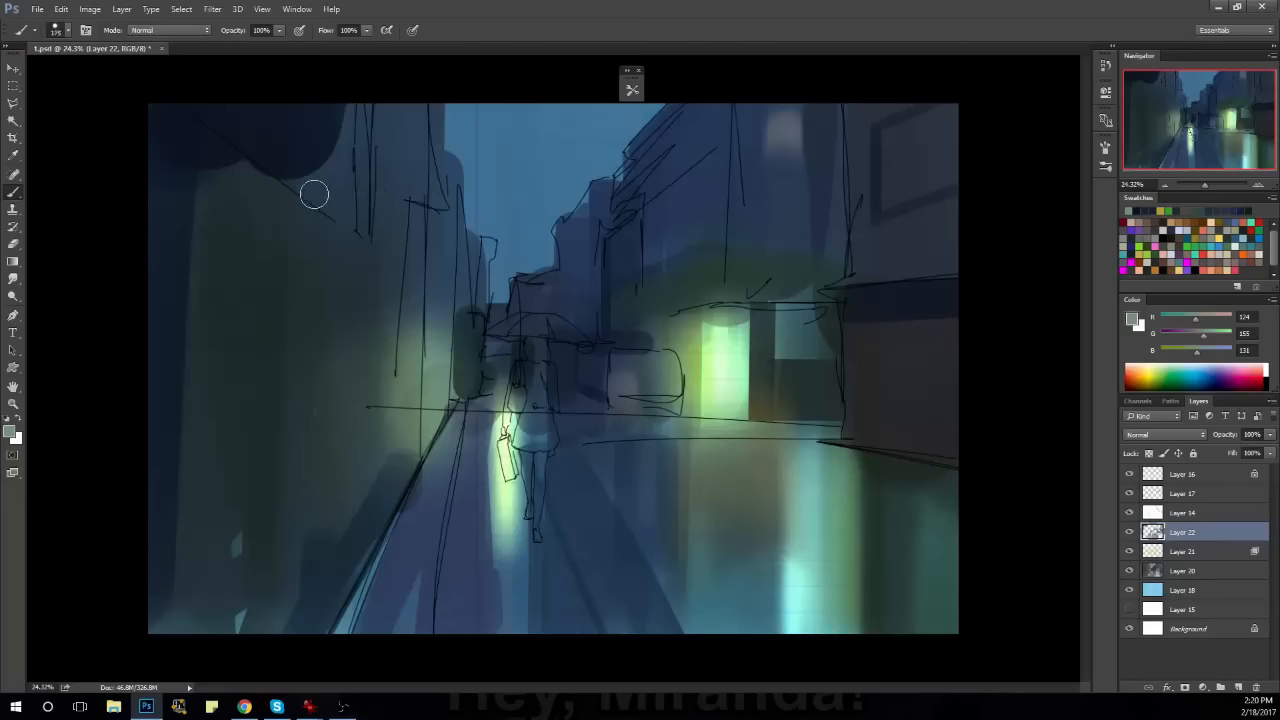
{"action": "key", "text": "bracketright"}
{"action": "mouse_move", "coordinate": [320, 183]}
{"action": "left_mouse_down"}
{"action": "mouse_move", "coordinate": [357, 107]}
{"action": "mouse_move", "coordinate": [378, 213]}
{"action": "mouse_move", "coordinate": [399, 81]}
{"action": "mouse_move", "coordinate": [394, 334]}
{"action": "left_mouse_up"}
{"action": "key", "text": "ctrl+z"}
{"action": "key", "text": "bracketright"}
{"action": "key", "text": "bracketright"}
{"action": "key", "text": "bracketright"}
{"action": "mouse_move", "coordinate": [412, 122]}
{"action": "left_mouse_down"}
{"action": "mouse_move", "coordinate": [404, 245]}
{"action": "mouse_move", "coordinate": [386, 124]}
{"action": "mouse_move", "coordinate": [320, 191]}
{"action": "left_mouse_up"}
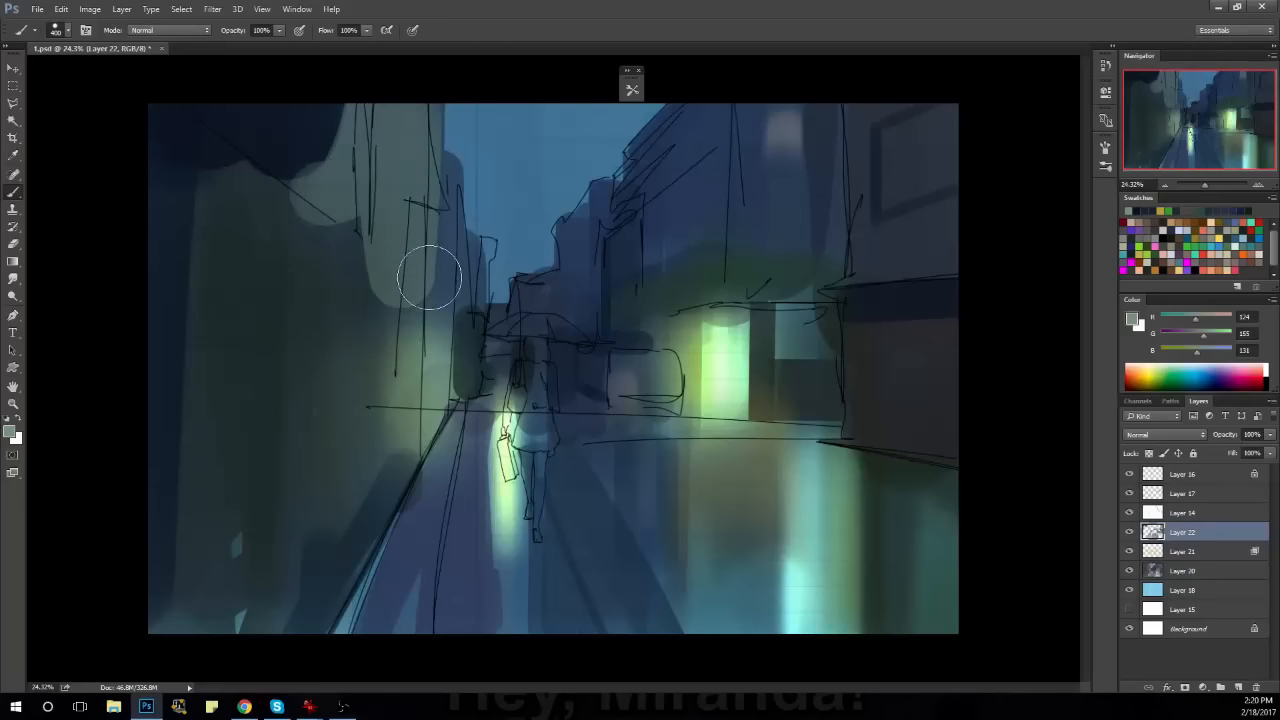
Sample the dark tone under the umbrella, lighten it to a muted blue and set the brush to 125 px.
{"action": "key", "text": "h"}
{"action": "left_click_drag", "start_coordinate": [486, 337], "coordinate": [605, 421]}
{"action": "mouse_move", "coordinate": [528, 423]}
{"action": "left_mouse_down"}
{"action": "mouse_move", "coordinate": [580, 426]}
{"action": "mouse_move", "coordinate": [534, 383]}
{"action": "left_mouse_up"}
{"action": "key", "text": "b"}
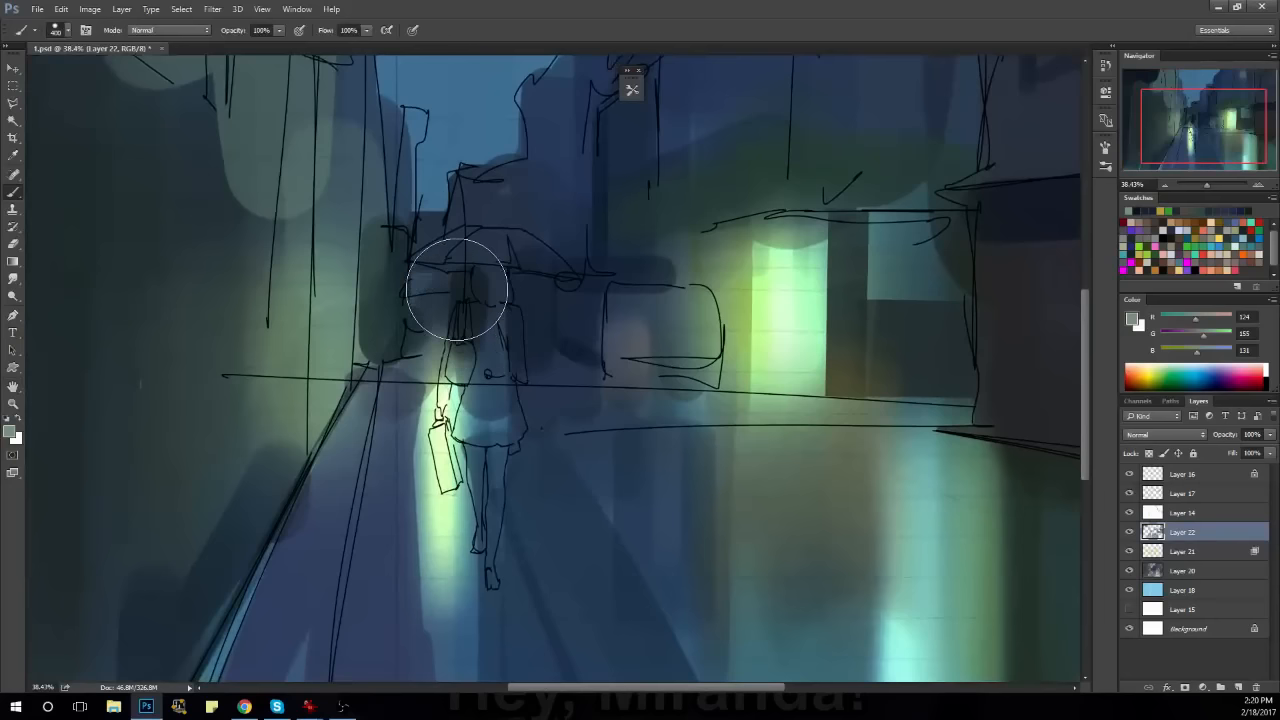
{"action": "left_click", "coordinate": [462, 280], "text": "alt"}
{"action": "key", "text": "["}
{"action": "key", "text": "["}
{"action": "key", "text": "["}
{"action": "key", "text": "["}
{"action": "key", "text": "["}
{"action": "key", "text": "["}
{"action": "key", "text": "["}
{"action": "key", "text": "["}
{"action": "key", "text": "["}
{"action": "key", "text": "["}
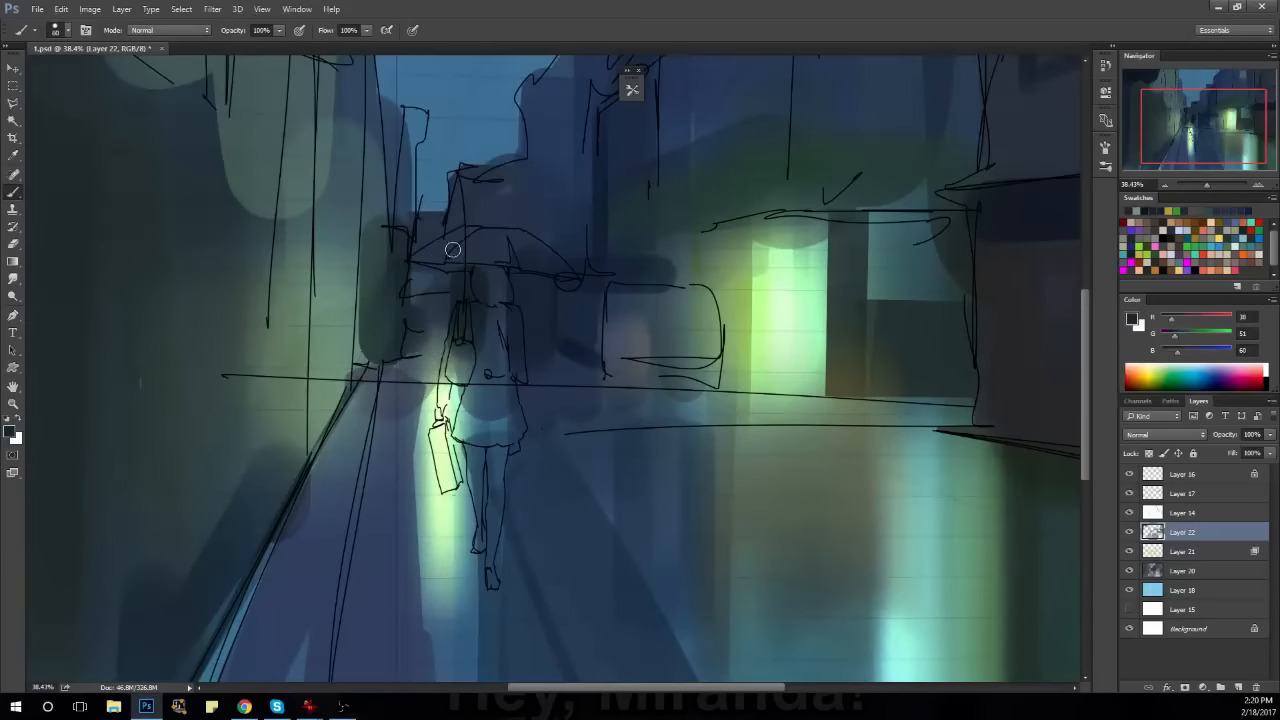
{"action": "left_click", "coordinate": [11, 431]}
{"action": "left_click_drag", "start_coordinate": [261, 415], "coordinate": [269, 401]}
{"action": "left_click", "coordinate": [486, 289]}
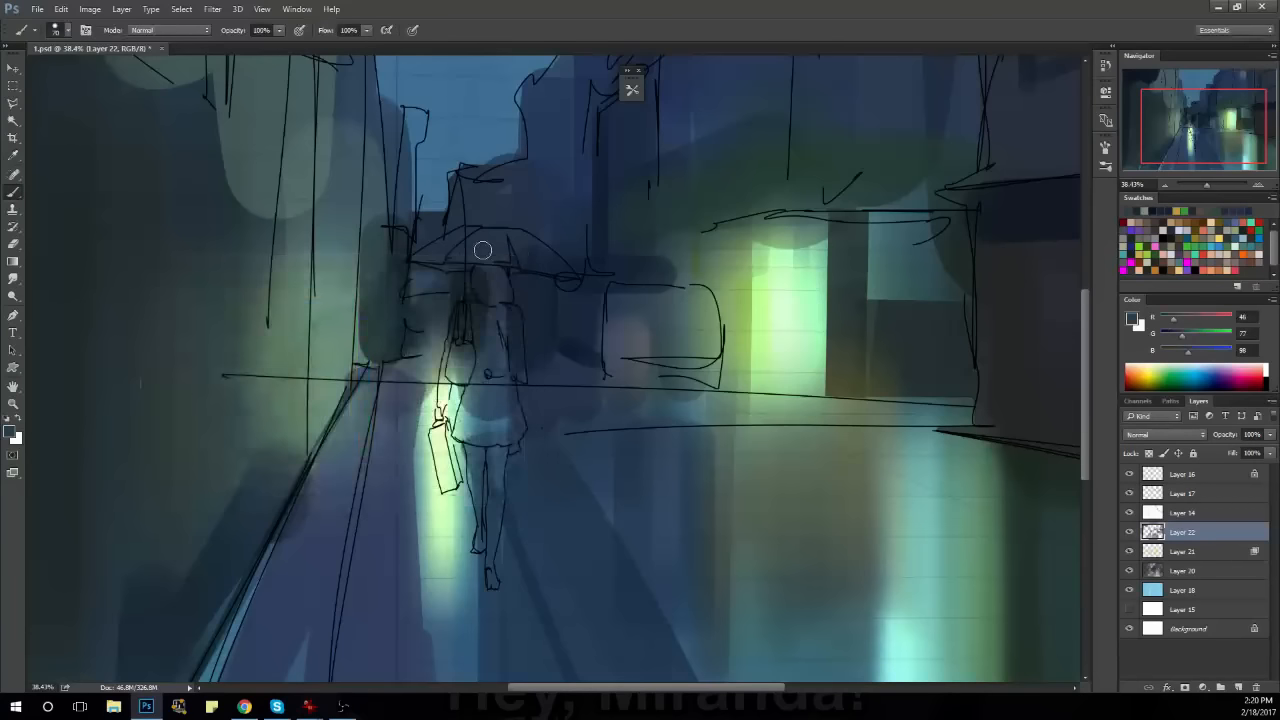
{"action": "key", "text": "]"}
{"action": "key", "text": "]"}
{"action": "key", "text": "]"}
{"action": "key", "text": "]"}
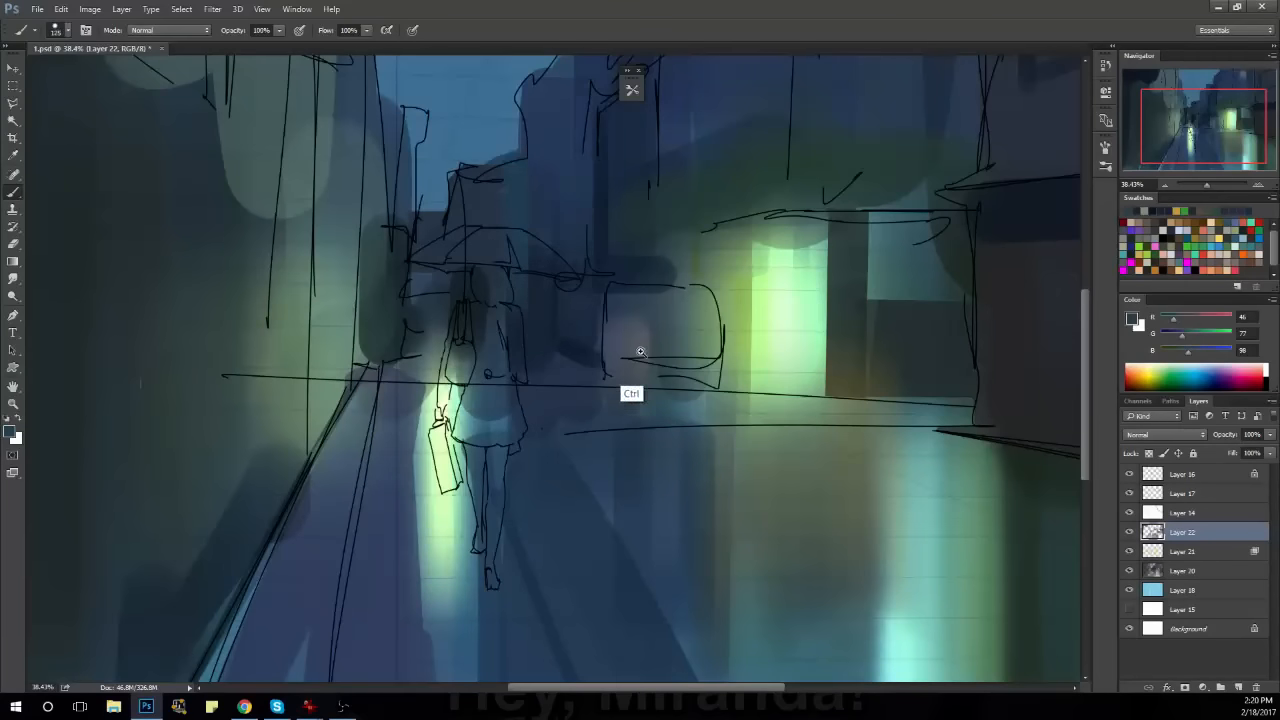
Sample a dark blue with RGB 35, 49, 74 and paint vertical shades on the building edge above the umbrella and the shop building's upper wall.
{"action": "left_click_drag", "start_coordinate": [632, 360], "coordinate": [543, 452]}
{"action": "mouse_move", "coordinate": [644, 385]}
{"action": "left_mouse_down"}
{"action": "mouse_move", "coordinate": [629, 397]}
{"action": "mouse_move", "coordinate": [661, 405]}
{"action": "left_mouse_up"}
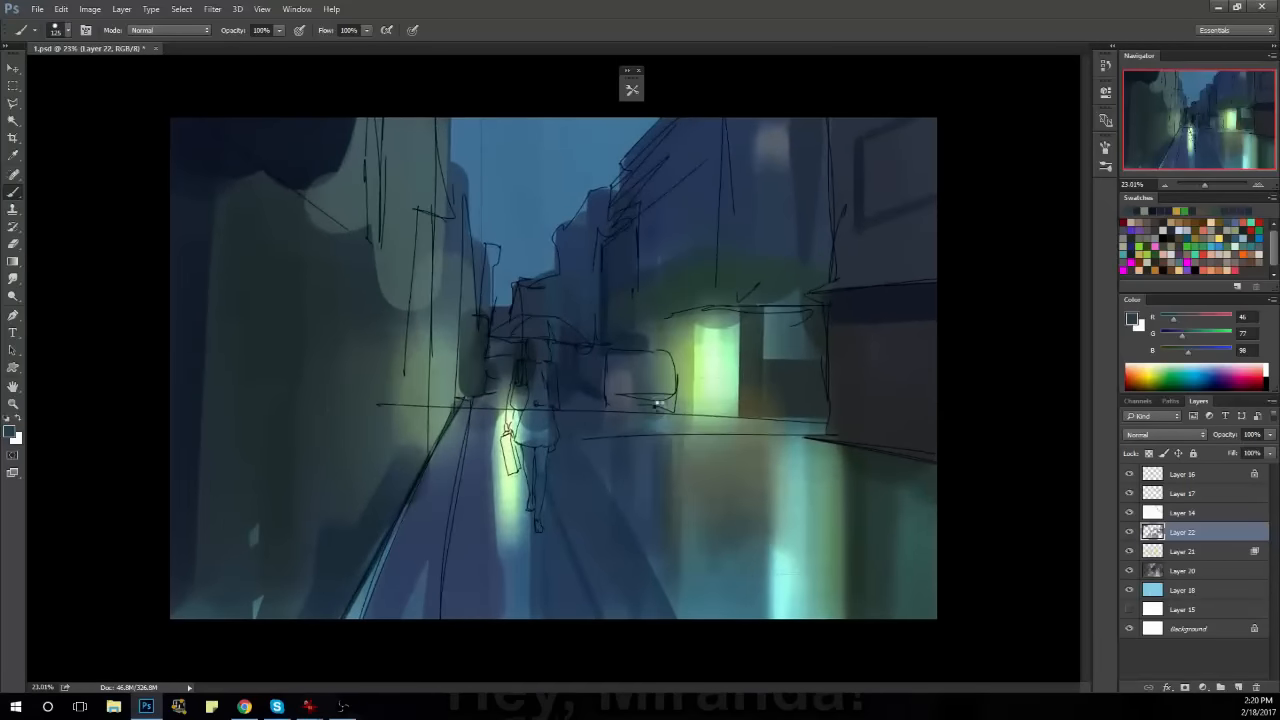
{"action": "key", "text": "h"}
{"action": "key", "text": "h"}
{"action": "mouse_move", "coordinate": [709, 449]}
{"action": "left_mouse_down"}
{"action": "mouse_move", "coordinate": [669, 457]}
{"action": "mouse_move", "coordinate": [663, 443]}
{"action": "mouse_move", "coordinate": [511, 400]}
{"action": "left_mouse_up"}
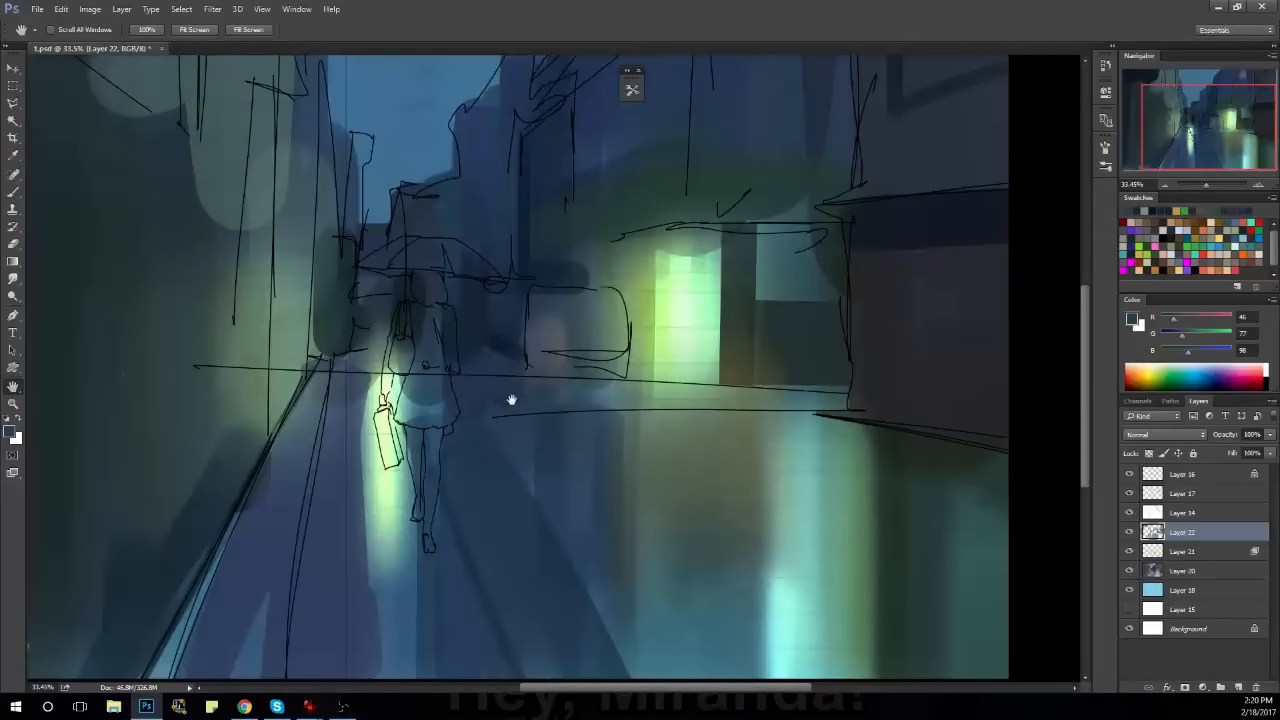
{"action": "left_click_drag", "start_coordinate": [565, 317], "coordinate": [557, 392]}
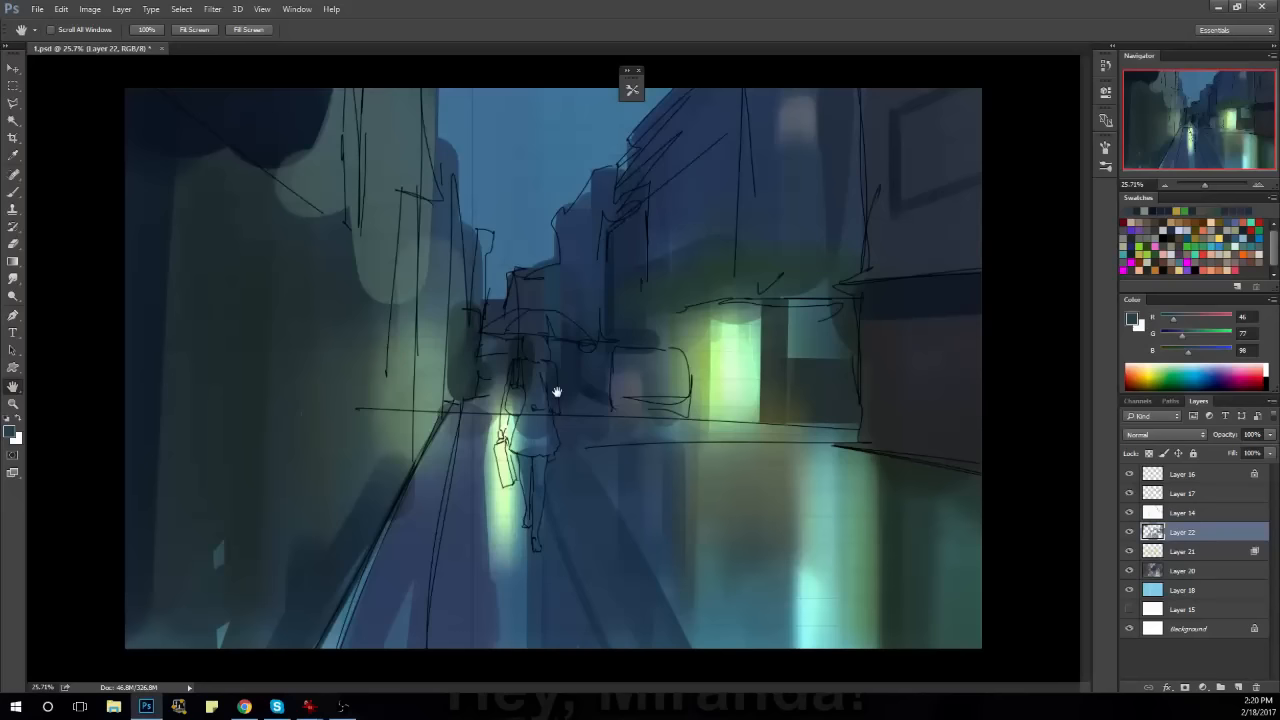
{"action": "left_click_drag", "start_coordinate": [604, 300], "coordinate": [630, 310]}
{"action": "left_click", "coordinate": [608, 238], "text": "alt"}
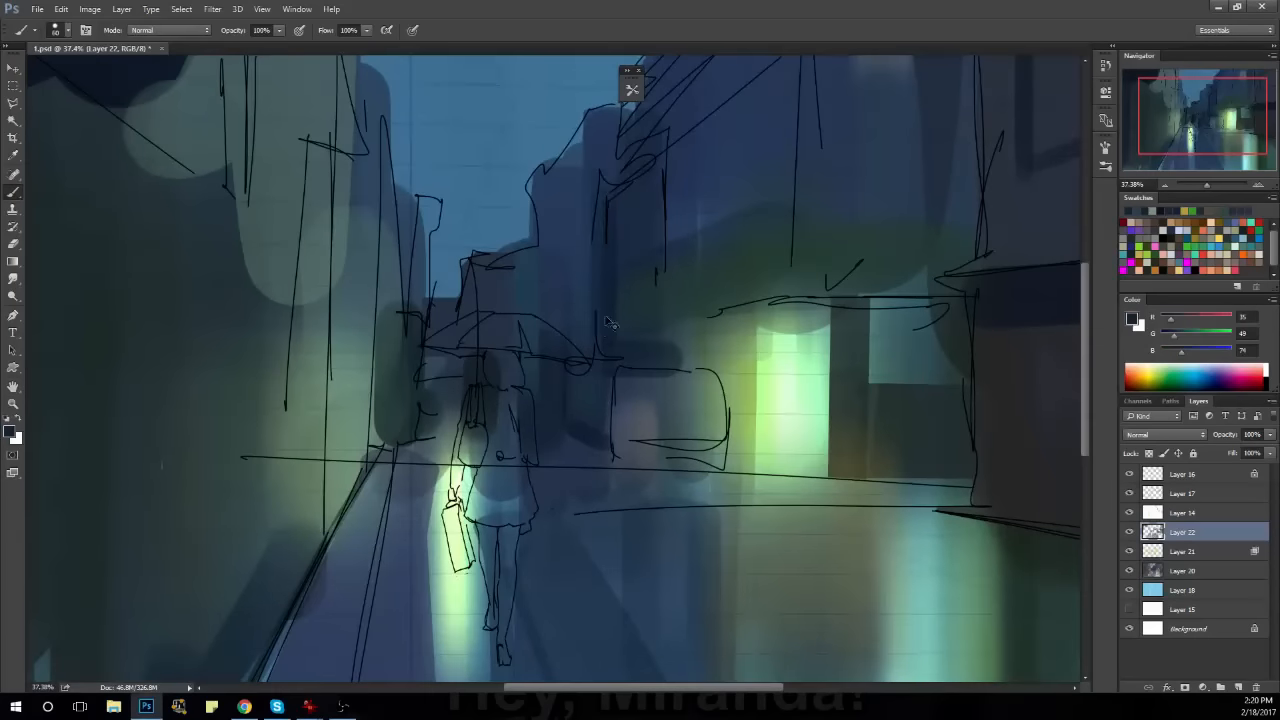
{"action": "left_click_drag", "start_coordinate": [597, 189], "coordinate": [596, 310]}
{"action": "left_click_drag", "start_coordinate": [660, 454], "coordinate": [490, 462]}
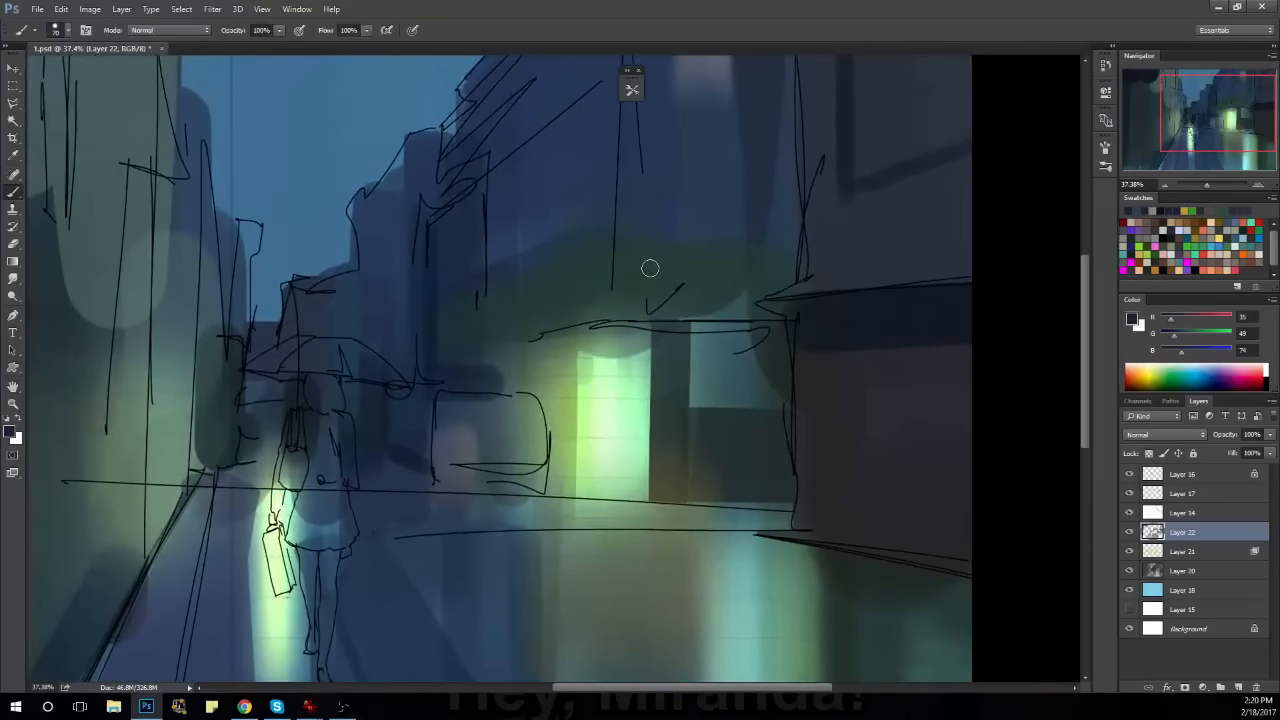
{"action": "left_click_drag", "start_coordinate": [631, 289], "coordinate": [614, 311]}
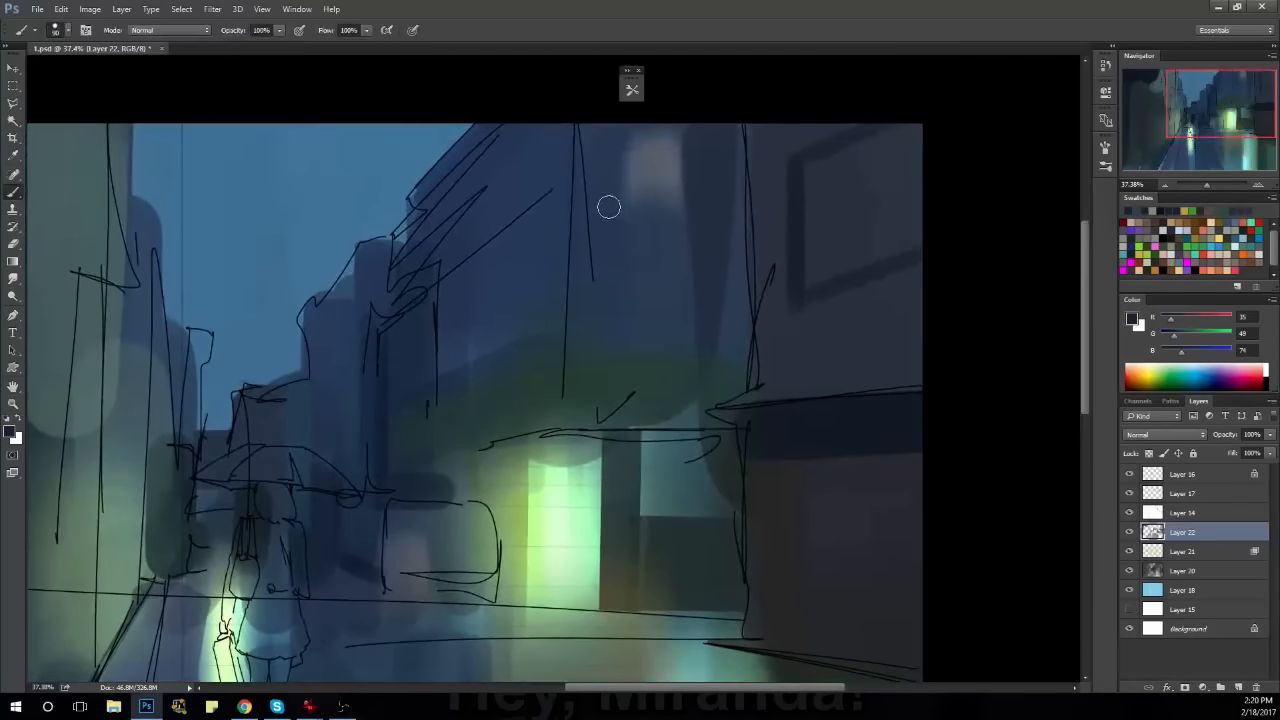
Sample a dark blue with RGB 31, 43, 63 and outline the roof band along the shop building's top with a polygonal selection.
{"action": "left_click", "coordinate": [348, 439], "text": "alt"}
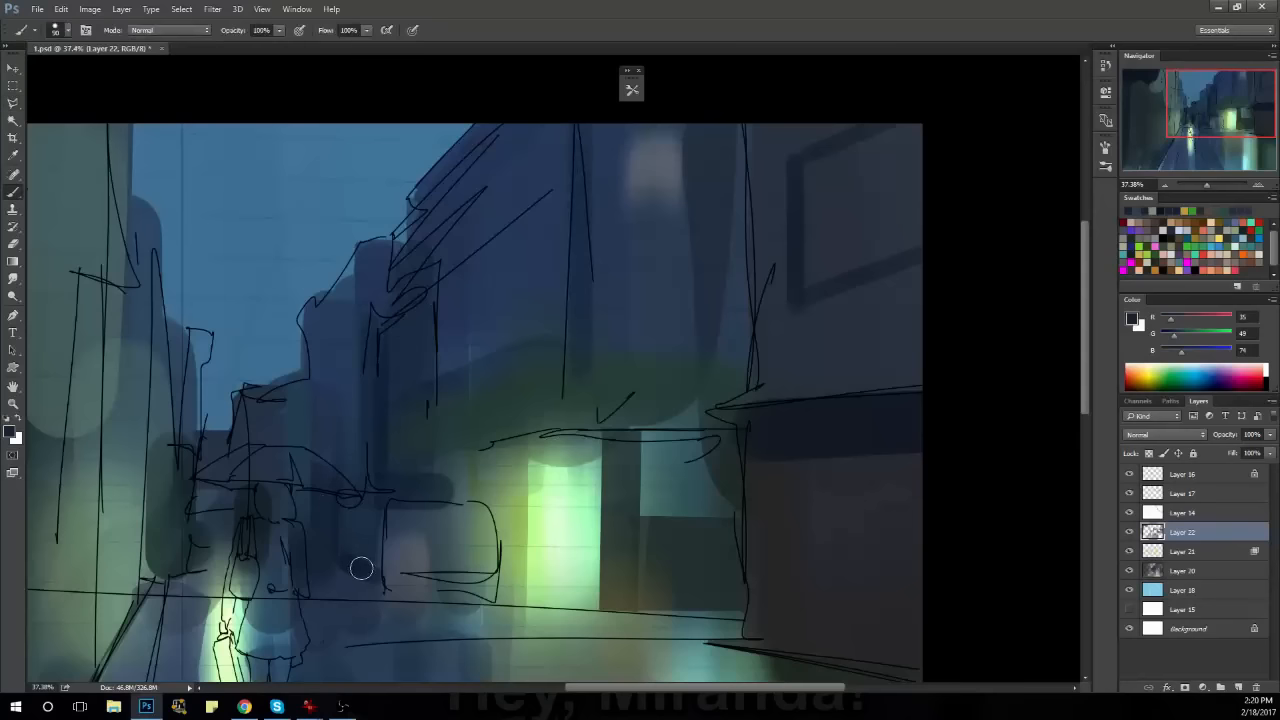
{"action": "key", "text": "l"}
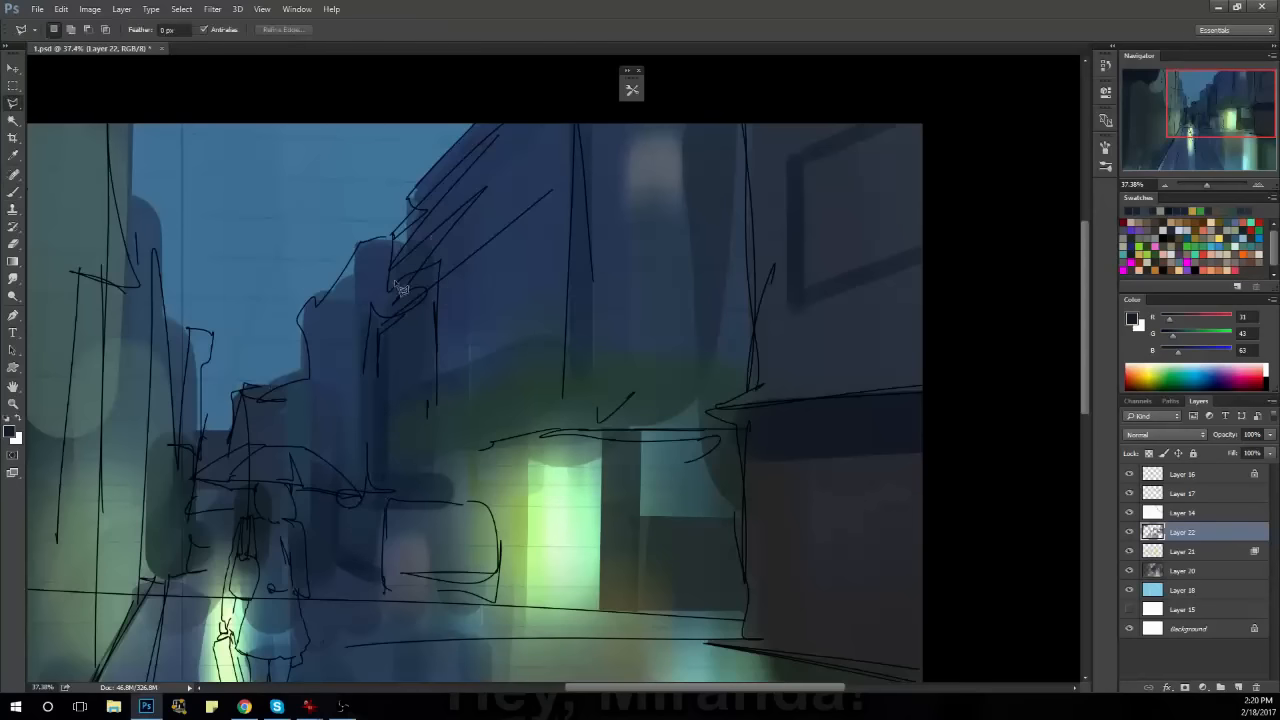
{"action": "left_click", "coordinate": [381, 327]}
{"action": "left_click", "coordinate": [747, 186]}
{"action": "left_click", "coordinate": [746, 124]}
{"action": "left_click", "coordinate": [547, 124]}
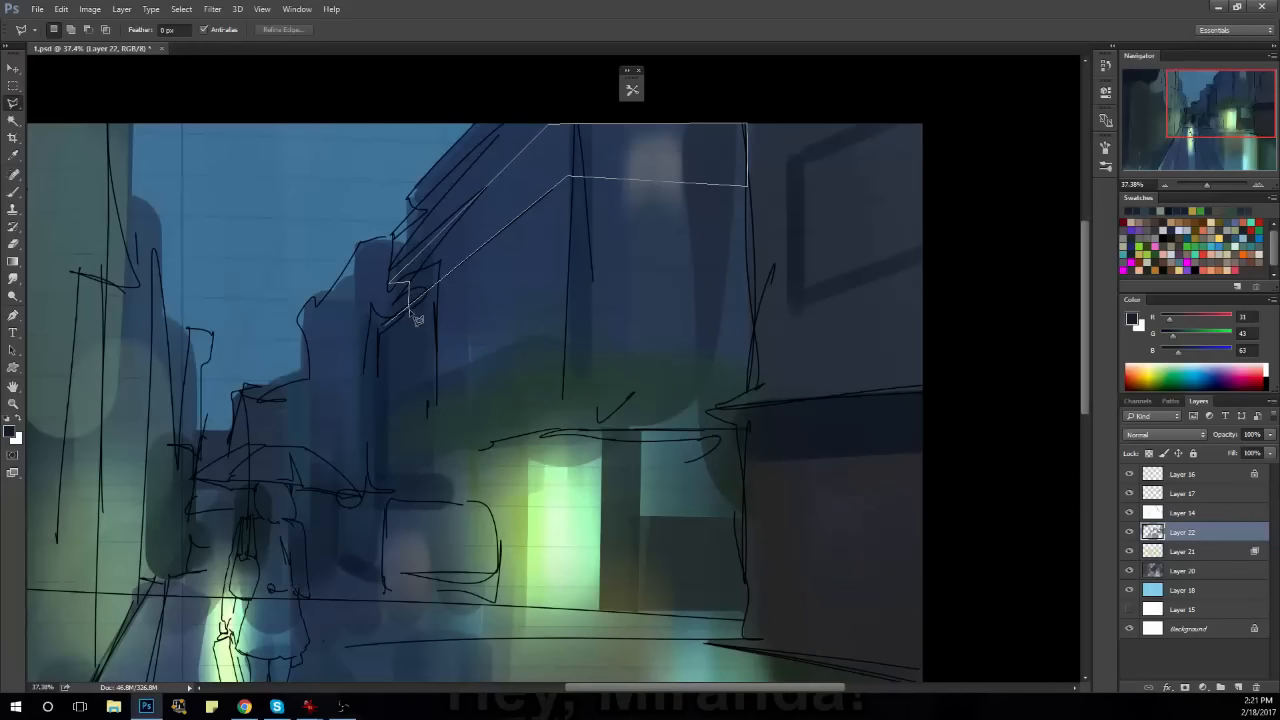
{"action": "left_click", "coordinate": [410, 290]}
Darken the foreground colour to the near-black blue #1c212a for the brush.
{"action": "key", "text": "b"}
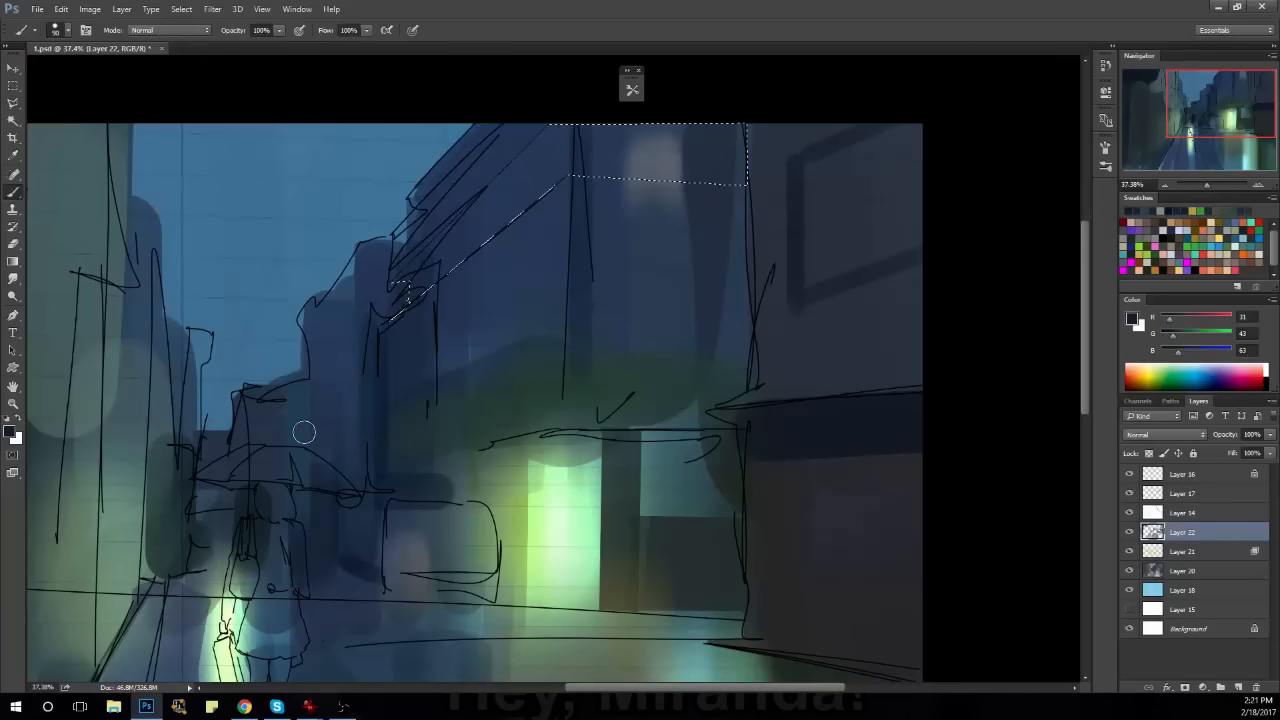
{"action": "left_click", "coordinate": [10, 431]}
{"action": "left_click", "coordinate": [234, 438]}
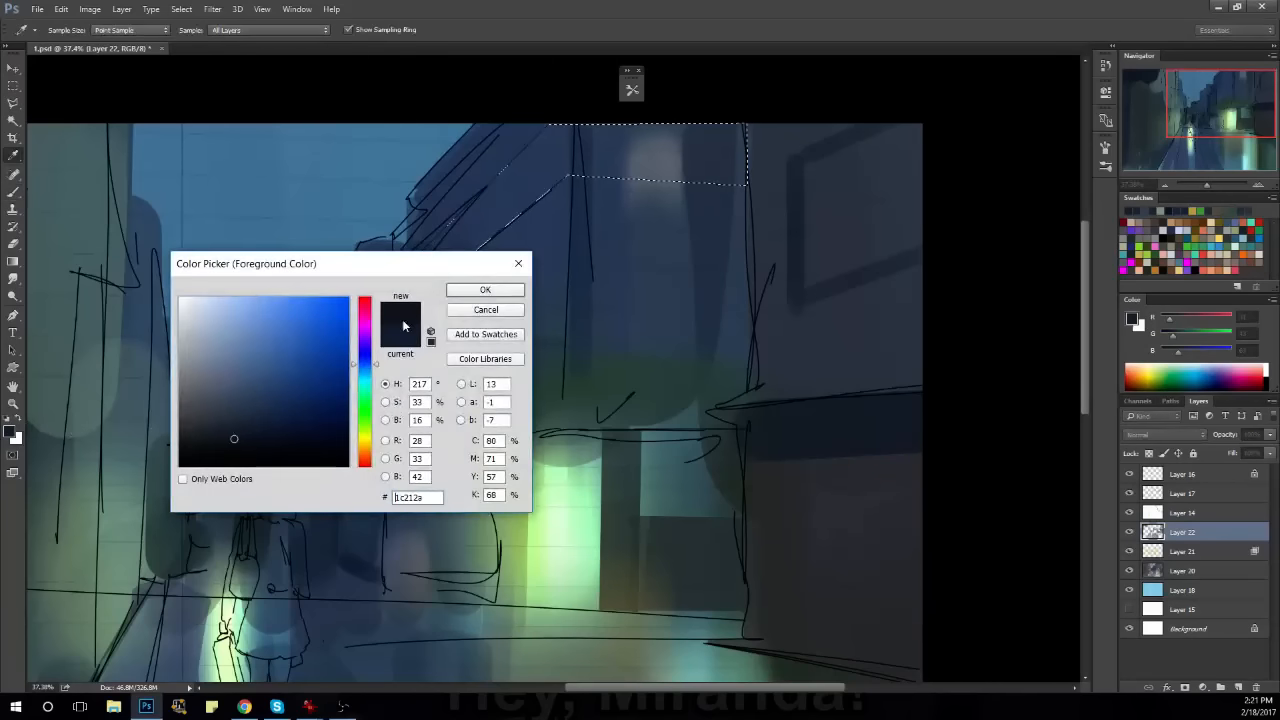
{"action": "key", "text": "Return"}
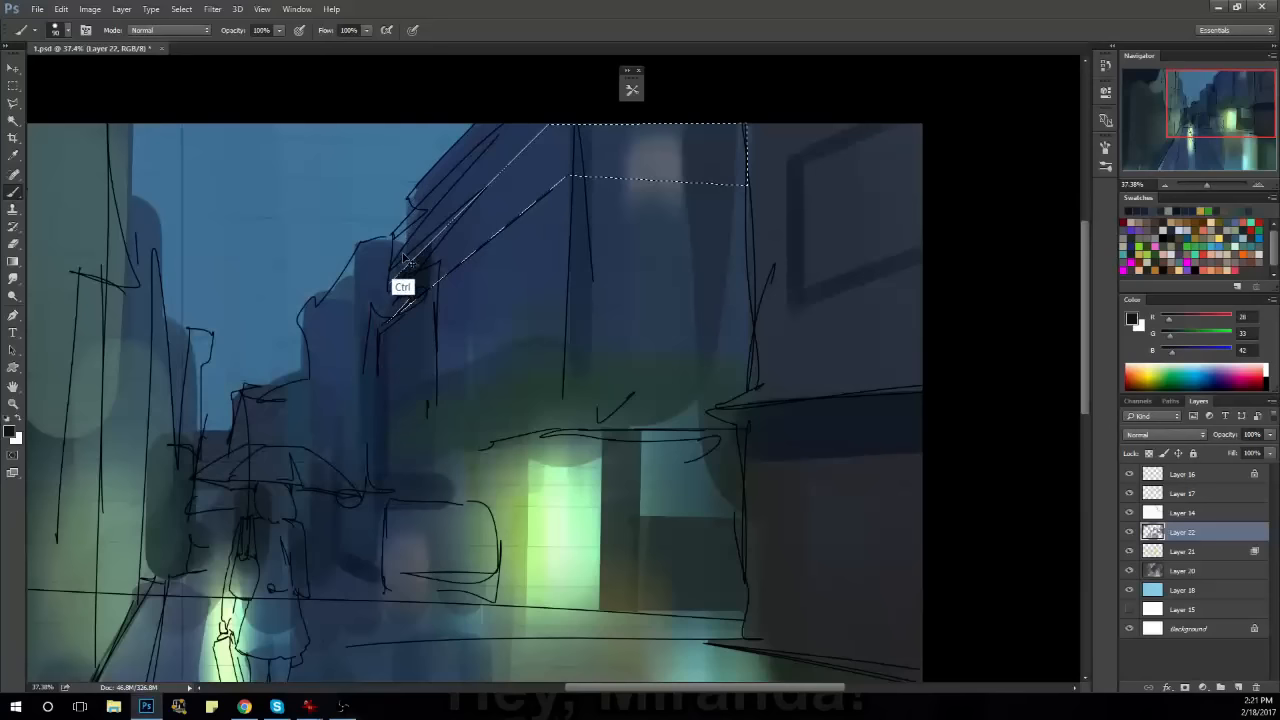
Enlarge the brush, paint the selected roof band of the shop building dark and clear the selection.
{"action": "key", "text": "bracketright"}
{"action": "key", "text": "bracketright"}
{"action": "key", "text": "bracketright"}
{"action": "key", "text": "bracketright"}
{"action": "key", "text": "bracketright"}
{"action": "key", "text": "bracketright"}
{"action": "mouse_move", "coordinate": [405, 258]}
{"action": "left_mouse_down"}
{"action": "mouse_move", "coordinate": [380, 355]}
{"action": "mouse_move", "coordinate": [393, 234]}
{"action": "mouse_move", "coordinate": [409, 393]}
{"action": "mouse_move", "coordinate": [468, 115]}
{"action": "mouse_move", "coordinate": [483, 380]}
{"action": "mouse_move", "coordinate": [539, 238]}
{"action": "mouse_move", "coordinate": [569, 82]}
{"action": "mouse_move", "coordinate": [571, 294]}
{"action": "mouse_move", "coordinate": [668, 88]}
{"action": "mouse_move", "coordinate": [677, 274]}
{"action": "mouse_move", "coordinate": [736, 107]}
{"action": "left_mouse_up"}
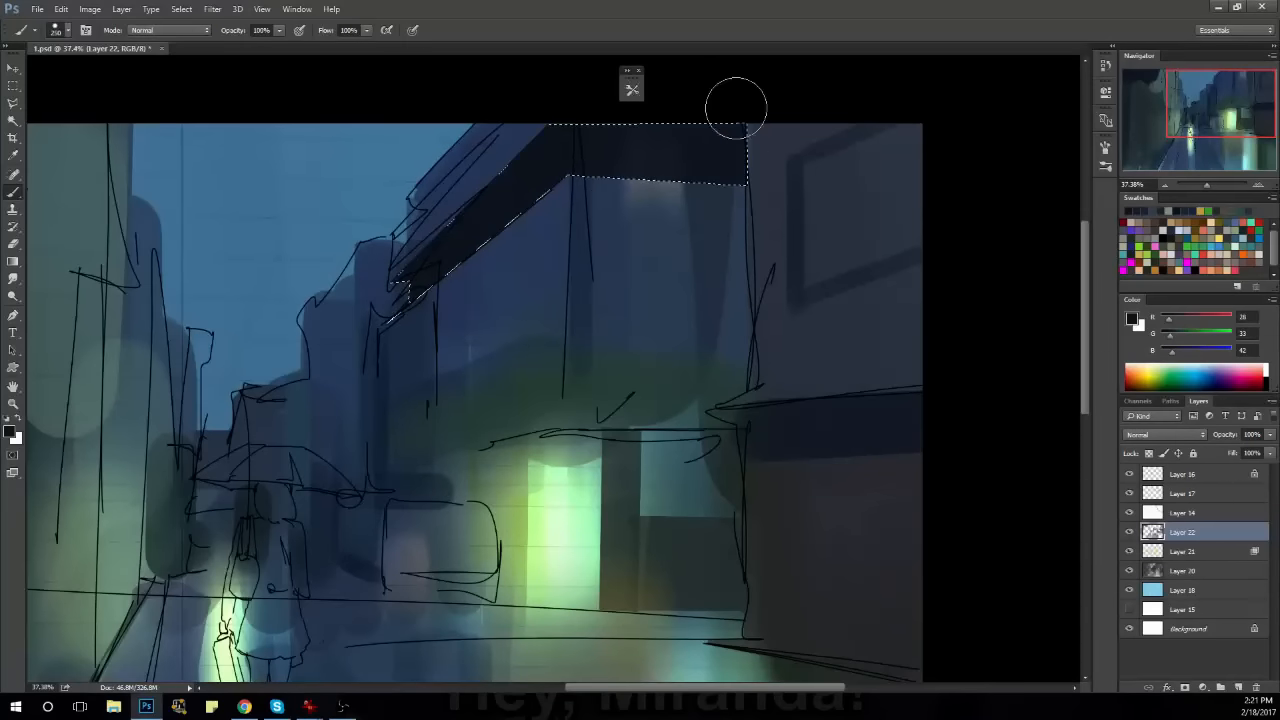
{"action": "key", "text": "m"}
{"action": "left_click", "coordinate": [741, 284]}
Try thin dark lines along the slanted upper edge of the shop's green canopy, undoing the strokes that miss.
{"action": "left_click_drag", "start_coordinate": [697, 314], "coordinate": [681, 418]}
{"action": "left_click_drag", "start_coordinate": [683, 276], "coordinate": [714, 314]}
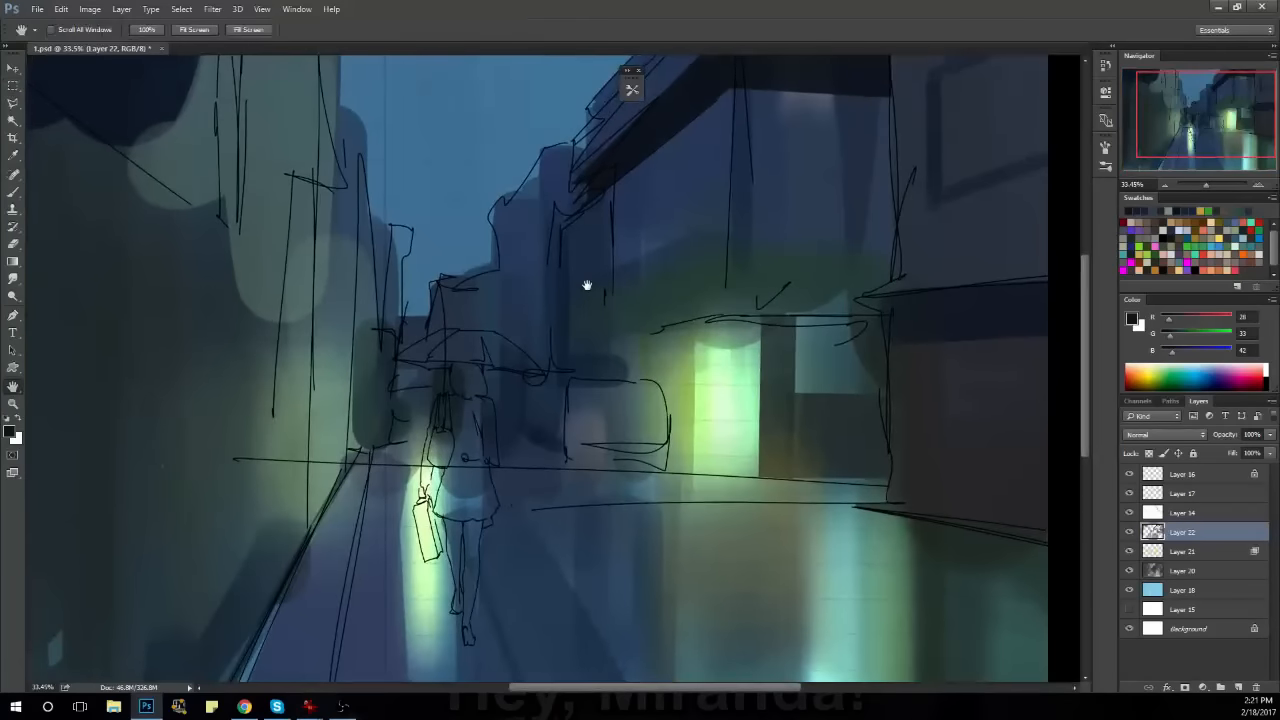
{"action": "scroll", "coordinate": [710, 335], "scroll_direction": "up", "scroll_amount": 2}
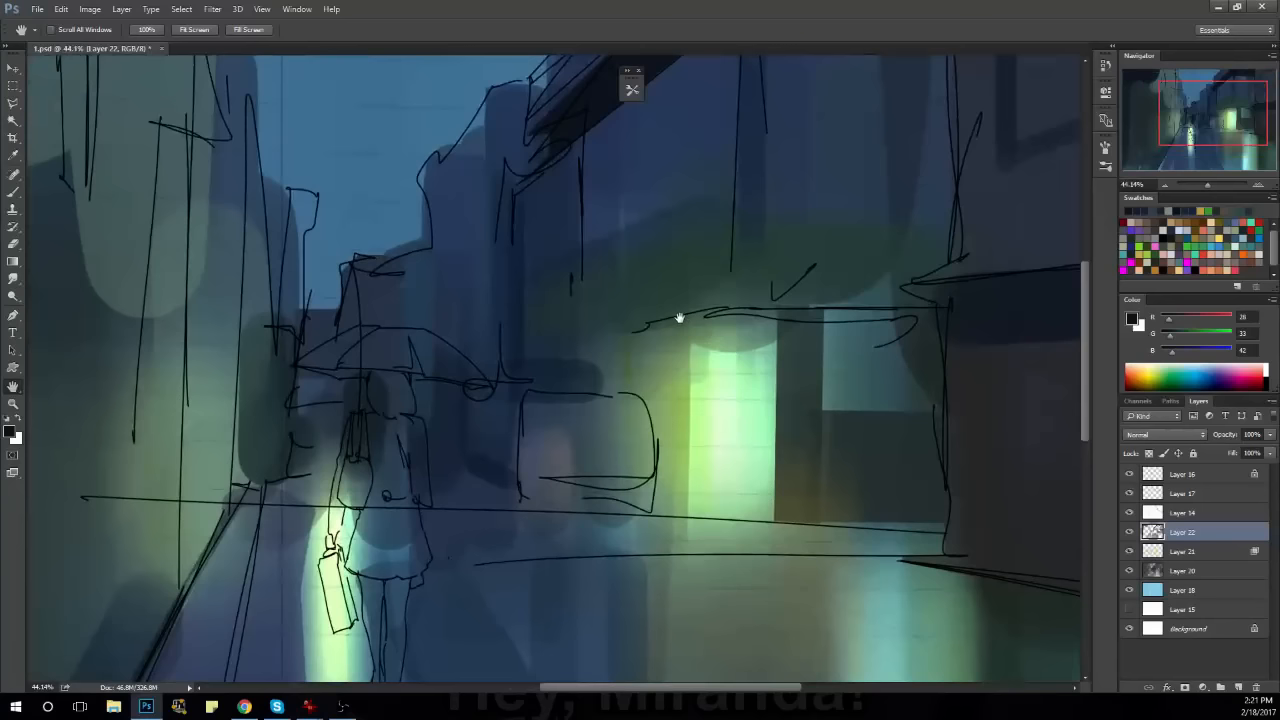
{"action": "left_click_drag", "start_coordinate": [834, 344], "coordinate": [714, 363]}
{"action": "key", "text": "b"}
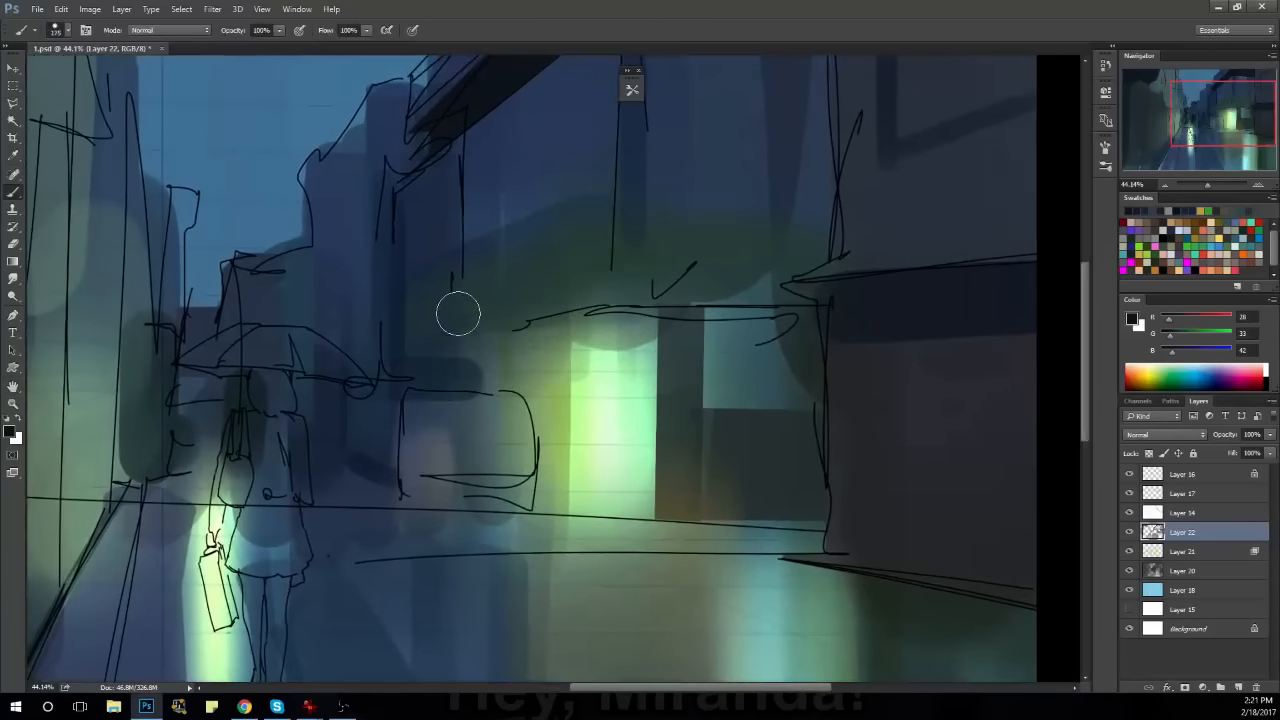
{"action": "key", "text": "ctrl+z"}
{"action": "left_click_drag", "start_coordinate": [414, 300], "coordinate": [607, 228]}
{"action": "key", "text": "["}
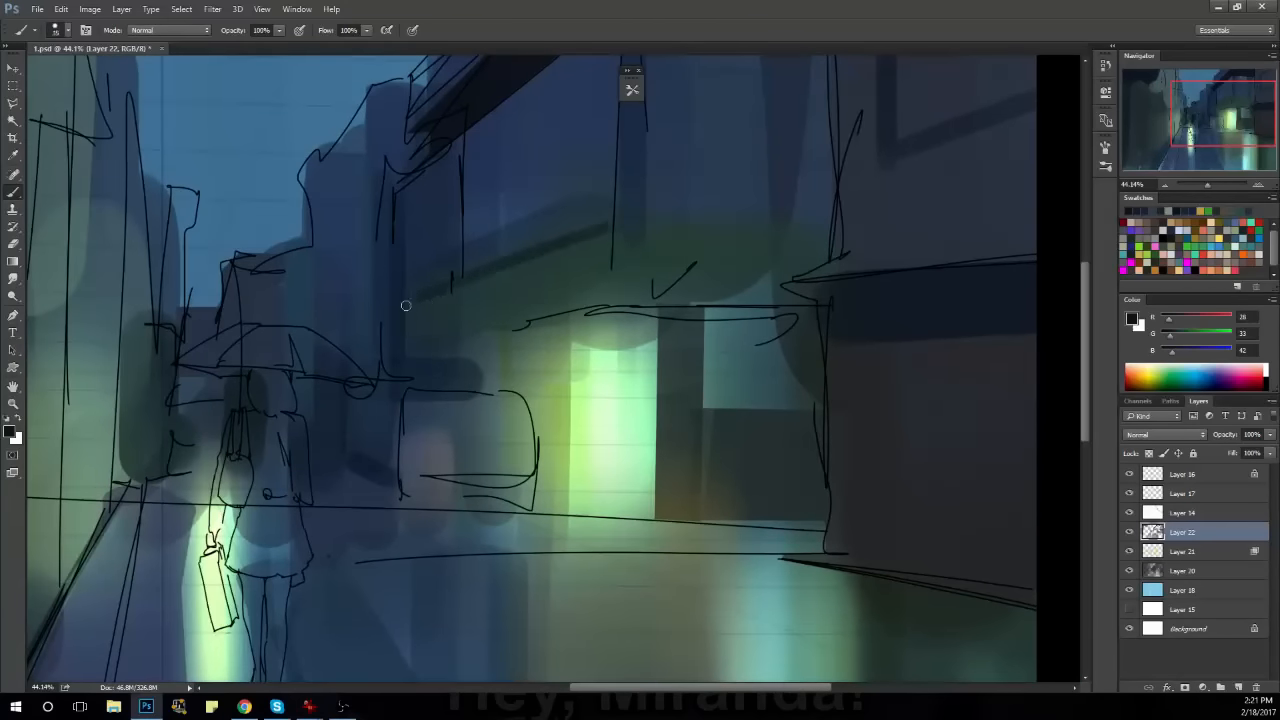
{"action": "key", "text": "ctrl+z"}
{"action": "left_click_drag", "start_coordinate": [414, 300], "coordinate": [602, 219]}
{"action": "key", "text": "ctrl+z"}
{"action": "key", "text": "ctrl+z"}
Paint a straight dark line along the canopy's front upper edge, with a short vertical stroke at its far end.
{"action": "left_click_drag", "start_coordinate": [657, 286], "coordinate": [565, 341]}
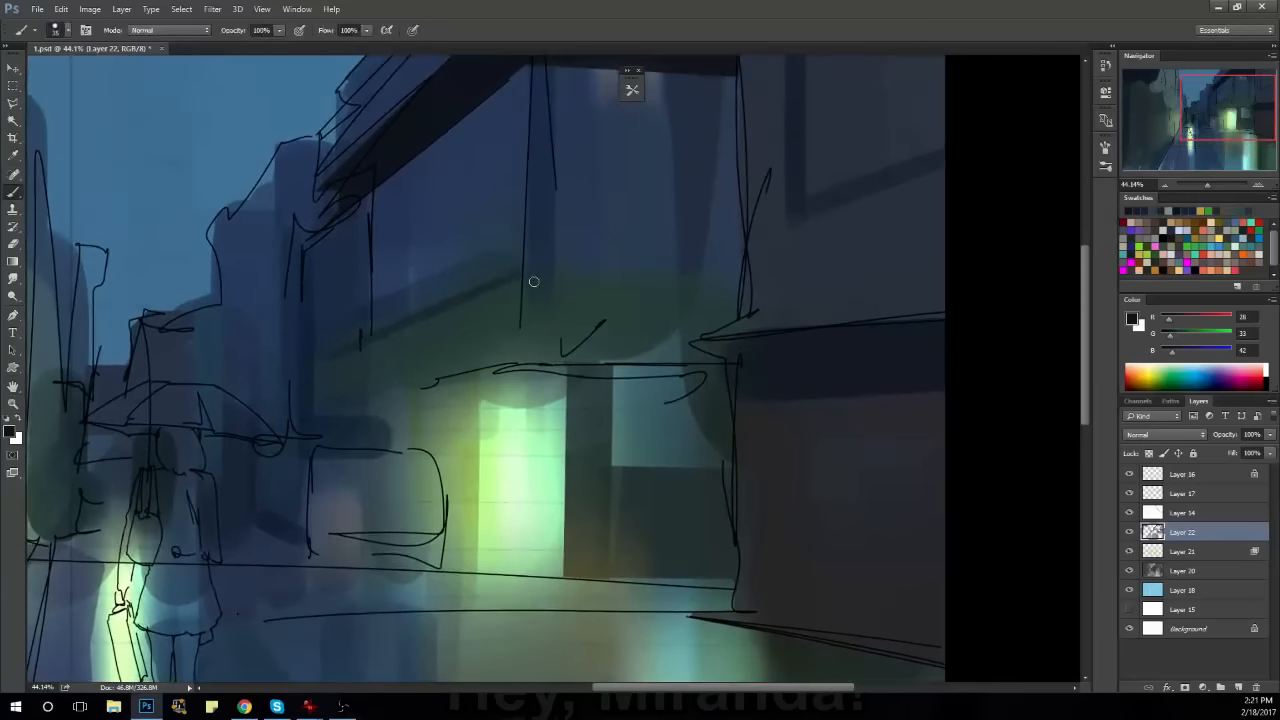
{"action": "left_click", "coordinate": [745, 270], "text": "shift"}
{"action": "key", "text": "ctrl+z"}
{"action": "left_click", "coordinate": [517, 277]}
{"action": "left_click", "coordinate": [780, 274], "text": "shift"}
{"action": "left_click_drag", "start_coordinate": [728, 280], "coordinate": [728, 296]}
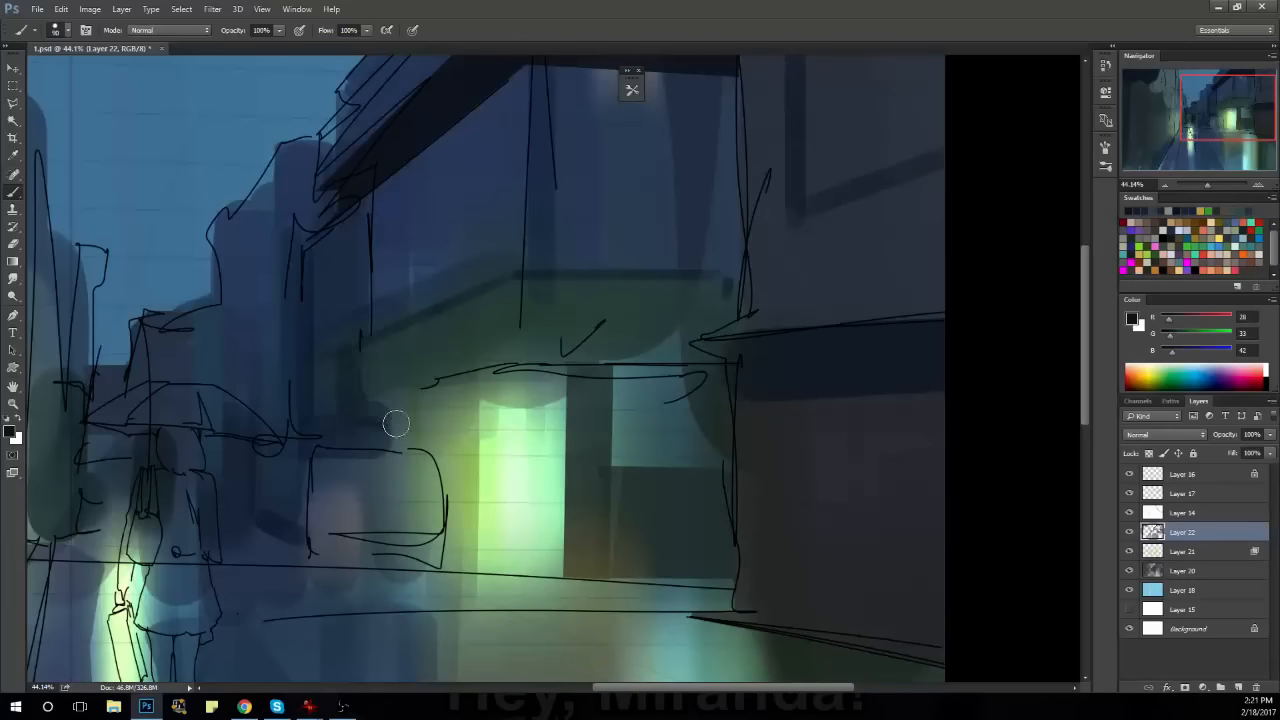
Shrink the brush to 50 px and raise the colour's red value to 77 for a dark red.
{"action": "left_click_drag", "start_coordinate": [582, 437], "coordinate": [665, 355]}
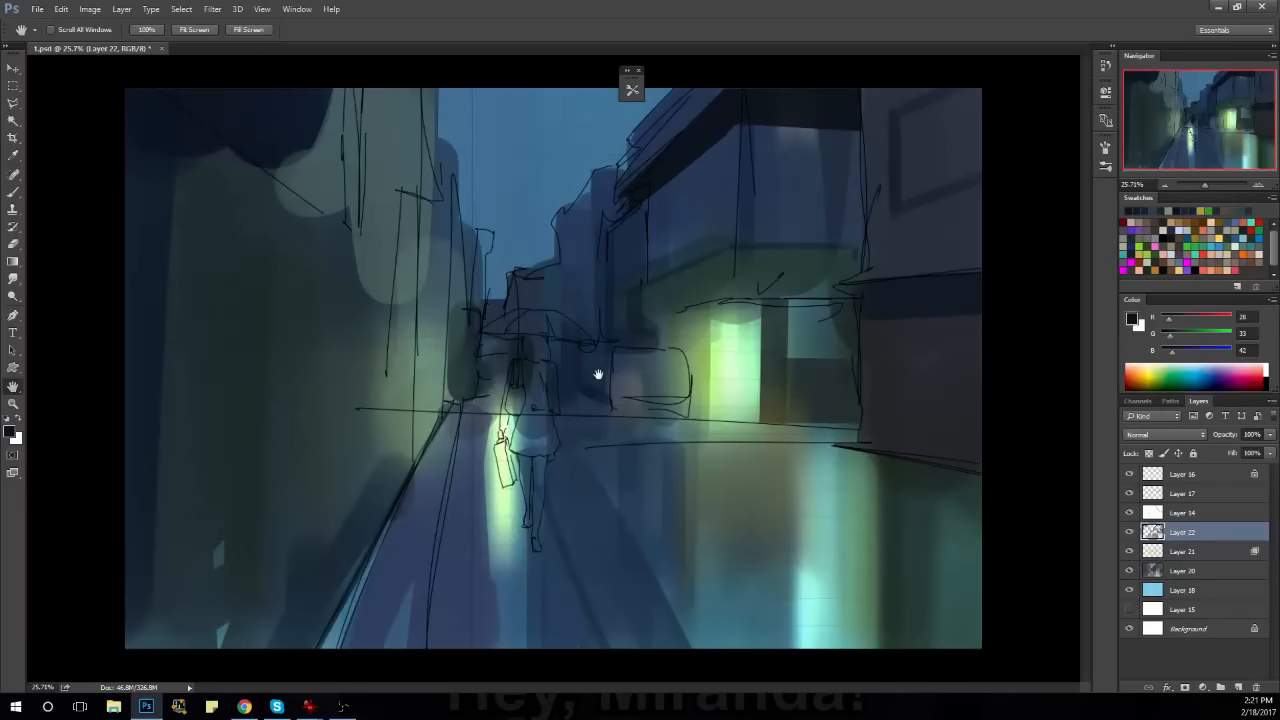
{"action": "left_click_drag", "start_coordinate": [598, 374], "coordinate": [580, 403]}
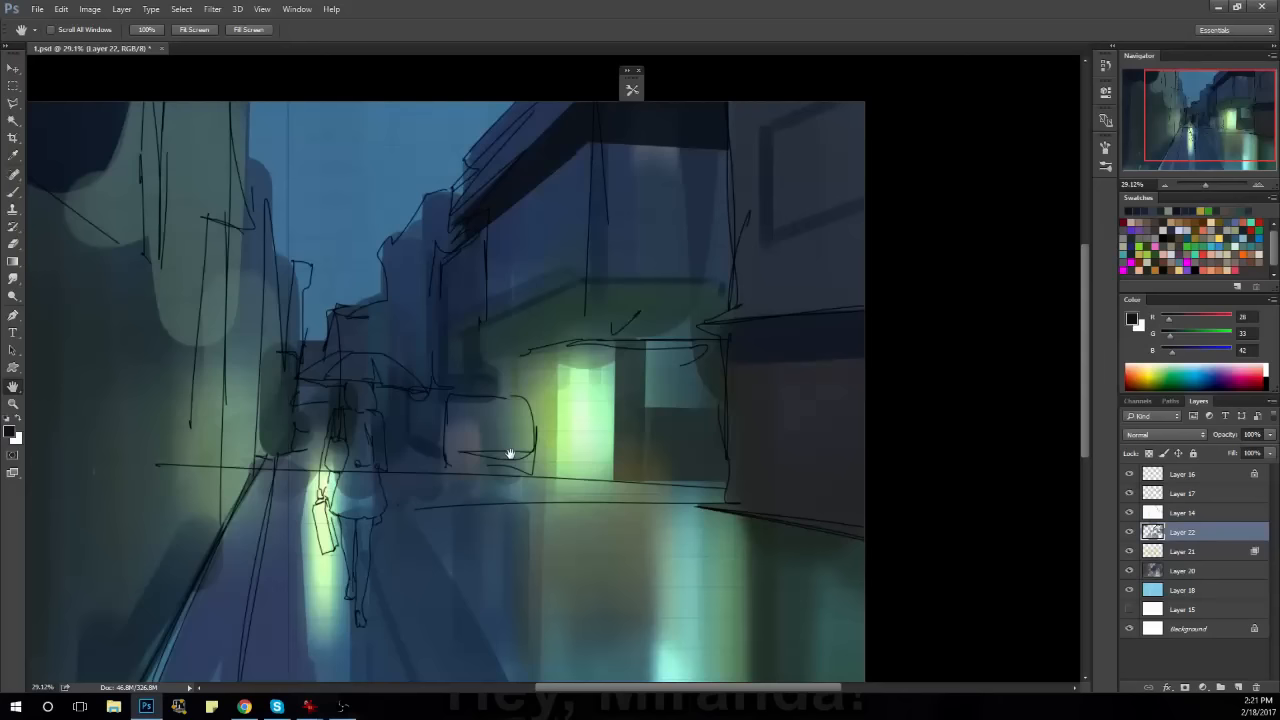
{"action": "left_click_drag", "start_coordinate": [661, 317], "coordinate": [651, 380]}
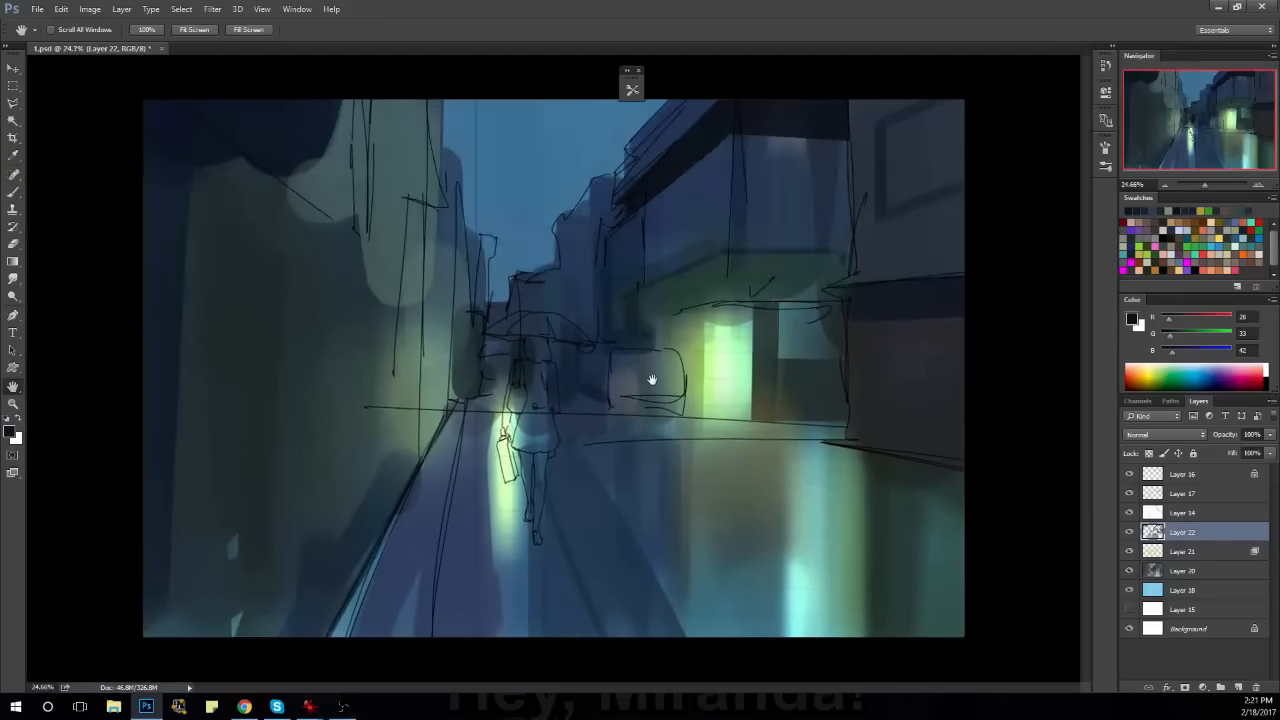
{"action": "key", "text": "b"}
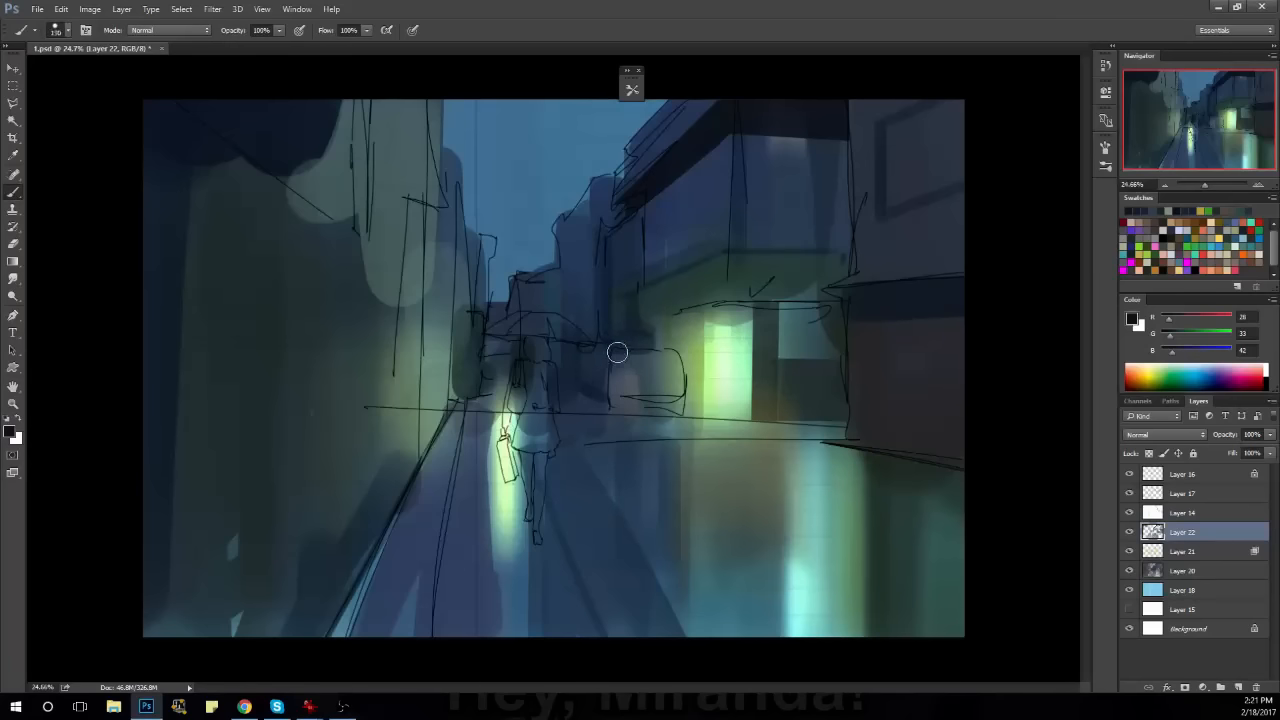
{"action": "key", "text": "bracketleft"}
{"action": "key", "text": "bracketleft"}
{"action": "key", "text": "bracketleft"}
{"action": "left_click_drag", "start_coordinate": [1178, 324], "coordinate": [1182, 322]}
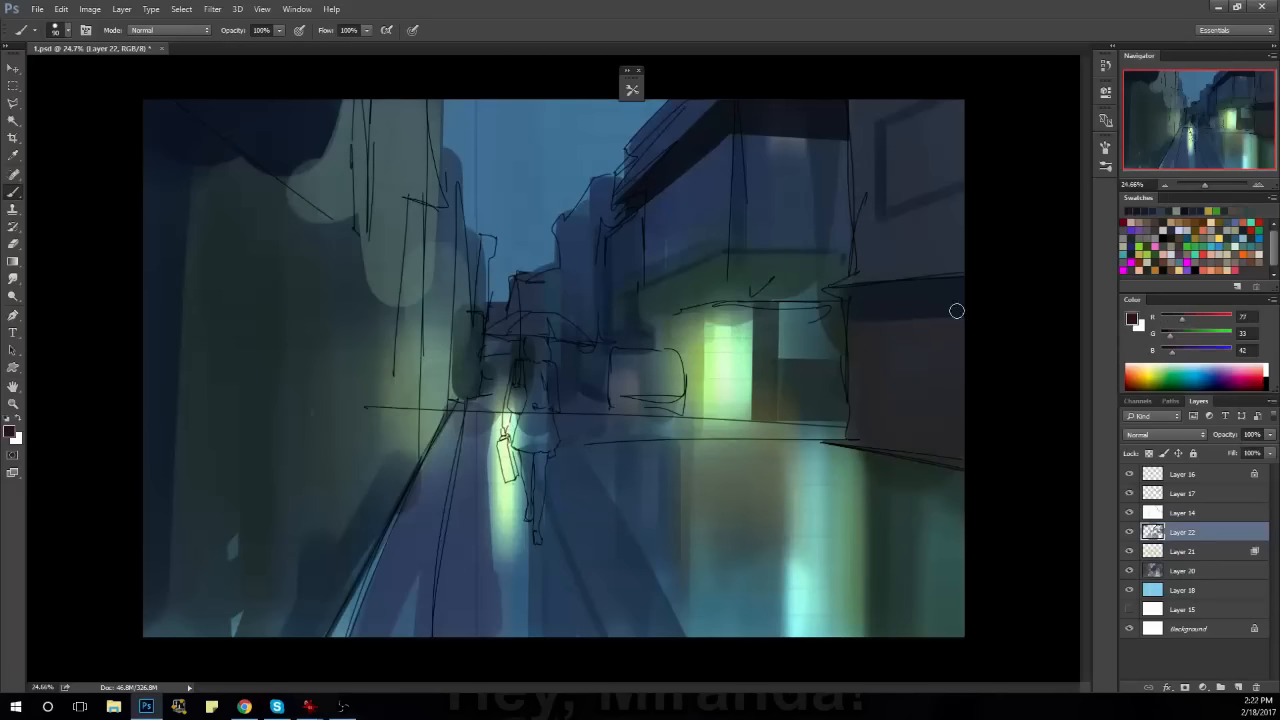
Select a narrow upright rectangle on the distant building beside the umbrella, paint it red as a sign and clear the selection.
{"action": "key", "text": "m"}
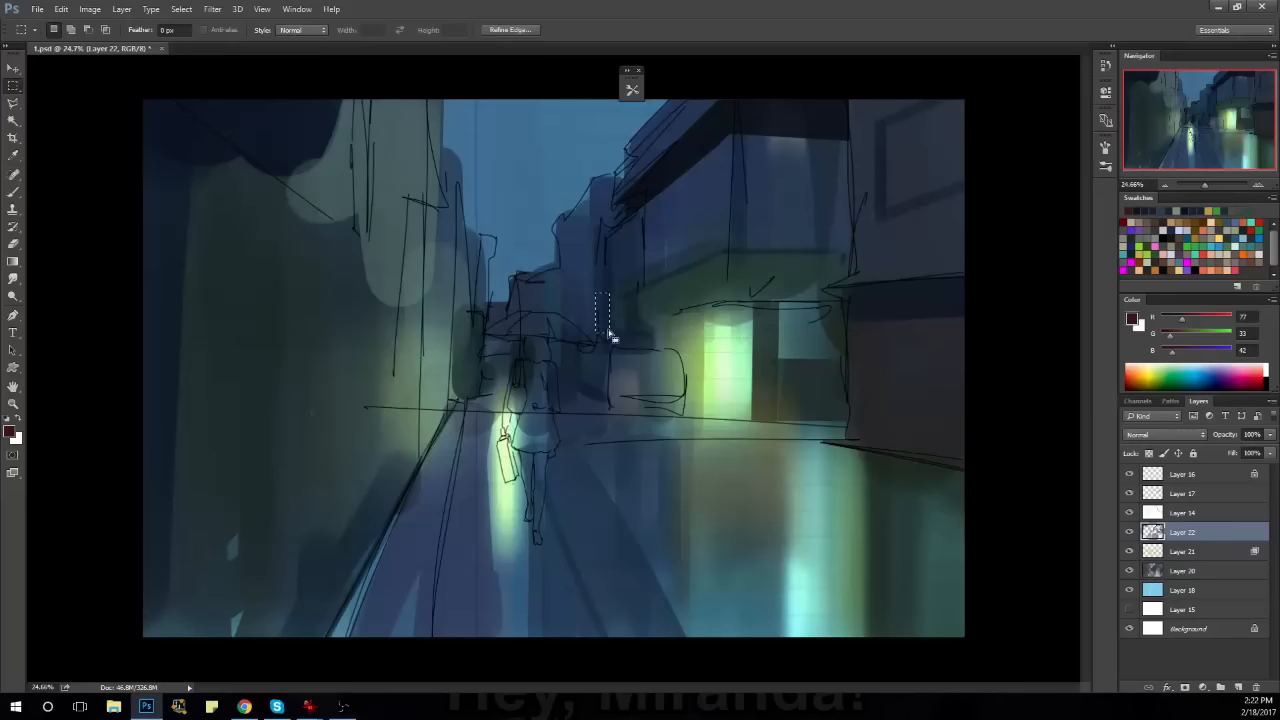
{"action": "key", "text": "b"}
{"action": "left_click_drag", "start_coordinate": [602, 292], "coordinate": [602, 330]}
{"action": "key", "text": "m"}
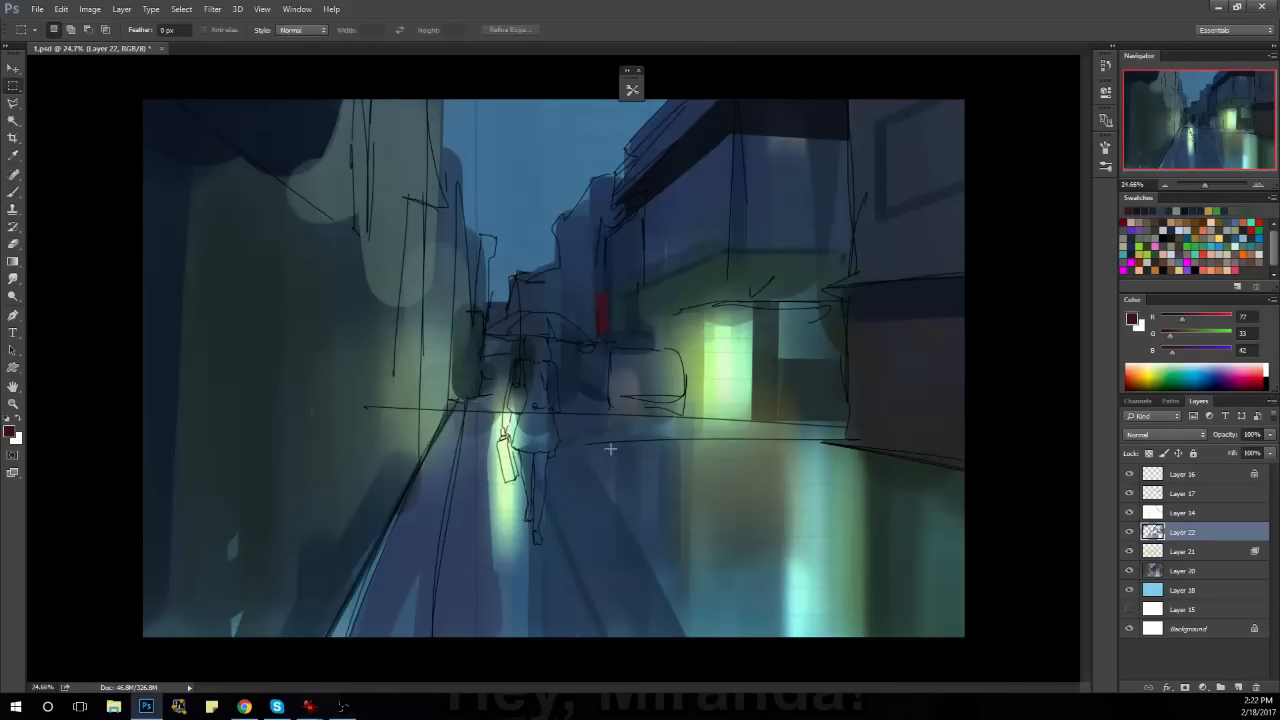
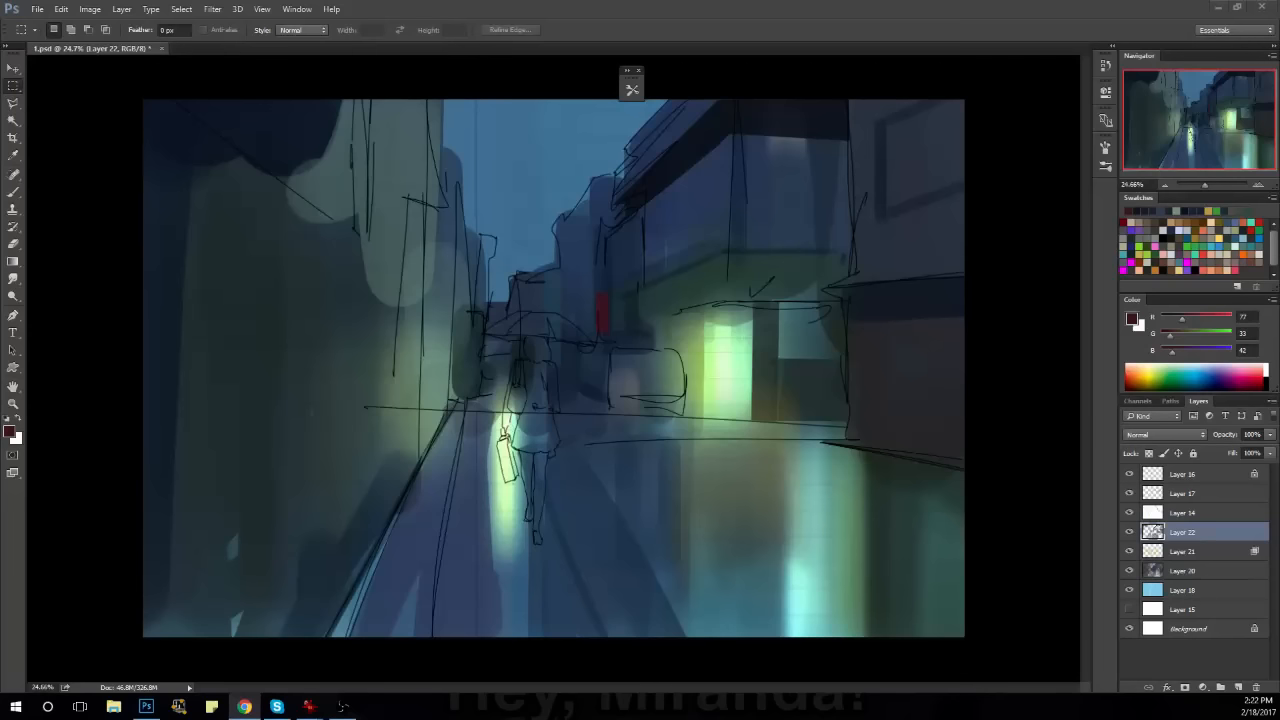
{"action": "left_click", "coordinate": [660, 338]}
Paint a dark rectangle with RGB 28, 33, 42 inside a marquee on the far left building beside the sky, then deselect it.
{"action": "key", "text": "b"}
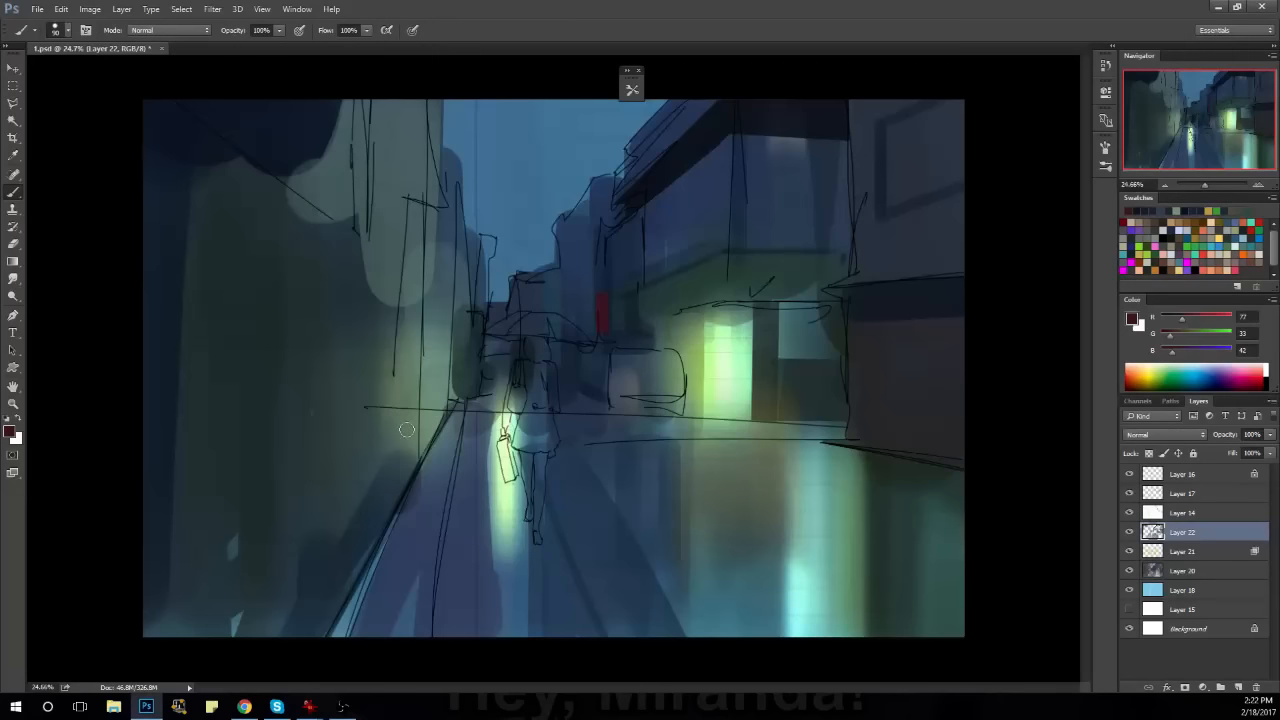
{"action": "scroll", "coordinate": [540, 330], "scroll_direction": "up", "scroll_amount": 2}
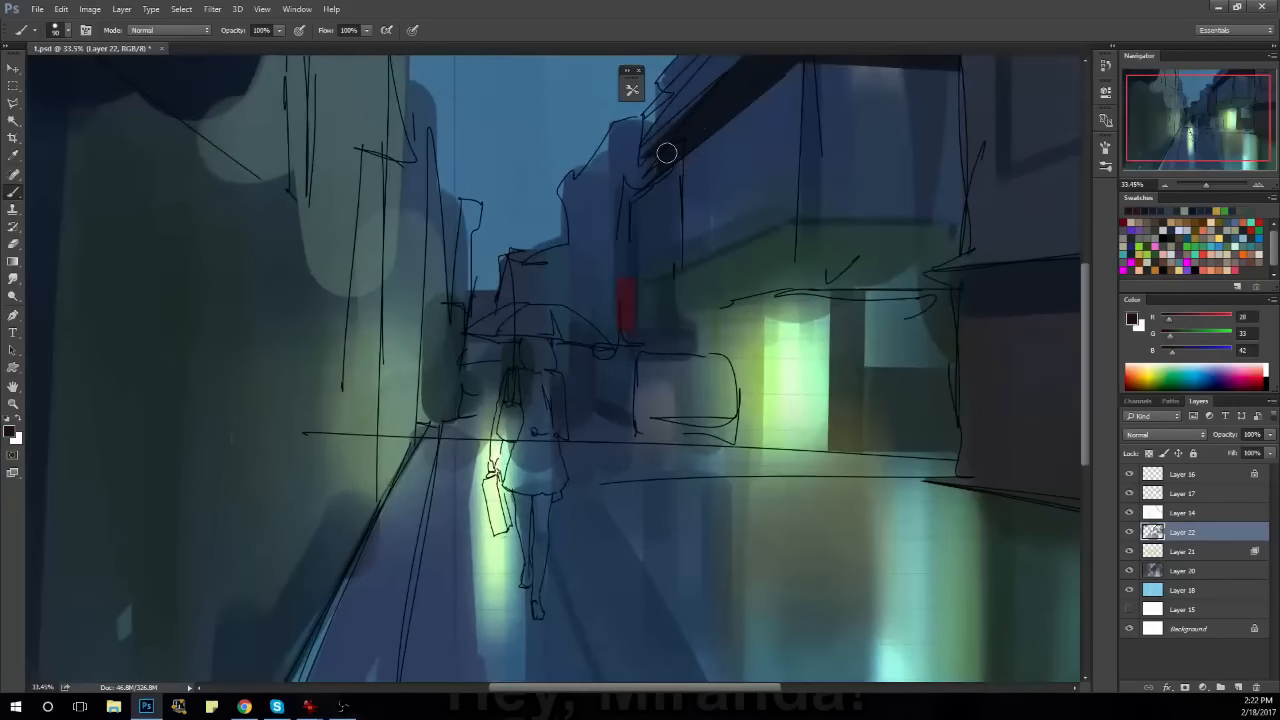
{"action": "scroll", "coordinate": [435, 334], "scroll_direction": "up", "scroll_amount": 2}
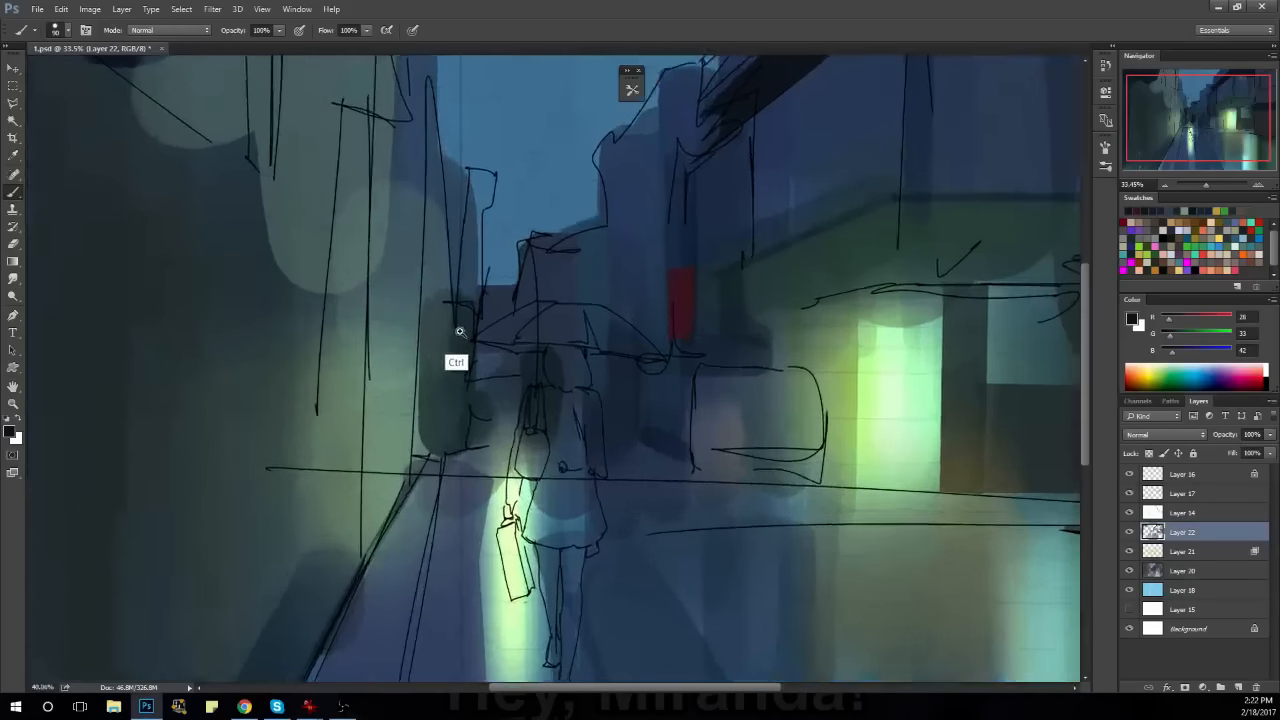
{"action": "key", "text": "m"}
{"action": "left_click_drag", "start_coordinate": [421, 168], "coordinate": [474, 283]}
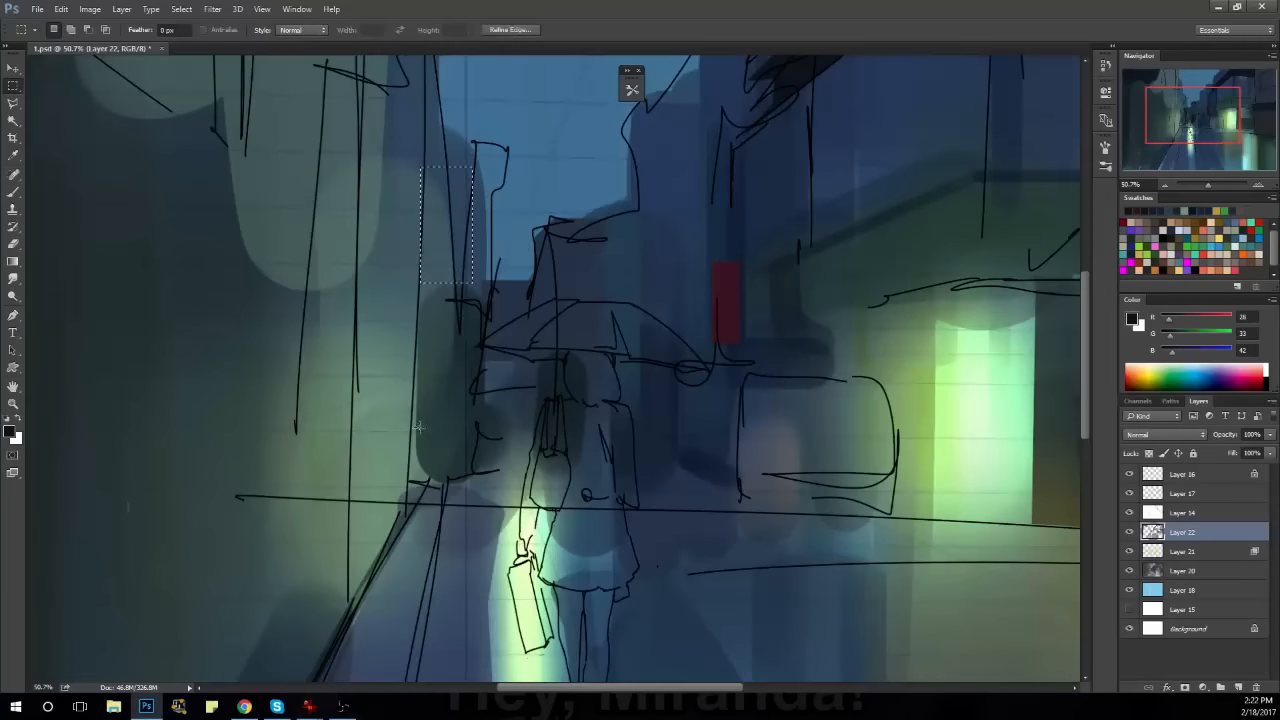
{"action": "key", "text": "b"}
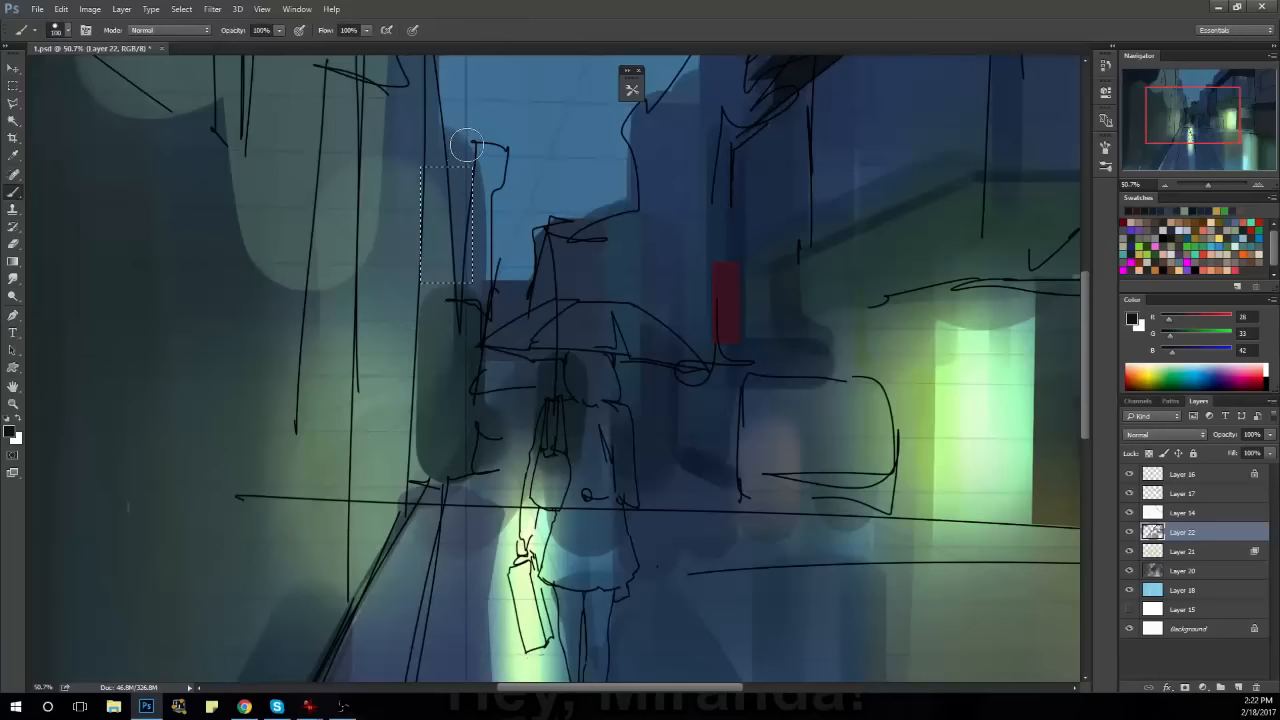
{"action": "mouse_move", "coordinate": [429, 149]}
{"action": "left_mouse_down"}
{"action": "mouse_move", "coordinate": [418, 278]}
{"action": "mouse_move", "coordinate": [440, 272]}
{"action": "mouse_move", "coordinate": [455, 390]}
{"action": "left_mouse_up"}
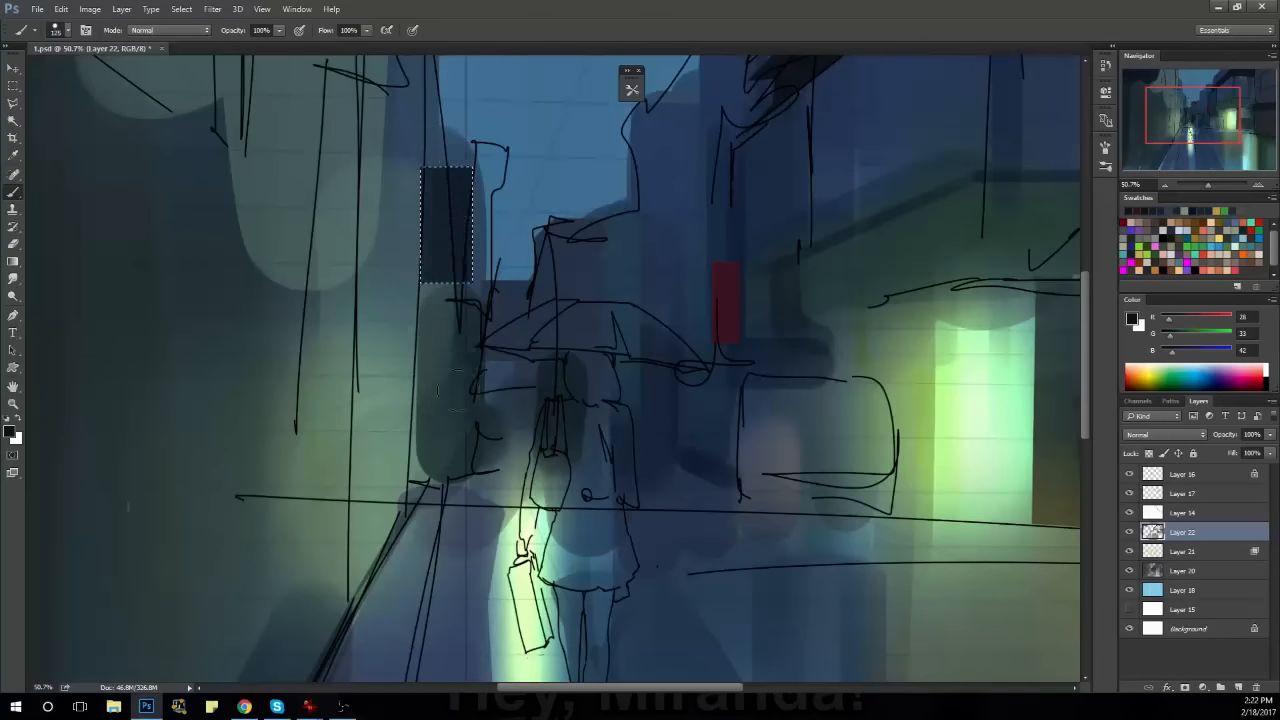
{"action": "key", "text": "m"}
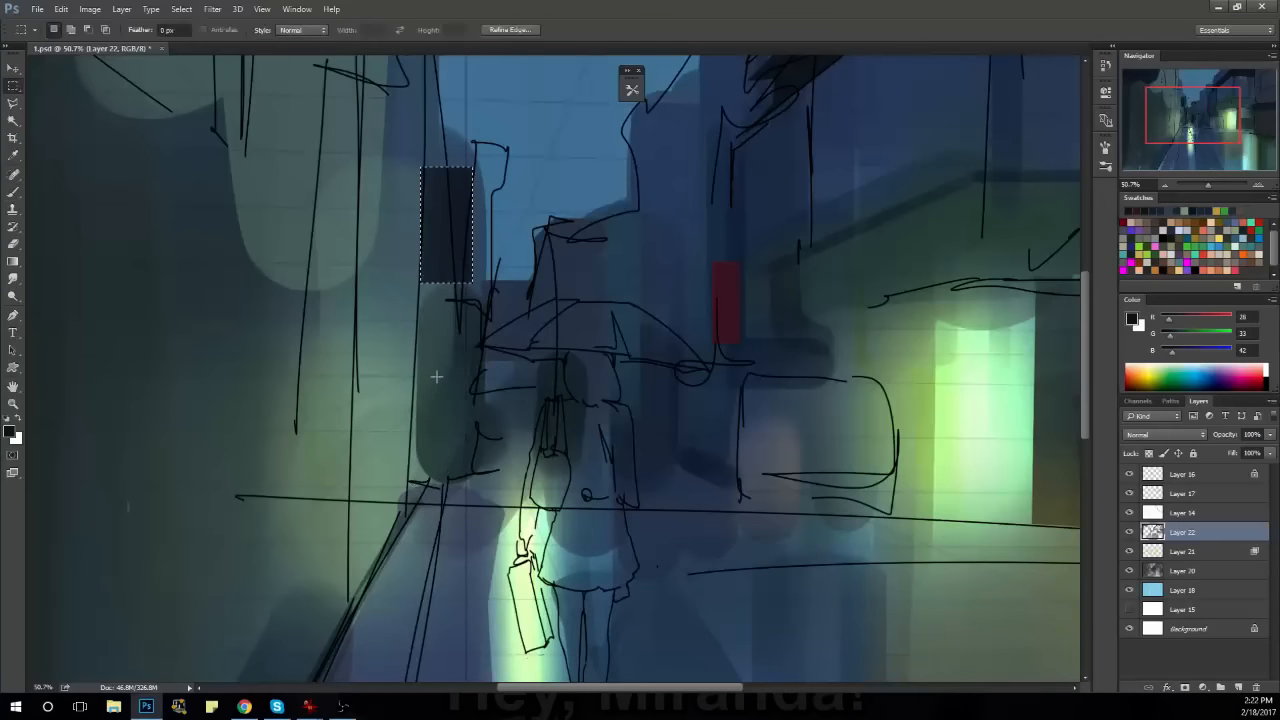
{"action": "key", "text": "ctrl+d"}
Reduce the brush size and paint thin dark strokes on the greenish shape below the dark rectangle.
{"action": "key", "text": "b"}
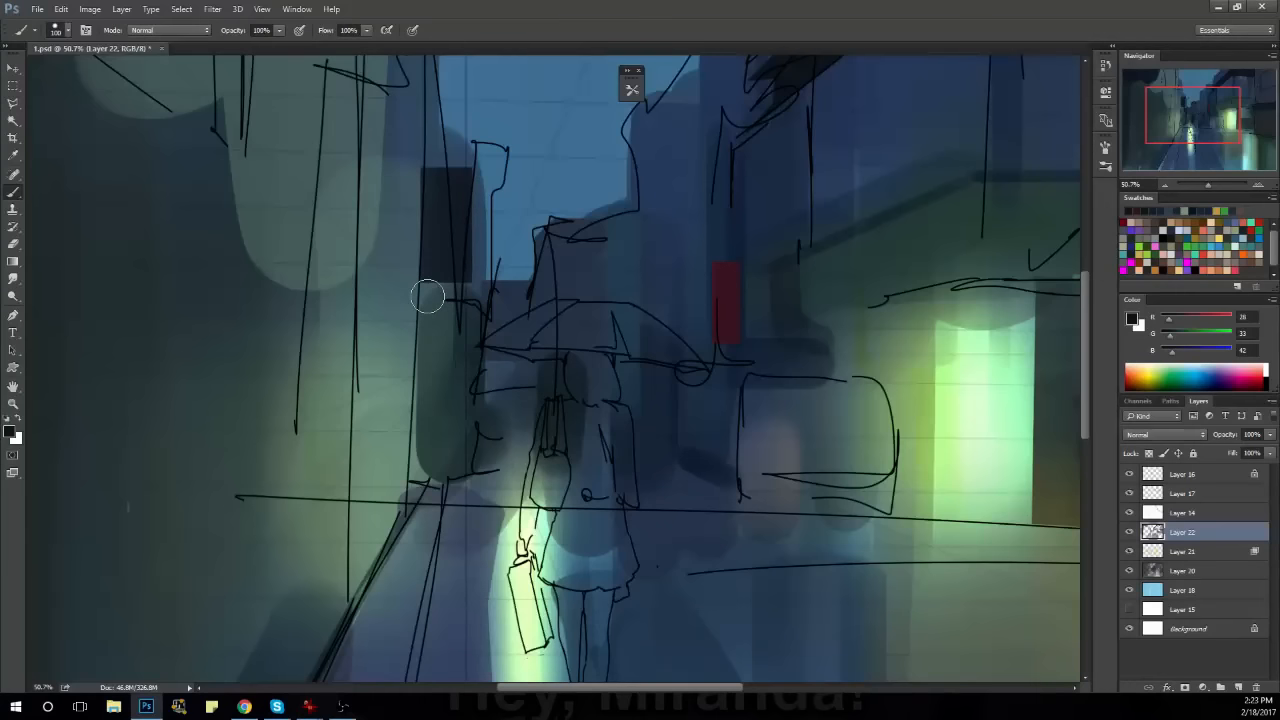
{"action": "key", "text": "bracketleft"}
{"action": "key", "text": "bracketleft"}
{"action": "key", "text": "bracketleft"}
{"action": "key", "text": "bracketleft"}
{"action": "key", "text": "bracketleft"}
{"action": "key", "text": "bracketleft"}
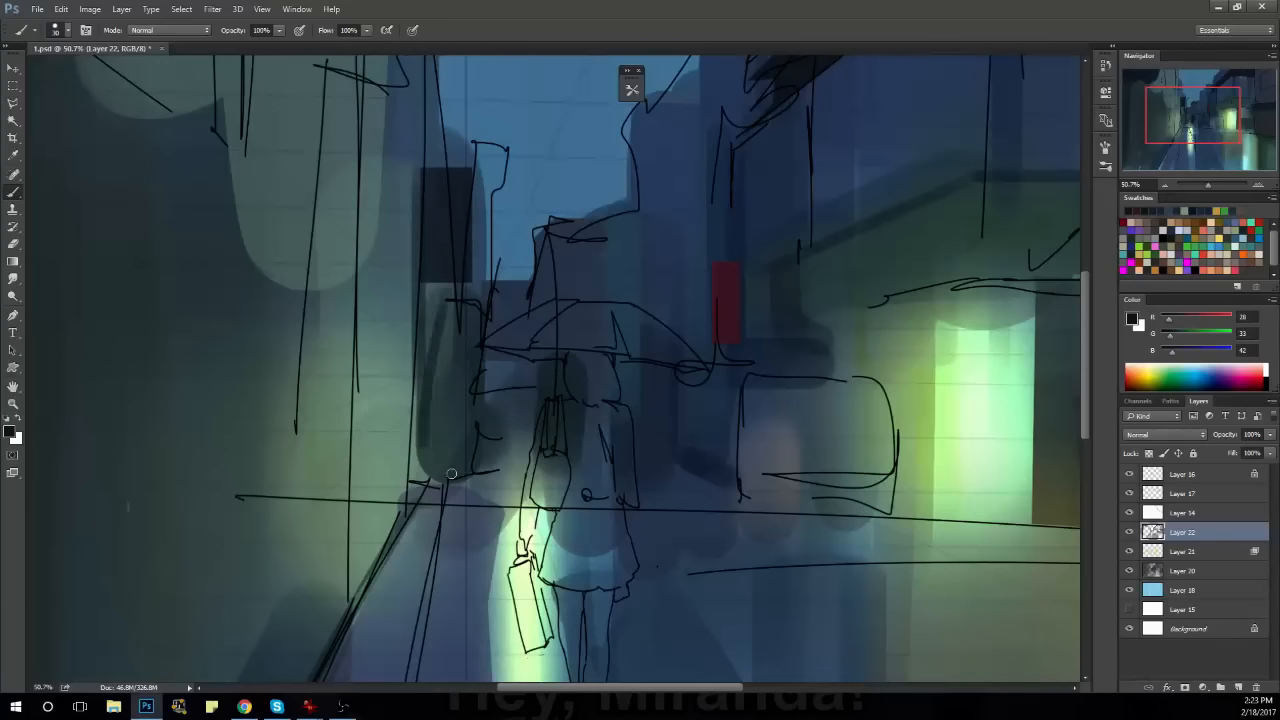
{"action": "key", "text": "ctrl"}
{"action": "left_click_drag", "start_coordinate": [457, 461], "coordinate": [570, 322]}
{"action": "left_click_drag", "start_coordinate": [570, 322], "coordinate": [594, 371], "text": "ctrl"}
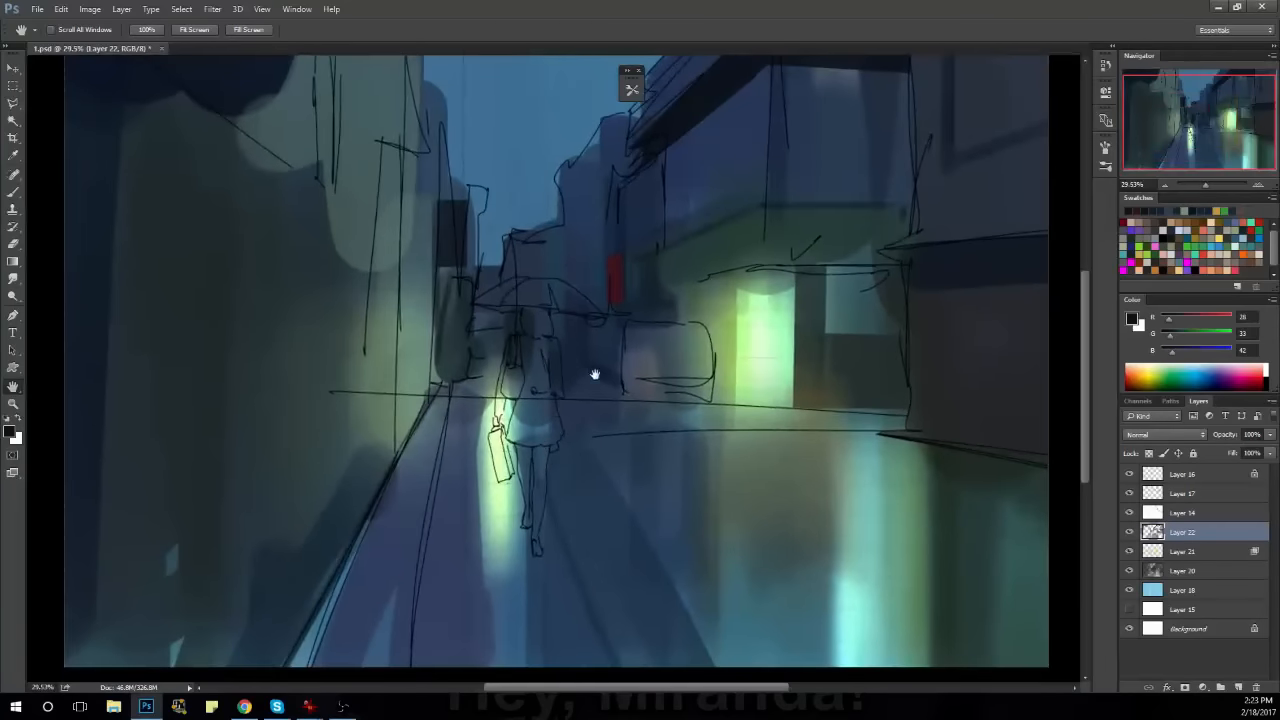
Lighten the foreground colour to RGB 36, 45, 58 and load the Damage egdes brush preset.
{"action": "left_click", "coordinate": [11, 433]}
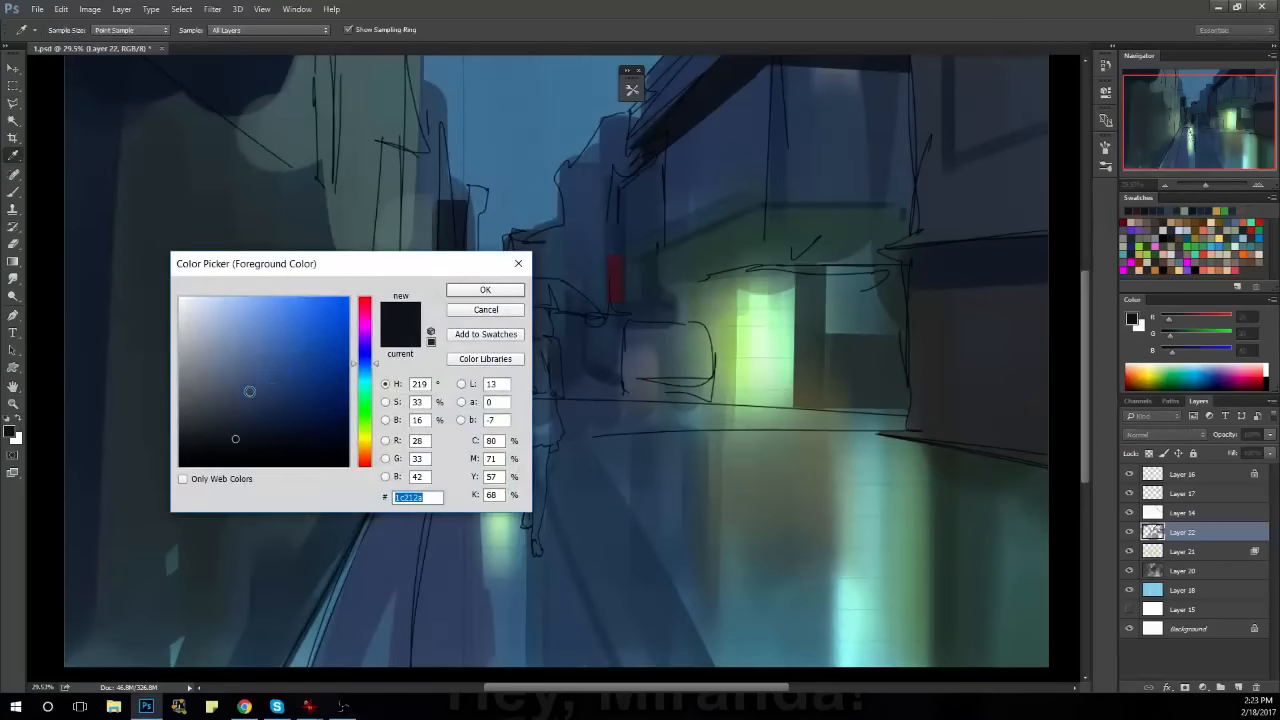
{"action": "left_click", "coordinate": [237, 427]}
{"action": "left_click", "coordinate": [465, 292]}
{"action": "left_click", "coordinate": [632, 90]}
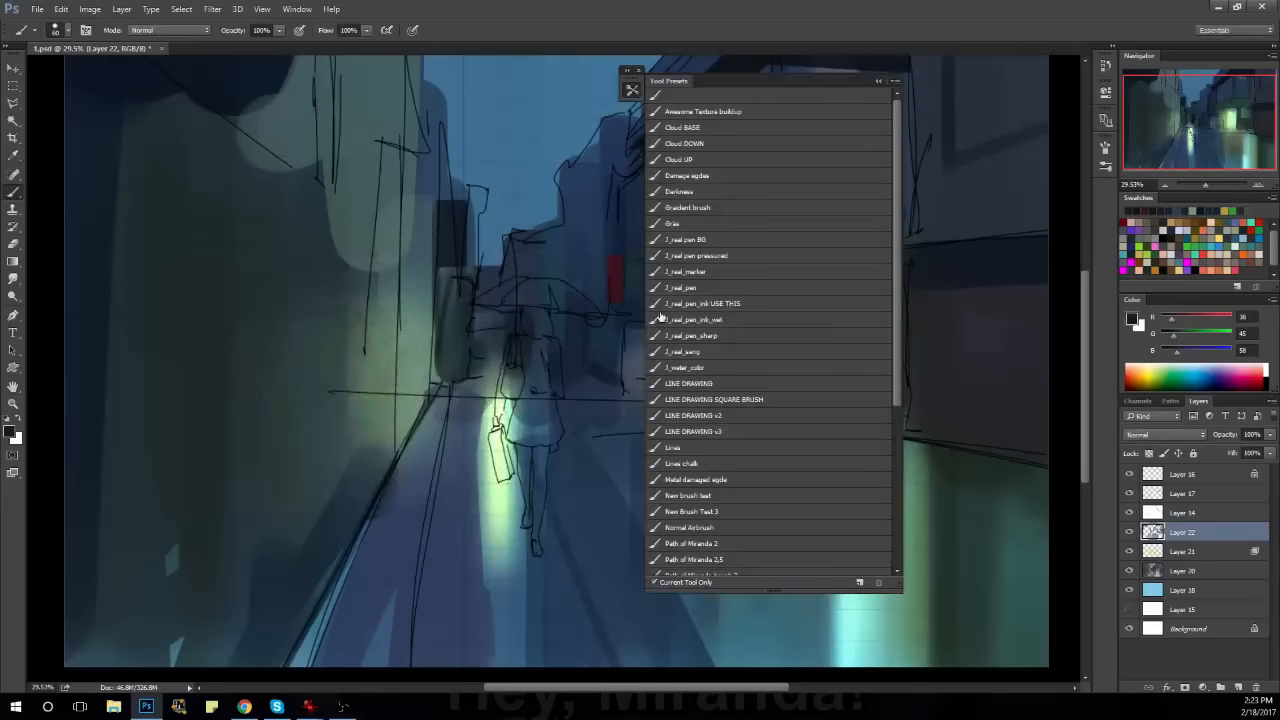
{"action": "left_click", "coordinate": [705, 176]}
{"action": "left_click_drag", "start_coordinate": [547, 399], "coordinate": [450, 488], "text": "ctrl"}
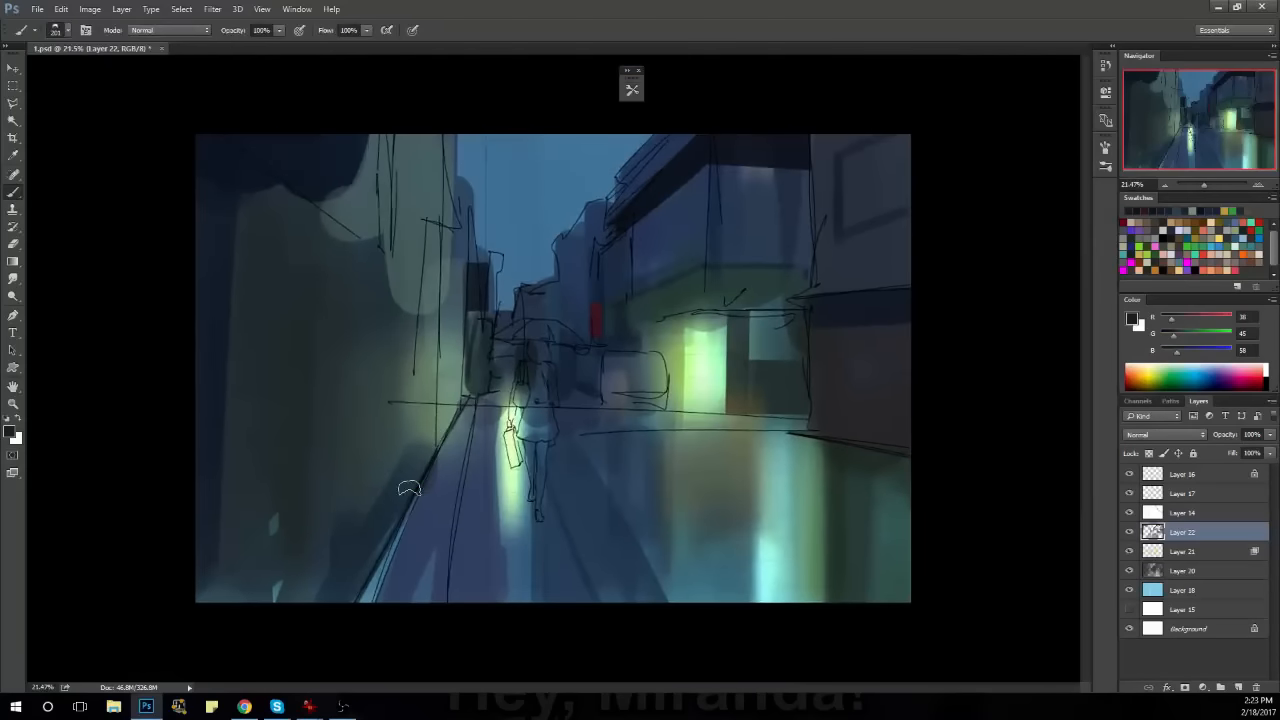
Try textured strokes at different brush sizes along the base of the left building and undo them.
{"action": "key", "text": "]"}
{"action": "key", "text": "]"}
{"action": "key", "text": "]"}
{"action": "key", "text": "]"}
{"action": "key", "text": "]"}
{"action": "key", "text": "]"}
{"action": "mouse_move", "coordinate": [414, 570]}
{"action": "left_mouse_down"}
{"action": "mouse_move", "coordinate": [486, 360]}
{"action": "mouse_move", "coordinate": [412, 553]}
{"action": "left_mouse_up"}
{"action": "key", "text": "ctrl+z"}
{"action": "key", "text": "bracketleft"}
{"action": "key", "text": "bracketleft"}
{"action": "key", "text": "bracketleft"}
{"action": "key", "text": "bracketleft"}
{"action": "key", "text": "bracketleft"}
{"action": "key", "text": "bracketleft"}
{"action": "key", "text": "bracketleft"}
{"action": "key", "text": "bracketleft"}
{"action": "key", "text": "ctrl+z"}
{"action": "key", "text": "ctrl+z"}
{"action": "key", "text": "ctrl+z"}
{"action": "key", "text": "ctrl+z"}
{"action": "key", "text": "ctrl+z"}
{"action": "key", "text": "ctrl+z"}
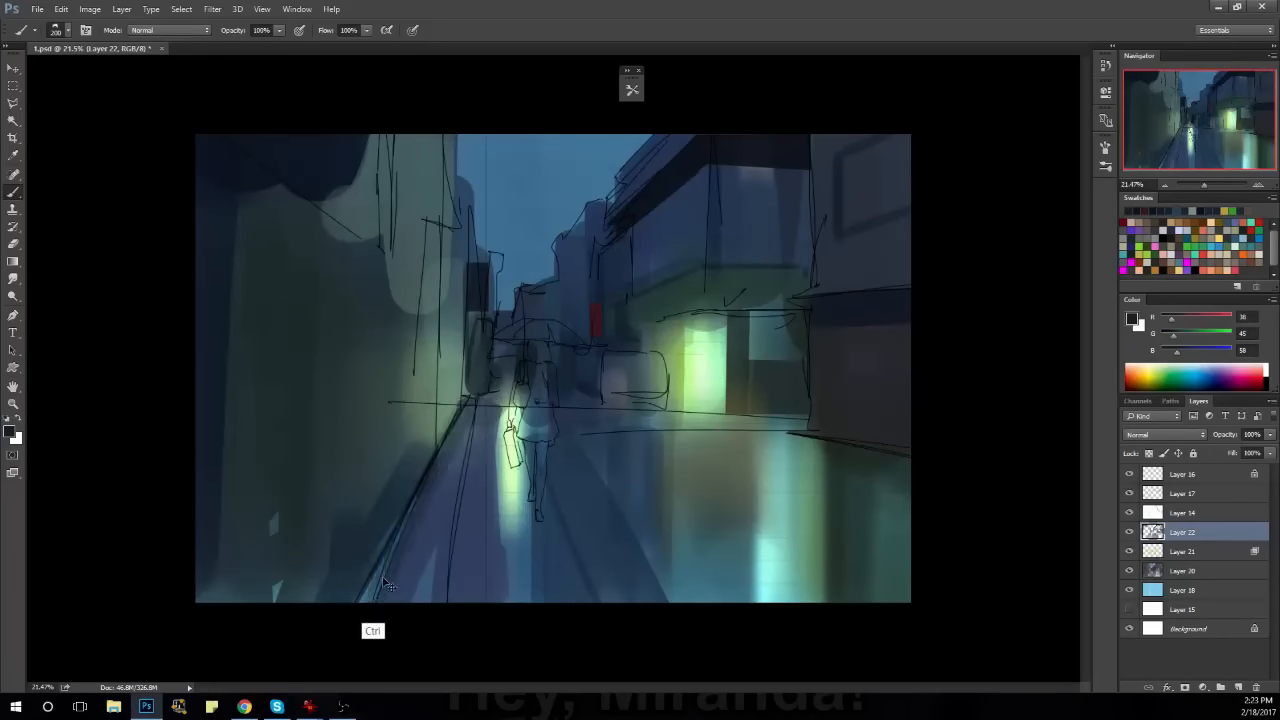
Try a dark textured stroke down the left side of the pavement and undo the recent strokes there.
{"action": "left_click_drag", "start_coordinate": [448, 424], "coordinate": [447, 590]}
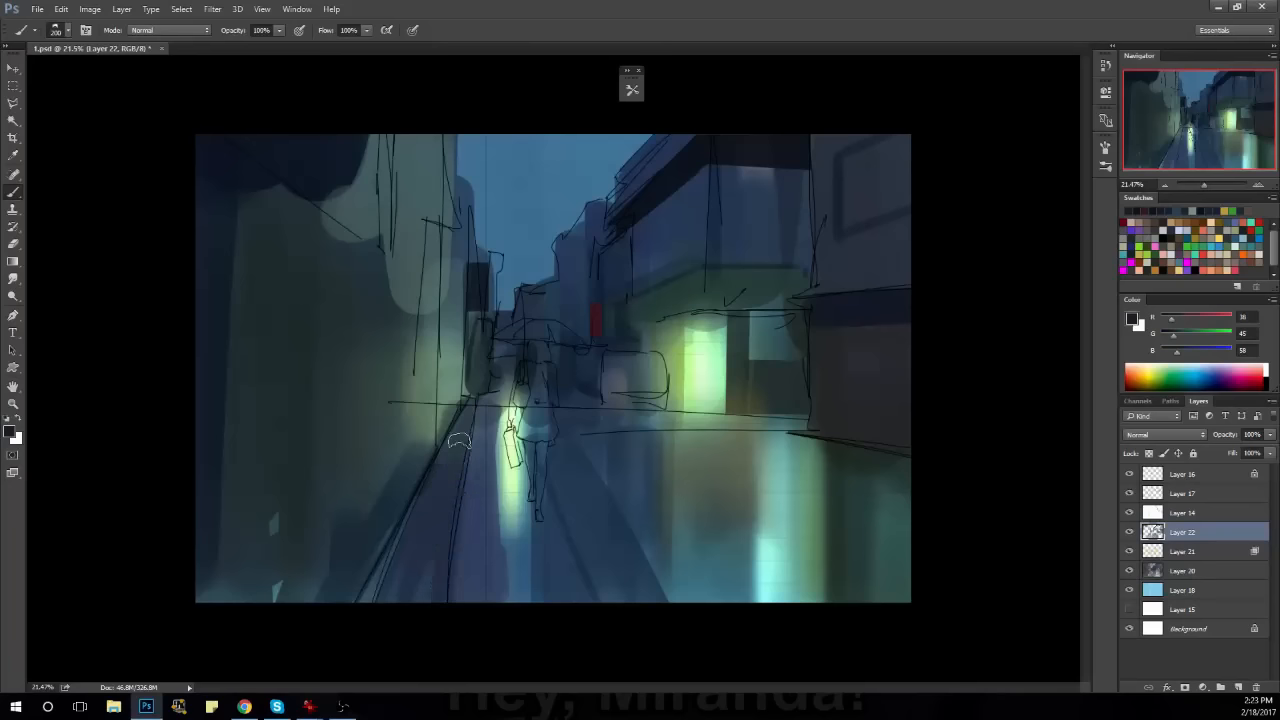
{"action": "key", "text": "ctrl+alt+z"}
{"action": "key", "text": "ctrl+alt+z"}
{"action": "key", "text": "ctrl+alt+z"}
Set the foreground colour to RGB 30, 35, 45 and paint dark strokes over the right building's base with a 600 px brush.
{"action": "left_click_drag", "start_coordinate": [537, 479], "coordinate": [577, 486]}
{"action": "left_click_drag", "start_coordinate": [617, 424], "coordinate": [430, 396]}
{"action": "left_click_drag", "start_coordinate": [776, 429], "coordinate": [660, 420]}
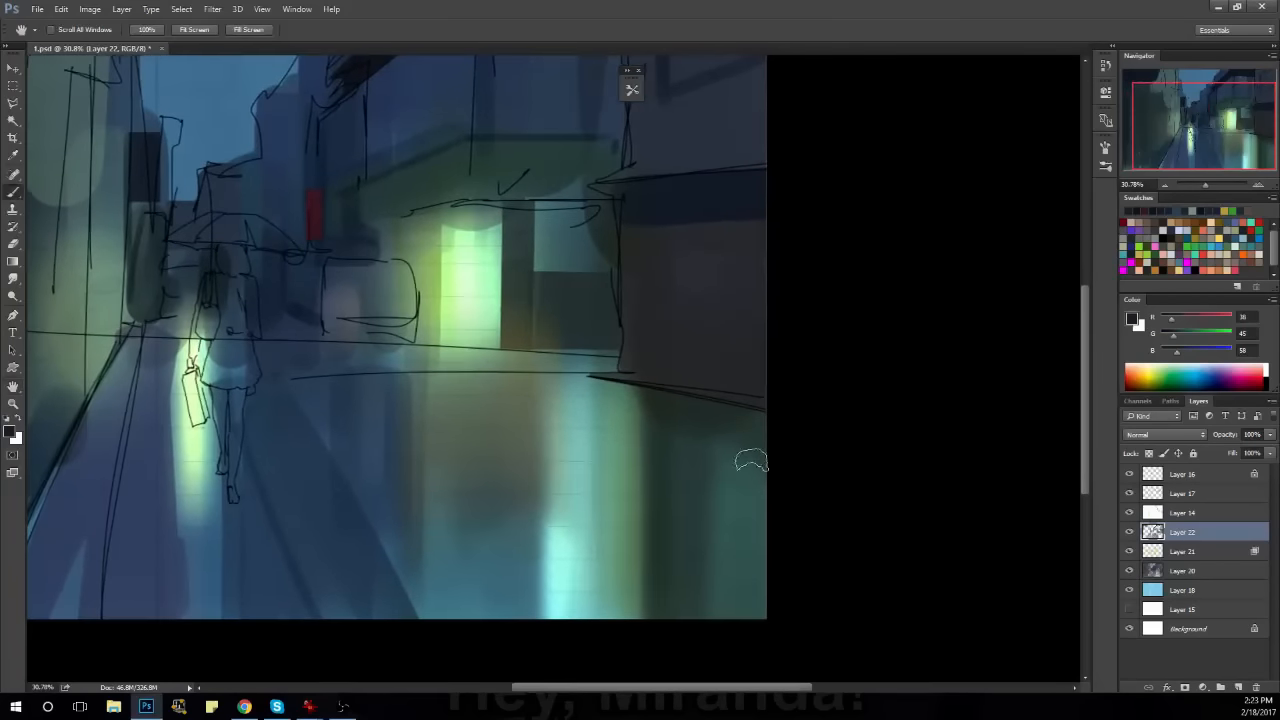
{"action": "left_click", "coordinate": [12, 434]}
{"action": "left_click", "coordinate": [234, 436]}
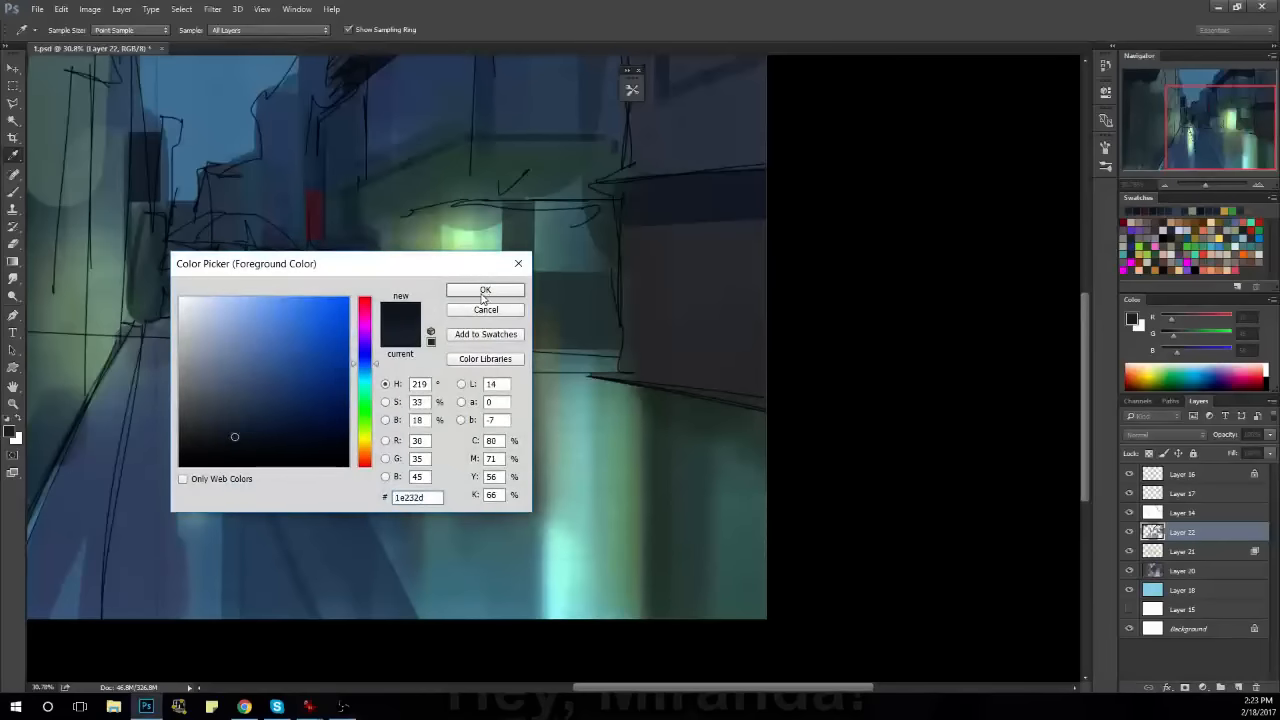
{"action": "left_click", "coordinate": [484, 291]}
{"action": "key", "text": "bracketright"}
{"action": "key", "text": "bracketright"}
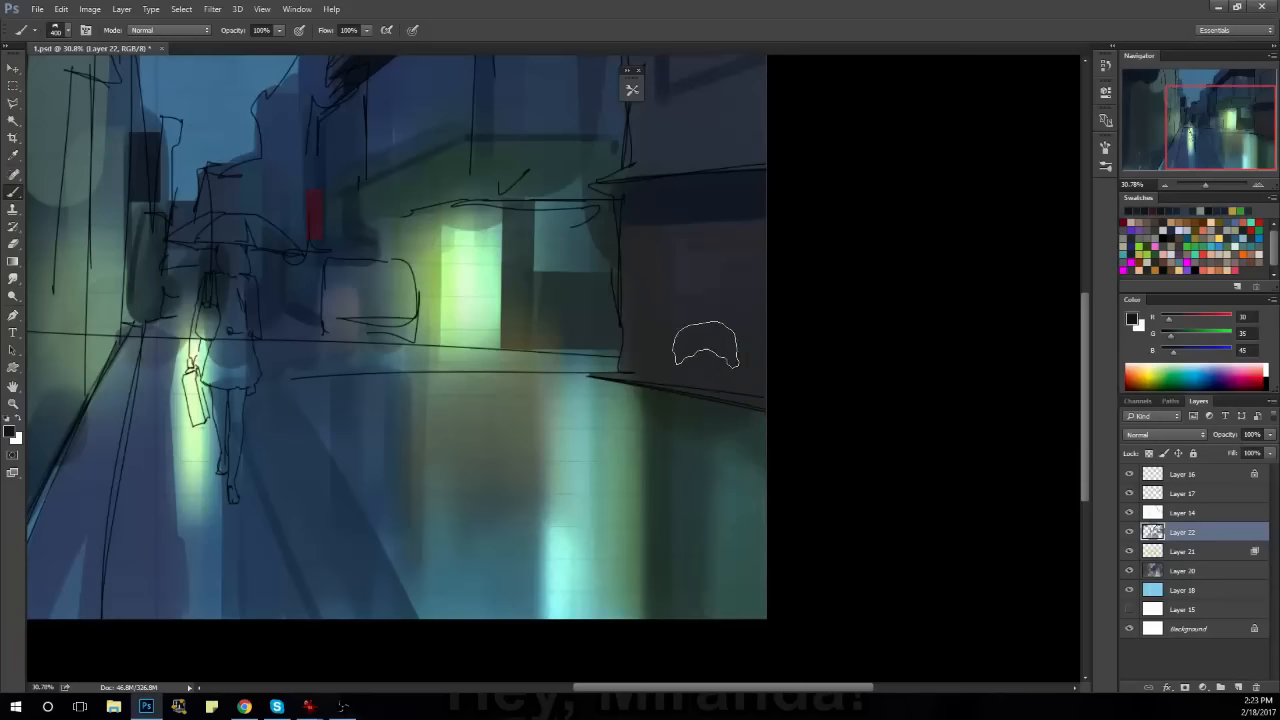
{"action": "key", "text": "bracketright"}
{"action": "key", "text": "bracketright"}
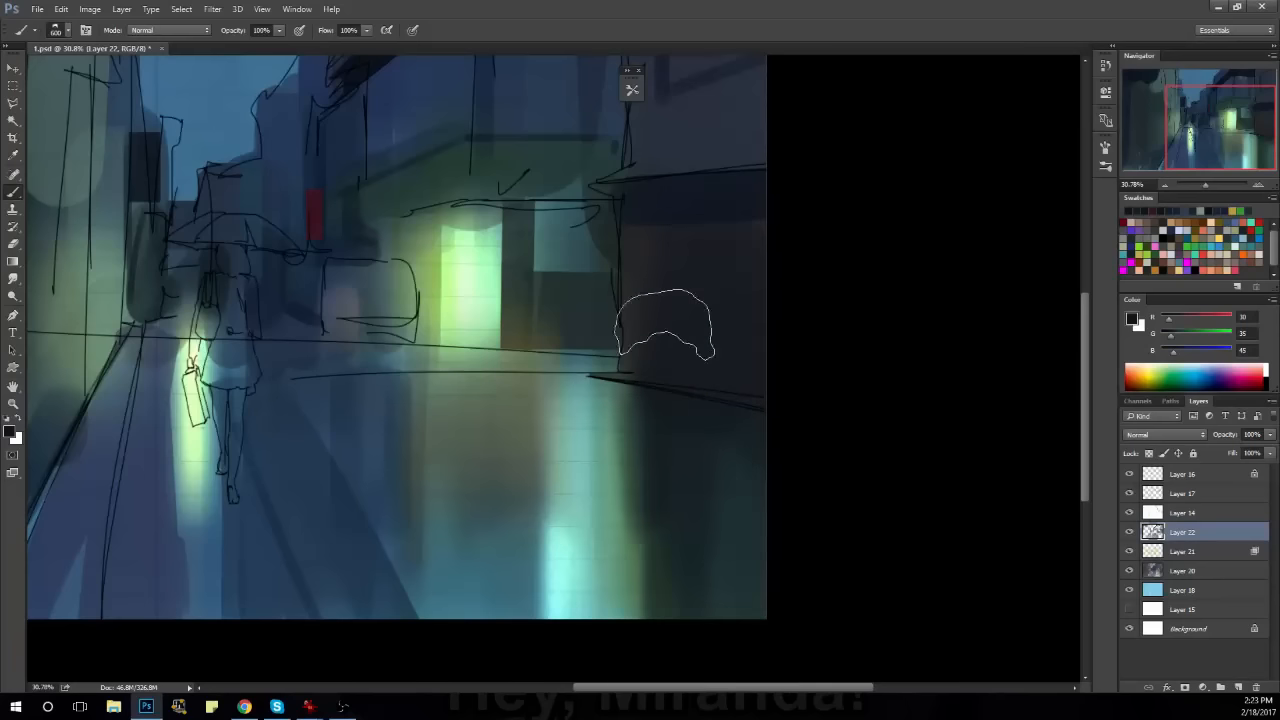
{"action": "left_click_drag", "start_coordinate": [694, 334], "coordinate": [710, 450]}
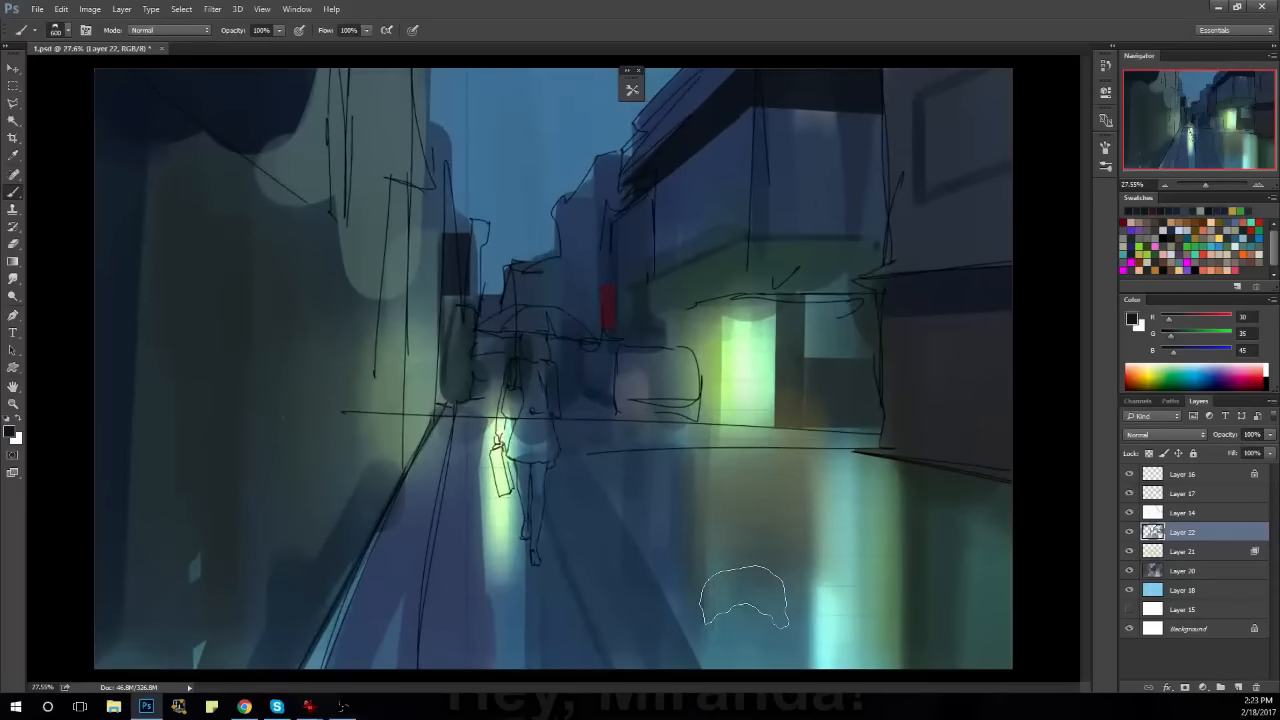
Darken the wet reflections below the lit shop and right building with broad strokes of an 1100 px brush.
{"action": "key", "text": "f"}
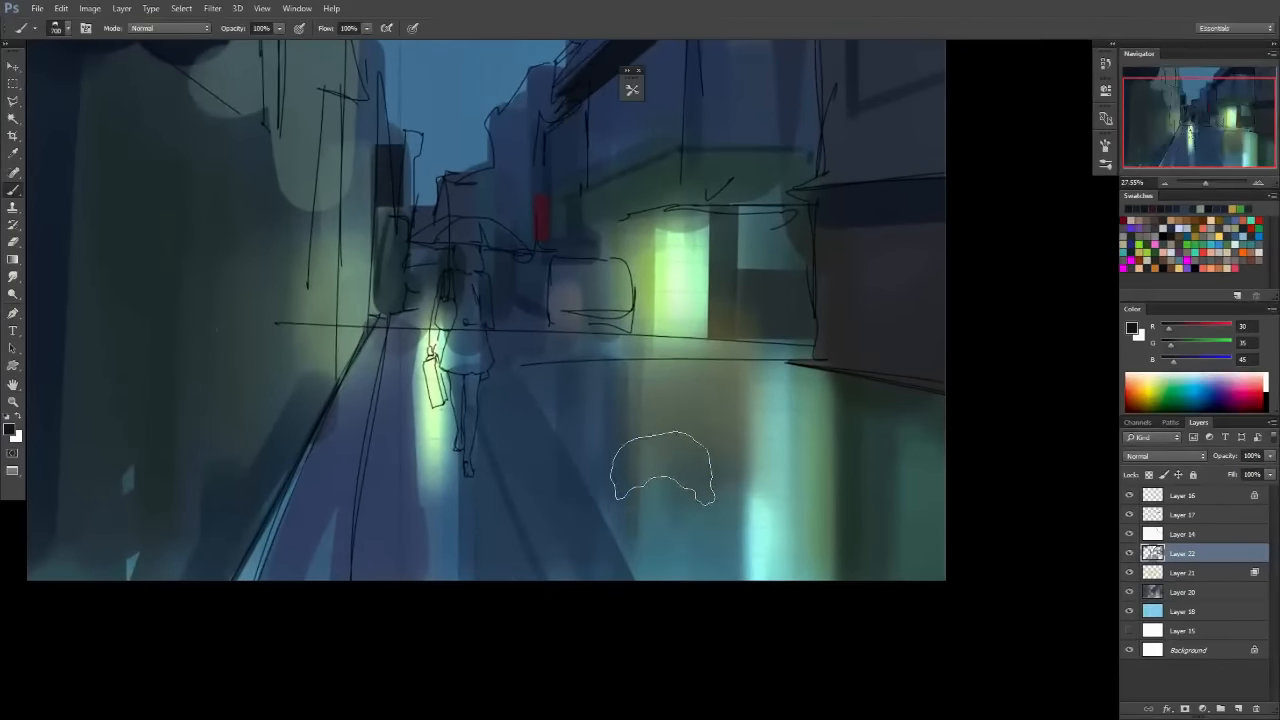
{"action": "left_click_drag", "start_coordinate": [643, 537], "coordinate": [551, 549]}
{"action": "key", "text": "ctrl+z"}
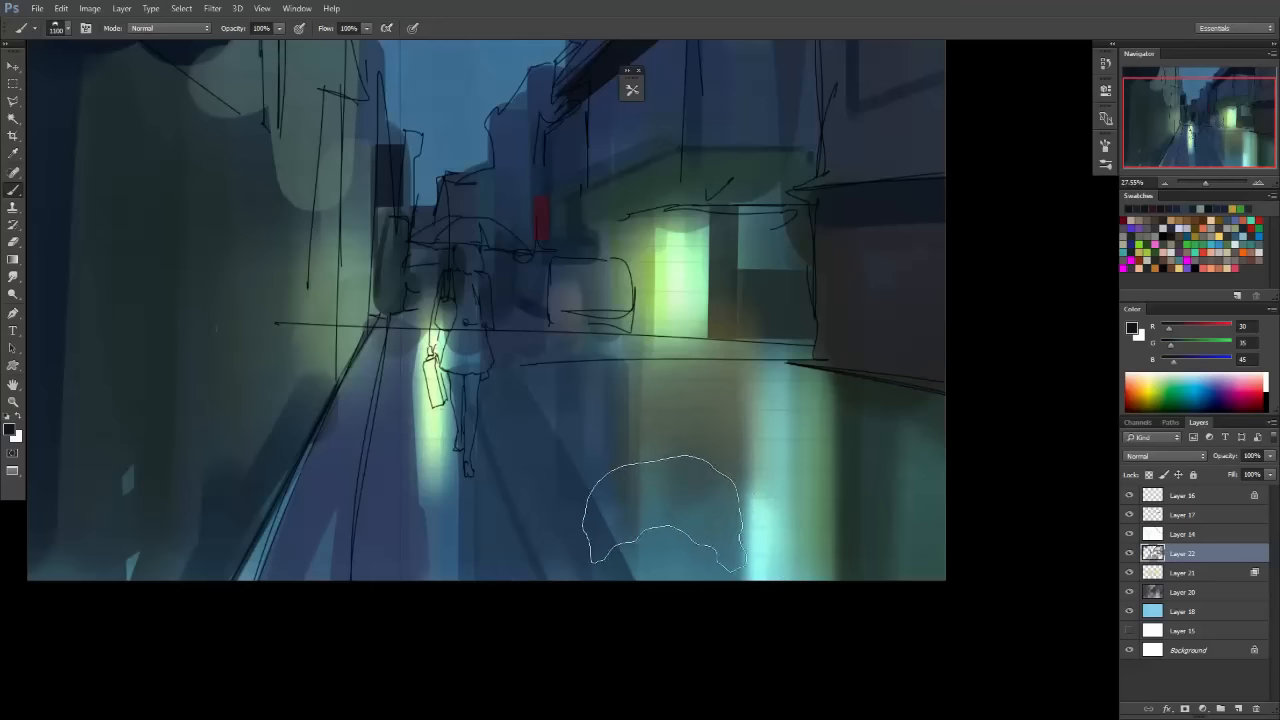
{"action": "key", "text": "bracketright"}
{"action": "key", "text": "bracketright"}
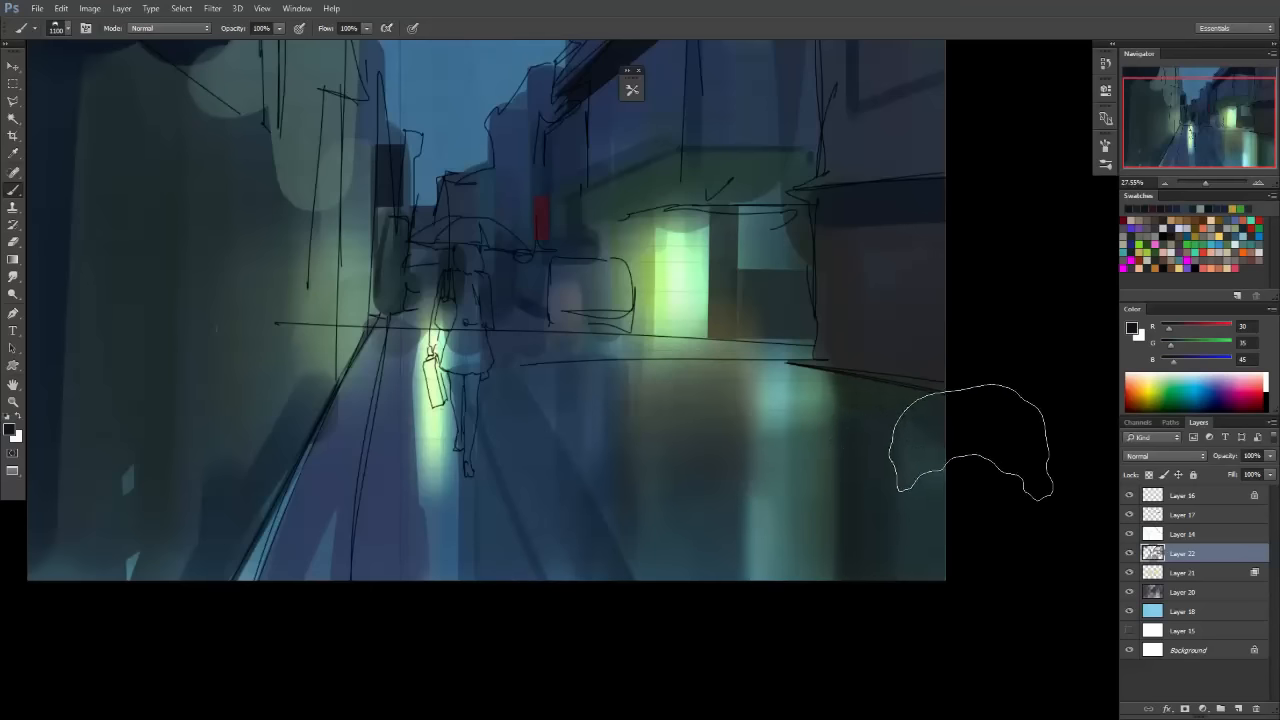
{"action": "left_click_drag", "start_coordinate": [760, 480], "coordinate": [889, 470]}
Hide the Layer 17 sketch lines to examine the painted street, and show them again.
{"action": "left_click", "coordinate": [1129, 514]}
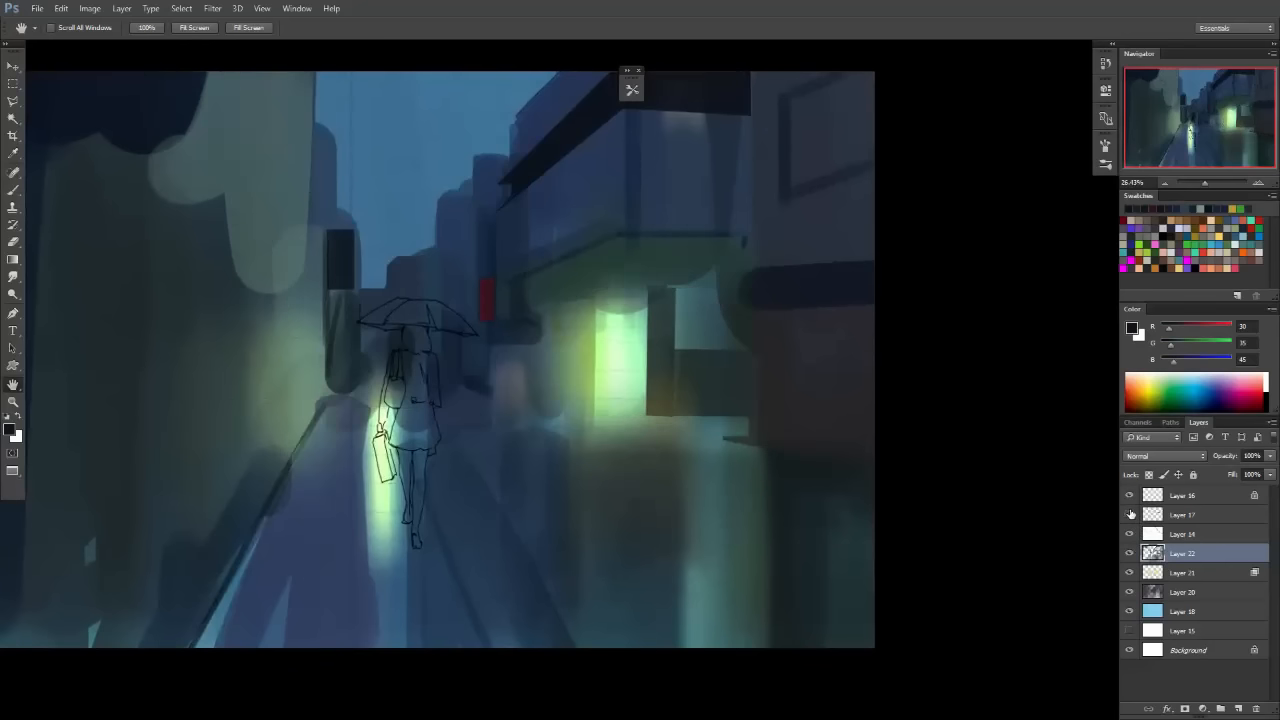
{"action": "mouse_move", "coordinate": [652, 446]}
{"action": "left_mouse_down"}
{"action": "mouse_move", "coordinate": [669, 460]}
{"action": "mouse_move", "coordinate": [780, 468]}
{"action": "left_mouse_up"}
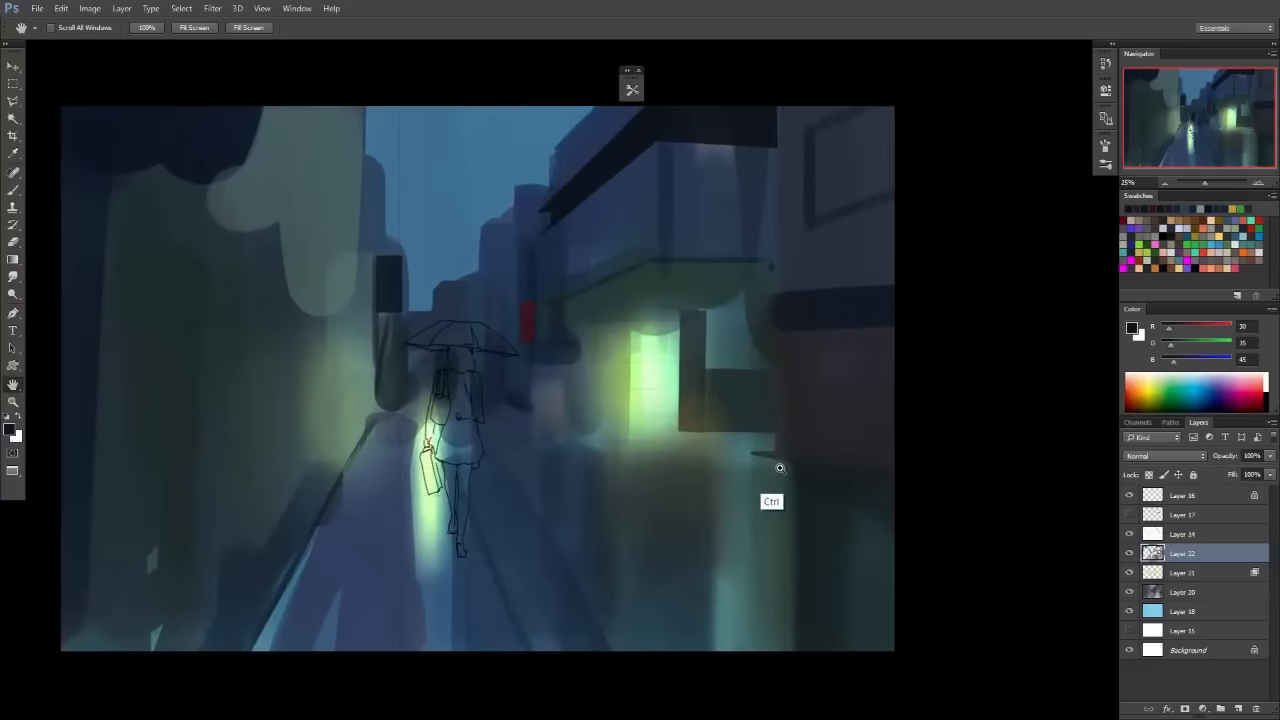
{"action": "left_click", "coordinate": [1129, 514]}
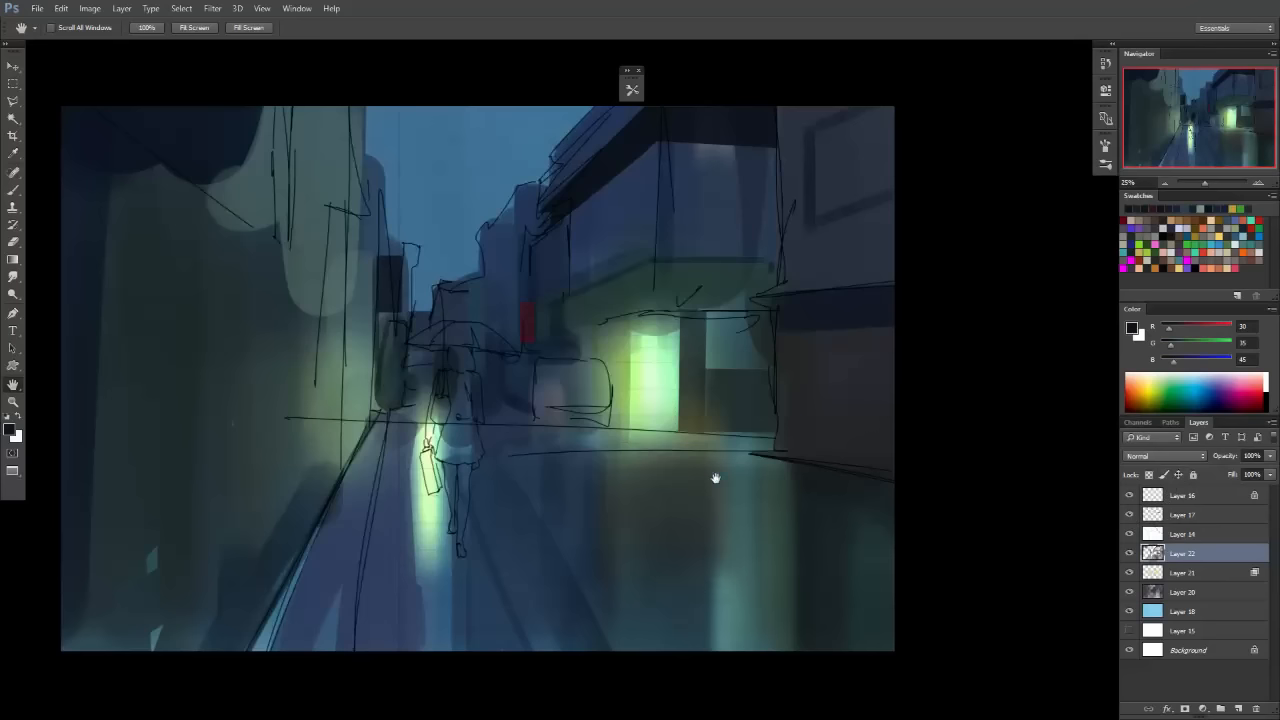
Load a Path of Miranda brush preset, try a black dab beside the lit shop doorway and undo it.
{"action": "key", "text": "b"}
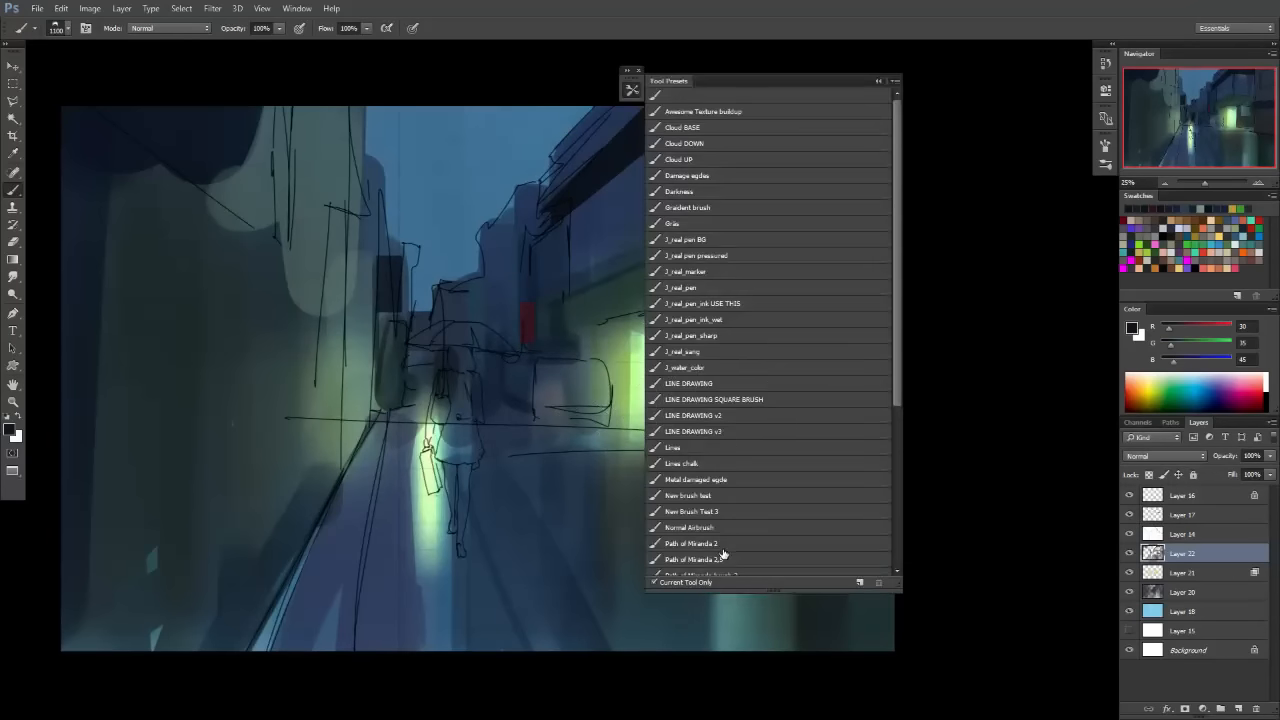
{"action": "left_click", "coordinate": [738, 576]}
{"action": "left_click_drag", "start_coordinate": [636, 336], "coordinate": [627, 342]}
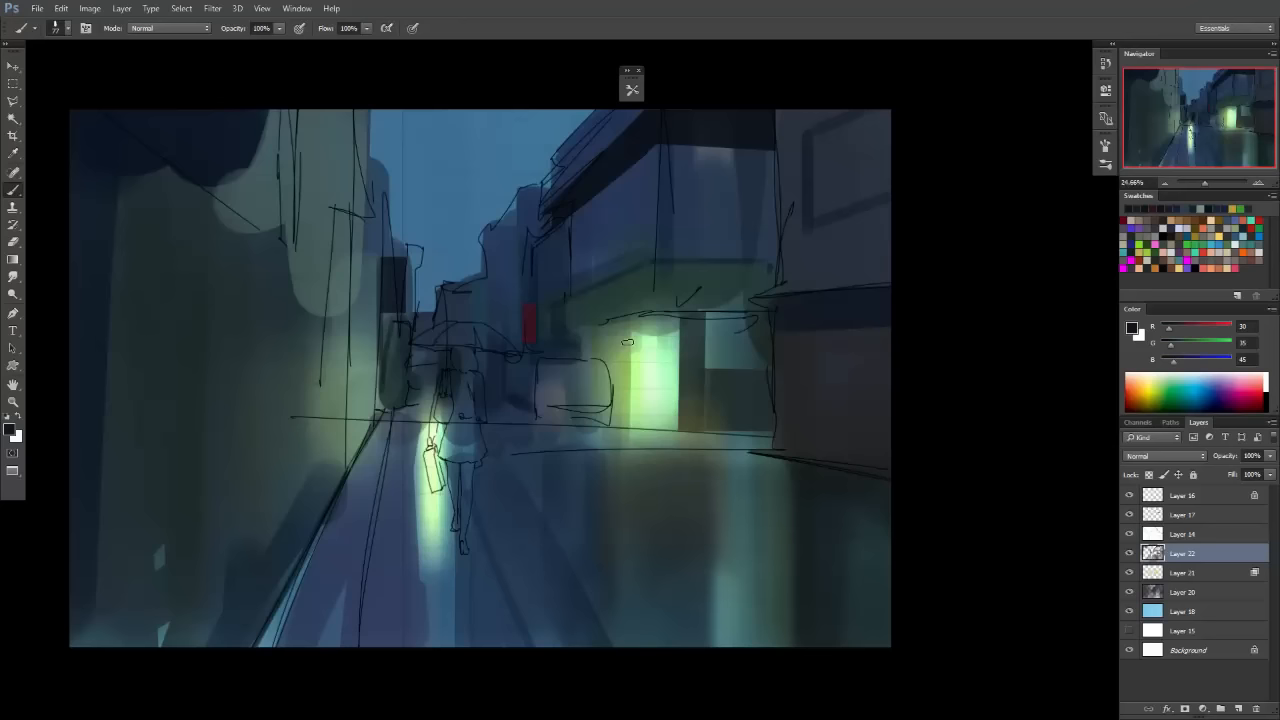
{"action": "left_click_drag", "start_coordinate": [697, 415], "coordinate": [556, 183]}
{"action": "left_click", "coordinate": [558, 160], "text": "alt"}
{"action": "left_click_drag", "start_coordinate": [625, 88], "coordinate": [500, 225]}
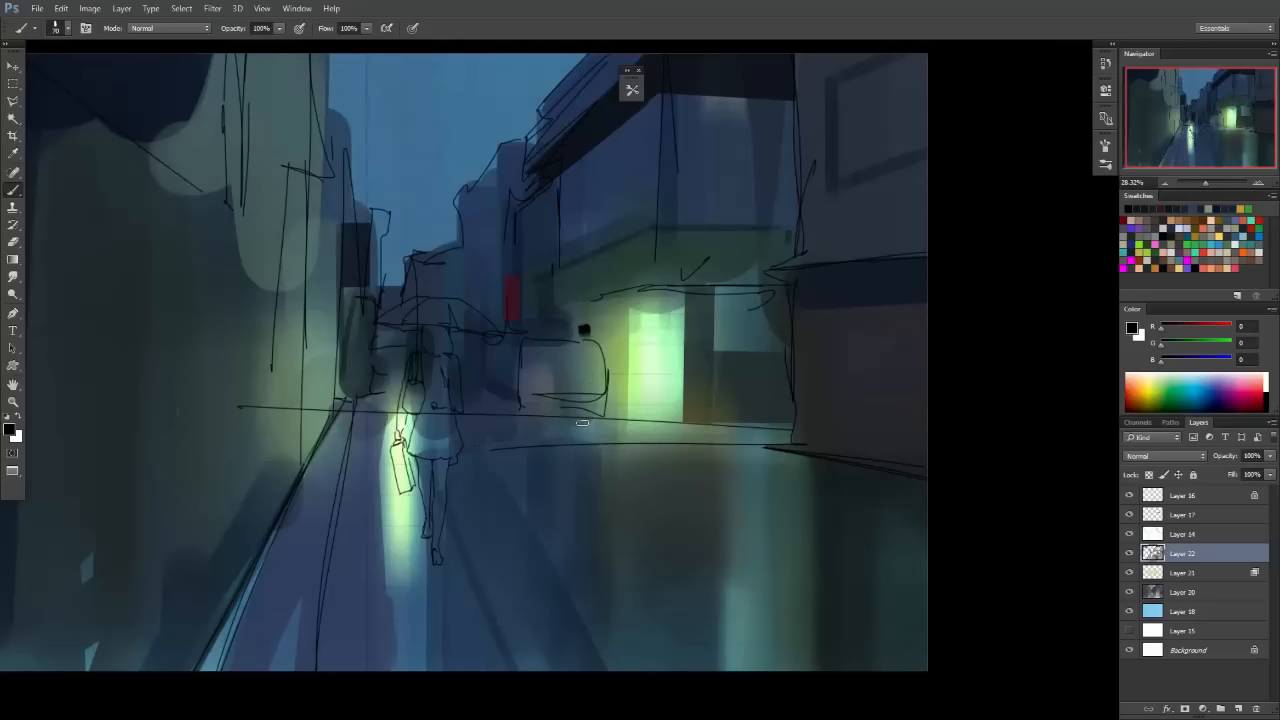
{"action": "key", "text": "ctrl+z"}
Sample a dark blue and paint a small rectangle inside a marquee directly above the red sign.
{"action": "left_click", "coordinate": [550, 174], "text": "alt"}
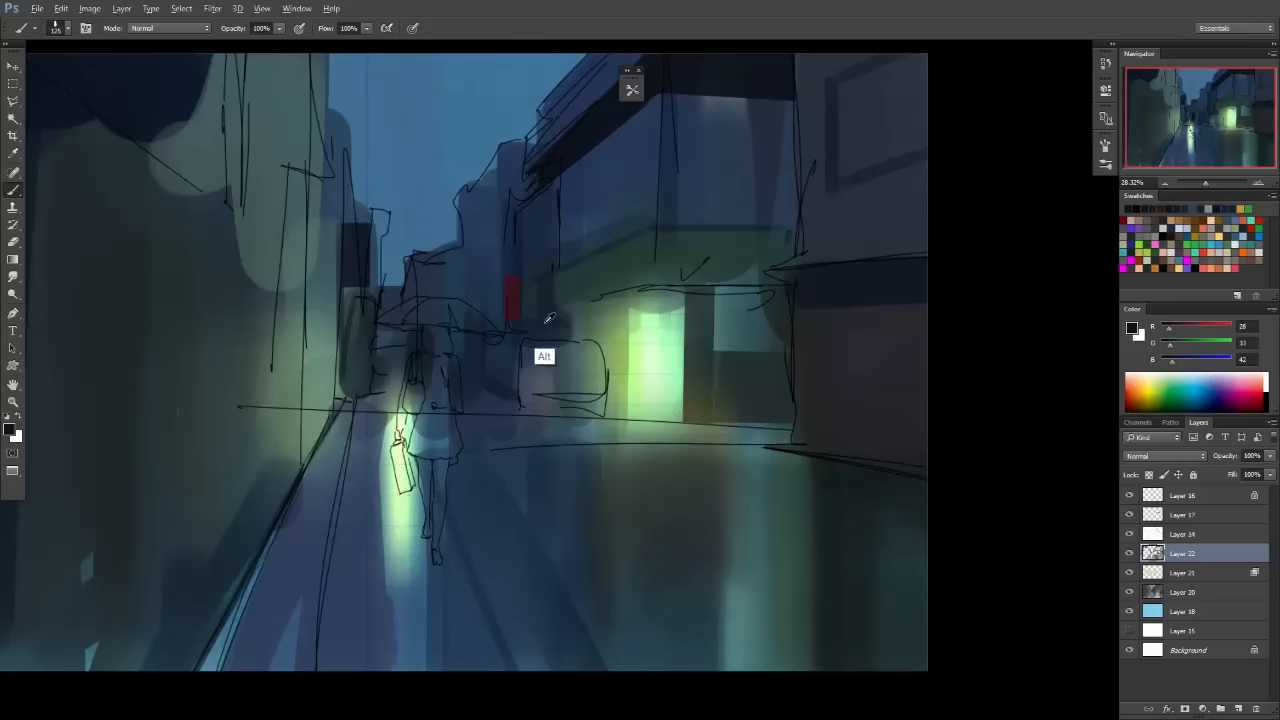
{"action": "left_click", "coordinate": [520, 262], "text": "alt"}
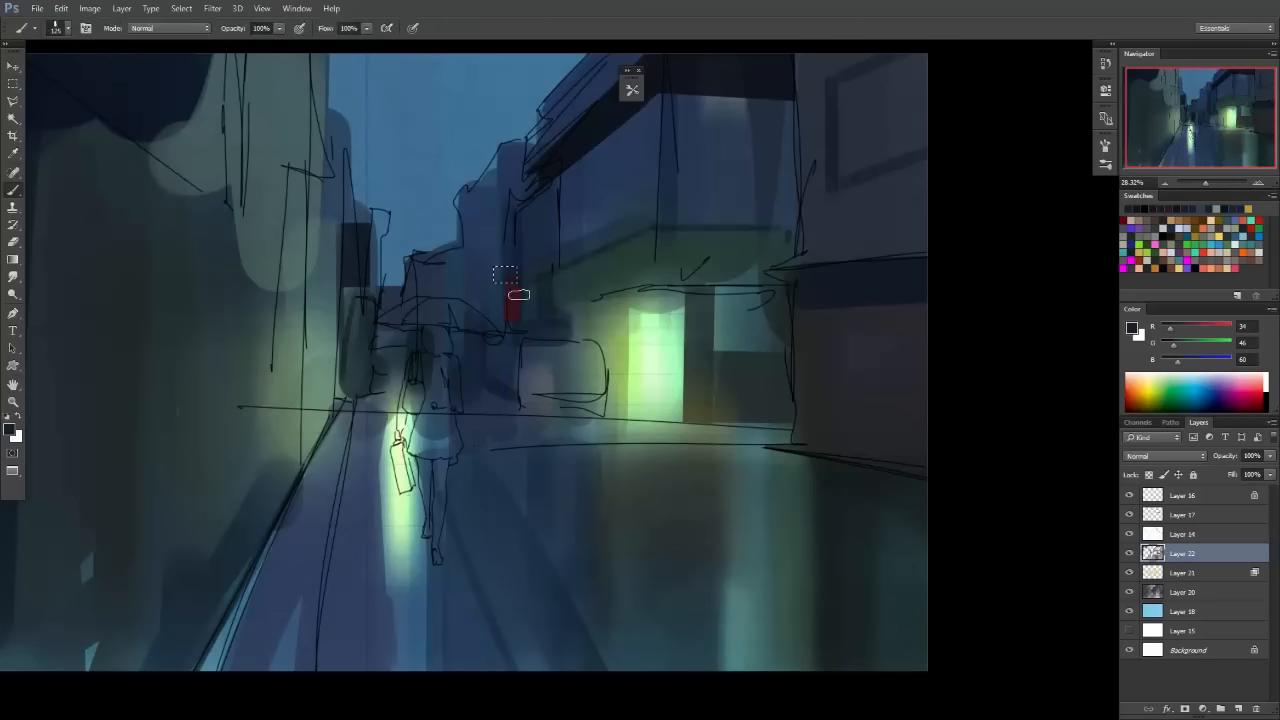
{"action": "key", "text": "m"}
{"action": "left_click_drag", "start_coordinate": [490, 267], "coordinate": [522, 283]}
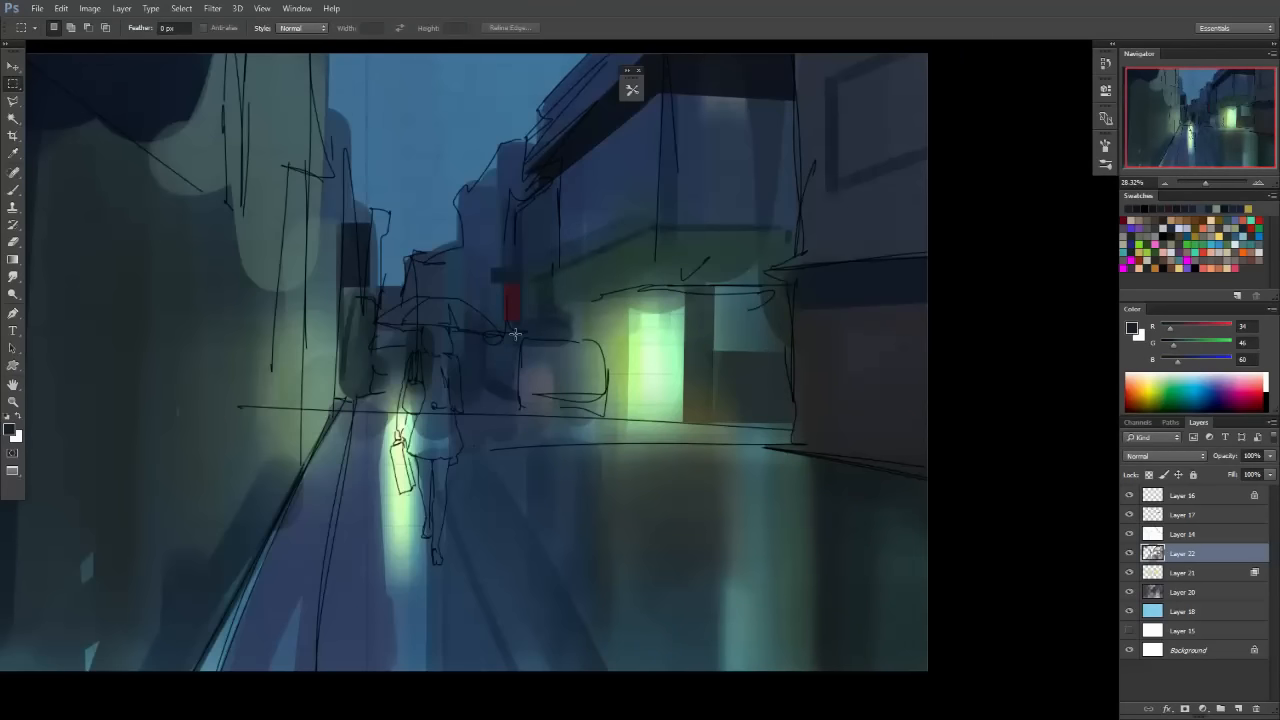
{"action": "left_click_drag", "start_coordinate": [496, 274], "coordinate": [510, 252]}
{"action": "key", "text": "b"}
Check the distant buildings with and without the Layer 17 sketch lines, and leave that layer hidden.
{"action": "key", "text": "l"}
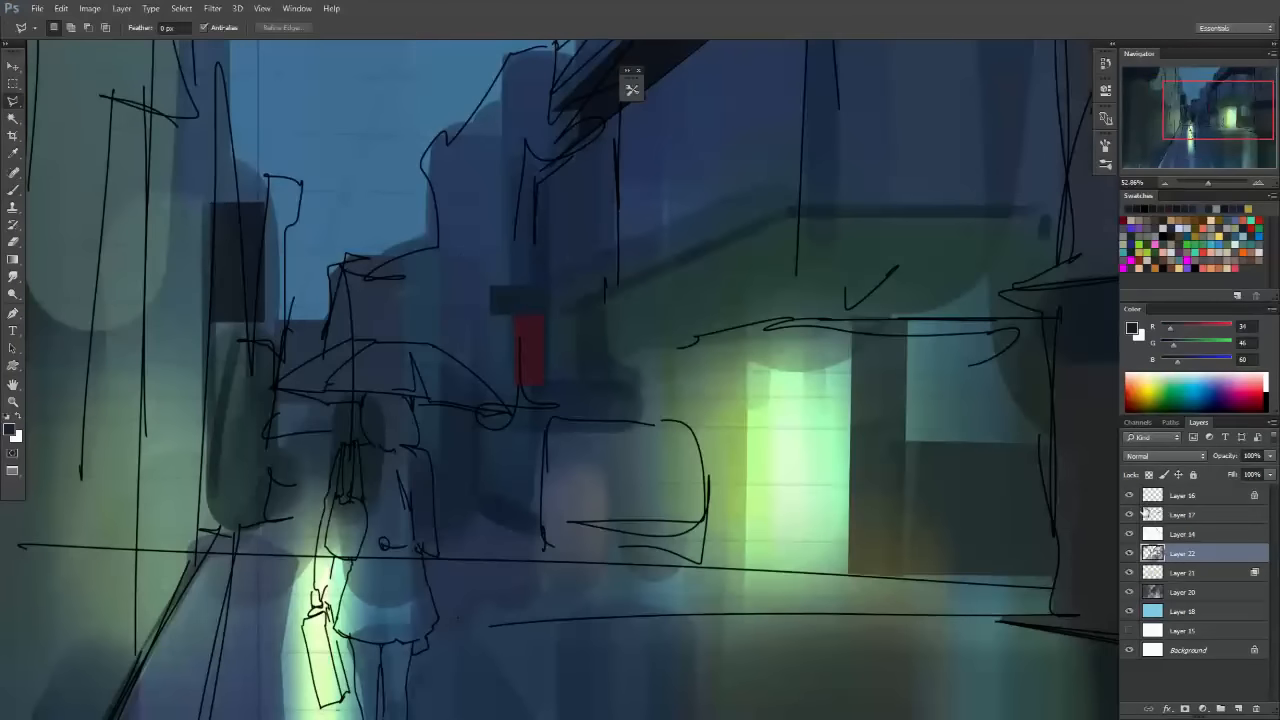
{"action": "left_click", "coordinate": [1130, 496]}
{"action": "left_click", "coordinate": [1130, 496]}
{"action": "left_click", "coordinate": [1130, 514]}
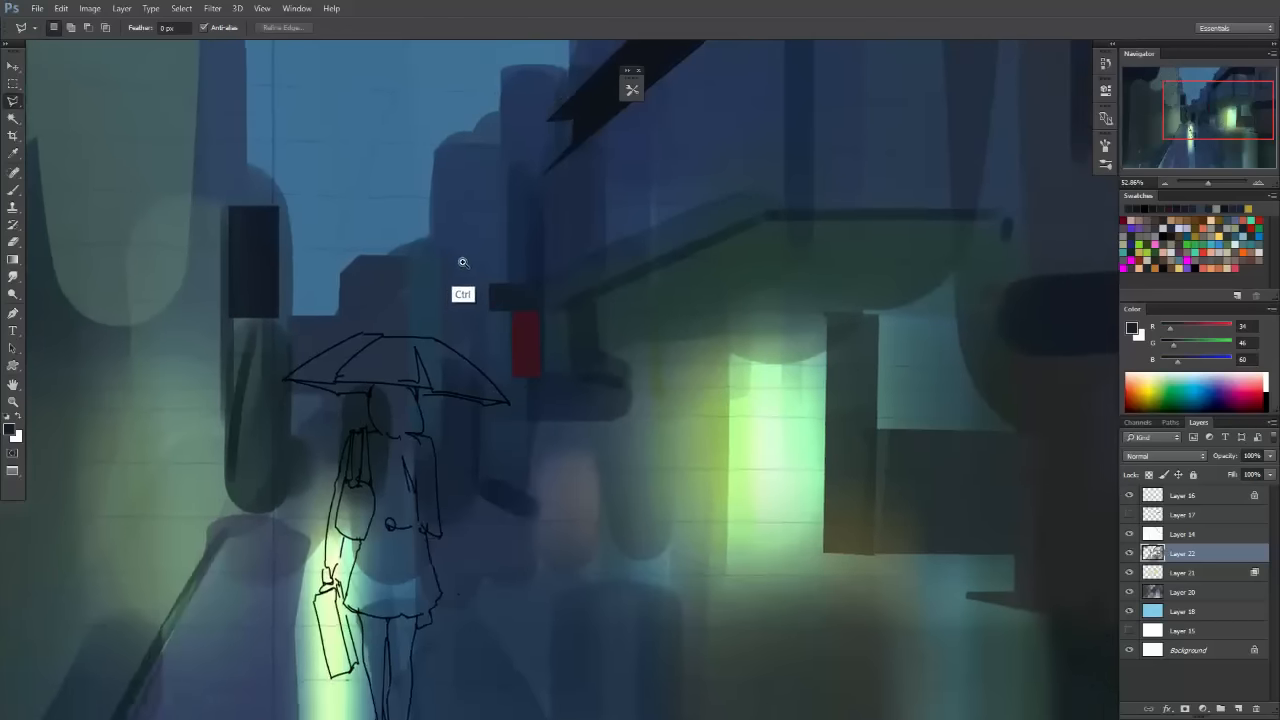
{"action": "mouse_move", "coordinate": [460, 266]}
{"action": "left_mouse_down"}
{"action": "mouse_move", "coordinate": [471, 177]}
{"action": "mouse_move", "coordinate": [466, 221]}
{"action": "mouse_move", "coordinate": [547, 262]}
{"action": "left_mouse_up"}
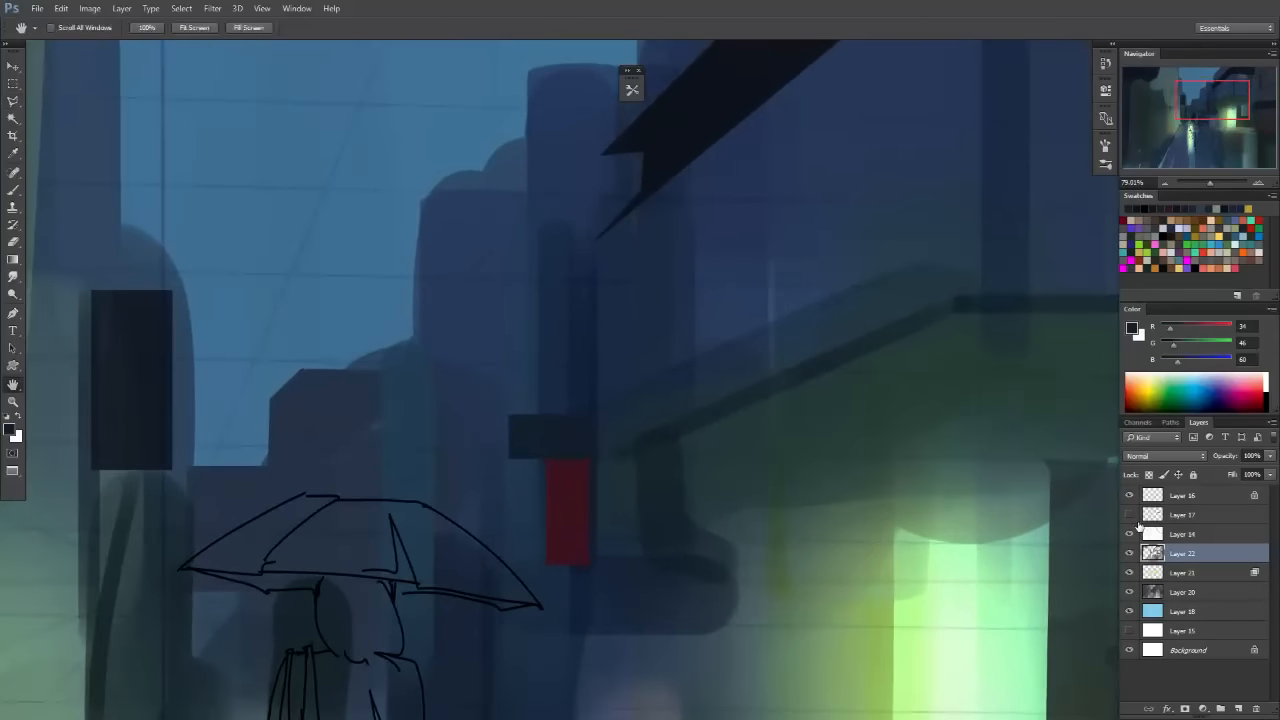
{"action": "left_click", "coordinate": [1130, 514]}
{"action": "key", "text": "e"}
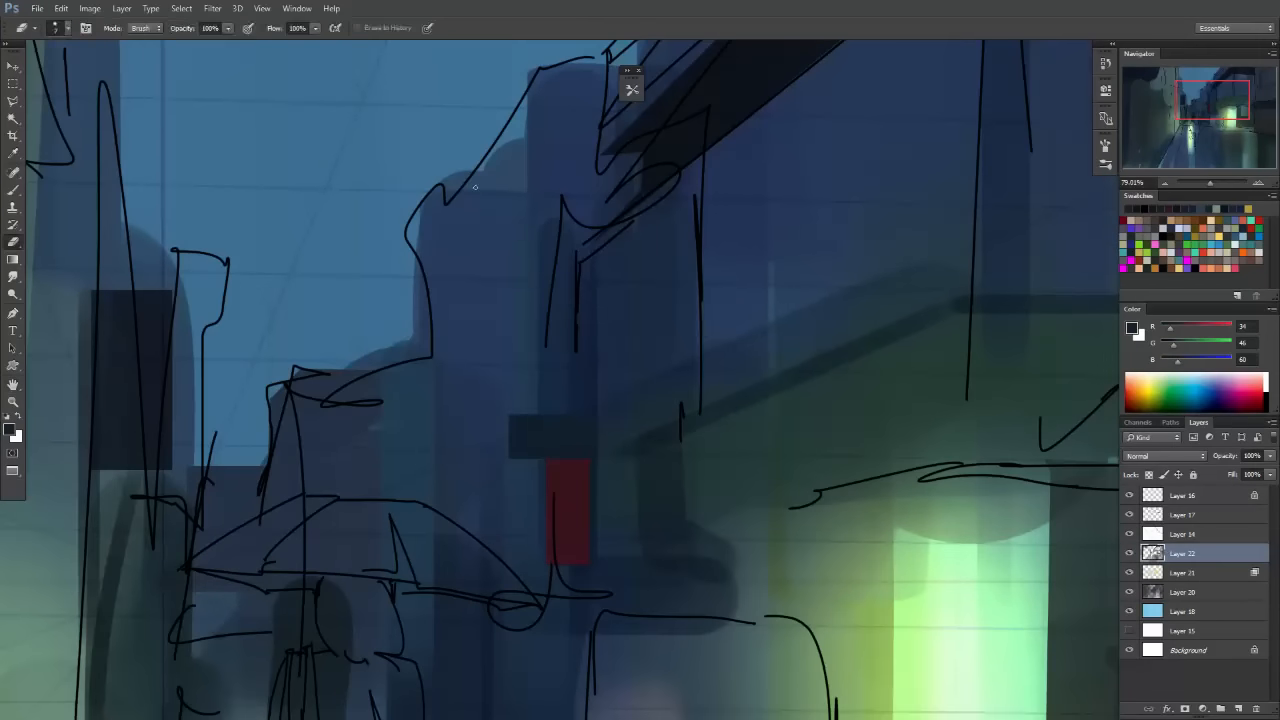
{"action": "left_click", "coordinate": [1130, 514]}
Sample the distant building's blue and fill a polygonal selection along its roofline to give it a straight slanted edge, and deselect it.
{"action": "key", "text": "b"}
{"action": "left_click", "coordinate": [440, 273], "text": "alt"}
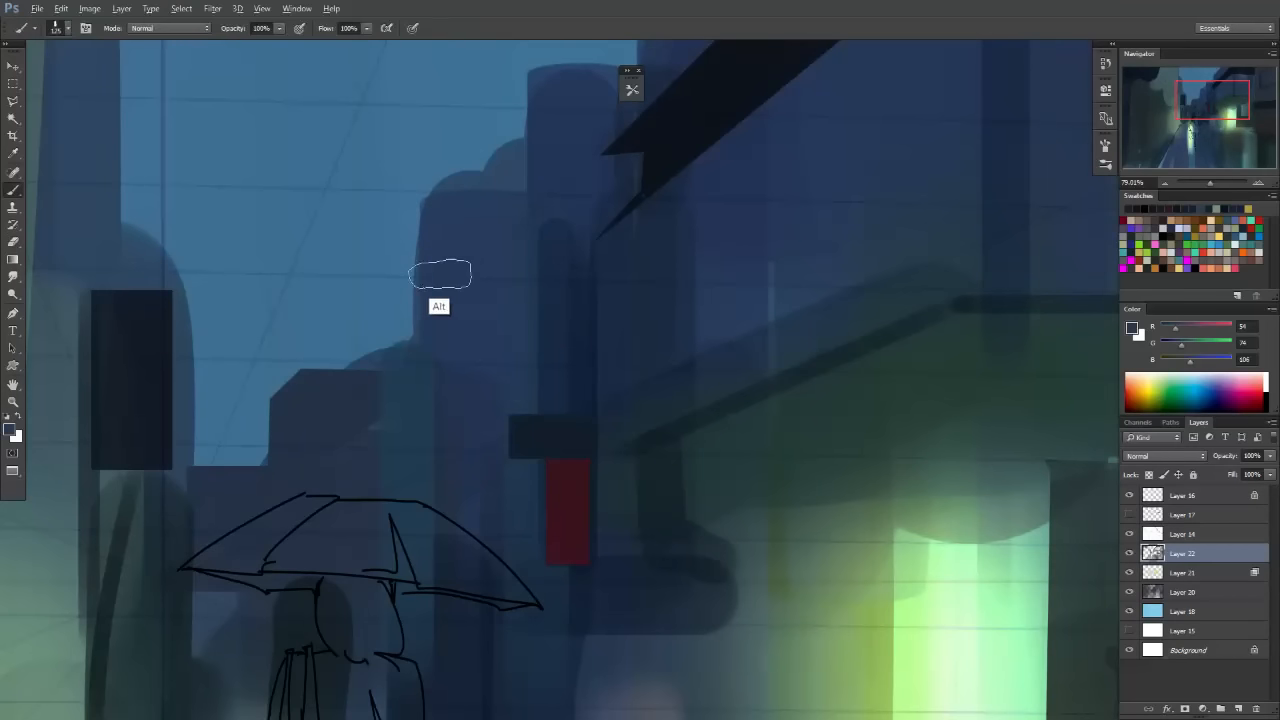
{"action": "key", "text": "l"}
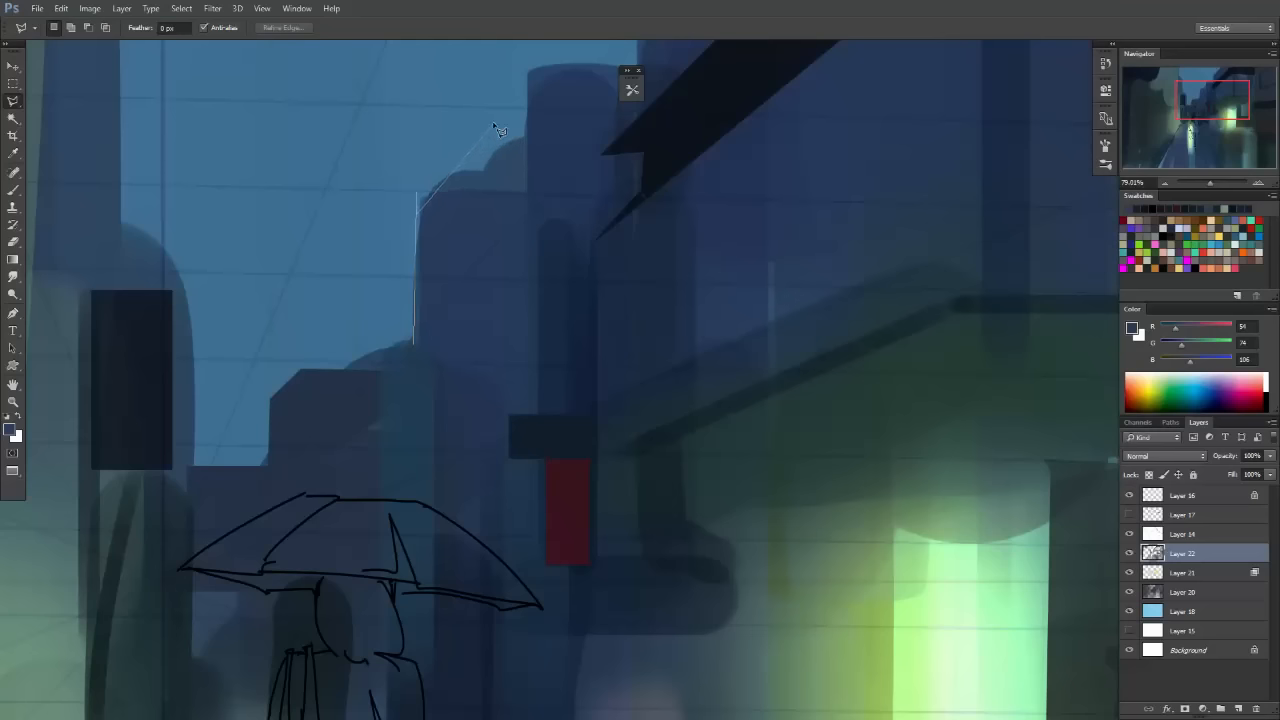
{"action": "double_click", "coordinate": [447, 343]}
{"action": "key", "text": "m"}
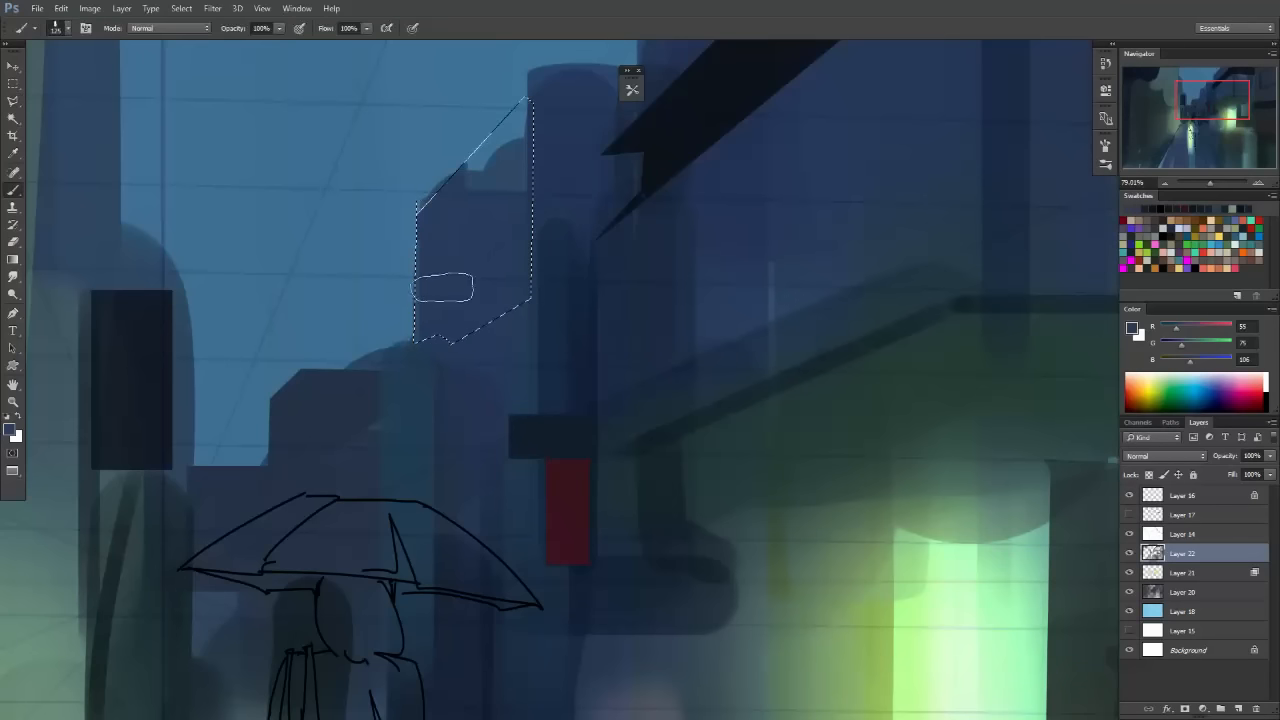
{"action": "key", "text": "ctrl+d"}
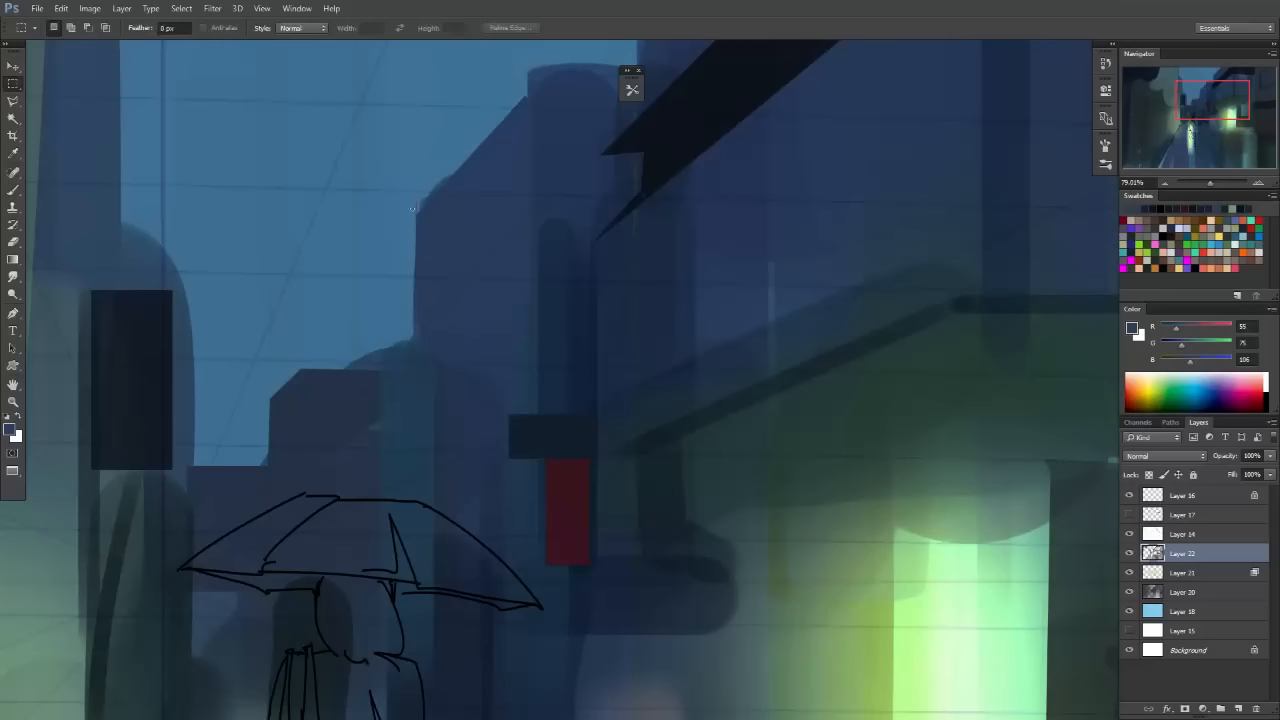
Try merging Layers 20 to 22 and erasing along the distant building's edge, and undo both.
{"action": "key", "text": "e"}
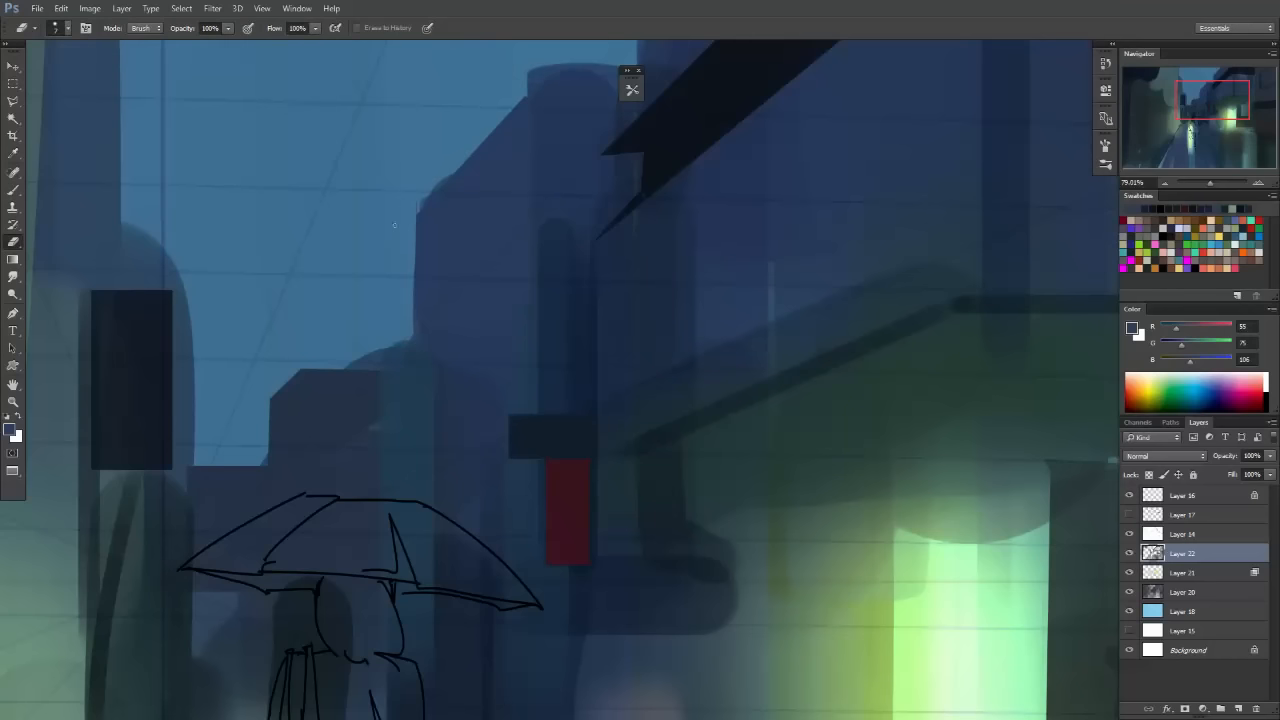
{"action": "left_click", "coordinate": [1129, 553]}
{"action": "left_click", "coordinate": [1129, 553]}
{"action": "key", "text": "m"}
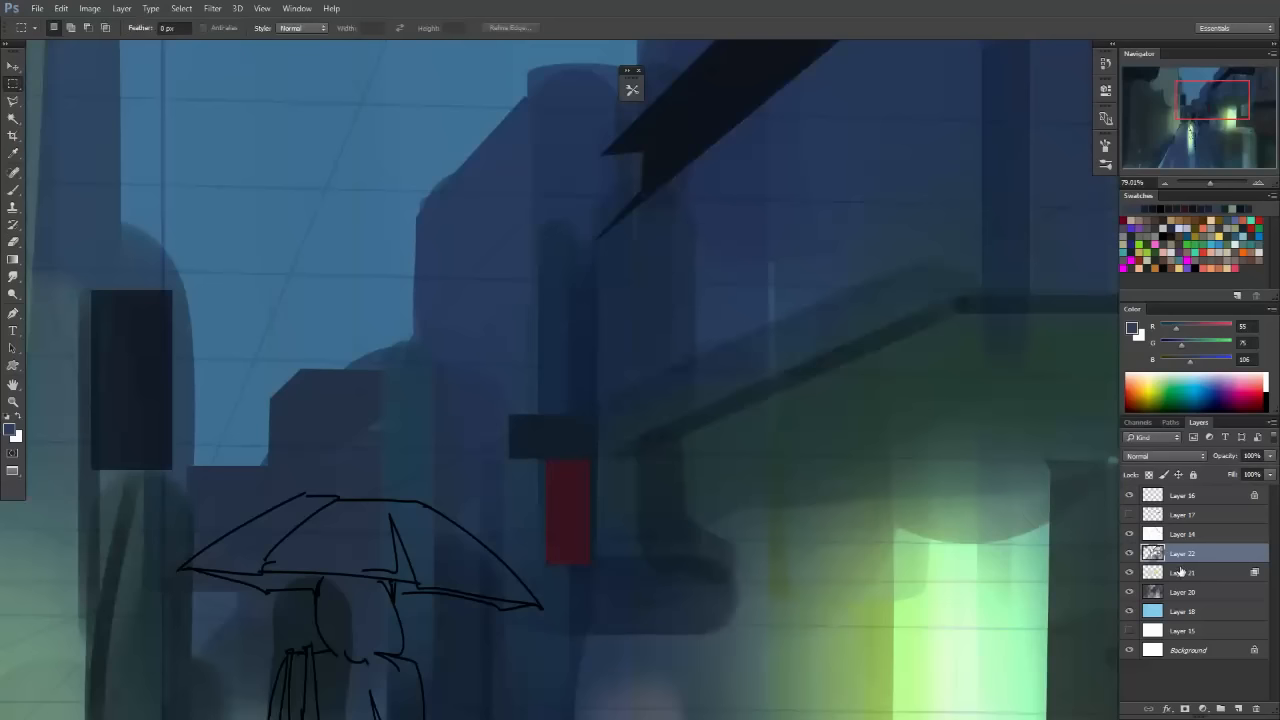
{"action": "left_click", "coordinate": [1180, 592], "text": "shift"}
{"action": "right_click", "coordinate": [1180, 592]}
{"action": "left_click", "coordinate": [1075, 463]}
{"action": "key", "text": "e"}
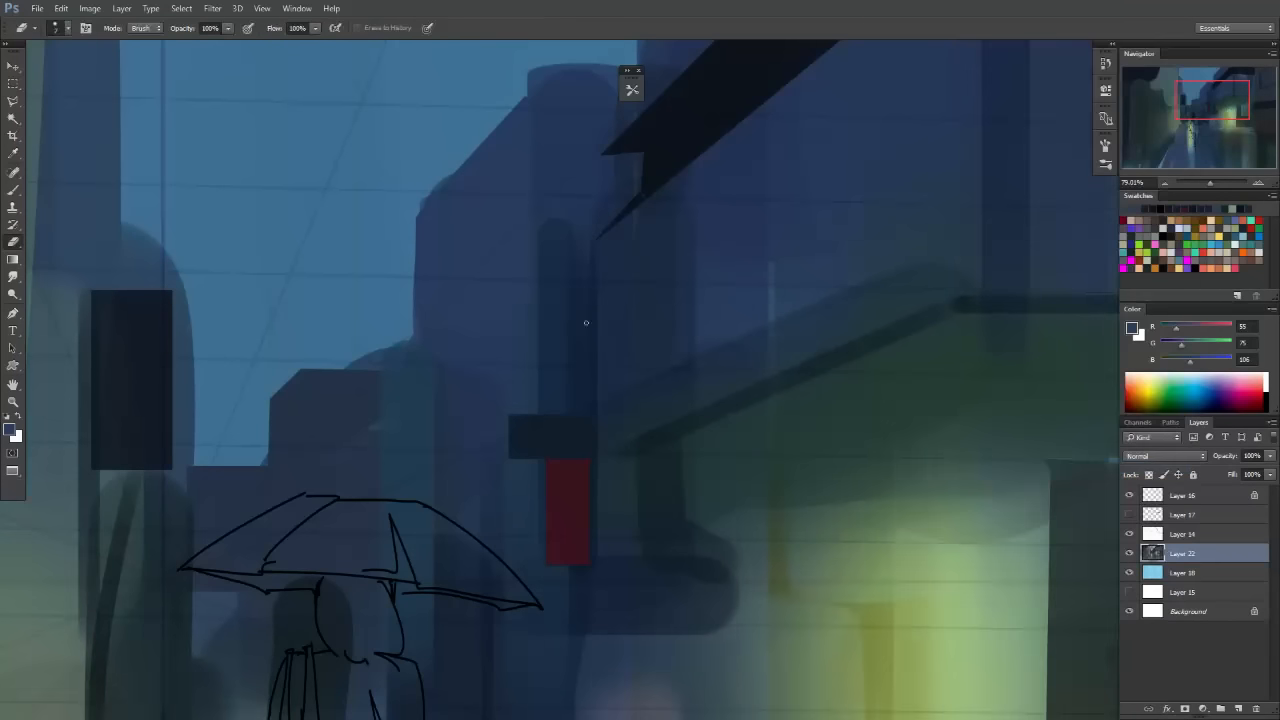
{"action": "left_click_drag", "start_coordinate": [446, 162], "coordinate": [396, 230]}
{"action": "key", "text": "ctrl+z"}
{"action": "key", "text": "ctrl+alt+z"}
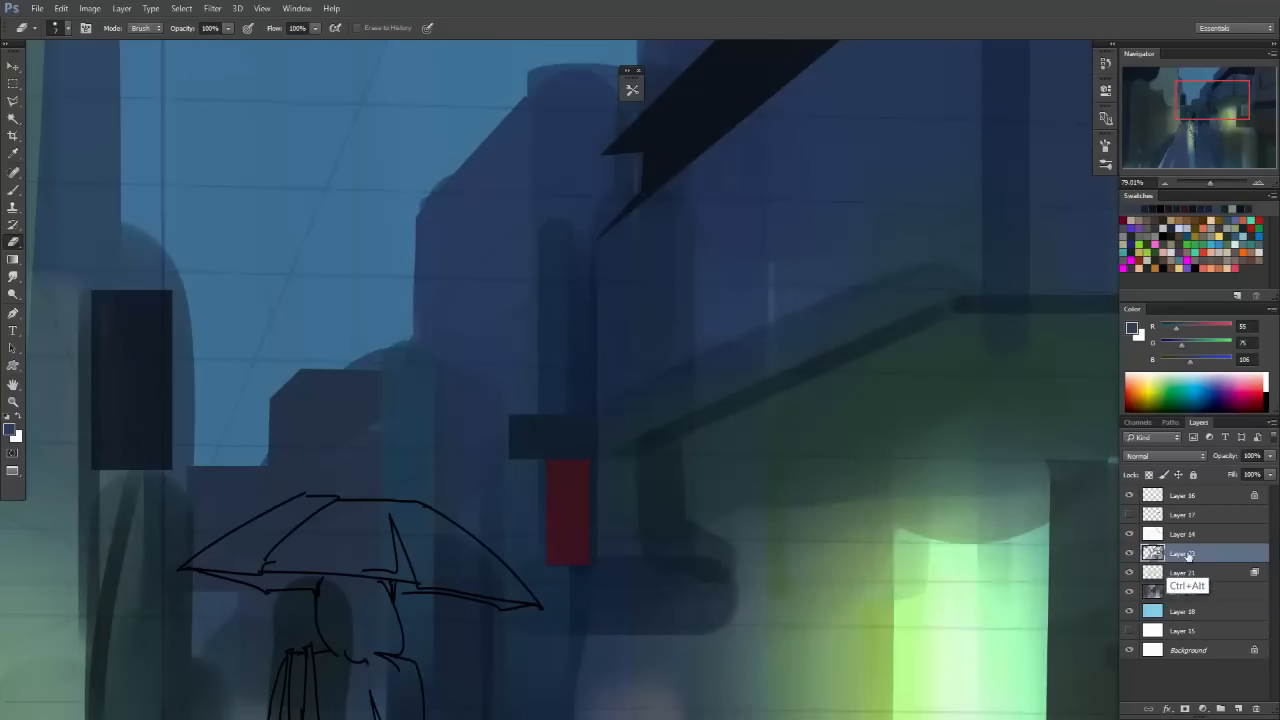
Check the painting with Layer 20 hidden, show it again, and merge Layer 22 with Layer 21.
{"action": "left_click", "coordinate": [1133, 594]}
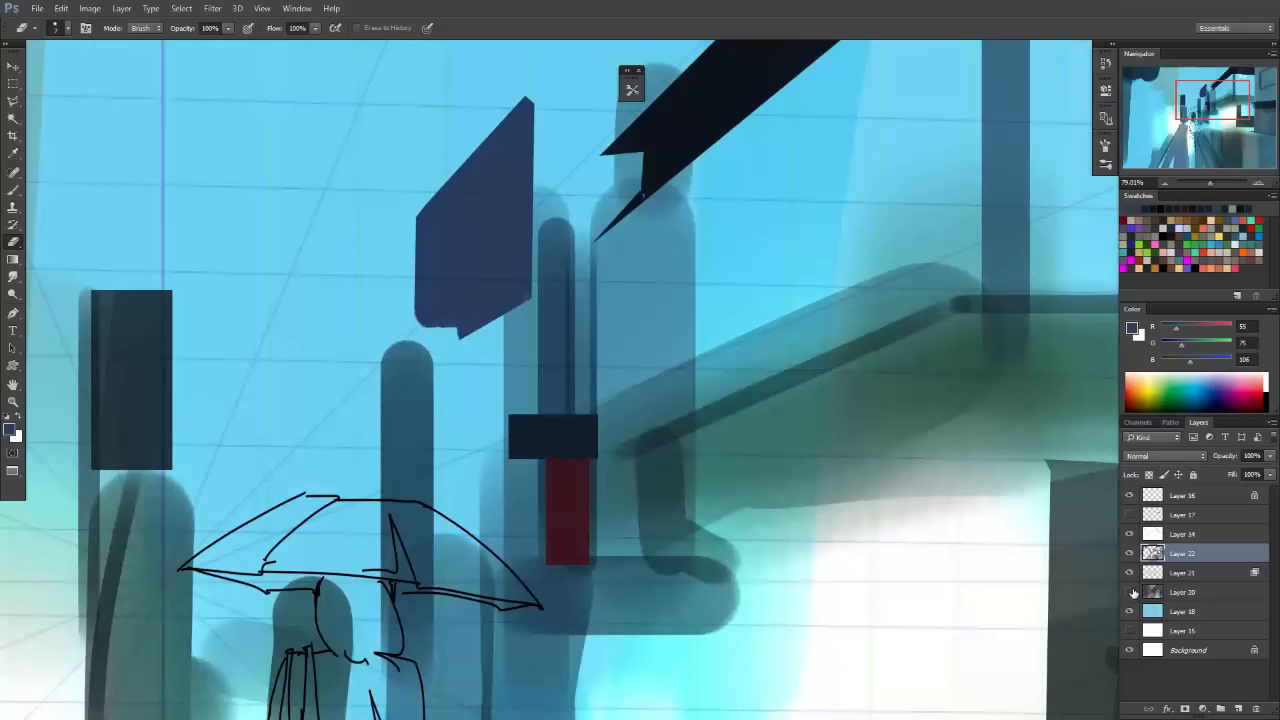
{"action": "left_click", "coordinate": [1133, 594]}
{"action": "left_click", "coordinate": [1180, 592], "text": "shift"}
{"action": "right_click", "coordinate": [1180, 592]}
{"action": "left_click", "coordinate": [1005, 466]}
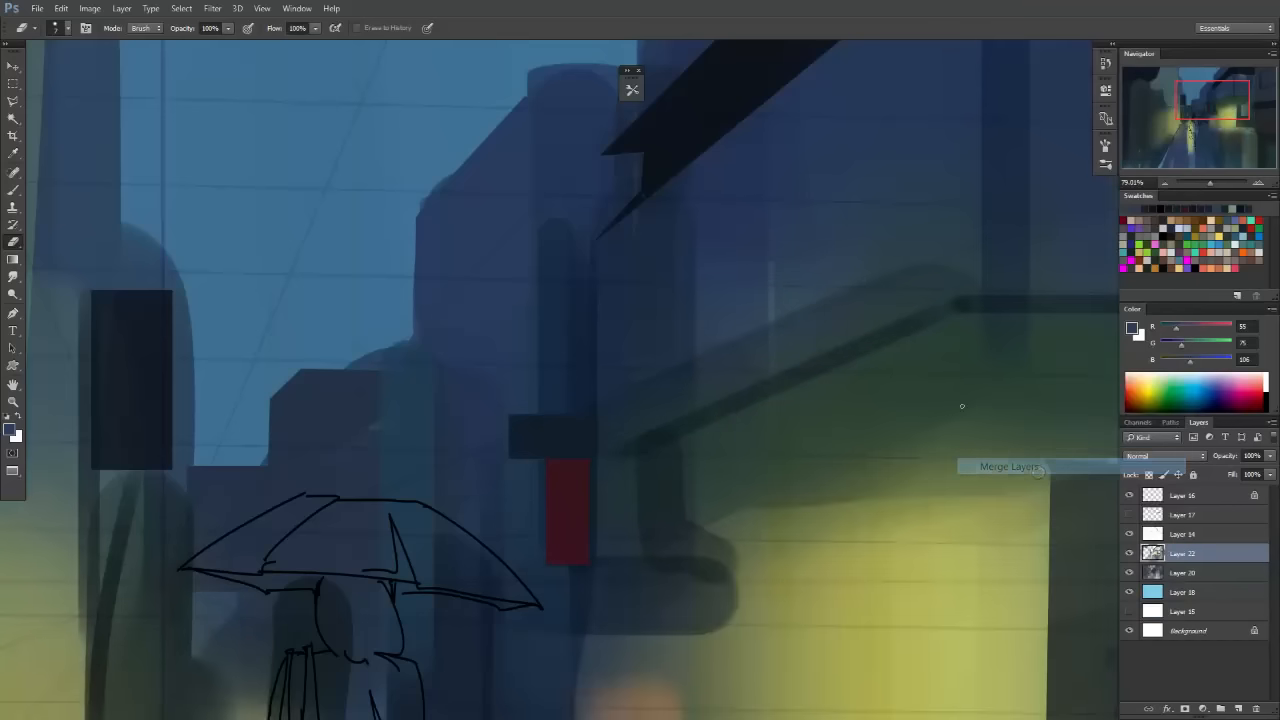
Sample the sky blue, RGB 77, 127, 161, and hide Layers 22 and 20 to examine the base beneath them.
{"action": "key", "text": "b"}
{"action": "left_click", "coordinate": [374, 240], "text": "alt"}
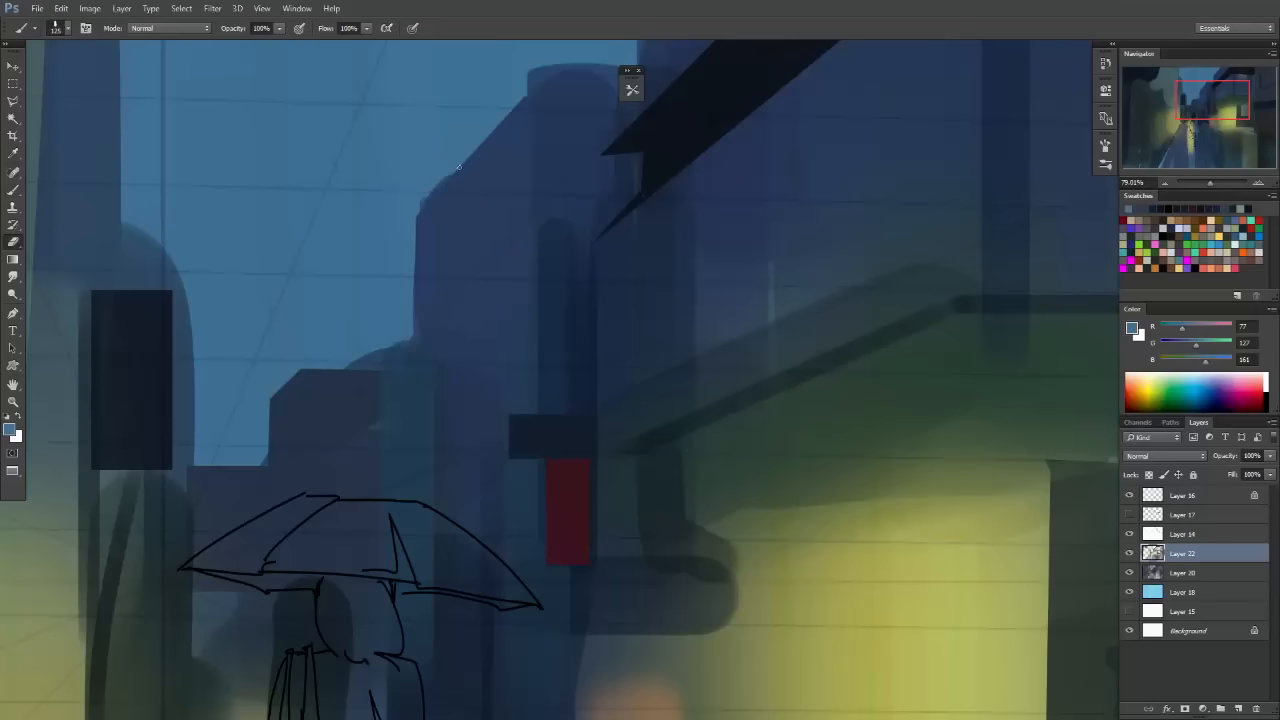
{"action": "key", "text": "e"}
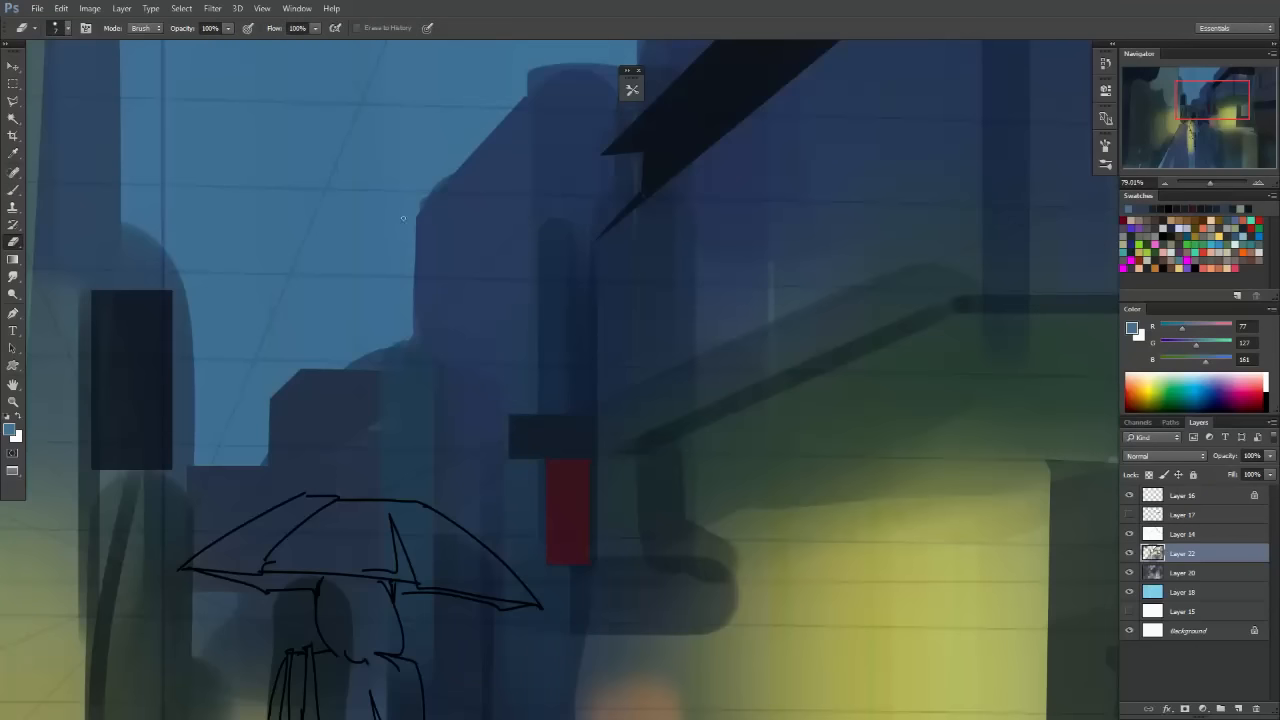
{"action": "left_click", "coordinate": [1131, 555]}
{"action": "left_click", "coordinate": [1131, 573]}
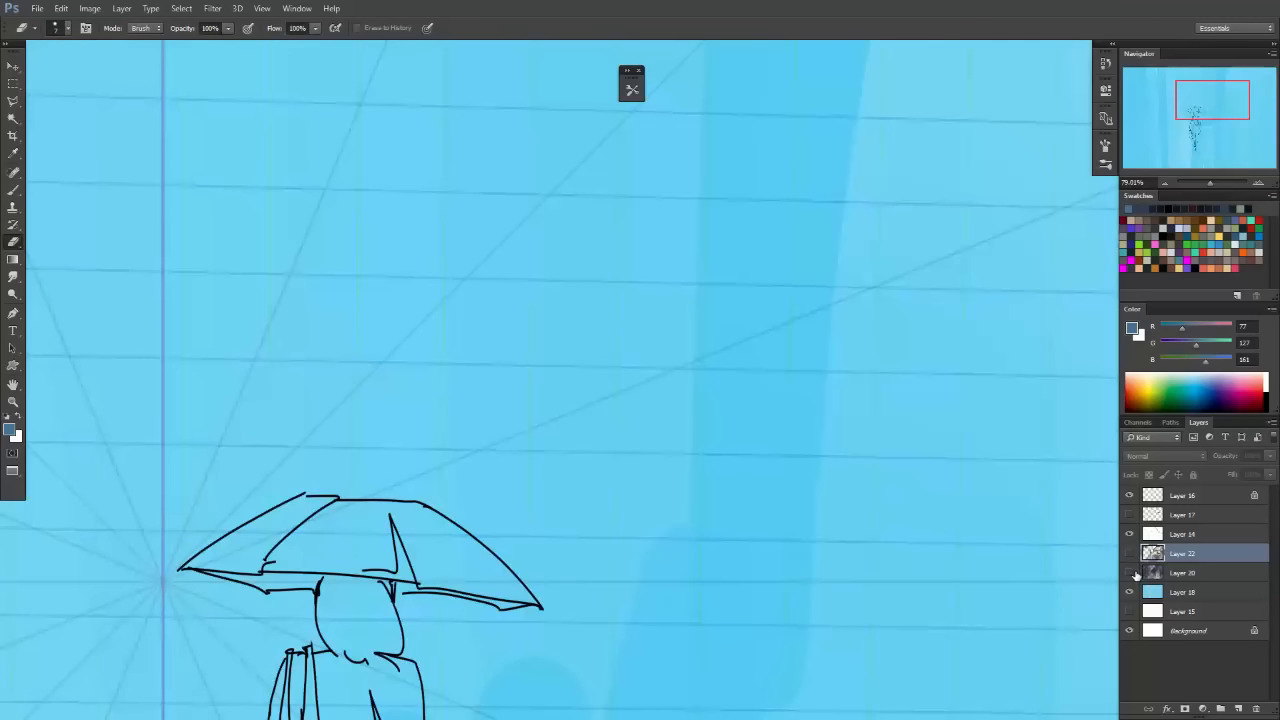
Show Layers 20 and 22 again and make Layer 22 the active layer.
{"action": "left_click", "coordinate": [1131, 573]}
{"action": "left_click", "coordinate": [1186, 573]}
{"action": "left_click_drag", "start_coordinate": [695, 381], "coordinate": [590, 388]}
{"action": "left_click_drag", "start_coordinate": [645, 362], "coordinate": [740, 400]}
{"action": "left_click", "coordinate": [1129, 553]}
{"action": "left_click", "coordinate": [1183, 553]}
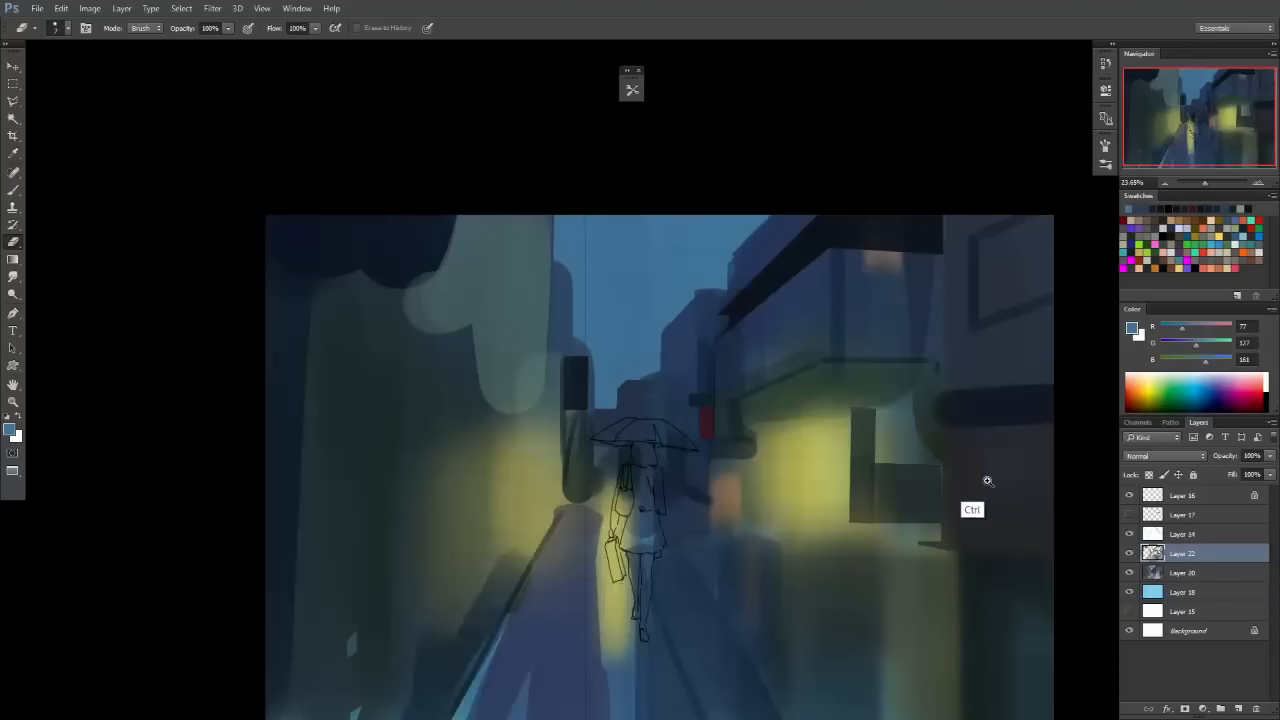
Check the whole street painting and add a new empty layer directly above Layer 20.
{"action": "scroll", "coordinate": [685, 360], "scroll_direction": "up", "scroll_amount": 4}
{"action": "key", "text": "b"}
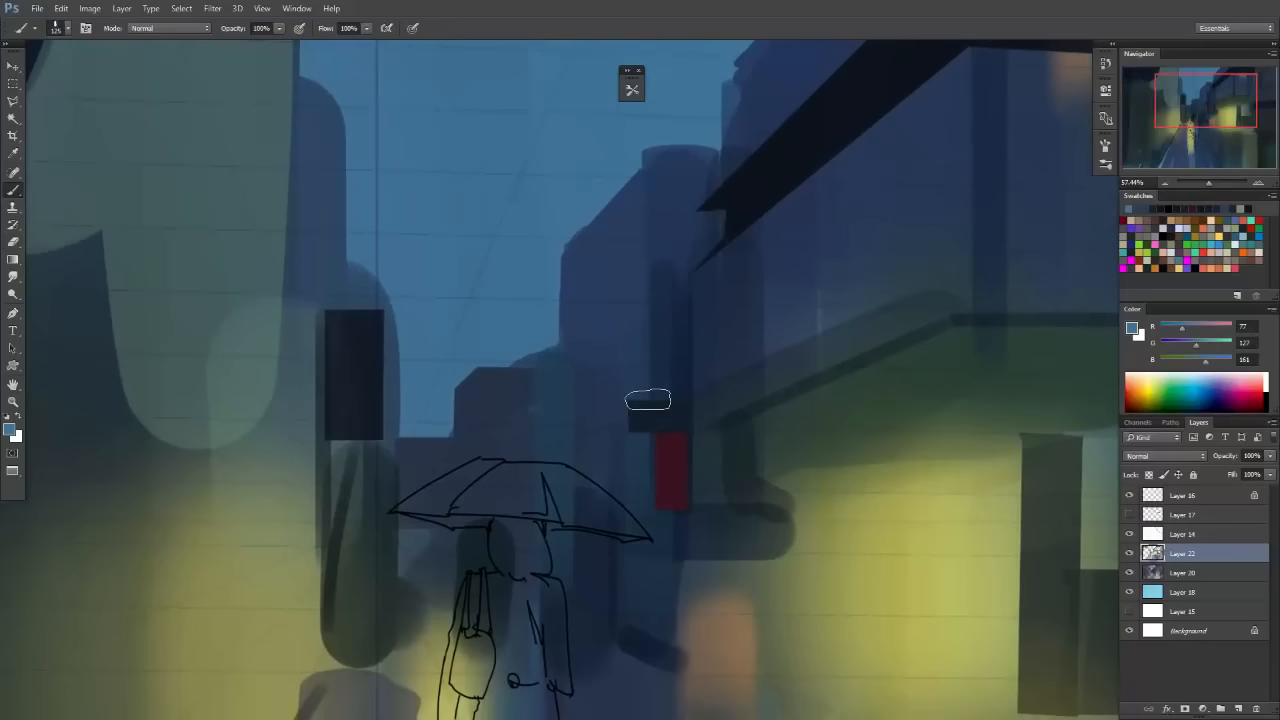
{"action": "scroll", "coordinate": [748, 412], "scroll_direction": "down", "scroll_amount": 2}
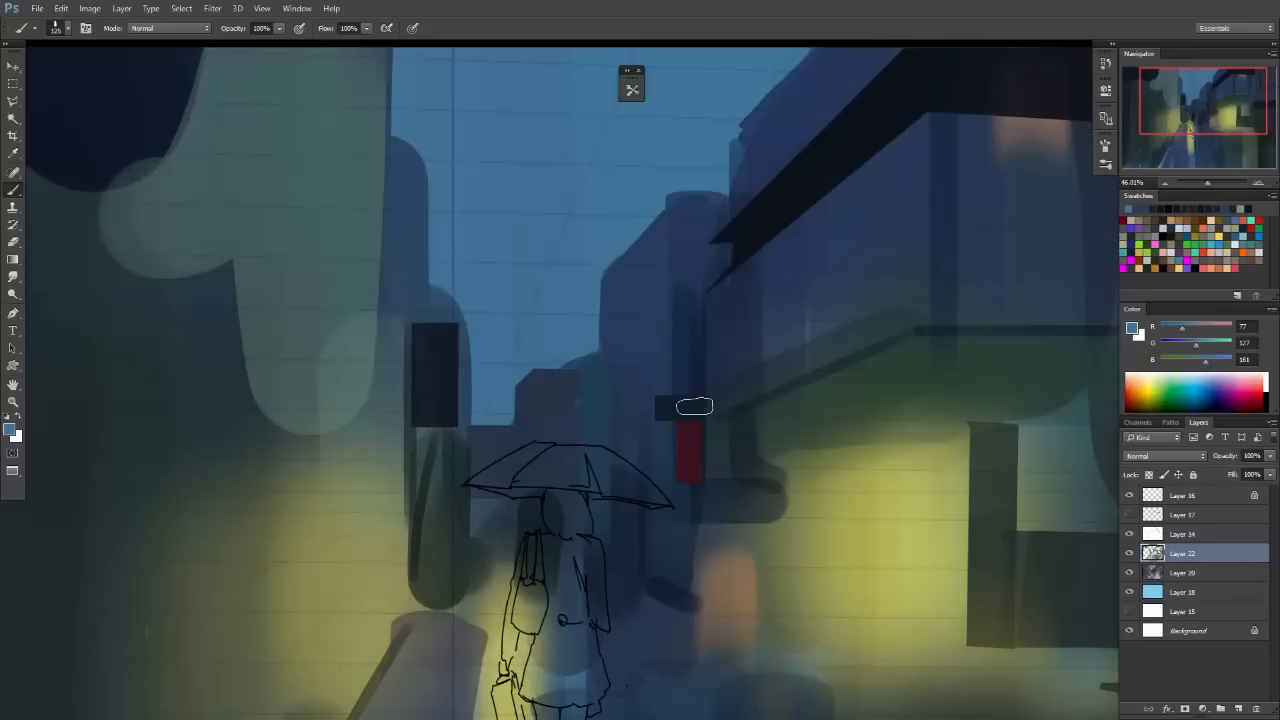
{"action": "left_click_drag", "start_coordinate": [714, 387], "coordinate": [680, 414]}
{"action": "left_click_drag", "start_coordinate": [737, 463], "coordinate": [620, 346]}
{"action": "left_click_drag", "start_coordinate": [608, 370], "coordinate": [631, 395]}
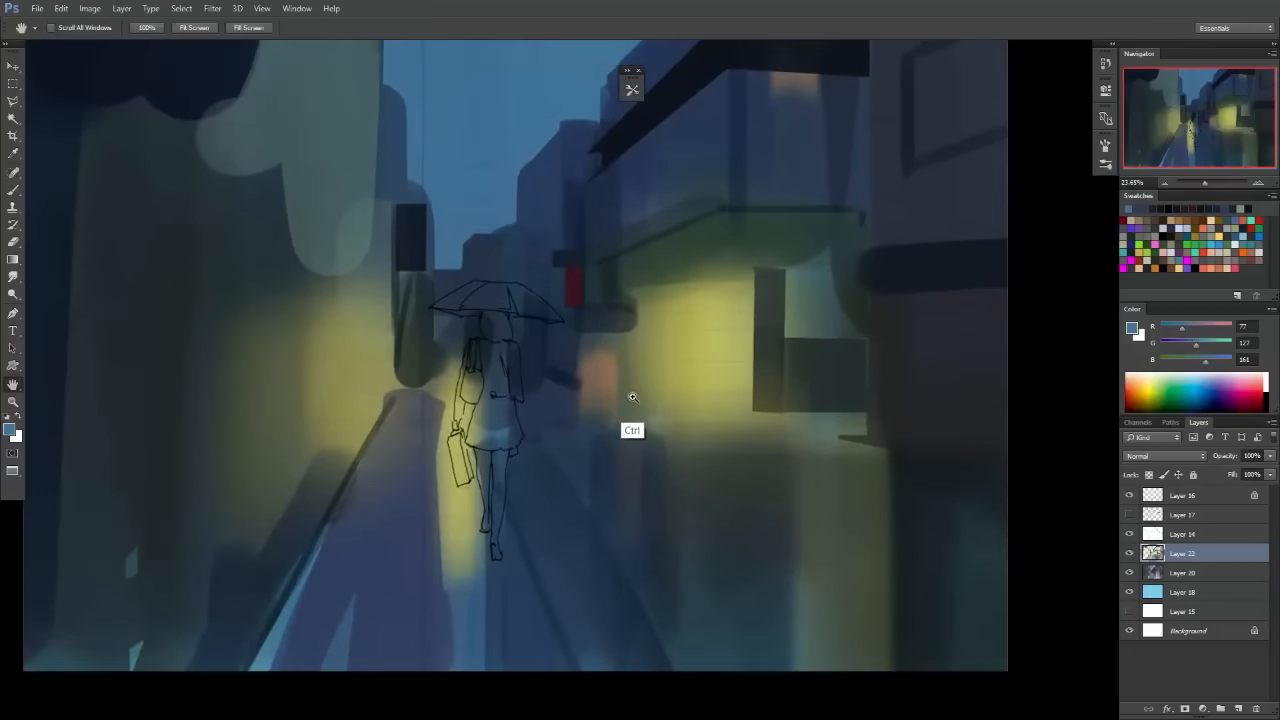
{"action": "left_click", "coordinate": [1172, 591]}
{"action": "left_click", "coordinate": [1184, 572]}
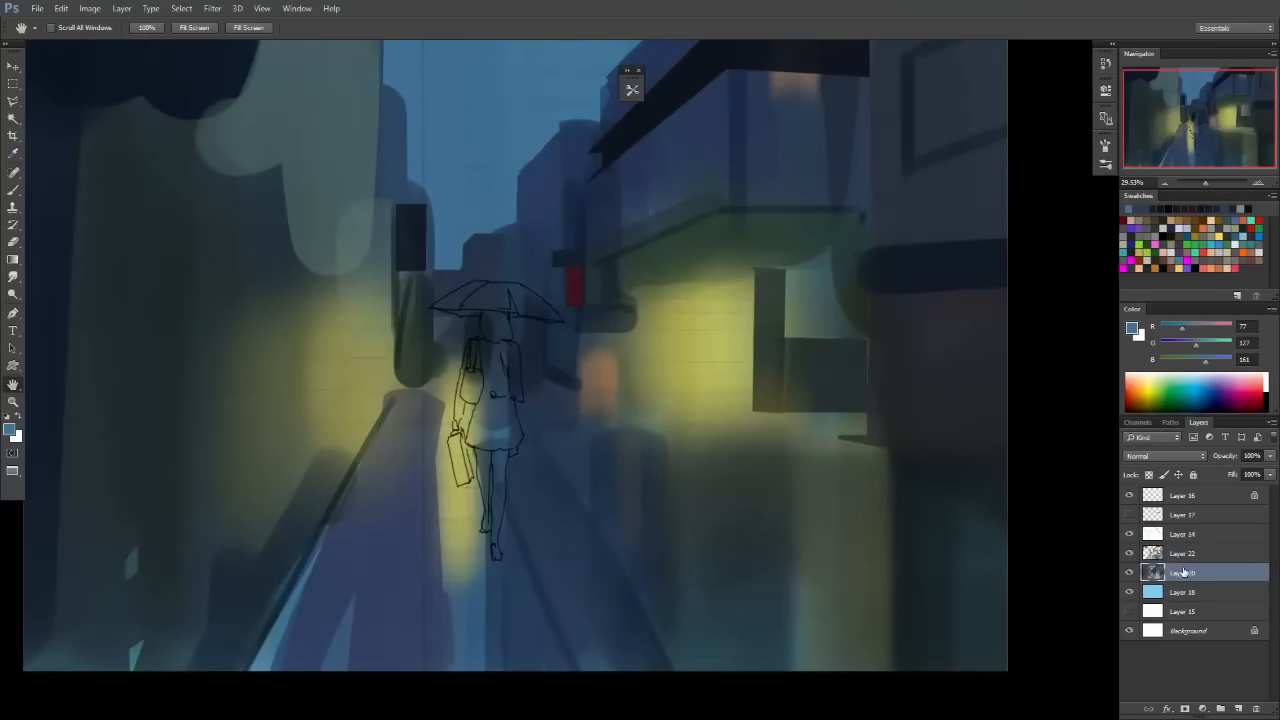
{"action": "left_click", "coordinate": [1236, 708]}
Choose the Normal Airbrush brush preset and add another empty layer directly above Layer 22.
{"action": "key", "text": "b"}
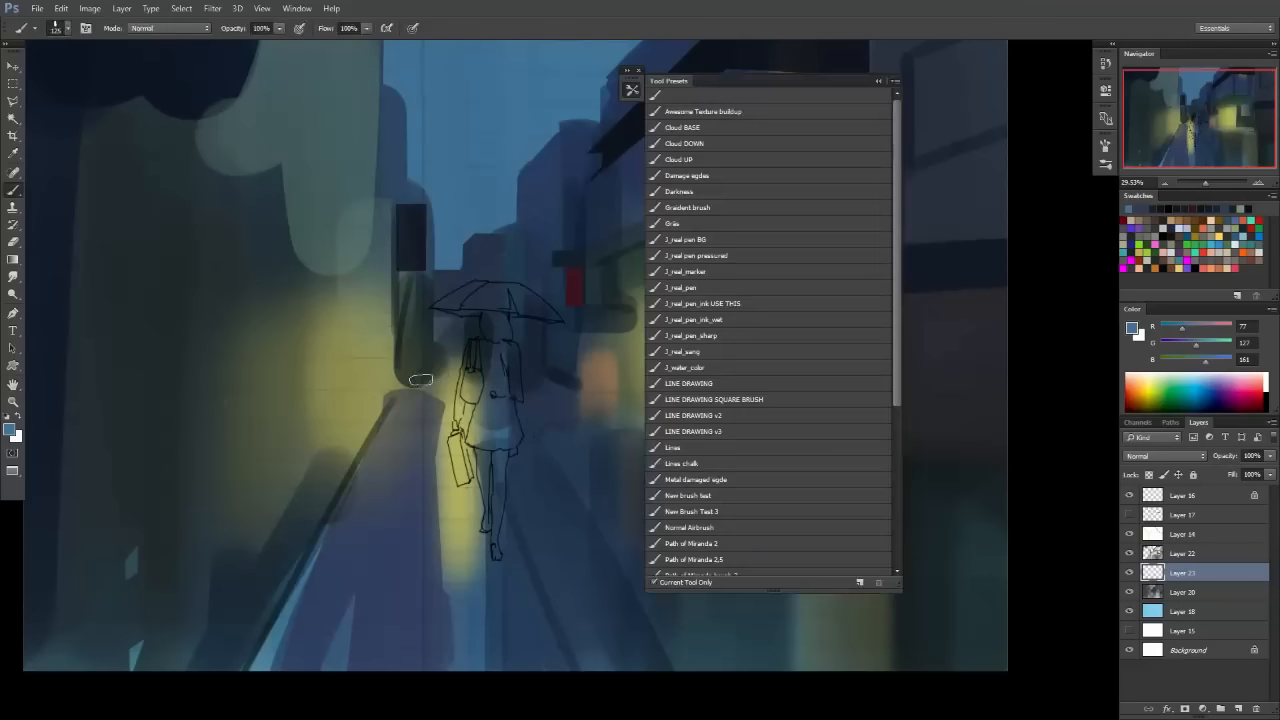
{"action": "left_click", "coordinate": [697, 530]}
{"action": "left_click", "coordinate": [1182, 553]}
{"action": "left_click", "coordinate": [1236, 708]}
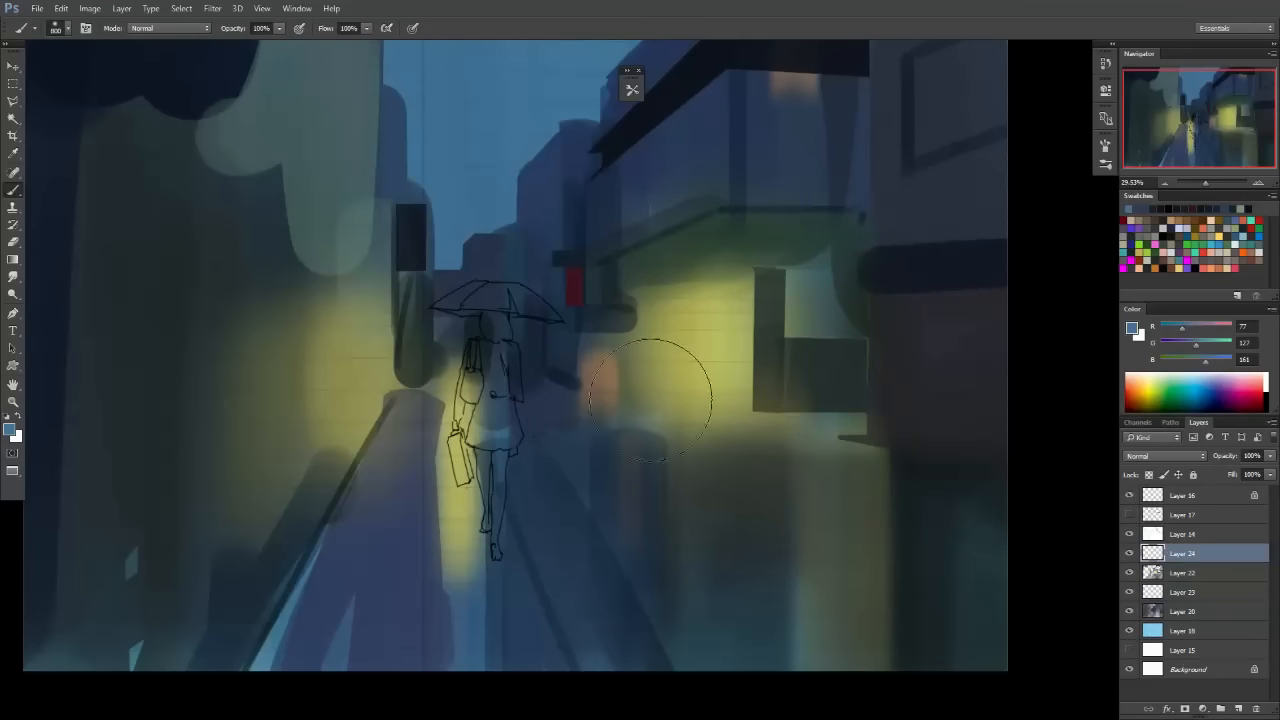
Sample the sky blue and shift its hue to 213° for a purer blue, RGB 85, 128, 180.
{"action": "left_click", "coordinate": [449, 226], "text": "alt"}
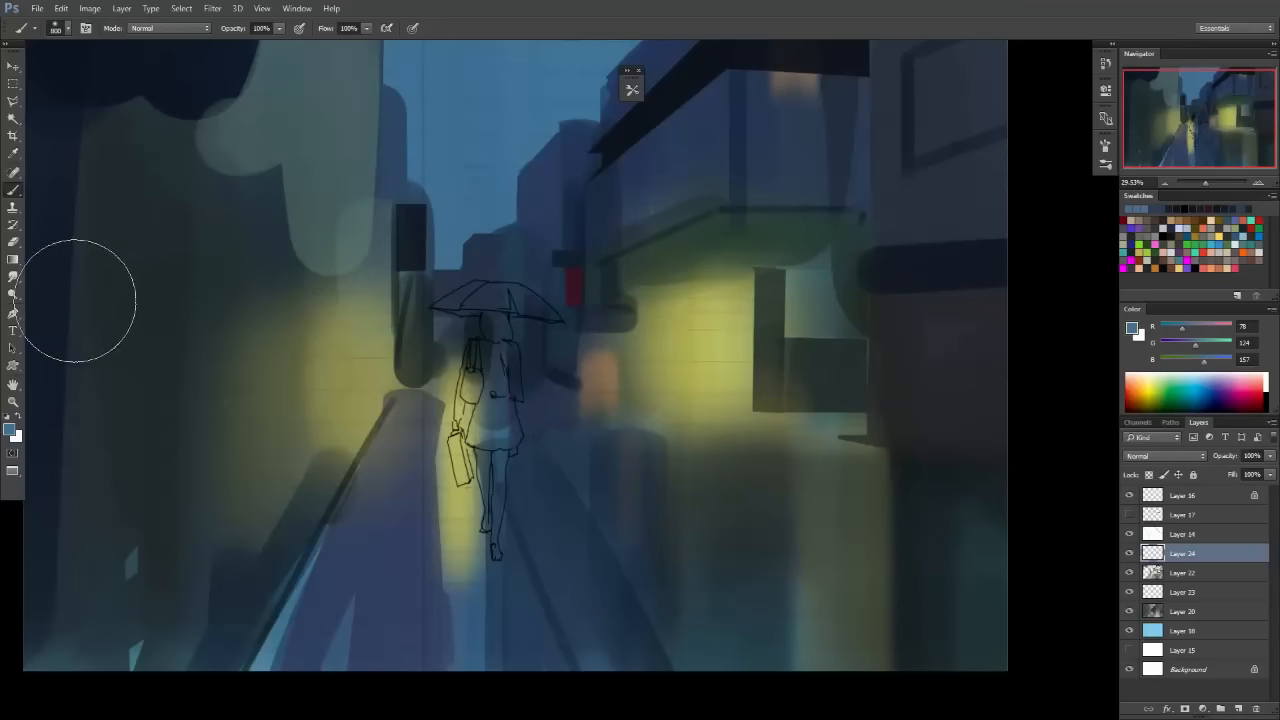
{"action": "left_click", "coordinate": [10, 430]}
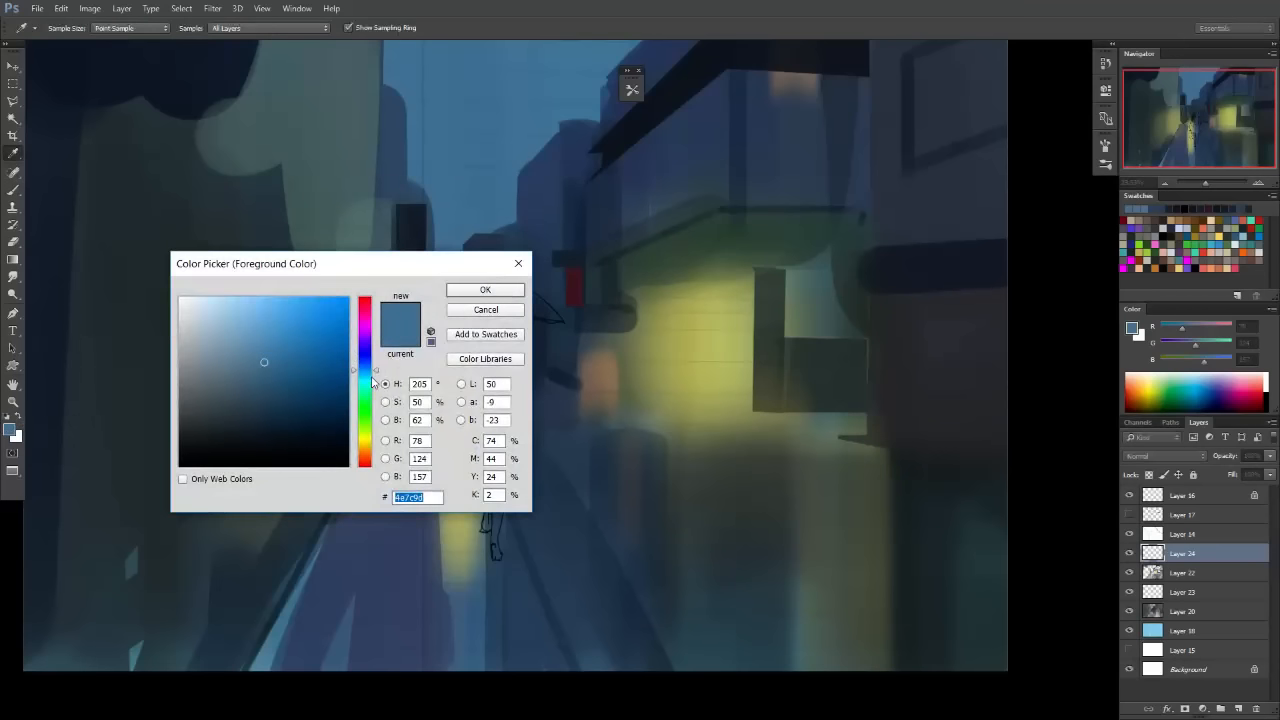
{"action": "left_click", "coordinate": [365, 367]}
{"action": "left_click", "coordinate": [485, 289]}
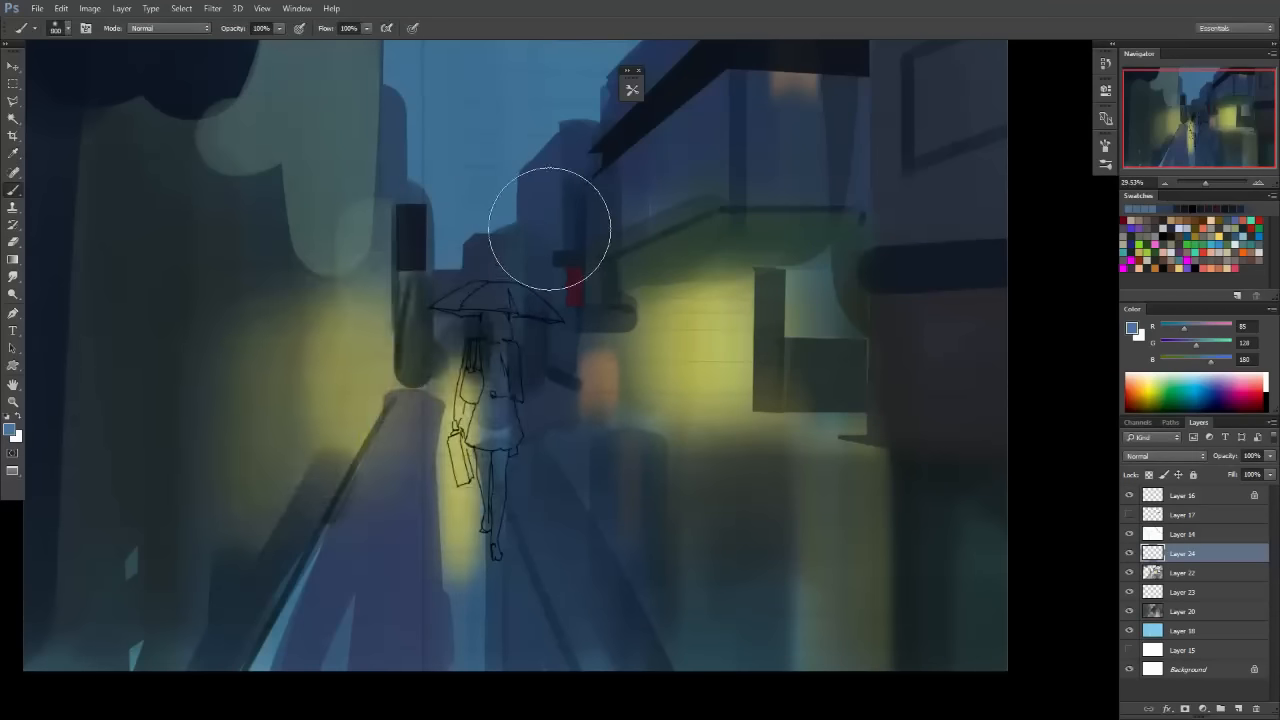
Undo the trial strokes and airbrush a soft blue haze over the sky and distant buildings with a 1100 px brush.
{"action": "key", "text": "ctrl+z"}
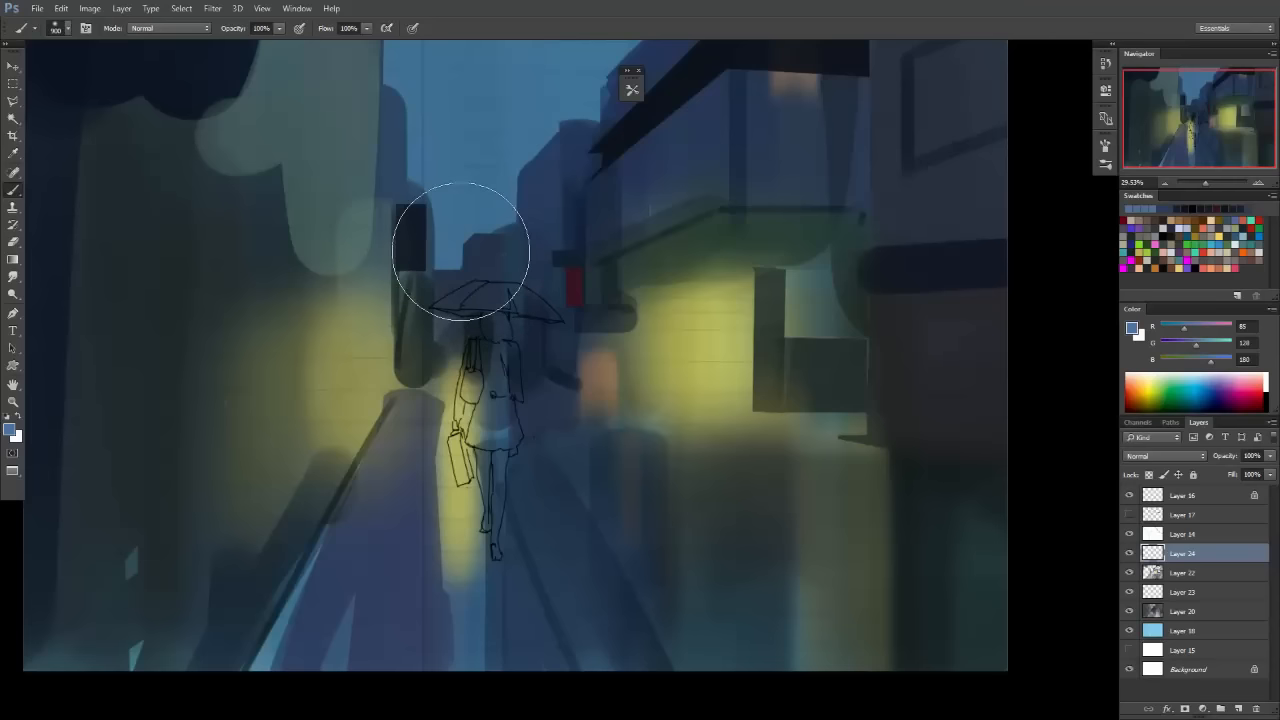
{"action": "key", "text": "ctrl+z"}
{"action": "key", "text": "ctrl+z"}
{"action": "left_click_drag", "start_coordinate": [548, 207], "coordinate": [526, 352]}
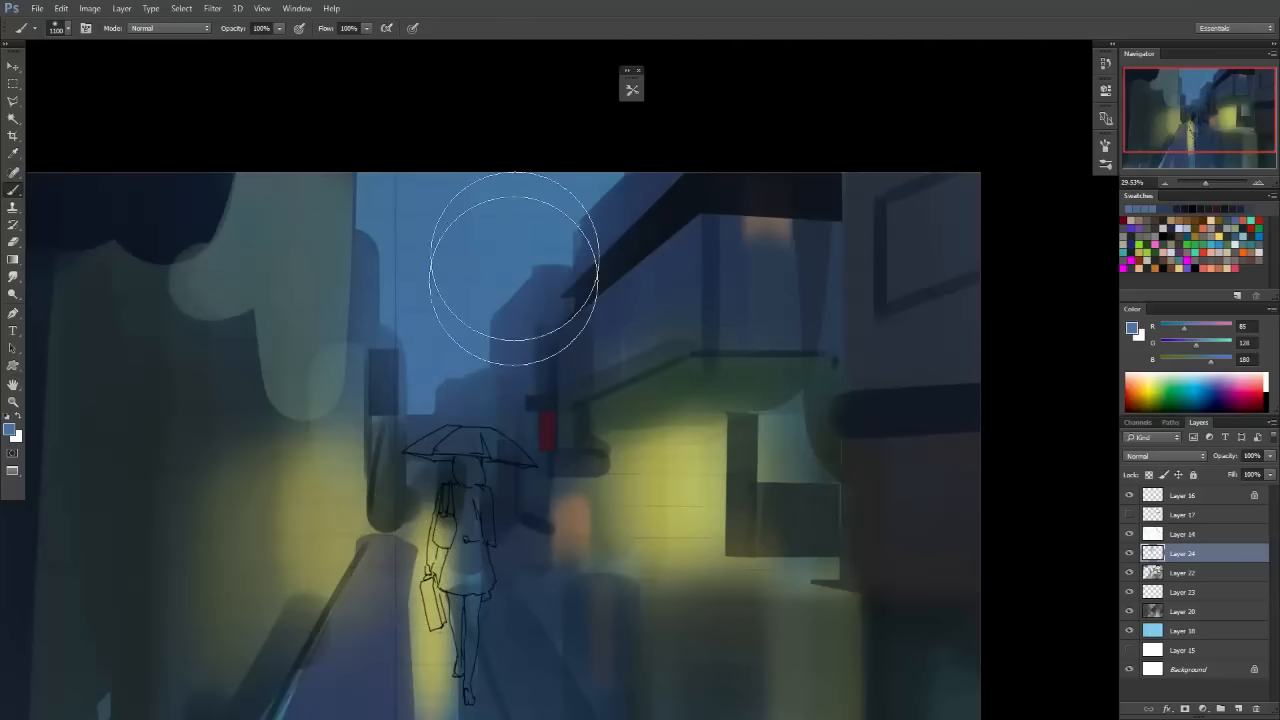
{"action": "mouse_move", "coordinate": [606, 409]}
{"action": "left_mouse_down"}
{"action": "mouse_move", "coordinate": [657, 449]}
{"action": "mouse_move", "coordinate": [528, 373]}
{"action": "left_mouse_up"}
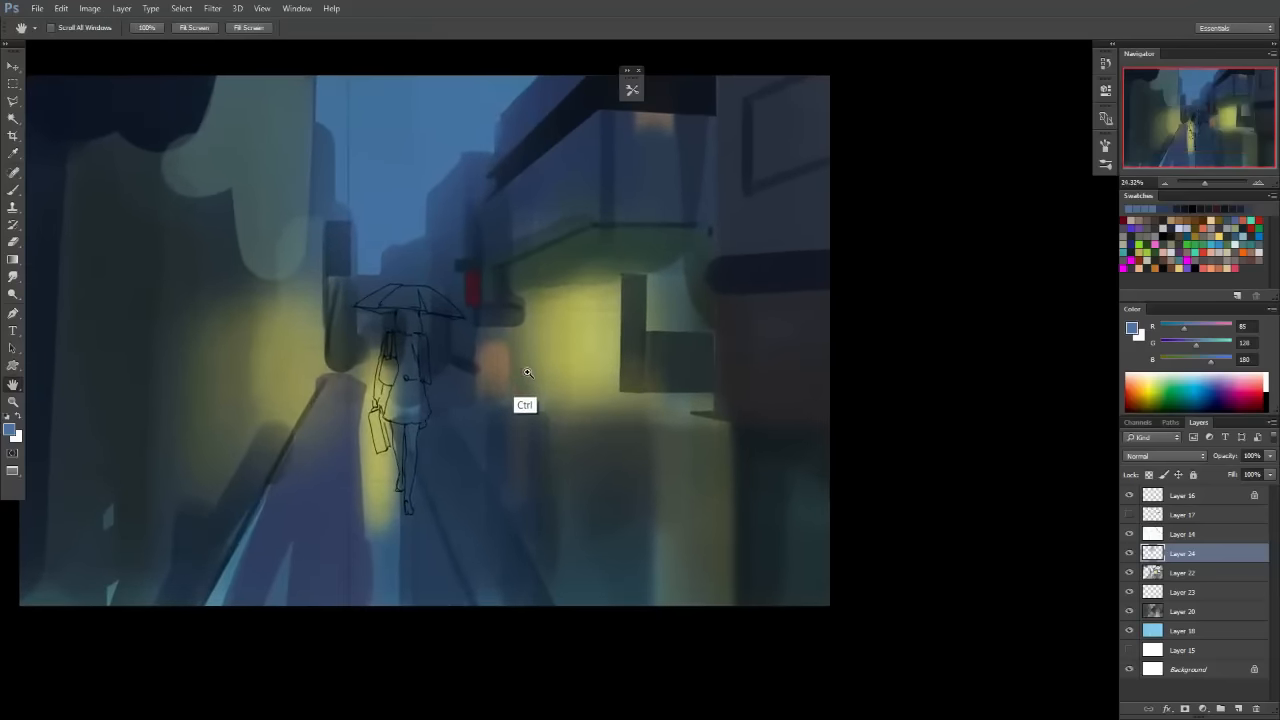
Add a new layer above Layer 24, choose a small brush preset, and show Layer 17's building sketch as a guide.
{"action": "left_click", "coordinate": [1238, 708]}
{"action": "key", "text": "b"}
{"action": "key", "text": "F5"}
{"action": "left_click", "coordinate": [718, 557]}
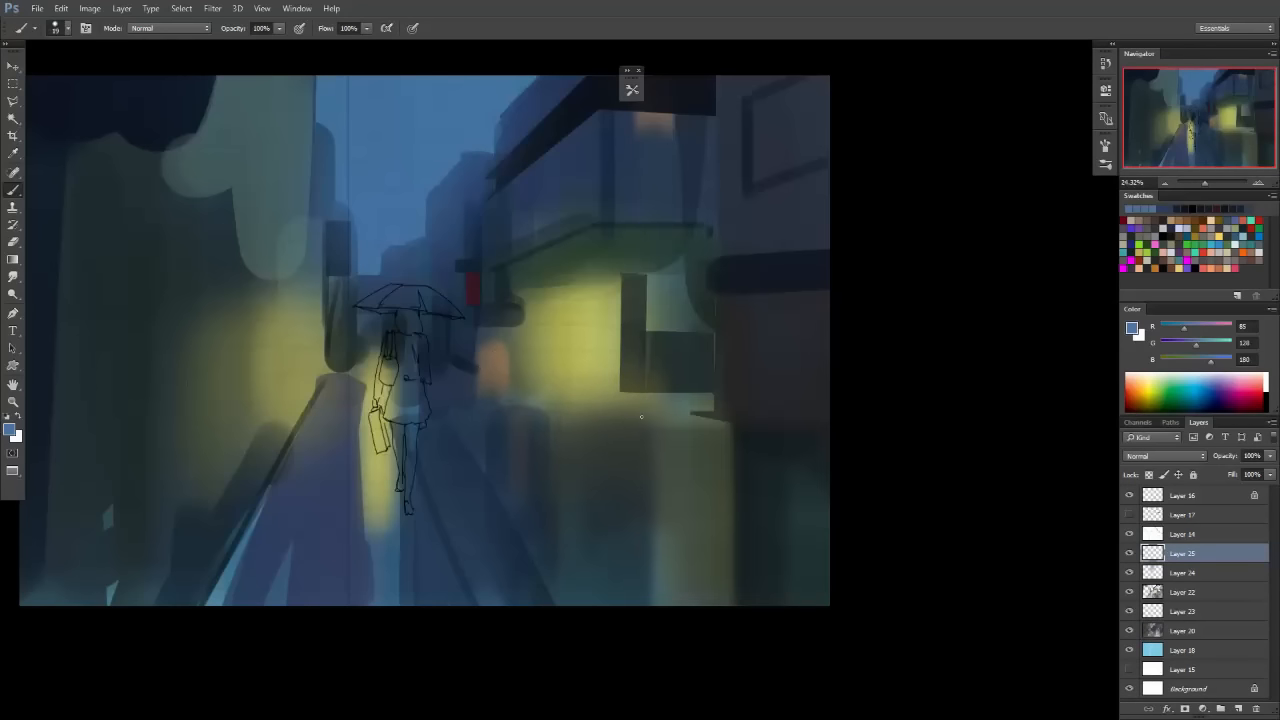
{"action": "mouse_move", "coordinate": [510, 300]}
{"action": "left_mouse_down"}
{"action": "mouse_move", "coordinate": [574, 363]}
{"action": "mouse_move", "coordinate": [587, 343]}
{"action": "left_mouse_up"}
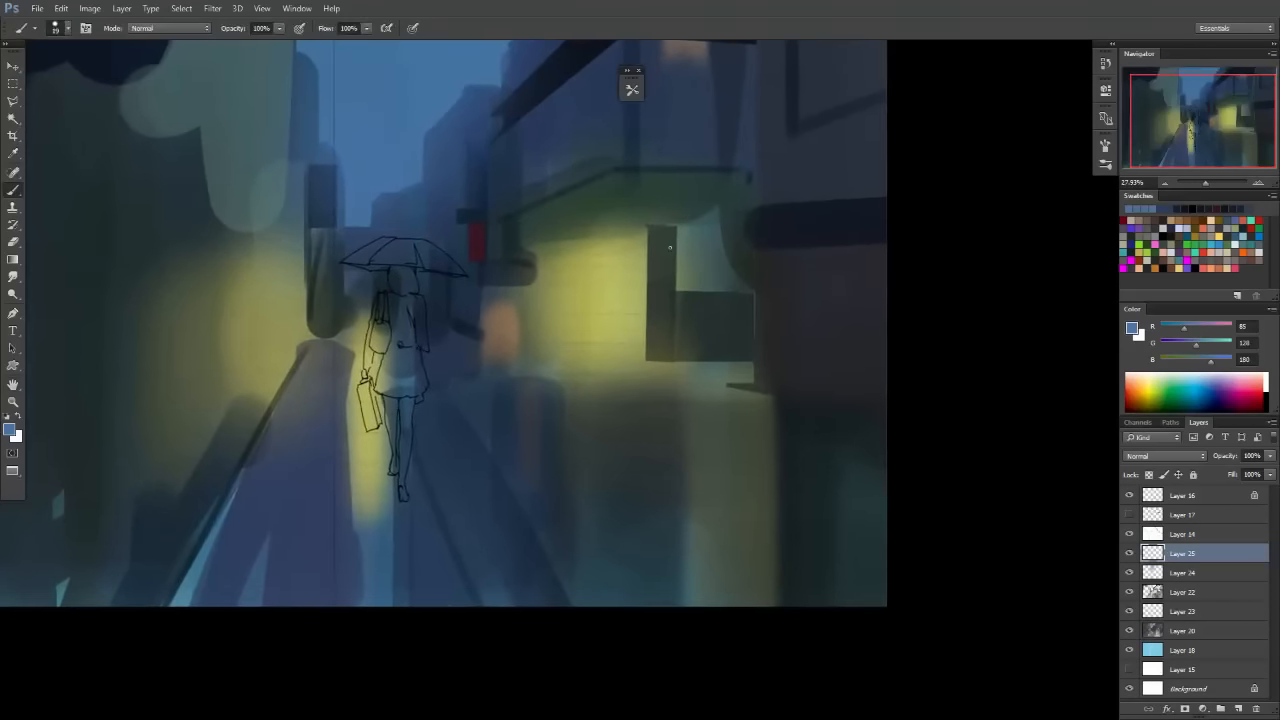
{"action": "left_click", "coordinate": [1130, 515]}
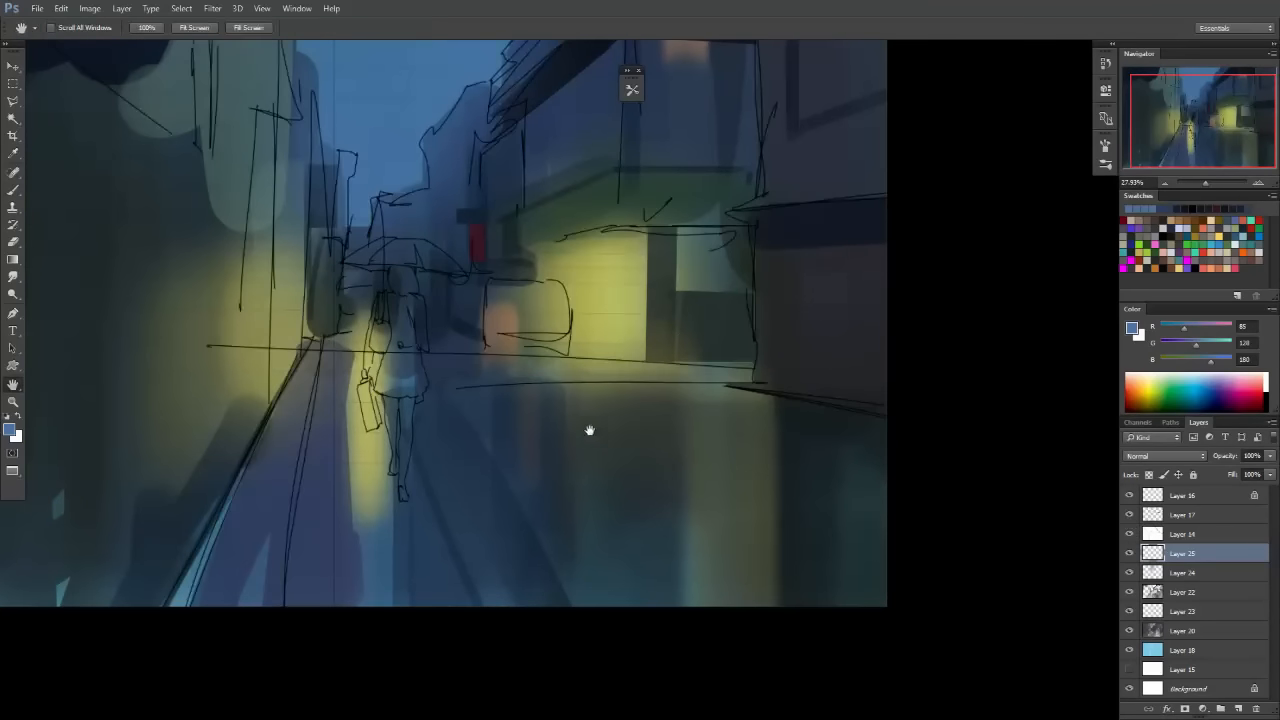
{"action": "mouse_move", "coordinate": [586, 429]}
{"action": "left_mouse_down"}
{"action": "mouse_move", "coordinate": [577, 371]}
{"action": "mouse_move", "coordinate": [417, 386]}
{"action": "mouse_move", "coordinate": [505, 365]}
{"action": "mouse_move", "coordinate": [403, 417]}
{"action": "left_mouse_up"}
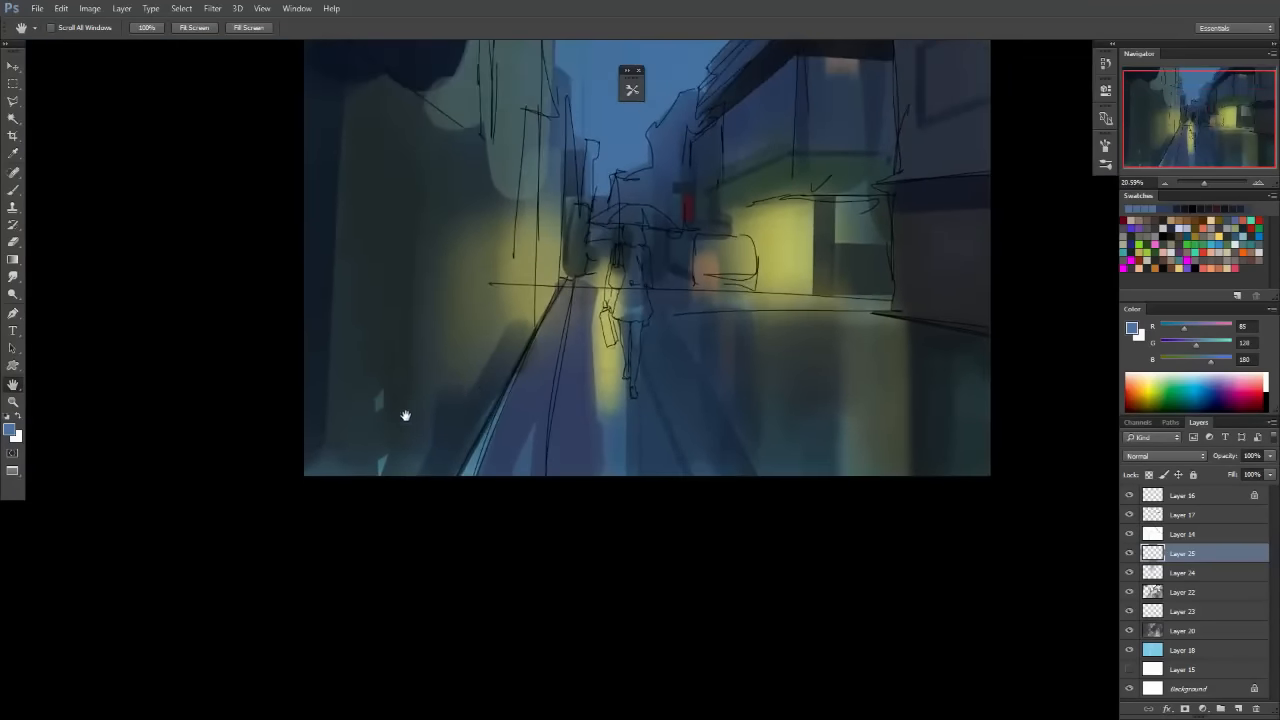
Make a polygonal selection around the near left wall, following the sketched corner and the slanted base along the street.
{"action": "key", "text": "l"}
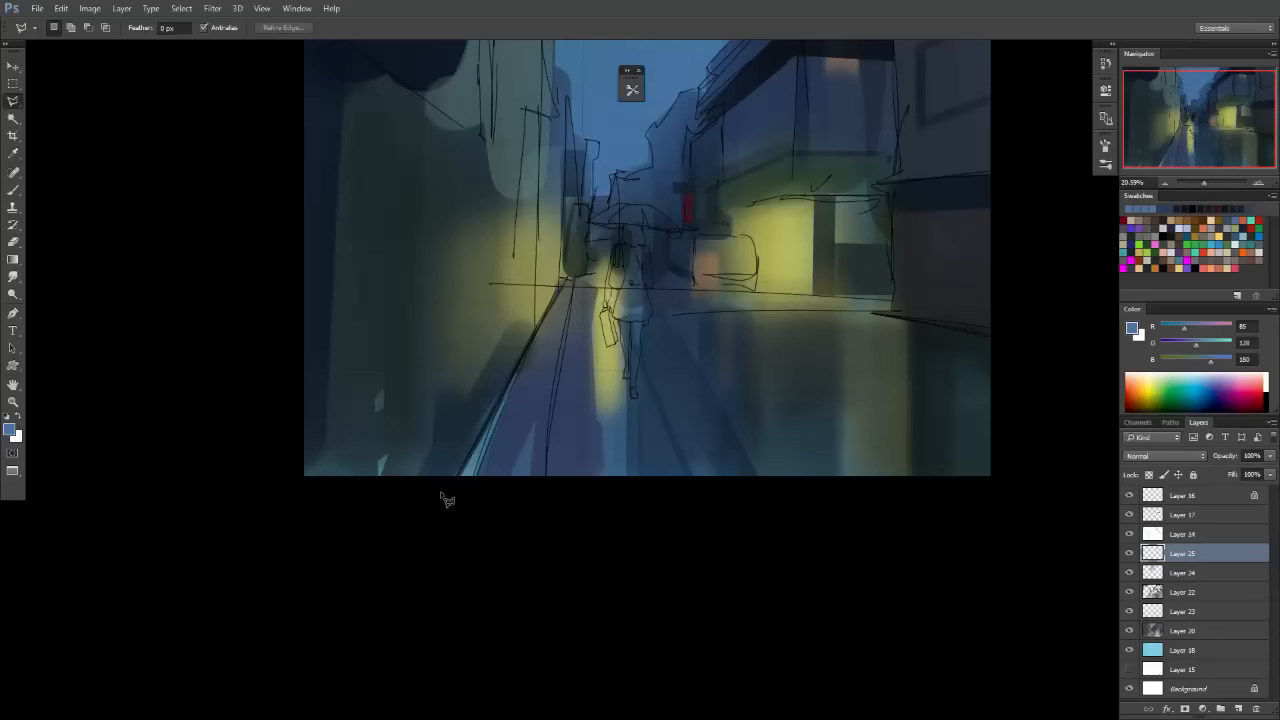
{"action": "left_click", "coordinate": [510, 388]}
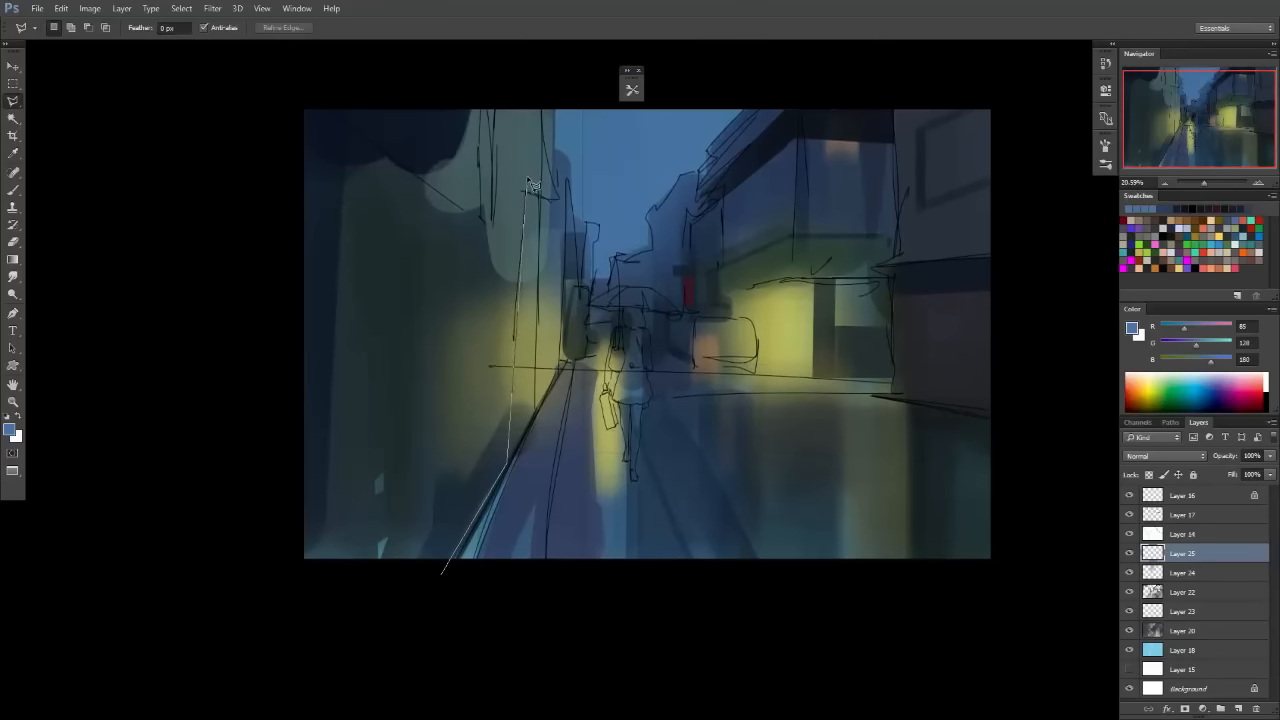
{"action": "left_click", "coordinate": [460, 70]}
{"action": "left_click", "coordinate": [397, 67]}
{"action": "mouse_move", "coordinate": [321, 207]}
{"action": "left_mouse_down"}
{"action": "mouse_move", "coordinate": [308, 528]}
{"action": "mouse_move", "coordinate": [319, 594]}
{"action": "left_mouse_up"}
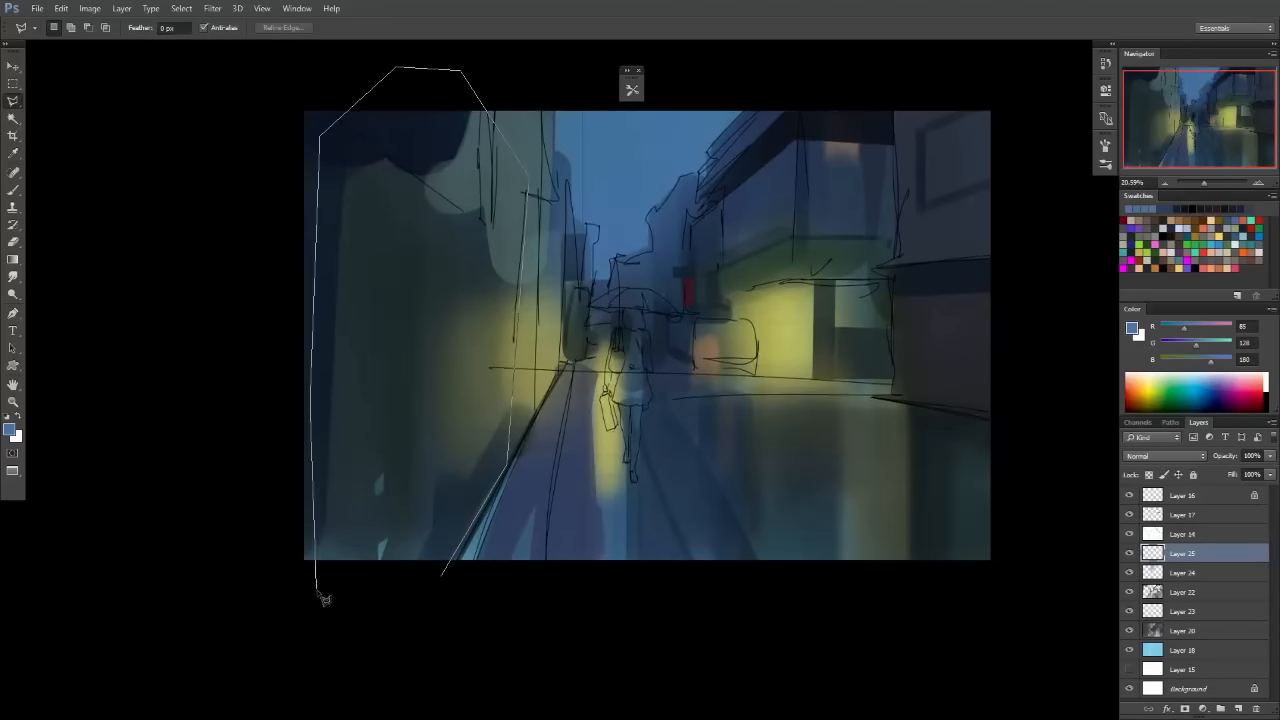
{"action": "double_click", "coordinate": [428, 580]}
Set the foreground colour to a dark grey-blue, RGB 40, 45, 51.
{"action": "key", "text": "i"}
{"action": "left_click", "coordinate": [10, 429]}
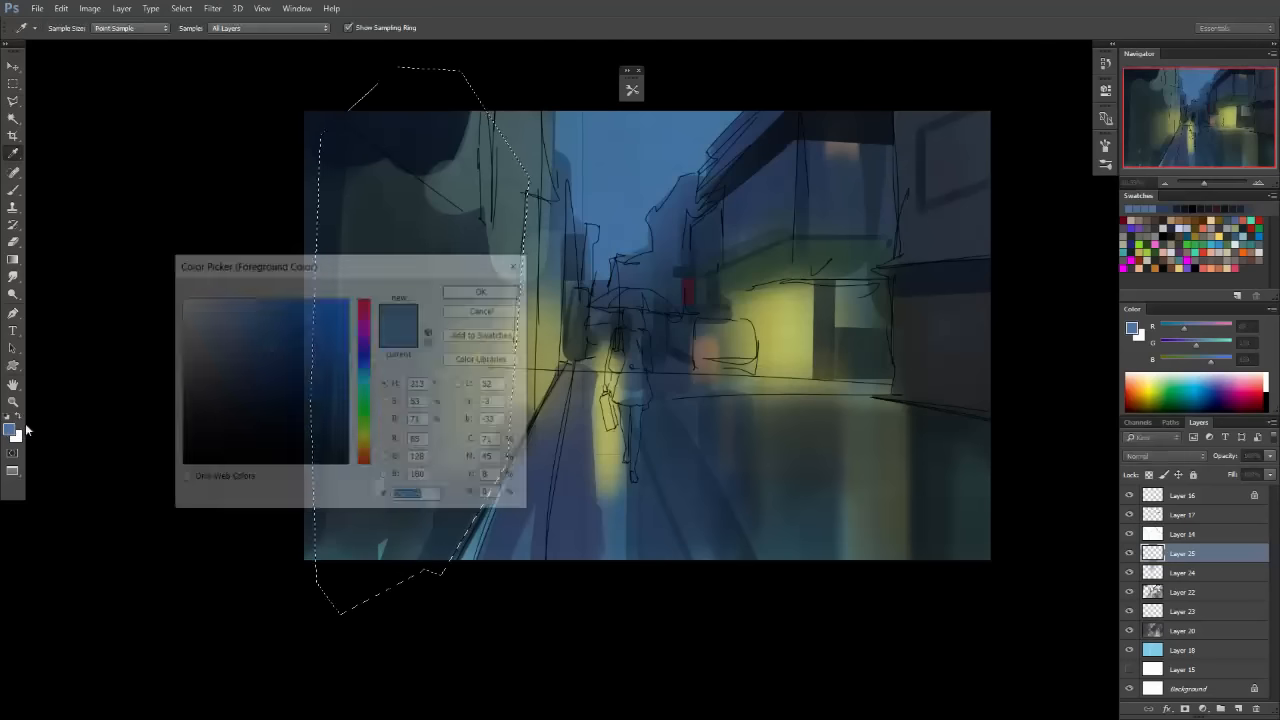
{"action": "left_click", "coordinate": [215, 412]}
{"action": "left_click", "coordinate": [217, 433]}
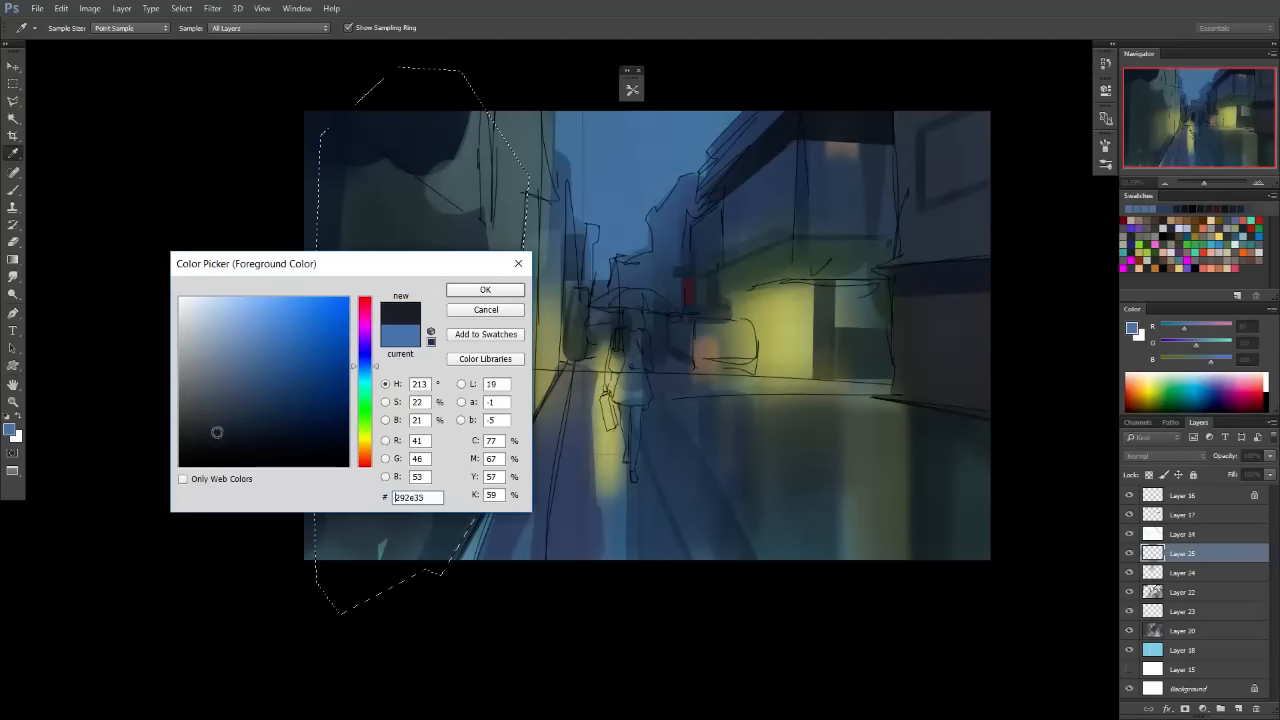
{"action": "left_click", "coordinate": [485, 290]}
Enlarge the brush to 600 px, shade the selected left wall with the dark grey-blue, and deselect it.
{"action": "key", "text": "b"}
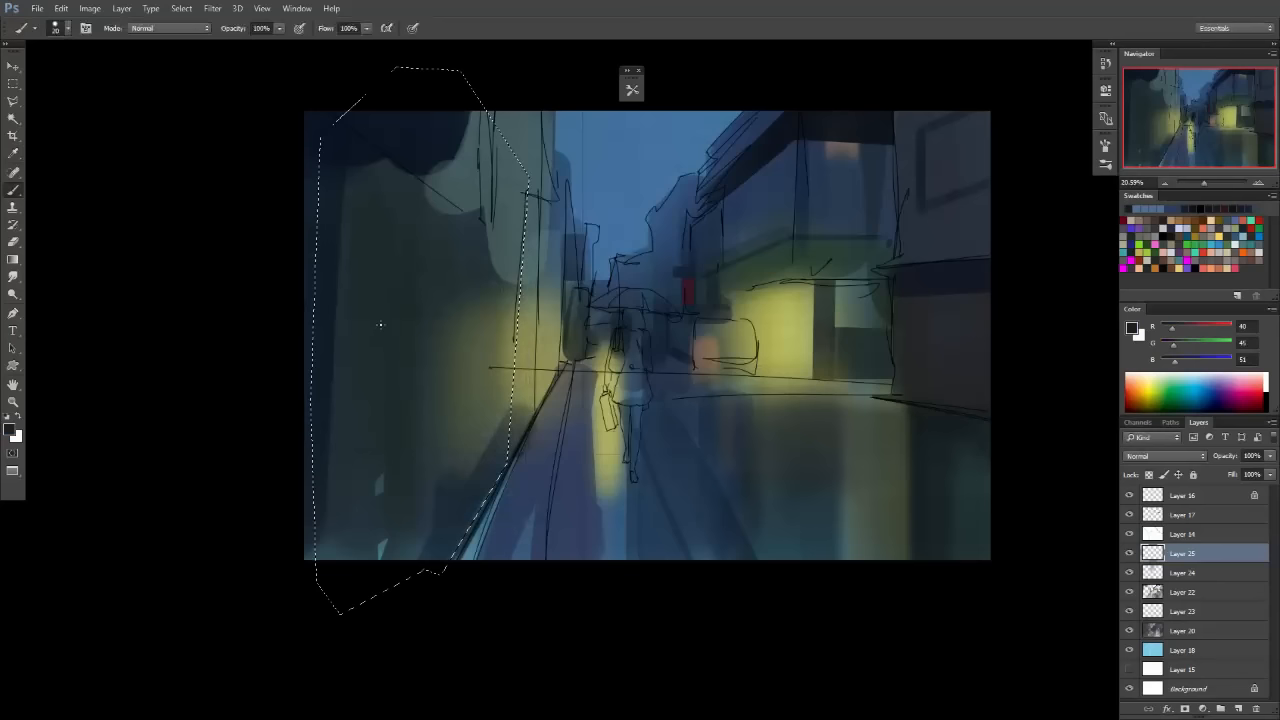
{"action": "key", "text": "bracketright"}
{"action": "key", "text": "bracketright"}
{"action": "key", "text": "bracketright"}
{"action": "key", "text": "bracketright"}
{"action": "key", "text": "bracketright"}
{"action": "key", "text": "bracketright"}
{"action": "key", "text": "bracketright"}
{"action": "key", "text": "bracketright"}
{"action": "key", "text": "bracketright"}
{"action": "key", "text": "bracketright"}
{"action": "key", "text": "bracketright"}
{"action": "key", "text": "bracketright"}
{"action": "key", "text": "bracketright"}
{"action": "key", "text": "bracketright"}
{"action": "key", "text": "bracketright"}
{"action": "key", "text": "bracketright"}
{"action": "left_click_drag", "start_coordinate": [366, 150], "coordinate": [338, 490]}
{"action": "mouse_move", "coordinate": [337, 75]}
{"action": "left_mouse_down"}
{"action": "mouse_move", "coordinate": [326, 497]}
{"action": "mouse_move", "coordinate": [341, 347]}
{"action": "mouse_move", "coordinate": [332, 155]}
{"action": "mouse_move", "coordinate": [321, 563]}
{"action": "mouse_move", "coordinate": [363, 186]}
{"action": "mouse_move", "coordinate": [376, 379]}
{"action": "mouse_move", "coordinate": [416, 239]}
{"action": "mouse_move", "coordinate": [417, 442]}
{"action": "mouse_move", "coordinate": [467, 161]}
{"action": "mouse_move", "coordinate": [456, 535]}
{"action": "mouse_move", "coordinate": [490, 129]}
{"action": "mouse_move", "coordinate": [501, 530]}
{"action": "mouse_move", "coordinate": [551, 543]}
{"action": "left_mouse_up"}
{"action": "key", "text": "m"}
{"action": "key", "text": "ctrl+d"}
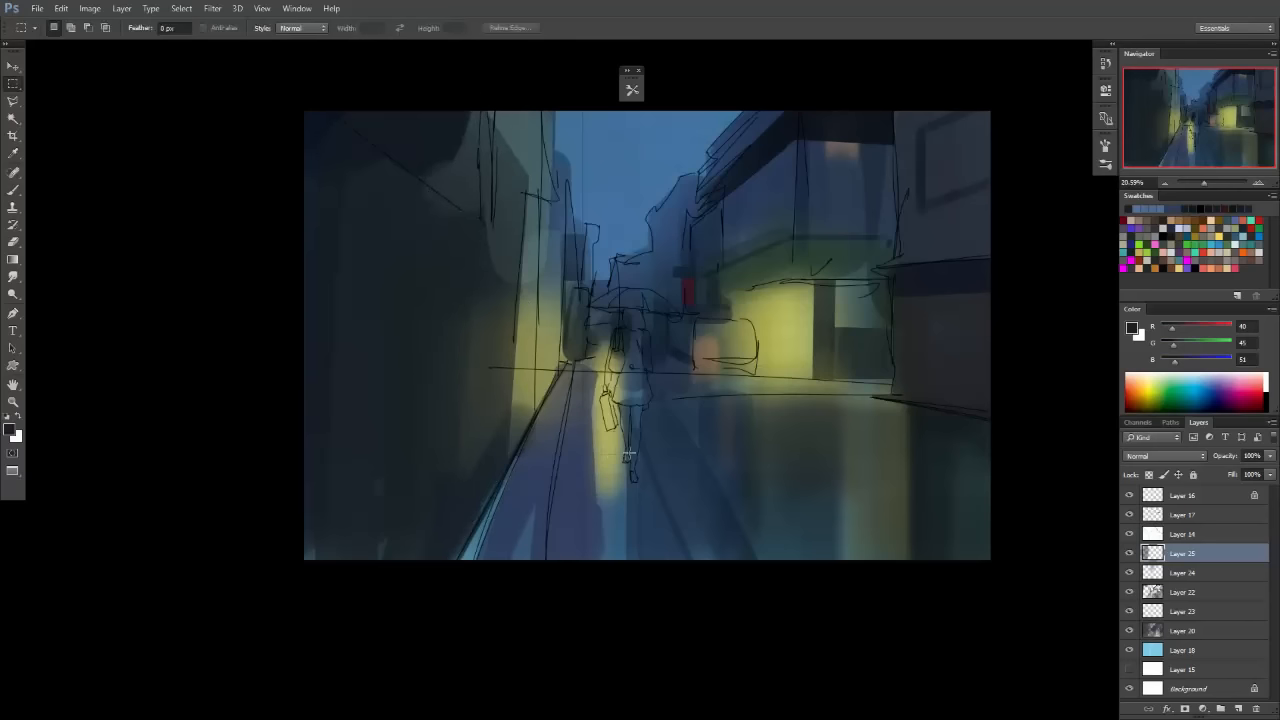
Examine the darkened left wall against the street, the woman and the buildings on the opposite side.
{"action": "scroll", "coordinate": [679, 447], "scroll_direction": "up", "scroll_amount": 1}
{"action": "key", "text": "space"}
{"action": "left_click_drag", "start_coordinate": [702, 452], "coordinate": [528, 398]}
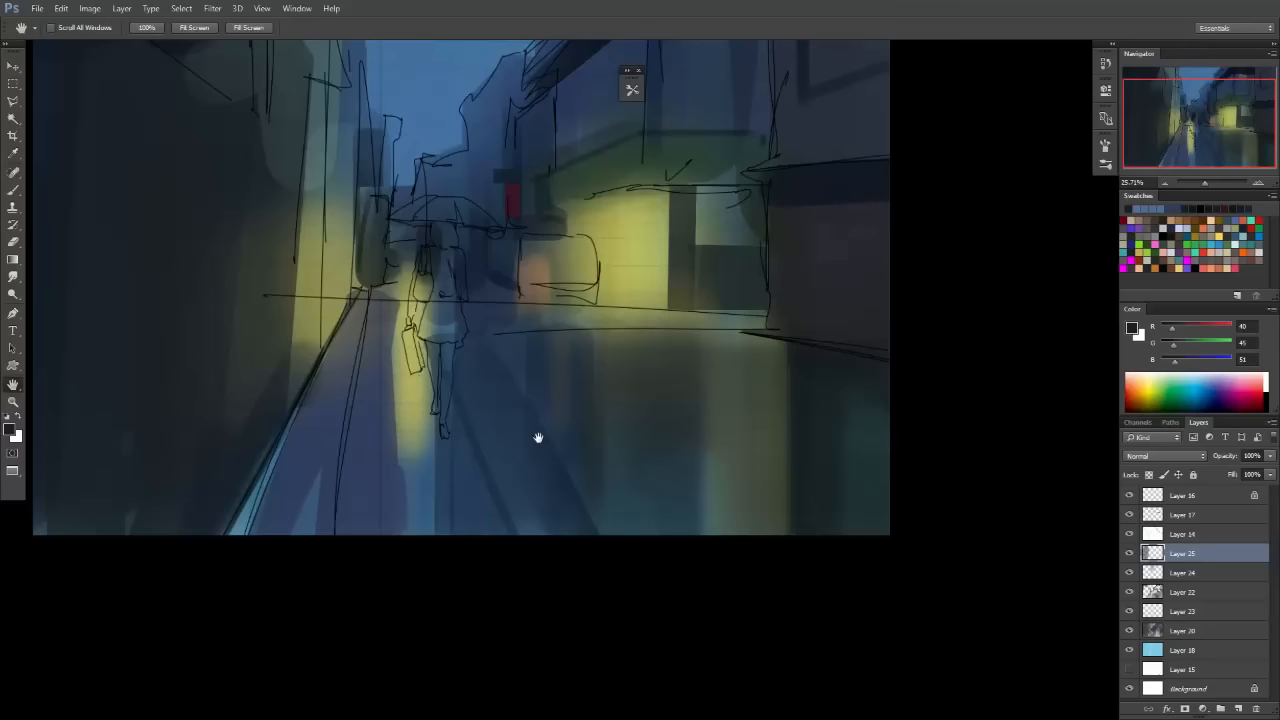
{"action": "left_click_drag", "start_coordinate": [592, 422], "coordinate": [505, 370]}
{"action": "key", "text": "ctrl+space"}
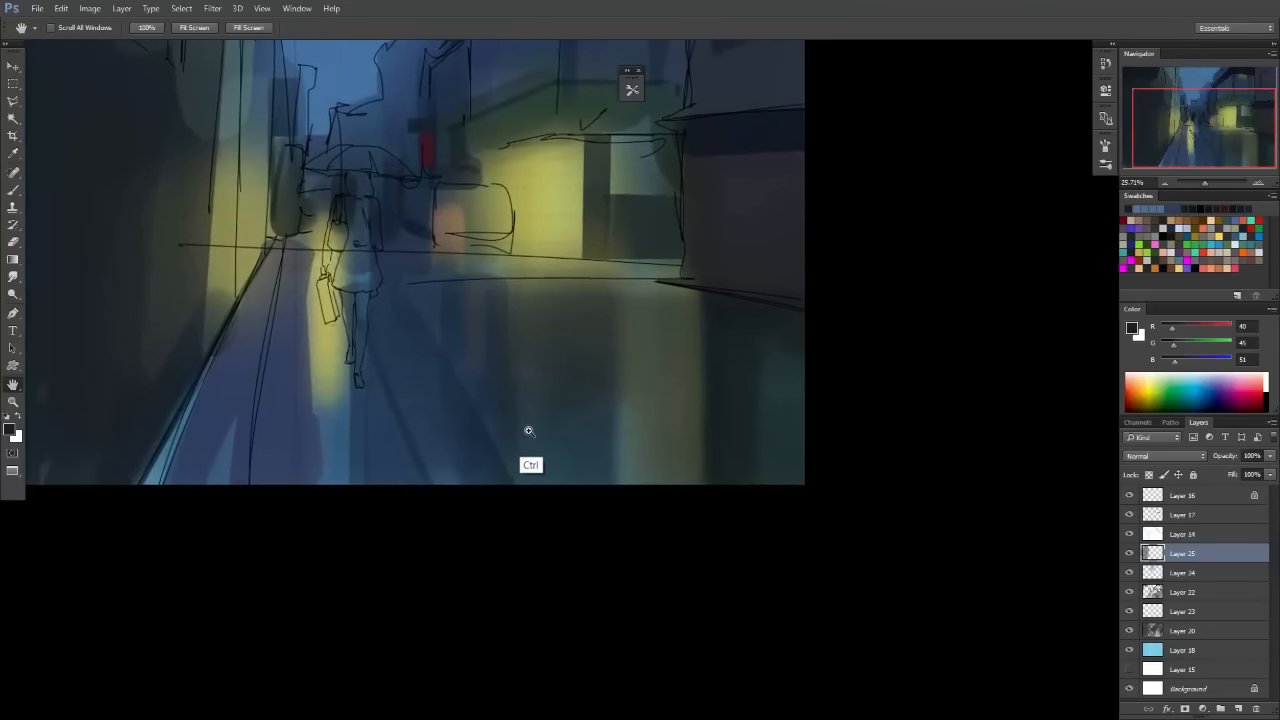
{"action": "mouse_move", "coordinate": [526, 429]}
{"action": "left_mouse_down"}
{"action": "mouse_move", "coordinate": [574, 438]}
{"action": "mouse_move", "coordinate": [521, 433]}
{"action": "left_mouse_up"}
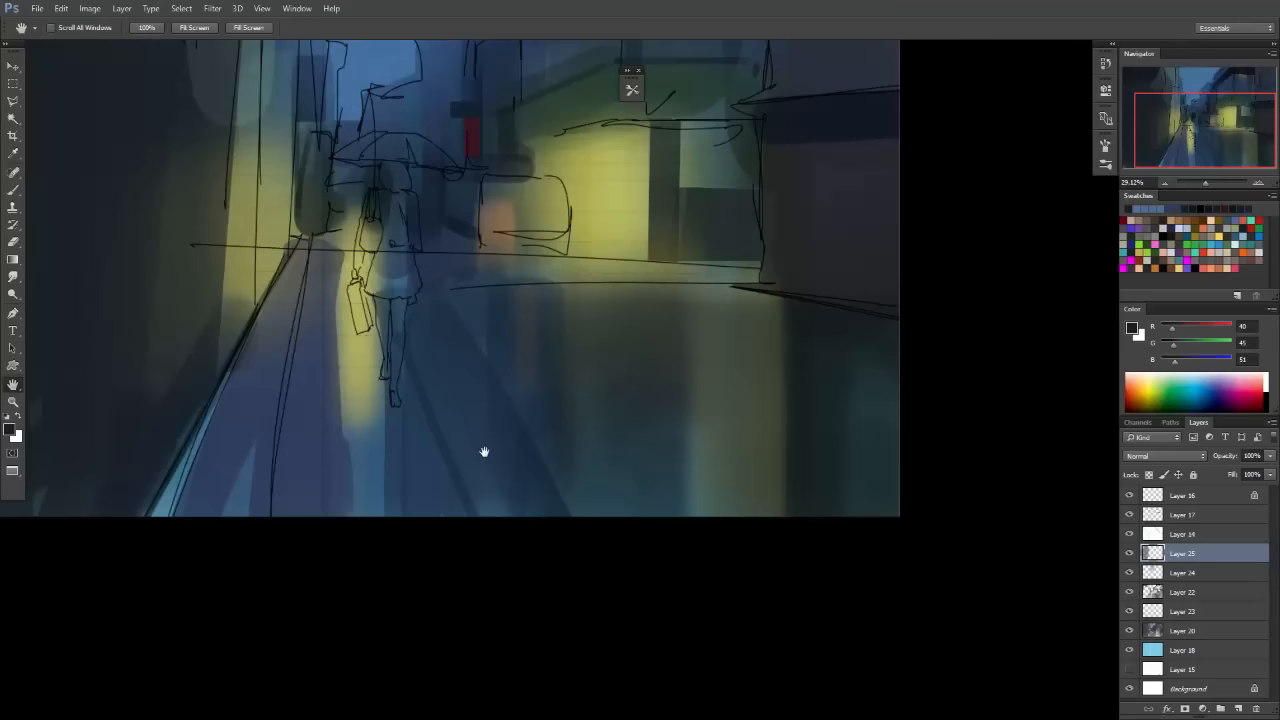
{"action": "mouse_move", "coordinate": [605, 285]}
{"action": "left_mouse_down"}
{"action": "mouse_move", "coordinate": [631, 332]}
{"action": "mouse_move", "coordinate": [608, 386]}
{"action": "left_mouse_up"}
{"action": "key", "text": "b"}
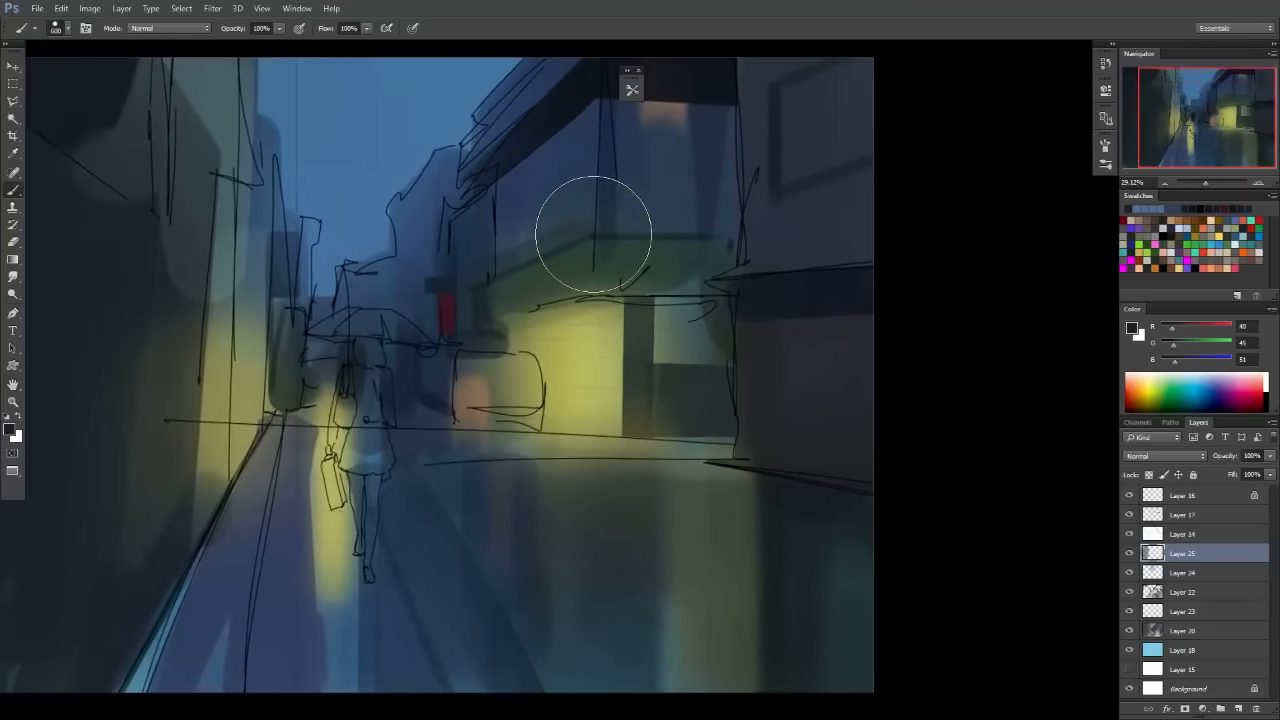
Sample the right building's dark eave, RGB 28, 33, 43, fill a polygonal selection along its slanted upper edge, and deselect it.
{"action": "scroll", "coordinate": [543, 200], "scroll_direction": "up", "scroll_amount": 2}
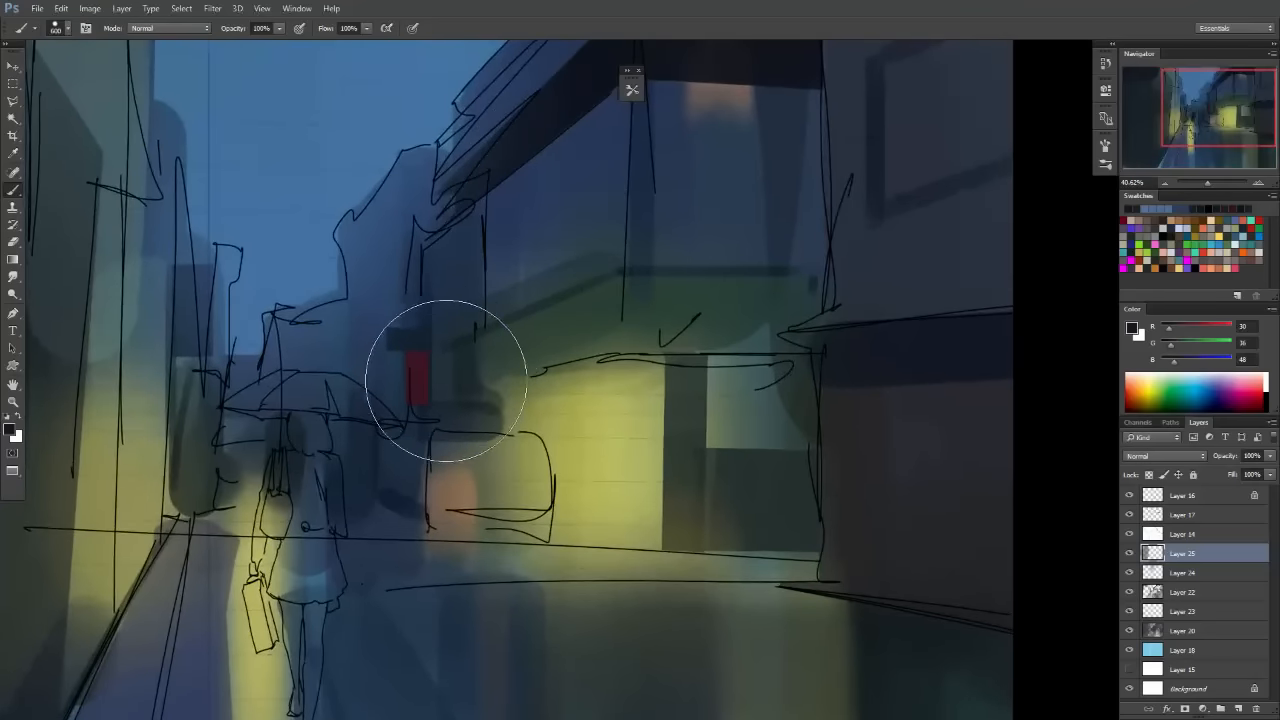
{"action": "left_click_drag", "start_coordinate": [571, 177], "coordinate": [556, 251]}
{"action": "scroll", "coordinate": [556, 251], "scroll_direction": "up", "scroll_amount": 2}
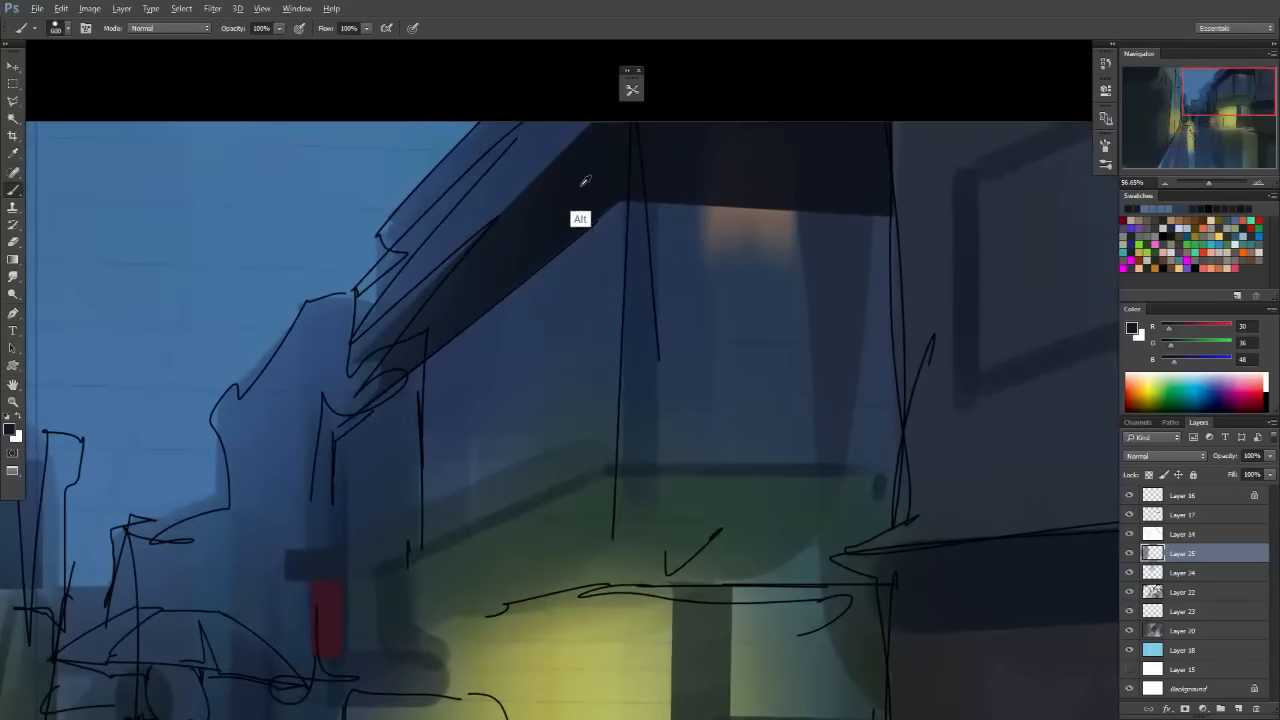
{"action": "key", "text": "l"}
{"action": "left_click", "coordinate": [591, 123]}
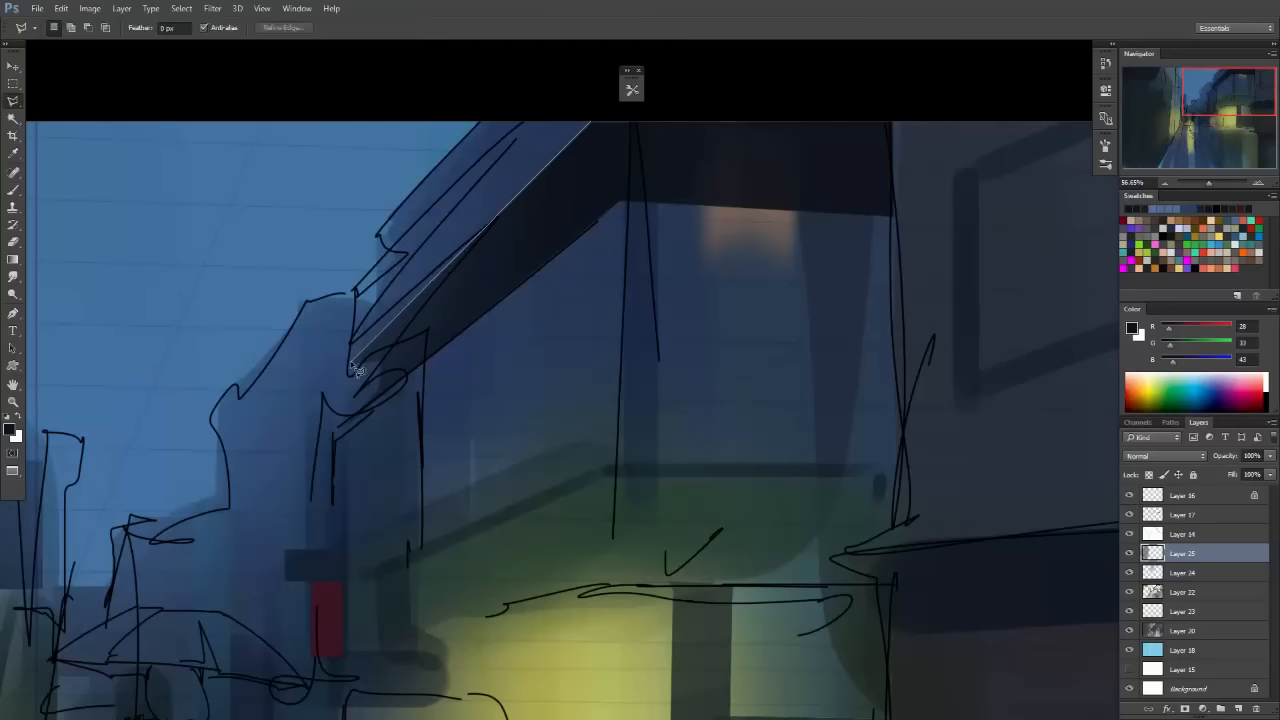
{"action": "left_click", "coordinate": [353, 360]}
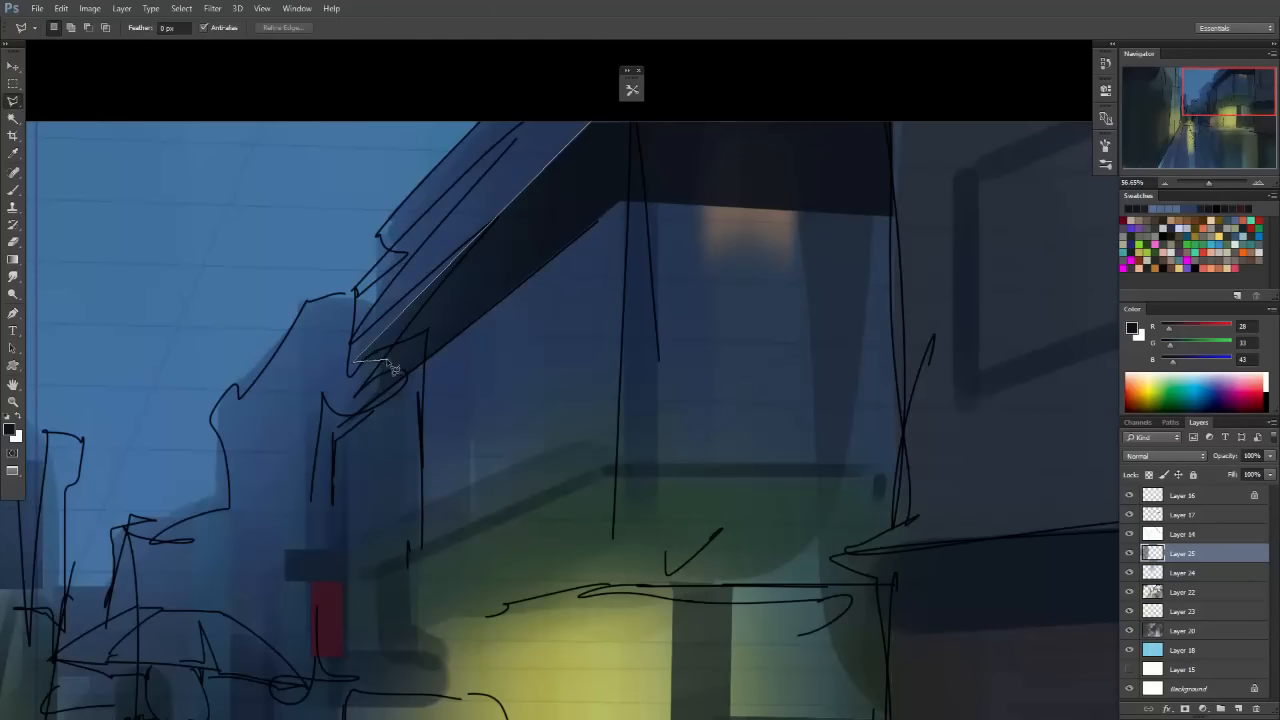
{"action": "double_click", "coordinate": [466, 320]}
{"action": "key", "text": "b"}
{"action": "mouse_move", "coordinate": [409, 337]}
{"action": "left_mouse_down"}
{"action": "mouse_move", "coordinate": [502, 205]}
{"action": "mouse_move", "coordinate": [514, 245]}
{"action": "mouse_move", "coordinate": [600, 207]}
{"action": "left_mouse_up"}
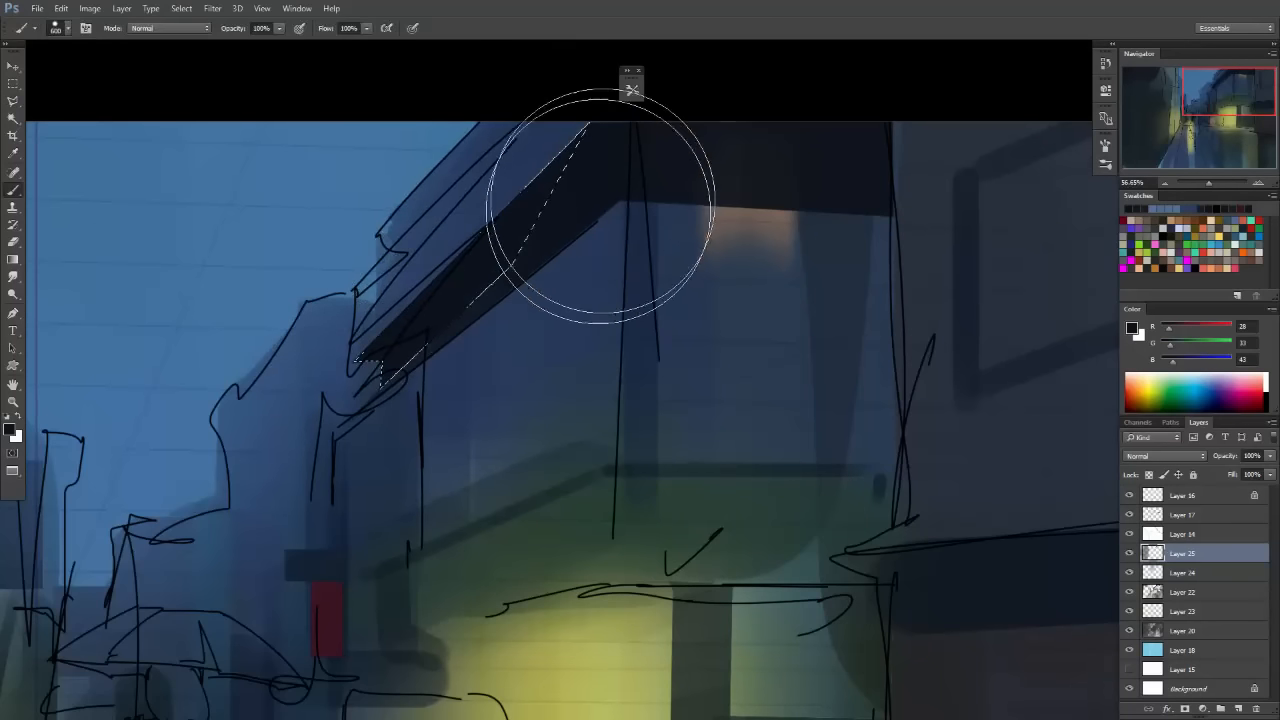
{"action": "key", "text": "m"}
{"action": "left_click", "coordinate": [563, 287]}
Fill a polygonal selection along the slanted eave's lower edge with the dark blue, RGB 28, 33, 43, and deselect it.
{"action": "key", "text": "l"}
{"action": "left_click", "coordinate": [378, 400]}
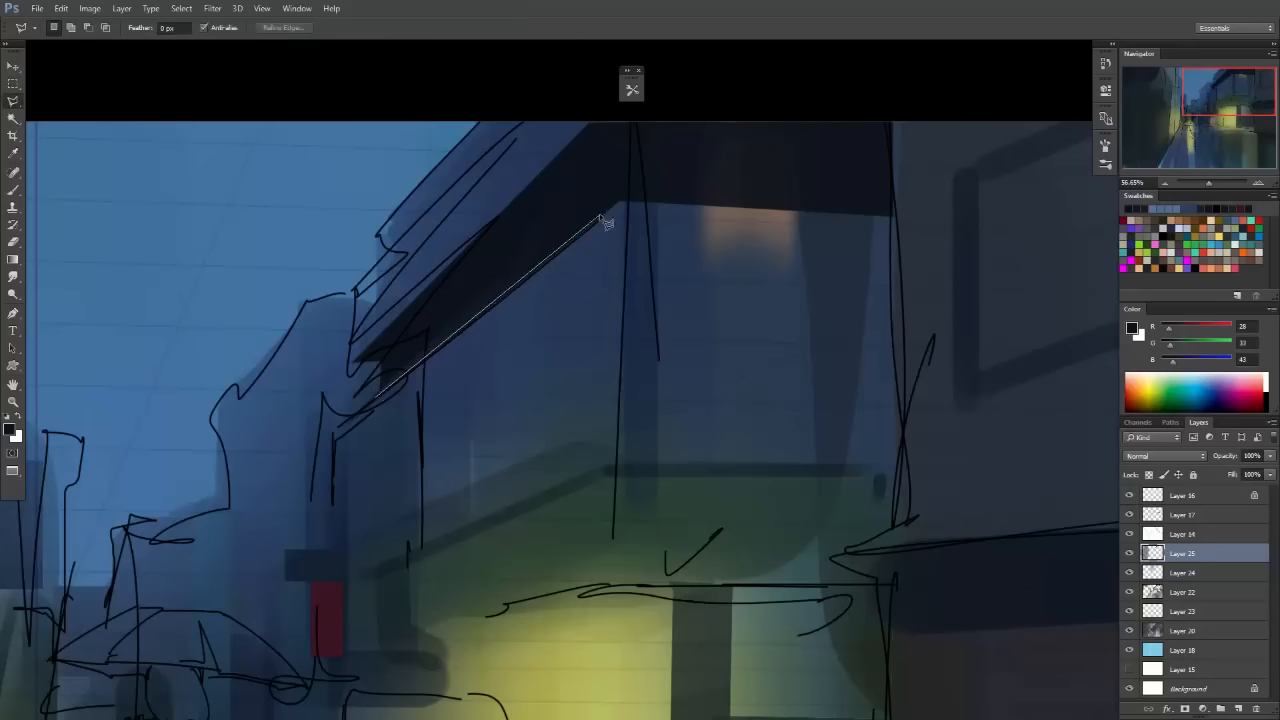
{"action": "left_click", "coordinate": [620, 203]}
{"action": "left_click", "coordinate": [615, 152]}
{"action": "double_click", "coordinate": [588, 180]}
{"action": "key", "text": "b"}
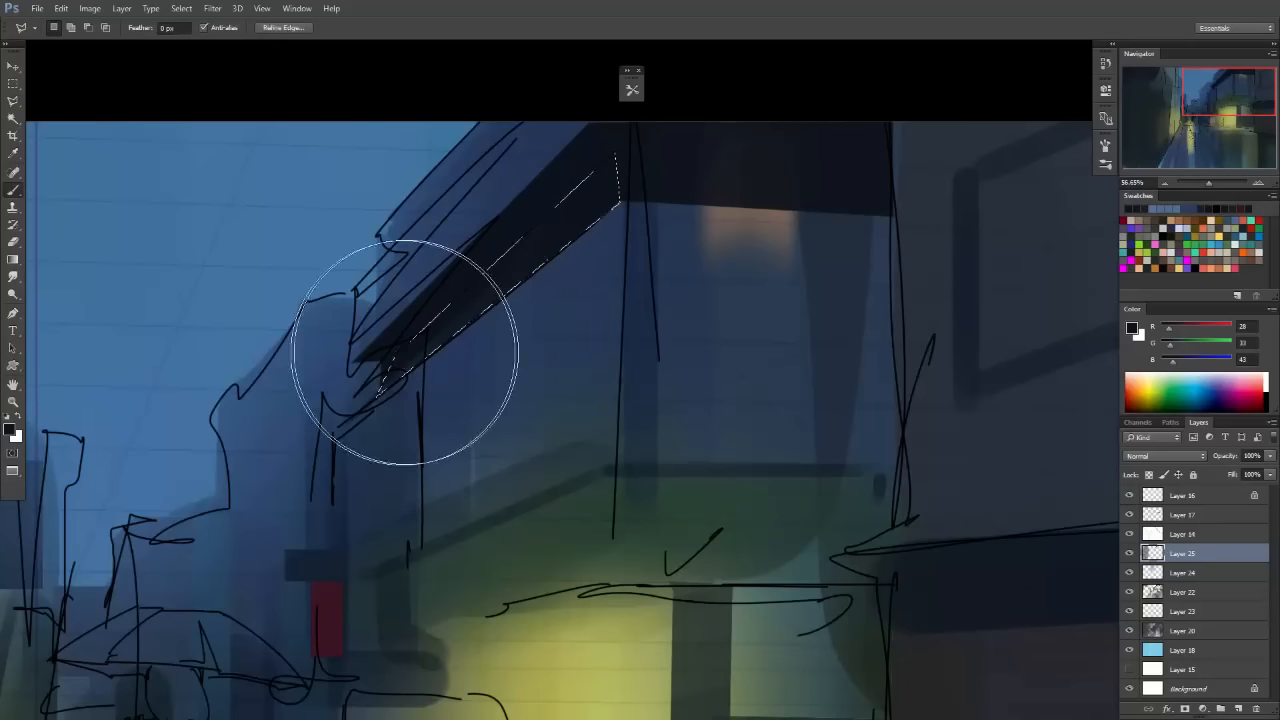
{"action": "left_click_drag", "start_coordinate": [400, 337], "coordinate": [634, 206]}
{"action": "key", "text": "m"}
{"action": "left_click", "coordinate": [604, 338]}
{"action": "mouse_move", "coordinate": [639, 327]}
{"action": "left_mouse_down"}
{"action": "mouse_move", "coordinate": [566, 371]}
{"action": "mouse_move", "coordinate": [660, 323]}
{"action": "mouse_move", "coordinate": [614, 337]}
{"action": "mouse_move", "coordinate": [560, 324]}
{"action": "mouse_move", "coordinate": [526, 360]}
{"action": "left_mouse_up"}
Fill a polygonal selection directly under the right building's horizontal eave with the sampled wall blue, RGB 53, 70, 100, and deselect it.
{"action": "key", "text": "b"}
{"action": "left_click", "coordinate": [428, 293], "text": "alt"}
{"action": "key", "text": "l"}
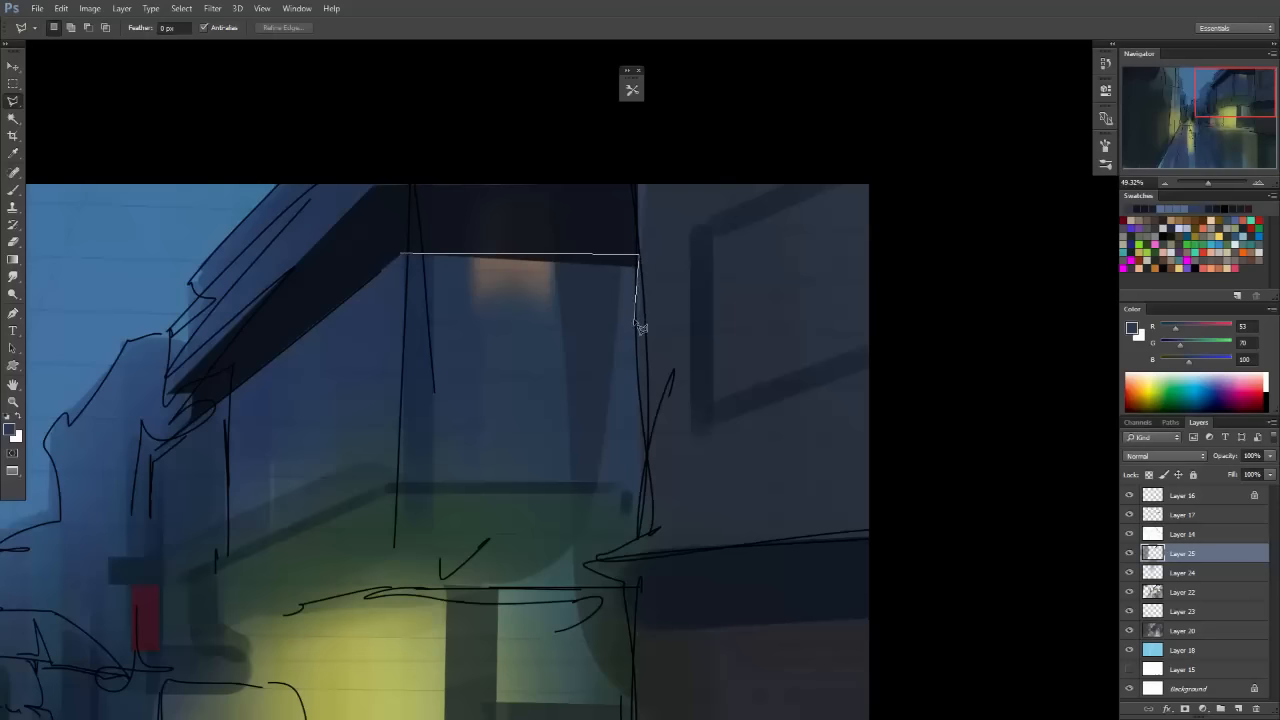
{"action": "left_click", "coordinate": [395, 302]}
{"action": "left_click", "coordinate": [402, 255]}
{"action": "key", "text": "b"}
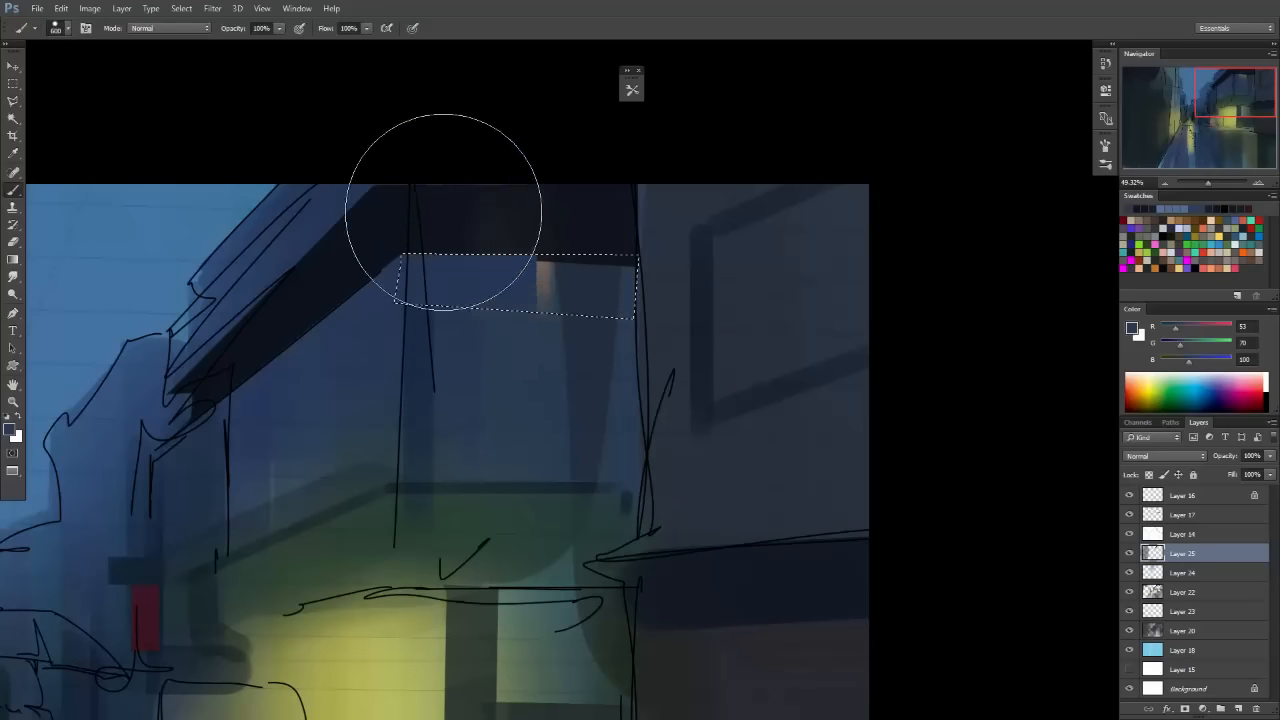
{"action": "left_click_drag", "start_coordinate": [443, 206], "coordinate": [596, 251]}
{"action": "key", "text": "m"}
{"action": "left_click", "coordinate": [664, 372]}
{"action": "left_click_drag", "start_coordinate": [658, 374], "coordinate": [577, 447]}
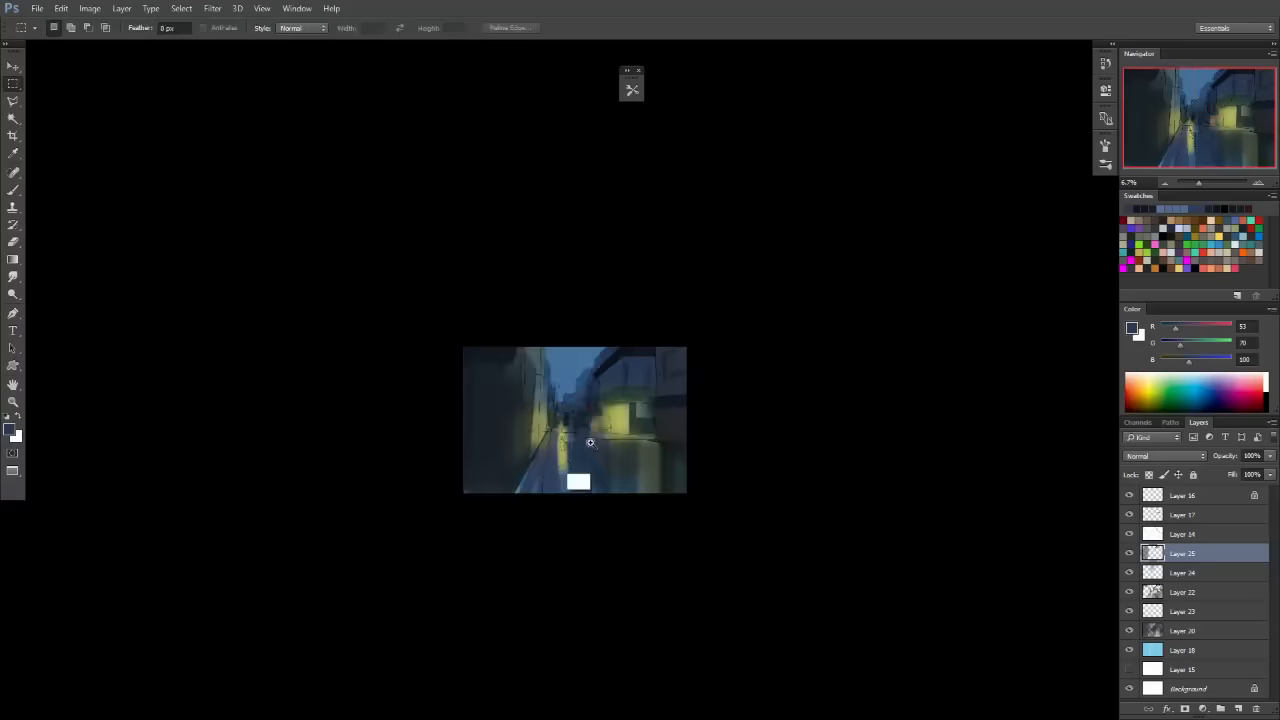
Examine the right building's cleaned eave and wall against the whole street and the lit shopfront.
{"action": "left_click_drag", "start_coordinate": [666, 414], "coordinate": [731, 437]}
{"action": "left_click_drag", "start_coordinate": [558, 438], "coordinate": [580, 449]}
{"action": "key", "text": "space"}
{"action": "left_click_drag", "start_coordinate": [499, 400], "coordinate": [539, 410]}
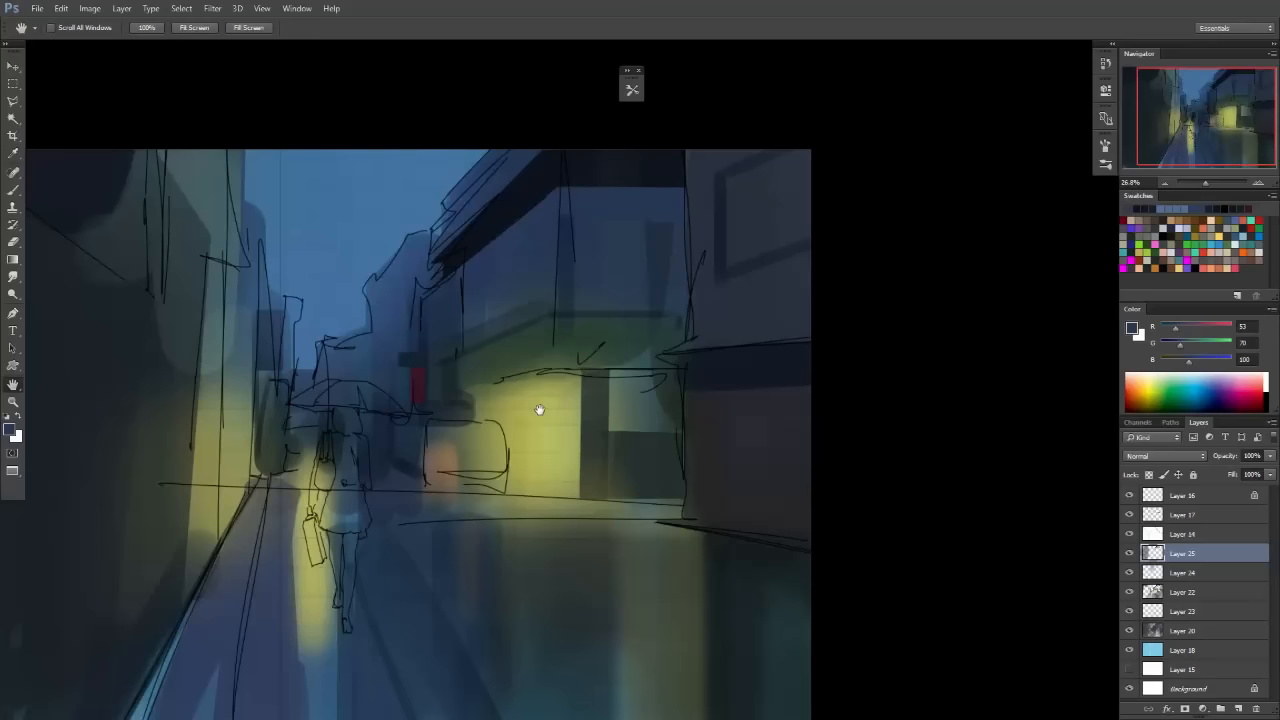
{"action": "left_click", "coordinate": [569, 380], "text": "alt"}
{"action": "left_click_drag", "start_coordinate": [578, 399], "coordinate": [515, 371]}
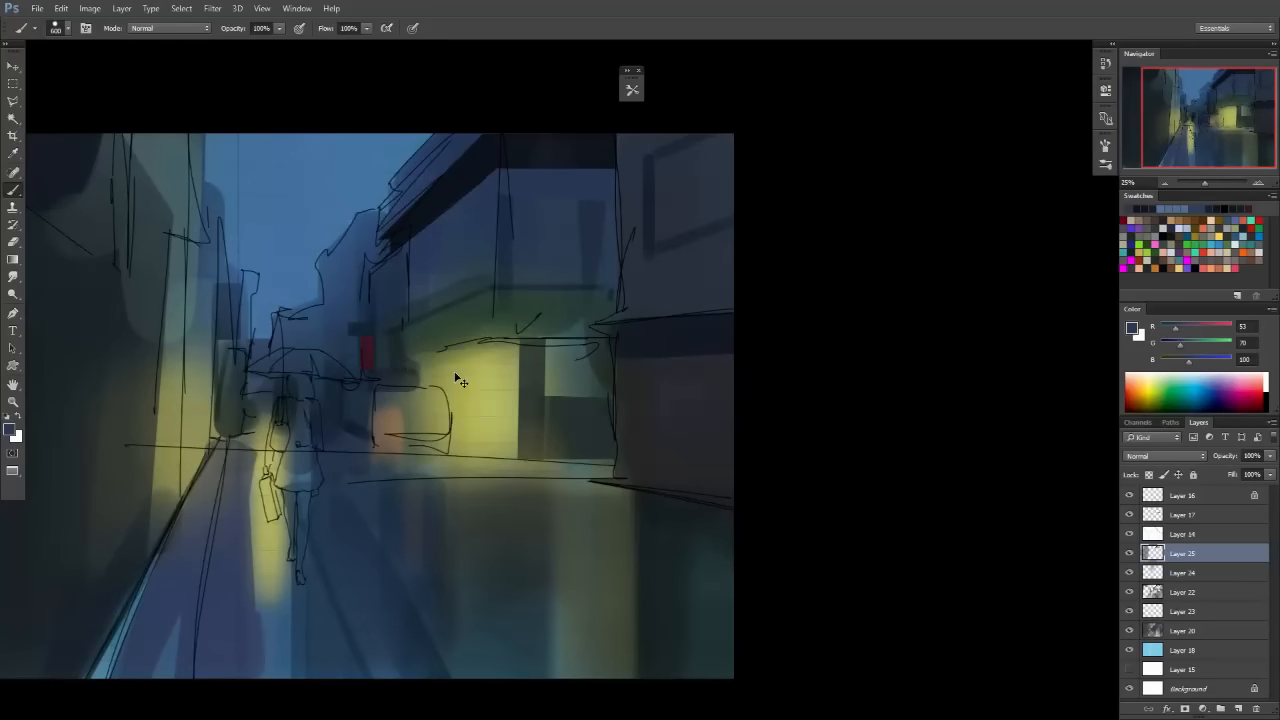
{"action": "left_click_drag", "start_coordinate": [528, 340], "coordinate": [553, 367]}
{"action": "left_click_drag", "start_coordinate": [532, 394], "coordinate": [540, 318]}
{"action": "left_click_drag", "start_coordinate": [437, 369], "coordinate": [551, 384]}
Sample the dark blue near the red sign, RGB 37, 51, 67, shrink the brush, and select a small four-sided sign shape above the umbrella.
{"action": "left_click", "coordinate": [457, 394], "text": "alt"}
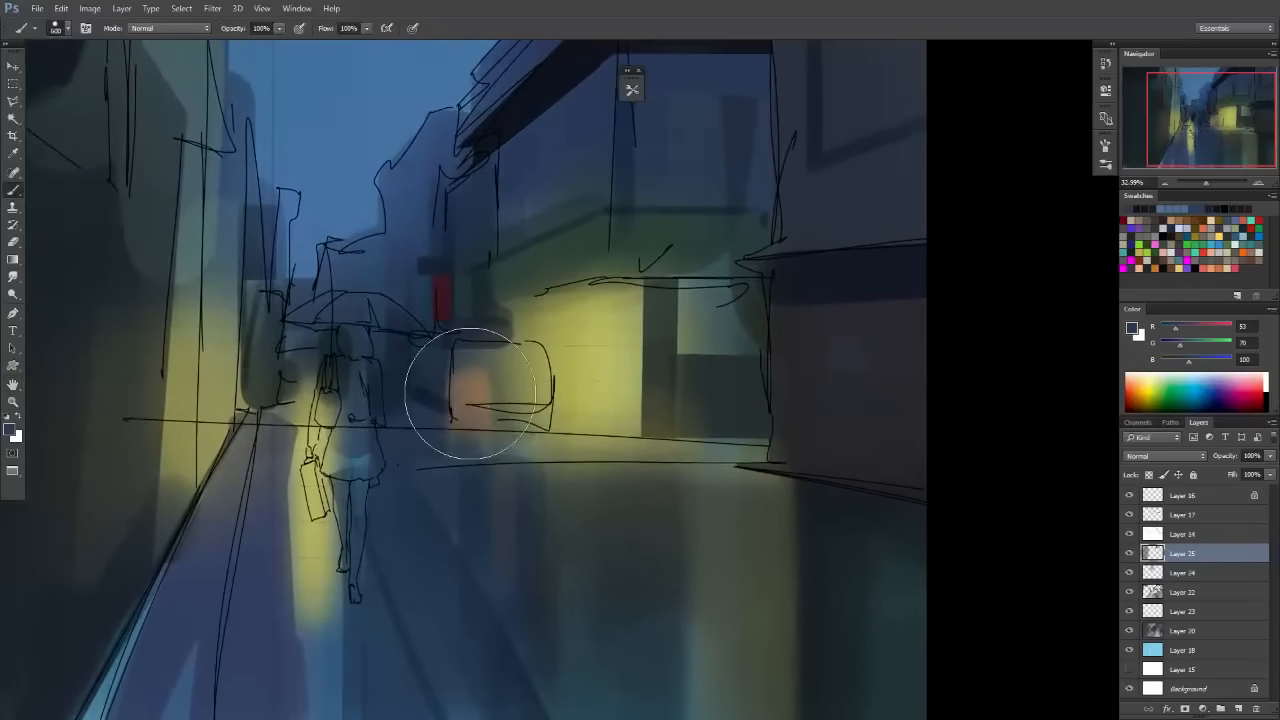
{"action": "left_click", "coordinate": [427, 303], "text": "alt"}
{"action": "key", "text": "bracketleft"}
{"action": "key", "text": "bracketleft"}
{"action": "key", "text": "bracketleft"}
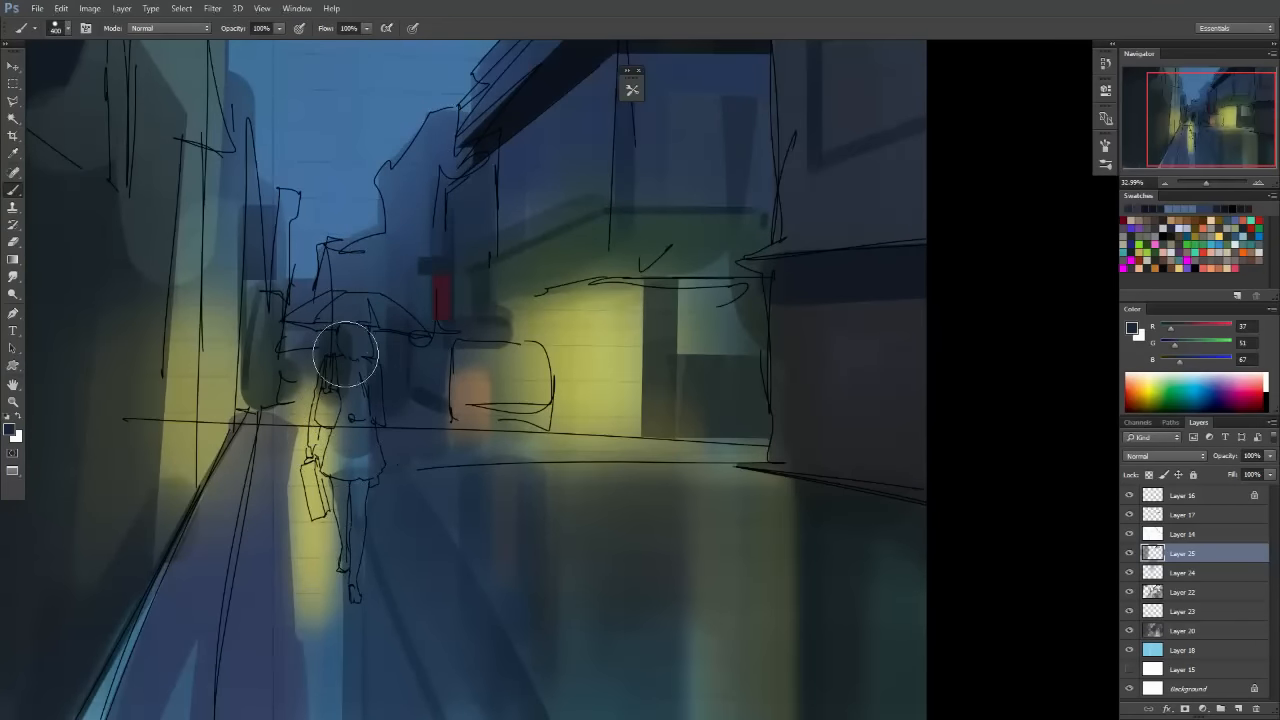
{"action": "mouse_move", "coordinate": [400, 274]}
{"action": "left_mouse_down"}
{"action": "mouse_move", "coordinate": [392, 300]}
{"action": "mouse_move", "coordinate": [506, 334]}
{"action": "left_mouse_up"}
{"action": "key", "text": "m"}
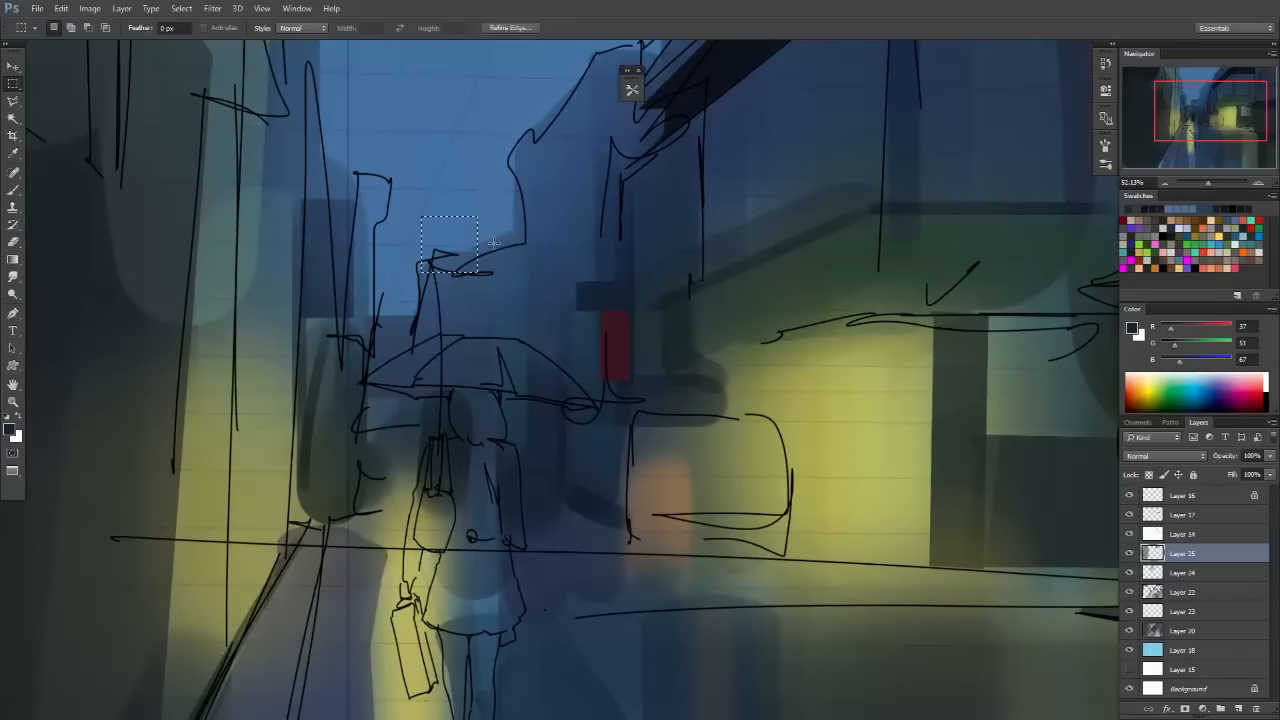
{"action": "key", "text": "l"}
{"action": "left_click", "coordinate": [475, 215]}
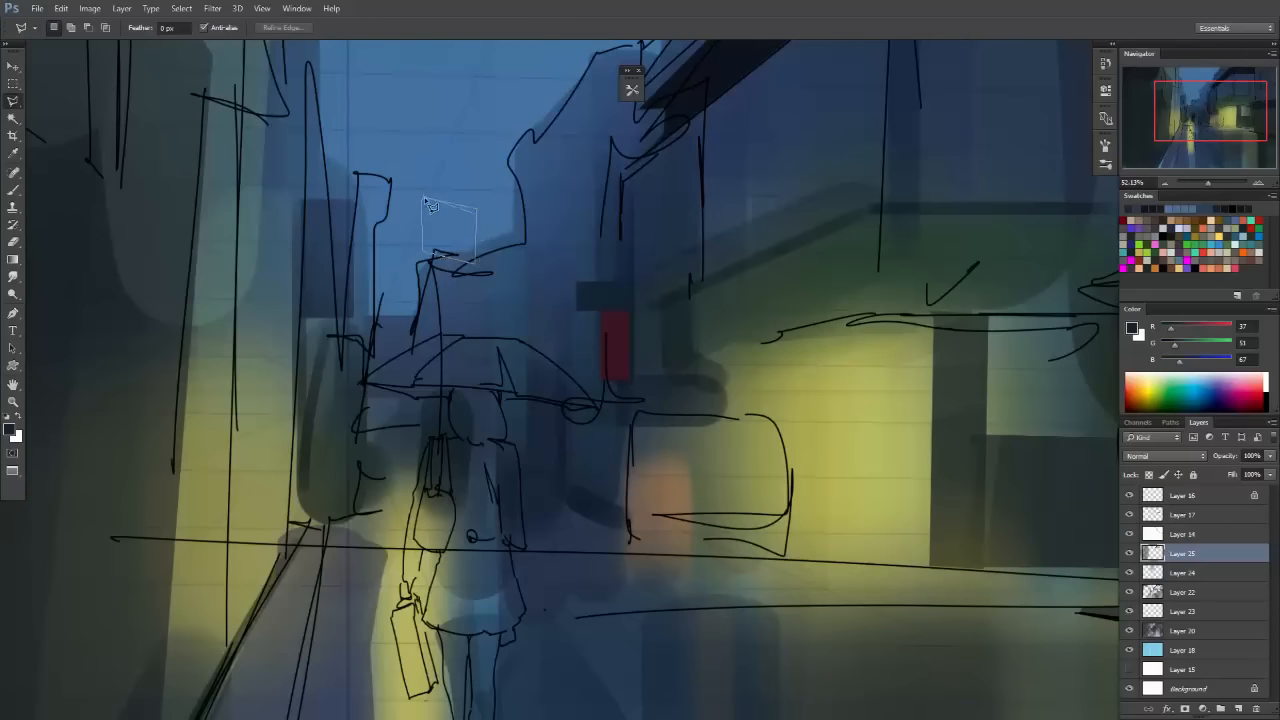
{"action": "left_click", "coordinate": [428, 202]}
{"action": "key", "text": "b"}
{"action": "mouse_move", "coordinate": [457, 194]}
{"action": "left_mouse_down"}
{"action": "mouse_move", "coordinate": [467, 306]}
{"action": "mouse_move", "coordinate": [440, 260]}
{"action": "left_mouse_up"}
{"action": "key", "text": "m"}
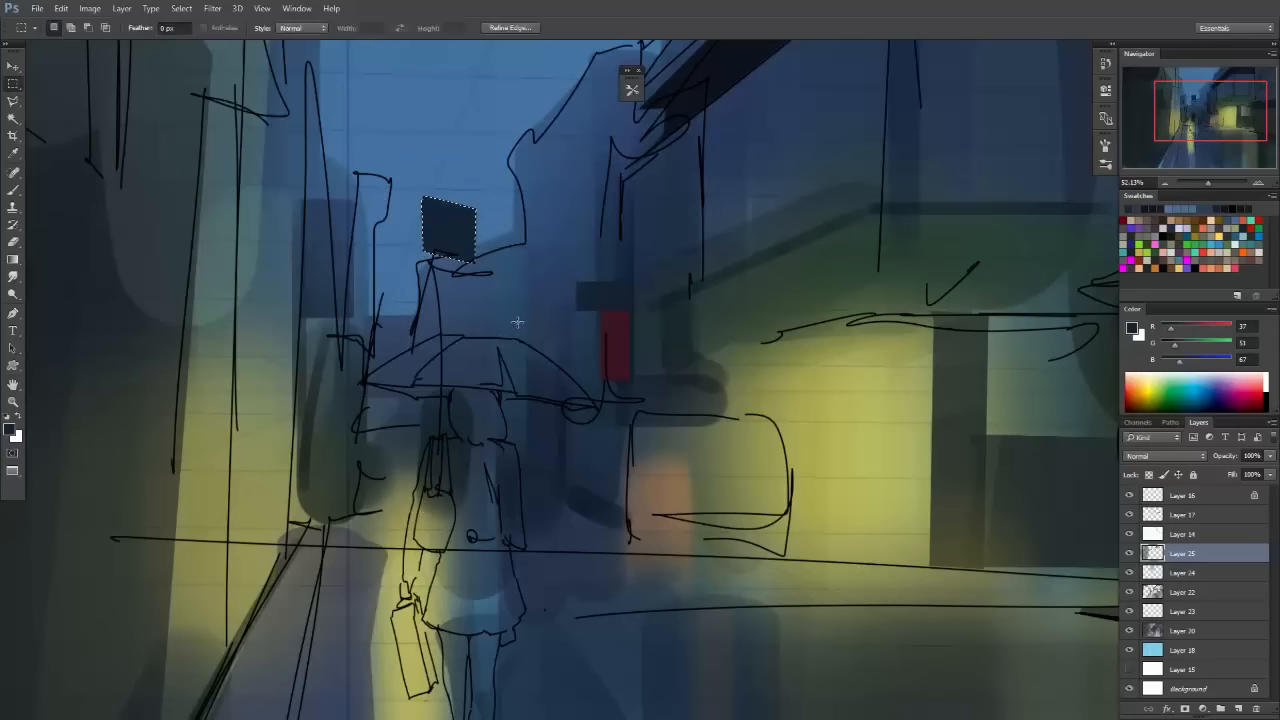
{"action": "key", "text": "ctrl+d"}
{"action": "key", "text": "e"}
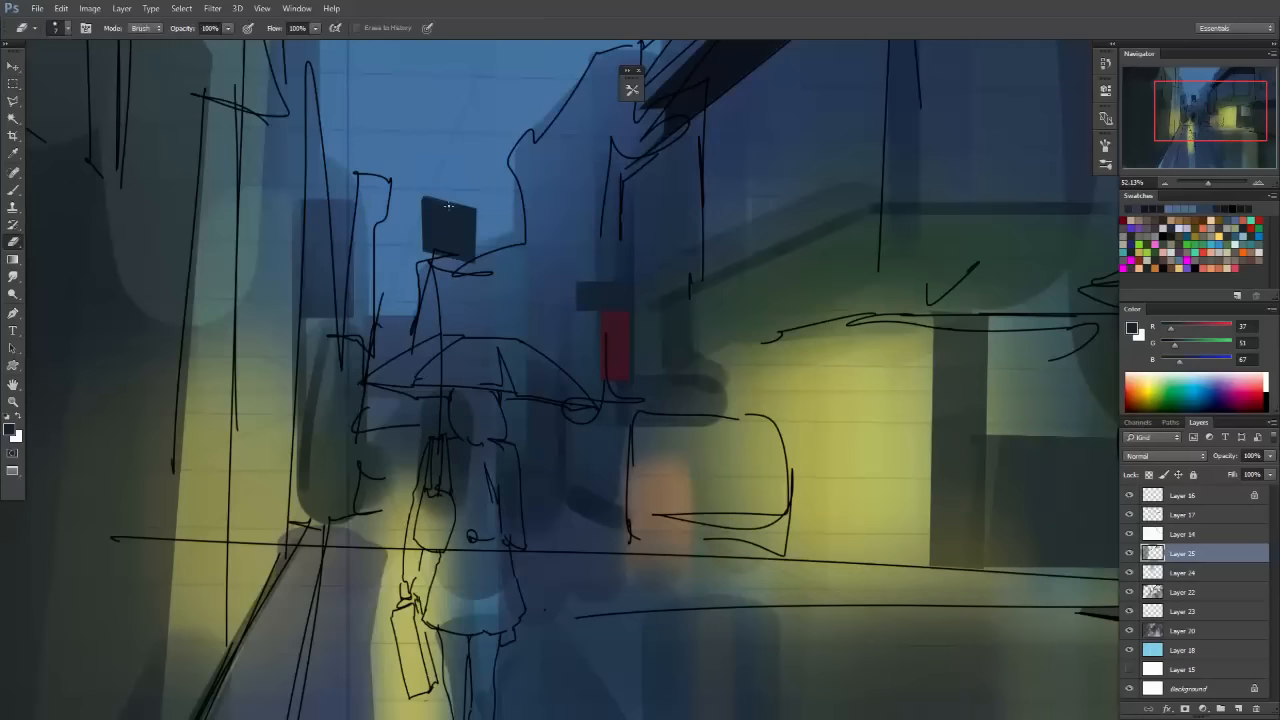
{"action": "key", "text": "ctrl+alt+z"}
{"action": "key", "text": "ctrl+alt+z"}
Add a new layer, fill the selected sign shape above the umbrella with the dark blue, and deselect it.
{"action": "left_click", "coordinate": [1237, 709]}
{"action": "key", "text": "b"}
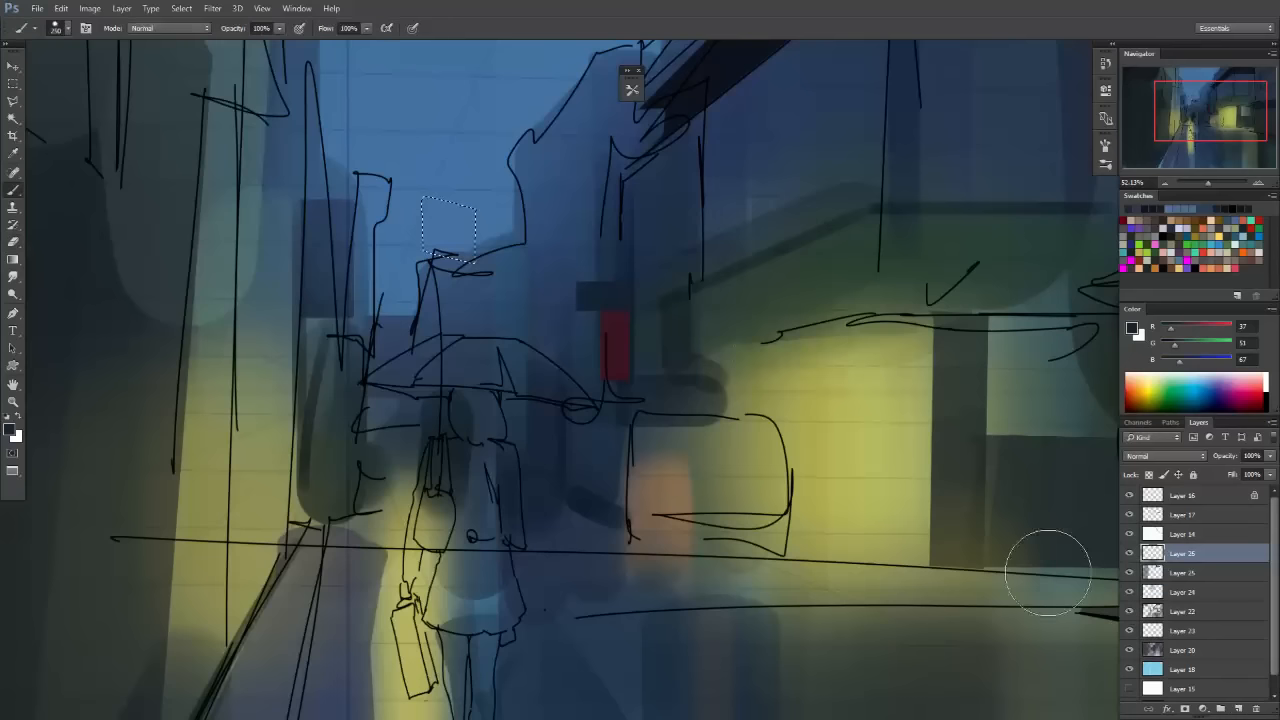
{"action": "mouse_move", "coordinate": [445, 210]}
{"action": "left_mouse_down"}
{"action": "mouse_move", "coordinate": [455, 248]}
{"action": "mouse_move", "coordinate": [462, 200]}
{"action": "left_mouse_up"}
{"action": "key", "text": "m"}
{"action": "key", "text": "ctrl+d"}
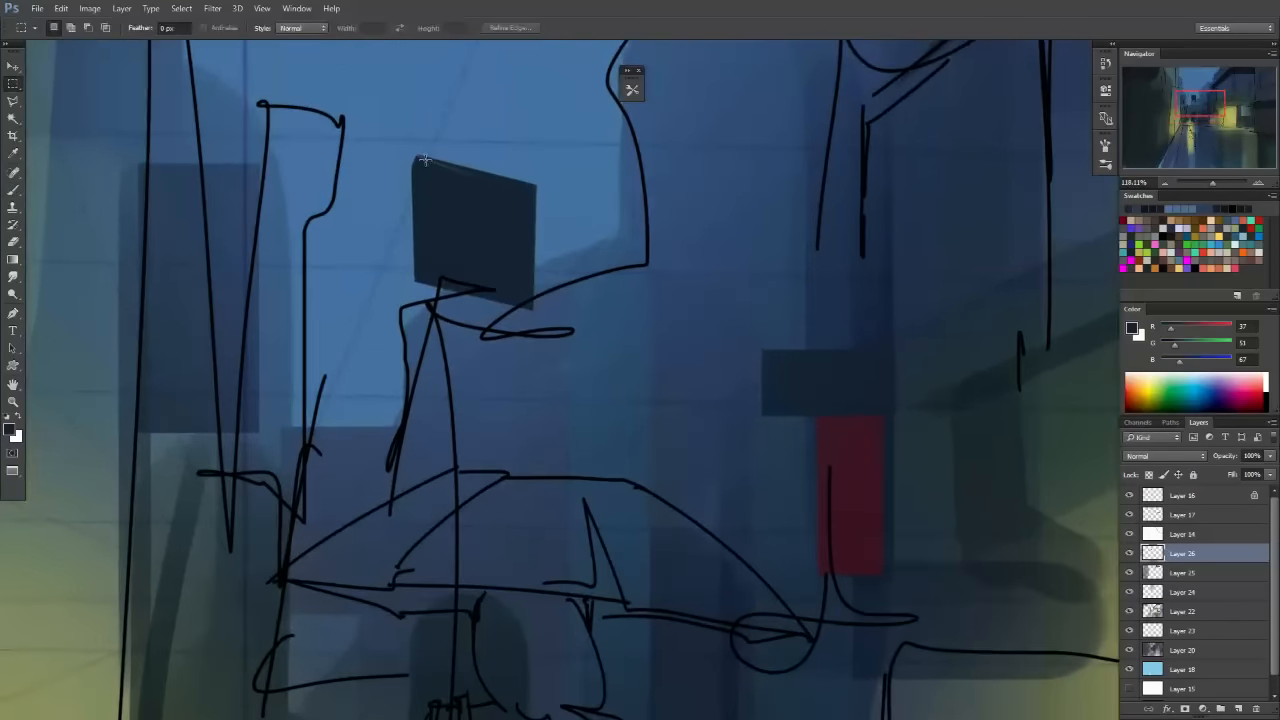
Refine the small sign's upper and outer edges by filling a second polygonal selection with the same dark blue, and deselect it.
{"action": "key", "text": "l"}
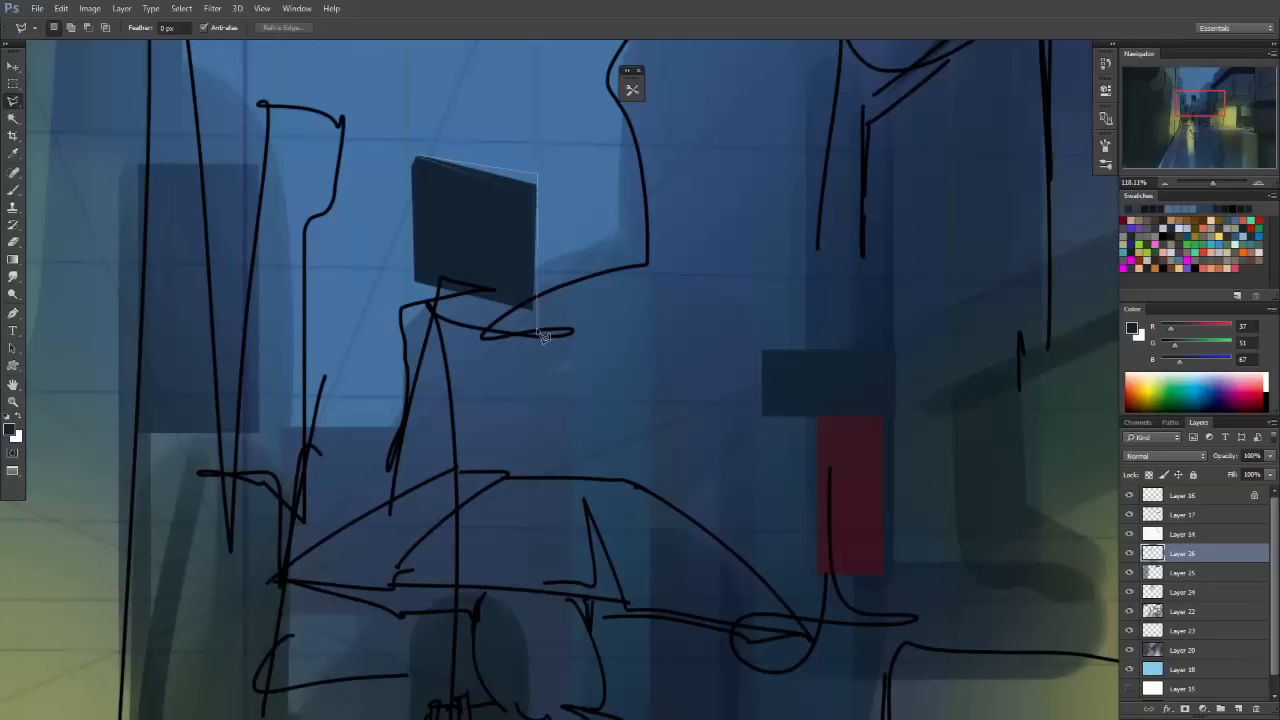
{"action": "double_click", "coordinate": [424, 197]}
{"action": "key", "text": "b"}
{"action": "mouse_move", "coordinate": [480, 230]}
{"action": "left_mouse_down"}
{"action": "mouse_move", "coordinate": [400, 234]}
{"action": "mouse_move", "coordinate": [440, 250]}
{"action": "left_mouse_up"}
{"action": "key", "text": "m"}
{"action": "key", "text": "ctrl+d"}
{"action": "left_click_drag", "start_coordinate": [618, 279], "coordinate": [606, 289]}
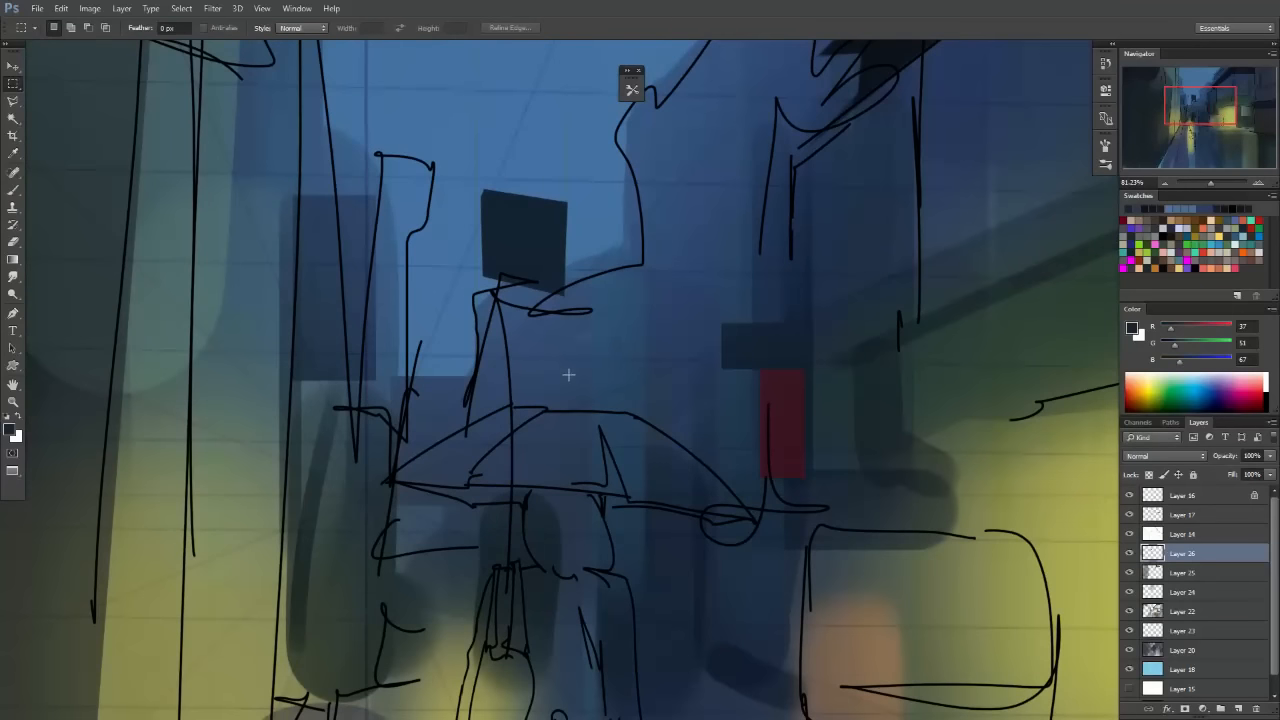
{"action": "key", "text": "space"}
{"action": "mouse_move", "coordinate": [623, 366]}
{"action": "left_mouse_down"}
{"action": "mouse_move", "coordinate": [583, 369]}
{"action": "mouse_move", "coordinate": [634, 357]}
{"action": "left_mouse_up"}
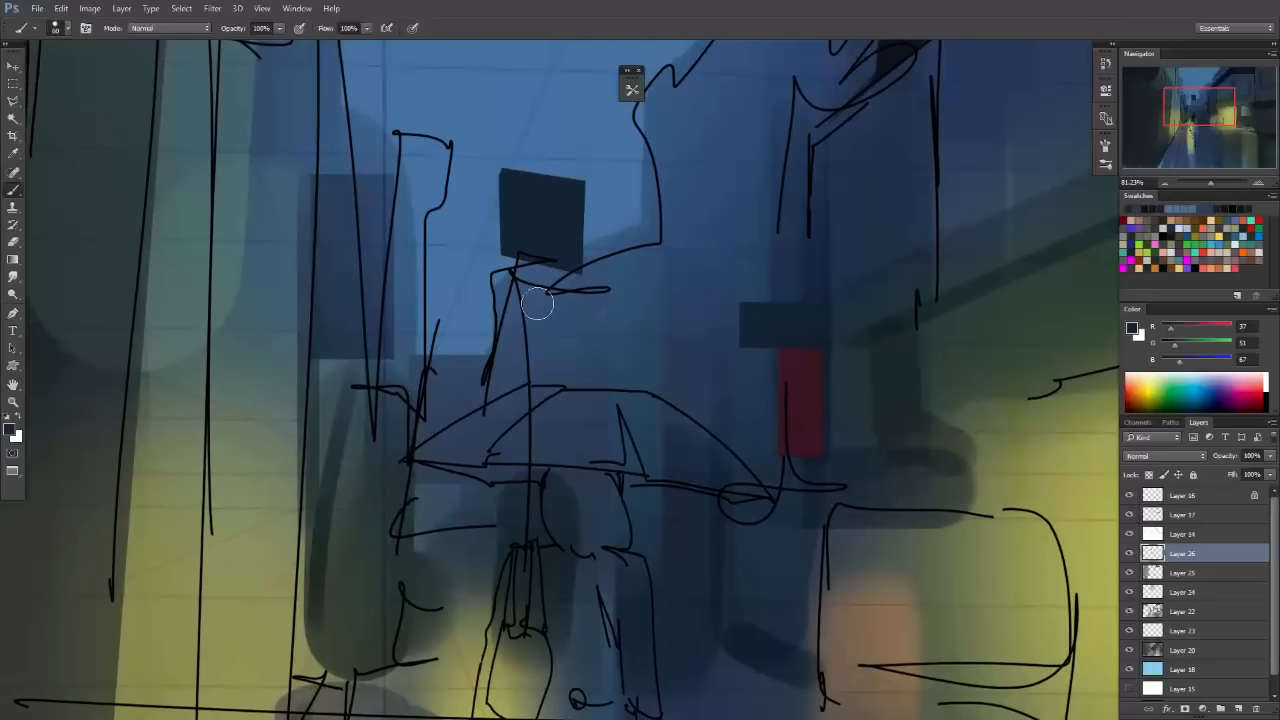
Fill a tapering polygonal selection beneath the small sign with the same dark blue as its support, and deselect it.
{"action": "key", "text": "l"}
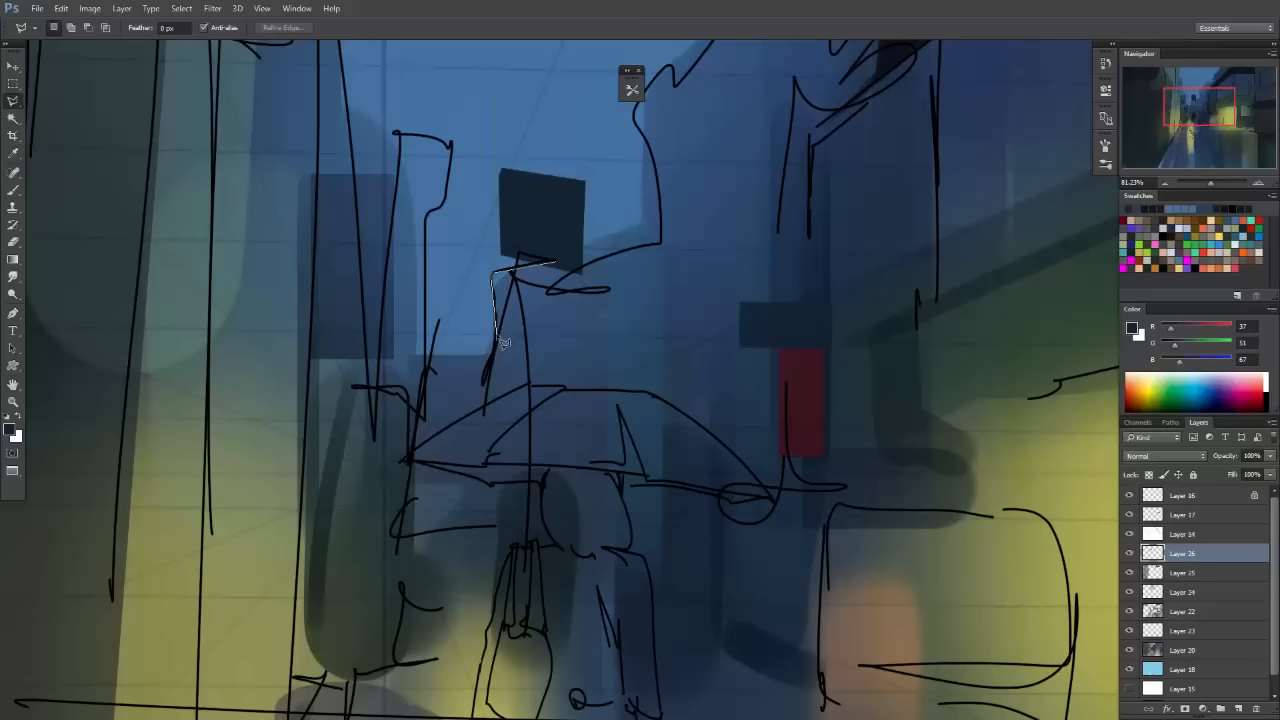
{"action": "left_click", "coordinate": [487, 403]}
{"action": "left_click", "coordinate": [570, 266]}
{"action": "key", "text": "b"}
{"action": "mouse_move", "coordinate": [540, 276]}
{"action": "left_mouse_down"}
{"action": "mouse_move", "coordinate": [512, 363]}
{"action": "mouse_move", "coordinate": [542, 240]}
{"action": "mouse_move", "coordinate": [557, 288]}
{"action": "mouse_move", "coordinate": [454, 431]}
{"action": "mouse_move", "coordinate": [450, 381]}
{"action": "mouse_move", "coordinate": [501, 297]}
{"action": "mouse_move", "coordinate": [591, 254]}
{"action": "mouse_move", "coordinate": [530, 274]}
{"action": "left_mouse_up"}
{"action": "key", "text": "m"}
{"action": "left_click", "coordinate": [600, 334]}
Brush dark blue strokes from the sign along the low rooftop and up the adjacent distant building's edge.
{"action": "key", "text": "b"}
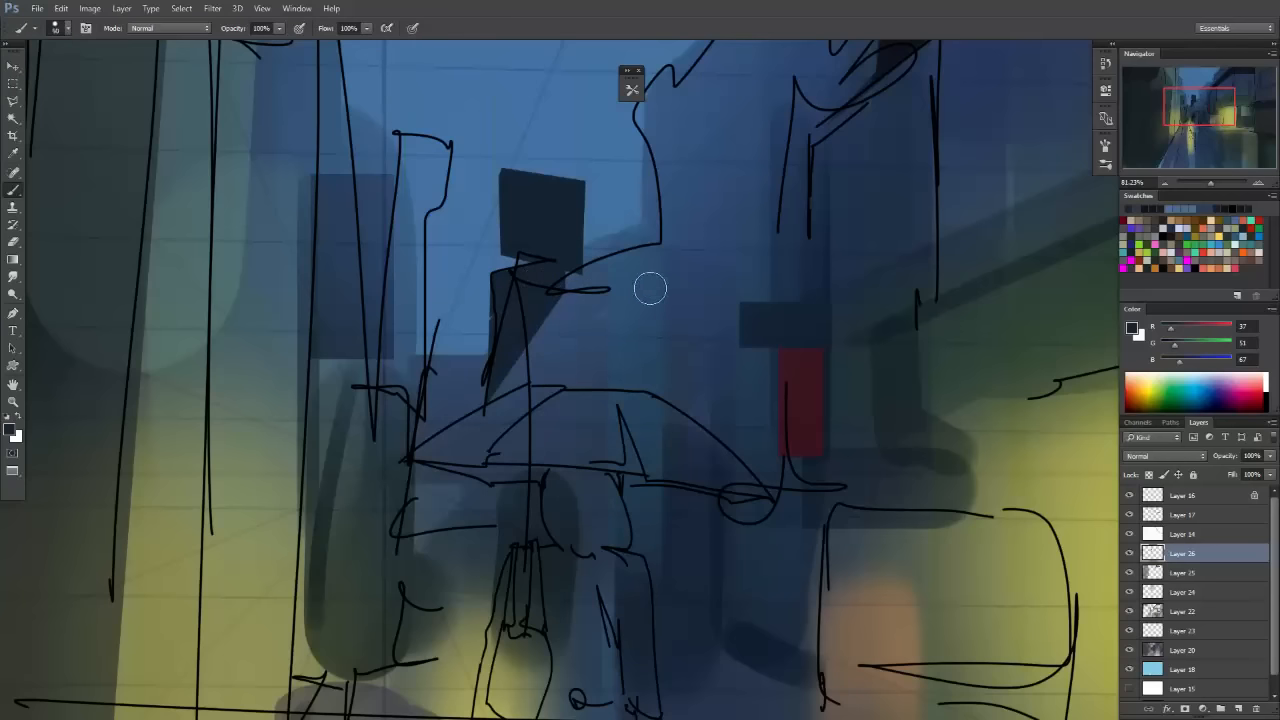
{"action": "key", "text": "ctrl+z"}
{"action": "mouse_move", "coordinate": [596, 274]}
{"action": "left_mouse_down"}
{"action": "mouse_move", "coordinate": [668, 258]}
{"action": "mouse_move", "coordinate": [640, 335]}
{"action": "left_mouse_up"}
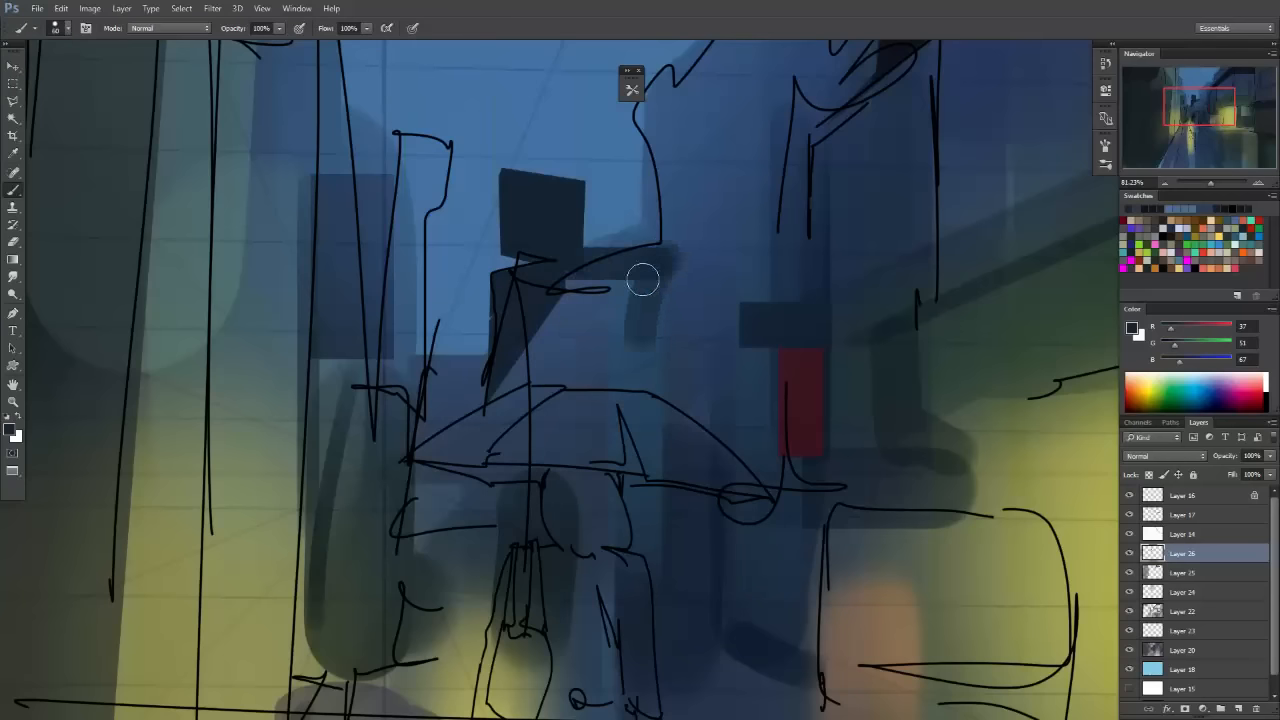
{"action": "left_click_drag", "start_coordinate": [708, 404], "coordinate": [697, 449]}
{"action": "left_click_drag", "start_coordinate": [836, 431], "coordinate": [686, 407]}
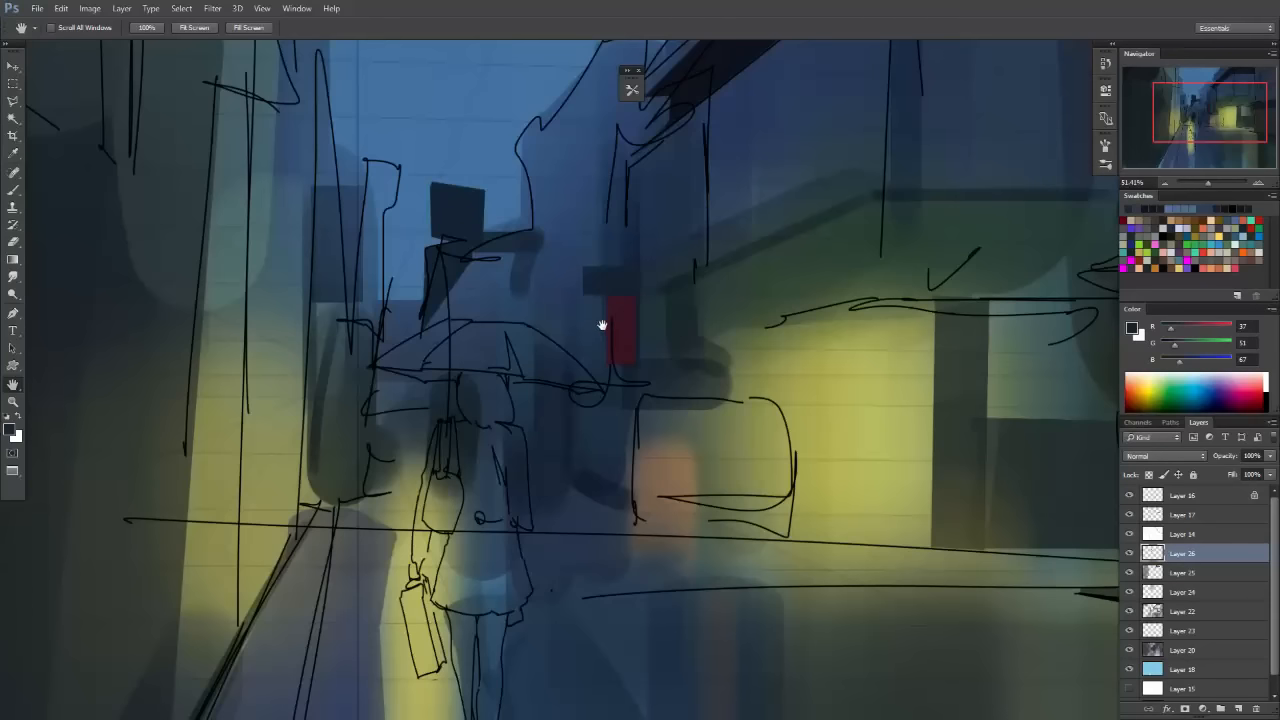
{"action": "scroll", "coordinate": [590, 312], "scroll_direction": "up", "scroll_amount": 3}
{"action": "key", "text": "b"}
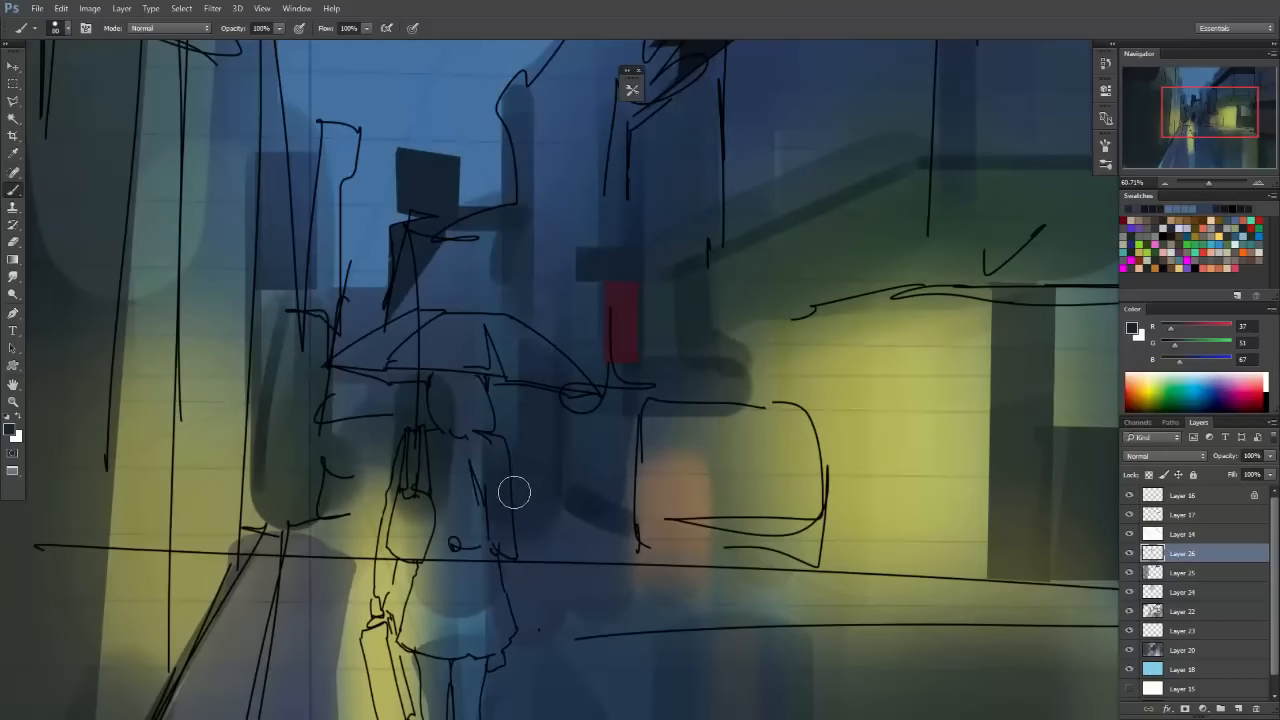
Sample the dark post beside the lit shopfront, RGB 65, 73, 63, and try a vertical stroke across the yellow wall.
{"action": "scroll", "coordinate": [497, 433], "scroll_direction": "down", "scroll_amount": 5}
{"action": "scroll", "coordinate": [634, 383], "scroll_direction": "up", "scroll_amount": 3}
{"action": "key", "text": "h"}
{"action": "scroll", "coordinate": [534, 394], "scroll_direction": "down", "scroll_amount": 3}
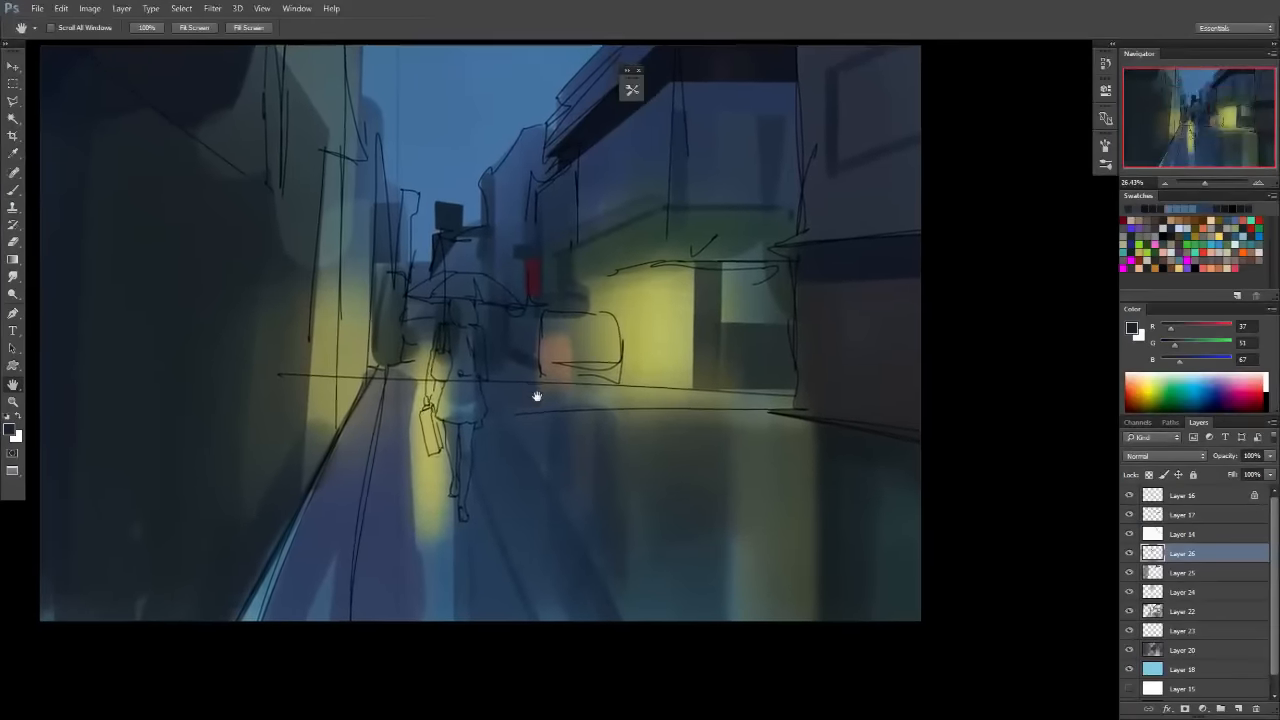
{"action": "scroll", "coordinate": [527, 374], "scroll_direction": "down", "scroll_amount": 3}
{"action": "scroll", "coordinate": [600, 390], "scroll_direction": "up", "scroll_amount": 5}
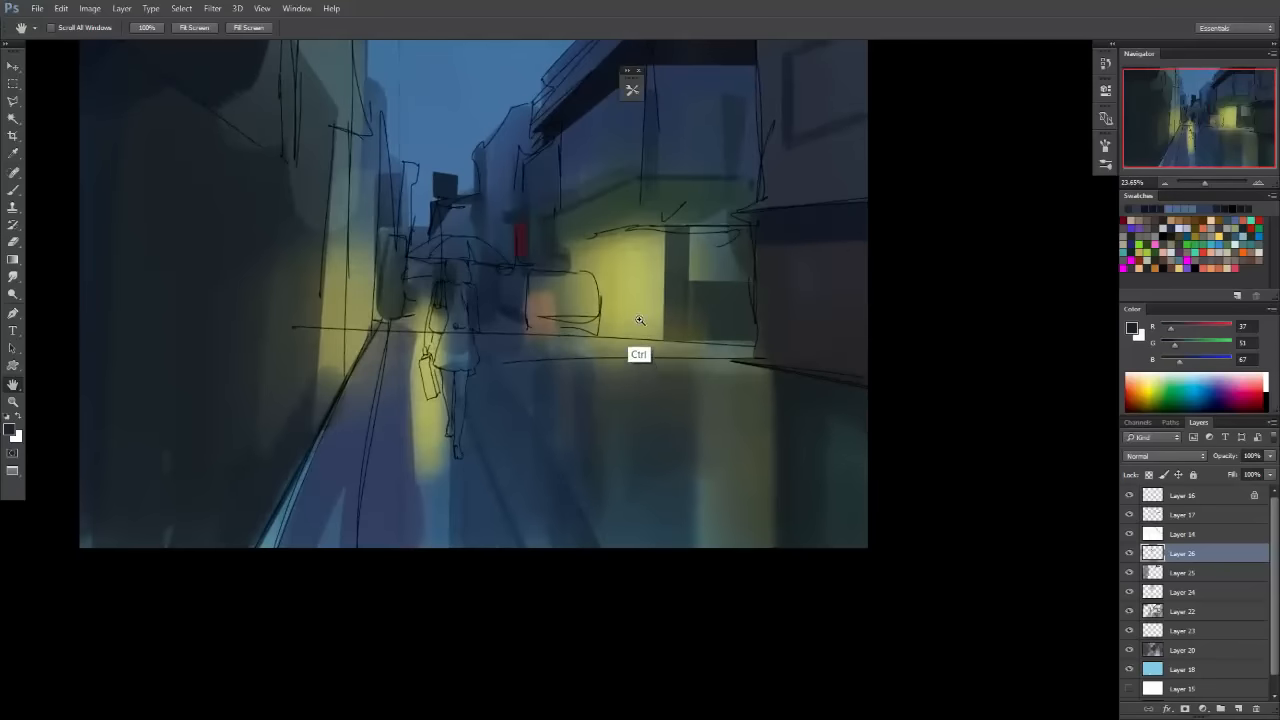
{"action": "key", "text": "b"}
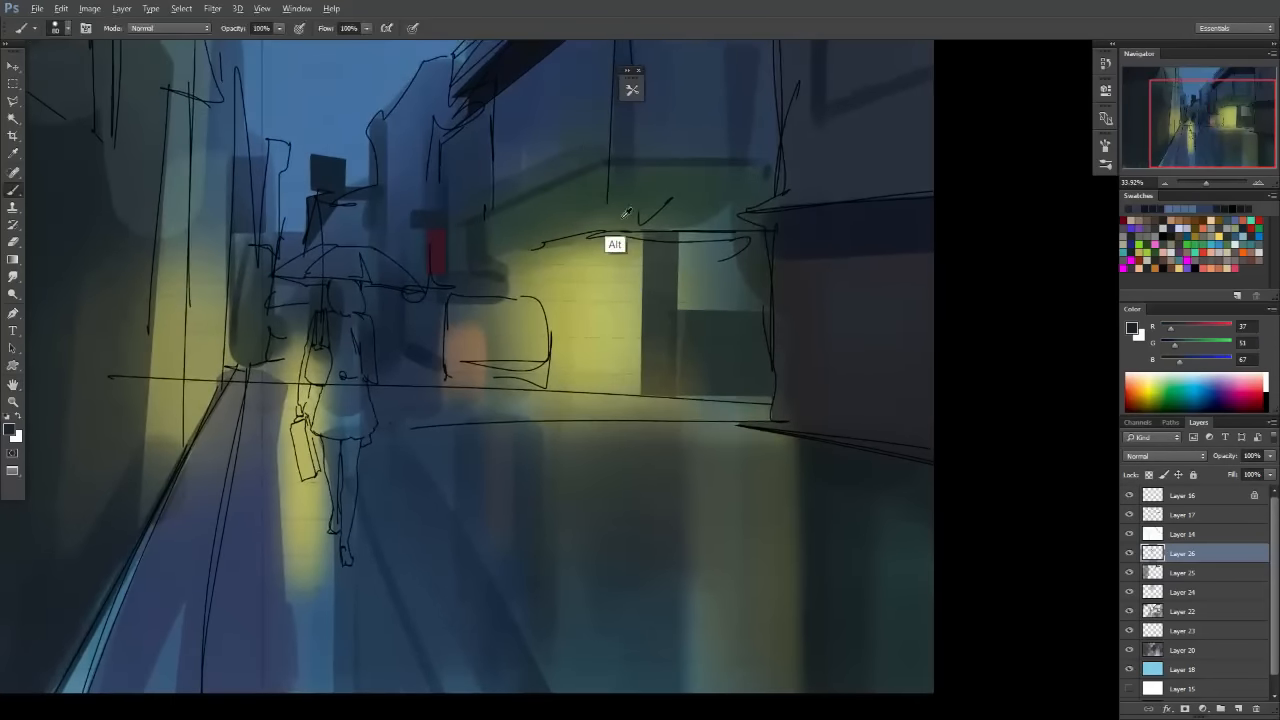
{"action": "left_click", "coordinate": [661, 323], "text": "alt"}
{"action": "left_click_drag", "start_coordinate": [549, 242], "coordinate": [549, 390]}
{"action": "key", "text": "ctrl+z"}
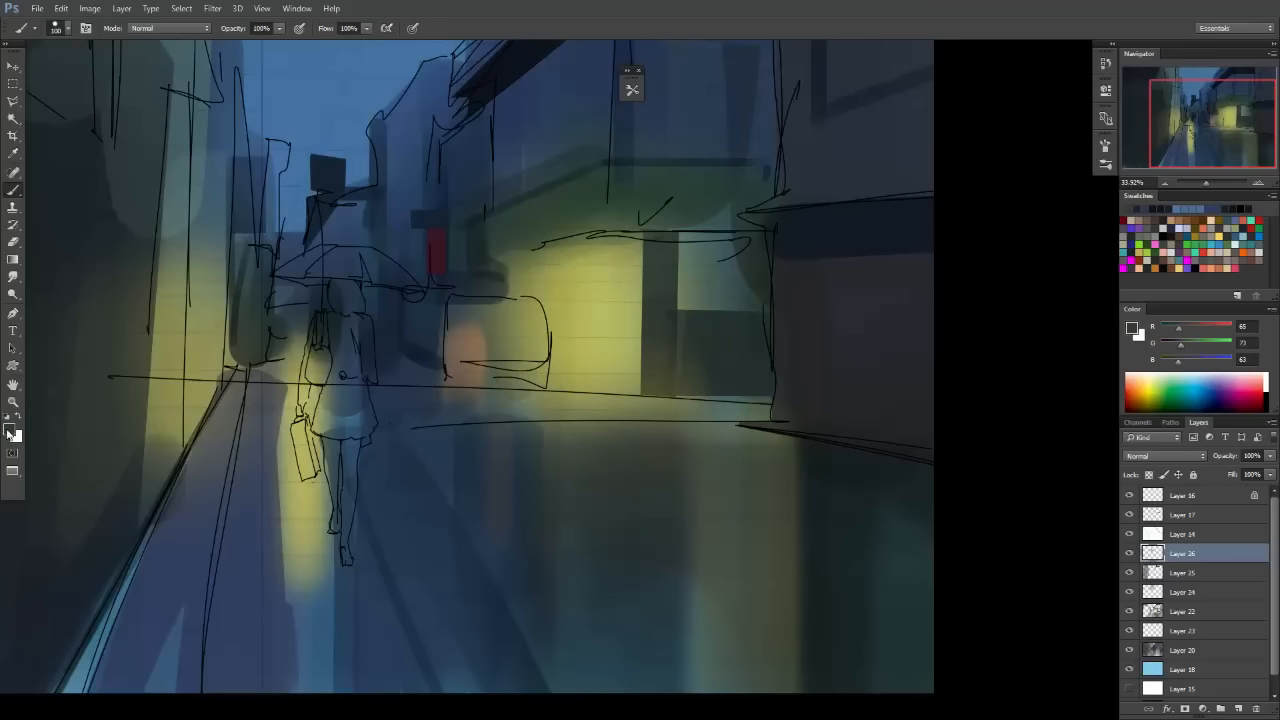
Set the foreground colour to dark grey, RGB 60, 67, 69, and try another vertical stroke across the yellow wall.
{"action": "left_click", "coordinate": [10, 431]}
{"action": "left_click", "coordinate": [365, 376]}
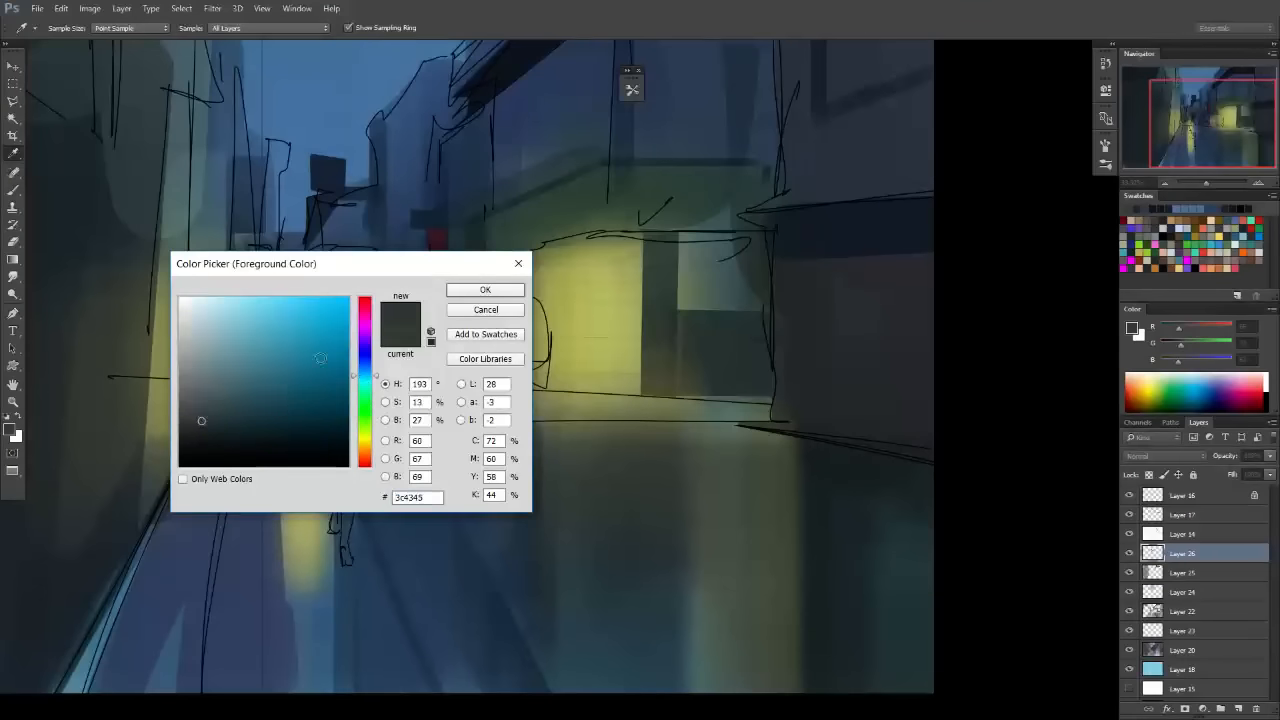
{"action": "key", "text": "Return"}
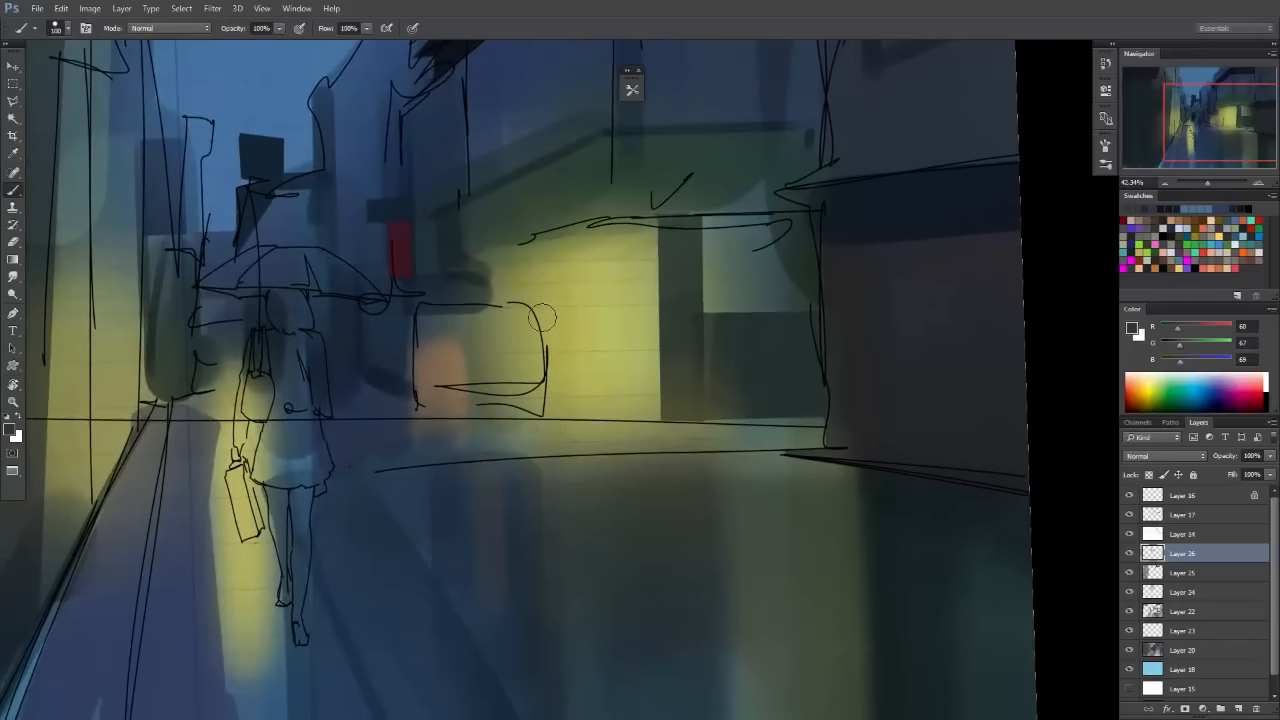
{"action": "left_click_drag", "start_coordinate": [546, 240], "coordinate": [549, 397]}
{"action": "key", "text": "ctrl+z"}
Fill a polygonal selection above and behind the car outline with the dark grey, narrowing the lit yellow panel, and deselect it.
{"action": "key", "text": "l"}
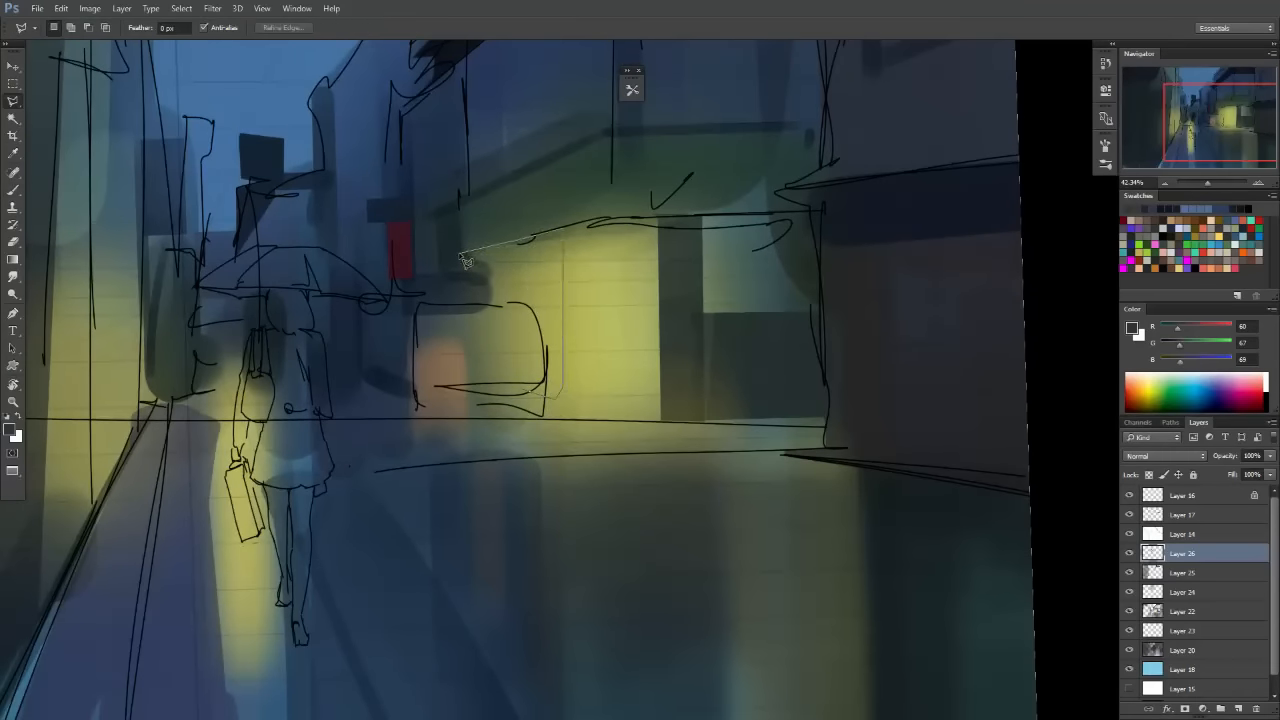
{"action": "double_click", "coordinate": [530, 357]}
{"action": "key", "text": "b"}
{"action": "mouse_move", "coordinate": [551, 246]}
{"action": "left_mouse_down"}
{"action": "mouse_move", "coordinate": [546, 285]}
{"action": "mouse_move", "coordinate": [488, 202]}
{"action": "left_mouse_up"}
{"action": "key", "text": "m"}
{"action": "key", "text": "ctrl+d"}
{"action": "mouse_move", "coordinate": [648, 370]}
{"action": "left_mouse_down"}
{"action": "mouse_move", "coordinate": [526, 487]}
{"action": "mouse_move", "coordinate": [700, 371]}
{"action": "mouse_move", "coordinate": [637, 362]}
{"action": "mouse_move", "coordinate": [648, 376]}
{"action": "left_mouse_up"}
{"action": "key", "text": "Escape"}
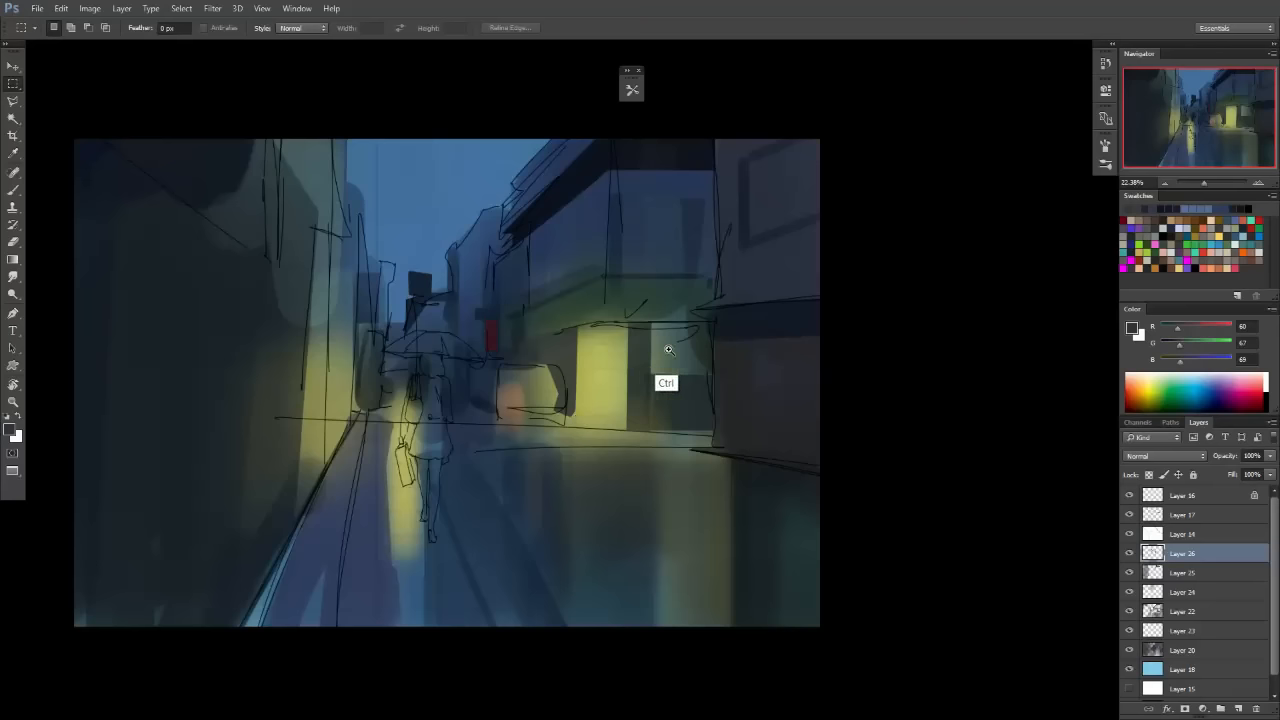
Reduce the brush to 70 px and examine the dark grey wall, the car outline and the lit shopfront panel.
{"action": "left_click_drag", "start_coordinate": [656, 346], "coordinate": [667, 356]}
{"action": "left_click_drag", "start_coordinate": [644, 427], "coordinate": [592, 386]}
{"action": "key", "text": "b"}
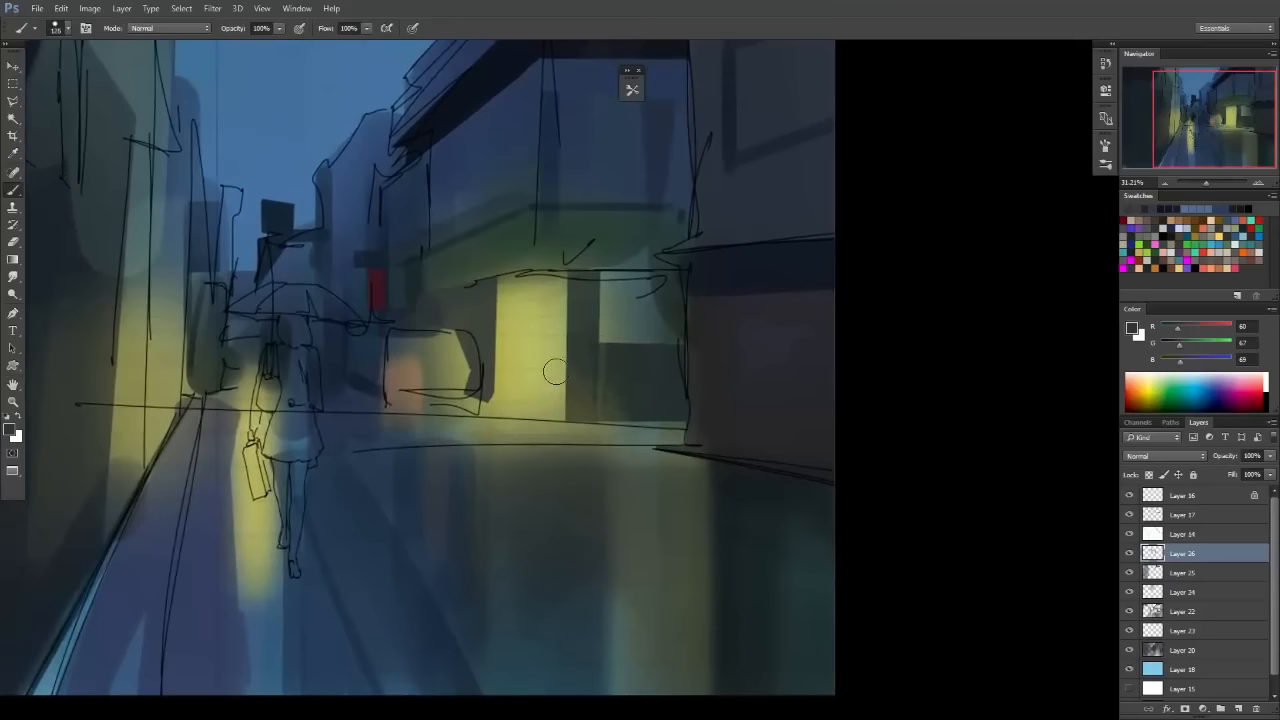
{"action": "left_click_drag", "start_coordinate": [476, 333], "coordinate": [500, 345]}
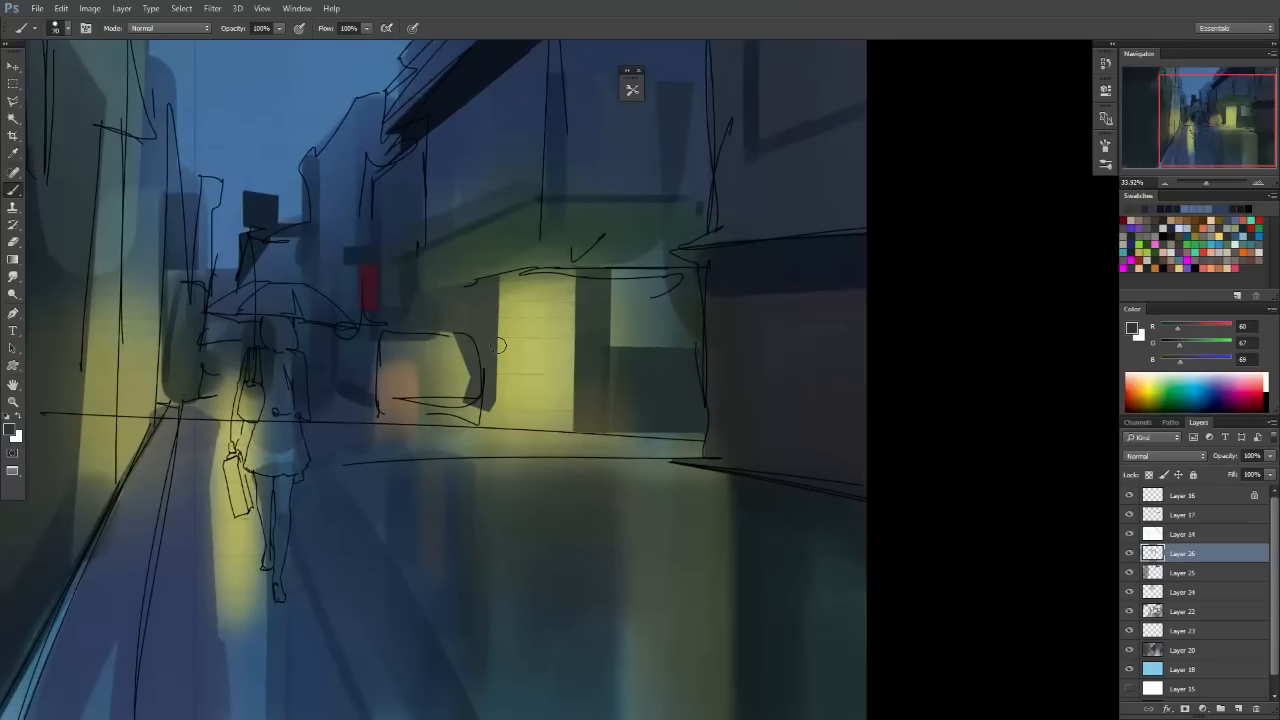
{"action": "key", "text": "h"}
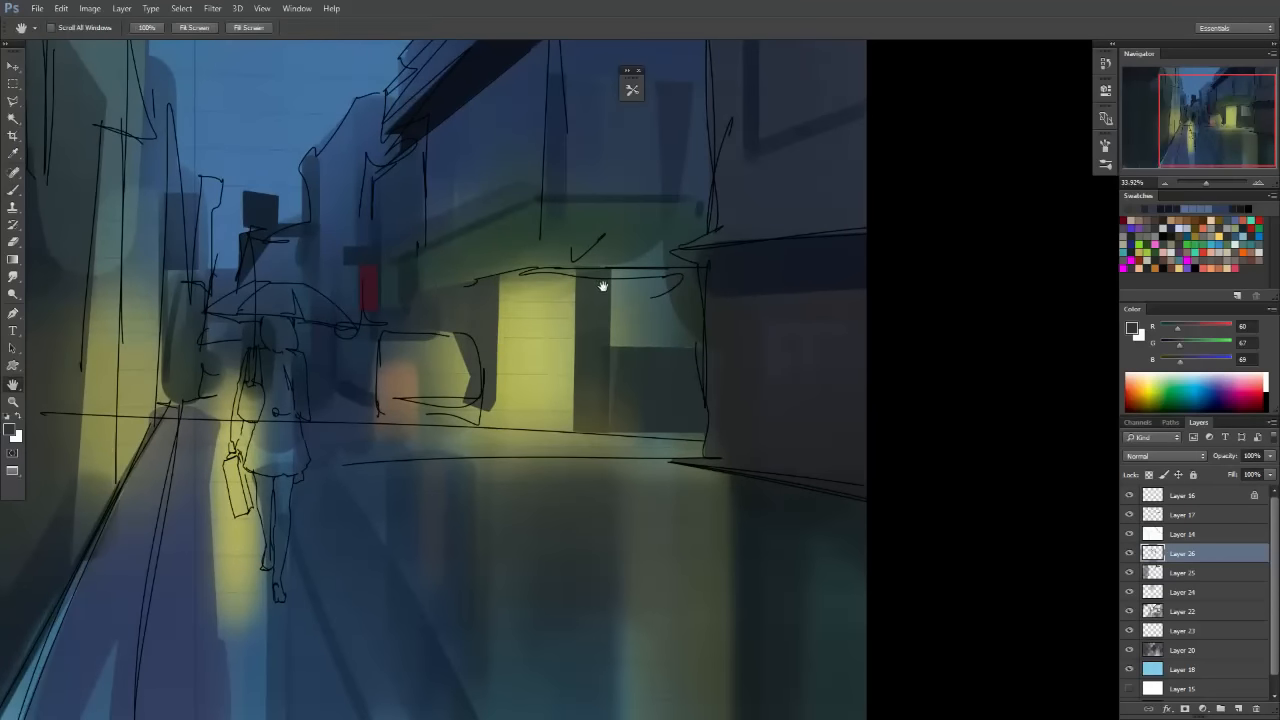
{"action": "left_click_drag", "start_coordinate": [603, 287], "coordinate": [653, 300]}
{"action": "key", "text": "b"}
{"action": "left_click_drag", "start_coordinate": [532, 314], "coordinate": [563, 329]}
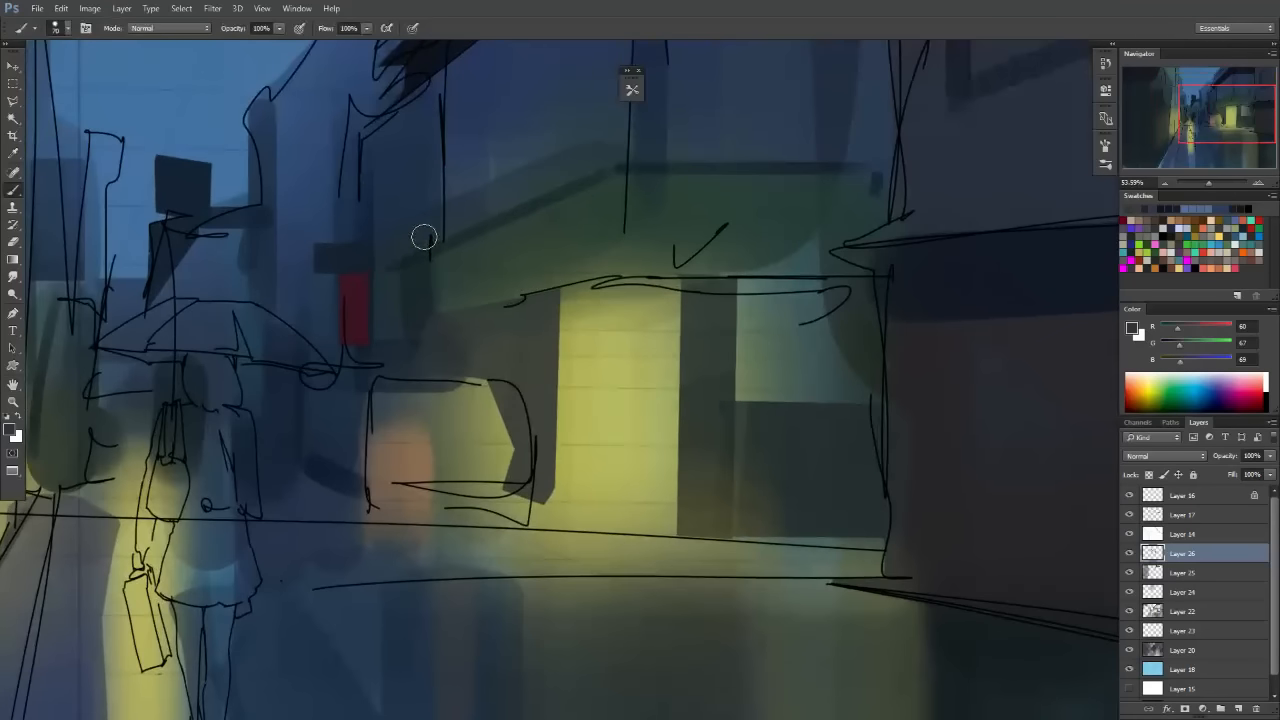
Paint a dark blue edge along the sloping lower side of the green awning using a small brush and a sampled roof color.
{"action": "left_click", "coordinate": [424, 61], "text": "alt"}
{"action": "key", "text": "bracketleft"}
{"action": "key", "text": "bracketleft"}
{"action": "key", "text": "bracketleft"}
{"action": "mouse_move", "coordinate": [398, 333]}
{"action": "left_mouse_down"}
{"action": "mouse_move", "coordinate": [618, 258]}
{"action": "mouse_move", "coordinate": [480, 297]}
{"action": "mouse_move", "coordinate": [651, 262]}
{"action": "left_mouse_up"}
{"action": "key", "text": "ctrl+z"}
{"action": "key", "text": "ctrl+z"}
{"action": "key", "text": "bracketleft"}
{"action": "key", "text": "ctrl+z"}
{"action": "key", "text": "ctrl+z"}
{"action": "key", "text": "ctrl+z"}
{"action": "key", "text": "ctrl+z"}
{"action": "key", "text": "ctrl+z"}
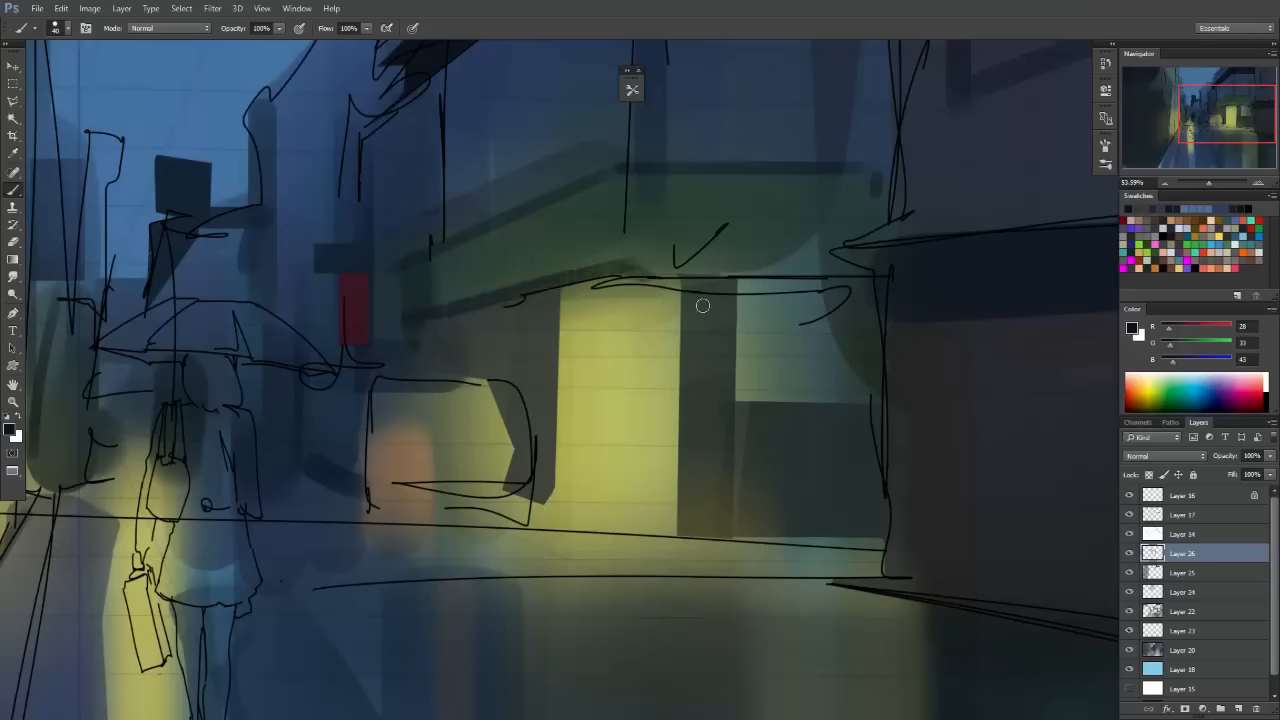
Continue the dark edge straight along the front underside of the awning above the lit doorway with a sampled grey.
{"action": "left_click_drag", "start_coordinate": [703, 305], "coordinate": [575, 349]}
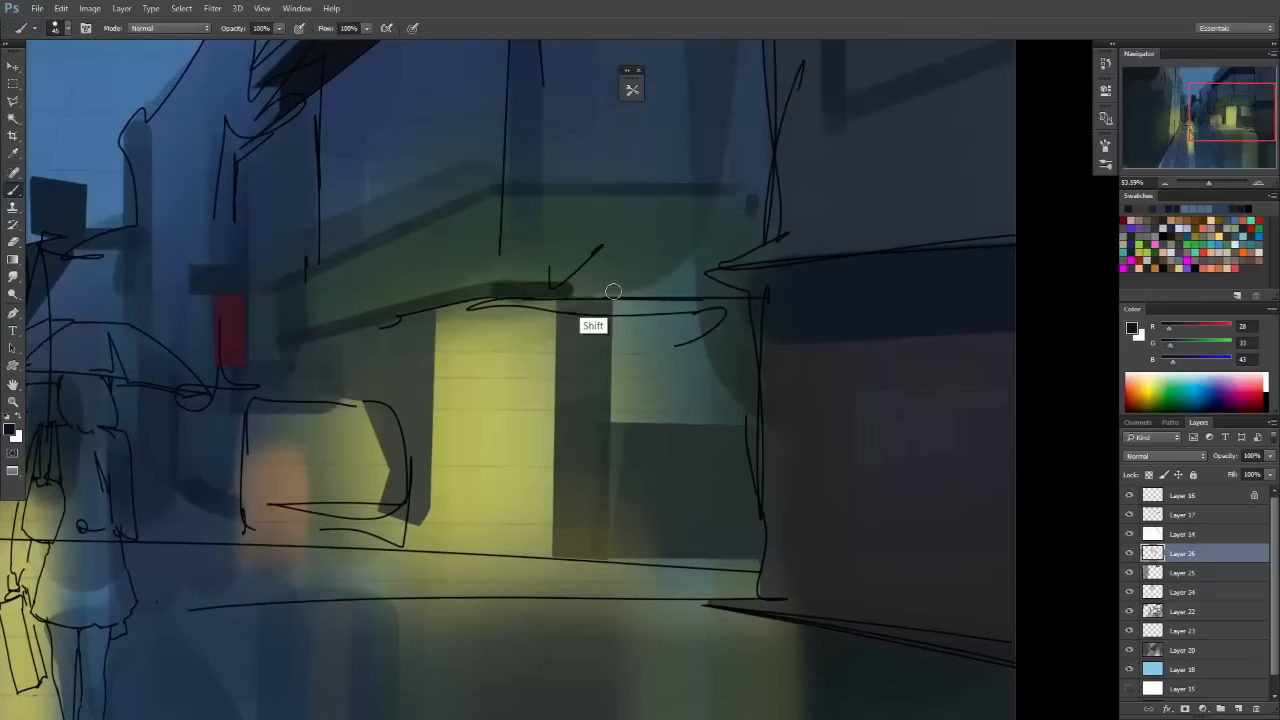
{"action": "left_click", "coordinate": [499, 282], "text": "alt"}
{"action": "left_click", "coordinate": [394, 306], "text": "alt"}
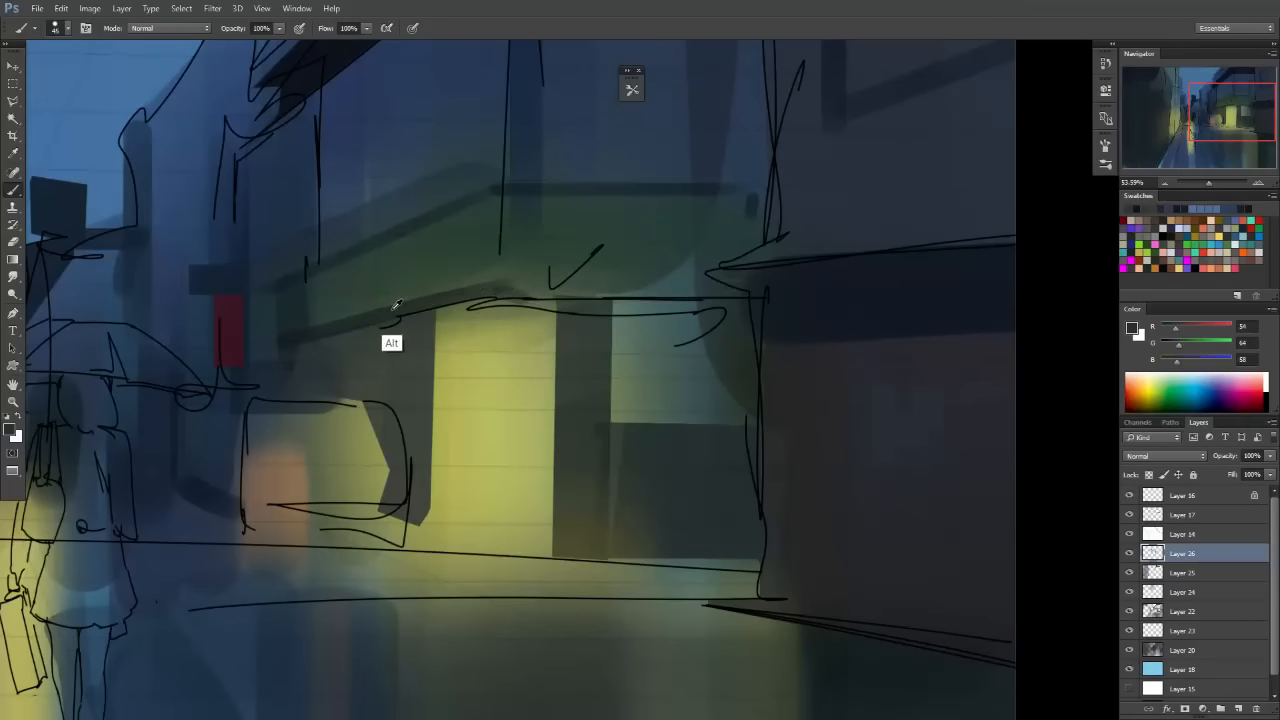
{"action": "left_click", "coordinate": [507, 289]}
{"action": "left_click", "coordinate": [737, 287], "text": "shift"}
{"action": "key", "text": "ctrl+z"}
{"action": "left_click_drag", "start_coordinate": [505, 291], "coordinate": [733, 289]}
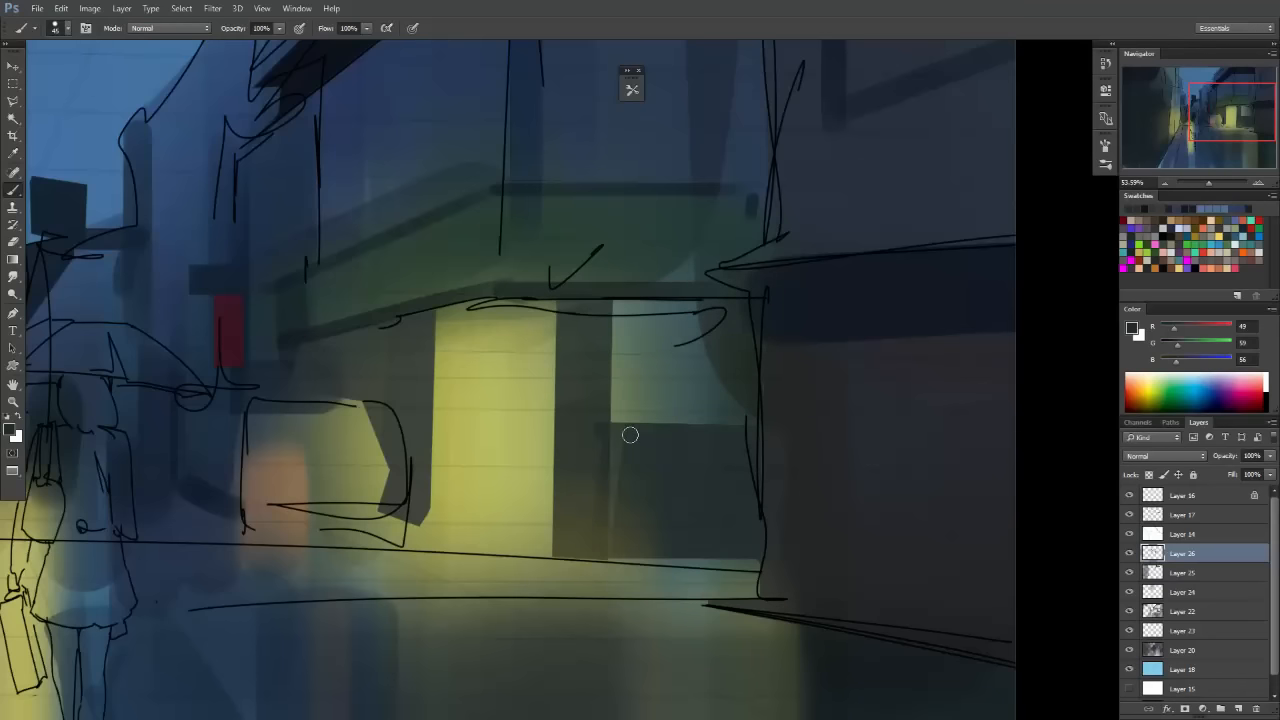
Brush a sampled yellow glow onto the dark wall between the vehicle and the lit doorway with the Cloud DOWN brush preset.
{"action": "key", "text": "space"}
{"action": "left_click_drag", "start_coordinate": [495, 260], "coordinate": [519, 269]}
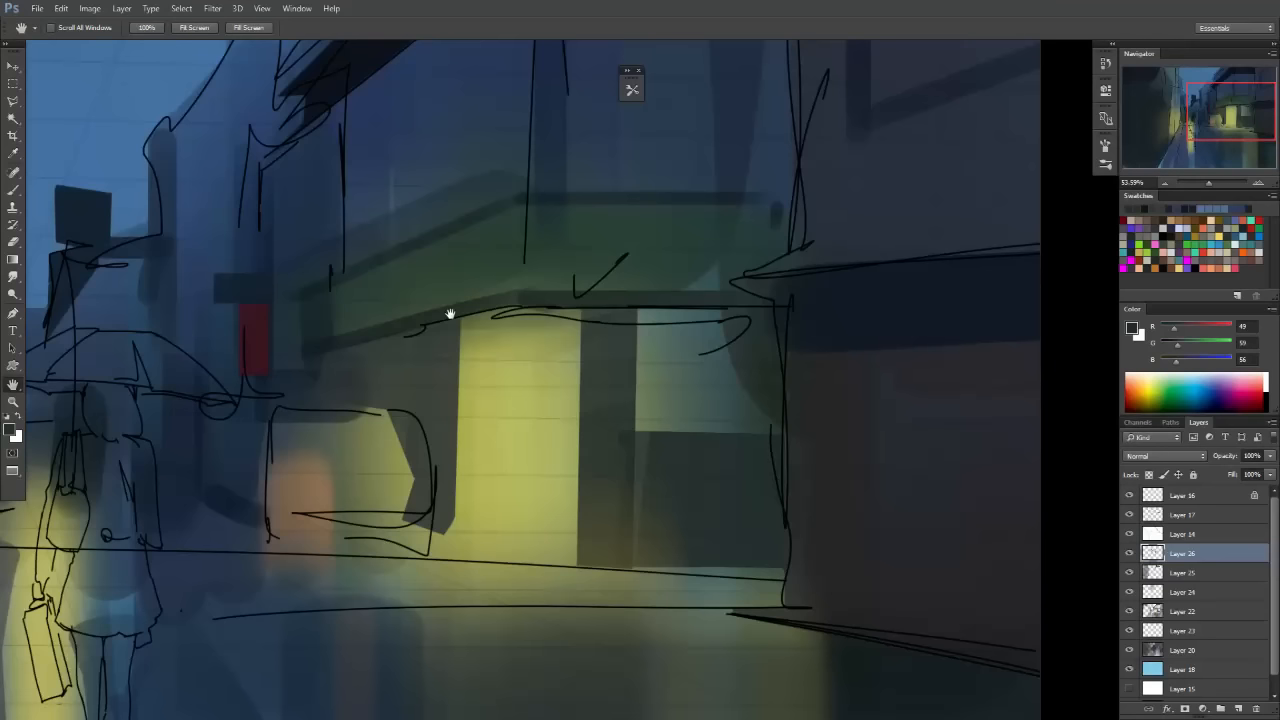
{"action": "left_click_drag", "start_coordinate": [584, 264], "coordinate": [611, 260]}
{"action": "left_click_drag", "start_coordinate": [614, 328], "coordinate": [594, 234]}
{"action": "left_click_drag", "start_coordinate": [538, 357], "coordinate": [608, 395]}
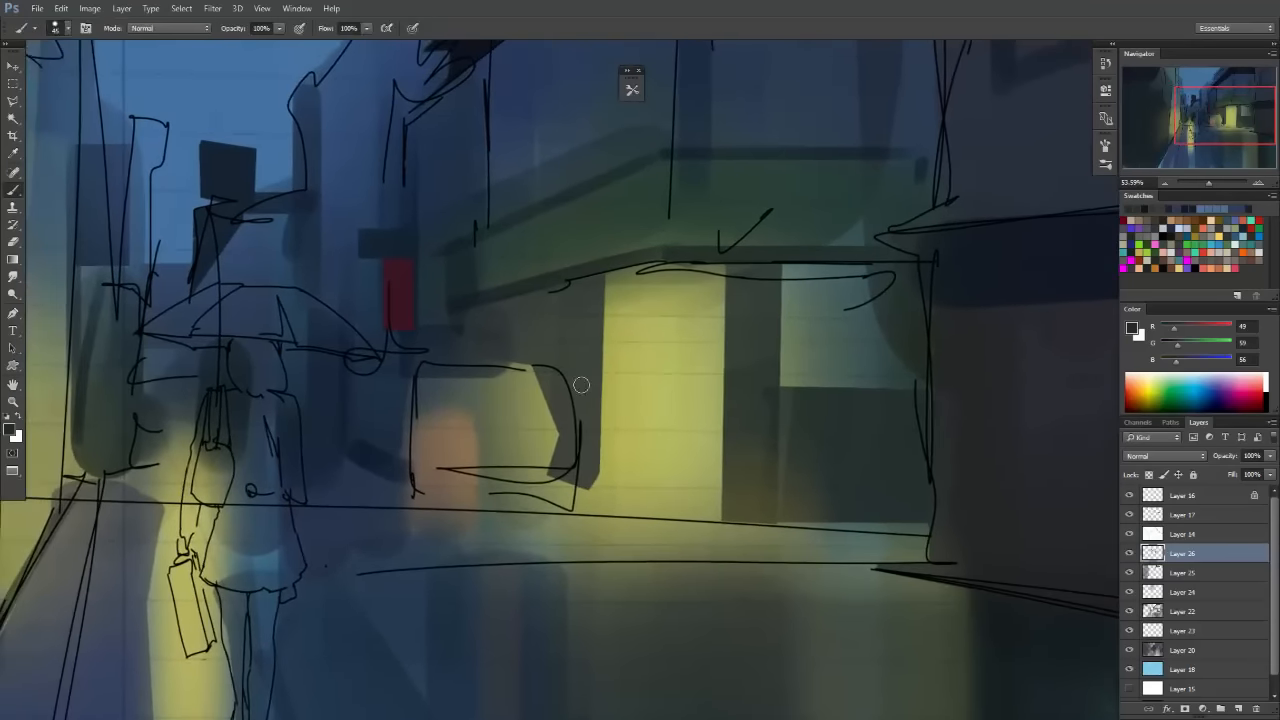
{"action": "key", "text": "F5"}
{"action": "left_click", "coordinate": [700, 143]}
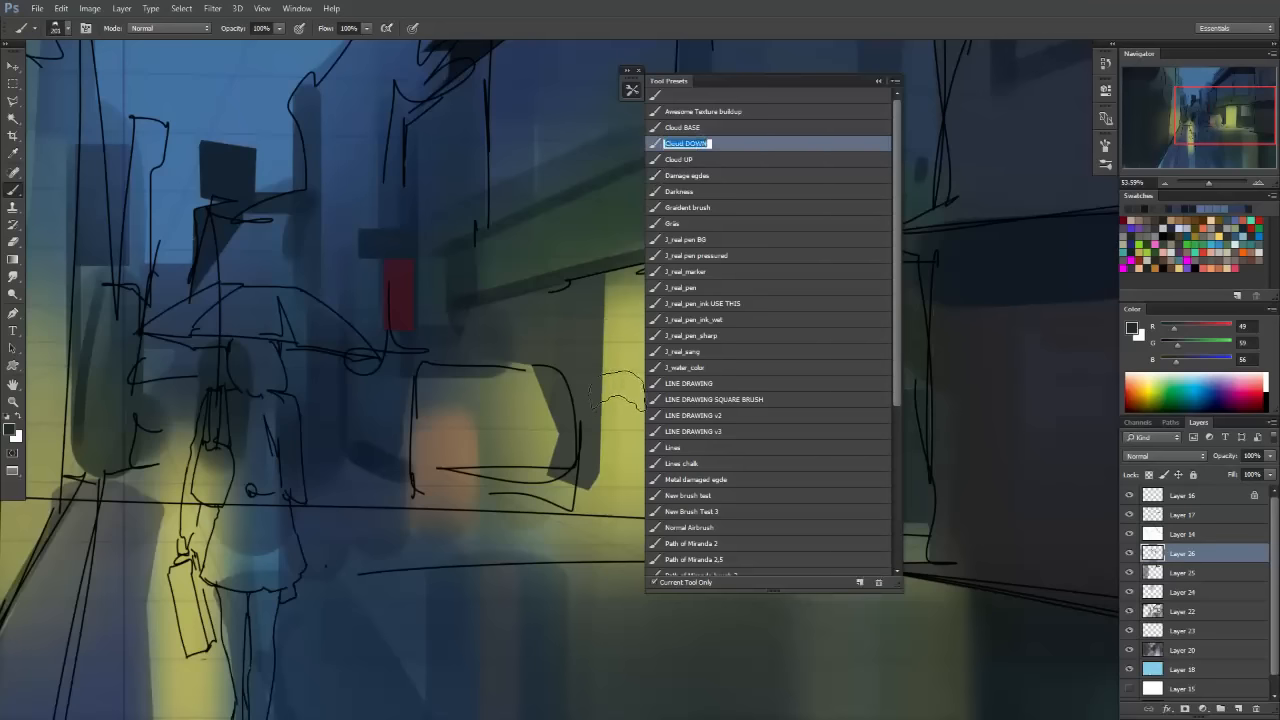
{"action": "key", "text": "F5"}
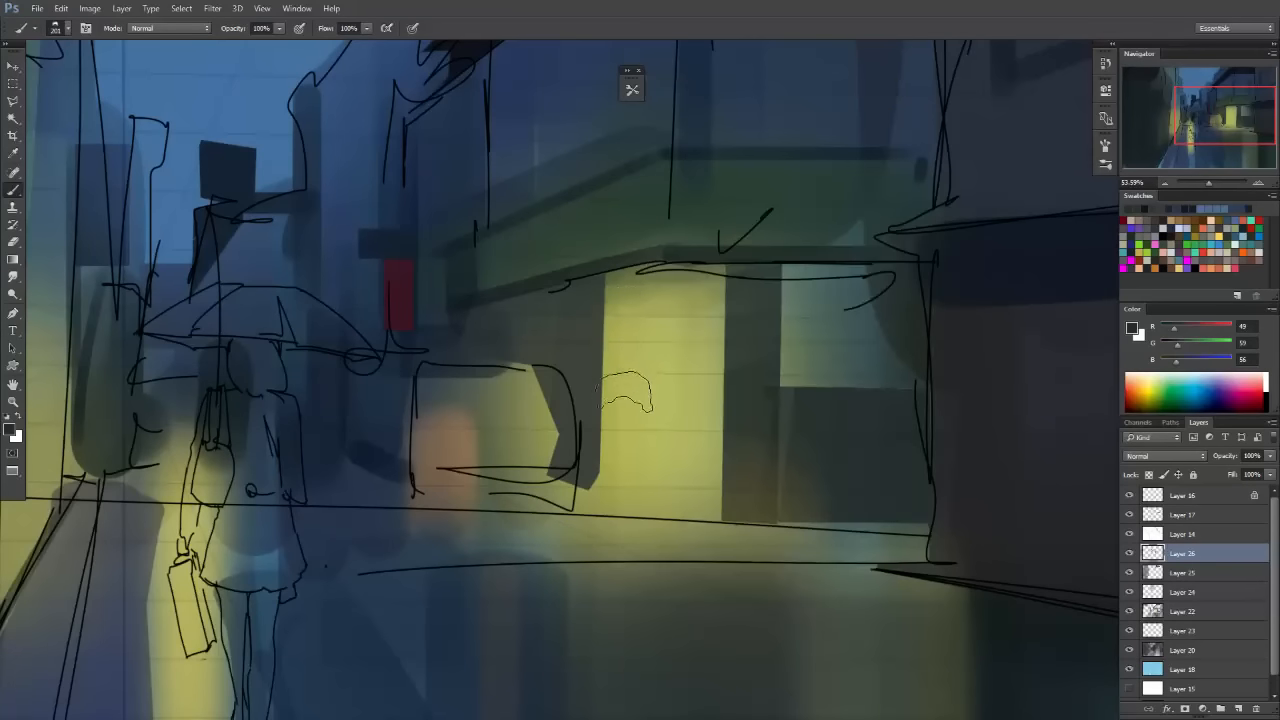
{"action": "left_click", "coordinate": [614, 493], "text": "alt"}
{"action": "key", "text": "bracketright"}
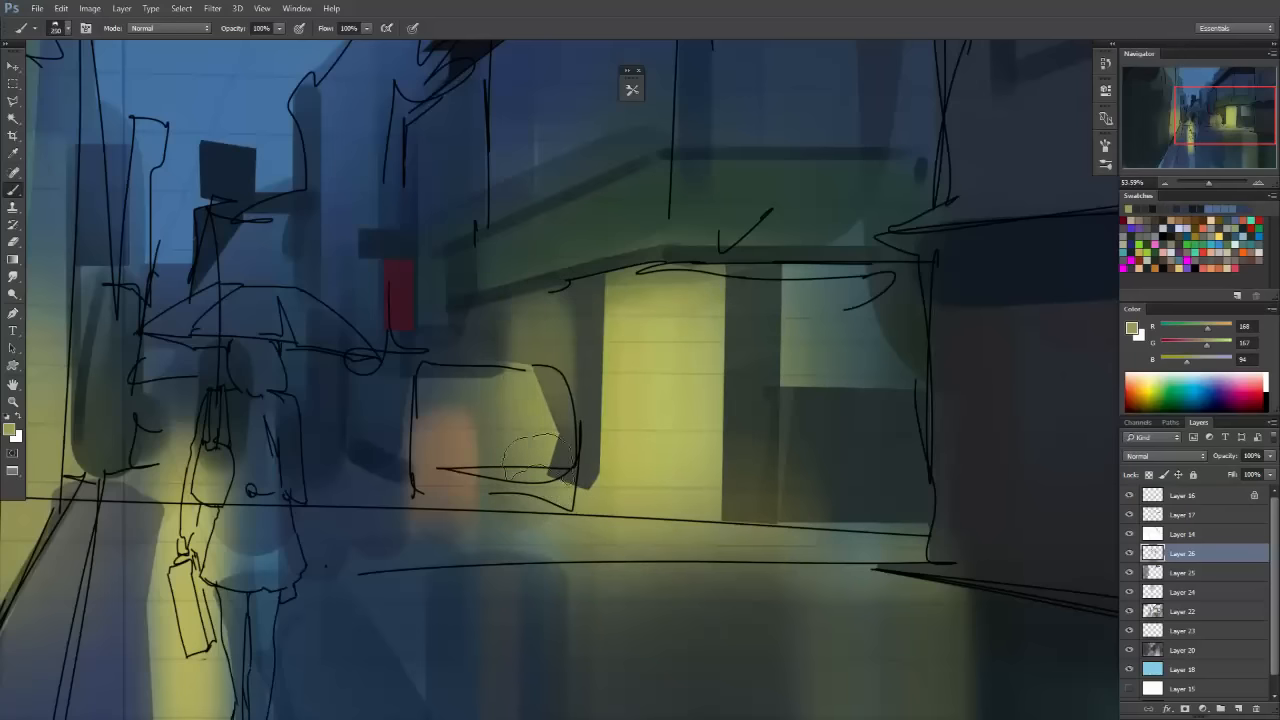
Mix a violet foreground color of about R 108, G 108, B 190 and load a different brush preset.
{"action": "key", "text": "ctrl"}
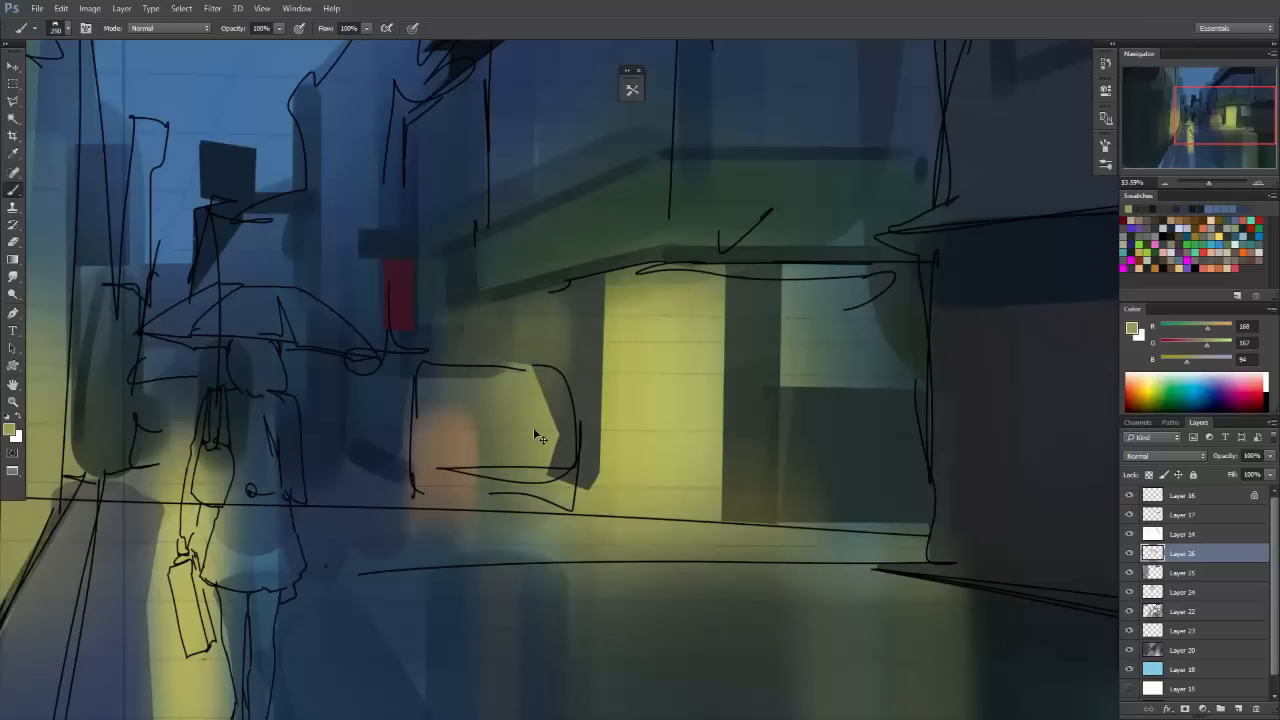
{"action": "left_click_drag", "start_coordinate": [600, 425], "coordinate": [540, 426]}
{"action": "left_click_drag", "start_coordinate": [646, 420], "coordinate": [687, 412]}
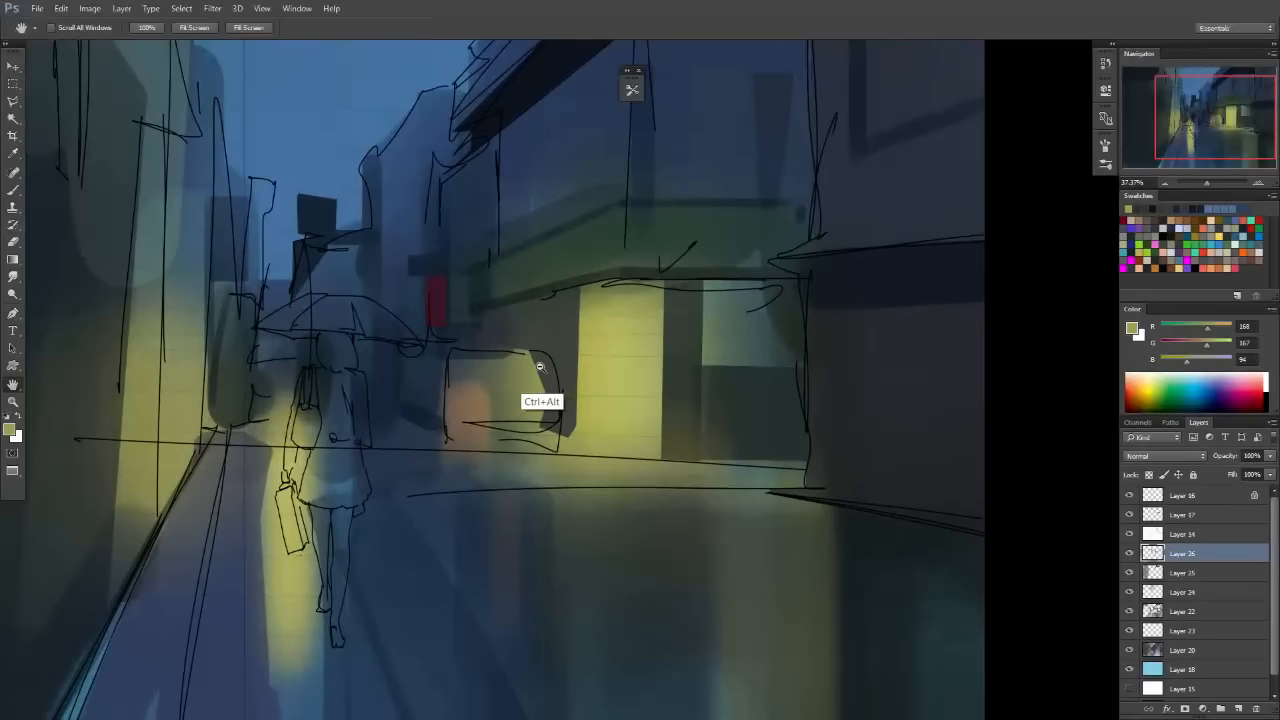
{"action": "mouse_move", "coordinate": [467, 402]}
{"action": "left_mouse_down"}
{"action": "mouse_move", "coordinate": [494, 375]}
{"action": "mouse_move", "coordinate": [543, 384]}
{"action": "left_mouse_up"}
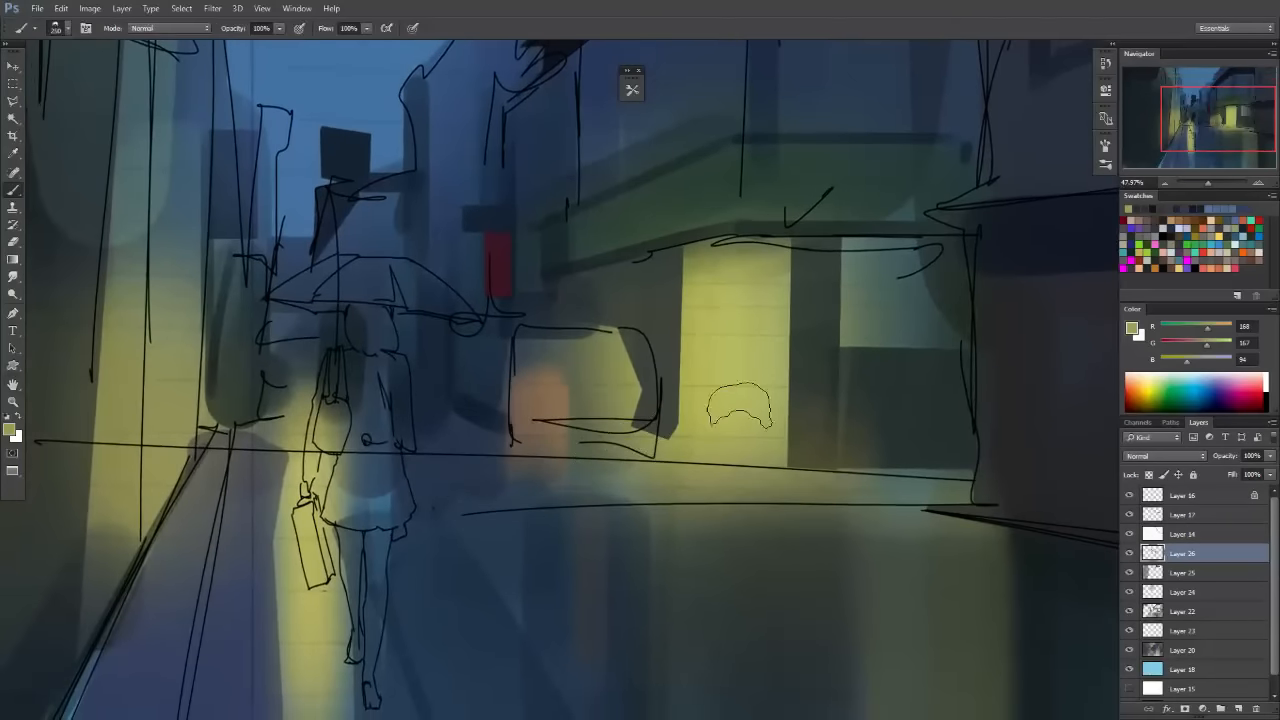
{"action": "left_click", "coordinate": [1191, 327]}
{"action": "left_click", "coordinate": [1190, 343]}
{"action": "left_click", "coordinate": [1204, 360]}
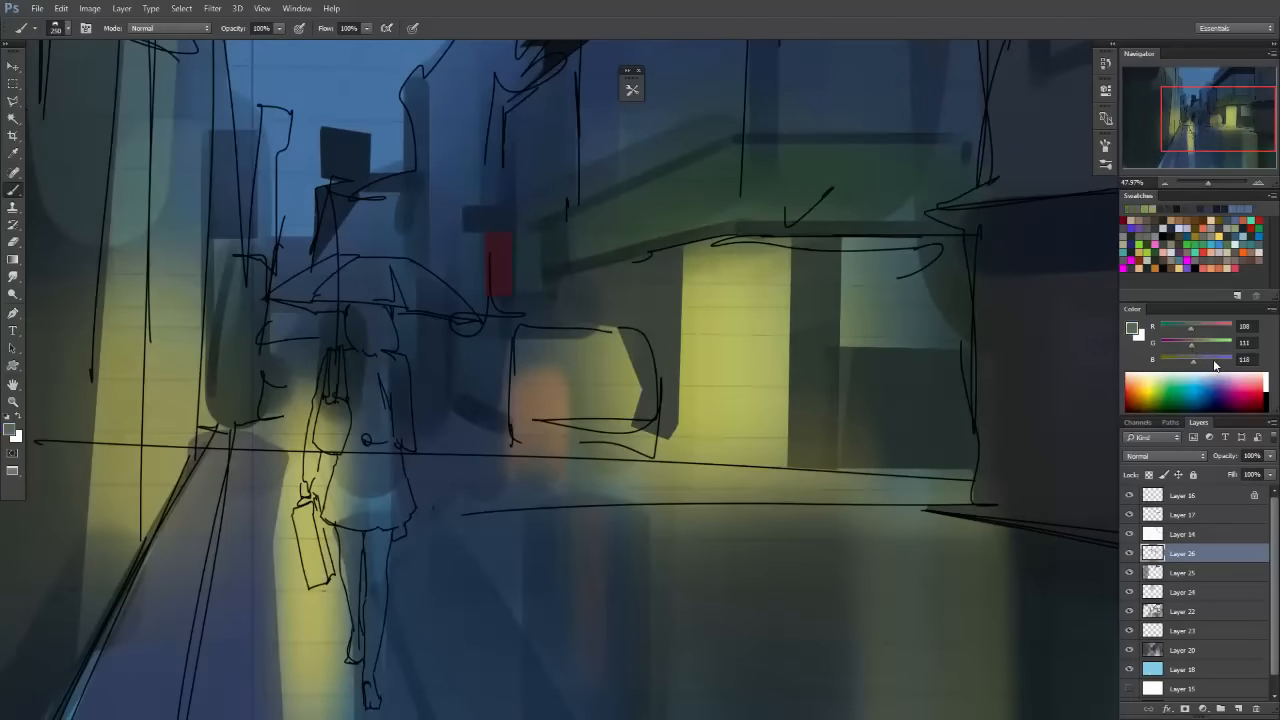
{"action": "left_click", "coordinate": [1213, 360]}
{"action": "left_click", "coordinate": [1190, 346]}
{"action": "key", "text": "F5"}
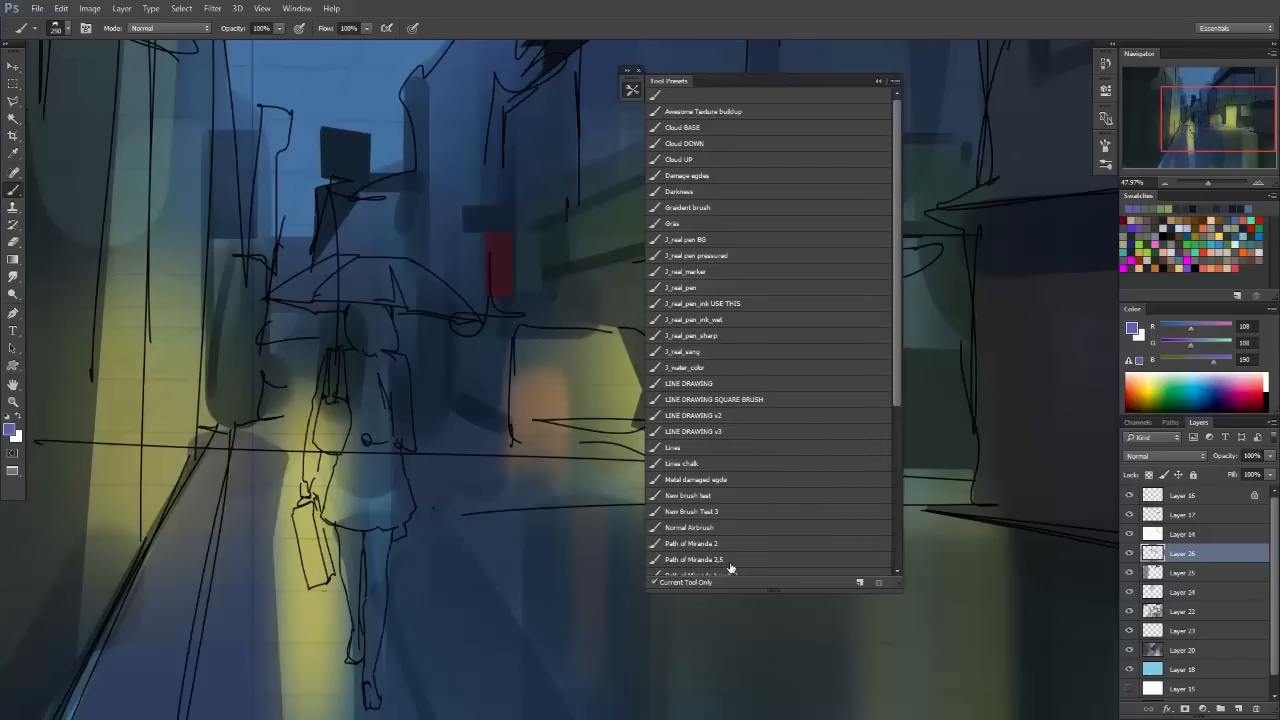
{"action": "scroll", "coordinate": [895, 345], "scroll_direction": "down", "scroll_amount": 4}
{"action": "left_click", "coordinate": [731, 522]}
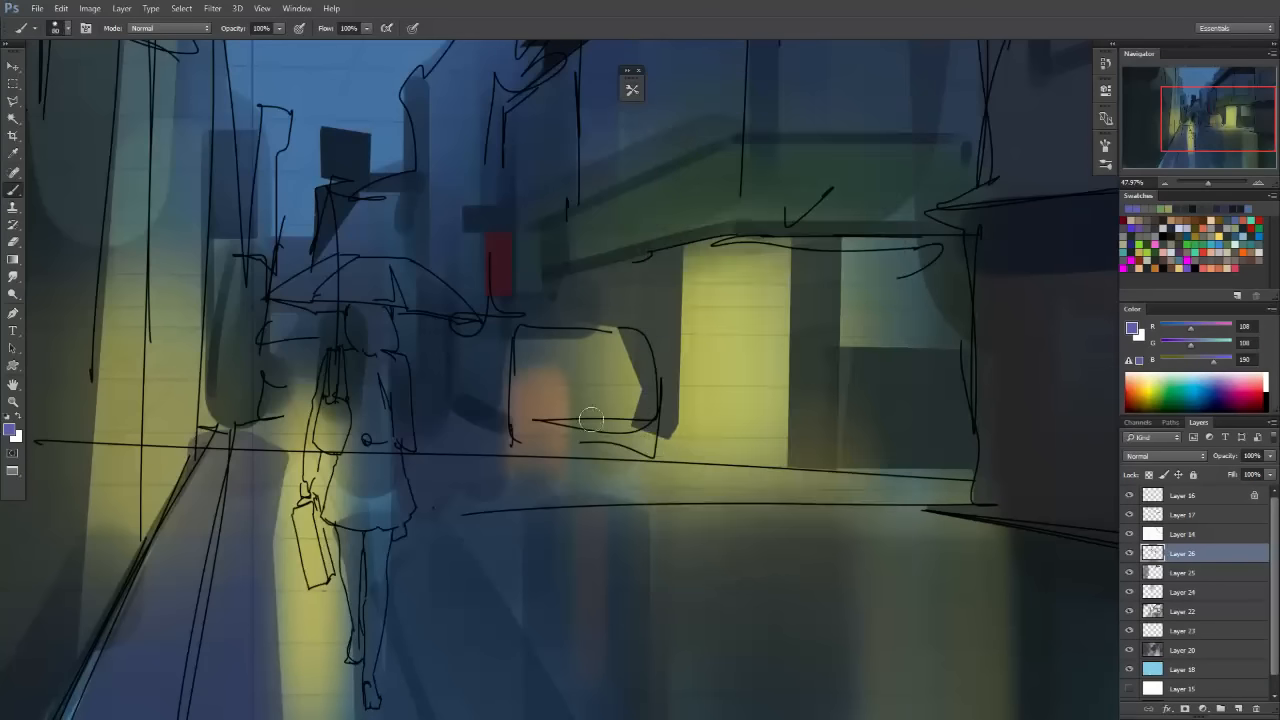
Try broad violet strokes across the area around the umbrella figure and the vehicle with an enlarged brush.
{"action": "key", "text": "bracketright"}
{"action": "key", "text": "bracketright"}
{"action": "key", "text": "bracketright"}
{"action": "key", "text": "bracketright"}
{"action": "key", "text": "bracketright"}
{"action": "key", "text": "bracketright"}
{"action": "key", "text": "bracketright"}
{"action": "key", "text": "bracketright"}
{"action": "key", "text": "bracketright"}
{"action": "key", "text": "bracketright"}
{"action": "key", "text": "bracketright"}
{"action": "key", "text": "bracketright"}
{"action": "left_click_drag", "start_coordinate": [424, 345], "coordinate": [544, 365]}
{"action": "key", "text": "ctrl+z"}
{"action": "key", "text": "bracketleft"}
{"action": "key", "text": "bracketleft"}
{"action": "key", "text": "bracketleft"}
{"action": "key", "text": "bracketleft"}
{"action": "key", "text": "bracketleft"}
{"action": "key", "text": "bracketleft"}
{"action": "key", "text": "bracketleft"}
{"action": "key", "text": "bracketleft"}
{"action": "key", "text": "bracketleft"}
{"action": "key", "text": "bracketleft"}
{"action": "key", "text": "bracketleft"}
{"action": "key", "text": "bracketright"}
{"action": "key", "text": "ctrl+z"}
{"action": "key", "text": "]"}
{"action": "left_click_drag", "start_coordinate": [460, 358], "coordinate": [493, 306]}
{"action": "key", "text": "ctrl+z"}
Paint a thin, soft violet highlight along the top edge of the vehicle with a much smaller brush, redoing overly heavy strokes.
{"action": "left_click_drag", "start_coordinate": [457, 359], "coordinate": [481, 356]}
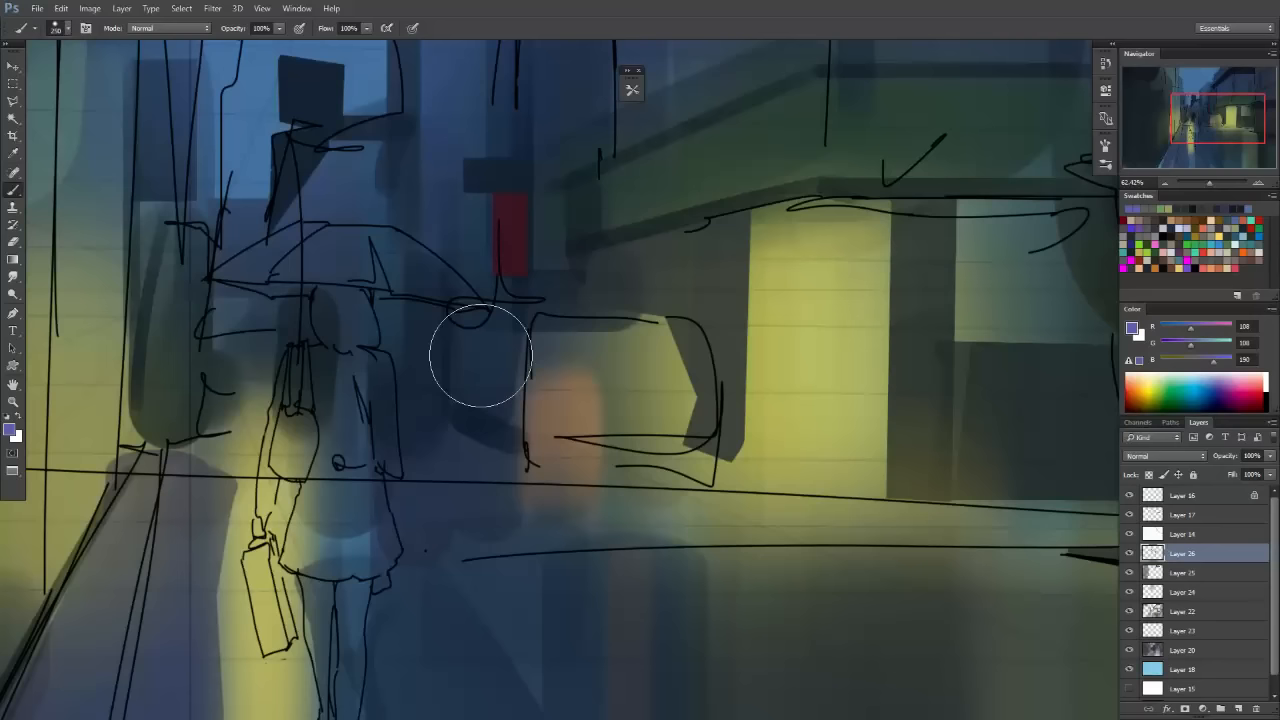
{"action": "key", "text": "bracketleft"}
{"action": "key", "text": "bracketleft"}
{"action": "key", "text": "bracketleft"}
{"action": "key", "text": "bracketleft"}
{"action": "key", "text": "bracketleft"}
{"action": "key", "text": "bracketleft"}
{"action": "key", "text": "bracketleft"}
{"action": "key", "text": "bracketleft"}
{"action": "key", "text": "bracketleft"}
{"action": "left_click_drag", "start_coordinate": [532, 326], "coordinate": [668, 326]}
{"action": "key", "text": "ctrl+z"}
{"action": "left_click_drag", "start_coordinate": [532, 327], "coordinate": [668, 327]}
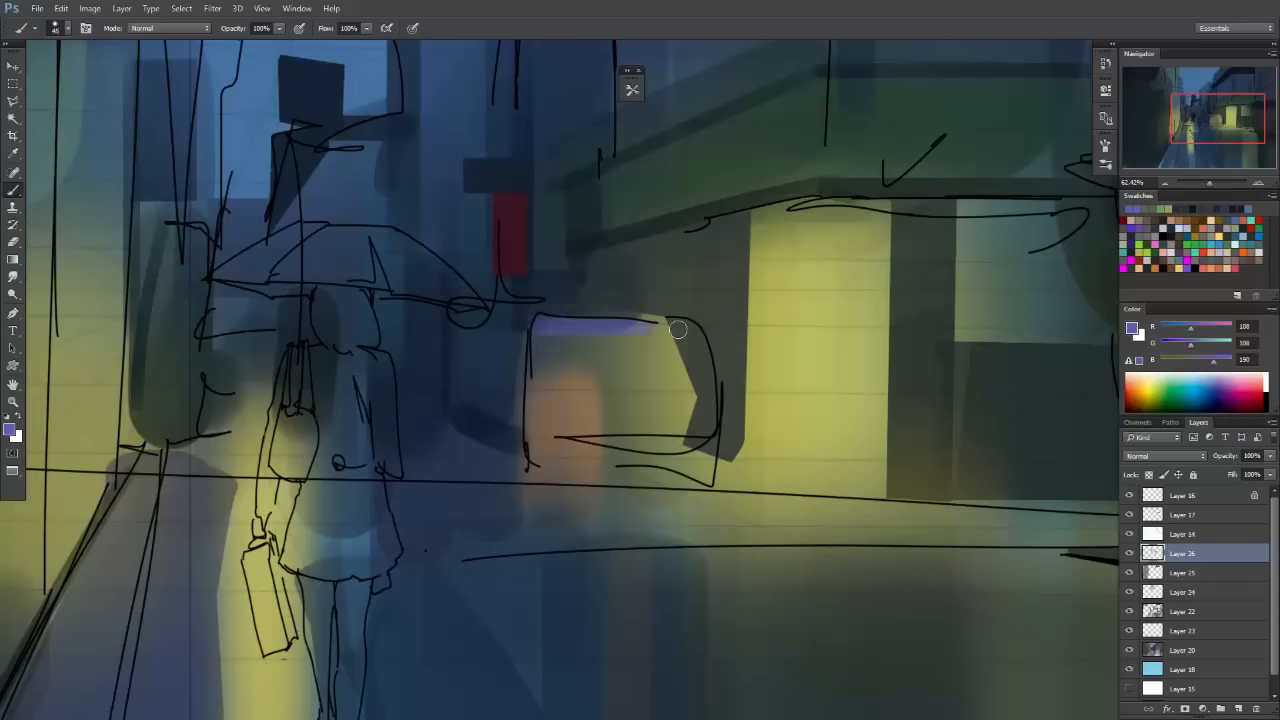
{"action": "key", "text": "ctrl+z"}
{"action": "key", "text": "ctrl+z"}
{"action": "key", "text": "ctrl+z"}
{"action": "key", "text": "ctrl+z"}
{"action": "key", "text": "ctrl+z"}
{"action": "key", "text": "ctrl+z"}
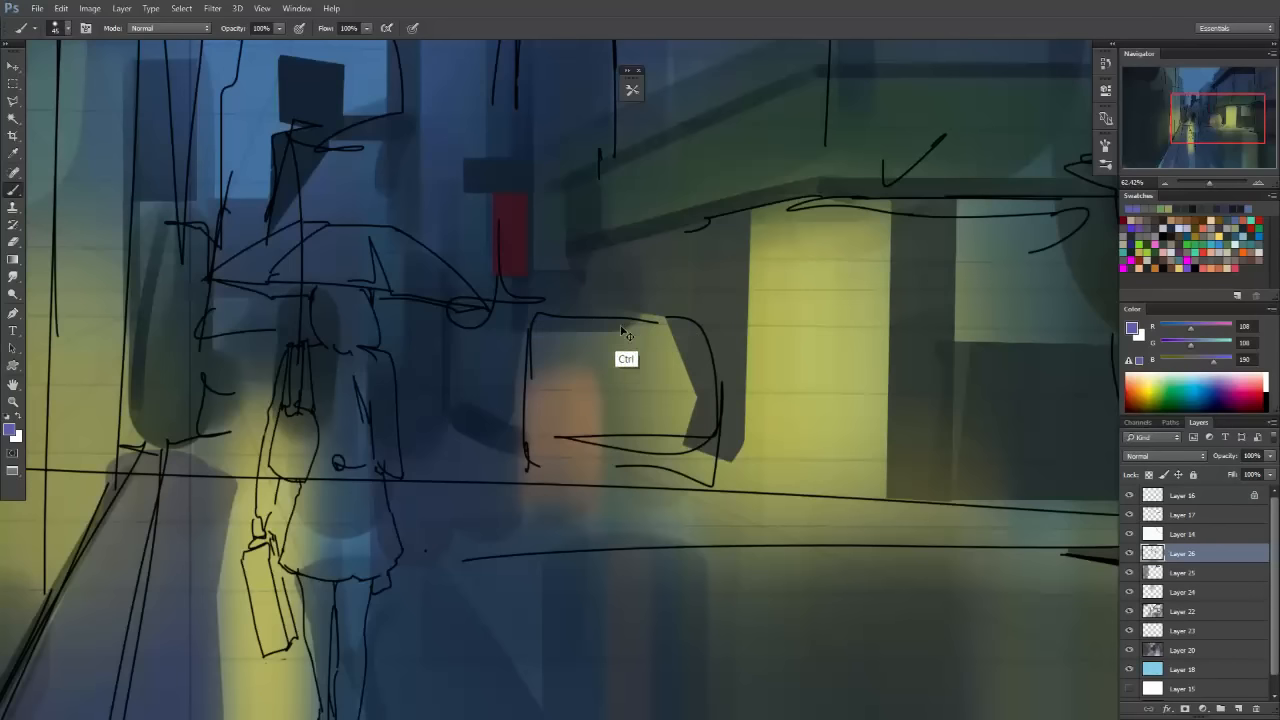
{"action": "scroll", "coordinate": [709, 363], "scroll_direction": "down", "scroll_amount": 3}
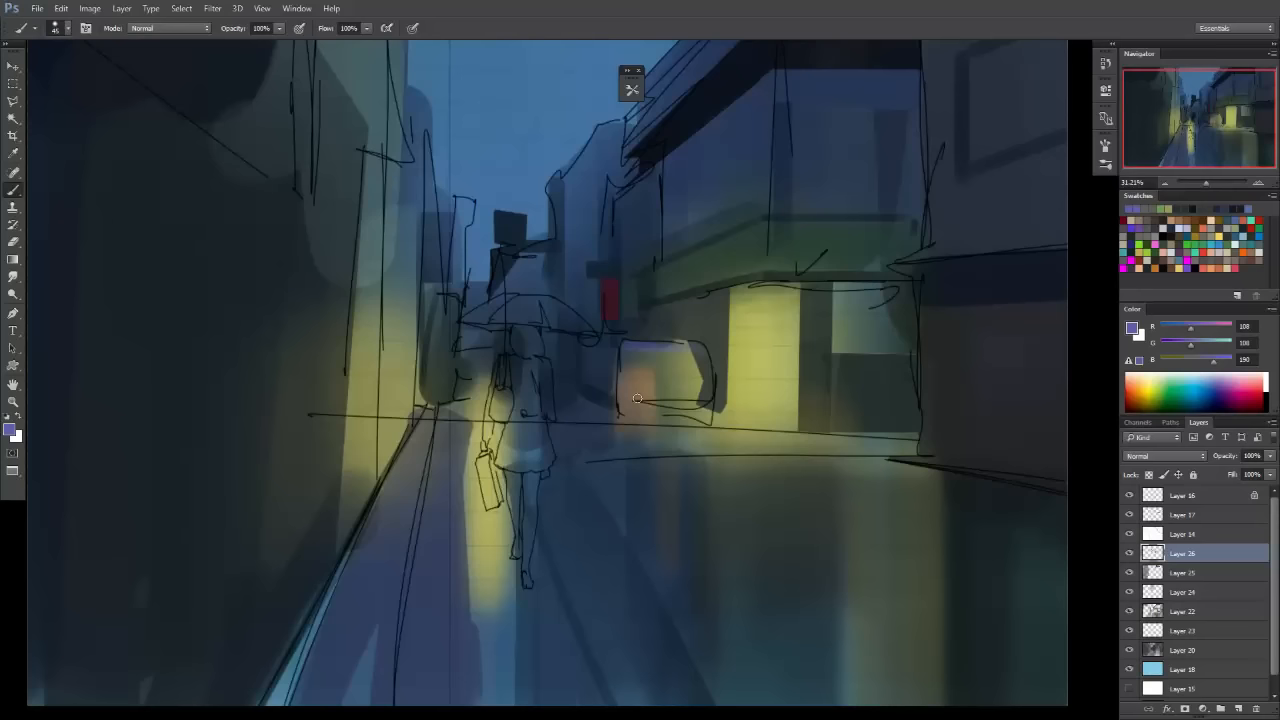
Deepen the shadow patch just behind the vehicle with a dark blue sampled beside it.
{"action": "scroll", "coordinate": [640, 395], "scroll_direction": "up", "scroll_amount": 3}
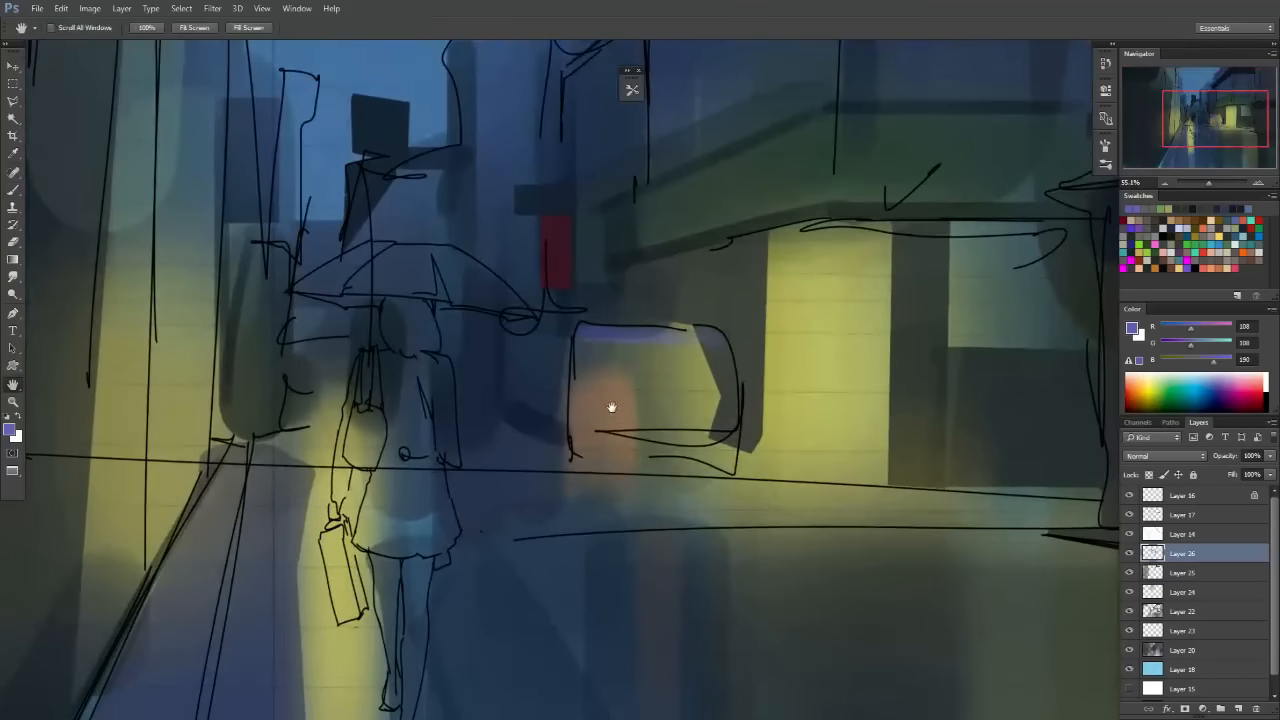
{"action": "left_click_drag", "start_coordinate": [612, 407], "coordinate": [596, 352]}
{"action": "left_click", "coordinate": [516, 368], "text": "alt"}
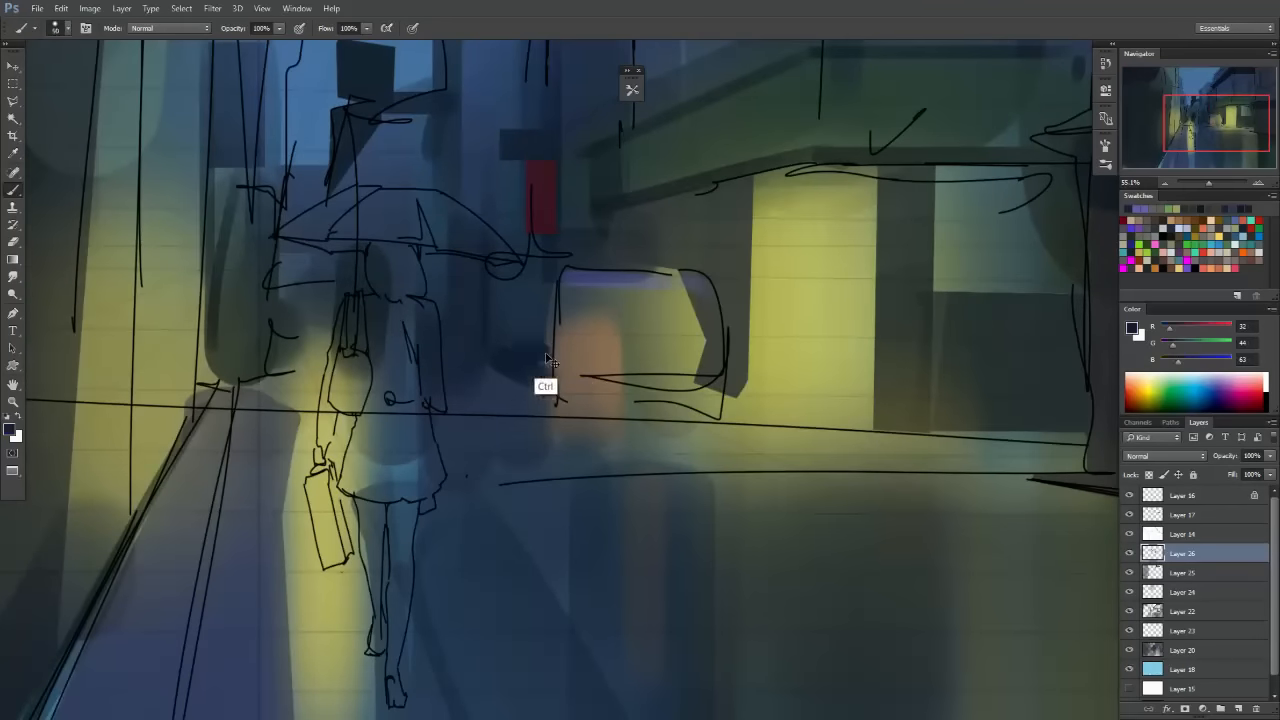
{"action": "left_click_drag", "start_coordinate": [444, 499], "coordinate": [499, 474]}
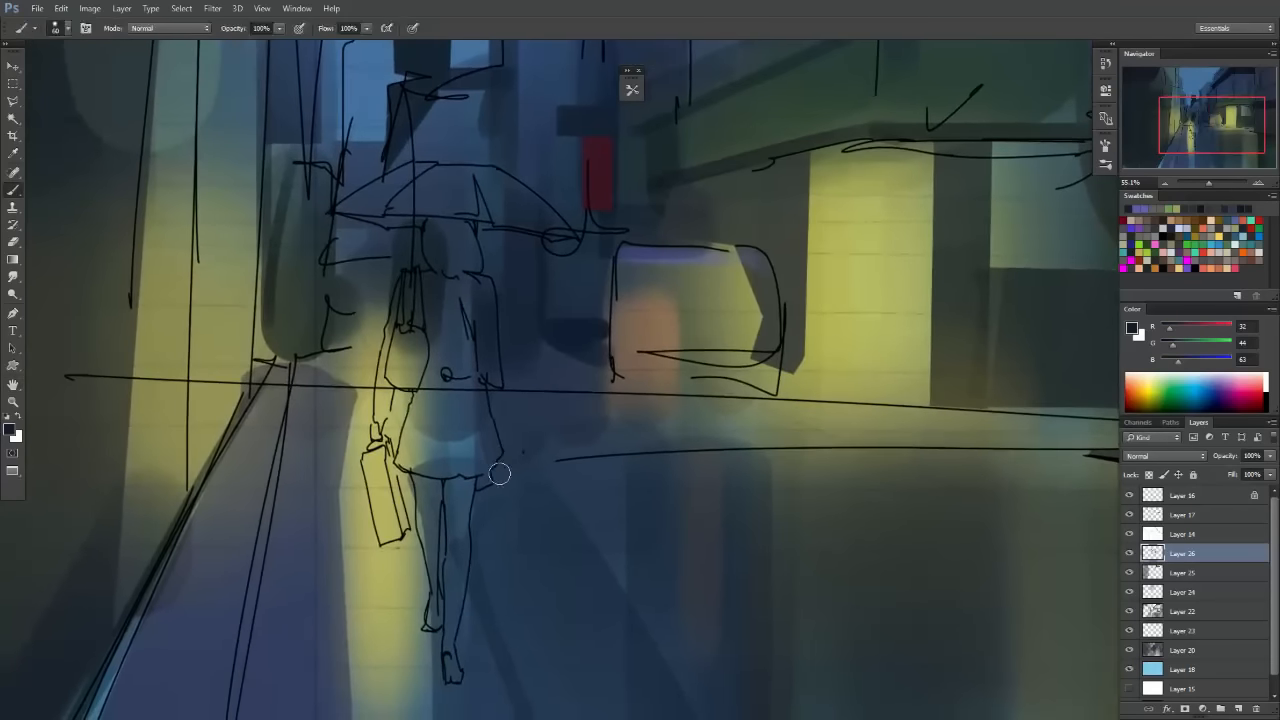
Shift the dark blue to a dark green with G at 79 and tint the street between the figure and vehicle using a larger brush.
{"action": "left_click", "coordinate": [1180, 345]}
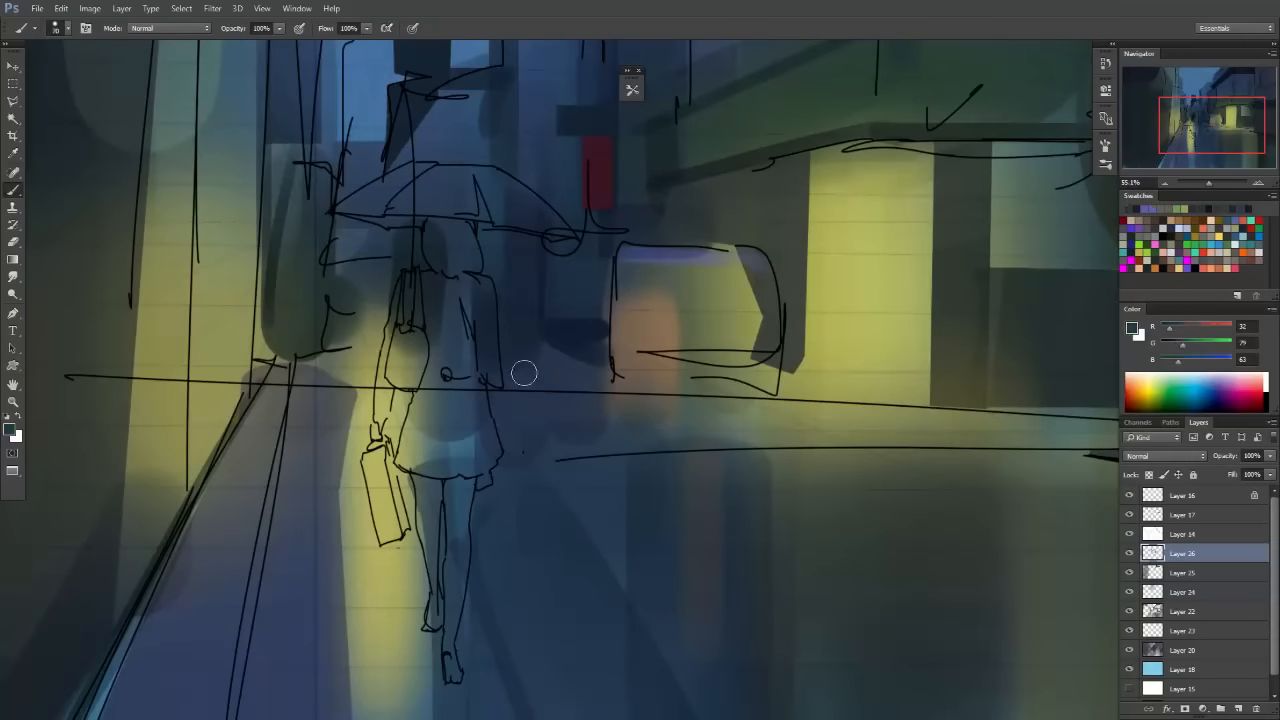
{"action": "key", "text": "bracketright"}
{"action": "key", "text": "bracketright"}
{"action": "key", "text": "bracketright"}
{"action": "key", "text": "bracketright"}
{"action": "key", "text": "bracketright"}
{"action": "key", "text": "bracketright"}
{"action": "key", "text": "bracketright"}
{"action": "scroll", "coordinate": [714, 437], "scroll_direction": "down", "scroll_amount": 6}
{"action": "scroll", "coordinate": [740, 440], "scroll_direction": "up", "scroll_amount": 3}
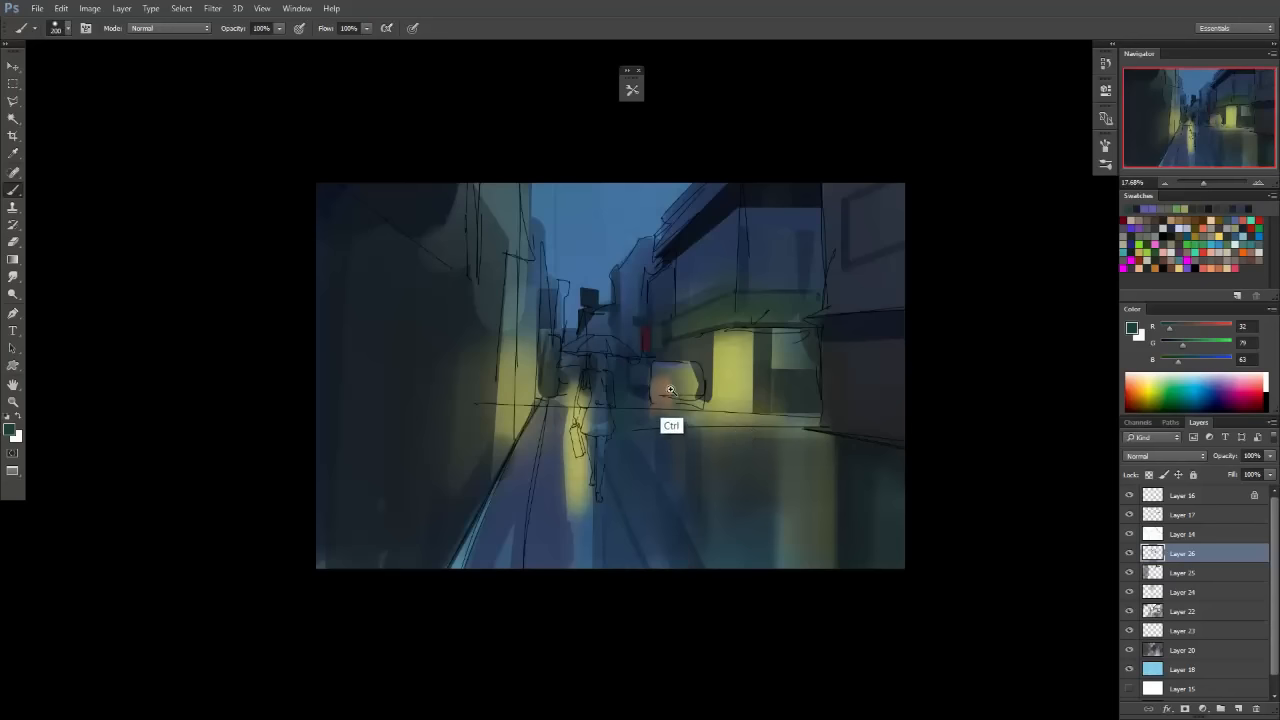
{"action": "left_click_drag", "start_coordinate": [670, 388], "coordinate": [692, 409]}
Switch to the Path of Miranda 2 brush preset and darken the distant building below the square sign with sampled dark blue.
{"action": "key", "text": "F2"}
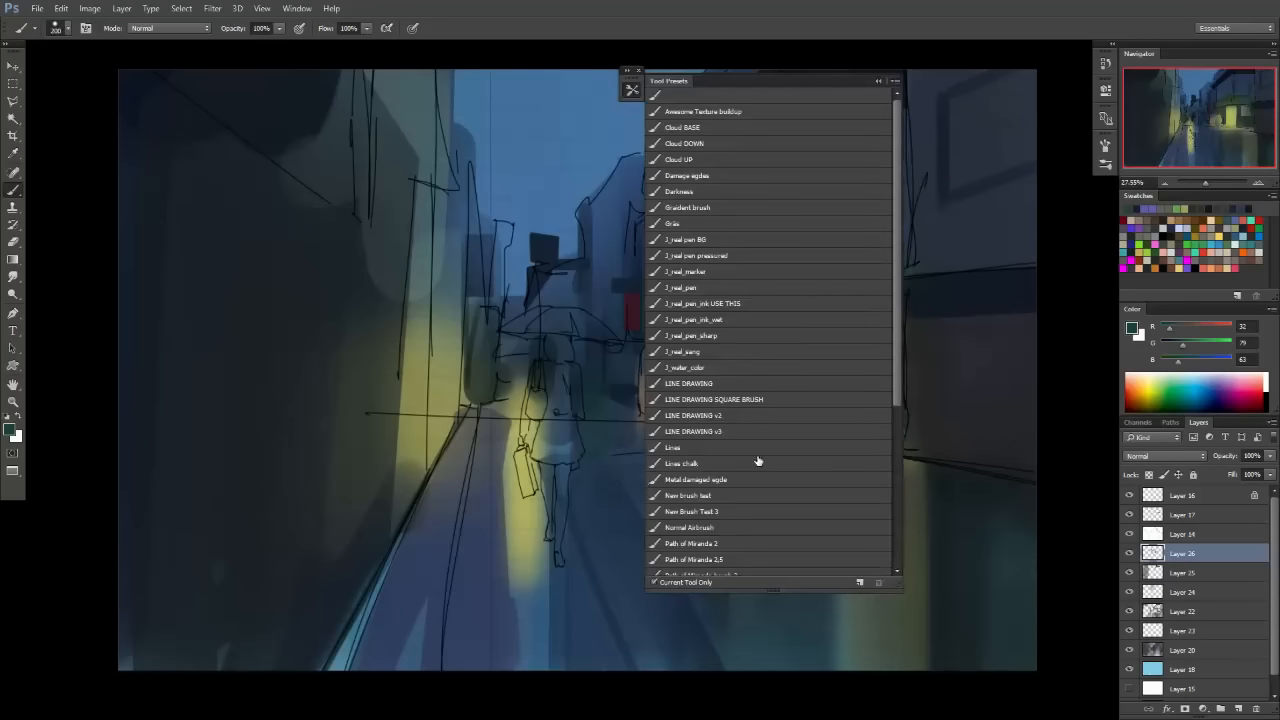
{"action": "left_click", "coordinate": [722, 545]}
{"action": "key", "text": "F2"}
{"action": "left_click_drag", "start_coordinate": [605, 296], "coordinate": [626, 302]}
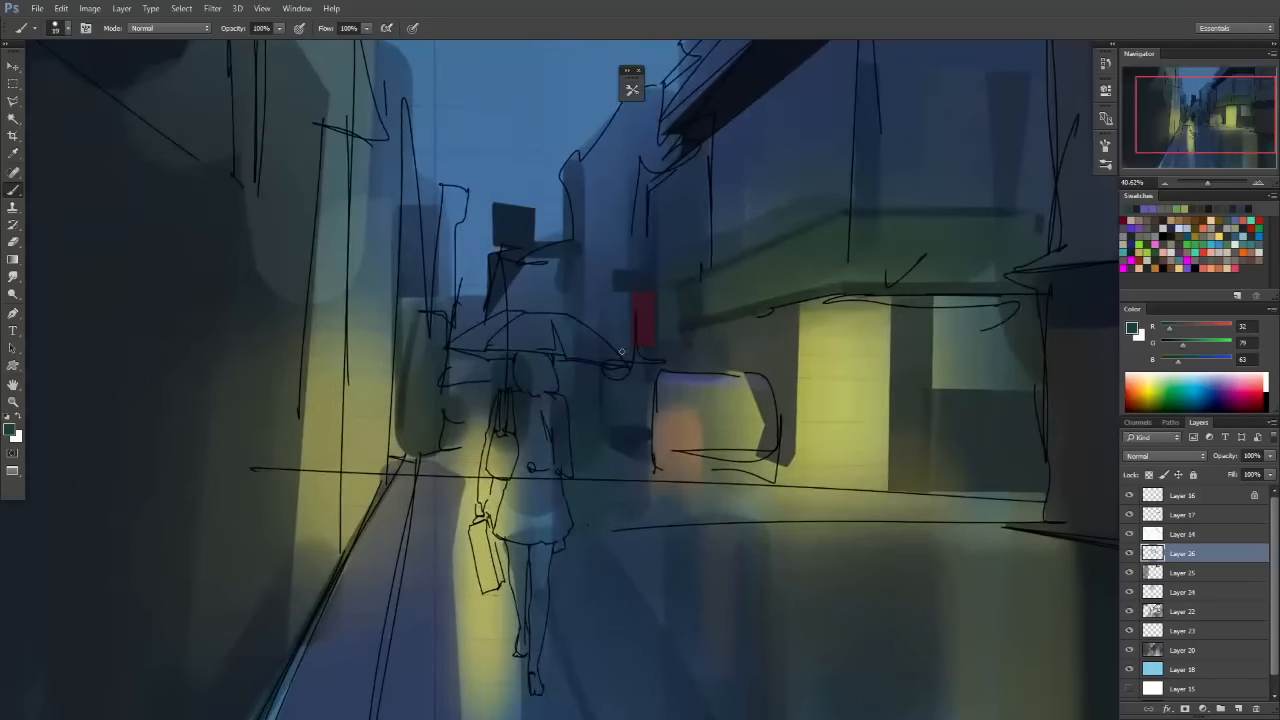
{"action": "left_click_drag", "start_coordinate": [604, 382], "coordinate": [660, 404]}
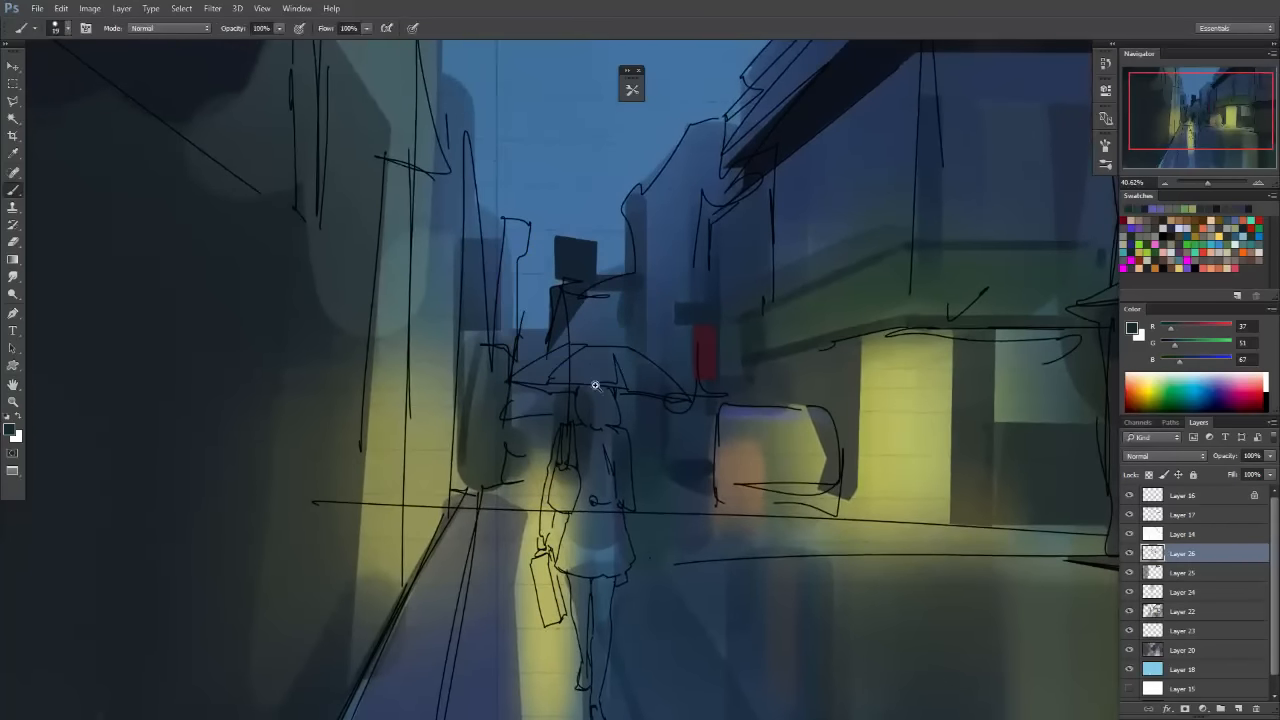
{"action": "left_click_drag", "start_coordinate": [591, 371], "coordinate": [613, 414]}
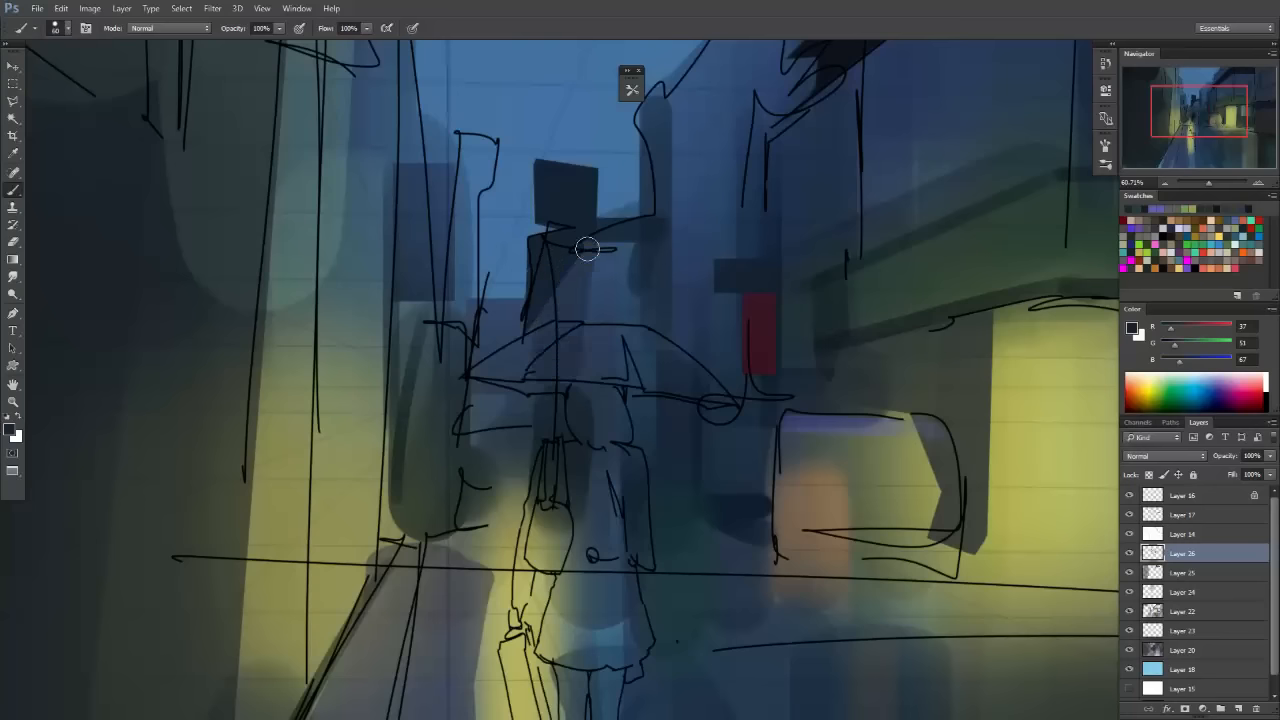
Outline the side face of the tall distant building behind the square sign with Polygonal Lasso selections added together.
{"action": "key", "text": "space"}
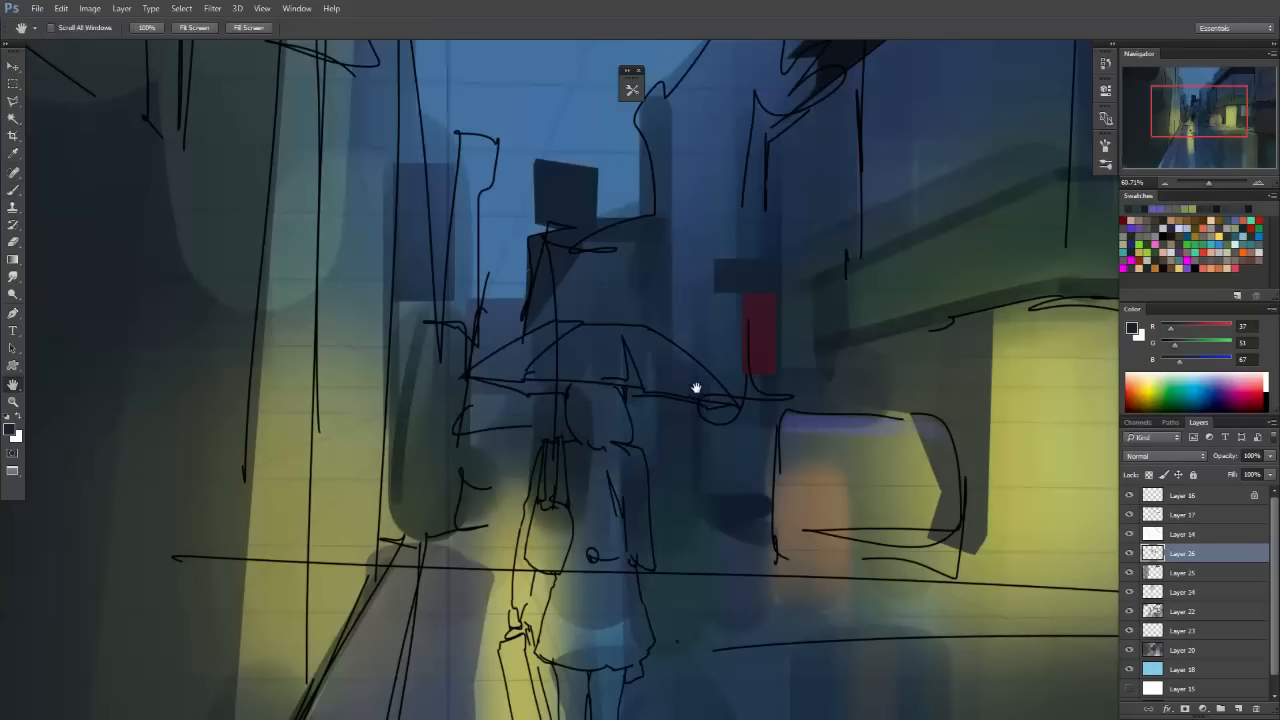
{"action": "left_click_drag", "start_coordinate": [742, 346], "coordinate": [583, 426]}
{"action": "key", "text": "space"}
{"action": "left_click_drag", "start_coordinate": [546, 303], "coordinate": [541, 389]}
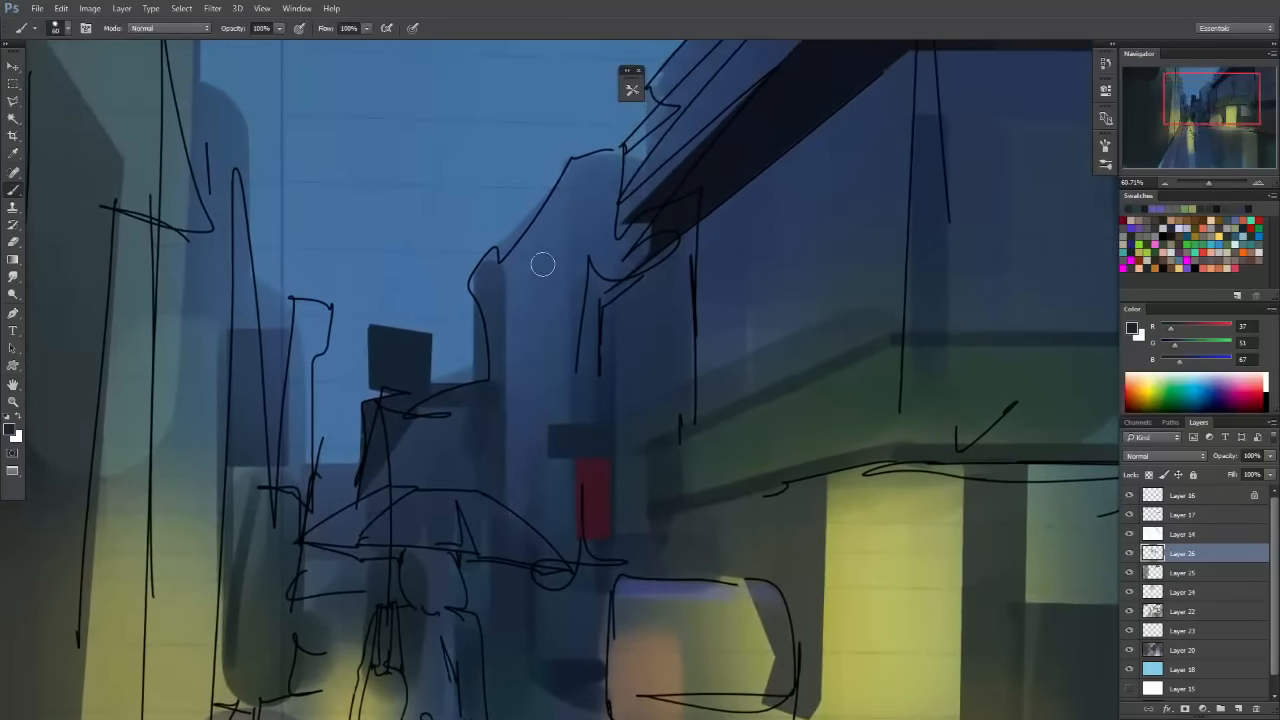
{"action": "key", "text": "l"}
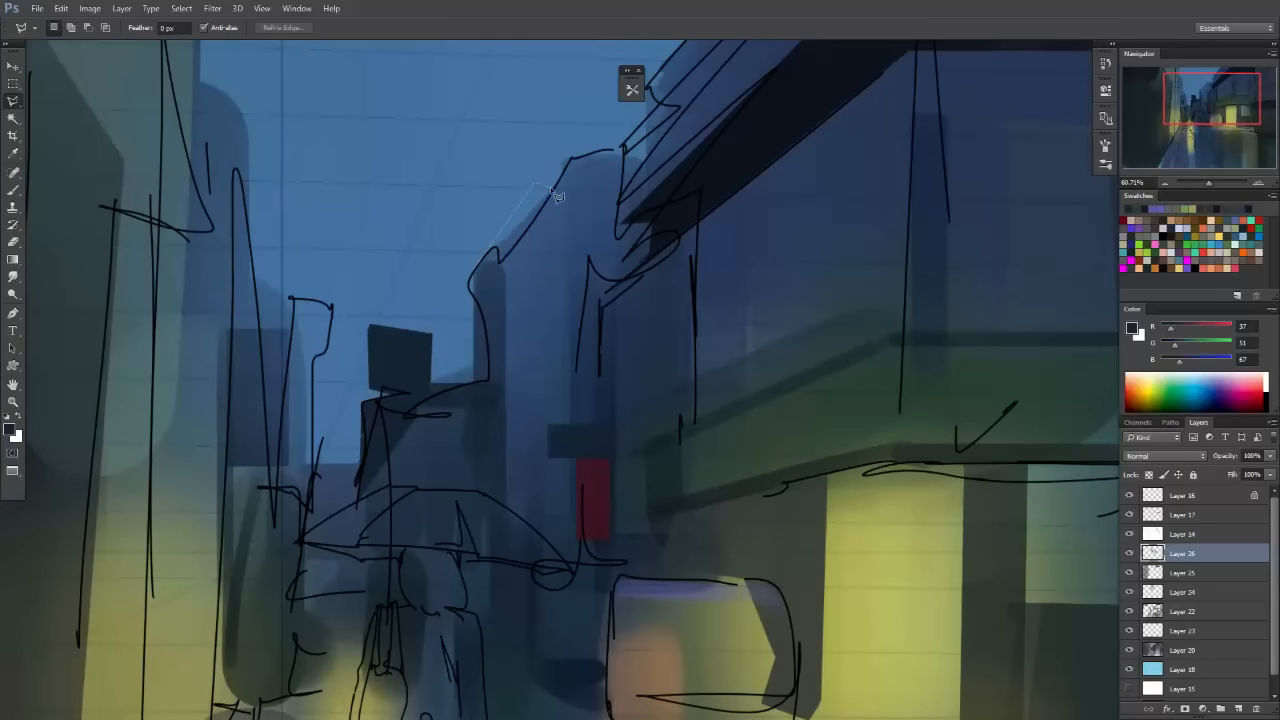
{"action": "double_click", "coordinate": [552, 510]}
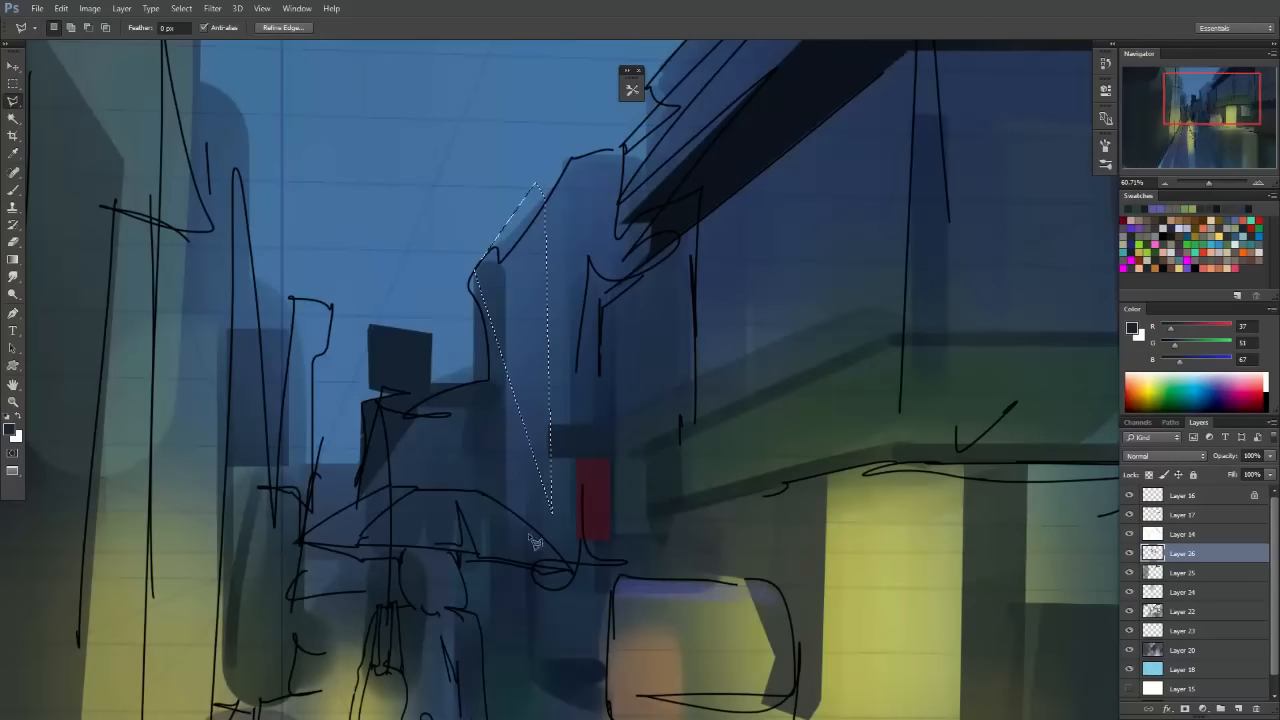
{"action": "left_click", "coordinate": [474, 408], "text": "shift"}
{"action": "left_click", "coordinate": [474, 271]}
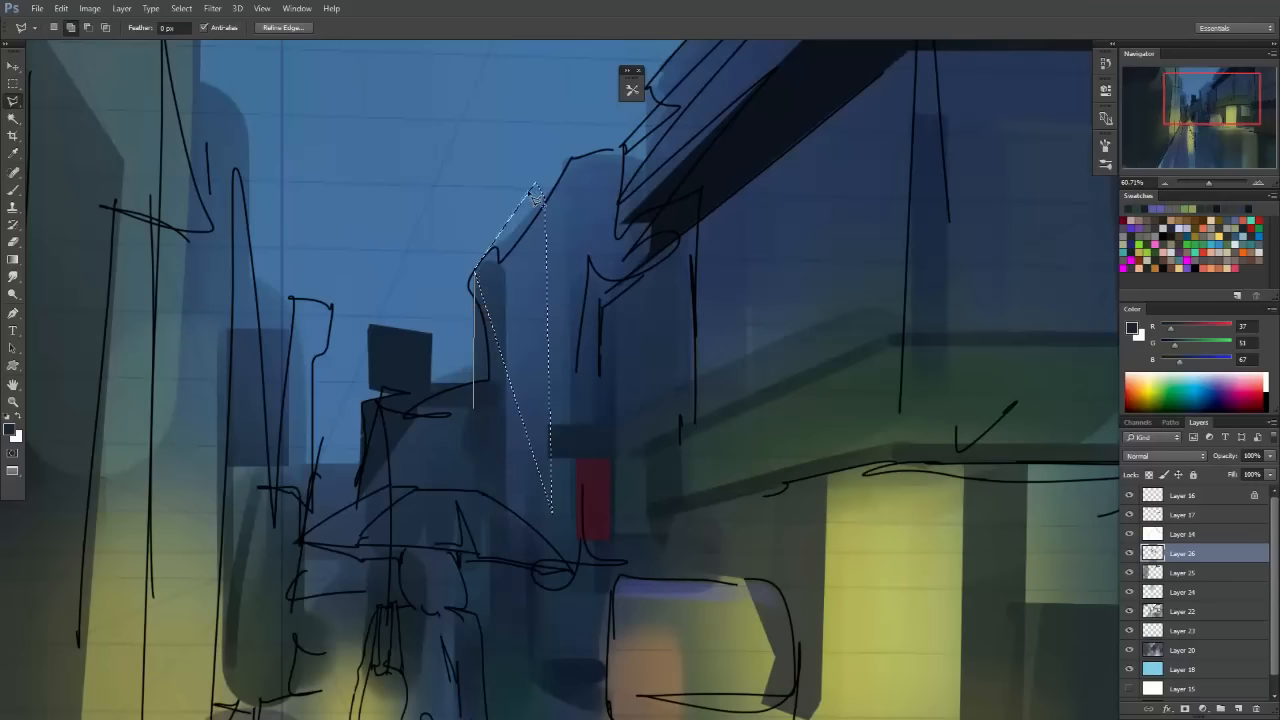
{"action": "double_click", "coordinate": [535, 195]}
Paint the selected building face dark blue, then clear the selection.
{"action": "key", "text": "b"}
{"action": "mouse_move", "coordinate": [529, 323]}
{"action": "left_mouse_down"}
{"action": "mouse_move", "coordinate": [512, 201]}
{"action": "mouse_move", "coordinate": [487, 241]}
{"action": "mouse_move", "coordinate": [478, 311]}
{"action": "mouse_move", "coordinate": [497, 432]}
{"action": "left_mouse_up"}
{"action": "key", "text": "m"}
{"action": "key", "text": "ctrl+d"}
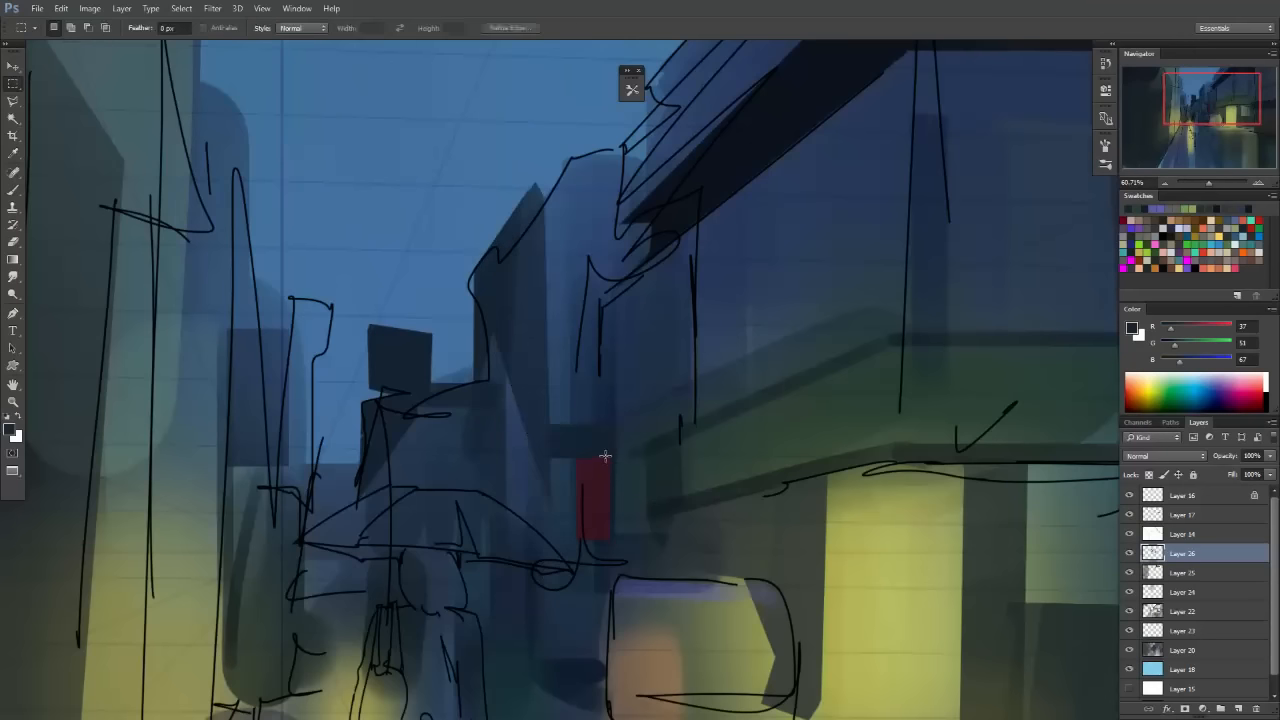
{"action": "key", "text": "h"}
{"action": "mouse_move", "coordinate": [605, 456]}
{"action": "left_mouse_down"}
{"action": "mouse_move", "coordinate": [500, 594]}
{"action": "mouse_move", "coordinate": [609, 514]}
{"action": "mouse_move", "coordinate": [640, 540]}
{"action": "mouse_move", "coordinate": [552, 356]}
{"action": "left_mouse_up"}
{"action": "left_click_drag", "start_coordinate": [608, 429], "coordinate": [507, 525]}
{"action": "left_click_drag", "start_coordinate": [622, 470], "coordinate": [665, 487]}
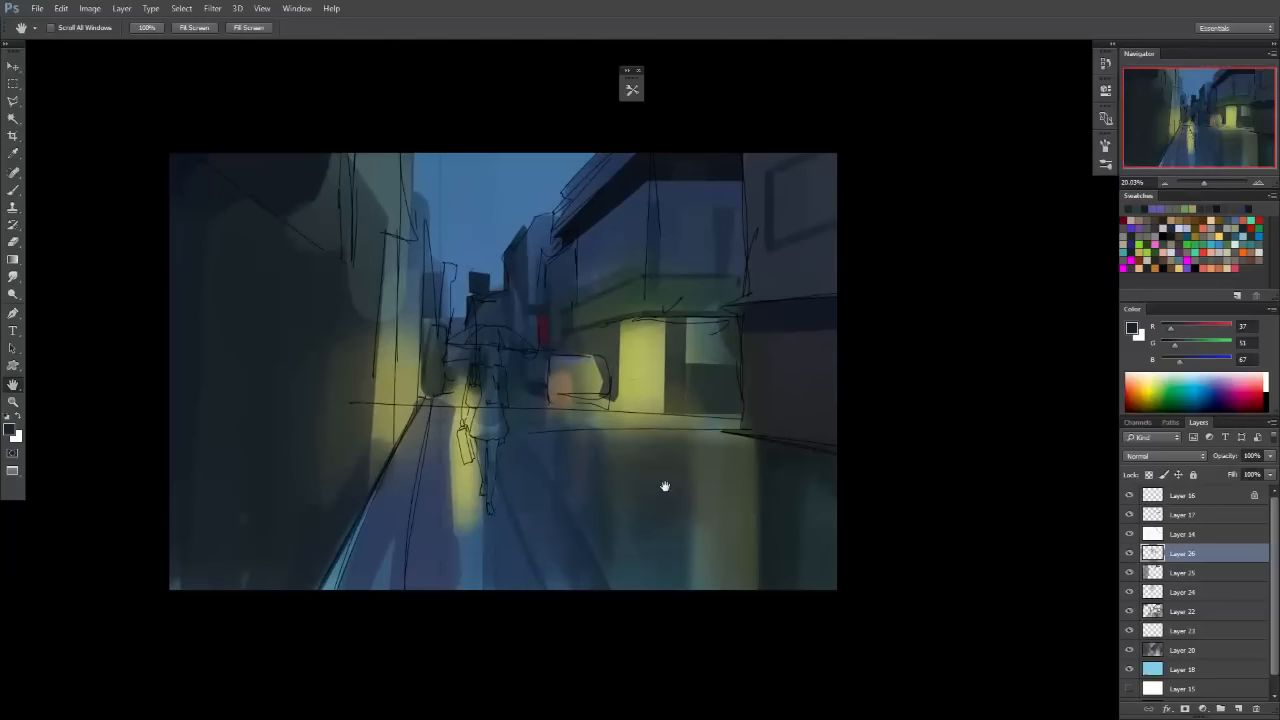
Add a Hue/Saturation adjustment layer above Layer 16 with Saturation at -100 to check the painting's values in grayscale.
{"action": "left_click", "coordinate": [1182, 497]}
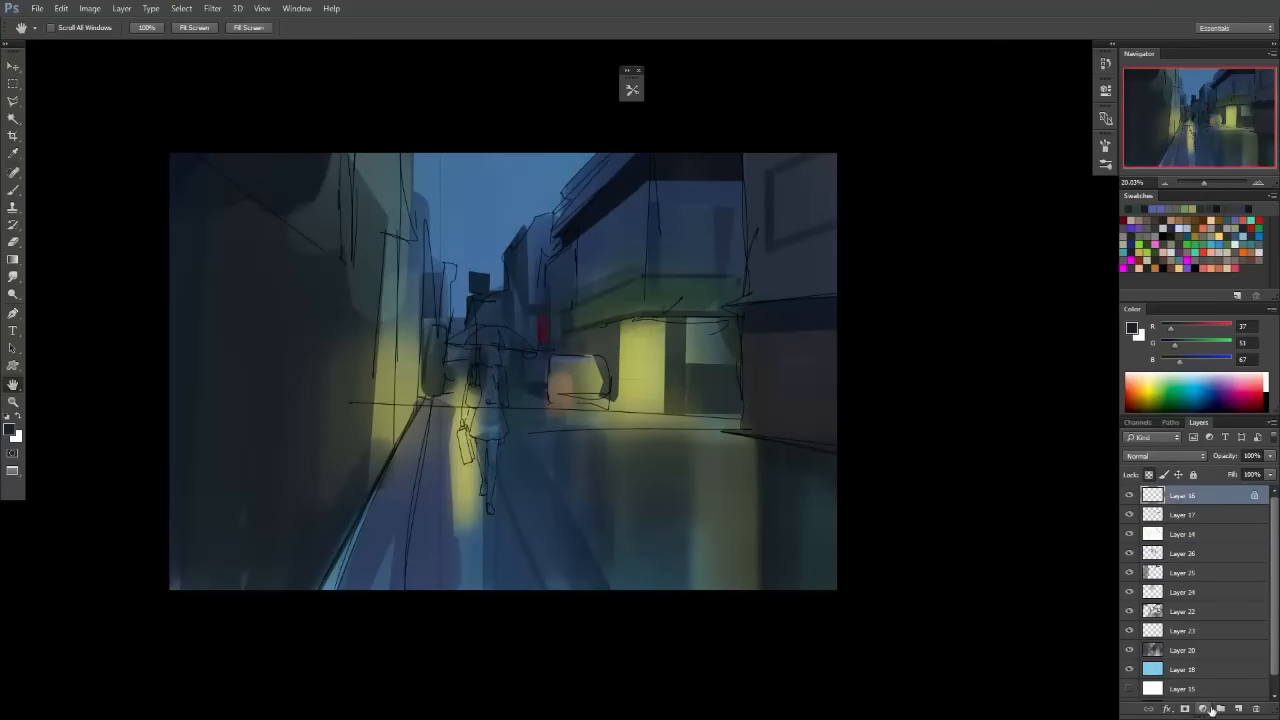
{"action": "left_click", "coordinate": [1211, 709]}
{"action": "left_click", "coordinate": [1175, 535]}
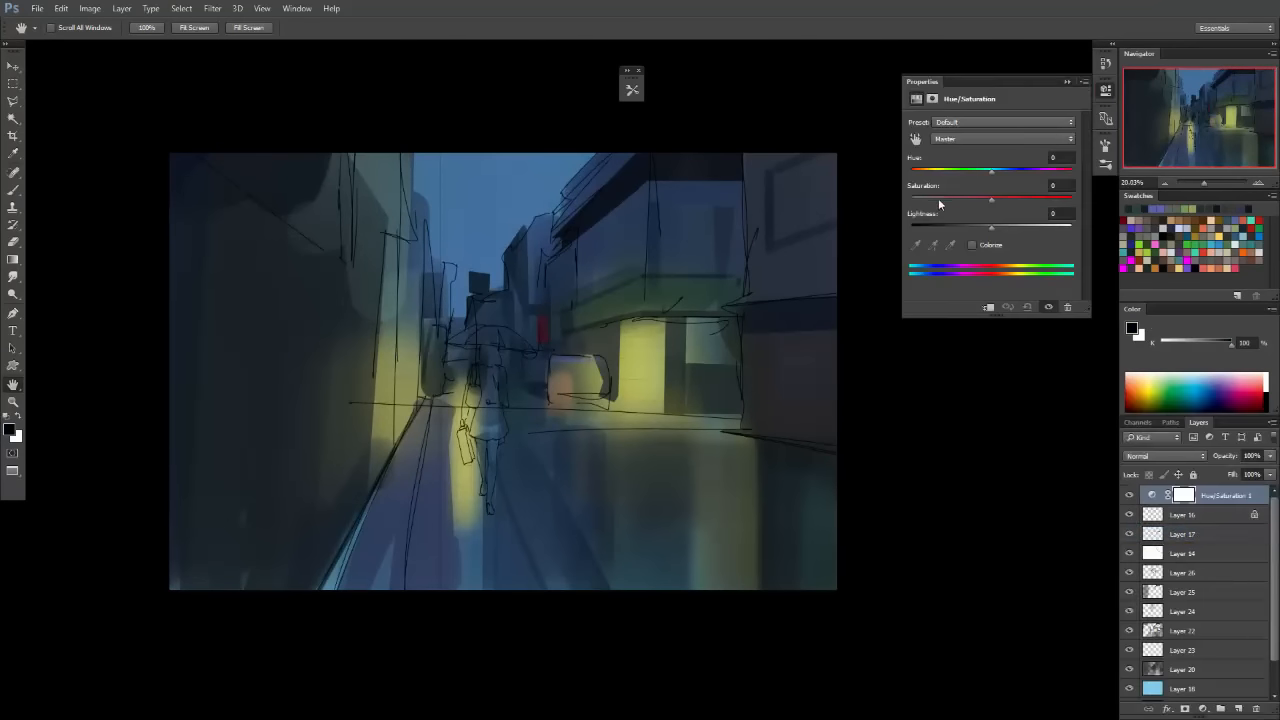
{"action": "left_click_drag", "start_coordinate": [938, 199], "coordinate": [910, 199]}
{"action": "mouse_move", "coordinate": [666, 449]}
{"action": "left_mouse_down"}
{"action": "mouse_move", "coordinate": [654, 452]}
{"action": "mouse_move", "coordinate": [674, 470]}
{"action": "mouse_move", "coordinate": [620, 489]}
{"action": "mouse_move", "coordinate": [556, 451]}
{"action": "left_mouse_up"}
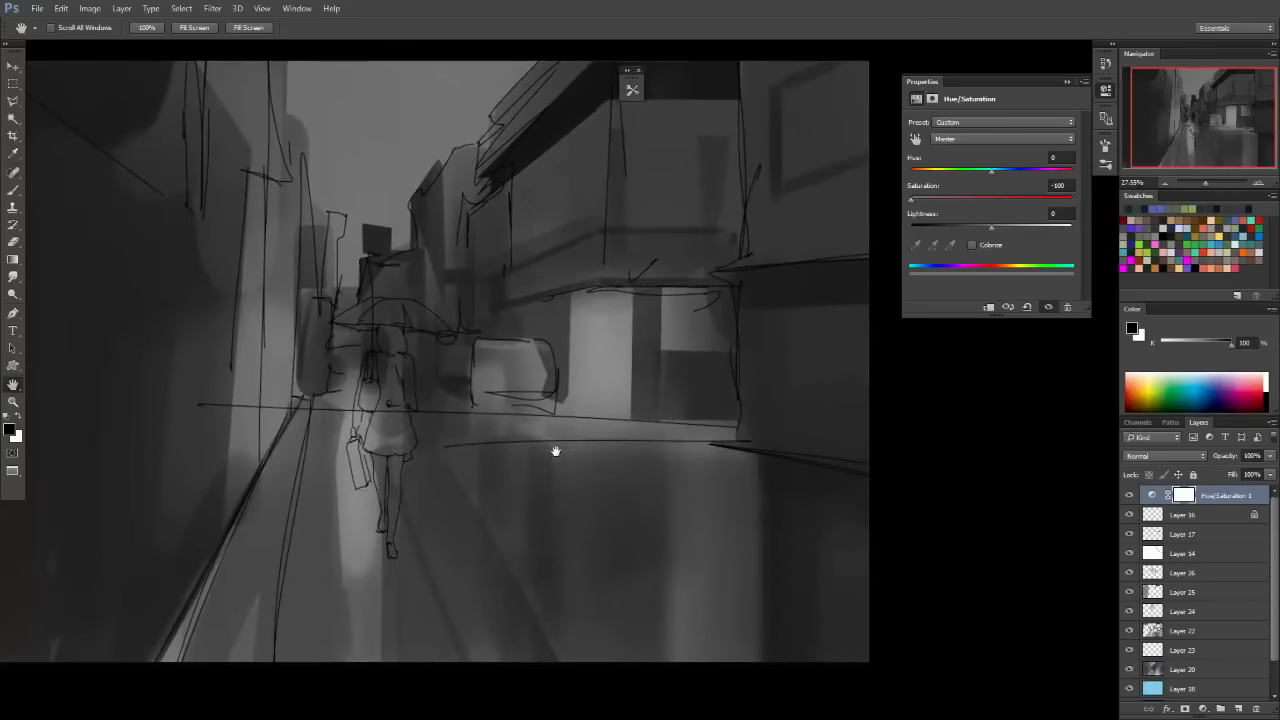
{"action": "key", "text": "b"}
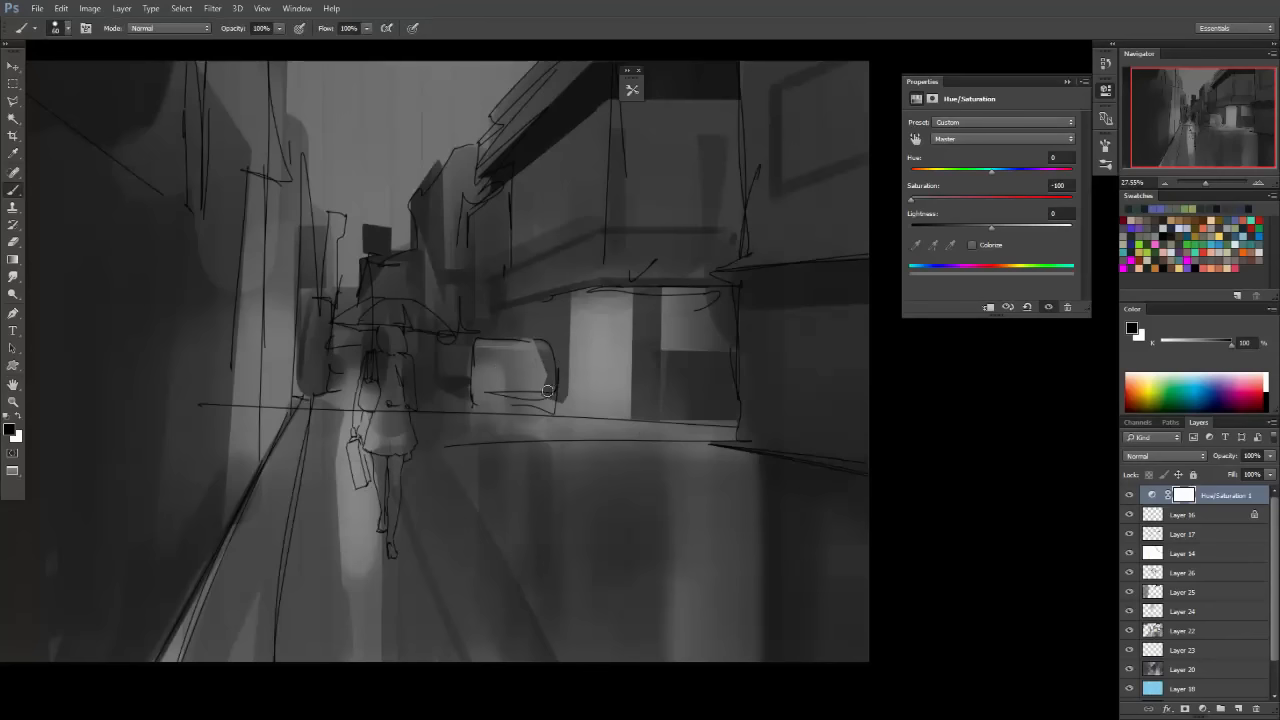
{"action": "left_click", "coordinate": [1066, 78]}
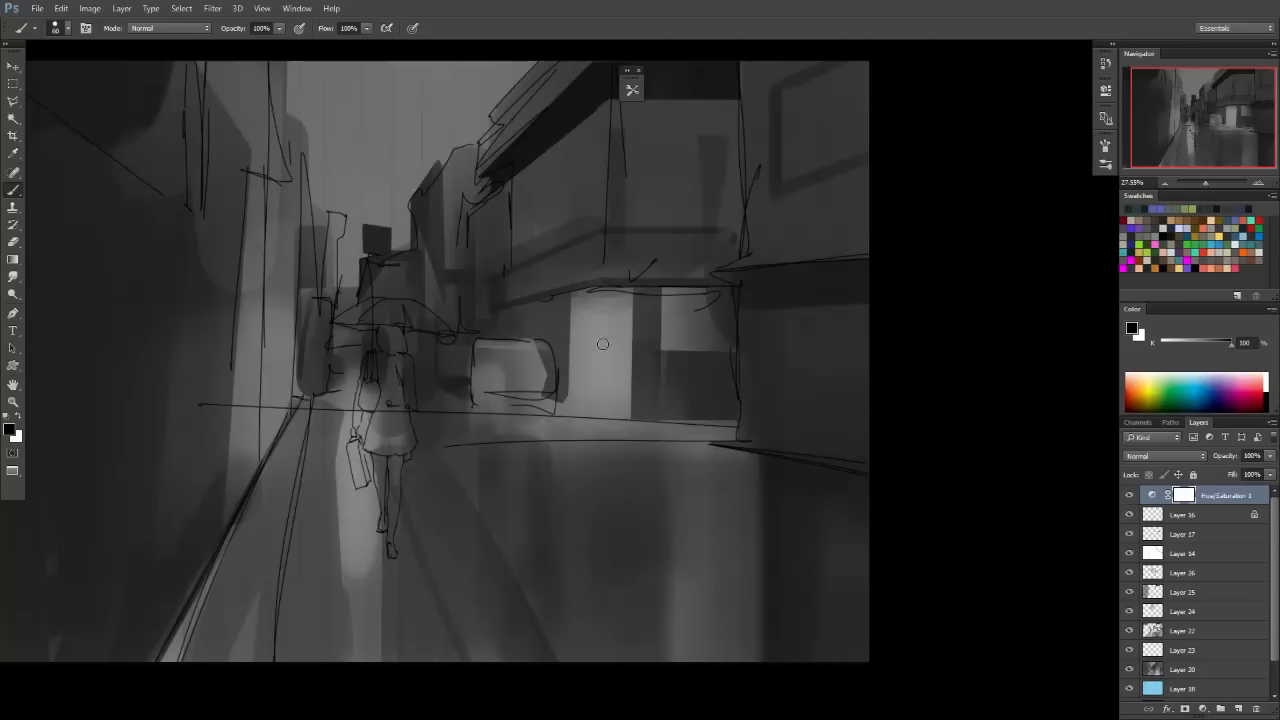
Create a new layer above the Hue/Saturation adjustment and set the brush colour to near-white ececec.
{"action": "left_click", "coordinate": [1238, 708]}
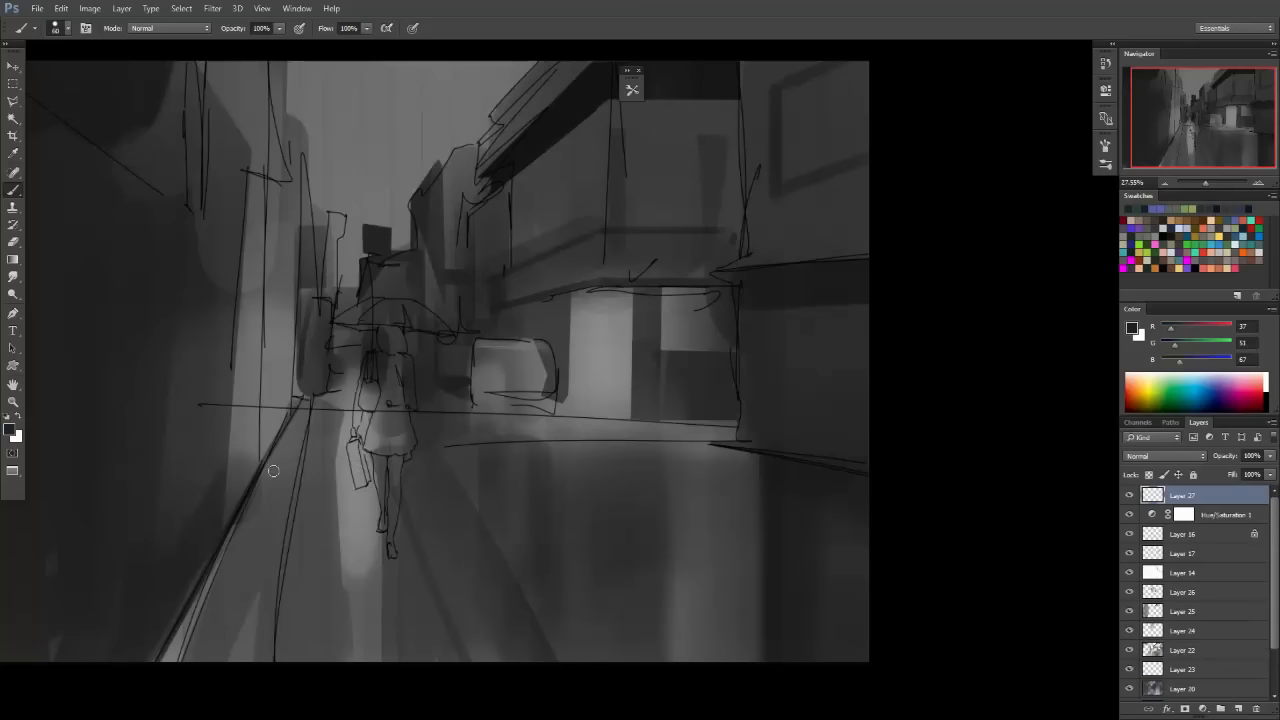
{"action": "left_click", "coordinate": [11, 431]}
{"action": "left_click", "coordinate": [612, 334]}
{"action": "left_click_drag", "start_coordinate": [190, 360], "coordinate": [174, 315]}
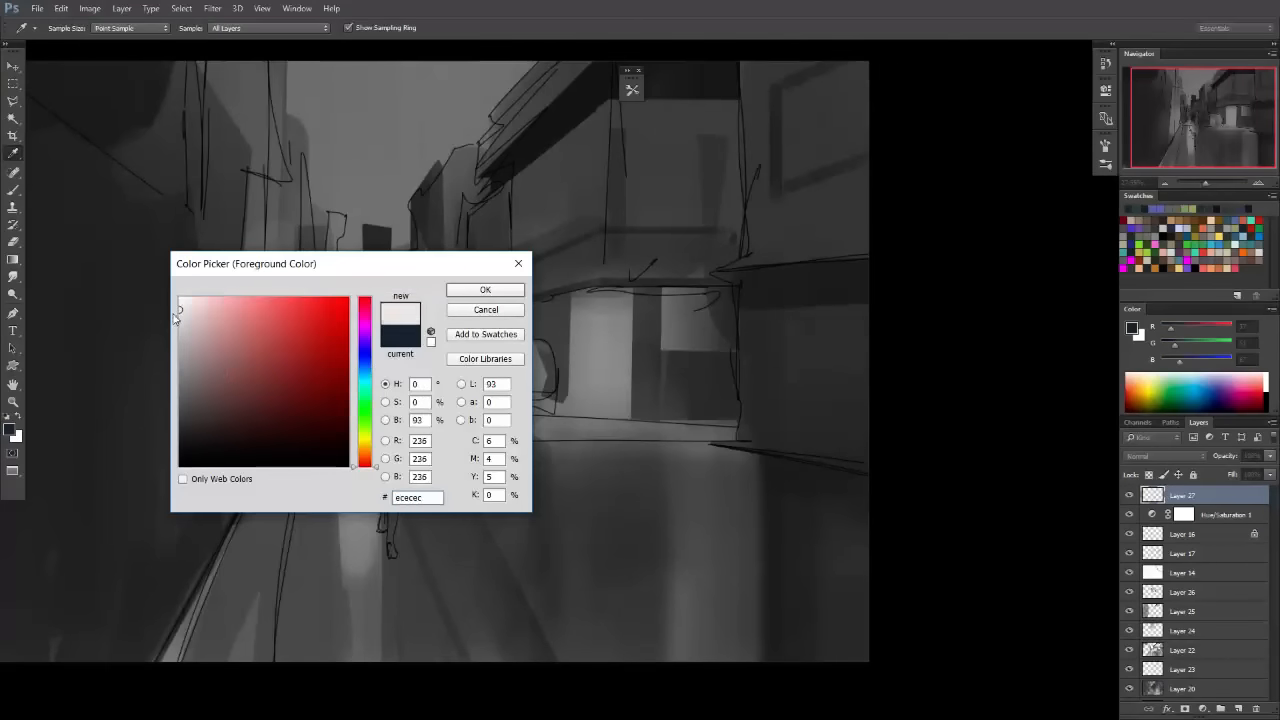
{"action": "left_click", "coordinate": [485, 289]}
{"action": "key", "text": "b"}
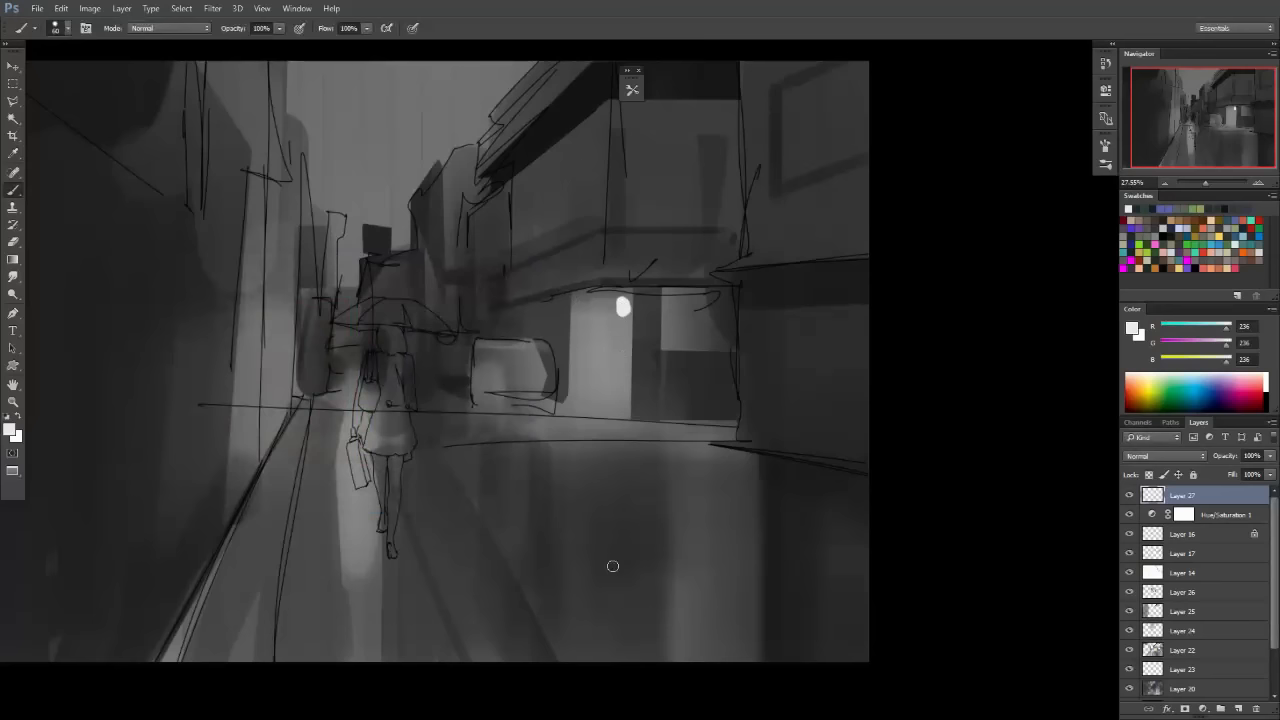
Try marking the brightest light spots in near-white on the lit doorway and beside the figure, then undo the marks.
{"action": "left_click_drag", "start_coordinate": [353, 400], "coordinate": [354, 430]}
{"action": "key", "text": "ctrl+z"}
{"action": "key", "text": "bracketright"}
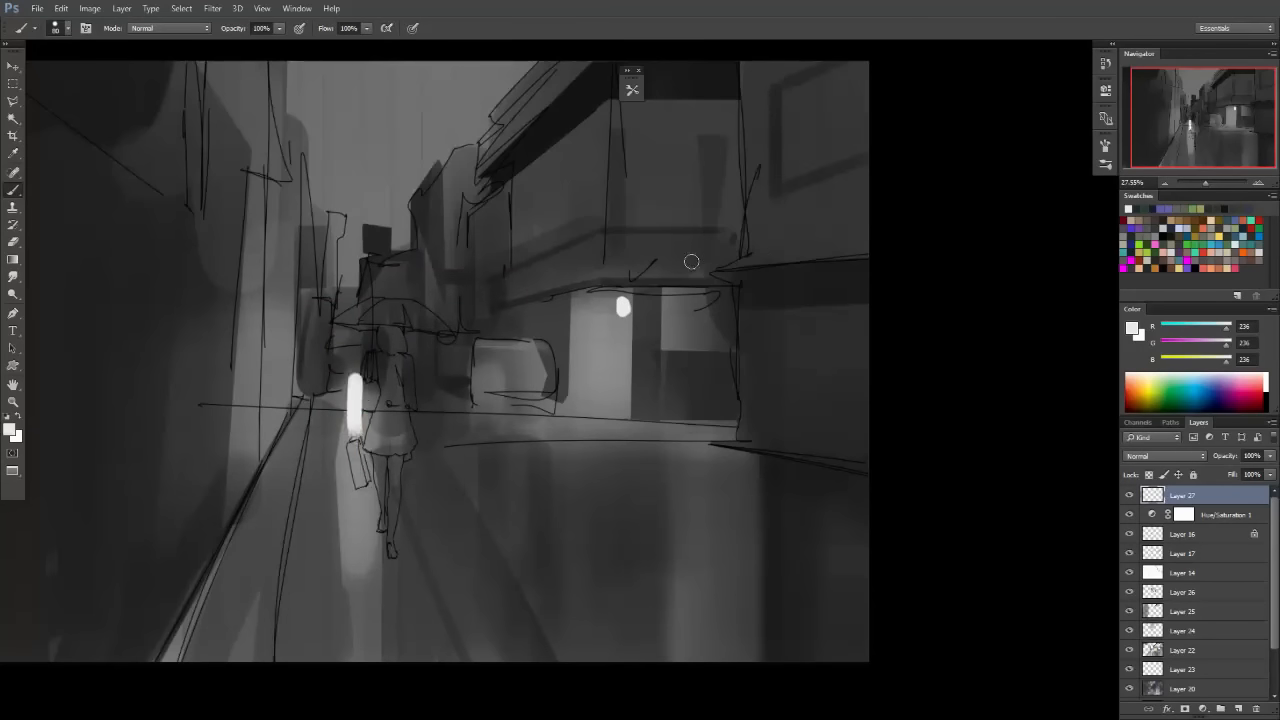
{"action": "key", "text": "ctrl+alt+z"}
{"action": "key", "text": "ctrl+alt+z"}
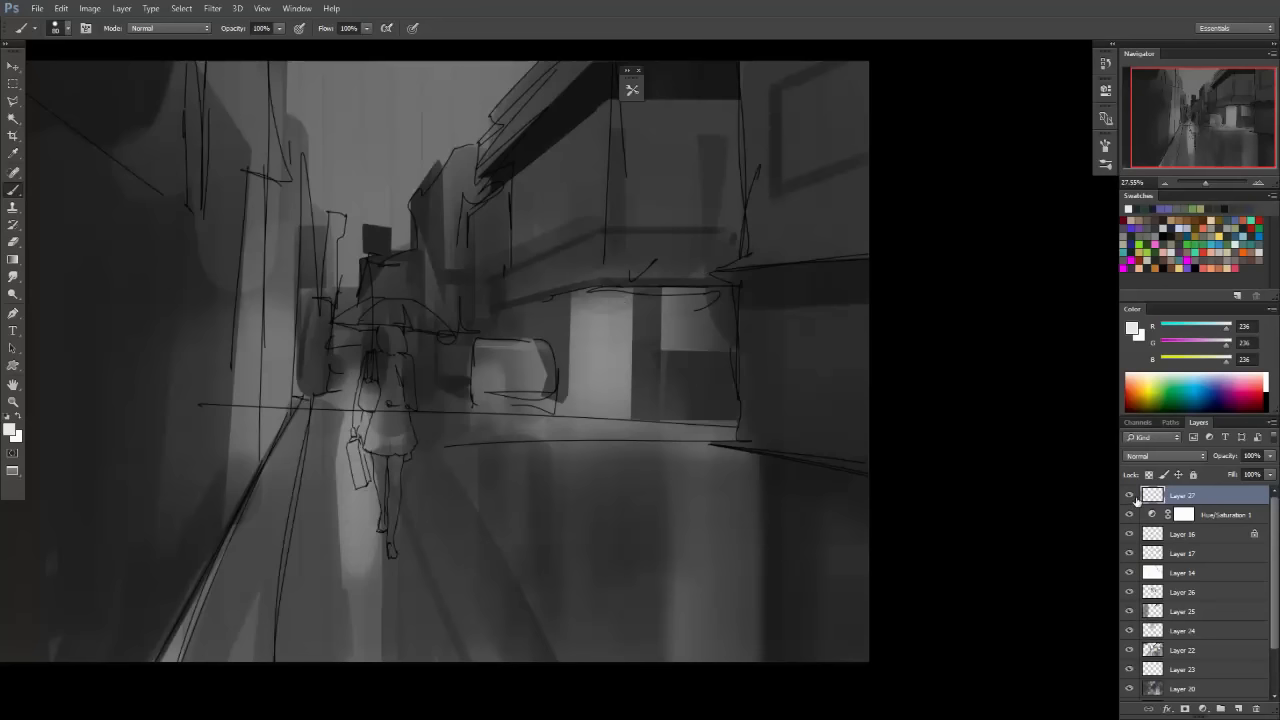
Hide Layer 27 and the Hue/Saturation adjustment to restore colour, and make Layer 26 the active layer.
{"action": "left_click_drag", "start_coordinate": [1130, 495], "coordinate": [1130, 514]}
{"action": "scroll", "coordinate": [695, 354], "scroll_direction": "down", "scroll_amount": 1}
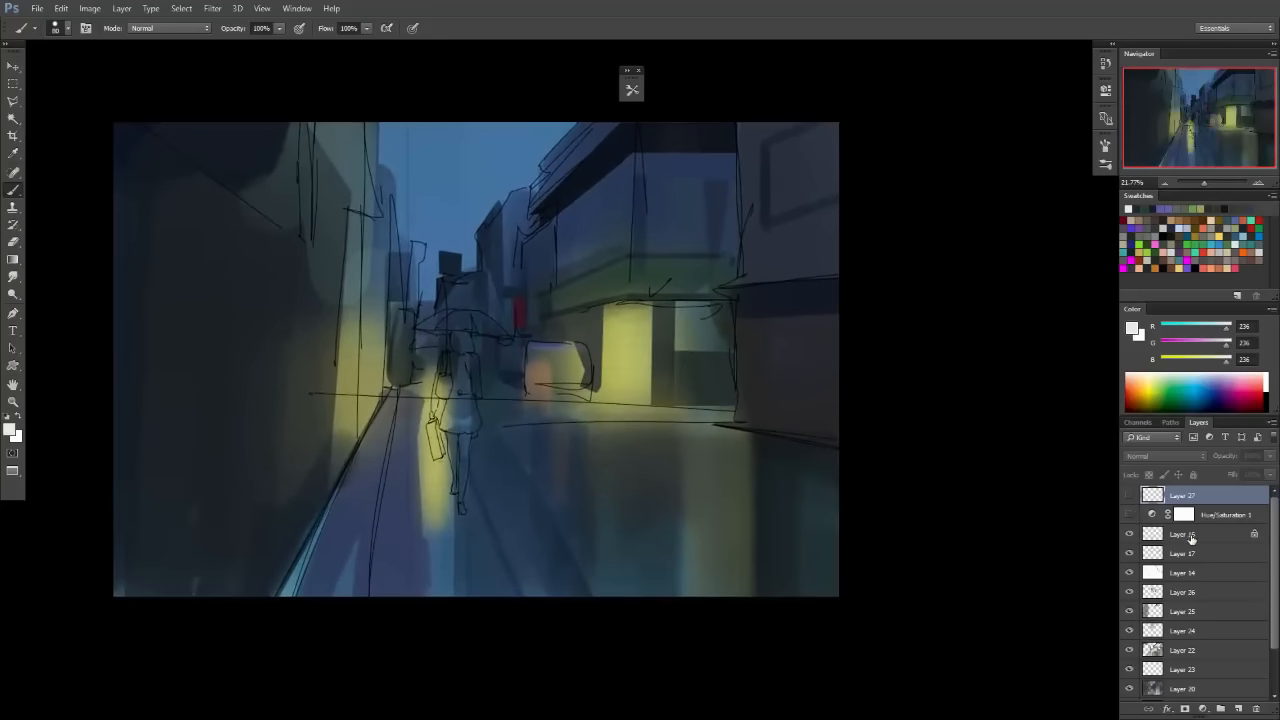
{"action": "left_click", "coordinate": [1175, 591]}
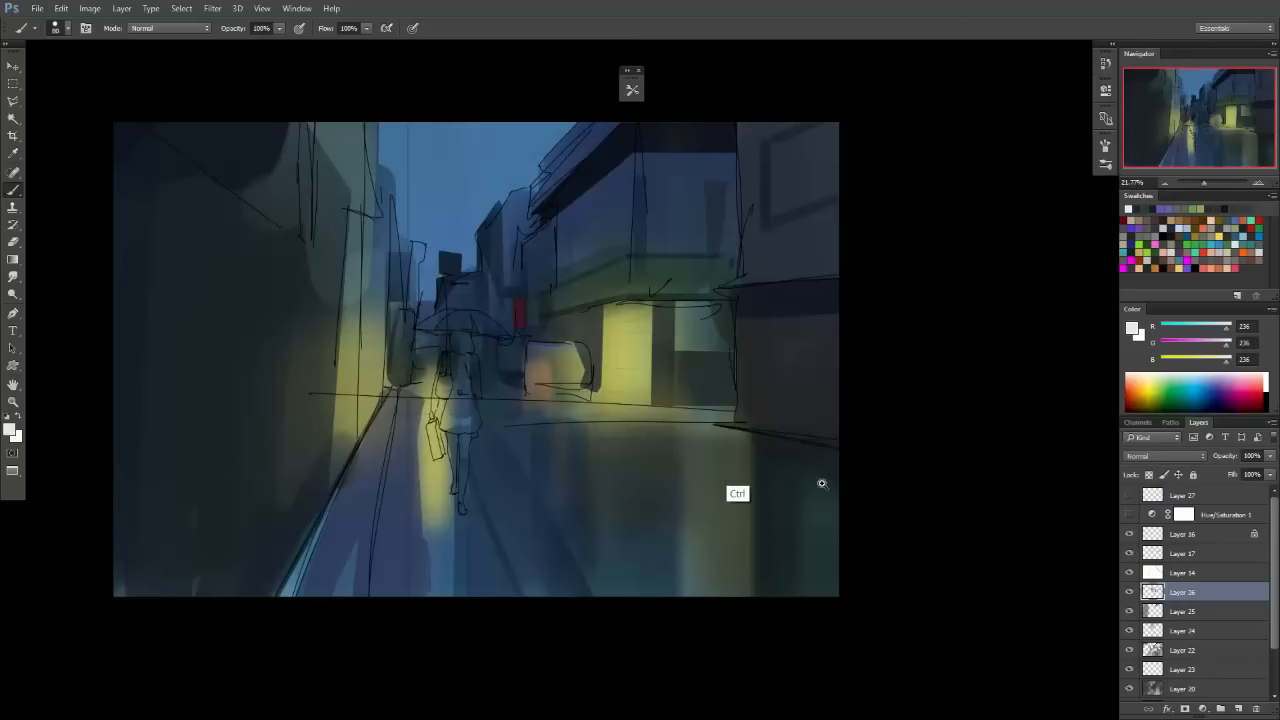
{"action": "scroll", "coordinate": [540, 380], "scroll_direction": "up", "scroll_amount": 2}
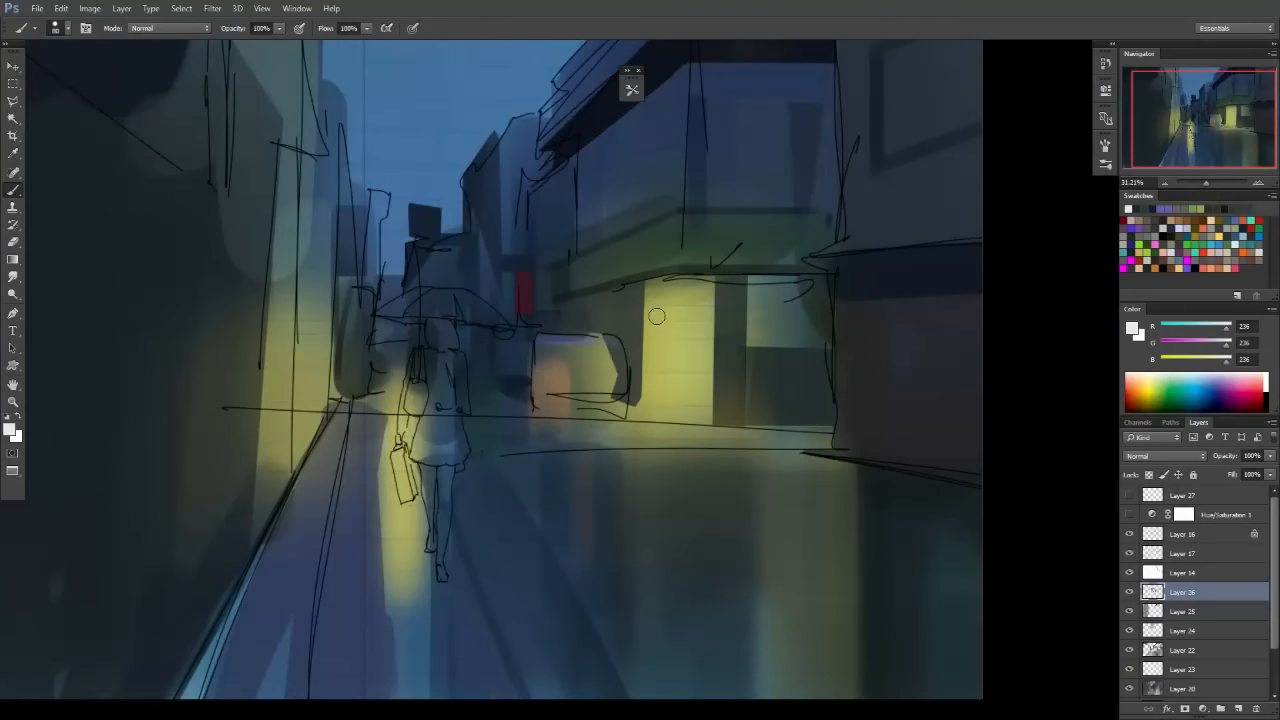
Switch to the New brush test preset and paint a straight edge along the nearest building's dark awning with sampled dark blue.
{"action": "key", "text": "F5"}
{"action": "key", "text": "F5"}
{"action": "key", "text": "space"}
{"action": "left_click_drag", "start_coordinate": [709, 366], "coordinate": [680, 334]}
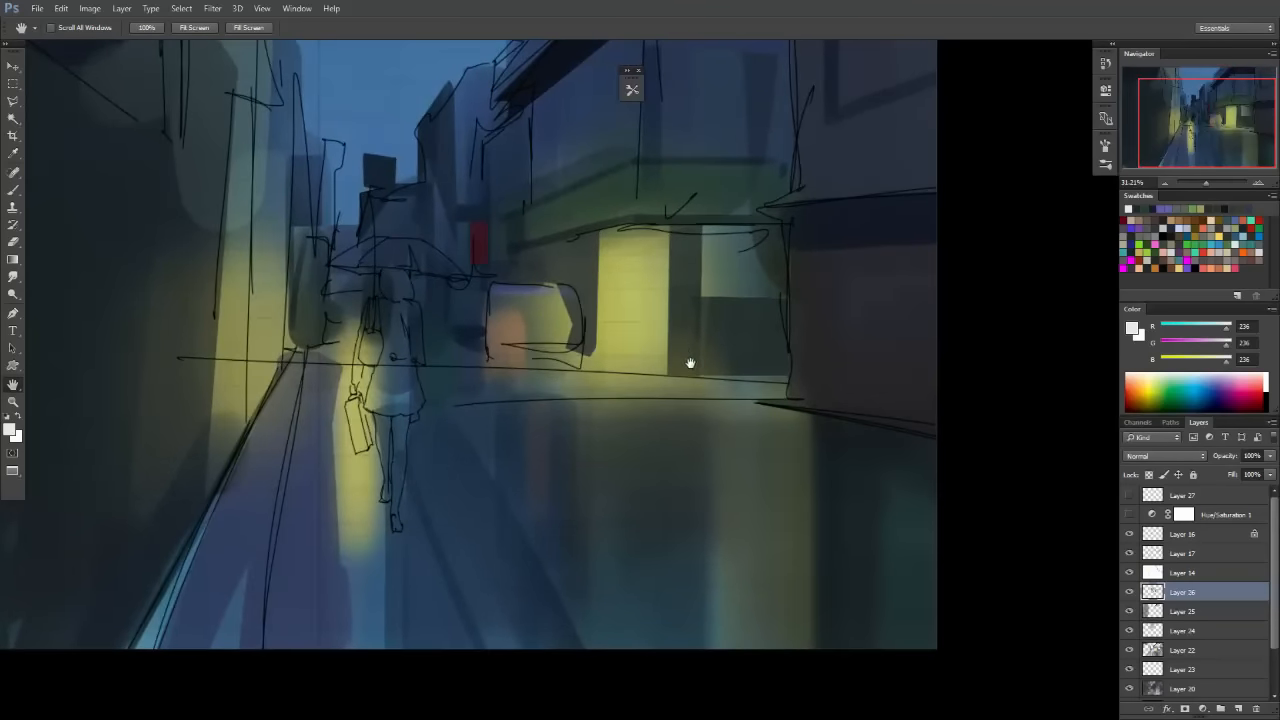
{"action": "left_click_drag", "start_coordinate": [575, 285], "coordinate": [613, 301]}
{"action": "key", "text": "F5"}
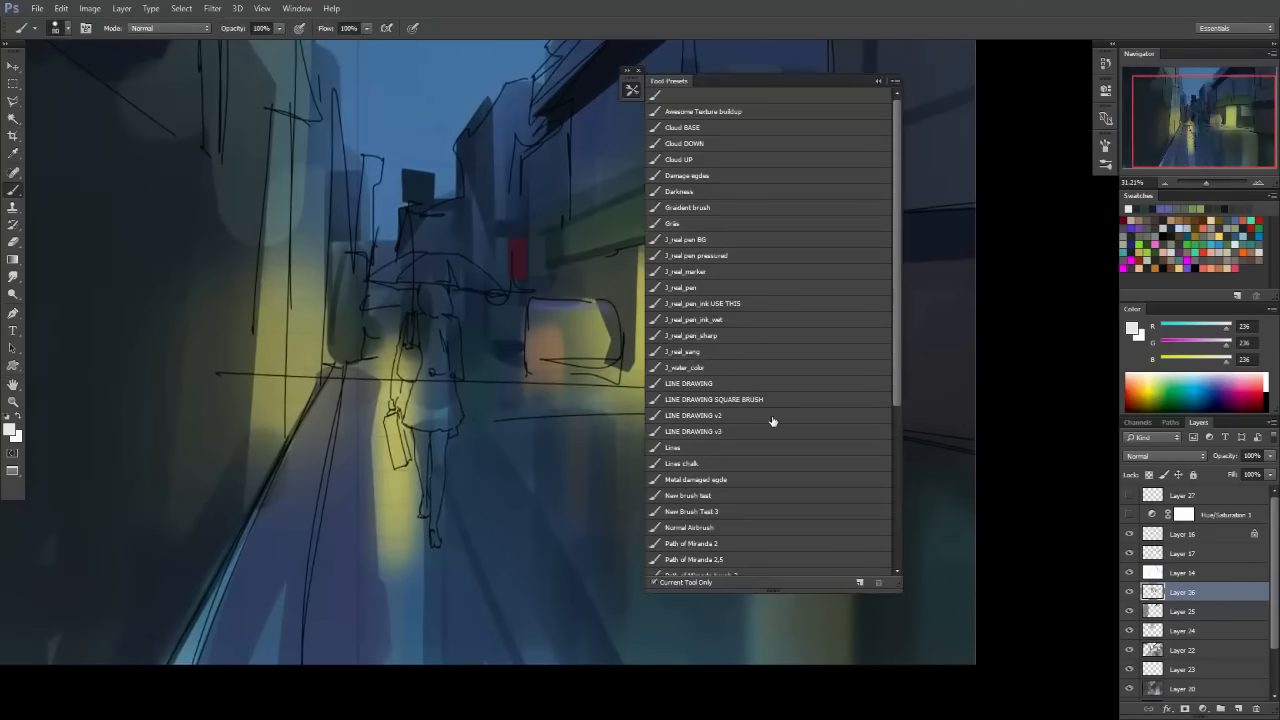
{"action": "left_click", "coordinate": [748, 495]}
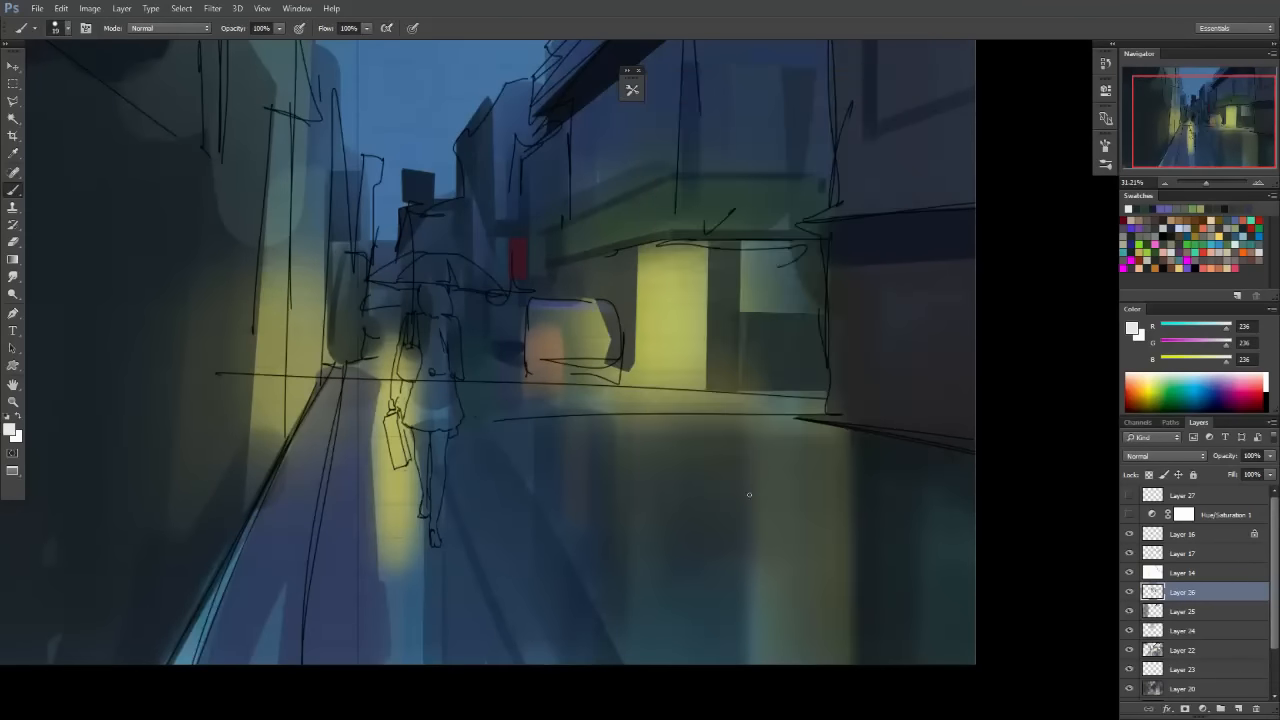
{"action": "left_click", "coordinate": [843, 265], "text": "alt"}
{"action": "key", "text": "space"}
{"action": "left_click_drag", "start_coordinate": [786, 258], "coordinate": [641, 320]}
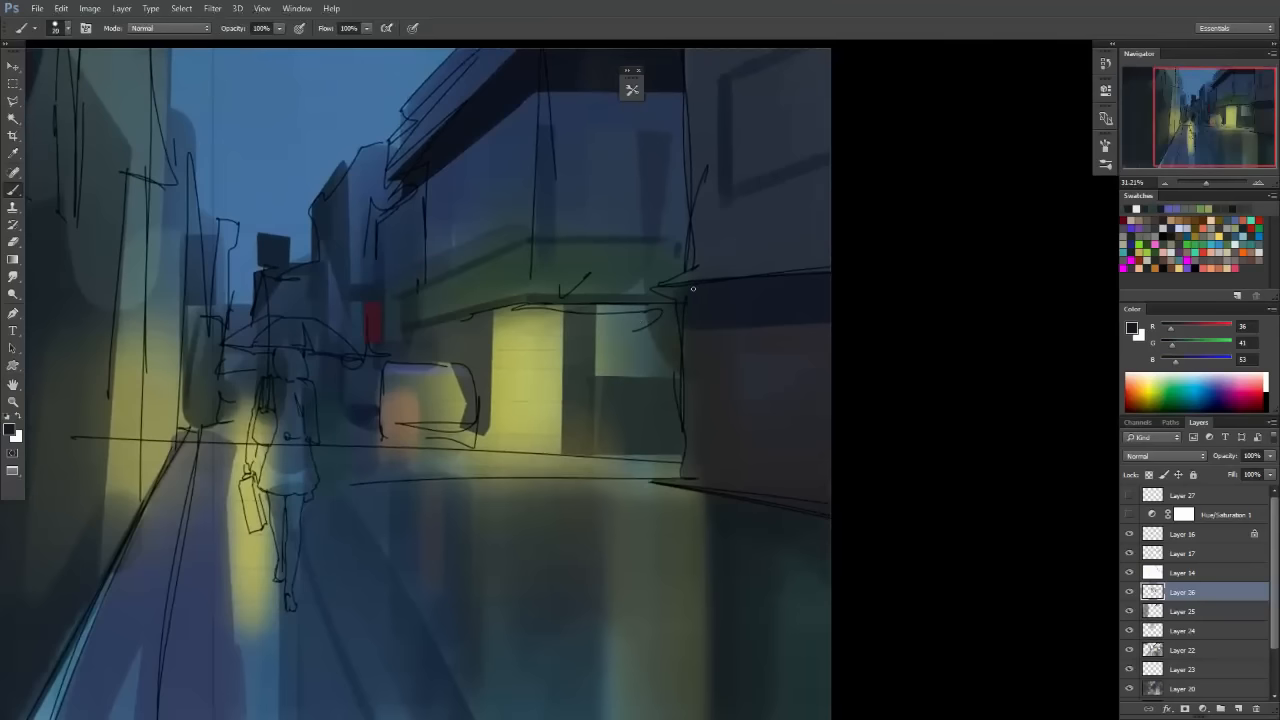
{"action": "left_click", "coordinate": [803, 260], "text": "shift"}
{"action": "left_click_drag", "start_coordinate": [792, 392], "coordinate": [757, 418]}
Lighten the brush colour to a muted blue with R 61, G 72, B 98 and reduce the brush size to 300.
{"action": "key", "text": "space"}
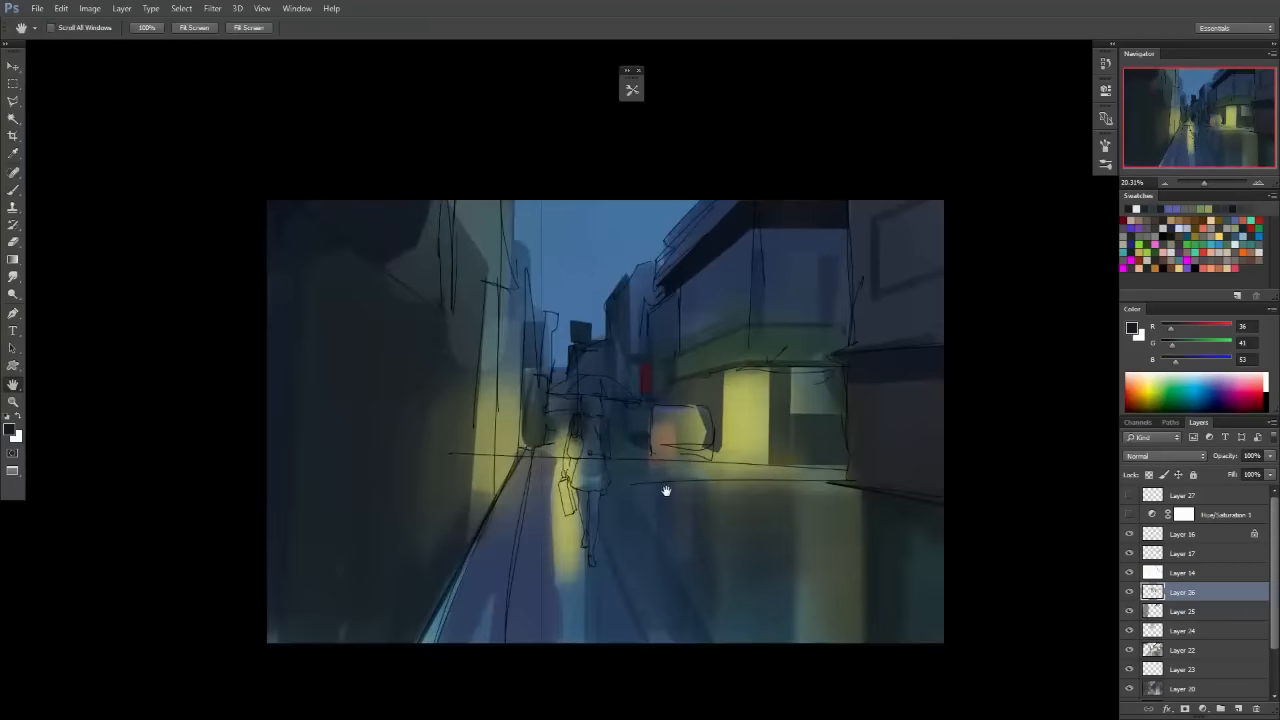
{"action": "left_click_drag", "start_coordinate": [629, 598], "coordinate": [563, 445]}
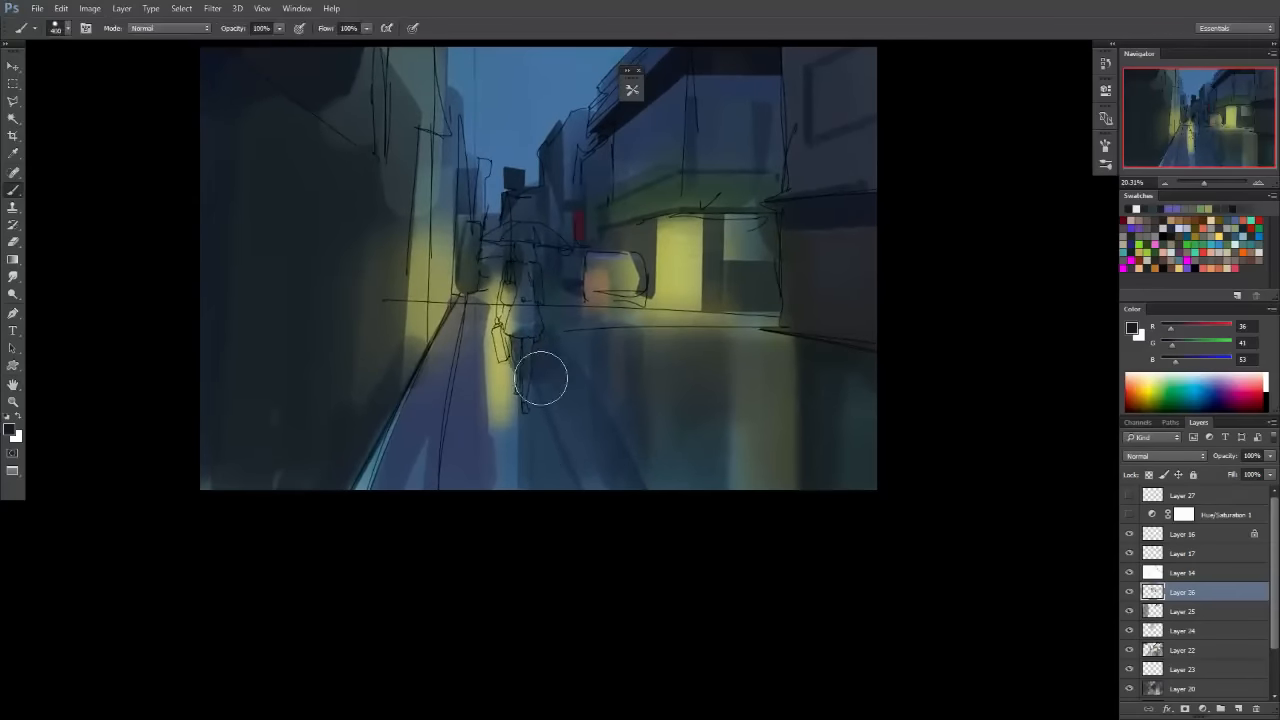
{"action": "key", "text": "i"}
{"action": "left_click", "coordinate": [11, 431]}
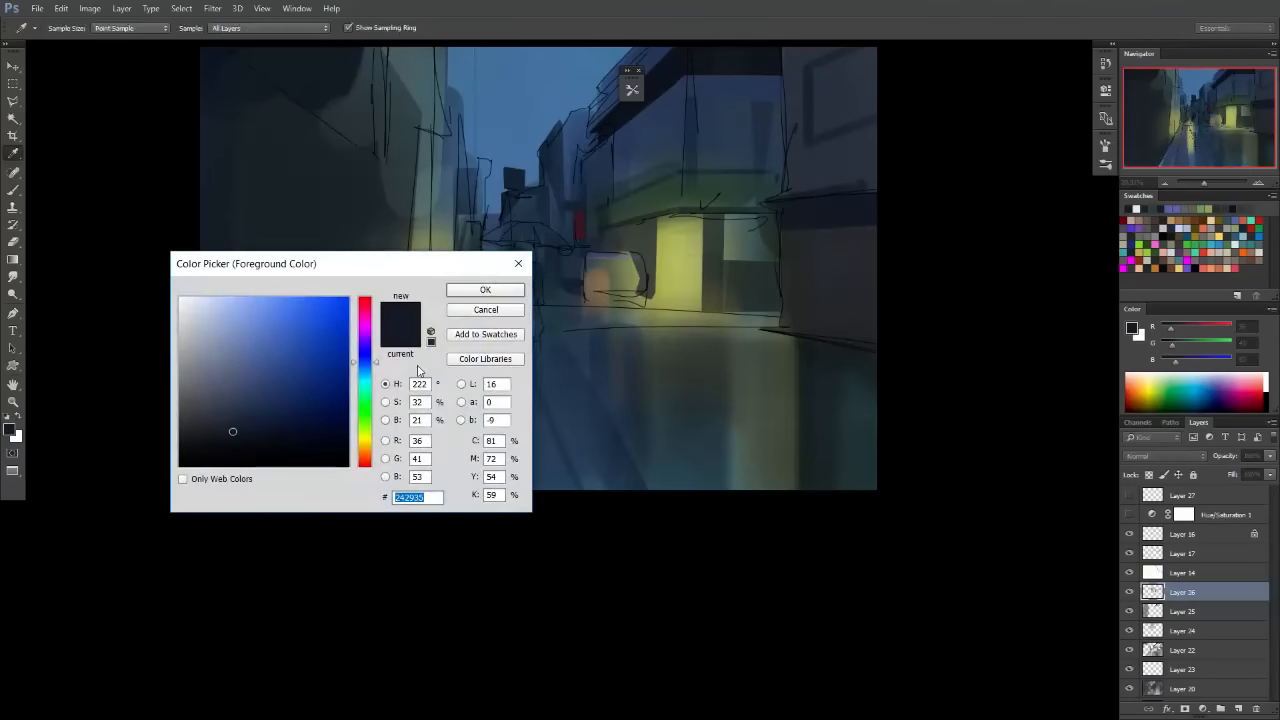
{"action": "left_click", "coordinate": [243, 400]}
{"action": "key", "text": "Return"}
{"action": "key", "text": "b"}
{"action": "scroll", "coordinate": [508, 287], "scroll_direction": "up", "scroll_amount": 3}
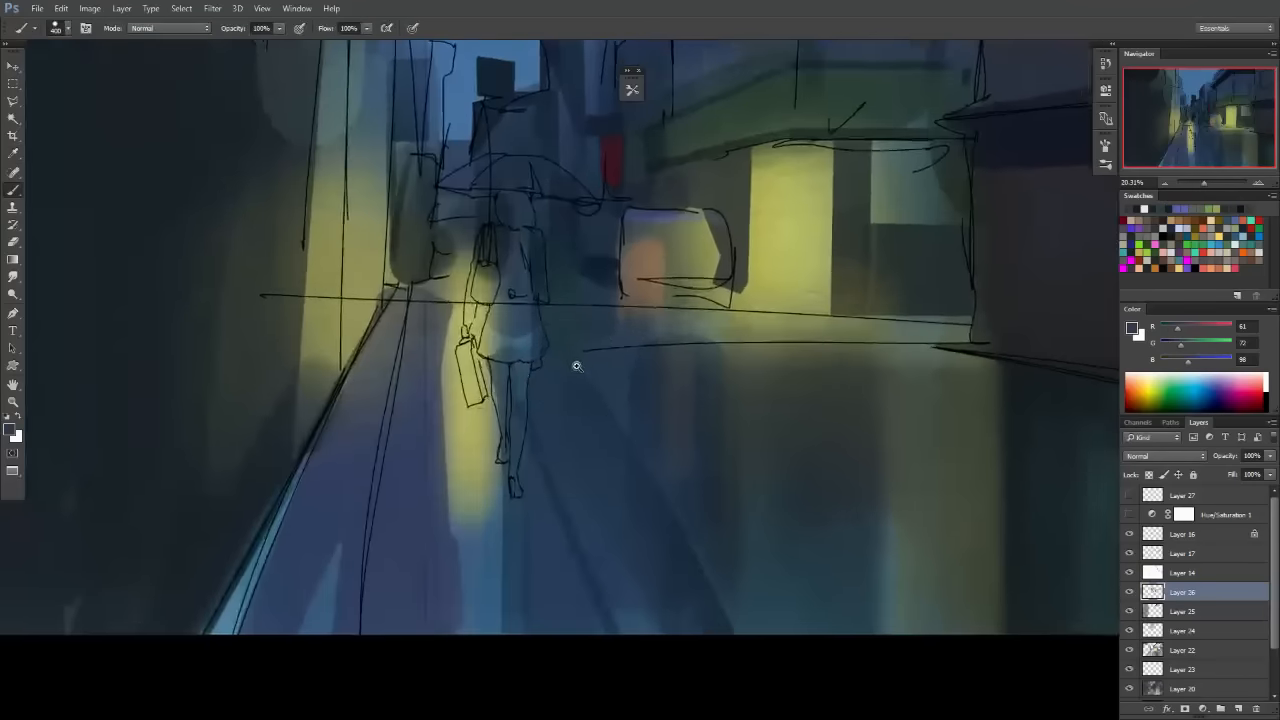
{"action": "key", "text": "bracketleft"}
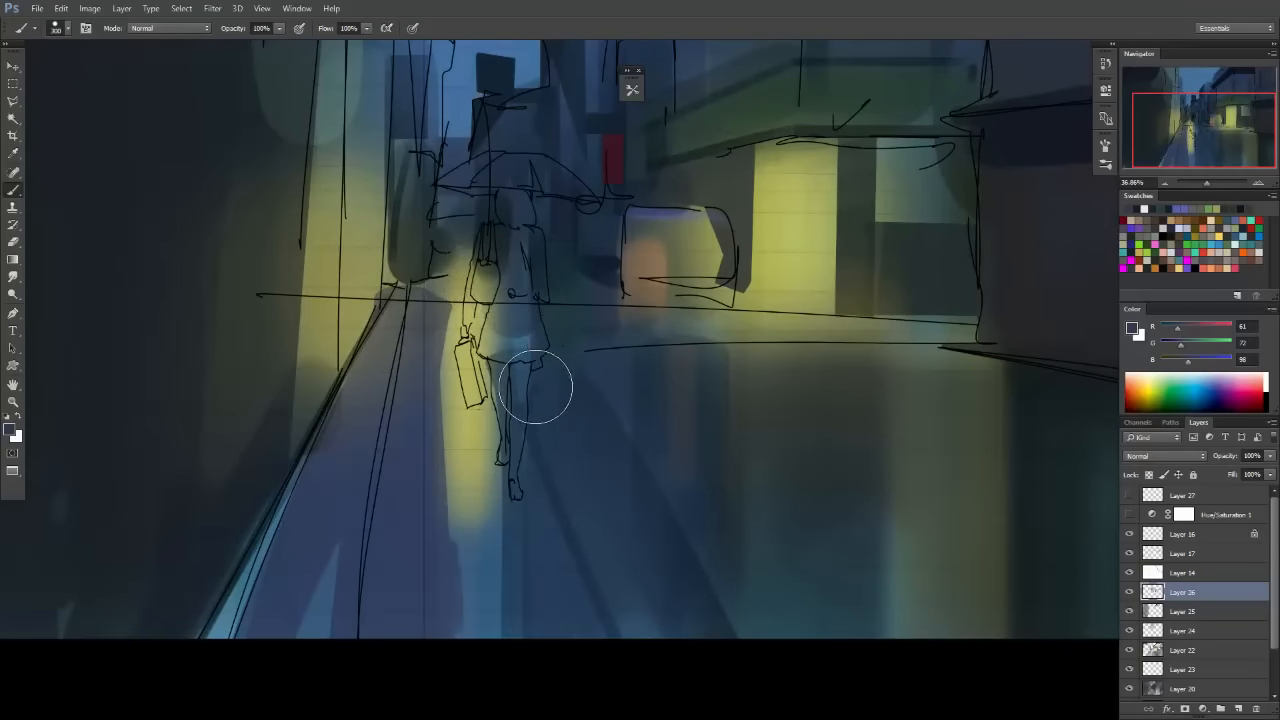
Identify Layer 16 by toggling its visibility and give it a red colour label.
{"action": "left_click", "coordinate": [1129, 534]}
{"action": "left_click", "coordinate": [1129, 534]}
{"action": "right_click", "coordinate": [1130, 535]}
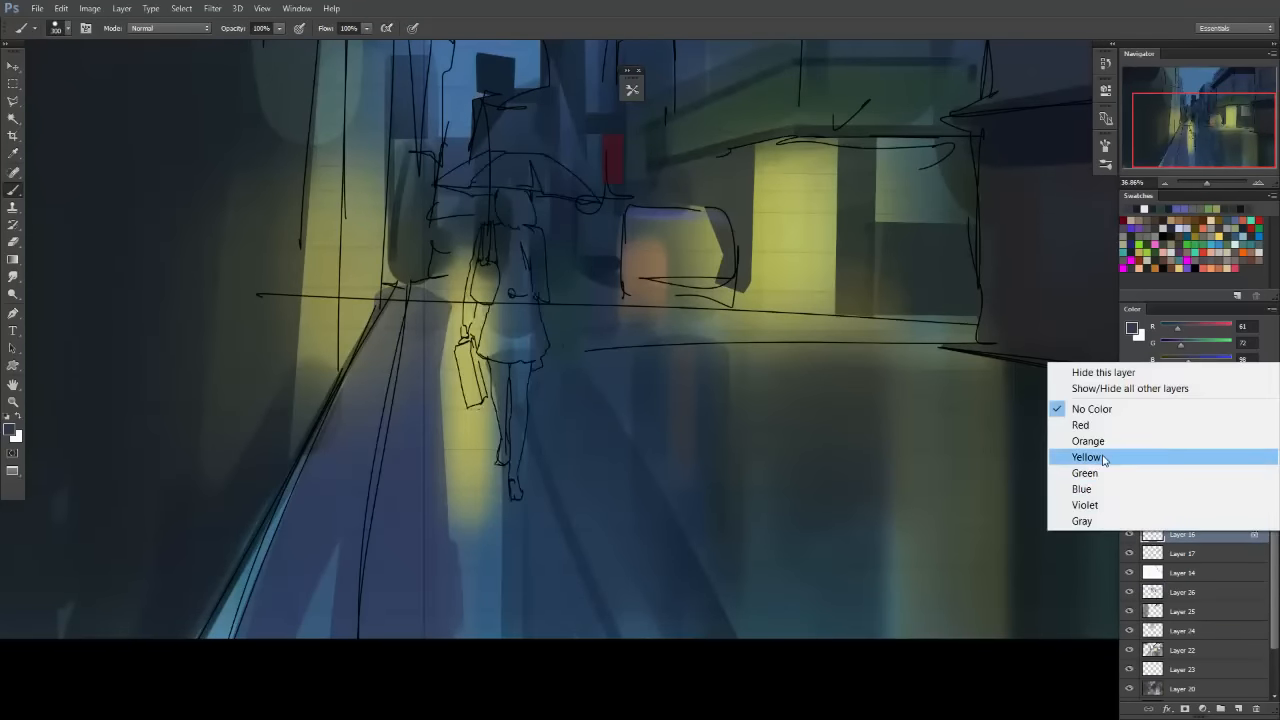
{"action": "left_click", "coordinate": [1082, 425]}
{"action": "scroll", "coordinate": [545, 245], "scroll_direction": "up", "scroll_amount": 3}
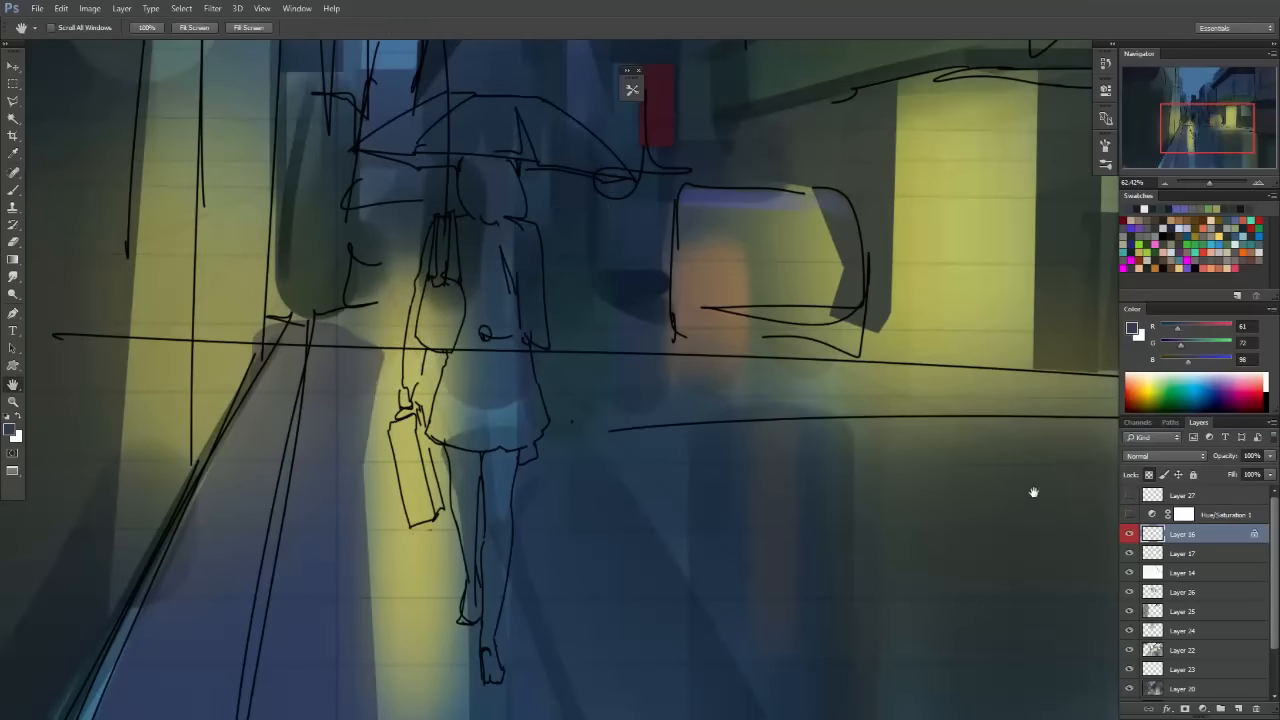
{"action": "key", "text": "b"}
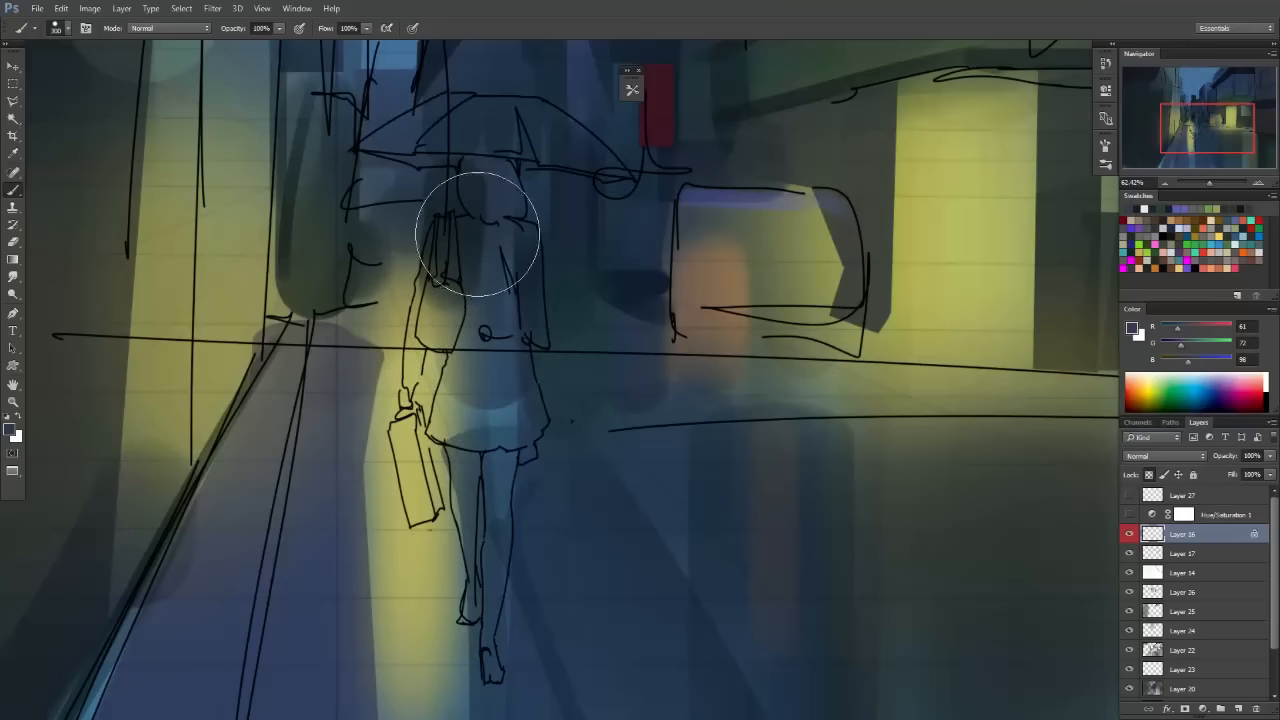
Shift the brush colour to tan with R at 190 and G at 149, and make Layer 26 active again.
{"action": "scroll", "coordinate": [519, 421], "scroll_direction": "down", "scroll_amount": 4}
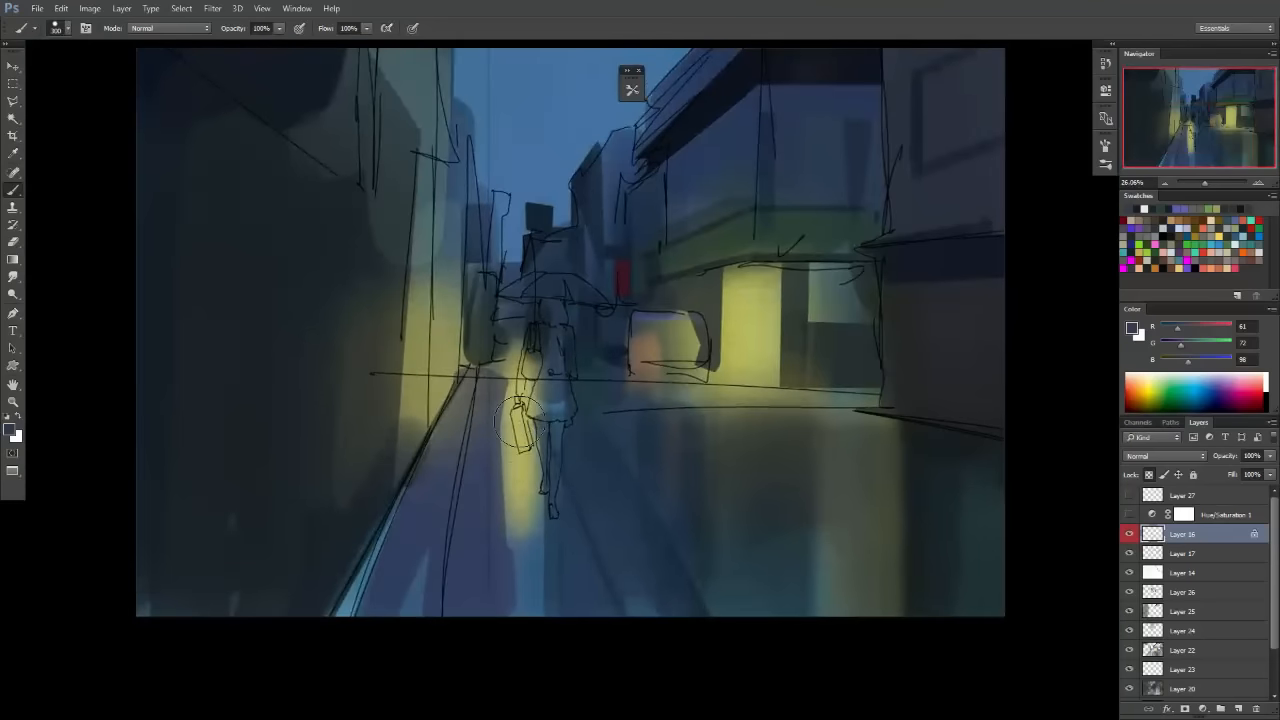
{"action": "left_click_drag", "start_coordinate": [750, 425], "coordinate": [614, 420]}
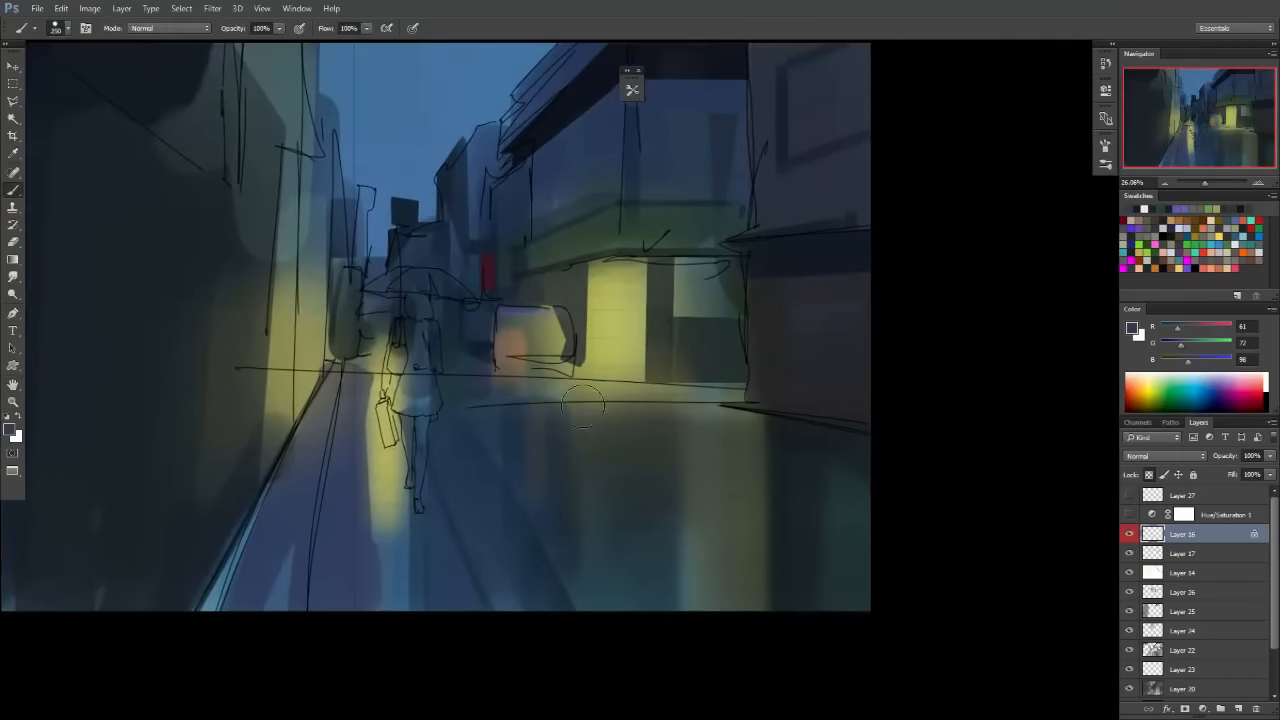
{"action": "left_click_drag", "start_coordinate": [1204, 326], "coordinate": [1201, 343]}
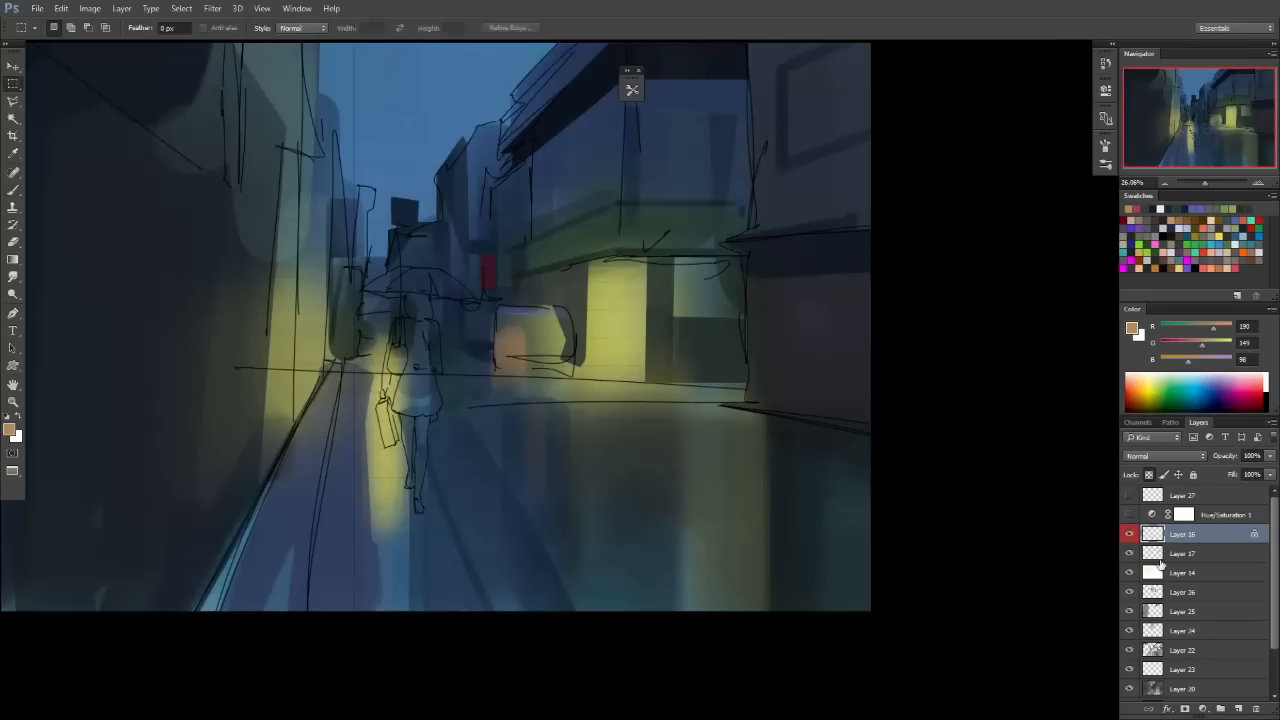
{"action": "left_click", "coordinate": [1161, 595]}
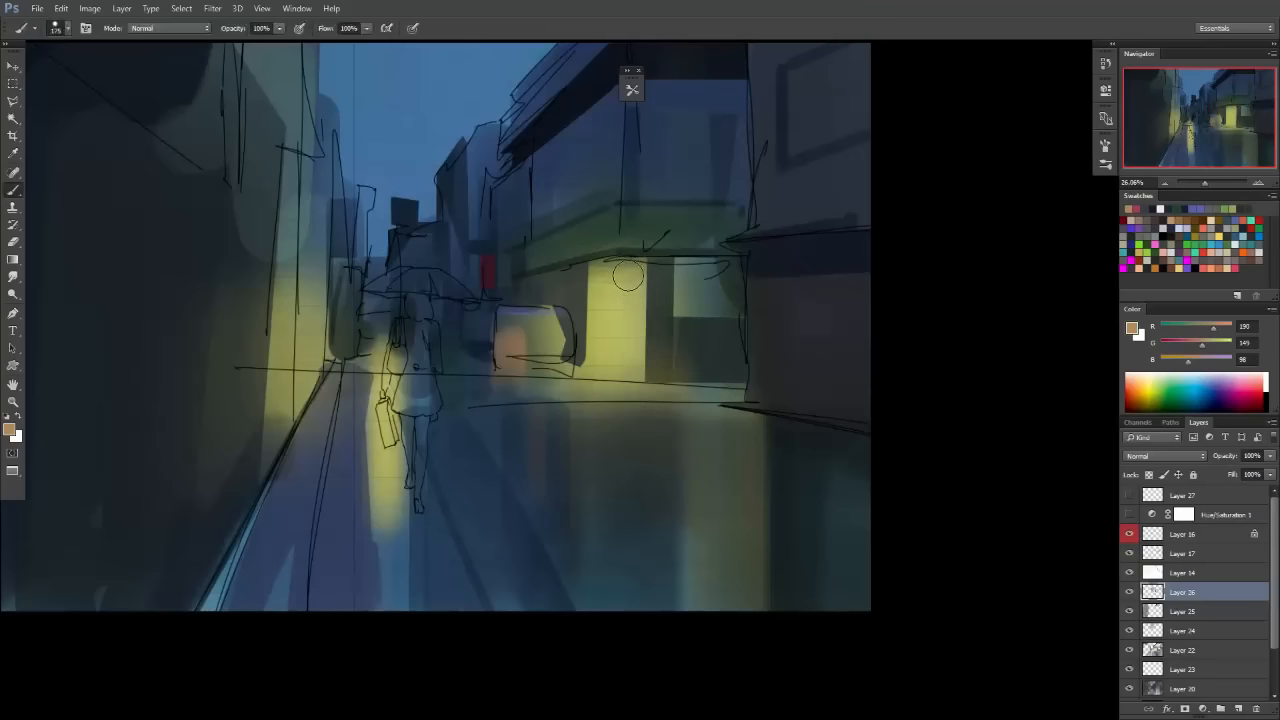
Try tan strokes over the lit doorway with the canvas view rotated, then undo them and restore the upright view.
{"action": "key", "text": "r"}
{"action": "mouse_move", "coordinate": [567, 491]}
{"action": "left_mouse_down"}
{"action": "mouse_move", "coordinate": [566, 506]}
{"action": "mouse_move", "coordinate": [588, 498]}
{"action": "left_mouse_up"}
{"action": "key", "text": "b"}
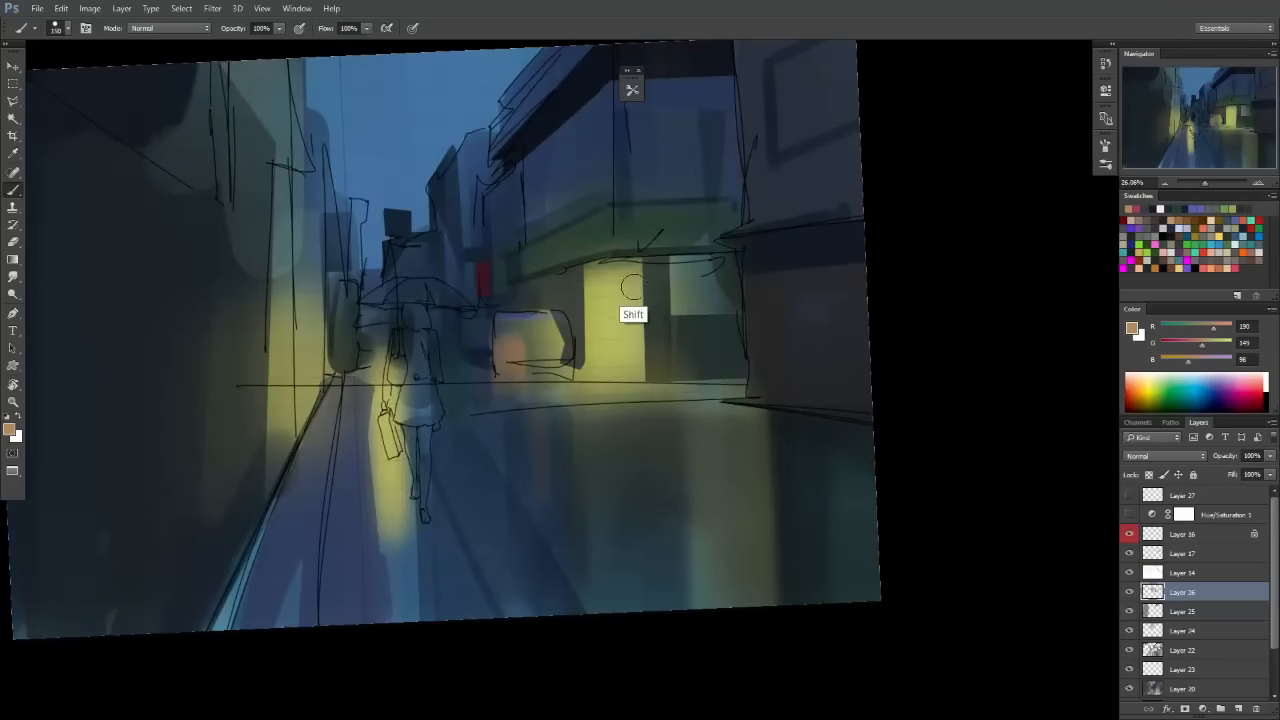
{"action": "key", "text": "Escape"}
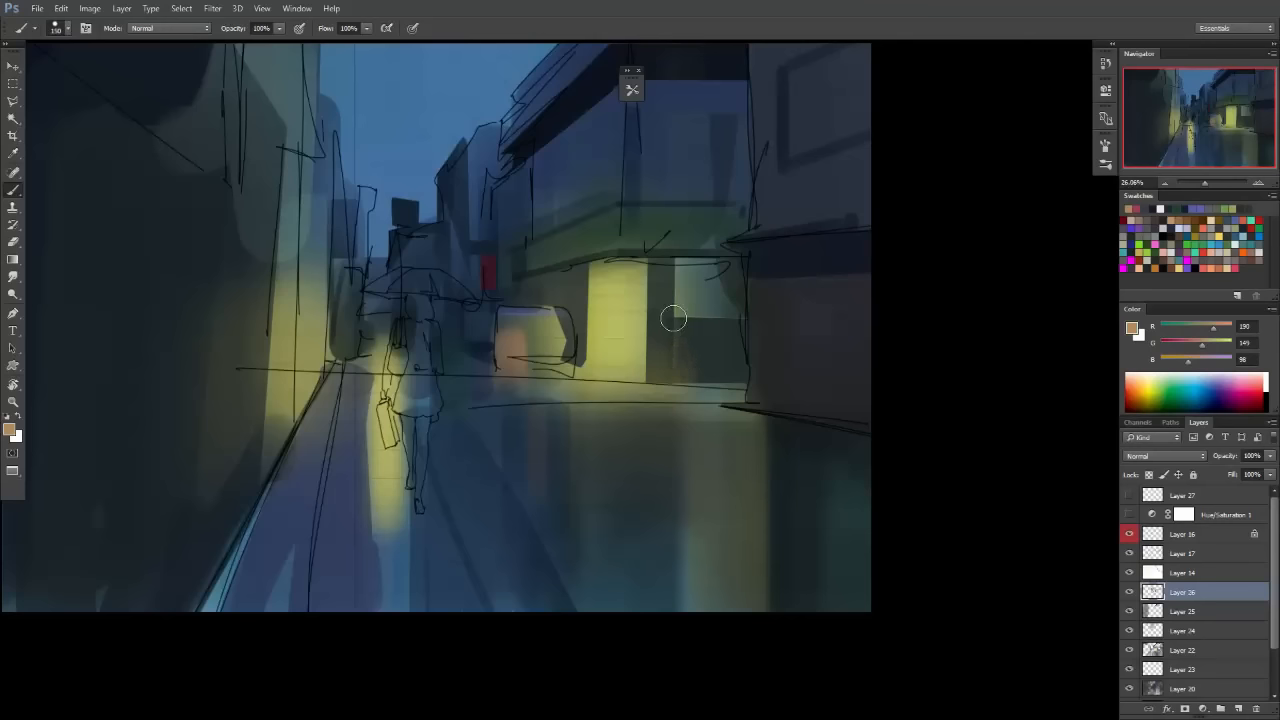
{"action": "key", "text": "r"}
{"action": "left_click_drag", "start_coordinate": [520, 453], "coordinate": [542, 450]}
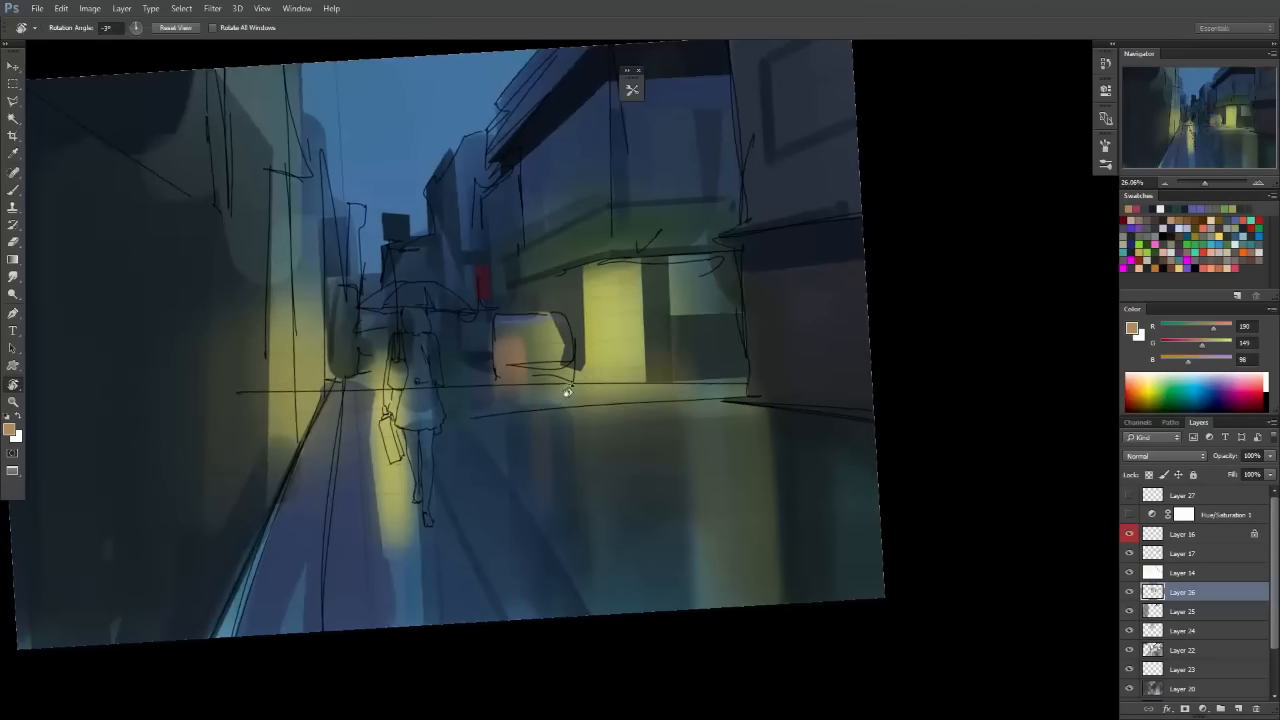
{"action": "scroll", "coordinate": [667, 292], "scroll_direction": "up", "scroll_amount": 3}
{"action": "key", "text": "b"}
{"action": "mouse_move", "coordinate": [616, 282]}
{"action": "left_mouse_down"}
{"action": "mouse_move", "coordinate": [618, 428]}
{"action": "mouse_move", "coordinate": [620, 387]}
{"action": "mouse_move", "coordinate": [615, 407]}
{"action": "mouse_move", "coordinate": [648, 346]}
{"action": "mouse_move", "coordinate": [646, 309]}
{"action": "left_mouse_up"}
{"action": "key", "text": "ctrl+z"}
{"action": "key", "text": "ctrl+z"}
{"action": "key", "text": "ctrl+z"}
{"action": "key", "text": "Escape"}
Tint the side of the lit yellow doorway with tan using a smaller brush of size 60.
{"action": "key", "text": "bracketleft"}
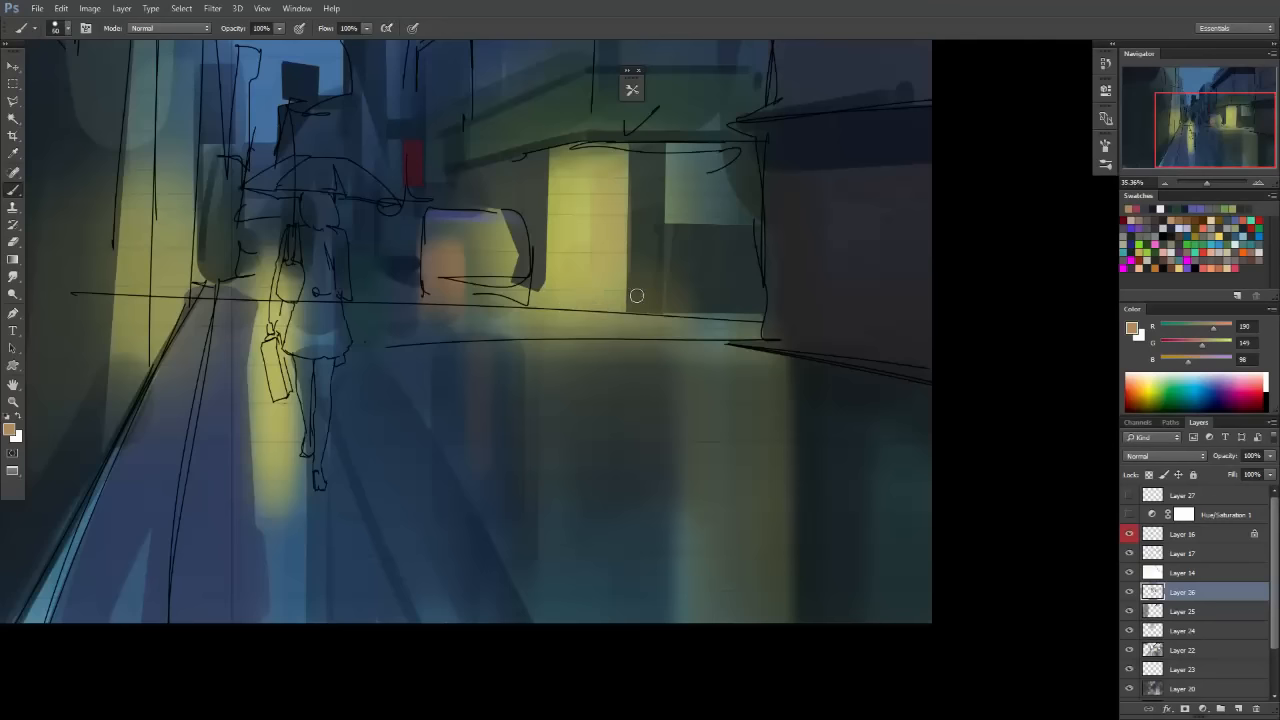
{"action": "left_click_drag", "start_coordinate": [716, 314], "coordinate": [676, 331]}
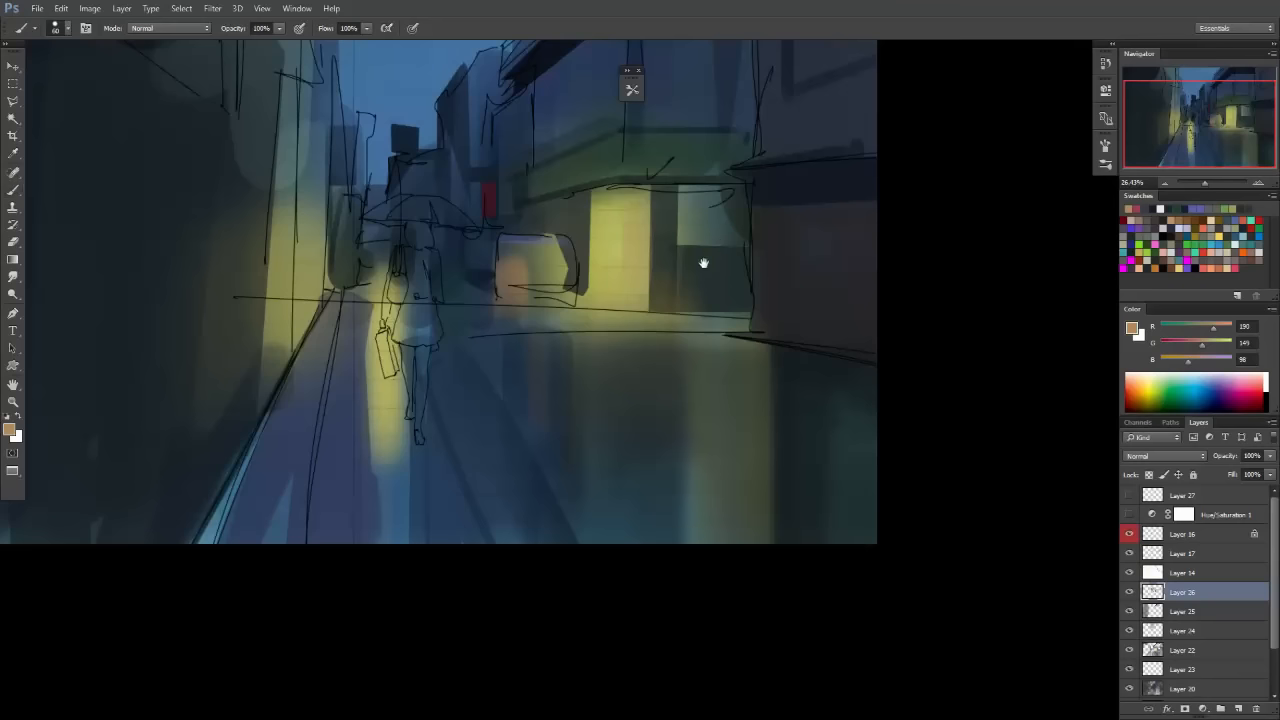
{"action": "left_click_drag", "start_coordinate": [700, 263], "coordinate": [676, 326]}
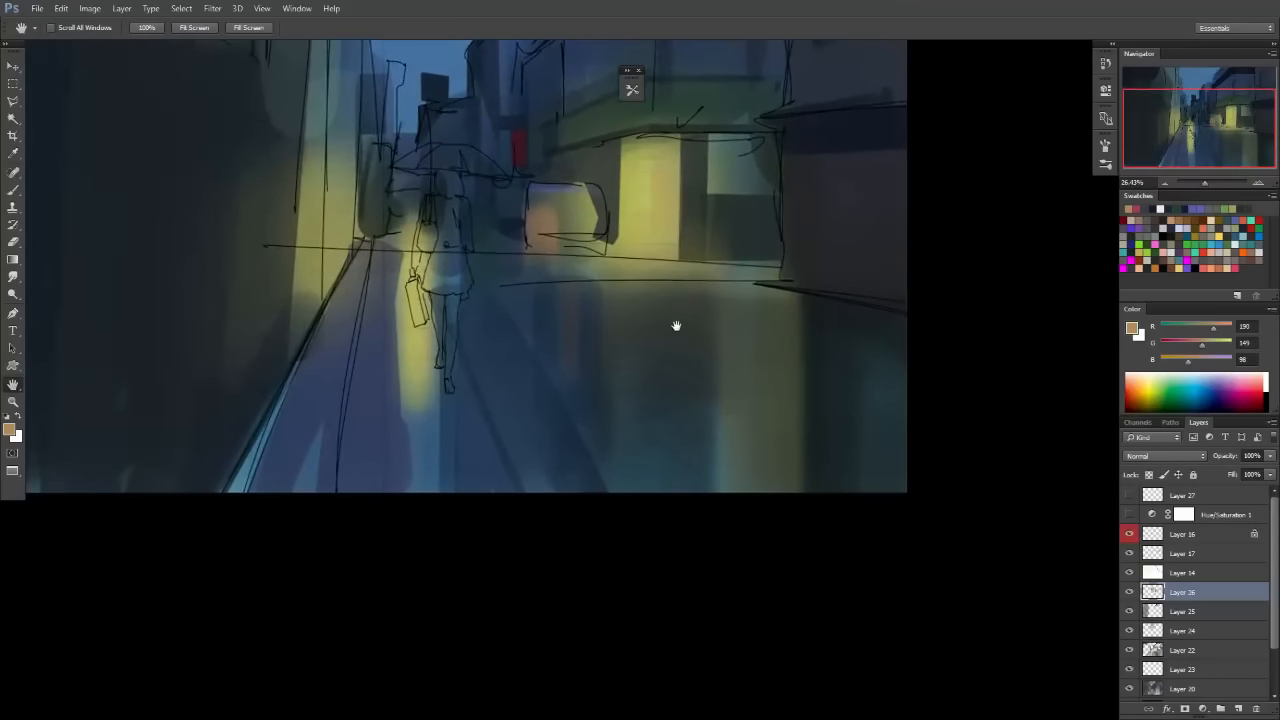
{"action": "left_click_drag", "start_coordinate": [610, 226], "coordinate": [557, 280]}
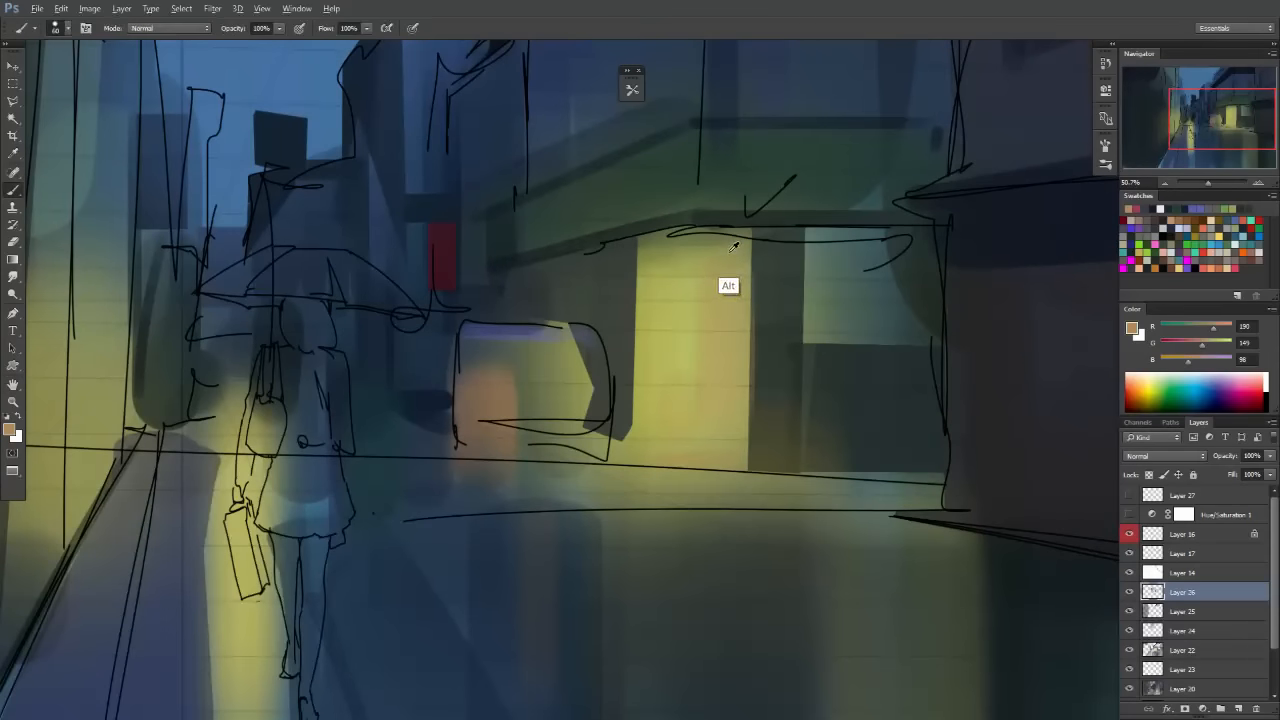
{"action": "left_click", "coordinate": [726, 286], "text": "alt"}
{"action": "key", "text": "bracketright"}
{"action": "key", "text": "bracketright"}
{"action": "key", "text": "bracketright"}
{"action": "mouse_move", "coordinate": [574, 277]}
{"action": "left_mouse_down"}
{"action": "mouse_move", "coordinate": [574, 359]}
{"action": "mouse_move", "coordinate": [610, 338]}
{"action": "left_mouse_up"}
{"action": "key", "text": "ctrl+z"}
Make a polygonal selection of the wall area under the awning, between the lit doorway and the sketched vehicle's roof.
{"action": "key", "text": "l"}
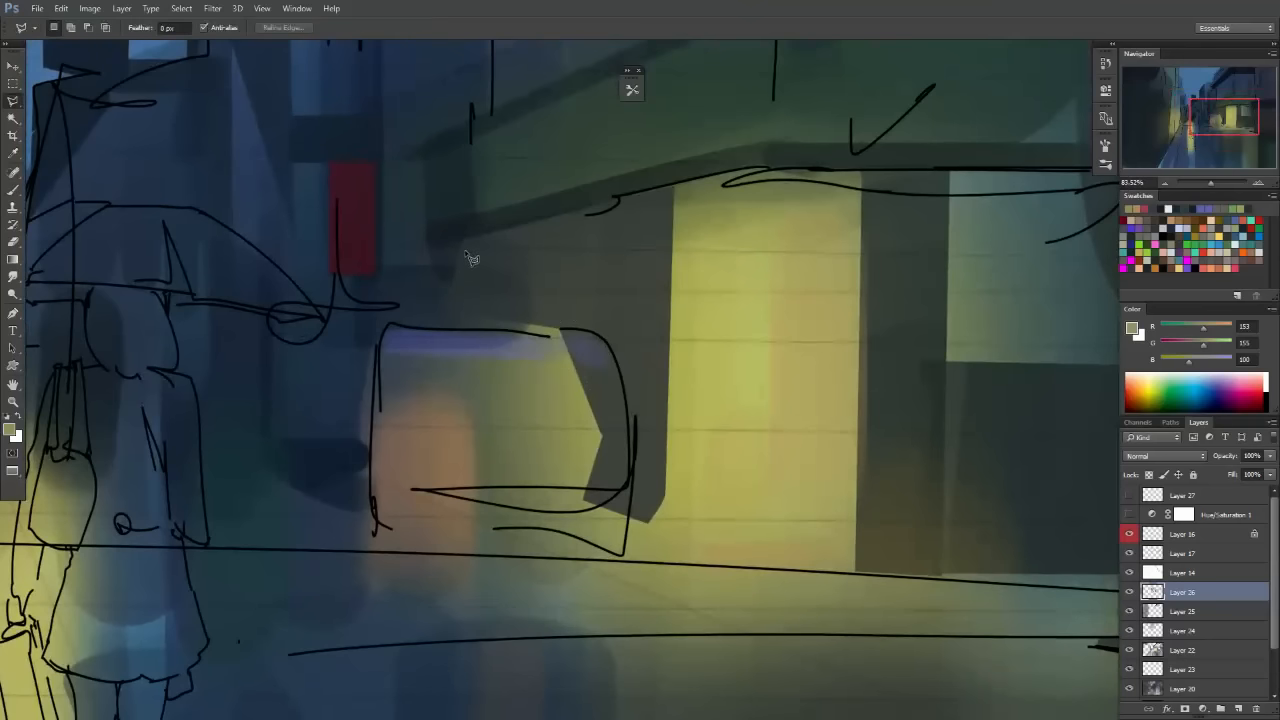
{"action": "left_click", "coordinate": [448, 242]}
{"action": "left_click", "coordinate": [615, 201]}
{"action": "left_click", "coordinate": [617, 361]}
{"action": "left_click", "coordinate": [597, 332]}
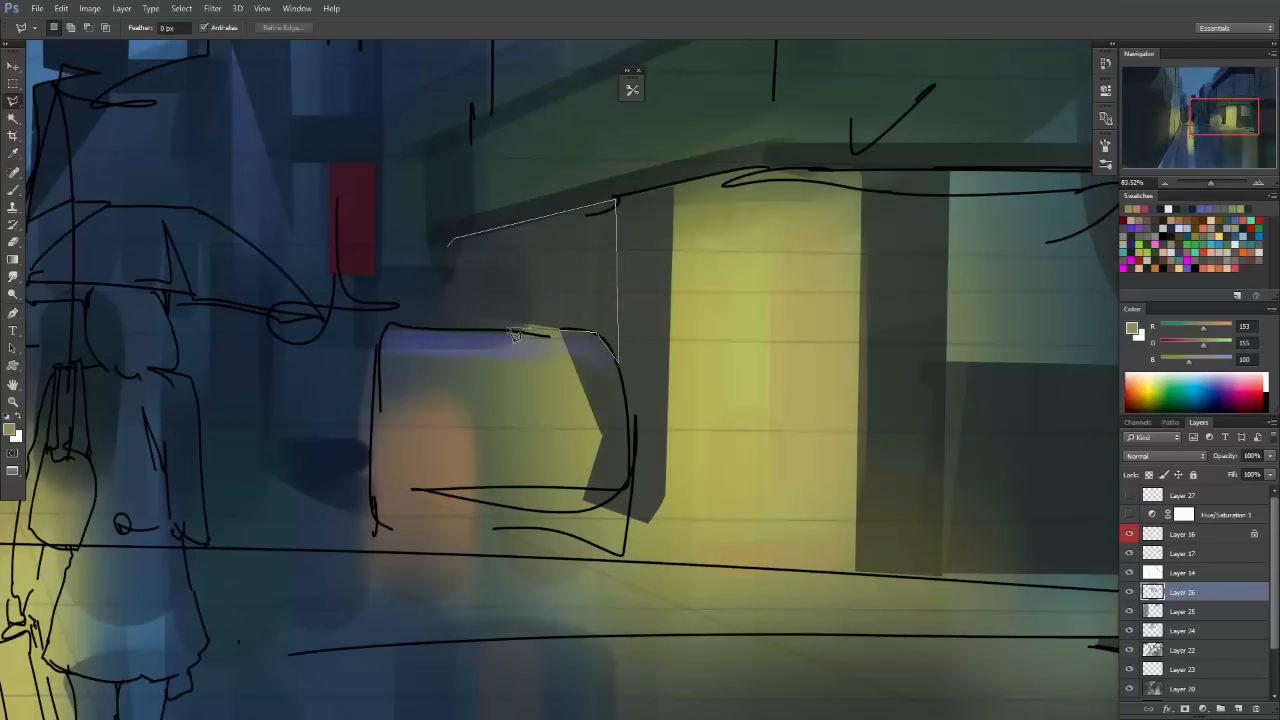
{"action": "left_click", "coordinate": [447, 320]}
{"action": "left_click", "coordinate": [448, 243]}
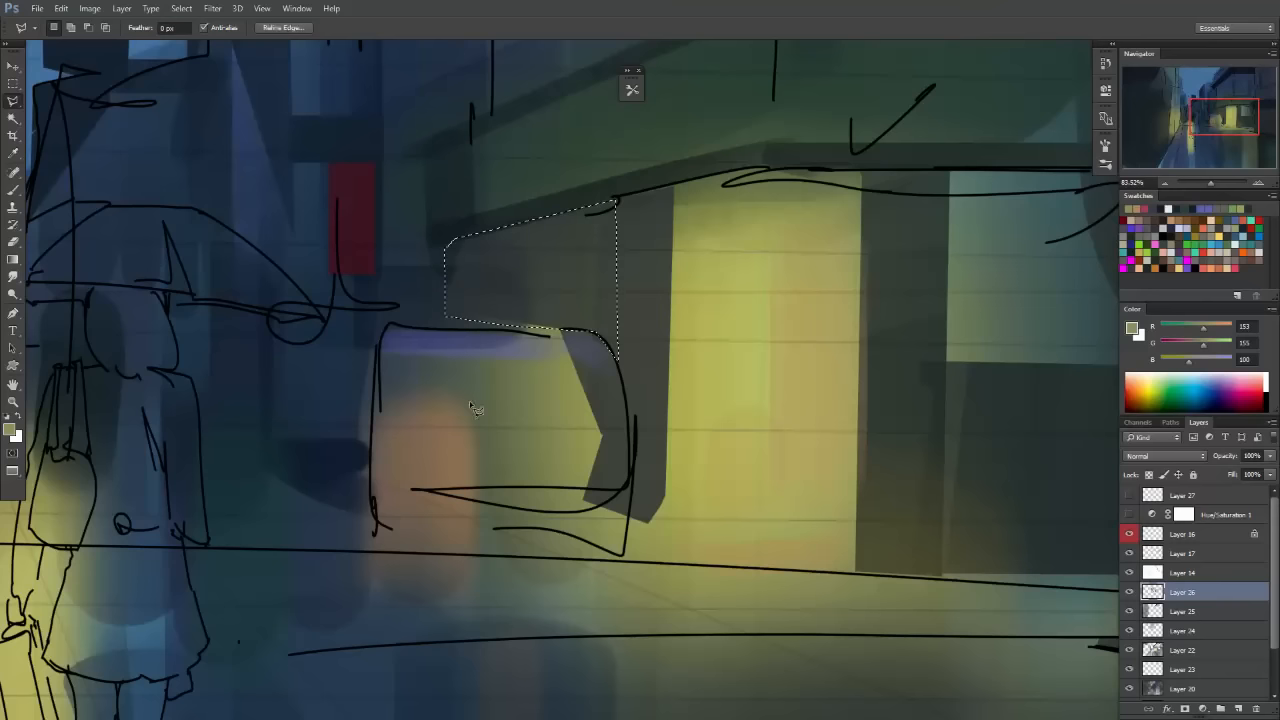
Paint the selected area in yellow sampled from the lit doorway, leaving a narrow dark post between two windows, and deselect.
{"action": "key", "text": "b"}
{"action": "left_click", "coordinate": [688, 304], "text": "alt"}
{"action": "key", "text": "bracketleft"}
{"action": "key", "text": "bracketleft"}
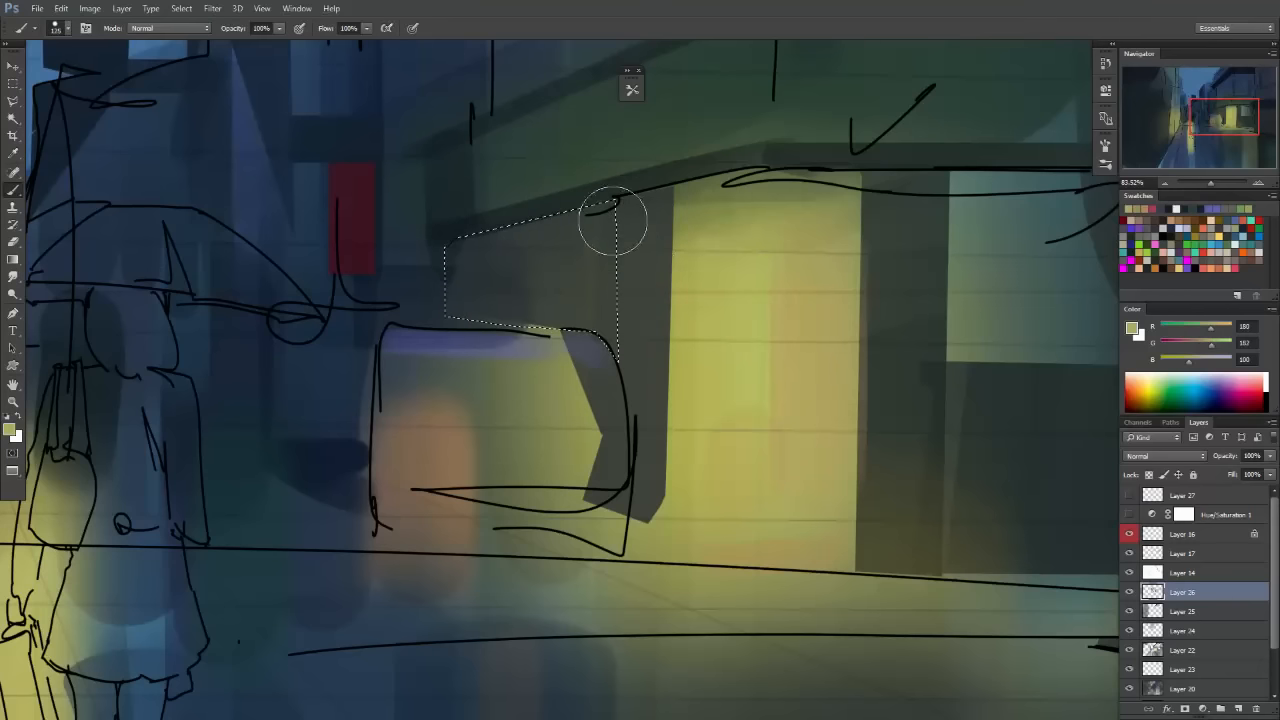
{"action": "mouse_move", "coordinate": [604, 215]}
{"action": "left_mouse_down"}
{"action": "mouse_move", "coordinate": [578, 328]}
{"action": "mouse_move", "coordinate": [543, 296]}
{"action": "left_mouse_up"}
{"action": "key", "text": "ctrl+z"}
{"action": "key", "text": "bracketleft"}
{"action": "key", "text": "bracketleft"}
{"action": "key", "text": "bracketleft"}
{"action": "key", "text": "bracketleft"}
{"action": "key", "text": "bracketleft"}
{"action": "key", "text": "bracketleft"}
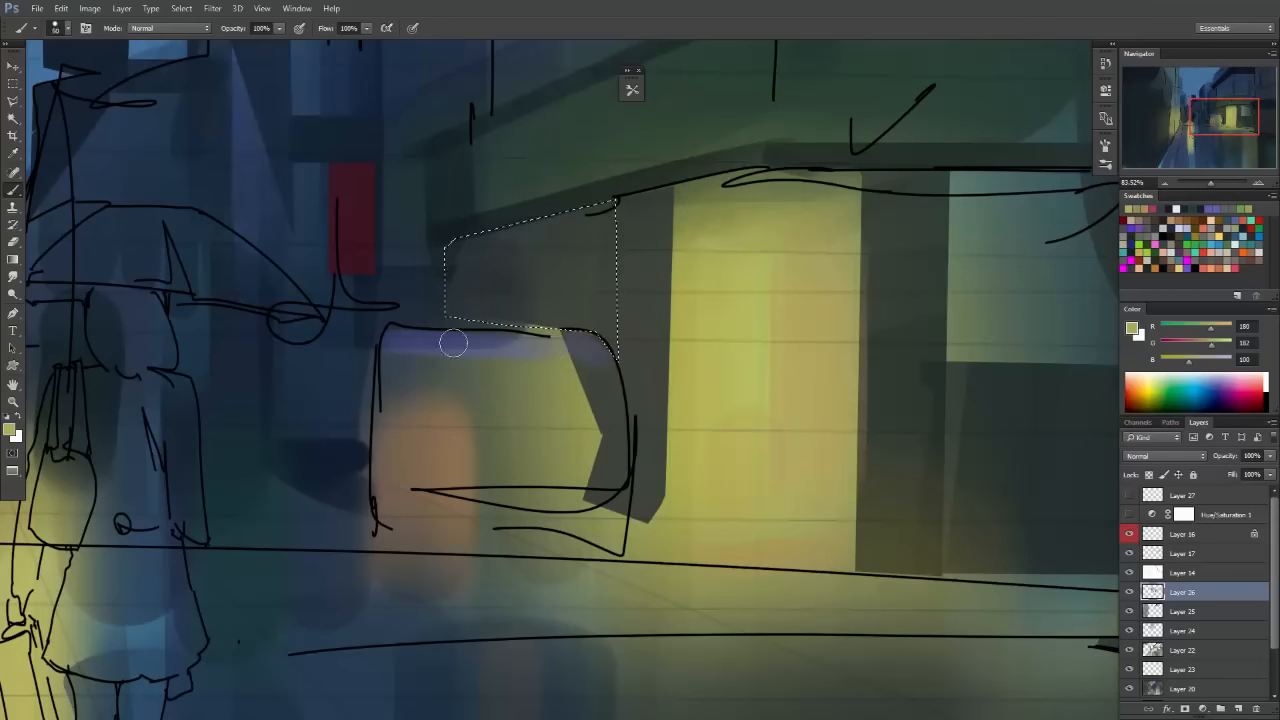
{"action": "mouse_move", "coordinate": [457, 202]}
{"action": "left_mouse_down"}
{"action": "mouse_move", "coordinate": [453, 333]}
{"action": "mouse_move", "coordinate": [456, 250]}
{"action": "left_mouse_up"}
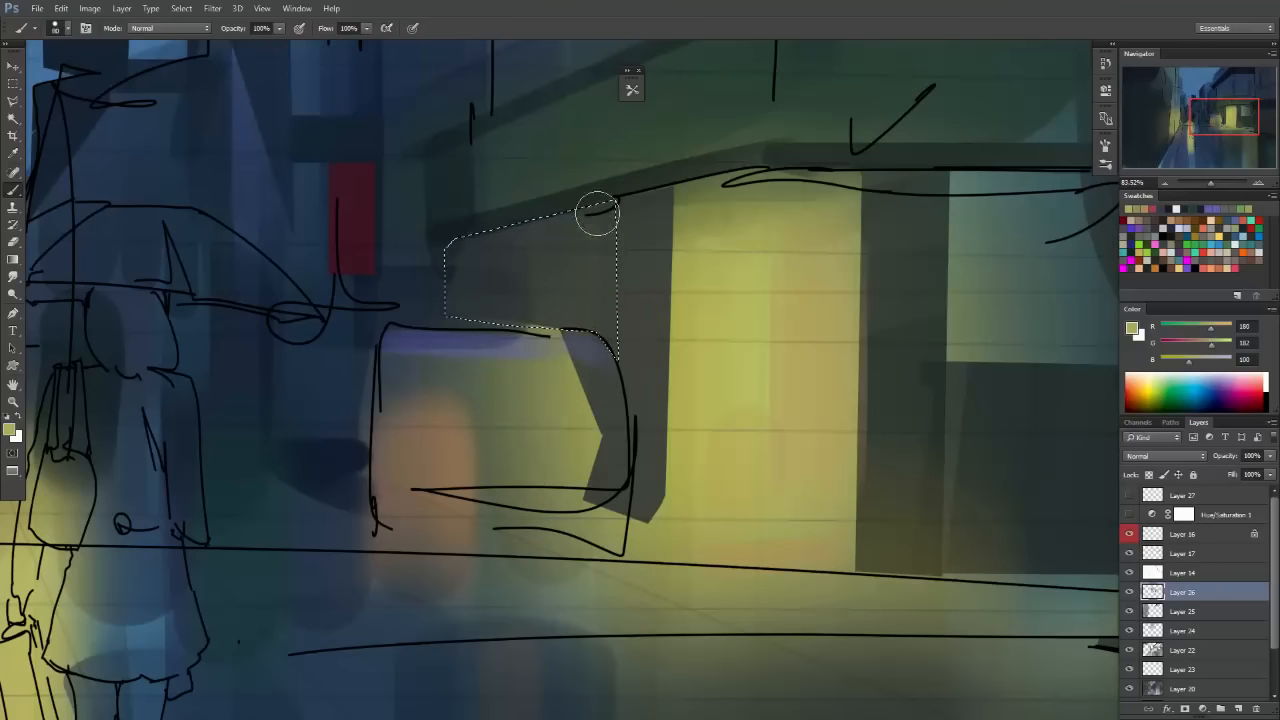
{"action": "mouse_move", "coordinate": [606, 177]}
{"action": "left_mouse_down"}
{"action": "mouse_move", "coordinate": [563, 271]}
{"action": "mouse_move", "coordinate": [531, 186]}
{"action": "mouse_move", "coordinate": [532, 285]}
{"action": "left_mouse_up"}
{"action": "key", "text": "m"}
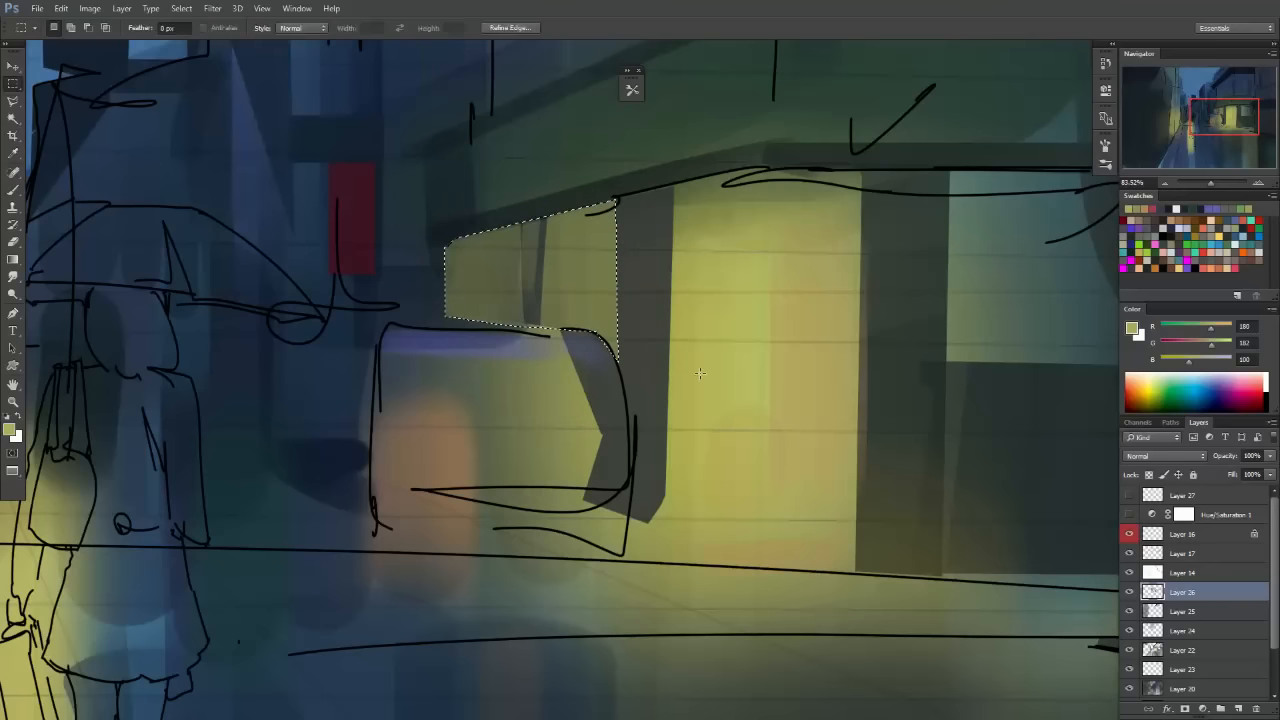
{"action": "key", "text": "ctrl+alt+z"}
{"action": "key", "text": "b"}
{"action": "key", "text": "m"}
{"action": "key", "text": "ctrl+d"}
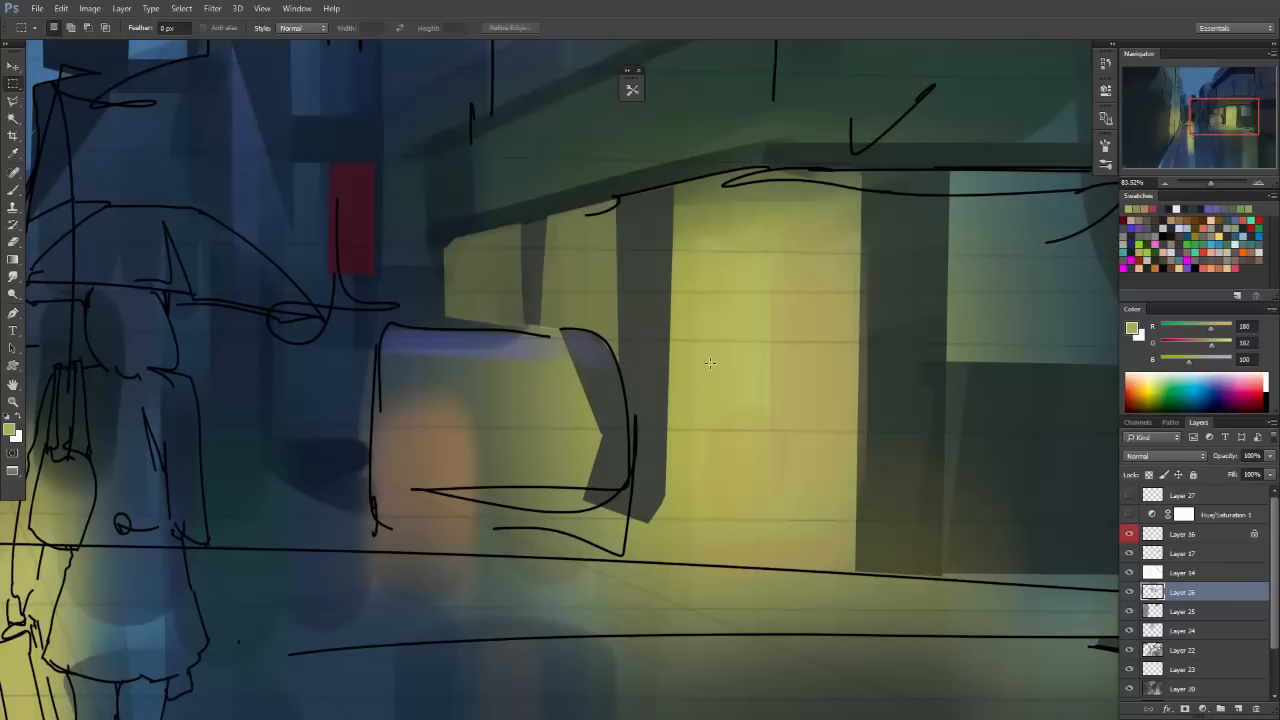
Select the sketched vehicle's boxy outline in front of the shop, paint it in dark navy sampled from the street background, and deselect.
{"action": "left_click_drag", "start_coordinate": [722, 376], "coordinate": [609, 457]}
{"action": "mouse_move", "coordinate": [764, 390]}
{"action": "left_mouse_down"}
{"action": "mouse_move", "coordinate": [792, 398]}
{"action": "mouse_move", "coordinate": [637, 380]}
{"action": "mouse_move", "coordinate": [654, 397]}
{"action": "mouse_move", "coordinate": [609, 326]}
{"action": "mouse_move", "coordinate": [660, 328]}
{"action": "left_mouse_up"}
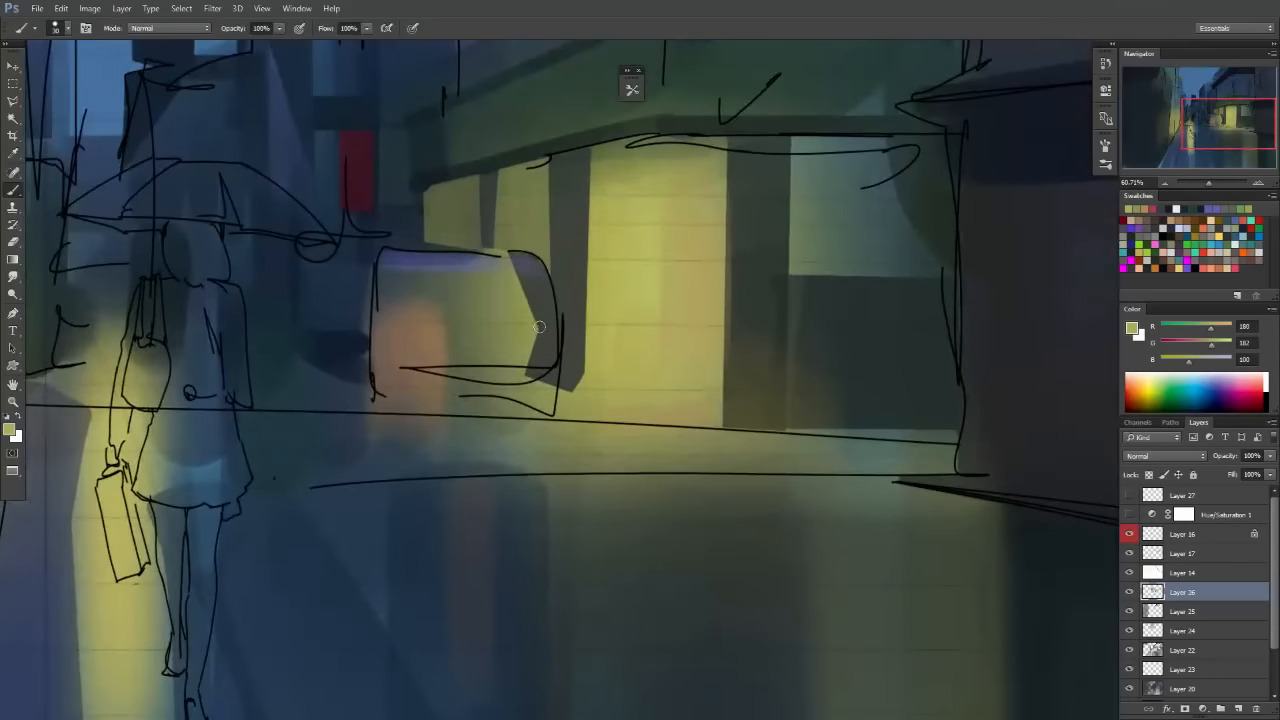
{"action": "left_click_drag", "start_coordinate": [520, 312], "coordinate": [606, 330]}
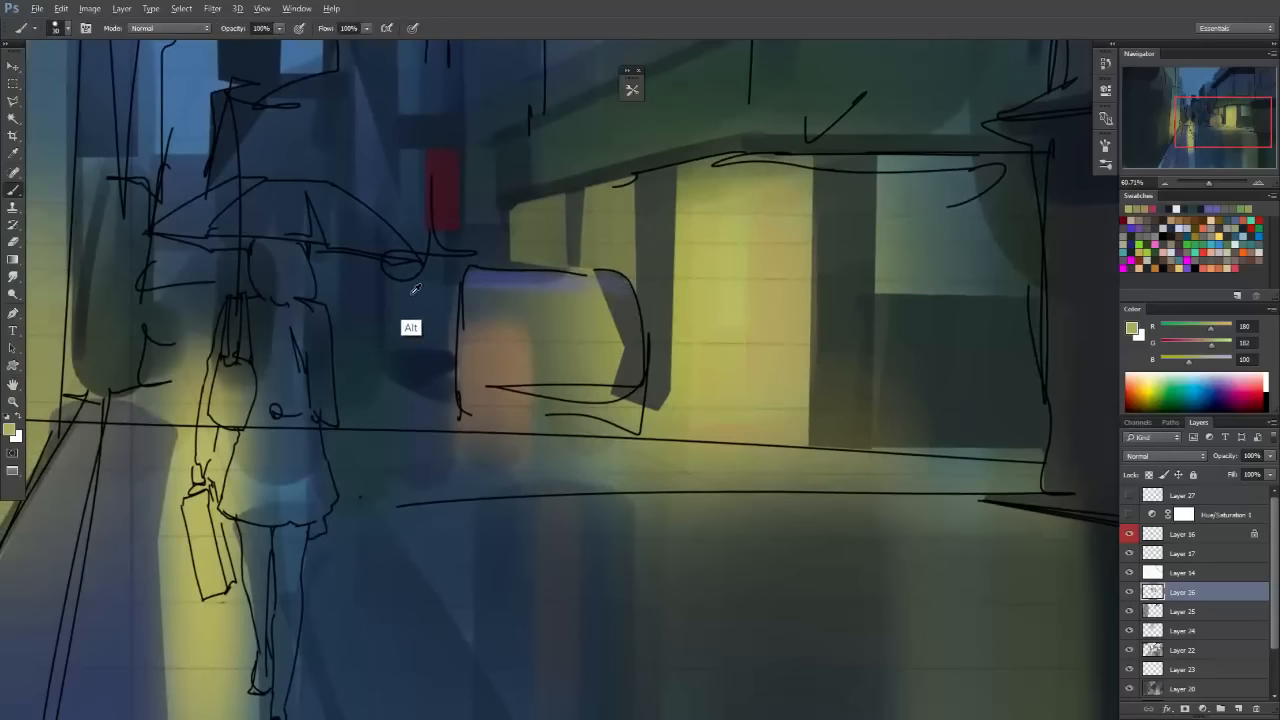
{"action": "left_click", "coordinate": [370, 294], "text": "alt"}
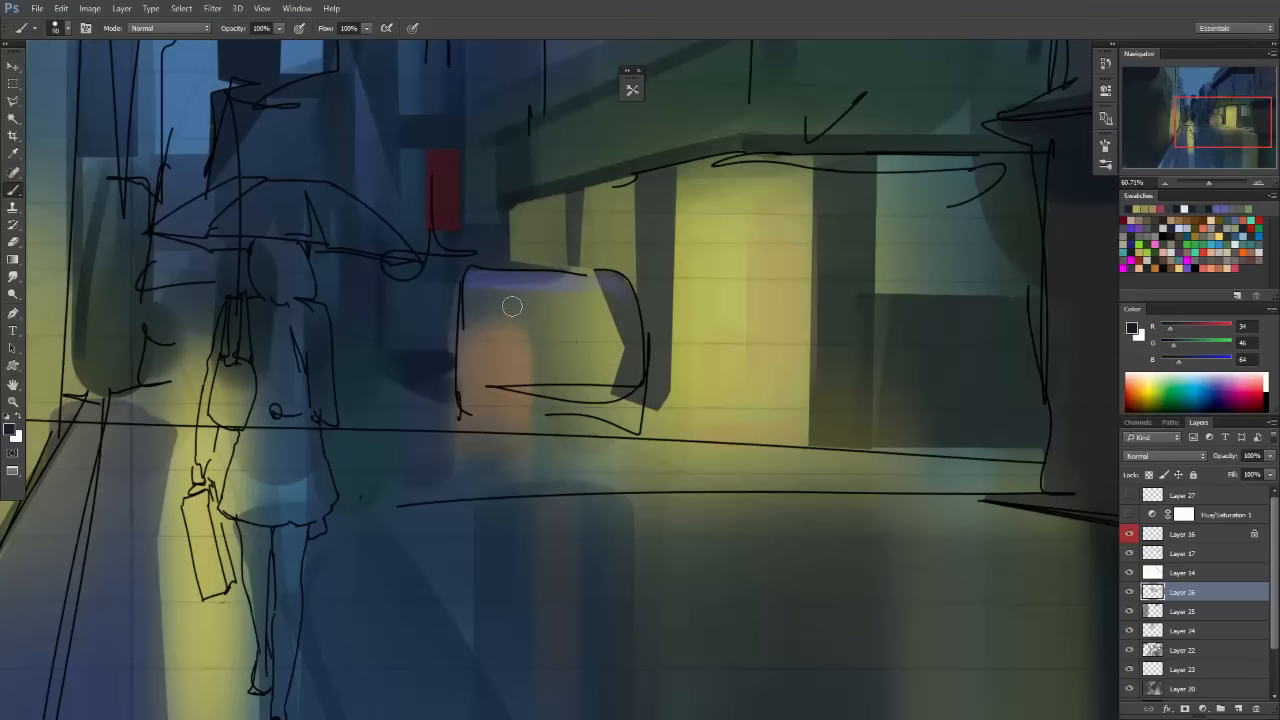
{"action": "key", "text": "l"}
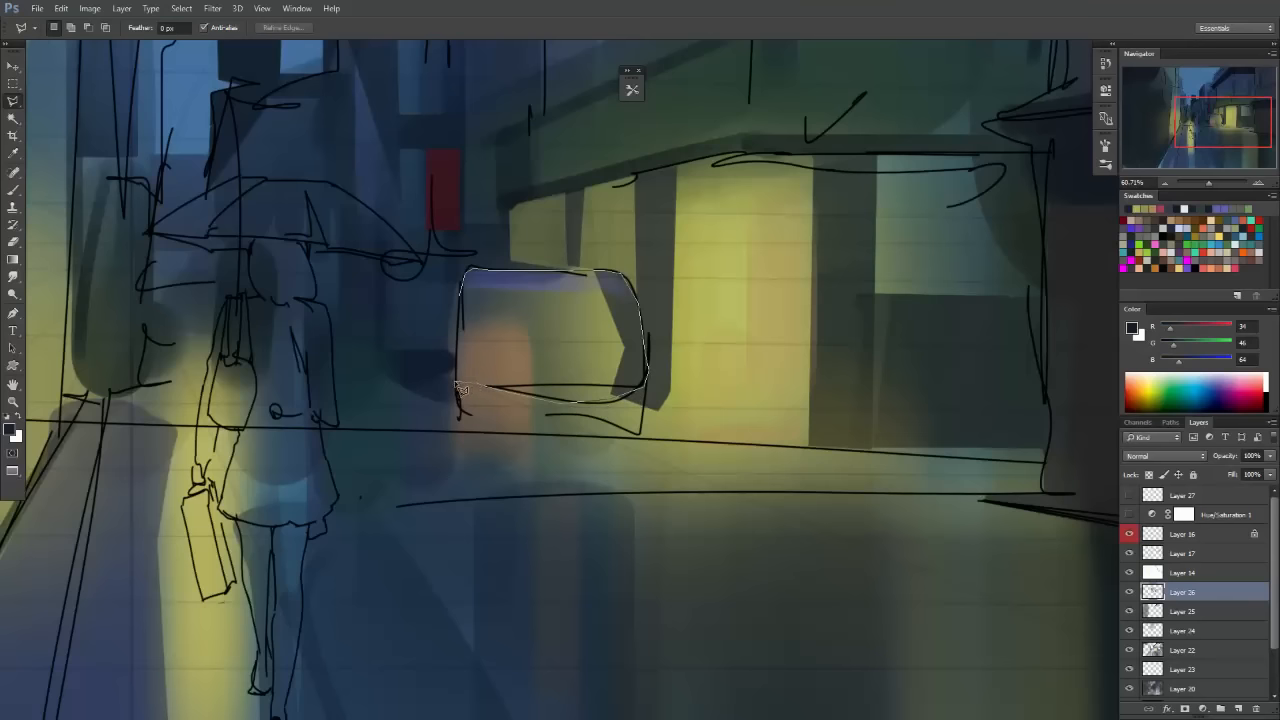
{"action": "left_click_drag", "start_coordinate": [466, 312], "coordinate": [466, 306]}
{"action": "key", "text": "b"}
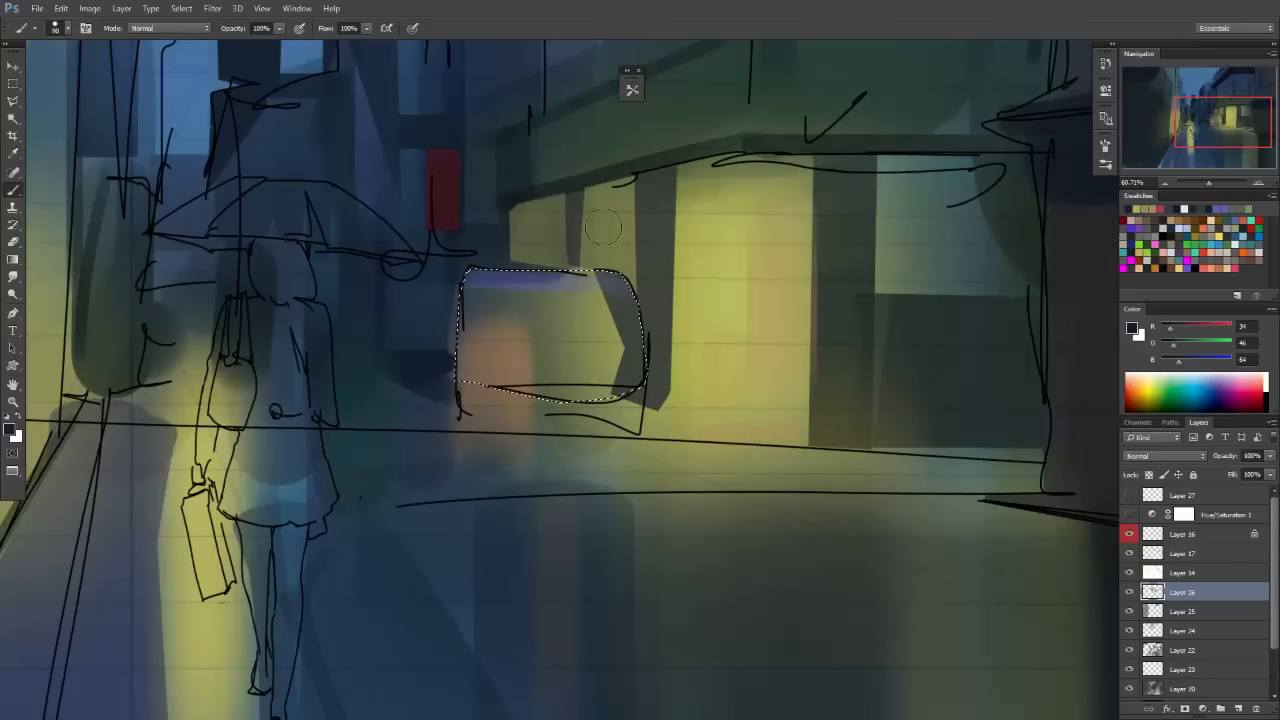
{"action": "left_click_drag", "start_coordinate": [630, 290], "coordinate": [470, 330]}
{"action": "key", "text": "m"}
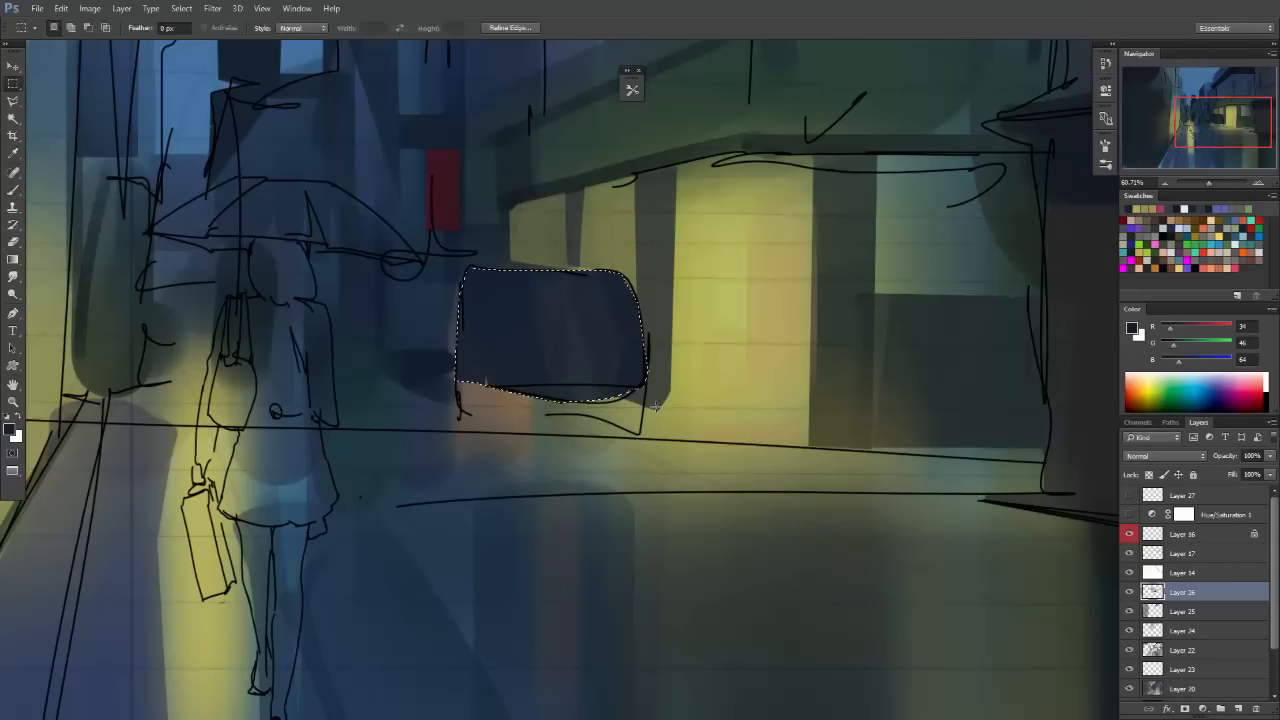
{"action": "key", "text": "ctrl+d"}
{"action": "scroll", "coordinate": [605, 418], "scroll_direction": "up", "scroll_amount": 2}
{"action": "key", "text": "b"}
{"action": "mouse_move", "coordinate": [650, 400]}
{"action": "left_mouse_down"}
{"action": "mouse_move", "coordinate": [657, 371]}
{"action": "mouse_move", "coordinate": [515, 425]}
{"action": "left_mouse_up"}
{"action": "key", "text": "ctrl+z"}
{"action": "key", "text": "m"}
{"action": "mouse_move", "coordinate": [455, 338]}
{"action": "left_mouse_down"}
{"action": "mouse_move", "coordinate": [686, 394]}
{"action": "mouse_move", "coordinate": [687, 425]}
{"action": "left_mouse_up"}
{"action": "key", "text": "ctrl+d"}
Make a polygonal selection around the vehicle's lower half, paint its underside dark navy, and deselect.
{"action": "key", "text": "l"}
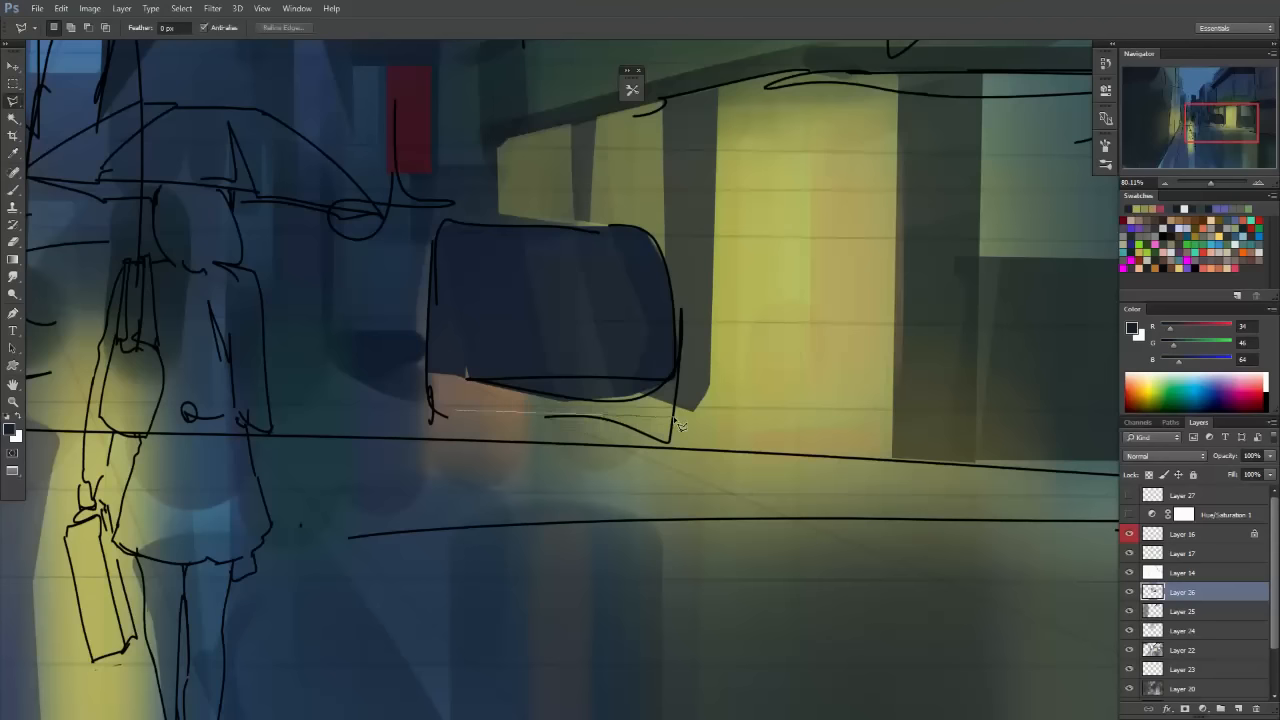
{"action": "left_click", "coordinate": [612, 283]}
{"action": "left_click", "coordinate": [460, 297]}
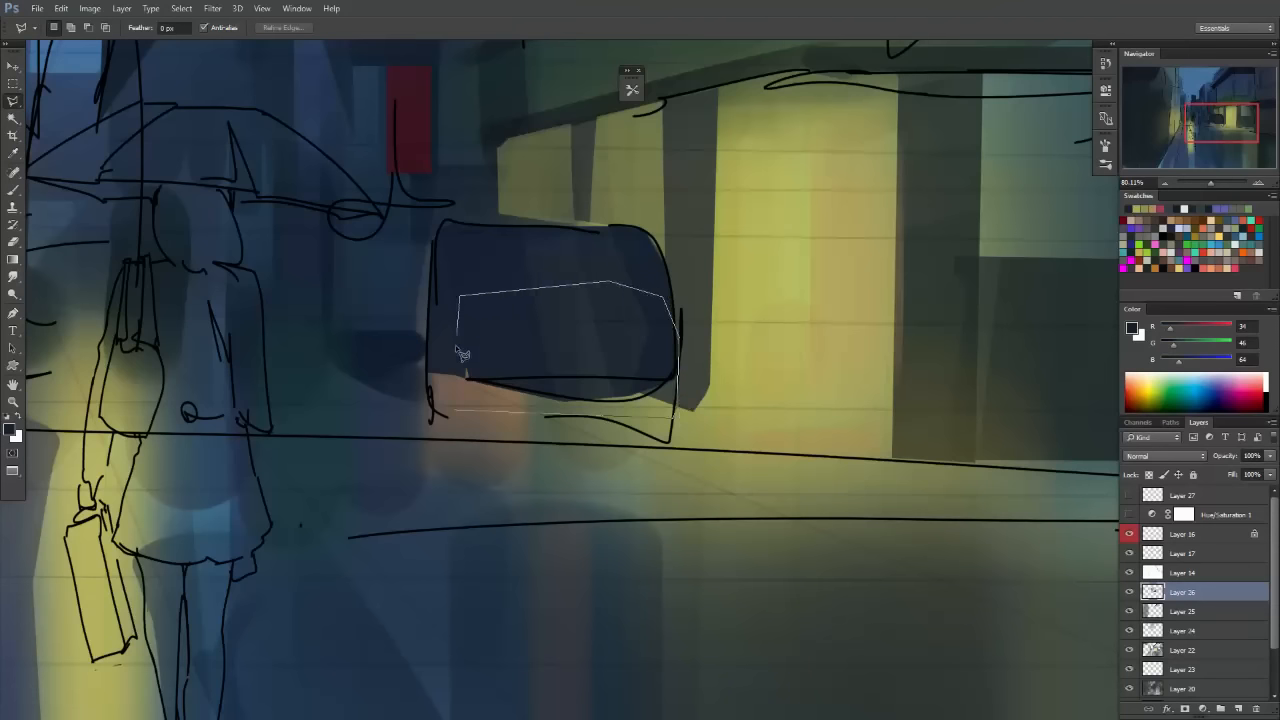
{"action": "left_click", "coordinate": [456, 410]}
{"action": "key", "text": "b"}
{"action": "mouse_move", "coordinate": [620, 395]}
{"action": "left_mouse_down"}
{"action": "mouse_move", "coordinate": [640, 330]}
{"action": "mouse_move", "coordinate": [615, 400]}
{"action": "left_mouse_up"}
{"action": "mouse_move", "coordinate": [610, 464]}
{"action": "left_mouse_down"}
{"action": "mouse_move", "coordinate": [536, 253]}
{"action": "mouse_move", "coordinate": [505, 477]}
{"action": "mouse_move", "coordinate": [461, 414]}
{"action": "left_mouse_up"}
{"action": "key", "text": "m"}
{"action": "key", "text": "ctrl+d"}
{"action": "mouse_move", "coordinate": [711, 426]}
{"action": "left_mouse_down"}
{"action": "mouse_move", "coordinate": [594, 497]}
{"action": "mouse_move", "coordinate": [697, 456]}
{"action": "mouse_move", "coordinate": [766, 456]}
{"action": "mouse_move", "coordinate": [673, 411]}
{"action": "mouse_move", "coordinate": [683, 387]}
{"action": "left_mouse_up"}
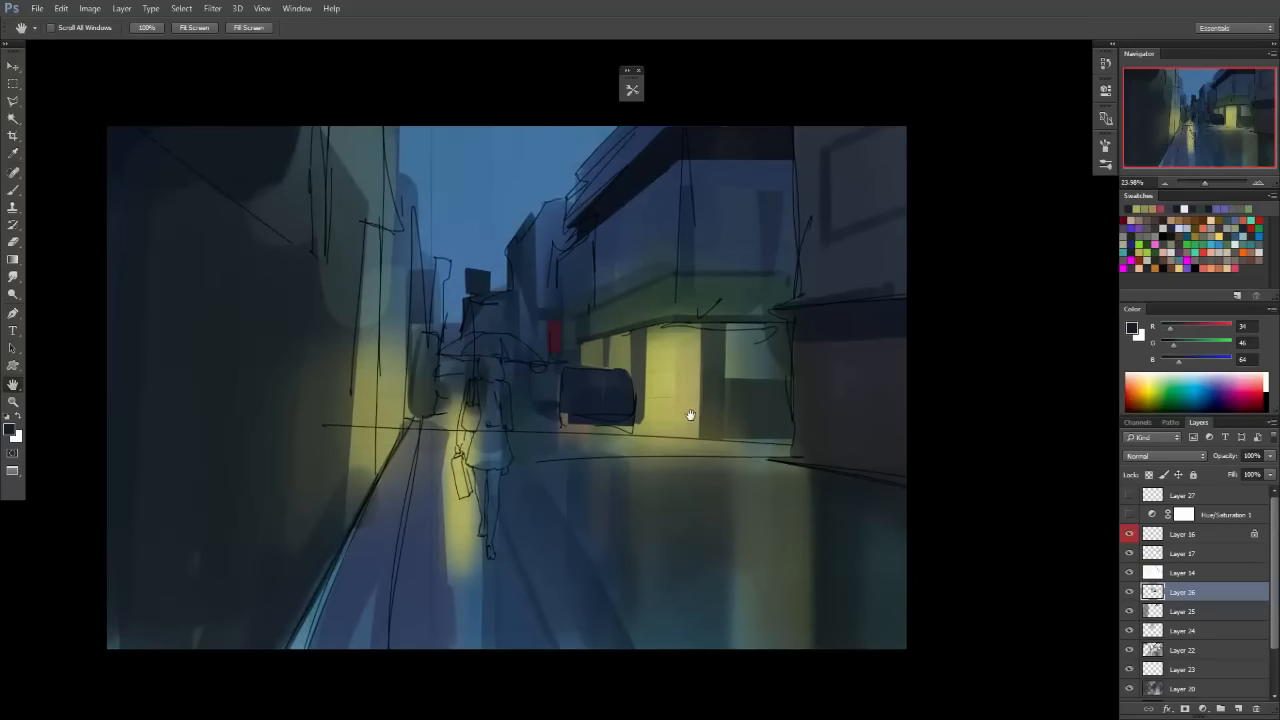
{"action": "scroll", "coordinate": [623, 403], "scroll_direction": "up", "scroll_amount": 5}
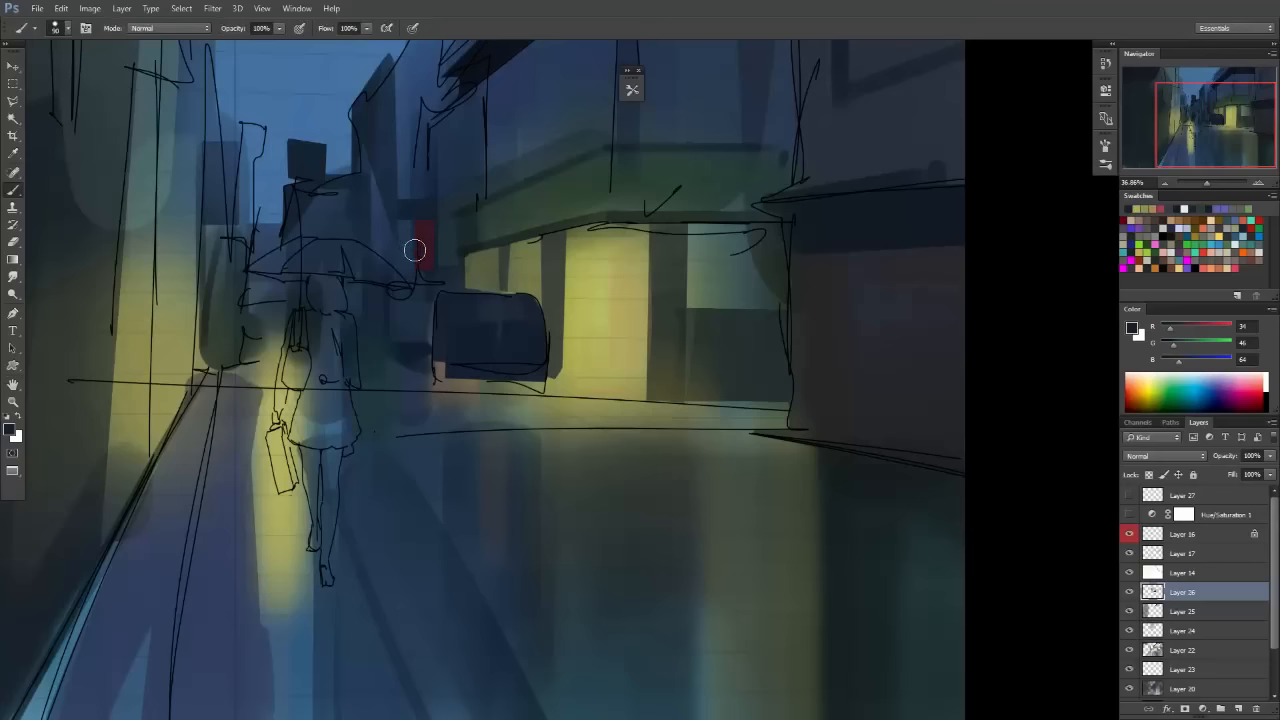
{"action": "scroll", "coordinate": [417, 286], "scroll_direction": "up", "scroll_amount": 2}
{"action": "left_click_drag", "start_coordinate": [469, 254], "coordinate": [516, 308]}
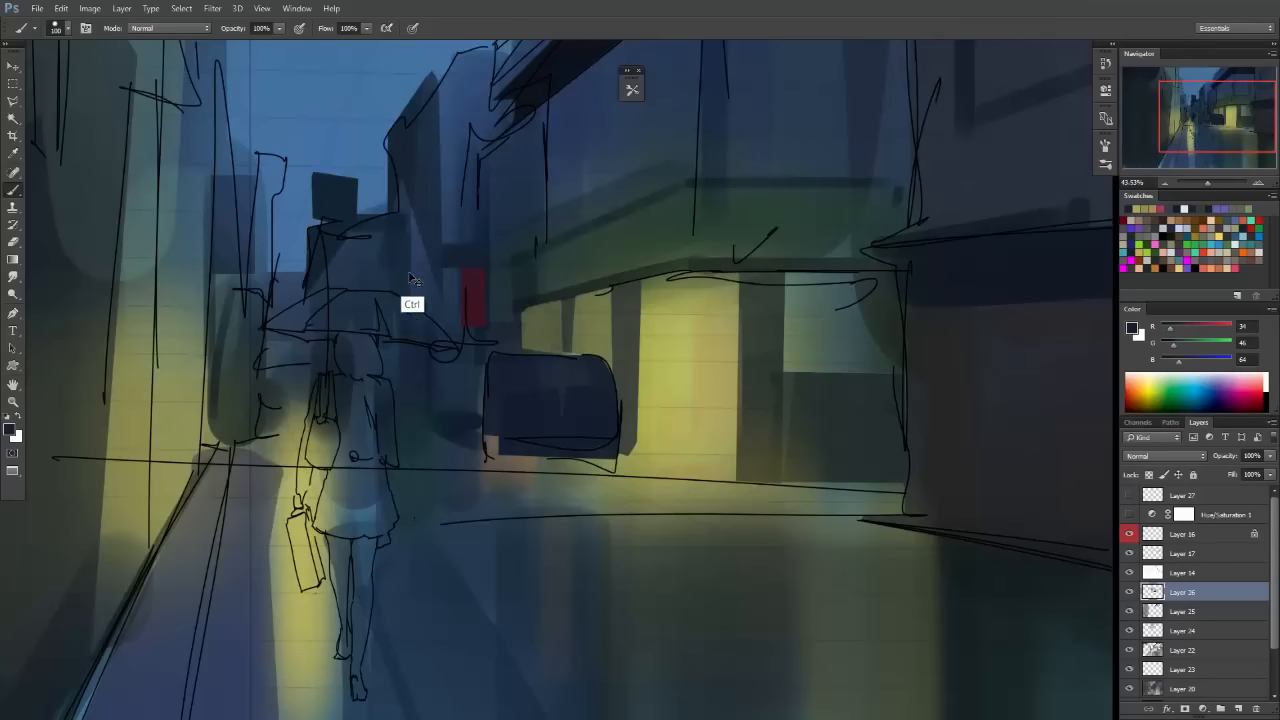
{"action": "scroll", "coordinate": [520, 451], "scroll_direction": "down", "scroll_amount": 6}
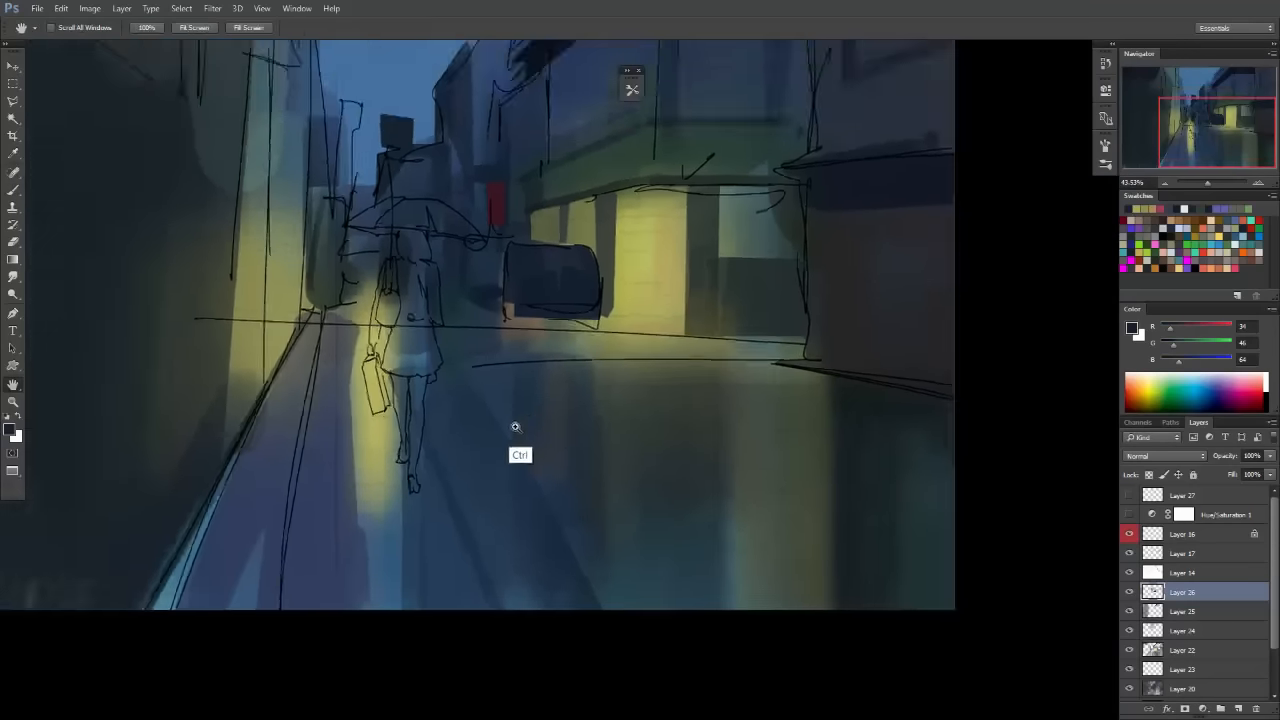
{"action": "scroll", "coordinate": [655, 366], "scroll_direction": "up", "scroll_amount": 3}
{"action": "scroll", "coordinate": [661, 395], "scroll_direction": "up", "scroll_amount": 2}
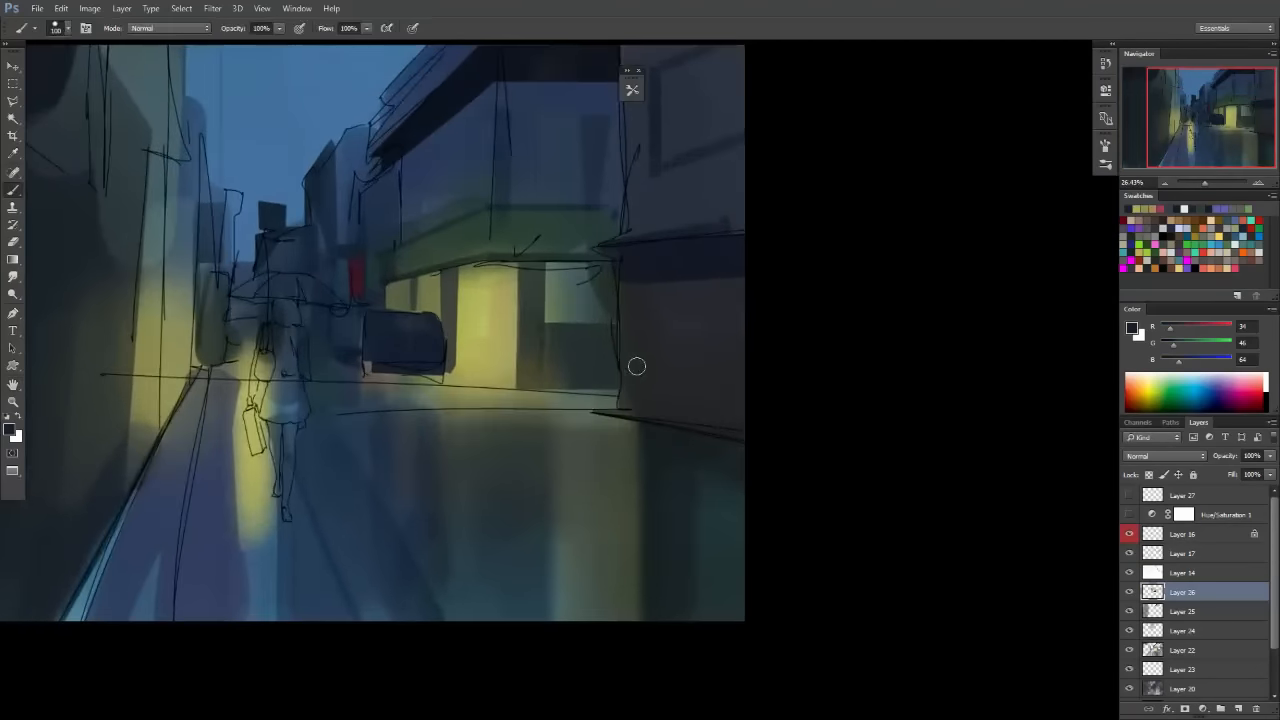
Set the brush colour to orange-brown (R 183, G 125, B 64), then try a reflection stroke below the doorway and undo it.
{"action": "left_click", "coordinate": [1194, 330]}
{"action": "left_click_drag", "start_coordinate": [1186, 345], "coordinate": [1211, 330]}
{"action": "key", "text": "bracketleft"}
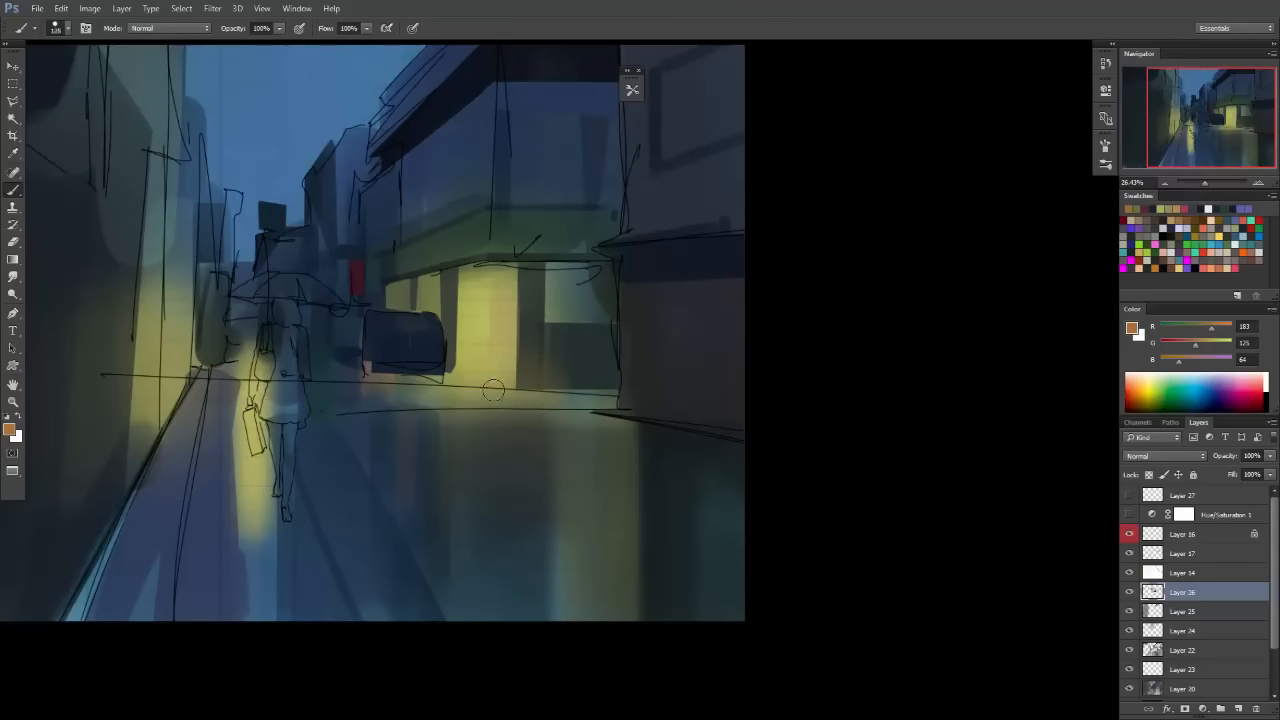
{"action": "key", "text": "ctrl+z"}
{"action": "left_click_drag", "start_coordinate": [492, 421], "coordinate": [480, 648]}
{"action": "key", "text": "ctrl+z"}
Switch to the Cloud DOWN brush preset and paint a vertical orange reflection on the wet street below the lit doorway.
{"action": "key", "text": "F5"}
{"action": "left_click", "coordinate": [697, 145]}
{"action": "left_click_drag", "start_coordinate": [495, 412], "coordinate": [490, 714]}
{"action": "key", "text": "ctrl+z"}
{"action": "mouse_move", "coordinate": [499, 408]}
{"action": "left_mouse_down"}
{"action": "mouse_move", "coordinate": [490, 563]}
{"action": "mouse_move", "coordinate": [494, 381]}
{"action": "mouse_move", "coordinate": [495, 695]}
{"action": "left_mouse_up"}
{"action": "key", "text": "ctrl+z"}
{"action": "key", "text": "ctrl+z"}
{"action": "key", "text": "ctrl+z"}
{"action": "mouse_move", "coordinate": [494, 420]}
{"action": "left_mouse_down"}
{"action": "mouse_move", "coordinate": [490, 618]}
{"action": "mouse_move", "coordinate": [487, 587]}
{"action": "left_mouse_up"}
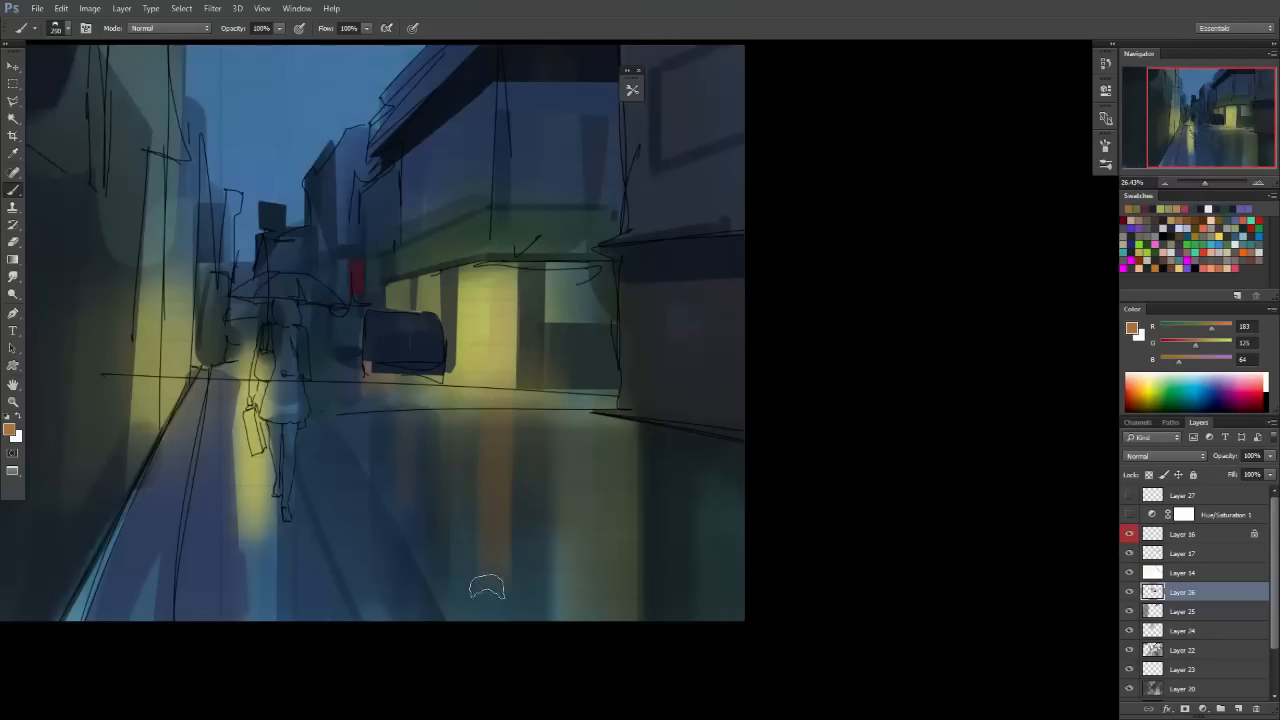
{"action": "key", "text": "ctrl+z"}
{"action": "left_click_drag", "start_coordinate": [497, 425], "coordinate": [487, 628]}
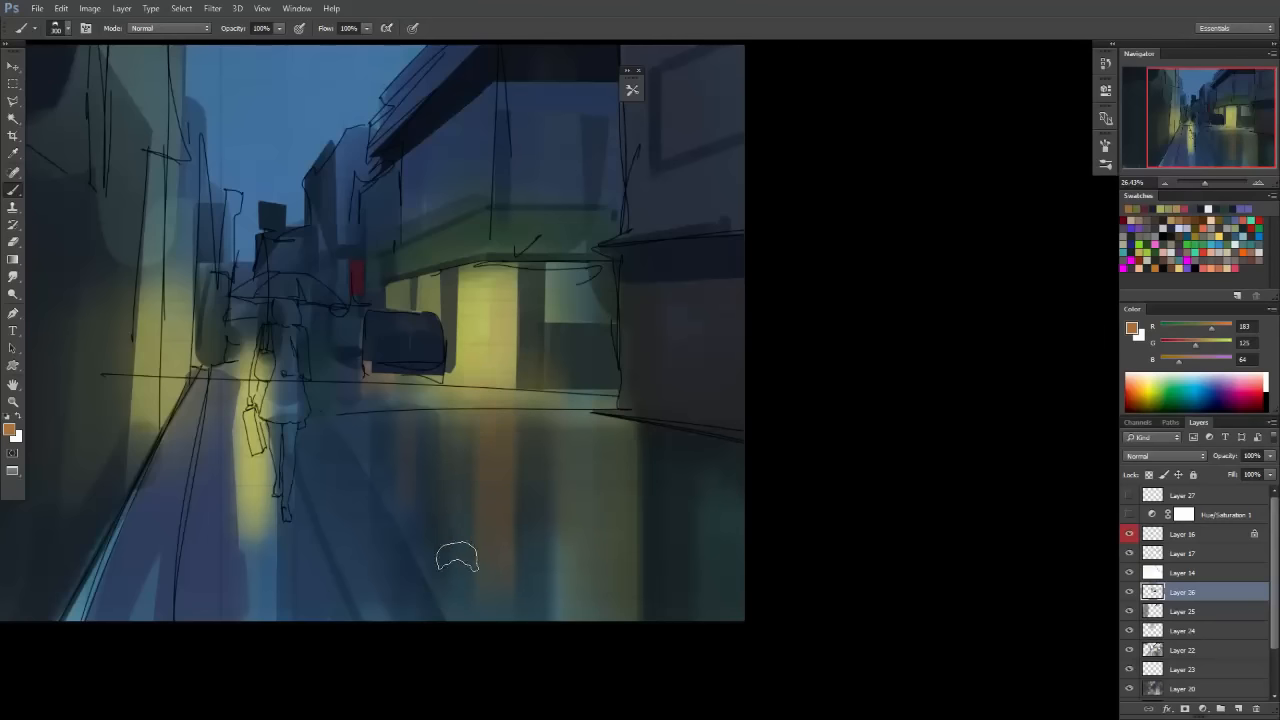
Check the whole composition with the canvas mirrored, and restore its original orientation.
{"action": "scroll", "coordinate": [527, 491], "scroll_direction": "down", "scroll_amount": 3}
{"action": "key", "text": "ctrl+shift+h"}
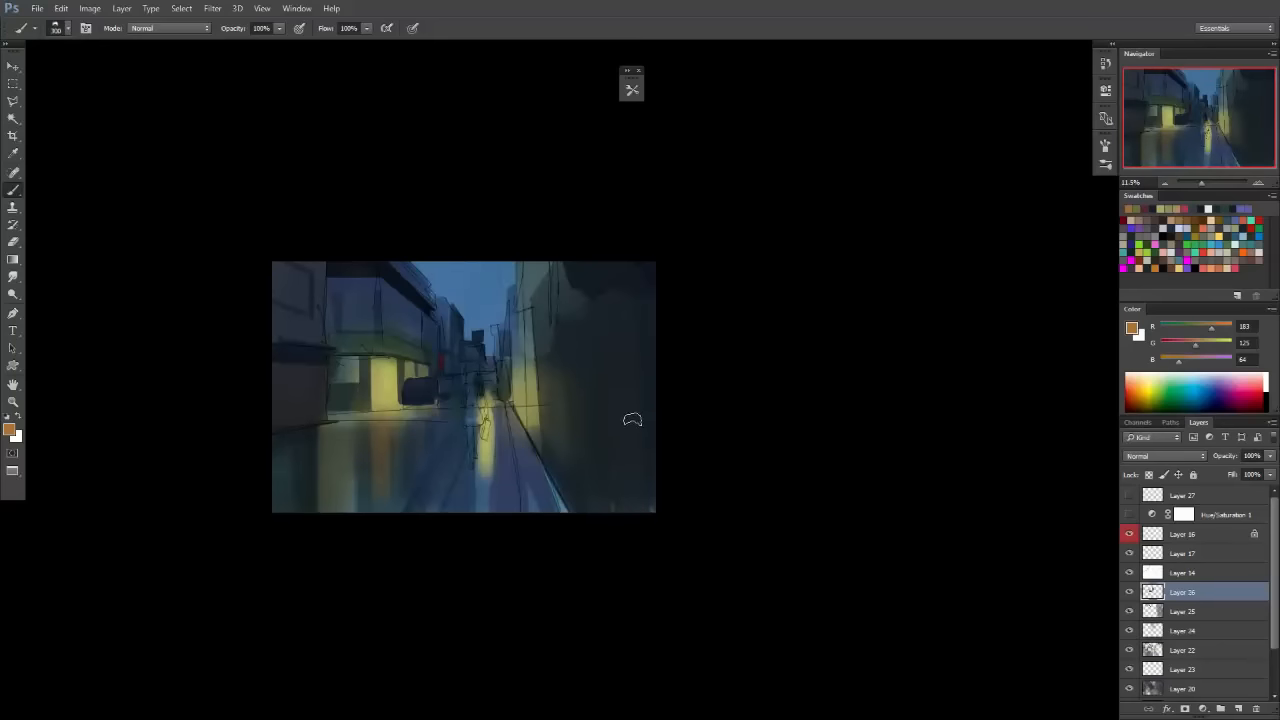
{"action": "key", "text": "ctrl+shift+h"}
Switch to the Normal Airbrush preset and sample dark blue-grey (R 37, G 51, B 67) from the hanging sign.
{"action": "key", "text": "F3"}
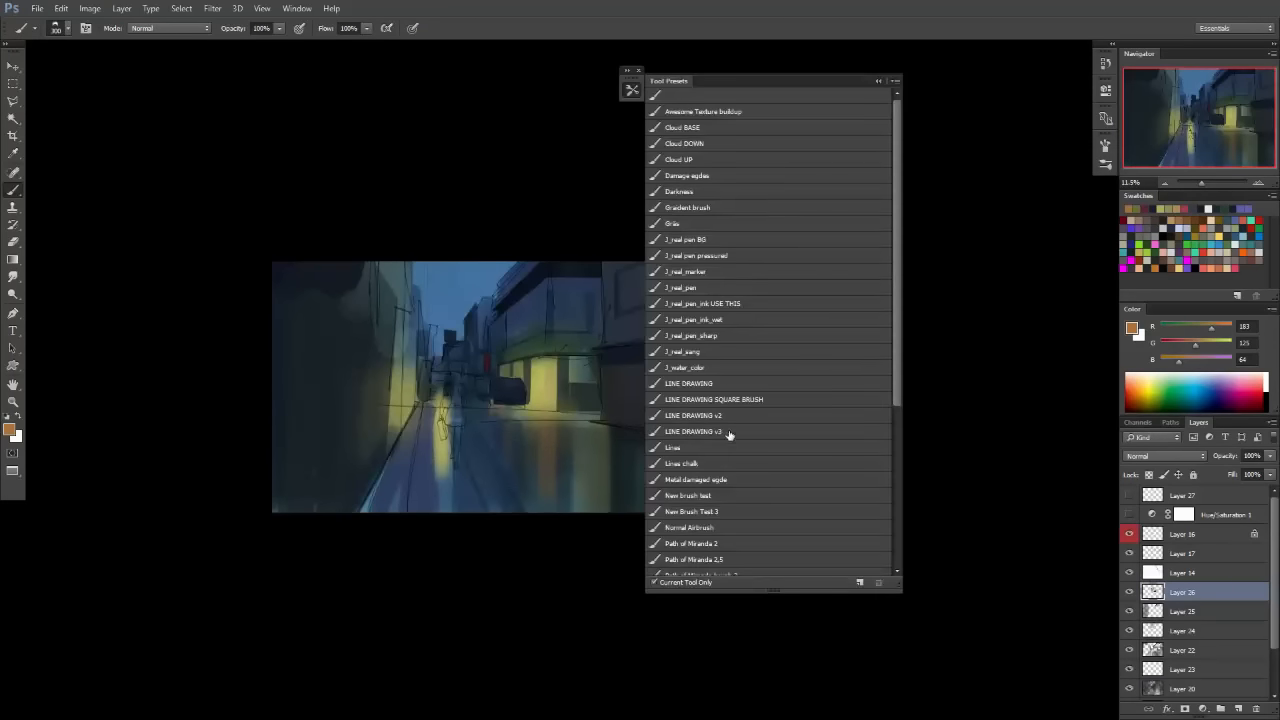
{"action": "left_click", "coordinate": [705, 528]}
{"action": "key", "text": "F3"}
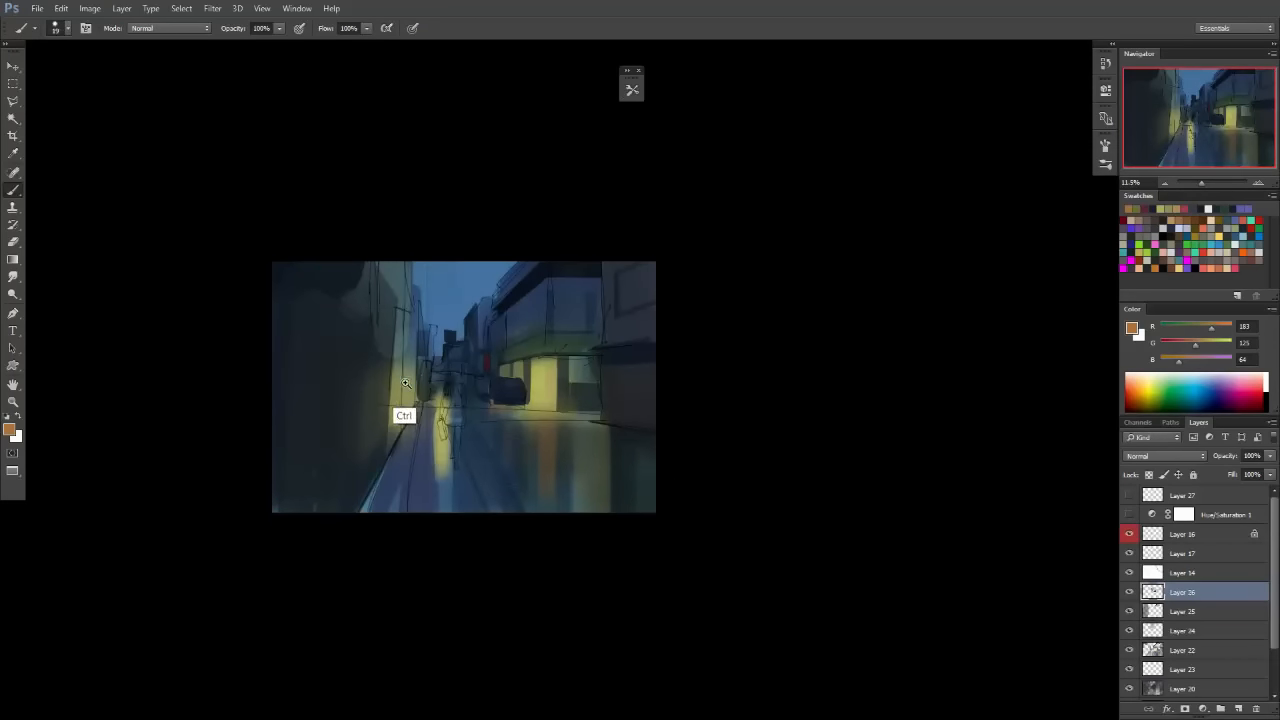
{"action": "scroll", "coordinate": [403, 420], "scroll_direction": "up", "scroll_amount": 3}
{"action": "key", "text": "space"}
{"action": "left_click_drag", "start_coordinate": [463, 425], "coordinate": [443, 393]}
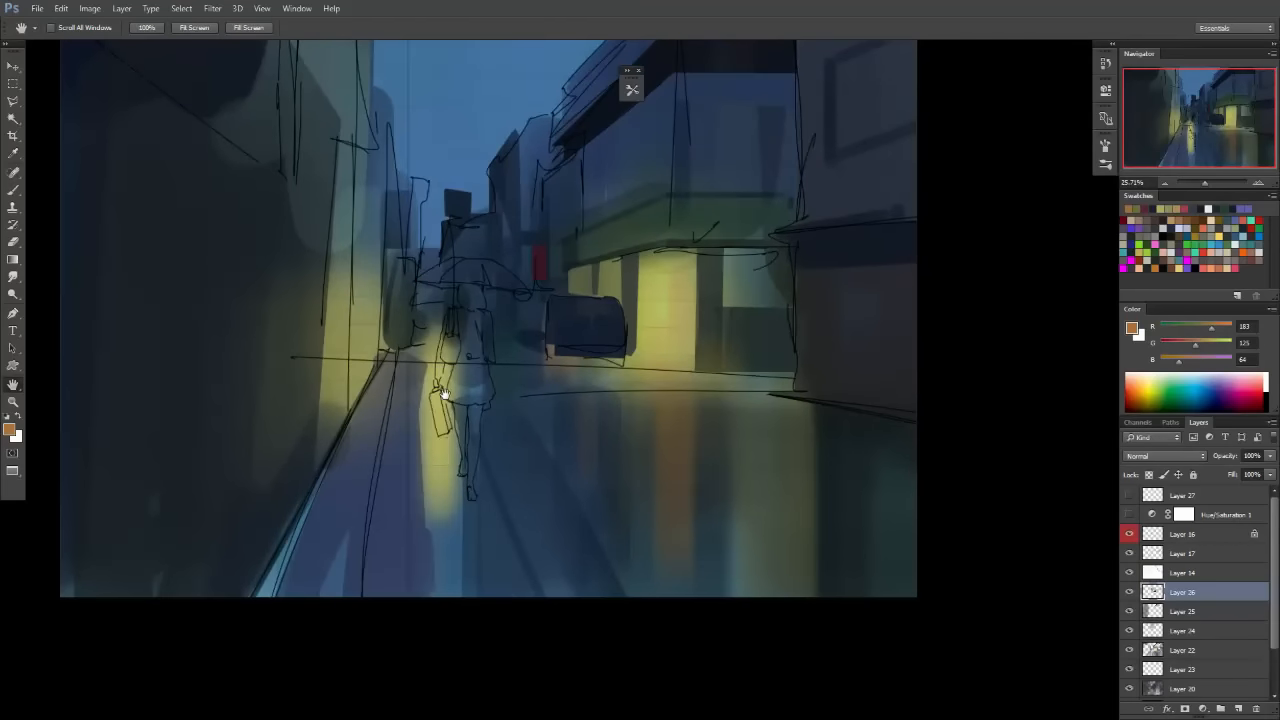
{"action": "mouse_move", "coordinate": [411, 389]}
{"action": "left_mouse_down"}
{"action": "mouse_move", "coordinate": [496, 383]}
{"action": "mouse_move", "coordinate": [468, 478]}
{"action": "left_mouse_up"}
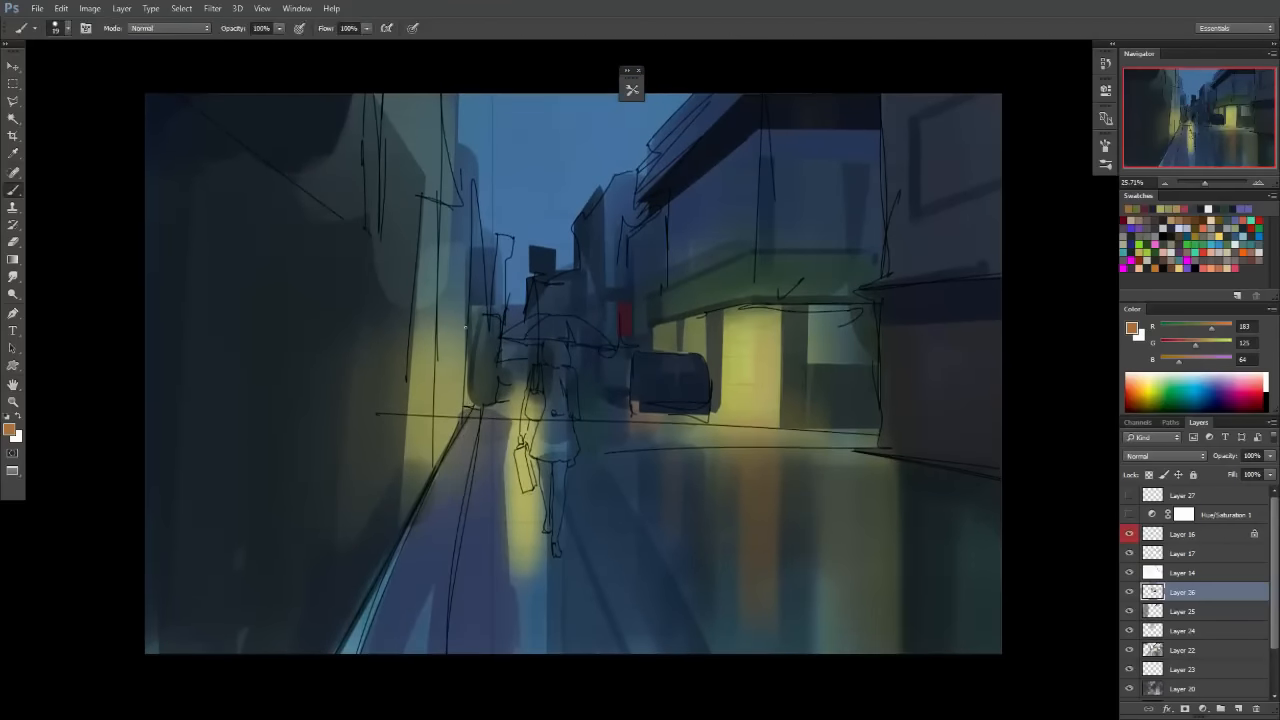
{"action": "left_click", "coordinate": [418, 536], "text": "alt"}
{"action": "left_click", "coordinate": [546, 258], "text": "alt"}
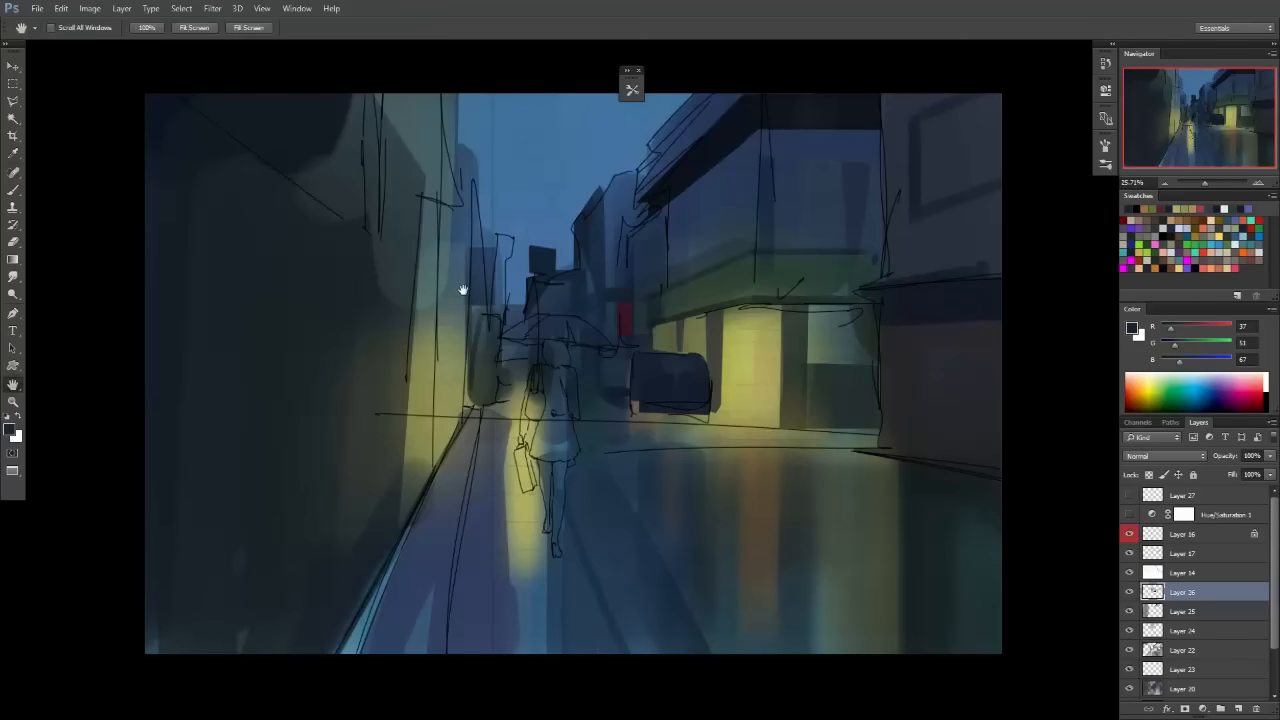
Select a small triangular shape on the pale facade of the building facing the shop, paint it dark blue-grey with a larger brush, and deselect.
{"action": "mouse_move", "coordinate": [463, 286]}
{"action": "left_mouse_down"}
{"action": "mouse_move", "coordinate": [463, 363]}
{"action": "mouse_move", "coordinate": [486, 363]}
{"action": "left_mouse_up"}
{"action": "key", "text": "l"}
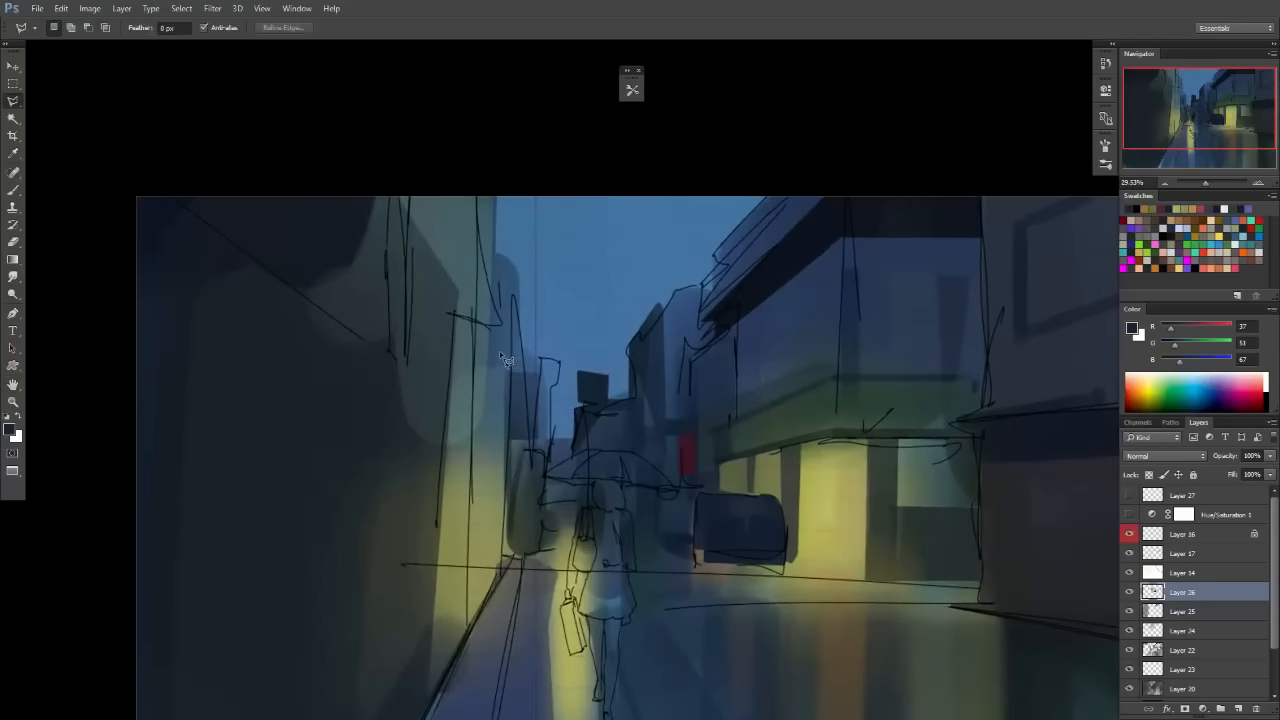
{"action": "left_click", "coordinate": [452, 260]}
{"action": "double_click", "coordinate": [446, 370]}
{"action": "key", "text": "b"}
{"action": "key", "text": "bracketright"}
{"action": "key", "text": "bracketright"}
{"action": "key", "text": "bracketright"}
{"action": "key", "text": "bracketright"}
{"action": "key", "text": "bracketright"}
{"action": "key", "text": "bracketright"}
{"action": "key", "text": "bracketright"}
{"action": "mouse_move", "coordinate": [510, 340]}
{"action": "left_mouse_down"}
{"action": "mouse_move", "coordinate": [559, 286]}
{"action": "mouse_move", "coordinate": [381, 420]}
{"action": "mouse_move", "coordinate": [494, 224]}
{"action": "mouse_move", "coordinate": [575, 185]}
{"action": "mouse_move", "coordinate": [309, 428]}
{"action": "mouse_move", "coordinate": [476, 268]}
{"action": "left_mouse_up"}
{"action": "key", "text": "ctrl+d"}
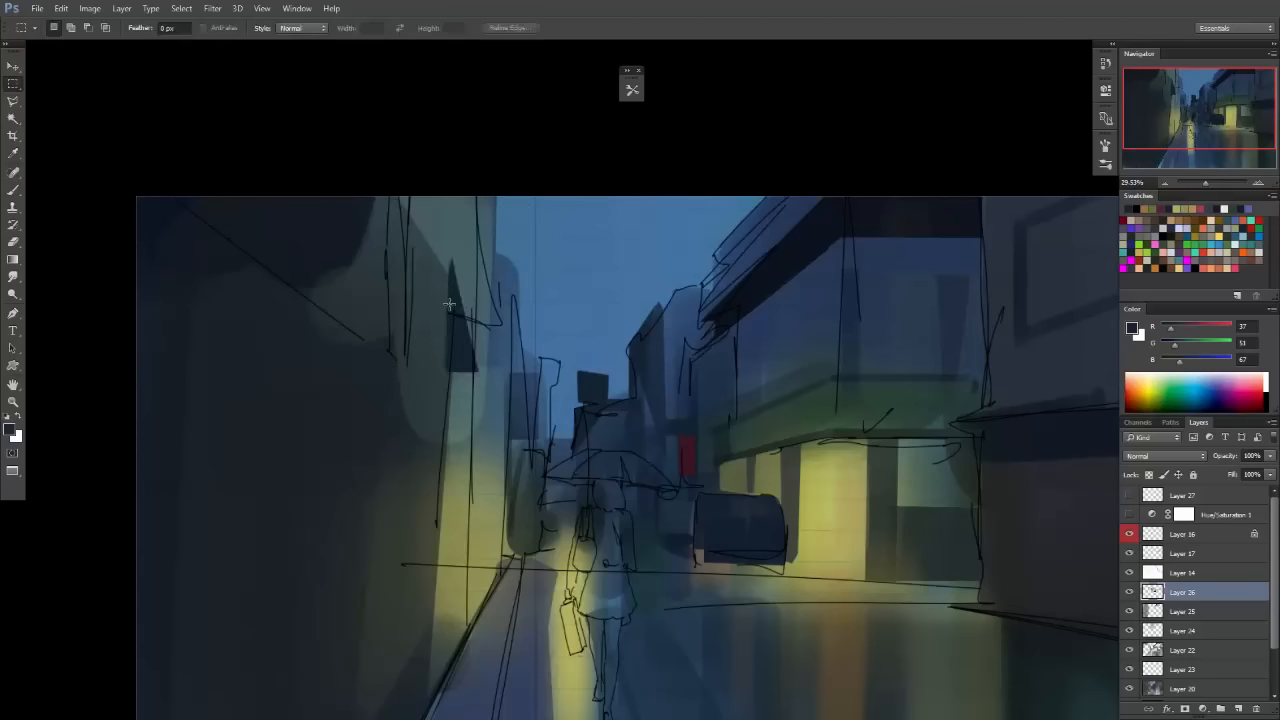
{"action": "key", "text": "bracketleft"}
{"action": "key", "text": "bracketleft"}
{"action": "key", "text": "bracketleft"}
{"action": "key", "text": "bracketleft"}
{"action": "key", "text": "bracketleft"}
{"action": "key", "text": "bracketleft"}
{"action": "key", "text": "bracketleft"}
{"action": "mouse_move", "coordinate": [456, 187]}
{"action": "left_mouse_down"}
{"action": "mouse_move", "coordinate": [443, 301]}
{"action": "mouse_move", "coordinate": [450, 251]}
{"action": "left_mouse_up"}
{"action": "key", "text": "ctrl+z"}
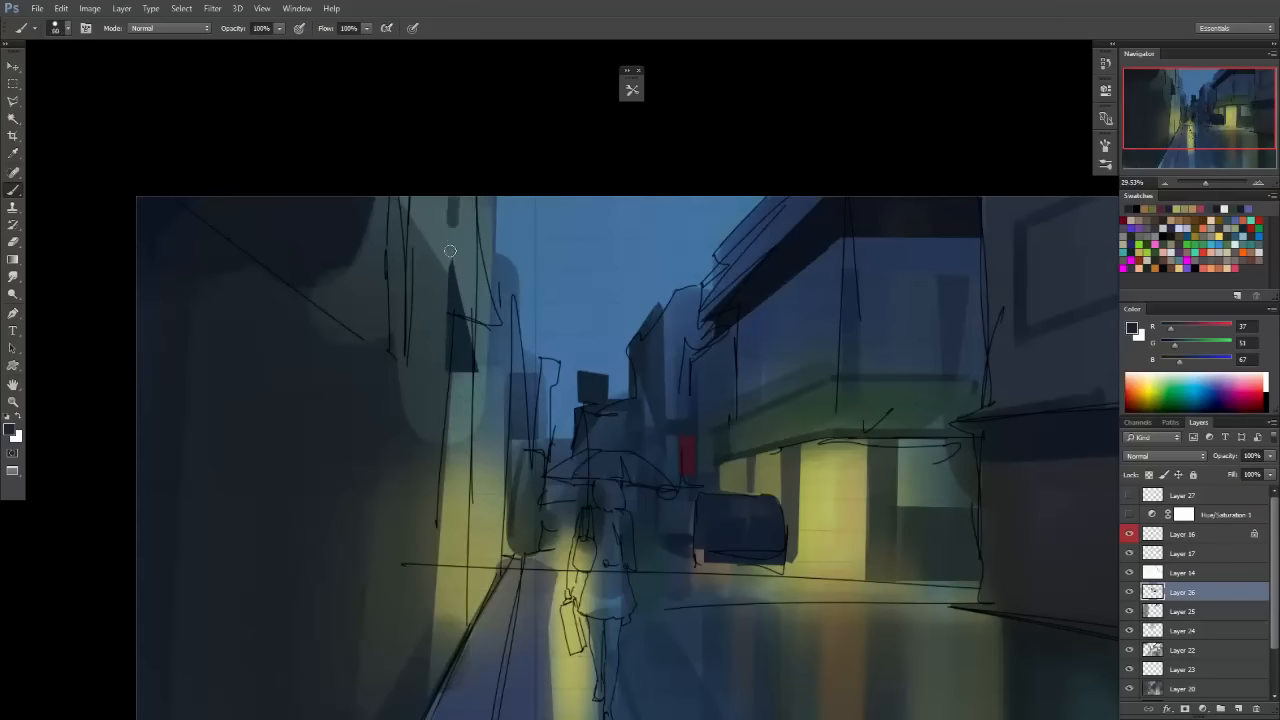
{"action": "key", "text": "ctrl+z"}
{"action": "mouse_move", "coordinate": [457, 191]}
{"action": "left_mouse_down"}
{"action": "mouse_move", "coordinate": [444, 296]}
{"action": "mouse_move", "coordinate": [531, 489]}
{"action": "mouse_move", "coordinate": [626, 426]}
{"action": "mouse_move", "coordinate": [508, 440]}
{"action": "mouse_move", "coordinate": [519, 389]}
{"action": "left_mouse_up"}
{"action": "key", "text": "ctrl+z"}
{"action": "key", "text": "ctrl+z"}
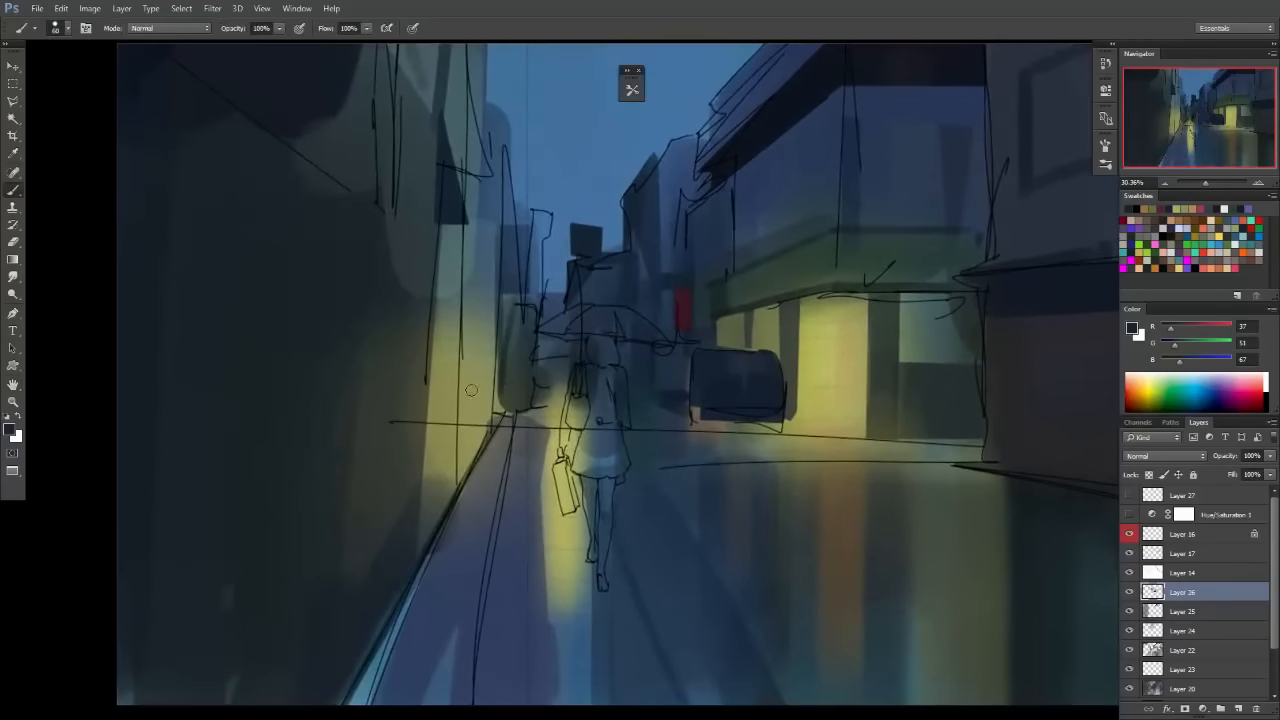
Try dark vertical strokes down the lit yellow facade opposite the shop, and undo them.
{"action": "left_click_drag", "start_coordinate": [490, 273], "coordinate": [476, 474]}
{"action": "key", "text": "ctrl+z"}
{"action": "left_click_drag", "start_coordinate": [496, 247], "coordinate": [475, 461]}
{"action": "key", "text": "ctrl+z"}
{"action": "key", "text": "ctrl+z"}
Mix a muted violet-blue paint colour with R 72, G 82, B 125 for the brush.
{"action": "scroll", "coordinate": [654, 509], "scroll_direction": "down", "scroll_amount": 4}
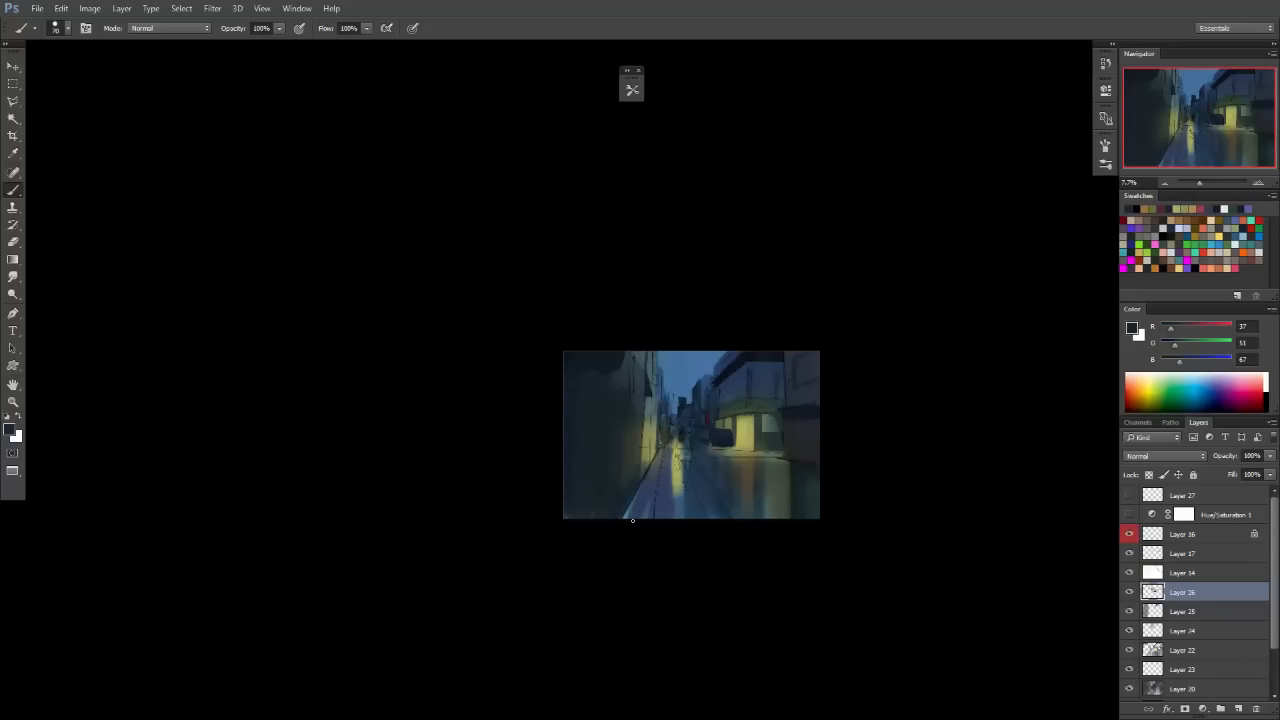
{"action": "scroll", "coordinate": [706, 443], "scroll_direction": "up", "scroll_amount": 5}
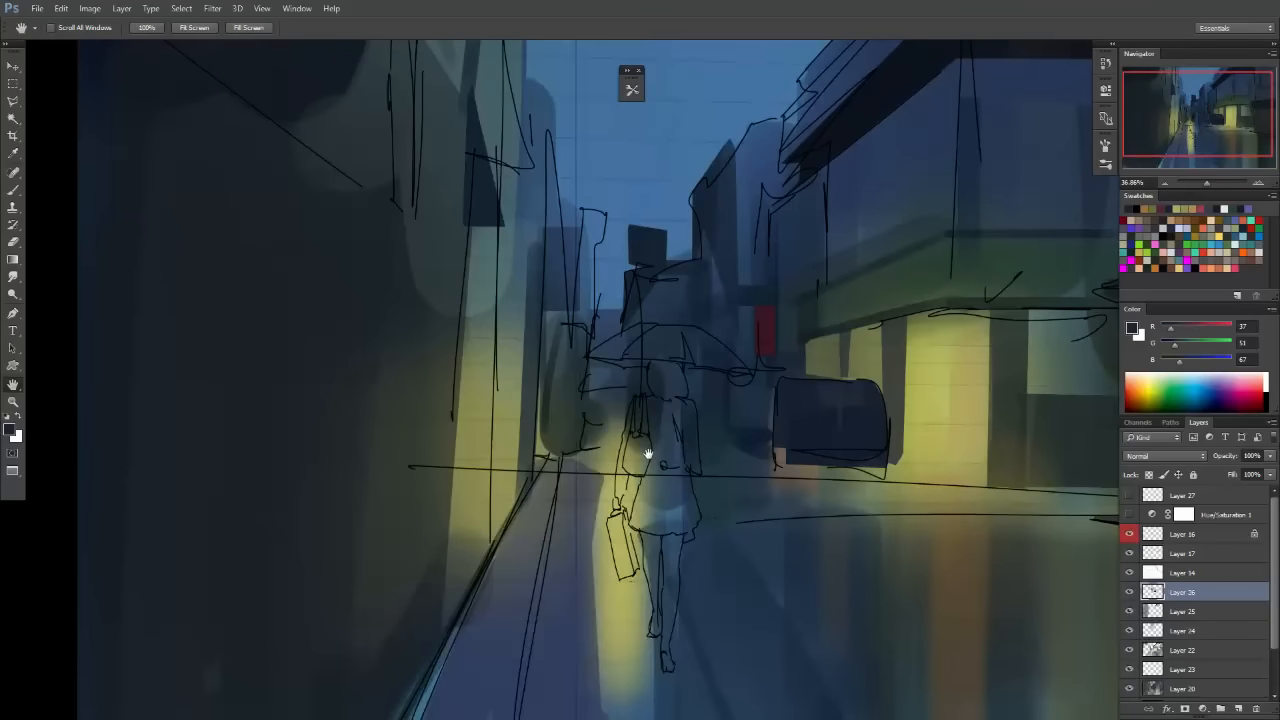
{"action": "scroll", "coordinate": [720, 480], "scroll_direction": "up", "scroll_amount": 2}
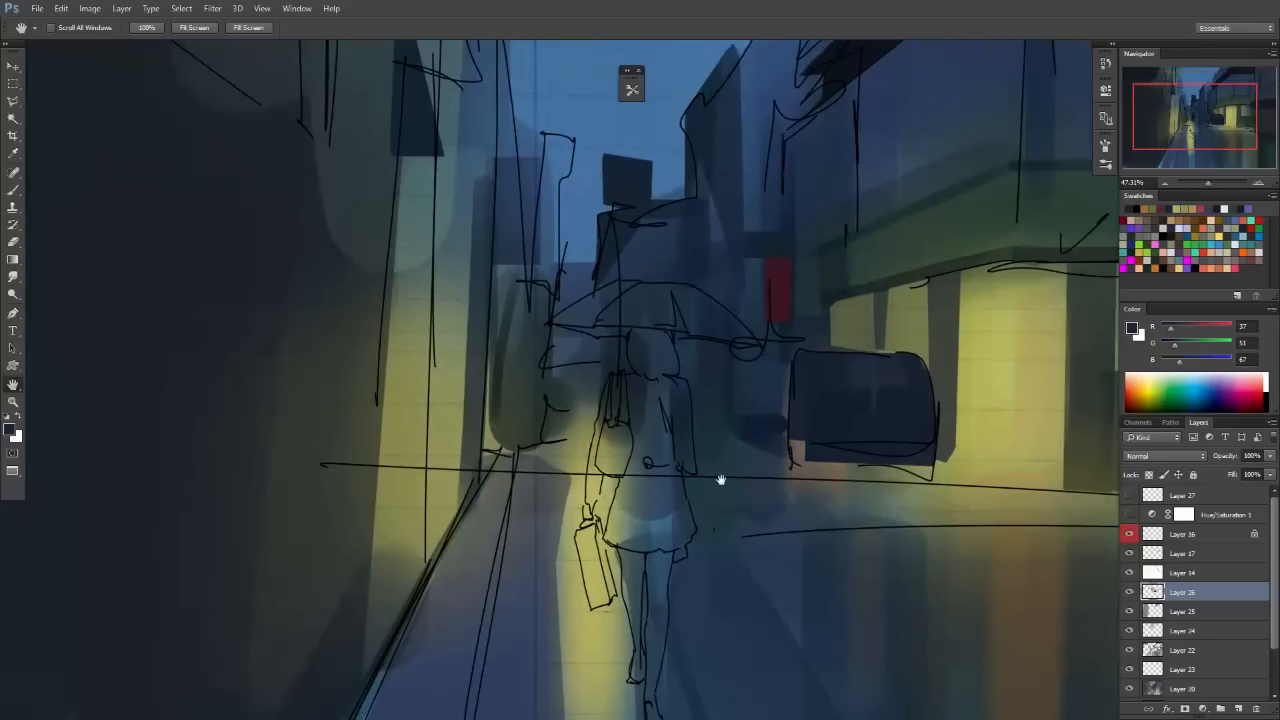
{"action": "left_click", "coordinate": [1185, 360]}
{"action": "left_click", "coordinate": [1182, 344]}
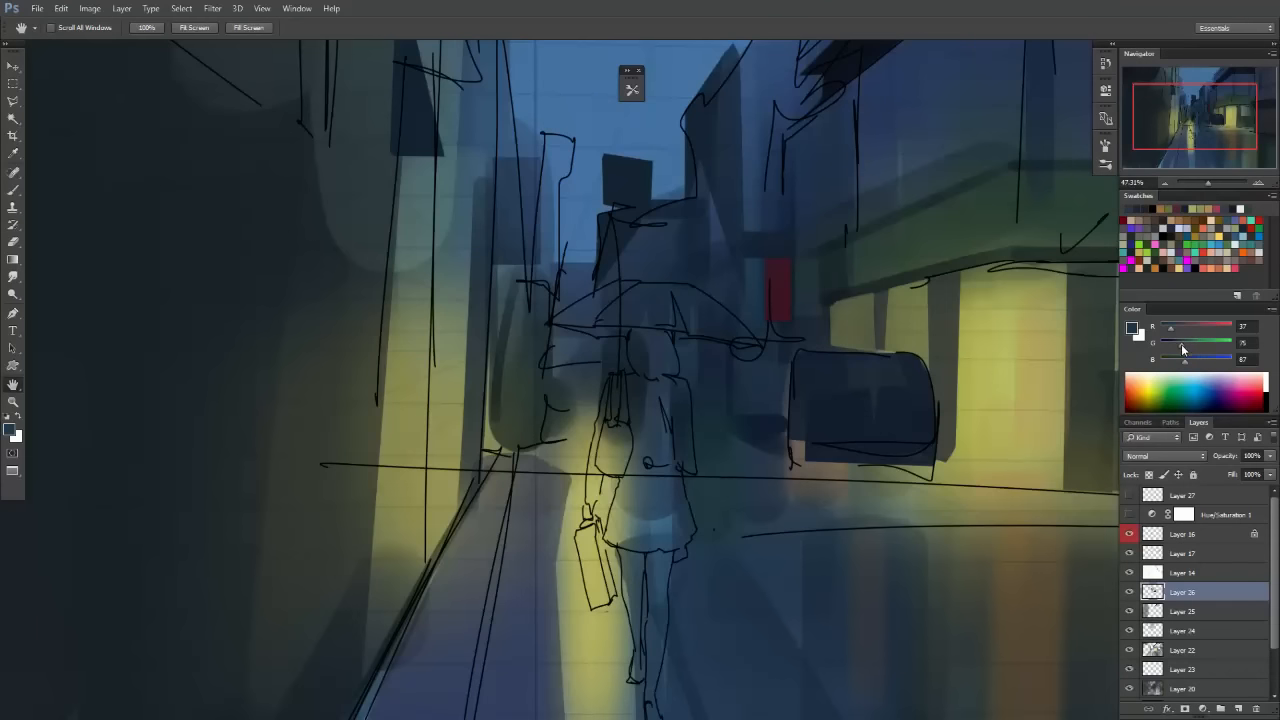
{"action": "left_click", "coordinate": [1184, 343]}
{"action": "left_click", "coordinate": [1181, 328]}
{"action": "left_click", "coordinate": [1195, 361]}
{"action": "key", "text": "b"}
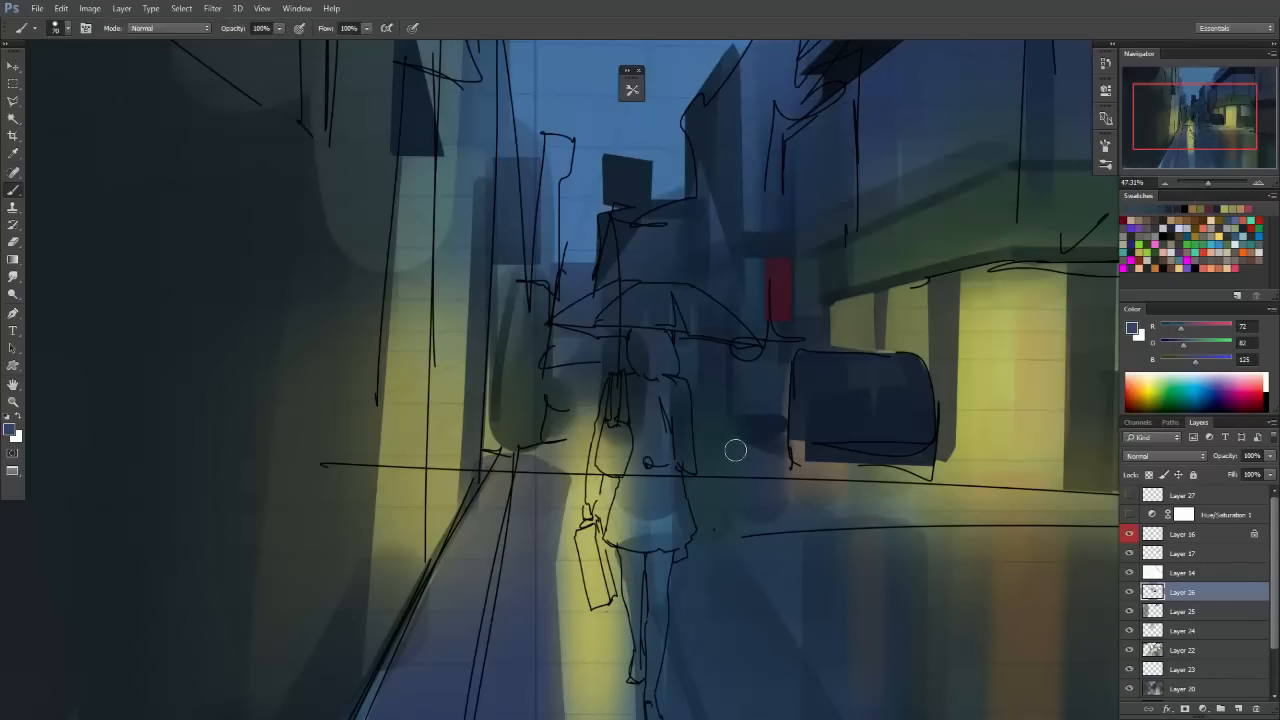
Flatten the round brush tip into a thin horizontal ellipse.
{"action": "key", "text": "F2"}
{"action": "key", "text": "F5"}
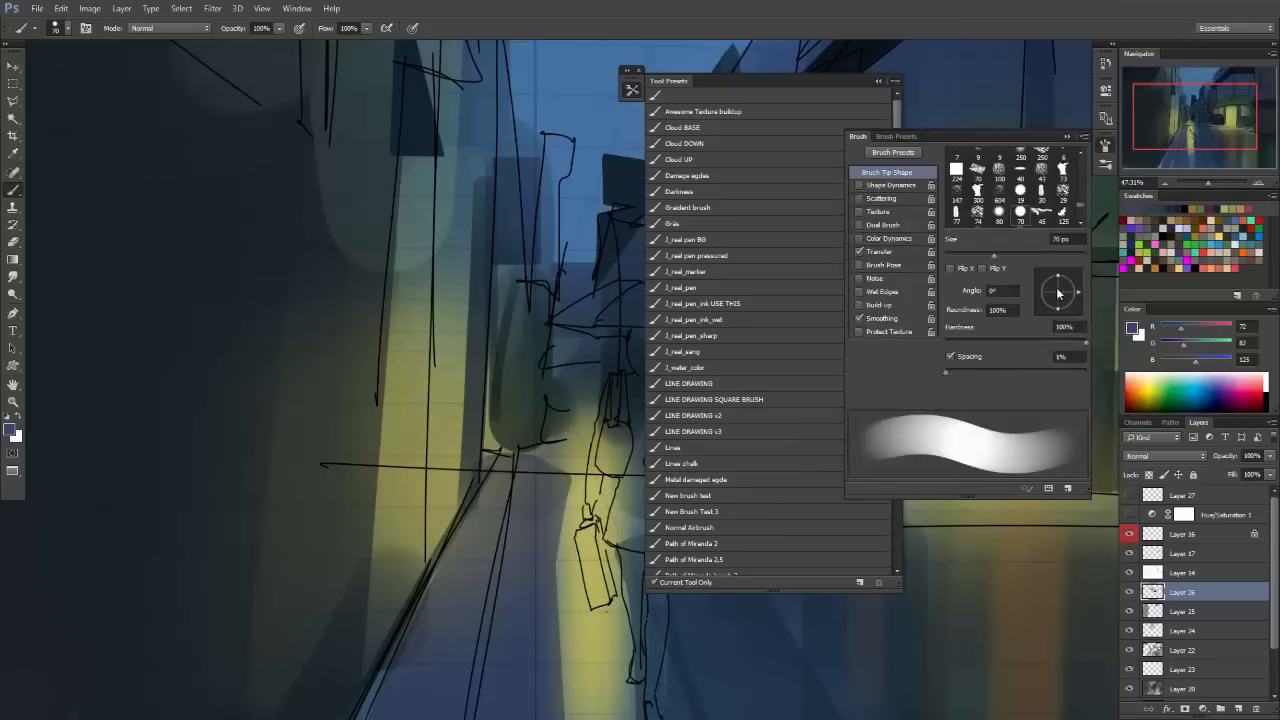
{"action": "left_click_drag", "start_coordinate": [1058, 293], "coordinate": [1058, 330]}
{"action": "key", "text": "F5"}
{"action": "key", "text": "F2"}
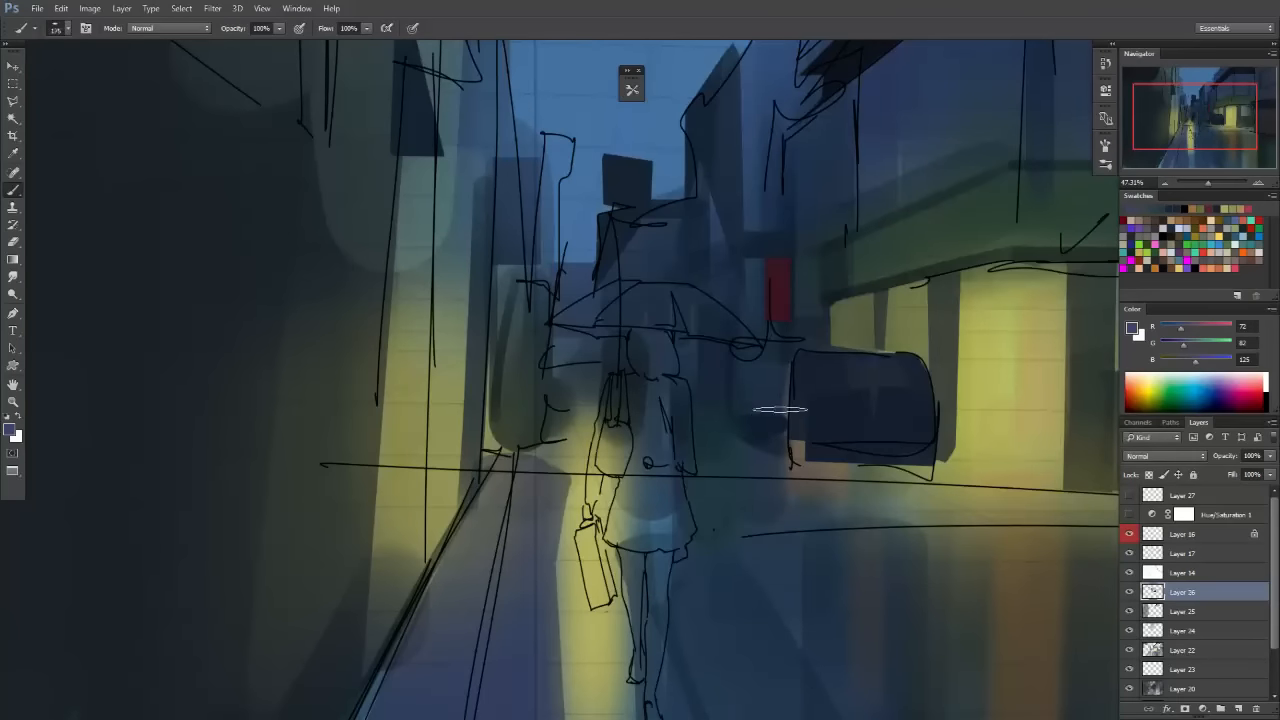
Paint soft violet-blue tones on the street between the figure and the parked vehicle and just below the vehicle, using a 400 px brush.
{"action": "left_click_drag", "start_coordinate": [826, 451], "coordinate": [843, 452]}
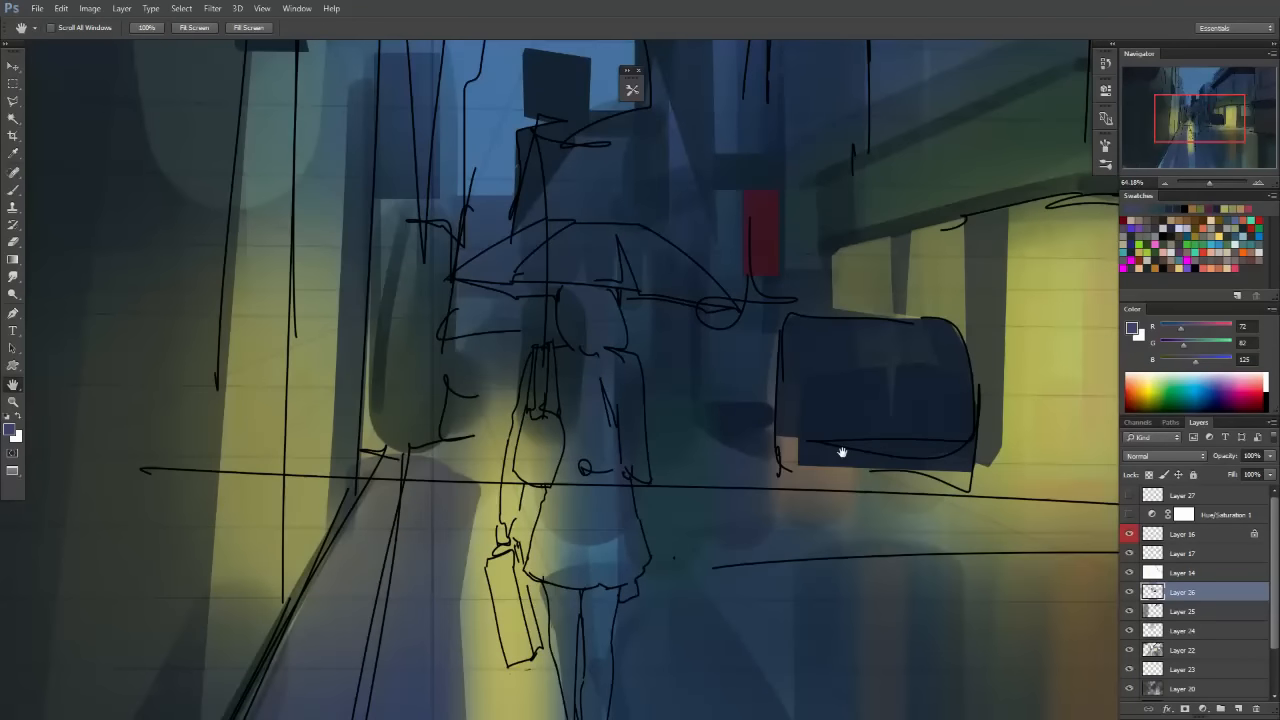
{"action": "left_click_drag", "start_coordinate": [799, 457], "coordinate": [751, 412]}
{"action": "key", "text": "r"}
{"action": "left_click_drag", "start_coordinate": [543, 573], "coordinate": [551, 574]}
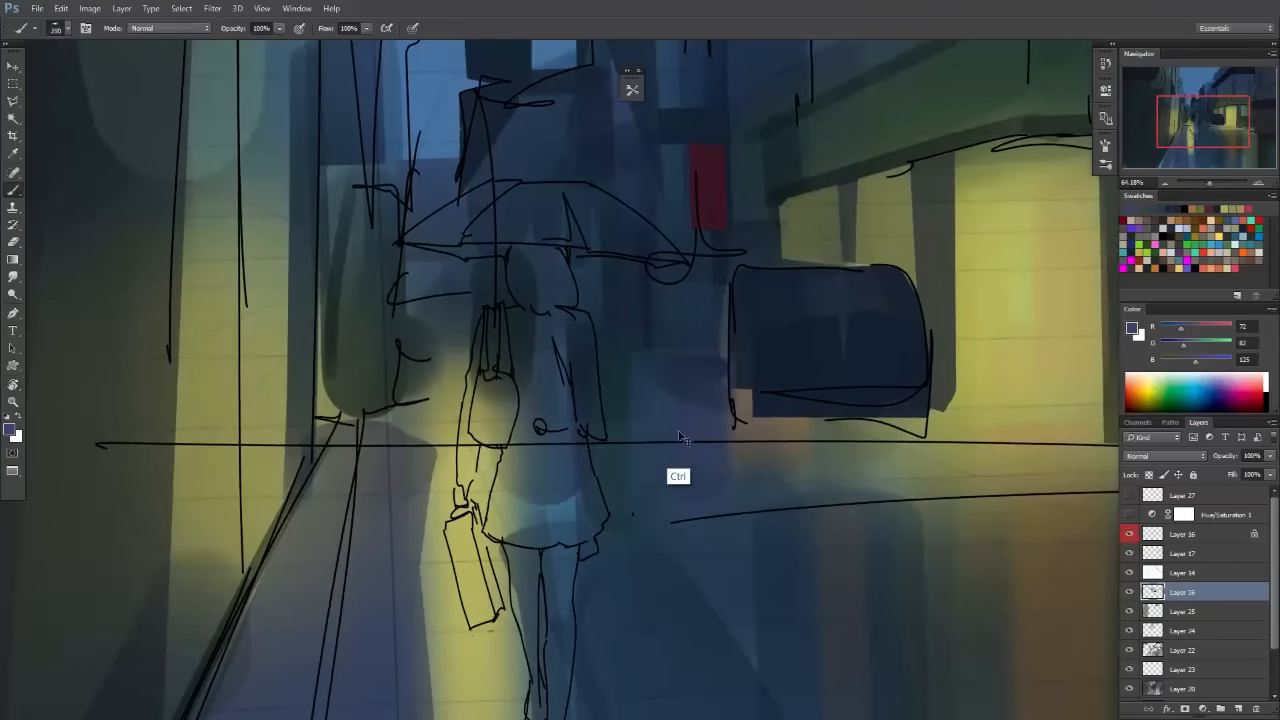
{"action": "key", "text": "bracketright"}
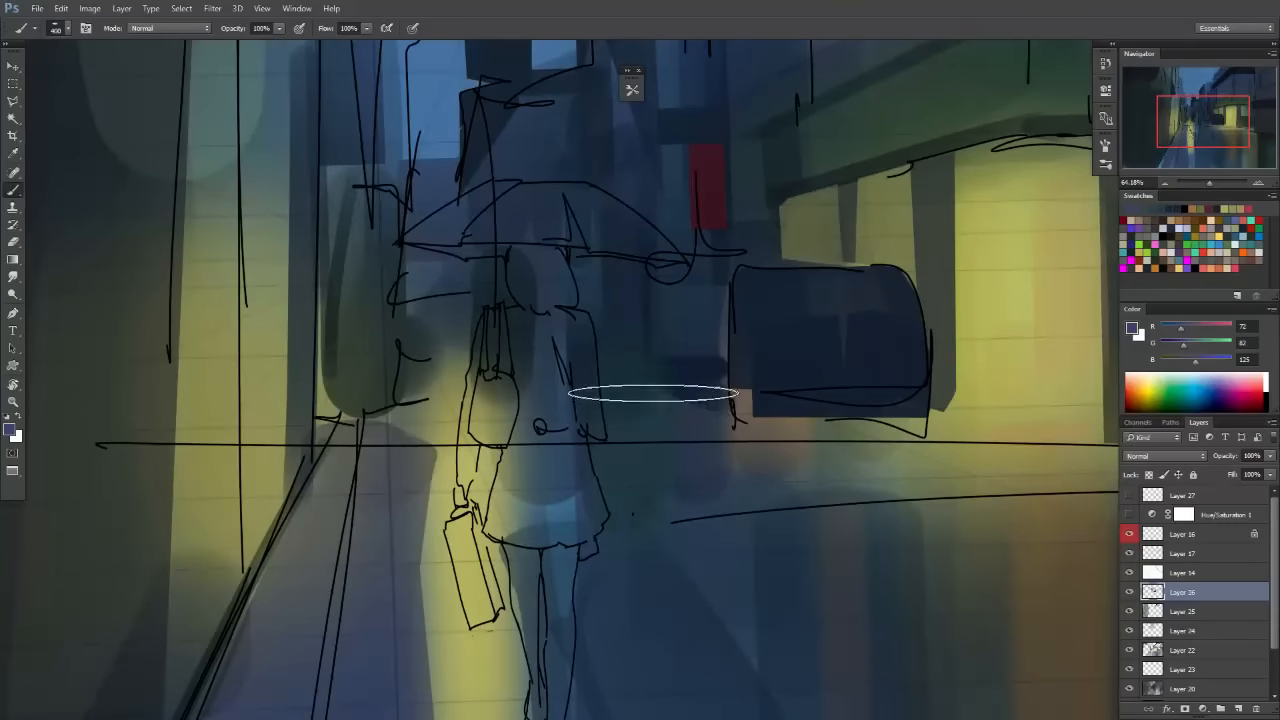
{"action": "left_click_drag", "start_coordinate": [645, 384], "coordinate": [651, 612]}
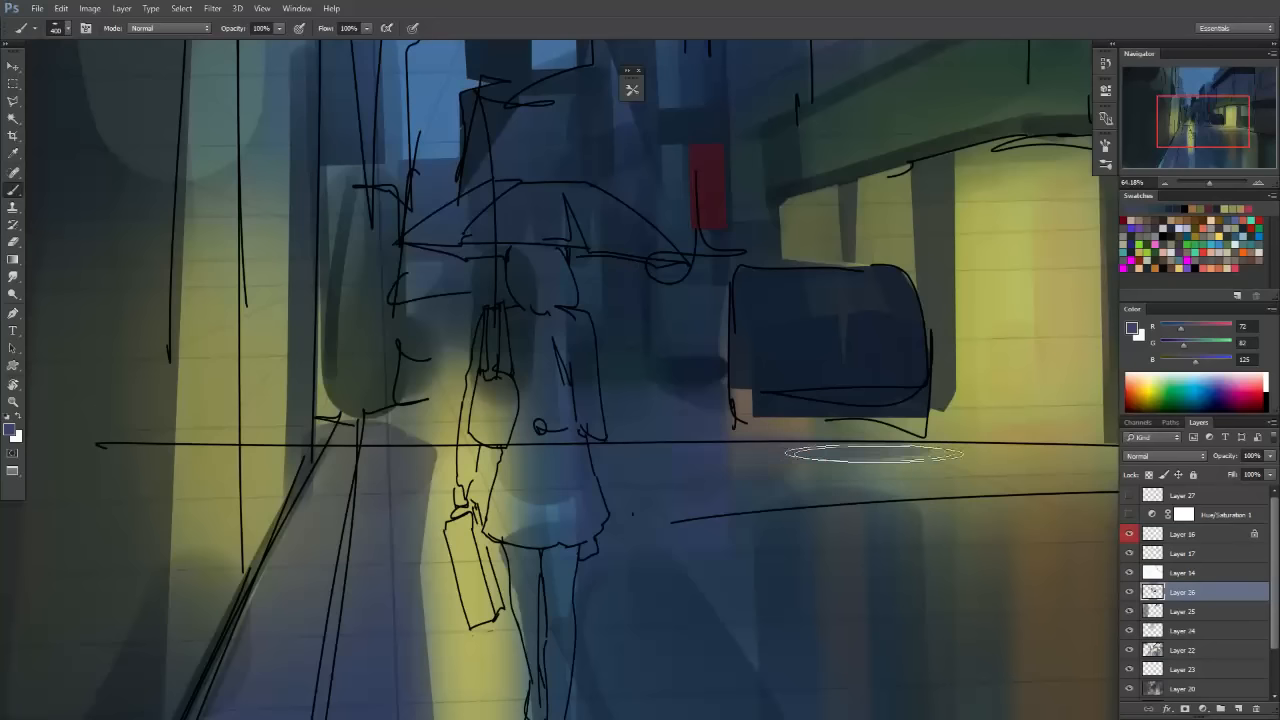
{"action": "key", "text": "space"}
{"action": "left_click_drag", "start_coordinate": [955, 548], "coordinate": [657, 560]}
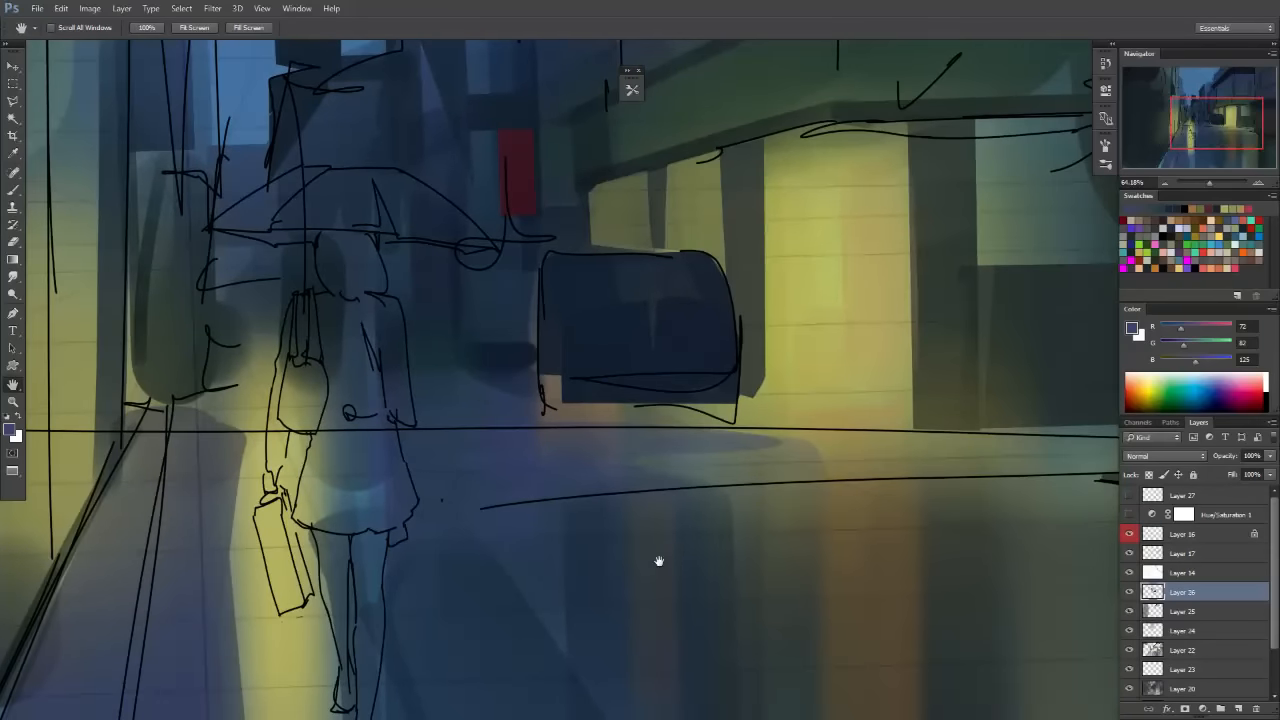
{"action": "left_click_drag", "start_coordinate": [530, 371], "coordinate": [557, 363]}
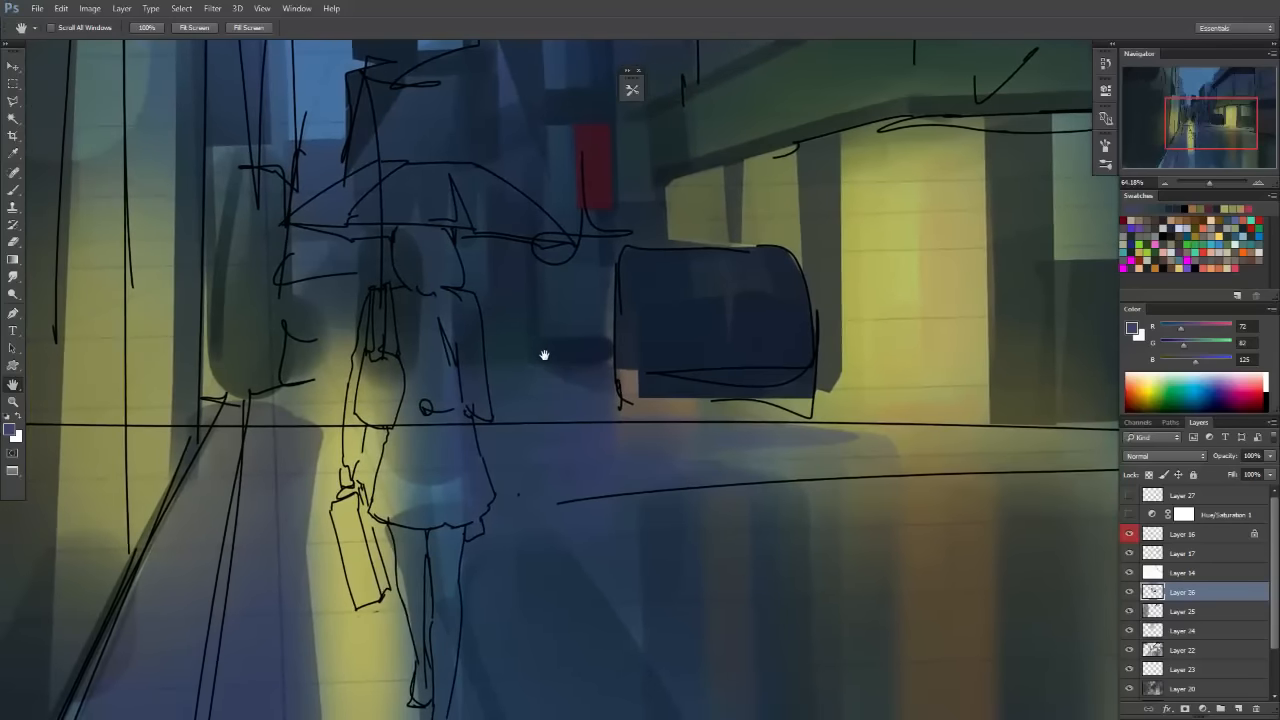
{"action": "mouse_move", "coordinate": [613, 397]}
{"action": "left_mouse_down"}
{"action": "mouse_move", "coordinate": [776, 391]}
{"action": "mouse_move", "coordinate": [665, 420]}
{"action": "left_mouse_up"}
Sample dark blue (R 32, G 44, B 63) from the parked vehicle and paint a smaller dark shape beside it with a 150 px brush.
{"action": "left_click", "coordinate": [806, 362], "text": "alt"}
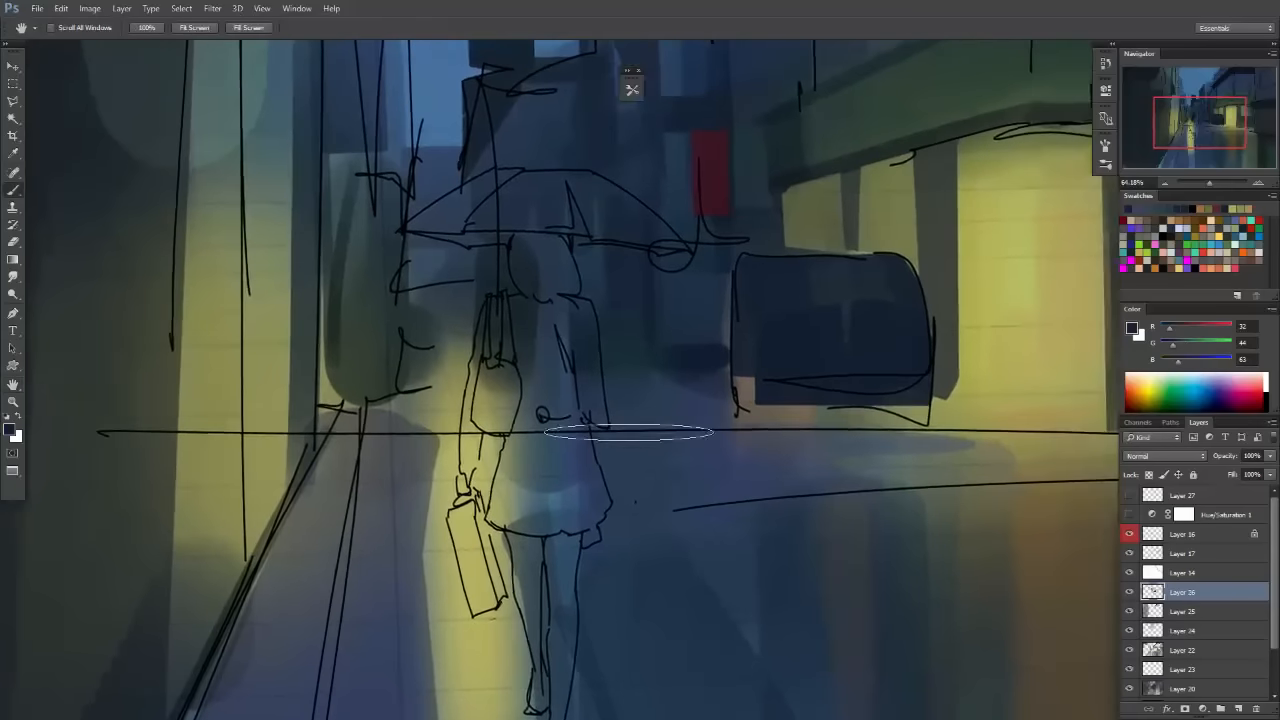
{"action": "key", "text": "["}
{"action": "key", "text": "["}
{"action": "key", "text": "["}
{"action": "key", "text": "["}
{"action": "key", "text": "["}
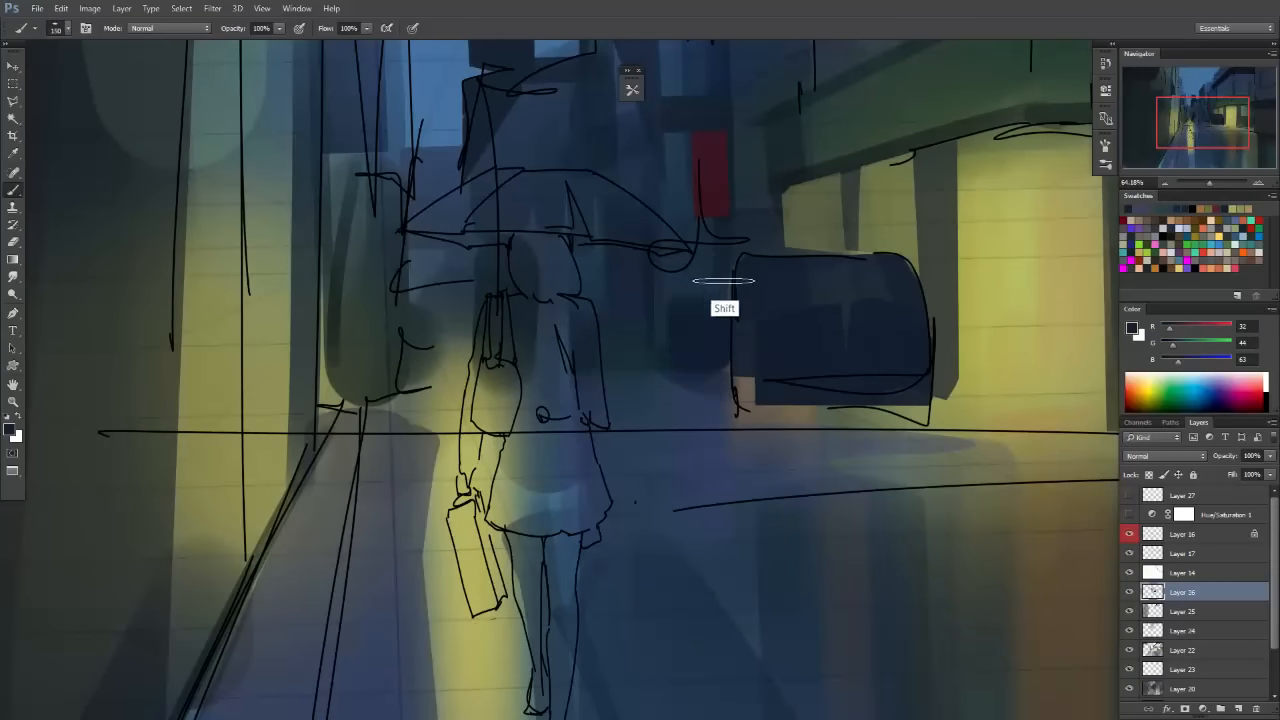
{"action": "left_click_drag", "start_coordinate": [654, 326], "coordinate": [645, 338]}
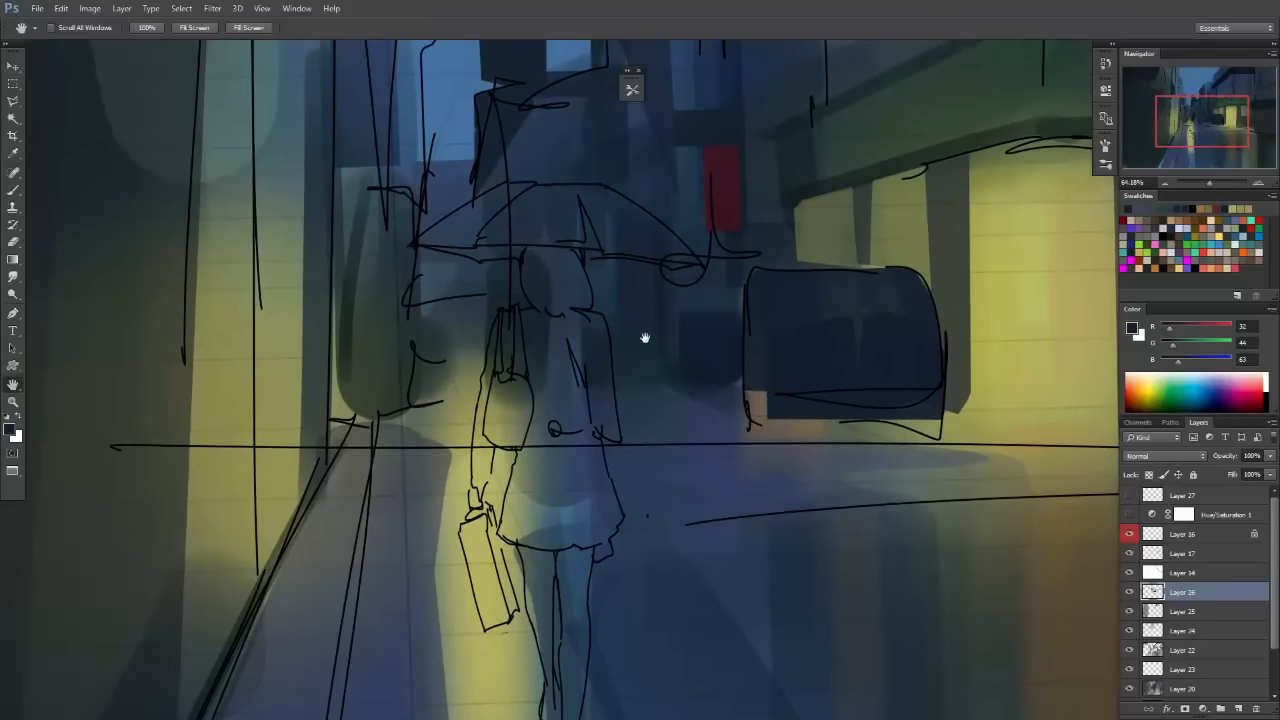
Darken the paint colour to R 25, G 34, B 50 and touch up the parked vehicle and the dark shape beside it.
{"action": "left_click", "coordinate": [10, 432]}
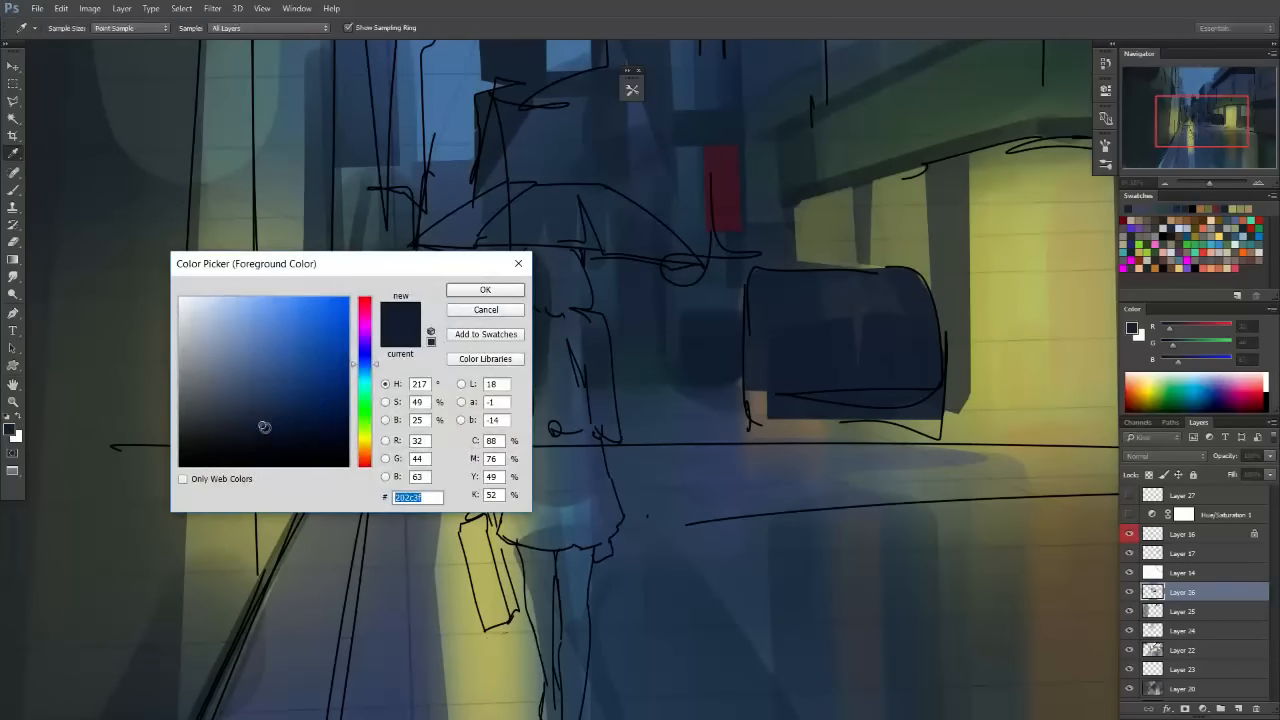
{"action": "left_click", "coordinate": [480, 292]}
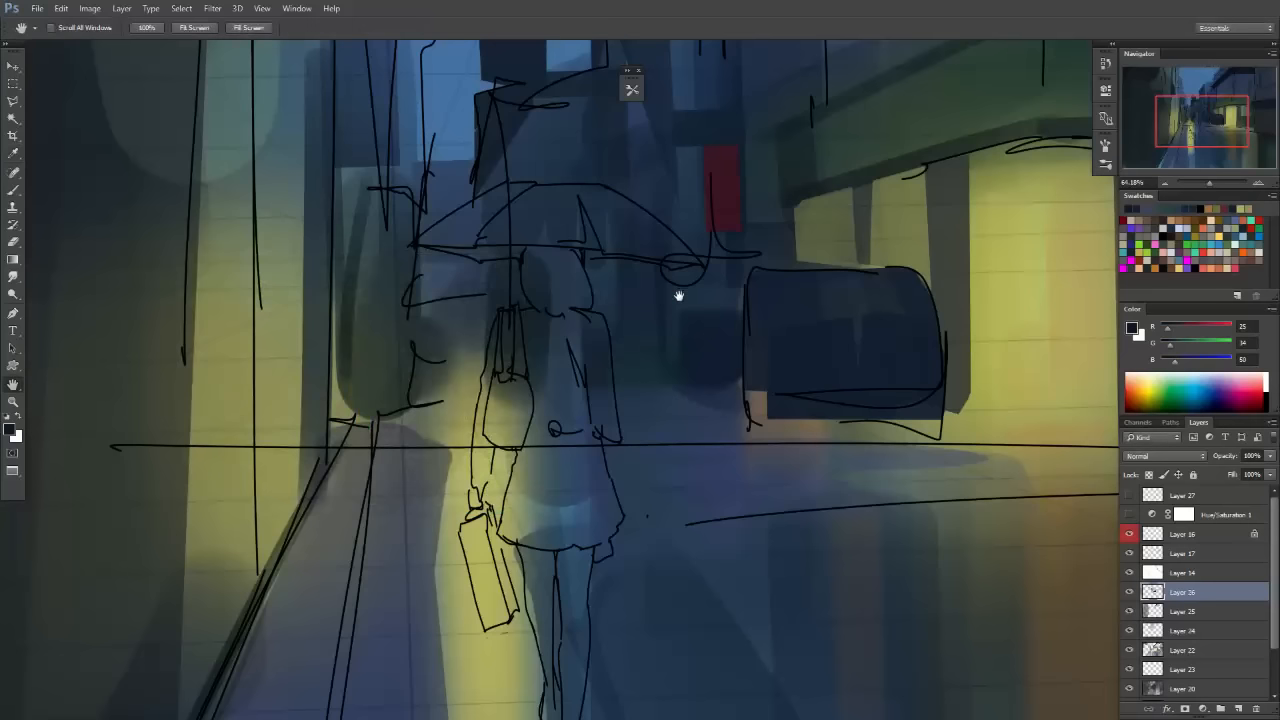
{"action": "left_click_drag", "start_coordinate": [677, 291], "coordinate": [615, 360]}
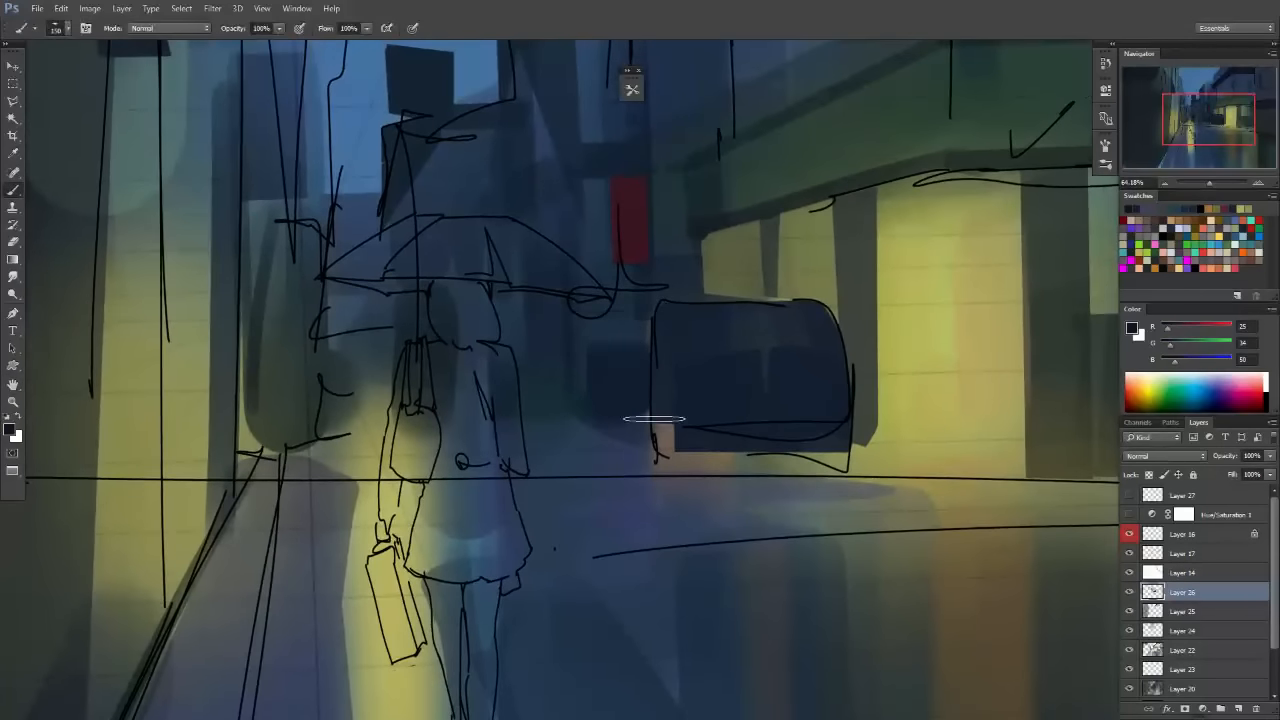
{"action": "mouse_move", "coordinate": [711, 380]}
{"action": "left_mouse_down"}
{"action": "mouse_move", "coordinate": [674, 389]}
{"action": "mouse_move", "coordinate": [709, 389]}
{"action": "left_mouse_up"}
{"action": "left_click_drag", "start_coordinate": [803, 389], "coordinate": [681, 347]}
{"action": "left_click", "coordinate": [605, 363], "text": "alt"}
{"action": "mouse_move", "coordinate": [590, 332]}
{"action": "left_mouse_down"}
{"action": "mouse_move", "coordinate": [593, 362]}
{"action": "mouse_move", "coordinate": [597, 314]}
{"action": "left_mouse_up"}
{"action": "left_click", "coordinate": [621, 379], "text": "alt"}
Paint a dark window band across the upper part of the parked vehicle with a 200 px brush, undoing the unwanted strokes.
{"action": "key", "text": "bracketright"}
{"action": "key", "text": "bracketright"}
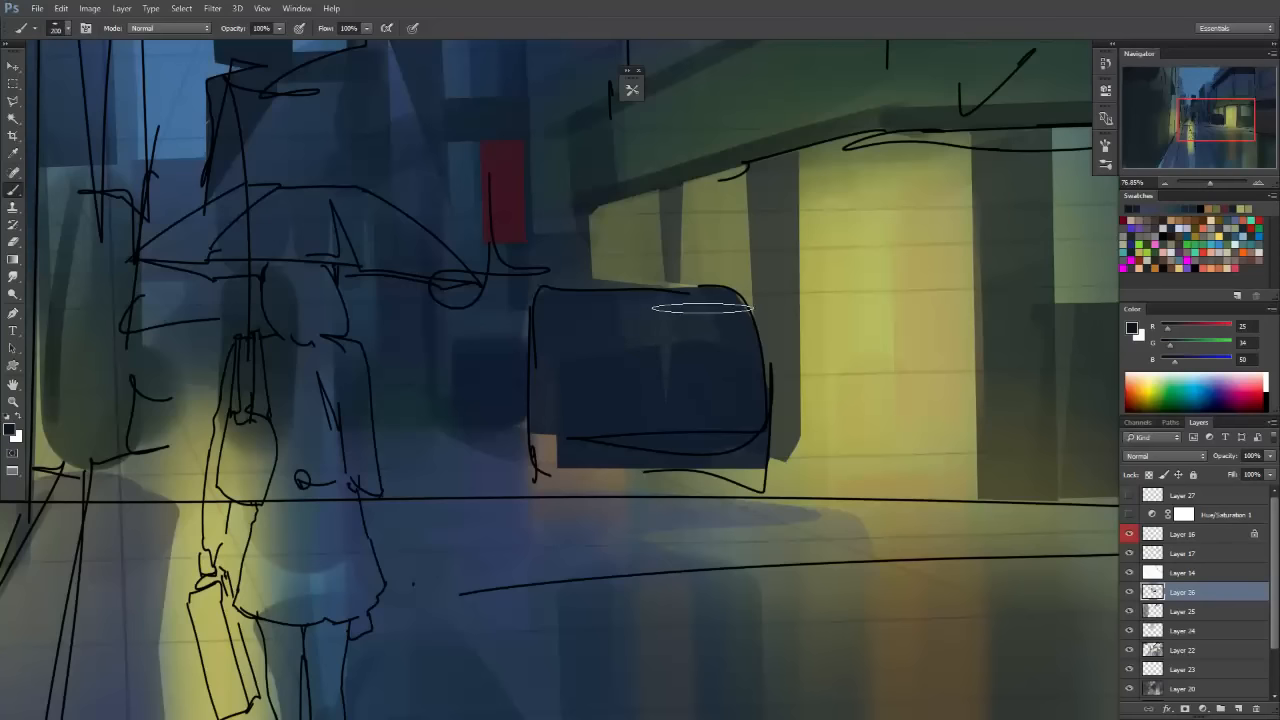
{"action": "left_click_drag", "start_coordinate": [702, 310], "coordinate": [623, 325]}
{"action": "key", "text": "ctrl+z"}
{"action": "mouse_move", "coordinate": [706, 306]}
{"action": "left_mouse_down"}
{"action": "mouse_move", "coordinate": [634, 353]}
{"action": "mouse_move", "coordinate": [637, 319]}
{"action": "mouse_move", "coordinate": [695, 313]}
{"action": "mouse_move", "coordinate": [709, 350]}
{"action": "left_mouse_up"}
{"action": "key", "text": "ctrl+z"}
{"action": "key", "text": "ctrl+z"}
{"action": "left_click_drag", "start_coordinate": [640, 311], "coordinate": [638, 350]}
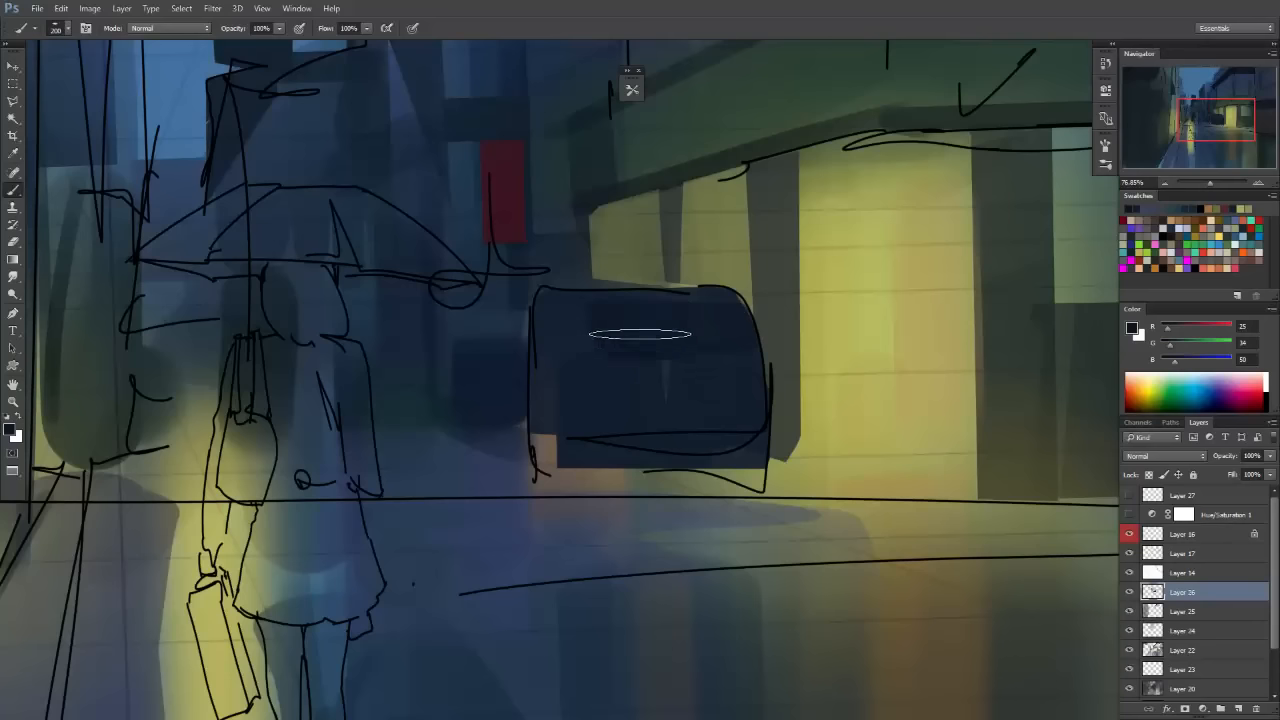
{"action": "left_click_drag", "start_coordinate": [746, 430], "coordinate": [842, 440]}
{"action": "key", "text": "space"}
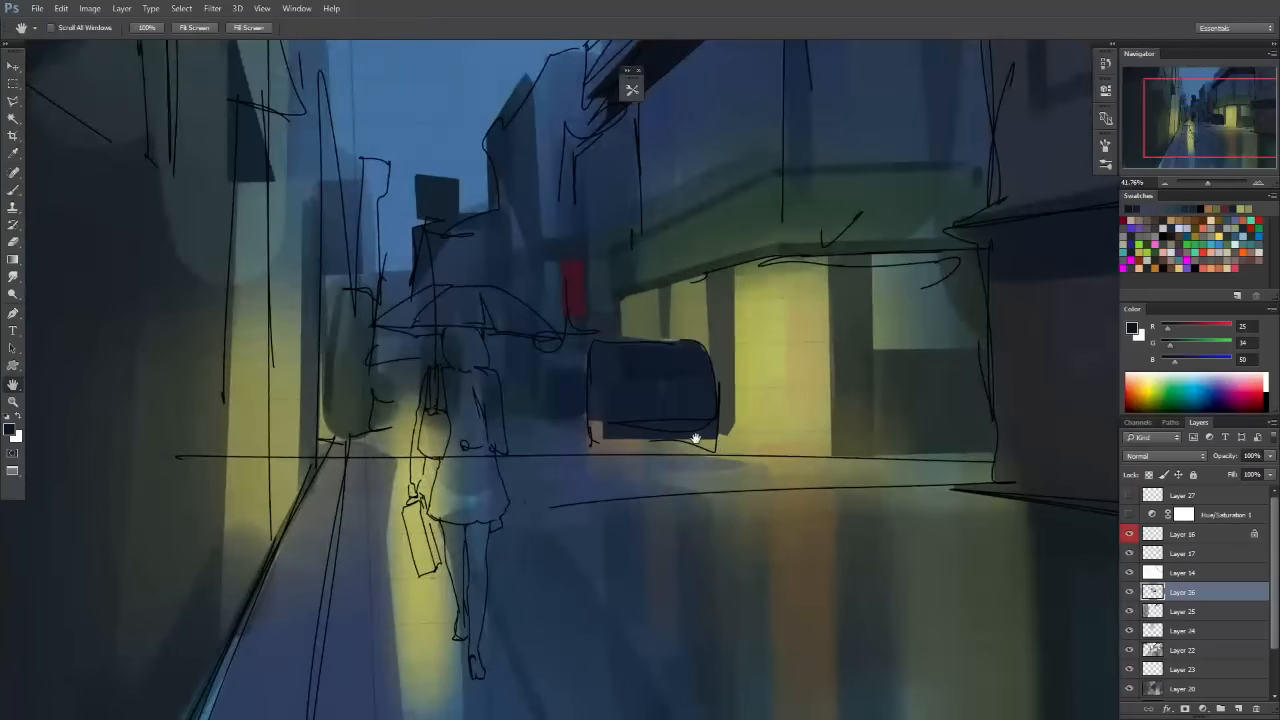
{"action": "left_click_drag", "start_coordinate": [739, 452], "coordinate": [644, 406]}
{"action": "left_click_drag", "start_coordinate": [545, 386], "coordinate": [602, 417]}
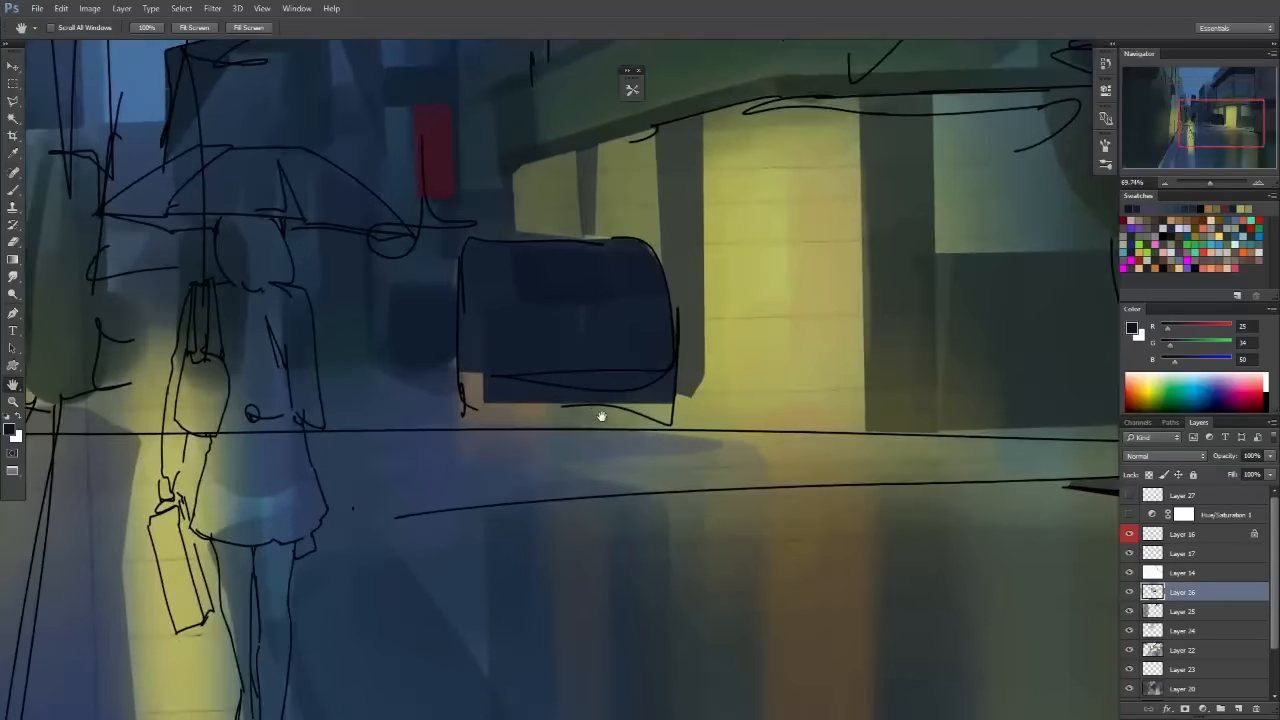
{"action": "left_click_drag", "start_coordinate": [682, 422], "coordinate": [624, 456]}
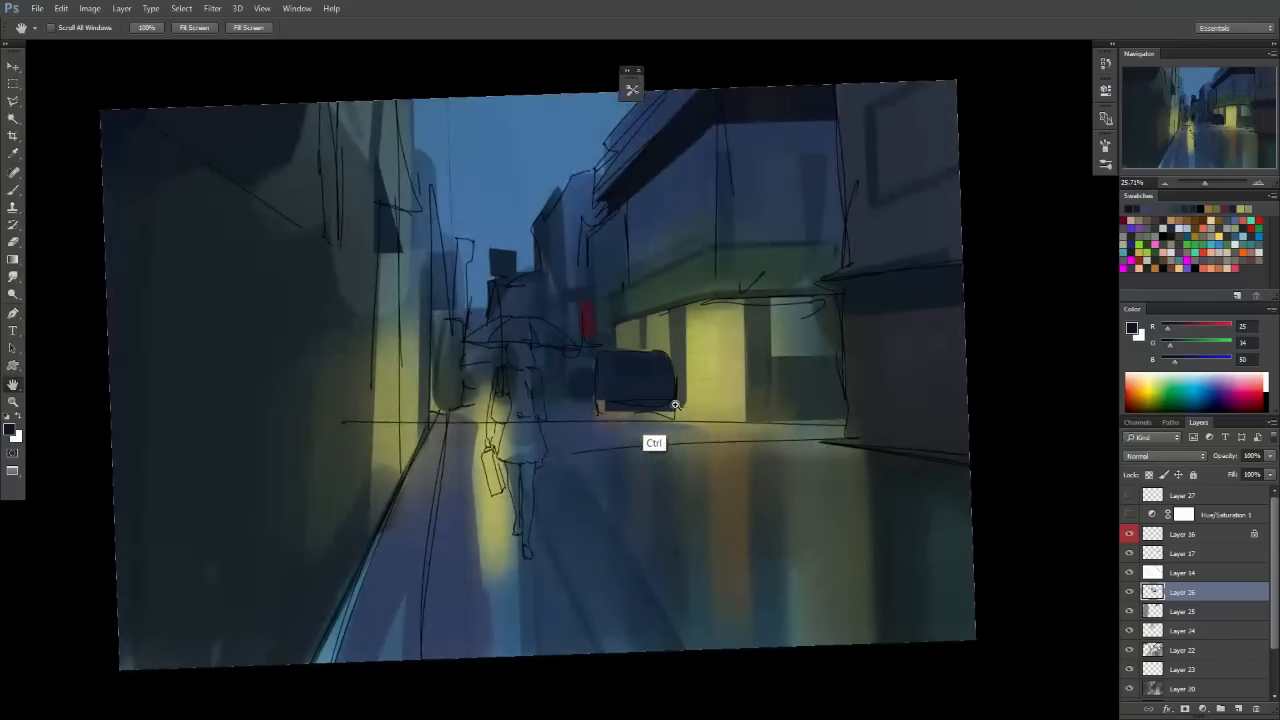
{"action": "left_click_drag", "start_coordinate": [670, 410], "coordinate": [563, 351]}
{"action": "key", "text": "Escape"}
{"action": "left_click_drag", "start_coordinate": [563, 355], "coordinate": [528, 360]}
{"action": "mouse_move", "coordinate": [658, 410]}
{"action": "left_mouse_down"}
{"action": "mouse_move", "coordinate": [697, 434]}
{"action": "mouse_move", "coordinate": [638, 445]}
{"action": "mouse_move", "coordinate": [587, 292]}
{"action": "left_mouse_up"}
{"action": "key", "text": "ctrl+z"}
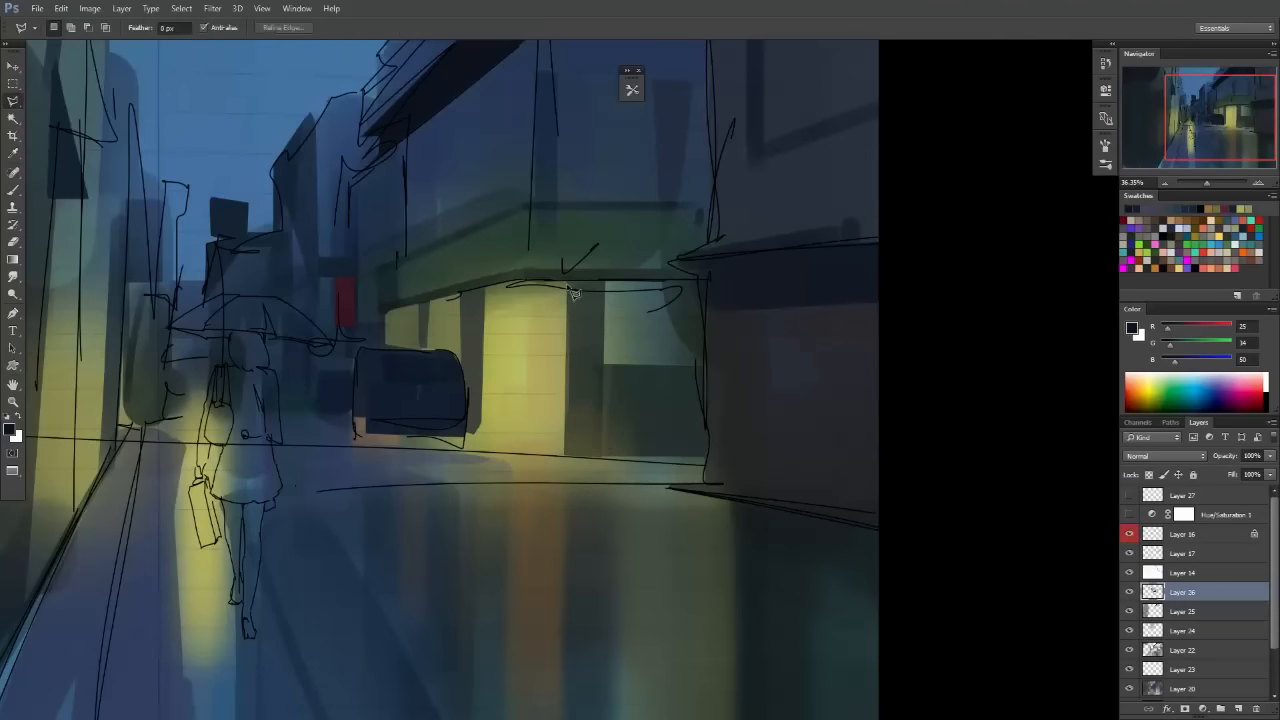
Paint a small dark rectangular sign below the green awning at the upper corner of the lit doorway, undoing the stray strokes.
{"action": "key", "text": "b"}
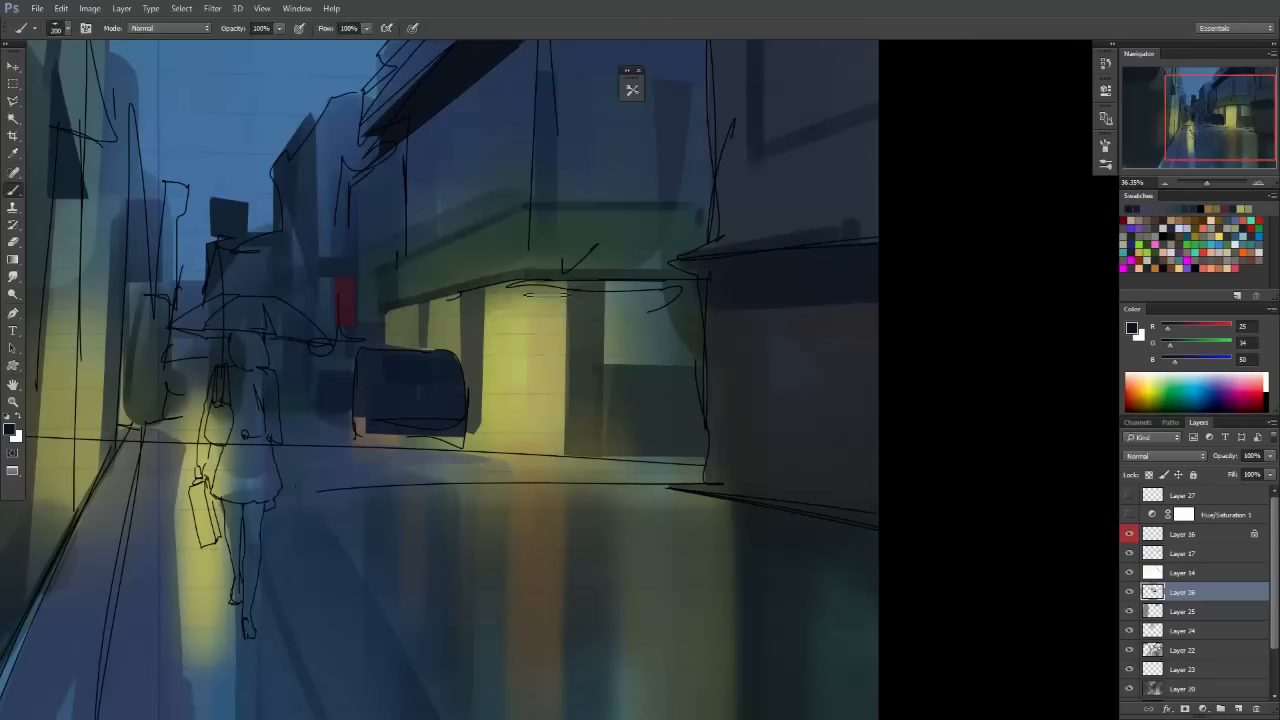
{"action": "left_click_drag", "start_coordinate": [550, 297], "coordinate": [547, 315]}
{"action": "left_click_drag", "start_coordinate": [637, 453], "coordinate": [540, 494]}
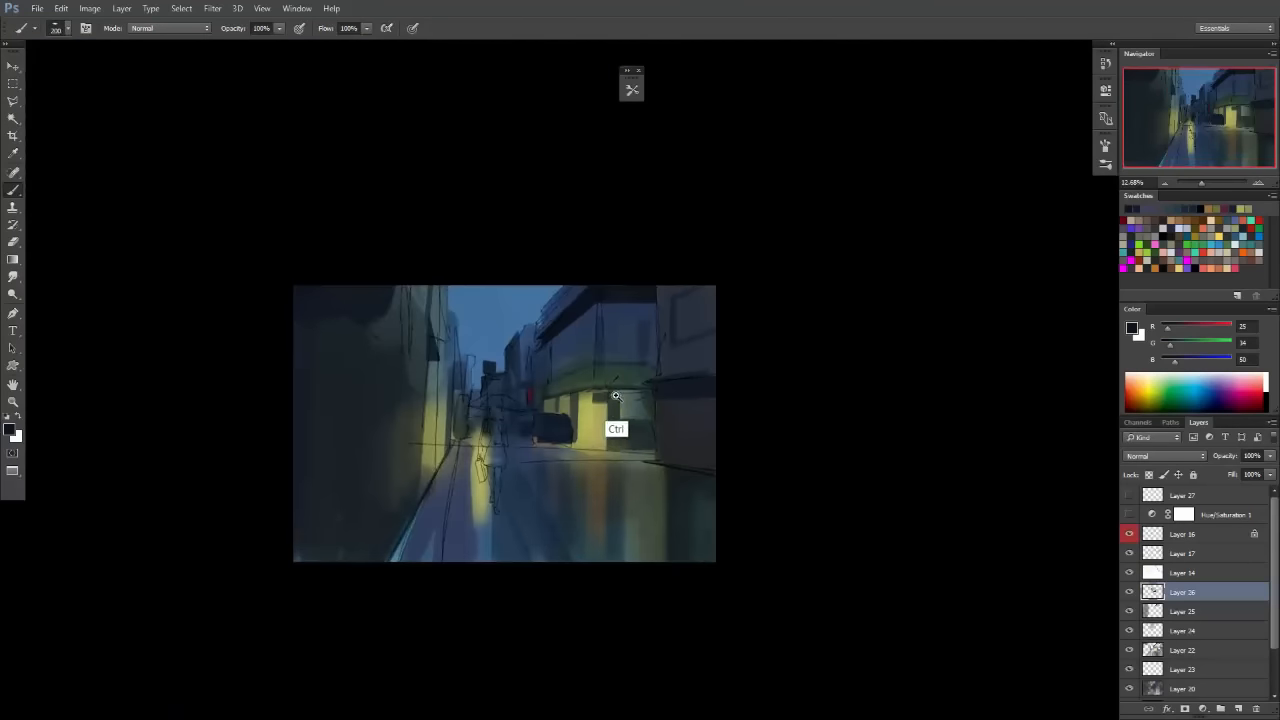
{"action": "left_click_drag", "start_coordinate": [612, 403], "coordinate": [690, 408]}
{"action": "key", "text": "ctrl+z"}
{"action": "mouse_move", "coordinate": [577, 390]}
{"action": "left_mouse_down"}
{"action": "mouse_move", "coordinate": [587, 460]}
{"action": "mouse_move", "coordinate": [575, 413]}
{"action": "left_mouse_up"}
{"action": "key", "text": "ctrl+z"}
{"action": "left_click_drag", "start_coordinate": [649, 493], "coordinate": [585, 512]}
{"action": "left_click_drag", "start_coordinate": [658, 458], "coordinate": [740, 494]}
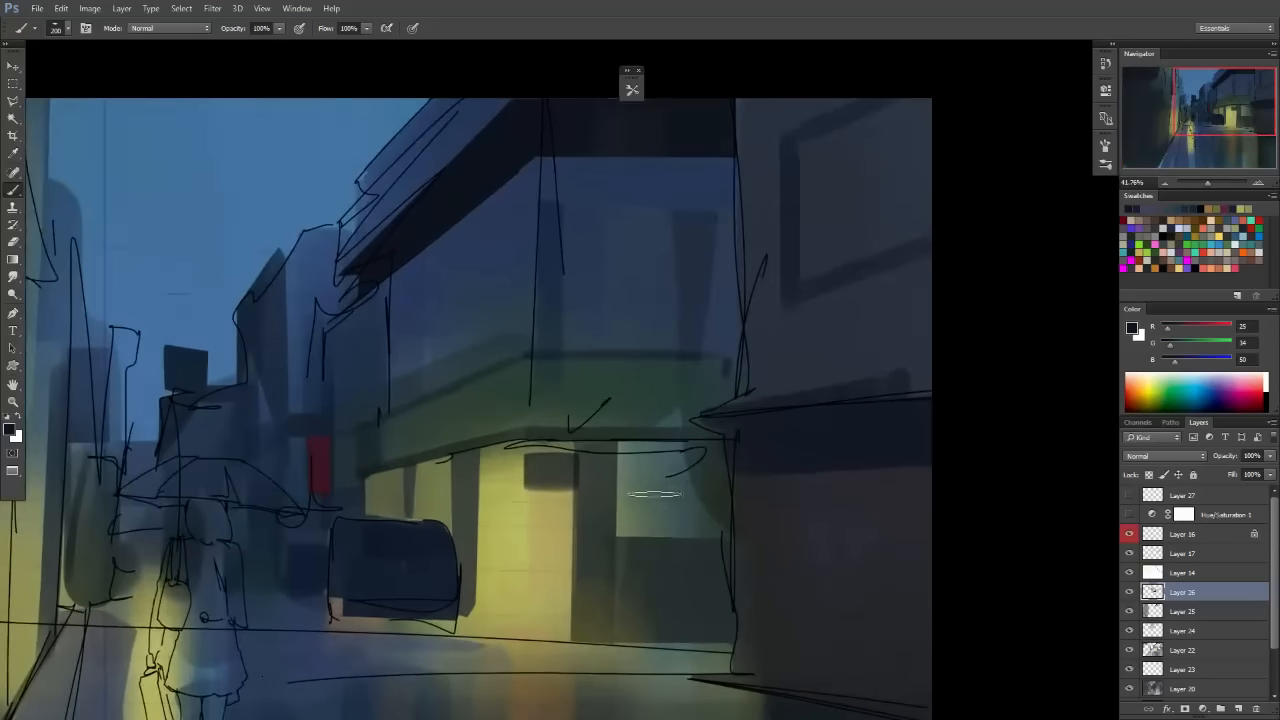
{"action": "left_click_drag", "start_coordinate": [584, 472], "coordinate": [569, 459]}
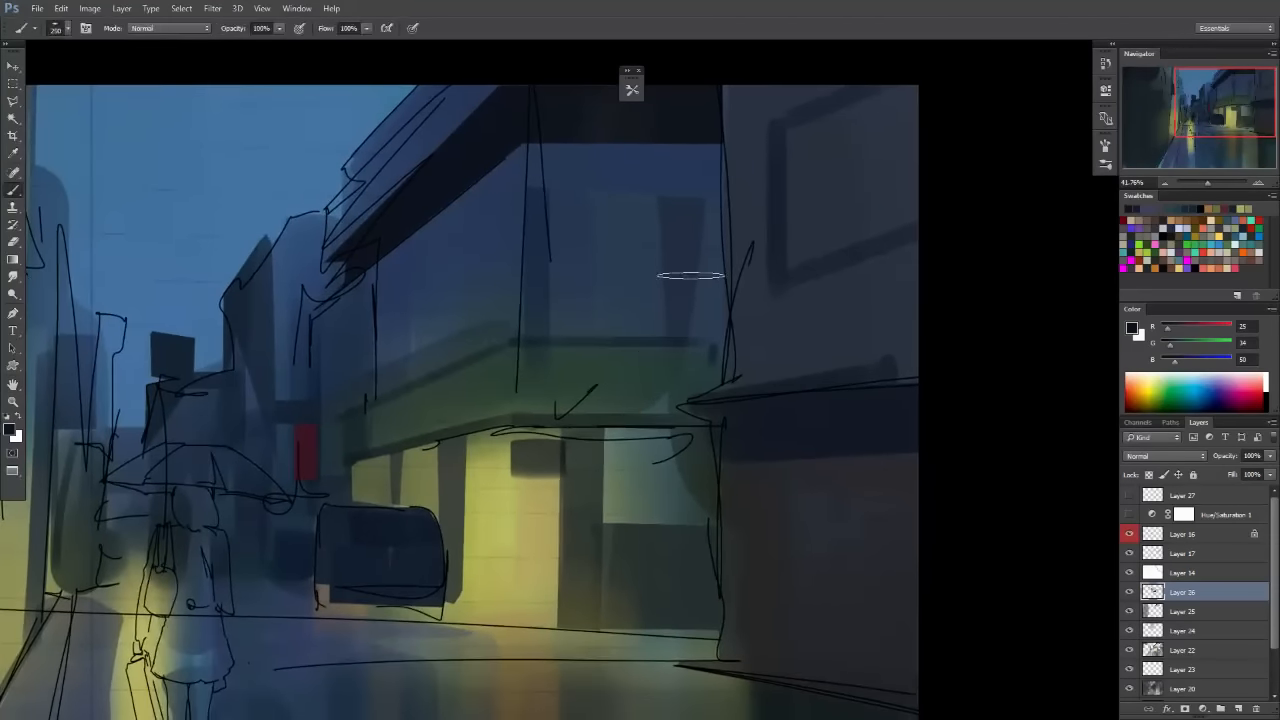
Hide Layer 17, which holds the line sketch of the buildings.
{"action": "key", "text": "space"}
{"action": "left_click_drag", "start_coordinate": [711, 391], "coordinate": [643, 400]}
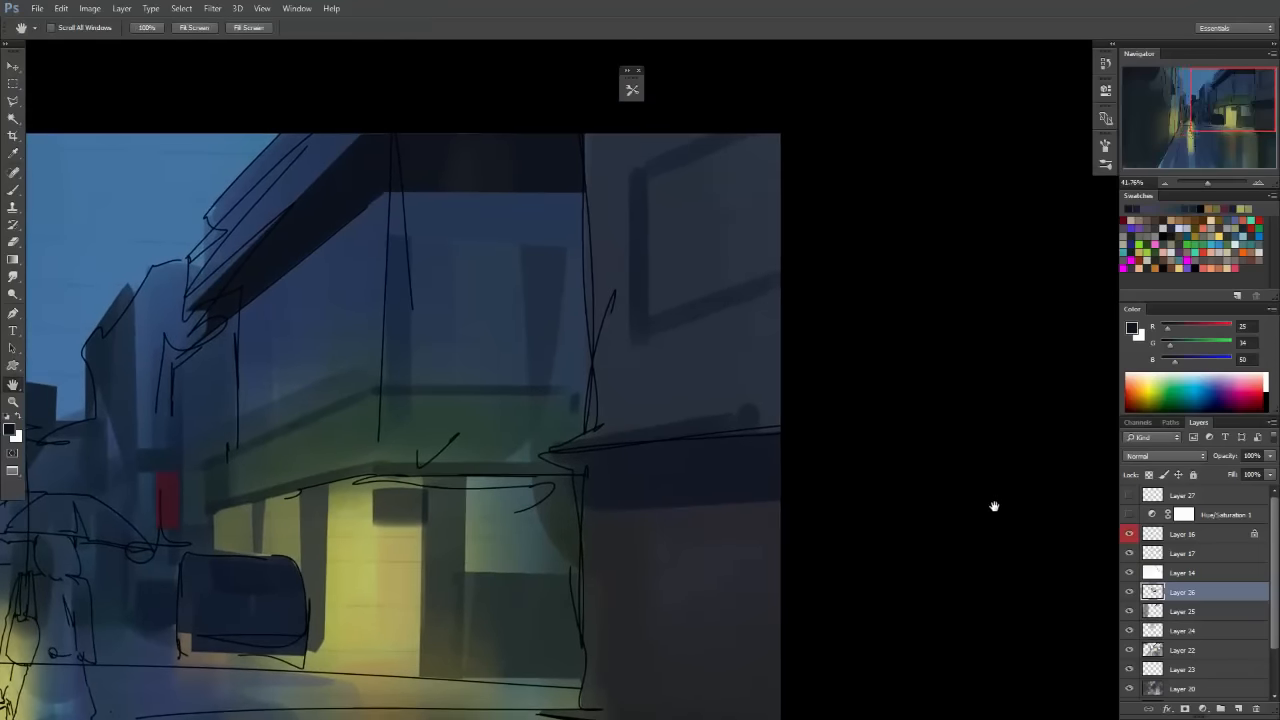
{"action": "left_click", "coordinate": [1129, 553]}
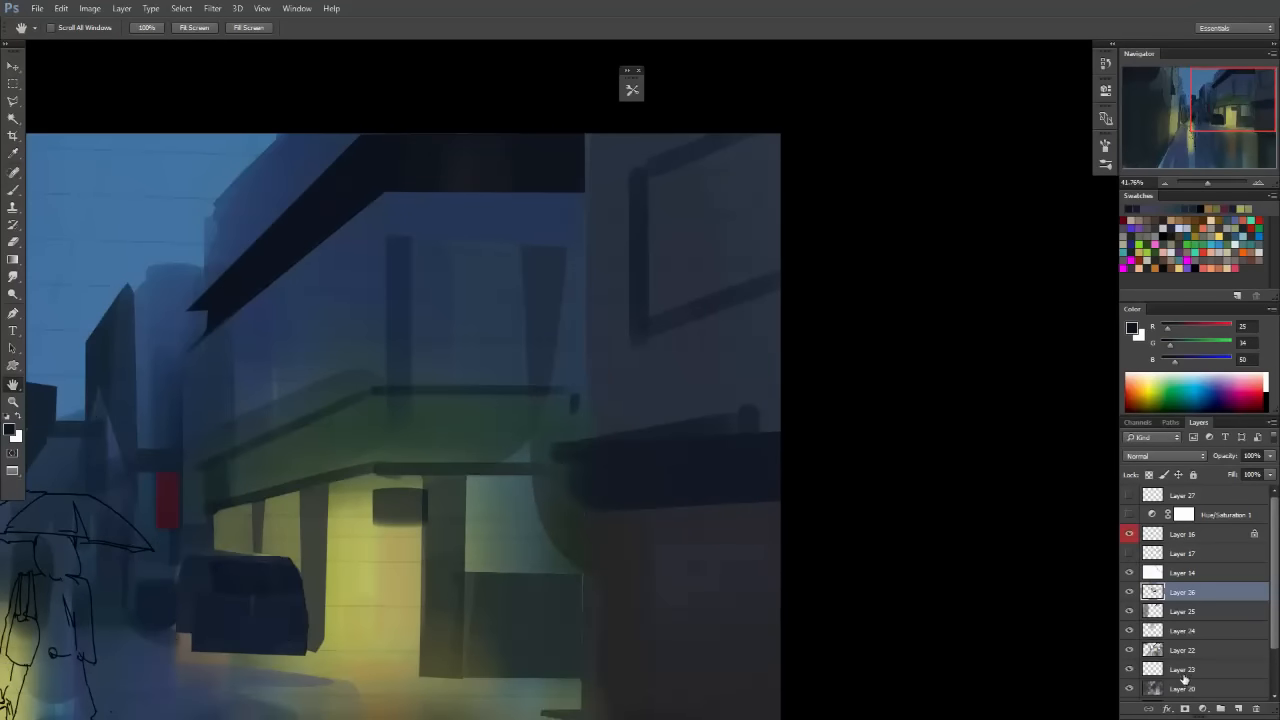
Select the upper wall of the dark corner building with the Polygonal Lasso and set the paint colour to R 25, G 30, B 41.
{"action": "key", "text": "l"}
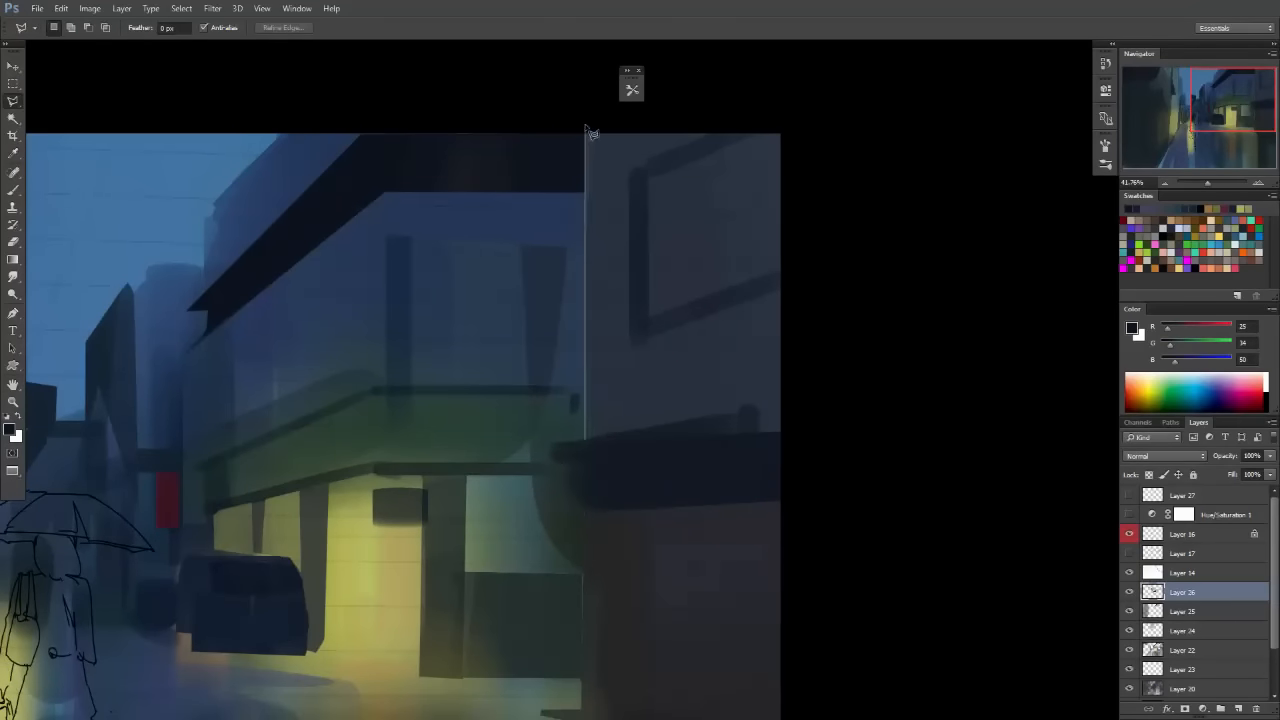
{"action": "left_click", "coordinate": [587, 438]}
{"action": "key", "text": "b"}
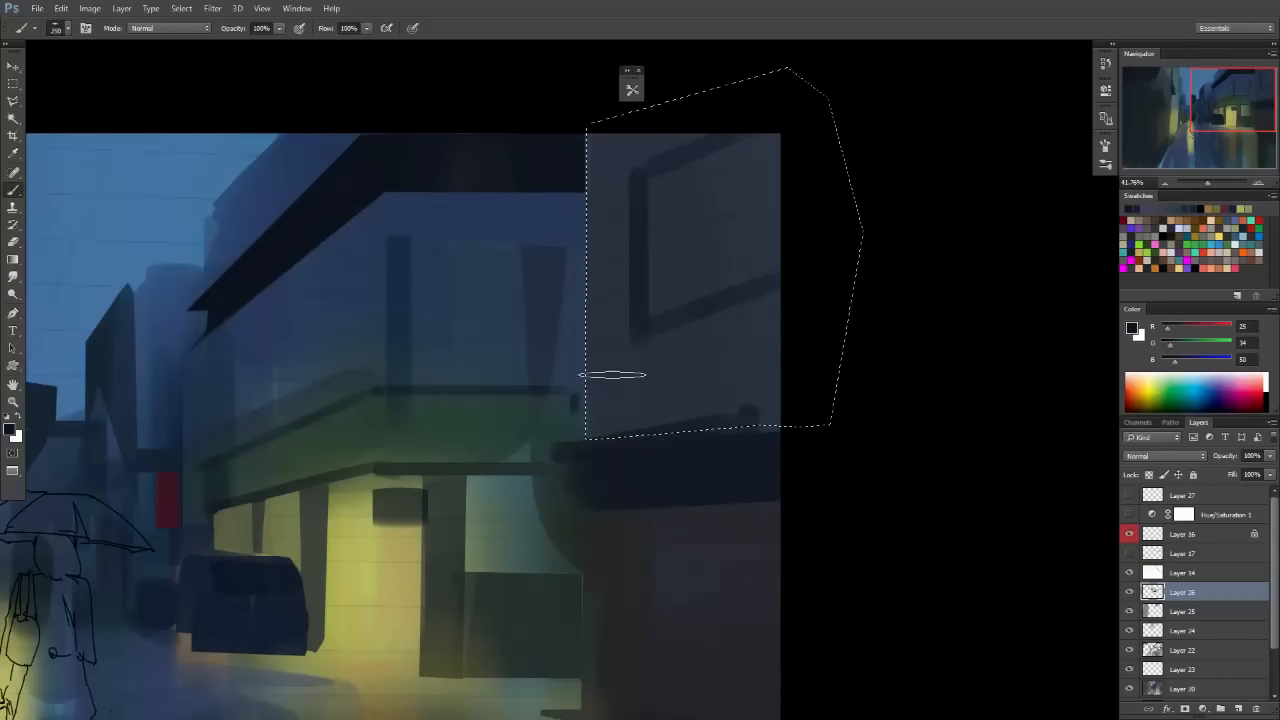
{"action": "left_click", "coordinate": [617, 430], "text": "alt"}
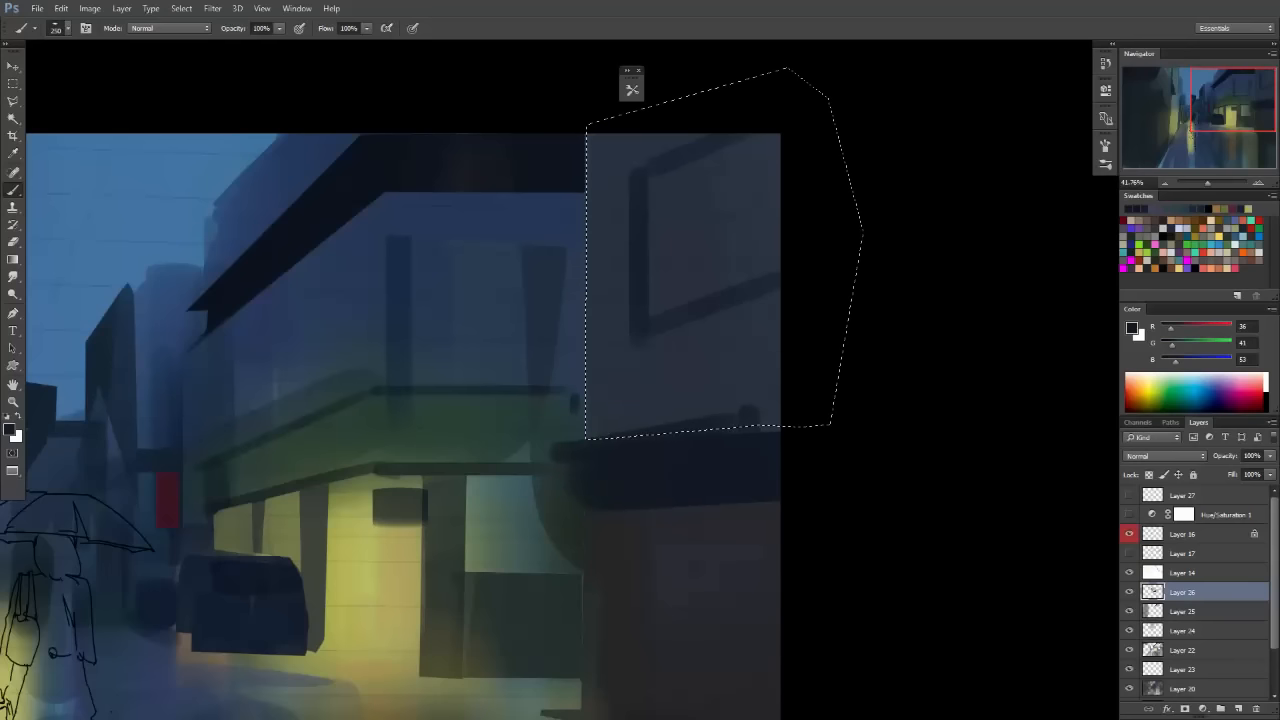
{"action": "left_click", "coordinate": [12, 430]}
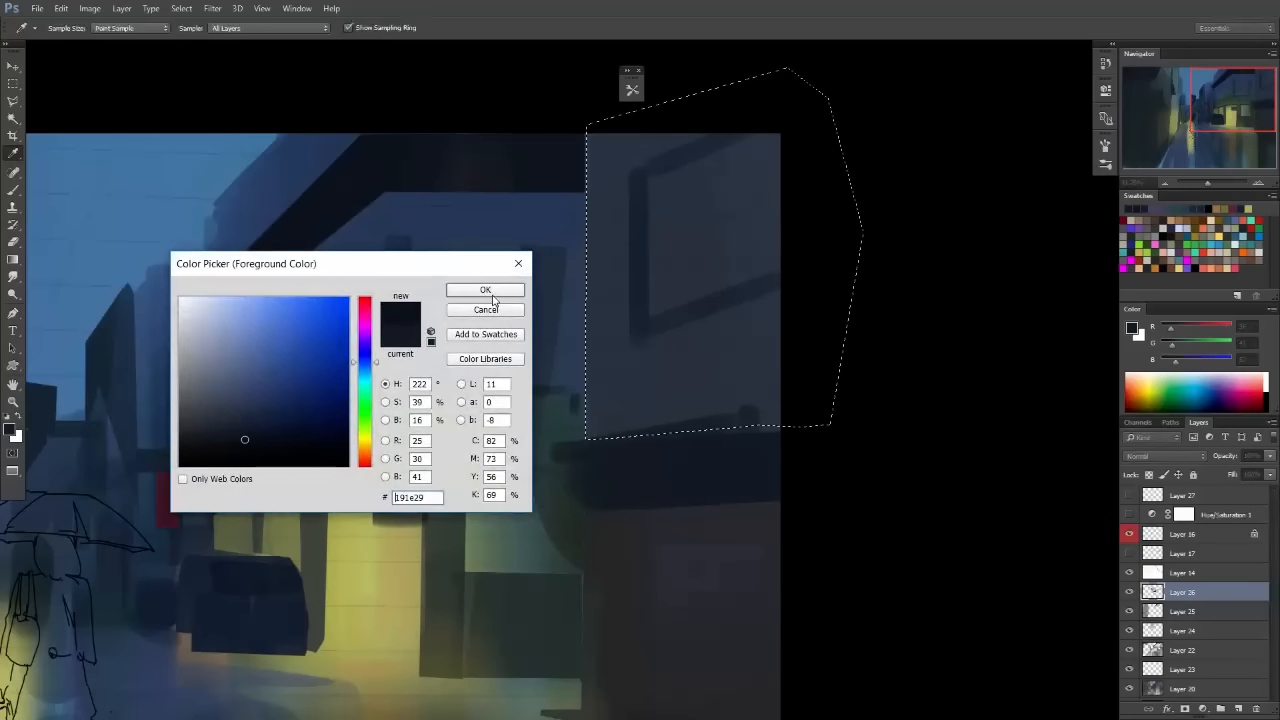
{"action": "left_click", "coordinate": [485, 290]}
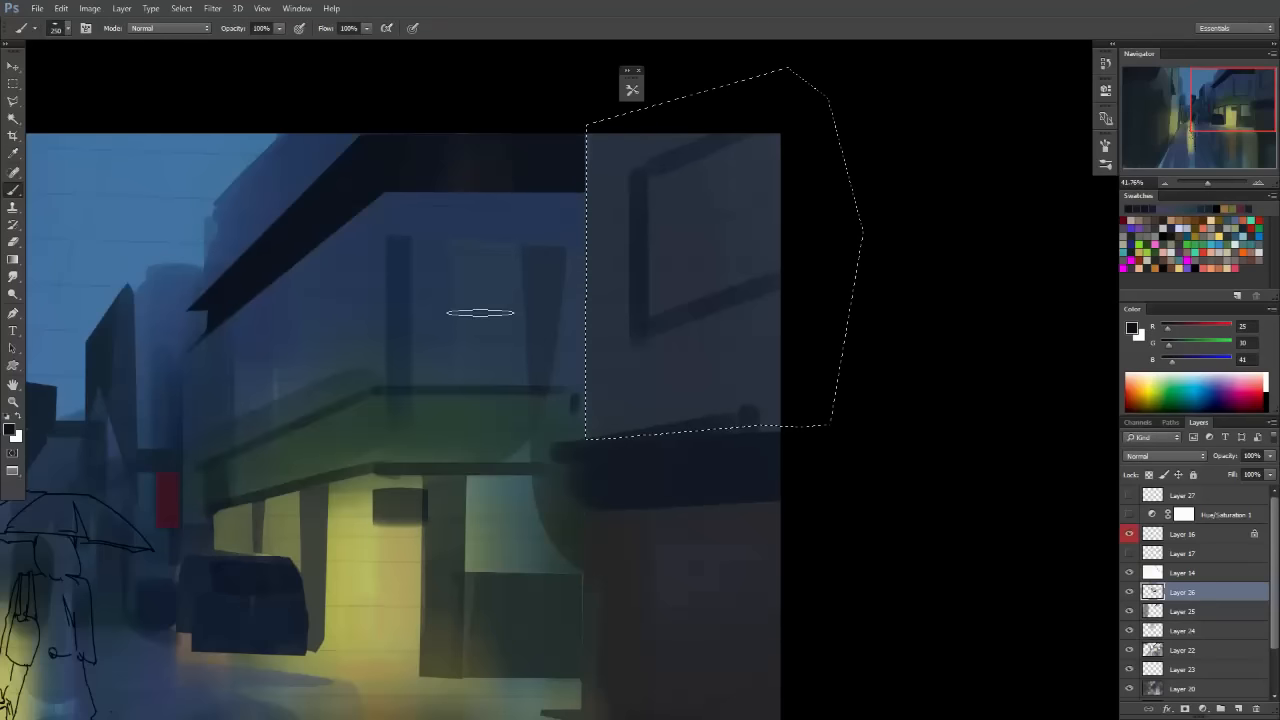
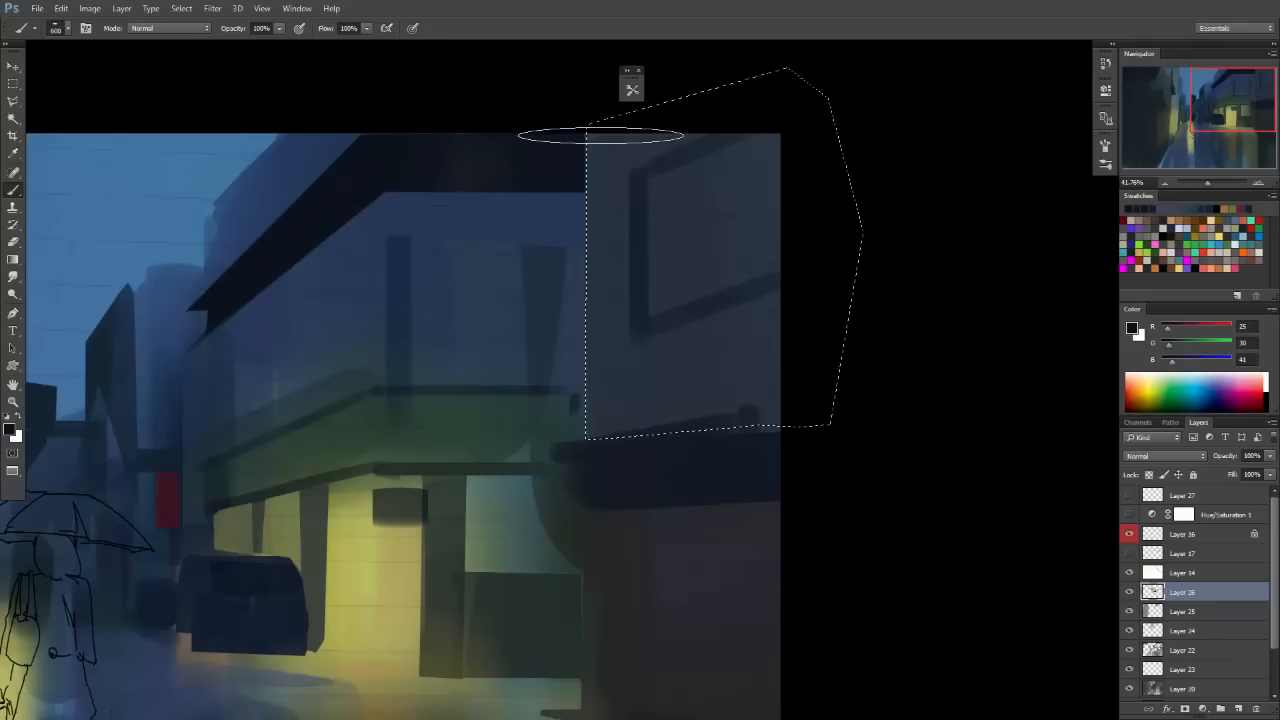
Try painting the selected upper wall with a warmer dark colour of R 51, G 51, B 41.
{"action": "key", "text": "ctrl+z"}
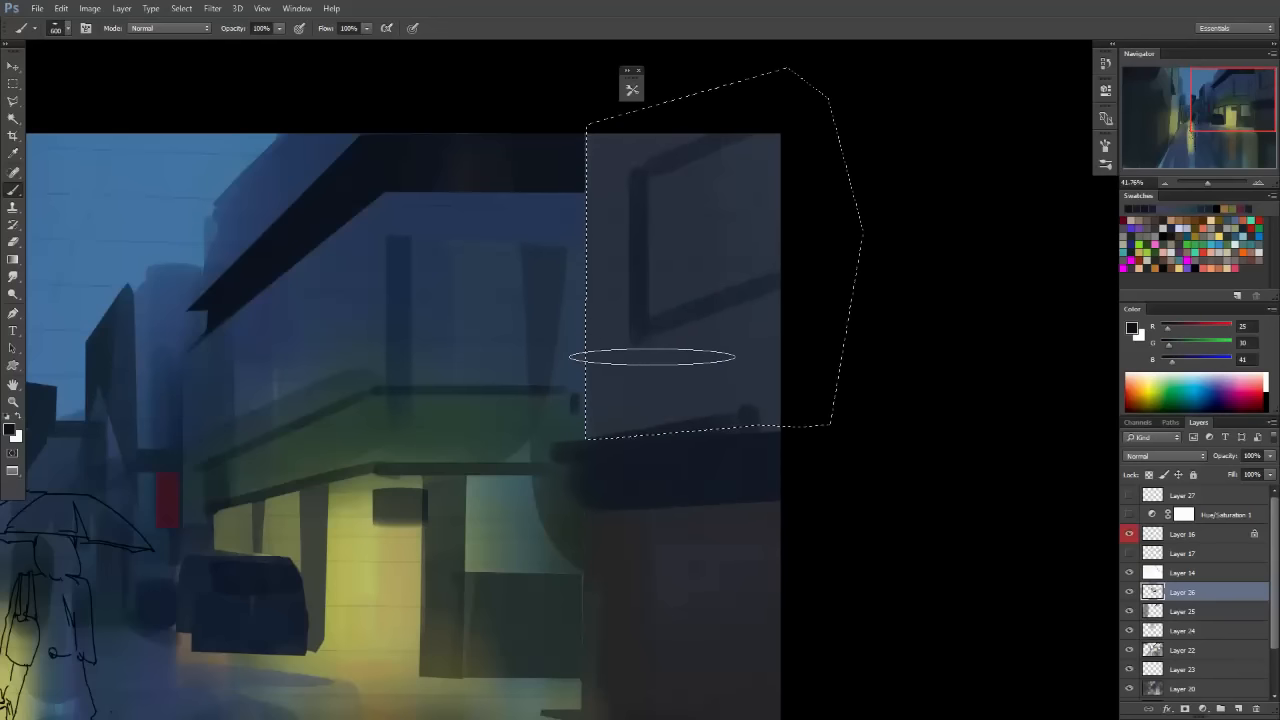
{"action": "left_click_drag", "start_coordinate": [1171, 345], "coordinate": [1175, 345]}
{"action": "left_click", "coordinate": [1175, 328]}
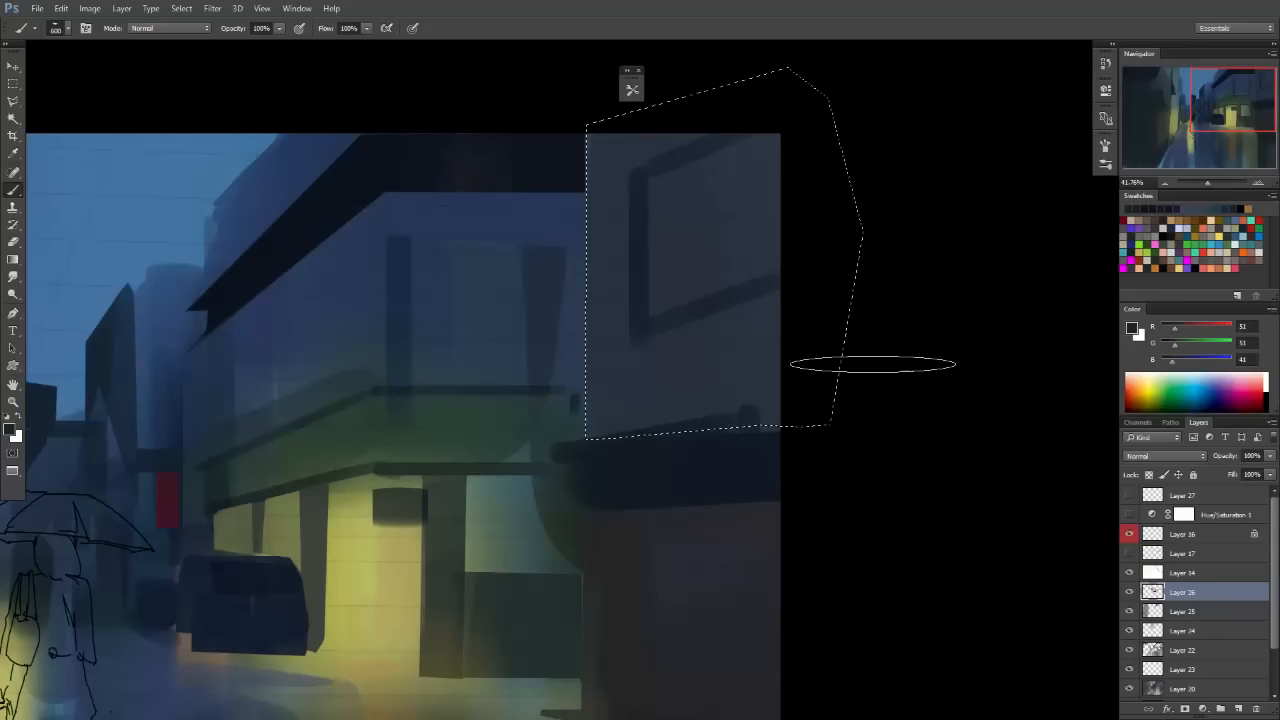
{"action": "left_click_drag", "start_coordinate": [593, 414], "coordinate": [614, 94]}
{"action": "mouse_move", "coordinate": [711, 152]}
{"action": "left_mouse_down"}
{"action": "mouse_move", "coordinate": [743, 222]}
{"action": "mouse_move", "coordinate": [740, 560]}
{"action": "left_mouse_up"}
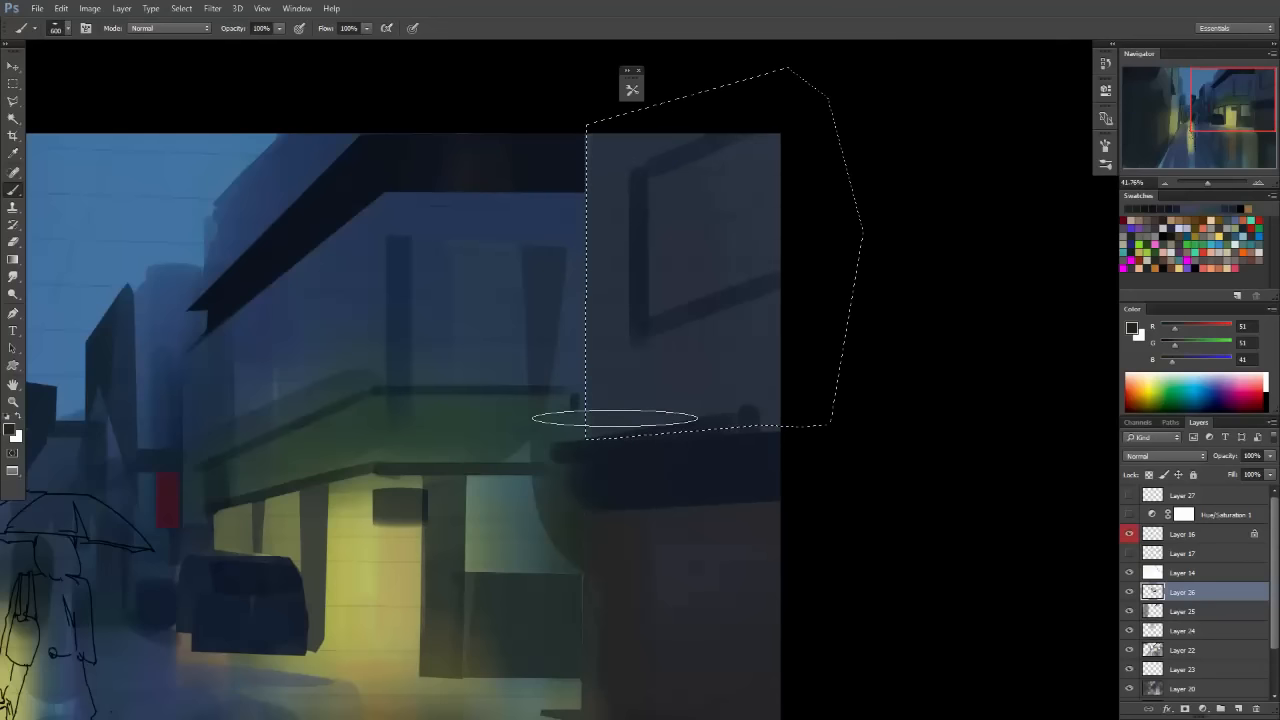
Darken the selected upper wall with R 30, G 36, B 46 sampled from the neighbouring dark roof, and clear the selection.
{"action": "left_click", "coordinate": [418, 138], "text": "alt"}
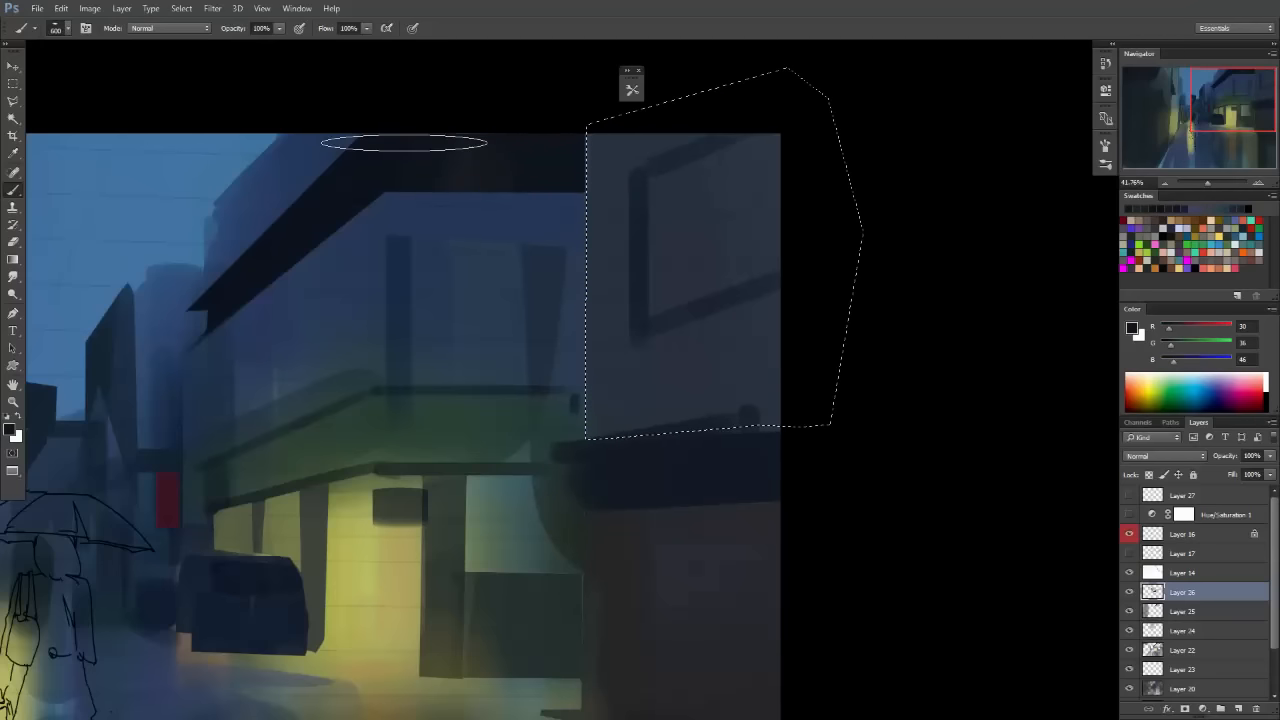
{"action": "mouse_move", "coordinate": [404, 143]}
{"action": "left_mouse_down"}
{"action": "mouse_move", "coordinate": [609, 483]}
{"action": "mouse_move", "coordinate": [629, 137]}
{"action": "mouse_move", "coordinate": [649, 284]}
{"action": "mouse_move", "coordinate": [684, 360]}
{"action": "mouse_move", "coordinate": [752, 50]}
{"action": "mouse_move", "coordinate": [756, 113]}
{"action": "mouse_move", "coordinate": [602, 285]}
{"action": "mouse_move", "coordinate": [627, 150]}
{"action": "mouse_move", "coordinate": [648, 364]}
{"action": "mouse_move", "coordinate": [770, 155]}
{"action": "mouse_move", "coordinate": [786, 397]}
{"action": "left_mouse_up"}
{"action": "key", "text": "ctrl+z"}
{"action": "key", "text": "m"}
{"action": "key", "text": "ctrl+d"}
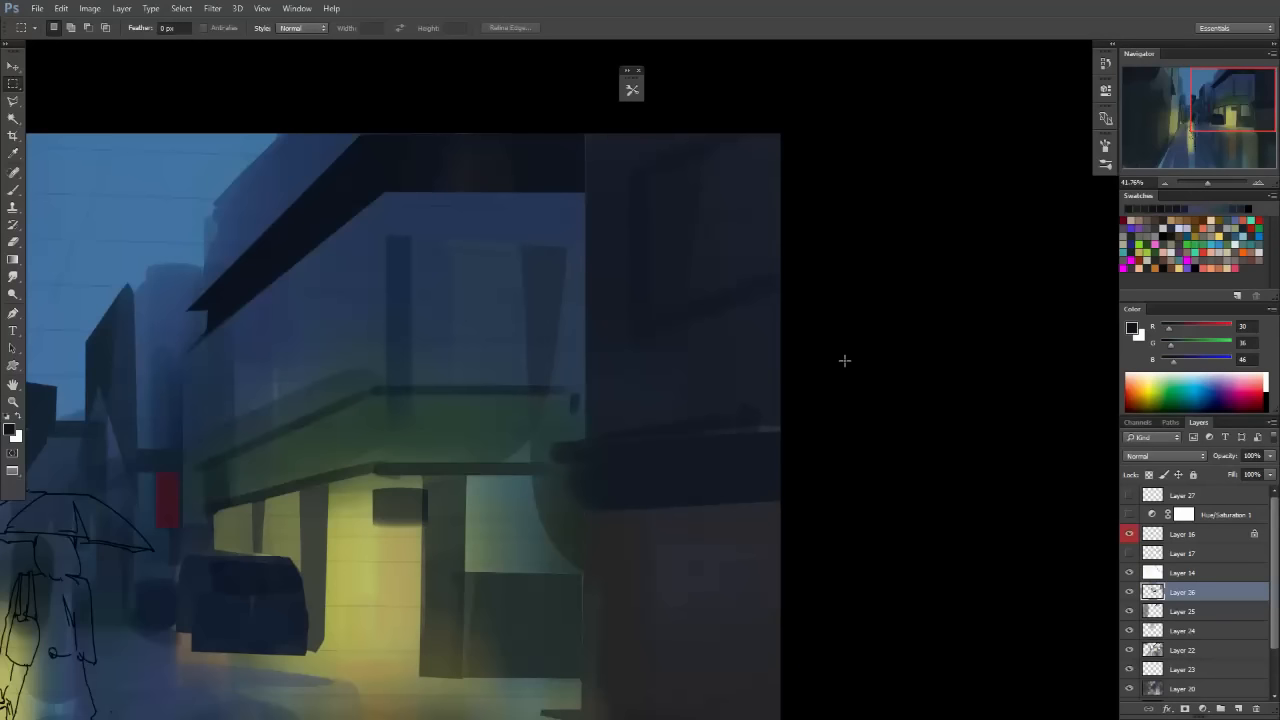
Darken the paint colour to R 19, G 24, B 34 for the lower wall of the corner building.
{"action": "key", "text": "space"}
{"action": "left_click_drag", "start_coordinate": [651, 374], "coordinate": [699, 311]}
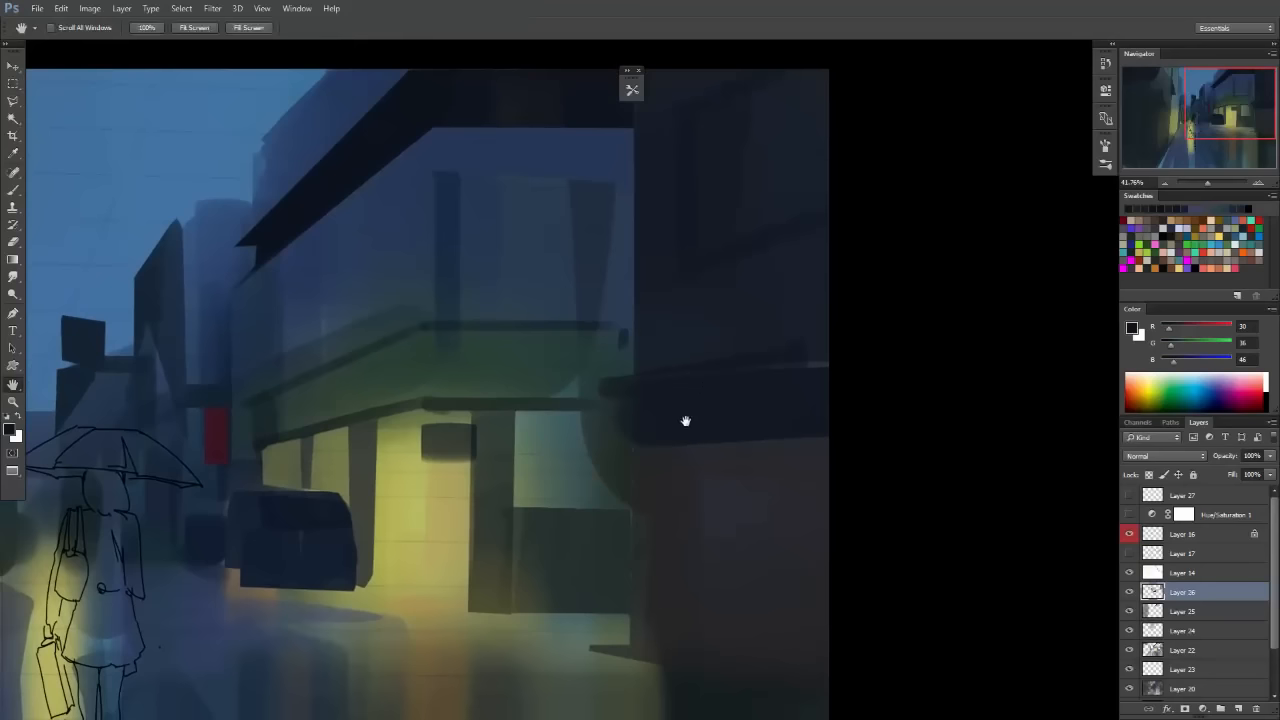
{"action": "left_click_drag", "start_coordinate": [698, 398], "coordinate": [685, 311]}
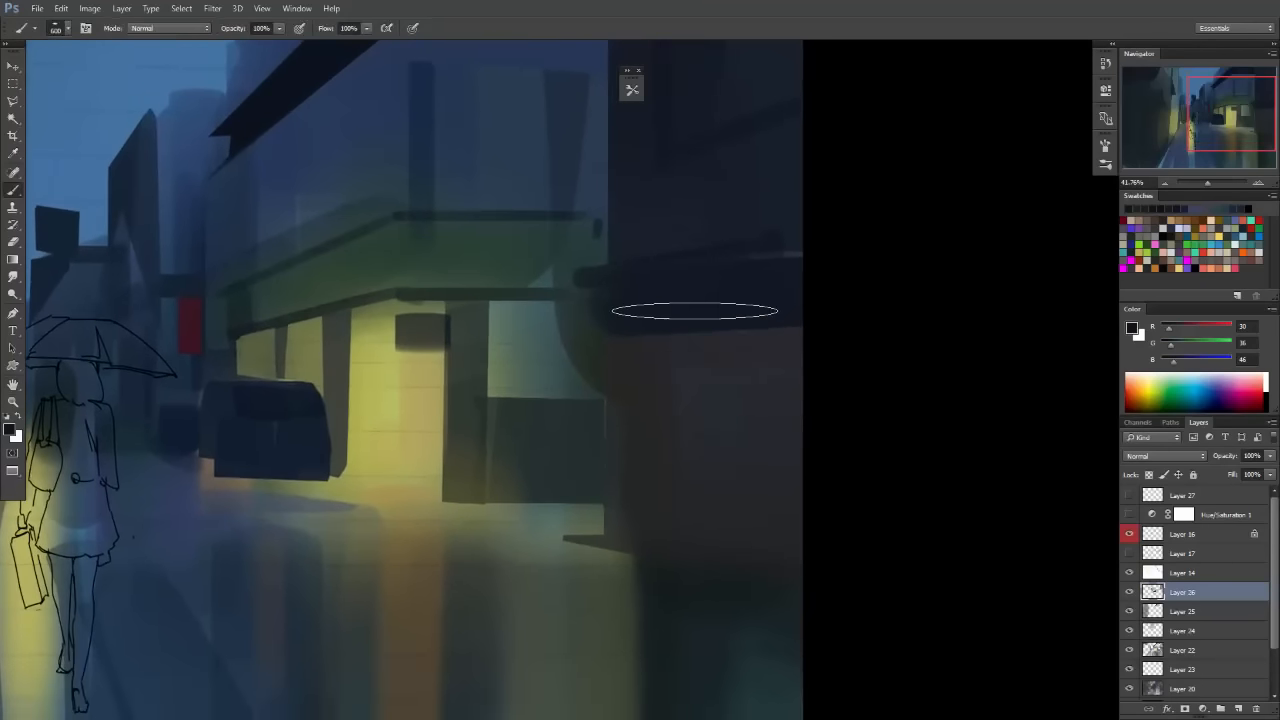
{"action": "scroll", "coordinate": [700, 405], "scroll_direction": "up", "scroll_amount": 2}
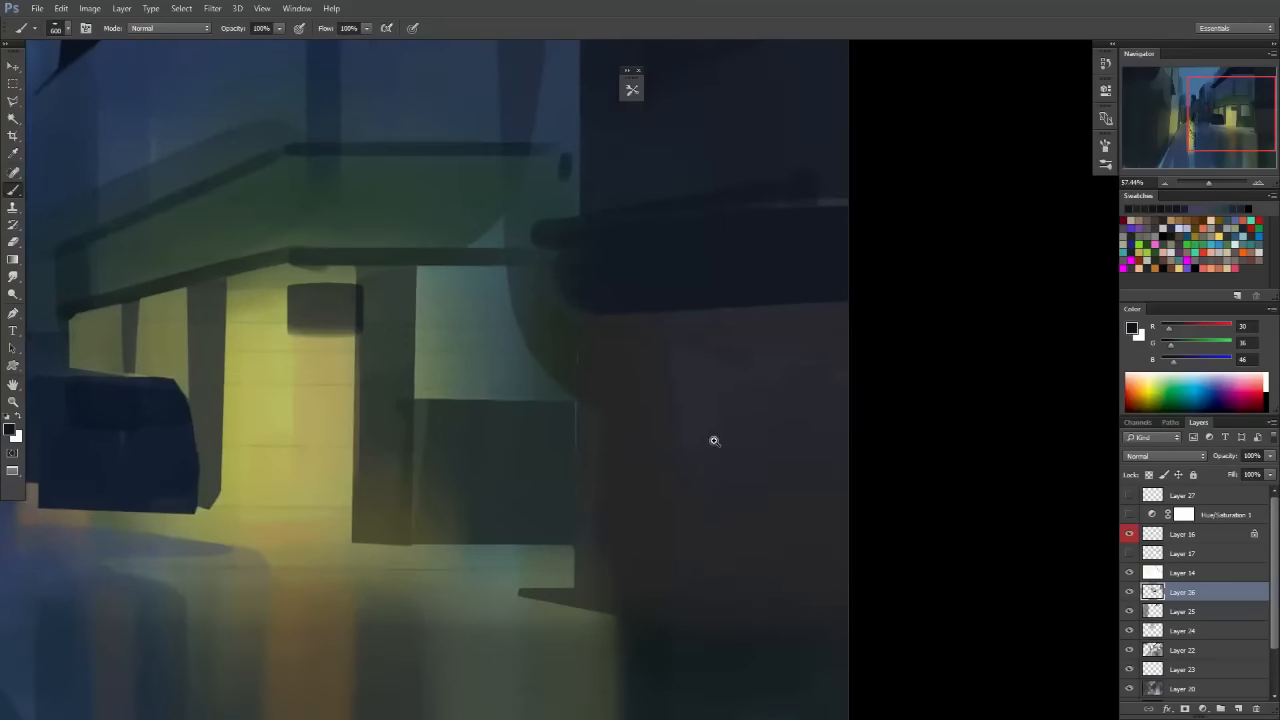
{"action": "left_click_drag", "start_coordinate": [714, 437], "coordinate": [654, 403]}
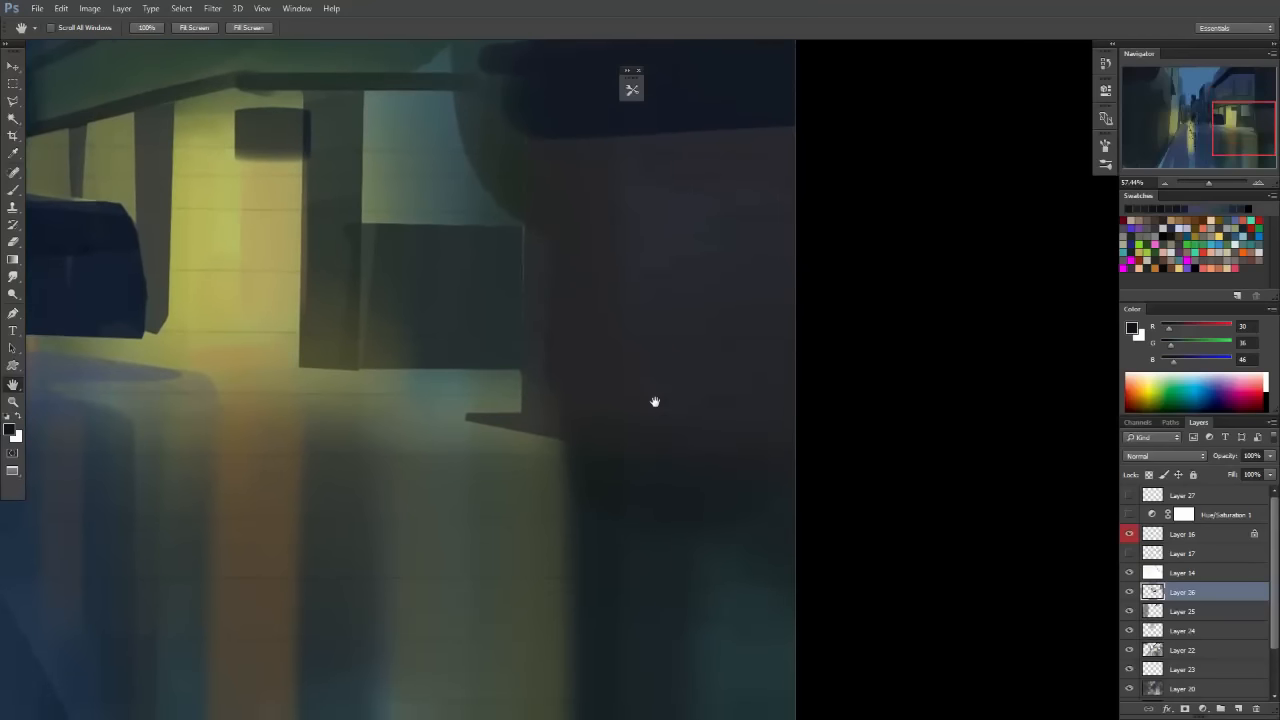
{"action": "left_click", "coordinate": [12, 432]}
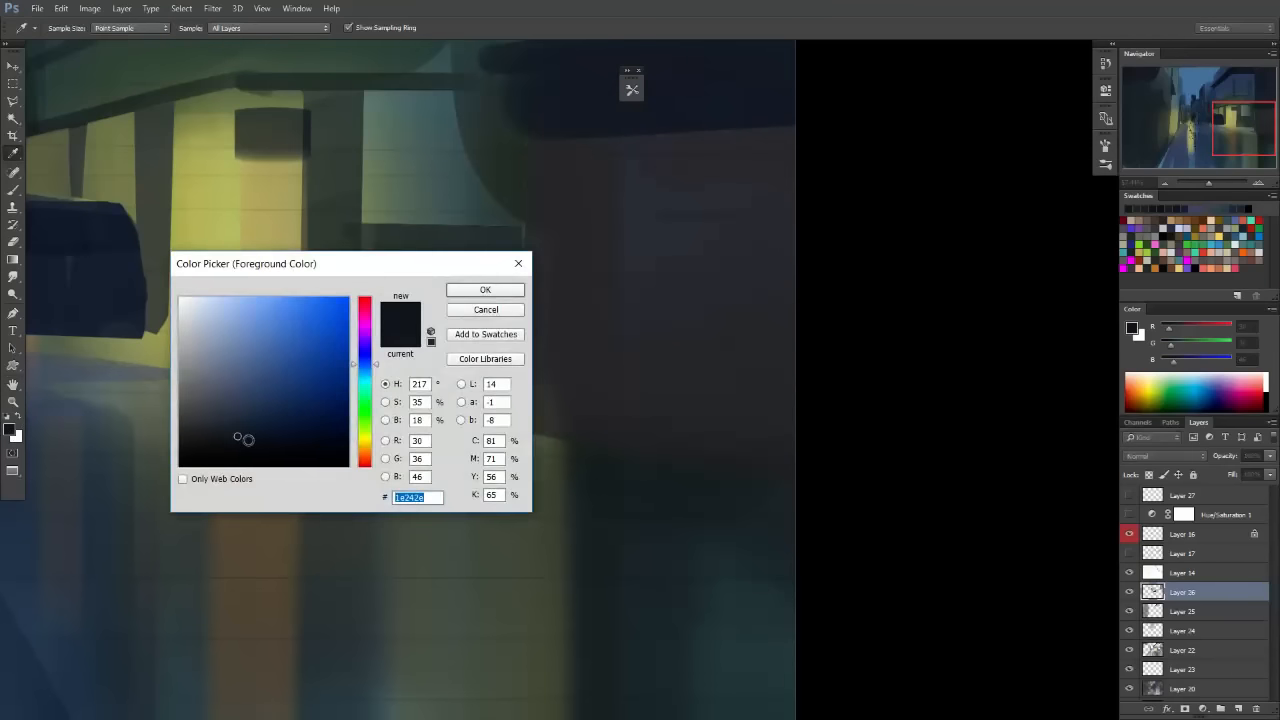
{"action": "left_click", "coordinate": [248, 442]}
{"action": "left_click", "coordinate": [480, 292]}
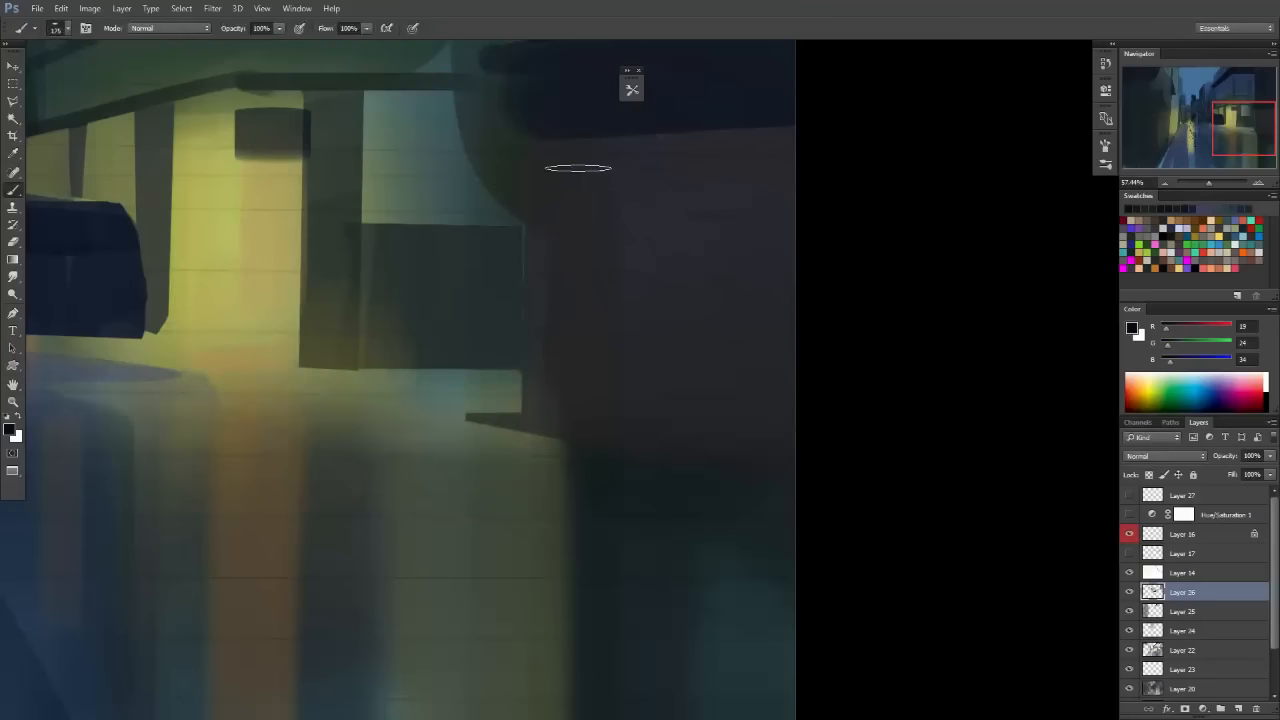
Try drawing a thin dark line along the base of the corner building on the rotated canvas.
{"action": "key", "text": "r"}
{"action": "left_click_drag", "start_coordinate": [500, 491], "coordinate": [485, 550]}
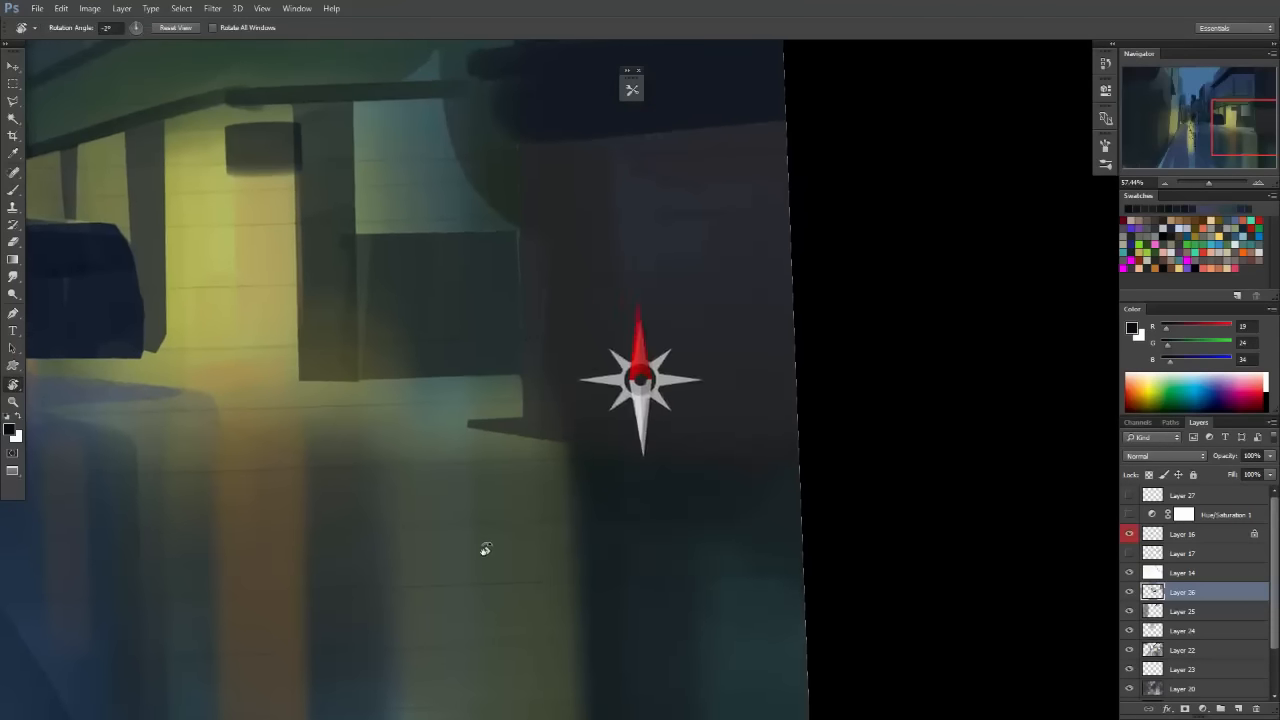
{"action": "key", "text": "b"}
{"action": "key", "text": "Escape"}
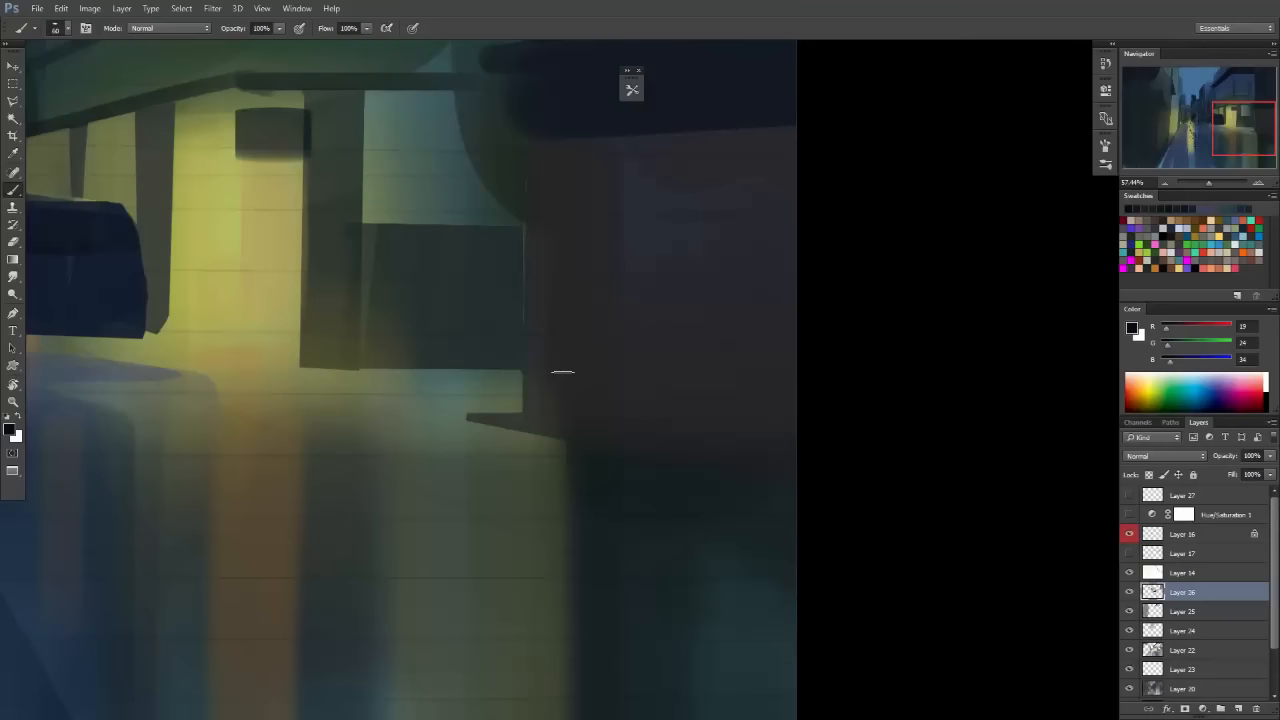
{"action": "key", "text": "r"}
{"action": "left_click_drag", "start_coordinate": [517, 460], "coordinate": [586, 460]}
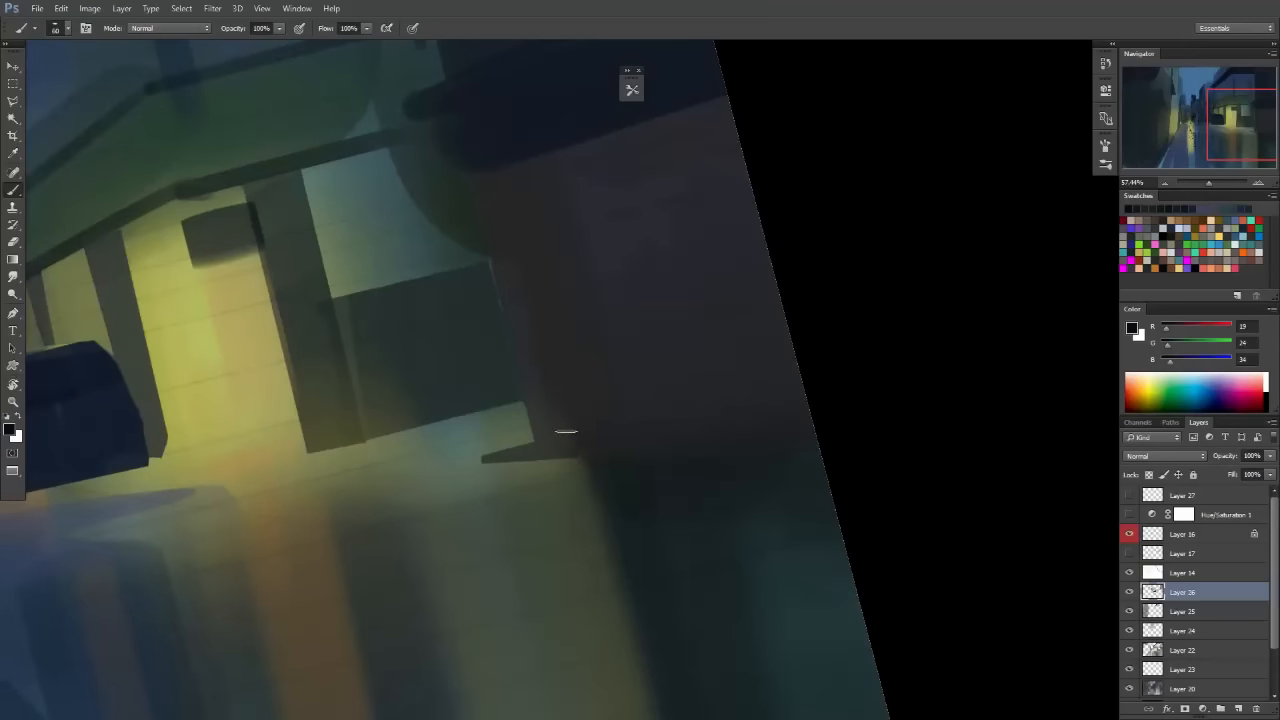
{"action": "left_click_drag", "start_coordinate": [489, 463], "coordinate": [692, 451]}
{"action": "key", "text": "ctrl+z"}
{"action": "left_click_drag", "start_coordinate": [485, 459], "coordinate": [768, 431]}
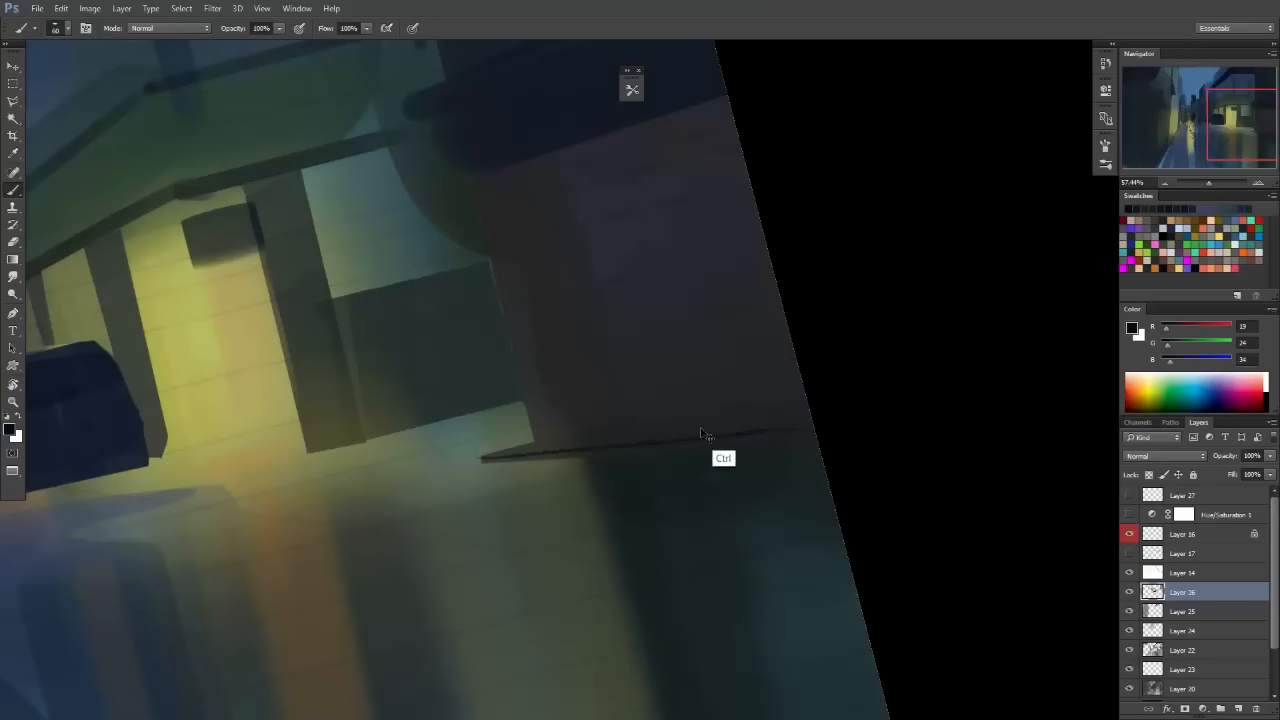
{"action": "key", "text": "ctrl+z"}
{"action": "left_click_drag", "start_coordinate": [484, 460], "coordinate": [776, 434]}
{"action": "key", "text": "ctrl+z"}
Draw a thin dark line along the corner building's base with the Path of Miranda 2 brush preset and straighten the canvas.
{"action": "left_click", "coordinate": [632, 89]}
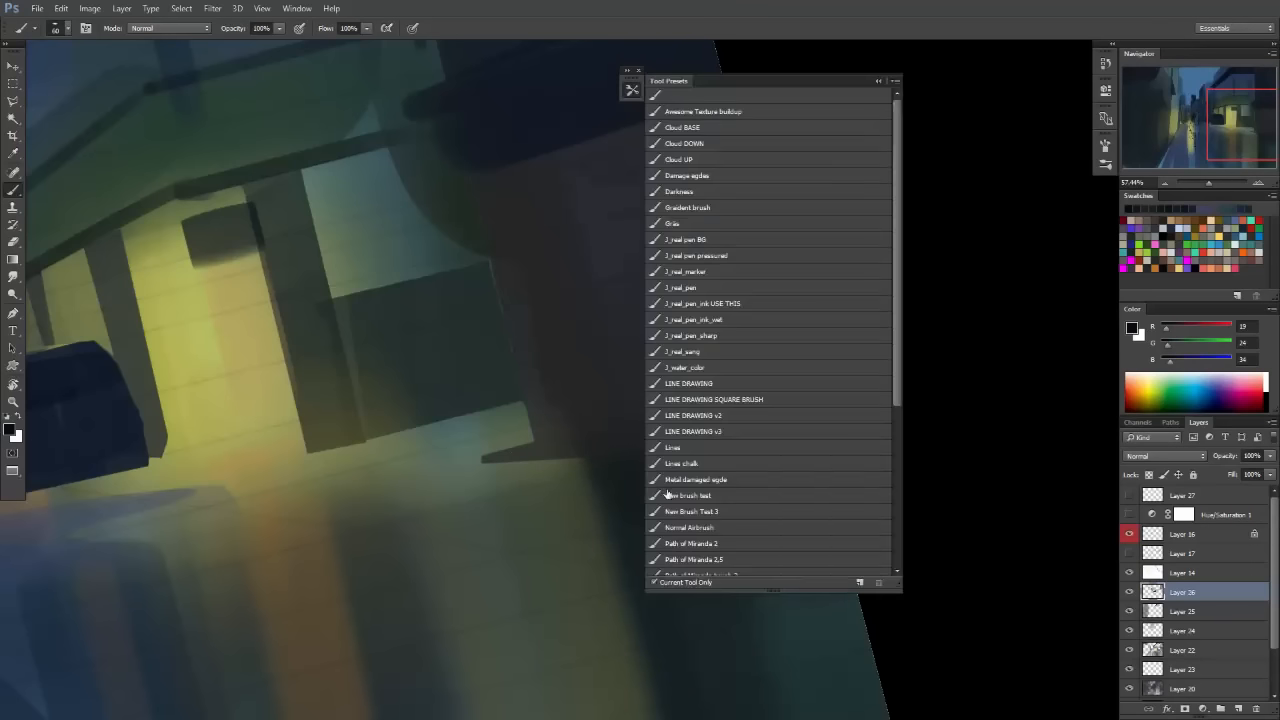
{"action": "left_click", "coordinate": [706, 543]}
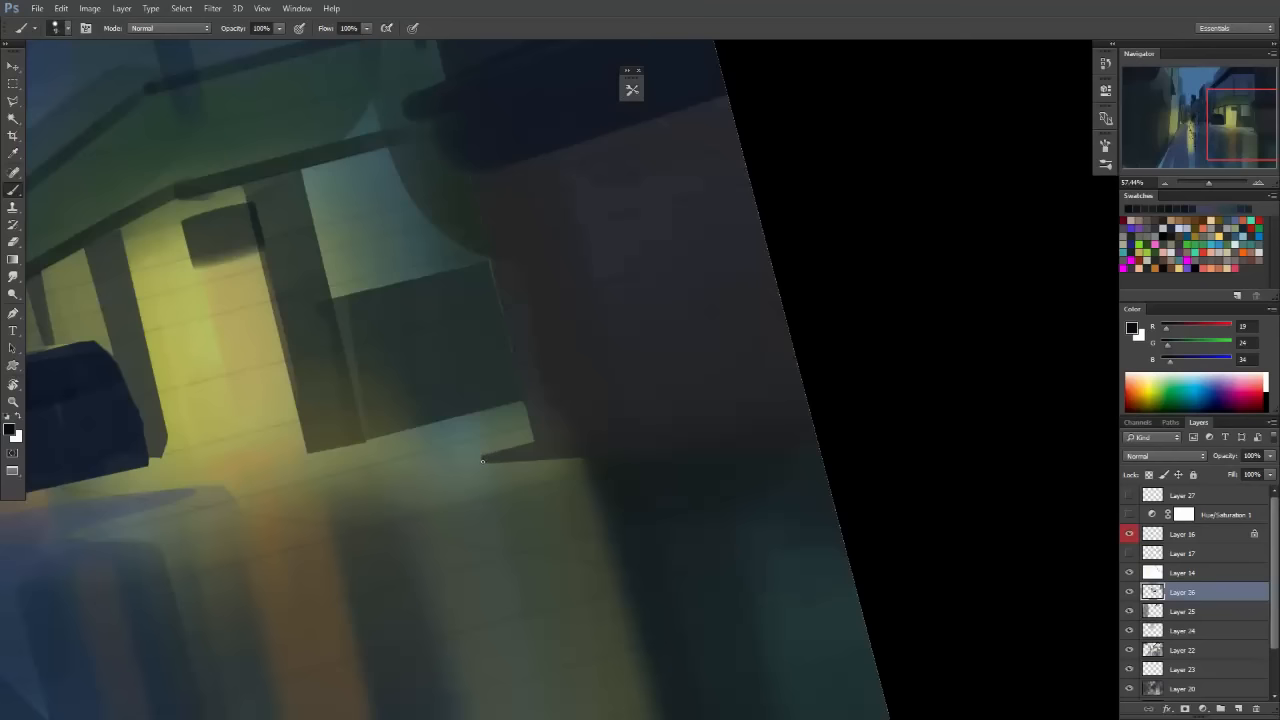
{"action": "left_click_drag", "start_coordinate": [485, 461], "coordinate": [816, 446]}
{"action": "key", "text": "Escape"}
{"action": "left_click_drag", "start_coordinate": [570, 284], "coordinate": [578, 331]}
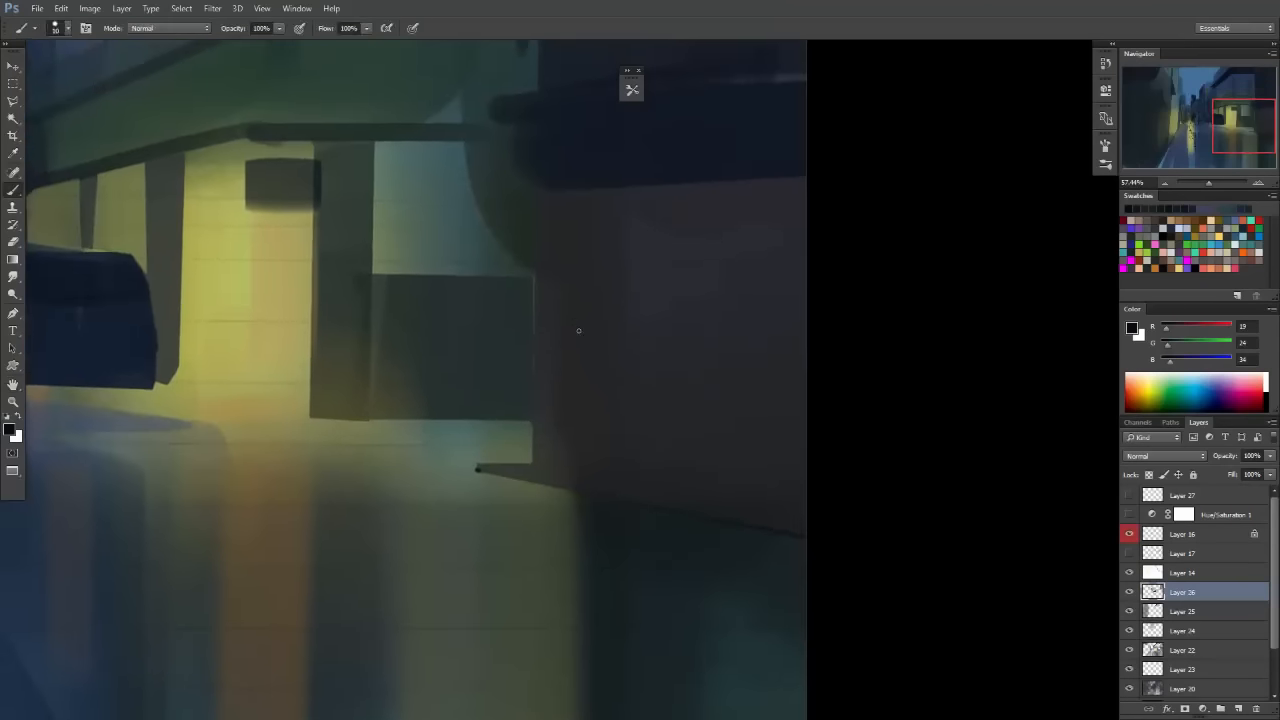
Paint a straight dark vertical post below the dark awning and a dark band along the foot of the lower wall.
{"action": "left_click_drag", "start_coordinate": [596, 190], "coordinate": [596, 432]}
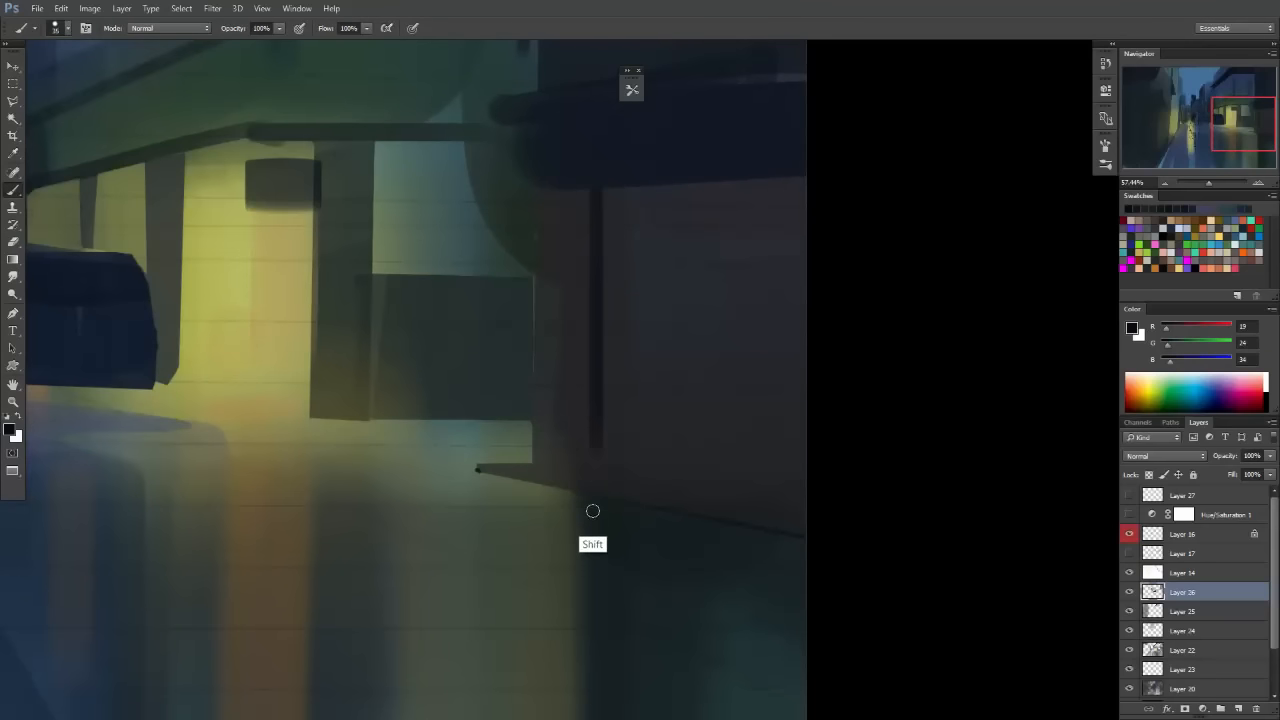
{"action": "left_click", "coordinate": [594, 209], "text": "shift"}
{"action": "left_click", "coordinate": [596, 432], "text": "shift"}
{"action": "left_click", "coordinate": [595, 461], "text": "shift"}
{"action": "left_click", "coordinate": [594, 455], "text": "shift"}
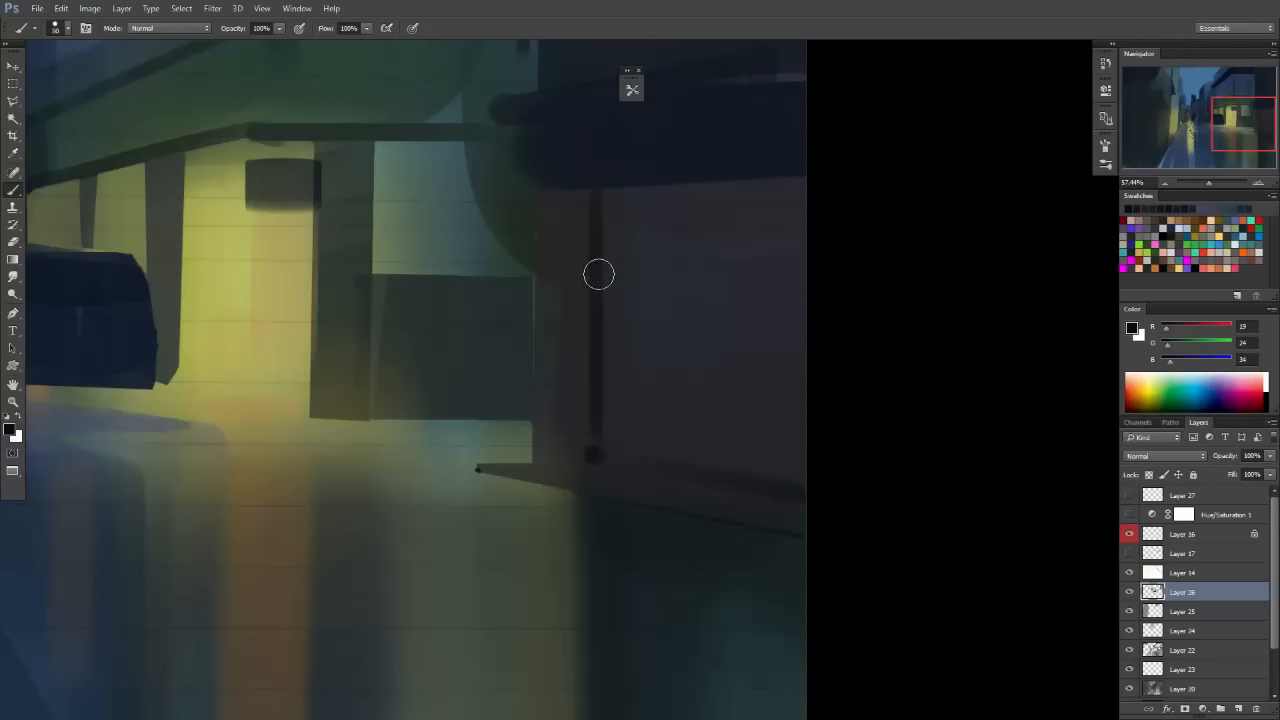
Select the lower wall area between the vertical post, the dark awning and the base band with the Polygonal Lasso.
{"action": "key", "text": "bracketright"}
{"action": "key", "text": "bracketright"}
{"action": "key", "text": "bracketright"}
{"action": "key", "text": "bracketright"}
{"action": "key", "text": "l"}
{"action": "left_click", "coordinate": [597, 203]}
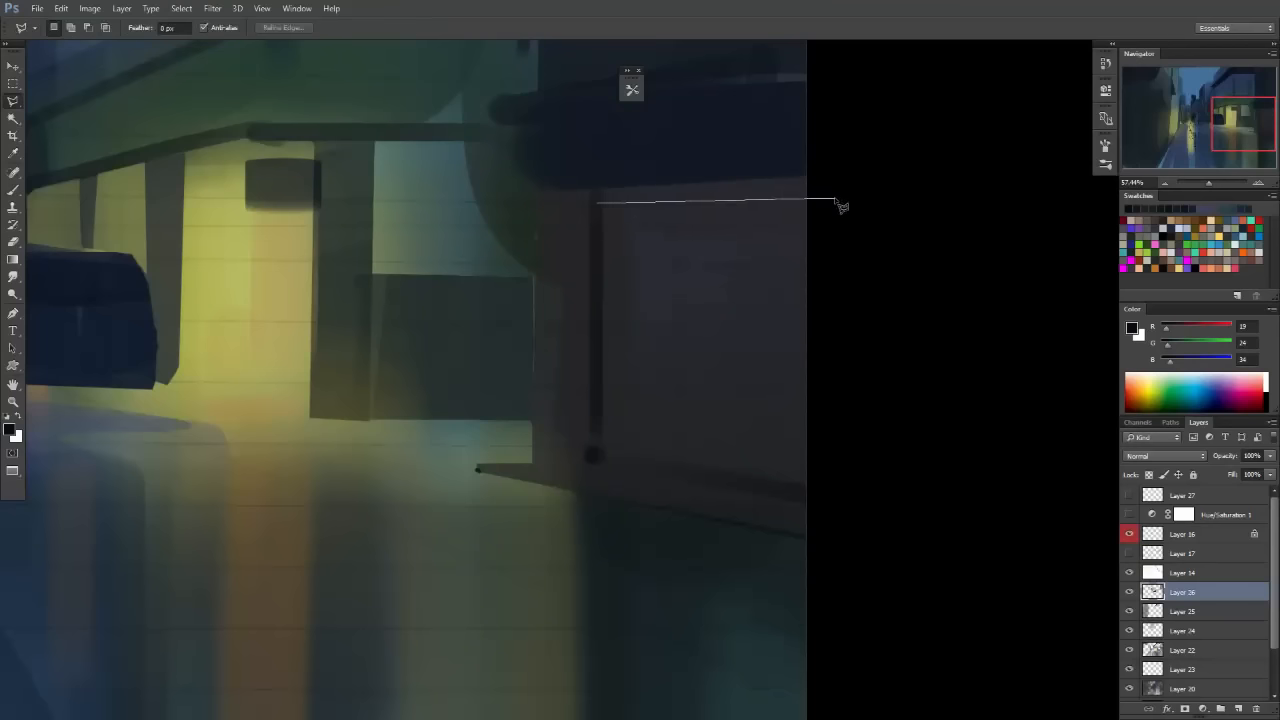
{"action": "left_click", "coordinate": [835, 199]}
{"action": "left_click", "coordinate": [838, 494]}
{"action": "left_click", "coordinate": [795, 500]}
{"action": "left_click", "coordinate": [596, 459]}
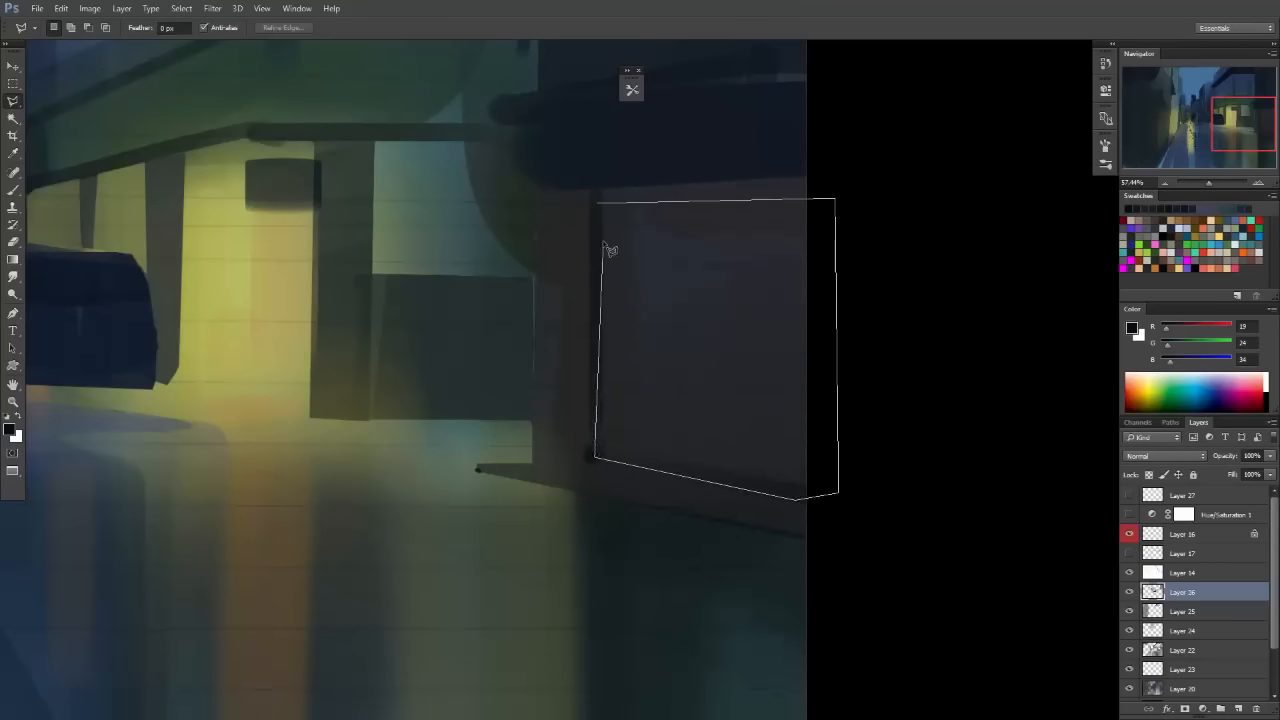
{"action": "left_click", "coordinate": [597, 204]}
Paint a dark doorway beside the post inside the selection with a 300 px brush, undoing the stray stroke, and clear the selection.
{"action": "key", "text": "b"}
{"action": "key", "text": "bracketright"}
{"action": "key", "text": "bracketright"}
{"action": "key", "text": "bracketright"}
{"action": "key", "text": "bracketright"}
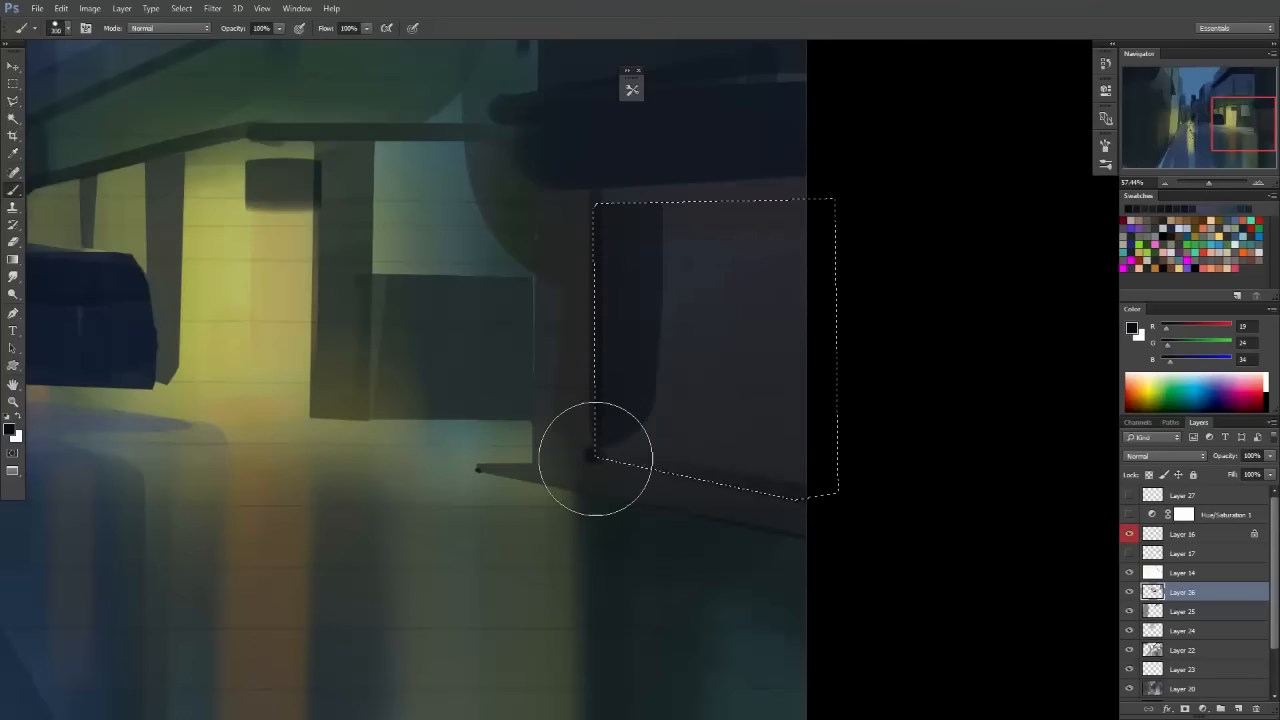
{"action": "mouse_move", "coordinate": [594, 457]}
{"action": "left_mouse_down"}
{"action": "mouse_move", "coordinate": [623, 166]}
{"action": "mouse_move", "coordinate": [614, 523]}
{"action": "left_mouse_up"}
{"action": "key", "text": "ctrl+z"}
{"action": "key", "text": "ctrl+d"}
{"action": "key", "text": "m"}
Reduce the brush to 45 px and paint a small dark end cap on the tip of the corner building's awning.
{"action": "mouse_move", "coordinate": [904, 360]}
{"action": "left_mouse_down"}
{"action": "mouse_move", "coordinate": [706, 469]}
{"action": "mouse_move", "coordinate": [794, 380]}
{"action": "mouse_move", "coordinate": [857, 380]}
{"action": "mouse_move", "coordinate": [851, 396]}
{"action": "left_mouse_up"}
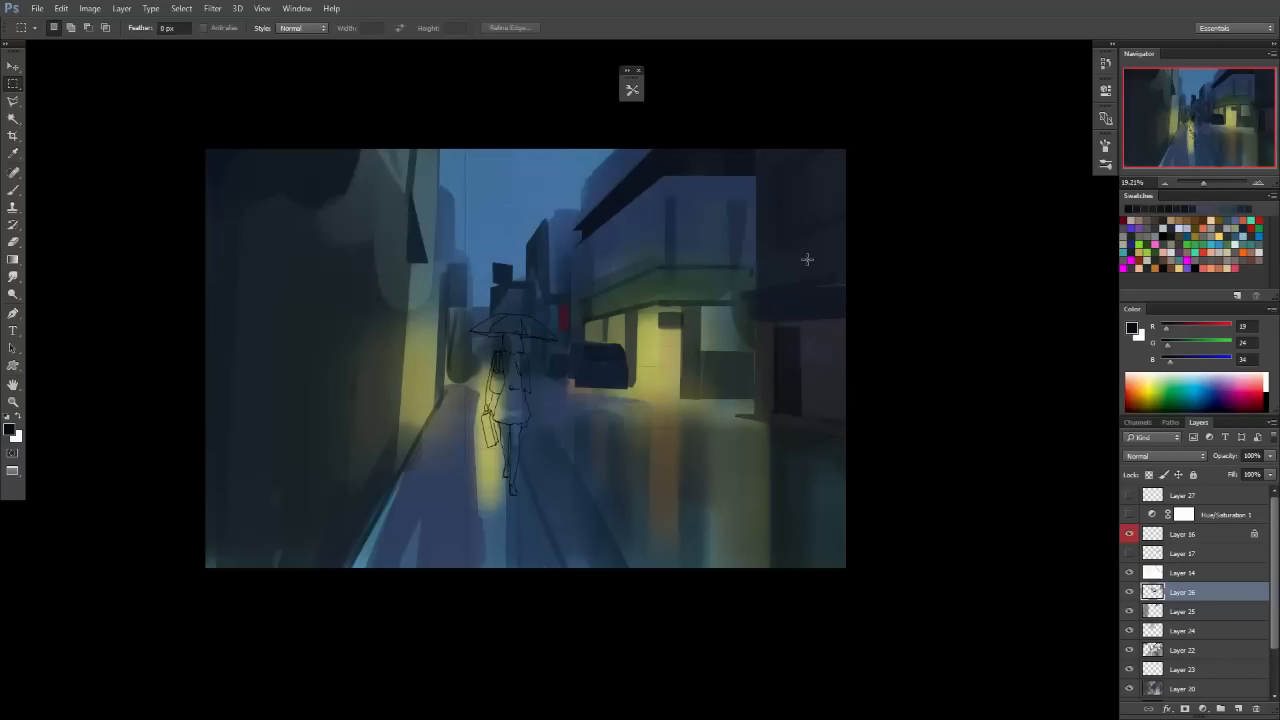
{"action": "scroll", "coordinate": [861, 355], "scroll_direction": "up", "scroll_amount": 3}
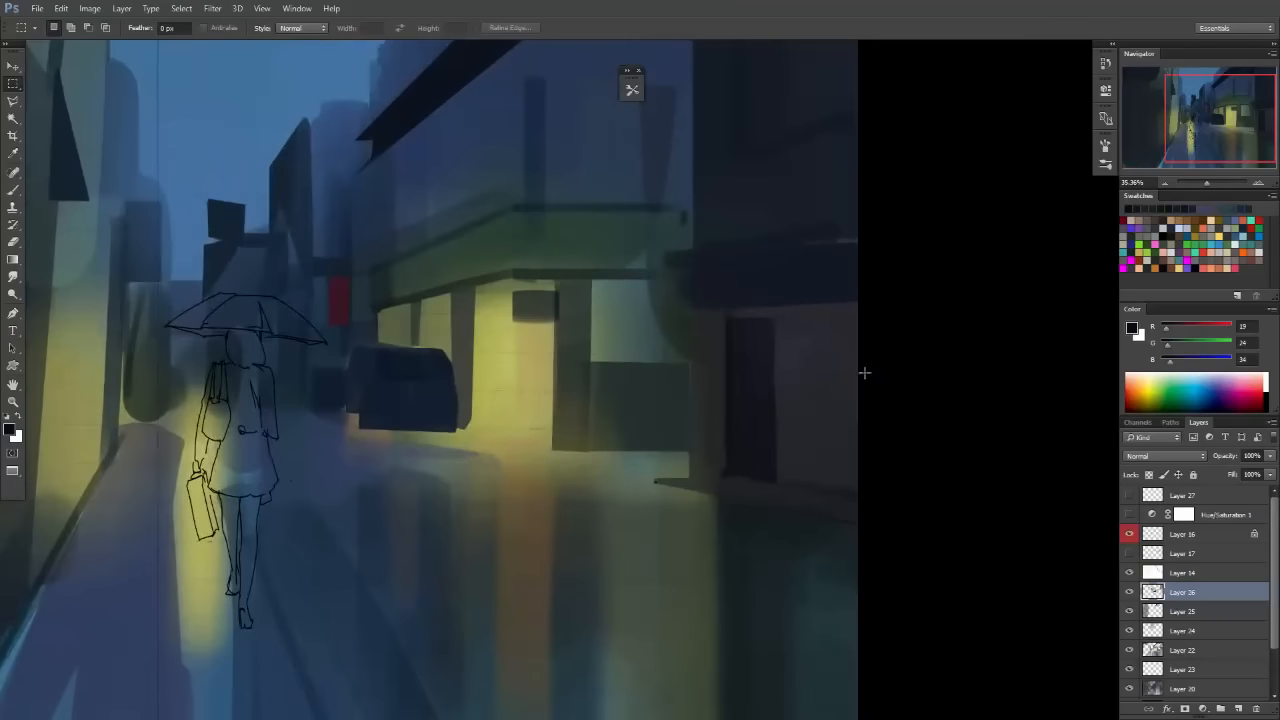
{"action": "key", "text": "b"}
{"action": "mouse_move", "coordinate": [863, 371]}
{"action": "left_mouse_down"}
{"action": "mouse_move", "coordinate": [774, 371]}
{"action": "mouse_move", "coordinate": [620, 300]}
{"action": "left_mouse_up"}
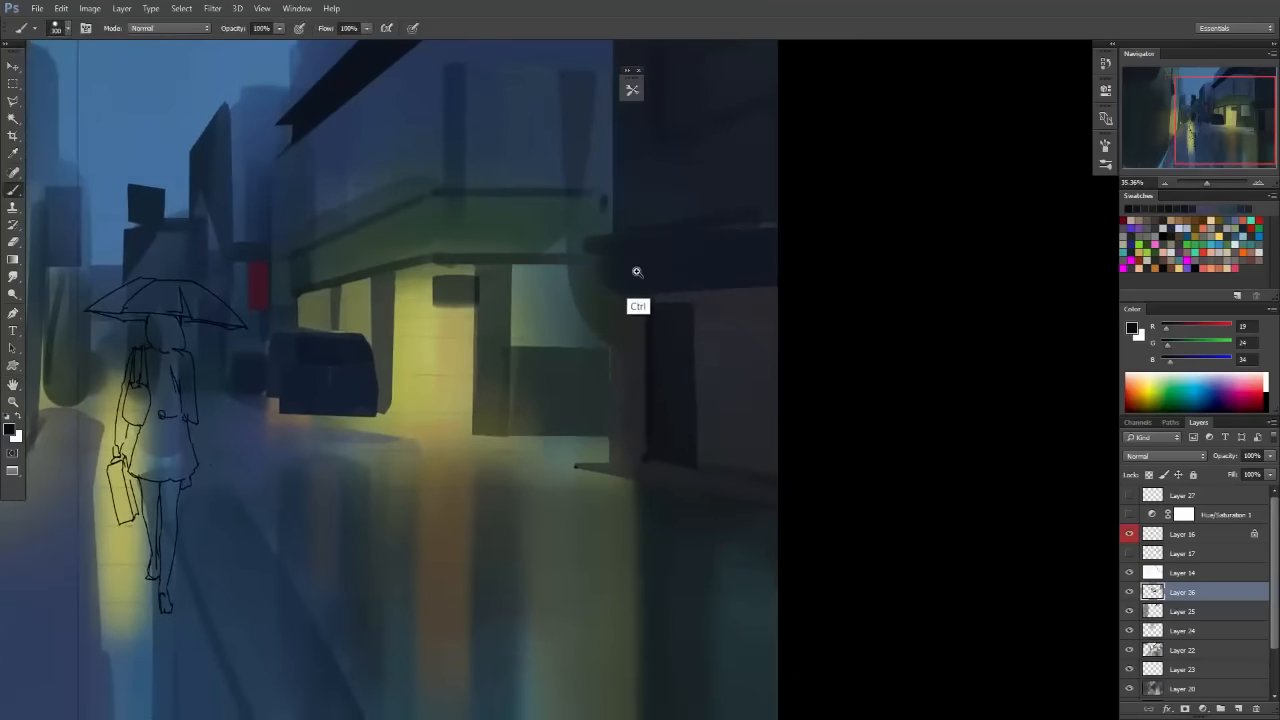
{"action": "scroll", "coordinate": [634, 300], "scroll_direction": "up", "scroll_amount": 2}
{"action": "key", "text": "bracketleft"}
{"action": "key", "text": "bracketleft"}
{"action": "key", "text": "bracketleft"}
{"action": "key", "text": "bracketleft"}
{"action": "key", "text": "bracketleft"}
{"action": "key", "text": "bracketleft"}
{"action": "key", "text": "bracketleft"}
{"action": "key", "text": "bracketleft"}
{"action": "key", "text": "bracketleft"}
{"action": "key", "text": "bracketleft"}
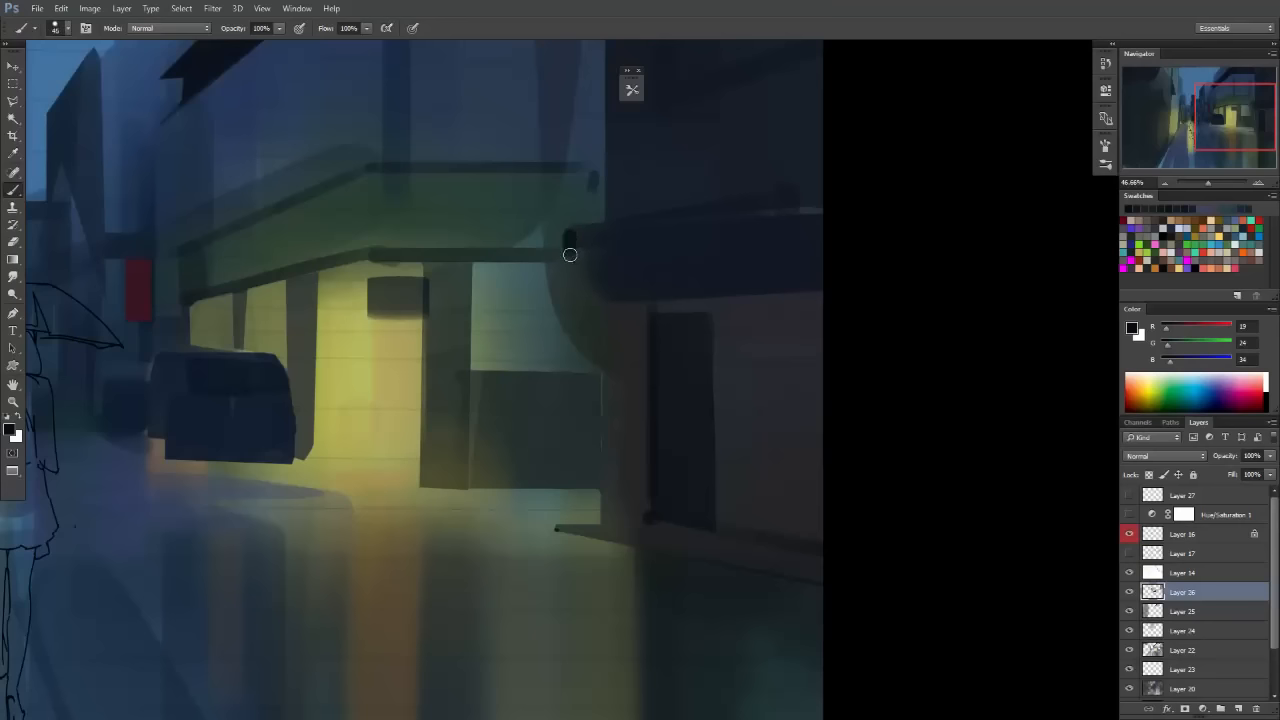
{"action": "left_click_drag", "start_coordinate": [568, 230], "coordinate": [568, 240]}
Show Layer 17 with the buildings' line sketch over the whole painting.
{"action": "scroll", "coordinate": [708, 231], "scroll_direction": "down", "scroll_amount": 4}
{"action": "scroll", "coordinate": [746, 271], "scroll_direction": "up", "scroll_amount": 1}
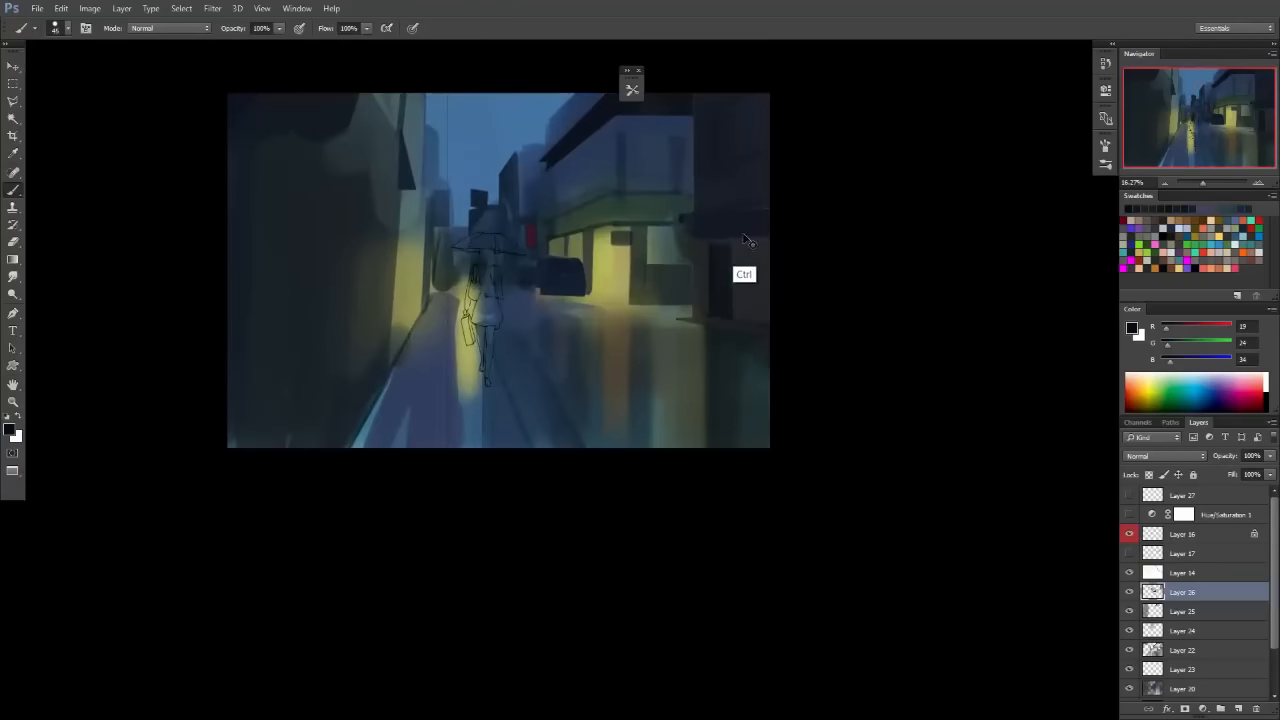
{"action": "left_click", "coordinate": [1129, 553]}
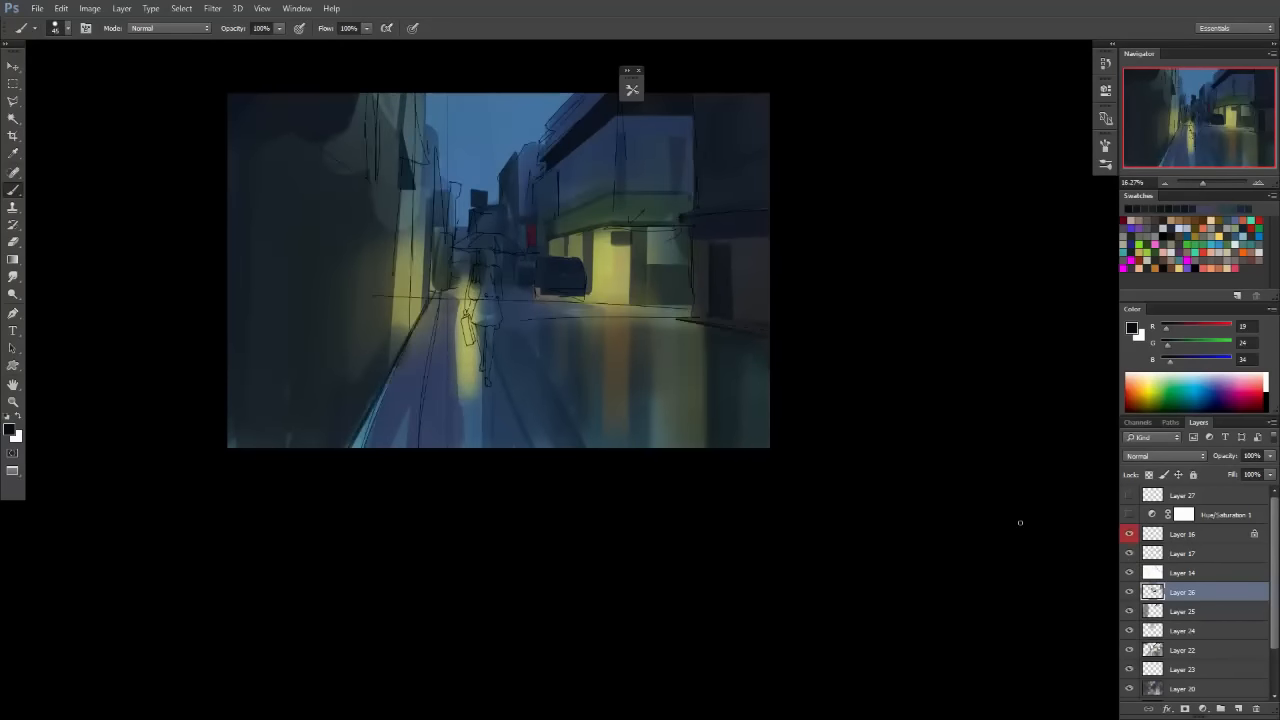
Hide Layer 17 with the buildings' line sketch and undo the stray stroke near the parked vehicle.
{"action": "left_click", "coordinate": [1129, 553]}
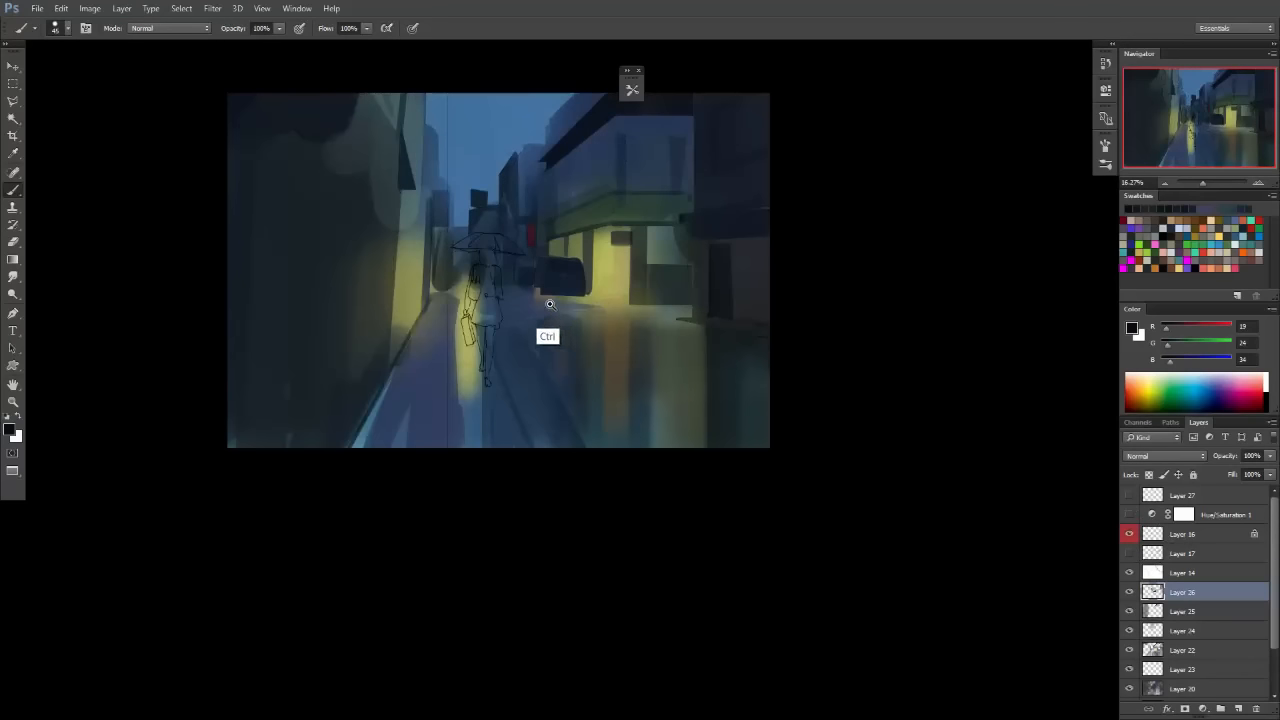
{"action": "scroll", "coordinate": [543, 337], "scroll_direction": "up", "scroll_amount": 2}
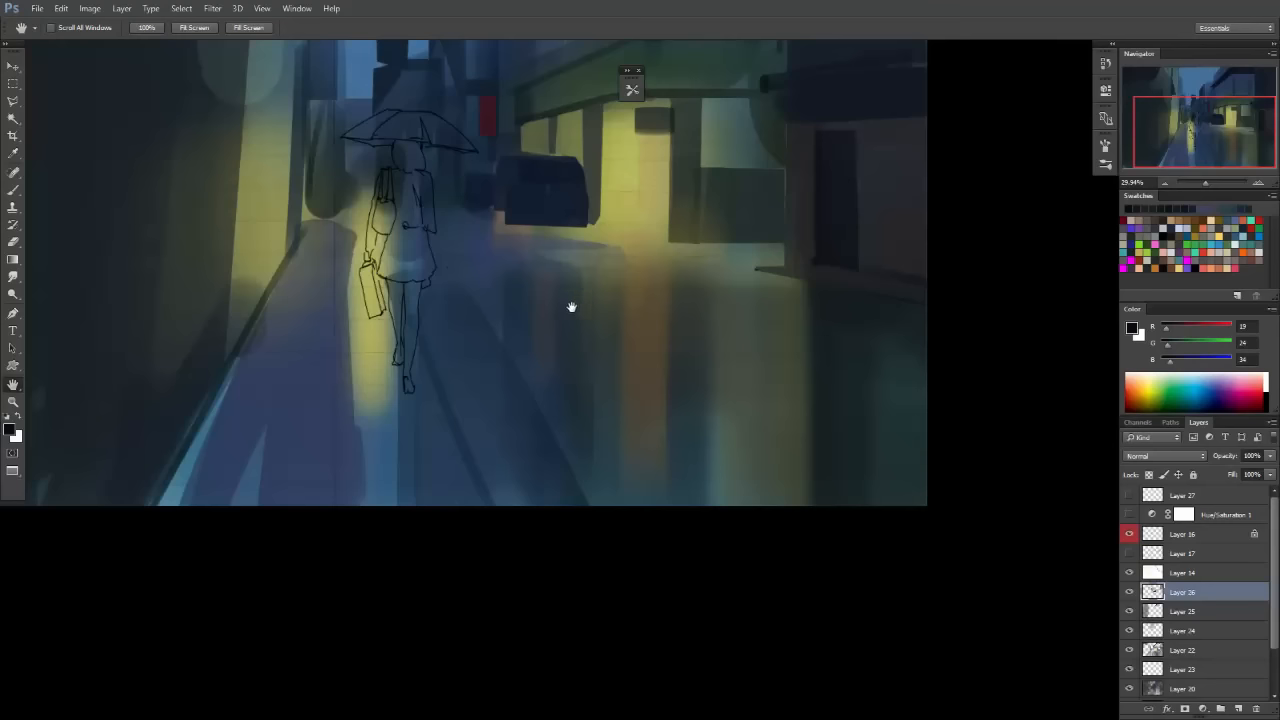
{"action": "scroll", "coordinate": [566, 210], "scroll_direction": "up", "scroll_amount": 2}
{"action": "key", "text": "b"}
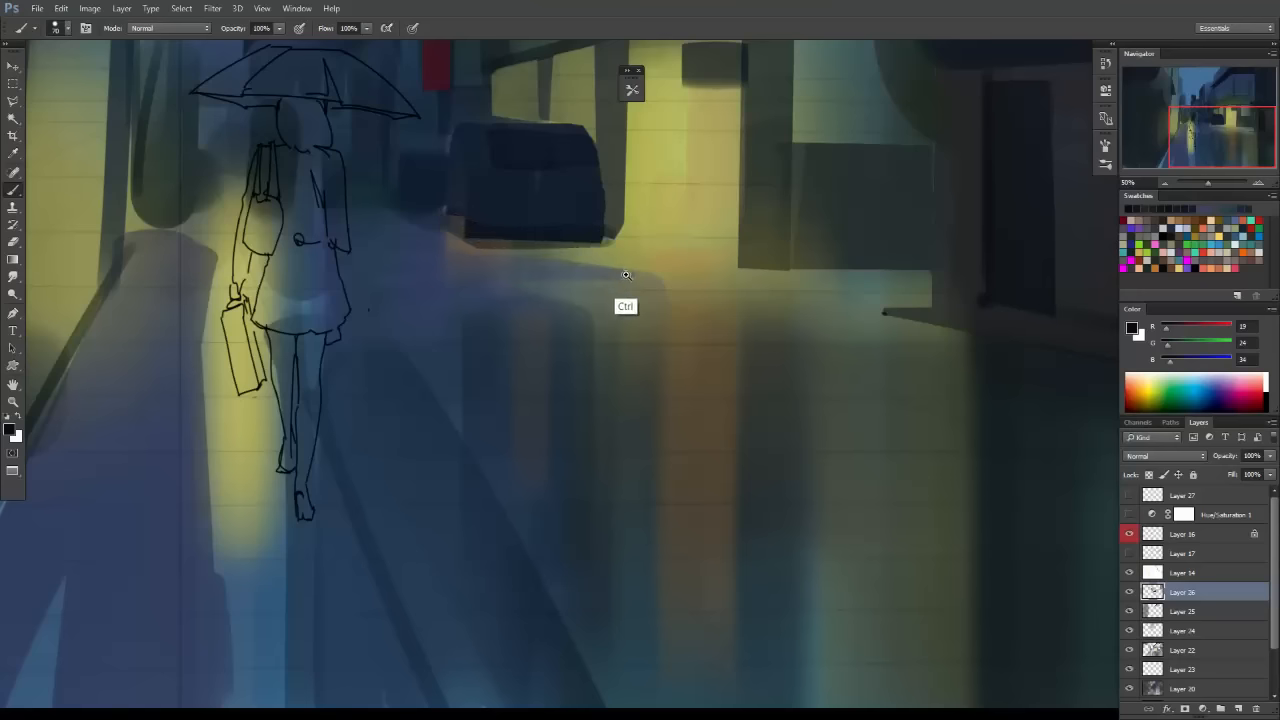
{"action": "scroll", "coordinate": [623, 300], "scroll_direction": "down", "scroll_amount": 5}
{"action": "scroll", "coordinate": [620, 280], "scroll_direction": "up", "scroll_amount": 5}
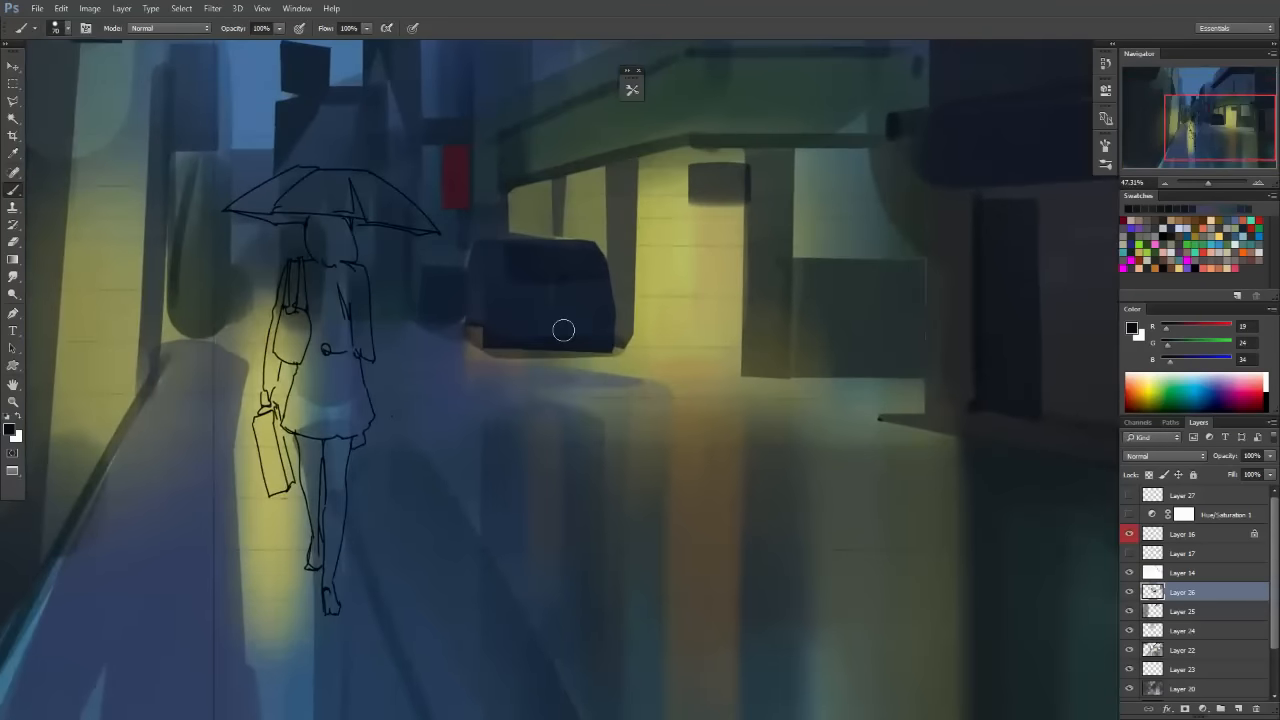
{"action": "left_click_drag", "start_coordinate": [526, 271], "coordinate": [550, 309]}
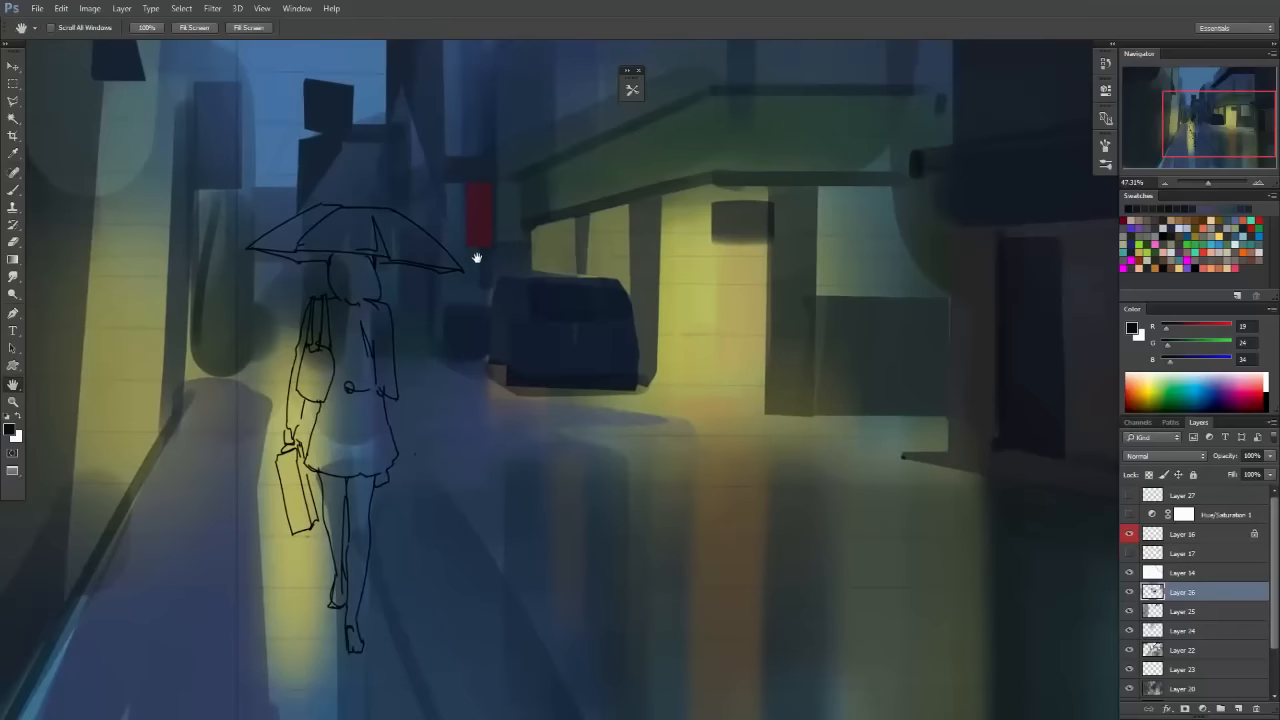
{"action": "left_click_drag", "start_coordinate": [477, 260], "coordinate": [531, 295]}
{"action": "key", "text": "ctrl+z"}
Select a triangular area behind the umbrella beside the red sign with the Polygonal Lasso, paint it dark and clear the selection.
{"action": "left_click_drag", "start_coordinate": [474, 210], "coordinate": [476, 276]}
{"action": "key", "text": "]"}
{"action": "key", "text": "]"}
{"action": "key", "text": "]"}
{"action": "key", "text": "j"}
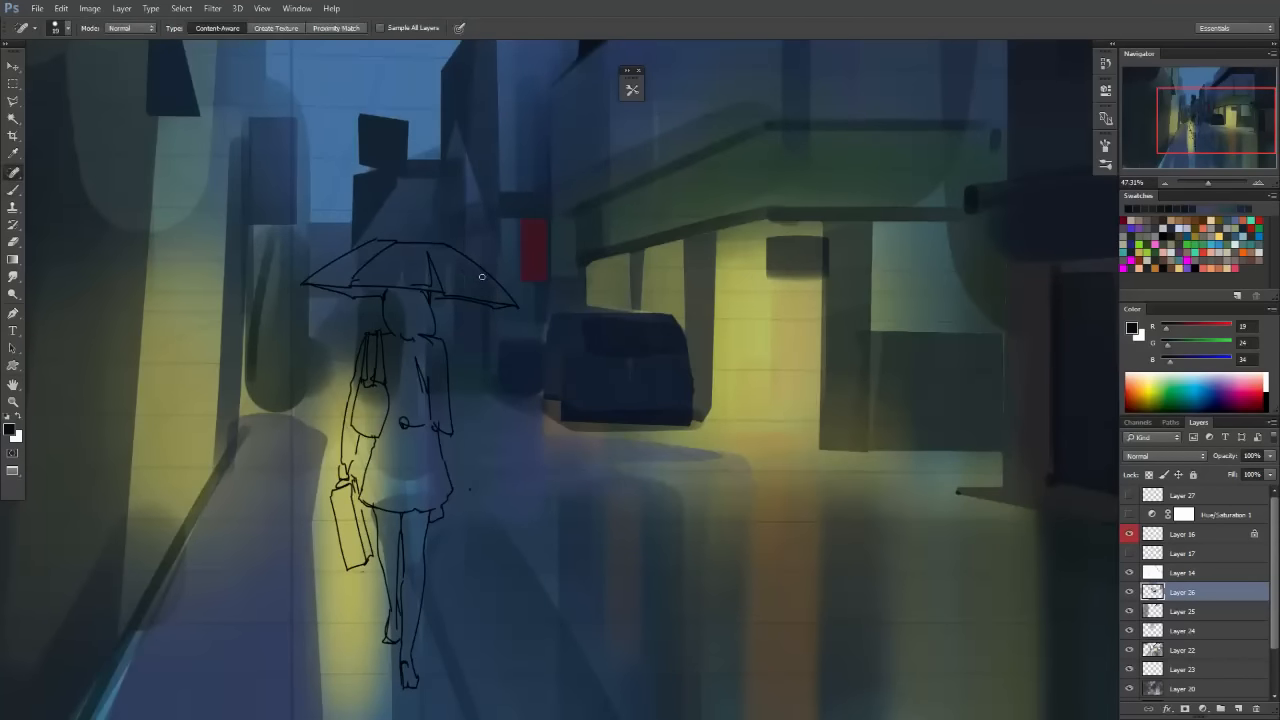
{"action": "key", "text": "l"}
{"action": "left_click", "coordinate": [488, 286]}
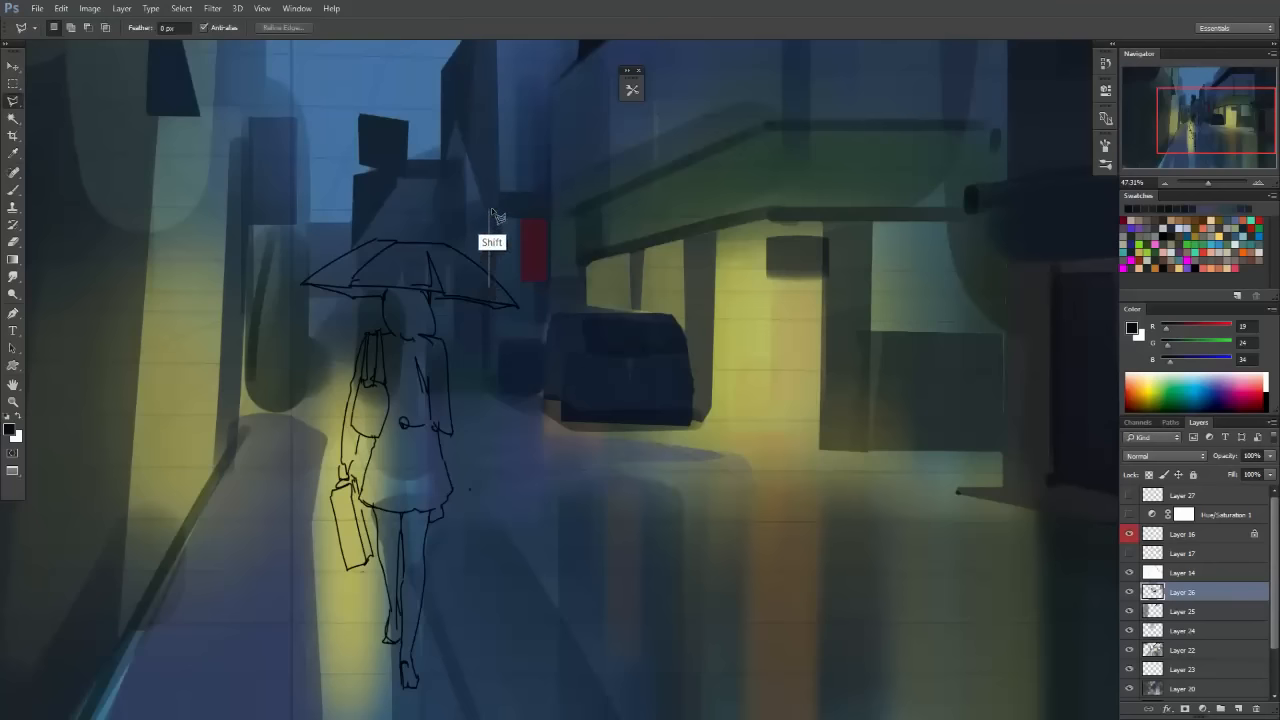
{"action": "left_click", "coordinate": [488, 208]}
{"action": "double_click", "coordinate": [405, 255]}
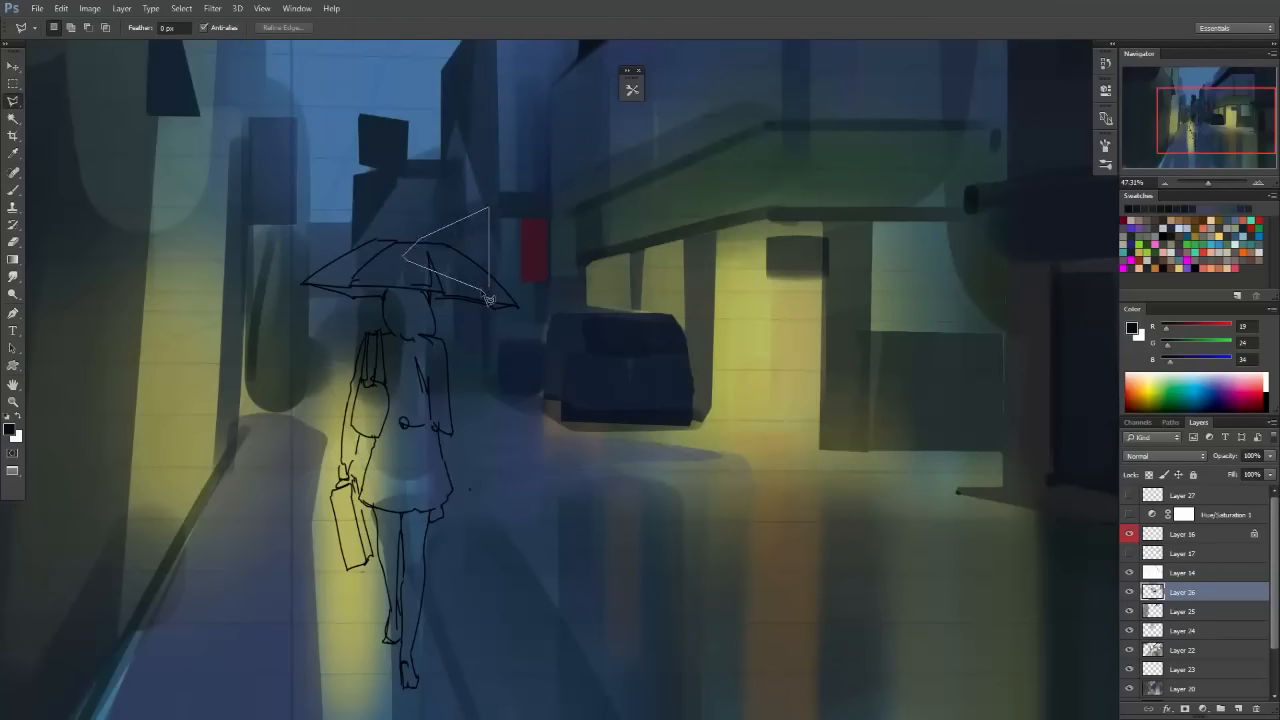
{"action": "key", "text": "b"}
{"action": "key", "text": "m"}
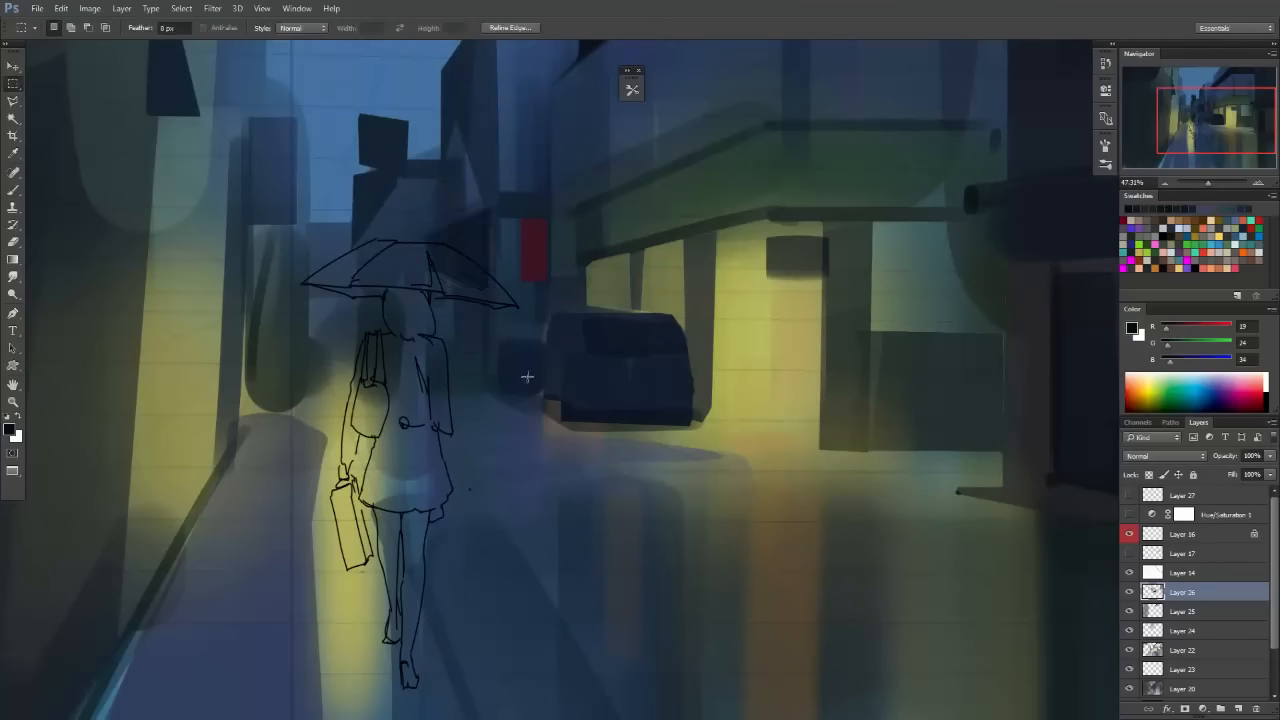
{"action": "key", "text": "ctrl+d"}
Select a narrow, slightly slanted vertical strip along the painting's left edge with the Polygonal Lasso.
{"action": "left_click_drag", "start_coordinate": [541, 394], "coordinate": [520, 460]}
{"action": "left_click_drag", "start_coordinate": [638, 356], "coordinate": [654, 369]}
{"action": "left_click_drag", "start_coordinate": [611, 409], "coordinate": [510, 250]}
{"action": "left_click_drag", "start_coordinate": [592, 342], "coordinate": [480, 440]}
{"action": "left_click_drag", "start_coordinate": [553, 342], "coordinate": [598, 365]}
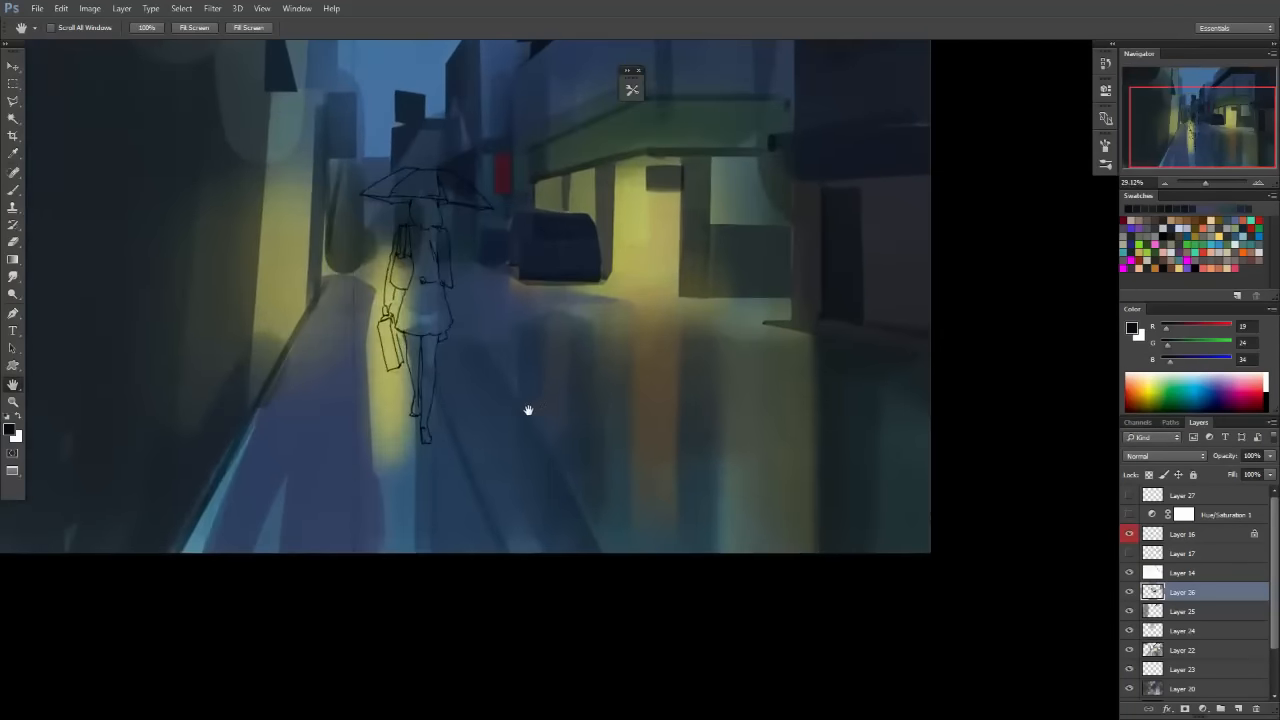
{"action": "left_click_drag", "start_coordinate": [526, 411], "coordinate": [621, 410]}
{"action": "mouse_move", "coordinate": [390, 415]}
{"action": "left_mouse_down"}
{"action": "mouse_move", "coordinate": [391, 427]}
{"action": "mouse_move", "coordinate": [312, 418]}
{"action": "left_mouse_up"}
{"action": "left_click_drag", "start_coordinate": [221, 441], "coordinate": [243, 443]}
{"action": "key", "text": "l"}
{"action": "left_click", "coordinate": [229, 503]}
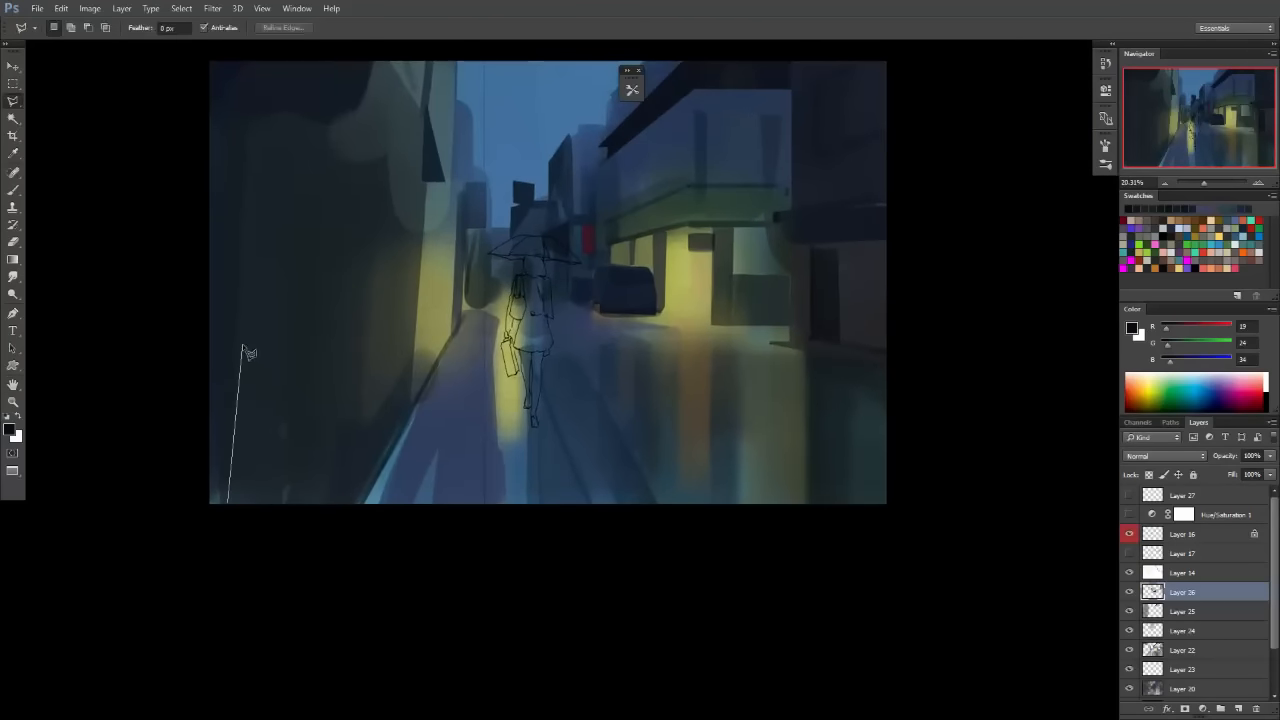
{"action": "left_click", "coordinate": [254, 54]}
{"action": "left_click", "coordinate": [197, 60]}
{"action": "left_click", "coordinate": [136, 323]}
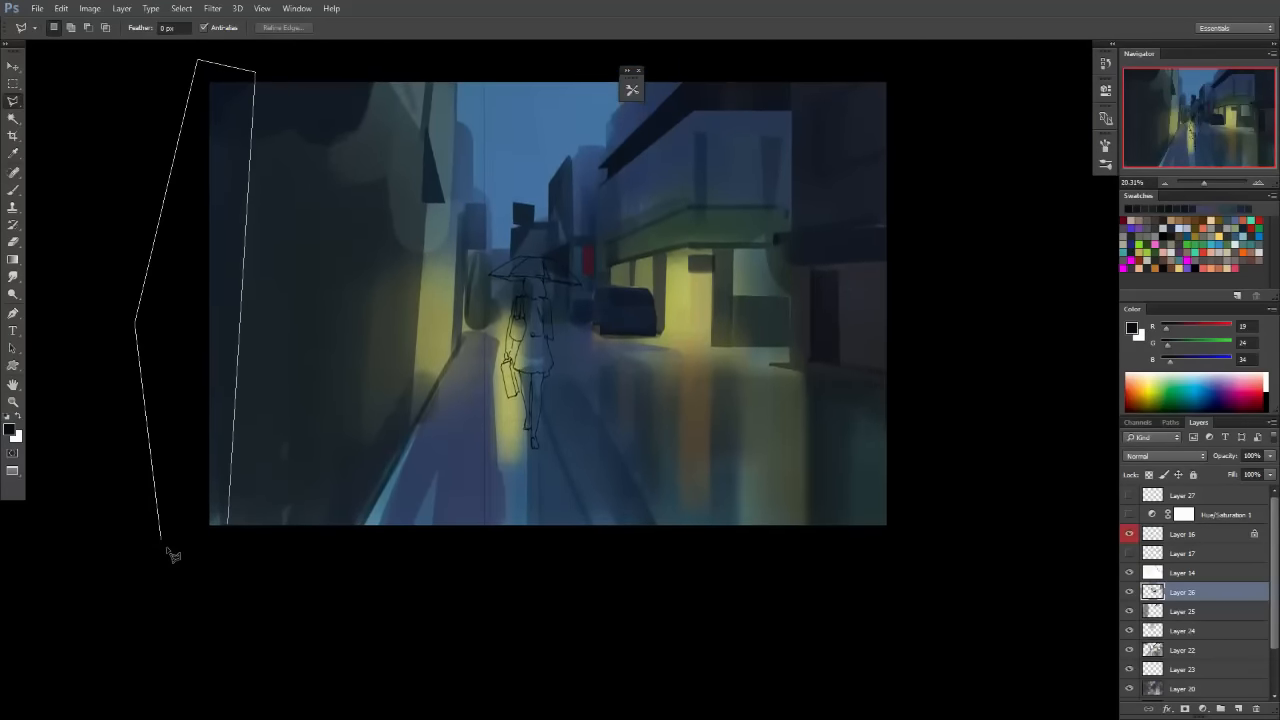
{"action": "left_click", "coordinate": [166, 546]}
{"action": "left_click", "coordinate": [231, 546]}
{"action": "left_click", "coordinate": [240, 545]}
Darken the selected strip at the painting's left edge with a greatly enlarged brush and clear the selection.
{"action": "key", "text": "b"}
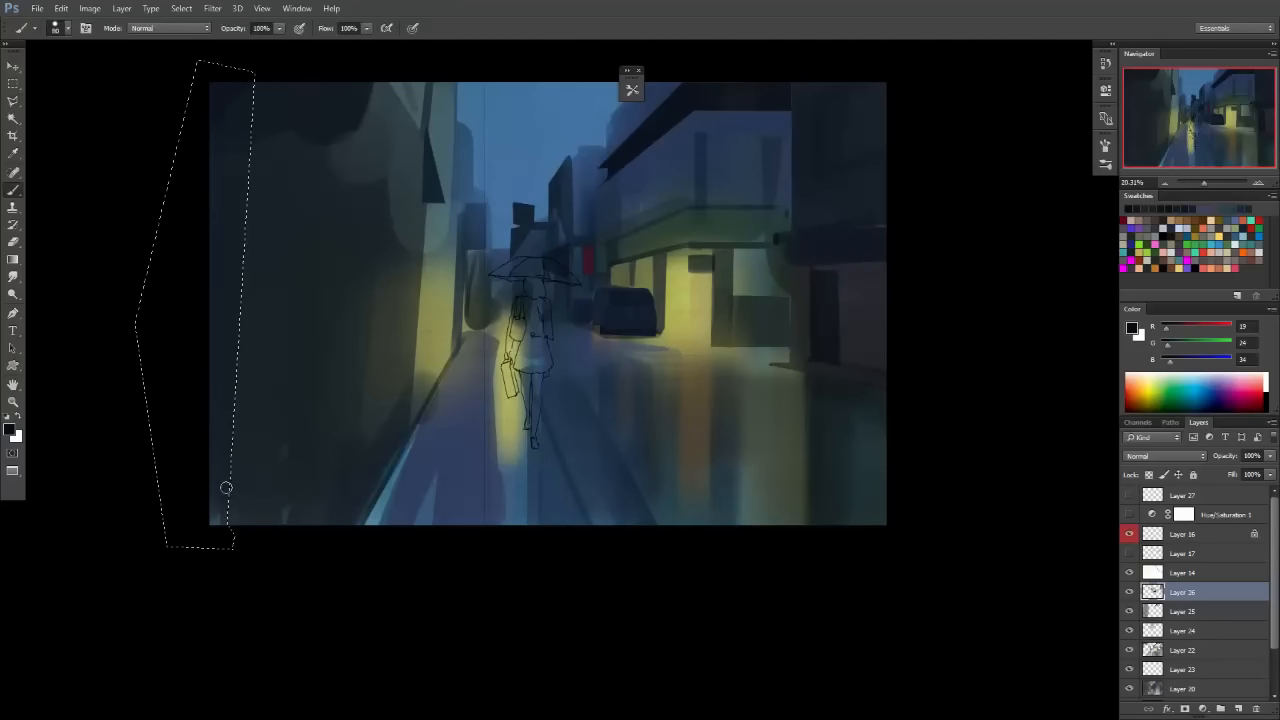
{"action": "key", "text": "bracketright"}
{"action": "key", "text": "bracketright"}
{"action": "key", "text": "bracketright"}
{"action": "key", "text": "bracketright"}
{"action": "key", "text": "bracketright"}
{"action": "key", "text": "bracketright"}
{"action": "key", "text": "bracketright"}
{"action": "key", "text": "bracketright"}
{"action": "key", "text": "bracketright"}
{"action": "key", "text": "bracketright"}
{"action": "key", "text": "bracketright"}
{"action": "mouse_move", "coordinate": [249, 517]}
{"action": "left_mouse_down"}
{"action": "mouse_move", "coordinate": [259, 469]}
{"action": "mouse_move", "coordinate": [157, 428]}
{"action": "mouse_move", "coordinate": [320, 251]}
{"action": "mouse_move", "coordinate": [318, 187]}
{"action": "mouse_move", "coordinate": [190, 176]}
{"action": "mouse_move", "coordinate": [217, 107]}
{"action": "left_mouse_up"}
{"action": "key", "text": "m"}
{"action": "left_click", "coordinate": [531, 110]}
Reduce the brush to 60 px and paint a short dark mark at the foot of the left wall, undoing the stray stroke.
{"action": "left_click_drag", "start_coordinate": [609, 425], "coordinate": [540, 506]}
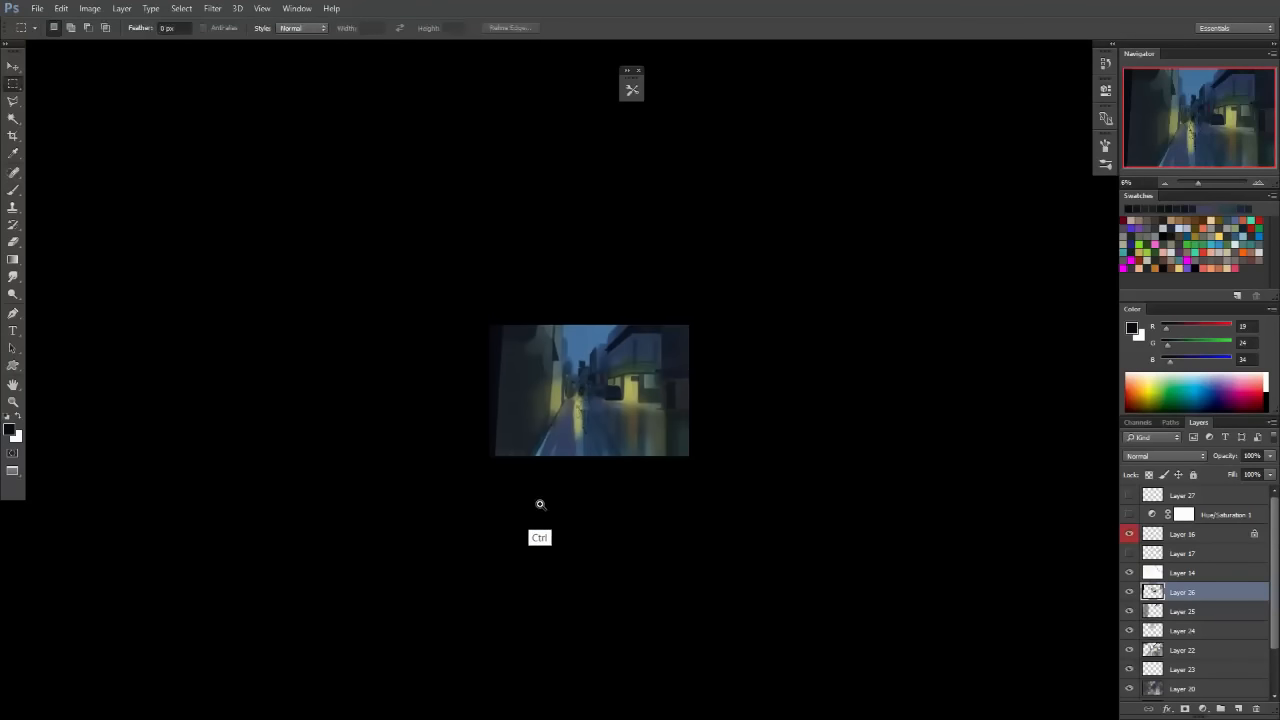
{"action": "left_click_drag", "start_coordinate": [645, 401], "coordinate": [714, 432]}
{"action": "left_click_drag", "start_coordinate": [561, 440], "coordinate": [648, 462]}
{"action": "left_click_drag", "start_coordinate": [557, 486], "coordinate": [471, 392]}
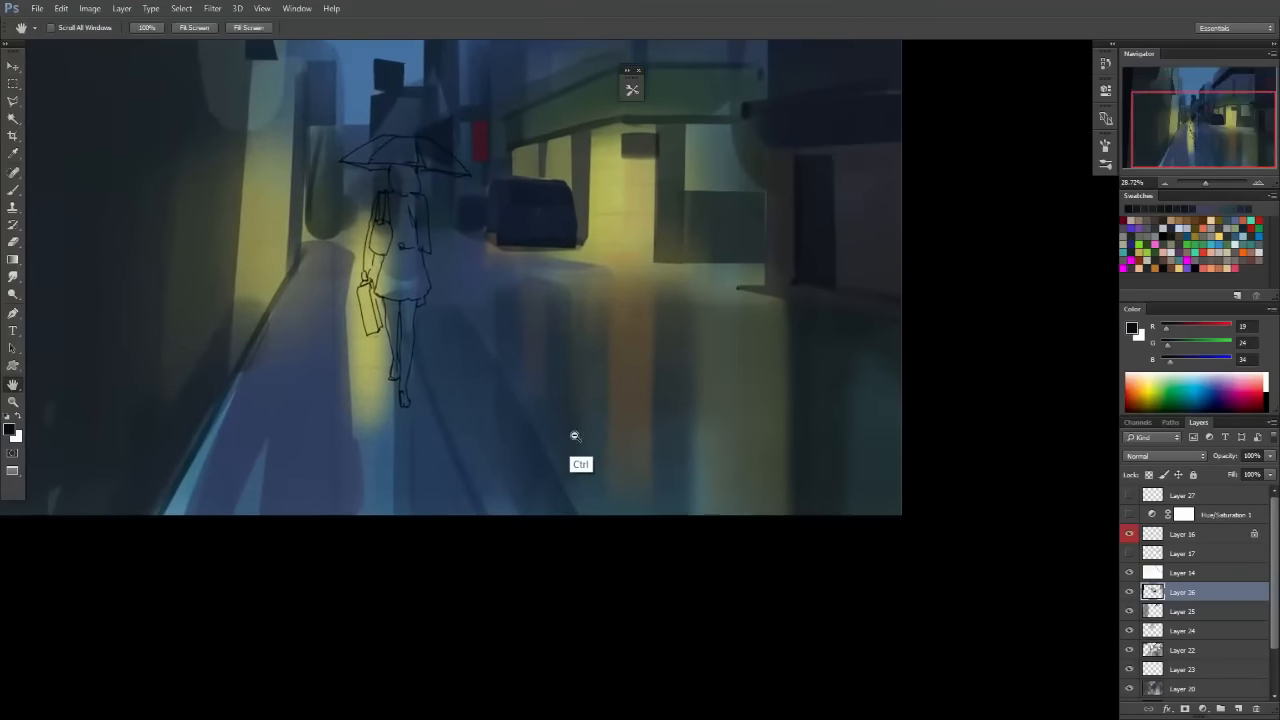
{"action": "mouse_move", "coordinate": [595, 421]}
{"action": "left_mouse_down"}
{"action": "mouse_move", "coordinate": [490, 398]}
{"action": "mouse_move", "coordinate": [550, 407]}
{"action": "mouse_move", "coordinate": [539, 416]}
{"action": "mouse_move", "coordinate": [508, 397]}
{"action": "left_mouse_up"}
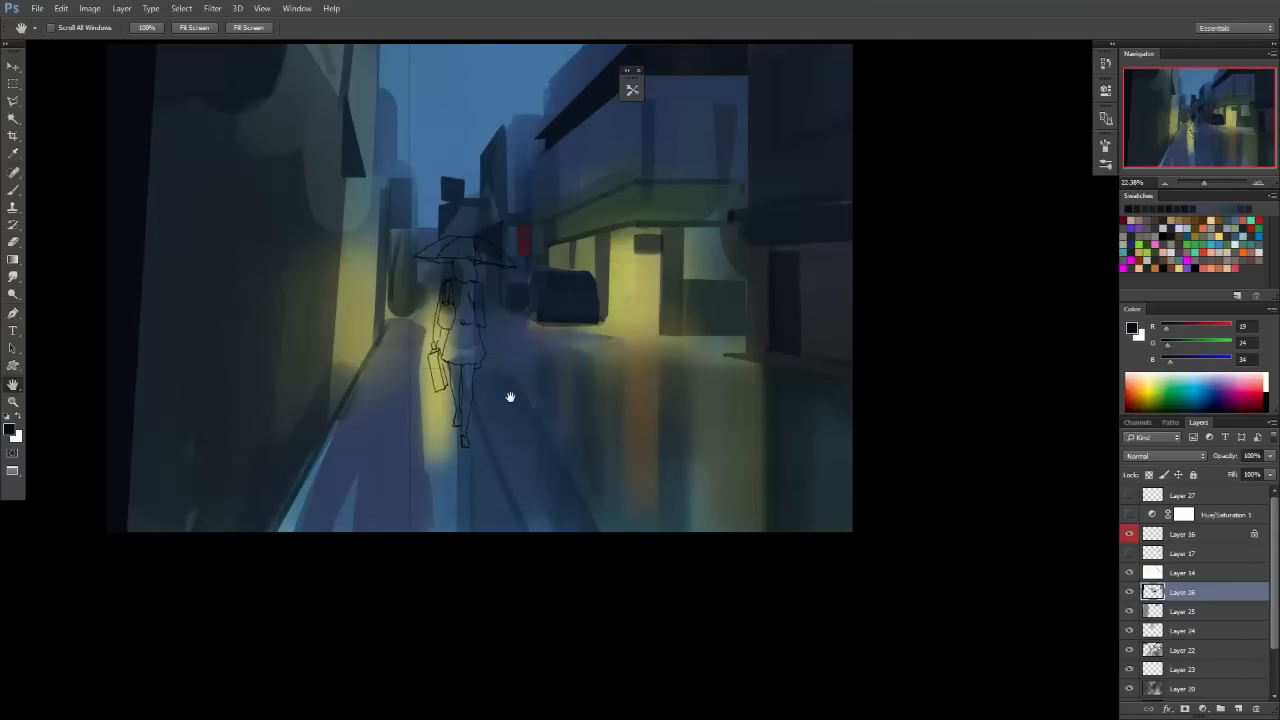
{"action": "mouse_move", "coordinate": [606, 410]}
{"action": "left_mouse_down"}
{"action": "mouse_move", "coordinate": [571, 409]}
{"action": "mouse_move", "coordinate": [577, 423]}
{"action": "left_mouse_up"}
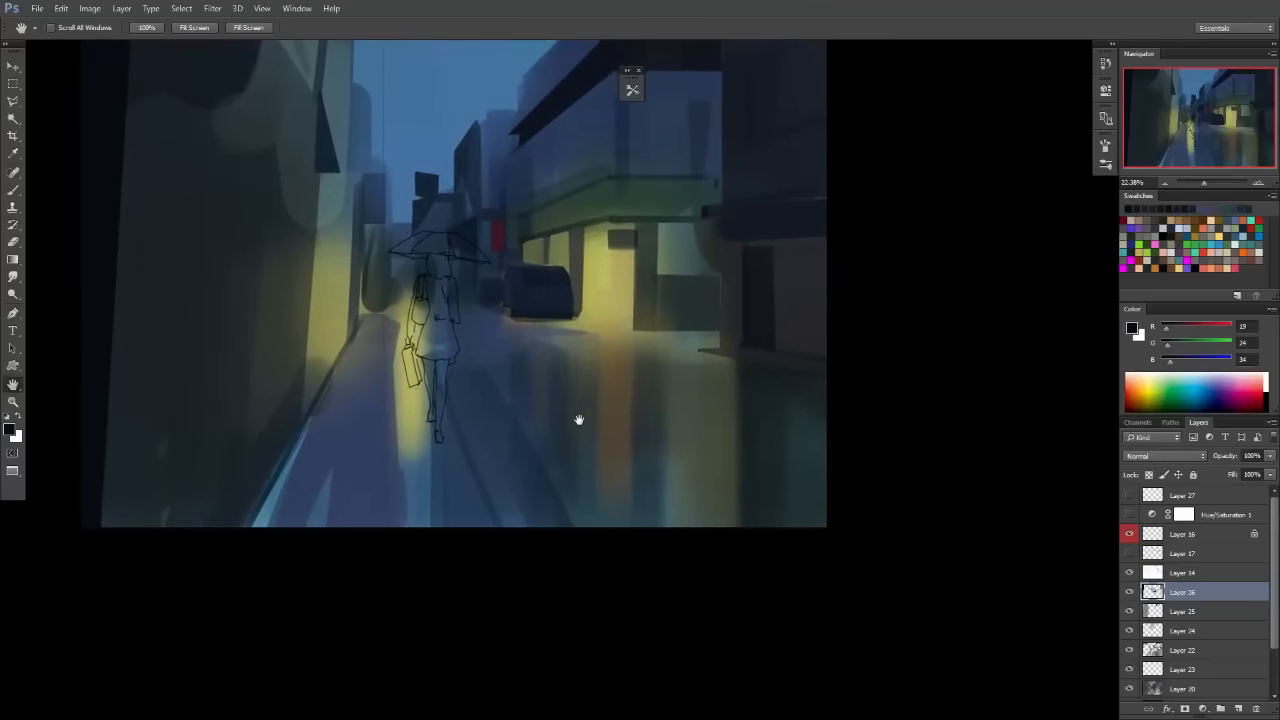
{"action": "left_click_drag", "start_coordinate": [437, 453], "coordinate": [521, 443]}
{"action": "key", "text": "bracketleft"}
{"action": "key", "text": "bracketleft"}
{"action": "key", "text": "bracketleft"}
{"action": "key", "text": "bracketleft"}
{"action": "key", "text": "bracketleft"}
{"action": "key", "text": "bracketleft"}
{"action": "key", "text": "bracketleft"}
{"action": "key", "text": "bracketleft"}
{"action": "key", "text": "bracketleft"}
{"action": "key", "text": "bracketleft"}
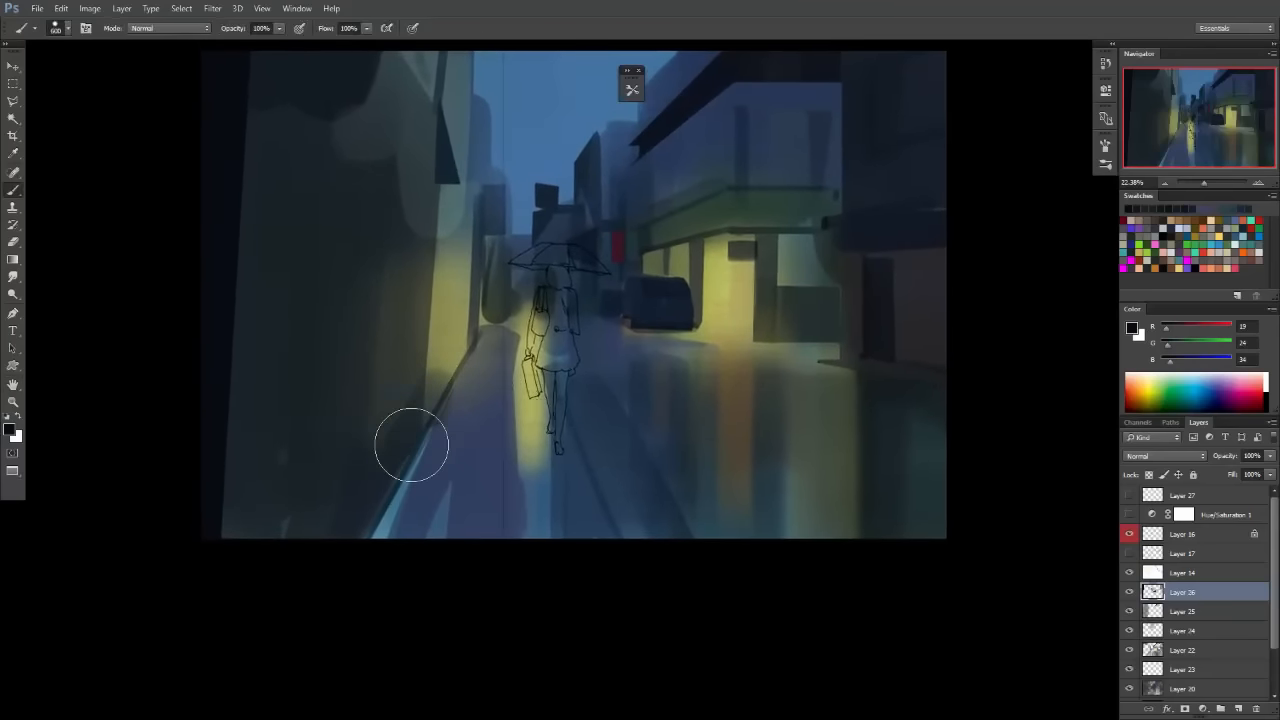
{"action": "left_click_drag", "start_coordinate": [419, 432], "coordinate": [443, 445]}
{"action": "key", "text": "ctrl+z"}
{"action": "scroll", "coordinate": [505, 445], "scroll_direction": "up", "scroll_amount": 1}
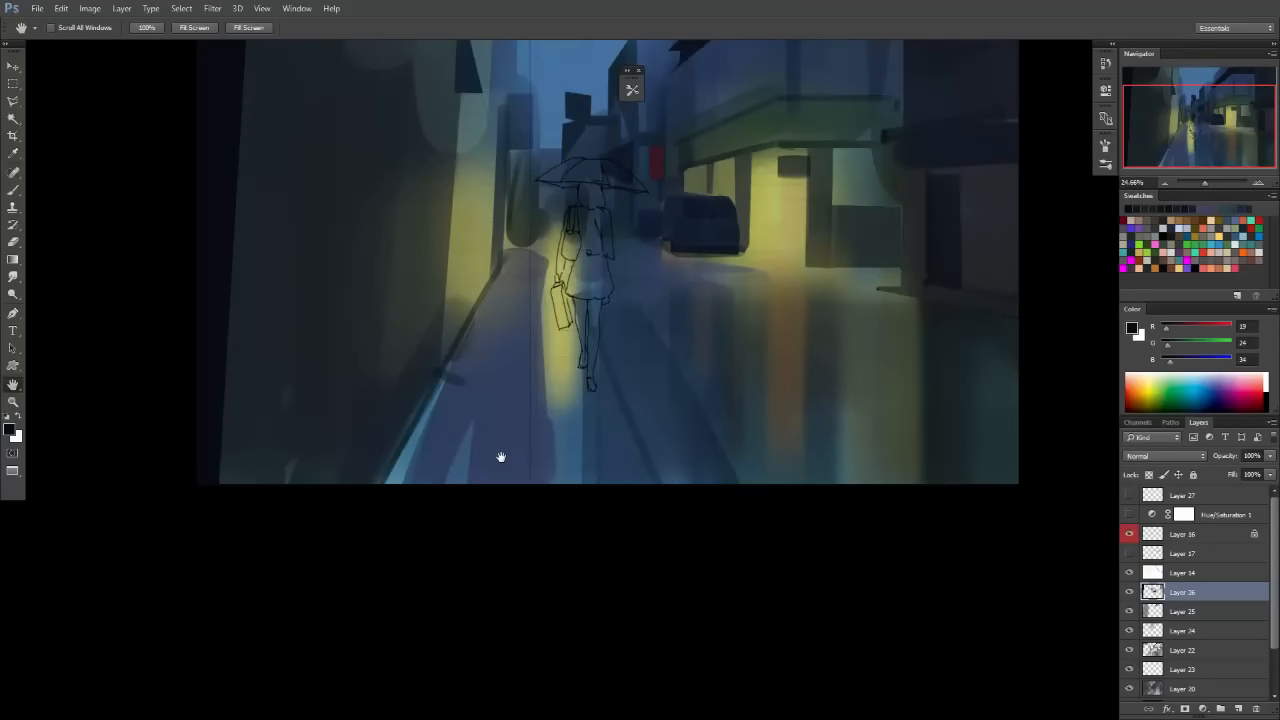
Show Layer 17 with the buildings' line sketch over the painting again.
{"action": "key", "text": "b"}
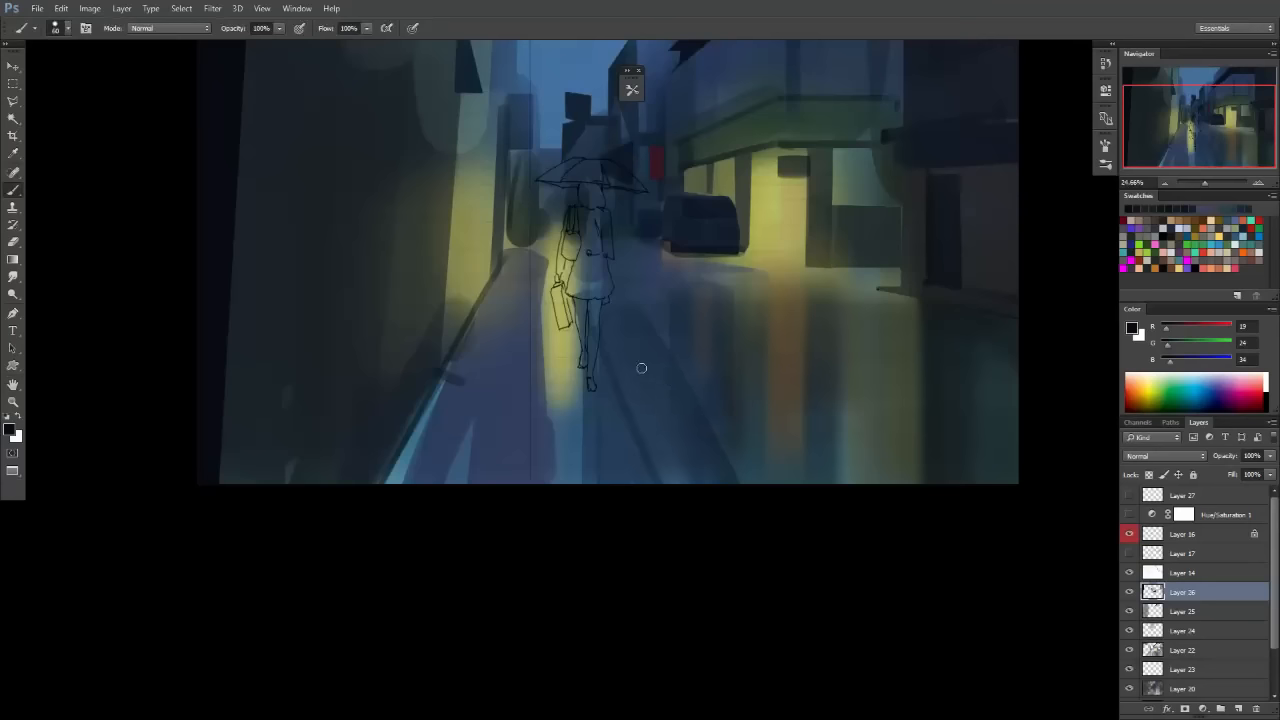
{"action": "key", "text": "h"}
{"action": "left_click_drag", "start_coordinate": [469, 340], "coordinate": [517, 343]}
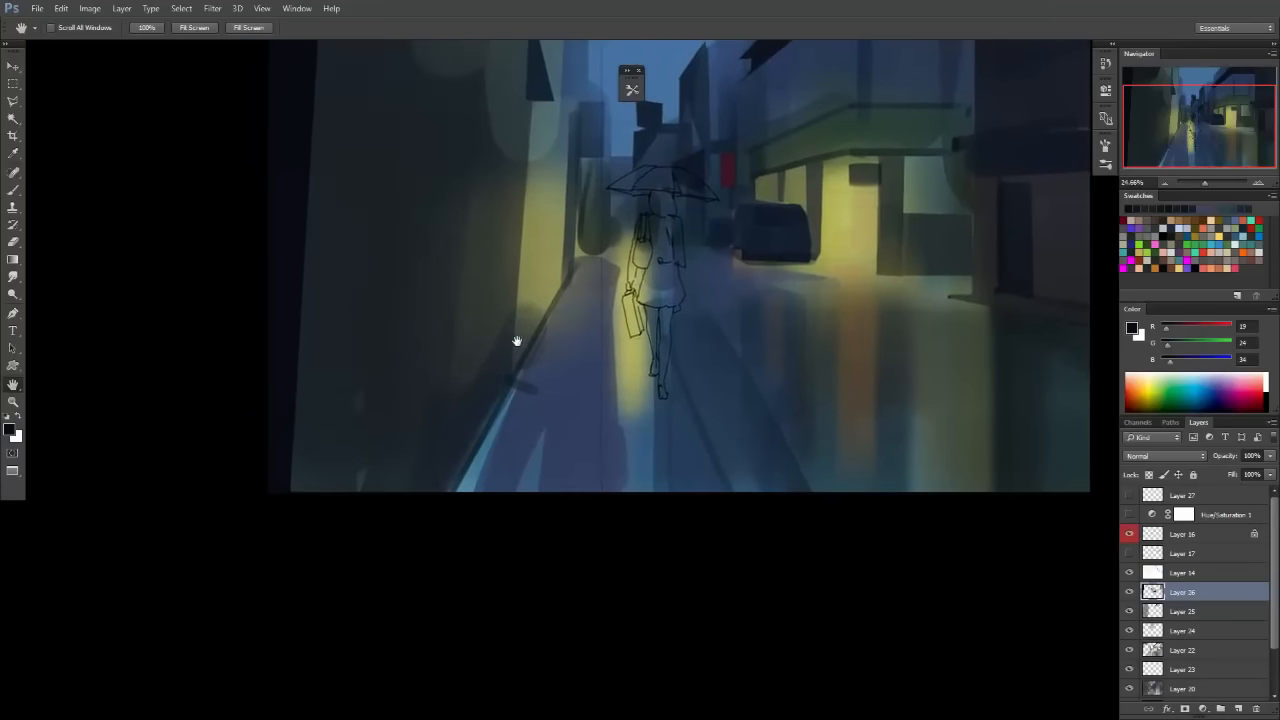
{"action": "left_click", "coordinate": [1130, 554]}
{"action": "key", "text": "b"}
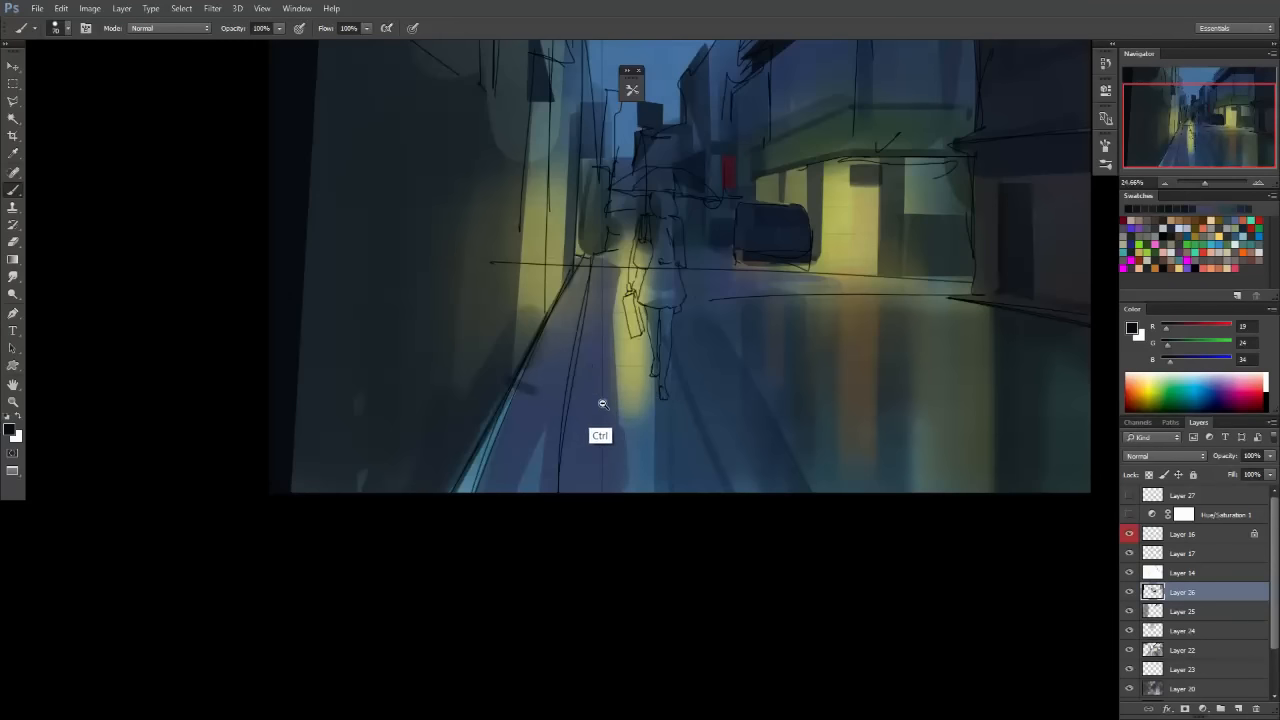
Sample the street's blue-gray and narrow the yellow reflection below the figure with vertical strokes, undoing and repainting the unsatisfactory ones.
{"action": "scroll", "coordinate": [600, 406], "scroll_direction": "up", "scroll_amount": 1}
{"action": "left_click", "coordinate": [658, 393], "text": "alt"}
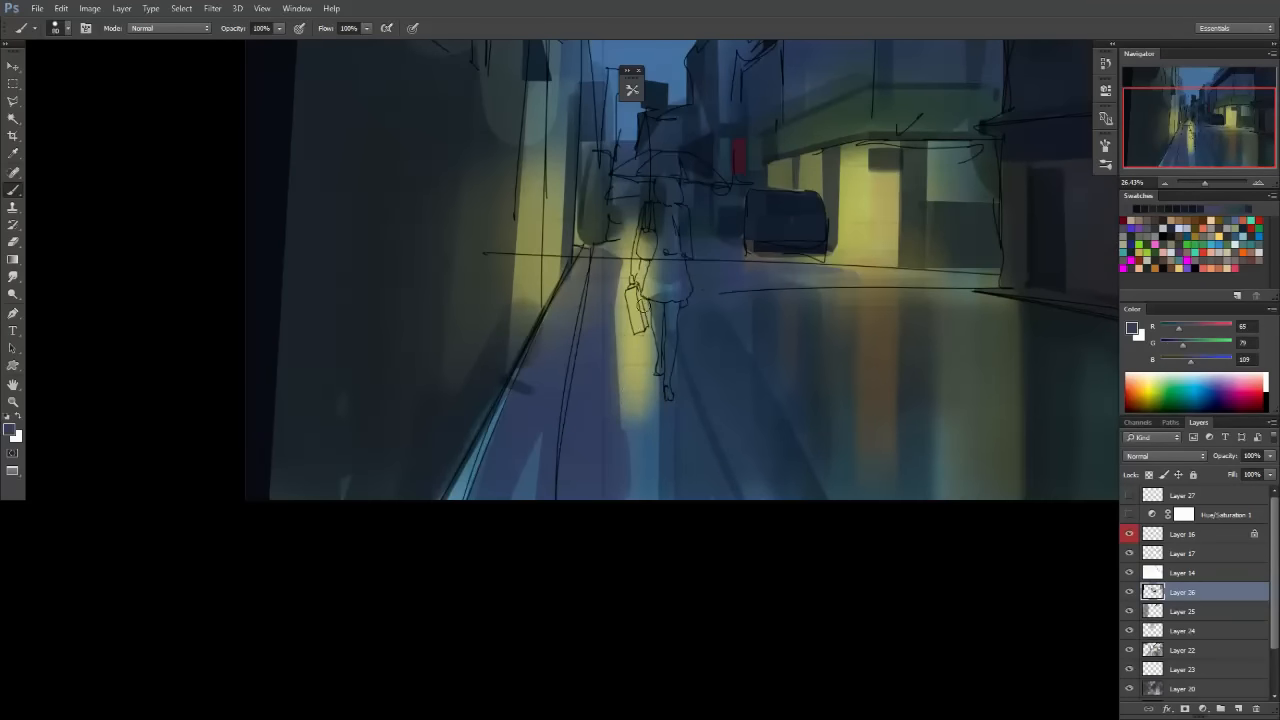
{"action": "left_click_drag", "start_coordinate": [658, 300], "coordinate": [655, 512]}
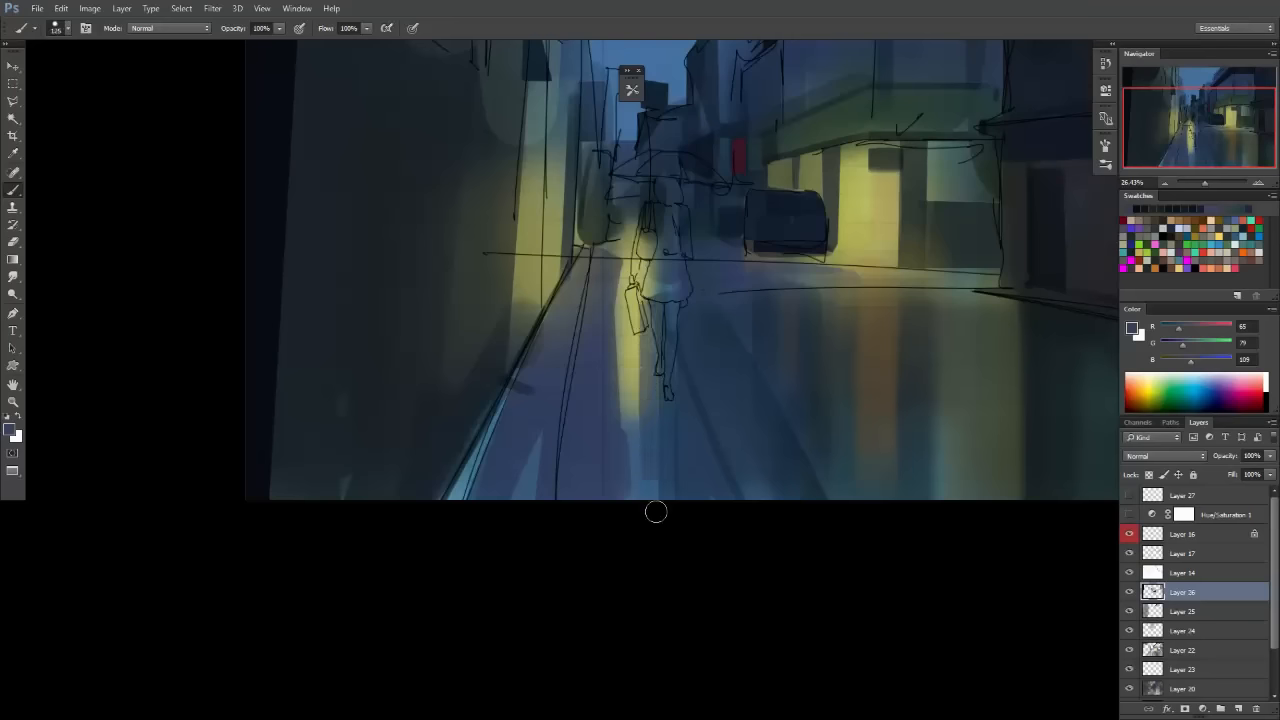
{"action": "key", "text": "ctrl+z"}
{"action": "key", "text": "ctrl+z"}
{"action": "key", "text": "]"}
{"action": "left_click_drag", "start_coordinate": [647, 303], "coordinate": [652, 578]}
{"action": "key", "text": "ctrl+z"}
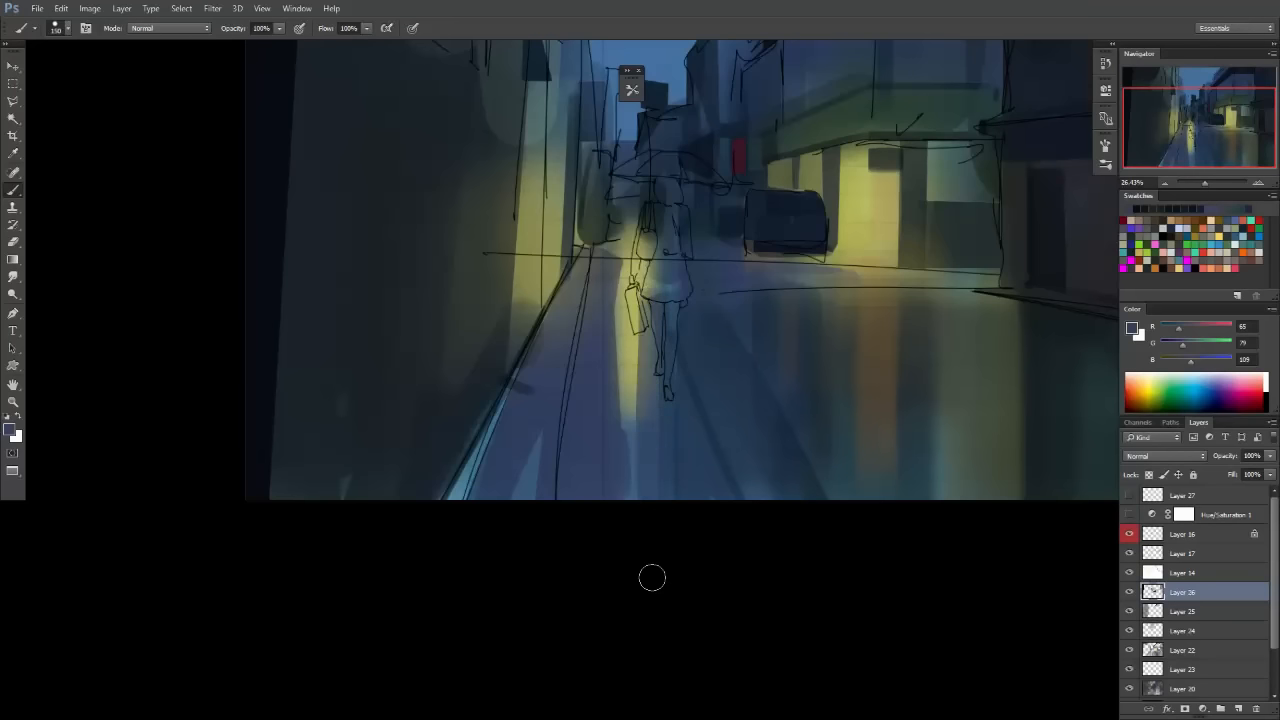
{"action": "key", "text": "ctrl+z"}
{"action": "left_click_drag", "start_coordinate": [651, 290], "coordinate": [661, 601]}
{"action": "key", "text": "ctrl+z"}
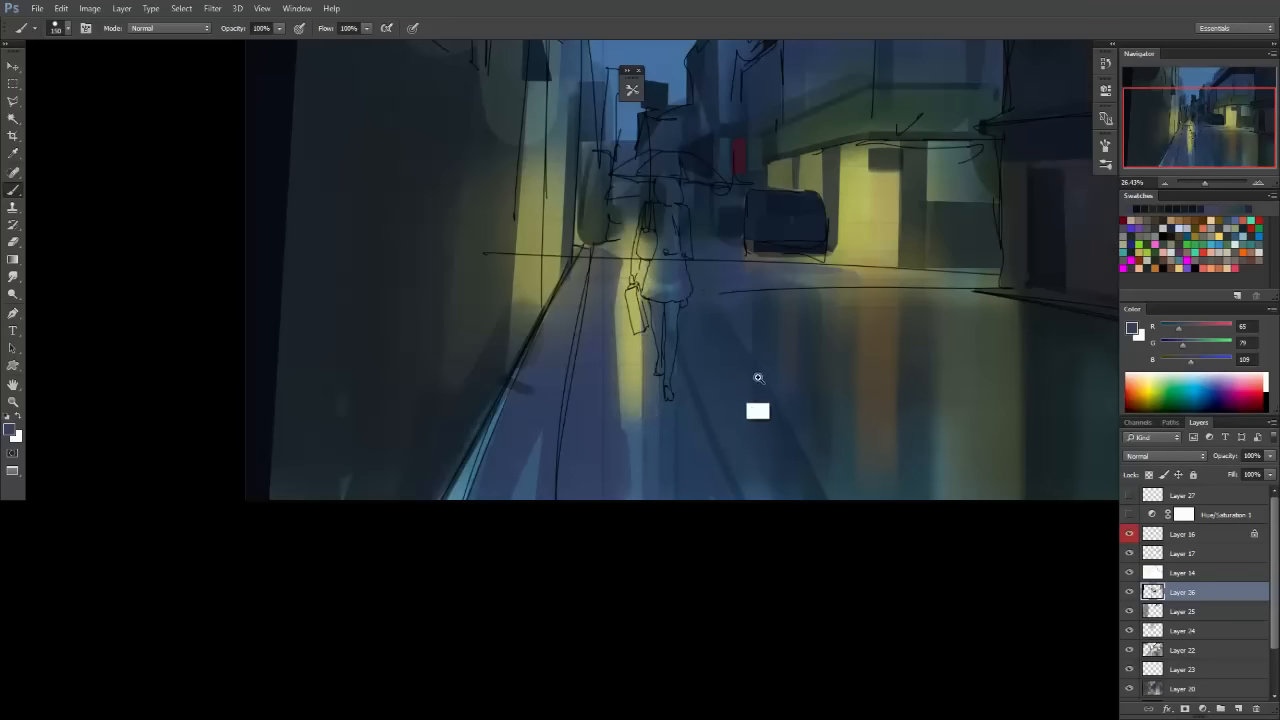
Set the color's green value to 217 and paint a green light at the street's far end with a softer vertical reflection below.
{"action": "left_click_drag", "start_coordinate": [758, 378], "coordinate": [697, 383]}
{"action": "left_click_drag", "start_coordinate": [618, 325], "coordinate": [641, 330]}
{"action": "left_click_drag", "start_coordinate": [1184, 343], "coordinate": [1220, 344]}
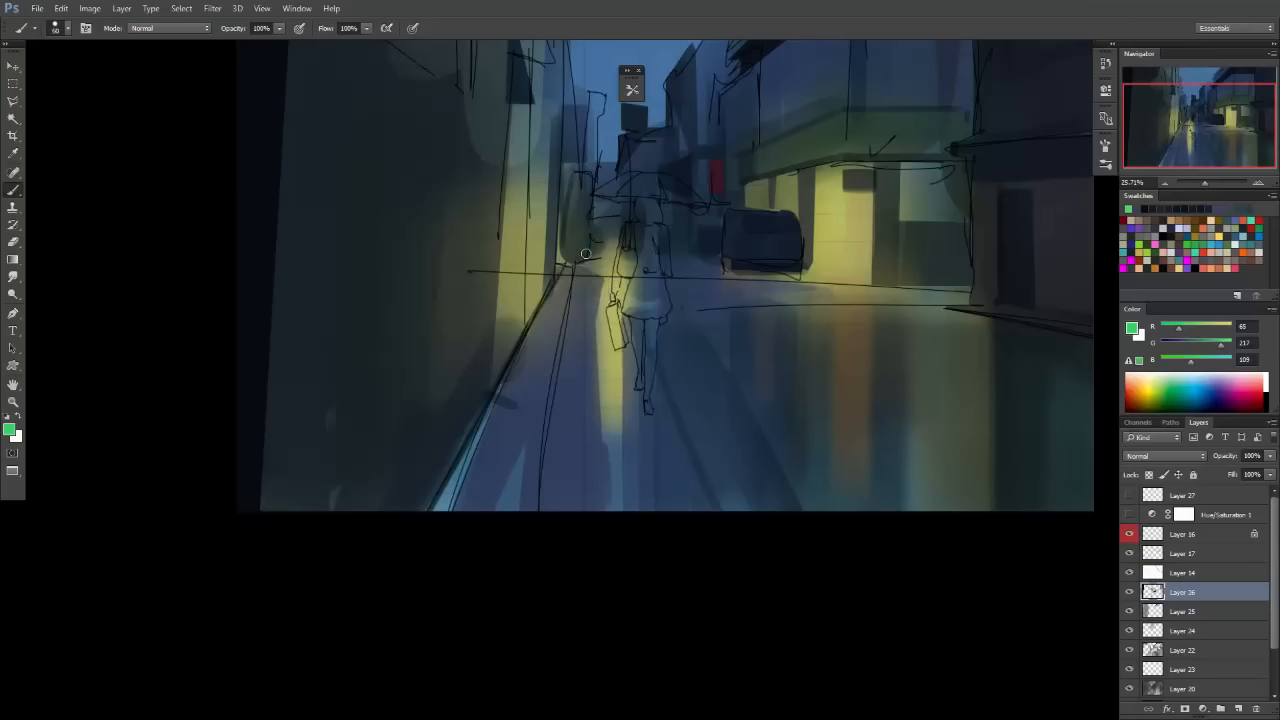
{"action": "left_click_drag", "start_coordinate": [584, 250], "coordinate": [592, 296]}
{"action": "left_click", "coordinate": [589, 286], "text": "alt"}
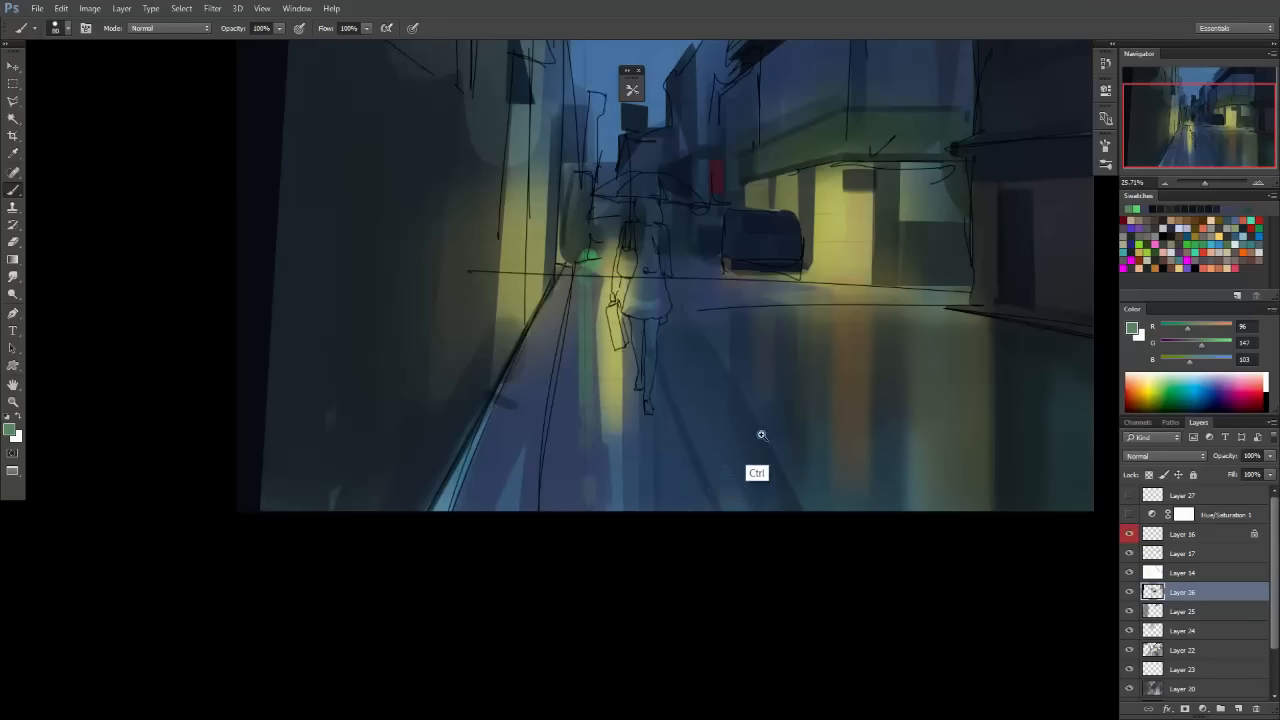
Sample the street's blue-gray and paint over the pavement edge in front of the lit shopfront.
{"action": "left_click_drag", "start_coordinate": [763, 437], "coordinate": [654, 366]}
{"action": "left_click", "coordinate": [645, 310], "text": "alt"}
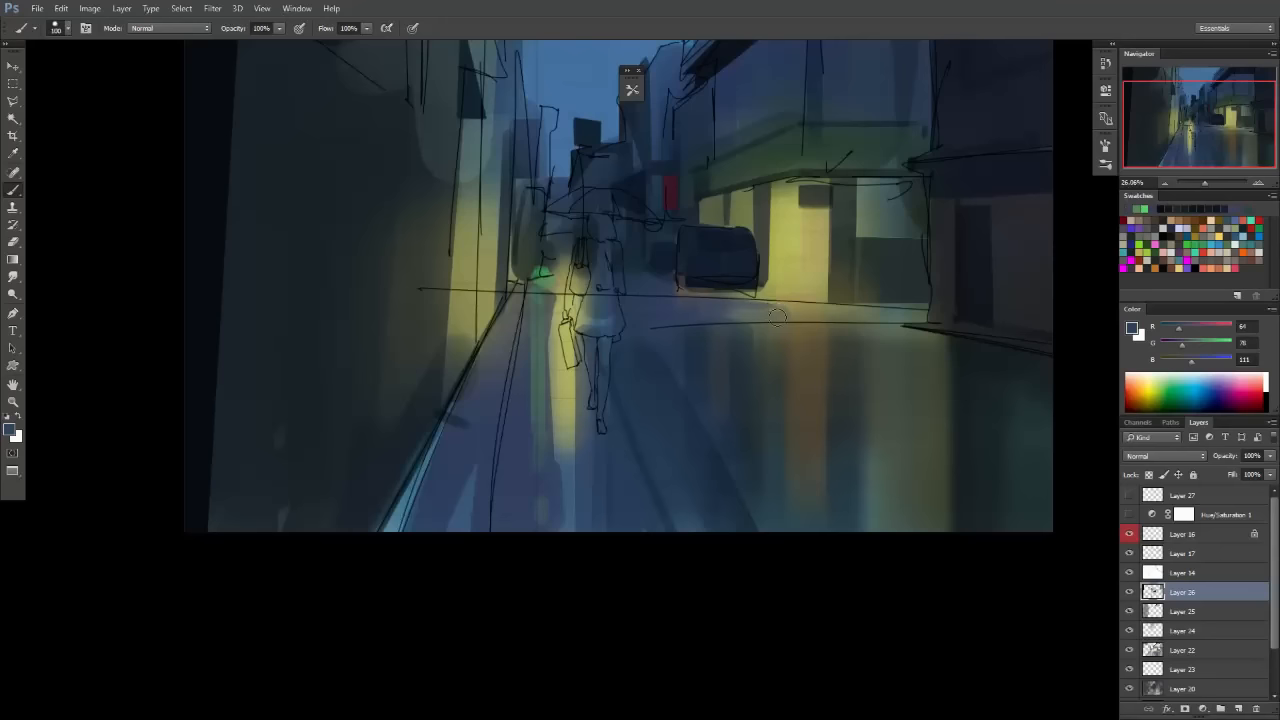
{"action": "mouse_move", "coordinate": [760, 310]}
{"action": "left_mouse_down"}
{"action": "mouse_move", "coordinate": [697, 400]}
{"action": "mouse_move", "coordinate": [857, 398]}
{"action": "mouse_move", "coordinate": [817, 337]}
{"action": "mouse_move", "coordinate": [766, 337]}
{"action": "left_mouse_up"}
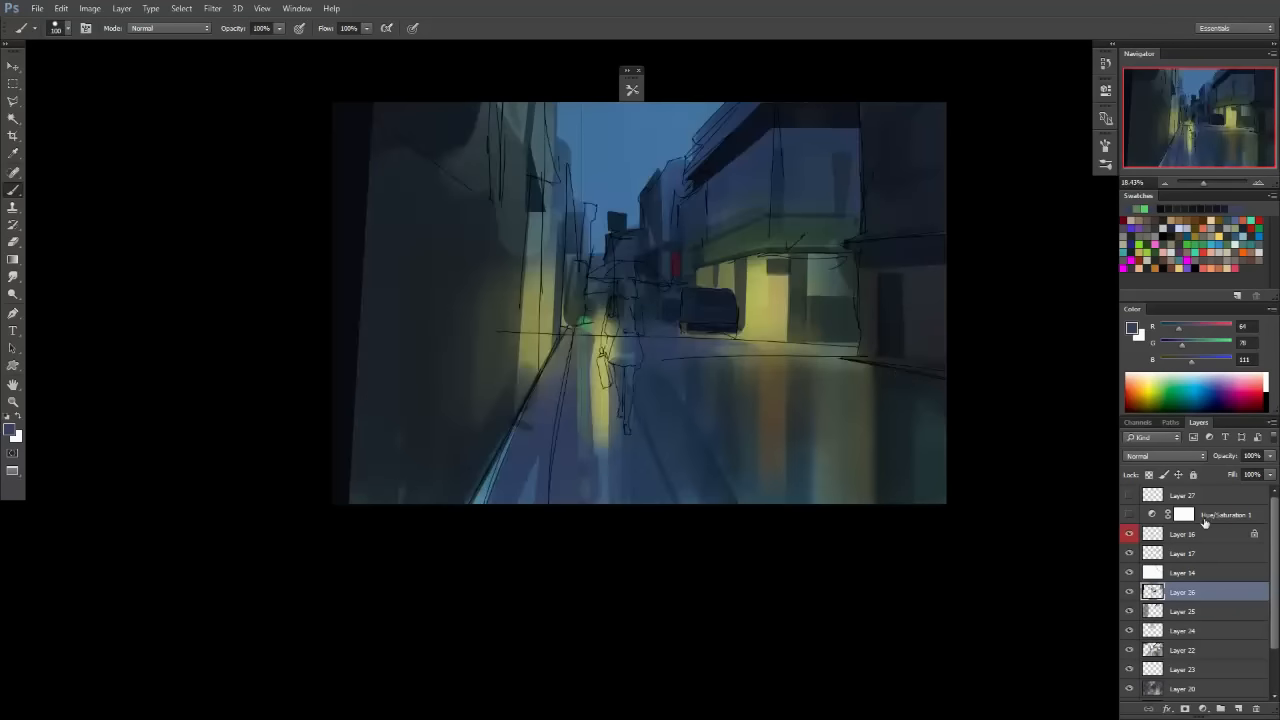
Compare the painting with and without Layer 17's line sketch, examining the street, vehicle and buildings.
{"action": "left_click", "coordinate": [1130, 553]}
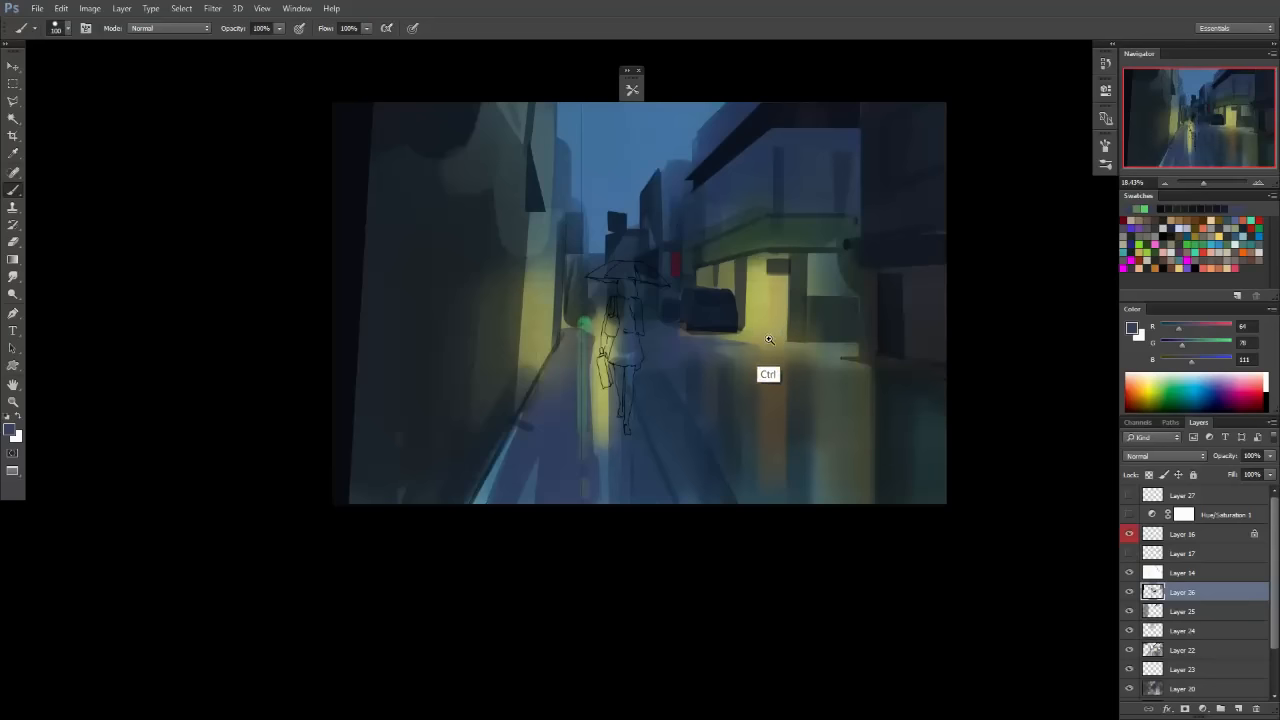
{"action": "left_click_drag", "start_coordinate": [778, 259], "coordinate": [705, 261]}
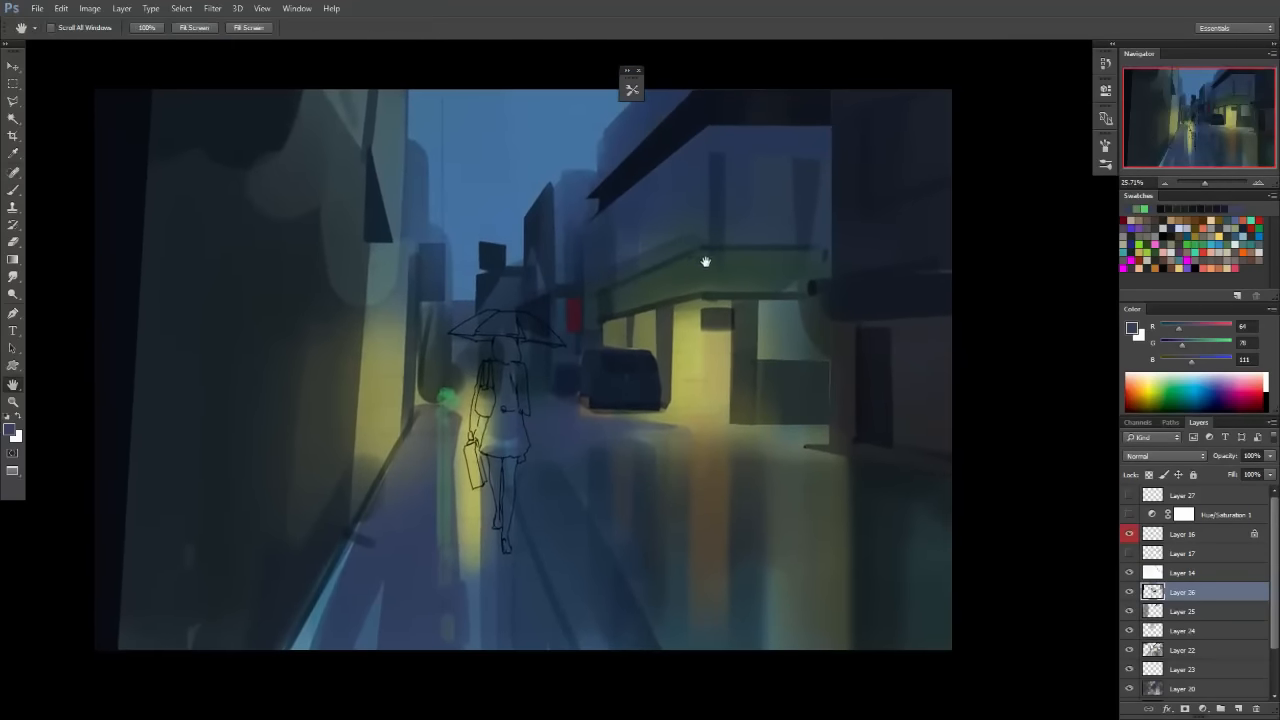
{"action": "left_click", "coordinate": [1130, 553]}
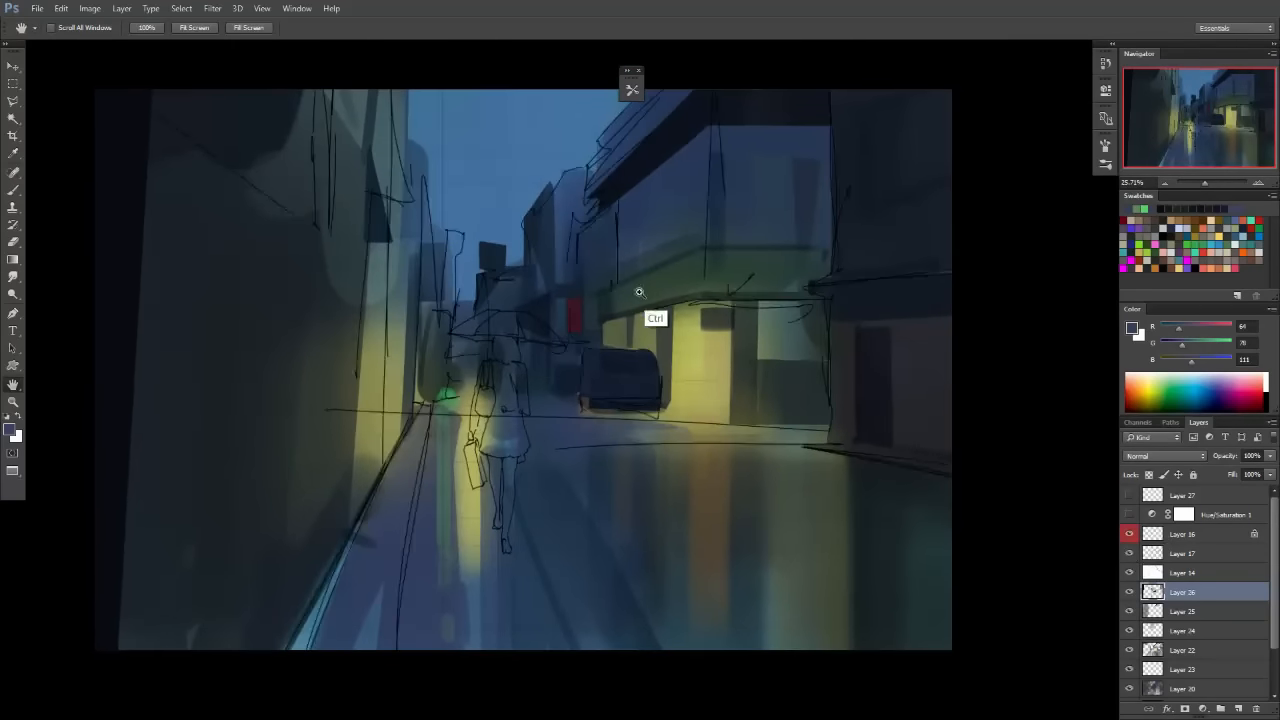
{"action": "left_click_drag", "start_coordinate": [609, 352], "coordinate": [1110, 440]}
{"action": "left_click", "coordinate": [1130, 553]}
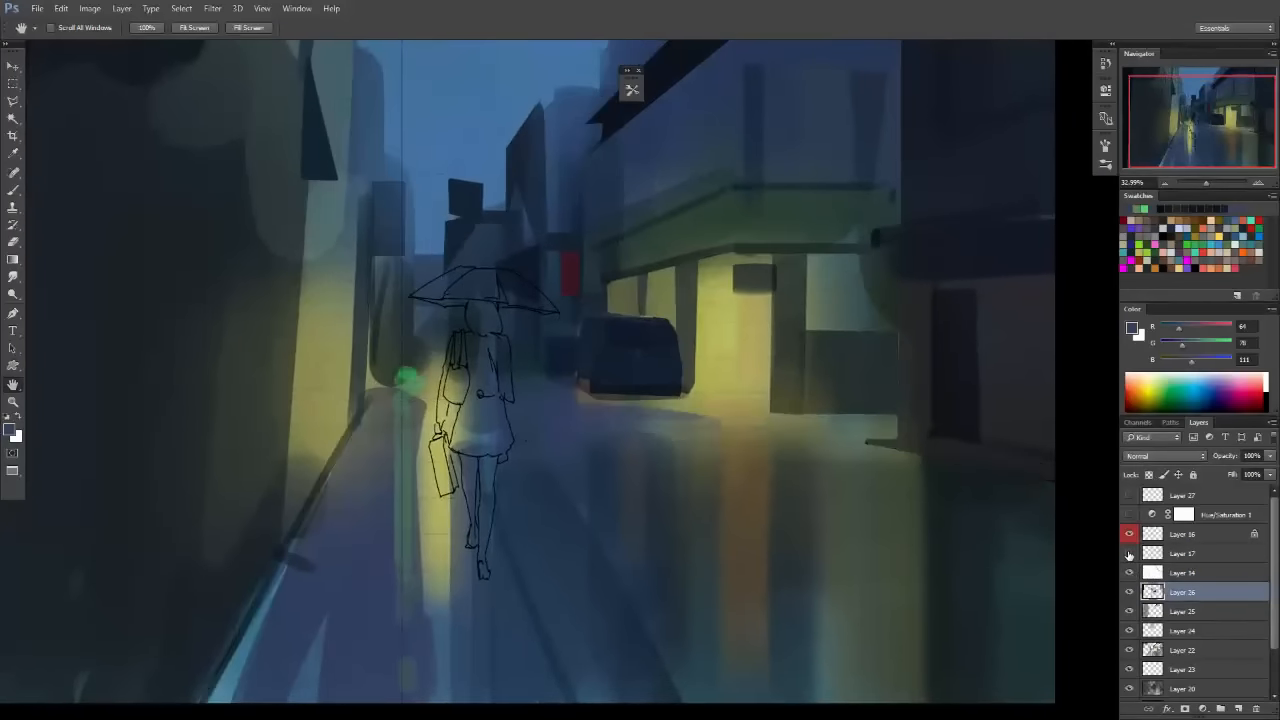
{"action": "left_click", "coordinate": [1128, 555]}
{"action": "left_click_drag", "start_coordinate": [583, 423], "coordinate": [618, 415]}
{"action": "left_click_drag", "start_coordinate": [731, 392], "coordinate": [709, 383]}
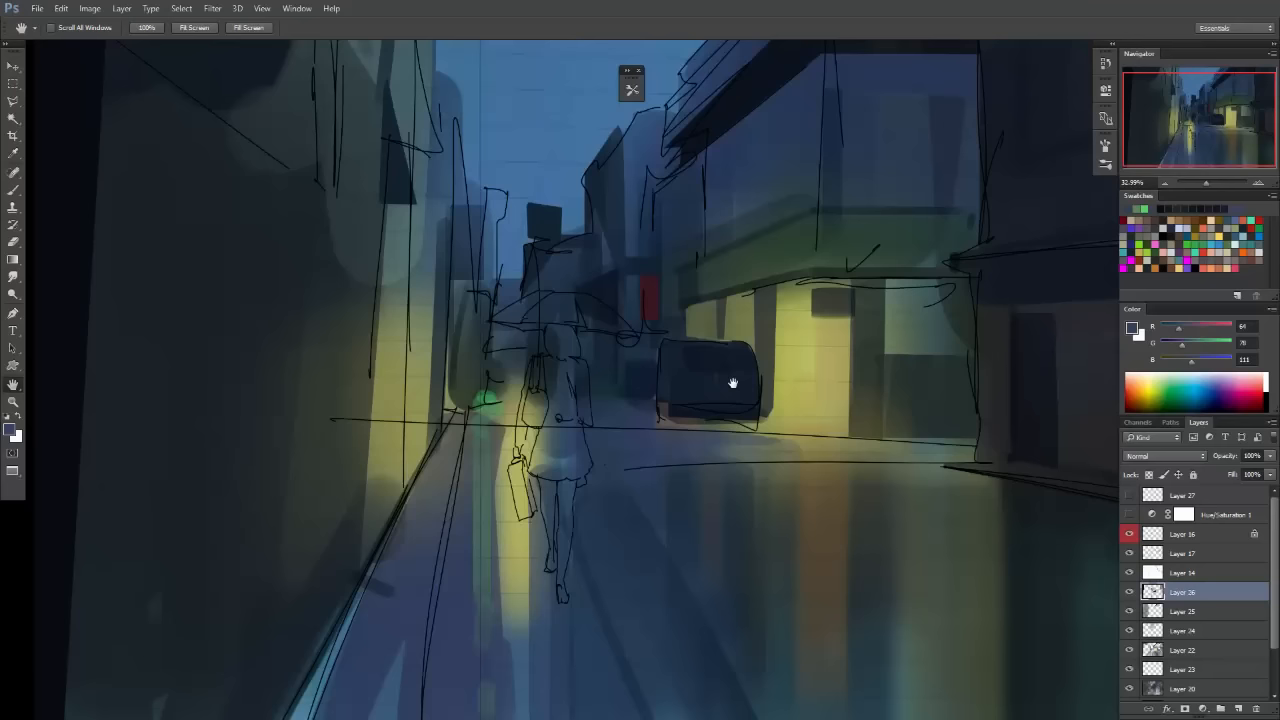
Fill a slanted lasso selection with dark blue as a sign on the distant building above the umbrella, and deselect.
{"action": "left_click", "coordinate": [562, 300], "text": "ctrl"}
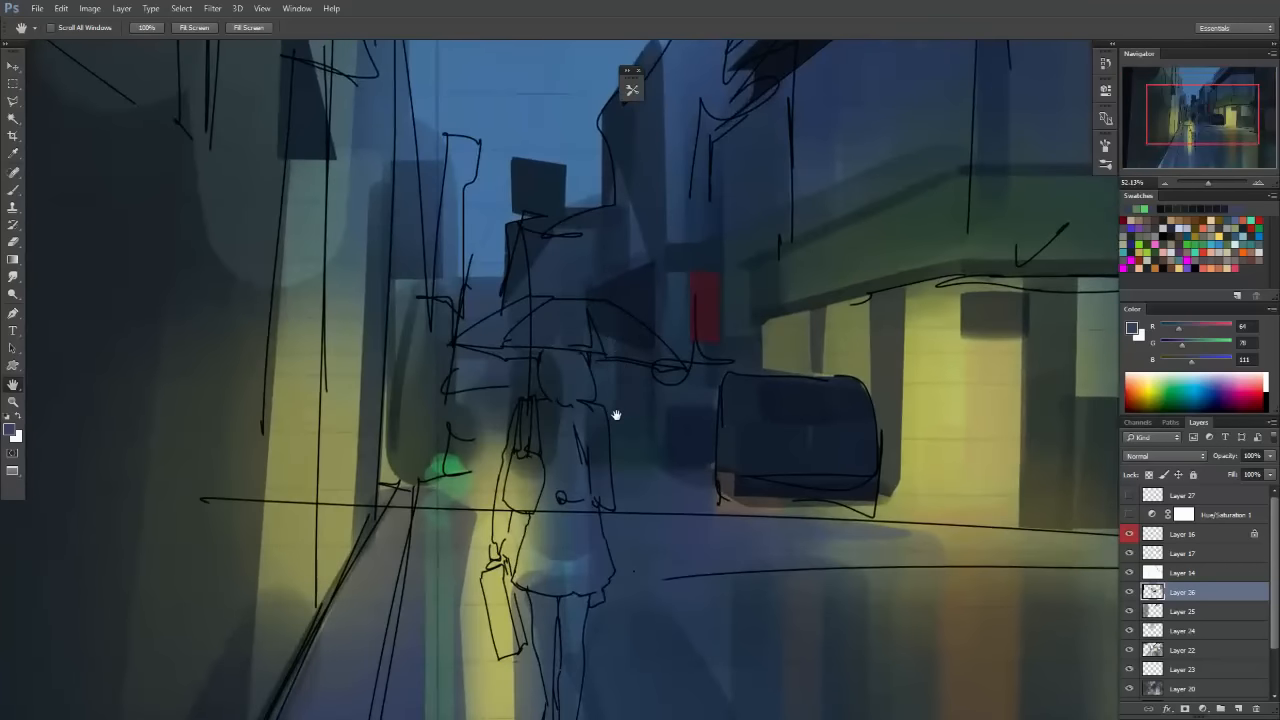
{"action": "left_click", "coordinate": [614, 294], "text": "ctrl"}
{"action": "key", "text": "m"}
{"action": "key", "text": "l"}
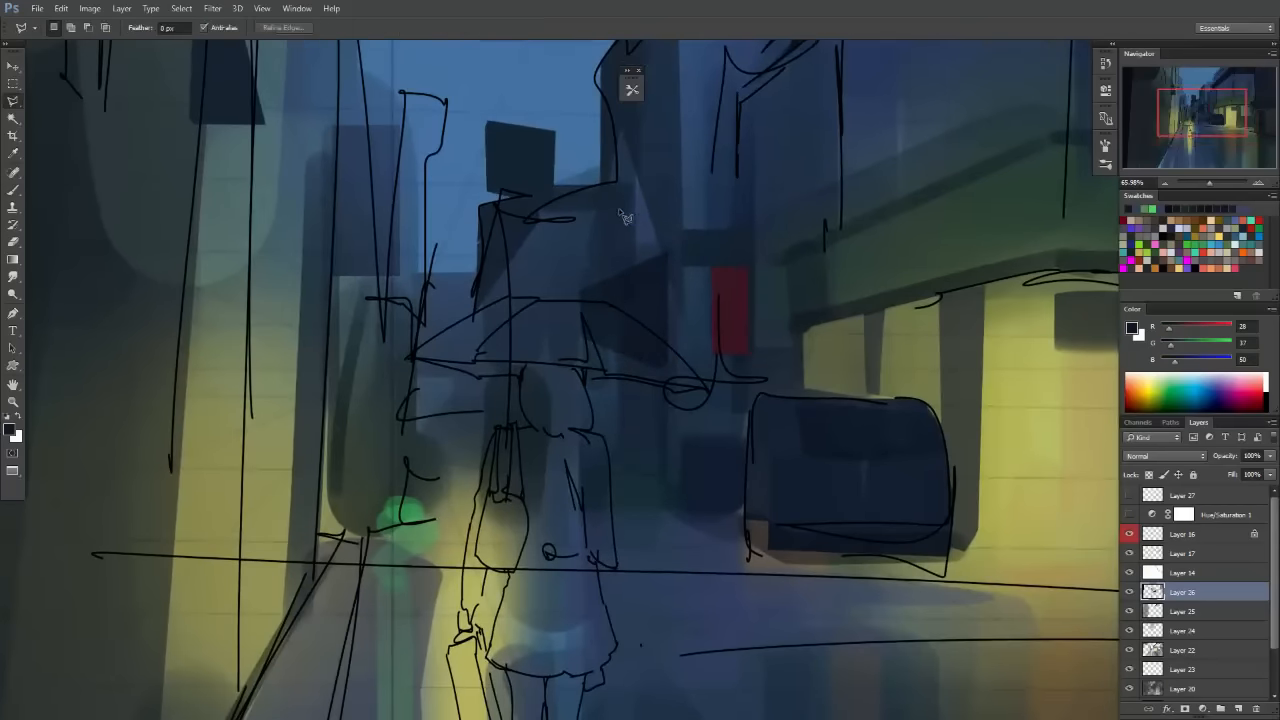
{"action": "mouse_move", "coordinate": [623, 229]}
{"action": "left_mouse_down"}
{"action": "mouse_move", "coordinate": [629, 266]}
{"action": "mouse_move", "coordinate": [610, 300]}
{"action": "left_mouse_up"}
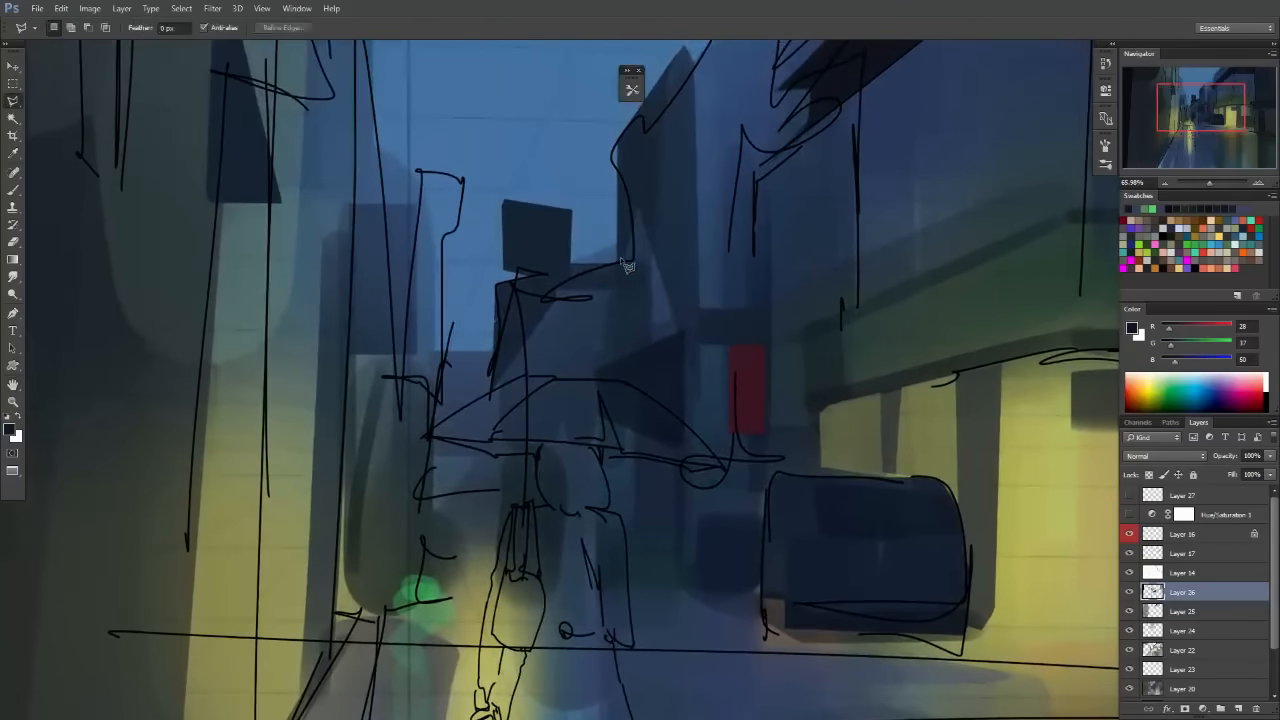
{"action": "left_click", "coordinate": [698, 231]}
{"action": "left_click", "coordinate": [698, 297]}
{"action": "left_click", "coordinate": [627, 331]}
{"action": "left_click", "coordinate": [630, 286]}
{"action": "key", "text": "b"}
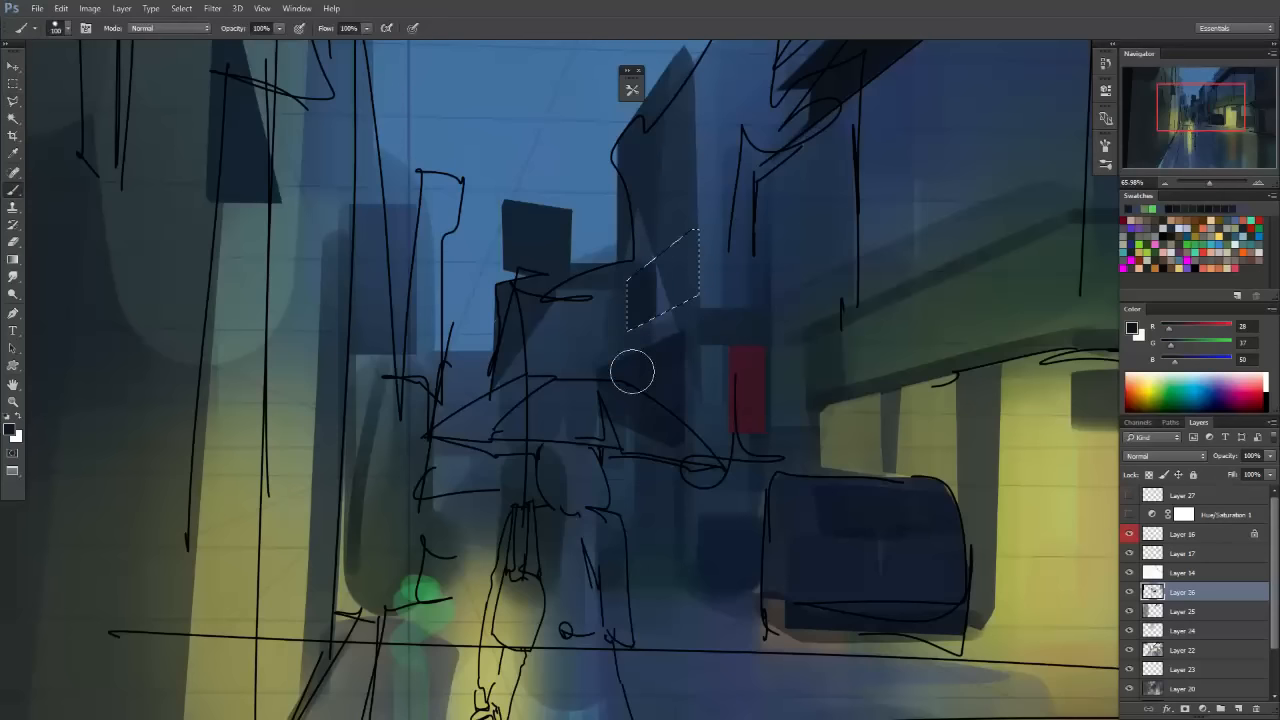
{"action": "mouse_move", "coordinate": [655, 245]}
{"action": "left_mouse_down"}
{"action": "mouse_move", "coordinate": [632, 372]}
{"action": "mouse_move", "coordinate": [657, 418]}
{"action": "mouse_move", "coordinate": [680, 245]}
{"action": "mouse_move", "coordinate": [714, 305]}
{"action": "left_mouse_up"}
{"action": "key", "text": "ctrl+d"}
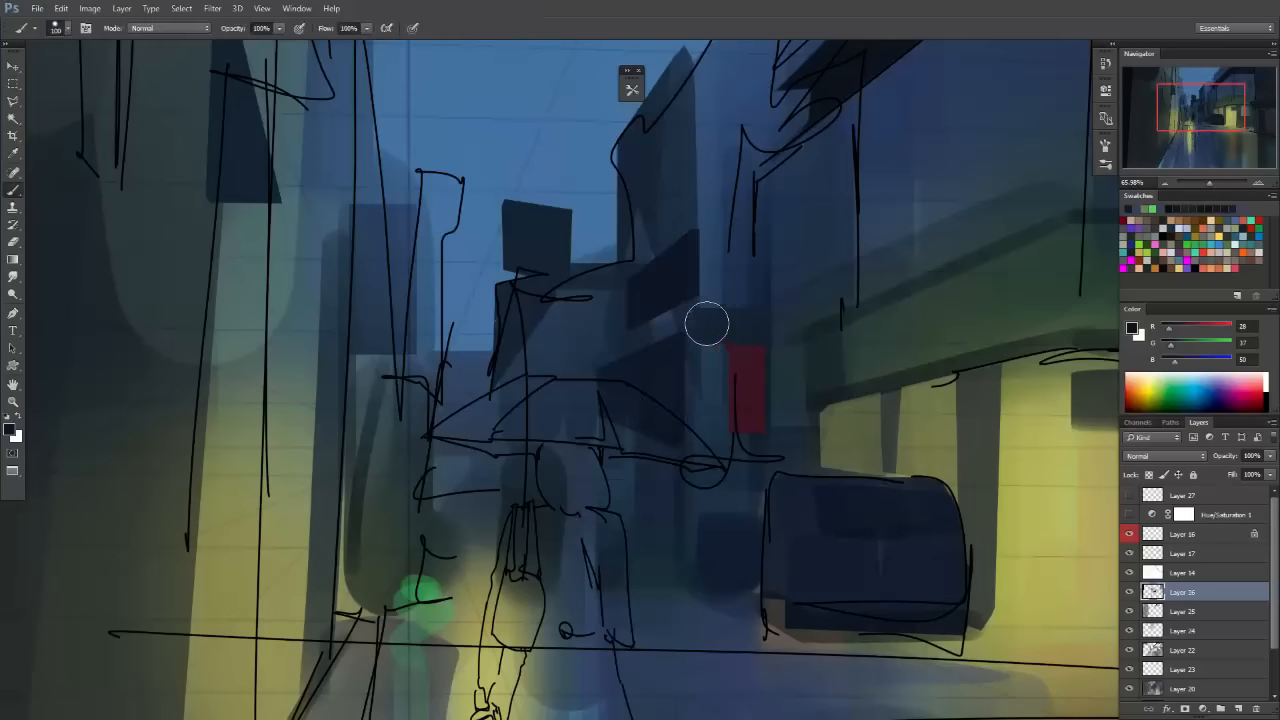
Fill a narrow rectangular selection with the same dark blue to widen the slanted sign's outer side, and deselect.
{"action": "key", "text": "m"}
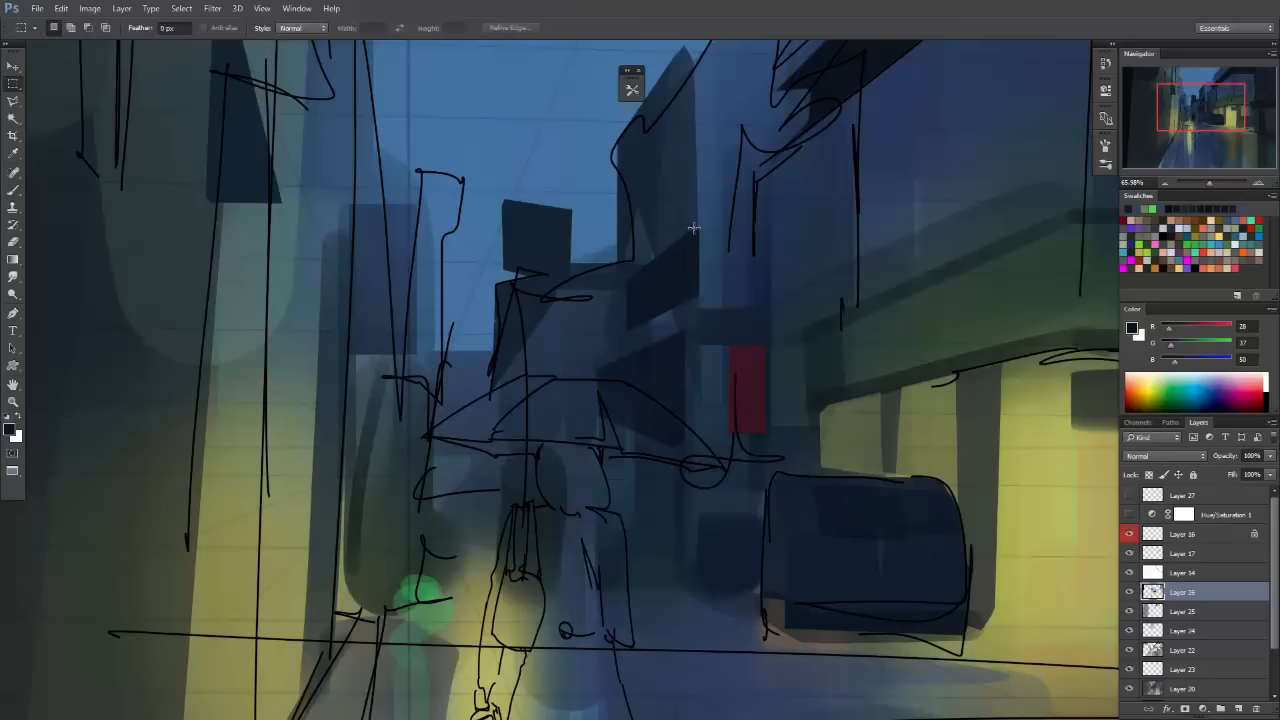
{"action": "mouse_move", "coordinate": [693, 228]}
{"action": "left_mouse_down"}
{"action": "mouse_move", "coordinate": [719, 295]}
{"action": "mouse_move", "coordinate": [708, 290]}
{"action": "left_mouse_up"}
{"action": "key", "text": "b"}
{"action": "key", "text": "ctrl+d"}
{"action": "key", "text": "m"}
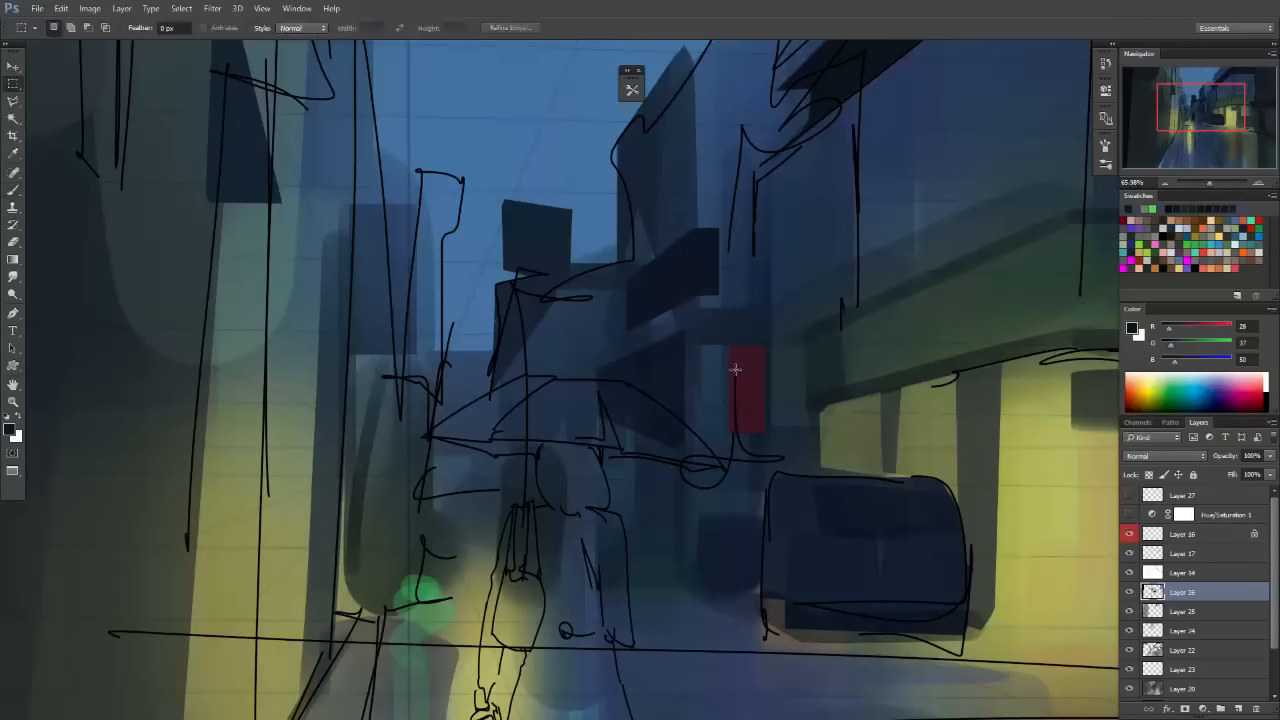
Sample the facade's muted blue and fill a stepped lasso selection of the narrow building around the sign, up to the corner building's roof.
{"action": "key", "text": "b"}
{"action": "scroll", "coordinate": [720, 246], "scroll_direction": "up", "scroll_amount": 3}
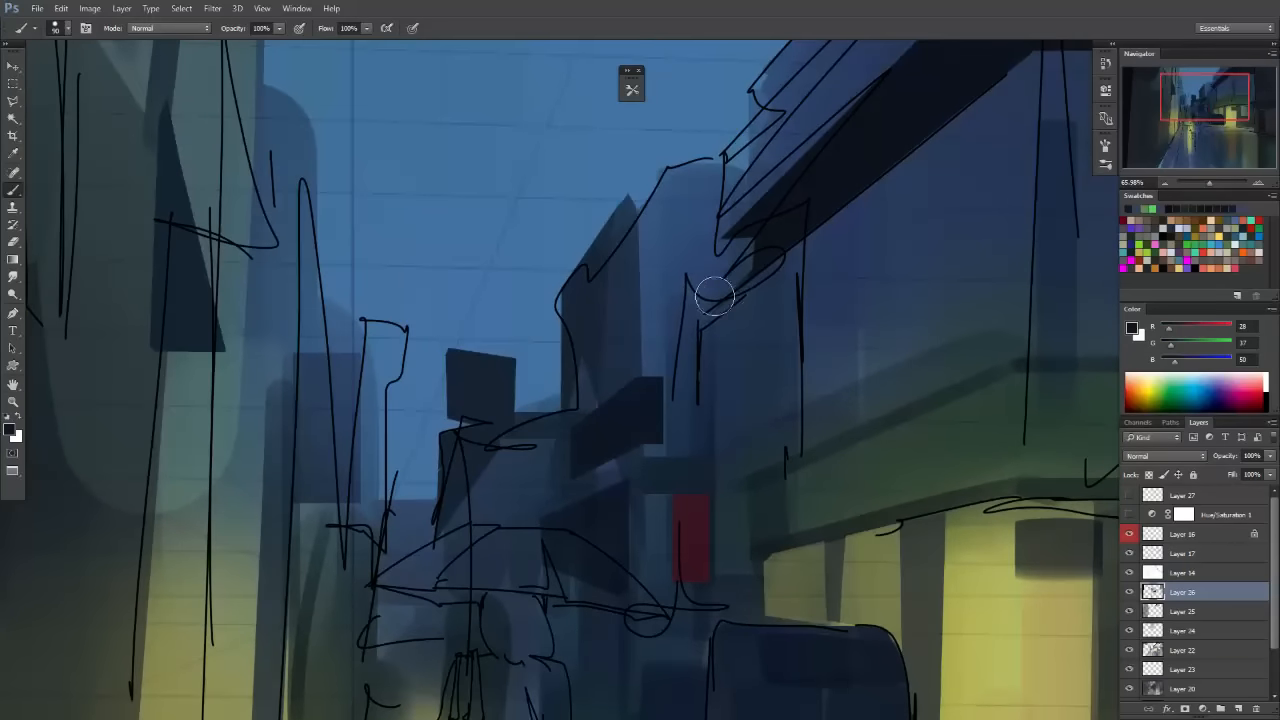
{"action": "left_click", "coordinate": [1056, 268], "text": "alt"}
{"action": "key", "text": "l"}
{"action": "left_click", "coordinate": [636, 209]}
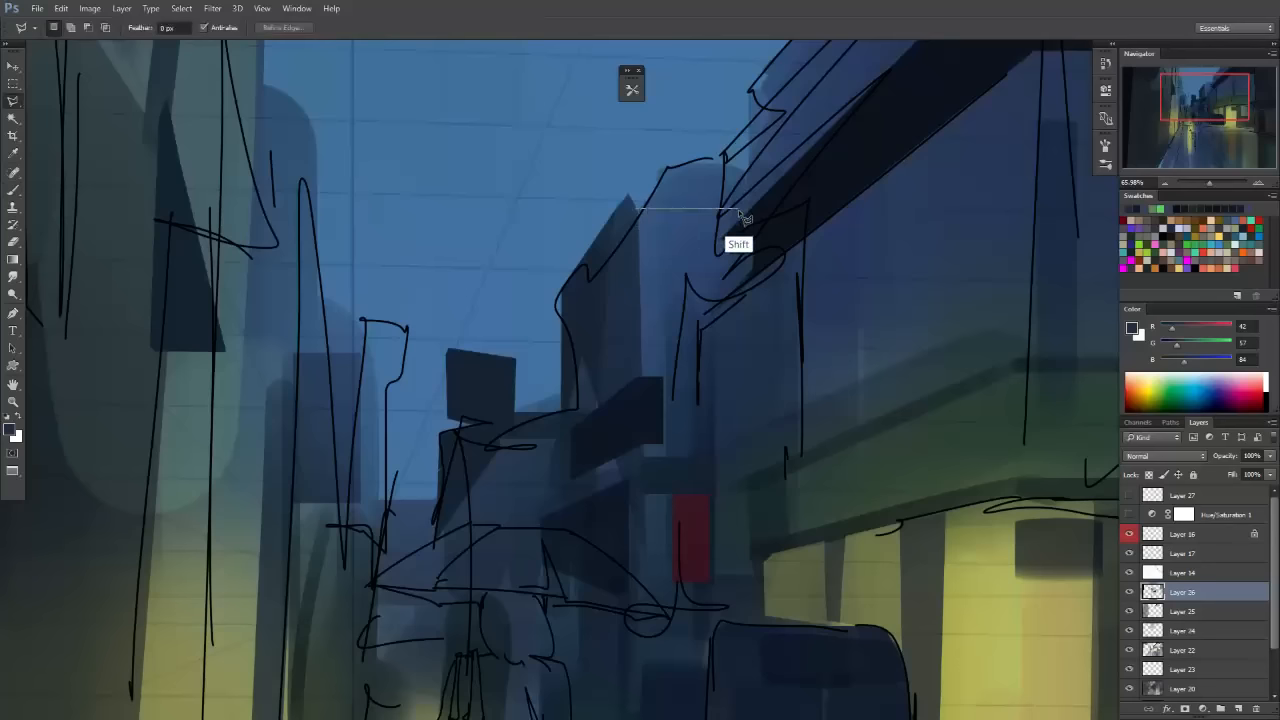
{"action": "left_click", "coordinate": [718, 218]}
{"action": "left_click", "coordinate": [718, 238]}
{"action": "left_click", "coordinate": [753, 238]}
{"action": "left_click", "coordinate": [755, 278]}
{"action": "left_click", "coordinate": [711, 304]}
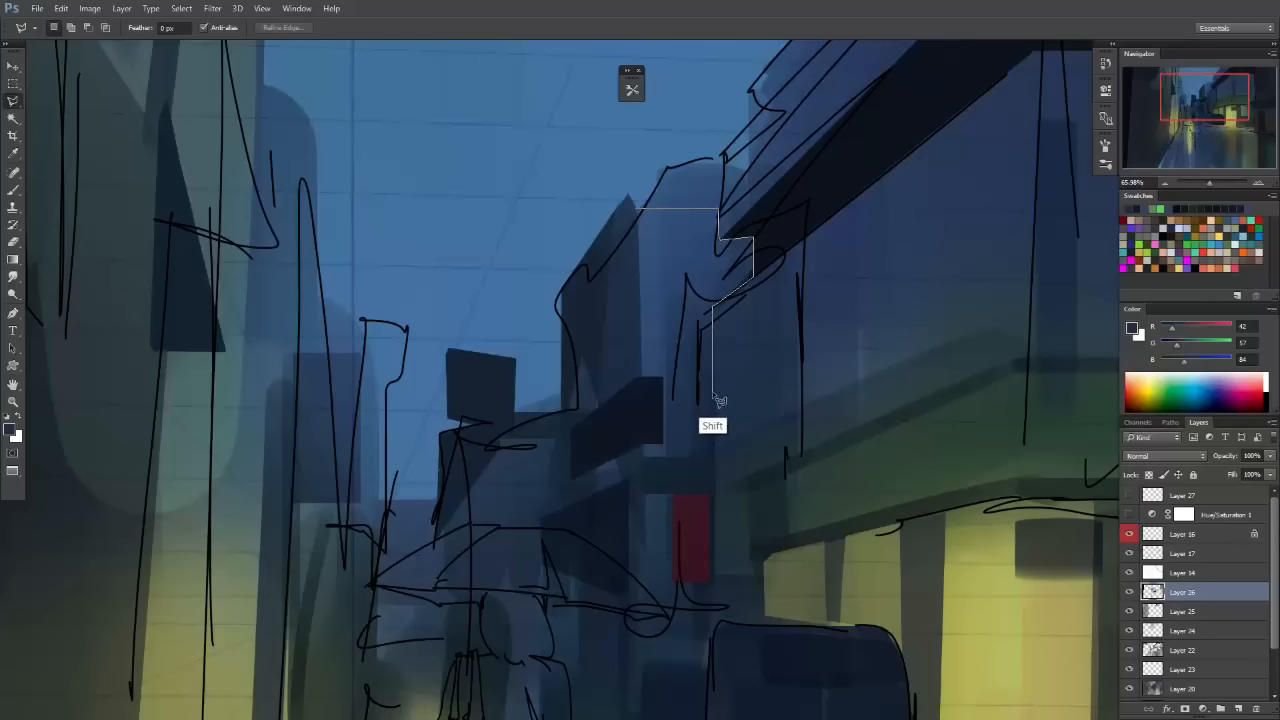
{"action": "left_click", "coordinate": [711, 465]}
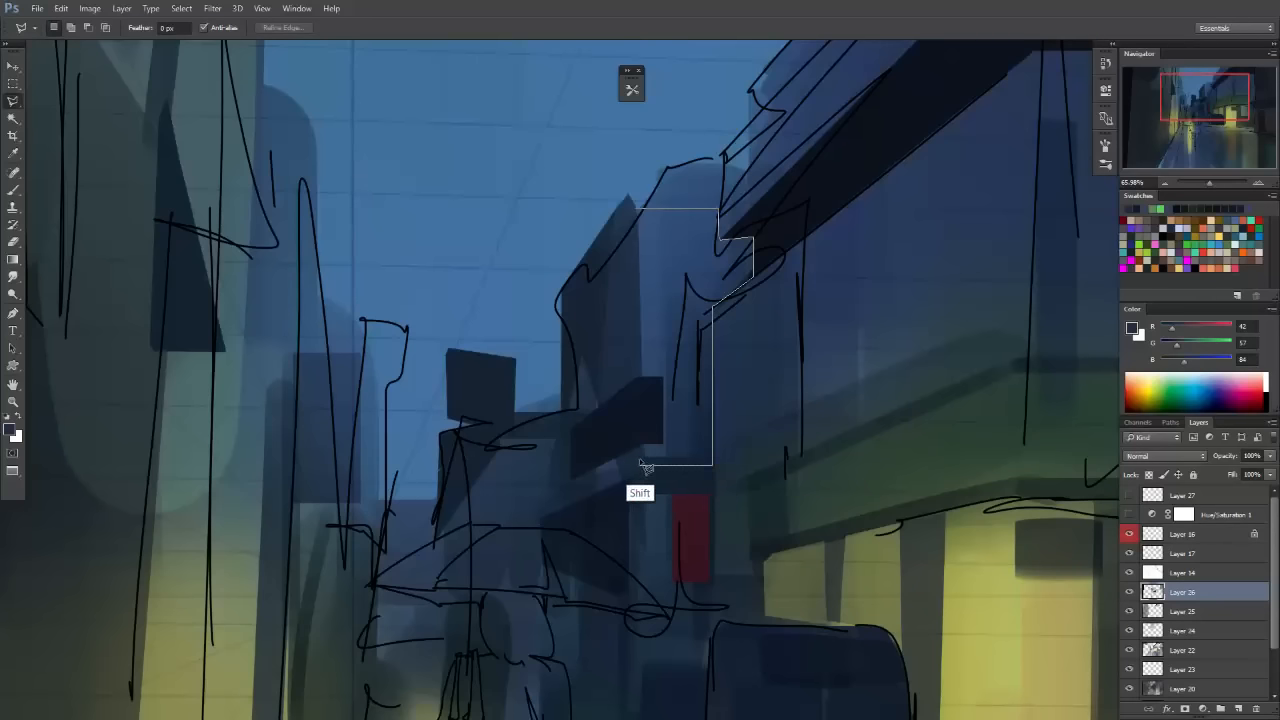
{"action": "left_click", "coordinate": [641, 465]}
{"action": "left_click", "coordinate": [641, 443]}
{"action": "left_click", "coordinate": [662, 443]}
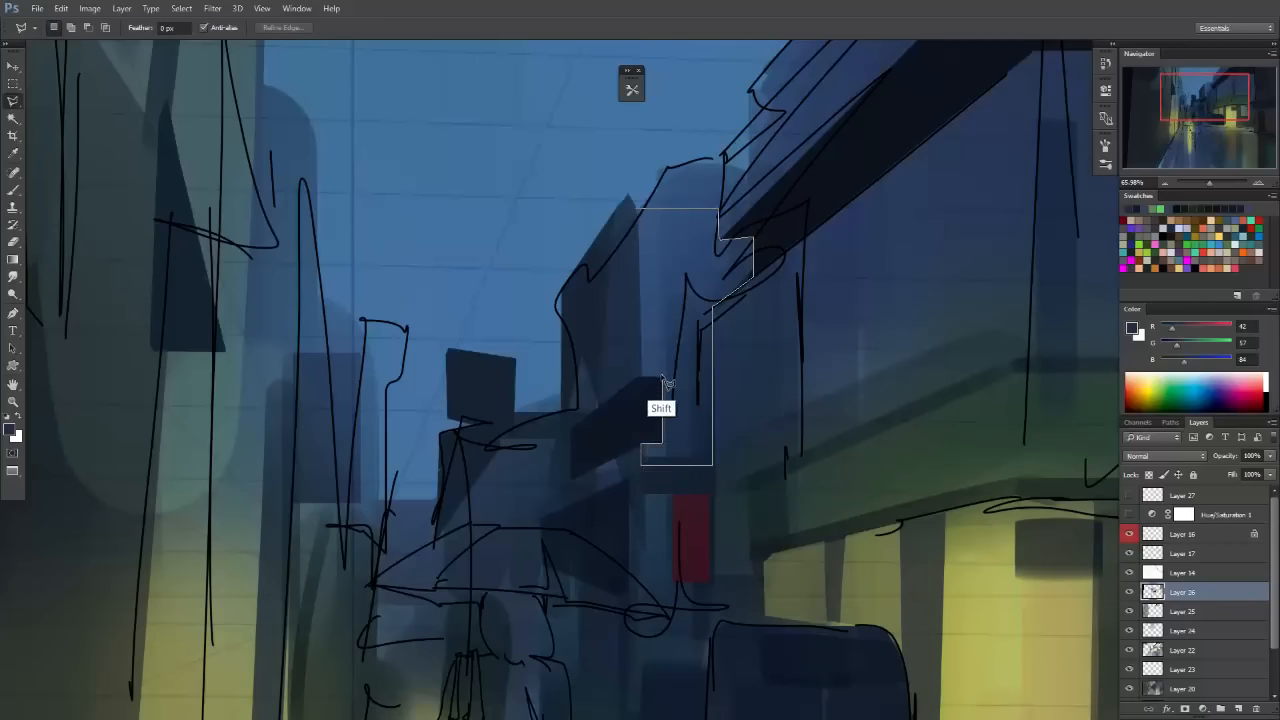
{"action": "left_click", "coordinate": [662, 378]}
{"action": "left_click", "coordinate": [641, 378]}
{"action": "left_click", "coordinate": [641, 210]}
{"action": "key", "text": "b"}
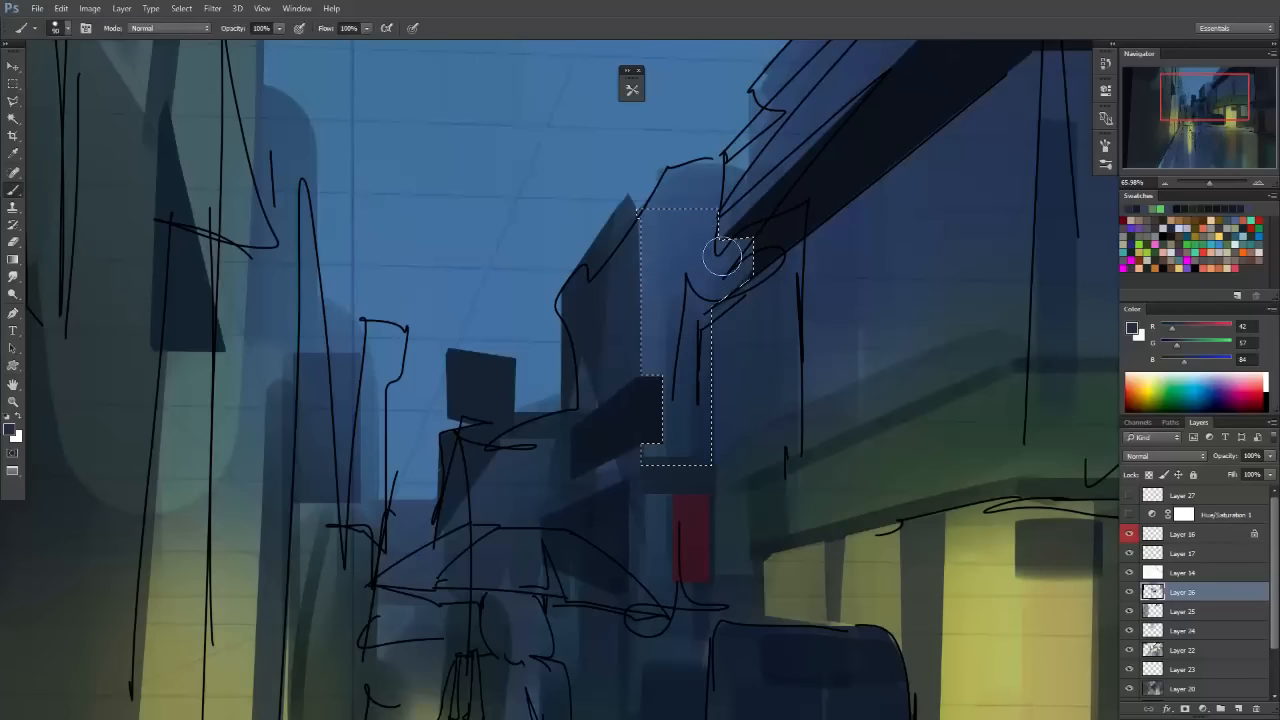
{"action": "key", "text": "bracketright"}
{"action": "key", "text": "bracketright"}
{"action": "mouse_move", "coordinate": [722, 257]}
{"action": "left_mouse_down"}
{"action": "mouse_move", "coordinate": [680, 191]}
{"action": "mouse_move", "coordinate": [682, 450]}
{"action": "mouse_move", "coordinate": [766, 383]}
{"action": "mouse_move", "coordinate": [649, 471]}
{"action": "mouse_move", "coordinate": [714, 266]}
{"action": "mouse_move", "coordinate": [704, 418]}
{"action": "mouse_move", "coordinate": [734, 349]}
{"action": "mouse_move", "coordinate": [663, 434]}
{"action": "left_mouse_up"}
{"action": "key", "text": "m"}
{"action": "key", "text": "ctrl+d"}
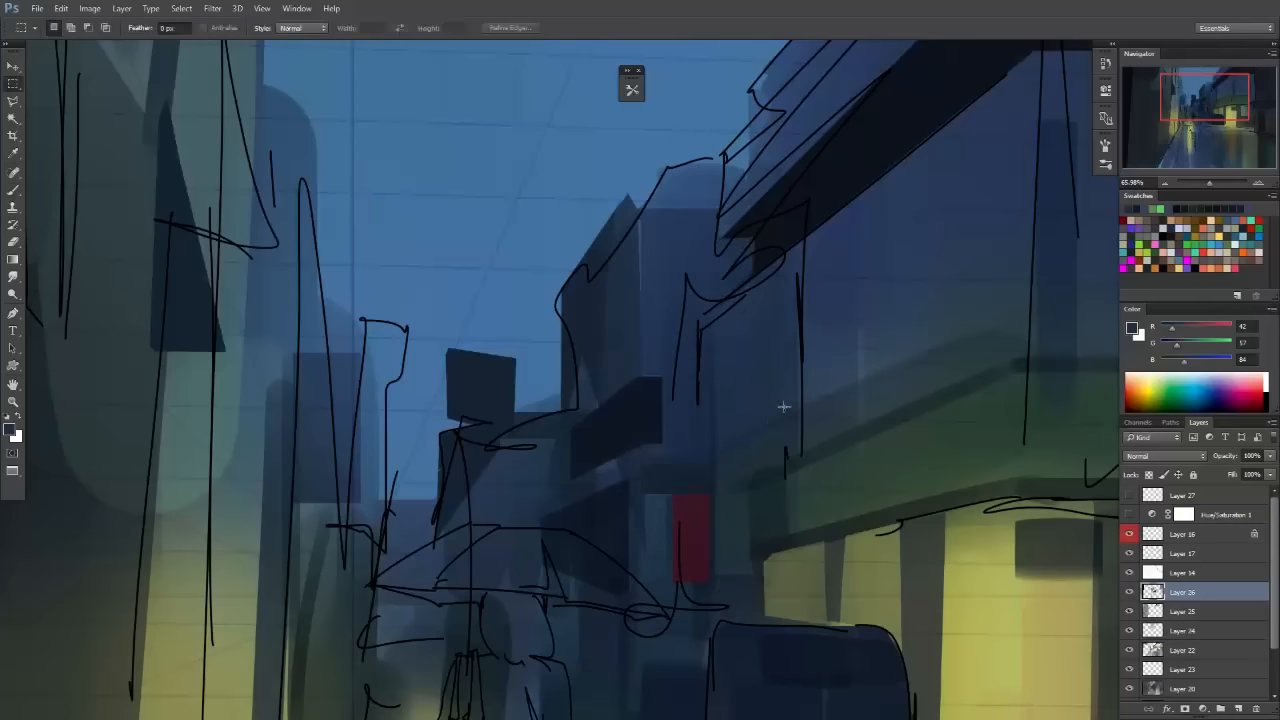
Draw a thin dark vertical line along the corner building's far edge with a much smaller brush, undoing and redrawing it.
{"action": "key", "text": "h"}
{"action": "left_click_drag", "start_coordinate": [783, 406], "coordinate": [774, 457]}
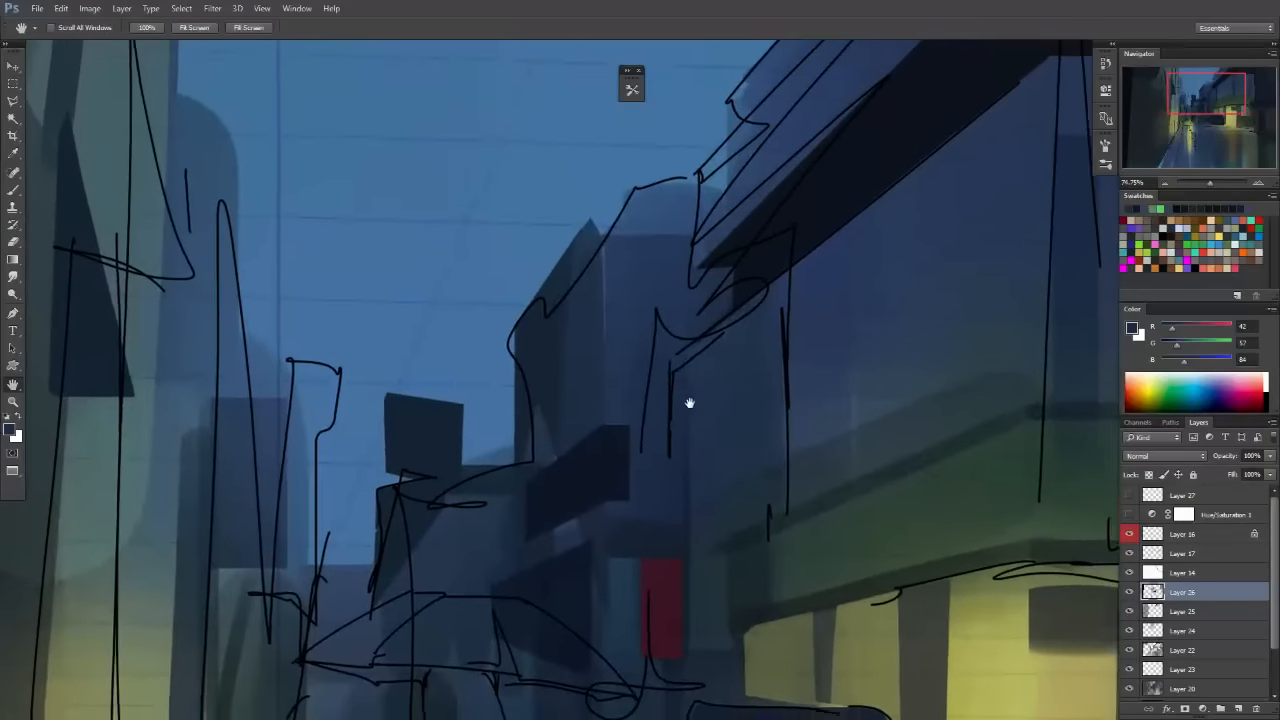
{"action": "left_click_drag", "start_coordinate": [689, 403], "coordinate": [669, 378]}
{"action": "key", "text": "b"}
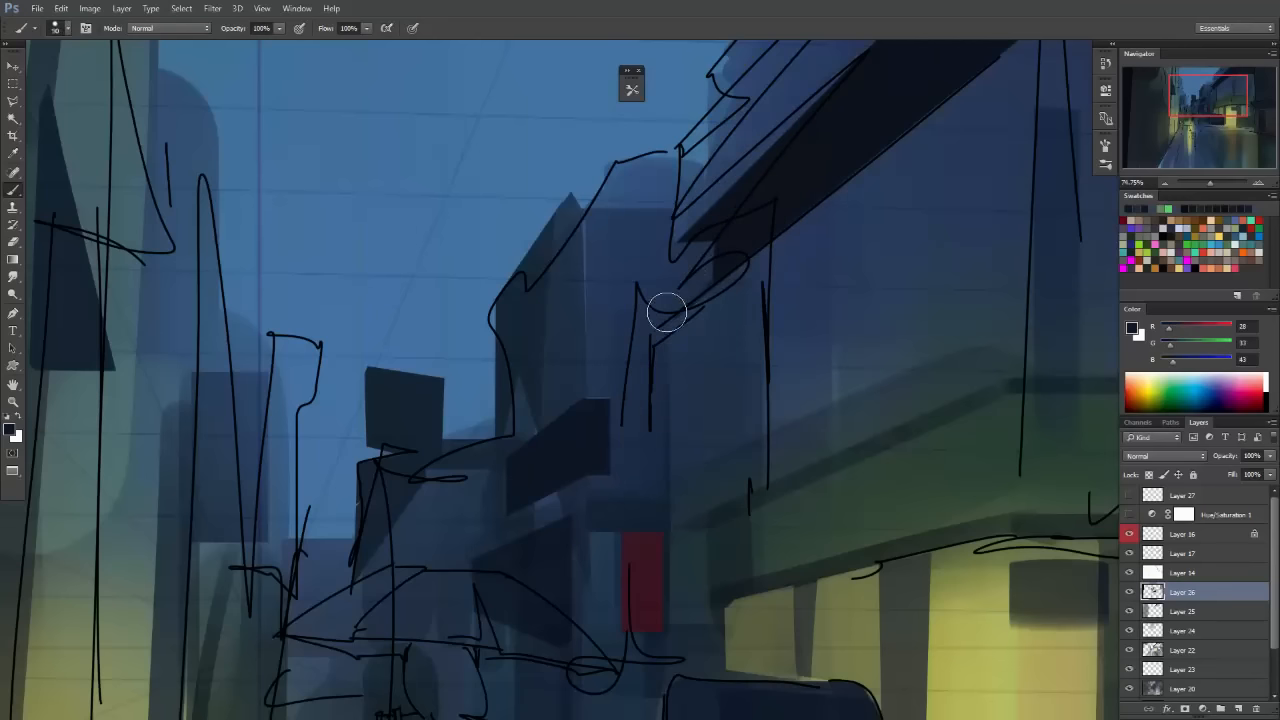
{"action": "key", "text": "bracketleft"}
{"action": "key", "text": "bracketleft"}
{"action": "key", "text": "bracketleft"}
{"action": "key", "text": "bracketleft"}
{"action": "key", "text": "bracketleft"}
{"action": "key", "text": "bracketleft"}
{"action": "key", "text": "bracketleft"}
{"action": "key", "text": "bracketleft"}
{"action": "key", "text": "bracketleft"}
{"action": "key", "text": "bracketleft"}
{"action": "key", "text": "bracketleft"}
{"action": "left_click", "coordinate": [669, 346], "text": "shift"}
{"action": "key", "text": "ctrl+z"}
{"action": "left_click", "coordinate": [670, 428], "text": "shift"}
{"action": "left_click_drag", "start_coordinate": [670, 428], "coordinate": [495, 490]}
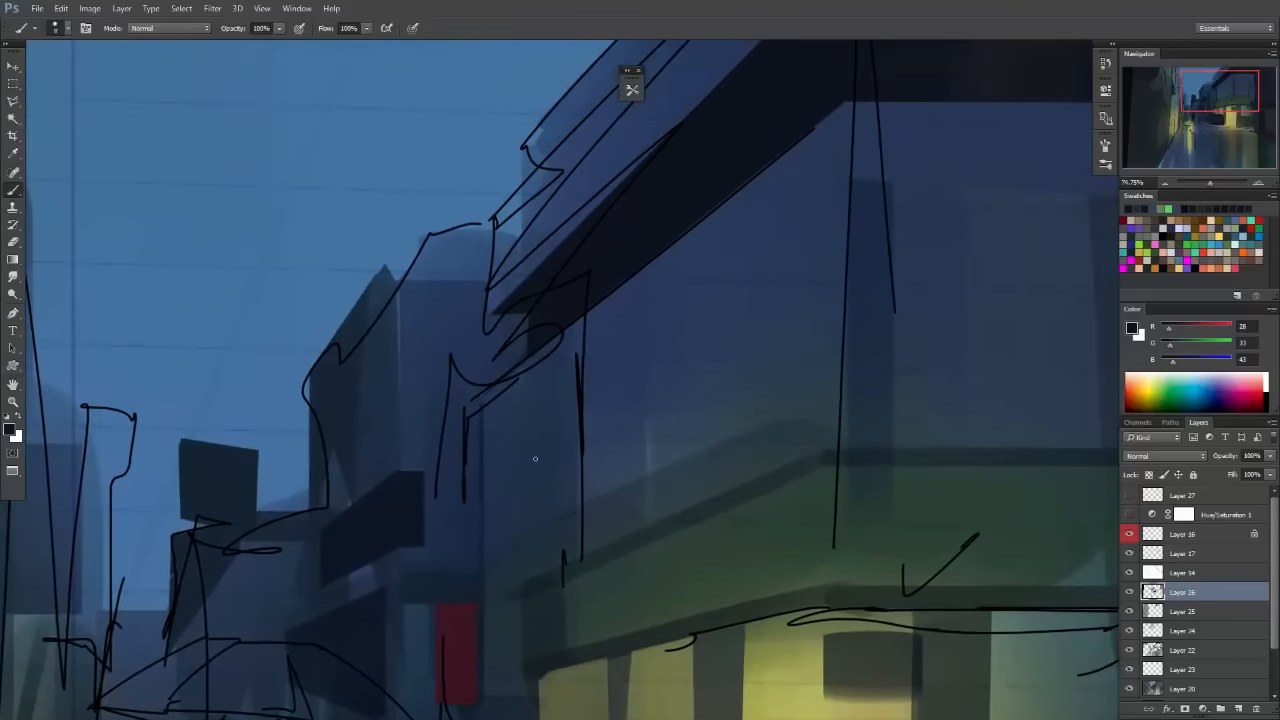
Draw a thin diagonal line across the corner building's upper facade and check it with Layer 17's sketch briefly hidden.
{"action": "left_click", "coordinate": [846, 287], "text": "shift"}
{"action": "left_click_drag", "start_coordinate": [788, 427], "coordinate": [820, 428]}
{"action": "left_click", "coordinate": [1130, 553]}
{"action": "mouse_move", "coordinate": [694, 430]}
{"action": "left_mouse_down"}
{"action": "mouse_move", "coordinate": [725, 415]}
{"action": "mouse_move", "coordinate": [629, 371]}
{"action": "left_mouse_up"}
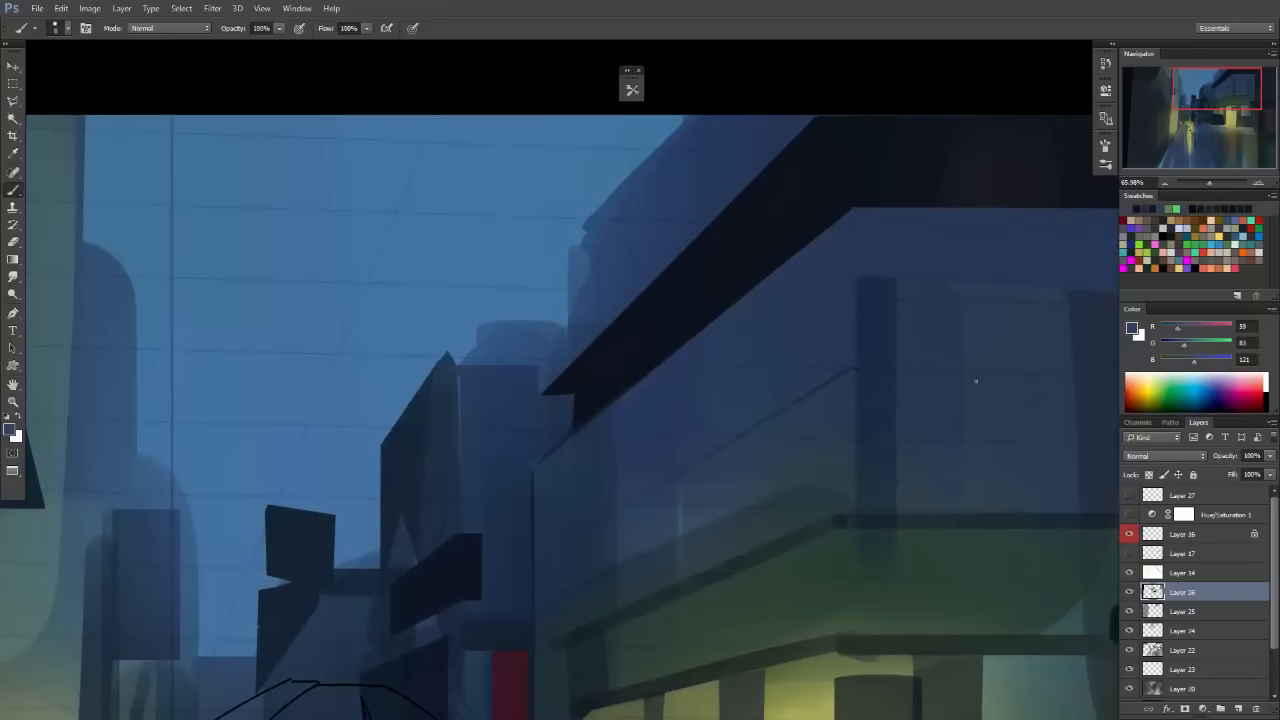
{"action": "left_click", "coordinate": [1129, 553]}
Lasso the upper story above the corner building's dark eave, paint it with sampled blues, and deselect.
{"action": "key", "text": "l"}
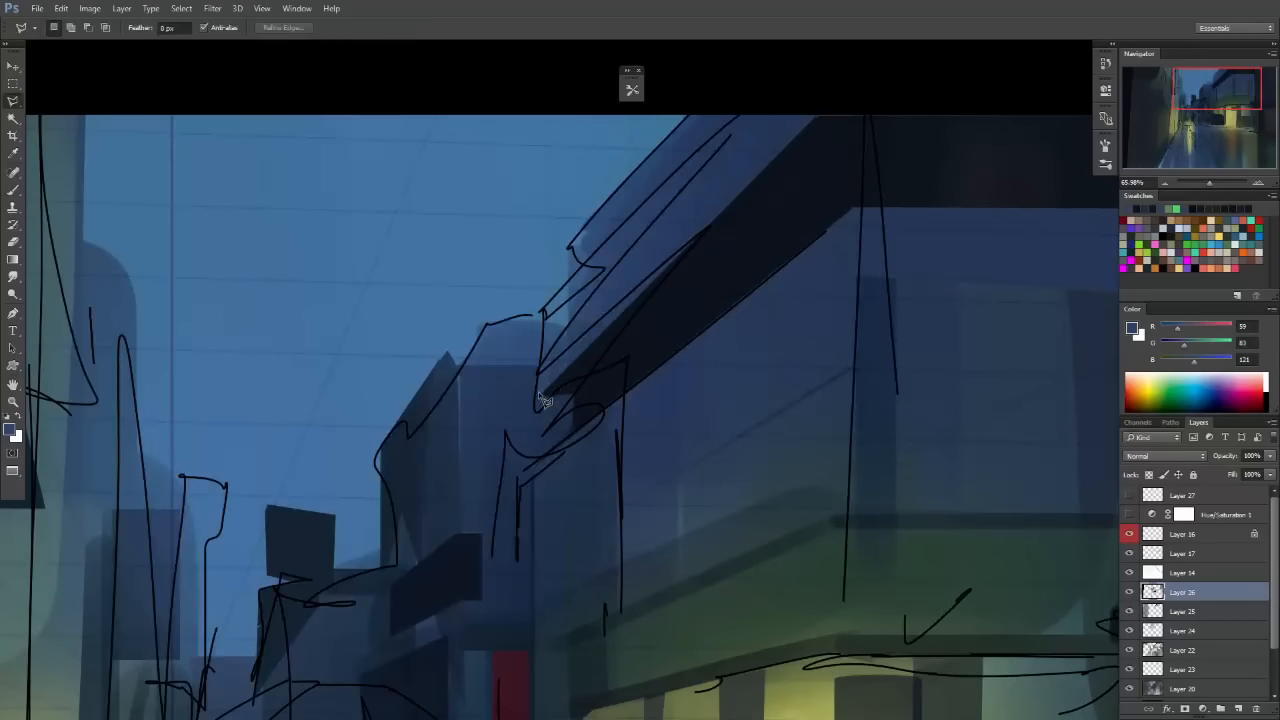
{"action": "left_click", "coordinate": [540, 313]}
{"action": "left_click_drag", "start_coordinate": [683, 155], "coordinate": [682, 167]}
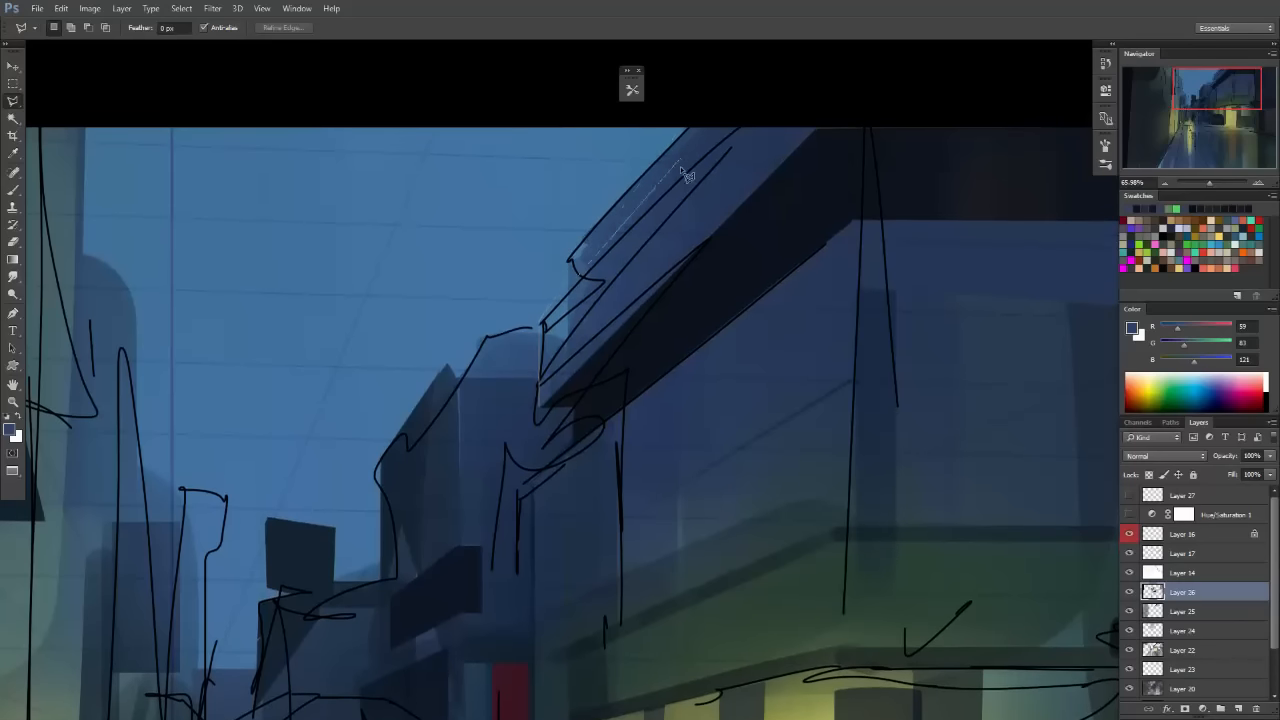
{"action": "left_click", "coordinate": [719, 118]}
{"action": "left_click", "coordinate": [831, 94]}
{"action": "left_click", "coordinate": [817, 131]}
{"action": "double_click", "coordinate": [548, 403]}
{"action": "key", "text": "b"}
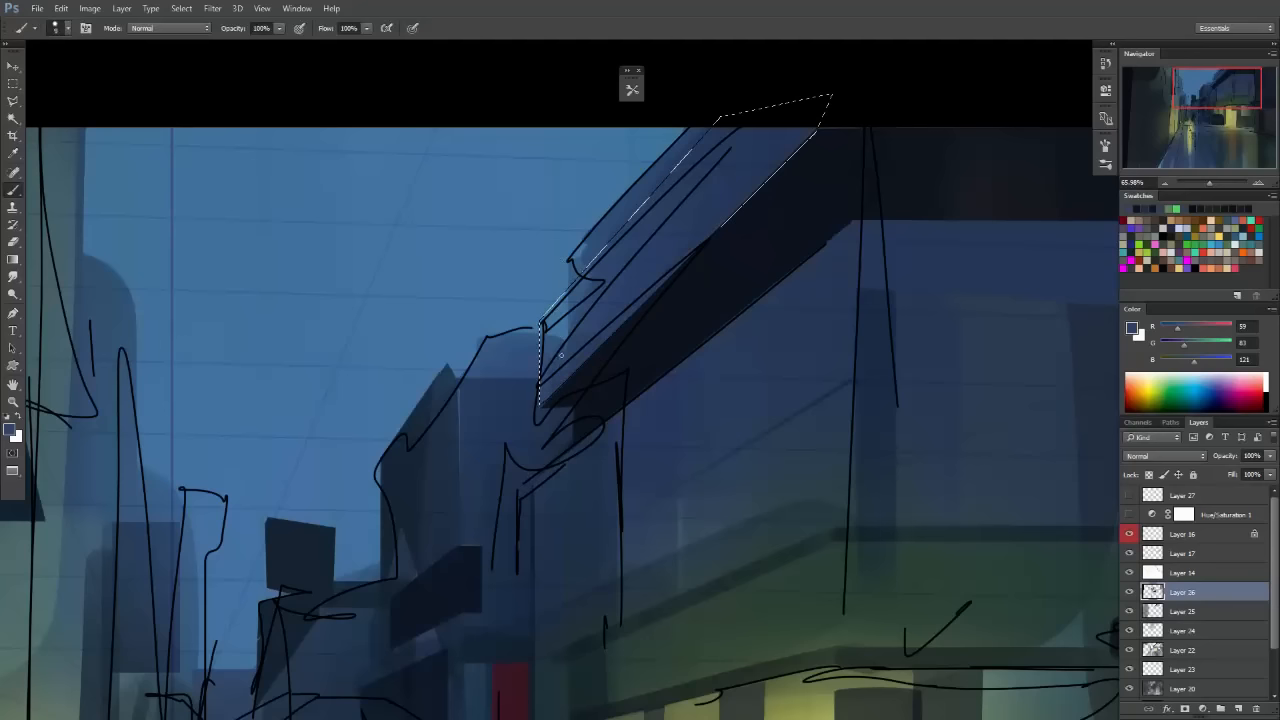
{"action": "key", "text": "bracketright"}
{"action": "mouse_move", "coordinate": [543, 320]}
{"action": "left_mouse_down"}
{"action": "mouse_move", "coordinate": [571, 332]}
{"action": "mouse_move", "coordinate": [588, 432]}
{"action": "mouse_move", "coordinate": [689, 260]}
{"action": "left_mouse_up"}
{"action": "left_click", "coordinate": [739, 157], "text": "alt"}
{"action": "mouse_move", "coordinate": [742, 157]}
{"action": "left_mouse_down"}
{"action": "mouse_move", "coordinate": [710, 300]}
{"action": "mouse_move", "coordinate": [687, 205]}
{"action": "mouse_move", "coordinate": [654, 191]}
{"action": "mouse_move", "coordinate": [587, 216]}
{"action": "left_mouse_up"}
{"action": "key", "text": "m"}
{"action": "key", "text": "ctrl+d"}
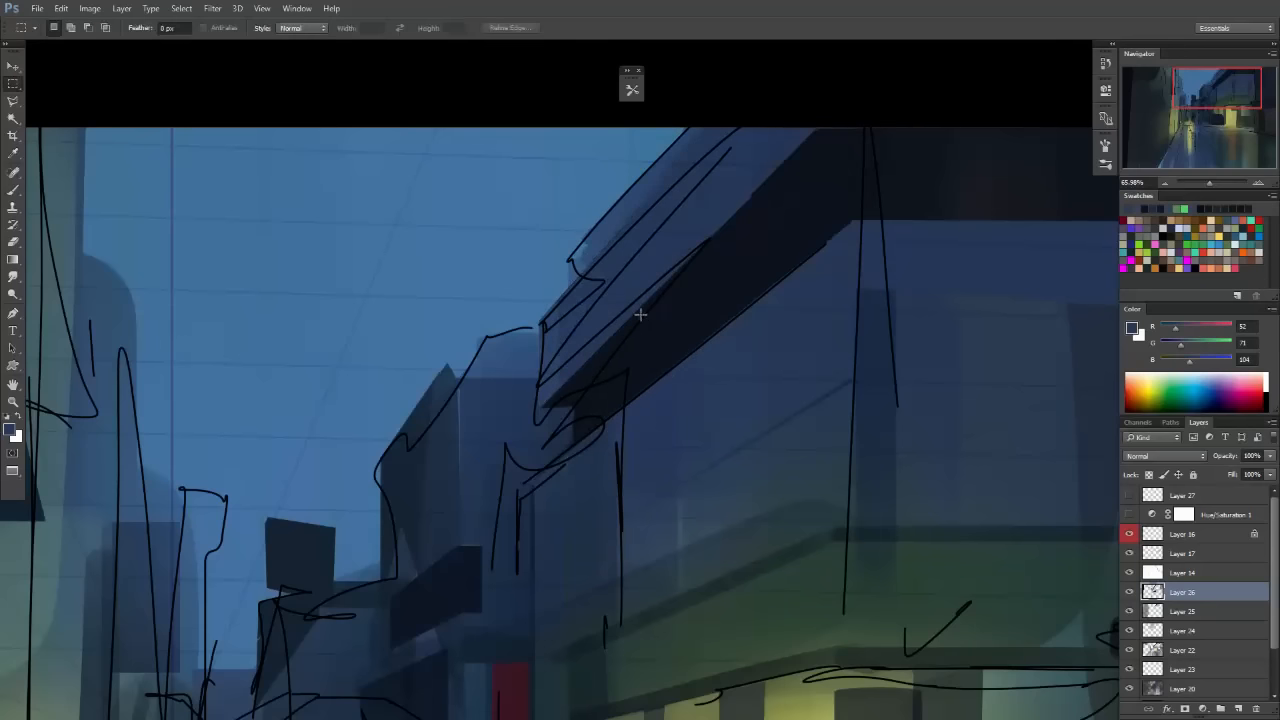
Sample the eave's dark color and fill a lassoed diagonal strip as a second overhang along the upper story's sky edge.
{"action": "scroll", "coordinate": [640, 314], "scroll_direction": "up", "scroll_amount": 1}
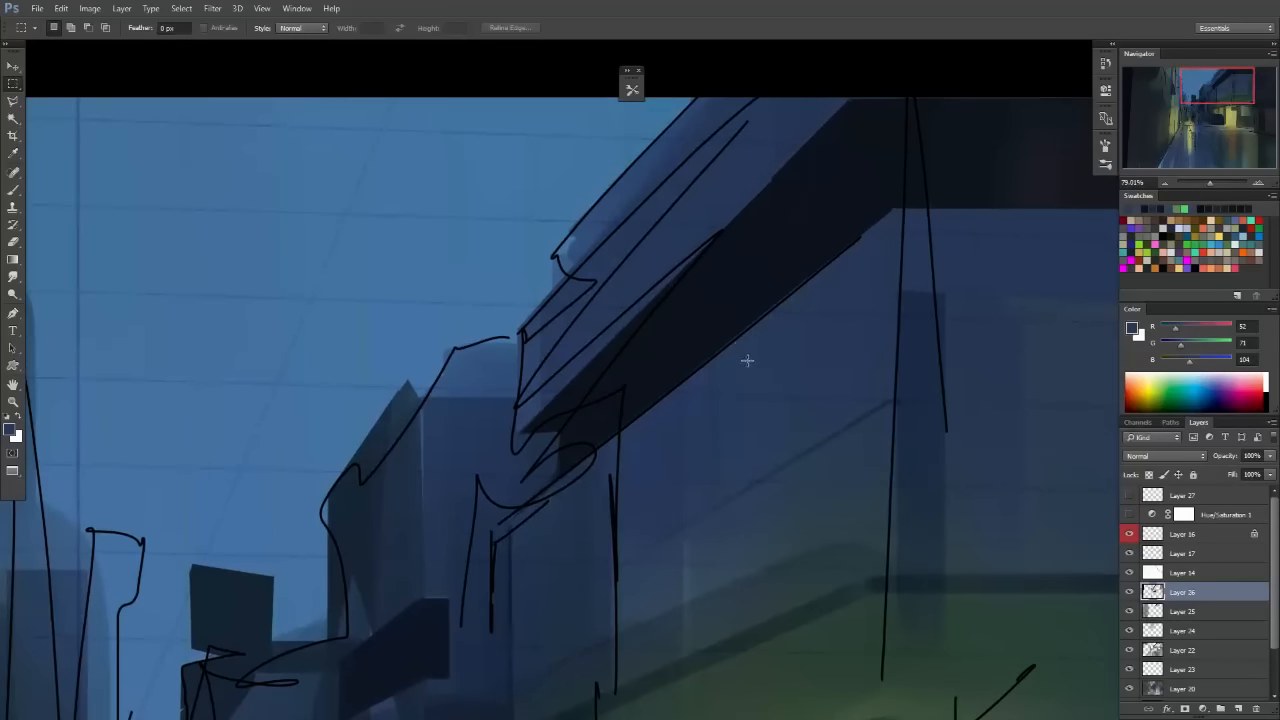
{"action": "key", "text": "space"}
{"action": "scroll", "coordinate": [672, 355], "scroll_direction": "down", "scroll_amount": 2}
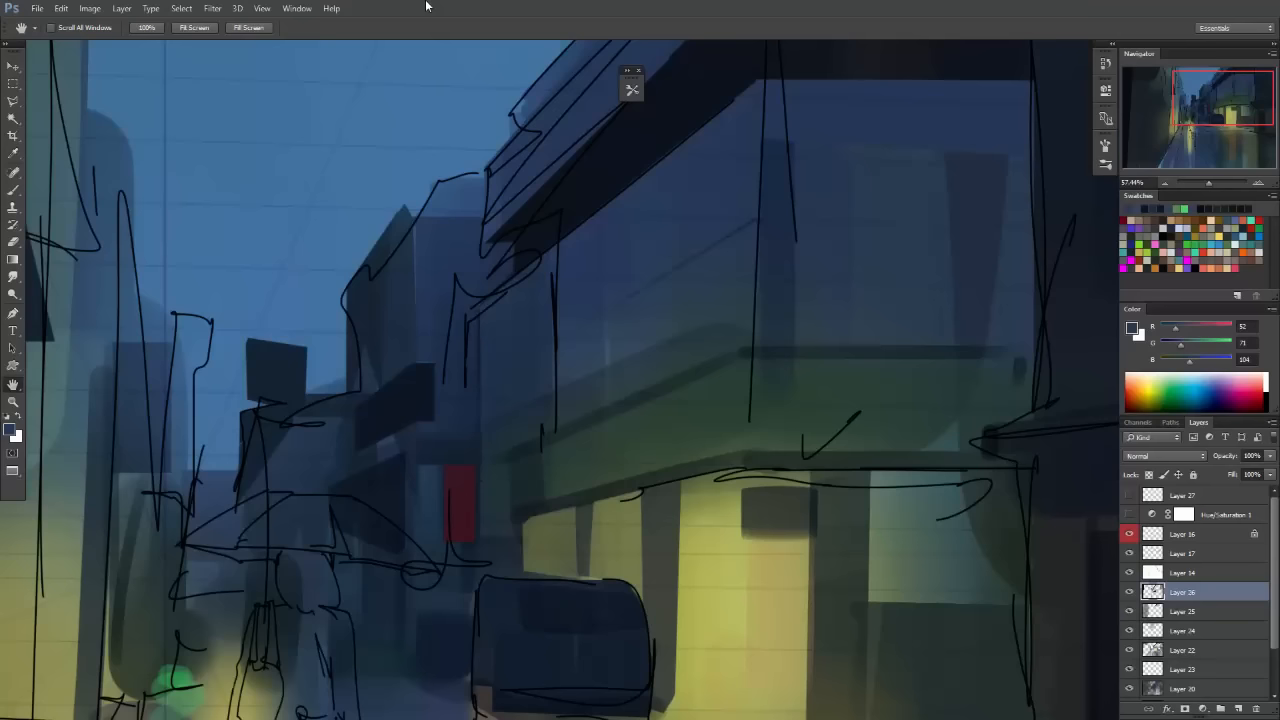
{"action": "left_click_drag", "start_coordinate": [532, 318], "coordinate": [509, 344]}
{"action": "scroll", "coordinate": [549, 251], "scroll_direction": "up", "scroll_amount": 3}
{"action": "left_click_drag", "start_coordinate": [526, 288], "coordinate": [477, 321]}
{"action": "left_click_drag", "start_coordinate": [549, 262], "coordinate": [512, 341]}
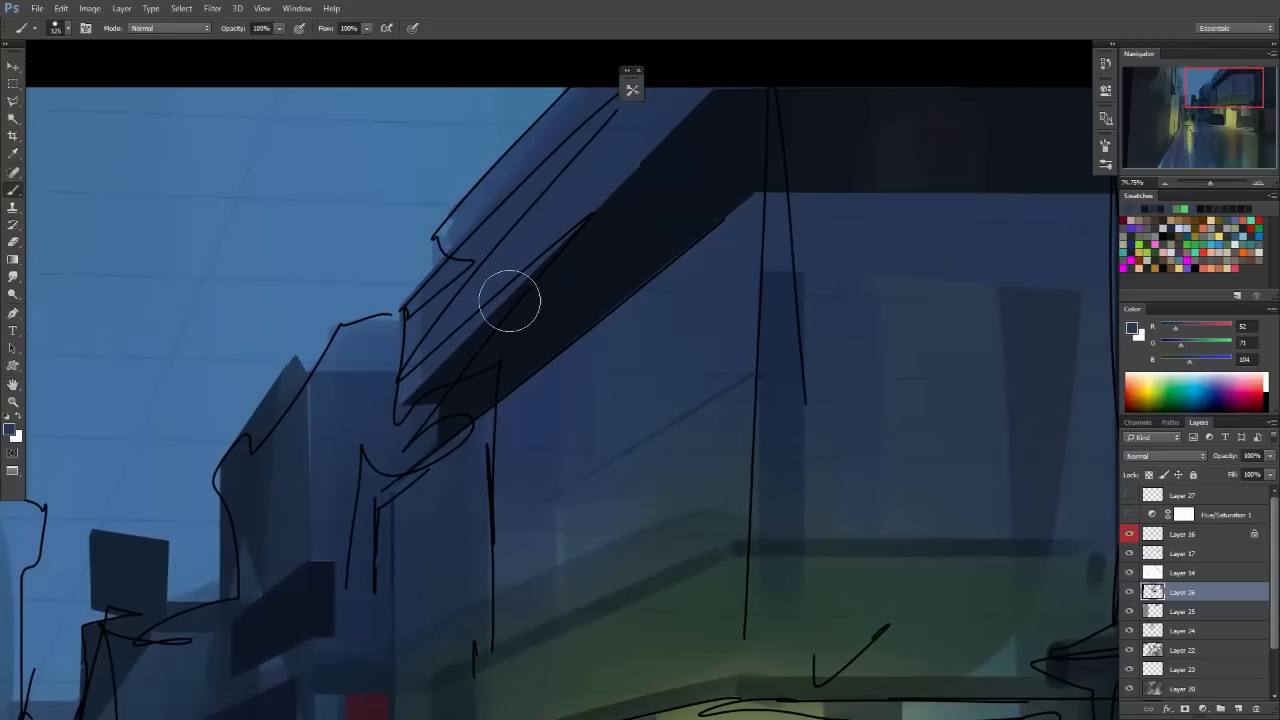
{"action": "left_click", "coordinate": [477, 294], "text": "alt"}
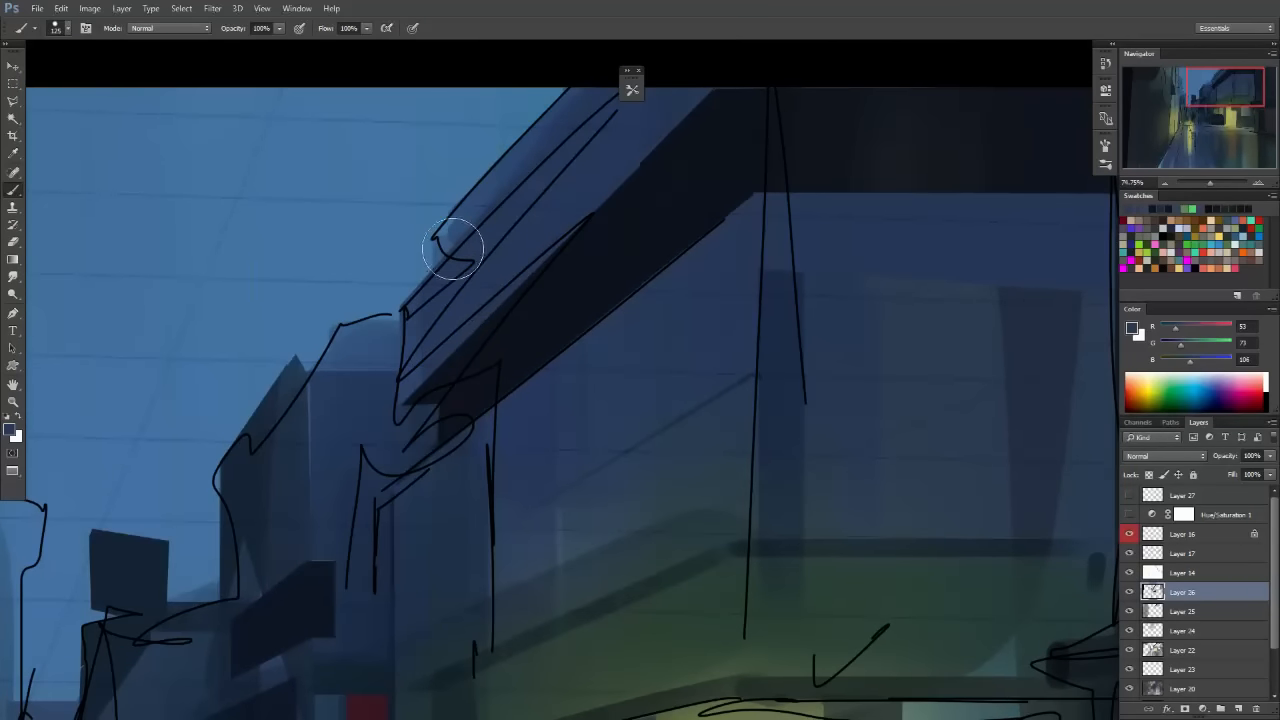
{"action": "key", "text": "l"}
{"action": "key", "text": "b"}
{"action": "left_click", "coordinate": [502, 379], "text": "alt"}
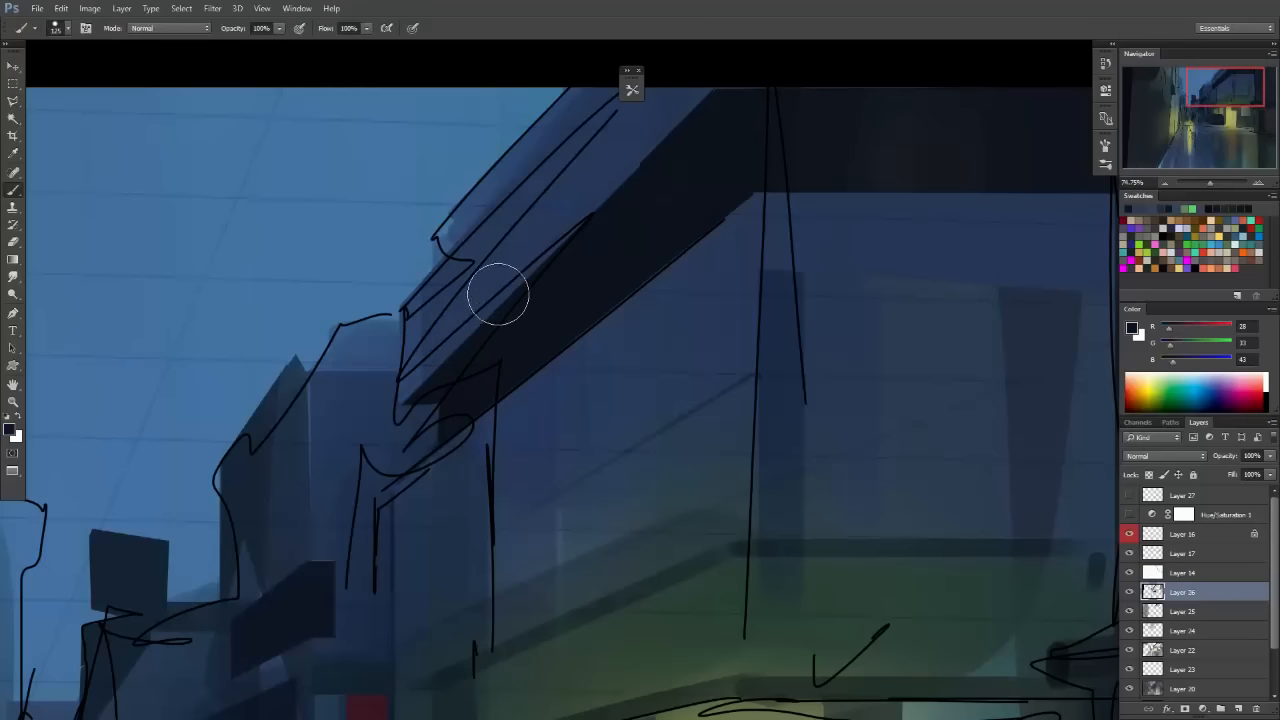
{"action": "key", "text": "l"}
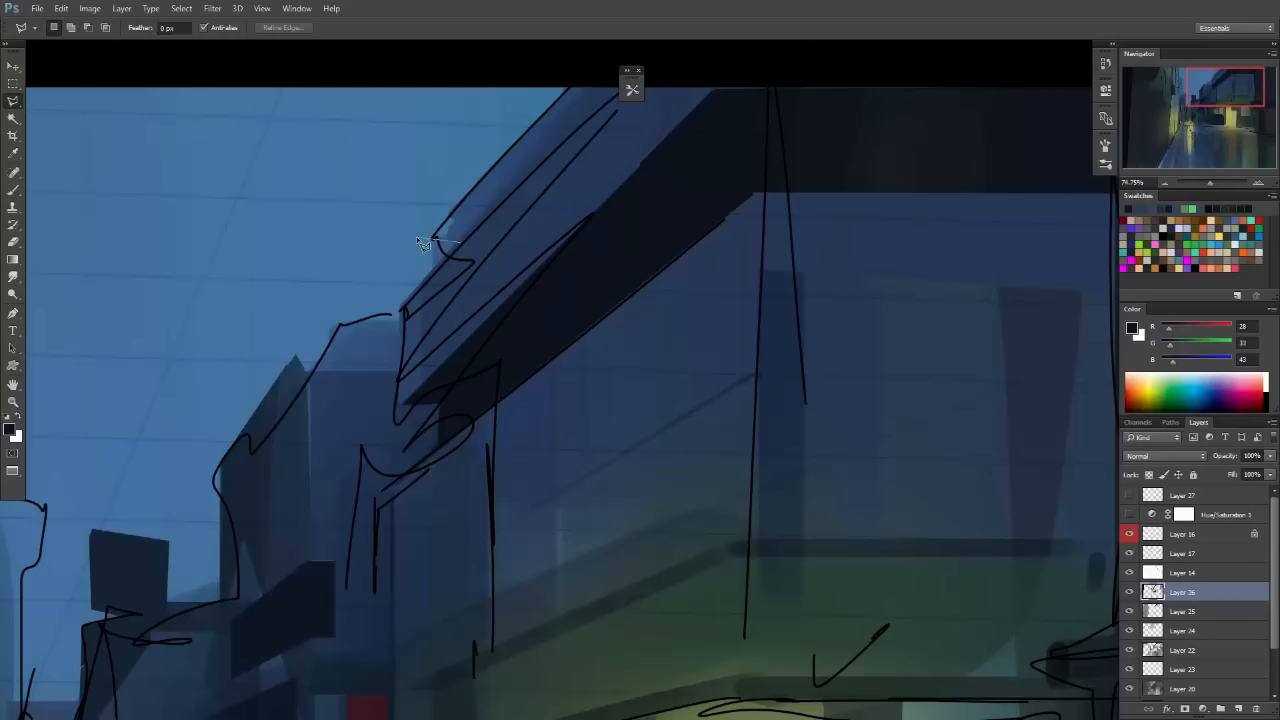
{"action": "left_click", "coordinate": [417, 230]}
{"action": "left_click", "coordinate": [526, 63]}
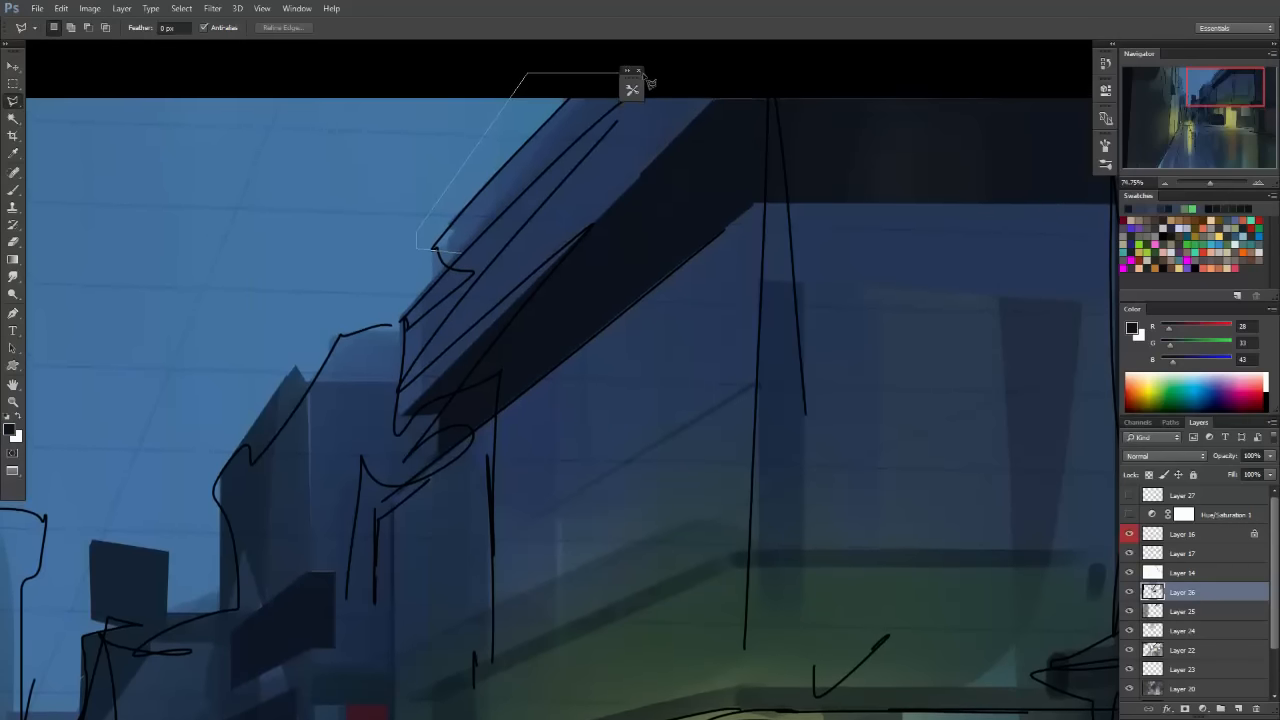
{"action": "double_click", "coordinate": [466, 262]}
{"action": "key", "text": "b"}
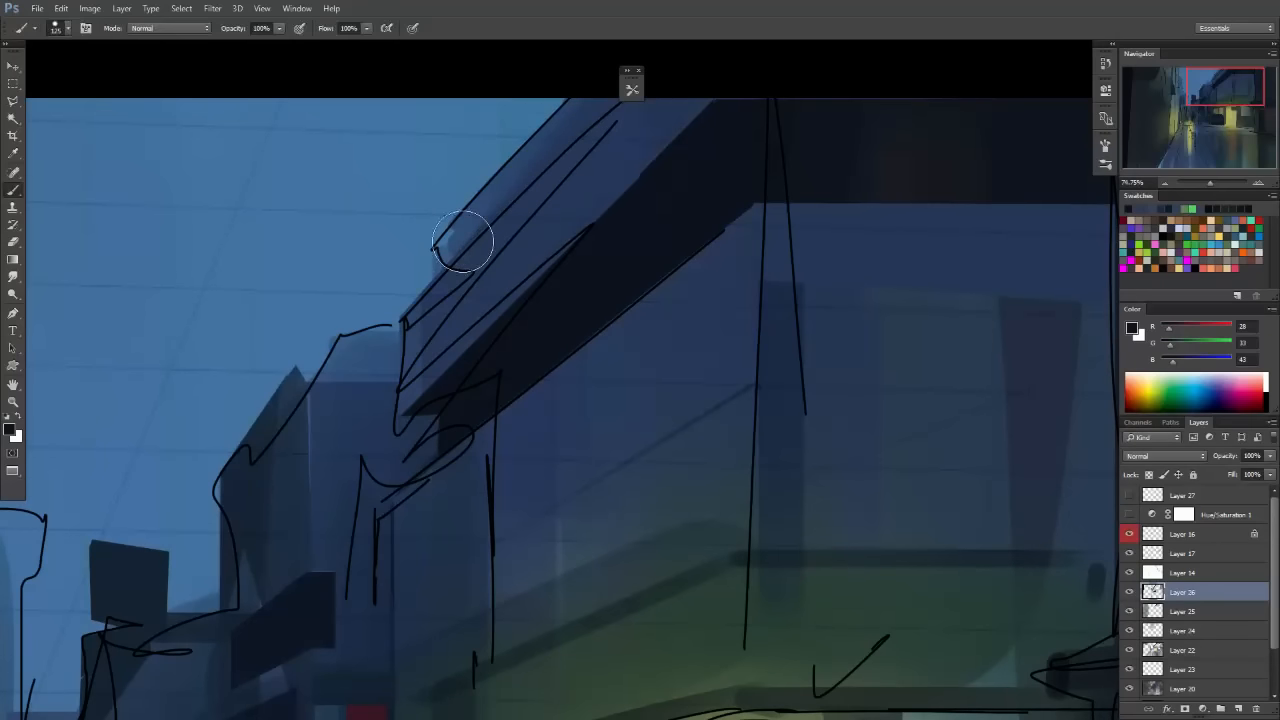
{"action": "mouse_move", "coordinate": [466, 243]}
{"action": "left_mouse_down"}
{"action": "mouse_move", "coordinate": [500, 214]}
{"action": "mouse_move", "coordinate": [477, 251]}
{"action": "mouse_move", "coordinate": [524, 265]}
{"action": "mouse_move", "coordinate": [403, 206]}
{"action": "mouse_move", "coordinate": [529, 109]}
{"action": "left_mouse_up"}
Paint sampled muted blue along the outer edge of the new dark overhang, undoing unsatisfactory strokes, and deselect.
{"action": "left_click", "coordinate": [469, 249], "text": "alt"}
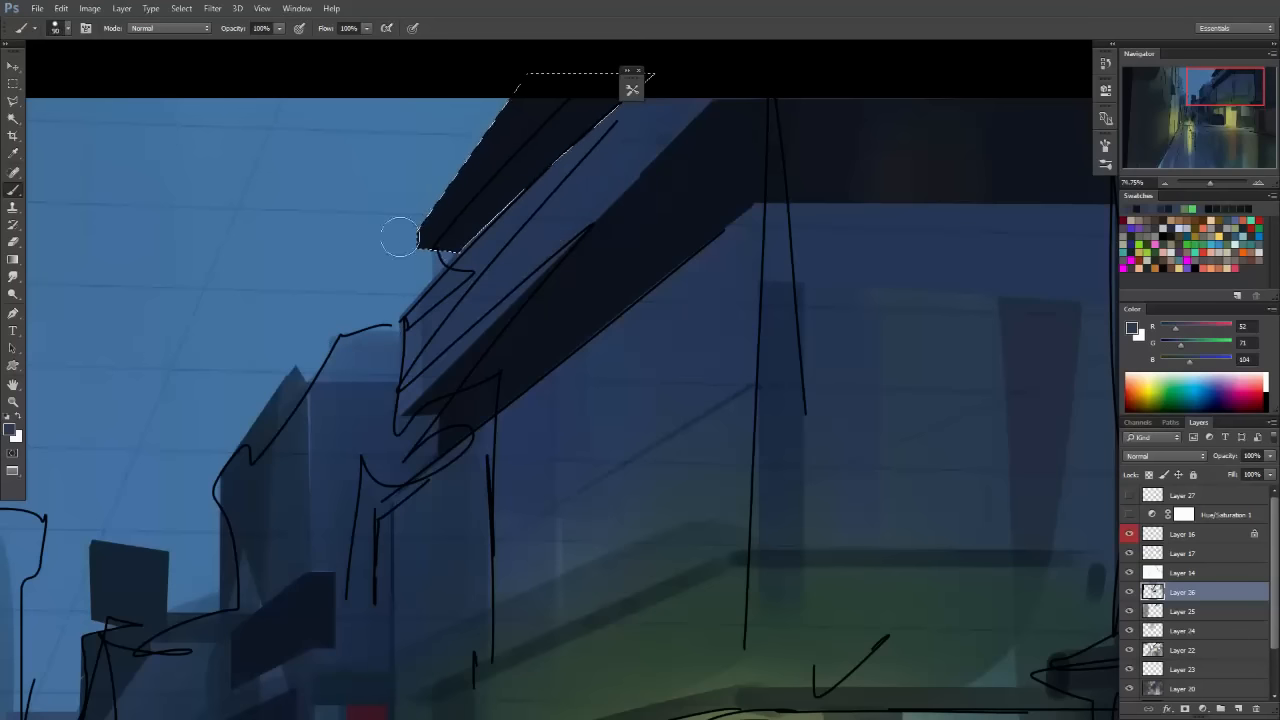
{"action": "mouse_move", "coordinate": [423, 206]}
{"action": "left_mouse_down"}
{"action": "mouse_move", "coordinate": [534, 80]}
{"action": "mouse_move", "coordinate": [354, 300]}
{"action": "mouse_move", "coordinate": [498, 139]}
{"action": "mouse_move", "coordinate": [482, 208]}
{"action": "mouse_move", "coordinate": [523, 97]}
{"action": "mouse_move", "coordinate": [385, 263]}
{"action": "left_mouse_up"}
{"action": "key", "text": "ctrl+z"}
{"action": "left_click", "coordinate": [457, 320], "text": "alt"}
{"action": "key", "text": "ctrl+z"}
{"action": "key", "text": "ctrl+z"}
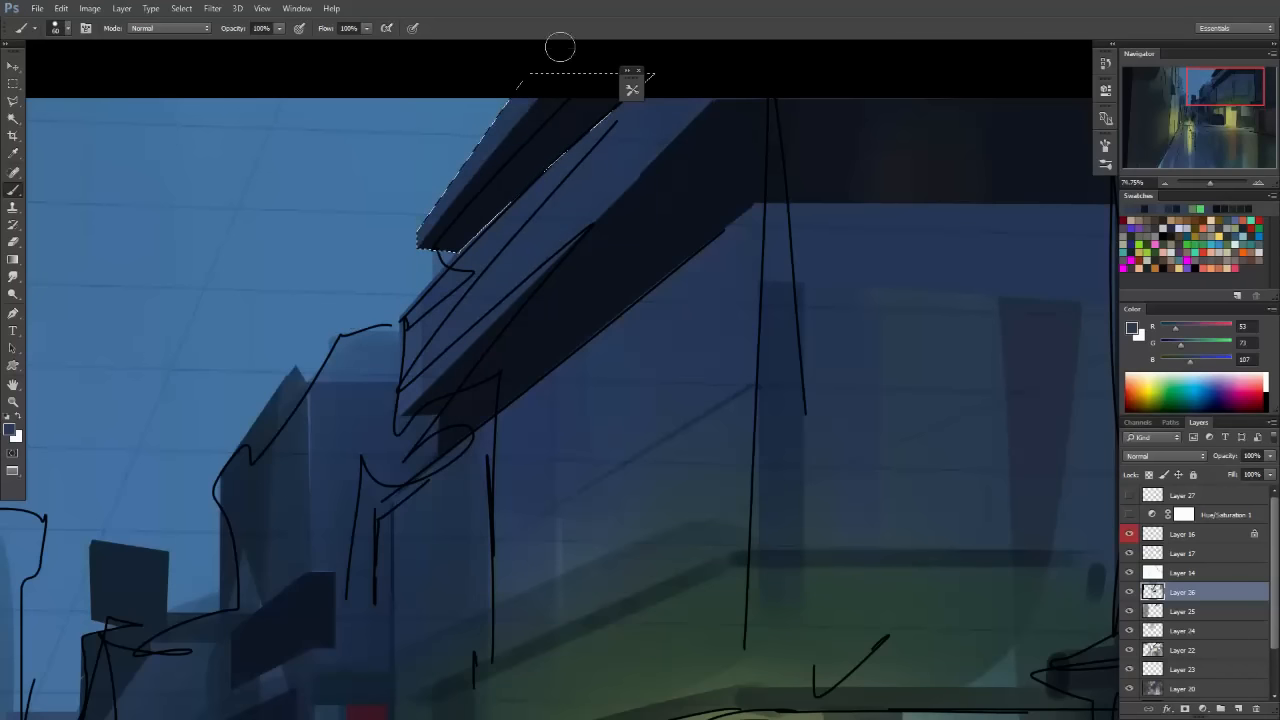
{"action": "key", "text": "ctrl+z"}
{"action": "key", "text": "ctrl+z"}
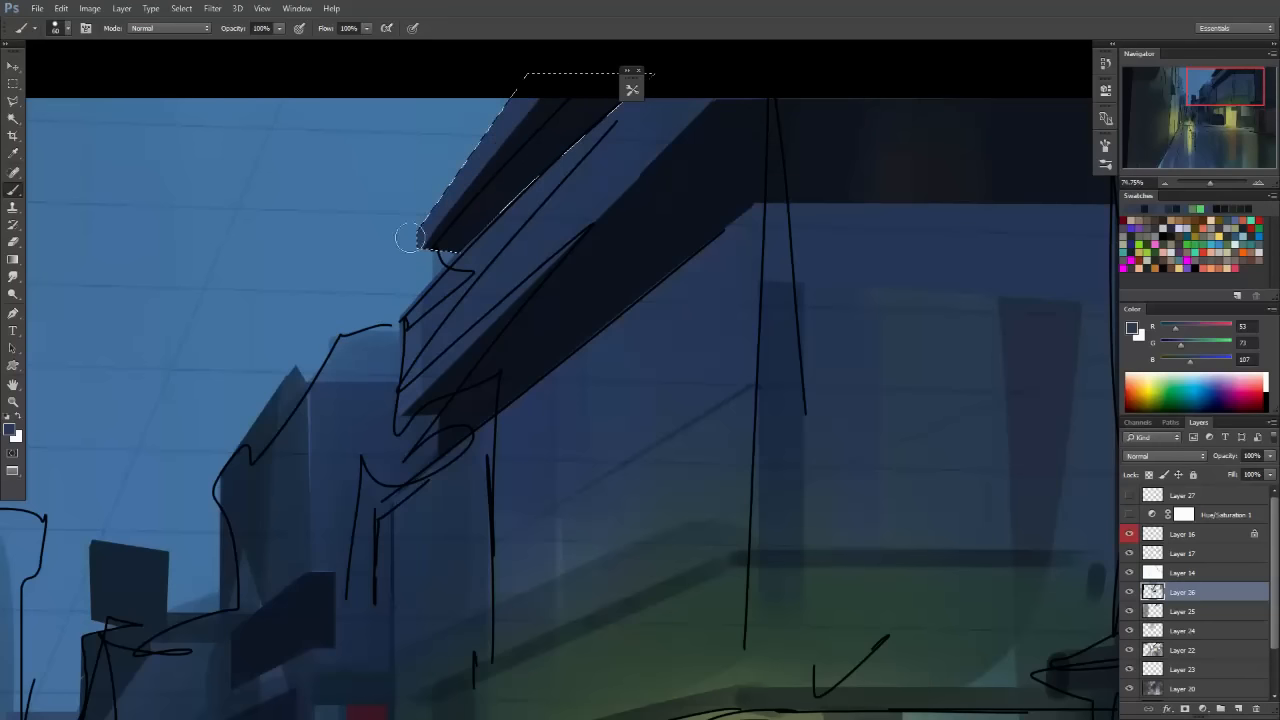
{"action": "key", "text": "m"}
{"action": "key", "text": "ctrl+d"}
Hide Layer 17's line sketch and examine the whole painting.
{"action": "scroll", "coordinate": [628, 333], "scroll_direction": "down", "scroll_amount": 3}
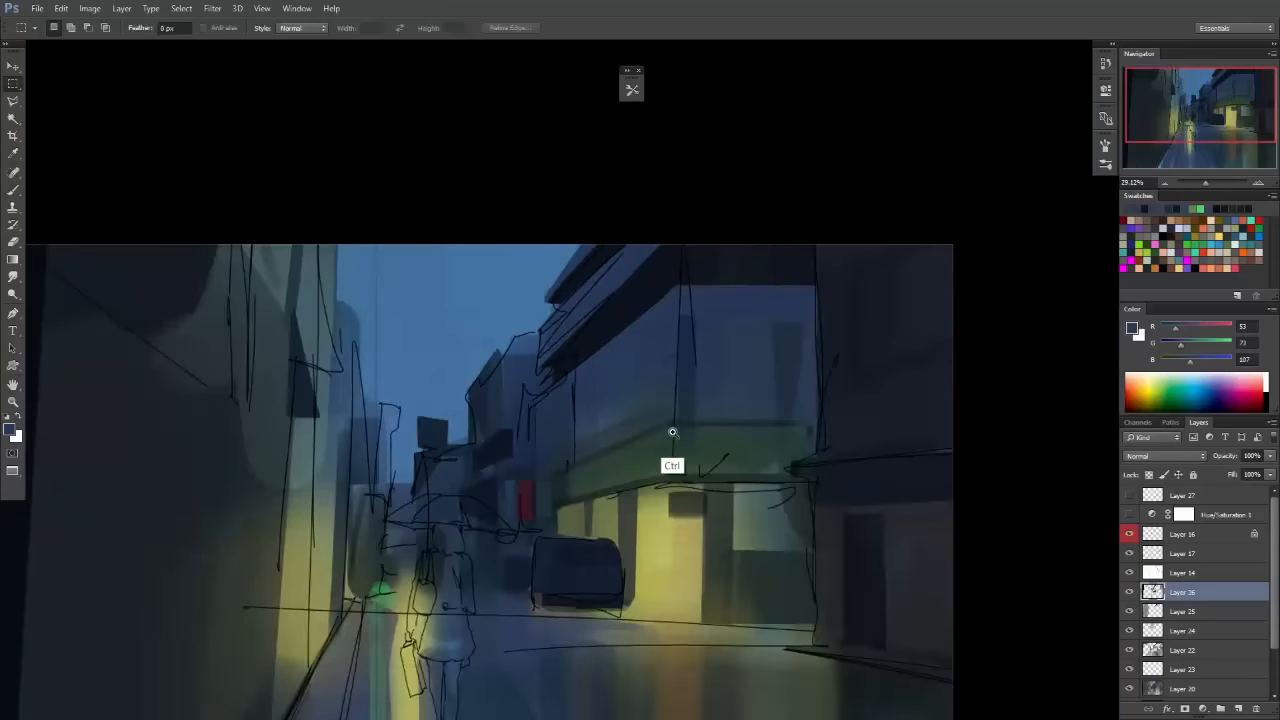
{"action": "left_click", "coordinate": [1129, 553]}
{"action": "scroll", "coordinate": [614, 449], "scroll_direction": "down", "scroll_amount": 2}
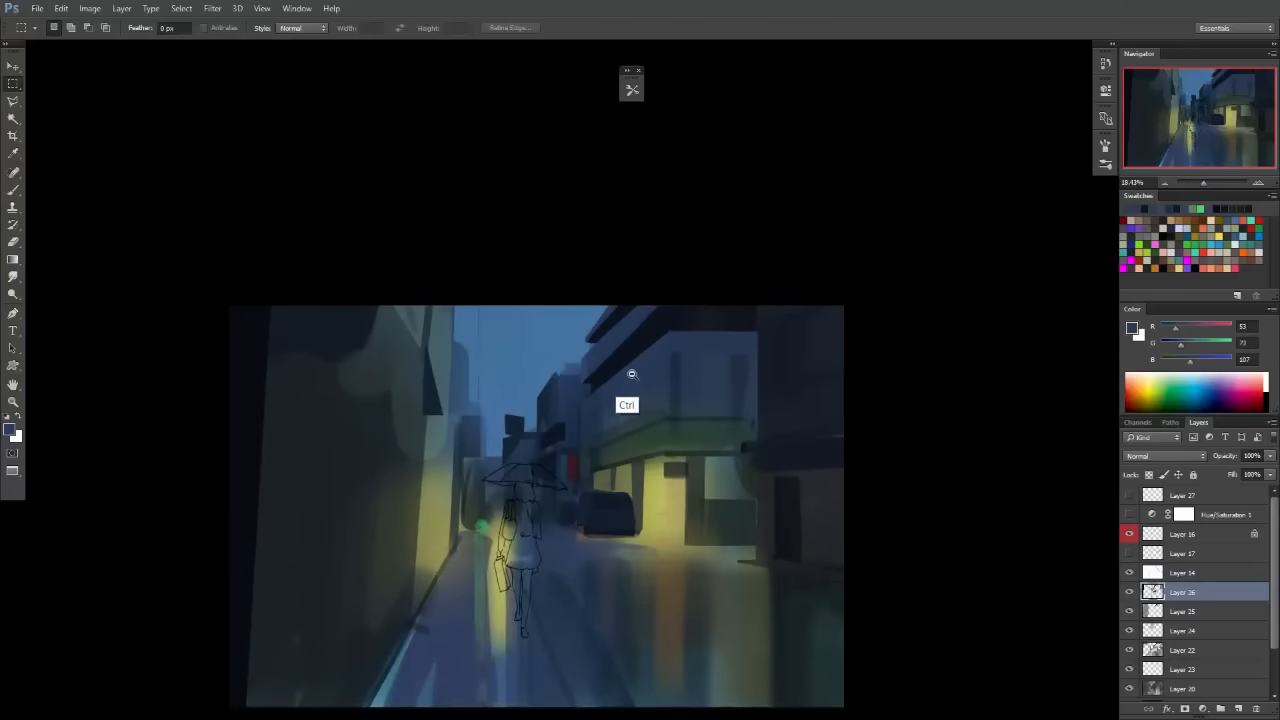
Lasso the blue band between the corner building's two dark overhangs, repaint it with sampled muted blue, and deselect.
{"action": "scroll", "coordinate": [627, 406], "scroll_direction": "up", "scroll_amount": 3}
{"action": "left_click_drag", "start_coordinate": [679, 461], "coordinate": [651, 466]}
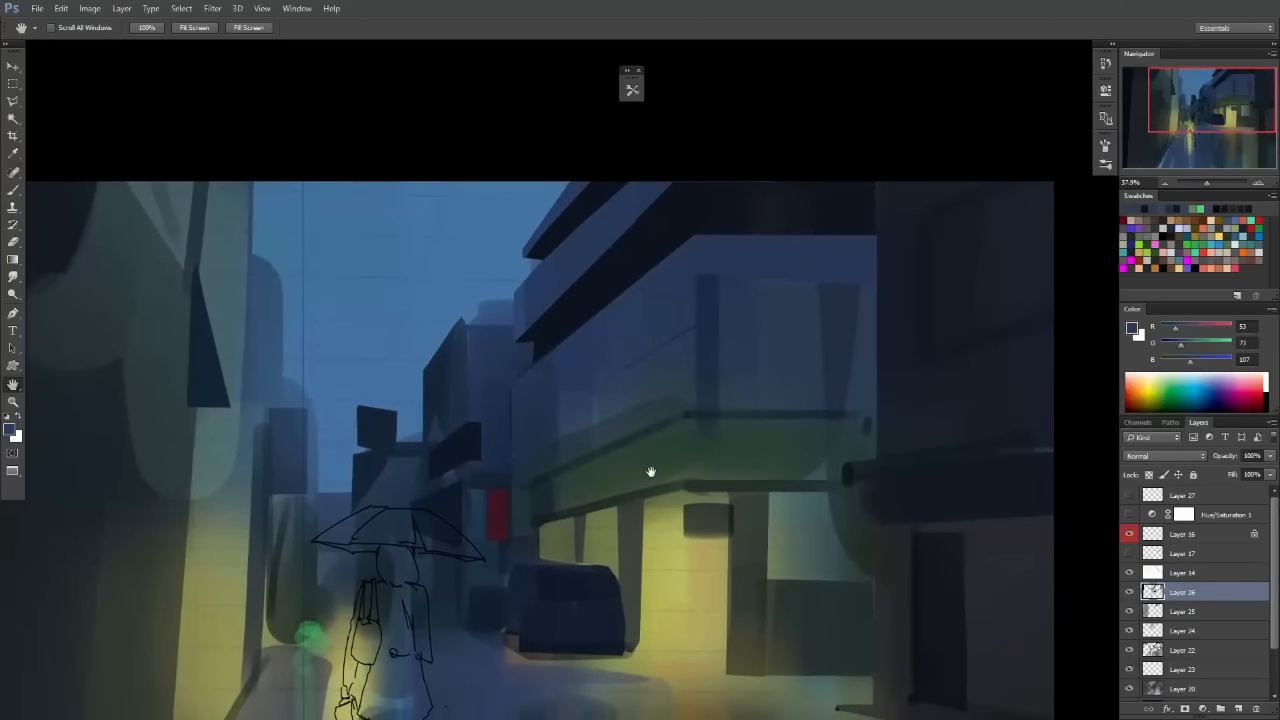
{"action": "scroll", "coordinate": [641, 388], "scroll_direction": "up", "scroll_amount": 4}
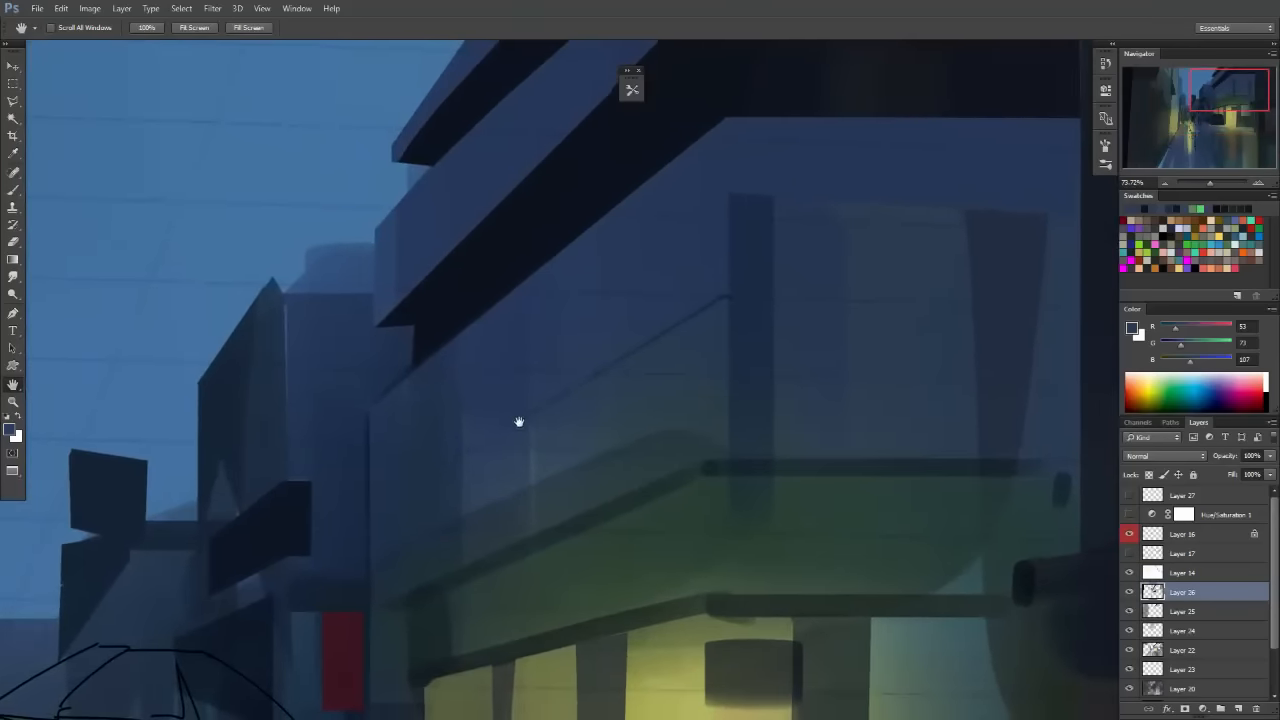
{"action": "left_click_drag", "start_coordinate": [526, 353], "coordinate": [498, 471]}
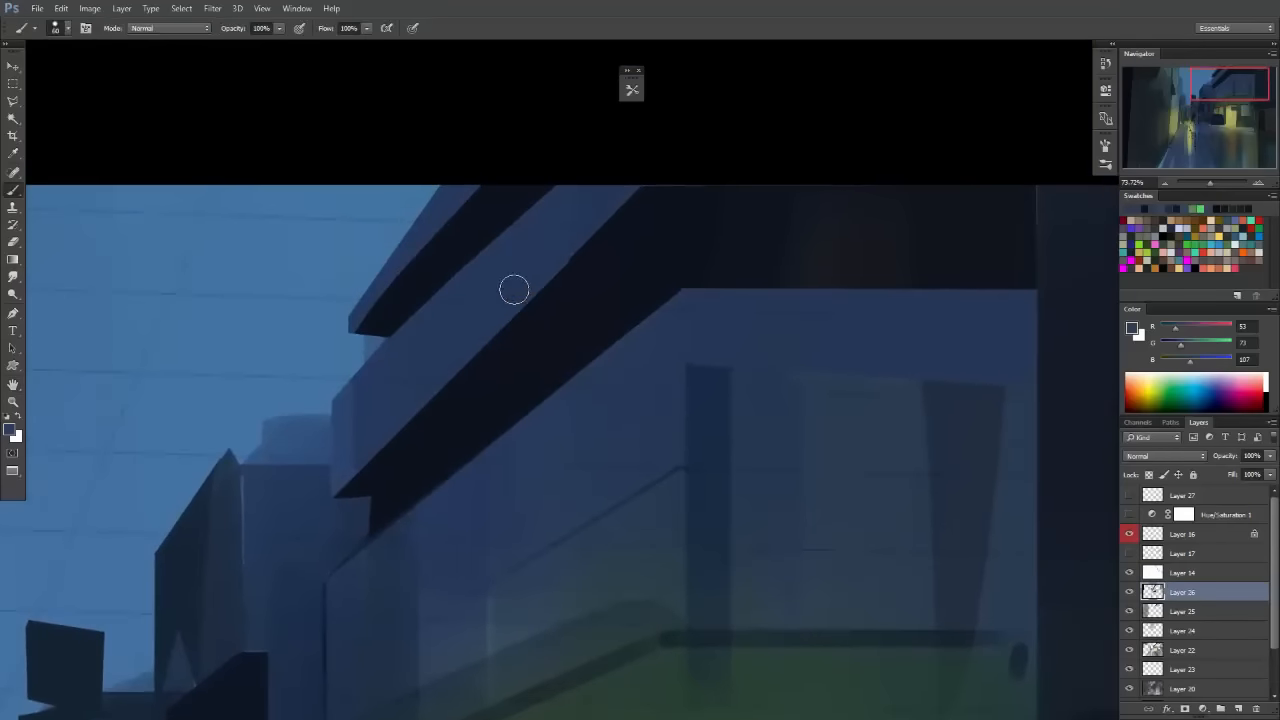
{"action": "left_click", "coordinate": [1130, 554]}
{"action": "left_click", "coordinate": [1129, 552]}
{"action": "key", "text": "l"}
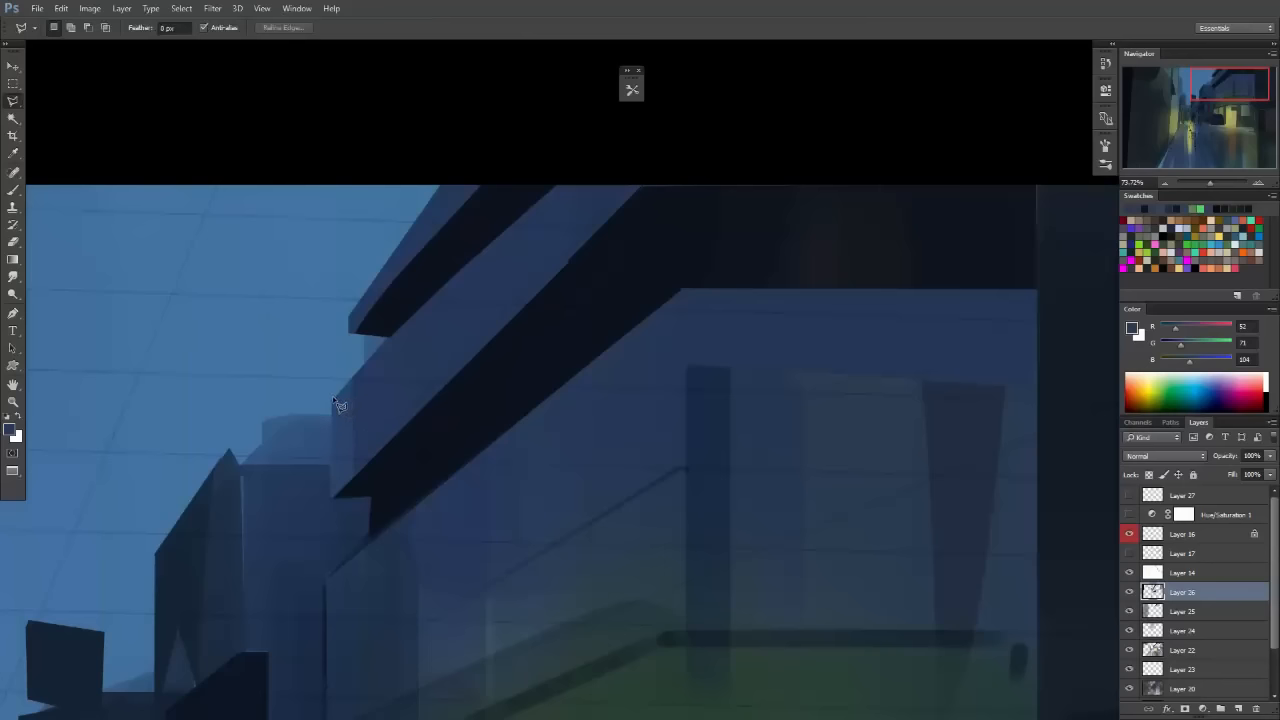
{"action": "double_click", "coordinate": [600, 220]}
{"action": "key", "text": "b"}
{"action": "key", "text": "m"}
{"action": "left_click", "coordinate": [526, 363]}
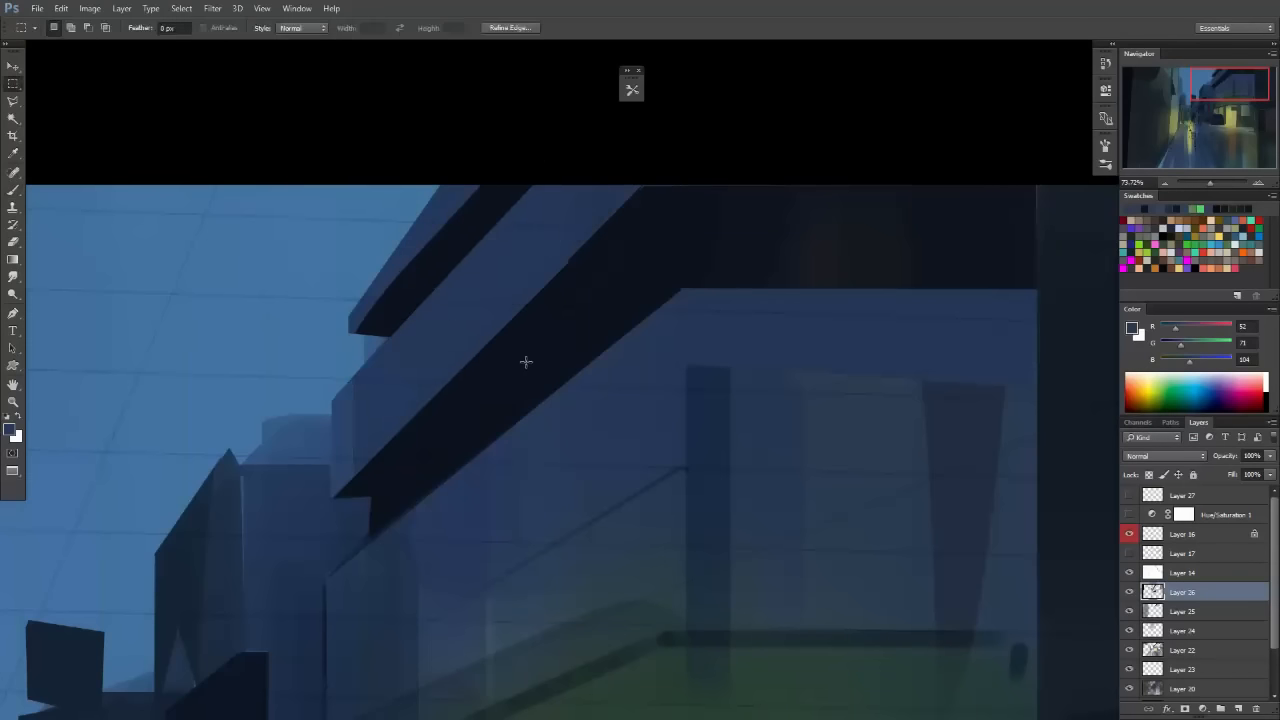
Lasso an angular recess on the corner building's street side above the green awning, fill it with the eave's dark color, and deselect.
{"action": "key", "text": "space"}
{"action": "left_click_drag", "start_coordinate": [526, 384], "coordinate": [506, 350]}
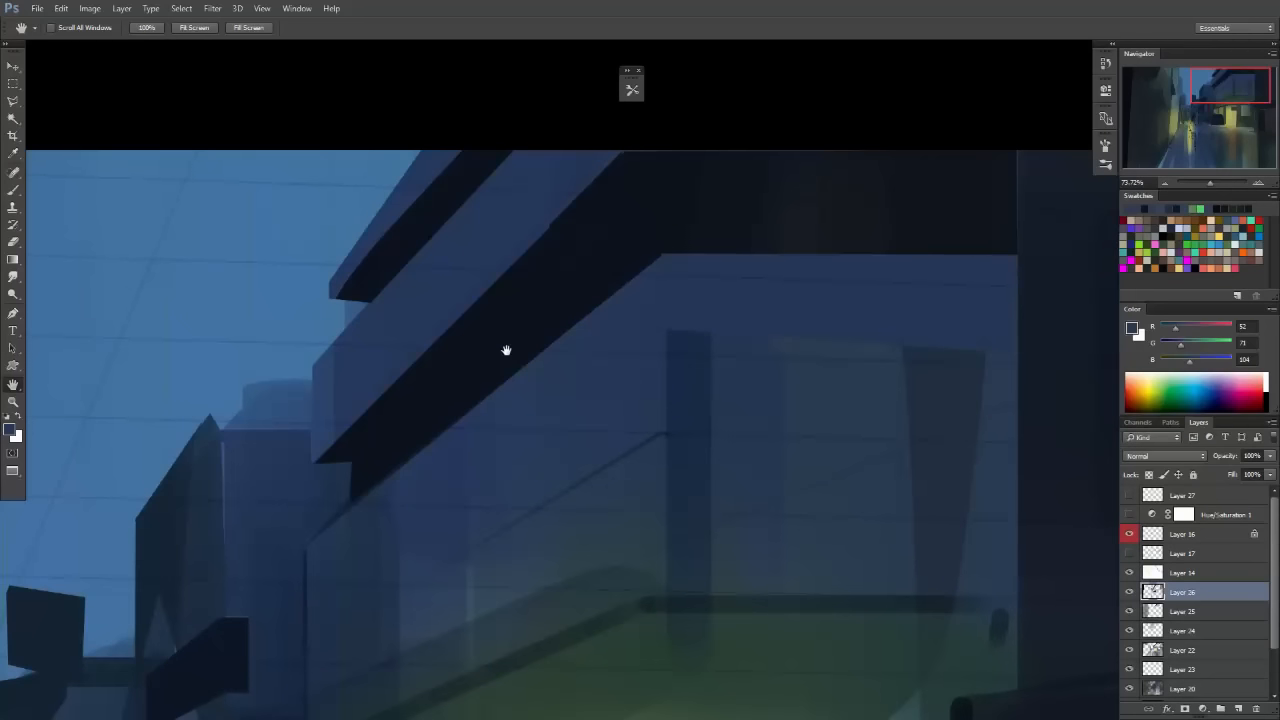
{"action": "left_click_drag", "start_coordinate": [597, 349], "coordinate": [581, 337]}
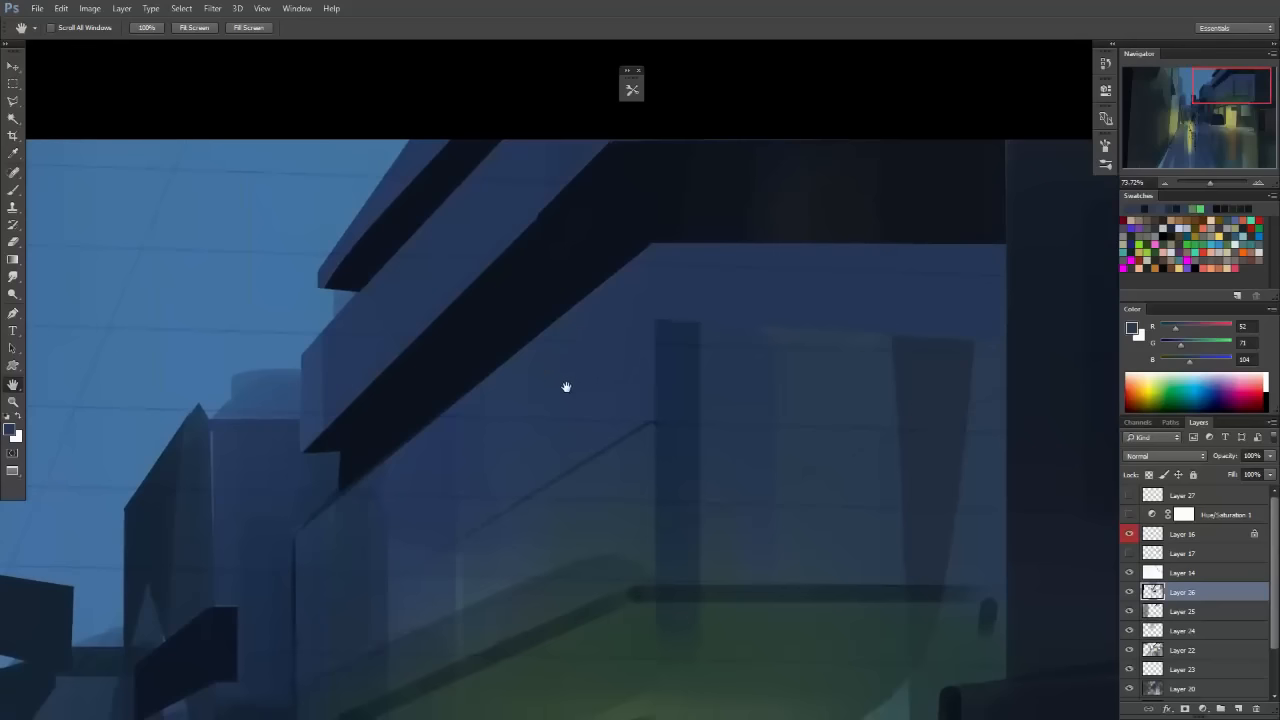
{"action": "scroll", "coordinate": [564, 404], "scroll_direction": "down", "scroll_amount": 3}
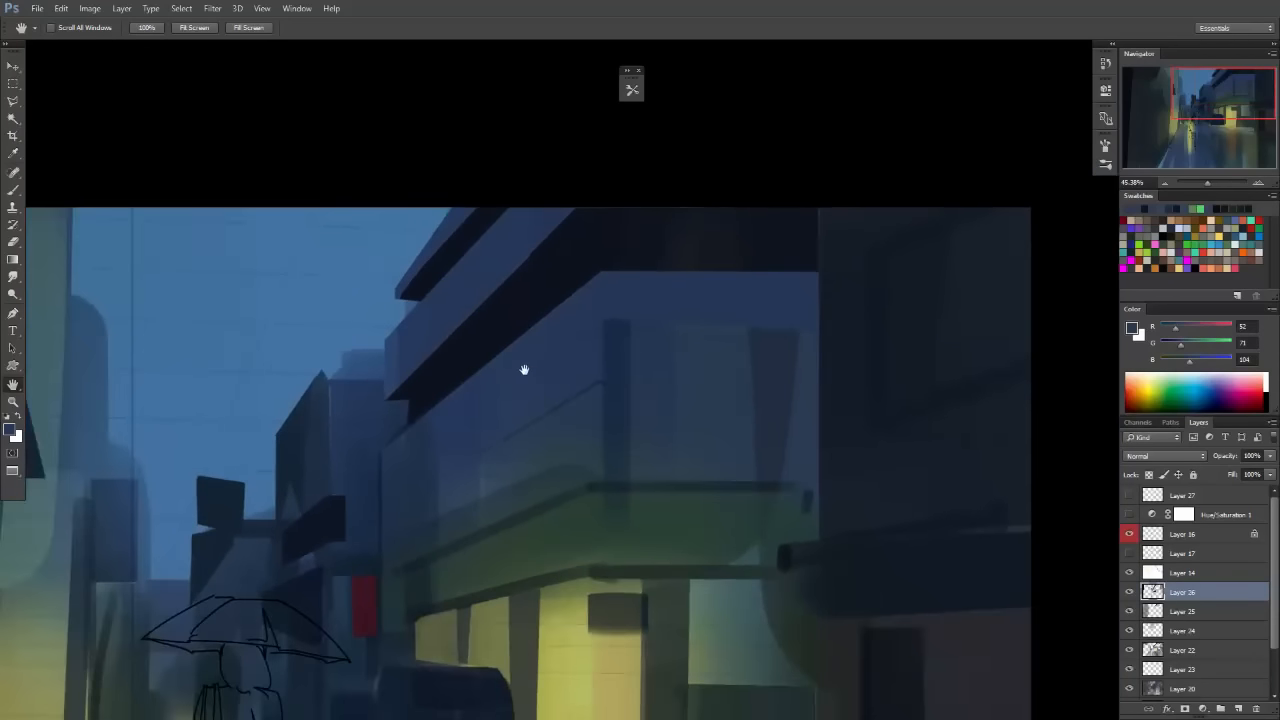
{"action": "scroll", "coordinate": [524, 370], "scroll_direction": "up", "scroll_amount": 2}
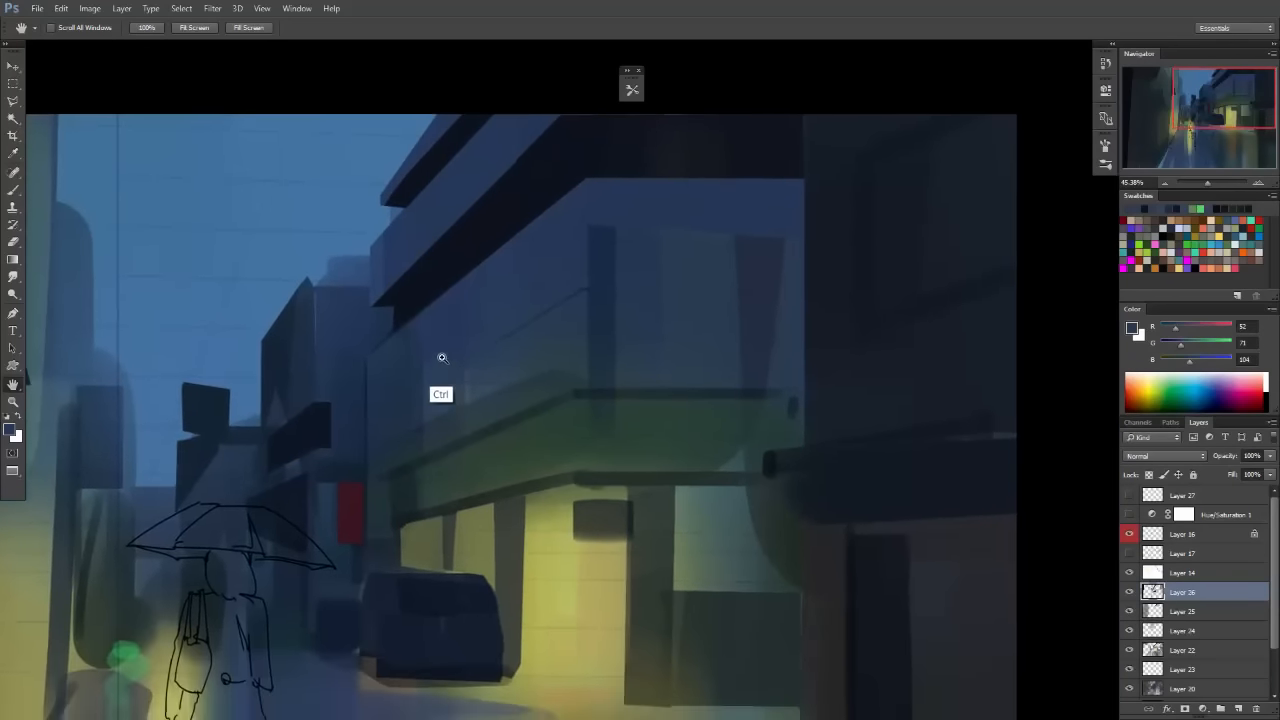
{"action": "scroll", "coordinate": [481, 372], "scroll_direction": "up", "scroll_amount": 2}
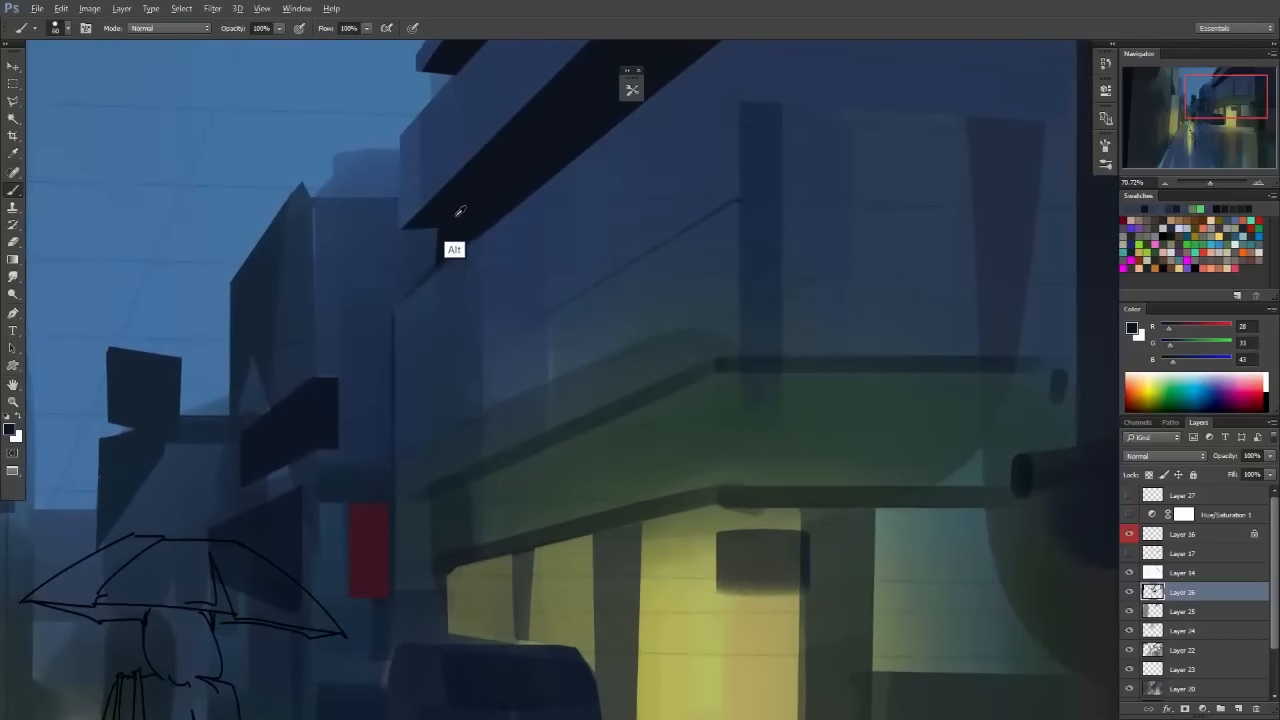
{"action": "key", "text": "l"}
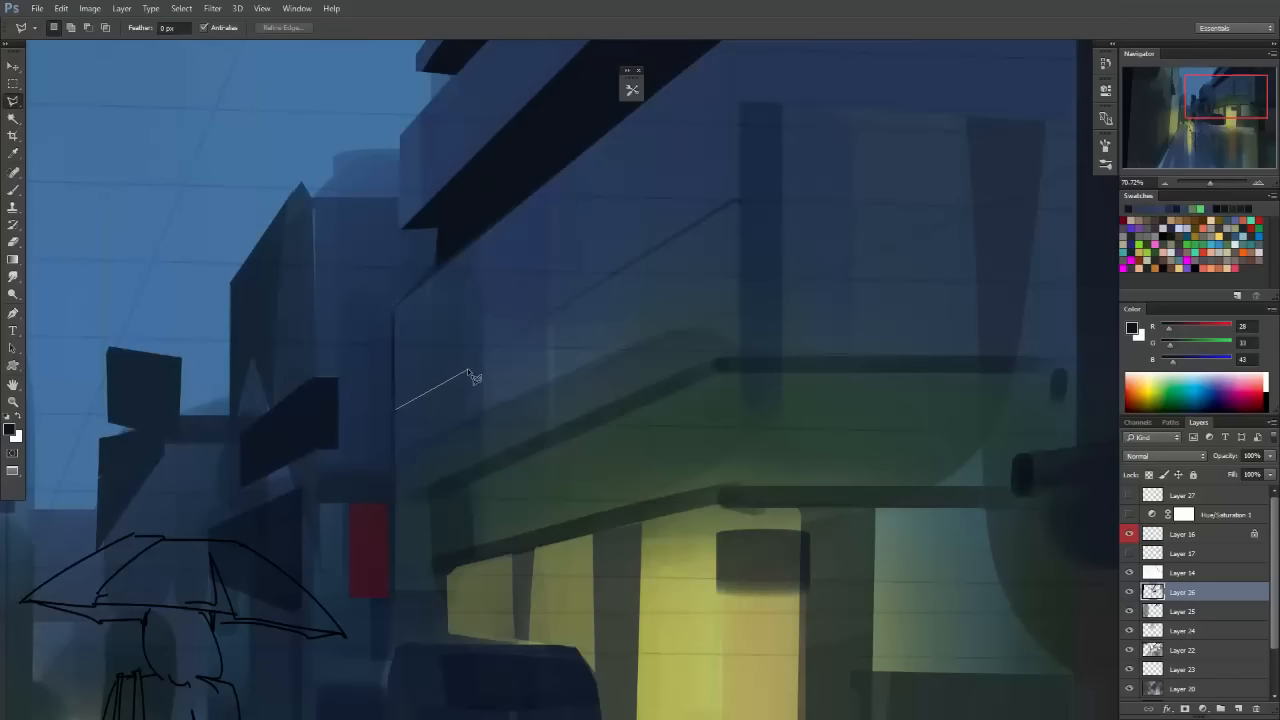
{"action": "left_click", "coordinate": [507, 336]}
{"action": "left_click", "coordinate": [409, 420]}
{"action": "key", "text": "b"}
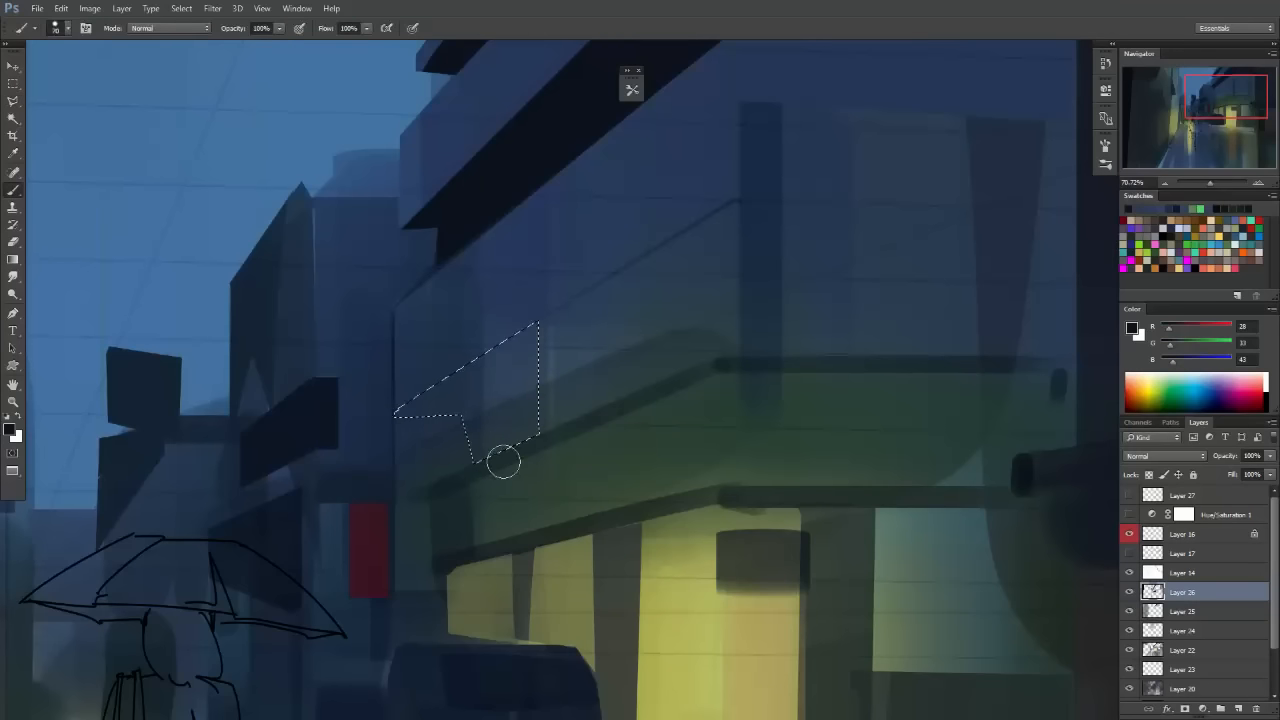
{"action": "mouse_move", "coordinate": [503, 461]}
{"action": "left_mouse_down"}
{"action": "mouse_move", "coordinate": [512, 352]}
{"action": "mouse_move", "coordinate": [521, 418]}
{"action": "mouse_move", "coordinate": [540, 270]}
{"action": "mouse_move", "coordinate": [526, 453]}
{"action": "mouse_move", "coordinate": [420, 306]}
{"action": "left_mouse_up"}
{"action": "key", "text": "m"}
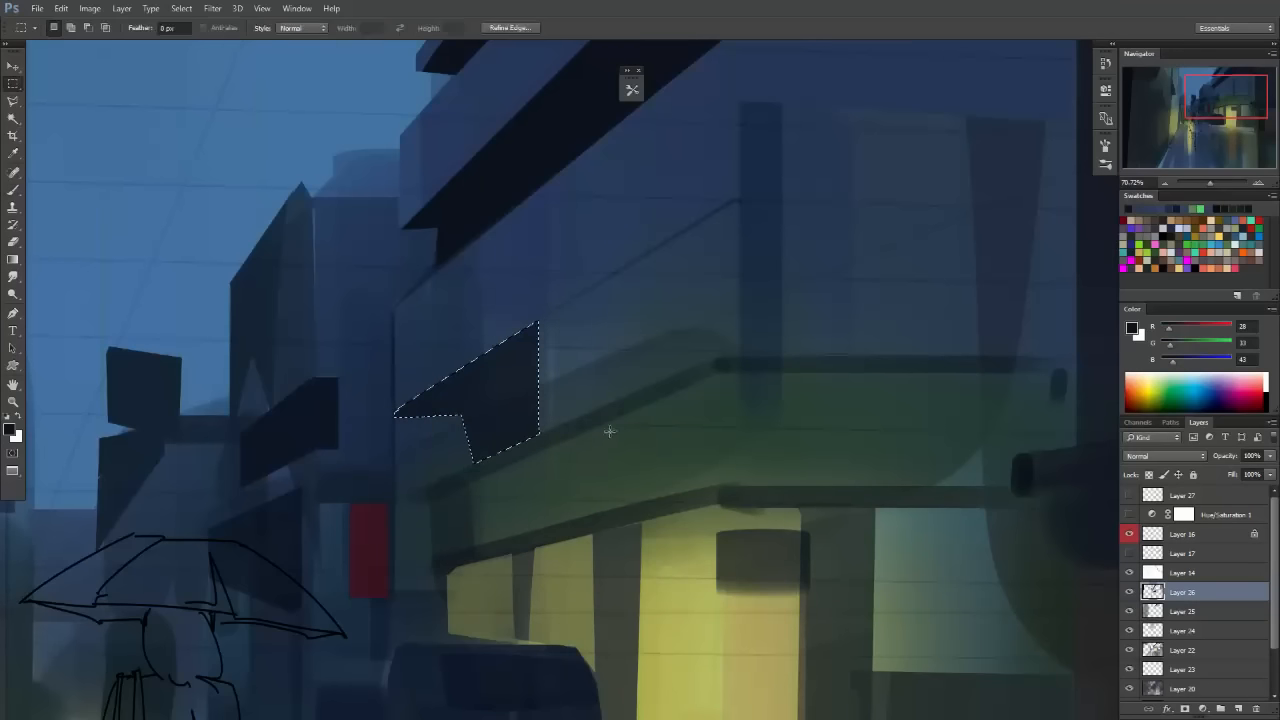
{"action": "key", "text": "ctrl+d"}
{"action": "scroll", "coordinate": [654, 436], "scroll_direction": "down", "scroll_amount": 5}
{"action": "scroll", "coordinate": [656, 440], "scroll_direction": "up", "scroll_amount": 3}
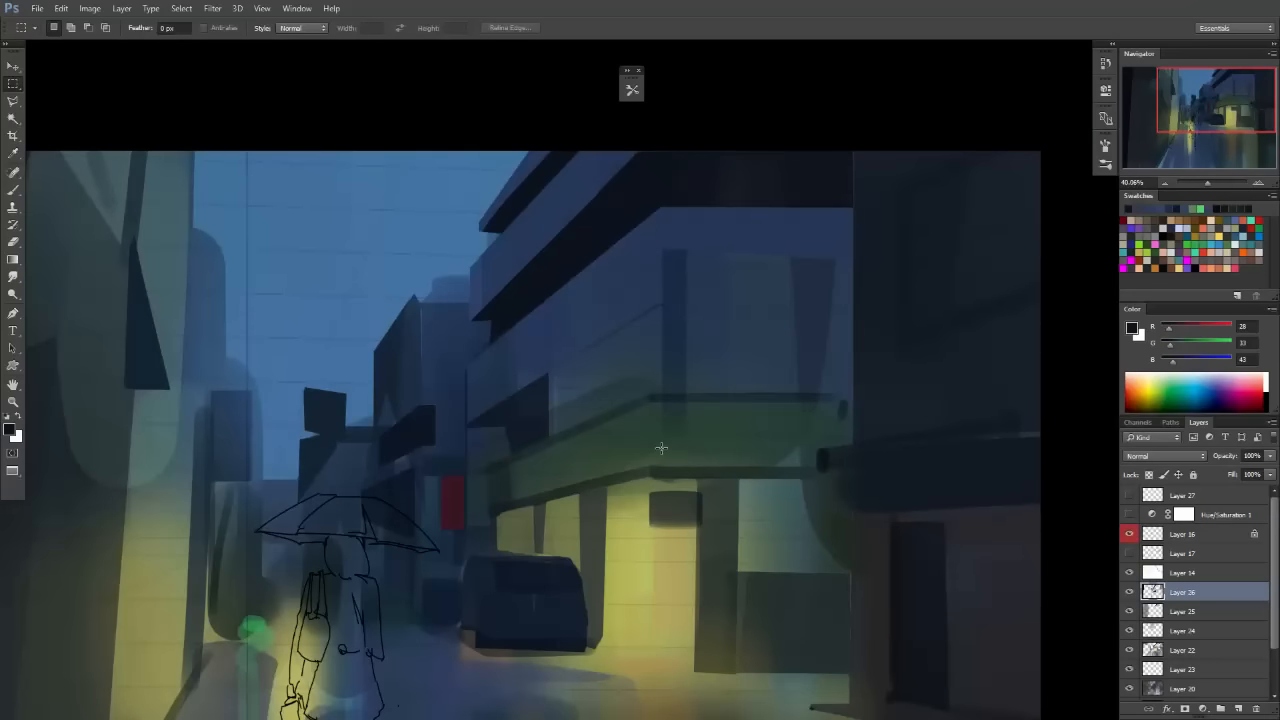
{"action": "key", "text": "h"}
{"action": "scroll", "coordinate": [623, 386], "scroll_direction": "up", "scroll_amount": 3}
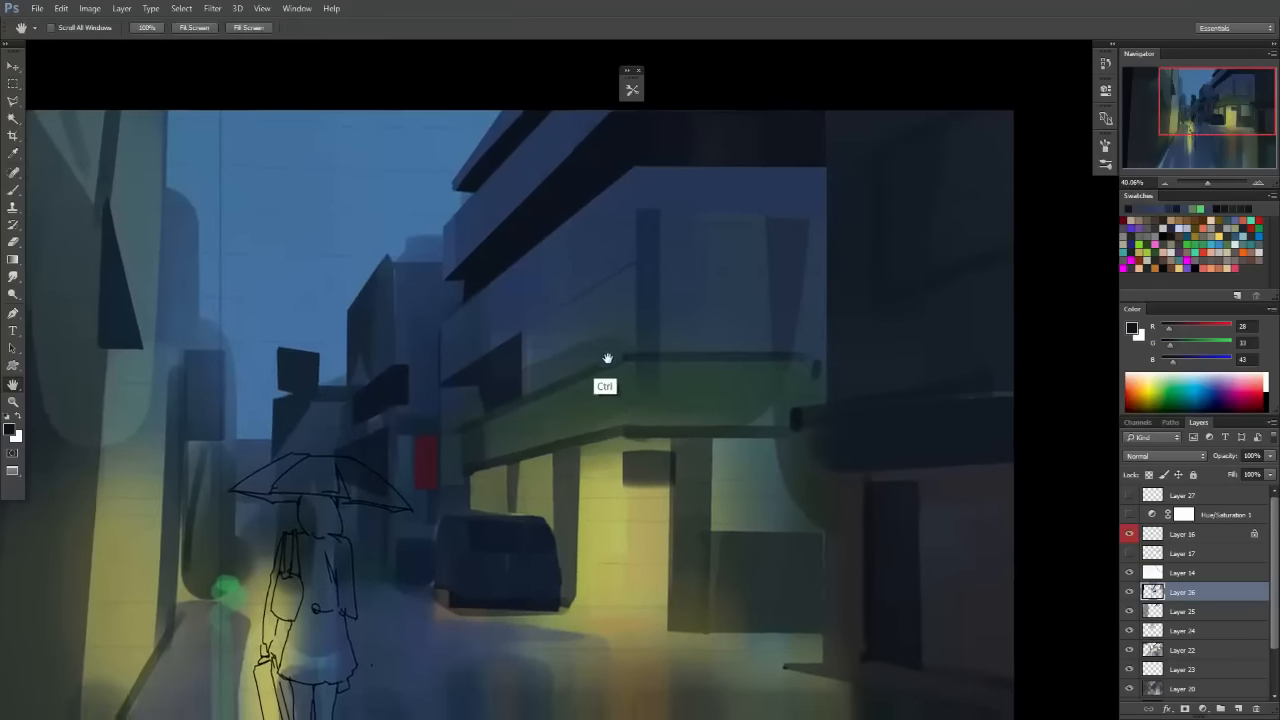
{"action": "left_click_drag", "start_coordinate": [580, 410], "coordinate": [566, 379]}
{"action": "left_click_drag", "start_coordinate": [468, 397], "coordinate": [594, 417]}
{"action": "left_click_drag", "start_coordinate": [669, 300], "coordinate": [571, 365]}
{"action": "key", "text": "b"}
{"action": "key", "text": "l"}
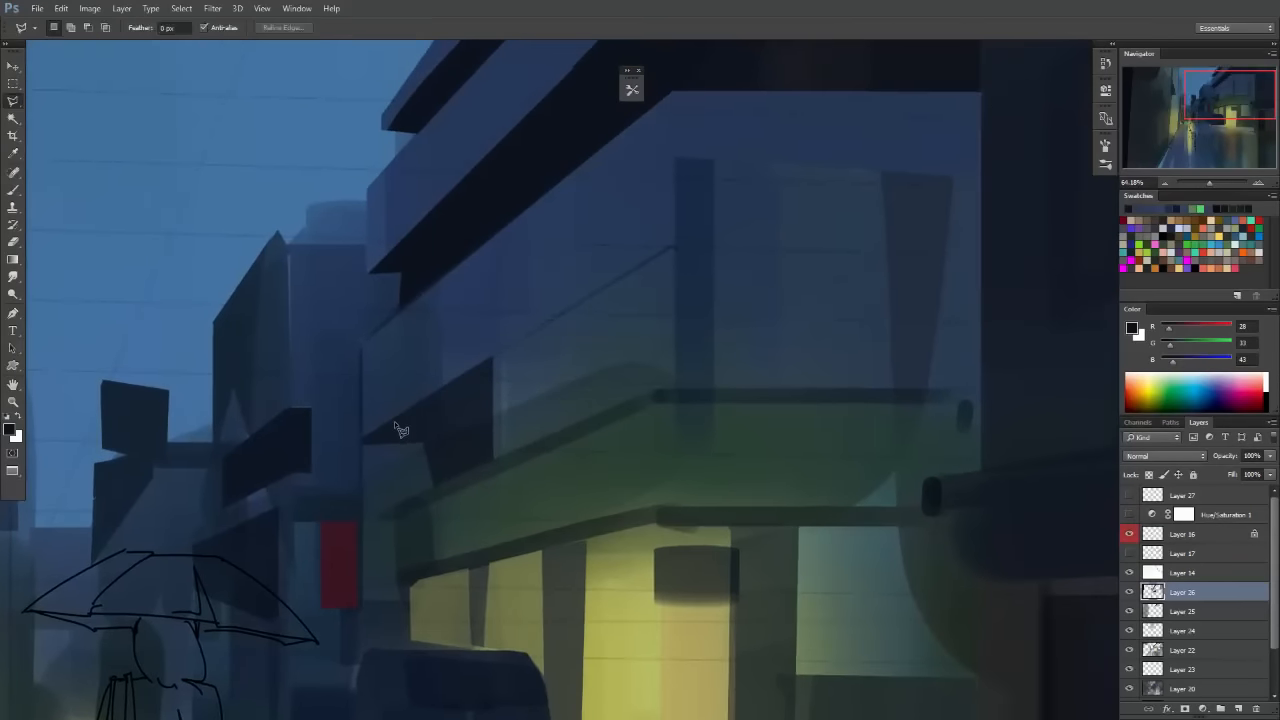
{"action": "key", "text": "Escape"}
{"action": "mouse_move", "coordinate": [645, 418]}
{"action": "left_mouse_down"}
{"action": "mouse_move", "coordinate": [640, 500]}
{"action": "mouse_move", "coordinate": [674, 482]}
{"action": "mouse_move", "coordinate": [676, 498]}
{"action": "mouse_move", "coordinate": [631, 513]}
{"action": "mouse_move", "coordinate": [614, 414]}
{"action": "mouse_move", "coordinate": [571, 429]}
{"action": "mouse_move", "coordinate": [568, 604]}
{"action": "left_mouse_up"}
{"action": "key", "text": "]"}
{"action": "key", "text": "ctrl+z"}
Load the Path of Miranda brush 3 preset and flatten its tip into a thin horizontal ellipse.
{"action": "key", "text": "F5"}
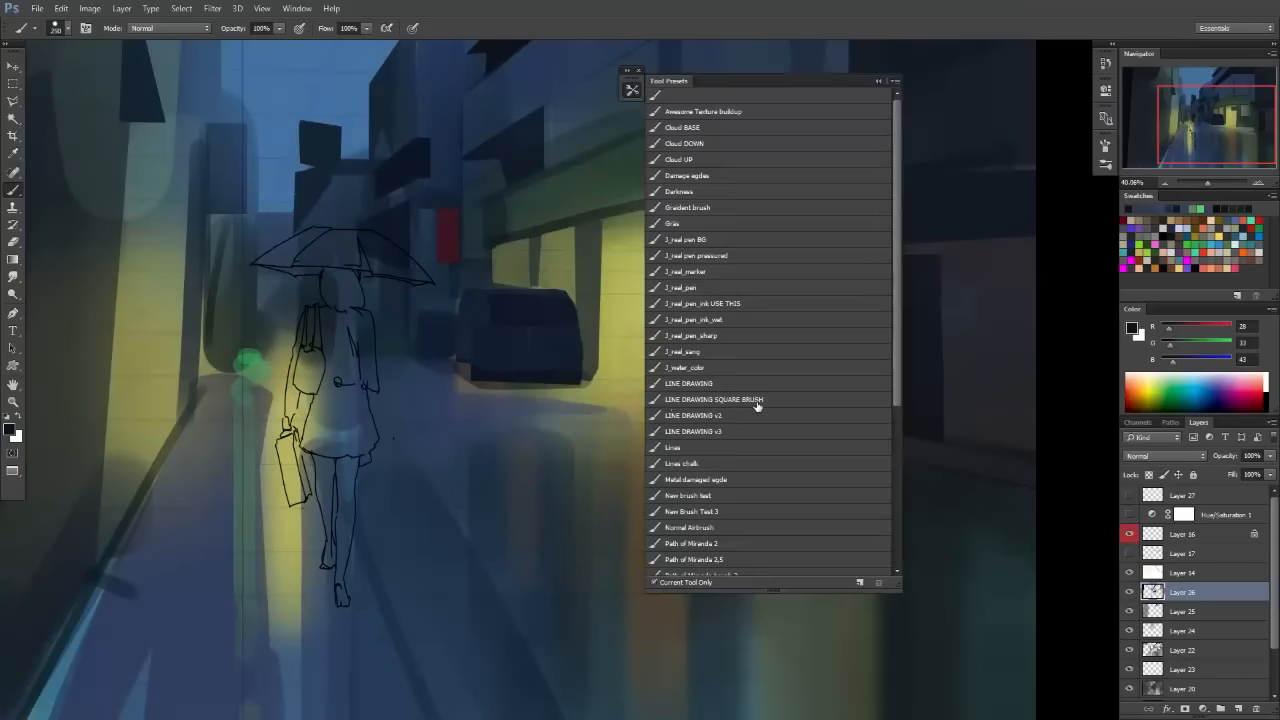
{"action": "left_click", "coordinate": [888, 386]}
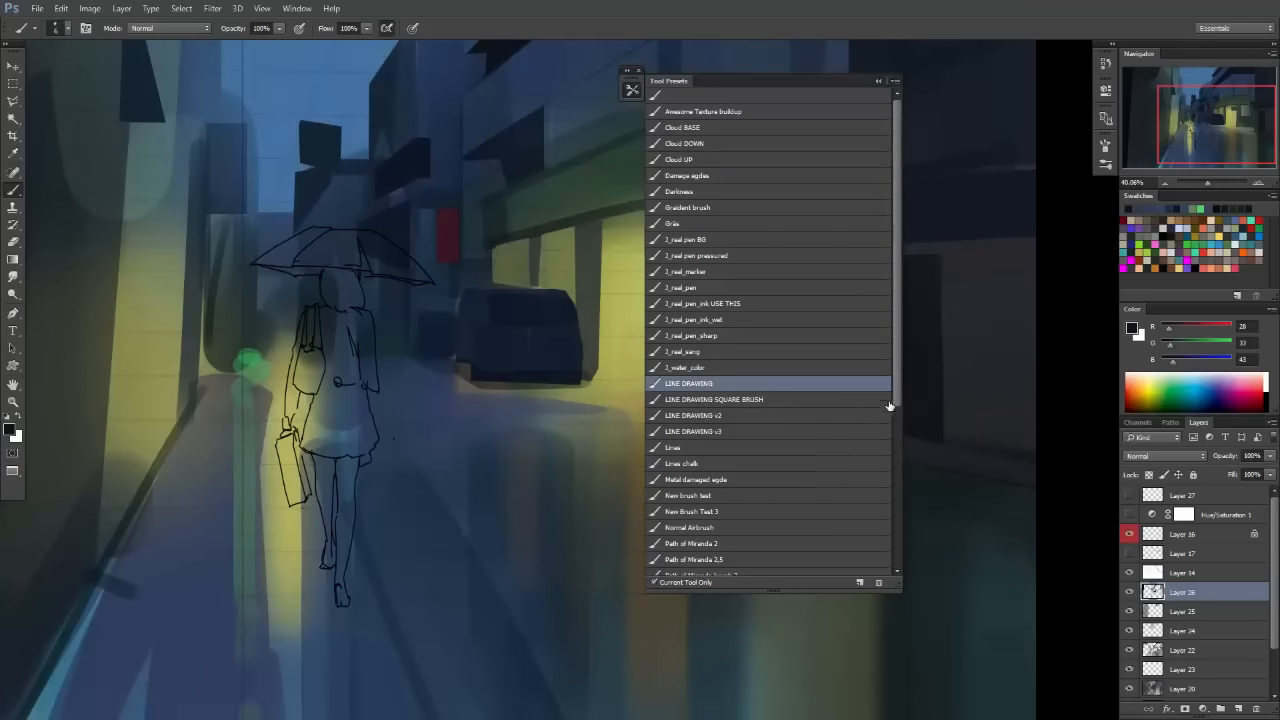
{"action": "scroll", "coordinate": [897, 392], "scroll_direction": "down", "scroll_amount": 2}
{"action": "left_click", "coordinate": [727, 532]}
{"action": "key", "text": "F5"}
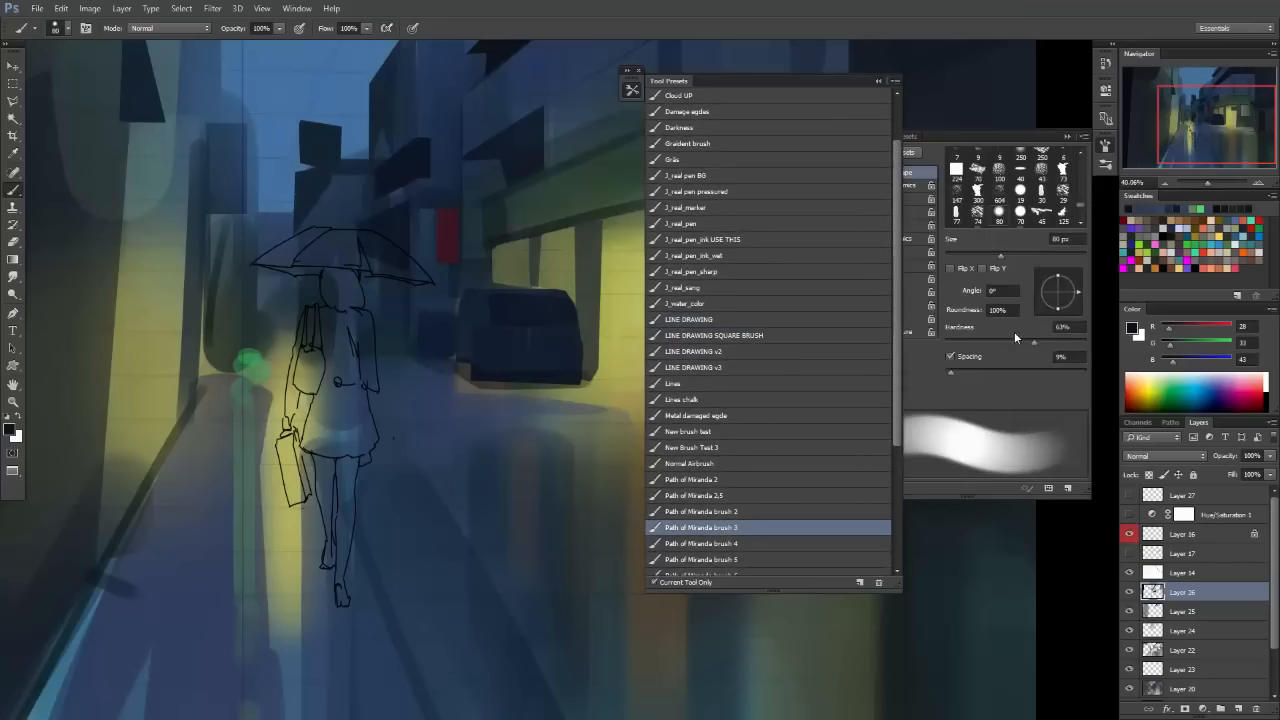
{"action": "left_click", "coordinate": [1014, 331]}
{"action": "left_click_drag", "start_coordinate": [1060, 284], "coordinate": [1059, 293]}
{"action": "key", "text": "F5"}
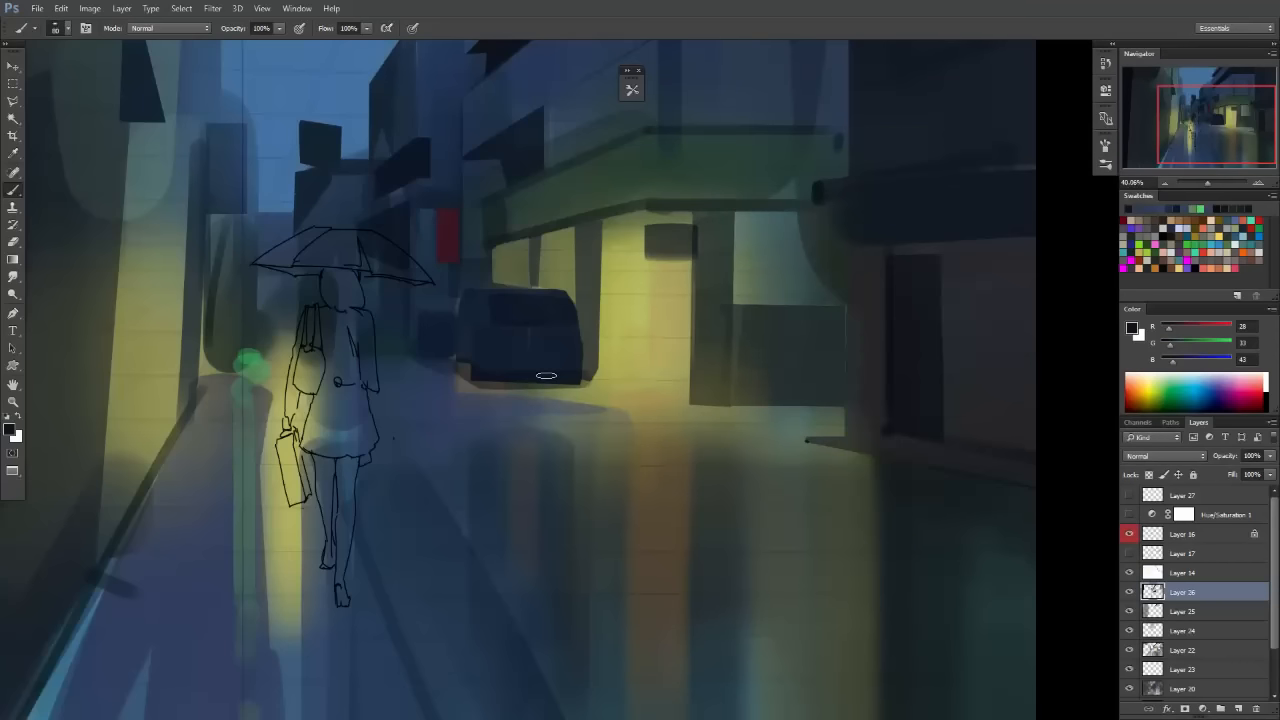
Sample dark blue, enlarge the flat brush, and paint the van's vertical reflection on the wet street, undoing unsatisfactory strokes.
{"action": "left_click", "coordinate": [540, 405], "text": "alt"}
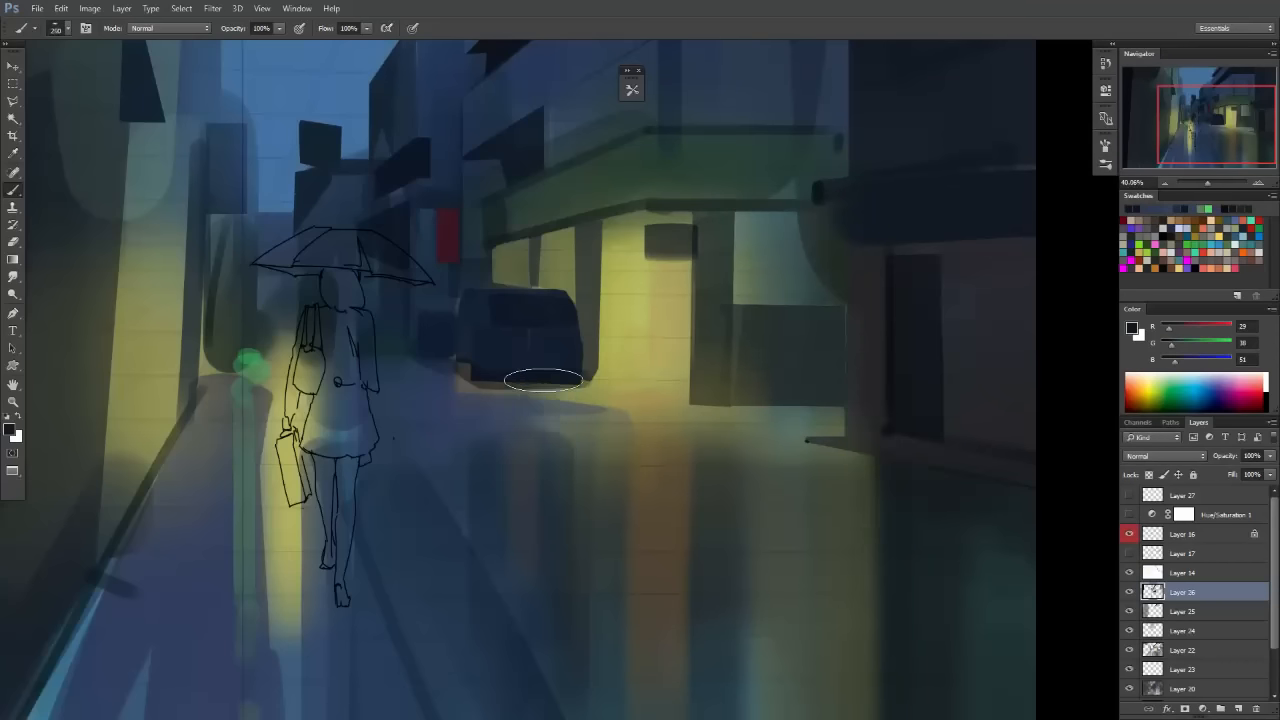
{"action": "key", "text": "bracketright"}
{"action": "key", "text": "bracketright"}
{"action": "key", "text": "bracketright"}
{"action": "key", "text": "bracketright"}
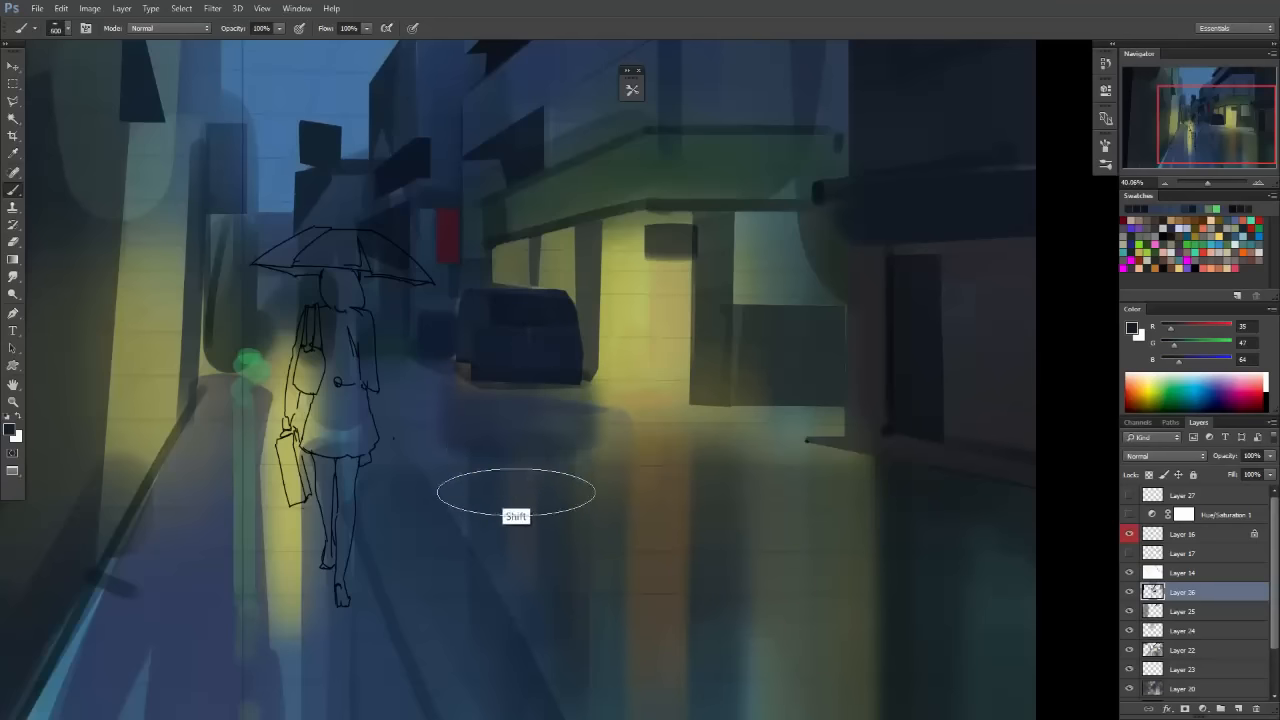
{"action": "mouse_move", "coordinate": [514, 491]}
{"action": "left_mouse_down"}
{"action": "mouse_move", "coordinate": [516, 375]}
{"action": "mouse_move", "coordinate": [526, 577]}
{"action": "left_mouse_up"}
{"action": "key", "text": "ctrl+z"}
{"action": "key", "text": "bracketleft"}
{"action": "key", "text": "ctrl+z"}
{"action": "left_click_drag", "start_coordinate": [518, 377], "coordinate": [519, 561]}
{"action": "key", "text": "ctrl+z"}
{"action": "key", "text": "bracketright"}
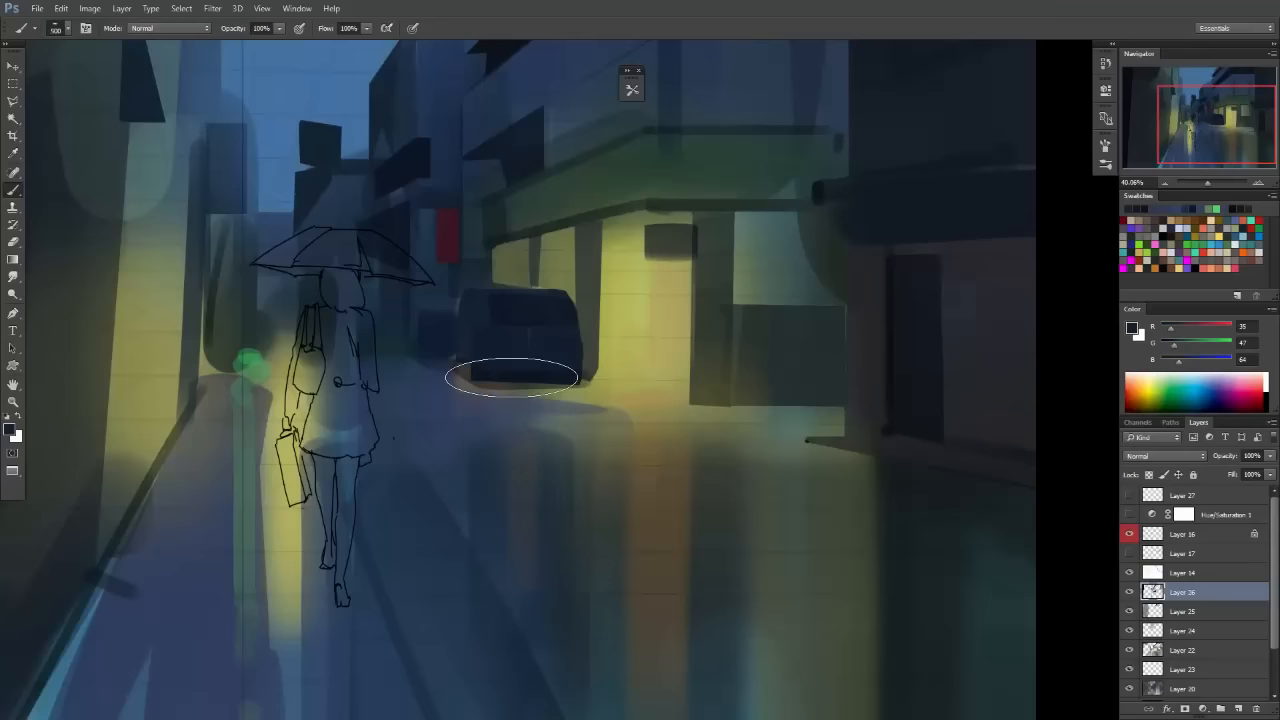
{"action": "left_click_drag", "start_coordinate": [511, 382], "coordinate": [519, 520]}
{"action": "mouse_move", "coordinate": [627, 459]}
{"action": "left_mouse_down"}
{"action": "mouse_move", "coordinate": [566, 459]}
{"action": "mouse_move", "coordinate": [689, 517]}
{"action": "mouse_move", "coordinate": [705, 500]}
{"action": "left_mouse_up"}
Sample the lit yellow-green, brighten and shift it to warm orange (R 200, G 166, B 111), and paint light around the van's base.
{"action": "left_click", "coordinate": [571, 363], "text": "alt"}
{"action": "key", "text": "bracketleft"}
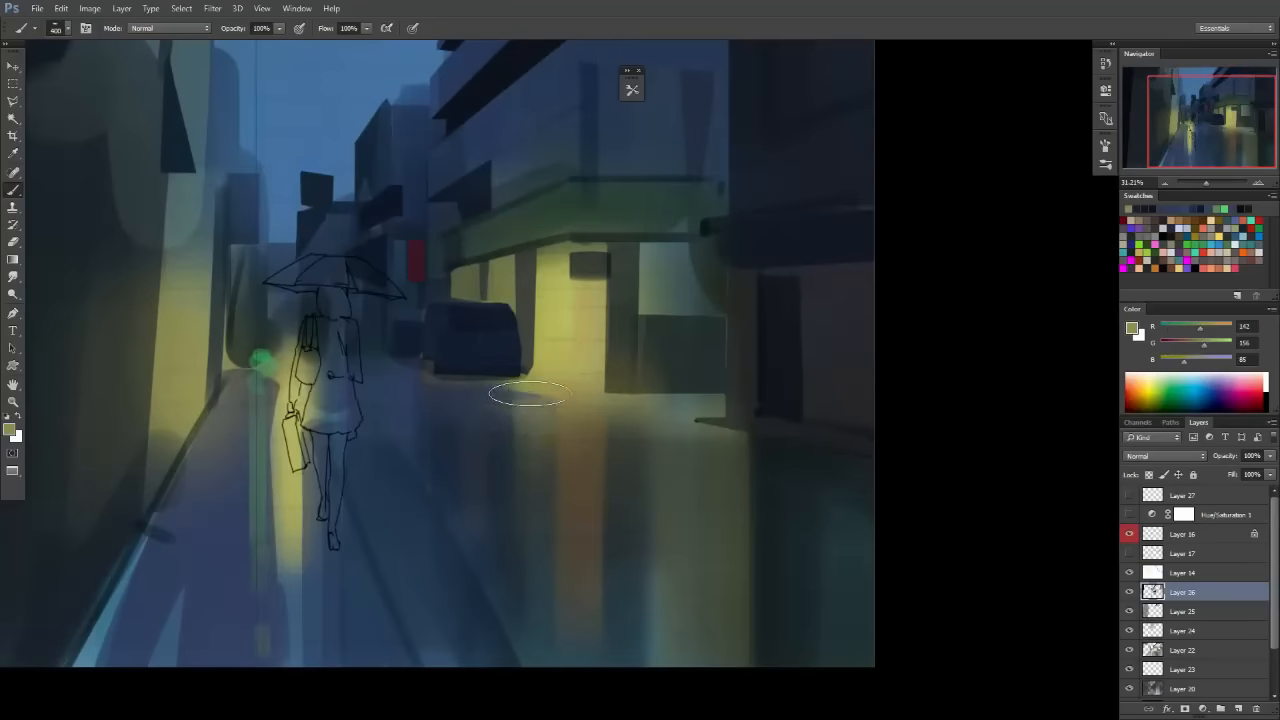
{"action": "left_click", "coordinate": [1214, 347]}
{"action": "left_click", "coordinate": [1216, 327]}
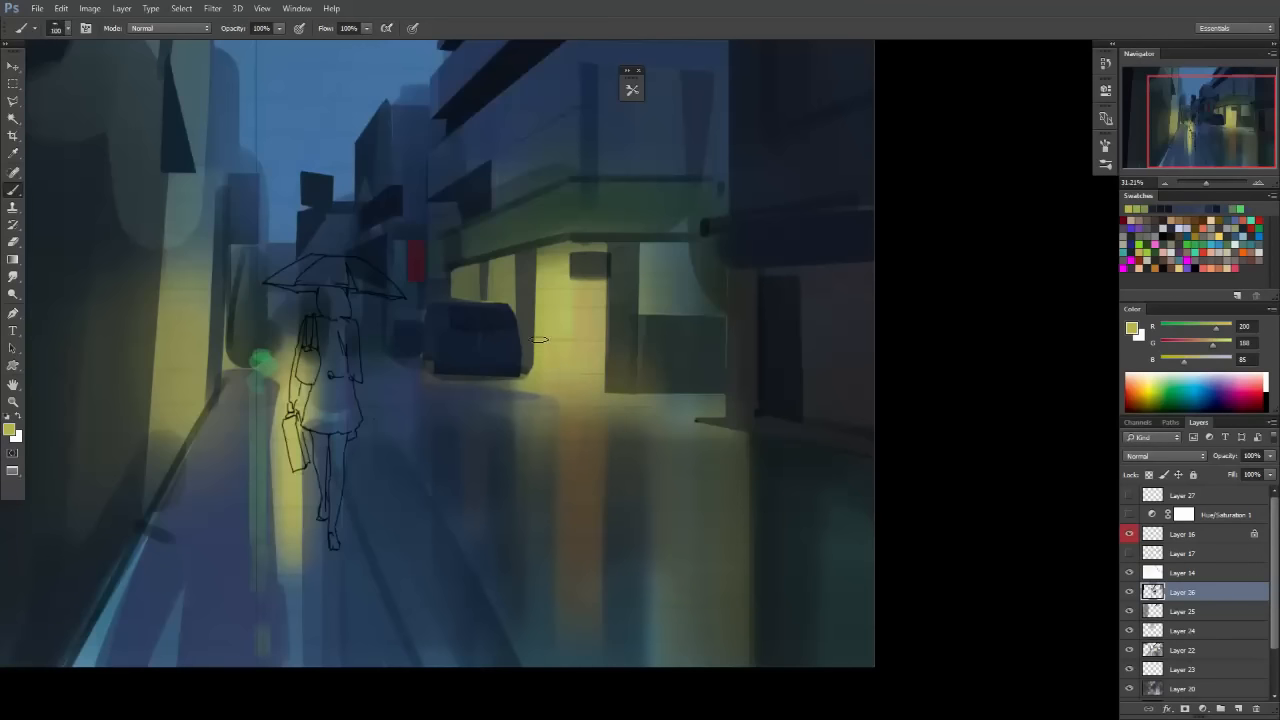
{"action": "key", "text": "ctrl"}
{"action": "left_click_drag", "start_coordinate": [1214, 348], "coordinate": [1191, 364]}
{"action": "left_click_drag", "start_coordinate": [482, 391], "coordinate": [533, 378]}
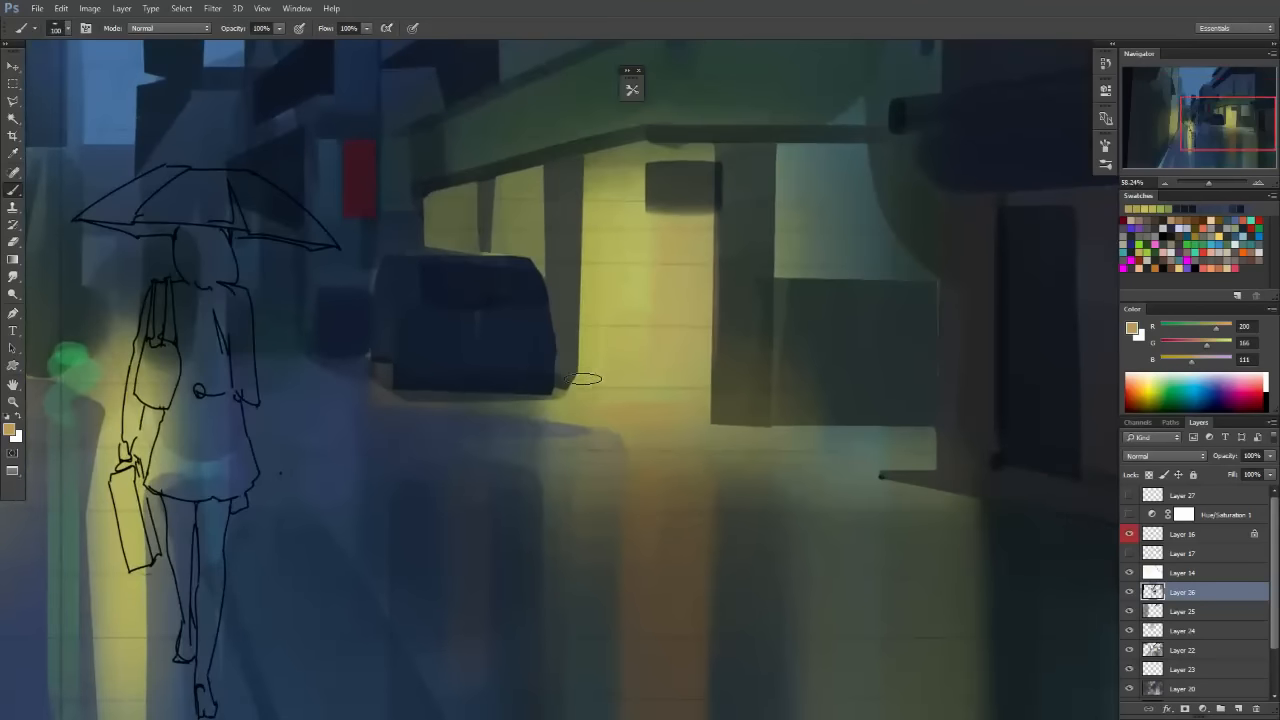
Paint straight vertical warm orange strokes between the van and the lit doorway, undoing strokes that do not suit.
{"action": "left_click_drag", "start_coordinate": [457, 500], "coordinate": [507, 434]}
{"action": "left_click_drag", "start_coordinate": [580, 400], "coordinate": [578, 288]}
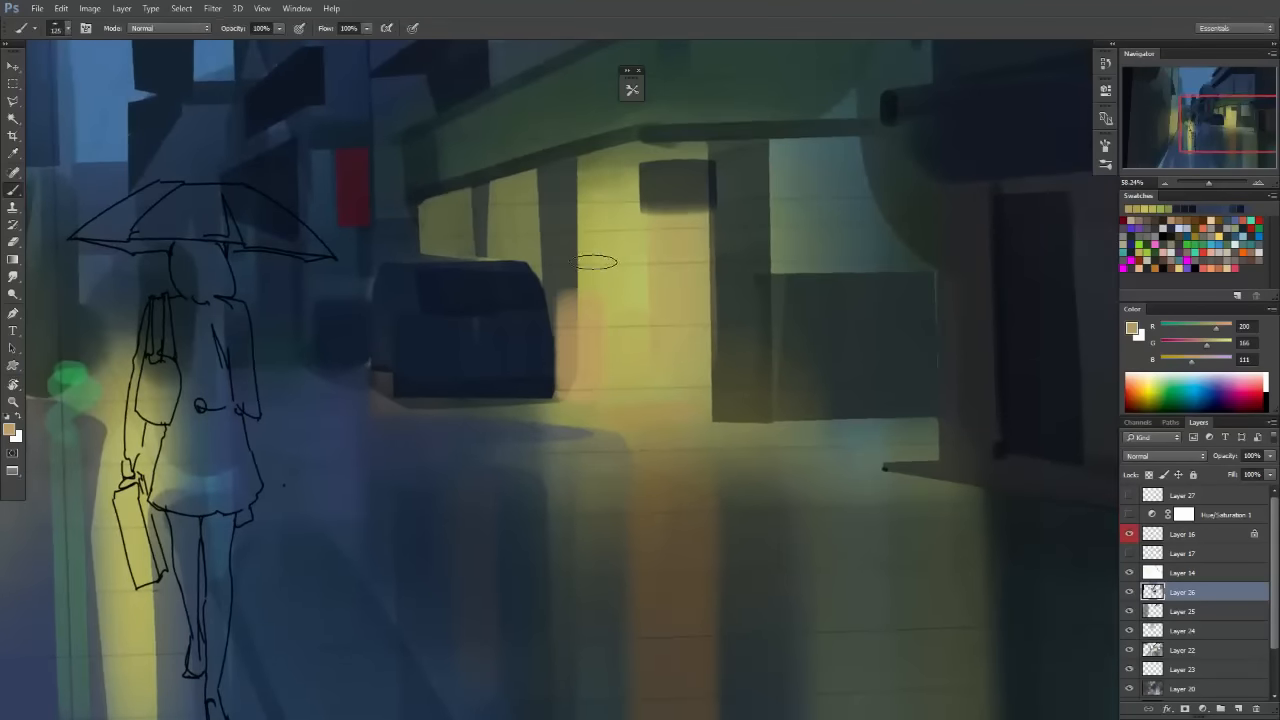
{"action": "key", "text": "ctrl+z"}
{"action": "key", "text": "]"}
{"action": "left_click_drag", "start_coordinate": [576, 393], "coordinate": [569, 246]}
{"action": "key", "text": "ctrl+z"}
{"action": "key", "text": "ctrl+z"}
{"action": "key", "text": "ctrl+z"}
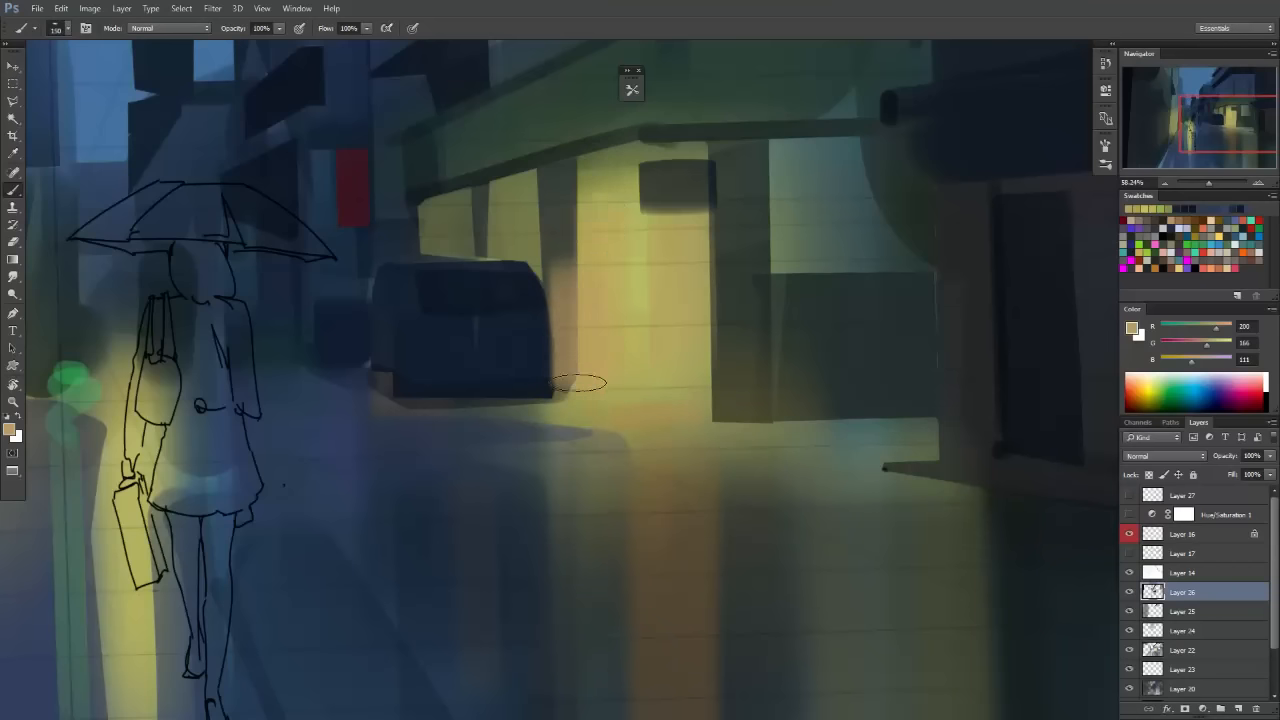
{"action": "key", "text": "shift"}
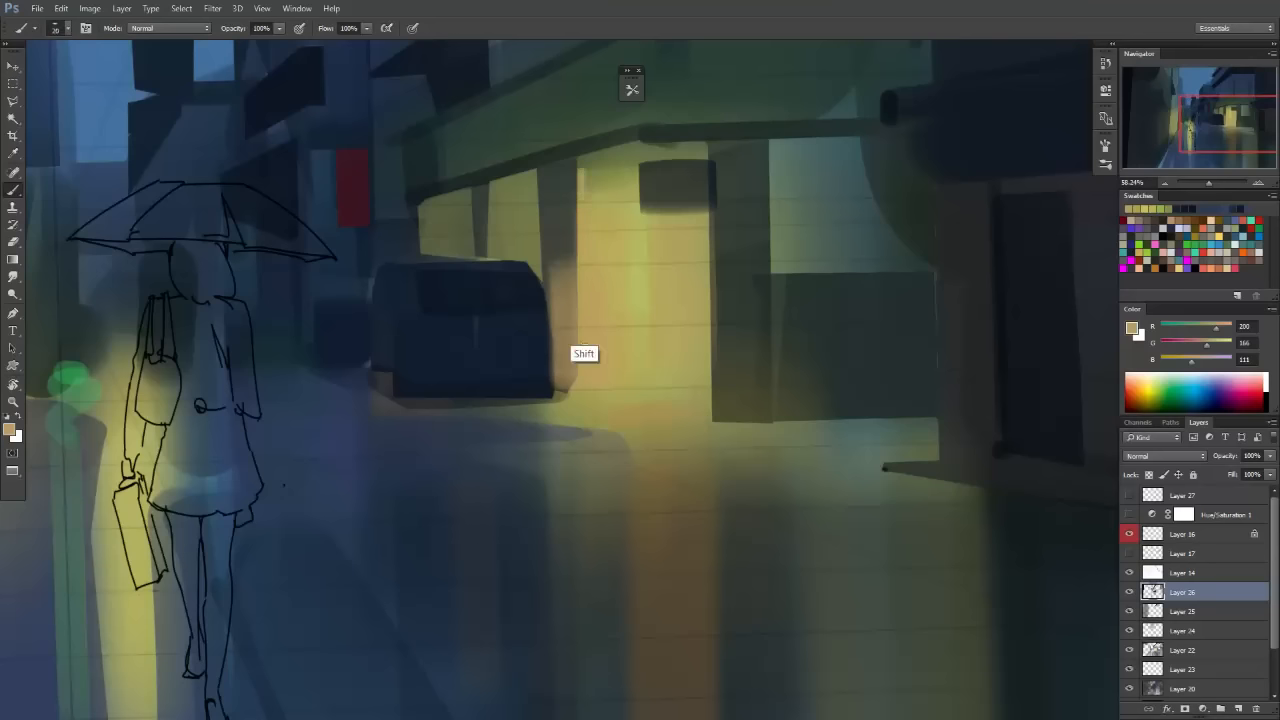
{"action": "left_click_drag", "start_coordinate": [580, 172], "coordinate": [581, 268]}
Paint a straight vertical warm orange strip along the lit doorway's edge beside the dark pillar, redoing the first stroke.
{"action": "mouse_move", "coordinate": [692, 434]}
{"action": "left_mouse_down"}
{"action": "mouse_move", "coordinate": [565, 535]}
{"action": "mouse_move", "coordinate": [767, 448]}
{"action": "left_mouse_up"}
{"action": "mouse_move", "coordinate": [640, 415]}
{"action": "left_mouse_down"}
{"action": "mouse_move", "coordinate": [683, 434]}
{"action": "mouse_move", "coordinate": [656, 291]}
{"action": "left_mouse_up"}
{"action": "key", "text": "ctrl+z"}
{"action": "left_click_drag", "start_coordinate": [656, 455], "coordinate": [657, 293]}
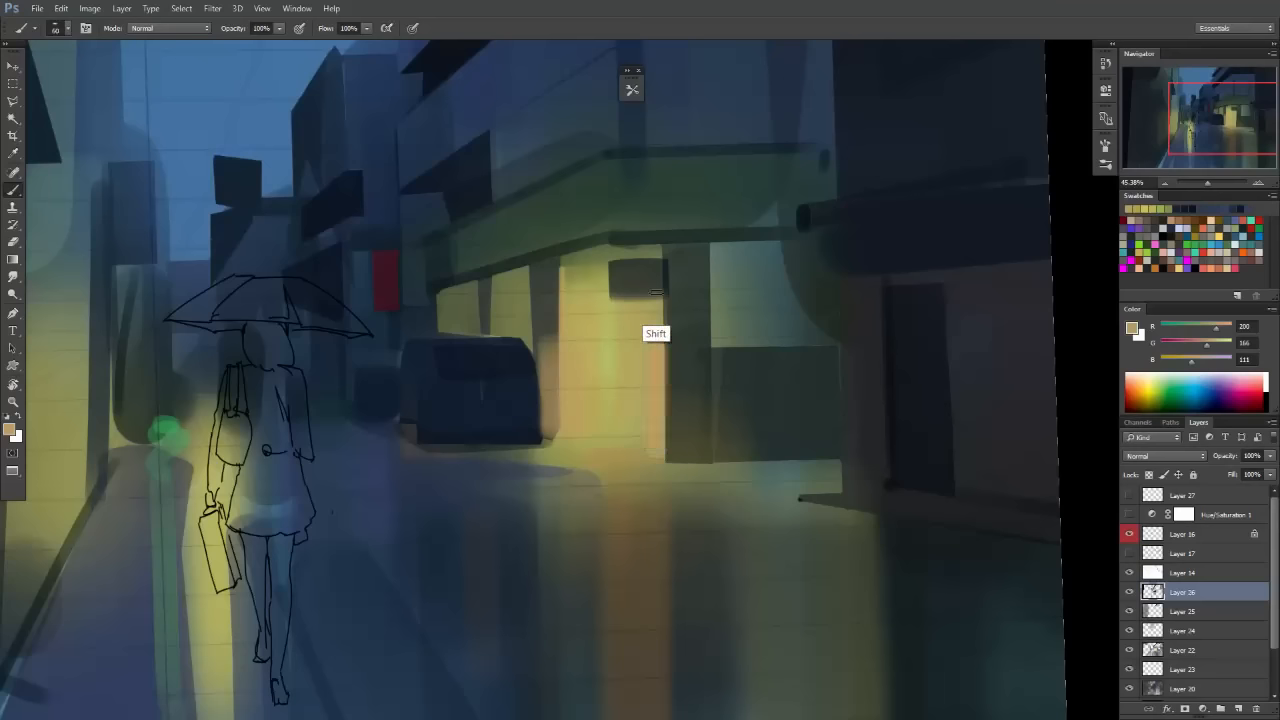
{"action": "left_click_drag", "start_coordinate": [657, 500], "coordinate": [607, 506]}
{"action": "left_click_drag", "start_coordinate": [732, 491], "coordinate": [765, 492]}
Sample dark grey-green and paint a short vertical panel inside the lit doorway below the hanging sign, undoing unsuitable strokes.
{"action": "key", "text": "ctrl+0"}
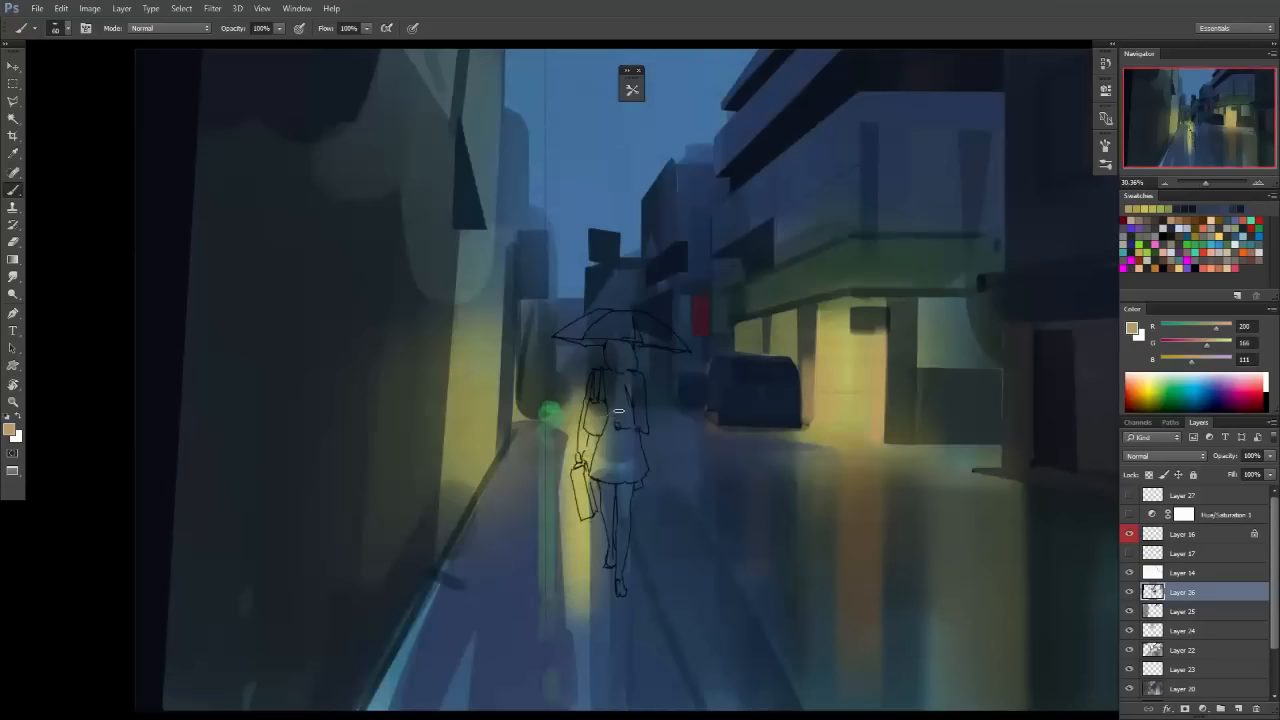
{"action": "left_click_drag", "start_coordinate": [597, 447], "coordinate": [611, 448]}
{"action": "key", "text": "r"}
{"action": "left_click_drag", "start_coordinate": [922, 365], "coordinate": [766, 402]}
{"action": "left_click_drag", "start_coordinate": [774, 356], "coordinate": [733, 384]}
{"action": "left_click", "coordinate": [691, 341], "text": "alt"}
{"action": "left_click_drag", "start_coordinate": [667, 516], "coordinate": [686, 297]}
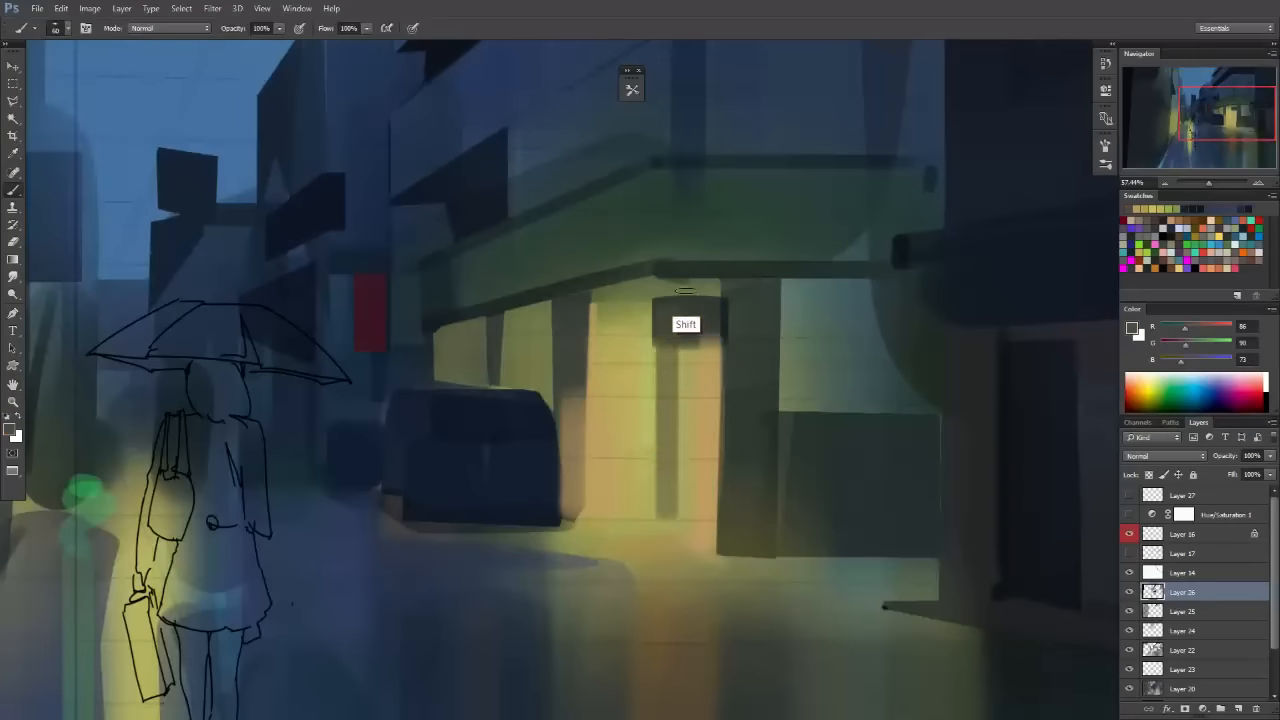
{"action": "key", "text": "ctrl+z"}
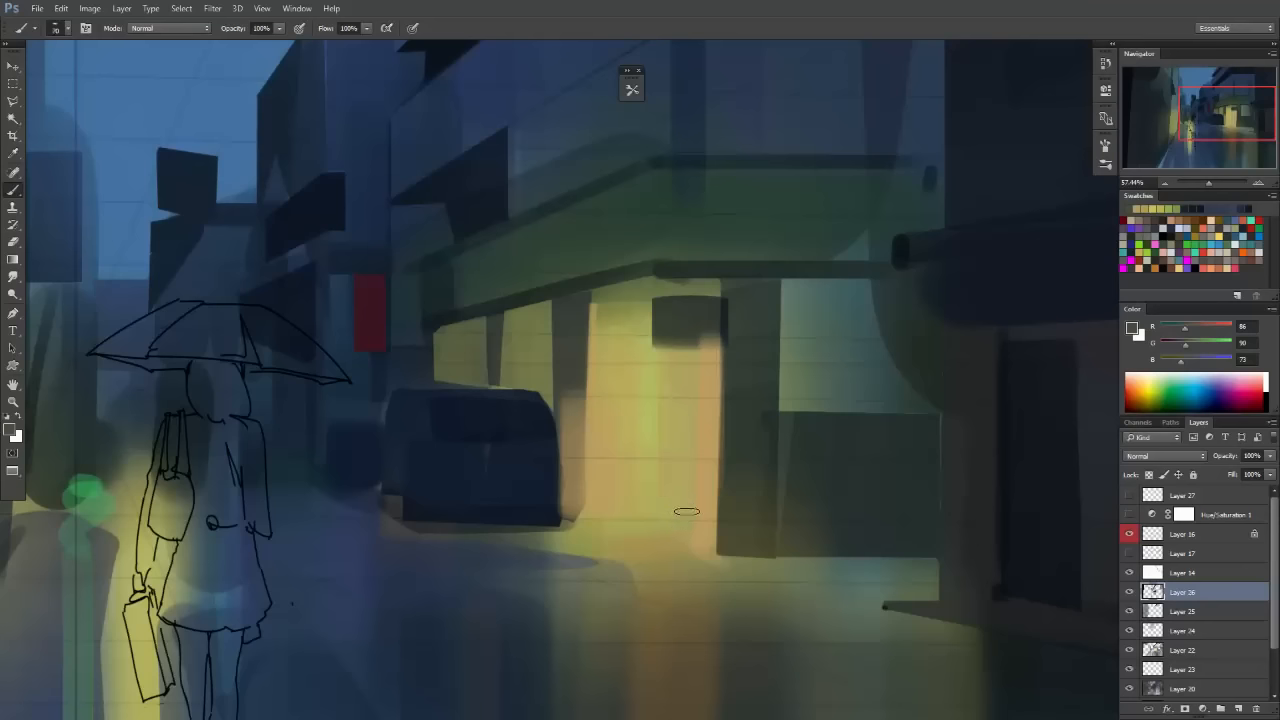
{"action": "left_click_drag", "start_coordinate": [693, 516], "coordinate": [693, 400]}
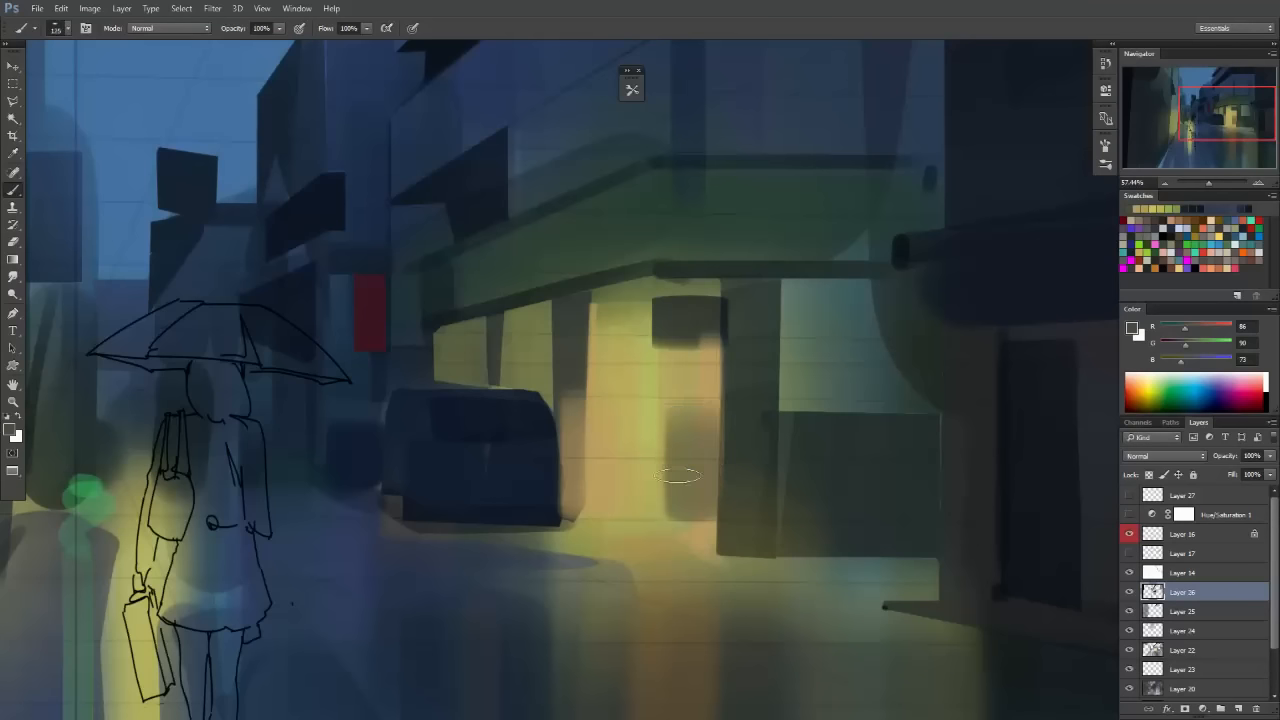
{"action": "left_click_drag", "start_coordinate": [670, 518], "coordinate": [684, 326]}
{"action": "key", "text": "ctrl+z"}
{"action": "key", "text": "r"}
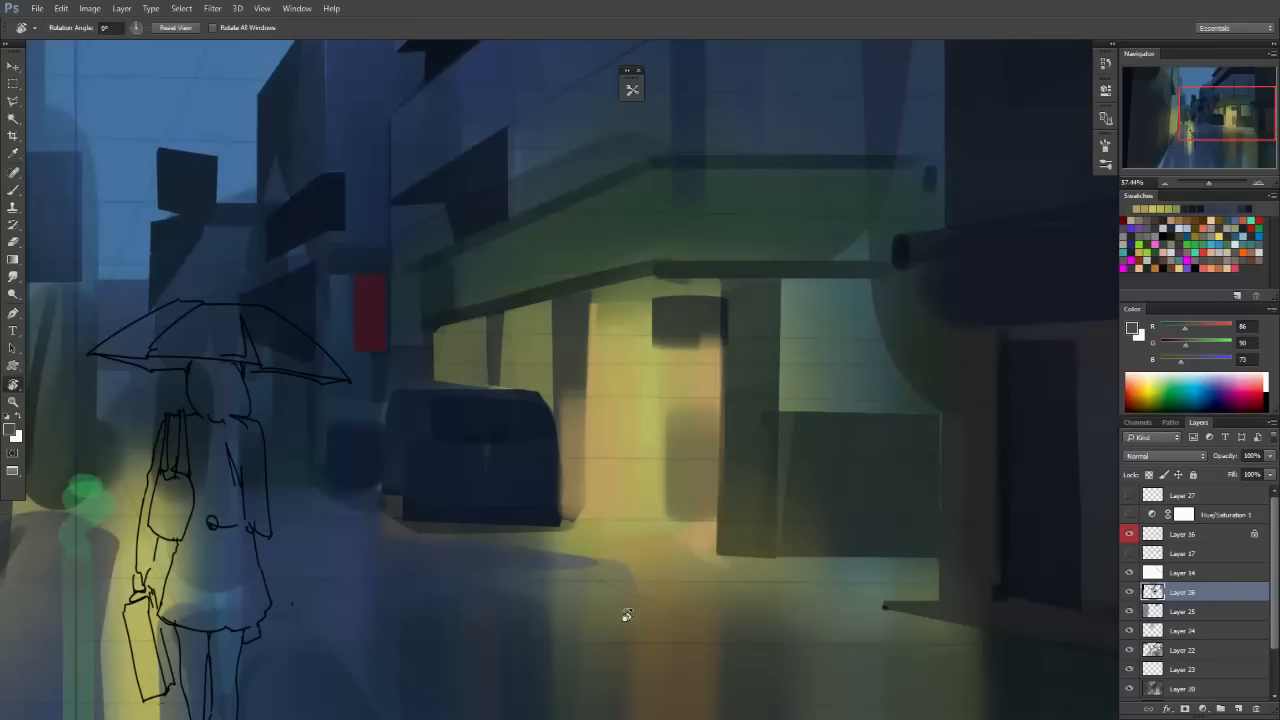
Paint a thin vertical dark stroke inside the lit doorway, joining the lower panel to the hanging sign.
{"action": "left_click_drag", "start_coordinate": [626, 624], "coordinate": [629, 642]}
{"action": "key", "text": "b"}
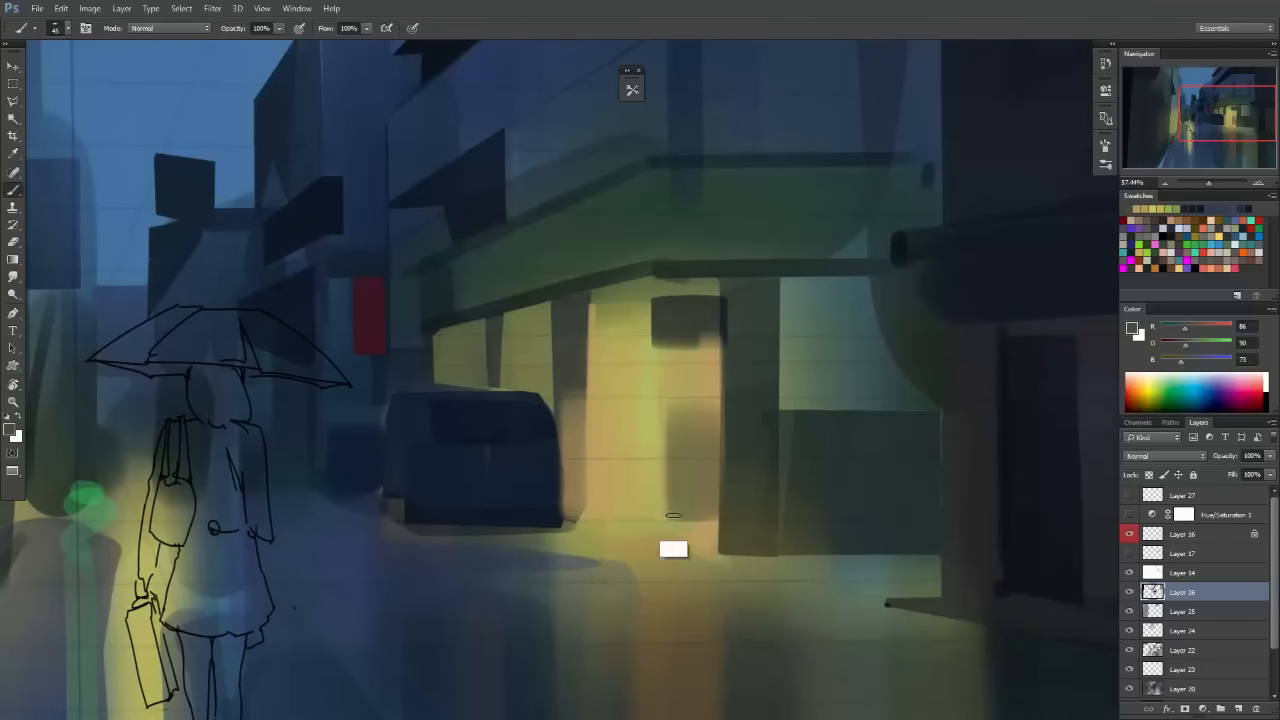
{"action": "left_click_drag", "start_coordinate": [678, 522], "coordinate": [683, 315]}
{"action": "left_click_drag", "start_coordinate": [758, 483], "coordinate": [617, 562]}
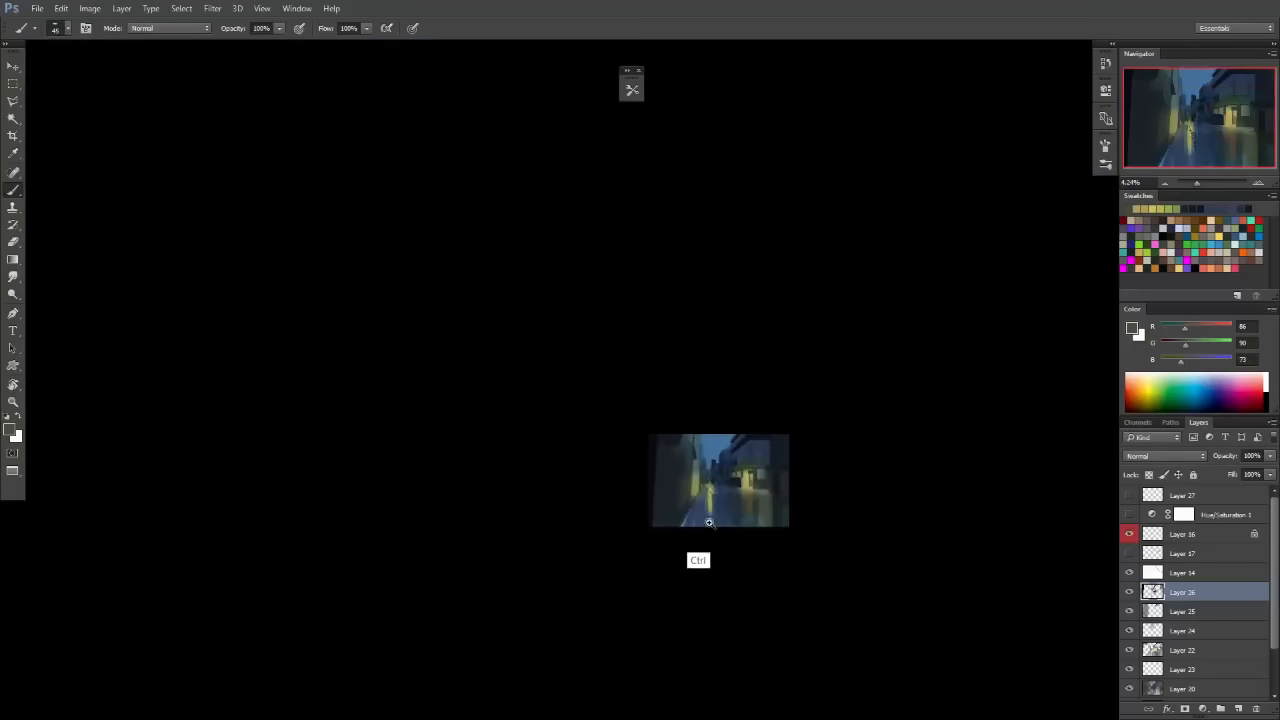
{"action": "left_click_drag", "start_coordinate": [766, 505], "coordinate": [610, 460]}
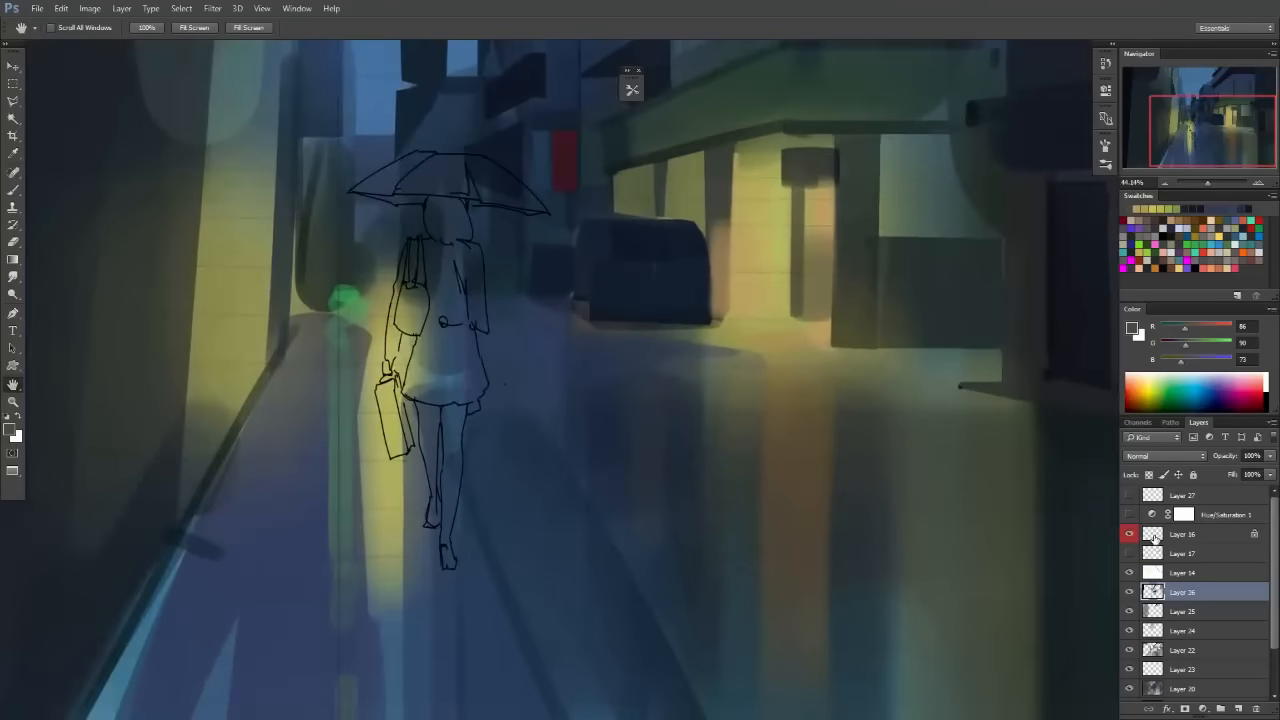
Check the line-sketch layer's visibility and add a new empty layer directly above Layer 17 for the umbrella figure.
{"action": "left_click", "coordinate": [1130, 535]}
{"action": "left_click", "coordinate": [1130, 535]}
{"action": "left_click", "coordinate": [1185, 554]}
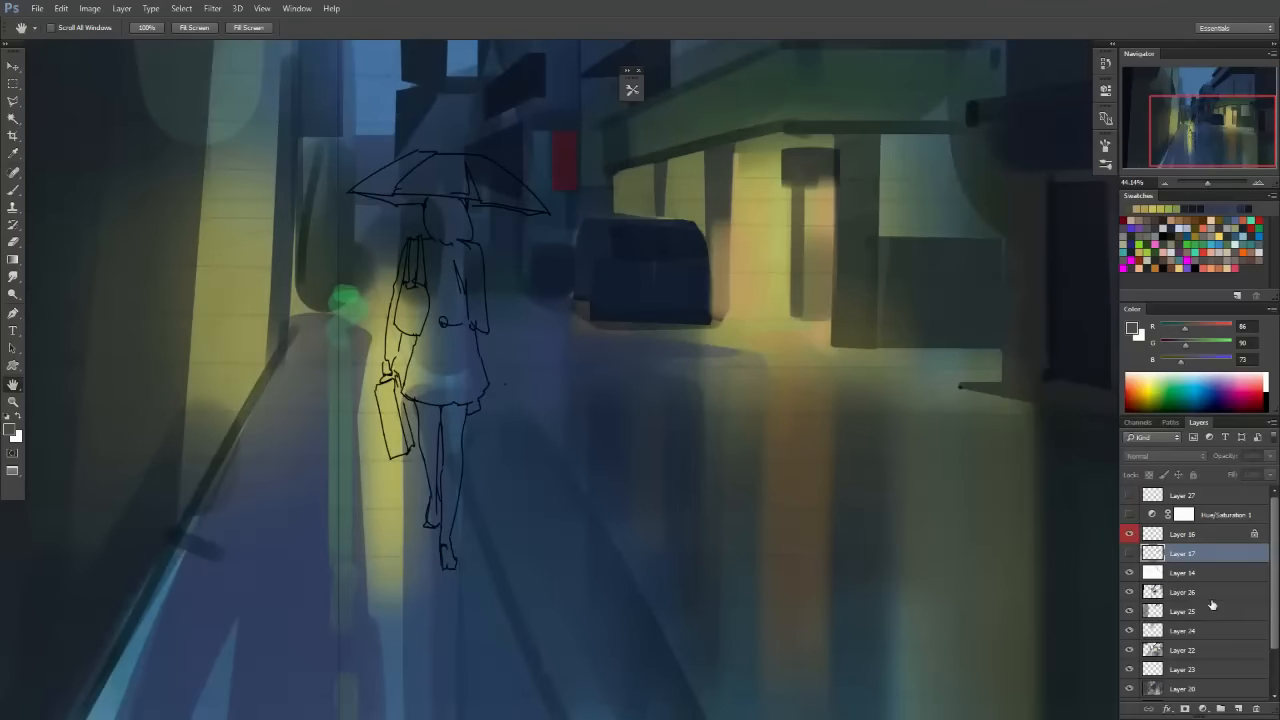
{"action": "left_click", "coordinate": [1238, 709]}
{"action": "left_click_drag", "start_coordinate": [414, 322], "coordinate": [448, 326]}
Load a hard round brush preset, set the paint colour to near-black (R 27, G 29, B 20), and undo a test stroke.
{"action": "left_click", "coordinate": [632, 90]}
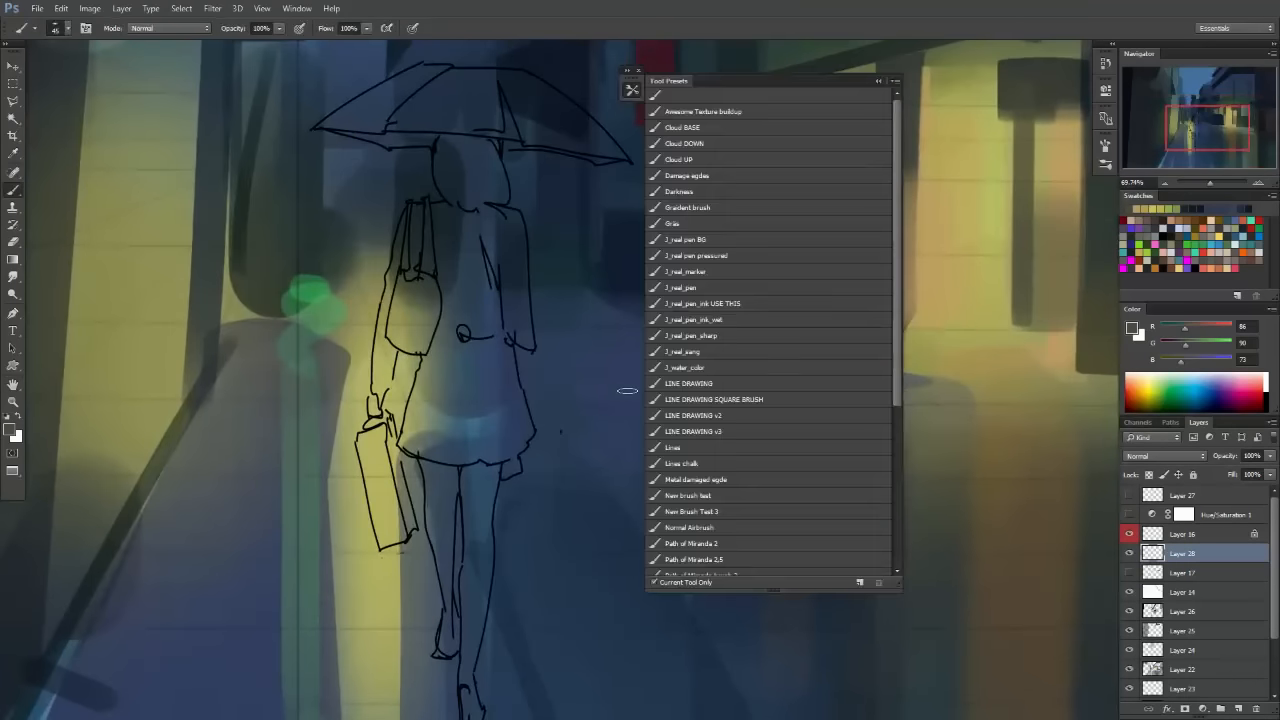
{"action": "left_click", "coordinate": [698, 456]}
{"action": "left_click", "coordinate": [13, 433]}
{"action": "left_click_drag", "start_coordinate": [290, 445], "coordinate": [234, 447]}
{"action": "left_click", "coordinate": [481, 290]}
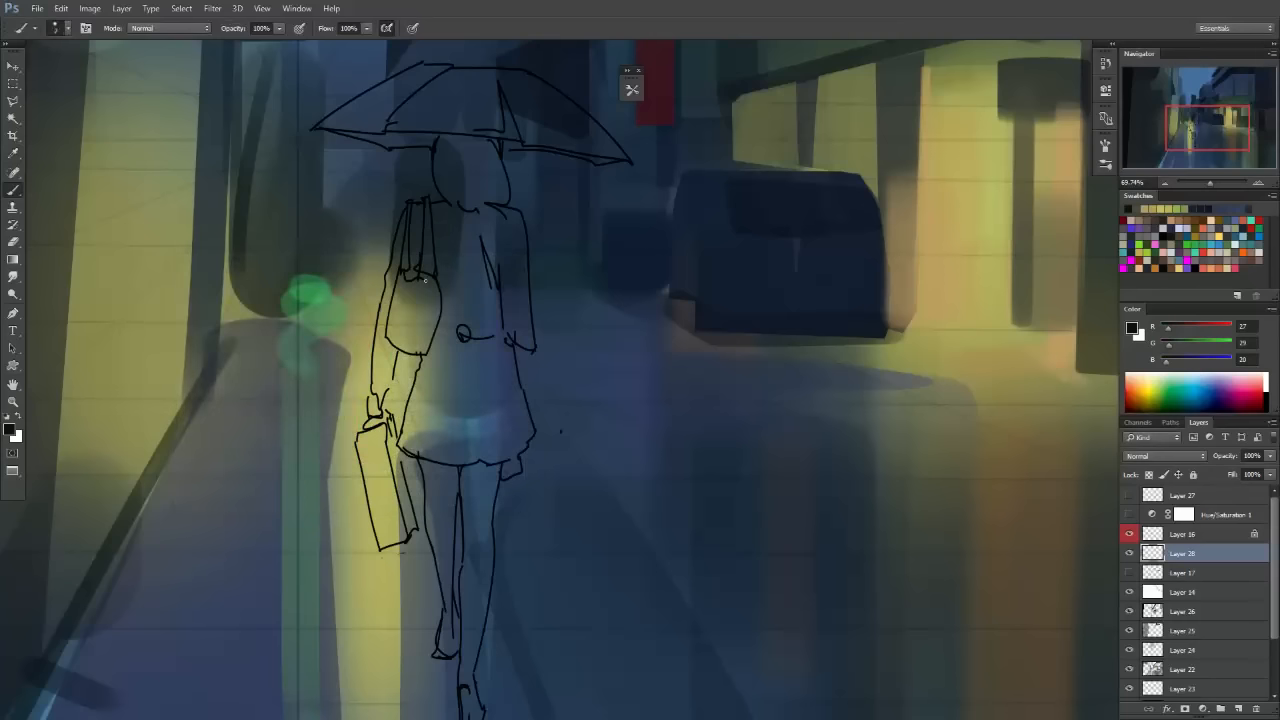
{"action": "mouse_move", "coordinate": [437, 249]}
{"action": "left_mouse_down"}
{"action": "mouse_move", "coordinate": [449, 299]}
{"action": "mouse_move", "coordinate": [461, 281]}
{"action": "mouse_move", "coordinate": [466, 329]}
{"action": "mouse_move", "coordinate": [500, 326]}
{"action": "mouse_move", "coordinate": [503, 340]}
{"action": "left_mouse_up"}
{"action": "key", "text": "ctrl+z"}
{"action": "key", "text": "space"}
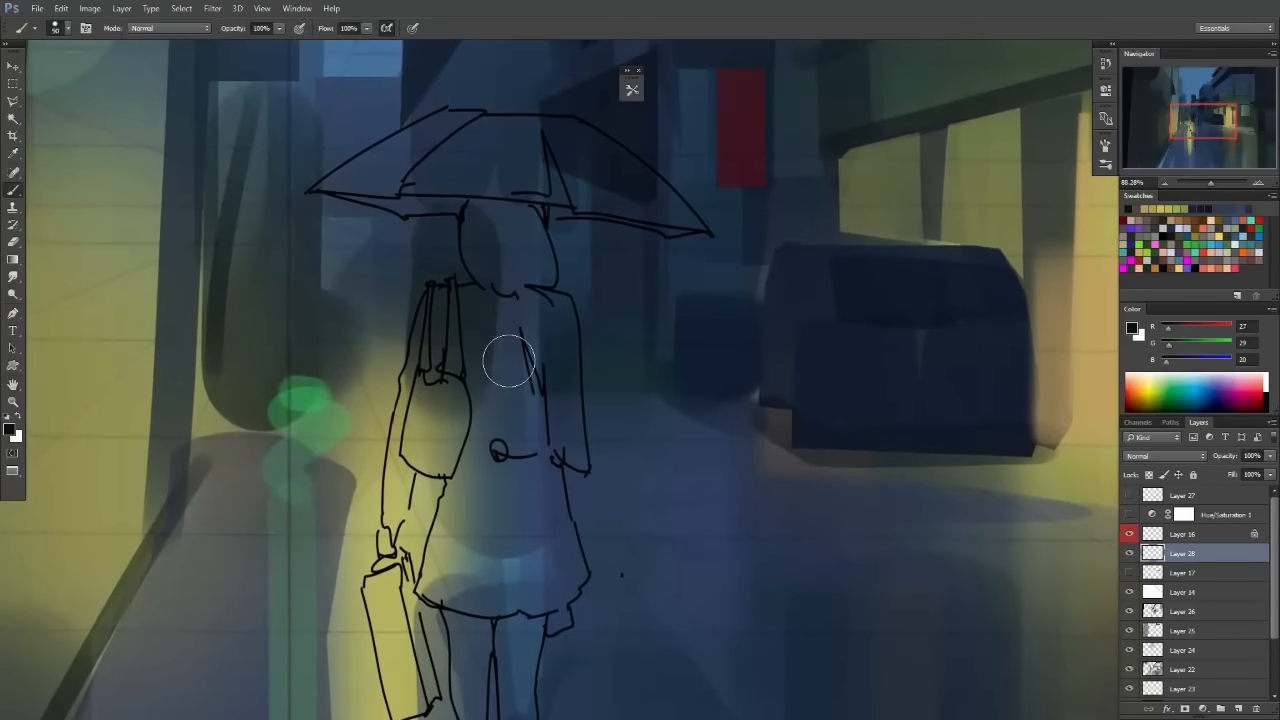
Block in the figure's head, shoulders and upper back in near-black, cleaning the silhouette edges with the Eraser.
{"action": "mouse_move", "coordinate": [495, 395]}
{"action": "left_mouse_down"}
{"action": "mouse_move", "coordinate": [486, 331]}
{"action": "mouse_move", "coordinate": [500, 247]}
{"action": "mouse_move", "coordinate": [486, 251]}
{"action": "mouse_move", "coordinate": [505, 266]}
{"action": "mouse_move", "coordinate": [514, 224]}
{"action": "mouse_move", "coordinate": [531, 296]}
{"action": "mouse_move", "coordinate": [551, 317]}
{"action": "mouse_move", "coordinate": [551, 356]}
{"action": "mouse_move", "coordinate": [595, 415]}
{"action": "left_mouse_up"}
{"action": "key", "text": "e"}
{"action": "key", "text": "b"}
{"action": "key", "text": "e"}
{"action": "key", "text": "space"}
{"action": "key", "text": "b"}
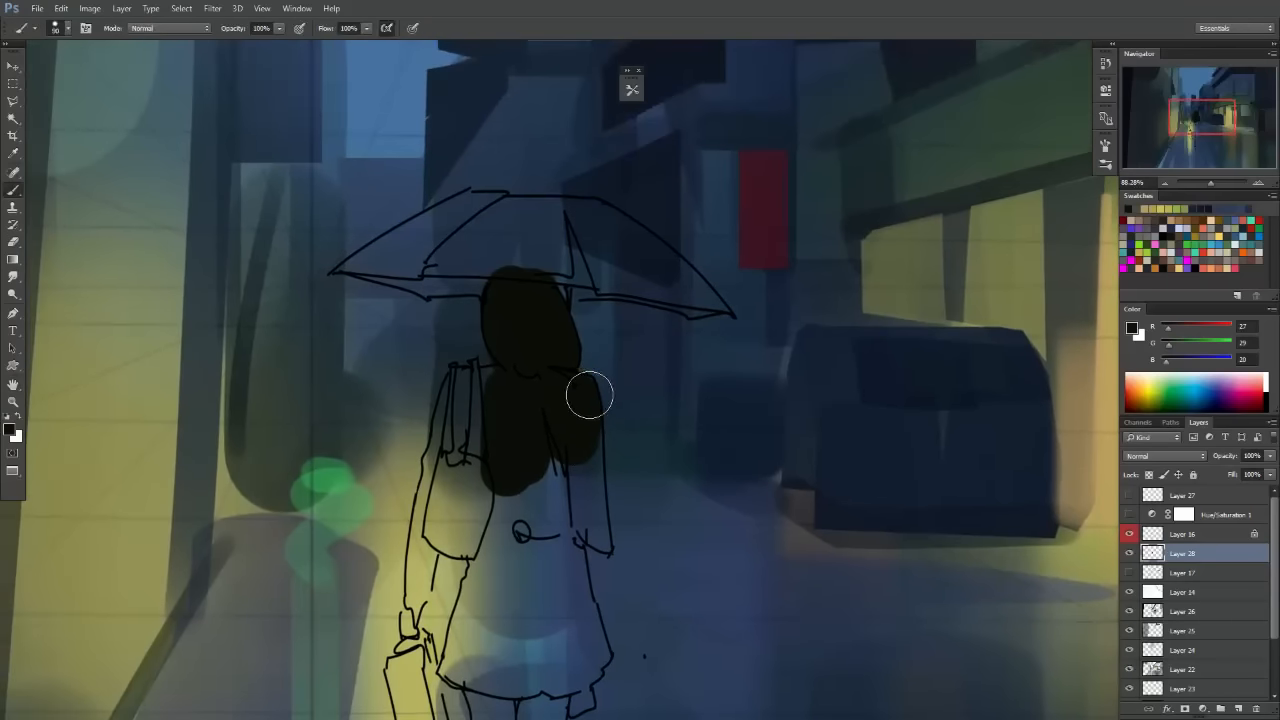
{"action": "key", "text": "e"}
{"action": "key", "text": "b"}
{"action": "key", "text": "space"}
{"action": "left_click_drag", "start_coordinate": [504, 366], "coordinate": [551, 437]}
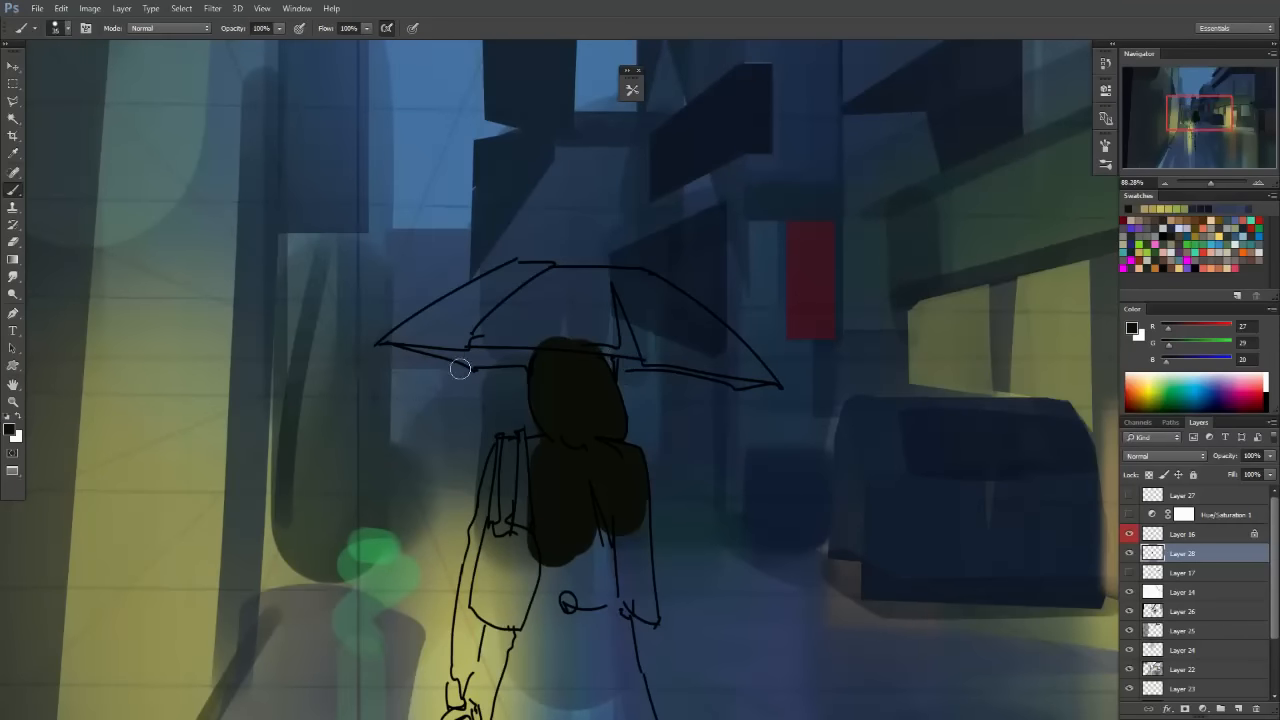
Rotate the canvas and block in the umbrella's lower rim and left section in near-black within the sketch lines.
{"action": "left_click_drag", "start_coordinate": [623, 323], "coordinate": [609, 303]}
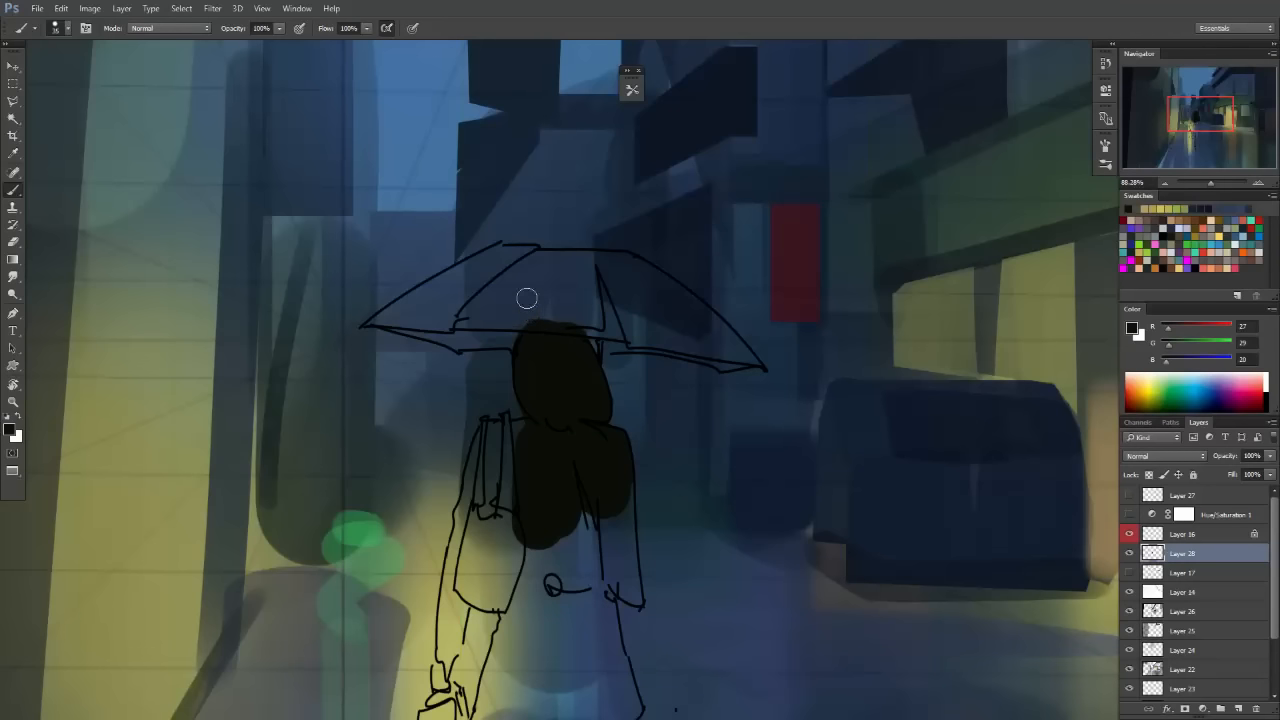
{"action": "key", "text": "r"}
{"action": "left_click_drag", "start_coordinate": [443, 380], "coordinate": [480, 397]}
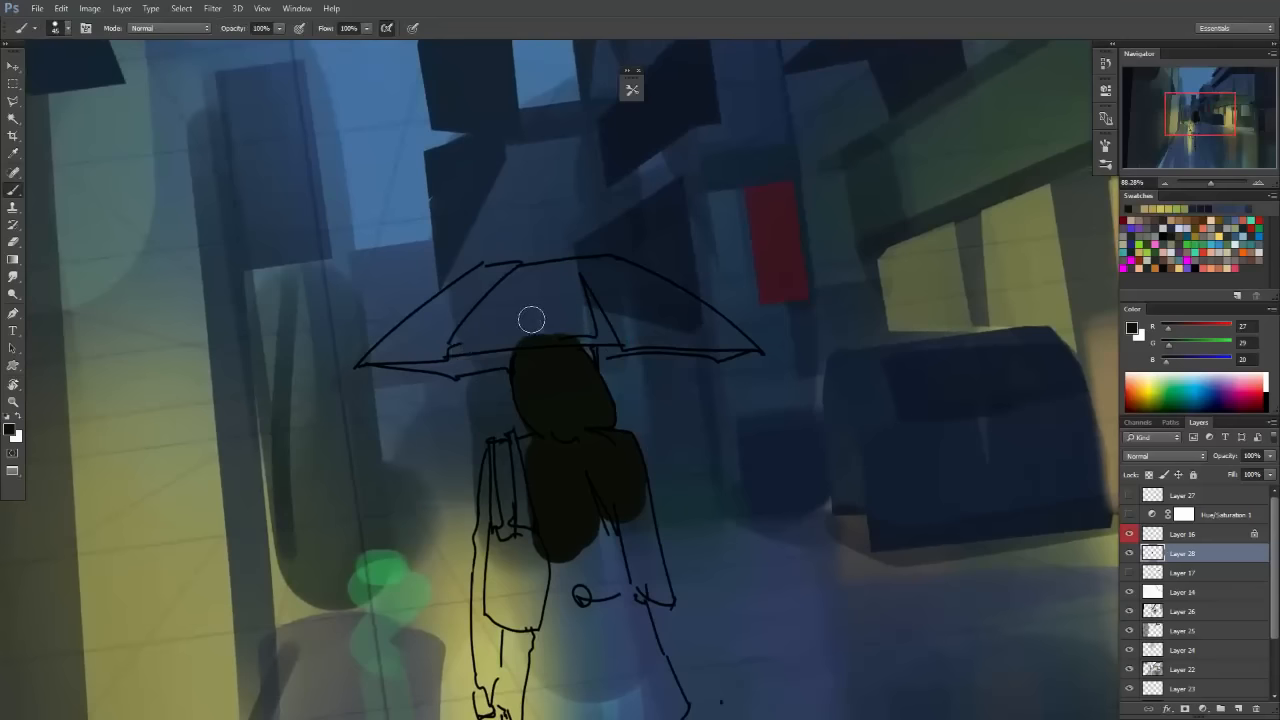
{"action": "left_click_drag", "start_coordinate": [534, 319], "coordinate": [554, 326]}
{"action": "left_click_drag", "start_coordinate": [459, 378], "coordinate": [497, 383]}
{"action": "left_click_drag", "start_coordinate": [526, 340], "coordinate": [371, 346]}
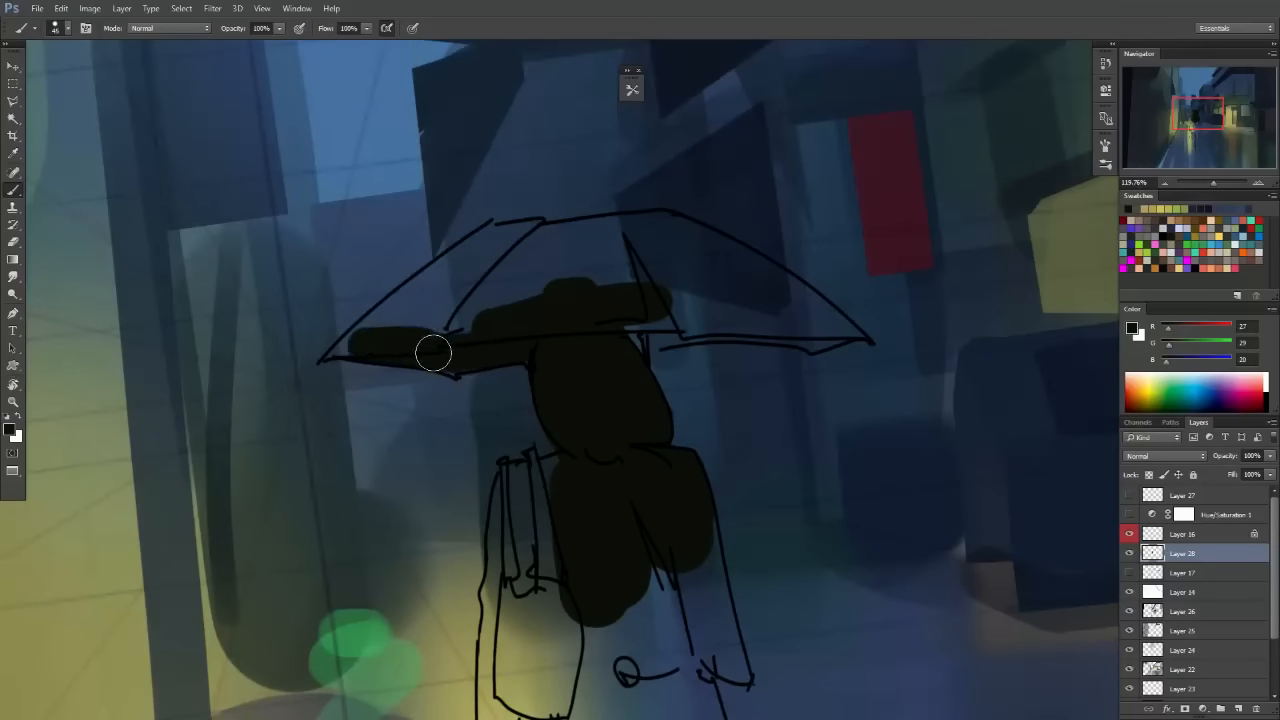
{"action": "key", "text": "e"}
{"action": "key", "text": "b"}
{"action": "mouse_move", "coordinate": [506, 272]}
{"action": "left_mouse_down"}
{"action": "mouse_move", "coordinate": [371, 346]}
{"action": "mouse_move", "coordinate": [436, 273]}
{"action": "left_mouse_up"}
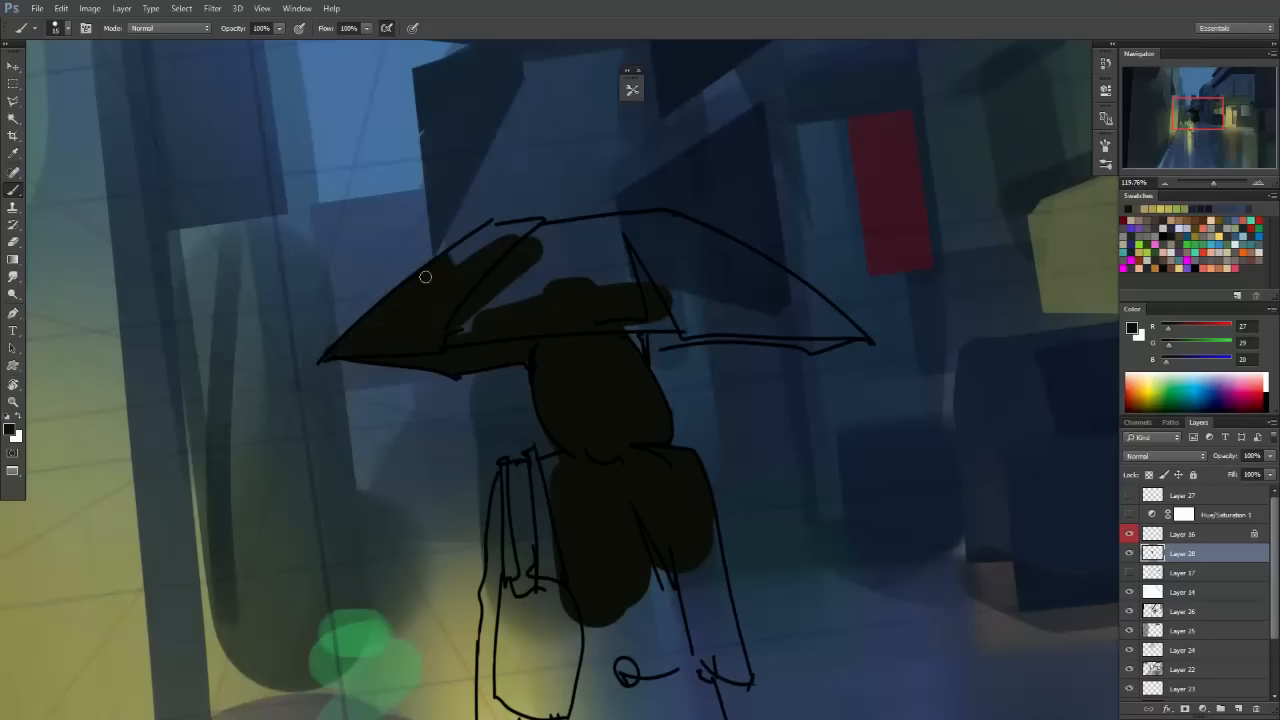
Clean the umbrella's left edge and fill its crown and middle section in near-black, rotating the canvas towards the right tip.
{"action": "key", "text": "e"}
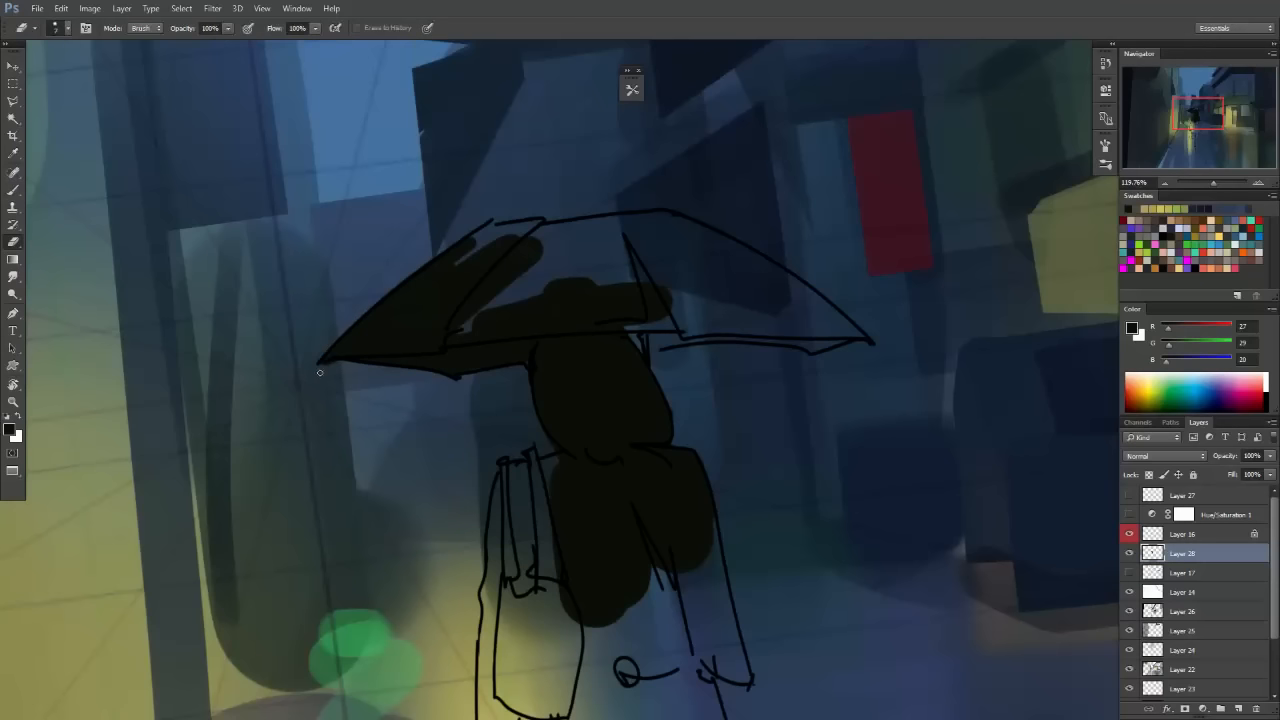
{"action": "key", "text": "b"}
{"action": "mouse_move", "coordinate": [596, 300]}
{"action": "left_mouse_down"}
{"action": "mouse_move", "coordinate": [606, 274]}
{"action": "mouse_move", "coordinate": [640, 266]}
{"action": "mouse_move", "coordinate": [600, 253]}
{"action": "left_mouse_up"}
{"action": "mouse_move", "coordinate": [571, 246]}
{"action": "left_mouse_down"}
{"action": "mouse_move", "coordinate": [491, 254]}
{"action": "mouse_move", "coordinate": [545, 242]}
{"action": "left_mouse_up"}
{"action": "key", "text": "space"}
{"action": "key", "text": "r"}
{"action": "mouse_move", "coordinate": [707, 361]}
{"action": "left_mouse_down"}
{"action": "mouse_move", "coordinate": [640, 375]}
{"action": "mouse_move", "coordinate": [654, 317]}
{"action": "mouse_move", "coordinate": [583, 394]}
{"action": "mouse_move", "coordinate": [634, 314]}
{"action": "left_mouse_up"}
{"action": "key", "text": "r"}
{"action": "mouse_move", "coordinate": [455, 505]}
{"action": "left_mouse_down"}
{"action": "mouse_move", "coordinate": [476, 538]}
{"action": "mouse_move", "coordinate": [470, 520]}
{"action": "left_mouse_up"}
Fill the umbrella's right section out to its pointed tip and trim its edge with the Eraser.
{"action": "key", "text": "e"}
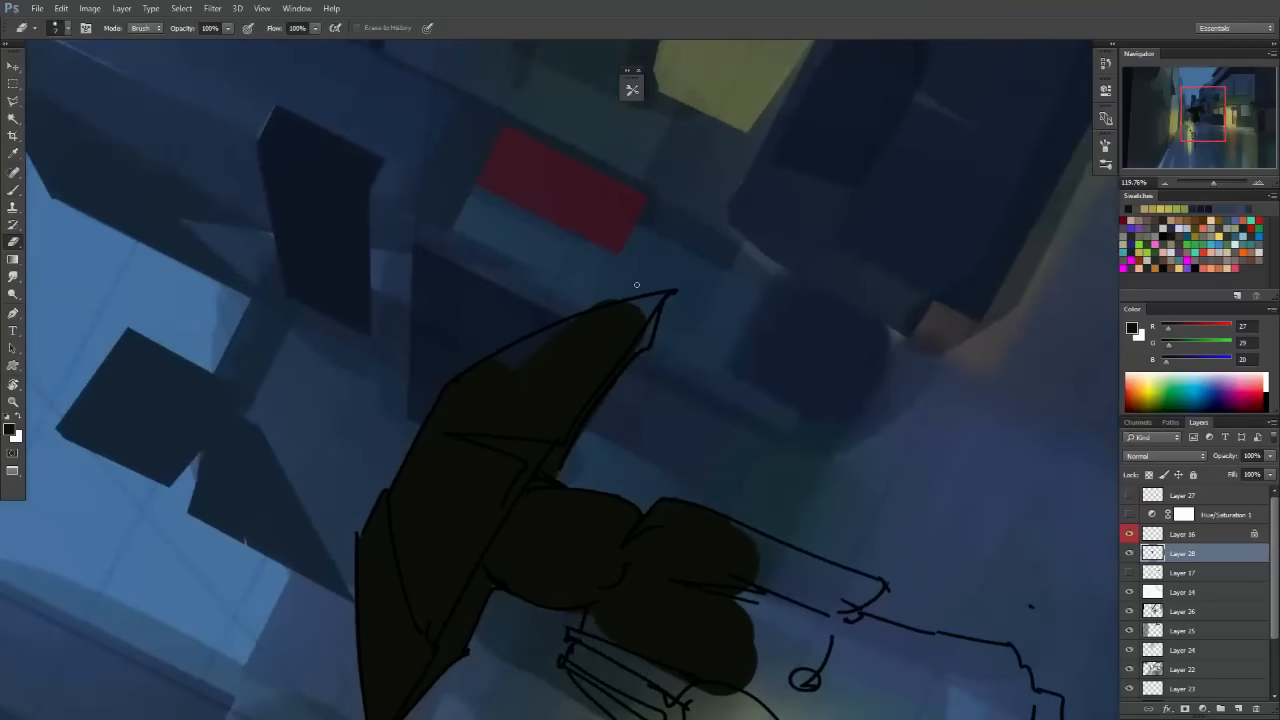
{"action": "key", "text": "b"}
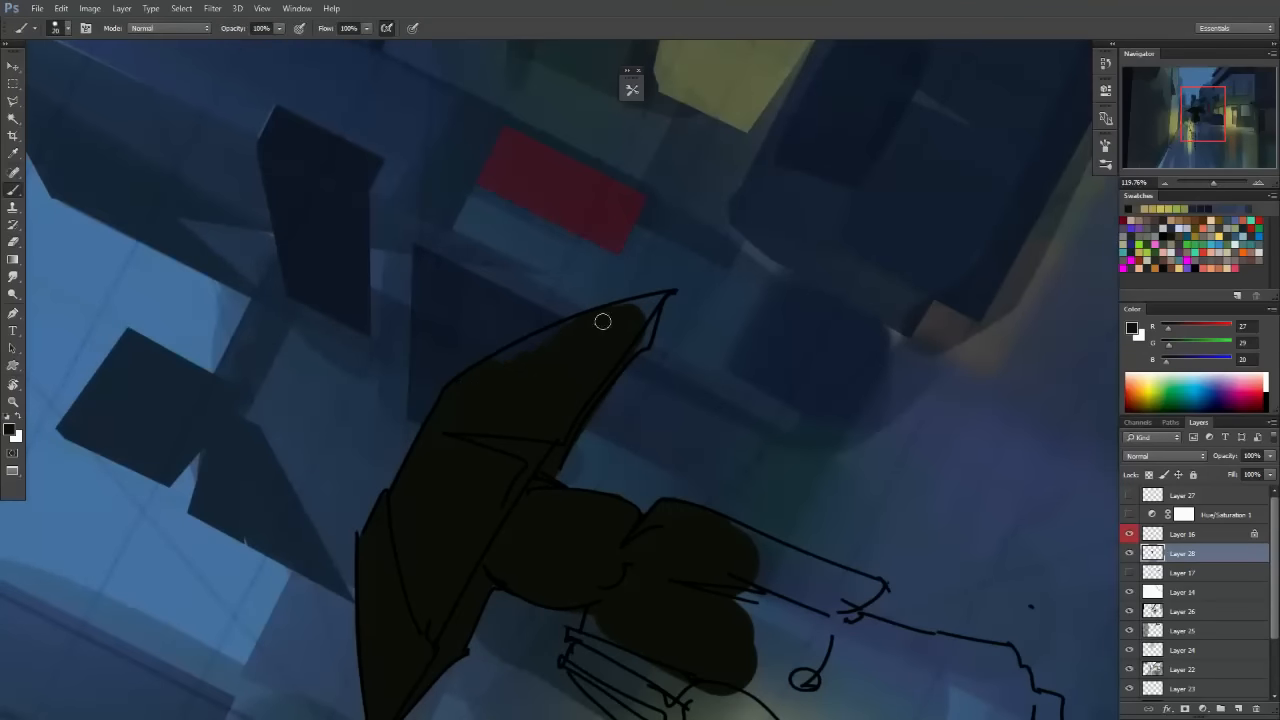
{"action": "left_click_drag", "start_coordinate": [569, 329], "coordinate": [656, 302]}
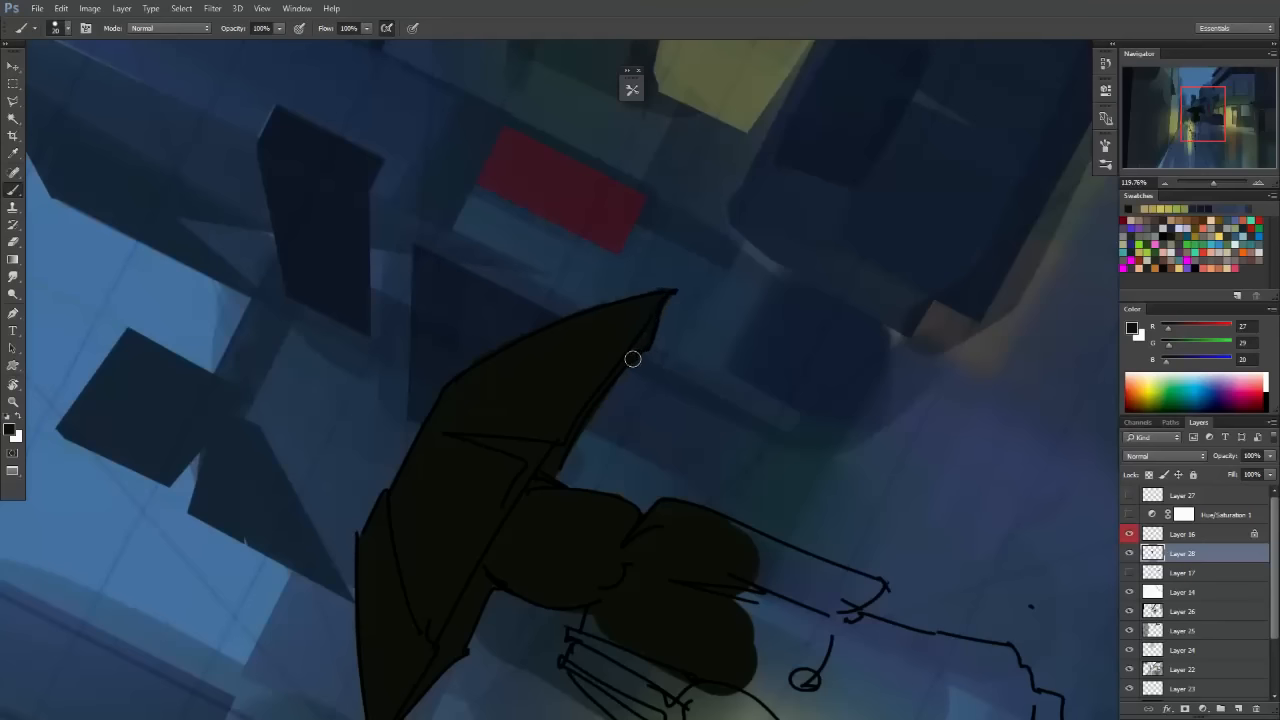
{"action": "key", "text": "e"}
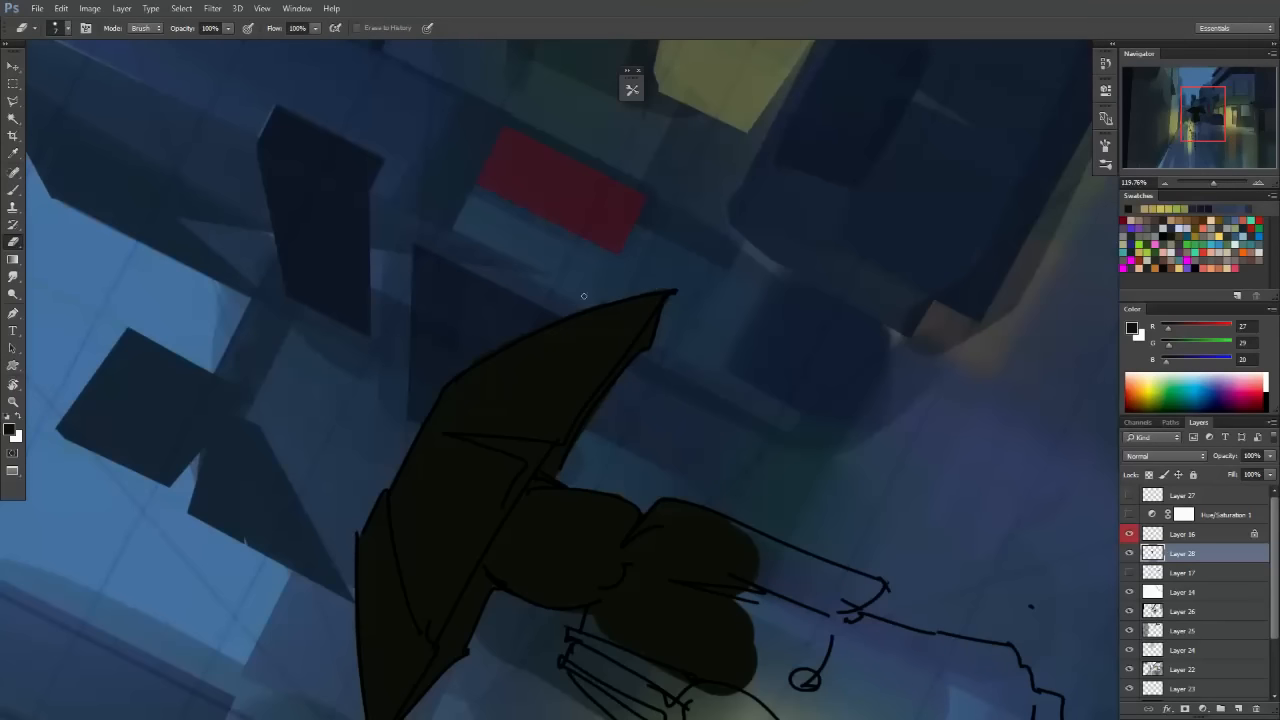
{"action": "key", "text": "Escape"}
Straighten the view and extend the near-black fill down the left side of the figure's back to below the waist.
{"action": "key", "text": "space"}
{"action": "left_click_drag", "start_coordinate": [573, 499], "coordinate": [636, 230]}
{"action": "key", "text": "b"}
{"action": "mouse_move", "coordinate": [470, 208]}
{"action": "left_mouse_down"}
{"action": "mouse_move", "coordinate": [457, 449]}
{"action": "mouse_move", "coordinate": [480, 423]}
{"action": "mouse_move", "coordinate": [442, 455]}
{"action": "mouse_move", "coordinate": [482, 310]}
{"action": "left_mouse_up"}
{"action": "key", "text": "space"}
{"action": "key", "text": "e"}
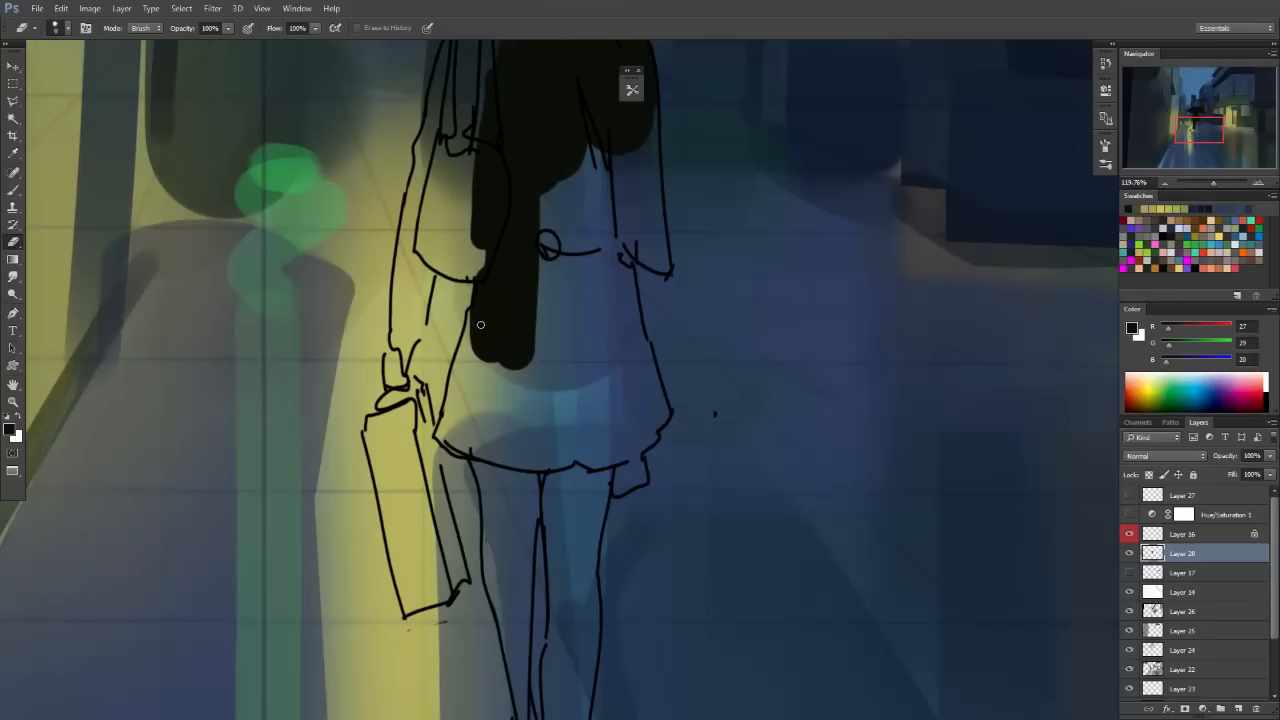
{"action": "key", "text": "b"}
Fill the shoulder bag, the left arm, the hand and the top of the carried case in near-black.
{"action": "key", "text": "space"}
{"action": "mouse_move", "coordinate": [482, 152]}
{"action": "left_mouse_down"}
{"action": "mouse_move", "coordinate": [500, 277]}
{"action": "mouse_move", "coordinate": [489, 383]}
{"action": "mouse_move", "coordinate": [449, 362]}
{"action": "mouse_move", "coordinate": [443, 309]}
{"action": "mouse_move", "coordinate": [466, 220]}
{"action": "mouse_move", "coordinate": [523, 160]}
{"action": "mouse_move", "coordinate": [486, 163]}
{"action": "mouse_move", "coordinate": [510, 232]}
{"action": "mouse_move", "coordinate": [469, 217]}
{"action": "mouse_move", "coordinate": [460, 229]}
{"action": "mouse_move", "coordinate": [471, 340]}
{"action": "mouse_move", "coordinate": [475, 150]}
{"action": "left_mouse_up"}
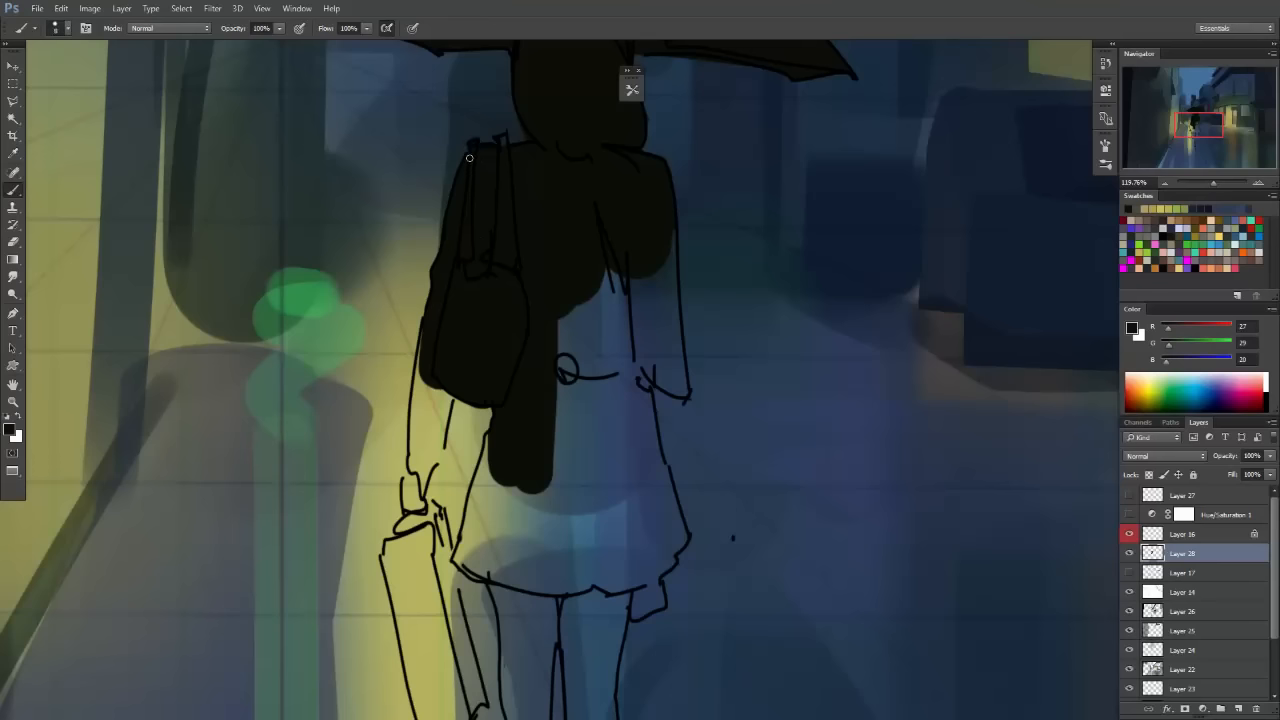
{"action": "left_click_drag", "start_coordinate": [505, 199], "coordinate": [534, 95]}
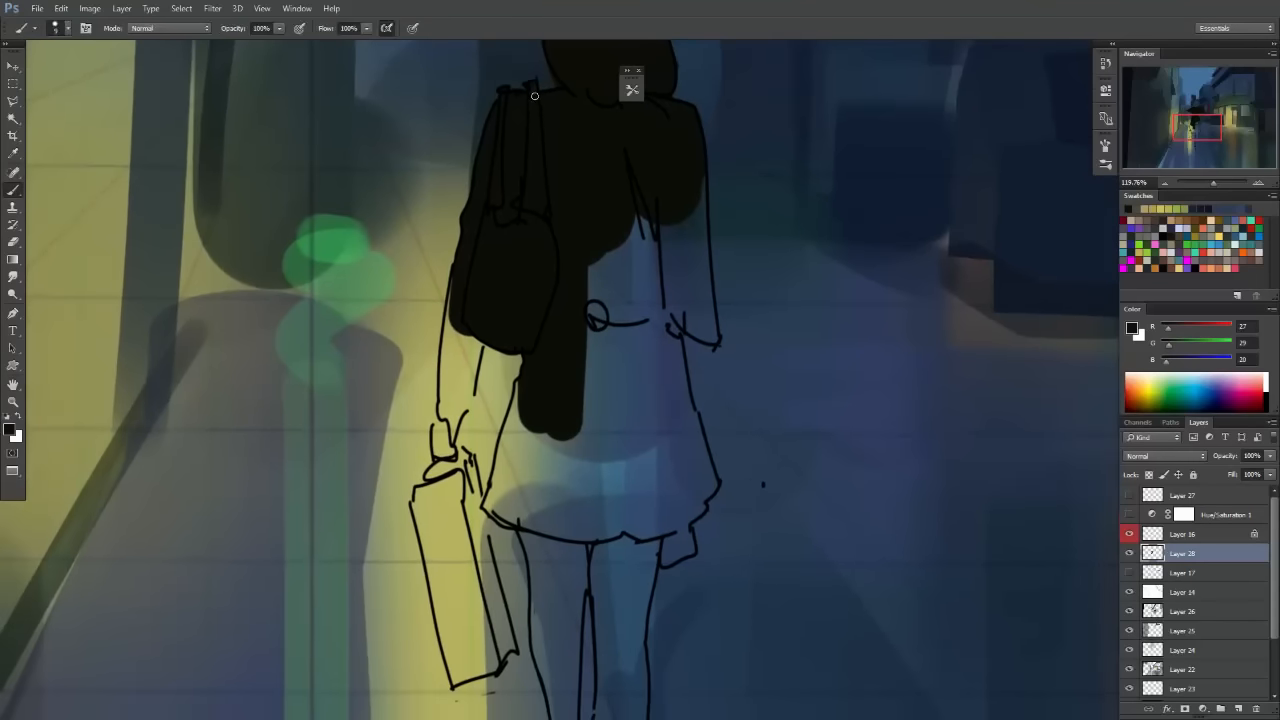
{"action": "mouse_move", "coordinate": [474, 326]}
{"action": "left_mouse_down"}
{"action": "mouse_move", "coordinate": [440, 442]}
{"action": "mouse_move", "coordinate": [456, 315]}
{"action": "left_mouse_up"}
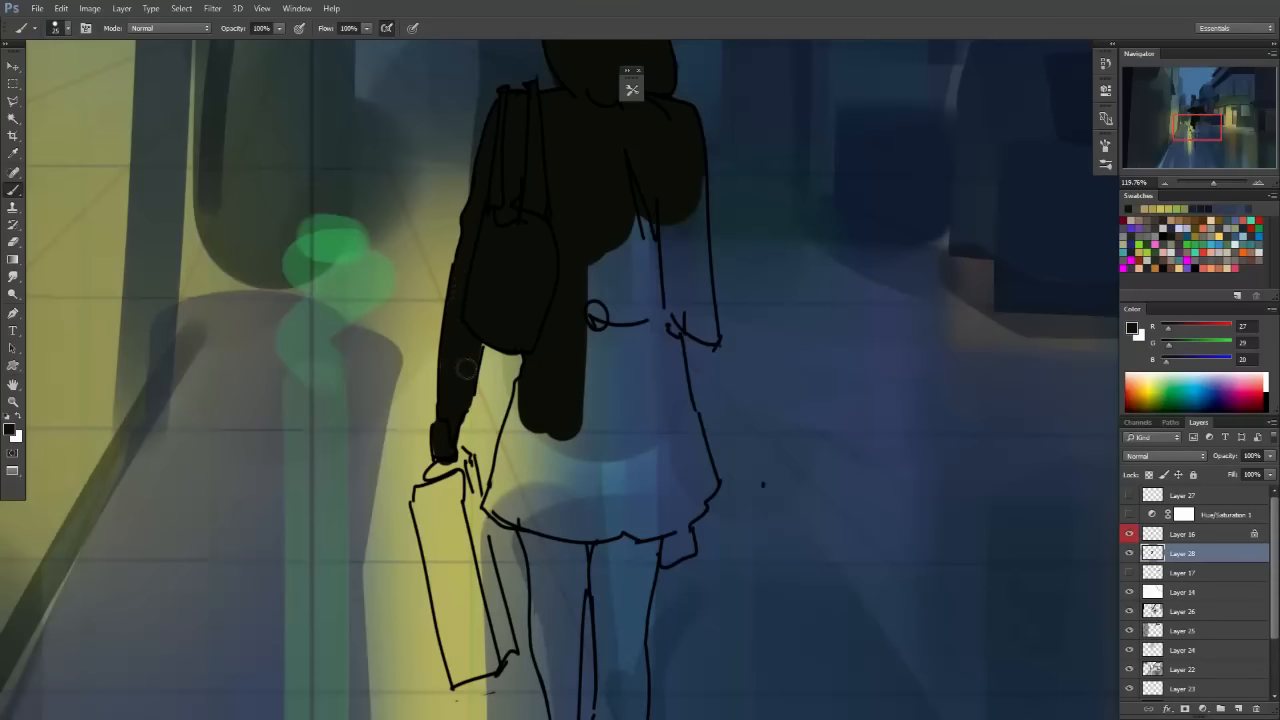
{"action": "scroll", "coordinate": [458, 373], "scroll_direction": "down", "scroll_amount": 5}
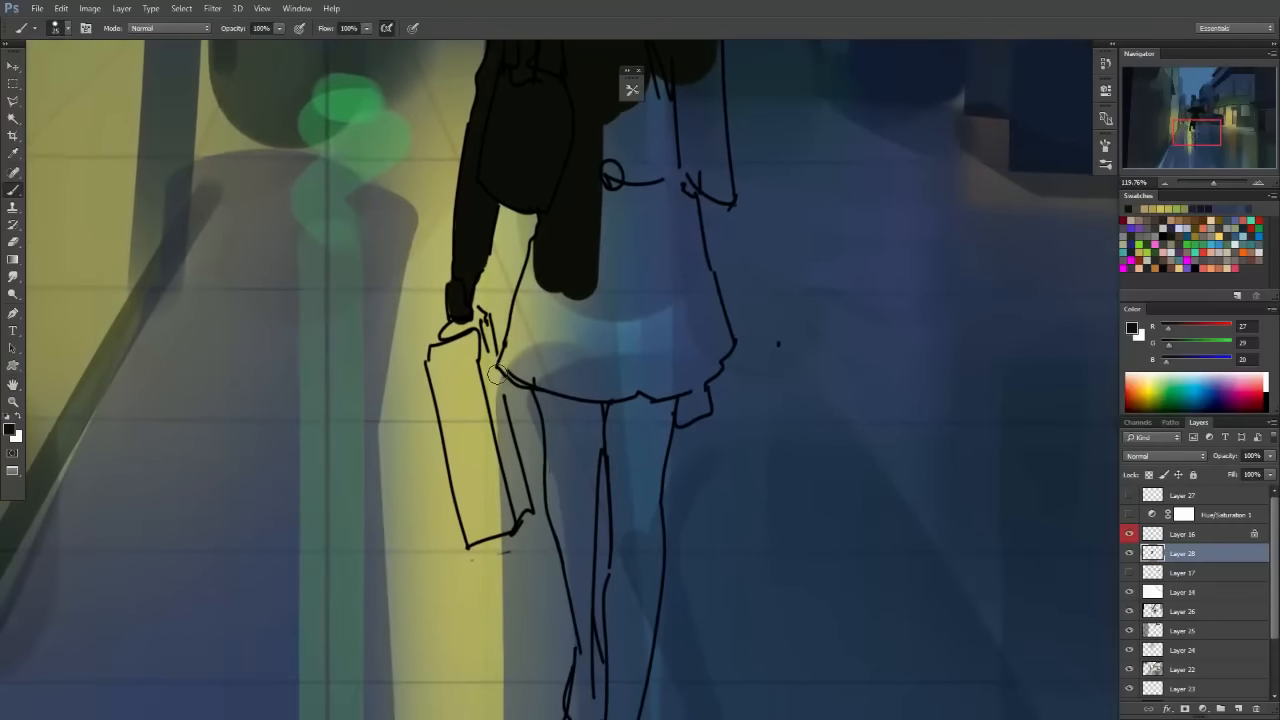
{"action": "mouse_move", "coordinate": [469, 344]}
{"action": "left_mouse_down"}
{"action": "mouse_move", "coordinate": [452, 362]}
{"action": "mouse_move", "coordinate": [468, 342]}
{"action": "left_mouse_up"}
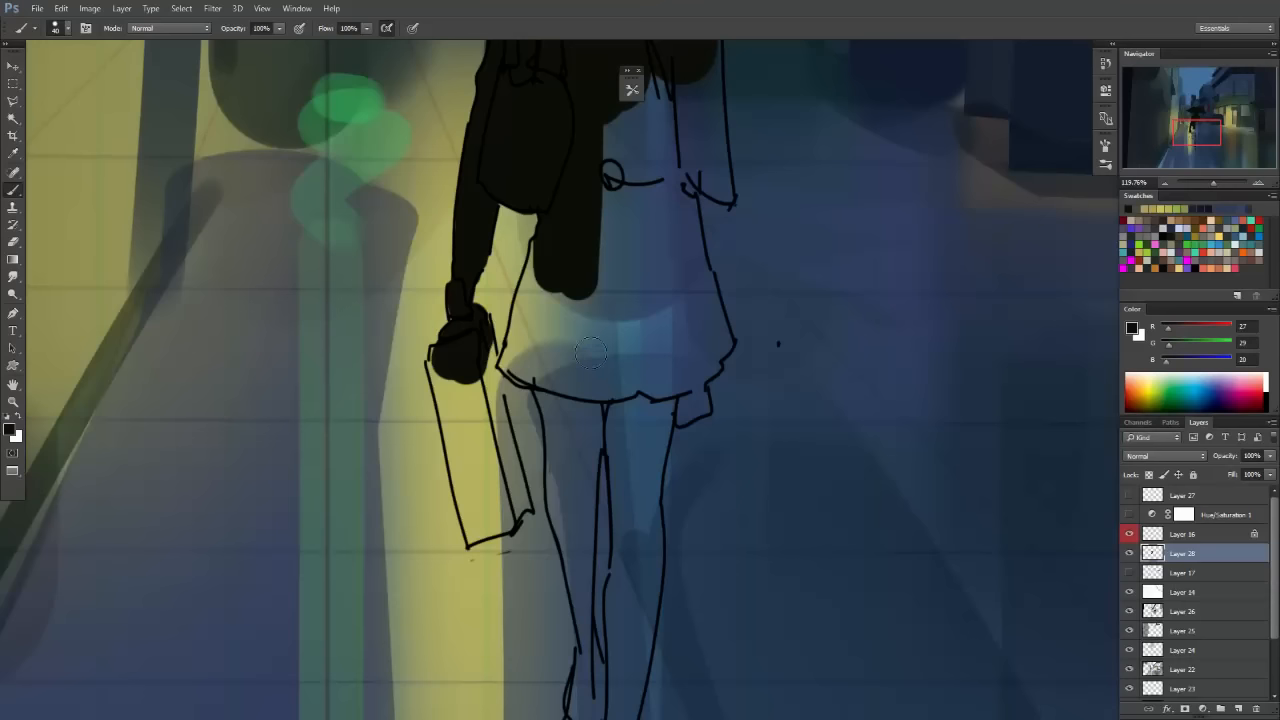
Paint the left side of the coat in near-black down to its hem.
{"action": "left_click", "coordinate": [606, 313]}
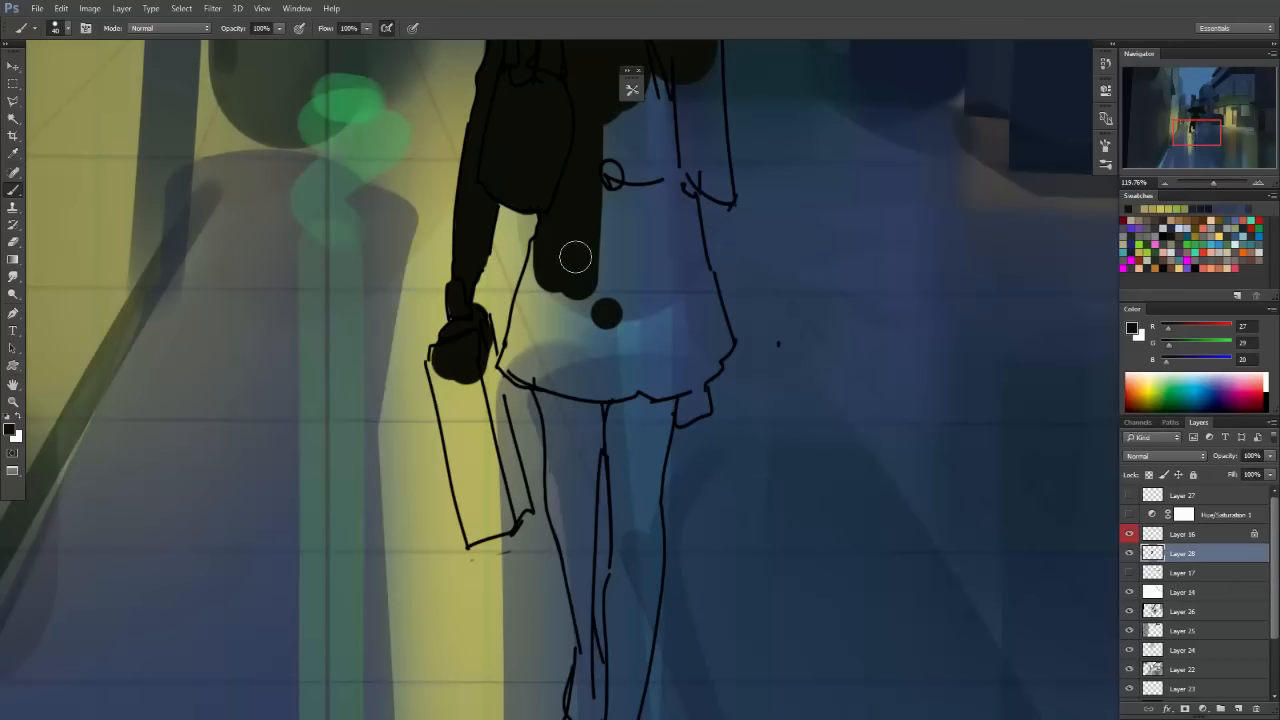
{"action": "left_click_drag", "start_coordinate": [575, 258], "coordinate": [556, 340]}
{"action": "key", "text": "e"}
{"action": "key", "text": "b"}
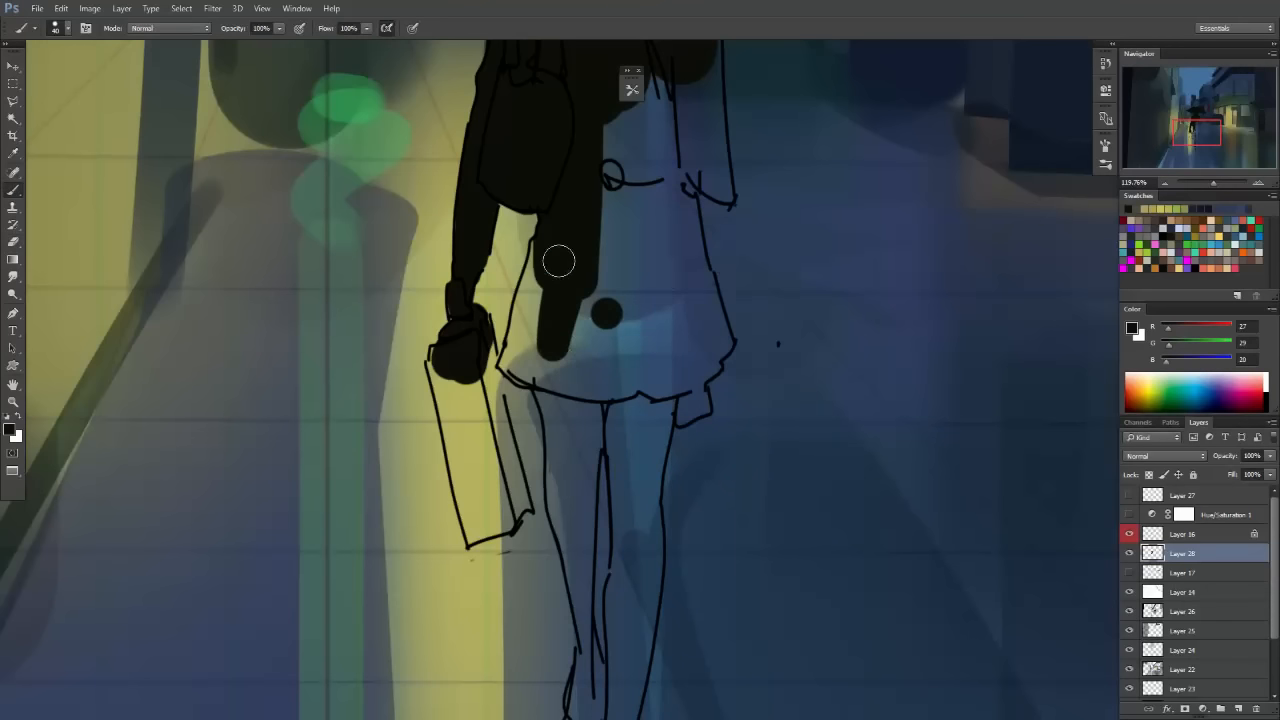
{"action": "mouse_move", "coordinate": [557, 260]}
{"action": "left_mouse_down"}
{"action": "mouse_move", "coordinate": [537, 274]}
{"action": "mouse_move", "coordinate": [516, 362]}
{"action": "mouse_move", "coordinate": [560, 391]}
{"action": "mouse_move", "coordinate": [537, 337]}
{"action": "left_mouse_up"}
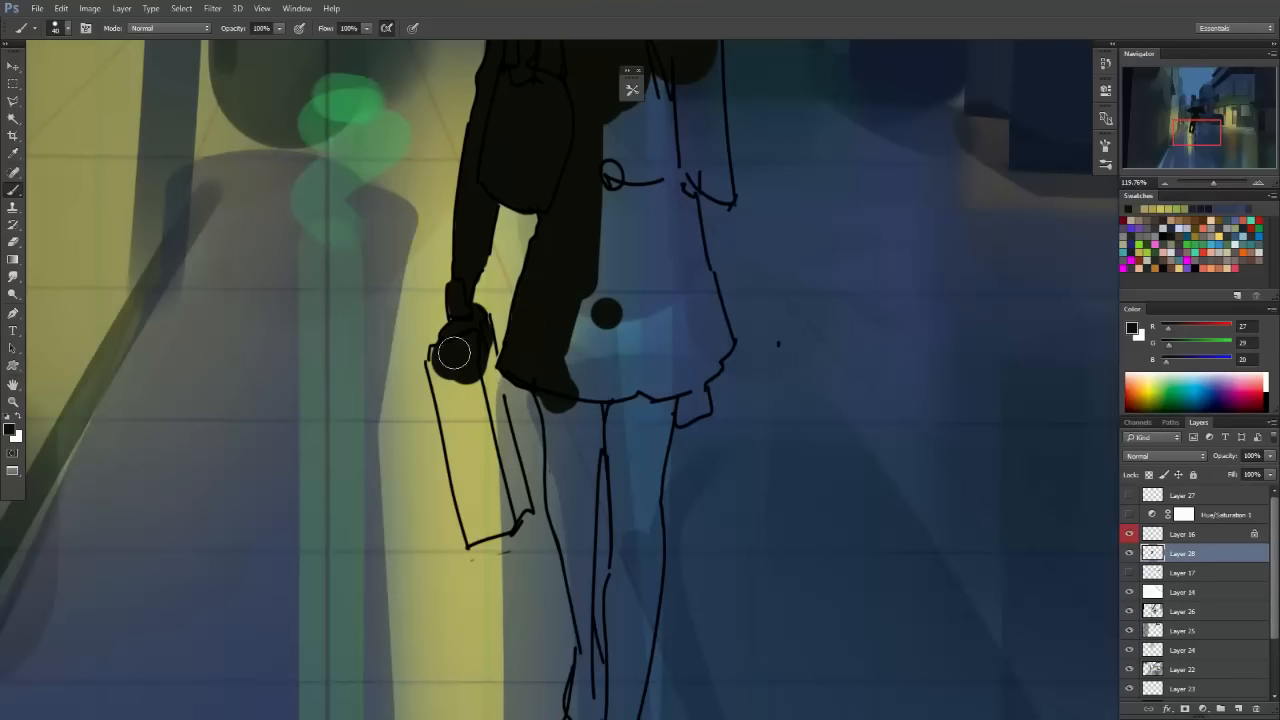
Fill the carried case in near-black to its sketched outline, tidying its edges with the Eraser.
{"action": "mouse_move", "coordinate": [451, 354]}
{"action": "left_mouse_down"}
{"action": "mouse_move", "coordinate": [465, 451]}
{"action": "mouse_move", "coordinate": [443, 369]}
{"action": "left_mouse_up"}
{"action": "key", "text": "e"}
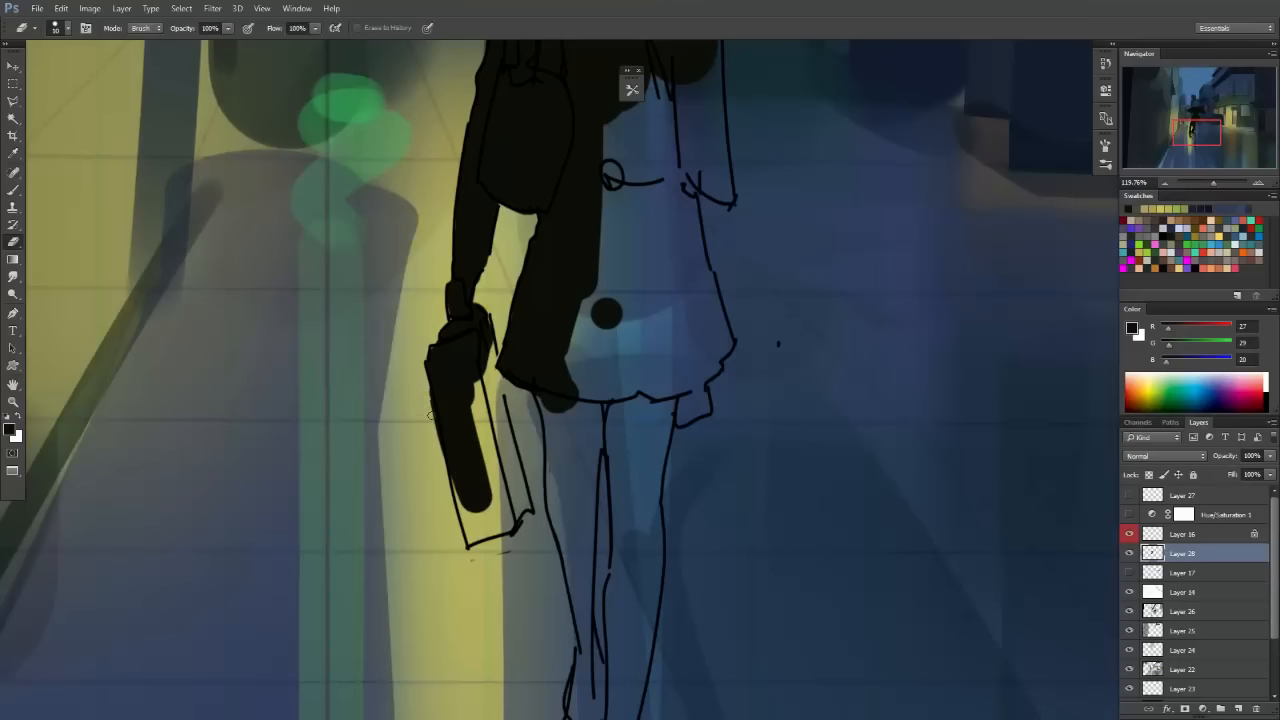
{"action": "left_click_drag", "start_coordinate": [581, 424], "coordinate": [505, 552]}
{"action": "left_click_drag", "start_coordinate": [617, 394], "coordinate": [688, 503]}
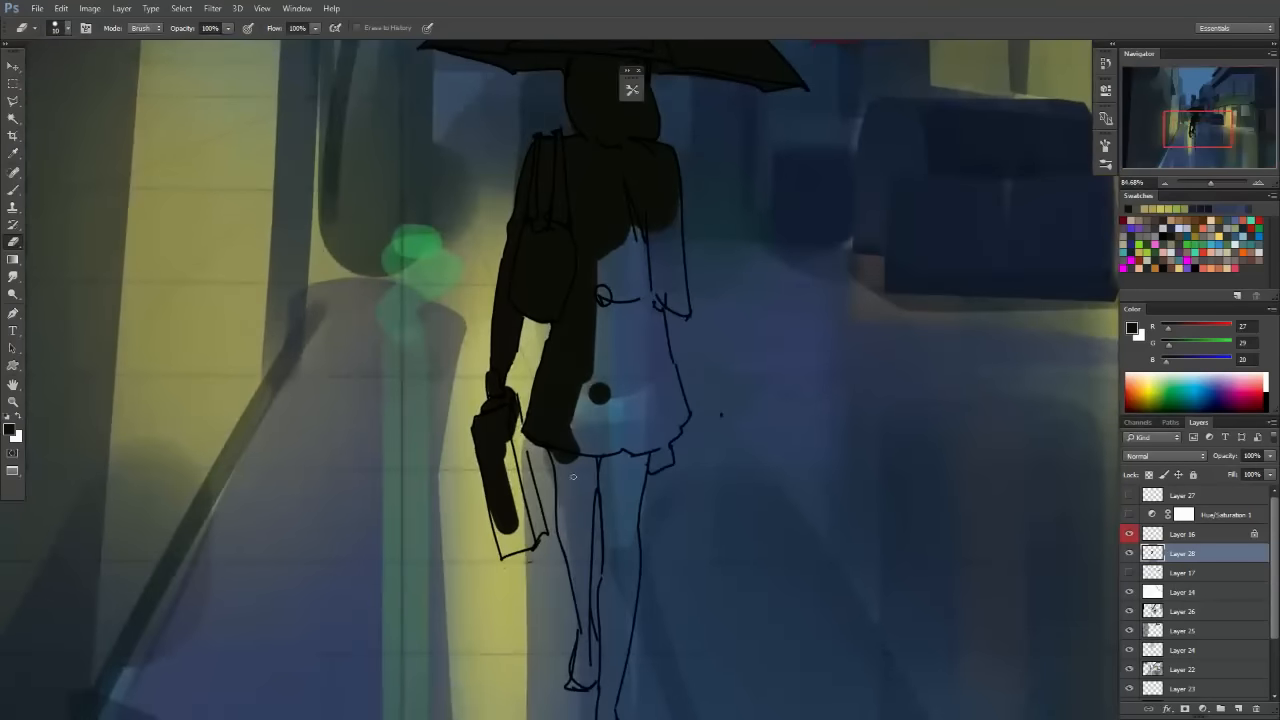
{"action": "key", "text": "b"}
{"action": "mouse_move", "coordinate": [508, 406]}
{"action": "left_mouse_down"}
{"action": "mouse_move", "coordinate": [529, 511]}
{"action": "mouse_move", "coordinate": [519, 492]}
{"action": "mouse_move", "coordinate": [513, 524]}
{"action": "mouse_move", "coordinate": [479, 485]}
{"action": "mouse_move", "coordinate": [495, 550]}
{"action": "mouse_move", "coordinate": [524, 565]}
{"action": "mouse_move", "coordinate": [484, 567]}
{"action": "left_mouse_up"}
{"action": "scroll", "coordinate": [510, 524], "scroll_direction": "up", "scroll_amount": 3}
{"action": "key", "text": "e"}
{"action": "mouse_move", "coordinate": [484, 567]}
{"action": "left_mouse_down"}
{"action": "mouse_move", "coordinate": [547, 548]}
{"action": "mouse_move", "coordinate": [509, 570]}
{"action": "mouse_move", "coordinate": [537, 489]}
{"action": "left_mouse_up"}
{"action": "key", "text": "b"}
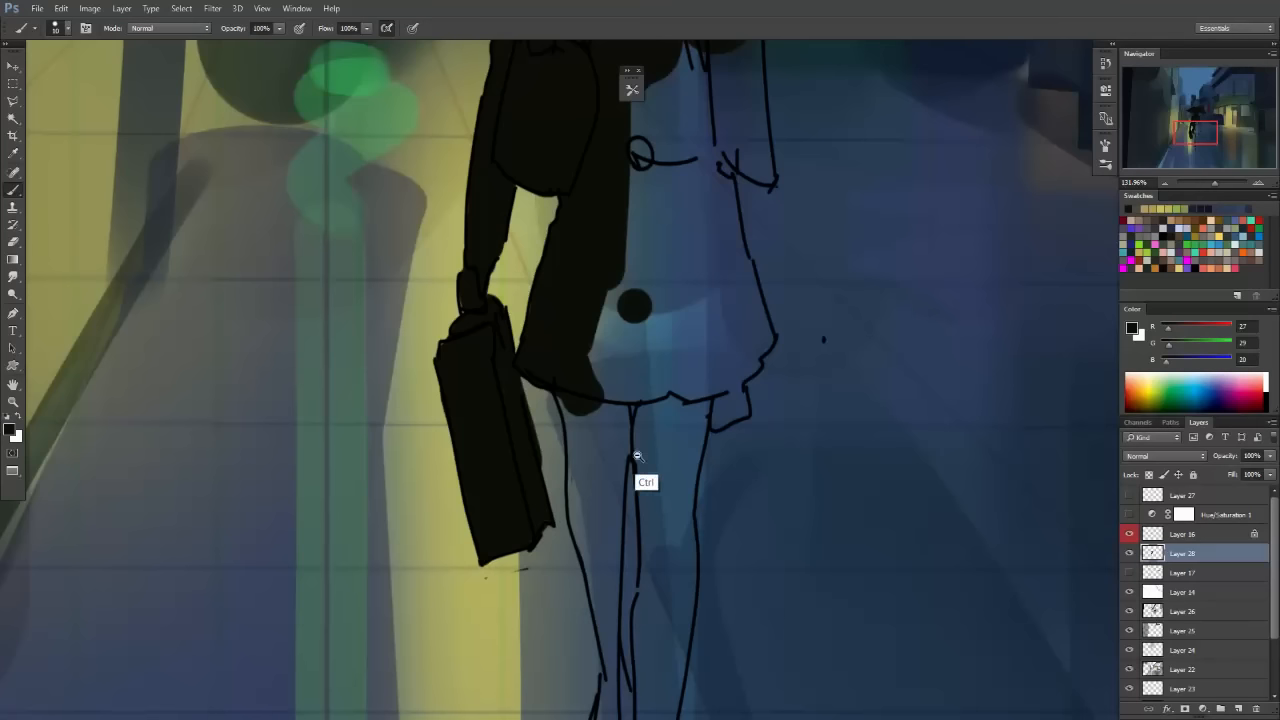
Fill the figure's left leg and foot in near-black from the coat hem down, using the sketched outline as the edge.
{"action": "scroll", "coordinate": [670, 460], "scroll_direction": "down", "scroll_amount": 10}
{"action": "scroll", "coordinate": [743, 453], "scroll_direction": "up", "scroll_amount": 5}
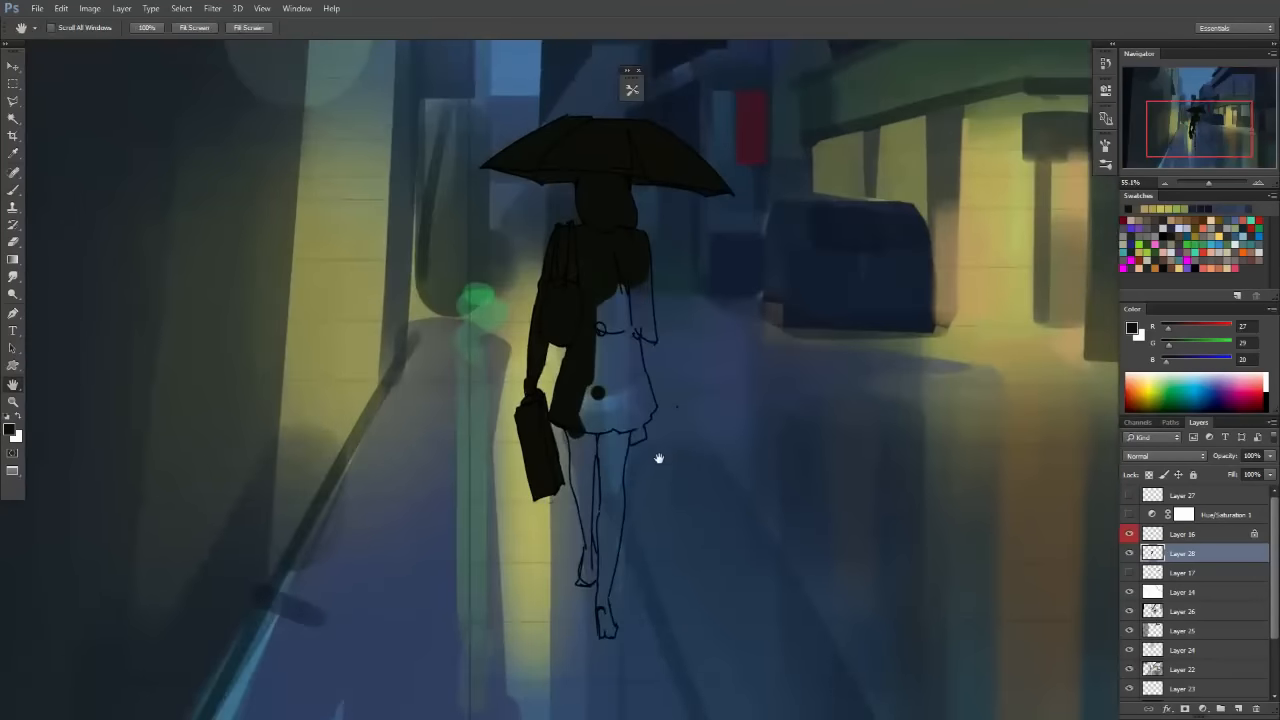
{"action": "left_click_drag", "start_coordinate": [657, 457], "coordinate": [594, 385]}
{"action": "scroll", "coordinate": [509, 337], "scroll_direction": "up", "scroll_amount": 2}
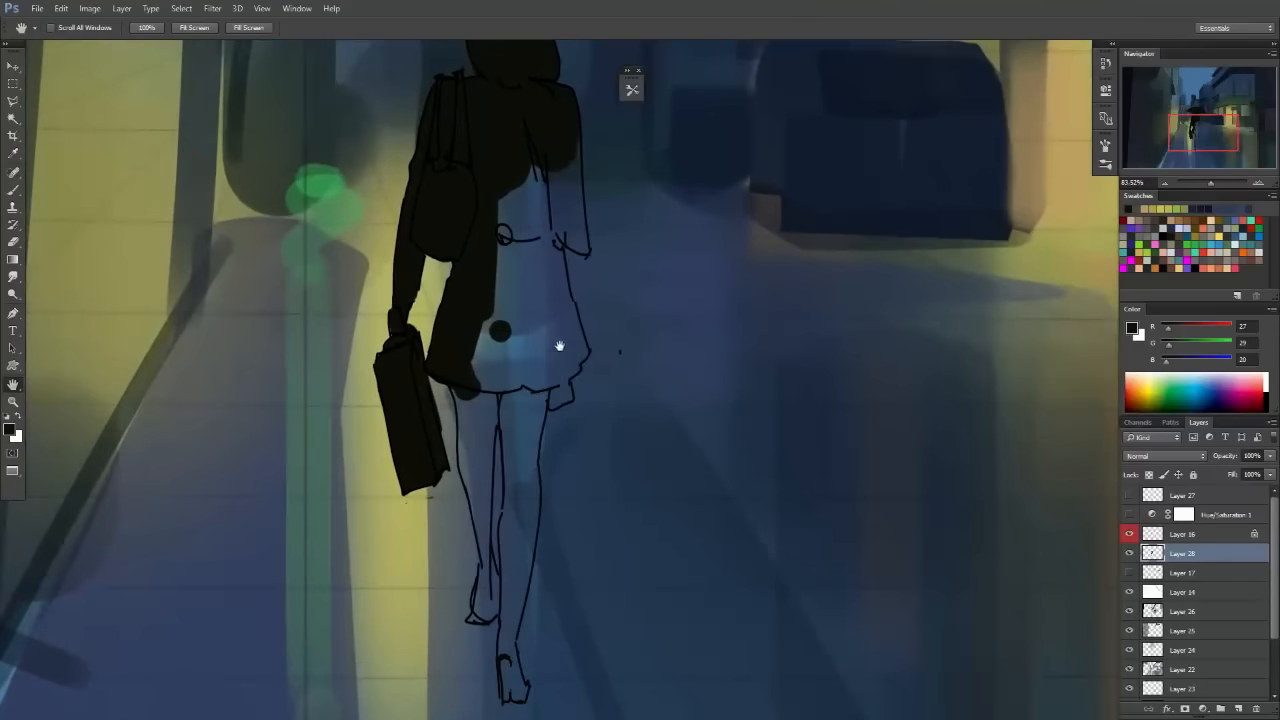
{"action": "scroll", "coordinate": [473, 403], "scroll_direction": "up", "scroll_amount": 3}
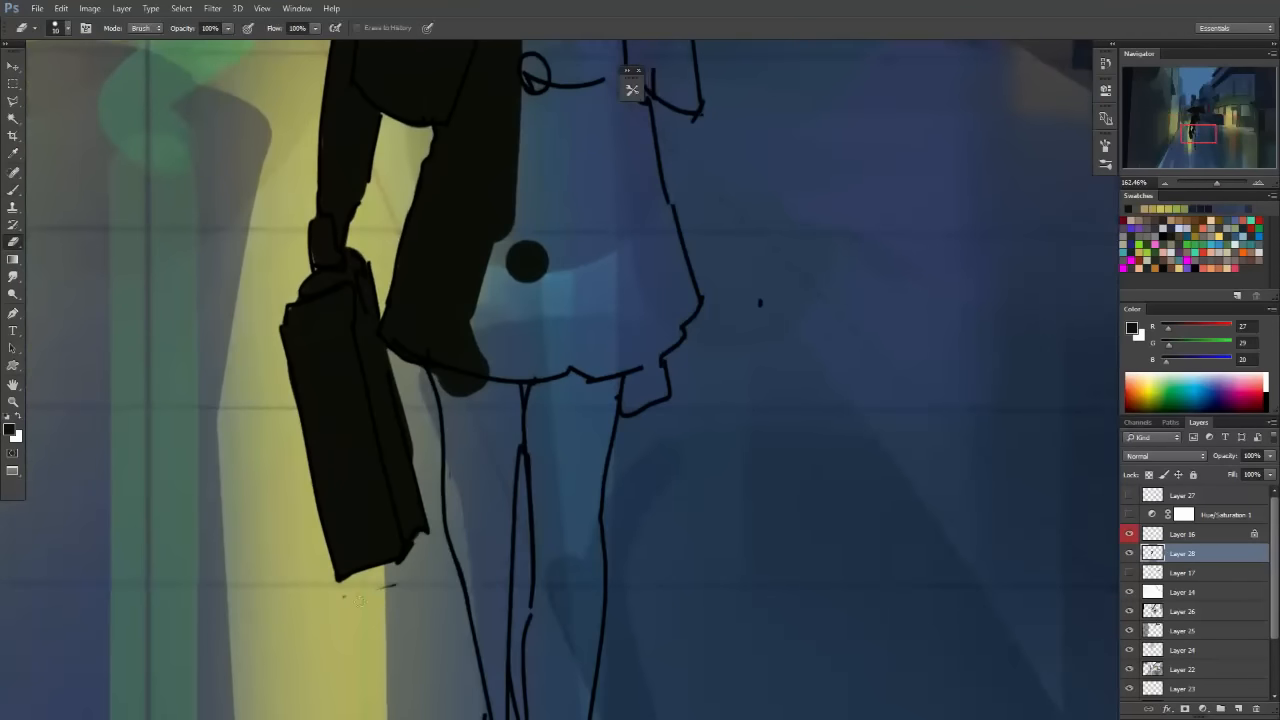
{"action": "mouse_move", "coordinate": [449, 360]}
{"action": "left_mouse_down"}
{"action": "mouse_move", "coordinate": [465, 415]}
{"action": "mouse_move", "coordinate": [441, 355]}
{"action": "mouse_move", "coordinate": [468, 493]}
{"action": "mouse_move", "coordinate": [463, 451]}
{"action": "mouse_move", "coordinate": [499, 344]}
{"action": "mouse_move", "coordinate": [485, 496]}
{"action": "mouse_move", "coordinate": [504, 375]}
{"action": "mouse_move", "coordinate": [507, 414]}
{"action": "left_mouse_up"}
{"action": "left_click_drag", "start_coordinate": [516, 553], "coordinate": [492, 330]}
{"action": "mouse_move", "coordinate": [450, 267]}
{"action": "left_mouse_down"}
{"action": "mouse_move", "coordinate": [446, 302]}
{"action": "mouse_move", "coordinate": [441, 223]}
{"action": "mouse_move", "coordinate": [445, 328]}
{"action": "mouse_move", "coordinate": [467, 232]}
{"action": "mouse_move", "coordinate": [465, 329]}
{"action": "mouse_move", "coordinate": [477, 231]}
{"action": "mouse_move", "coordinate": [465, 401]}
{"action": "mouse_move", "coordinate": [444, 324]}
{"action": "left_mouse_up"}
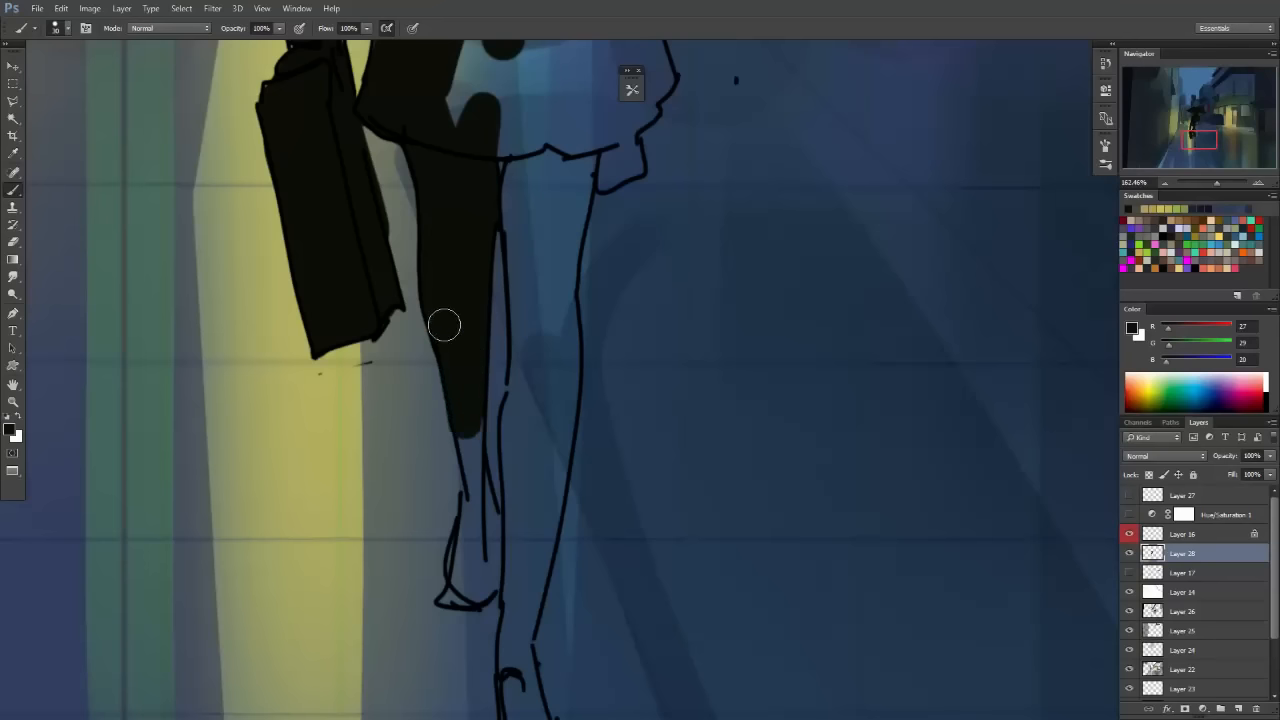
{"action": "left_click_drag", "start_coordinate": [464, 444], "coordinate": [424, 350]}
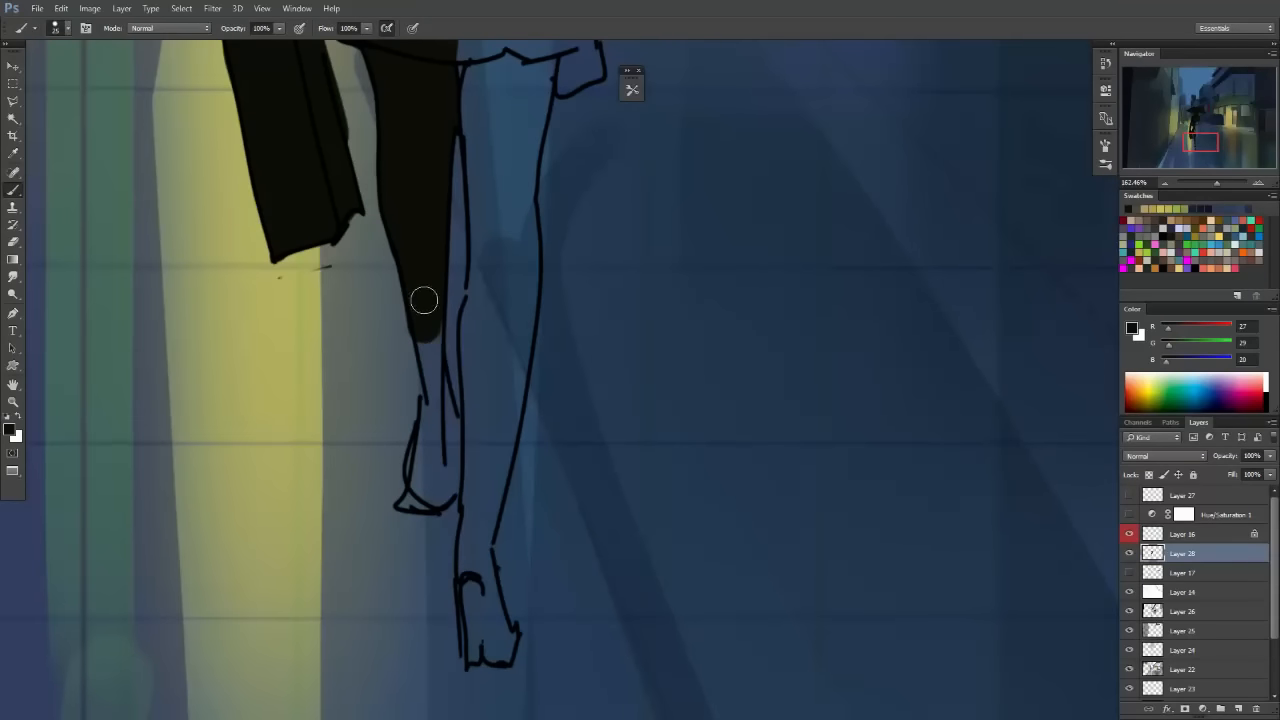
{"action": "mouse_move", "coordinate": [424, 300]}
{"action": "left_mouse_down"}
{"action": "mouse_move", "coordinate": [433, 411]}
{"action": "mouse_move", "coordinate": [429, 317]}
{"action": "left_mouse_up"}
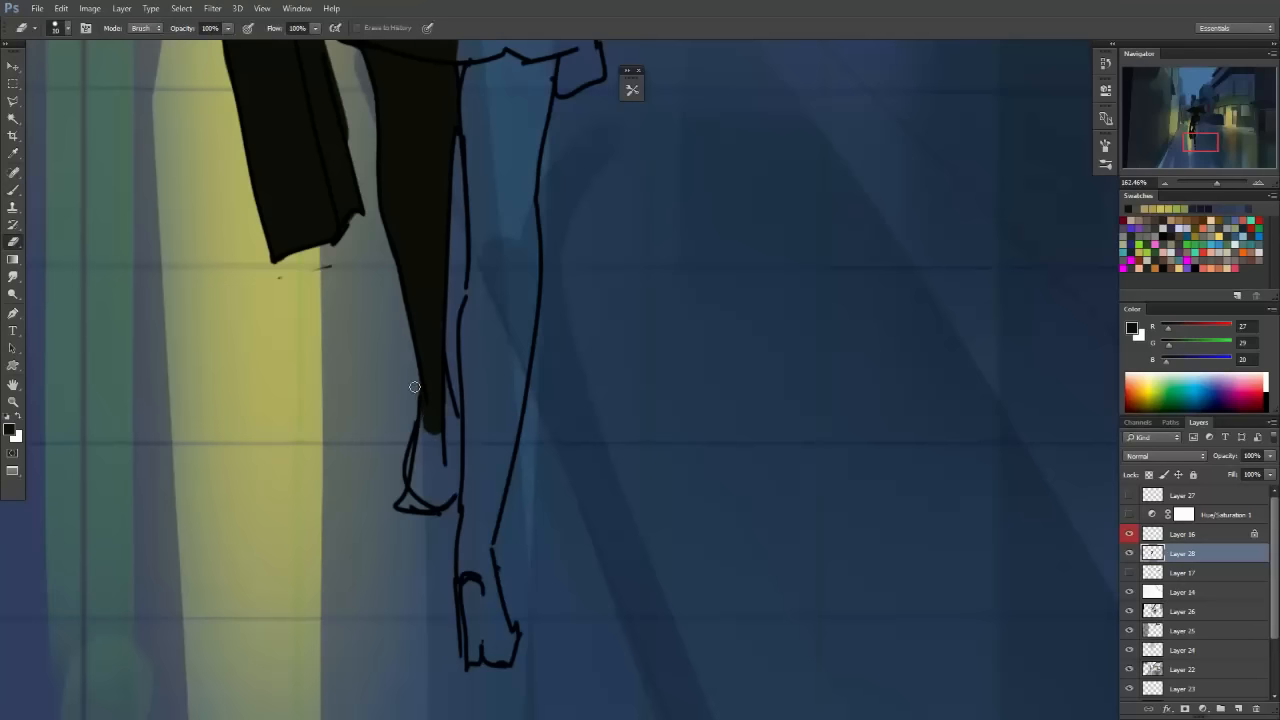
{"action": "mouse_move", "coordinate": [415, 376]}
{"action": "left_mouse_down"}
{"action": "mouse_move", "coordinate": [432, 421]}
{"action": "mouse_move", "coordinate": [406, 502]}
{"action": "mouse_move", "coordinate": [440, 506]}
{"action": "mouse_move", "coordinate": [438, 392]}
{"action": "mouse_move", "coordinate": [459, 485]}
{"action": "mouse_move", "coordinate": [435, 377]}
{"action": "mouse_move", "coordinate": [468, 491]}
{"action": "left_mouse_up"}
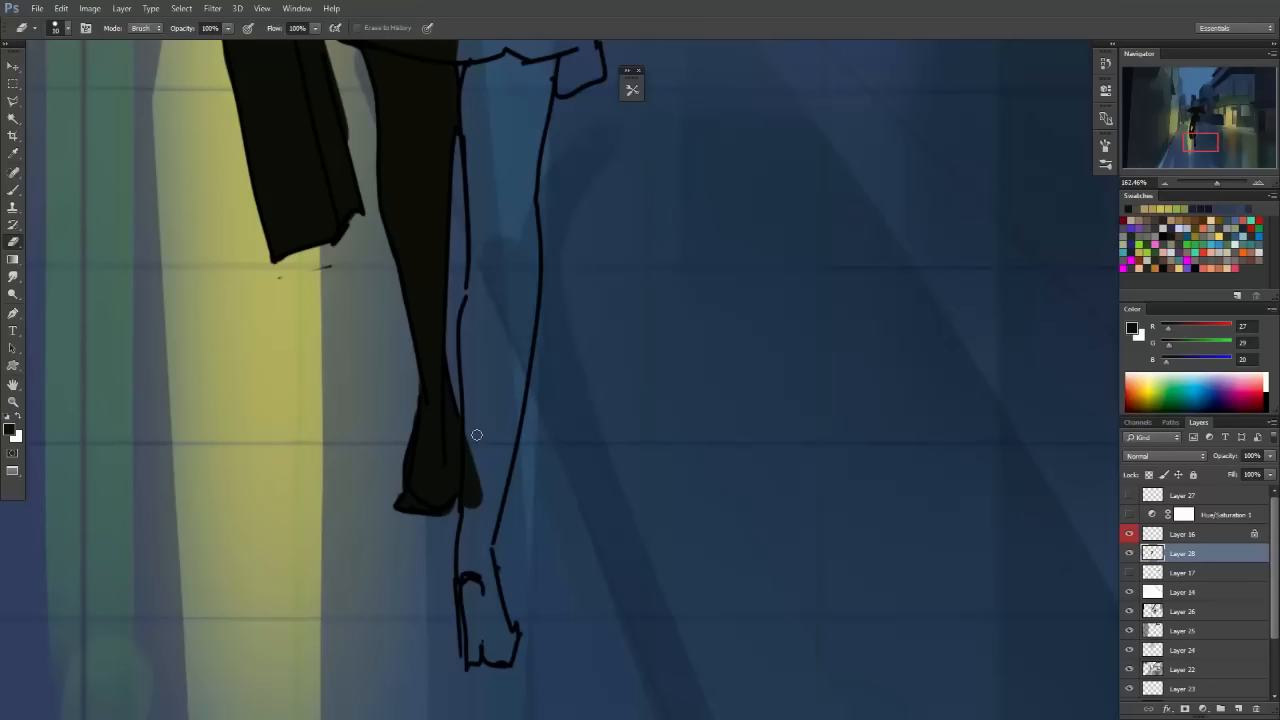
Rotate the view and fill the right shoulder, right sleeve and waist of the coat in near-black.
{"action": "left_click_drag", "start_coordinate": [486, 40], "coordinate": [474, 228]}
{"action": "mouse_move", "coordinate": [472, 288]}
{"action": "left_mouse_down"}
{"action": "mouse_move", "coordinate": [477, 253]}
{"action": "mouse_move", "coordinate": [471, 282]}
{"action": "mouse_move", "coordinate": [495, 236]}
{"action": "mouse_move", "coordinate": [452, 219]}
{"action": "mouse_move", "coordinate": [484, 212]}
{"action": "mouse_move", "coordinate": [442, 204]}
{"action": "mouse_move", "coordinate": [460, 115]}
{"action": "left_mouse_up"}
{"action": "key", "text": "bracketright"}
{"action": "key", "text": "bracketright"}
{"action": "key", "text": "r"}
{"action": "mouse_move", "coordinate": [514, 186]}
{"action": "left_mouse_down"}
{"action": "mouse_move", "coordinate": [423, 491]}
{"action": "mouse_move", "coordinate": [531, 498]}
{"action": "mouse_move", "coordinate": [383, 363]}
{"action": "mouse_move", "coordinate": [650, 375]}
{"action": "mouse_move", "coordinate": [526, 451]}
{"action": "mouse_move", "coordinate": [700, 330]}
{"action": "left_mouse_up"}
{"action": "key", "text": "b"}
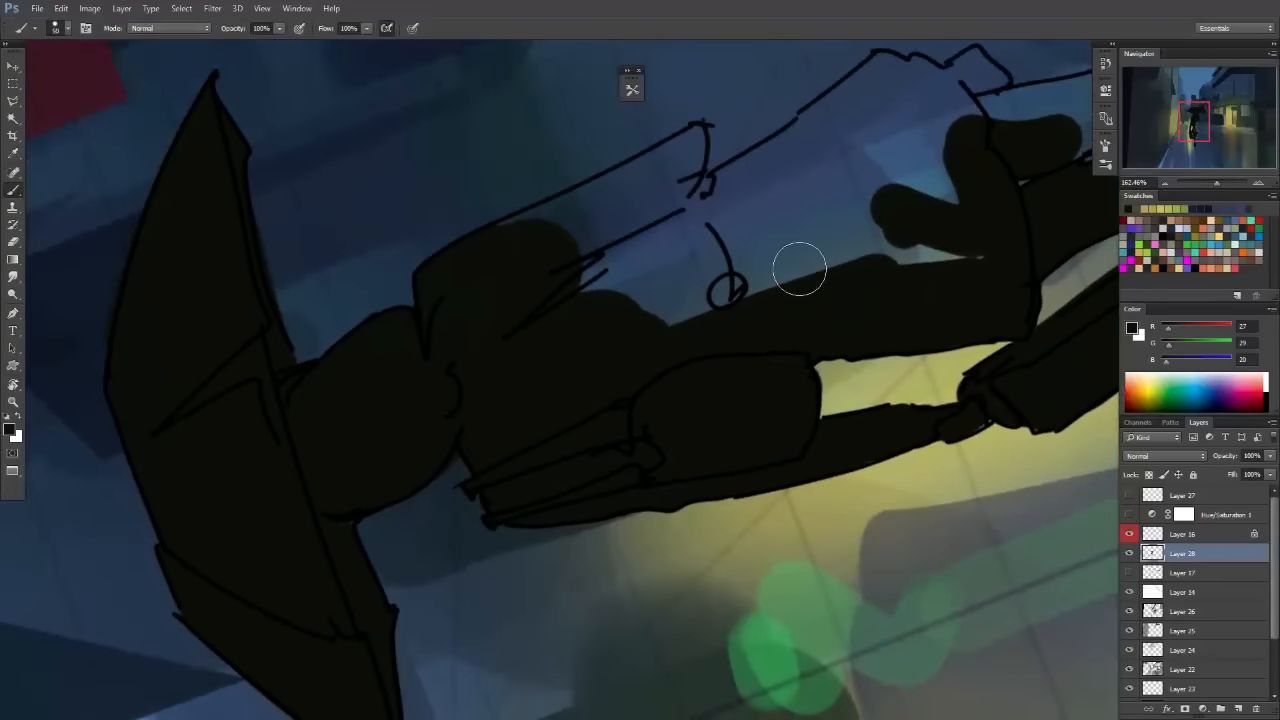
{"action": "mouse_move", "coordinate": [797, 266]}
{"action": "left_mouse_down"}
{"action": "mouse_move", "coordinate": [699, 269]}
{"action": "mouse_move", "coordinate": [646, 209]}
{"action": "left_mouse_up"}
{"action": "mouse_move", "coordinate": [571, 226]}
{"action": "left_mouse_down"}
{"action": "mouse_move", "coordinate": [506, 251]}
{"action": "mouse_move", "coordinate": [693, 142]}
{"action": "mouse_move", "coordinate": [629, 181]}
{"action": "mouse_move", "coordinate": [688, 149]}
{"action": "mouse_move", "coordinate": [692, 185]}
{"action": "left_mouse_up"}
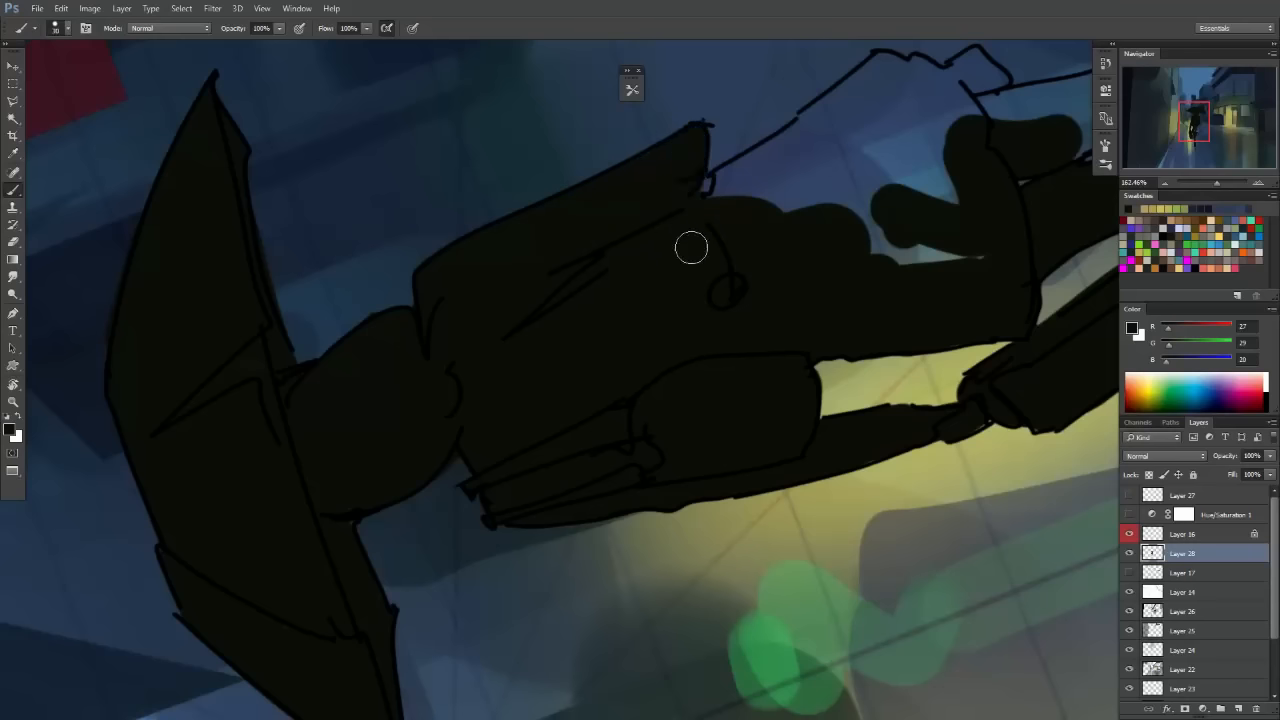
Fill the remaining right side of the coat in near-black down to its hem and the small flap below it.
{"action": "key", "text": "r"}
{"action": "mouse_move", "coordinate": [806, 260]}
{"action": "left_mouse_down"}
{"action": "mouse_move", "coordinate": [717, 306]}
{"action": "mouse_move", "coordinate": [819, 351]}
{"action": "mouse_move", "coordinate": [776, 333]}
{"action": "mouse_move", "coordinate": [633, 350]}
{"action": "mouse_move", "coordinate": [664, 285]}
{"action": "mouse_move", "coordinate": [732, 216]}
{"action": "mouse_move", "coordinate": [719, 200]}
{"action": "mouse_move", "coordinate": [533, 288]}
{"action": "mouse_move", "coordinate": [680, 230]}
{"action": "mouse_move", "coordinate": [652, 258]}
{"action": "mouse_move", "coordinate": [571, 279]}
{"action": "mouse_move", "coordinate": [693, 165]}
{"action": "mouse_move", "coordinate": [748, 187]}
{"action": "left_mouse_up"}
{"action": "key", "text": "b"}
{"action": "key", "text": "Escape"}
{"action": "key", "text": "space"}
{"action": "left_click_drag", "start_coordinate": [663, 452], "coordinate": [546, 179]}
{"action": "mouse_move", "coordinate": [672, 323]}
{"action": "left_mouse_down"}
{"action": "mouse_move", "coordinate": [649, 334]}
{"action": "mouse_move", "coordinate": [623, 294]}
{"action": "left_mouse_up"}
{"action": "key", "text": "space"}
{"action": "mouse_move", "coordinate": [632, 505]}
{"action": "left_mouse_down"}
{"action": "mouse_move", "coordinate": [582, 282]}
{"action": "mouse_move", "coordinate": [740, 363]}
{"action": "left_mouse_up"}
{"action": "key", "text": "r"}
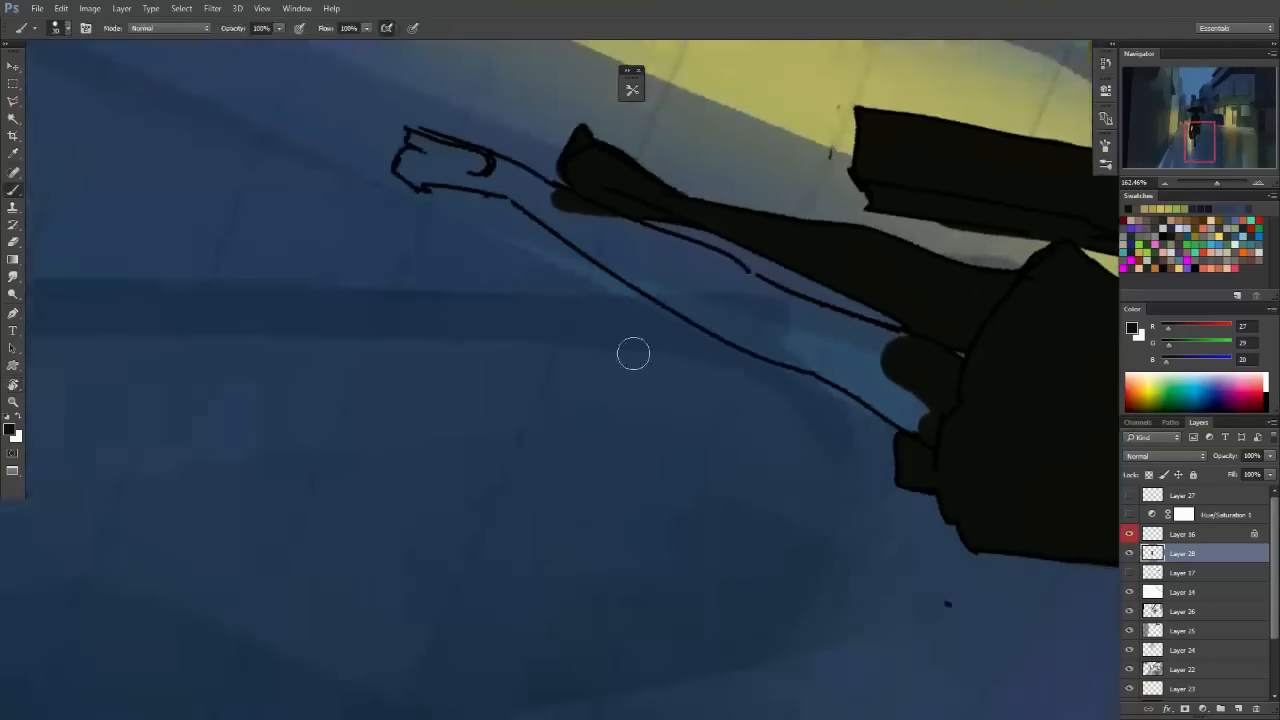
Fill the figure's right leg in near-black from the hem to the ankle, tidying its edge with the Eraser.
{"action": "key", "text": "r"}
{"action": "mouse_move", "coordinate": [485, 500]}
{"action": "left_mouse_down"}
{"action": "mouse_move", "coordinate": [531, 546]}
{"action": "mouse_move", "coordinate": [597, 560]}
{"action": "left_mouse_up"}
{"action": "mouse_move", "coordinate": [892, 214]}
{"action": "left_mouse_down"}
{"action": "mouse_move", "coordinate": [920, 230]}
{"action": "mouse_move", "coordinate": [783, 243]}
{"action": "mouse_move", "coordinate": [766, 229]}
{"action": "mouse_move", "coordinate": [809, 191]}
{"action": "mouse_move", "coordinate": [671, 257]}
{"action": "left_mouse_up"}
{"action": "key", "text": "space"}
{"action": "mouse_move", "coordinate": [585, 373]}
{"action": "left_mouse_down"}
{"action": "mouse_move", "coordinate": [617, 377]}
{"action": "mouse_move", "coordinate": [661, 412]}
{"action": "left_mouse_up"}
{"action": "key", "text": "r"}
{"action": "left_click_drag", "start_coordinate": [519, 465], "coordinate": [560, 474]}
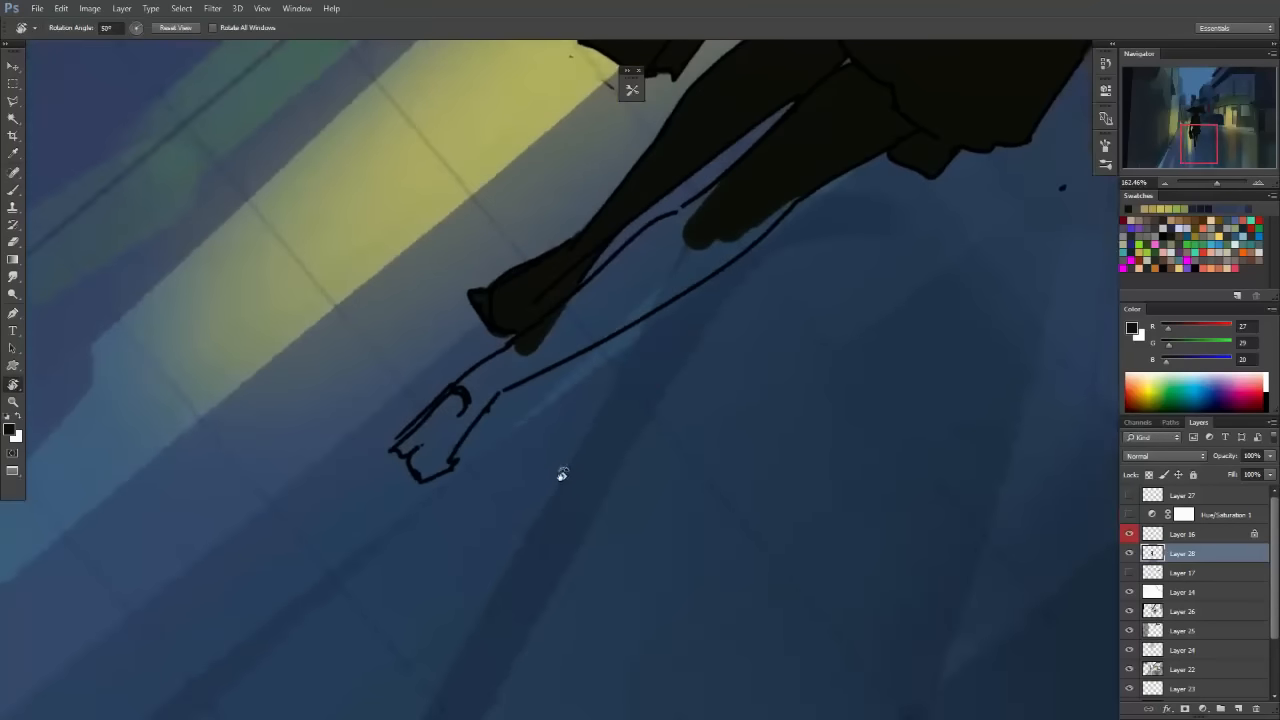
{"action": "mouse_move", "coordinate": [703, 223]}
{"action": "left_mouse_down"}
{"action": "mouse_move", "coordinate": [747, 185]}
{"action": "mouse_move", "coordinate": [515, 362]}
{"action": "mouse_move", "coordinate": [700, 213]}
{"action": "mouse_move", "coordinate": [569, 328]}
{"action": "mouse_move", "coordinate": [613, 301]}
{"action": "mouse_move", "coordinate": [596, 328]}
{"action": "mouse_move", "coordinate": [554, 347]}
{"action": "mouse_move", "coordinate": [698, 260]}
{"action": "mouse_move", "coordinate": [601, 322]}
{"action": "mouse_move", "coordinate": [667, 286]}
{"action": "mouse_move", "coordinate": [800, 186]}
{"action": "left_mouse_up"}
{"action": "key", "text": "ctrl+z"}
{"action": "key", "text": "e"}
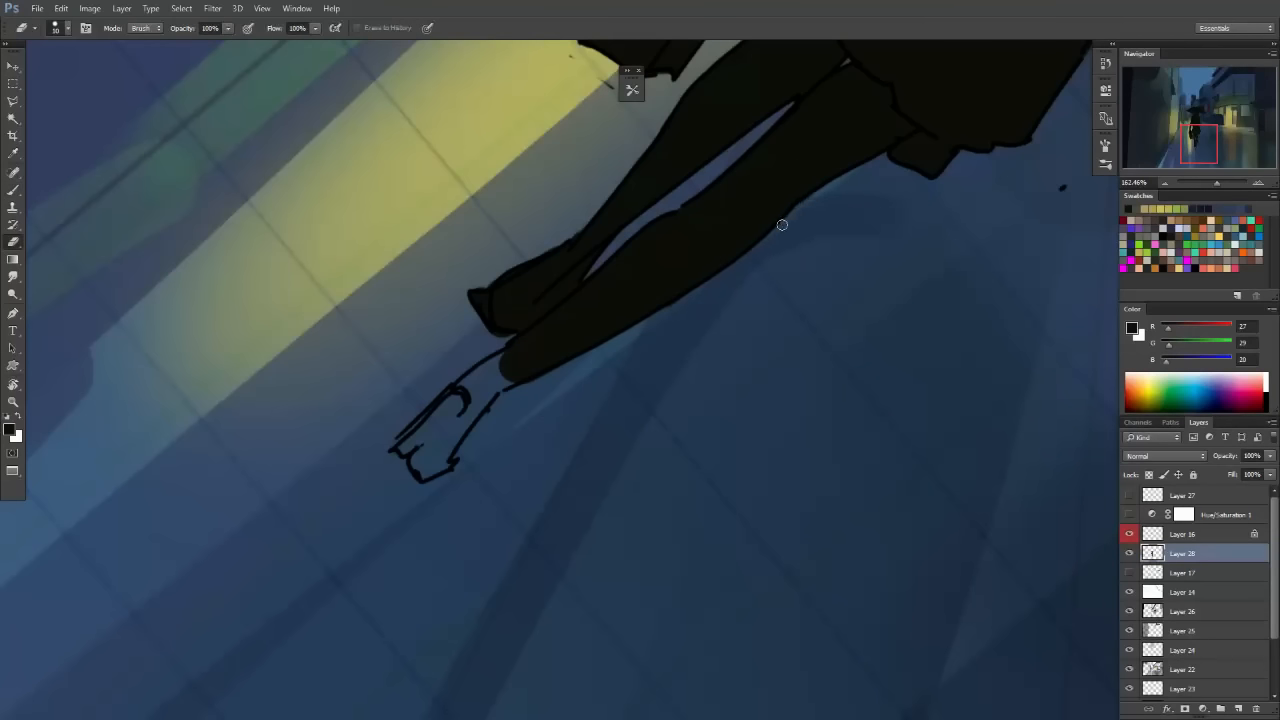
Fill the right ankle and foot in near-black and straighten the rotated view.
{"action": "key", "text": "b"}
{"action": "mouse_move", "coordinate": [531, 351]}
{"action": "left_mouse_down"}
{"action": "mouse_move", "coordinate": [408, 446]}
{"action": "mouse_move", "coordinate": [429, 466]}
{"action": "mouse_move", "coordinate": [442, 448]}
{"action": "left_mouse_up"}
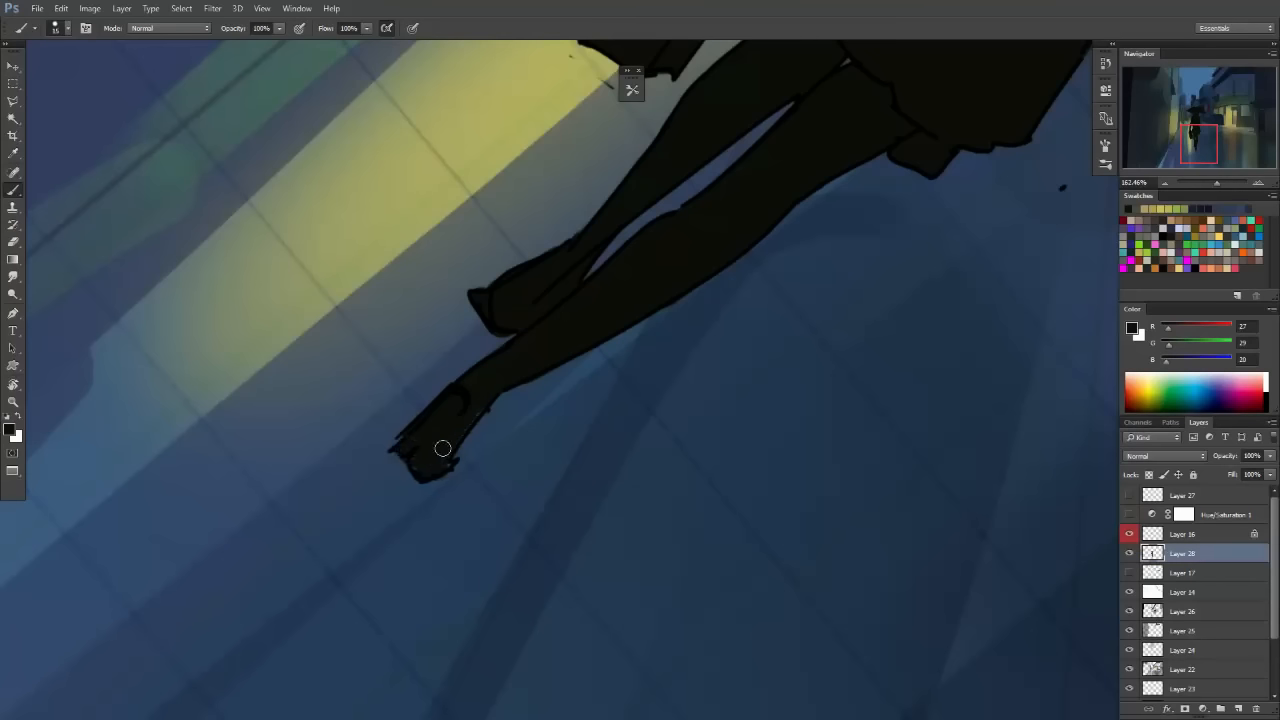
{"action": "key", "text": "Escape"}
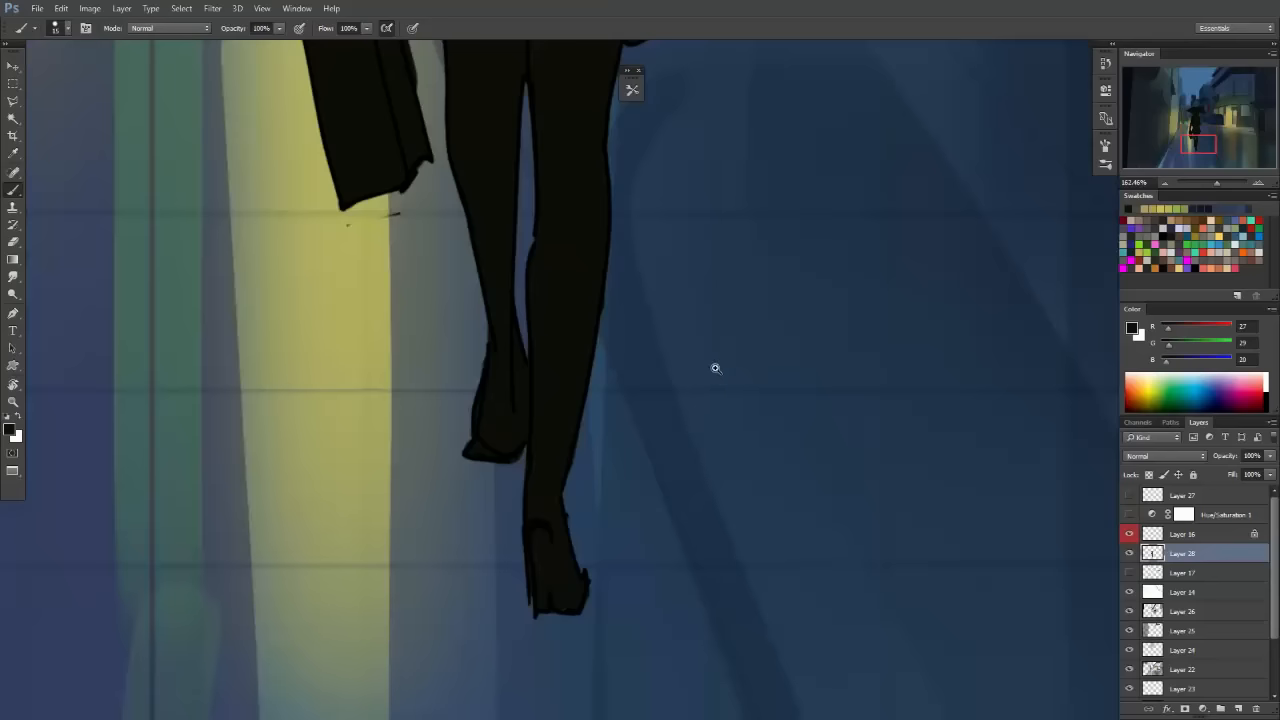
Check the silhouette by toggling Layer 28's visibility and lower that layer's opacity to about 71%.
{"action": "left_click_drag", "start_coordinate": [715, 368], "coordinate": [623, 443]}
{"action": "left_click_drag", "start_coordinate": [722, 346], "coordinate": [680, 385]}
{"action": "left_click_drag", "start_coordinate": [704, 325], "coordinate": [746, 390]}
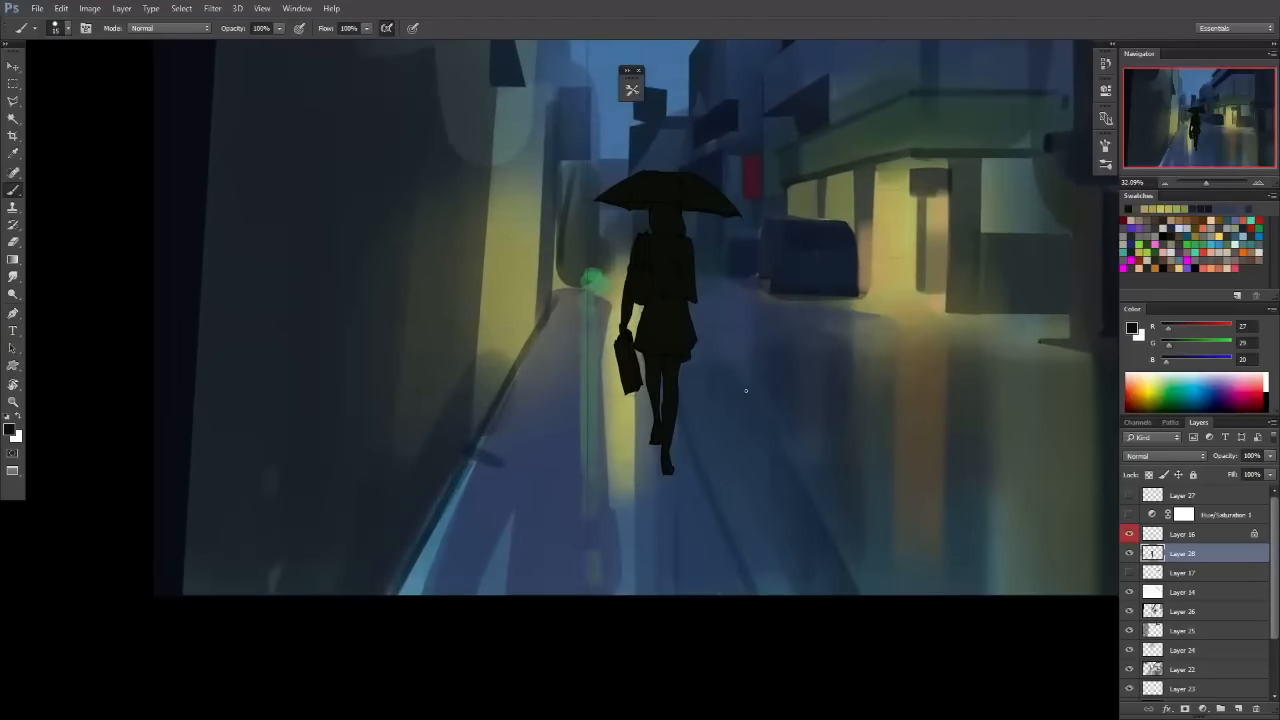
{"action": "left_click_drag", "start_coordinate": [765, 348], "coordinate": [708, 374]}
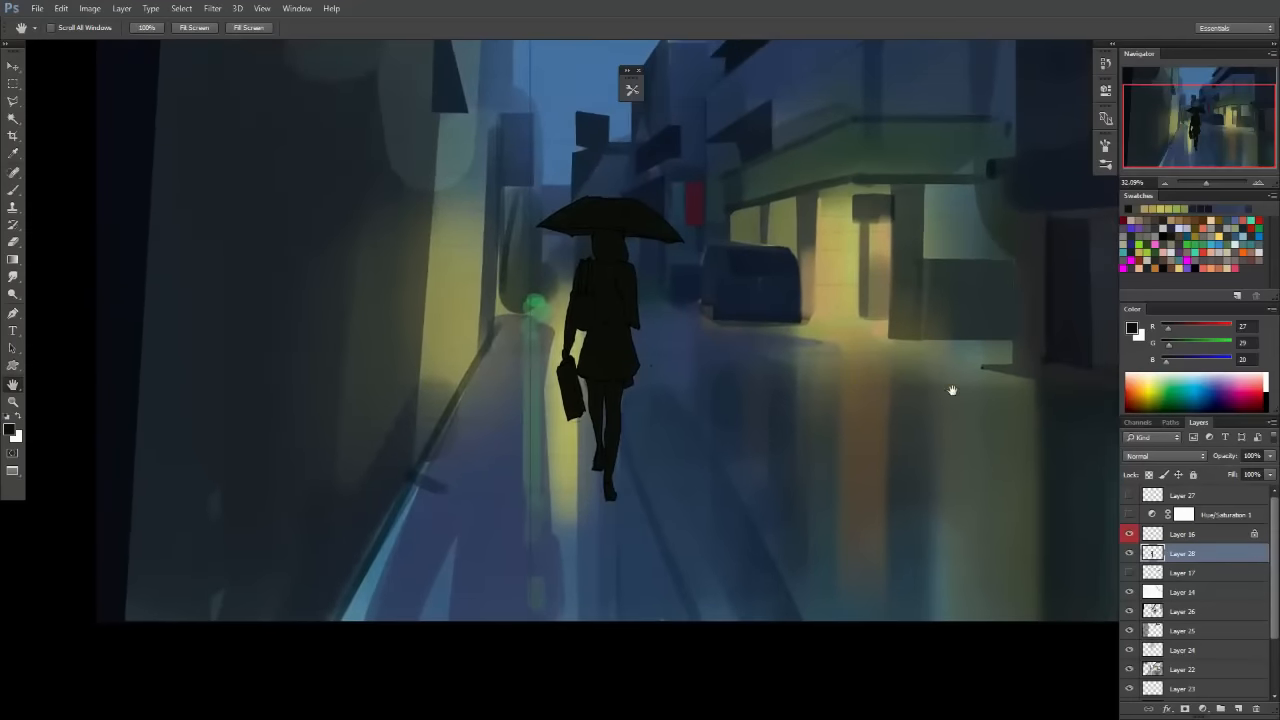
{"action": "left_click", "coordinate": [1129, 553]}
{"action": "left_click", "coordinate": [1129, 553]}
{"action": "left_click", "coordinate": [1270, 455]}
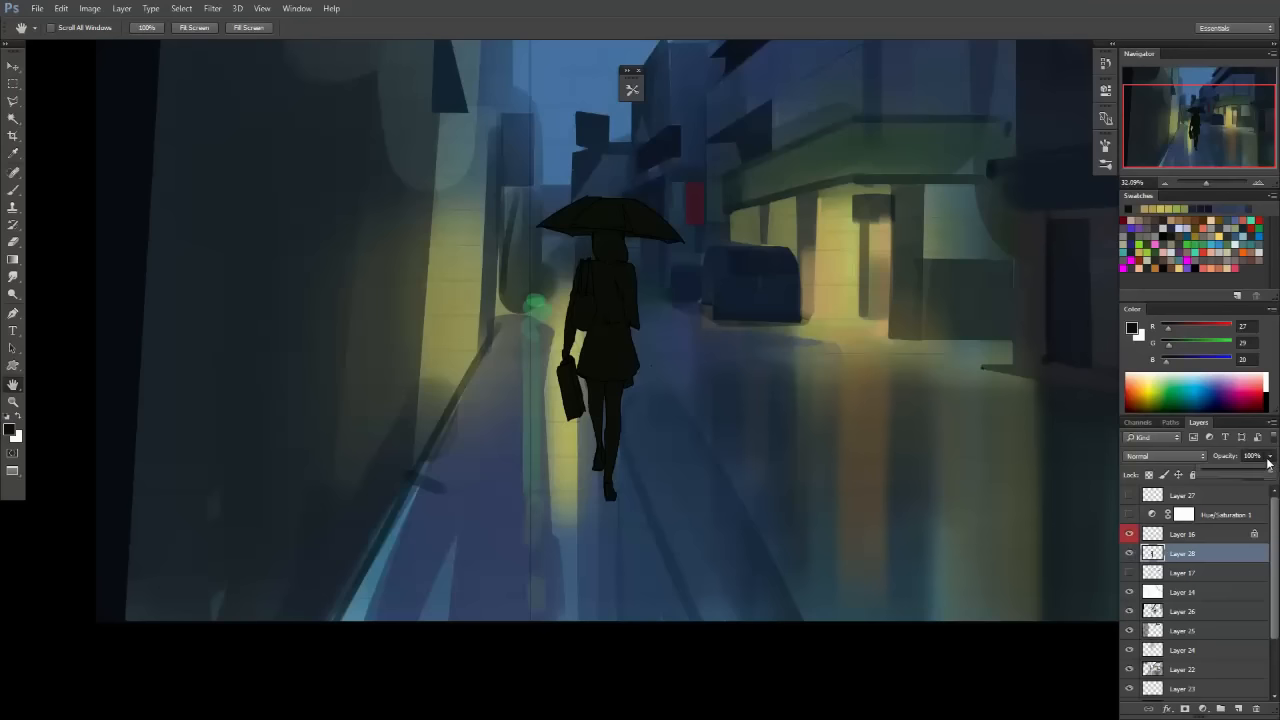
{"action": "left_click_drag", "start_coordinate": [1268, 472], "coordinate": [1250, 474]}
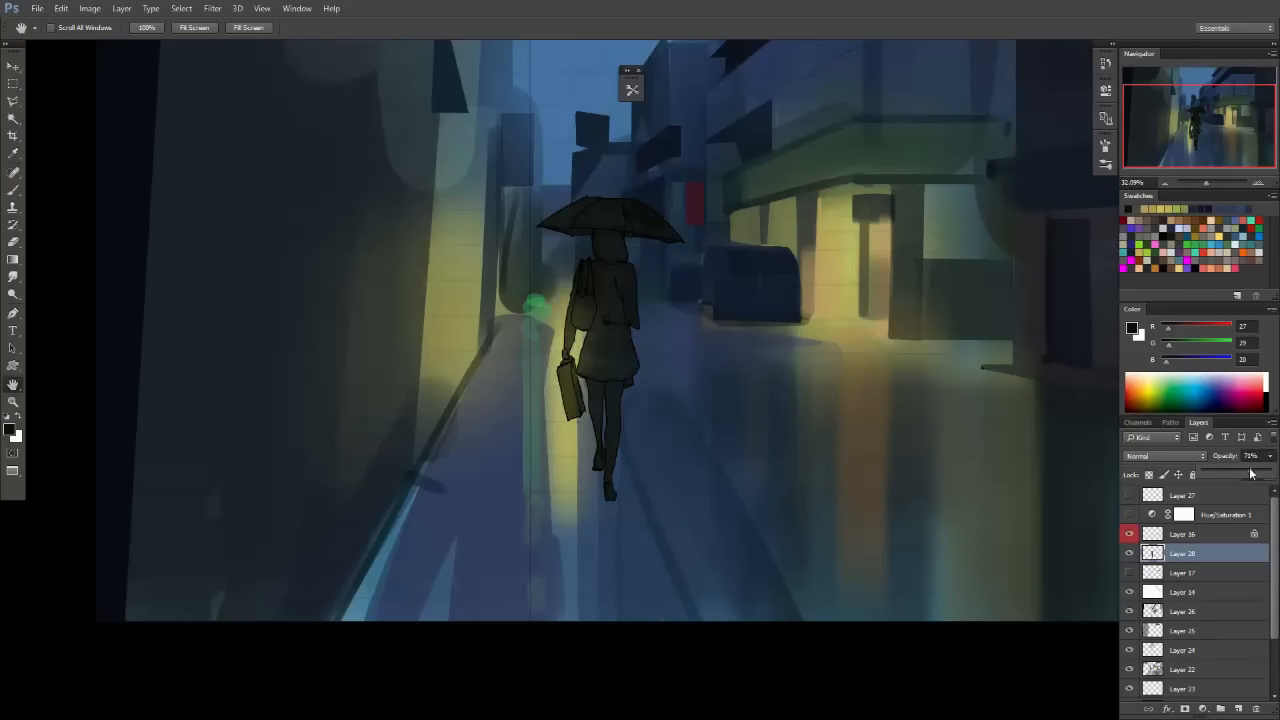
Make Layer 26 active for painting and show the Layer 17 street line sketch.
{"action": "left_click", "coordinate": [1180, 617]}
{"action": "left_click", "coordinate": [1180, 614]}
{"action": "key", "text": "b"}
{"action": "left_click", "coordinate": [632, 90]}
{"action": "left_click", "coordinate": [657, 422]}
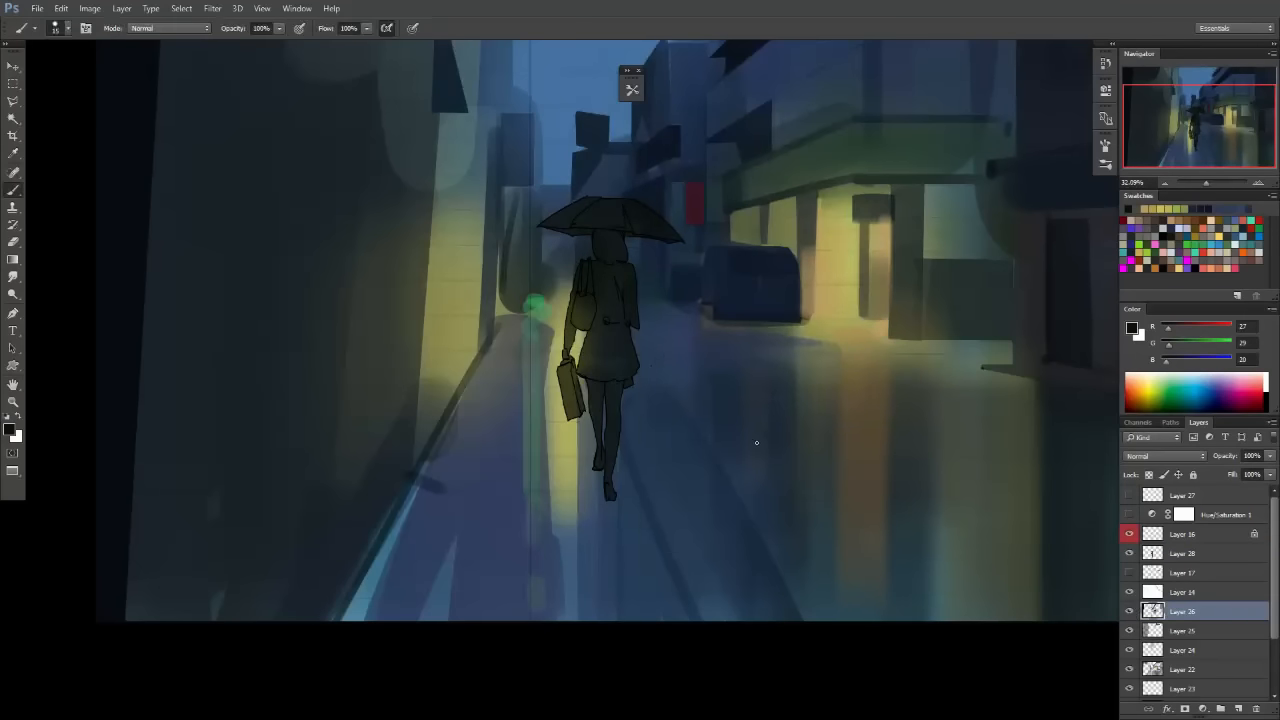
{"action": "scroll", "coordinate": [728, 325], "scroll_direction": "down", "scroll_amount": 4}
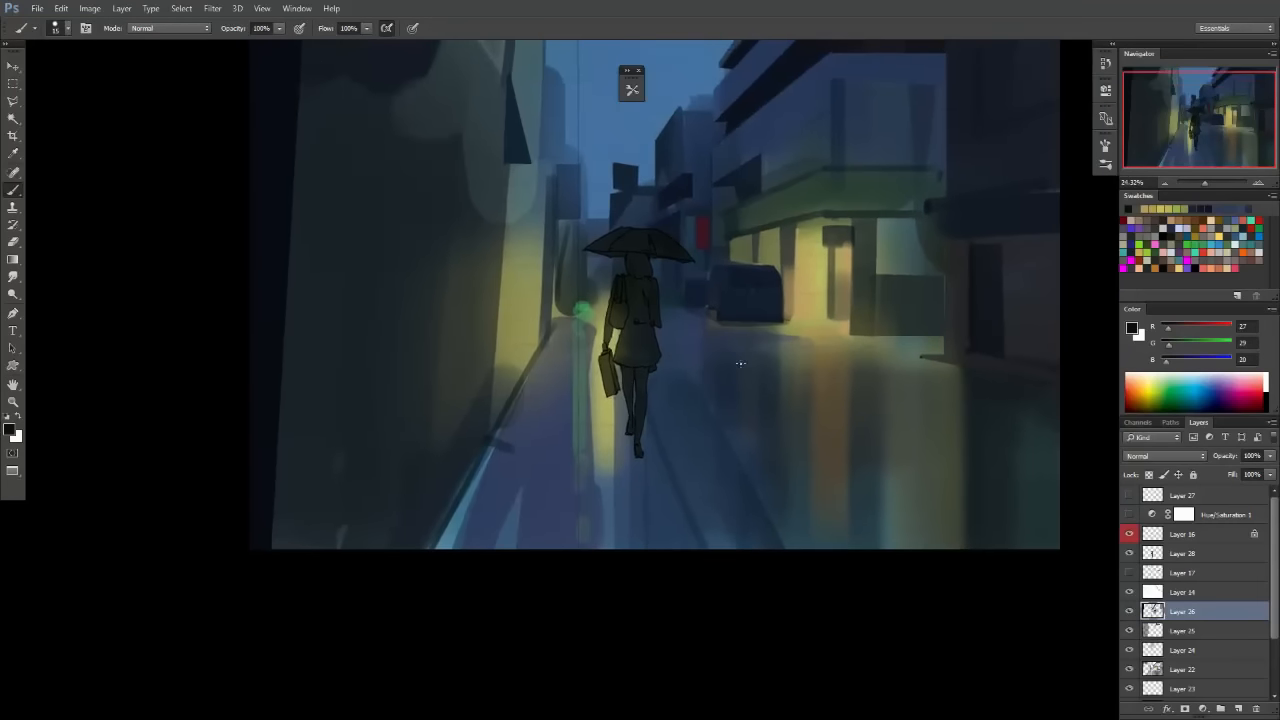
{"action": "left_click_drag", "start_coordinate": [767, 359], "coordinate": [715, 381]}
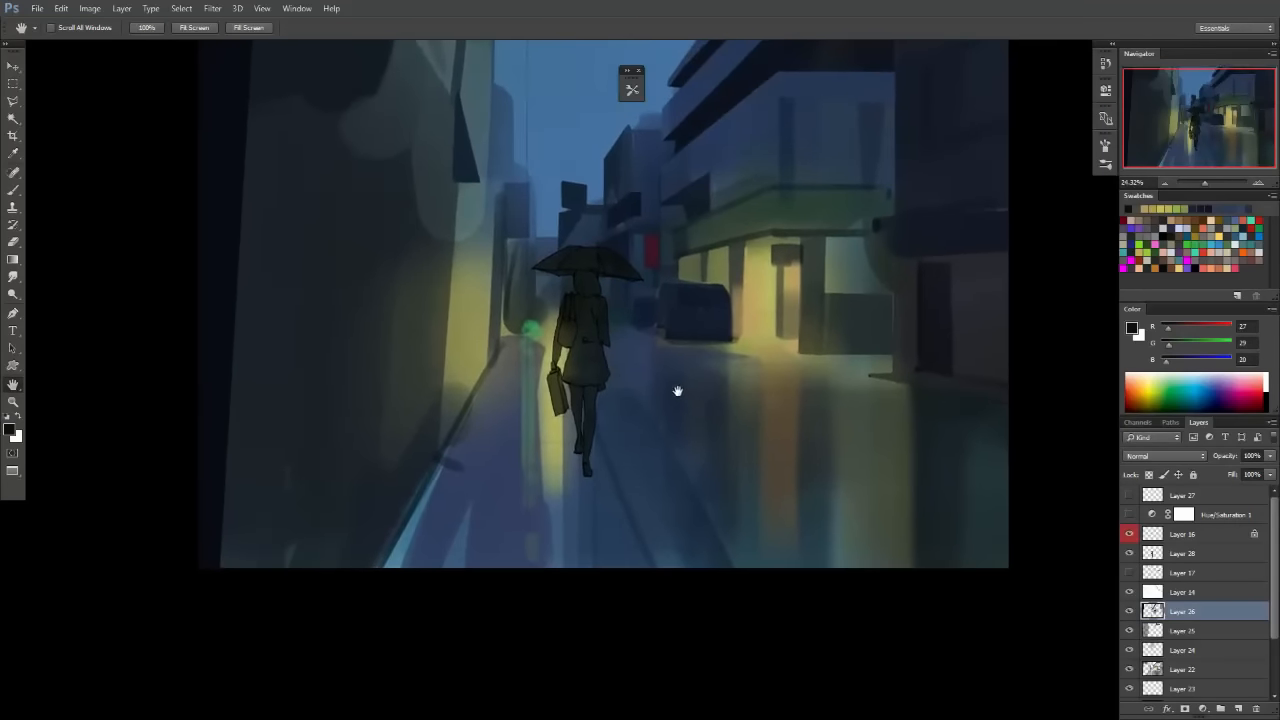
{"action": "scroll", "coordinate": [686, 371], "scroll_direction": "up", "scroll_amount": 3}
{"action": "left_click_drag", "start_coordinate": [711, 400], "coordinate": [660, 335]}
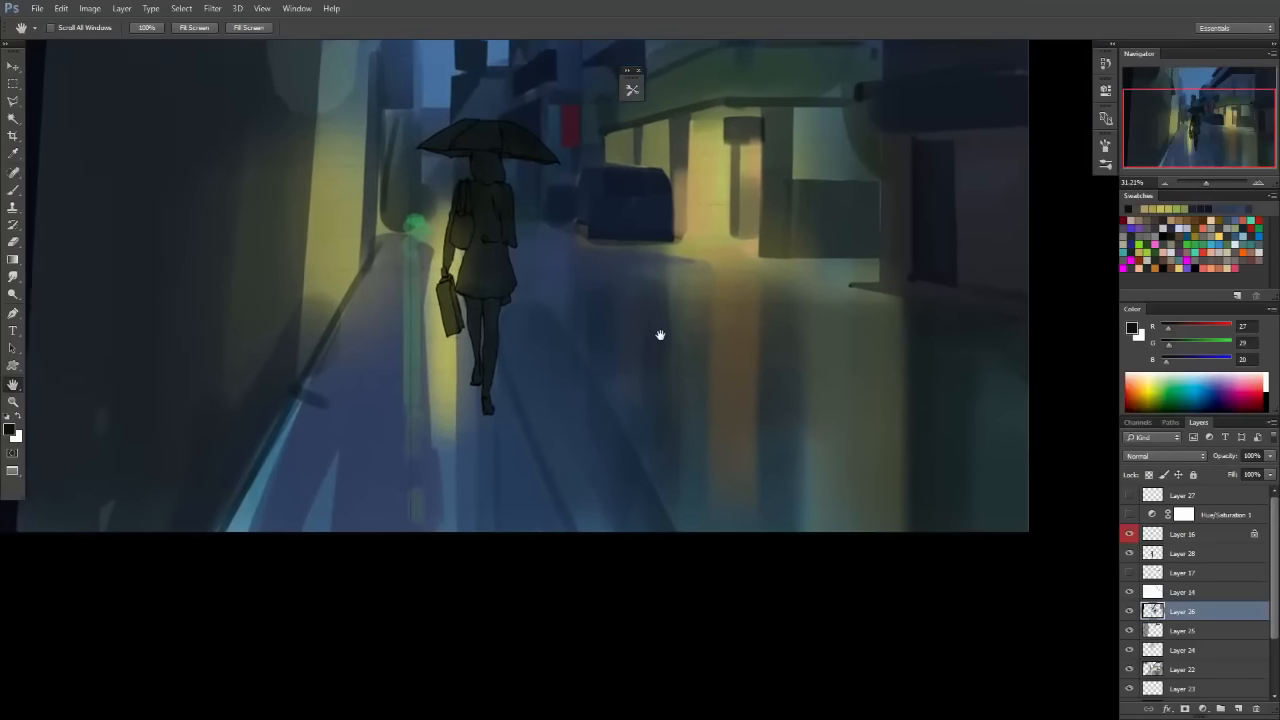
{"action": "scroll", "coordinate": [660, 335], "scroll_direction": "up", "scroll_amount": 2}
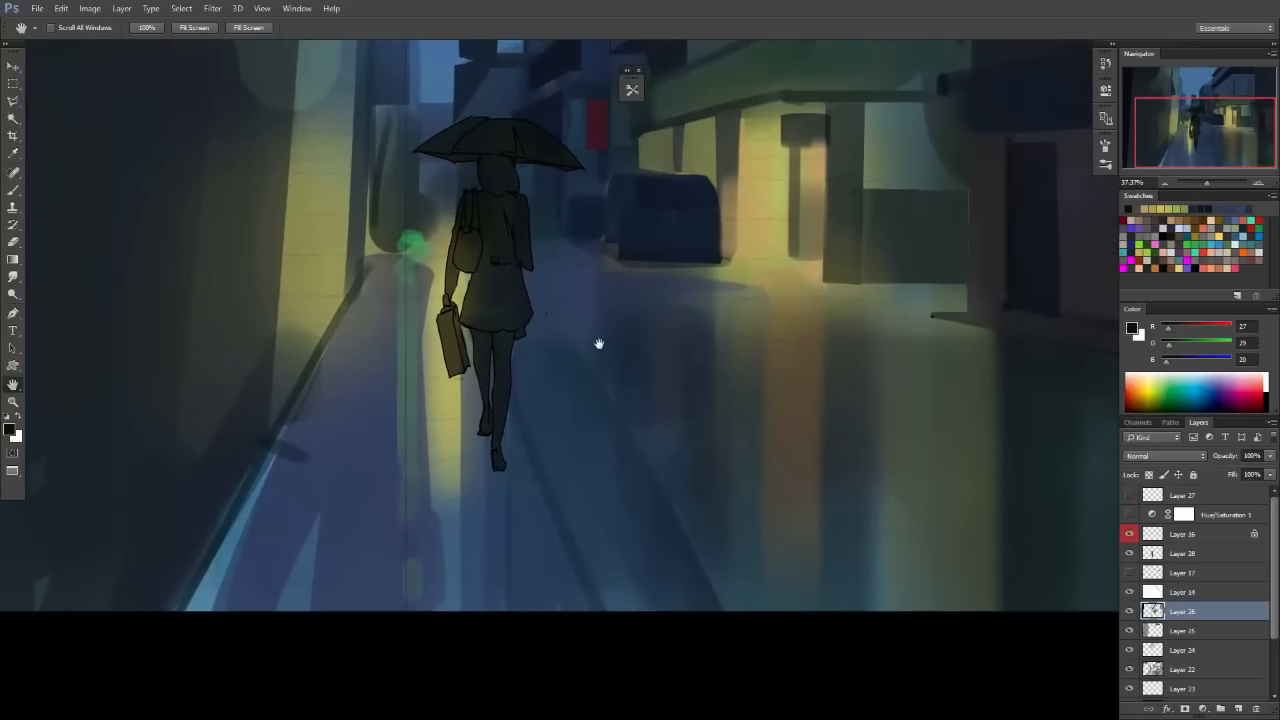
{"action": "scroll", "coordinate": [640, 334], "scroll_direction": "up", "scroll_amount": 3}
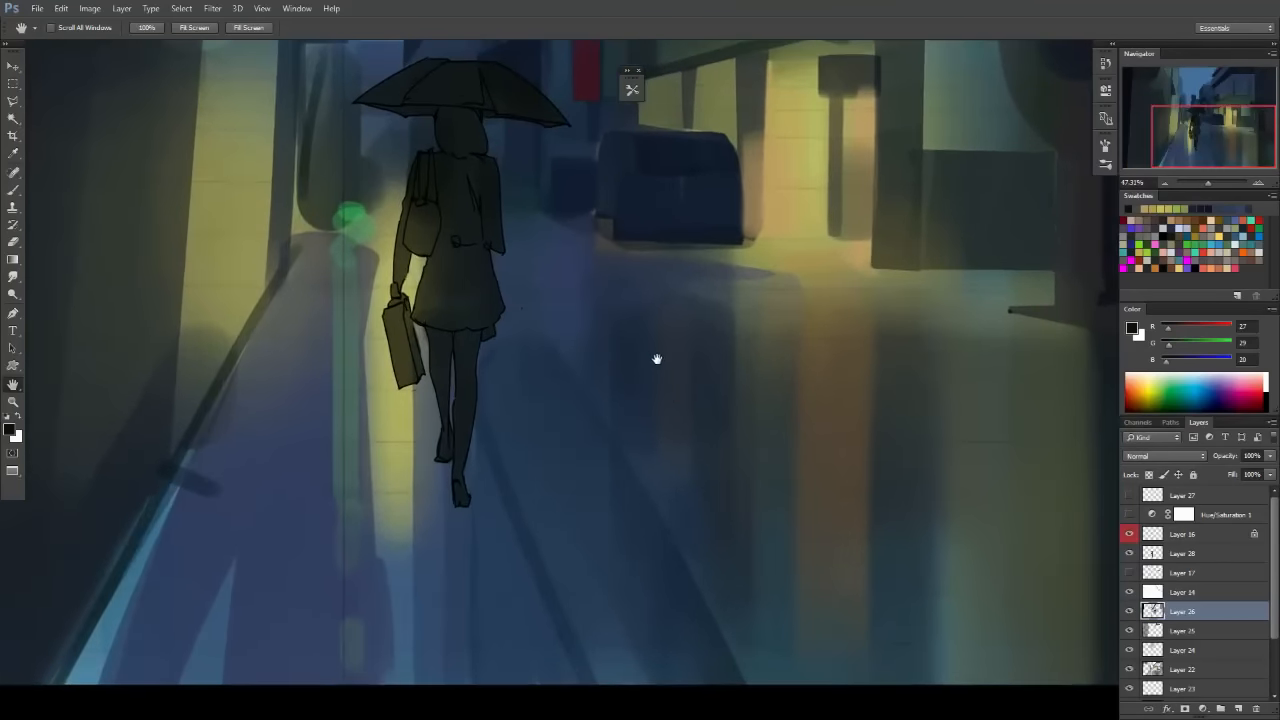
{"action": "left_click_drag", "start_coordinate": [570, 275], "coordinate": [733, 393]}
{"action": "key", "text": "b"}
{"action": "key", "text": "space"}
{"action": "left_click_drag", "start_coordinate": [925, 438], "coordinate": [677, 356]}
{"action": "left_click", "coordinate": [1129, 573]}
{"action": "left_click_drag", "start_coordinate": [584, 397], "coordinate": [808, 449]}
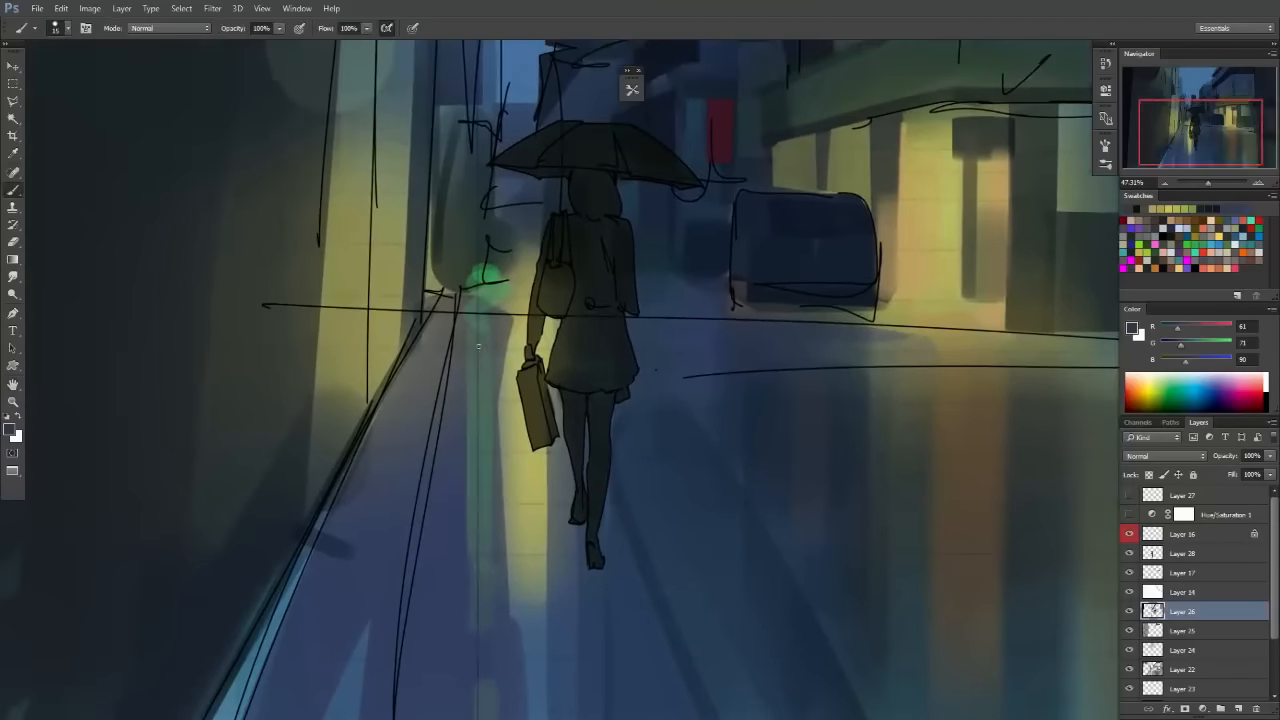
Try painting a straight grey-blue band across the street behind the figure with an enlarged brush.
{"action": "left_click", "coordinate": [584, 327], "text": "shift"}
{"action": "key", "text": "ctrl+z"}
{"action": "key", "text": "bracketright"}
{"action": "key", "text": "bracketright"}
{"action": "left_click", "coordinate": [440, 328]}
{"action": "left_click", "coordinate": [786, 337], "text": "shift"}
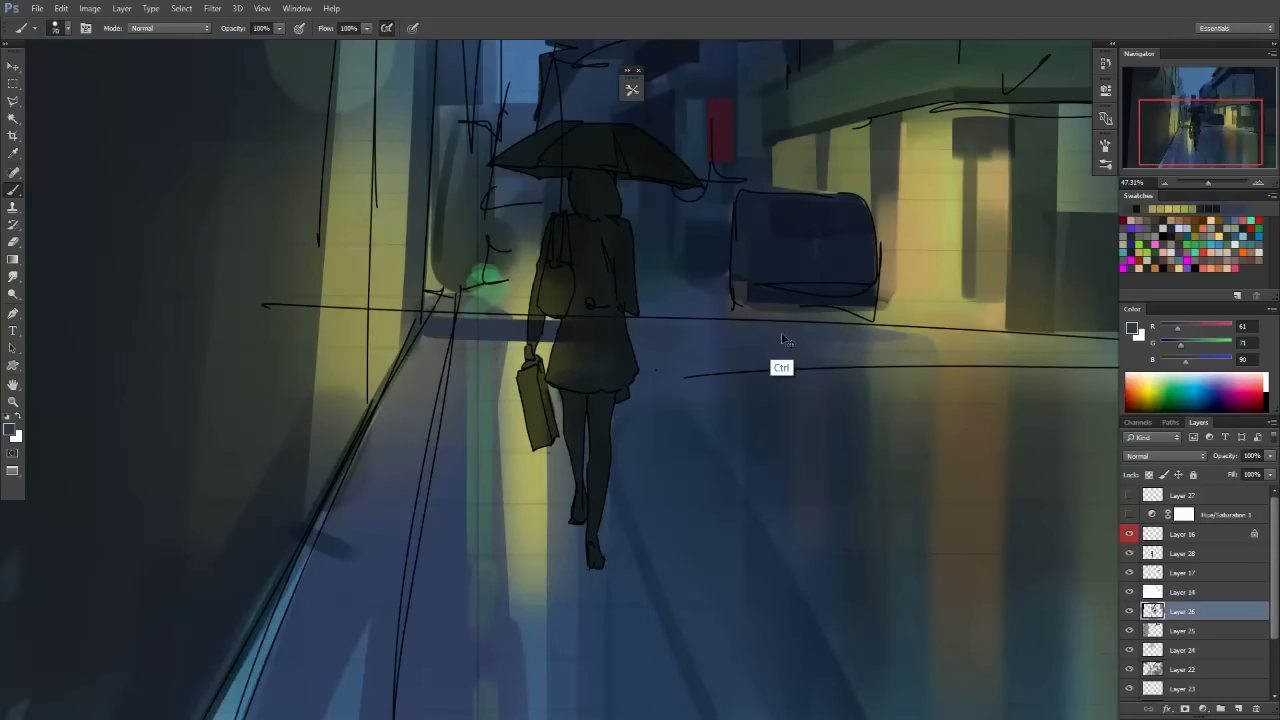
{"action": "key", "text": "ctrl+z"}
Outline a thin horizontal strip of the street behind the figure with the Polygonal Lasso, from the left wall to below the parked van.
{"action": "left_click", "coordinate": [757, 328], "text": "alt"}
{"action": "key", "text": "l"}
{"action": "left_click", "coordinate": [648, 352]}
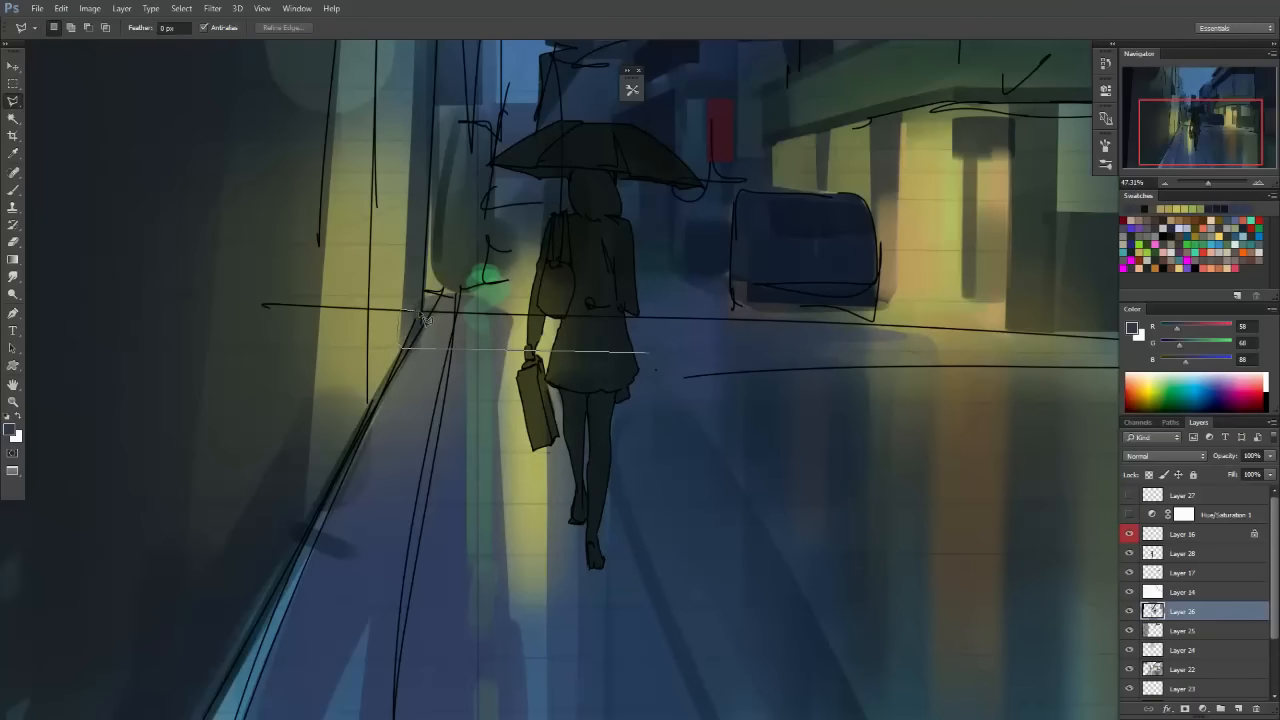
{"action": "double_click", "coordinate": [425, 319]}
{"action": "left_click", "coordinate": [646, 352]}
{"action": "left_click", "coordinate": [400, 347]}
{"action": "double_click", "coordinate": [400, 311]}
{"action": "key", "text": "b"}
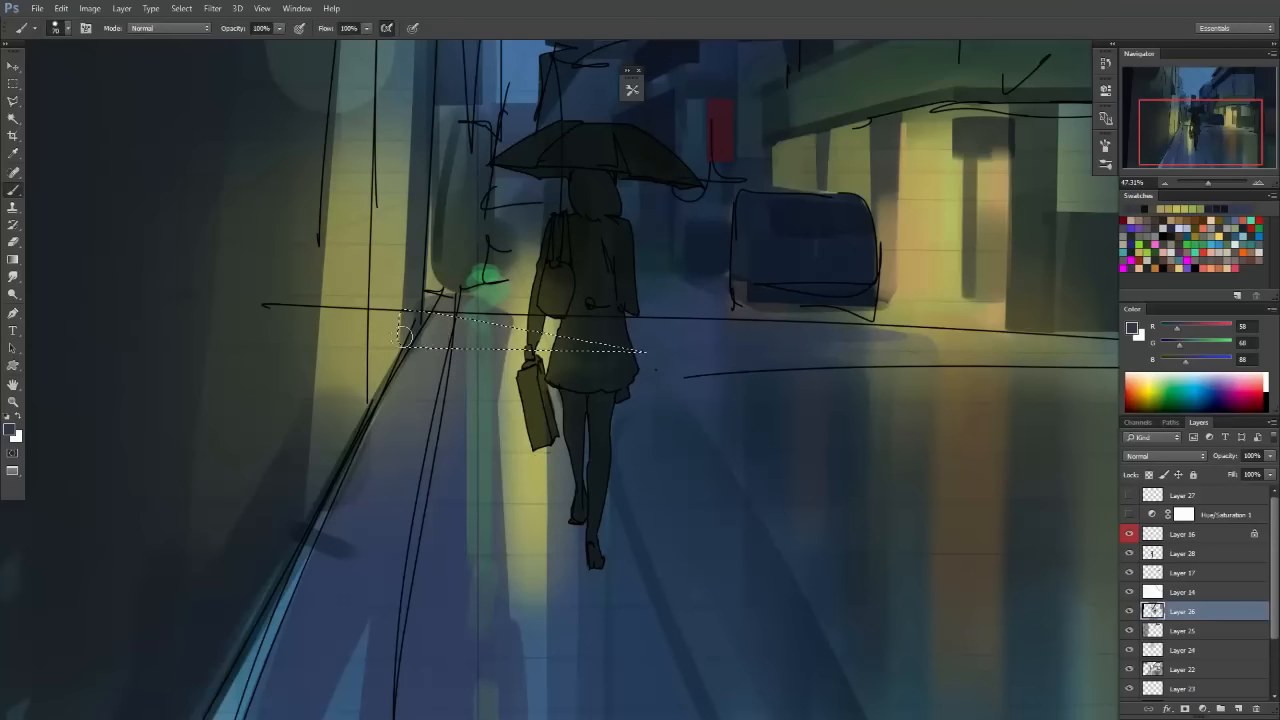
{"action": "key", "text": "l"}
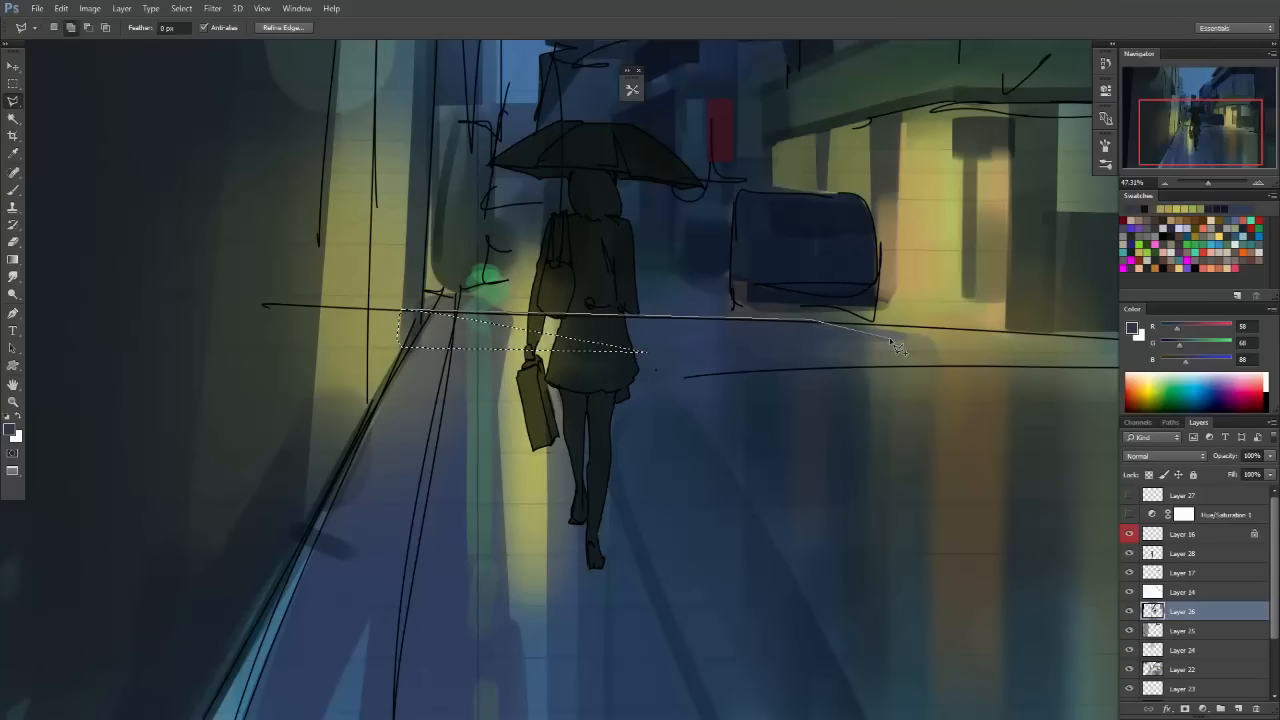
Paint the selected strip with sampled colours, muted grey at the left wall blending into grey-blue toward the van.
{"action": "key", "text": "b"}
{"action": "left_click", "coordinate": [398, 324], "text": "alt"}
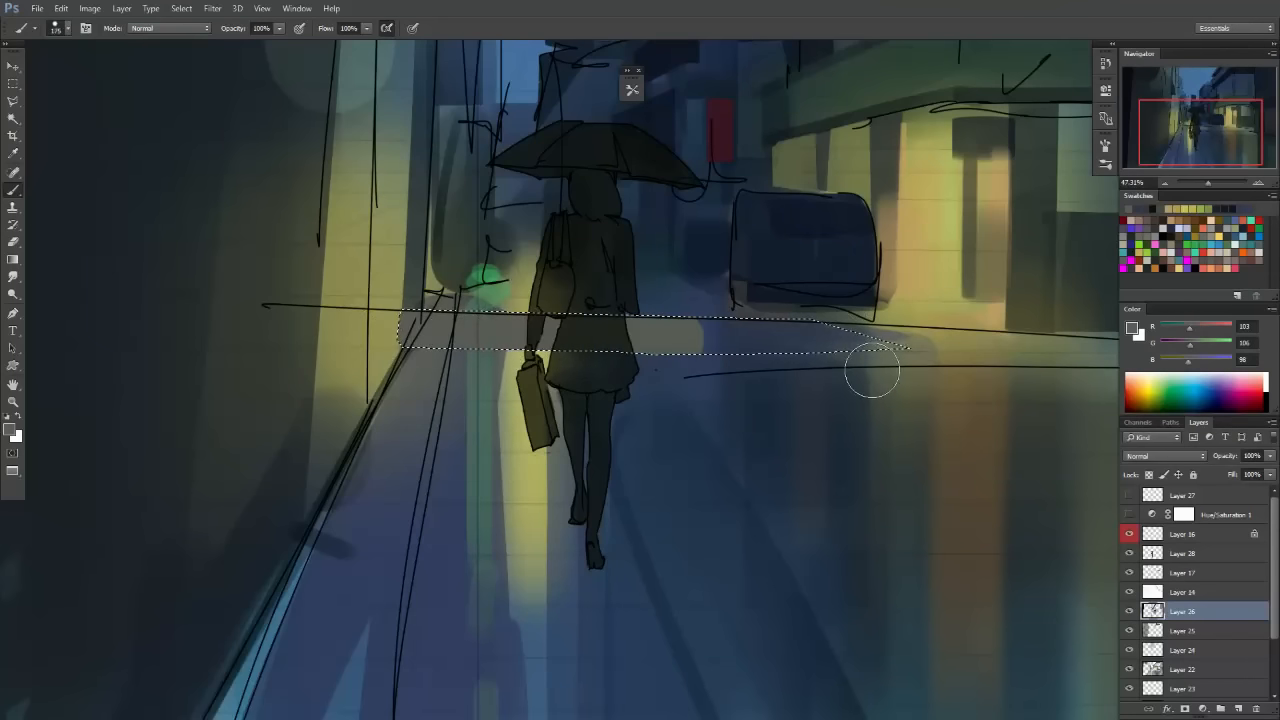
{"action": "left_click", "coordinate": [765, 336], "text": "alt"}
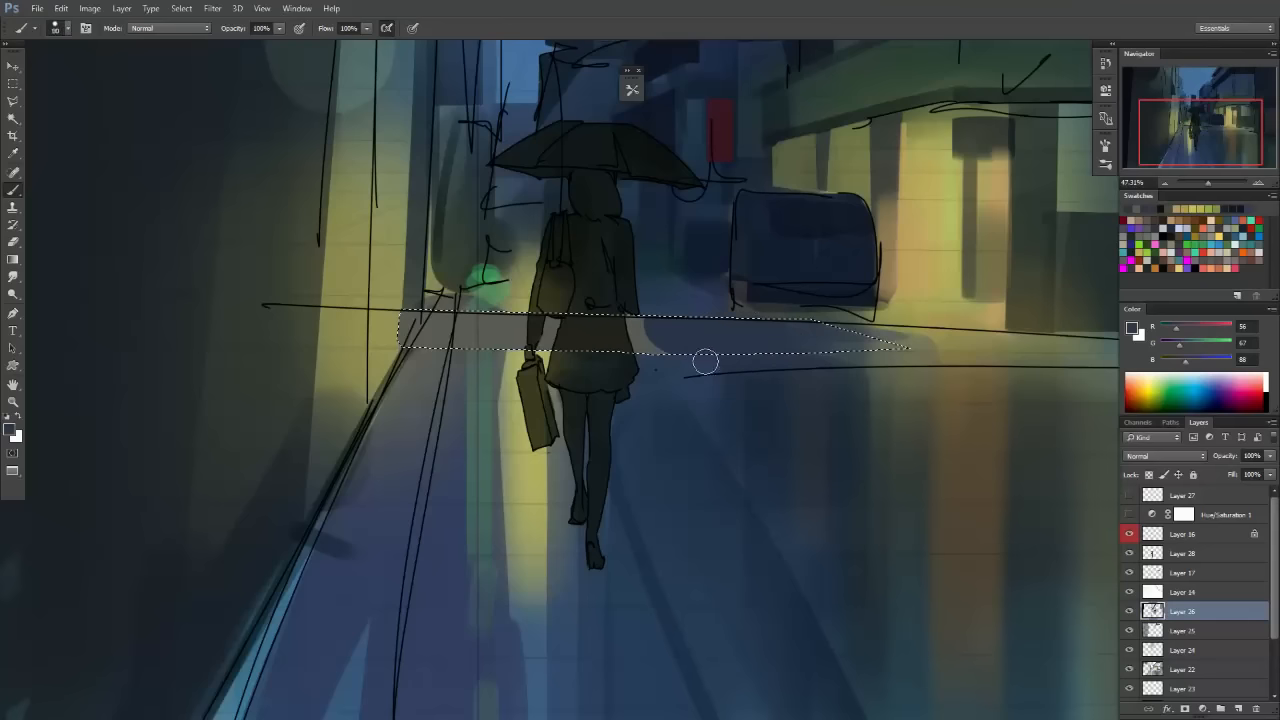
{"action": "key", "text": "F5"}
{"action": "left_click", "coordinate": [711, 544]}
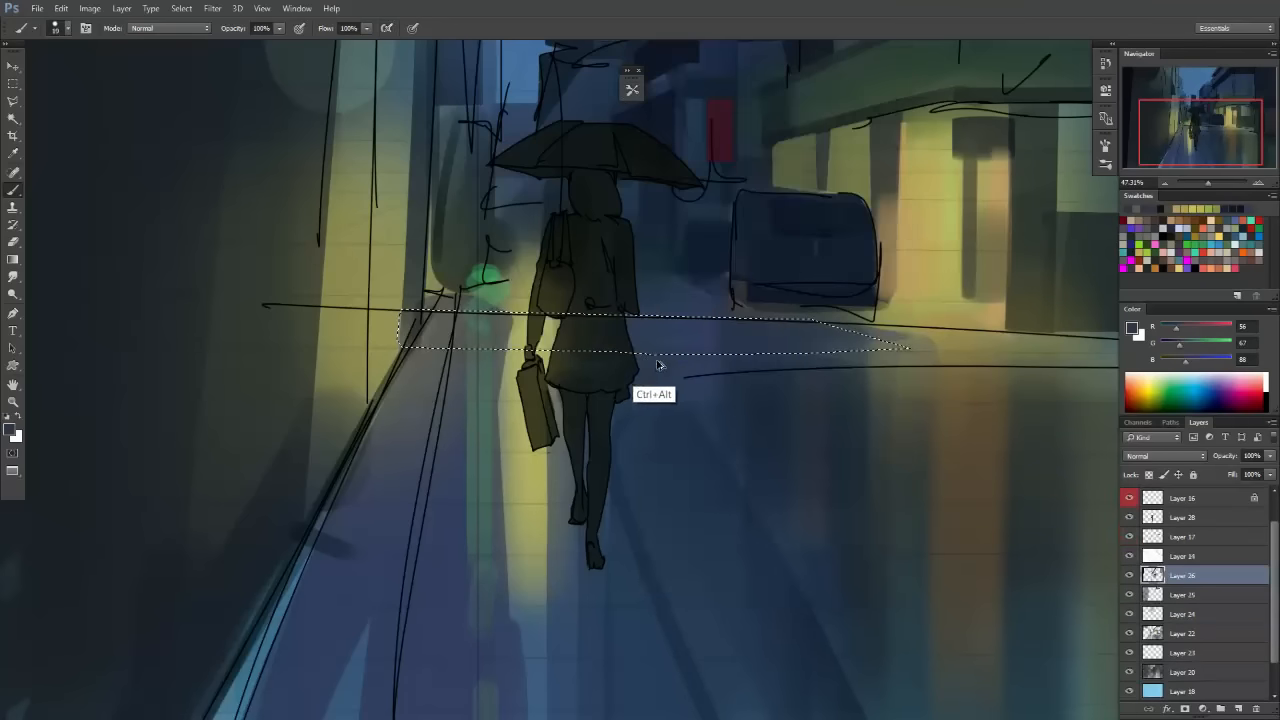
{"action": "left_click", "coordinate": [443, 327], "text": "alt"}
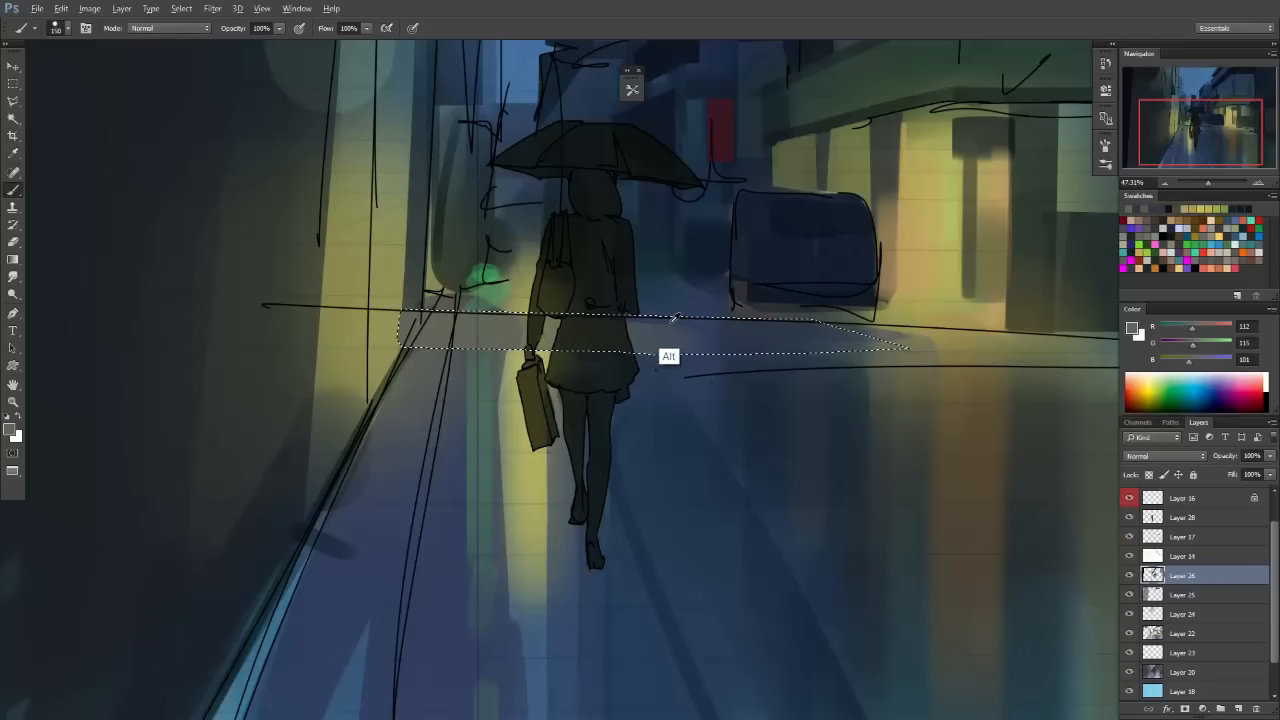
{"action": "left_click", "coordinate": [664, 358], "text": "alt"}
Hide the Layer 17 line sketch and clear the strip selection.
{"action": "key", "text": "m"}
{"action": "left_click", "coordinate": [1129, 537]}
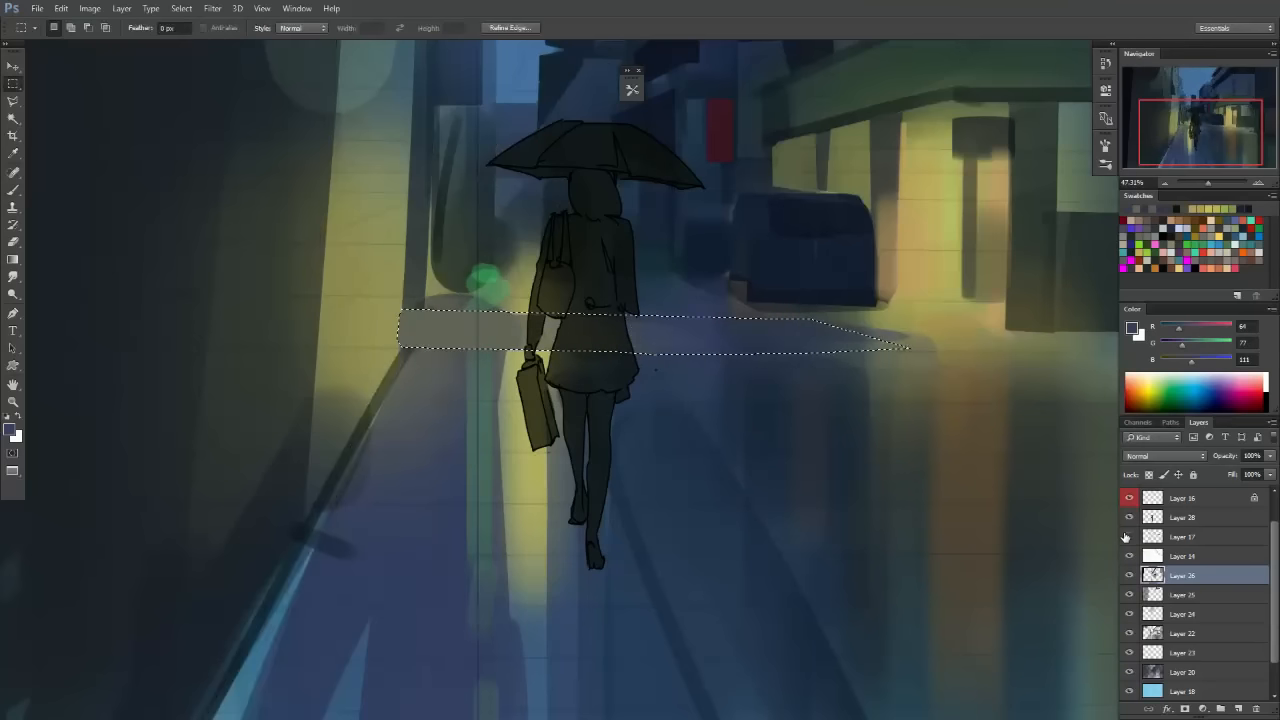
{"action": "left_click_drag", "start_coordinate": [850, 449], "coordinate": [748, 495]}
{"action": "key", "text": "ctrl+d"}
{"action": "left_click_drag", "start_coordinate": [756, 404], "coordinate": [800, 404]}
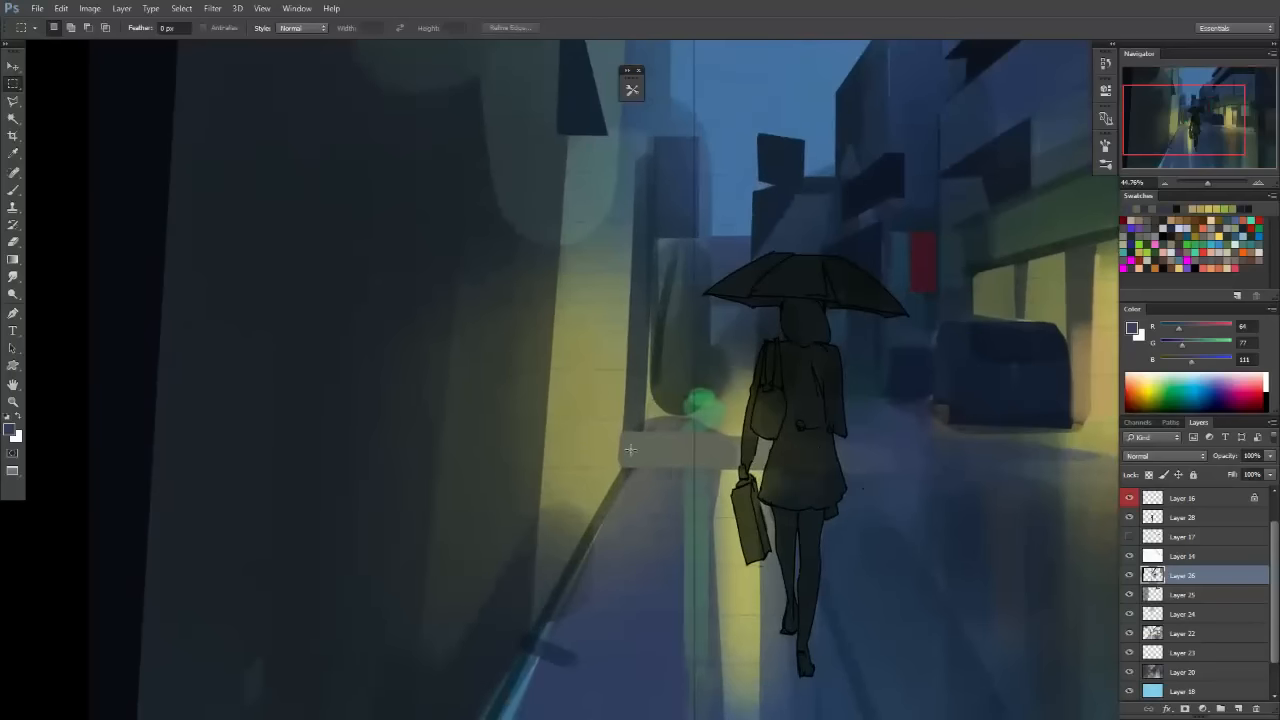
Outline the lit yellow strip of the left wall with the Polygonal Lasso after sampling a dark blue-grey from the wall's base.
{"action": "key", "text": "b"}
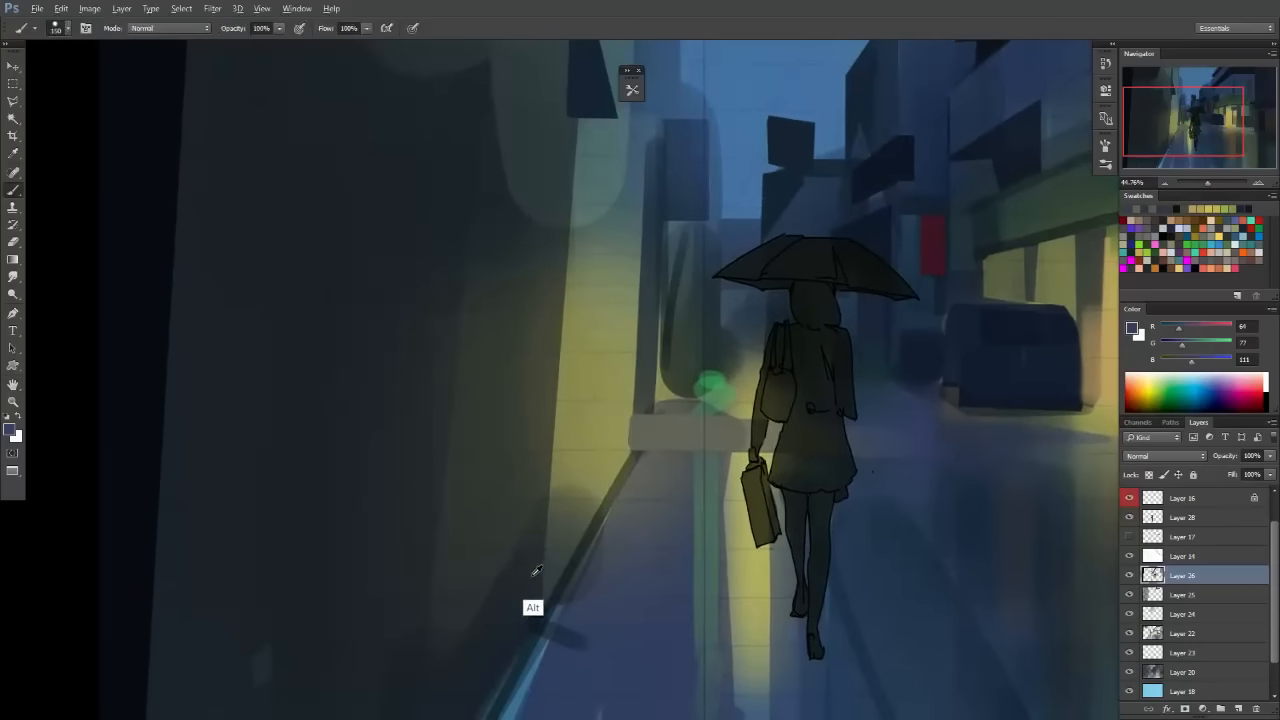
{"action": "left_click", "coordinate": [523, 642], "text": "alt"}
{"action": "key", "text": "l"}
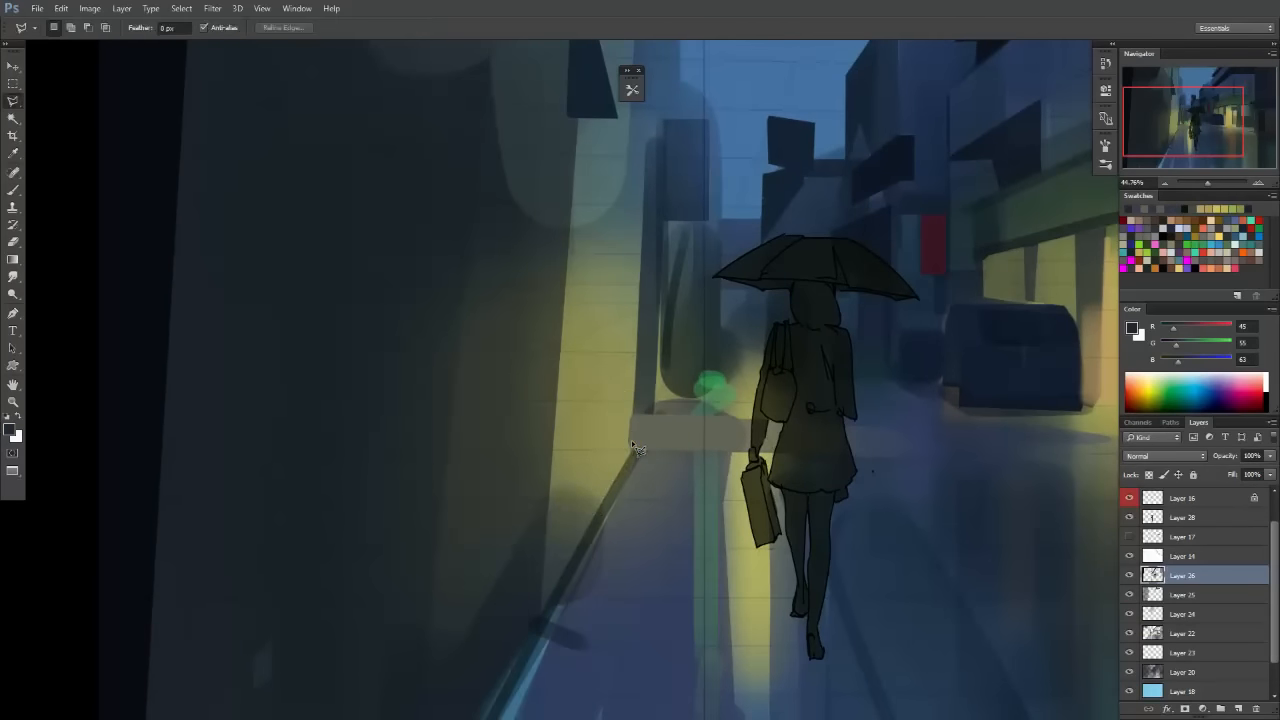
{"action": "left_click", "coordinate": [630, 440]}
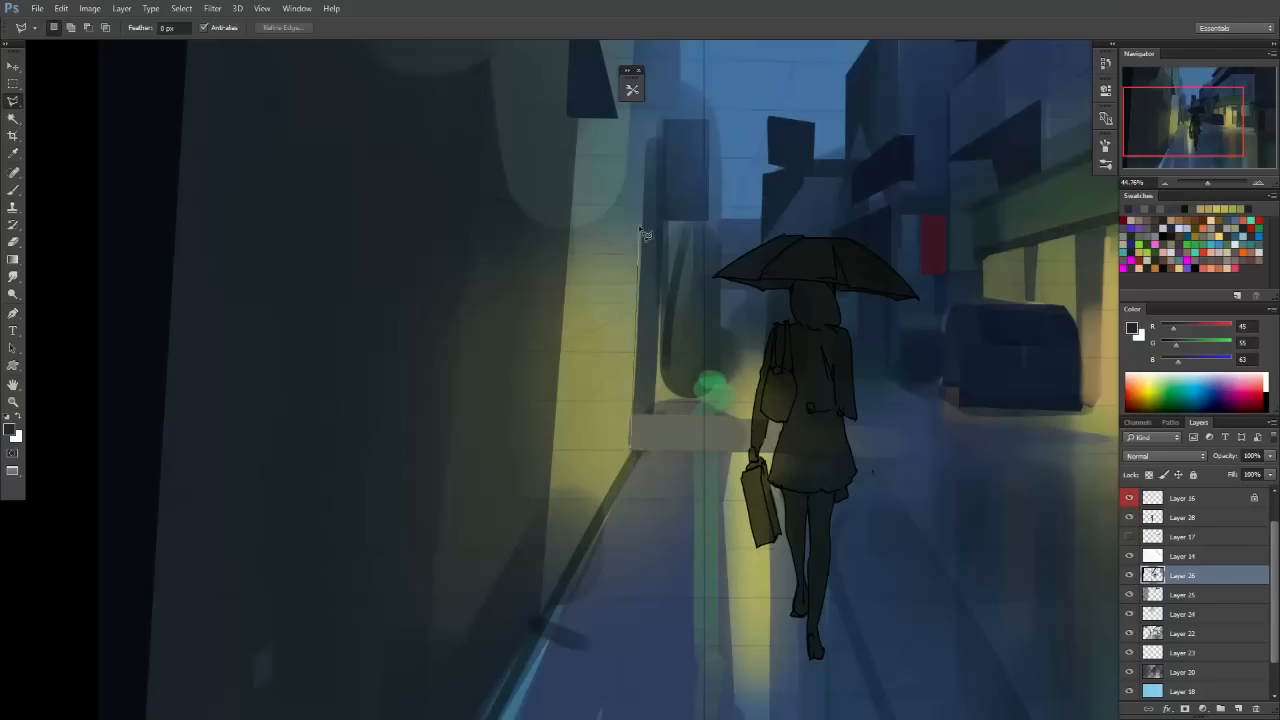
{"action": "left_click", "coordinate": [647, 105]}
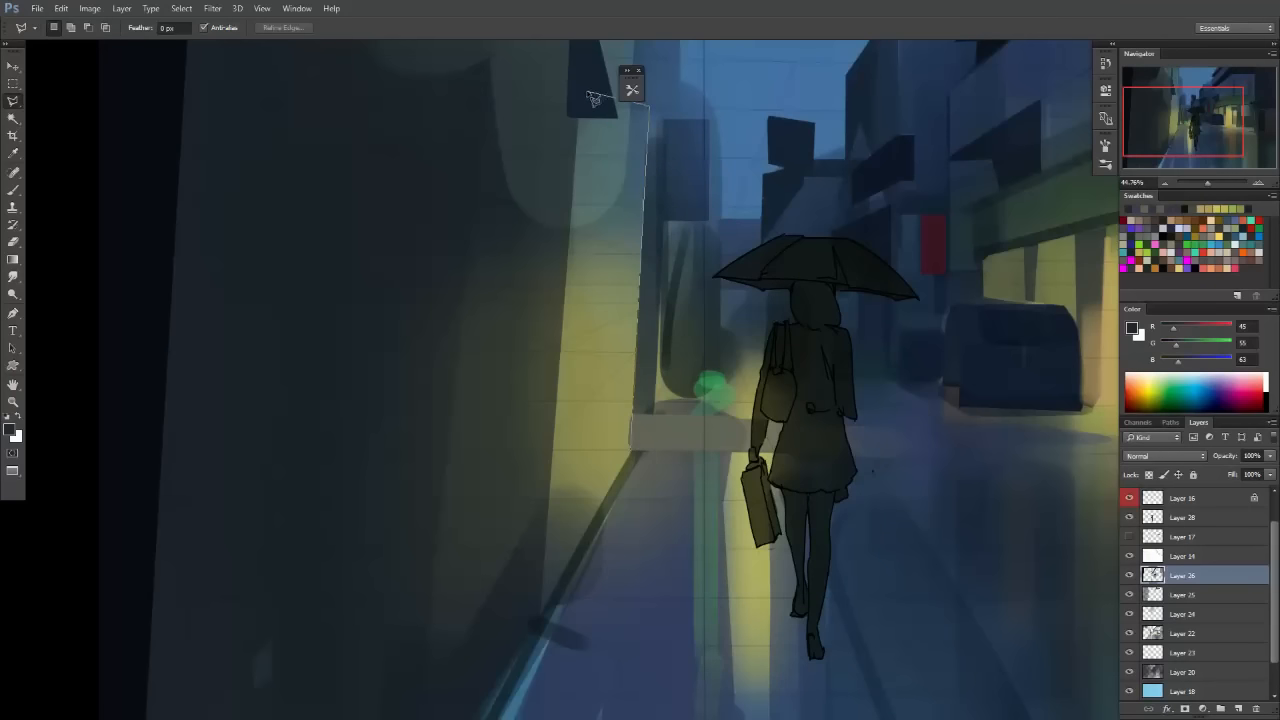
{"action": "double_click", "coordinate": [548, 477]}
{"action": "key", "text": "j"}
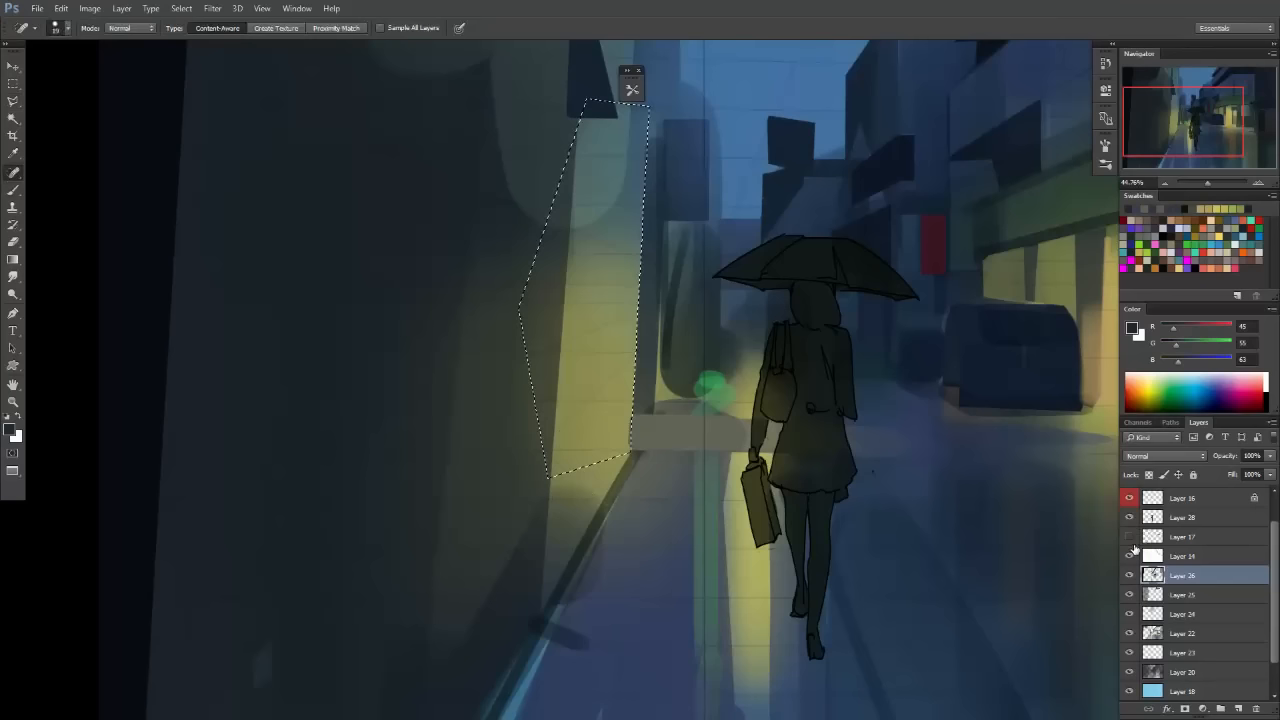
Show the Layer 17 line sketch again, comparing the left wall and street edge with and without it.
{"action": "left_click", "coordinate": [1130, 537]}
{"action": "left_click_drag", "start_coordinate": [623, 520], "coordinate": [614, 434]}
{"action": "scroll", "coordinate": [701, 448], "scroll_direction": "down", "scroll_amount": 2}
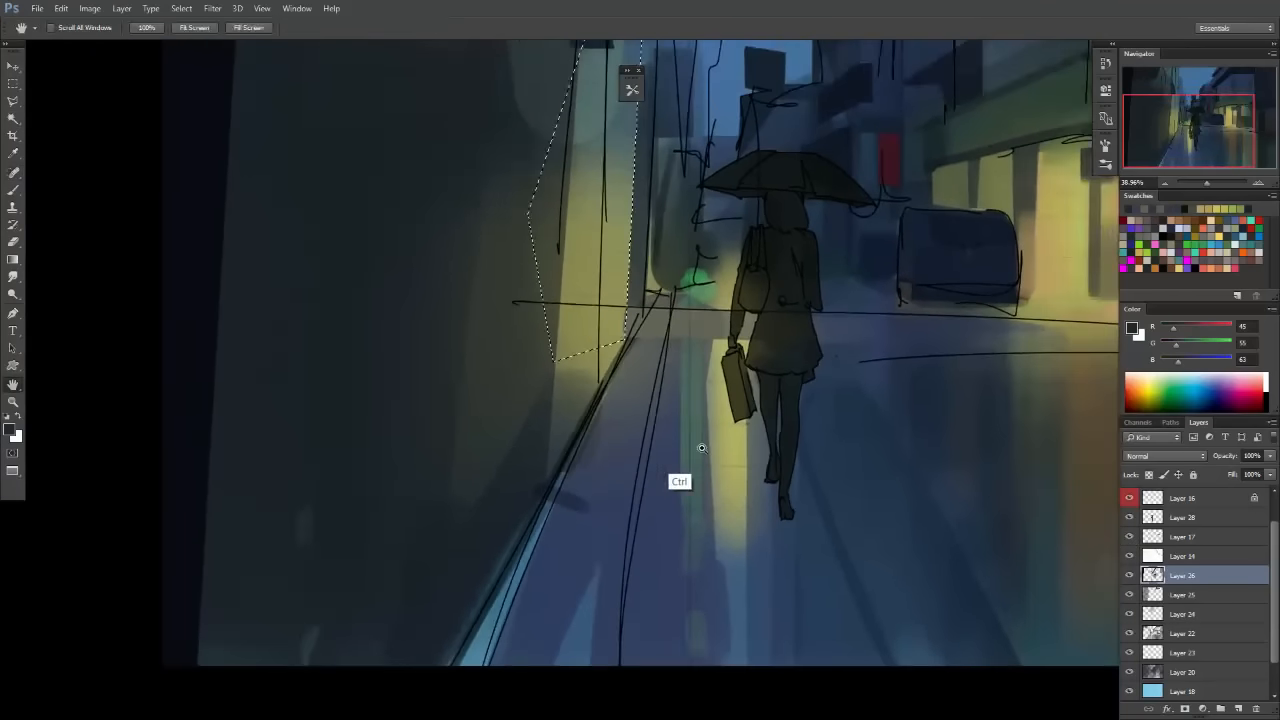
{"action": "left_click", "coordinate": [1129, 537]}
{"action": "left_click_drag", "start_coordinate": [648, 357], "coordinate": [606, 449]}
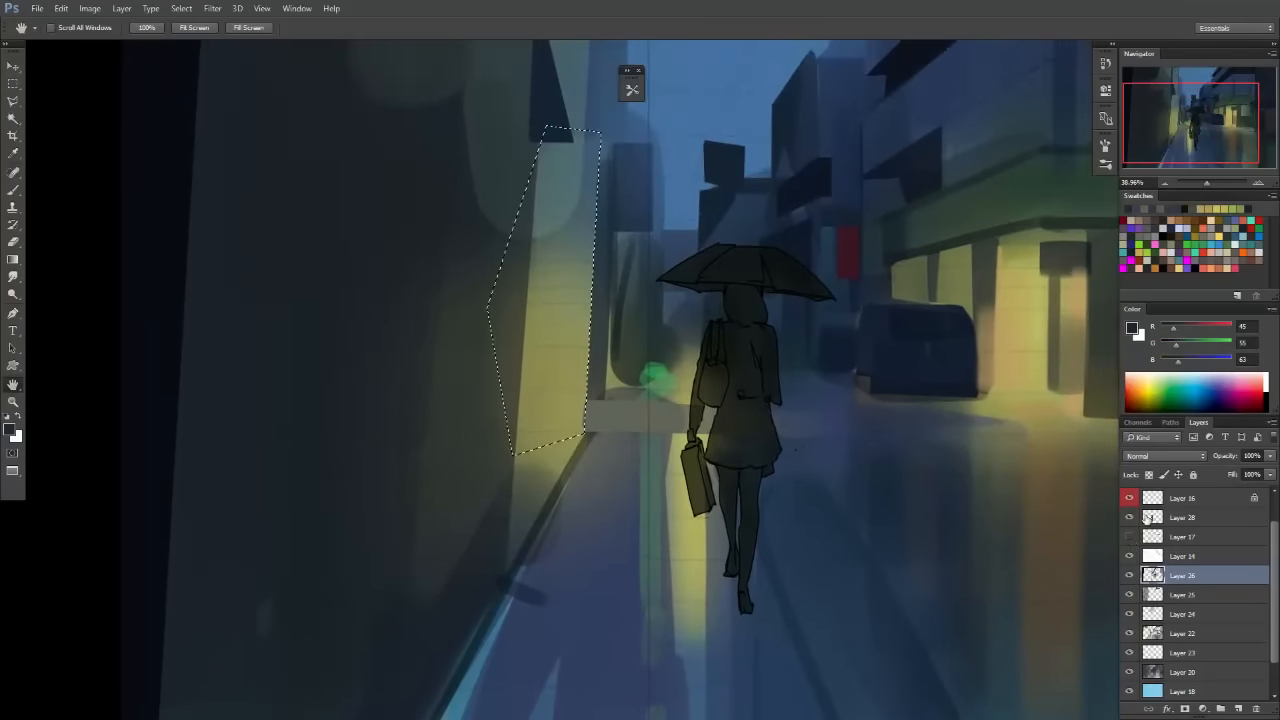
{"action": "left_click", "coordinate": [1129, 537]}
{"action": "scroll", "coordinate": [790, 520], "scroll_direction": "down", "scroll_amount": 1}
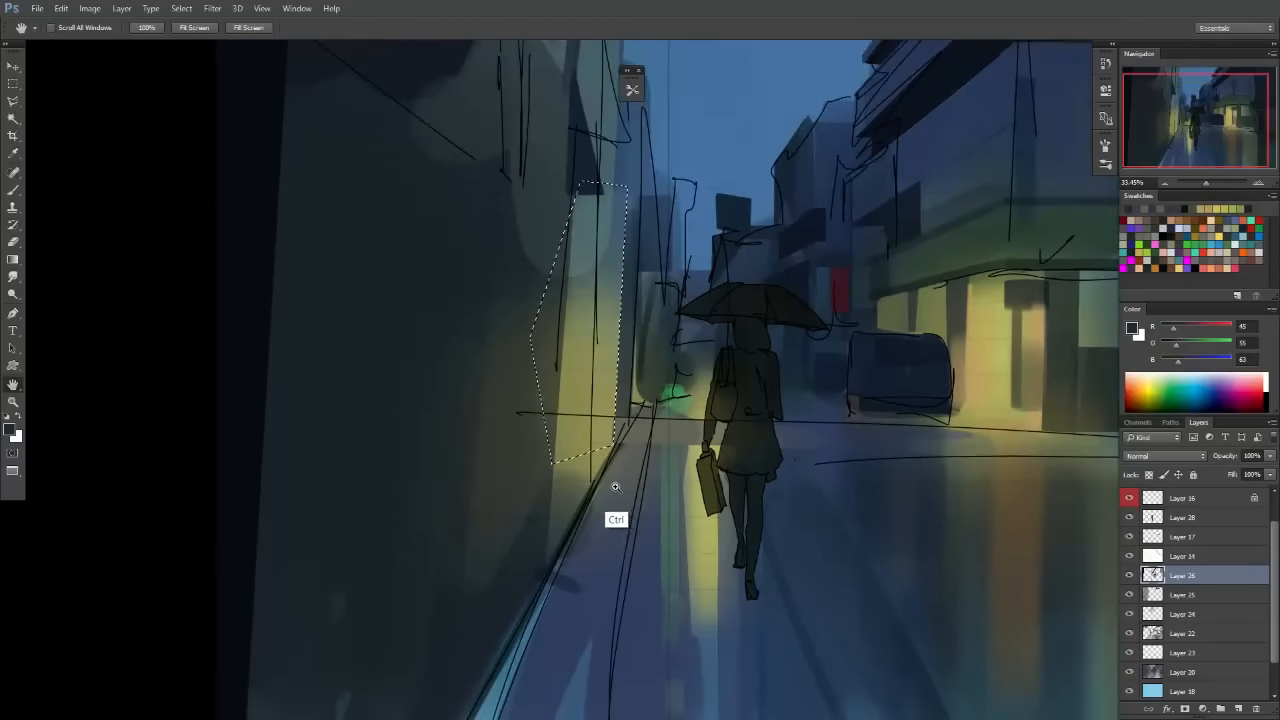
{"action": "scroll", "coordinate": [615, 487], "scroll_direction": "up", "scroll_amount": 4}
Try painting muted grey freehand over the far base of the lit left wall with a slightly smaller brush.
{"action": "key", "text": "b"}
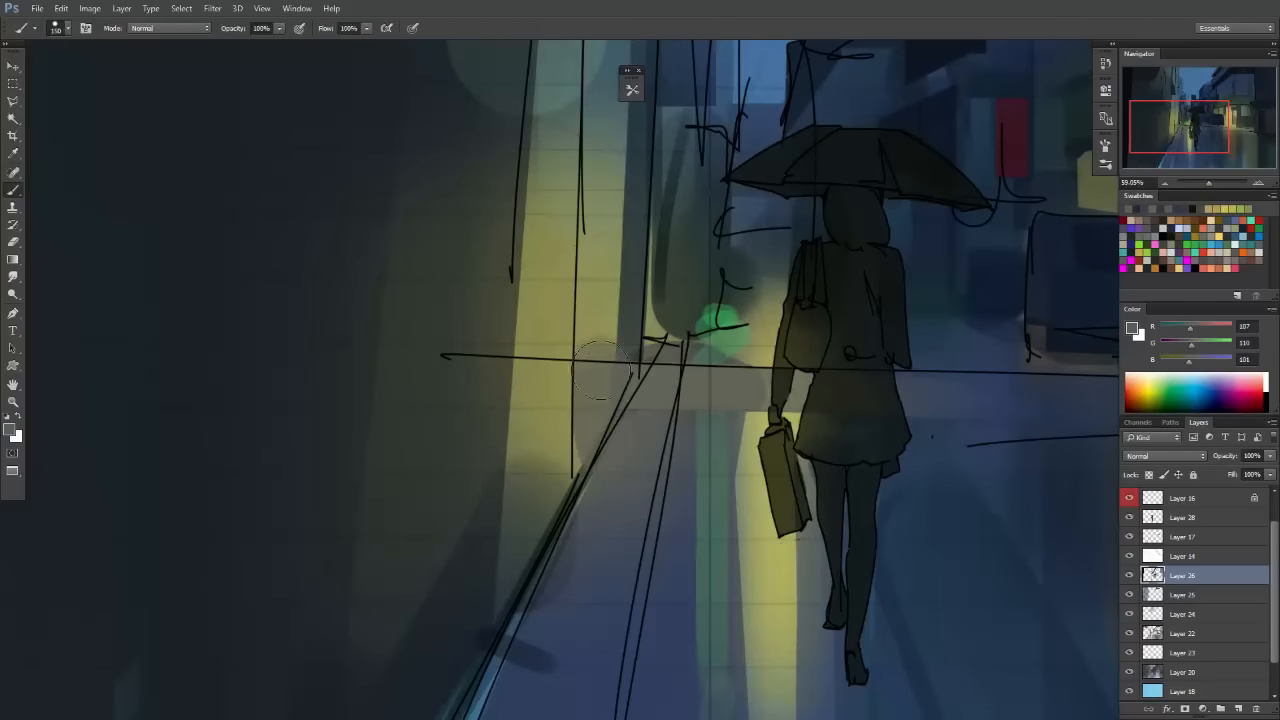
{"action": "key", "text": "ctrl+z"}
{"action": "left_click_drag", "start_coordinate": [600, 458], "coordinate": [606, 378]}
{"action": "key", "text": "ctrl+z"}
{"action": "key", "text": "["}
{"action": "key", "text": "ctrl+z"}
{"action": "left_click_drag", "start_coordinate": [604, 445], "coordinate": [598, 366]}
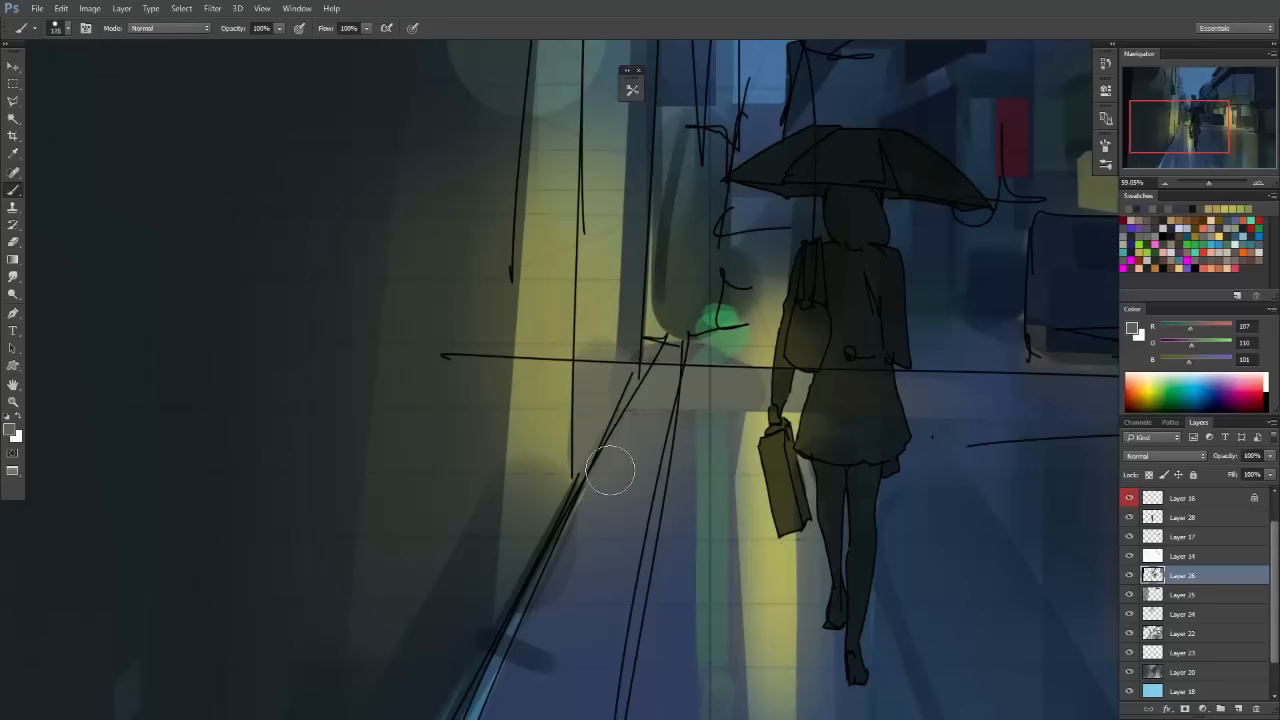
{"action": "key", "text": "ctrl+z"}
Select the wall's base corner between the sketch lines with the Polygonal Lasso, paint it muted grey, and clear the selection.
{"action": "key", "text": "l"}
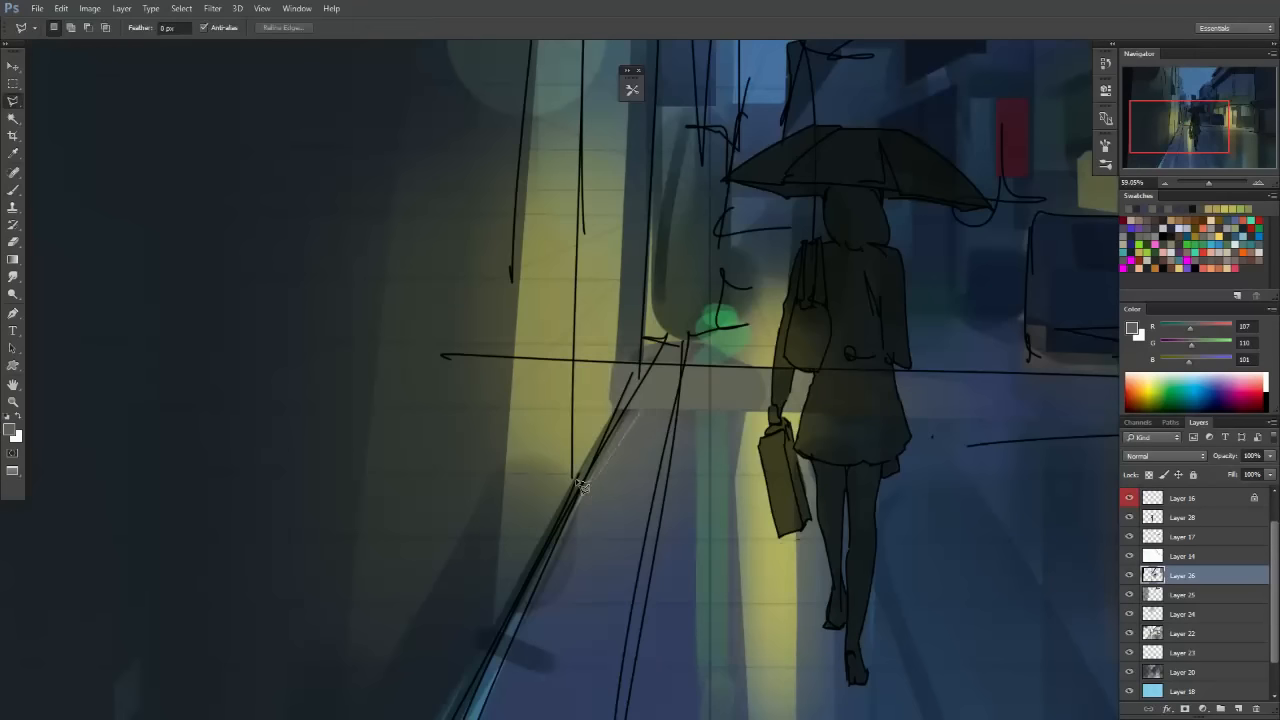
{"action": "left_click", "coordinate": [643, 366]}
{"action": "key", "text": "b"}
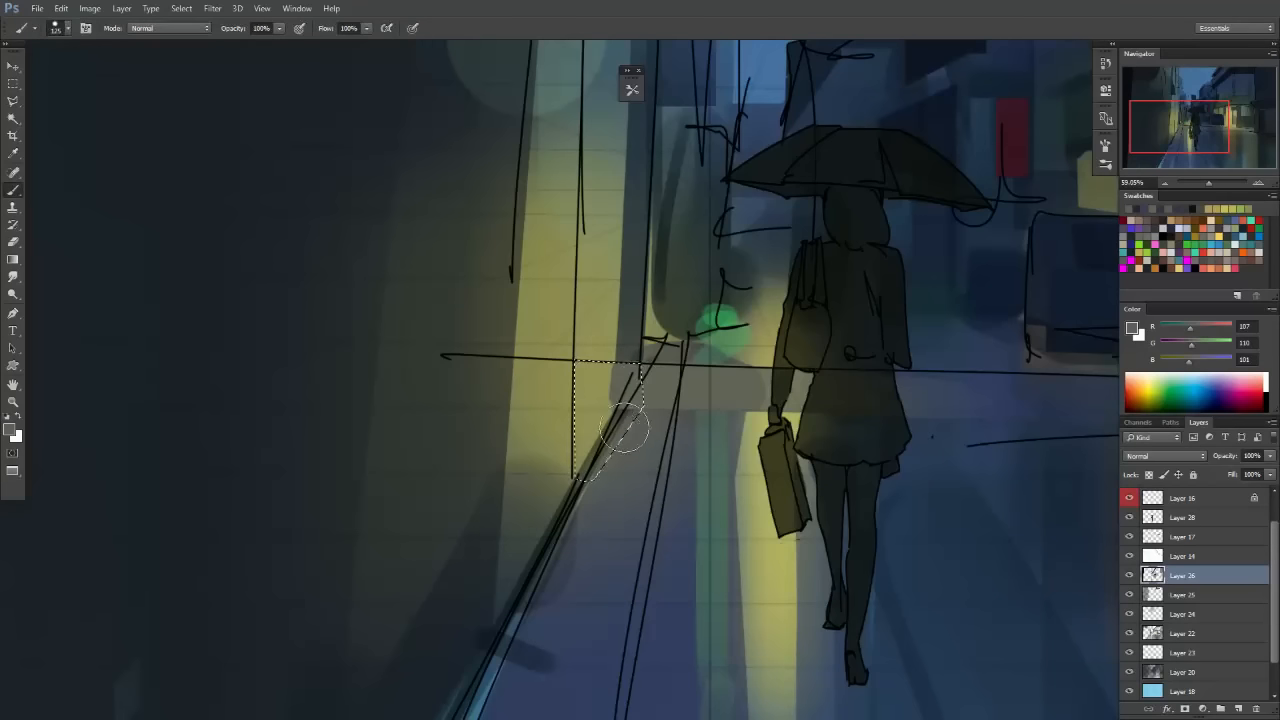
{"action": "mouse_move", "coordinate": [623, 428]}
{"action": "left_mouse_down"}
{"action": "mouse_move", "coordinate": [557, 437]}
{"action": "mouse_move", "coordinate": [592, 400]}
{"action": "left_mouse_up"}
{"action": "key", "text": "m"}
{"action": "left_click", "coordinate": [674, 509]}
{"action": "key", "text": "b"}
Add a new layer above Layer 26 and set up a dark navy gradient with R 25, G 42, B 69.
{"action": "key", "text": "space"}
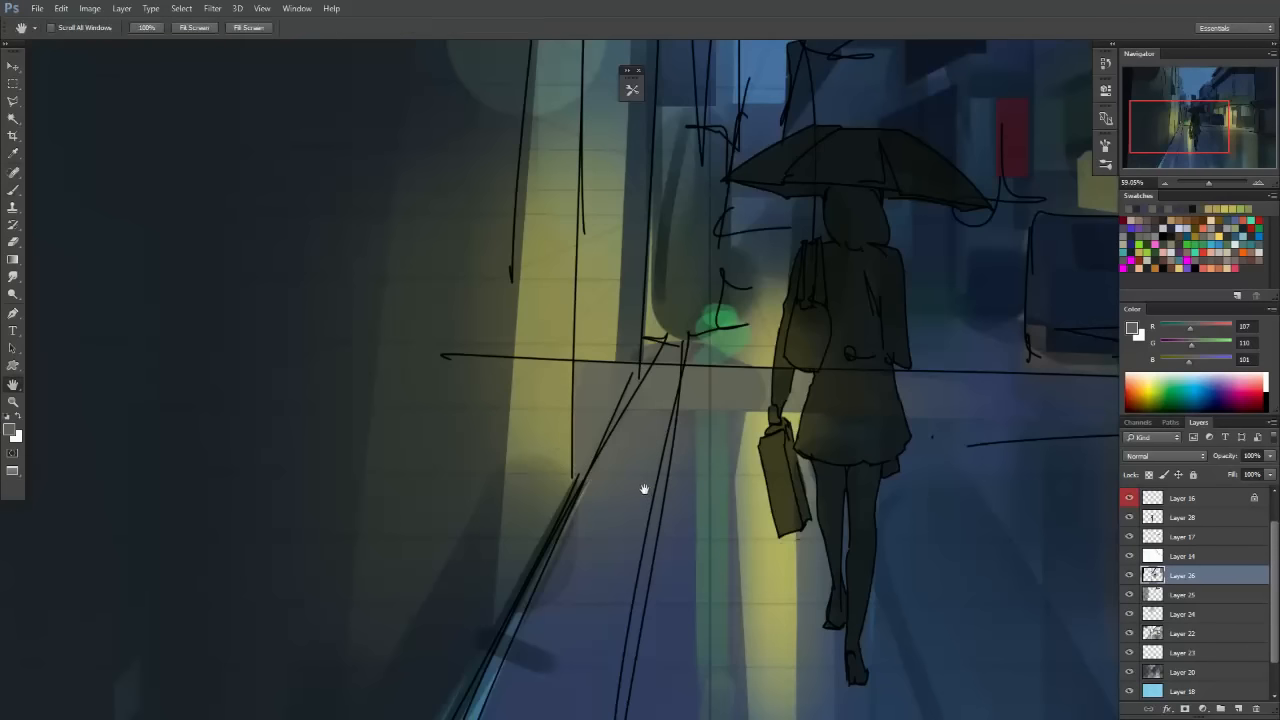
{"action": "mouse_move", "coordinate": [643, 489]}
{"action": "left_mouse_down"}
{"action": "mouse_move", "coordinate": [609, 471]}
{"action": "mouse_move", "coordinate": [656, 526]}
{"action": "mouse_move", "coordinate": [718, 514]}
{"action": "left_mouse_up"}
{"action": "left_click_drag", "start_coordinate": [834, 487], "coordinate": [757, 471]}
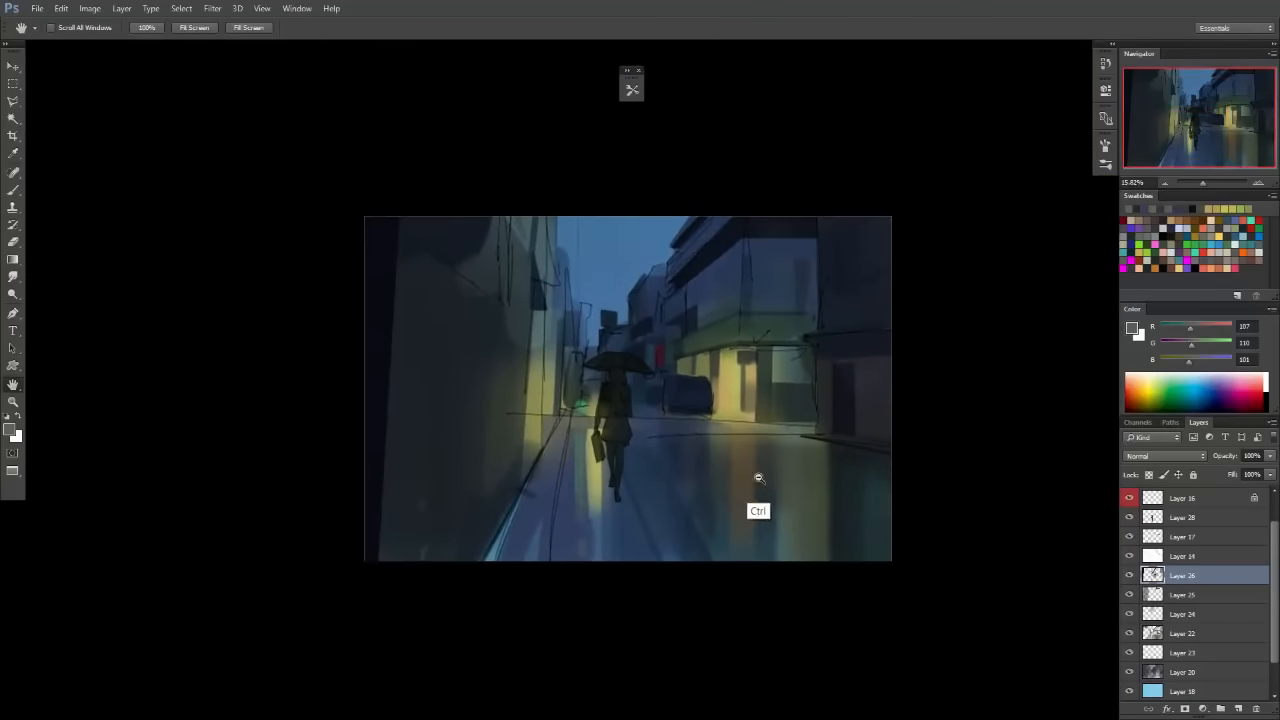
{"action": "scroll", "coordinate": [757, 471], "scroll_direction": "up", "scroll_amount": 1}
{"action": "left_click", "coordinate": [1240, 708]}
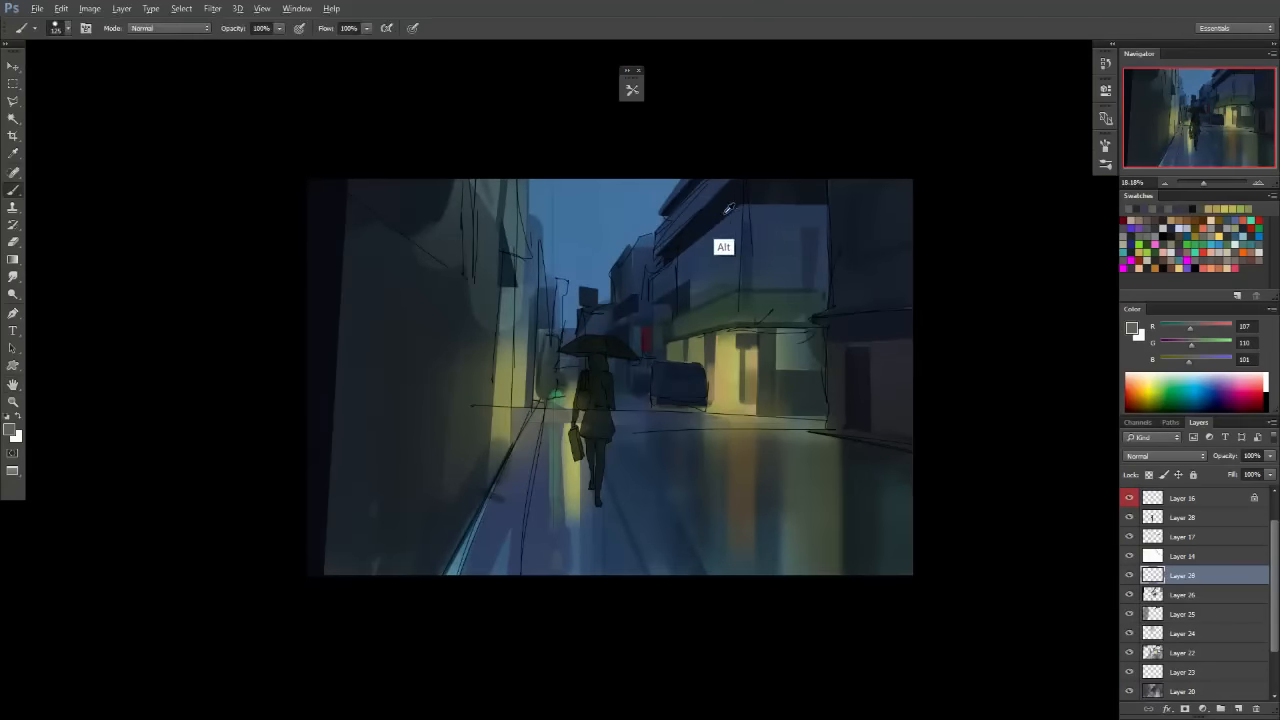
{"action": "left_click", "coordinate": [714, 262], "text": "alt"}
{"action": "left_click", "coordinate": [11, 430]}
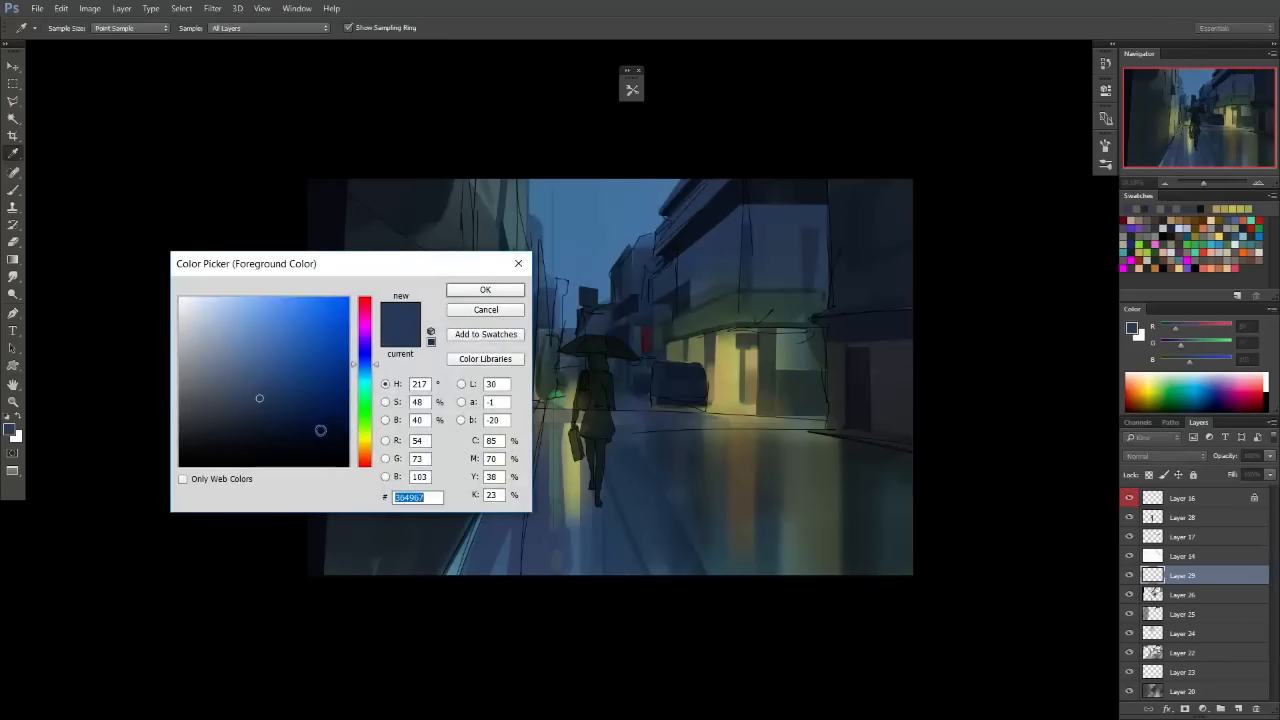
{"action": "left_click", "coordinate": [286, 420]}
{"action": "left_click", "coordinate": [486, 289]}
{"action": "key", "text": "g"}
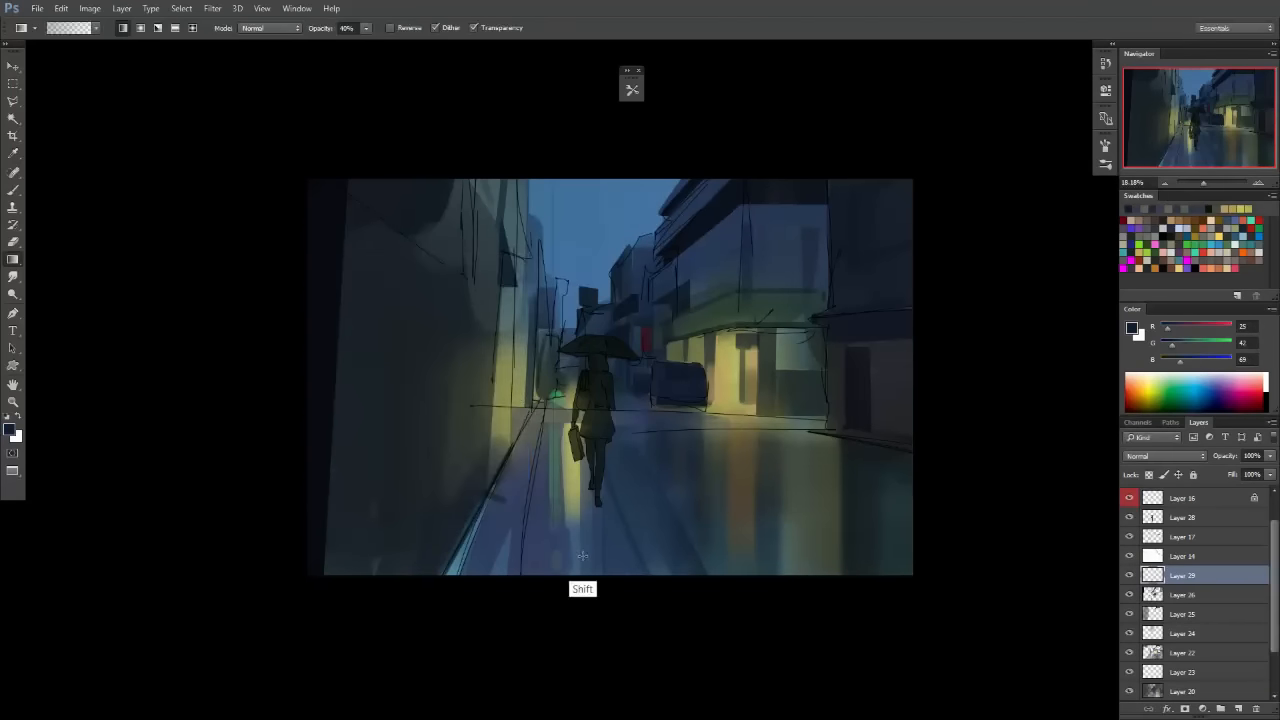
Darken the street from the canvas's lower edge upward with a dark navy gradient at 40% opacity, redrawing it at shorter lengths.
{"action": "left_click_drag", "start_coordinate": [582, 556], "coordinate": [590, 236]}
{"action": "key", "text": "ctrl+z"}
{"action": "left_click_drag", "start_coordinate": [578, 570], "coordinate": [616, 392]}
{"action": "key", "text": "ctrl+z"}
{"action": "left_click_drag", "start_coordinate": [638, 588], "coordinate": [658, 460]}
{"action": "key", "text": "ctrl+z"}
{"action": "scroll", "coordinate": [703, 551], "scroll_direction": "down", "scroll_amount": 3}
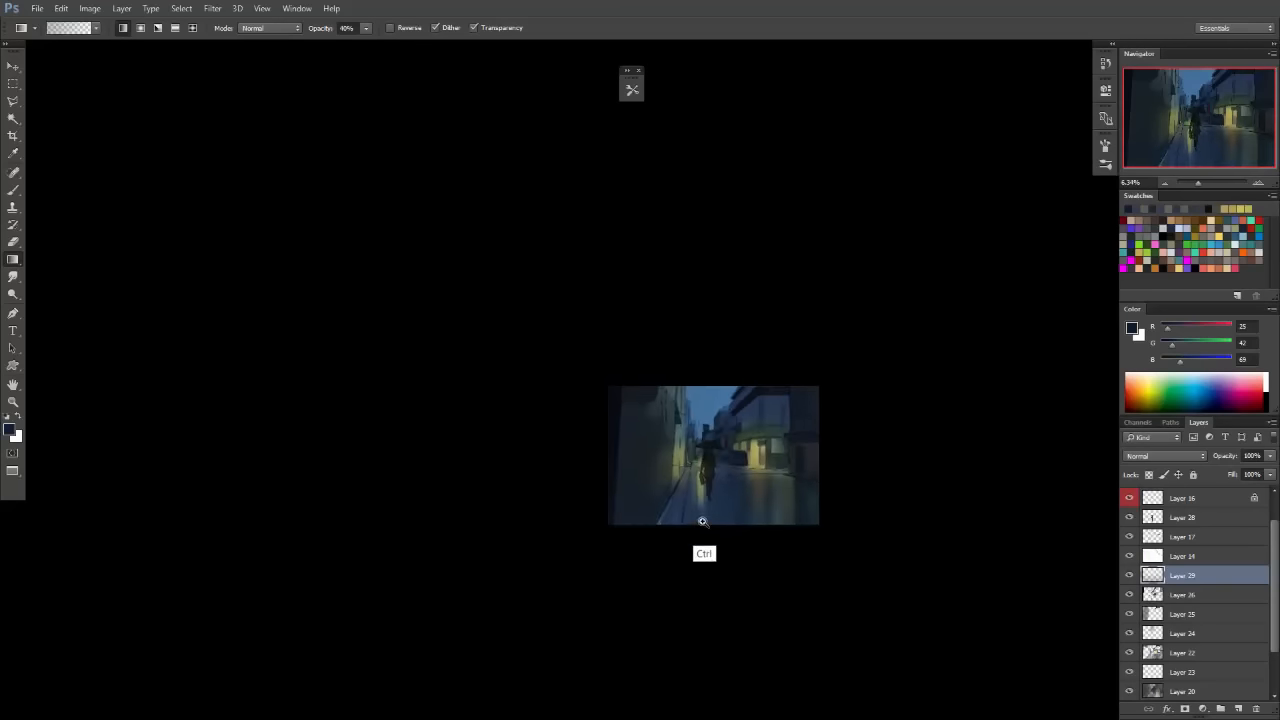
{"action": "scroll", "coordinate": [809, 540], "scroll_direction": "up", "scroll_amount": 5}
{"action": "scroll", "coordinate": [720, 470], "scroll_direction": "down", "scroll_amount": 4}
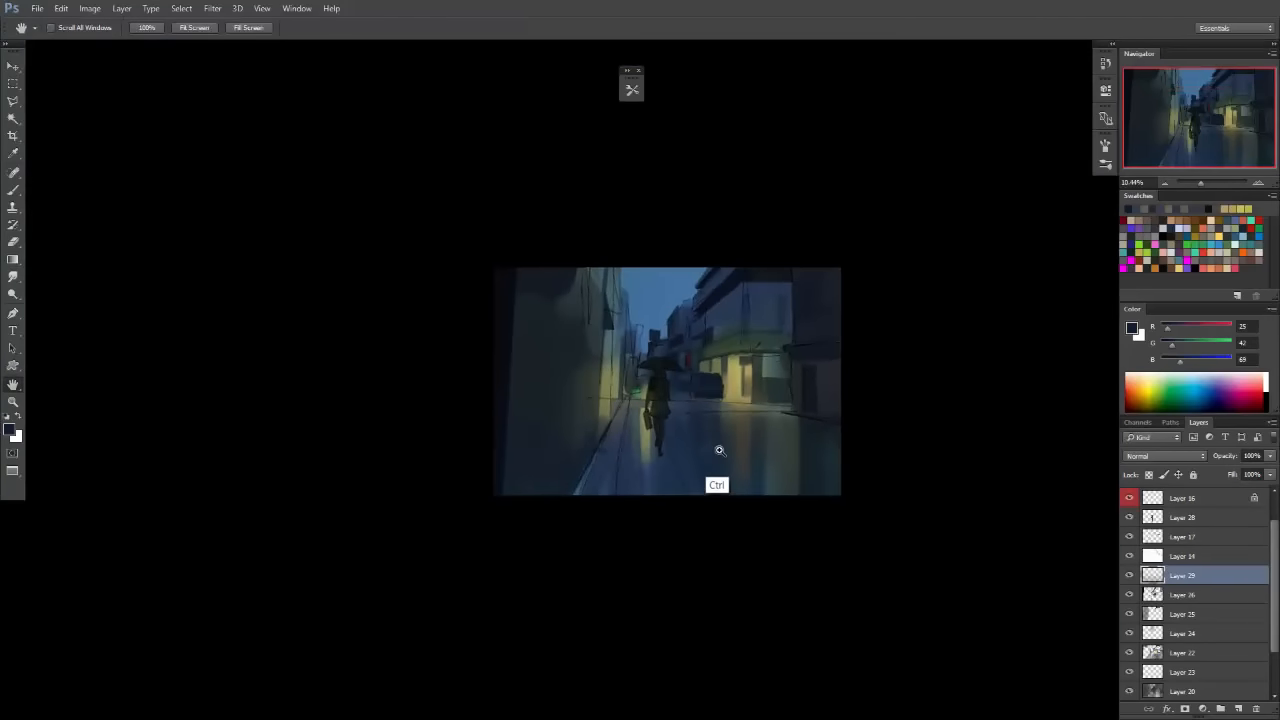
{"action": "scroll", "coordinate": [810, 465], "scroll_direction": "up", "scroll_amount": 4}
Review the umbrella figure's layer and compare the whole painting with the Layer 29 gradient hidden and shown.
{"action": "left_click", "coordinate": [1190, 517]}
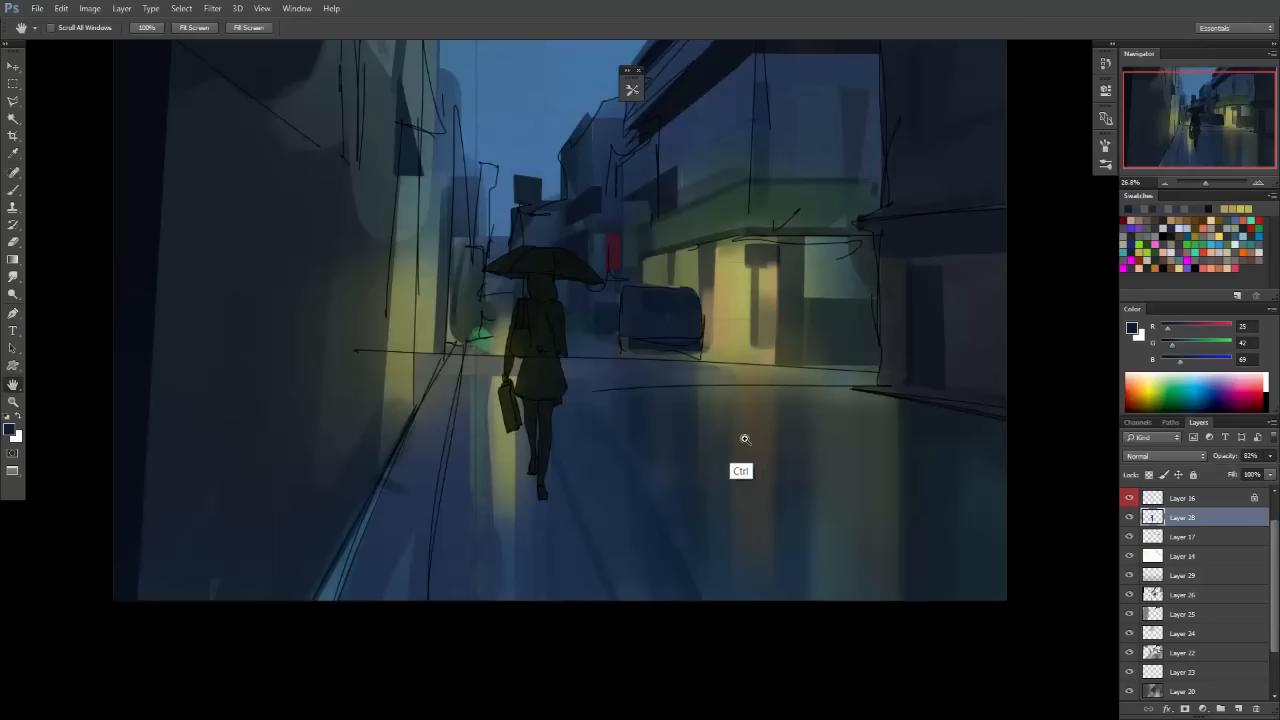
{"action": "scroll", "coordinate": [743, 450], "scroll_direction": "down", "scroll_amount": 4}
{"action": "scroll", "coordinate": [888, 453], "scroll_direction": "up", "scroll_amount": 3}
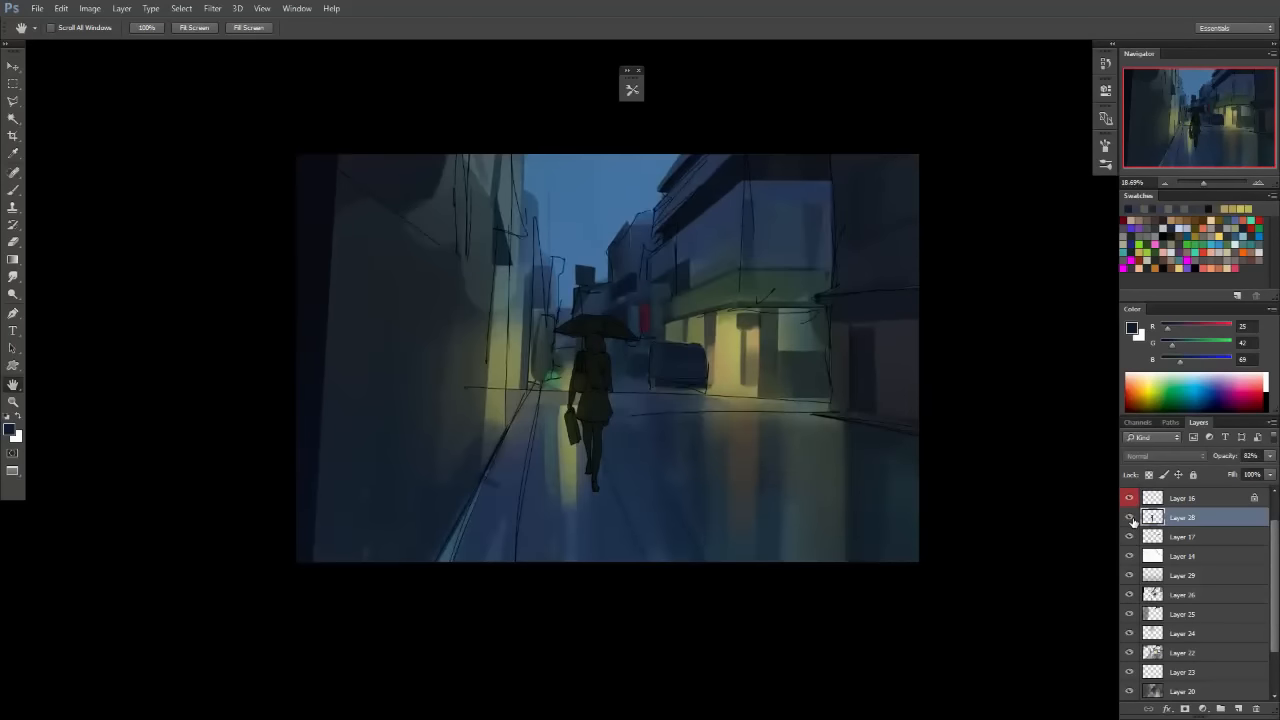
{"action": "scroll", "coordinate": [788, 446], "scroll_direction": "up", "scroll_amount": 1}
{"action": "left_click", "coordinate": [1156, 575]}
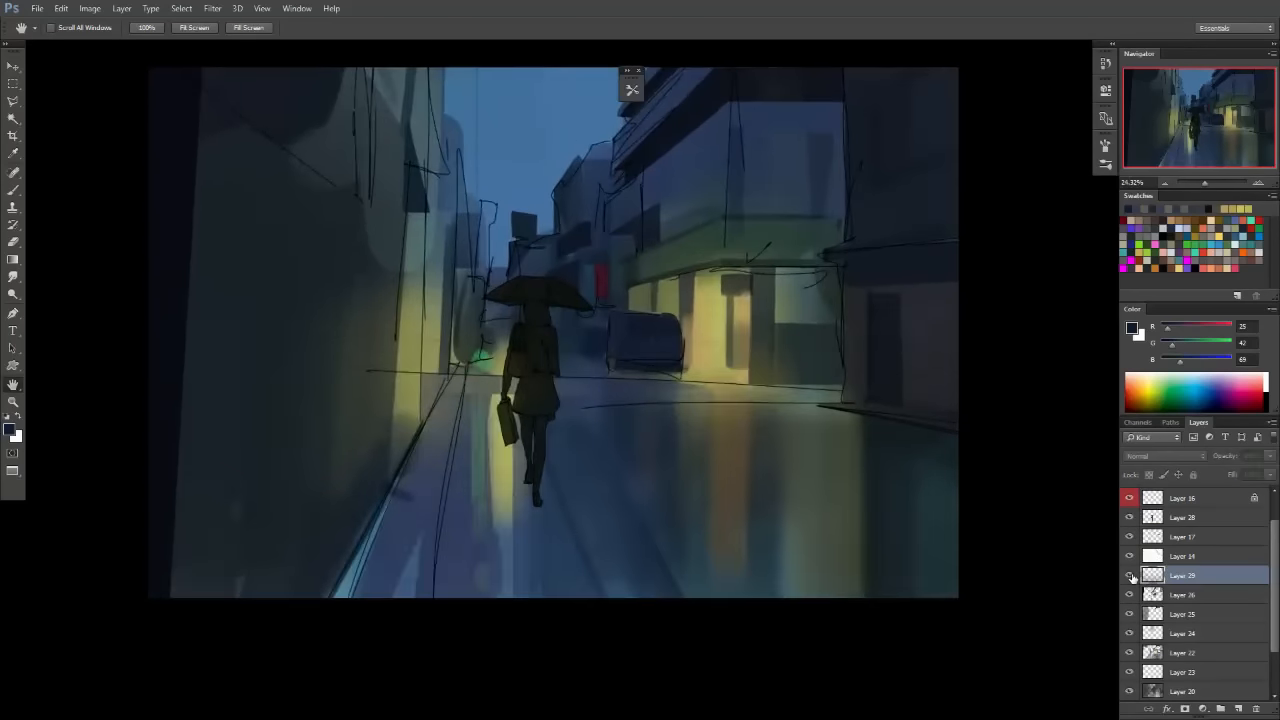
{"action": "scroll", "coordinate": [640, 500], "scroll_direction": "down", "scroll_amount": 5}
{"action": "scroll", "coordinate": [711, 502], "scroll_direction": "up", "scroll_amount": 5}
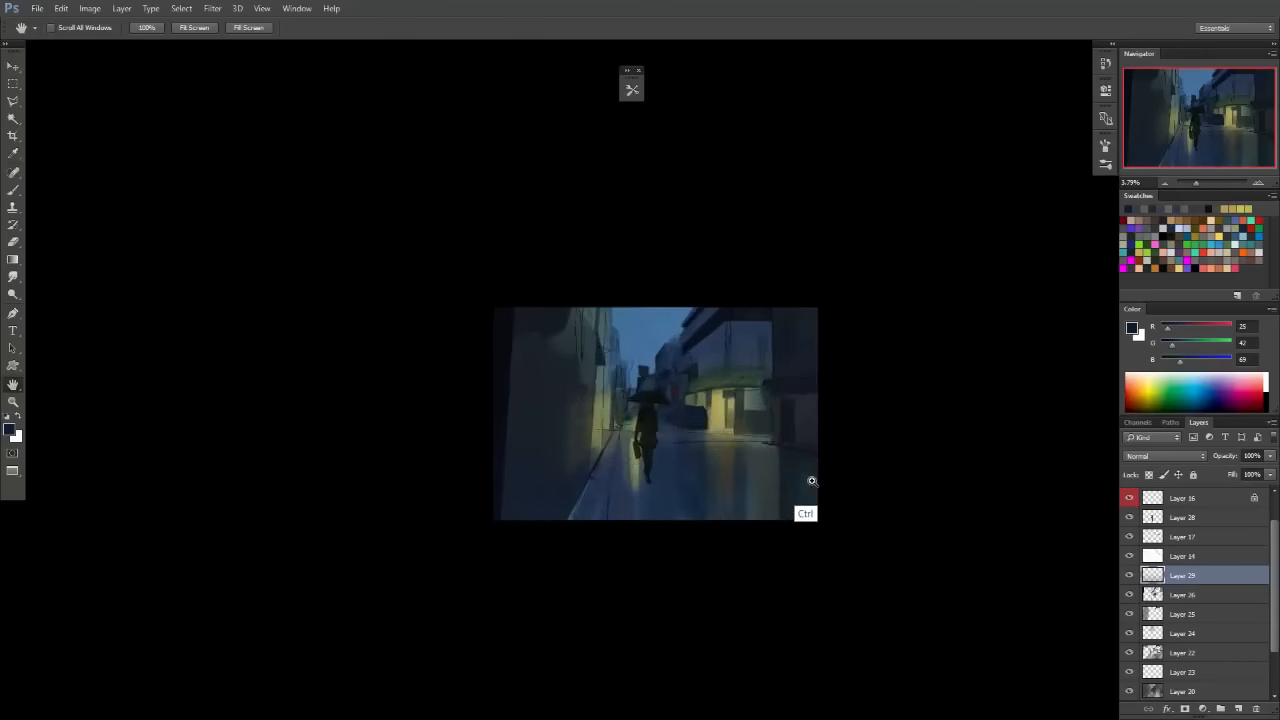
Add a new layer above the gradient layer and set its blend mode to Color Dodge.
{"action": "left_click", "coordinate": [1236, 708]}
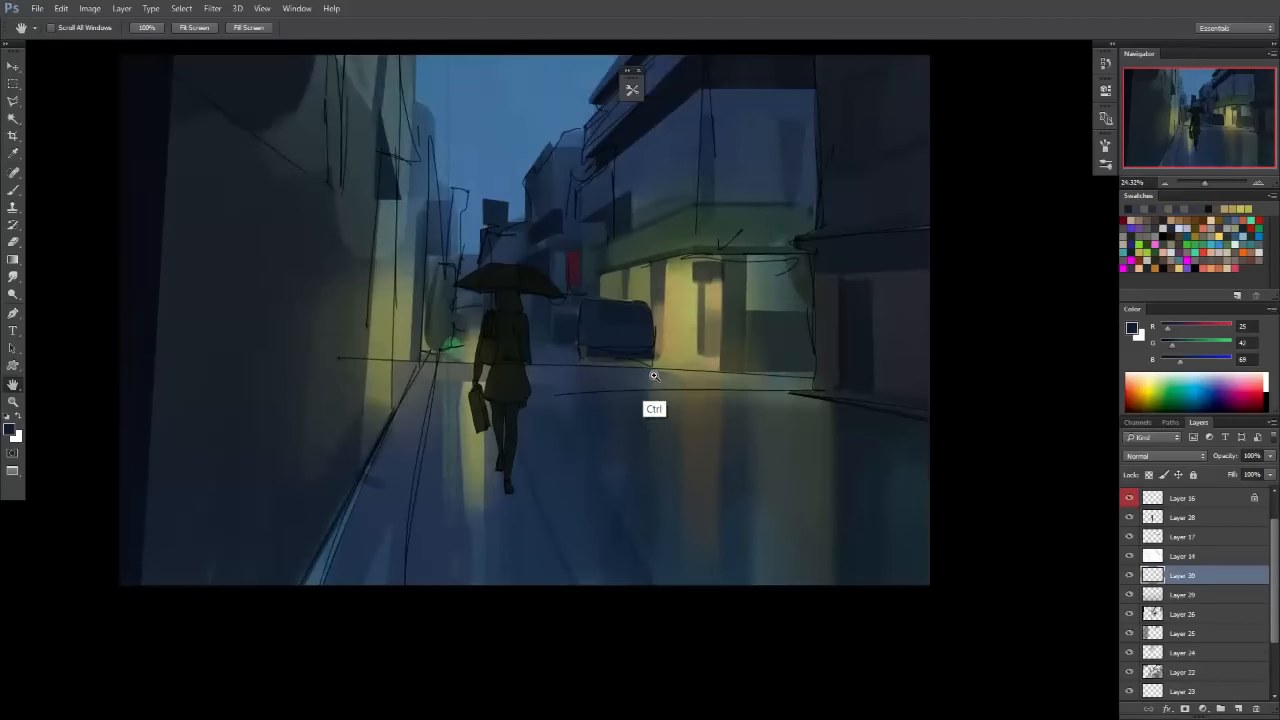
{"action": "scroll", "coordinate": [654, 375], "scroll_direction": "up", "scroll_amount": 1}
{"action": "double_click", "coordinate": [1153, 578]}
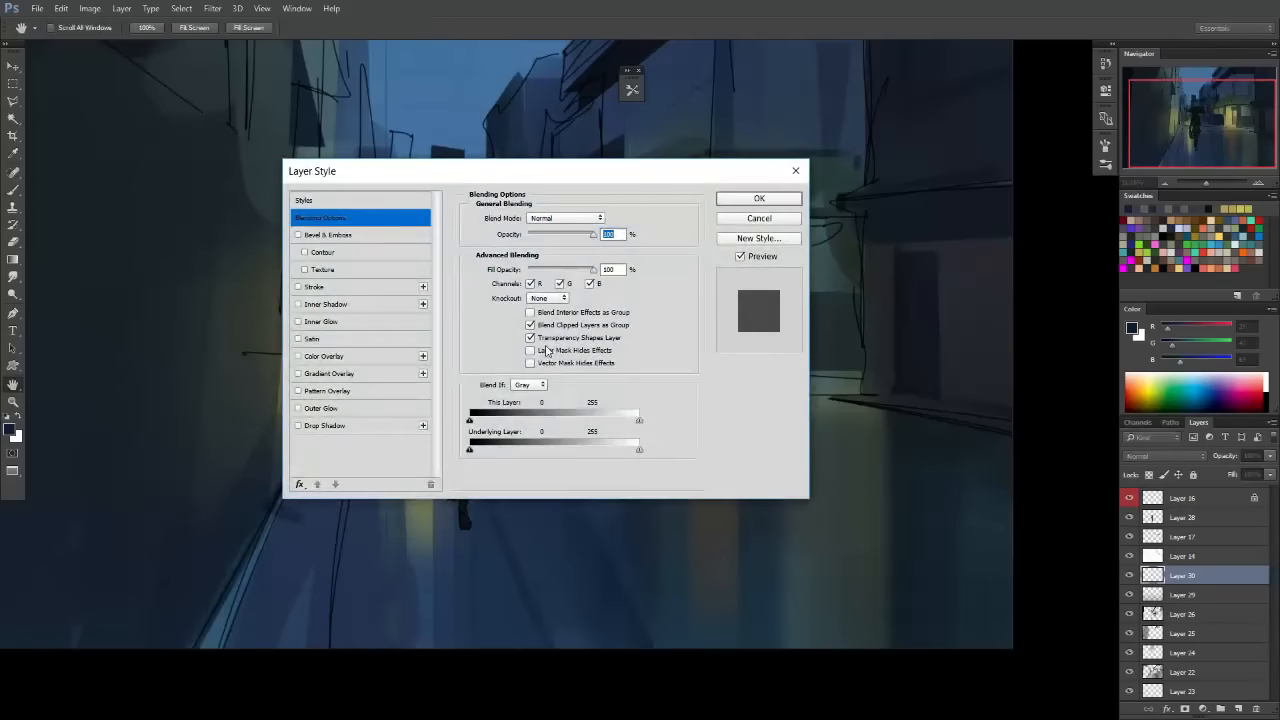
{"action": "left_click", "coordinate": [565, 218]}
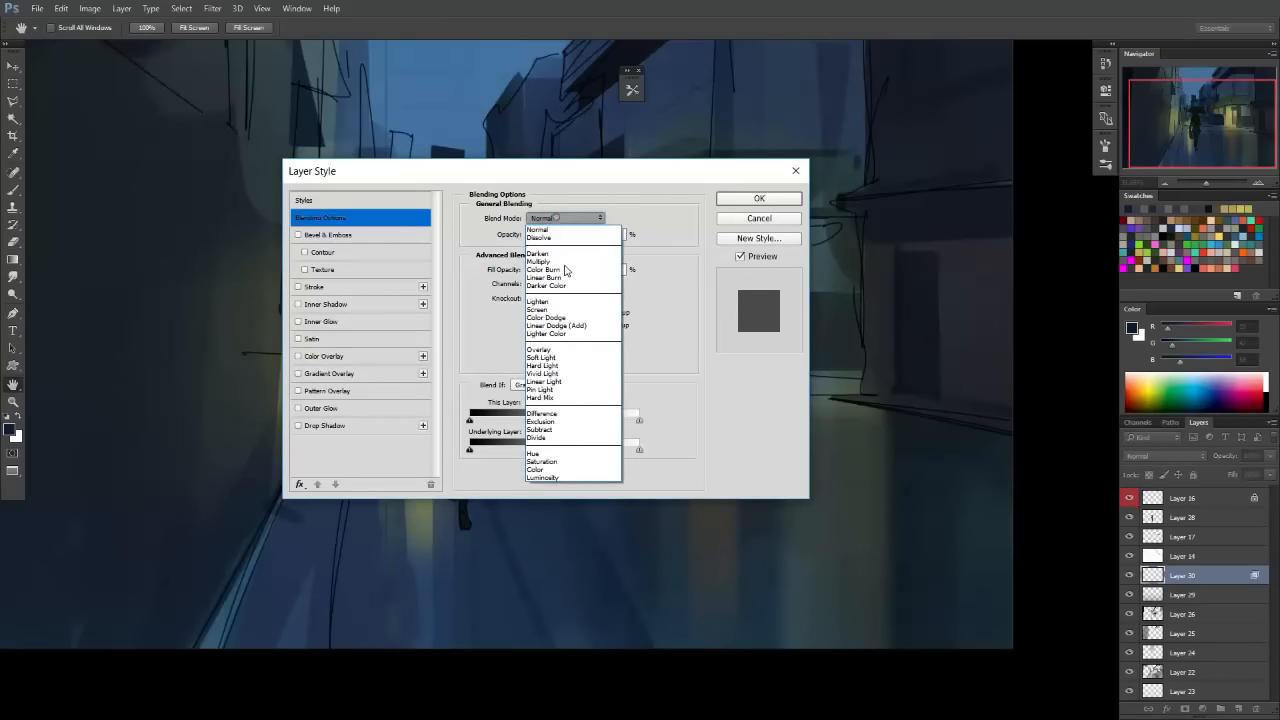
{"action": "left_click", "coordinate": [566, 322]}
{"action": "left_click", "coordinate": [758, 199]}
Load a Color Dodge brush preset and set the painting colour to bright yellow, R 250, G 248, B 69.
{"action": "left_click", "coordinate": [632, 89]}
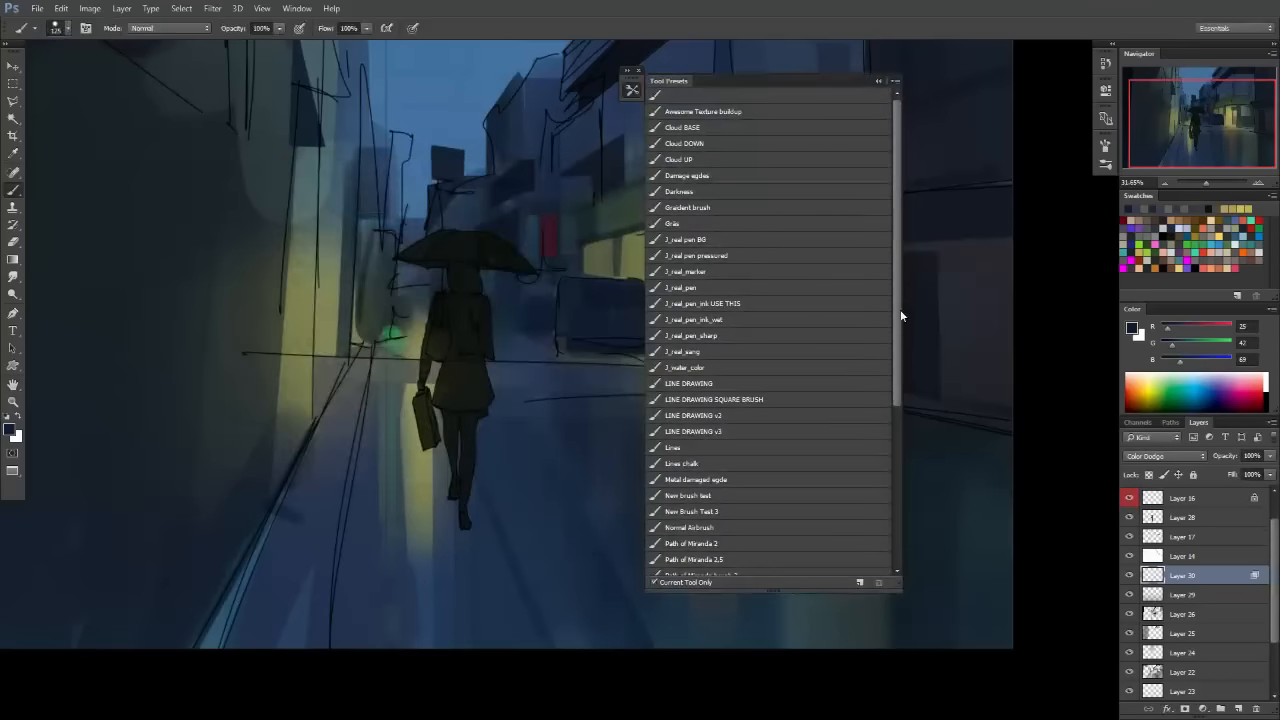
{"action": "left_click_drag", "start_coordinate": [900, 316], "coordinate": [880, 410]}
{"action": "left_click", "coordinate": [710, 571]}
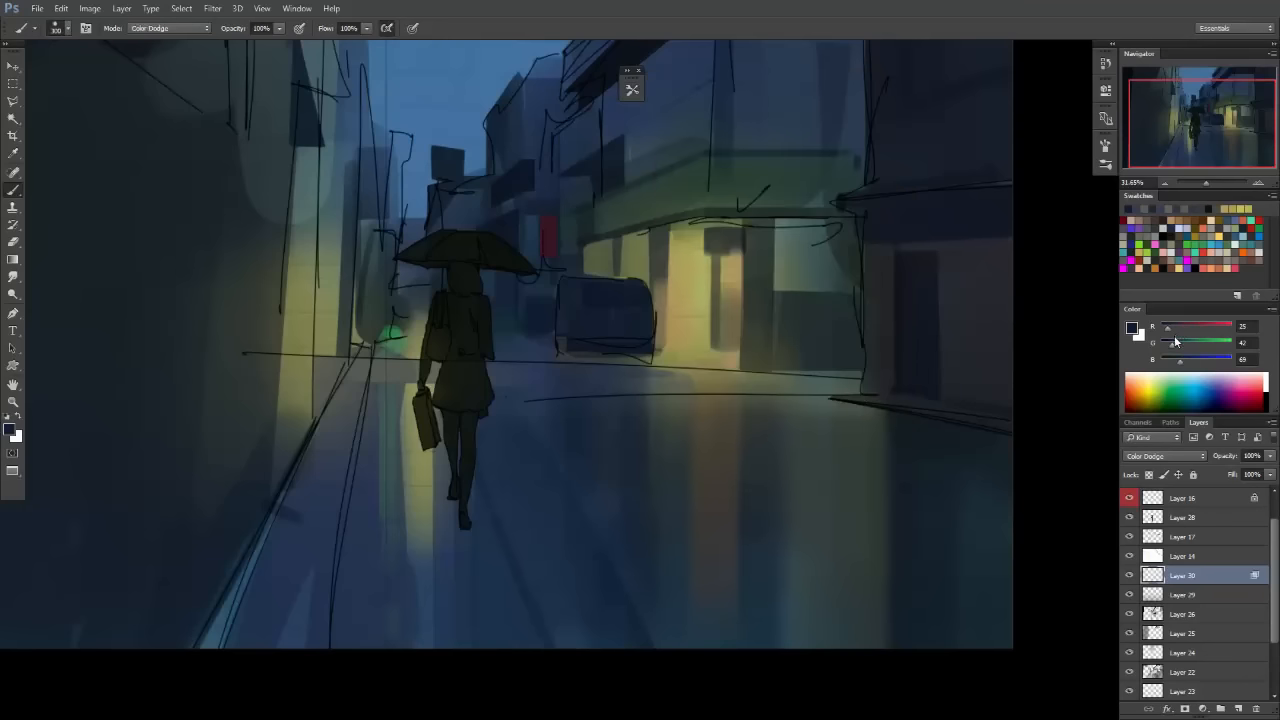
{"action": "left_click_drag", "start_coordinate": [1175, 342], "coordinate": [1229, 327]}
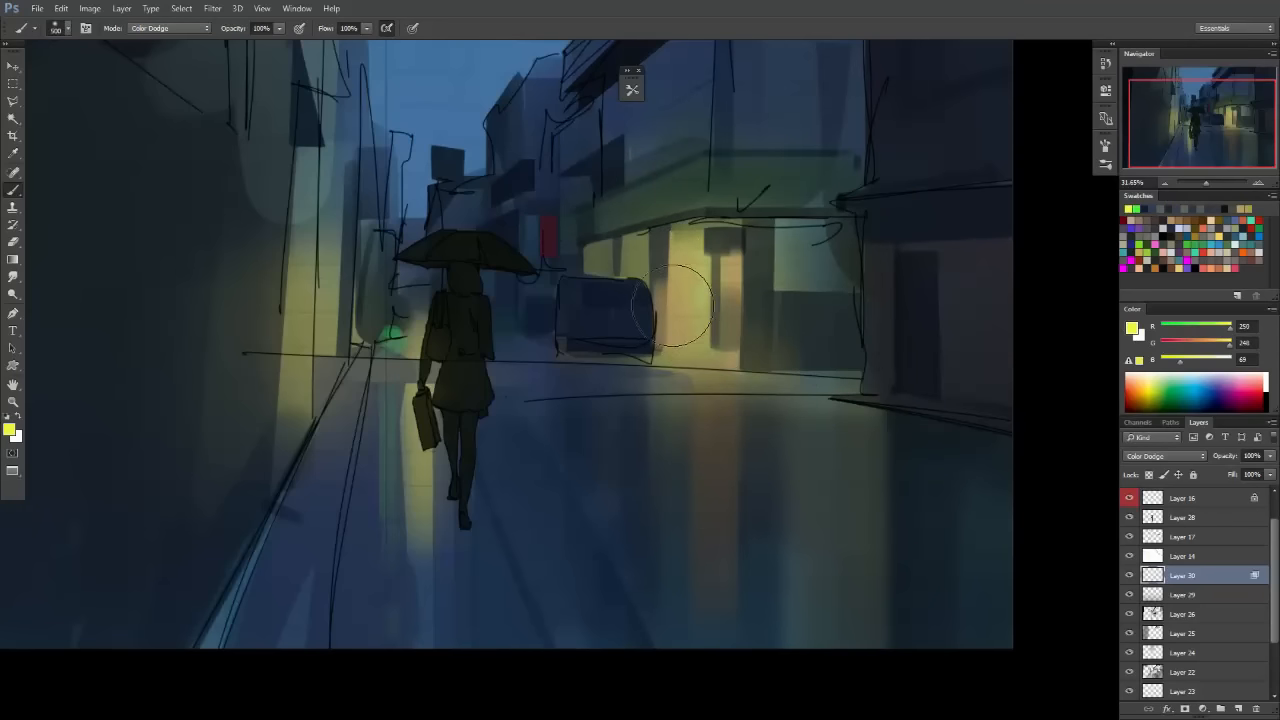
Select a narrow rectangle along the upper edge of the shop's far window, paint it with yellow glow, and clear the selection.
{"action": "key", "text": "bracketleft"}
{"action": "left_click", "coordinate": [829, 226]}
{"action": "key", "text": "ctrl+z"}
{"action": "key", "text": "m"}
{"action": "mouse_move", "coordinate": [776, 218]}
{"action": "left_mouse_down"}
{"action": "mouse_move", "coordinate": [860, 243]}
{"action": "mouse_move", "coordinate": [795, 230]}
{"action": "left_mouse_up"}
{"action": "key", "text": "b"}
{"action": "left_click", "coordinate": [845, 236]}
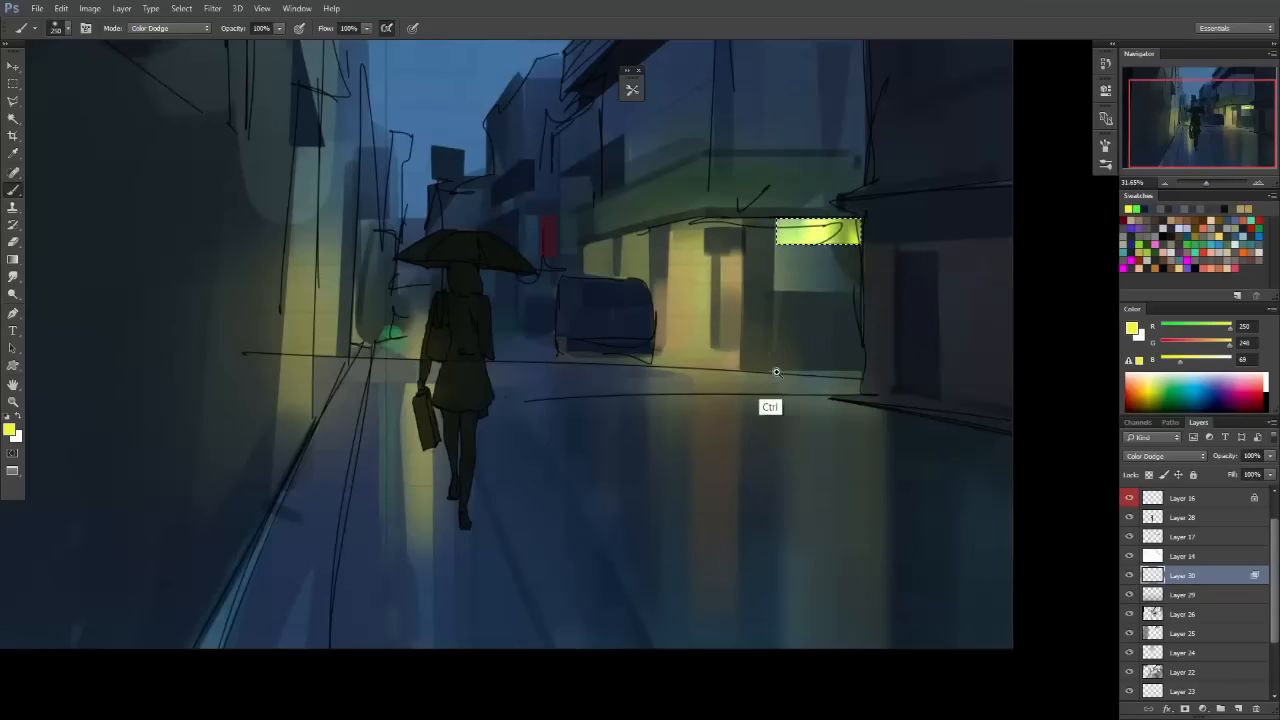
{"action": "scroll", "coordinate": [749, 370], "scroll_direction": "up", "scroll_amount": 1}
{"action": "key", "text": "ctrl+d"}
Paint a soft yellow glow reflection on the wet street below the lit shop window with an enlarged brush.
{"action": "key", "text": "bracketright"}
{"action": "key", "text": "bracketright"}
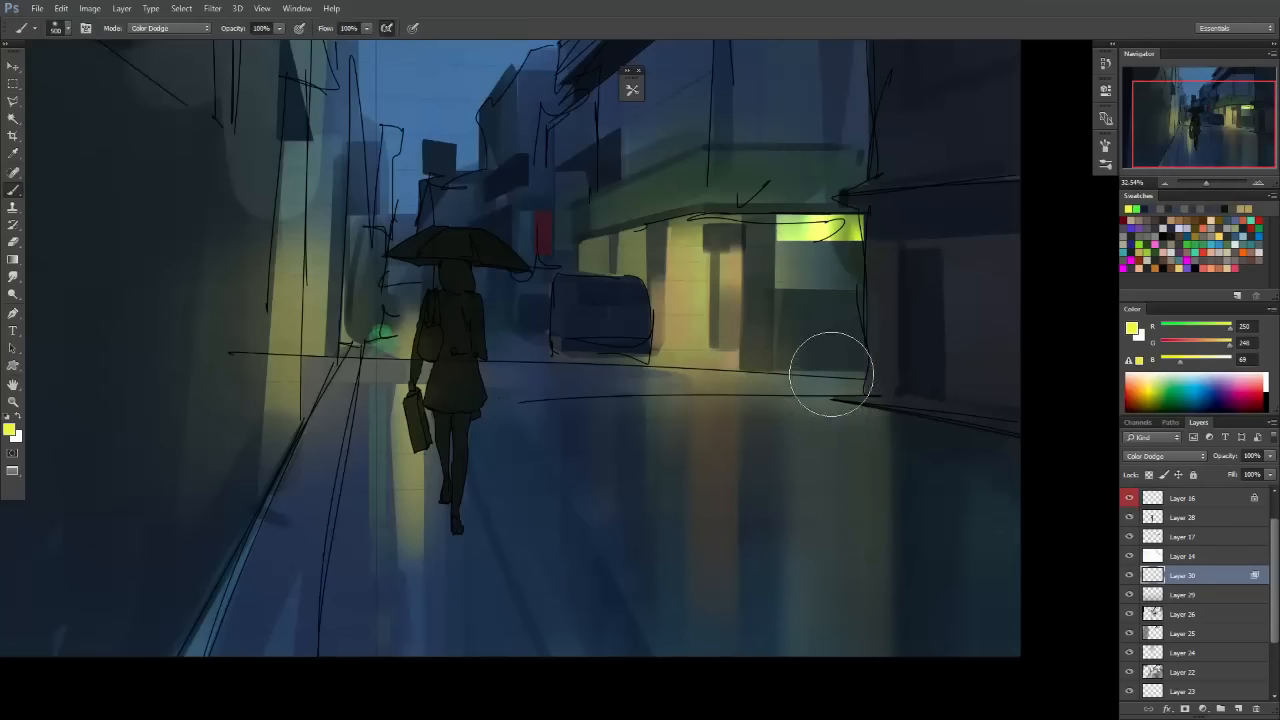
{"action": "left_click_drag", "start_coordinate": [841, 443], "coordinate": [840, 551]}
{"action": "key", "text": "ctrl+z"}
{"action": "left_click_drag", "start_coordinate": [840, 405], "coordinate": [838, 498]}
{"action": "key", "text": "ctrl+z"}
{"action": "key", "text": "bracketright"}
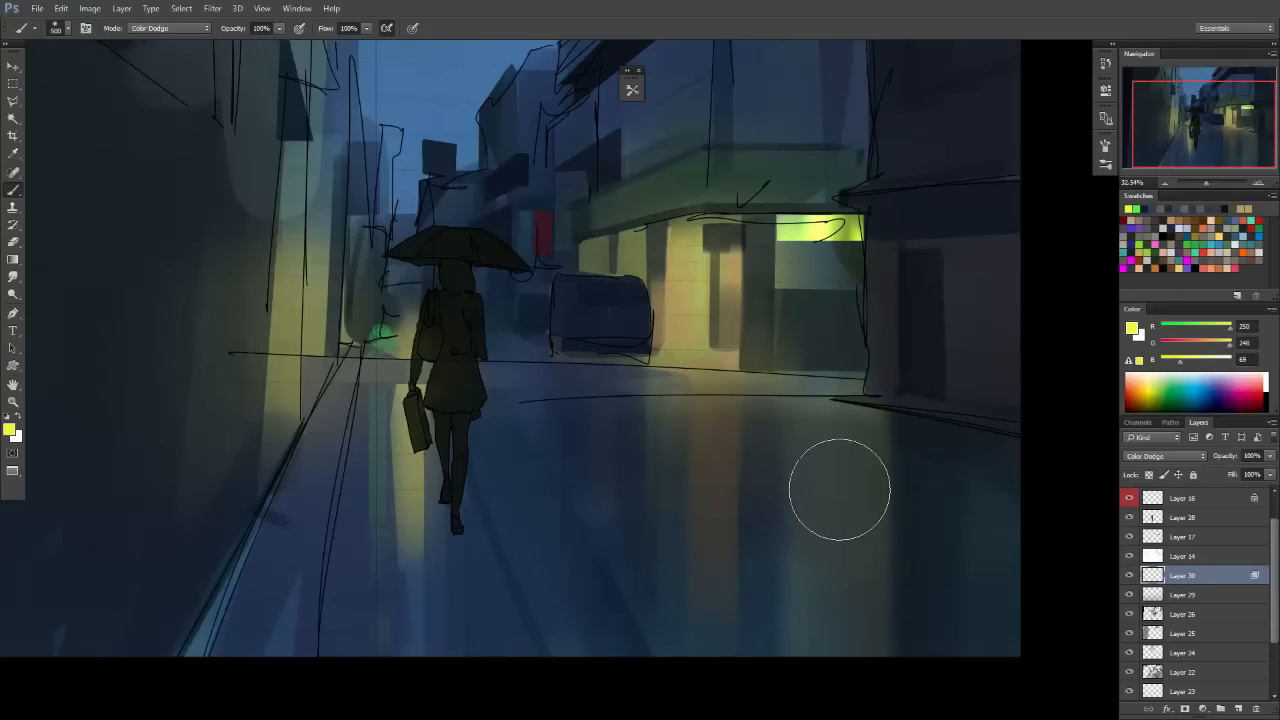
{"action": "left_click_drag", "start_coordinate": [838, 445], "coordinate": [852, 376]}
{"action": "key", "text": "e"}
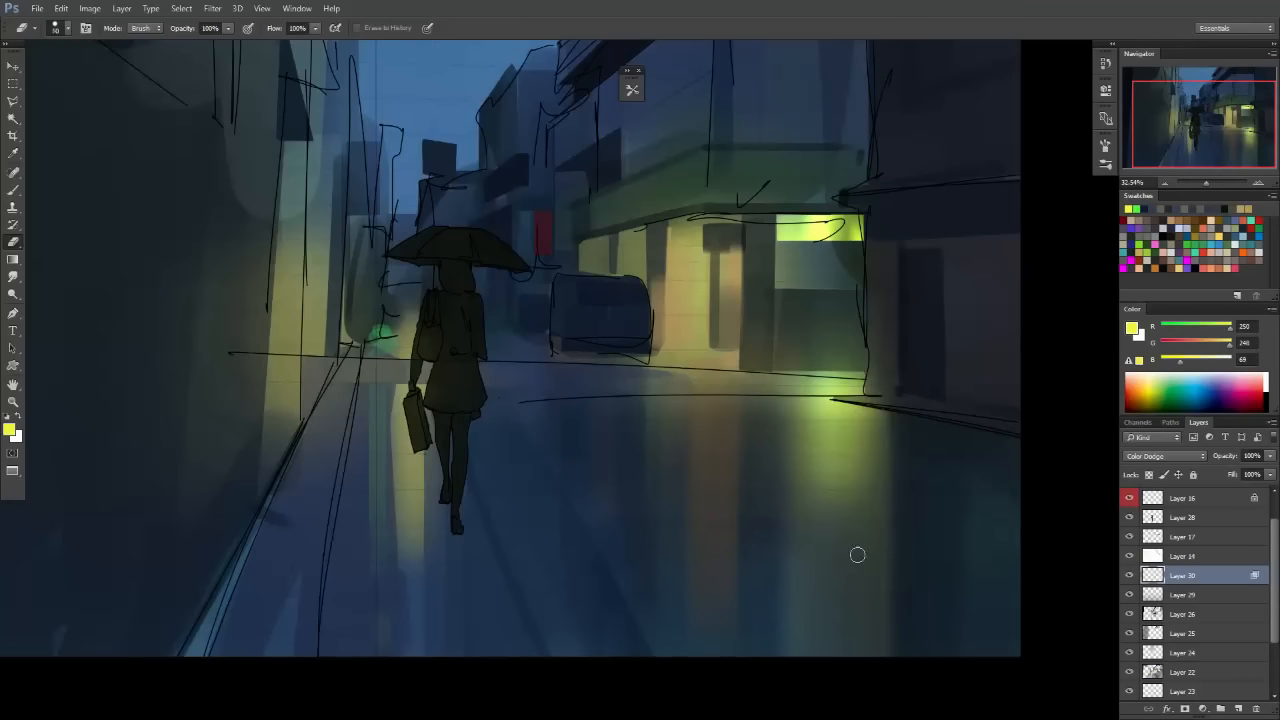
Paint a yellow-green Color Dodge glow on the wet street at the lower edge, below the storefront's green reflection.
{"action": "key", "text": "h"}
{"action": "left_click_drag", "start_coordinate": [963, 489], "coordinate": [883, 531]}
{"action": "key", "text": "b"}
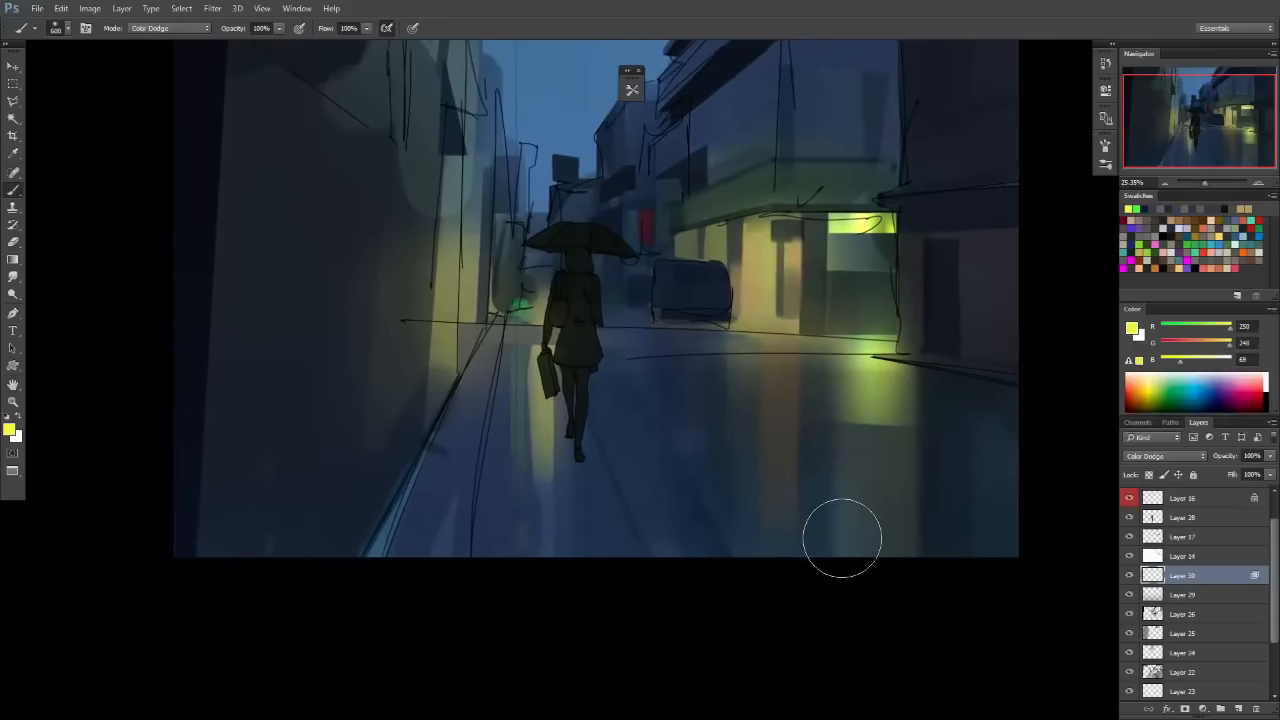
{"action": "key", "text": "h"}
{"action": "mouse_move", "coordinate": [886, 614]}
{"action": "left_mouse_down"}
{"action": "mouse_move", "coordinate": [749, 503]}
{"action": "mouse_move", "coordinate": [711, 423]}
{"action": "mouse_move", "coordinate": [679, 401]}
{"action": "mouse_move", "coordinate": [643, 400]}
{"action": "left_mouse_up"}
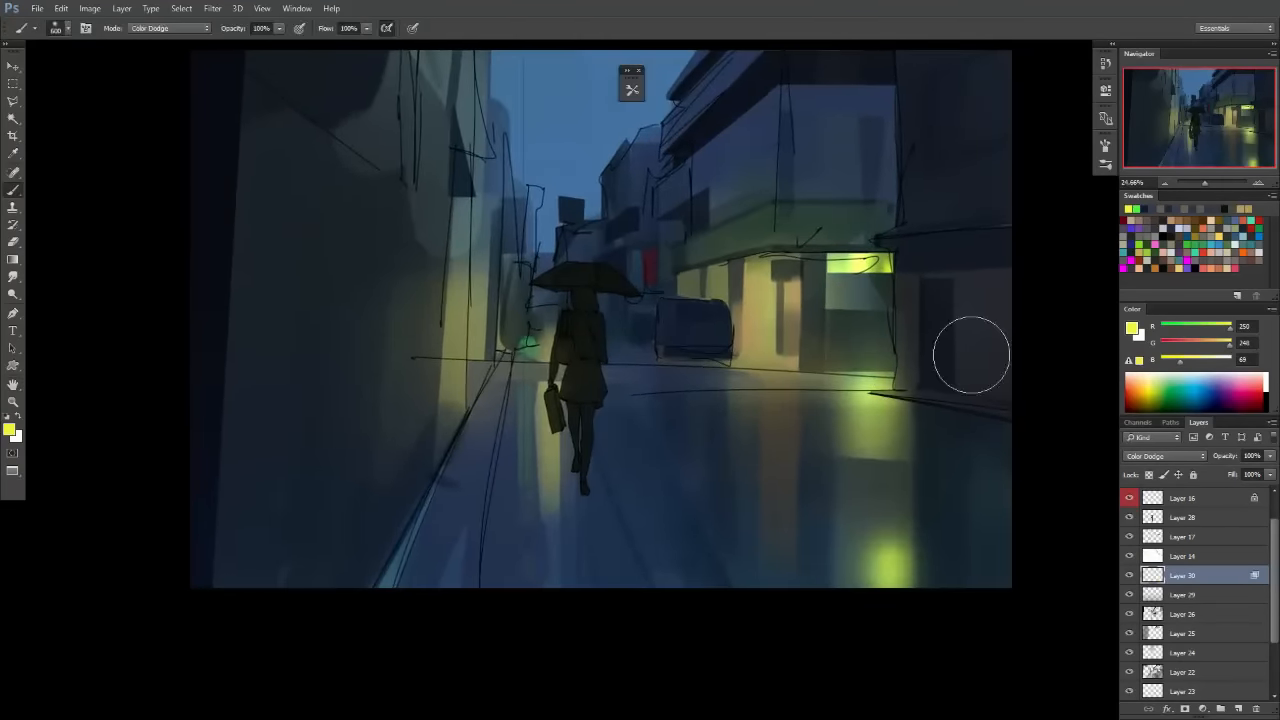
Set the paint colour to RGB 224, 197, 152 and brush a bright warm glow over the corner storefront's entrance.
{"action": "left_click", "coordinate": [1215, 348]}
{"action": "left_click", "coordinate": [1223, 331]}
{"action": "left_click", "coordinate": [1203, 361]}
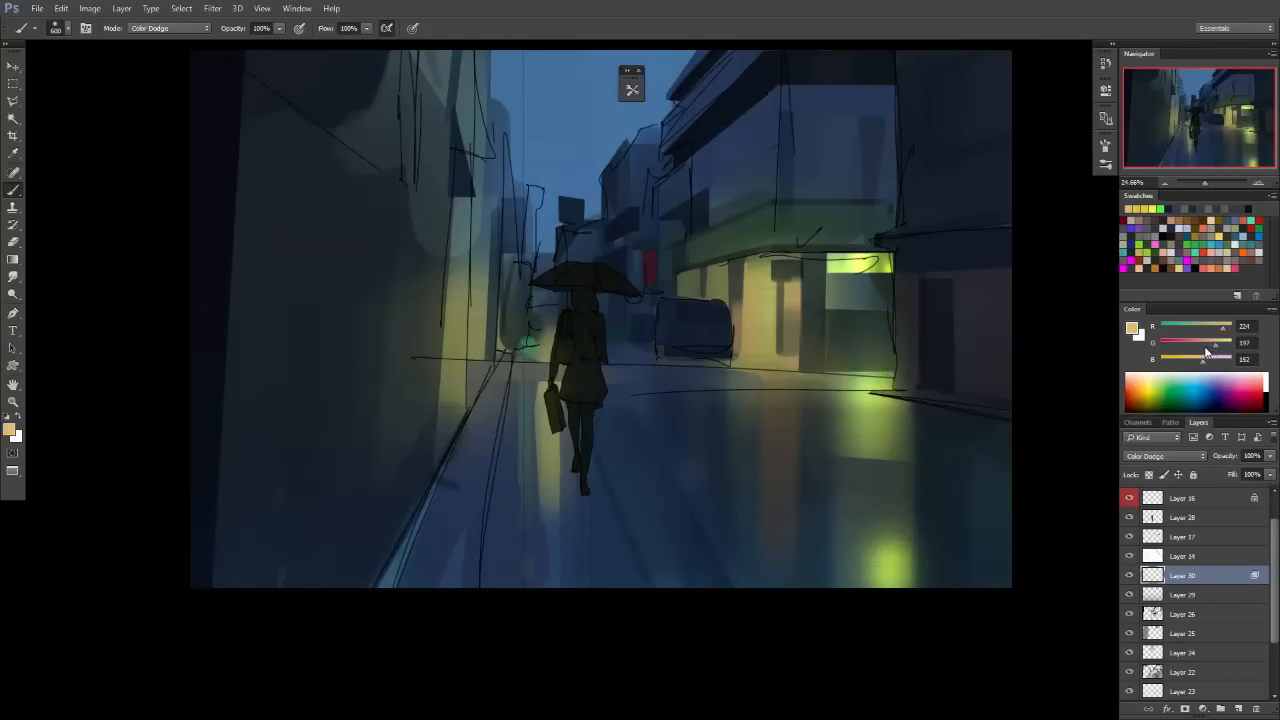
{"action": "left_click_drag", "start_coordinate": [805, 313], "coordinate": [783, 349]}
{"action": "left_click_drag", "start_coordinate": [777, 400], "coordinate": [808, 300]}
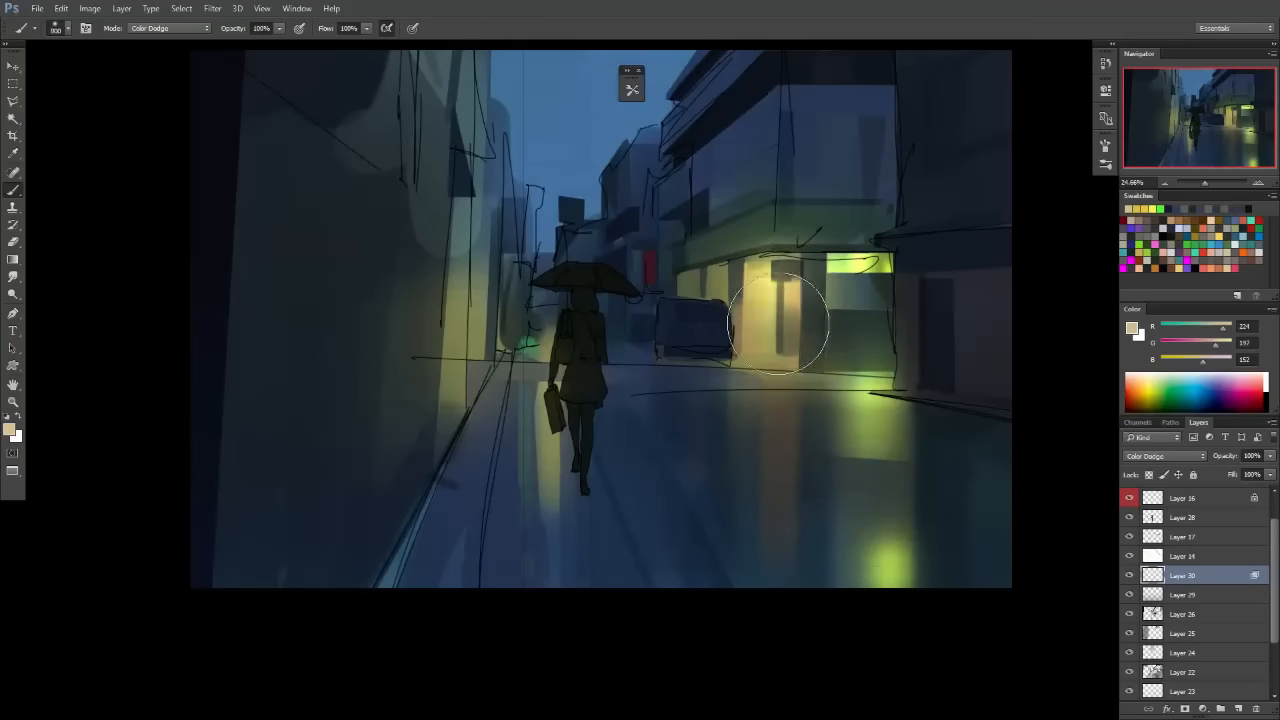
{"action": "left_click", "coordinate": [778, 425], "text": "ctrl"}
{"action": "left_click_drag", "start_coordinate": [633, 408], "coordinate": [732, 401]}
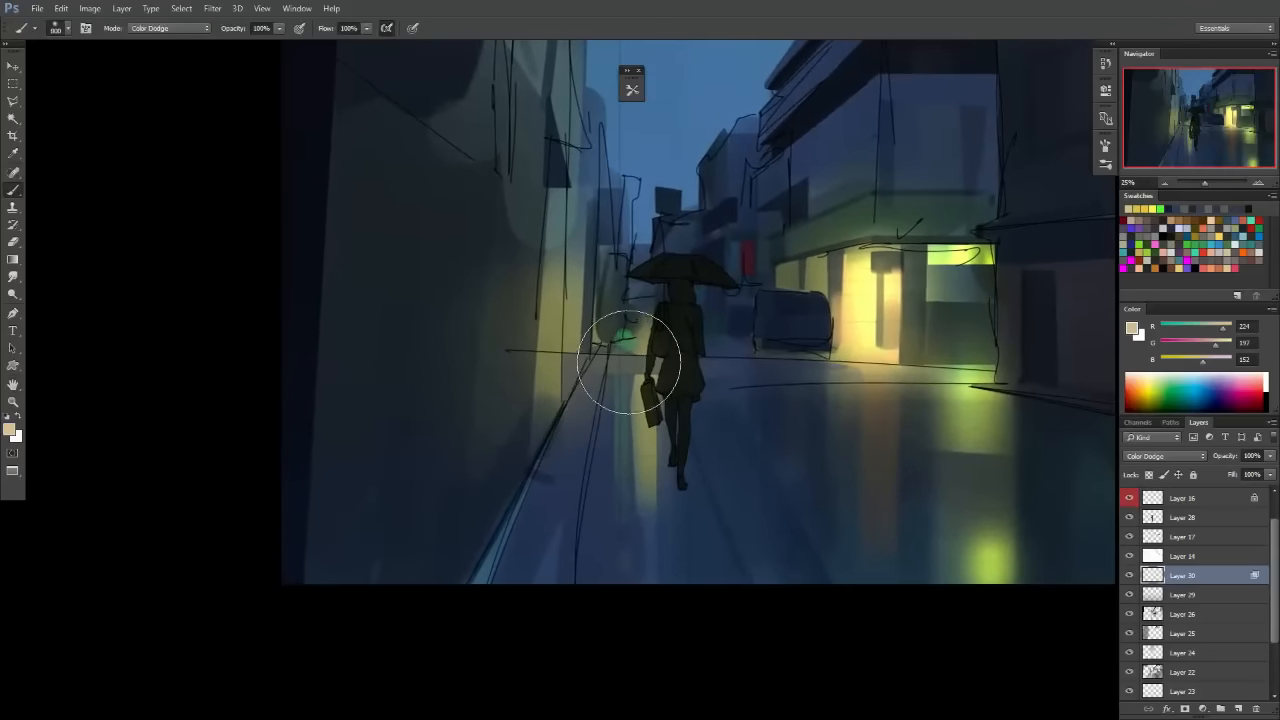
Try a narrow vertical light streak behind the woman's bag and down the street, and undo it.
{"action": "key", "text": "["}
{"action": "key", "text": "["}
{"action": "key", "text": "["}
{"action": "key", "text": "["}
{"action": "key", "text": "["}
{"action": "key", "text": "["}
{"action": "left_click_drag", "start_coordinate": [648, 326], "coordinate": [648, 496]}
{"action": "key", "text": "ctrl+z"}
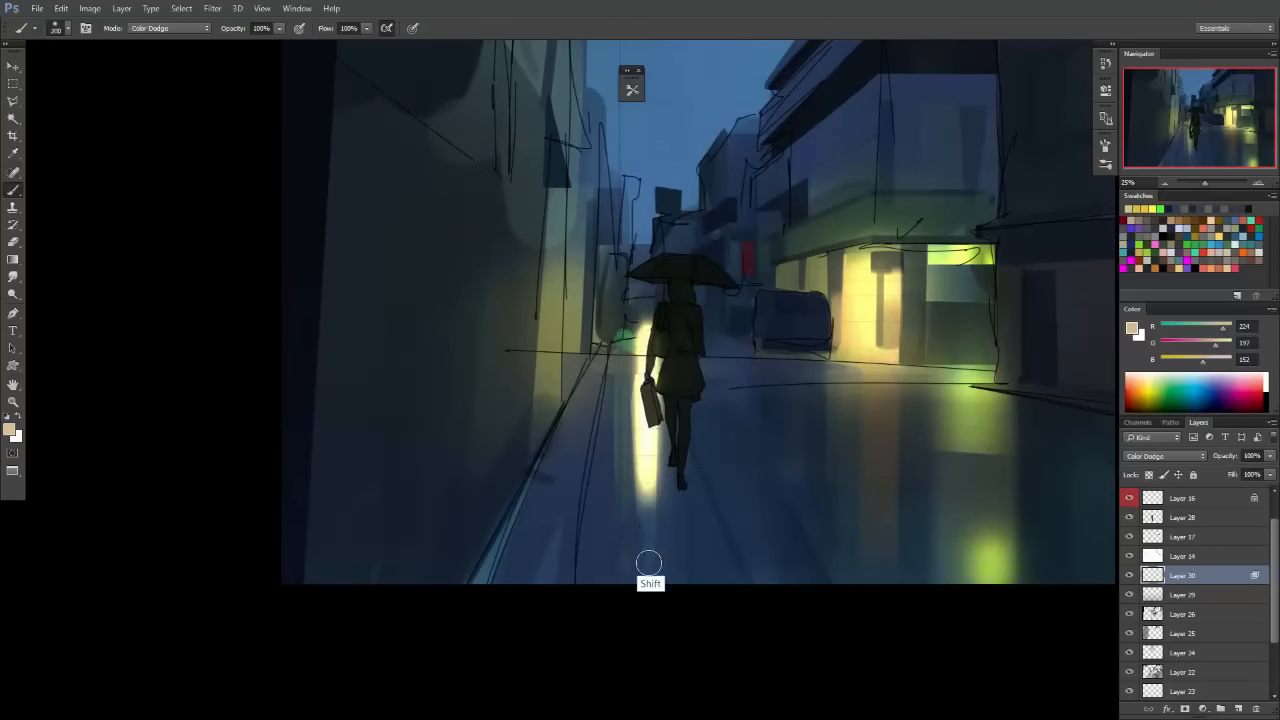
{"action": "key", "text": "ctrl+z"}
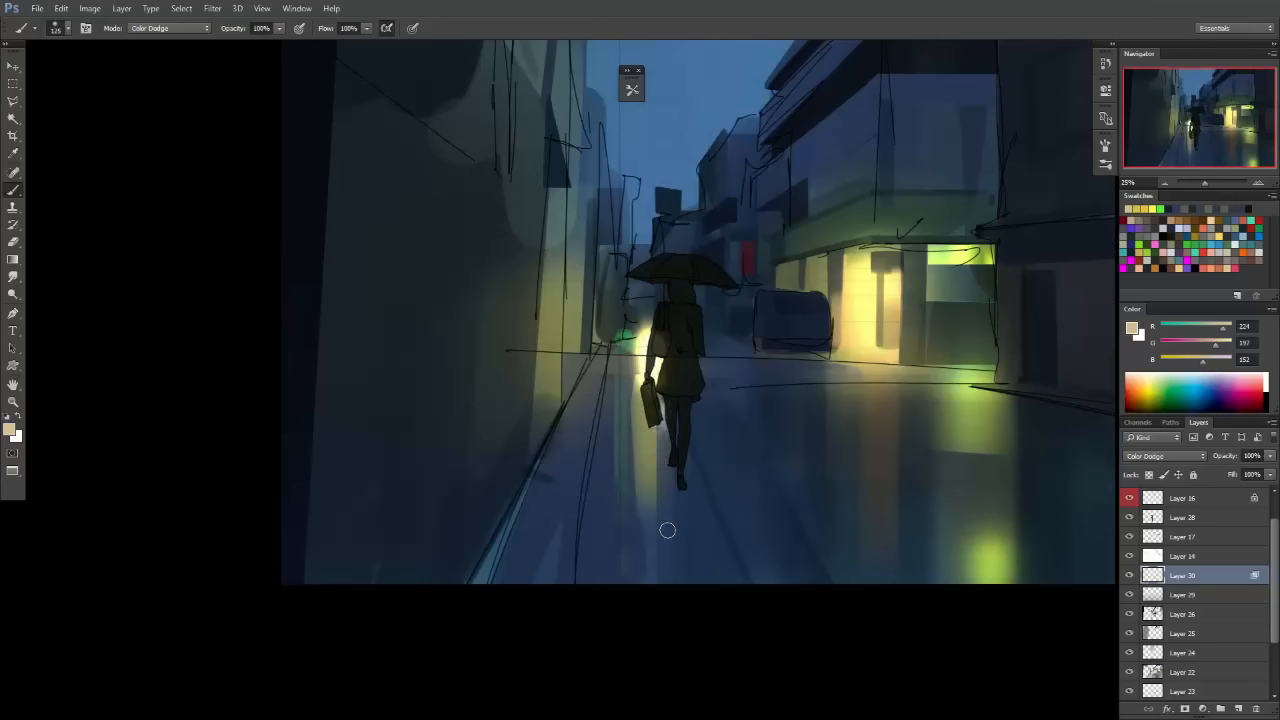
Brush a small warm glow beside the woman's arm with a smaller brush.
{"action": "left_click_drag", "start_coordinate": [651, 423], "coordinate": [673, 443]}
{"action": "left_click_drag", "start_coordinate": [628, 391], "coordinate": [648, 424]}
{"action": "key", "text": "]"}
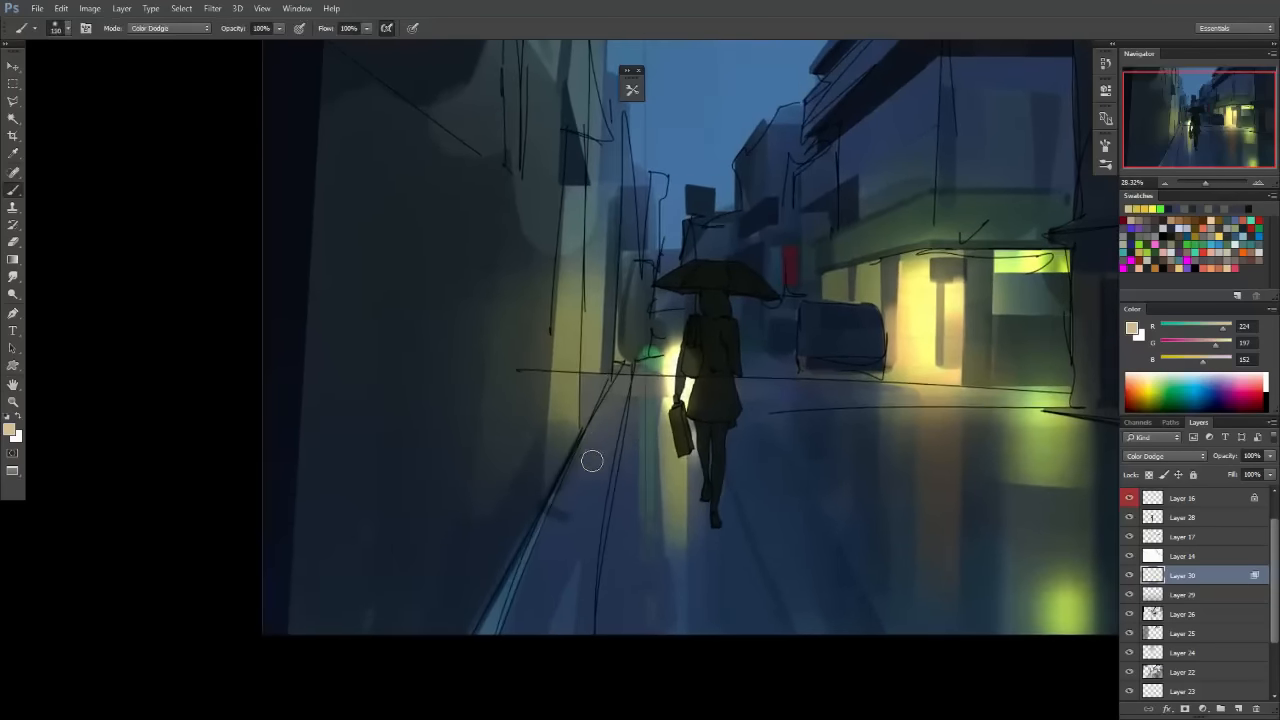
Brush a warm vertical glow onto the yellow-lit section of the alley wall beside the pavement.
{"action": "left_click_drag", "start_coordinate": [575, 335], "coordinate": [565, 455]}
{"action": "key", "text": "ctrl+z"}
{"action": "left_click_drag", "start_coordinate": [560, 313], "coordinate": [563, 486]}
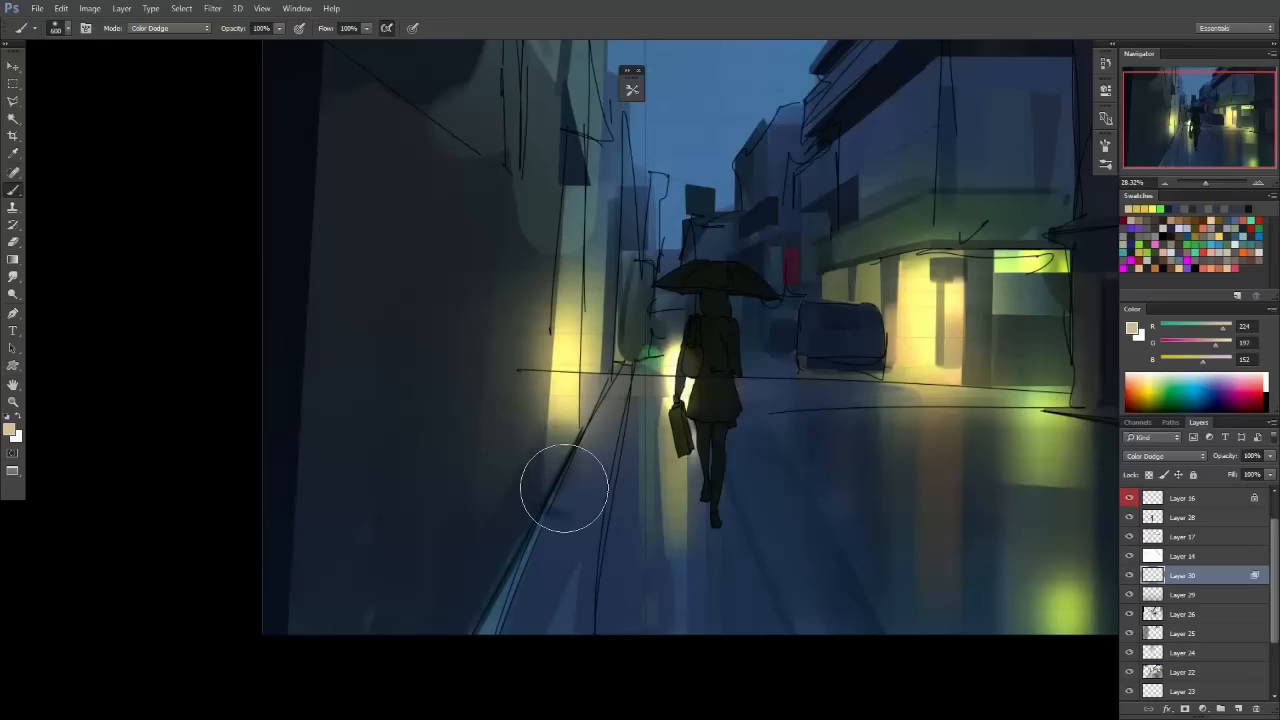
{"action": "key", "text": "e"}
{"action": "key", "text": "l"}
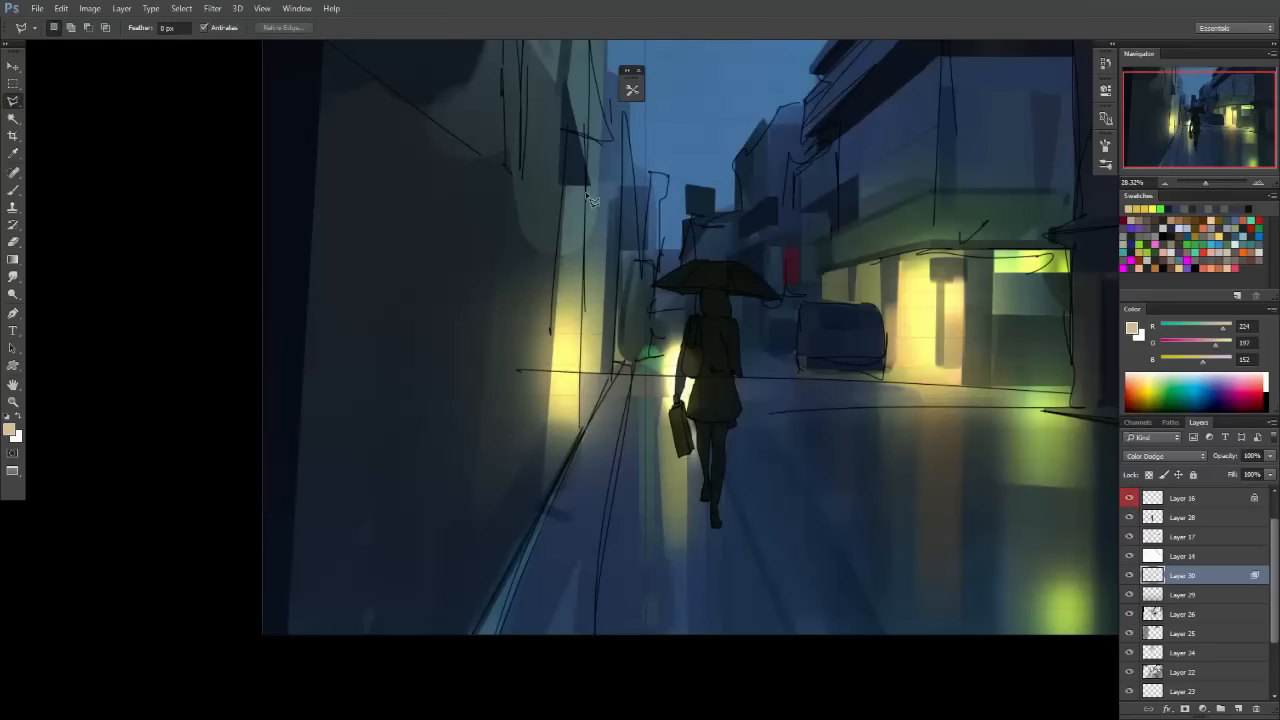
{"action": "left_click", "coordinate": [620, 242]}
{"action": "key", "text": "e"}
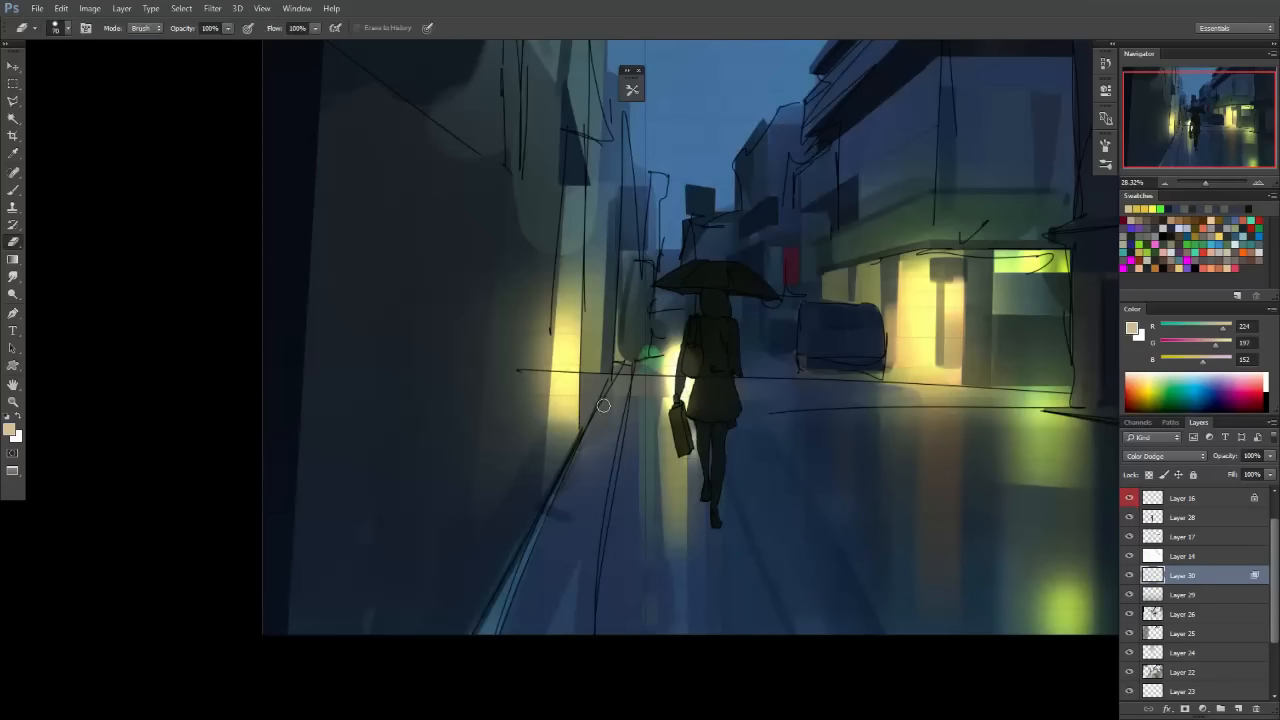
Dab a small warm light beside the red sign down the street and undo the stray stroke on the building.
{"action": "key", "text": "b"}
{"action": "scroll", "coordinate": [569, 449], "scroll_direction": "down", "scroll_amount": 2}
{"action": "scroll", "coordinate": [569, 449], "scroll_direction": "right", "scroll_amount": 2}
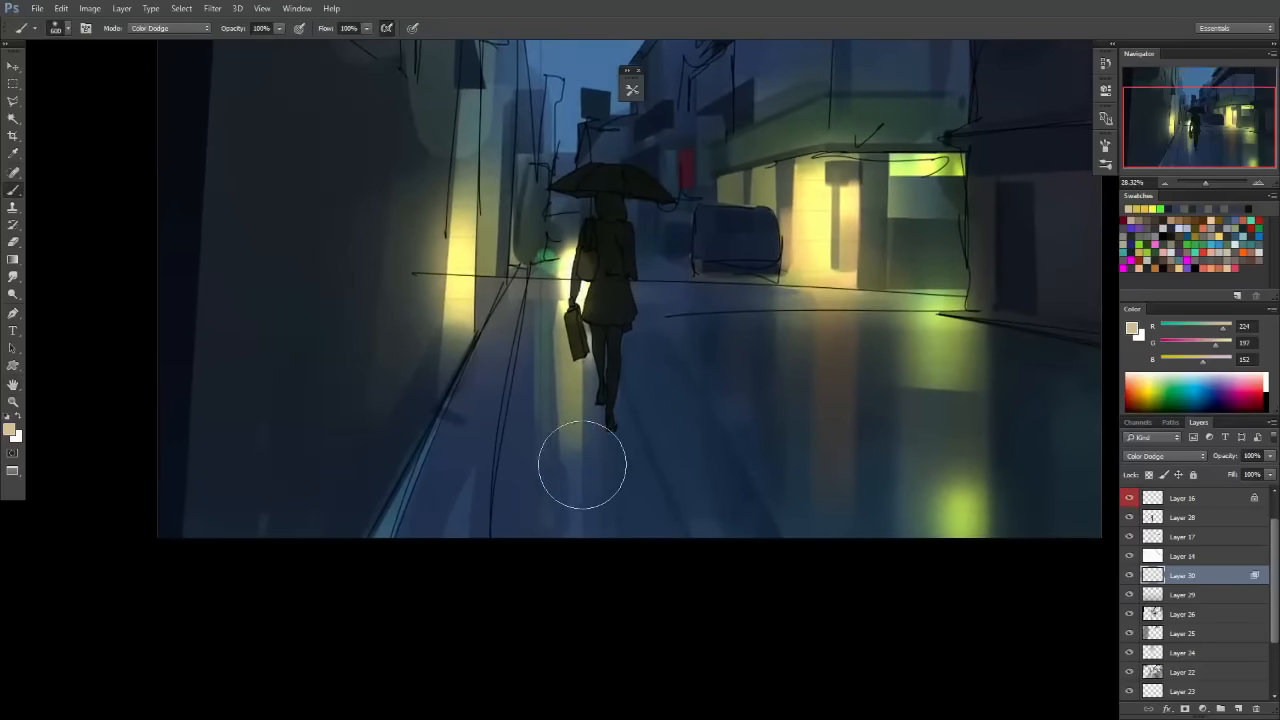
{"action": "scroll", "coordinate": [611, 480], "scroll_direction": "up", "scroll_amount": 2}
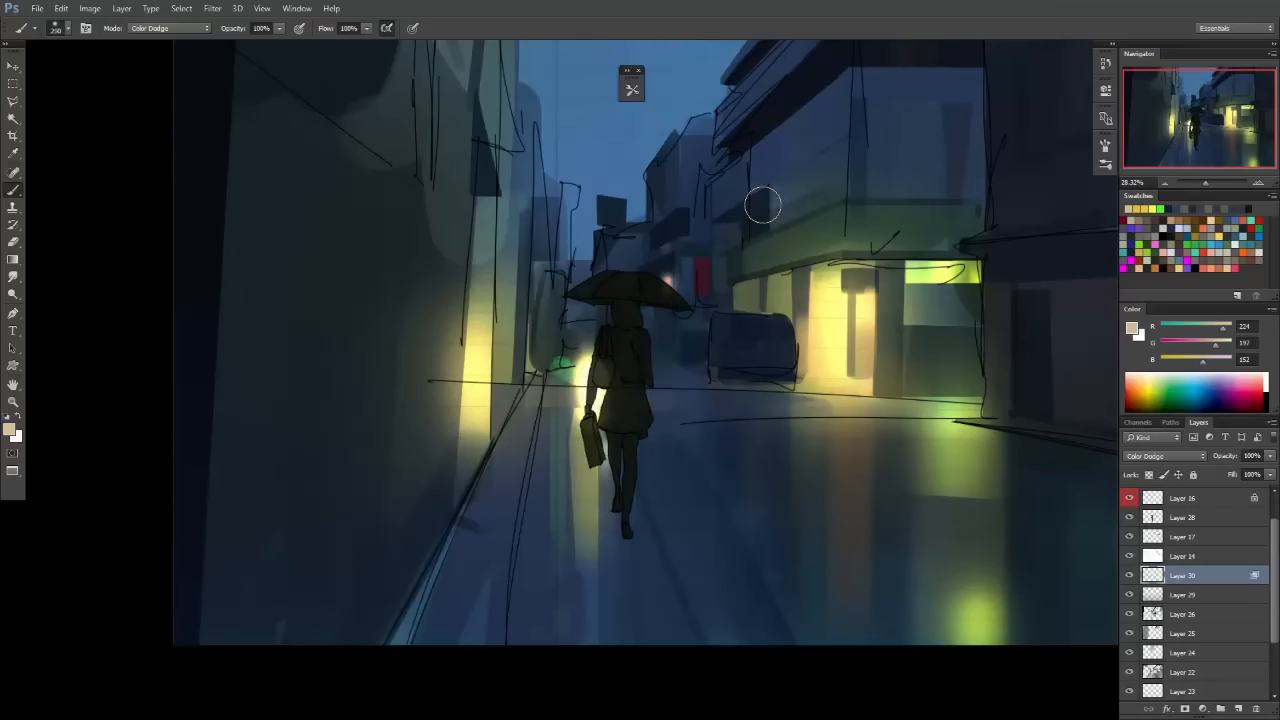
{"action": "left_click_drag", "start_coordinate": [763, 205], "coordinate": [769, 242]}
{"action": "key", "text": "ctrl+z"}
{"action": "left_click_drag", "start_coordinate": [836, 347], "coordinate": [680, 389]}
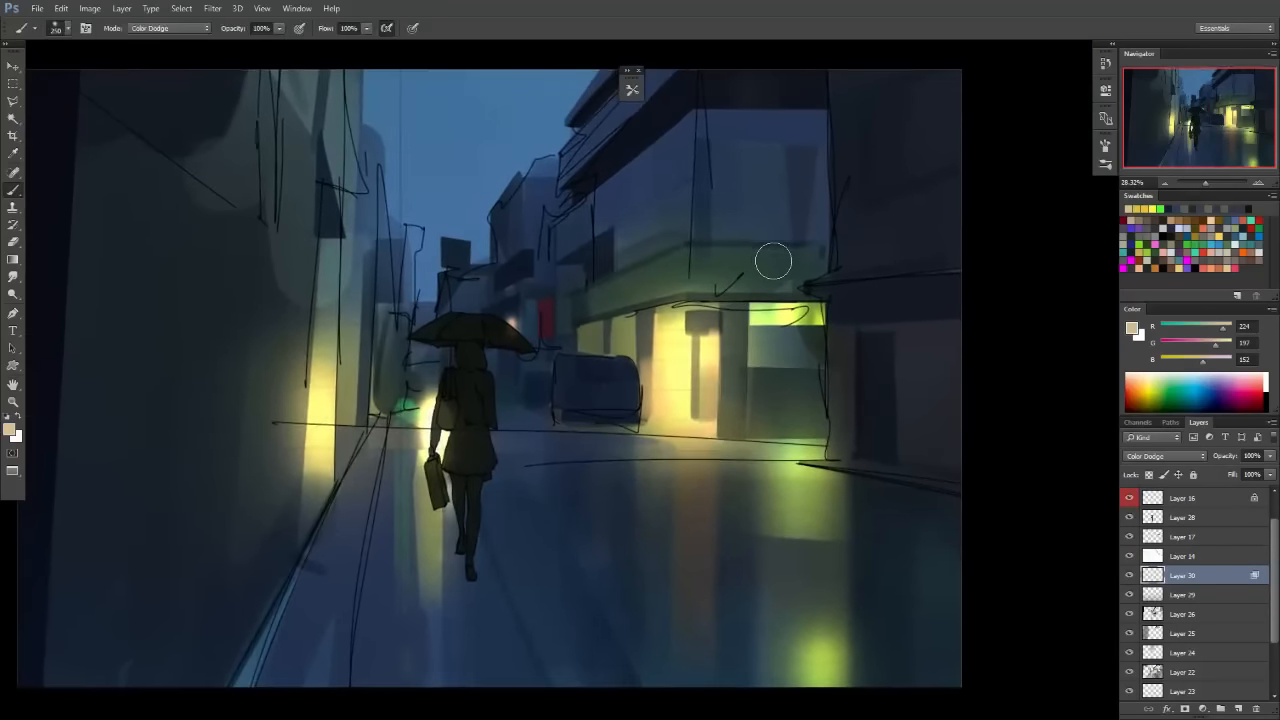
Try two soft glow spots on the upper floor of the corner building.
{"action": "key", "text": "bracketright"}
{"action": "key", "text": "bracketright"}
{"action": "left_click", "coordinate": [703, 142]}
{"action": "left_click", "coordinate": [769, 156]}
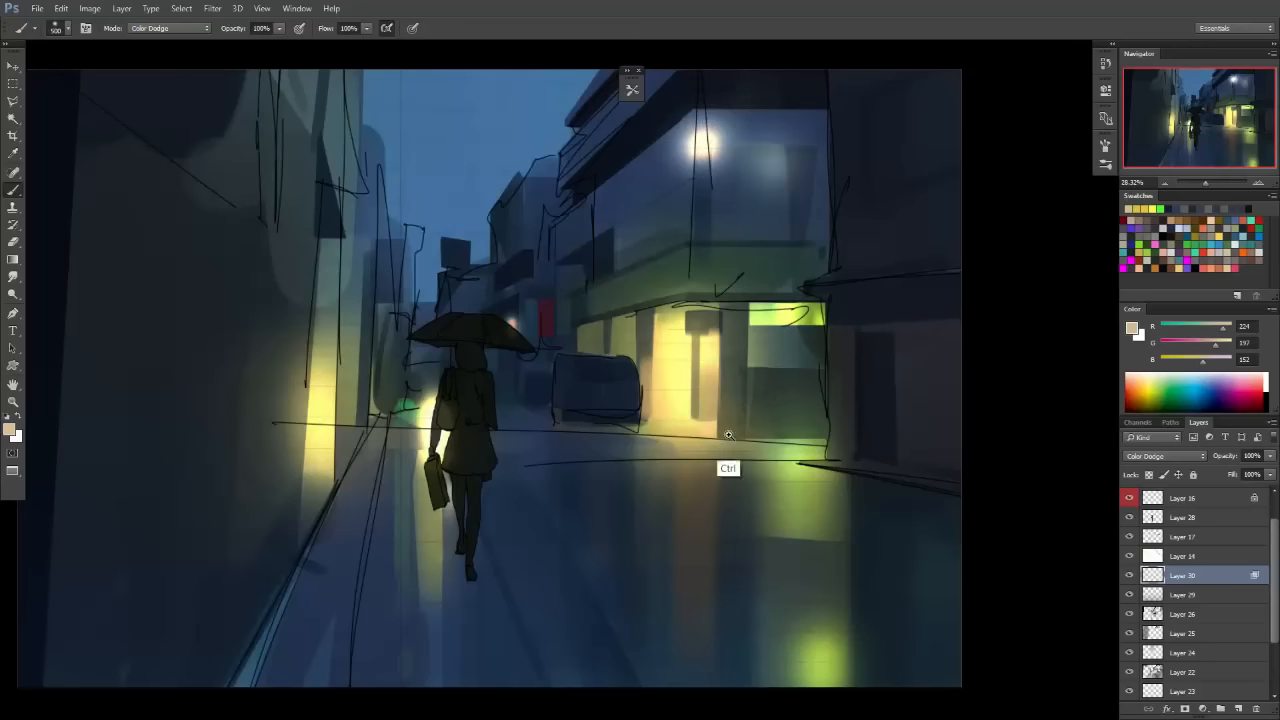
{"action": "left_click_drag", "start_coordinate": [729, 436], "coordinate": [697, 436]}
{"action": "left_click", "coordinate": [697, 436], "text": "ctrl"}
{"action": "left_click_drag", "start_coordinate": [614, 472], "coordinate": [675, 365]}
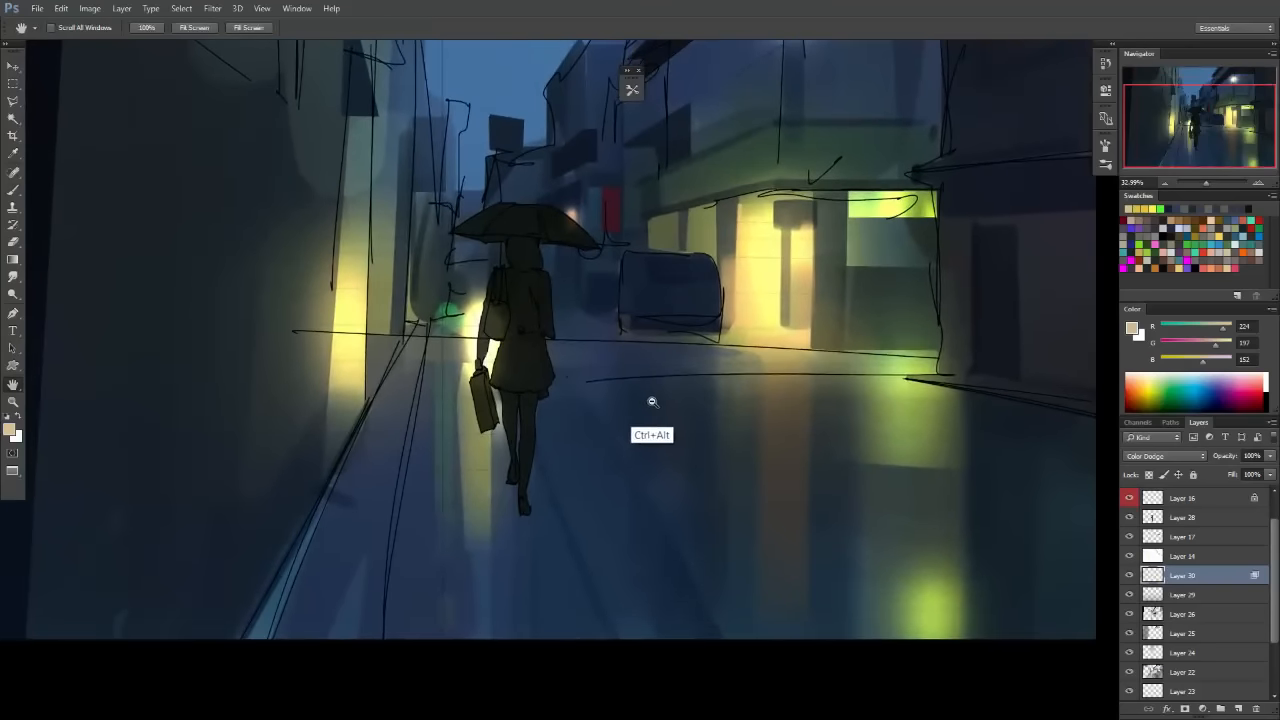
{"action": "left_click", "coordinate": [652, 403], "text": "ctrl+alt"}
{"action": "left_click_drag", "start_coordinate": [621, 437], "coordinate": [617, 436]}
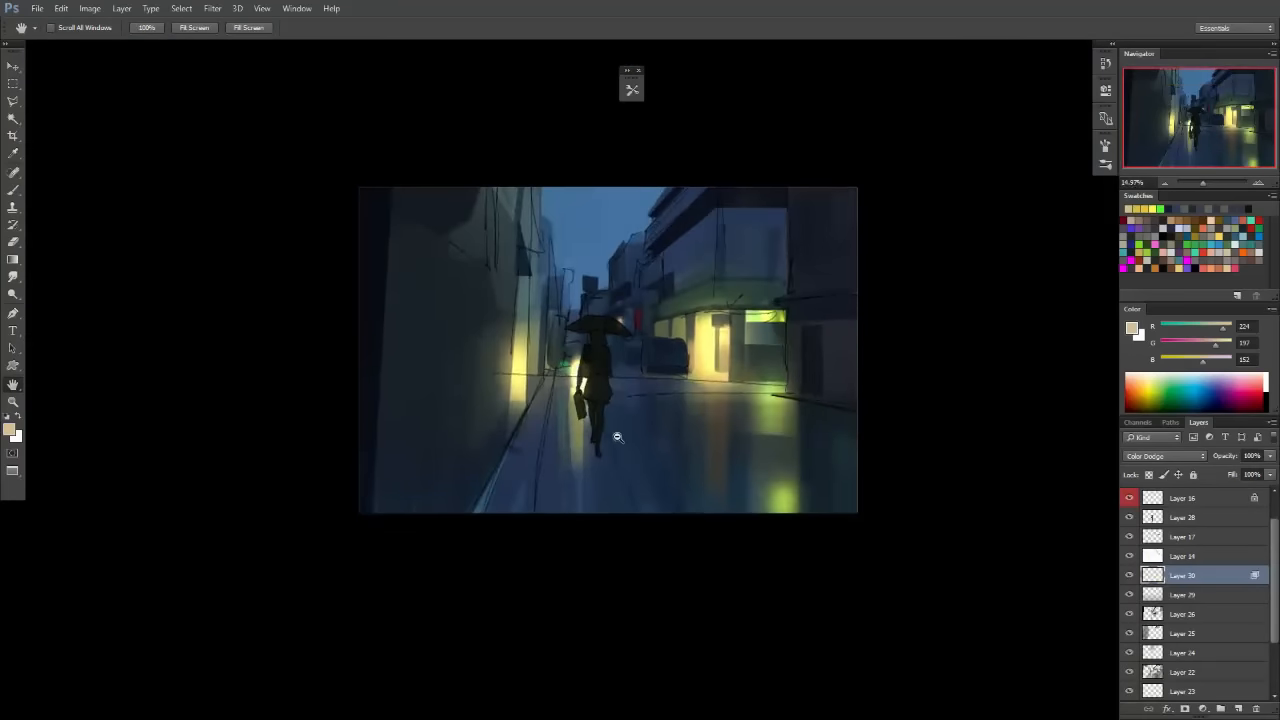
Try a large rectangular light patch at the top of the alley-side buildings, and discard it.
{"action": "left_click", "coordinate": [636, 356], "text": "ctrl"}
{"action": "key", "text": "m"}
{"action": "mouse_move", "coordinate": [464, 94]}
{"action": "left_mouse_down"}
{"action": "mouse_move", "coordinate": [541, 167]}
{"action": "mouse_move", "coordinate": [528, 180]}
{"action": "left_mouse_up"}
{"action": "key", "text": "b"}
{"action": "mouse_move", "coordinate": [525, 74]}
{"action": "left_mouse_down"}
{"action": "mouse_move", "coordinate": [513, 166]}
{"action": "mouse_move", "coordinate": [460, 49]}
{"action": "left_mouse_up"}
{"action": "key", "text": "space"}
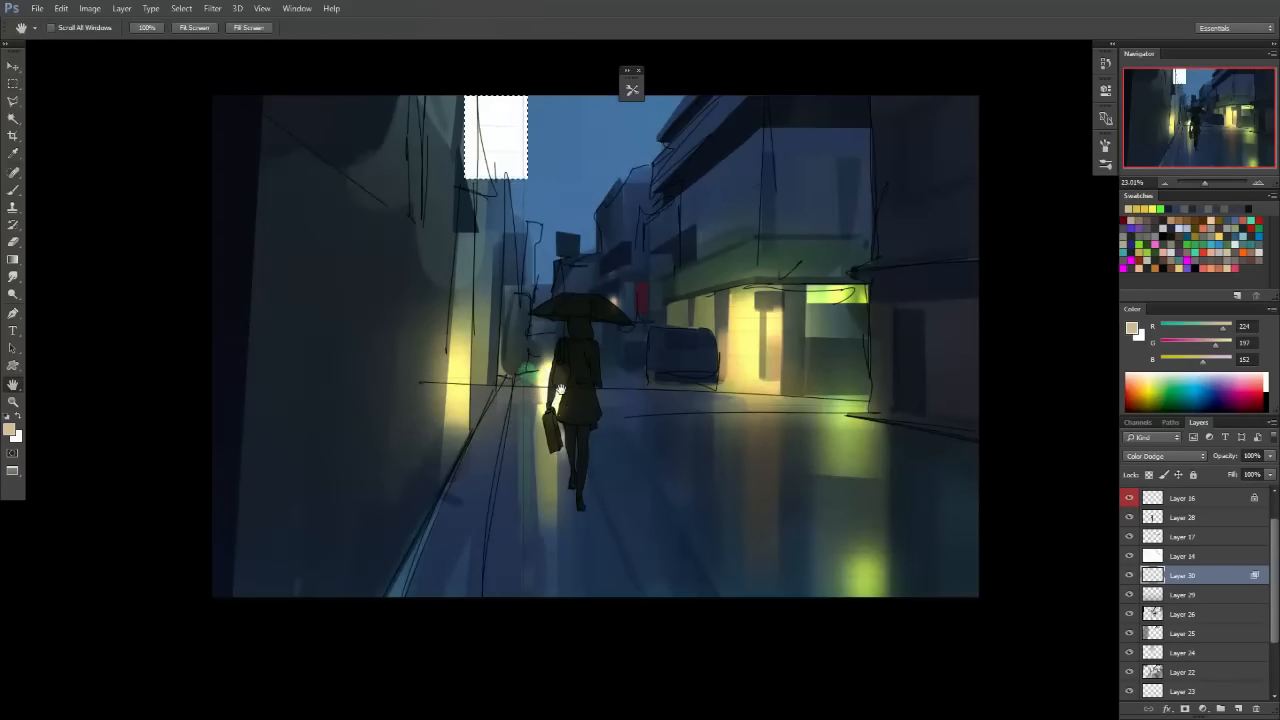
{"action": "left_click_drag", "start_coordinate": [543, 486], "coordinate": [560, 385]}
{"action": "left_click", "coordinate": [509, 277], "text": "ctrl"}
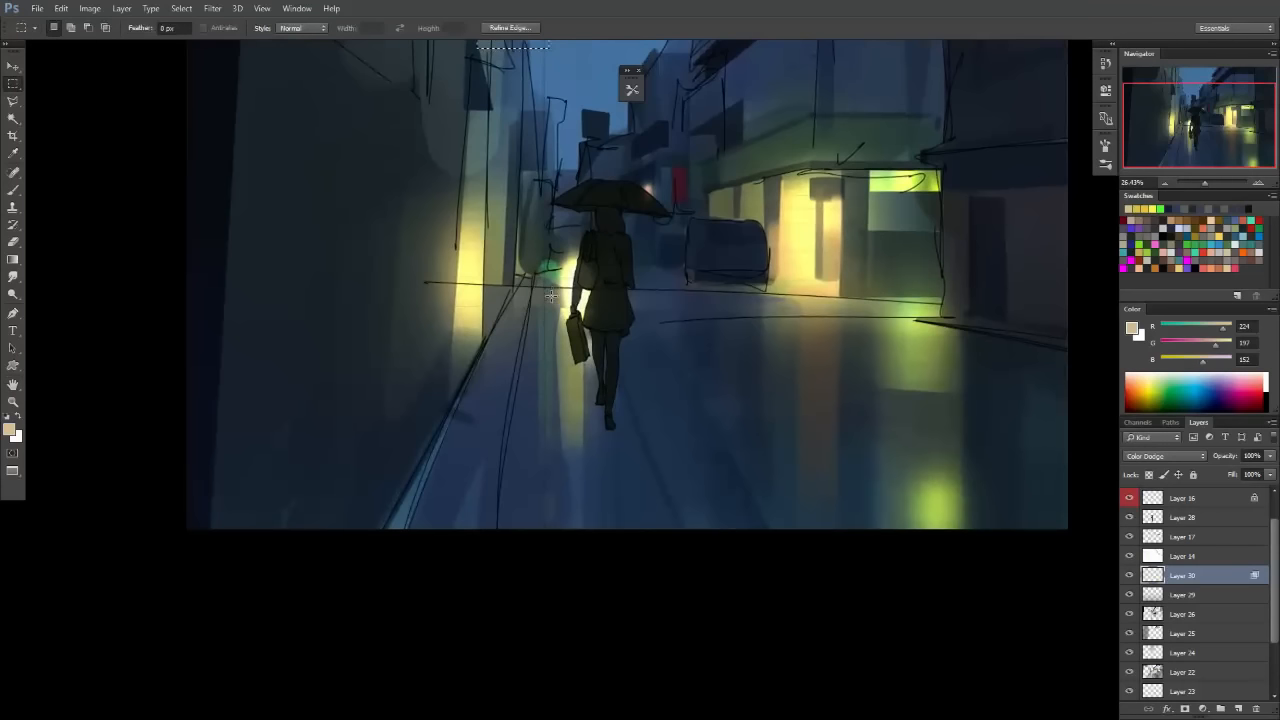
{"action": "left_click", "coordinate": [540, 295], "text": "ctrl"}
{"action": "left_click", "coordinate": [532, 297], "text": "ctrl"}
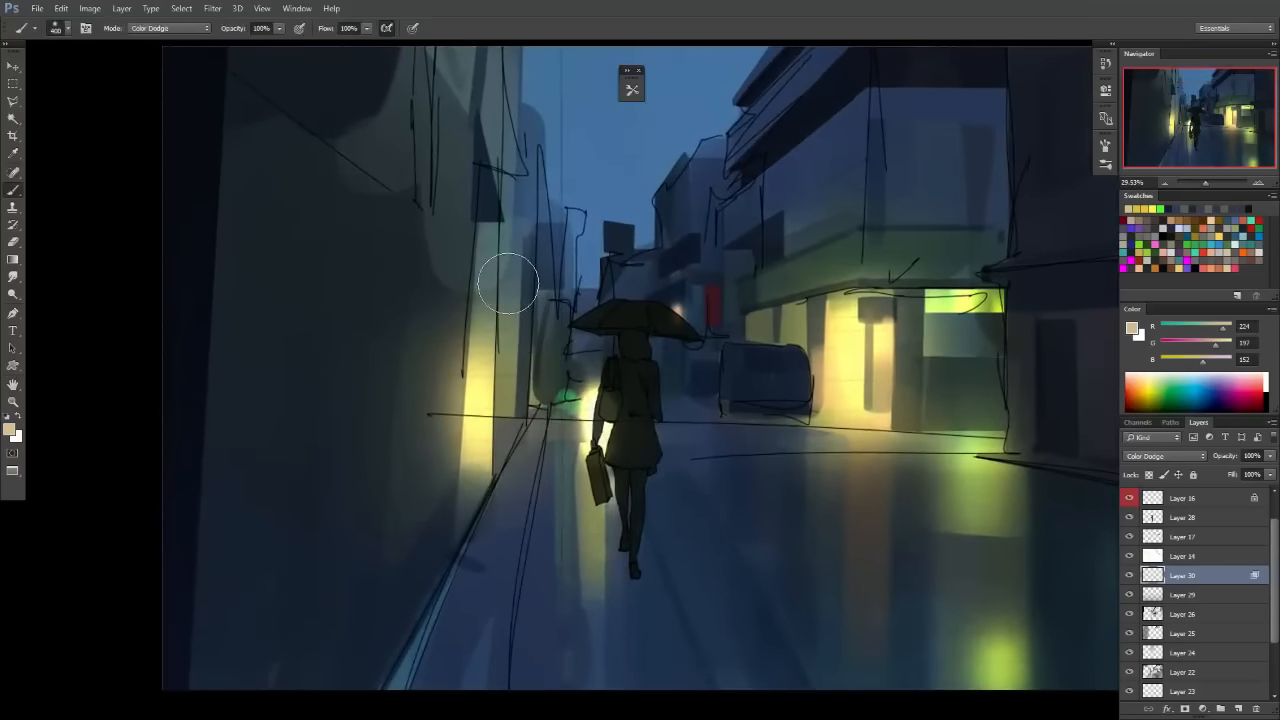
Paint a small square lit window on the alley-side building within a rectangular selection, and deselect it.
{"action": "key", "text": "m"}
{"action": "mouse_move", "coordinate": [498, 255]}
{"action": "left_mouse_down"}
{"action": "mouse_move", "coordinate": [525, 285]}
{"action": "mouse_move", "coordinate": [504, 297]}
{"action": "left_mouse_up"}
{"action": "key", "text": "b"}
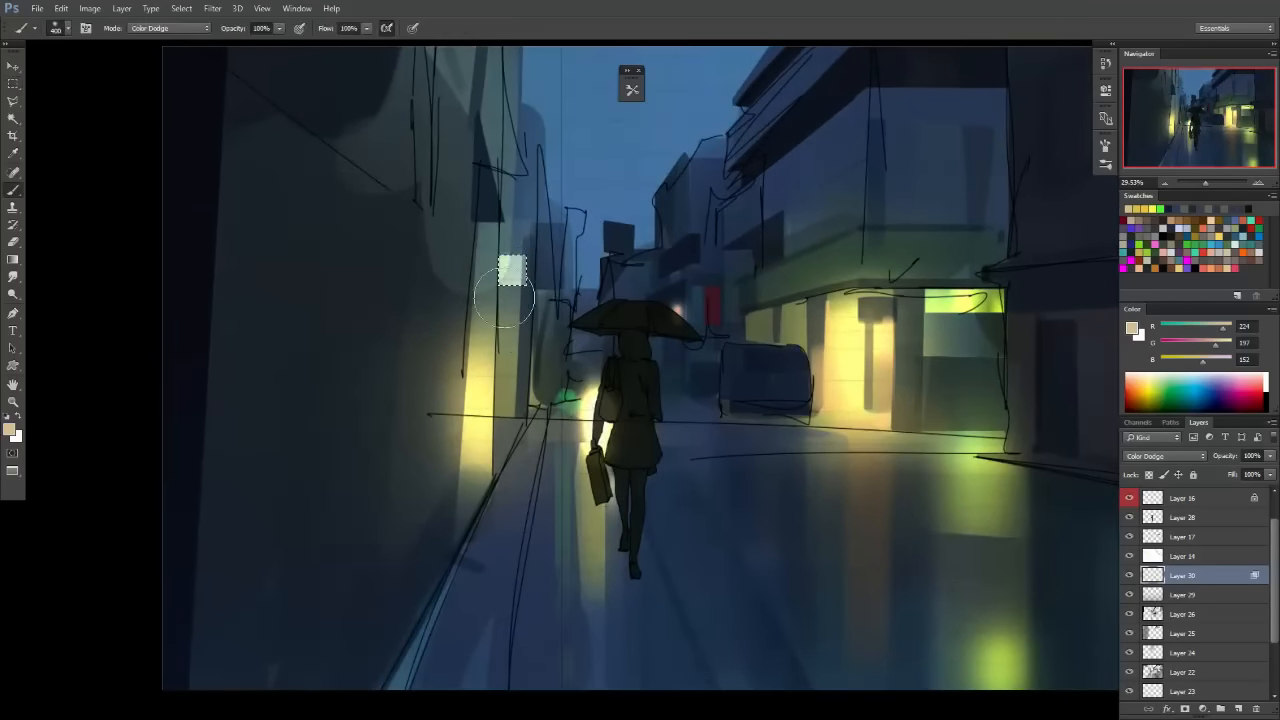
{"action": "key", "text": "m"}
{"action": "key", "text": "ctrl+d"}
Dab small distant lights into the background street around the woman's umbrella with a small brush.
{"action": "left_click_drag", "start_coordinate": [660, 423], "coordinate": [563, 517]}
{"action": "left_click_drag", "start_coordinate": [684, 451], "coordinate": [775, 468]}
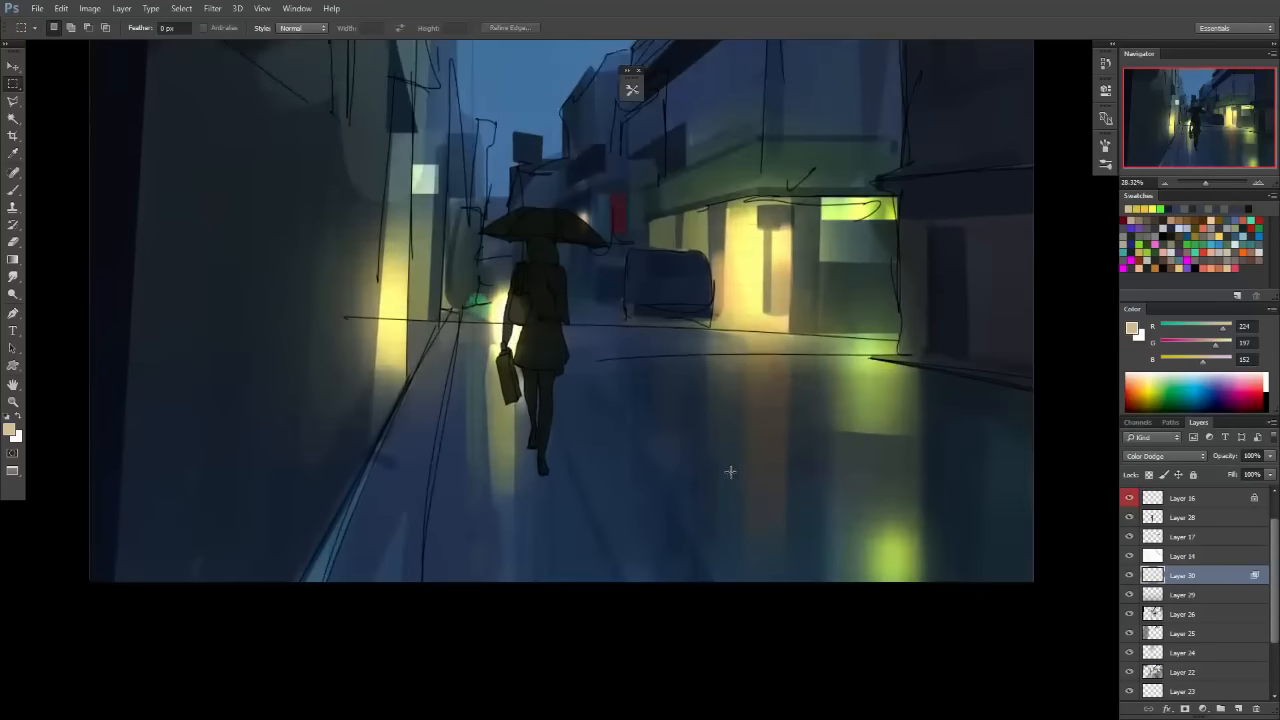
{"action": "key", "text": "space"}
{"action": "left_click_drag", "start_coordinate": [622, 455], "coordinate": [597, 401]}
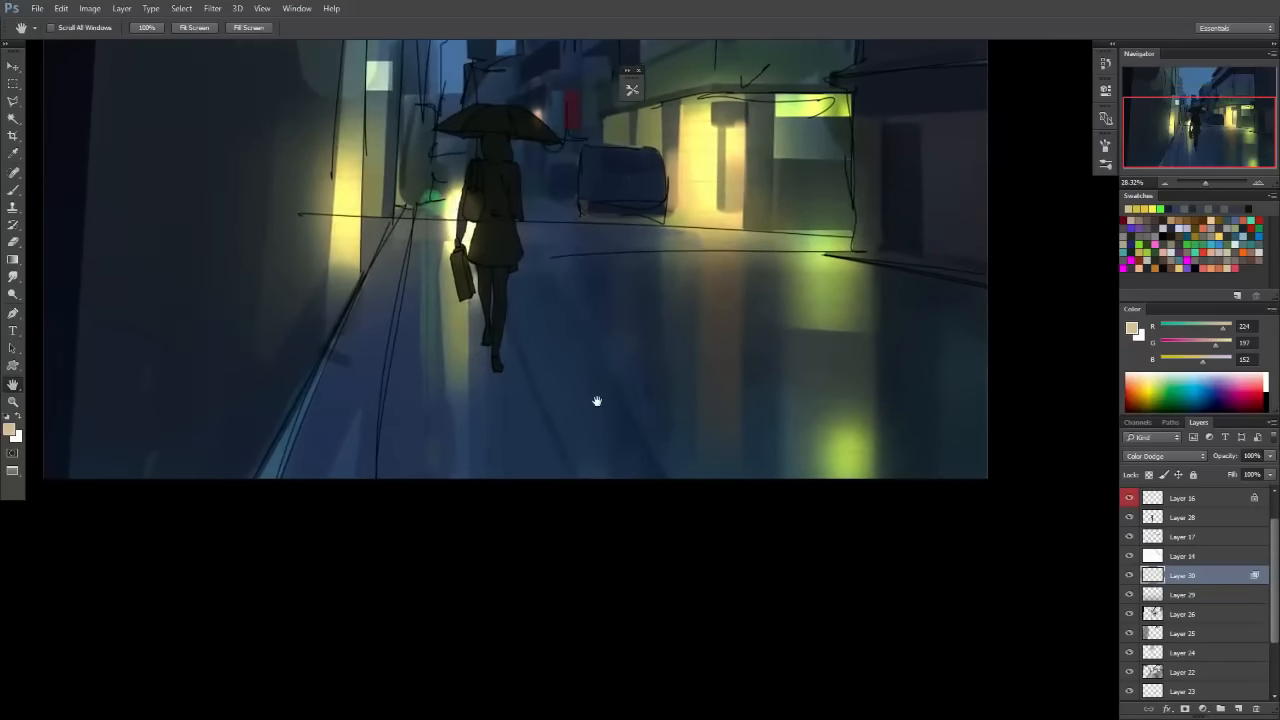
{"action": "left_click_drag", "start_coordinate": [610, 316], "coordinate": [678, 360]}
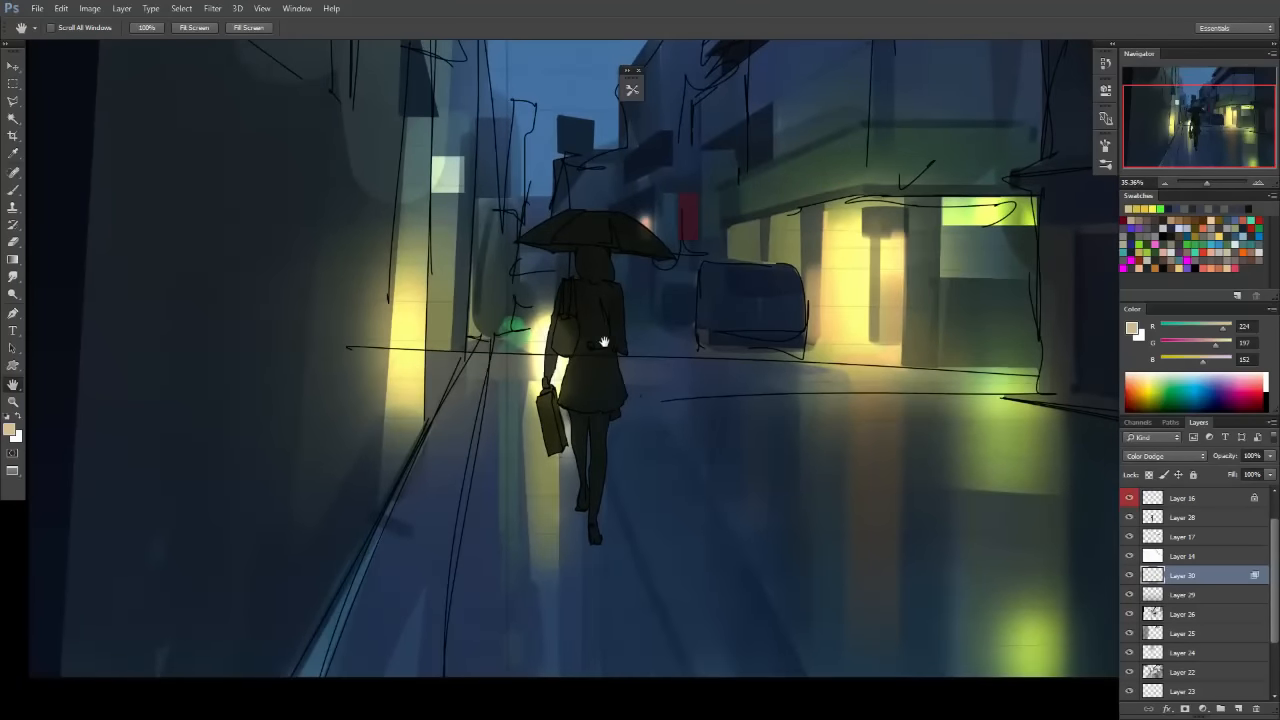
{"action": "key", "text": "b"}
{"action": "left_click_drag", "start_coordinate": [643, 380], "coordinate": [588, 357]}
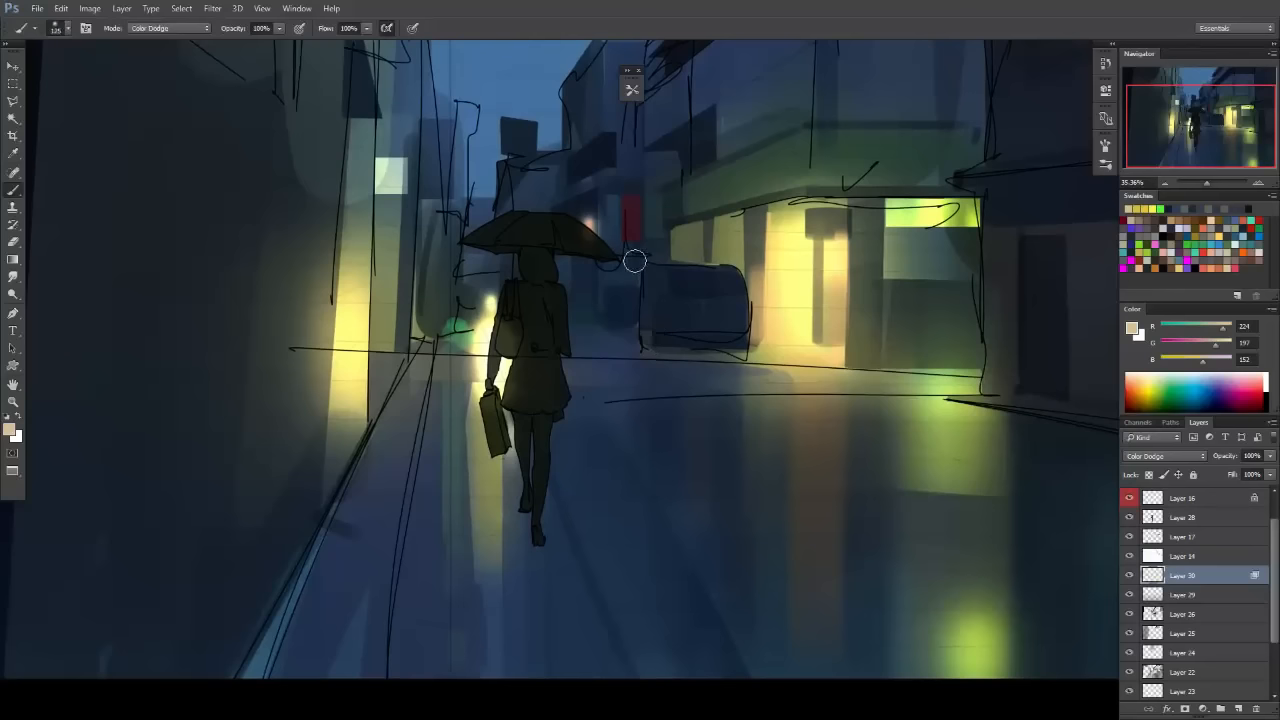
{"action": "left_click_drag", "start_coordinate": [600, 240], "coordinate": [671, 258]}
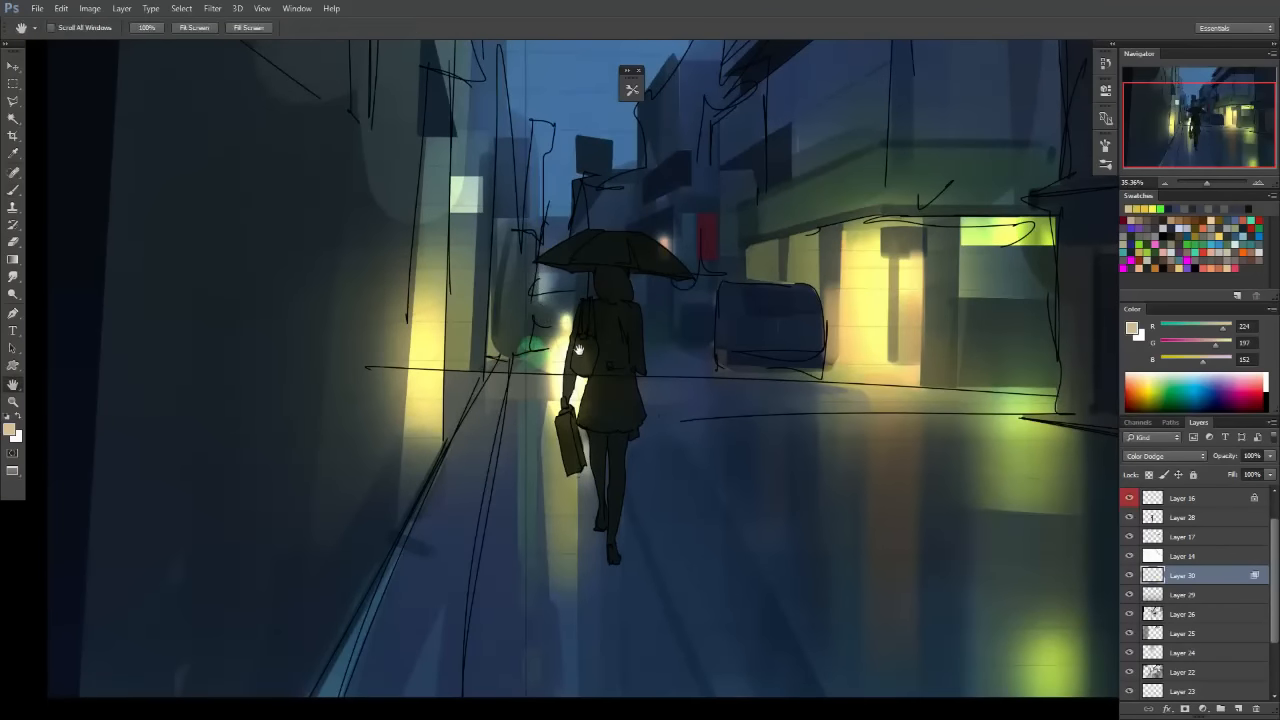
{"action": "left_click_drag", "start_coordinate": [608, 252], "coordinate": [566, 272]}
{"action": "left_click", "coordinate": [571, 244]}
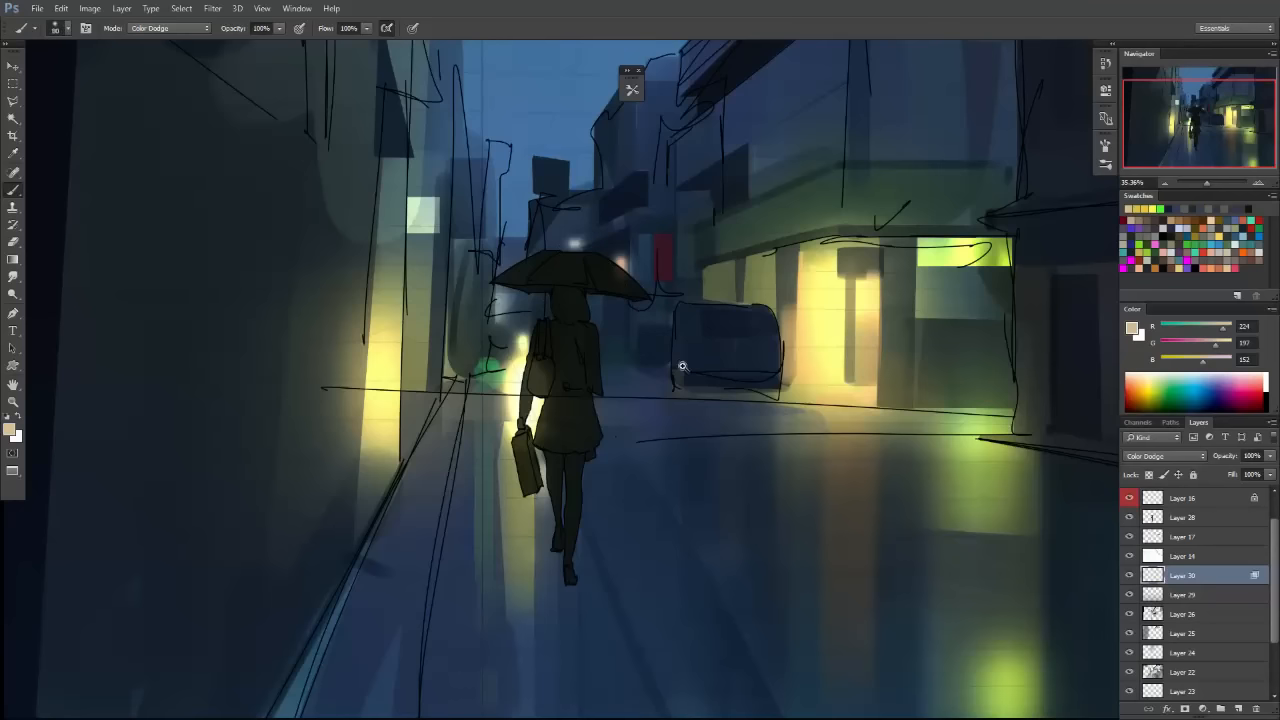
Compare the whole painting with and without the Layer 30 glow by toggling that layer's visibility.
{"action": "left_click_drag", "start_coordinate": [683, 398], "coordinate": [600, 400]}
{"action": "mouse_move", "coordinate": [740, 407]}
{"action": "left_mouse_down"}
{"action": "mouse_move", "coordinate": [794, 432]}
{"action": "mouse_move", "coordinate": [694, 400]}
{"action": "mouse_move", "coordinate": [610, 521]}
{"action": "left_mouse_up"}
{"action": "left_click_drag", "start_coordinate": [722, 437], "coordinate": [1047, 496]}
{"action": "left_click", "coordinate": [1128, 574]}
{"action": "left_click", "coordinate": [1128, 574]}
{"action": "left_click", "coordinate": [1128, 574]}
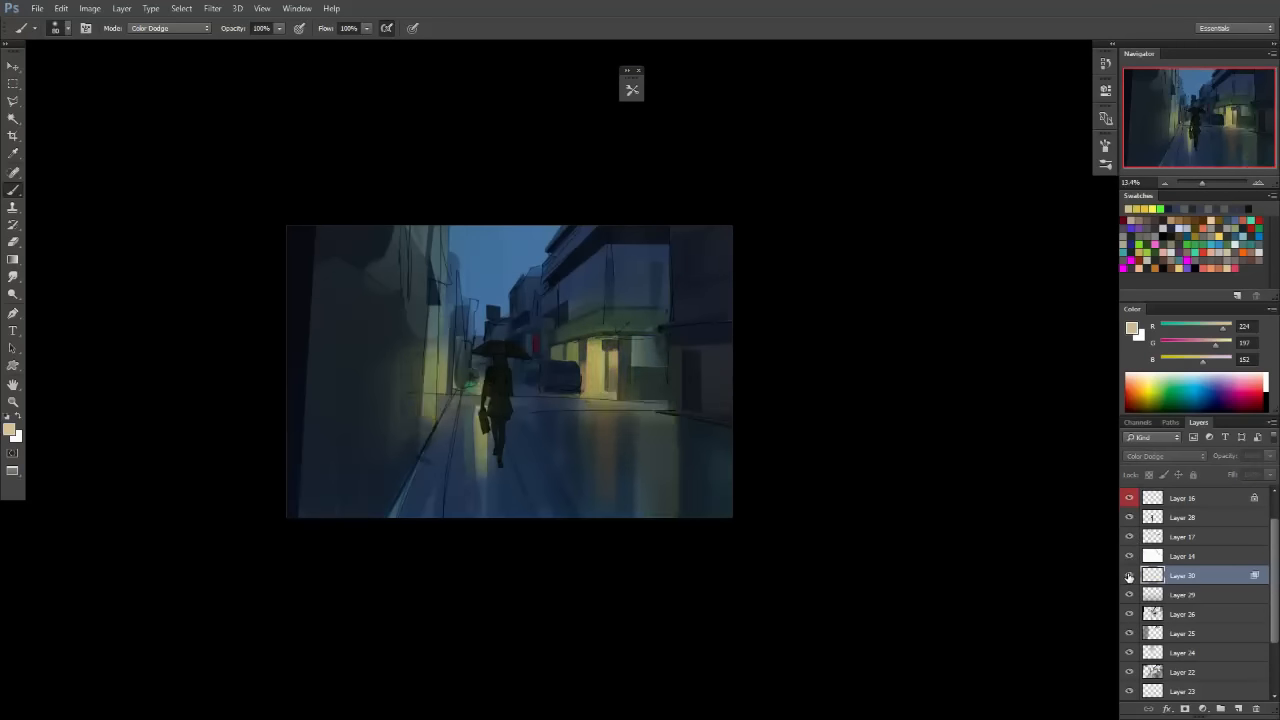
{"action": "left_click", "coordinate": [1128, 574]}
{"action": "left_click_drag", "start_coordinate": [560, 430], "coordinate": [612, 449]}
Identify the woman's silhouette layer by toggling Layer 28, and raise its opacity to 100%.
{"action": "left_click", "coordinate": [1131, 519]}
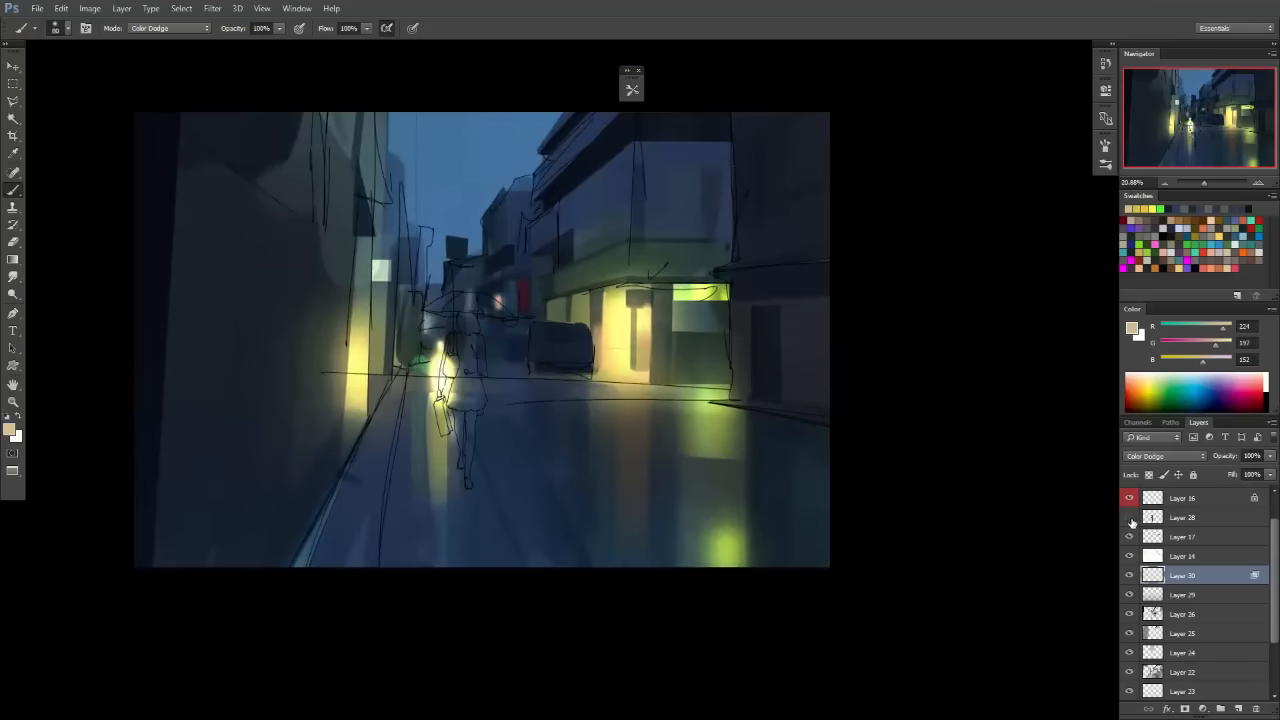
{"action": "left_click", "coordinate": [1131, 519]}
{"action": "left_click", "coordinate": [1185, 517]}
{"action": "left_click", "coordinate": [1271, 457]}
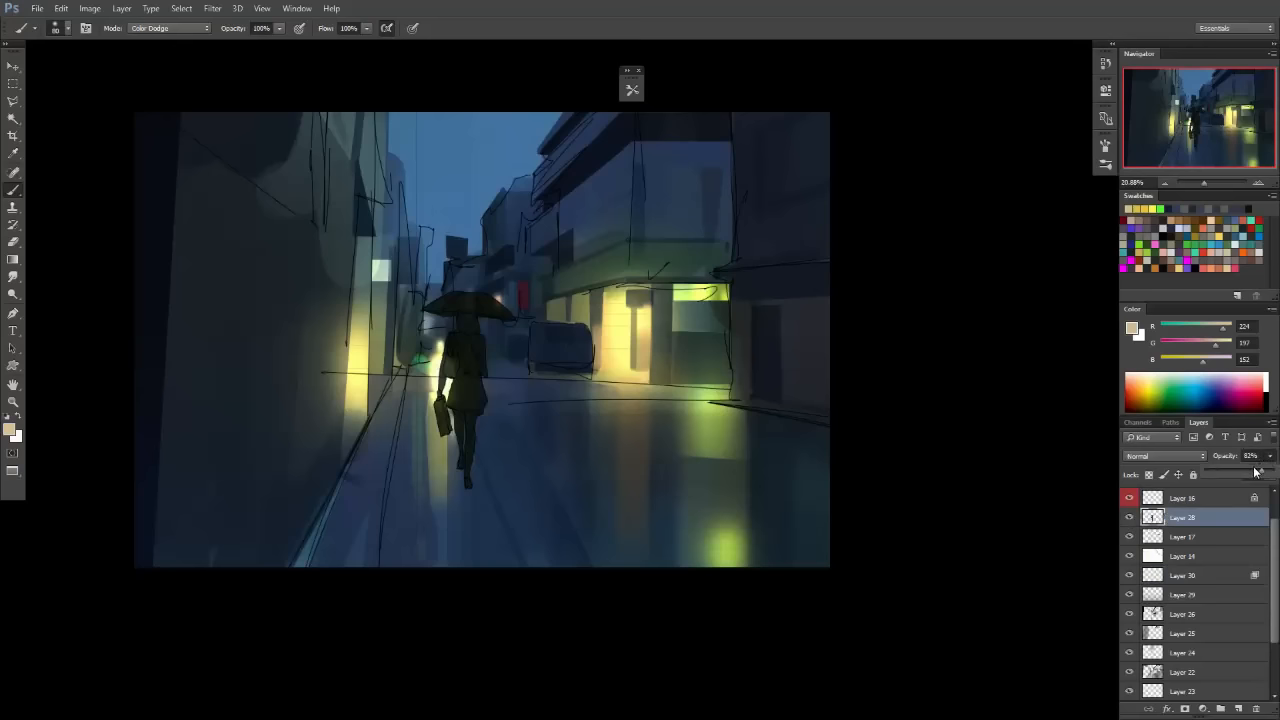
{"action": "left_click_drag", "start_coordinate": [1255, 469], "coordinate": [1274, 470]}
{"action": "left_click_drag", "start_coordinate": [917, 450], "coordinate": [708, 440]}
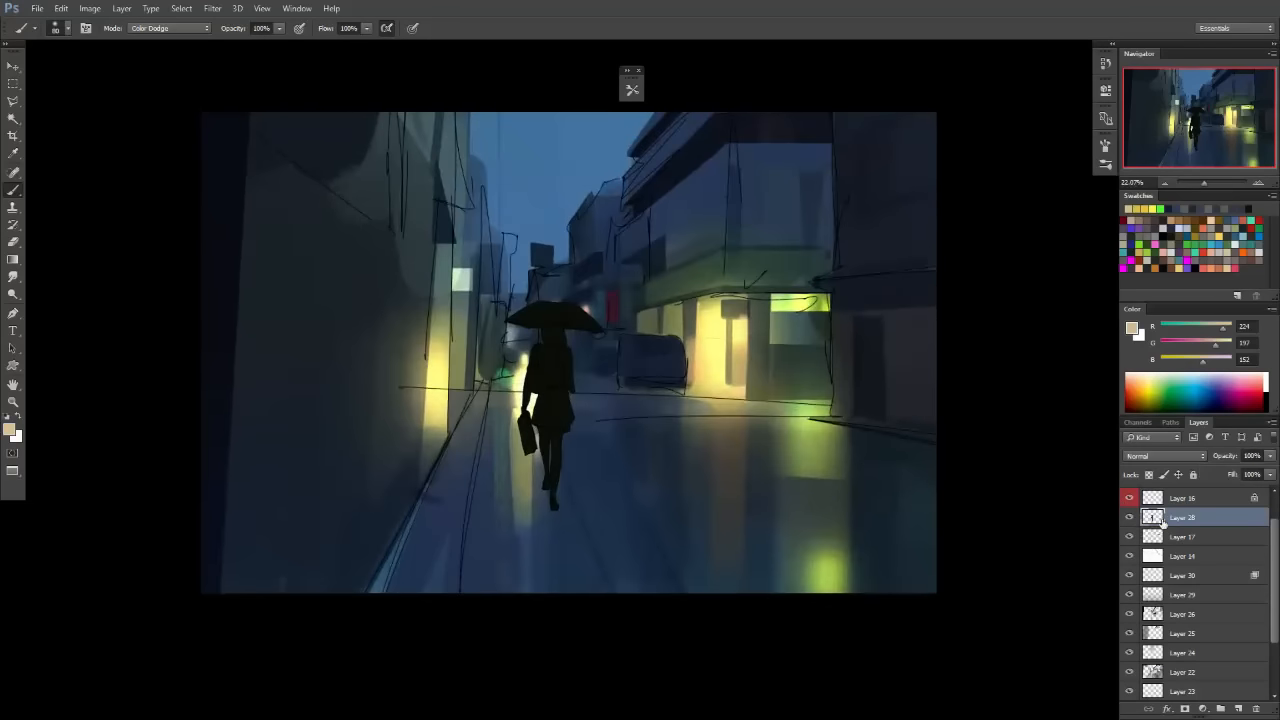
Duplicate the woman's silhouette layer, Layer 28.
{"action": "key", "text": "m"}
{"action": "right_click", "coordinate": [546, 339]}
{"action": "left_click", "coordinate": [640, 371]}
{"action": "key", "text": "Return"}
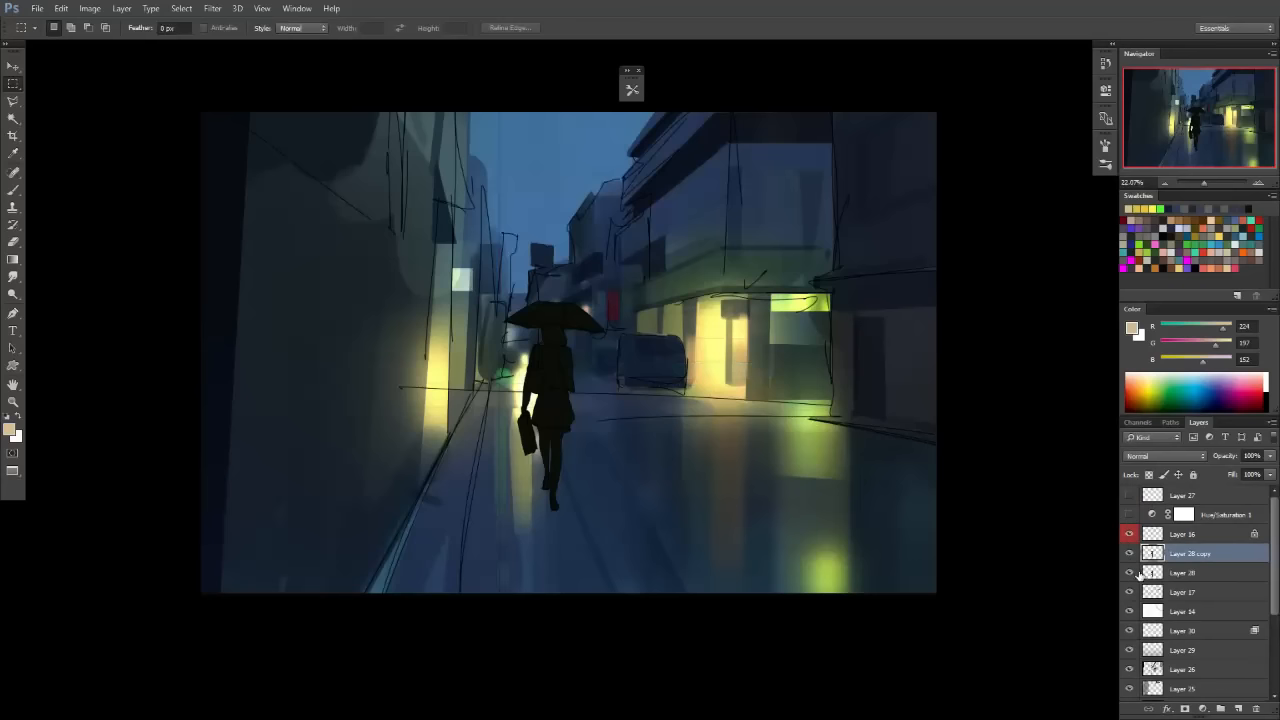
Flip the silhouette copy vertically and place it directly beneath the woman's feet as a reflection.
{"action": "right_click", "coordinate": [564, 343]}
{"action": "left_click", "coordinate": [620, 483]}
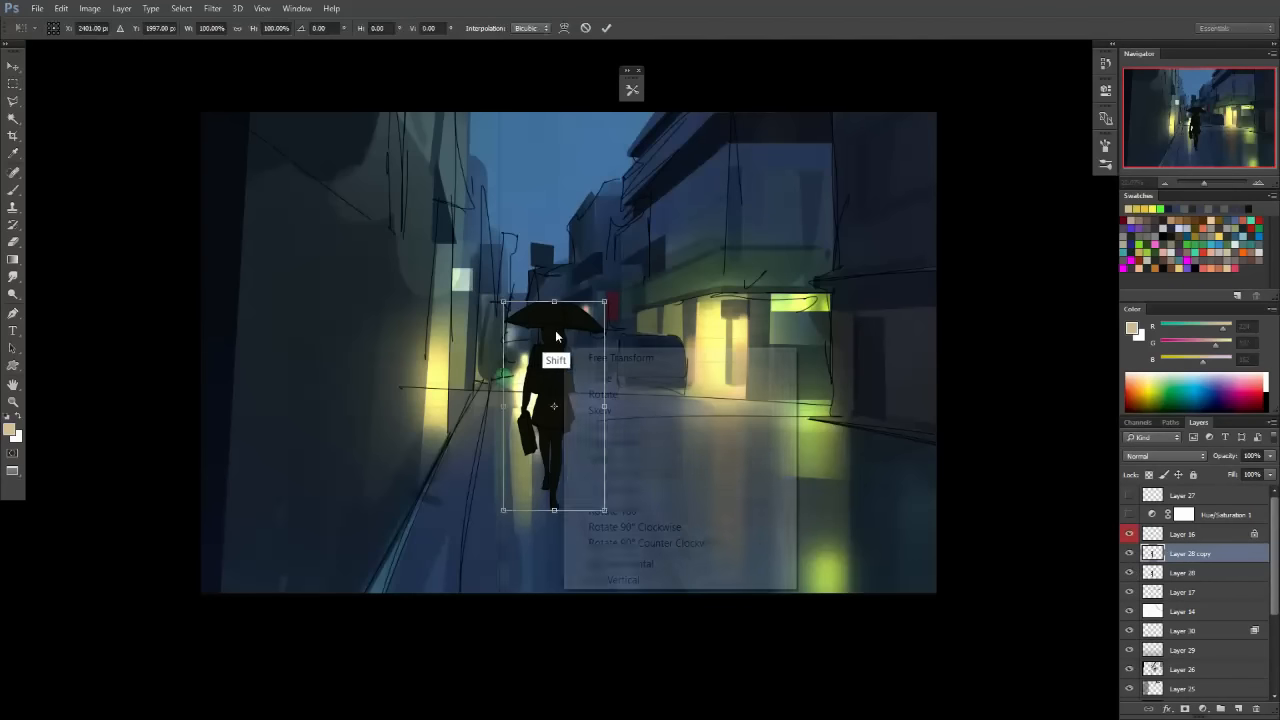
{"action": "right_click", "coordinate": [565, 347]}
{"action": "left_click", "coordinate": [620, 580]}
{"action": "left_click_drag", "start_coordinate": [568, 380], "coordinate": [575, 492]}
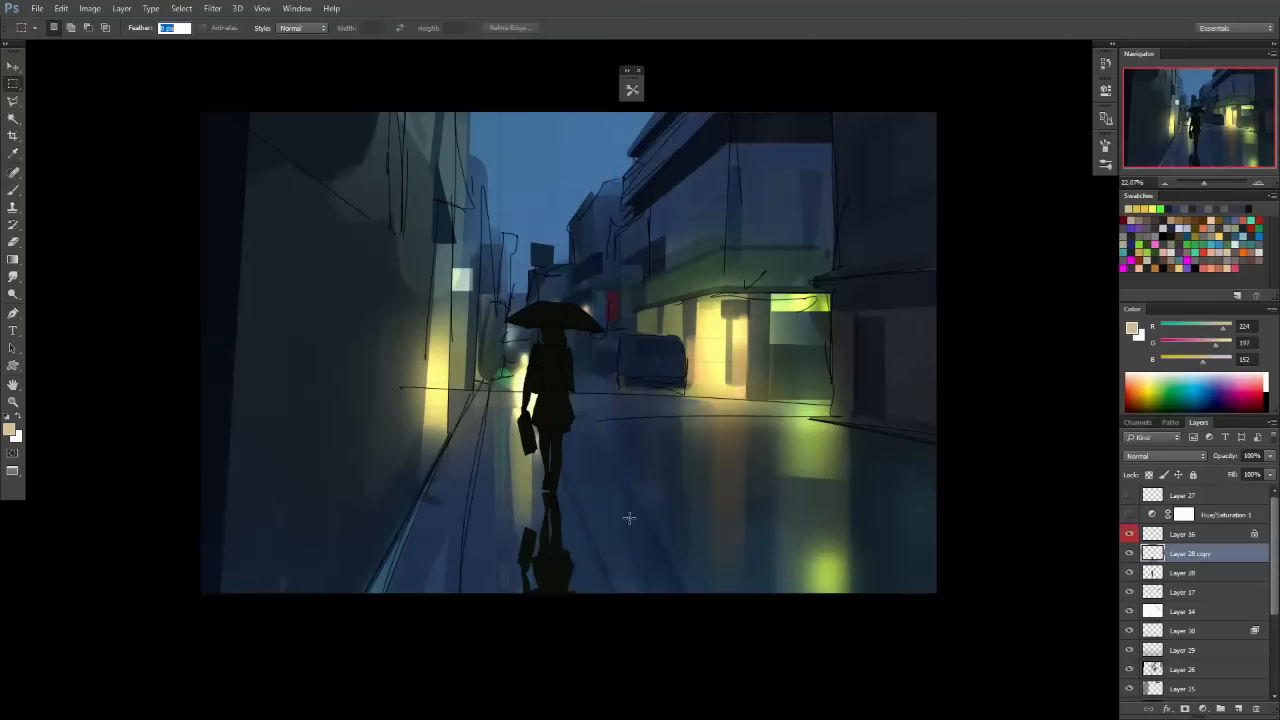
Lower the opacity of the flipped silhouette copy to 57%.
{"action": "left_click", "coordinate": [590, 496], "text": "ctrl"}
{"action": "left_click", "coordinate": [637, 280]}
{"action": "left_click", "coordinate": [577, 528], "text": "ctrl"}
{"action": "left_click", "coordinate": [633, 280]}
{"action": "left_click_drag", "start_coordinate": [571, 500], "coordinate": [723, 397]}
{"action": "key", "text": "b"}
{"action": "left_click_drag", "start_coordinate": [1270, 460], "coordinate": [711, 498]}
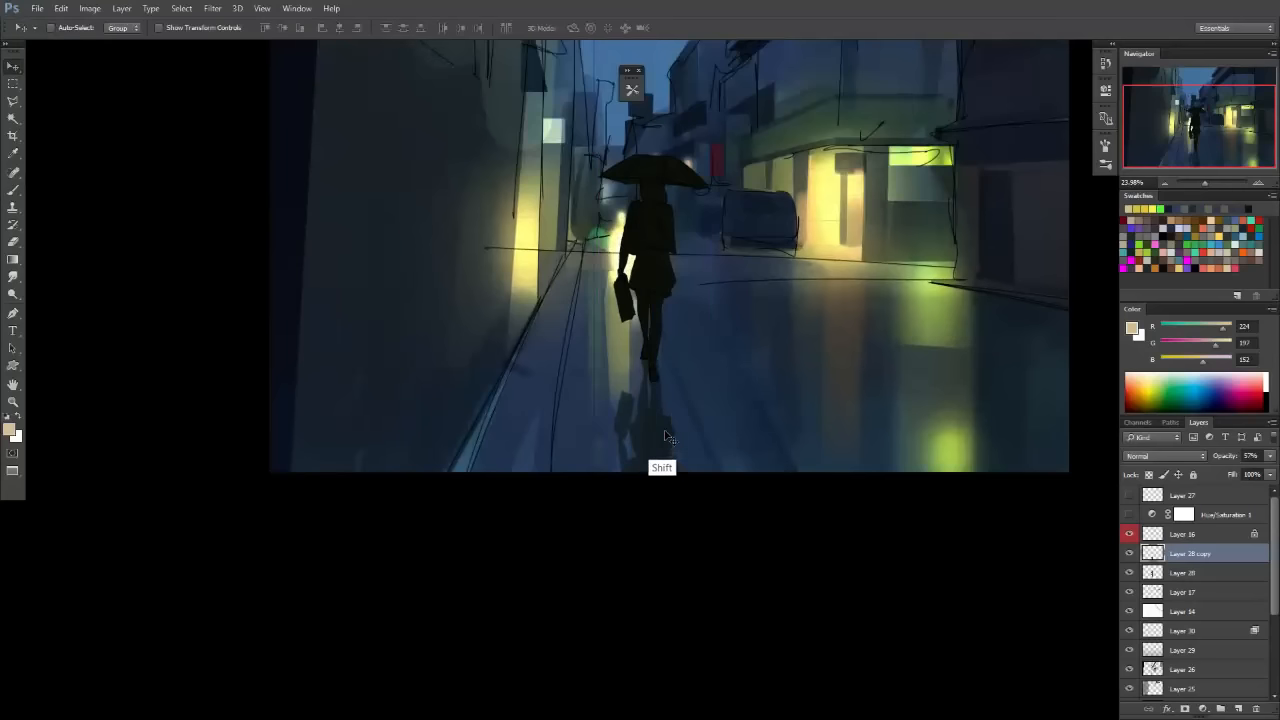
Apply a Gaussian Blur to the flipped silhouette copy beneath the woman's feet.
{"action": "left_click_drag", "start_coordinate": [660, 429], "coordinate": [708, 390]}
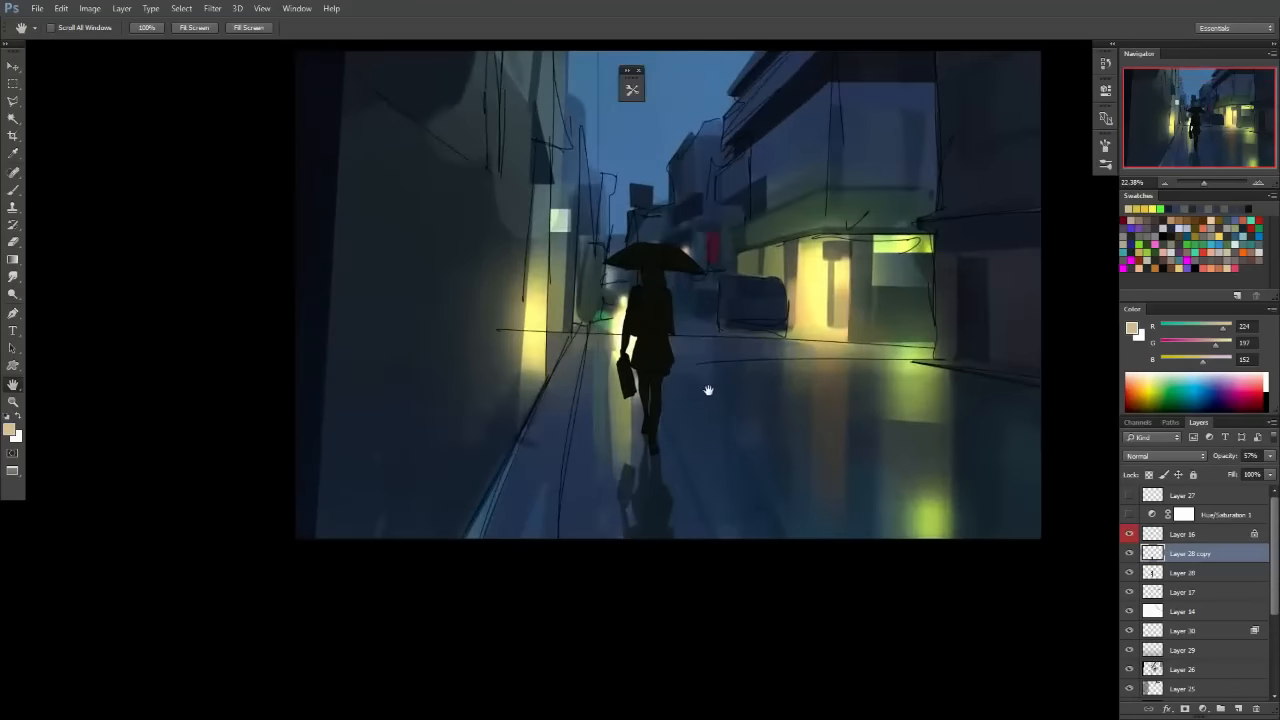
{"action": "left_click", "coordinate": [212, 8]}
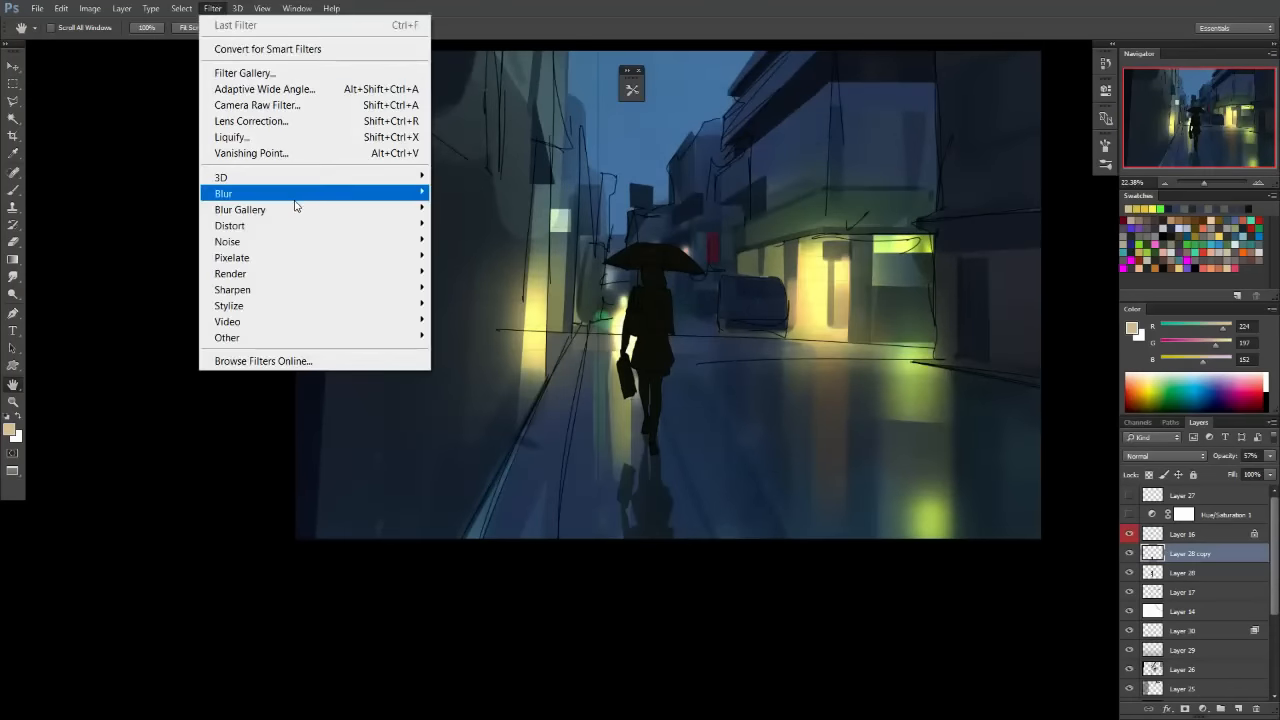
{"action": "mouse_move", "coordinate": [296, 193]}
{"action": "left_click", "coordinate": [172, 258]}
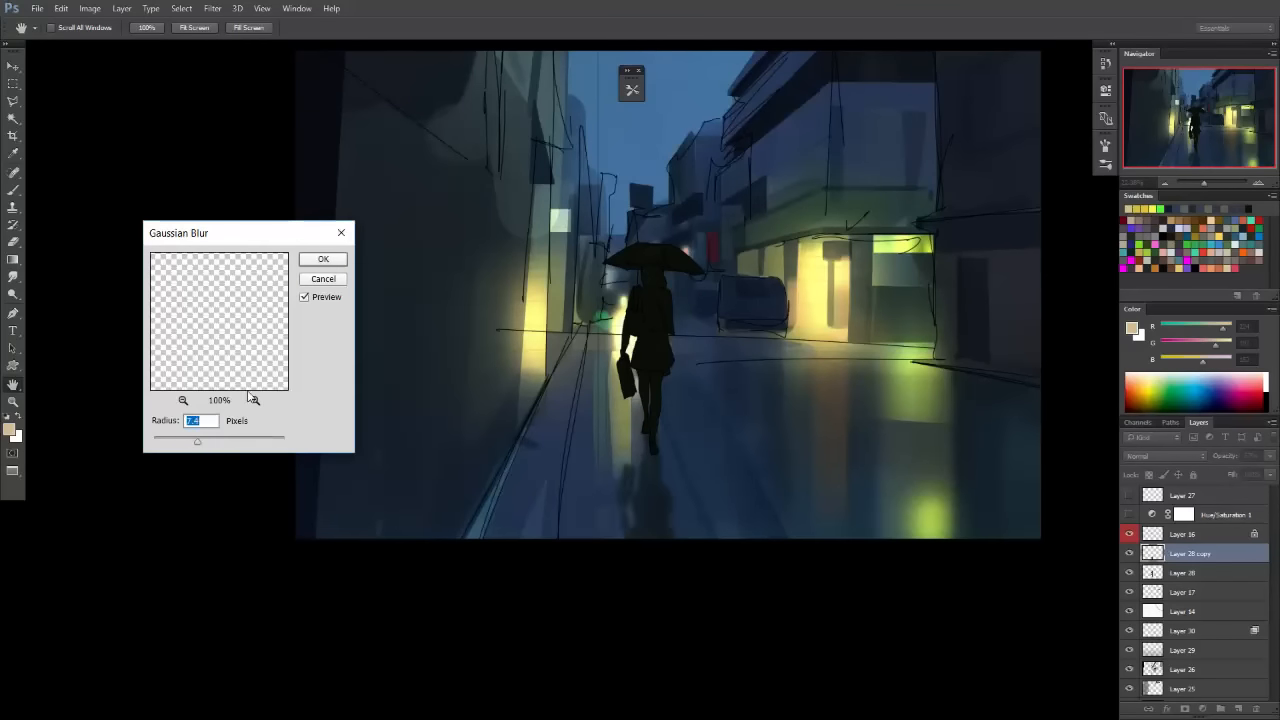
{"action": "left_click", "coordinate": [323, 261]}
{"action": "left_click_drag", "start_coordinate": [760, 374], "coordinate": [910, 438]}
Check the Color Dodge light layer, Layer 30, by toggling its visibility, and add a new layer directly above it.
{"action": "left_click", "coordinate": [1187, 576]}
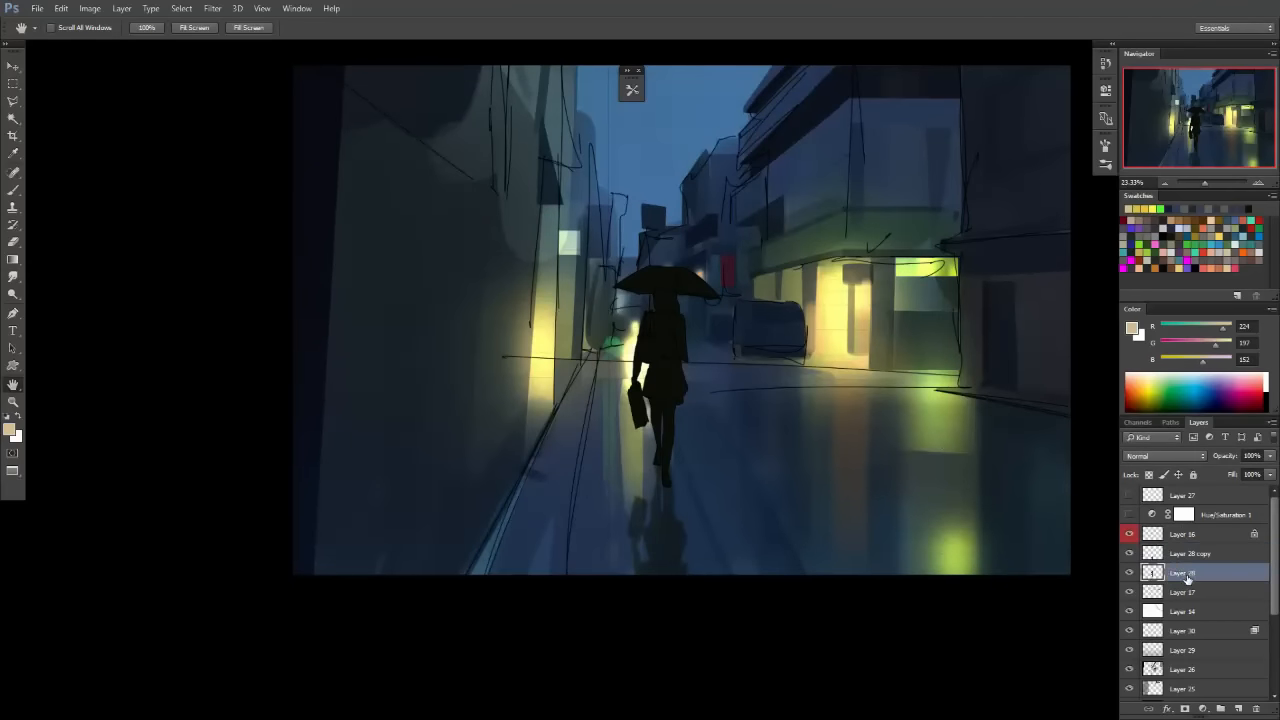
{"action": "left_click", "coordinate": [1176, 635]}
{"action": "left_click", "coordinate": [1167, 648]}
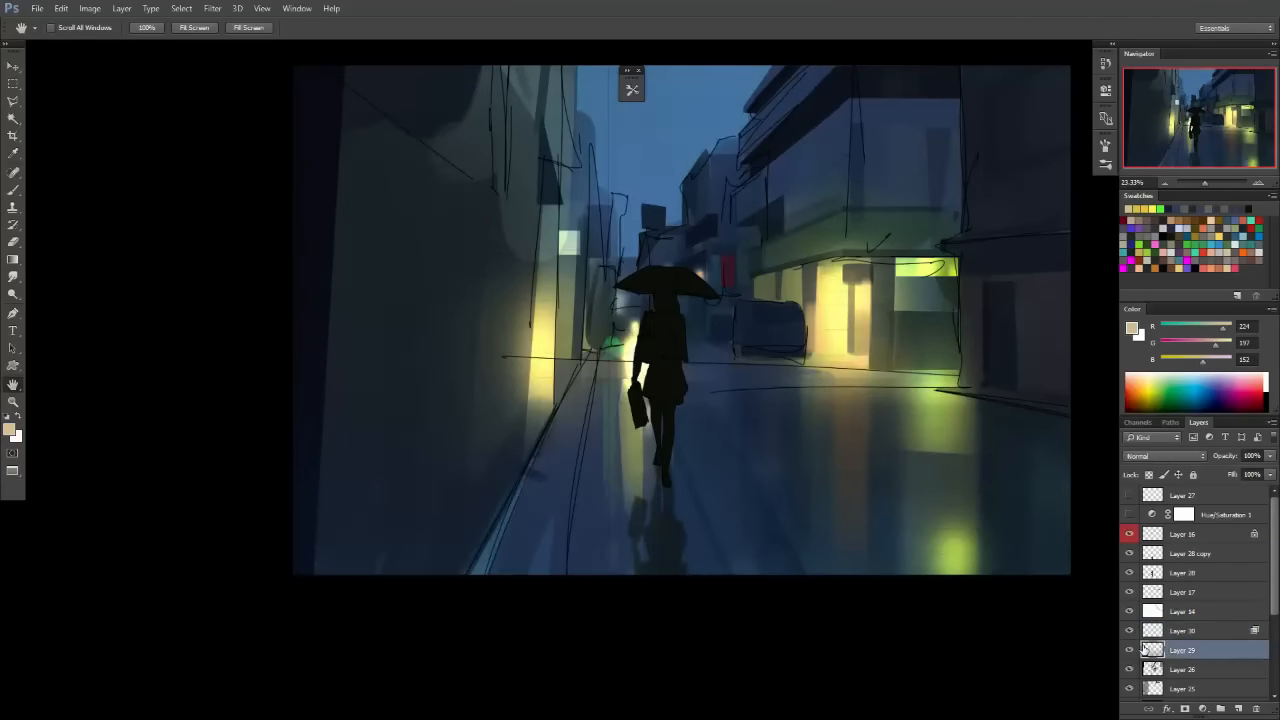
{"action": "left_click", "coordinate": [1131, 632]}
{"action": "left_click", "coordinate": [1131, 632]}
{"action": "left_click", "coordinate": [1181, 637]}
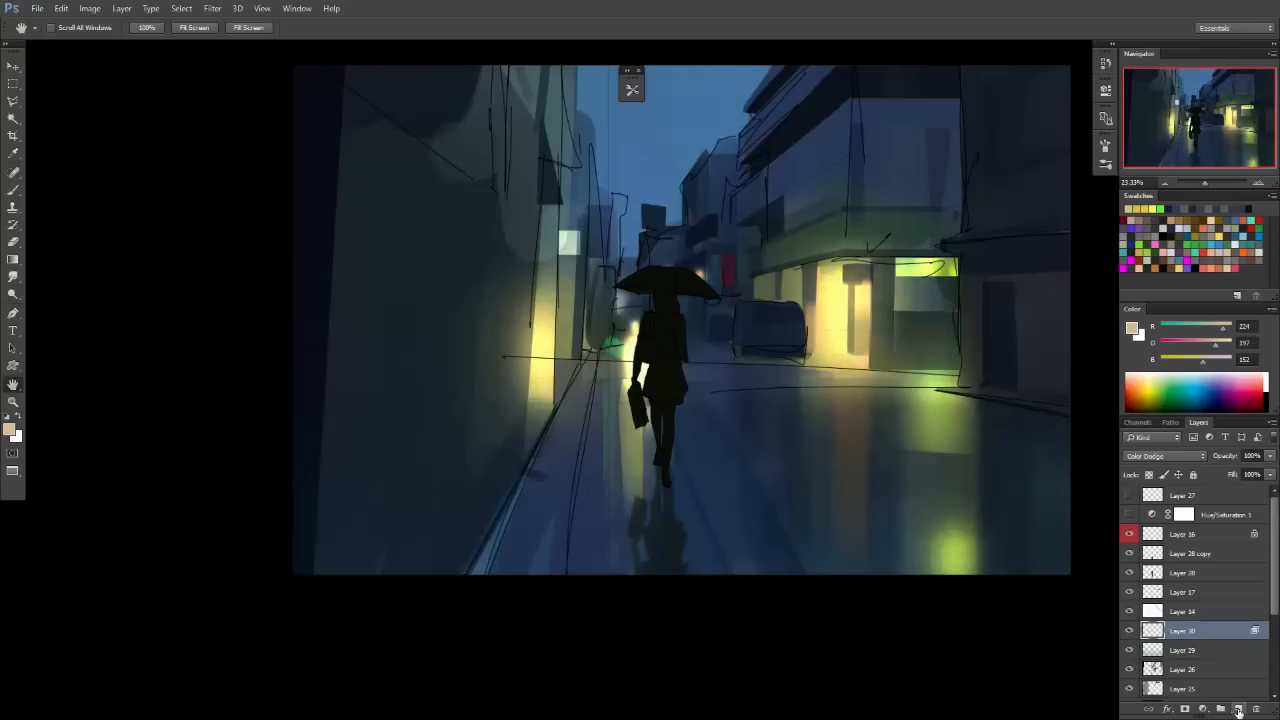
{"action": "left_click", "coordinate": [1238, 708]}
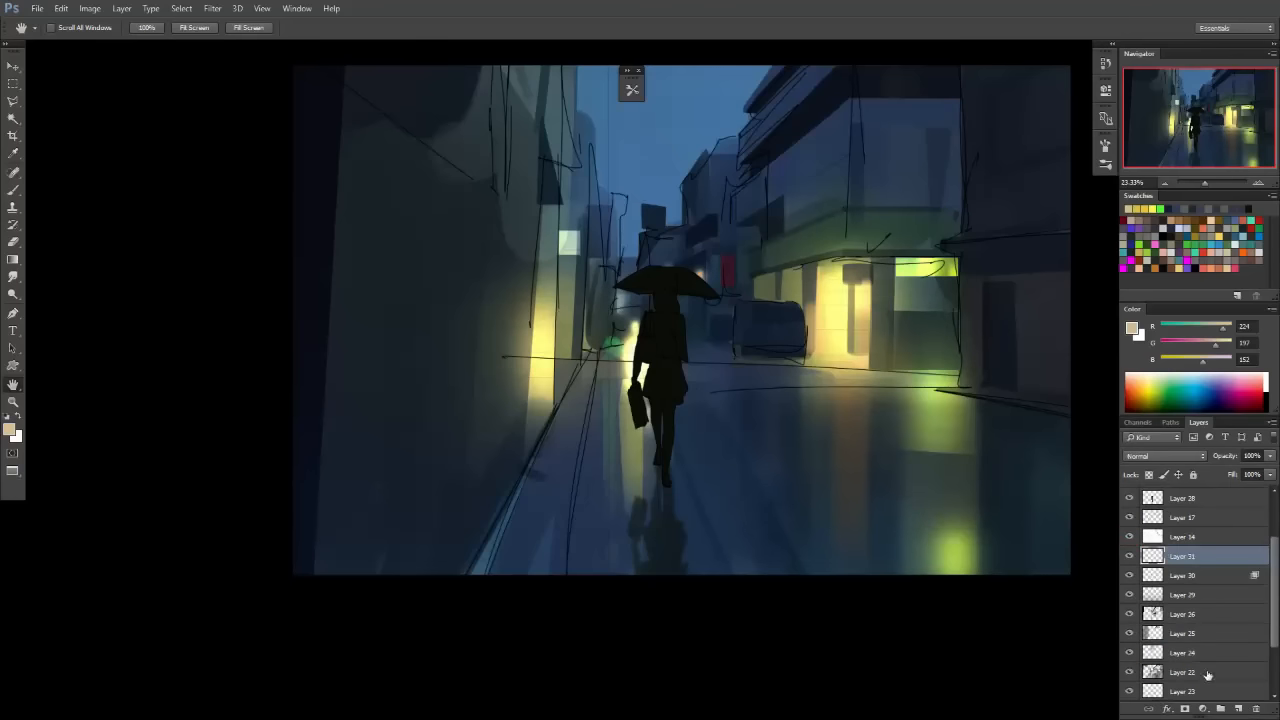
Switch to a Normal-mode brush preset and flip the canvas horizontally.
{"action": "left_click", "coordinate": [825, 419], "text": "ctrl"}
{"action": "key", "text": "b"}
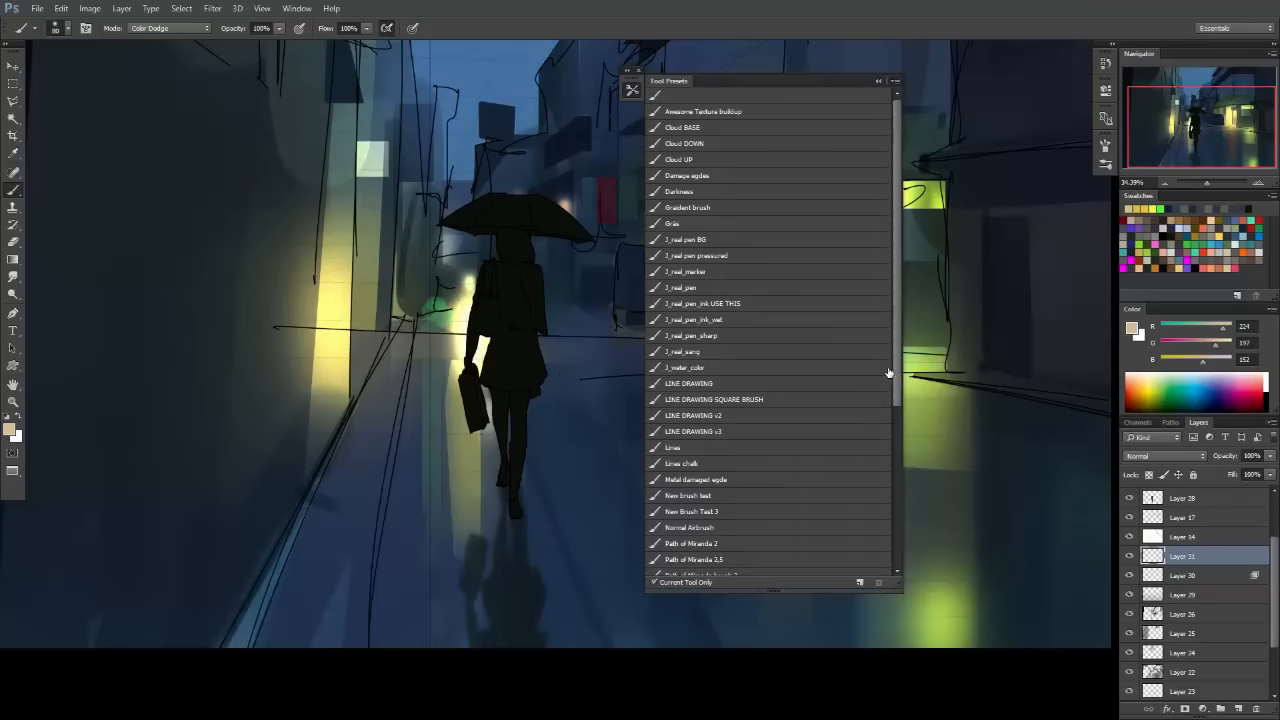
{"action": "left_click_drag", "start_coordinate": [888, 373], "coordinate": [885, 426]}
{"action": "left_click", "coordinate": [738, 527]}
{"action": "mouse_move", "coordinate": [738, 527]}
{"action": "left_mouse_down"}
{"action": "mouse_move", "coordinate": [663, 343]}
{"action": "mouse_move", "coordinate": [540, 360]}
{"action": "mouse_move", "coordinate": [696, 324]}
{"action": "mouse_move", "coordinate": [690, 352]}
{"action": "left_mouse_up"}
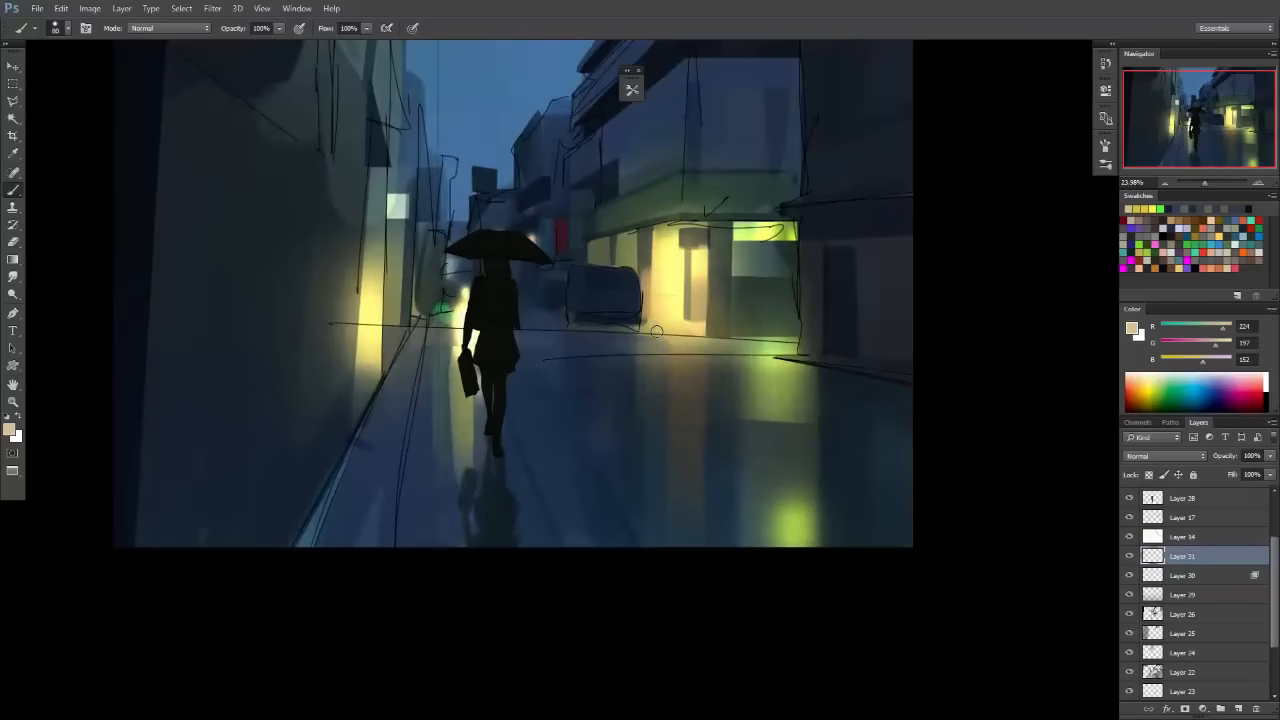
{"action": "key", "text": "ctrl+shift+h"}
Choose another brush preset for small details and sample a dark blue-grey (R 37, G 45, B 51) from the shopfront area.
{"action": "left_click_drag", "start_coordinate": [640, 397], "coordinate": [767, 407]}
{"action": "left_click_drag", "start_coordinate": [471, 285], "coordinate": [532, 328]}
{"action": "key", "text": "F5"}
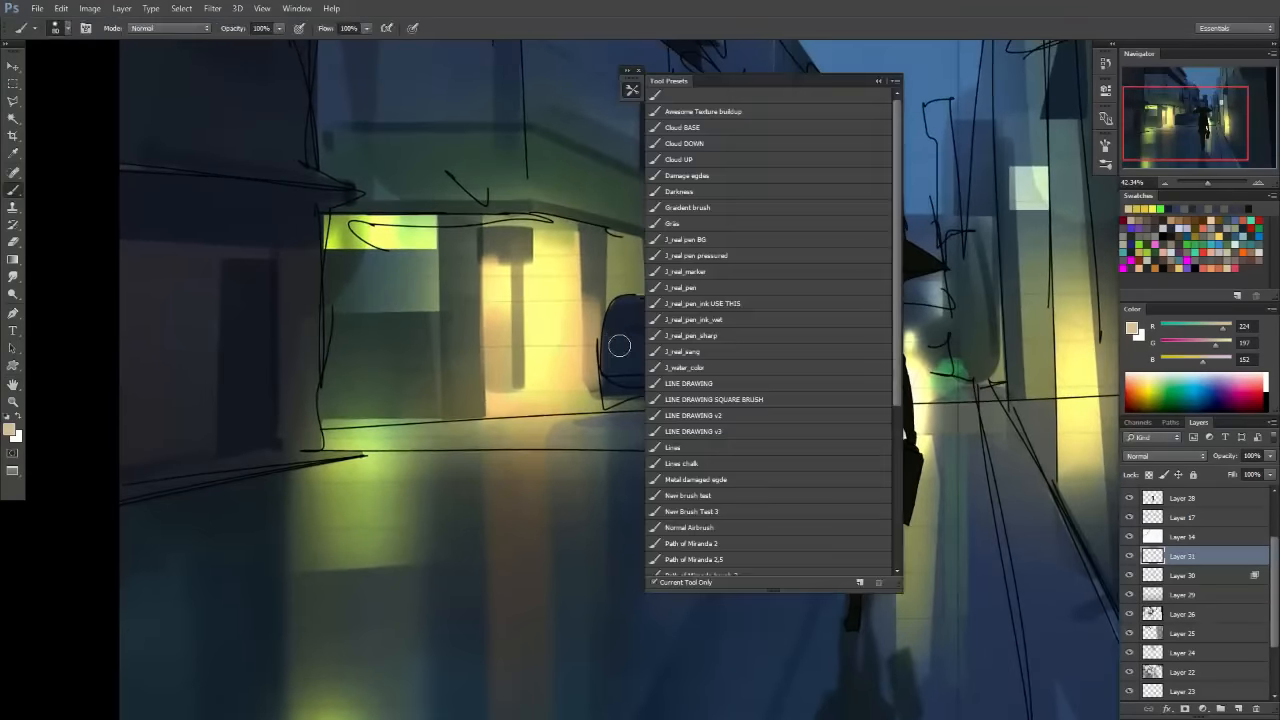
{"action": "left_click", "coordinate": [721, 541]}
{"action": "scroll", "coordinate": [560, 280], "scroll_direction": "up", "scroll_amount": 3}
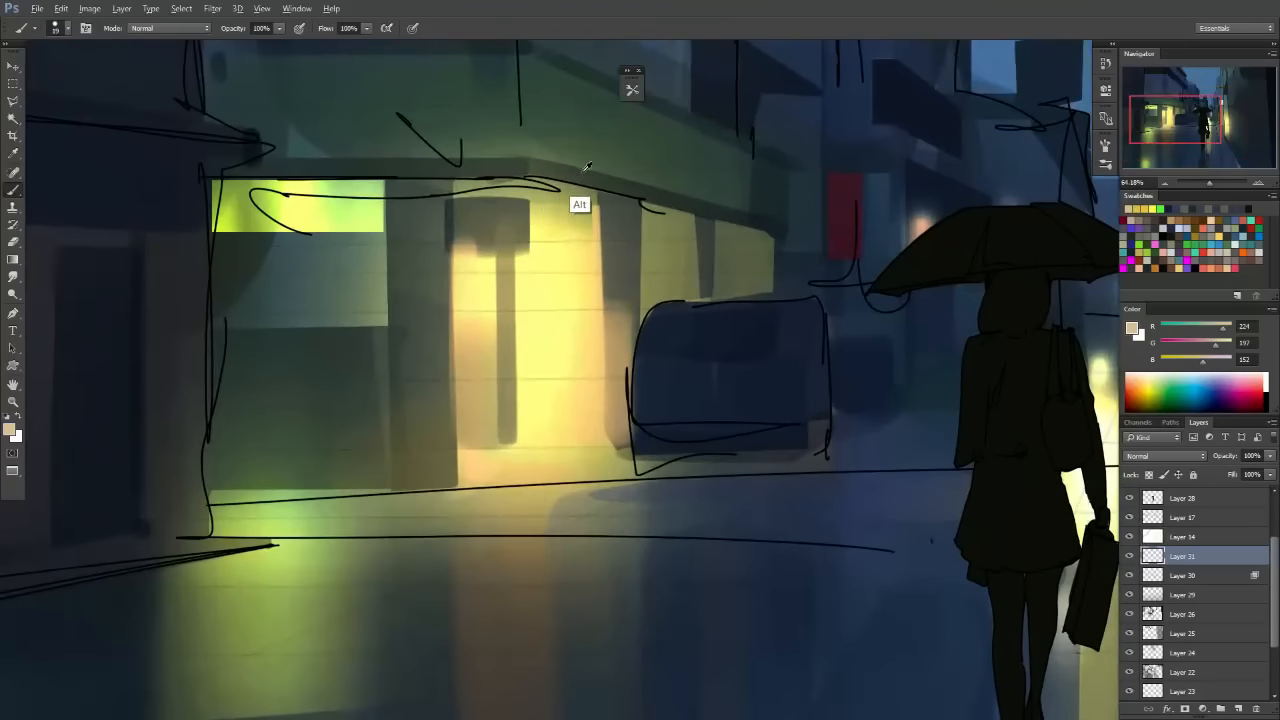
{"action": "left_click", "coordinate": [743, 248], "text": "alt"}
Outline the hanging sign in front of the lit shopfront with the Polygonal Lasso, paint it dark blue-grey, and clear the selection.
{"action": "key", "text": "l"}
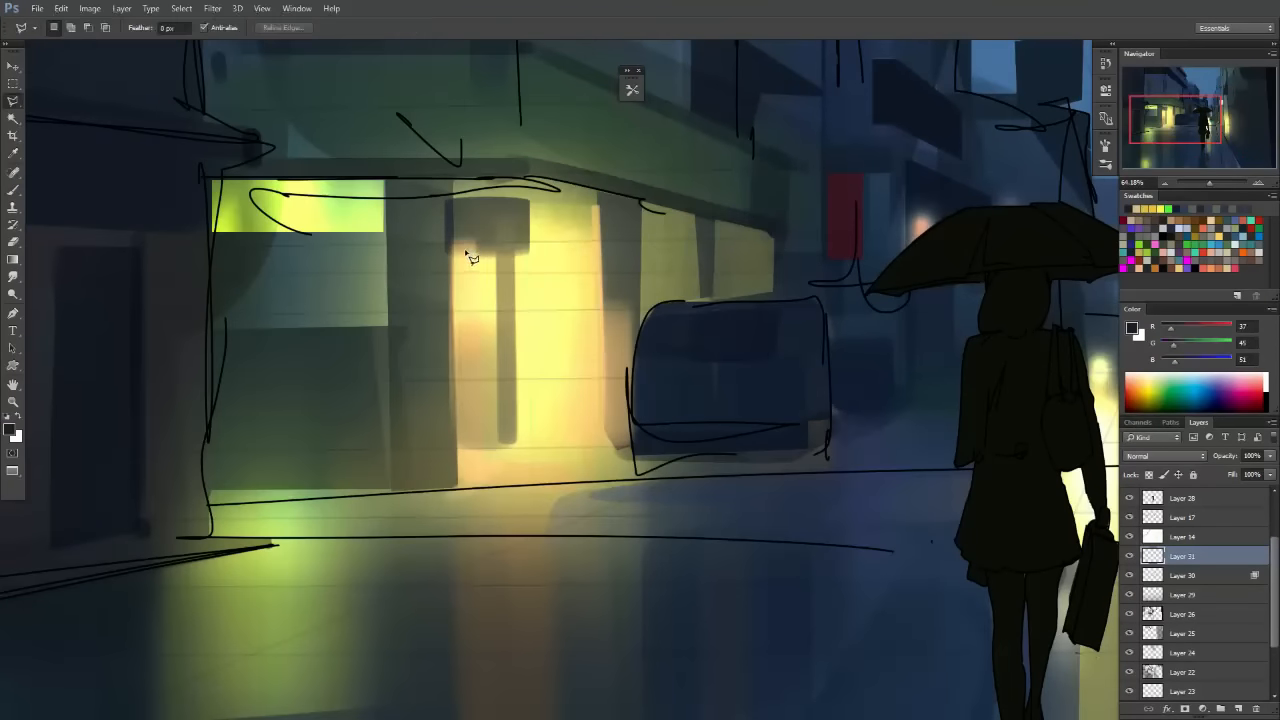
{"action": "left_click", "coordinate": [456, 191]}
{"action": "key", "text": "b"}
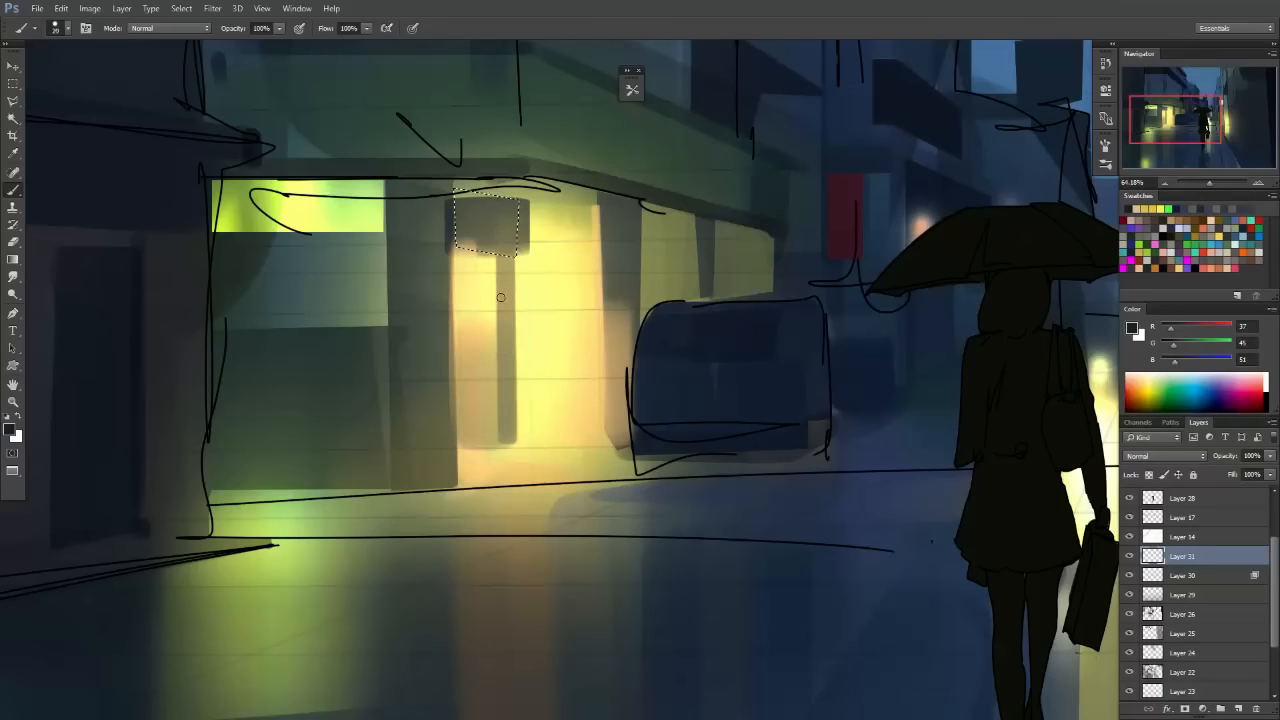
{"action": "left_click_drag", "start_coordinate": [500, 250], "coordinate": [514, 198]}
{"action": "mouse_move", "coordinate": [506, 277]}
{"action": "left_mouse_down"}
{"action": "mouse_move", "coordinate": [421, 226]}
{"action": "mouse_move", "coordinate": [554, 247]}
{"action": "mouse_move", "coordinate": [454, 233]}
{"action": "mouse_move", "coordinate": [534, 255]}
{"action": "mouse_move", "coordinate": [441, 249]}
{"action": "mouse_move", "coordinate": [455, 172]}
{"action": "mouse_move", "coordinate": [481, 250]}
{"action": "left_mouse_up"}
{"action": "key", "text": "ctrl+d"}
{"action": "key", "text": "m"}
{"action": "left_click_drag", "start_coordinate": [717, 383], "coordinate": [640, 400]}
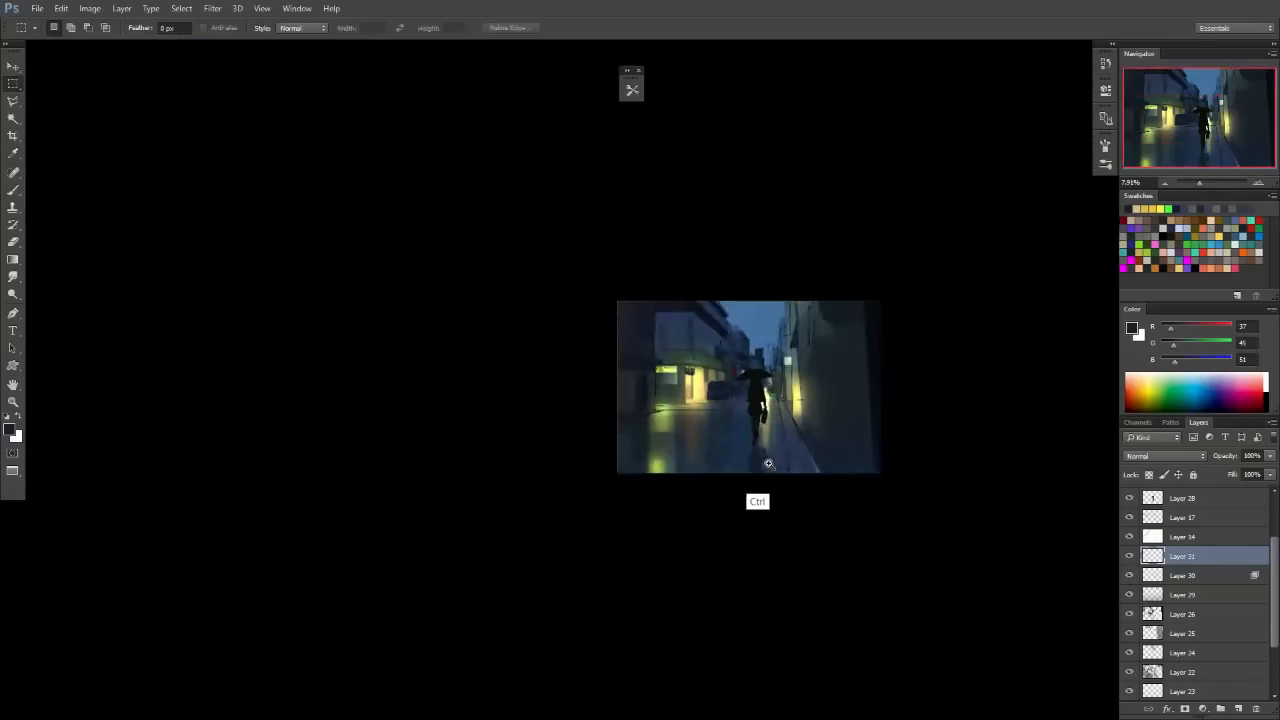
{"action": "left_click_drag", "start_coordinate": [768, 463], "coordinate": [815, 440]}
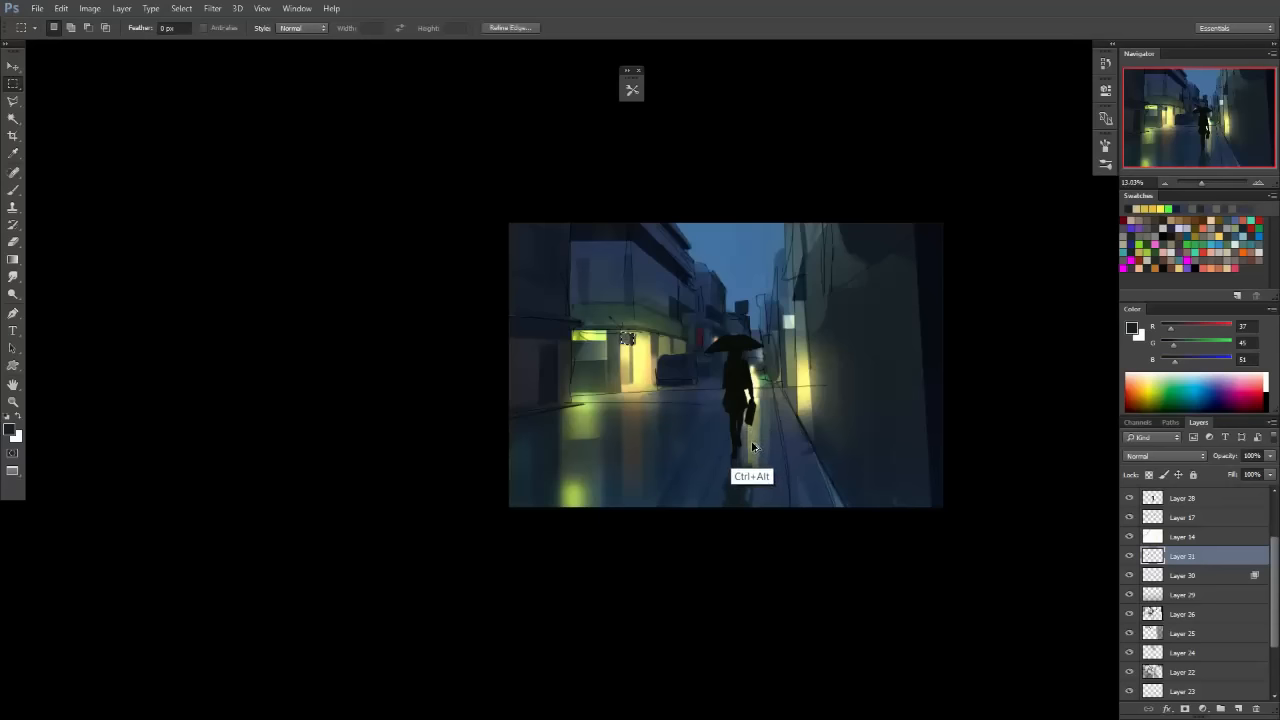
{"action": "key", "text": "ctrl+alt+z"}
{"action": "mouse_move", "coordinate": [606, 340]}
{"action": "left_mouse_down"}
{"action": "mouse_move", "coordinate": [721, 358]}
{"action": "mouse_move", "coordinate": [700, 290]}
{"action": "mouse_move", "coordinate": [688, 365]}
{"action": "left_mouse_up"}
{"action": "key", "text": "b"}
{"action": "key", "text": "m"}
{"action": "key", "text": "ctrl+d"}
Flip the canvas back to its original orientation and check the whole composition.
{"action": "left_click_drag", "start_coordinate": [840, 450], "coordinate": [732, 494]}
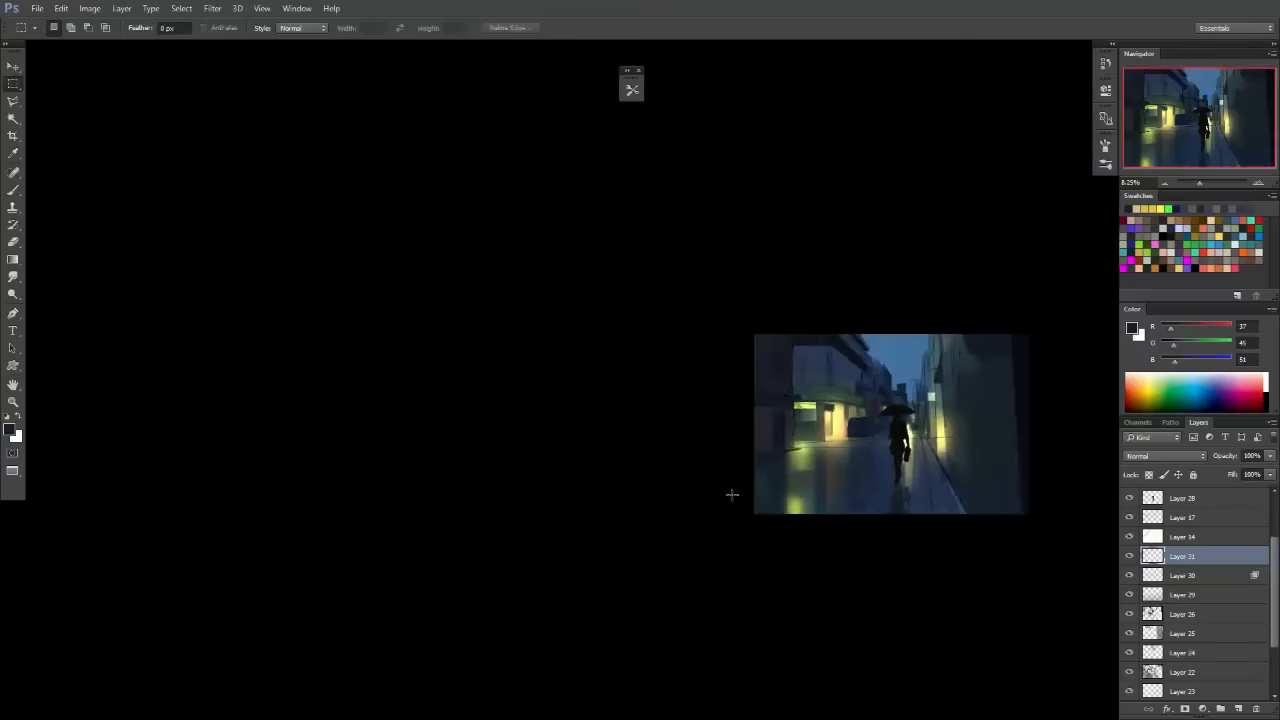
{"action": "key", "text": "space"}
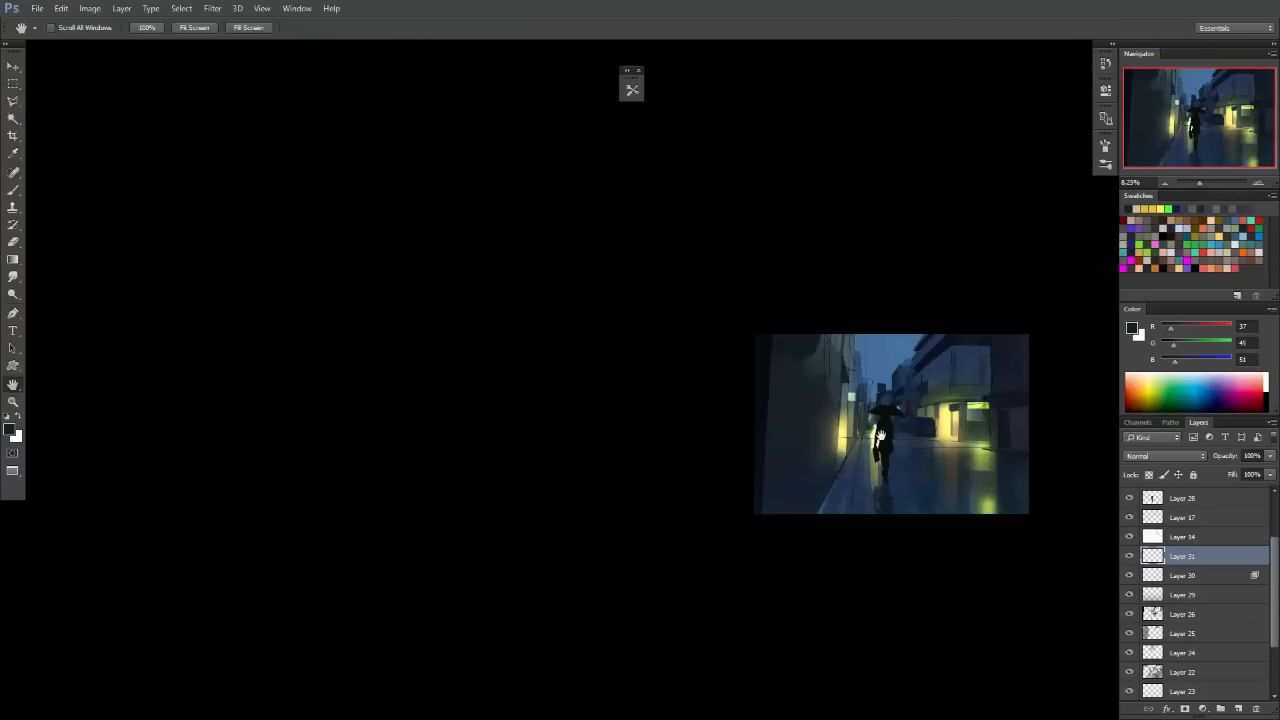
{"action": "left_click_drag", "start_coordinate": [819, 456], "coordinate": [747, 407]}
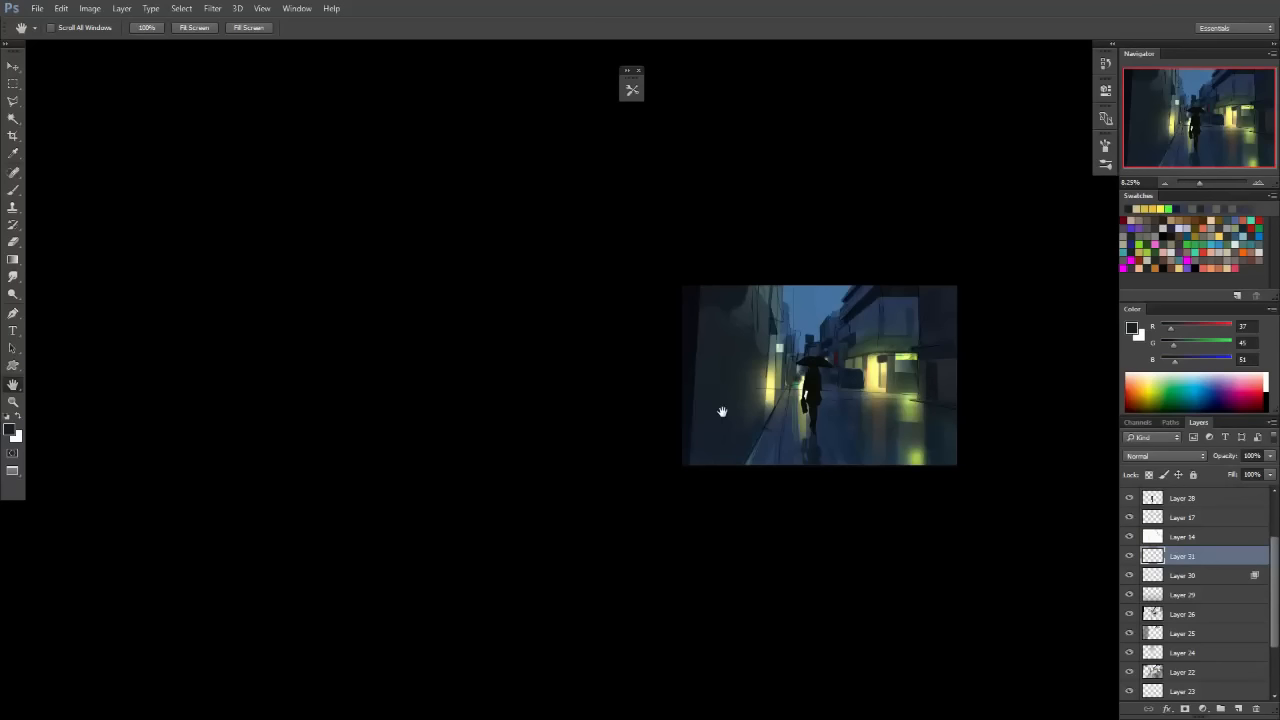
{"action": "left_click_drag", "start_coordinate": [843, 462], "coordinate": [677, 386]}
{"action": "left_click_drag", "start_coordinate": [674, 320], "coordinate": [716, 369], "text": "ctrl"}
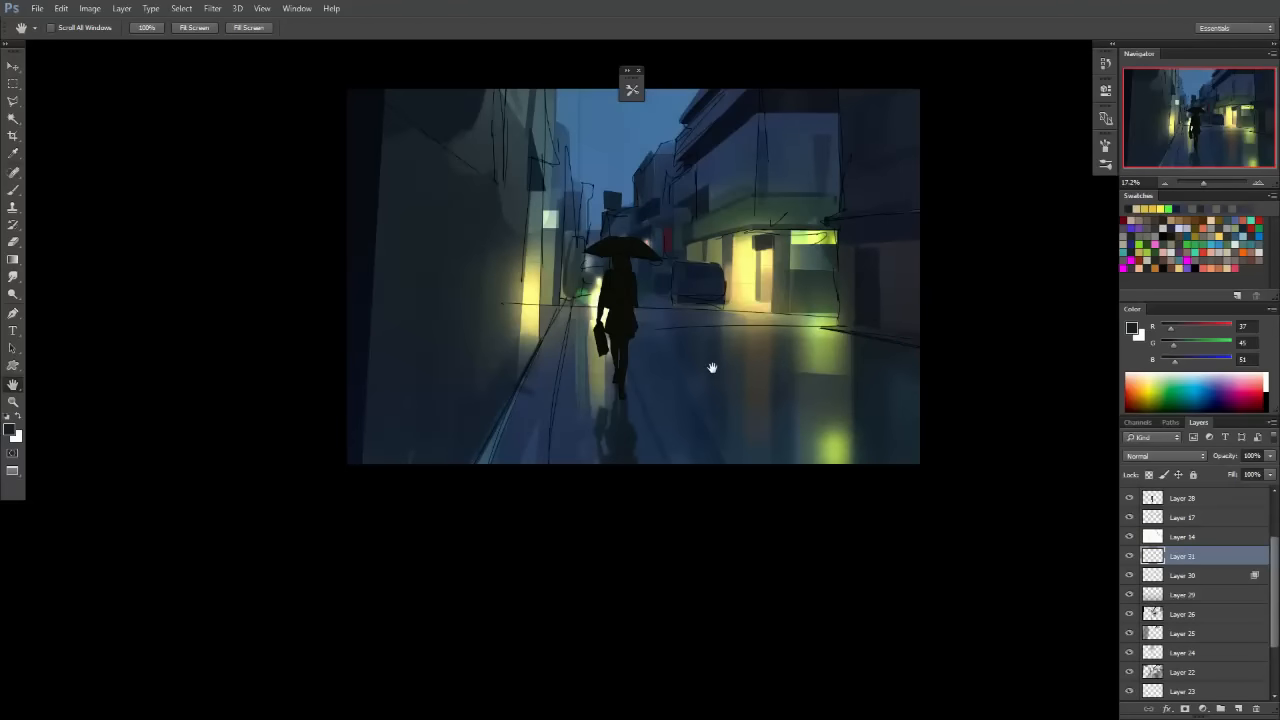
{"action": "mouse_move", "coordinate": [537, 218]}
{"action": "left_mouse_down", "text": "ctrl"}
{"action": "mouse_move", "coordinate": [571, 306]}
{"action": "mouse_move", "coordinate": [559, 379]}
{"action": "left_mouse_up", "text": "ctrl"}
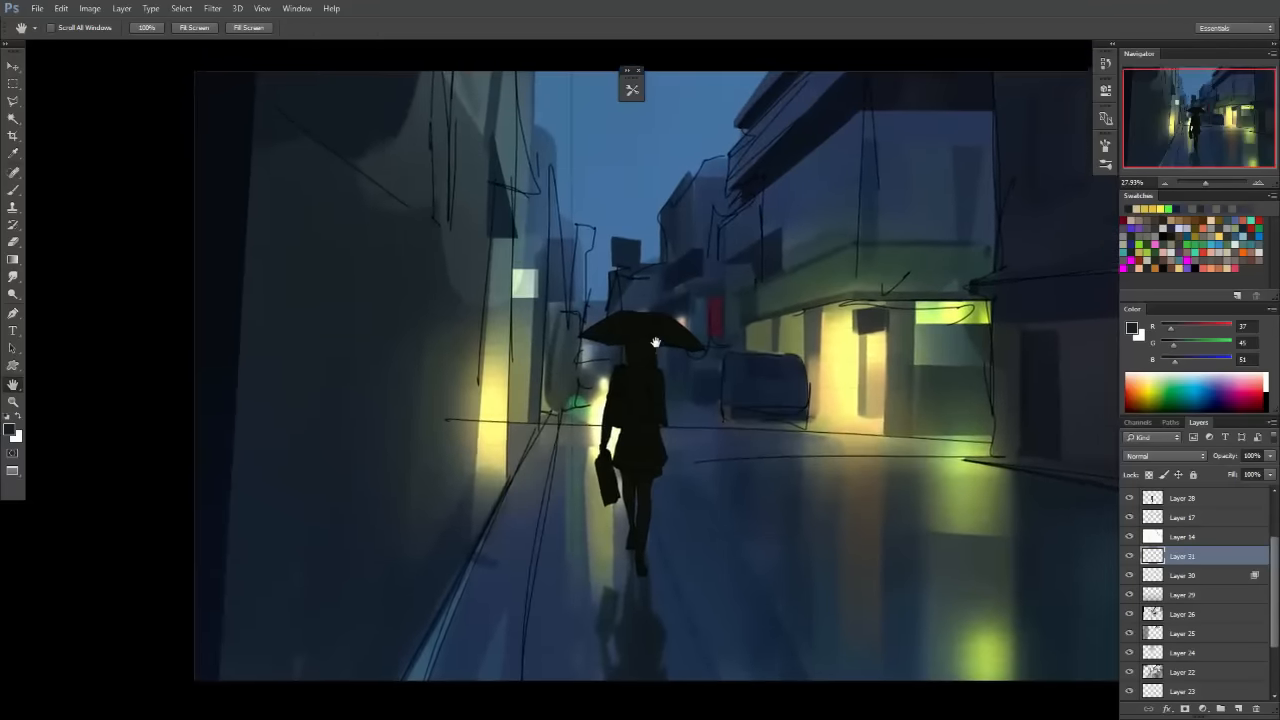
Try to paint an olive-yellow (R 168, G 159, B 51) glow down the near wall above the lit window with a 200 px brush.
{"action": "left_click_drag", "start_coordinate": [1191, 345], "coordinate": [1209, 333]}
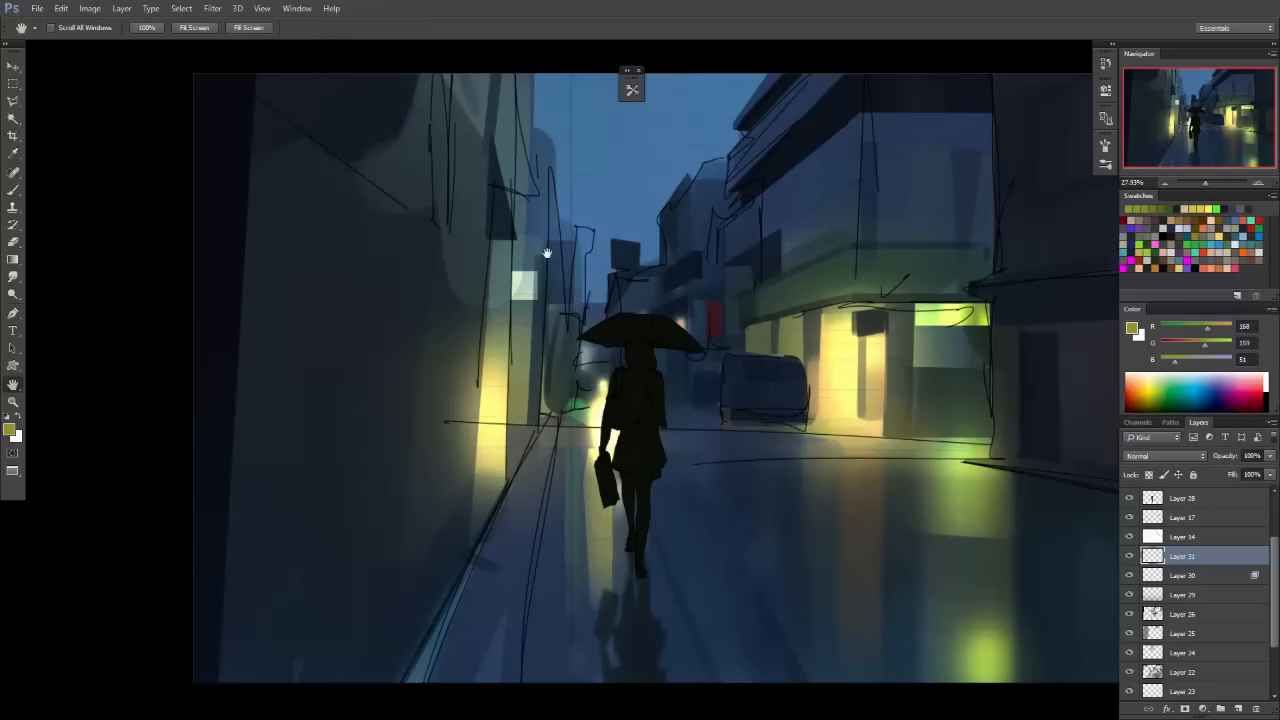
{"action": "left_click_drag", "start_coordinate": [517, 230], "coordinate": [535, 320]}
{"action": "key", "text": "]"}
{"action": "key", "text": "]"}
{"action": "key", "text": "]"}
{"action": "key", "text": "]"}
{"action": "key", "text": "]"}
{"action": "key", "text": "]"}
{"action": "key", "text": "]"}
{"action": "key", "text": "]"}
{"action": "left_click_drag", "start_coordinate": [524, 178], "coordinate": [514, 370]}
{"action": "key", "text": "ctrl+z"}
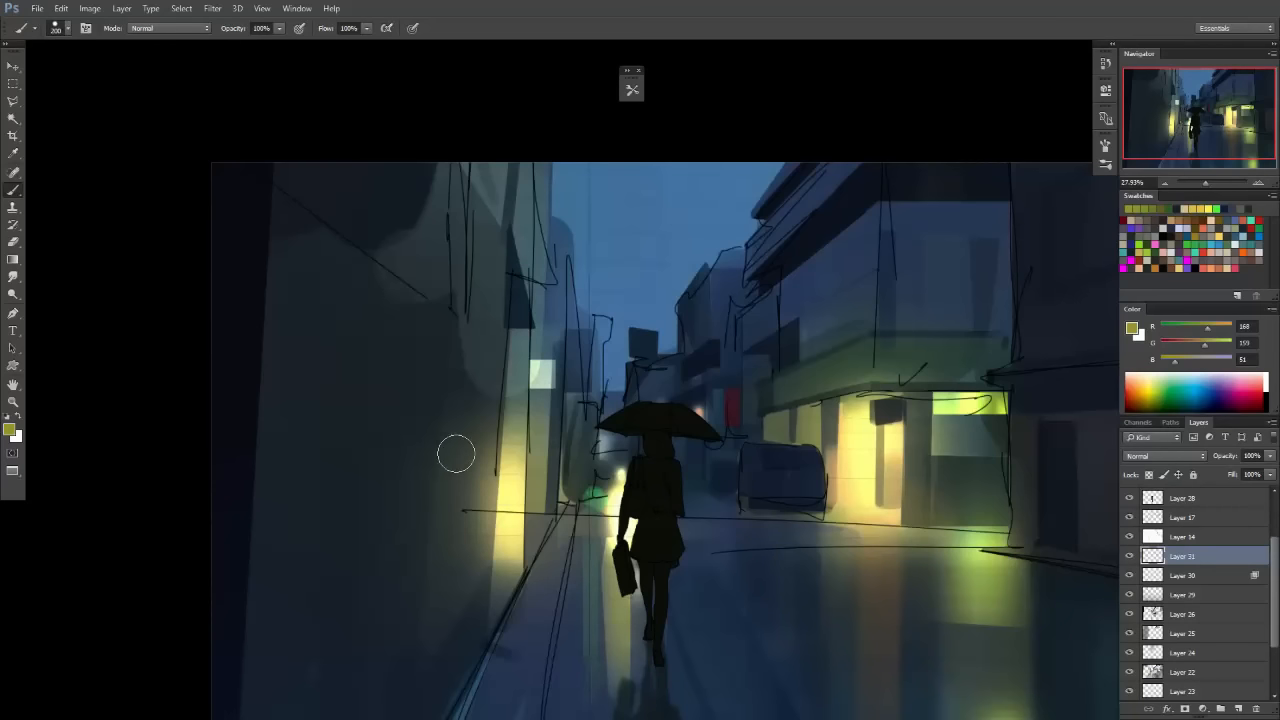
{"action": "left_click_drag", "start_coordinate": [957, 353], "coordinate": [893, 291]}
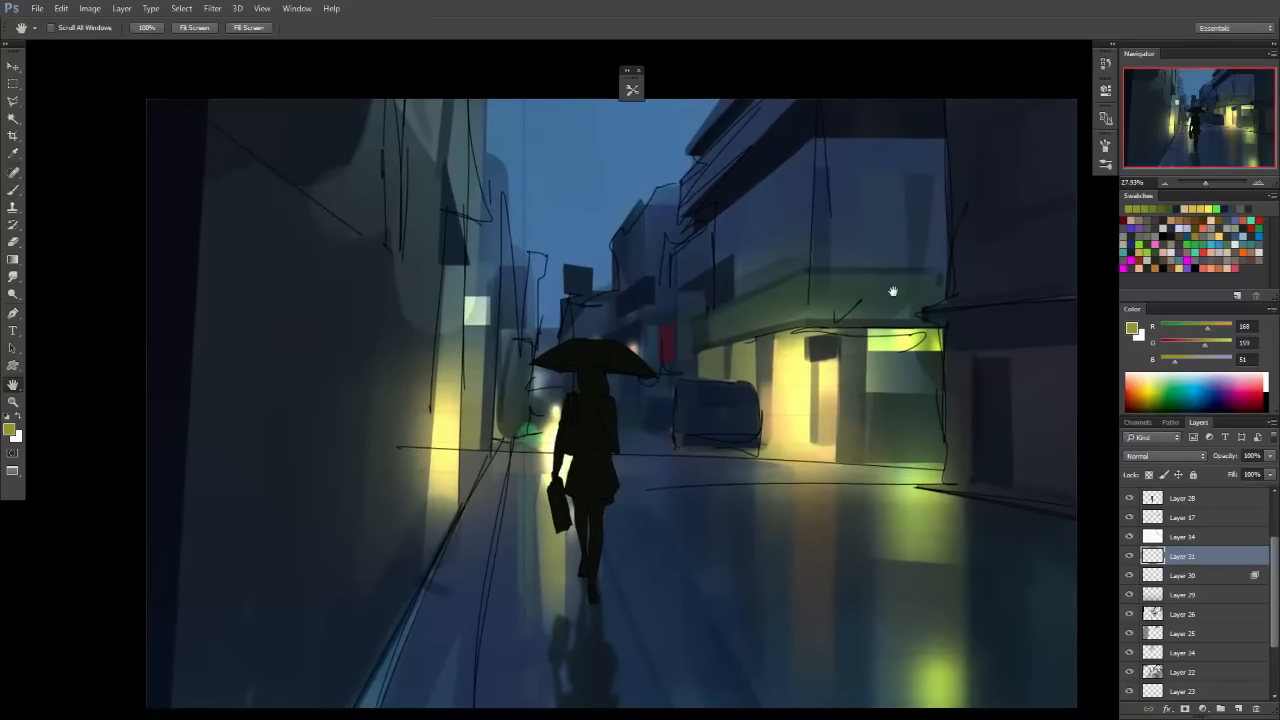
Brighten the paint colour to R 207, G 202, B 51 and make the Color Dodge layer, Layer 30, active.
{"action": "left_click", "coordinate": [1218, 348]}
{"action": "left_click", "coordinate": [1219, 328]}
{"action": "left_click", "coordinate": [1168, 574]}
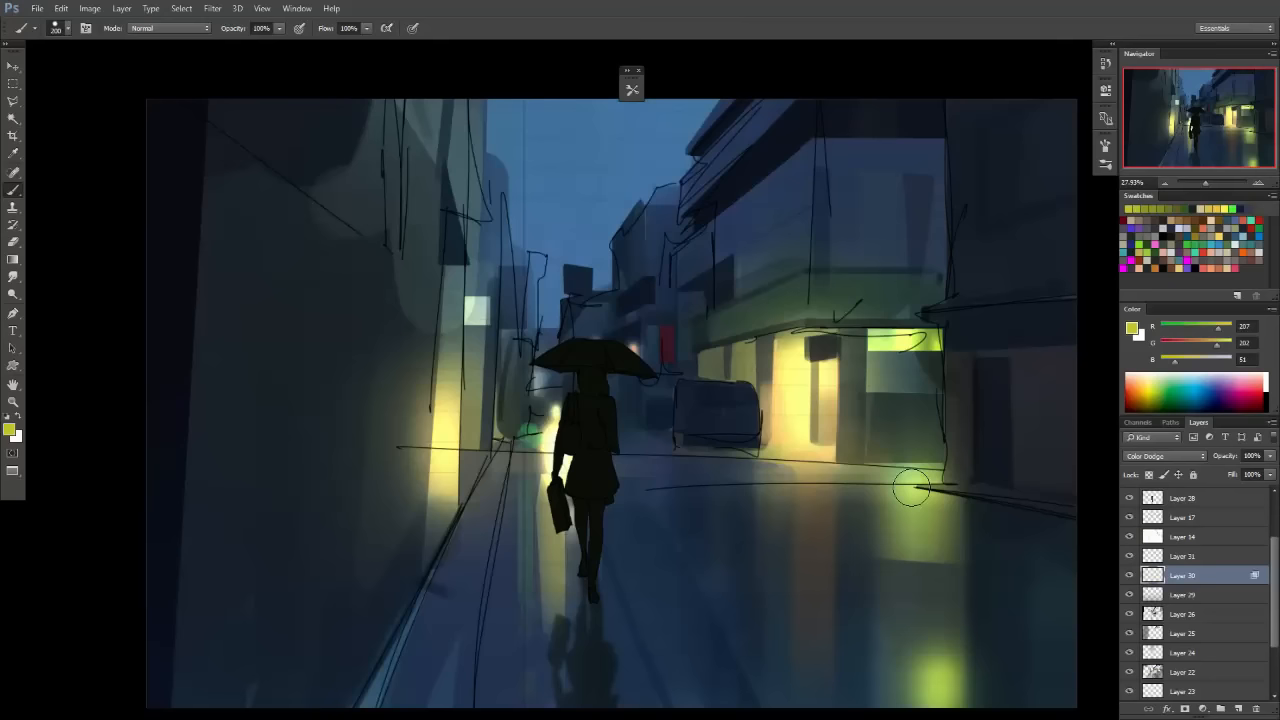
Try to brush a yellow-green glow freehand over the upper wall on Layer 30 with a 300 px brush.
{"action": "key", "text": "F5"}
{"action": "key", "text": "F5"}
{"action": "key", "text": "bracketright"}
{"action": "key", "text": "bracketright"}
{"action": "left_click_drag", "start_coordinate": [453, 97], "coordinate": [450, 254]}
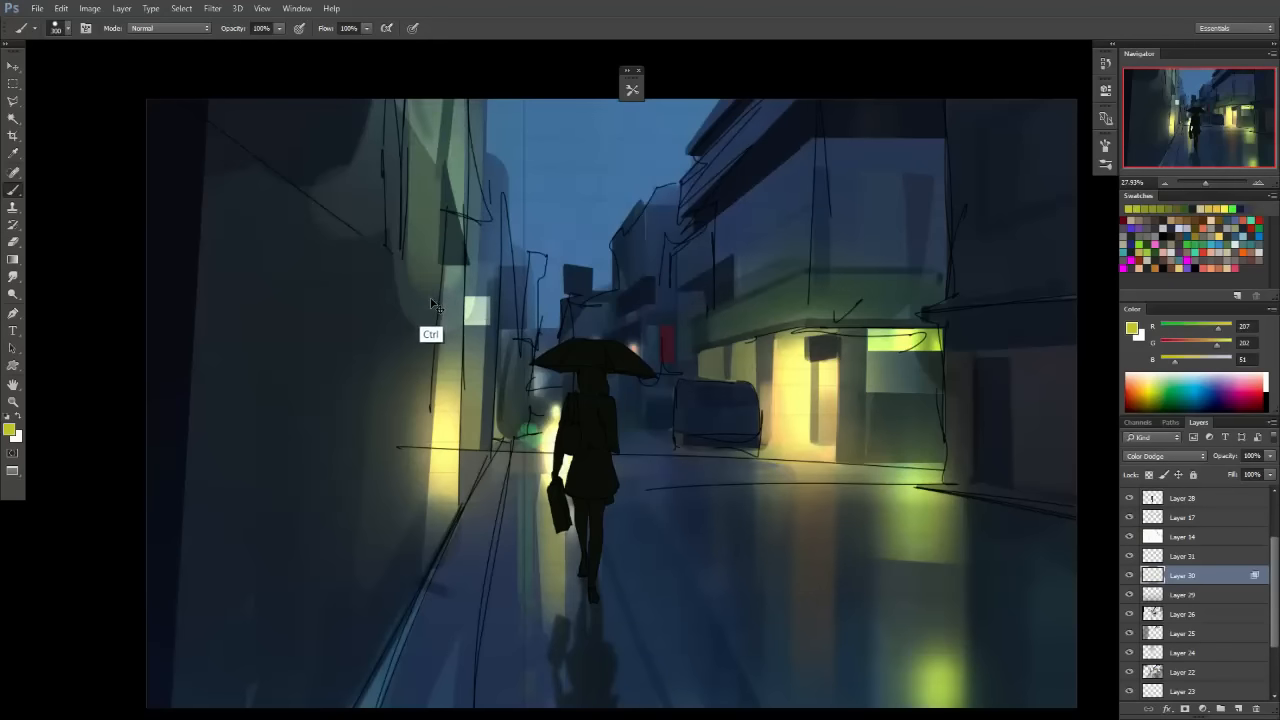
{"action": "left_click", "coordinate": [463, 153], "text": "ctrl"}
{"action": "left_click", "coordinate": [463, 153], "text": "ctrl"}
Outline the upper part of the near building's wall, around the dark triangular awning, with the Polygonal Lasso.
{"action": "key", "text": "l"}
{"action": "left_click", "coordinate": [481, 85]}
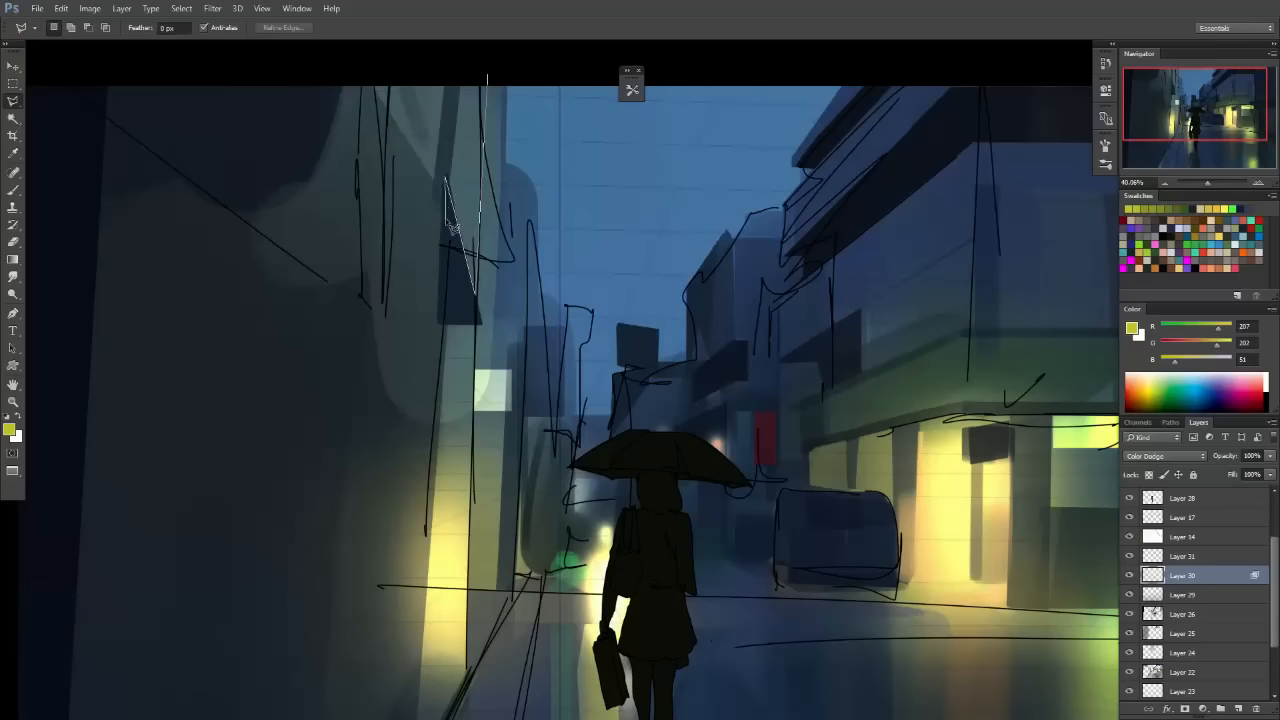
{"action": "left_click", "coordinate": [405, 414]}
{"action": "left_click", "coordinate": [350, 232]}
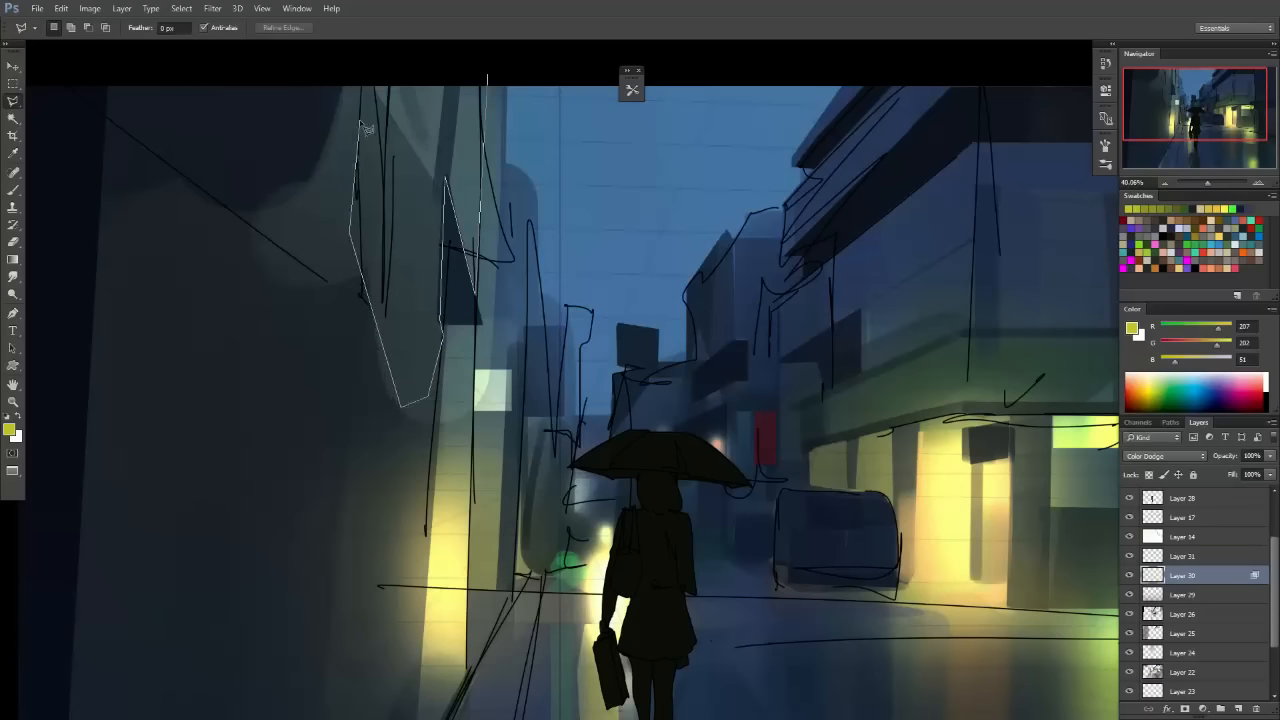
{"action": "left_click", "coordinate": [363, 62]}
{"action": "left_click", "coordinate": [493, 62]}
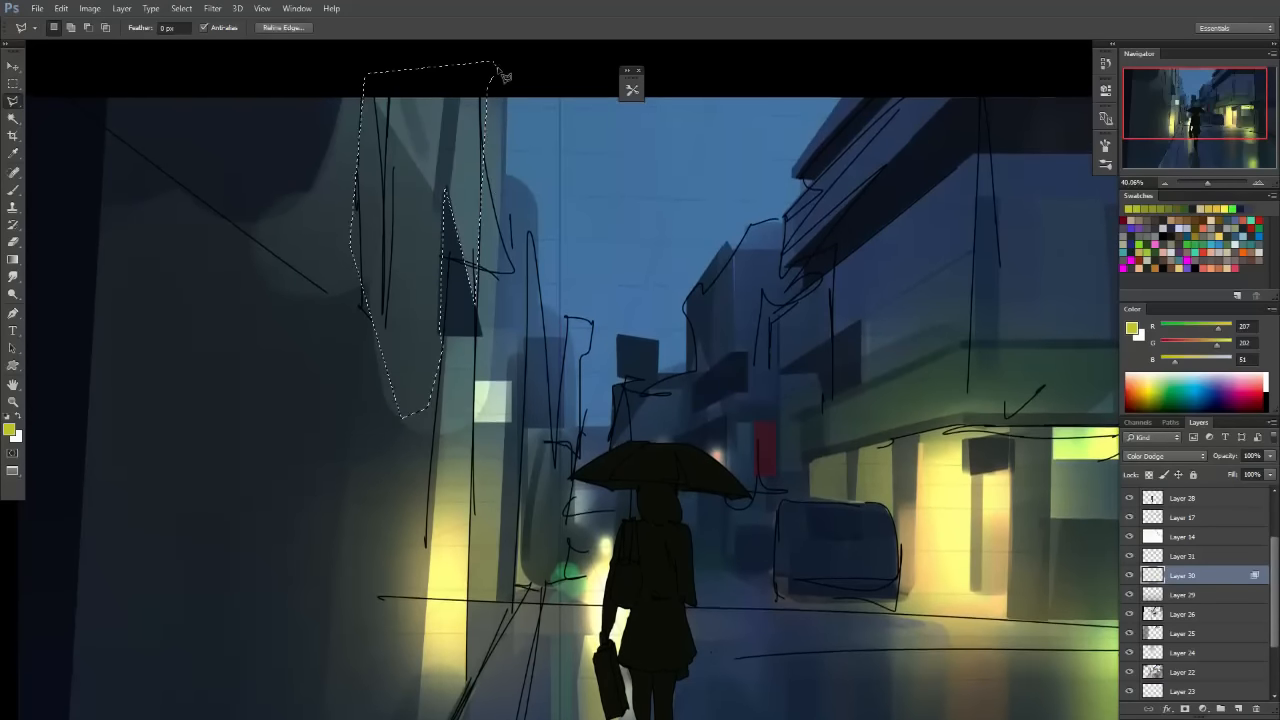
{"action": "left_click", "coordinate": [488, 86]}
{"action": "left_click", "coordinate": [478, 333]}
Try to paint the yellow-green glow inside the wall selection with the current brush, and enlarge the brush to 400 px.
{"action": "key", "text": "b"}
{"action": "mouse_move", "coordinate": [465, 232]}
{"action": "left_mouse_down"}
{"action": "mouse_move", "coordinate": [389, 211]}
{"action": "mouse_move", "coordinate": [365, 400]}
{"action": "left_mouse_up"}
{"action": "key", "text": "ctrl+z"}
{"action": "key", "text": "]"}
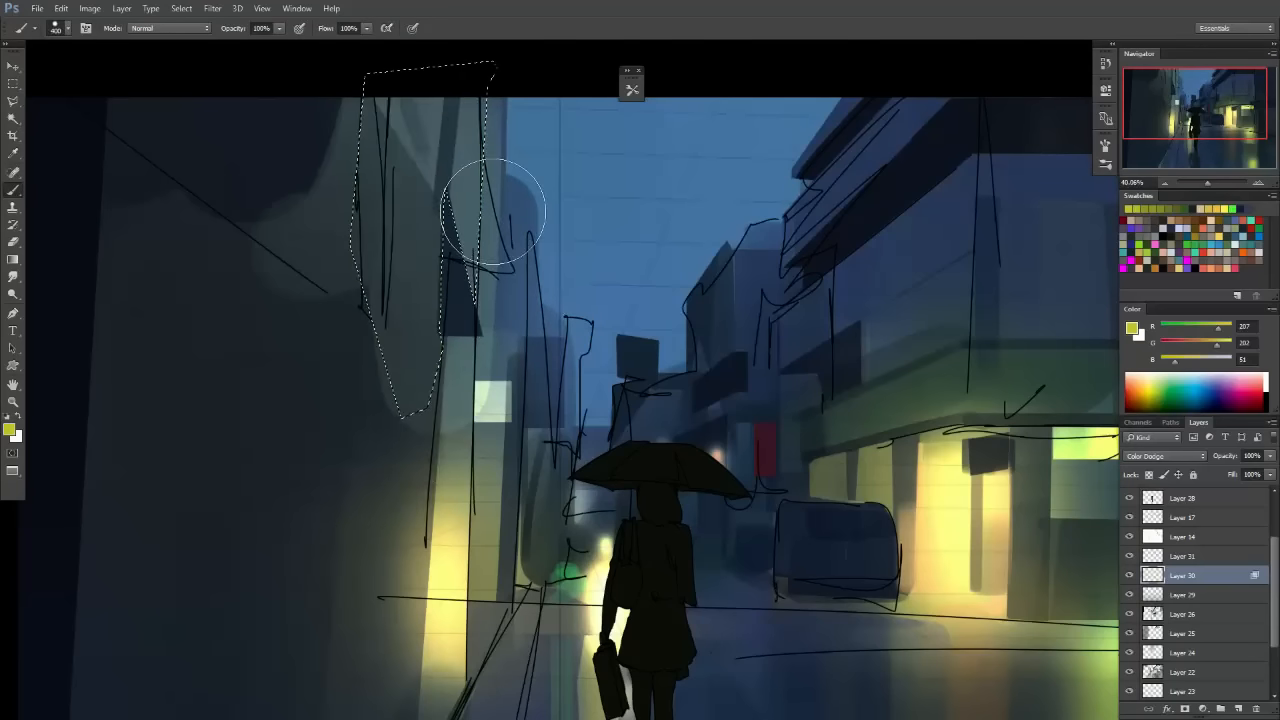
Choose a different brush preset, paint a bright yellow-green glow inside the upper wall selection on Layer 30, and deselect.
{"action": "left_click", "coordinate": [632, 90]}
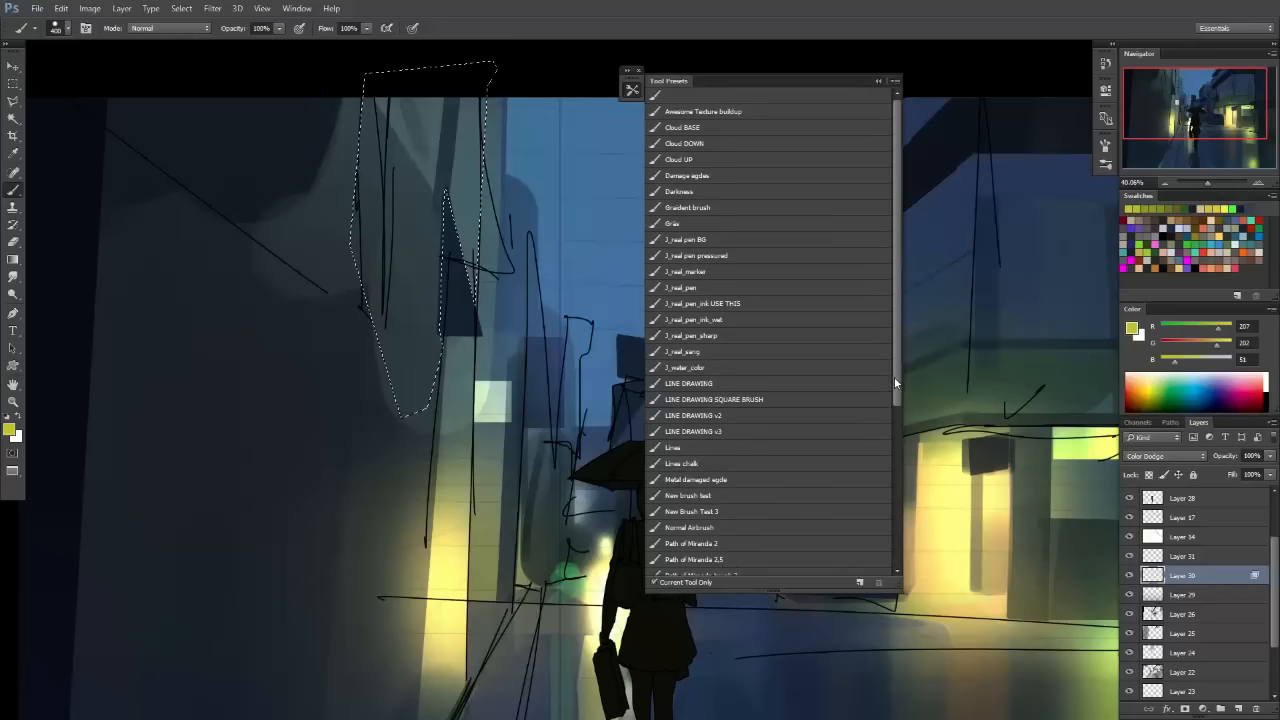
{"action": "left_click_drag", "start_coordinate": [895, 383], "coordinate": [896, 424]}
{"action": "left_click", "coordinate": [709, 539]}
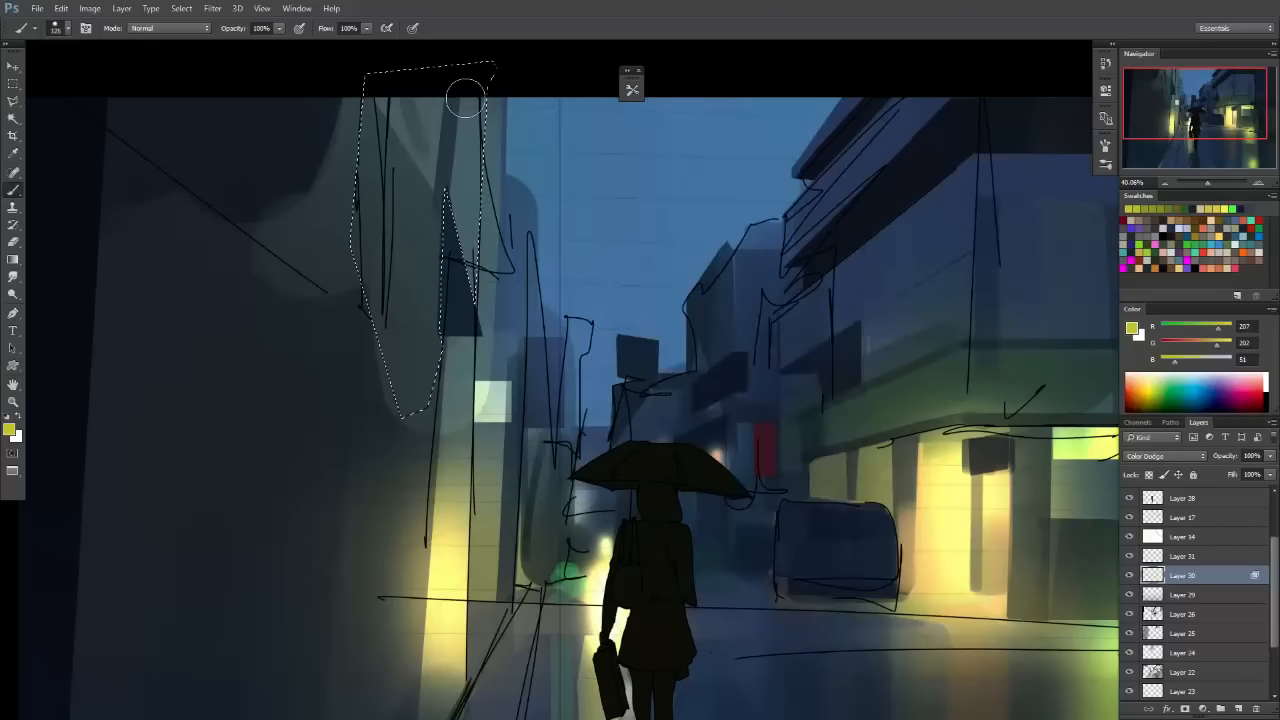
{"action": "mouse_move", "coordinate": [465, 100]}
{"action": "left_mouse_down"}
{"action": "mouse_move", "coordinate": [363, 146]}
{"action": "mouse_move", "coordinate": [400, 320]}
{"action": "left_mouse_up"}
{"action": "key", "text": "m"}
{"action": "key", "text": "ctrl+d"}
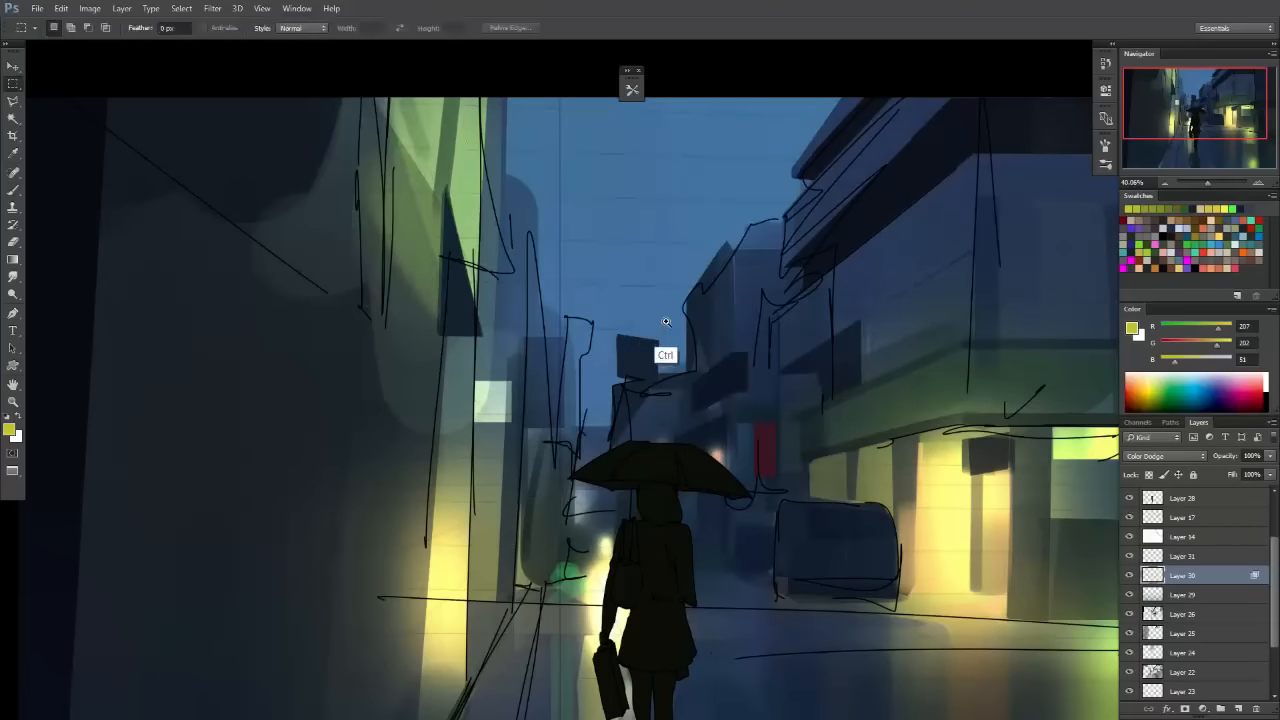
{"action": "left_click_drag", "start_coordinate": [666, 322], "coordinate": [580, 330]}
{"action": "left_click_drag", "start_coordinate": [668, 361], "coordinate": [728, 364]}
{"action": "left_click_drag", "start_coordinate": [579, 488], "coordinate": [517, 443]}
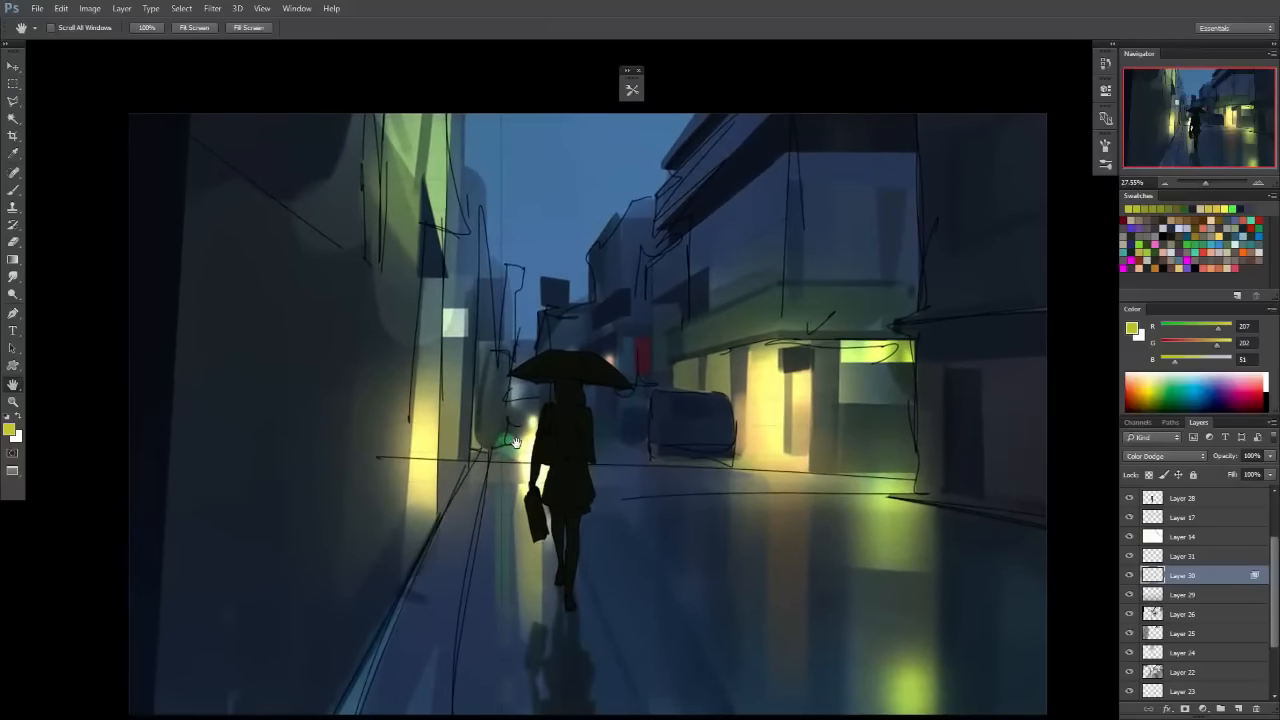
{"action": "left_click_drag", "start_coordinate": [424, 247], "coordinate": [430, 459]}
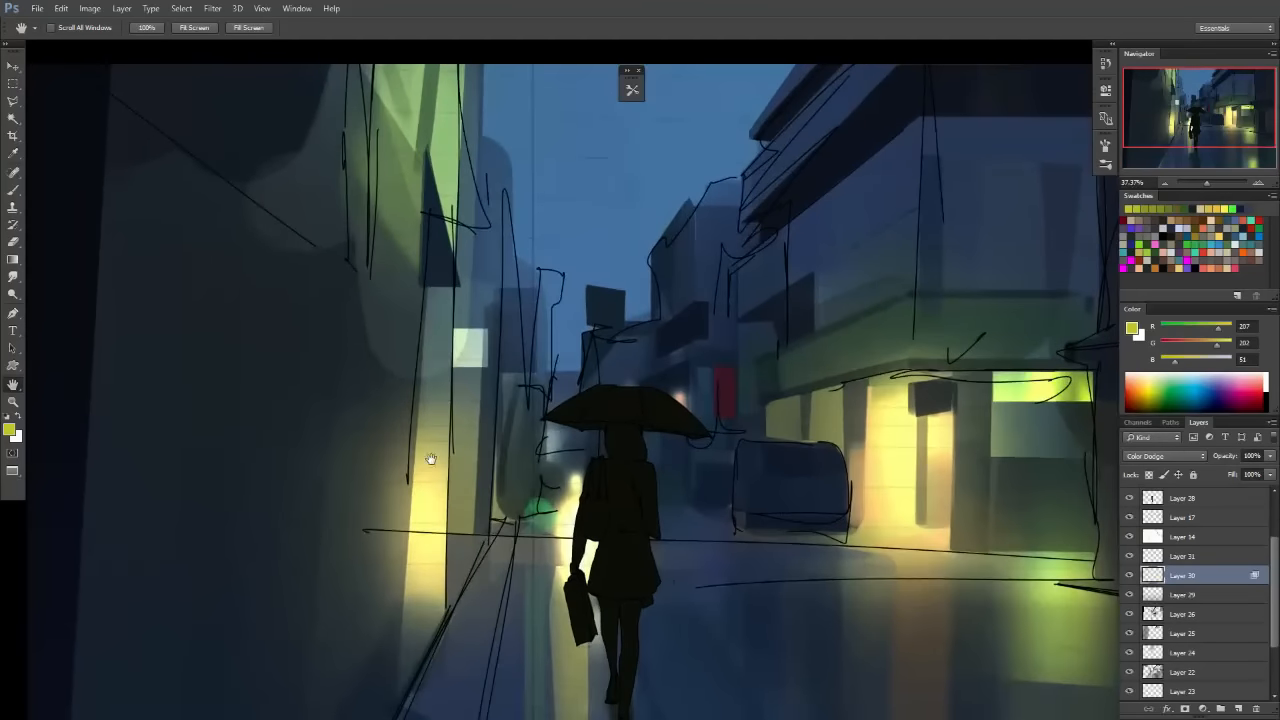
{"action": "mouse_move", "coordinate": [745, 418]}
{"action": "left_mouse_down"}
{"action": "mouse_move", "coordinate": [639, 342]}
{"action": "mouse_move", "coordinate": [694, 420]}
{"action": "mouse_move", "coordinate": [711, 400]}
{"action": "left_mouse_up"}
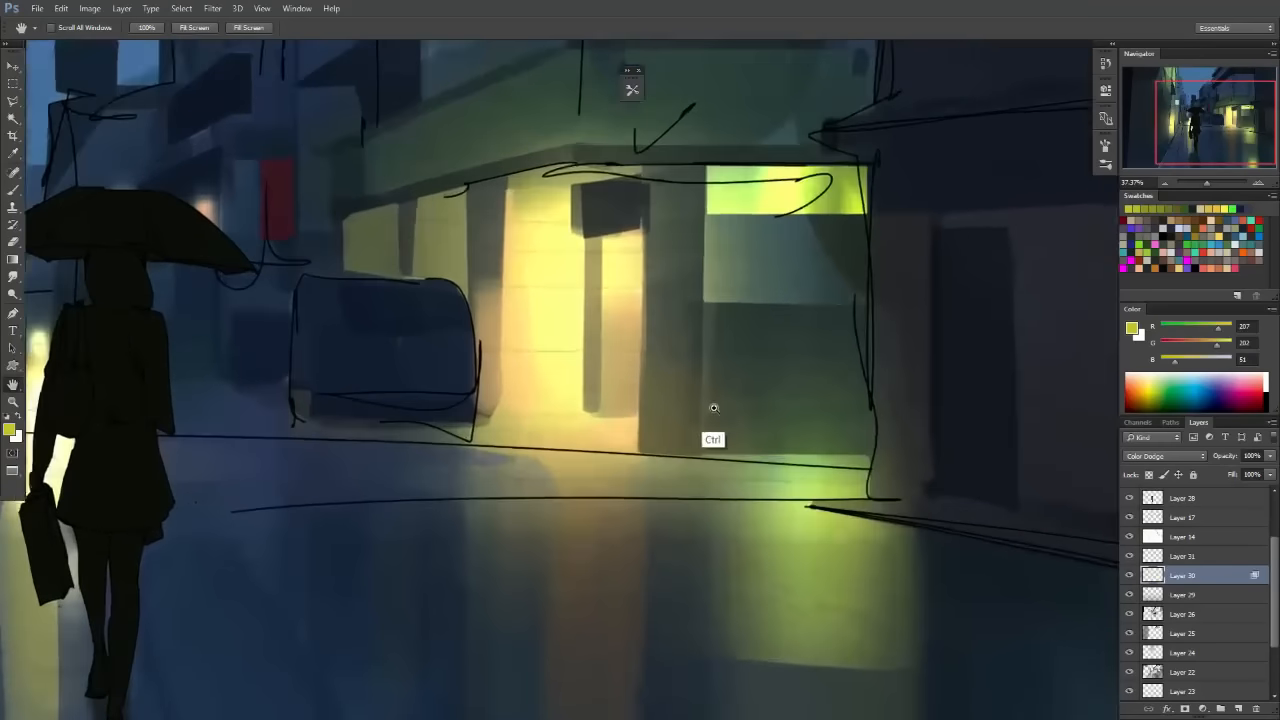
Sample the hanging sign's dark grey for the brush and make Layer 31 the active layer.
{"action": "key", "text": "b"}
{"action": "left_click", "coordinate": [600, 192], "text": "alt"}
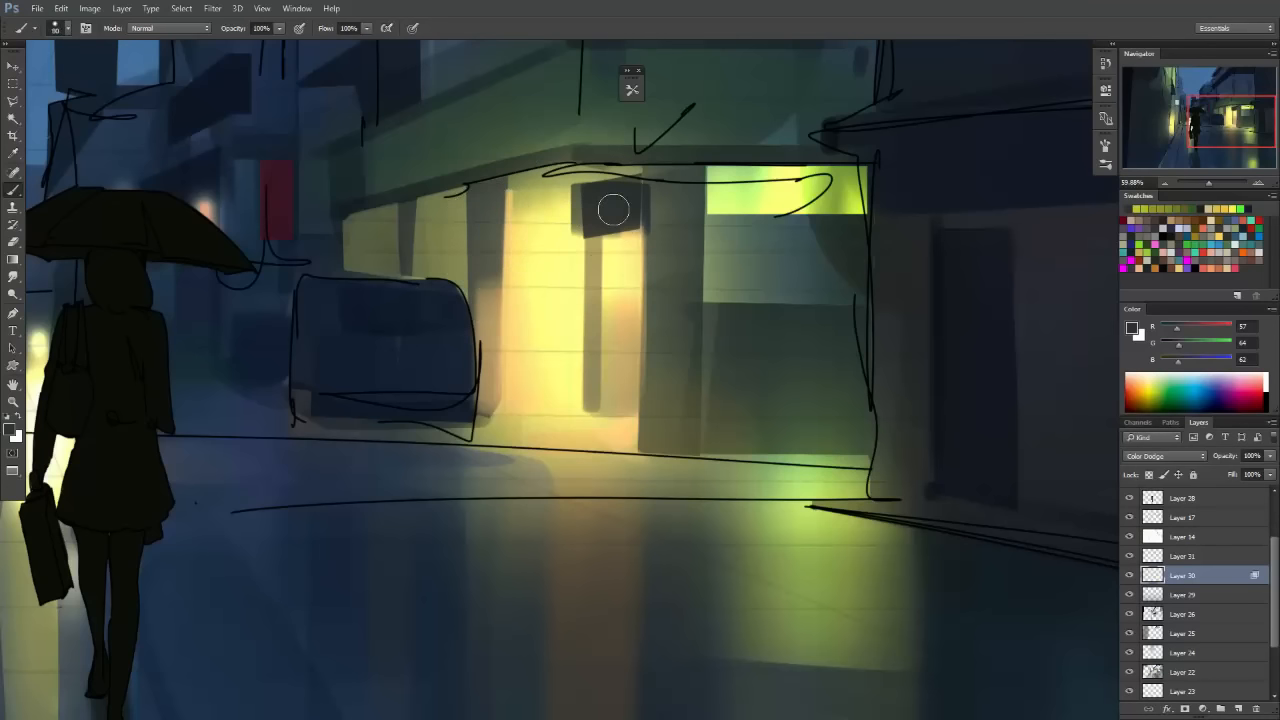
{"action": "key", "text": "space"}
{"action": "mouse_move", "coordinate": [618, 233]}
{"action": "left_mouse_down"}
{"action": "mouse_move", "coordinate": [705, 289]}
{"action": "mouse_move", "coordinate": [640, 384]}
{"action": "left_mouse_up"}
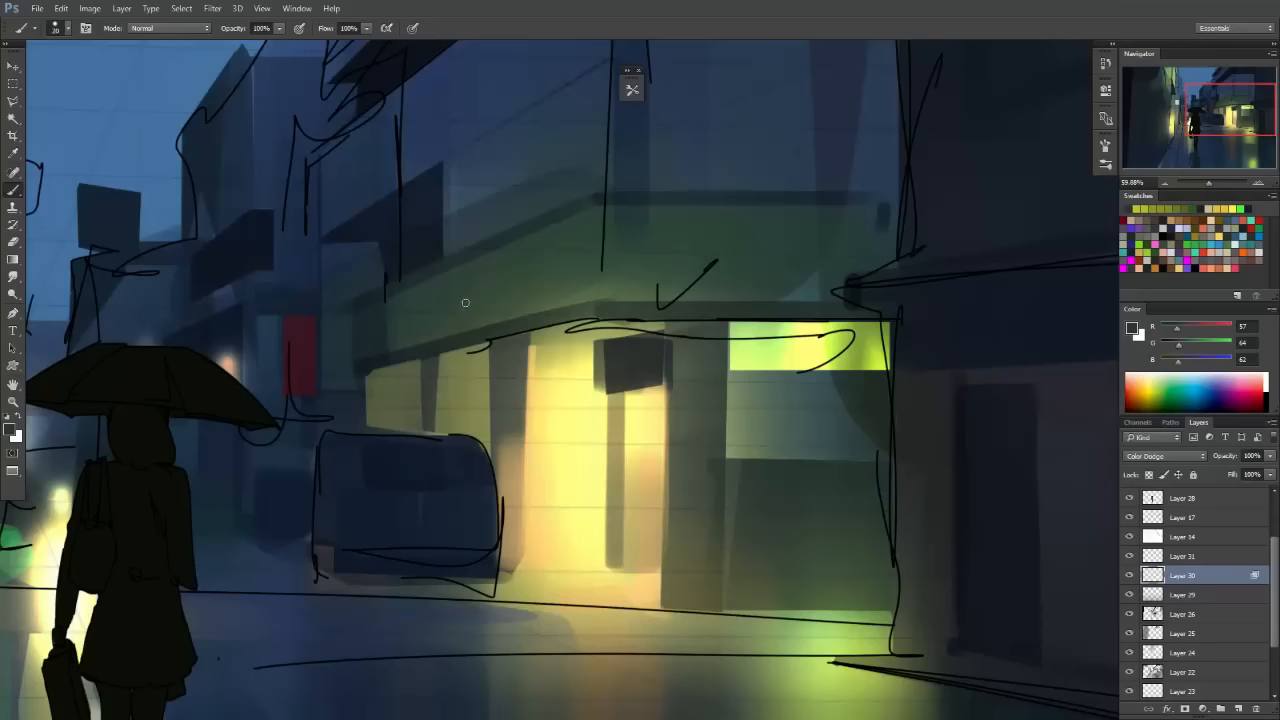
{"action": "key", "text": "alt+bracketright"}
{"action": "key", "text": "space"}
{"action": "left_click_drag", "start_coordinate": [486, 491], "coordinate": [543, 443]}
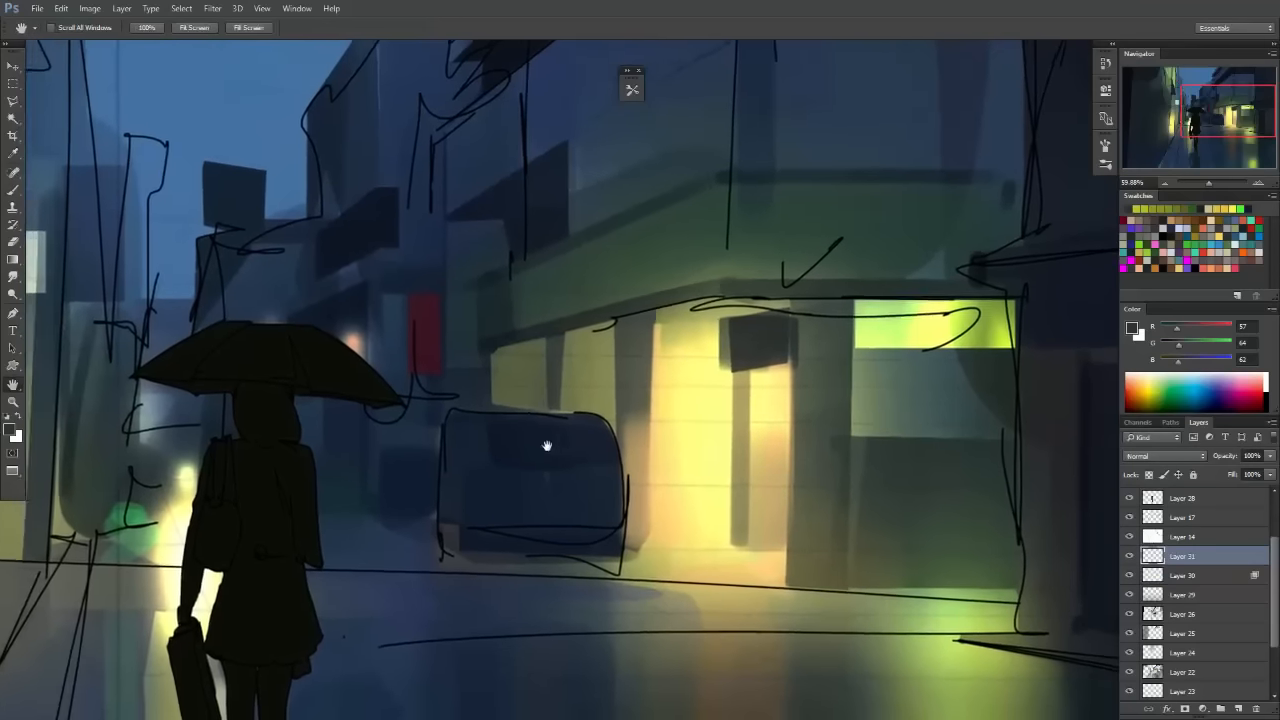
Try to brush dark strokes along the ledge above the near building's green-lit awning on Layer 31.
{"action": "left_click", "coordinate": [370, 237], "text": "alt"}
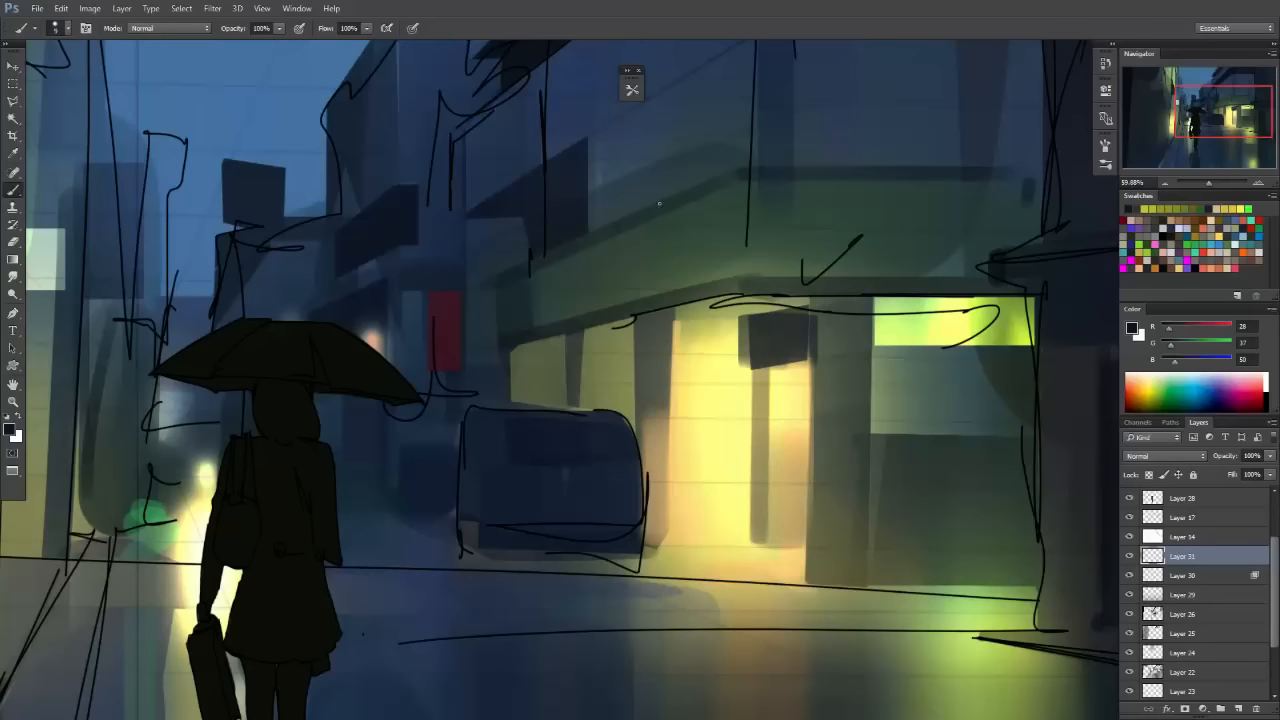
{"action": "left_click_drag", "start_coordinate": [654, 204], "coordinate": [726, 173]}
{"action": "key", "text": "bracketright"}
{"action": "key", "text": "bracketright"}
{"action": "key", "text": "ctrl+z"}
{"action": "key", "text": "ctrl+z"}
{"action": "mouse_move", "coordinate": [656, 202]}
{"action": "left_mouse_down"}
{"action": "mouse_move", "coordinate": [726, 170]}
{"action": "mouse_move", "coordinate": [677, 226]}
{"action": "left_mouse_up"}
{"action": "key", "text": "ctrl+z"}
{"action": "key", "text": "space"}
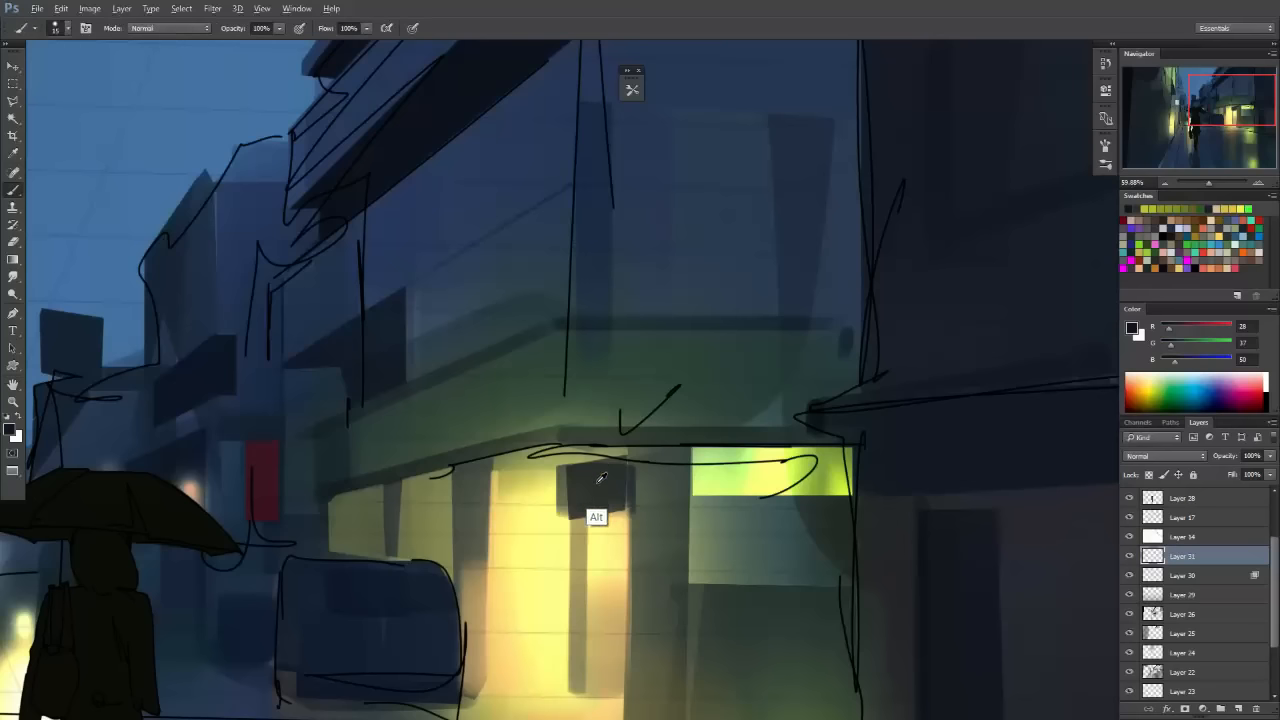
Sample the hanging sign's dark grey and select a tall rectangle on the near building's upper wall with the Rectangular Marquee.
{"action": "left_click", "coordinate": [596, 482], "text": "alt"}
{"action": "key", "text": "m"}
{"action": "left_click_drag", "start_coordinate": [500, 113], "coordinate": [621, 232]}
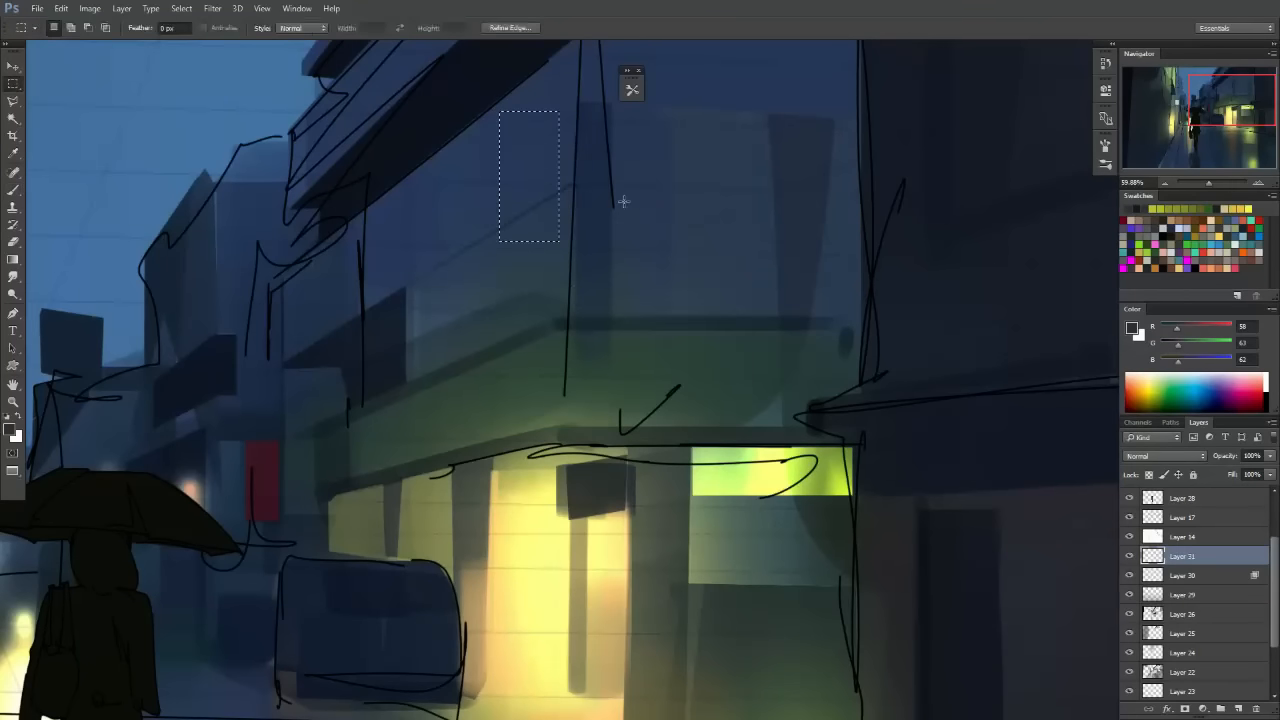
{"action": "left_click", "coordinate": [617, 207]}
{"action": "mouse_move", "coordinate": [504, 119]}
{"action": "left_mouse_down"}
{"action": "mouse_move", "coordinate": [548, 182]}
{"action": "mouse_move", "coordinate": [575, 279]}
{"action": "left_mouse_up"}
Enlarge the brush to 400 px and try to paint dark grey inside the rectangular wall selection.
{"action": "key", "text": "b"}
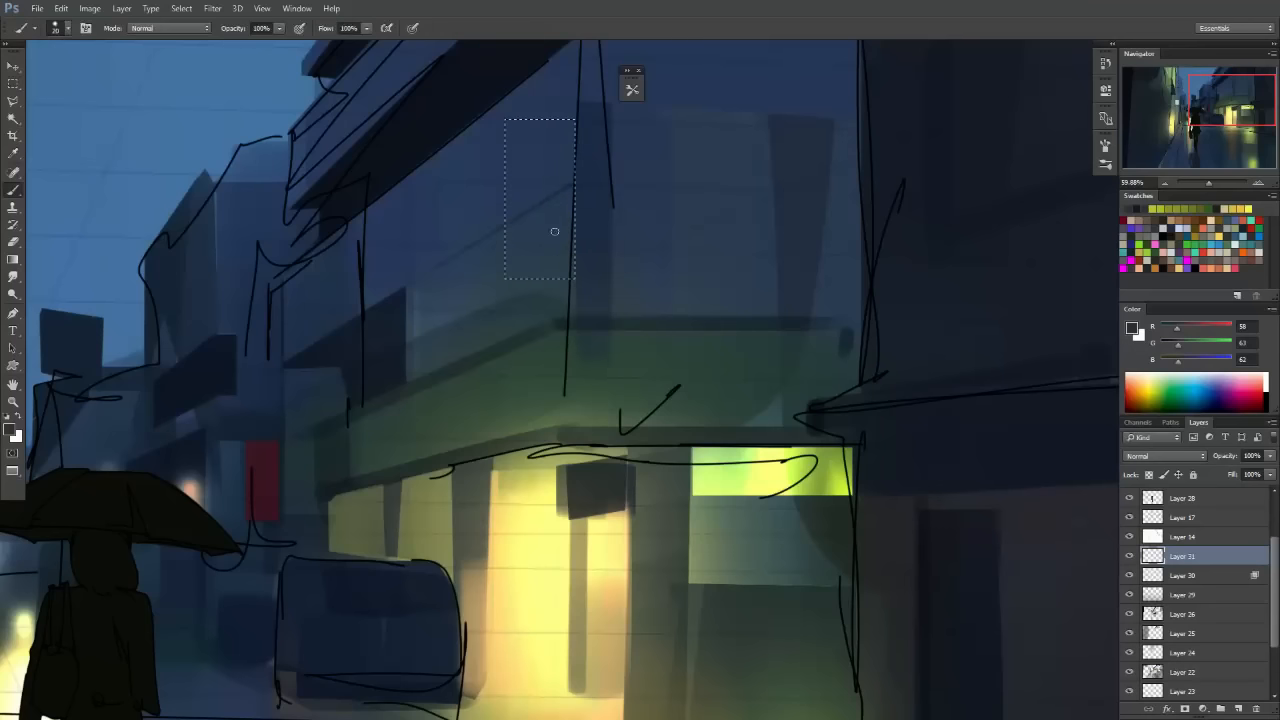
{"action": "key", "text": "bracketright"}
{"action": "key", "text": "bracketright"}
{"action": "key", "text": "bracketright"}
{"action": "key", "text": "bracketright"}
{"action": "key", "text": "bracketright"}
{"action": "key", "text": "bracketright"}
{"action": "key", "text": "bracketright"}
{"action": "key", "text": "bracketright"}
{"action": "key", "text": "bracketright"}
{"action": "key", "text": "bracketright"}
{"action": "key", "text": "bracketright"}
{"action": "key", "text": "bracketright"}
{"action": "key", "text": "bracketright"}
{"action": "key", "text": "bracketright"}
{"action": "key", "text": "bracketright"}
{"action": "key", "text": "bracketright"}
{"action": "key", "text": "bracketright"}
{"action": "key", "text": "bracketright"}
{"action": "key", "text": "bracketright"}
{"action": "mouse_move", "coordinate": [540, 130]}
{"action": "left_mouse_down"}
{"action": "mouse_move", "coordinate": [569, 219]}
{"action": "mouse_move", "coordinate": [498, 303]}
{"action": "left_mouse_up"}
{"action": "key", "text": "ctrl+z"}
Set the foreground colour to dark green (RGB 21, 53, 45), fill the rectangular wall selection with it, and deselect.
{"action": "left_click", "coordinate": [320, 490], "text": "alt"}
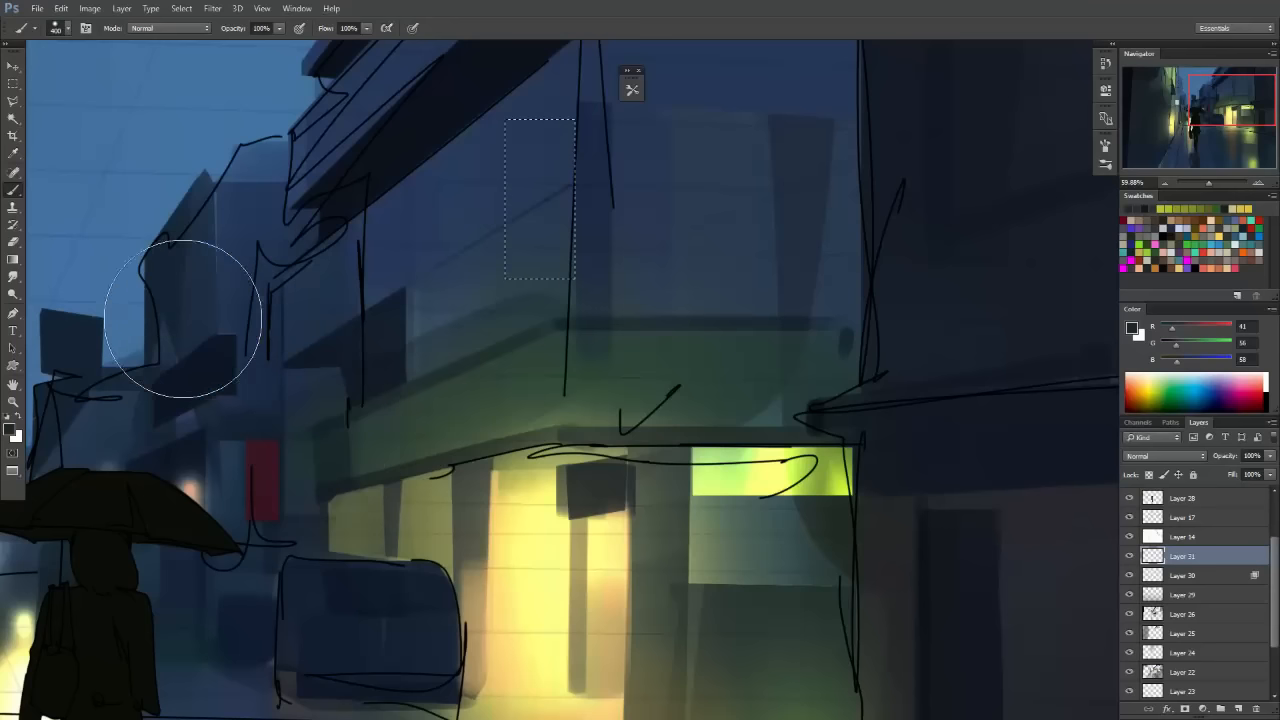
{"action": "left_click", "coordinate": [12, 432]}
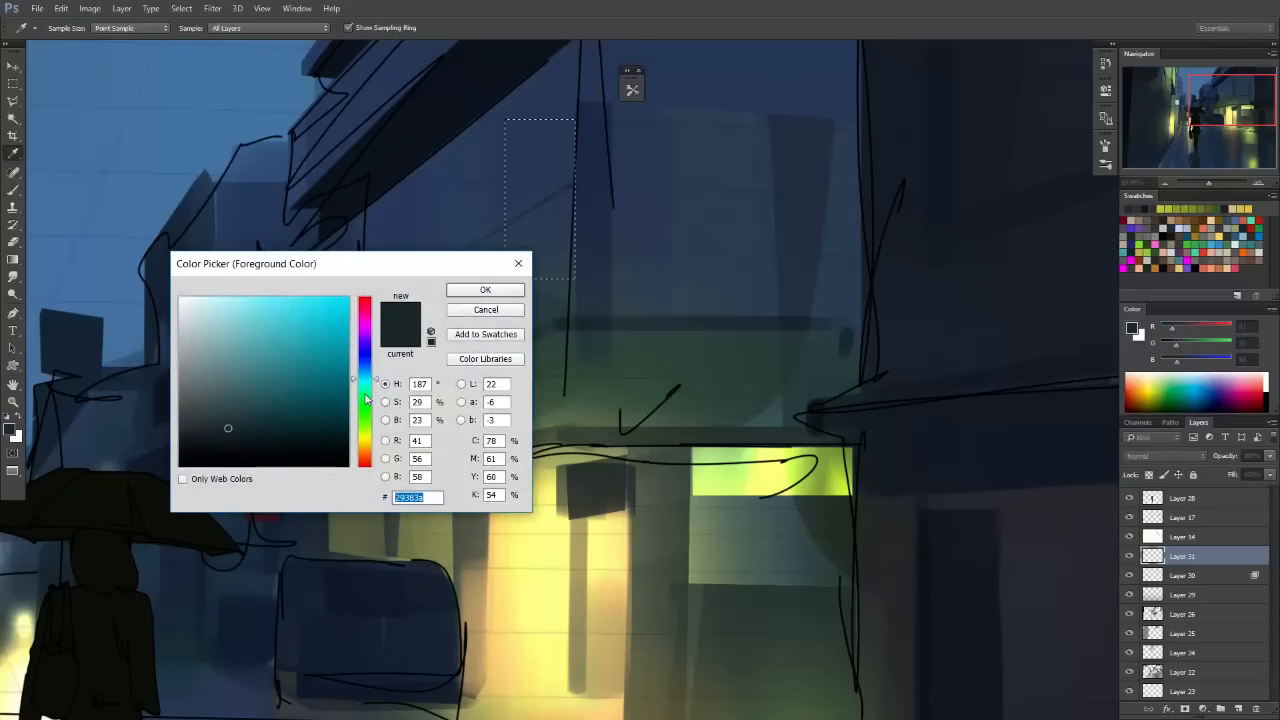
{"action": "left_click", "coordinate": [365, 389]}
{"action": "left_click", "coordinate": [281, 429]}
{"action": "key", "text": "Return"}
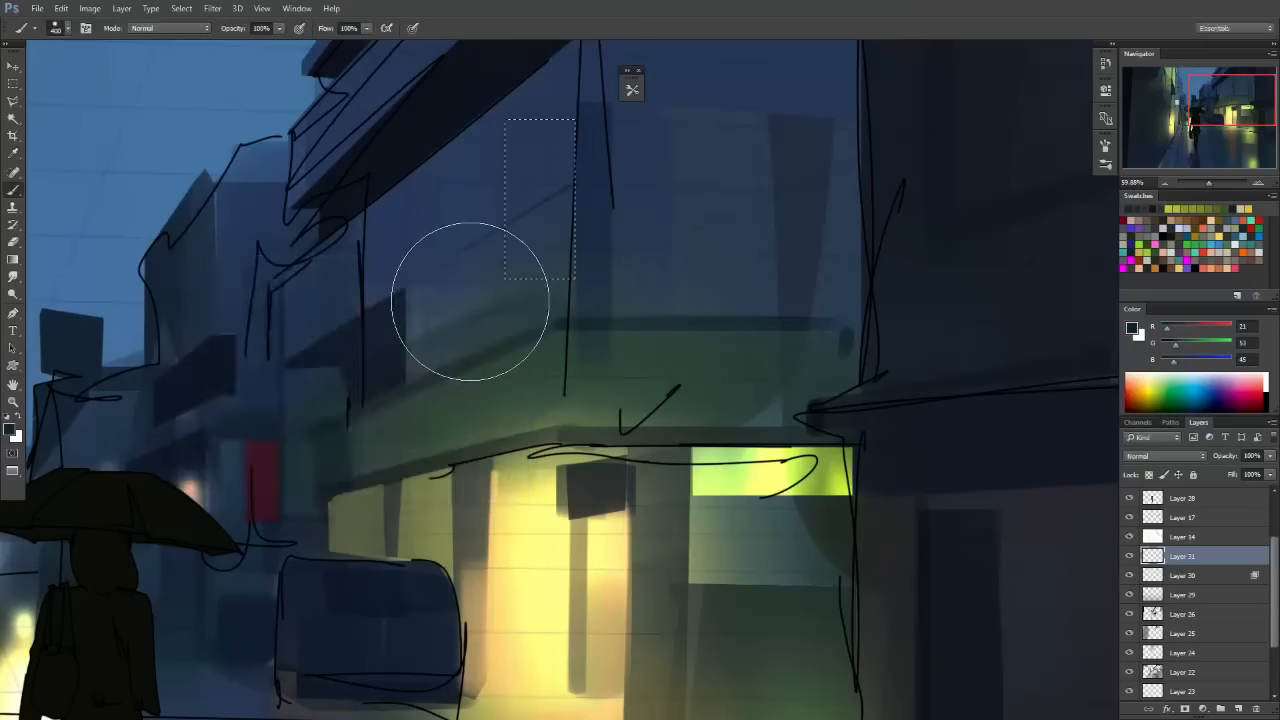
{"action": "key", "text": "alt+BackSpace"}
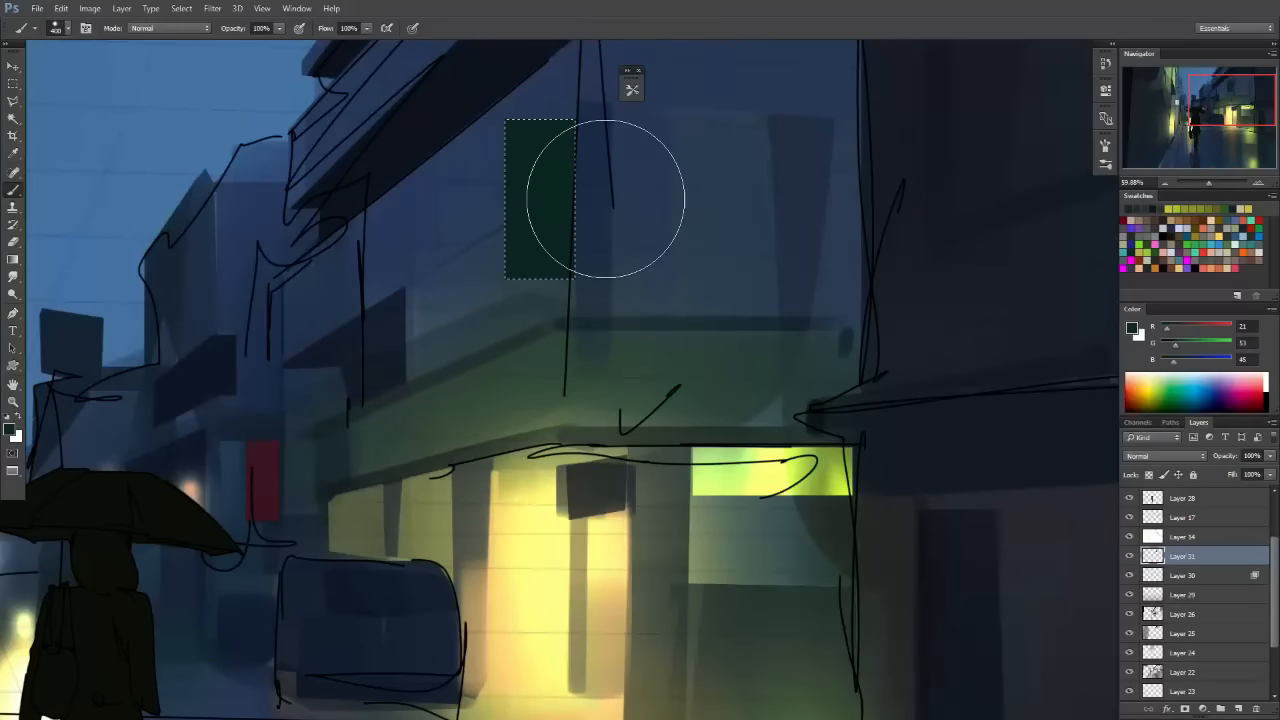
{"action": "key", "text": "m"}
{"action": "key", "text": "ctrl+d"}
Choose a different brush preset and sample the dark blue-grey of the distant building's shaded side.
{"action": "left_click_drag", "start_coordinate": [625, 232], "coordinate": [694, 273]}
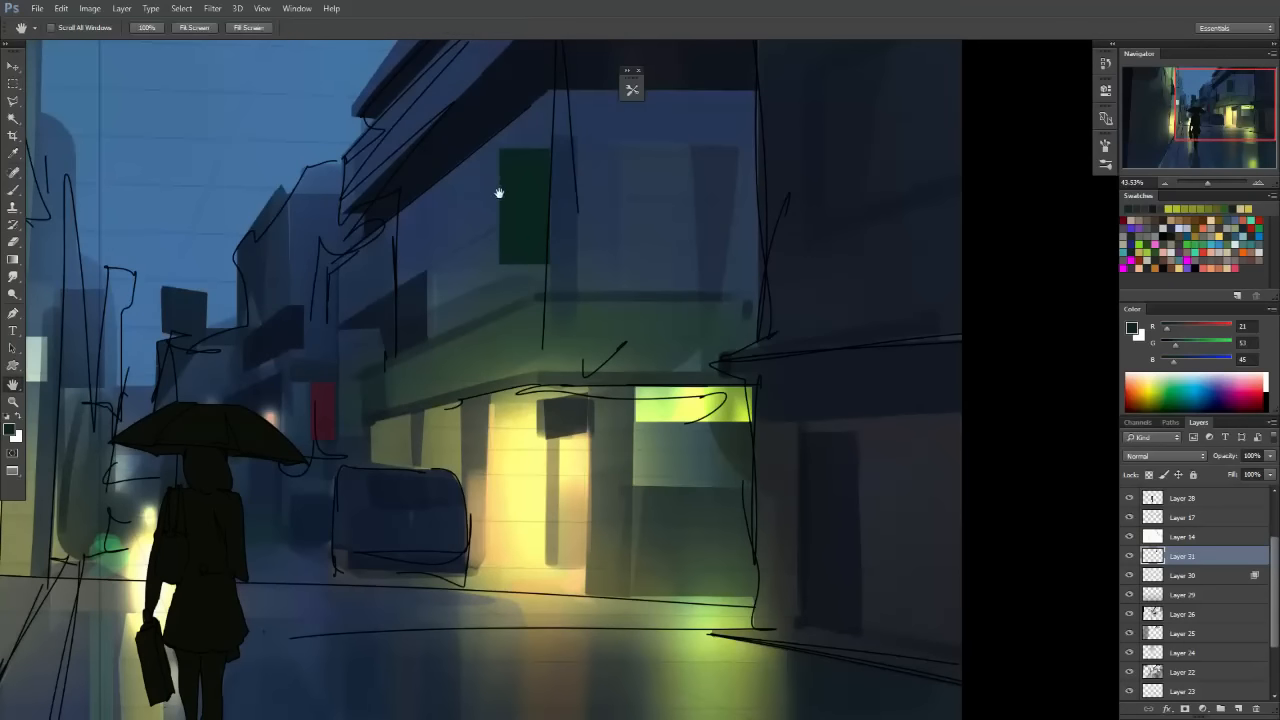
{"action": "left_click_drag", "start_coordinate": [497, 191], "coordinate": [514, 237]}
{"action": "mouse_move", "coordinate": [399, 341]}
{"action": "left_mouse_down"}
{"action": "mouse_move", "coordinate": [434, 366]}
{"action": "mouse_move", "coordinate": [463, 338]}
{"action": "left_mouse_up"}
{"action": "key", "text": "b"}
{"action": "left_click", "coordinate": [632, 89]}
{"action": "left_click", "coordinate": [722, 543]}
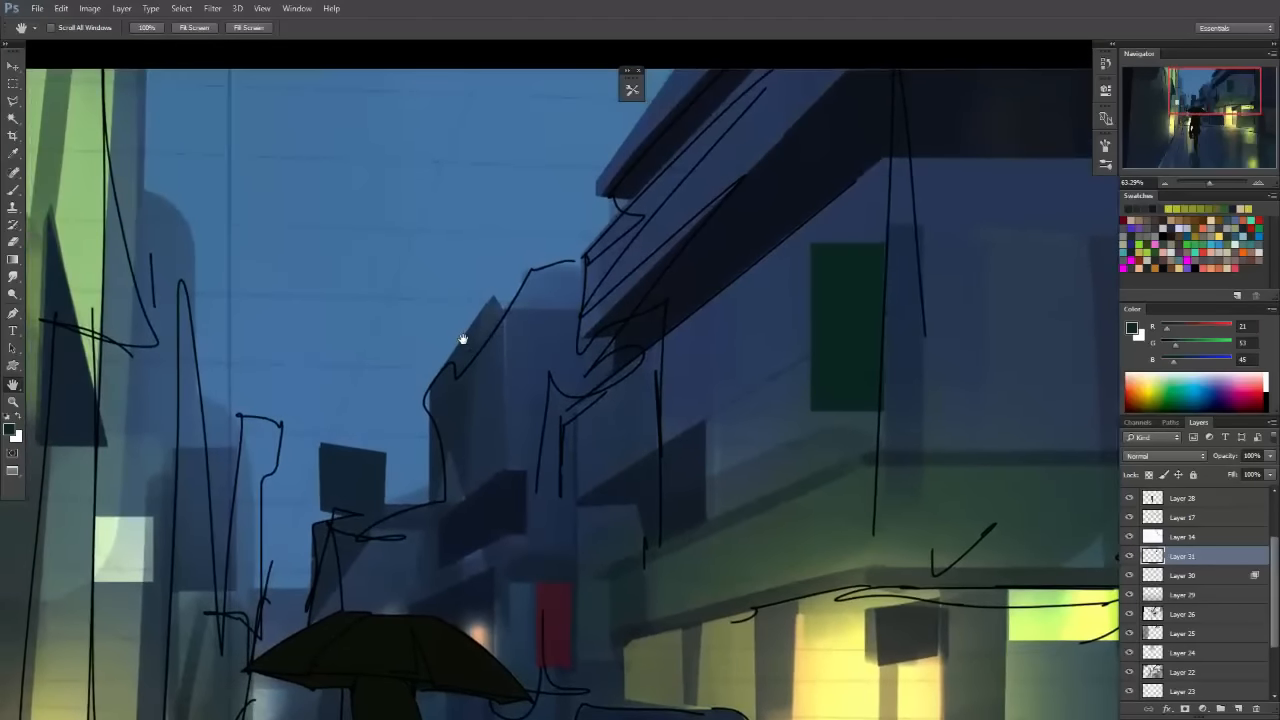
{"action": "left_click", "coordinate": [458, 434], "text": "alt"}
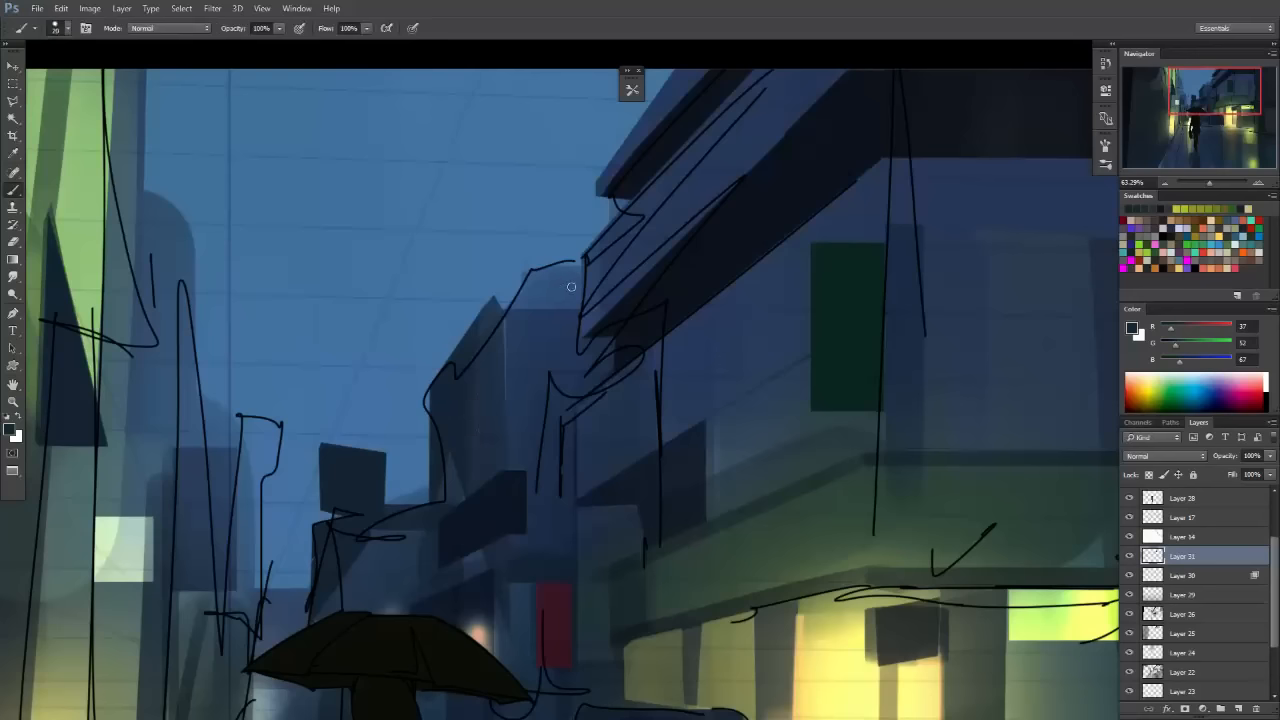
{"action": "left_click_drag", "start_coordinate": [571, 287], "coordinate": [599, 325]}
Hide the sketch lines on Layer 17 and outline the distant building's rooftop block with the Polygonal Lasso.
{"action": "key", "text": "l"}
{"action": "left_click", "coordinate": [1129, 517]}
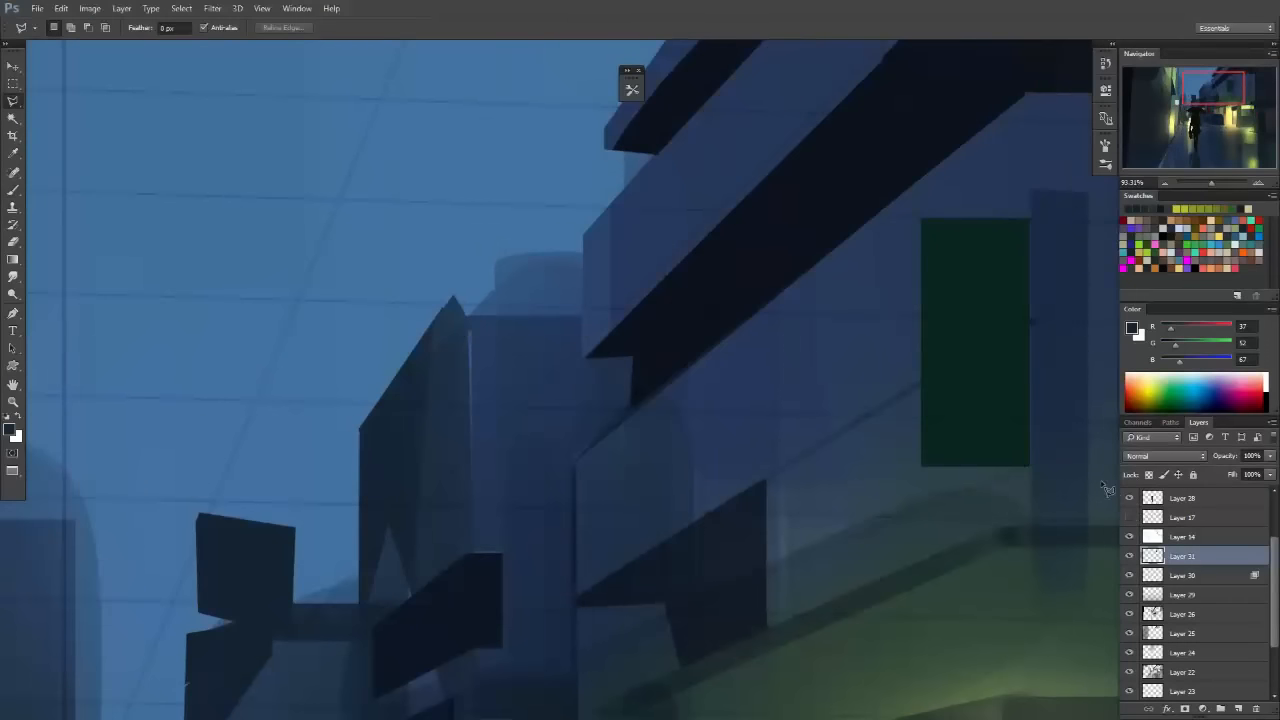
{"action": "left_click", "coordinate": [582, 351]}
{"action": "left_click", "coordinate": [582, 252]}
{"action": "double_click", "coordinate": [468, 318]}
Paint the rooftop selection dark blue-grey on Layer 31 and deselect.
{"action": "key", "text": "b"}
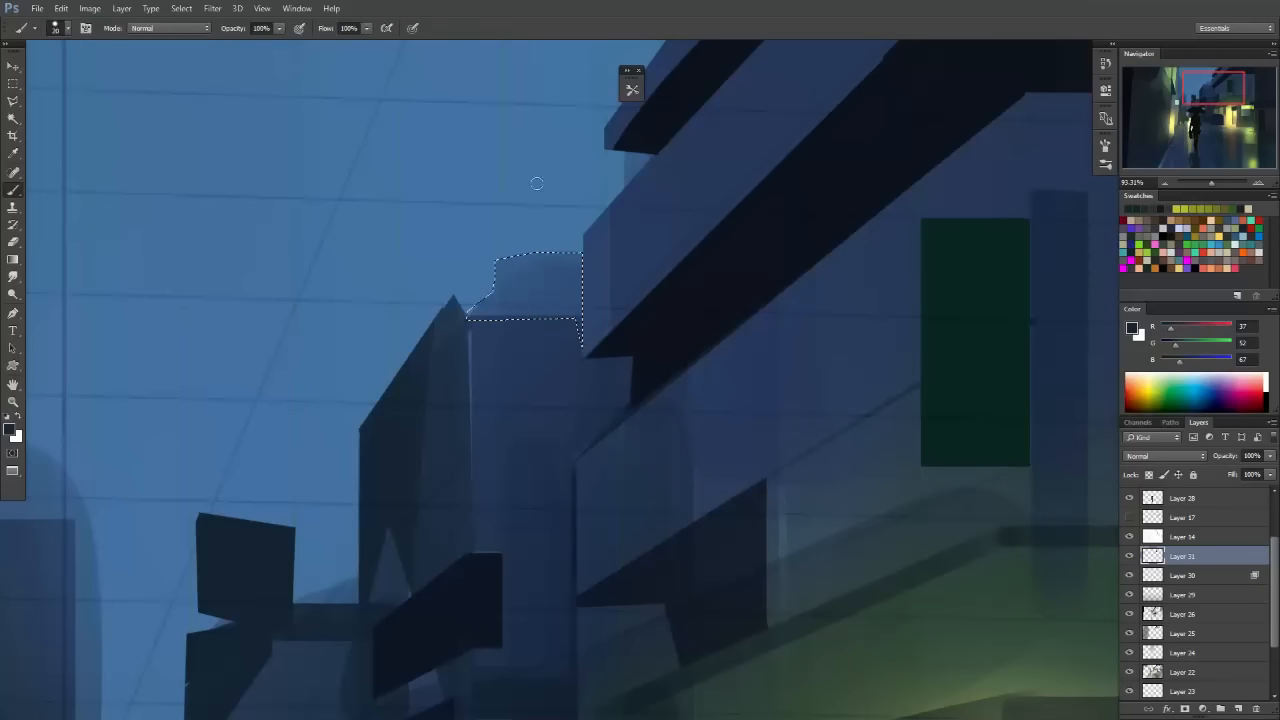
{"action": "mouse_move", "coordinate": [575, 272]}
{"action": "left_mouse_down"}
{"action": "mouse_move", "coordinate": [582, 193]}
{"action": "mouse_move", "coordinate": [585, 366]}
{"action": "mouse_move", "coordinate": [578, 194]}
{"action": "mouse_move", "coordinate": [555, 335]}
{"action": "mouse_move", "coordinate": [497, 240]}
{"action": "left_mouse_up"}
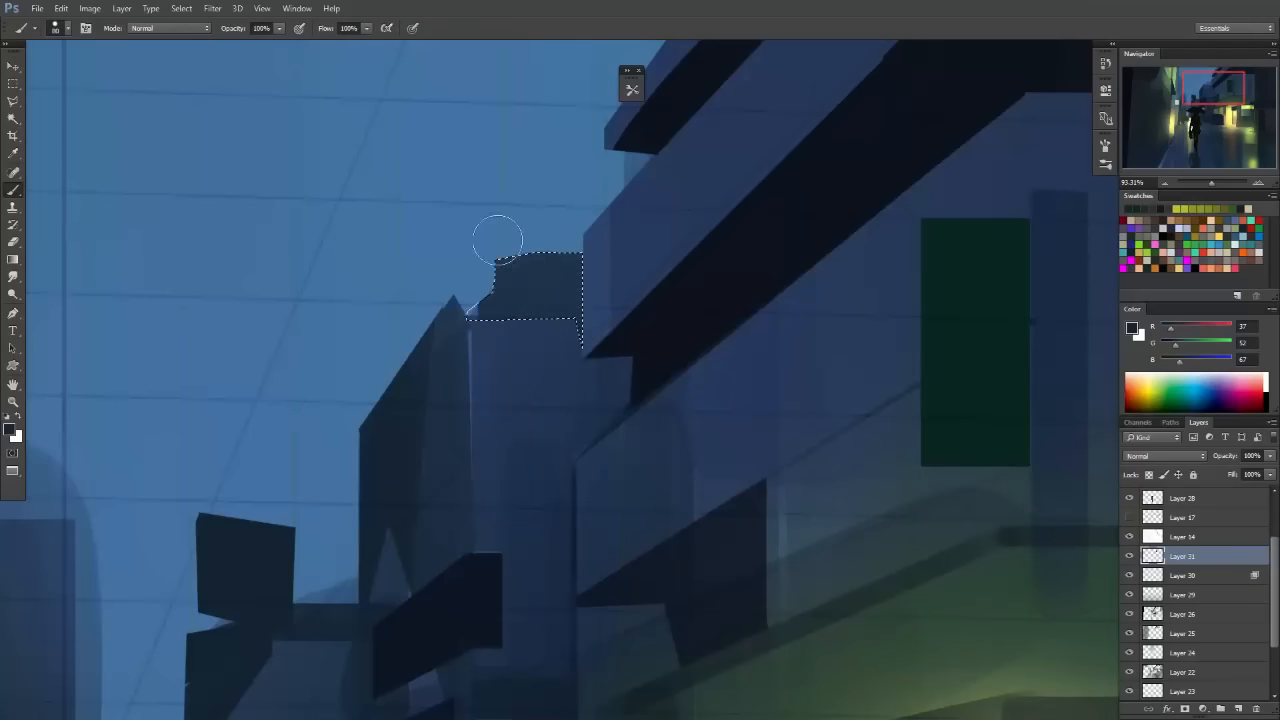
{"action": "key", "text": "m"}
{"action": "key", "text": "ctrl+d"}
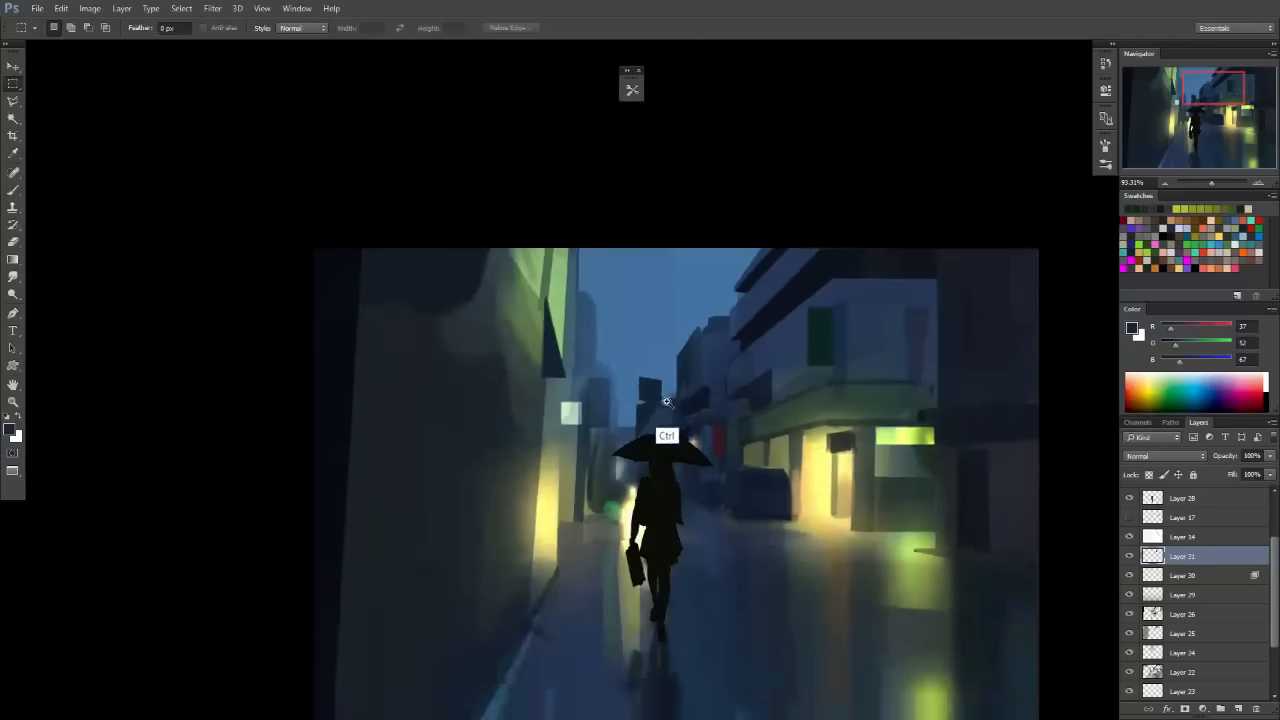
Sample a darker blue-grey and brush a narrow vertical window onto the distant building's shaded wall.
{"action": "scroll", "coordinate": [663, 398], "scroll_direction": "down", "scroll_amount": 5}
{"action": "left_click_drag", "start_coordinate": [737, 345], "coordinate": [775, 366]}
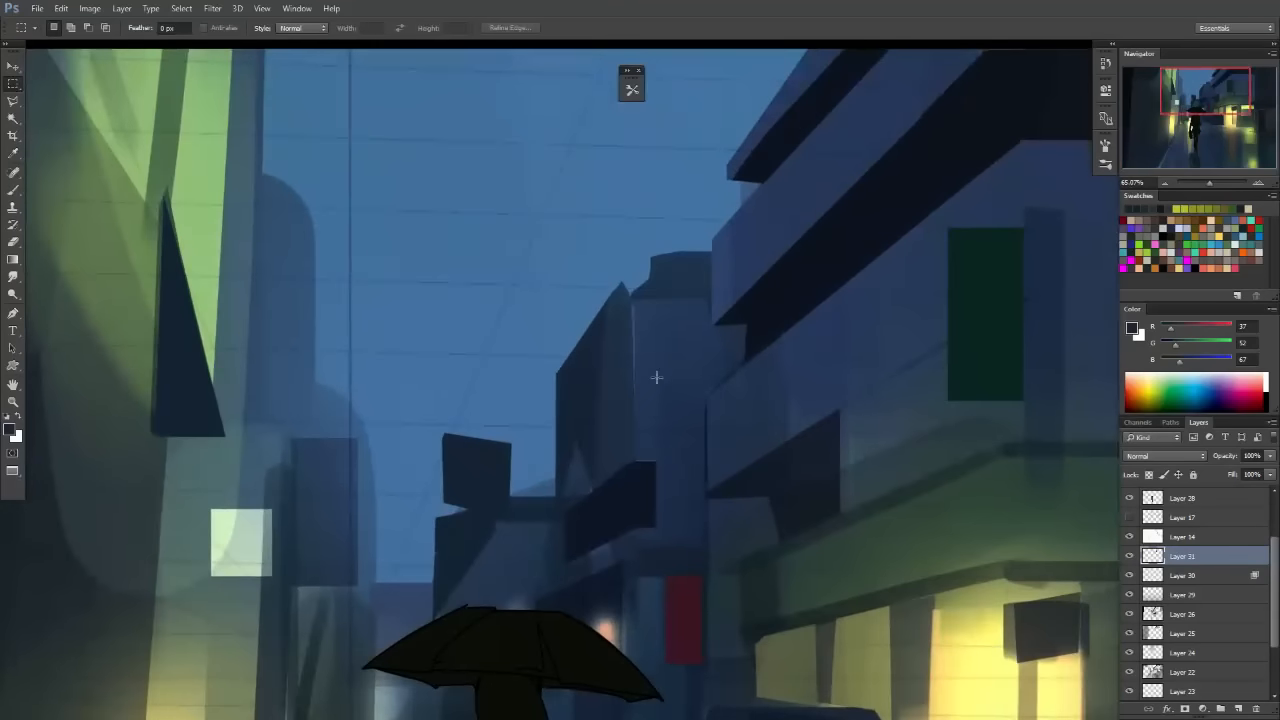
{"action": "key", "text": "b"}
{"action": "mouse_move", "coordinate": [634, 320]}
{"action": "left_mouse_down"}
{"action": "mouse_move", "coordinate": [626, 376]}
{"action": "mouse_move", "coordinate": [611, 383]}
{"action": "mouse_move", "coordinate": [624, 454]}
{"action": "mouse_move", "coordinate": [665, 422]}
{"action": "mouse_move", "coordinate": [609, 371]}
{"action": "left_mouse_up"}
{"action": "left_click", "coordinate": [614, 400], "text": "alt"}
{"action": "scroll", "coordinate": [614, 400], "scroll_direction": "up", "scroll_amount": 3}
{"action": "key", "text": "bracketleft"}
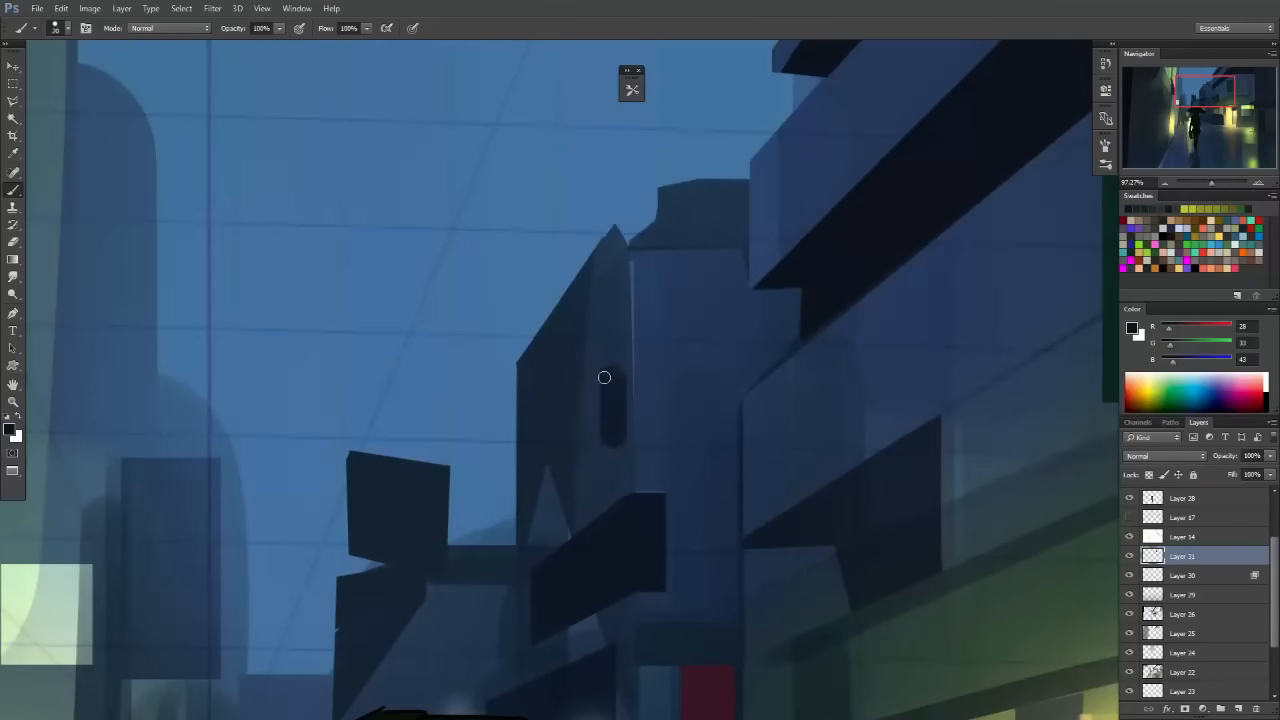
{"action": "left_click", "coordinate": [605, 372]}
Trim the narrow window's lower end diagonally by painting the sampled wall colour inside a Polygonal Lasso selection, and deselect.
{"action": "scroll", "coordinate": [620, 462], "scroll_direction": "up", "scroll_amount": 2}
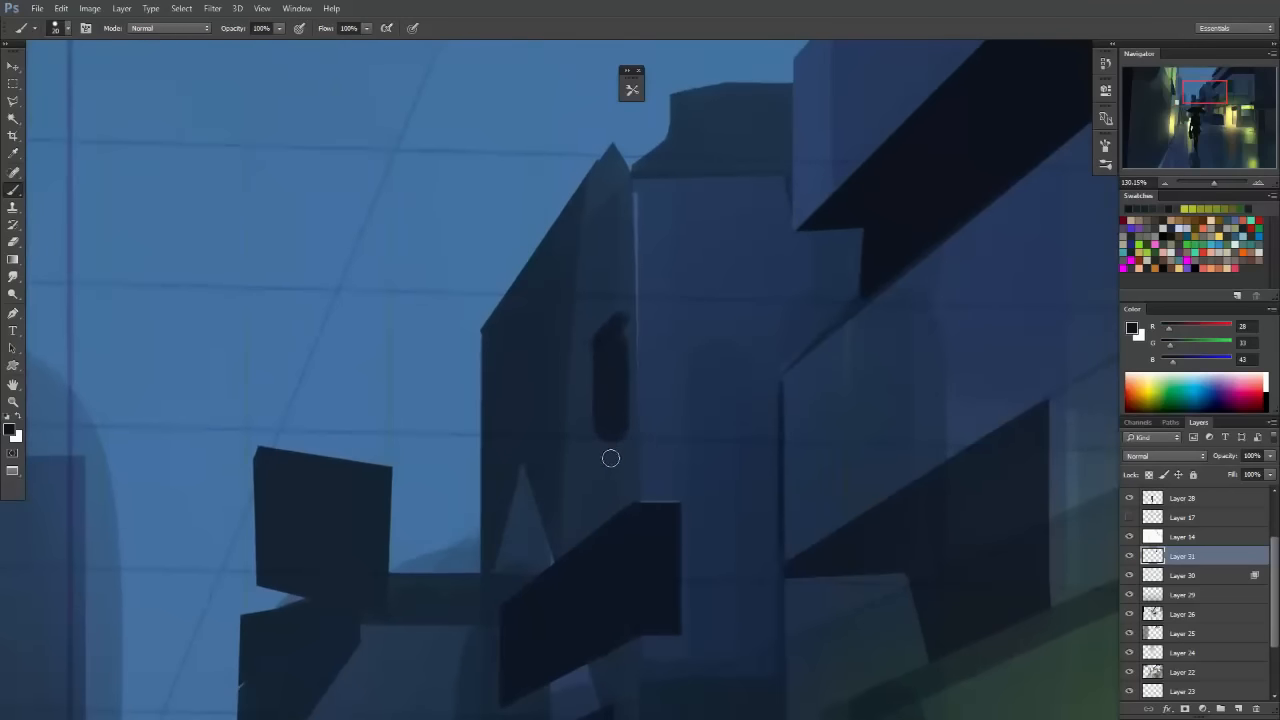
{"action": "left_click", "coordinate": [611, 458], "text": "alt"}
{"action": "key", "text": "l"}
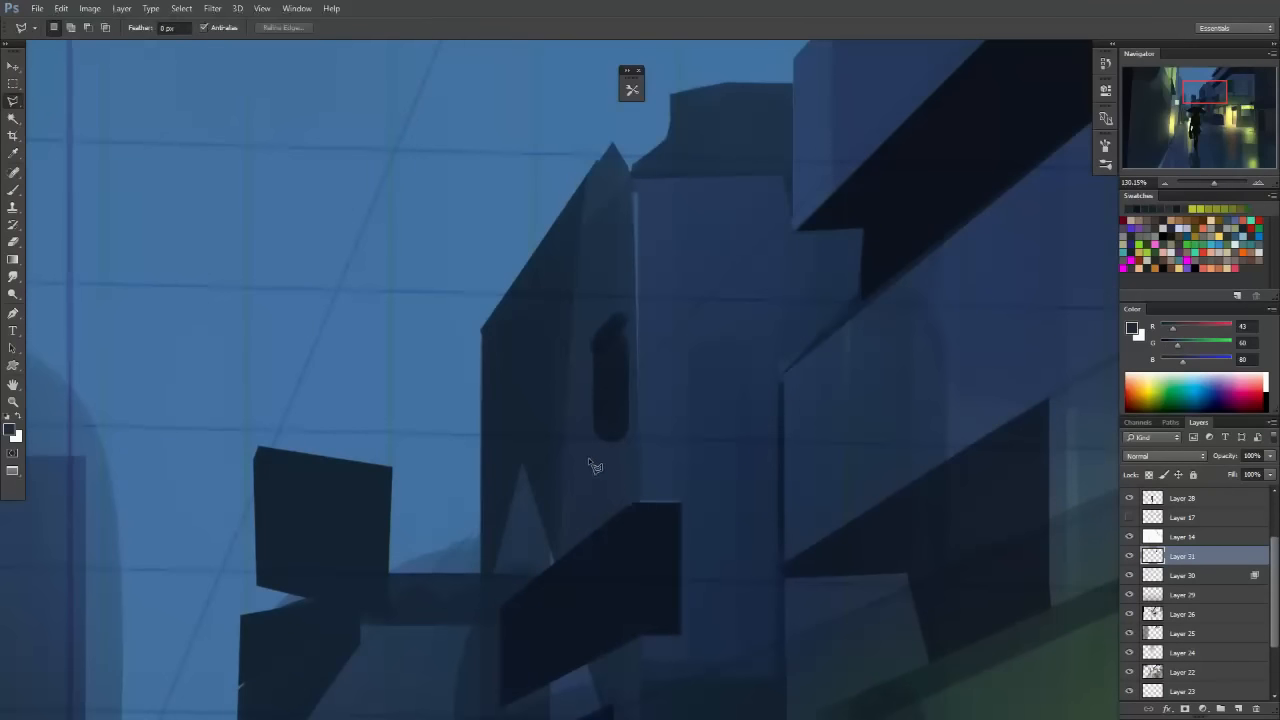
{"action": "left_click", "coordinate": [590, 459]}
{"action": "left_click", "coordinate": [638, 417]}
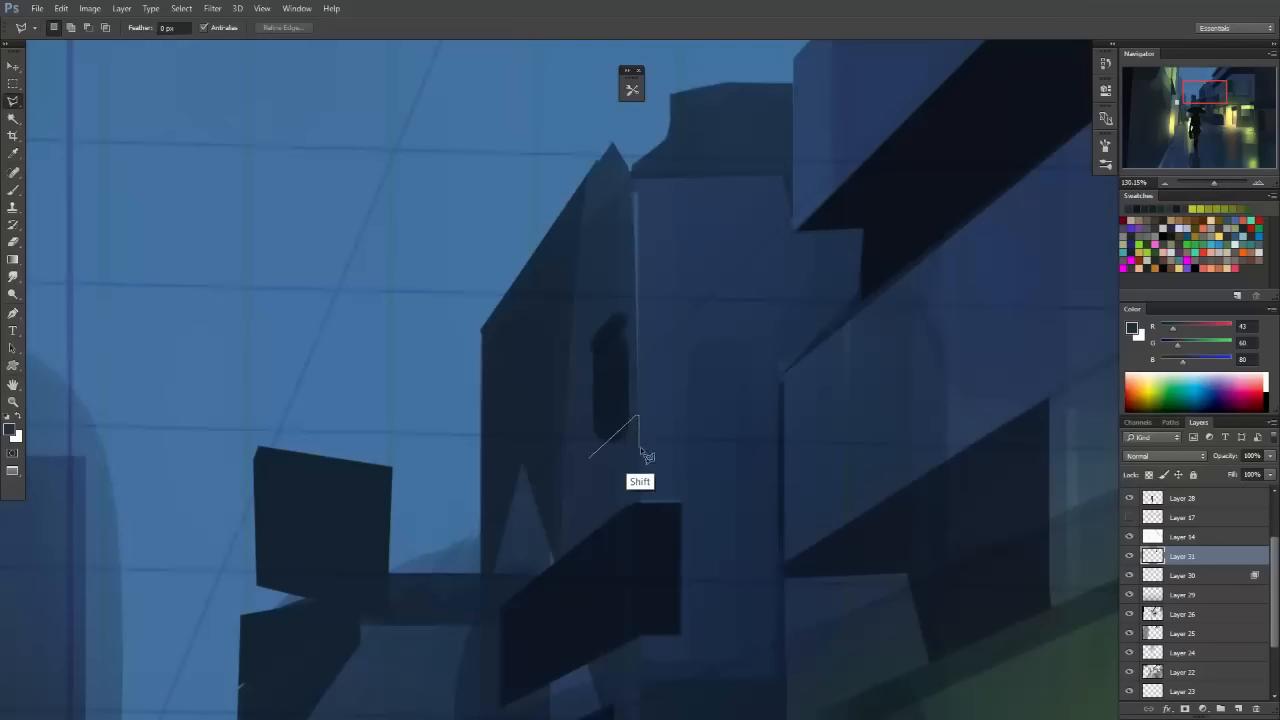
{"action": "left_click", "coordinate": [638, 448]}
{"action": "double_click", "coordinate": [603, 481]}
{"action": "key", "text": "b"}
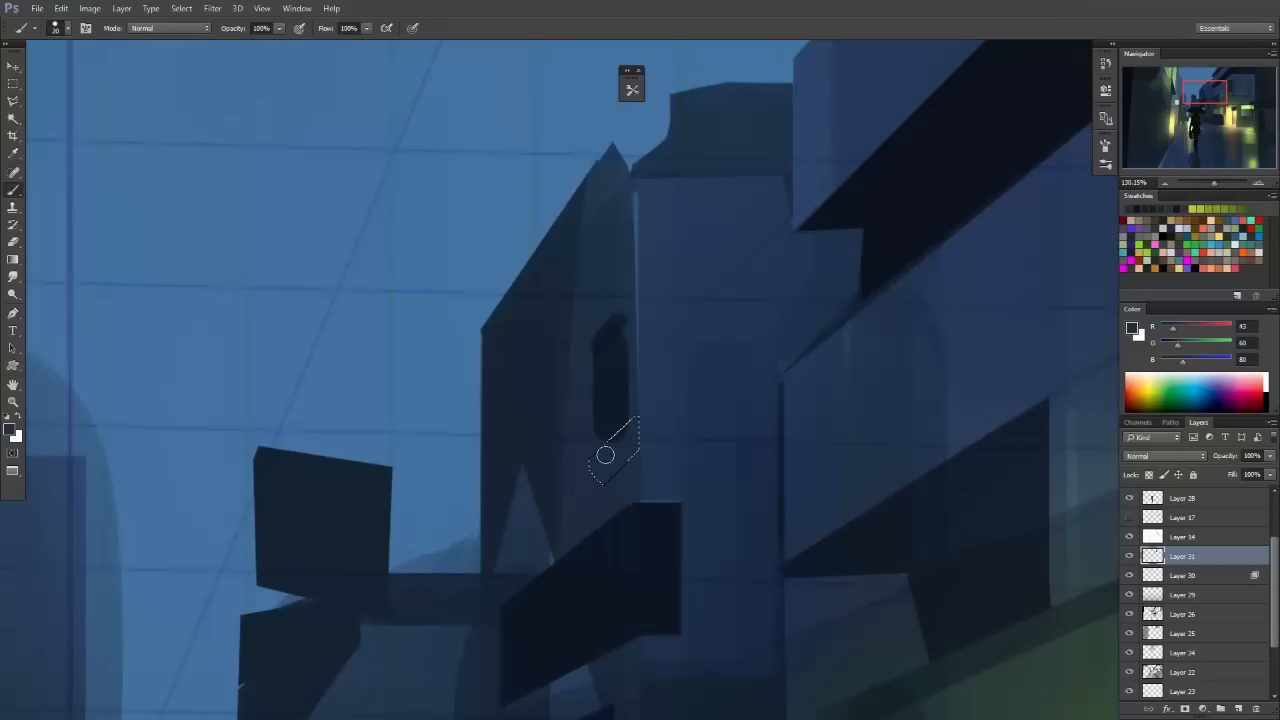
{"action": "key", "text": "ctrl+d"}
Try to brush a dark blue-grey shape over the distant buildings above the umbrella with an enlarged brush.
{"action": "left_click_drag", "start_coordinate": [683, 386], "coordinate": [646, 360]}
{"action": "left_click_drag", "start_coordinate": [689, 434], "coordinate": [674, 307]}
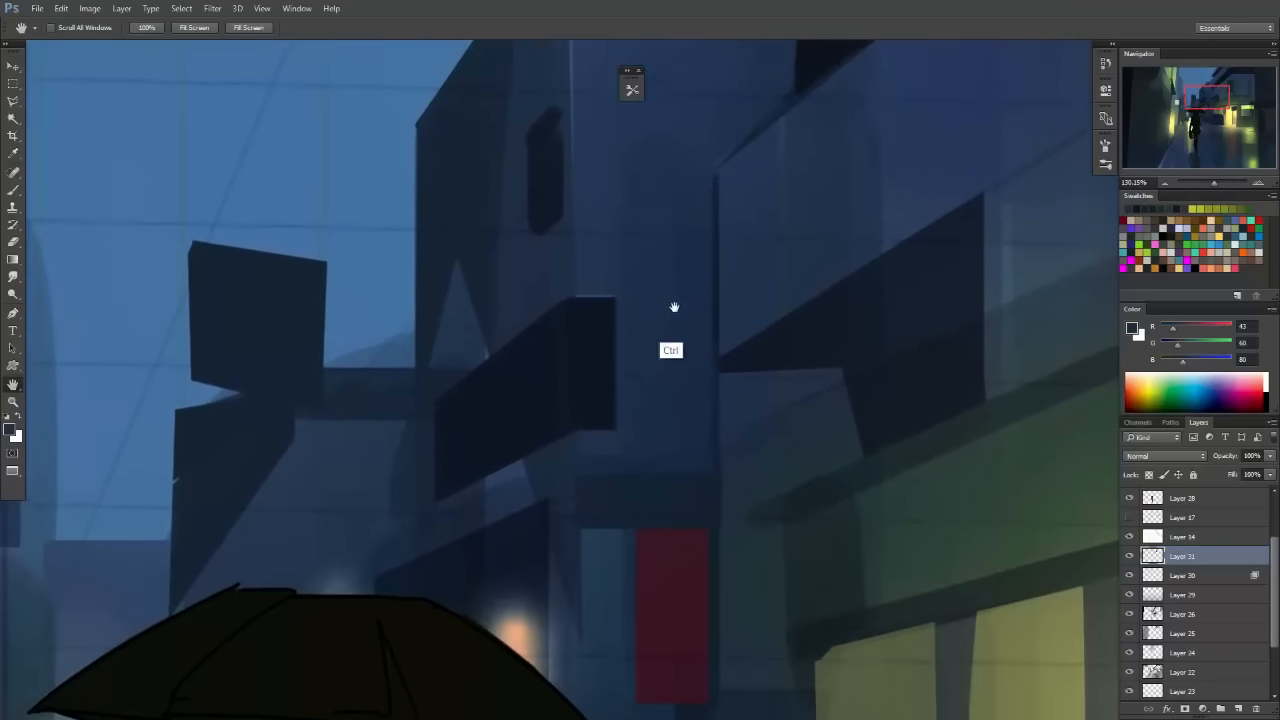
{"action": "scroll", "coordinate": [557, 494], "scroll_direction": "down", "scroll_amount": 5}
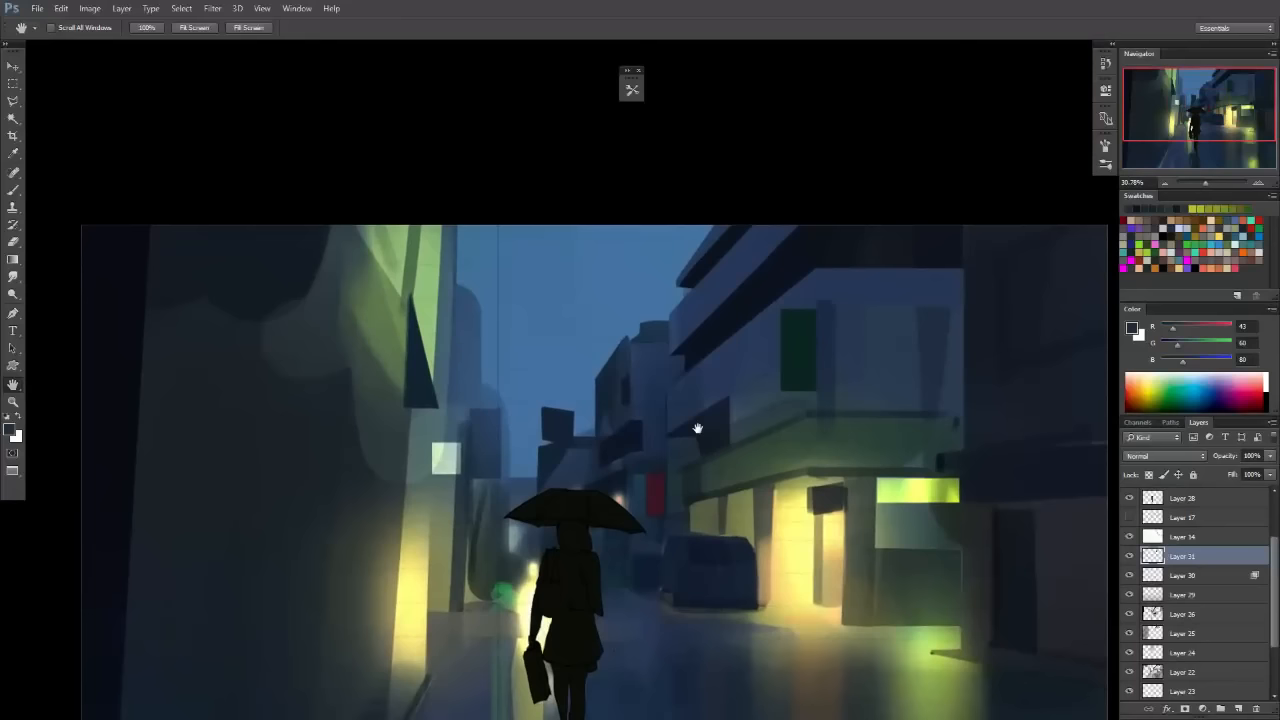
{"action": "scroll", "coordinate": [600, 436], "scroll_direction": "up", "scroll_amount": 3}
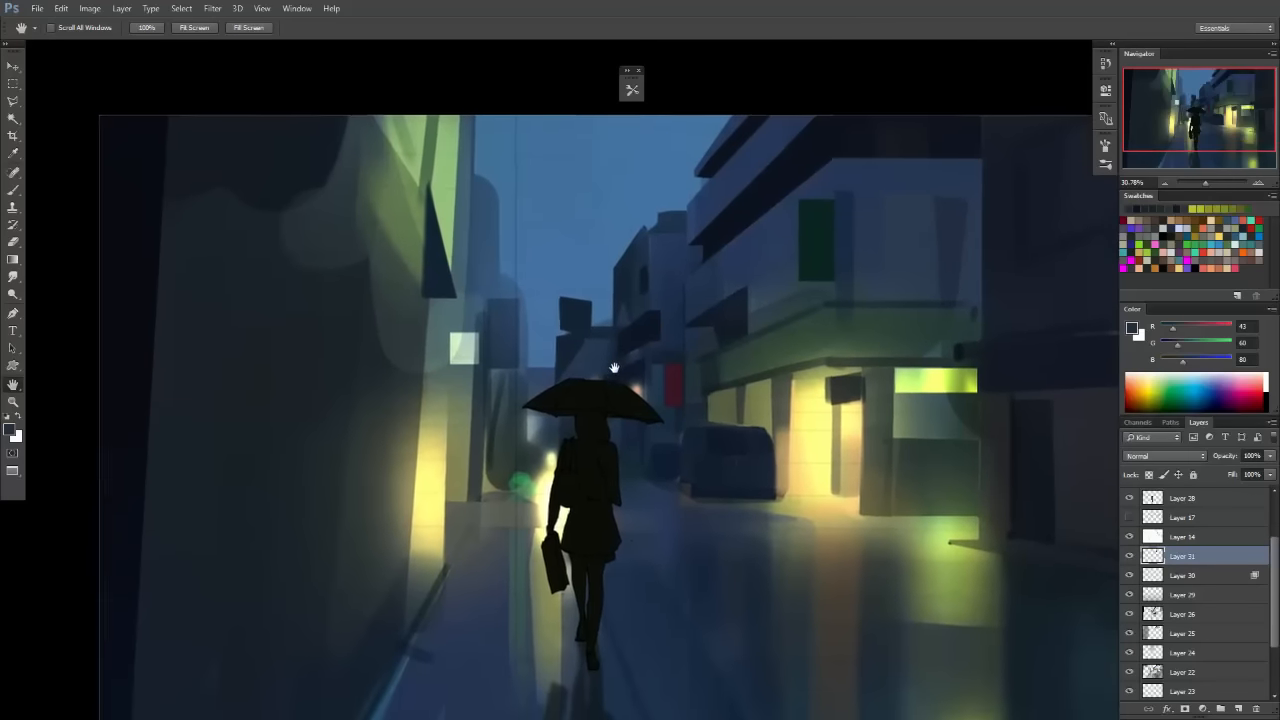
{"action": "left_click_drag", "start_coordinate": [665, 299], "coordinate": [630, 306]}
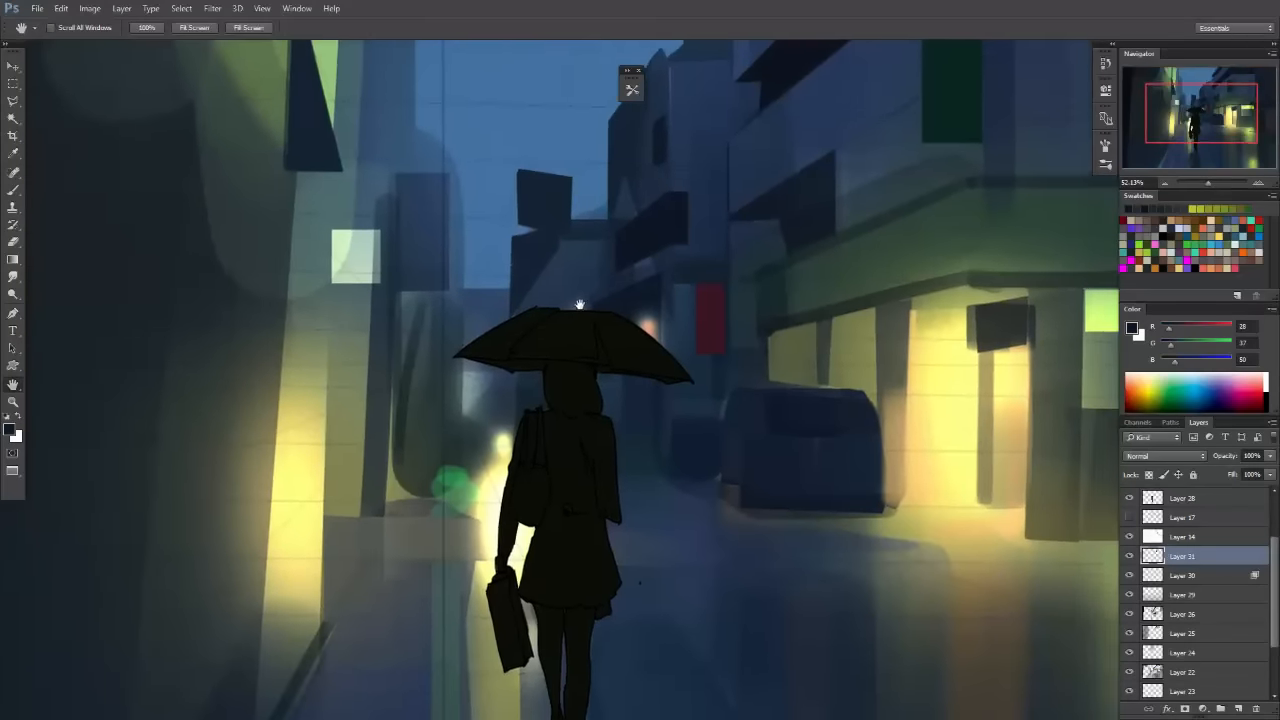
{"action": "key", "text": "bracketright"}
{"action": "key", "text": "bracketright"}
{"action": "key", "text": "bracketright"}
{"action": "key", "text": "bracketright"}
{"action": "key", "text": "bracketright"}
{"action": "left_click_drag", "start_coordinate": [597, 240], "coordinate": [578, 342]}
{"action": "key", "text": "ctrl+z"}
{"action": "left_click_drag", "start_coordinate": [563, 260], "coordinate": [562, 297]}
Sample a dark blue-grey from the nearby building and brush a thin slanted line extending the shop fascia's upper edge towards the red sign.
{"action": "mouse_move", "coordinate": [737, 373]}
{"action": "left_mouse_down"}
{"action": "mouse_move", "coordinate": [743, 415]}
{"action": "mouse_move", "coordinate": [813, 394]}
{"action": "mouse_move", "coordinate": [675, 370]}
{"action": "left_mouse_up"}
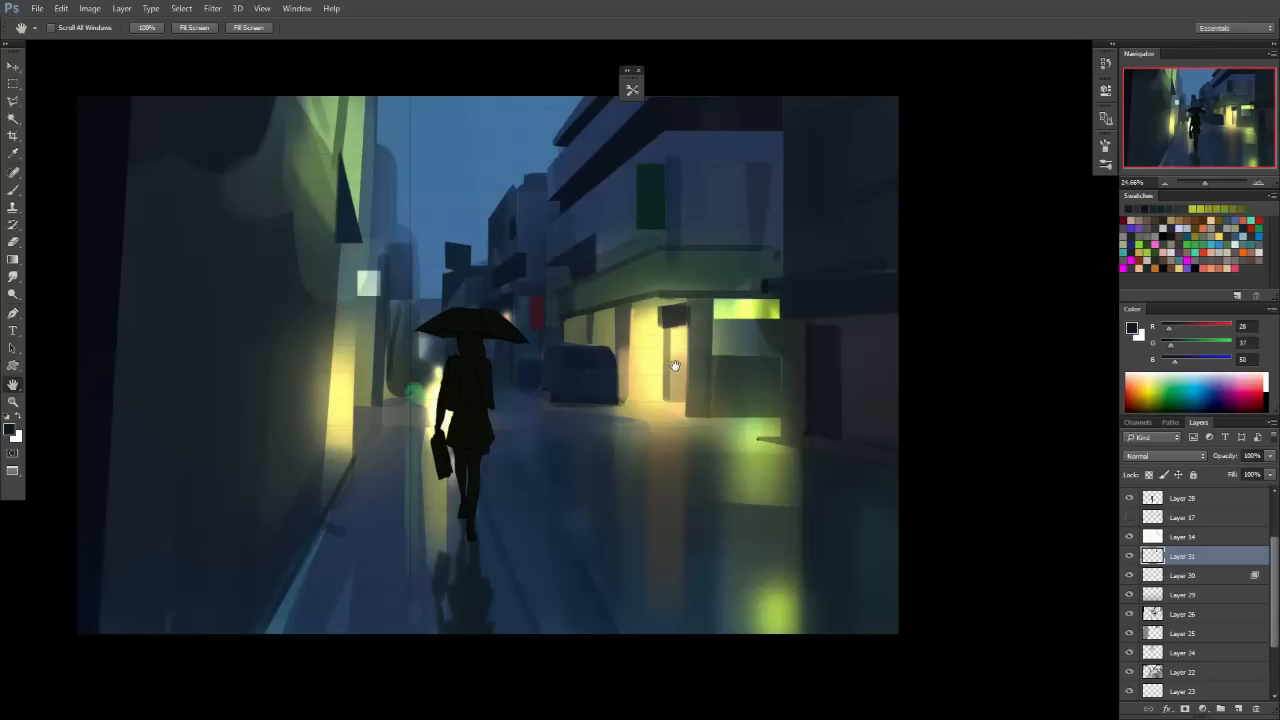
{"action": "left_click_drag", "start_coordinate": [654, 328], "coordinate": [621, 272]}
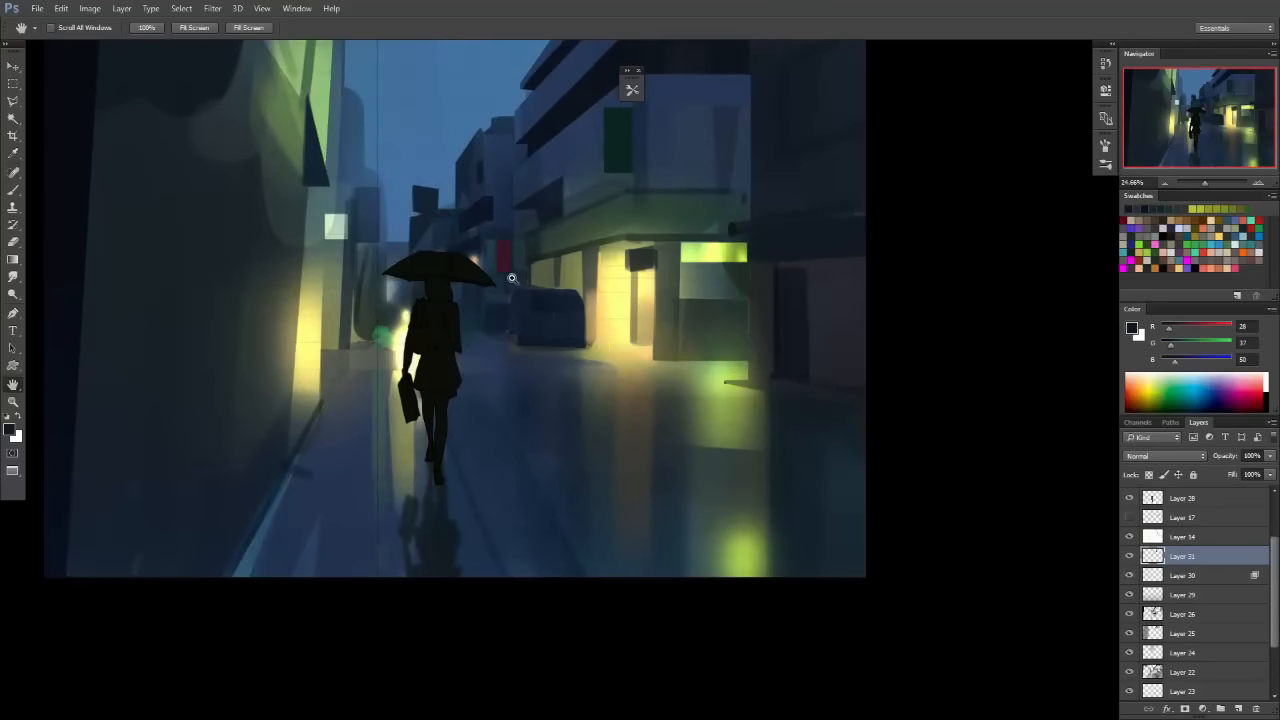
{"action": "left_click_drag", "start_coordinate": [512, 278], "coordinate": [652, 361]}
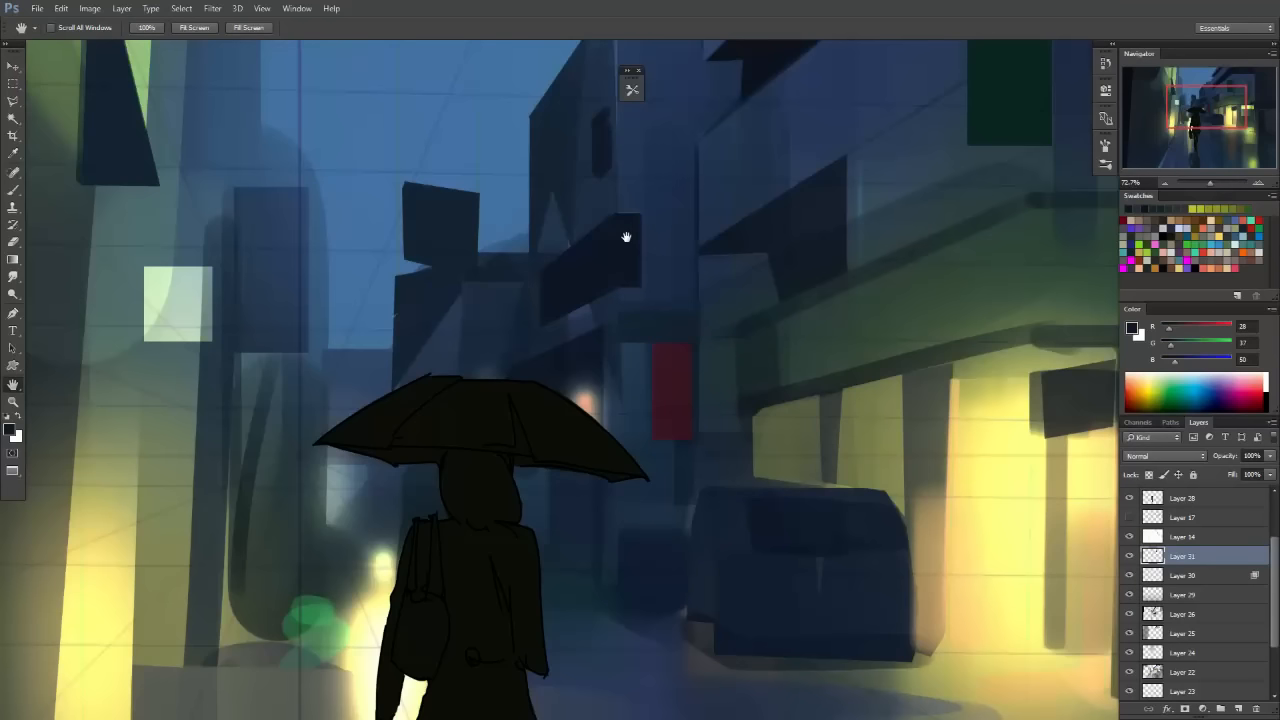
{"action": "mouse_move", "coordinate": [626, 237]}
{"action": "left_mouse_down"}
{"action": "mouse_move", "coordinate": [669, 277]}
{"action": "mouse_move", "coordinate": [614, 291]}
{"action": "left_mouse_up"}
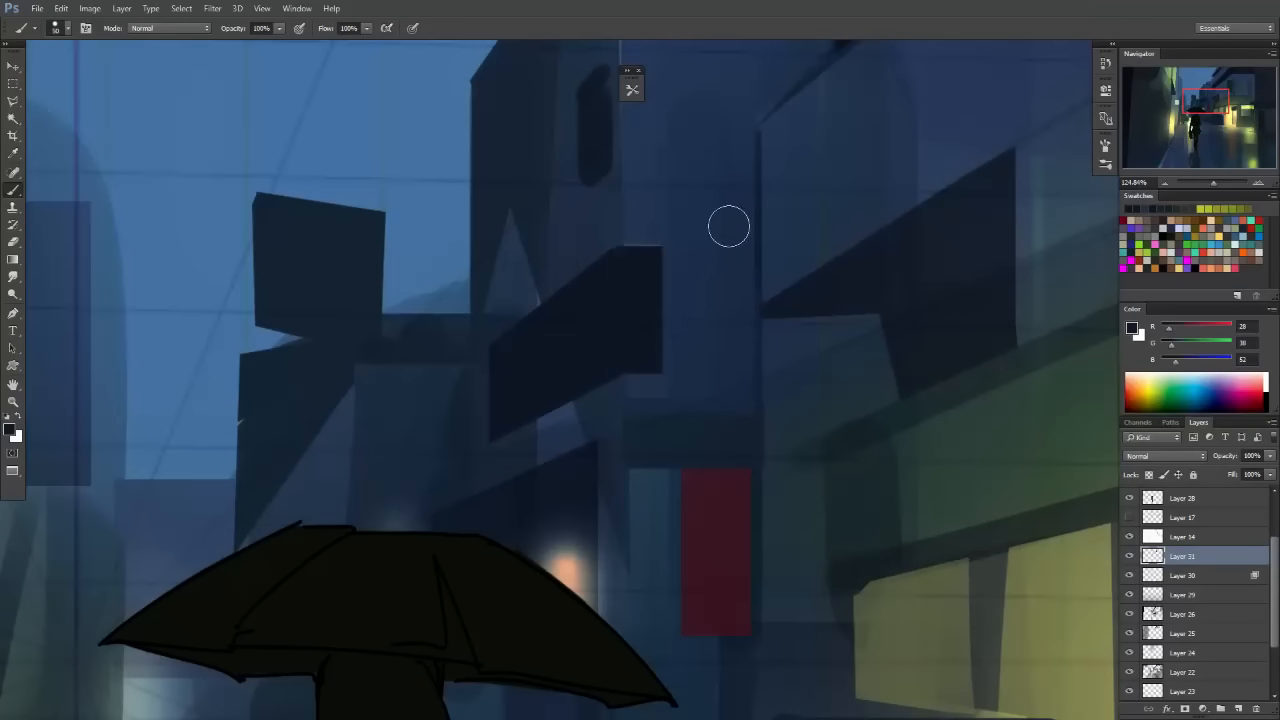
{"action": "key", "text": "space"}
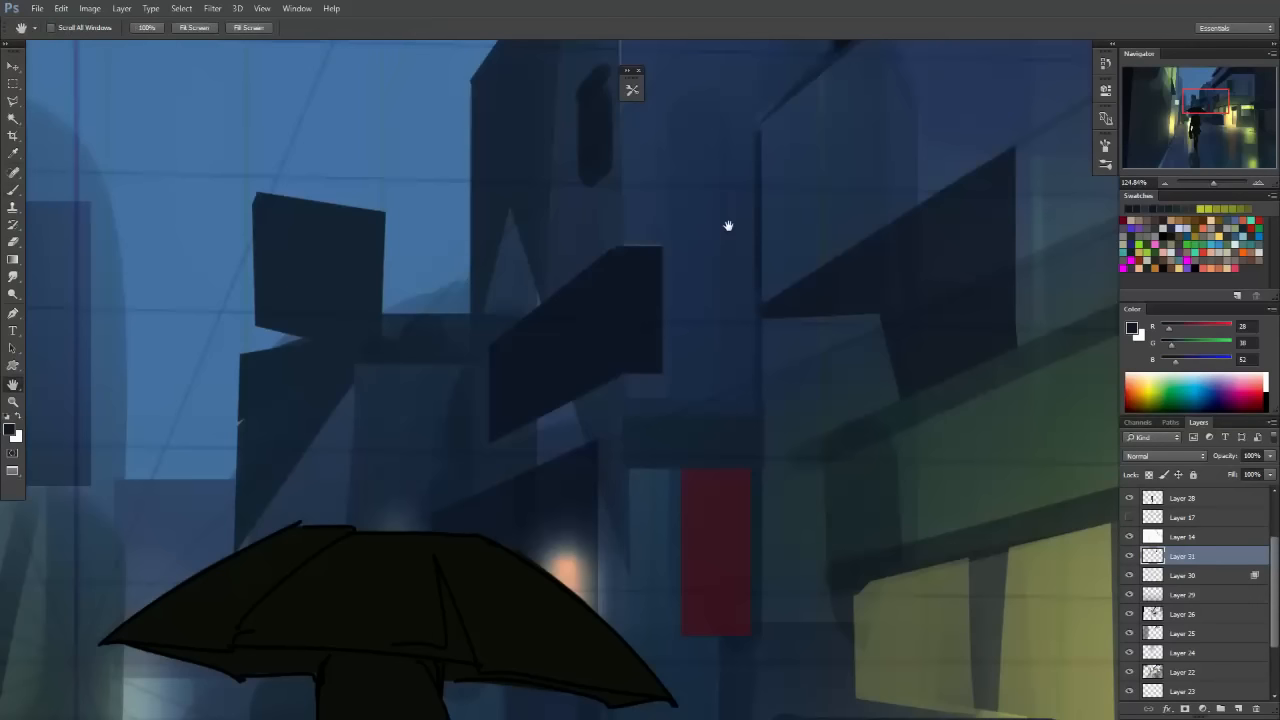
{"action": "left_click_drag", "start_coordinate": [777, 304], "coordinate": [651, 286]}
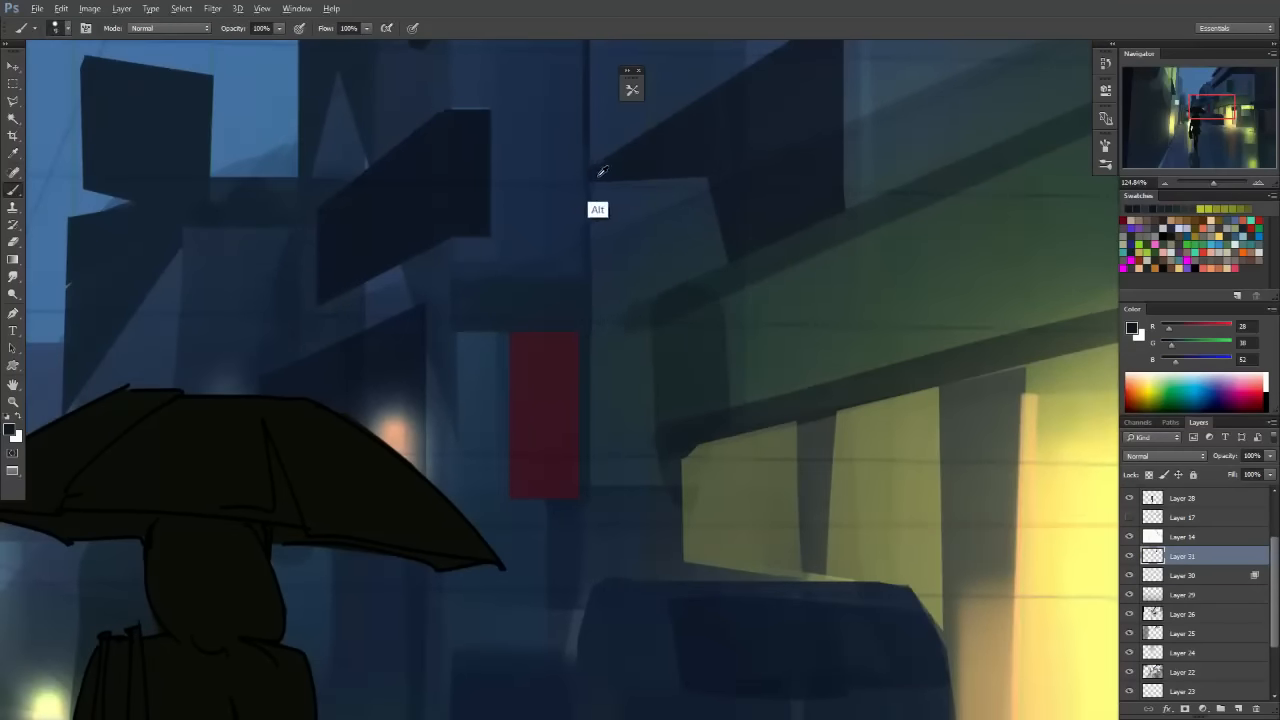
{"action": "left_click", "coordinate": [644, 149], "text": "alt"}
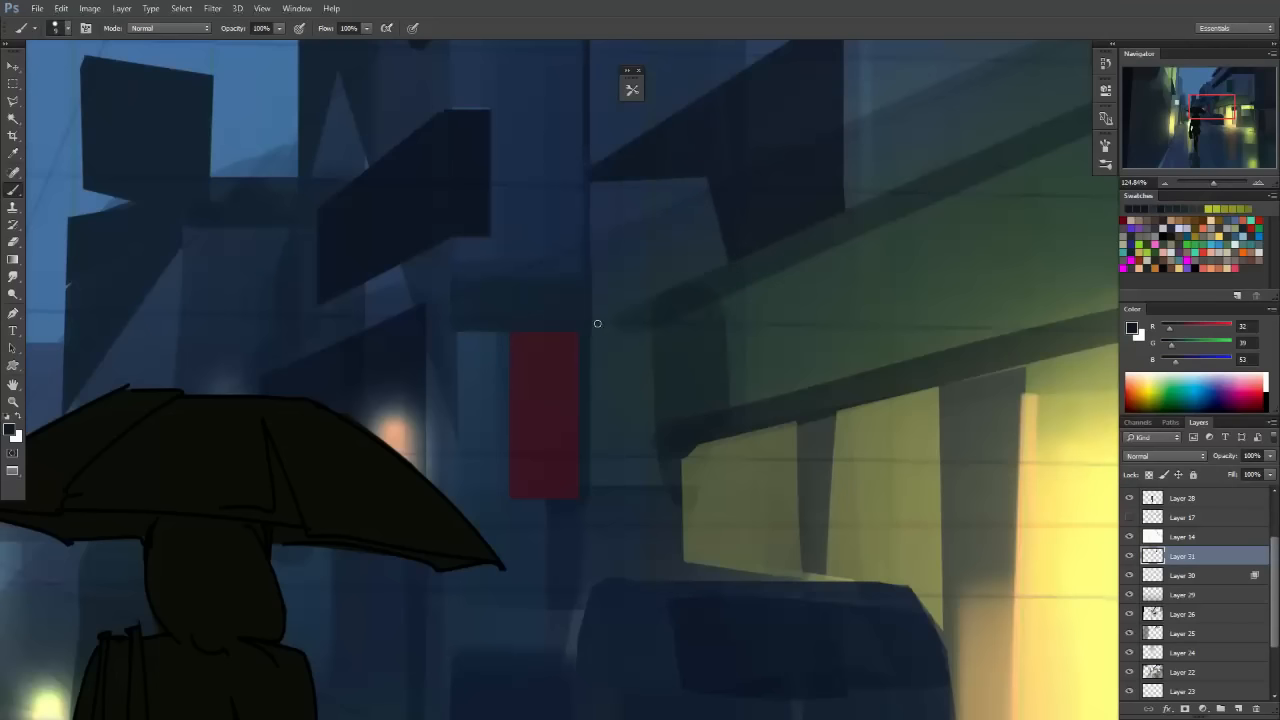
{"action": "key", "text": "ctrl"}
{"action": "key", "text": "ctrl+z"}
{"action": "left_click_drag", "start_coordinate": [600, 324], "coordinate": [788, 237]}
{"action": "key", "text": "ctrl+z"}
{"action": "left_click_drag", "start_coordinate": [583, 329], "coordinate": [724, 261]}
{"action": "key", "text": "ctrl+z"}
{"action": "left_click_drag", "start_coordinate": [598, 324], "coordinate": [771, 246]}
{"action": "key", "text": "ctrl+z"}
{"action": "key", "text": "ctrl+z"}
{"action": "left_click_drag", "start_coordinate": [591, 320], "coordinate": [796, 226]}
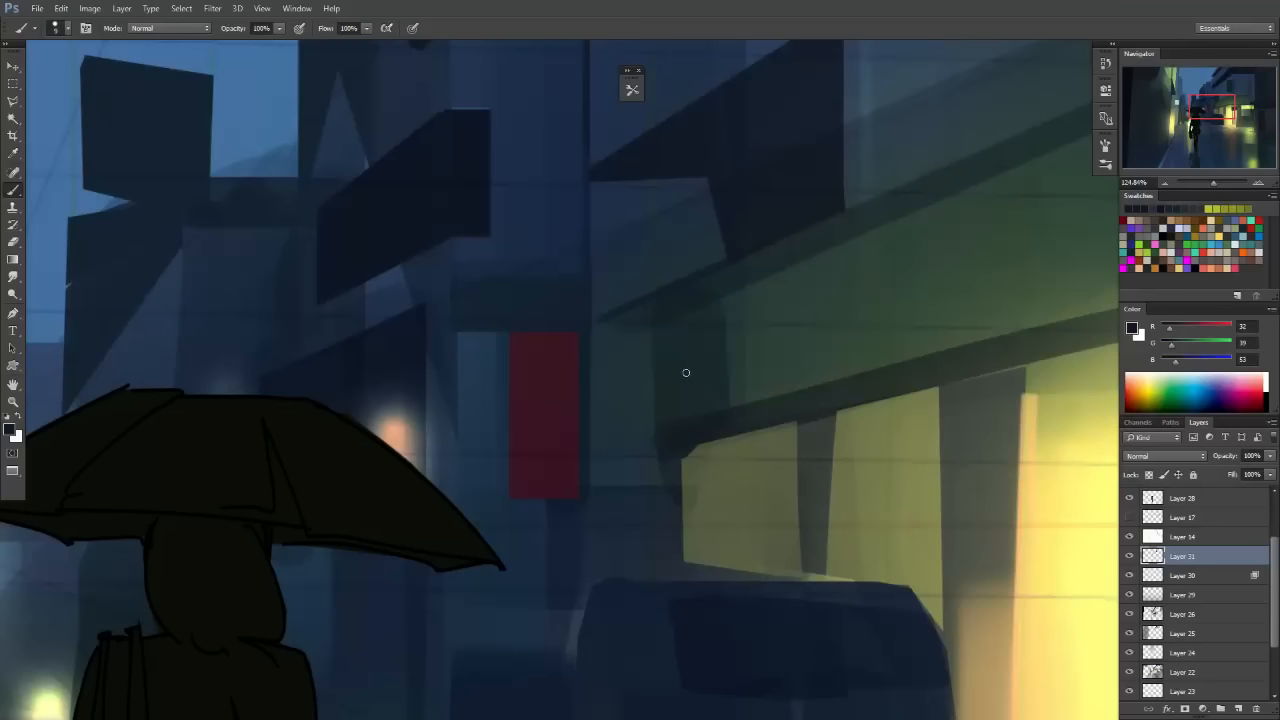
Brush a thin dark vertical line down the corner of the shop's green fascia.
{"action": "key", "text": "ctrl+minus"}
{"action": "key", "text": "ctrl+0"}
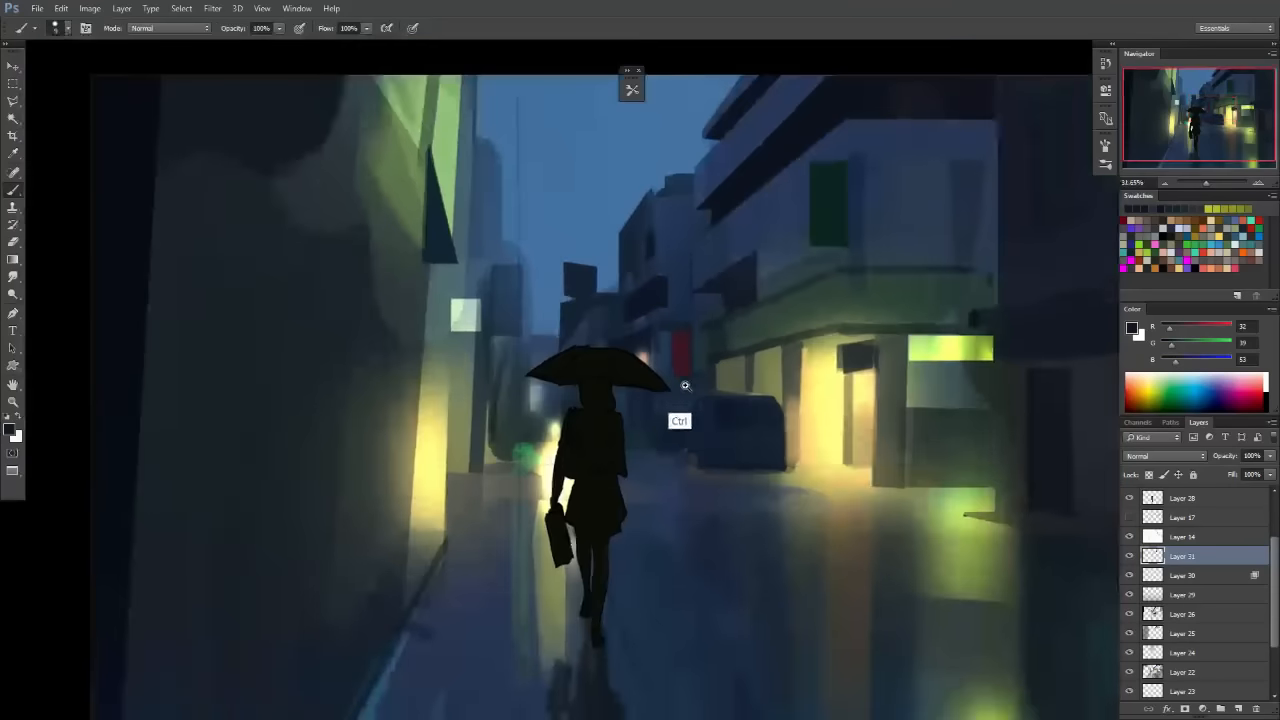
{"action": "left_click", "coordinate": [685, 385]}
{"action": "left_click_drag", "start_coordinate": [922, 248], "coordinate": [634, 284]}
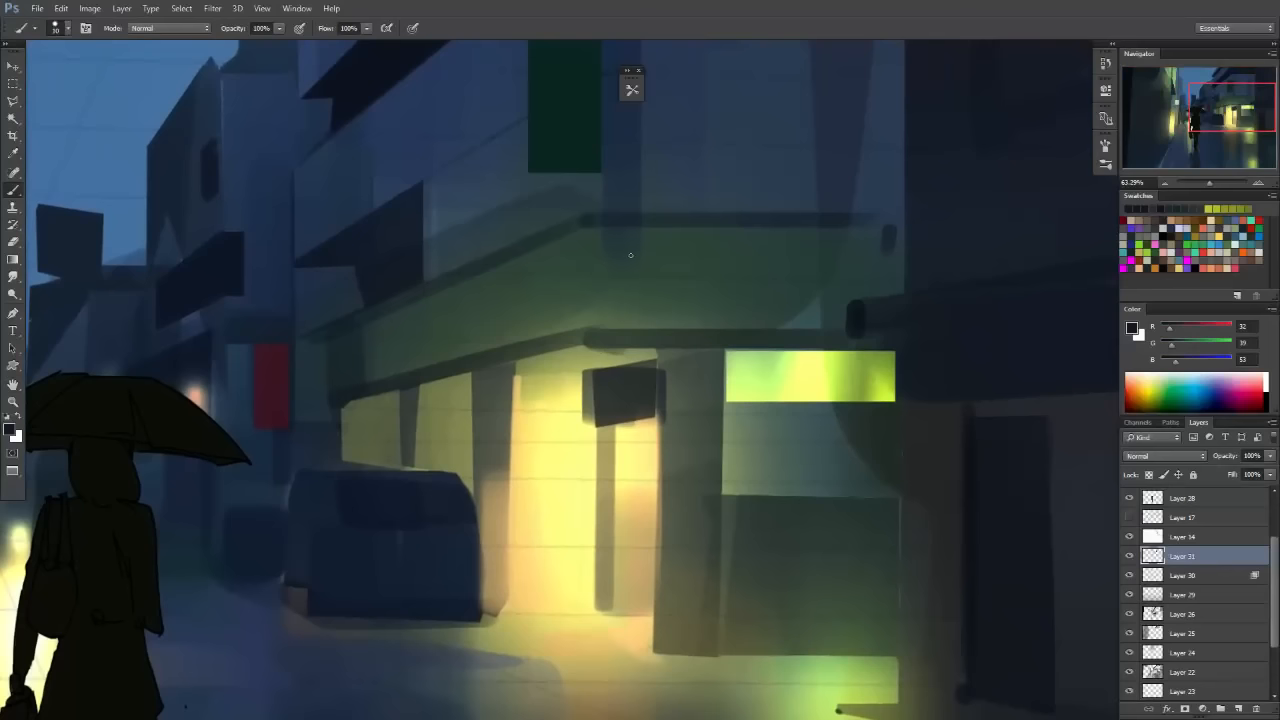
{"action": "left_click_drag", "start_coordinate": [591, 223], "coordinate": [591, 310]}
Sample the fascia's dark green and outline its front face with the Polygonal Lasso, going around the dark bracket.
{"action": "left_click", "coordinate": [829, 281], "text": "alt"}
{"action": "key", "text": "l"}
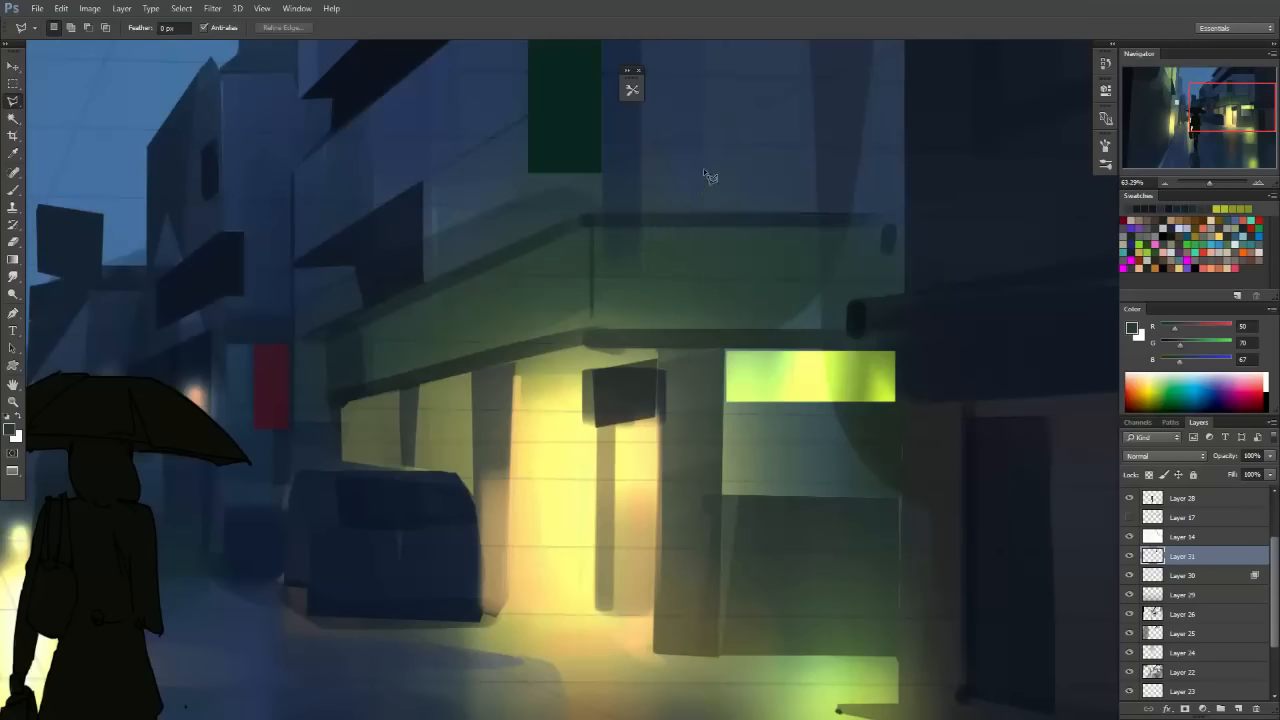
{"action": "left_click", "coordinate": [593, 224]}
{"action": "left_click", "coordinate": [594, 327], "text": "shift"}
{"action": "left_click", "coordinate": [849, 329], "text": "shift"}
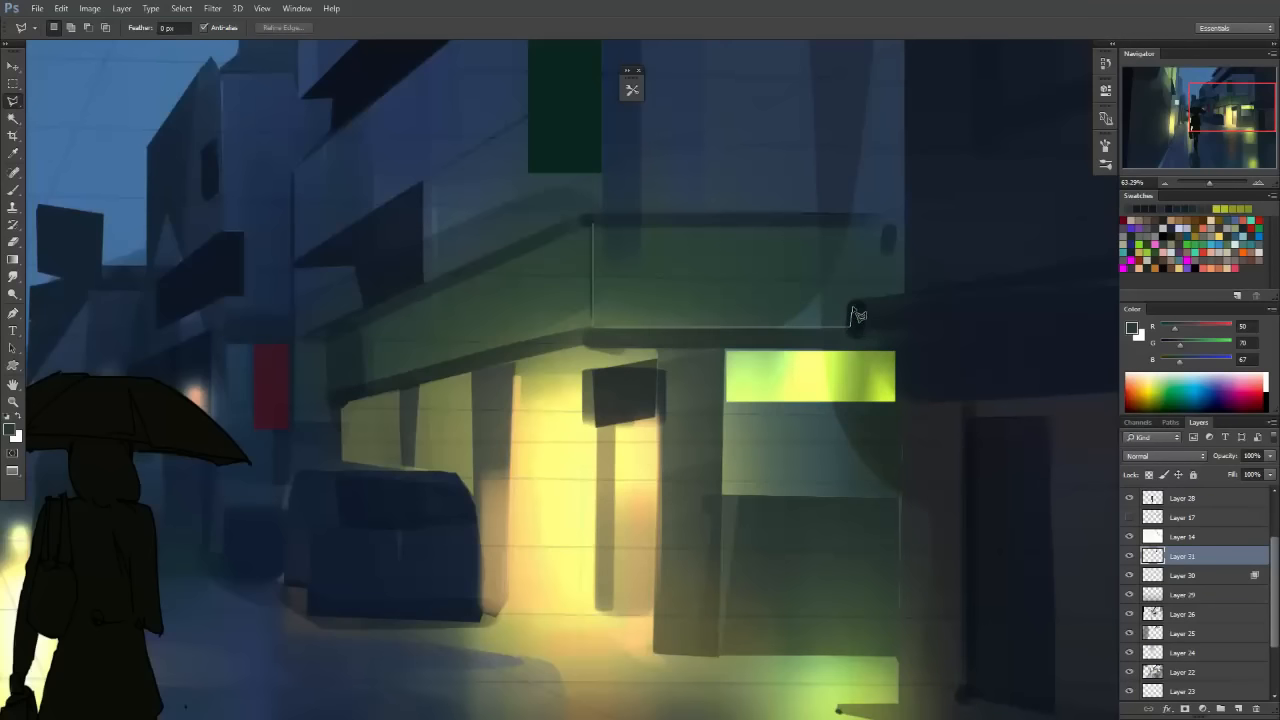
{"action": "left_click", "coordinate": [851, 309]}
{"action": "left_click", "coordinate": [904, 294]}
{"action": "left_click", "coordinate": [905, 214], "text": "shift"}
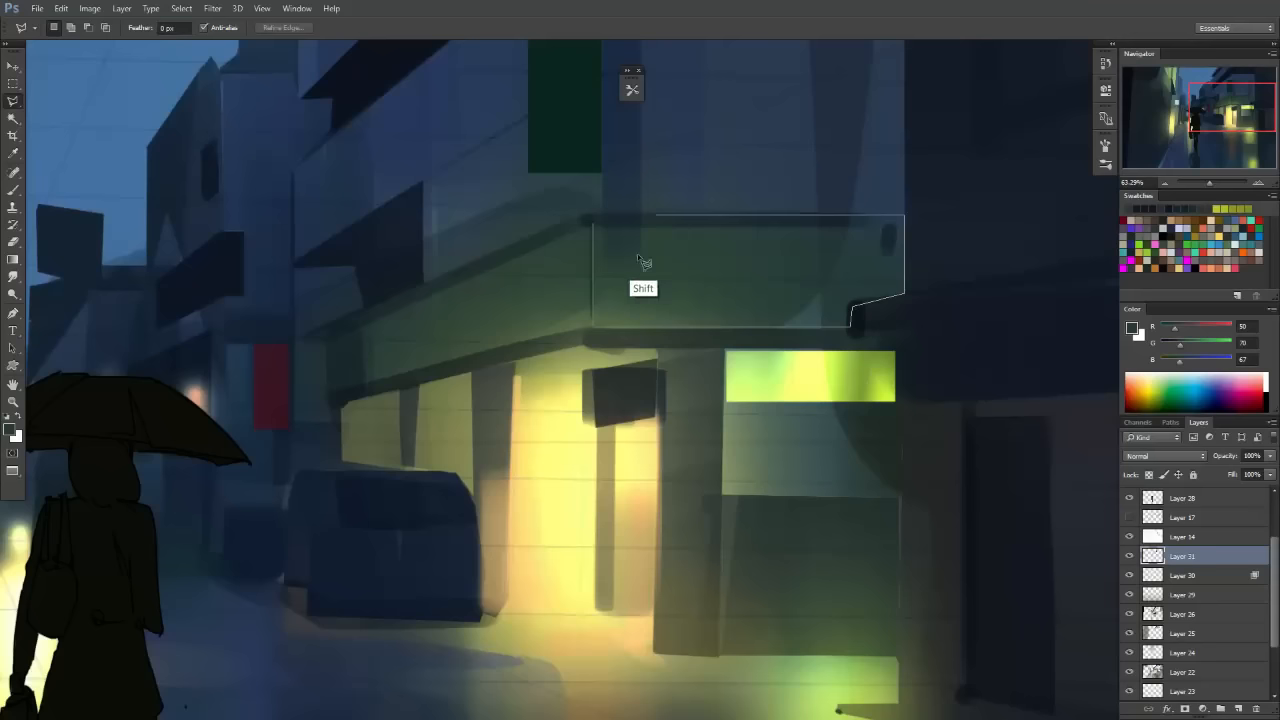
{"action": "left_click", "coordinate": [594, 223]}
Set the foreground colour to a darker, more saturated green, RGB 29, 55, 48.
{"action": "key", "text": "b"}
{"action": "left_click_drag", "start_coordinate": [689, 349], "coordinate": [605, 393]}
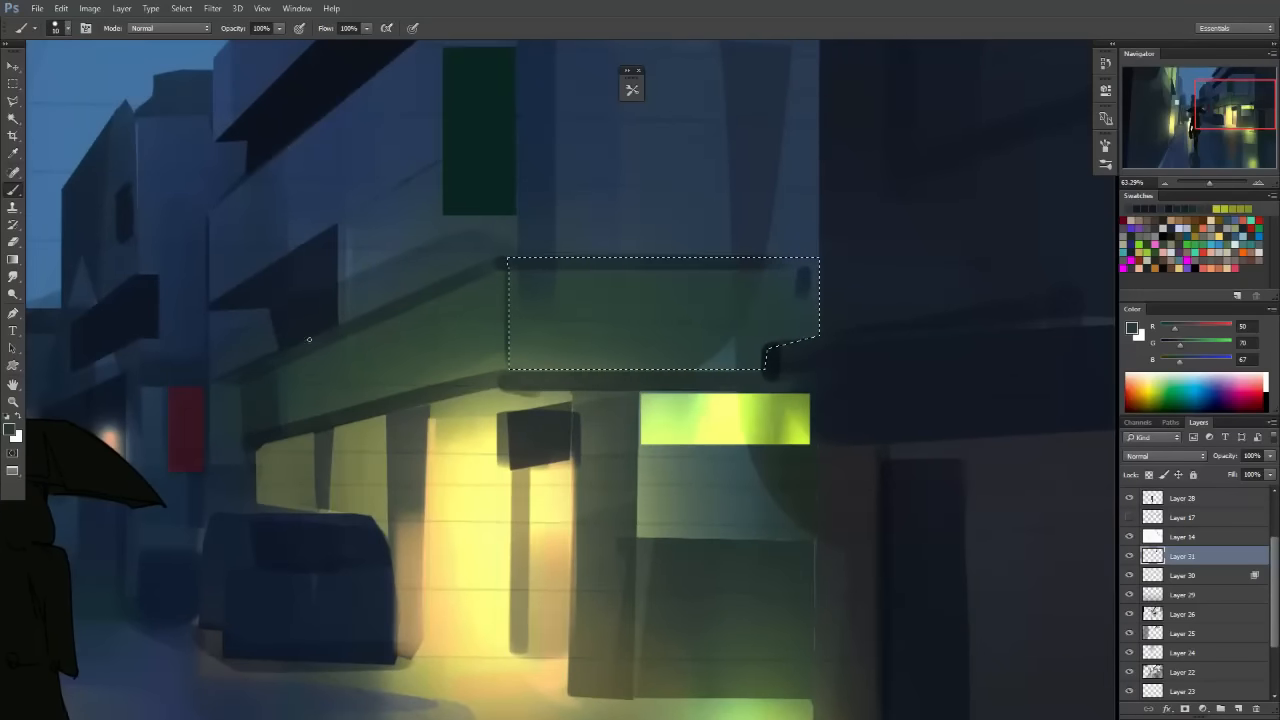
{"action": "left_click", "coordinate": [12, 430]}
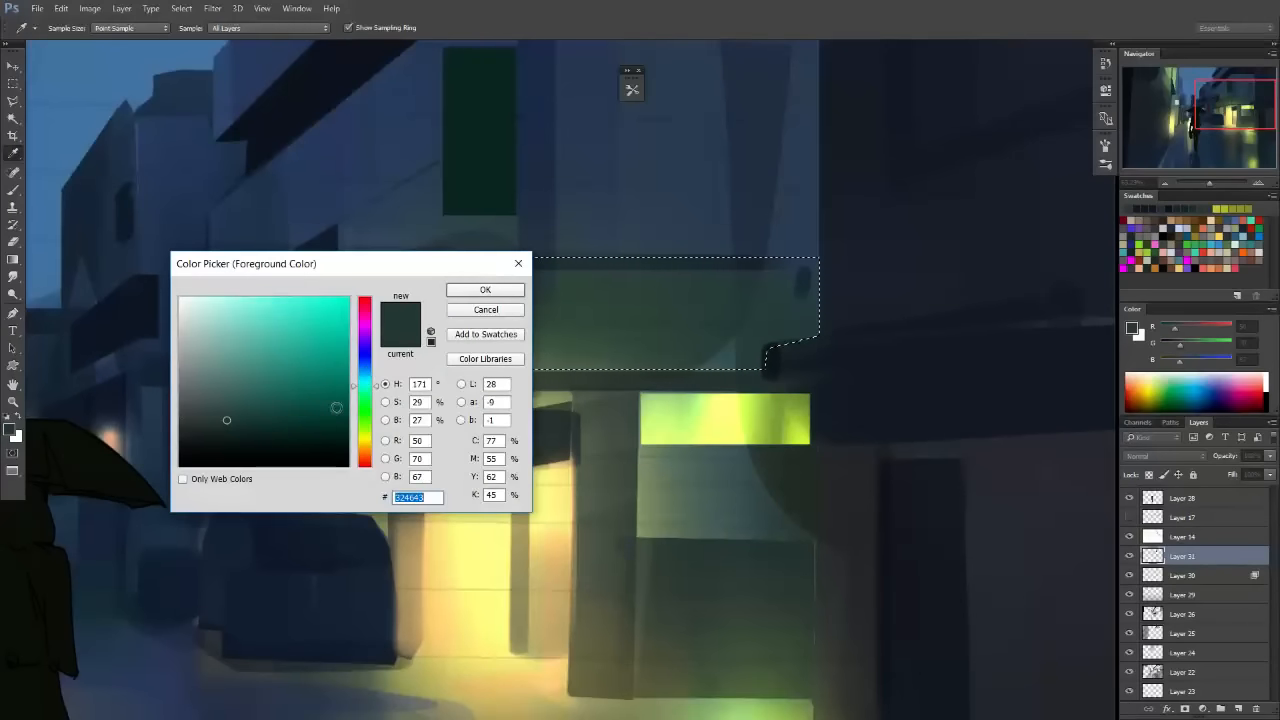
{"action": "left_click", "coordinate": [367, 389]}
{"action": "left_click", "coordinate": [261, 429]}
{"action": "left_click", "coordinate": [484, 288]}
Paint the selected front face of the fascia dark green with the Path of Miranda brush 4 preset at size 300, and deselect.
{"action": "left_click", "coordinate": [632, 89]}
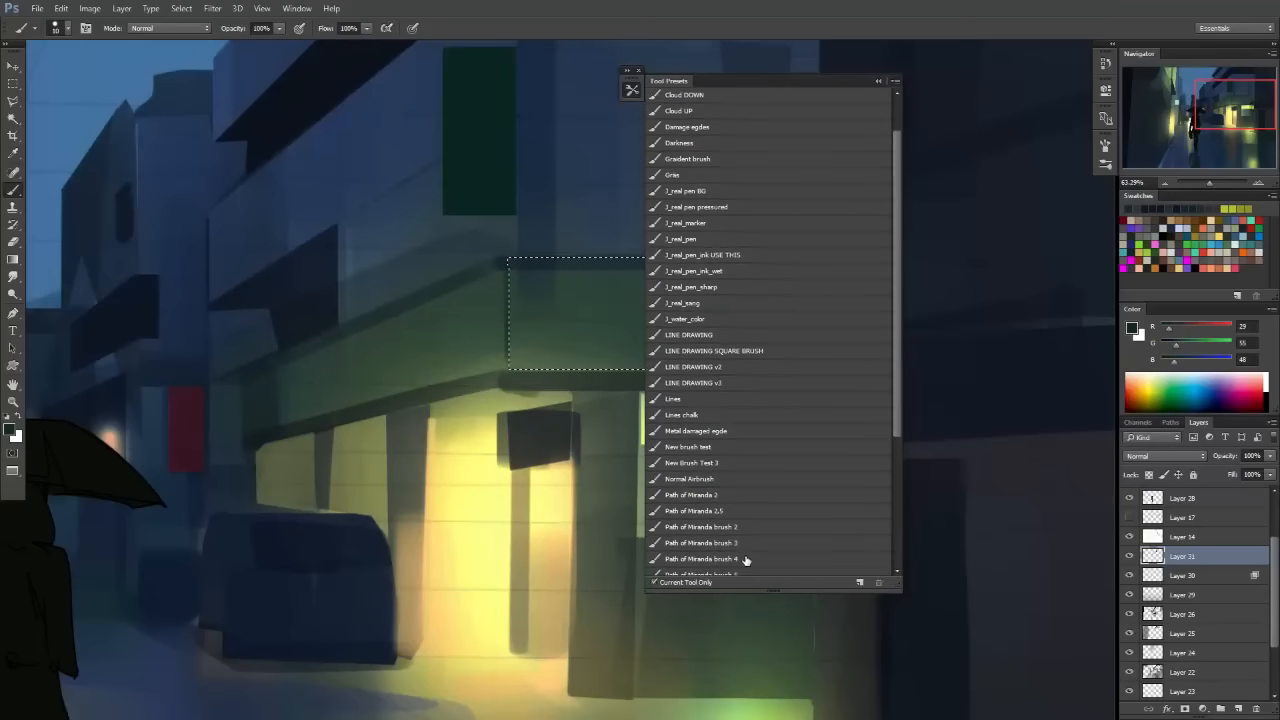
{"action": "left_click", "coordinate": [746, 560]}
{"action": "key", "text": "bracketright"}
{"action": "key", "text": "bracketright"}
{"action": "key", "text": "bracketright"}
{"action": "key", "text": "bracketright"}
{"action": "key", "text": "bracketright"}
{"action": "key", "text": "bracketright"}
{"action": "key", "text": "bracketright"}
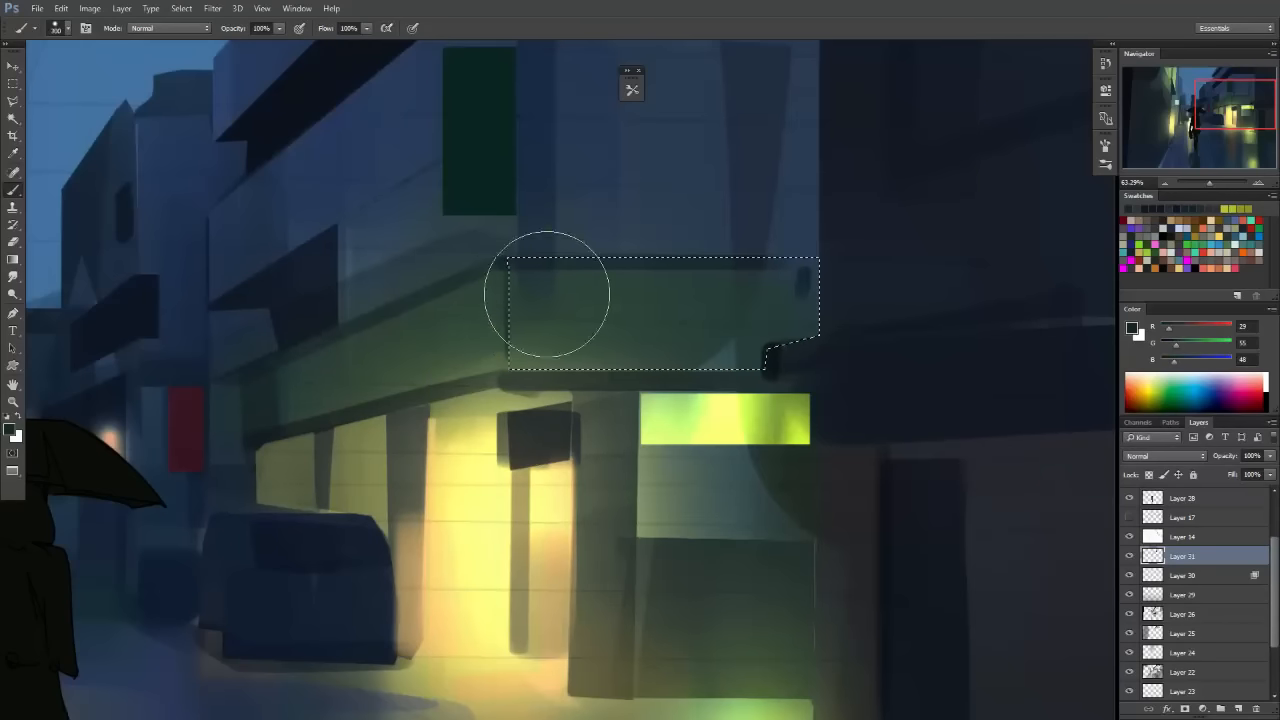
{"action": "mouse_move", "coordinate": [540, 285]}
{"action": "left_mouse_down"}
{"action": "mouse_move", "coordinate": [543, 351]}
{"action": "mouse_move", "coordinate": [560, 282]}
{"action": "mouse_move", "coordinate": [546, 397]}
{"action": "left_mouse_up"}
{"action": "mouse_move", "coordinate": [490, 470]}
{"action": "left_mouse_down"}
{"action": "mouse_move", "coordinate": [526, 250]}
{"action": "mouse_move", "coordinate": [527, 425]}
{"action": "mouse_move", "coordinate": [568, 234]}
{"action": "mouse_move", "coordinate": [620, 480]}
{"action": "mouse_move", "coordinate": [680, 219]}
{"action": "mouse_move", "coordinate": [700, 454]}
{"action": "mouse_move", "coordinate": [781, 412]}
{"action": "left_mouse_up"}
{"action": "key", "text": "m"}
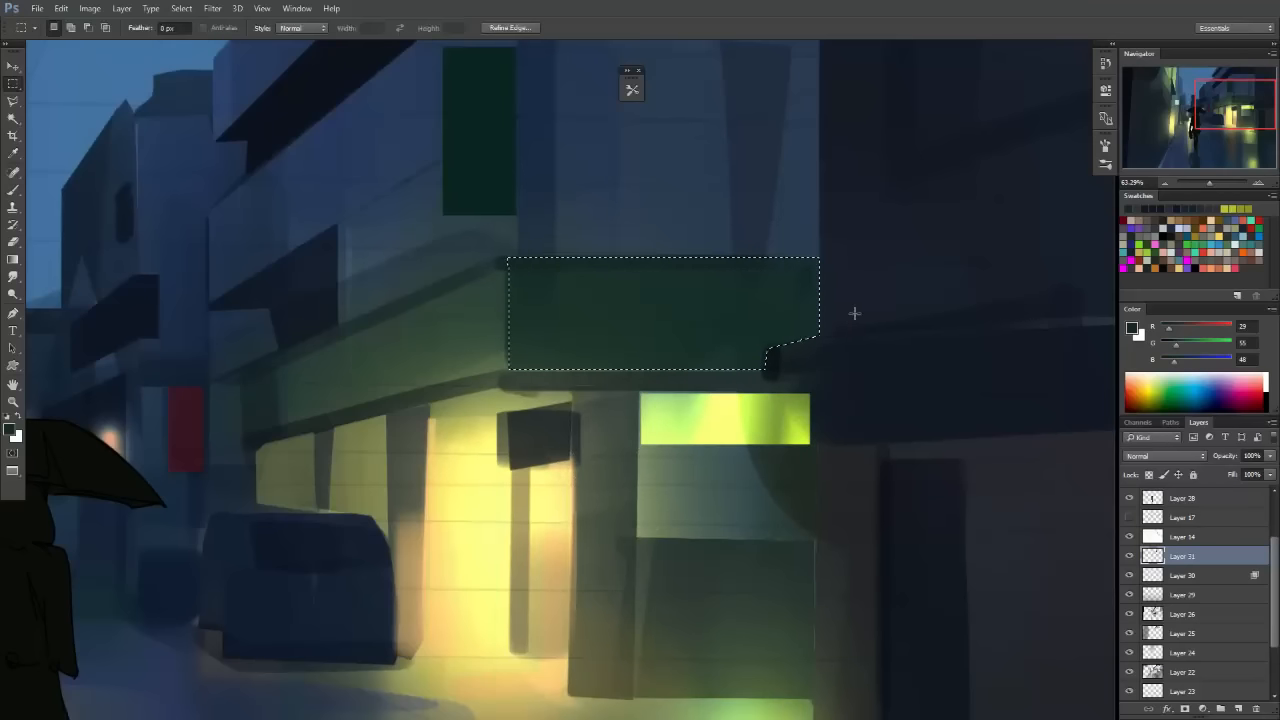
{"action": "left_click", "coordinate": [853, 312]}
Brush a dark green tint along the fascia's angled side face with a size 200 brush, redoing the stroke until it fits.
{"action": "left_click_drag", "start_coordinate": [788, 366], "coordinate": [698, 422]}
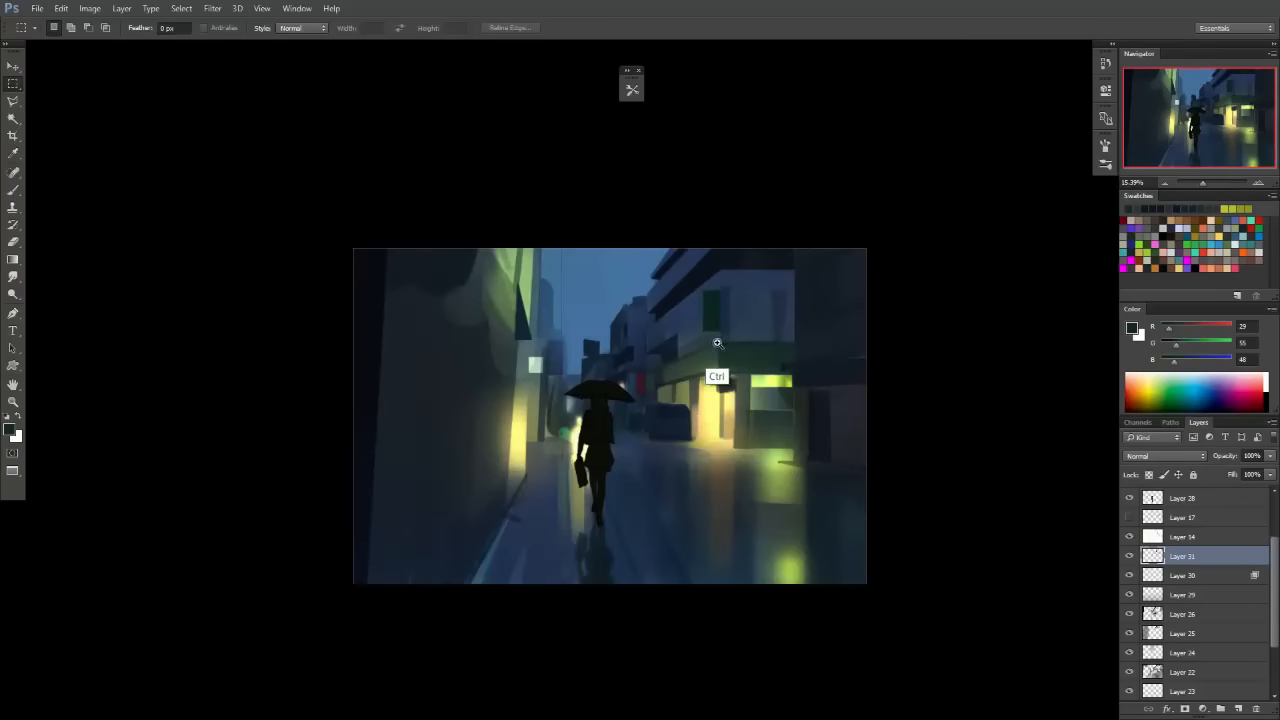
{"action": "mouse_move", "coordinate": [714, 343]}
{"action": "left_mouse_down"}
{"action": "mouse_move", "coordinate": [733, 343]}
{"action": "mouse_move", "coordinate": [688, 330]}
{"action": "mouse_move", "coordinate": [789, 451]}
{"action": "mouse_move", "coordinate": [706, 345]}
{"action": "left_mouse_up"}
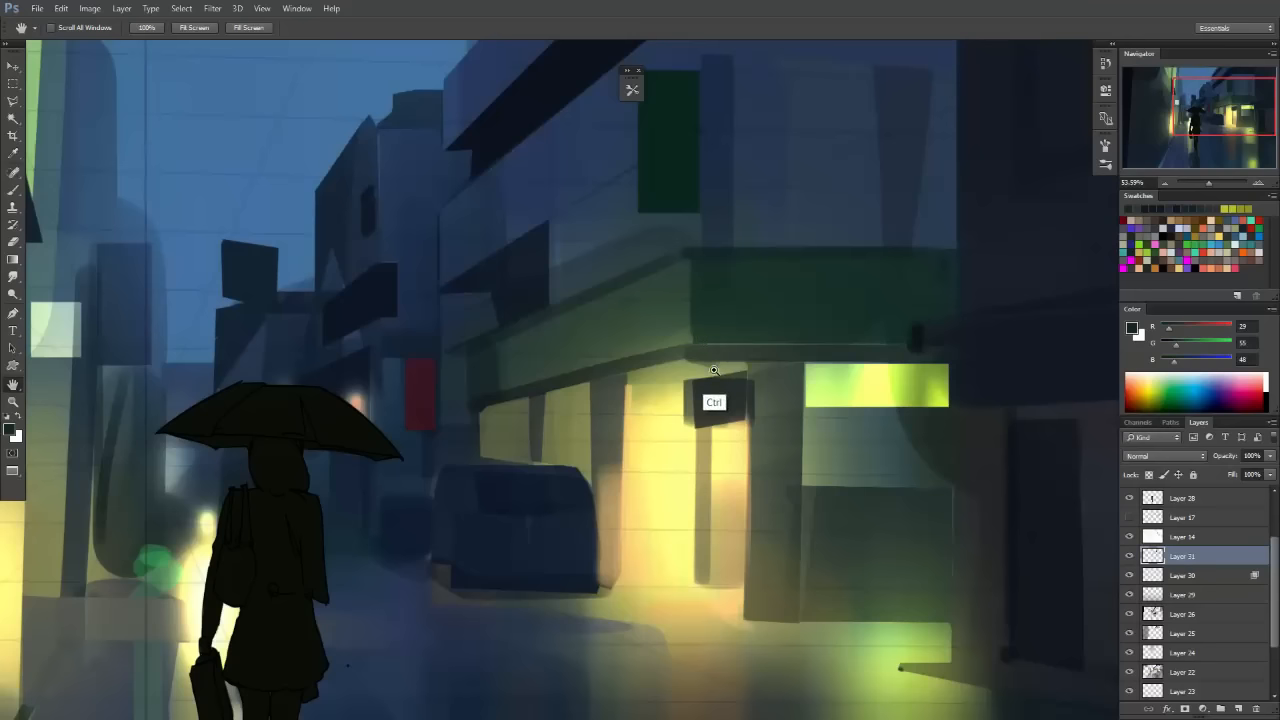
{"action": "mouse_move", "coordinate": [717, 368]}
{"action": "left_mouse_down"}
{"action": "mouse_move", "coordinate": [736, 380]}
{"action": "mouse_move", "coordinate": [683, 383]}
{"action": "mouse_move", "coordinate": [647, 363]}
{"action": "left_mouse_up"}
{"action": "key", "text": "j"}
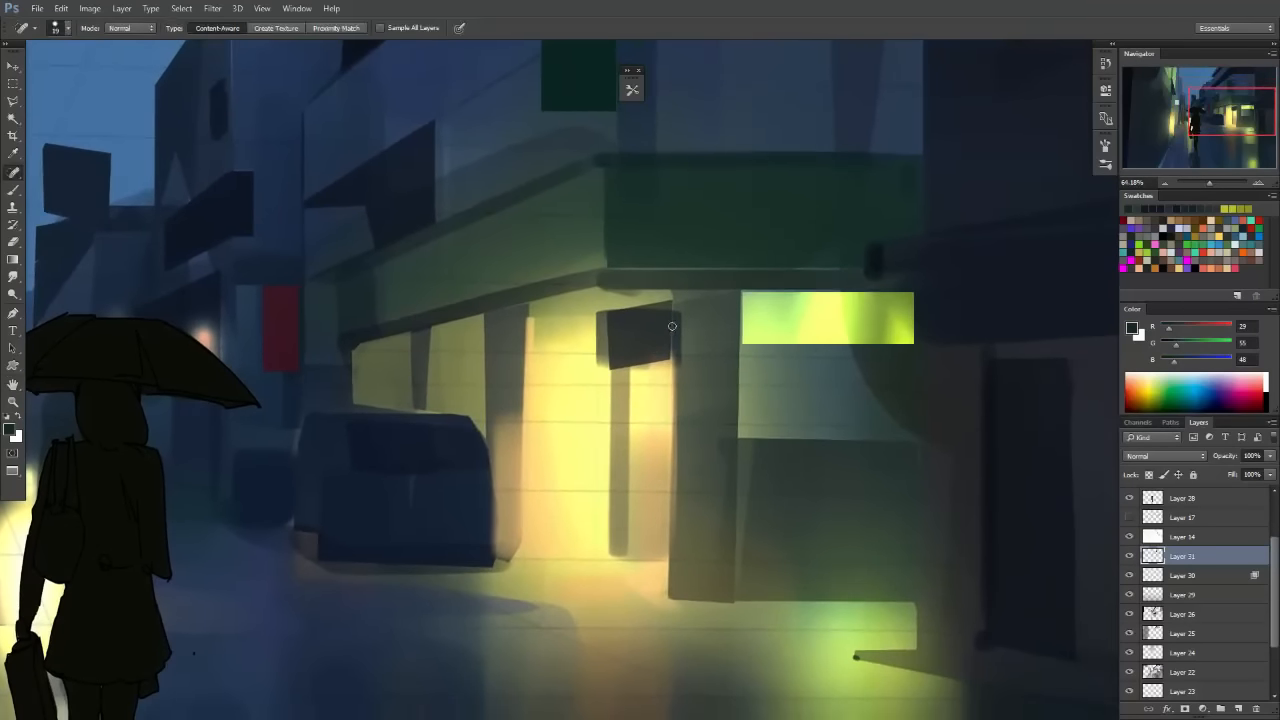
{"action": "key", "text": "l"}
{"action": "left_click_drag", "start_coordinate": [597, 251], "coordinate": [666, 264]}
{"action": "key", "text": "b"}
{"action": "key", "text": "bracketleft"}
{"action": "key", "text": "bracketleft"}
{"action": "key", "text": "bracketleft"}
{"action": "key", "text": "bracketleft"}
{"action": "key", "text": "bracketleft"}
{"action": "key", "text": "bracketleft"}
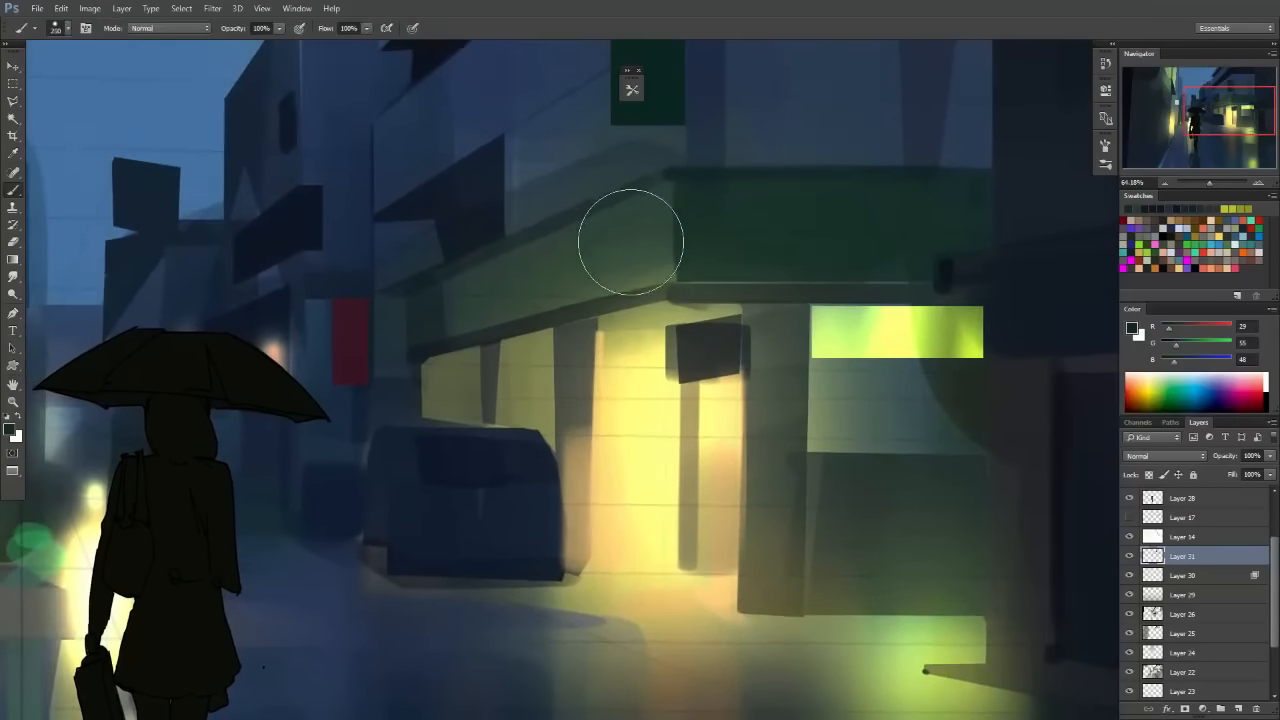
{"action": "key", "text": "bracketright"}
{"action": "key", "text": "bracketright"}
{"action": "key", "text": "bracketright"}
{"action": "left_click_drag", "start_coordinate": [435, 308], "coordinate": [711, 214]}
{"action": "key", "text": "ctrl+z"}
{"action": "key", "text": "bracketright"}
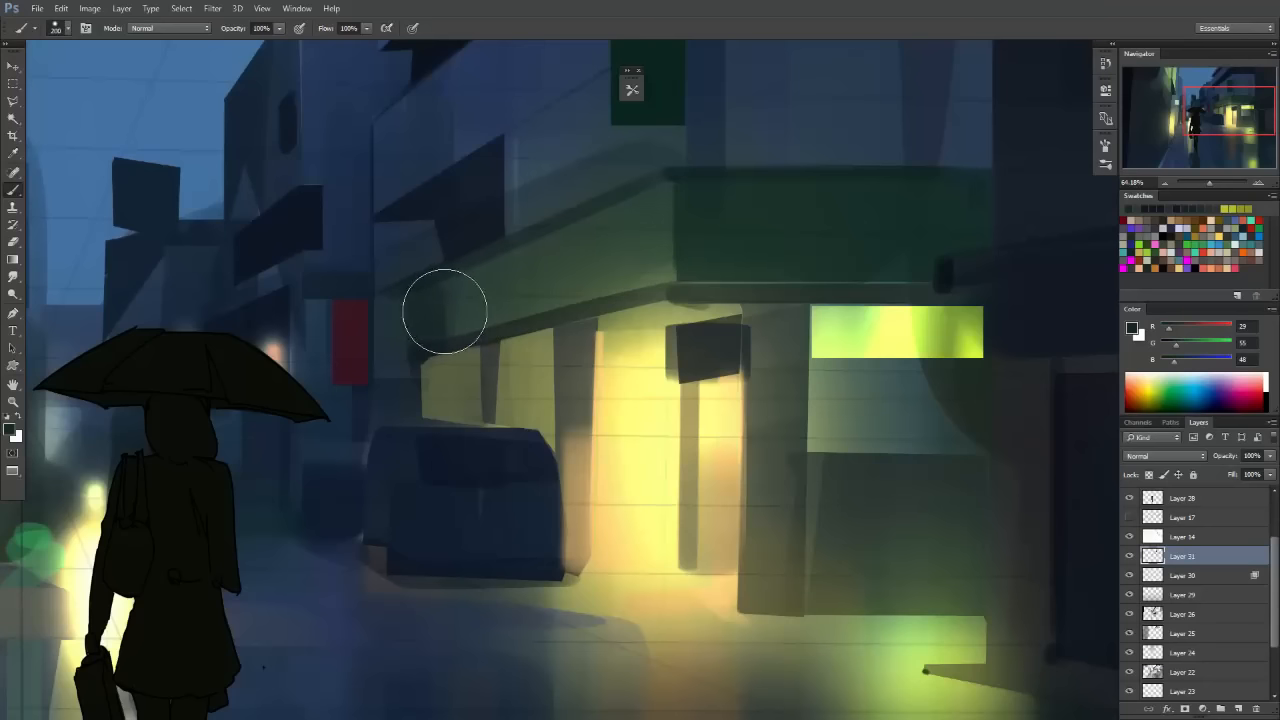
{"action": "left_click_drag", "start_coordinate": [443, 311], "coordinate": [643, 234]}
{"action": "key", "text": "ctrl+z"}
{"action": "key", "text": "ctrl+z"}
{"action": "mouse_move", "coordinate": [440, 309]}
{"action": "left_mouse_down"}
{"action": "mouse_move", "coordinate": [634, 244]}
{"action": "mouse_move", "coordinate": [654, 214]}
{"action": "left_mouse_up"}
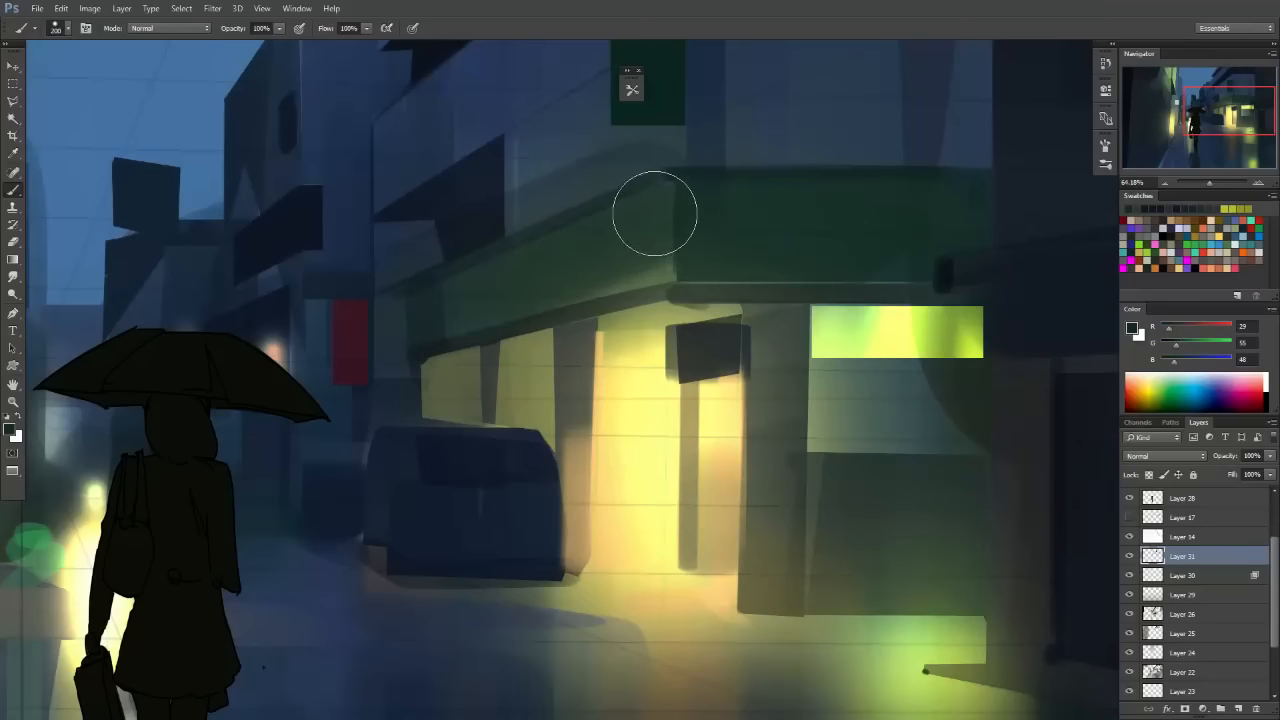
Sample the building wall's blue-grey and lasso a slanted strip directly above the fascia's angled side.
{"action": "mouse_move", "coordinate": [679, 311]}
{"action": "left_mouse_down"}
{"action": "mouse_move", "coordinate": [638, 335]}
{"action": "mouse_move", "coordinate": [601, 397]}
{"action": "left_mouse_up"}
{"action": "mouse_move", "coordinate": [756, 303]}
{"action": "left_mouse_down"}
{"action": "mouse_move", "coordinate": [678, 306]}
{"action": "mouse_move", "coordinate": [639, 347]}
{"action": "left_mouse_up"}
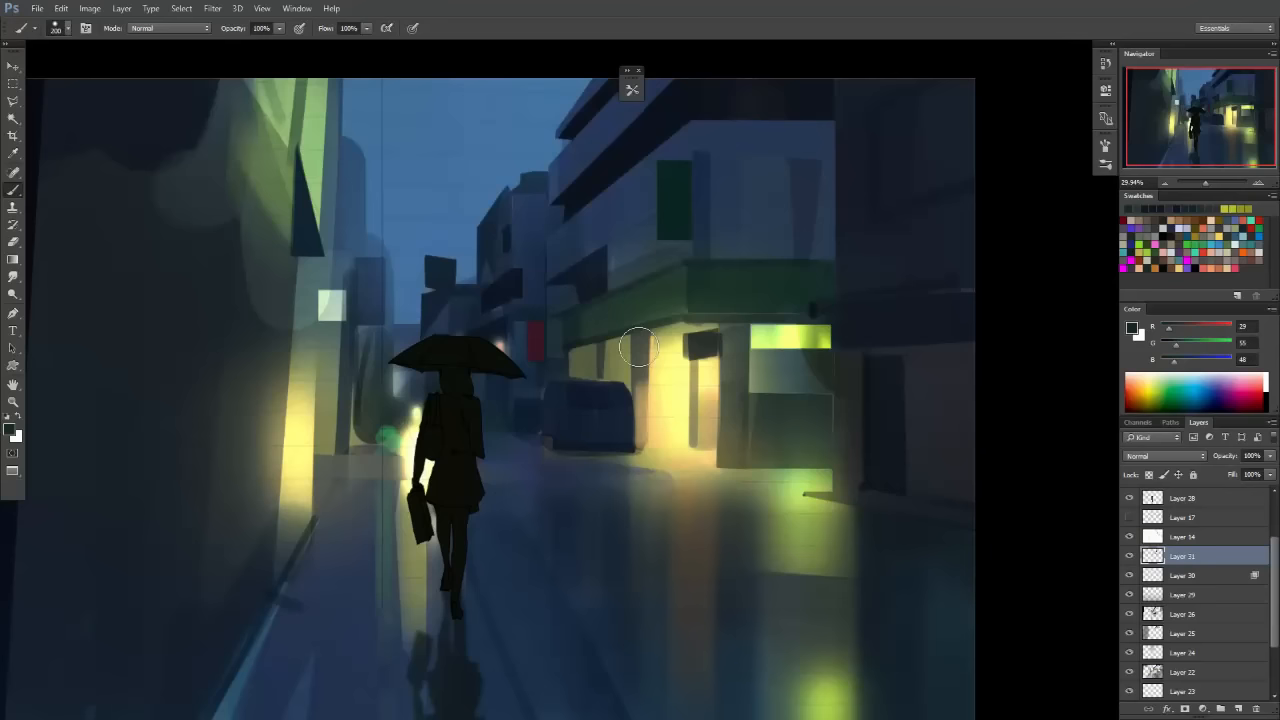
{"action": "left_click", "coordinate": [672, 270], "text": "ctrl"}
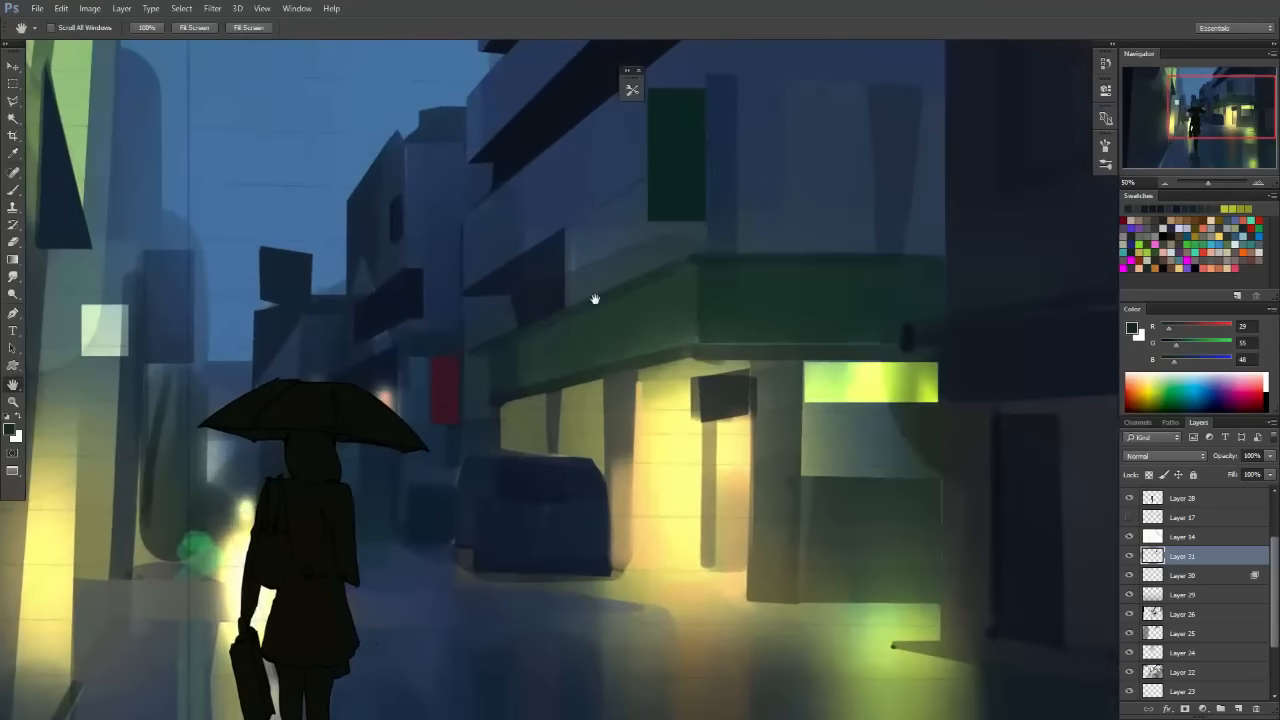
{"action": "left_click", "coordinate": [605, 214], "text": "ctrl"}
{"action": "key", "text": "b"}
{"action": "key", "text": "alt"}
{"action": "left_click", "coordinate": [576, 236], "text": "alt"}
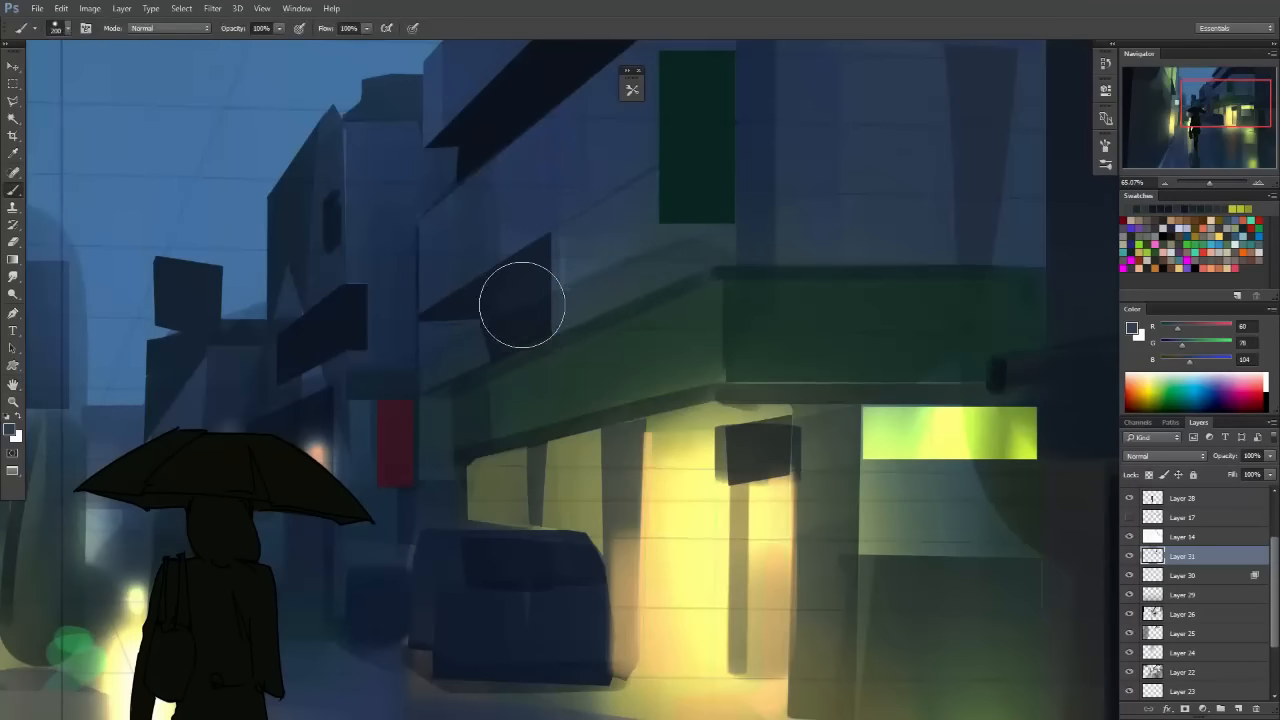
{"action": "key", "text": "l"}
{"action": "left_click", "coordinate": [480, 327]}
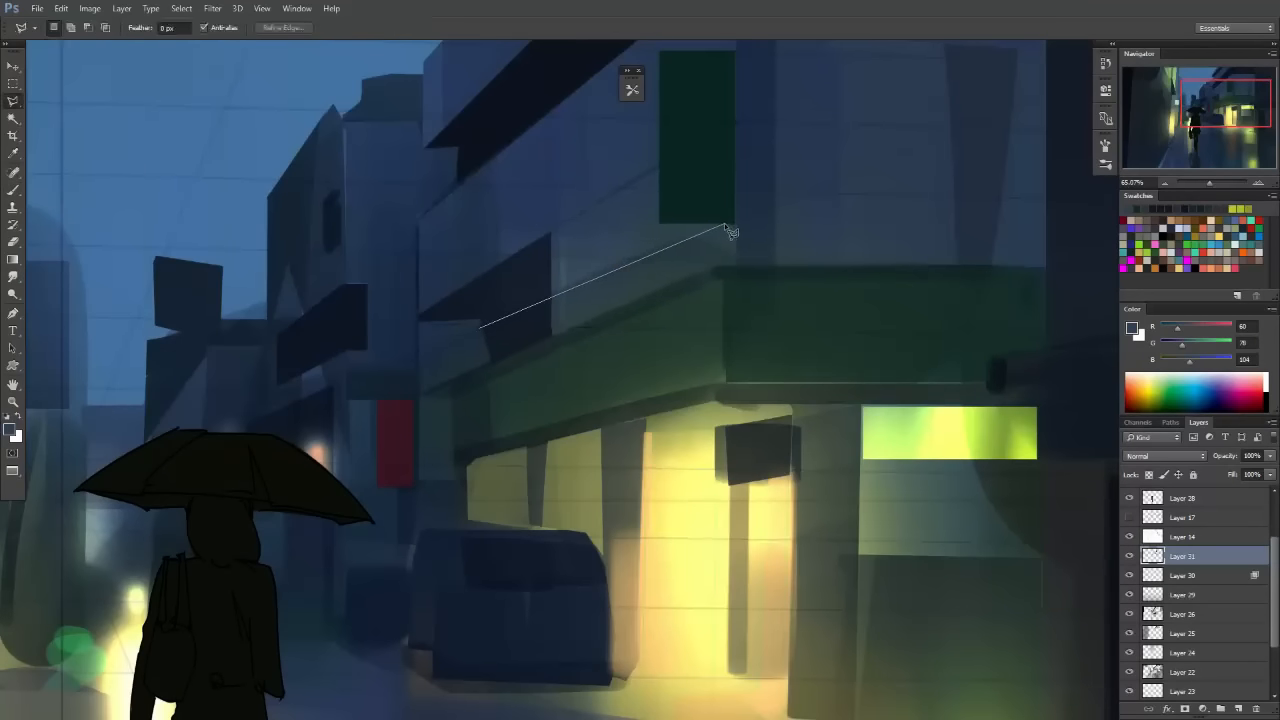
{"action": "left_click", "coordinate": [736, 266]}
{"action": "left_click", "coordinate": [490, 364]}
{"action": "left_click", "coordinate": [480, 328]}
{"action": "key", "text": "b"}
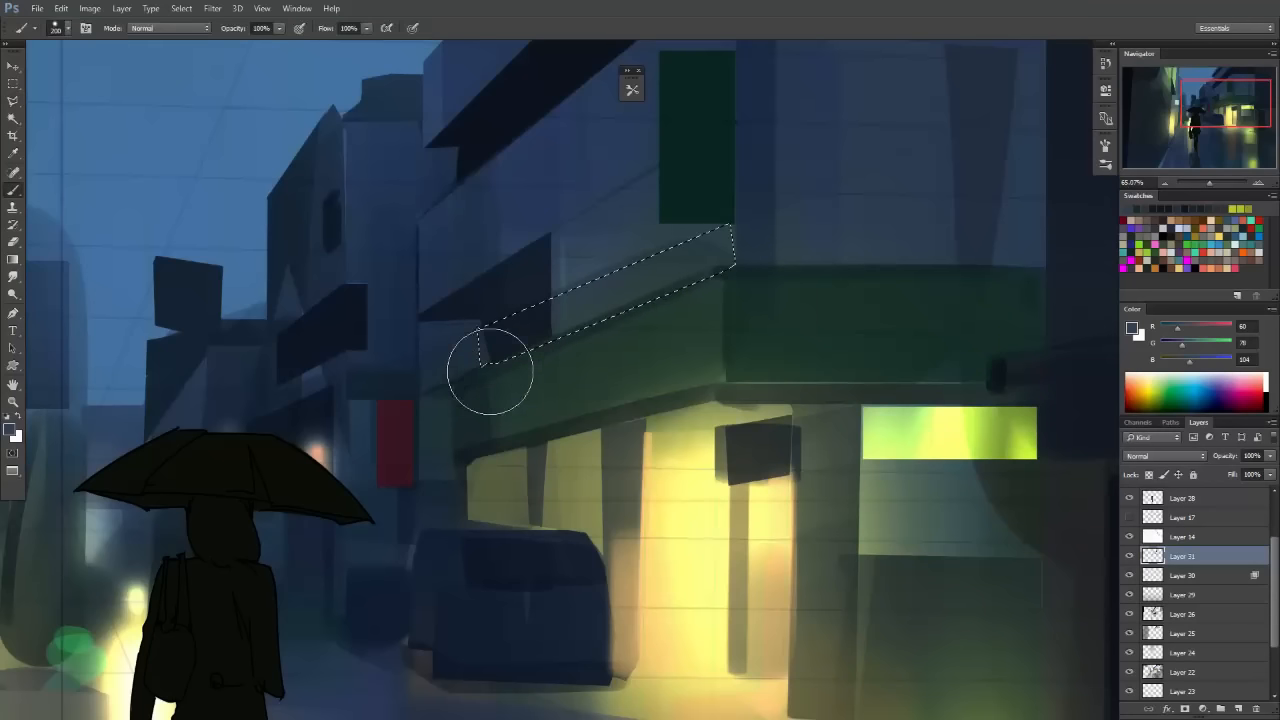
Paint the slanted strip with the sampled wall blue-grey, reducing the brush size for its end below the green sign.
{"action": "left_click_drag", "start_coordinate": [506, 265], "coordinate": [530, 420]}
{"action": "left_click", "coordinate": [590, 296], "text": "alt"}
{"action": "mouse_move", "coordinate": [650, 290]}
{"action": "left_mouse_down"}
{"action": "mouse_move", "coordinate": [574, 292]}
{"action": "mouse_move", "coordinate": [496, 358]}
{"action": "left_mouse_up"}
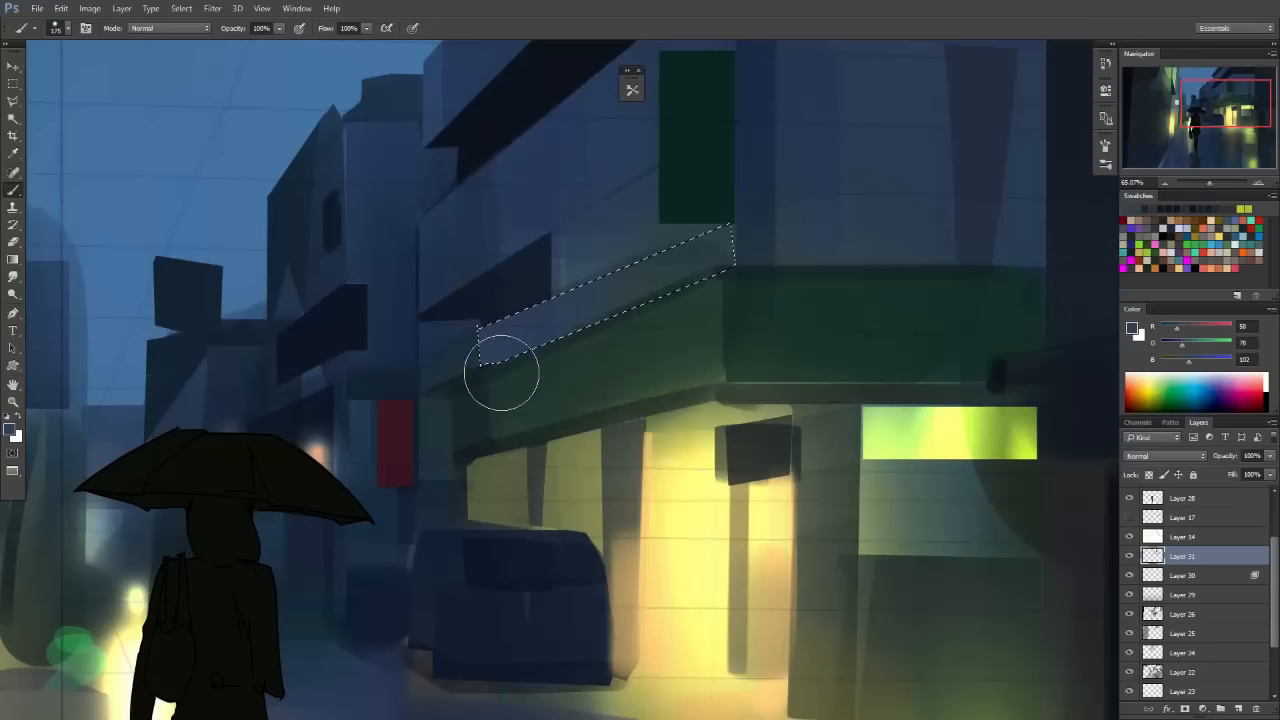
{"action": "key", "text": "bracketleft"}
{"action": "key", "text": "bracketleft"}
{"action": "key", "text": "bracketleft"}
{"action": "key", "text": "bracketleft"}
{"action": "key", "text": "bracketleft"}
{"action": "key", "text": "bracketleft"}
{"action": "key", "text": "bracketleft"}
{"action": "key", "text": "bracketleft"}
{"action": "key", "text": "bracketleft"}
{"action": "key", "text": "bracketleft"}
{"action": "mouse_move", "coordinate": [642, 351]}
{"action": "left_mouse_down"}
{"action": "mouse_move", "coordinate": [724, 222]}
{"action": "mouse_move", "coordinate": [682, 235]}
{"action": "left_mouse_up"}
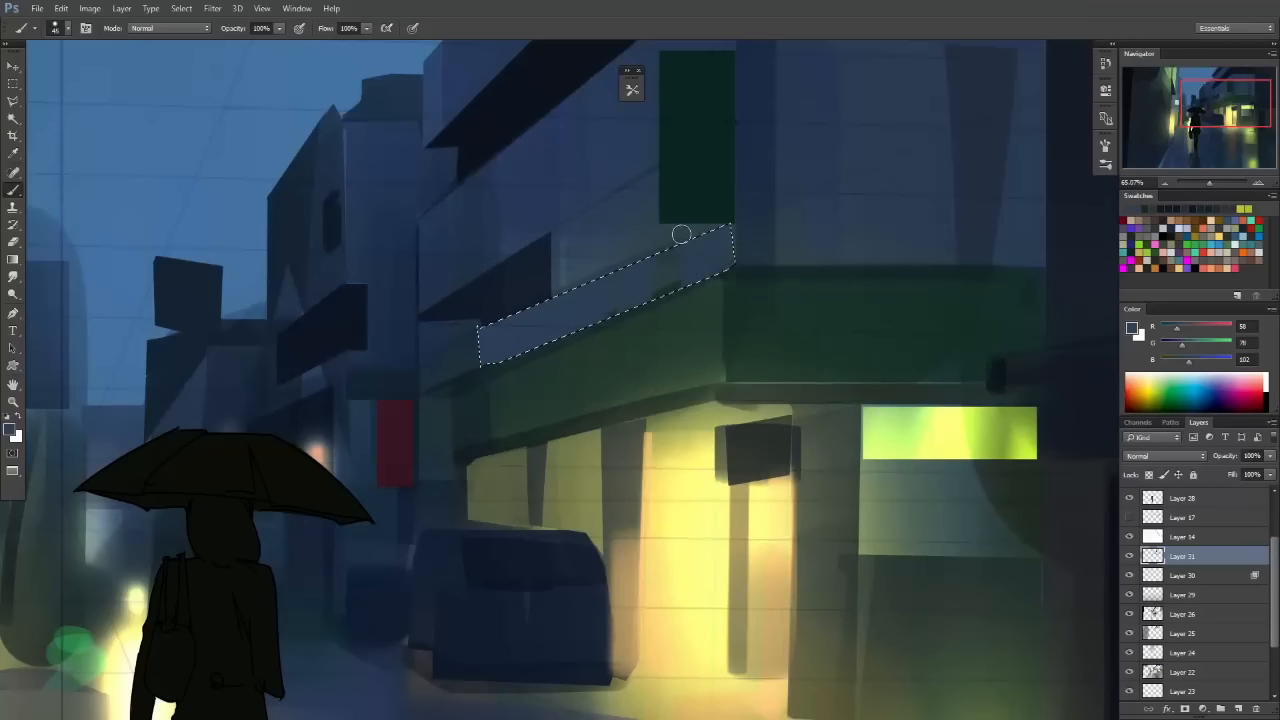
Blend the end of the strip near the green sign using sampled grey tones, and deselect.
{"action": "left_click", "coordinate": [686, 265], "text": "alt"}
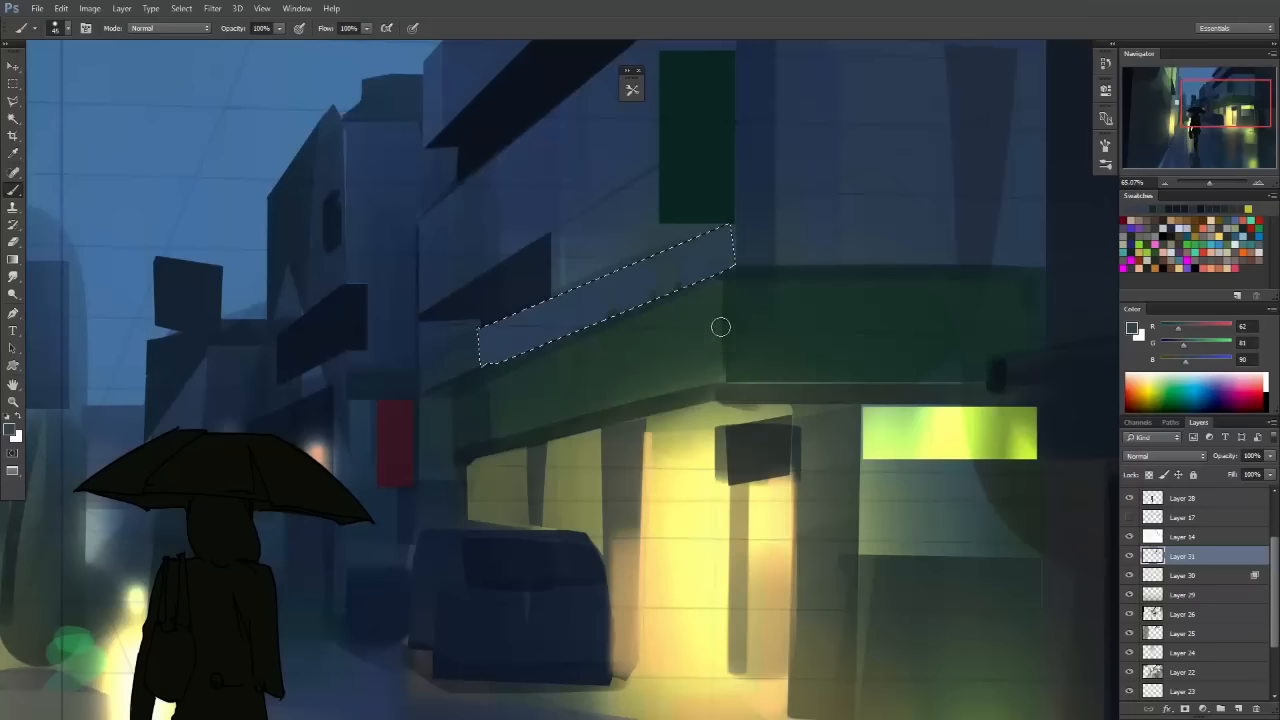
{"action": "mouse_move", "coordinate": [720, 326]}
{"action": "left_mouse_down"}
{"action": "mouse_move", "coordinate": [647, 246]}
{"action": "mouse_move", "coordinate": [630, 249]}
{"action": "mouse_move", "coordinate": [636, 371]}
{"action": "left_mouse_up"}
{"action": "left_click", "coordinate": [628, 285], "text": "alt"}
{"action": "key", "text": "m"}
{"action": "left_click", "coordinate": [717, 320]}
Sample the blue-grey from the painted strip above the fascia's angled side as the brush colour.
{"action": "left_click_drag", "start_coordinate": [781, 282], "coordinate": [688, 368]}
{"action": "left_click_drag", "start_coordinate": [799, 261], "coordinate": [862, 268]}
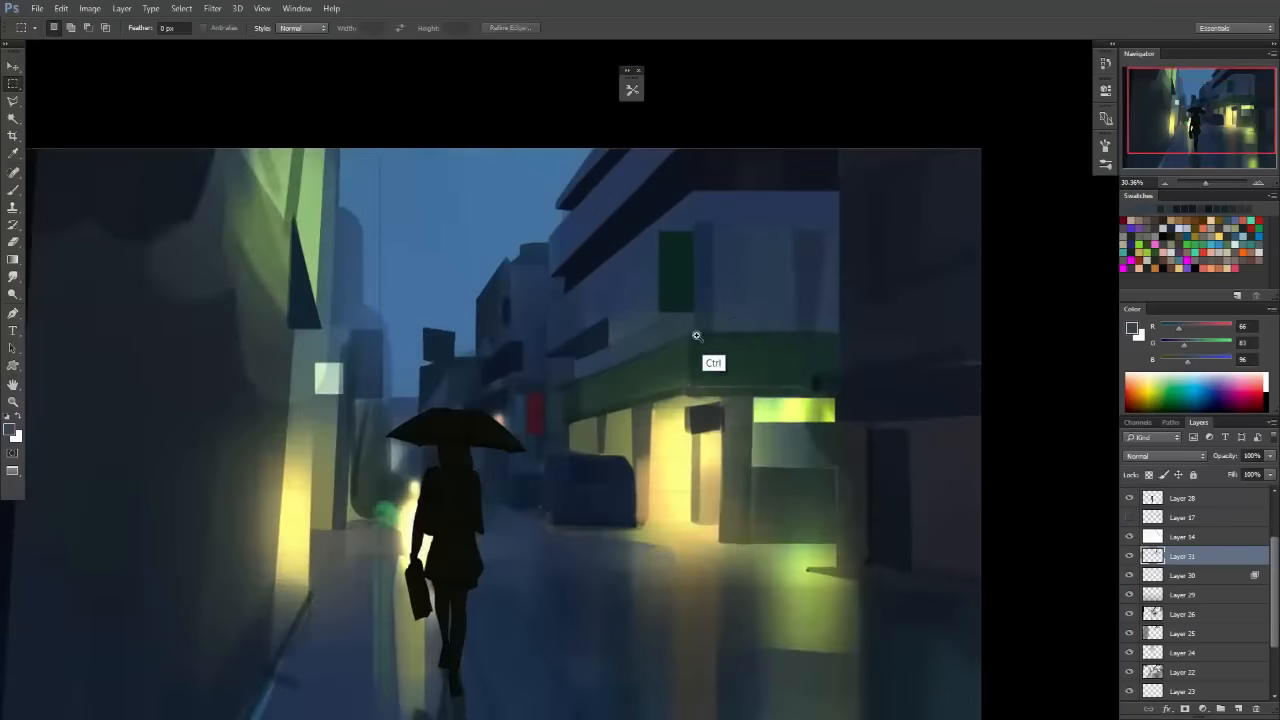
{"action": "left_click_drag", "start_coordinate": [697, 336], "coordinate": [776, 338]}
{"action": "key", "text": "b"}
{"action": "left_click", "coordinate": [600, 326], "text": "alt"}
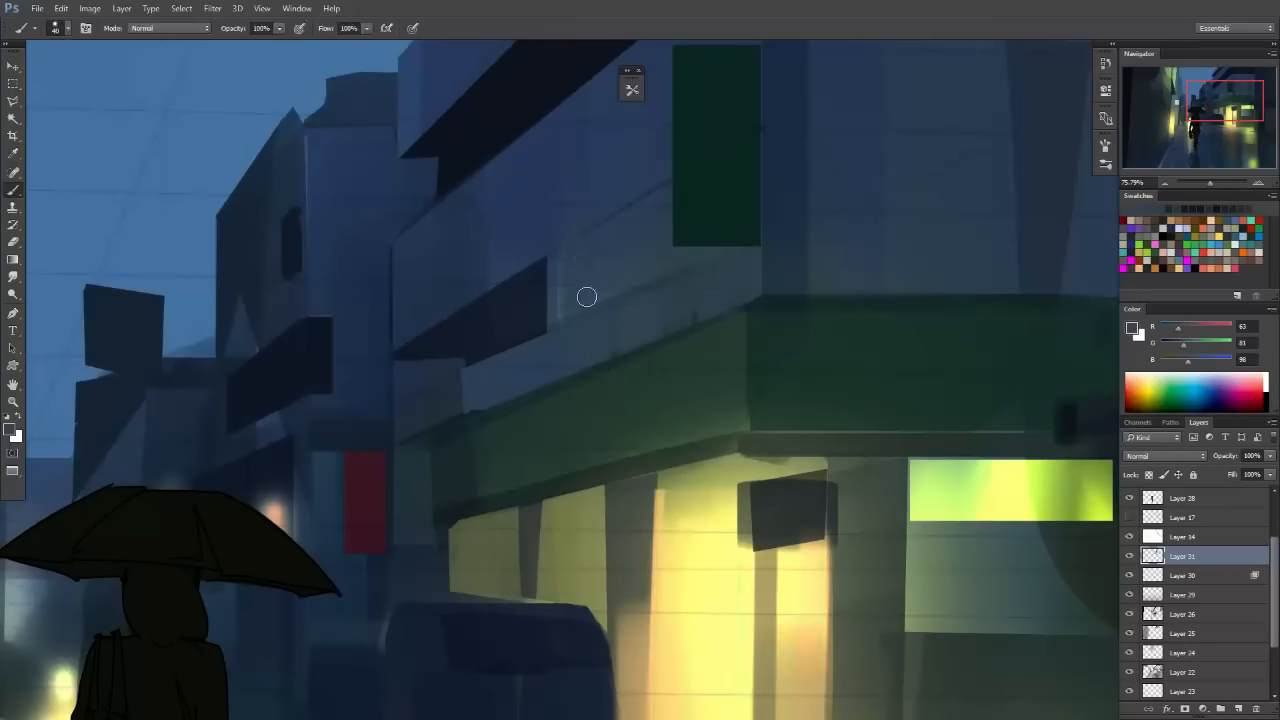
{"action": "left_click_drag", "start_coordinate": [796, 392], "coordinate": [823, 409]}
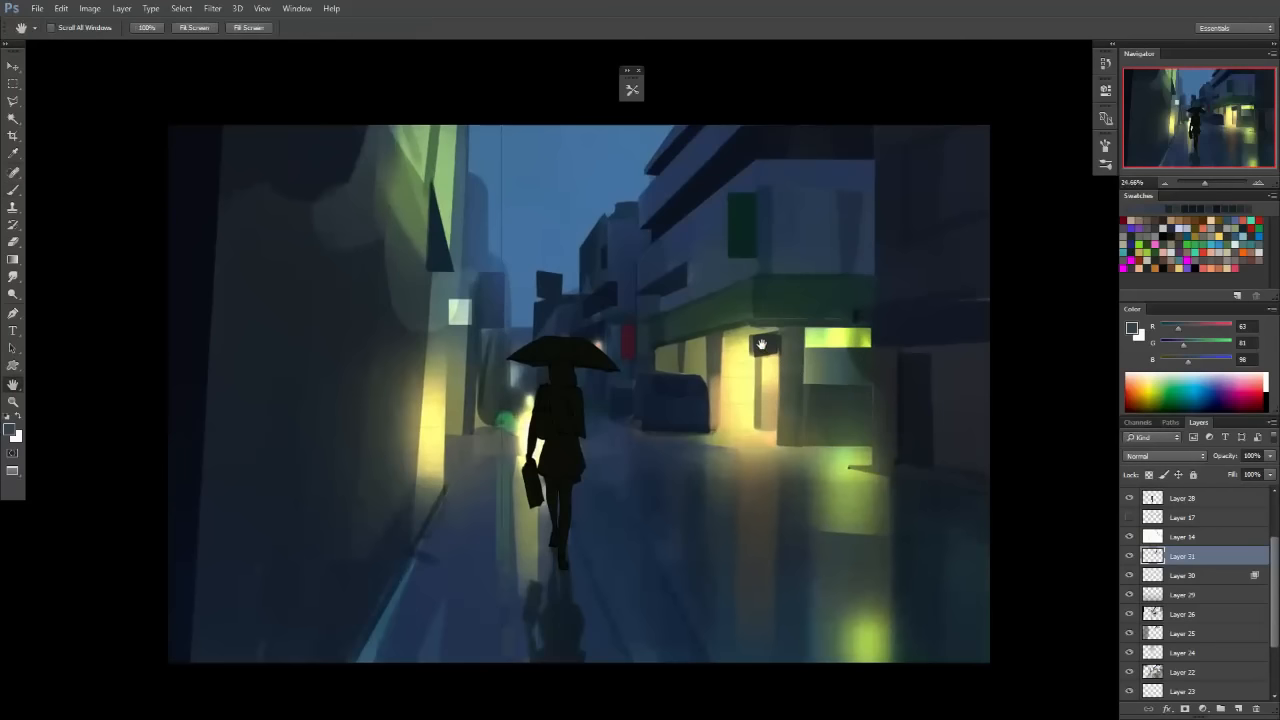
Sample the lit shop window's yellow and raise its blue value to 176 for a paler cream brush colour.
{"action": "left_click_drag", "start_coordinate": [761, 344], "coordinate": [673, 296]}
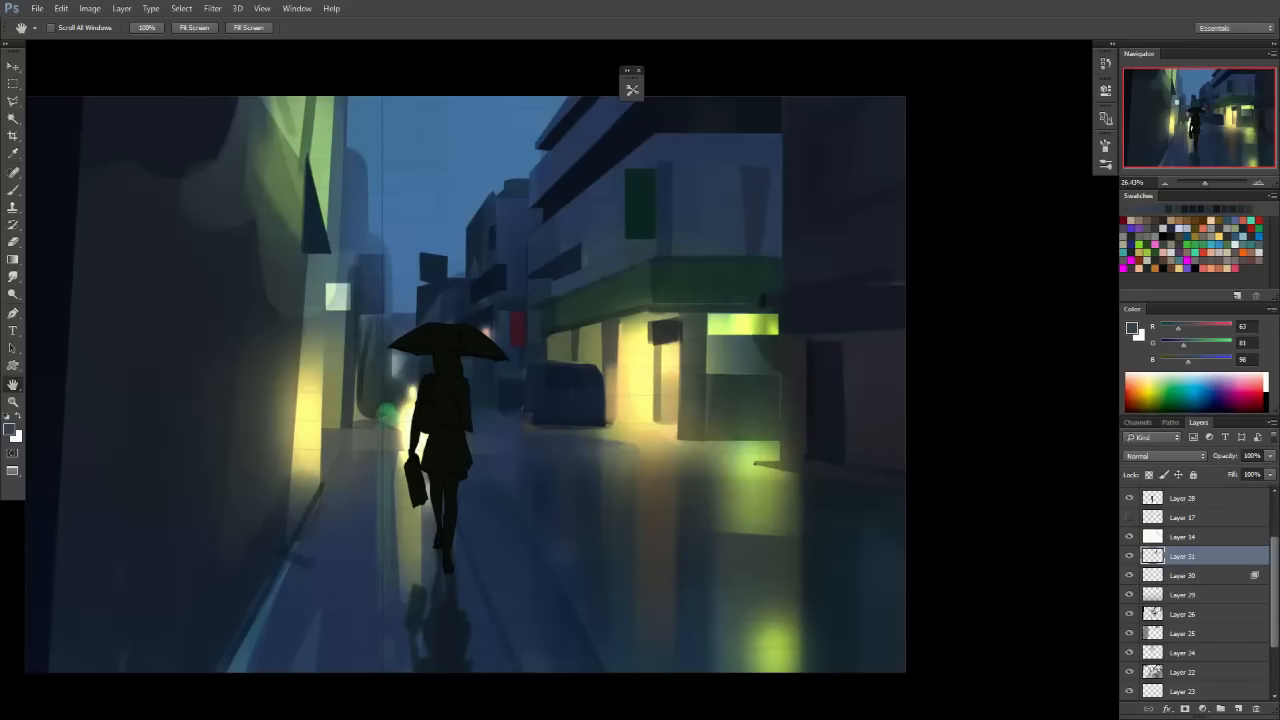
{"action": "scroll", "coordinate": [490, 360], "scroll_direction": "up", "scroll_amount": 2}
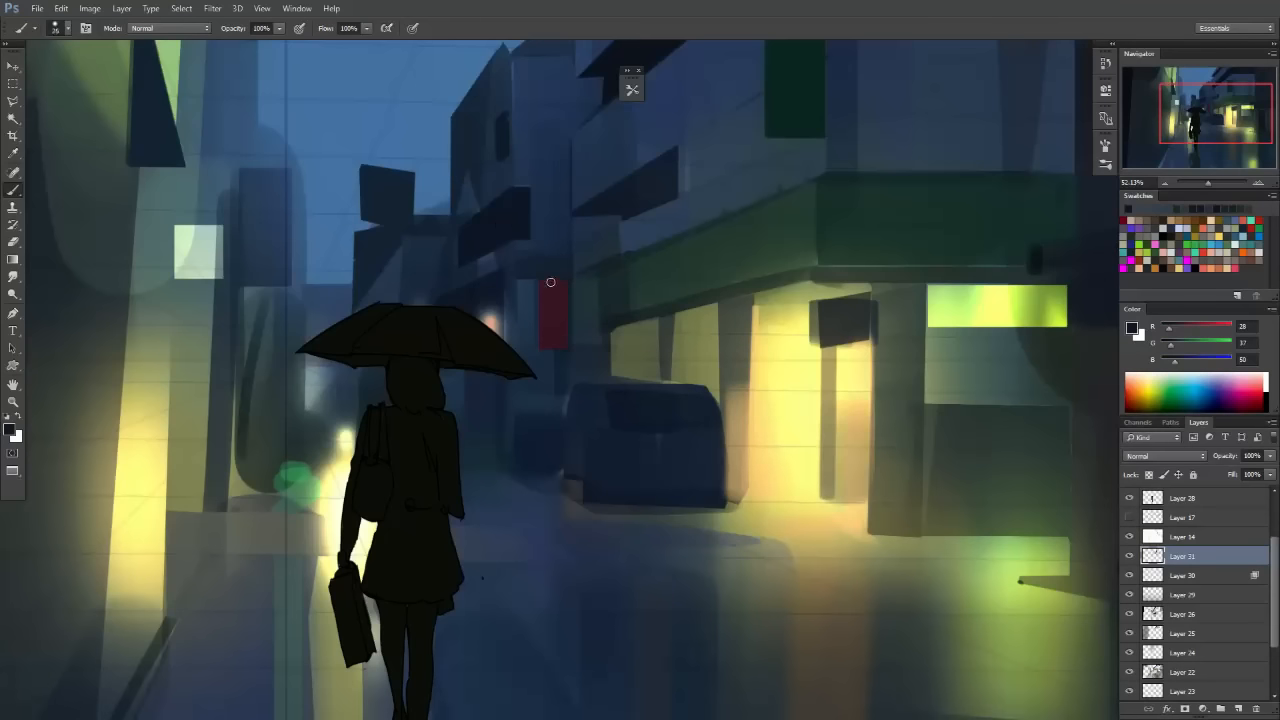
{"action": "key", "text": "space"}
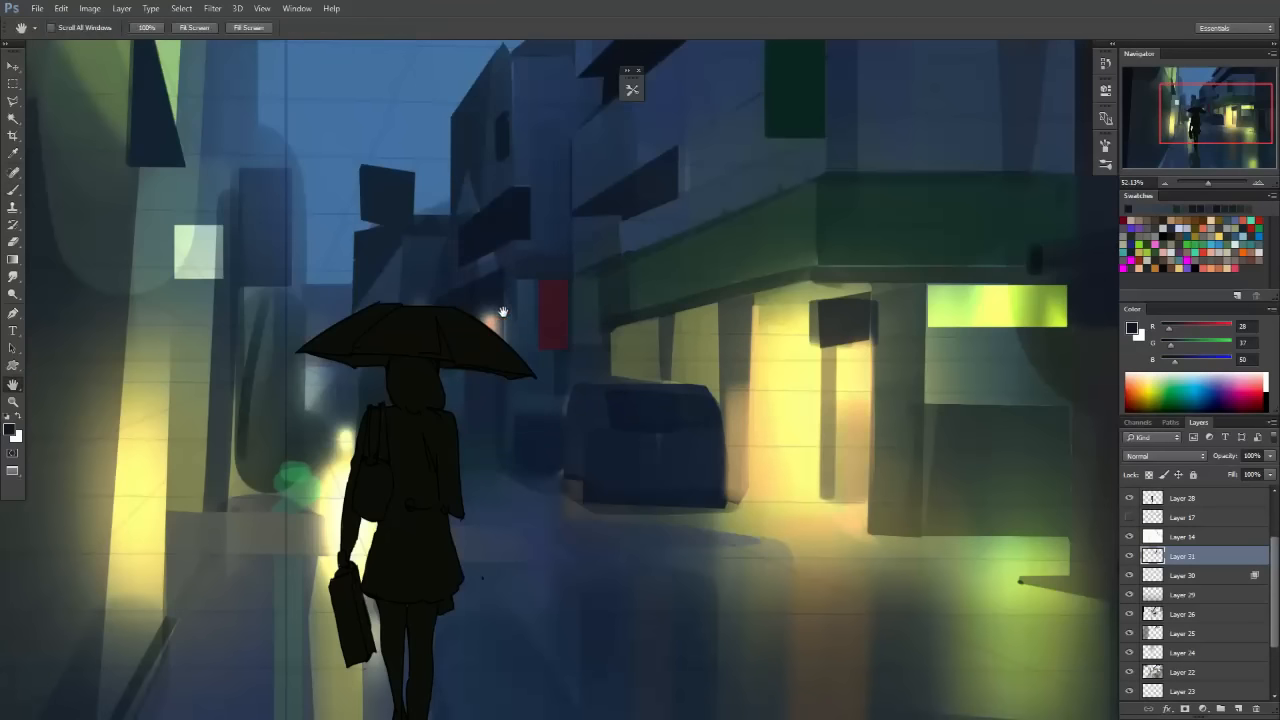
{"action": "left_click_drag", "start_coordinate": [501, 323], "coordinate": [523, 286]}
{"action": "scroll", "coordinate": [523, 286], "scroll_direction": "up", "scroll_amount": 2}
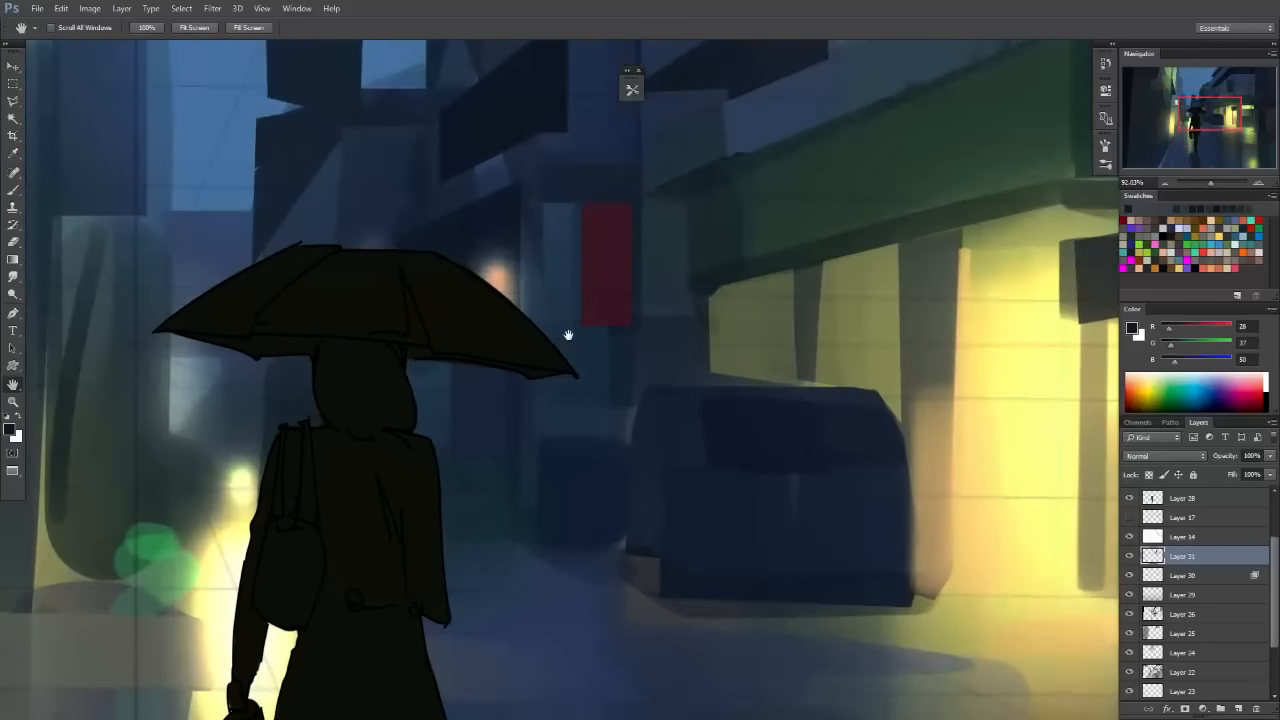
{"action": "left_click", "coordinate": [985, 310], "text": "alt"}
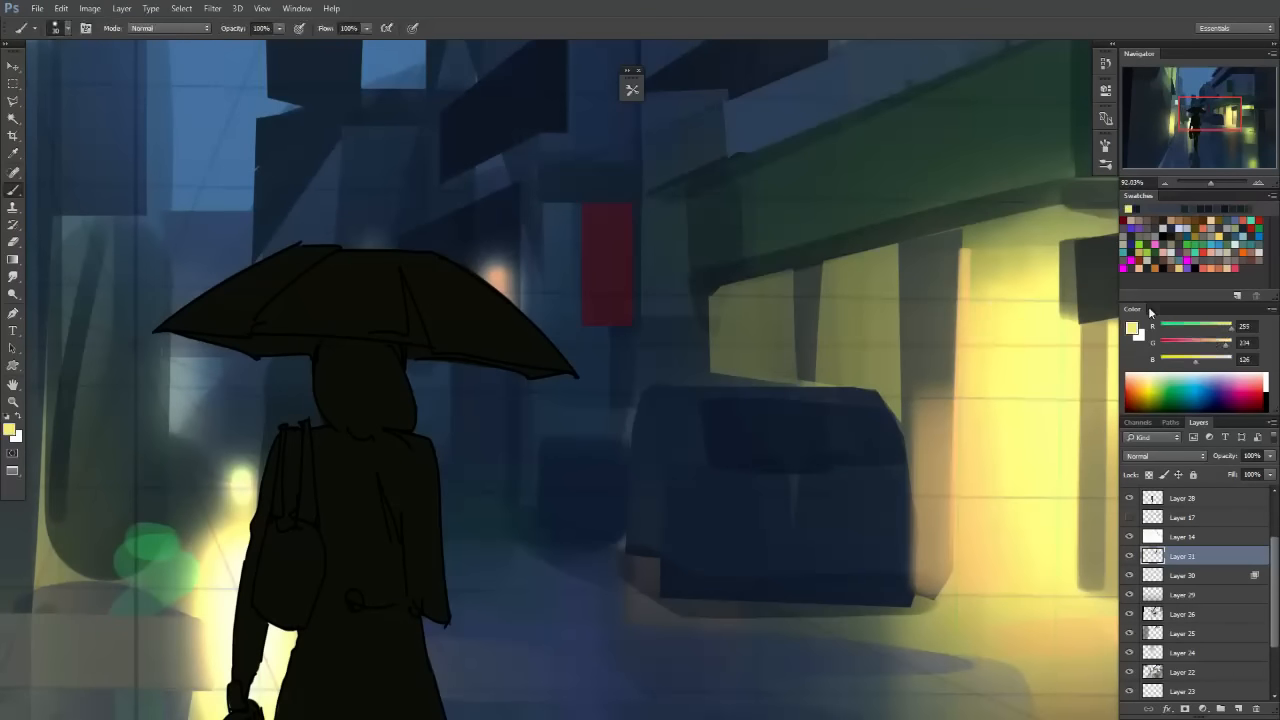
{"action": "left_click", "coordinate": [1210, 359]}
Select a small rectangle behind the umbrella's edge near the red sign, fill it with pale cream as a lit window, and deselect.
{"action": "key", "text": "m"}
{"action": "mouse_move", "coordinate": [478, 263]}
{"action": "left_mouse_down"}
{"action": "mouse_move", "coordinate": [513, 303]}
{"action": "mouse_move", "coordinate": [501, 338]}
{"action": "left_mouse_up"}
{"action": "key", "text": "b"}
{"action": "key", "text": "m"}
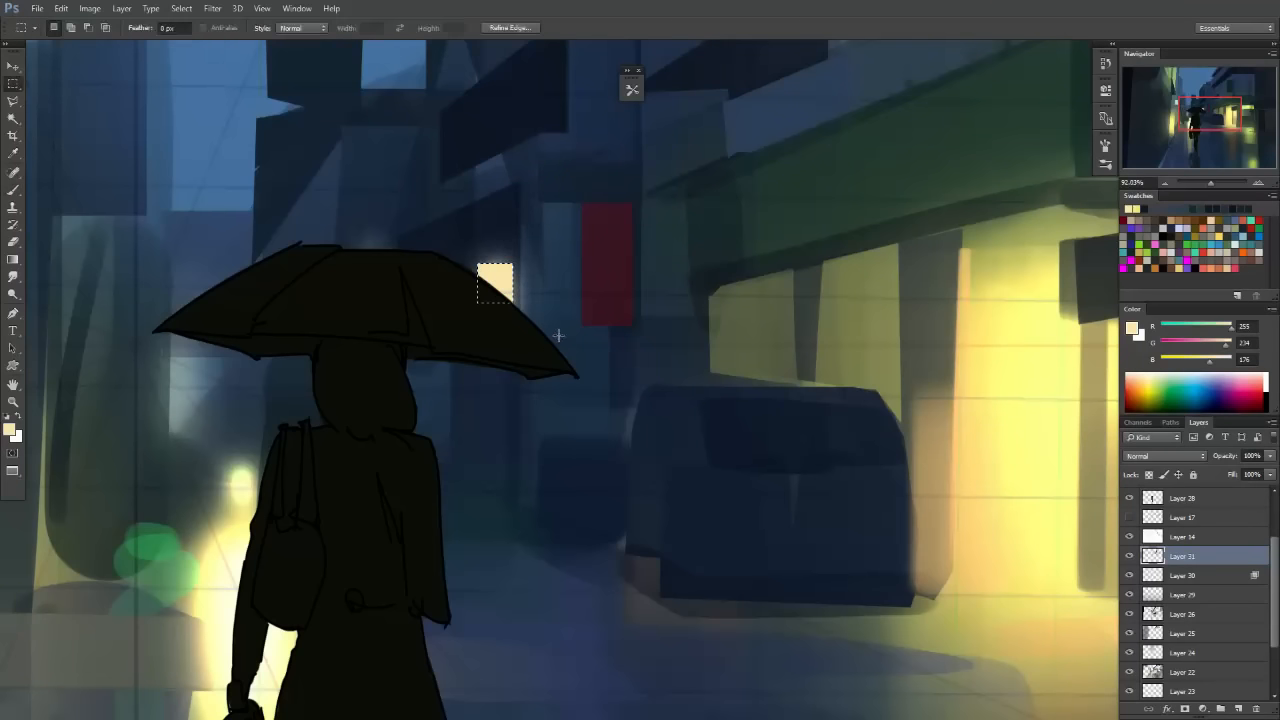
{"action": "key", "text": "ctrl+d"}
Sample a dark blue from the buildings and paint a small dark shape beneath the umbrella beside the figure's head, redoing the first stroke.
{"action": "key", "text": "space"}
{"action": "left_click_drag", "start_coordinate": [569, 266], "coordinate": [578, 273]}
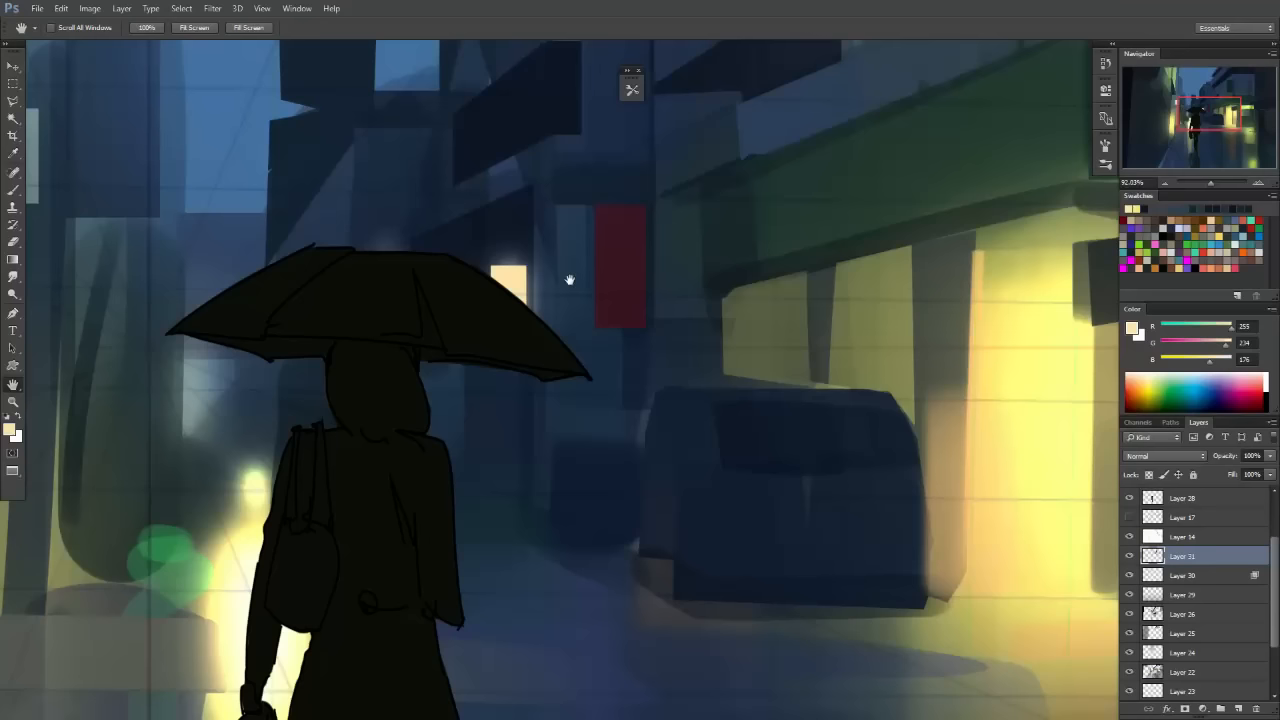
{"action": "left_click_drag", "start_coordinate": [597, 288], "coordinate": [643, 294]}
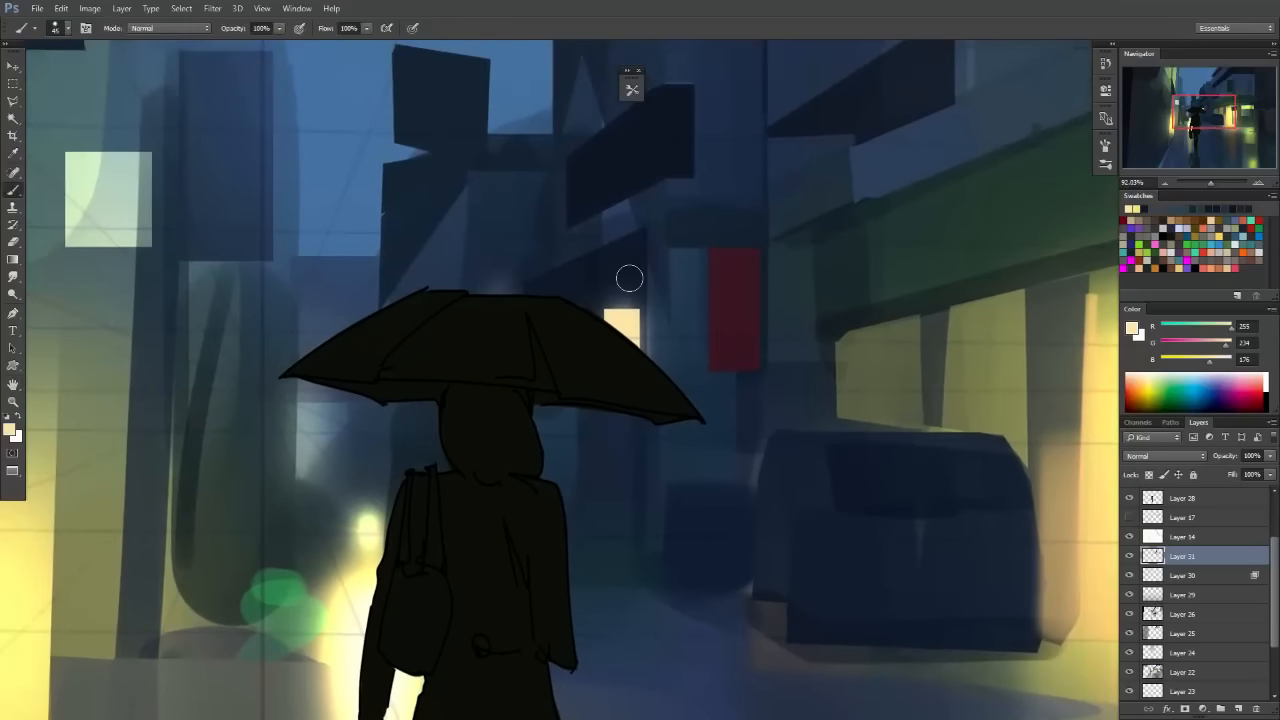
{"action": "left_click", "coordinate": [582, 232], "text": "alt"}
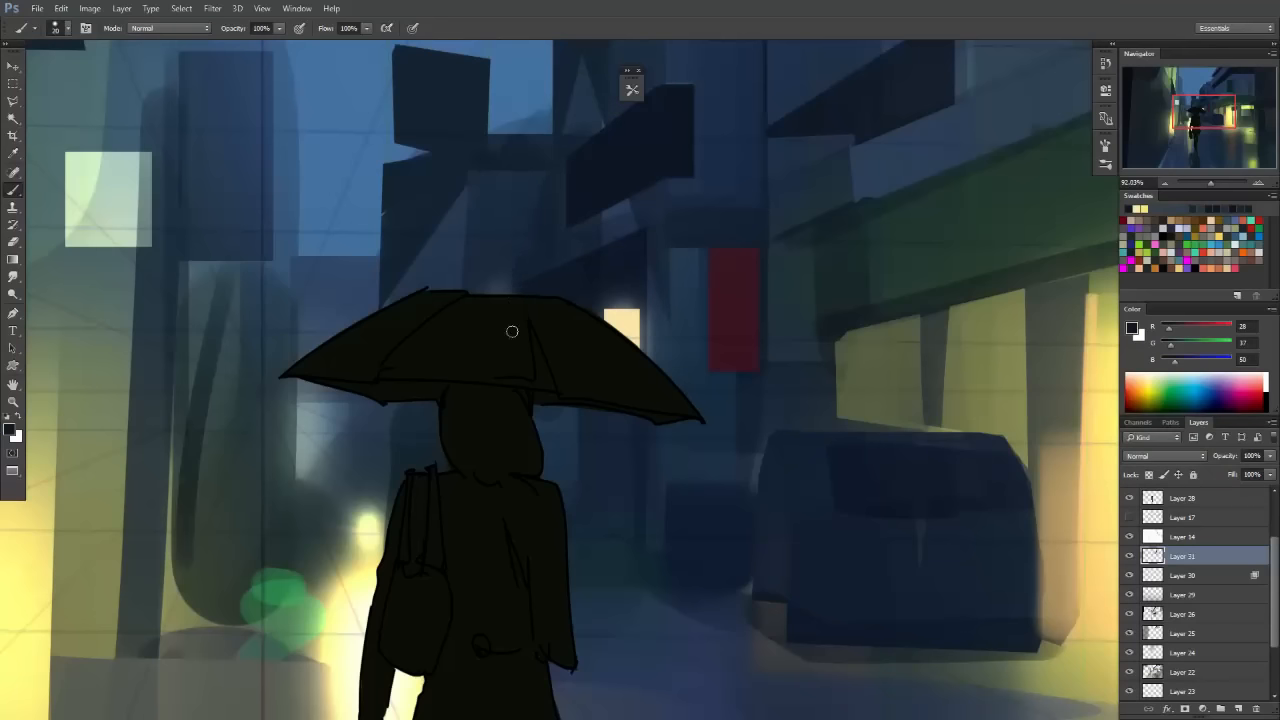
{"action": "key", "text": "ctrl+0"}
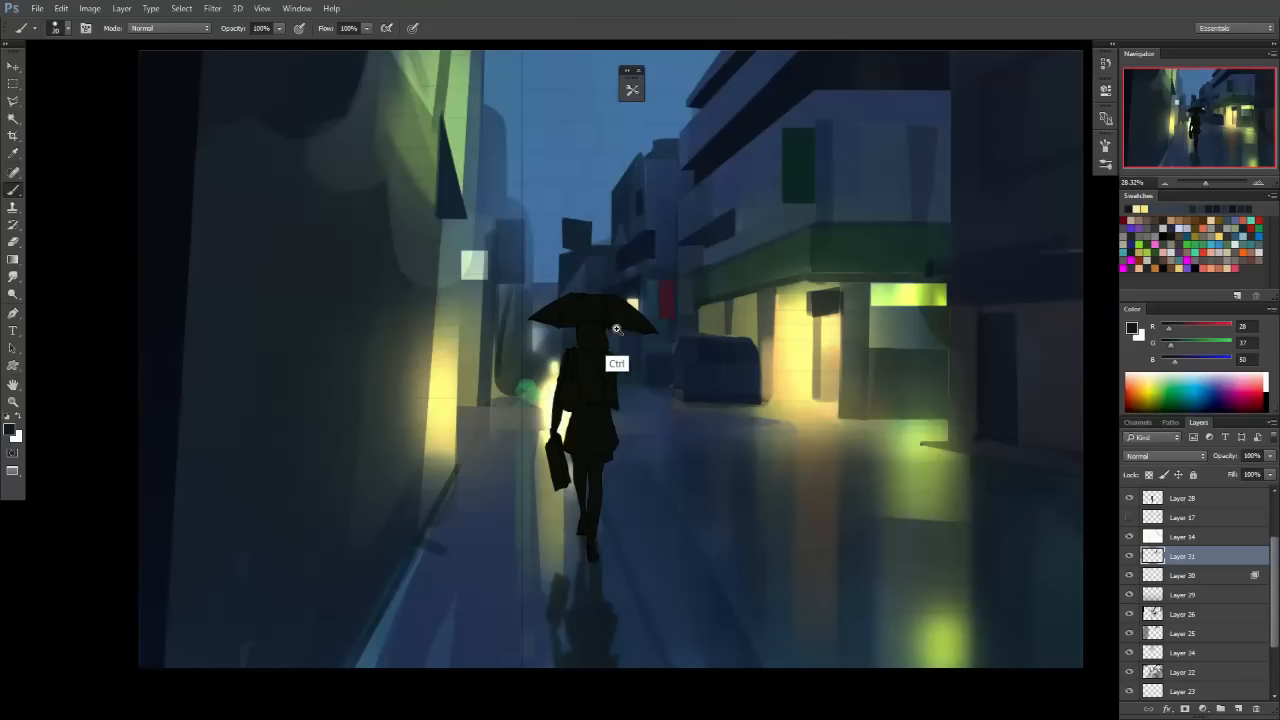
{"action": "scroll", "coordinate": [617, 360], "scroll_direction": "up", "scroll_amount": 4}
{"action": "left_click", "coordinate": [753, 306], "text": "alt"}
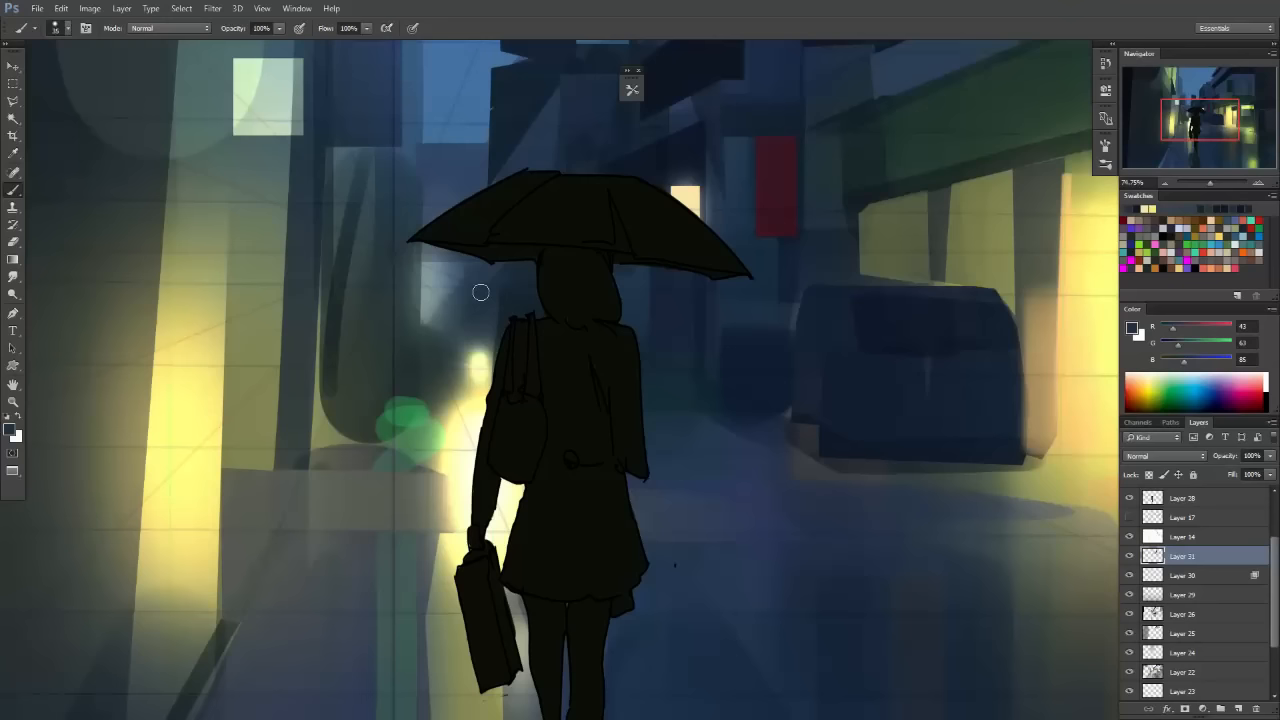
{"action": "left_click", "coordinate": [665, 180], "text": "alt"}
{"action": "left_click_drag", "start_coordinate": [492, 292], "coordinate": [591, 288]}
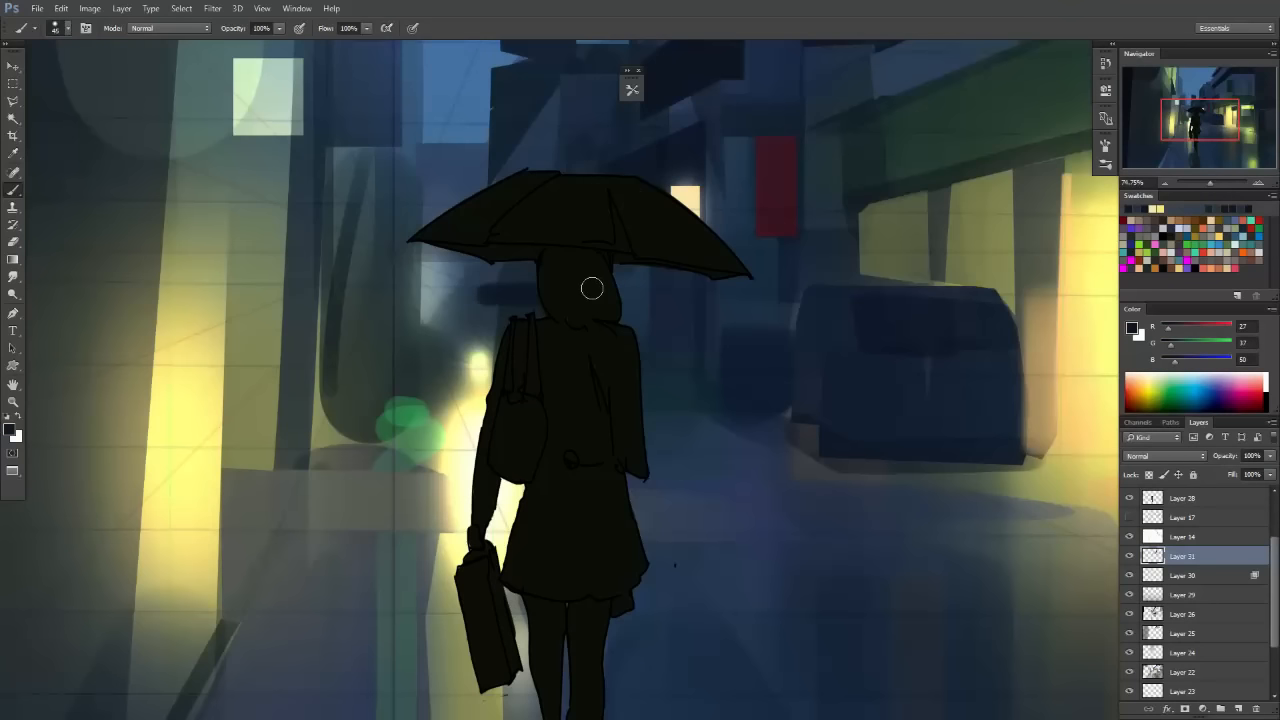
{"action": "key", "text": "ctrl+z"}
{"action": "left_click_drag", "start_coordinate": [491, 286], "coordinate": [574, 303]}
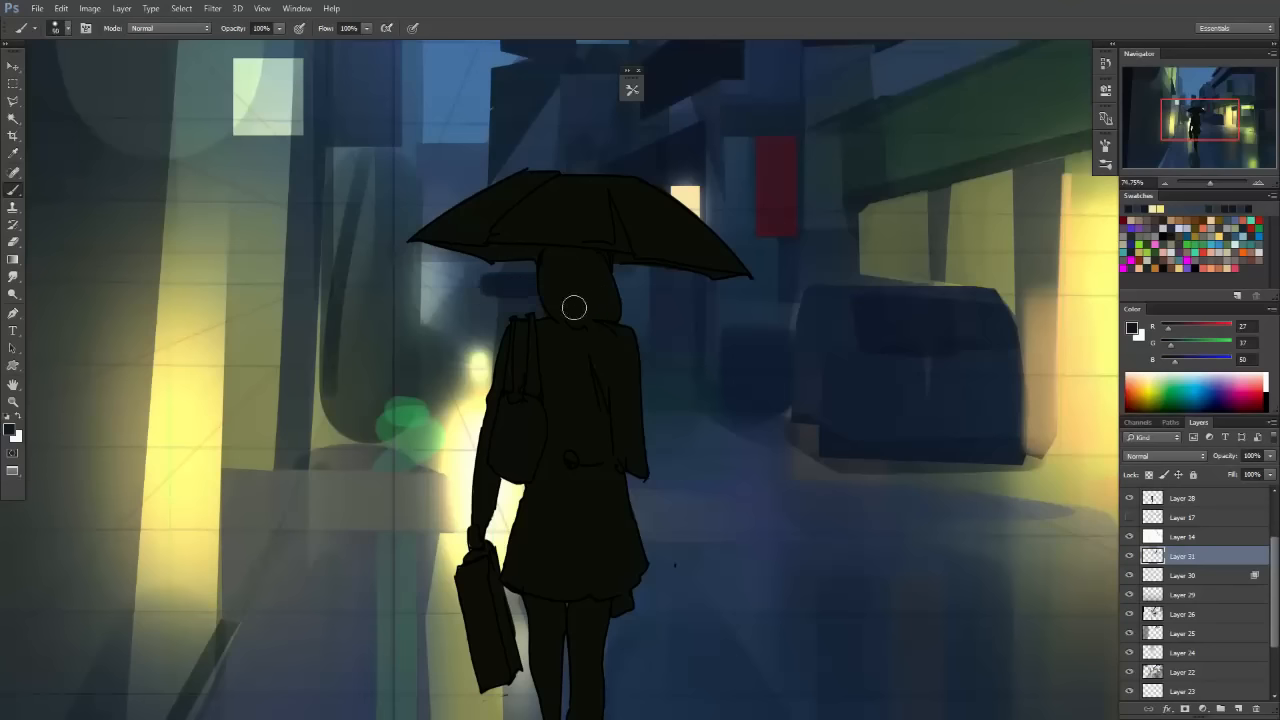
Sample the nearby blue-grey, lasso the area beside the figure's head under the umbrella, trim the dark shape with it, and deselect.
{"action": "left_click", "coordinate": [484, 296], "text": "alt"}
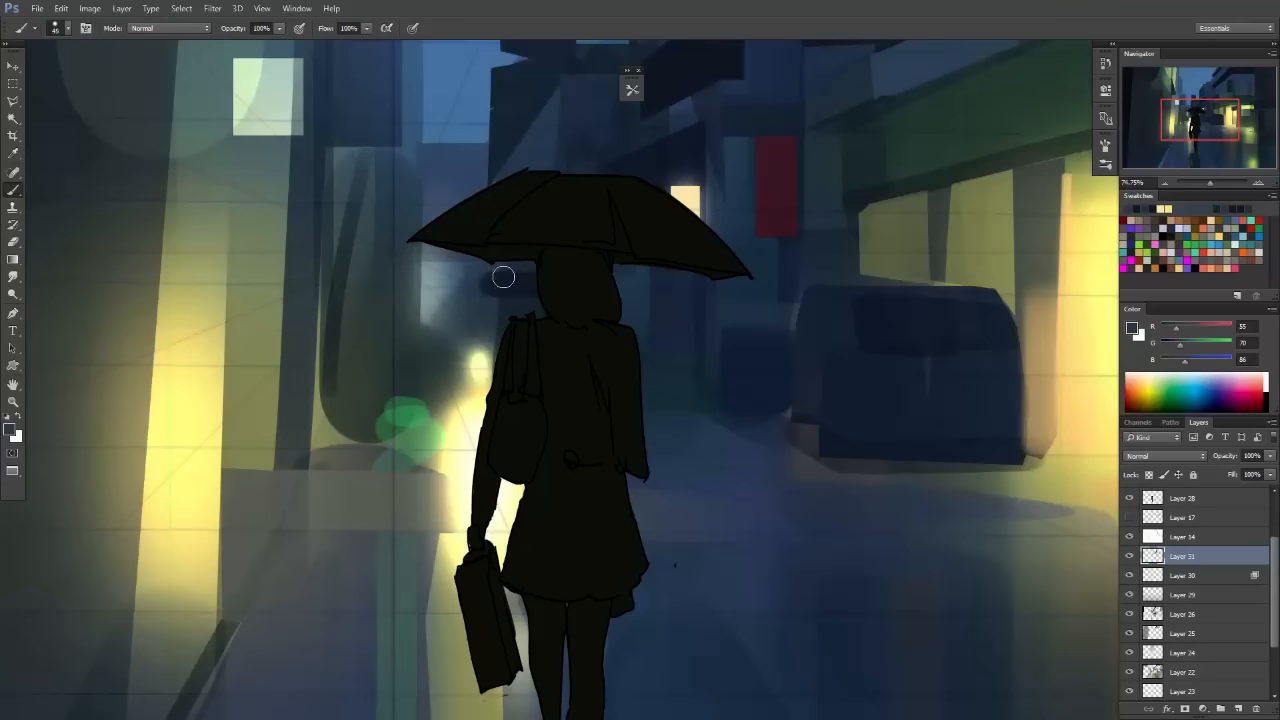
{"action": "key", "text": "l"}
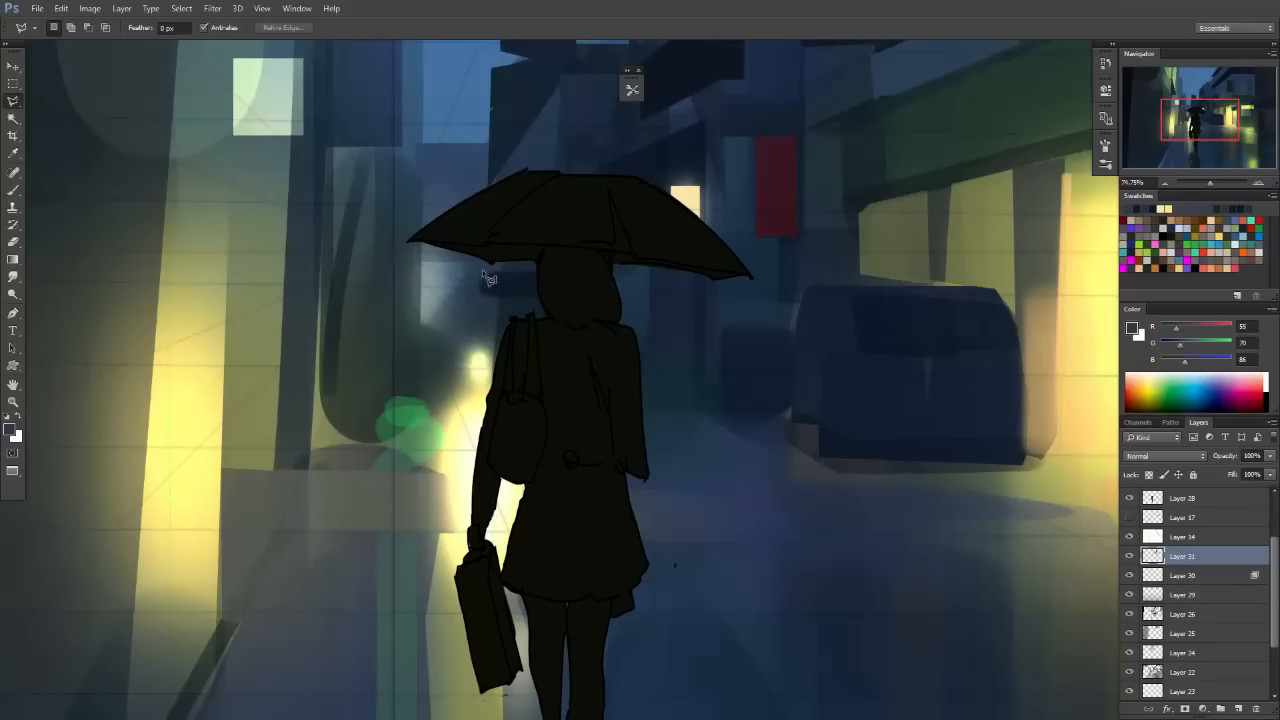
{"action": "left_click", "coordinate": [466, 292]}
{"action": "left_click", "coordinate": [466, 350]}
{"action": "left_click", "coordinate": [578, 346]}
{"action": "left_click", "coordinate": [578, 281]}
{"action": "left_click", "coordinate": [541, 253]}
{"action": "double_click", "coordinate": [503, 264]}
{"action": "key", "text": "b"}
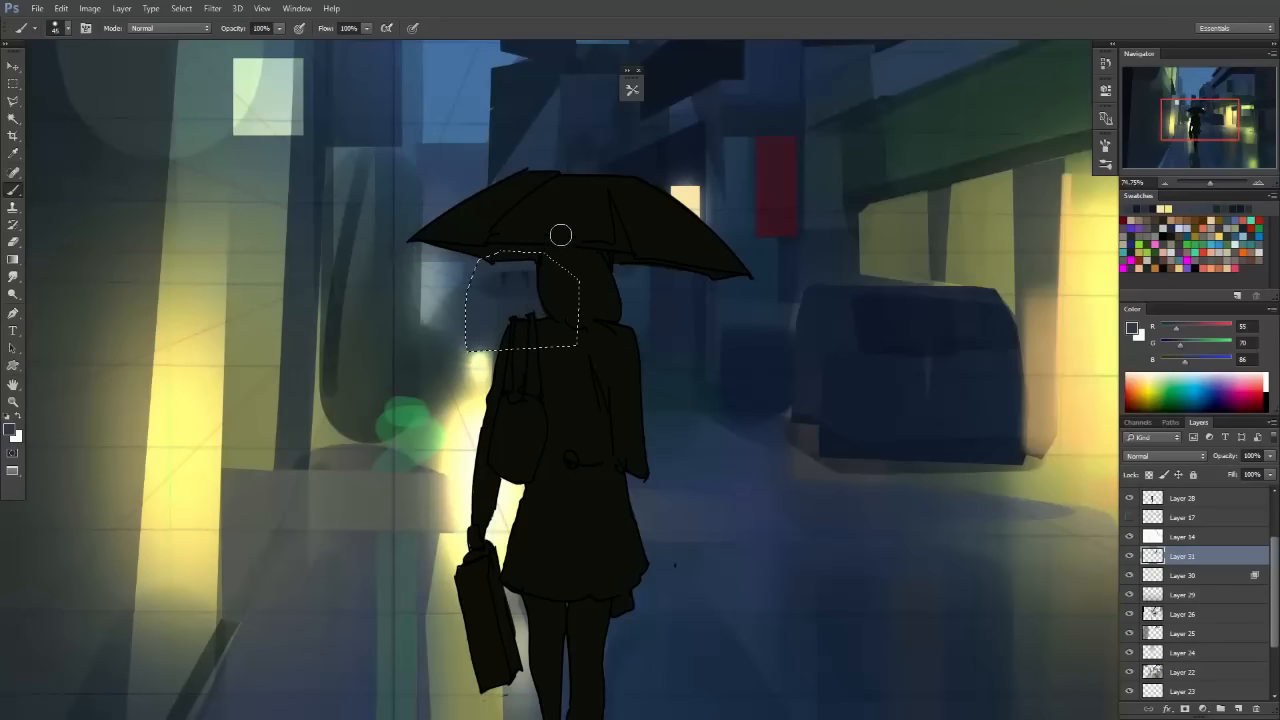
{"action": "key", "text": "m"}
{"action": "key", "text": "ctrl+d"}
{"action": "key", "text": "b"}
{"action": "mouse_move", "coordinate": [557, 351]}
{"action": "left_mouse_down"}
{"action": "mouse_move", "coordinate": [583, 346]}
{"action": "mouse_move", "coordinate": [571, 288]}
{"action": "left_mouse_up"}
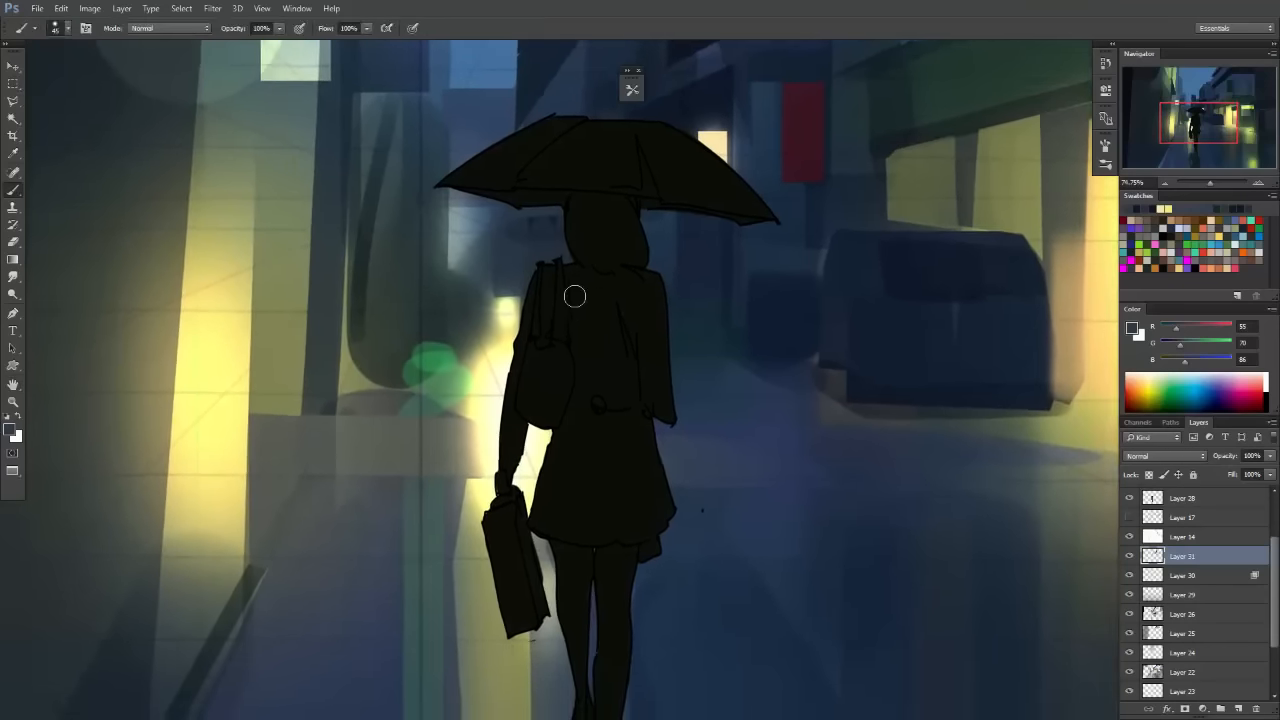
{"action": "left_click", "coordinate": [848, 262], "text": "alt"}
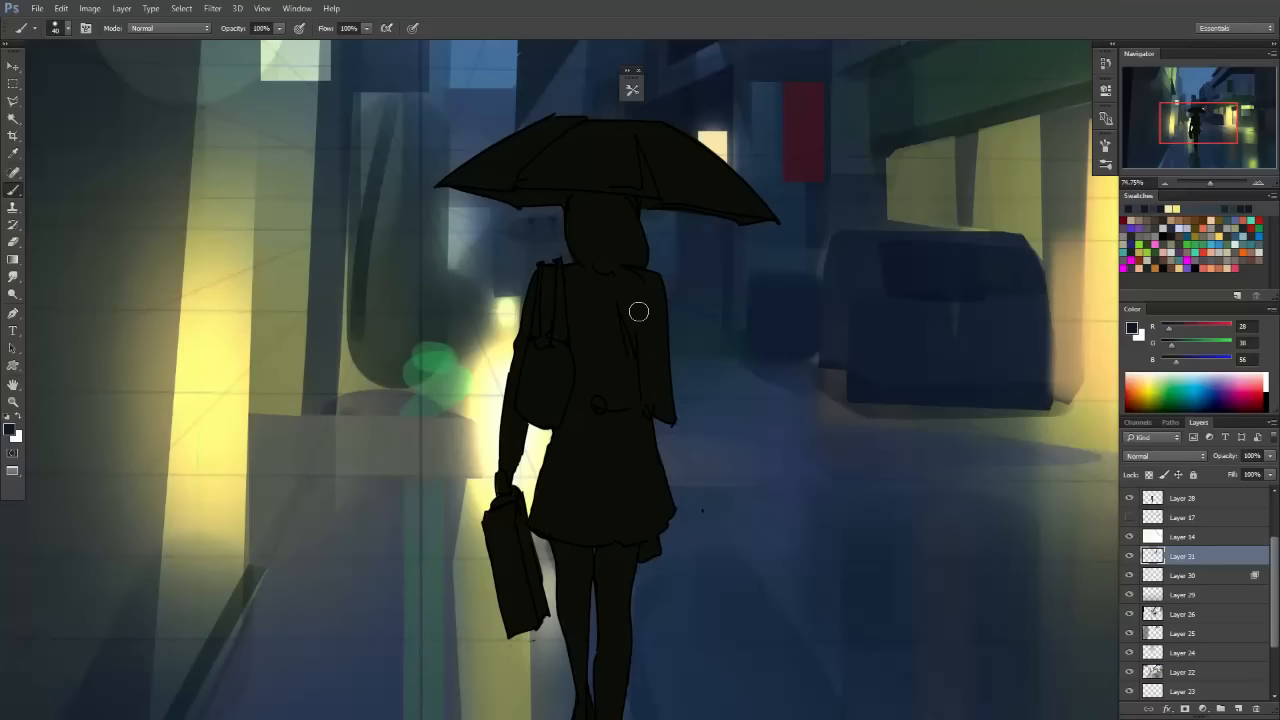
{"action": "left_click_drag", "start_coordinate": [623, 195], "coordinate": [572, 236]}
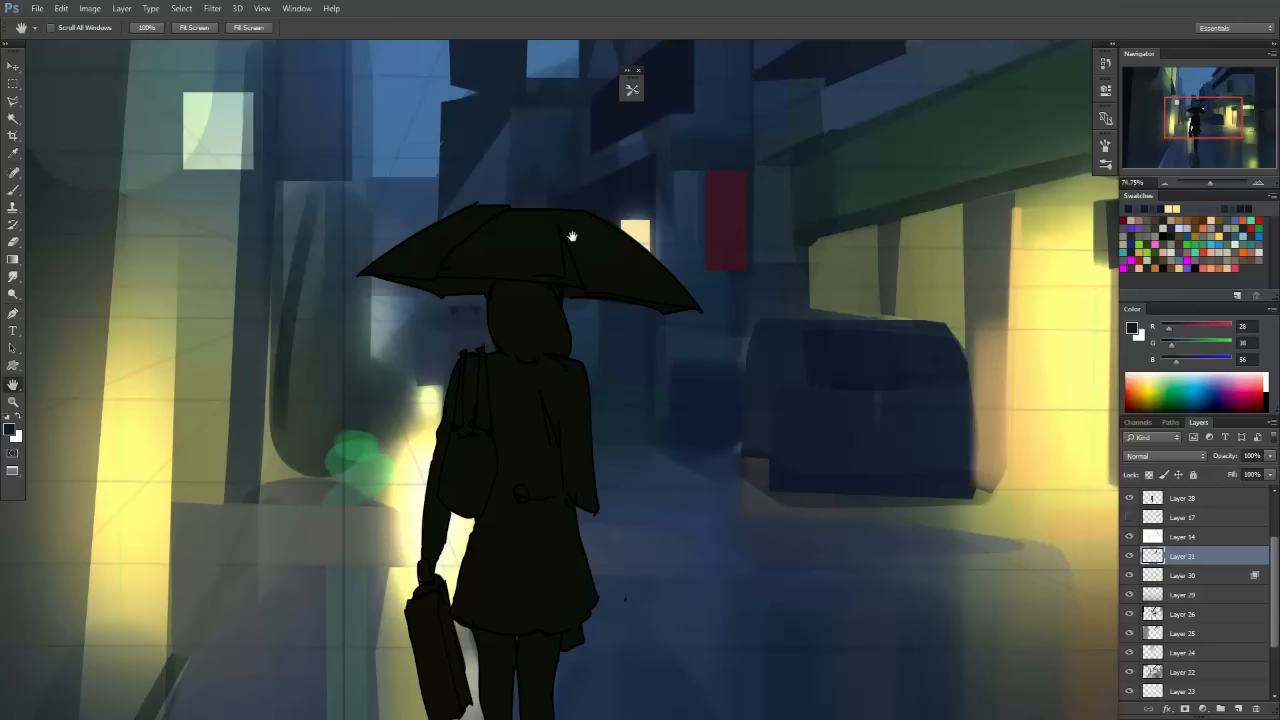
{"action": "left_click_drag", "start_coordinate": [610, 286], "coordinate": [554, 262]}
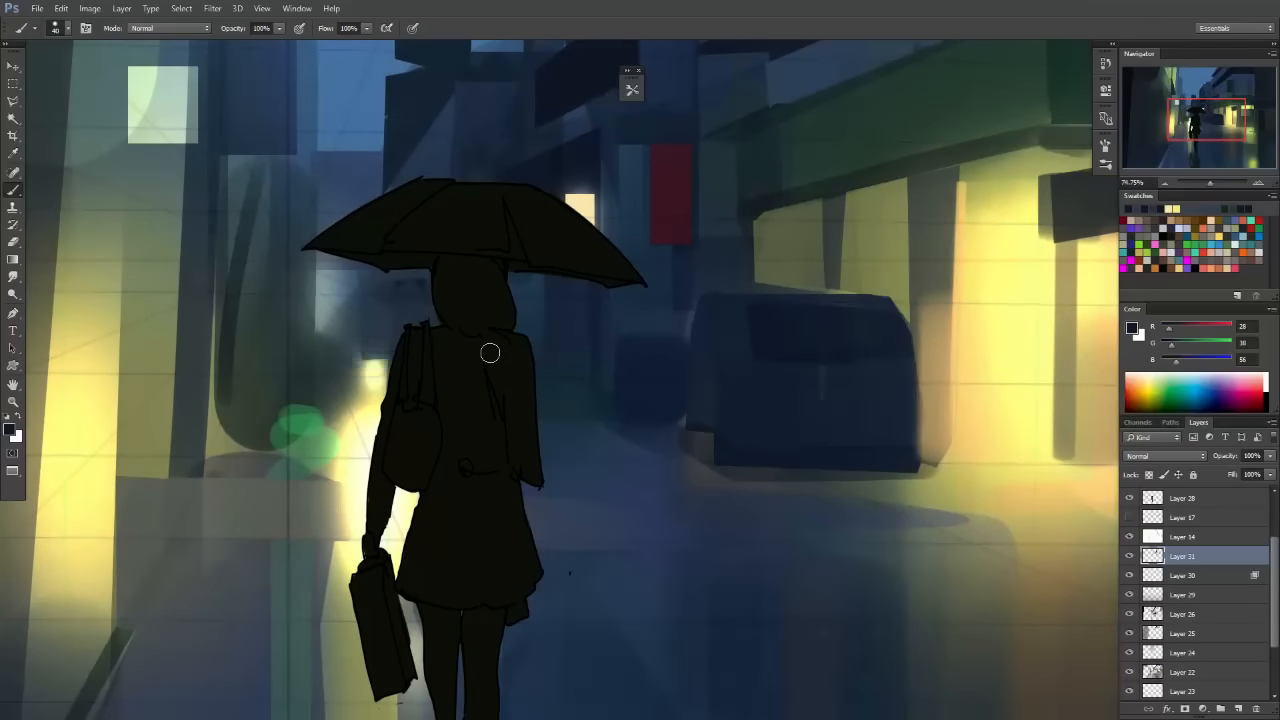
{"action": "key", "text": "bracketright"}
{"action": "left_click_drag", "start_coordinate": [325, 274], "coordinate": [391, 274]}
{"action": "key", "text": "ctrl+z"}
{"action": "key", "text": "ctrl+minus"}
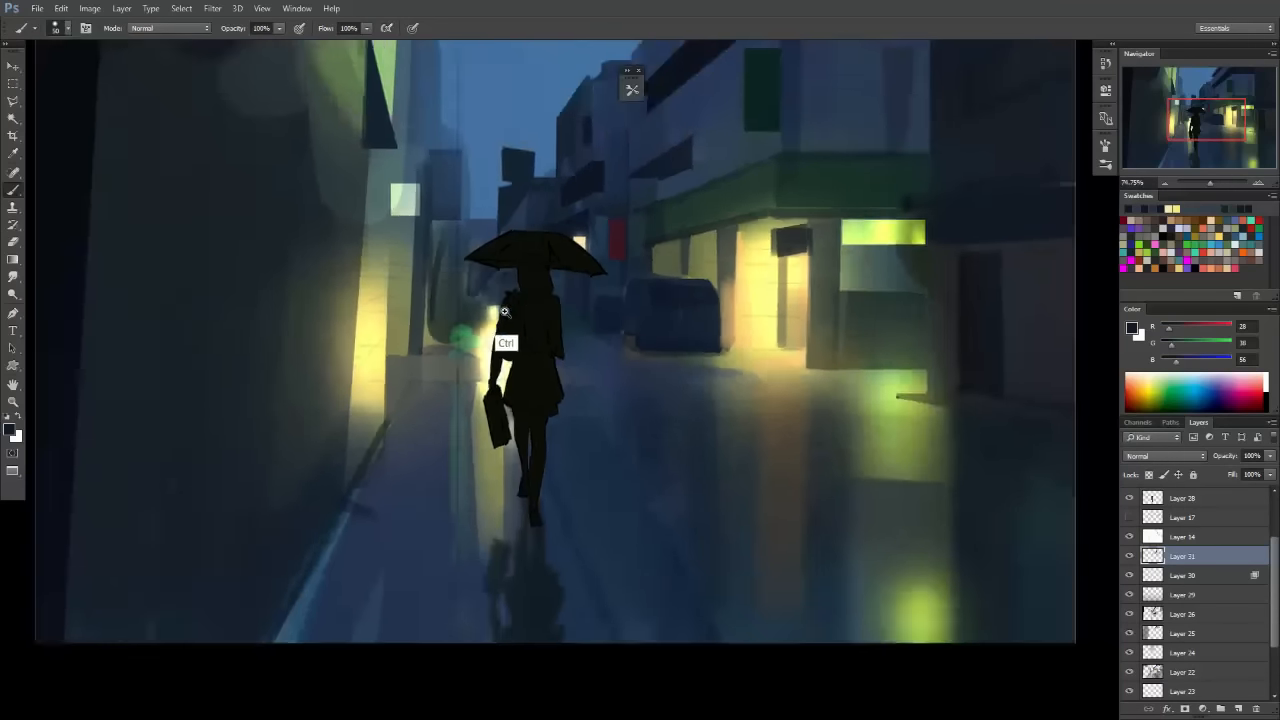
Place the dark umbrella-couple reference image over the shop buildings, scaled to about 162%.
{"action": "left_click_drag", "start_coordinate": [505, 312], "coordinate": [650, 273]}
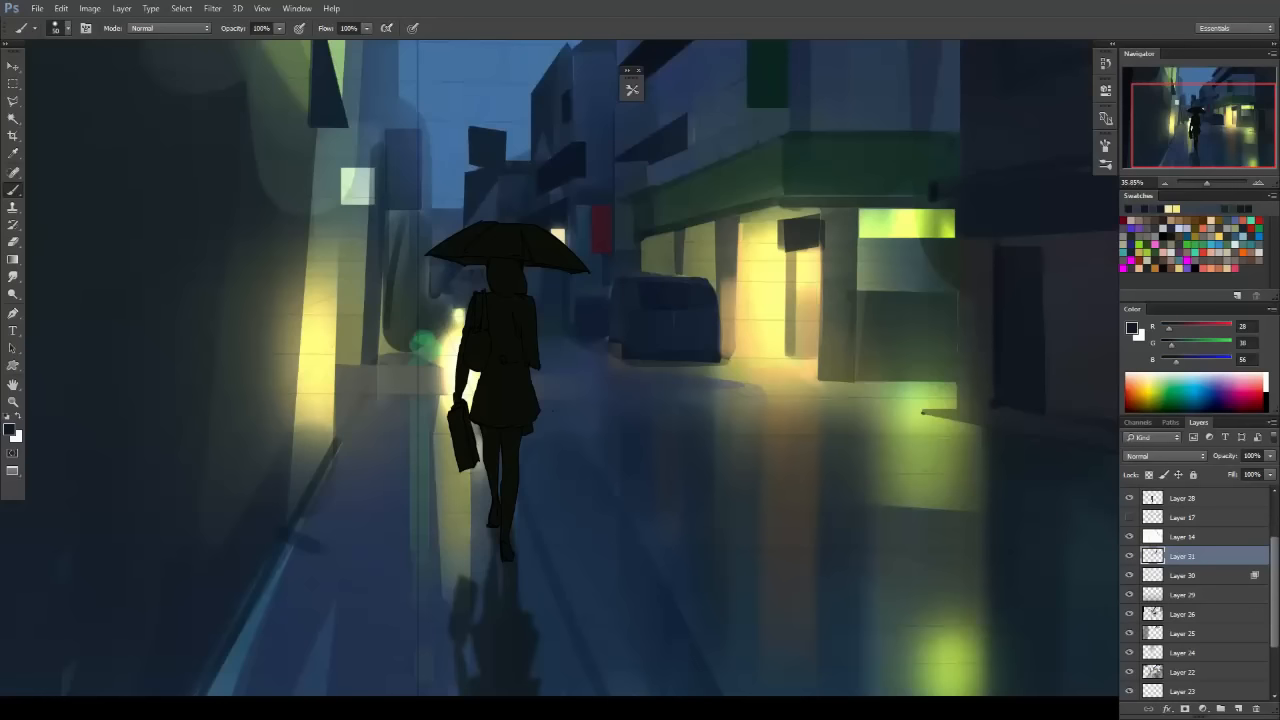
{"action": "left_click_drag", "start_coordinate": [113, 648], "coordinate": [375, 305]}
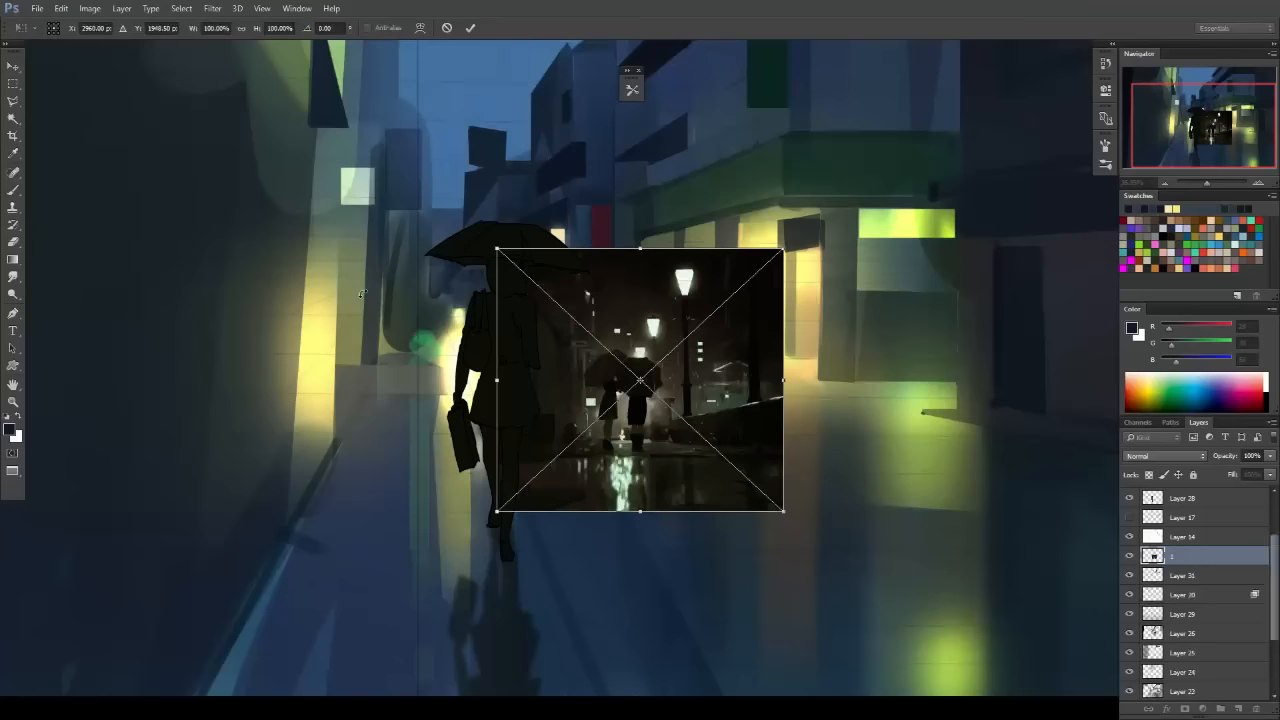
{"action": "left_click_drag", "start_coordinate": [783, 249], "coordinate": [966, 80]}
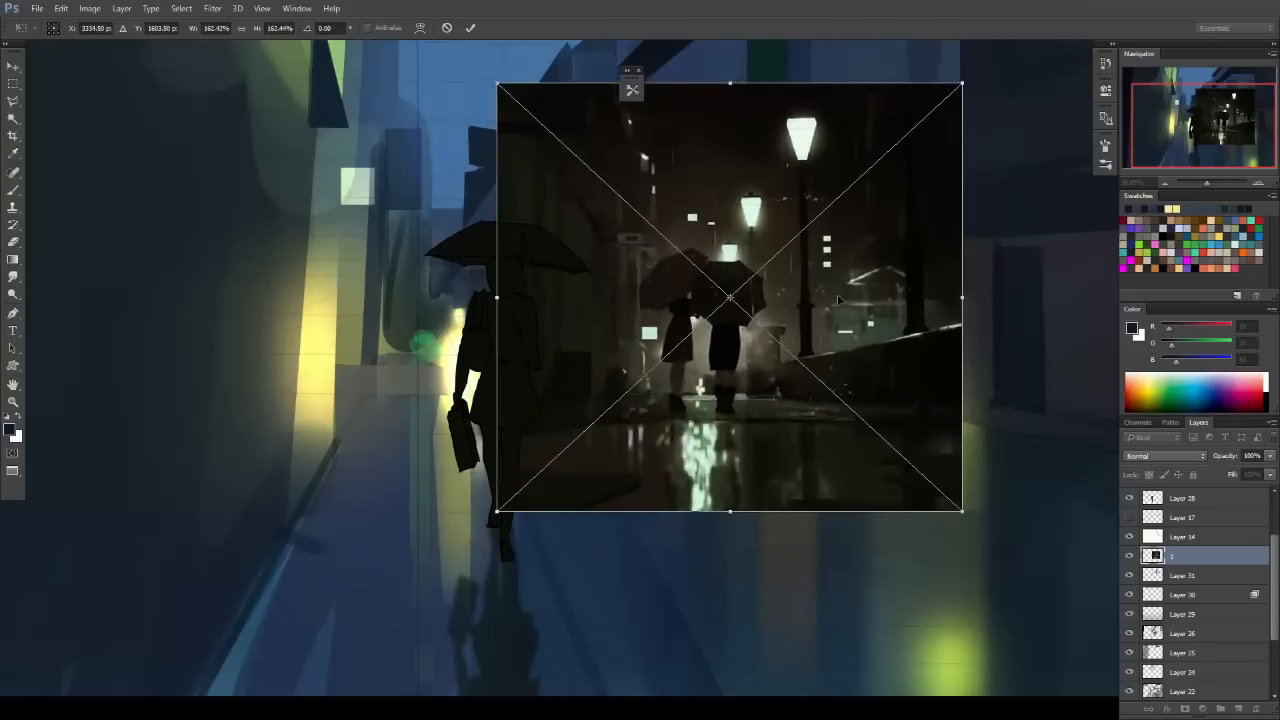
{"action": "left_click_drag", "start_coordinate": [808, 349], "coordinate": [845, 326]}
{"action": "key", "text": "Return"}
{"action": "key", "text": "b"}
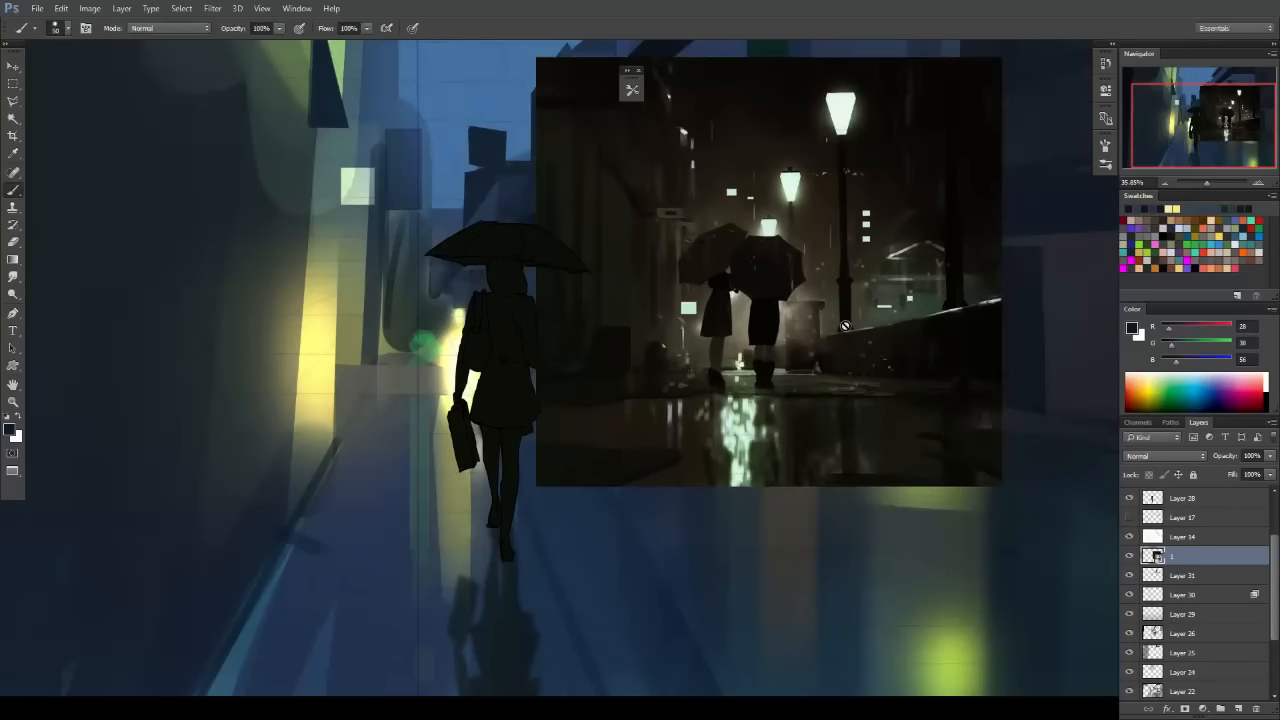
Move the reference image's layer above the figure's layer and delete it.
{"action": "left_click_drag", "start_coordinate": [1177, 555], "coordinate": [1178, 499]}
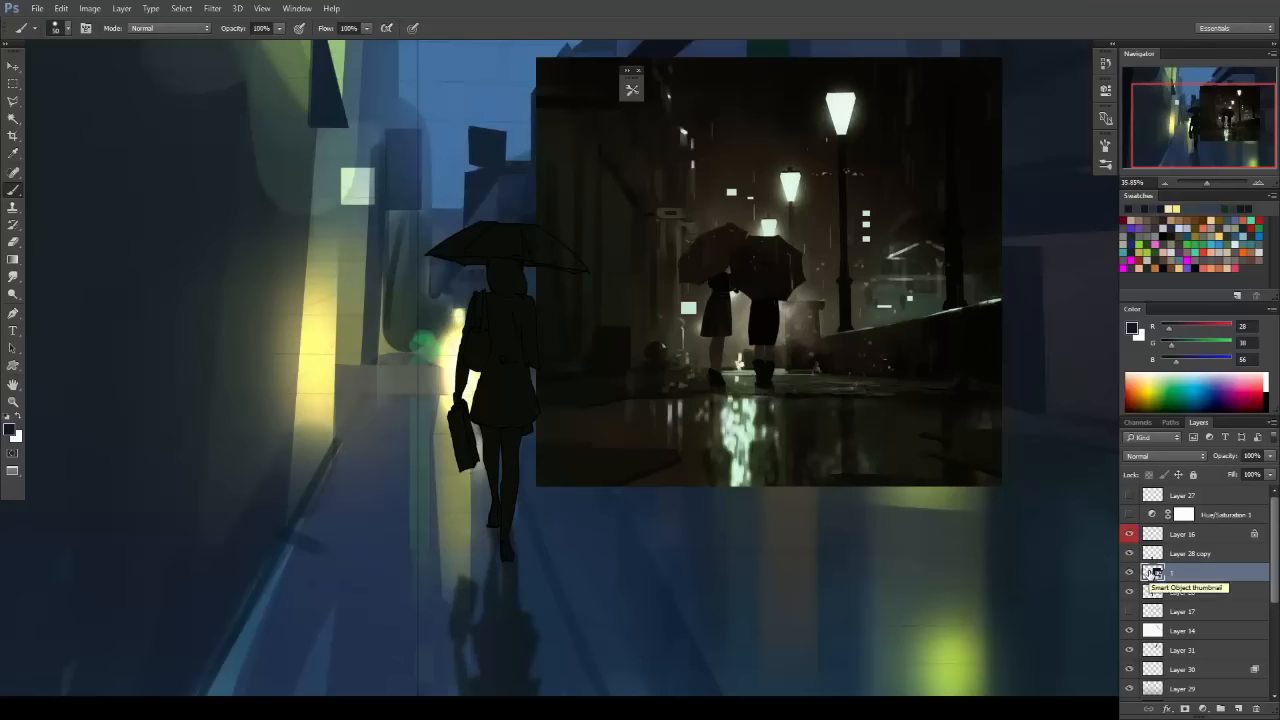
{"action": "key", "text": "Delete"}
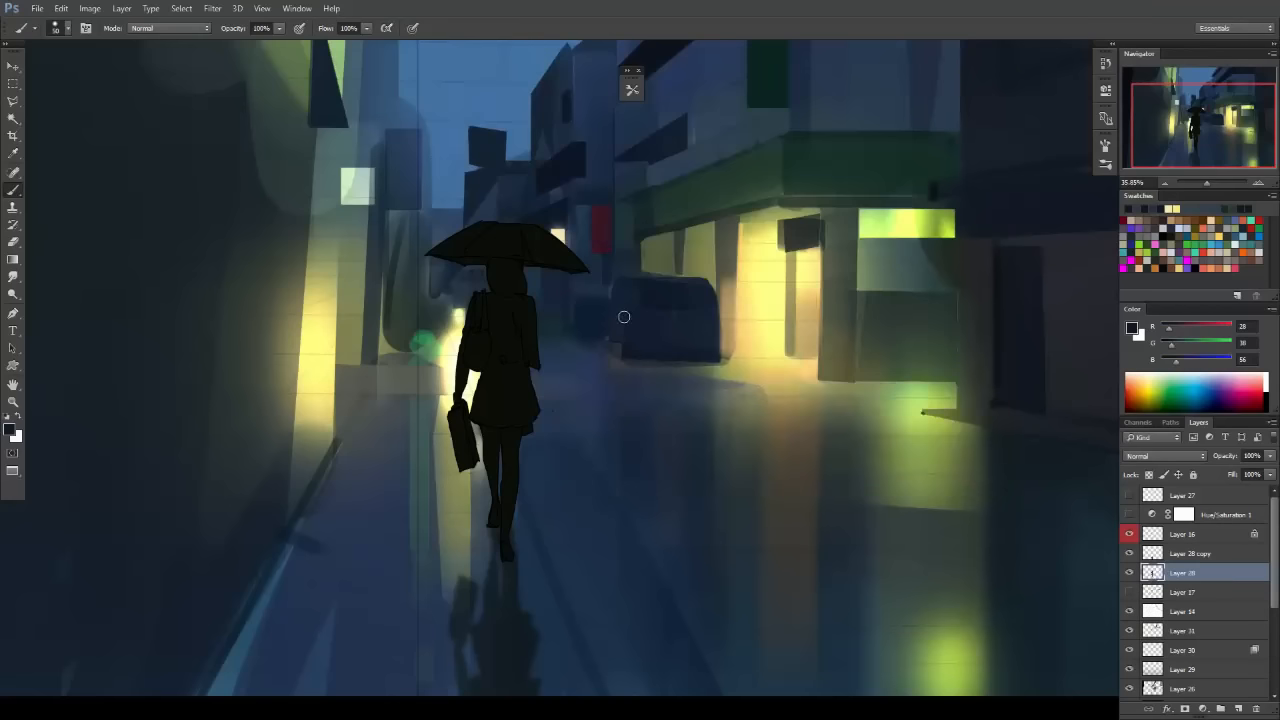
On Layer 31, set a muted green brush colour and paint a soft haze beside the figure below the umbrella at brush size 125.
{"action": "left_click_drag", "start_coordinate": [648, 267], "coordinate": [700, 309]}
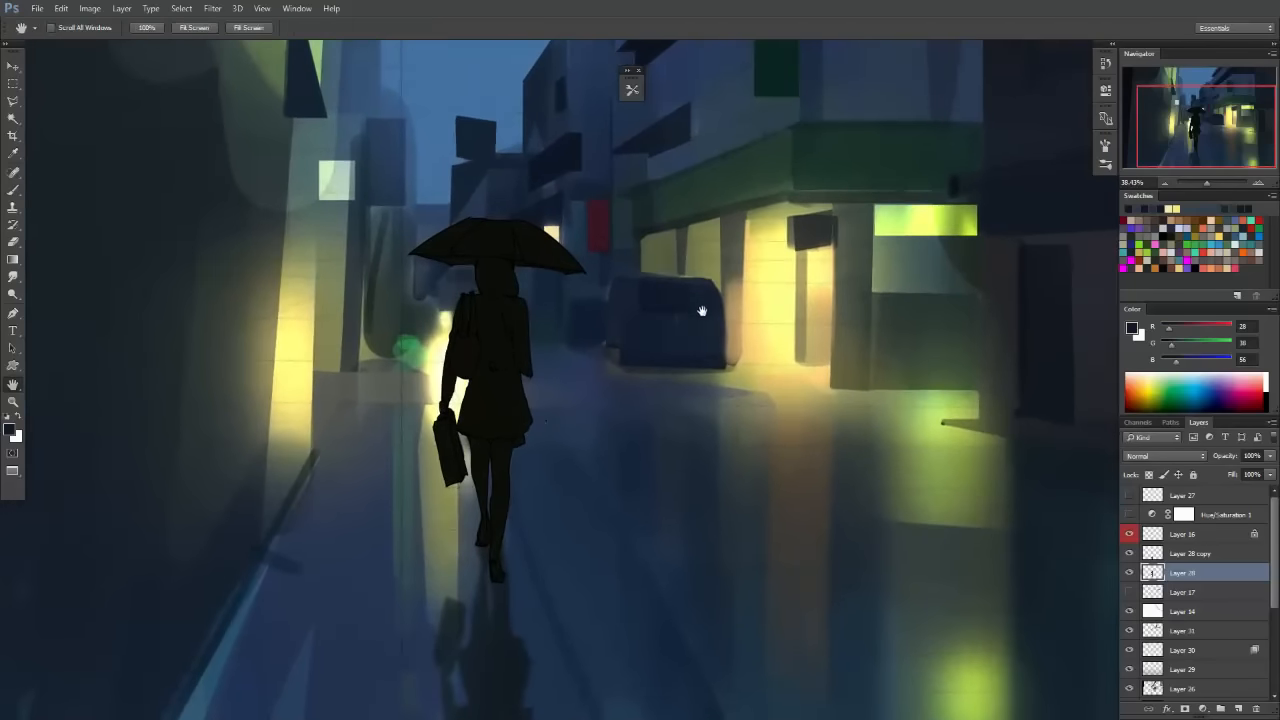
{"action": "left_click_drag", "start_coordinate": [756, 361], "coordinate": [696, 290]}
{"action": "left_click", "coordinate": [1157, 632]}
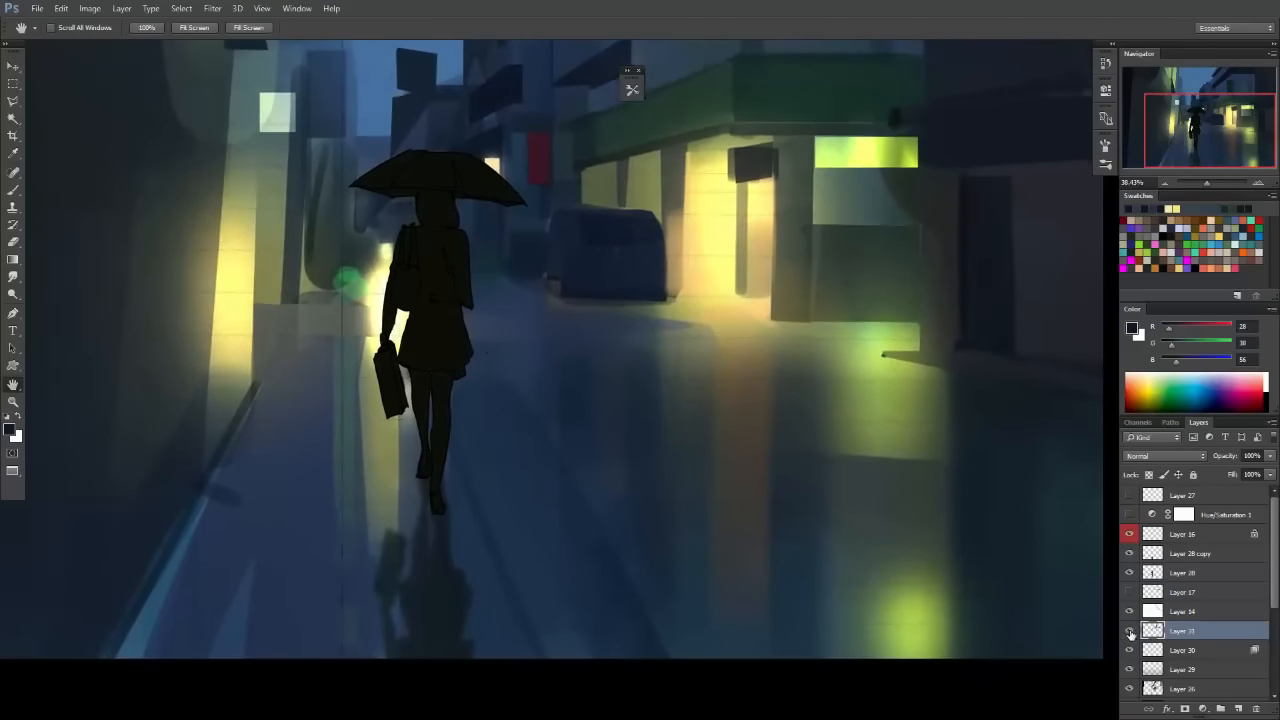
{"action": "mouse_move", "coordinate": [434, 232]}
{"action": "left_mouse_down"}
{"action": "mouse_move", "coordinate": [540, 316]}
{"action": "mouse_move", "coordinate": [665, 362]}
{"action": "left_mouse_up"}
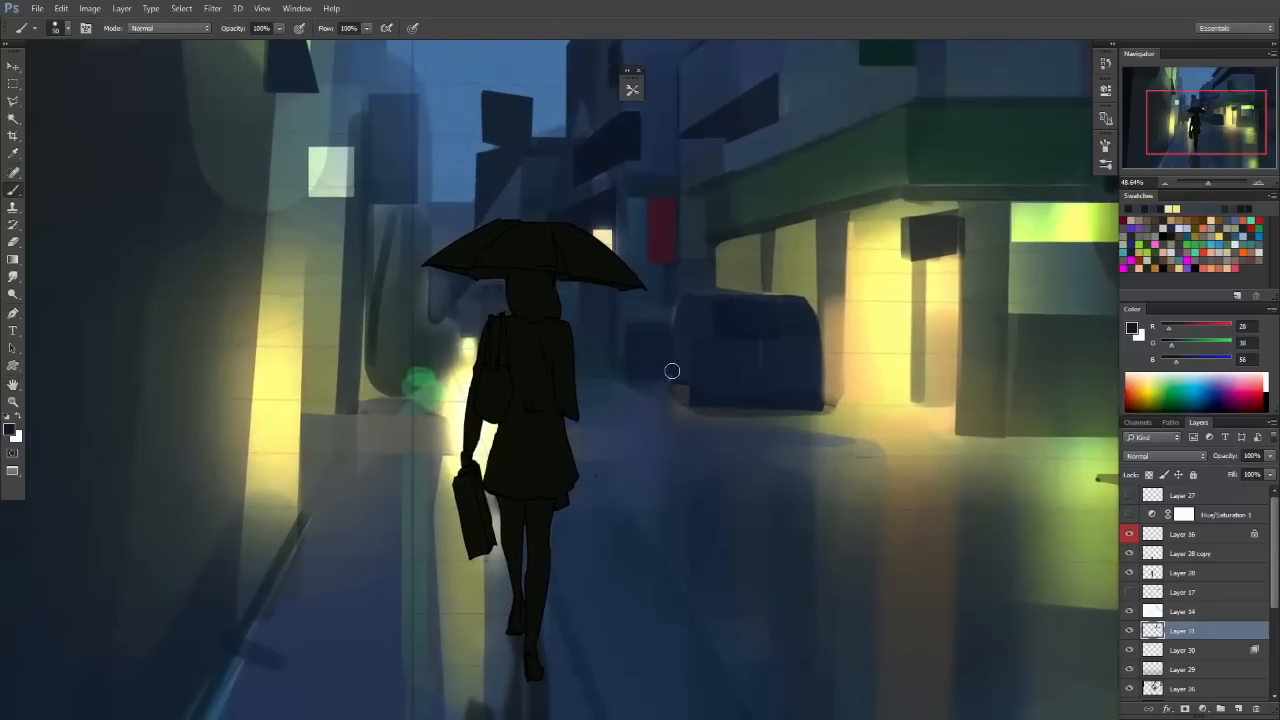
{"action": "left_click", "coordinate": [743, 225], "text": "alt"}
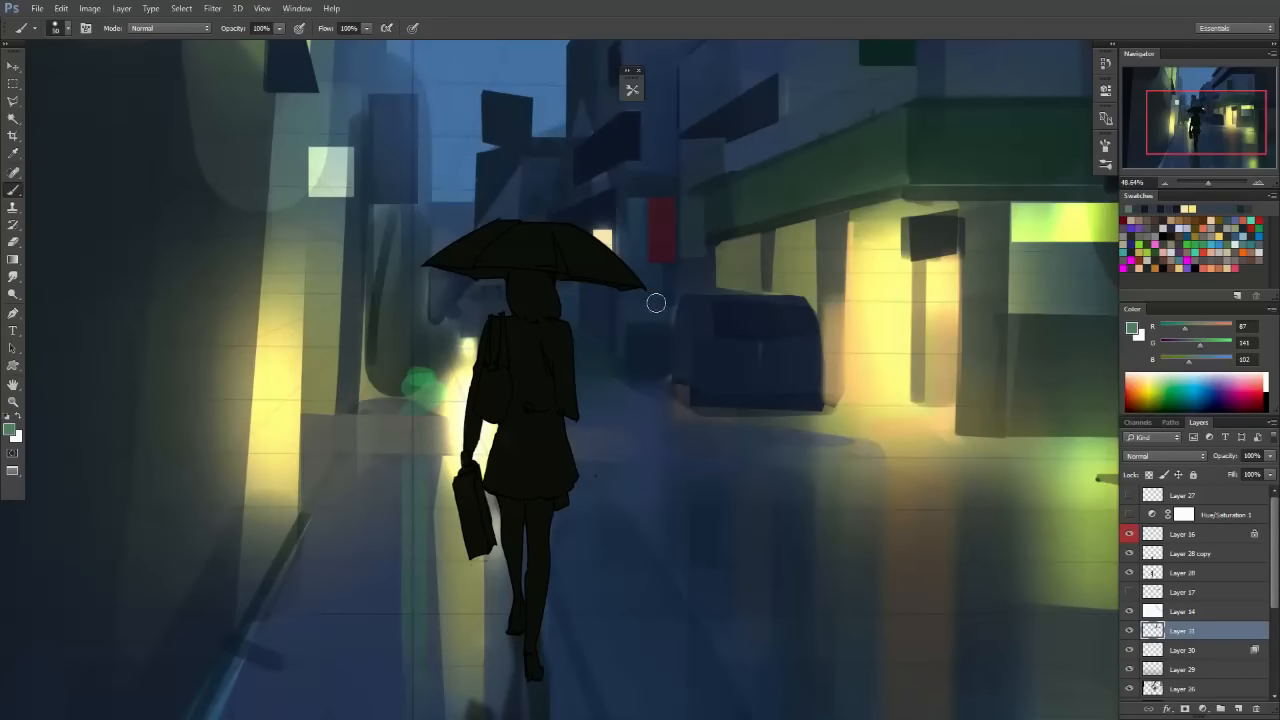
{"action": "key", "text": "bracketright"}
{"action": "key", "text": "bracketright"}
{"action": "key", "text": "bracketright"}
{"action": "key", "text": "bracketright"}
{"action": "key", "text": "bracketright"}
{"action": "left_click_drag", "start_coordinate": [582, 347], "coordinate": [578, 298]}
{"action": "key", "text": "ctrl+z"}
{"action": "key", "text": "bracketright"}
{"action": "left_click_drag", "start_coordinate": [568, 372], "coordinate": [581, 251]}
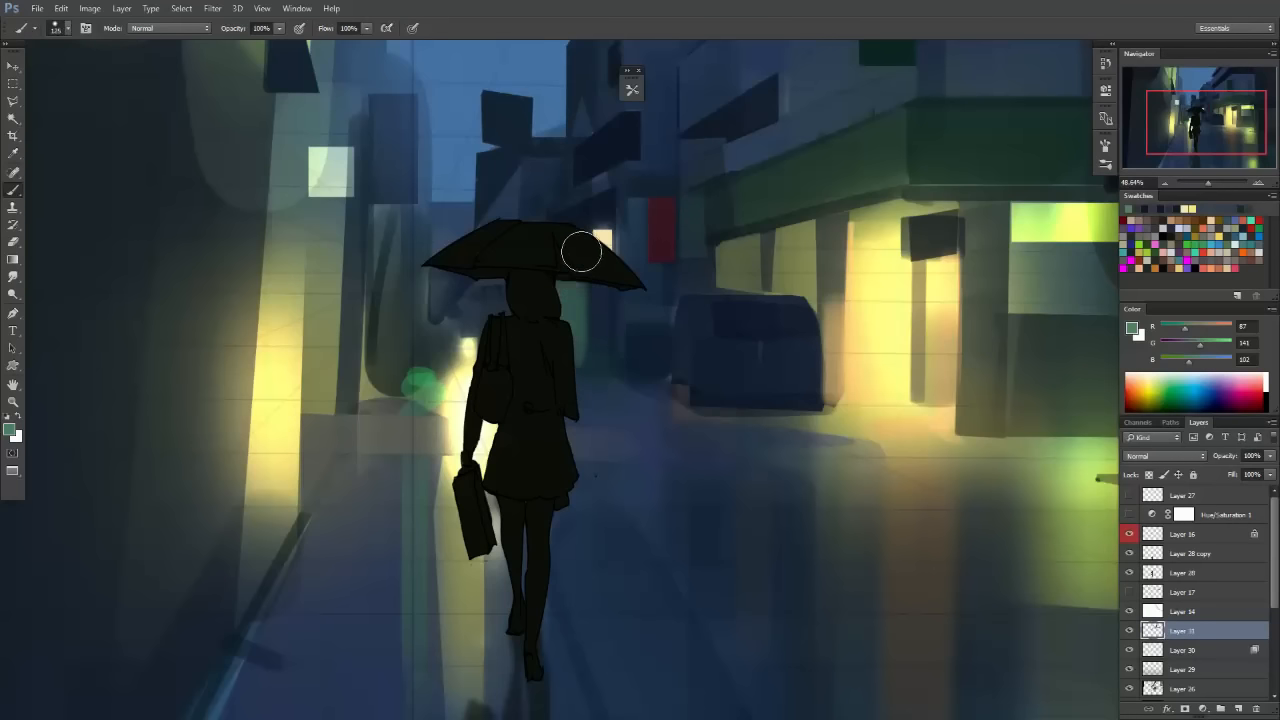
Enlarge the brush to 175 and extend the muted green haze up the distant street beside the figure towards the lit window.
{"action": "key", "text": "bracketright"}
{"action": "key", "text": "bracketright"}
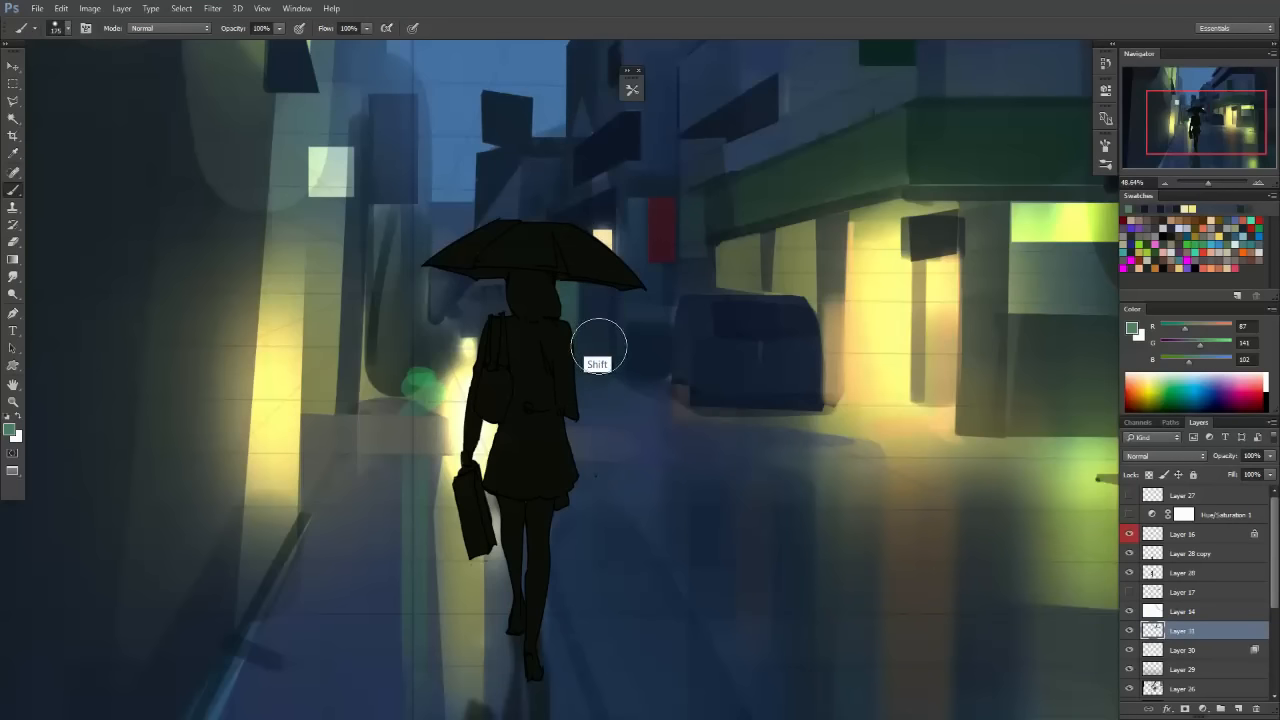
{"action": "left_click_drag", "start_coordinate": [599, 347], "coordinate": [595, 245]}
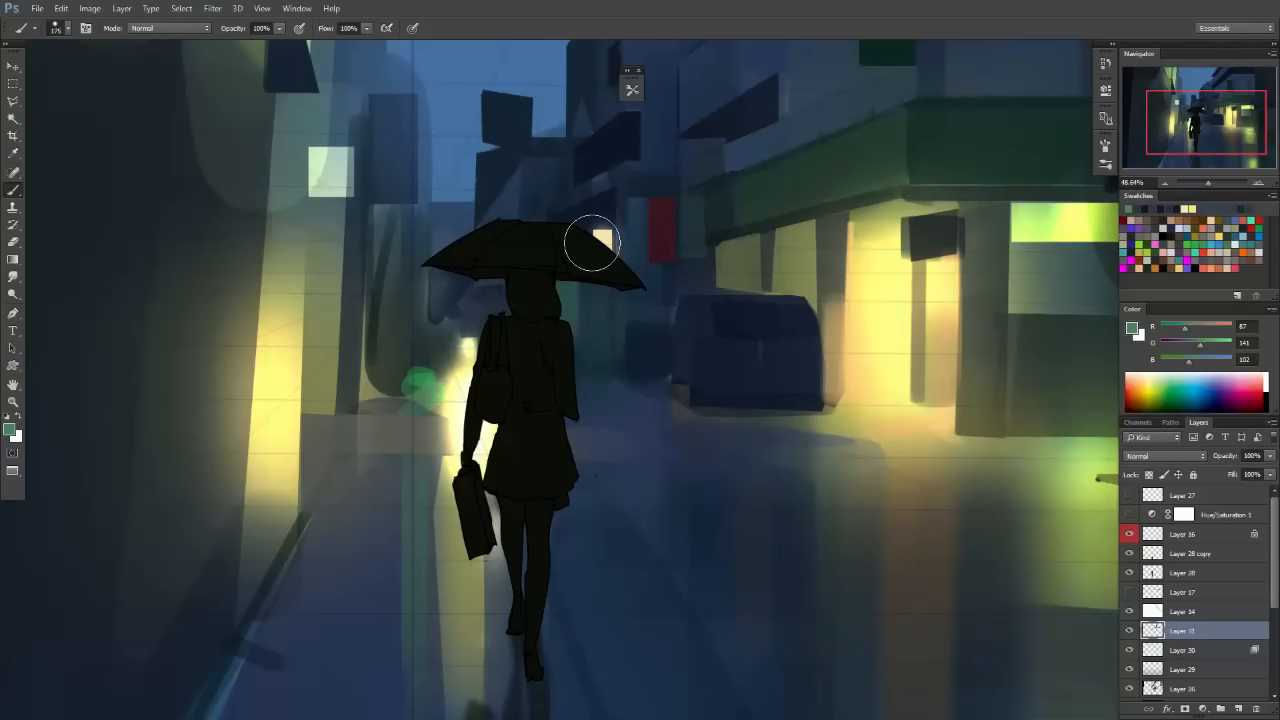
{"action": "key", "text": "space"}
{"action": "left_click_drag", "start_coordinate": [764, 346], "coordinate": [692, 319]}
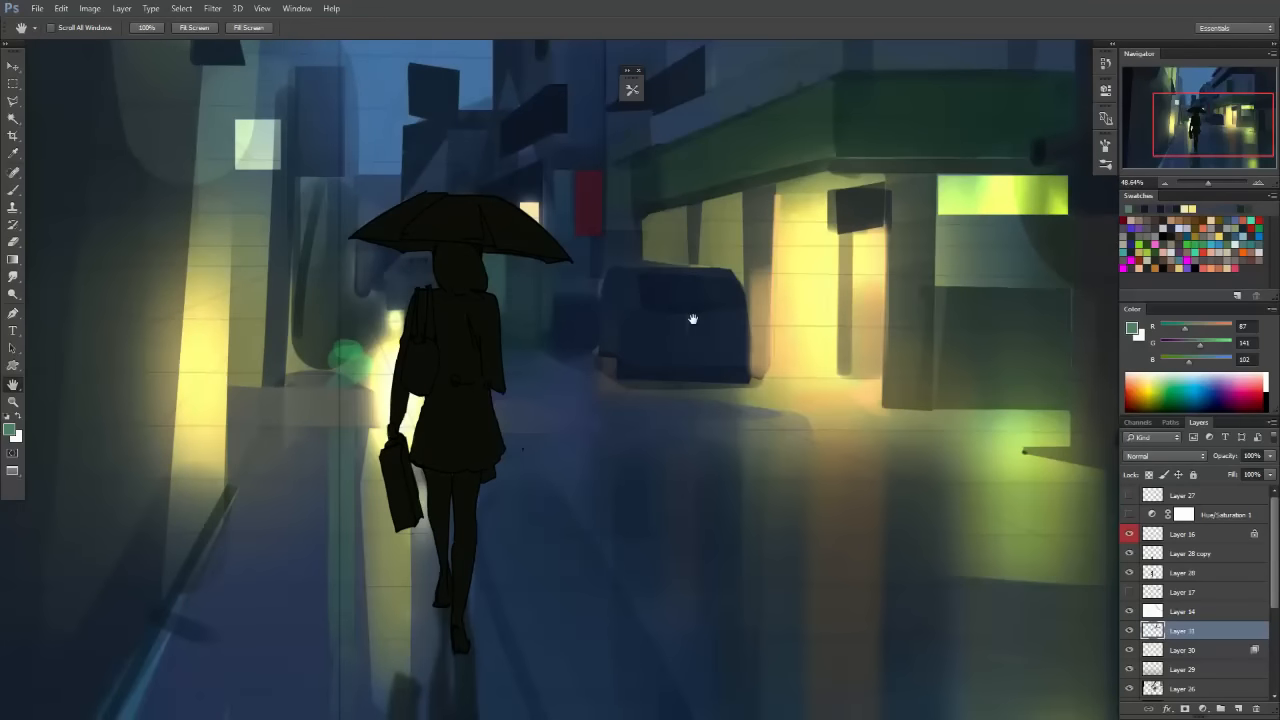
Sample the dark blue-grey of the distant building, RGB 37, 51, 67, and reduce the brush size to 60.
{"action": "key", "text": "ctrl+space"}
{"action": "mouse_move", "coordinate": [487, 225]}
{"action": "left_mouse_down"}
{"action": "mouse_move", "coordinate": [518, 241]}
{"action": "mouse_move", "coordinate": [494, 251]}
{"action": "mouse_move", "coordinate": [574, 259]}
{"action": "left_mouse_up"}
{"action": "key", "text": "ctrl+space"}
{"action": "left_click", "coordinate": [472, 137], "text": "alt"}
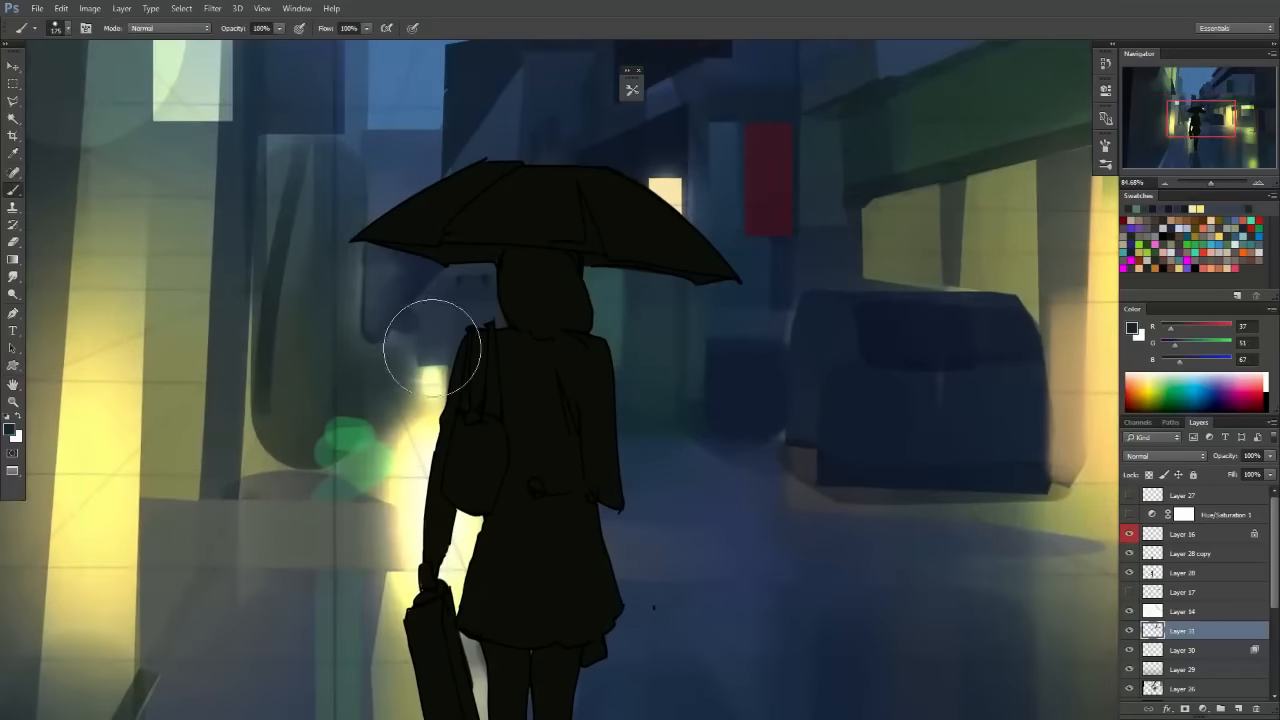
{"action": "key", "text": "bracketleft"}
{"action": "key", "text": "bracketleft"}
{"action": "key", "text": "bracketleft"}
{"action": "key", "text": "bracketleft"}
{"action": "key", "text": "bracketleft"}
{"action": "key", "text": "bracketleft"}
{"action": "key", "text": "ctrl+space"}
{"action": "left_click_drag", "start_coordinate": [507, 272], "coordinate": [452, 324]}
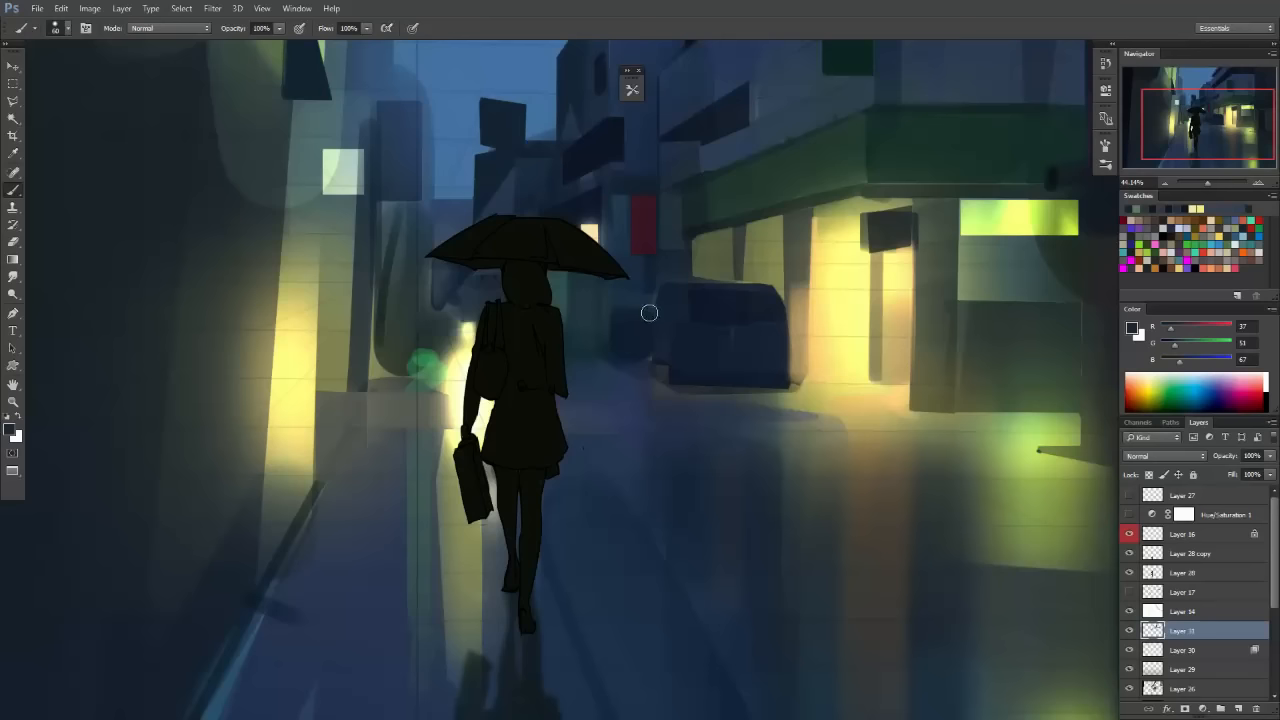
Darken the foreground colour to a near-black navy, RGB 16, 27, 40.
{"action": "key", "text": "ctrl+space"}
{"action": "mouse_move", "coordinate": [649, 313]}
{"action": "left_mouse_down"}
{"action": "mouse_move", "coordinate": [574, 333]}
{"action": "mouse_move", "coordinate": [565, 310]}
{"action": "mouse_move", "coordinate": [582, 297]}
{"action": "mouse_move", "coordinate": [663, 360]}
{"action": "mouse_move", "coordinate": [643, 209]}
{"action": "left_mouse_up"}
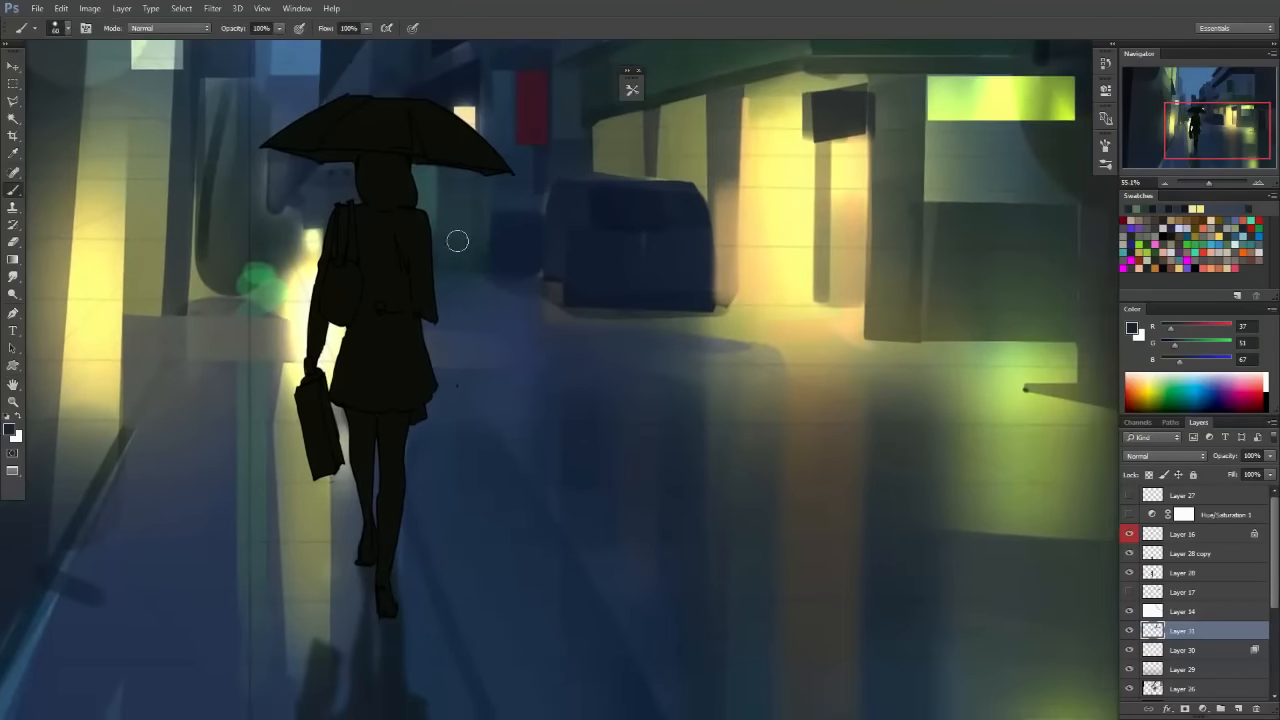
{"action": "left_click", "coordinate": [10, 433]}
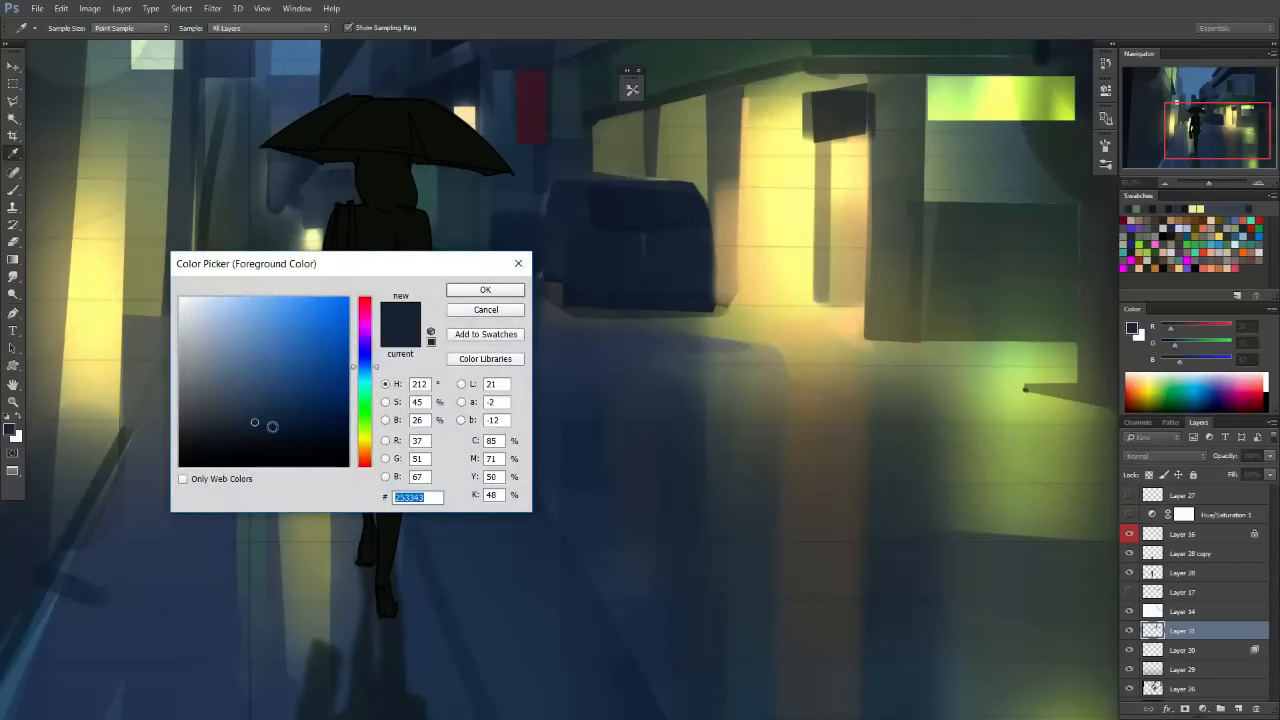
{"action": "left_click", "coordinate": [283, 437]}
{"action": "left_click", "coordinate": [490, 288]}
Paint two narrow dark wheels inside elliptical selections at the van's left end, showing the Layer 17 sketch as a temporary guide.
{"action": "key", "text": "m"}
{"action": "right_click", "coordinate": [13, 84]}
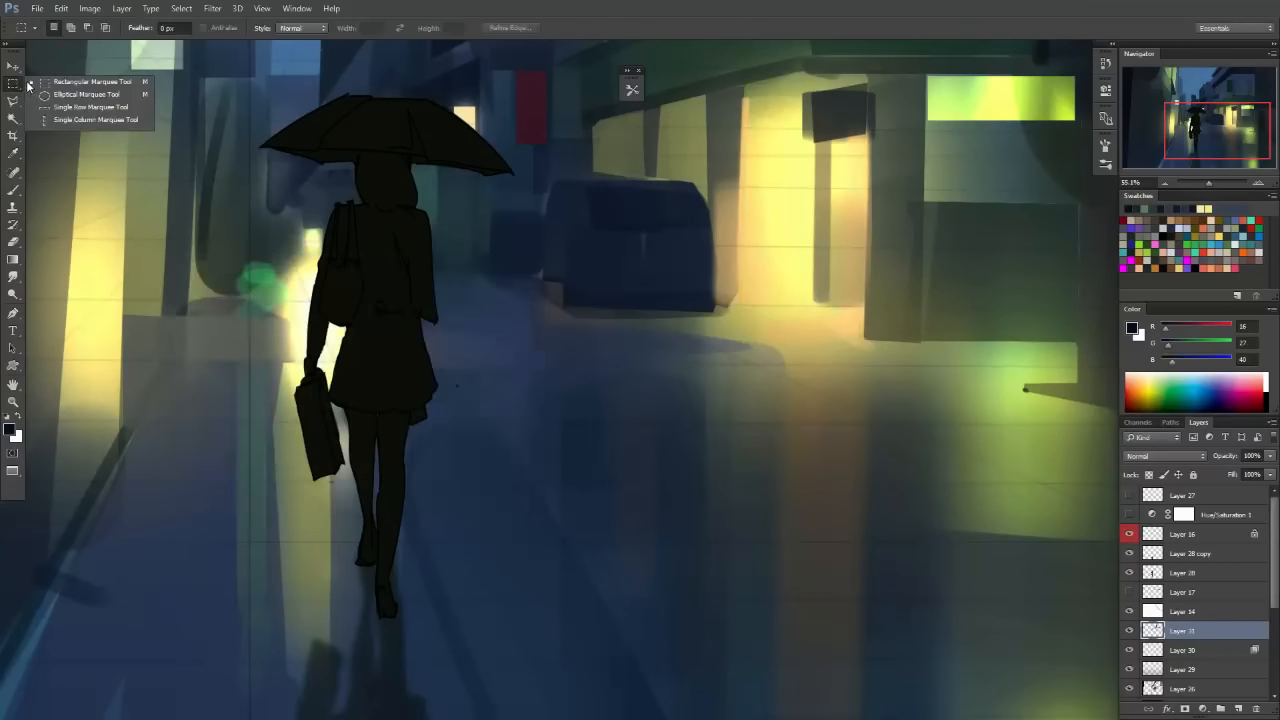
{"action": "left_click", "coordinate": [90, 90]}
{"action": "mouse_move", "coordinate": [574, 267]}
{"action": "left_mouse_down"}
{"action": "mouse_move", "coordinate": [611, 273]}
{"action": "mouse_move", "coordinate": [561, 308]}
{"action": "mouse_move", "coordinate": [567, 340]}
{"action": "mouse_move", "coordinate": [566, 328]}
{"action": "left_mouse_up"}
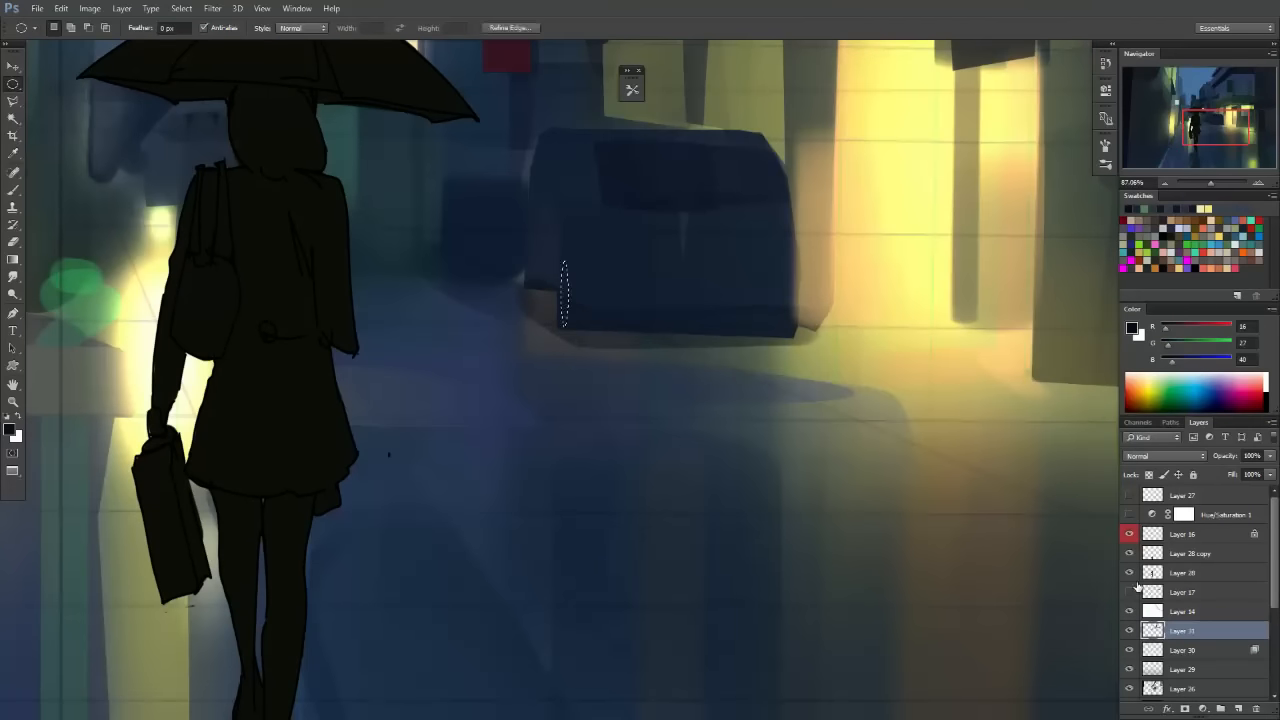
{"action": "left_click", "coordinate": [1129, 592]}
{"action": "left_click", "coordinate": [542, 282]}
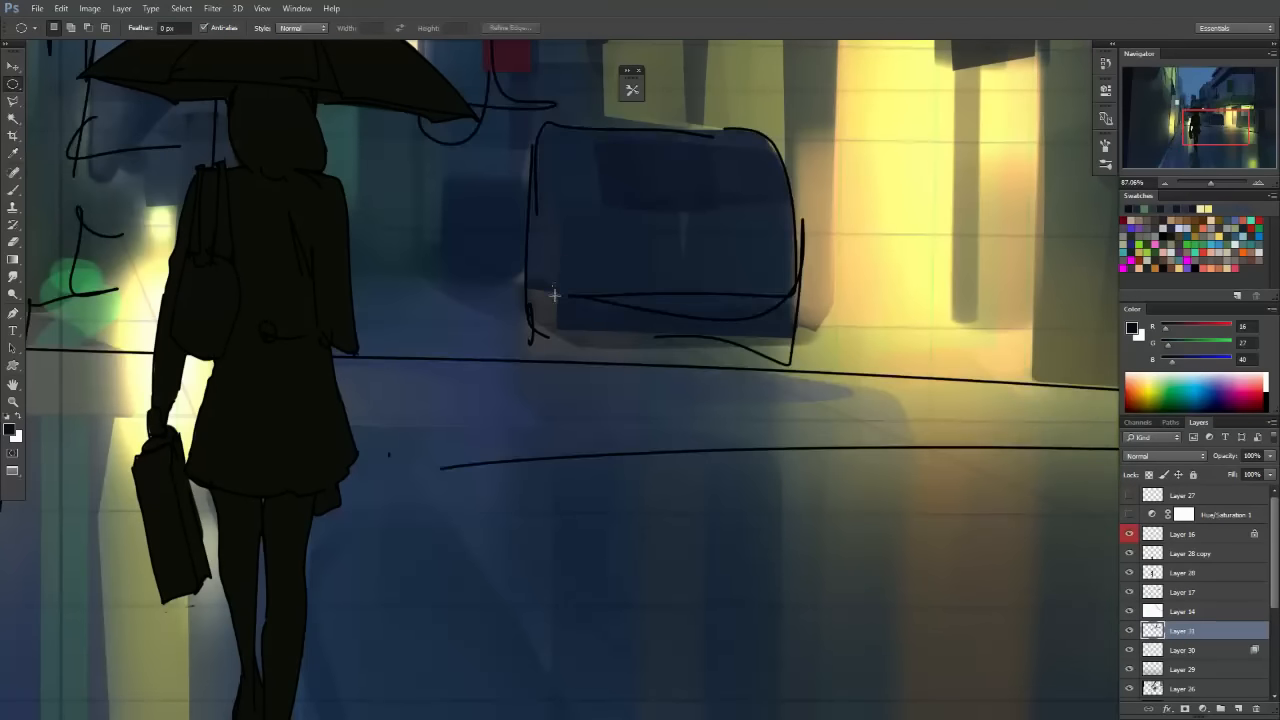
{"action": "left_click_drag", "start_coordinate": [553, 283], "coordinate": [562, 362]}
{"action": "left_click_drag", "start_coordinate": [525, 272], "coordinate": [535, 345]}
{"action": "key", "text": "b"}
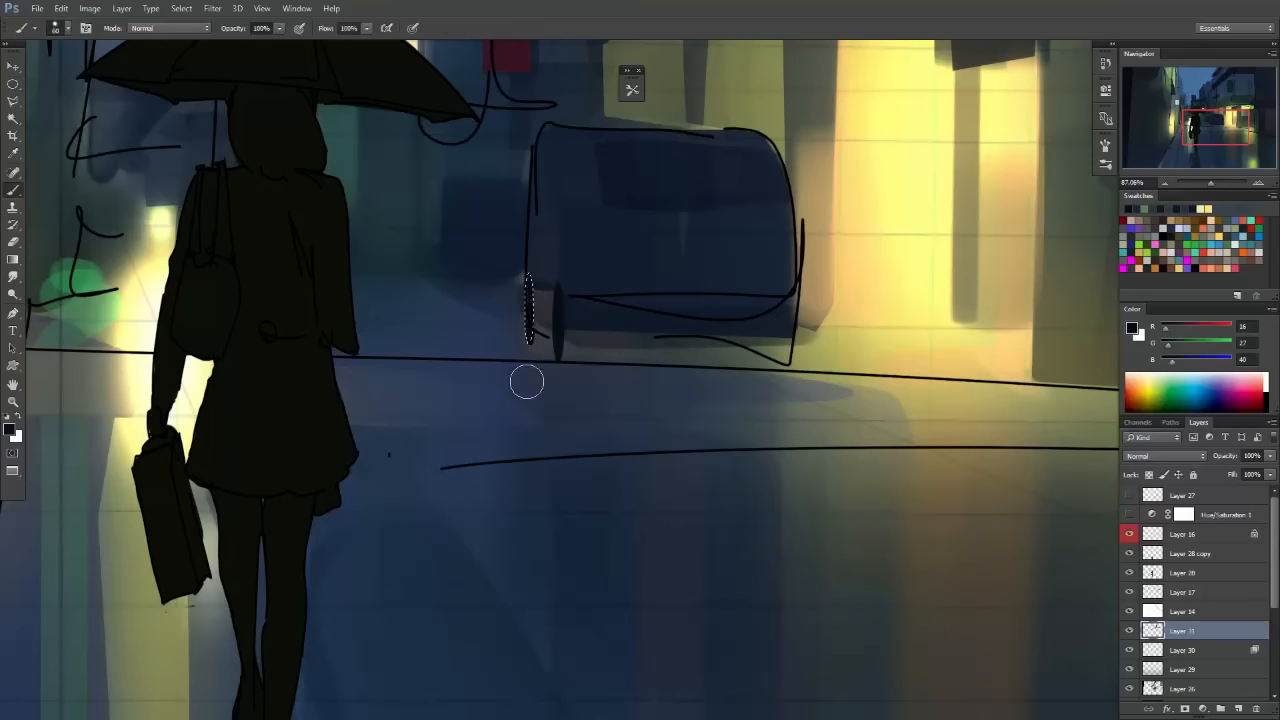
{"action": "key", "text": "ctrl+d"}
{"action": "key", "text": "m"}
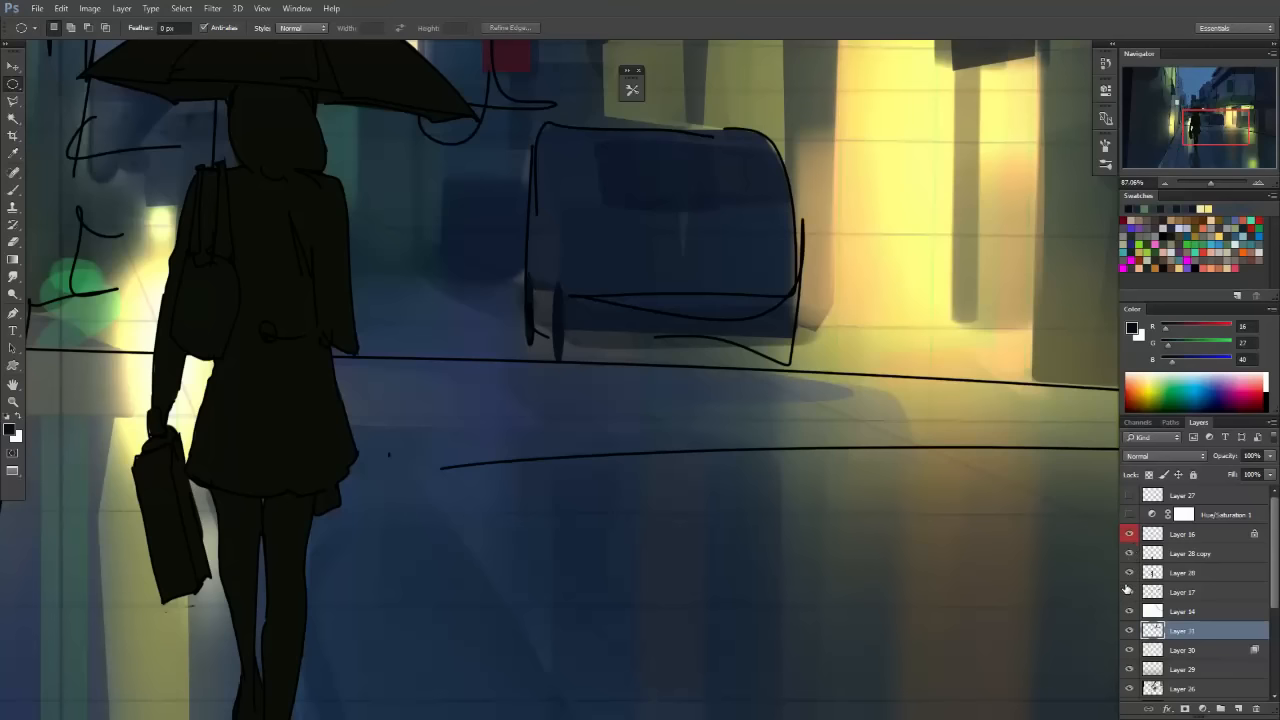
{"action": "left_click", "coordinate": [1129, 591]}
{"action": "mouse_move", "coordinate": [770, 390]}
{"action": "left_mouse_down"}
{"action": "mouse_move", "coordinate": [653, 441]}
{"action": "mouse_move", "coordinate": [815, 383]}
{"action": "mouse_move", "coordinate": [800, 378]}
{"action": "left_mouse_up"}
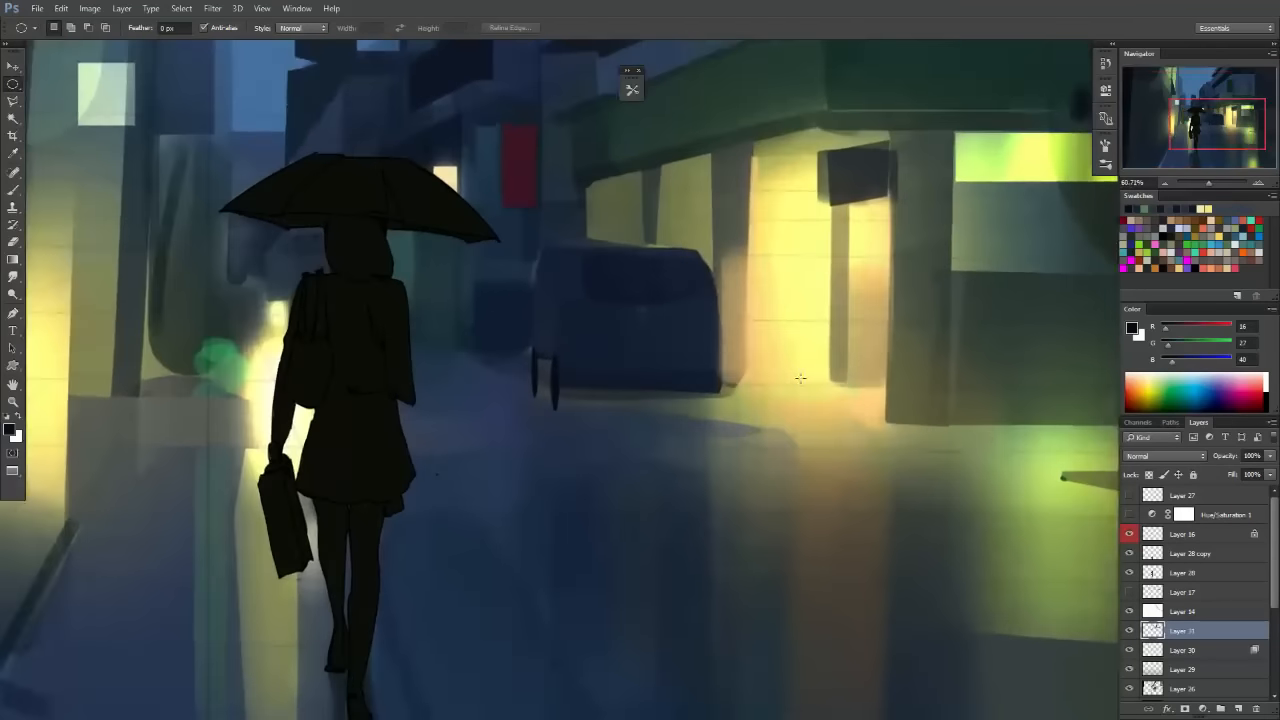
Select the van's narrow left end with a freehand lasso, tracing around the tops of the two wheels.
{"action": "key", "text": "b"}
{"action": "left_click_drag", "start_coordinate": [692, 361], "coordinate": [709, 342]}
{"action": "mouse_move", "coordinate": [555, 398]}
{"action": "left_mouse_down"}
{"action": "mouse_move", "coordinate": [519, 412]}
{"action": "mouse_move", "coordinate": [589, 363]}
{"action": "left_mouse_up"}
{"action": "key", "text": "l"}
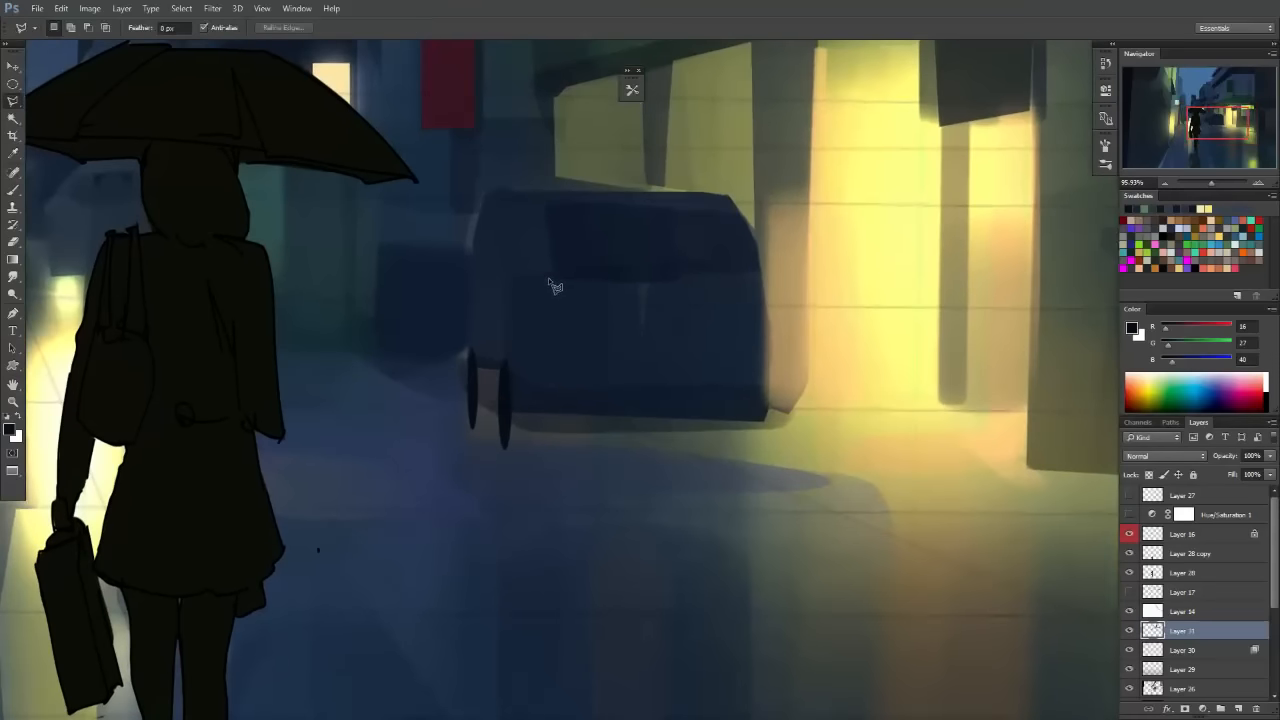
{"action": "left_click_drag", "start_coordinate": [470, 304], "coordinate": [537, 315]}
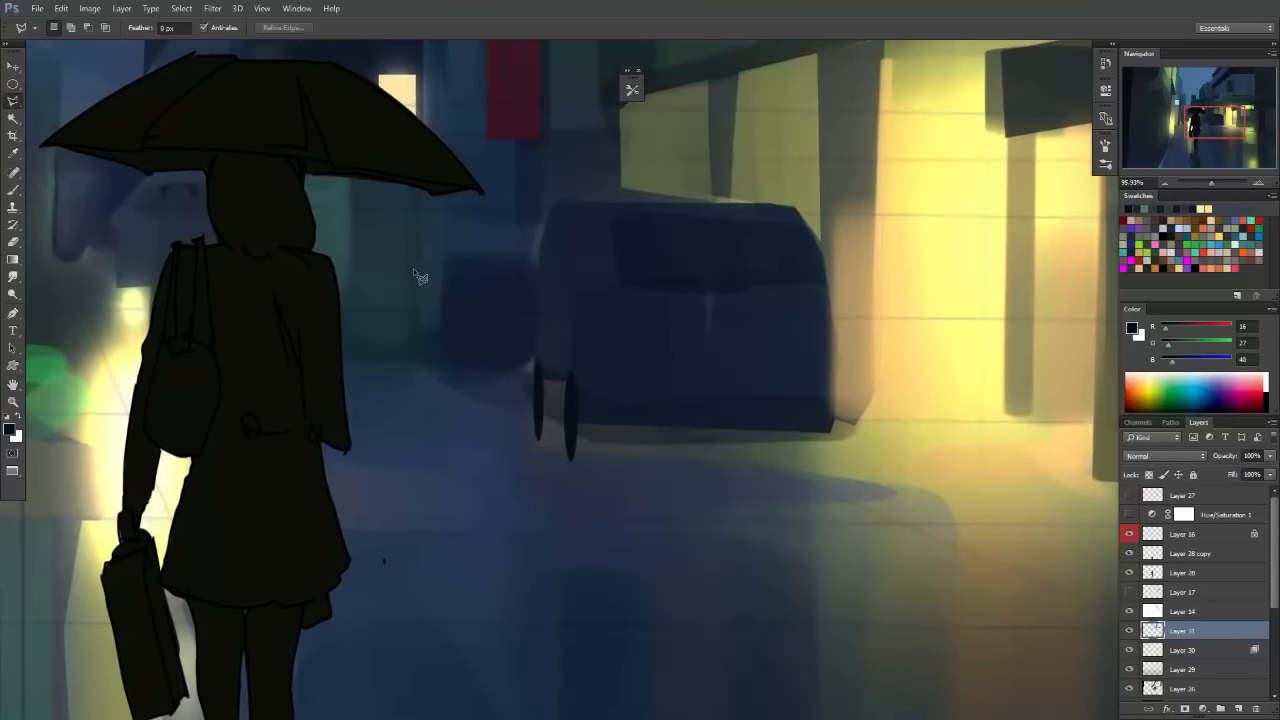
{"action": "right_click", "coordinate": [14, 104]}
{"action": "left_click", "coordinate": [80, 104]}
{"action": "mouse_move", "coordinate": [552, 202]}
{"action": "left_mouse_down"}
{"action": "mouse_move", "coordinate": [529, 279]}
{"action": "mouse_move", "coordinate": [527, 376]}
{"action": "mouse_move", "coordinate": [530, 390]}
{"action": "mouse_move", "coordinate": [540, 364]}
{"action": "mouse_move", "coordinate": [545, 400]}
{"action": "mouse_move", "coordinate": [562, 412]}
{"action": "mouse_move", "coordinate": [568, 372]}
{"action": "mouse_move", "coordinate": [581, 433]}
{"action": "mouse_move", "coordinate": [598, 303]}
{"action": "mouse_move", "coordinate": [553, 204]}
{"action": "left_mouse_up"}
{"action": "key", "text": "b"}
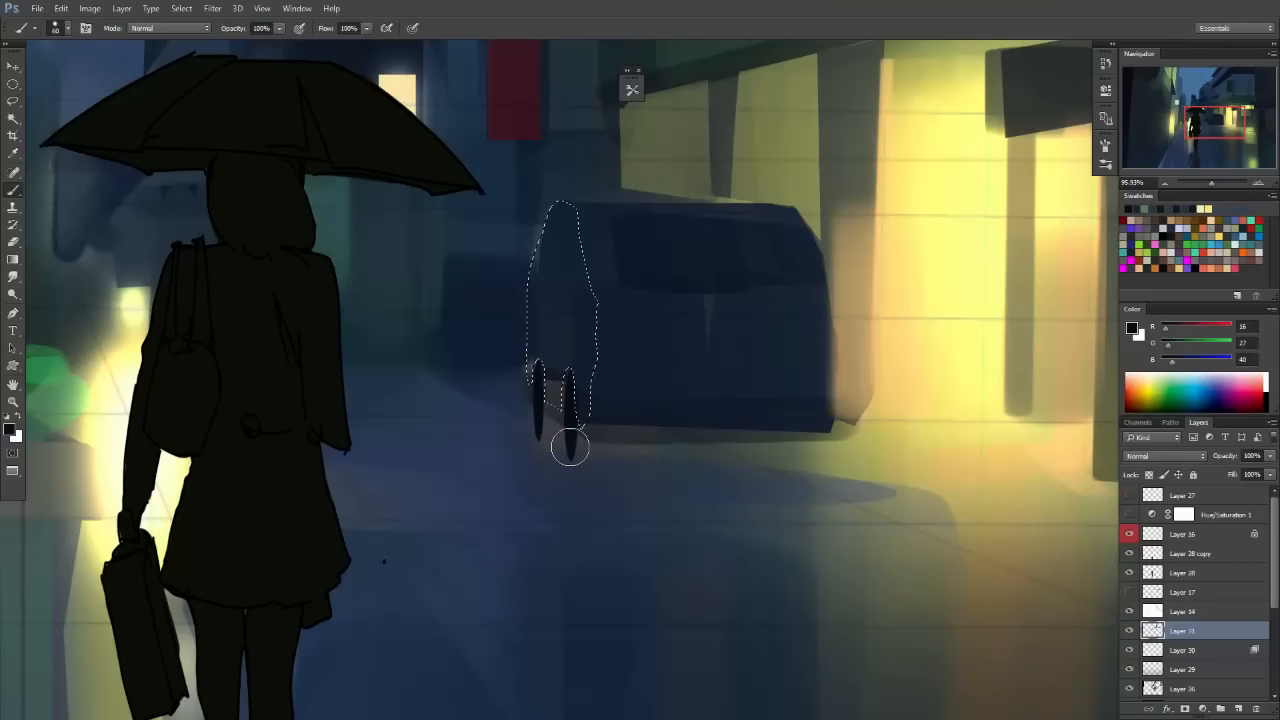
{"action": "mouse_move", "coordinate": [870, 310]}
{"action": "left_mouse_down"}
{"action": "mouse_move", "coordinate": [764, 370]}
{"action": "mouse_move", "coordinate": [823, 375]}
{"action": "left_mouse_up"}
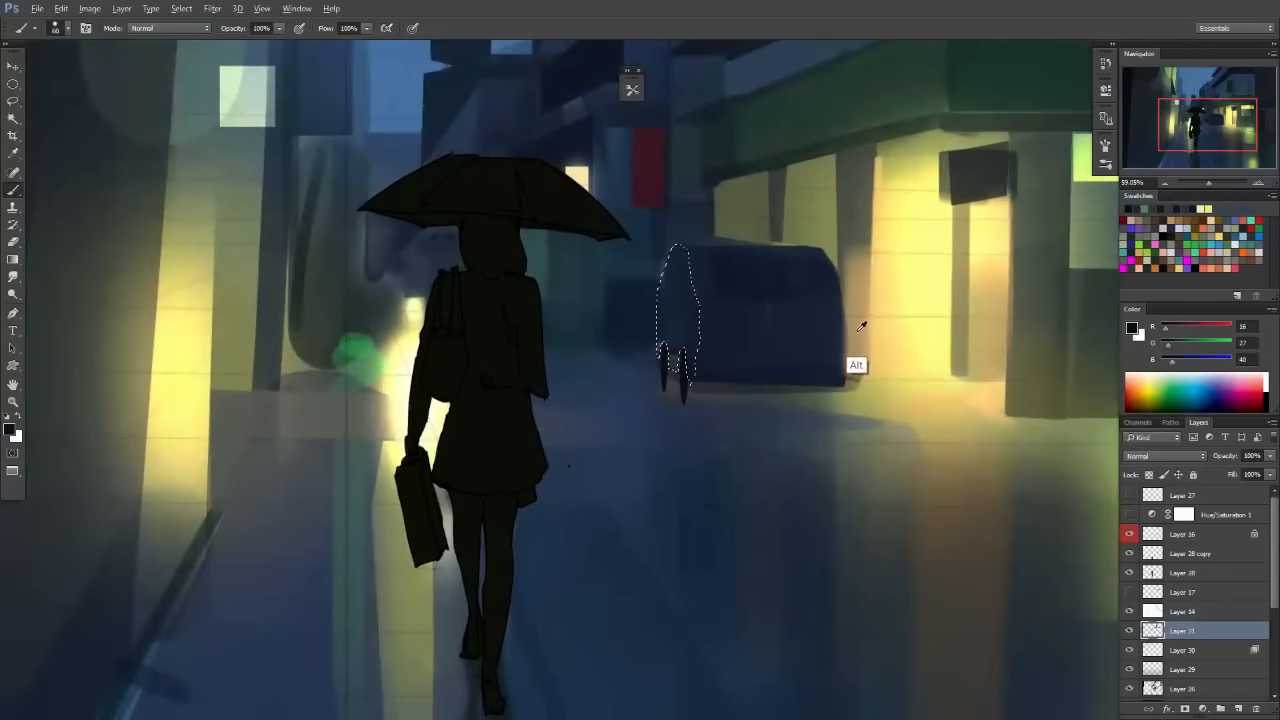
Sample a warm tan, RGB 185, 150, 112, and fill the selected end of the van using brush size 500.
{"action": "left_click", "coordinate": [862, 329], "text": "alt"}
{"action": "key", "text": "bracketright"}
{"action": "key", "text": "bracketright"}
{"action": "key", "text": "bracketright"}
{"action": "key", "text": "bracketright"}
{"action": "key", "text": "bracketright"}
{"action": "key", "text": "bracketright"}
{"action": "key", "text": "bracketright"}
{"action": "key", "text": "bracketright"}
{"action": "mouse_move", "coordinate": [660, 387]}
{"action": "left_mouse_down"}
{"action": "mouse_move", "coordinate": [710, 127]}
{"action": "mouse_move", "coordinate": [614, 371]}
{"action": "left_mouse_up"}
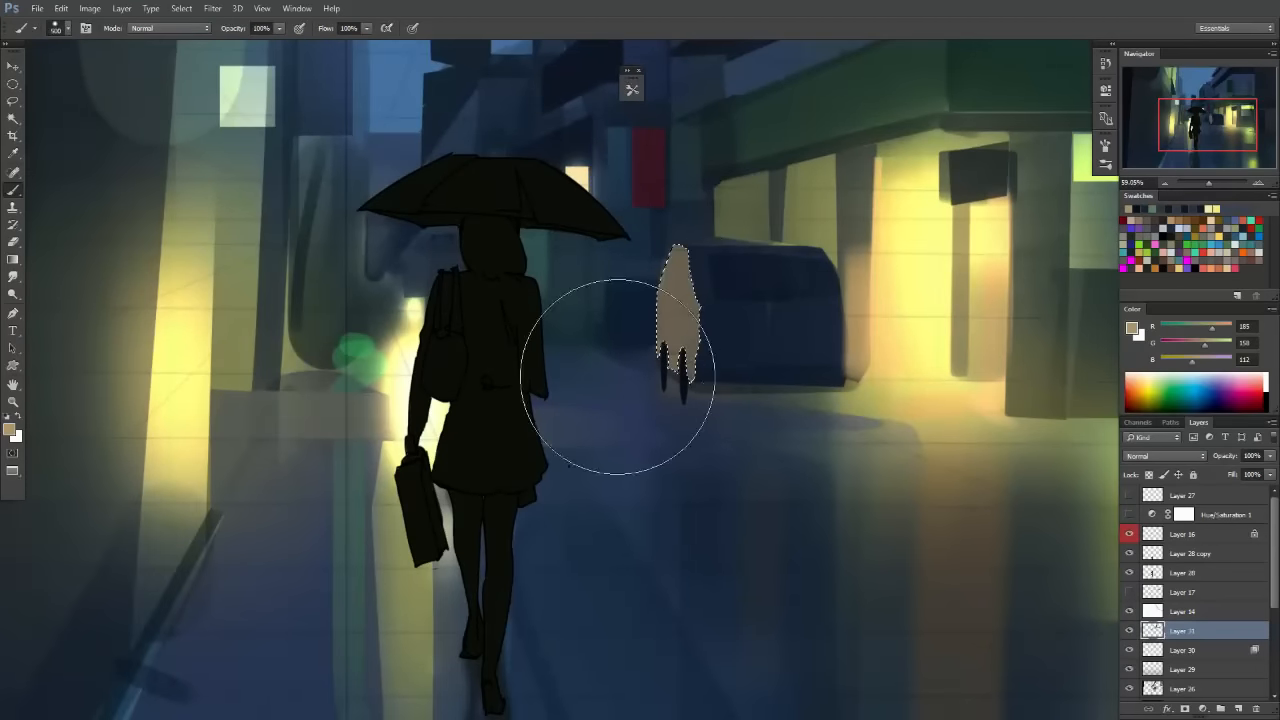
{"action": "left_click", "coordinate": [745, 331], "text": "ctrl"}
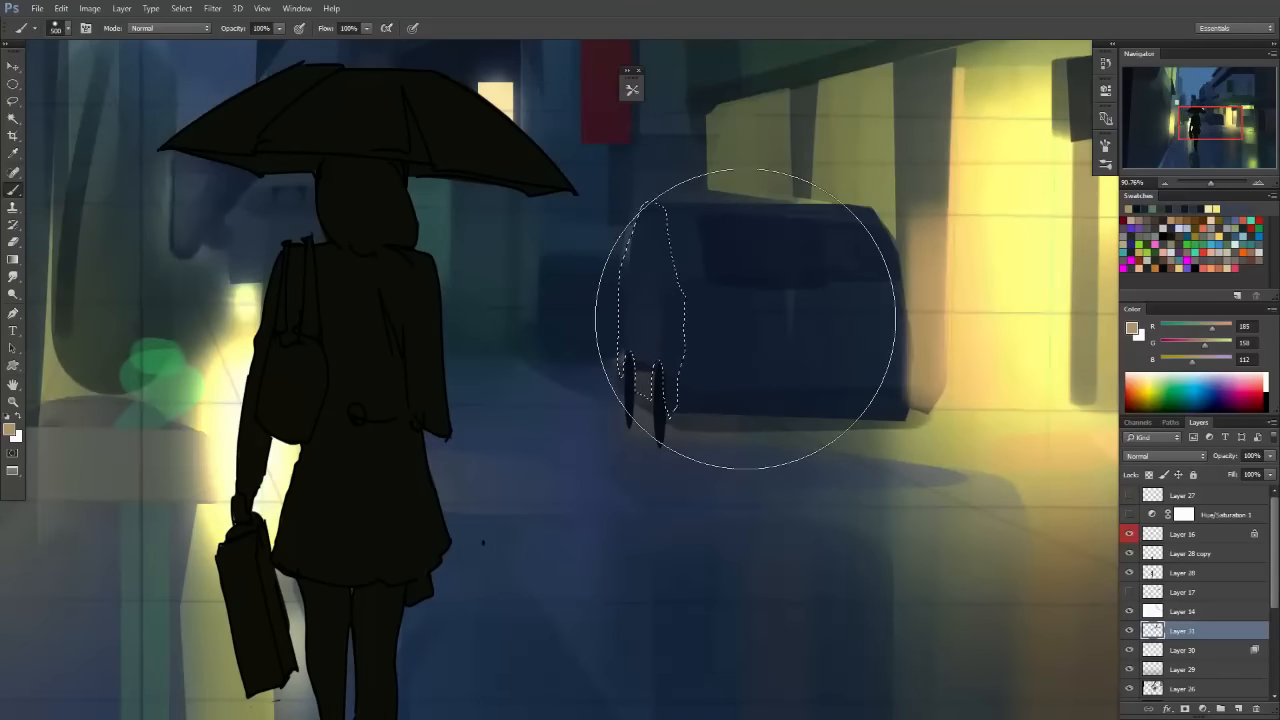
{"action": "mouse_move", "coordinate": [666, 386]}
{"action": "left_mouse_down"}
{"action": "mouse_move", "coordinate": [663, 236]}
{"action": "mouse_move", "coordinate": [691, 200]}
{"action": "left_mouse_up"}
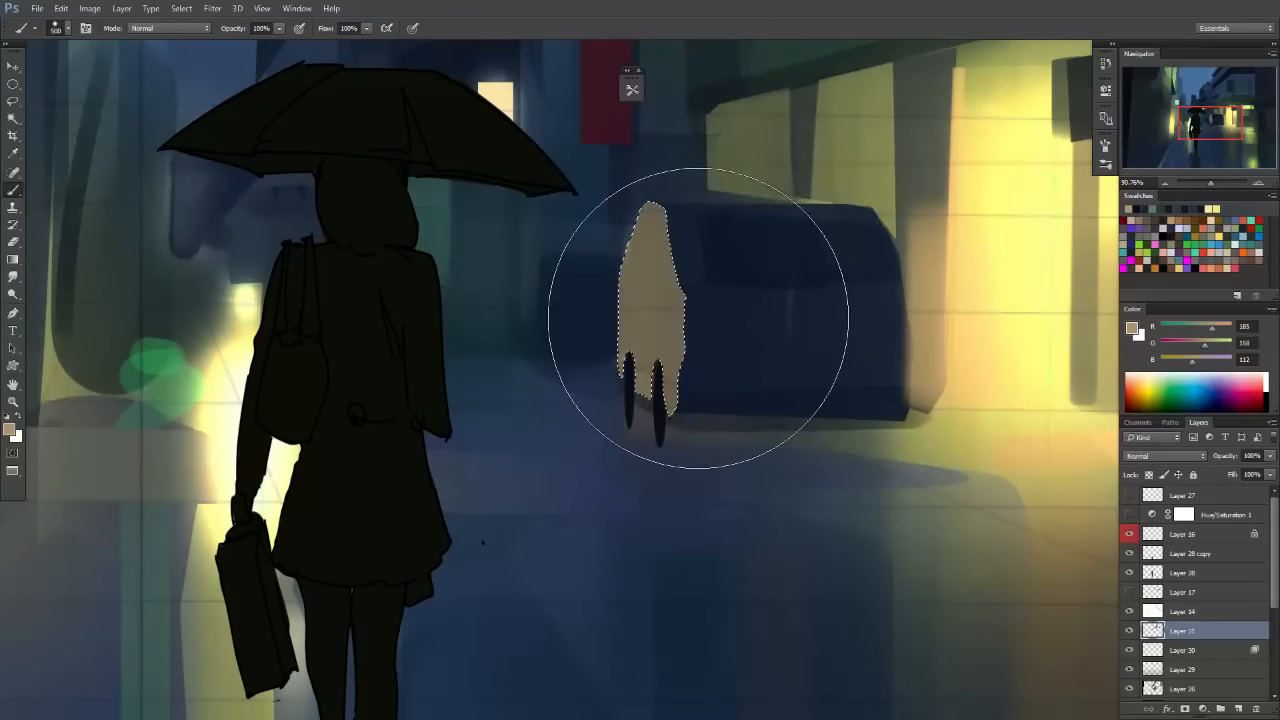
Paint the upper part of the van's tan end with sampled dark blue, RGB 33, 46, 64, using a smaller brush, and deselect.
{"action": "left_click", "coordinate": [711, 311], "text": "alt"}
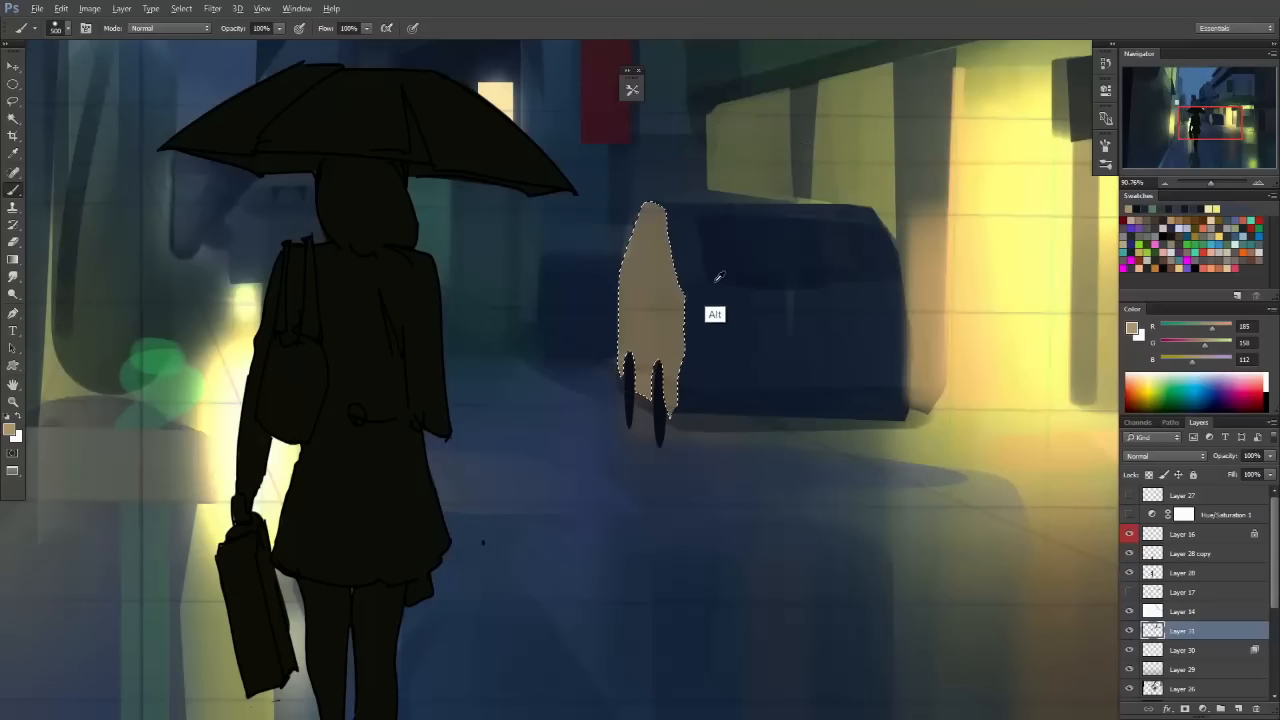
{"action": "key", "text": "bracketleft"}
{"action": "key", "text": "bracketleft"}
{"action": "key", "text": "bracketleft"}
{"action": "key", "text": "bracketleft"}
{"action": "key", "text": "bracketleft"}
{"action": "key", "text": "bracketleft"}
{"action": "key", "text": "bracketleft"}
{"action": "key", "text": "bracketleft"}
{"action": "key", "text": "bracketleft"}
{"action": "key", "text": "bracketleft"}
{"action": "key", "text": "bracketleft"}
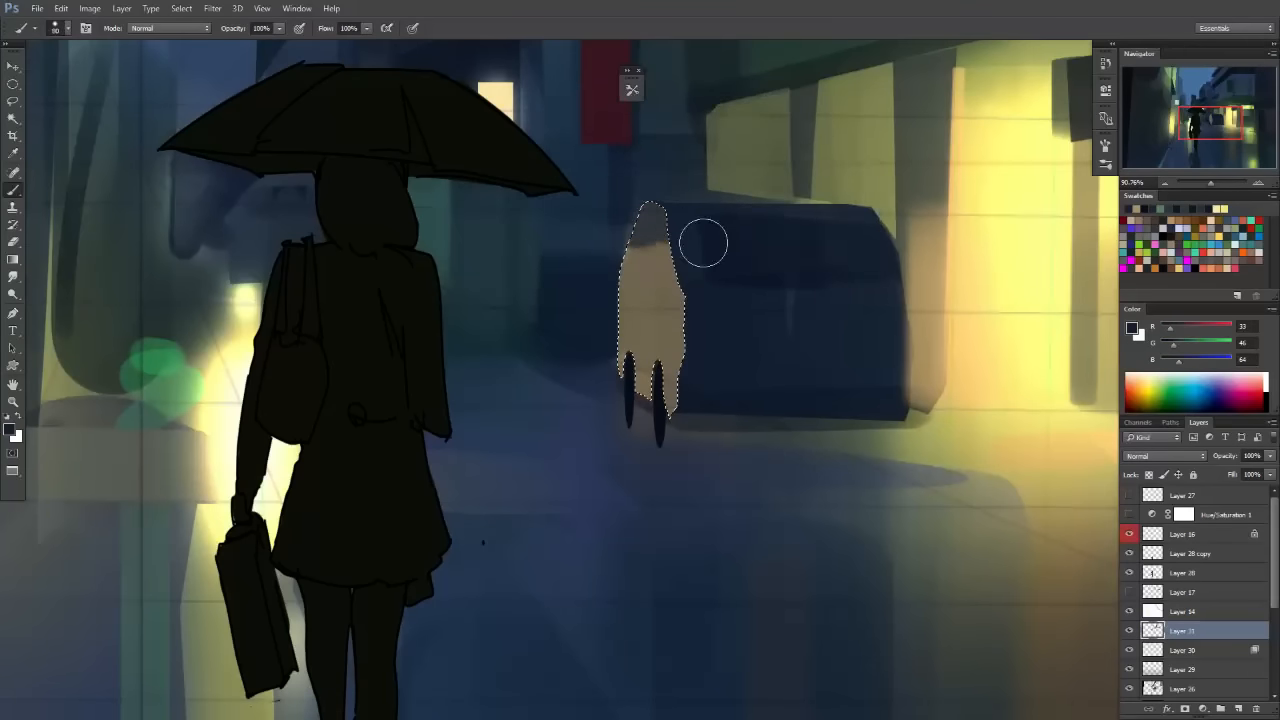
{"action": "left_click_drag", "start_coordinate": [703, 243], "coordinate": [640, 206]}
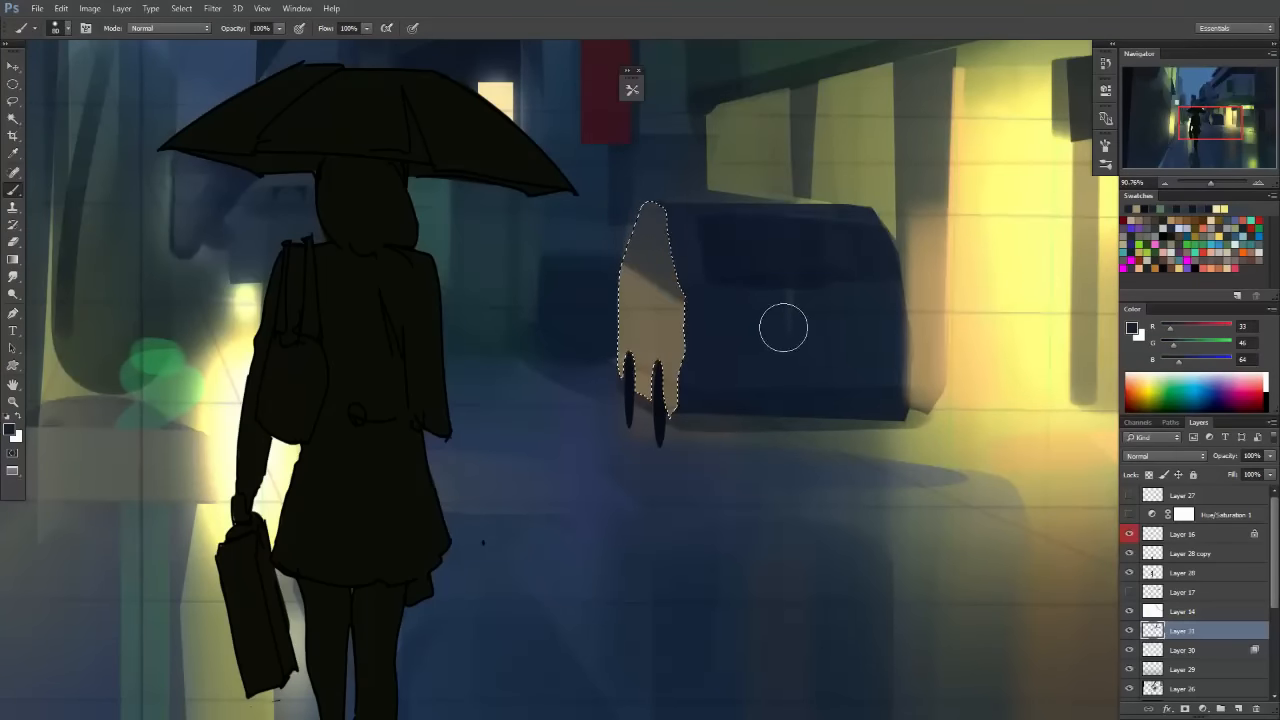
{"action": "key", "text": "e"}
{"action": "key", "text": "ctrl+d"}
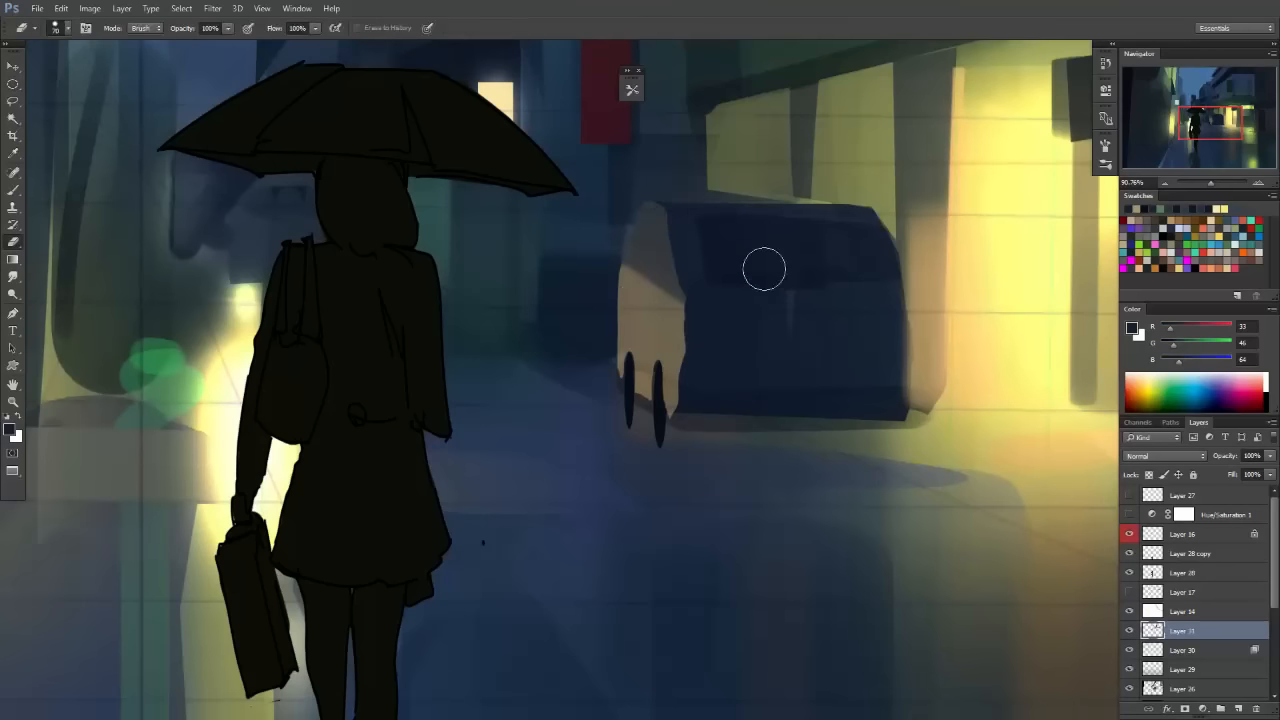
{"action": "mouse_move", "coordinate": [780, 314]}
{"action": "left_mouse_down"}
{"action": "mouse_move", "coordinate": [675, 388]}
{"action": "mouse_move", "coordinate": [854, 343]}
{"action": "mouse_move", "coordinate": [837, 314]}
{"action": "mouse_move", "coordinate": [888, 343]}
{"action": "left_mouse_up"}
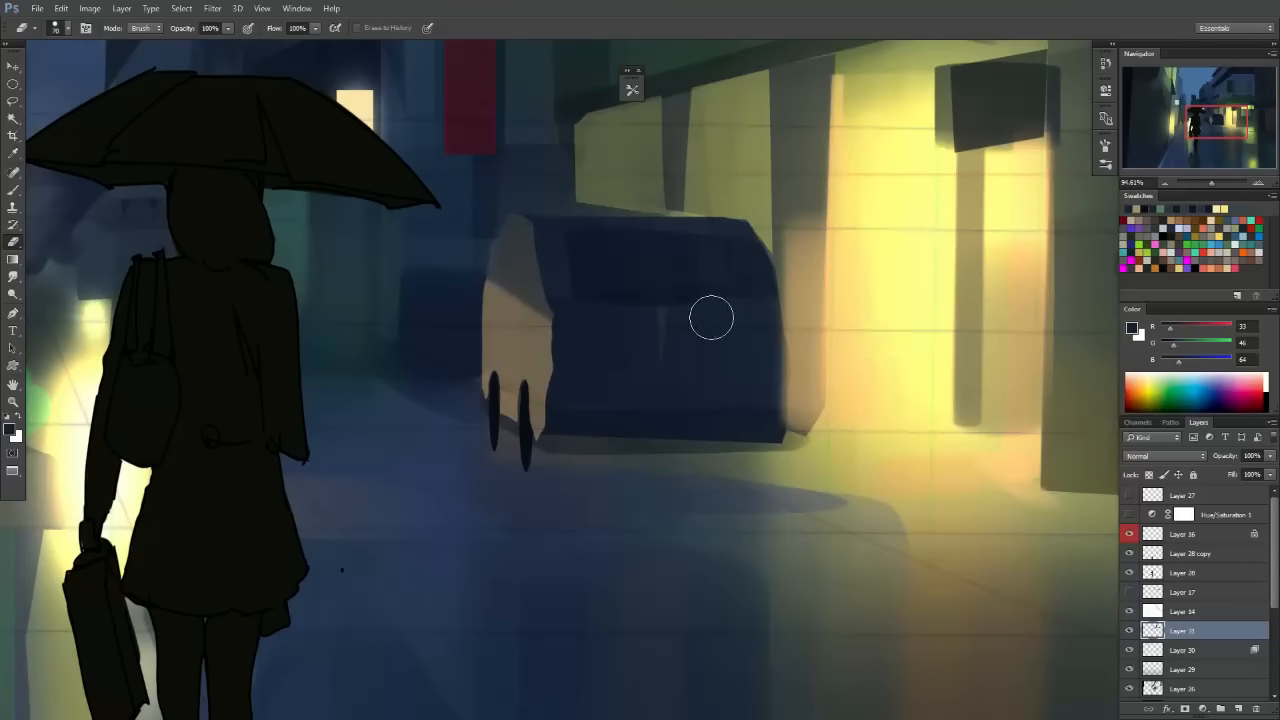
{"action": "left_click_drag", "start_coordinate": [711, 314], "coordinate": [652, 313]}
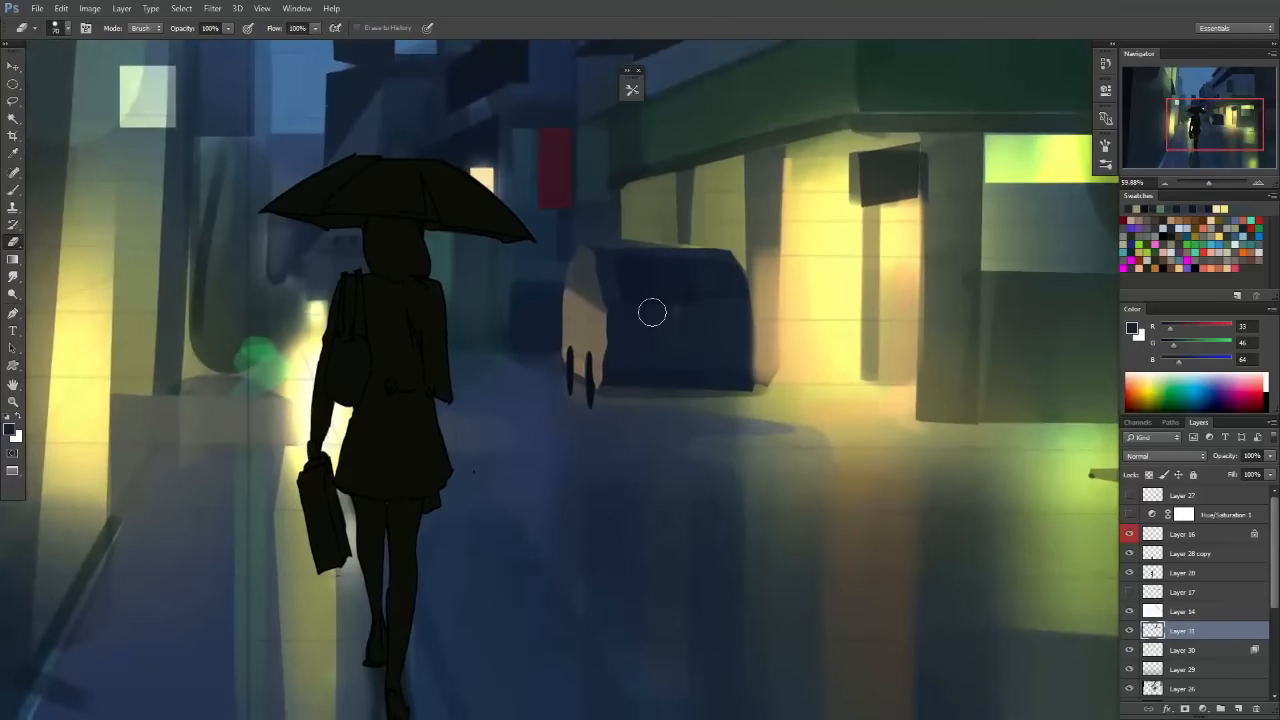
{"action": "key", "text": "b"}
{"action": "key", "text": "F3"}
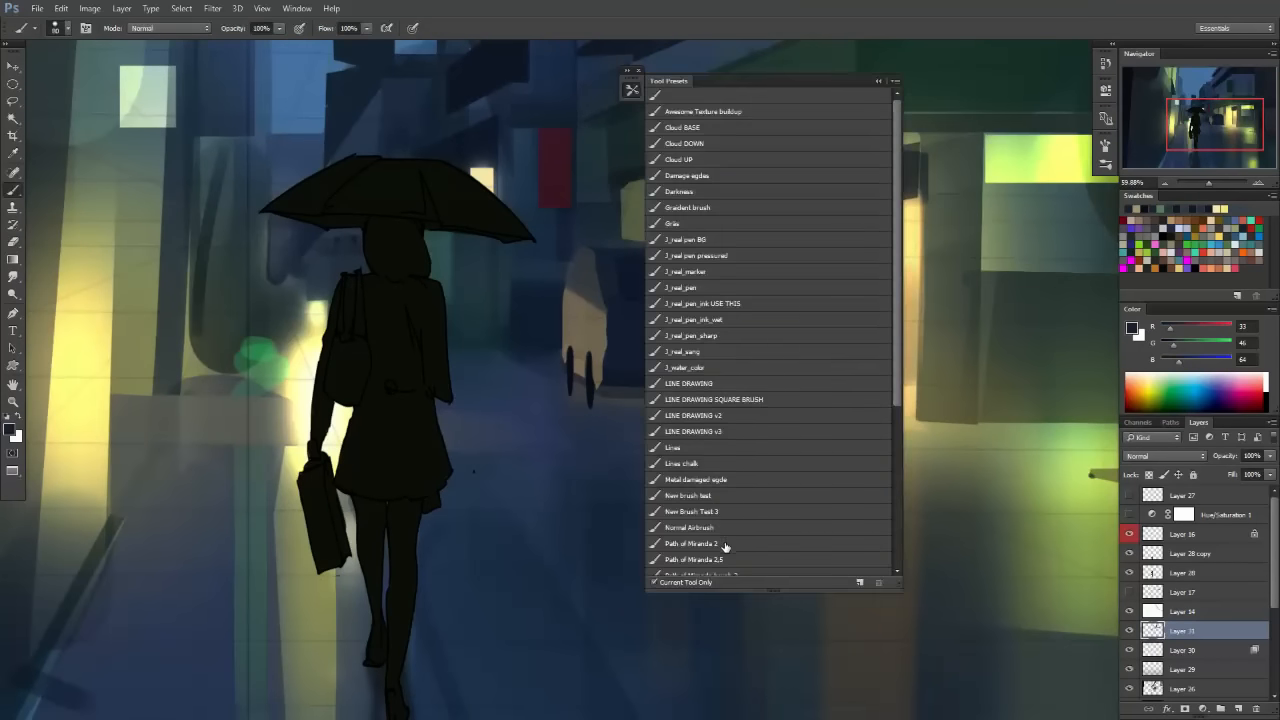
{"action": "scroll", "coordinate": [888, 391], "scroll_direction": "down", "scroll_amount": 5}
{"action": "key", "text": "F3"}
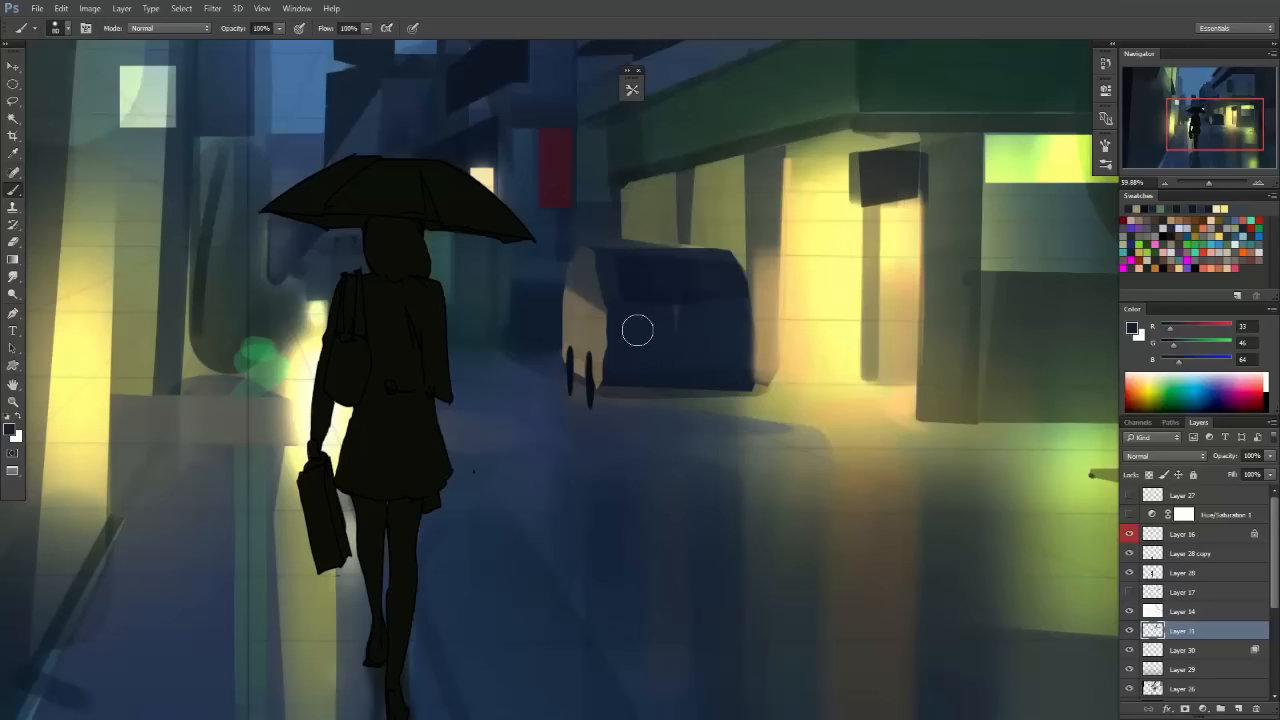
{"action": "key", "text": "h"}
{"action": "left_click_drag", "start_coordinate": [624, 336], "coordinate": [637, 363]}
{"action": "key", "text": "b"}
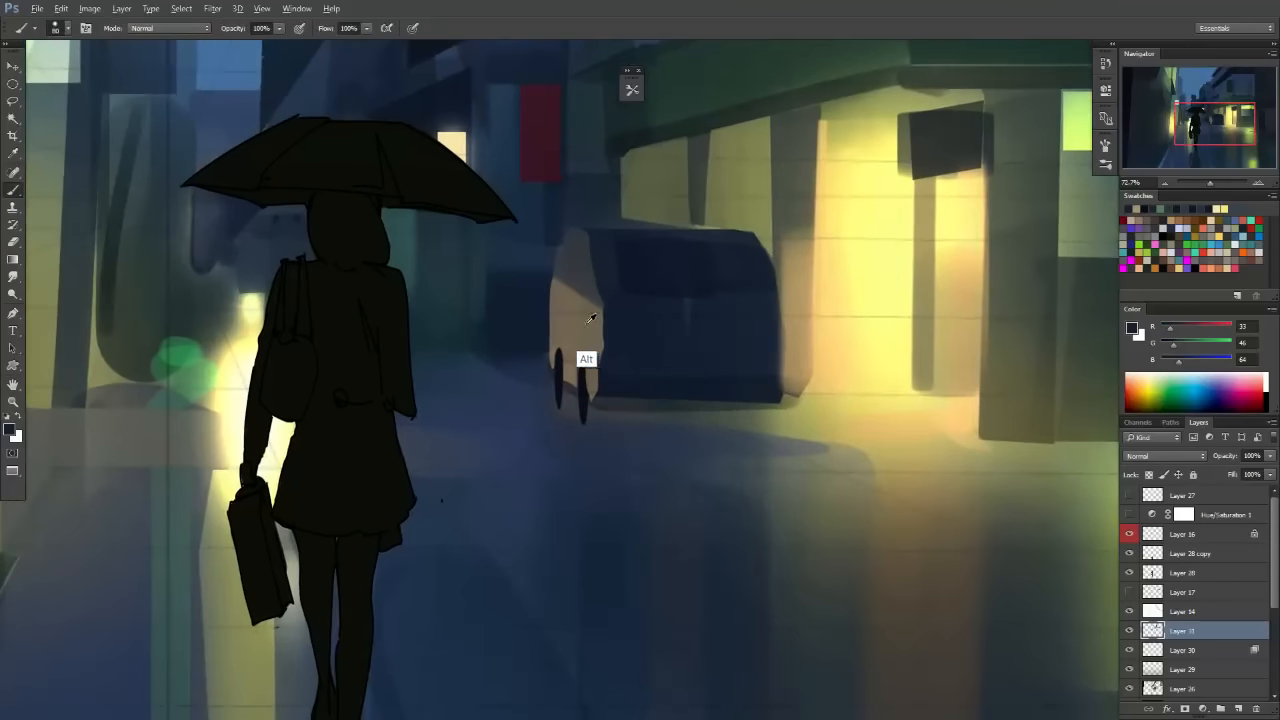
Paint small highlights beside the van's right edge in sampled pale yellow, RGB 255, 238, 139, at brush size 20.
{"action": "left_click", "coordinate": [580, 357], "text": "alt"}
{"action": "key", "text": "bracketleft"}
{"action": "key", "text": "bracketleft"}
{"action": "key", "text": "bracketleft"}
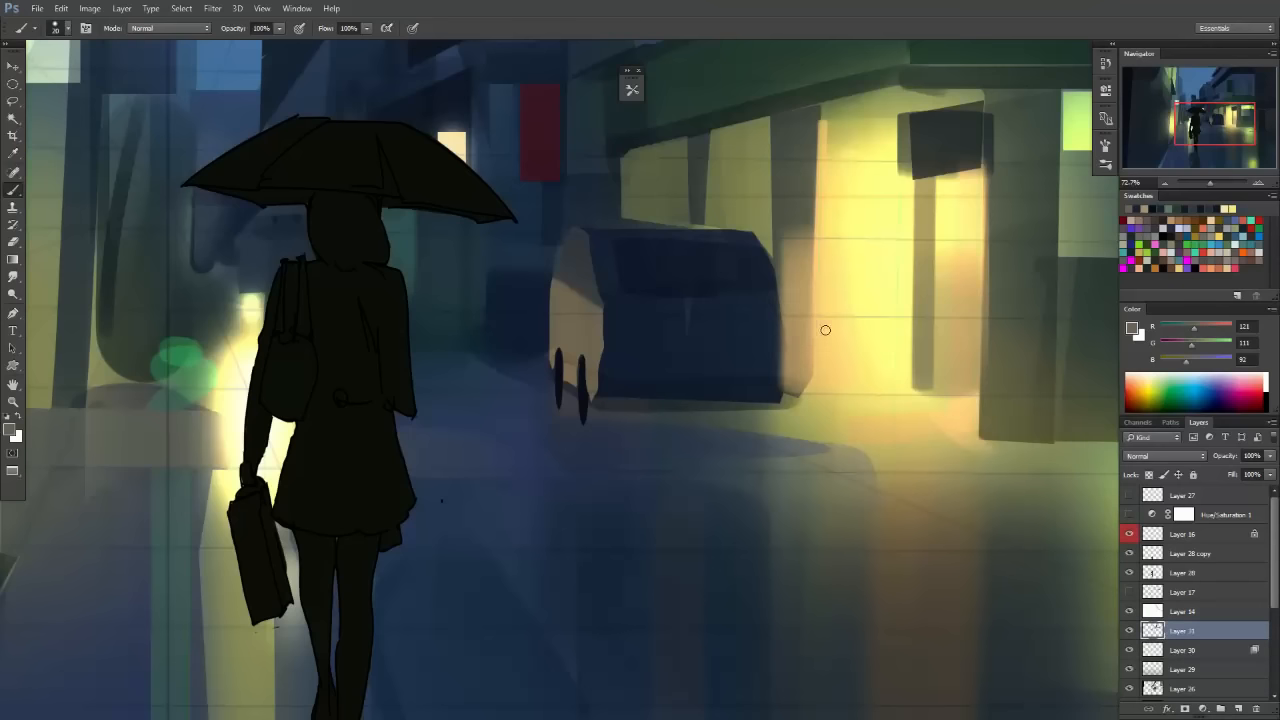
{"action": "left_click_drag", "start_coordinate": [825, 330], "coordinate": [754, 336]}
{"action": "left_click", "coordinate": [745, 333], "text": "alt"}
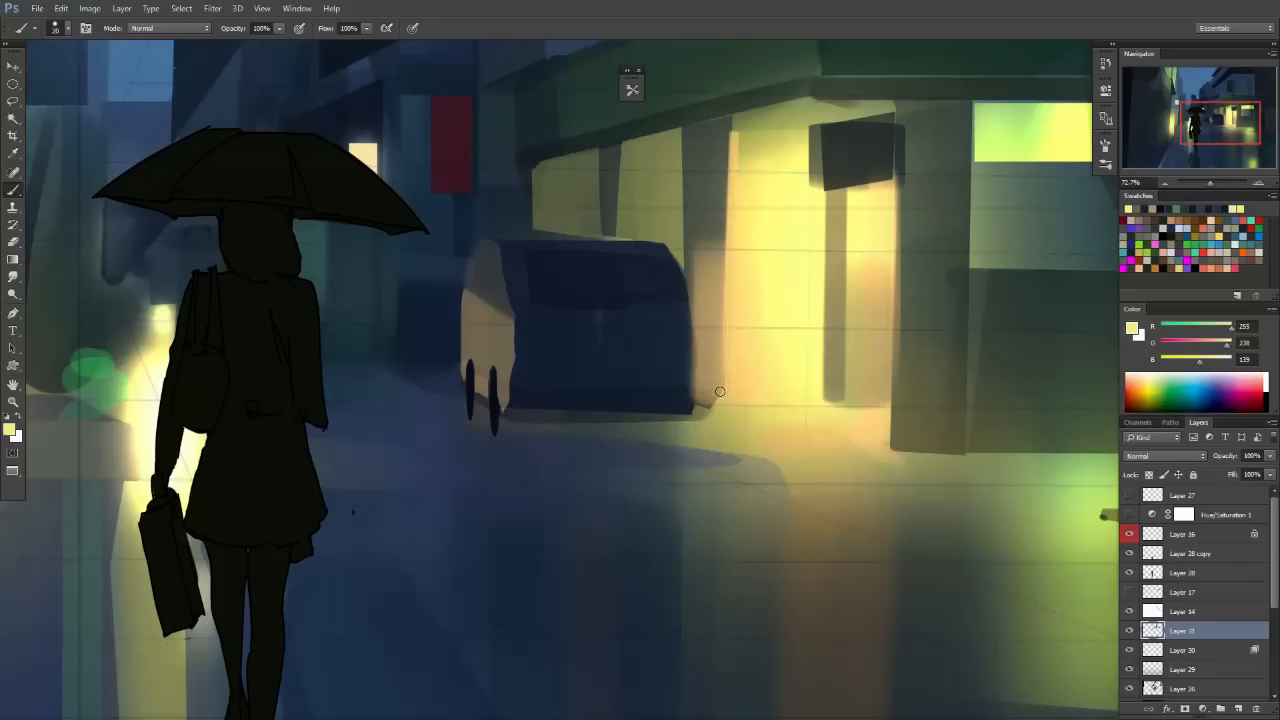
{"action": "left_click_drag", "start_coordinate": [720, 391], "coordinate": [731, 314]}
{"action": "mouse_move", "coordinate": [717, 363]}
{"action": "left_mouse_down"}
{"action": "mouse_move", "coordinate": [723, 320]}
{"action": "mouse_move", "coordinate": [677, 337]}
{"action": "left_mouse_up"}
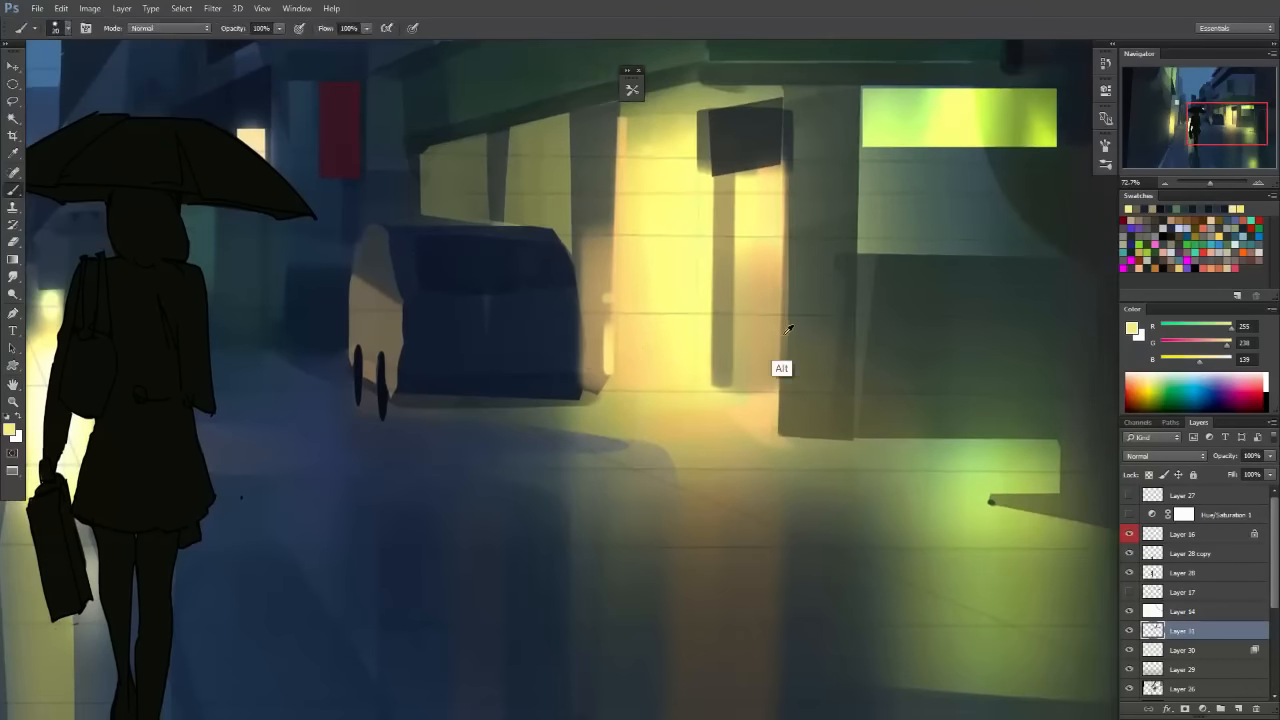
Paint a thin dark olive strip, RGB 103, 105, 79, across the base of the lit shop entrance, redoing the first stroke.
{"action": "left_click", "coordinate": [814, 394], "text": "alt"}
{"action": "left_click_drag", "start_coordinate": [608, 376], "coordinate": [702, 377]}
{"action": "key", "text": "ctrl+z"}
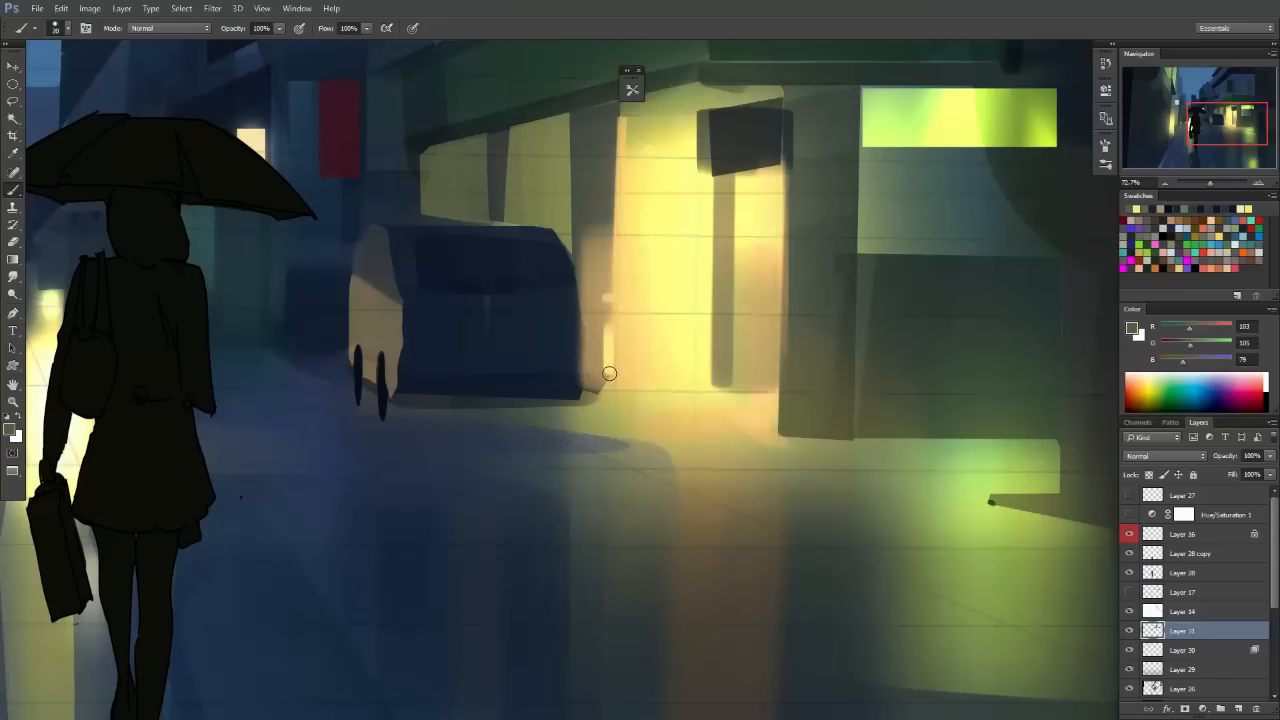
{"action": "left_click_drag", "start_coordinate": [606, 370], "coordinate": [710, 372]}
{"action": "key", "text": "m"}
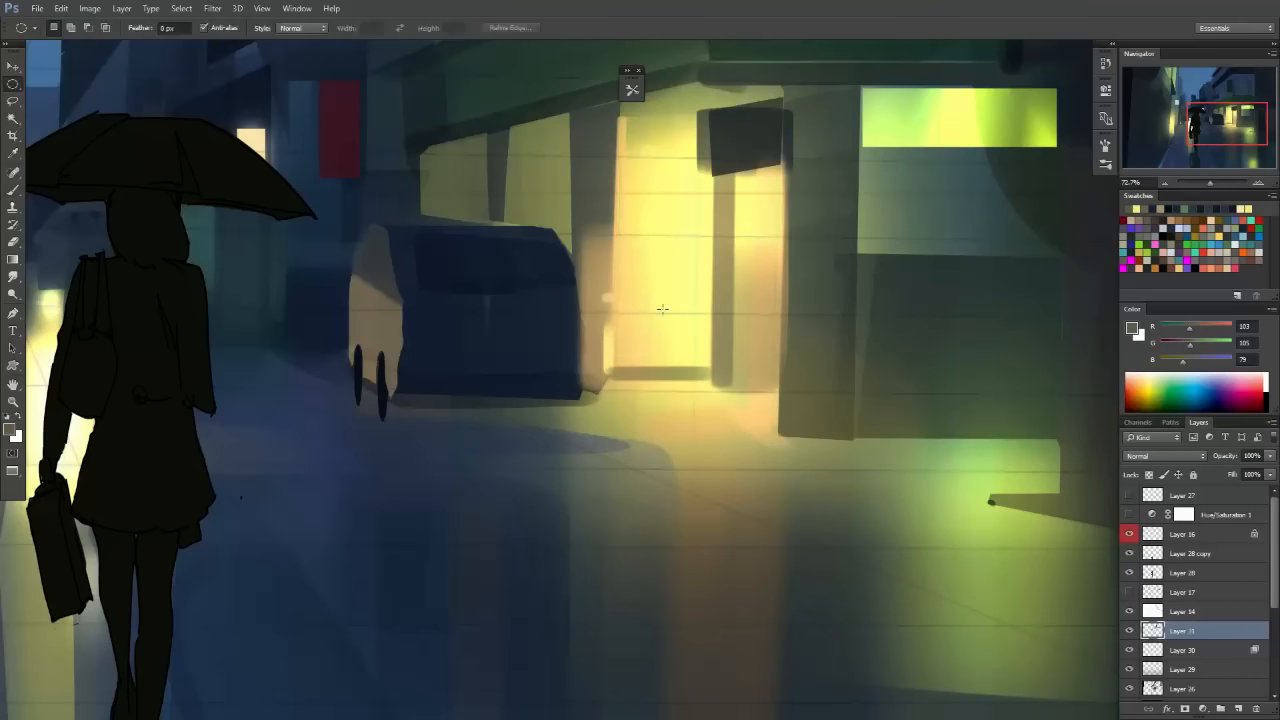
{"action": "left_click_drag", "start_coordinate": [660, 298], "coordinate": [698, 375]}
{"action": "key", "text": "ctrl+d"}
Fill a small upright rectangular selection at the base of the lit shop entrance with sampled grey-green, RGB 85, 94, 81.
{"action": "right_click", "coordinate": [13, 86]}
{"action": "left_click", "coordinate": [92, 81]}
{"action": "mouse_move", "coordinate": [665, 297]}
{"action": "left_mouse_down"}
{"action": "mouse_move", "coordinate": [705, 351]}
{"action": "mouse_move", "coordinate": [695, 442]}
{"action": "mouse_move", "coordinate": [678, 257]}
{"action": "mouse_move", "coordinate": [671, 420]}
{"action": "left_mouse_up"}
{"action": "key", "text": "b"}
{"action": "left_click", "coordinate": [823, 266], "text": "alt"}
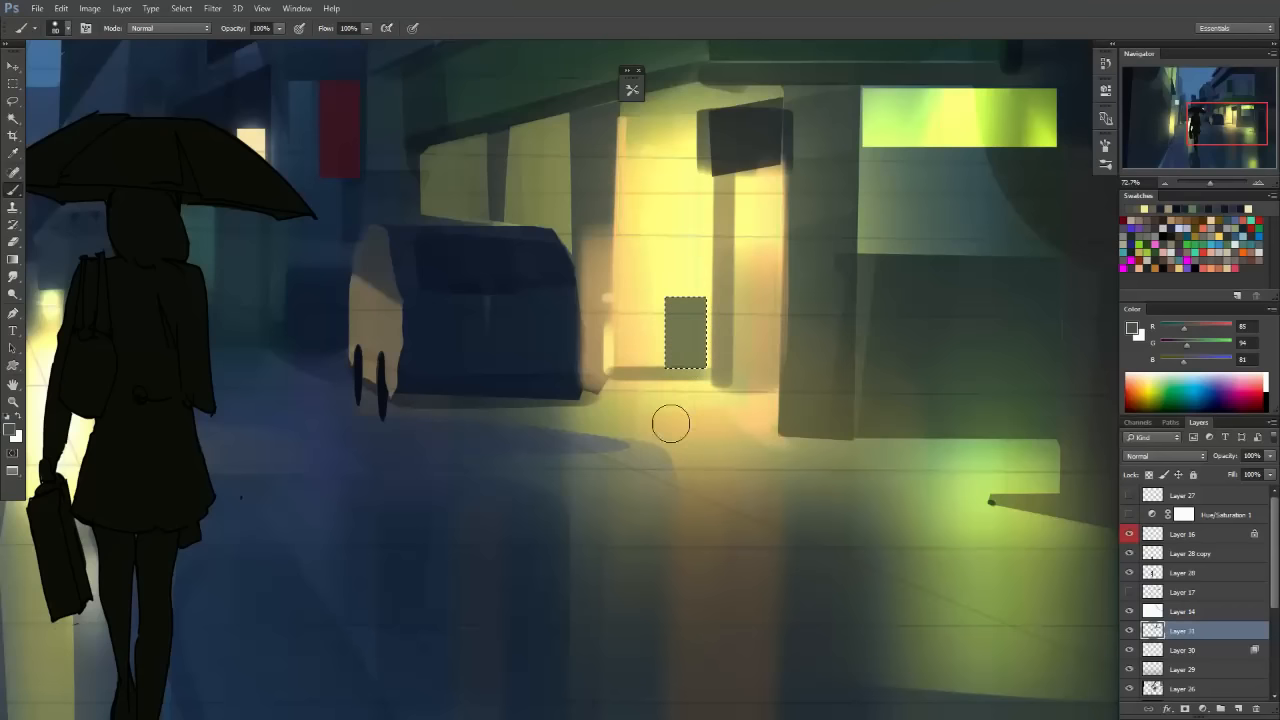
{"action": "key", "text": "m"}
{"action": "scroll", "coordinate": [735, 388], "scroll_direction": "down", "scroll_amount": 10}
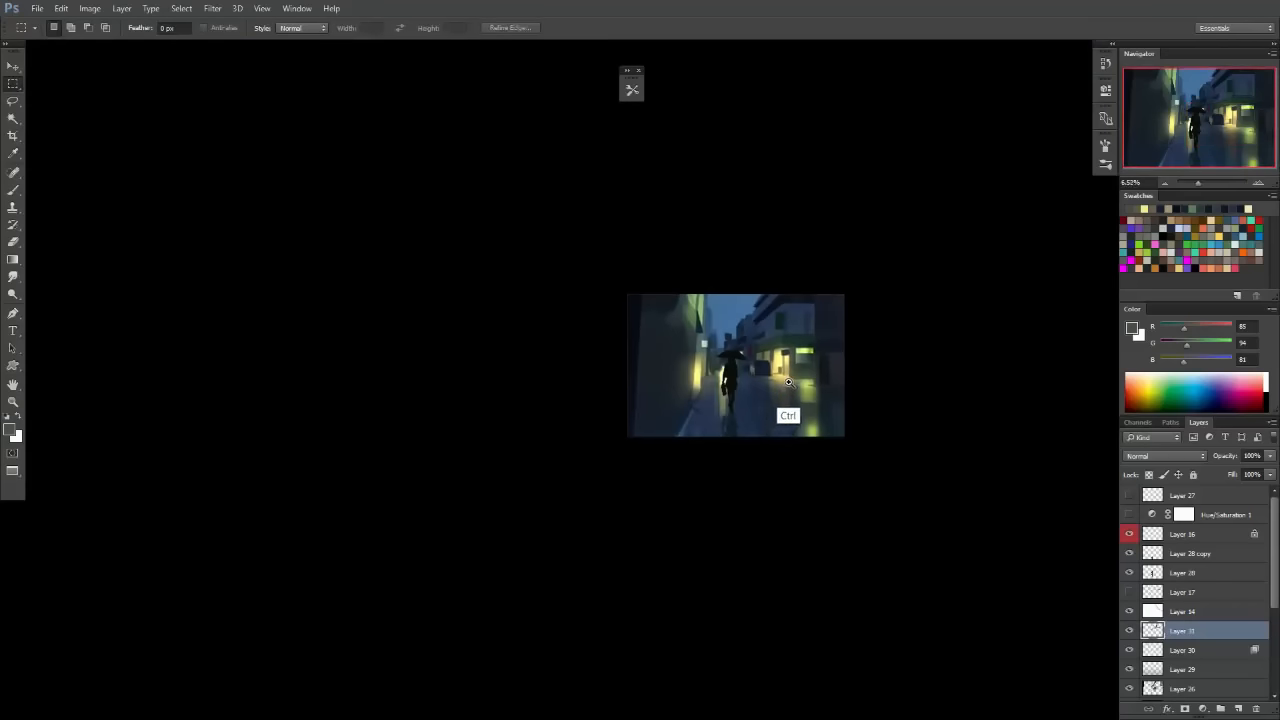
{"action": "scroll", "coordinate": [769, 390], "scroll_direction": "up", "scroll_amount": 5}
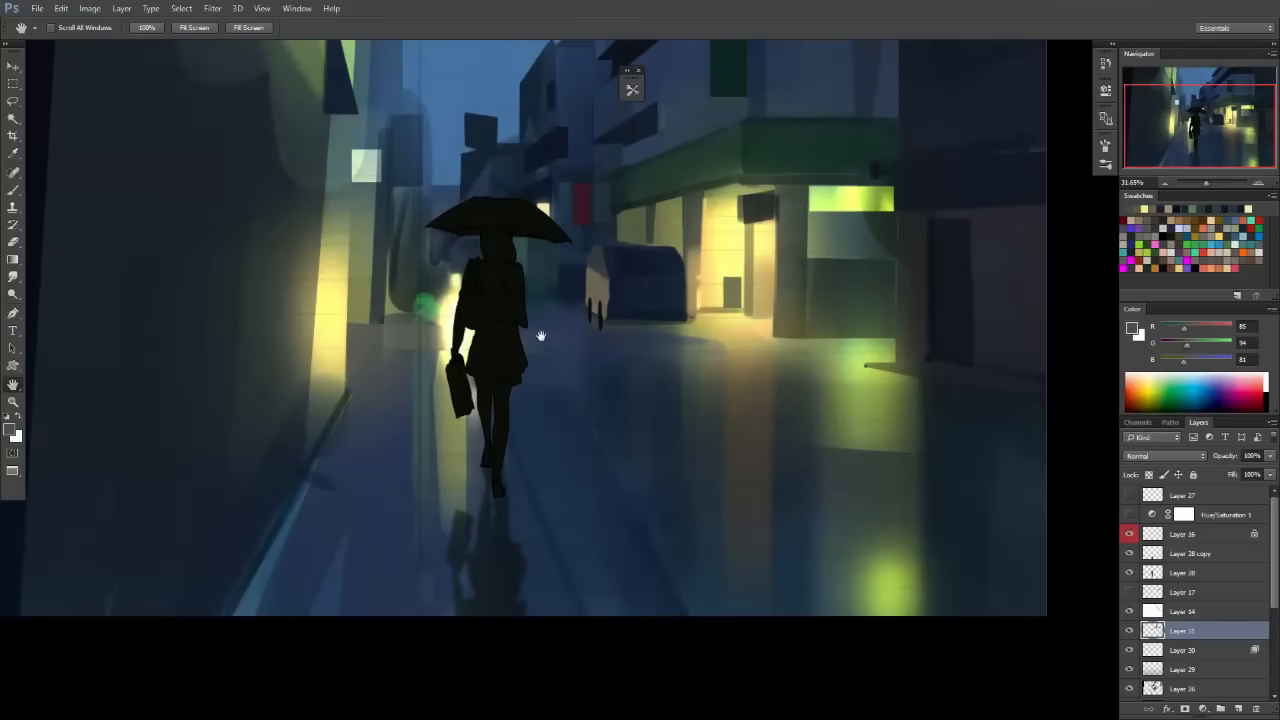
{"action": "left_click_drag", "start_coordinate": [540, 335], "coordinate": [551, 399]}
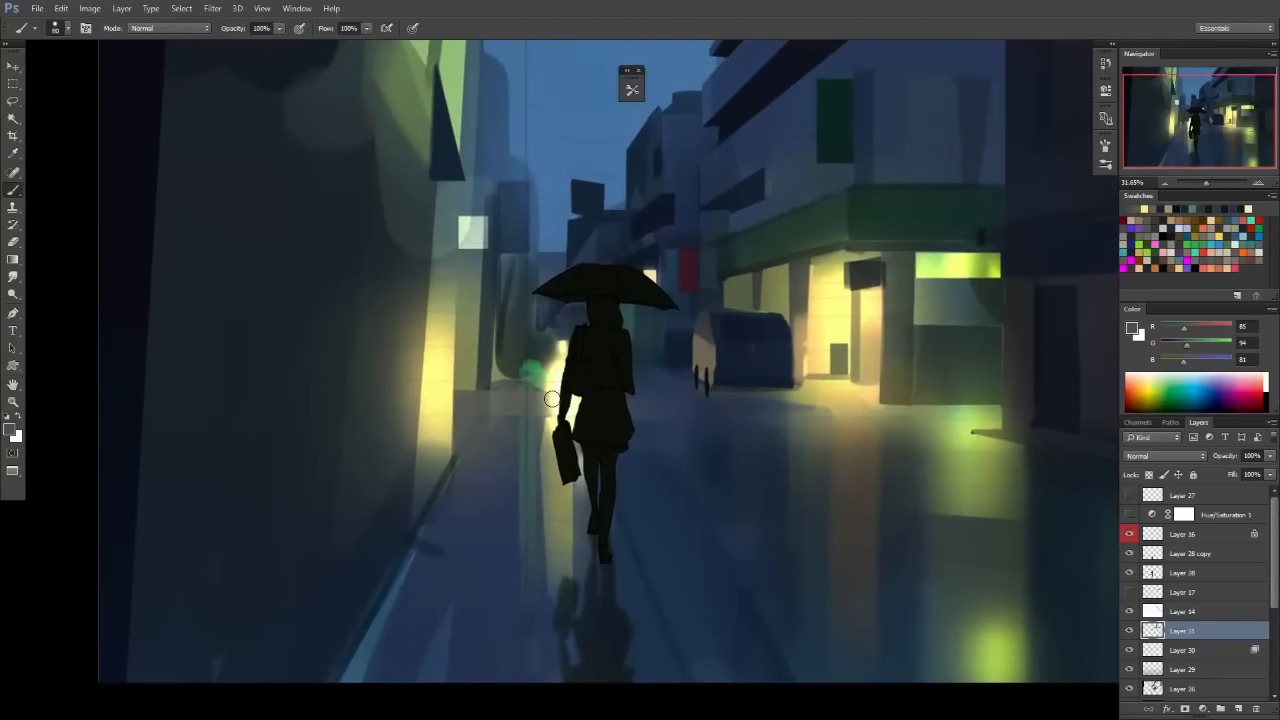
Paint a soft upright stroke in muted blue, RGB 85, 94, 135, over the dark shape behind the umbrella figure, redoing it until brush size 125.
{"action": "left_click", "coordinate": [1200, 362]}
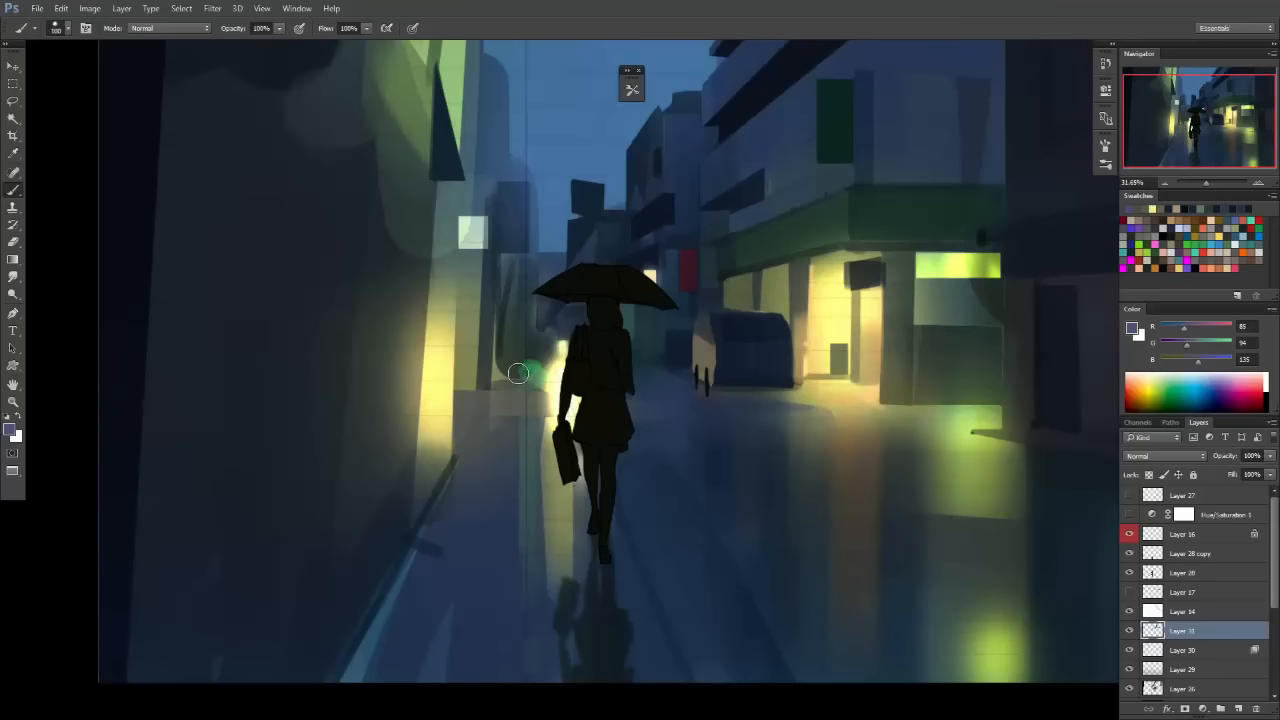
{"action": "left_click_drag", "start_coordinate": [506, 365], "coordinate": [502, 240]}
{"action": "scroll", "coordinate": [528, 352], "scroll_direction": "up", "scroll_amount": 1}
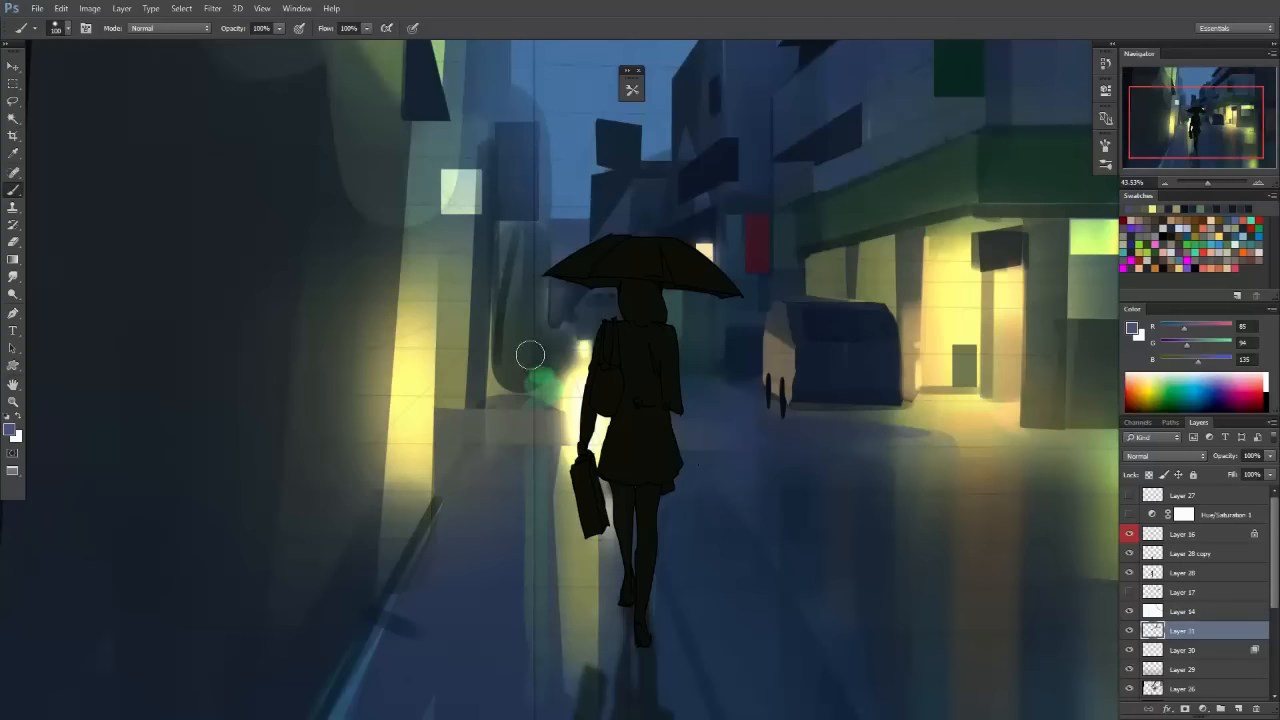
{"action": "key", "text": "bracketright"}
{"action": "mouse_move", "coordinate": [501, 386]}
{"action": "left_mouse_down"}
{"action": "mouse_move", "coordinate": [507, 252]}
{"action": "mouse_move", "coordinate": [507, 268]}
{"action": "left_mouse_up"}
{"action": "key", "text": "ctrl+z"}
{"action": "key", "text": "ctrl+z"}
{"action": "key", "text": "bracketright"}
{"action": "left_click_drag", "start_coordinate": [508, 388], "coordinate": [523, 178]}
{"action": "key", "text": "ctrl+z"}
{"action": "mouse_move", "coordinate": [512, 388]}
{"action": "left_mouse_down"}
{"action": "mouse_move", "coordinate": [527, 138]}
{"action": "mouse_move", "coordinate": [517, 385]}
{"action": "mouse_move", "coordinate": [529, 174]}
{"action": "left_mouse_up"}
{"action": "key", "text": "ctrl+z"}
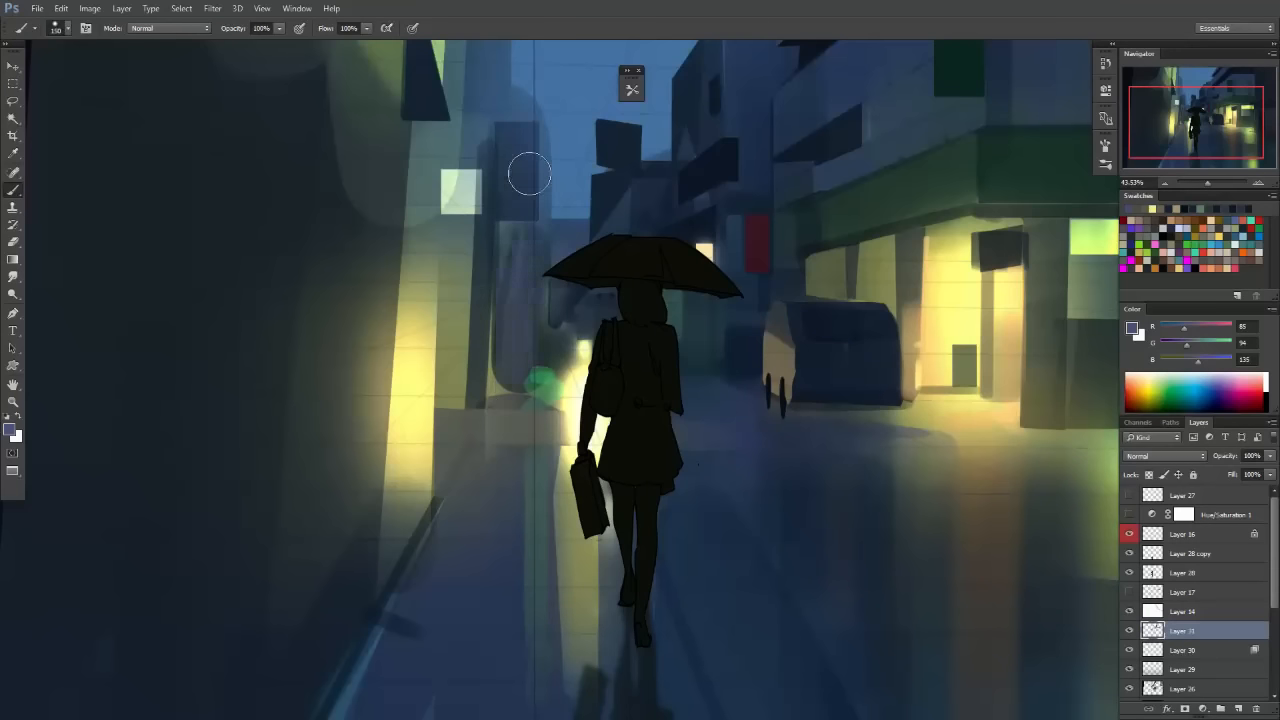
{"action": "key", "text": "ctrl+z"}
{"action": "key", "text": "bracketleft"}
{"action": "left_click_drag", "start_coordinate": [507, 376], "coordinate": [523, 125]}
{"action": "key", "text": "ctrl+z"}
{"action": "key", "text": "ctrl+z"}
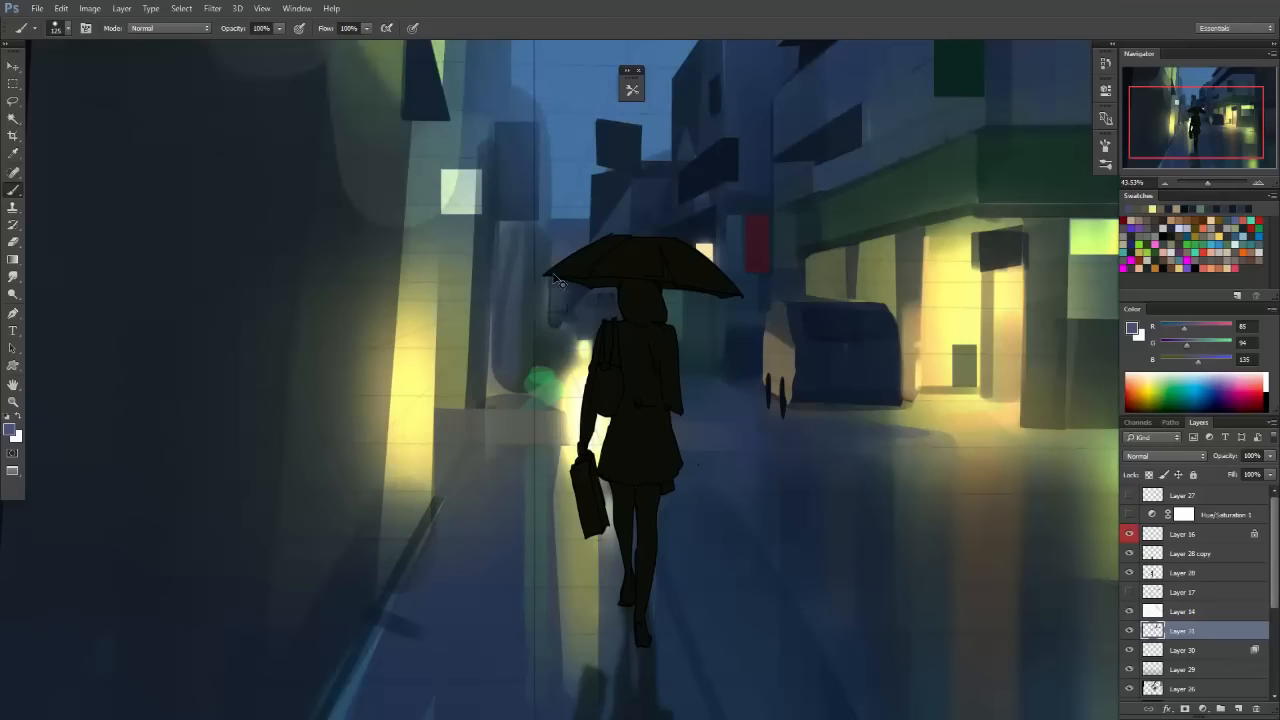
{"action": "key", "text": "ctrl+z"}
{"action": "key", "text": "ctrl+z"}
{"action": "mouse_move", "coordinate": [504, 364]}
{"action": "left_mouse_down"}
{"action": "mouse_move", "coordinate": [507, 151]}
{"action": "mouse_move", "coordinate": [509, 166]}
{"action": "left_mouse_up"}
{"action": "key", "text": "ctrl+z"}
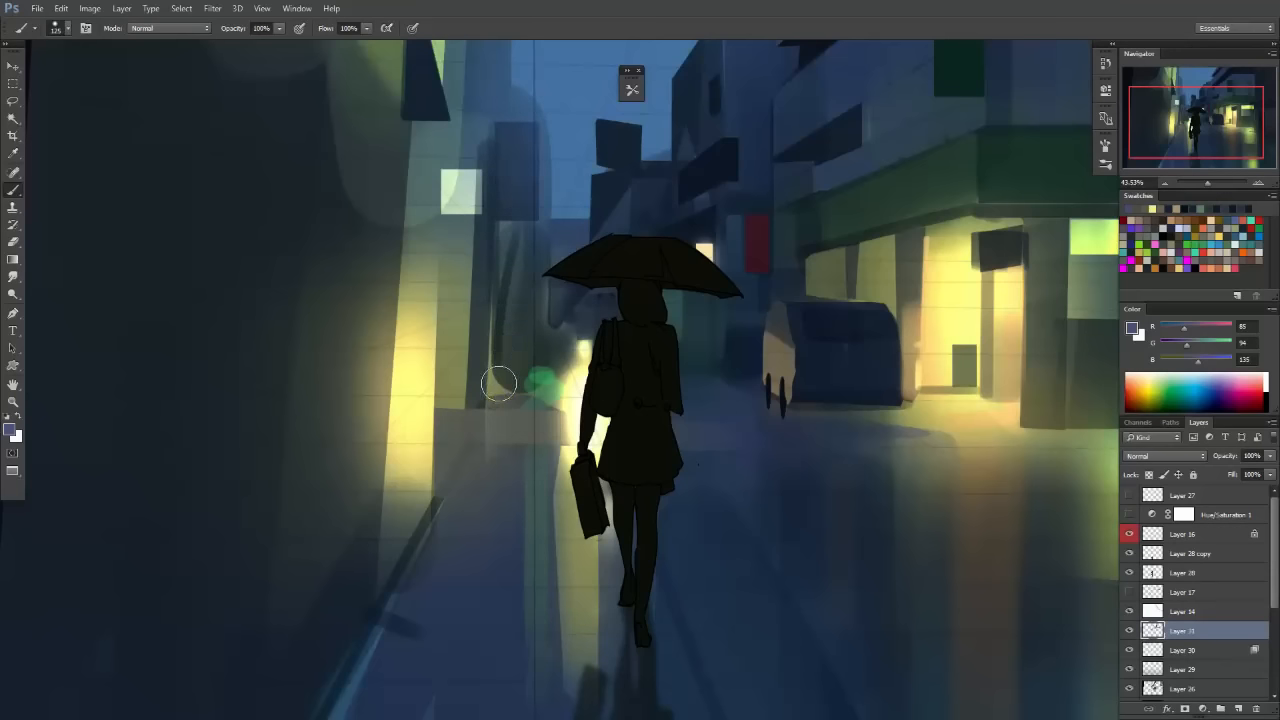
{"action": "left_click_drag", "start_coordinate": [499, 383], "coordinate": [506, 160]}
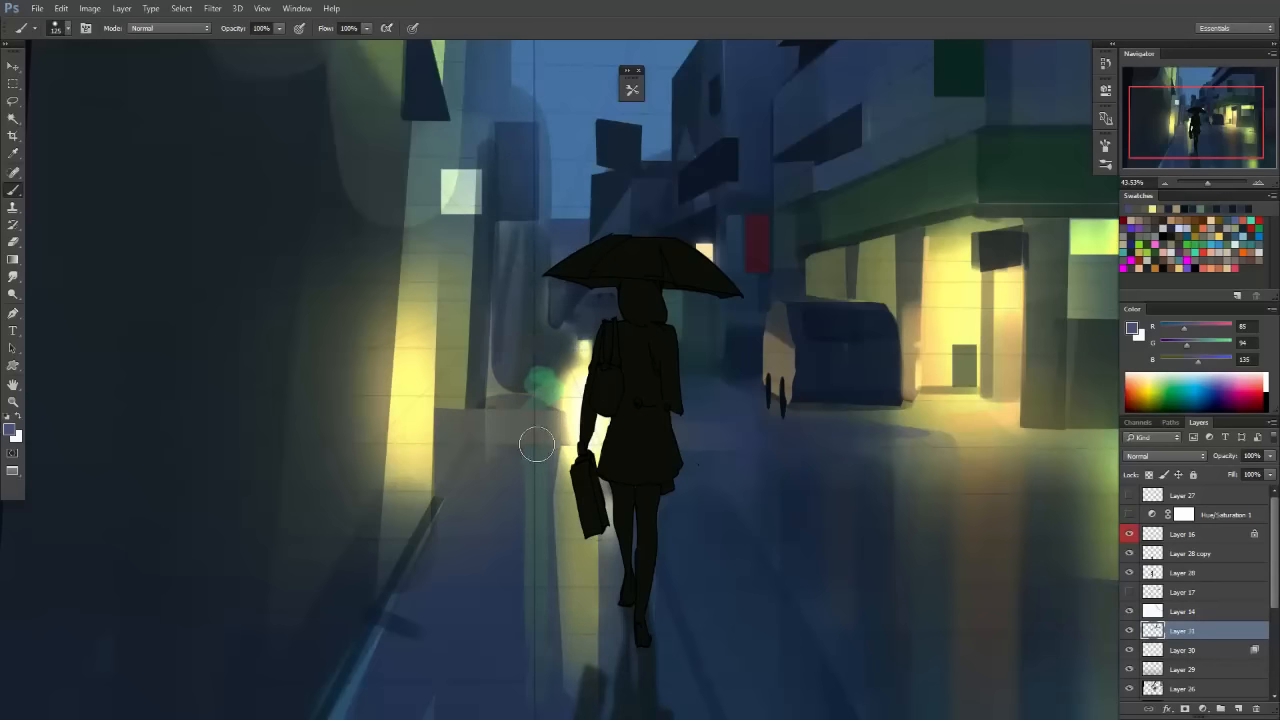
Sample the awning's dark green, RGB 37, 61, 56, and outline an upright sign beside the small pale sign with the Polygonal Lasso.
{"action": "key", "text": "space"}
{"action": "left_click_drag", "start_coordinate": [626, 294], "coordinate": [566, 285]}
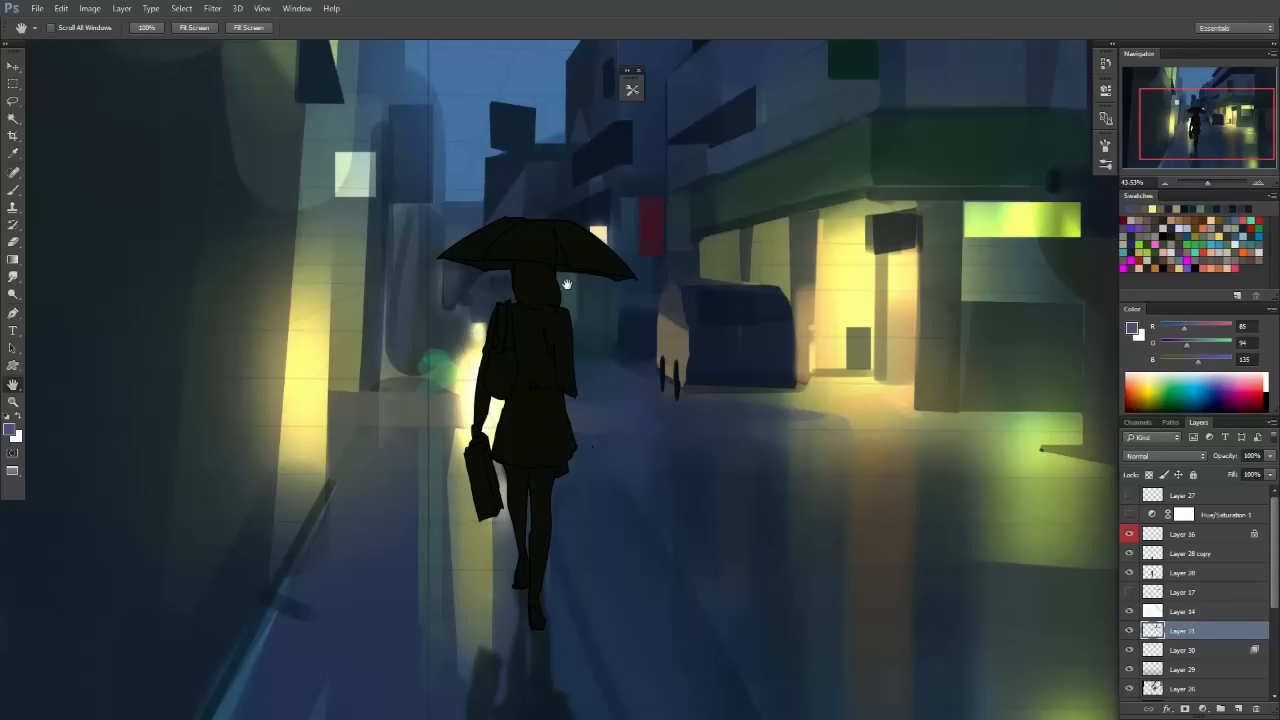
{"action": "left_click", "coordinate": [866, 149], "text": "alt"}
{"action": "key", "text": "space"}
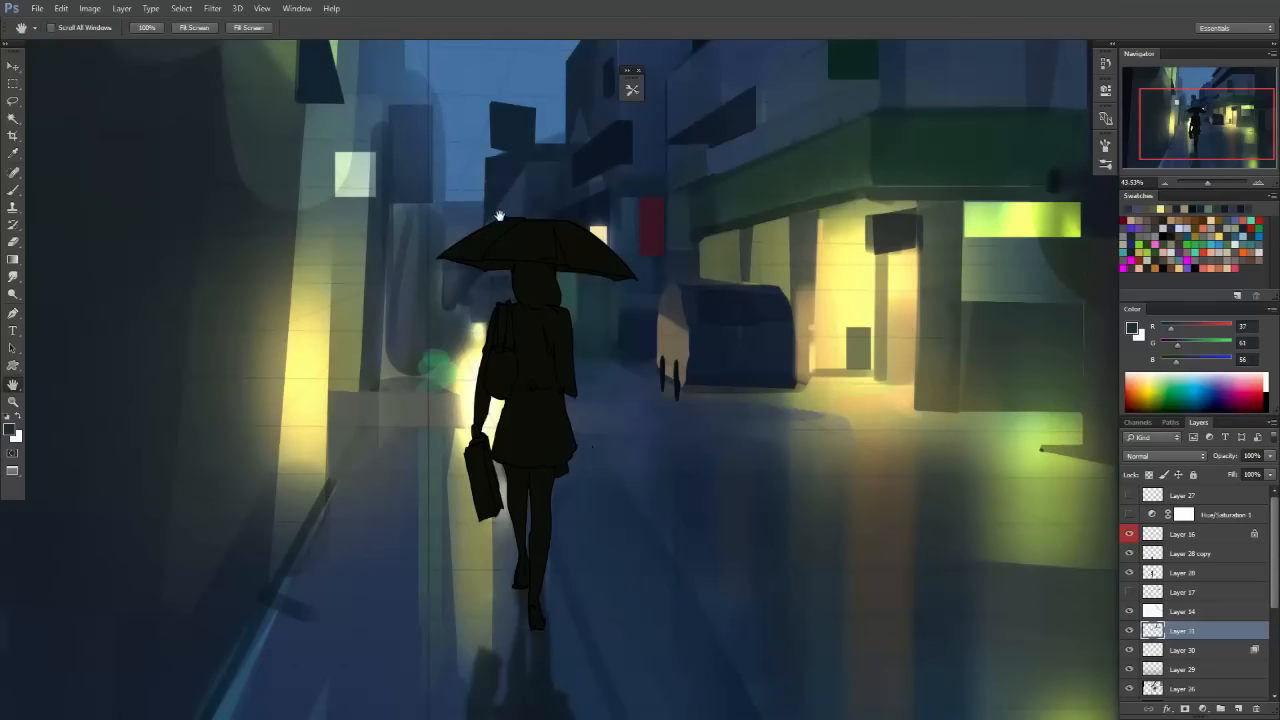
{"action": "left_click_drag", "start_coordinate": [499, 216], "coordinate": [575, 319]}
{"action": "scroll", "coordinate": [522, 234], "scroll_direction": "up", "scroll_amount": 4}
{"action": "key", "text": "l"}
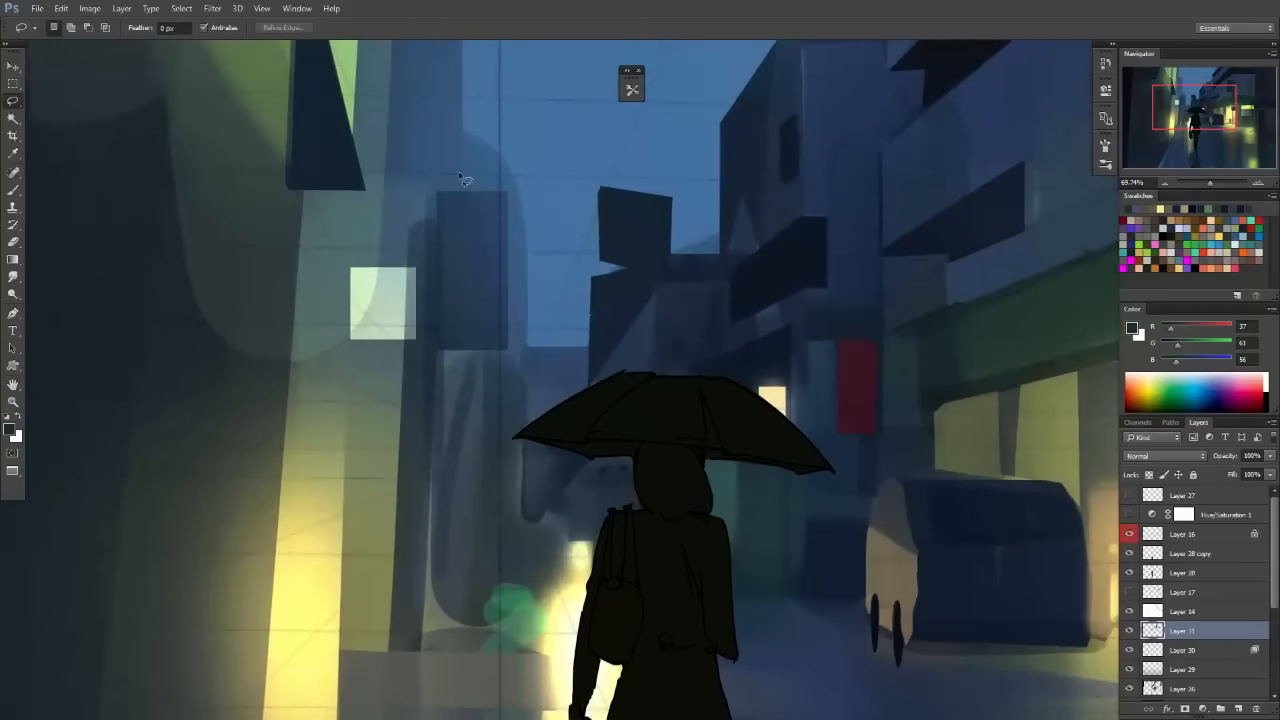
{"action": "right_click", "coordinate": [9, 103]}
{"action": "left_click", "coordinate": [80, 118]}
{"action": "left_click", "coordinate": [431, 157]}
{"action": "left_click", "coordinate": [522, 157], "text": "shift"}
{"action": "left_click", "coordinate": [519, 290], "text": "shift"}
{"action": "left_click", "coordinate": [509, 349]}
{"action": "left_click", "coordinate": [438, 345]}
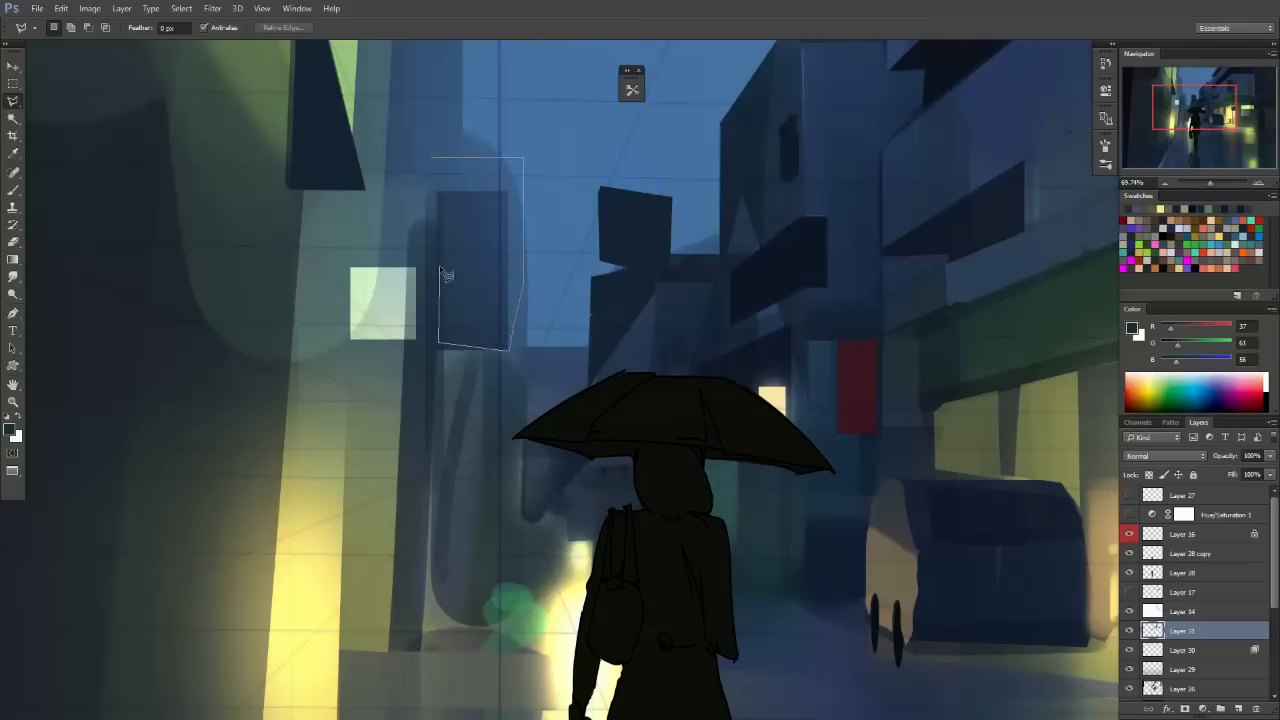
{"action": "left_click", "coordinate": [432, 158]}
Fill the outlined upright sign with the sampled dark green and deselect it.
{"action": "key", "text": "b"}
{"action": "mouse_move", "coordinate": [454, 177]}
{"action": "left_mouse_down"}
{"action": "mouse_move", "coordinate": [456, 242]}
{"action": "mouse_move", "coordinate": [491, 269]}
{"action": "mouse_move", "coordinate": [524, 112]}
{"action": "mouse_move", "coordinate": [471, 380]}
{"action": "left_mouse_up"}
{"action": "key", "text": "ctrl+d"}
Paint a thin dark blue pole, RGB 37, 51, 67, along the green sign's left edge and above it, using brush size 10.
{"action": "key", "text": "bracketleft"}
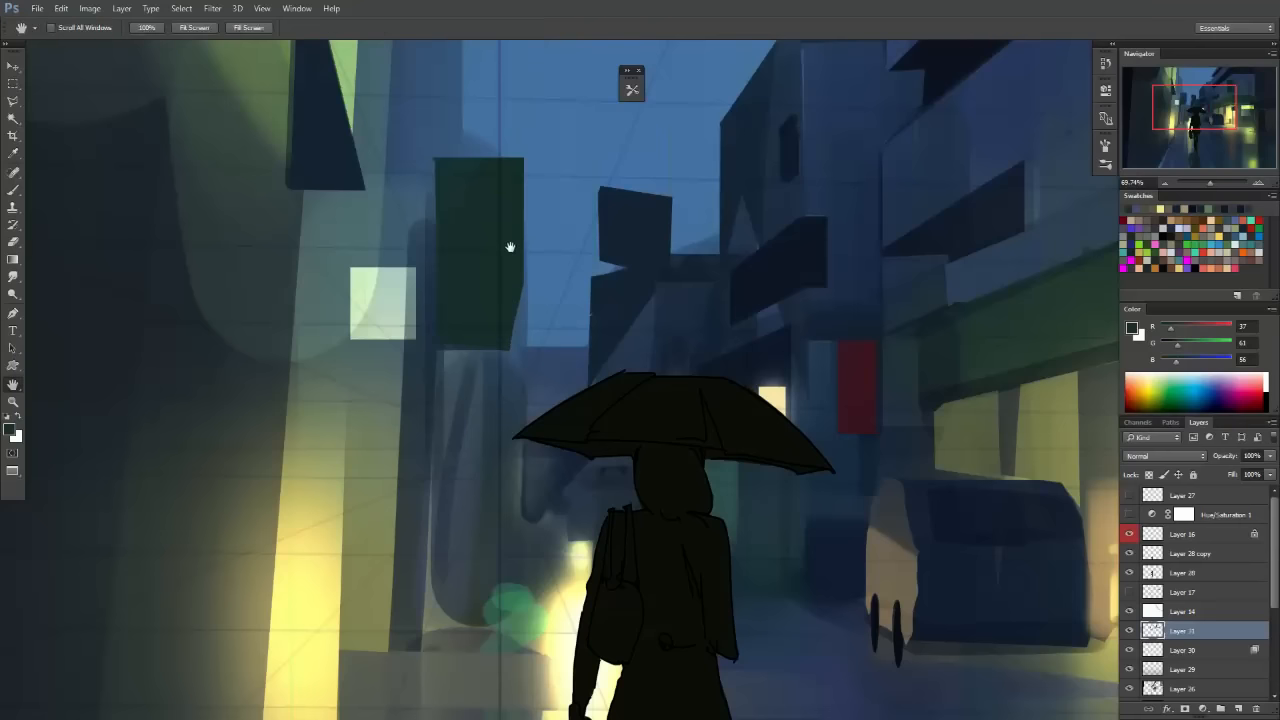
{"action": "left_click_drag", "start_coordinate": [509, 249], "coordinate": [503, 374]}
{"action": "key", "text": "bracketleft"}
{"action": "key", "text": "bracketleft"}
{"action": "key", "text": "bracketleft"}
{"action": "key", "text": "bracketleft"}
{"action": "key", "text": "bracketleft"}
{"action": "key", "text": "bracketleft"}
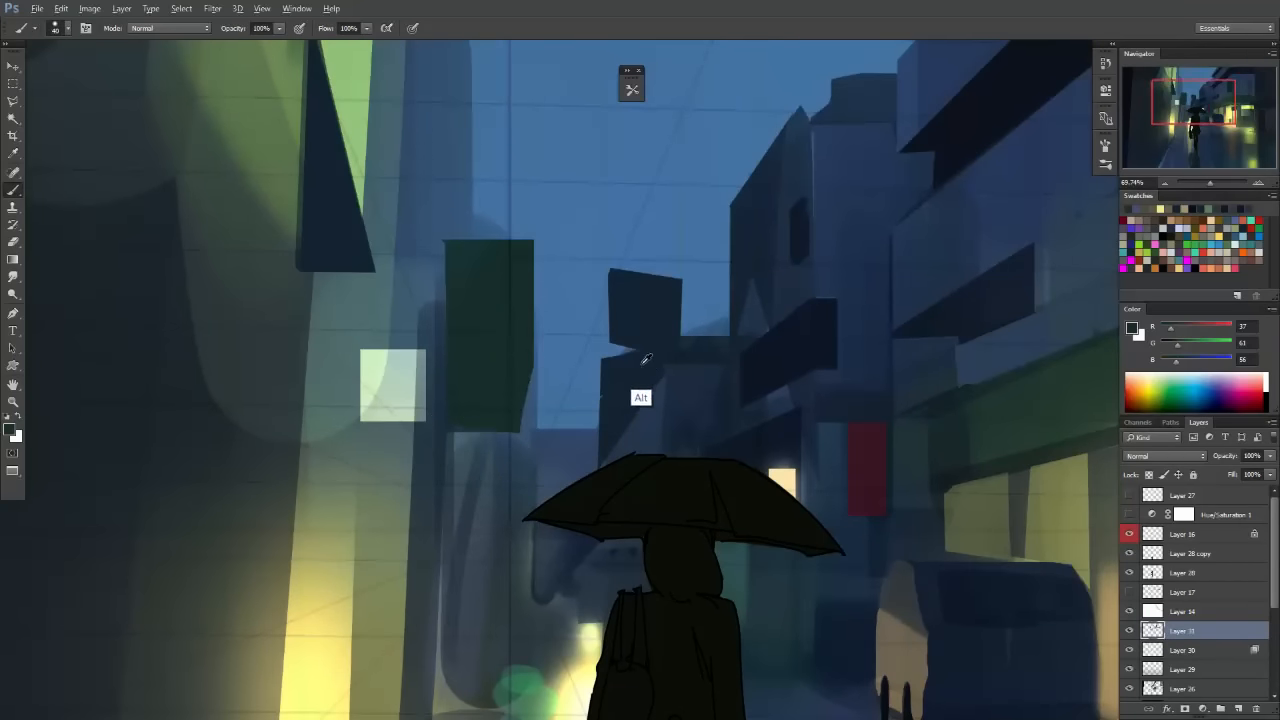
{"action": "left_click", "coordinate": [640, 368], "text": "alt"}
{"action": "left_click_drag", "start_coordinate": [448, 457], "coordinate": [448, 465]}
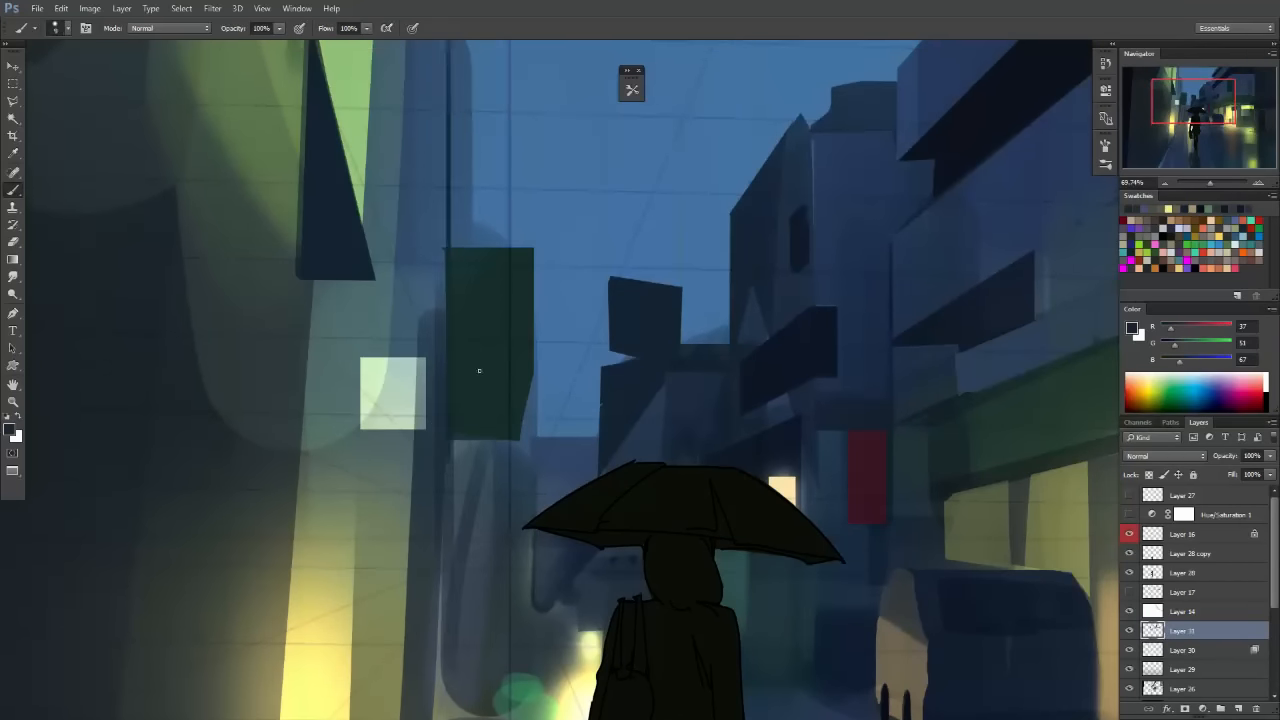
{"action": "left_click_drag", "start_coordinate": [491, 330], "coordinate": [513, 356]}
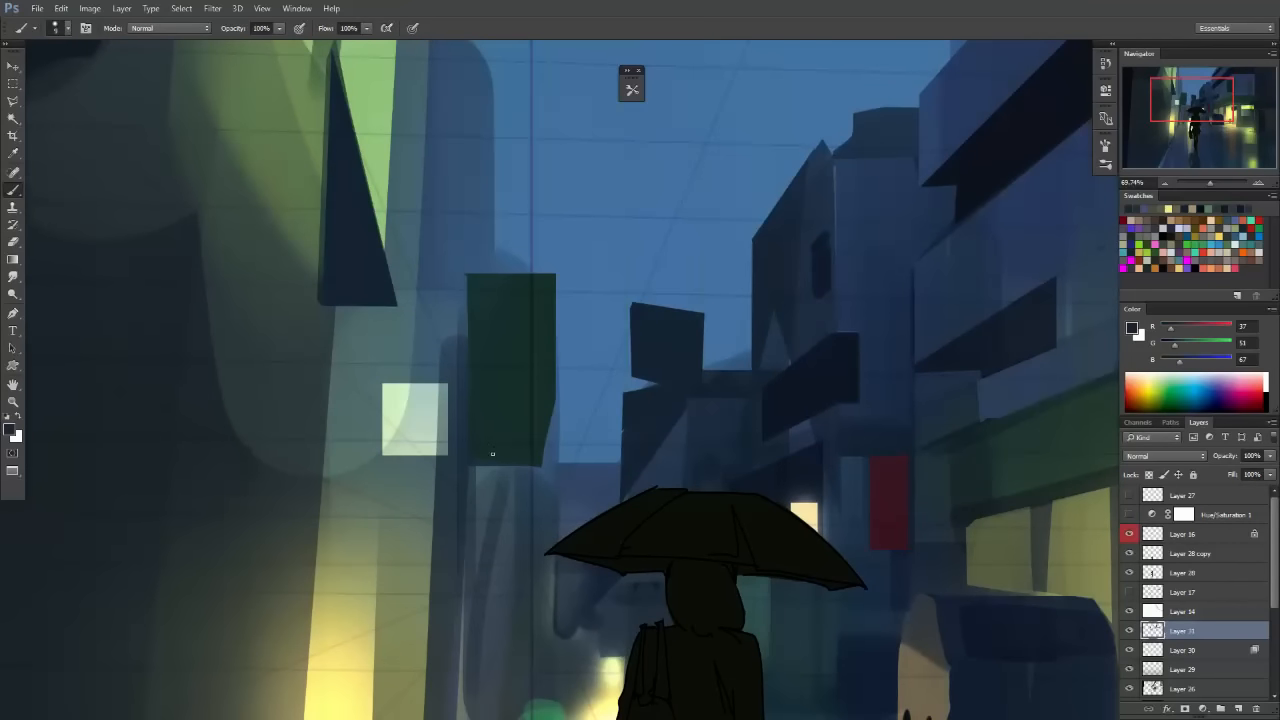
{"action": "left_click_drag", "start_coordinate": [466, 384], "coordinate": [523, 142]}
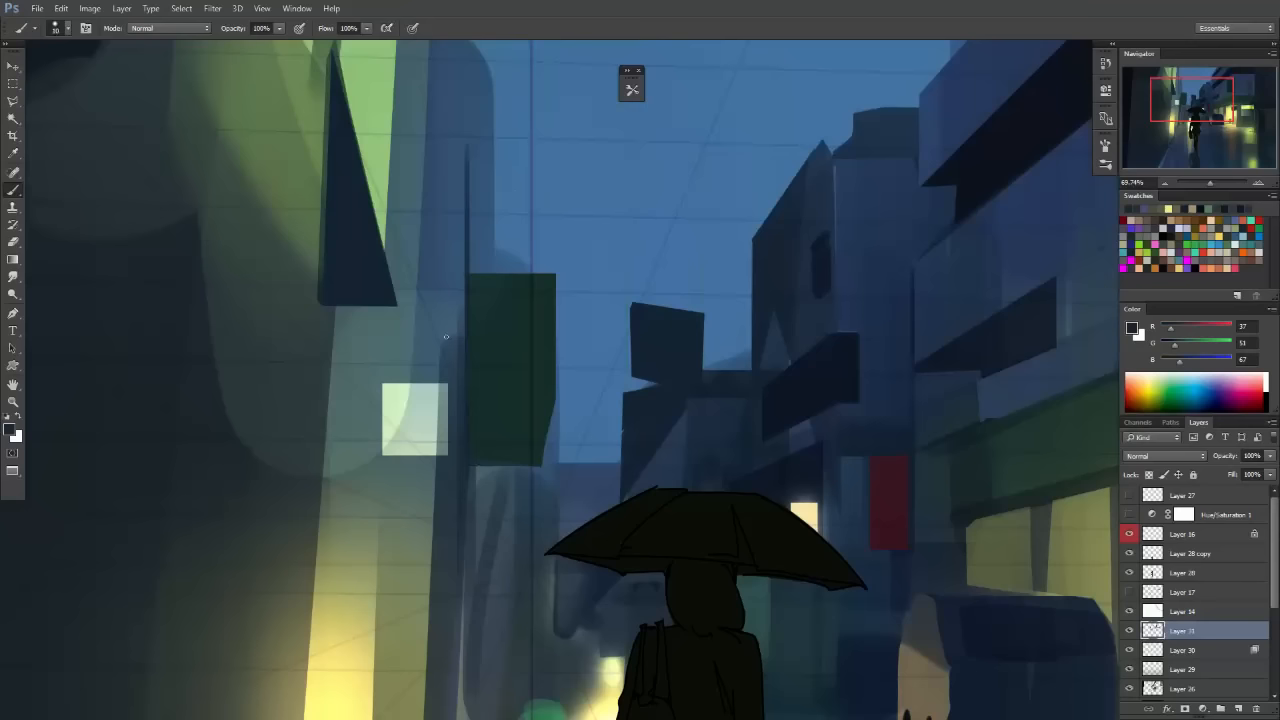
{"action": "mouse_move", "coordinate": [531, 349]}
{"action": "left_mouse_down"}
{"action": "mouse_move", "coordinate": [509, 337]}
{"action": "mouse_move", "coordinate": [521, 342]}
{"action": "left_mouse_up"}
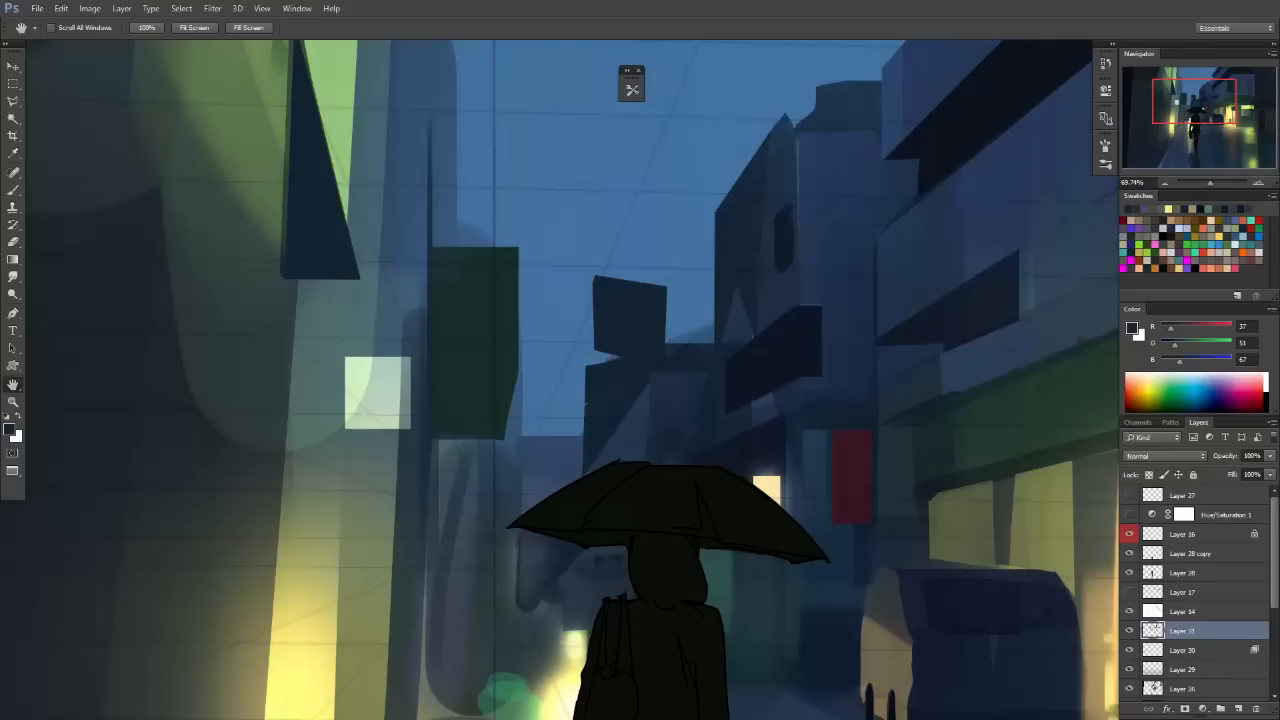
Switch to the browser and maximize its window to view the Instagram animation post.
{"action": "left_click_drag", "start_coordinate": [0, 280], "coordinate": [681, 92]}
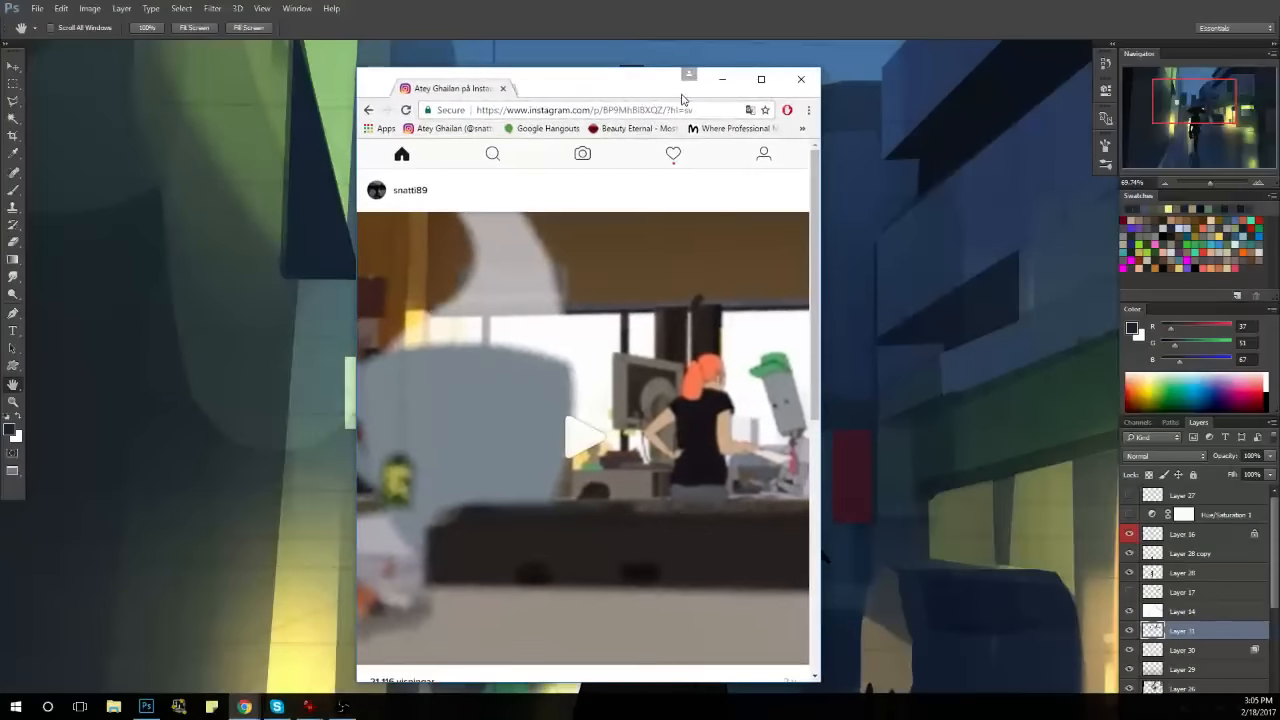
{"action": "double_click", "coordinate": [601, 90]}
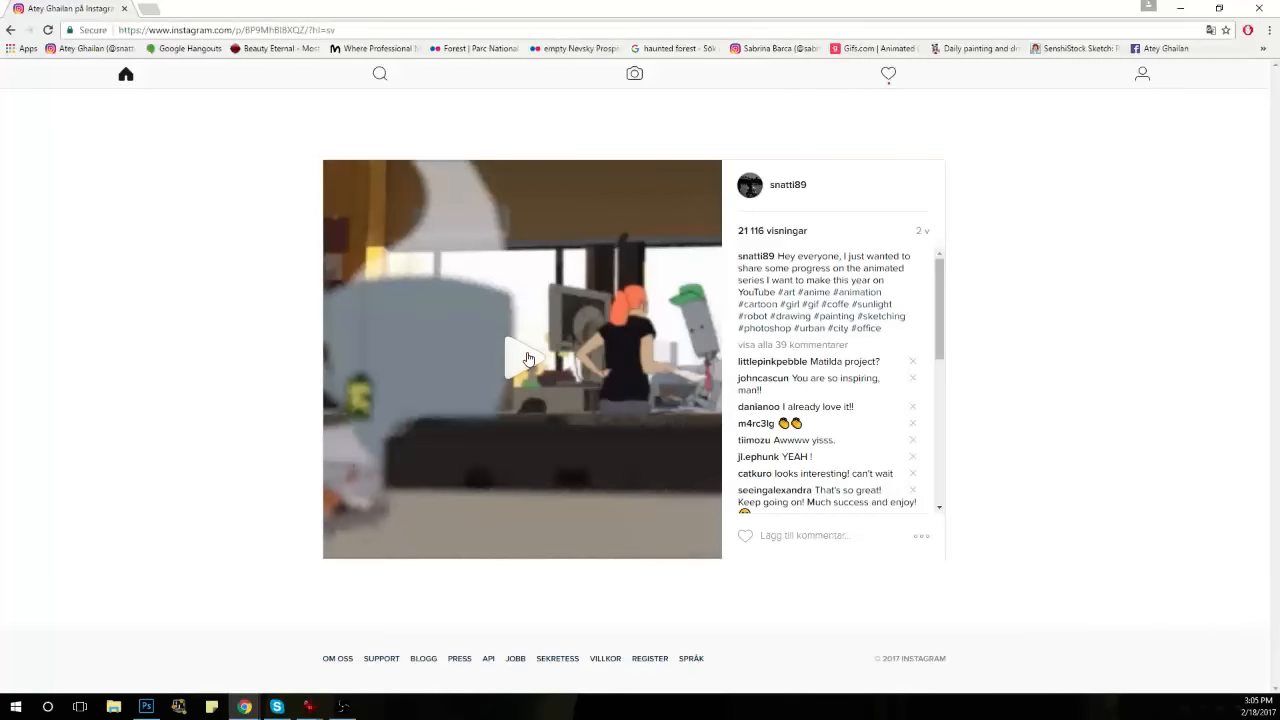
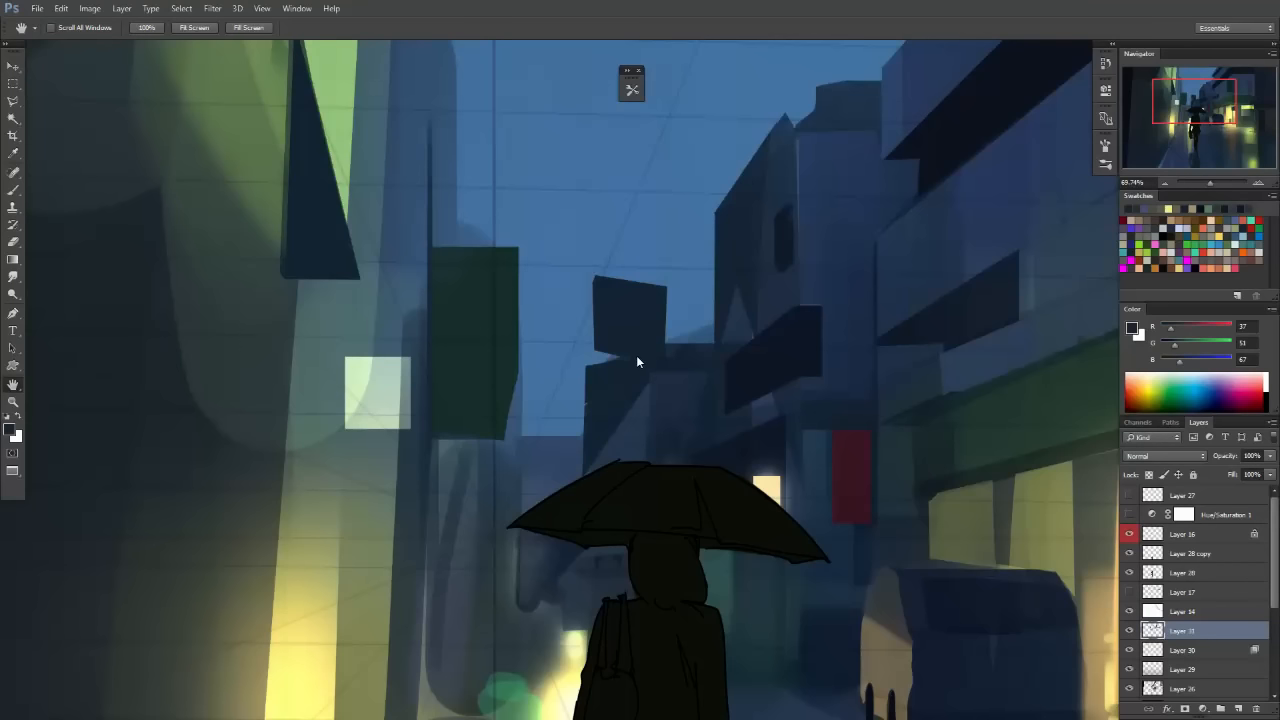
Sample pale green, RGB 204, 241, 190, from the small lit sign as the painting colour.
{"action": "left_click_drag", "start_coordinate": [614, 402], "coordinate": [589, 346]}
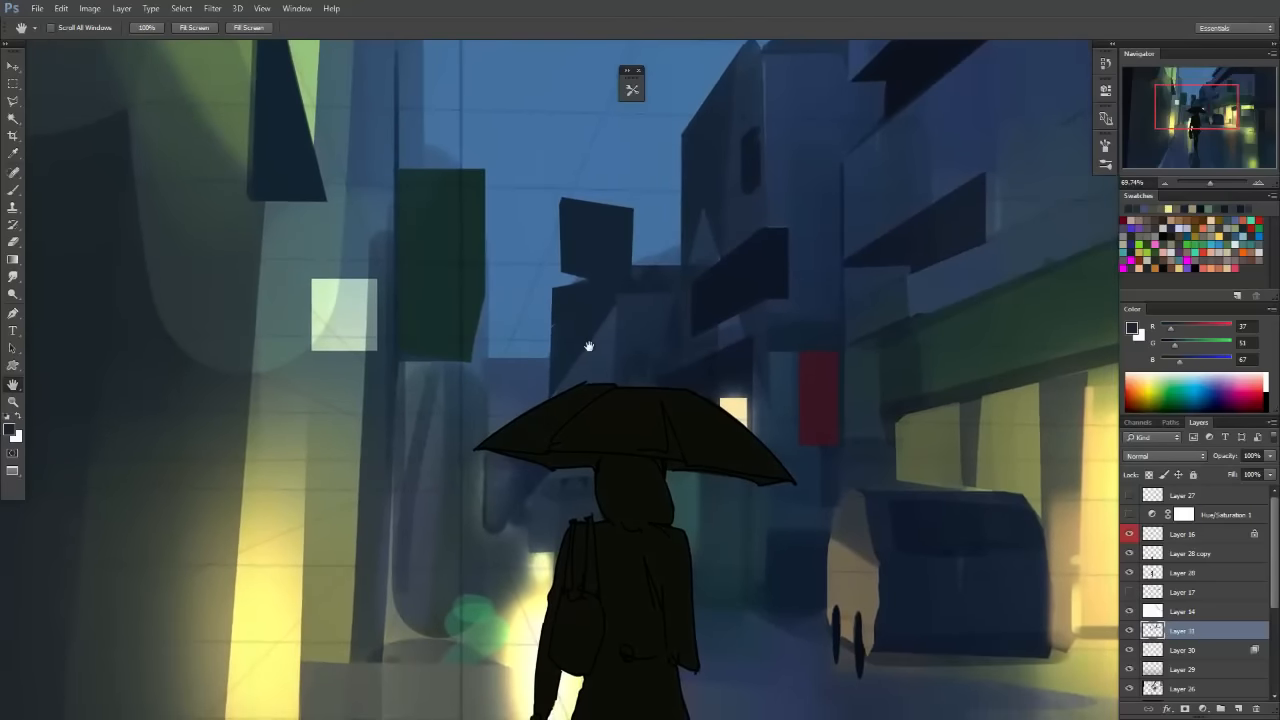
{"action": "left_click_drag", "start_coordinate": [500, 319], "coordinate": [569, 474]}
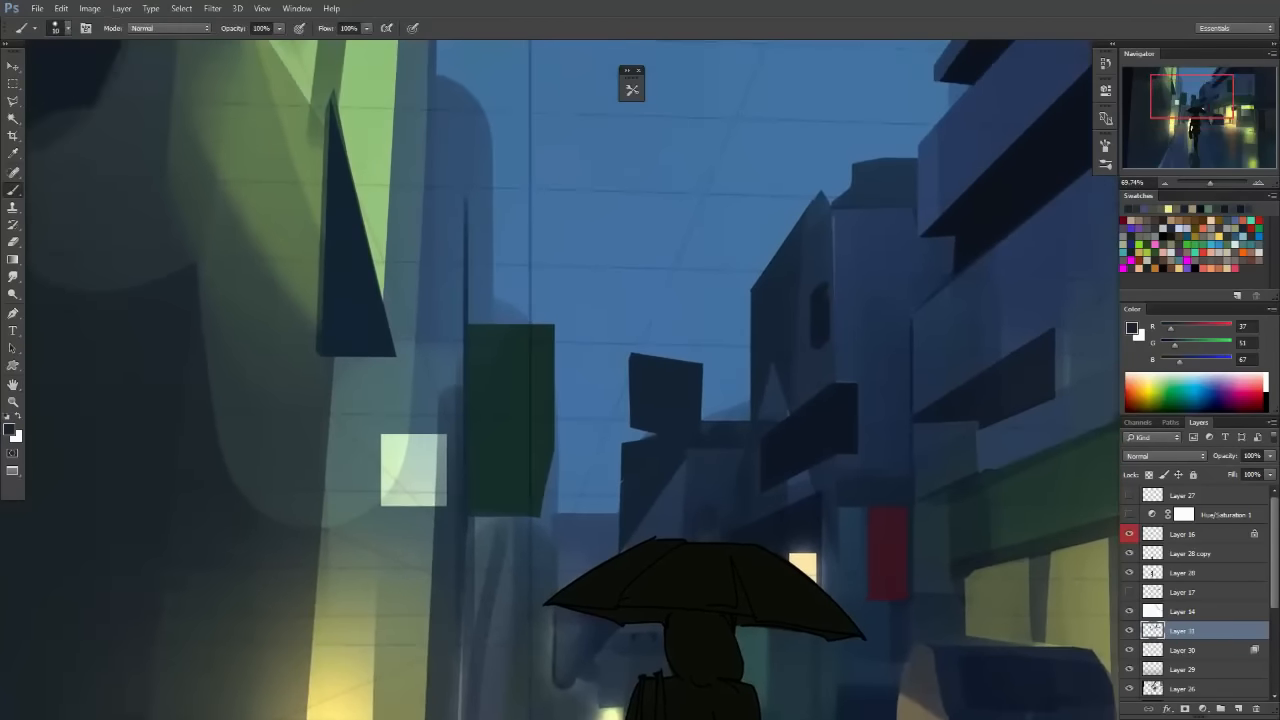
{"action": "left_click", "coordinate": [395, 464], "text": "alt"}
{"action": "left_click_drag", "start_coordinate": [468, 318], "coordinate": [479, 356]}
{"action": "key", "text": "m"}
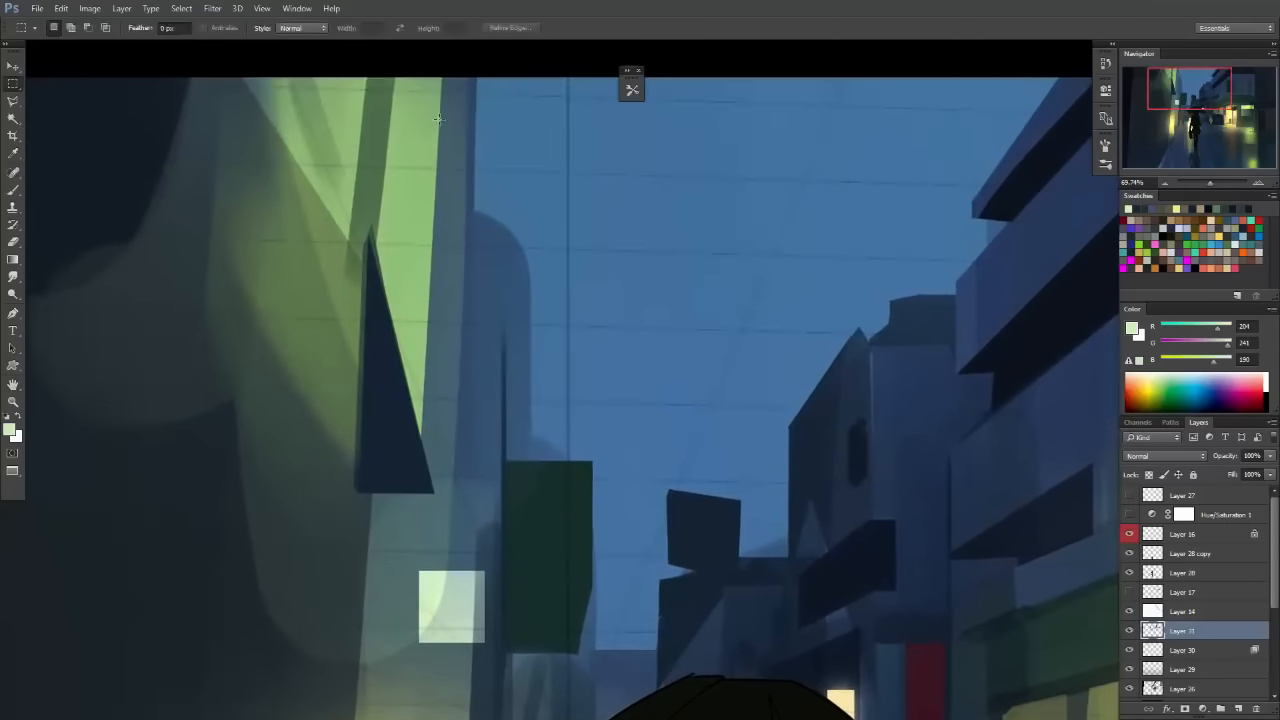
{"action": "left_click_drag", "start_coordinate": [438, 119], "coordinate": [593, 309]}
{"action": "key", "text": "ctrl+d"}
{"action": "left_click_drag", "start_coordinate": [439, 120], "coordinate": [605, 304]}
{"action": "key", "text": "ctrl+d"}
Outline a large, slightly slanted four-sided sign beside the bright green wall with the Polygonal Lasso.
{"action": "key", "text": "l"}
{"action": "left_click", "coordinate": [430, 289]}
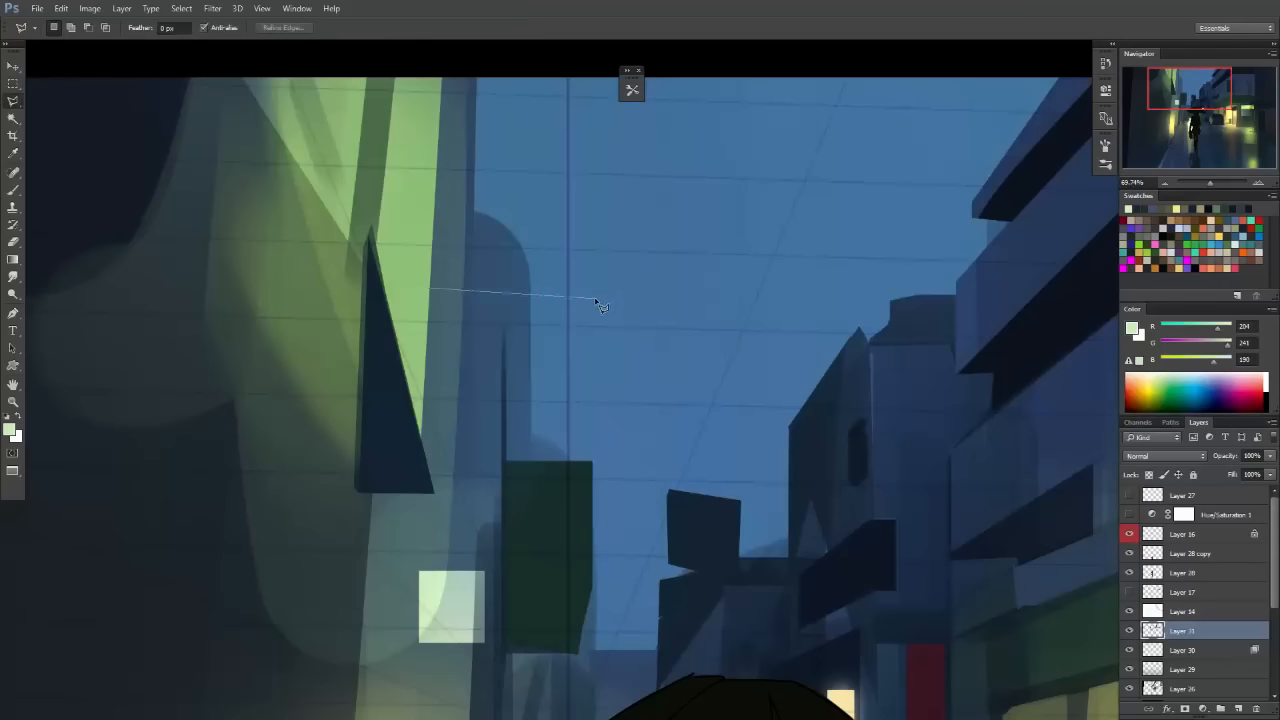
{"action": "left_click", "coordinate": [439, 114]}
{"action": "left_click", "coordinate": [431, 289]}
{"action": "key", "text": "b"}
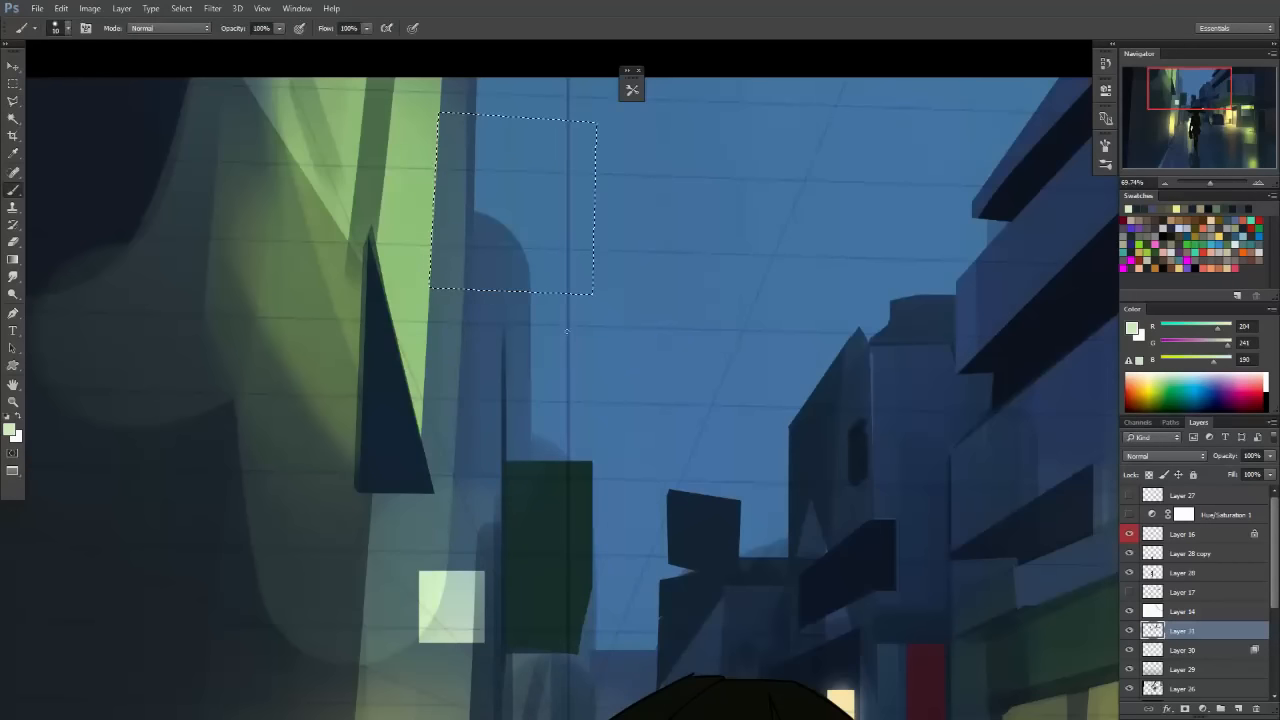
Fill the large sign selection with lighter pale green, RGB 222, 253, 211, at brush size 70, redoing the first stroke, and deselect.
{"action": "left_click", "coordinate": [9, 429]}
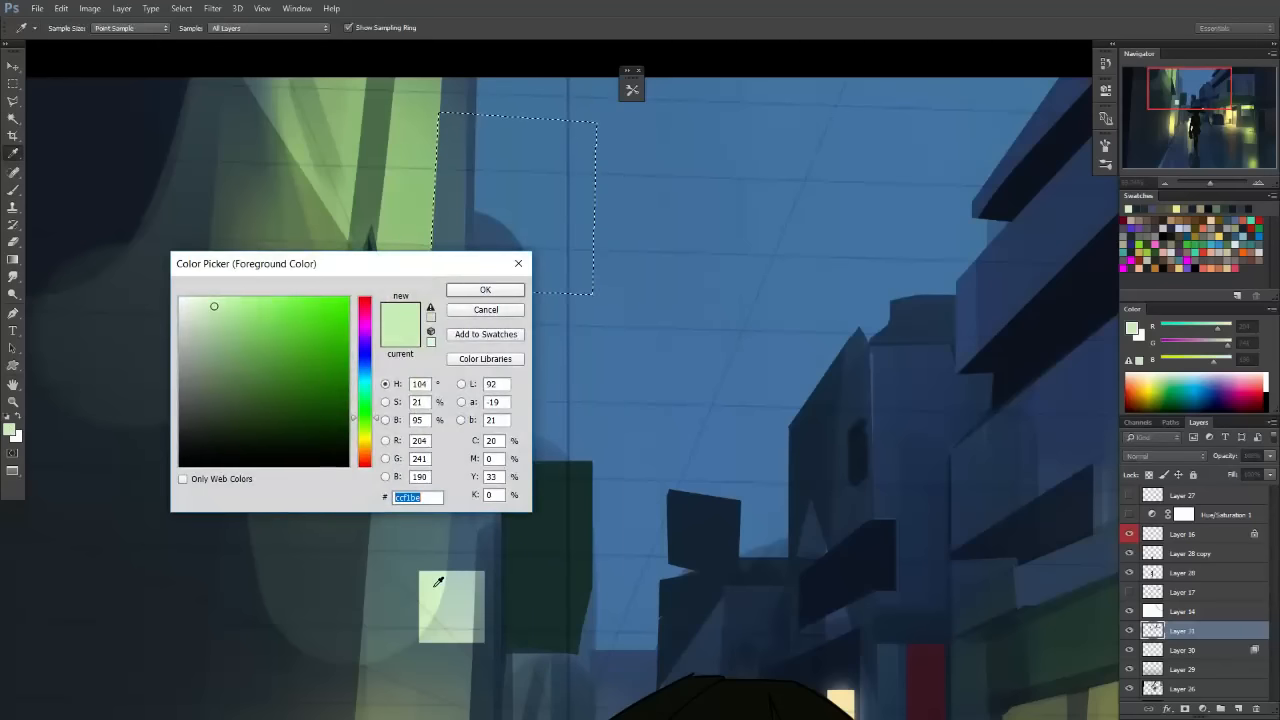
{"action": "left_click", "coordinate": [207, 299]}
{"action": "left_click", "coordinate": [482, 292]}
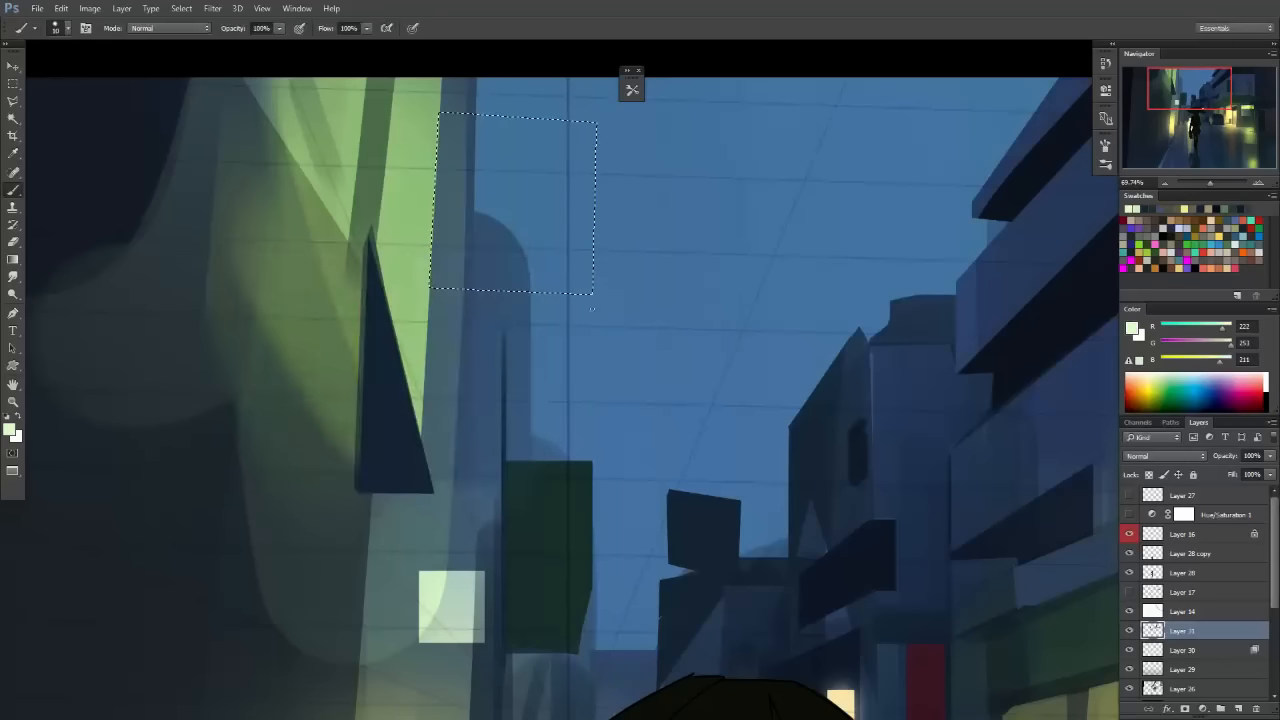
{"action": "key", "text": "bracketright"}
{"action": "key", "text": "bracketright"}
{"action": "key", "text": "bracketright"}
{"action": "key", "text": "bracketright"}
{"action": "key", "text": "bracketright"}
{"action": "key", "text": "bracketright"}
{"action": "key", "text": "bracketright"}
{"action": "key", "text": "bracketright"}
{"action": "left_click_drag", "start_coordinate": [588, 128], "coordinate": [575, 346]}
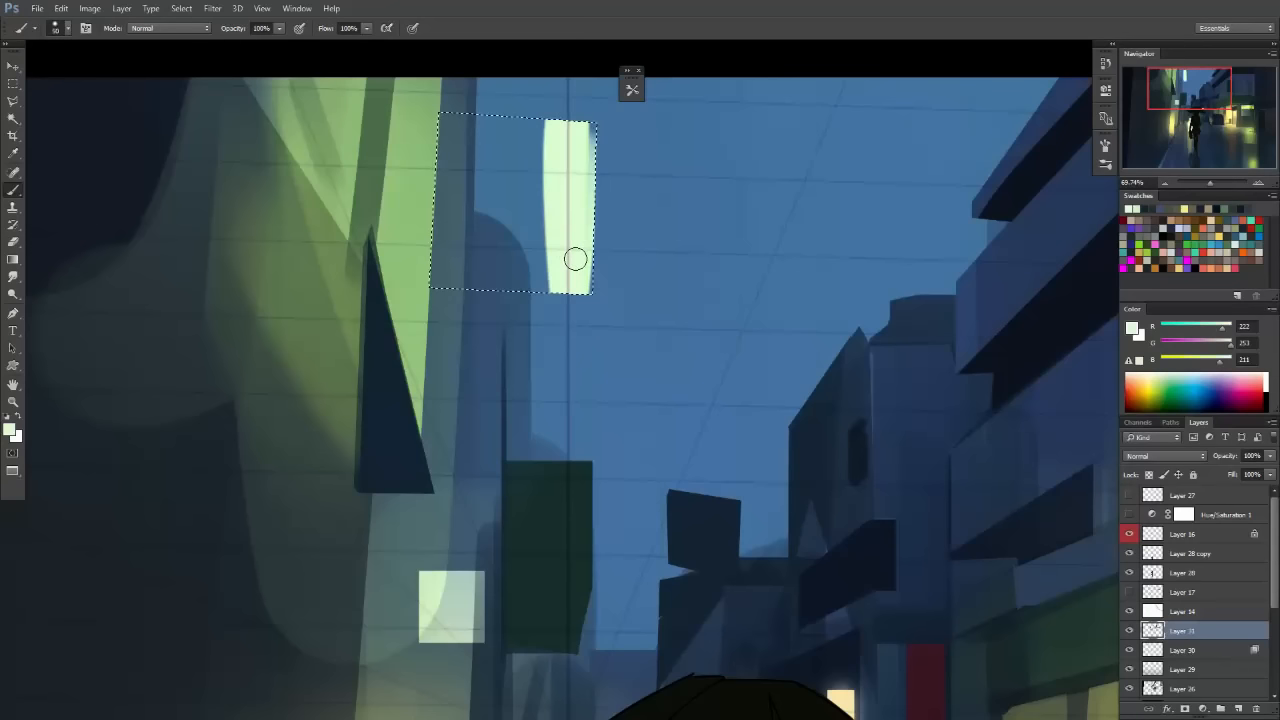
{"action": "key", "text": "ctrl+z"}
{"action": "key", "text": "bracketright"}
{"action": "mouse_move", "coordinate": [572, 183]}
{"action": "left_mouse_down"}
{"action": "mouse_move", "coordinate": [586, 360]}
{"action": "mouse_move", "coordinate": [568, 97]}
{"action": "mouse_move", "coordinate": [523, 319]}
{"action": "mouse_move", "coordinate": [504, 60]}
{"action": "mouse_move", "coordinate": [431, 315]}
{"action": "mouse_move", "coordinate": [450, 255]}
{"action": "left_mouse_up"}
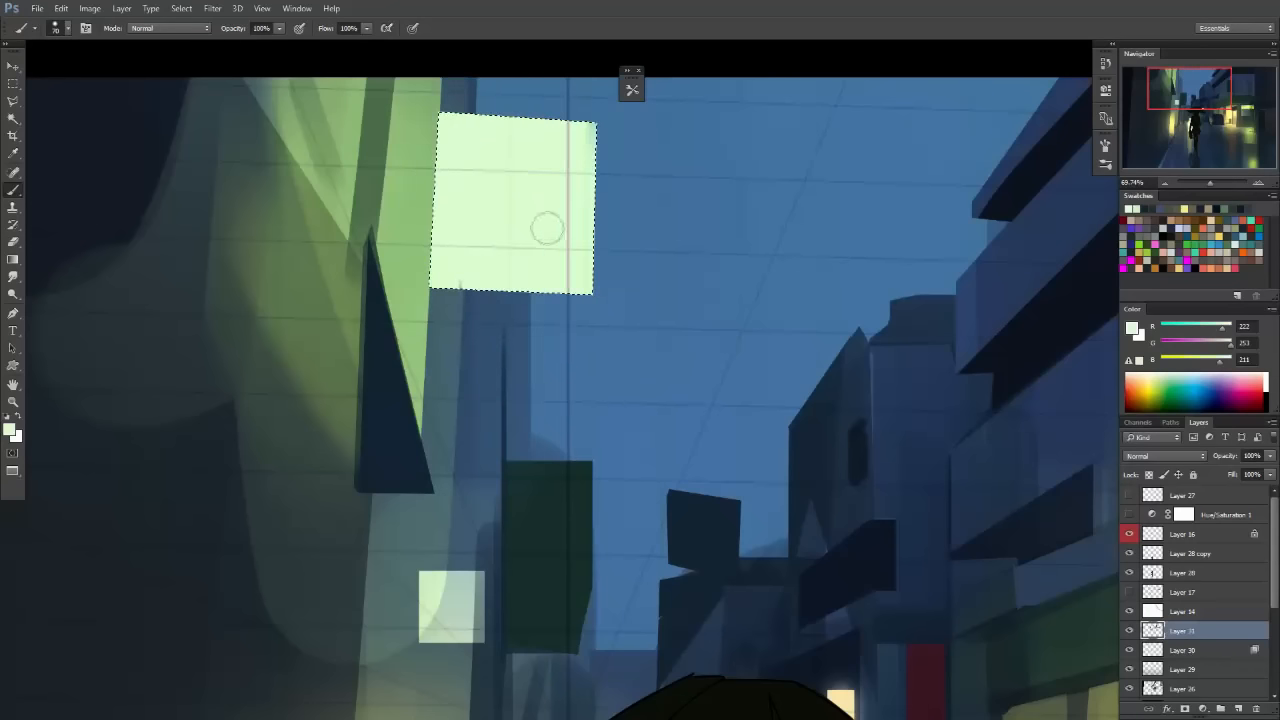
{"action": "key", "text": "m"}
{"action": "key", "text": "ctrl+d"}
Trim the outer corners of the large pale green sign with the Eraser.
{"action": "key", "text": "e"}
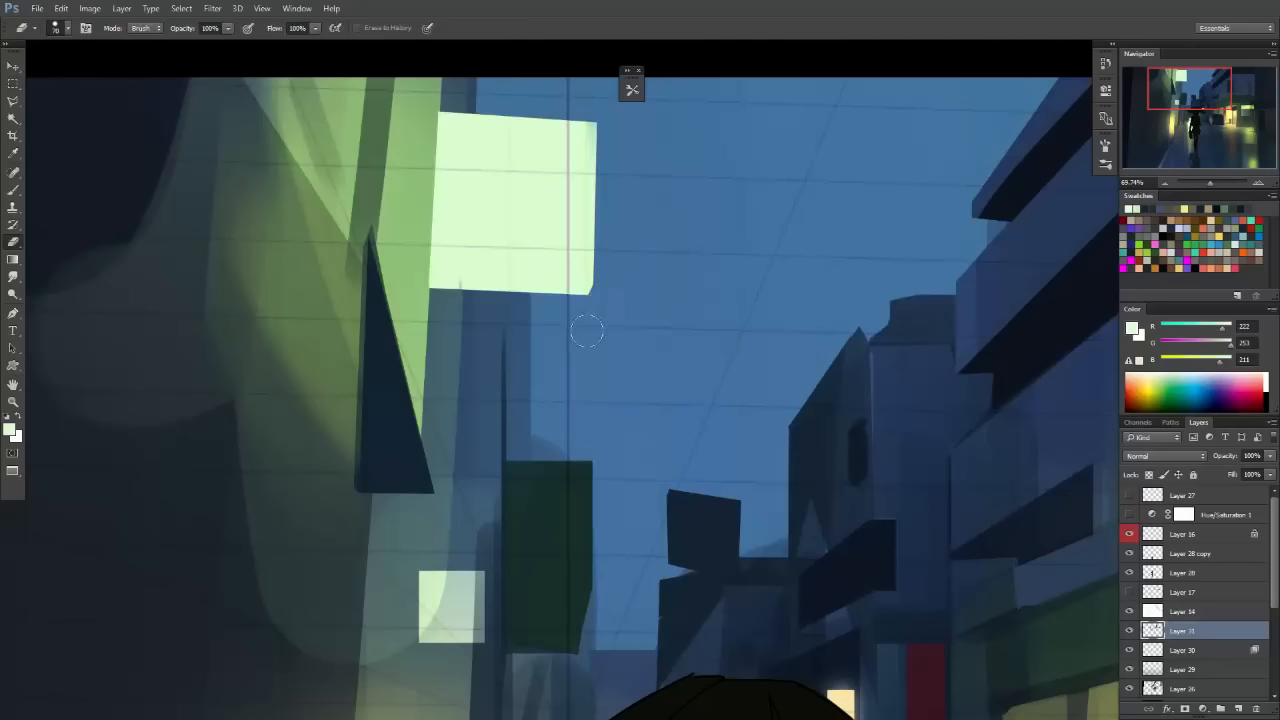
{"action": "left_click_drag", "start_coordinate": [761, 350], "coordinate": [746, 438]}
{"action": "left_click_drag", "start_coordinate": [752, 385], "coordinate": [791, 440]}
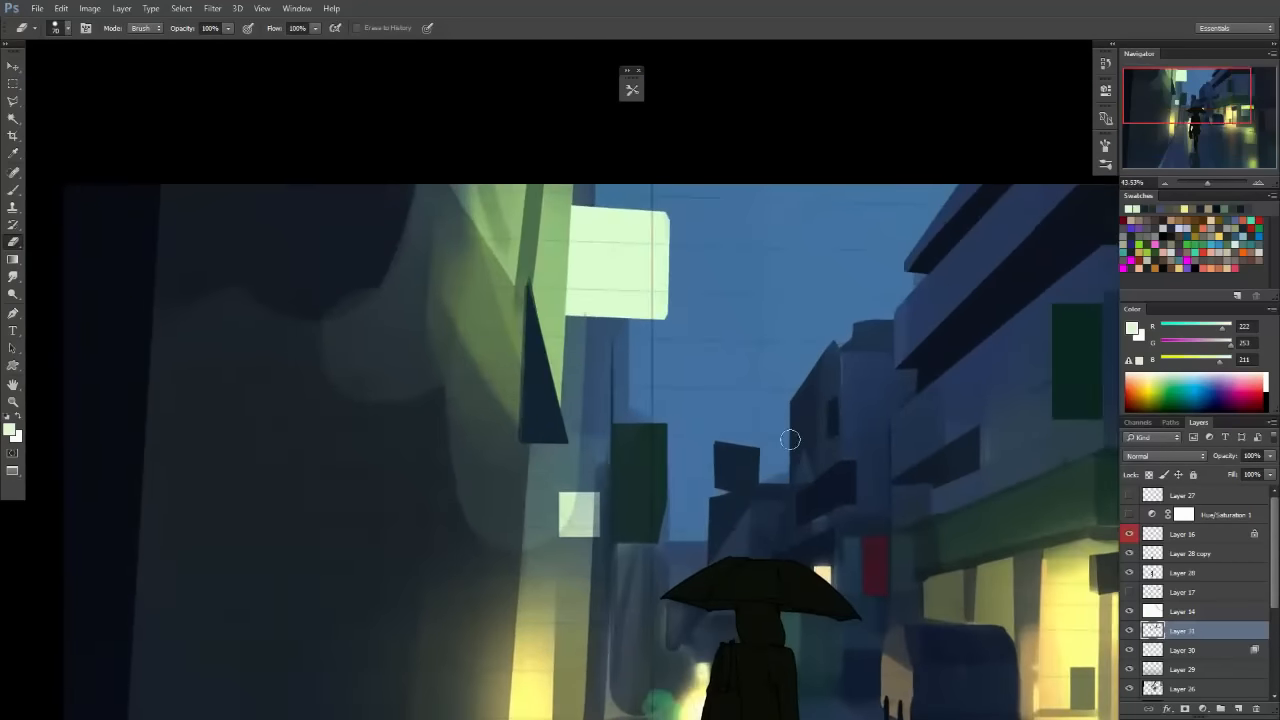
{"action": "left_click_drag", "start_coordinate": [691, 473], "coordinate": [610, 311]}
Switch back to the Brush and sample dark blue, RGB 39, 54, 71, from beside the green sign.
{"action": "key", "text": "b"}
{"action": "key", "text": "space"}
{"action": "left_click_drag", "start_coordinate": [602, 347], "coordinate": [590, 345]}
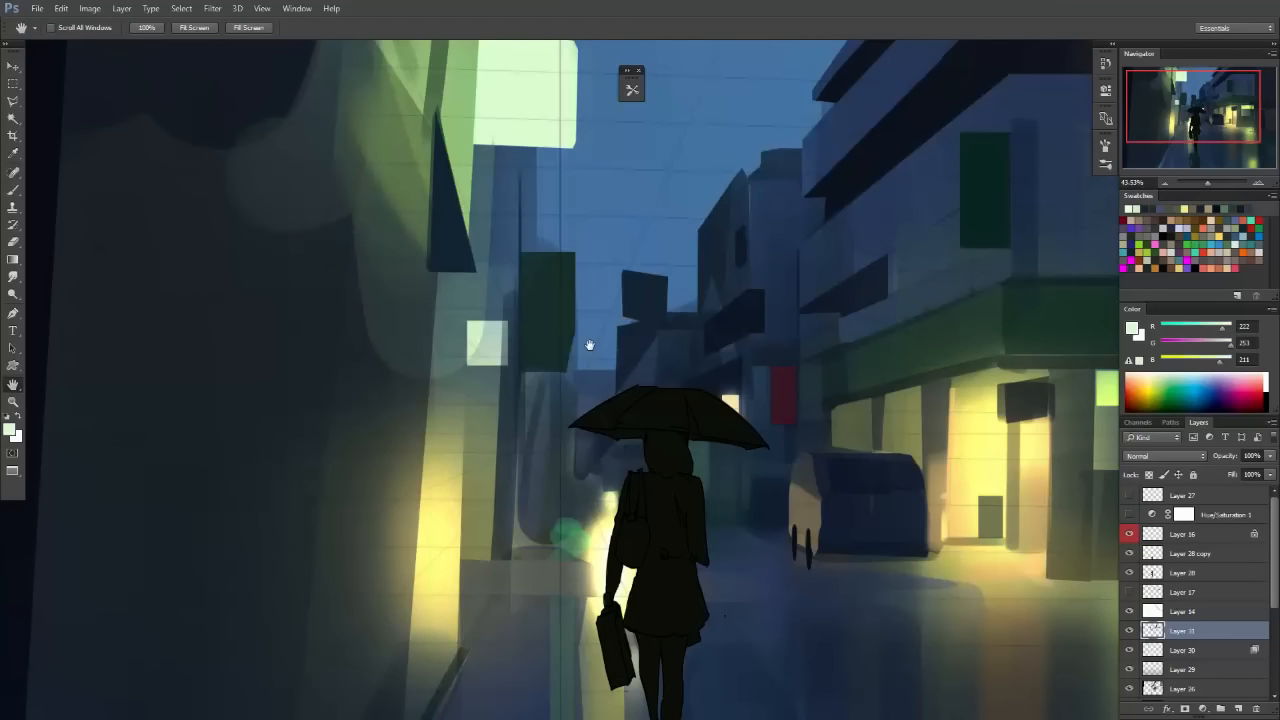
{"action": "mouse_move", "coordinate": [624, 344]}
{"action": "left_mouse_down"}
{"action": "mouse_move", "coordinate": [480, 289]}
{"action": "mouse_move", "coordinate": [549, 363]}
{"action": "mouse_move", "coordinate": [524, 370]}
{"action": "left_mouse_up"}
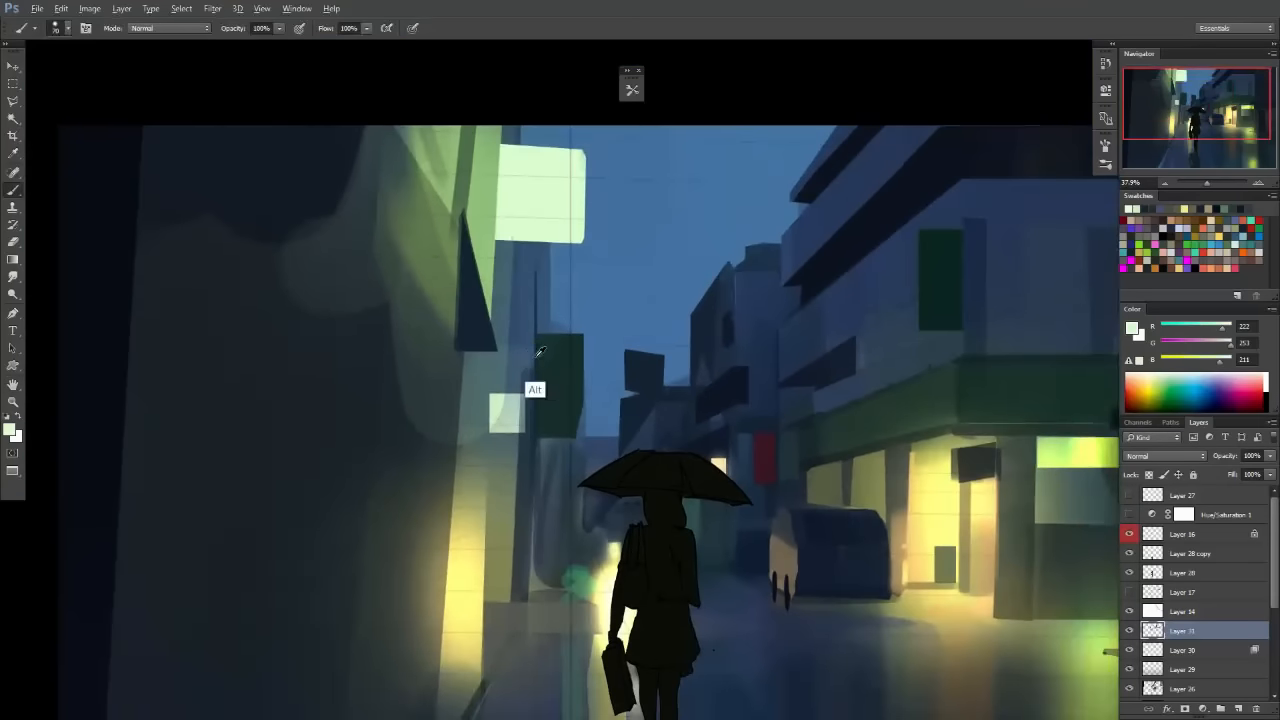
{"action": "left_click", "coordinate": [531, 386], "text": "alt"}
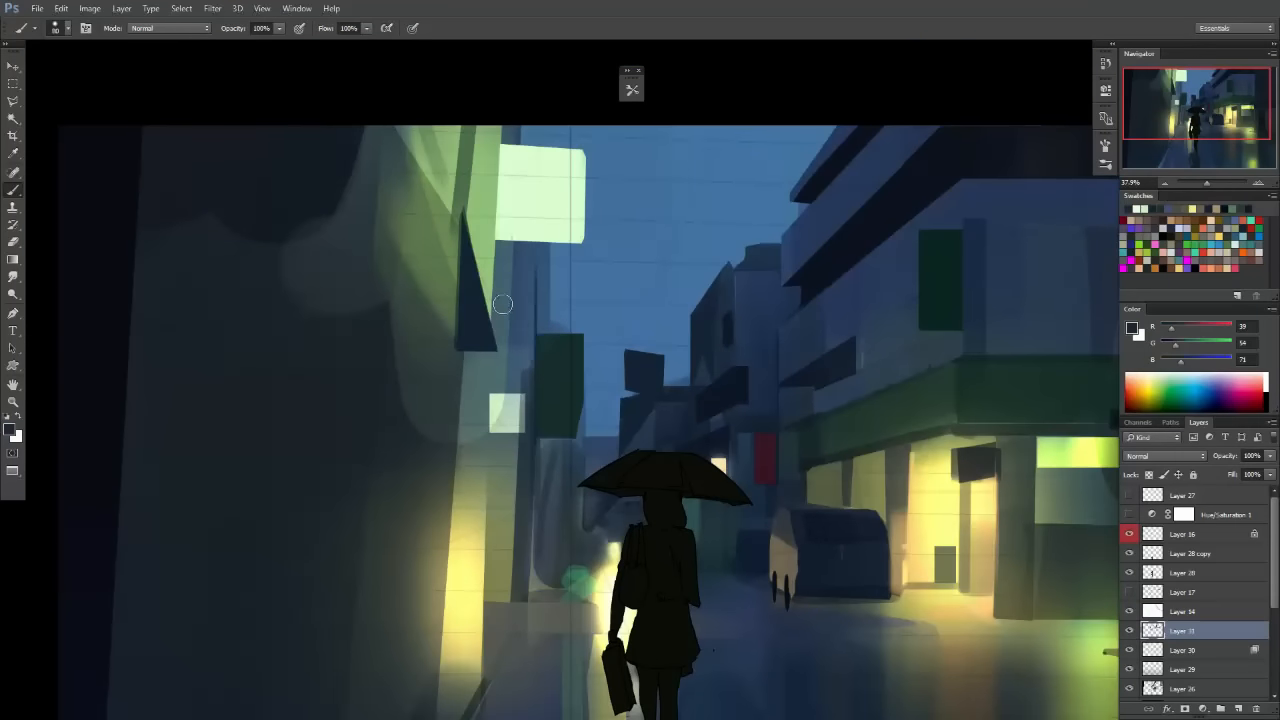
{"action": "key", "text": "ctrl+z"}
{"action": "left_click_drag", "start_coordinate": [503, 304], "coordinate": [524, 373]}
{"action": "key", "text": "ctrl+z"}
{"action": "key", "text": "F5"}
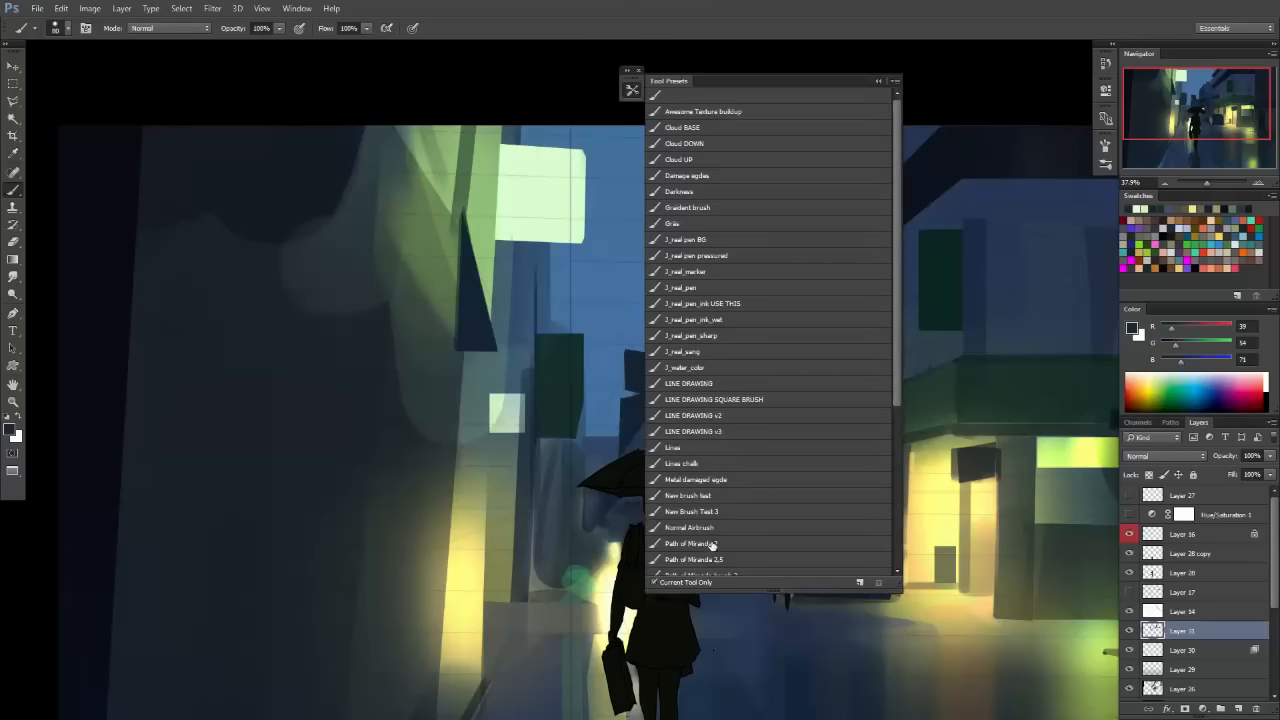
{"action": "key", "text": "F5"}
Outline the narrow vertical wall strip directly beneath the large pale green sign with the Polygonal Lasso.
{"action": "left_click_drag", "start_coordinate": [520, 290], "coordinate": [540, 290]}
{"action": "key", "text": "l"}
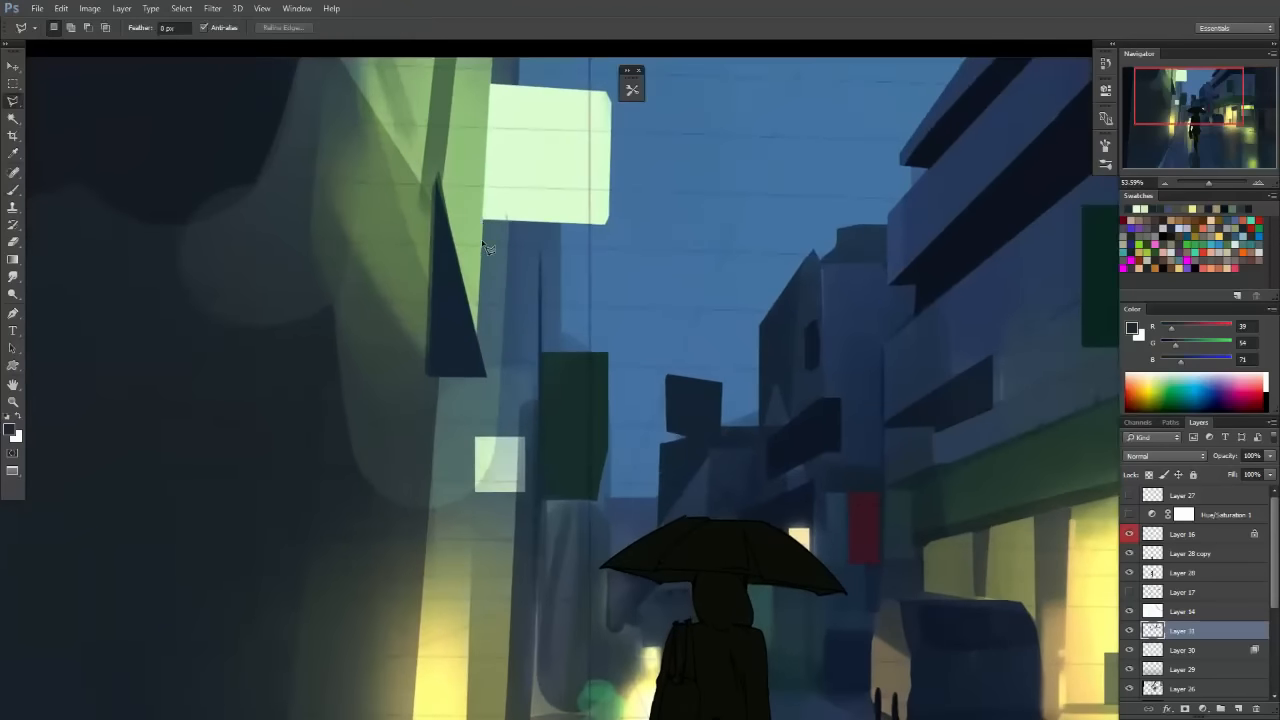
{"action": "left_click", "coordinate": [483, 221]}
{"action": "left_click", "coordinate": [541, 447]}
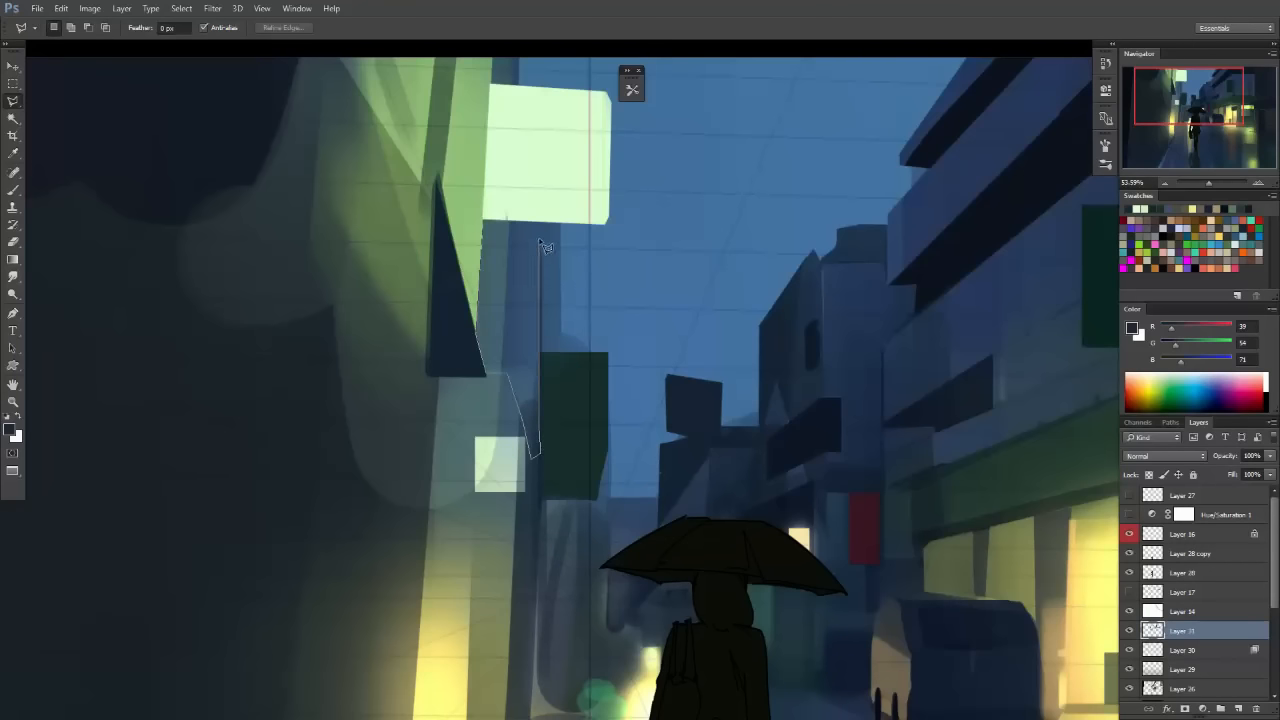
{"action": "left_click", "coordinate": [485, 222]}
Paint the selected wall strip dark blue, RGB 39, 54, 71, with an enlarged brush, and deselect.
{"action": "key", "text": "b"}
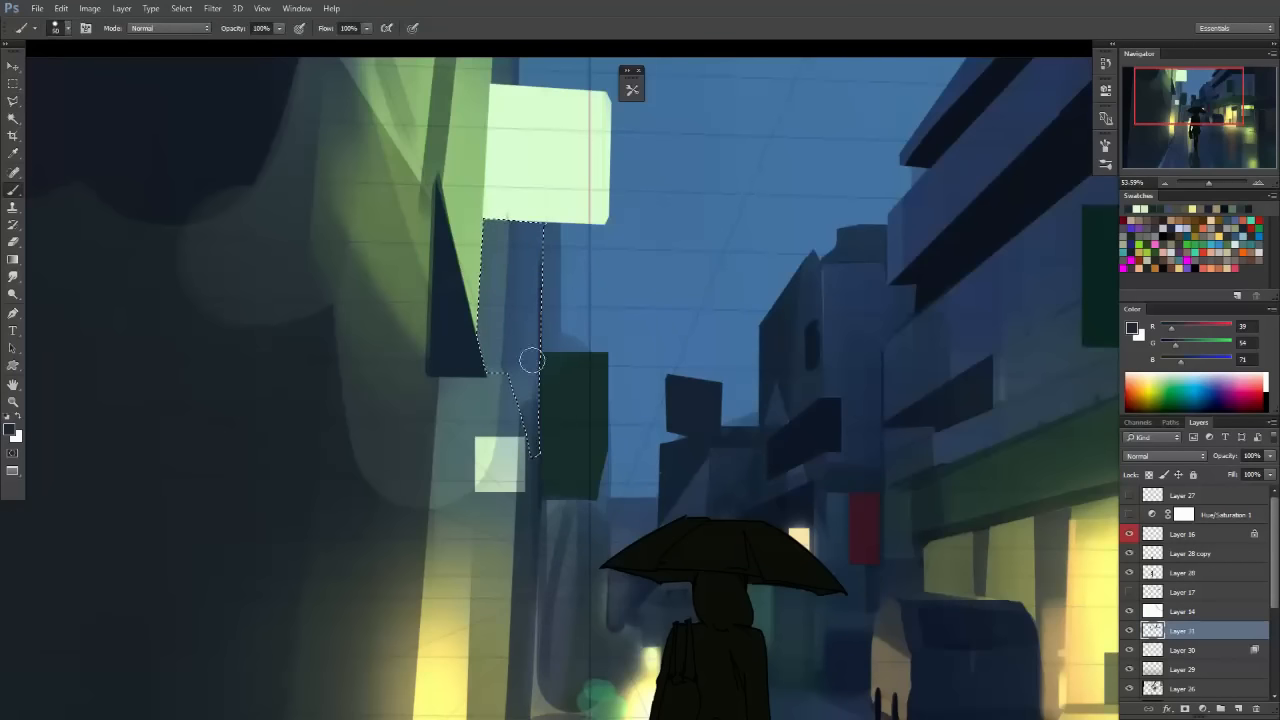
{"action": "key", "text": "bracketright"}
{"action": "key", "text": "bracketright"}
{"action": "key", "text": "bracketright"}
{"action": "key", "text": "bracketright"}
{"action": "key", "text": "bracketright"}
{"action": "key", "text": "bracketright"}
{"action": "key", "text": "bracketright"}
{"action": "key", "text": "bracketright"}
{"action": "mouse_move", "coordinate": [467, 322]}
{"action": "left_mouse_down"}
{"action": "mouse_move", "coordinate": [530, 470]}
{"action": "mouse_move", "coordinate": [484, 217]}
{"action": "mouse_move", "coordinate": [530, 349]}
{"action": "left_mouse_up"}
{"action": "key", "text": "m"}
{"action": "left_click", "coordinate": [649, 357]}
Examine the whole street composition at reduced and closer zoom levels.
{"action": "left_click_drag", "start_coordinate": [722, 404], "coordinate": [577, 459]}
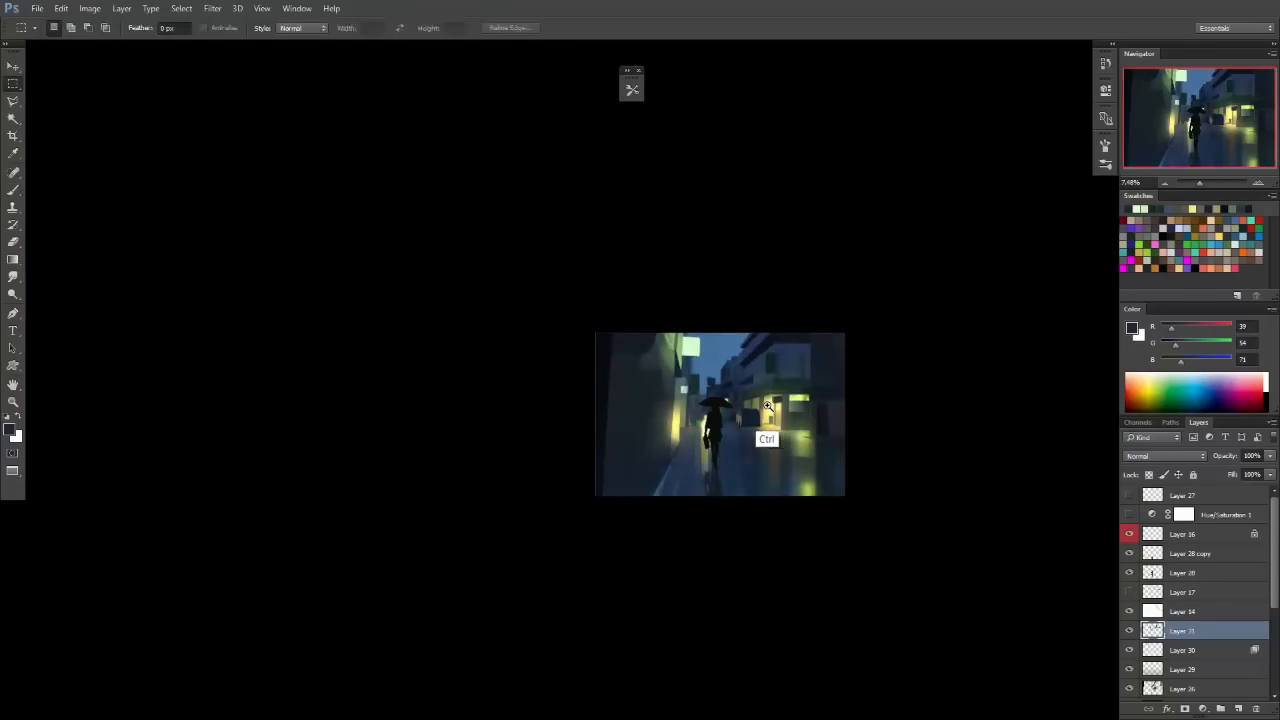
{"action": "left_click_drag", "start_coordinate": [768, 405], "coordinate": [820, 426]}
{"action": "left_click_drag", "start_coordinate": [766, 481], "coordinate": [637, 329]}
{"action": "left_click_drag", "start_coordinate": [671, 368], "coordinate": [627, 390]}
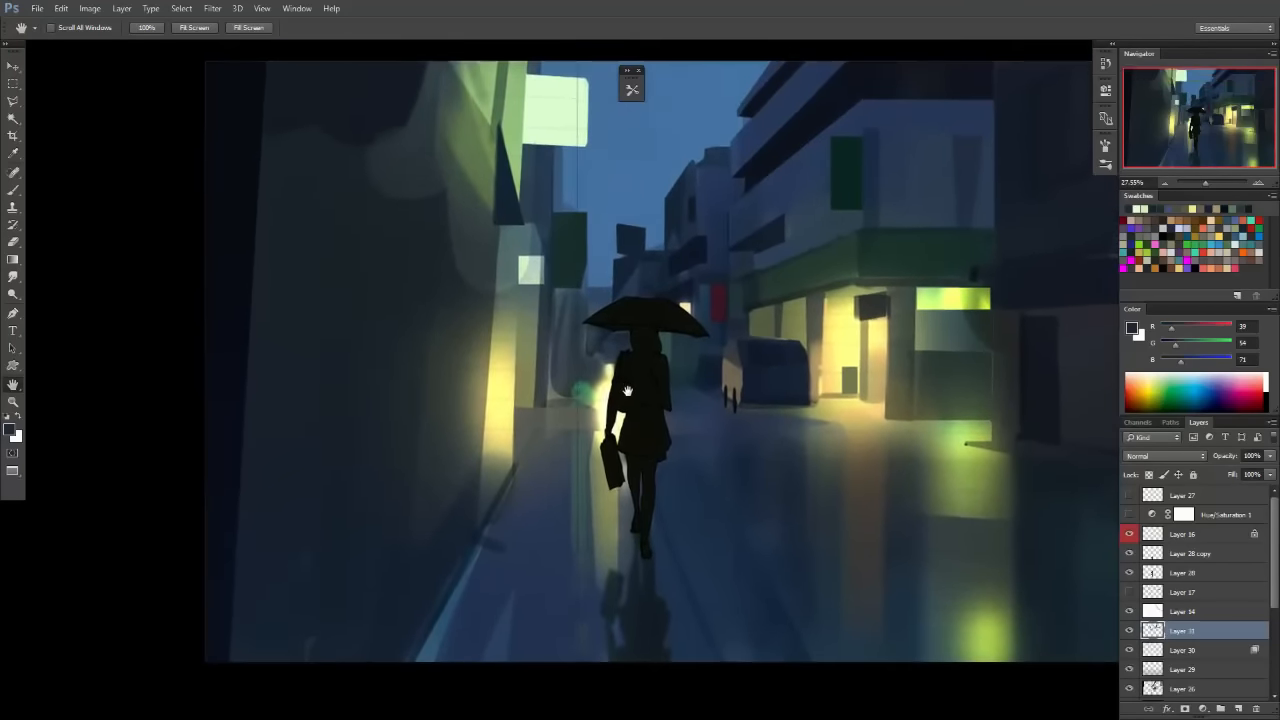
{"action": "left_click_drag", "start_coordinate": [633, 331], "coordinate": [632, 310]}
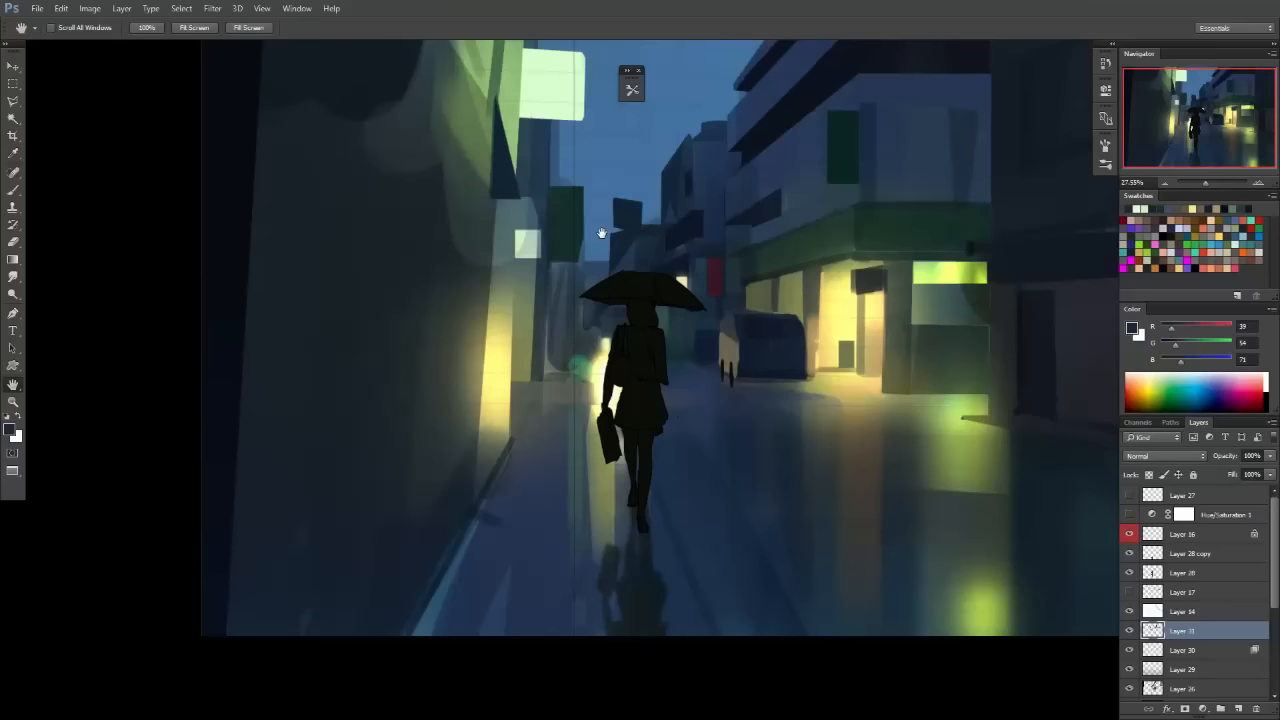
{"action": "scroll", "coordinate": [724, 328], "scroll_direction": "up", "scroll_amount": 1}
{"action": "scroll", "coordinate": [600, 330], "scroll_direction": "down", "scroll_amount": 3}
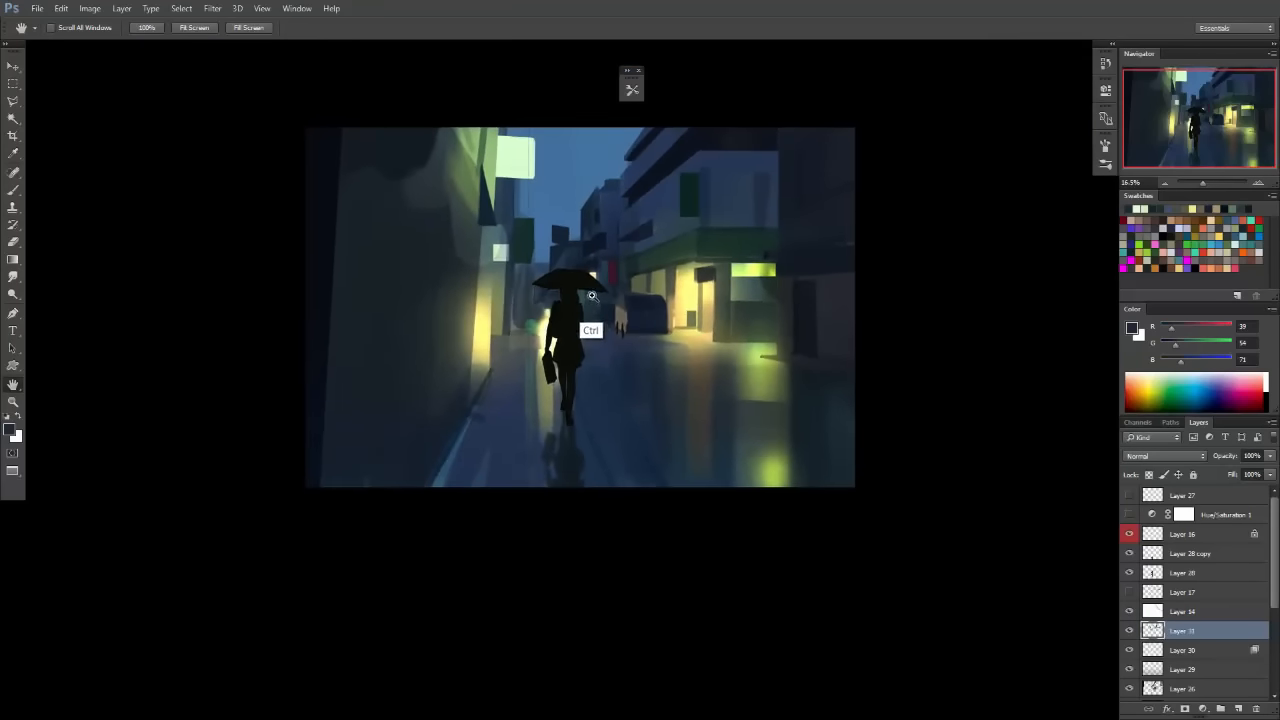
{"action": "scroll", "coordinate": [586, 329], "scroll_direction": "up", "scroll_amount": 4}
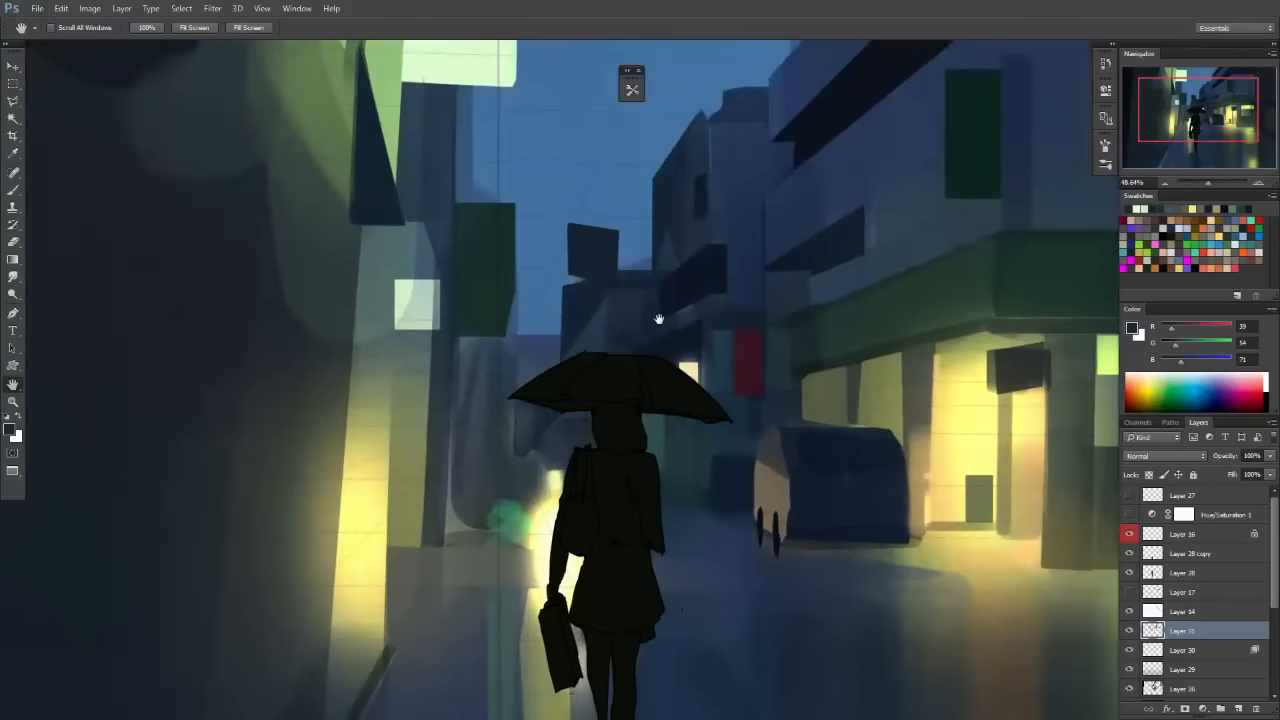
Sample dark blue, RGB 28, 37, 50, and paint a thin vertical window strip beside the dark triangular sign, redoing the first broad stroke.
{"action": "key", "text": "b"}
{"action": "left_click", "coordinate": [693, 292], "text": "alt"}
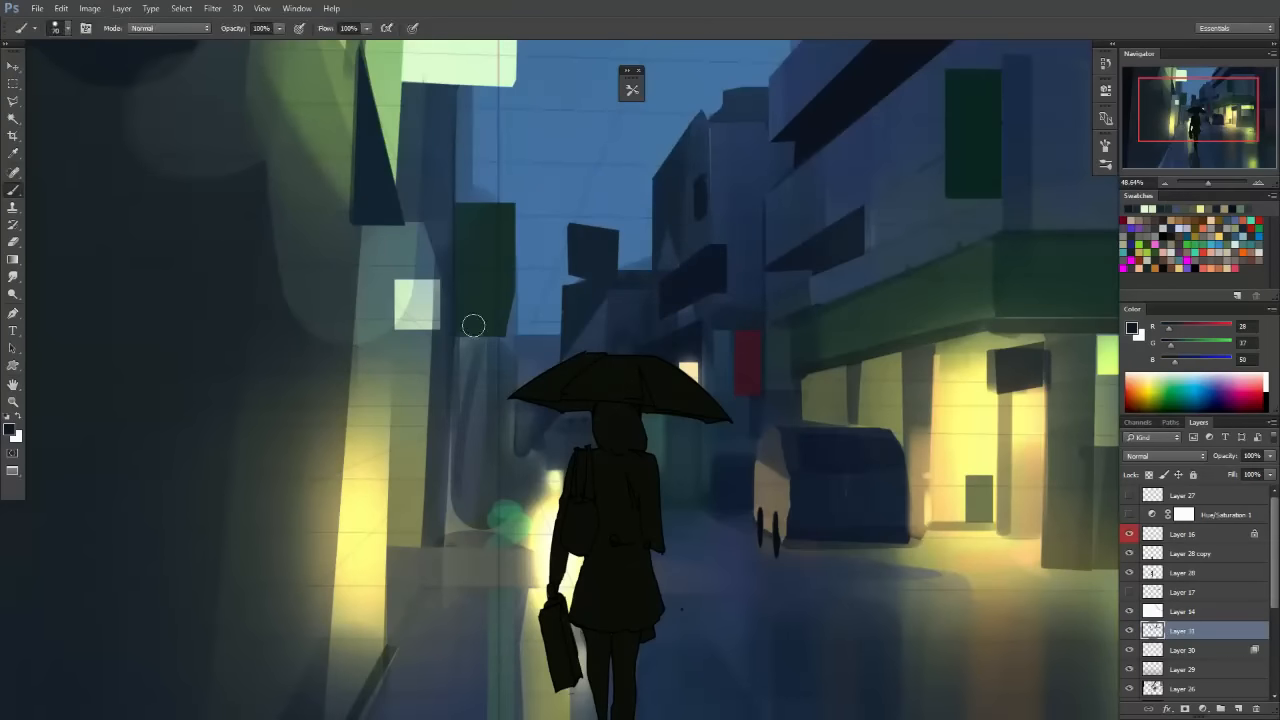
{"action": "key", "text": "h"}
{"action": "left_click_drag", "start_coordinate": [406, 348], "coordinate": [489, 449]}
{"action": "key", "text": "b"}
{"action": "left_click_drag", "start_coordinate": [518, 224], "coordinate": [519, 334]}
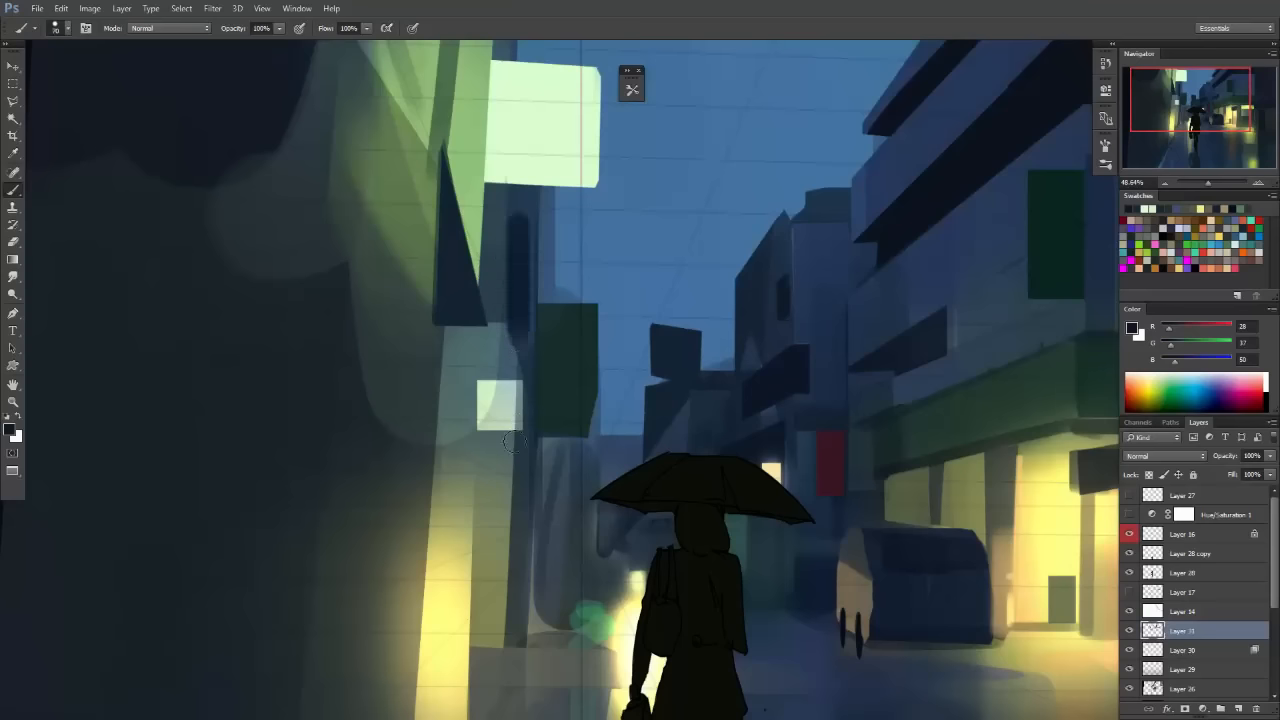
{"action": "key", "text": "ctrl+z"}
{"action": "key", "text": "r"}
{"action": "left_click_drag", "start_coordinate": [480, 563], "coordinate": [487, 566]}
{"action": "key", "text": "b"}
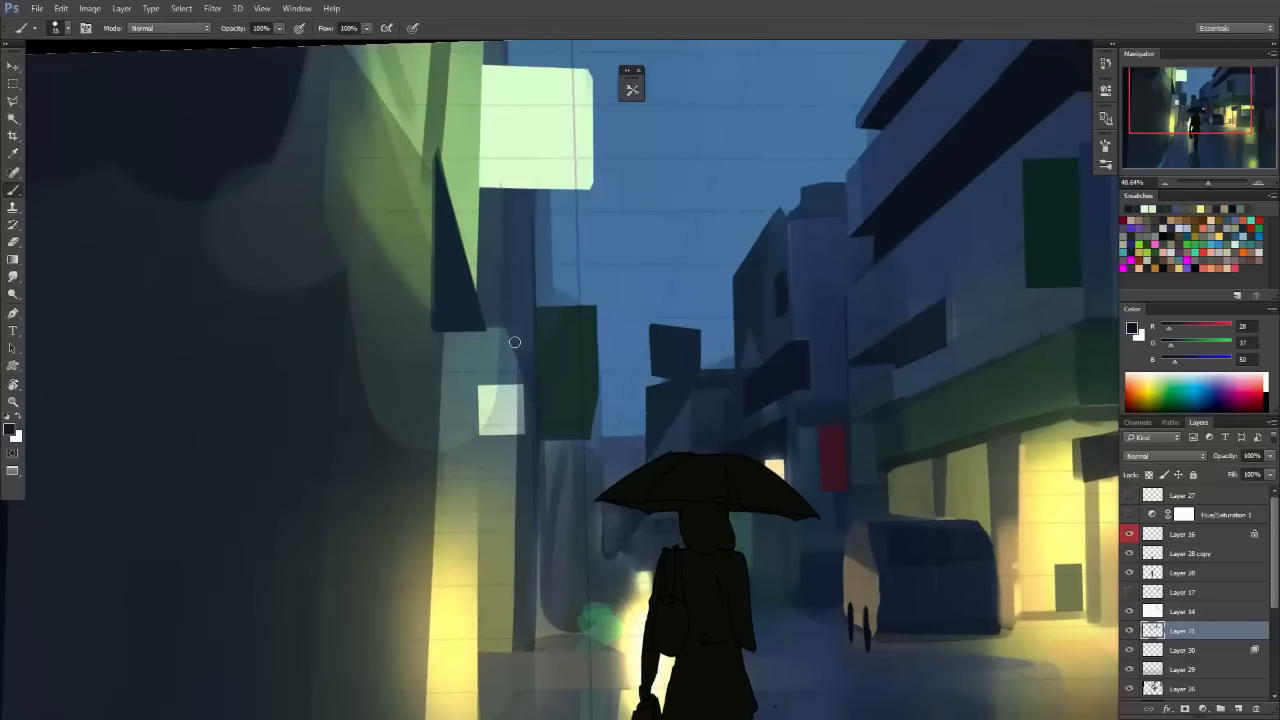
{"action": "left_click_drag", "start_coordinate": [514, 231], "coordinate": [516, 344]}
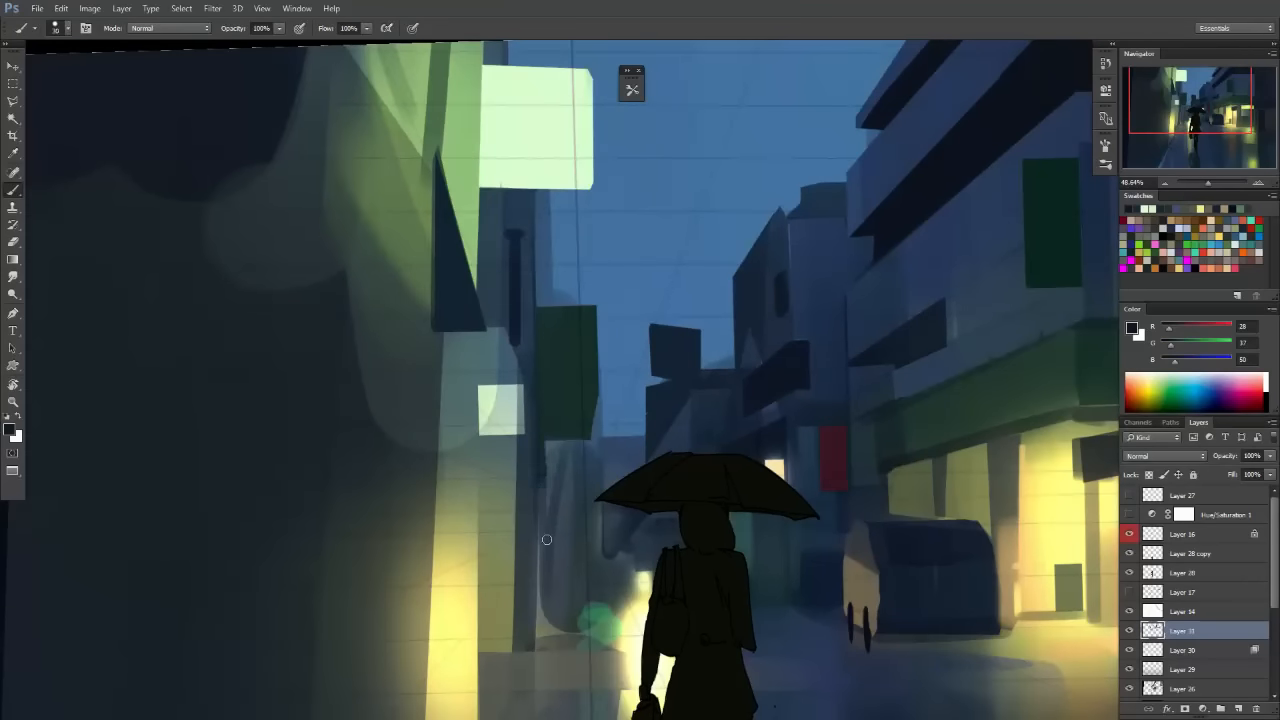
{"action": "left_click_drag", "start_coordinate": [622, 468], "coordinate": [537, 534]}
{"action": "key", "text": "Escape"}
Paint dark details on the distant buildings above the green glow at brush size 45, toggling the stroke to compare.
{"action": "left_click_drag", "start_coordinate": [746, 461], "coordinate": [683, 435]}
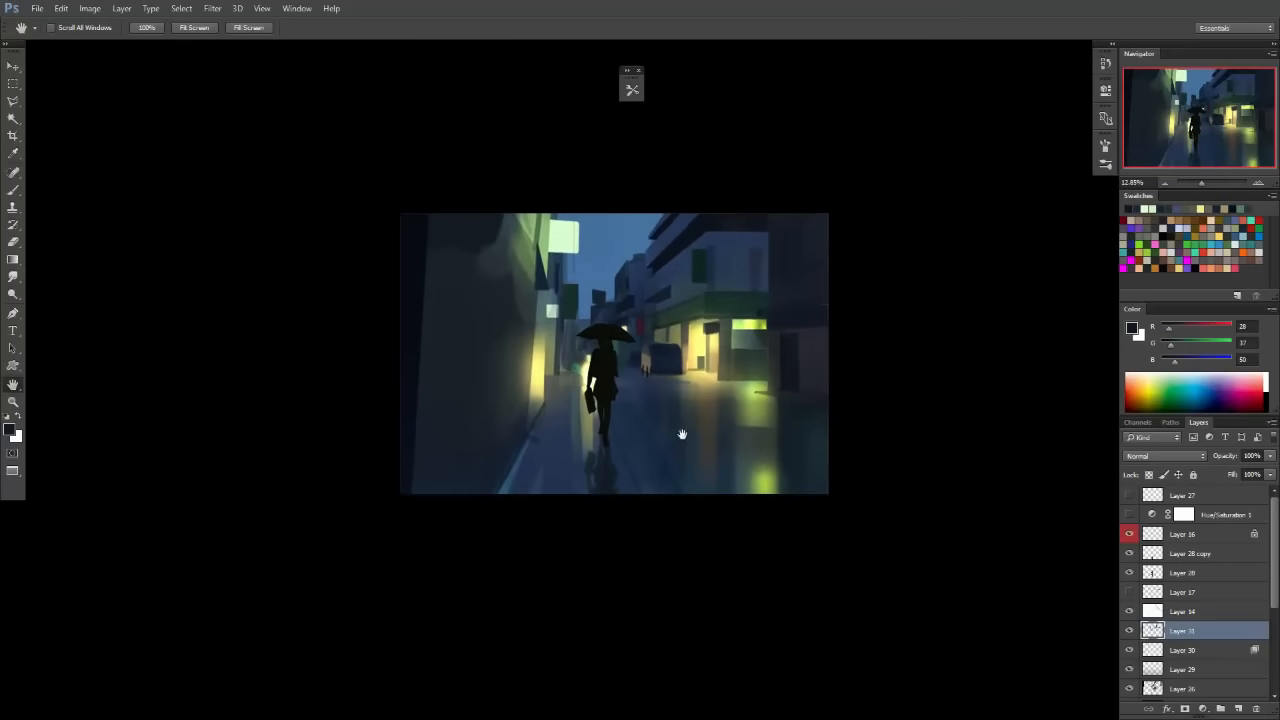
{"action": "mouse_move", "coordinate": [596, 353]}
{"action": "left_mouse_down"}
{"action": "mouse_move", "coordinate": [652, 396]}
{"action": "mouse_move", "coordinate": [590, 346]}
{"action": "left_mouse_up"}
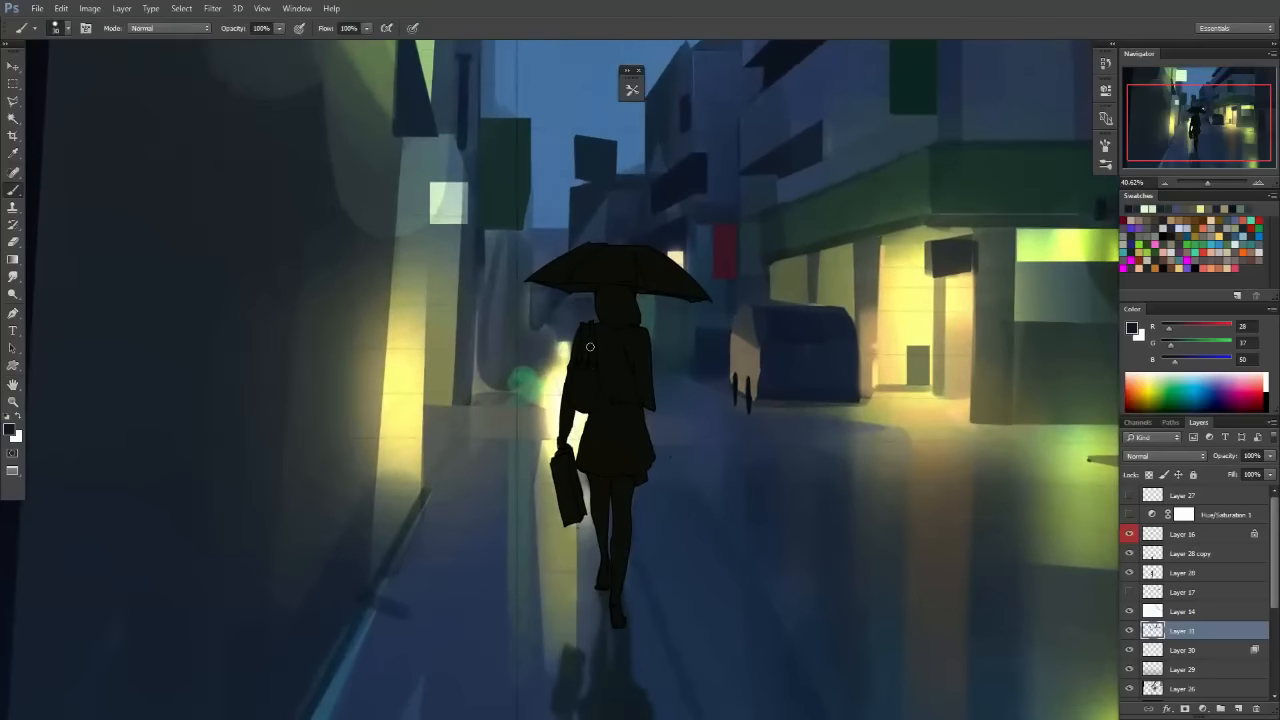
{"action": "key", "text": "bracketright"}
{"action": "key", "text": "bracketright"}
{"action": "mouse_move", "coordinate": [514, 311]}
{"action": "left_mouse_down"}
{"action": "mouse_move", "coordinate": [518, 446]}
{"action": "mouse_move", "coordinate": [503, 363]}
{"action": "mouse_move", "coordinate": [496, 402]}
{"action": "left_mouse_up"}
{"action": "key", "text": "ctrl+z"}
{"action": "key", "text": "ctrl+z"}
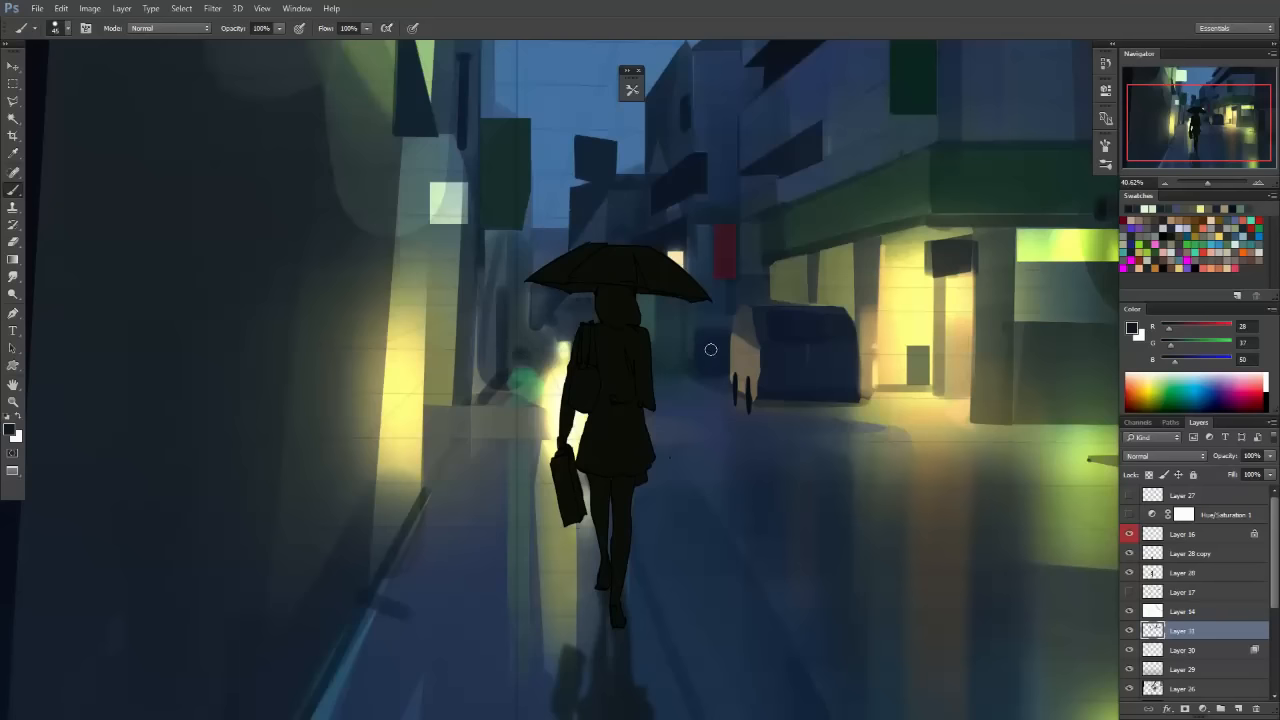
Sample dark blue, RGB 33, 46, 64, and trim the upper corner of the parked van's front along its roofline.
{"action": "left_click_drag", "start_coordinate": [711, 350], "coordinate": [675, 371]}
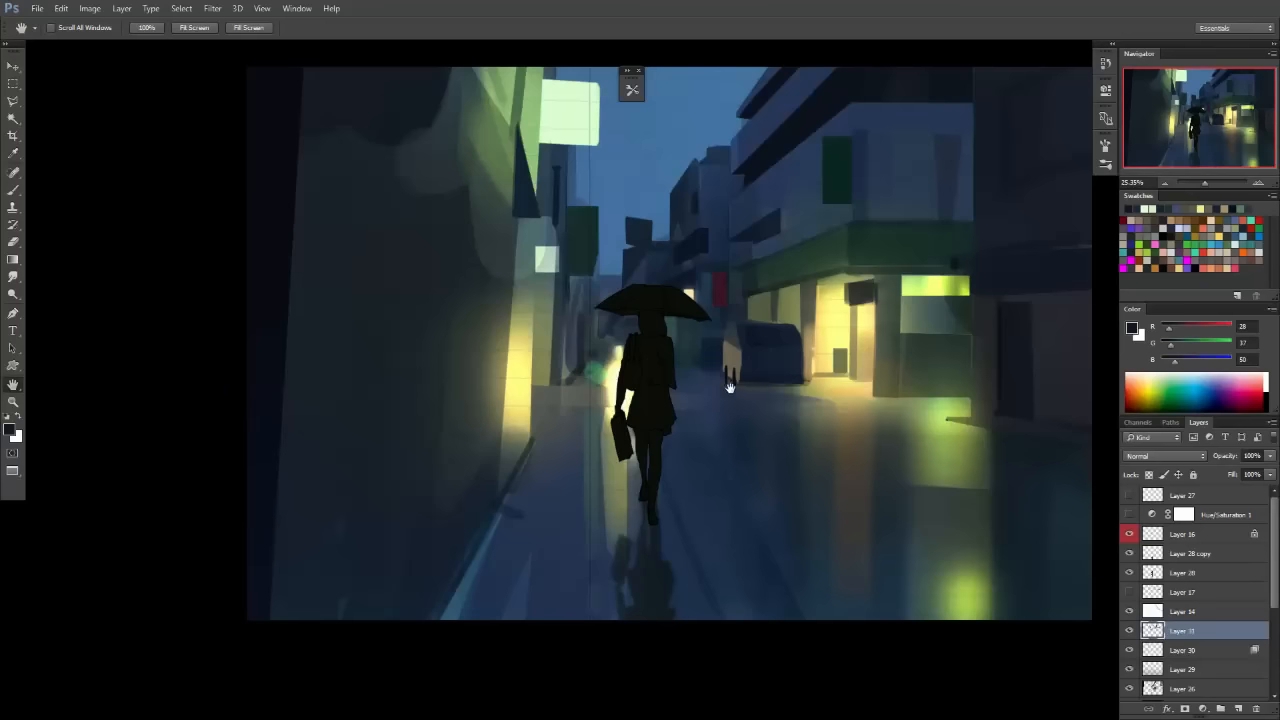
{"action": "left_click_drag", "start_coordinate": [840, 367], "coordinate": [717, 326]}
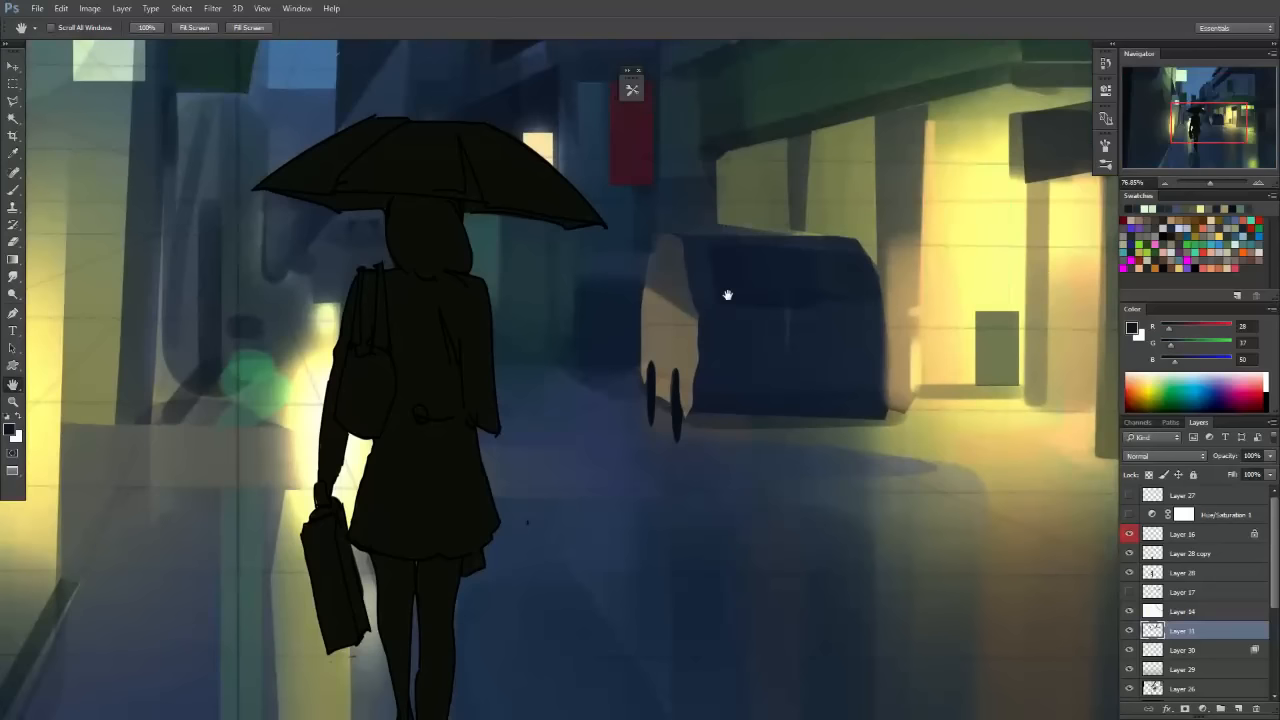
{"action": "mouse_move", "coordinate": [727, 295]}
{"action": "left_mouse_down"}
{"action": "mouse_move", "coordinate": [686, 334]}
{"action": "mouse_move", "coordinate": [614, 286]}
{"action": "left_mouse_up"}
{"action": "key", "text": "b"}
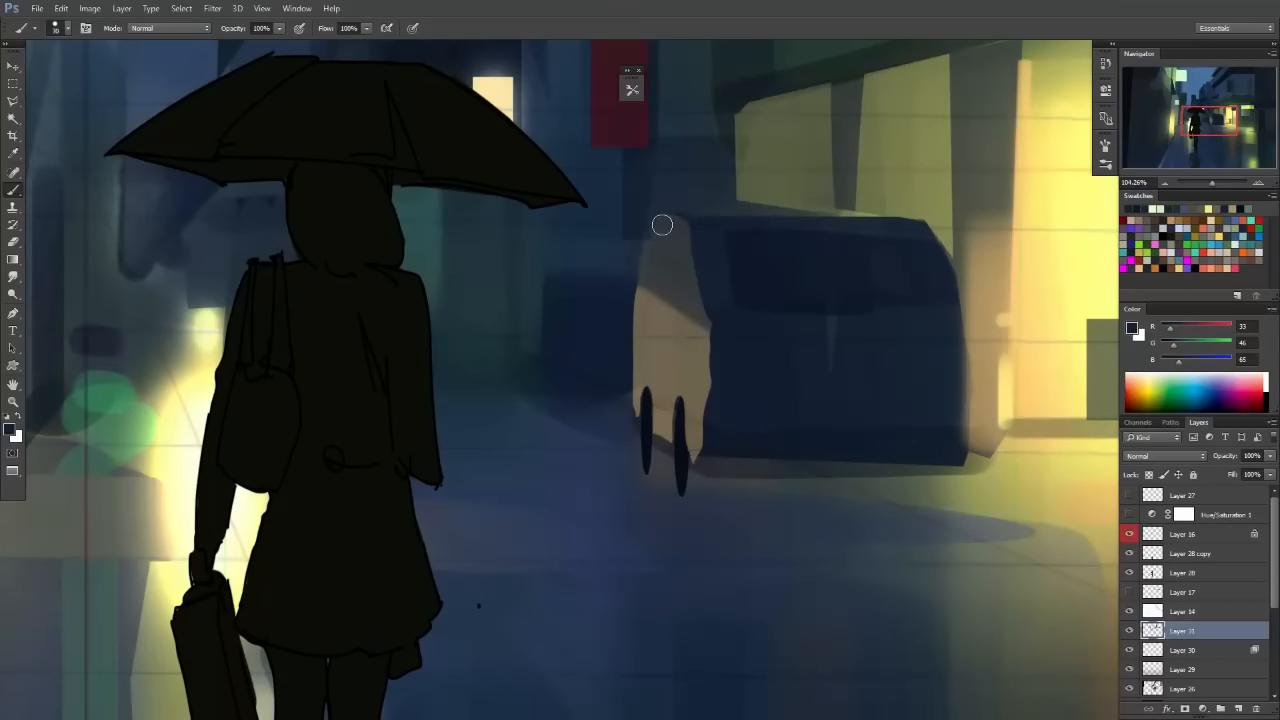
{"action": "mouse_move", "coordinate": [662, 225]}
{"action": "left_mouse_down"}
{"action": "mouse_move", "coordinate": [623, 292]}
{"action": "mouse_move", "coordinate": [649, 226]}
{"action": "mouse_move", "coordinate": [623, 315]}
{"action": "left_mouse_up"}
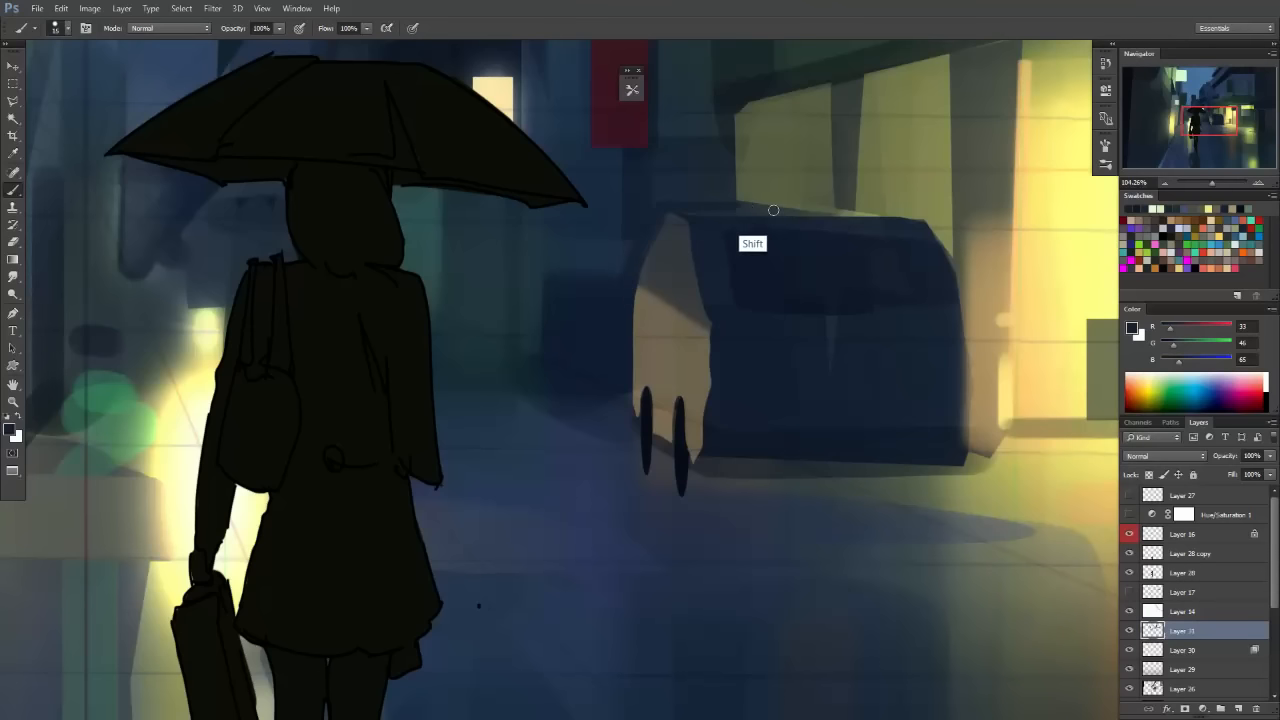
{"action": "key", "text": "h"}
{"action": "left_click_drag", "start_coordinate": [827, 334], "coordinate": [760, 339]}
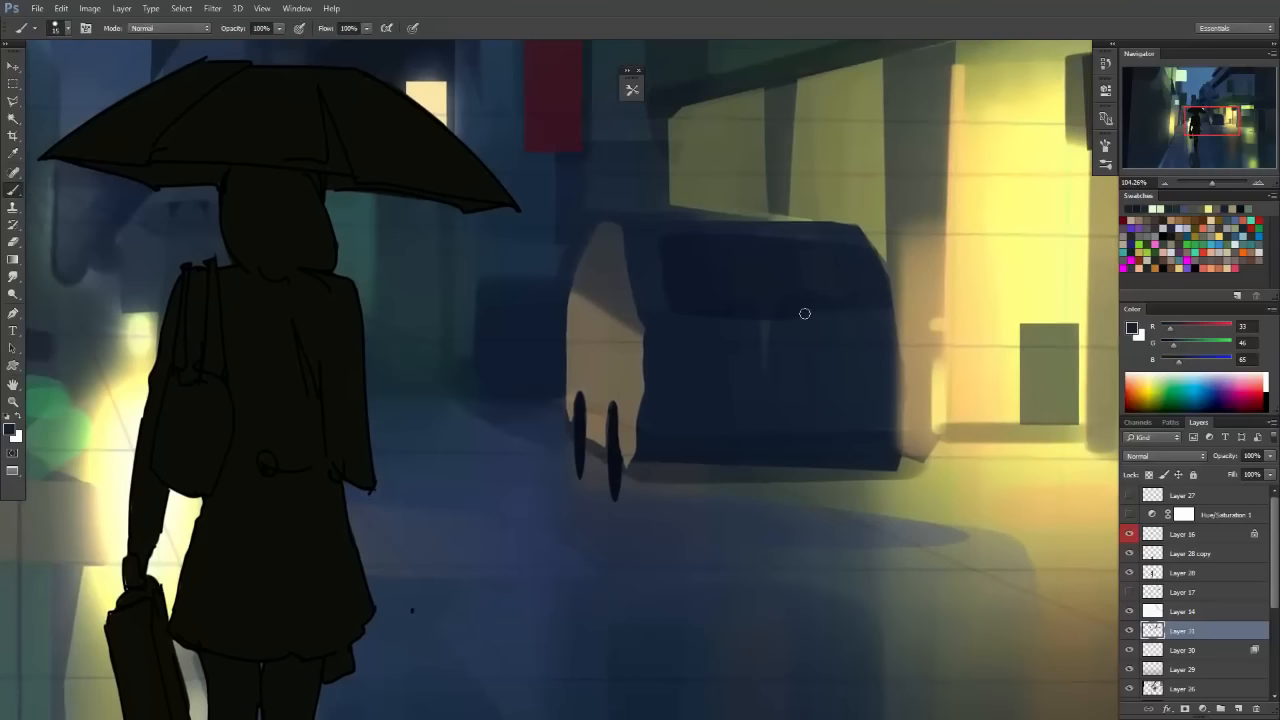
Set the foreground colour to a lighter greyish blue, RGB 81, 99, 124.
{"action": "key", "text": "b"}
{"action": "left_click", "coordinate": [14, 432]}
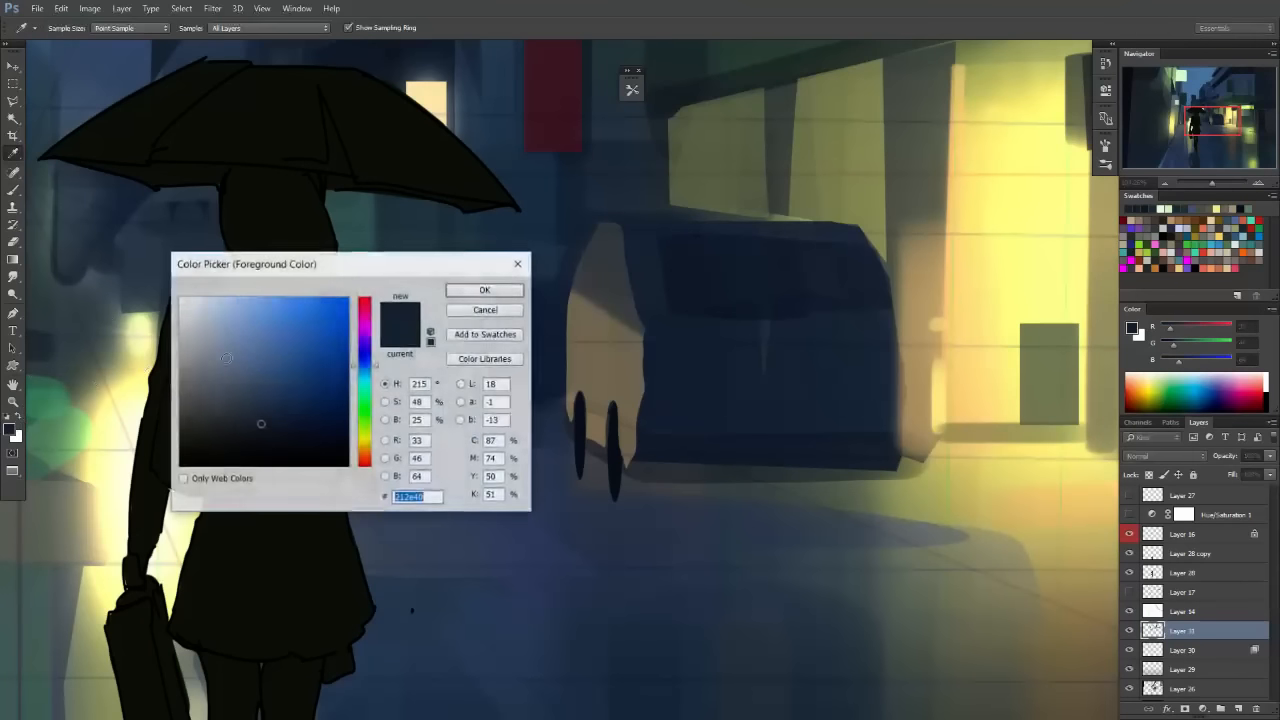
{"action": "left_click", "coordinate": [257, 405]}
{"action": "left_click", "coordinate": [239, 385]}
{"action": "left_click", "coordinate": [487, 291]}
Try a lighter blue highlight on the van's roof and upper side inside a Polygonal Lasso selection, and deselect.
{"action": "key", "text": "l"}
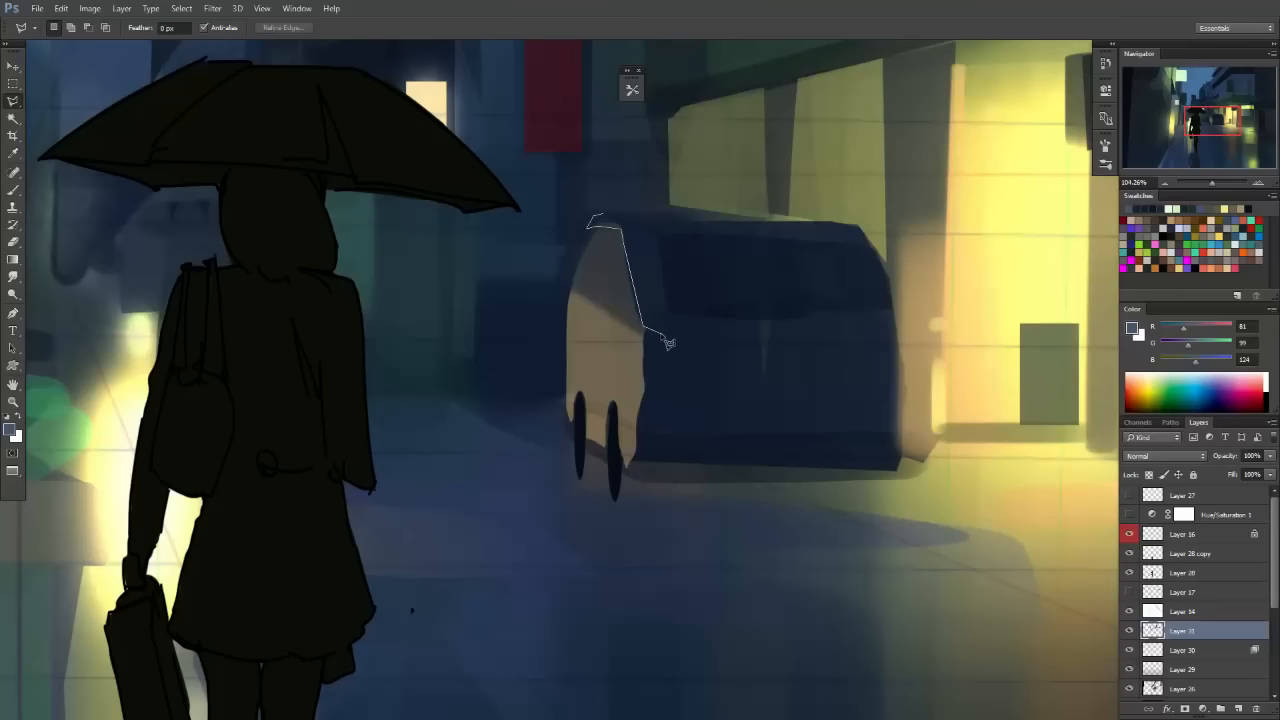
{"action": "mouse_move", "coordinate": [644, 244]}
{"action": "left_mouse_down"}
{"action": "mouse_move", "coordinate": [865, 240]}
{"action": "mouse_move", "coordinate": [700, 206]}
{"action": "mouse_move", "coordinate": [592, 216]}
{"action": "left_mouse_up"}
{"action": "key", "text": "b"}
{"action": "mouse_move", "coordinate": [680, 263]}
{"action": "left_mouse_down"}
{"action": "mouse_move", "coordinate": [841, 212]}
{"action": "mouse_move", "coordinate": [535, 258]}
{"action": "mouse_move", "coordinate": [795, 238]}
{"action": "left_mouse_up"}
{"action": "key", "text": "m"}
{"action": "key", "text": "ctrl+d"}
Check the van highlight from a distance and undo the highlight along with its selection.
{"action": "scroll", "coordinate": [871, 330], "scroll_direction": "down", "scroll_amount": 5}
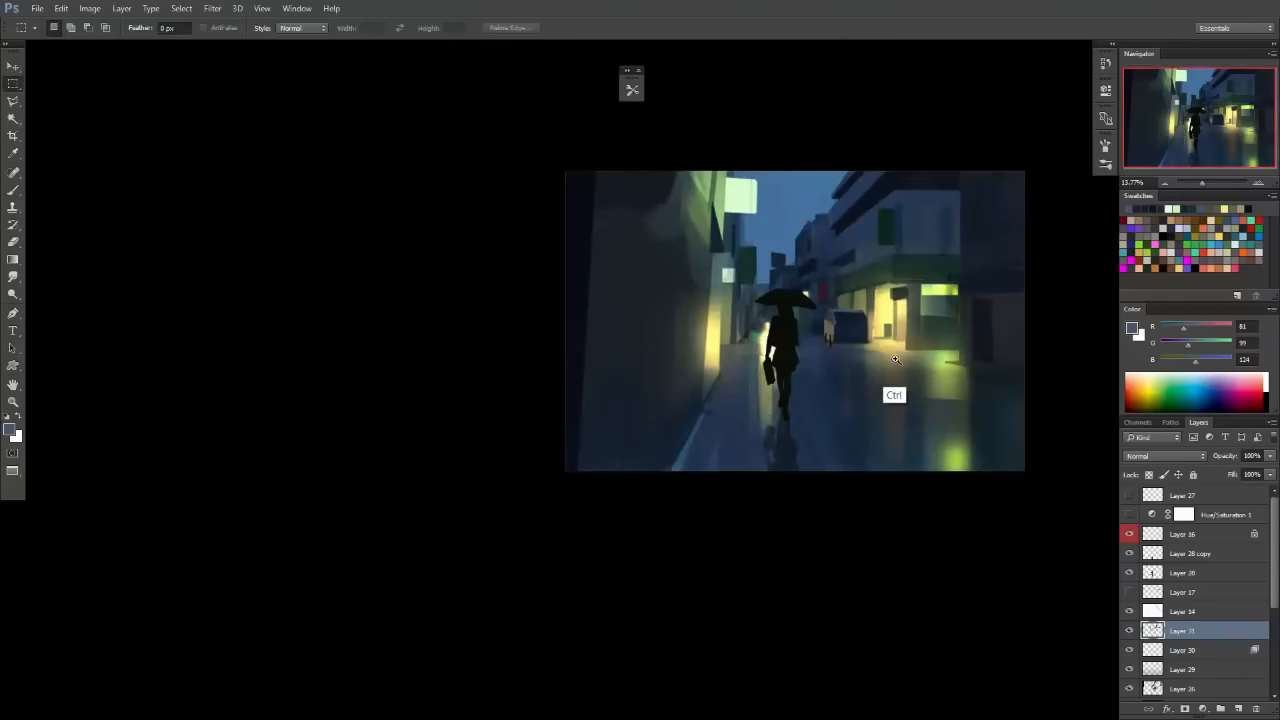
{"action": "scroll", "coordinate": [900, 370], "scroll_direction": "up", "scroll_amount": 2}
{"action": "left_click_drag", "start_coordinate": [912, 350], "coordinate": [804, 365]}
{"action": "key", "text": "ctrl+alt+z"}
{"action": "key", "text": "ctrl+alt+z"}
{"action": "key", "text": "ctrl+alt+z"}
{"action": "key", "text": "ctrl+alt+z"}
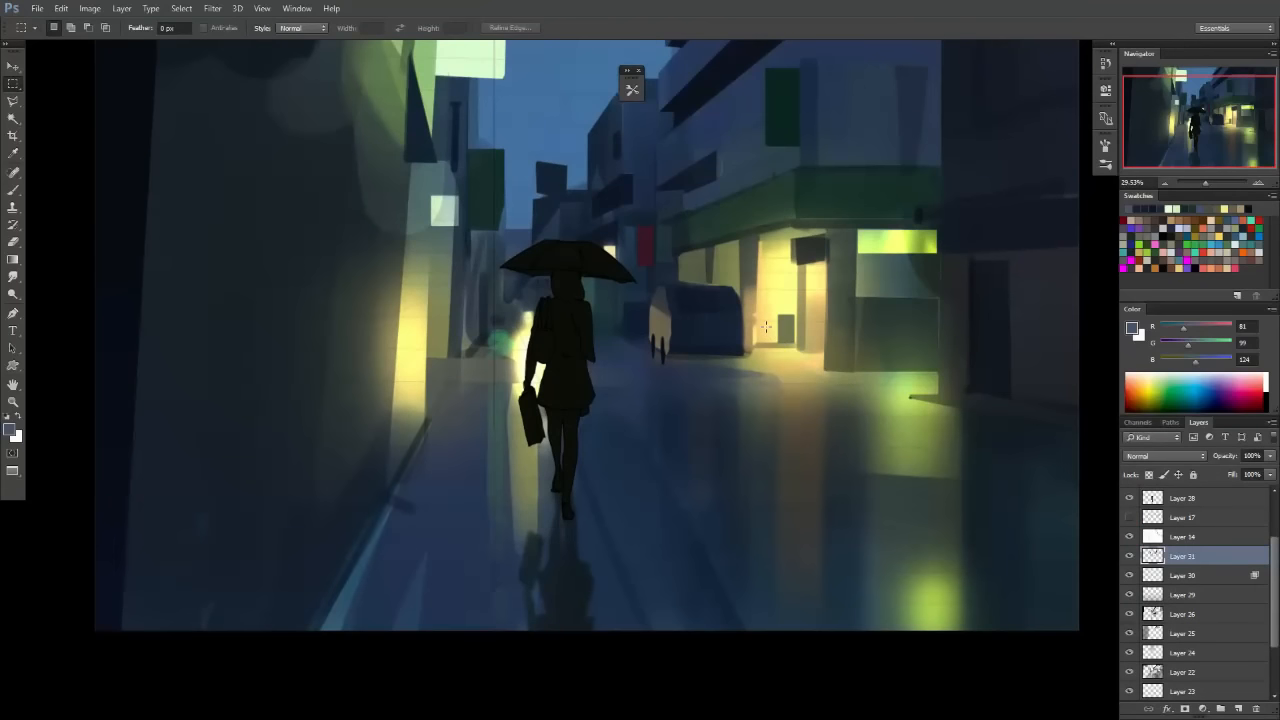
Sample dark grey, RGB 37, 45, 52, and darken the shop window behind the van under the green awning.
{"action": "left_click", "coordinate": [766, 338], "text": "ctrl"}
{"action": "left_click_drag", "start_coordinate": [806, 430], "coordinate": [660, 390]}
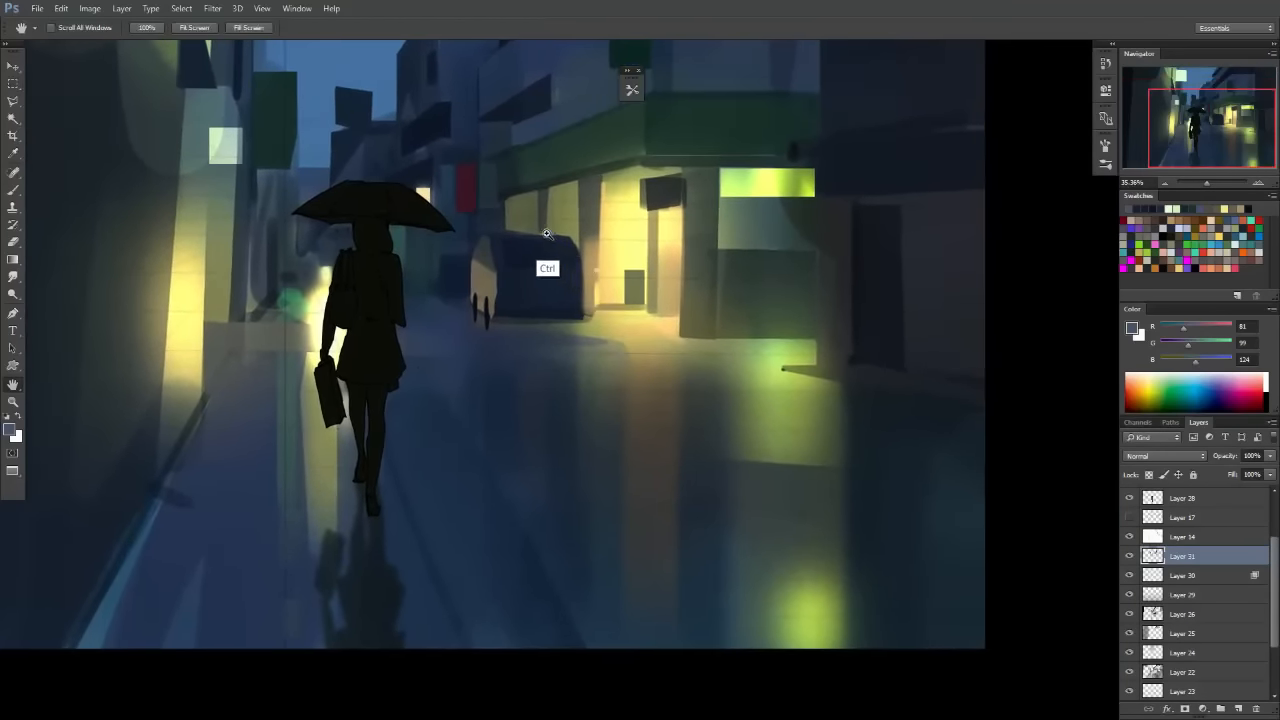
{"action": "left_click", "coordinate": [546, 233], "text": "ctrl"}
{"action": "left_click_drag", "start_coordinate": [560, 271], "coordinate": [630, 343]}
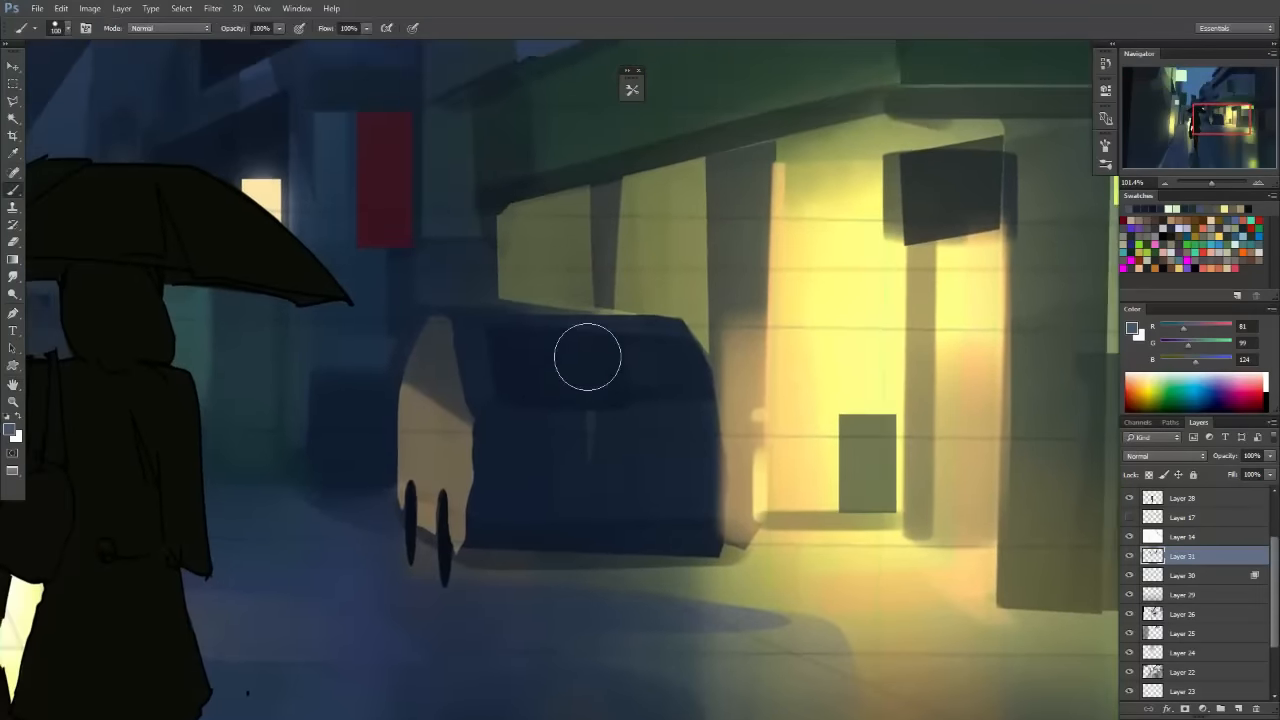
{"action": "left_click", "coordinate": [528, 207], "text": "alt"}
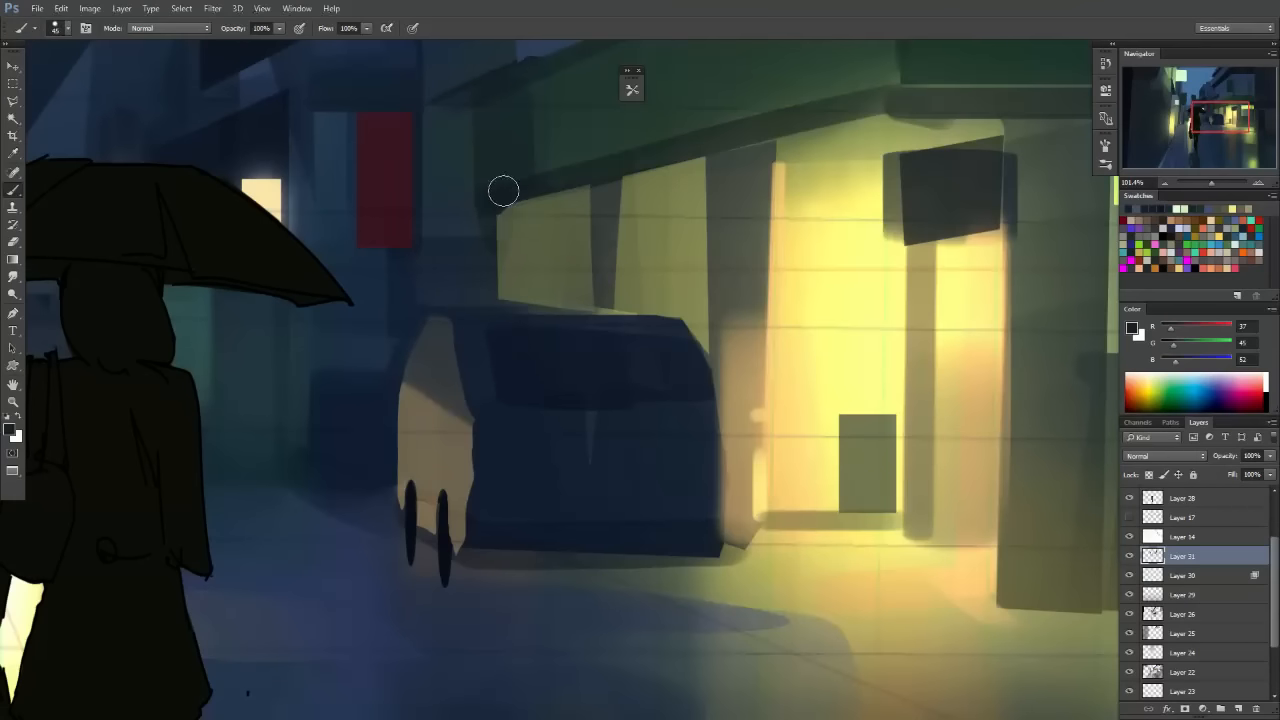
{"action": "mouse_move", "coordinate": [503, 191]}
{"action": "left_mouse_down"}
{"action": "mouse_move", "coordinate": [513, 316]}
{"action": "mouse_move", "coordinate": [544, 188]}
{"action": "mouse_move", "coordinate": [572, 298]}
{"action": "left_mouse_up"}
{"action": "left_click_drag", "start_coordinate": [715, 411], "coordinate": [619, 452]}
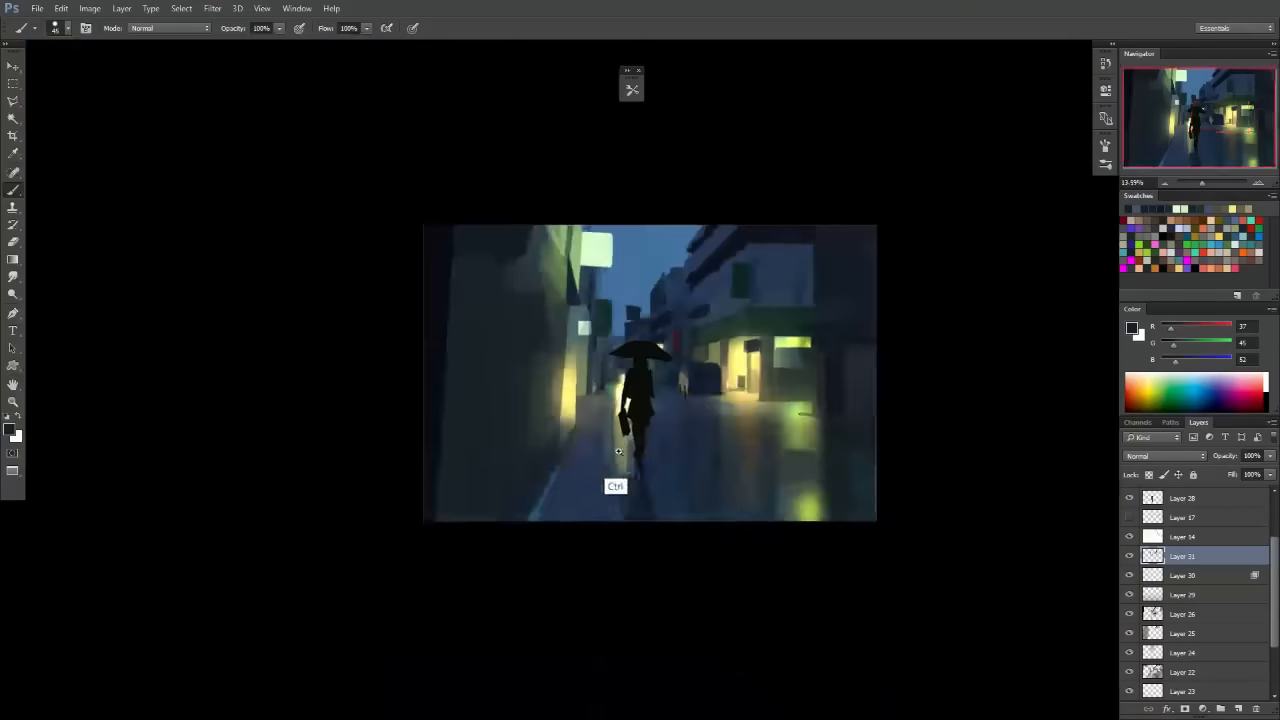
{"action": "left_click", "coordinate": [795, 387], "text": "ctrl"}
{"action": "left_click", "coordinate": [580, 326], "text": "ctrl"}
{"action": "left_click_drag", "start_coordinate": [537, 339], "coordinate": [583, 351]}
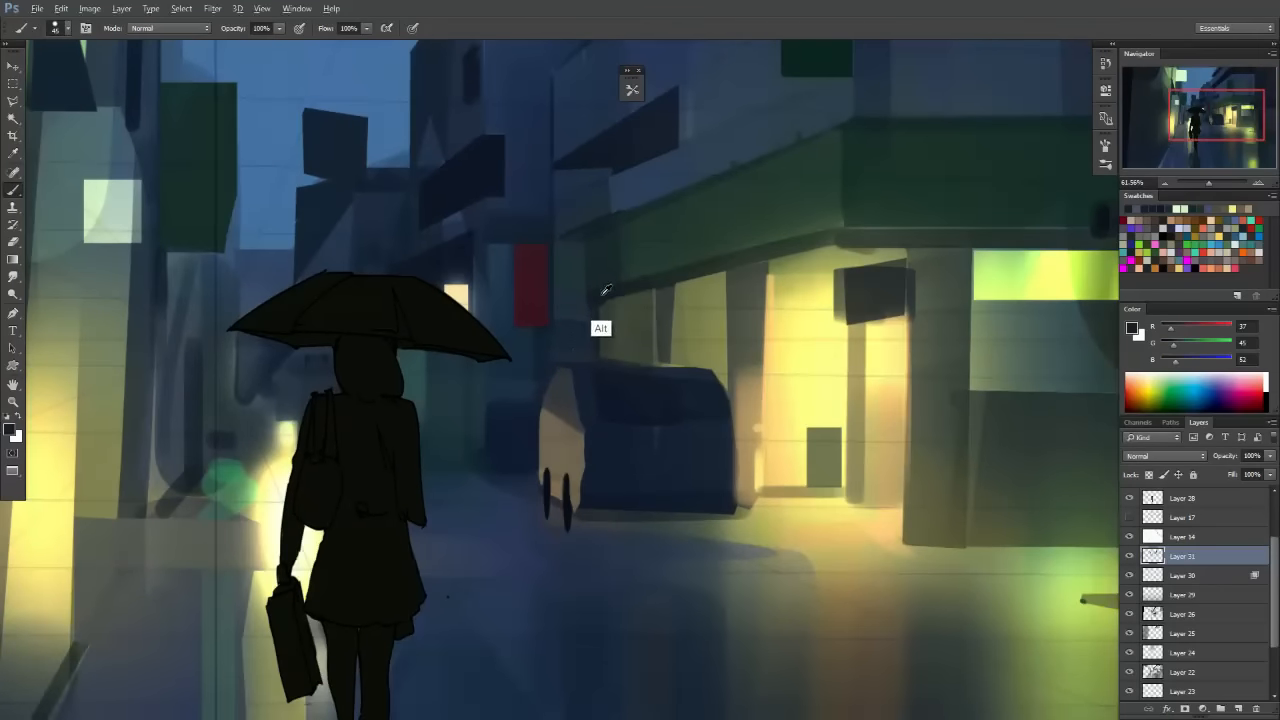
Sample dark teal, RGB 26, 45, 53, and touch up the wall just below the red hanging sign.
{"action": "left_click", "coordinate": [539, 348], "text": "ctrl"}
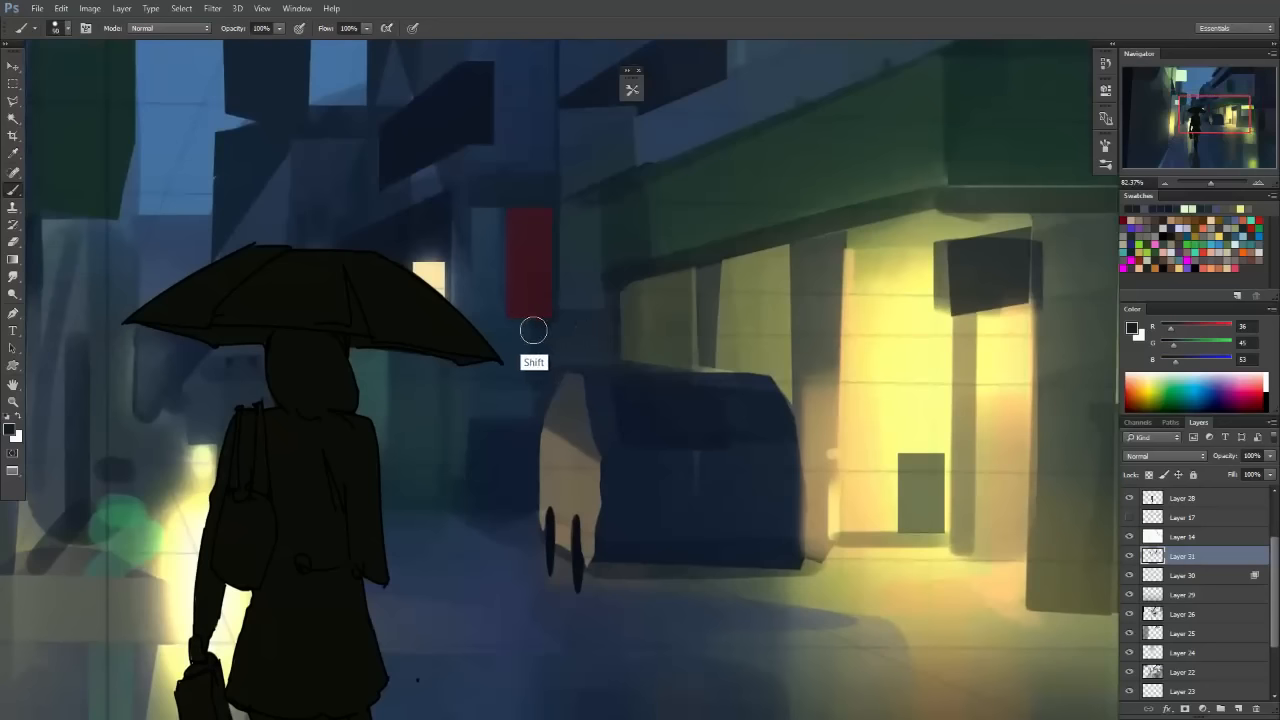
{"action": "key", "text": "m"}
{"action": "mouse_move", "coordinate": [537, 322]}
{"action": "left_mouse_down"}
{"action": "mouse_move", "coordinate": [581, 369]}
{"action": "mouse_move", "coordinate": [562, 325]}
{"action": "left_mouse_up"}
{"action": "key", "text": "b"}
{"action": "key", "text": "m"}
{"action": "left_click", "coordinate": [671, 409]}
{"action": "left_click_drag", "start_coordinate": [704, 400], "coordinate": [620, 454]}
{"action": "left_click_drag", "start_coordinate": [824, 410], "coordinate": [893, 418]}
{"action": "left_click_drag", "start_coordinate": [806, 372], "coordinate": [838, 371]}
Sample dark grey-blue, RGB 29, 32, 41, and paint a diagonal shadow stroke on the dark foreground building's ledge at brush size 100.
{"action": "key", "text": "b"}
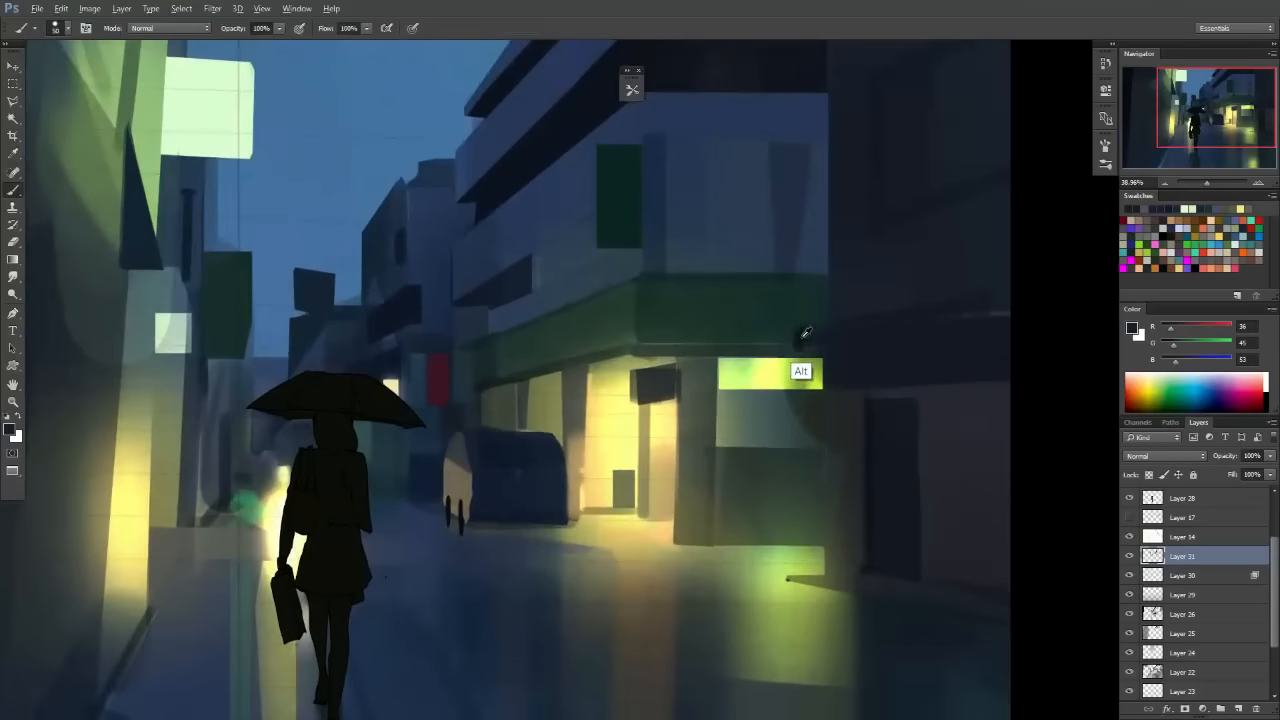
{"action": "left_click", "coordinate": [802, 340], "text": "alt"}
{"action": "key", "text": "]"}
{"action": "left_click", "coordinate": [955, 320], "text": "alt"}
{"action": "mouse_move", "coordinate": [972, 307]}
{"action": "left_mouse_down"}
{"action": "mouse_move", "coordinate": [895, 341]}
{"action": "mouse_move", "coordinate": [906, 343]}
{"action": "left_mouse_up"}
{"action": "left_click", "coordinate": [968, 312], "text": "alt"}
{"action": "left_click", "coordinate": [872, 418], "text": "alt"}
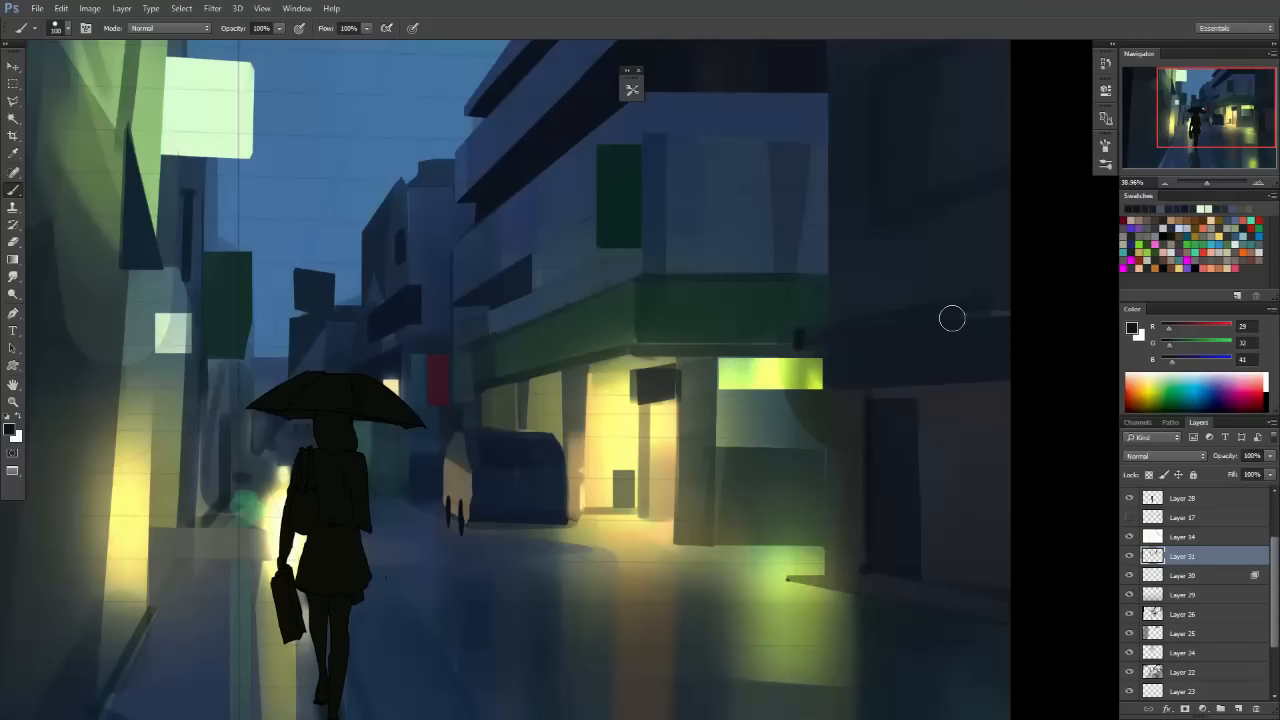
{"action": "left_click_drag", "start_coordinate": [978, 303], "coordinate": [811, 402]}
{"action": "left_click", "coordinate": [924, 330], "text": "alt"}
{"action": "left_click", "coordinate": [960, 311], "text": "alt"}
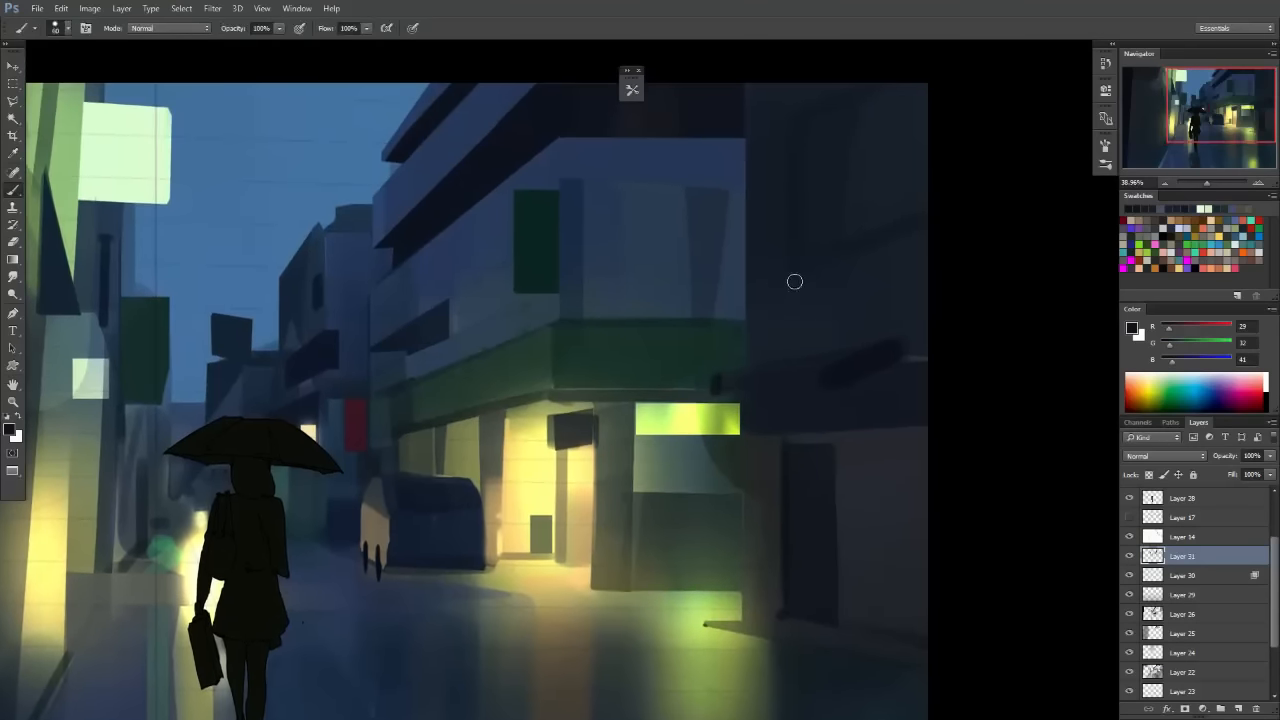
Paint a dark slanted window frame on the upper wall of the dark foreground building.
{"action": "left_click_drag", "start_coordinate": [790, 262], "coordinate": [823, 114]}
{"action": "mouse_move", "coordinate": [783, 265]}
{"action": "left_mouse_down"}
{"action": "mouse_move", "coordinate": [798, 120]}
{"action": "mouse_move", "coordinate": [858, 88]}
{"action": "left_mouse_up"}
{"action": "left_click_drag", "start_coordinate": [922, 304], "coordinate": [993, 308]}
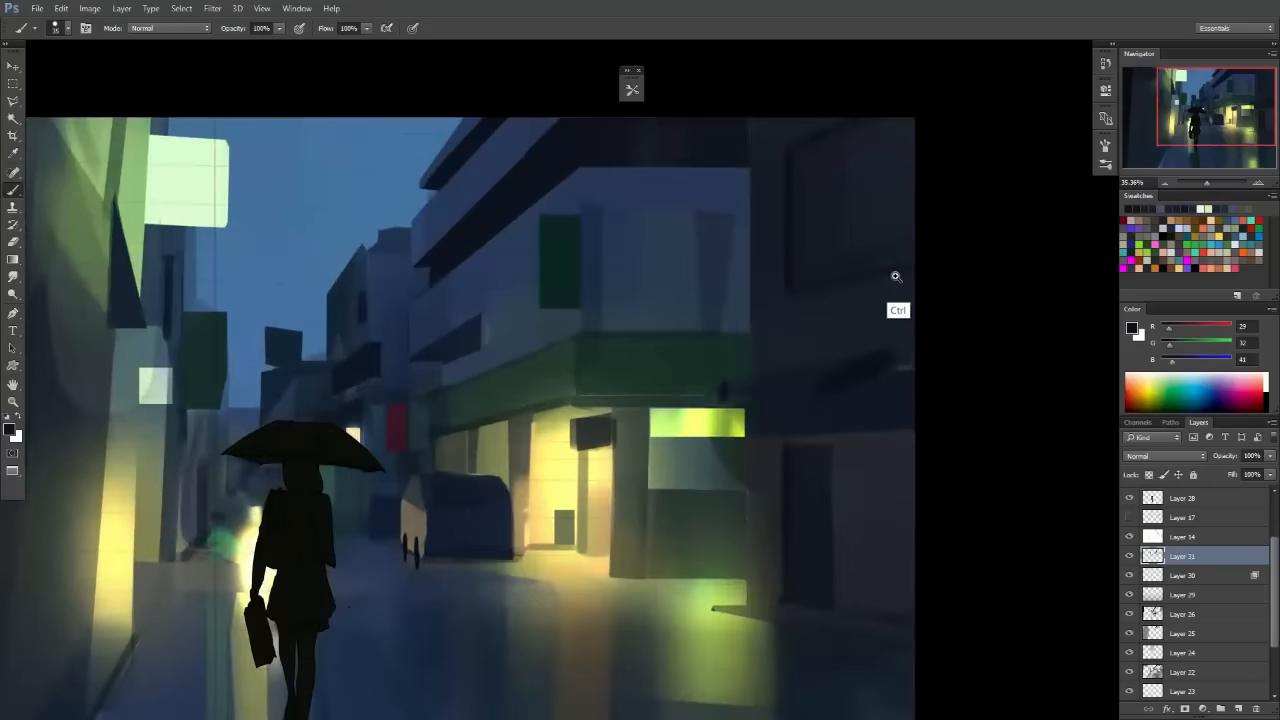
{"action": "mouse_move", "coordinate": [894, 279]}
{"action": "left_mouse_down"}
{"action": "mouse_move", "coordinate": [927, 286]}
{"action": "mouse_move", "coordinate": [794, 323]}
{"action": "mouse_move", "coordinate": [766, 340]}
{"action": "mouse_move", "coordinate": [848, 350]}
{"action": "mouse_move", "coordinate": [758, 383]}
{"action": "left_mouse_up"}
{"action": "left_click_drag", "start_coordinate": [663, 291], "coordinate": [676, 294]}
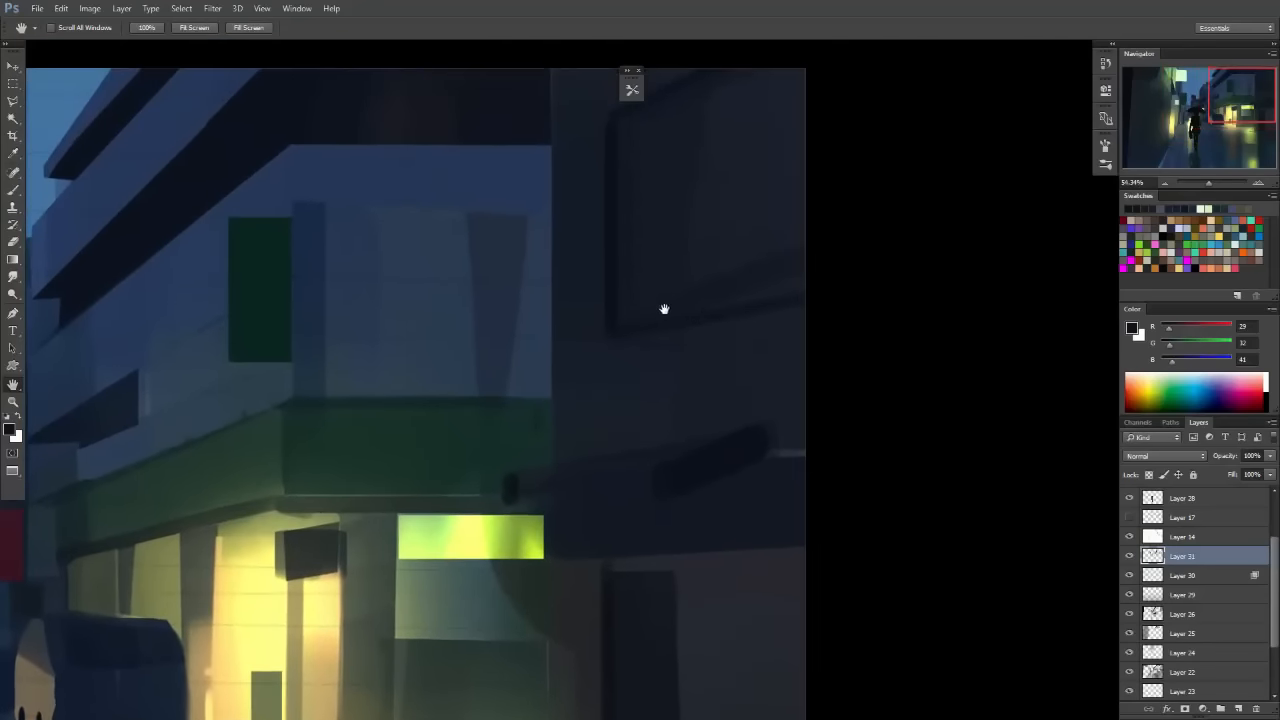
Select a narrow slanted pane in the dark foreground building's upper window and darken it at brush size 175.
{"action": "left_click", "coordinate": [609, 338]}
{"action": "left_click", "coordinate": [681, 324]}
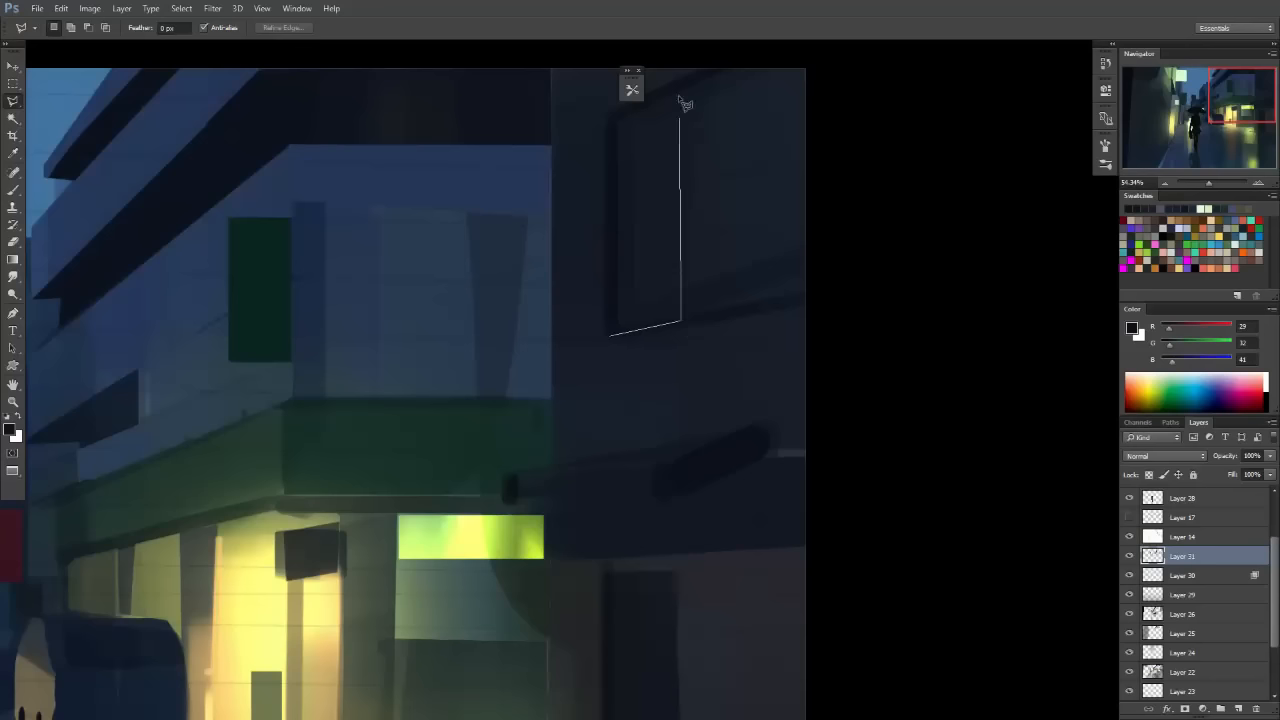
{"action": "left_click_drag", "start_coordinate": [681, 100], "coordinate": [680, 147]}
{"action": "left_click", "coordinate": [681, 130]}
{"action": "left_click", "coordinate": [608, 160]}
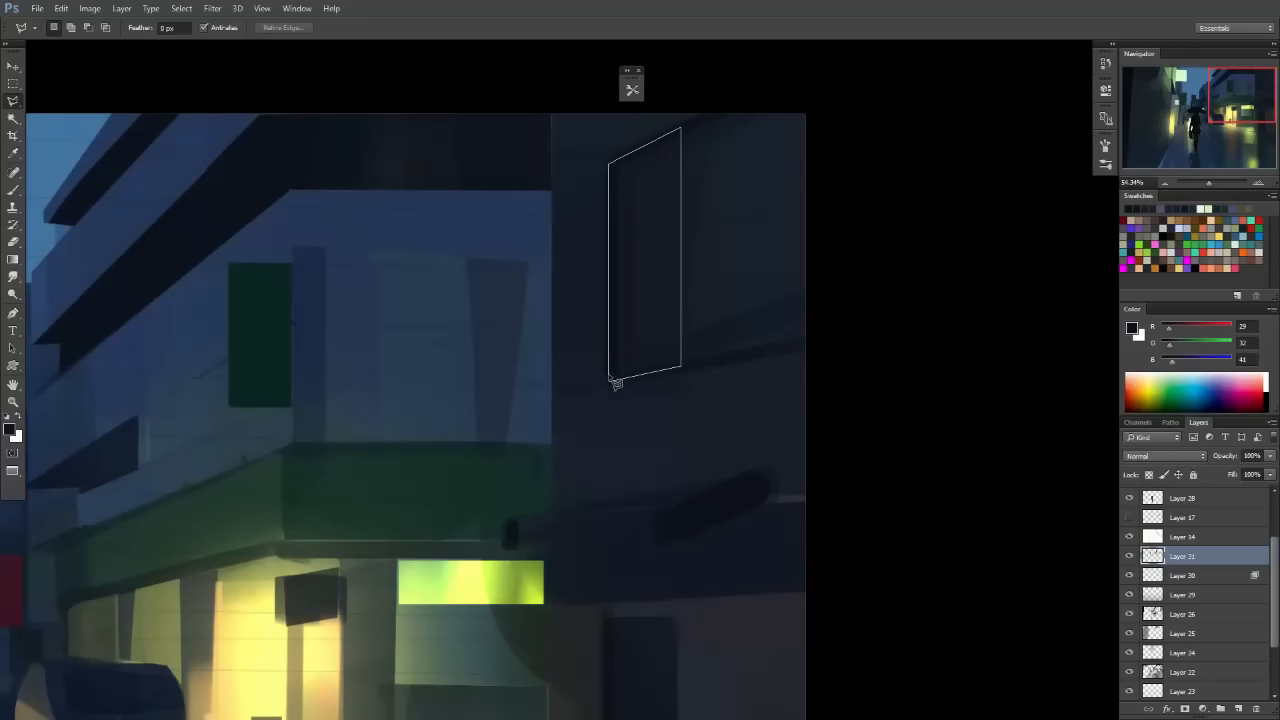
{"action": "left_click", "coordinate": [610, 379]}
{"action": "key", "text": "b"}
{"action": "key", "text": "bracketright"}
{"action": "key", "text": "bracketright"}
{"action": "key", "text": "bracketright"}
{"action": "key", "text": "bracketright"}
{"action": "key", "text": "bracketright"}
{"action": "key", "text": "bracketright"}
{"action": "key", "text": "bracketright"}
{"action": "key", "text": "bracketright"}
{"action": "key", "text": "bracketright"}
{"action": "mouse_move", "coordinate": [723, 346]}
{"action": "left_mouse_down"}
{"action": "mouse_move", "coordinate": [592, 356]}
{"action": "mouse_move", "coordinate": [762, 222]}
{"action": "mouse_move", "coordinate": [525, 232]}
{"action": "mouse_move", "coordinate": [814, 107]}
{"action": "left_mouse_up"}
{"action": "key", "text": "m"}
{"action": "left_click", "coordinate": [837, 311]}
Check the whole composition at reduced size, with the view mirrored and with Layer 31 switched off and on.
{"action": "left_click_drag", "start_coordinate": [847, 331], "coordinate": [735, 391]}
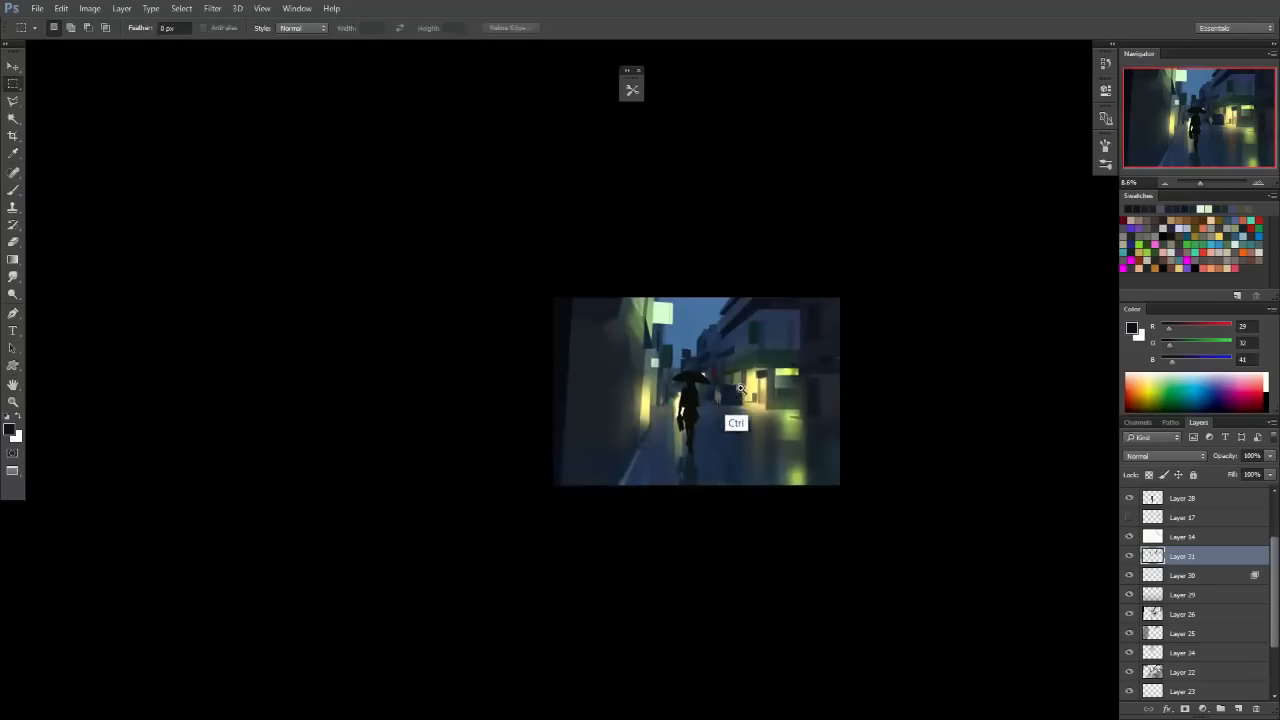
{"action": "mouse_move", "coordinate": [828, 371]}
{"action": "left_mouse_down"}
{"action": "mouse_move", "coordinate": [808, 393]}
{"action": "mouse_move", "coordinate": [838, 396]}
{"action": "mouse_move", "coordinate": [816, 405]}
{"action": "left_mouse_up"}
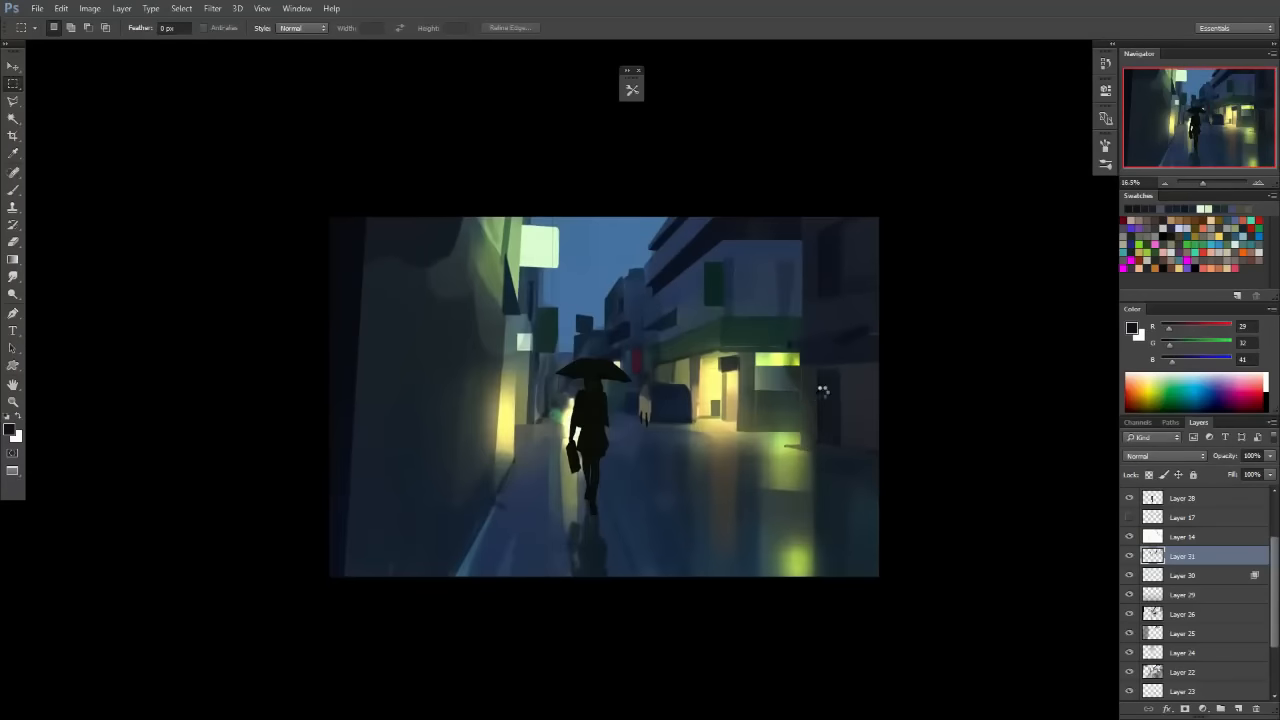
{"action": "key", "text": "ctrl+shift+h"}
{"action": "key", "text": "ctrl+shift+h"}
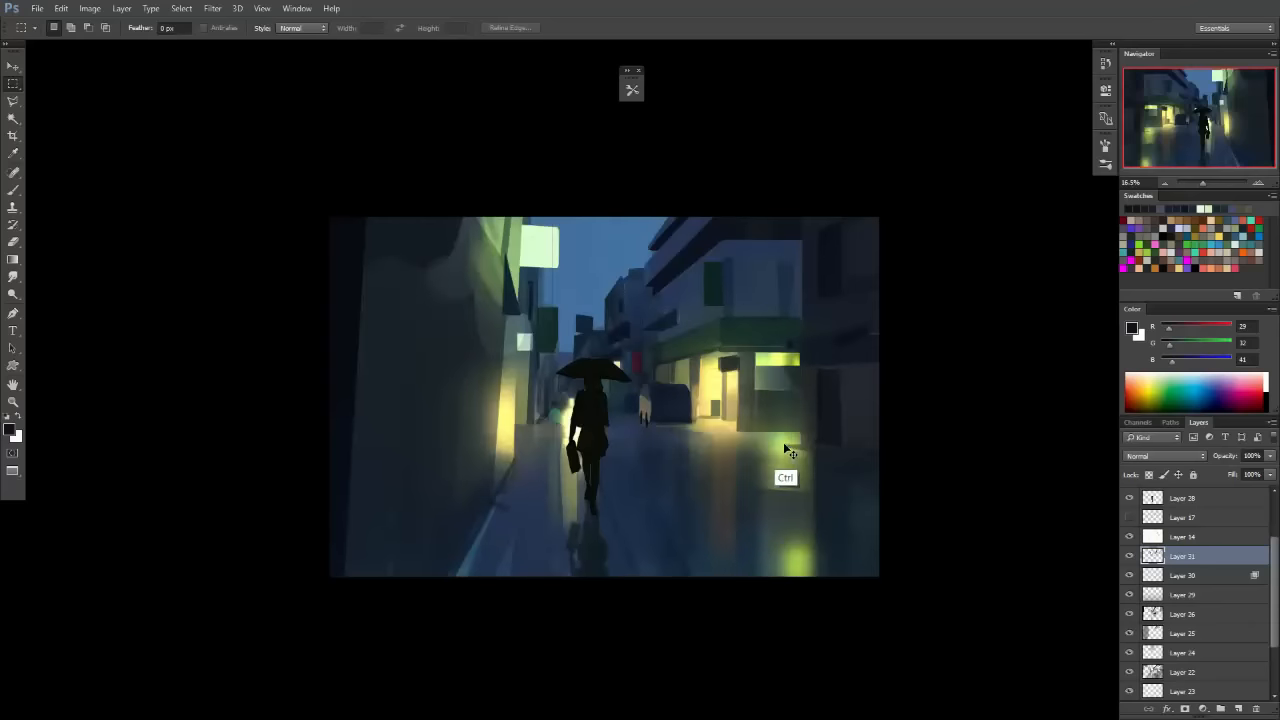
{"action": "left_click_drag", "start_coordinate": [721, 440], "coordinate": [766, 465]}
{"action": "left_click", "coordinate": [1131, 557]}
{"action": "left_click", "coordinate": [1131, 557]}
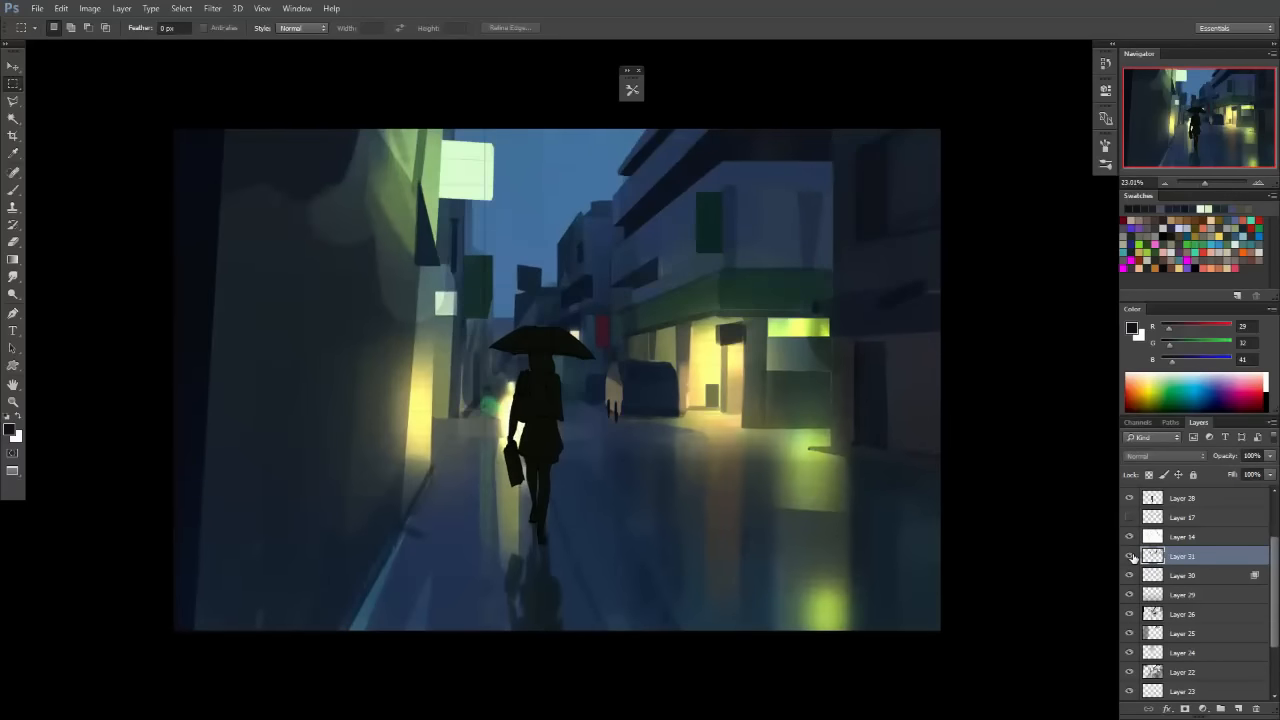
Sample blue, RGB 48, 65, 105, and repaint the distant building's front wall at brush size 175.
{"action": "scroll", "coordinate": [592, 342], "scroll_direction": "up", "scroll_amount": 4}
{"action": "left_click_drag", "start_coordinate": [628, 374], "coordinate": [698, 384]}
{"action": "key", "text": "b"}
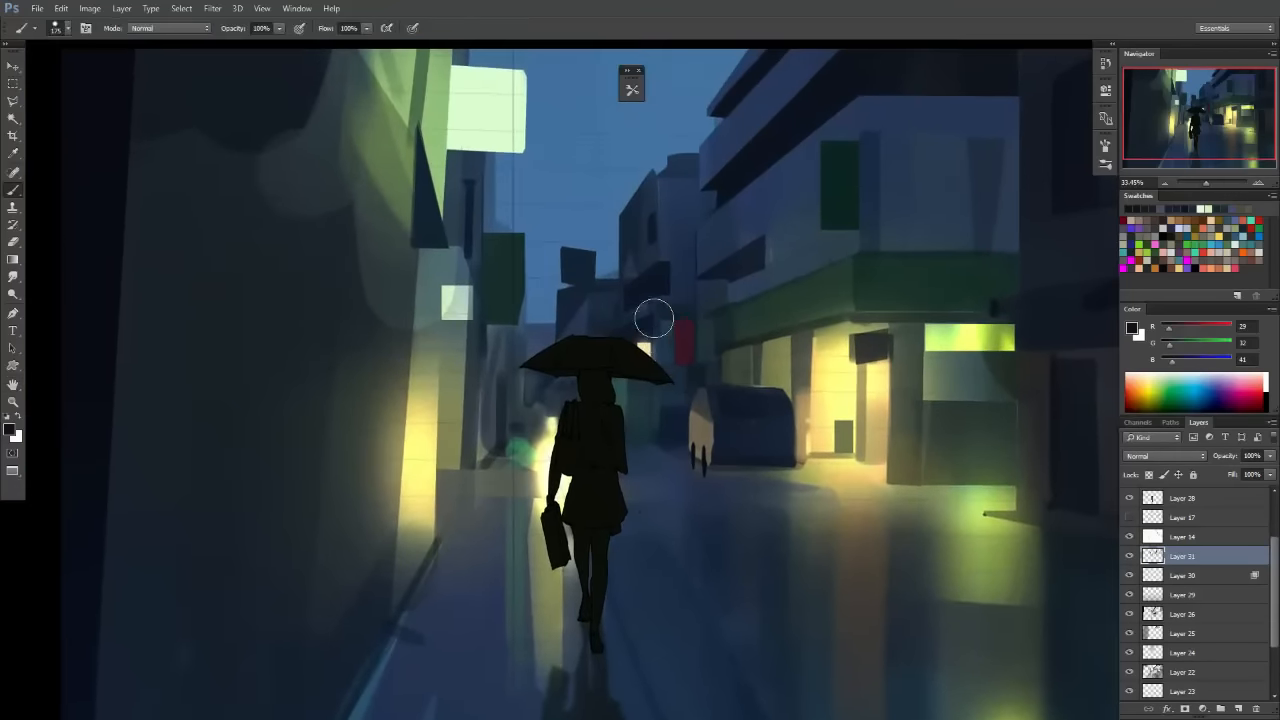
{"action": "left_click", "coordinate": [641, 290], "text": "alt"}
{"action": "key", "text": "bracketleft"}
{"action": "key", "text": "bracketleft"}
{"action": "key", "text": "bracketleft"}
{"action": "key", "text": "bracketleft"}
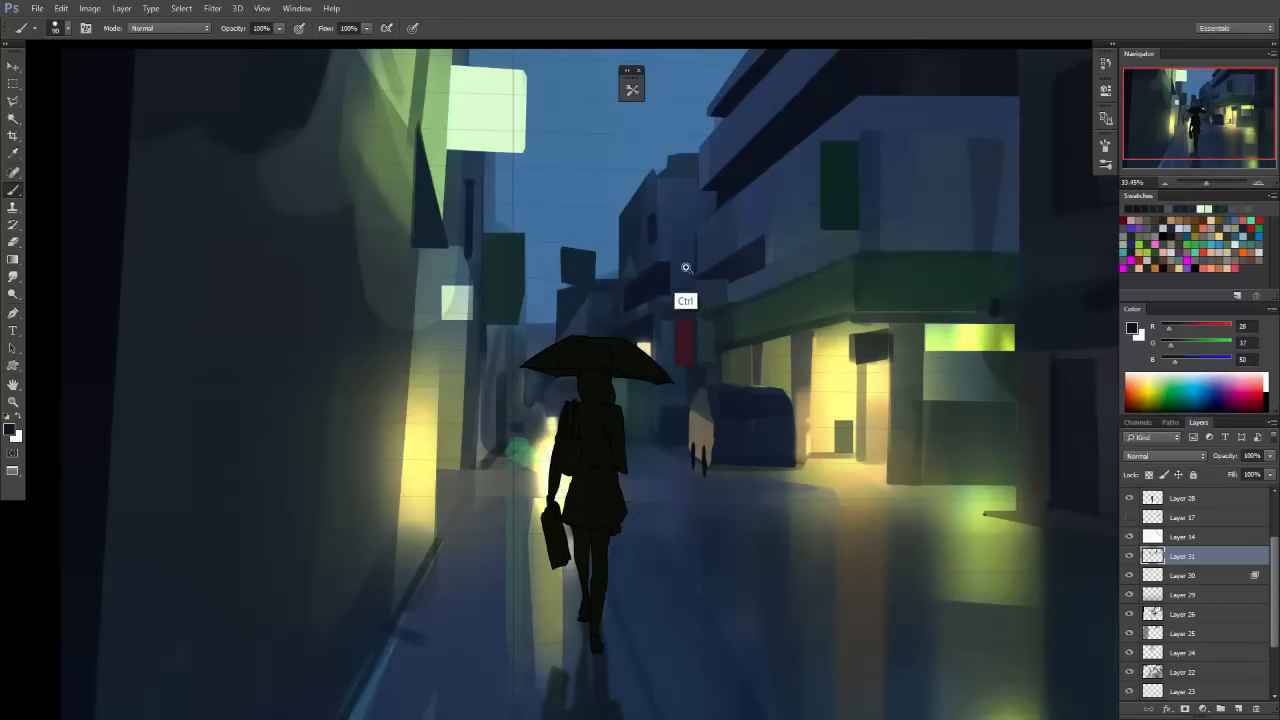
{"action": "left_click_drag", "start_coordinate": [686, 267], "coordinate": [729, 237]}
{"action": "left_click", "coordinate": [797, 202], "text": "alt"}
{"action": "key", "text": "bracketright"}
{"action": "key", "text": "bracketright"}
{"action": "key", "text": "bracketright"}
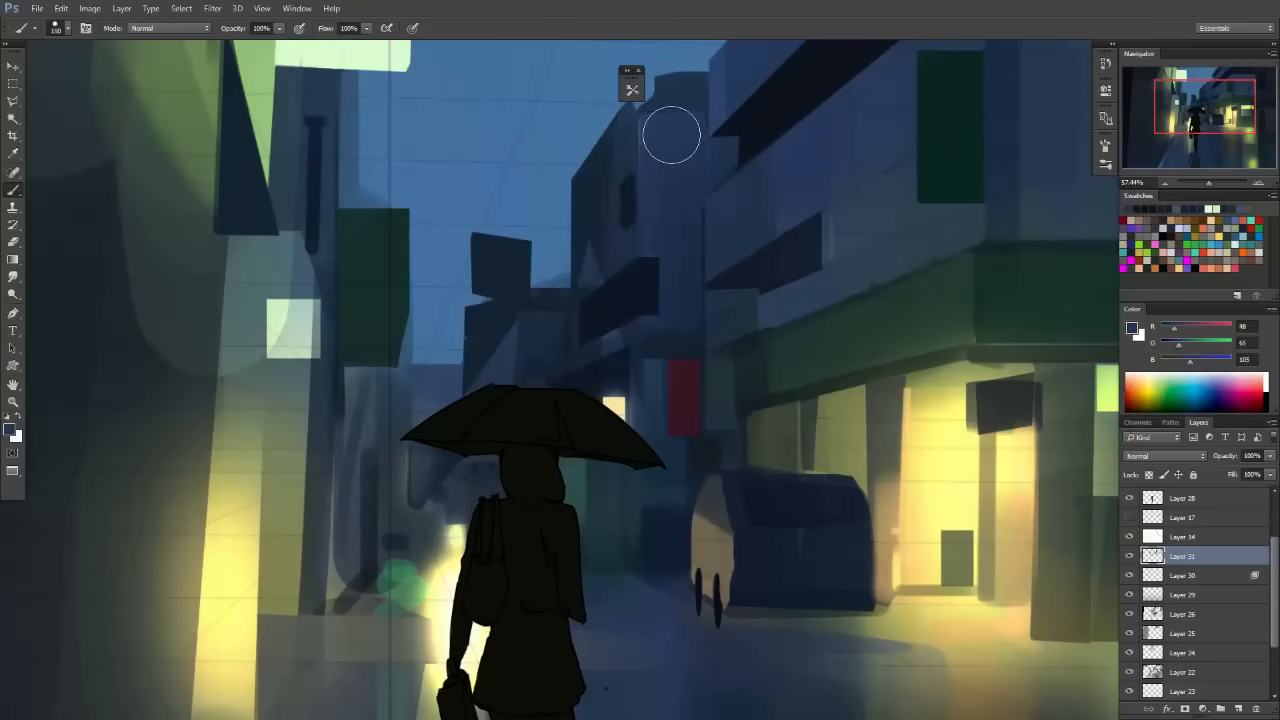
{"action": "key", "text": "bracketright"}
{"action": "left_click_drag", "start_coordinate": [655, 264], "coordinate": [693, 288]}
Mix grey-blue, RGB 72, 96, 115, and paint a thin light strip beside the distant building's dark window.
{"action": "key", "text": "l"}
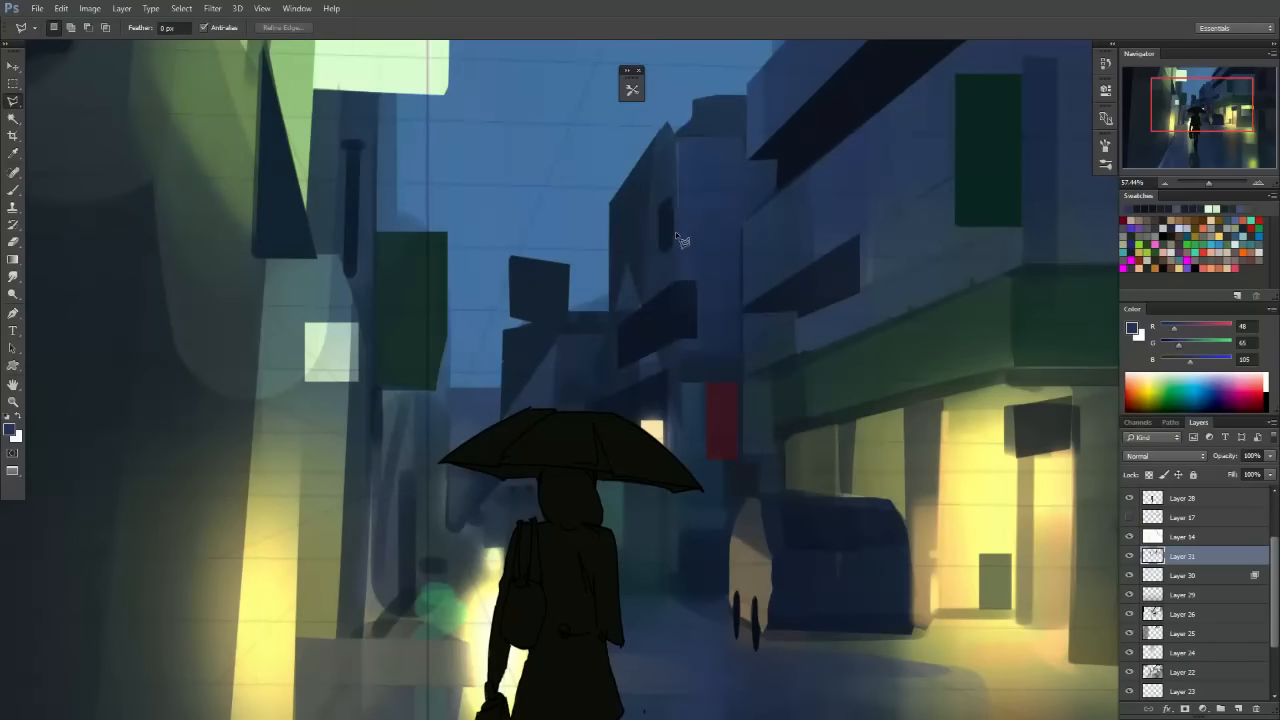
{"action": "left_click_drag", "start_coordinate": [655, 210], "coordinate": [704, 235]}
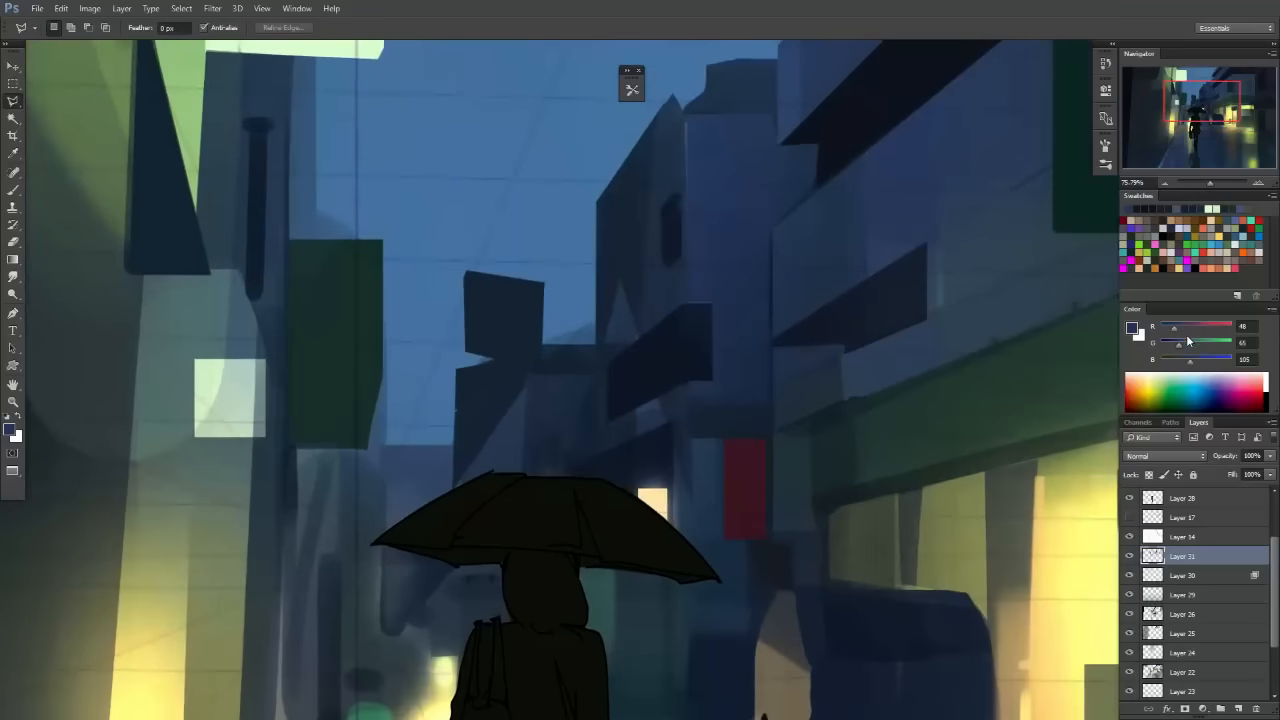
{"action": "left_click", "coordinate": [1187, 341]}
{"action": "left_click", "coordinate": [1180, 328]}
{"action": "left_click", "coordinate": [1192, 360]}
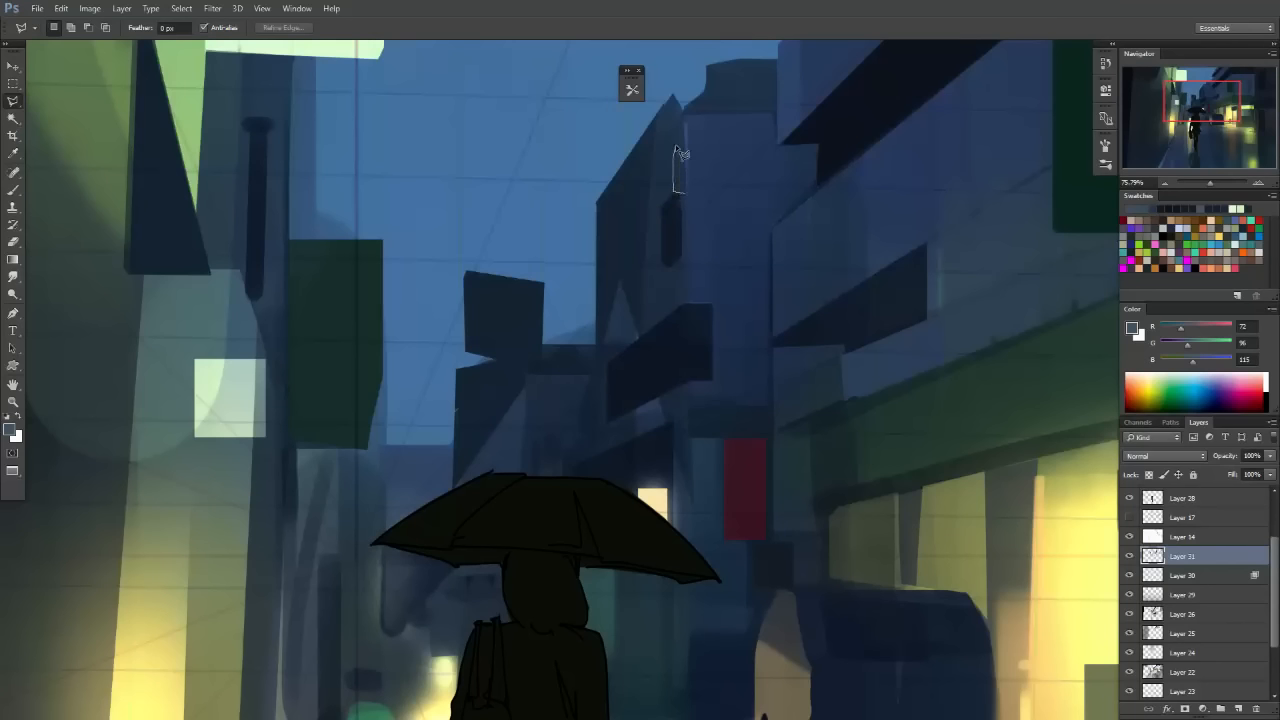
{"action": "left_click_drag", "start_coordinate": [661, 178], "coordinate": [652, 306]}
{"action": "left_click", "coordinate": [683, 194]}
{"action": "key", "text": "b"}
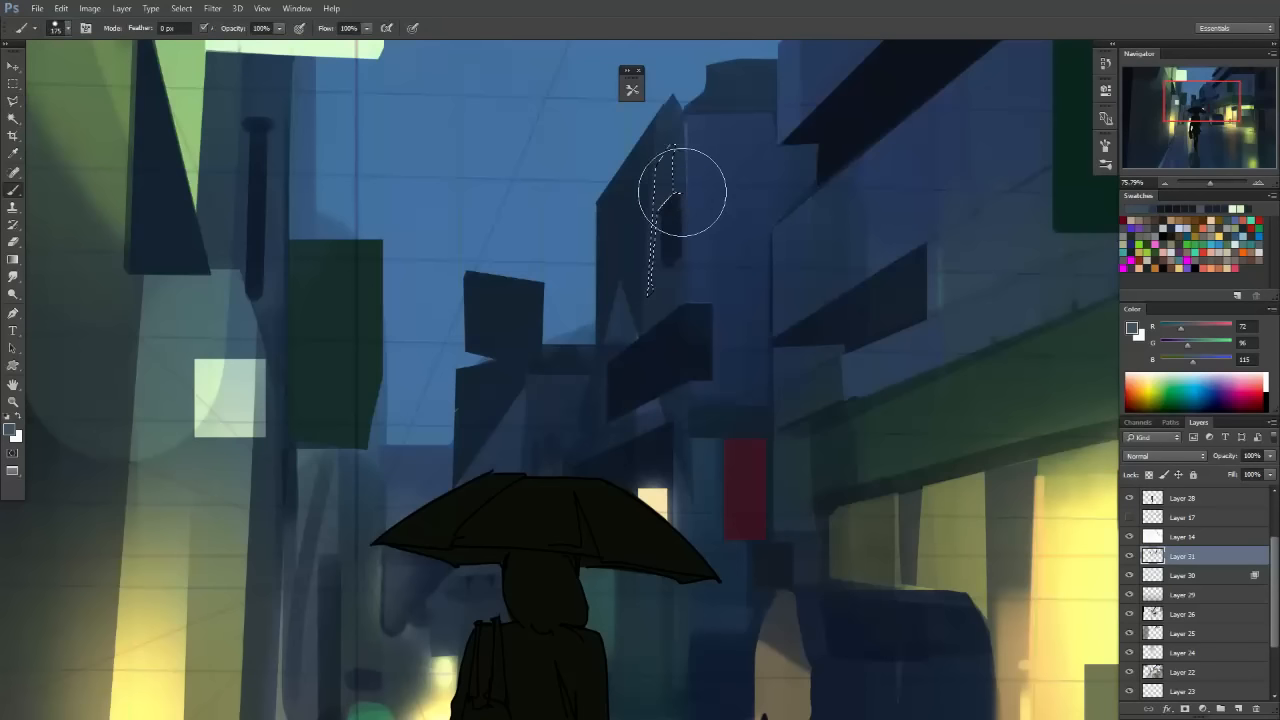
{"action": "left_click_drag", "start_coordinate": [680, 140], "coordinate": [660, 273]}
{"action": "key", "text": "m"}
{"action": "mouse_move", "coordinate": [782, 325]}
{"action": "left_mouse_down"}
{"action": "mouse_move", "coordinate": [757, 390]}
{"action": "mouse_move", "coordinate": [838, 357]}
{"action": "mouse_move", "coordinate": [875, 360]}
{"action": "mouse_move", "coordinate": [830, 345]}
{"action": "left_mouse_up"}
Reduce the brush size to 45.
{"action": "key", "text": "b"}
{"action": "key", "text": "bracketleft"}
{"action": "key", "text": "bracketleft"}
{"action": "key", "text": "bracketleft"}
{"action": "key", "text": "bracketleft"}
{"action": "key", "text": "bracketleft"}
{"action": "key", "text": "bracketleft"}
{"action": "key", "text": "bracketleft"}
{"action": "key", "text": "bracketleft"}
{"action": "key", "text": "bracketleft"}
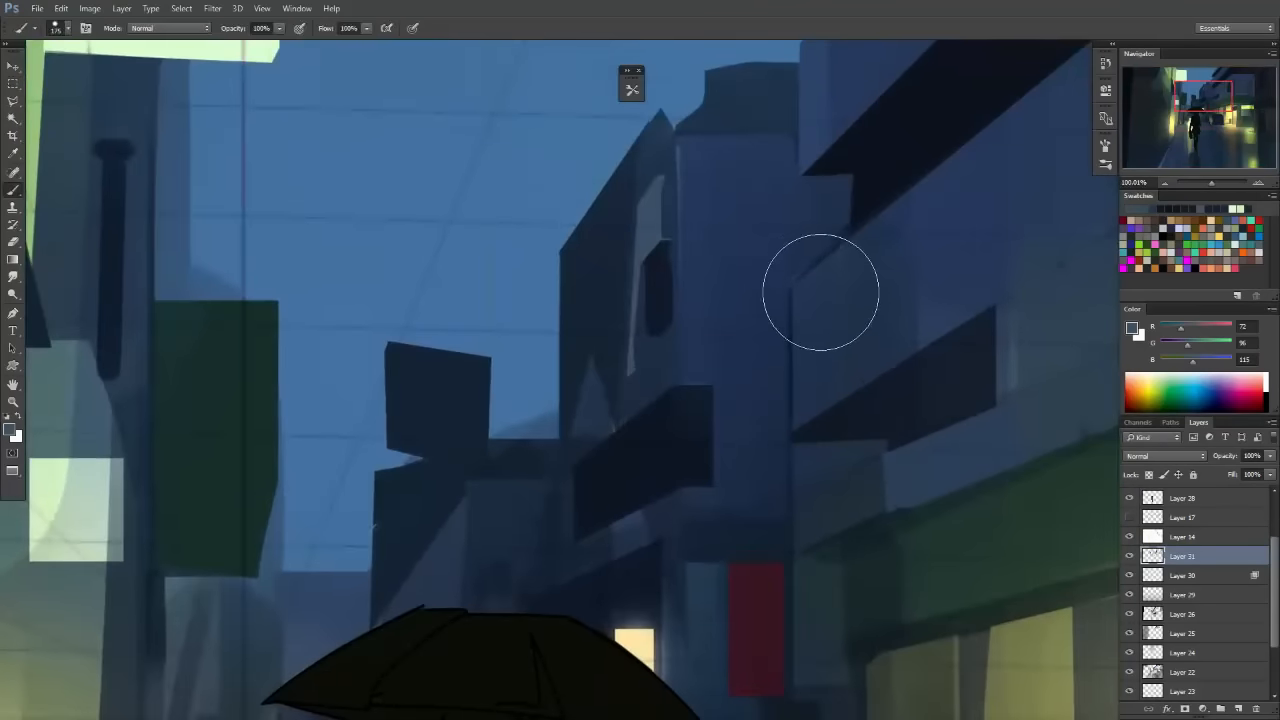
{"action": "left_click", "coordinate": [690, 250]}
{"action": "left_click", "coordinate": [826, 251], "text": "shift"}
{"action": "key", "text": "ctrl+z"}
Paint a light horizontal band across the distant building's front wall inside a narrow rectangular selection.
{"action": "key", "text": "m"}
{"action": "mouse_move", "coordinate": [680, 238]}
{"action": "left_mouse_down"}
{"action": "mouse_move", "coordinate": [771, 283]}
{"action": "mouse_move", "coordinate": [830, 266]}
{"action": "mouse_move", "coordinate": [825, 234]}
{"action": "mouse_move", "coordinate": [755, 255]}
{"action": "left_mouse_up"}
{"action": "key", "text": "b"}
{"action": "left_click_drag", "start_coordinate": [753, 200], "coordinate": [691, 297]}
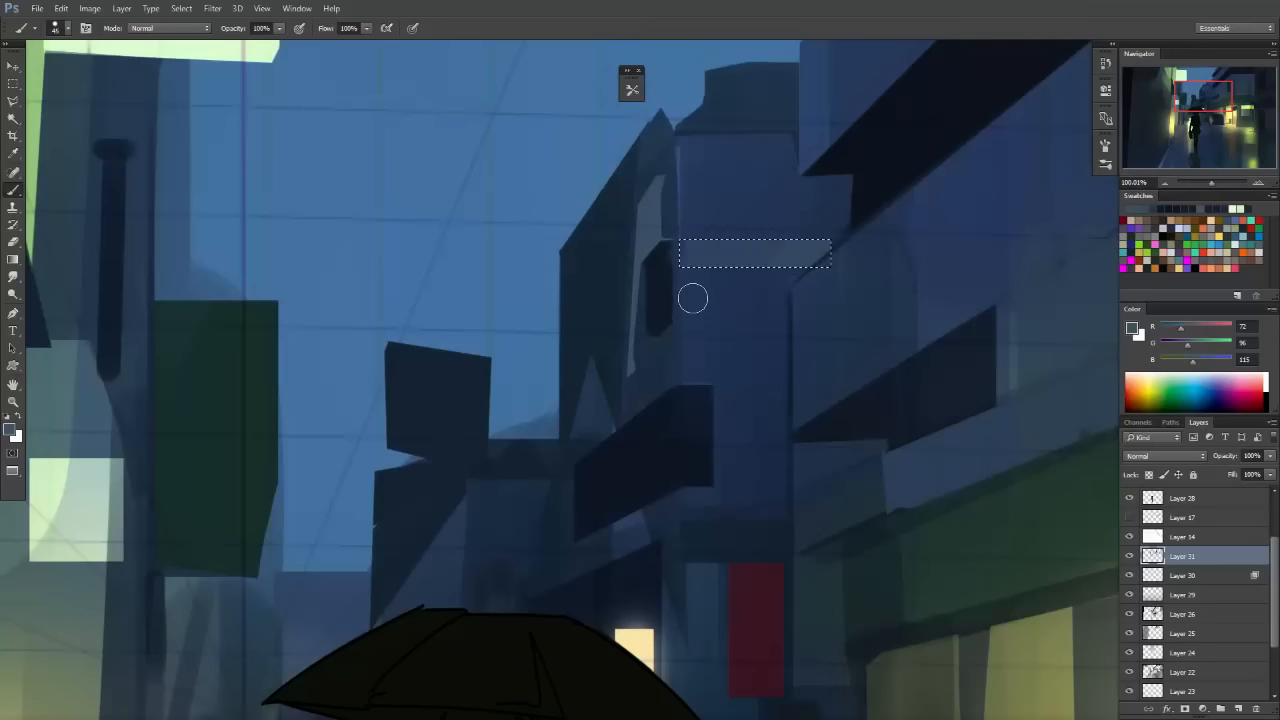
{"action": "key", "text": "m"}
{"action": "left_click", "coordinate": [757, 349]}
Outline the distant building's wall above the light band and fill it with slate blue, RGB 47, 67, 91.
{"action": "left_click_drag", "start_coordinate": [837, 320], "coordinate": [745, 402]}
{"action": "mouse_move", "coordinate": [834, 343]}
{"action": "left_mouse_down"}
{"action": "mouse_move", "coordinate": [829, 263]}
{"action": "mouse_move", "coordinate": [740, 315]}
{"action": "mouse_move", "coordinate": [726, 309]}
{"action": "left_mouse_up"}
{"action": "left_click", "coordinate": [822, 290]}
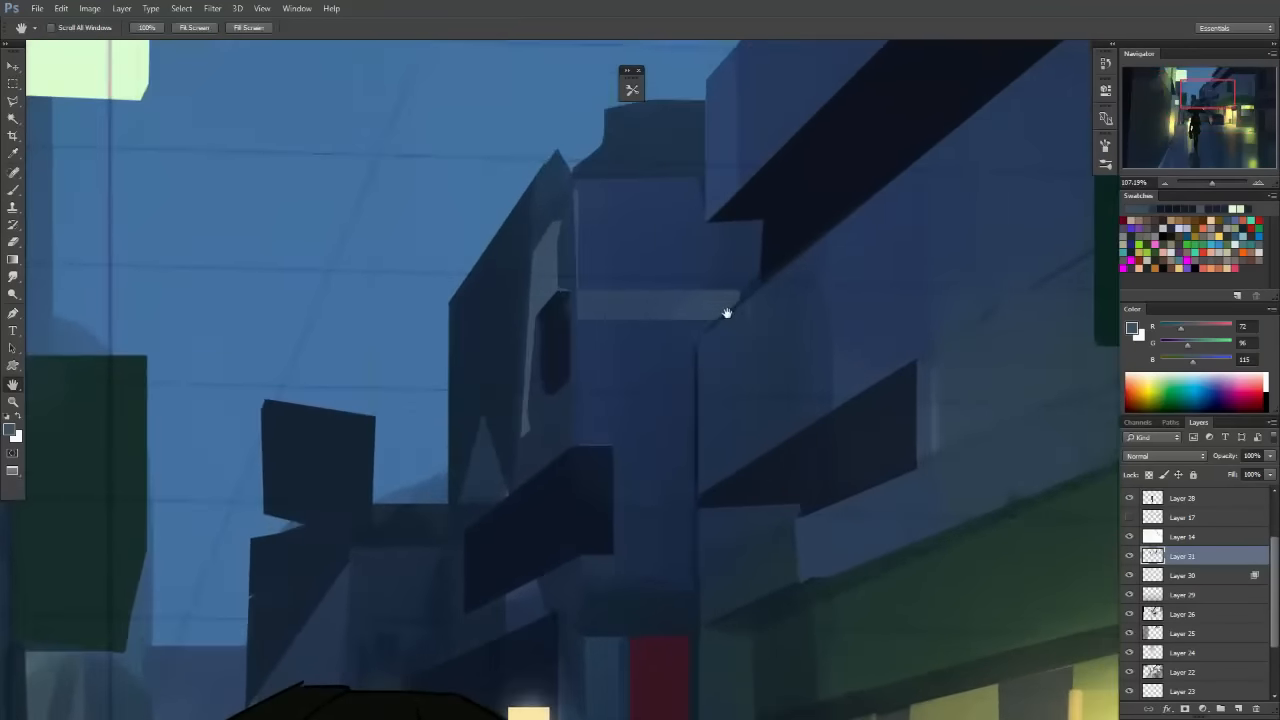
{"action": "key", "text": "b"}
{"action": "left_click", "coordinate": [802, 447], "text": "alt"}
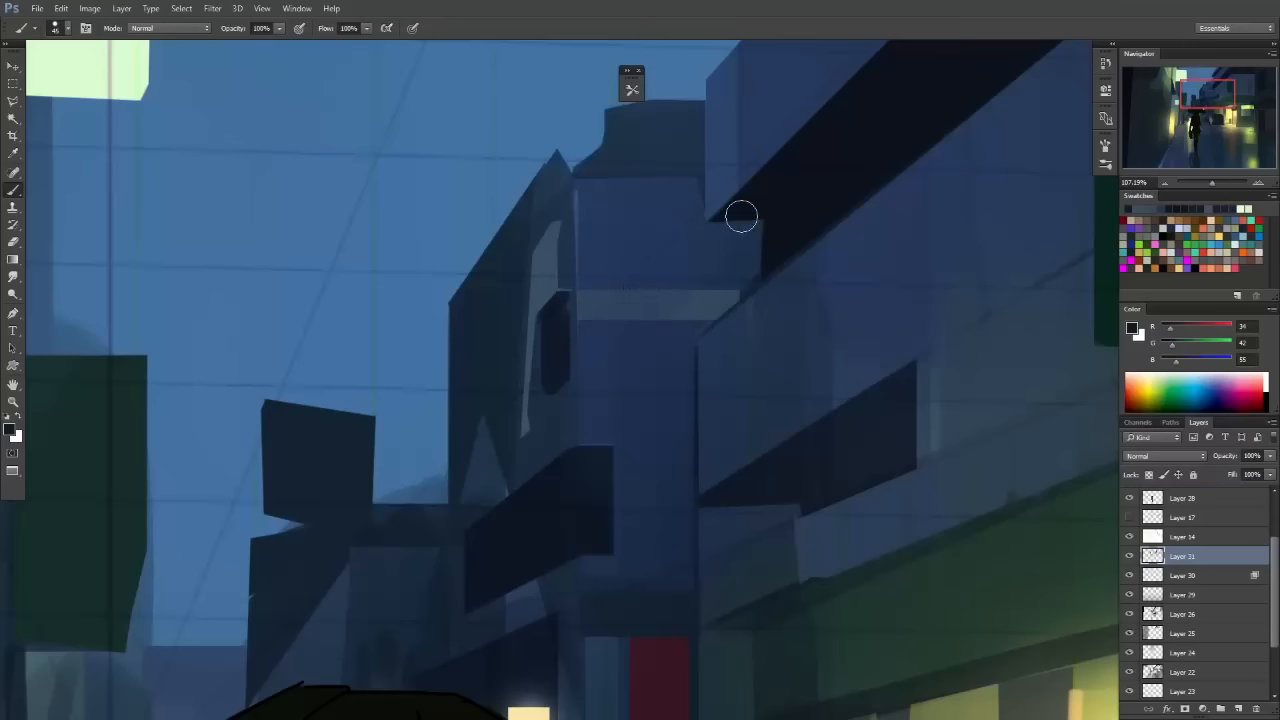
{"action": "left_click", "coordinate": [798, 203], "text": "alt"}
{"action": "key", "text": "l"}
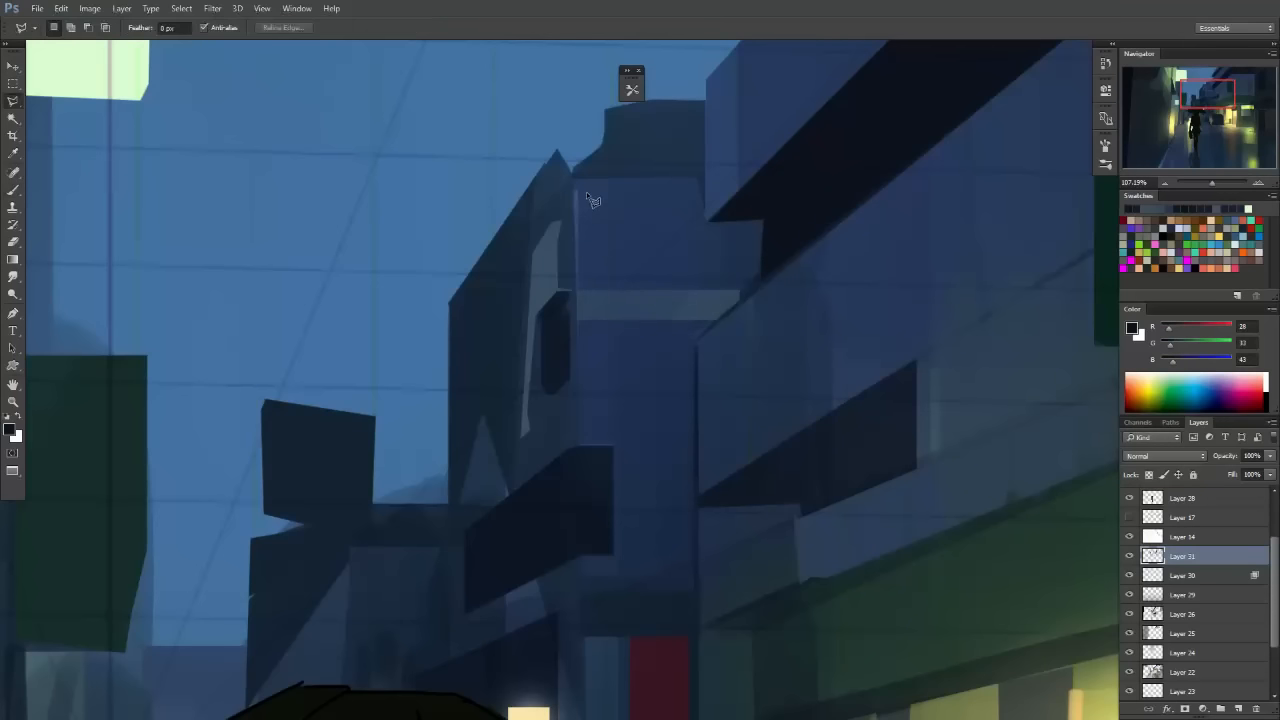
{"action": "left_click", "coordinate": [578, 176], "text": "shift"}
{"action": "left_click", "coordinate": [579, 289], "text": "shift"}
{"action": "left_click", "coordinate": [585, 167]}
{"action": "key", "text": "b"}
{"action": "left_click", "coordinate": [615, 272], "text": "alt"}
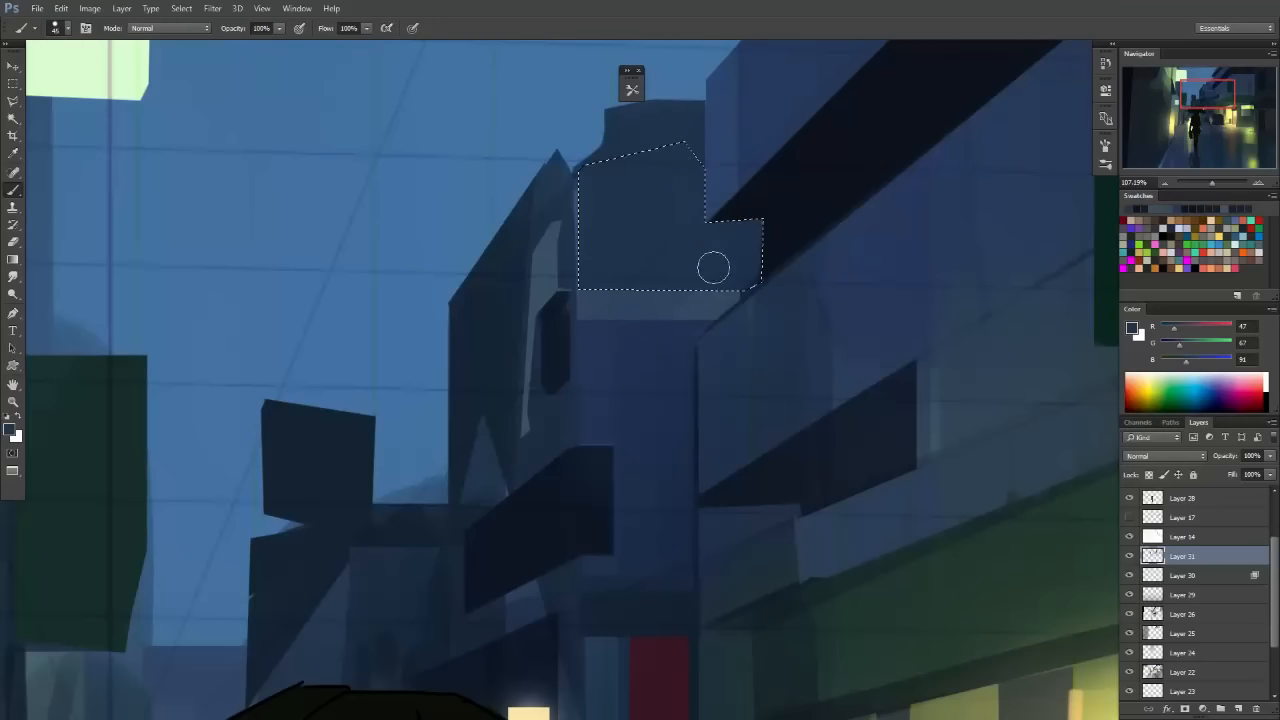
{"action": "key", "text": "m"}
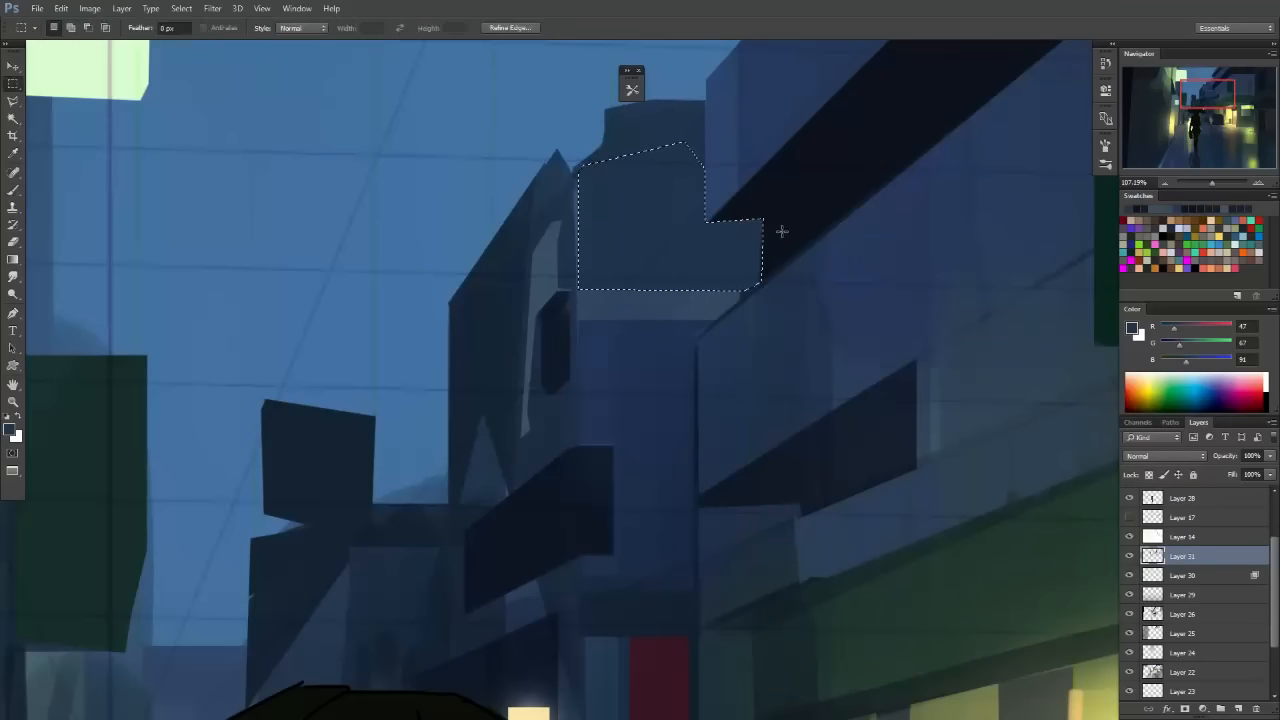
{"action": "key", "text": "ctrl+d"}
Sample grey-blue, RGB 72, 96, 115, and touch up the wall below the distant building's dark balcony with a fine brush.
{"action": "left_click_drag", "start_coordinate": [783, 279], "coordinate": [747, 338]}
{"action": "left_click_drag", "start_coordinate": [829, 331], "coordinate": [874, 363]}
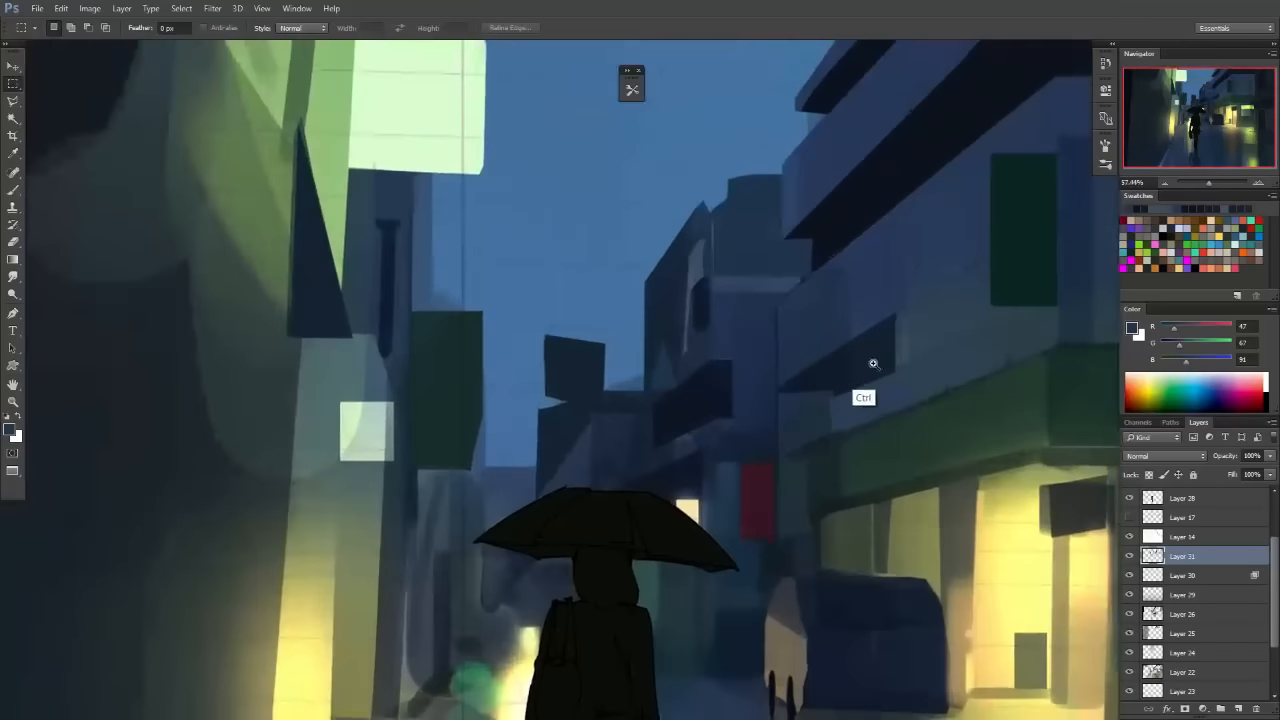
{"action": "left_click_drag", "start_coordinate": [737, 318], "coordinate": [770, 320]}
{"action": "key", "text": "b"}
{"action": "left_click", "coordinate": [686, 290], "text": "alt"}
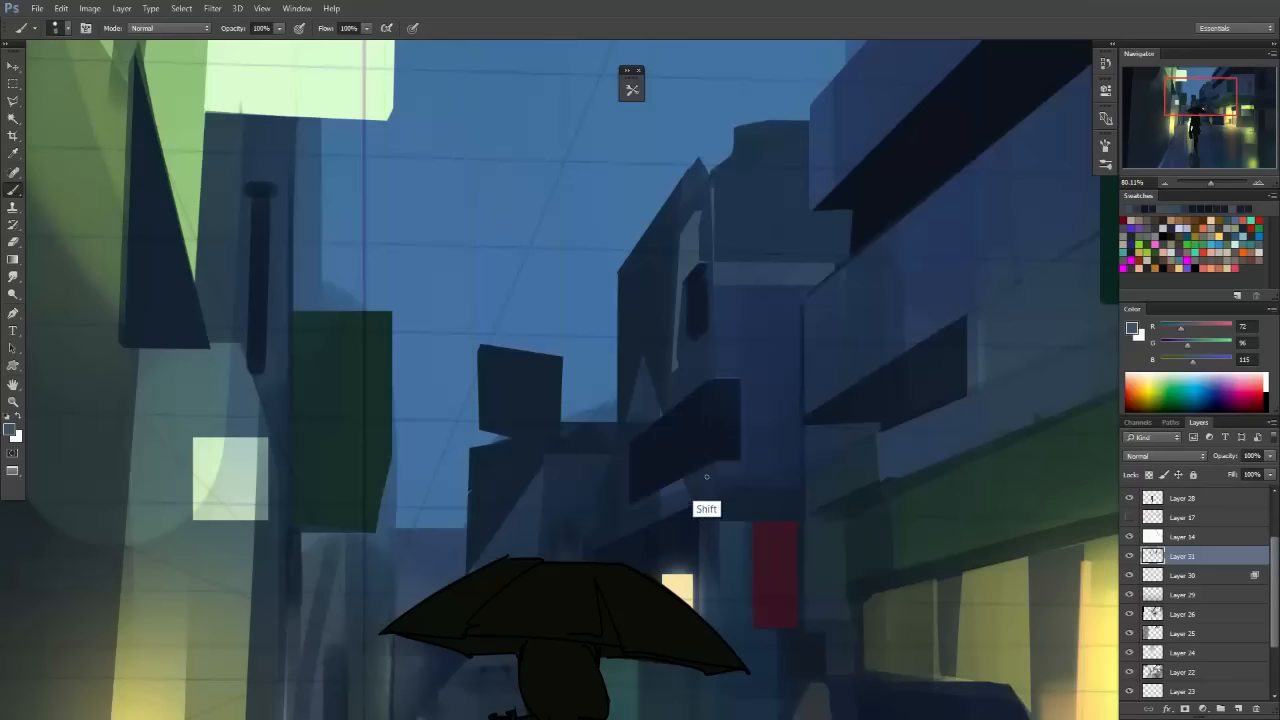
{"action": "left_click_drag", "start_coordinate": [775, 494], "coordinate": [704, 500]}
{"action": "left_click_drag", "start_coordinate": [870, 563], "coordinate": [788, 422]}
{"action": "left_click_drag", "start_coordinate": [792, 440], "coordinate": [825, 448]}
Show the line sketch on Layer 17 and hide Layer 14.
{"action": "left_click", "coordinate": [1130, 556]}
{"action": "left_click_drag", "start_coordinate": [731, 447], "coordinate": [807, 440]}
{"action": "mouse_move", "coordinate": [666, 402]}
{"action": "left_mouse_down"}
{"action": "mouse_move", "coordinate": [609, 443]}
{"action": "mouse_move", "coordinate": [552, 349]}
{"action": "mouse_move", "coordinate": [564, 305]}
{"action": "left_mouse_up"}
{"action": "left_click", "coordinate": [1130, 517]}
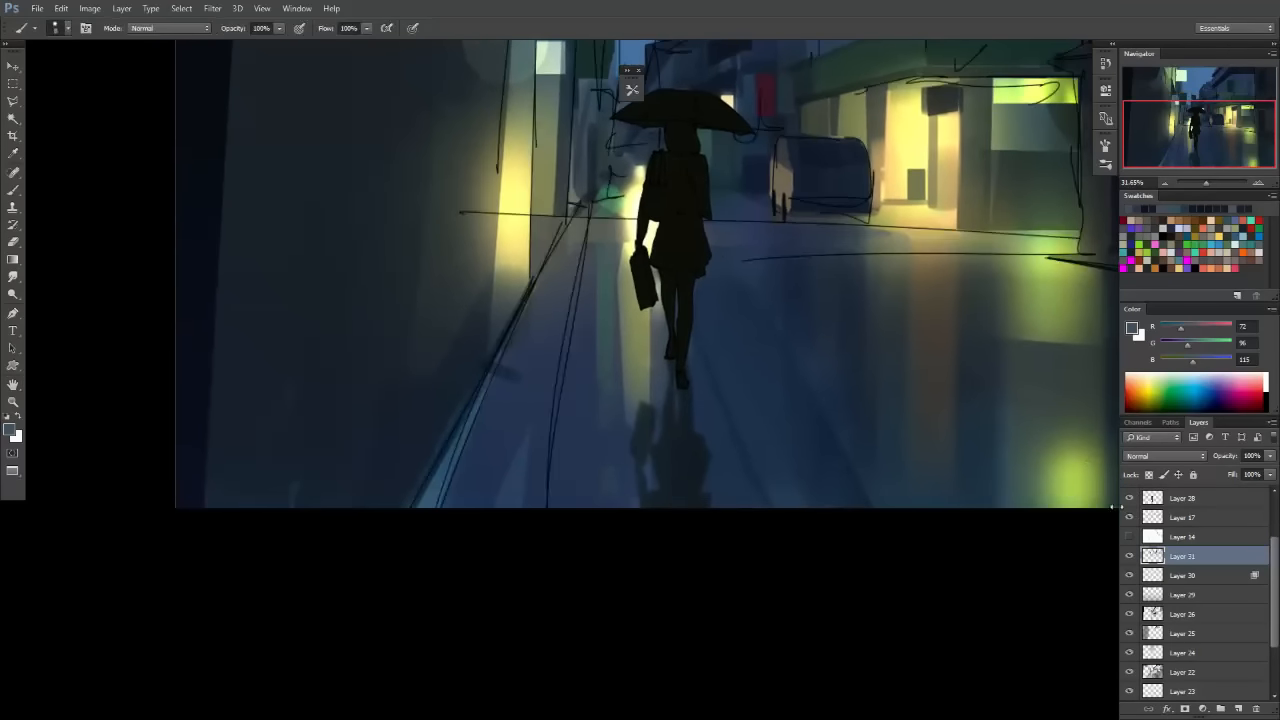
{"action": "mouse_move", "coordinate": [720, 385]}
{"action": "left_mouse_down"}
{"action": "mouse_move", "coordinate": [683, 383]}
{"action": "mouse_move", "coordinate": [640, 428]}
{"action": "mouse_move", "coordinate": [775, 376]}
{"action": "mouse_move", "coordinate": [737, 379]}
{"action": "left_mouse_up"}
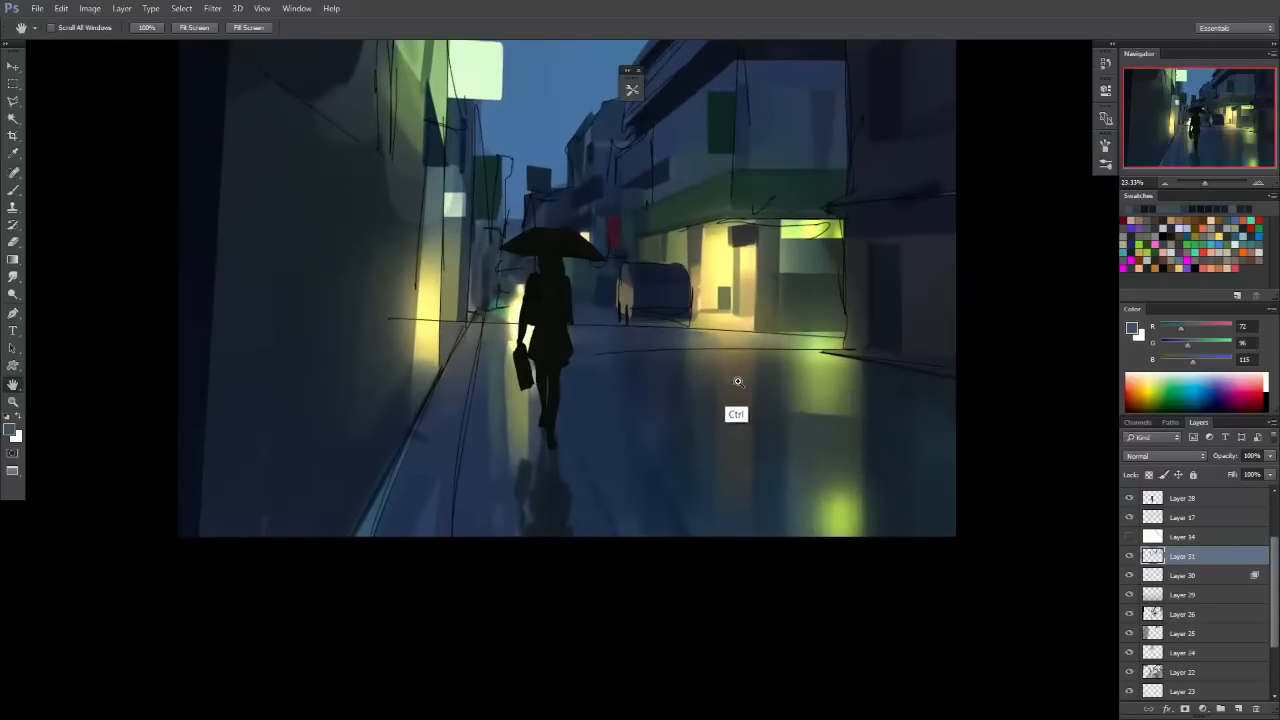
Add a new layer above Layer 31 and choose the "Graident brush" tool preset.
{"action": "left_click", "coordinate": [1239, 709]}
{"action": "left_click", "coordinate": [632, 90]}
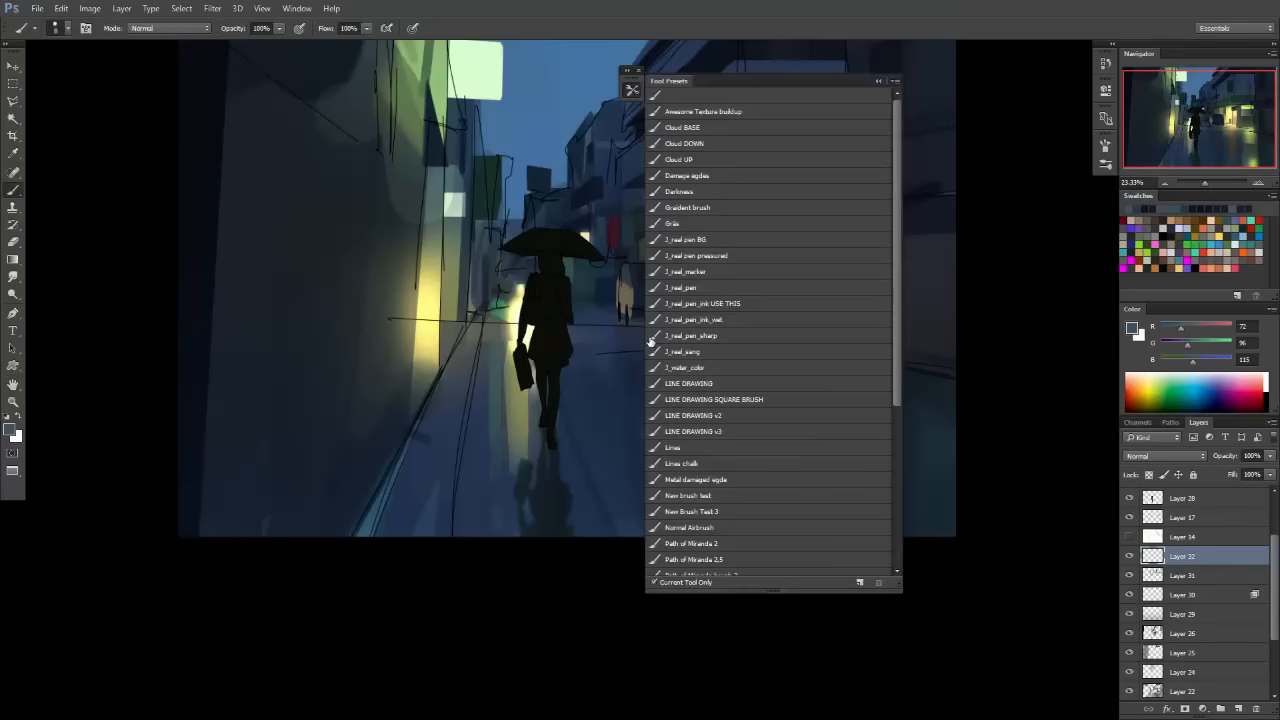
{"action": "left_click", "coordinate": [707, 210]}
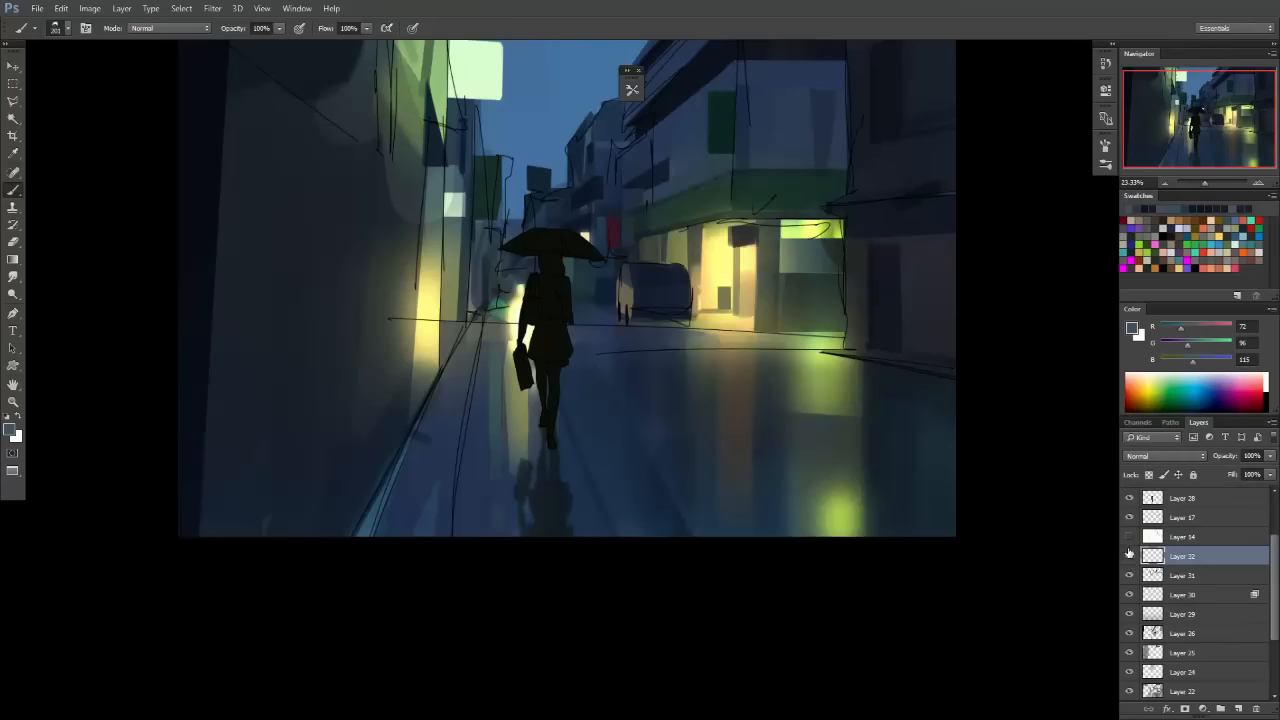
Set the foreground colour to dark blue, RGB 30, 47, 70, and paint over the pavement beside the large wall at brush size 400.
{"action": "left_click", "coordinate": [618, 425], "text": "alt"}
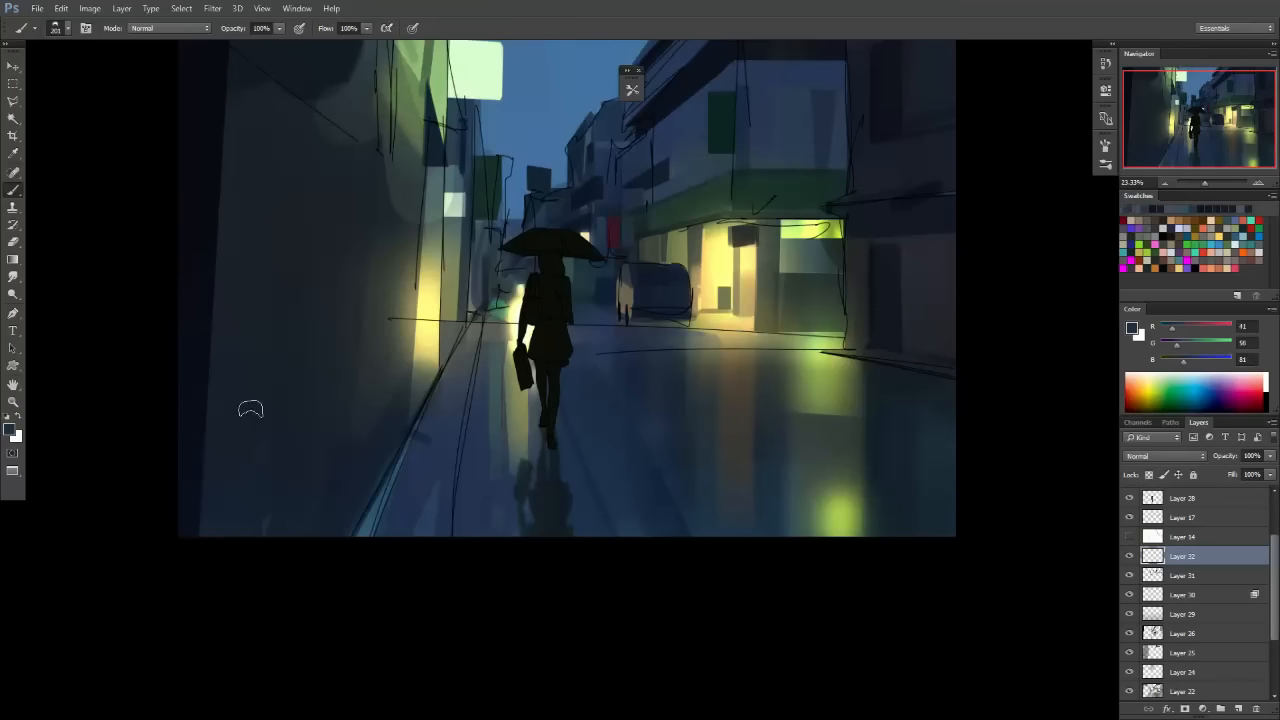
{"action": "left_click", "coordinate": [12, 432]}
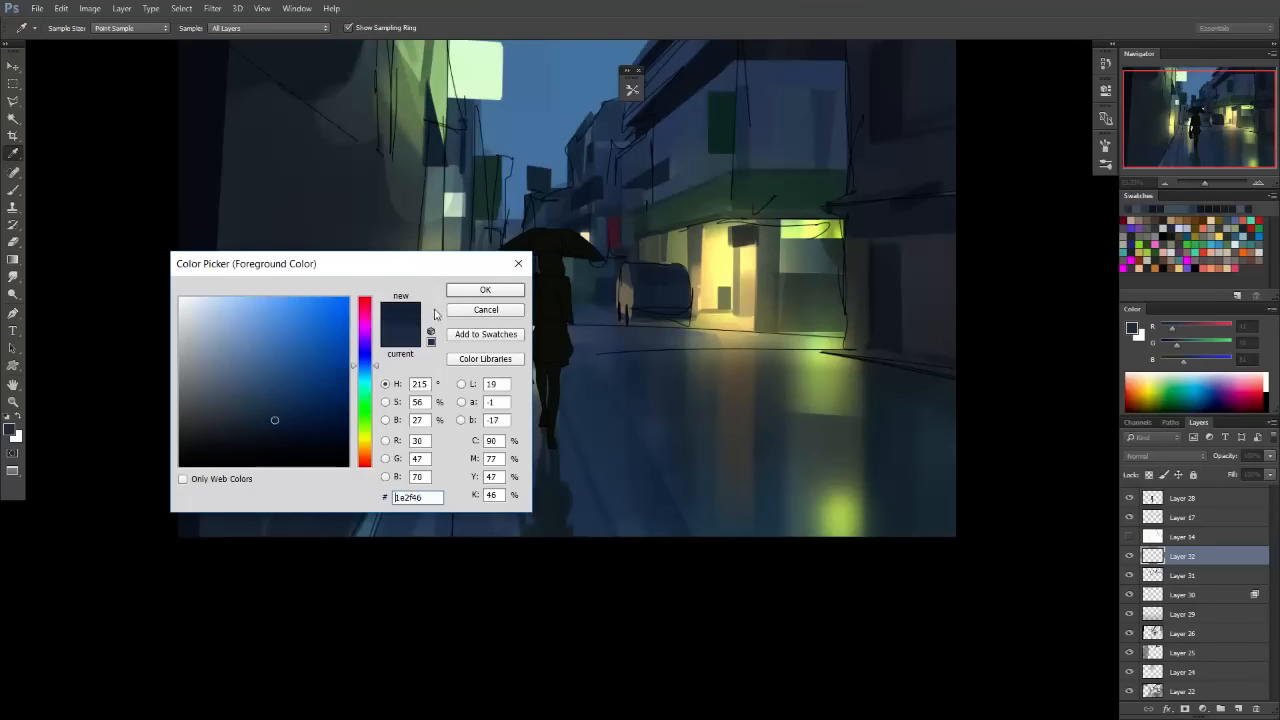
{"action": "key", "text": "Return"}
{"action": "key", "text": "b"}
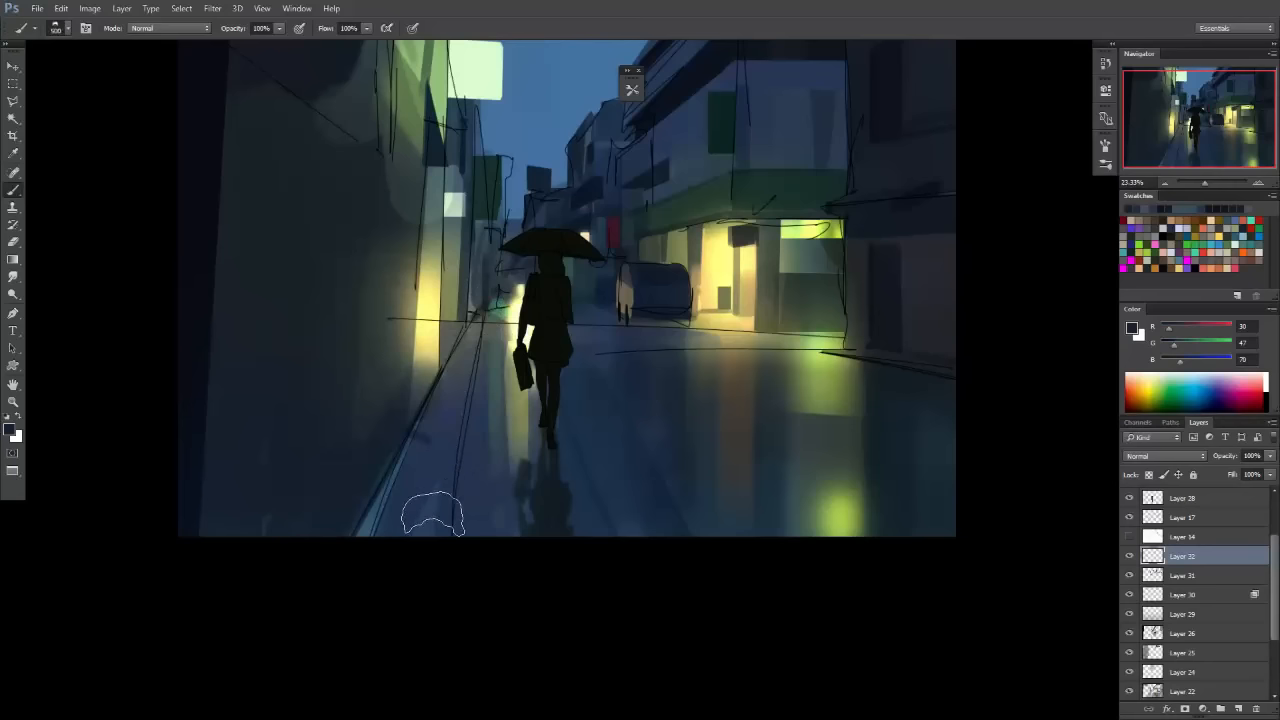
{"action": "key", "text": "bracketright"}
{"action": "key", "text": "bracketright"}
{"action": "key", "text": "bracketleft"}
{"action": "key", "text": "ctrl+z"}
{"action": "mouse_move", "coordinate": [467, 360]}
{"action": "left_mouse_down"}
{"action": "mouse_move", "coordinate": [402, 515]}
{"action": "mouse_move", "coordinate": [472, 360]}
{"action": "left_mouse_up"}
{"action": "key", "text": "ctrl+z"}
{"action": "left_click_drag", "start_coordinate": [374, 573], "coordinate": [469, 355]}
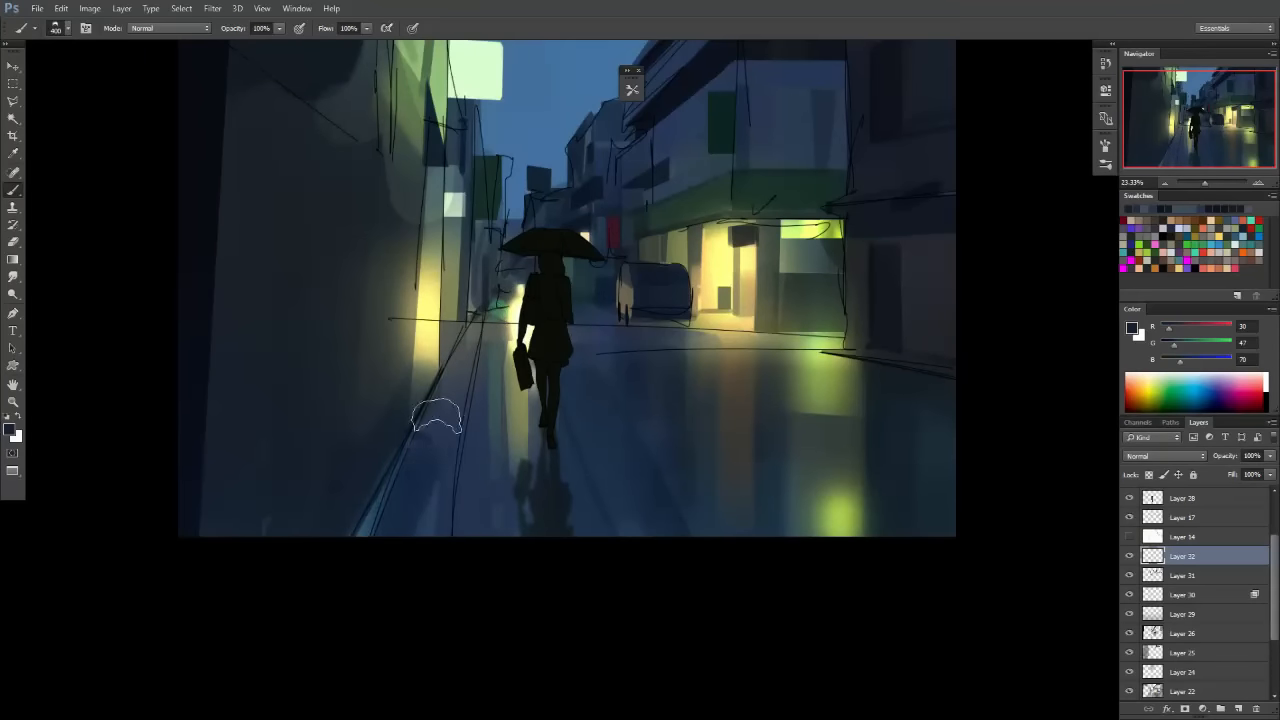
Enlarge the brush to 900 and shade the large foreground wall beside the pavement with dark blue.
{"action": "key", "text": "h"}
{"action": "left_click_drag", "start_coordinate": [648, 467], "coordinate": [558, 451]}
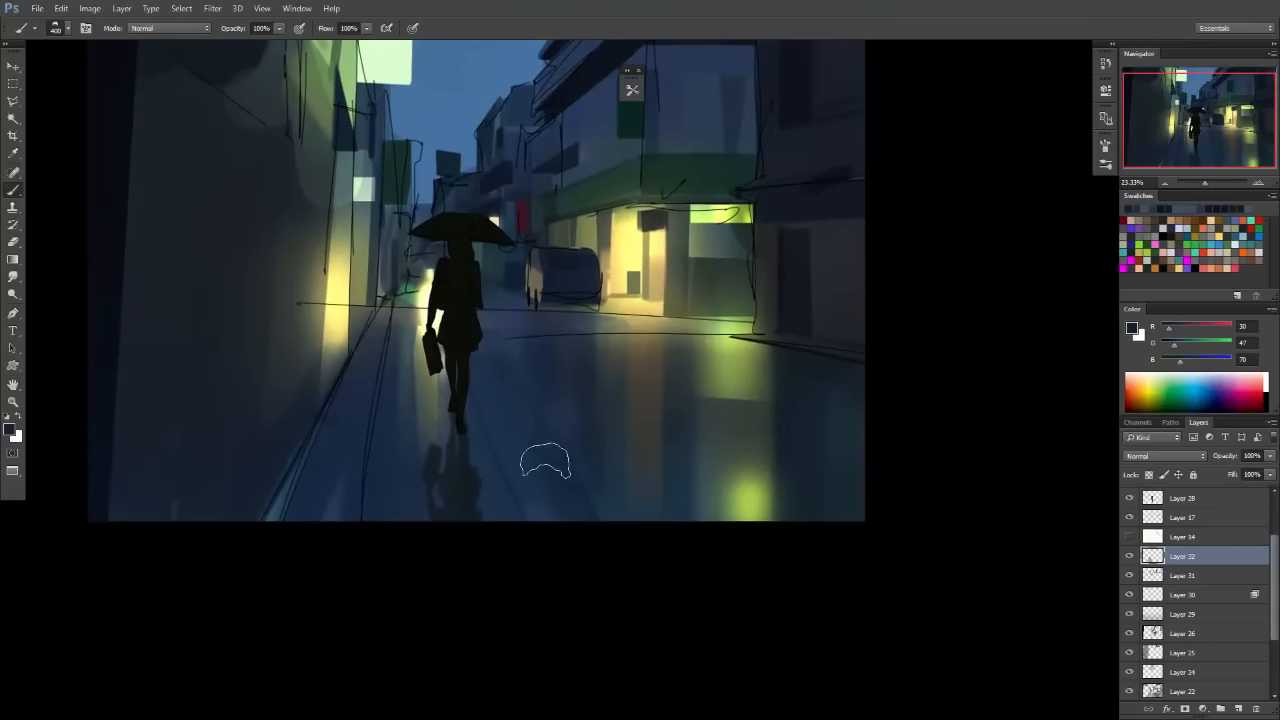
{"action": "left_click_drag", "start_coordinate": [468, 460], "coordinate": [582, 455]}
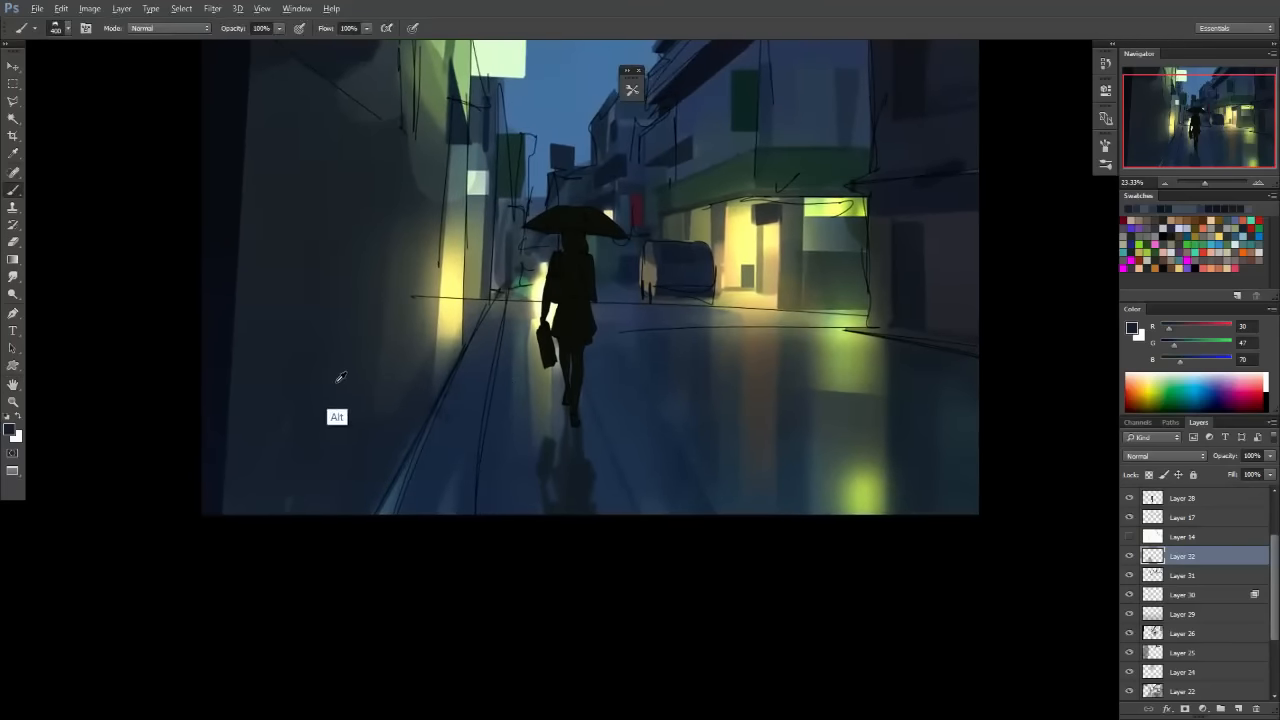
{"action": "key", "text": "bracketright"}
{"action": "scroll", "coordinate": [382, 265], "scroll_direction": "down", "scroll_amount": 2}
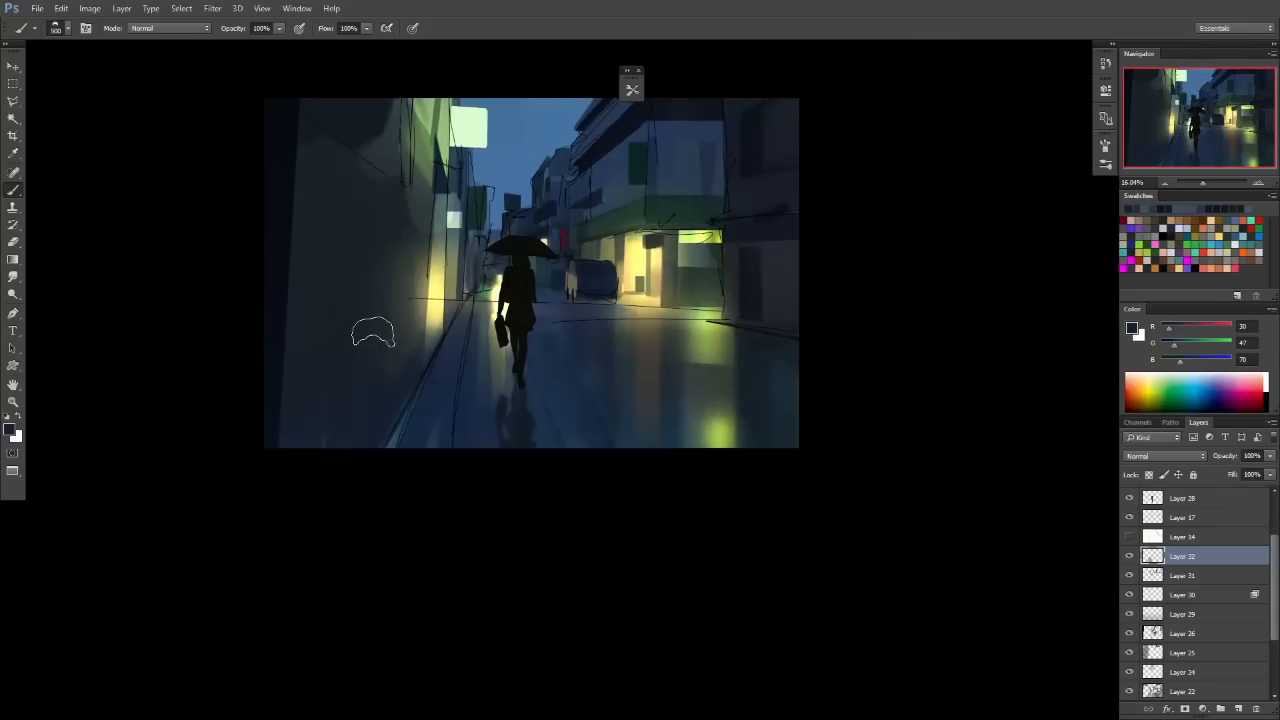
{"action": "key", "text": "bracketright"}
{"action": "key", "text": "bracketright"}
{"action": "key", "text": "bracketright"}
{"action": "key", "text": "bracketright"}
{"action": "key", "text": "space"}
{"action": "scroll", "coordinate": [563, 400], "scroll_direction": "down", "scroll_amount": 3}
{"action": "scroll", "coordinate": [600, 410], "scroll_direction": "up", "scroll_amount": 5}
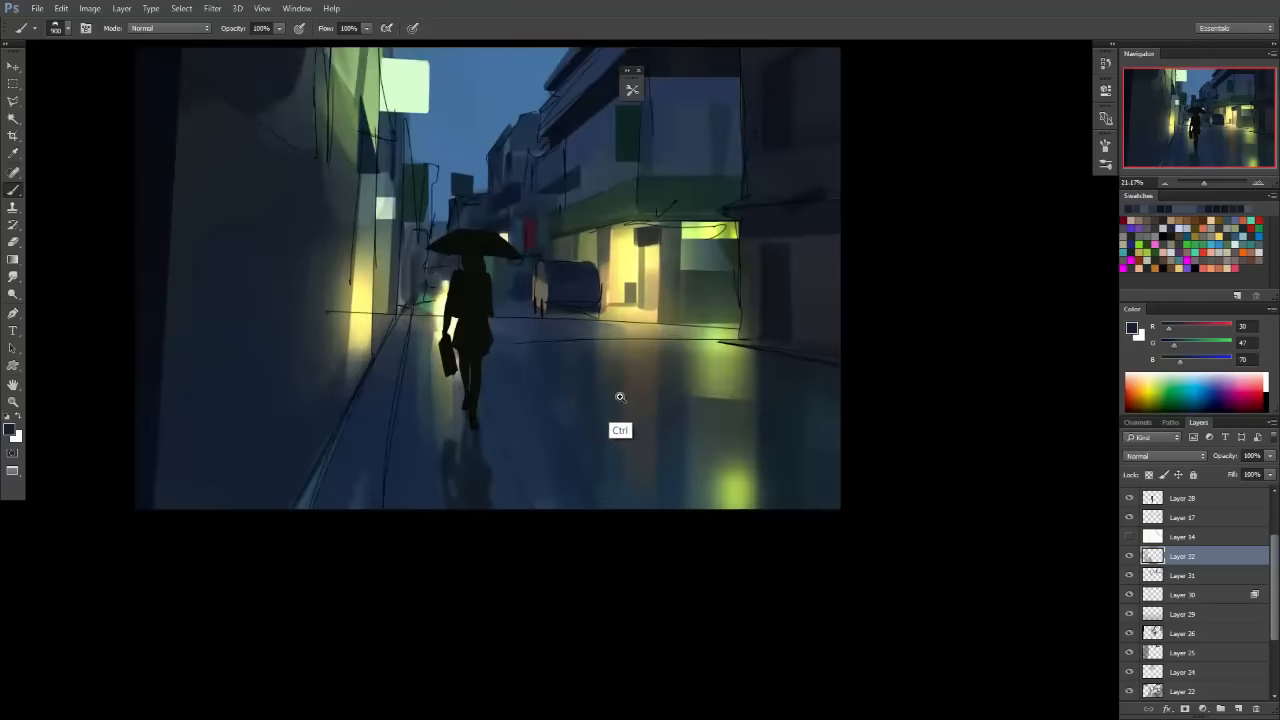
Switch to a hard round brush tool preset at size 19 for painting the figure.
{"action": "left_click_drag", "start_coordinate": [697, 362], "coordinate": [560, 419]}
{"action": "key", "text": "F5"}
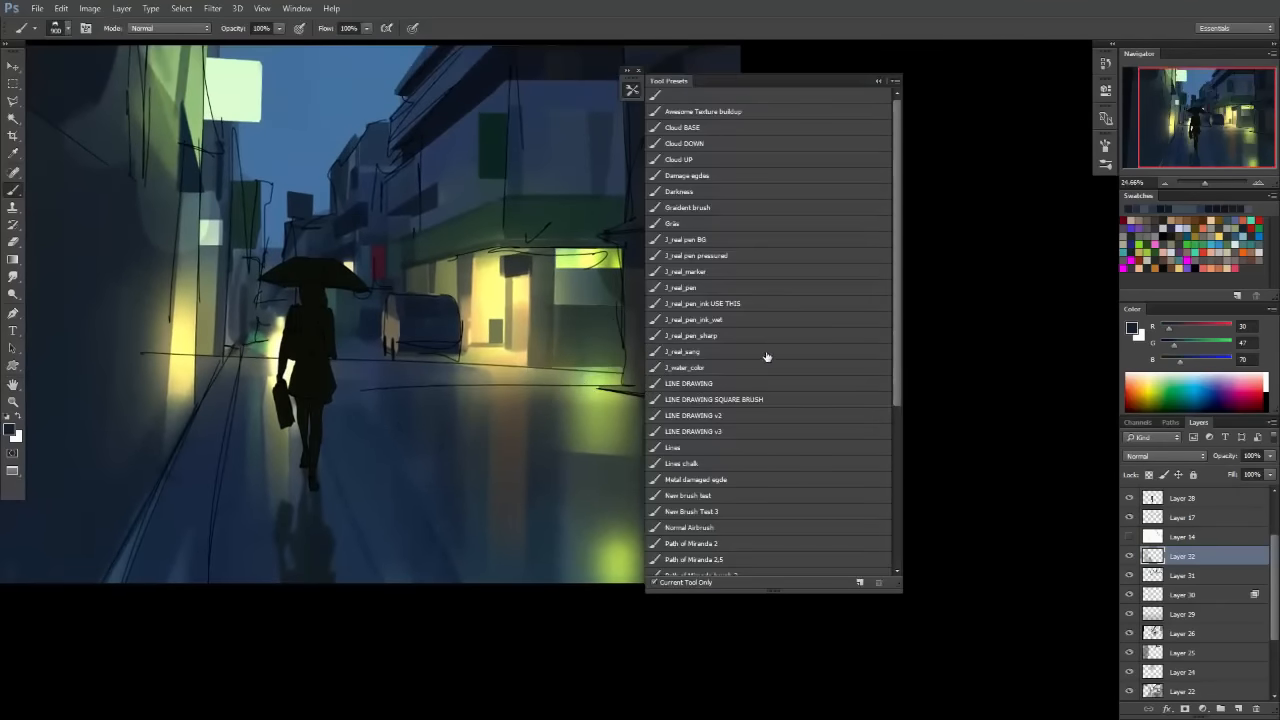
{"action": "left_click", "coordinate": [715, 540]}
{"action": "scroll", "coordinate": [654, 340], "scroll_direction": "down", "scroll_amount": 3}
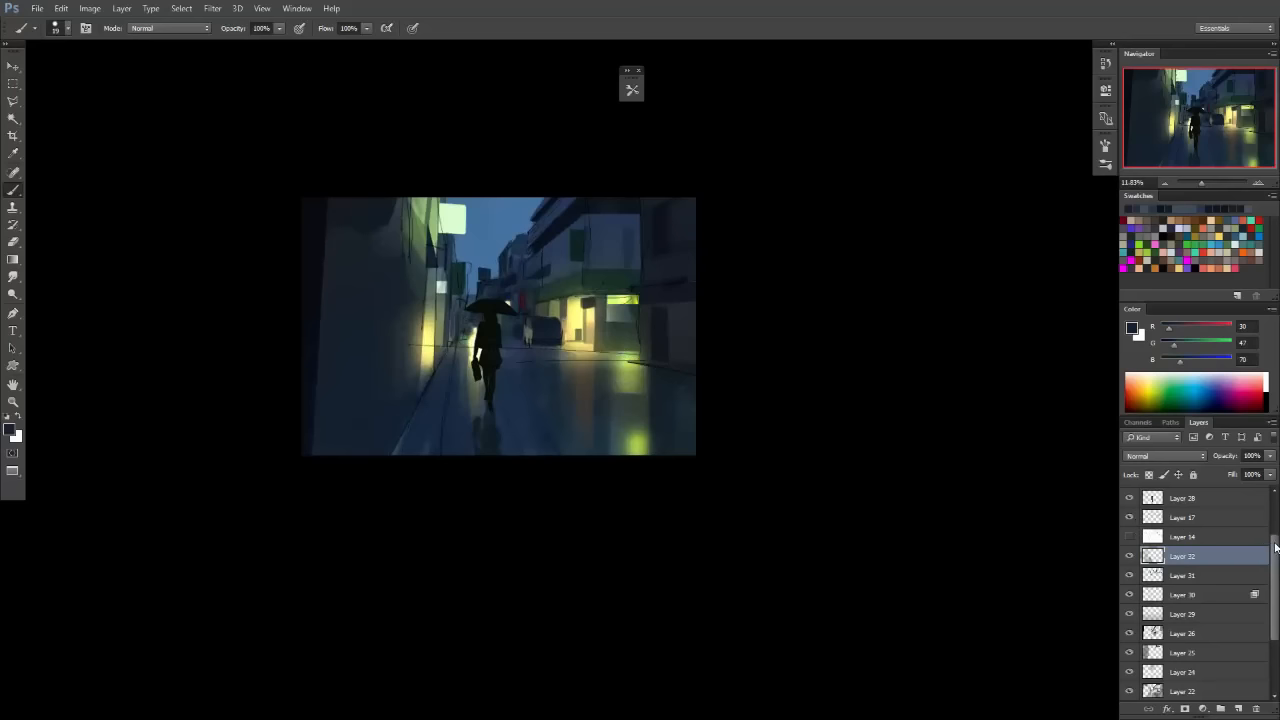
{"action": "left_click_drag", "start_coordinate": [1275, 547], "coordinate": [1275, 523]}
{"action": "left_click_drag", "start_coordinate": [668, 390], "coordinate": [770, 410]}
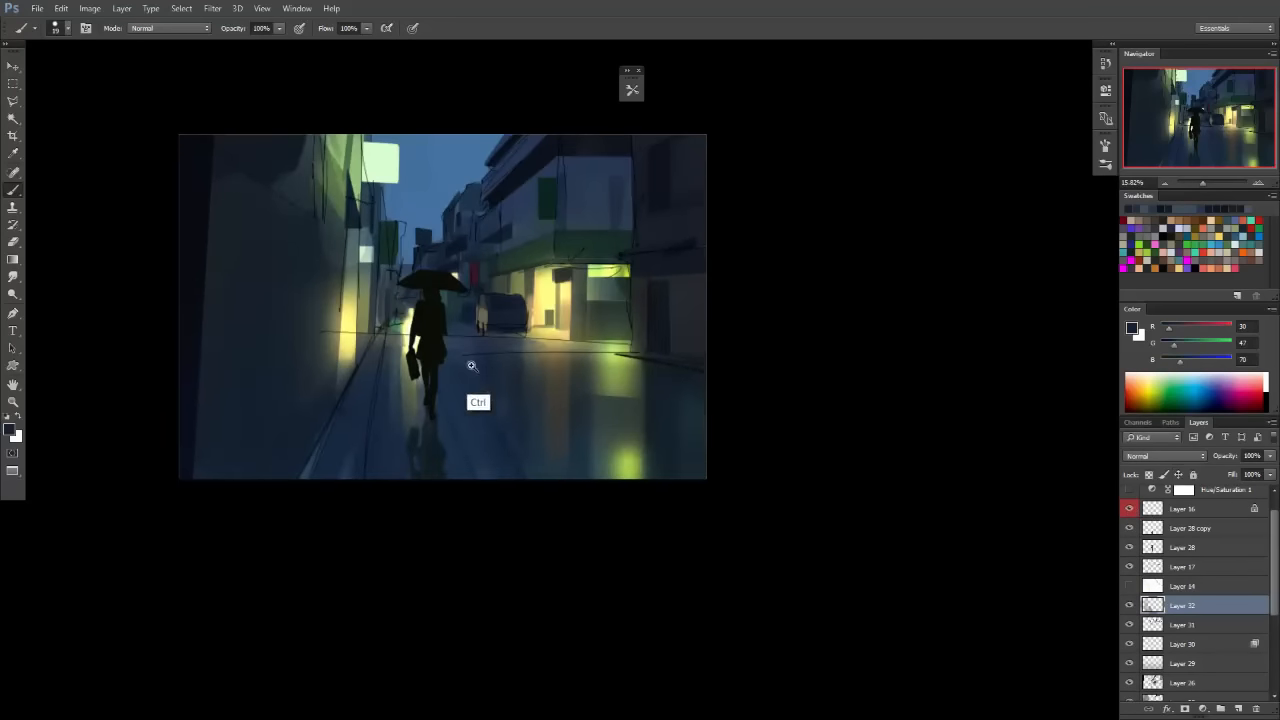
{"action": "left_click_drag", "start_coordinate": [471, 366], "coordinate": [628, 400]}
Make Layer 28 with the figure active and hide the reflection on Layer 28 copy.
{"action": "left_click", "coordinate": [1162, 532]}
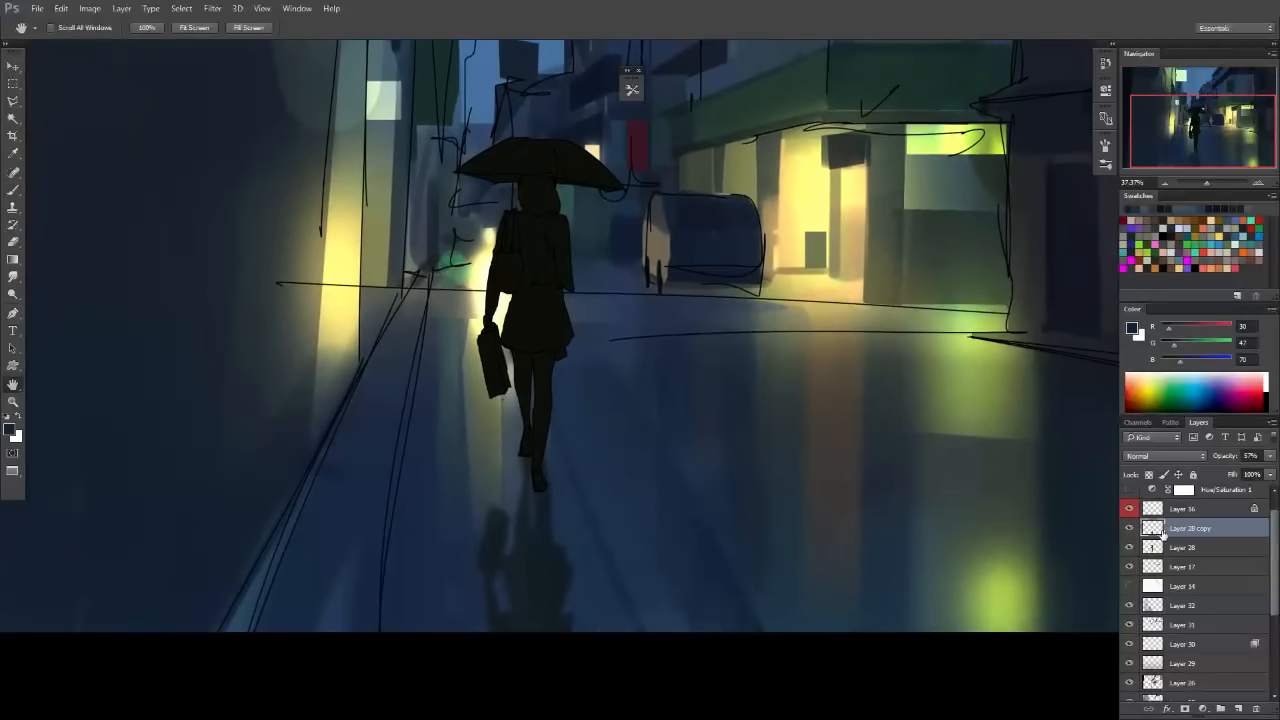
{"action": "left_click", "coordinate": [1129, 528]}
{"action": "left_click", "coordinate": [1129, 528]}
{"action": "left_click", "coordinate": [1153, 547]}
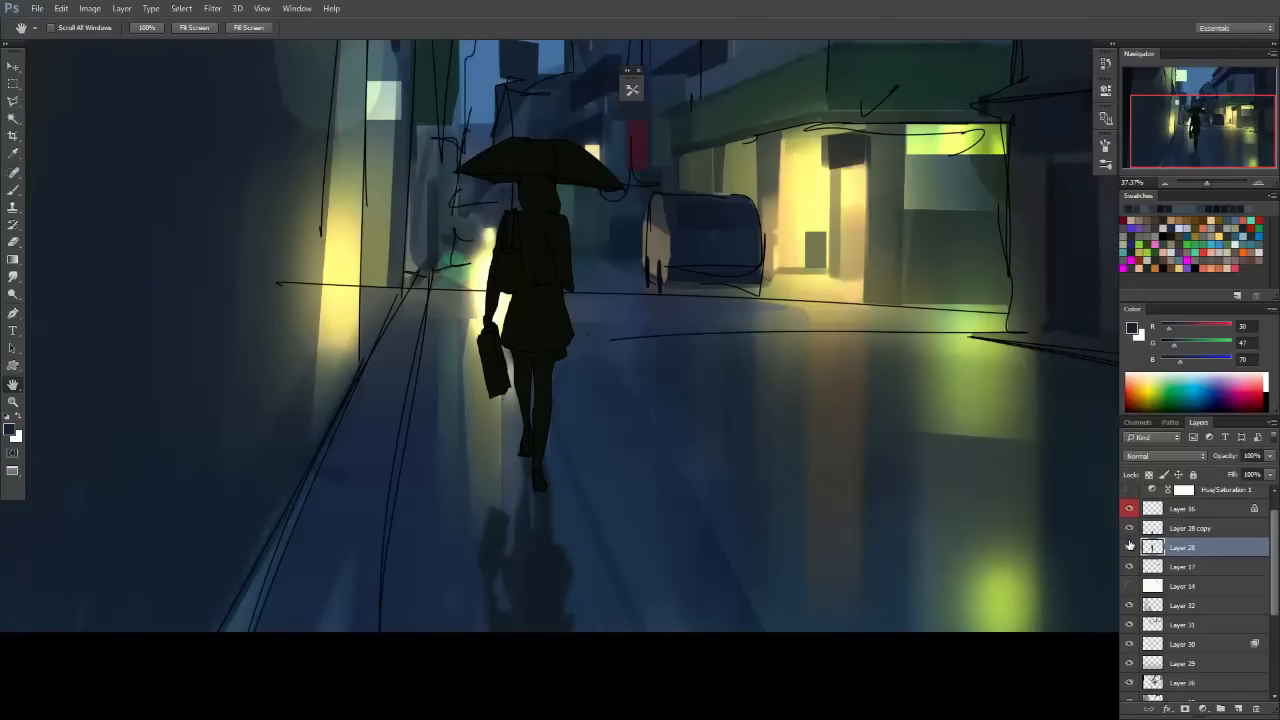
{"action": "left_click", "coordinate": [1129, 530]}
{"action": "left_click", "coordinate": [1129, 547]}
{"action": "left_click", "coordinate": [1129, 547]}
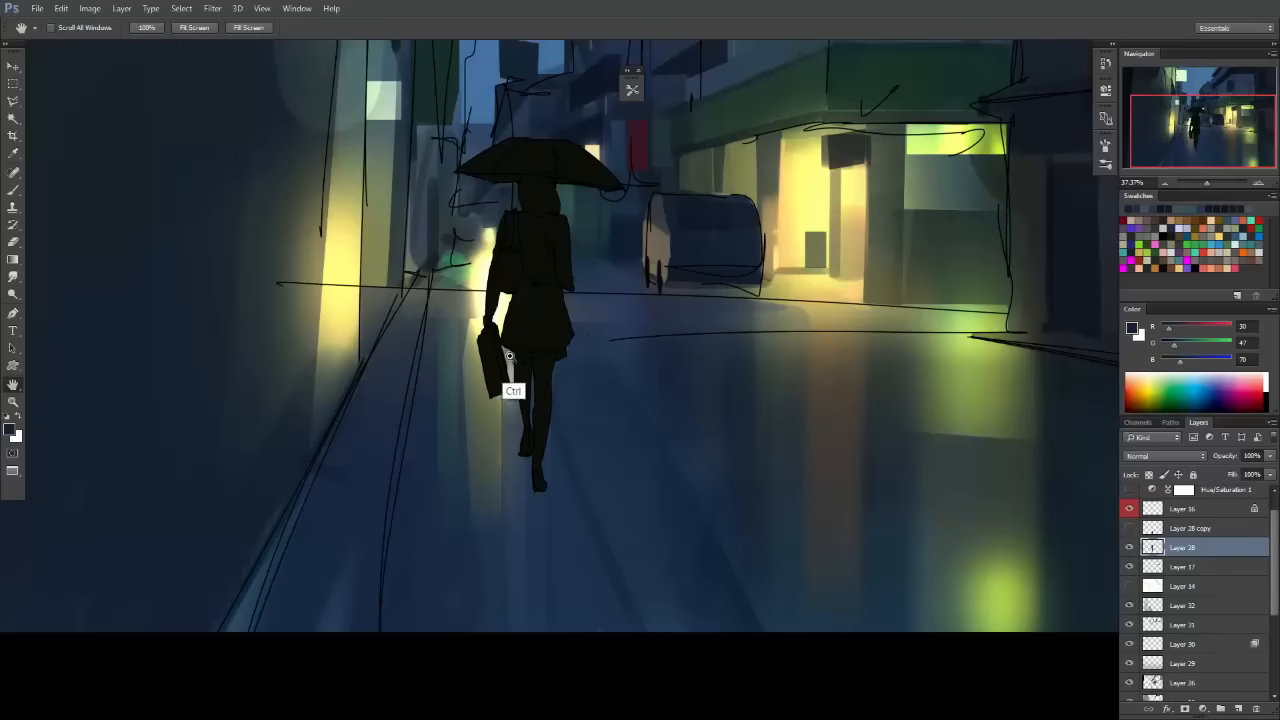
Load Layer 28's silhouette as a selection and paint the figure's hair grey-brown, RGB 86, 82, 70.
{"action": "left_click_drag", "start_coordinate": [513, 392], "coordinate": [766, 409]}
{"action": "key", "text": "b"}
{"action": "left_click", "coordinate": [1152, 547], "text": "ctrl"}
{"action": "scroll", "coordinate": [629, 400], "scroll_direction": "up", "scroll_amount": 2}
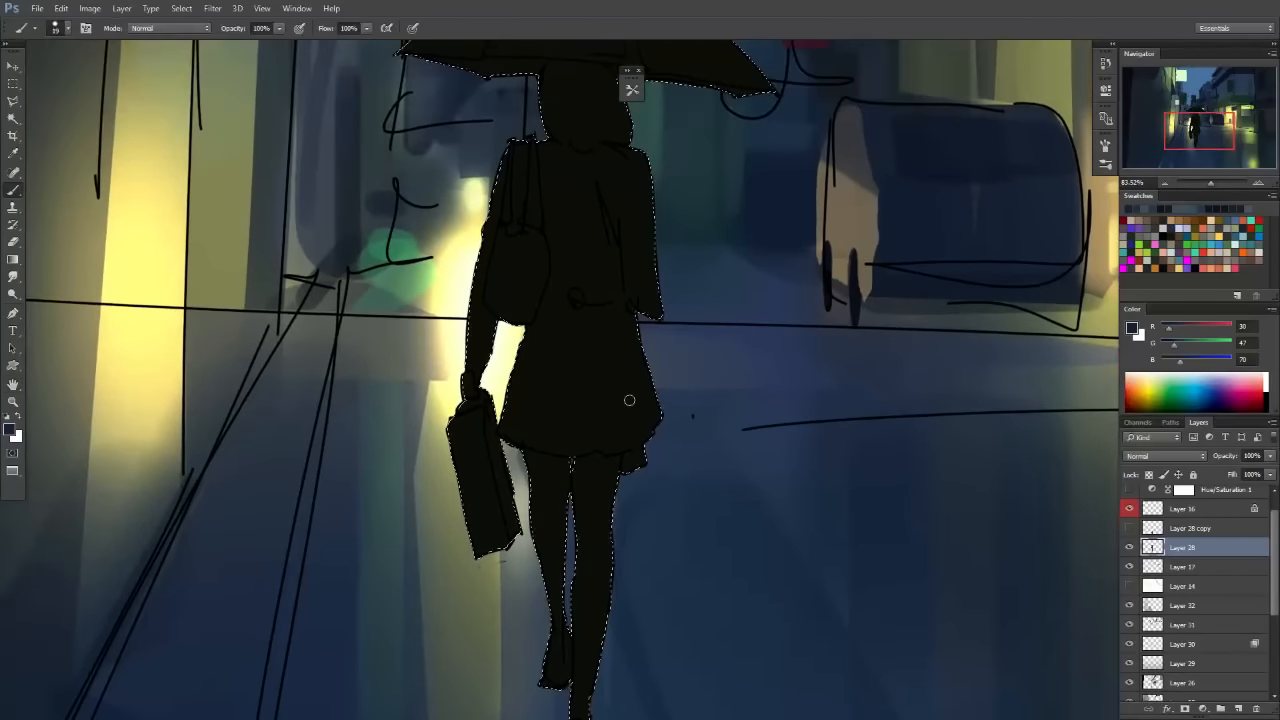
{"action": "scroll", "coordinate": [158, 455], "scroll_direction": "up", "scroll_amount": 3}
{"action": "left_click", "coordinate": [11, 429]}
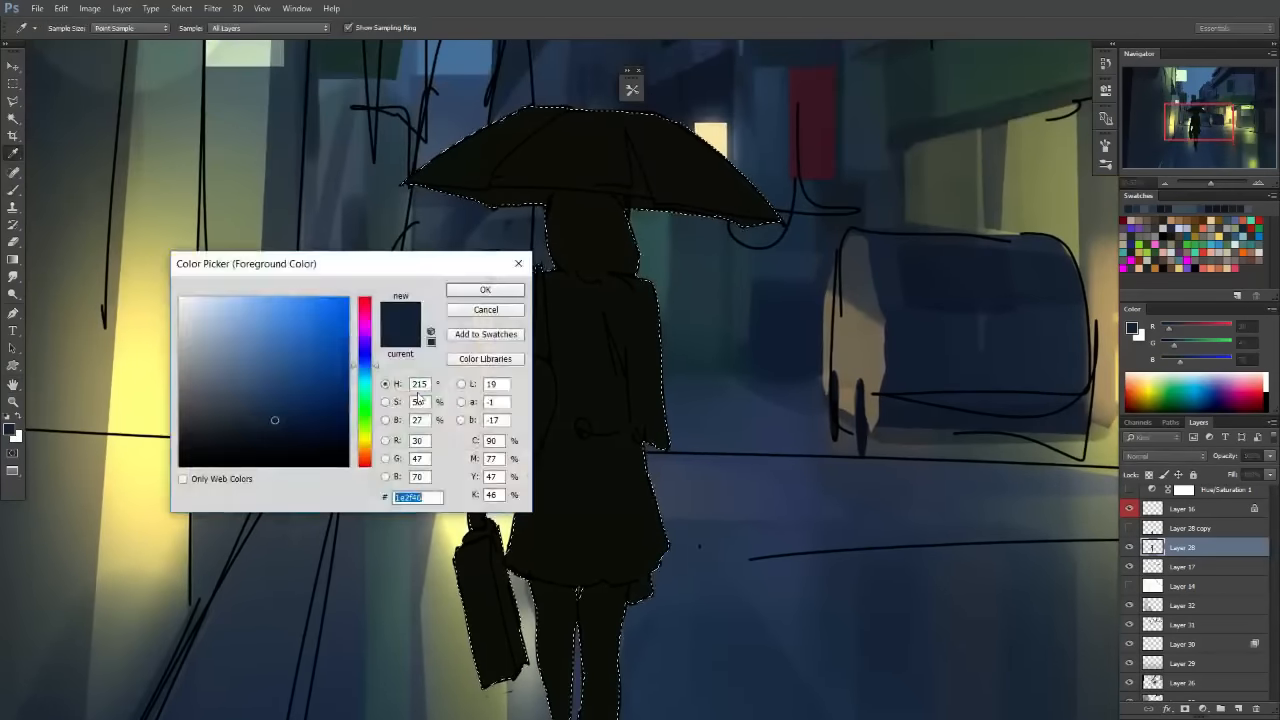
{"action": "left_click", "coordinate": [210, 409]}
{"action": "left_click", "coordinate": [365, 445]}
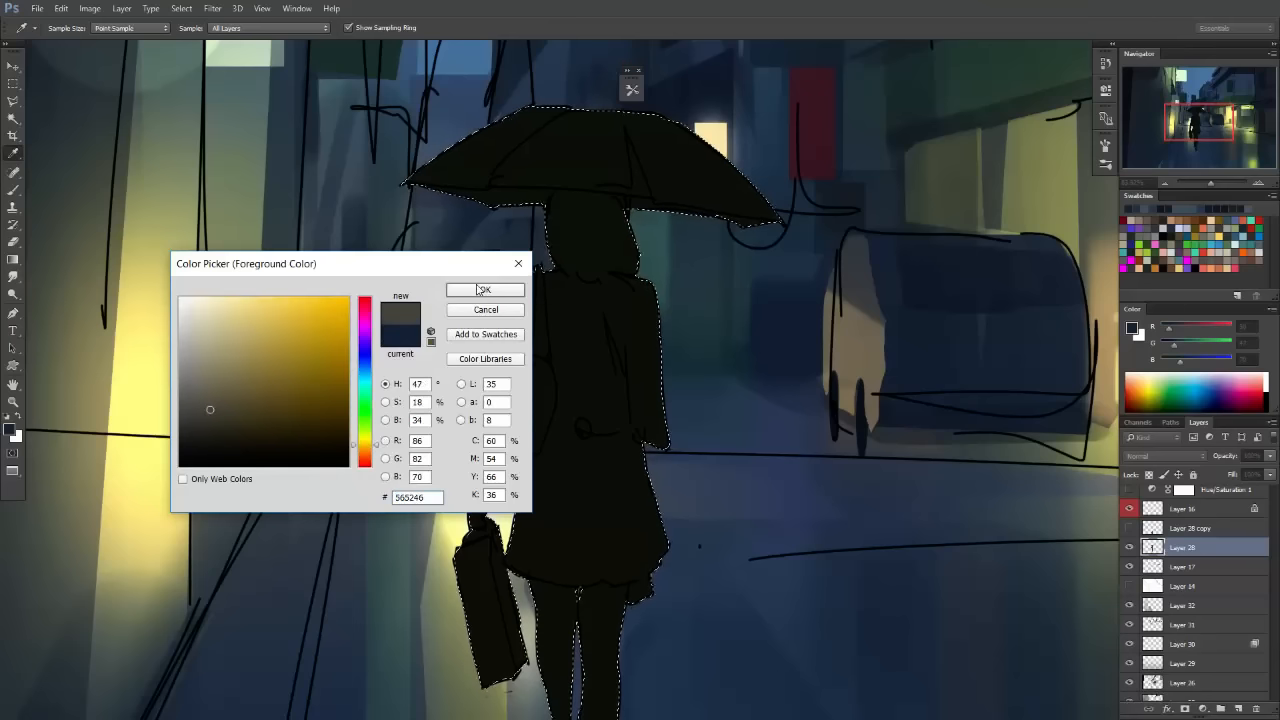
{"action": "left_click", "coordinate": [485, 289]}
{"action": "key", "text": "bracketright"}
{"action": "key", "text": "bracketright"}
{"action": "mouse_move", "coordinate": [610, 259]}
{"action": "left_mouse_down"}
{"action": "mouse_move", "coordinate": [567, 255]}
{"action": "mouse_move", "coordinate": [606, 237]}
{"action": "mouse_move", "coordinate": [571, 234]}
{"action": "mouse_move", "coordinate": [586, 219]}
{"action": "mouse_move", "coordinate": [555, 212]}
{"action": "mouse_move", "coordinate": [611, 220]}
{"action": "left_mouse_up"}
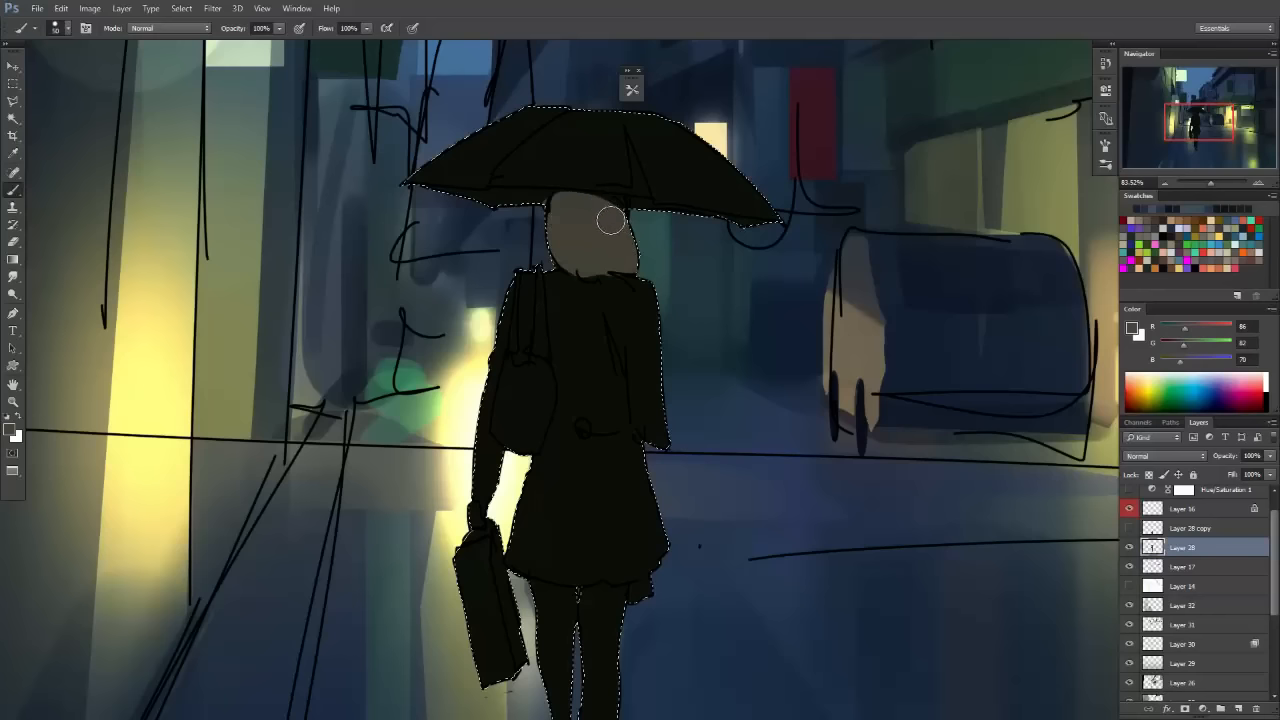
Sample the dark coat colour, RGB 27, 29, 20, clean up the neckline below the hair, and clear the selection.
{"action": "left_click", "coordinate": [526, 215], "text": "alt"}
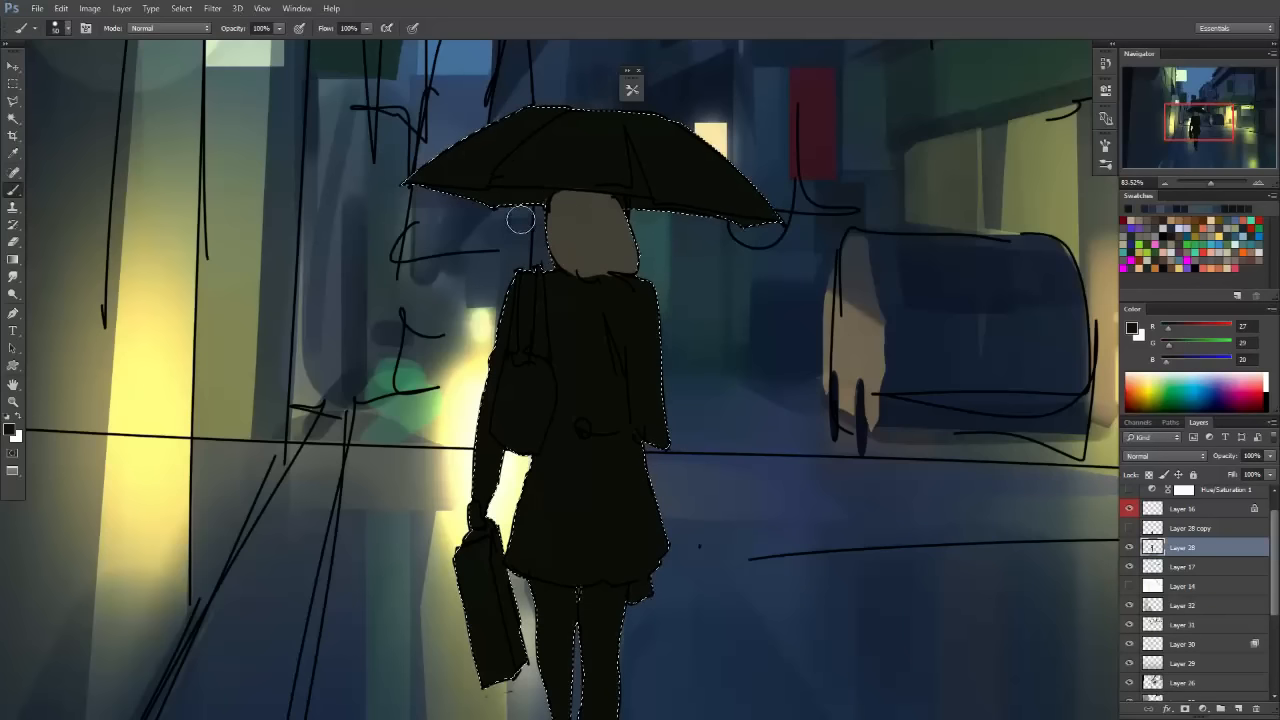
{"action": "left_click_drag", "start_coordinate": [600, 272], "coordinate": [632, 283]}
{"action": "mouse_move", "coordinate": [651, 163]}
{"action": "left_mouse_down"}
{"action": "mouse_move", "coordinate": [609, 316]}
{"action": "mouse_move", "coordinate": [607, 181]}
{"action": "mouse_move", "coordinate": [576, 178]}
{"action": "mouse_move", "coordinate": [652, 316]}
{"action": "left_mouse_up"}
{"action": "key", "text": "m"}
{"action": "left_click", "coordinate": [734, 329]}
{"action": "mouse_move", "coordinate": [723, 342]}
{"action": "left_mouse_down"}
{"action": "mouse_move", "coordinate": [694, 384]}
{"action": "mouse_move", "coordinate": [777, 356]}
{"action": "left_mouse_up"}
{"action": "mouse_move", "coordinate": [678, 310]}
{"action": "left_mouse_down"}
{"action": "mouse_move", "coordinate": [734, 355]}
{"action": "mouse_move", "coordinate": [732, 322]}
{"action": "left_mouse_up"}
Select the umbrella with the Magic Wand, paint it dark red, and clear the selection.
{"action": "key", "text": "b"}
{"action": "left_click", "coordinate": [829, 267], "text": "alt"}
{"action": "key", "text": "w"}
{"action": "left_click", "coordinate": [655, 287], "text": "shift"}
{"action": "key", "text": "b"}
{"action": "left_click_drag", "start_coordinate": [530, 280], "coordinate": [470, 370]}
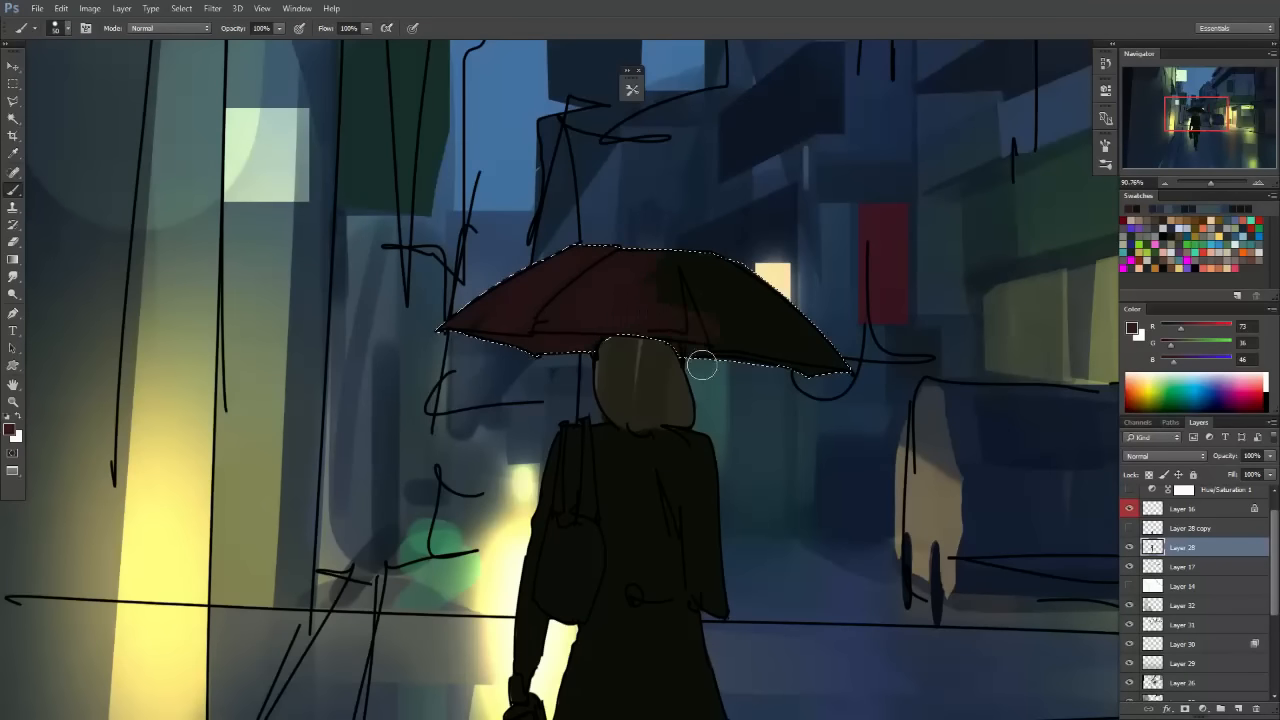
{"action": "mouse_move", "coordinate": [722, 372]}
{"action": "left_mouse_down"}
{"action": "mouse_move", "coordinate": [699, 273]}
{"action": "mouse_move", "coordinate": [728, 319]}
{"action": "mouse_move", "coordinate": [820, 373]}
{"action": "mouse_move", "coordinate": [722, 265]}
{"action": "left_mouse_up"}
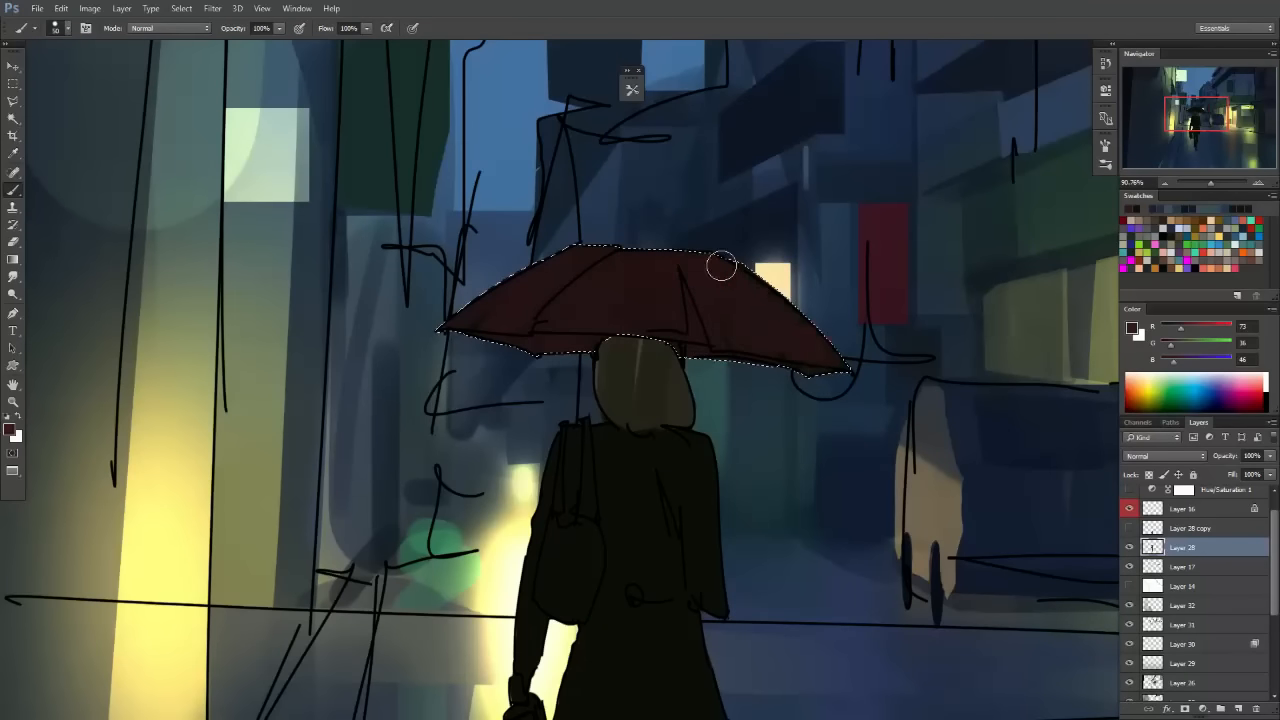
{"action": "key", "text": "m"}
{"action": "left_click", "coordinate": [808, 403]}
{"action": "left_click_drag", "start_coordinate": [846, 403], "coordinate": [730, 472]}
Check the red umbrella against the whole picture with Layer 16's line art hidden, then restore the line art.
{"action": "left_click", "coordinate": [887, 434], "text": "ctrl"}
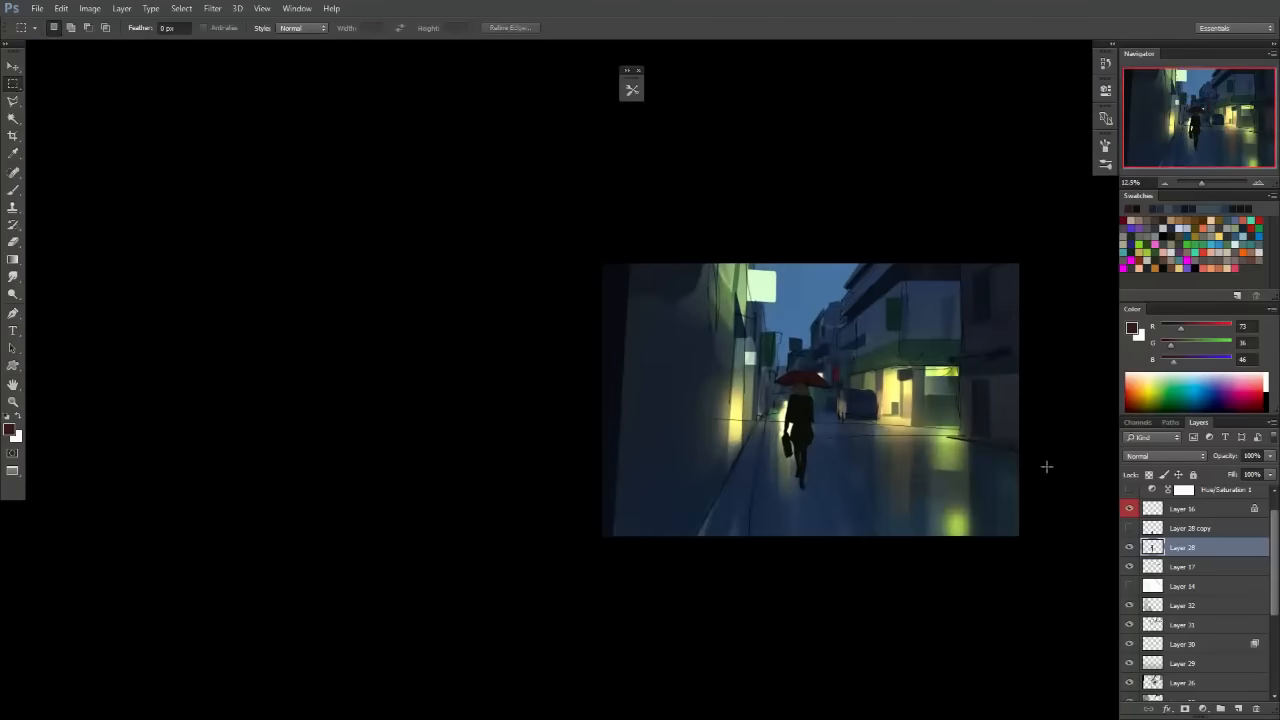
{"action": "left_click", "coordinate": [1130, 511]}
{"action": "left_click", "coordinate": [877, 477], "text": "ctrl"}
{"action": "left_click_drag", "start_coordinate": [840, 385], "coordinate": [811, 455]}
{"action": "left_click", "coordinate": [807, 404], "text": "ctrl"}
{"action": "left_click", "coordinate": [1130, 510]}
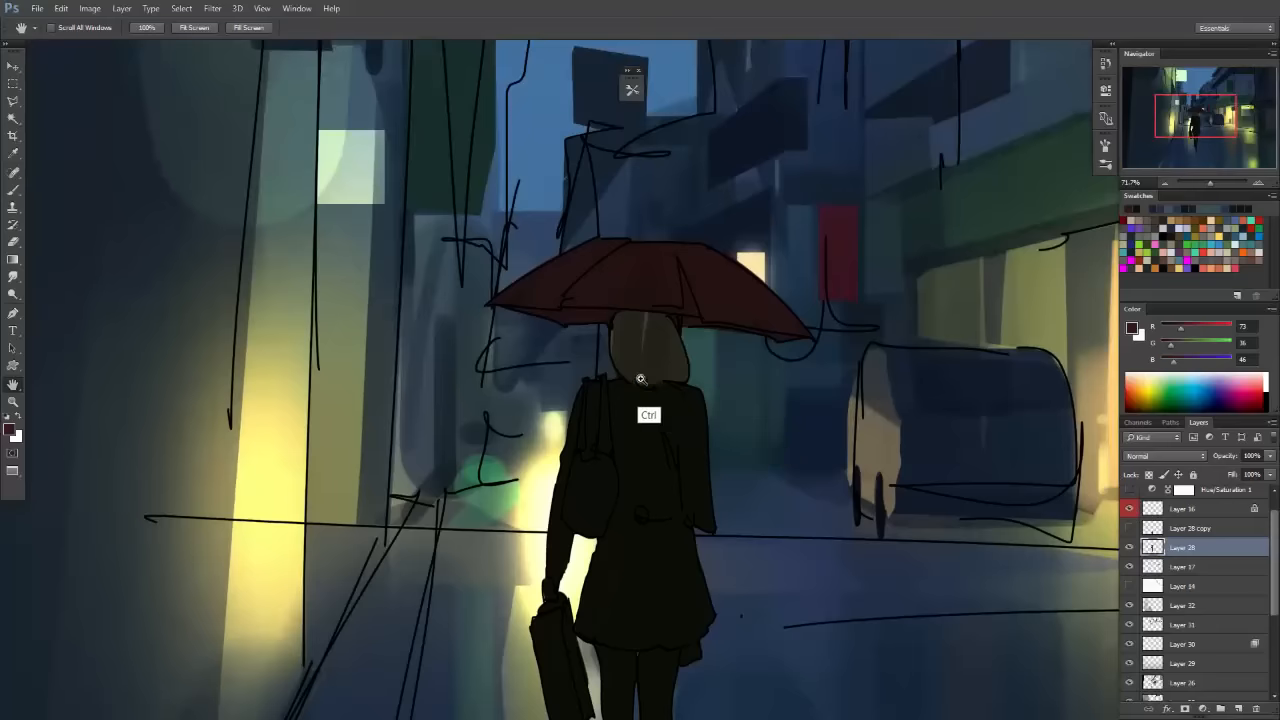
Paint the shoulder bag on the figure's back dark red.
{"action": "left_click_drag", "start_coordinate": [641, 379], "coordinate": [704, 325]}
{"action": "left_click_drag", "start_coordinate": [724, 404], "coordinate": [650, 486]}
{"action": "left_click_drag", "start_coordinate": [704, 436], "coordinate": [825, 437]}
{"action": "left_click", "coordinate": [682, 242], "text": "alt"}
{"action": "left_click_drag", "start_coordinate": [719, 427], "coordinate": [761, 440]}
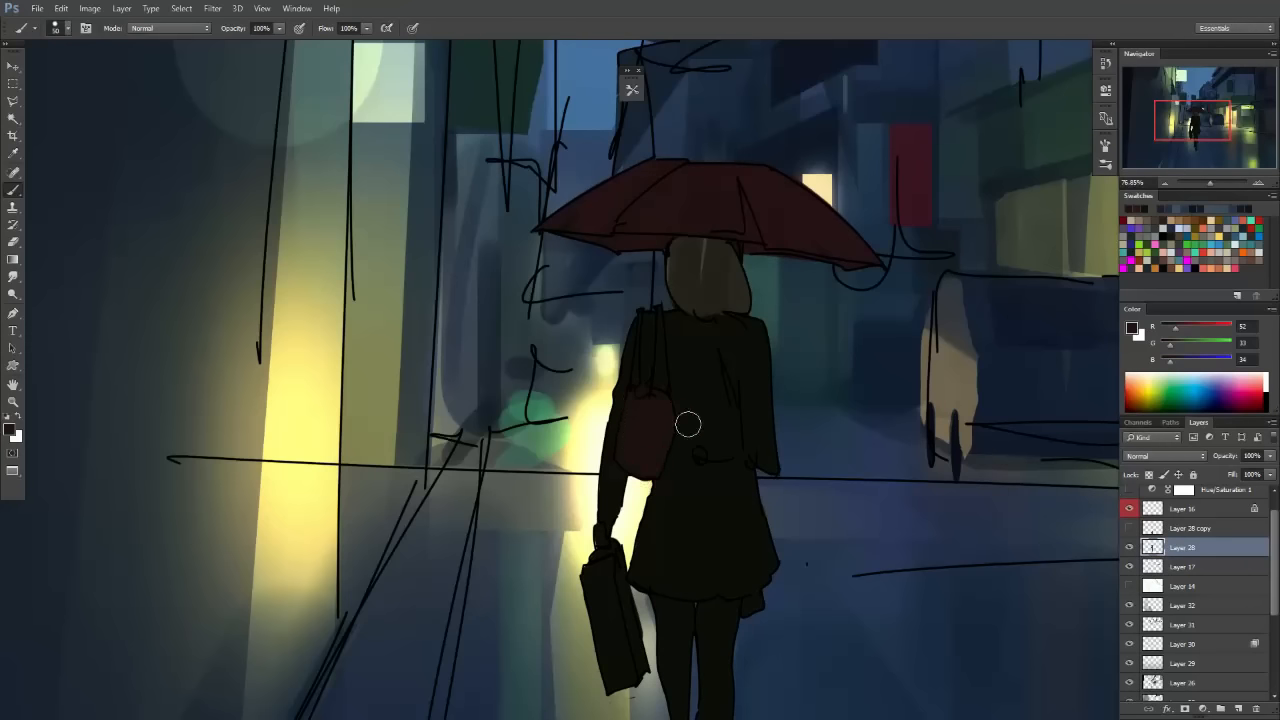
{"action": "left_click_drag", "start_coordinate": [688, 424], "coordinate": [717, 480]}
{"action": "mouse_move", "coordinate": [653, 350]}
{"action": "left_mouse_down"}
{"action": "mouse_move", "coordinate": [656, 404]}
{"action": "mouse_move", "coordinate": [636, 462]}
{"action": "mouse_move", "coordinate": [608, 450]}
{"action": "mouse_move", "coordinate": [599, 373]}
{"action": "left_mouse_up"}
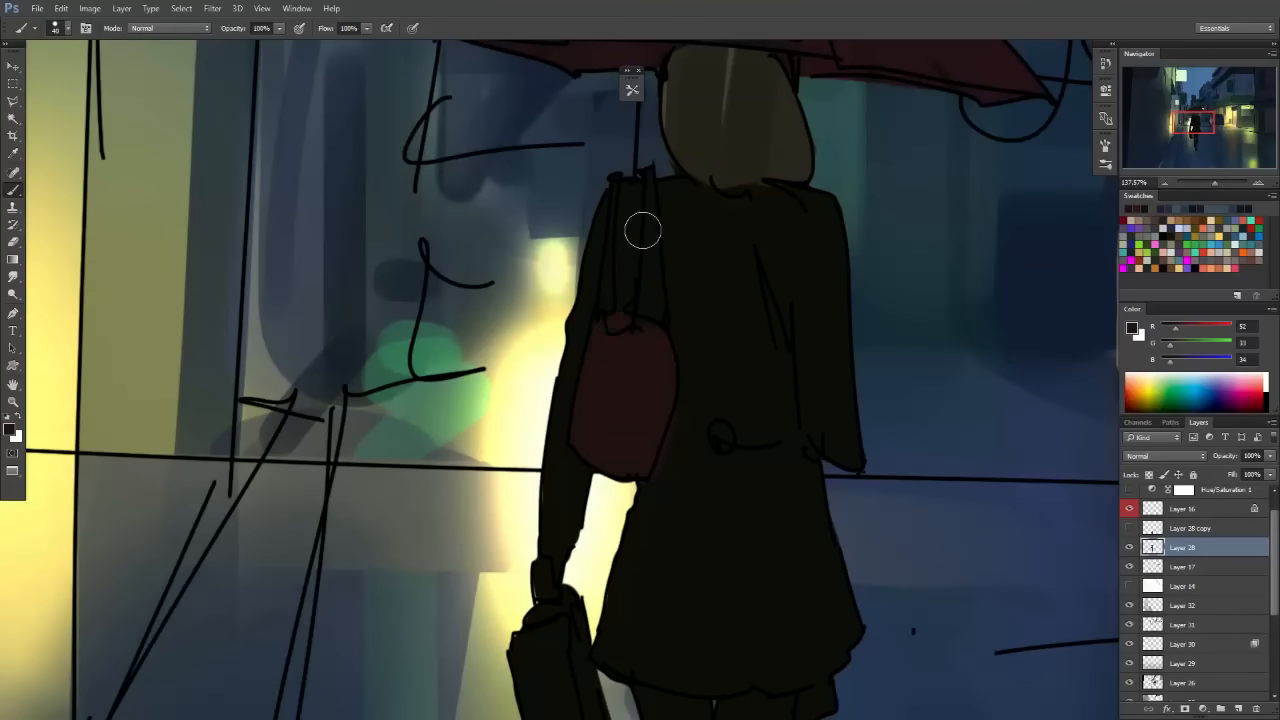
{"action": "key", "text": "l"}
{"action": "left_click", "coordinate": [886, 337]}
{"action": "key", "text": "Escape"}
{"action": "key", "text": "m"}
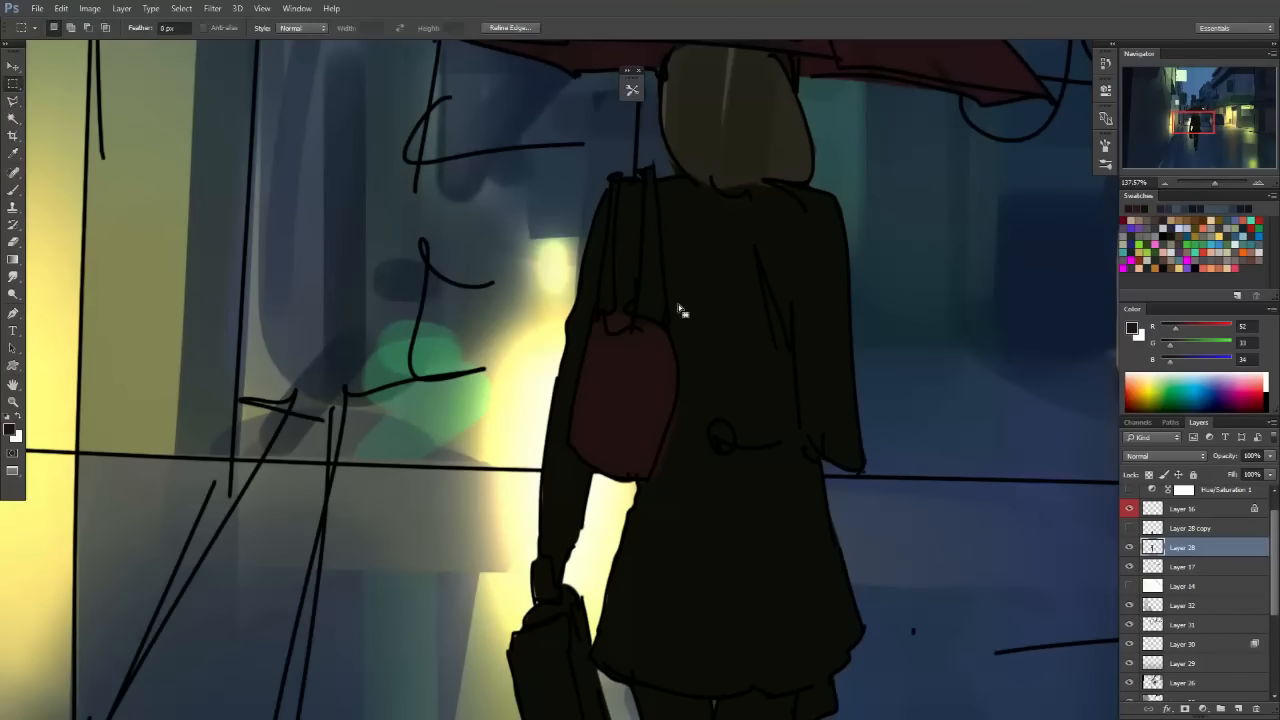
Outline the shoulder bag's straps with the Polygonal Lasso, paint them dark red, and clear the selection.
{"action": "key", "text": "l"}
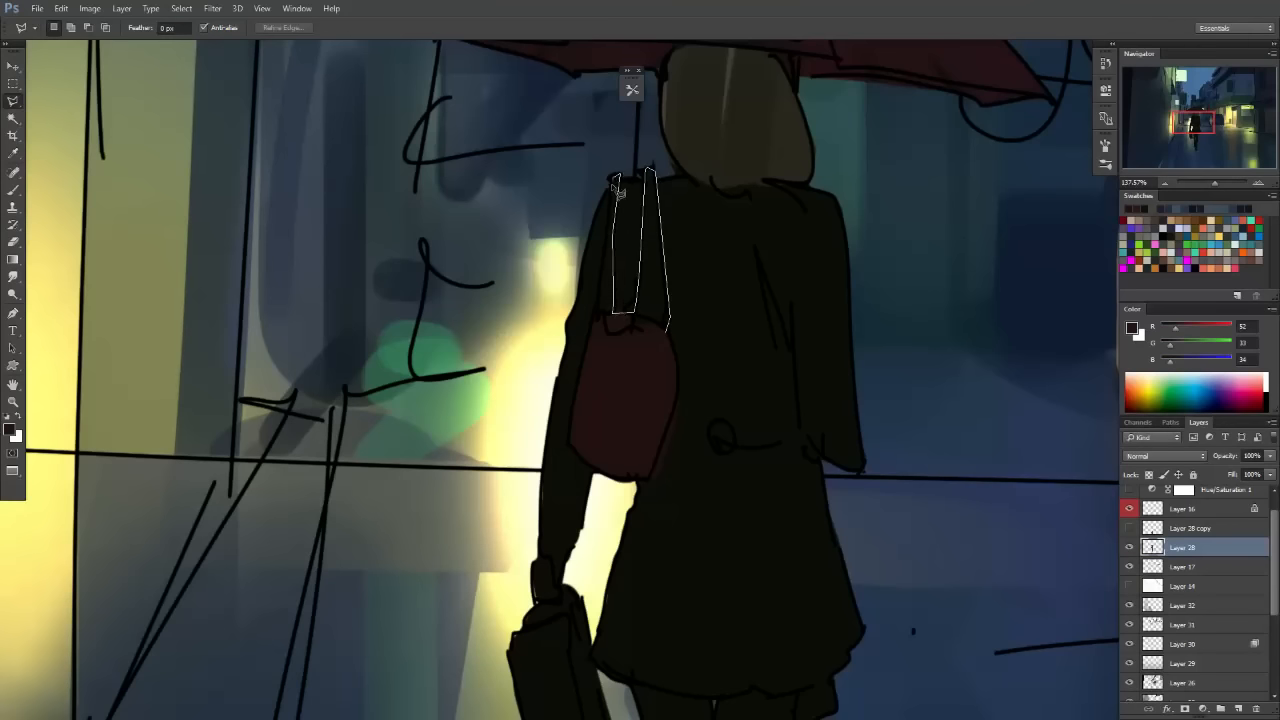
{"action": "double_click", "coordinate": [662, 362]}
{"action": "key", "text": "b"}
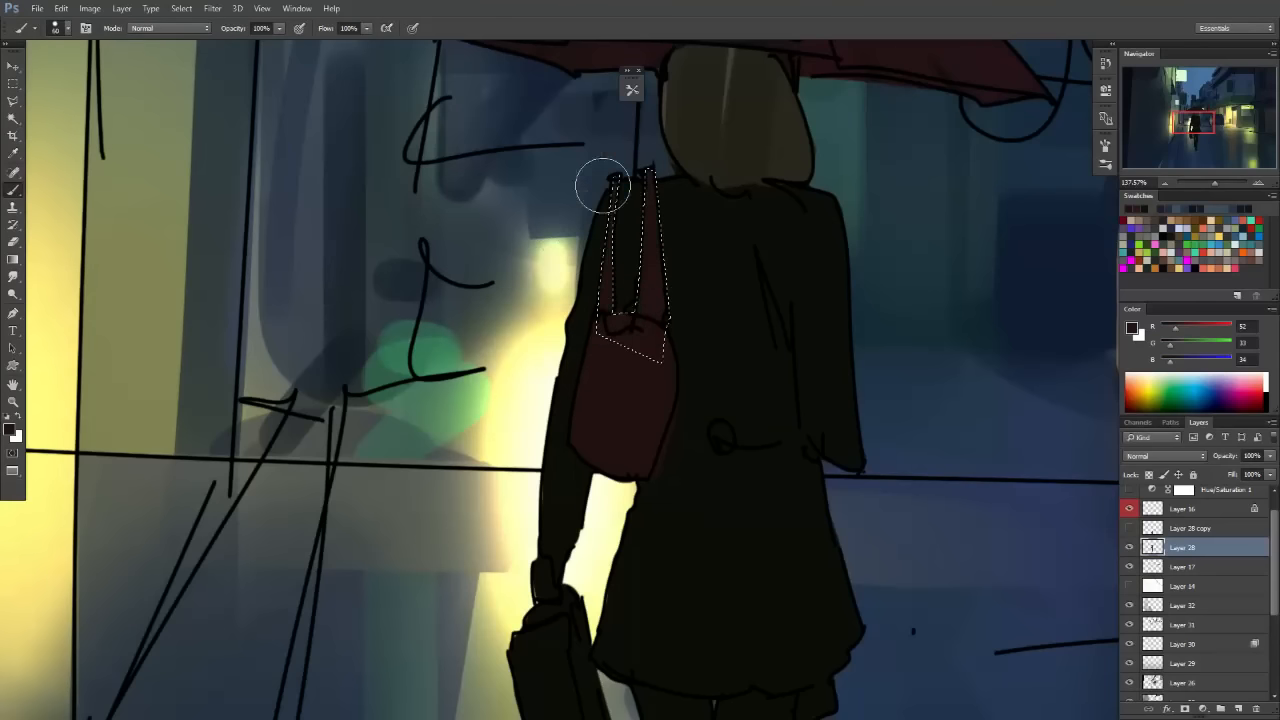
{"action": "key", "text": "m"}
{"action": "left_click", "coordinate": [712, 389]}
Touch up the coat along the shoulder bag's edge with the dark coat colour, RGB 27, 29, 20.
{"action": "key", "text": "b"}
{"action": "key", "text": "space"}
{"action": "left_click_drag", "start_coordinate": [716, 428], "coordinate": [680, 339]}
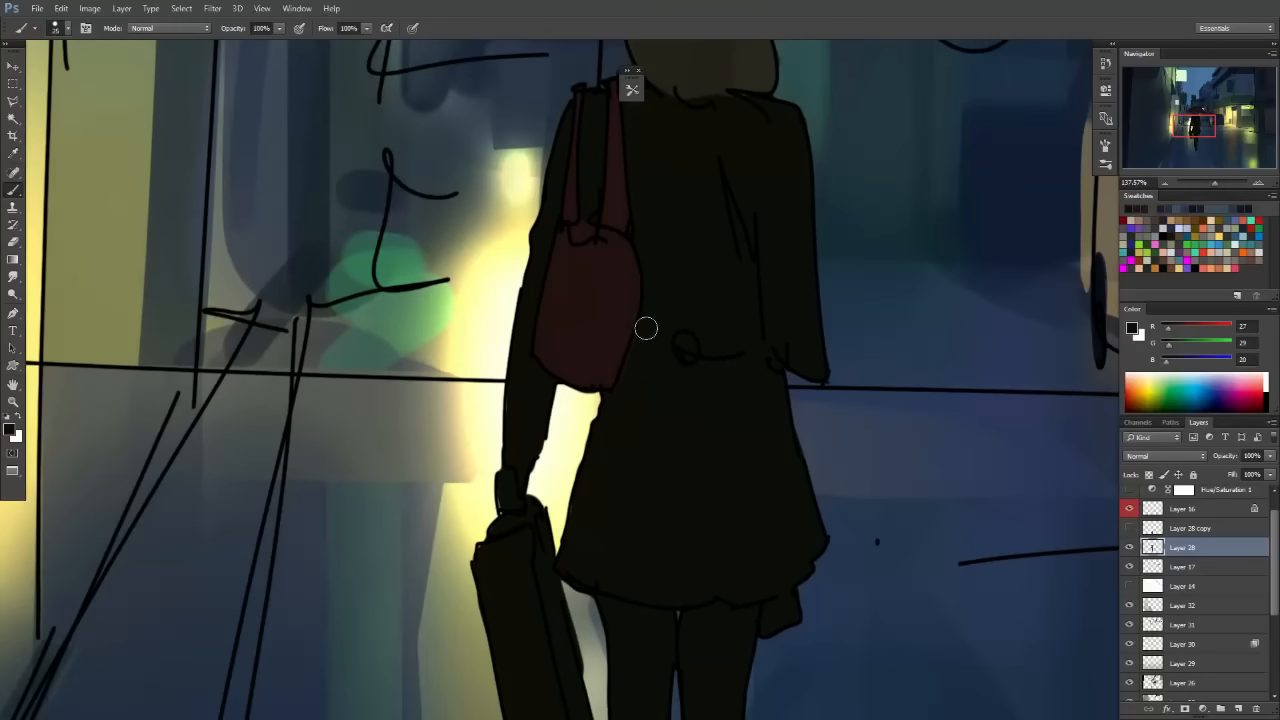
Review the figure's hair, umbrella and bag colours with Layer 16's line art hidden, and restore the line art.
{"action": "left_click", "coordinate": [1130, 509]}
{"action": "key", "text": "ctrl+space"}
{"action": "left_click_drag", "start_coordinate": [863, 430], "coordinate": [729, 449]}
{"action": "key", "text": "space"}
{"action": "left_click_drag", "start_coordinate": [851, 465], "coordinate": [702, 413]}
{"action": "key", "text": "ctrl+space"}
{"action": "left_click_drag", "start_coordinate": [782, 420], "coordinate": [704, 494]}
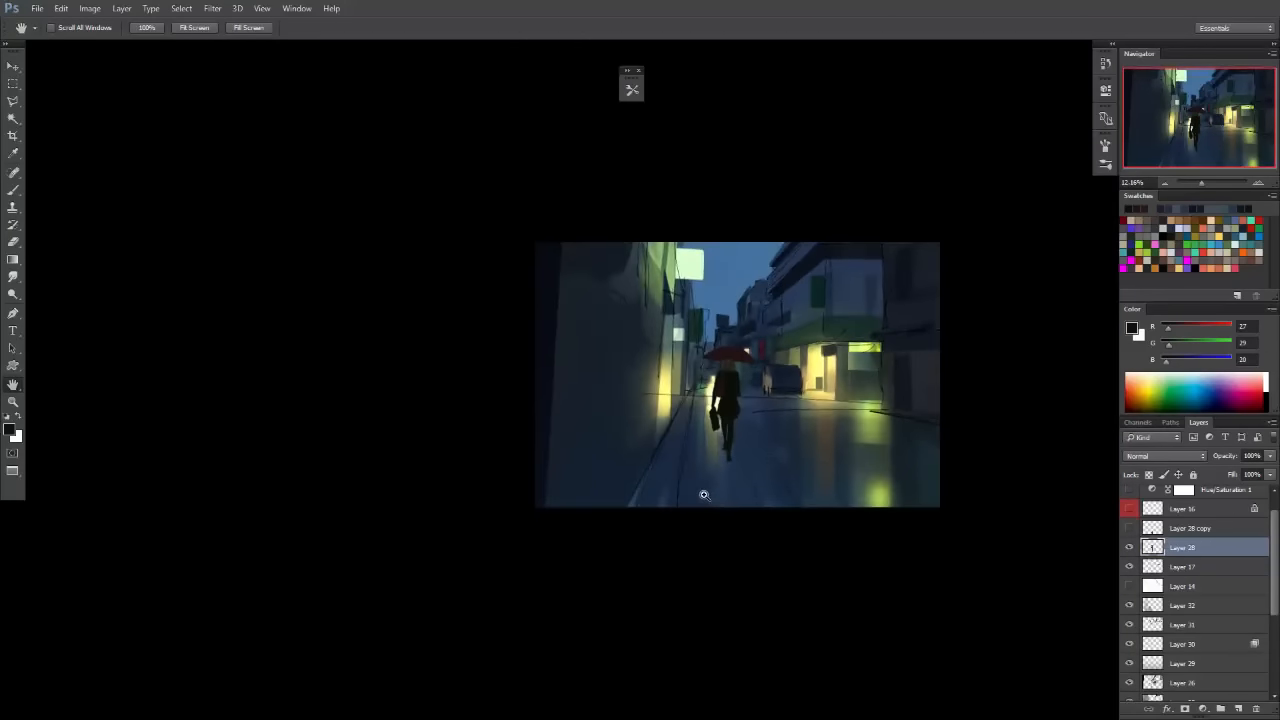
{"action": "key", "text": "ctrl+space"}
{"action": "left_click_drag", "start_coordinate": [721, 404], "coordinate": [808, 448]}
{"action": "left_click_drag", "start_coordinate": [737, 325], "coordinate": [784, 366]}
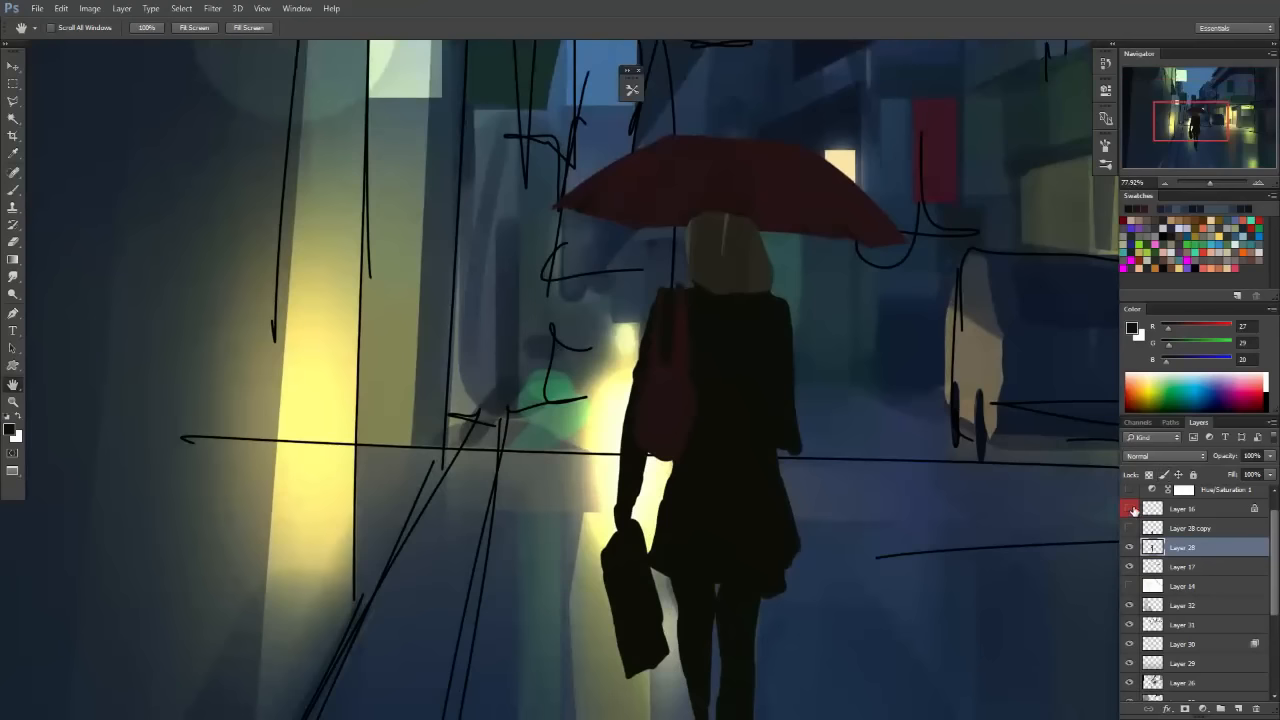
{"action": "left_click", "coordinate": [1130, 509]}
{"action": "key", "text": "ctrl+space"}
{"action": "left_click_drag", "start_coordinate": [806, 287], "coordinate": [1004, 402]}
{"action": "left_click_drag", "start_coordinate": [737, 496], "coordinate": [726, 374]}
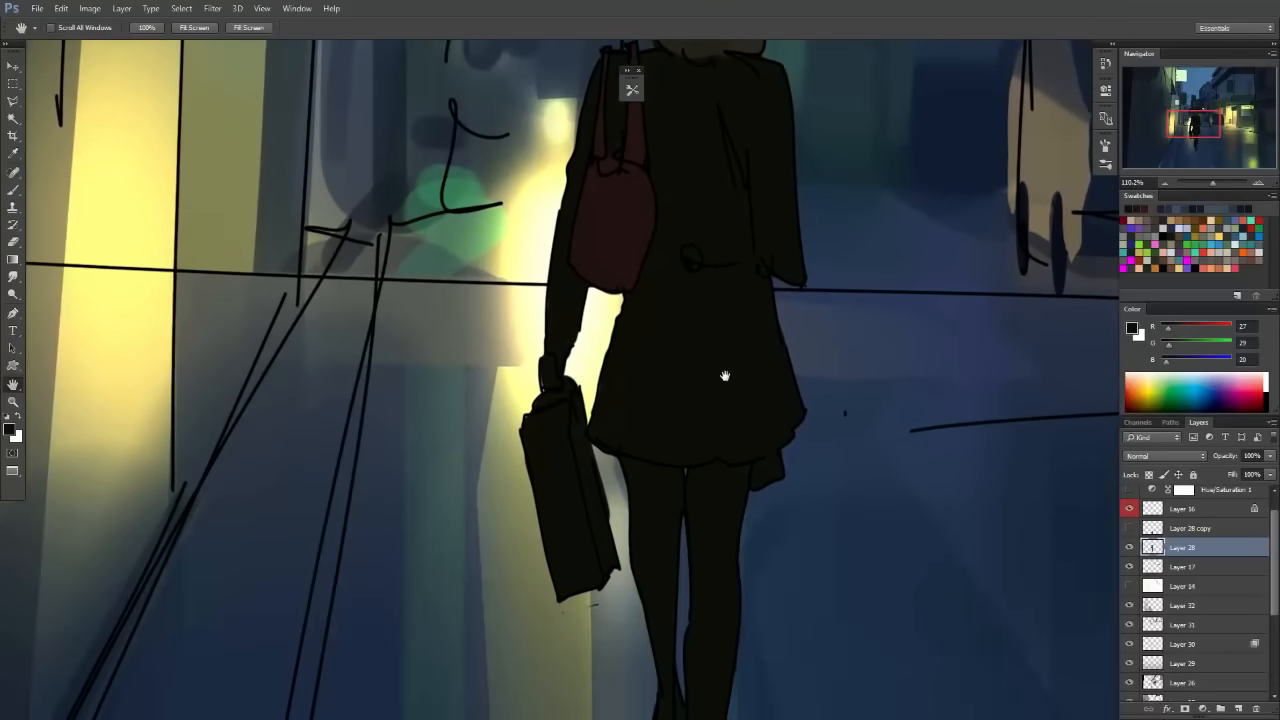
Load Layer 28's silhouette as a selection and paint the figure's legs in dark grey-green, RGB 39, 41, 32.
{"action": "key", "text": "ctrl+space"}
{"action": "left_click_drag", "start_coordinate": [880, 286], "coordinate": [791, 402]}
{"action": "left_click_drag", "start_coordinate": [925, 326], "coordinate": [992, 360]}
{"action": "left_click_drag", "start_coordinate": [790, 314], "coordinate": [881, 368]}
{"action": "left_click_drag", "start_coordinate": [842, 471], "coordinate": [774, 276]}
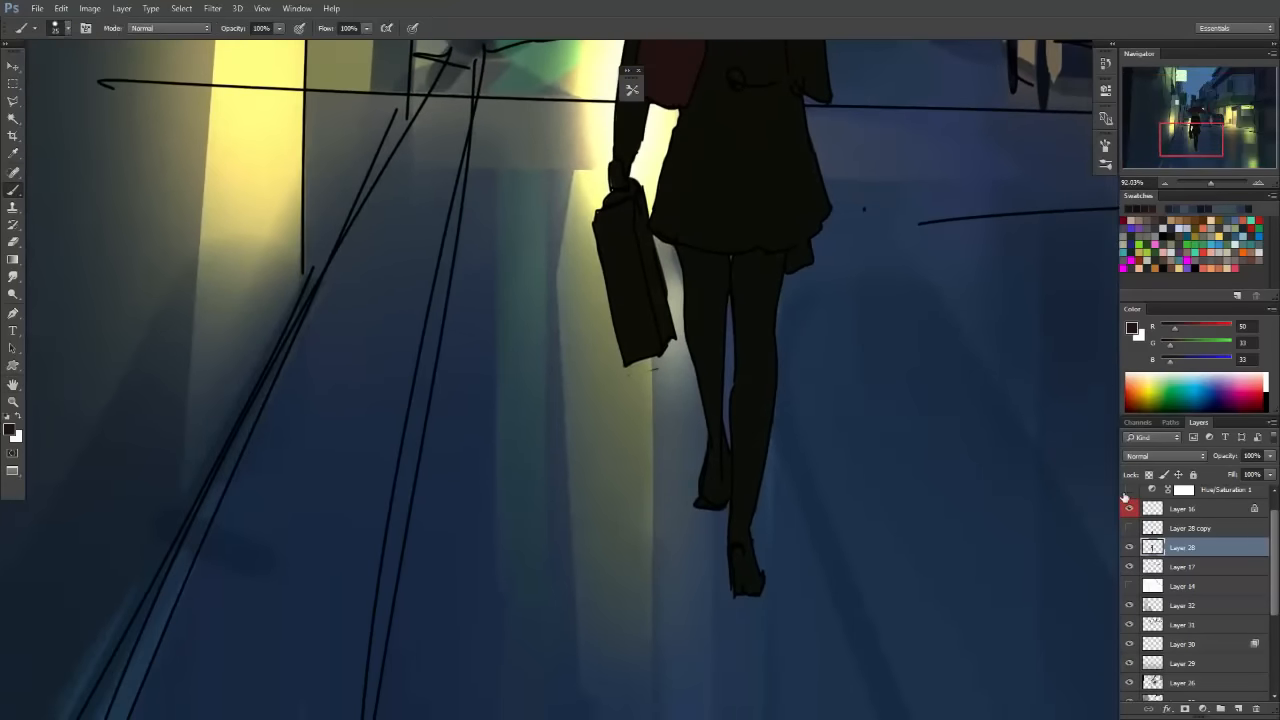
{"action": "left_click", "coordinate": [1152, 550], "text": "ctrl"}
{"action": "left_click", "coordinate": [11, 430]}
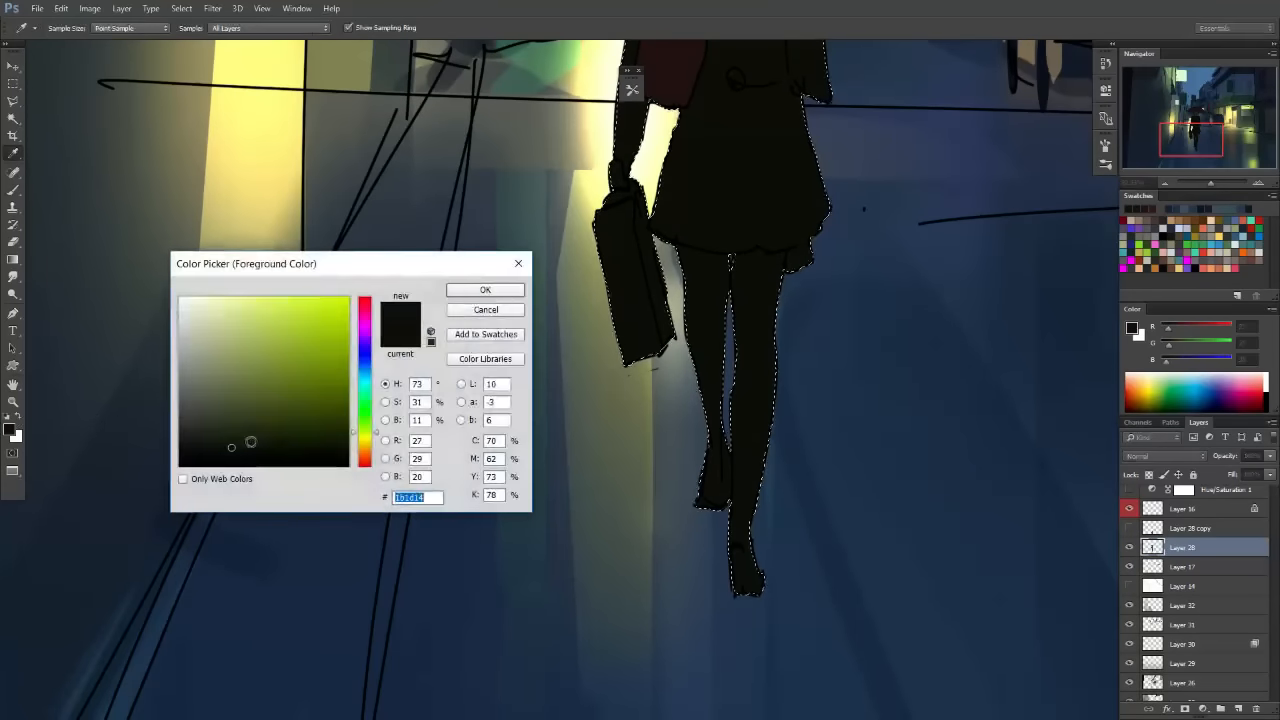
{"action": "left_click", "coordinate": [213, 439]}
{"action": "left_click", "coordinate": [485, 290]}
{"action": "key", "text": "b"}
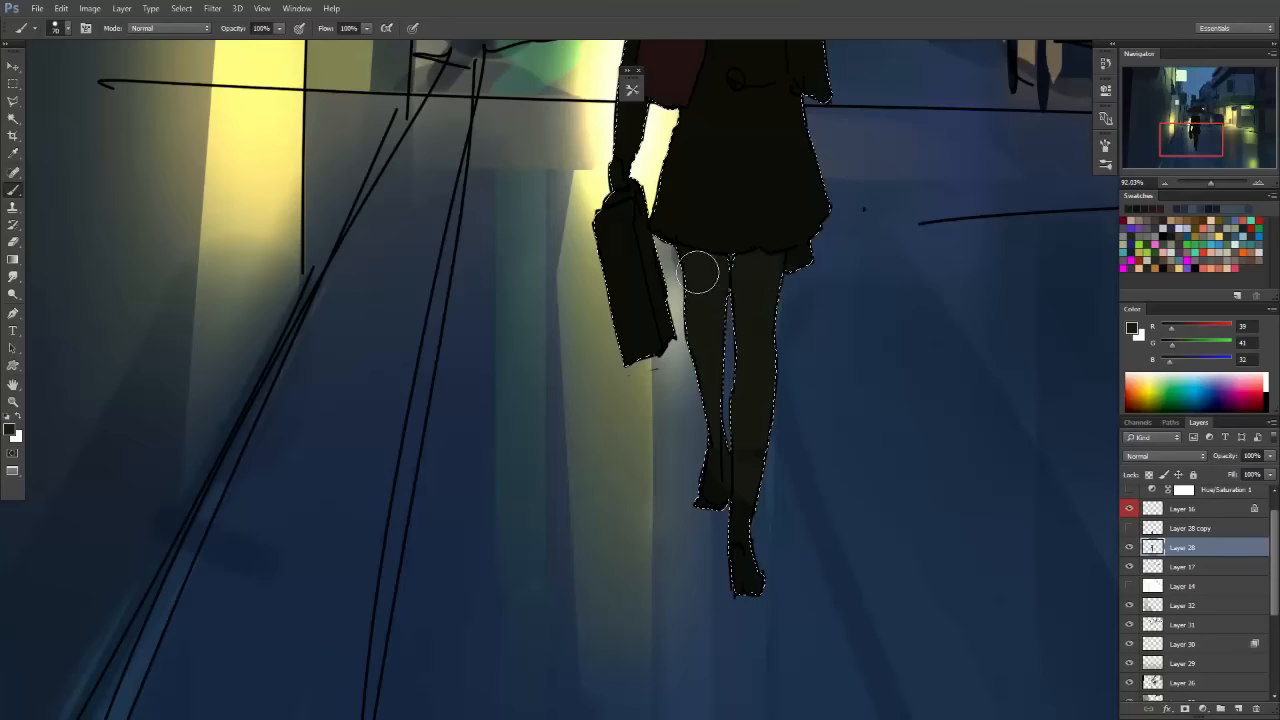
{"action": "key", "text": "m"}
Hide the line art on Layer 16 and inspect the figure's base colours around the bag and arm.
{"action": "key", "text": "ctrl+0"}
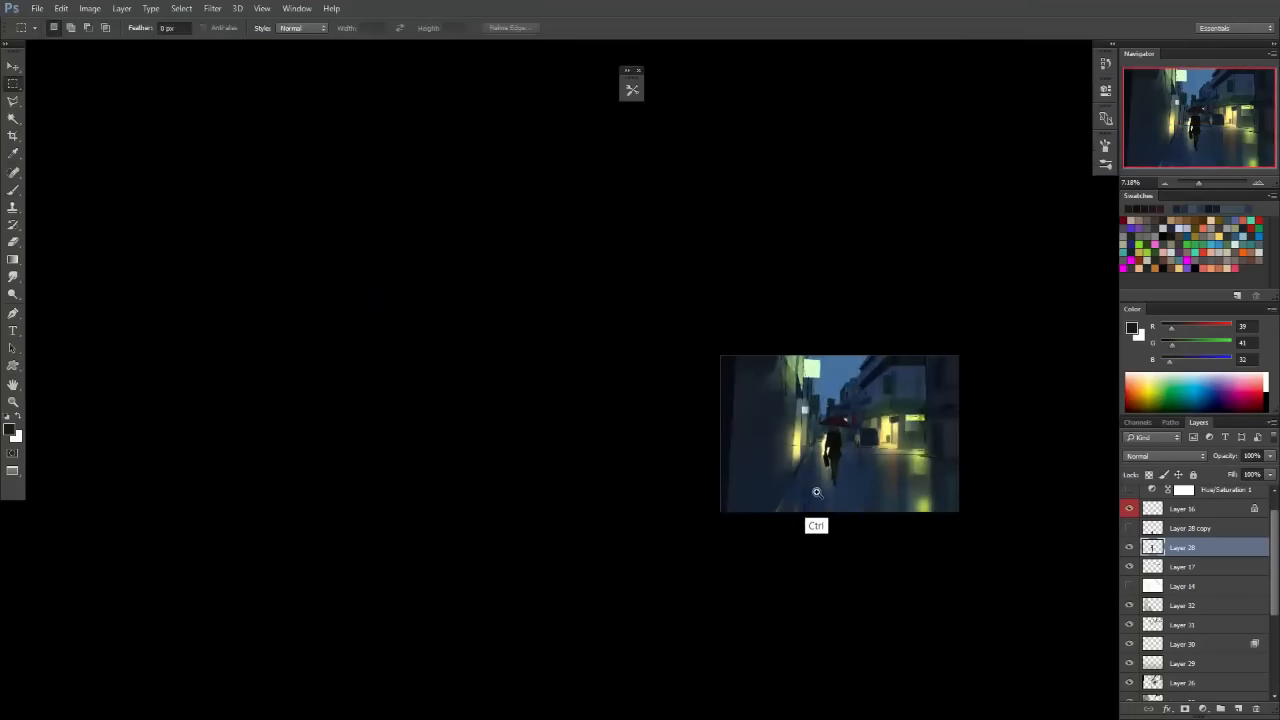
{"action": "left_click", "coordinate": [1131, 513]}
{"action": "left_click", "coordinate": [811, 488], "text": "ctrl"}
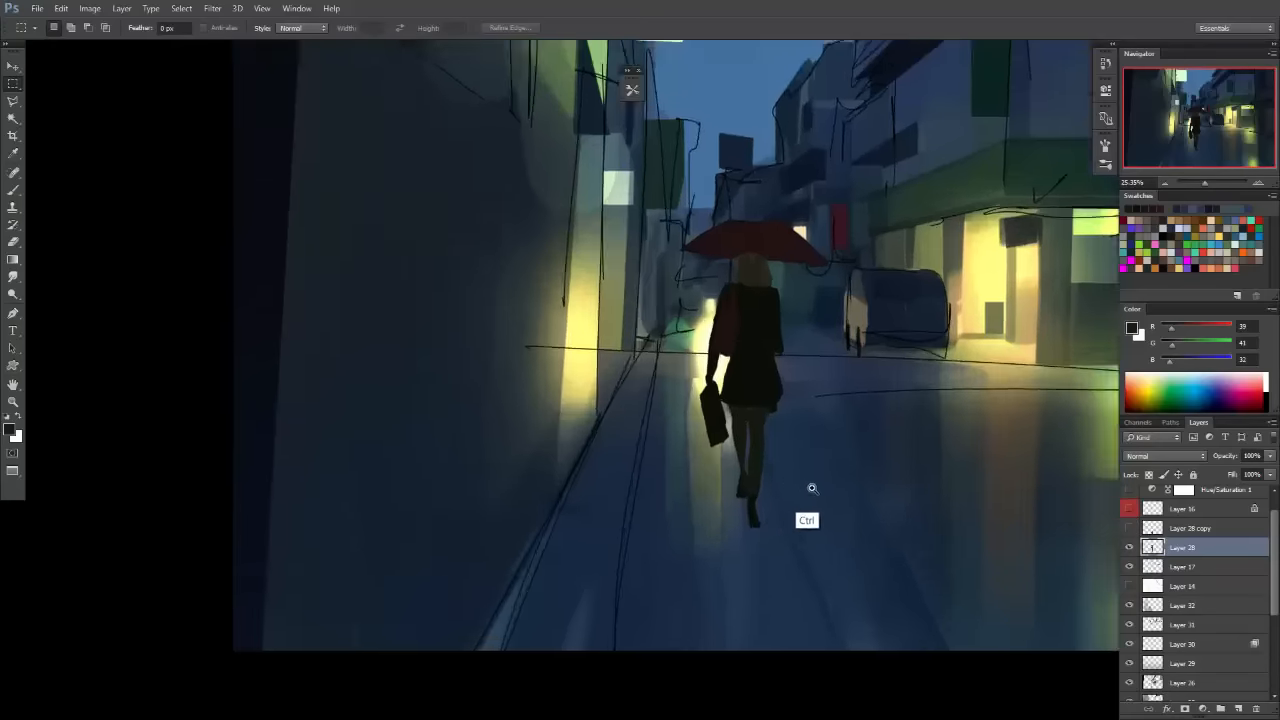
{"action": "left_click_drag", "start_coordinate": [801, 444], "coordinate": [686, 496]}
{"action": "left_click_drag", "start_coordinate": [763, 459], "coordinate": [663, 514]}
{"action": "mouse_move", "coordinate": [732, 434]}
{"action": "left_mouse_down"}
{"action": "mouse_move", "coordinate": [769, 443]}
{"action": "mouse_move", "coordinate": [749, 437]}
{"action": "left_mouse_up"}
{"action": "mouse_move", "coordinate": [745, 485]}
{"action": "left_mouse_down"}
{"action": "mouse_move", "coordinate": [692, 456]}
{"action": "mouse_move", "coordinate": [676, 354]}
{"action": "mouse_move", "coordinate": [660, 385]}
{"action": "mouse_move", "coordinate": [684, 372]}
{"action": "left_mouse_up"}
Rotate the canvas view, erase the stray paint in the gap between the bag and the arm, and reset the rotation.
{"action": "key", "text": "e"}
{"action": "key", "text": "r"}
{"action": "left_click_drag", "start_coordinate": [597, 408], "coordinate": [726, 437]}
{"action": "key", "text": "e"}
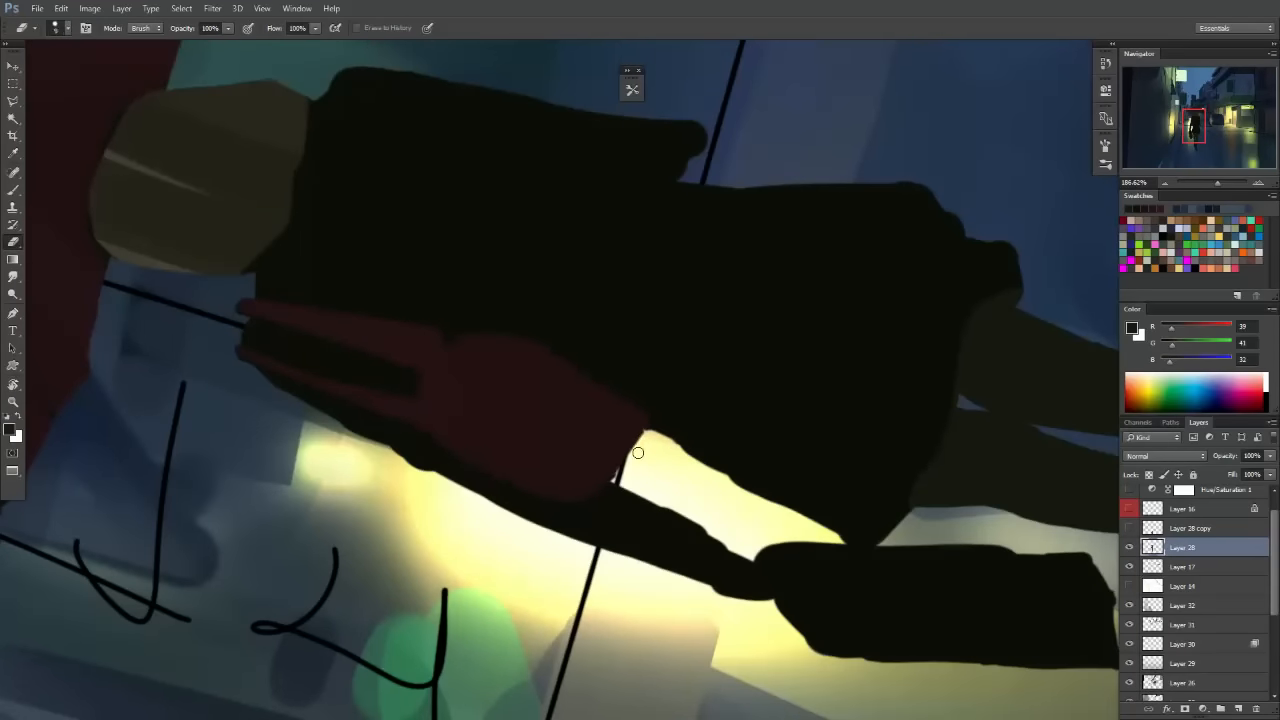
{"action": "key", "text": "Escape"}
{"action": "mouse_move", "coordinate": [776, 383]}
{"action": "left_mouse_down"}
{"action": "mouse_move", "coordinate": [809, 391]}
{"action": "mouse_move", "coordinate": [737, 366]}
{"action": "mouse_move", "coordinate": [790, 380]}
{"action": "left_mouse_up"}
Add a new layer above Layer 28, clip it to the figure, and choose another brush tool preset.
{"action": "left_click", "coordinate": [1234, 703]}
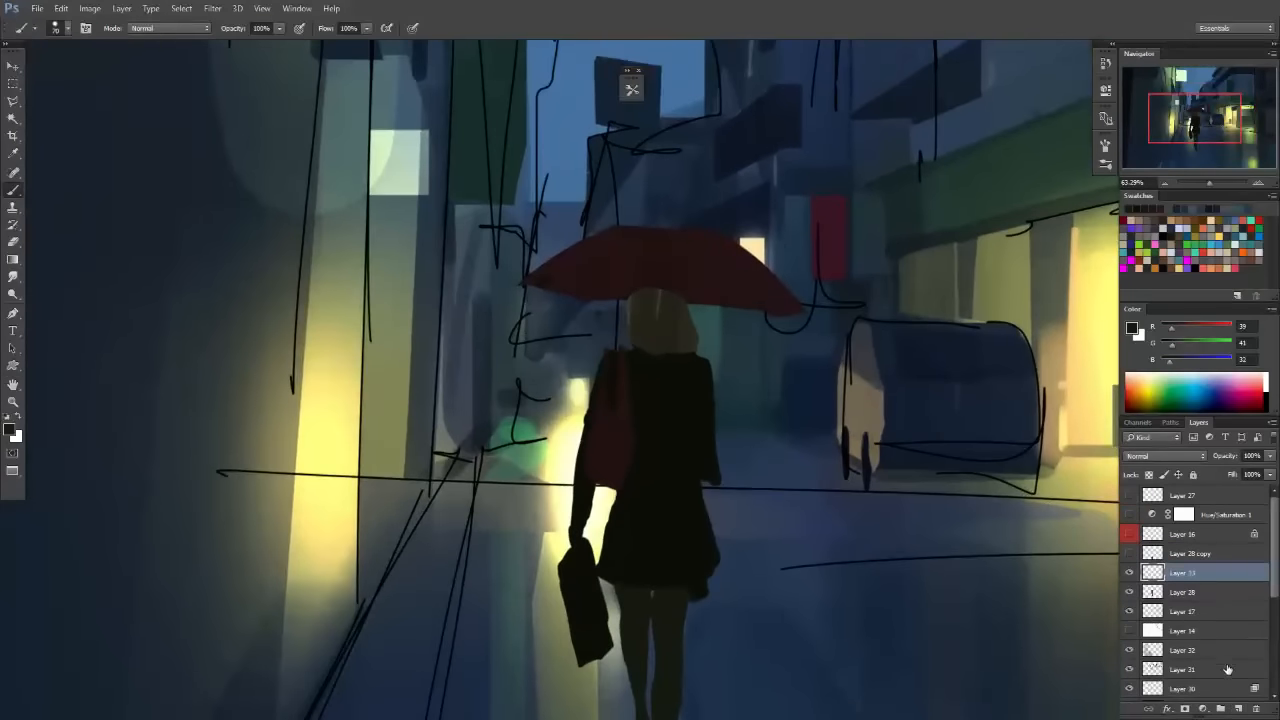
{"action": "left_click", "coordinate": [1185, 582], "text": "alt"}
{"action": "left_click_drag", "start_coordinate": [679, 387], "coordinate": [698, 392]}
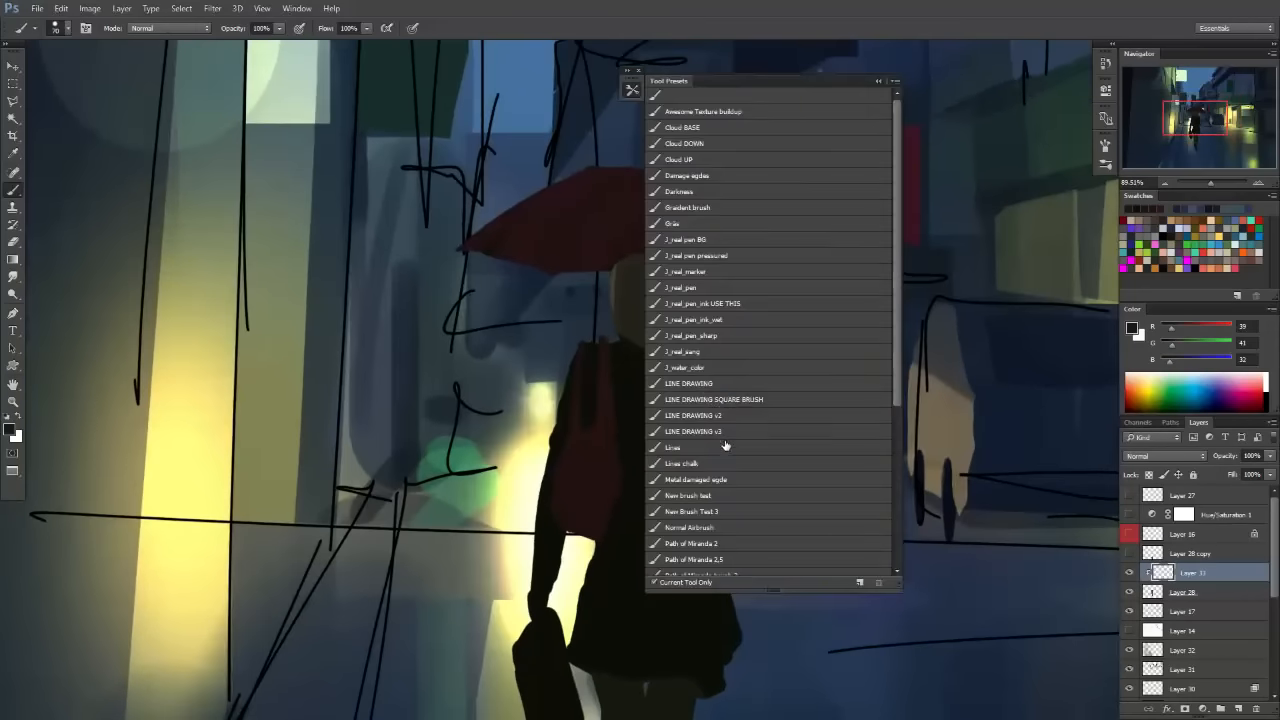
{"action": "key", "text": "F5"}
{"action": "left_click_drag", "start_coordinate": [897, 388], "coordinate": [896, 420]}
{"action": "left_click", "coordinate": [732, 545]}
{"action": "key", "text": "F5"}
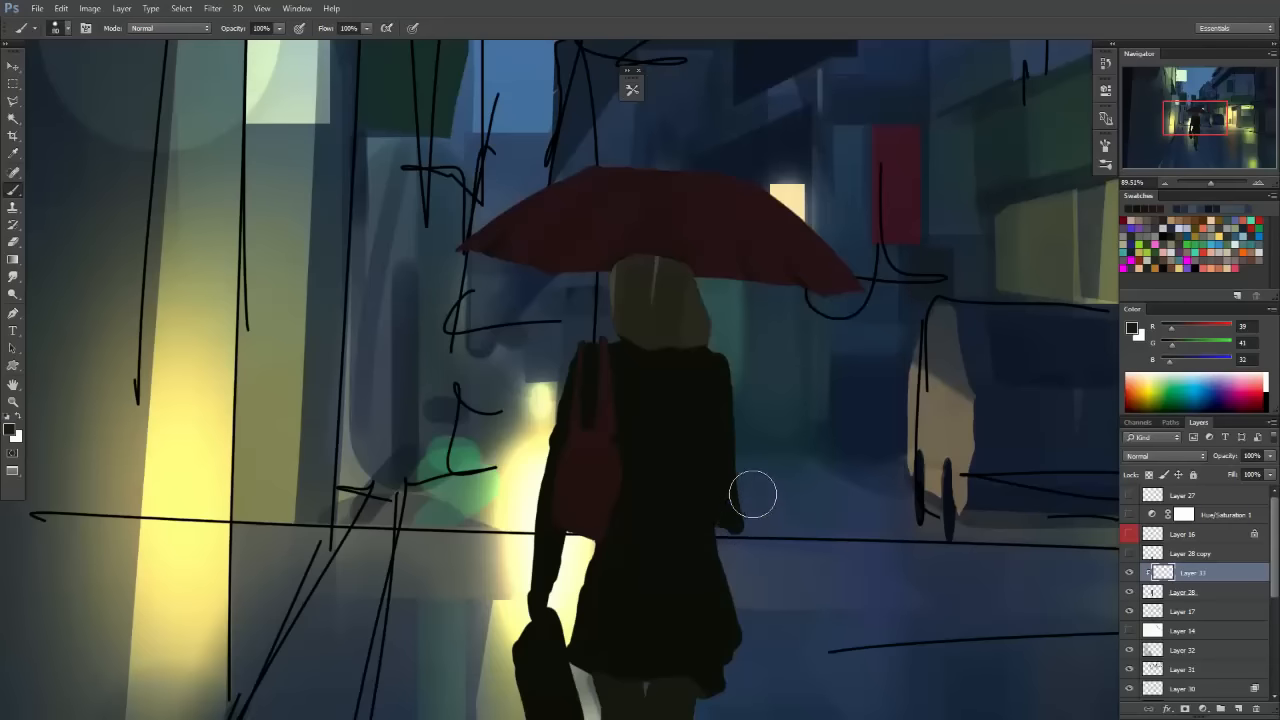
Set the clipped layer's blend mode to Multiply and show the line art on Layer 16.
{"action": "left_click", "coordinate": [1165, 456]}
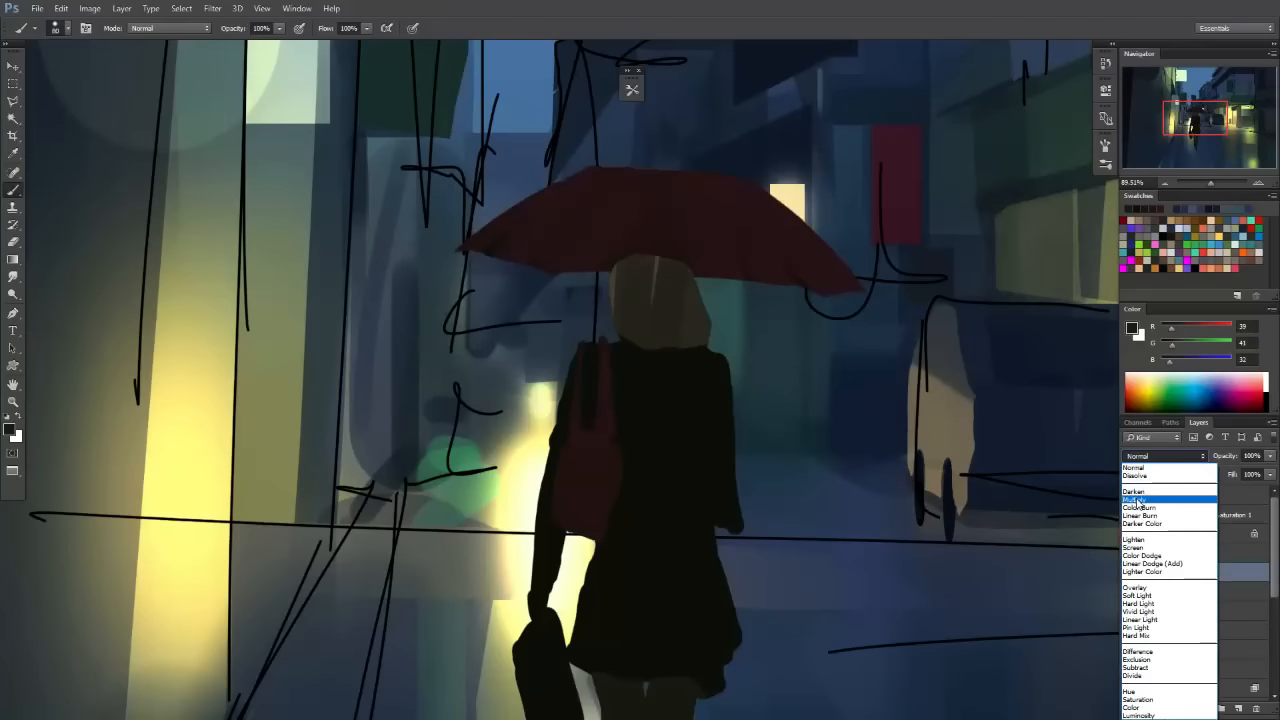
{"action": "left_click", "coordinate": [1140, 500]}
{"action": "left_click", "coordinate": [1130, 534]}
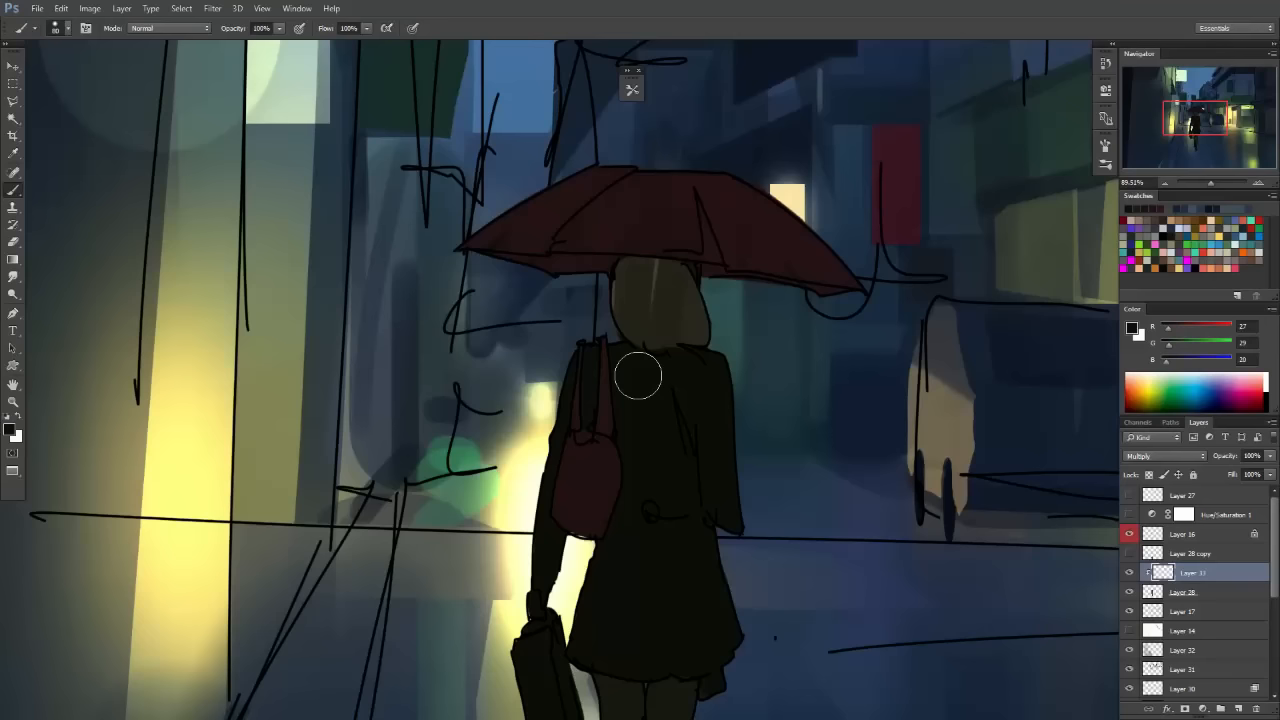
Tilt the canvas view and try shading the figure's hair beneath the umbrella with dark strokes.
{"action": "key", "text": "r"}
{"action": "left_click_drag", "start_coordinate": [703, 380], "coordinate": [527, 525]}
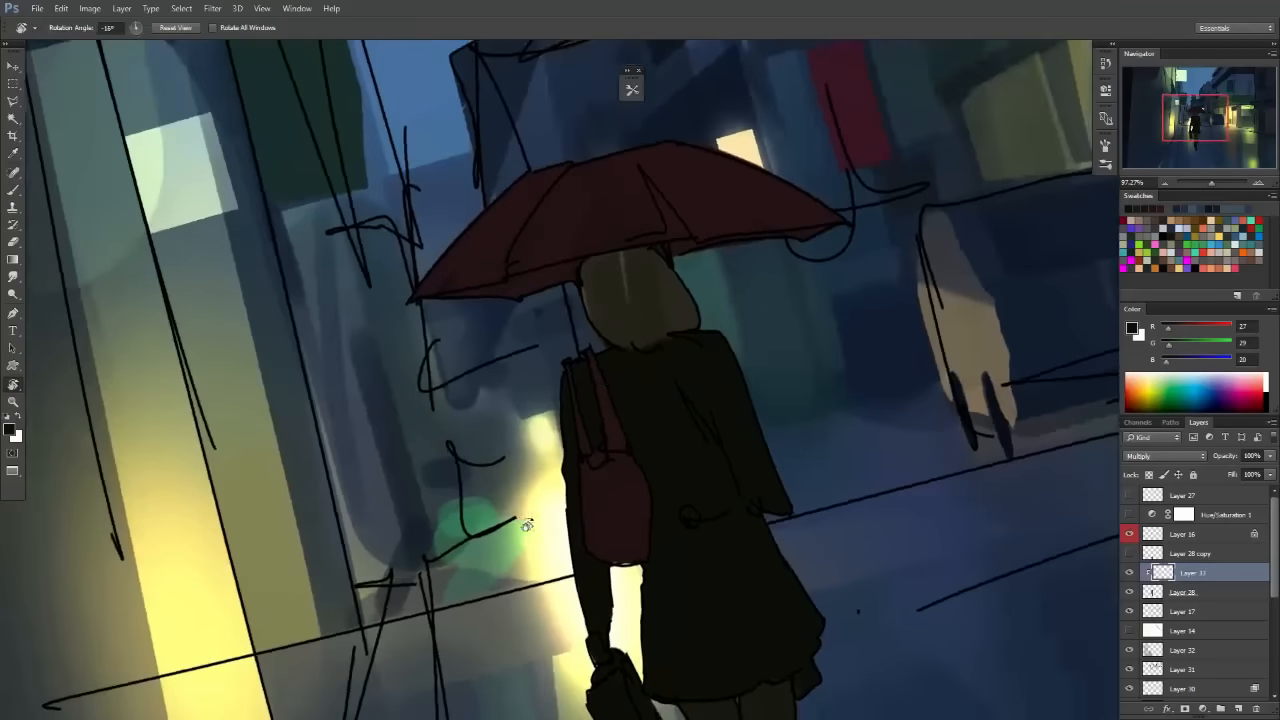
{"action": "key", "text": "b"}
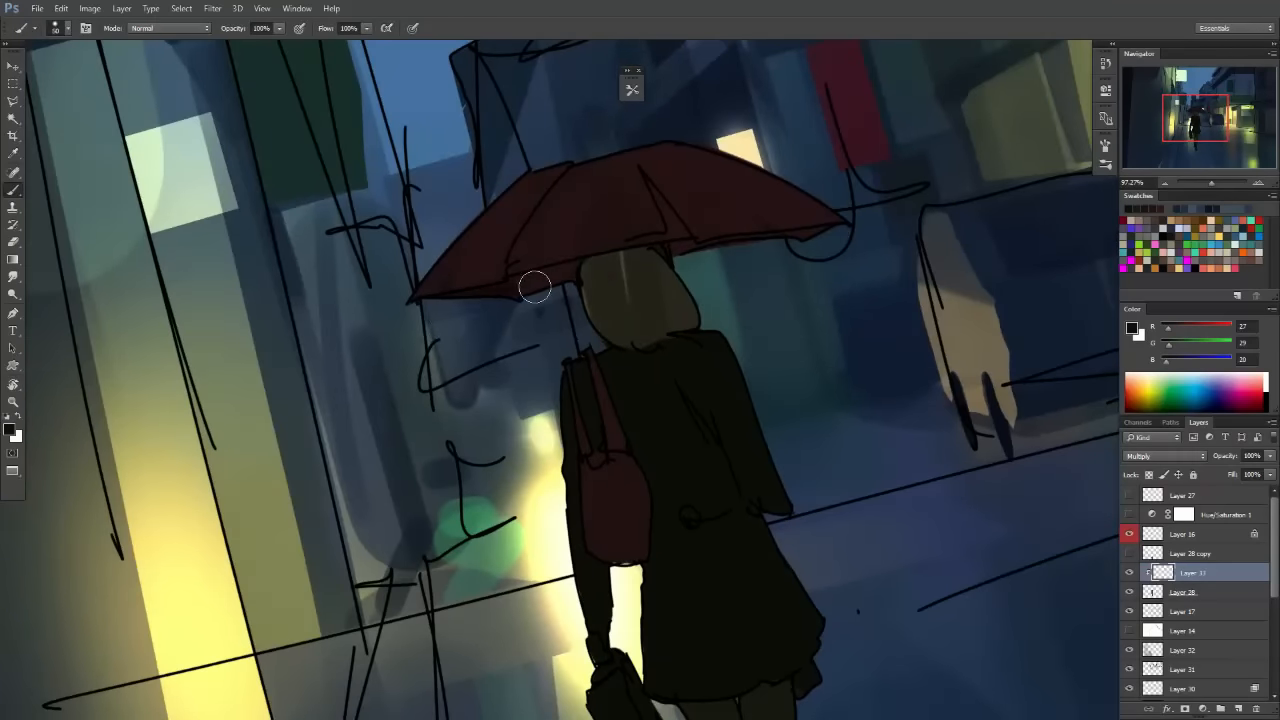
{"action": "mouse_move", "coordinate": [606, 266]}
{"action": "left_mouse_down"}
{"action": "mouse_move", "coordinate": [657, 271]}
{"action": "mouse_move", "coordinate": [610, 298]}
{"action": "left_mouse_up"}
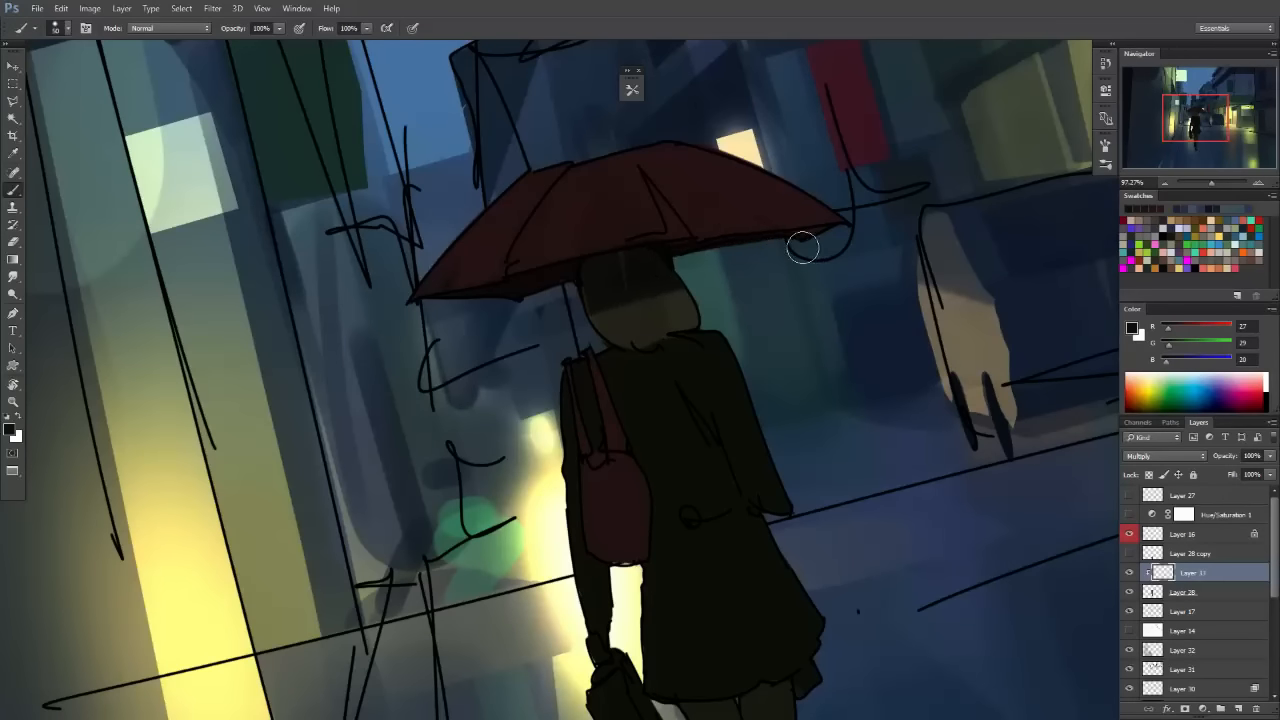
{"action": "left_click_drag", "start_coordinate": [803, 246], "coordinate": [745, 257]}
{"action": "left_click_drag", "start_coordinate": [599, 303], "coordinate": [641, 359]}
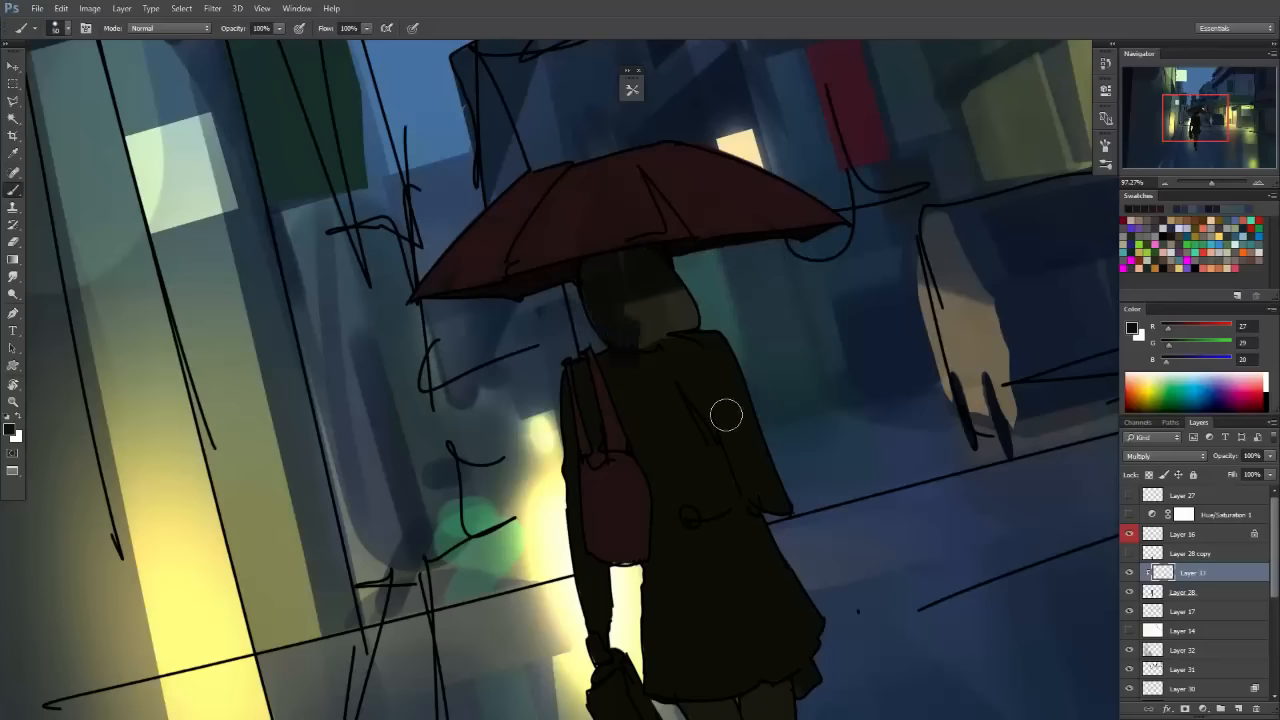
{"action": "key", "text": "ctrl+alt+z"}
{"action": "key", "text": "ctrl+alt+z"}
{"action": "key", "text": "ctrl+alt+z"}
{"action": "key", "text": "ctrl+alt+z"}
Paint a dark umbrella shadow over the top of the hair, darken its lower edge by the collar, and reset the canvas rotation.
{"action": "key", "text": "bracketright"}
{"action": "left_click_drag", "start_coordinate": [445, 300], "coordinate": [651, 270]}
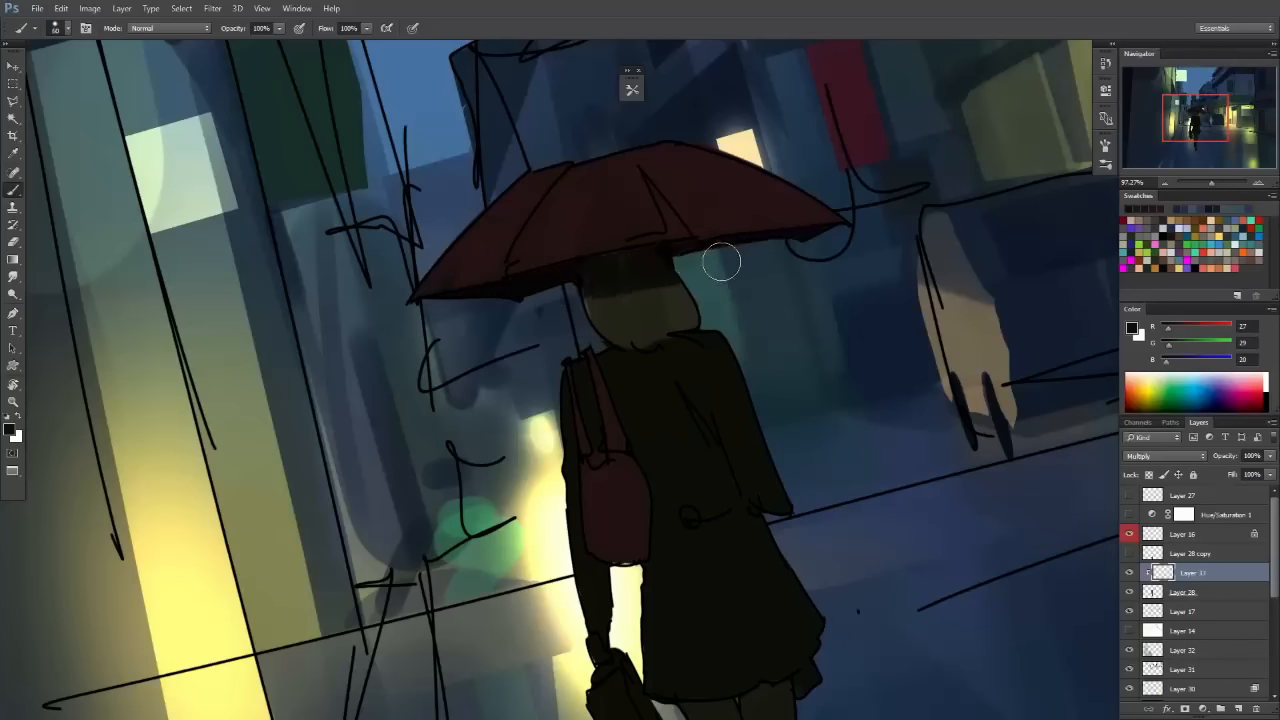
{"action": "key", "text": "bracketleft"}
{"action": "key", "text": "bracketleft"}
{"action": "mouse_move", "coordinate": [611, 346]}
{"action": "left_mouse_down"}
{"action": "mouse_move", "coordinate": [686, 344]}
{"action": "mouse_move", "coordinate": [709, 287]}
{"action": "mouse_move", "coordinate": [684, 332]}
{"action": "left_mouse_up"}
{"action": "key", "text": "Escape"}
{"action": "key", "text": "bracketright"}
{"action": "key", "text": "bracketright"}
{"action": "left_click_drag", "start_coordinate": [616, 300], "coordinate": [617, 325]}
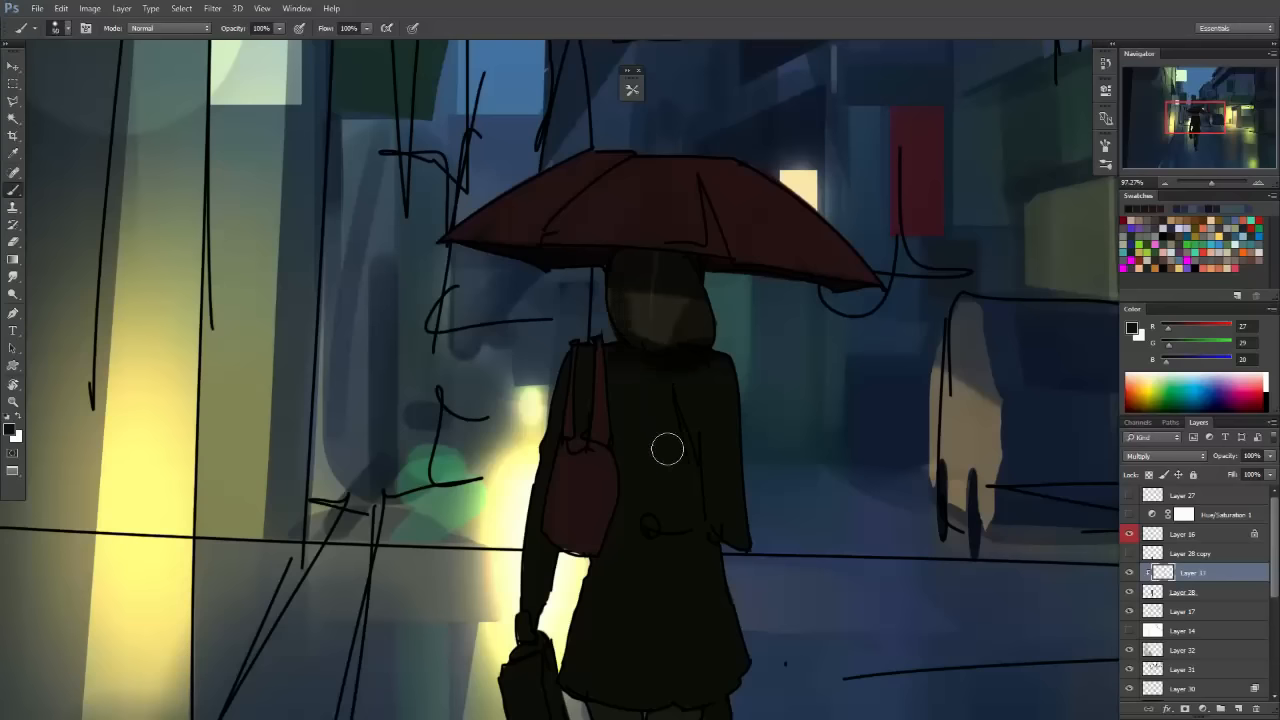
Try to shade the figure's upper legs just below the coat hem.
{"action": "mouse_move", "coordinate": [727, 430]}
{"action": "left_mouse_down", "text": "ctrl"}
{"action": "mouse_move", "coordinate": [651, 503]}
{"action": "mouse_move", "coordinate": [784, 447]}
{"action": "mouse_move", "coordinate": [729, 344]}
{"action": "mouse_move", "coordinate": [690, 508]}
{"action": "mouse_move", "coordinate": [670, 408]}
{"action": "mouse_move", "coordinate": [646, 413]}
{"action": "left_mouse_up", "text": "ctrl"}
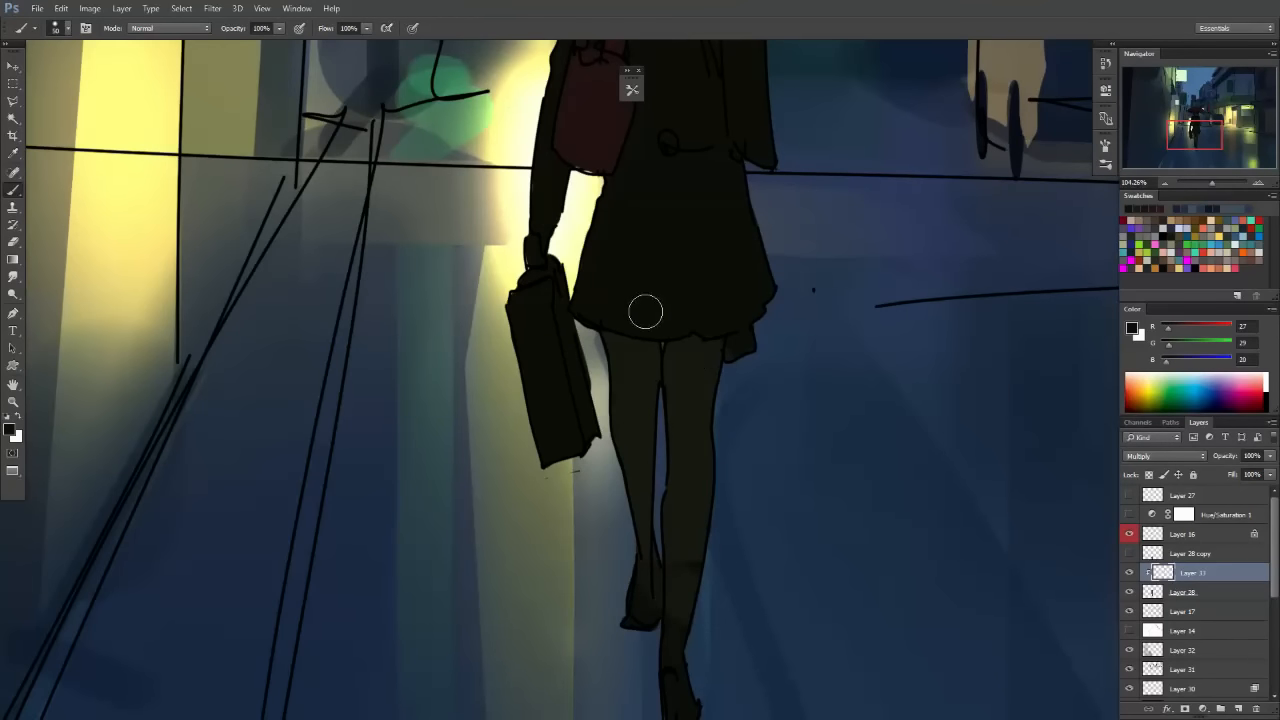
{"action": "left_click_drag", "start_coordinate": [631, 366], "coordinate": [634, 415]}
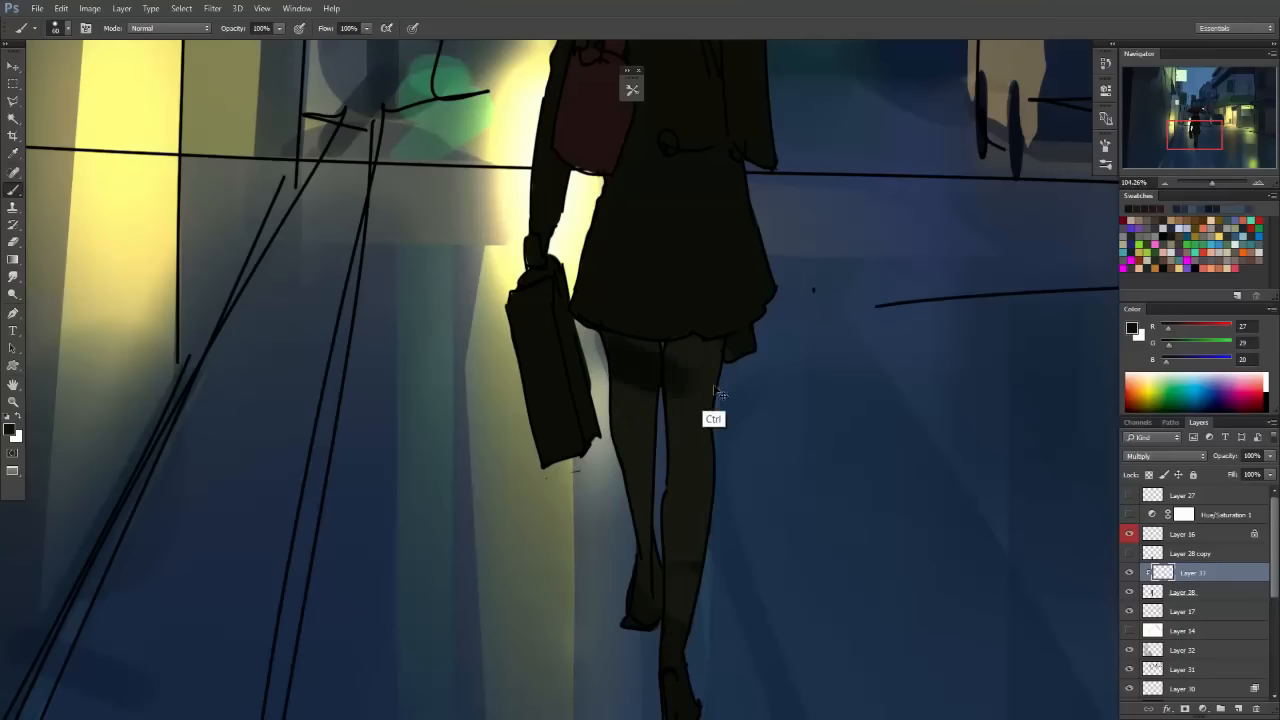
{"action": "key", "text": "ctrl+z"}
Check the whole painting's values in grayscale using the Hue/Saturation 1 layer, with the line art on Layer 16 hidden.
{"action": "left_click_drag", "start_coordinate": [746, 314], "coordinate": [652, 358]}
{"action": "left_click_drag", "start_coordinate": [797, 366], "coordinate": [648, 348]}
{"action": "left_click_drag", "start_coordinate": [751, 344], "coordinate": [771, 420]}
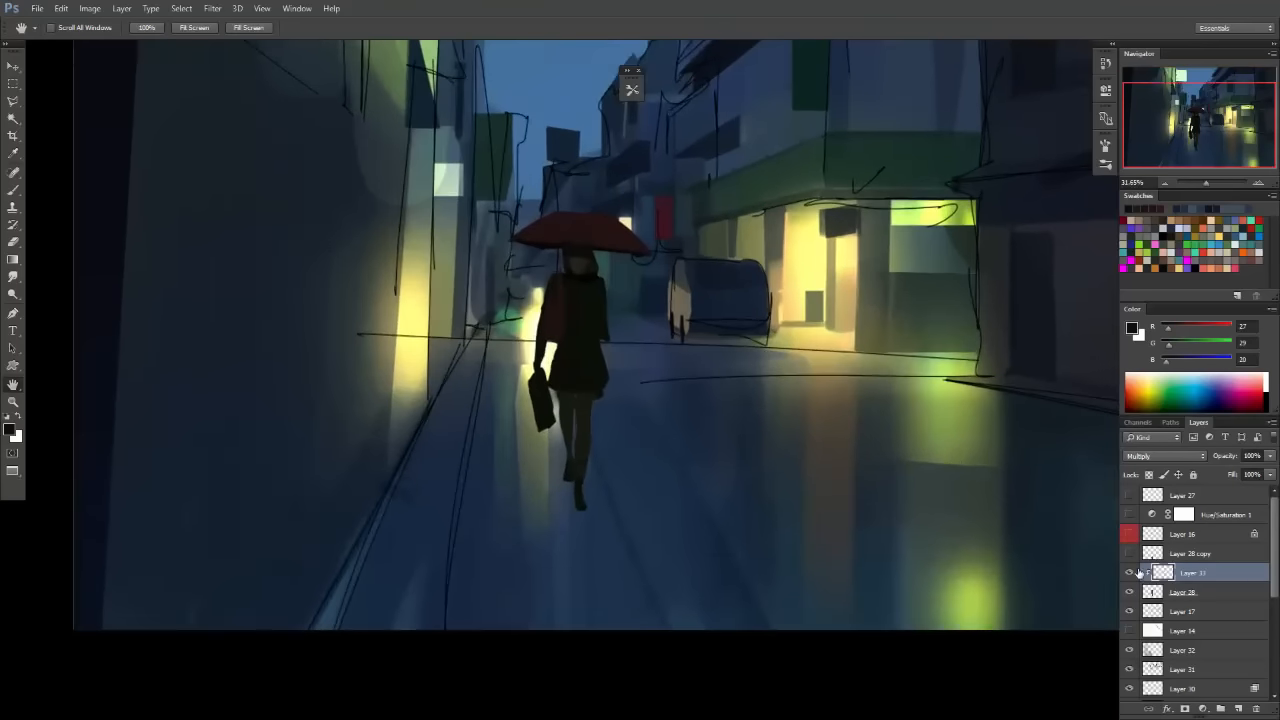
{"action": "left_click", "coordinate": [1130, 514]}
{"action": "left_click_drag", "start_coordinate": [751, 348], "coordinate": [689, 416]}
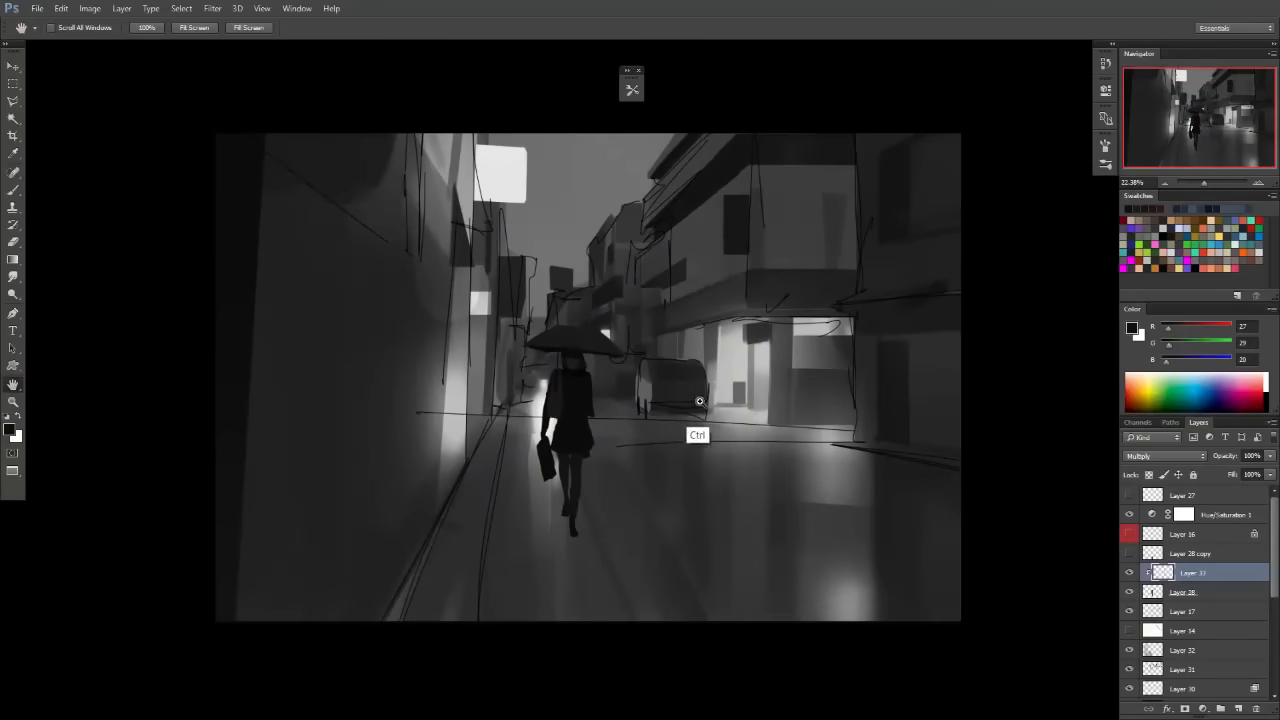
{"action": "left_click", "coordinate": [1131, 514]}
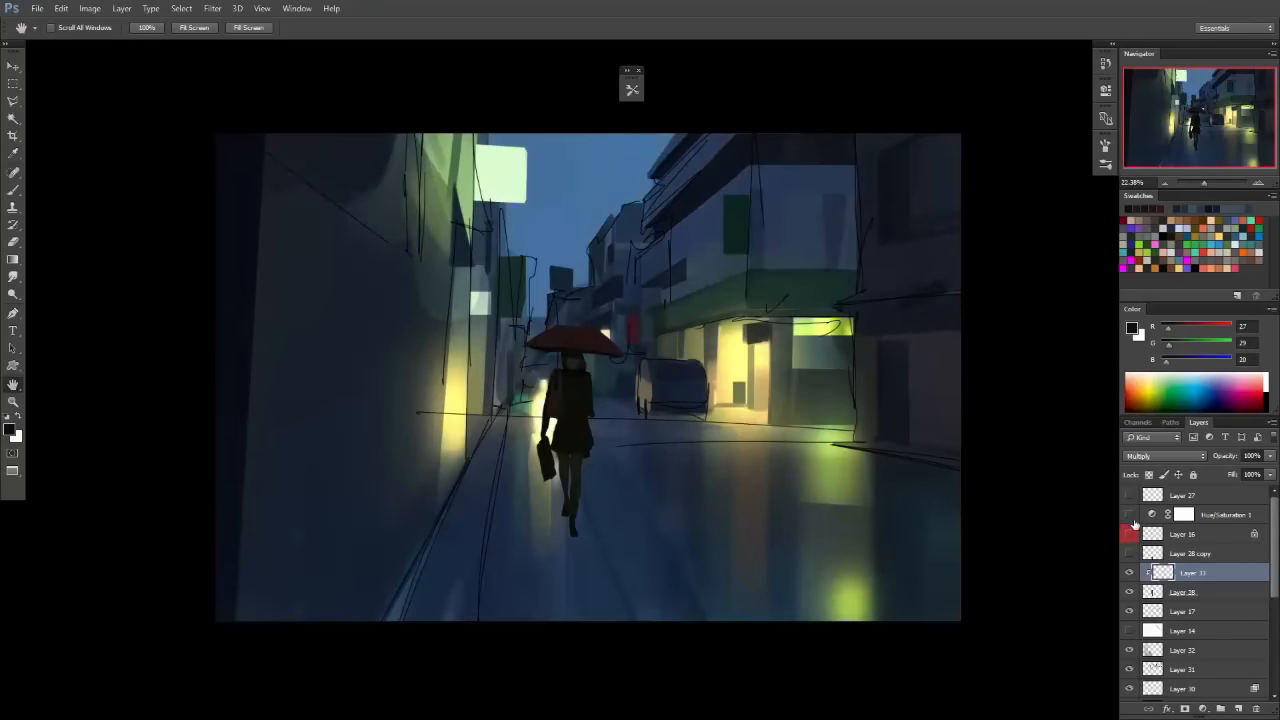
Hide the background sketch lines on Layer 17 and examine the scene in grayscale again.
{"action": "left_click", "coordinate": [1131, 514]}
{"action": "left_click", "coordinate": [1131, 611]}
{"action": "left_click_drag", "start_coordinate": [643, 376], "coordinate": [663, 382]}
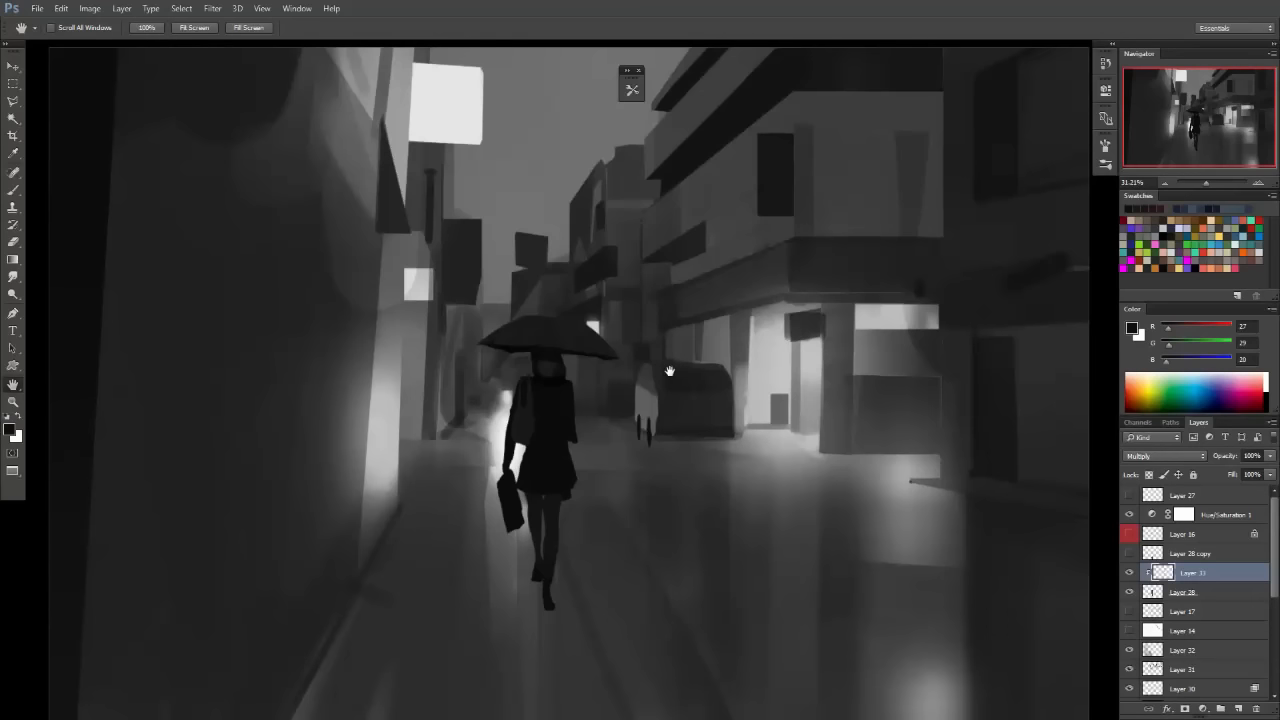
Preview the figure's reflection on Layer 28 copy, and return to full colour with the Layer 16 line art shown.
{"action": "left_click", "coordinate": [1130, 553]}
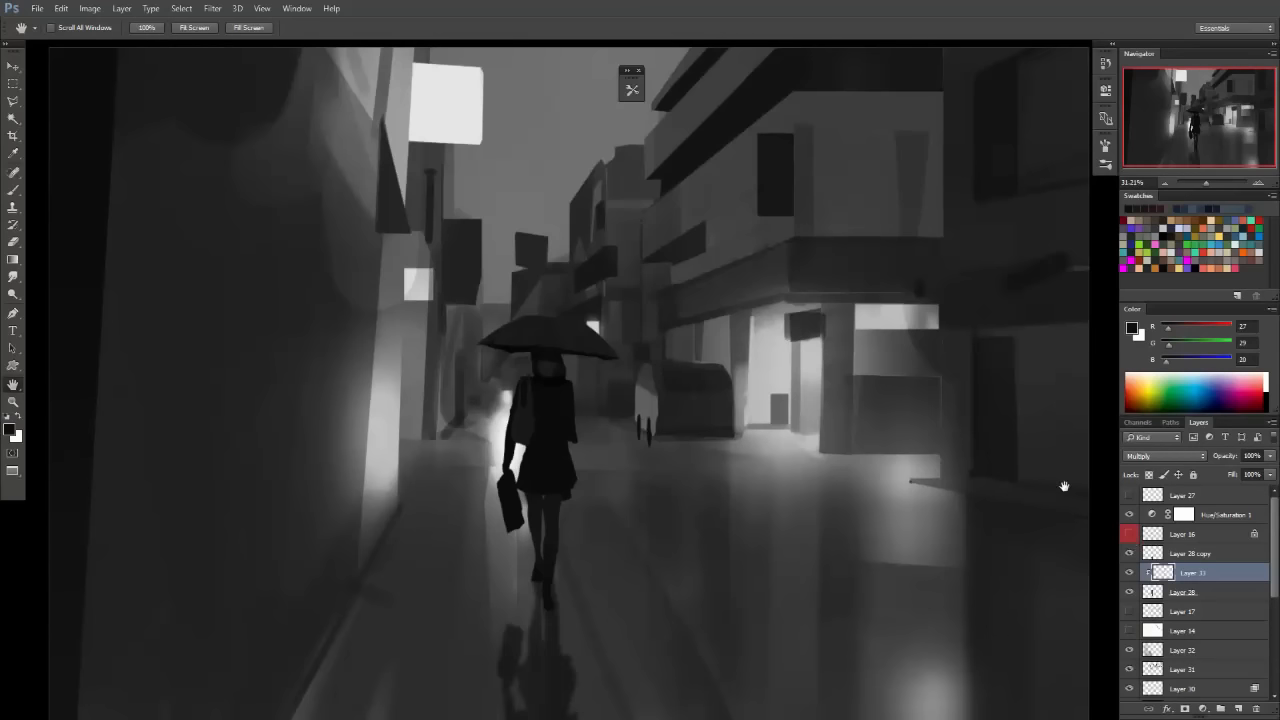
{"action": "left_click", "coordinate": [1130, 553]}
{"action": "left_click", "coordinate": [1130, 534]}
{"action": "left_click", "coordinate": [1131, 515]}
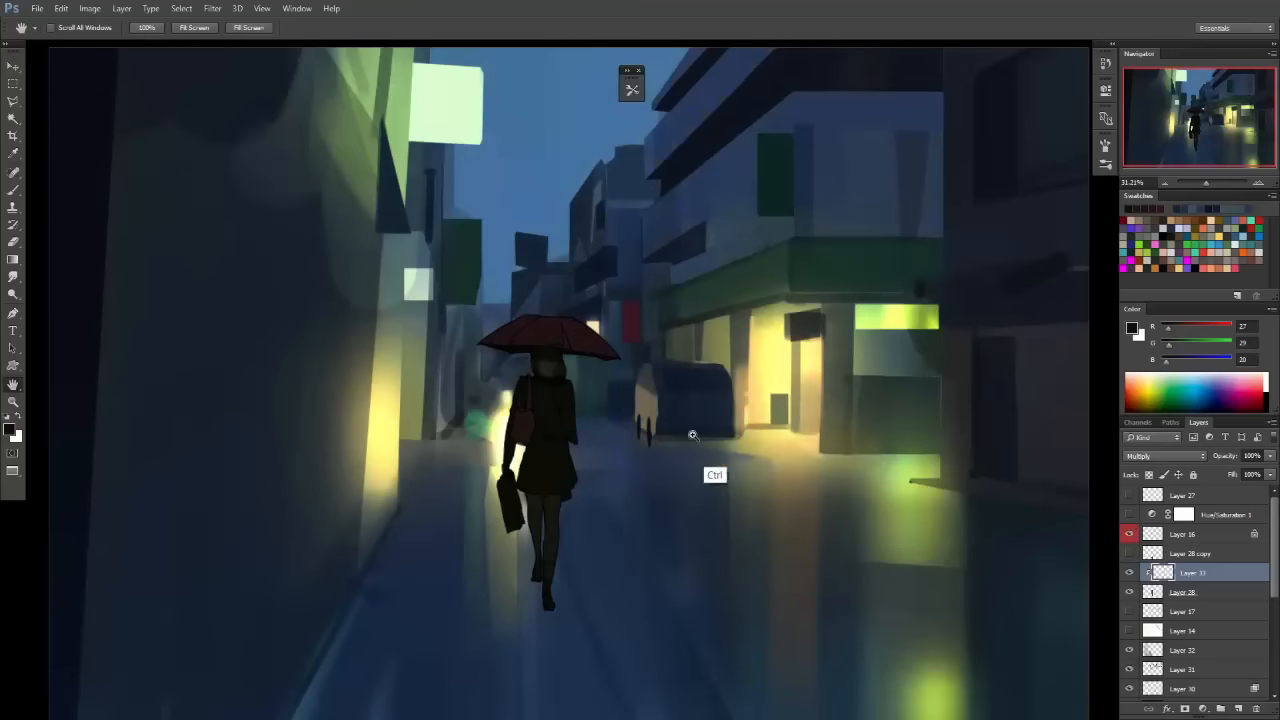
Add a layer mask to the clipped shading layer and choose the Normal Airbrush preset.
{"action": "left_click_drag", "start_coordinate": [548, 366], "coordinate": [712, 436]}
{"action": "left_click_drag", "start_coordinate": [548, 370], "coordinate": [606, 423]}
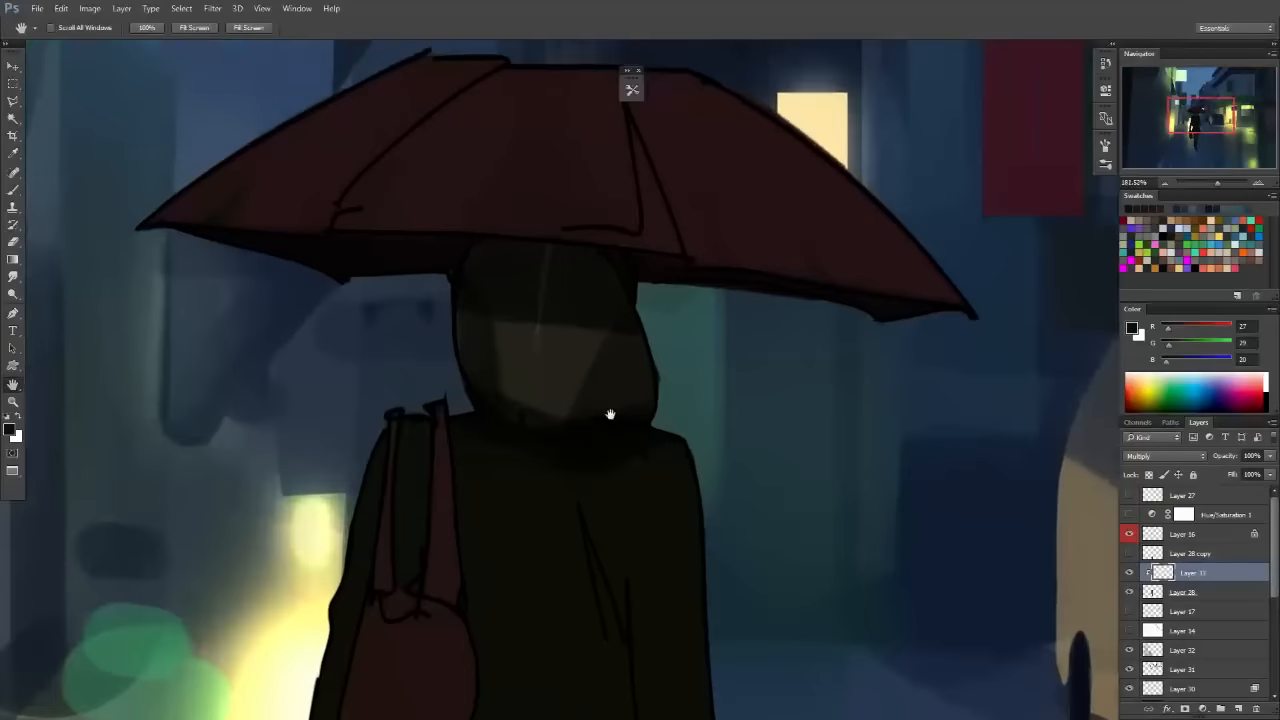
{"action": "left_click", "coordinate": [1184, 709]}
{"action": "key", "text": "b"}
{"action": "key", "text": "F3"}
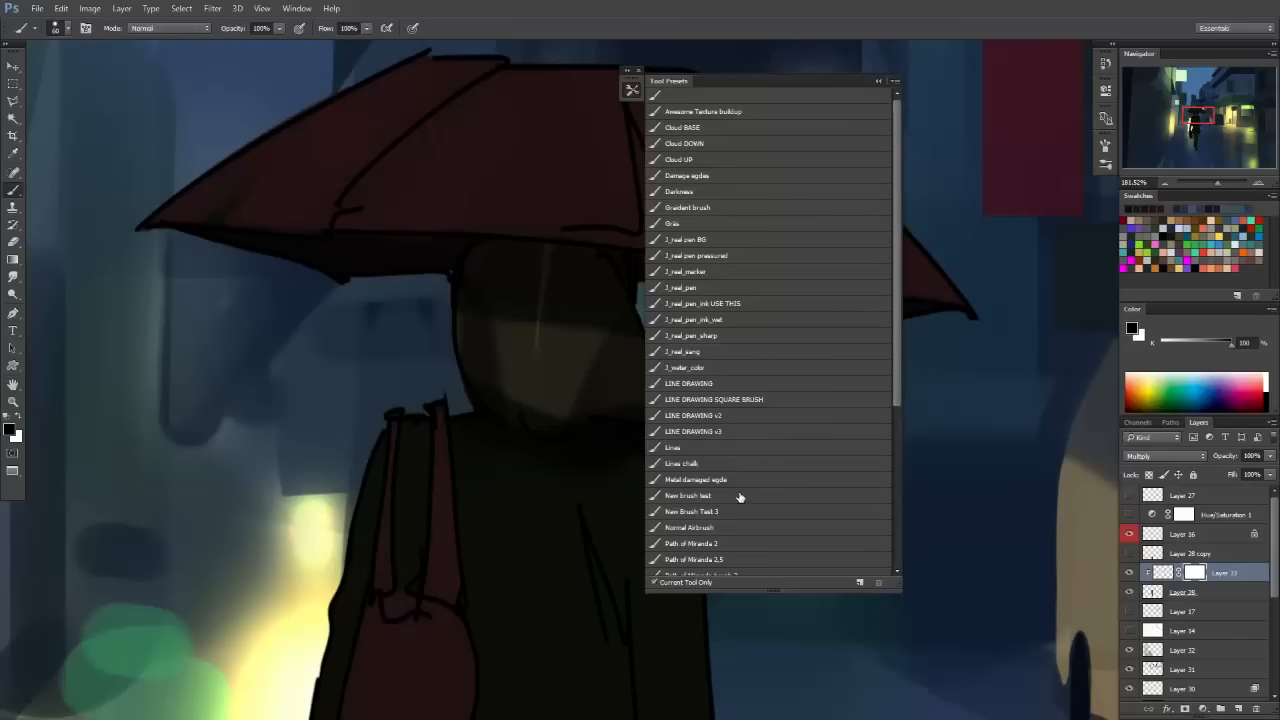
{"action": "left_click", "coordinate": [706, 534]}
{"action": "key", "text": "F3"}
Resize the airbrush and mask out part of the hair shading to soften its hard edges.
{"action": "key", "text": "bracketleft"}
{"action": "key", "text": "bracketleft"}
{"action": "key", "text": "bracketleft"}
{"action": "key", "text": "bracketleft"}
{"action": "key", "text": "bracketleft"}
{"action": "key", "text": "bracketleft"}
{"action": "key", "text": "bracketleft"}
{"action": "key", "text": "bracketleft"}
{"action": "key", "text": "bracketleft"}
{"action": "key", "text": "bracketleft"}
{"action": "key", "text": "bracketleft"}
{"action": "key", "text": "bracketleft"}
{"action": "key", "text": "bracketleft"}
{"action": "key", "text": "bracketleft"}
{"action": "key", "text": "bracketleft"}
{"action": "key", "text": "bracketleft"}
{"action": "key", "text": "bracketleft"}
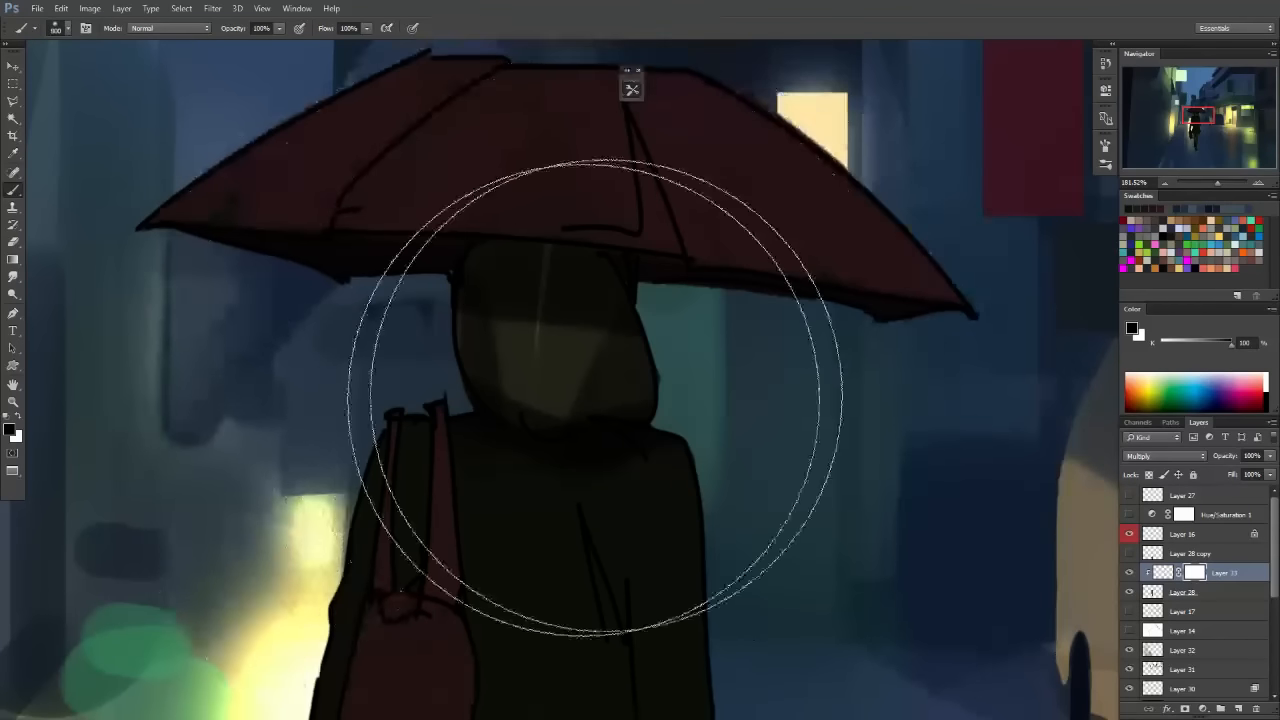
{"action": "key", "text": "bracketright"}
{"action": "key", "text": "bracketright"}
{"action": "key", "text": "bracketright"}
{"action": "key", "text": "bracketright"}
{"action": "key", "text": "bracketright"}
{"action": "key", "text": "bracketright"}
{"action": "key", "text": "bracketright"}
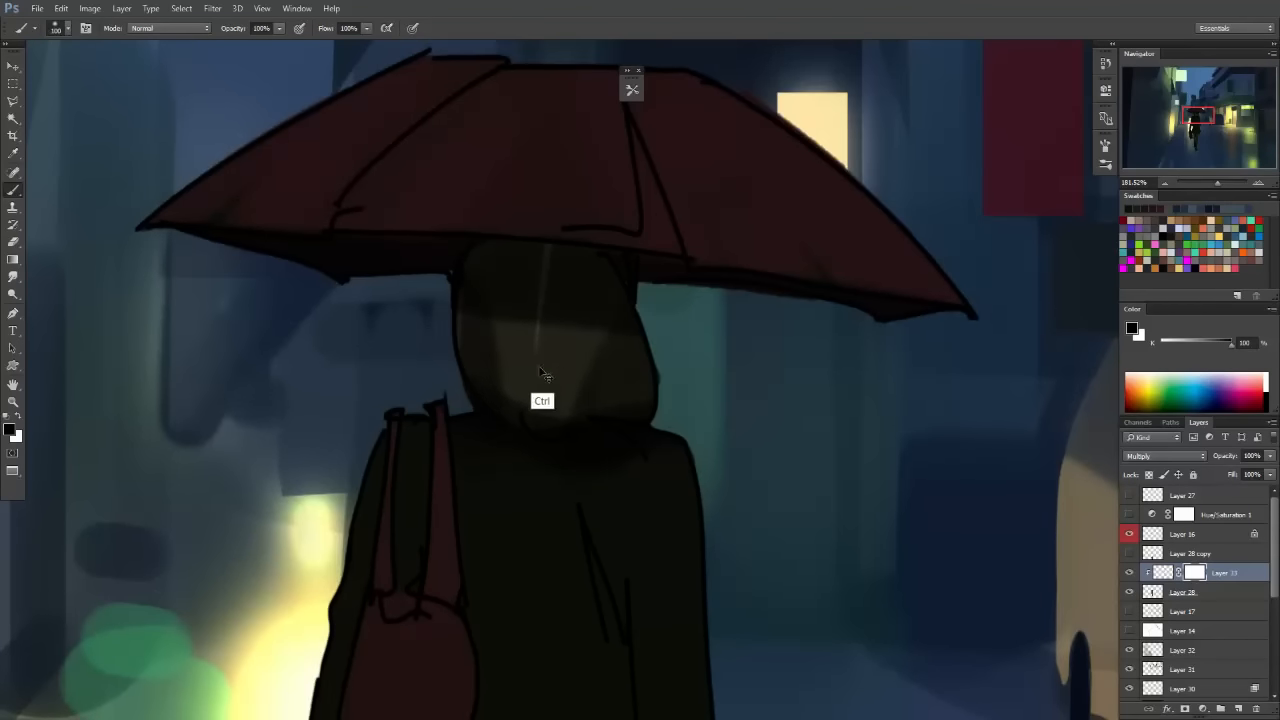
{"action": "key", "text": "ctrl+space"}
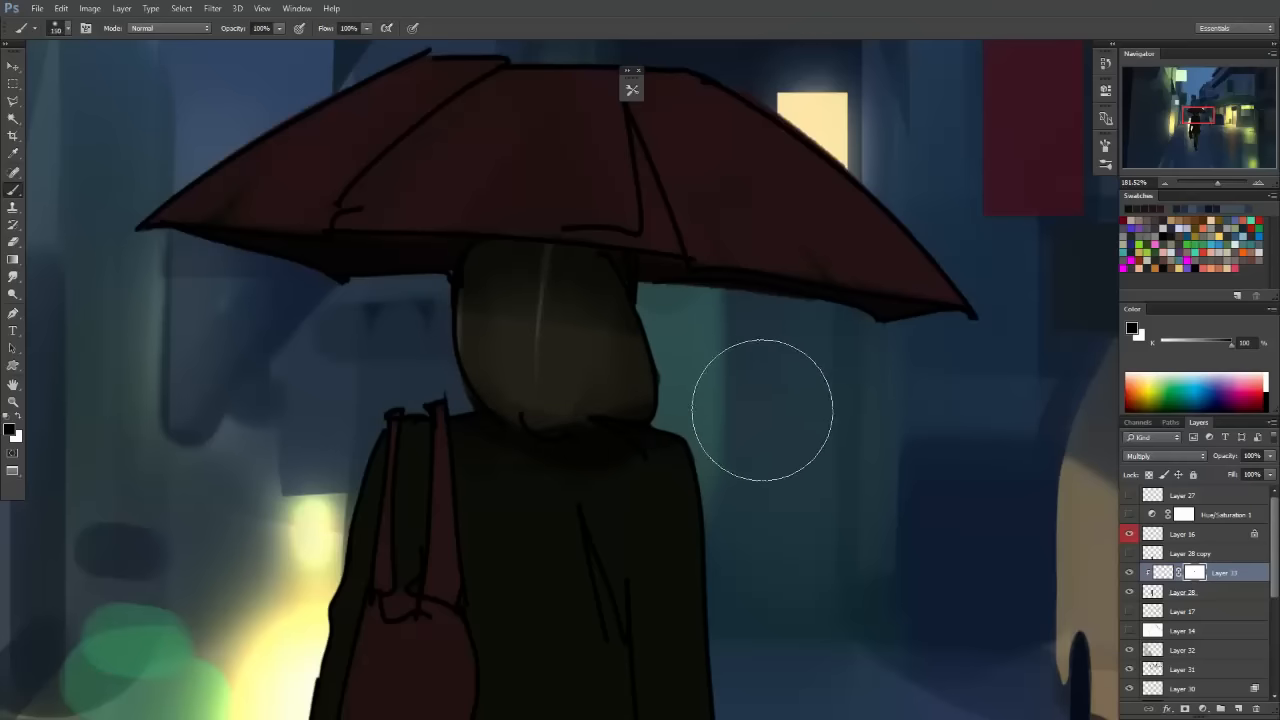
Hide the line art on Layer 16 and inspect the figure against the whole scene.
{"action": "mouse_move", "coordinate": [763, 403]}
{"action": "left_mouse_down"}
{"action": "mouse_move", "coordinate": [723, 486]}
{"action": "mouse_move", "coordinate": [903, 517]}
{"action": "left_mouse_up"}
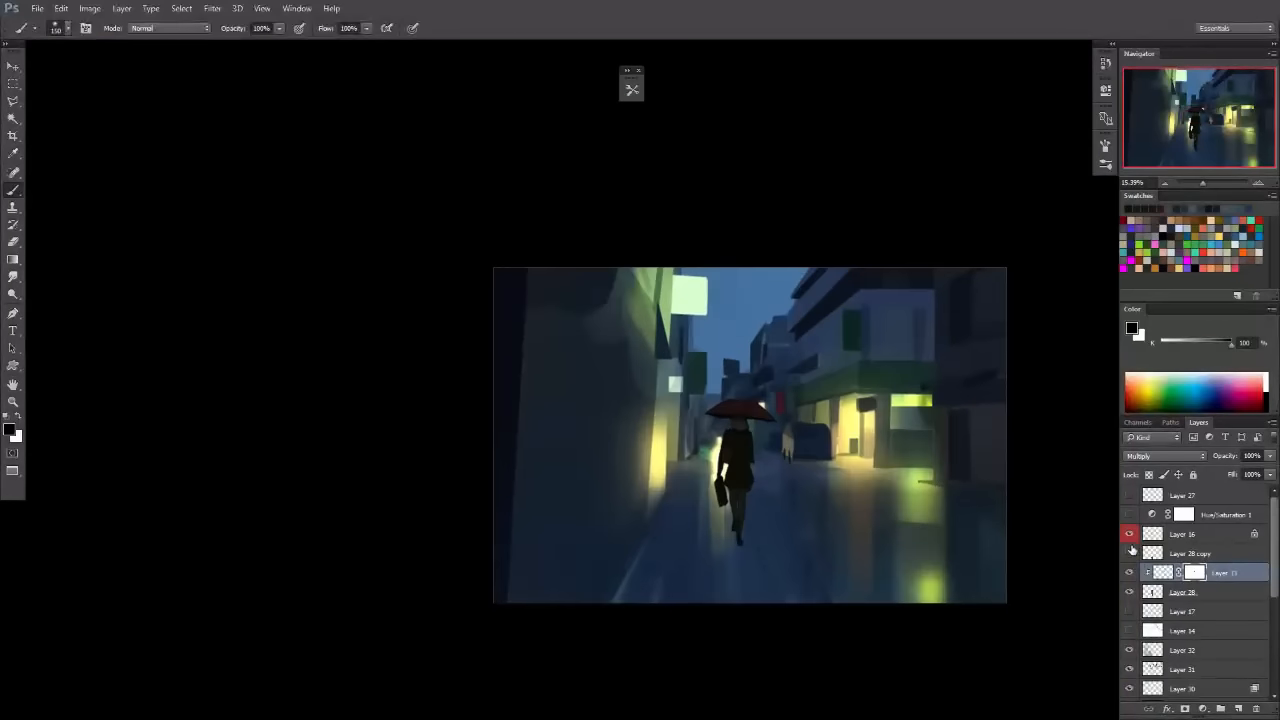
{"action": "left_click", "coordinate": [842, 477]}
{"action": "left_click_drag", "start_coordinate": [729, 461], "coordinate": [766, 376]}
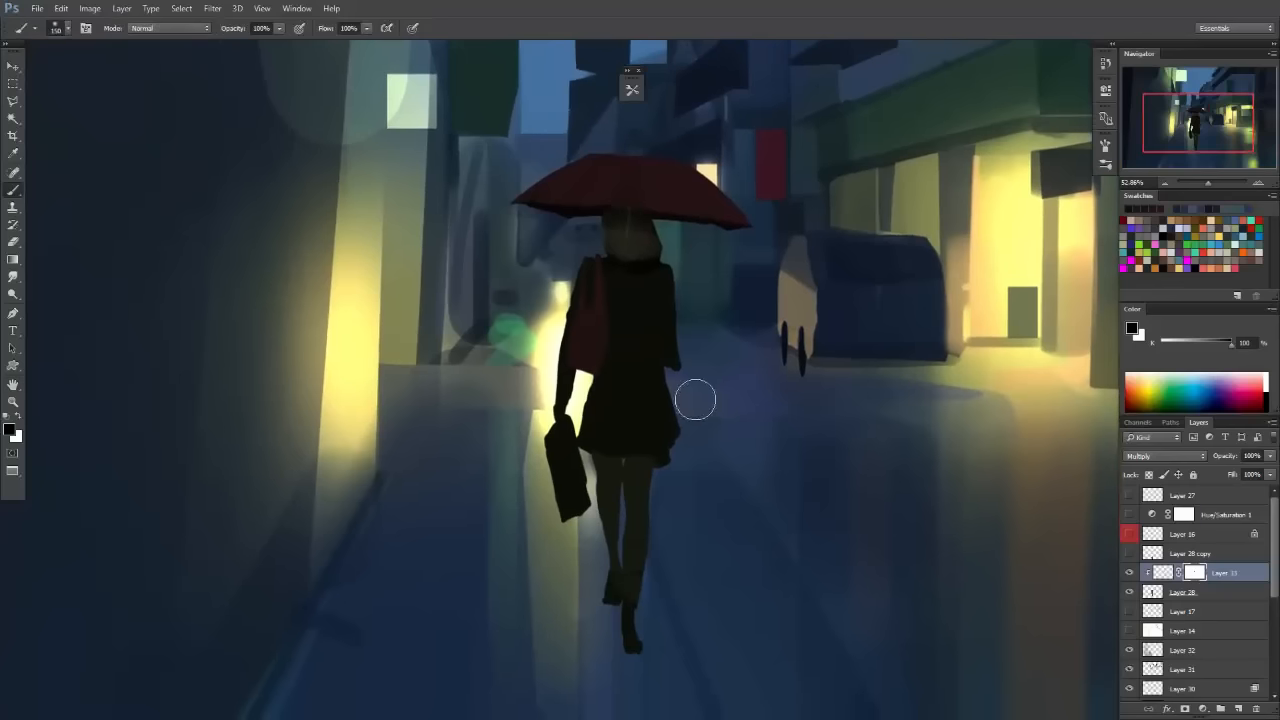
Switch the brush to the Path of Miranda brush 3 preset.
{"action": "key", "text": "F5"}
{"action": "left_click", "coordinate": [714, 562]}
{"action": "left_click", "coordinate": [730, 574]}
{"action": "key", "text": "F5"}
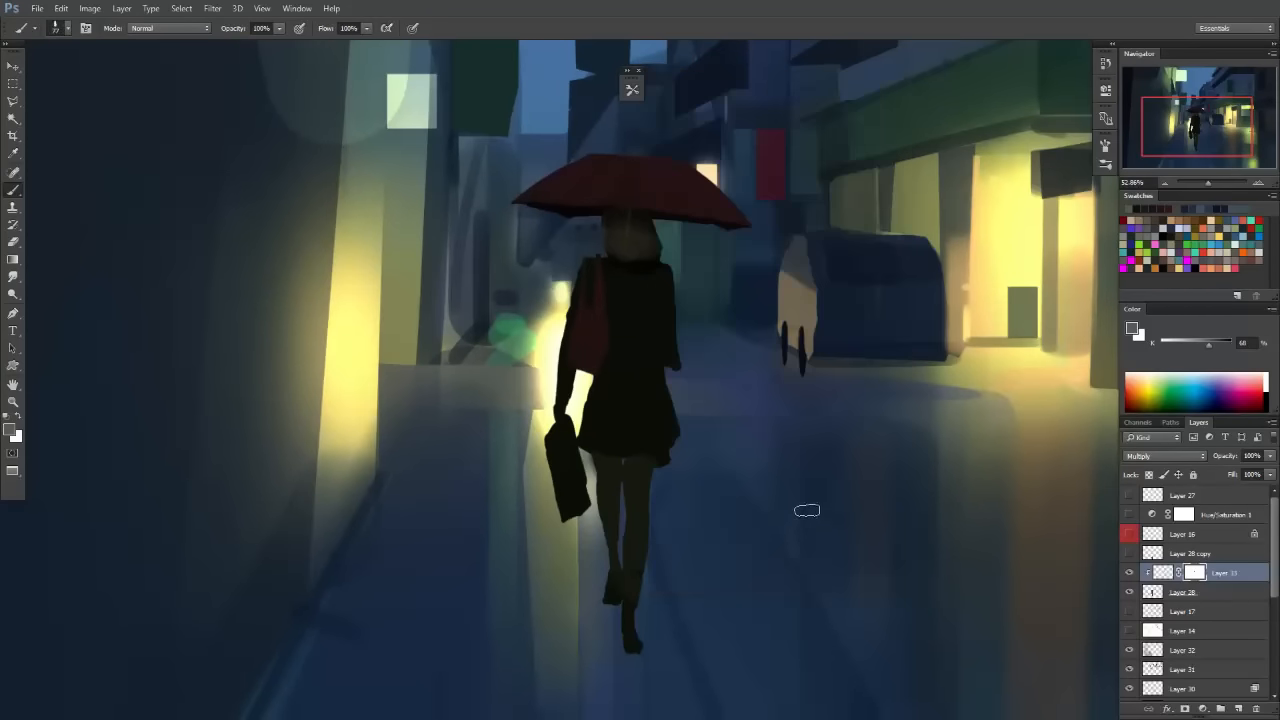
{"action": "key", "text": "ctrl+space"}
{"action": "left_click_drag", "start_coordinate": [687, 482], "coordinate": [740, 475]}
{"action": "key", "text": "F5"}
{"action": "scroll", "coordinate": [898, 372], "scroll_direction": "down", "scroll_amount": 3}
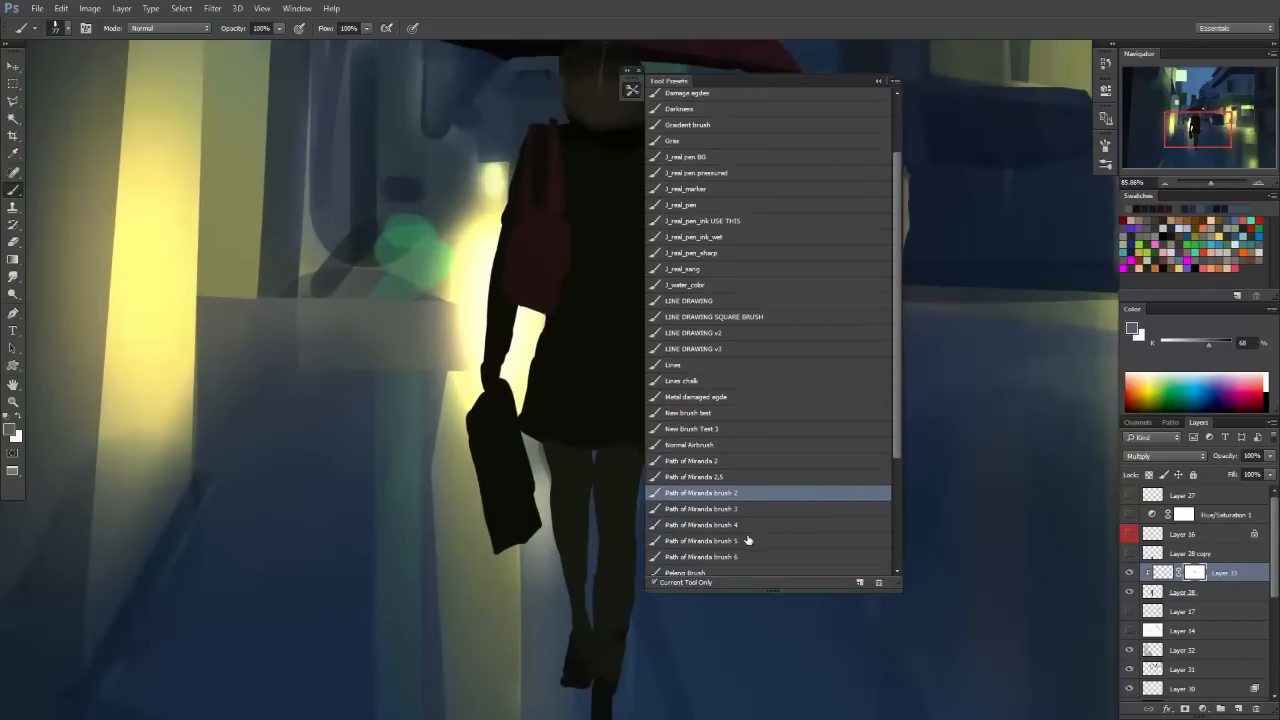
{"action": "double_click", "coordinate": [700, 508]}
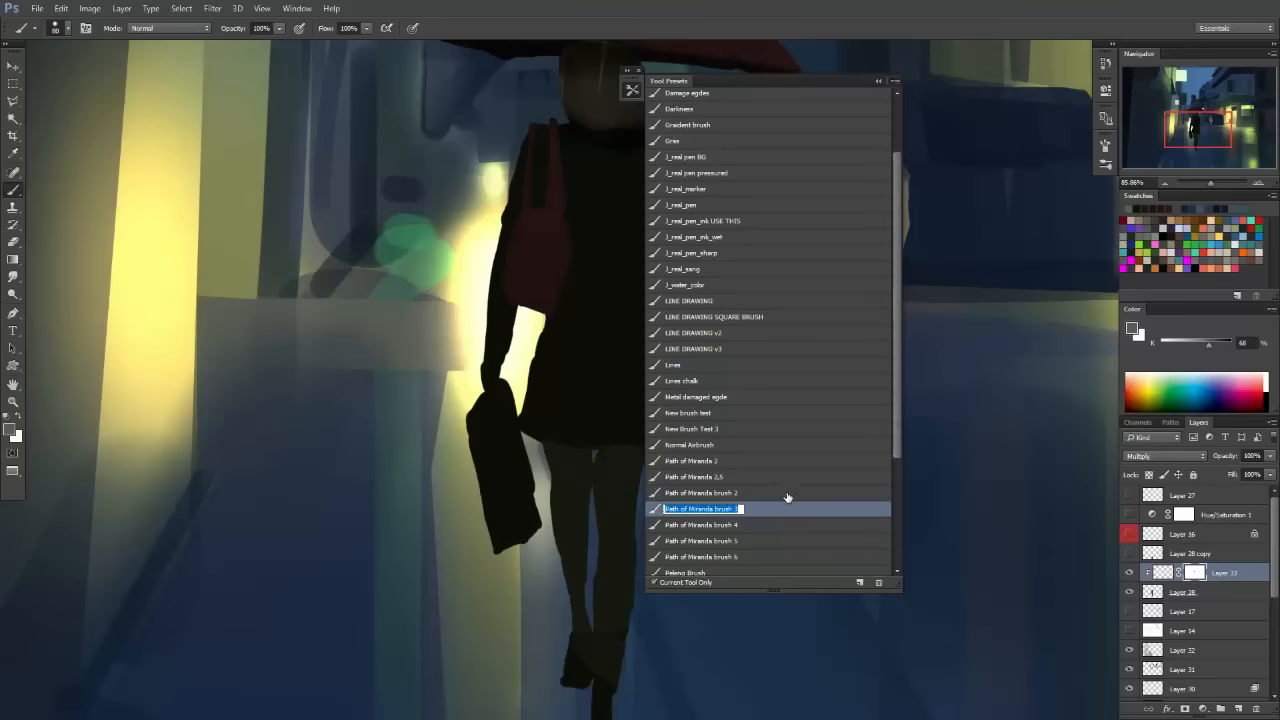
{"action": "key", "text": "Return"}
{"action": "key", "text": "F5"}
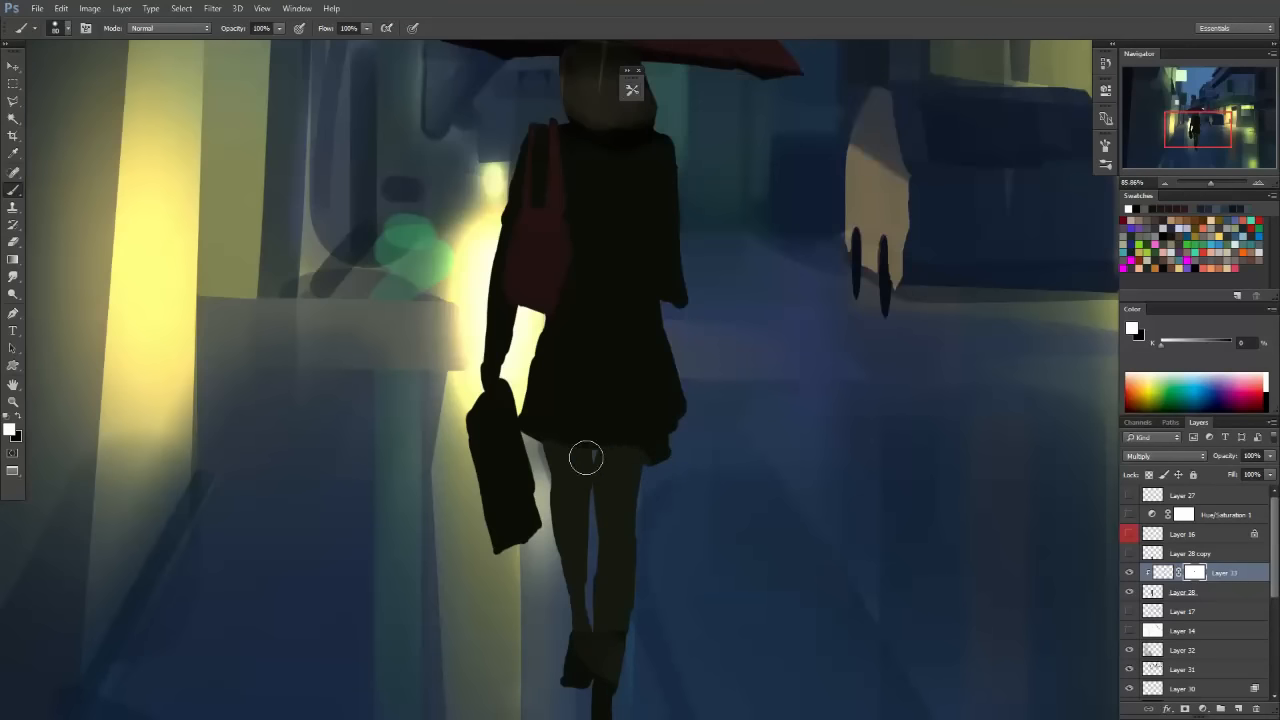
Apply the mask to the clipped shading layer and darken the figure's left leg below the coat.
{"action": "right_click", "coordinate": [1197, 575]}
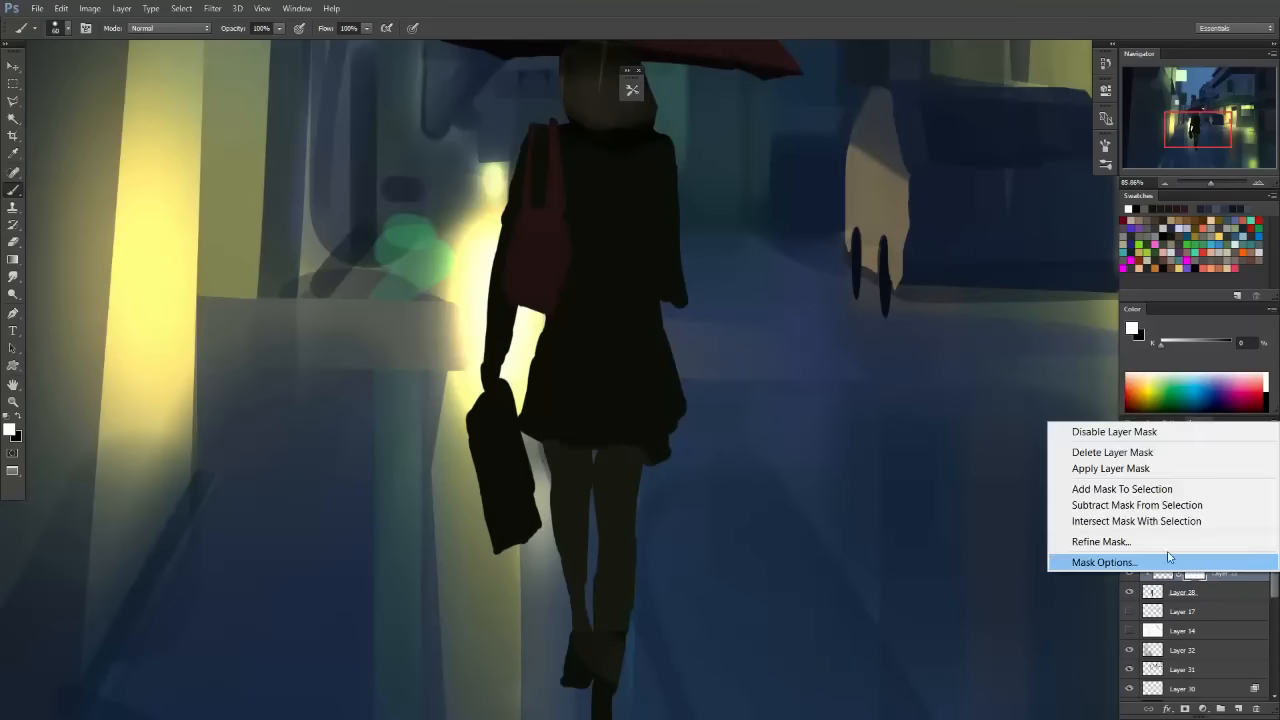
{"action": "left_click", "coordinate": [1100, 468]}
{"action": "mouse_move", "coordinate": [563, 458]}
{"action": "left_mouse_down"}
{"action": "mouse_move", "coordinate": [647, 463]}
{"action": "mouse_move", "coordinate": [568, 481]}
{"action": "mouse_move", "coordinate": [562, 454]}
{"action": "mouse_move", "coordinate": [568, 550]}
{"action": "mouse_move", "coordinate": [555, 471]}
{"action": "mouse_move", "coordinate": [573, 540]}
{"action": "mouse_move", "coordinate": [577, 501]}
{"action": "mouse_move", "coordinate": [556, 471]}
{"action": "left_mouse_up"}
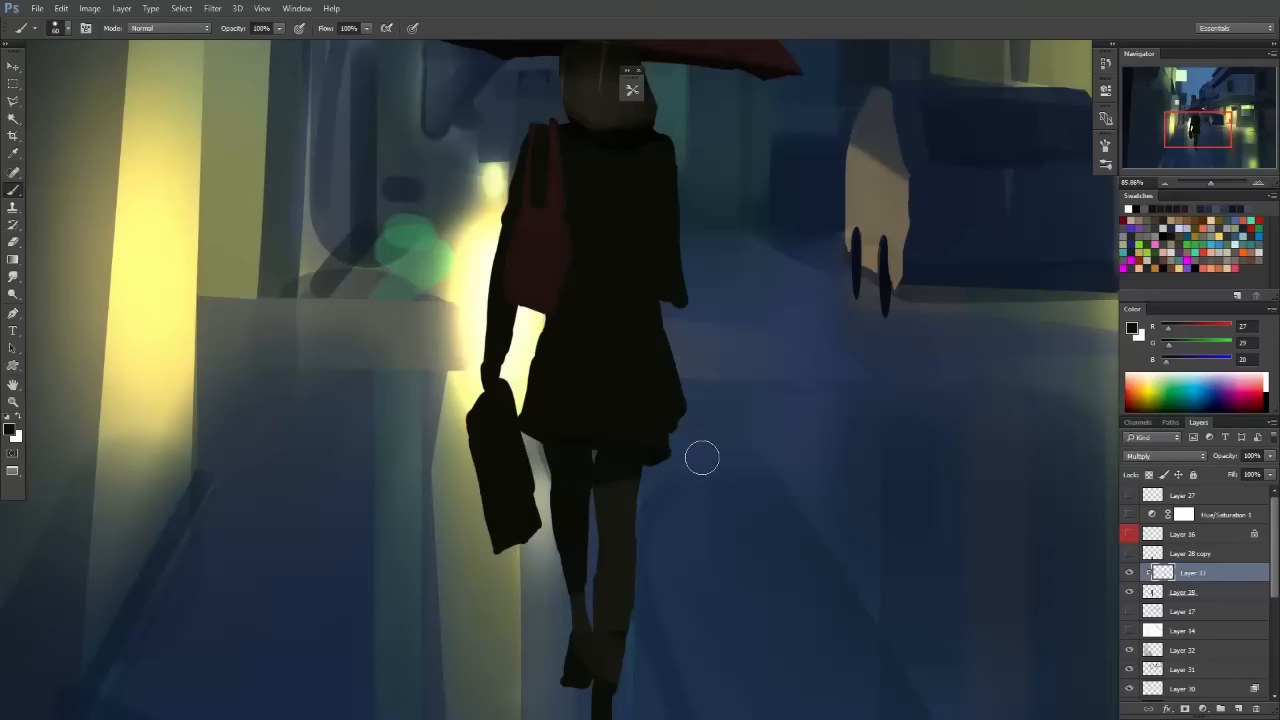
Compare the figure with and without its reflection layer and the Layer 16 line art, both close up and within the whole scene.
{"action": "mouse_move", "coordinate": [692, 509]}
{"action": "left_mouse_down"}
{"action": "mouse_move", "coordinate": [587, 618]}
{"action": "mouse_move", "coordinate": [757, 537]}
{"action": "mouse_move", "coordinate": [778, 545]}
{"action": "left_mouse_up"}
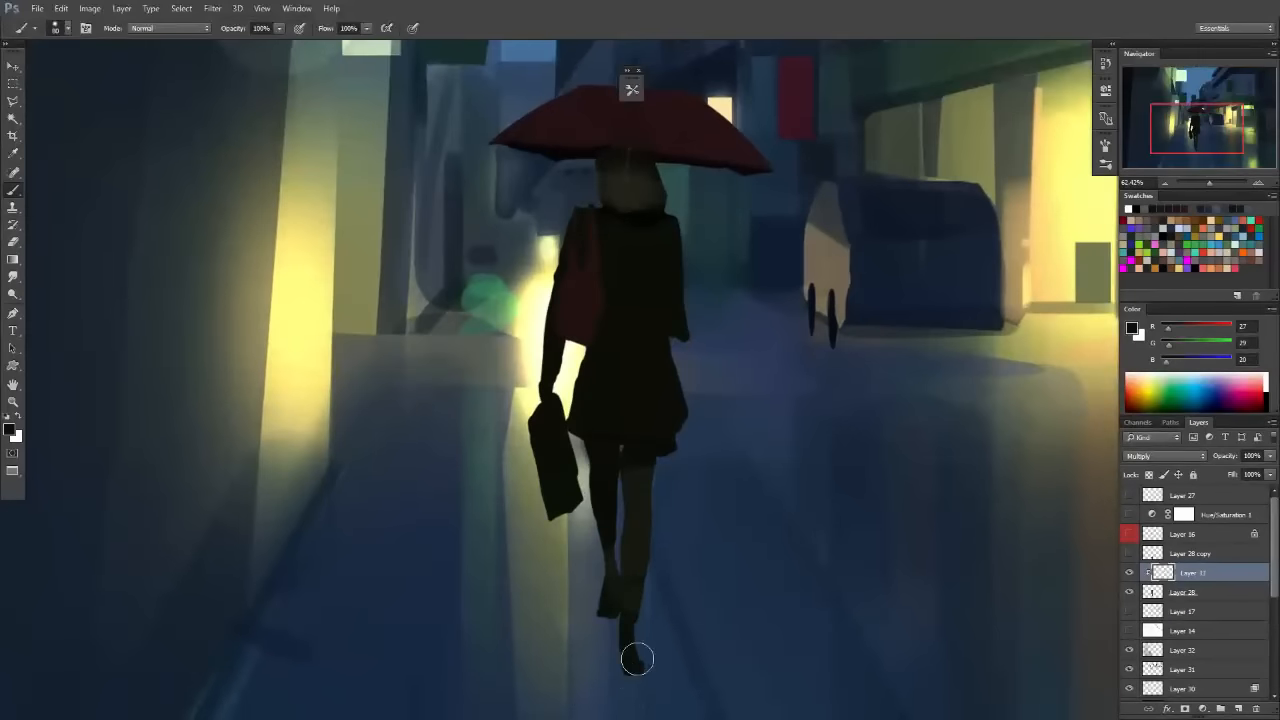
{"action": "left_click", "coordinate": [1131, 553]}
{"action": "left_click", "coordinate": [1131, 553]}
{"action": "left_click", "coordinate": [1129, 534]}
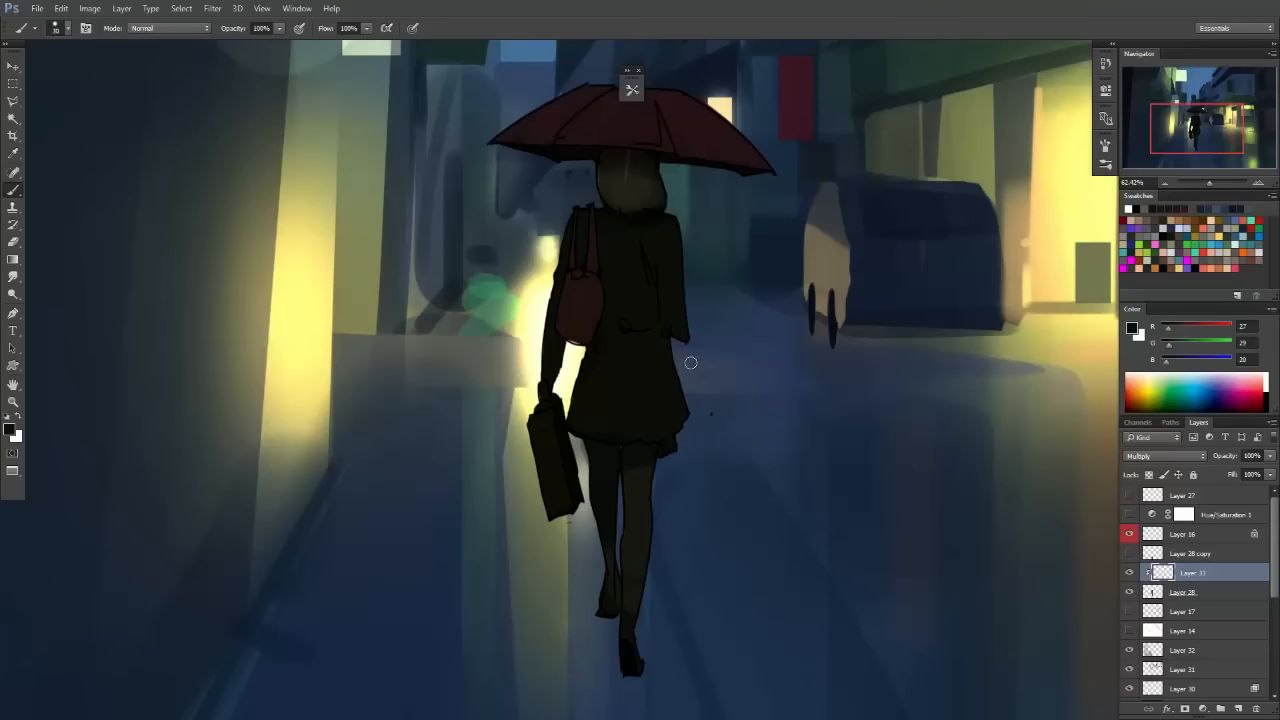
{"action": "scroll", "coordinate": [634, 358], "scroll_direction": "down", "scroll_amount": 5}
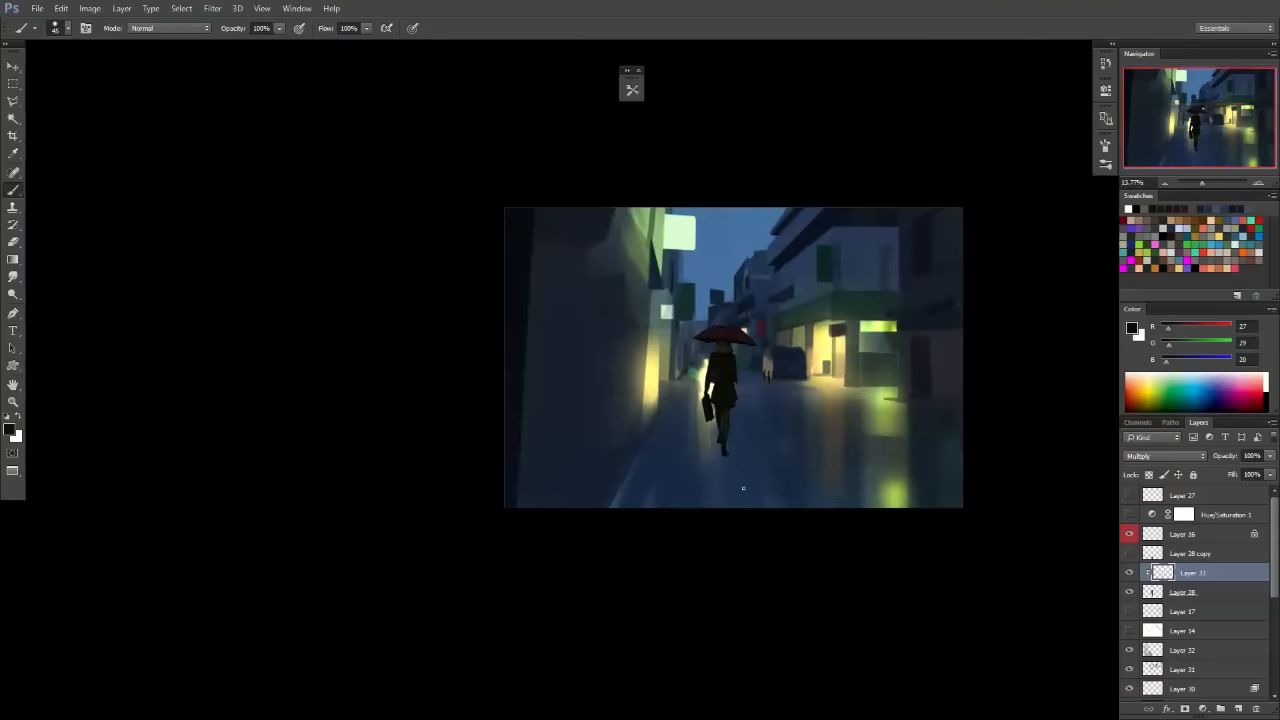
{"action": "key", "text": "m"}
{"action": "left_click", "coordinate": [1131, 535]}
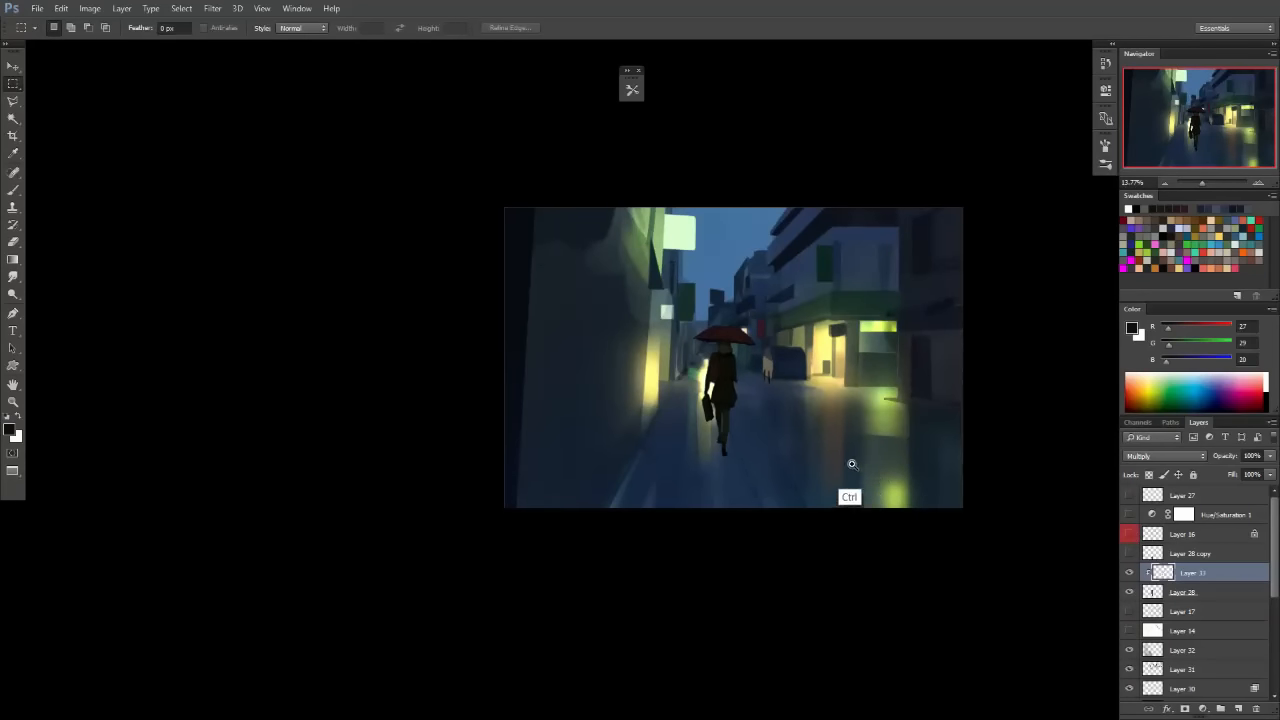
{"action": "left_click_drag", "start_coordinate": [851, 463], "coordinate": [754, 453]}
{"action": "left_click_drag", "start_coordinate": [692, 420], "coordinate": [712, 424]}
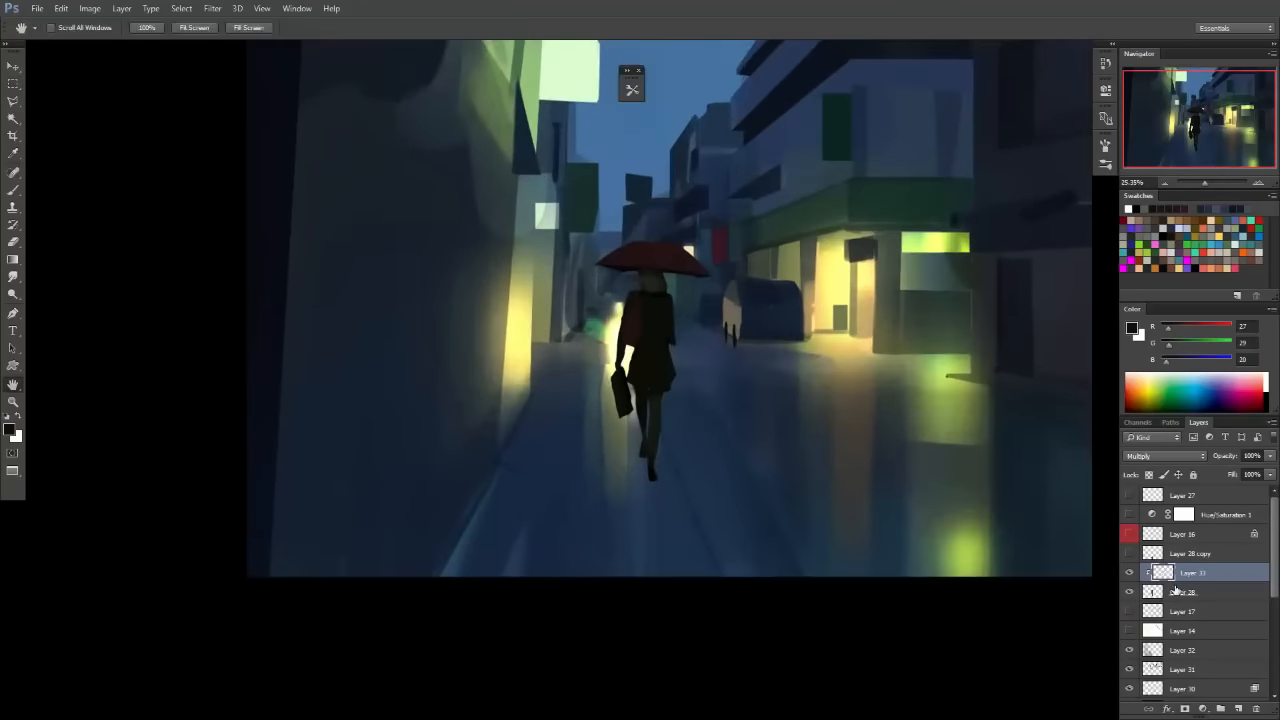
Select the figure's base Layer 28 together with its clipped shading layer and duplicate both.
{"action": "key", "text": "alt+bracketleft"}
{"action": "left_click", "coordinate": [1211, 576], "text": "shift"}
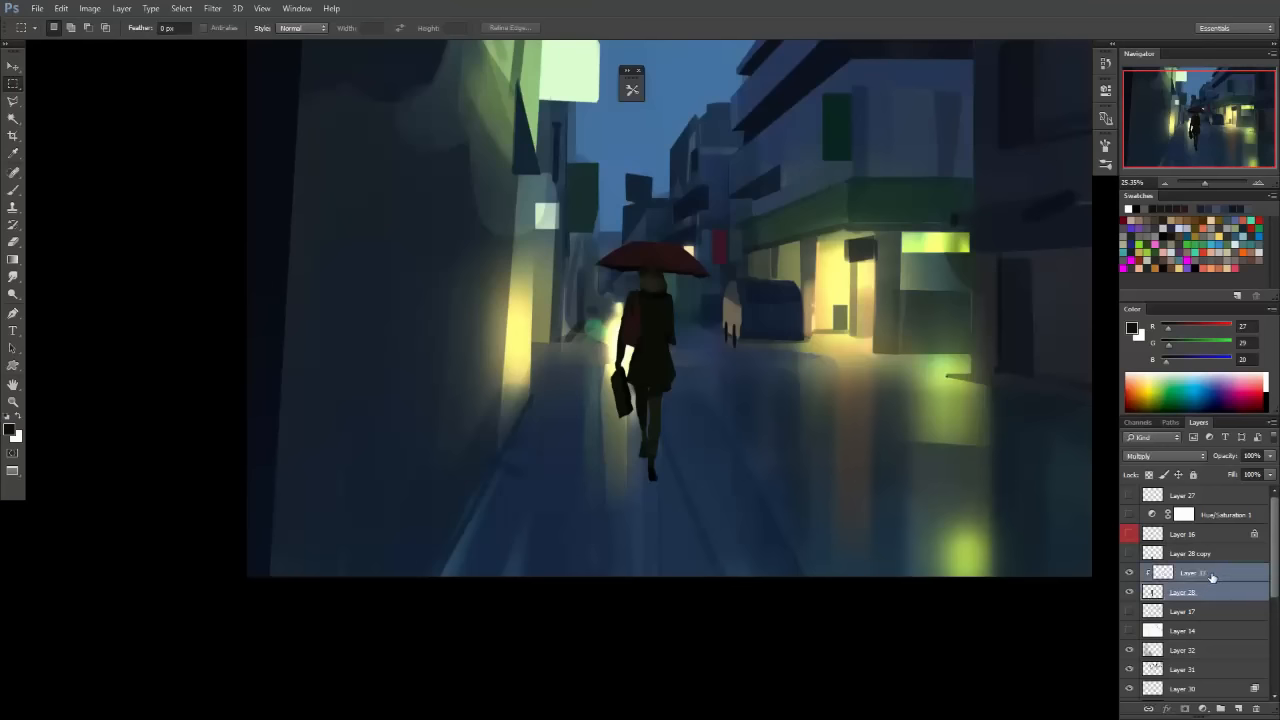
{"action": "right_click", "coordinate": [676, 338]}
{"action": "left_click", "coordinate": [749, 368]}
{"action": "key", "text": "Return"}
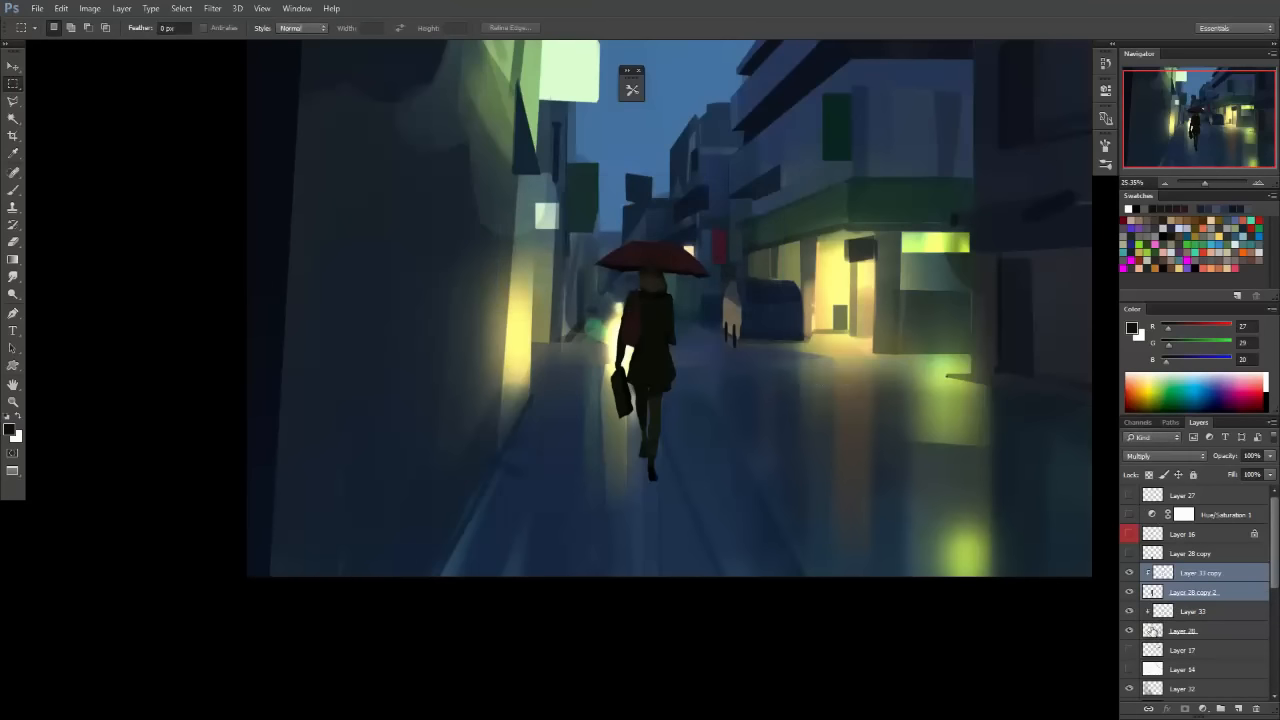
Merge the two selected figure copy layers, flip the result vertically and place it beneath the woman's feet as a reflection.
{"action": "right_click", "coordinate": [1192, 578]}
{"action": "left_click", "coordinate": [1050, 465]}
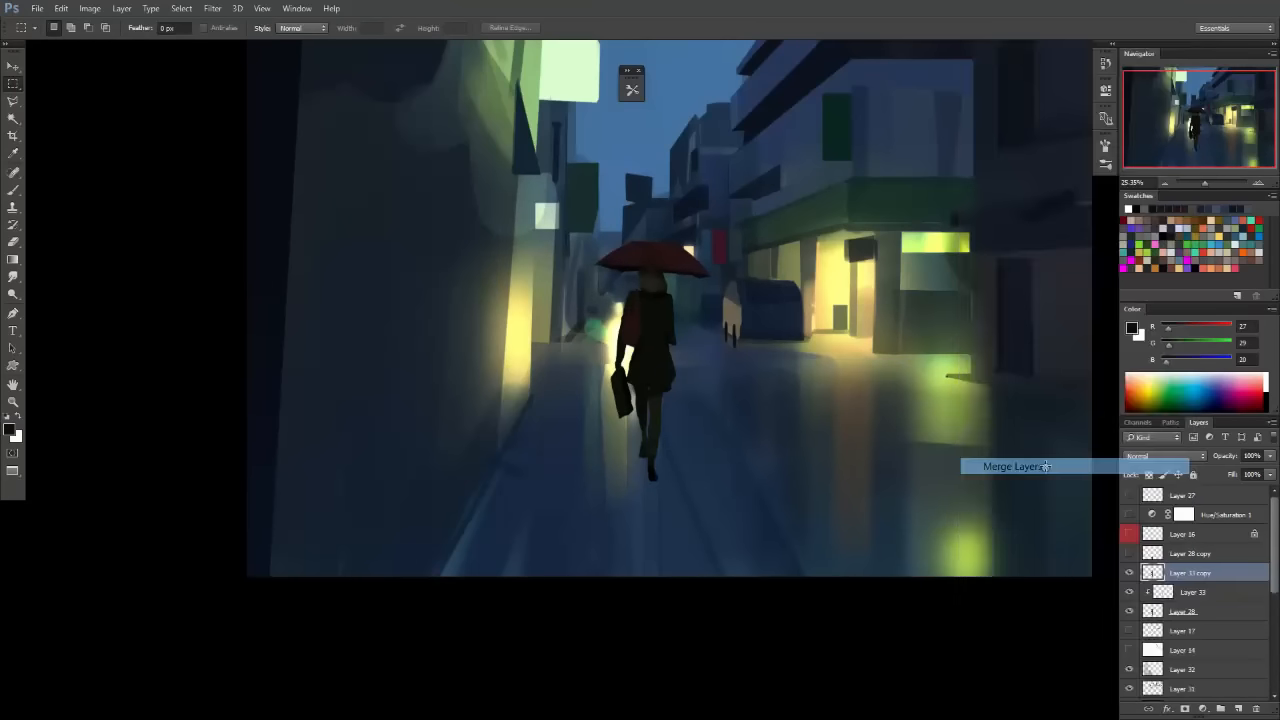
{"action": "right_click", "coordinate": [627, 347]}
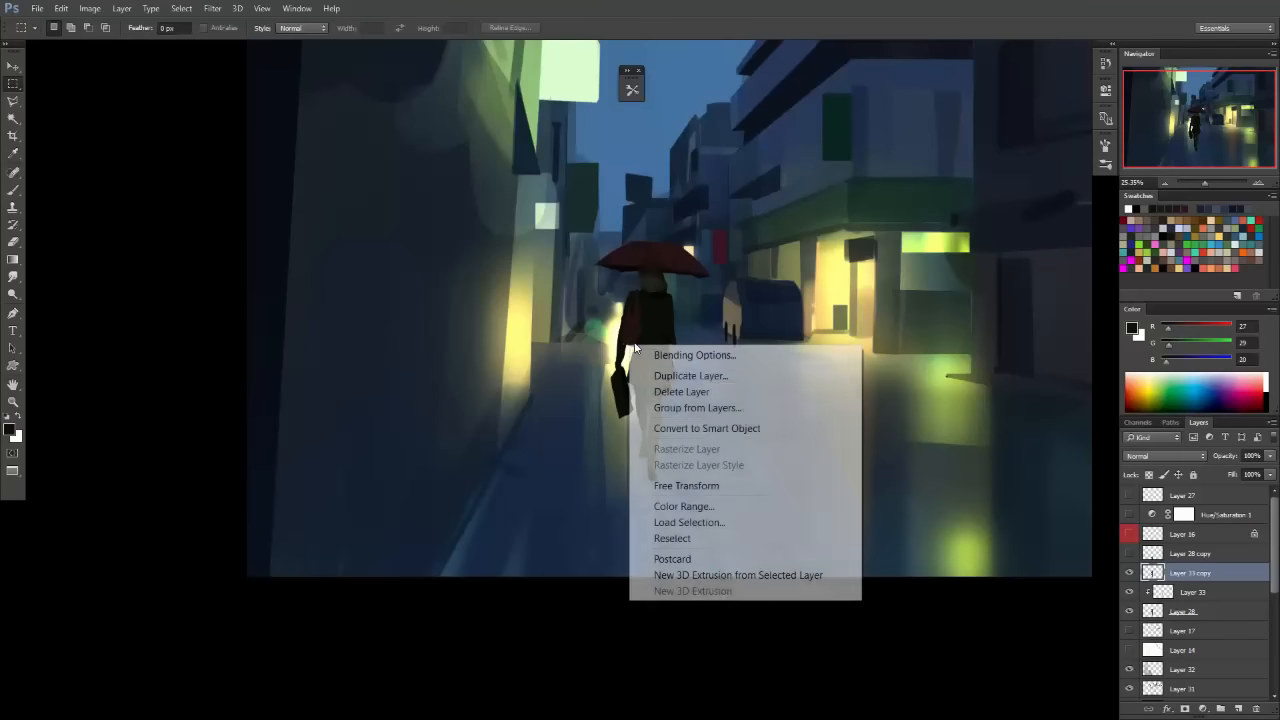
{"action": "left_click", "coordinate": [710, 486]}
{"action": "right_click", "coordinate": [643, 280]}
{"action": "left_click", "coordinate": [700, 503]}
{"action": "left_click_drag", "start_coordinate": [690, 360], "coordinate": [690, 574]}
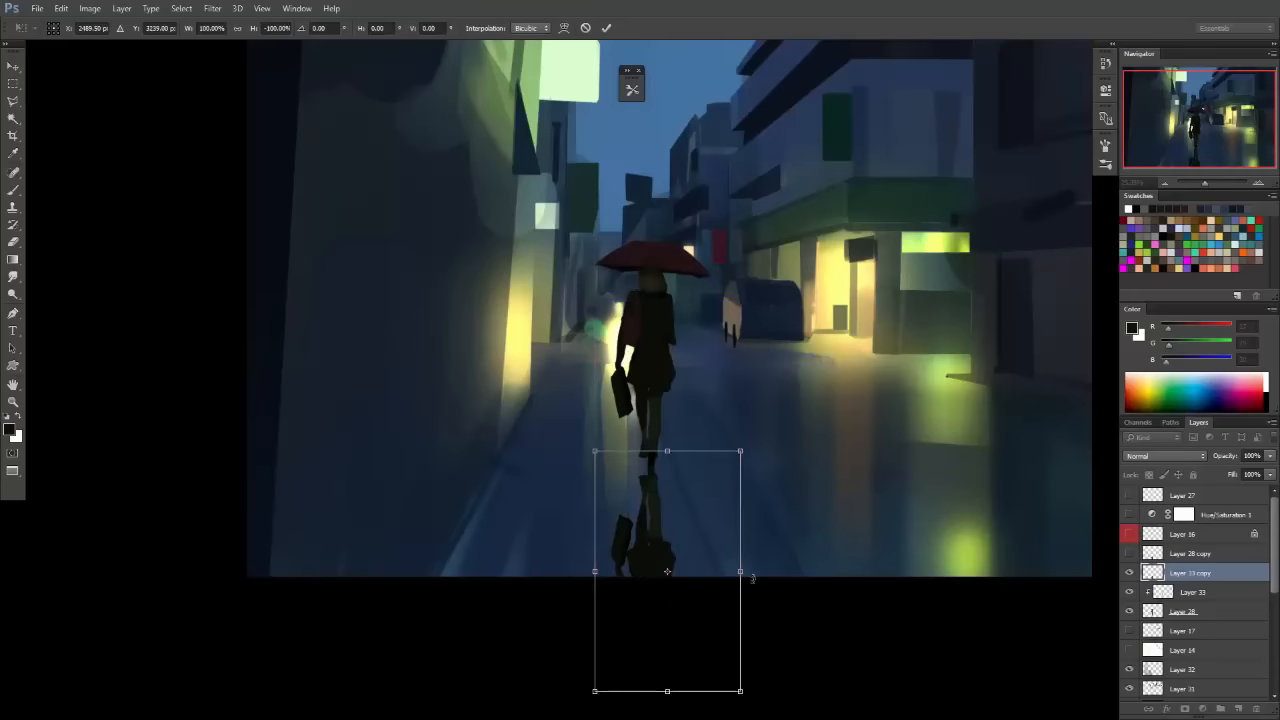
{"action": "key", "text": "Return"}
Reorder the reflection layer directly below the figure's Layer 28 and shift the reflection slightly up towards the feet.
{"action": "left_click_drag", "start_coordinate": [1167, 577], "coordinate": [1170, 621]}
{"action": "key", "text": "v"}
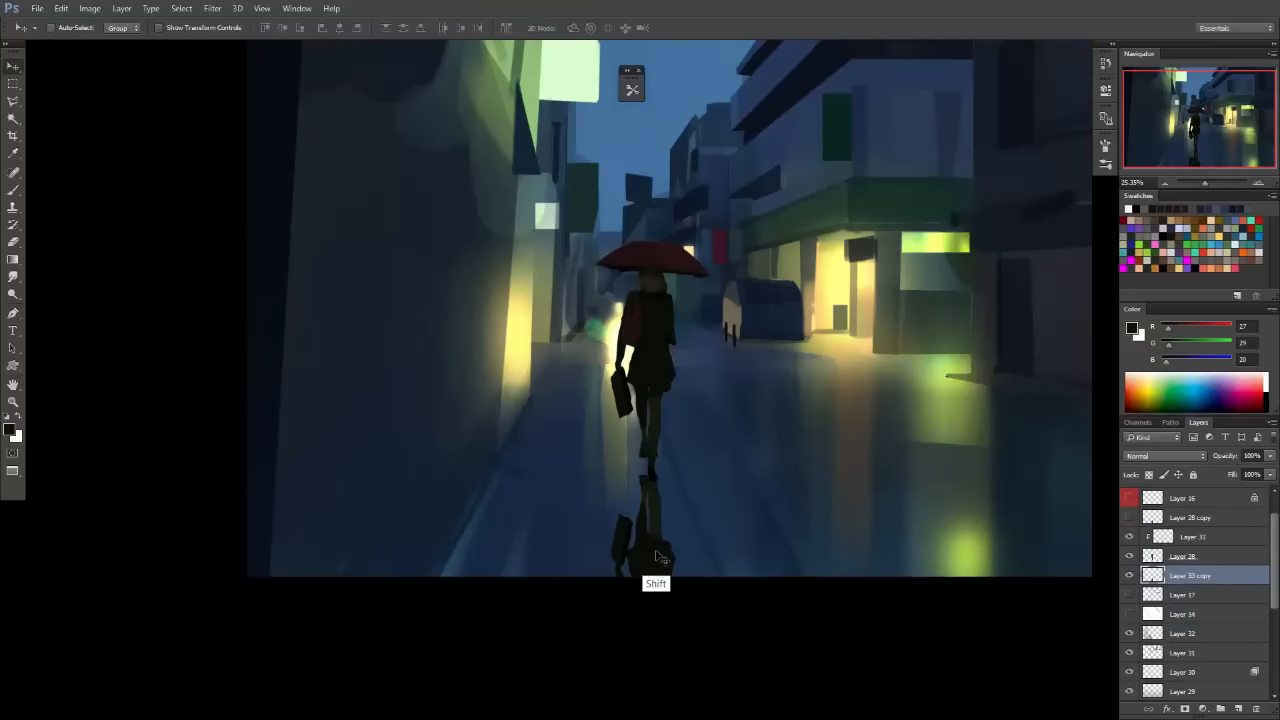
{"action": "left_click_drag", "start_coordinate": [657, 555], "coordinate": [657, 541]}
{"action": "key", "text": "ctrl"}
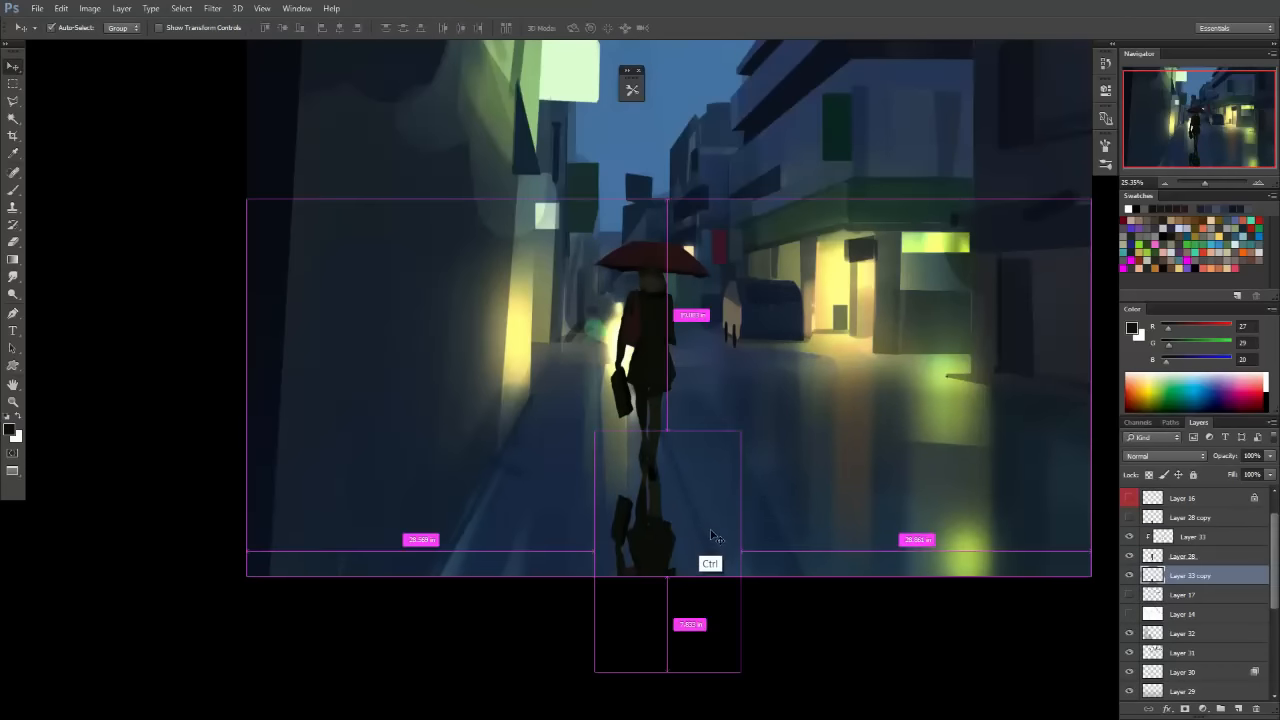
Soften the woman's reflection with a light Gaussian Blur.
{"action": "left_click", "coordinate": [212, 8]}
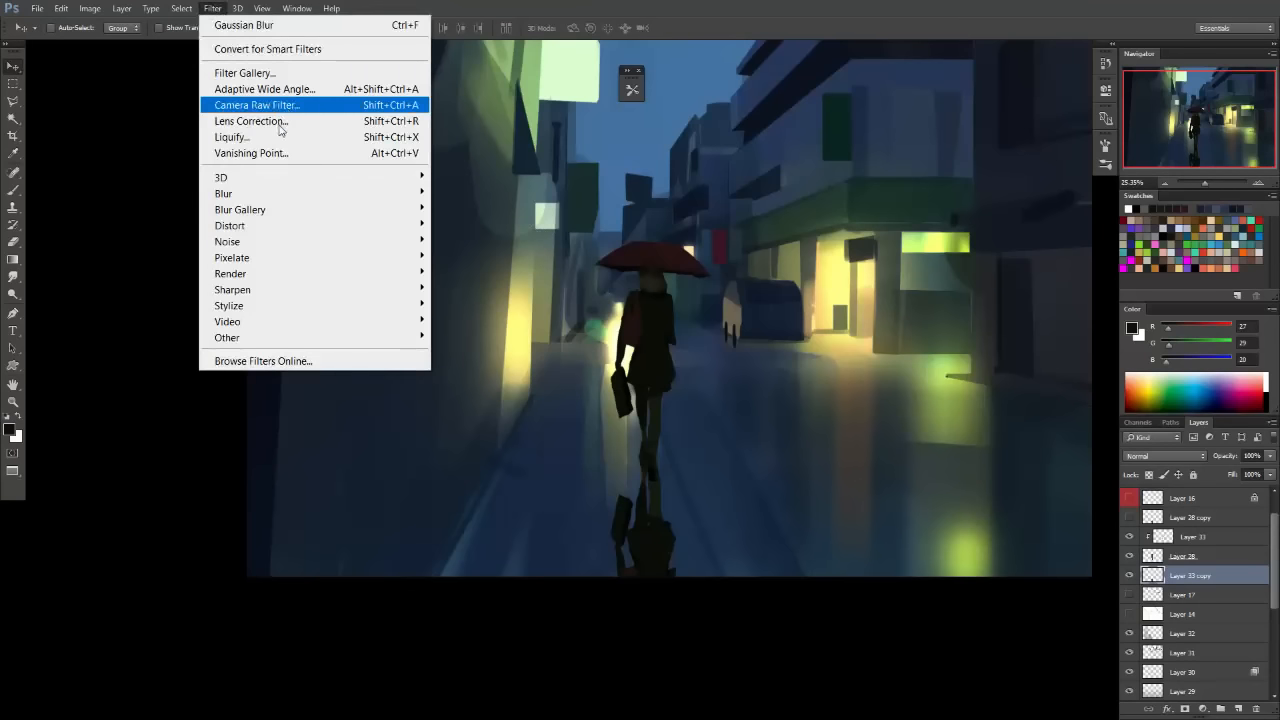
{"action": "mouse_move", "coordinate": [274, 194]}
{"action": "left_click", "coordinate": [160, 257]}
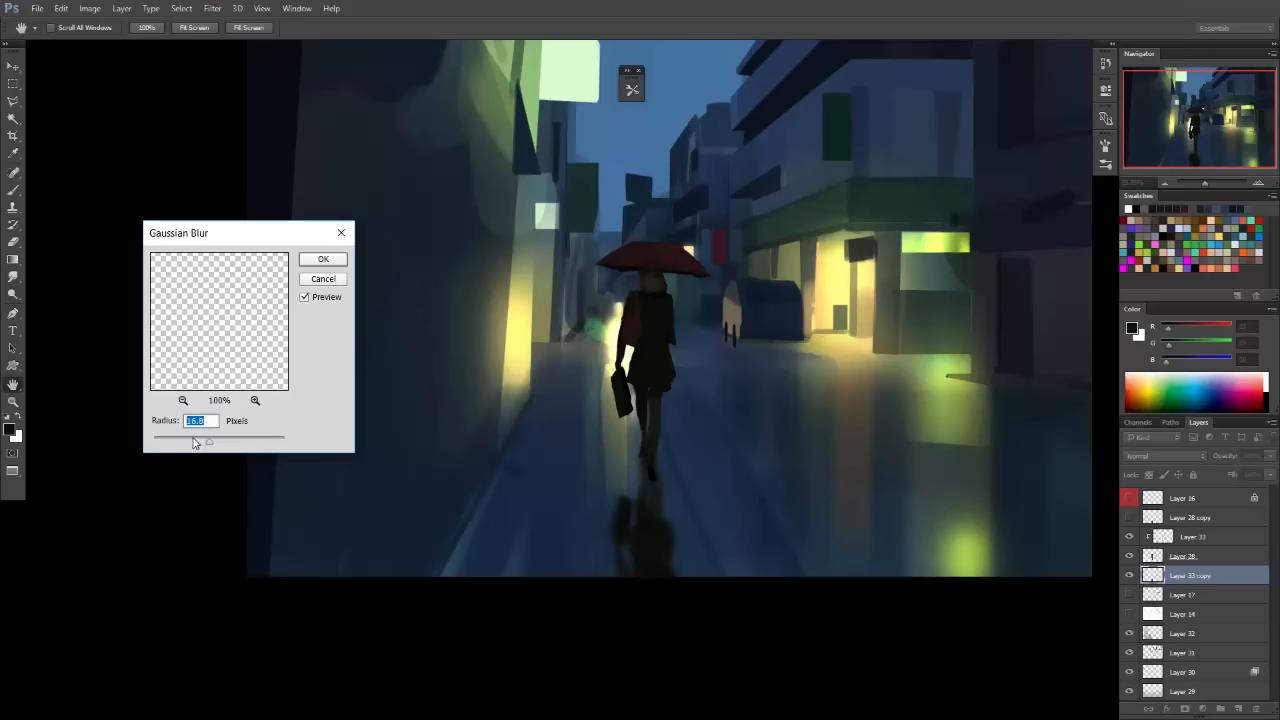
{"action": "left_click_drag", "start_coordinate": [195, 442], "coordinate": [193, 442]}
{"action": "left_click", "coordinate": [326, 262]}
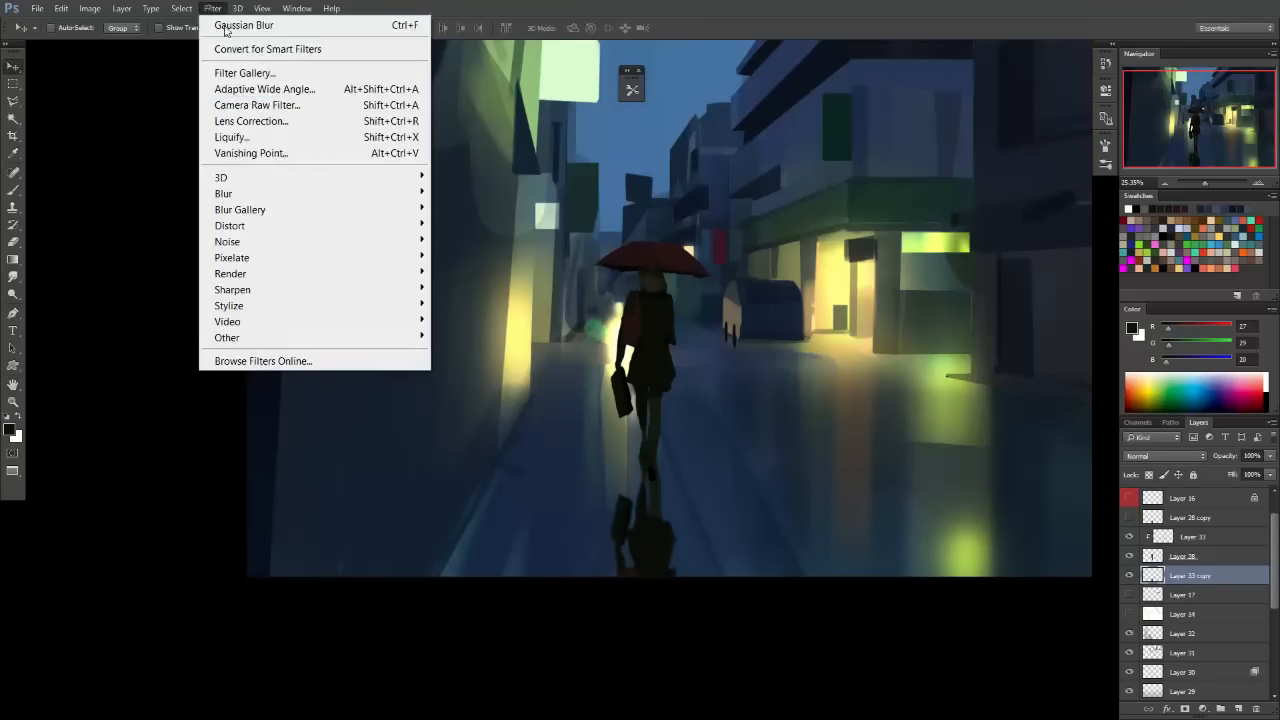
Apply a Motion Blur at a 90° angle to the woman's reflection, with an increased blur distance.
{"action": "left_click", "coordinate": [212, 8]}
{"action": "mouse_move", "coordinate": [283, 194]}
{"action": "left_click", "coordinate": [165, 289]}
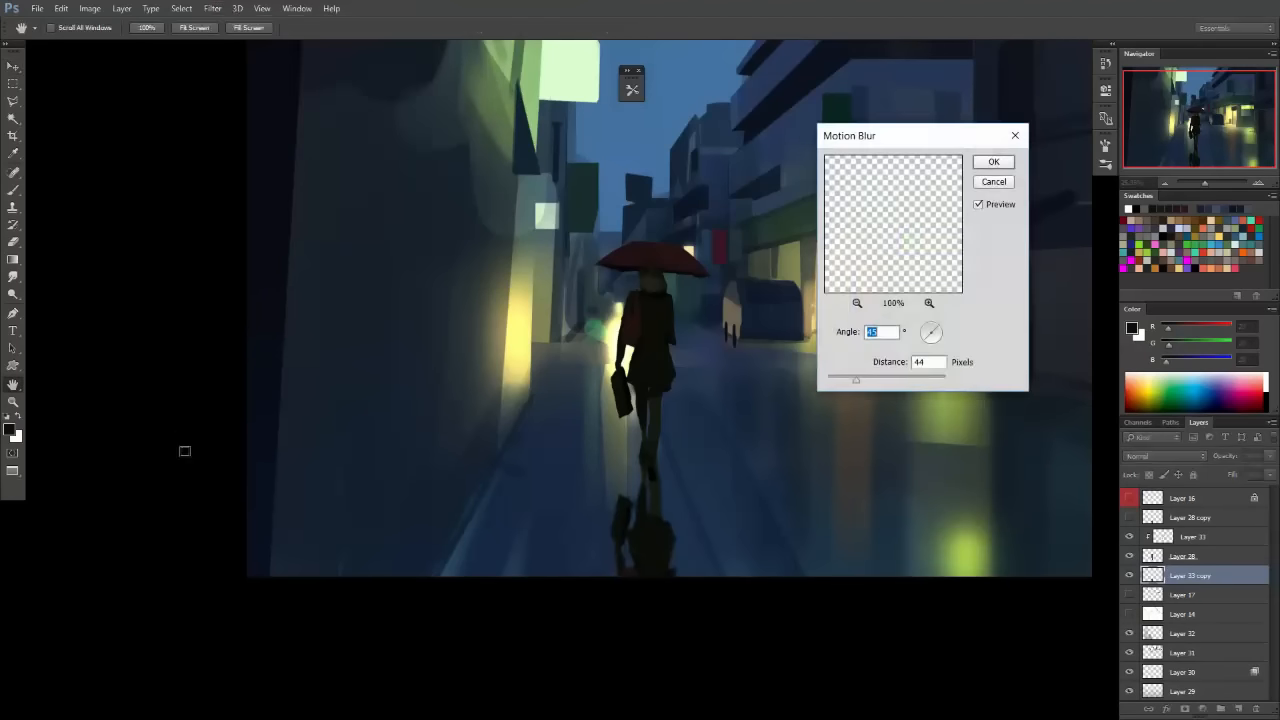
{"action": "left_click_drag", "start_coordinate": [955, 338], "coordinate": [932, 350]}
{"action": "left_click", "coordinate": [876, 381]}
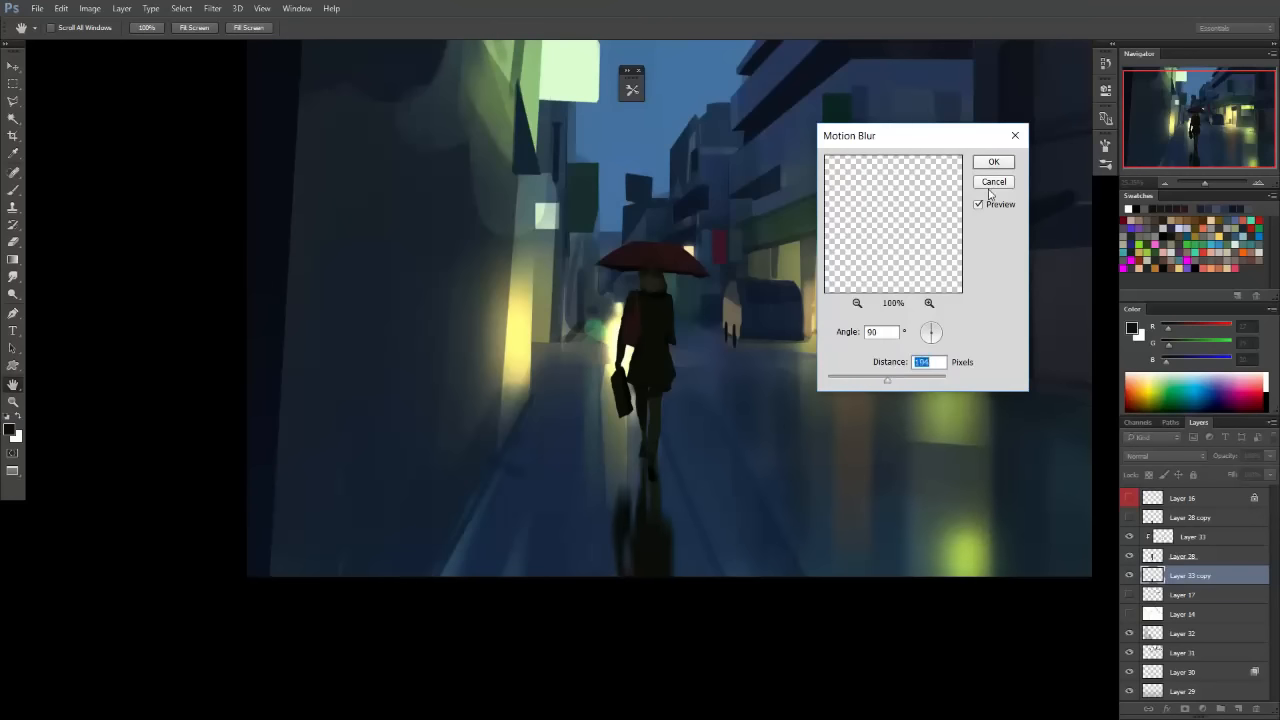
{"action": "left_click", "coordinate": [992, 165]}
Compare the composition with the locked Layer 16 shown and hidden.
{"action": "left_click_drag", "start_coordinate": [717, 457], "coordinate": [731, 434]}
{"action": "left_click", "coordinate": [1130, 499]}
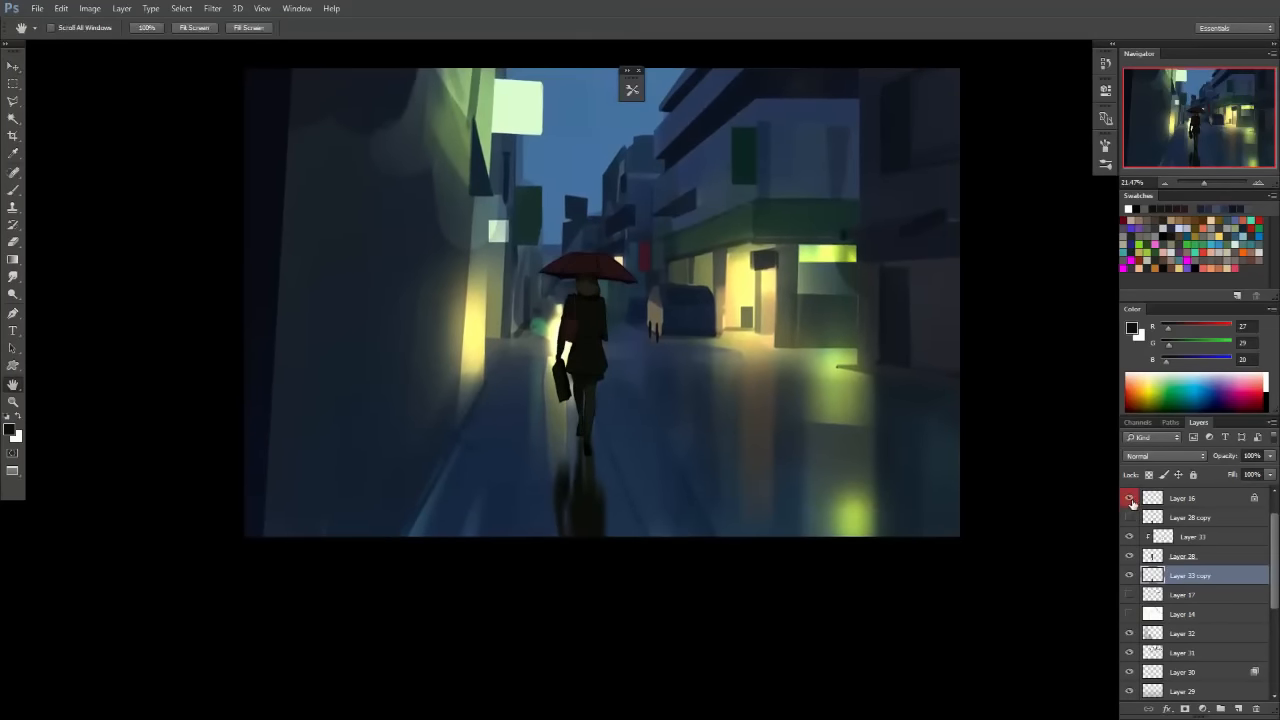
{"action": "left_click", "coordinate": [1130, 500]}
{"action": "left_click_drag", "start_coordinate": [693, 371], "coordinate": [665, 269]}
{"action": "left_click_drag", "start_coordinate": [712, 296], "coordinate": [683, 324]}
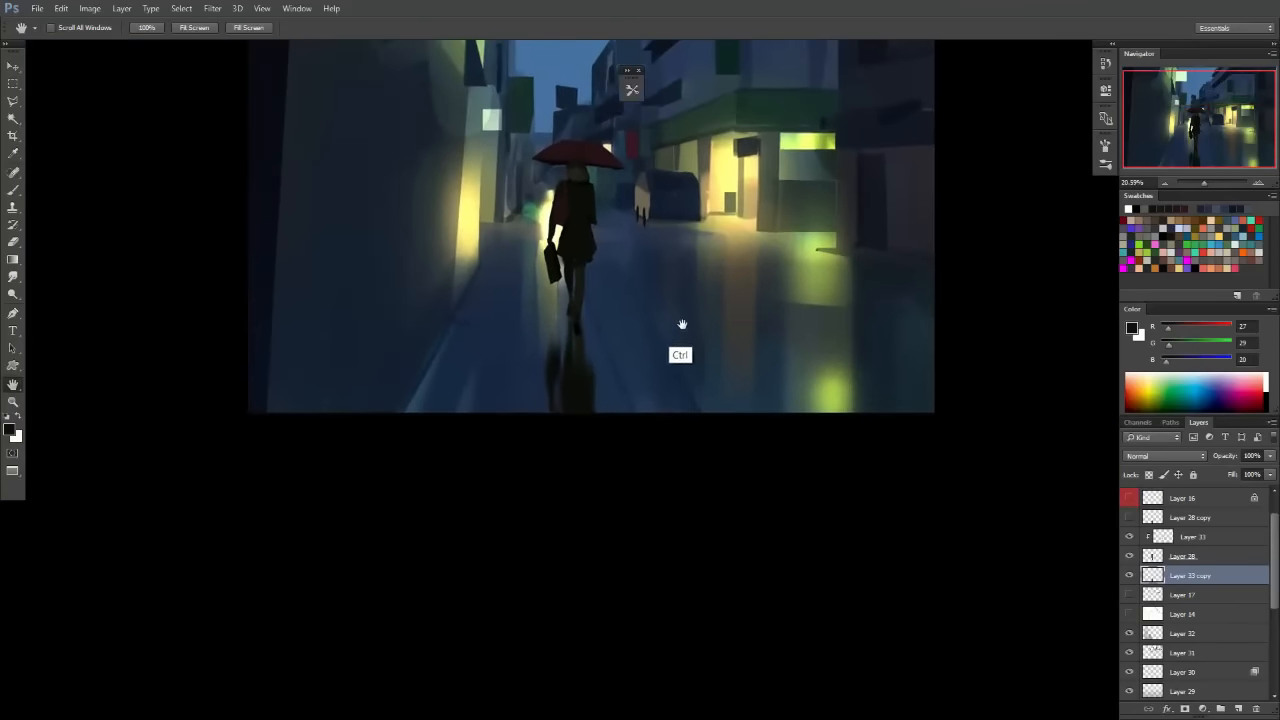
Make Layer 32 active, try the Cloud DOWN brush preset and settle on the Path of Miranda 2 preset.
{"action": "scroll", "coordinate": [1275, 583], "scroll_direction": "down", "scroll_amount": 2}
{"action": "left_click", "coordinate": [1145, 594]}
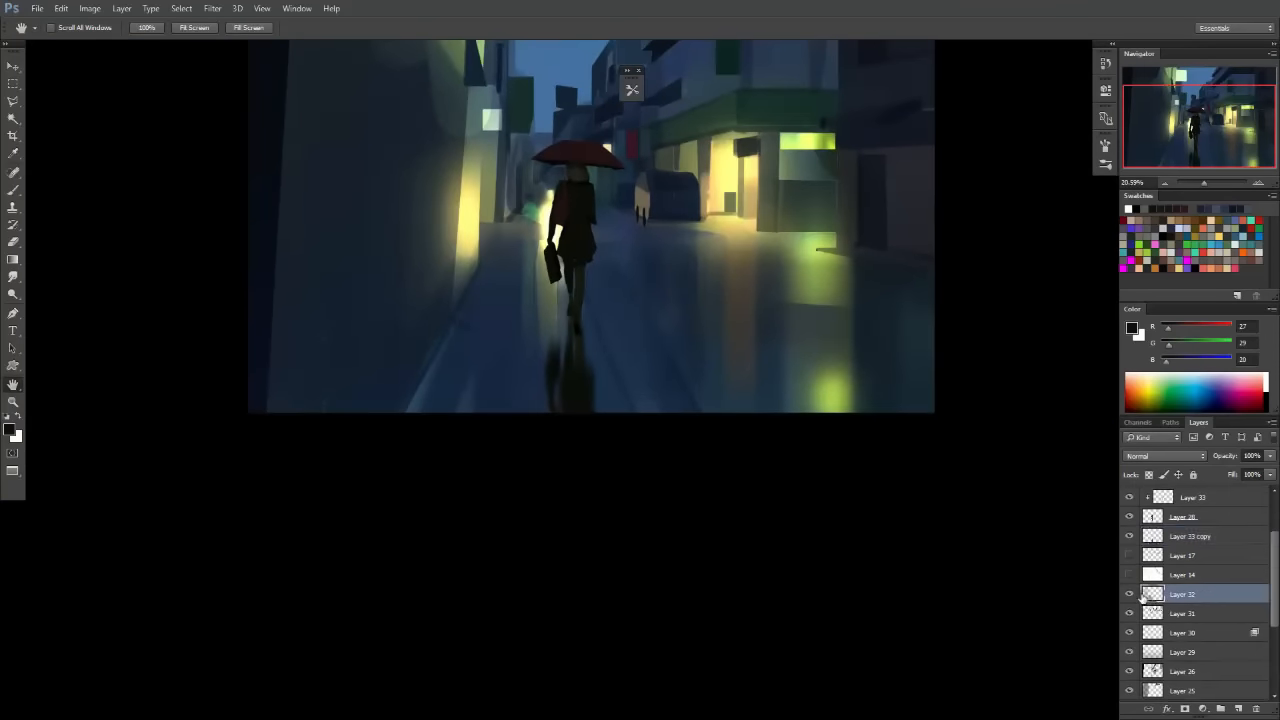
{"action": "left_click_drag", "start_coordinate": [711, 331], "coordinate": [634, 462]}
{"action": "mouse_move", "coordinate": [713, 359]}
{"action": "left_mouse_down"}
{"action": "mouse_move", "coordinate": [631, 413]}
{"action": "mouse_move", "coordinate": [754, 350]}
{"action": "left_mouse_up"}
{"action": "left_click", "coordinate": [632, 90]}
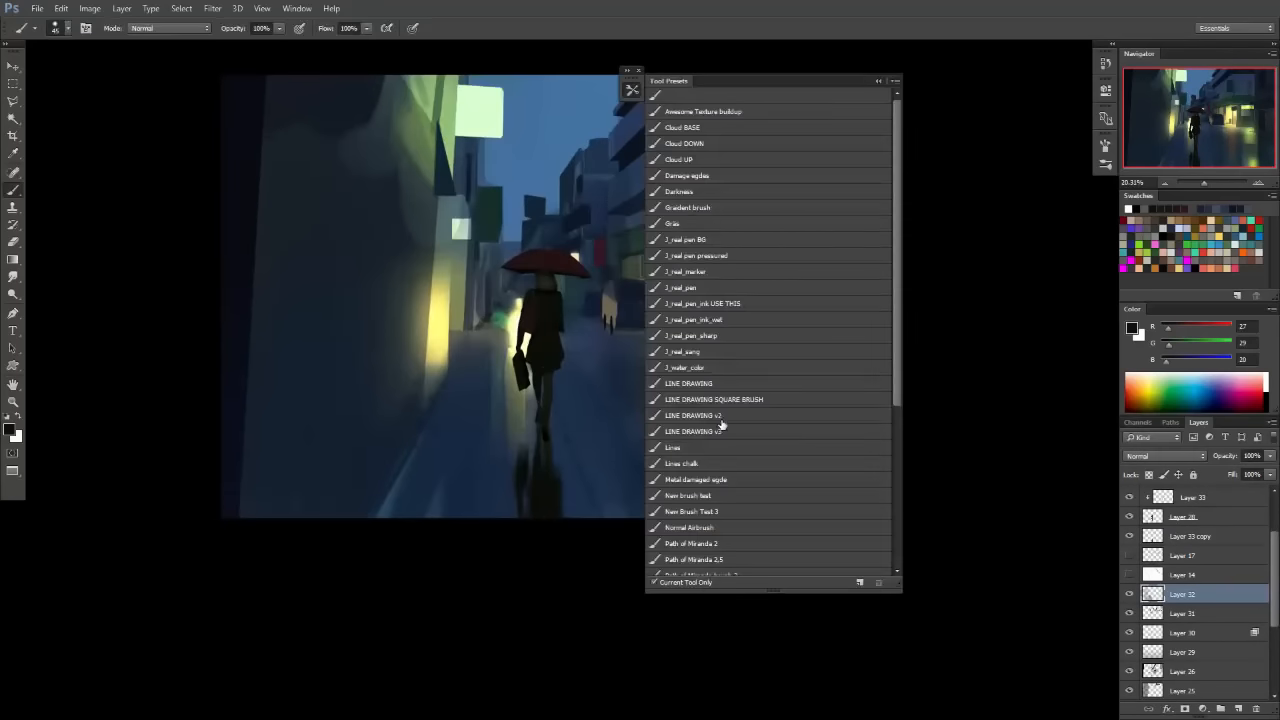
{"action": "left_click", "coordinate": [698, 146]}
{"action": "scroll", "coordinate": [643, 294], "scroll_direction": "up", "scroll_amount": 3}
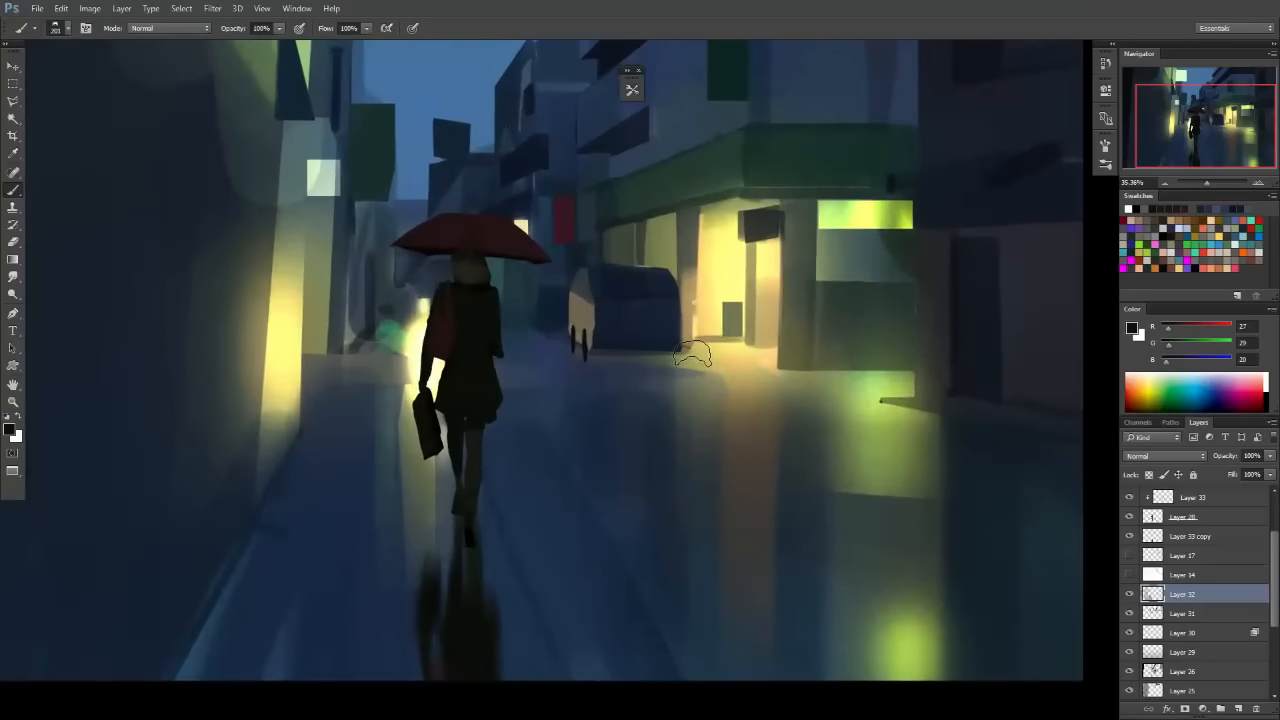
{"action": "left_click", "coordinate": [632, 90]}
{"action": "left_click", "coordinate": [714, 547]}
Show the line sketch on Layer 17 over the street painting.
{"action": "left_click_drag", "start_coordinate": [504, 440], "coordinate": [590, 420]}
{"action": "scroll", "coordinate": [1275, 566], "scroll_direction": "up", "scroll_amount": 1}
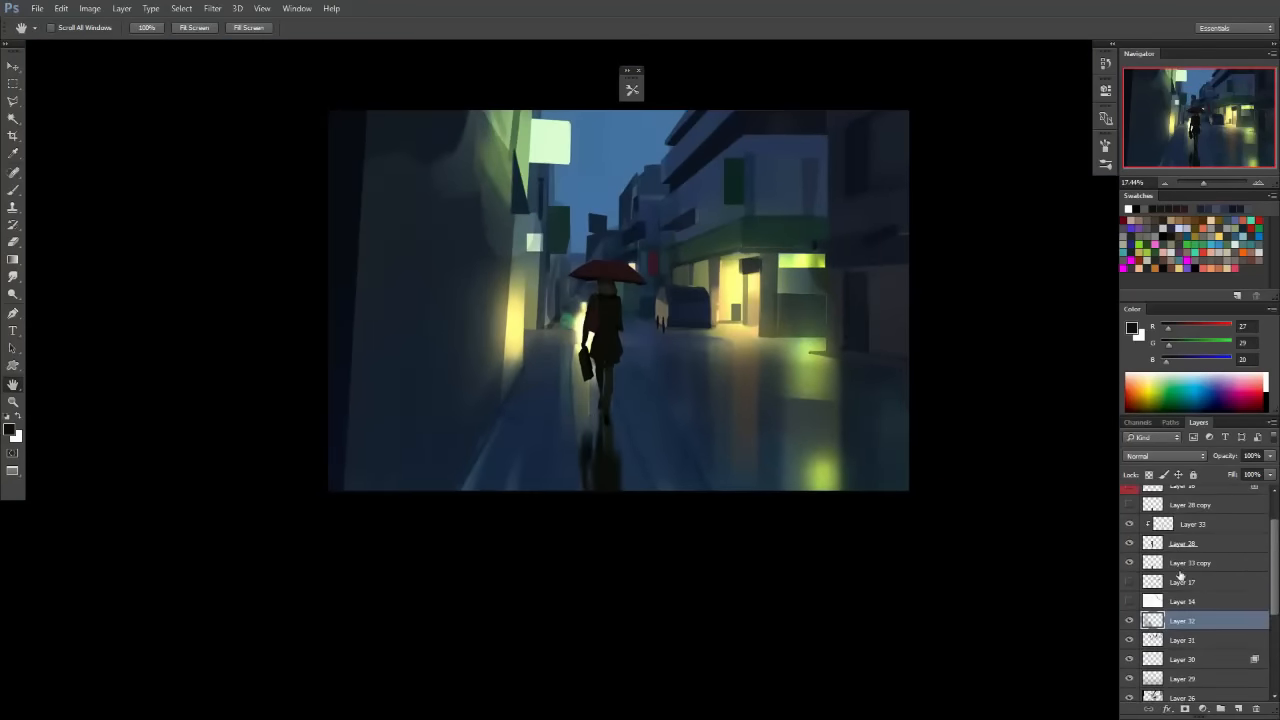
{"action": "left_click", "coordinate": [1129, 582]}
{"action": "scroll", "coordinate": [610, 350], "scroll_direction": "up", "scroll_amount": 3}
{"action": "left_click_drag", "start_coordinate": [765, 325], "coordinate": [719, 404]}
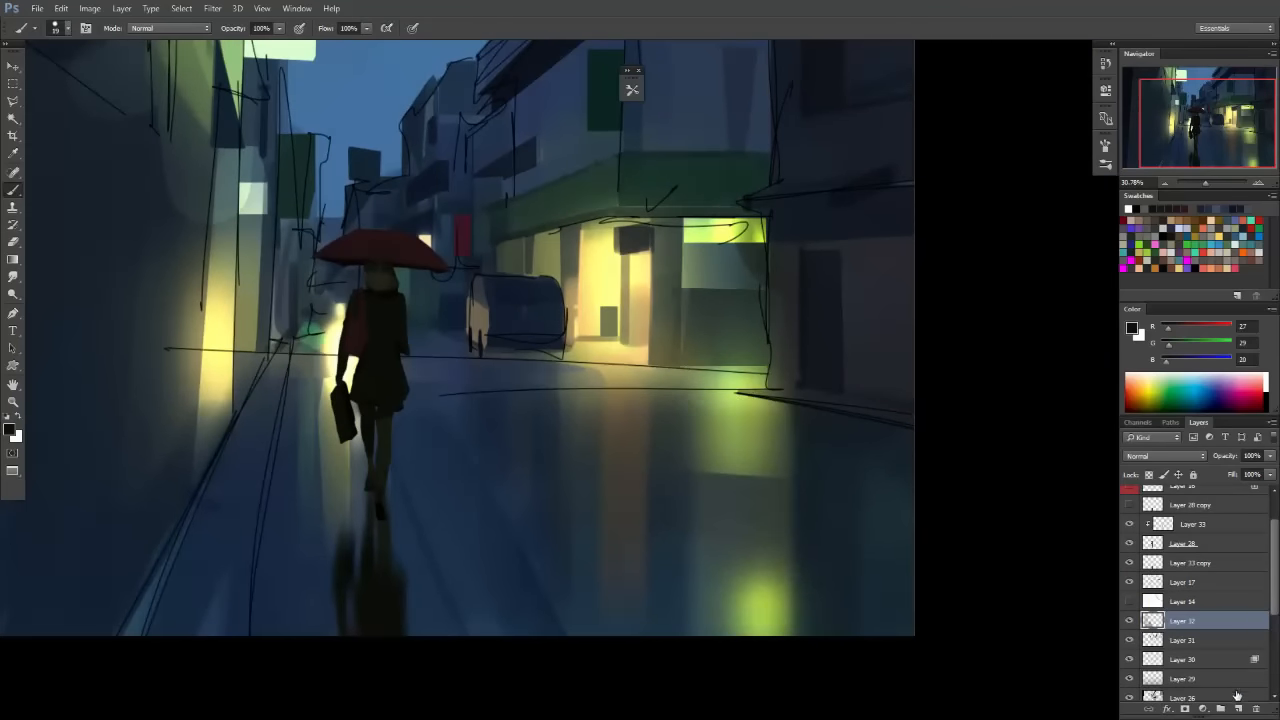
Create a new layer above Layer 17 and name it "overlap shapes".
{"action": "left_click", "coordinate": [1192, 584]}
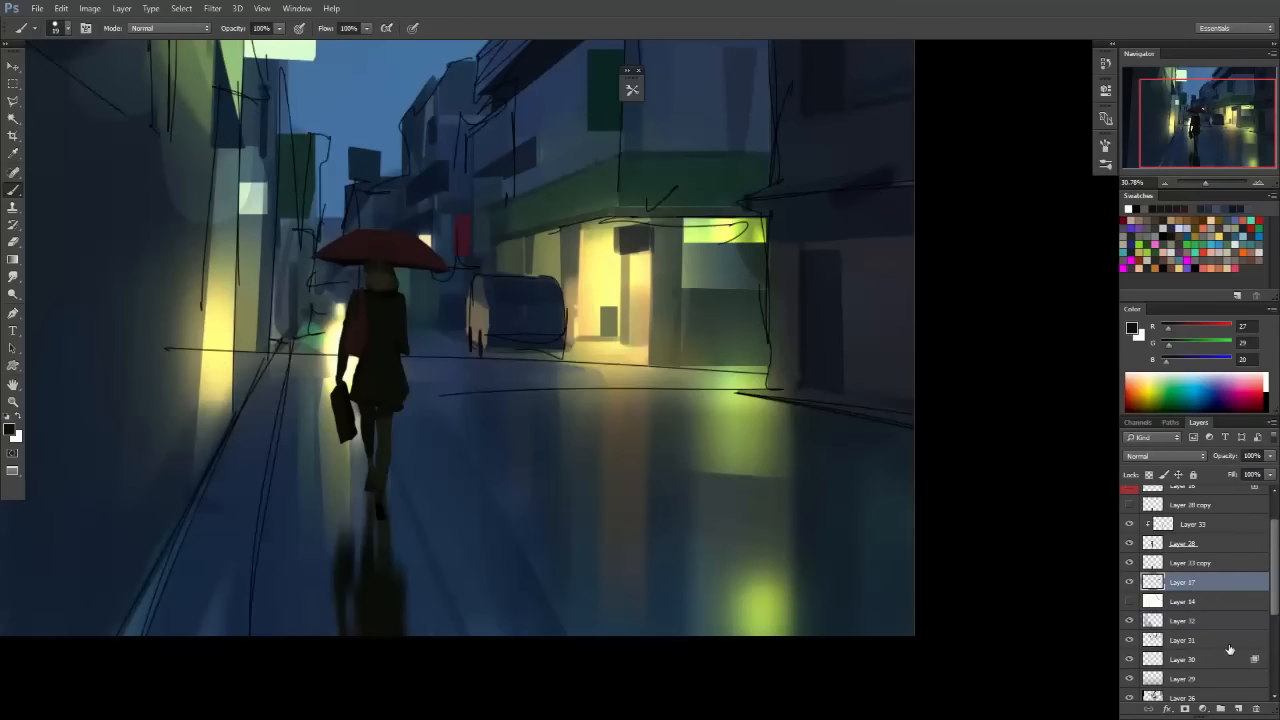
{"action": "left_click", "coordinate": [1237, 709]}
{"action": "double_click", "coordinate": [1180, 557]}
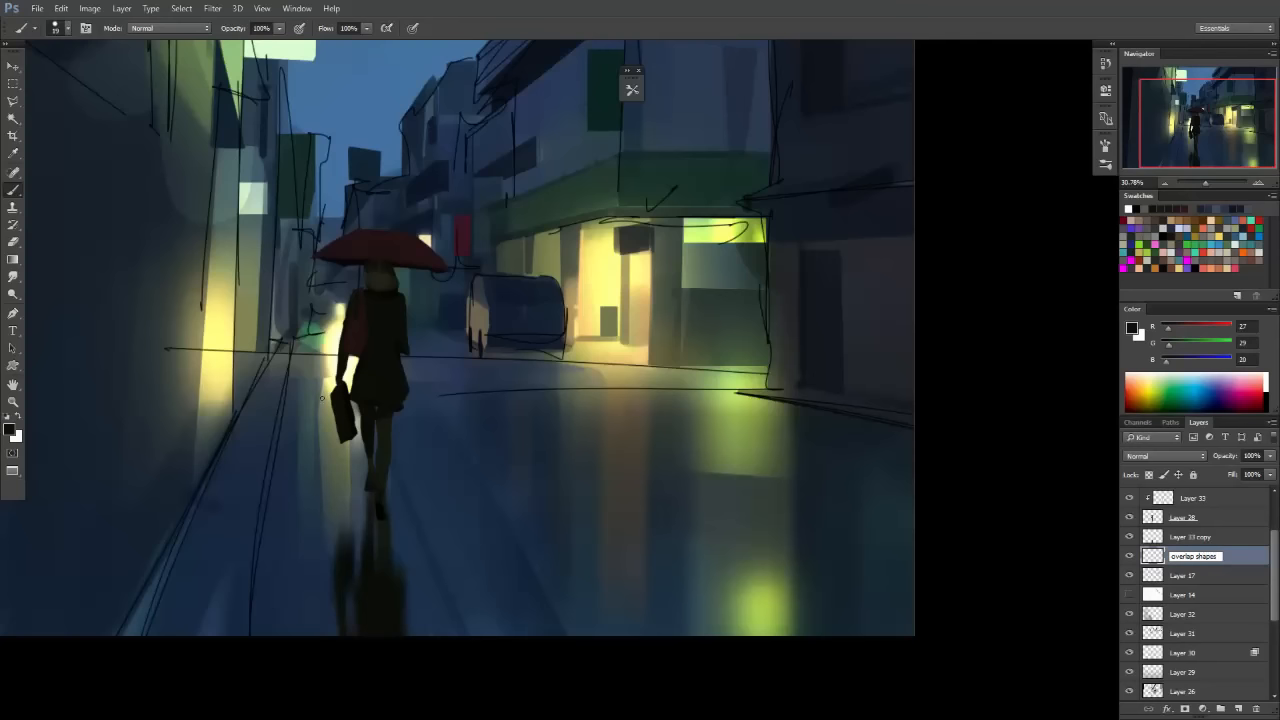
{"action": "key", "text": "Return"}
Move Layer 14 up the stack to just below Layer 16 and make it visible.
{"action": "left_click_drag", "start_coordinate": [1275, 565], "coordinate": [1272, 552]}
{"action": "left_click_drag", "start_coordinate": [1155, 634], "coordinate": [1158, 510]}
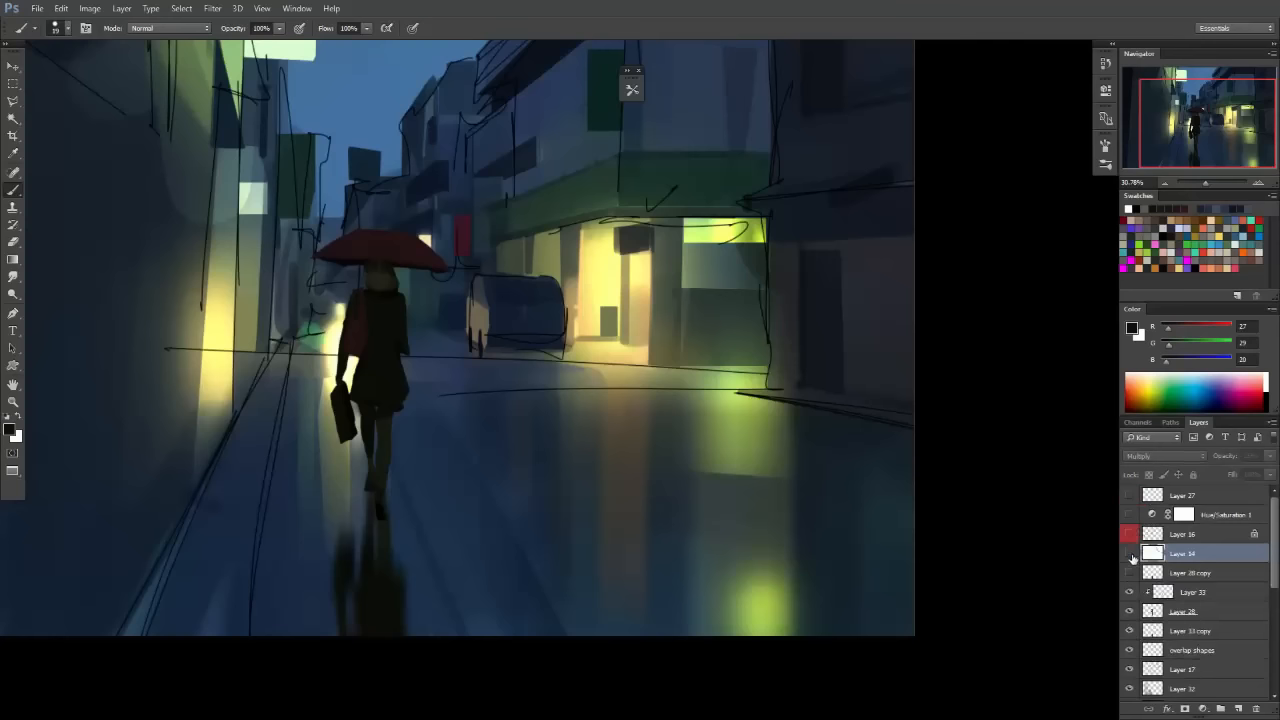
{"action": "left_click", "coordinate": [1131, 555]}
{"action": "key", "text": "space"}
{"action": "left_click_drag", "start_coordinate": [786, 320], "coordinate": [766, 415]}
Sample the dark wall colour and outline a tall, narrow pole with the Polygonal Lasso before the corner building.
{"action": "left_click", "coordinate": [796, 344], "text": "alt"}
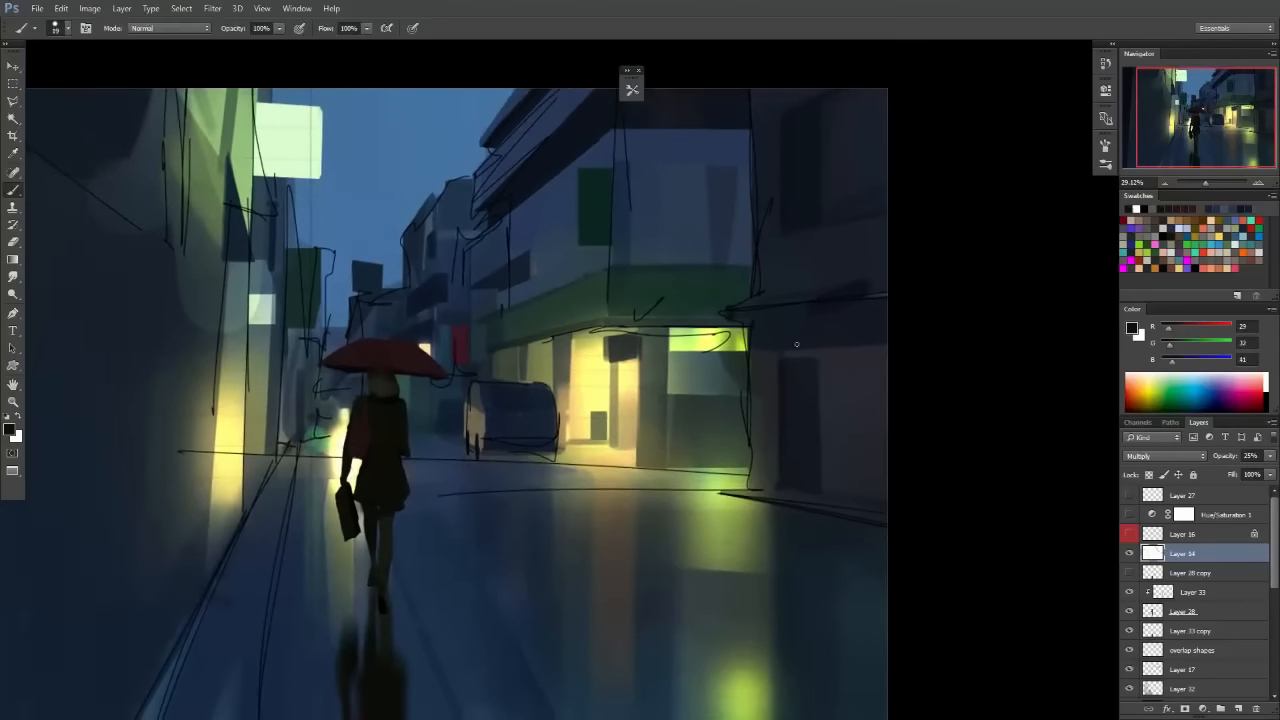
{"action": "key", "text": "l"}
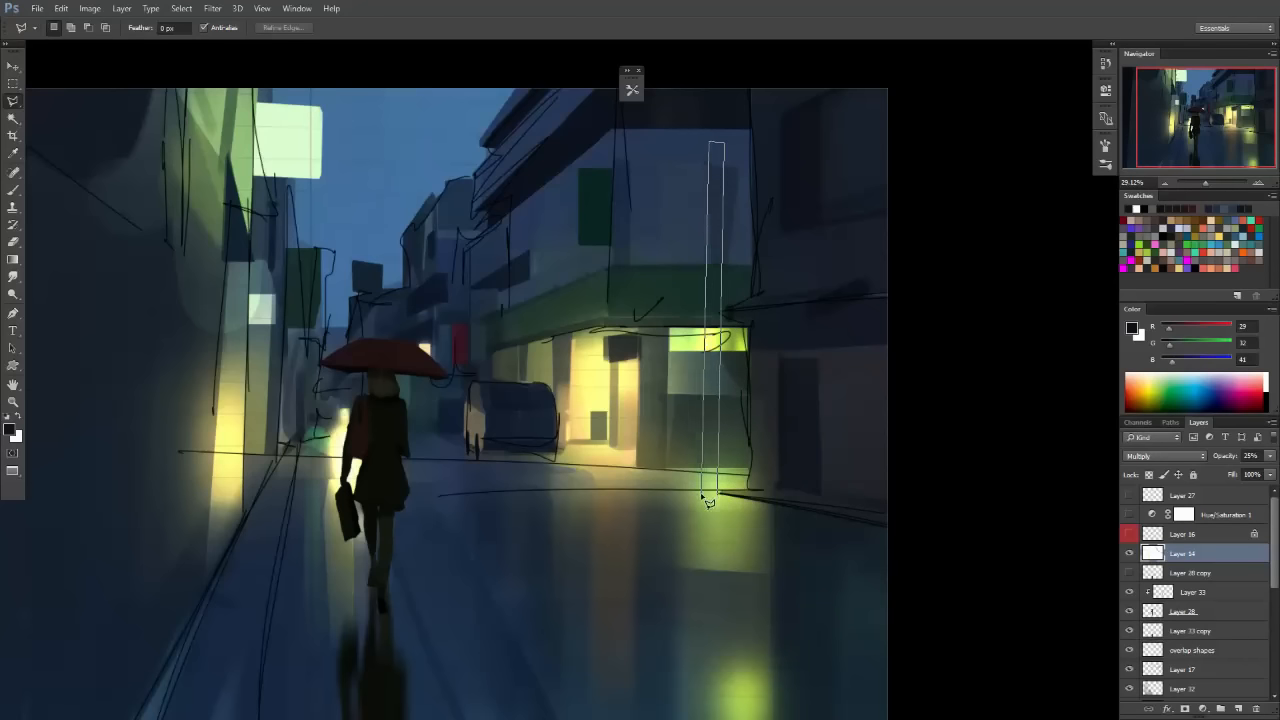
{"action": "double_click", "coordinate": [720, 500]}
{"action": "key", "text": "b"}
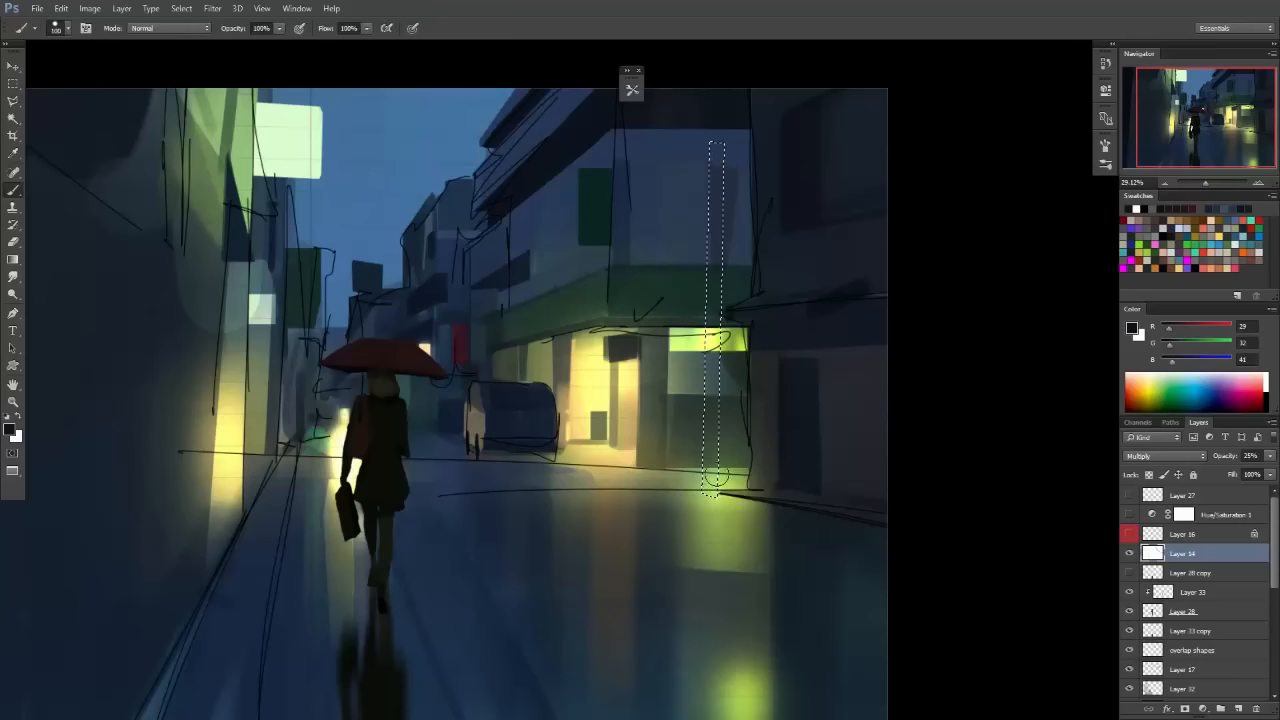
{"action": "key", "text": "bracketright"}
{"action": "key", "text": "bracketright"}
{"action": "key", "text": "bracketright"}
{"action": "key", "text": "bracketright"}
{"action": "key", "text": "bracketright"}
Move the overlap shapes layer directly below Layer 14 and fill the pole selection with the sampled dark colour.
{"action": "left_click", "coordinate": [1180, 573]}
{"action": "left_click_drag", "start_coordinate": [1191, 654], "coordinate": [1176, 564]}
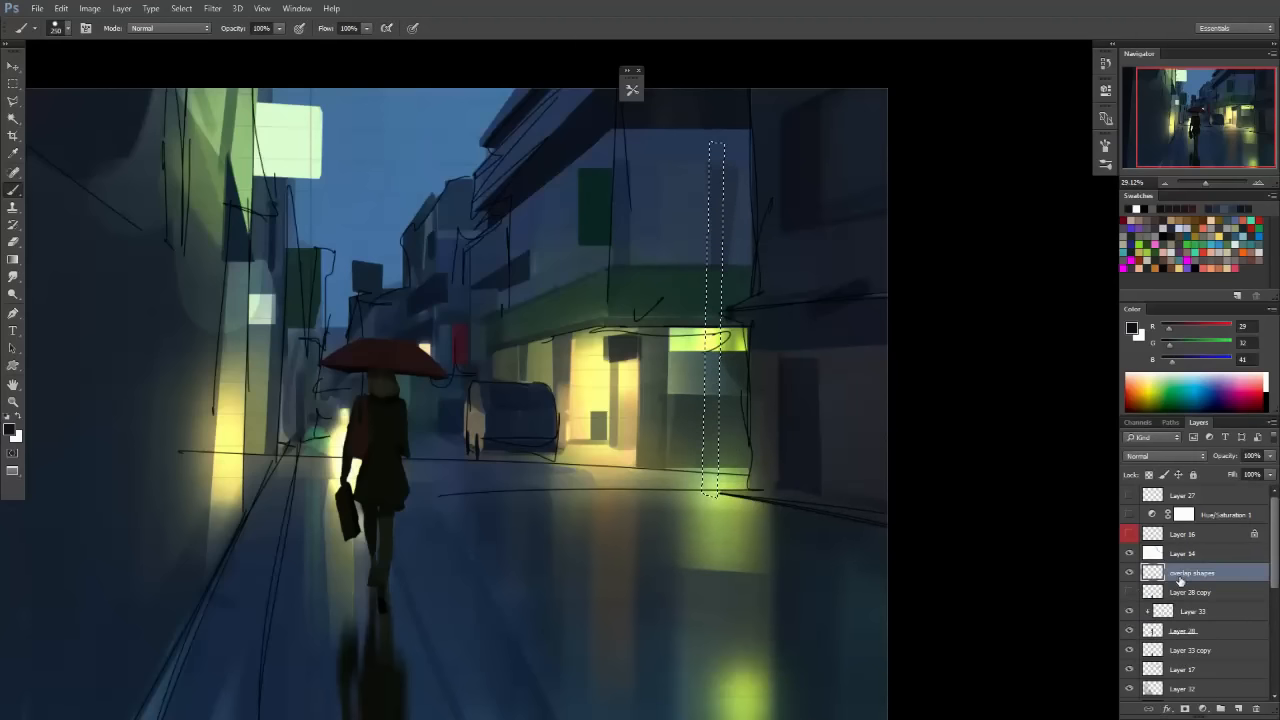
{"action": "key", "text": "alt+BackSpace"}
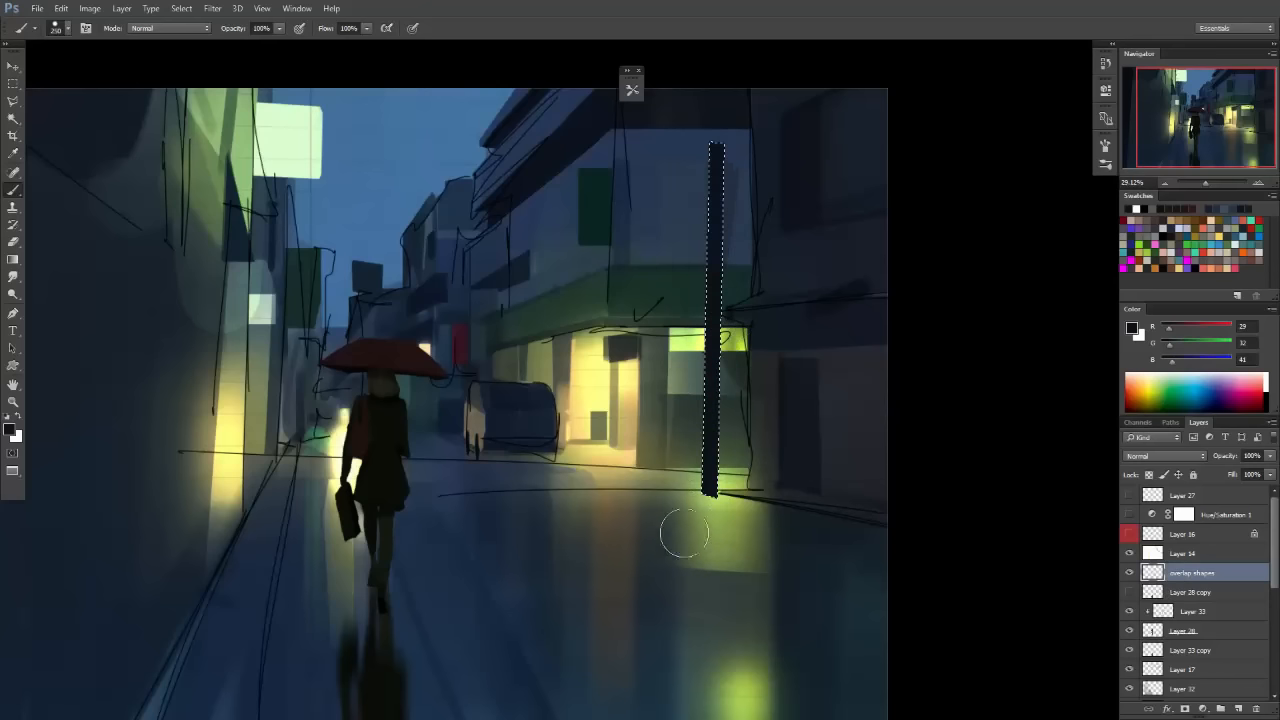
{"action": "key", "text": "ctrl+d"}
Erase the pole's pointed lower end so its base sits flat on the kerb.
{"action": "key", "text": "m"}
{"action": "left_click_drag", "start_coordinate": [746, 217], "coordinate": [764, 262]}
{"action": "left_click_drag", "start_coordinate": [754, 345], "coordinate": [734, 214]}
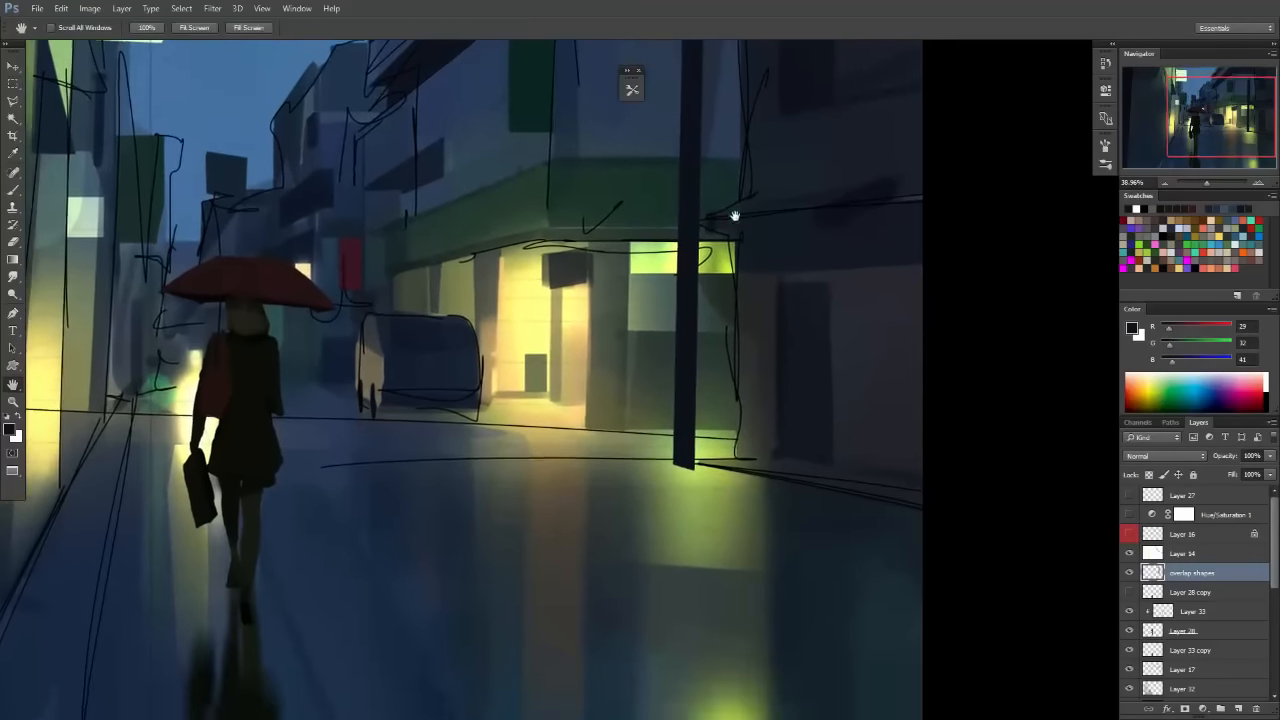
{"action": "mouse_move", "coordinate": [752, 316]}
{"action": "left_mouse_down"}
{"action": "mouse_move", "coordinate": [703, 368]}
{"action": "mouse_move", "coordinate": [776, 417]}
{"action": "mouse_move", "coordinate": [762, 411]}
{"action": "left_mouse_up"}
{"action": "key", "text": "e"}
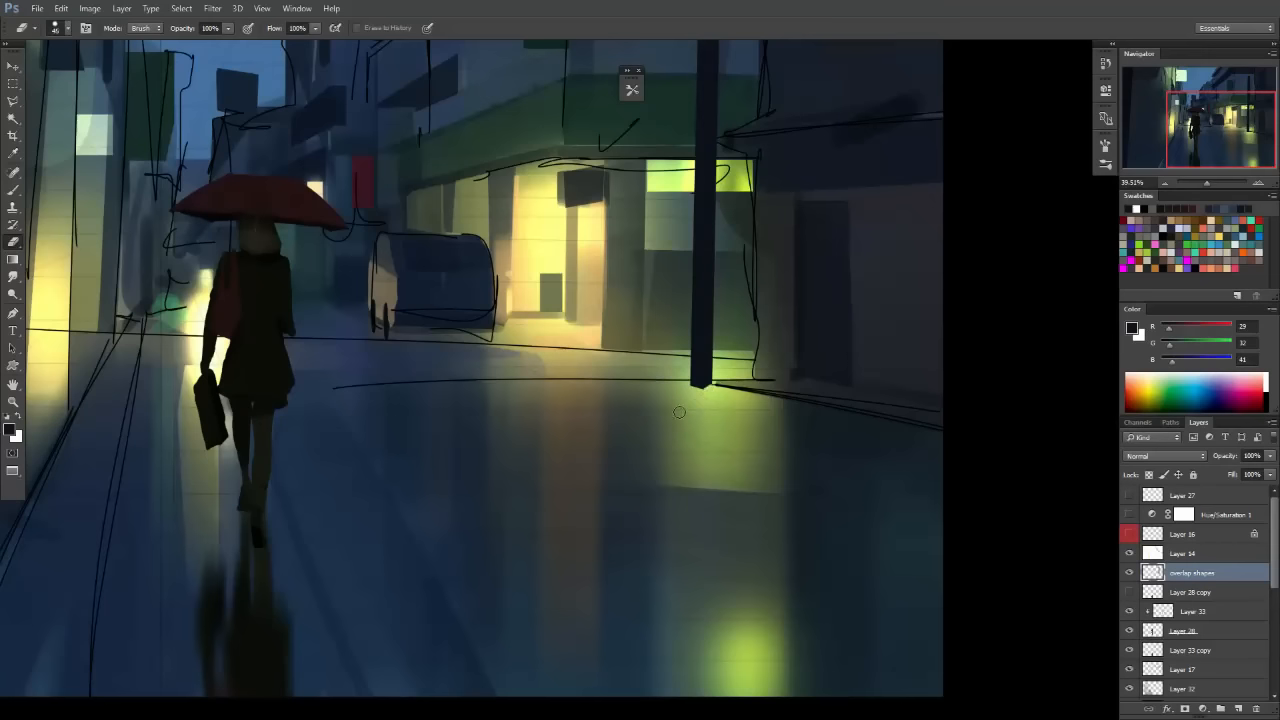
{"action": "left_click_drag", "start_coordinate": [679, 411], "coordinate": [715, 471]}
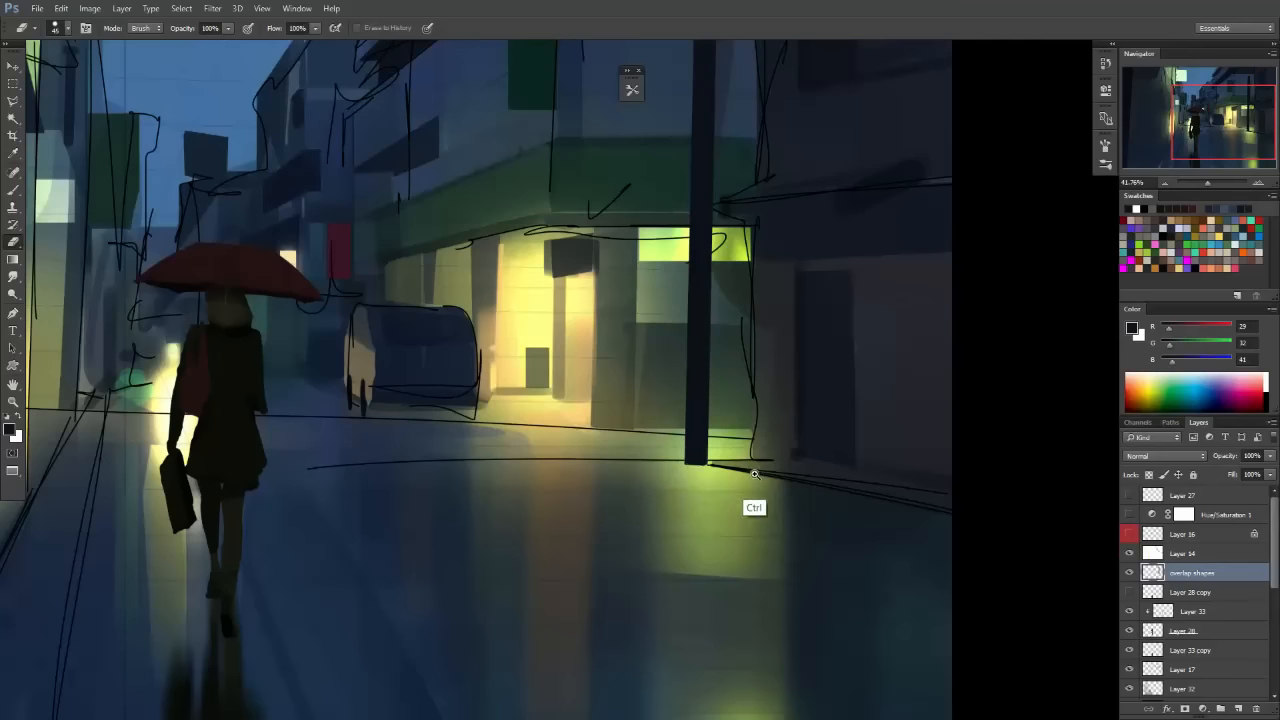
Lasso a tapered arm extending to the left from the pole's upper part and paint it in the dark colour.
{"action": "mouse_move", "coordinate": [754, 474]}
{"action": "left_mouse_down"}
{"action": "mouse_move", "coordinate": [745, 490]}
{"action": "mouse_move", "coordinate": [771, 449]}
{"action": "mouse_move", "coordinate": [733, 495]}
{"action": "mouse_move", "coordinate": [719, 490]}
{"action": "mouse_move", "coordinate": [734, 380]}
{"action": "mouse_move", "coordinate": [657, 200]}
{"action": "left_mouse_up"}
{"action": "key", "text": "l"}
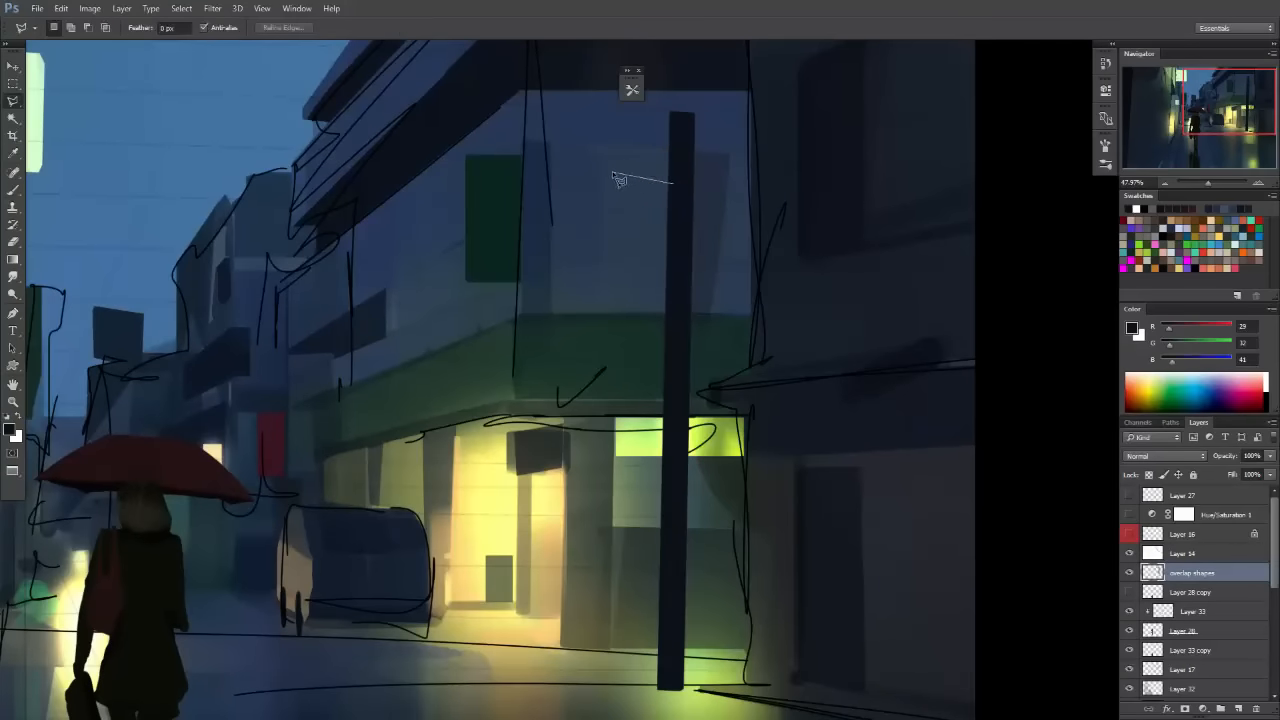
{"action": "left_click", "coordinate": [685, 180]}
{"action": "key", "text": "b"}
{"action": "left_click_drag", "start_coordinate": [686, 171], "coordinate": [714, 128]}
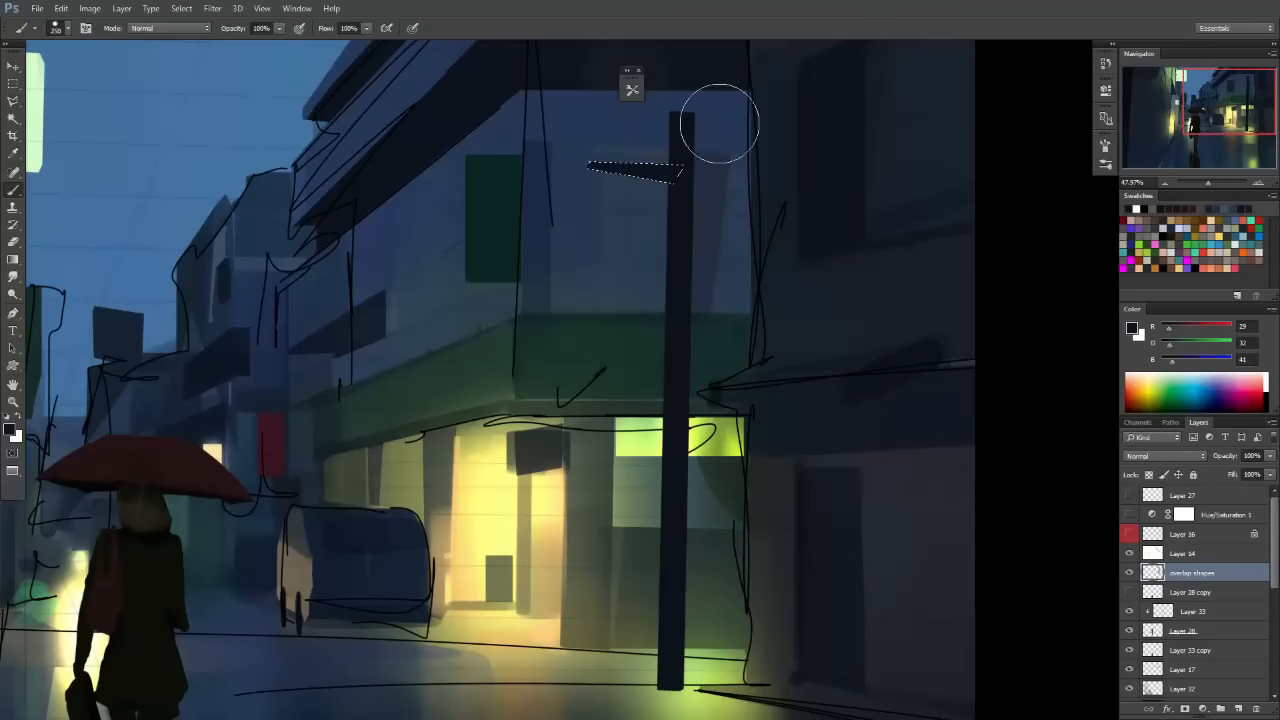
{"action": "key", "text": "ctrl+d"}
Extend the pole's arm further left with a slim, angled lasso shape painted in the same dark colour.
{"action": "key", "text": "l"}
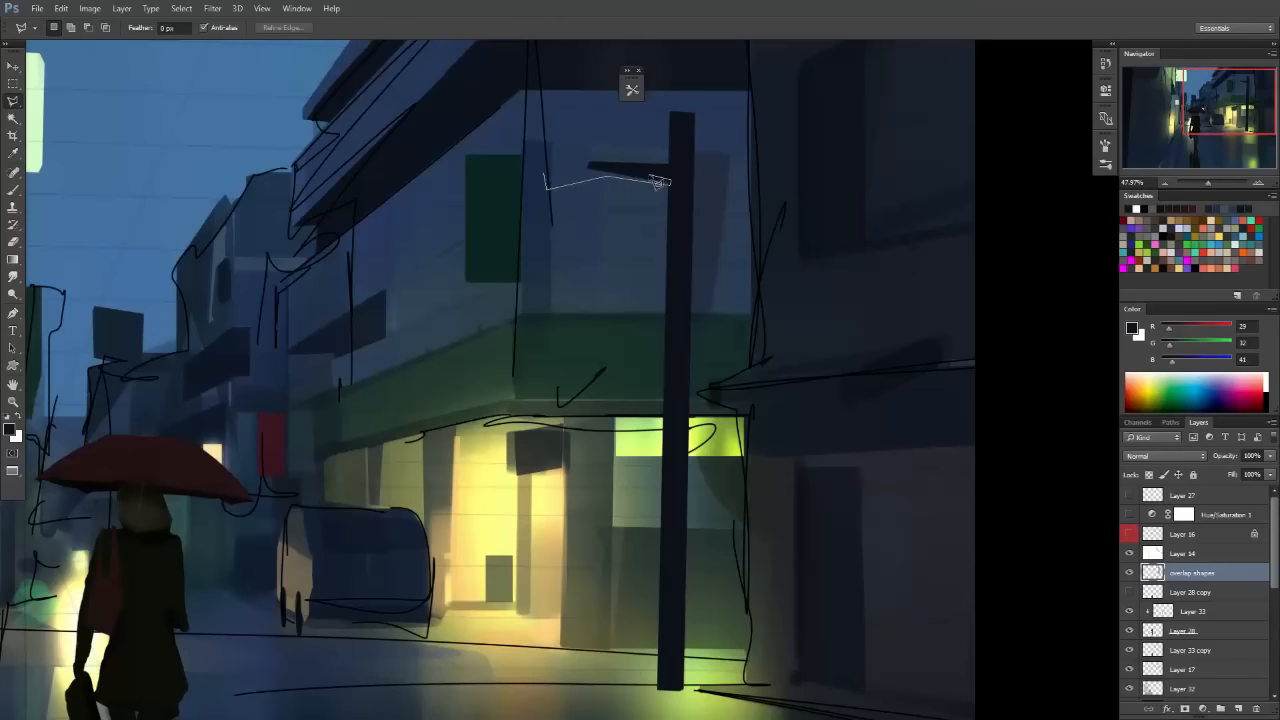
{"action": "left_click", "coordinate": [547, 179]}
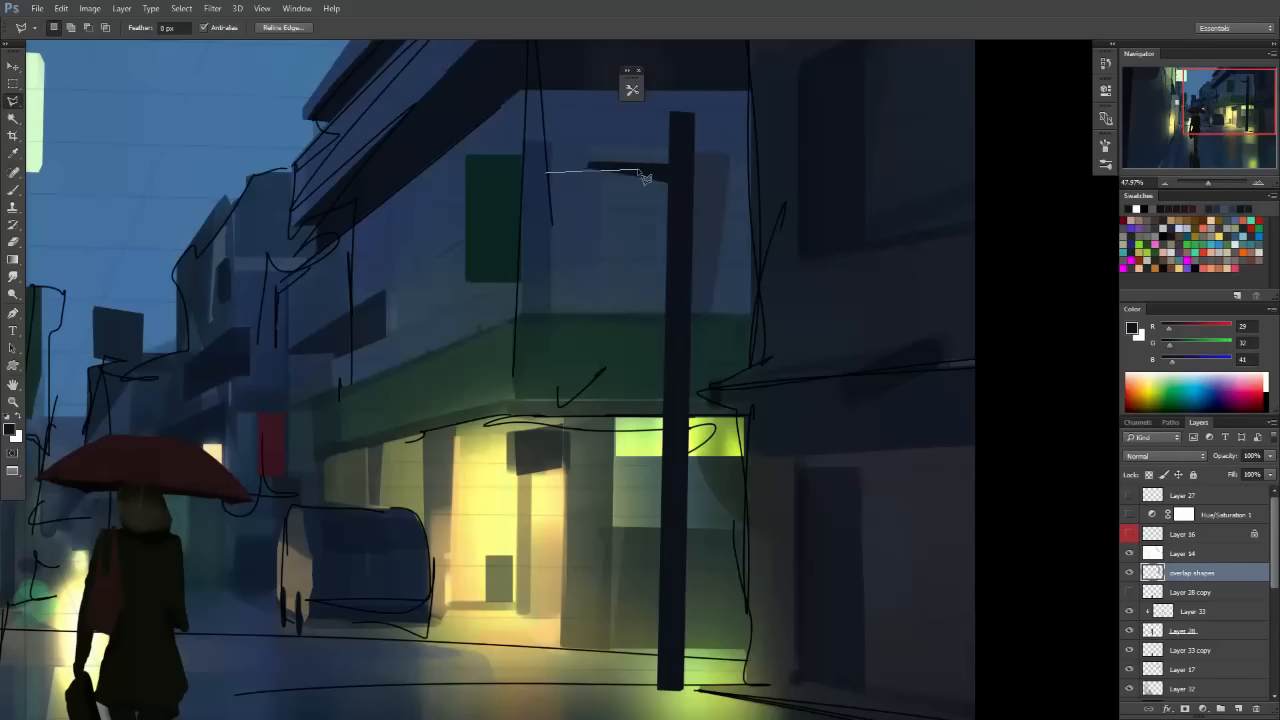
{"action": "left_click", "coordinate": [660, 174]}
{"action": "left_click", "coordinate": [547, 174]}
{"action": "key", "text": "b"}
{"action": "left_click_drag", "start_coordinate": [515, 198], "coordinate": [708, 168]}
{"action": "key", "text": "m"}
{"action": "key", "text": "ctrl+d"}
Add a small rectangular box at the pole's upper end, painted in the dark colour.
{"action": "mouse_move", "coordinate": [722, 260]}
{"action": "left_mouse_down"}
{"action": "mouse_move", "coordinate": [738, 314]}
{"action": "mouse_move", "coordinate": [796, 292]}
{"action": "left_mouse_up"}
{"action": "left_click_drag", "start_coordinate": [692, 212], "coordinate": [715, 262]}
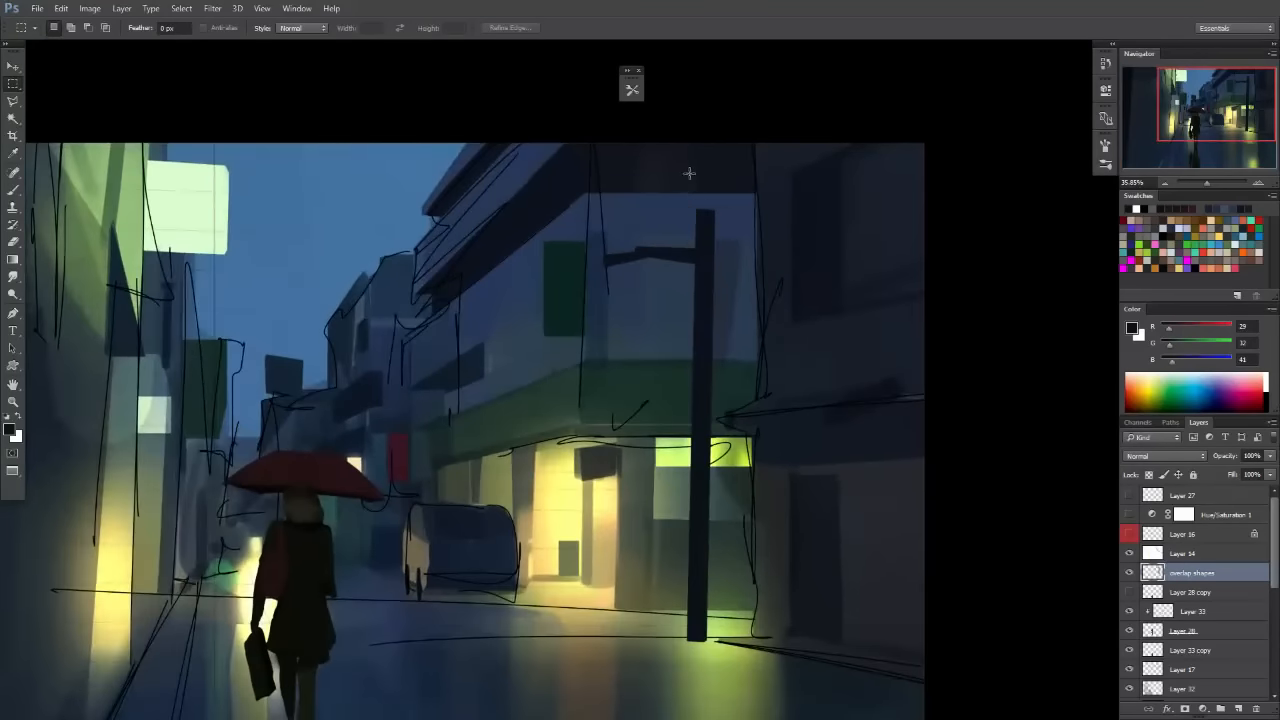
{"action": "left_click_drag", "start_coordinate": [688, 172], "coordinate": [722, 208]}
{"action": "key", "text": "b"}
{"action": "left_click_drag", "start_coordinate": [720, 163], "coordinate": [705, 190]}
{"action": "key", "text": "m"}
{"action": "key", "text": "ctrl+d"}
Add a small dark rectangular box standing on the middle of the pole's arm.
{"action": "left_click_drag", "start_coordinate": [657, 243], "coordinate": [673, 245]}
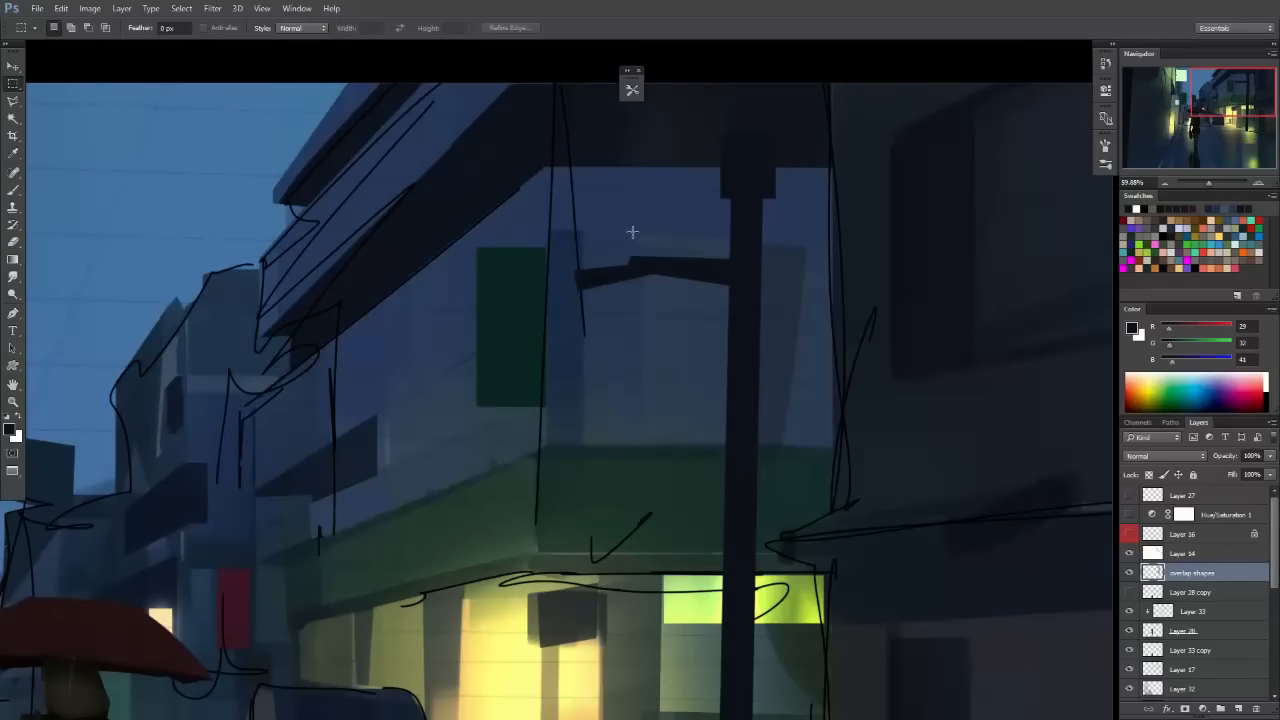
{"action": "mouse_move", "coordinate": [611, 206]}
{"action": "left_mouse_down"}
{"action": "mouse_move", "coordinate": [656, 256]}
{"action": "mouse_move", "coordinate": [611, 171]}
{"action": "left_mouse_up"}
{"action": "key", "text": "b"}
{"action": "key", "text": "m"}
{"action": "key", "text": "ctrl+d"}
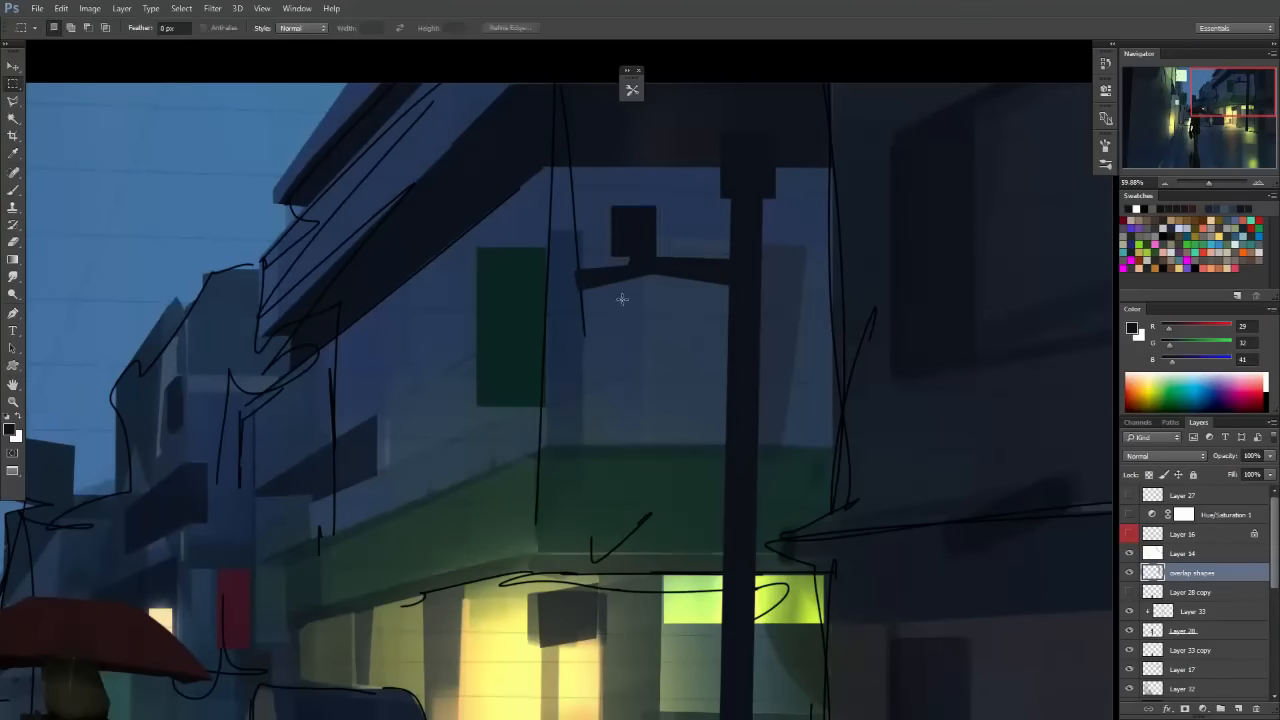
Add a small square box at the outer end of the pole's arm, painted in the same dark colour.
{"action": "left_click_drag", "start_coordinate": [571, 210], "coordinate": [616, 261]}
{"action": "key", "text": "ctrl+d"}
{"action": "mouse_move", "coordinate": [561, 221]}
{"action": "left_mouse_down"}
{"action": "mouse_move", "coordinate": [600, 245]}
{"action": "mouse_move", "coordinate": [611, 271]}
{"action": "left_mouse_up"}
{"action": "key", "text": "b"}
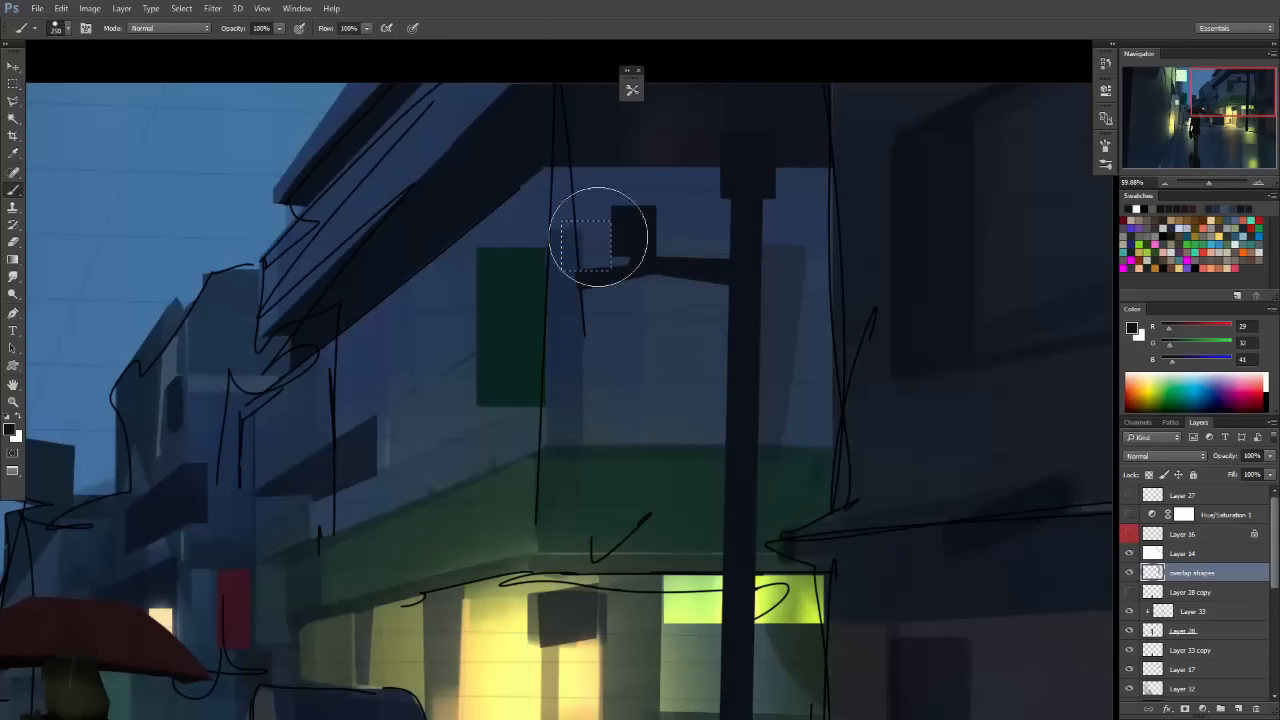
{"action": "key", "text": "m"}
{"action": "left_click_drag", "start_coordinate": [704, 342], "coordinate": [650, 468]}
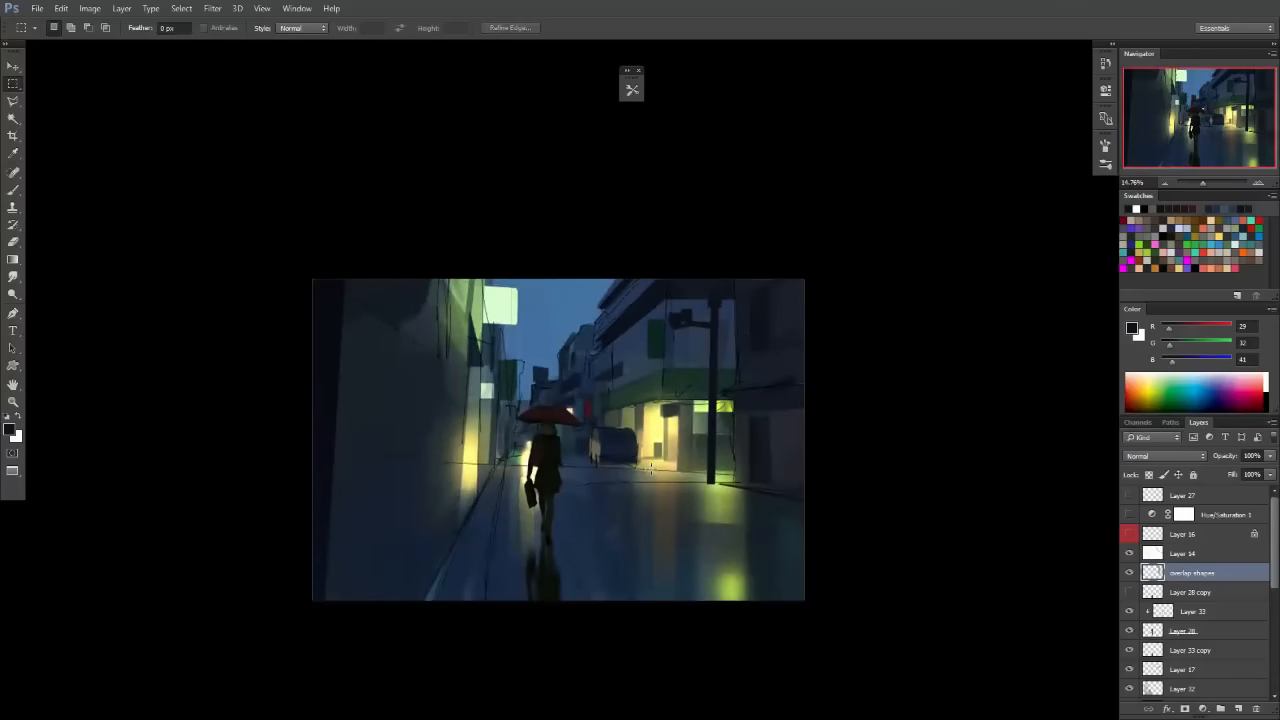
Free-transform the street pole so that its top leans slightly to the left.
{"action": "left_click_drag", "start_coordinate": [736, 319], "coordinate": [696, 410]}
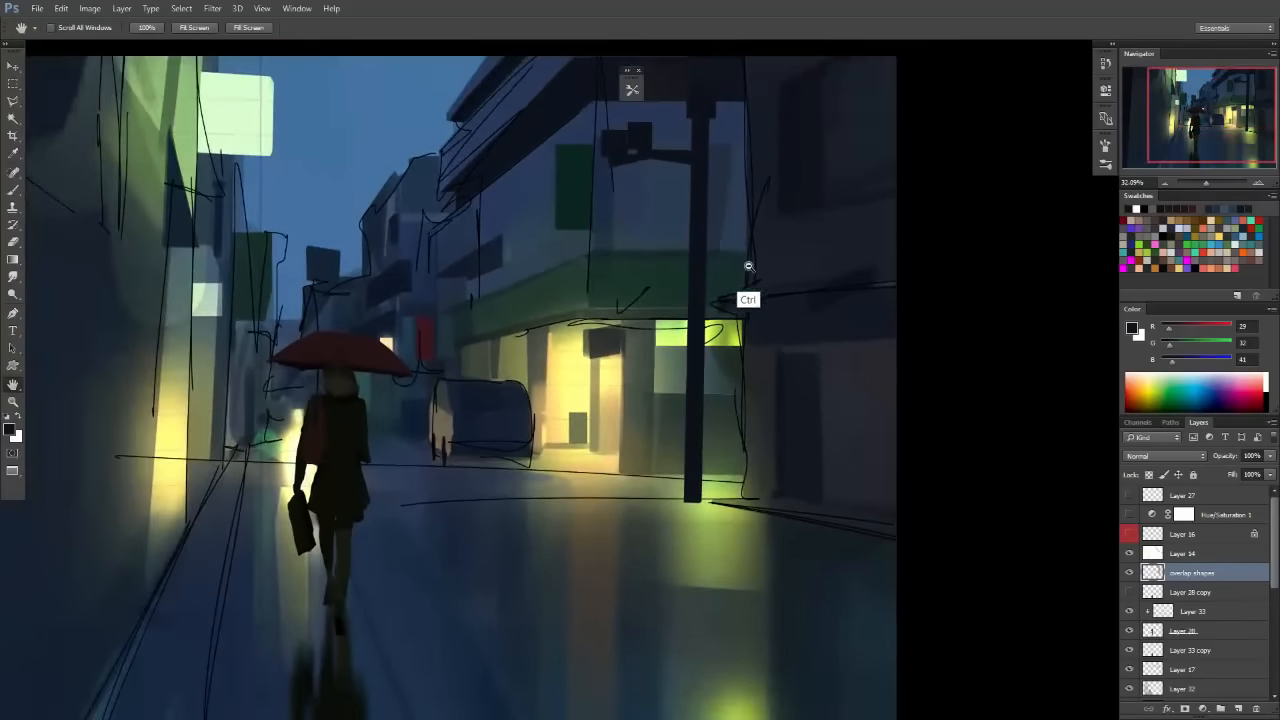
{"action": "left_click_drag", "start_coordinate": [749, 274], "coordinate": [775, 272]}
{"action": "right_click", "coordinate": [682, 222]}
{"action": "left_click", "coordinate": [760, 366]}
{"action": "left_click_drag", "start_coordinate": [696, 225], "coordinate": [679, 216]}
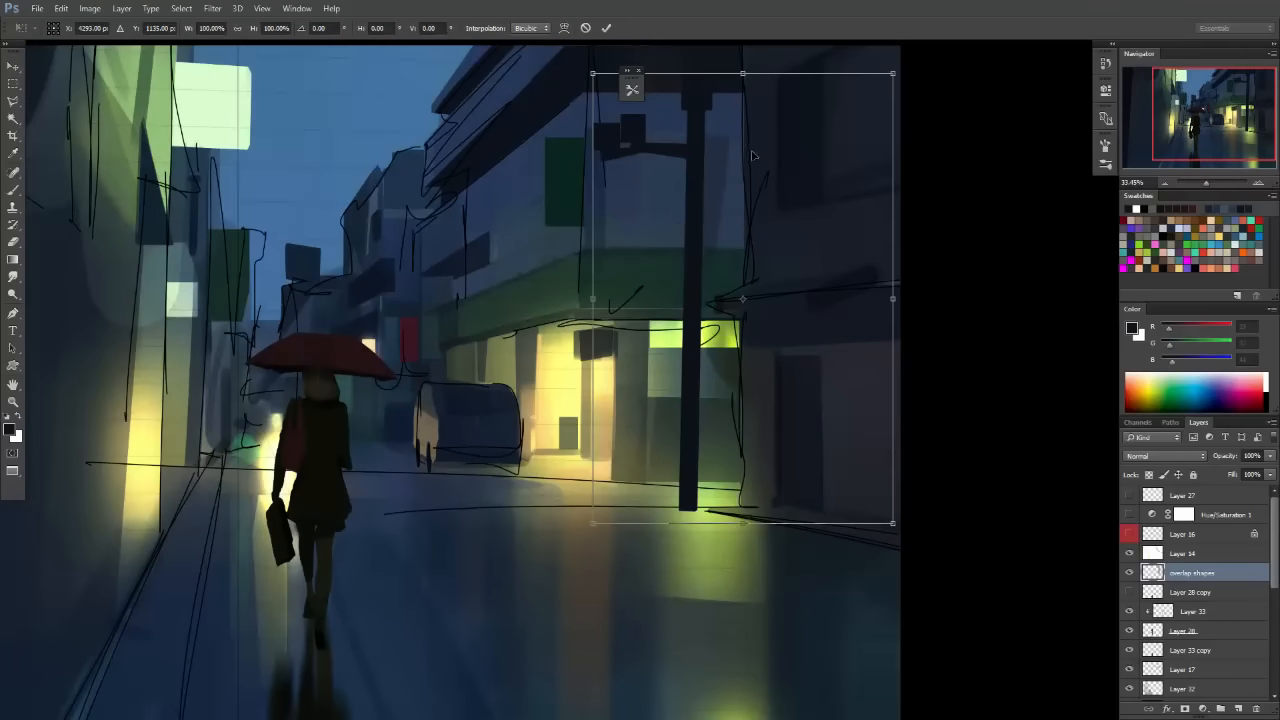
{"action": "key", "text": "ctrl"}
{"action": "left_click_drag", "start_coordinate": [742, 74], "coordinate": [734, 74]}
{"action": "key", "text": "Return"}
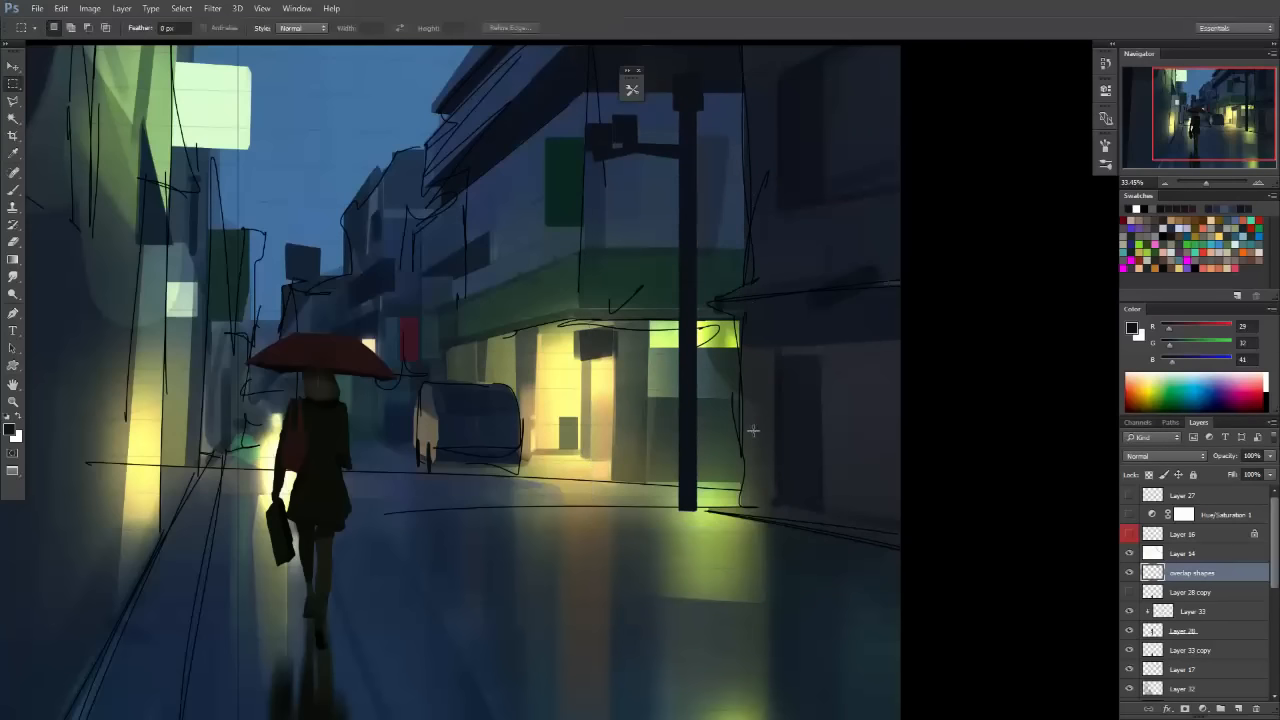
Shift the whole street pole slightly to the right.
{"action": "key", "text": "v"}
{"action": "left_click_drag", "start_coordinate": [702, 376], "coordinate": [710, 376]}
{"action": "left_click_drag", "start_coordinate": [708, 447], "coordinate": [746, 446]}
{"action": "left_click_drag", "start_coordinate": [727, 439], "coordinate": [707, 382]}
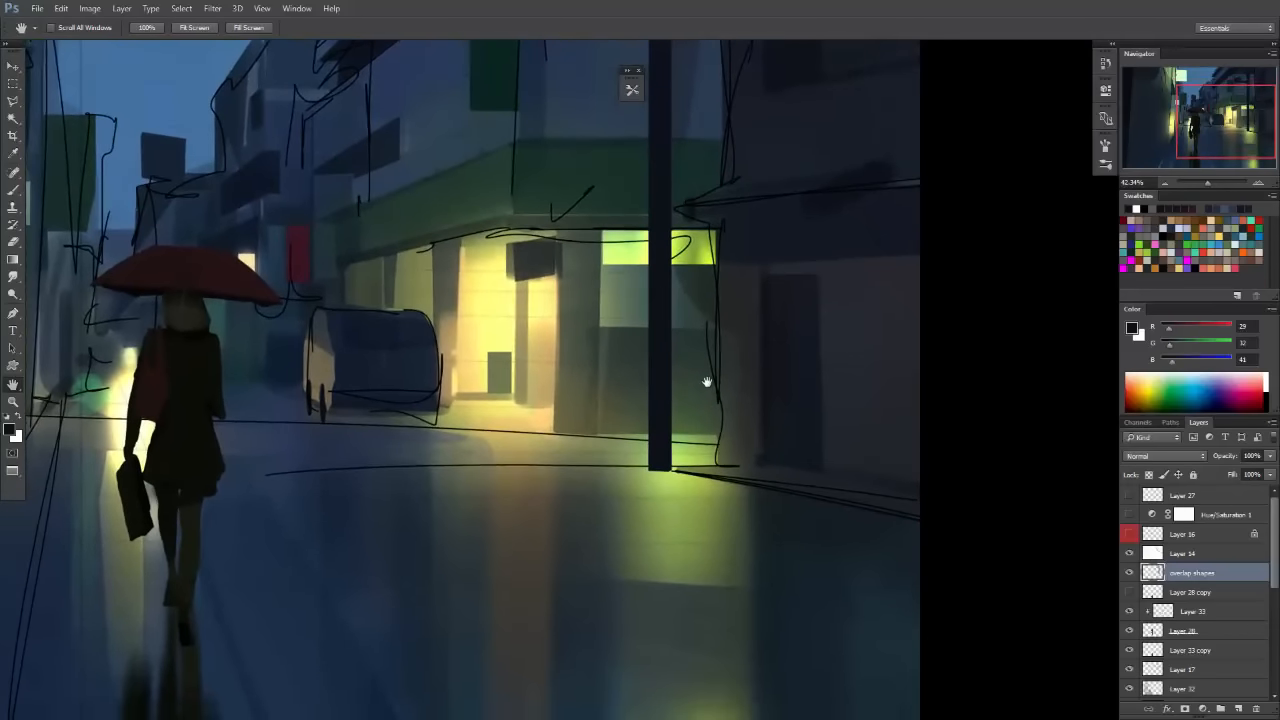
{"action": "left_click_drag", "start_coordinate": [734, 315], "coordinate": [790, 316], "text": "ctrl+space"}
{"action": "left_click_drag", "start_coordinate": [437, 374], "coordinate": [594, 374]}
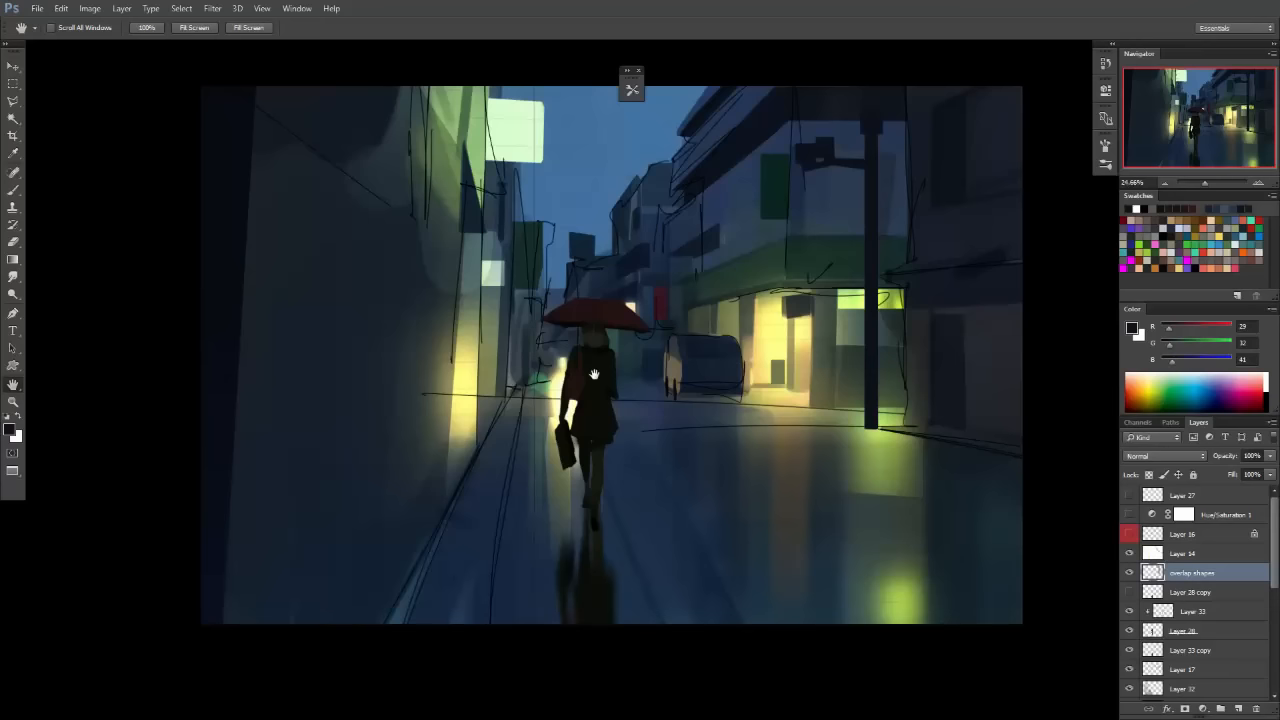
Duplicate the overlap shapes layer, flip the copy horizontally and place it beside the left wall, behind the woman.
{"action": "left_click_drag", "start_coordinate": [848, 328], "coordinate": [880, 328]}
{"action": "right_click", "coordinate": [877, 265]}
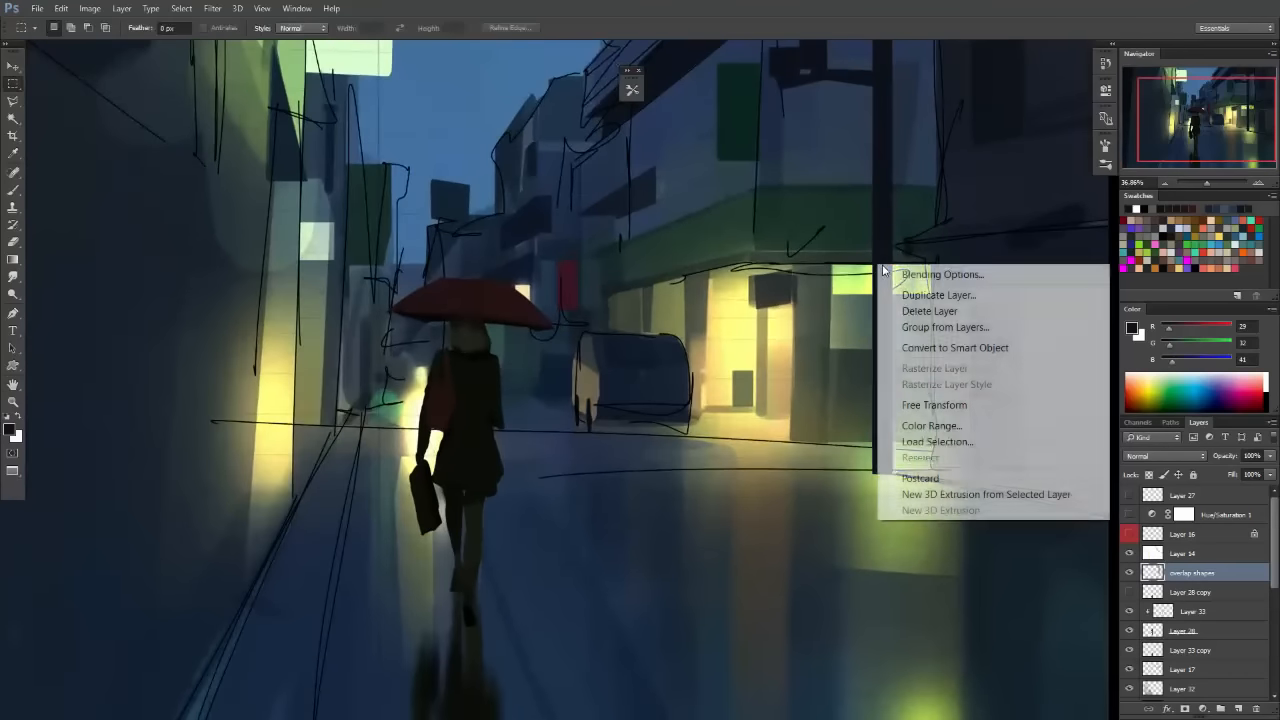
{"action": "left_click", "coordinate": [928, 296]}
{"action": "key", "text": "Return"}
{"action": "right_click", "coordinate": [872, 303]}
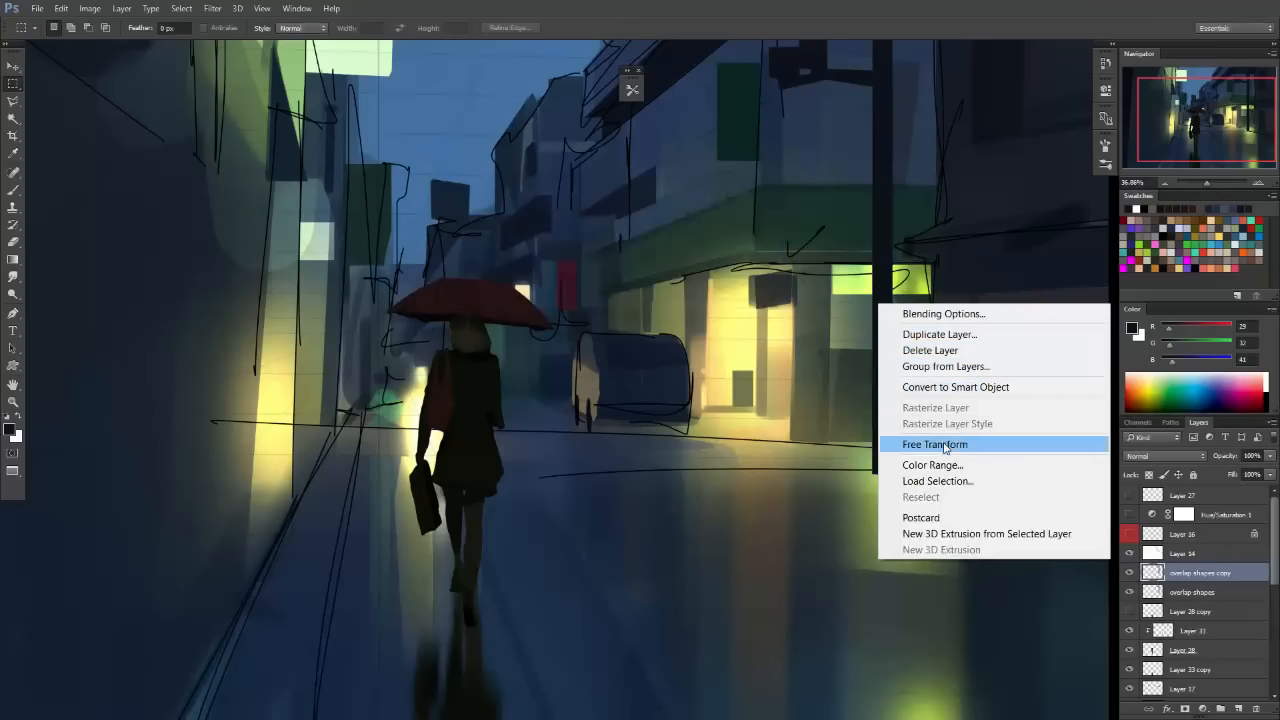
{"action": "left_click", "coordinate": [914, 443]}
{"action": "right_click", "coordinate": [886, 330]}
{"action": "left_click", "coordinate": [920, 543]}
{"action": "left_click_drag", "start_coordinate": [900, 432], "coordinate": [374, 395]}
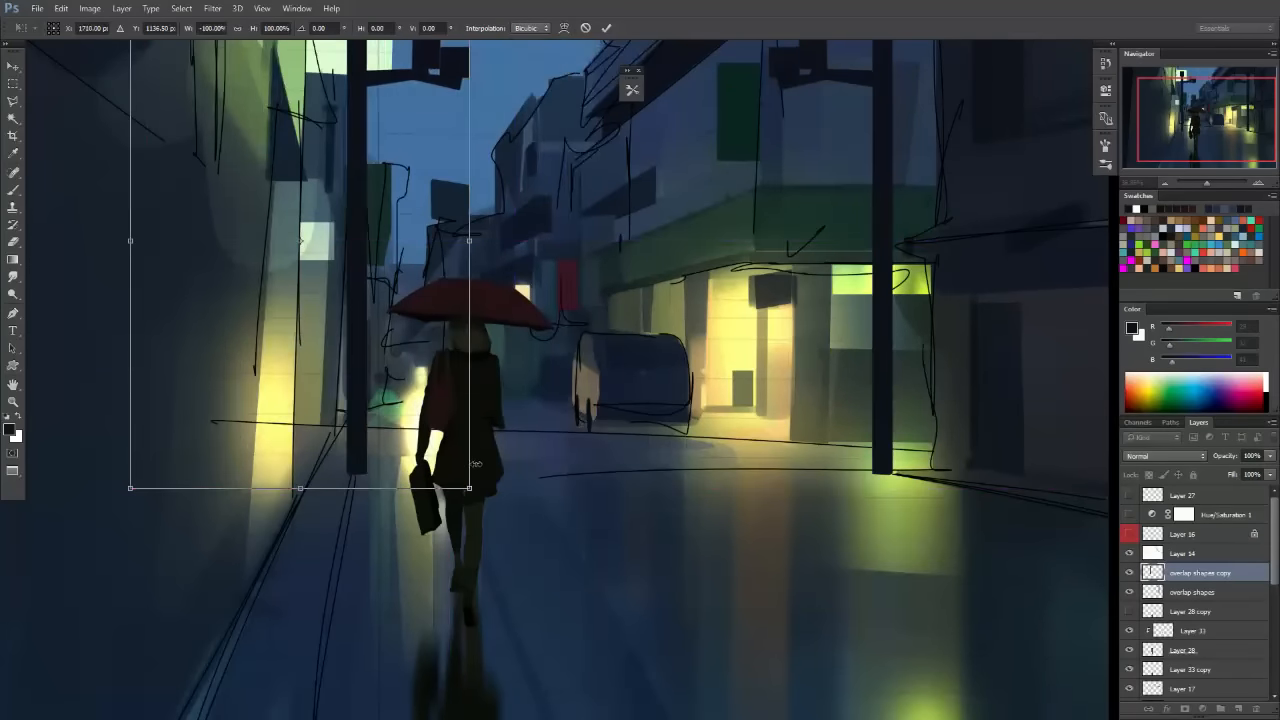
{"action": "key", "text": "Return"}
Skew the copied pole's base to the left and stretch its top up to the picture's upper edge.
{"action": "left_click_drag", "start_coordinate": [463, 313], "coordinate": [448, 374]}
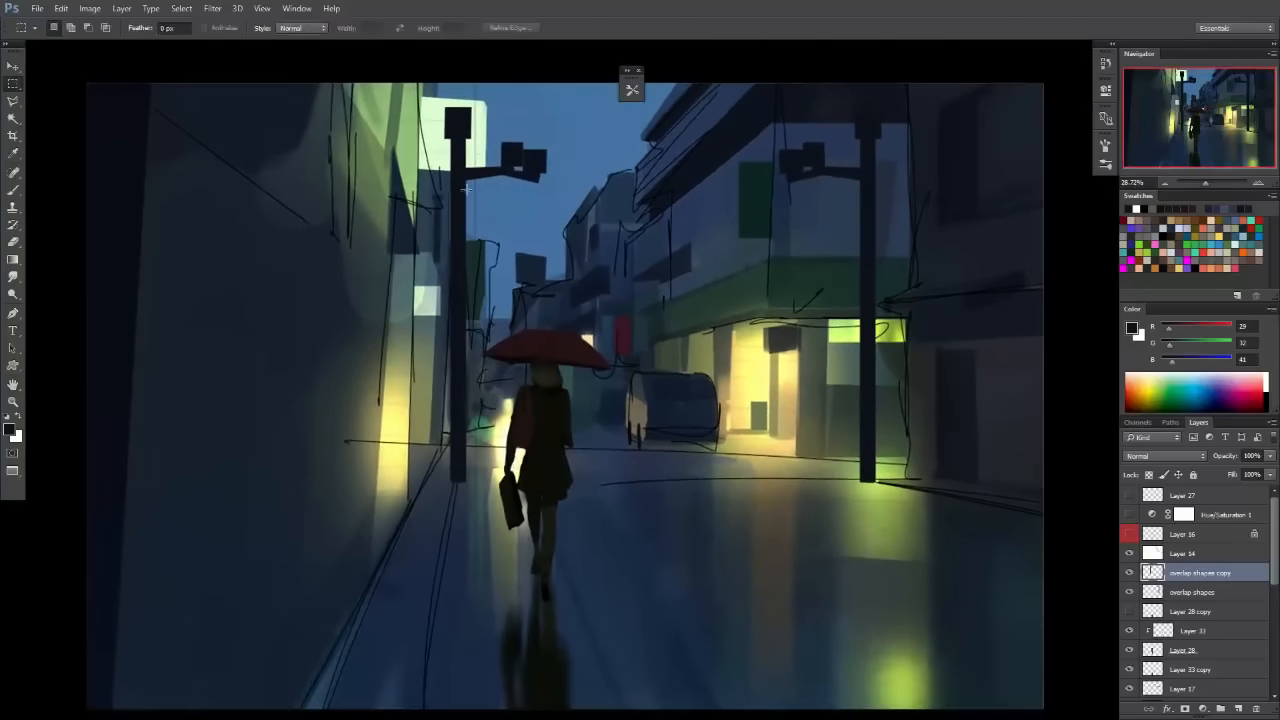
{"action": "right_click", "coordinate": [462, 180]}
{"action": "left_click", "coordinate": [535, 320]}
{"action": "left_click_drag", "start_coordinate": [414, 504], "coordinate": [398, 498]}
{"action": "key", "text": "Return"}
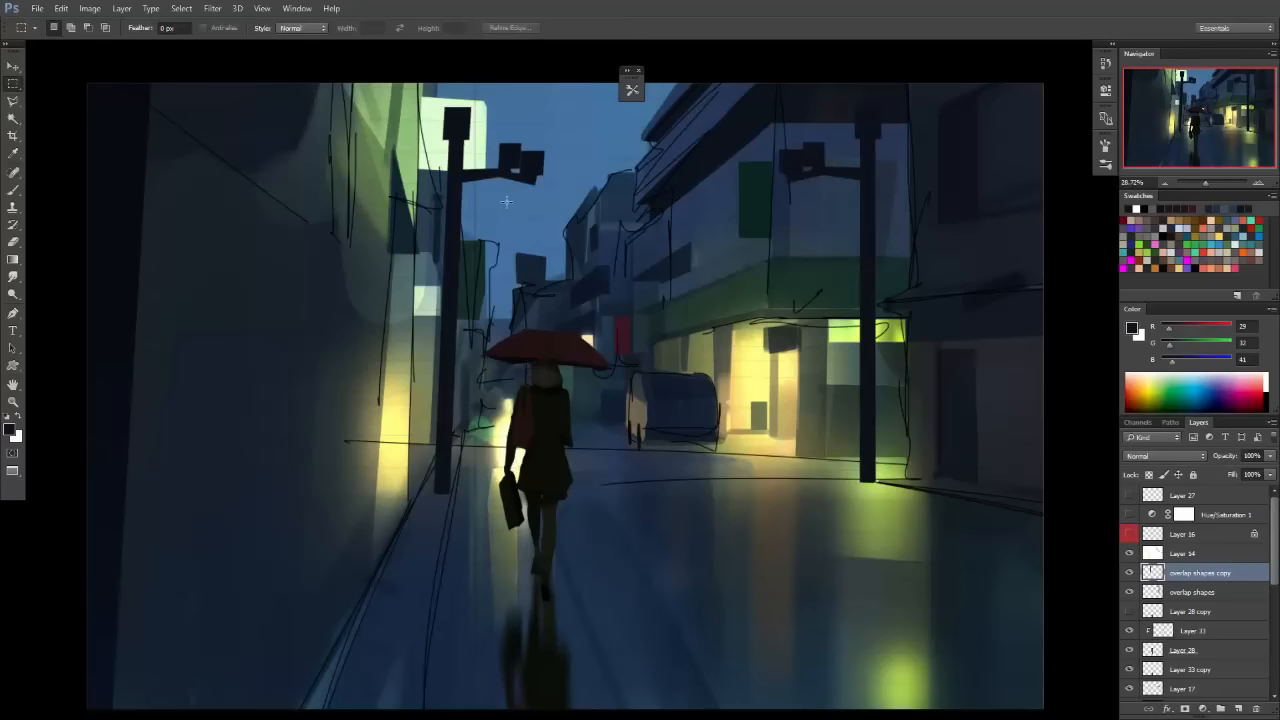
{"action": "right_click", "coordinate": [507, 174]}
{"action": "left_click", "coordinate": [574, 314]}
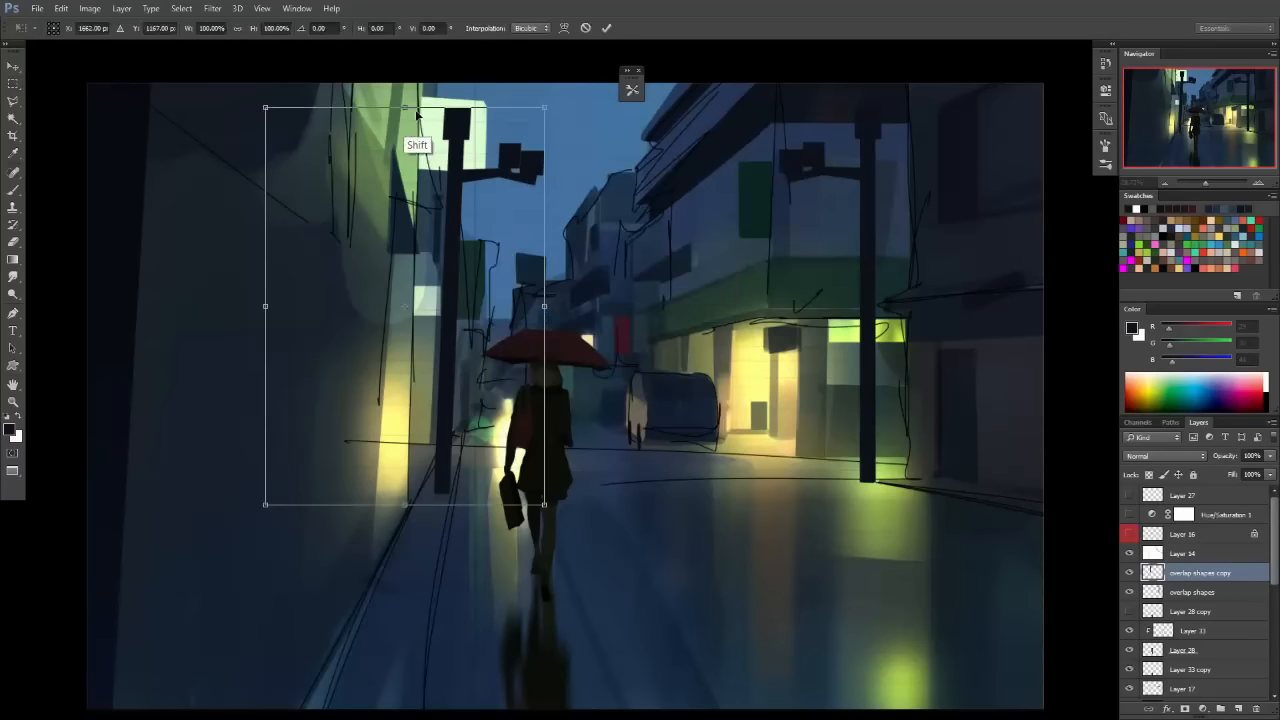
{"action": "mouse_move", "coordinate": [405, 107]}
{"action": "left_mouse_down"}
{"action": "mouse_move", "coordinate": [406, 86]}
{"action": "mouse_move", "coordinate": [404, 106]}
{"action": "left_mouse_up"}
{"action": "key", "text": "Return"}
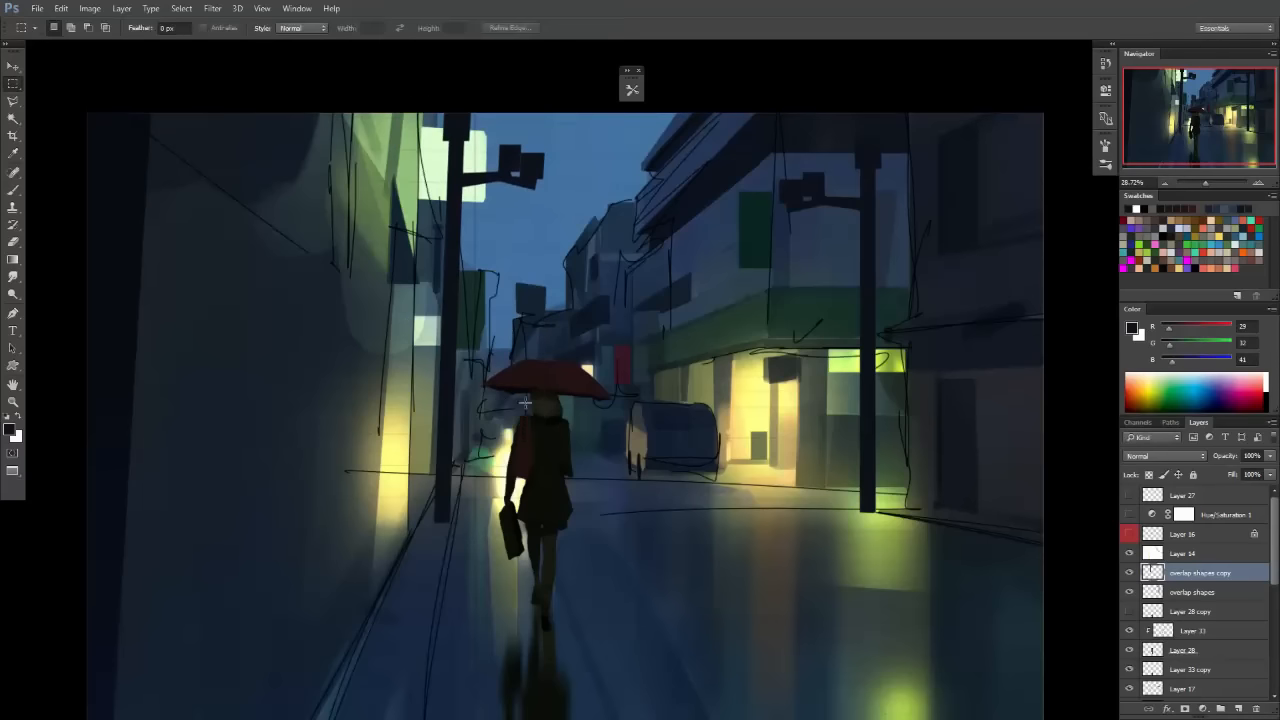
{"action": "key", "text": "space"}
{"action": "left_click_drag", "start_coordinate": [505, 360], "coordinate": [566, 343]}
{"action": "key", "text": "space"}
{"action": "scroll", "coordinate": [566, 430], "scroll_direction": "up", "scroll_amount": 3}
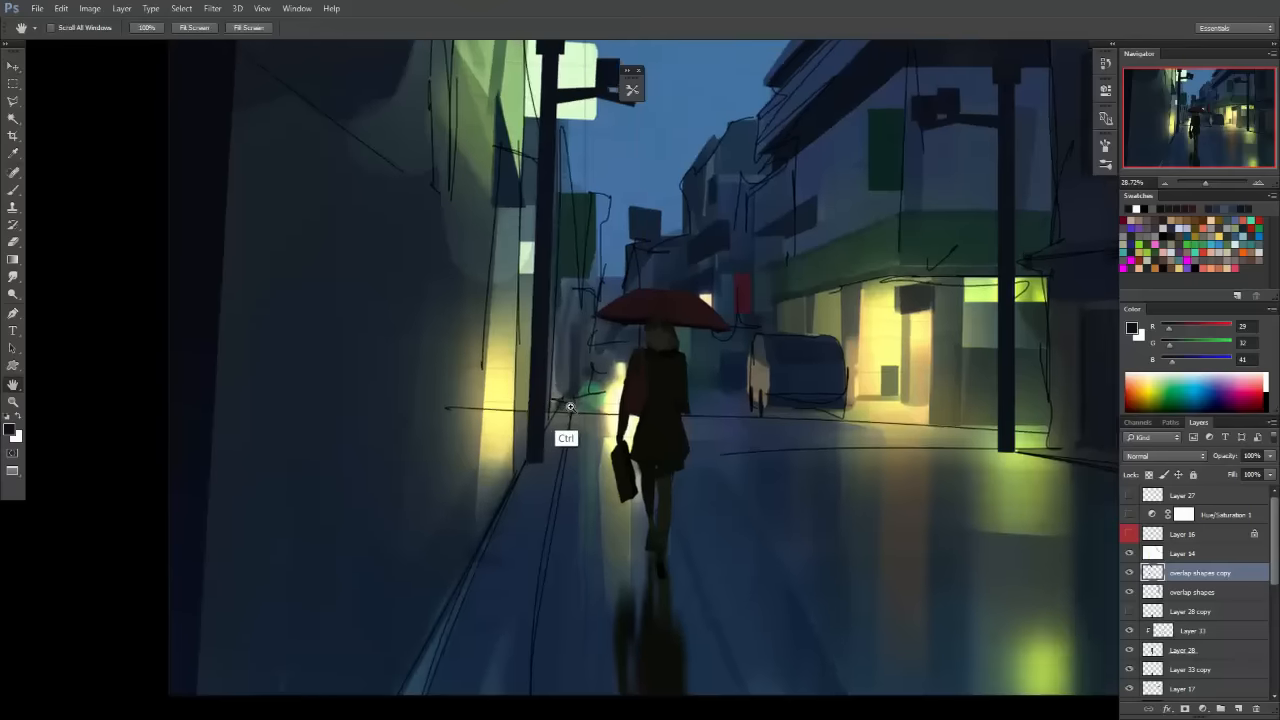
{"action": "left_click_drag", "start_coordinate": [536, 446], "coordinate": [543, 447]}
{"action": "key", "text": "e"}
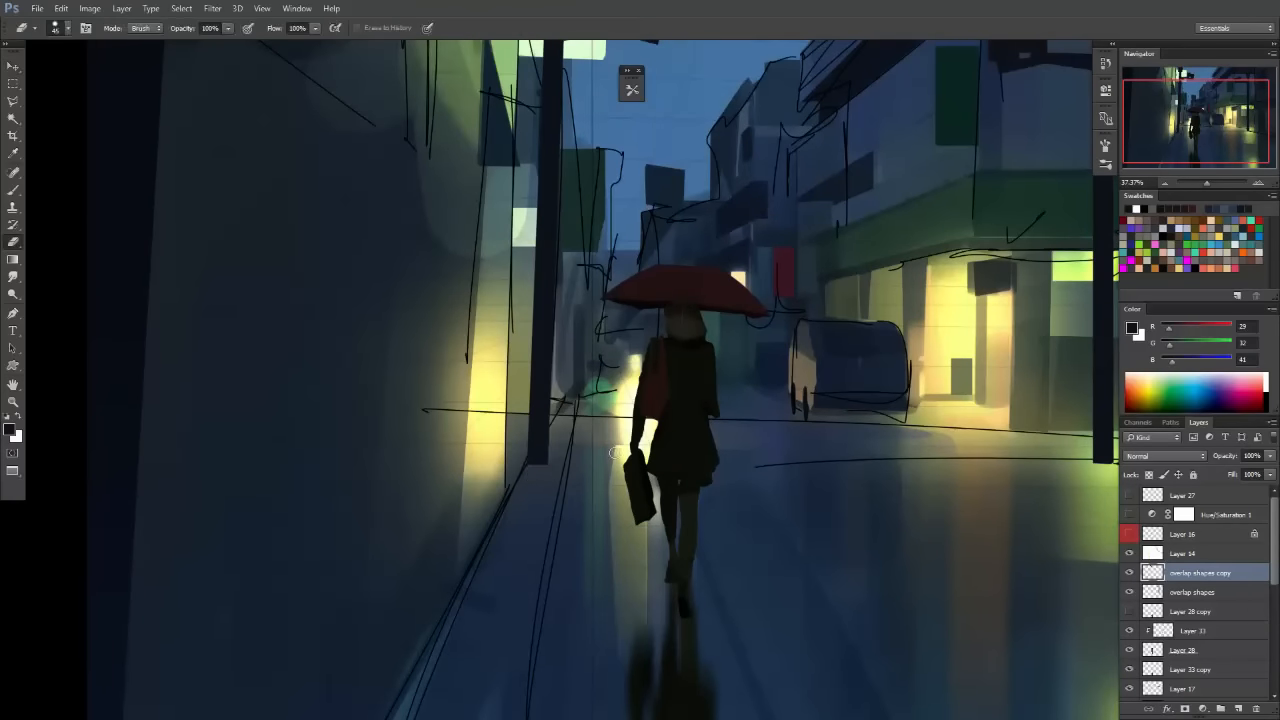
{"action": "scroll", "coordinate": [615, 453], "scroll_direction": "down", "scroll_amount": 5}
{"action": "scroll", "coordinate": [736, 266], "scroll_direction": "up", "scroll_amount": 2}
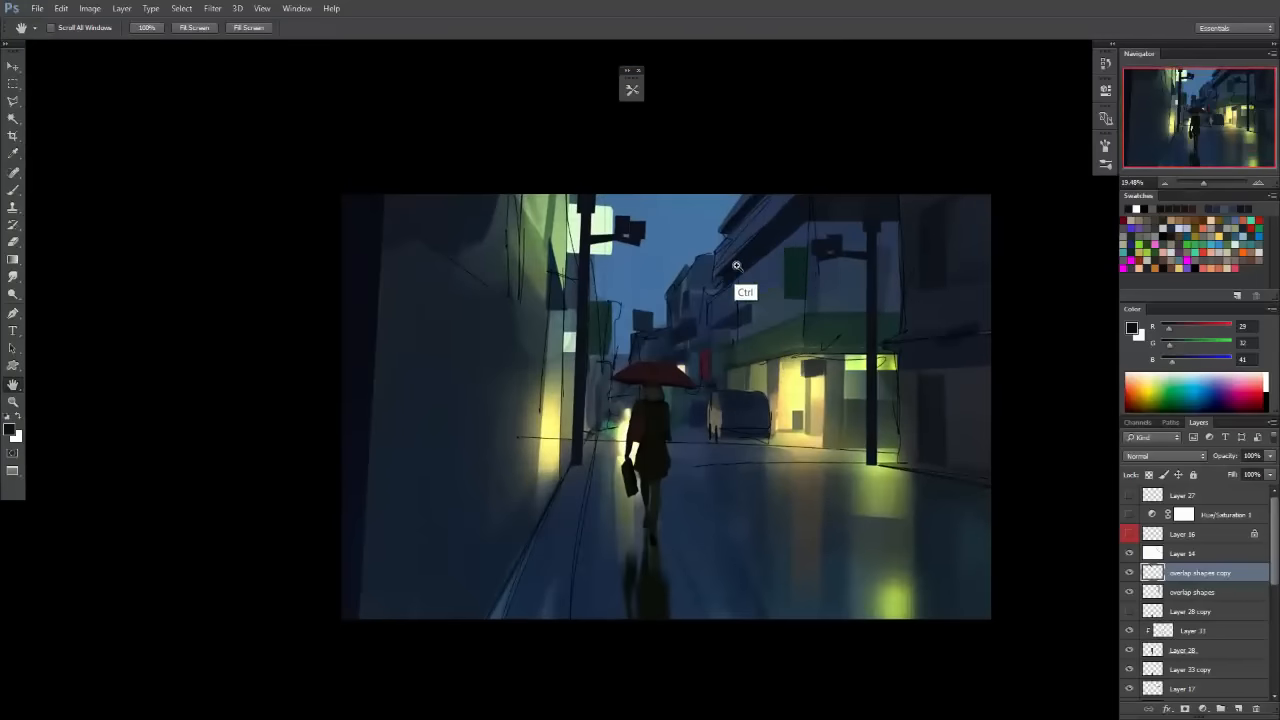
Lasso a narrow horizontal sign attached to the left pole below its arm and paint it in a sampled dark blue.
{"action": "scroll", "coordinate": [683, 343], "scroll_direction": "up", "scroll_amount": 3}
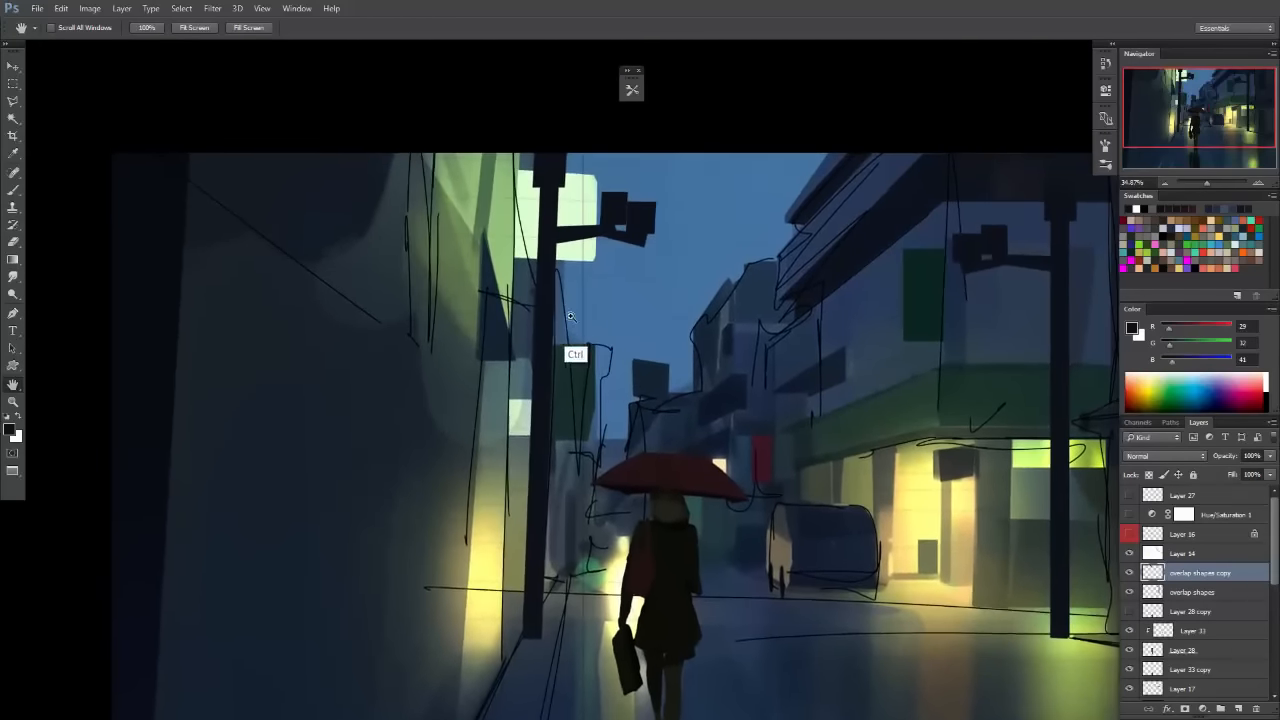
{"action": "scroll", "coordinate": [595, 322], "scroll_direction": "up", "scroll_amount": 1}
{"action": "key", "text": "l"}
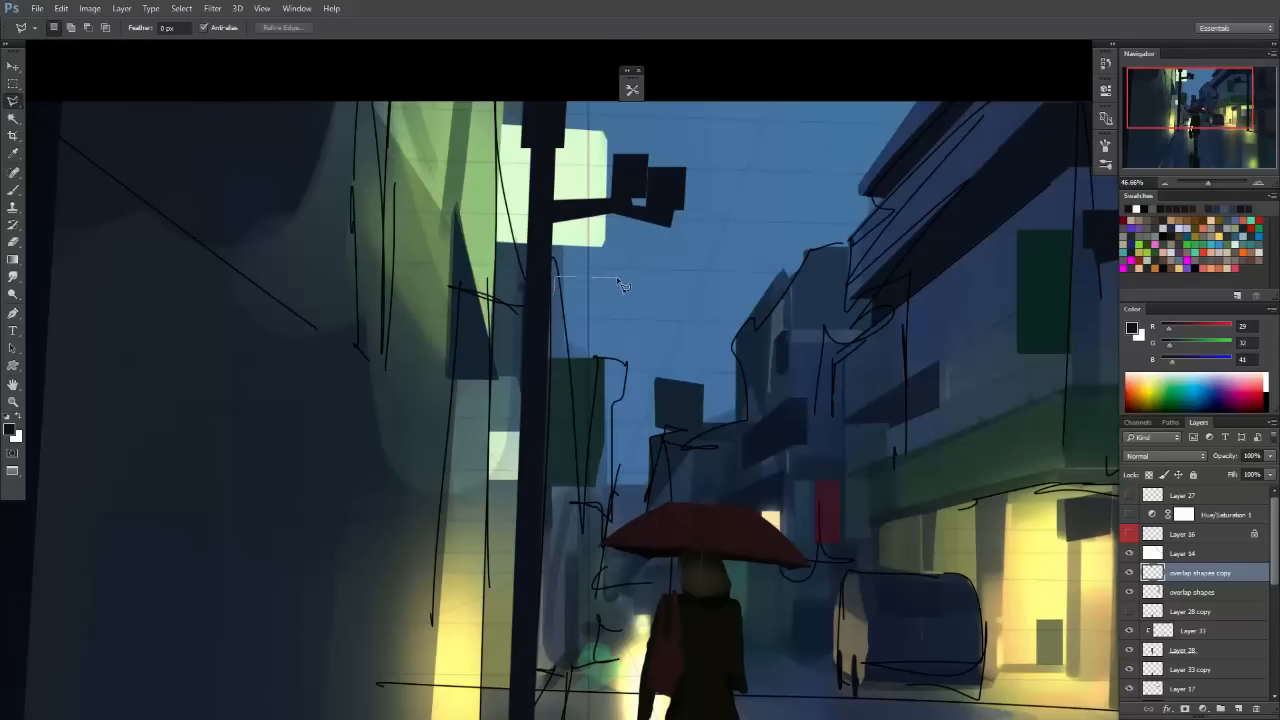
{"action": "left_click", "coordinate": [557, 298]}
{"action": "key", "text": "b"}
{"action": "left_click", "coordinate": [762, 378], "text": "alt"}
{"action": "mouse_move", "coordinate": [648, 288]}
{"action": "left_mouse_down"}
{"action": "mouse_move", "coordinate": [686, 171]}
{"action": "mouse_move", "coordinate": [484, 499]}
{"action": "left_mouse_up"}
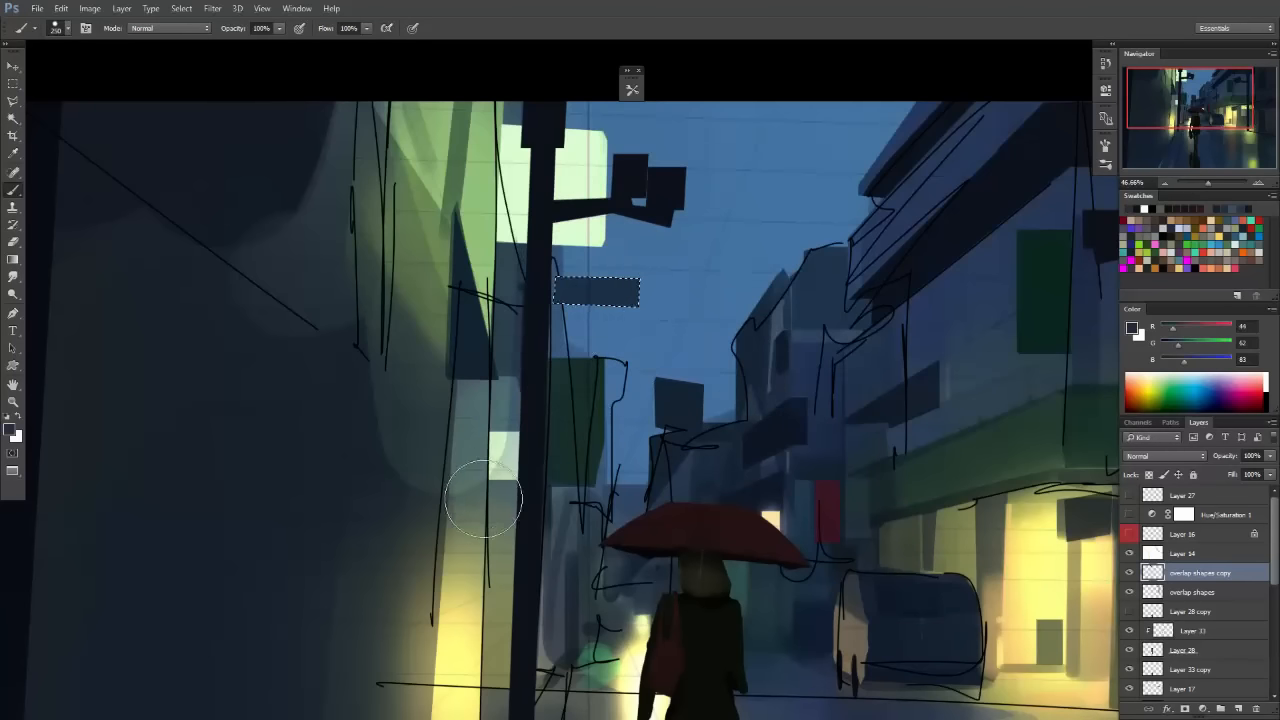
Repaint the small sign on the left pole with a slightly lighter blue sampled from the buildings.
{"action": "key", "text": "m"}
{"action": "key", "text": "ctrl+d"}
{"action": "key", "text": "ctrl+z"}
{"action": "key", "text": "b"}
{"action": "left_click", "coordinate": [815, 302], "text": "alt"}
{"action": "mouse_move", "coordinate": [737, 325]}
{"action": "left_mouse_down"}
{"action": "mouse_move", "coordinate": [641, 261]}
{"action": "mouse_move", "coordinate": [613, 188]}
{"action": "mouse_move", "coordinate": [583, 377]}
{"action": "left_mouse_up"}
{"action": "key", "text": "m"}
{"action": "key", "text": "ctrl+d"}
Merge the overlap shapes copy layer down into the overlap shapes layer.
{"action": "left_click_drag", "start_coordinate": [843, 367], "coordinate": [723, 443]}
{"action": "left_click_drag", "start_coordinate": [893, 398], "coordinate": [792, 391]}
{"action": "left_click_drag", "start_coordinate": [792, 391], "coordinate": [812, 394]}
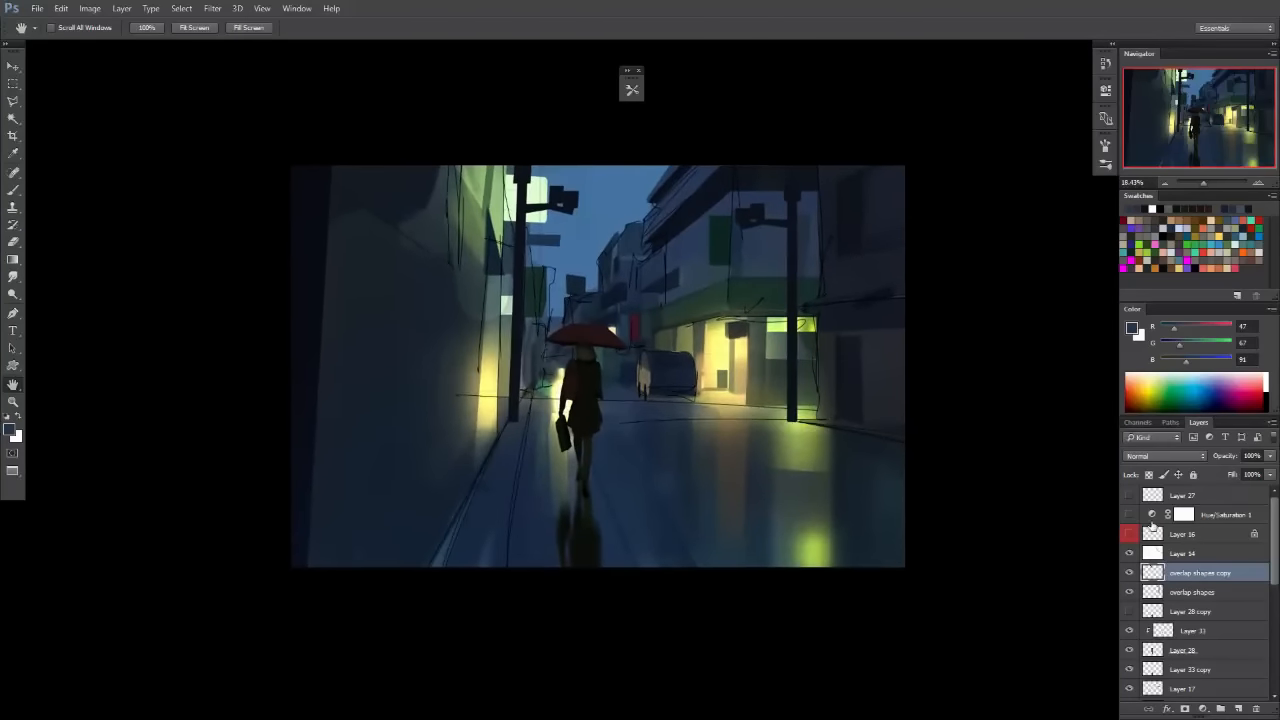
{"action": "left_click", "coordinate": [1129, 572]}
{"action": "left_click", "coordinate": [1129, 572]}
{"action": "right_click", "coordinate": [1205, 572]}
{"action": "left_click", "coordinate": [1046, 466]}
Compare the painting with and without the overlap shapes layer.
{"action": "left_click_drag", "start_coordinate": [790, 448], "coordinate": [852, 434]}
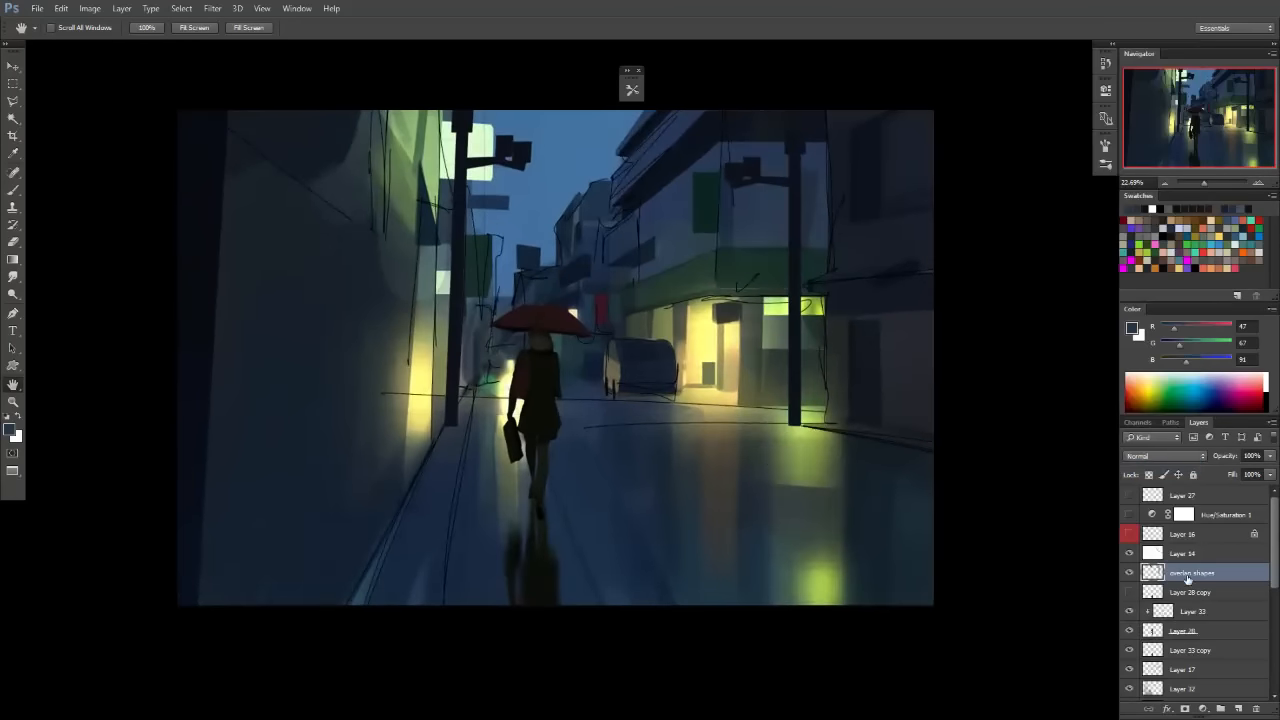
{"action": "left_click", "coordinate": [1129, 573]}
{"action": "left_click", "coordinate": [1129, 573]}
{"action": "left_click_drag", "start_coordinate": [508, 363], "coordinate": [745, 478]}
{"action": "left_click", "coordinate": [1129, 573]}
{"action": "left_click", "coordinate": [1129, 573]}
{"action": "left_click_drag", "start_coordinate": [838, 462], "coordinate": [895, 468]}
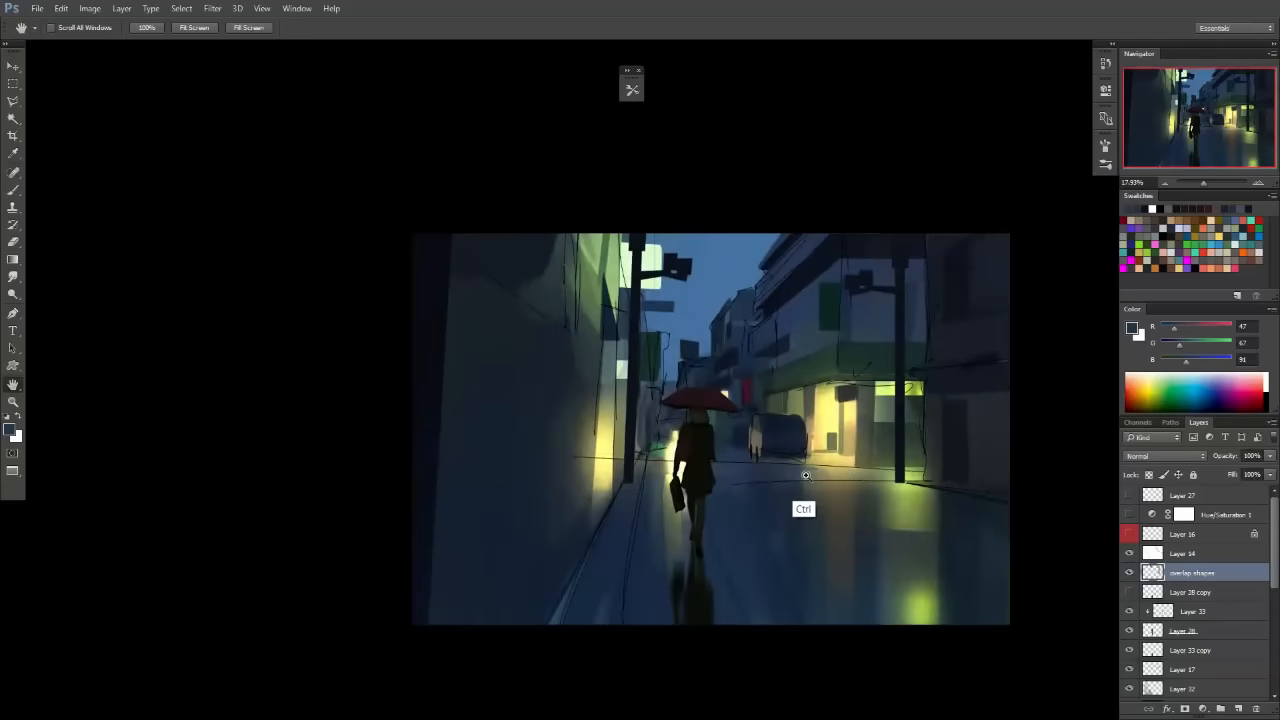
{"action": "left_click_drag", "start_coordinate": [792, 475], "coordinate": [812, 476]}
{"action": "left_click_drag", "start_coordinate": [650, 503], "coordinate": [714, 432]}
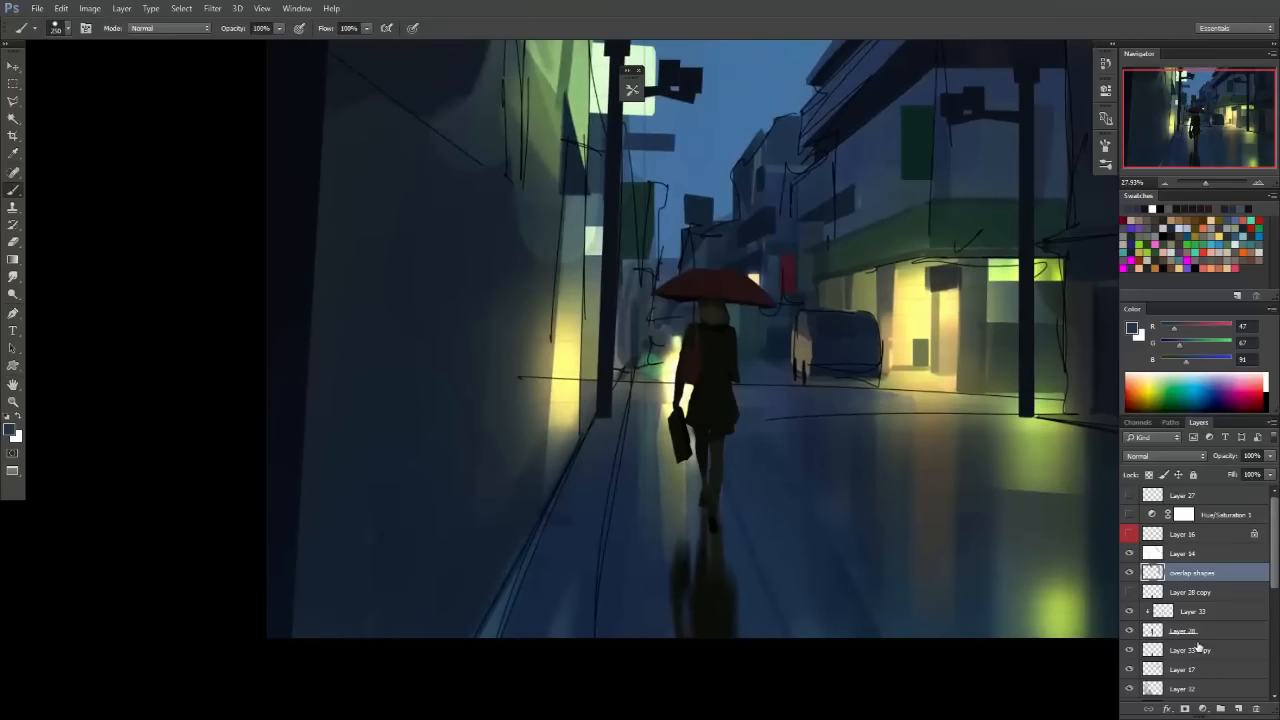
Make Layer 32 the active layer and choose the Path of Miranda 2 brush preset.
{"action": "left_click", "coordinate": [1189, 668]}
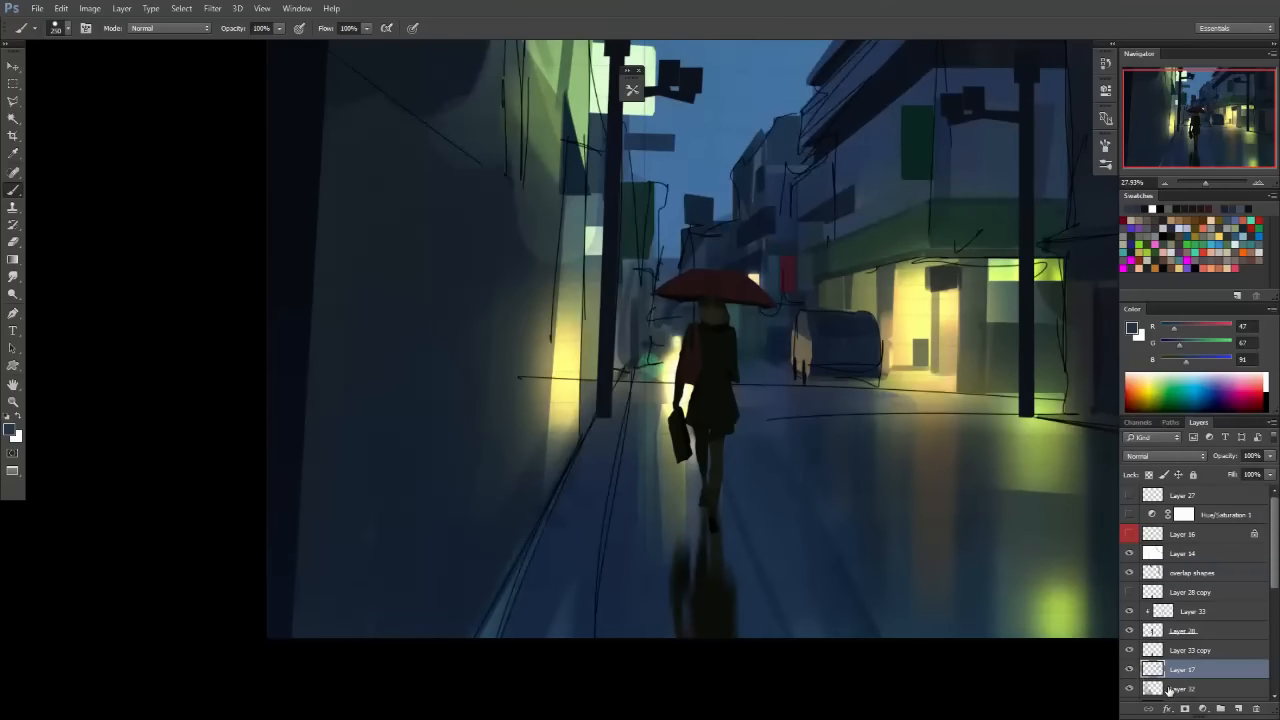
{"action": "left_click", "coordinate": [1170, 690]}
{"action": "left_click", "coordinate": [1130, 689]}
{"action": "left_click", "coordinate": [1130, 689]}
{"action": "left_click", "coordinate": [632, 90]}
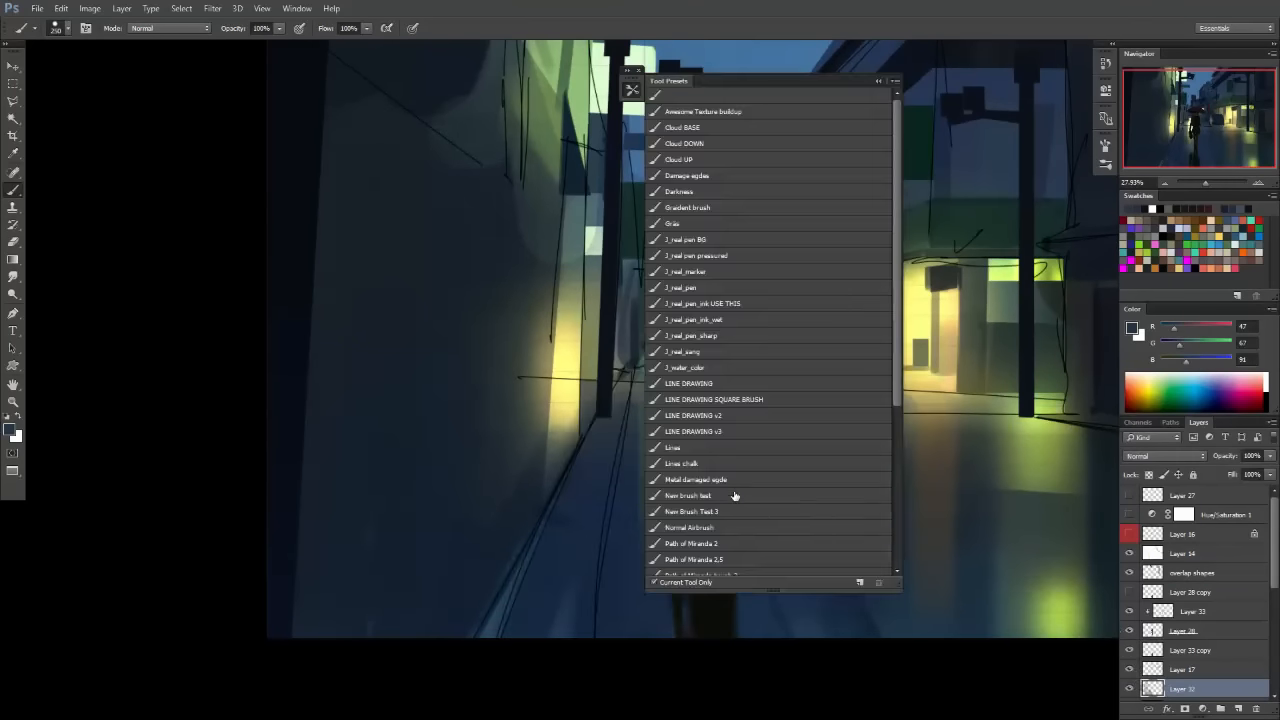
{"action": "left_click", "coordinate": [717, 545]}
Lasso the wall and pavement area around the left pole's base and brush it with a sampled dark tone.
{"action": "scroll", "coordinate": [606, 400], "scroll_direction": "up", "scroll_amount": 3}
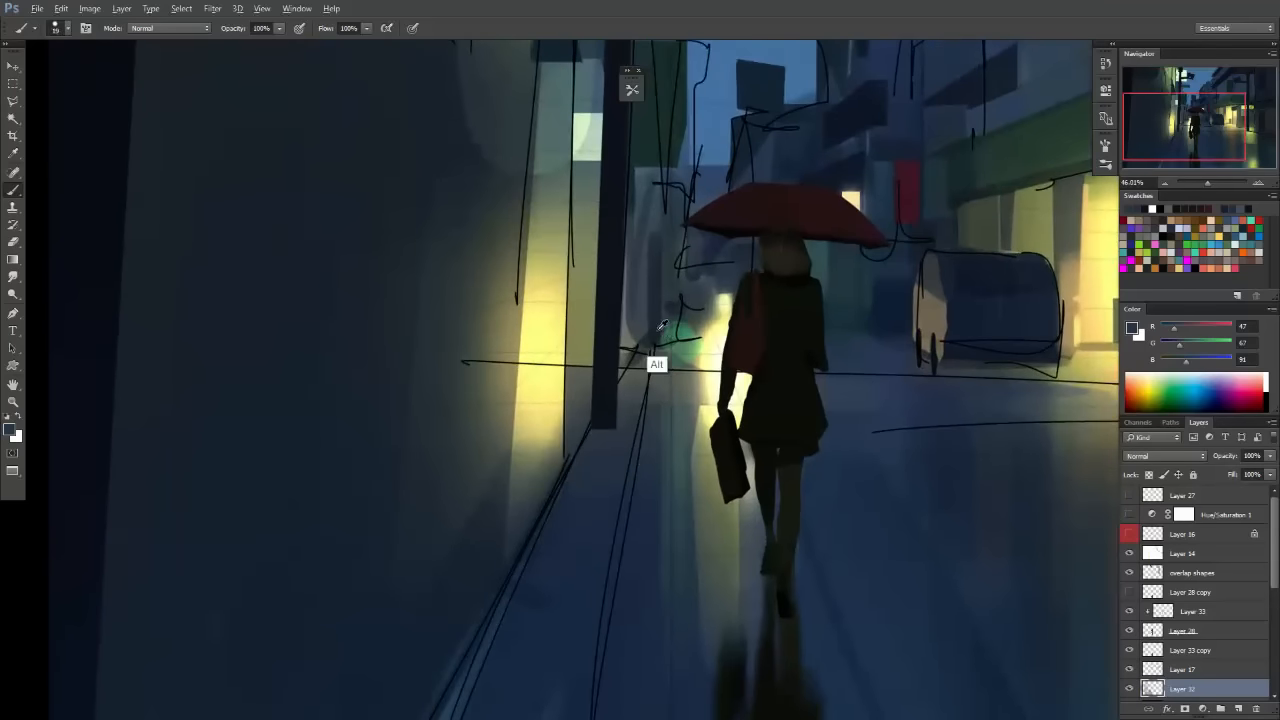
{"action": "left_click", "coordinate": [605, 390], "text": "alt"}
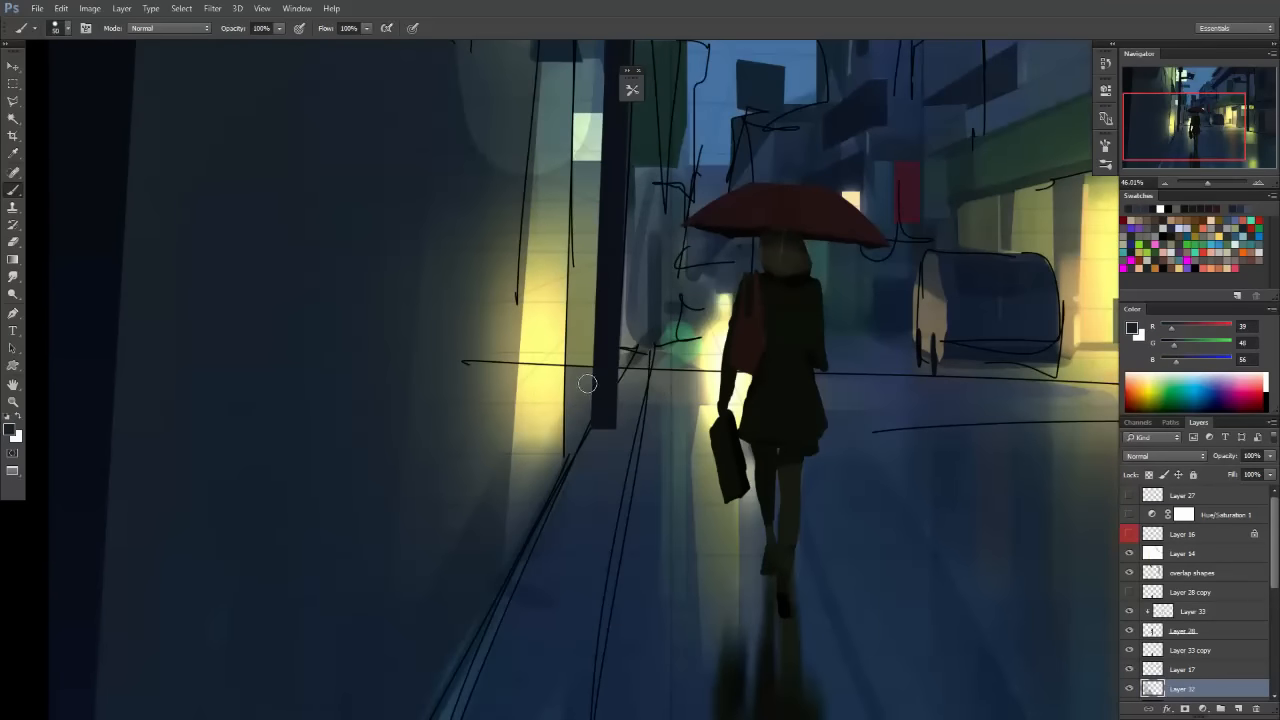
{"action": "scroll", "coordinate": [588, 387], "scroll_direction": "up", "scroll_amount": 3}
{"action": "key", "text": "l"}
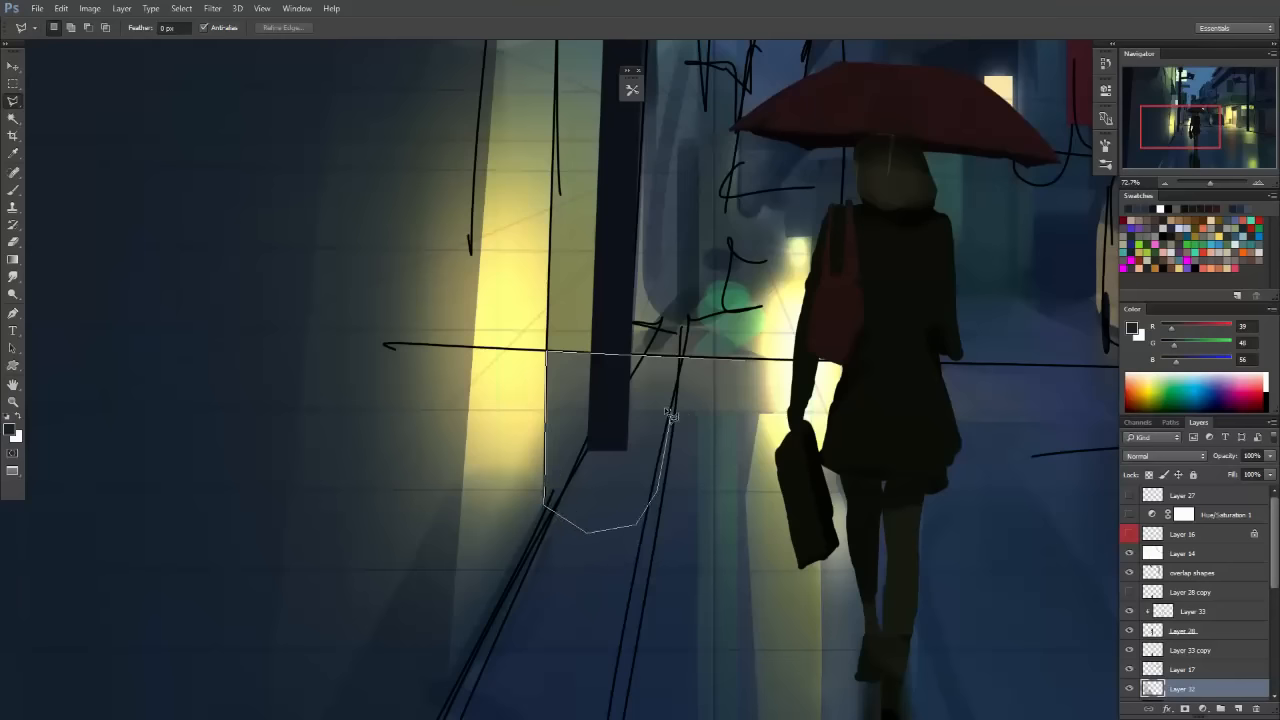
{"action": "double_click", "coordinate": [651, 363]}
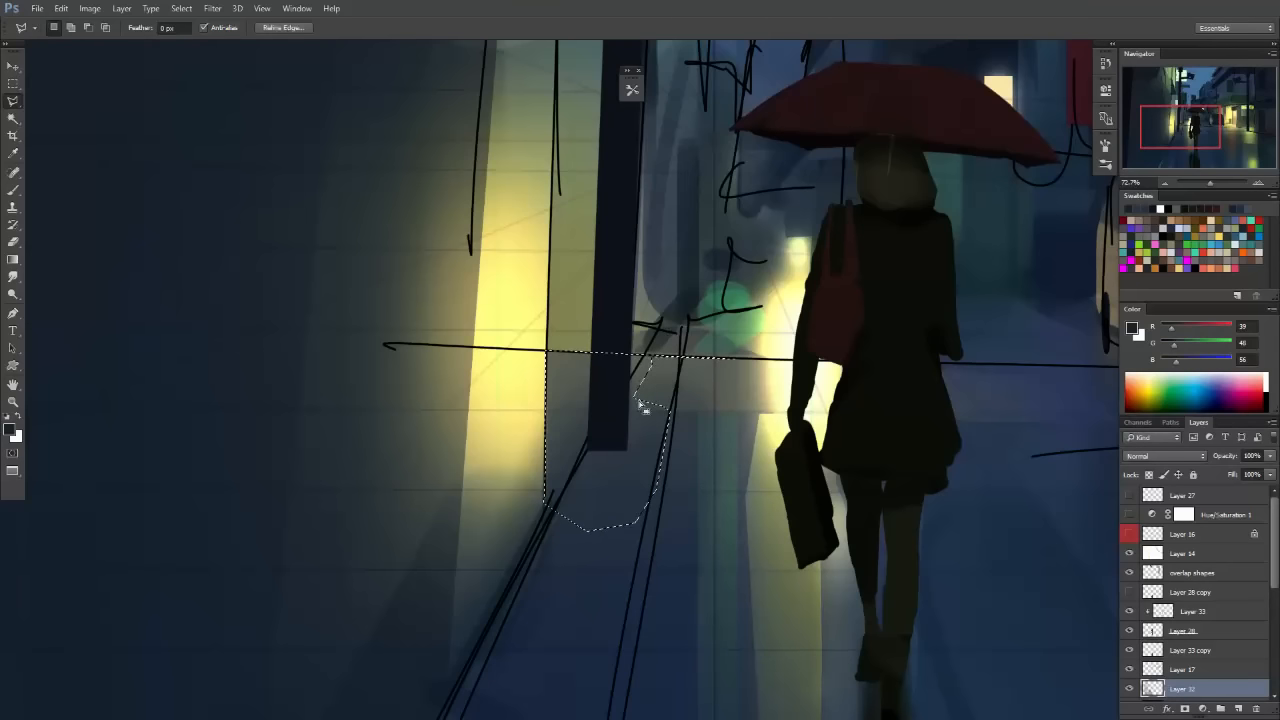
{"action": "key", "text": "b"}
{"action": "mouse_move", "coordinate": [617, 355]}
{"action": "left_mouse_down"}
{"action": "mouse_move", "coordinate": [543, 366]}
{"action": "mouse_move", "coordinate": [529, 414]}
{"action": "mouse_move", "coordinate": [570, 425]}
{"action": "mouse_move", "coordinate": [638, 380]}
{"action": "left_mouse_up"}
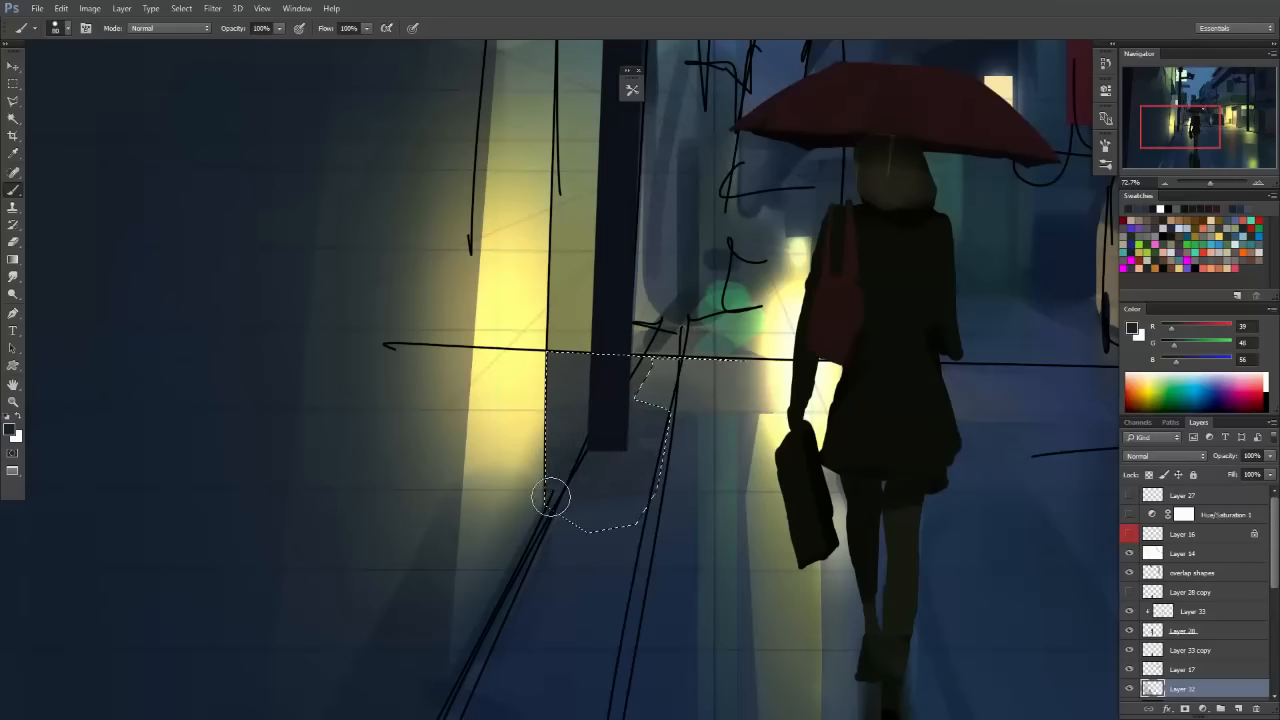
{"action": "key", "text": "m"}
{"action": "key", "text": "ctrl+d"}
{"action": "left_click_drag", "start_coordinate": [743, 463], "coordinate": [640, 466]}
{"action": "left_click_drag", "start_coordinate": [755, 488], "coordinate": [810, 492]}
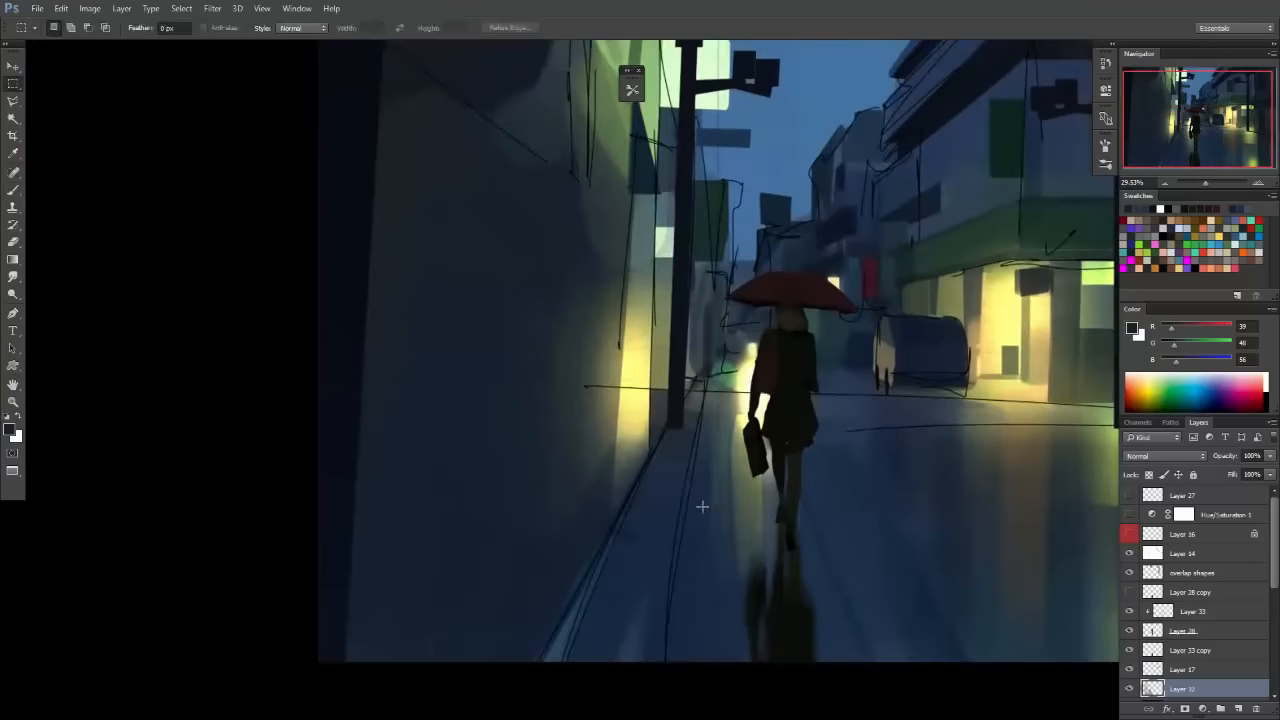
Paint a thin dark line along the edge where the left wall meets the pavement, using the pole's colour.
{"action": "mouse_move", "coordinate": [703, 508]}
{"action": "left_mouse_down"}
{"action": "mouse_move", "coordinate": [689, 425]}
{"action": "mouse_move", "coordinate": [664, 404]}
{"action": "left_mouse_up"}
{"action": "key", "text": "b"}
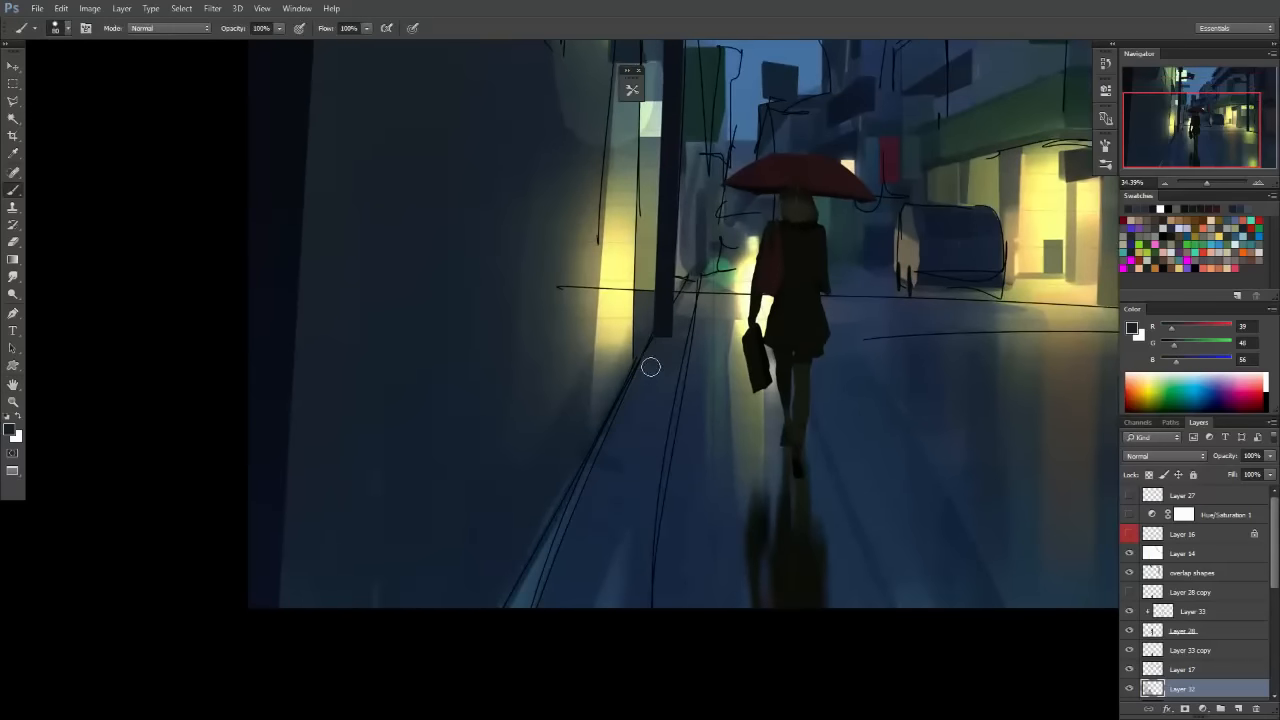
{"action": "left_click", "coordinate": [663, 320], "text": "alt"}
{"action": "left_click_drag", "start_coordinate": [631, 383], "coordinate": [503, 655]}
{"action": "key", "text": "ctrl+z"}
{"action": "key", "text": "["}
{"action": "key", "text": "["}
{"action": "left_click_drag", "start_coordinate": [640, 358], "coordinate": [495, 622]}
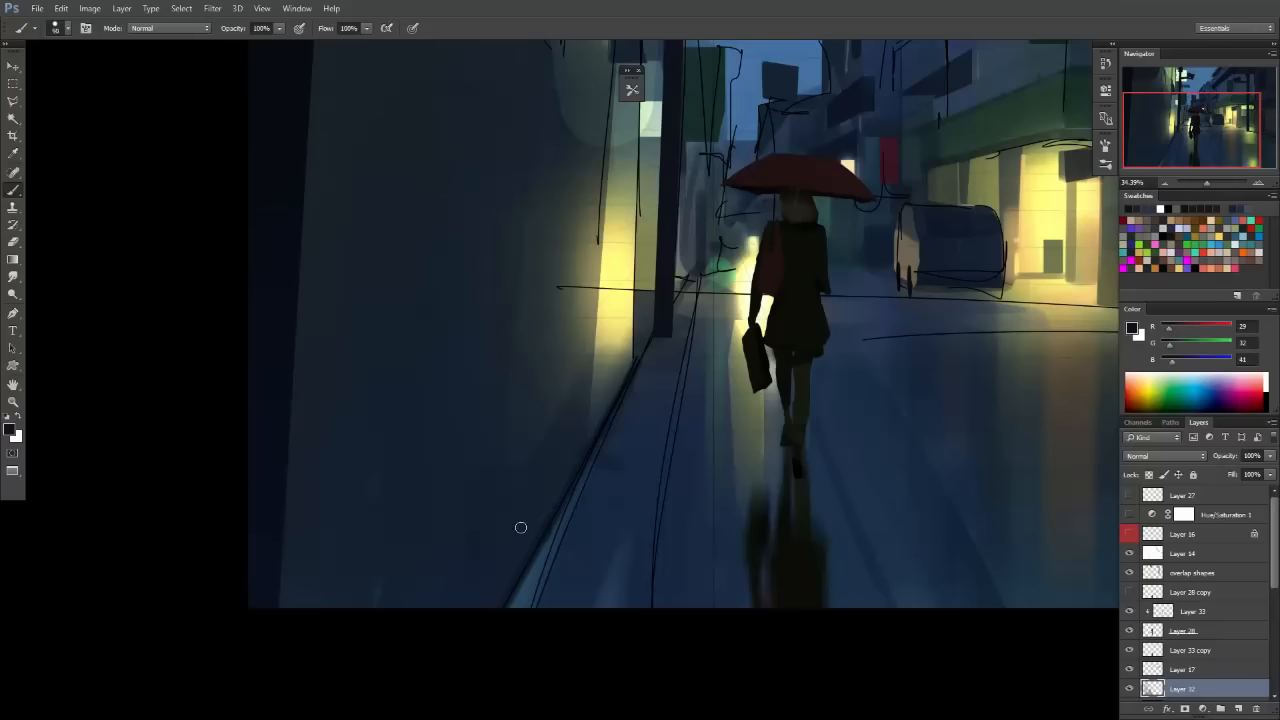
{"action": "left_click_drag", "start_coordinate": [585, 432], "coordinate": [480, 575]}
{"action": "left_click_drag", "start_coordinate": [745, 443], "coordinate": [994, 486]}
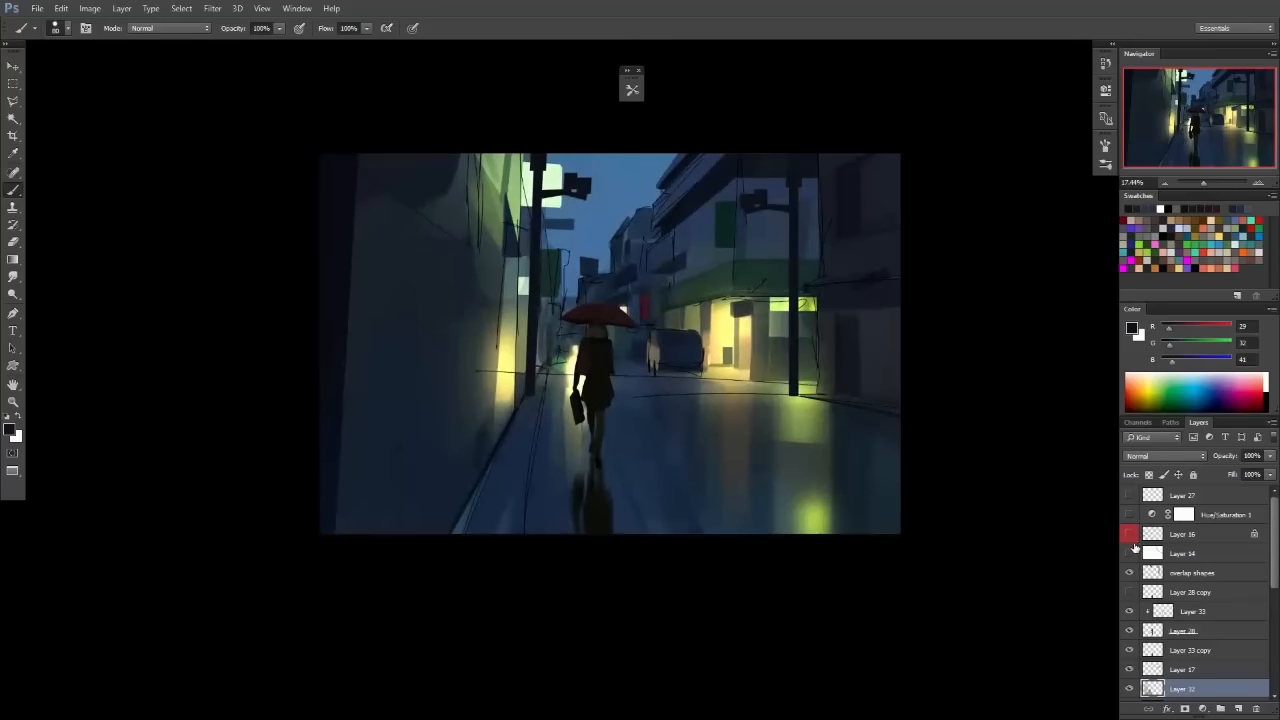
Colour-label the line sketch on Layer 17 orange, lock its transparent pixels and set its opacity to 31%.
{"action": "left_click_drag", "start_coordinate": [763, 418], "coordinate": [806, 455]}
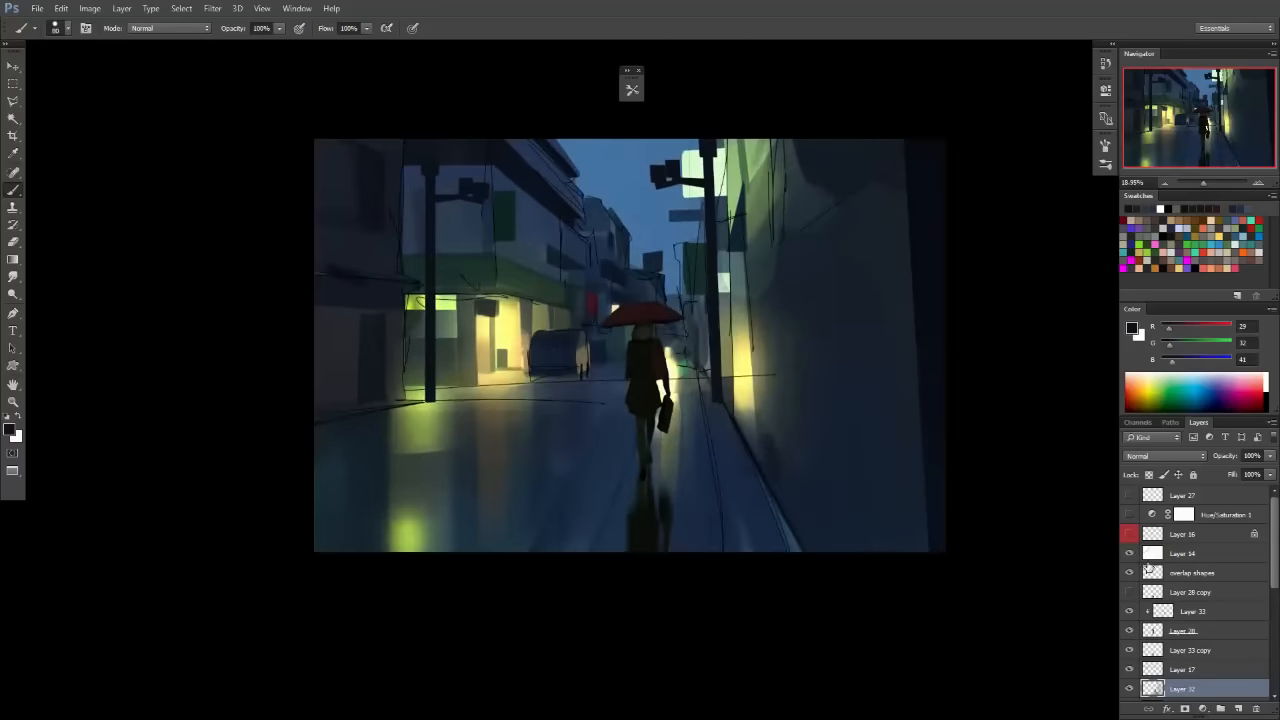
{"action": "left_click", "coordinate": [1129, 669]}
{"action": "left_click", "coordinate": [1160, 669]}
{"action": "mouse_move", "coordinate": [946, 566]}
{"action": "left_mouse_down"}
{"action": "mouse_move", "coordinate": [771, 471]}
{"action": "mouse_move", "coordinate": [1084, 559]}
{"action": "left_mouse_up"}
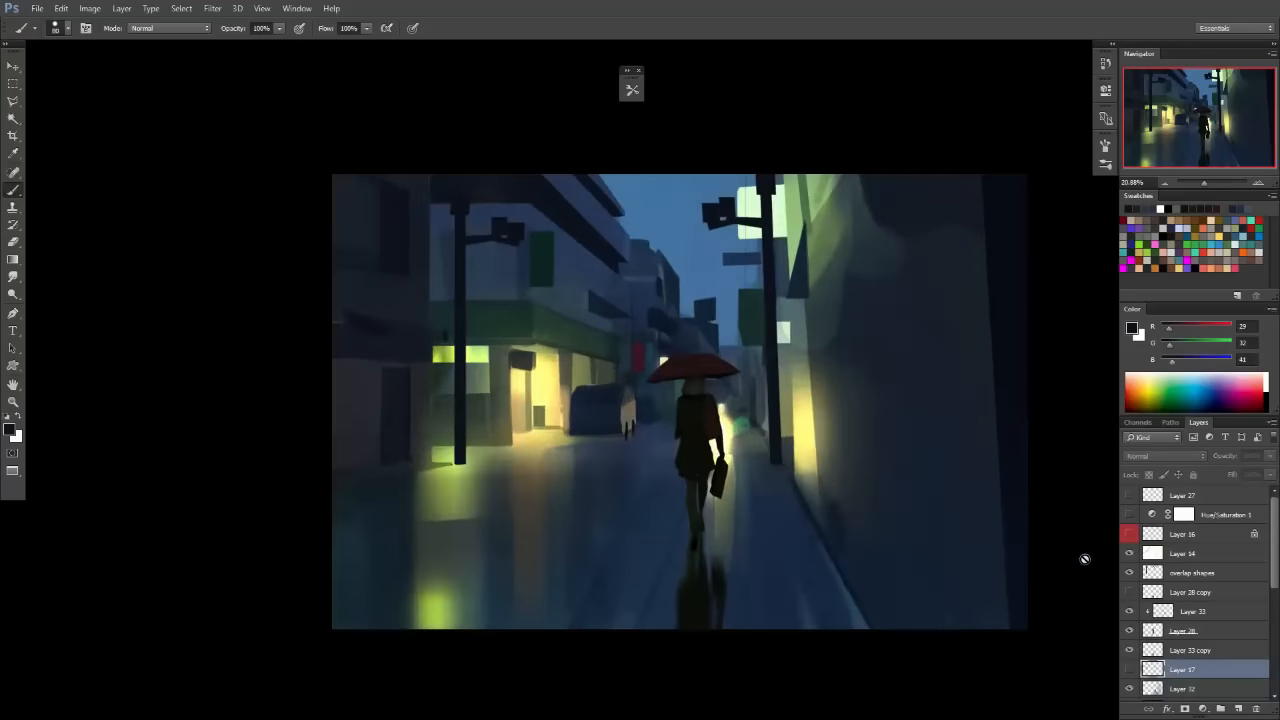
{"action": "left_click", "coordinate": [1130, 670]}
{"action": "right_click", "coordinate": [1133, 672]}
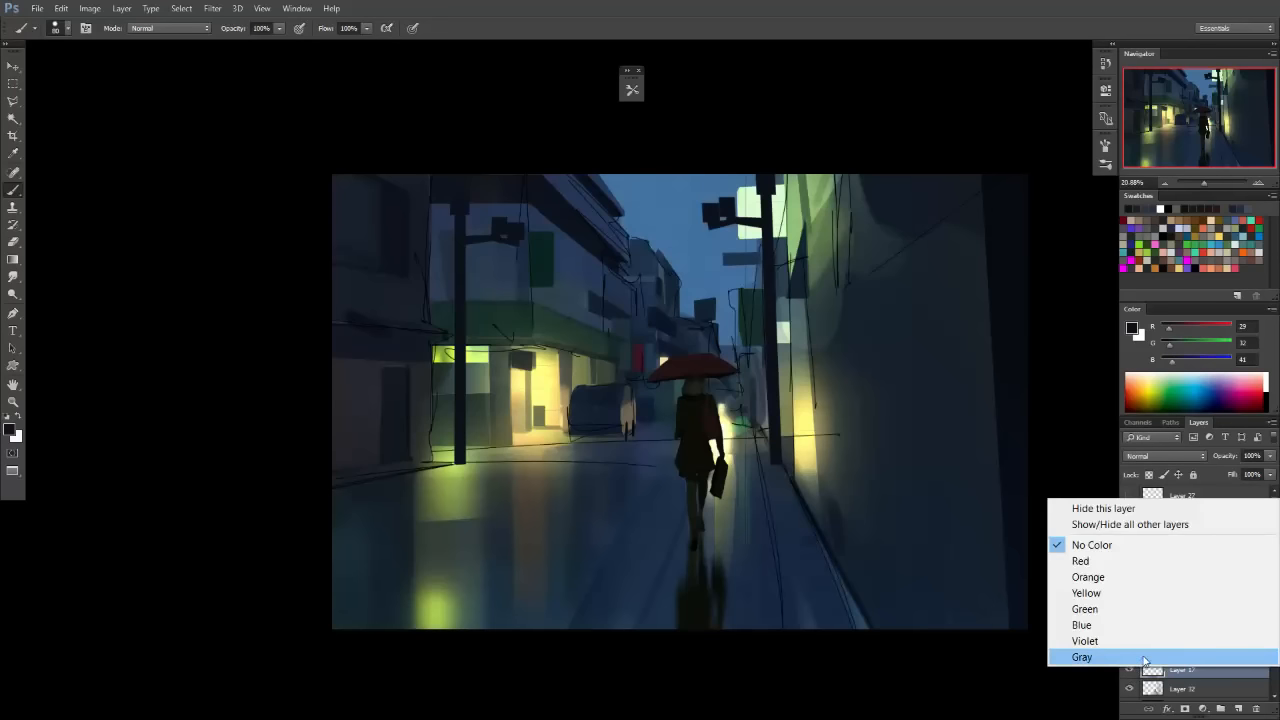
{"action": "left_click", "coordinate": [1120, 579]}
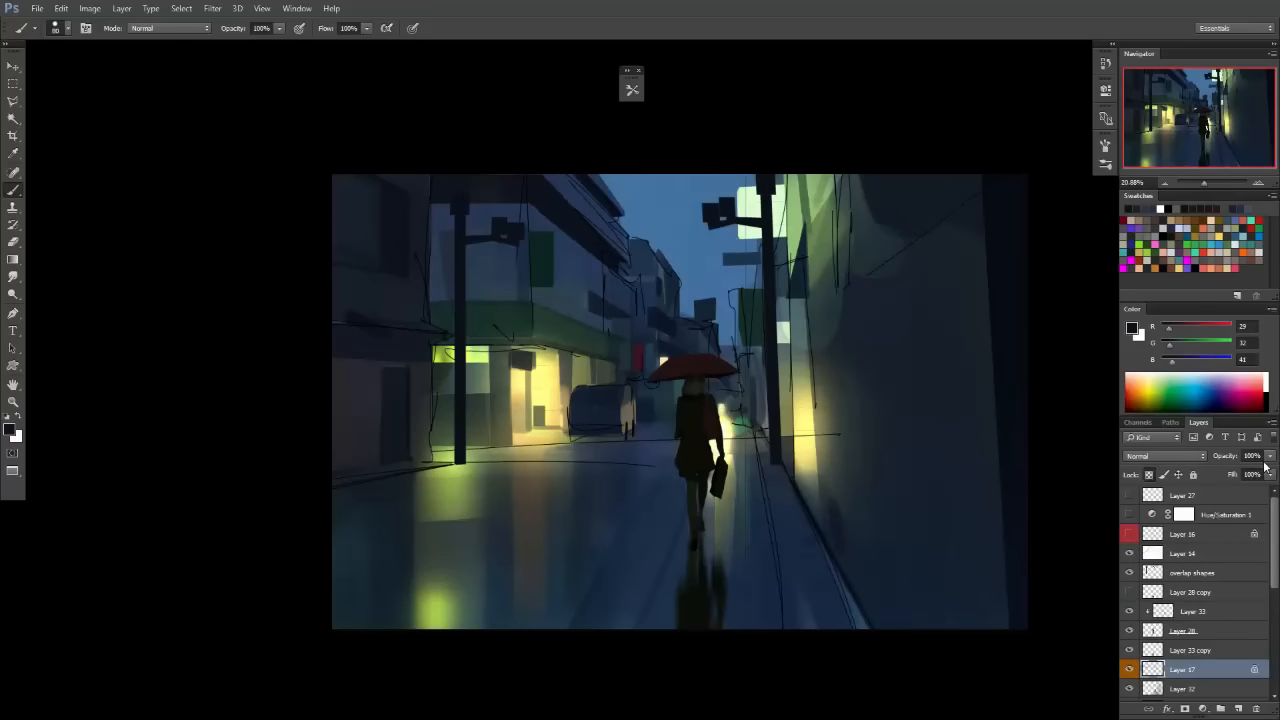
{"action": "left_click", "coordinate": [1223, 467]}
Hide the sketch on Layer 17, flip the canvas view horizontally and make Layer 32 the active layer.
{"action": "left_click_drag", "start_coordinate": [771, 476], "coordinate": [789, 486]}
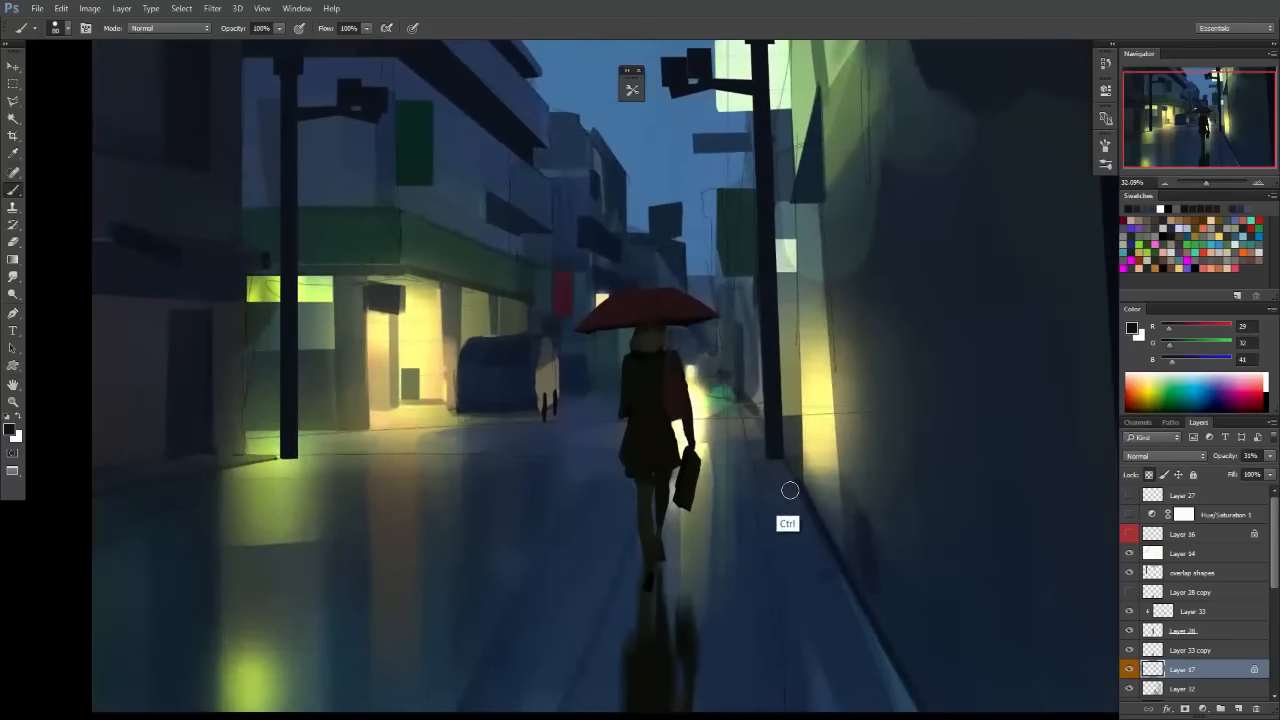
{"action": "left_click", "coordinate": [1130, 671]}
{"action": "key", "text": "ctrl+shift+h"}
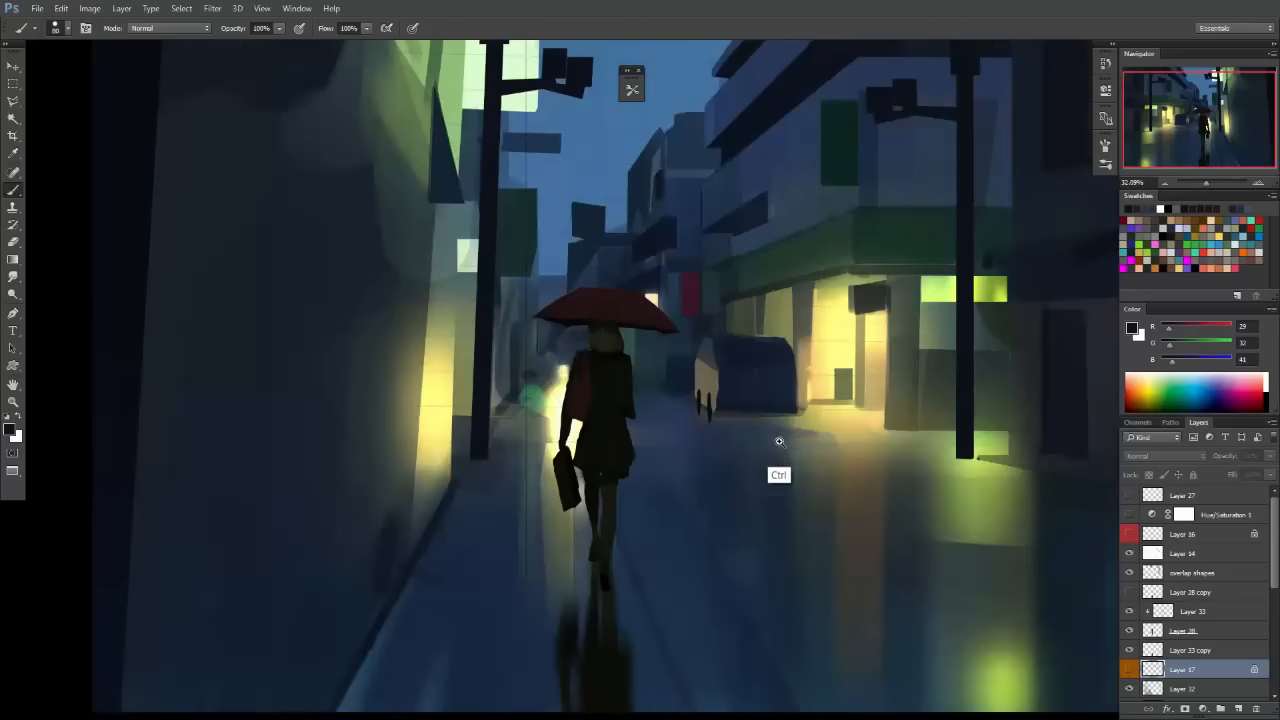
{"action": "mouse_move", "coordinate": [777, 443]}
{"action": "left_mouse_down"}
{"action": "mouse_move", "coordinate": [697, 503]}
{"action": "mouse_move", "coordinate": [816, 450]}
{"action": "left_mouse_up"}
{"action": "key", "text": "ctrl+0"}
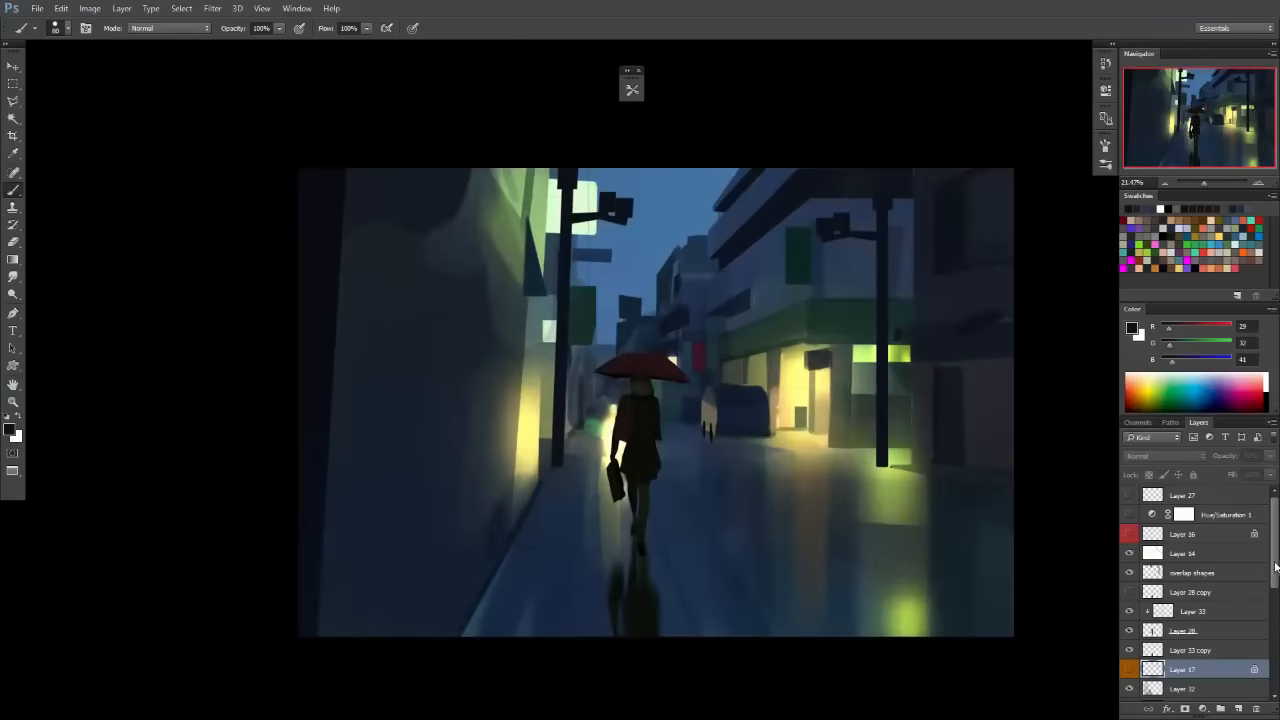
{"action": "scroll", "coordinate": [1262, 590], "scroll_direction": "down", "scroll_amount": 2}
{"action": "left_click", "coordinate": [1178, 652]}
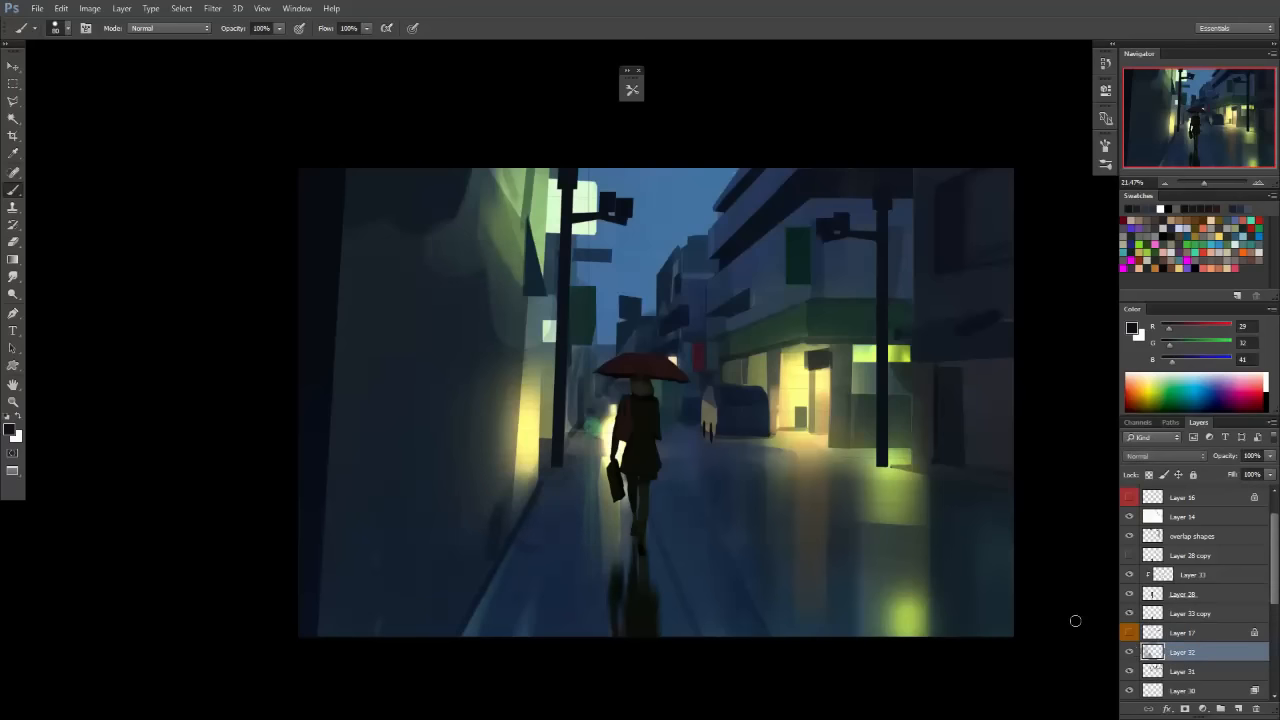
Select a small upright rectangle just right of the left pole's lower part and brush it with the dark tone.
{"action": "left_click_drag", "start_coordinate": [706, 476], "coordinate": [733, 449]}
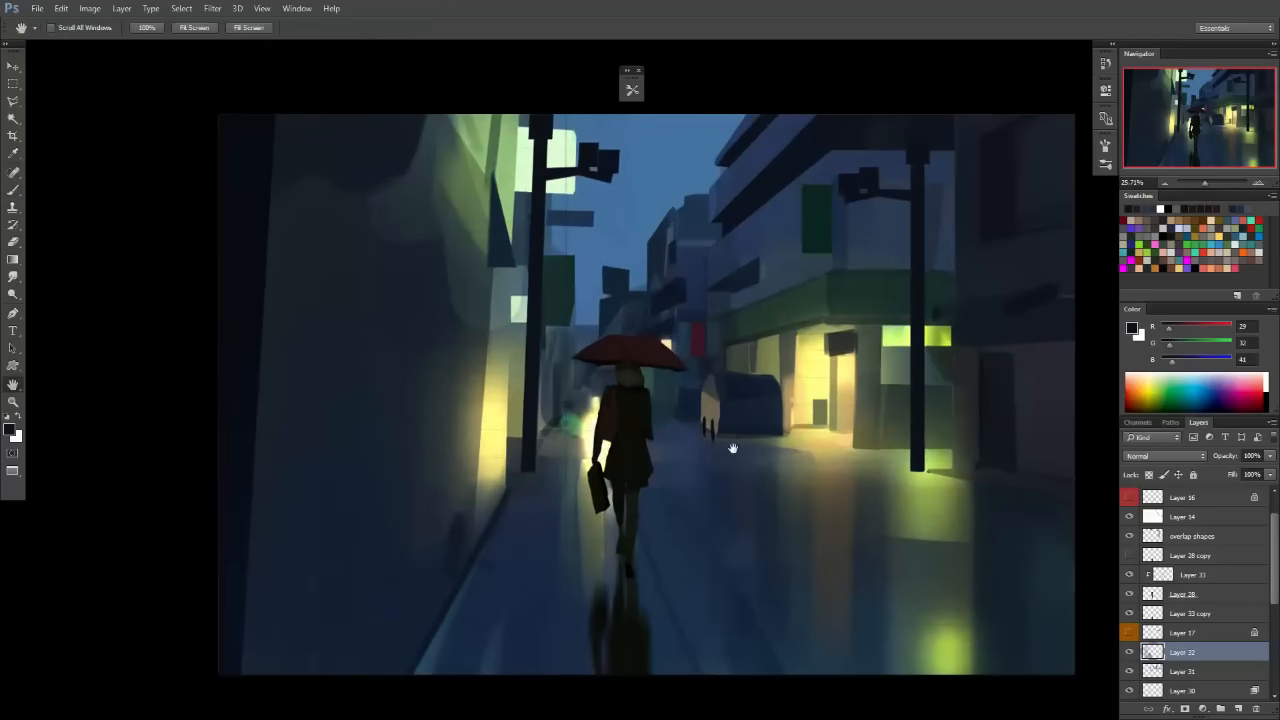
{"action": "left_click_drag", "start_coordinate": [682, 400], "coordinate": [782, 392]}
{"action": "key", "text": "bracketright"}
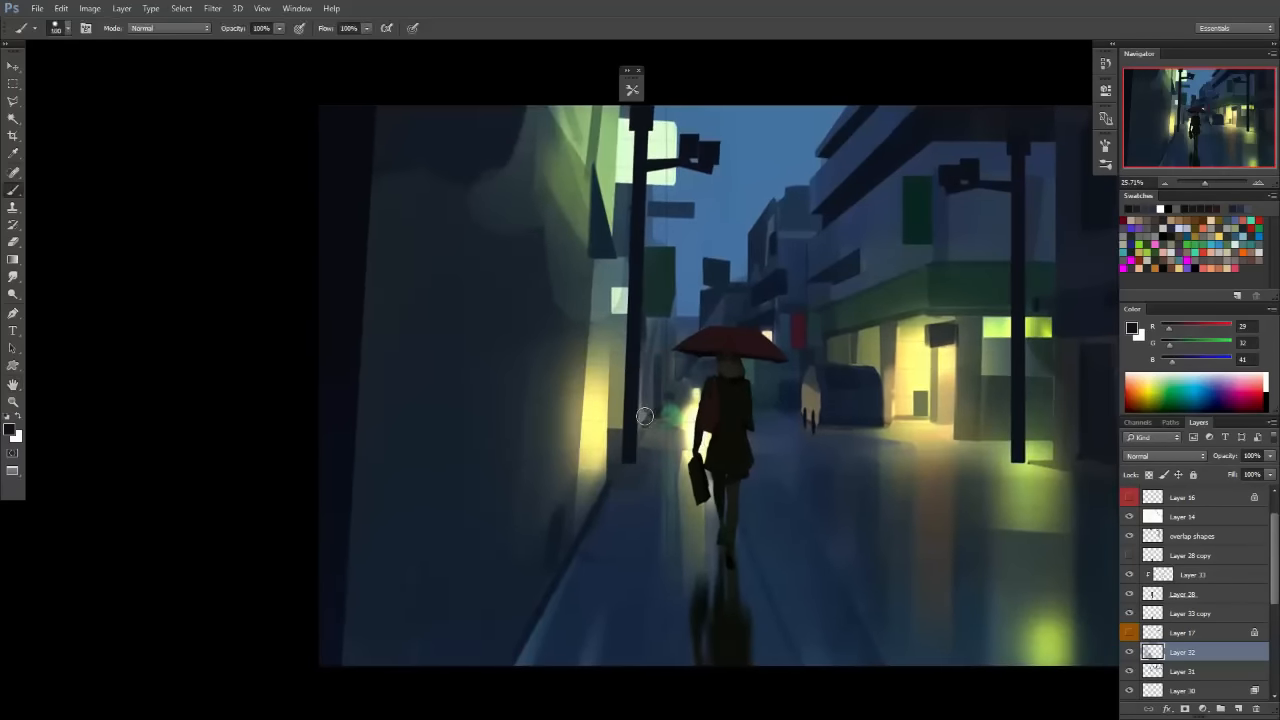
{"action": "key", "text": "m"}
{"action": "left_click_drag", "start_coordinate": [634, 388], "coordinate": [652, 422]}
{"action": "key", "text": "b"}
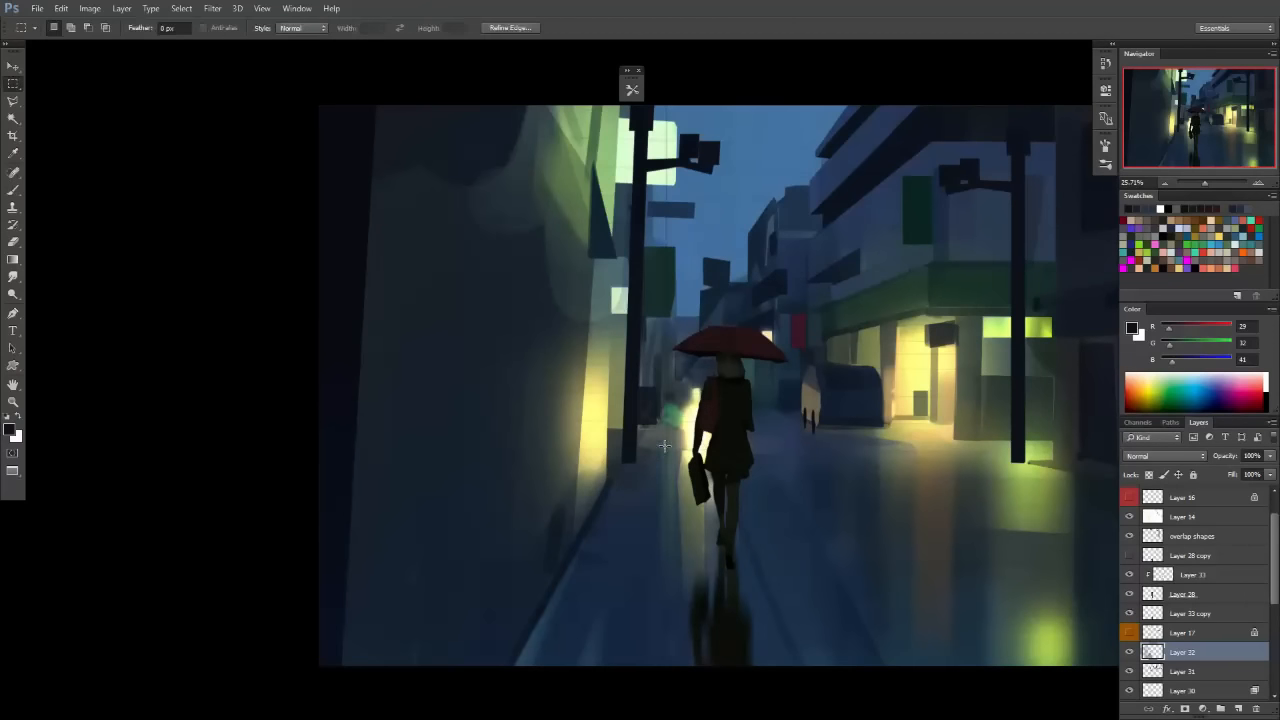
{"action": "key", "text": "bracketleft"}
{"action": "key", "text": "bracketleft"}
{"action": "key", "text": "bracketleft"}
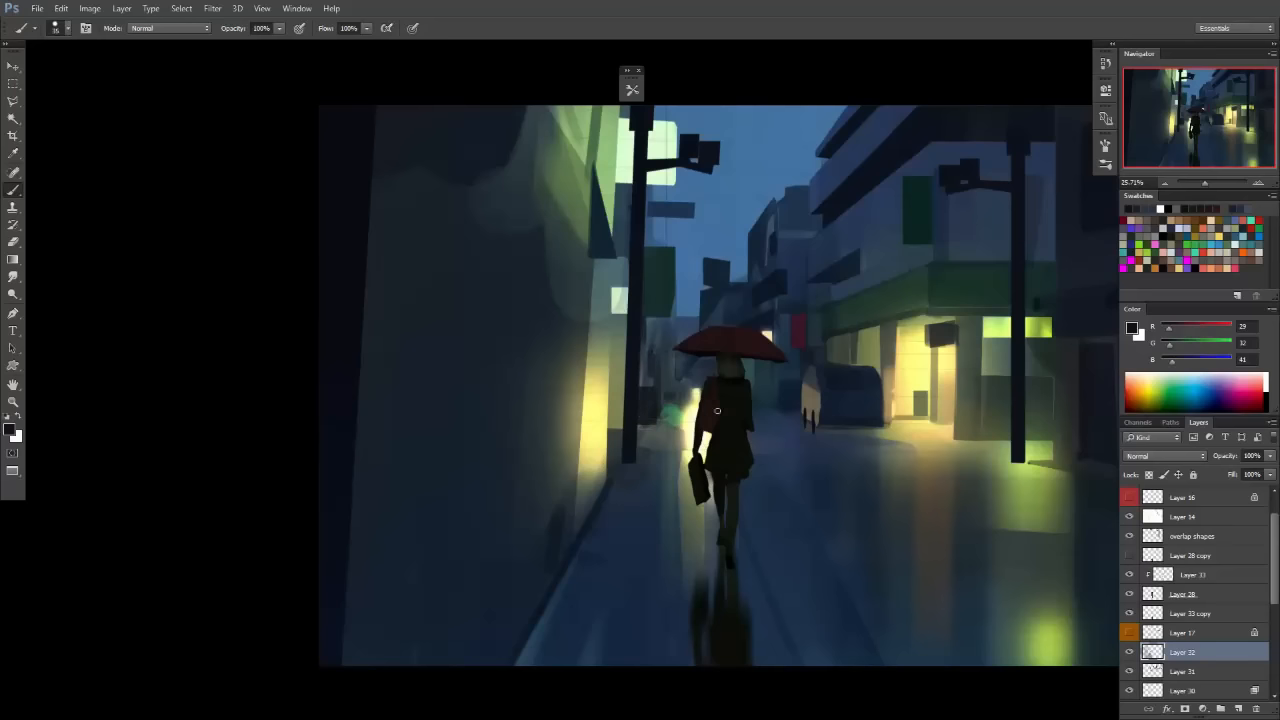
Lasso a small freehand patch beside the green glow left of the woman and brush it with a sampled muted blue.
{"action": "left_click_drag", "start_coordinate": [722, 445], "coordinate": [790, 440]}
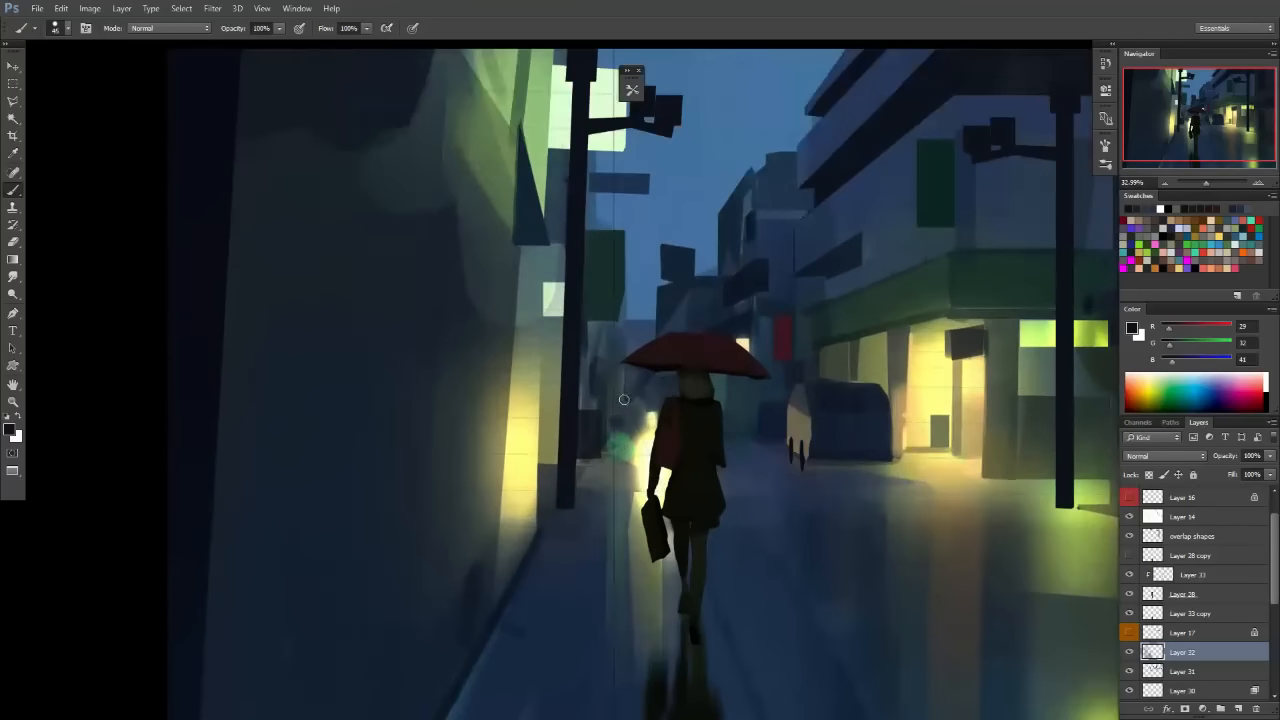
{"action": "left_click", "coordinate": [751, 491], "text": "alt"}
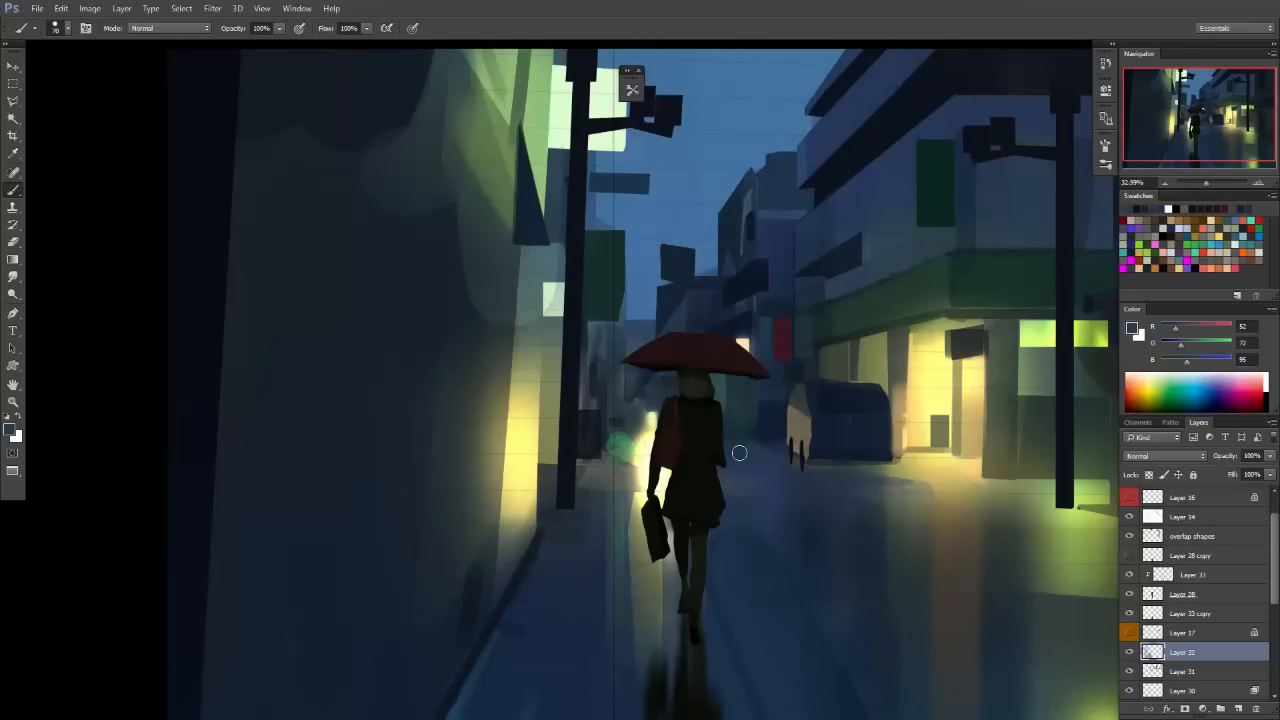
{"action": "left_click_drag", "start_coordinate": [645, 435], "coordinate": [697, 384]}
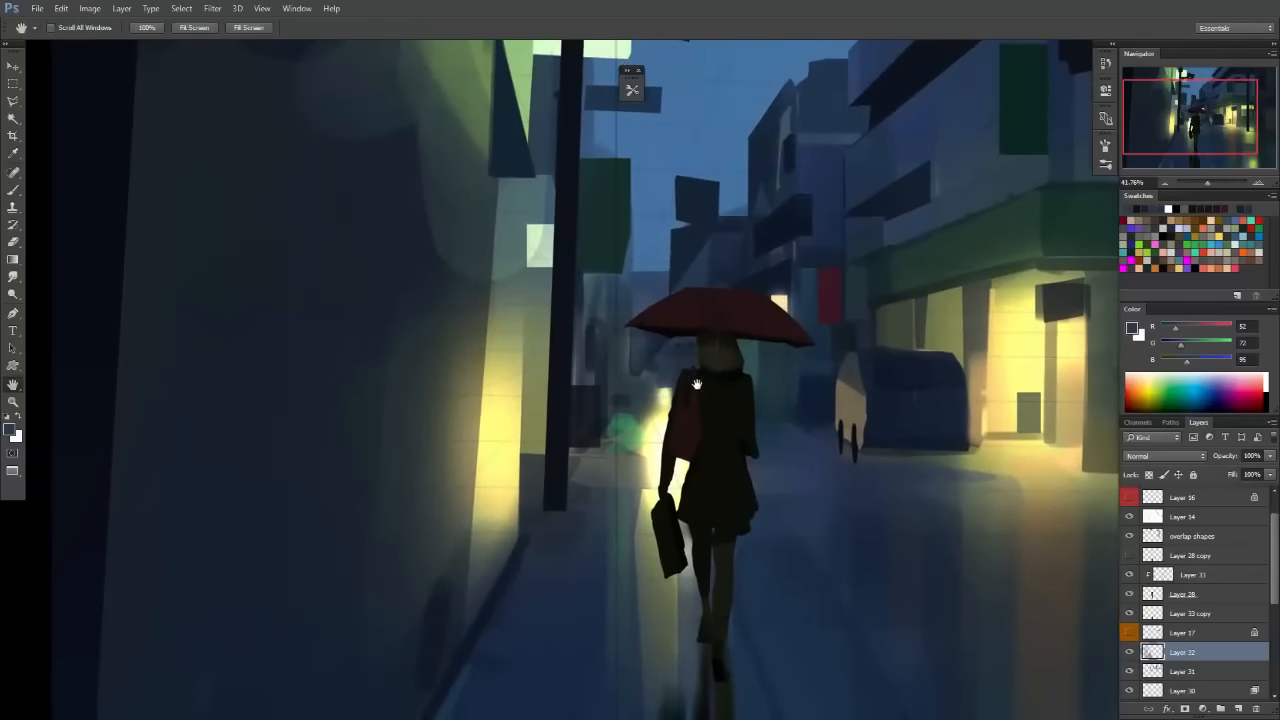
{"action": "key", "text": "l"}
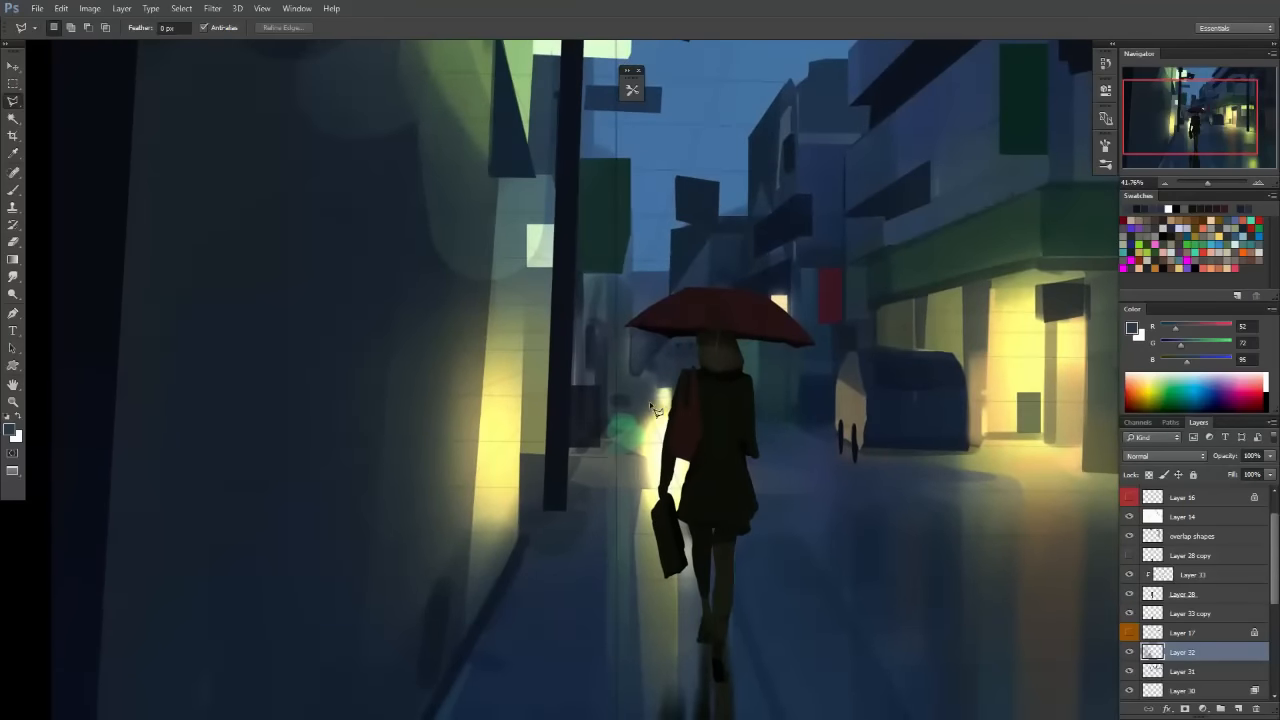
{"action": "right_click", "coordinate": [15, 106]}
{"action": "left_click", "coordinate": [70, 100]}
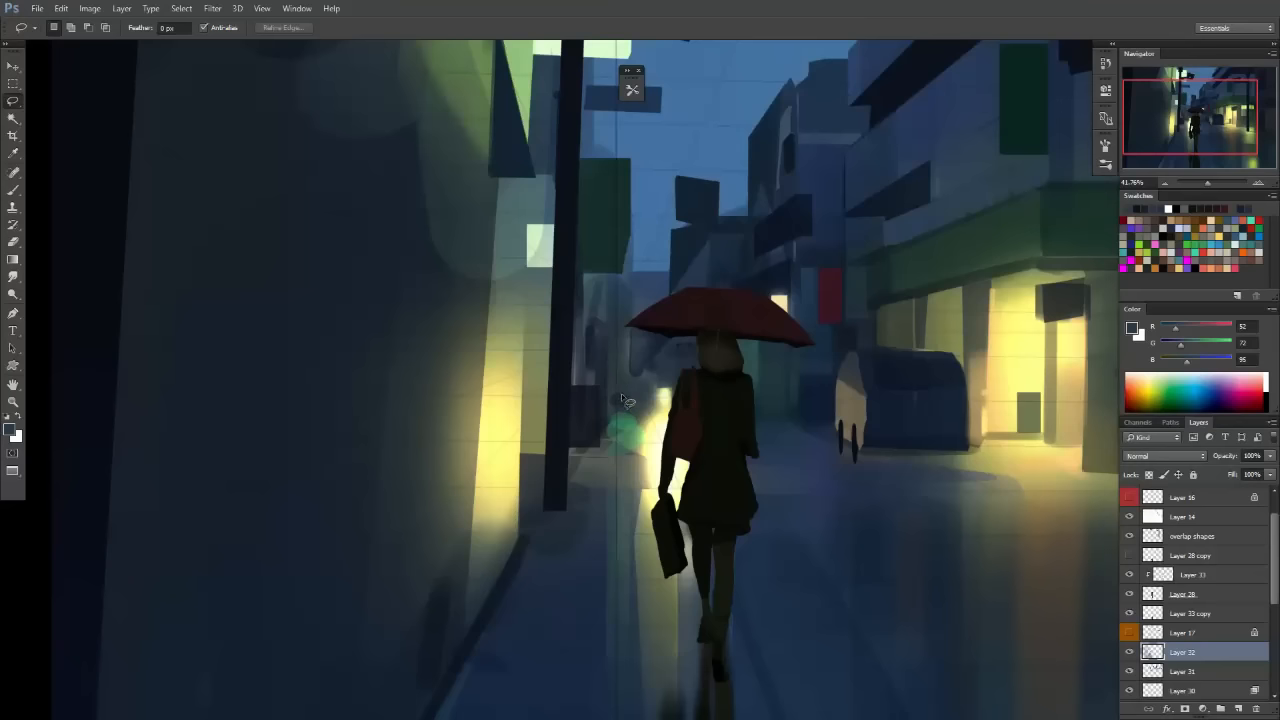
{"action": "key", "text": "b"}
{"action": "left_click_drag", "start_coordinate": [622, 430], "coordinate": [627, 423]}
{"action": "left_click", "coordinate": [788, 534], "text": "alt"}
{"action": "left_click", "coordinate": [819, 507], "text": "alt"}
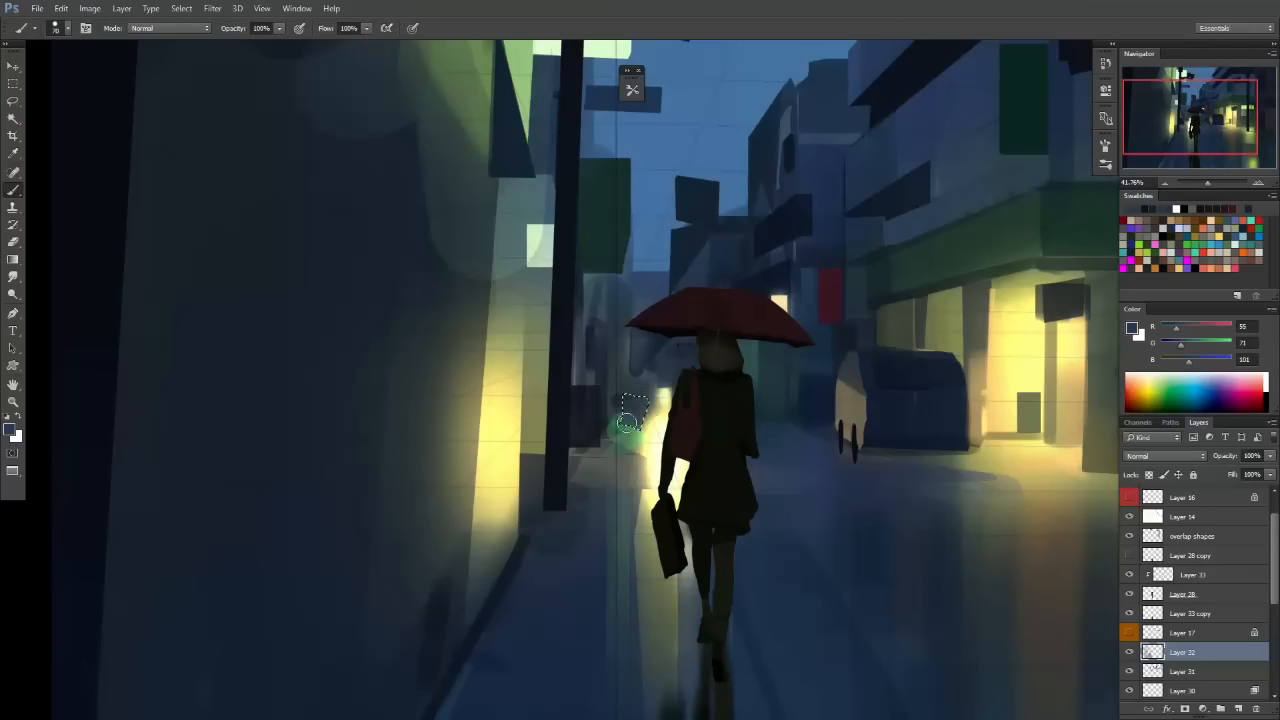
{"action": "key", "text": "ctrl+d"}
Try to paint a thin dark stroke on the distant building edge just right of the woman.
{"action": "left_click_drag", "start_coordinate": [758, 474], "coordinate": [719, 512]}
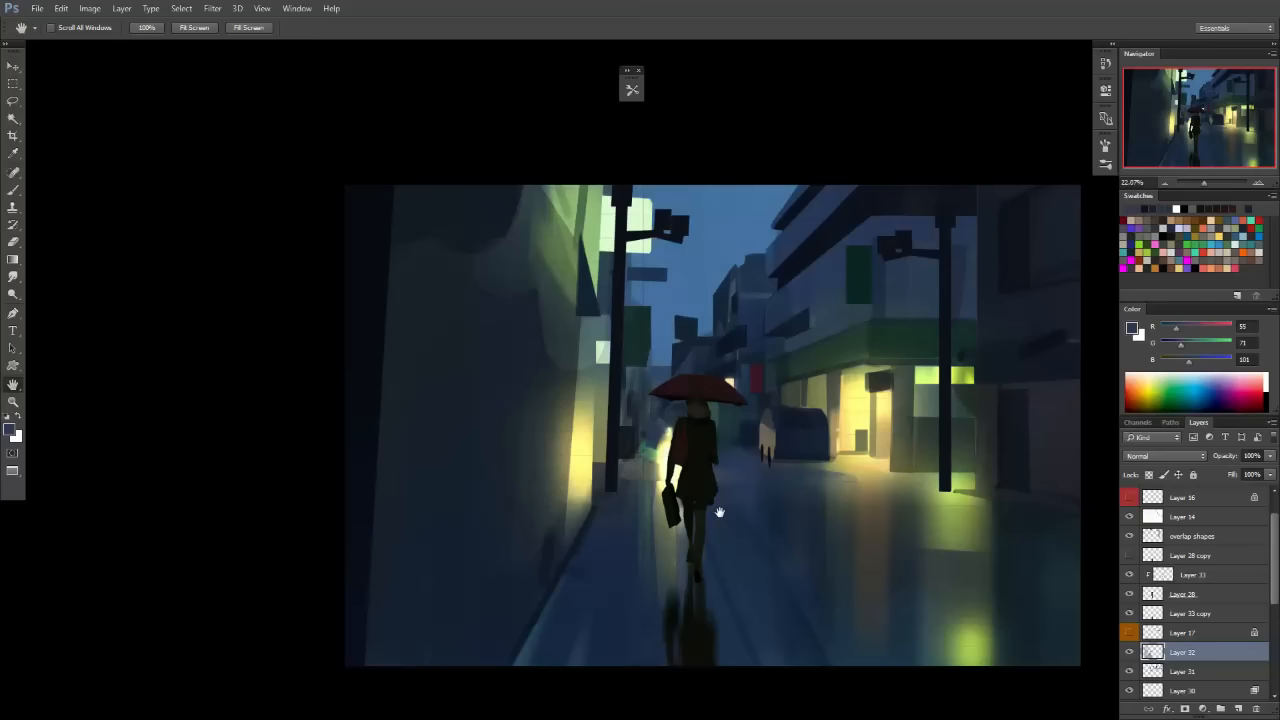
{"action": "mouse_move", "coordinate": [719, 512]}
{"action": "left_mouse_down"}
{"action": "mouse_move", "coordinate": [715, 455]}
{"action": "mouse_move", "coordinate": [734, 451]}
{"action": "mouse_move", "coordinate": [650, 450]}
{"action": "mouse_move", "coordinate": [619, 363]}
{"action": "left_mouse_up"}
{"action": "scroll", "coordinate": [663, 463], "scroll_direction": "up", "scroll_amount": 1}
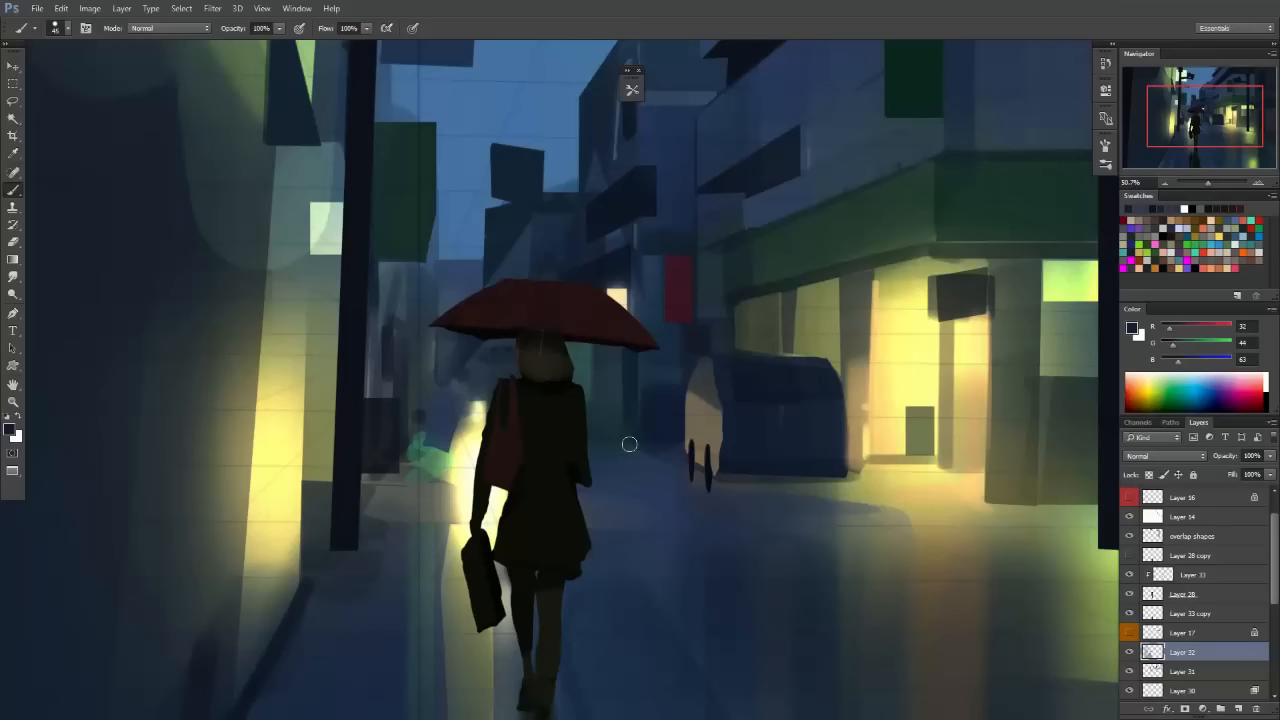
{"action": "left_click_drag", "start_coordinate": [654, 449], "coordinate": [763, 451]}
{"action": "left_click_drag", "start_coordinate": [657, 452], "coordinate": [708, 423]}
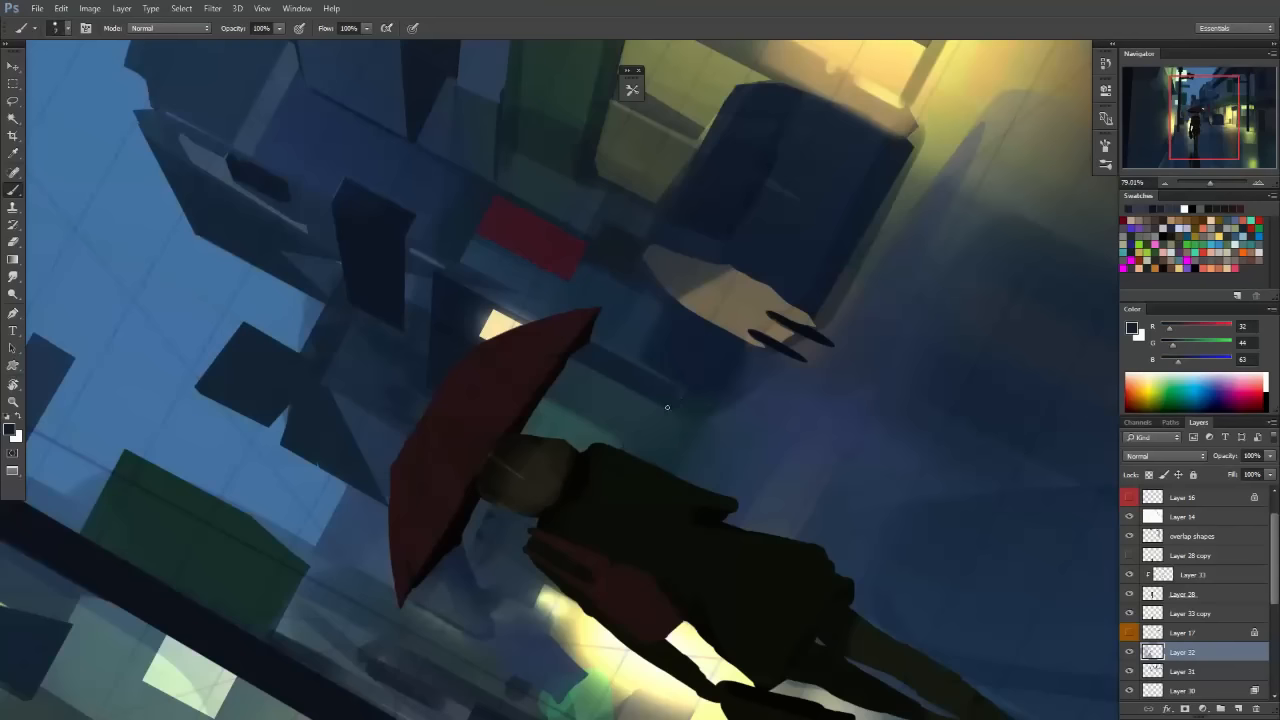
{"action": "left_click_drag", "start_coordinate": [667, 407], "coordinate": [616, 448]}
{"action": "key", "text": "ctrl+z"}
{"action": "key", "text": "Escape"}
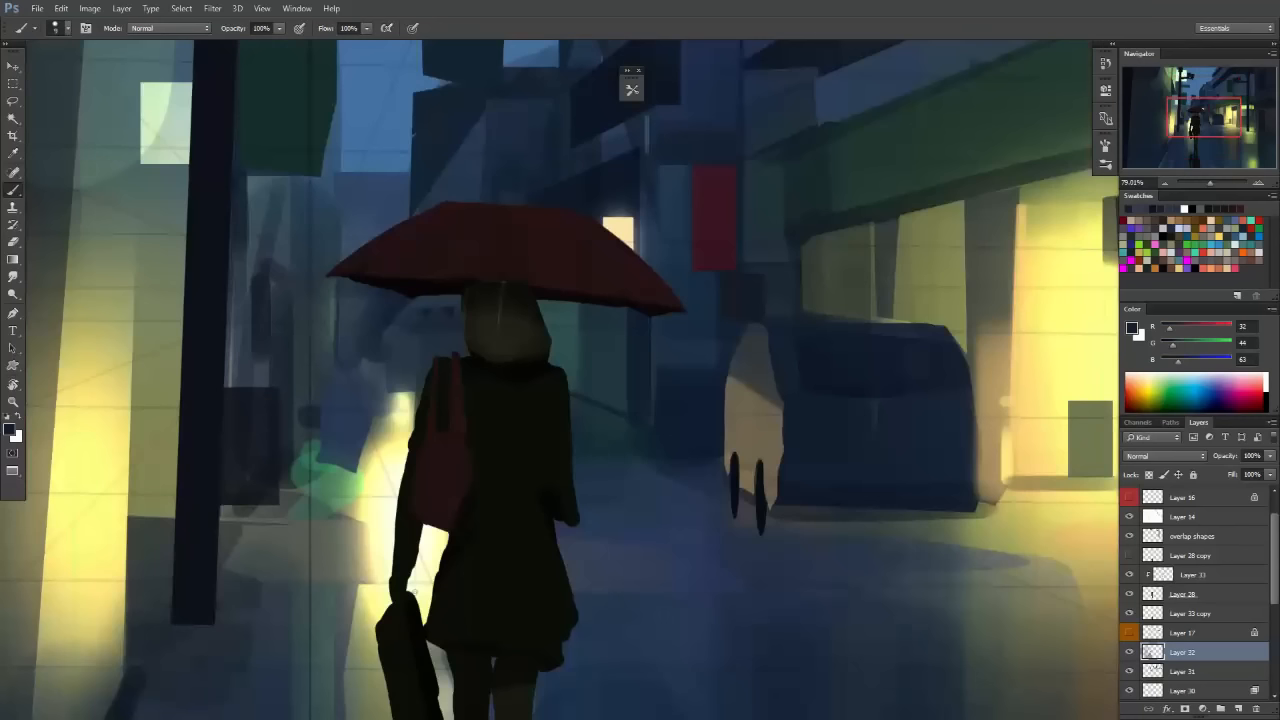
Paint a narrow dark vertical shape in the background between the left pole and the woman.
{"action": "mouse_move", "coordinate": [620, 380]}
{"action": "left_mouse_down"}
{"action": "mouse_move", "coordinate": [666, 363]}
{"action": "mouse_move", "coordinate": [645, 330]}
{"action": "left_mouse_up"}
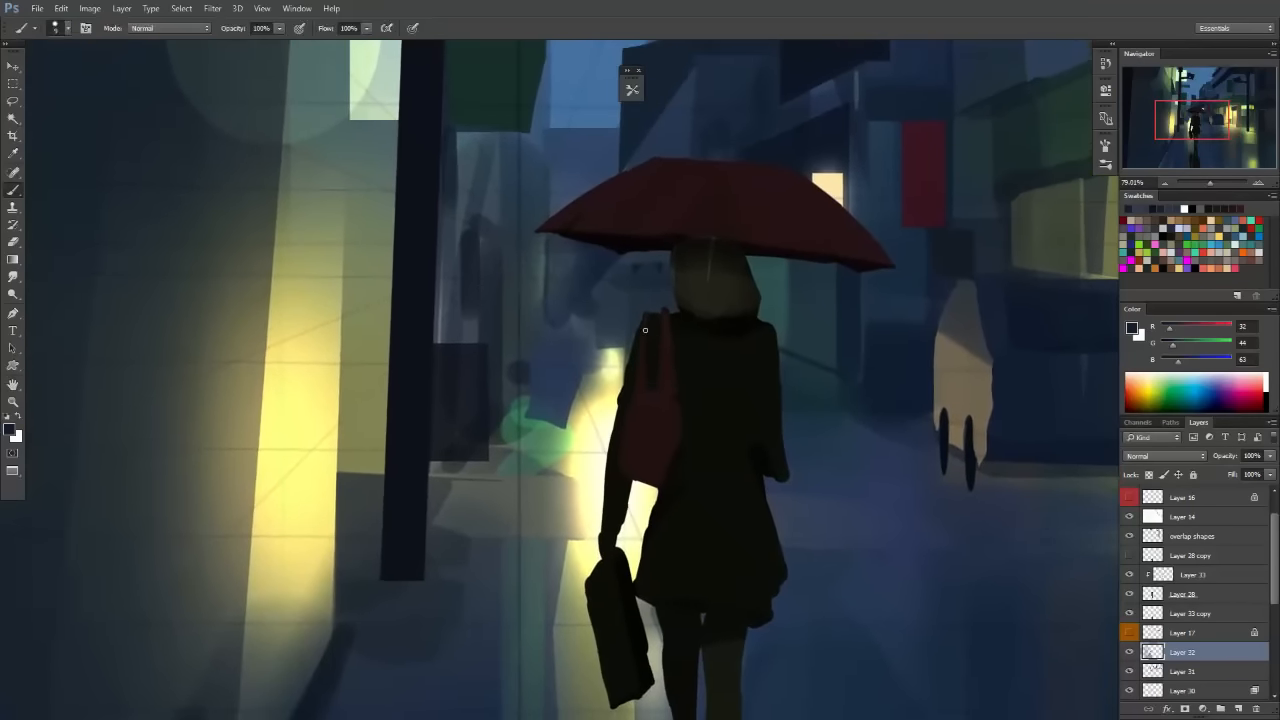
{"action": "key", "text": "]"}
{"action": "mouse_move", "coordinate": [532, 391]}
{"action": "left_mouse_down"}
{"action": "mouse_move", "coordinate": [532, 198]}
{"action": "mouse_move", "coordinate": [531, 408]}
{"action": "left_mouse_up"}
{"action": "key", "text": "ctrl+z"}
{"action": "key", "text": "ctrl+z"}
{"action": "key", "text": "ctrl+z"}
{"action": "left_click_drag", "start_coordinate": [532, 310], "coordinate": [531, 409]}
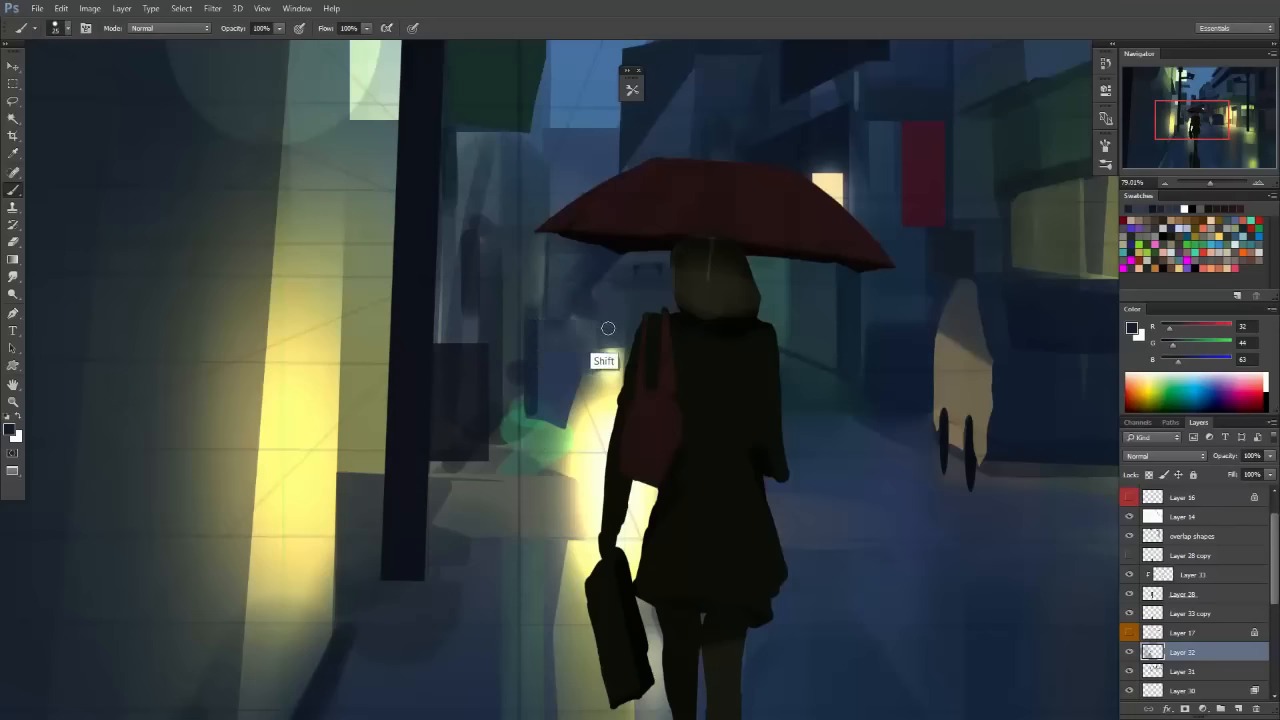
Try to paint a straight dark line along the base of the shop wall behind the right pole.
{"action": "left_click_drag", "start_coordinate": [811, 402], "coordinate": [774, 522]}
{"action": "left_click_drag", "start_coordinate": [889, 425], "coordinate": [720, 401]}
{"action": "mouse_move", "coordinate": [813, 360]}
{"action": "left_mouse_down"}
{"action": "mouse_move", "coordinate": [853, 393]}
{"action": "mouse_move", "coordinate": [800, 506]}
{"action": "mouse_move", "coordinate": [789, 443]}
{"action": "mouse_move", "coordinate": [771, 423]}
{"action": "mouse_move", "coordinate": [833, 415]}
{"action": "left_mouse_up"}
{"action": "left_click_drag", "start_coordinate": [728, 367], "coordinate": [886, 370]}
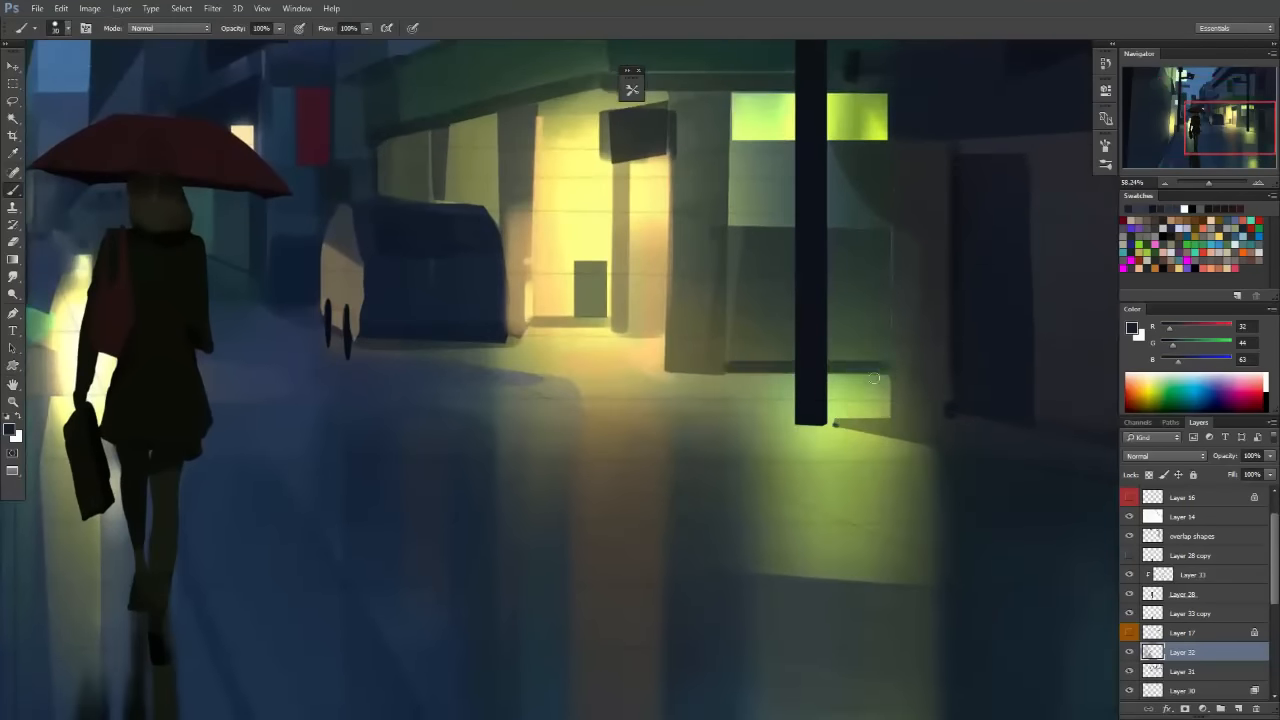
{"action": "key", "text": "ctrl+z"}
{"action": "mouse_move", "coordinate": [728, 370]}
{"action": "left_mouse_down"}
{"action": "mouse_move", "coordinate": [893, 370]}
{"action": "mouse_move", "coordinate": [791, 346]}
{"action": "left_mouse_up"}
{"action": "key", "text": "space"}
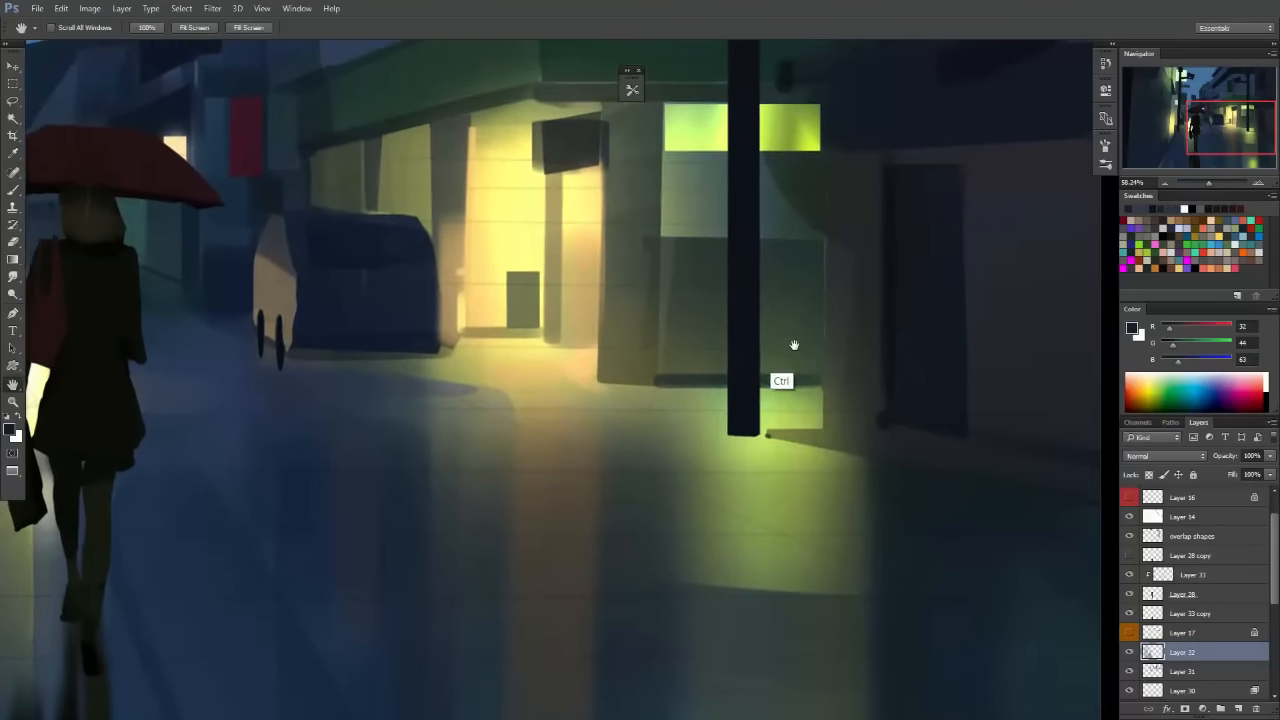
Outline the shop's wall column and the lower panel behind the right pole as one L-shaped polygonal lasso selection.
{"action": "key", "text": "l"}
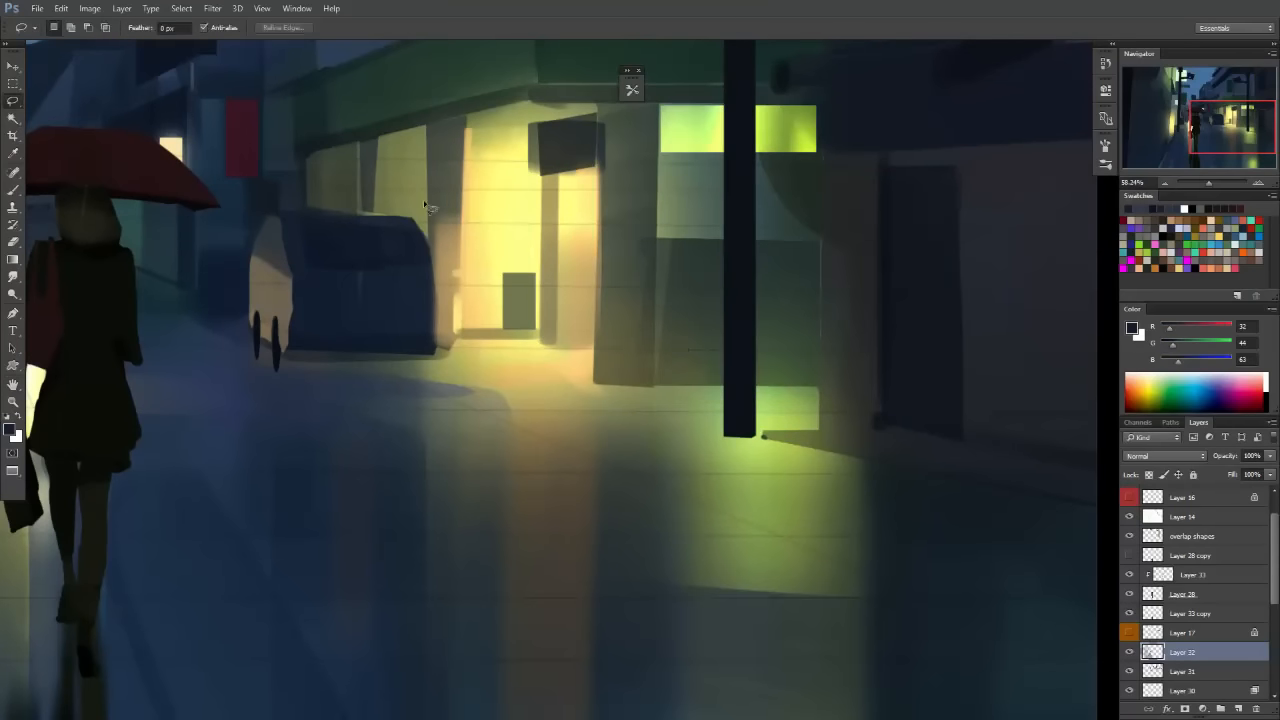
{"action": "left_click", "coordinate": [14, 102]}
{"action": "left_click", "coordinate": [80, 113]}
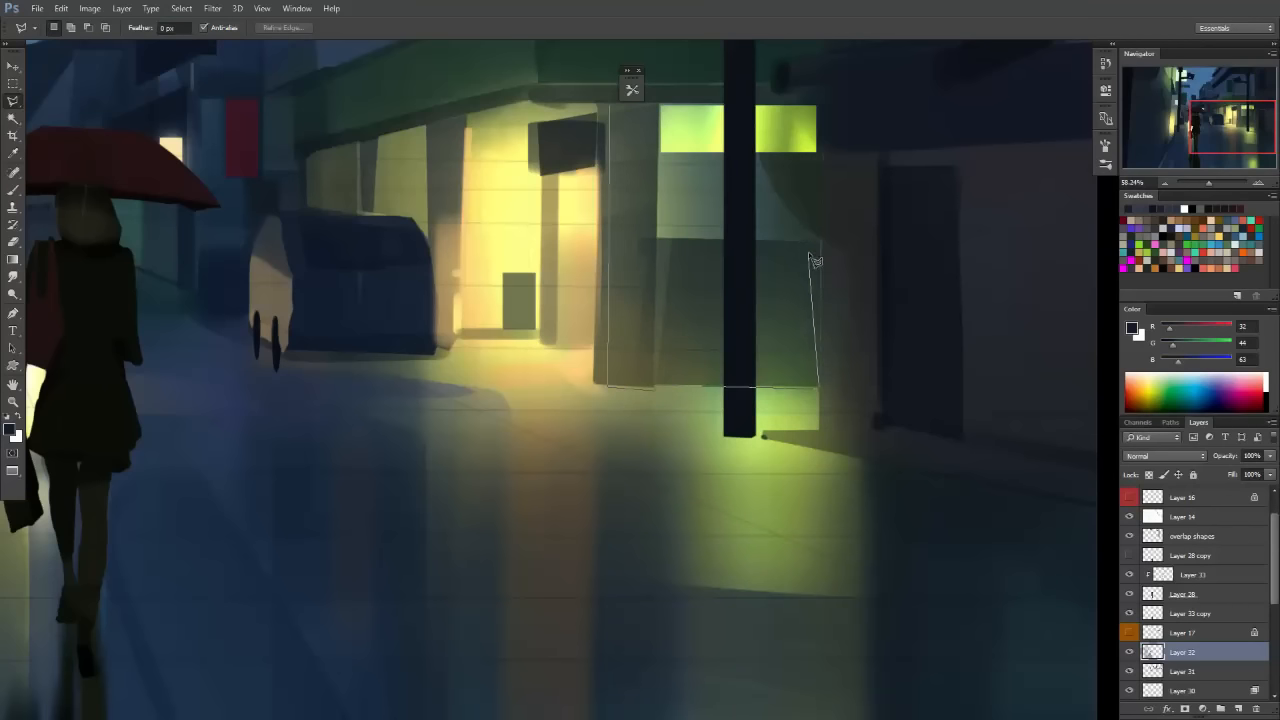
{"action": "left_click", "coordinate": [660, 240]}
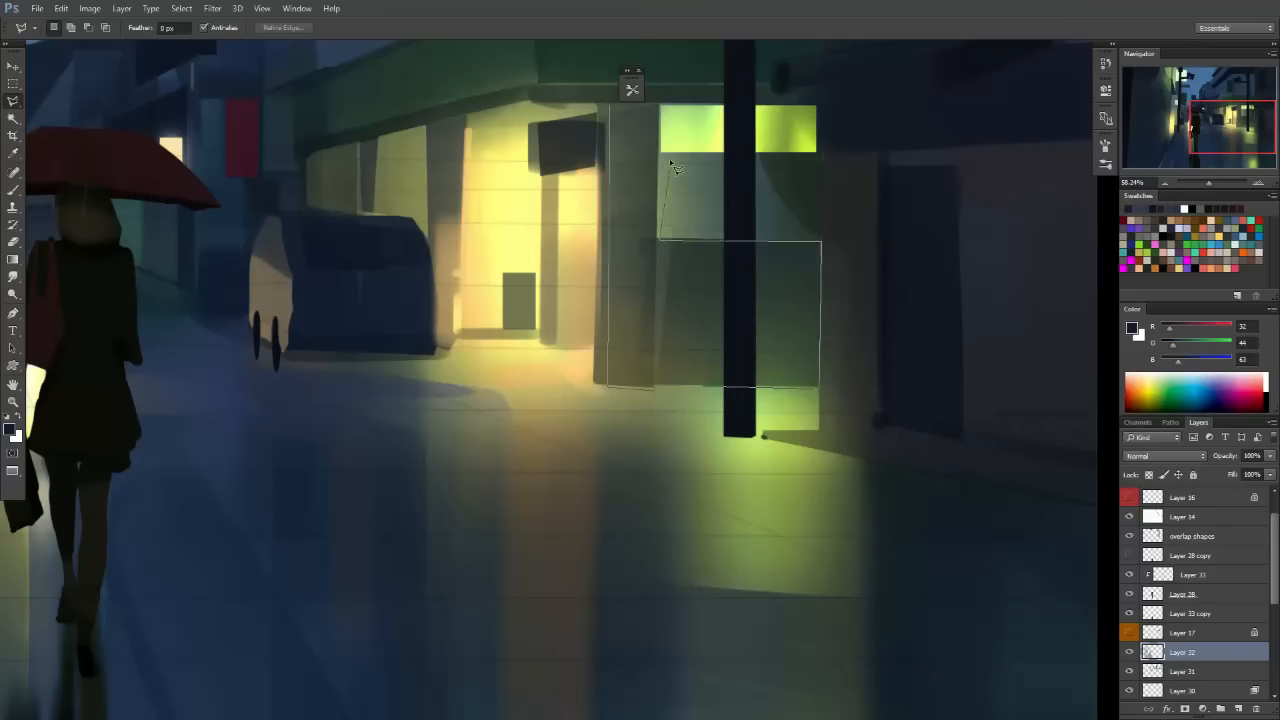
{"action": "left_click", "coordinate": [617, 108]}
{"action": "key", "text": "b"}
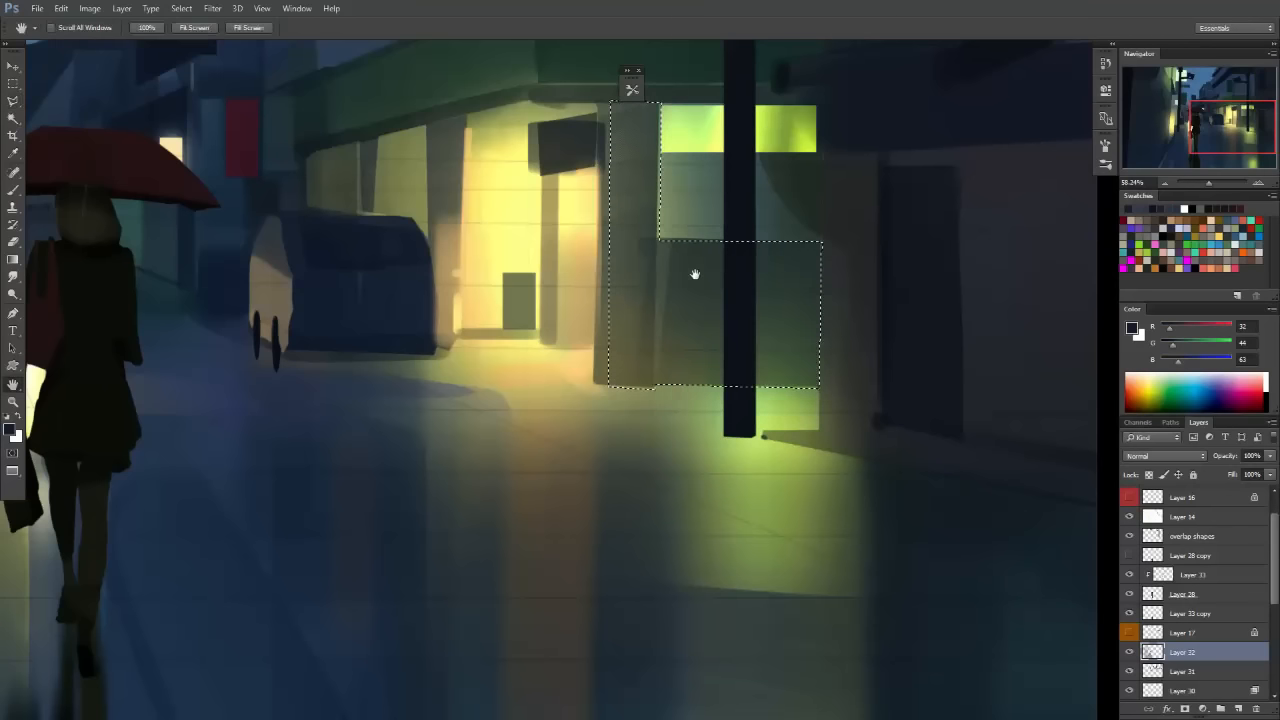
{"action": "left_click_drag", "start_coordinate": [694, 274], "coordinate": [668, 329]}
Brush the selected wall column and lower panel with a dark tone sampled from the right building, and clear the selection.
{"action": "mouse_move", "coordinate": [683, 424]}
{"action": "left_mouse_down"}
{"action": "mouse_move", "coordinate": [697, 374]}
{"action": "mouse_move", "coordinate": [608, 451]}
{"action": "mouse_move", "coordinate": [528, 234]}
{"action": "mouse_move", "coordinate": [509, 100]}
{"action": "left_mouse_up"}
{"action": "key", "text": "bracketright"}
{"action": "key", "text": "bracketright"}
{"action": "key", "text": "bracketright"}
{"action": "key", "text": "bracketright"}
{"action": "key", "text": "bracketright"}
{"action": "key", "text": "ctrl+z"}
{"action": "left_click", "coordinate": [774, 194], "text": "alt"}
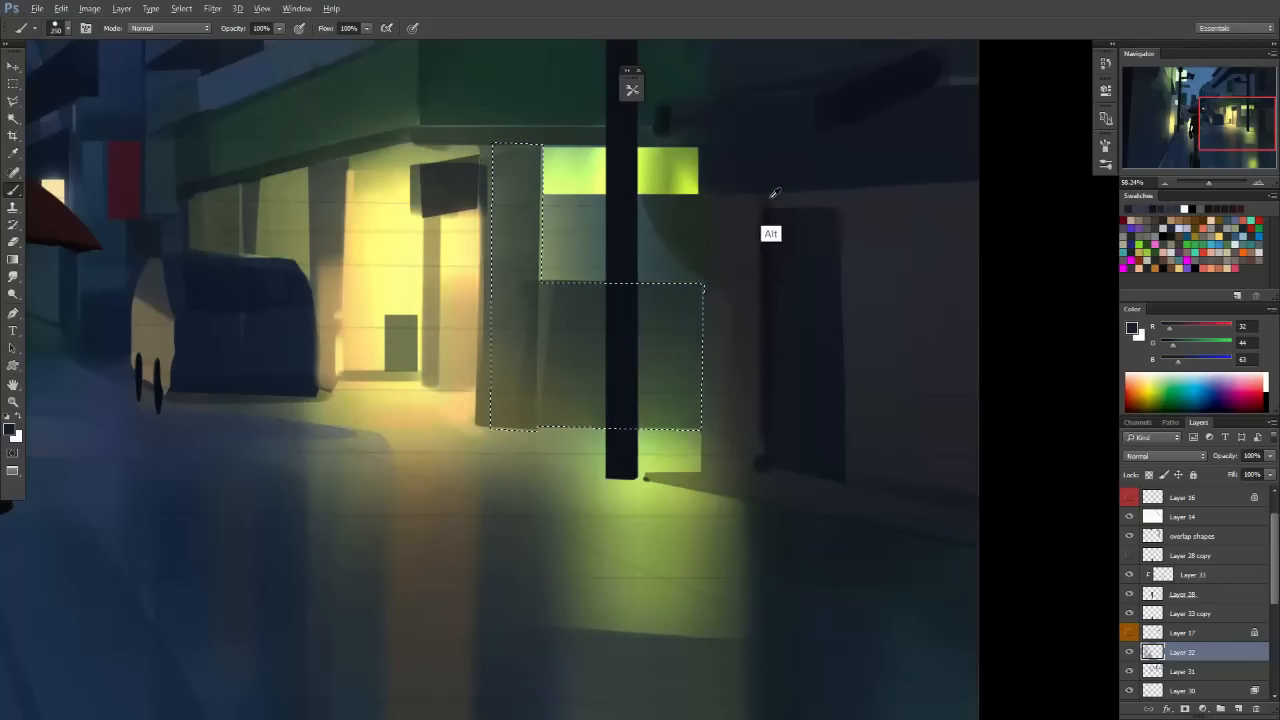
{"action": "mouse_move", "coordinate": [642, 403]}
{"action": "left_mouse_down"}
{"action": "mouse_move", "coordinate": [640, 527]}
{"action": "mouse_move", "coordinate": [609, 314]}
{"action": "mouse_move", "coordinate": [501, 531]}
{"action": "left_mouse_up"}
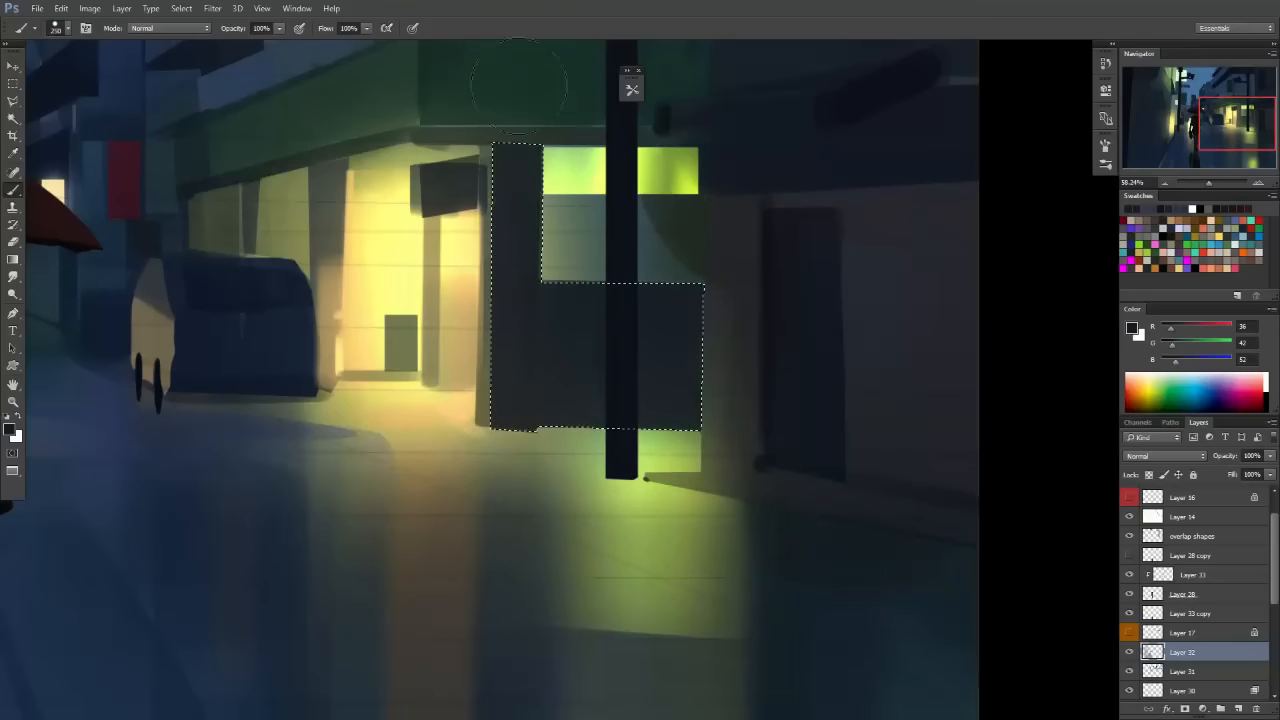
{"action": "key", "text": "m"}
{"action": "key", "text": "ctrl+d"}
Rotate the canvas and paint a thin dark line from the right pole's base along the right building's ground edge.
{"action": "left_click_drag", "start_coordinate": [673, 380], "coordinate": [605, 468]}
{"action": "left_click_drag", "start_coordinate": [723, 388], "coordinate": [785, 395]}
{"action": "left_click_drag", "start_coordinate": [625, 375], "coordinate": [655, 378]}
{"action": "left_click_drag", "start_coordinate": [586, 443], "coordinate": [603, 406]}
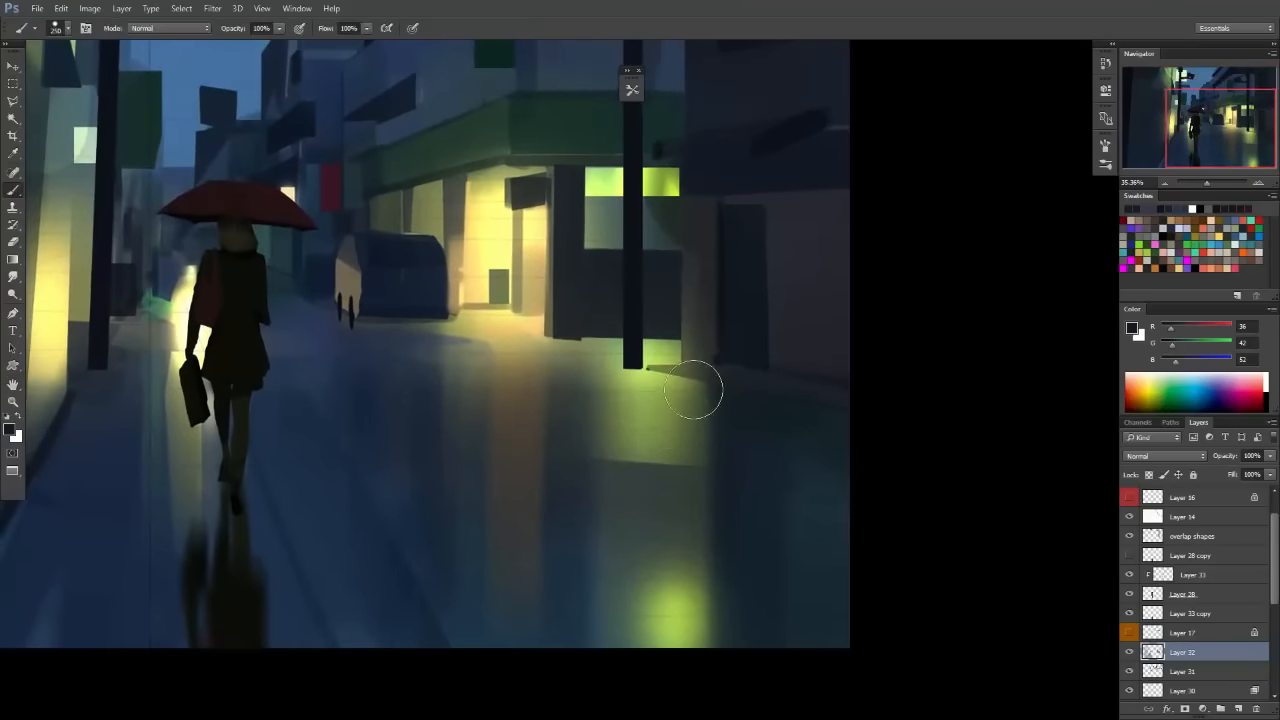
{"action": "left_click_drag", "start_coordinate": [694, 380], "coordinate": [654, 374]}
{"action": "scroll", "coordinate": [654, 374], "scroll_direction": "up", "scroll_amount": 2}
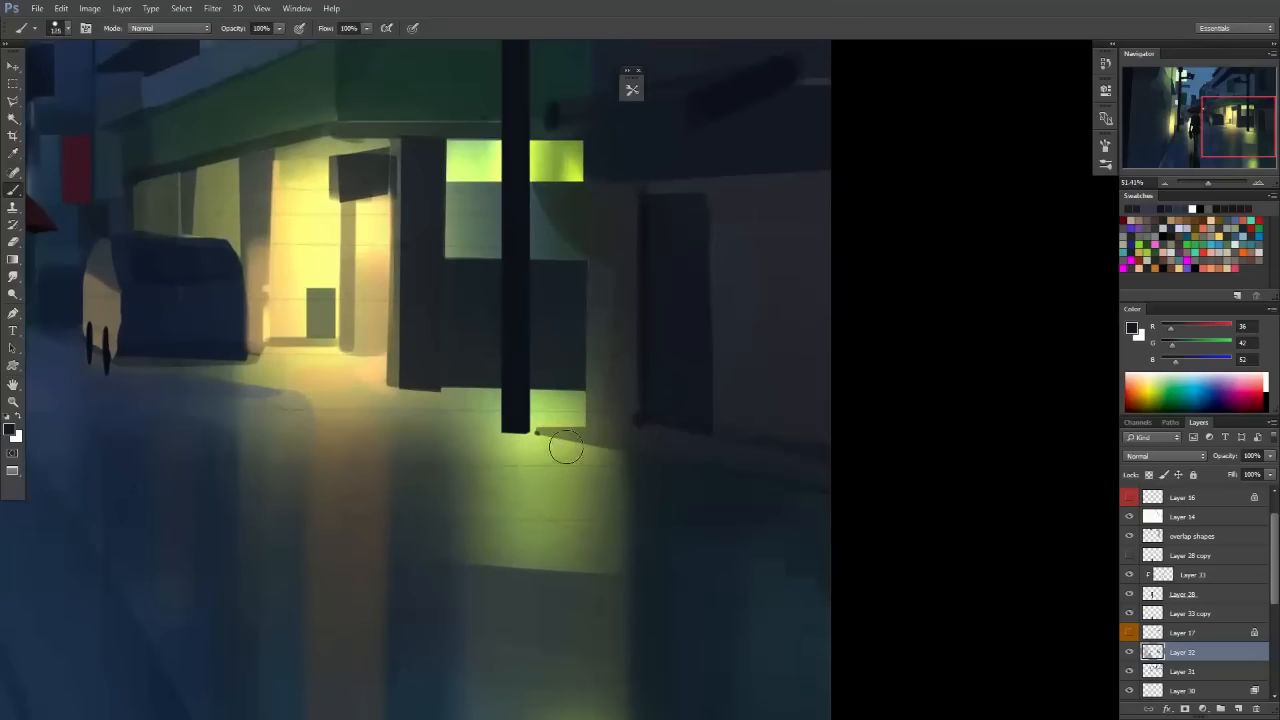
{"action": "key", "text": "r"}
{"action": "left_click_drag", "start_coordinate": [623, 449], "coordinate": [687, 505]}
{"action": "left_click_drag", "start_coordinate": [582, 480], "coordinate": [675, 446]}
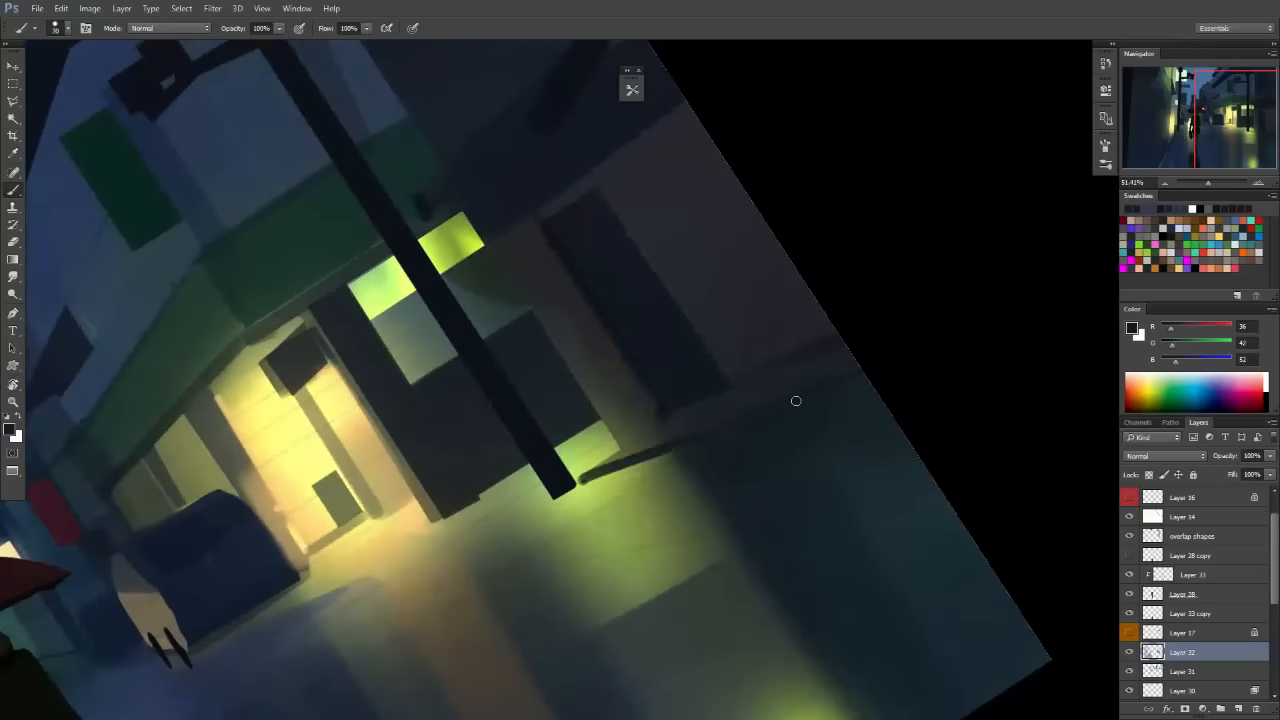
Undo the previous ground-edge line and repaint it thin and dark from the right pole's base toward the right building, with the canvas upright again.
{"action": "key", "text": "ctrl+z"}
{"action": "left_click_drag", "start_coordinate": [583, 480], "coordinate": [682, 439]}
{"action": "key", "text": "ctrl+z"}
{"action": "key", "text": "ctrl+z"}
{"action": "key", "text": "ctrl+z"}
{"action": "key", "text": "ctrl+z"}
{"action": "left_click_drag", "start_coordinate": [578, 488], "coordinate": [653, 458]}
{"action": "key", "text": "Escape"}
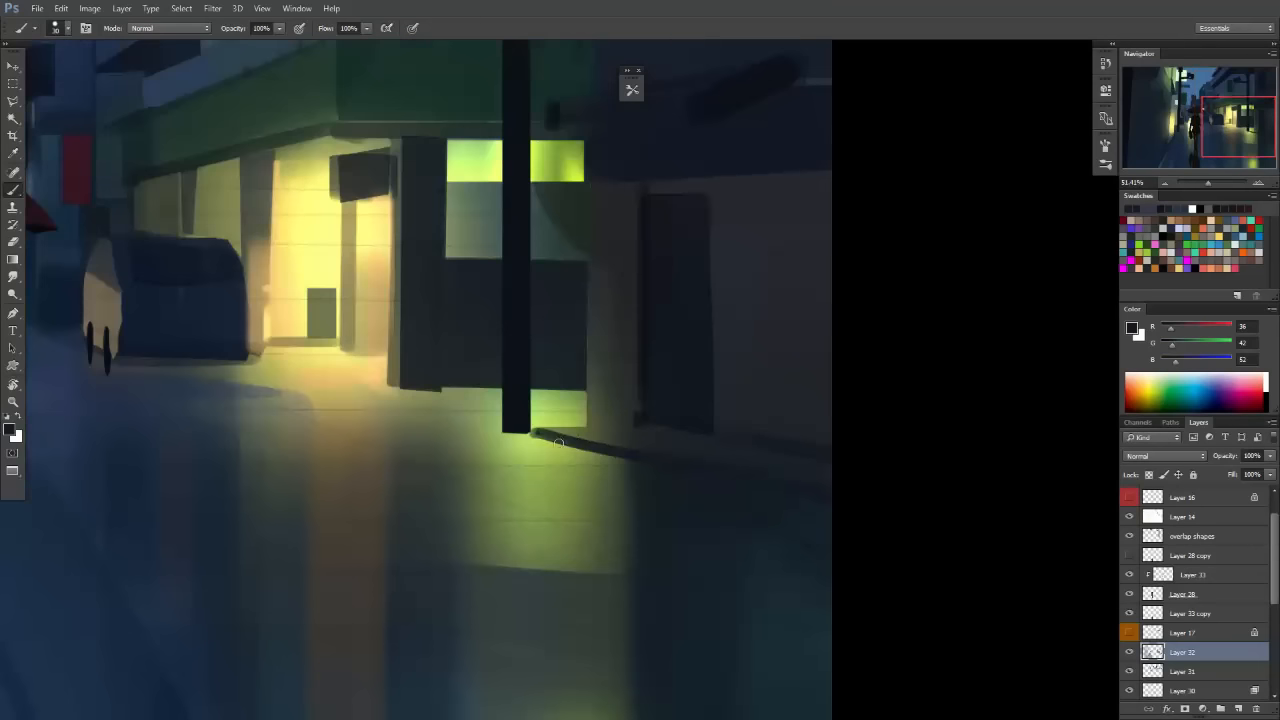
{"action": "mouse_move", "coordinate": [553, 430]}
{"action": "left_mouse_down"}
{"action": "mouse_move", "coordinate": [635, 390]}
{"action": "mouse_move", "coordinate": [609, 453]}
{"action": "left_mouse_up"}
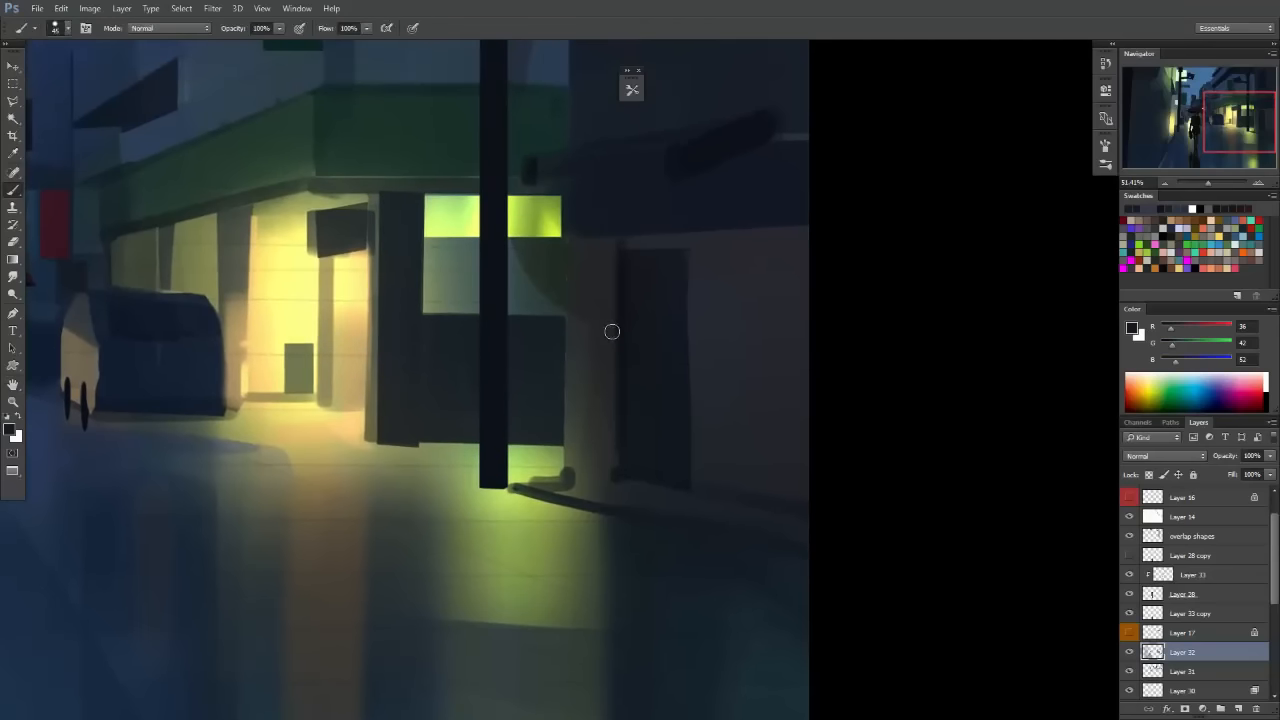
Darken the wall column between the shop front and the right building's door with broad vertical strokes of an enlarged brush.
{"action": "key", "text": "bracketright"}
{"action": "key", "text": "bracketright"}
{"action": "key", "text": "bracketright"}
{"action": "key", "text": "bracketright"}
{"action": "key", "text": "bracketright"}
{"action": "key", "text": "bracketright"}
{"action": "key", "text": "bracketright"}
{"action": "left_click_drag", "start_coordinate": [590, 240], "coordinate": [602, 449]}
{"action": "key", "text": "ctrl+z"}
{"action": "left_click_drag", "start_coordinate": [594, 258], "coordinate": [595, 475]}
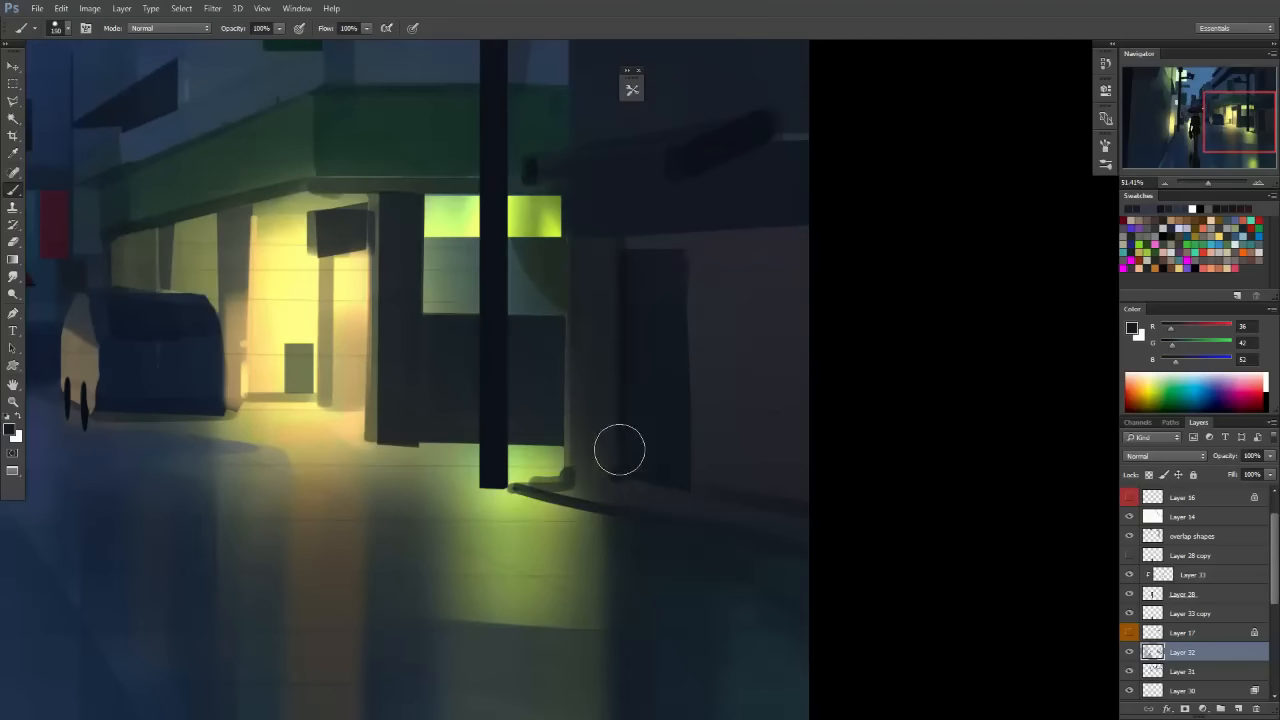
{"action": "key", "text": "ctrl+z"}
{"action": "key", "text": "bracketright"}
{"action": "left_click_drag", "start_coordinate": [589, 236], "coordinate": [590, 517]}
{"action": "left_click_drag", "start_coordinate": [669, 416], "coordinate": [577, 526]}
{"action": "mouse_move", "coordinate": [723, 438]}
{"action": "left_mouse_down"}
{"action": "mouse_move", "coordinate": [660, 473]}
{"action": "mouse_move", "coordinate": [760, 443]}
{"action": "left_mouse_up"}
Sample the bright yellow from the lit area at the far end of the left wall.
{"action": "left_click_drag", "start_coordinate": [641, 458], "coordinate": [549, 440]}
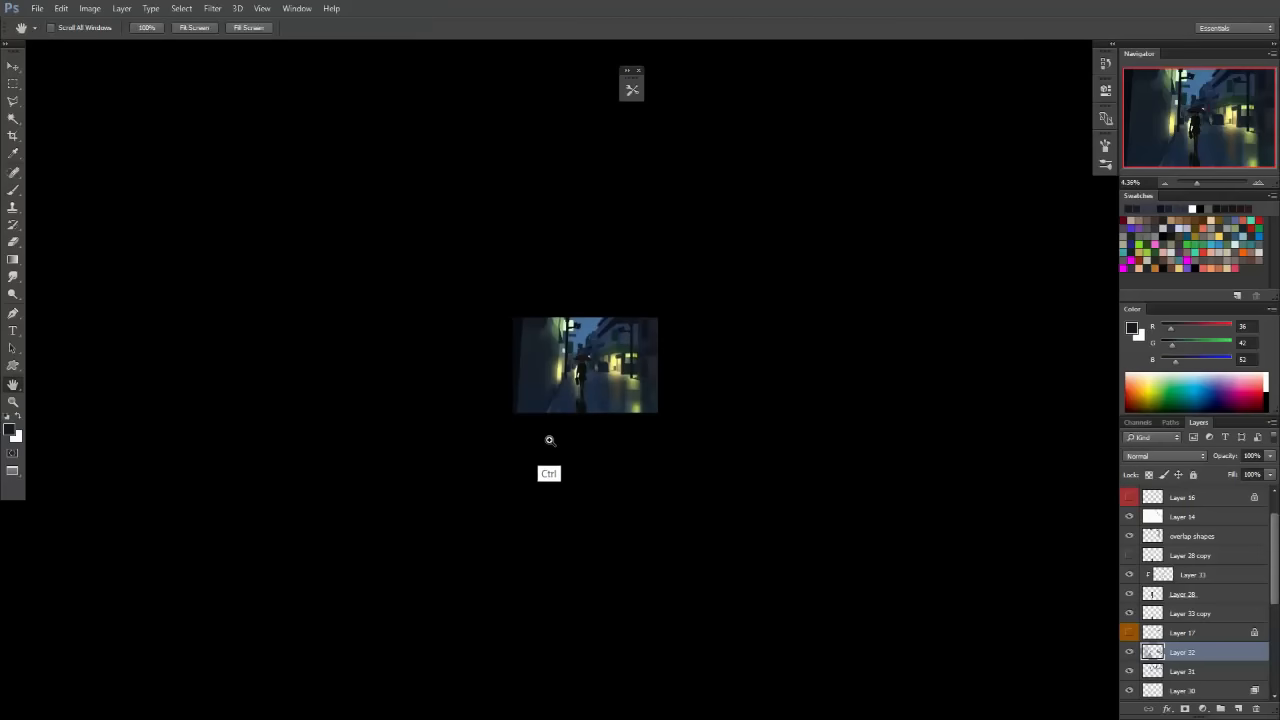
{"action": "left_click_drag", "start_coordinate": [637, 380], "coordinate": [561, 412]}
{"action": "left_click_drag", "start_coordinate": [561, 412], "coordinate": [607, 416]}
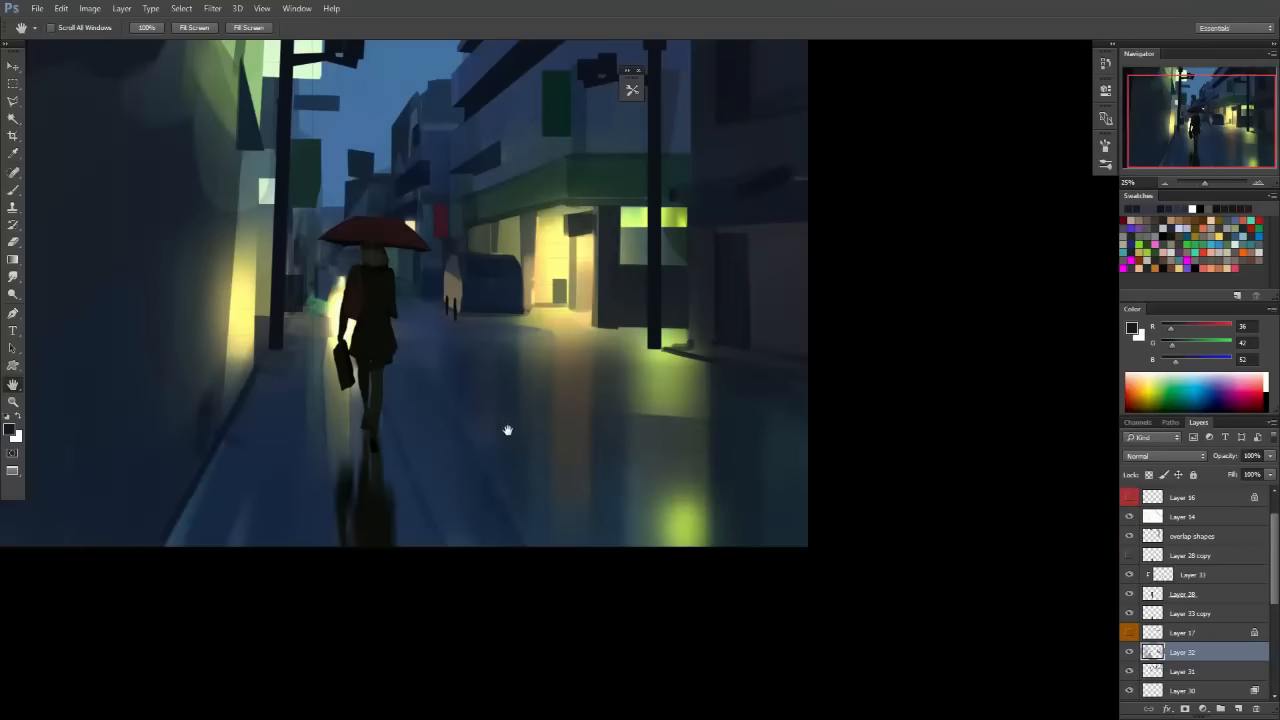
{"action": "left_click_drag", "start_coordinate": [508, 430], "coordinate": [571, 446]}
{"action": "left_click_drag", "start_coordinate": [600, 384], "coordinate": [534, 456]}
{"action": "left_click_drag", "start_coordinate": [417, 425], "coordinate": [564, 445]}
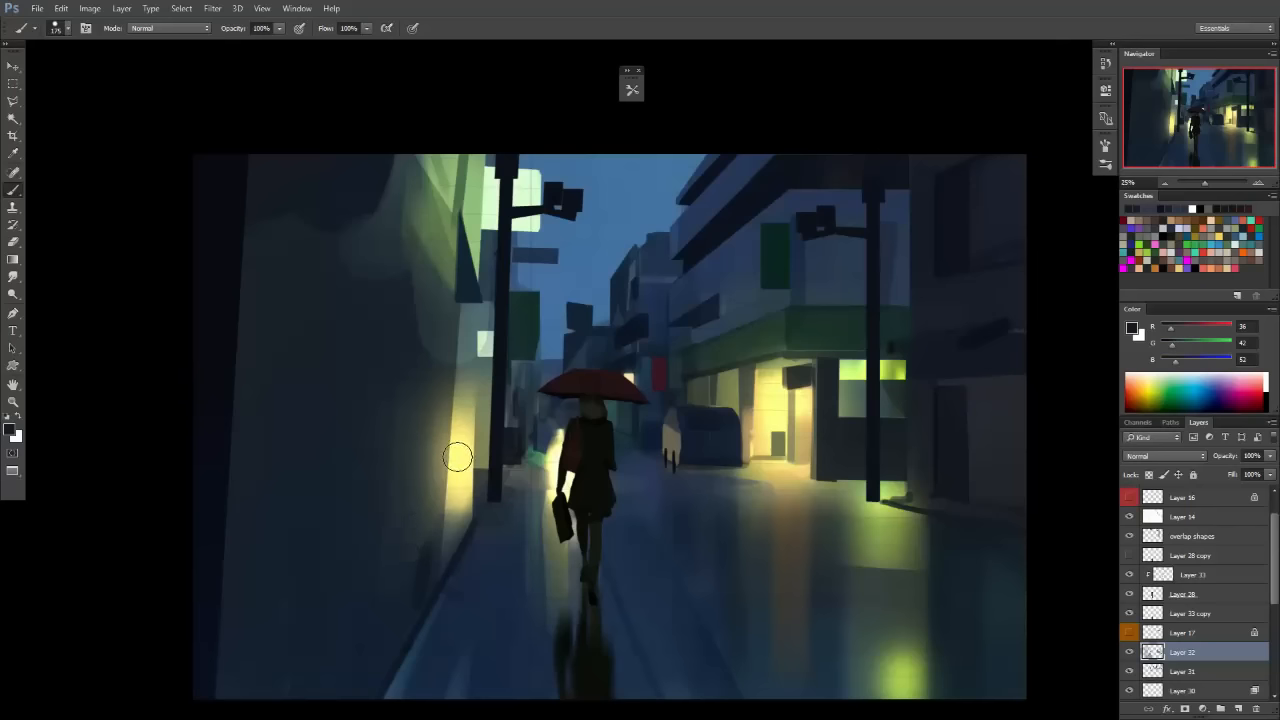
{"action": "left_click", "coordinate": [458, 480], "text": "alt"}
Try several narrow vertical yellow glow strokes on the dark left wall beside the lit area, undoing each one.
{"action": "left_click_drag", "start_coordinate": [405, 382], "coordinate": [399, 472]}
{"action": "key", "text": "ctrl+z"}
{"action": "key", "text": "bracketleft"}
{"action": "left_click_drag", "start_coordinate": [405, 412], "coordinate": [404, 467]}
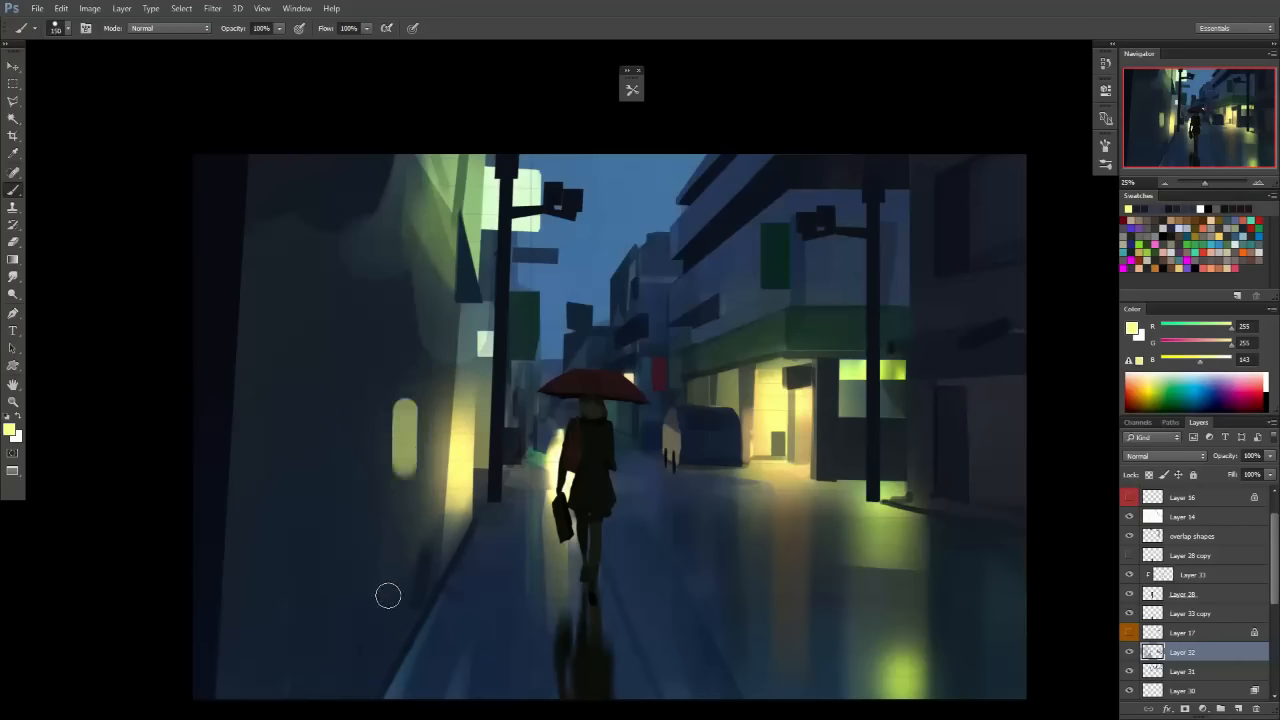
{"action": "key", "text": "ctrl+z"}
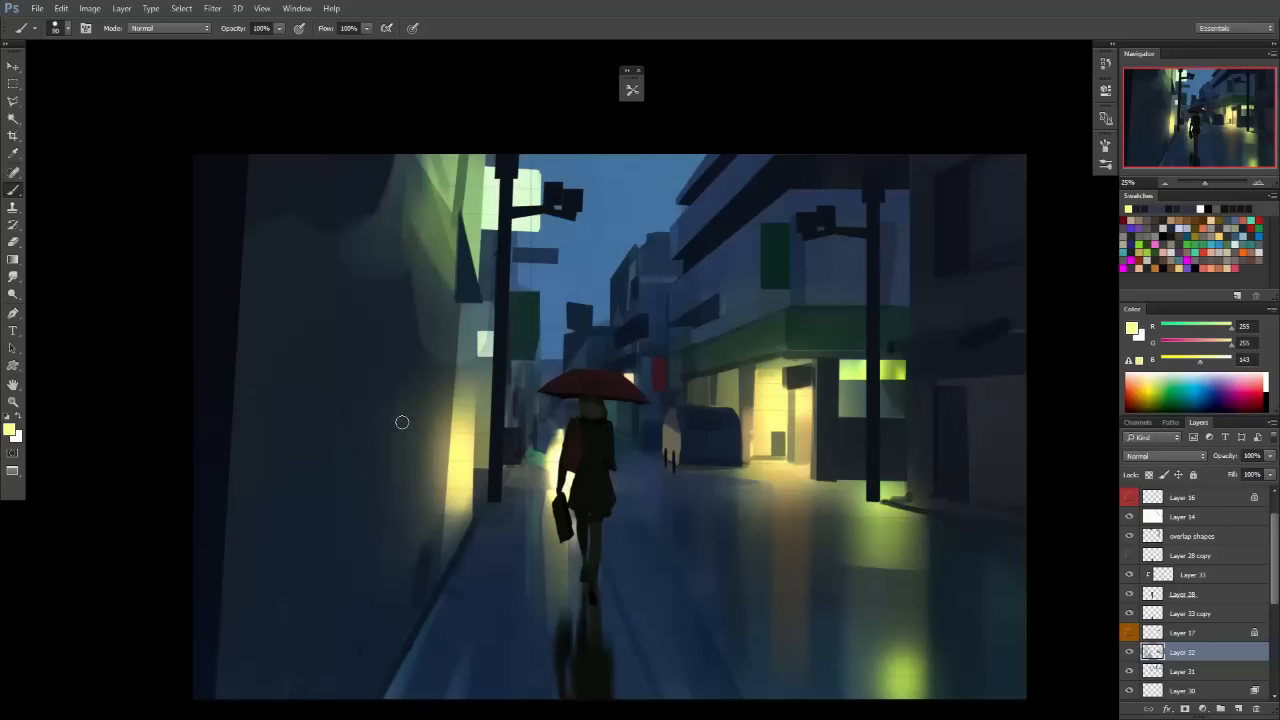
{"action": "mouse_move", "coordinate": [409, 486]}
{"action": "left_mouse_down"}
{"action": "mouse_move", "coordinate": [421, 332]}
{"action": "mouse_move", "coordinate": [440, 434]}
{"action": "mouse_move", "coordinate": [440, 416]}
{"action": "left_mouse_up"}
{"action": "key", "text": "ctrl+z"}
{"action": "key", "text": "ctrl+z"}
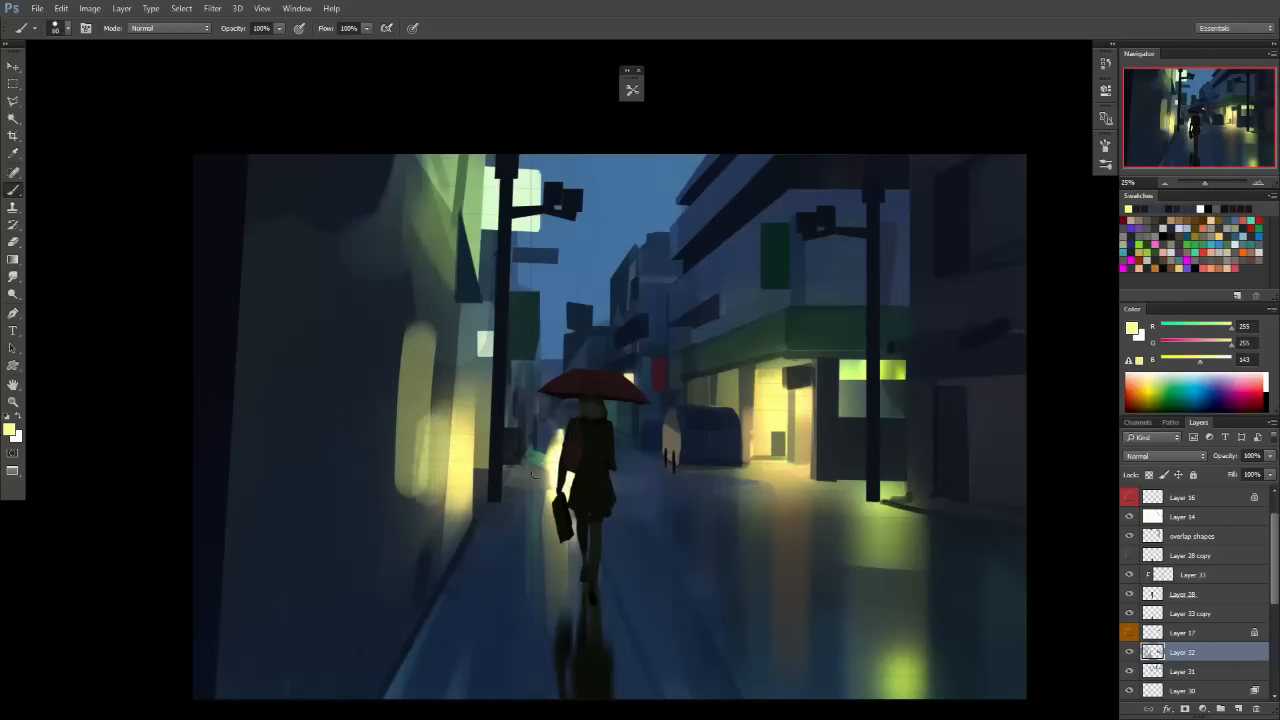
{"action": "key", "text": "ctrl+alt+z"}
{"action": "key", "text": "ctrl+alt+z"}
{"action": "key", "text": "ctrl+alt+z"}
Paint a wide vertical yellow glow on the left wall beside the lit area with a larger brush.
{"action": "key", "text": "bracketright"}
{"action": "key", "text": "bracketright"}
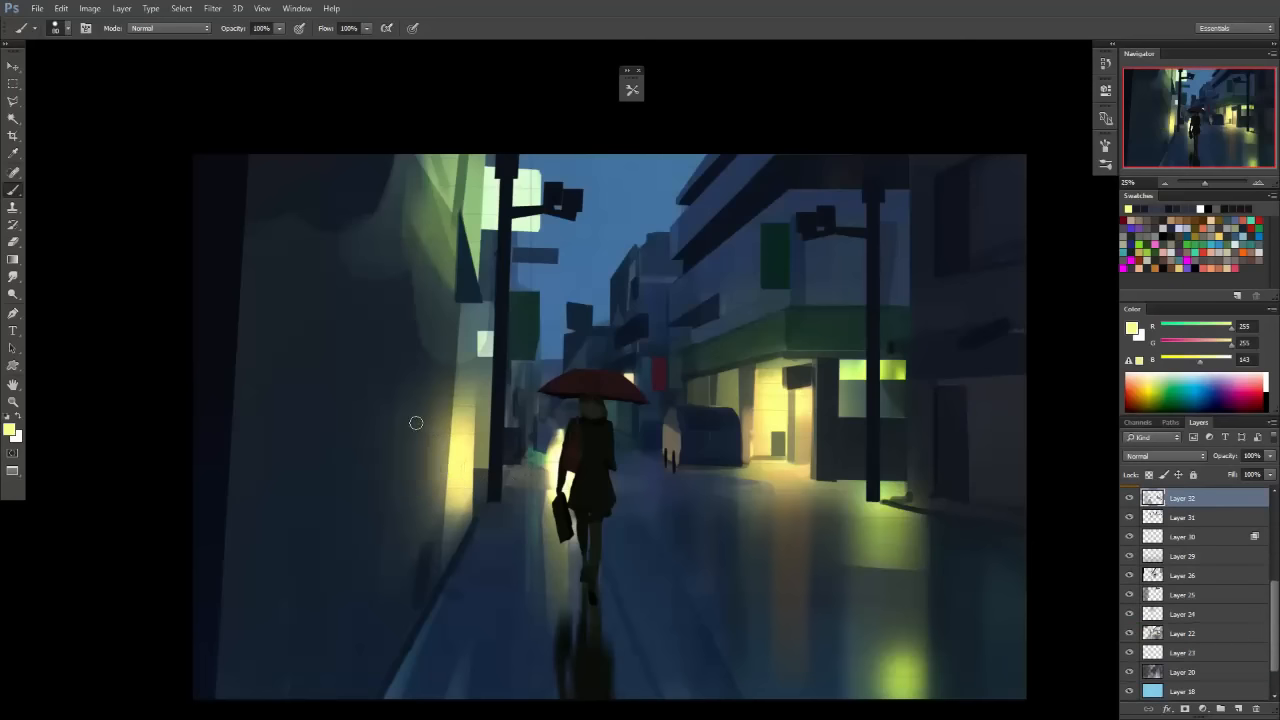
{"action": "key", "text": "bracketright"}
{"action": "key", "text": "bracketright"}
{"action": "left_click_drag", "start_coordinate": [408, 463], "coordinate": [410, 345]}
{"action": "key", "text": "ctrl+z"}
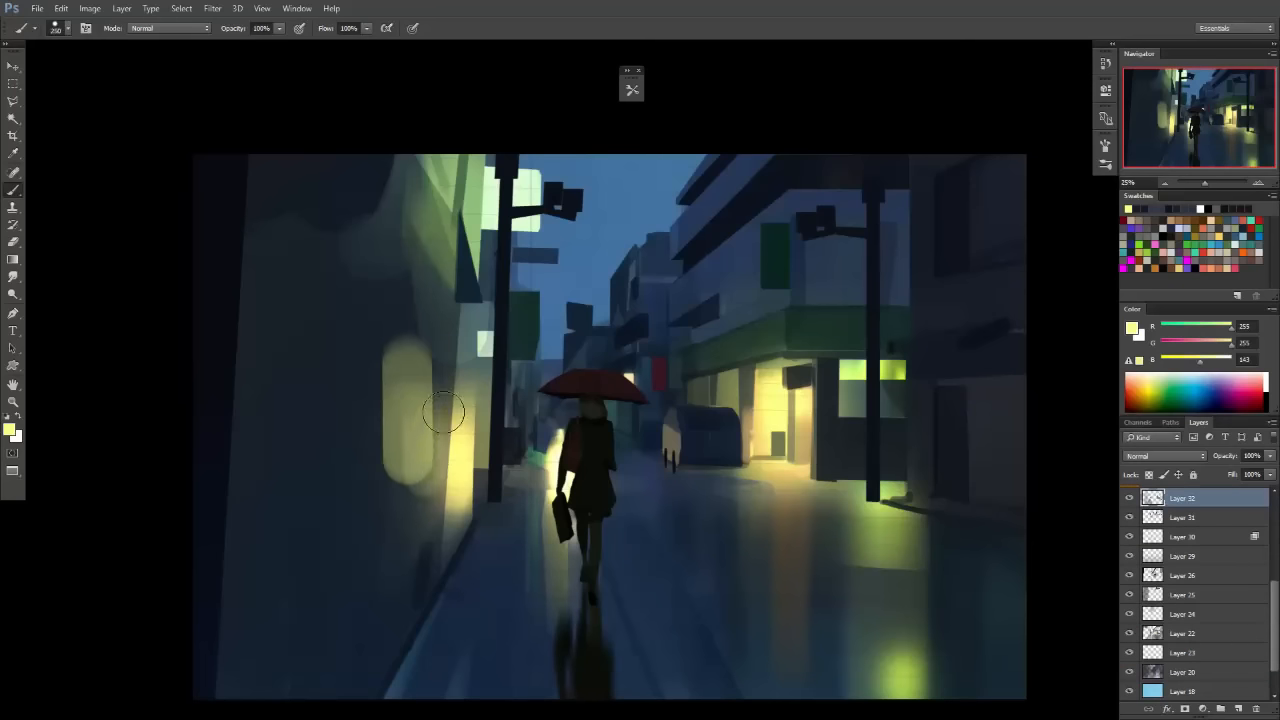
Sample dark tones from the left wall and brush them over its lower part beneath the yellow glow.
{"action": "left_click_drag", "start_coordinate": [684, 531], "coordinate": [491, 455]}
{"action": "left_click_drag", "start_coordinate": [593, 464], "coordinate": [551, 463]}
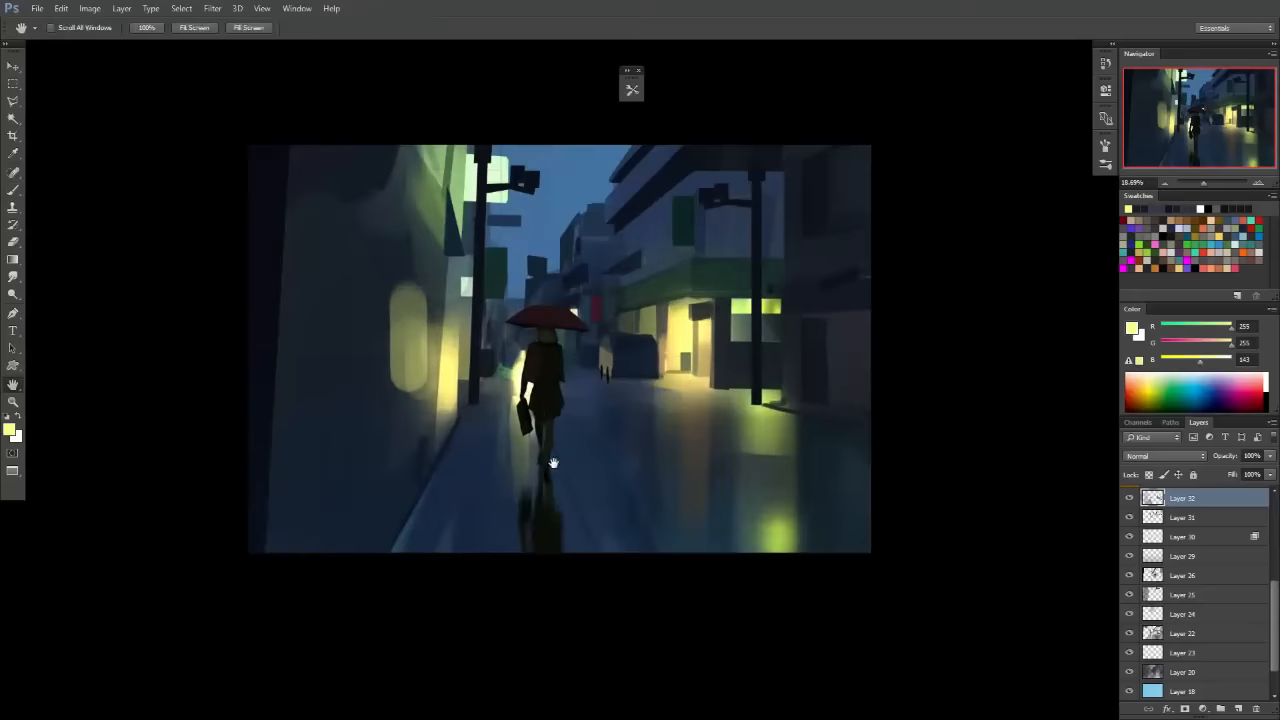
{"action": "left_click_drag", "start_coordinate": [433, 523], "coordinate": [508, 499]}
{"action": "left_click", "coordinate": [496, 470], "text": "alt"}
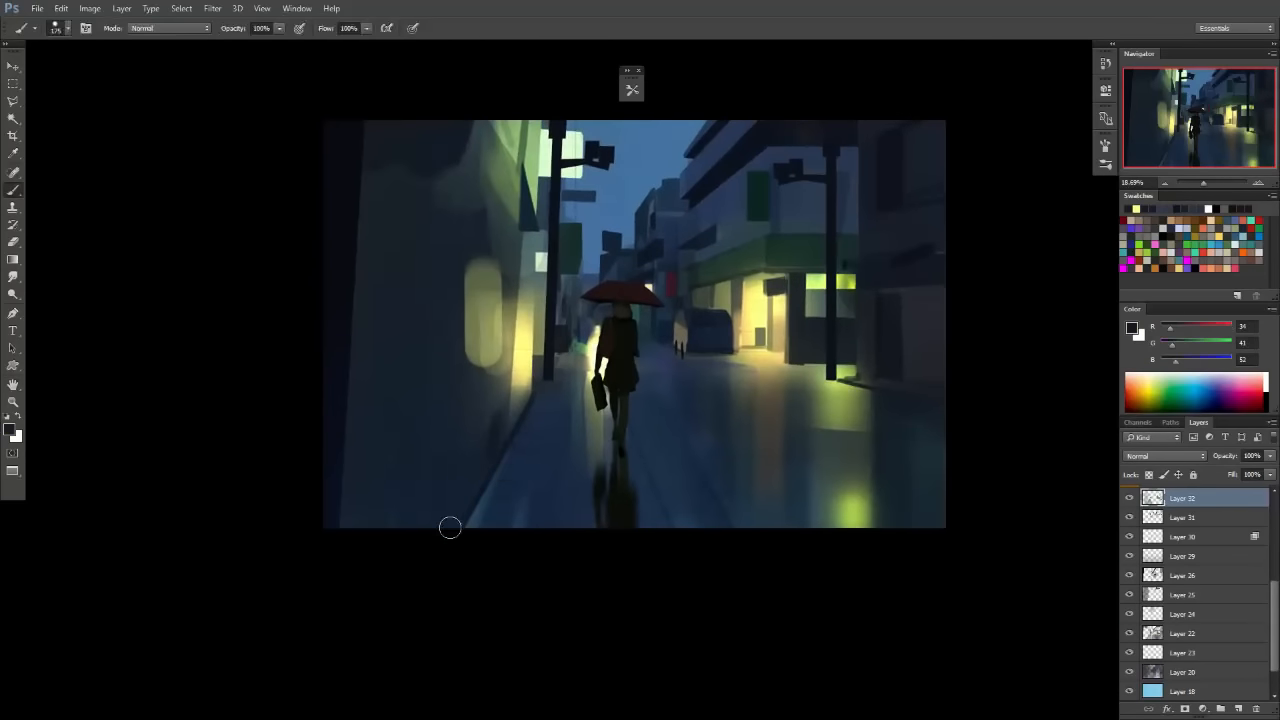
{"action": "left_click", "coordinate": [485, 490], "text": "alt"}
{"action": "left_click", "coordinate": [486, 483], "text": "alt"}
{"action": "key", "text": "bracketright"}
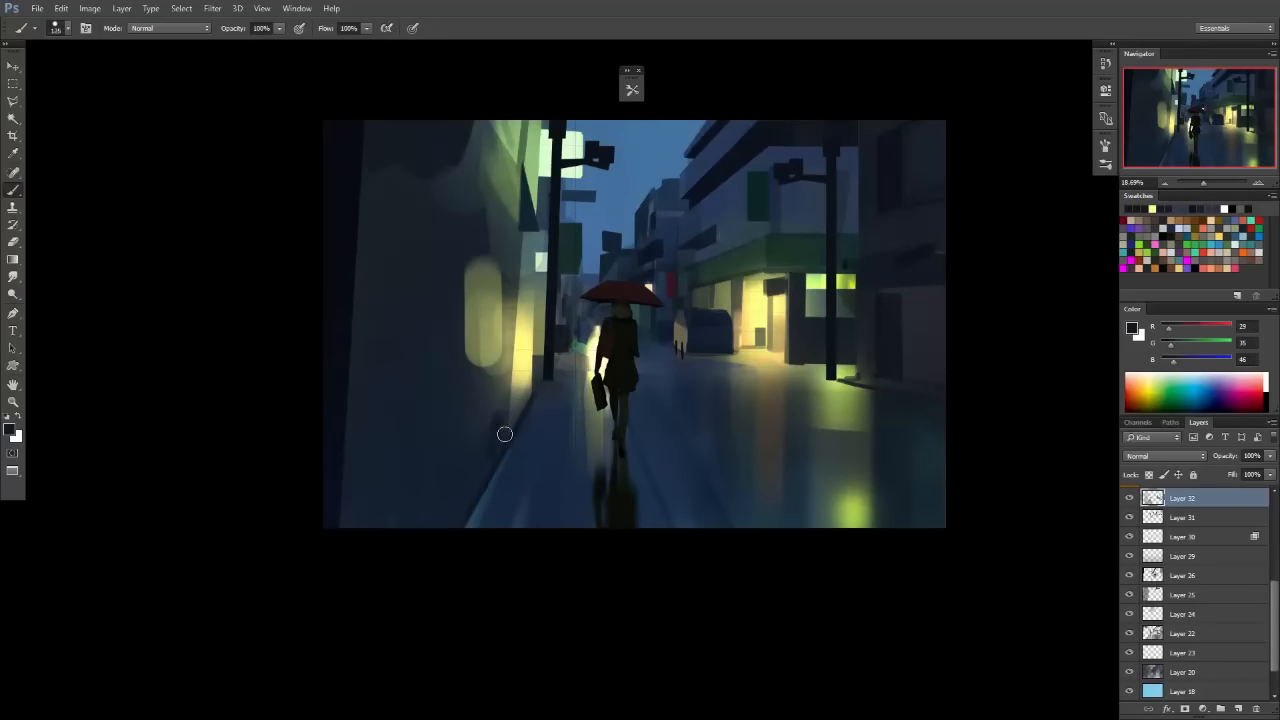
{"action": "left_click", "coordinate": [498, 410]}
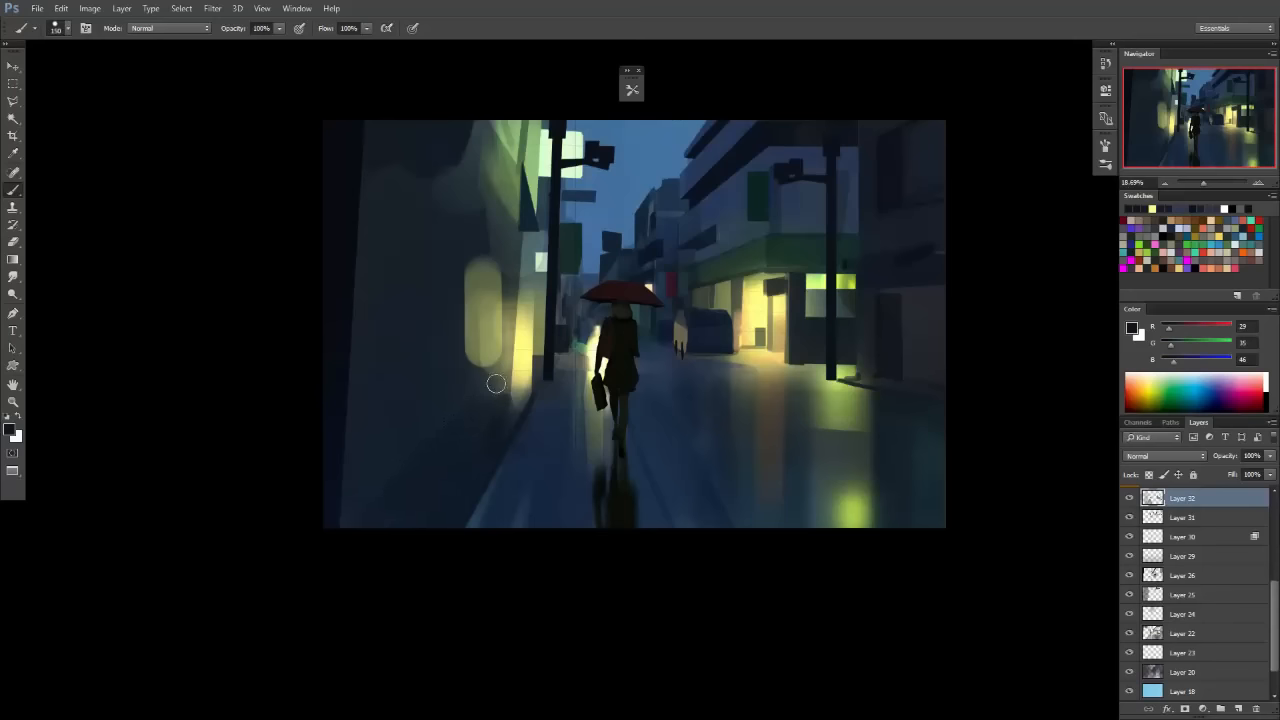
{"action": "left_click_drag", "start_coordinate": [488, 425], "coordinate": [551, 489]}
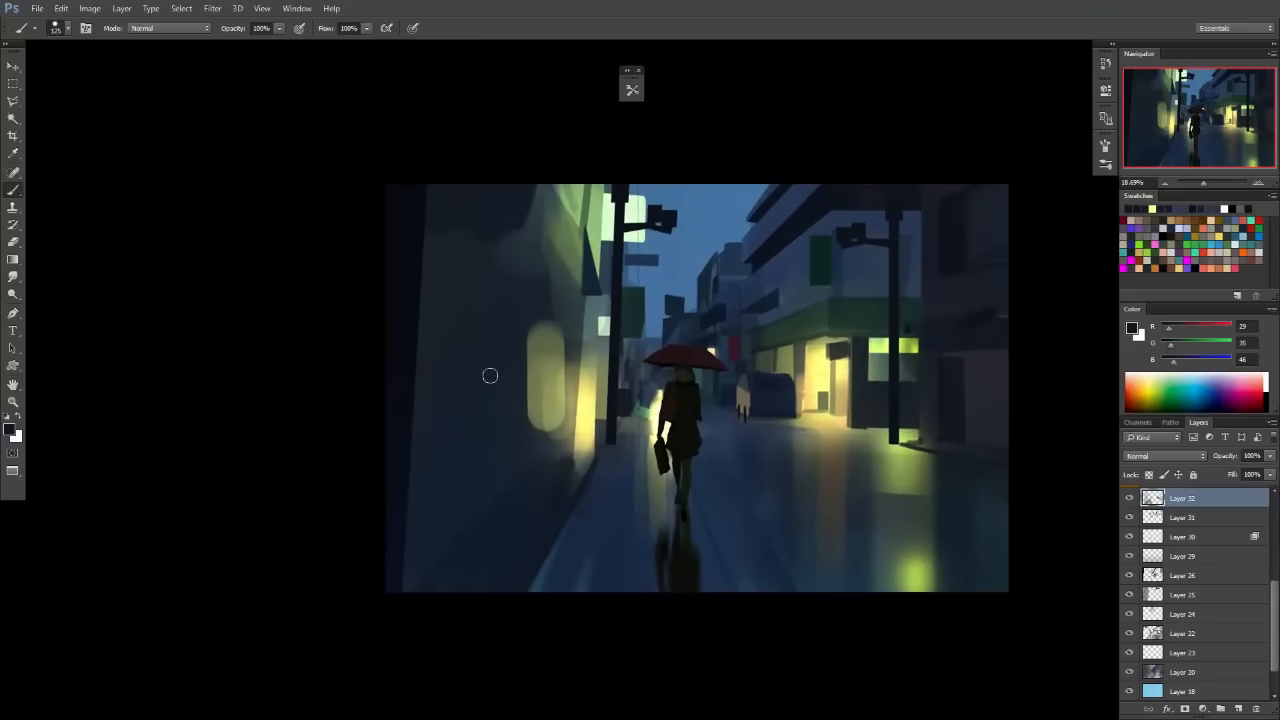
Rotate the canvas, paint a thin dark edge on the upper left wall with a sampled dark tone, and restore the upright view.
{"action": "key", "text": "r"}
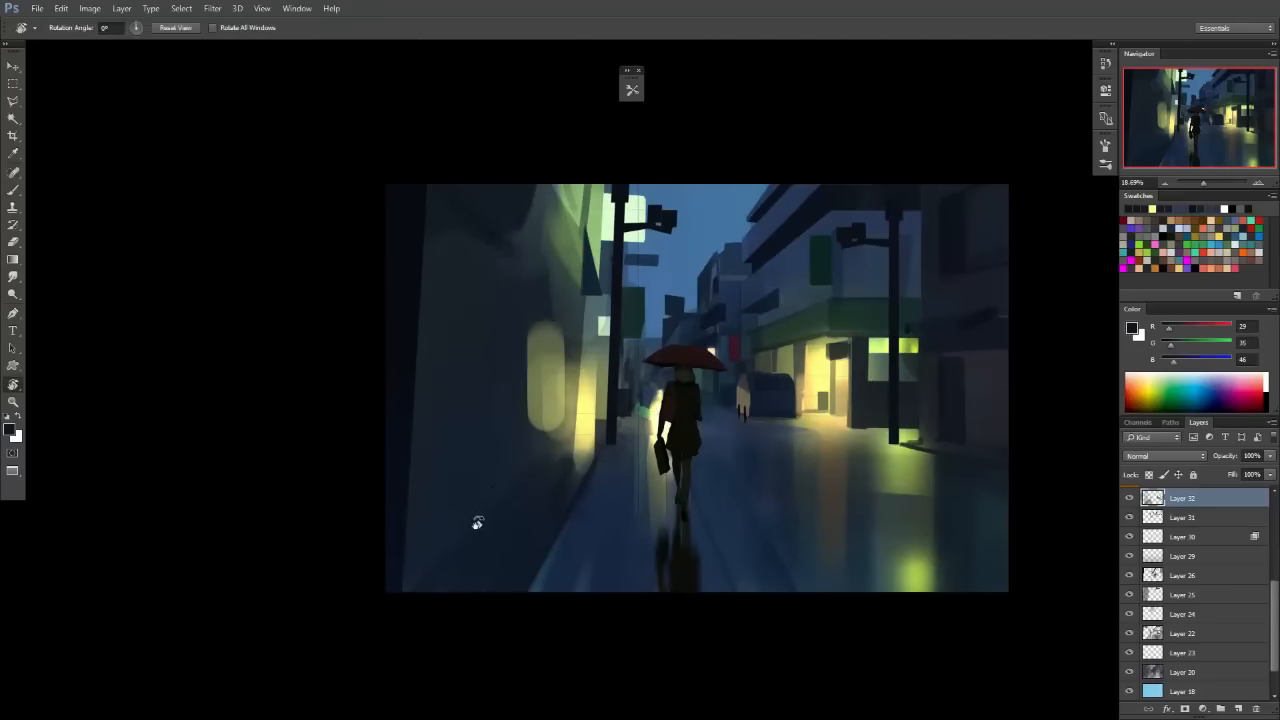
{"action": "mouse_move", "coordinate": [474, 523]}
{"action": "left_mouse_down"}
{"action": "mouse_move", "coordinate": [534, 451]}
{"action": "mouse_move", "coordinate": [620, 446]}
{"action": "left_mouse_up"}
{"action": "left_click_drag", "start_coordinate": [532, 499], "coordinate": [592, 532]}
{"action": "key", "text": "b"}
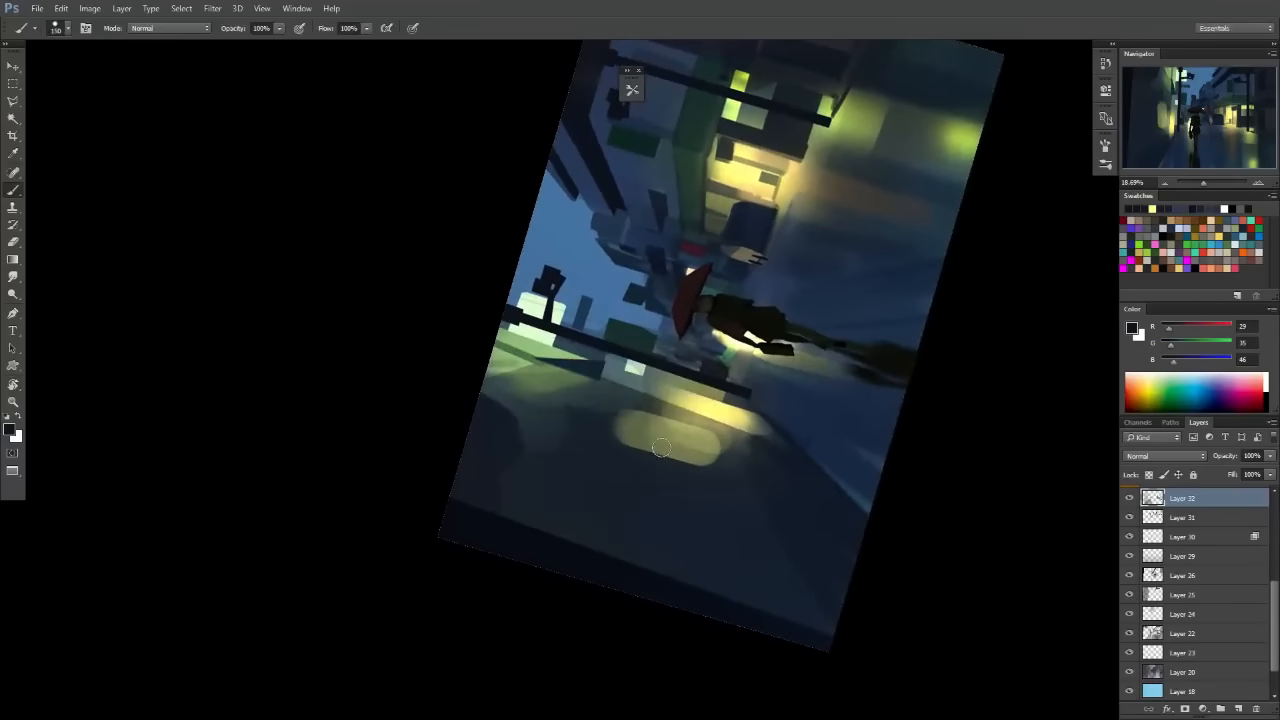
{"action": "left_click", "coordinate": [629, 359], "text": "alt"}
{"action": "left_click", "coordinate": [611, 366]}
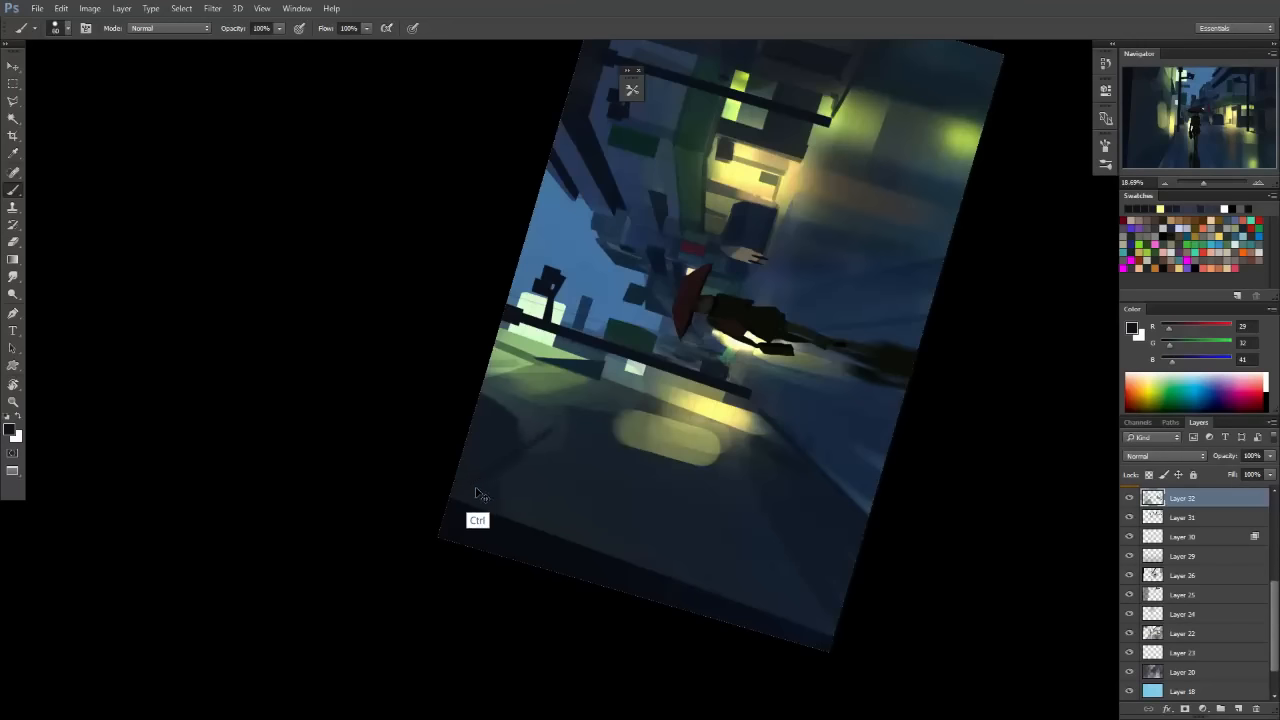
{"action": "key", "text": "Escape"}
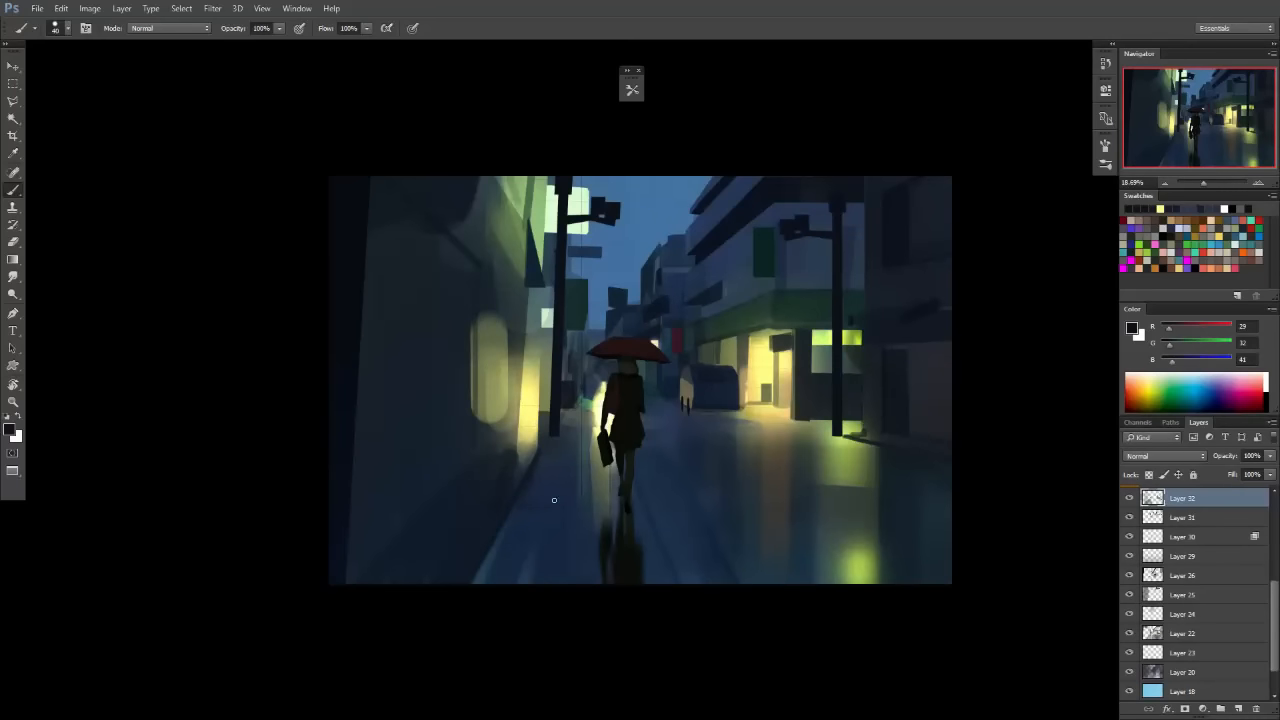
Add a new layer above the background shapes and flatten the brush tip to 20% roundness.
{"action": "left_click_drag", "start_coordinate": [605, 466], "coordinate": [534, 511]}
{"action": "left_click_drag", "start_coordinate": [689, 472], "coordinate": [738, 489]}
{"action": "mouse_move", "coordinate": [658, 477]}
{"action": "left_mouse_down"}
{"action": "mouse_move", "coordinate": [703, 489]}
{"action": "mouse_move", "coordinate": [652, 484]}
{"action": "mouse_move", "coordinate": [634, 445]}
{"action": "left_mouse_up"}
{"action": "left_click_drag", "start_coordinate": [599, 465], "coordinate": [617, 467]}
{"action": "left_click", "coordinate": [660, 429], "text": "alt"}
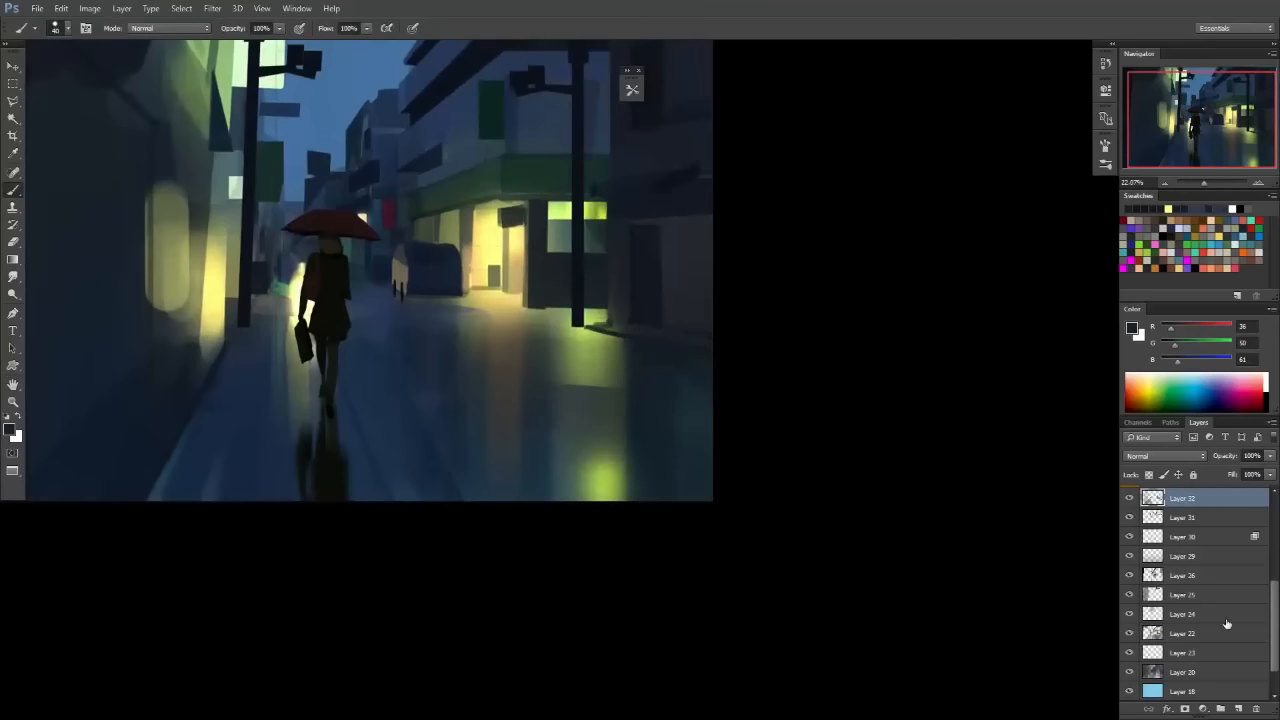
{"action": "left_click", "coordinate": [1239, 710]}
{"action": "key", "text": "F5"}
{"action": "left_click_drag", "start_coordinate": [1057, 308], "coordinate": [1059, 291]}
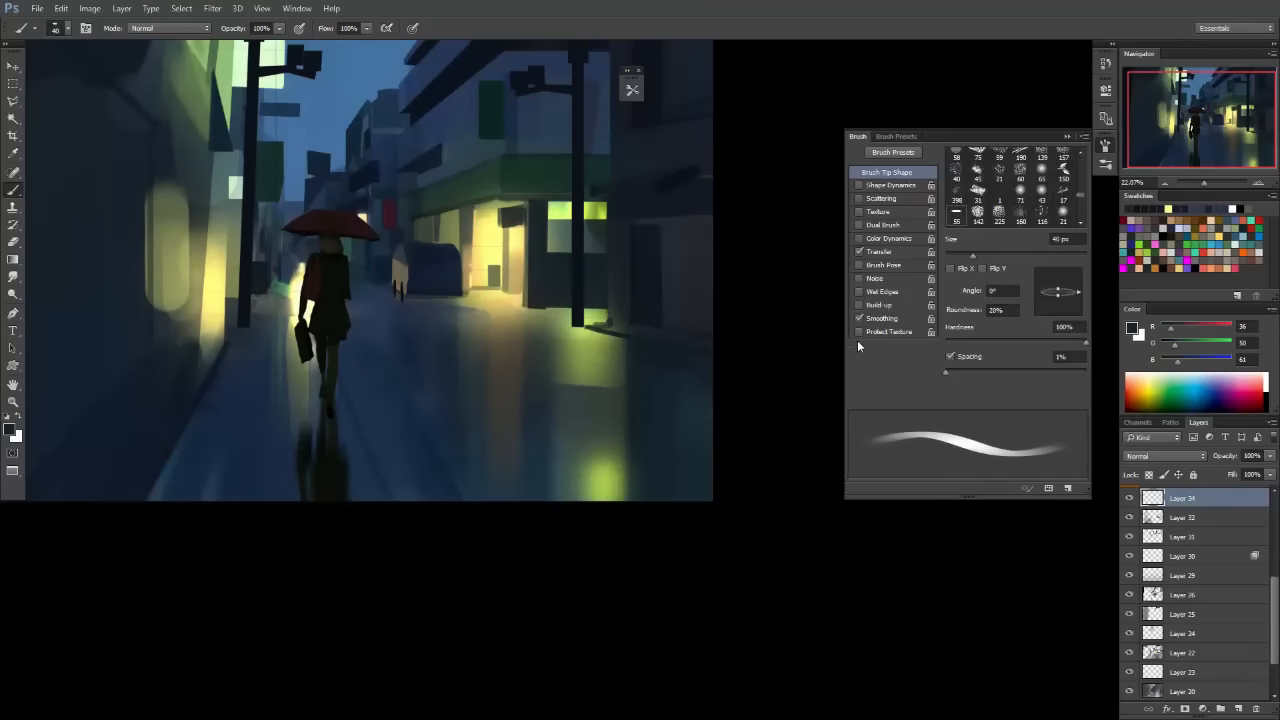
{"action": "left_click", "coordinate": [648, 331], "text": "alt"}
{"action": "left_click", "coordinate": [631, 90]}
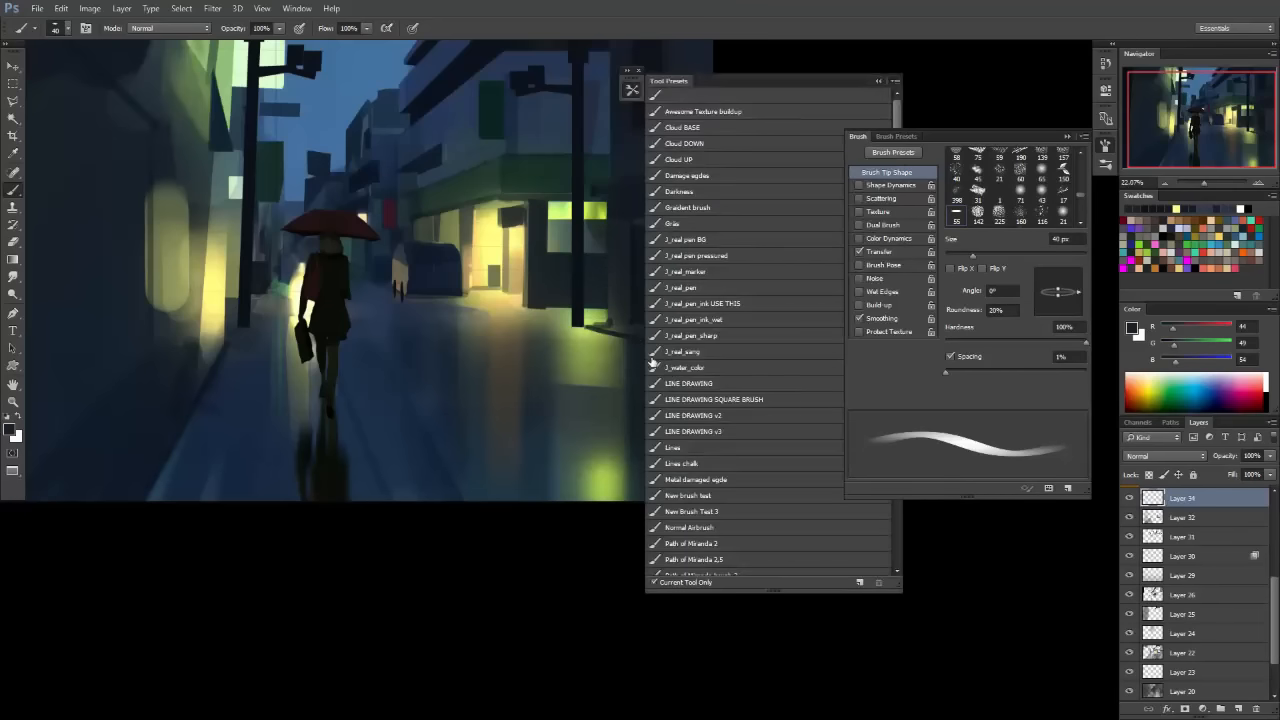
{"action": "key", "text": "F5"}
{"action": "key", "text": "F5"}
{"action": "key", "text": "F5"}
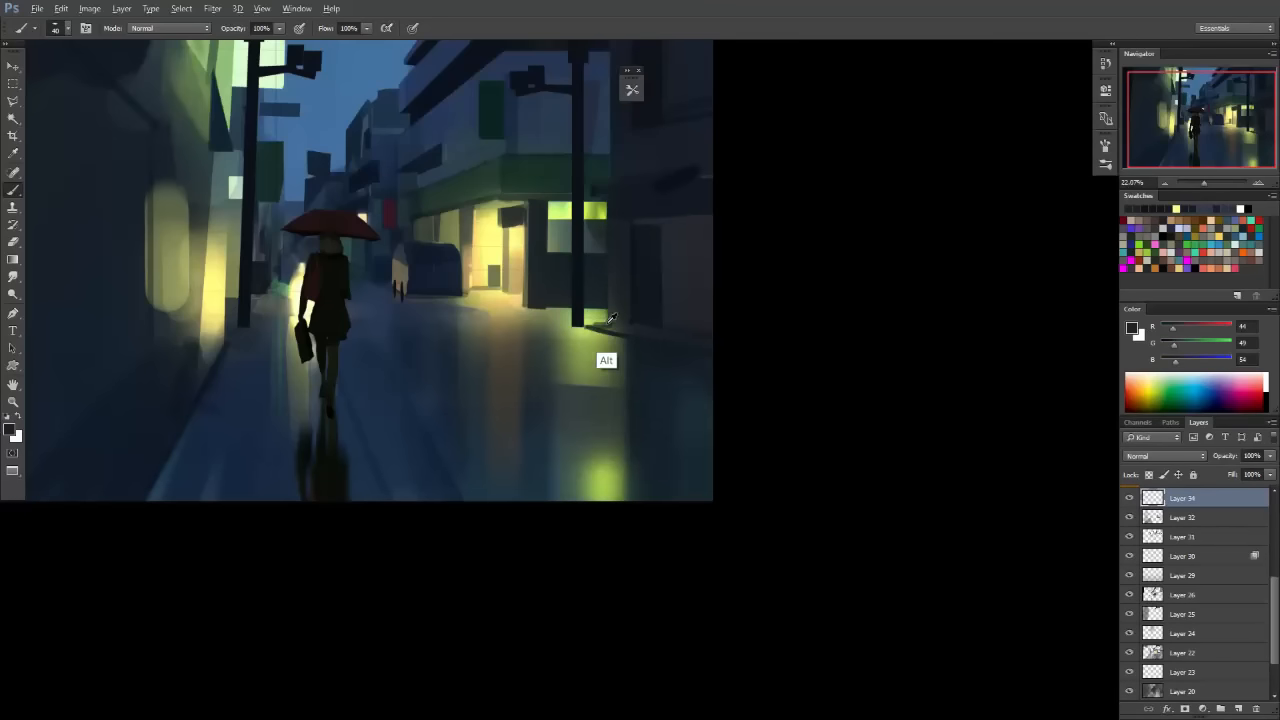
Brush a dark grey sampled from the right building over the yellow-green reflections on the road using an enlarged flat brush.
{"action": "left_click", "coordinate": [626, 261], "text": "alt"}
{"action": "key", "text": "bracketright"}
{"action": "key", "text": "bracketright"}
{"action": "key", "text": "bracketright"}
{"action": "key", "text": "bracketright"}
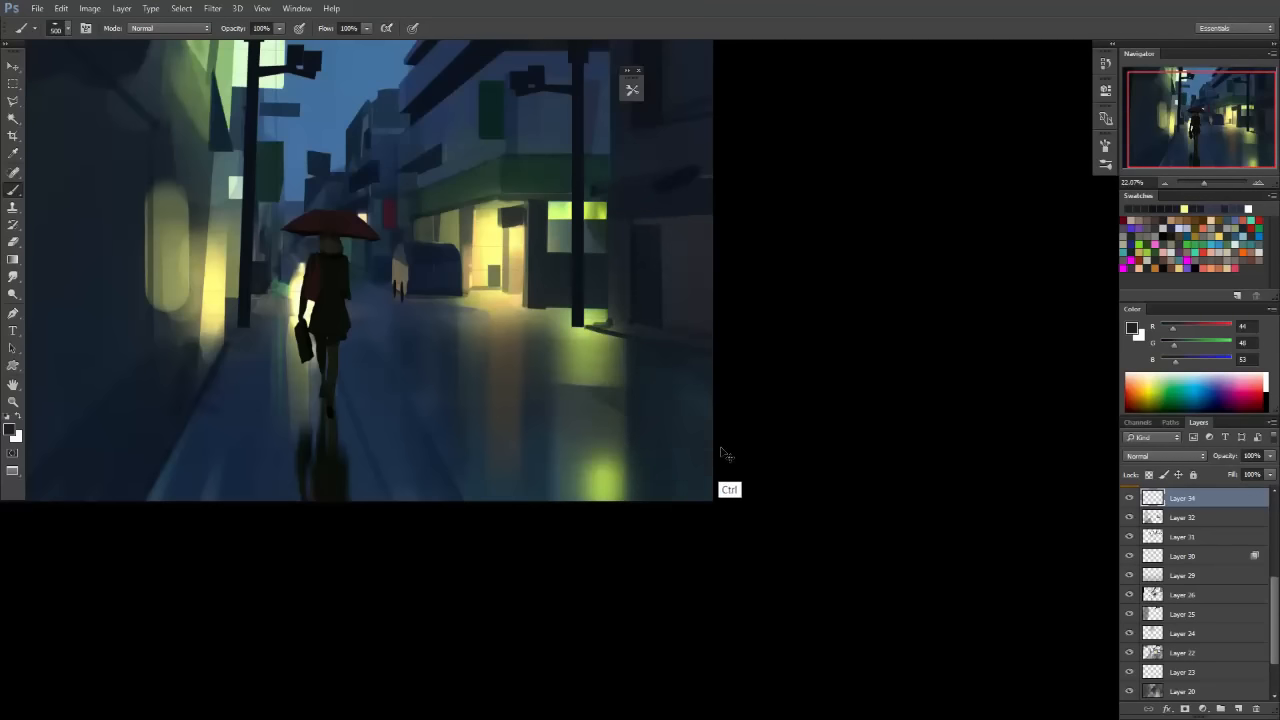
{"action": "mouse_move", "coordinate": [610, 485]}
{"action": "left_mouse_down"}
{"action": "mouse_move", "coordinate": [571, 390]}
{"action": "mouse_move", "coordinate": [572, 488]}
{"action": "left_mouse_up"}
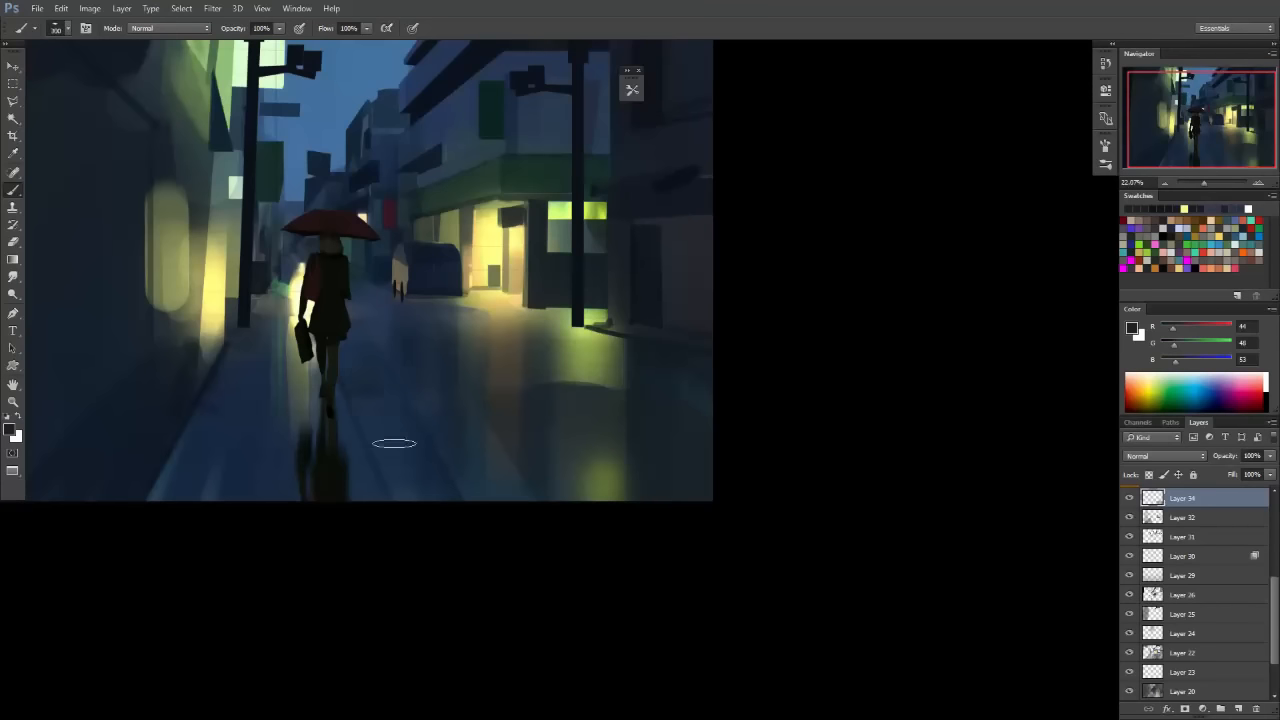
Cover the middle of the road beside the walking figure with broad flat dark strokes up to the pavement edge.
{"action": "key", "text": "bracketright"}
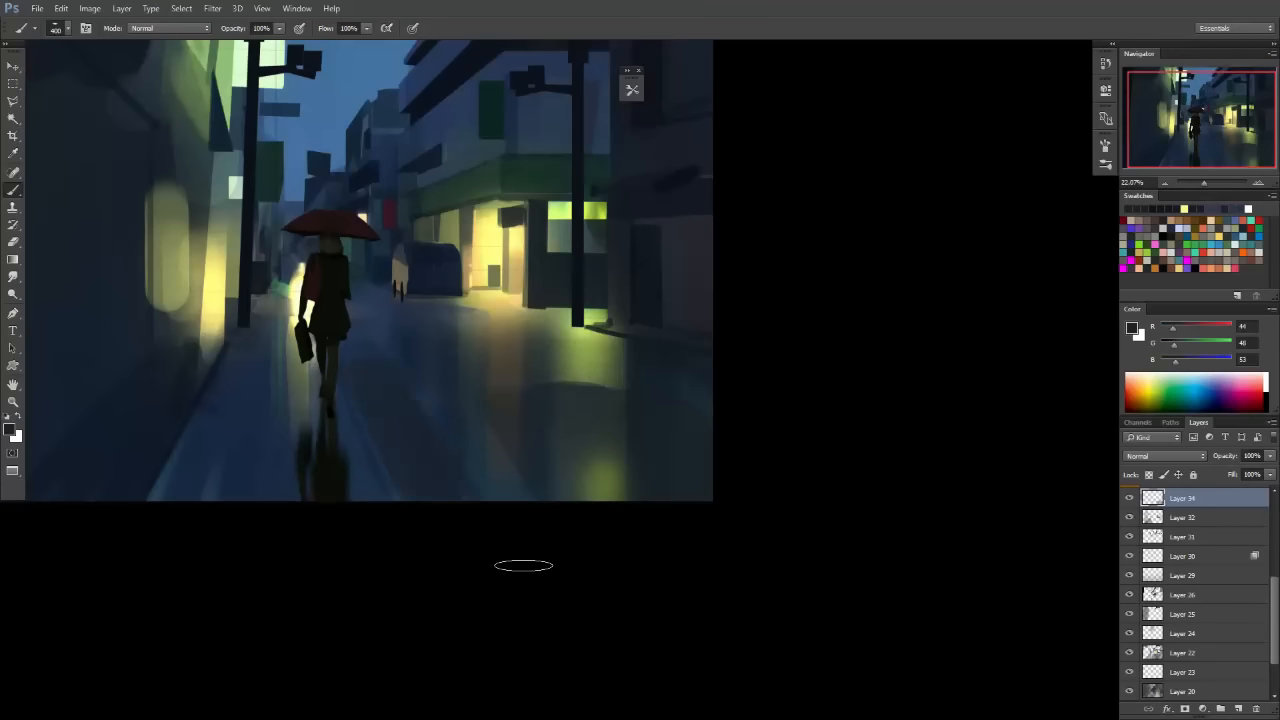
{"action": "left_click", "coordinate": [405, 437], "text": "alt"}
{"action": "mouse_move", "coordinate": [358, 372]}
{"action": "left_mouse_down"}
{"action": "mouse_move", "coordinate": [470, 575]}
{"action": "mouse_move", "coordinate": [442, 538]}
{"action": "mouse_move", "coordinate": [489, 480]}
{"action": "mouse_move", "coordinate": [478, 430]}
{"action": "left_mouse_up"}
{"action": "left_click", "coordinate": [377, 421], "text": "alt"}
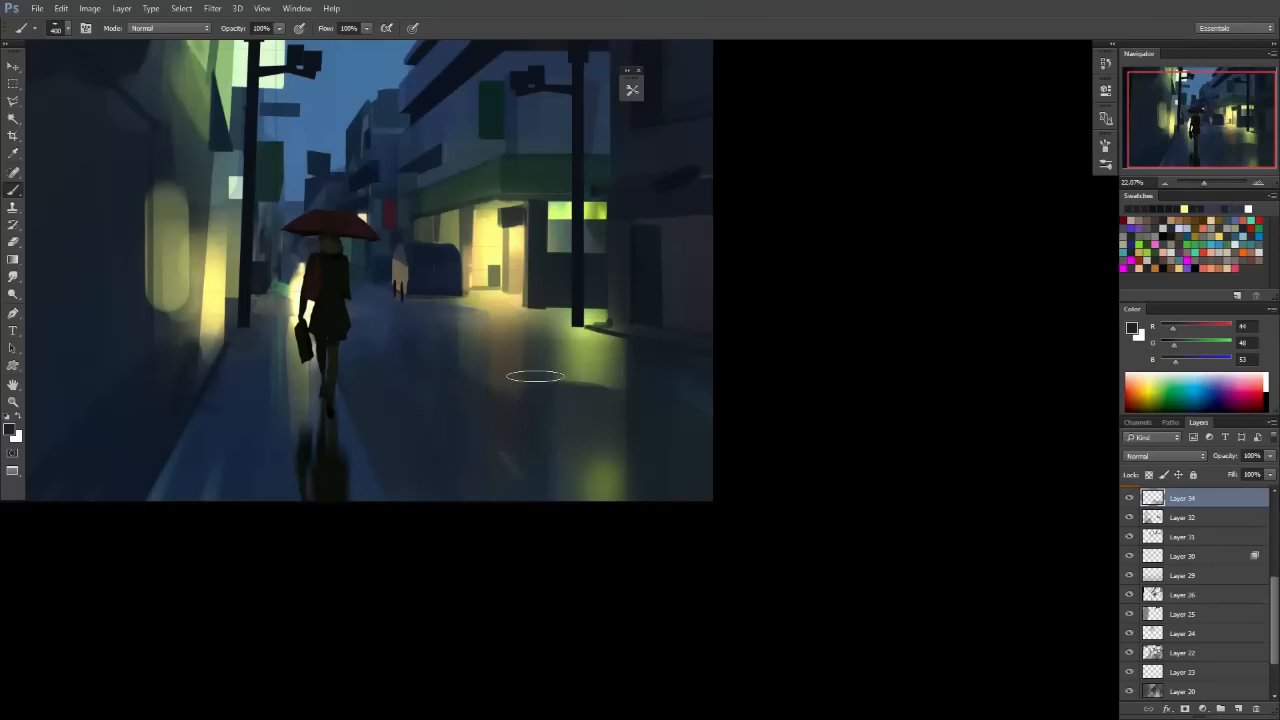
{"action": "key", "text": "bracketleft"}
{"action": "key", "text": "bracketleft"}
{"action": "left_click_drag", "start_coordinate": [688, 414], "coordinate": [637, 417]}
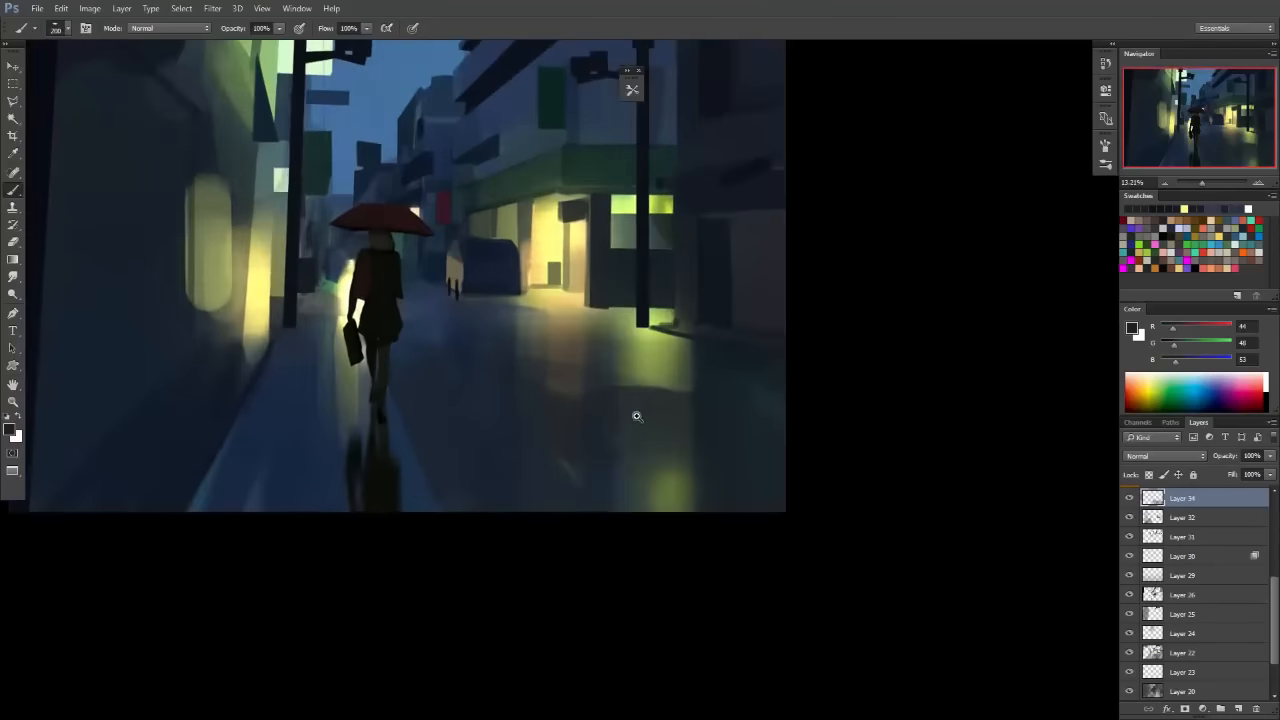
Sample the pavement's blue and outline the pavement strip from the figure's hips to below the canvas with a polygonal lasso selection.
{"action": "left_click_drag", "start_coordinate": [551, 404], "coordinate": [636, 440]}
{"action": "left_click_drag", "start_coordinate": [490, 474], "coordinate": [526, 434]}
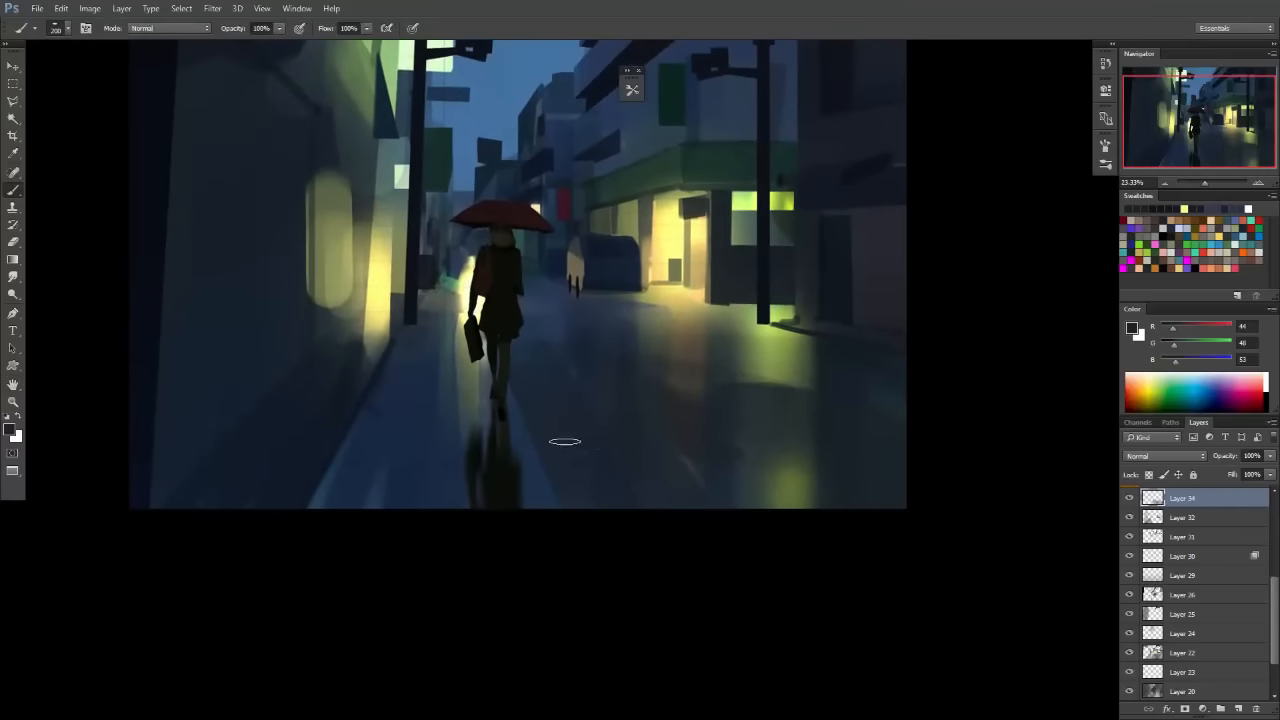
{"action": "left_click", "coordinate": [517, 451], "text": "alt"}
{"action": "key", "text": "l"}
{"action": "left_click", "coordinate": [475, 317]}
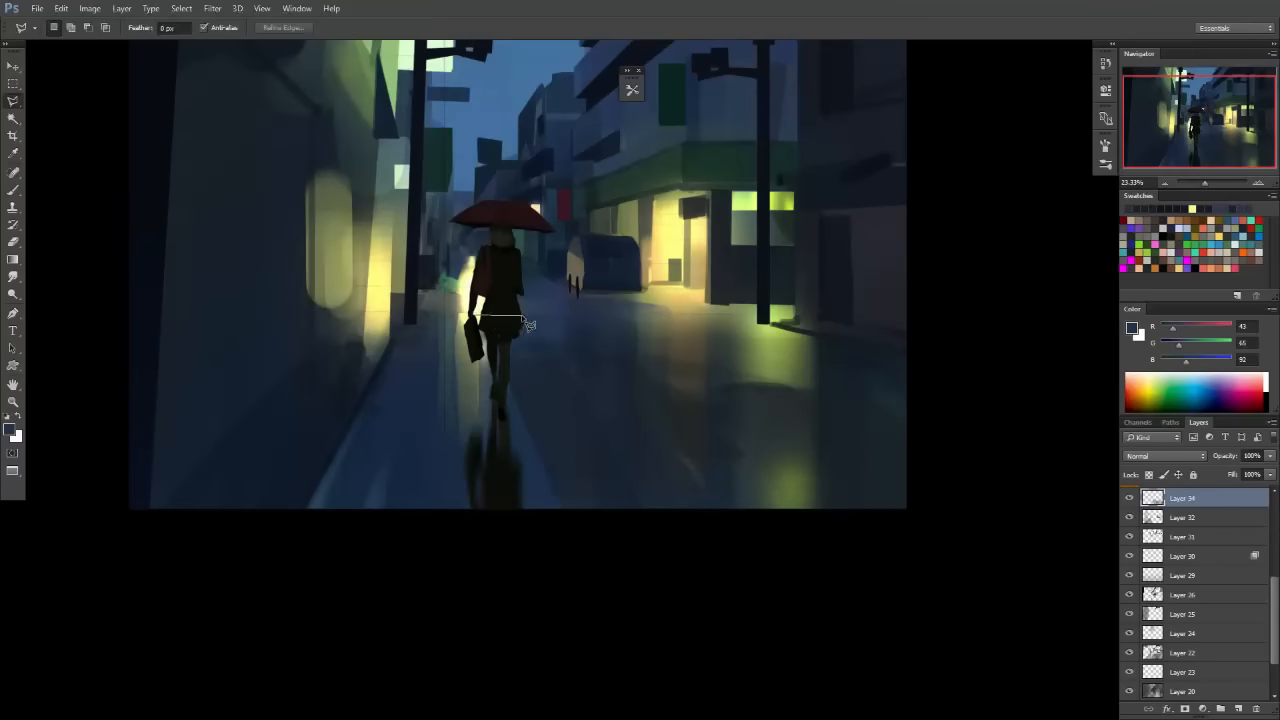
{"action": "double_click", "coordinate": [478, 395]}
{"action": "key", "text": "space"}
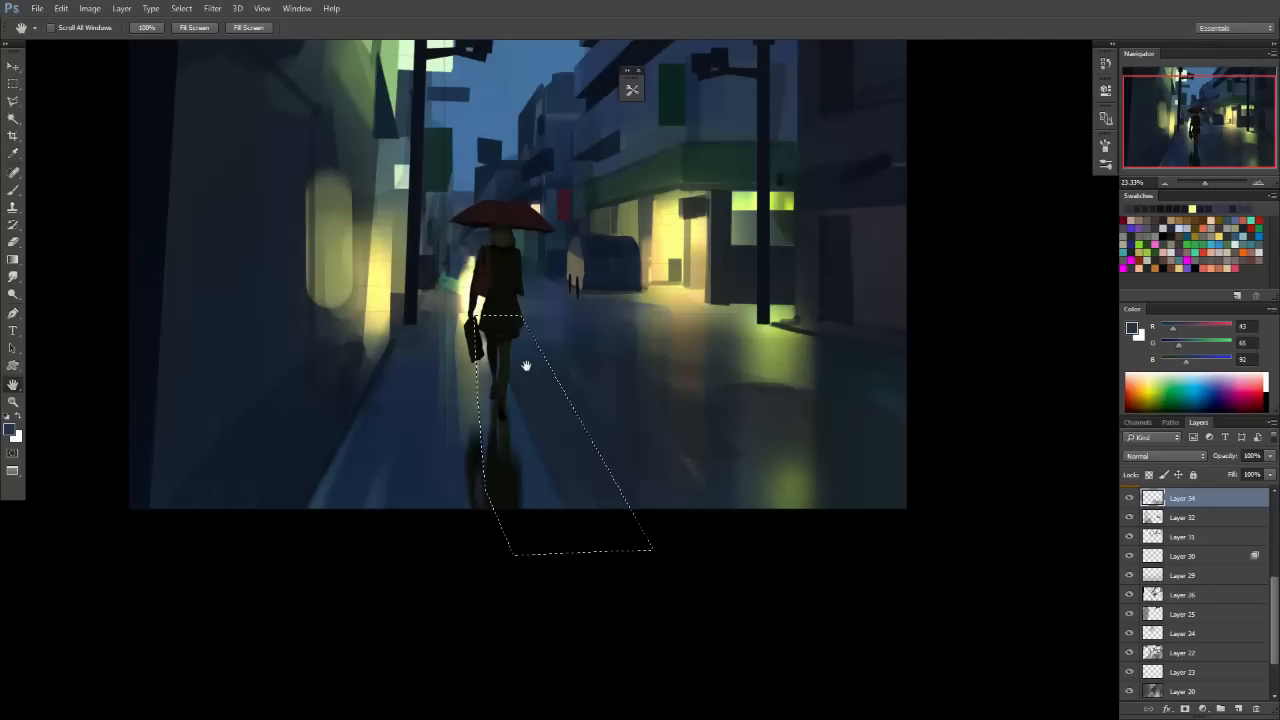
Brush the sampled blue over the selected pavement strip beside the figure's legs, reducing the flat brush to 300.
{"action": "key", "text": "b"}
{"action": "key", "text": "r"}
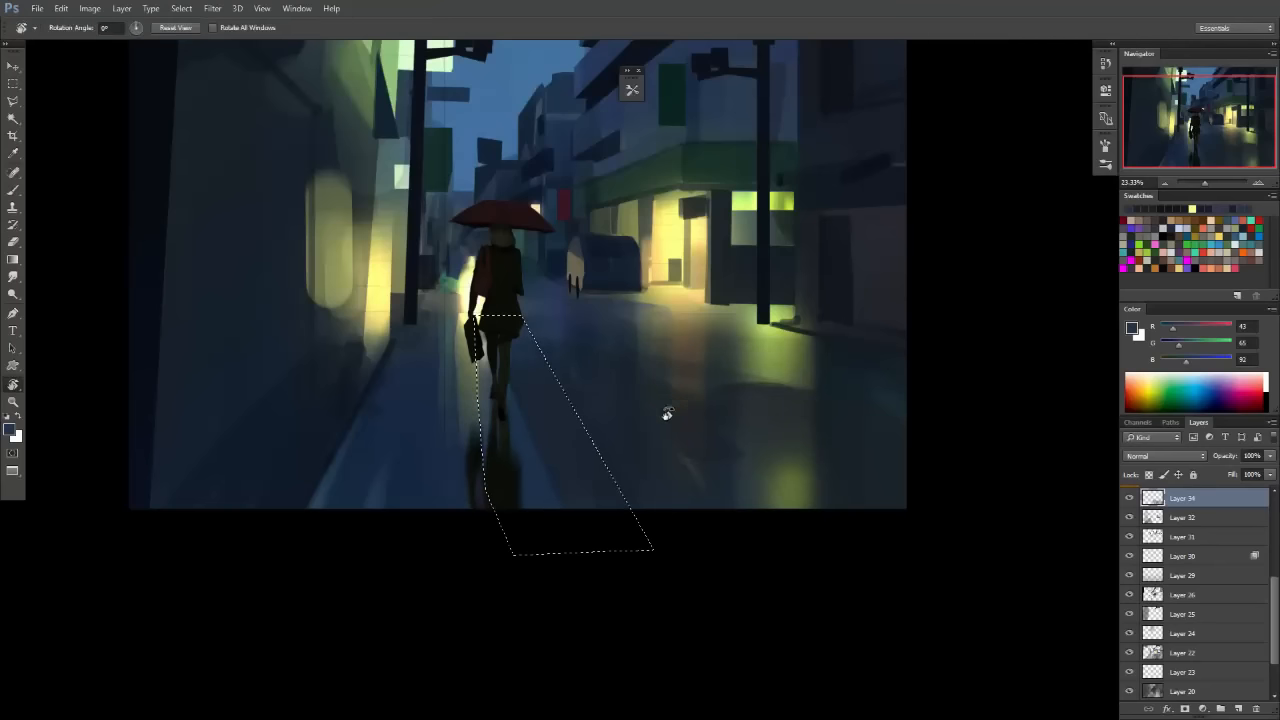
{"action": "mouse_move", "coordinate": [666, 414]}
{"action": "left_mouse_down"}
{"action": "mouse_move", "coordinate": [650, 395]}
{"action": "mouse_move", "coordinate": [627, 436]}
{"action": "left_mouse_up"}
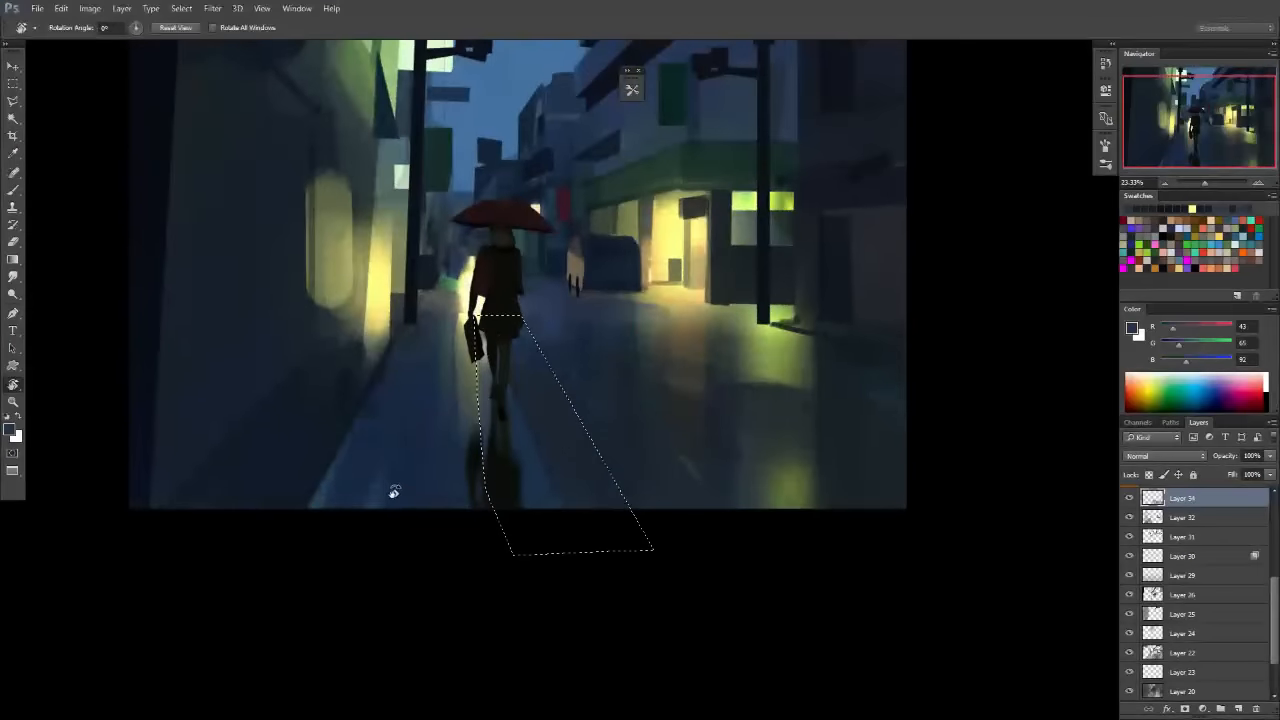
{"action": "mouse_move", "coordinate": [394, 492]}
{"action": "left_mouse_down"}
{"action": "mouse_move", "coordinate": [371, 509]}
{"action": "mouse_move", "coordinate": [491, 503]}
{"action": "left_mouse_up"}
{"action": "key", "text": "b"}
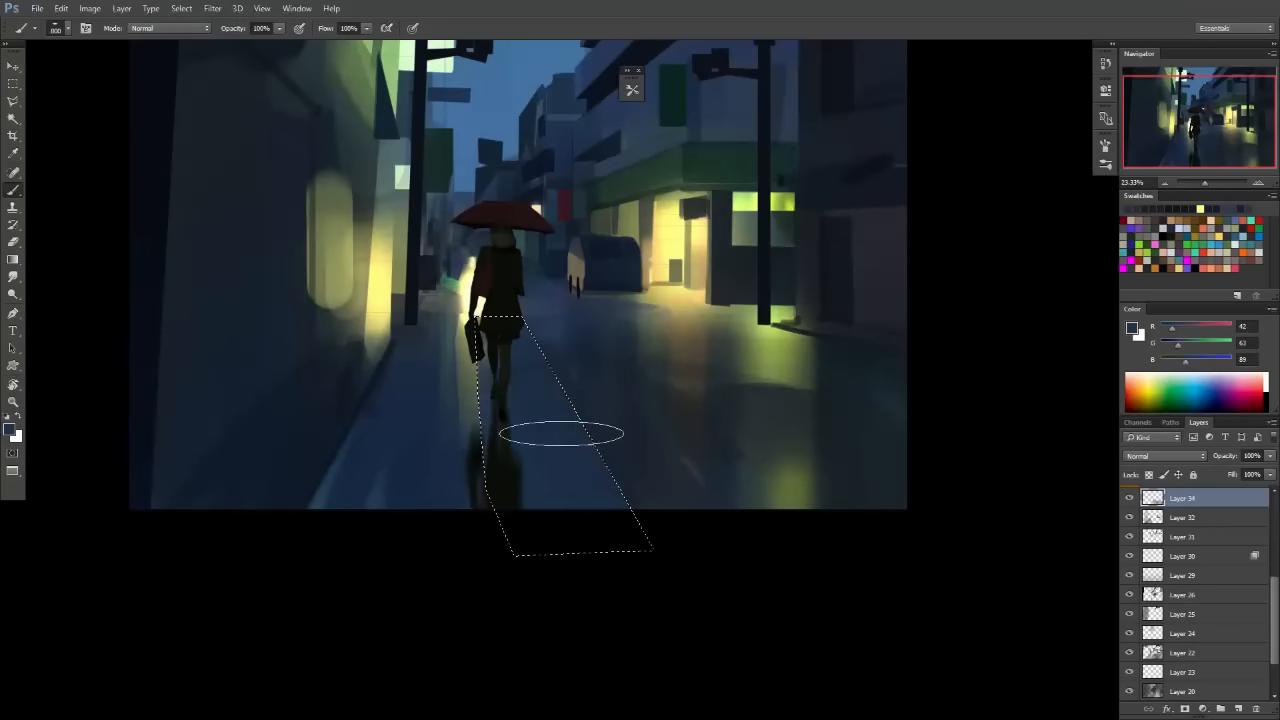
{"action": "key", "text": "bracketleft"}
{"action": "key", "text": "bracketleft"}
{"action": "key", "text": "bracketleft"}
{"action": "key", "text": "bracketleft"}
{"action": "key", "text": "bracketleft"}
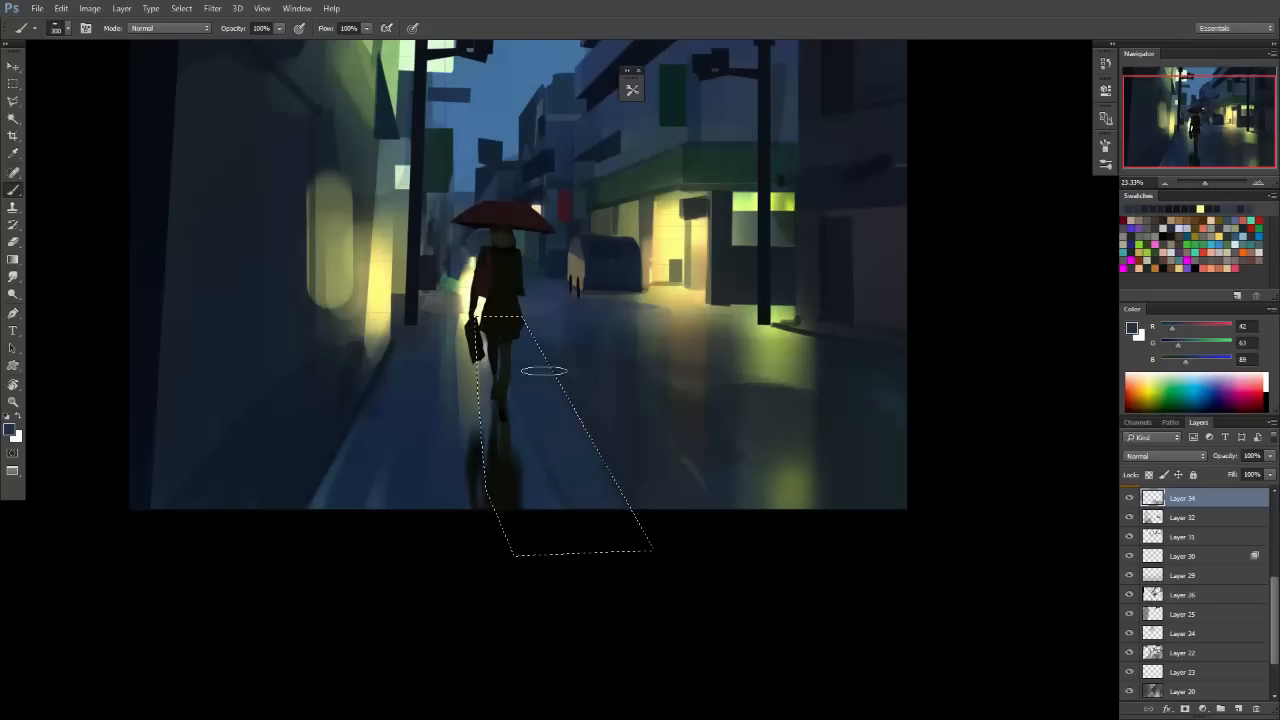
Mirror the canvas horizontally to check the painting, restore it, and look up the Flip Canvas Horizontal command.
{"action": "key", "text": "m"}
{"action": "left_click", "coordinate": [716, 524]}
{"action": "key", "text": "ctrl+shift+h"}
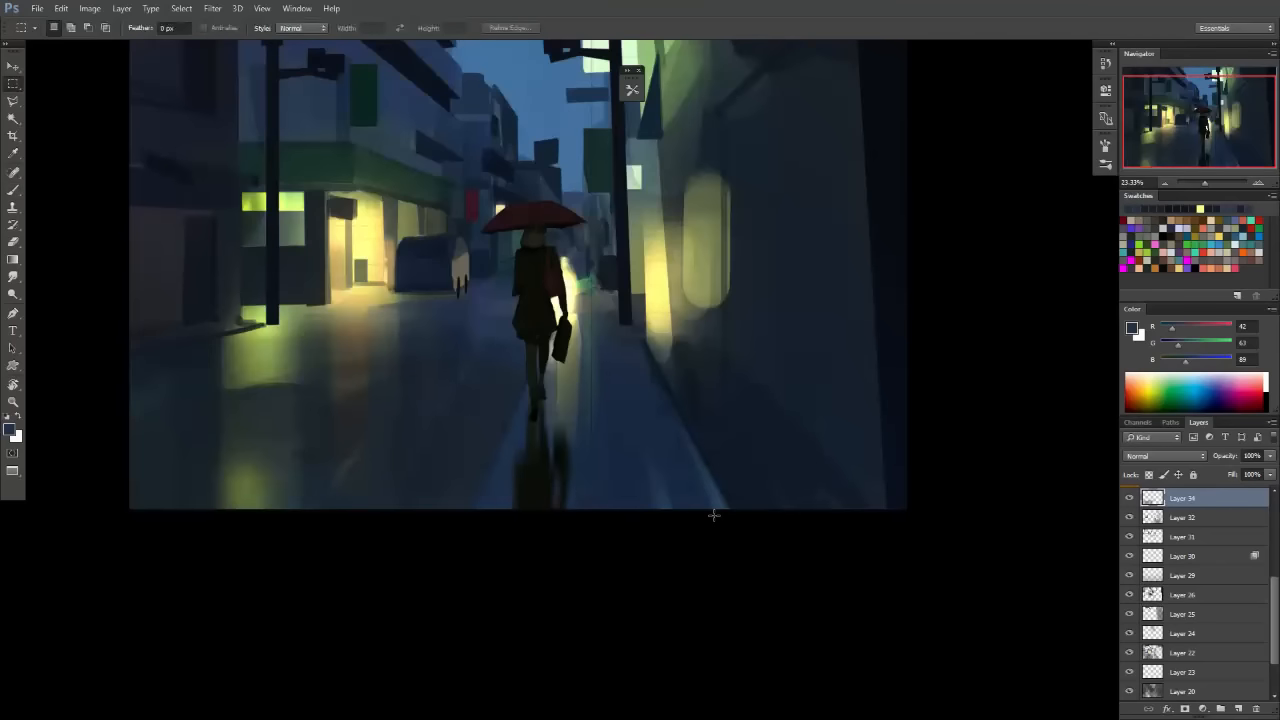
{"action": "key", "text": "ctrl+shift+h"}
{"action": "key", "text": "b"}
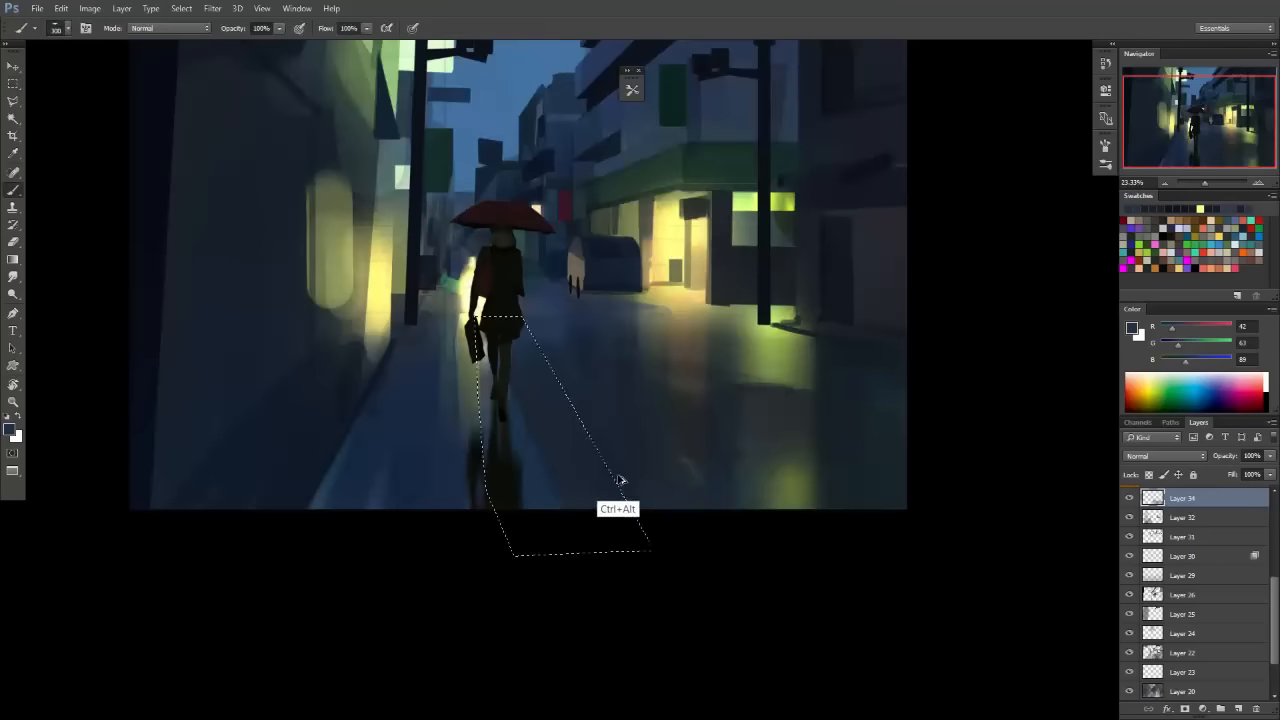
{"action": "left_click", "coordinate": [89, 8]}
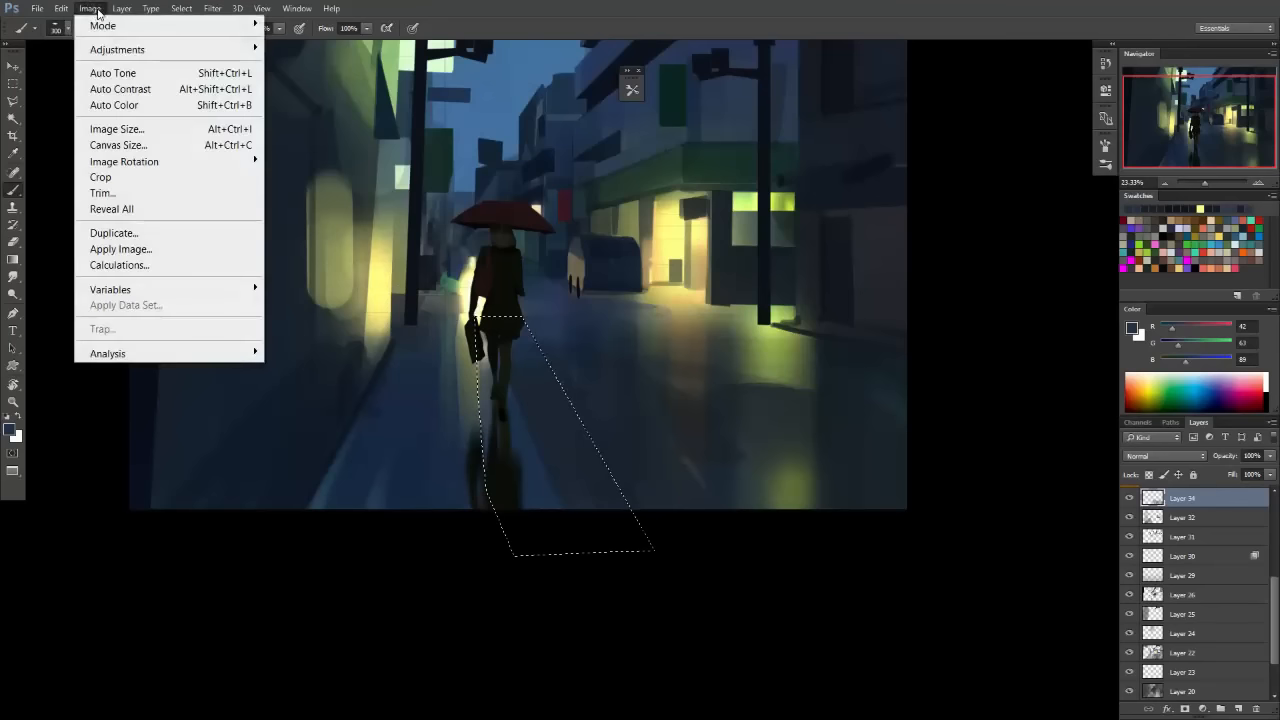
{"action": "mouse_move", "coordinate": [89, 8]}
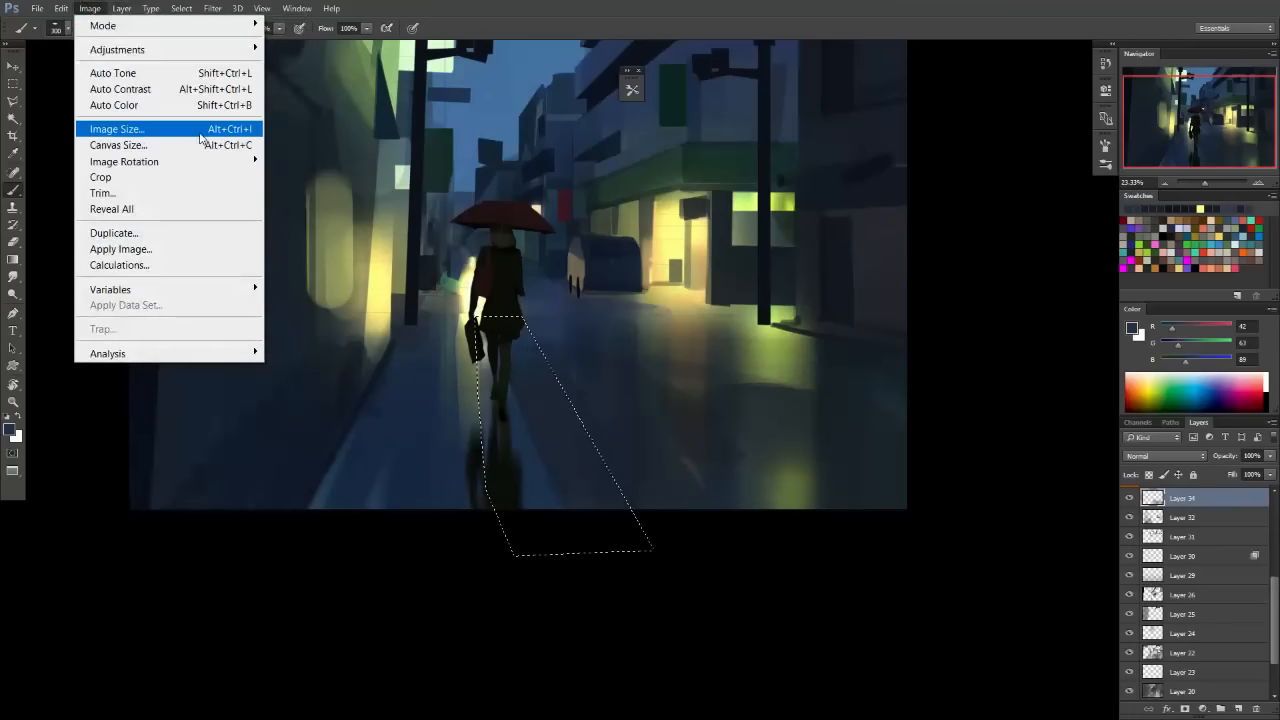
{"action": "mouse_move", "coordinate": [197, 162]}
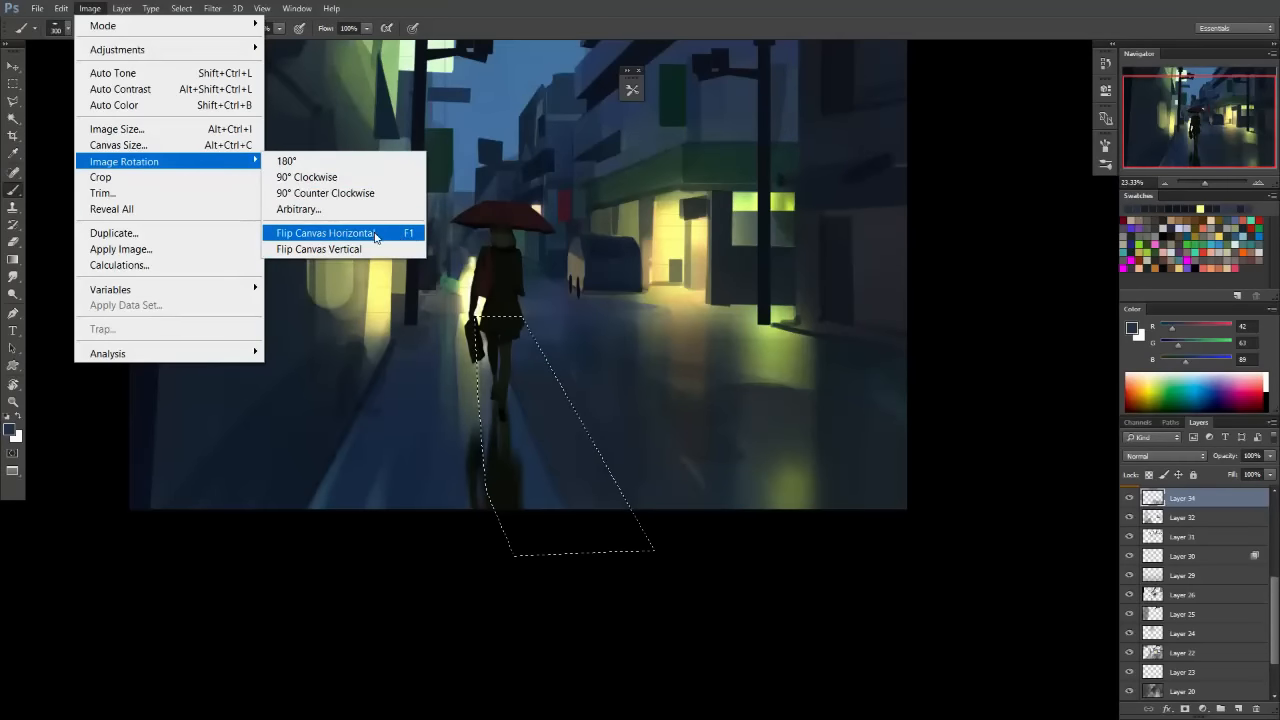
{"action": "left_click", "coordinate": [707, 420]}
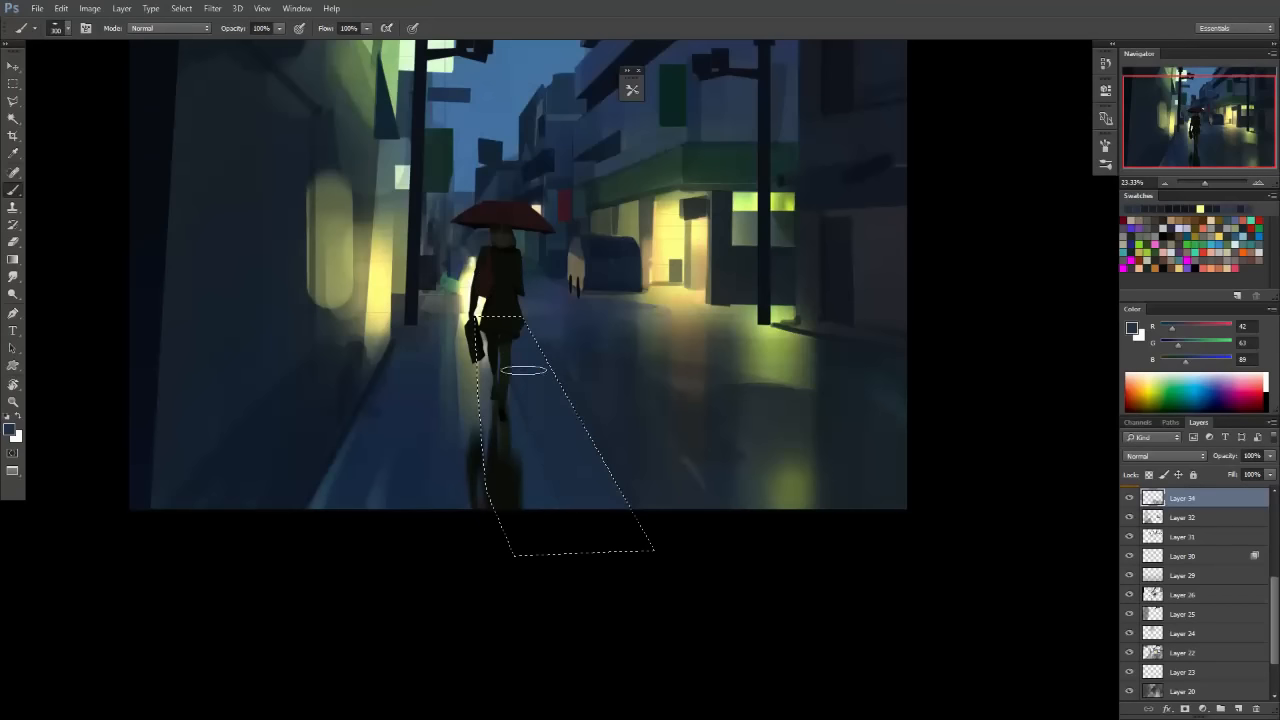
Deselect the pavement strip, sample dark tones from the road and van, and start the van's wheels with a smaller brush.
{"action": "key", "text": "m"}
{"action": "key", "text": "ctrl+d"}
{"action": "scroll", "coordinate": [617, 389], "scroll_direction": "down", "scroll_amount": 2}
{"action": "scroll", "coordinate": [642, 393], "scroll_direction": "up", "scroll_amount": 4}
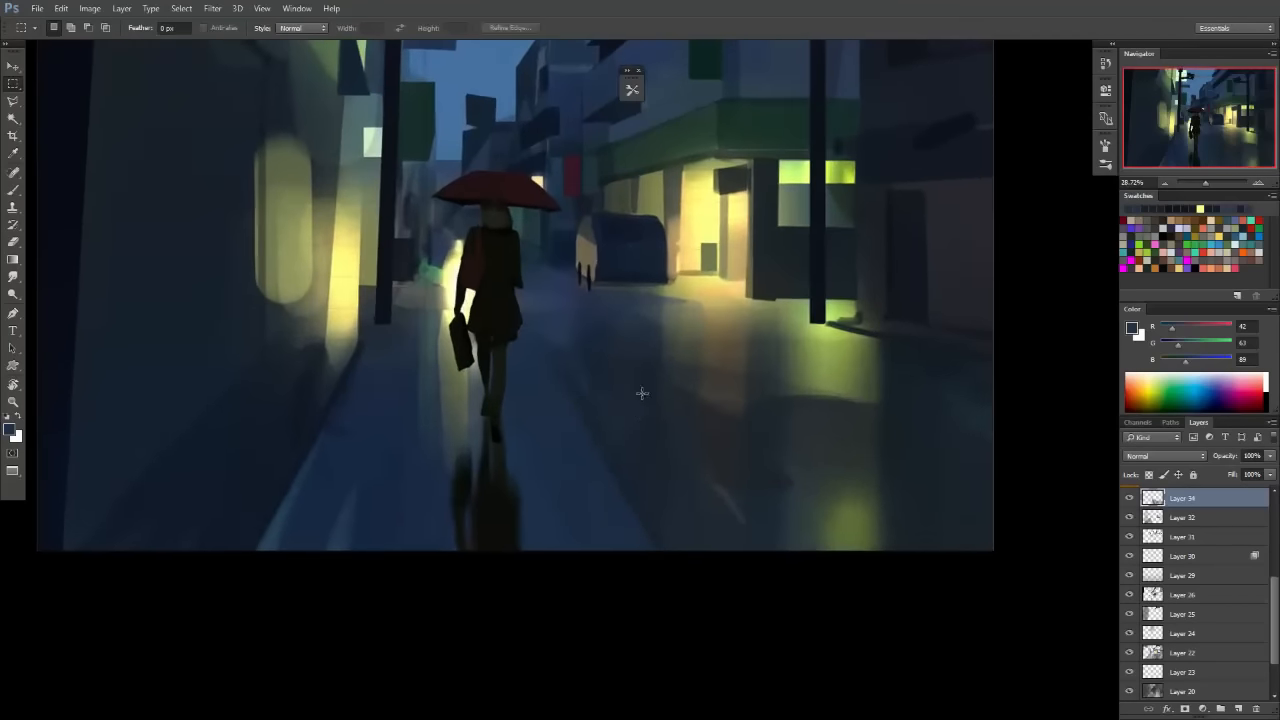
{"action": "key", "text": "b"}
{"action": "left_click_drag", "start_coordinate": [640, 441], "coordinate": [660, 405]}
{"action": "left_click", "coordinate": [607, 358], "text": "alt"}
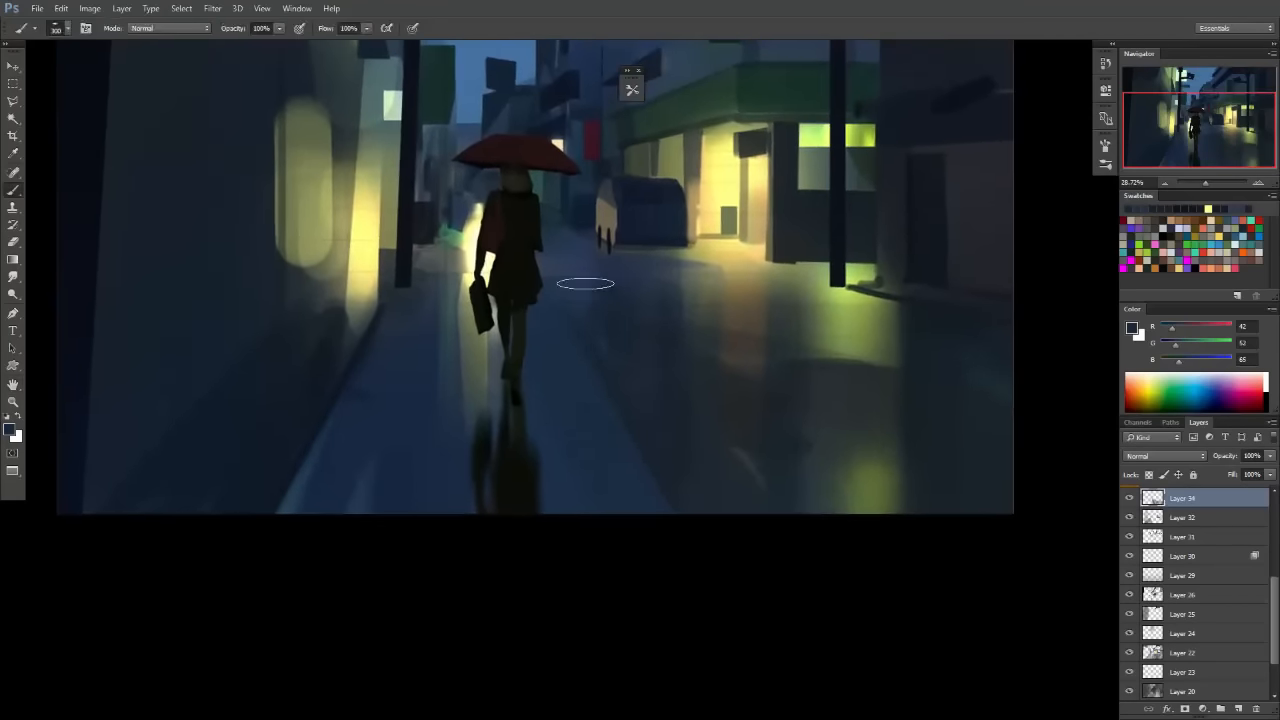
{"action": "key", "text": "bracketleft"}
{"action": "left_click", "coordinate": [612, 248], "text": "alt"}
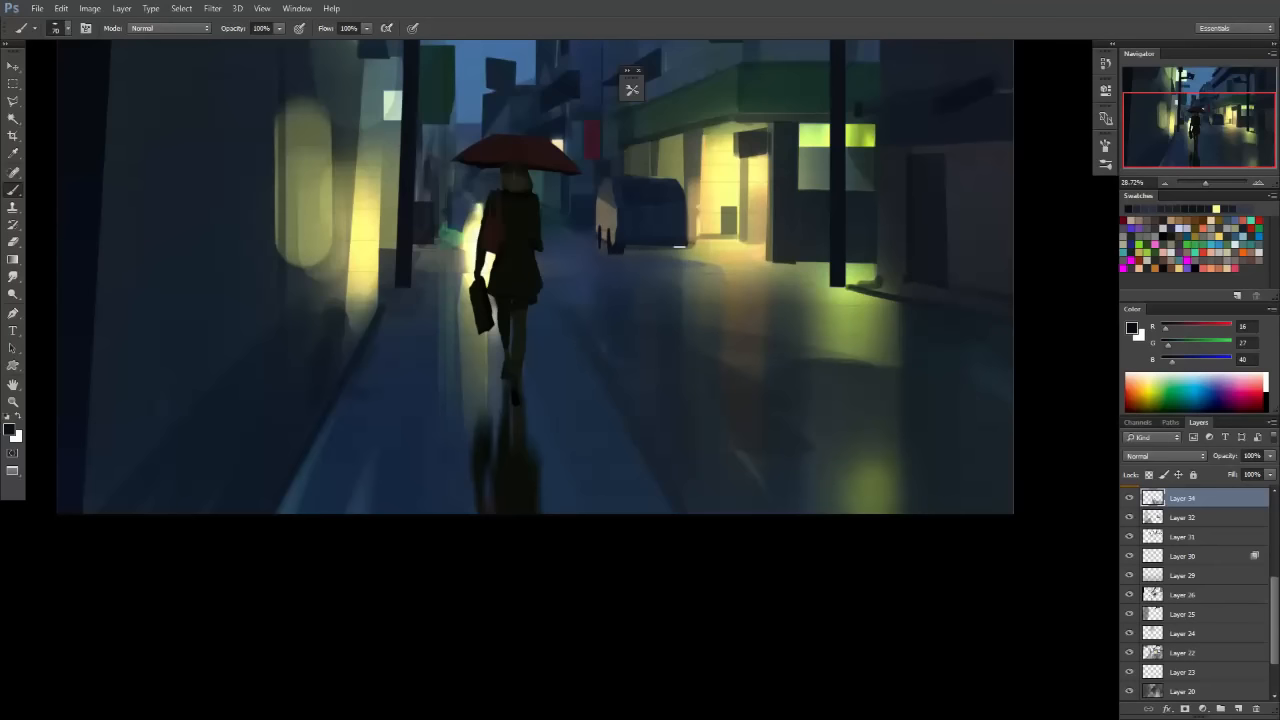
Build up the dark underside, wheels and ground shadow of the parked van with small strokes.
{"action": "key", "text": "h"}
{"action": "left_click_drag", "start_coordinate": [700, 263], "coordinate": [814, 366]}
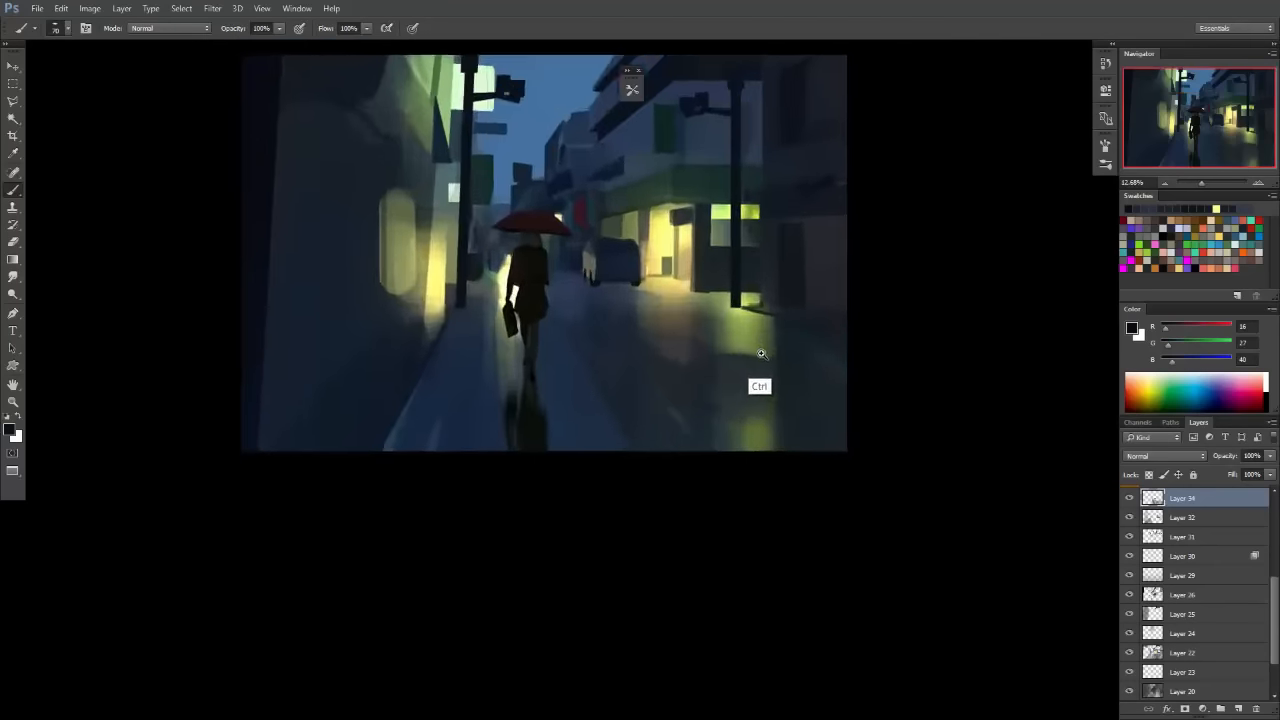
{"action": "mouse_move", "coordinate": [657, 391]}
{"action": "left_mouse_down"}
{"action": "mouse_move", "coordinate": [583, 403]}
{"action": "mouse_move", "coordinate": [629, 358]}
{"action": "mouse_move", "coordinate": [591, 347]}
{"action": "mouse_move", "coordinate": [615, 355]}
{"action": "mouse_move", "coordinate": [637, 337]}
{"action": "mouse_move", "coordinate": [583, 351]}
{"action": "mouse_move", "coordinate": [571, 366]}
{"action": "mouse_move", "coordinate": [634, 360]}
{"action": "left_mouse_up"}
{"action": "key", "text": "b"}
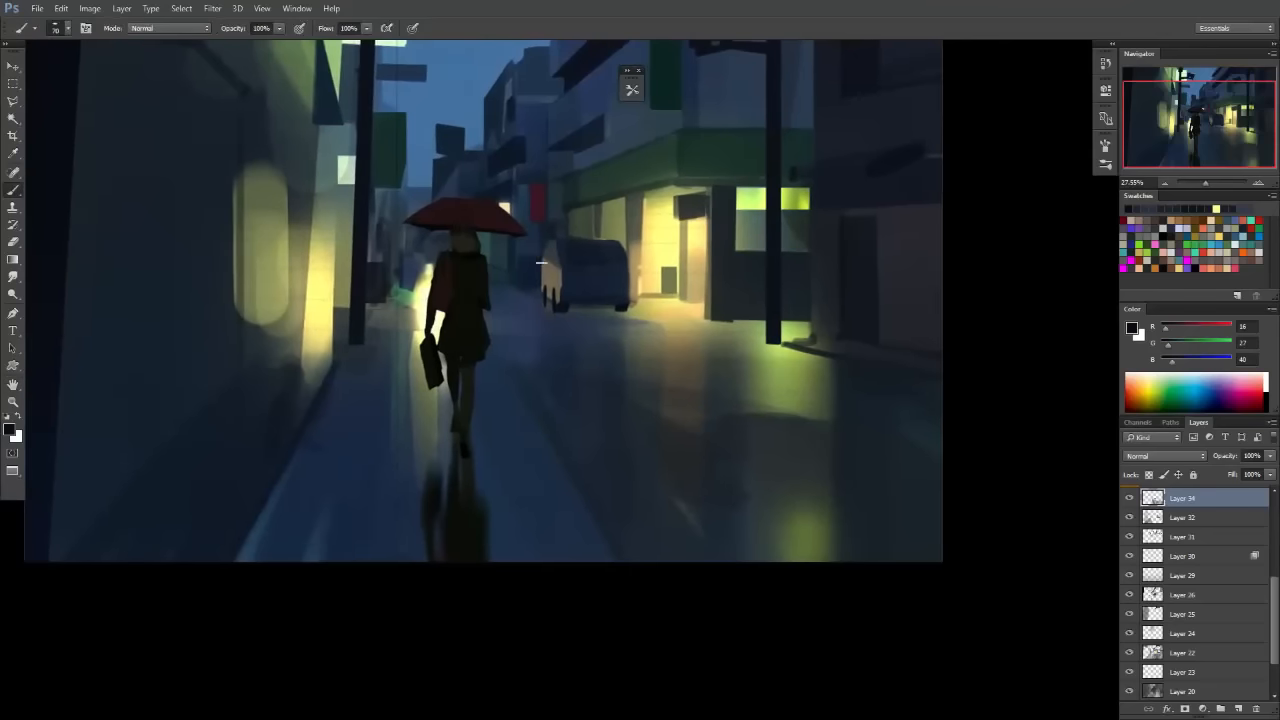
{"action": "mouse_move", "coordinate": [589, 400]}
{"action": "left_mouse_down"}
{"action": "mouse_move", "coordinate": [651, 357]}
{"action": "mouse_move", "coordinate": [651, 395]}
{"action": "mouse_move", "coordinate": [710, 370]}
{"action": "mouse_move", "coordinate": [680, 368]}
{"action": "left_mouse_up"}
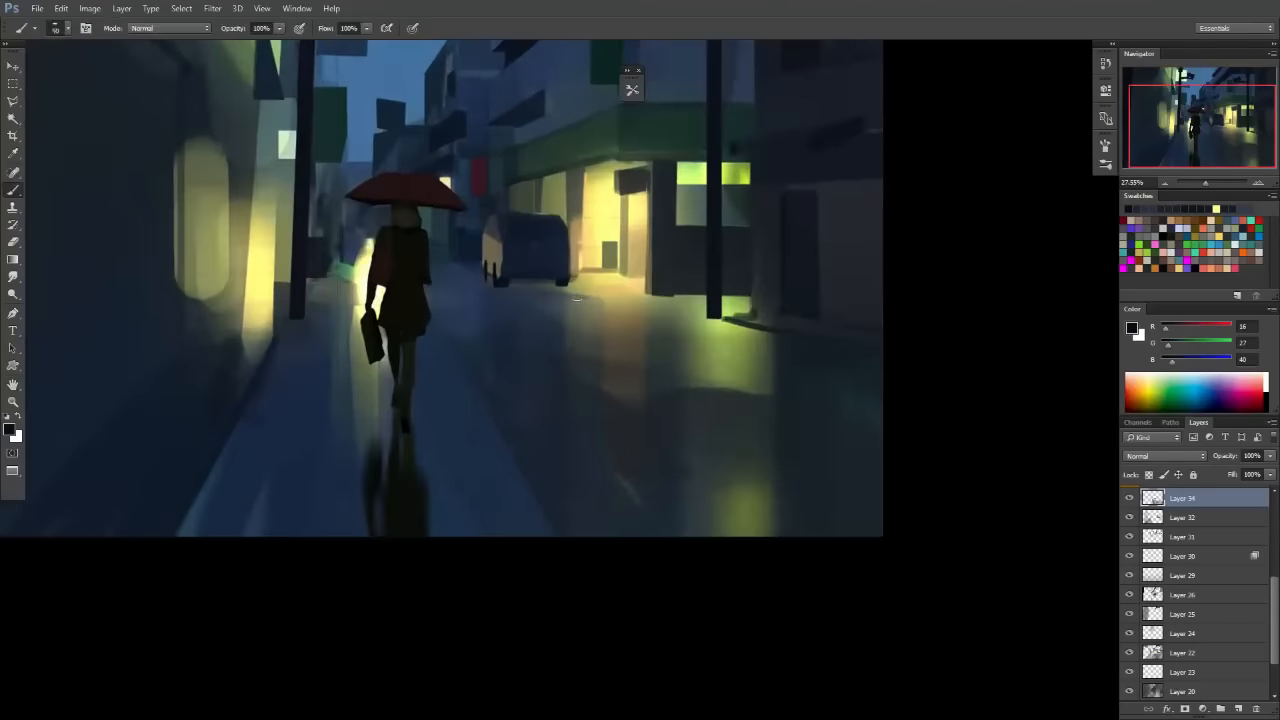
{"action": "key", "text": "bracketright"}
{"action": "mouse_move", "coordinate": [534, 357]}
{"action": "left_mouse_down"}
{"action": "mouse_move", "coordinate": [543, 461]}
{"action": "mouse_move", "coordinate": [640, 392]}
{"action": "mouse_move", "coordinate": [511, 270]}
{"action": "left_mouse_up"}
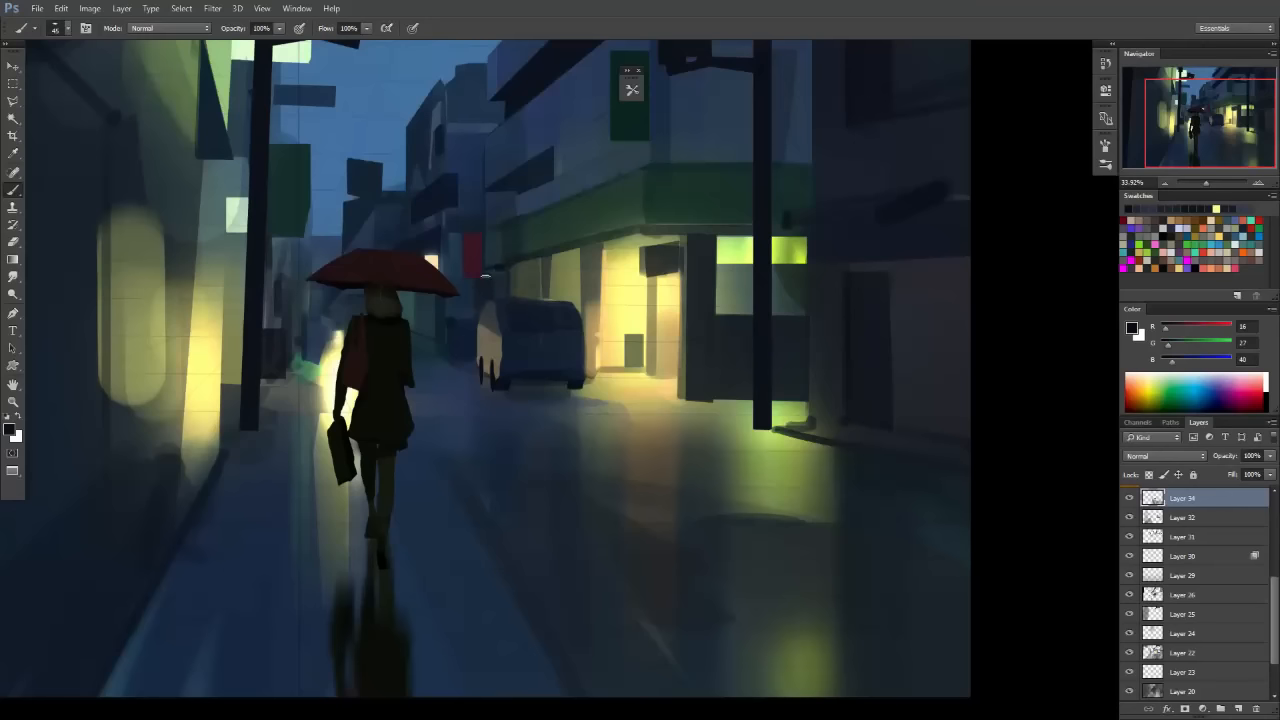
Check the whole composition by mirroring the canvas horizontally and flipping it back.
{"action": "left_click_drag", "start_coordinate": [614, 466], "coordinate": [700, 420]}
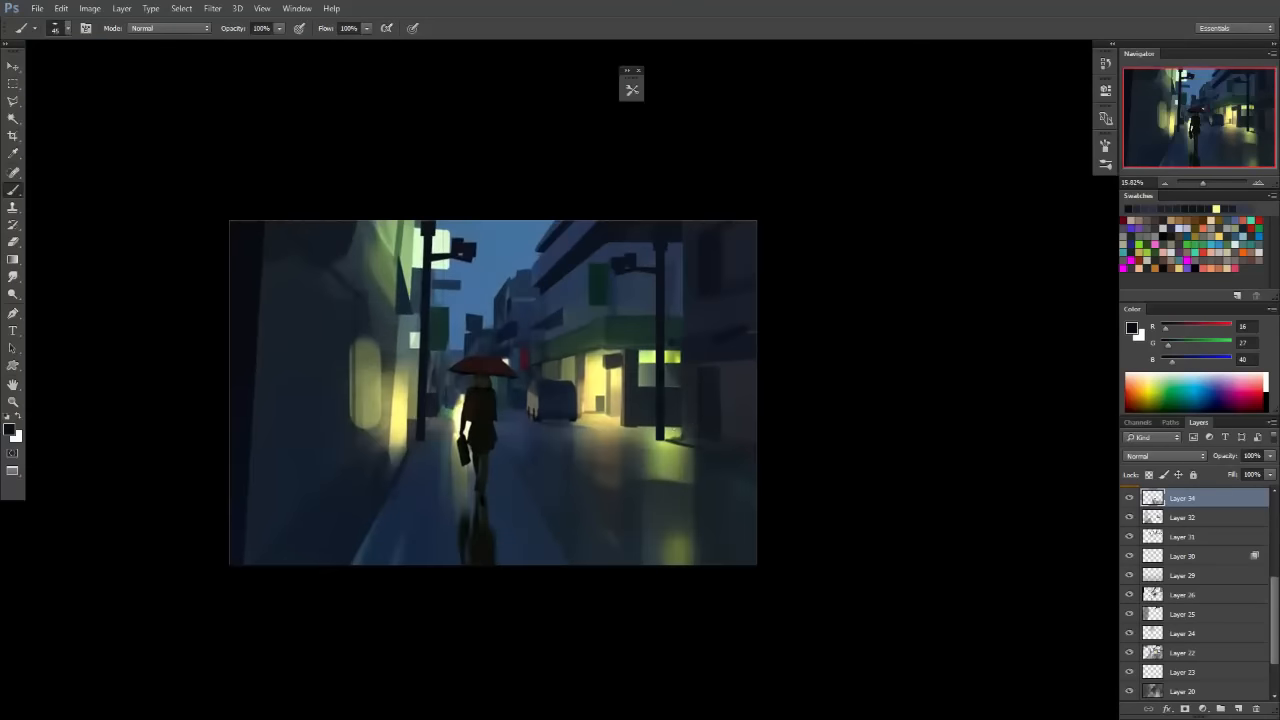
{"action": "key", "text": "ctrl+shift+h"}
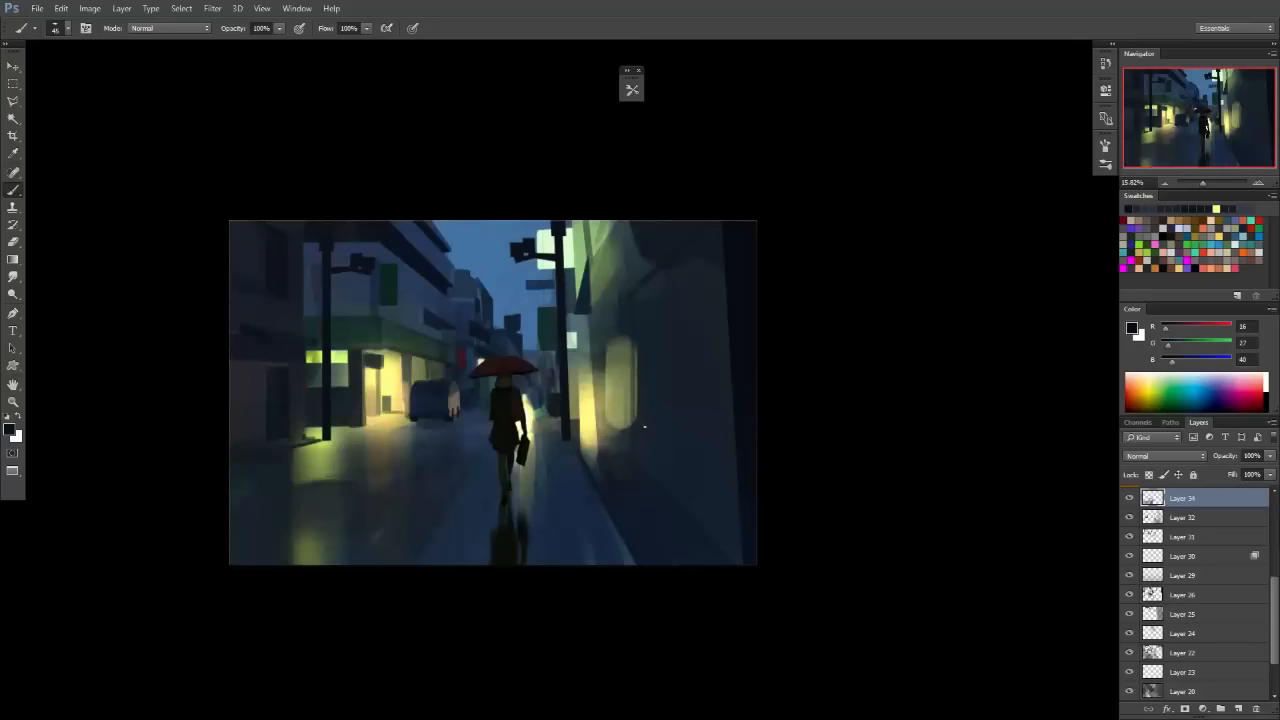
{"action": "key", "text": "ctrl+shift+h"}
{"action": "left_click_drag", "start_coordinate": [482, 436], "coordinate": [522, 430]}
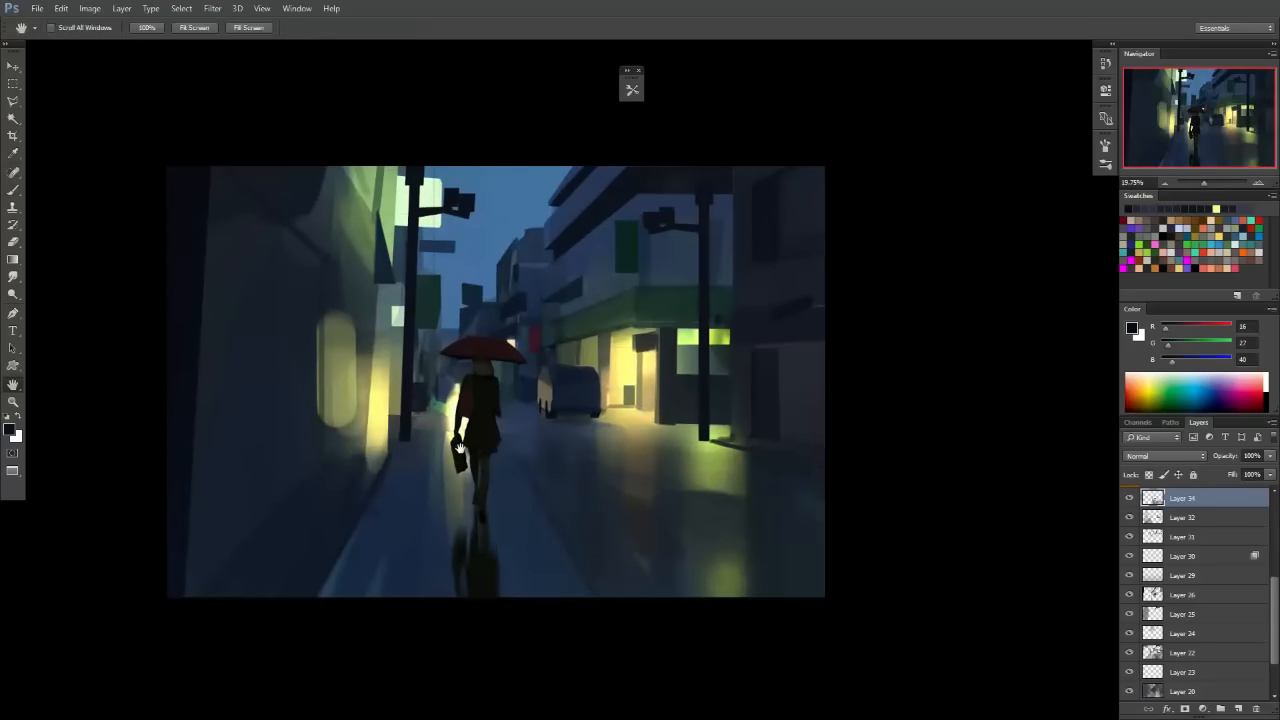
{"action": "left_click_drag", "start_coordinate": [352, 494], "coordinate": [531, 401]}
{"action": "key", "text": "b"}
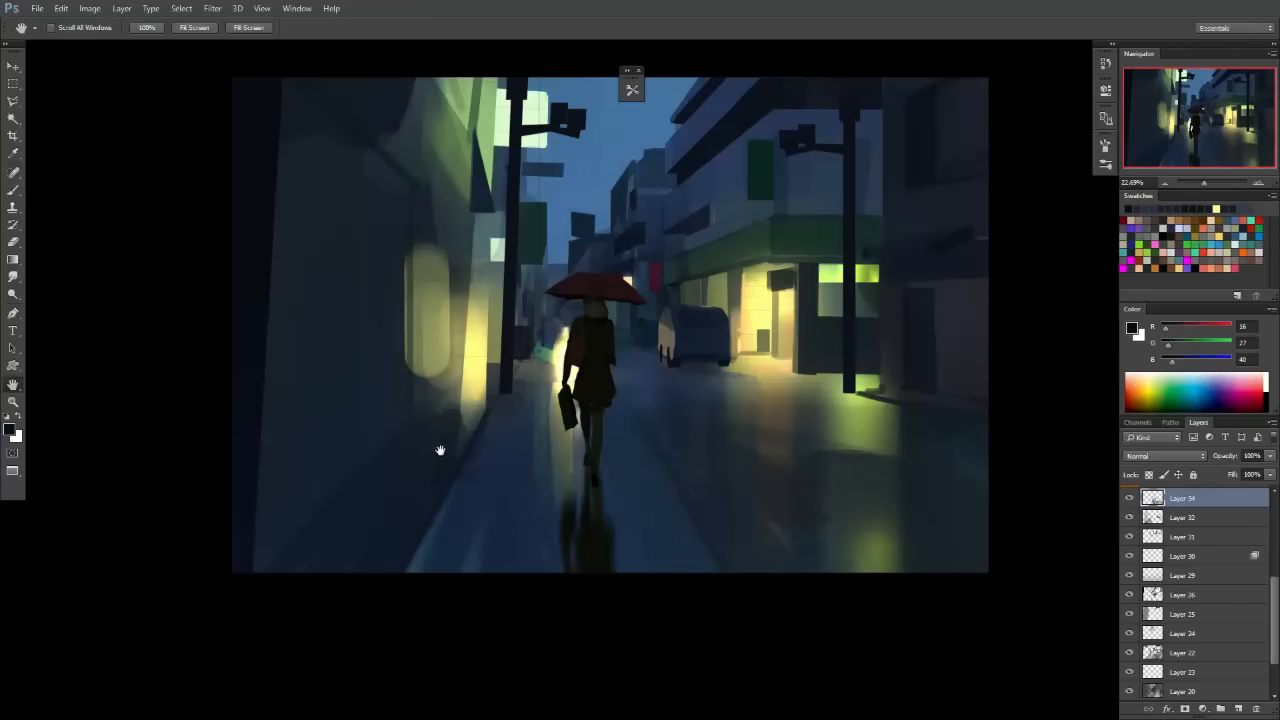
{"action": "left_click_drag", "start_coordinate": [440, 449], "coordinate": [497, 428]}
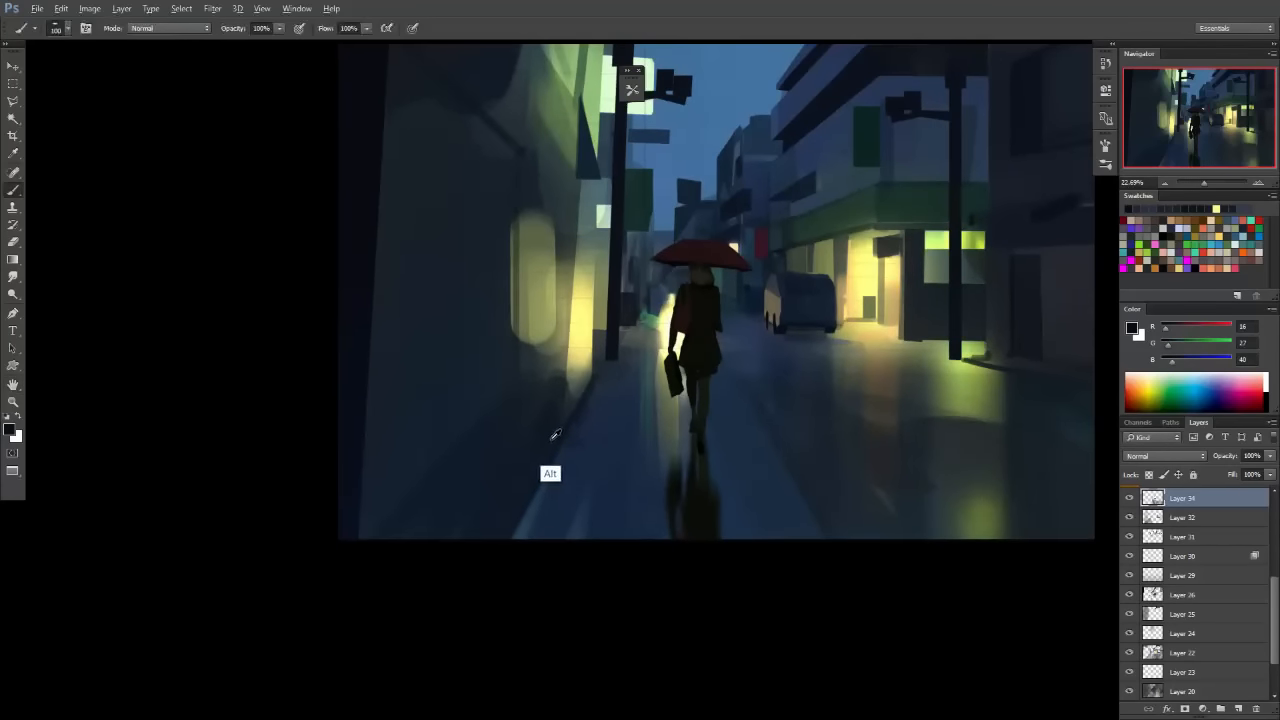
Sample the dark tone at the left wall's base and outline the adjoining pavement strip with a polygonal lasso selection.
{"action": "key", "text": "r"}
{"action": "mouse_move", "coordinate": [531, 526]}
{"action": "left_mouse_down"}
{"action": "mouse_move", "coordinate": [697, 514]}
{"action": "mouse_move", "coordinate": [704, 564]}
{"action": "mouse_move", "coordinate": [808, 457]}
{"action": "left_mouse_up"}
{"action": "key", "text": "b"}
{"action": "key", "text": "r"}
{"action": "key", "text": "b"}
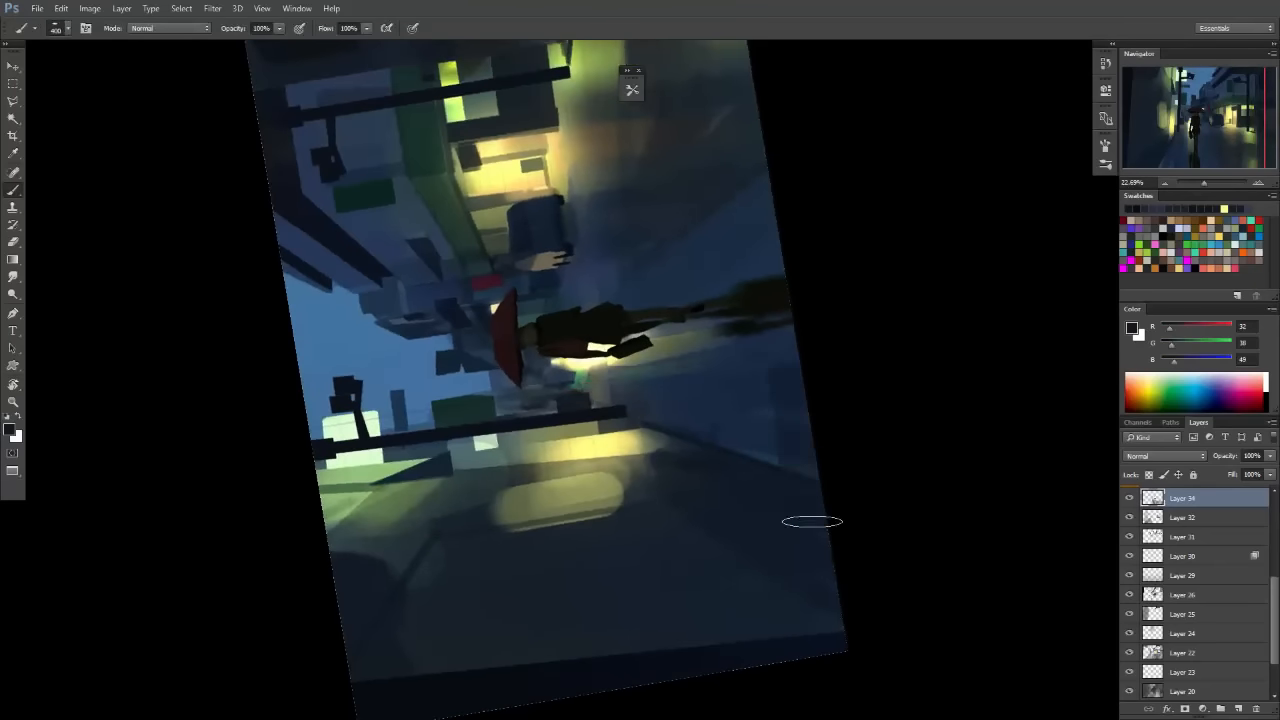
{"action": "key", "text": "Escape"}
{"action": "key", "text": "l"}
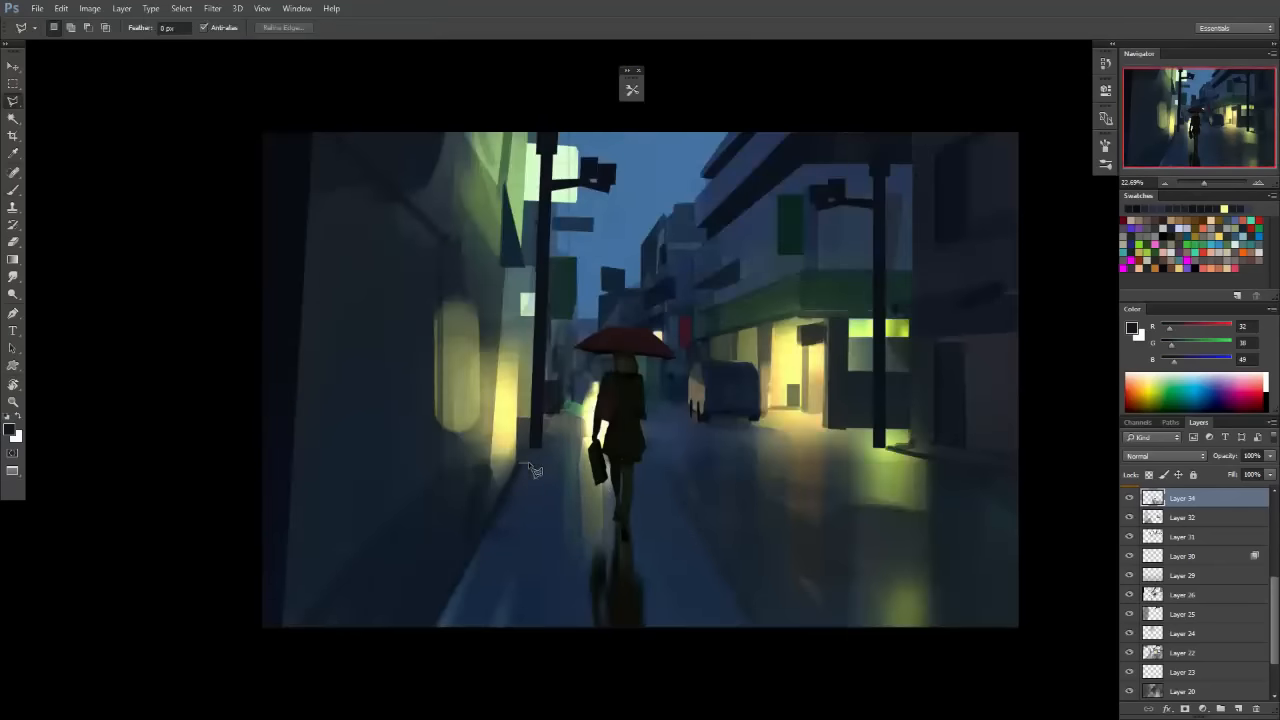
{"action": "left_click", "coordinate": [555, 463]}
{"action": "left_click", "coordinate": [506, 655]}
{"action": "left_click", "coordinate": [414, 663]}
{"action": "double_click", "coordinate": [510, 486]}
Darken the selected pavement strip along the left wall with broad strokes in a rotated view, and deselect it.
{"action": "key", "text": "r"}
{"action": "mouse_move", "coordinate": [515, 485]}
{"action": "left_mouse_down"}
{"action": "mouse_move", "coordinate": [680, 530]}
{"action": "mouse_move", "coordinate": [760, 490]}
{"action": "left_mouse_up"}
{"action": "key", "text": "b"}
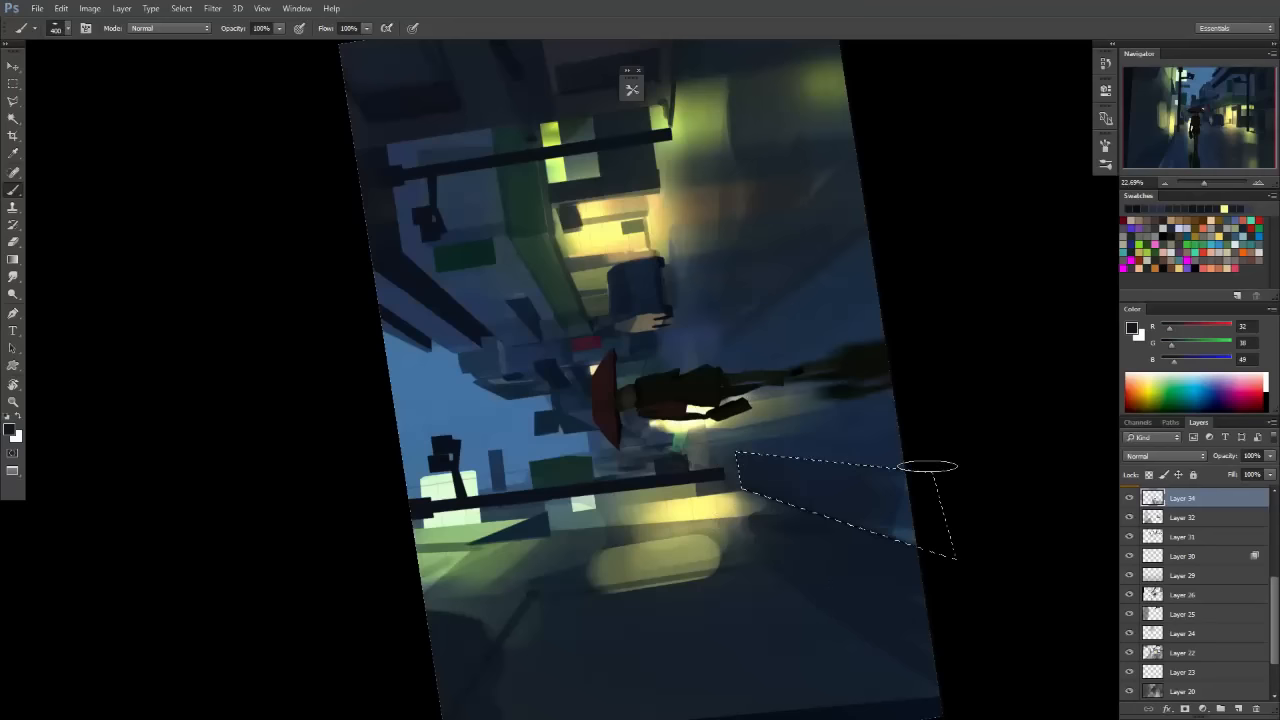
{"action": "key", "text": "m"}
{"action": "key", "text": "ctrl+d"}
{"action": "key", "text": "Escape"}
{"action": "scroll", "coordinate": [642, 488], "scroll_direction": "down", "scroll_amount": 6}
{"action": "scroll", "coordinate": [612, 490], "scroll_direction": "up", "scroll_amount": 8}
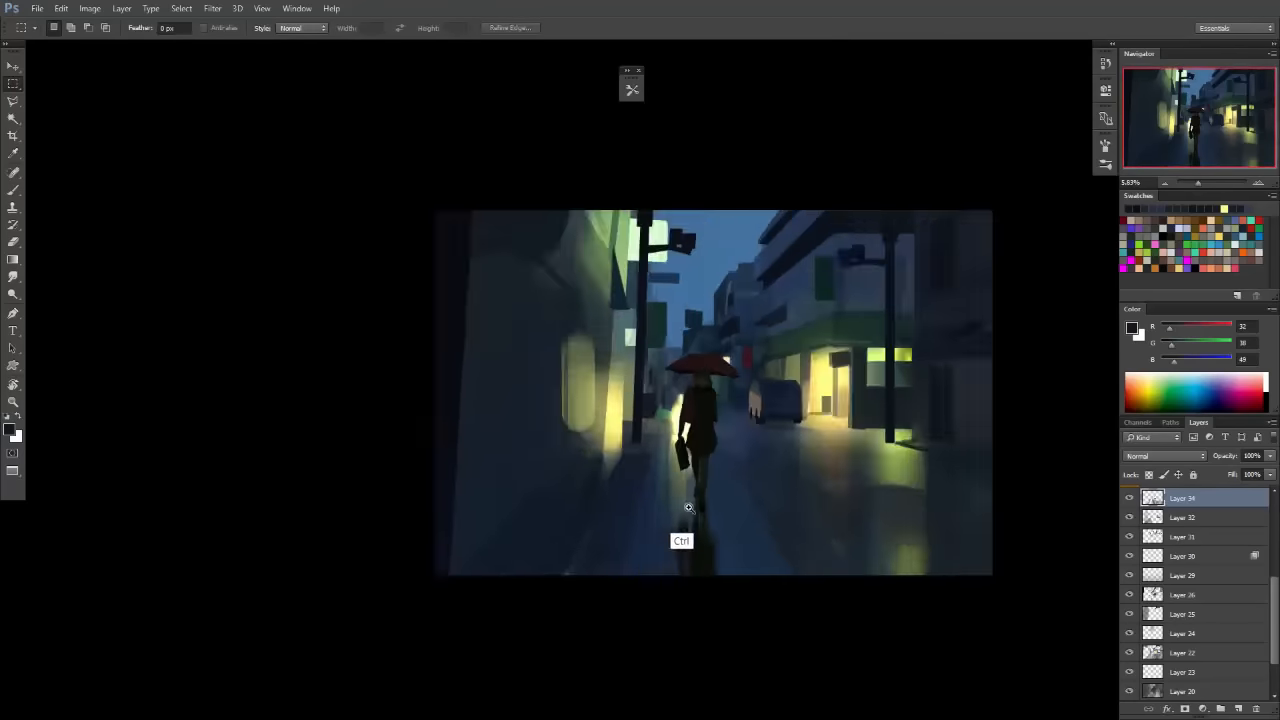
Reshape the far end of the dark strip near the left lamp post using the sampled pavement blue and a polygonal lasso.
{"action": "key", "text": "b"}
{"action": "left_click", "coordinate": [694, 463], "text": "alt"}
{"action": "key", "text": "l"}
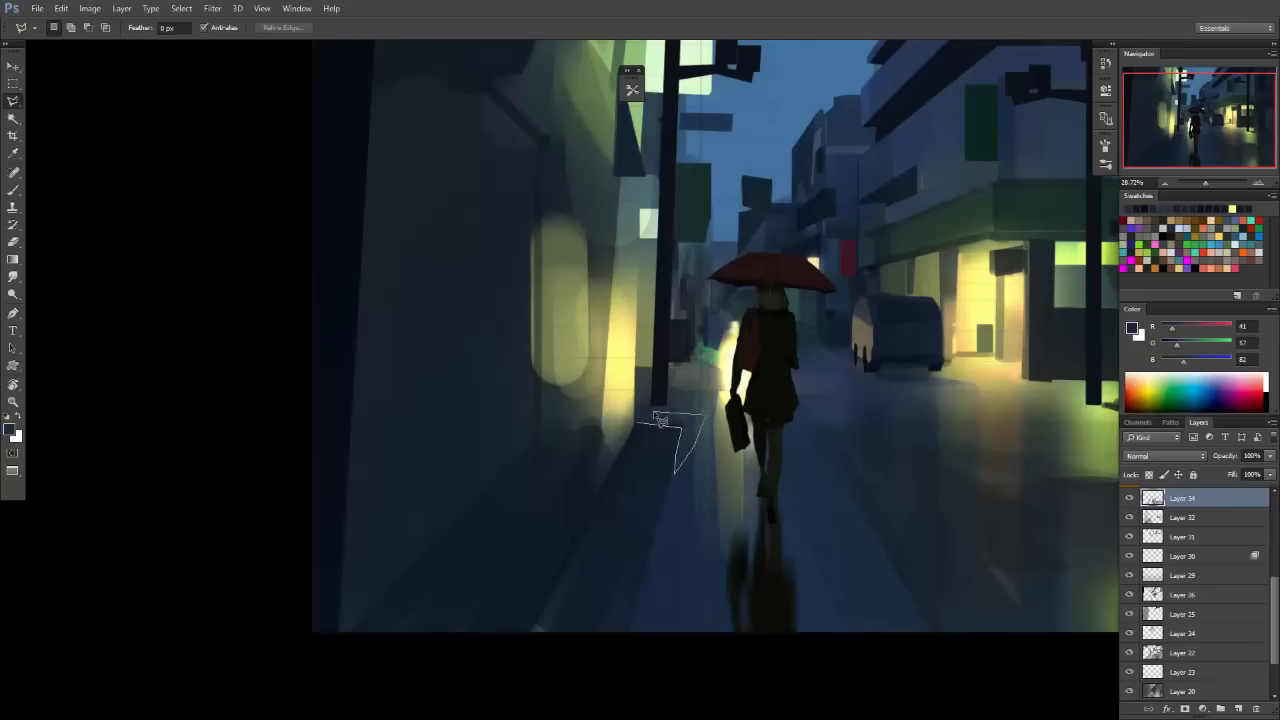
{"action": "left_click", "coordinate": [661, 421]}
{"action": "key", "text": "m"}
{"action": "key", "text": "ctrl+d"}
{"action": "scroll", "coordinate": [780, 488], "scroll_direction": "down", "scroll_amount": 6}
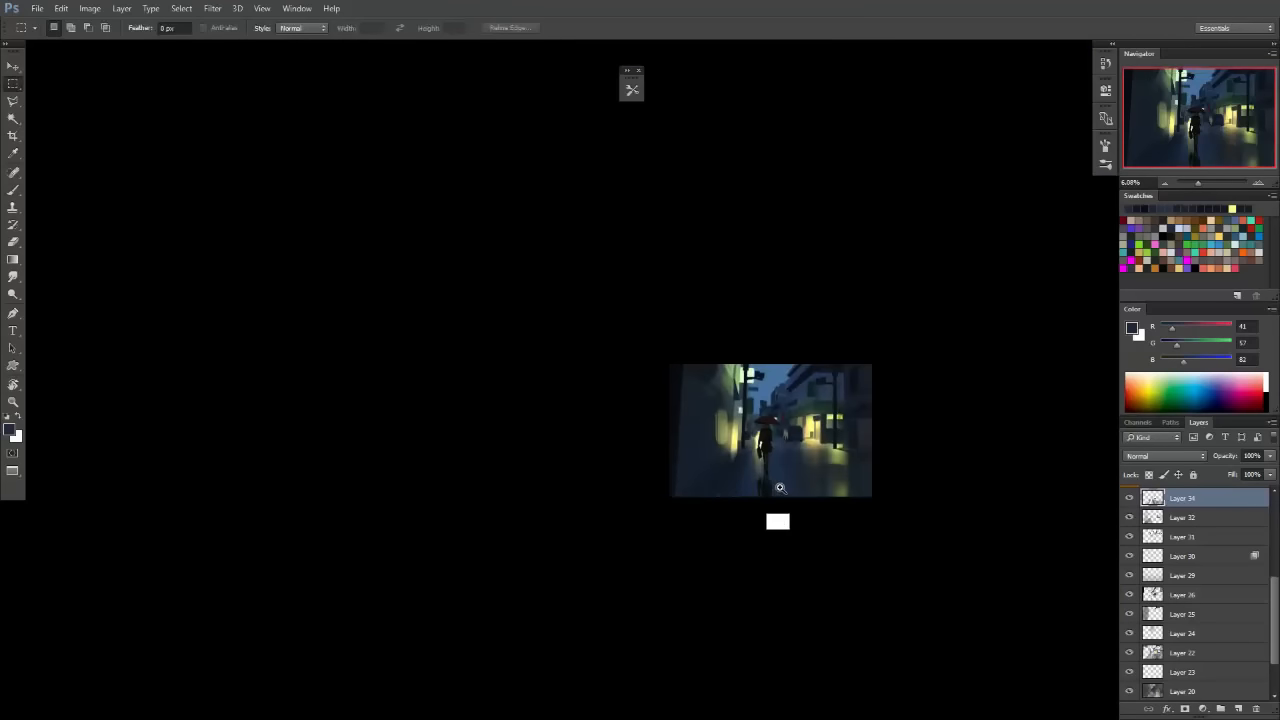
{"action": "scroll", "coordinate": [780, 488], "scroll_direction": "up", "scroll_amount": 6}
Review the upper layers of the stack, toggling a layer's visibility to check the painting.
{"action": "key", "text": "h"}
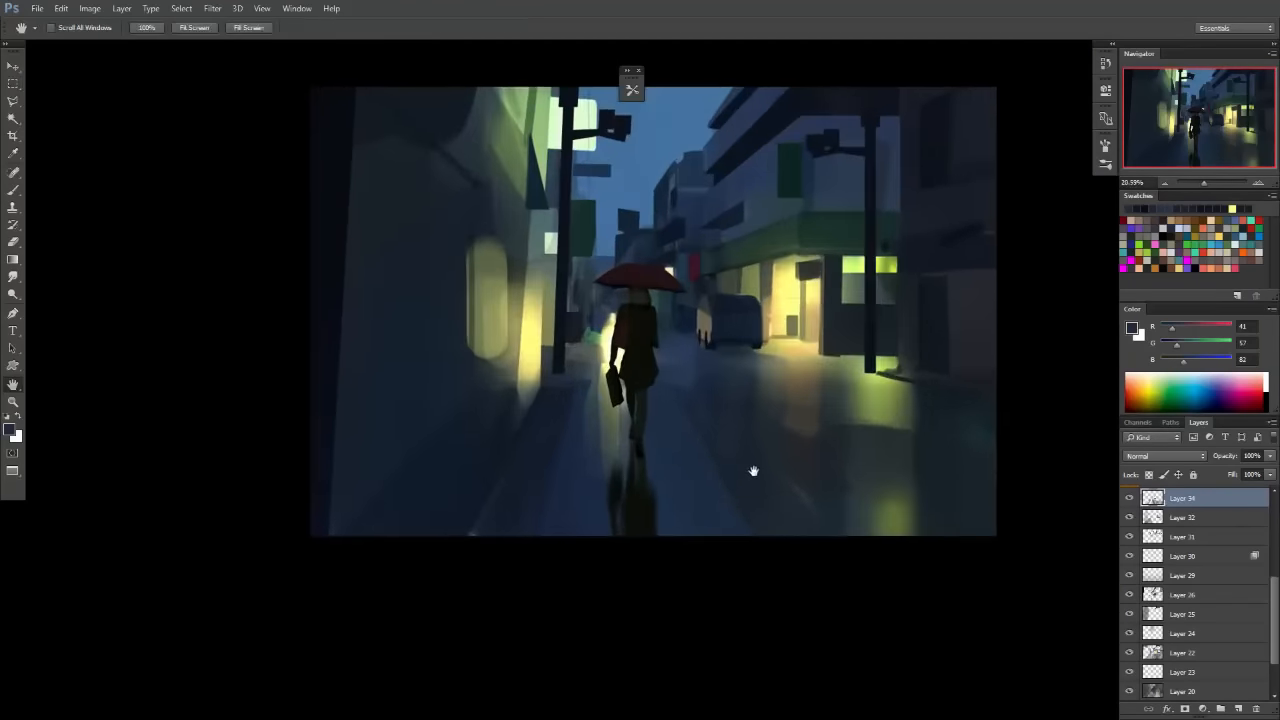
{"action": "scroll", "coordinate": [1276, 608], "scroll_direction": "up", "scroll_amount": 5}
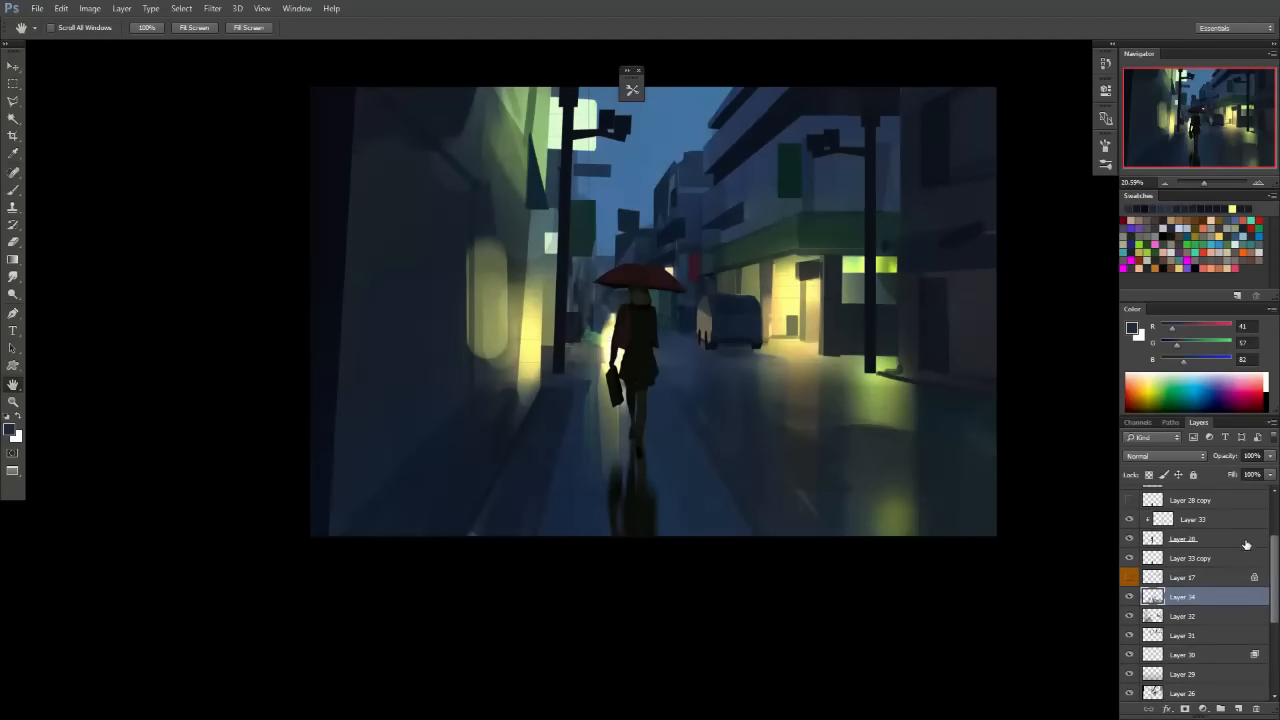
{"action": "left_click", "coordinate": [1129, 526]}
{"action": "left_click_drag", "start_coordinate": [1031, 491], "coordinate": [971, 491]}
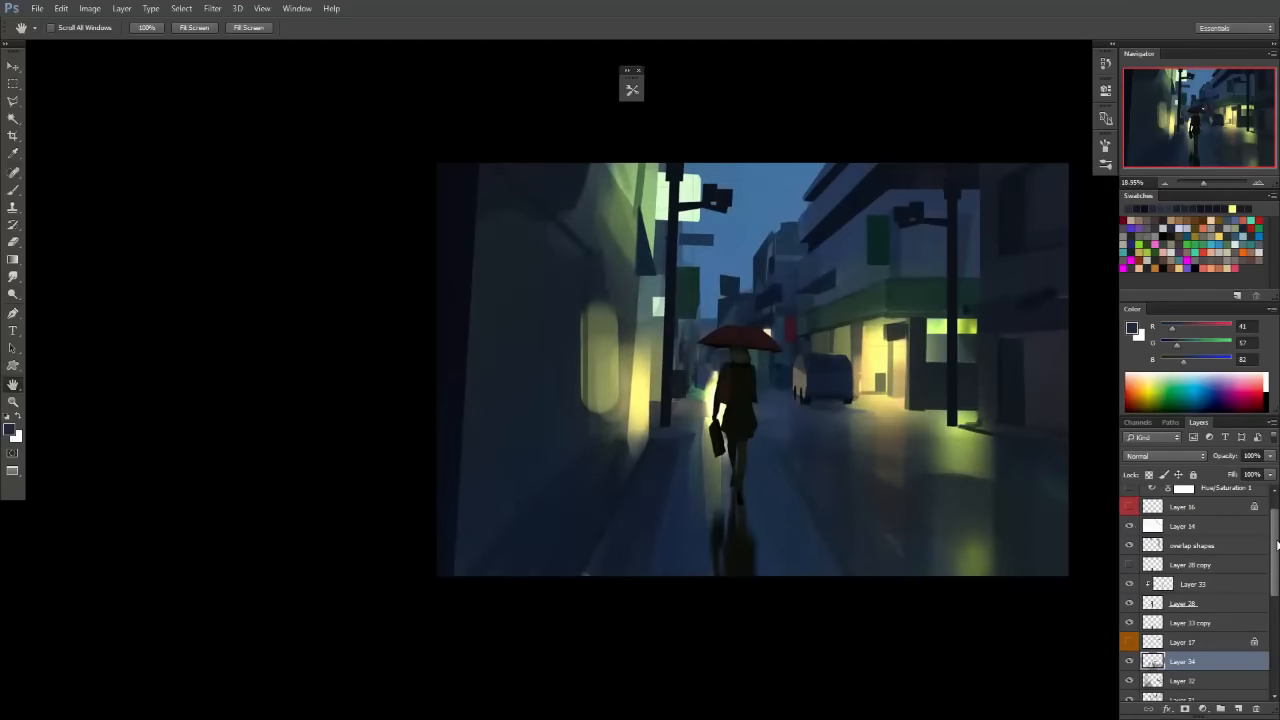
Select a small rectangle across the left lamp post below the pale square sign and paint it in that sign's pale green.
{"action": "scroll", "coordinate": [1200, 600], "scroll_direction": "down", "scroll_amount": 3}
{"action": "left_click_drag", "start_coordinate": [755, 440], "coordinate": [795, 437]}
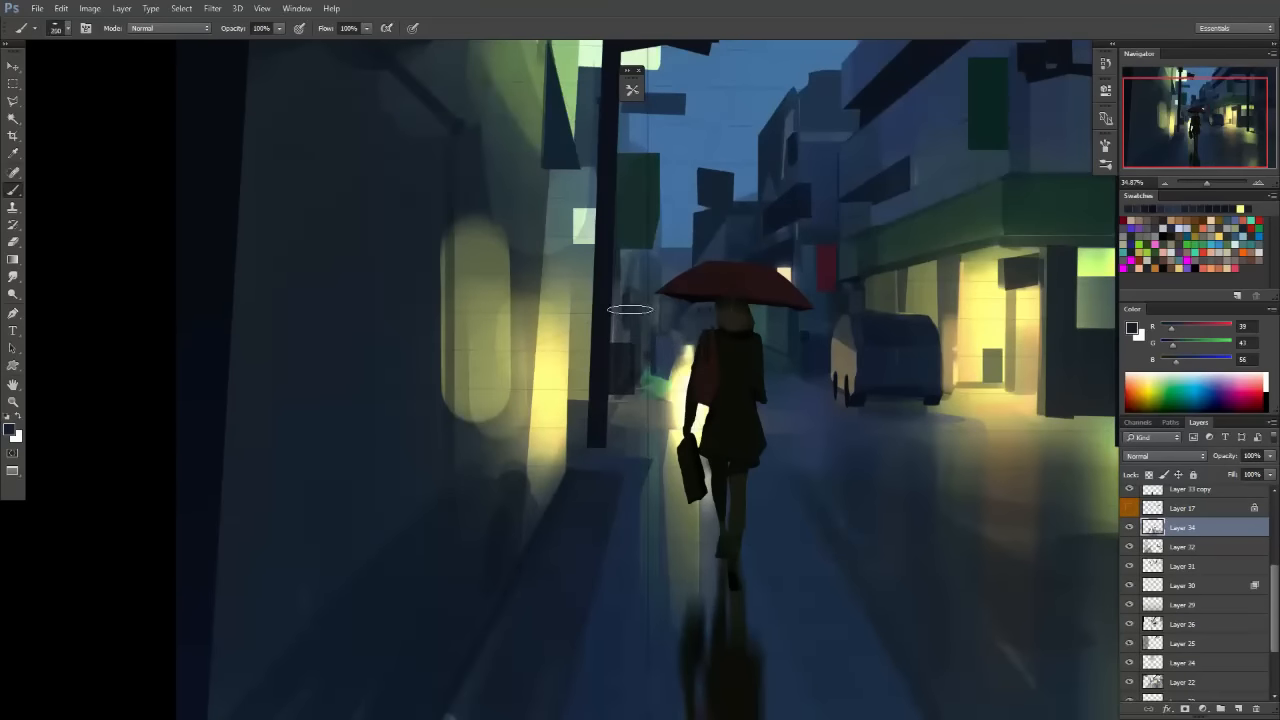
{"action": "left_click", "coordinate": [580, 229], "text": "alt"}
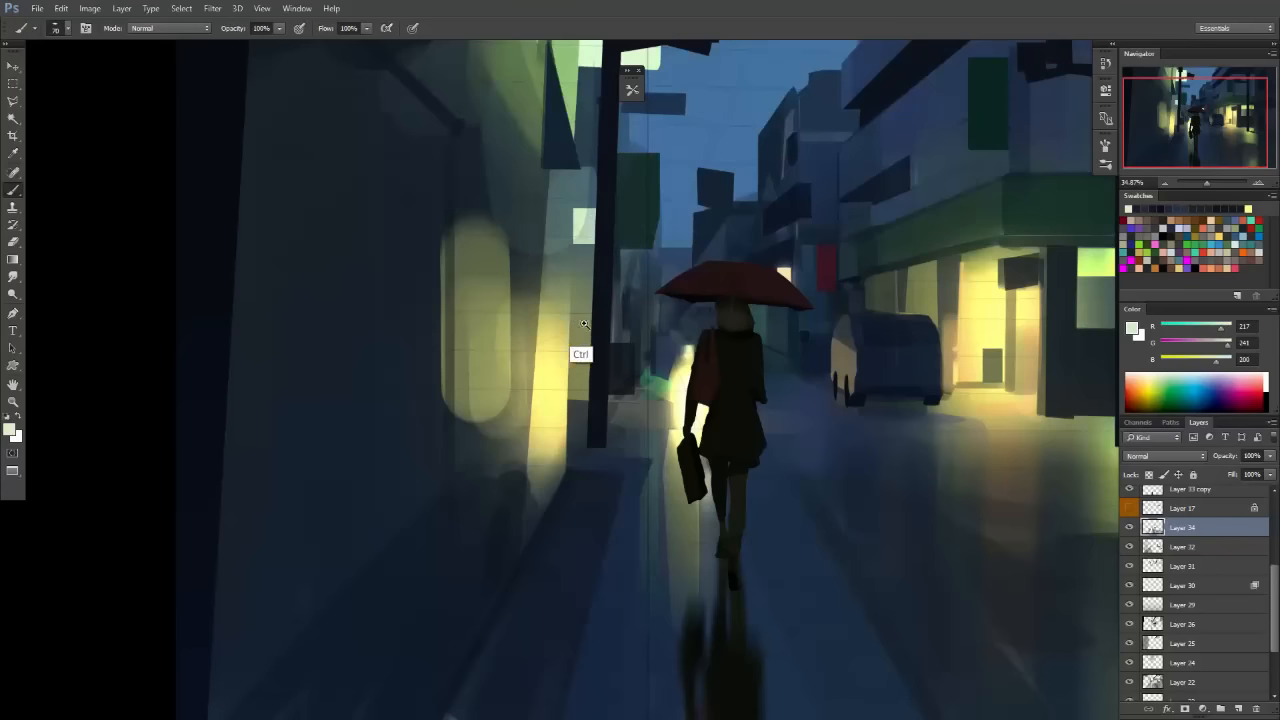
{"action": "left_click_drag", "start_coordinate": [573, 320], "coordinate": [590, 318]}
{"action": "key", "text": "m"}
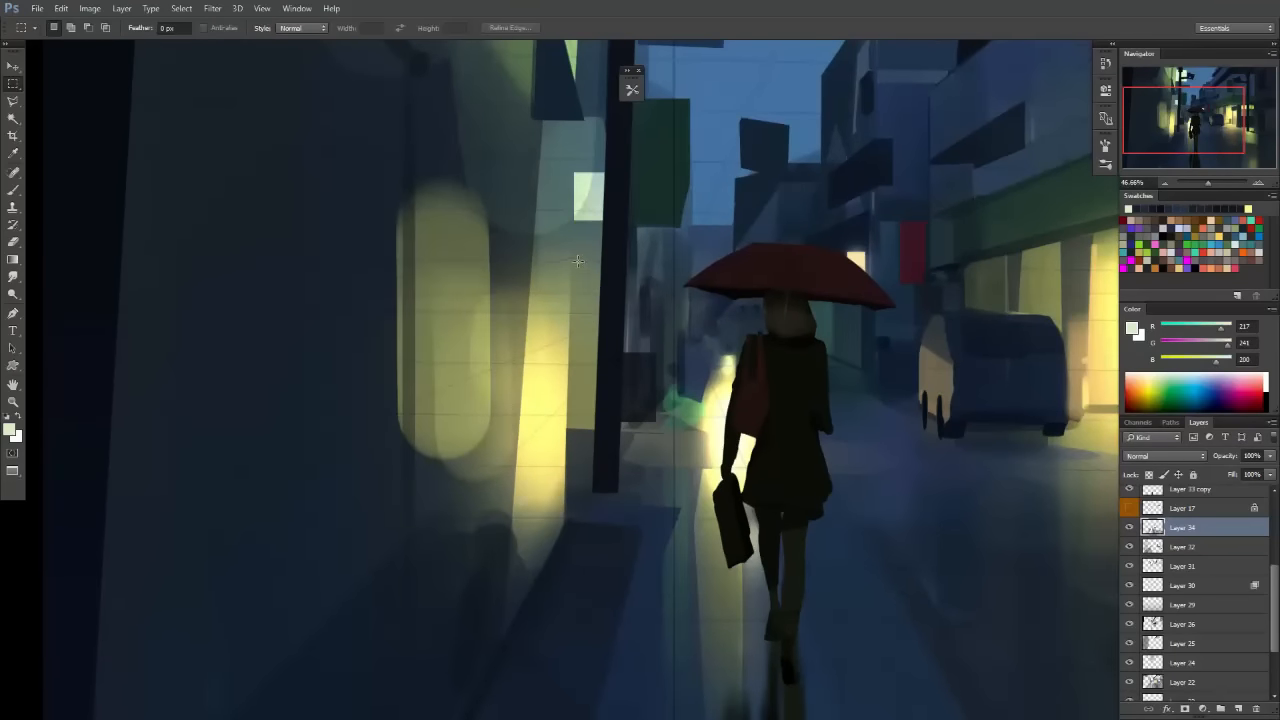
{"action": "left_click_drag", "start_coordinate": [621, 297], "coordinate": [622, 298]}
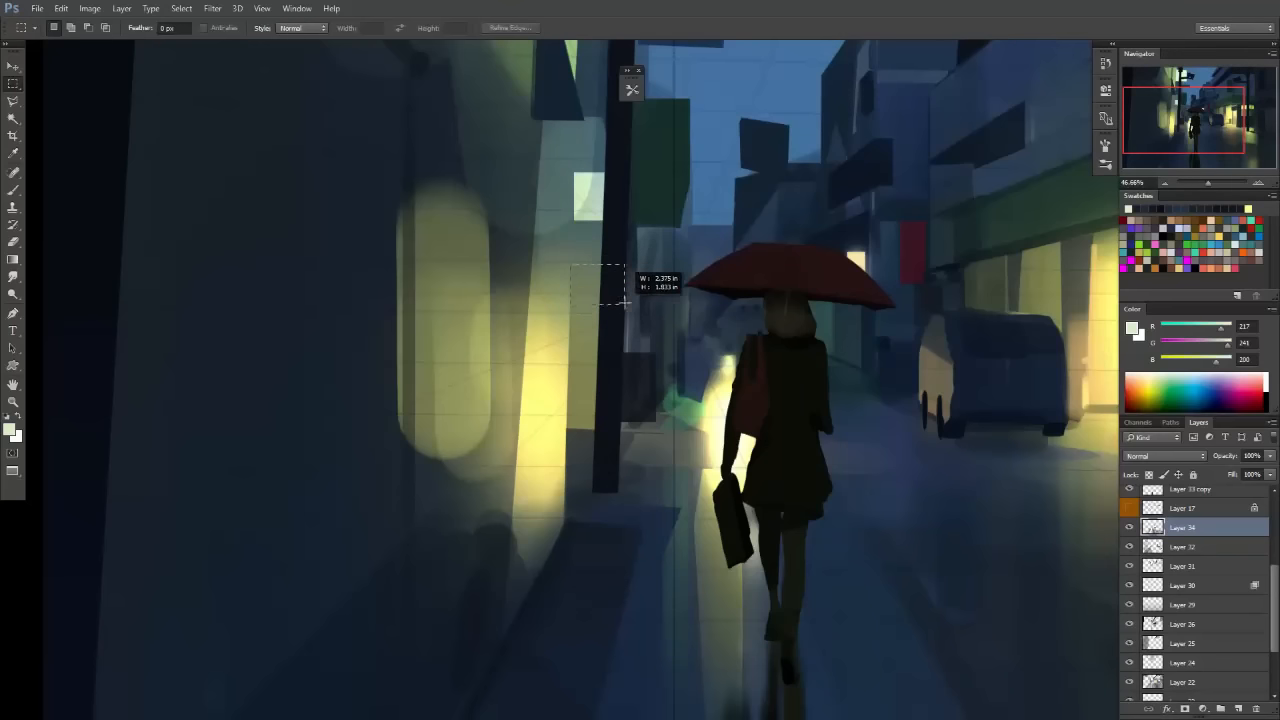
{"action": "left_click_drag", "start_coordinate": [622, 300], "coordinate": [632, 300]}
{"action": "key", "text": "b"}
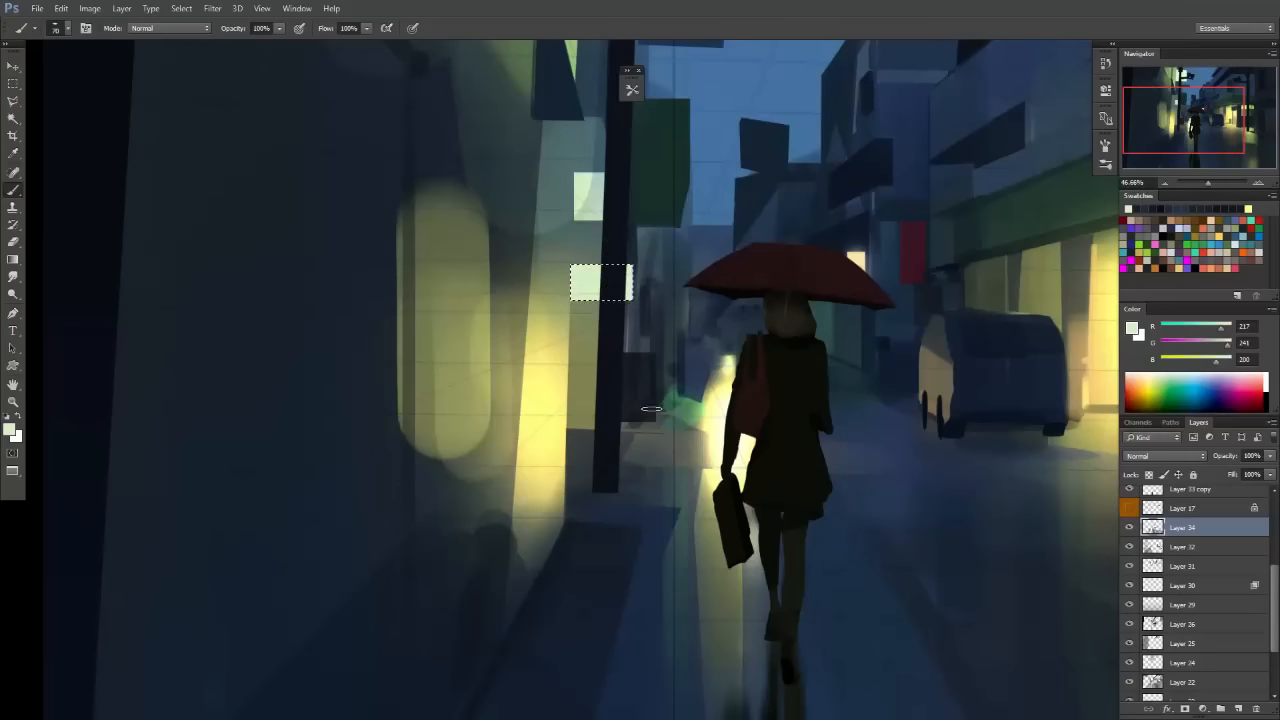
Whiten the new sign, paint a dusty pink (RGB 200, 137, 142) rounded bar across it with the Path of Miranda 2 brush, and deselect.
{"action": "left_click", "coordinate": [1227, 358]}
{"action": "right_click", "coordinate": [587, 283]}
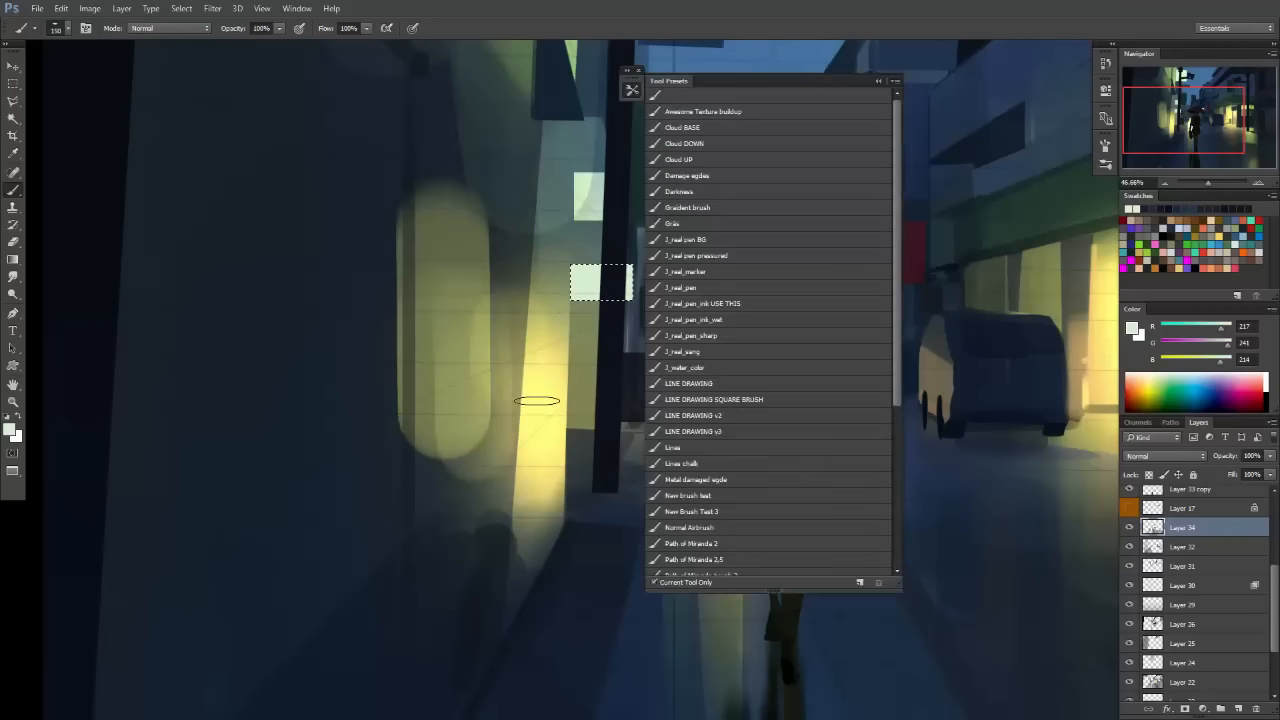
{"action": "double_click", "coordinate": [720, 543]}
{"action": "left_click", "coordinate": [1207, 359]}
{"action": "left_click", "coordinate": [1204, 359]}
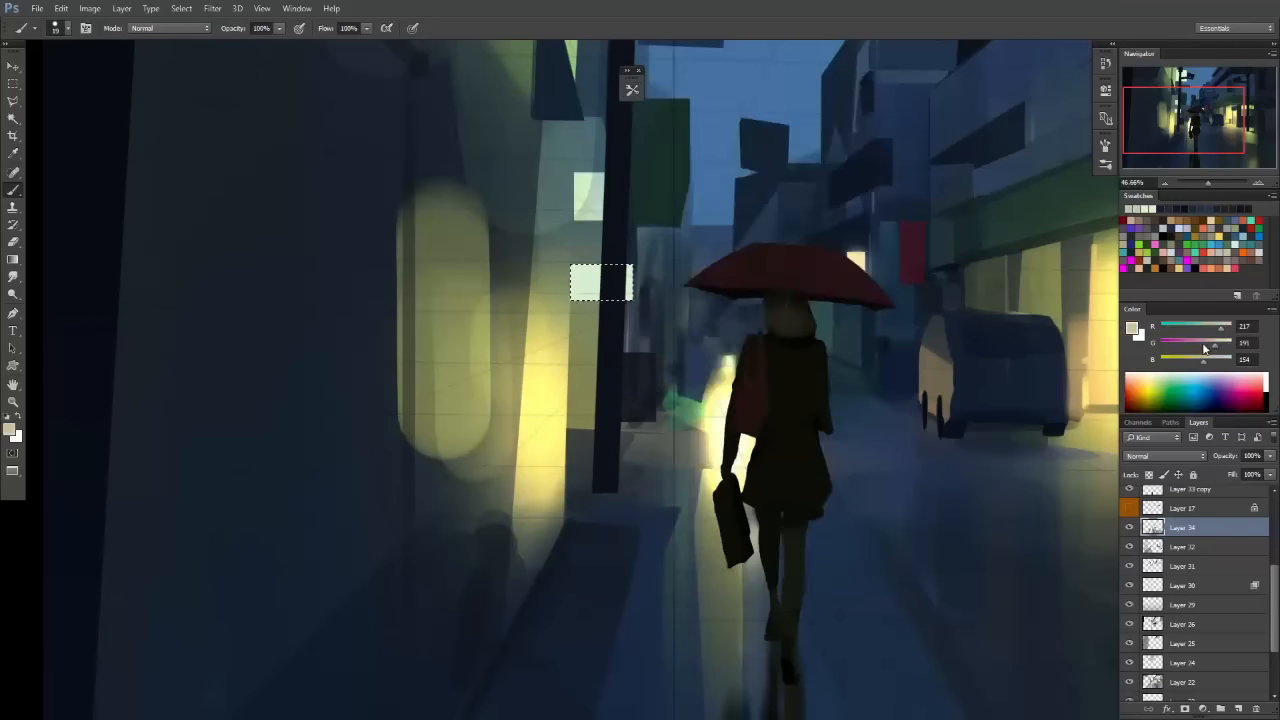
{"action": "left_click", "coordinate": [1203, 344]}
{"action": "left_click", "coordinate": [1217, 328]}
{"action": "left_click", "coordinate": [1199, 346]}
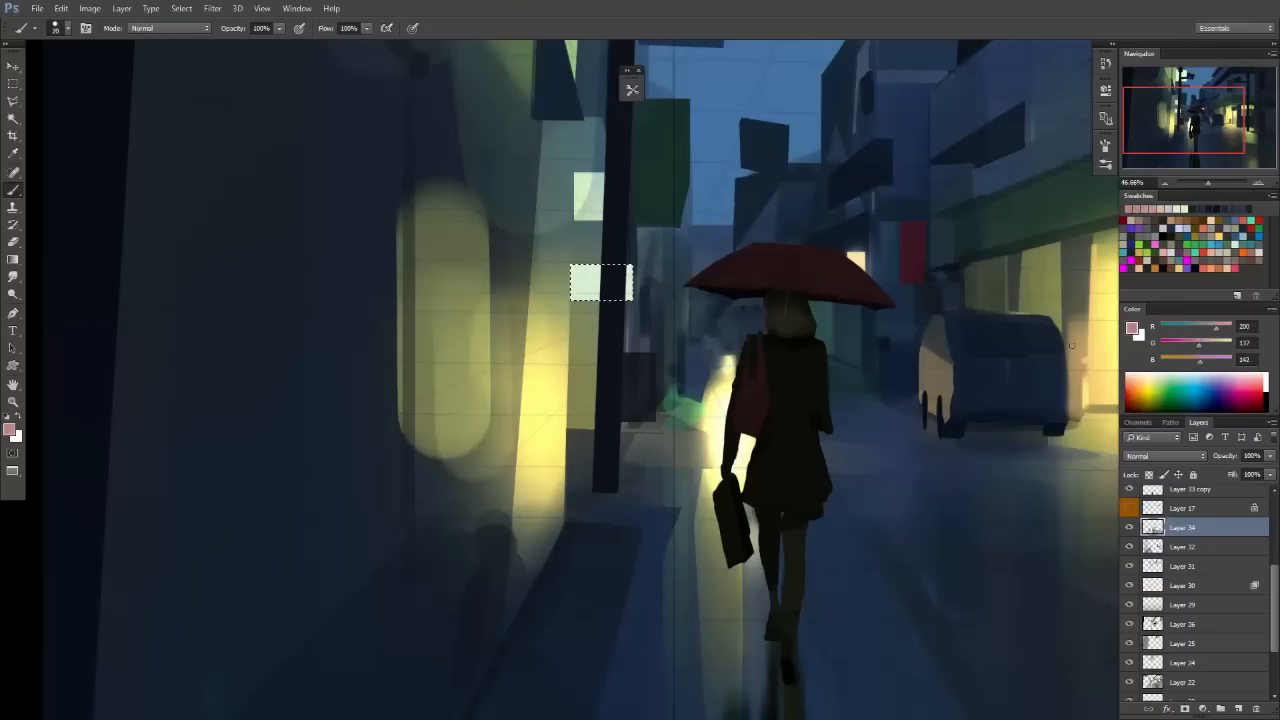
{"action": "left_click_drag", "start_coordinate": [567, 283], "coordinate": [640, 283]}
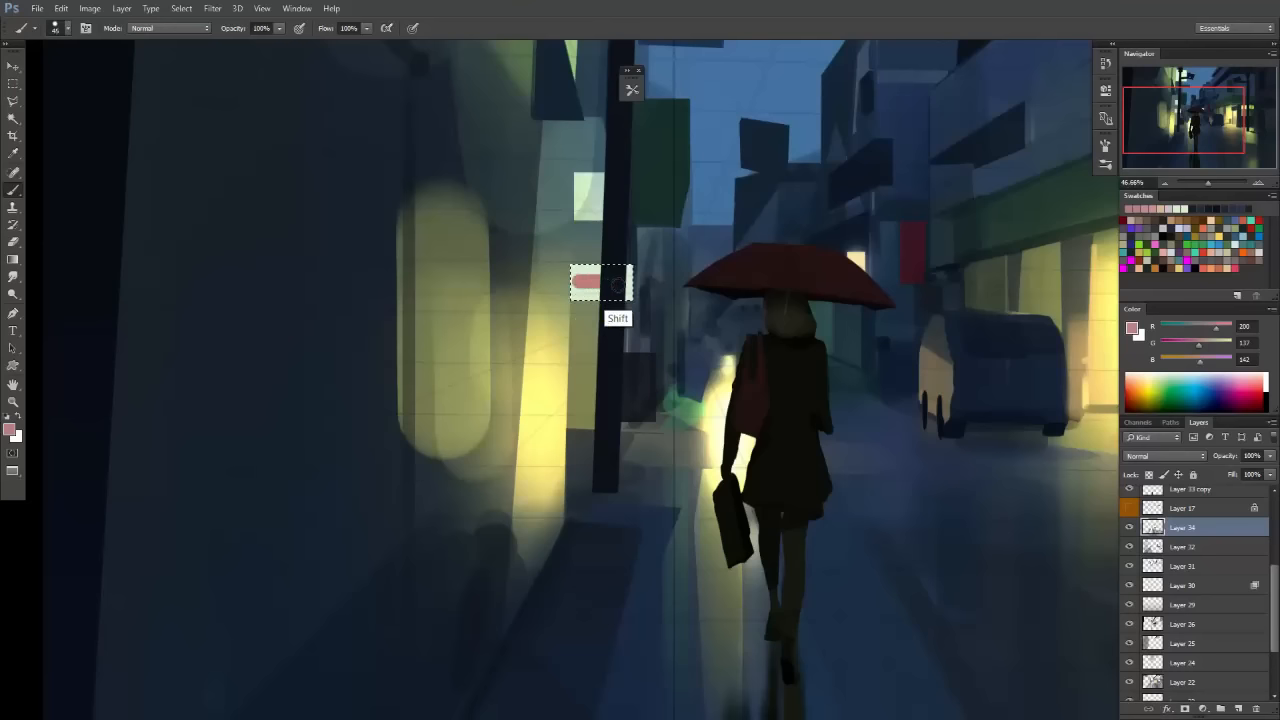
{"action": "key", "text": "m"}
{"action": "key", "text": "ctrl+d"}
Mix a pale yellow (f4f8cb) from the sign's white and paint a small lit shape between the left lamp post and umbrella.
{"action": "mouse_move", "coordinate": [742, 406]}
{"action": "left_mouse_down"}
{"action": "mouse_move", "coordinate": [717, 483]}
{"action": "mouse_move", "coordinate": [864, 419]}
{"action": "mouse_move", "coordinate": [752, 401]}
{"action": "mouse_move", "coordinate": [754, 369]}
{"action": "left_mouse_up"}
{"action": "key", "text": "b"}
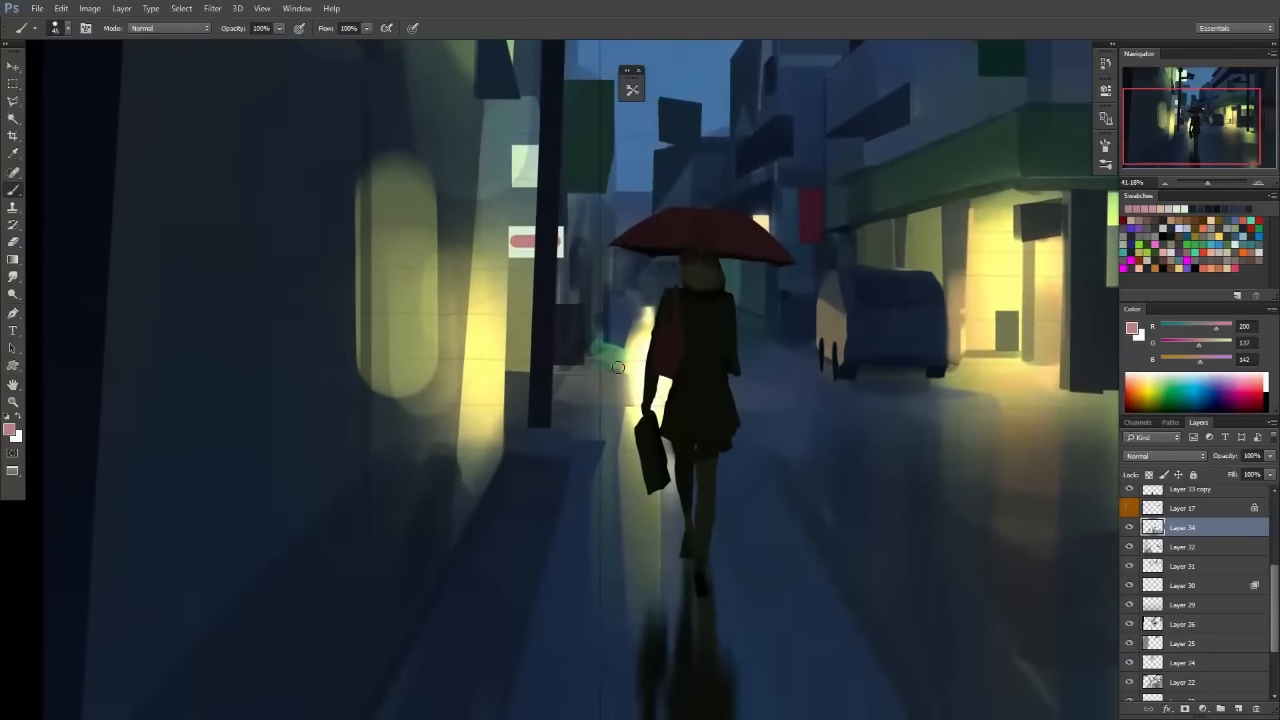
{"action": "left_click_drag", "start_coordinate": [640, 330], "coordinate": [638, 390]}
{"action": "left_click", "coordinate": [511, 292], "text": "alt"}
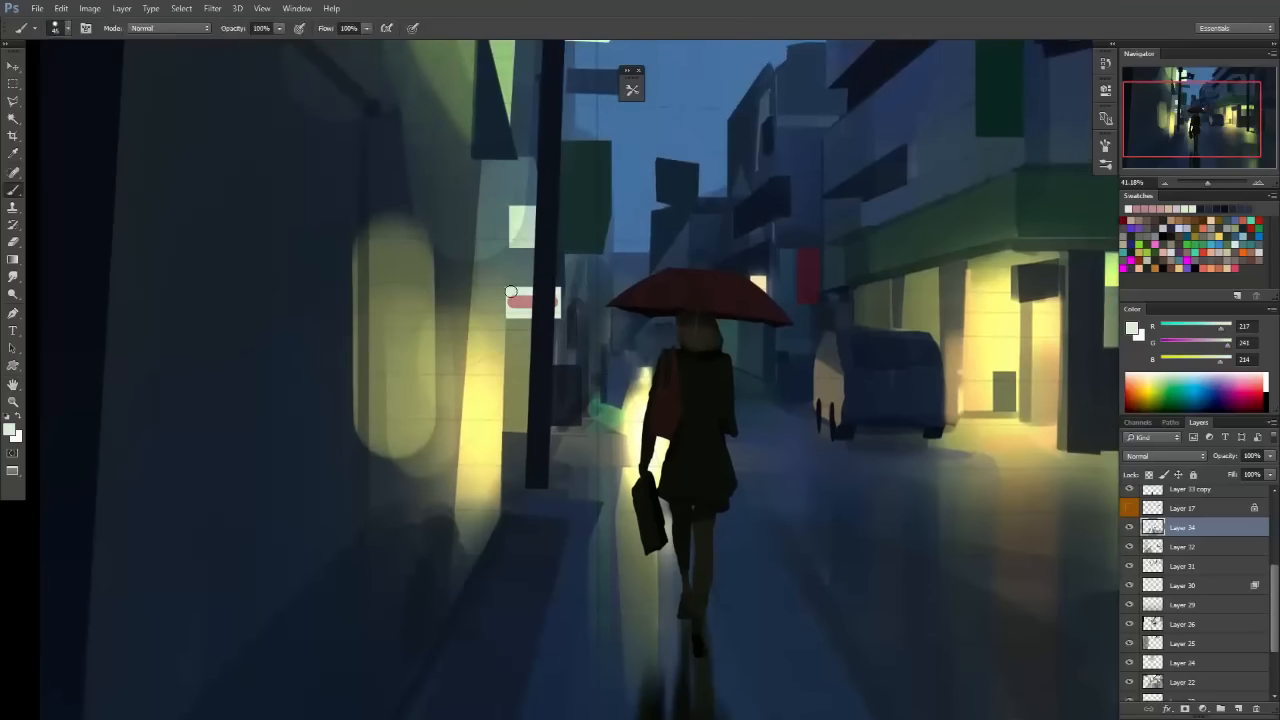
{"action": "left_click", "coordinate": [12, 431]}
{"action": "left_click", "coordinate": [366, 440]}
{"action": "left_click", "coordinate": [211, 301]}
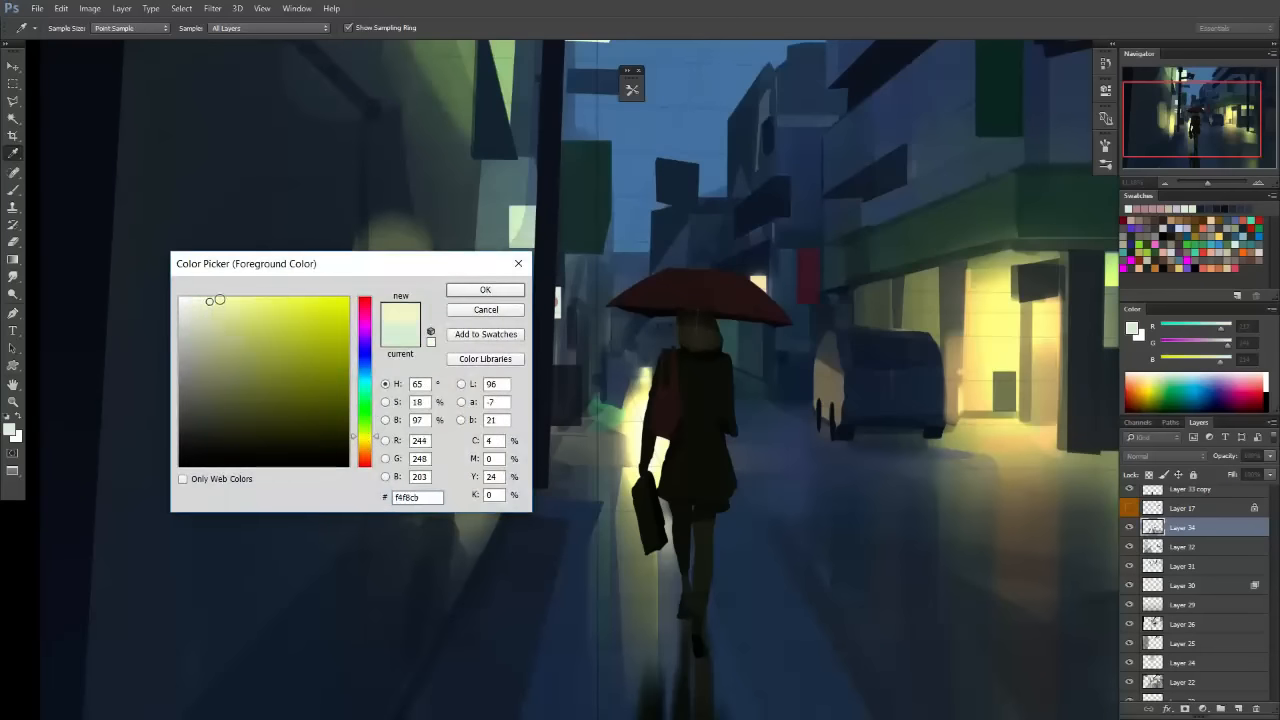
{"action": "left_click", "coordinate": [502, 297]}
{"action": "left_click", "coordinate": [579, 305]}
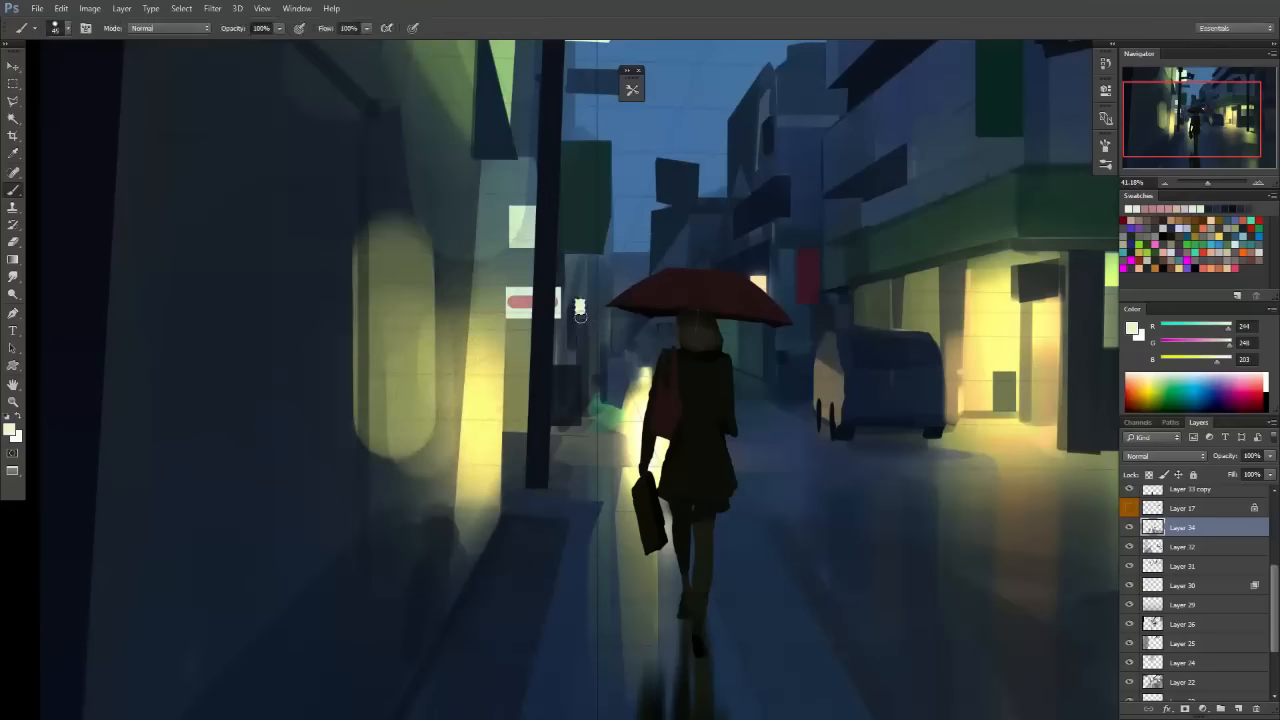
{"action": "key", "text": "m"}
{"action": "scroll", "coordinate": [580, 360], "scroll_direction": "up", "scroll_amount": 1}
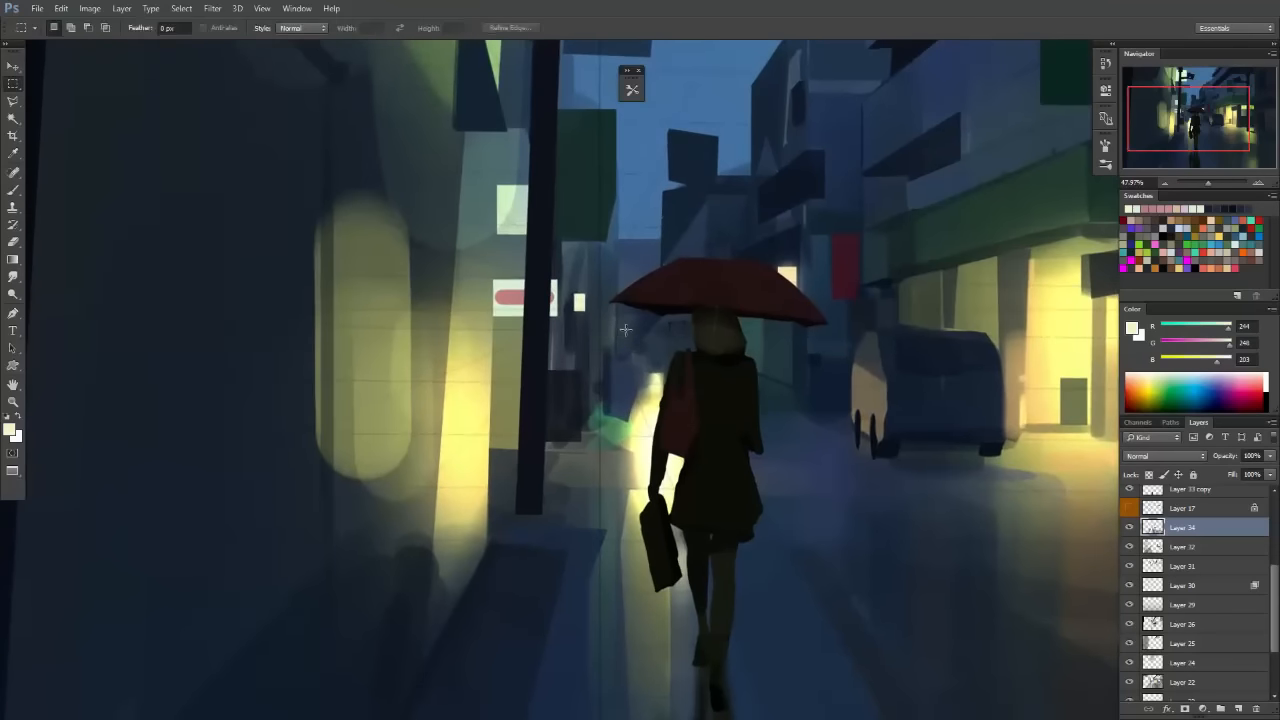
Examine the whole painting at small and larger sizes, checking how the new signs and lights read beside the left lamp post.
{"action": "scroll", "coordinate": [760, 371], "scroll_direction": "down", "scroll_amount": 5}
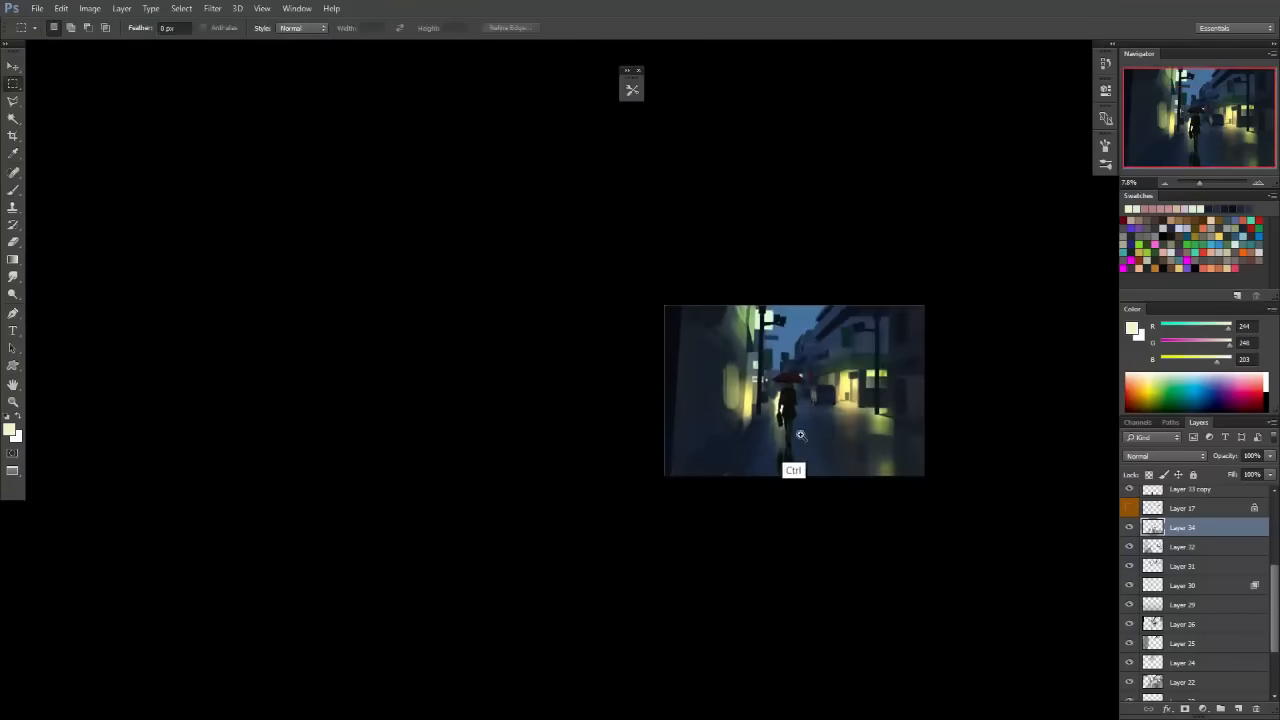
{"action": "scroll", "coordinate": [877, 425], "scroll_direction": "up", "scroll_amount": 3}
{"action": "key", "text": "space"}
{"action": "left_click_drag", "start_coordinate": [878, 425], "coordinate": [735, 407]}
{"action": "scroll", "coordinate": [702, 395], "scroll_direction": "up", "scroll_amount": 3}
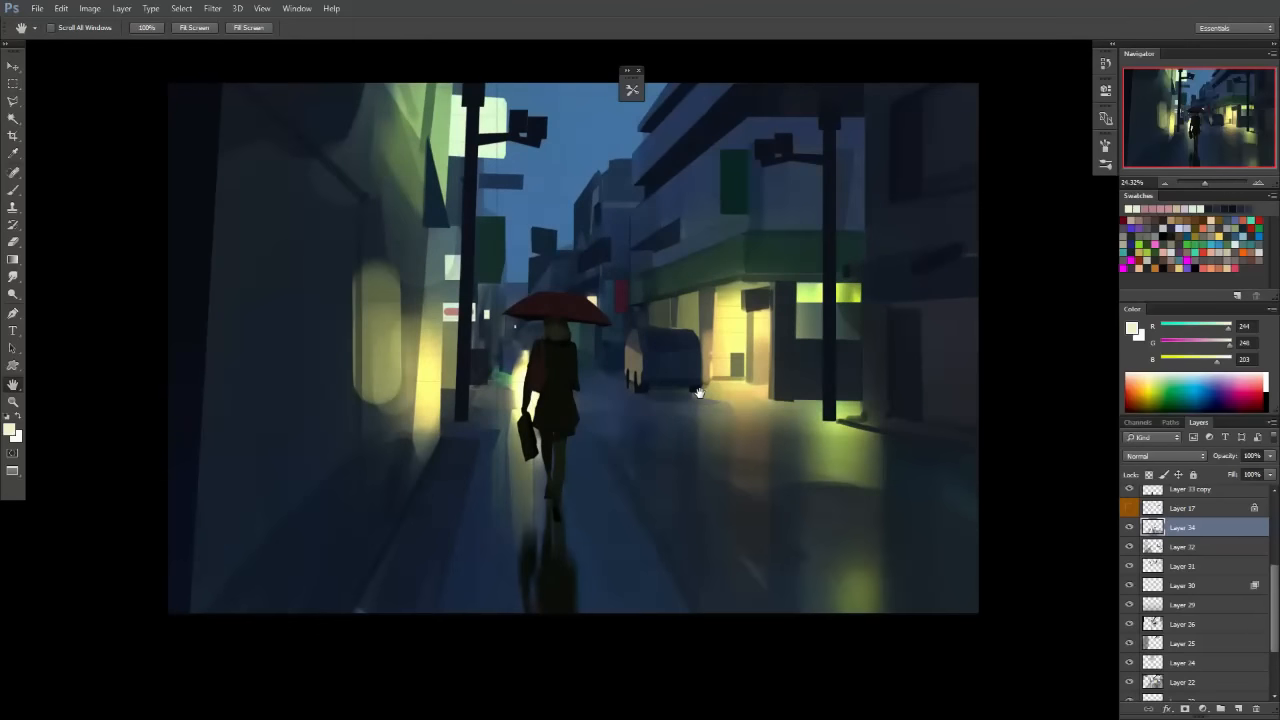
{"action": "scroll", "coordinate": [720, 398], "scroll_direction": "down", "scroll_amount": 2}
{"action": "scroll", "coordinate": [688, 390], "scroll_direction": "up", "scroll_amount": 4}
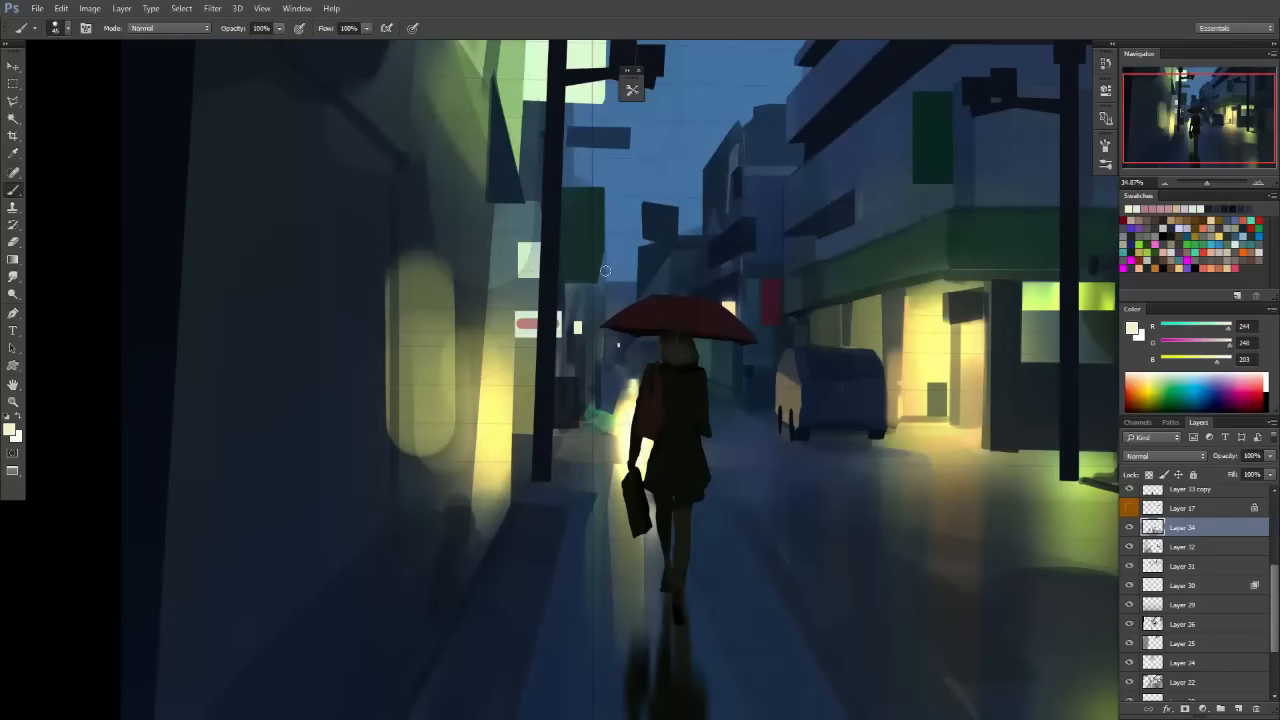
{"action": "left_click", "coordinate": [531, 265], "text": "alt"}
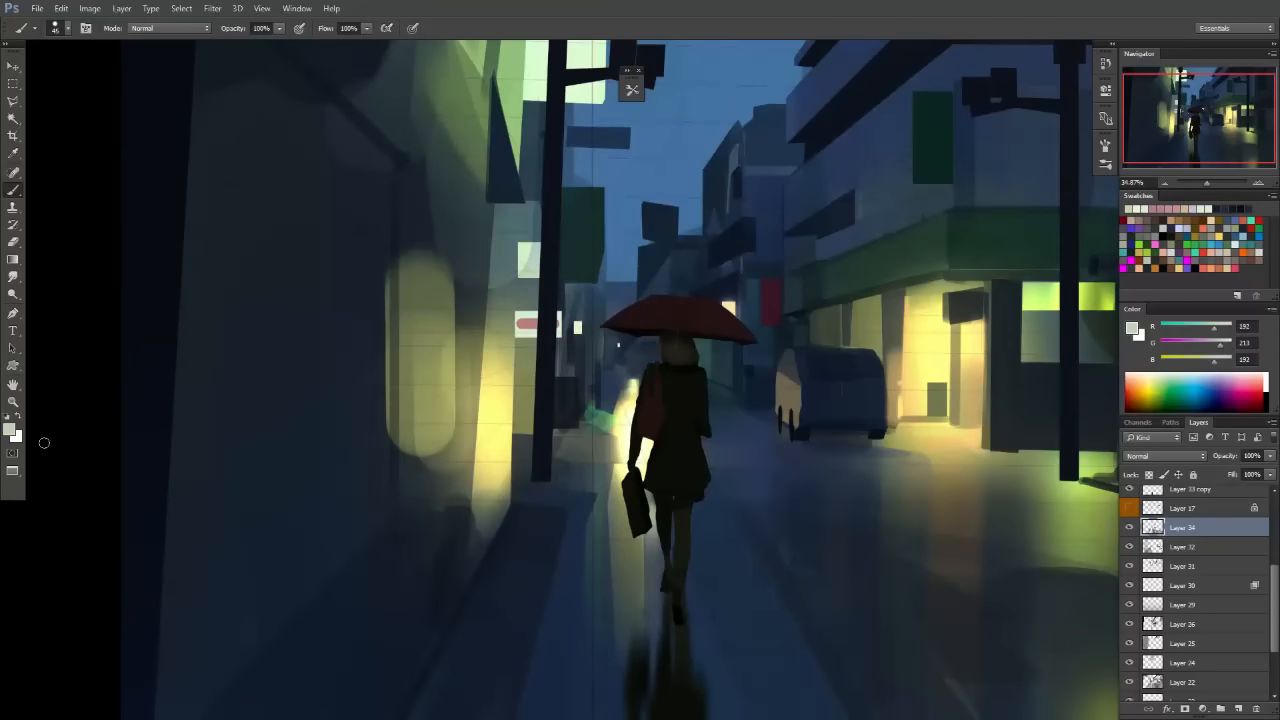
{"action": "left_click", "coordinate": [12, 431]}
{"action": "key", "text": "Escape"}
{"action": "scroll", "coordinate": [862, 402], "scroll_direction": "down", "scroll_amount": 3}
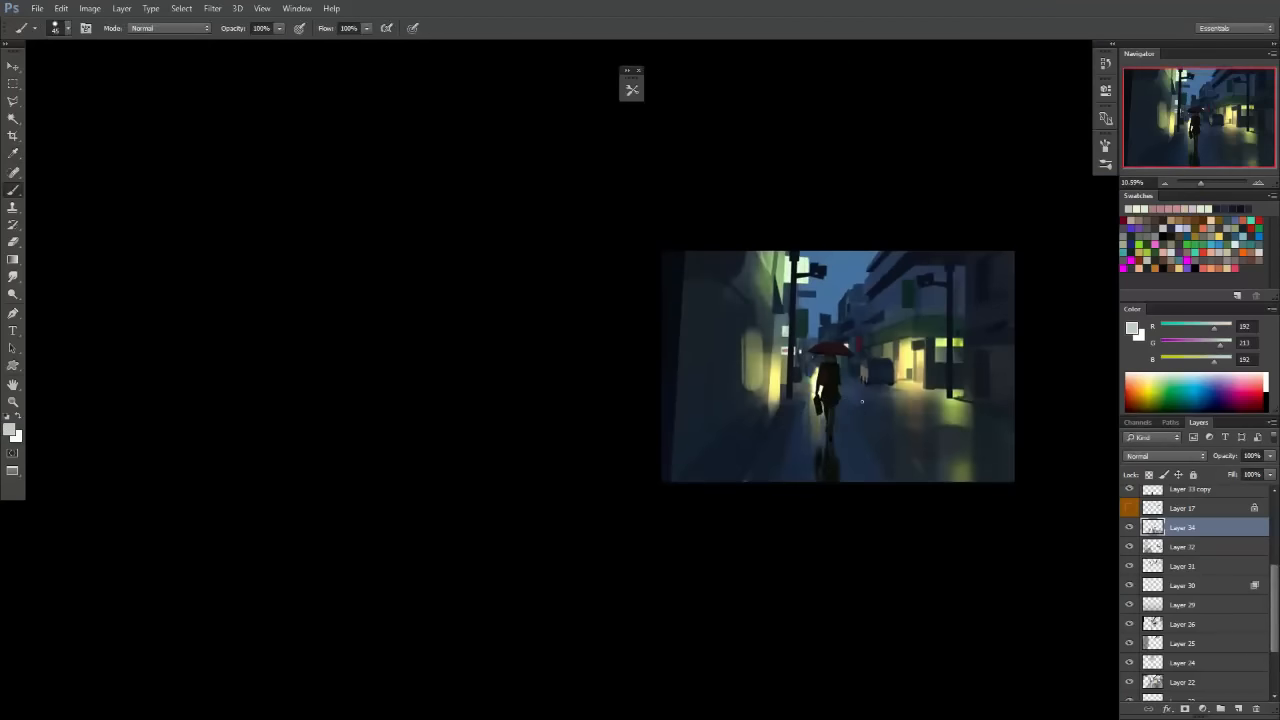
{"action": "left_click_drag", "start_coordinate": [924, 425], "coordinate": [827, 431]}
{"action": "scroll", "coordinate": [838, 380], "scroll_direction": "up", "scroll_amount": 3}
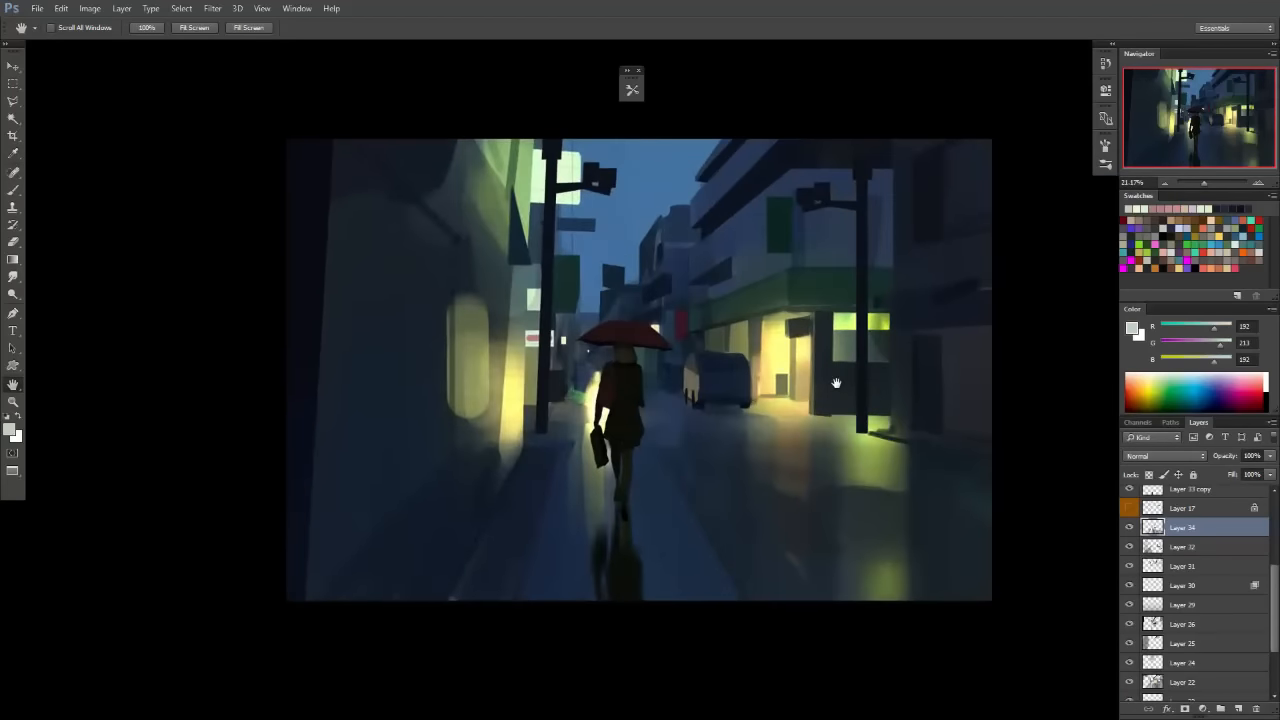
{"action": "scroll", "coordinate": [1240, 585], "scroll_direction": "up", "scroll_amount": 5}
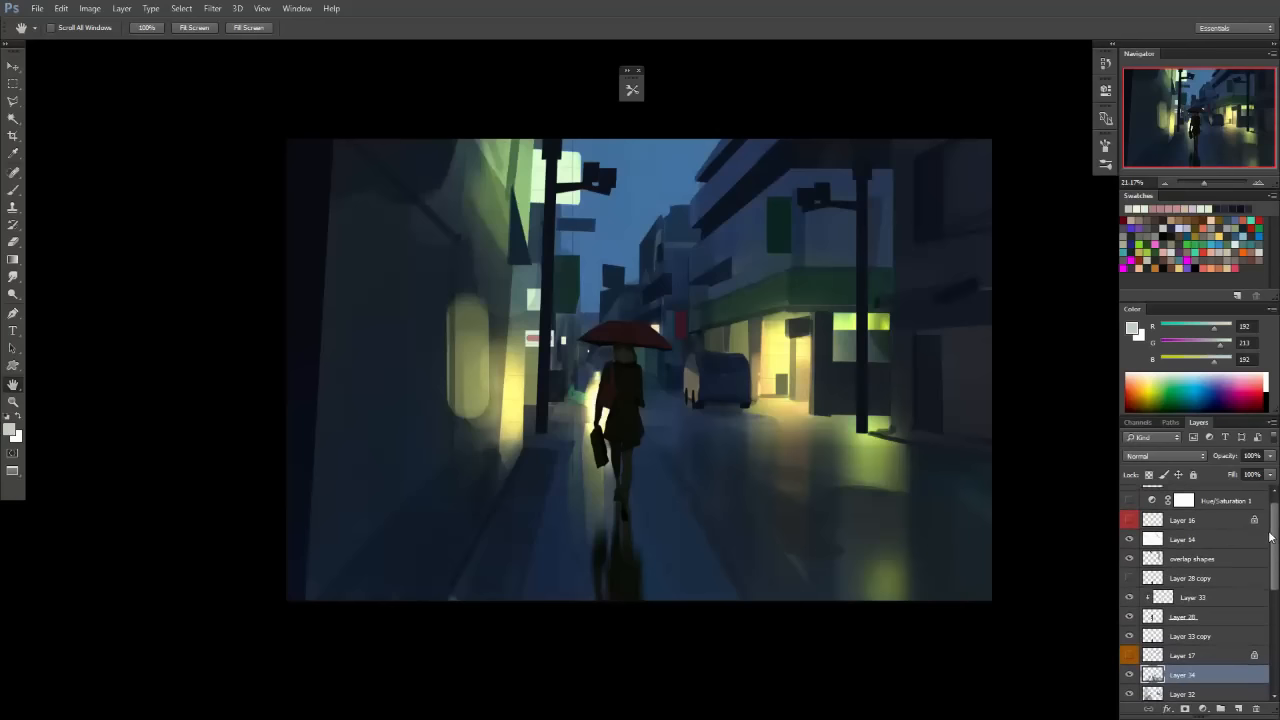
Toggle the overlap shapes layer's visibility to compare the street with and without the lamp posts.
{"action": "left_click", "coordinate": [1130, 557]}
{"action": "left_click", "coordinate": [1130, 557]}
{"action": "left_click", "coordinate": [1131, 558]}
{"action": "left_click", "coordinate": [1132, 558]}
{"action": "left_click", "coordinate": [1133, 559]}
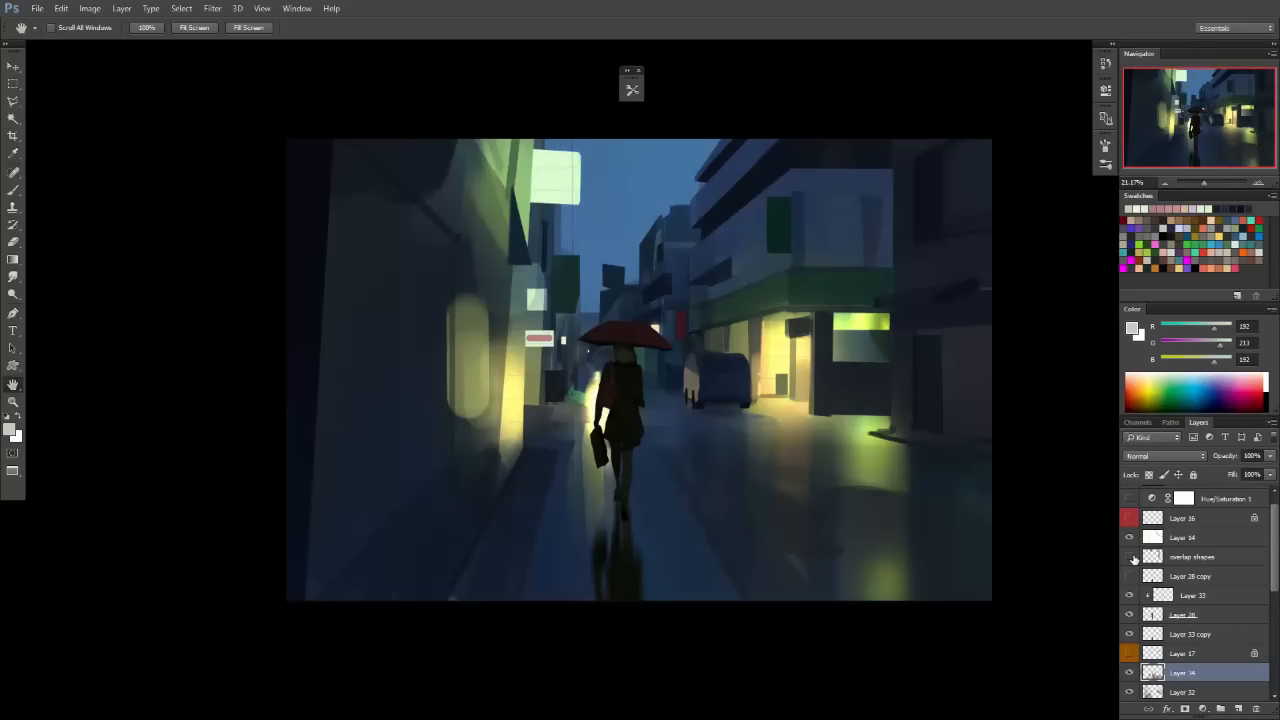
{"action": "left_click", "coordinate": [1131, 558]}
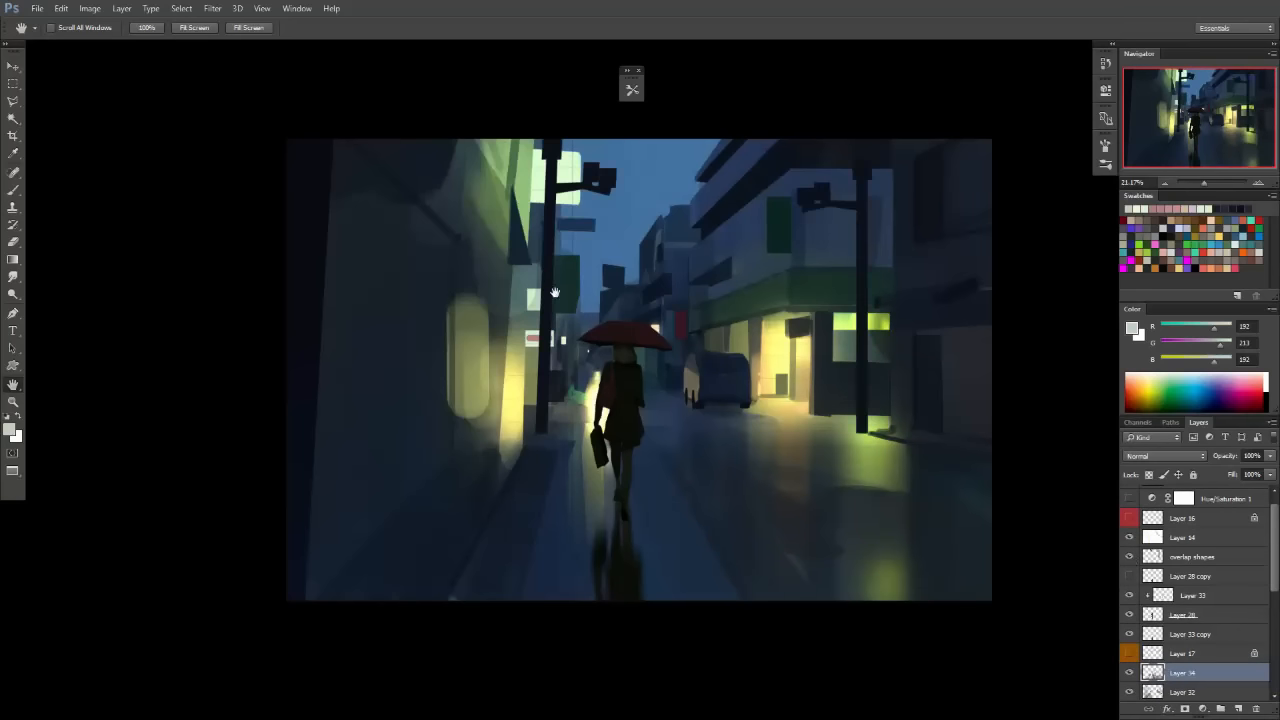
Add a new layer above Layer 14 and ready the brush with a bright red swatch.
{"action": "left_click", "coordinate": [1177, 540]}
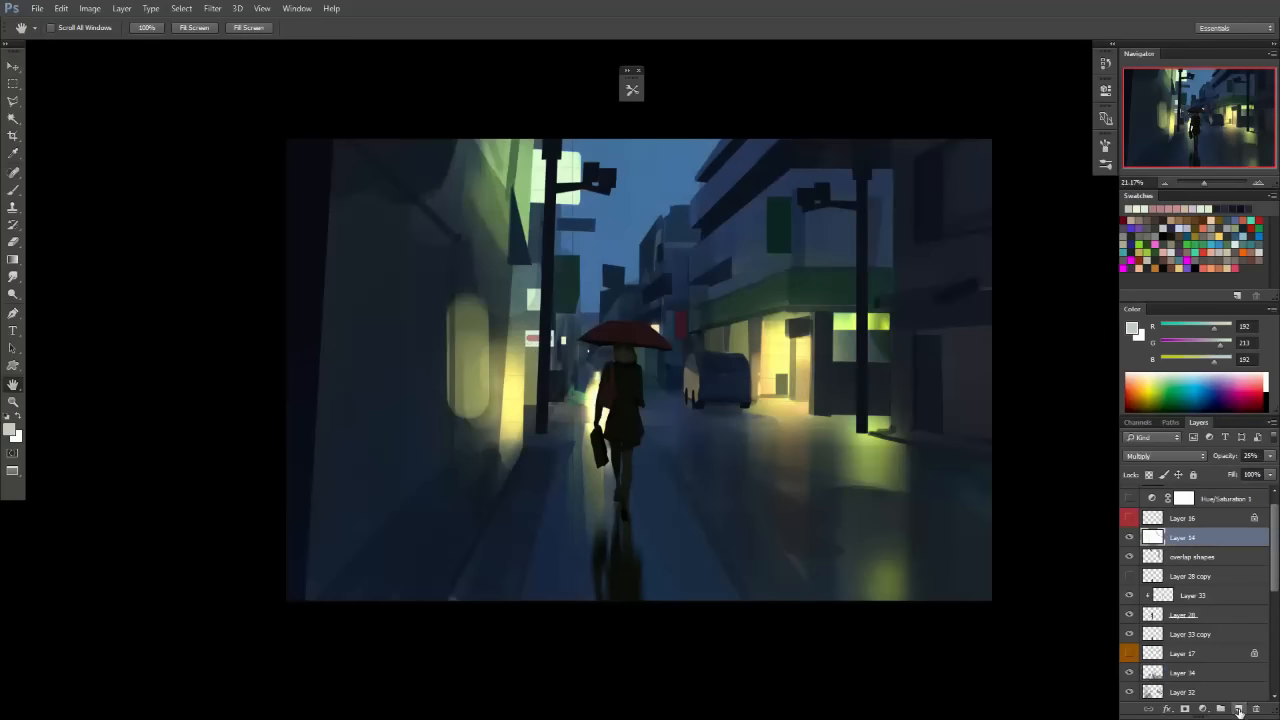
{"action": "left_click", "coordinate": [1239, 711]}
{"action": "key", "text": "d"}
{"action": "left_click", "coordinate": [1210, 243]}
{"action": "key", "text": "b"}
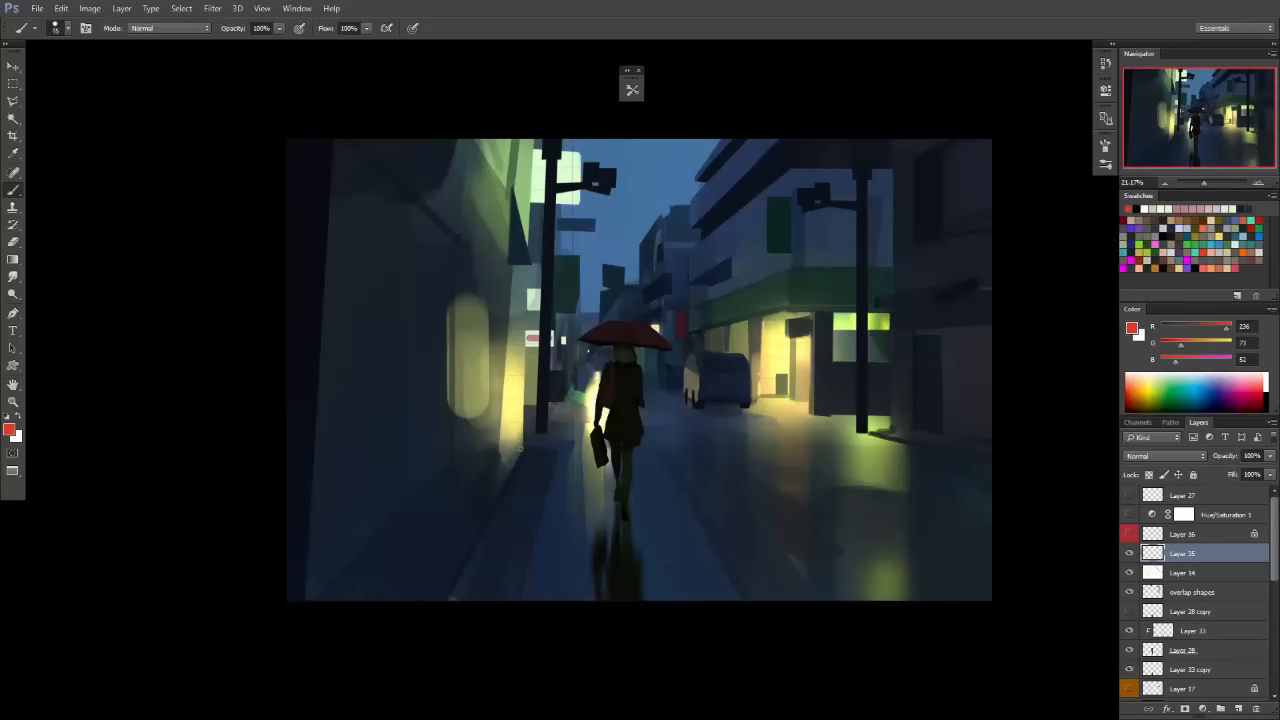
Try red guide lines along the left lamp post and across the pavement behind the figure, and undo them.
{"action": "left_click_drag", "start_coordinate": [525, 357], "coordinate": [549, 208]}
{"action": "key", "text": "ctrl+z"}
{"action": "mouse_move", "coordinate": [523, 448]}
{"action": "left_mouse_down"}
{"action": "mouse_move", "coordinate": [547, 139]}
{"action": "mouse_move", "coordinate": [526, 446]}
{"action": "left_mouse_up"}
{"action": "left_click_drag", "start_coordinate": [622, 446], "coordinate": [733, 449]}
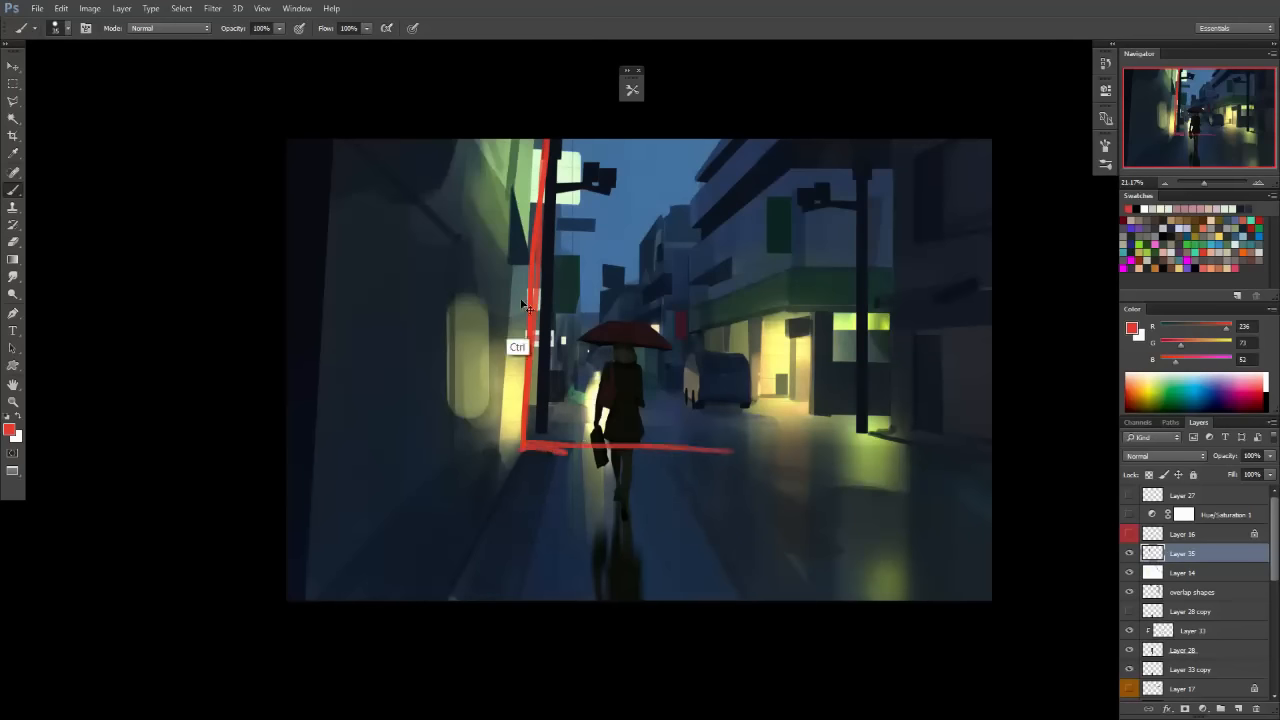
{"action": "key", "text": "ctrl+alt+z"}
{"action": "key", "text": "ctrl+alt+z"}
{"action": "key", "text": "ctrl+alt+z"}
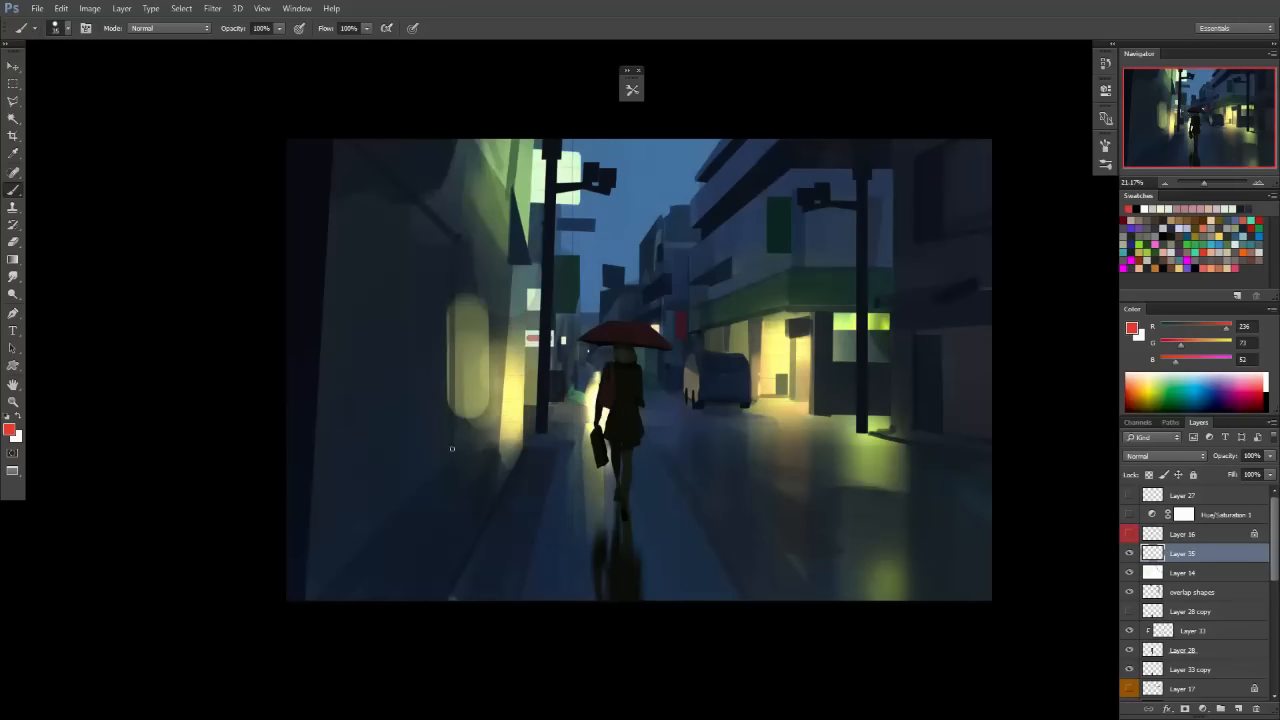
Try a vertical red guide line on the left wall beside the rounded lit window, and undo it.
{"action": "left_click_drag", "start_coordinate": [420, 178], "coordinate": [425, 496]}
{"action": "key", "text": "ctrl+z"}
{"action": "left_click_drag", "start_coordinate": [452, 204], "coordinate": [443, 486]}
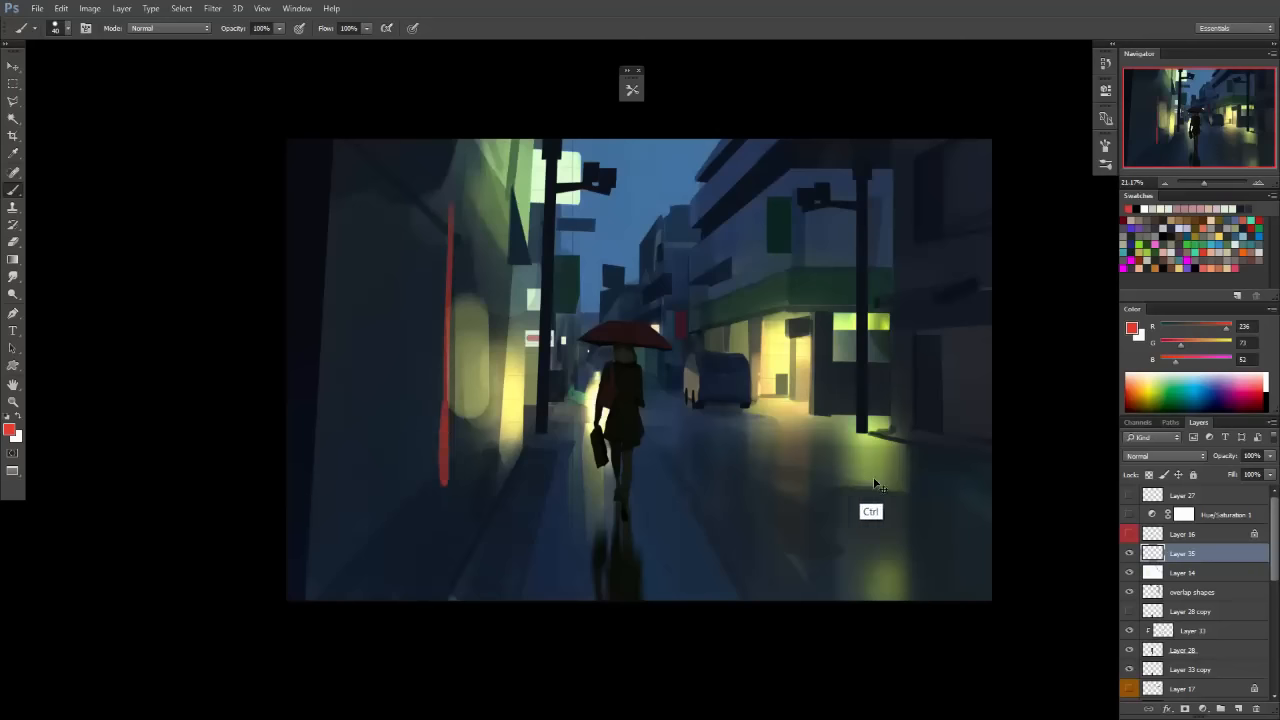
{"action": "key", "text": "ctrl+alt+z"}
Inspect the whole composition at different sizes while hiding and showing Layer 35.
{"action": "left_click_drag", "start_coordinate": [777, 416], "coordinate": [675, 412]}
{"action": "left_click_drag", "start_coordinate": [534, 399], "coordinate": [558, 403]}
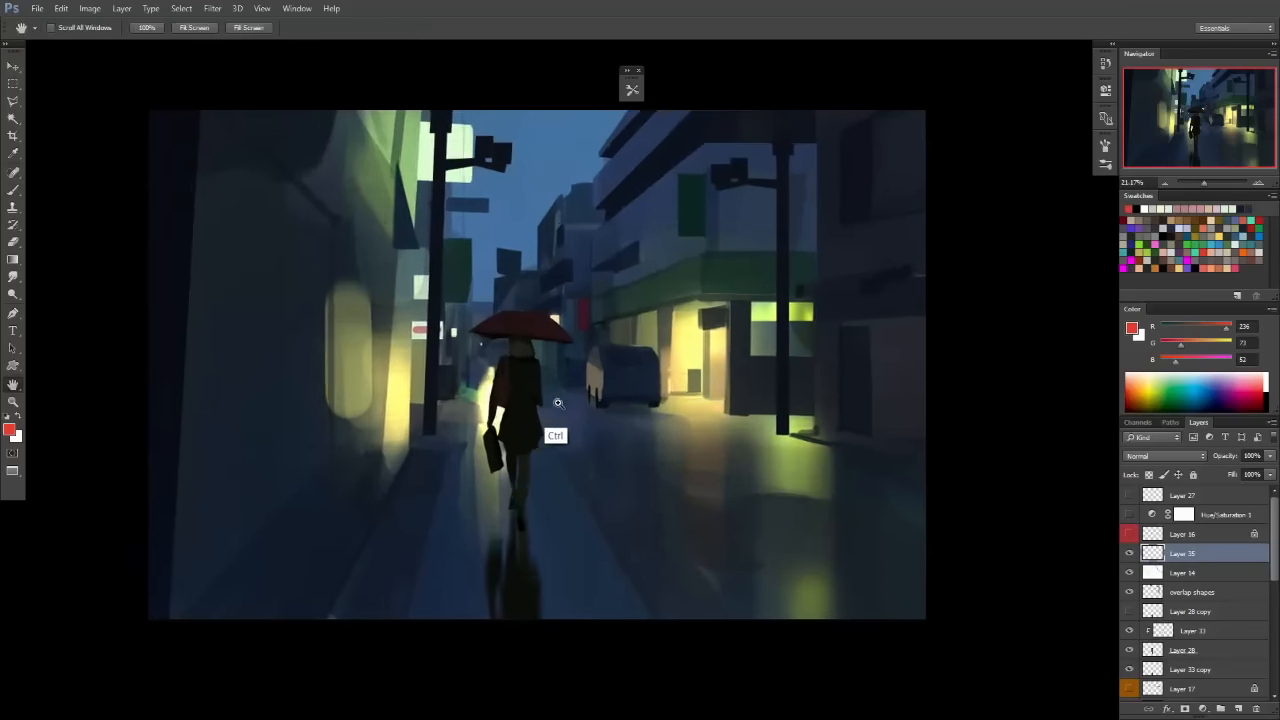
{"action": "left_click", "coordinate": [558, 403], "text": "ctrl"}
{"action": "left_click", "coordinate": [1130, 555]}
{"action": "left_click_drag", "start_coordinate": [788, 385], "coordinate": [688, 461]}
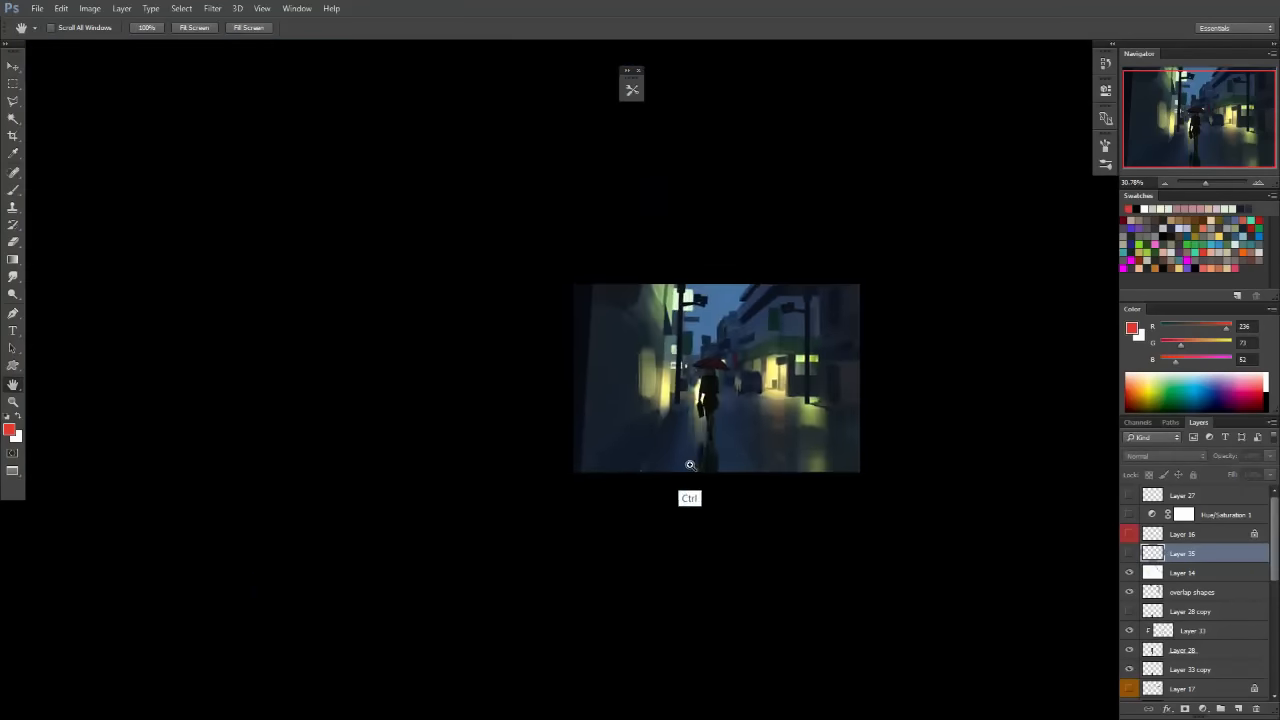
{"action": "mouse_move", "coordinate": [718, 348]}
{"action": "left_mouse_down"}
{"action": "mouse_move", "coordinate": [776, 383]}
{"action": "mouse_move", "coordinate": [726, 362]}
{"action": "left_mouse_up"}
{"action": "left_click", "coordinate": [1132, 554]}
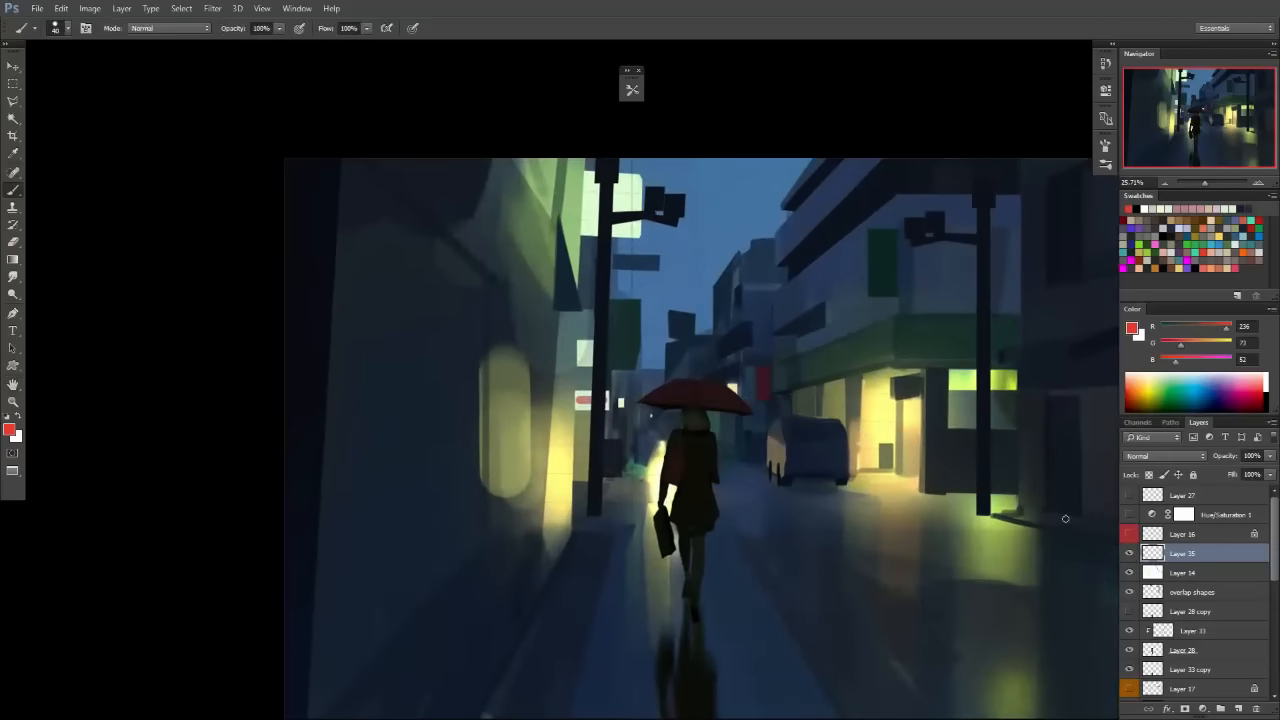
Sketch loose red guide strokes around the lamp posts, umbrella and parked van on Layer 35, and hide that layer.
{"action": "left_click_drag", "start_coordinate": [612, 208], "coordinate": [750, 230]}
{"action": "key", "text": "ctrl+z"}
{"action": "left_click_drag", "start_coordinate": [648, 205], "coordinate": [866, 207]}
{"action": "mouse_move", "coordinate": [664, 249]}
{"action": "left_mouse_down"}
{"action": "mouse_move", "coordinate": [668, 338]}
{"action": "mouse_move", "coordinate": [724, 382]}
{"action": "left_mouse_up"}
{"action": "left_click_drag", "start_coordinate": [904, 463], "coordinate": [928, 457]}
{"action": "left_click_drag", "start_coordinate": [796, 456], "coordinate": [815, 399]}
{"action": "left_click_drag", "start_coordinate": [818, 395], "coordinate": [780, 392]}
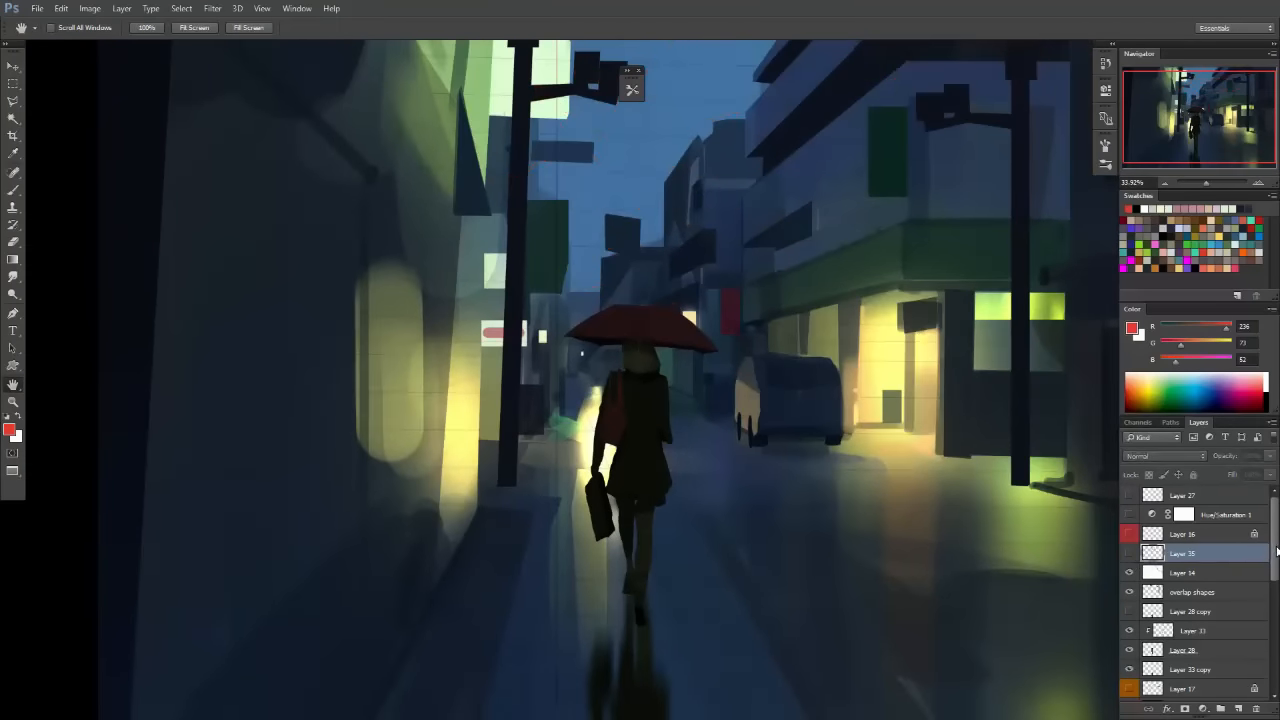
Make Layer 34 the active layer and toggle its visibility to check what it contains.
{"action": "left_click_drag", "start_coordinate": [1276, 551], "coordinate": [1274, 592]}
{"action": "left_click", "coordinate": [1177, 612]}
{"action": "left_click", "coordinate": [1129, 608]}
{"action": "left_click", "coordinate": [1129, 608]}
Sample the green glow beside the distant pavement and paint a short vertical green stroke above it, near the umbrella figure.
{"action": "mouse_move", "coordinate": [697, 416]}
{"action": "left_mouse_down"}
{"action": "mouse_move", "coordinate": [658, 434]}
{"action": "mouse_move", "coordinate": [631, 409]}
{"action": "mouse_move", "coordinate": [648, 392]}
{"action": "left_mouse_up"}
{"action": "left_click", "coordinate": [597, 361], "text": "alt"}
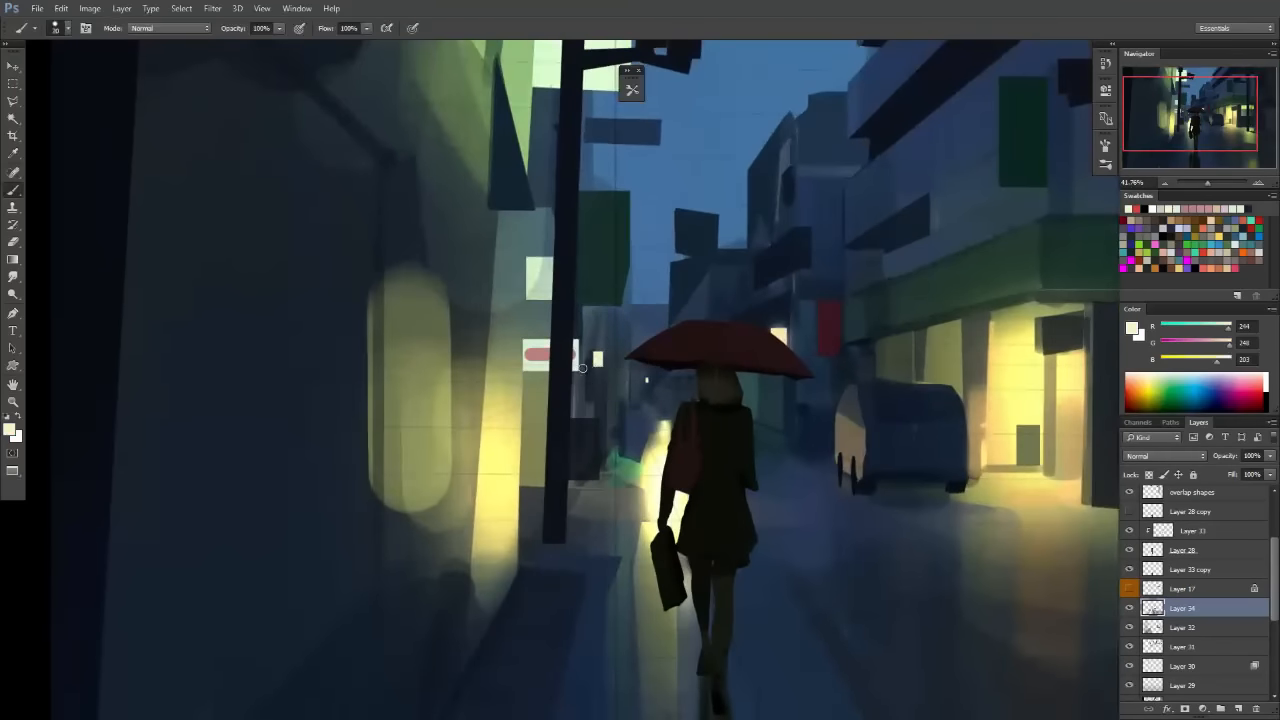
{"action": "left_click", "coordinate": [614, 466], "text": "alt"}
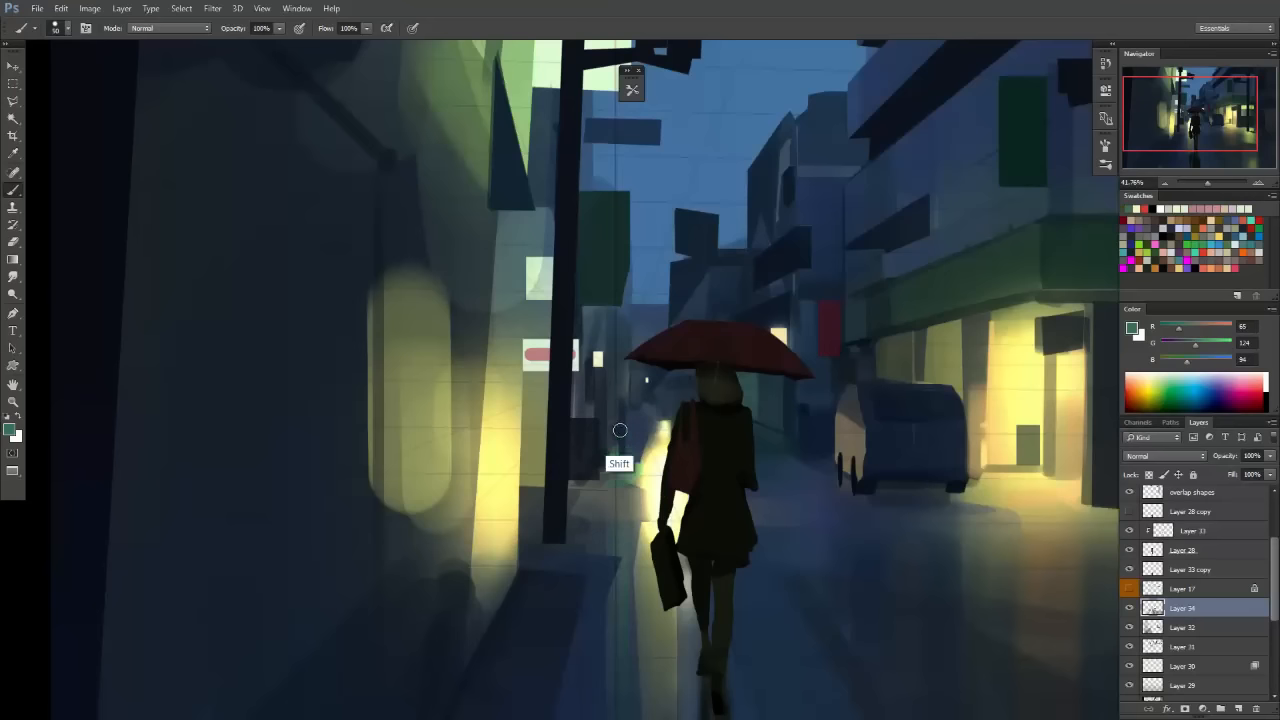
{"action": "left_click_drag", "start_coordinate": [614, 457], "coordinate": [616, 428]}
Try a slate-blue stroke down the pavement between the green glow and the figure, and undo it.
{"action": "left_click", "coordinate": [643, 495], "text": "alt"}
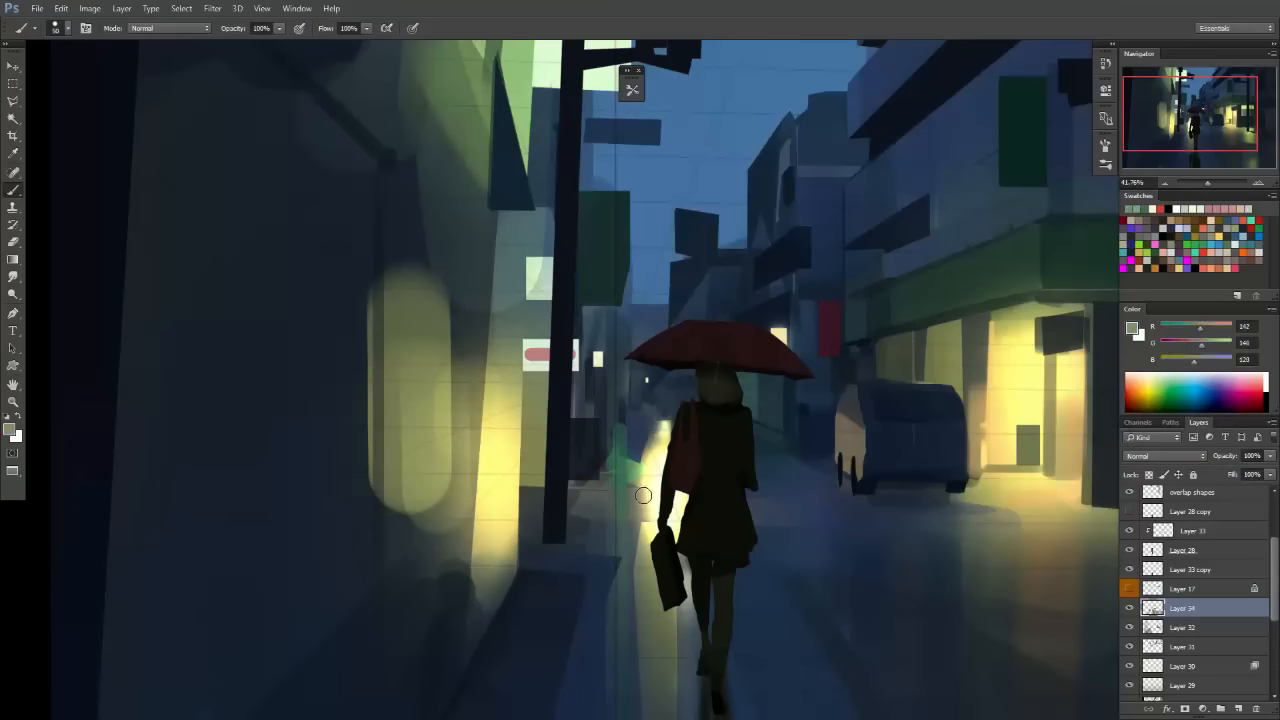
{"action": "left_click", "coordinate": [789, 520], "text": "alt"}
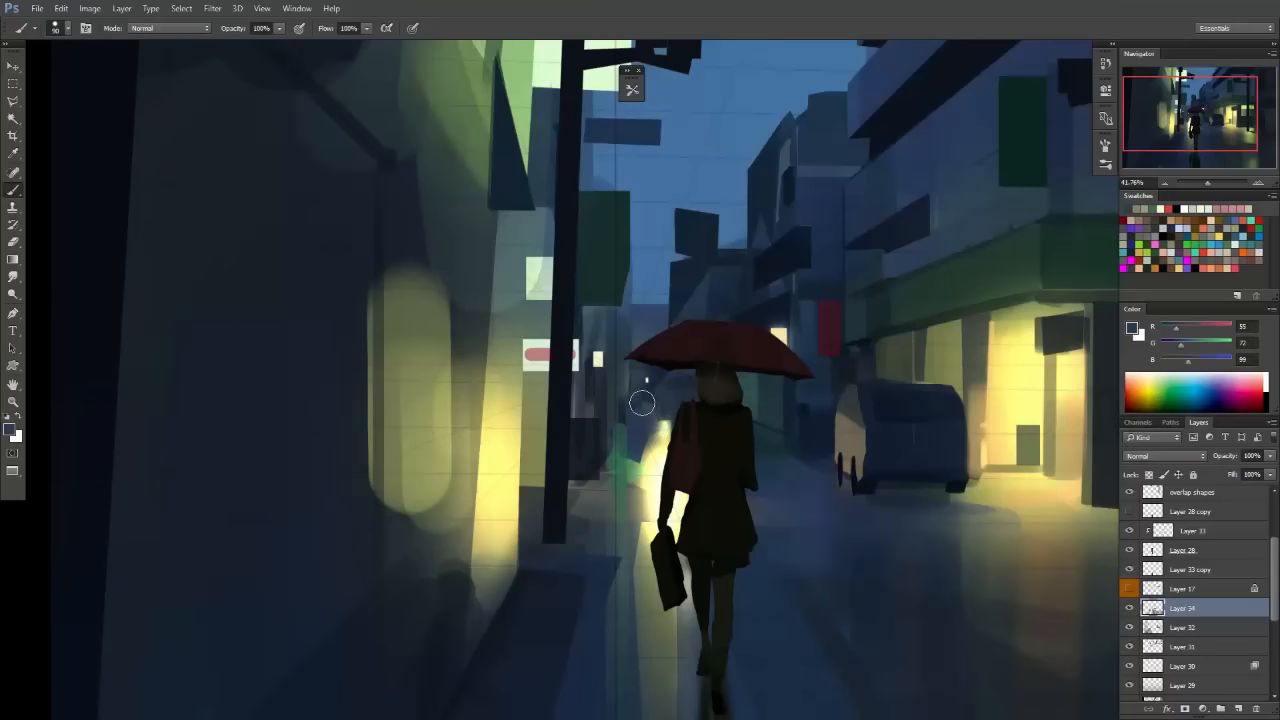
{"action": "left_click_drag", "start_coordinate": [640, 428], "coordinate": [645, 516]}
{"action": "key", "text": "ctrl+z"}
Mix a muted blue brush colour of R 72, G 111, B 132 and check the whole painting at a small size.
{"action": "left_click", "coordinate": [1191, 343]}
{"action": "left_click", "coordinate": [1197, 355]}
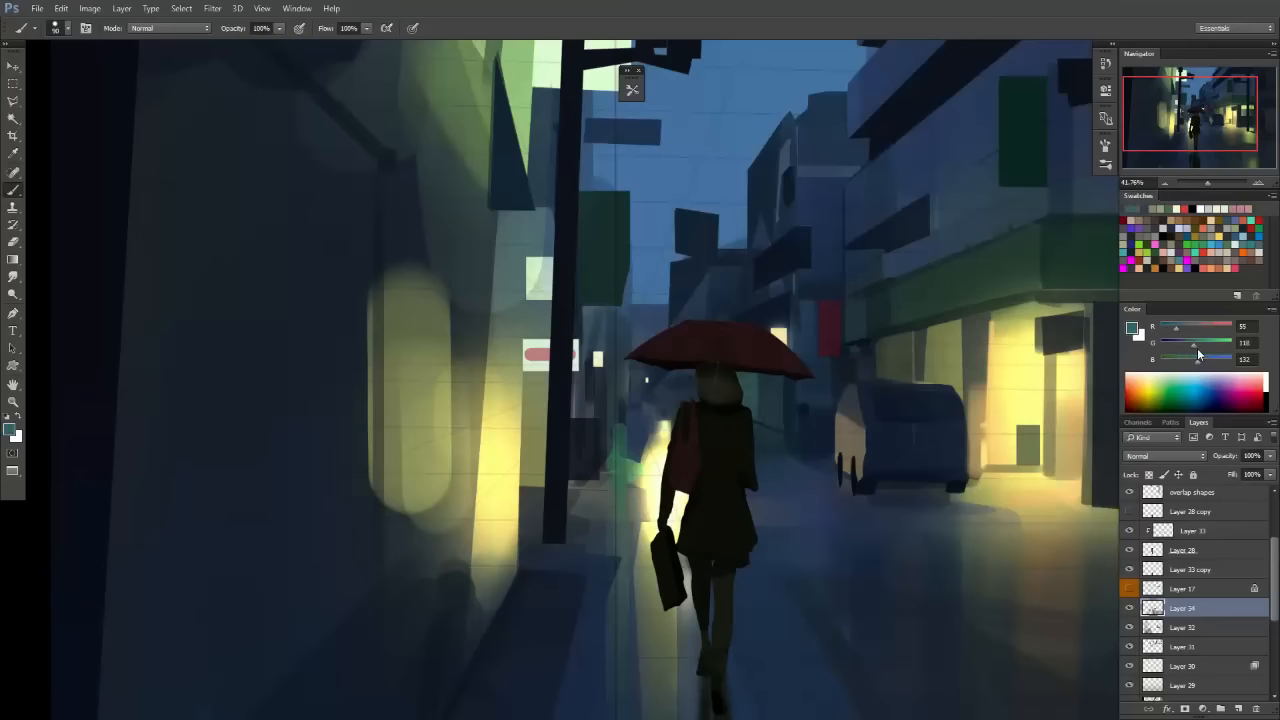
{"action": "left_click", "coordinate": [1180, 329]}
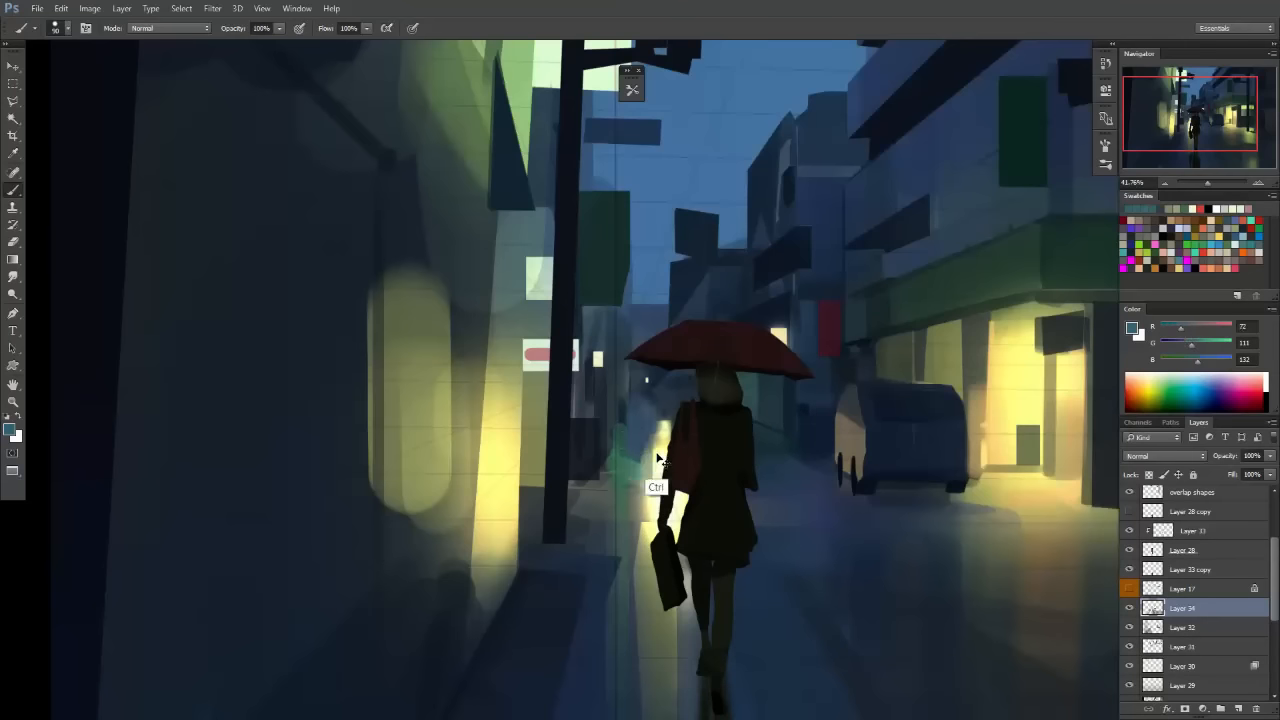
{"action": "scroll", "coordinate": [771, 441], "scroll_direction": "down", "scroll_amount": 10}
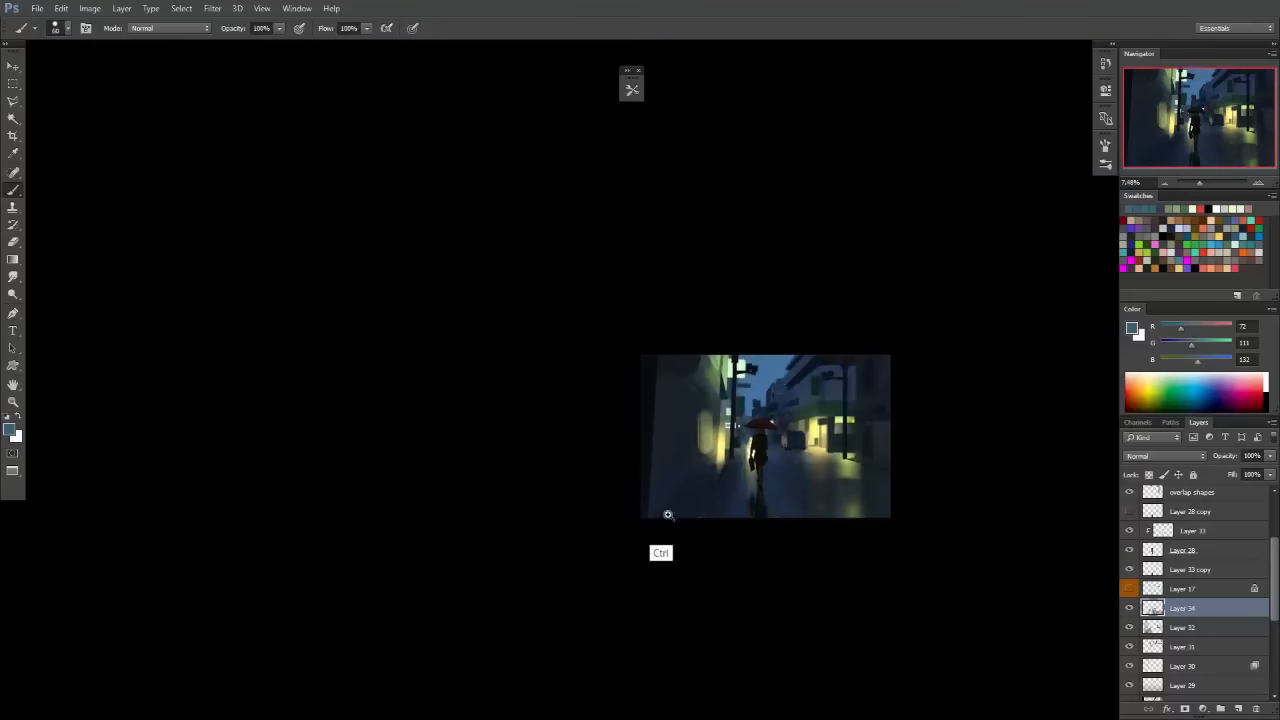
{"action": "scroll", "coordinate": [806, 431], "scroll_direction": "up", "scroll_amount": 10}
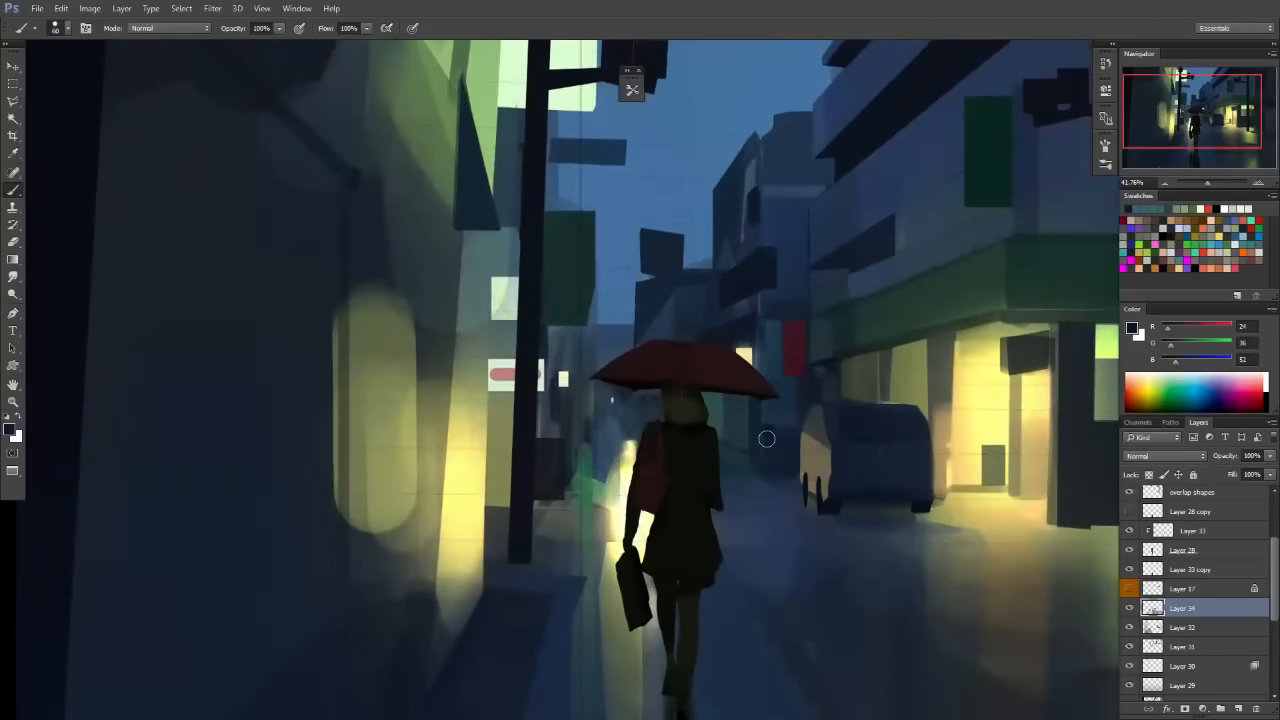
Sample a dark blue from the background and paint small dark silhouettes in the distant street around the umbrella.
{"action": "left_click", "coordinate": [763, 428], "text": "alt"}
{"action": "left_click_drag", "start_coordinate": [763, 428], "coordinate": [664, 416]}
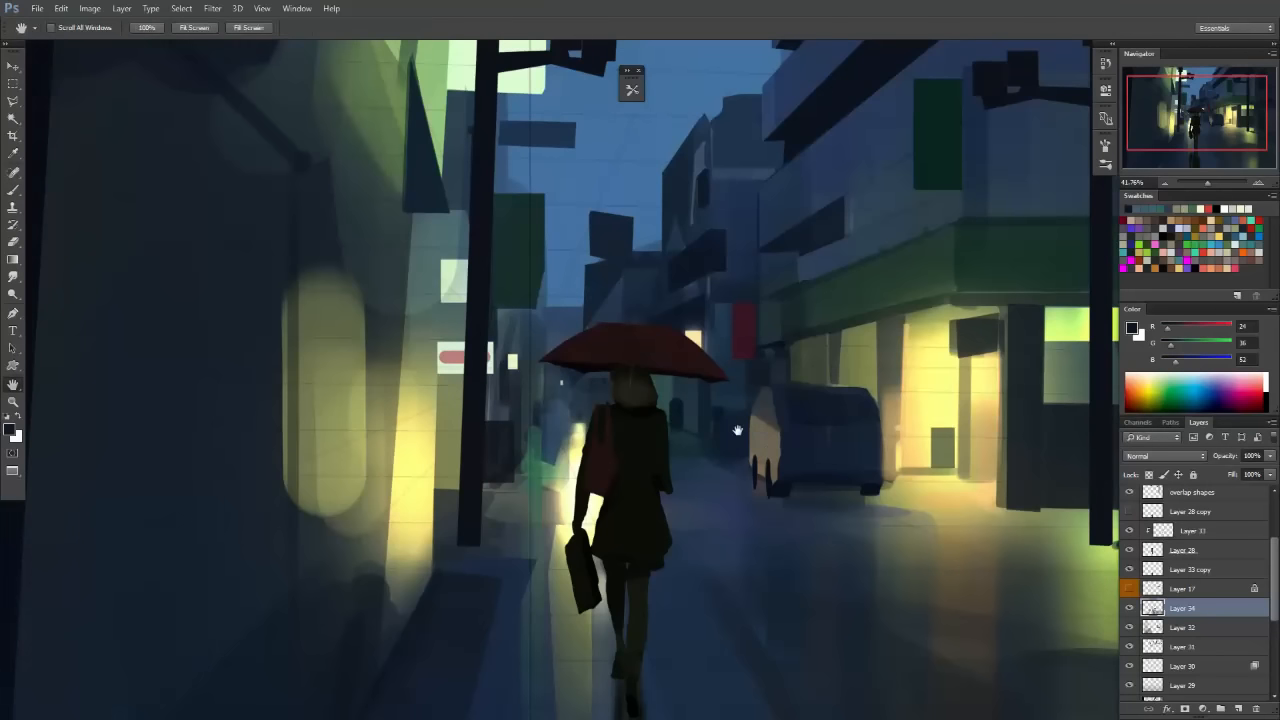
{"action": "scroll", "coordinate": [670, 420], "scroll_direction": "down", "scroll_amount": 5}
{"action": "scroll", "coordinate": [644, 367], "scroll_direction": "up", "scroll_amount": 5}
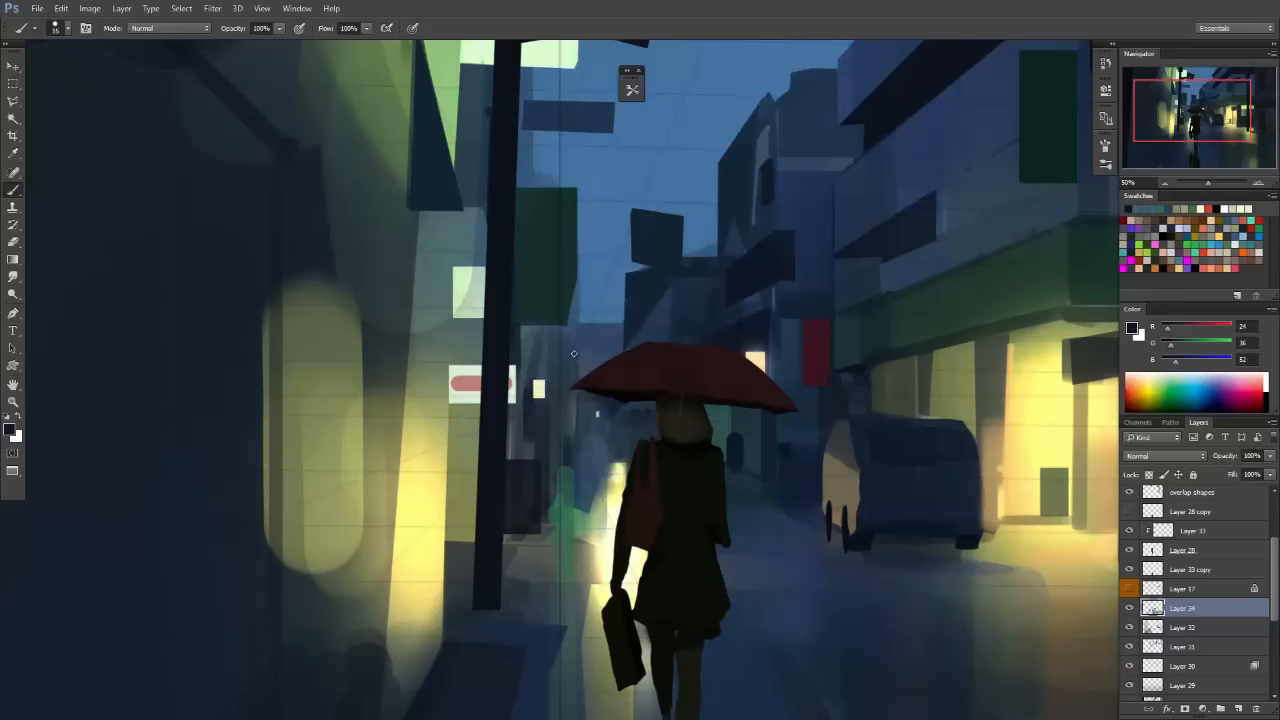
{"action": "key", "text": "bracketright"}
{"action": "scroll", "coordinate": [673, 406], "scroll_direction": "down", "scroll_amount": 5}
{"action": "scroll", "coordinate": [629, 491], "scroll_direction": "up", "scroll_amount": 4}
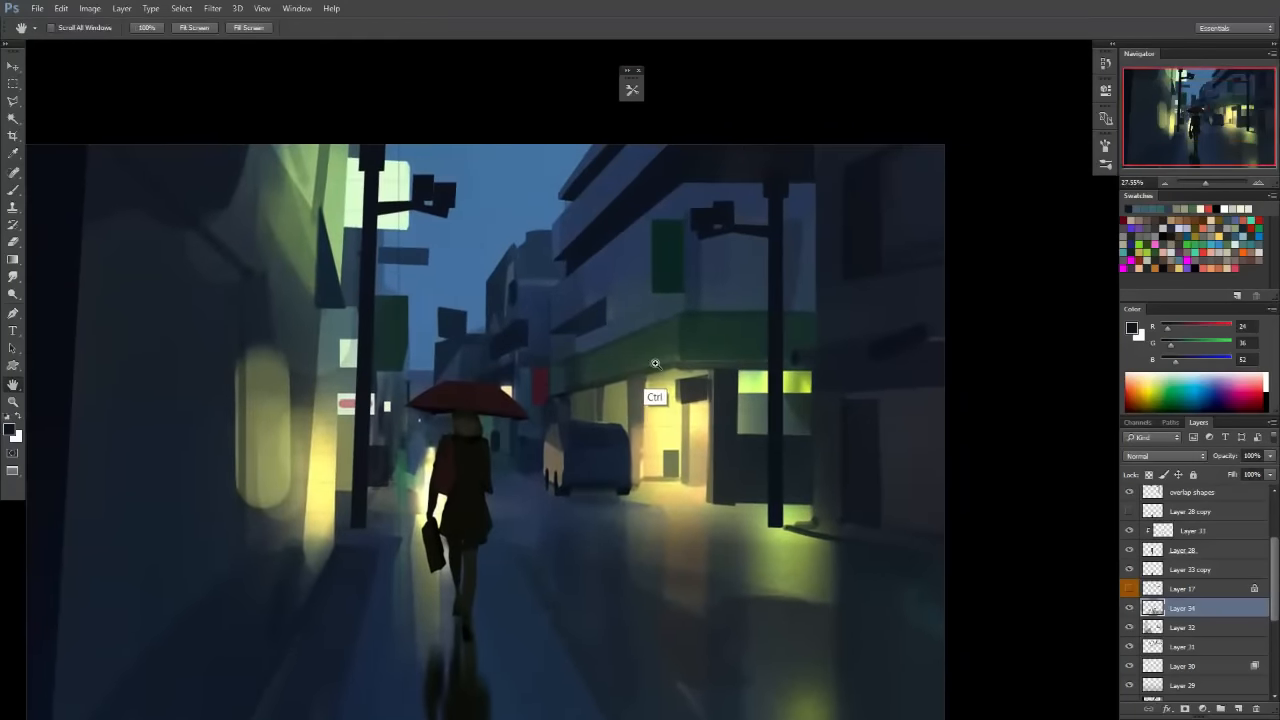
{"action": "scroll", "coordinate": [655, 363], "scroll_direction": "up", "scroll_amount": 2}
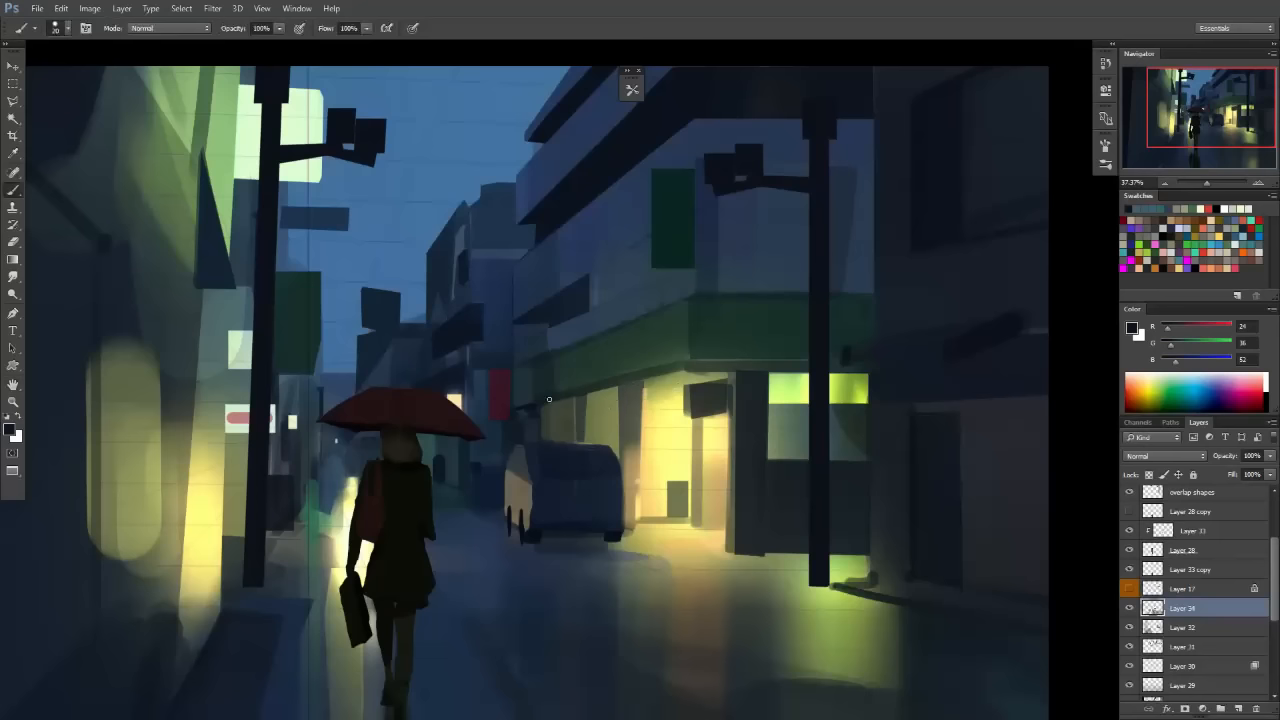
Outline the receding side face of the green awning above the lit shop with a Polygonal Lasso selection.
{"action": "key", "text": "l"}
{"action": "left_click", "coordinate": [519, 402]}
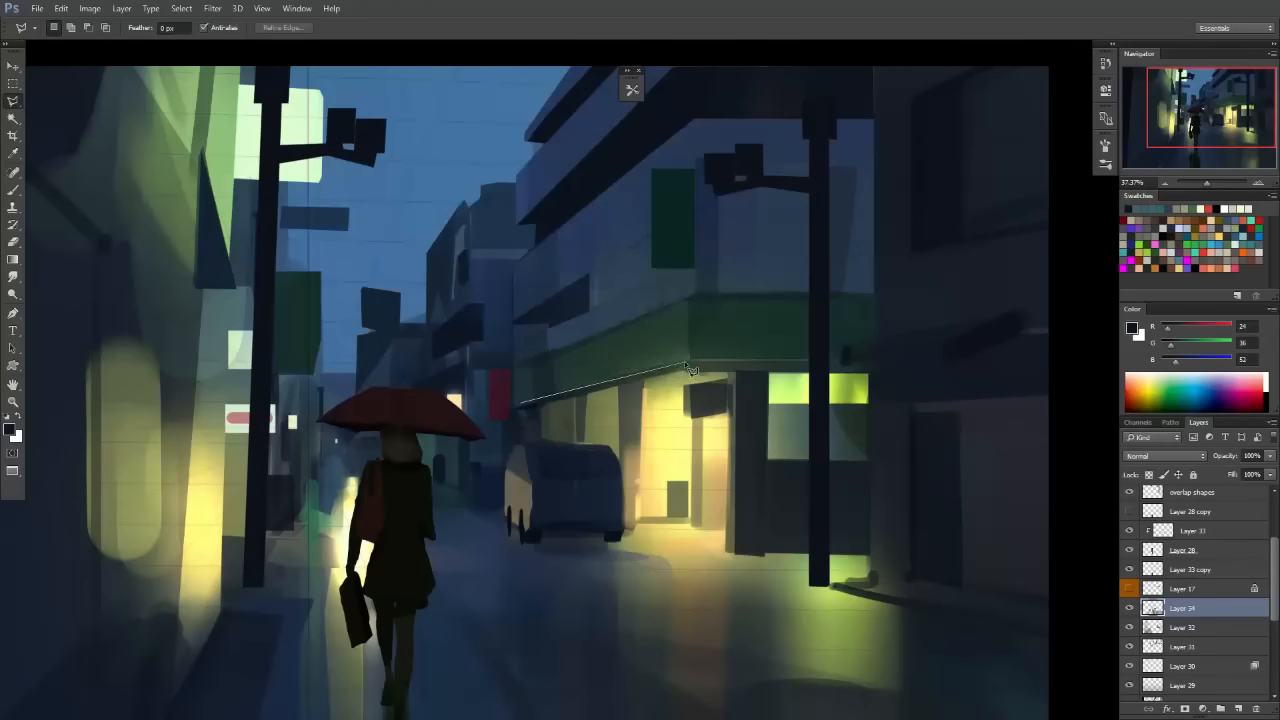
{"action": "left_click", "coordinate": [693, 296]}
{"action": "double_click", "coordinate": [521, 362]}
{"action": "key", "text": "b"}
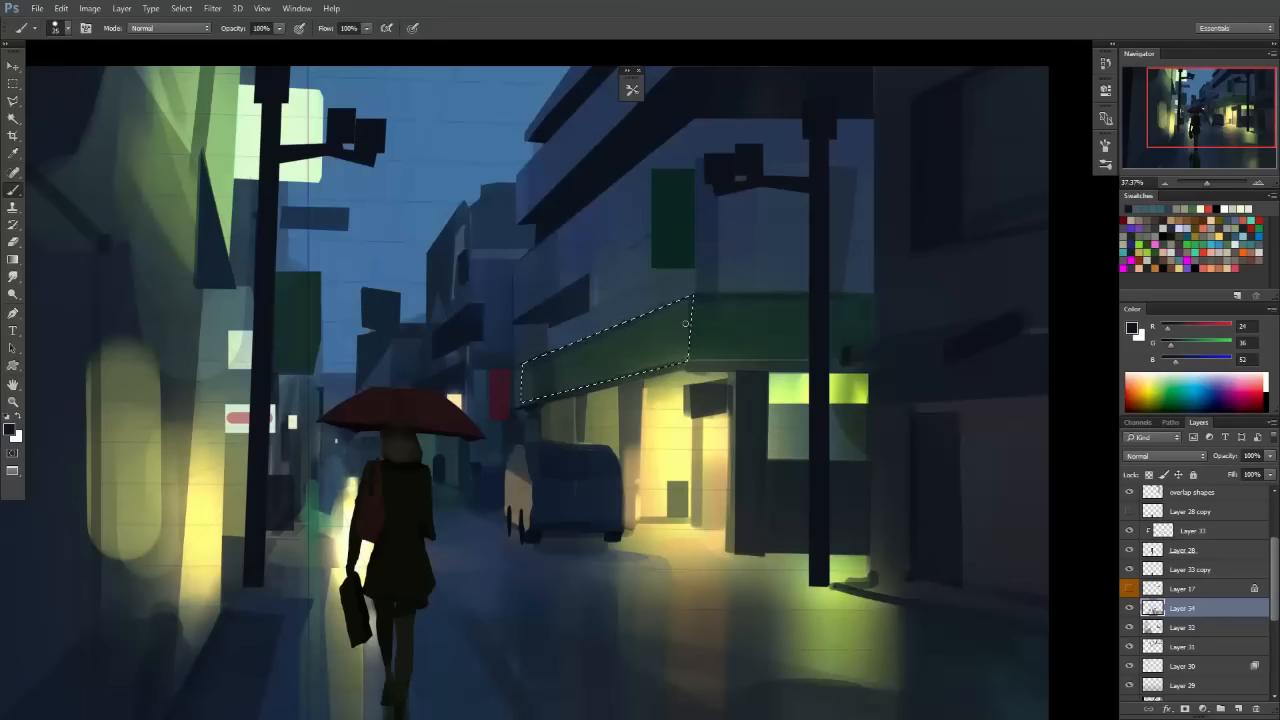
Try dark strokes with an enlarged brush inside the awning selection, and undo them.
{"action": "key", "text": "]"}
{"action": "key", "text": "]"}
{"action": "key", "text": "]"}
{"action": "key", "text": "]"}
{"action": "key", "text": "]"}
{"action": "key", "text": "]"}
{"action": "key", "text": "]"}
{"action": "left_click_drag", "start_coordinate": [688, 300], "coordinate": [682, 362]}
{"action": "mouse_move", "coordinate": [668, 254]}
{"action": "left_mouse_down"}
{"action": "mouse_move", "coordinate": [672, 366]}
{"action": "mouse_move", "coordinate": [668, 345]}
{"action": "mouse_move", "coordinate": [617, 356]}
{"action": "left_mouse_up"}
{"action": "key", "text": "ctrl+alt+z"}
{"action": "key", "text": "ctrl+alt+z"}
Darken the selected awning face with a sampled dark green, R 37, G 62, B 56, and clear the selection.
{"action": "left_click", "coordinate": [709, 312], "text": "alt"}
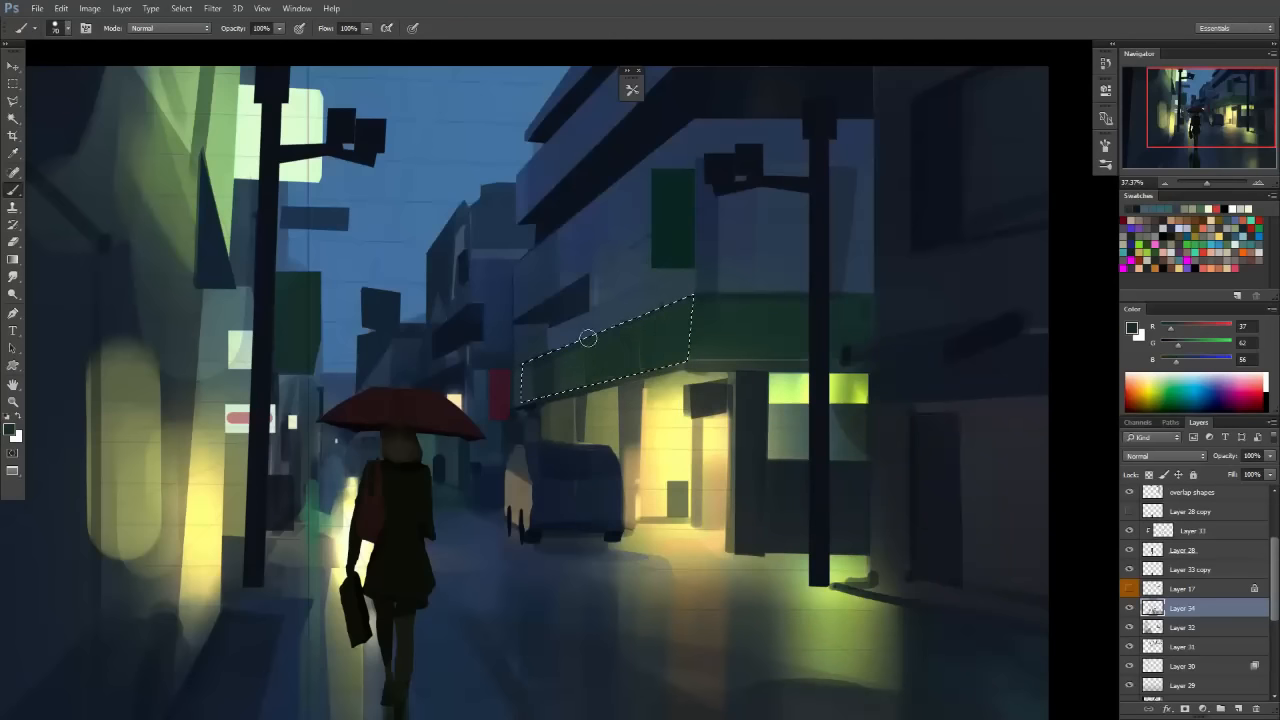
{"action": "key", "text": "m"}
{"action": "key", "text": "ctrl+d"}
Outline the van's windshield with the Polygonal Lasso, paint it muted purple, R 103, G 96, B 132, and clear the selection.
{"action": "mouse_move", "coordinate": [758, 423]}
{"action": "left_mouse_down"}
{"action": "mouse_move", "coordinate": [702, 487]}
{"action": "mouse_move", "coordinate": [826, 449]}
{"action": "mouse_move", "coordinate": [787, 443]}
{"action": "mouse_move", "coordinate": [765, 403]}
{"action": "mouse_move", "coordinate": [609, 463]}
{"action": "mouse_move", "coordinate": [620, 409]}
{"action": "mouse_move", "coordinate": [671, 383]}
{"action": "mouse_move", "coordinate": [614, 397]}
{"action": "mouse_move", "coordinate": [623, 380]}
{"action": "mouse_move", "coordinate": [712, 342]}
{"action": "left_mouse_up"}
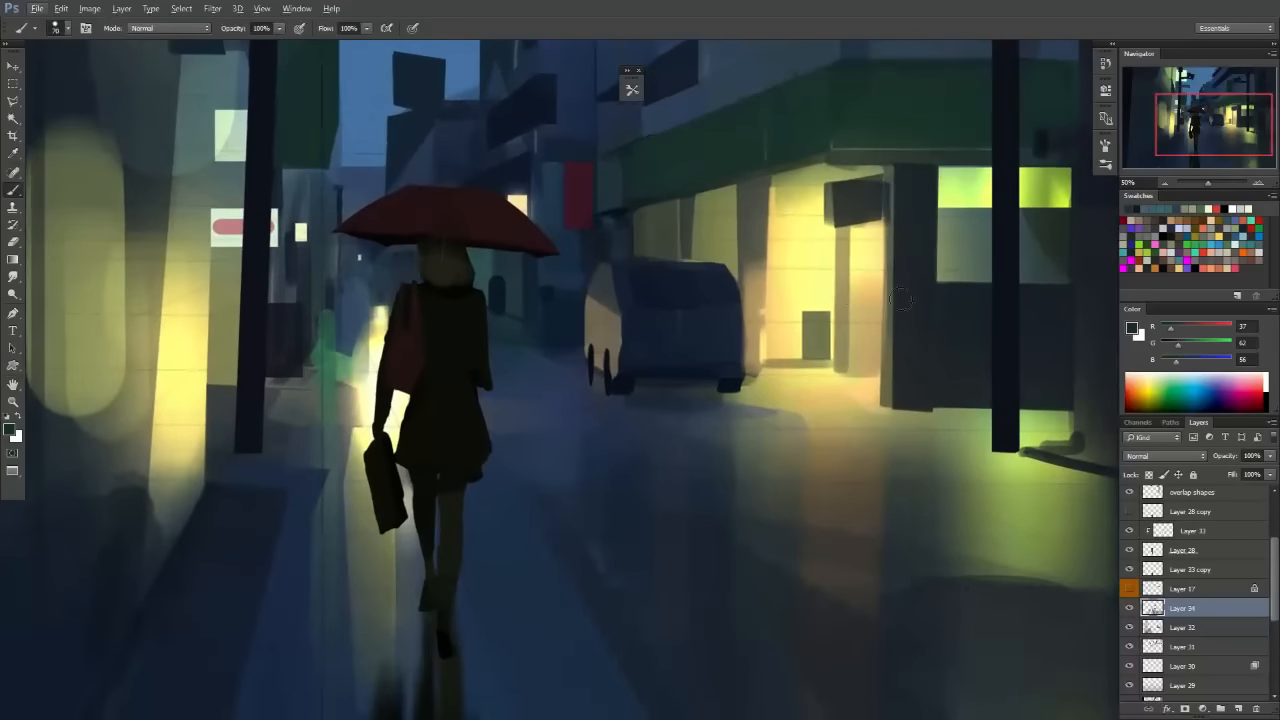
{"action": "left_click", "coordinate": [1198, 360]}
{"action": "left_click", "coordinate": [1188, 342]}
{"action": "left_click", "coordinate": [1190, 327]}
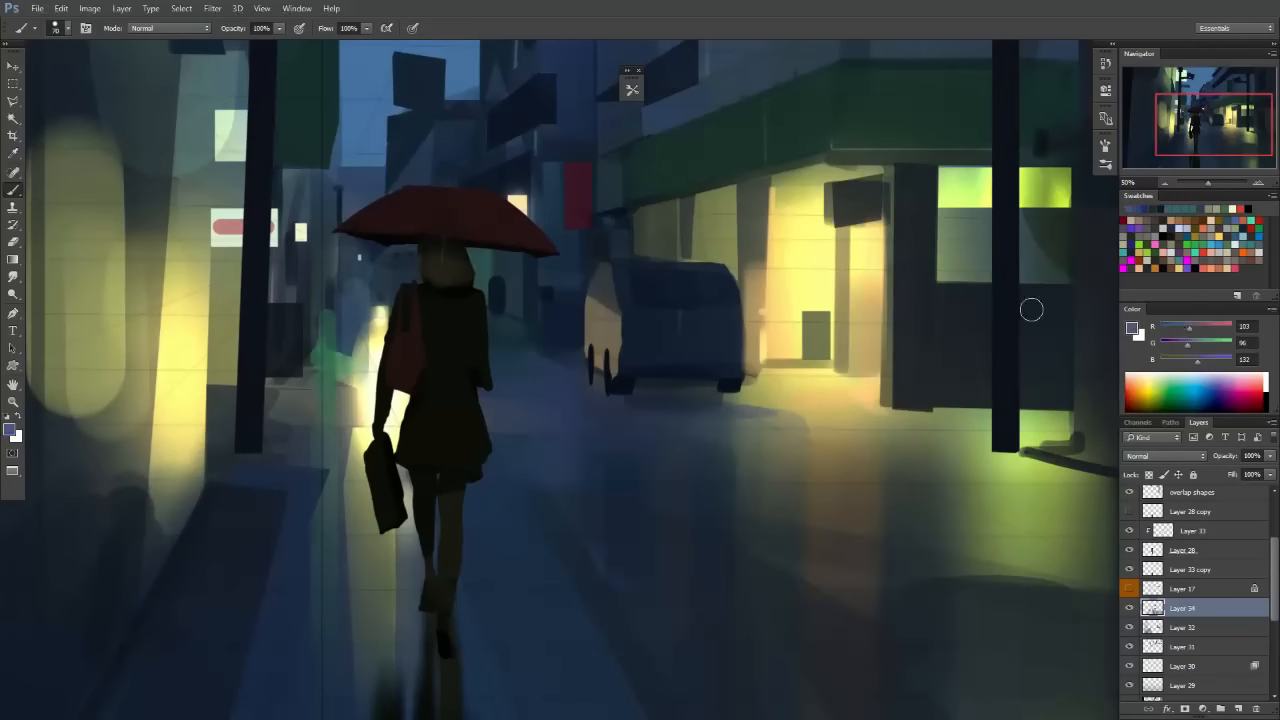
{"action": "key", "text": "bracketright"}
{"action": "key", "text": "bracketright"}
{"action": "key", "text": "bracketright"}
{"action": "key", "text": "bracketright"}
{"action": "left_click_drag", "start_coordinate": [633, 303], "coordinate": [650, 303]}
{"action": "key", "text": "l"}
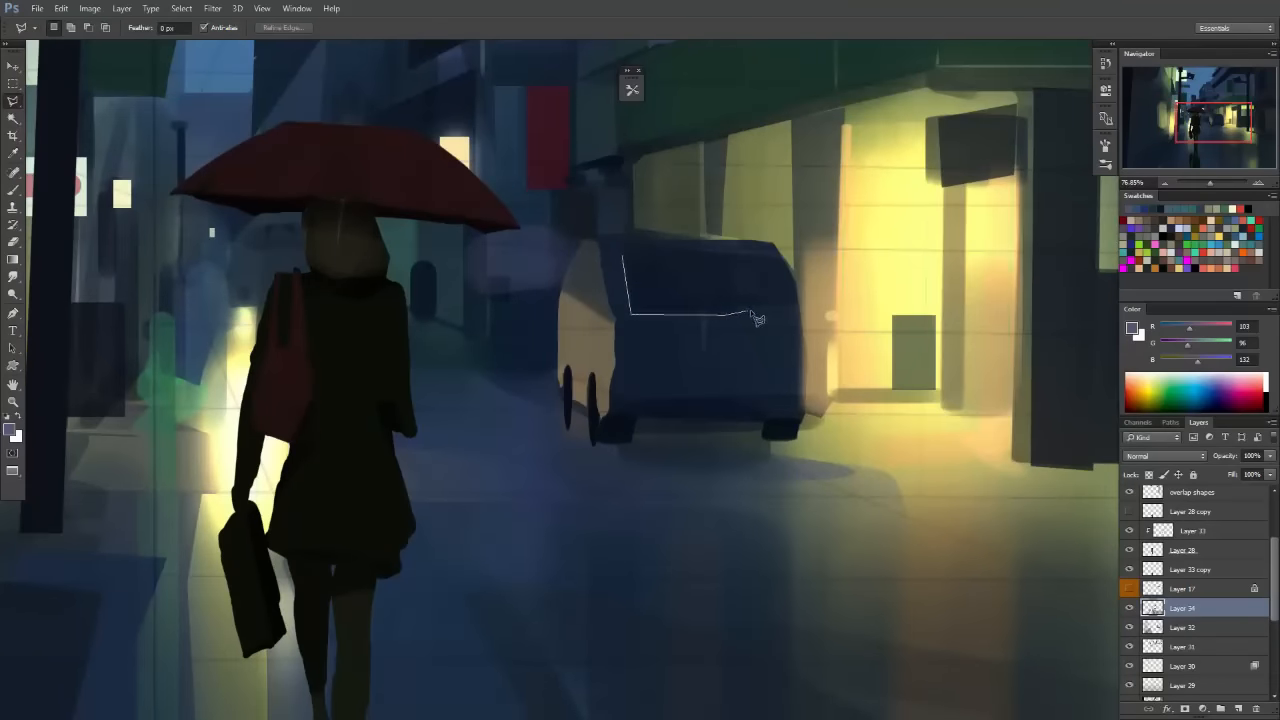
{"action": "key", "text": "b"}
{"action": "mouse_move", "coordinate": [700, 234]}
{"action": "left_mouse_down"}
{"action": "mouse_move", "coordinate": [669, 242]}
{"action": "mouse_move", "coordinate": [653, 327]}
{"action": "mouse_move", "coordinate": [714, 331]}
{"action": "left_mouse_up"}
{"action": "key", "text": "m"}
{"action": "key", "text": "ctrl+d"}
Outline the whole front of the parked van, from roof to bumper, with a Polygonal Lasso selection.
{"action": "left_click_drag", "start_coordinate": [787, 443], "coordinate": [801, 415]}
{"action": "key", "text": "b"}
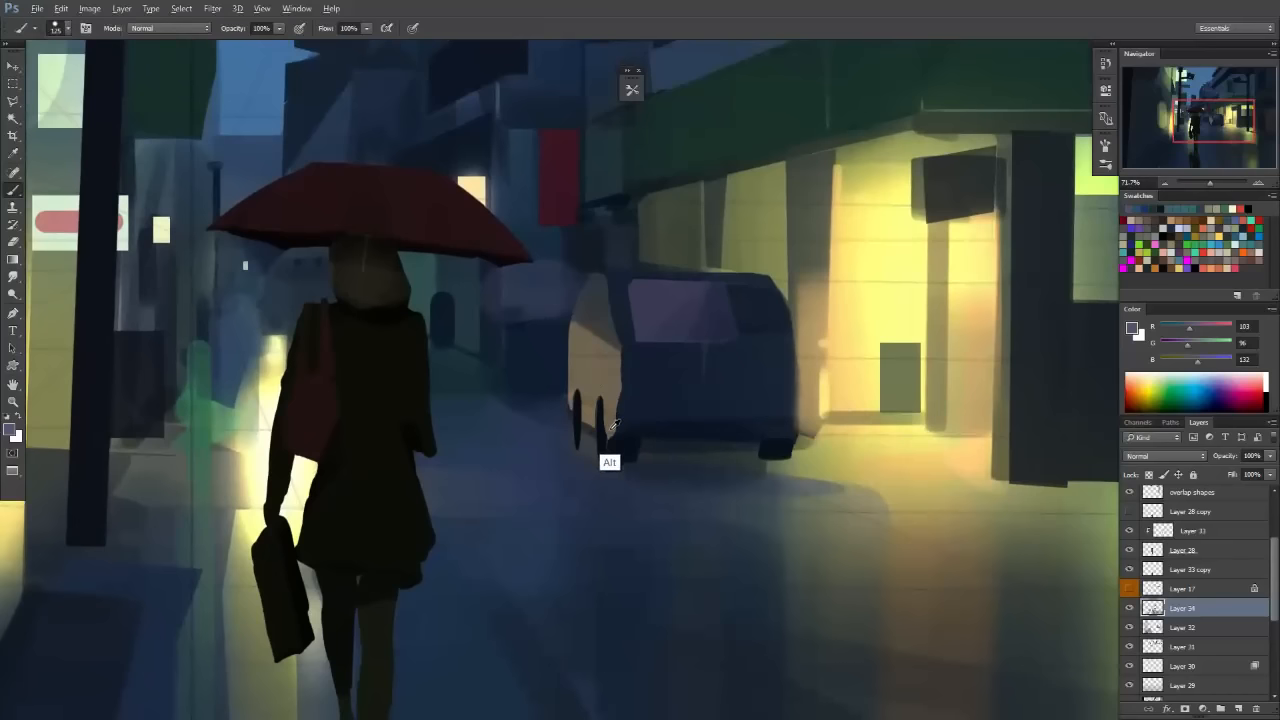
{"action": "left_click", "coordinate": [603, 460], "text": "alt"}
{"action": "left_click", "coordinate": [690, 355], "text": "alt"}
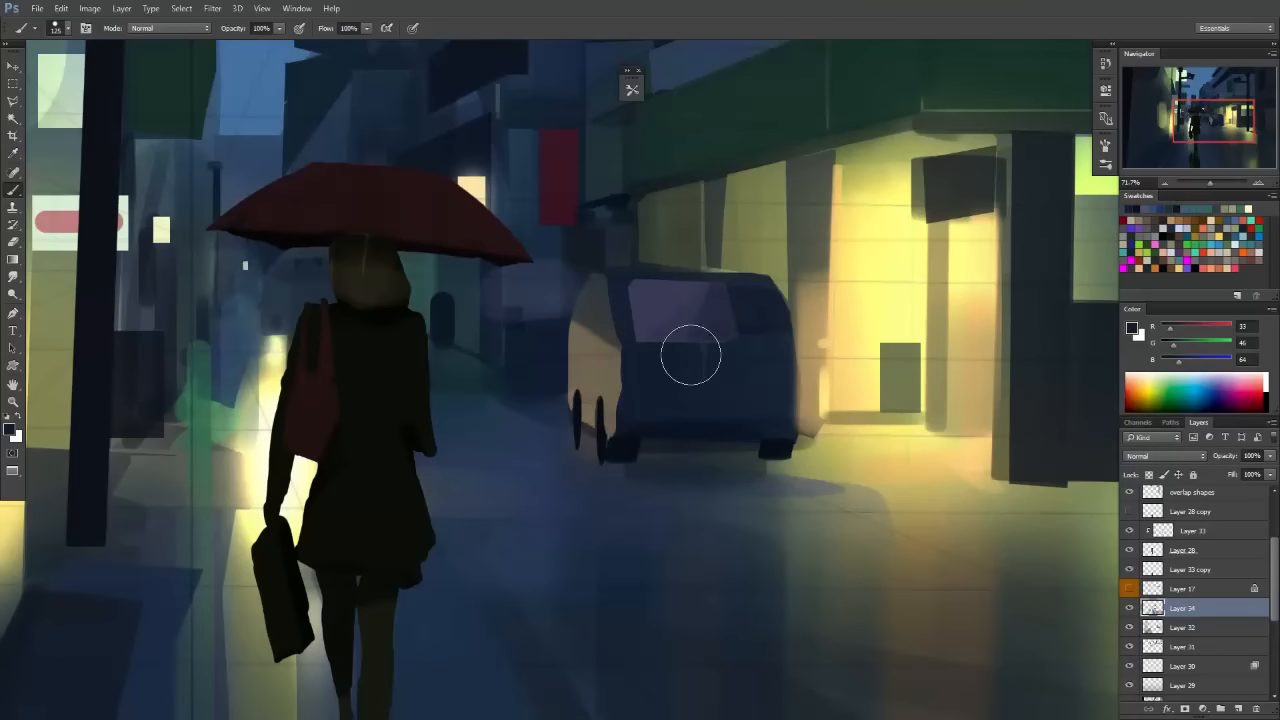
{"action": "left_click", "coordinate": [1198, 362]}
{"action": "key", "text": "l"}
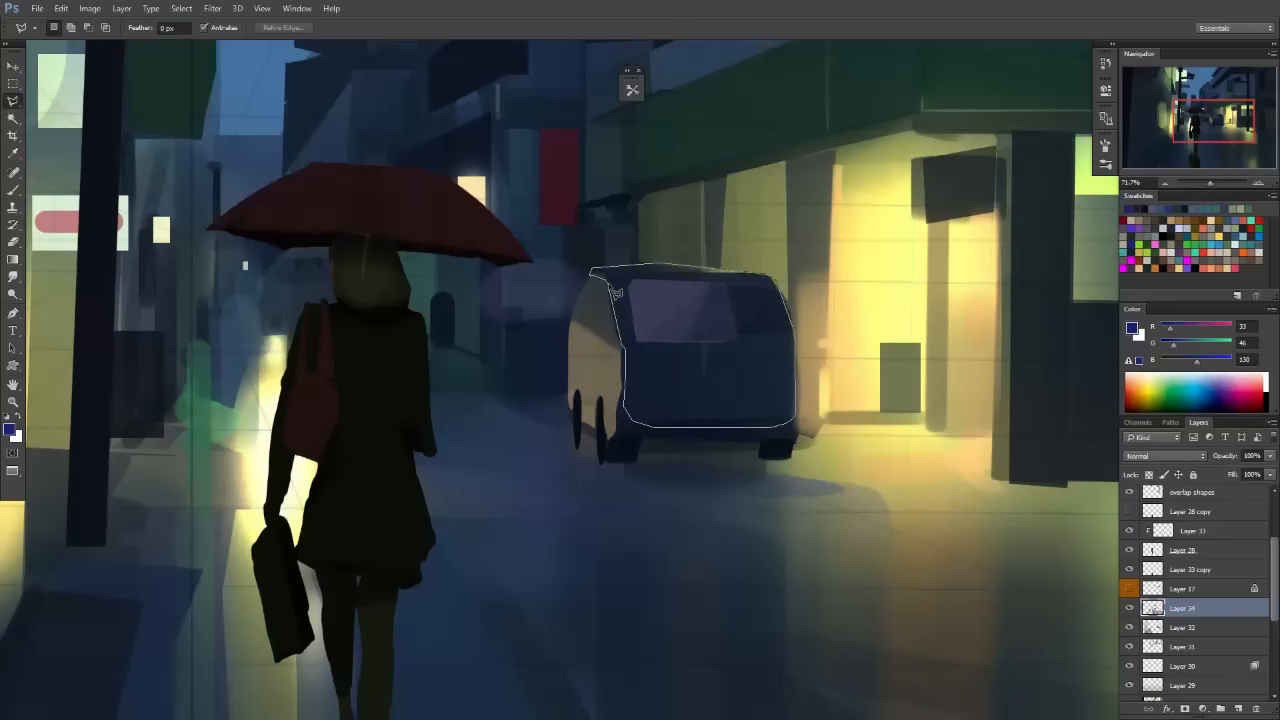
{"action": "double_click", "coordinate": [616, 292]}
{"action": "key", "text": "b"}
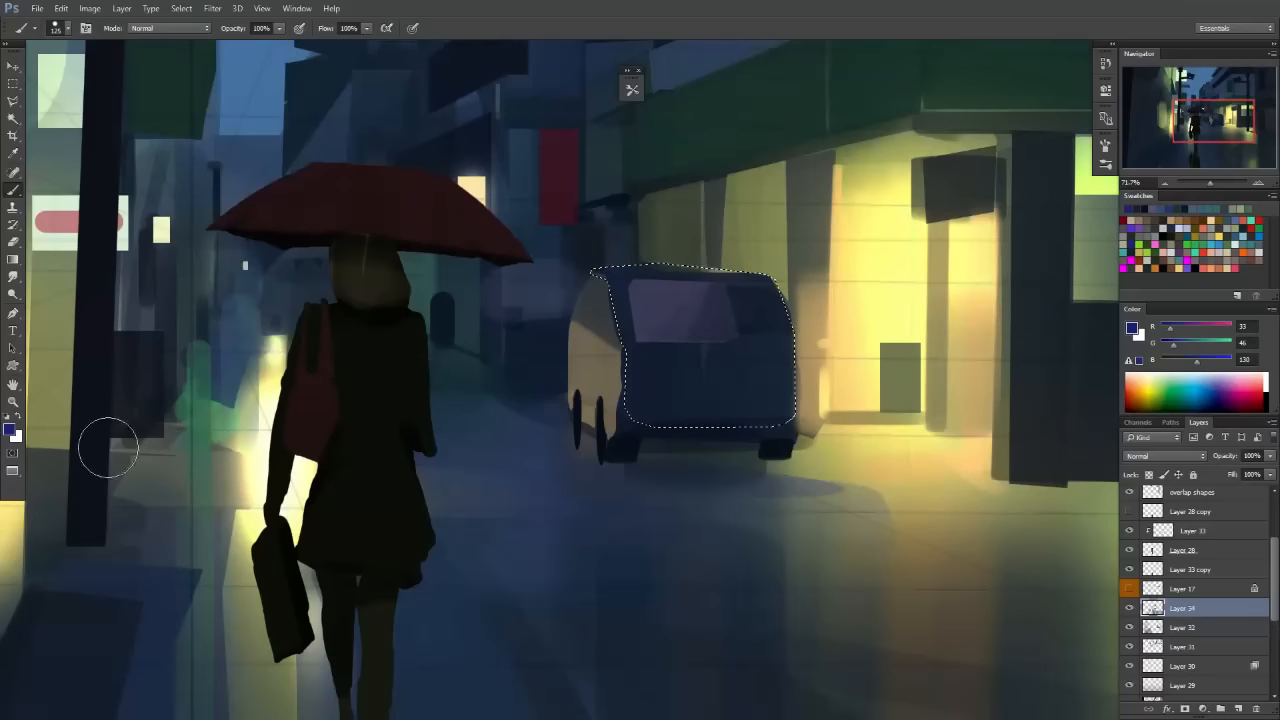
Paint the selected van front in grey-blue, R 100, G 103, B 124, around the windshield and clear the selection.
{"action": "left_click", "coordinate": [11, 430]}
{"action": "left_click", "coordinate": [221, 385]}
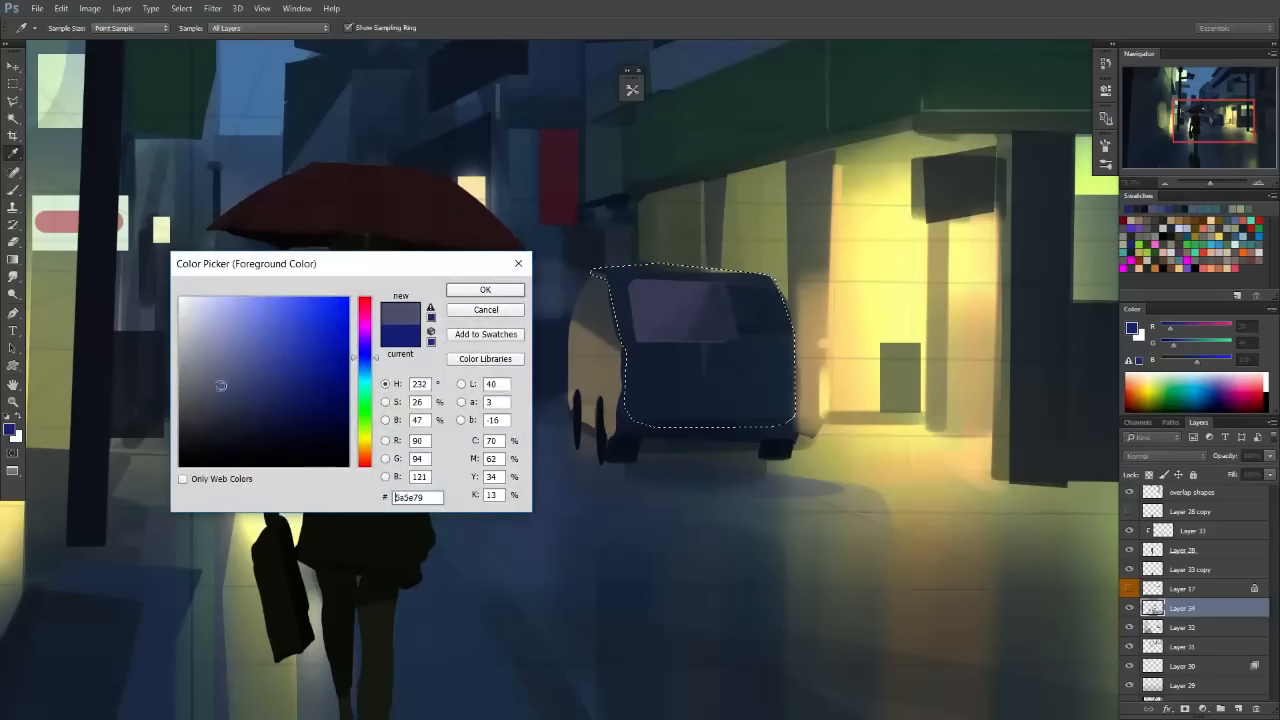
{"action": "left_click", "coordinate": [211, 383]}
{"action": "left_click", "coordinate": [485, 289]}
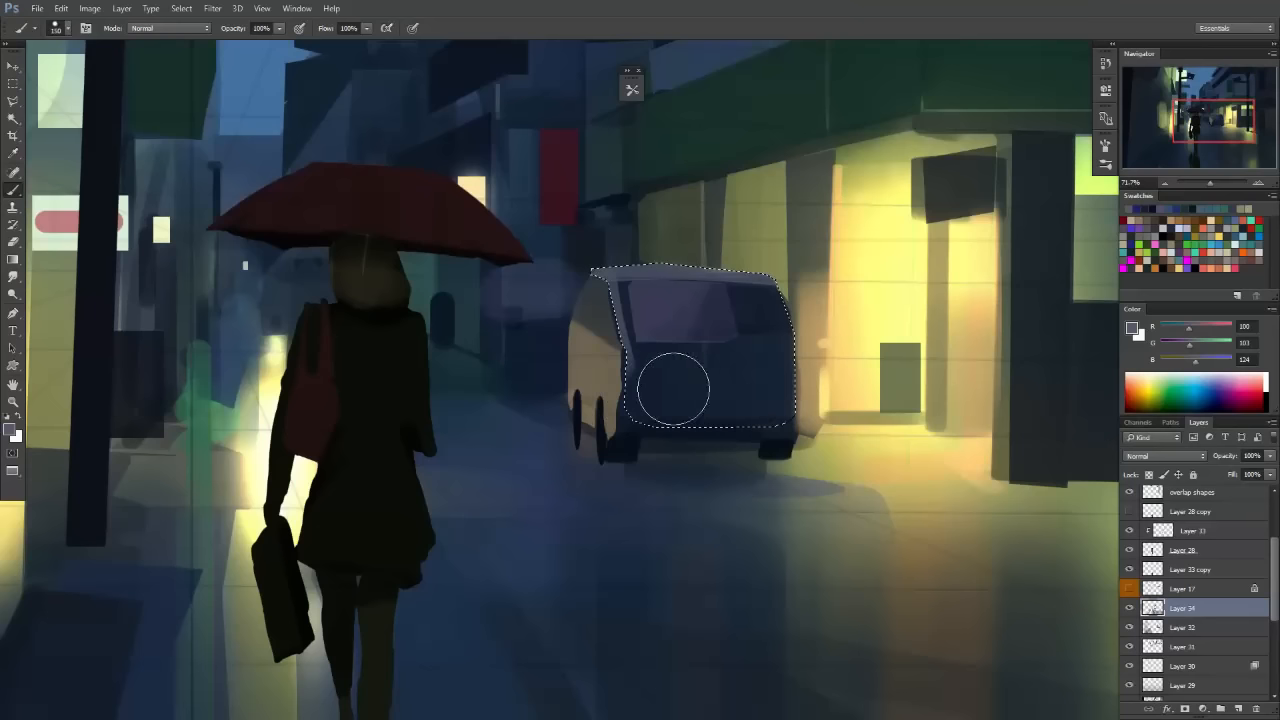
{"action": "left_click_drag", "start_coordinate": [712, 388], "coordinate": [882, 389]}
{"action": "key", "text": "m"}
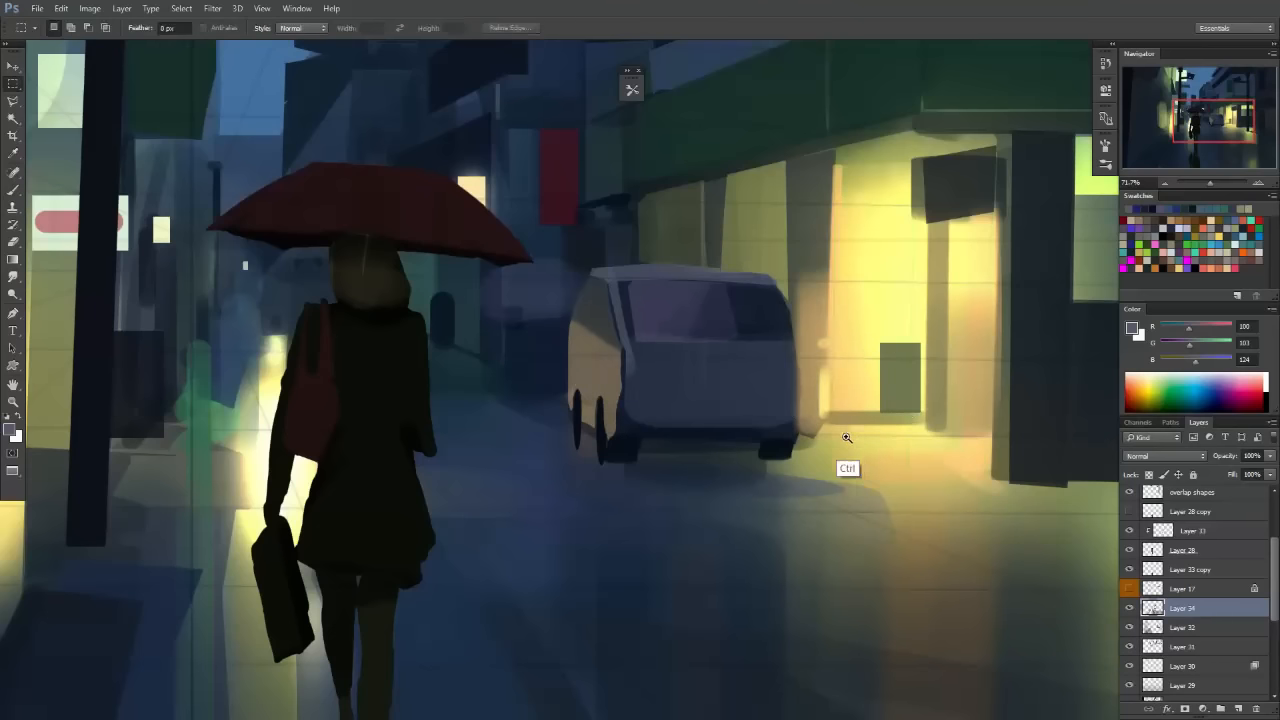
Paint dark round headlights and a soft dark grille band between them on the van's front, undoing unwanted dabs.
{"action": "mouse_move", "coordinate": [876, 446]}
{"action": "left_mouse_down"}
{"action": "mouse_move", "coordinate": [845, 451]}
{"action": "mouse_move", "coordinate": [883, 451]}
{"action": "left_mouse_up"}
{"action": "key", "text": "b"}
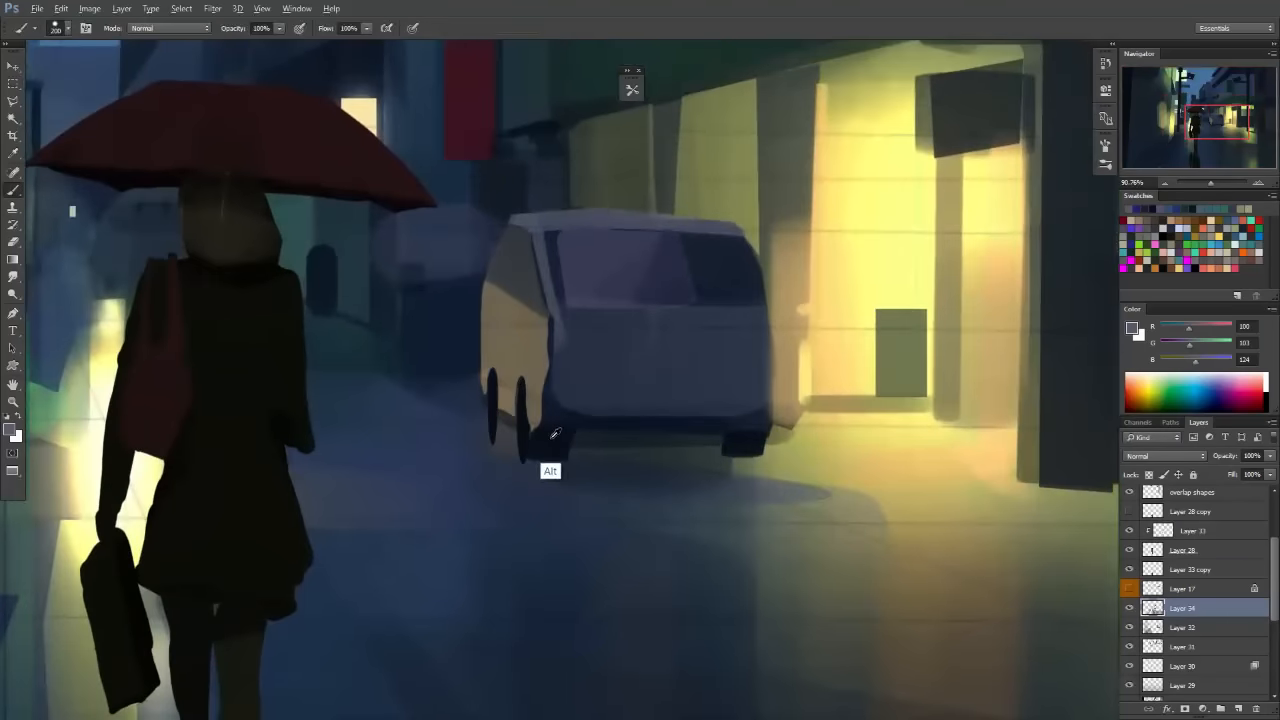
{"action": "left_click", "coordinate": [553, 435], "text": "alt"}
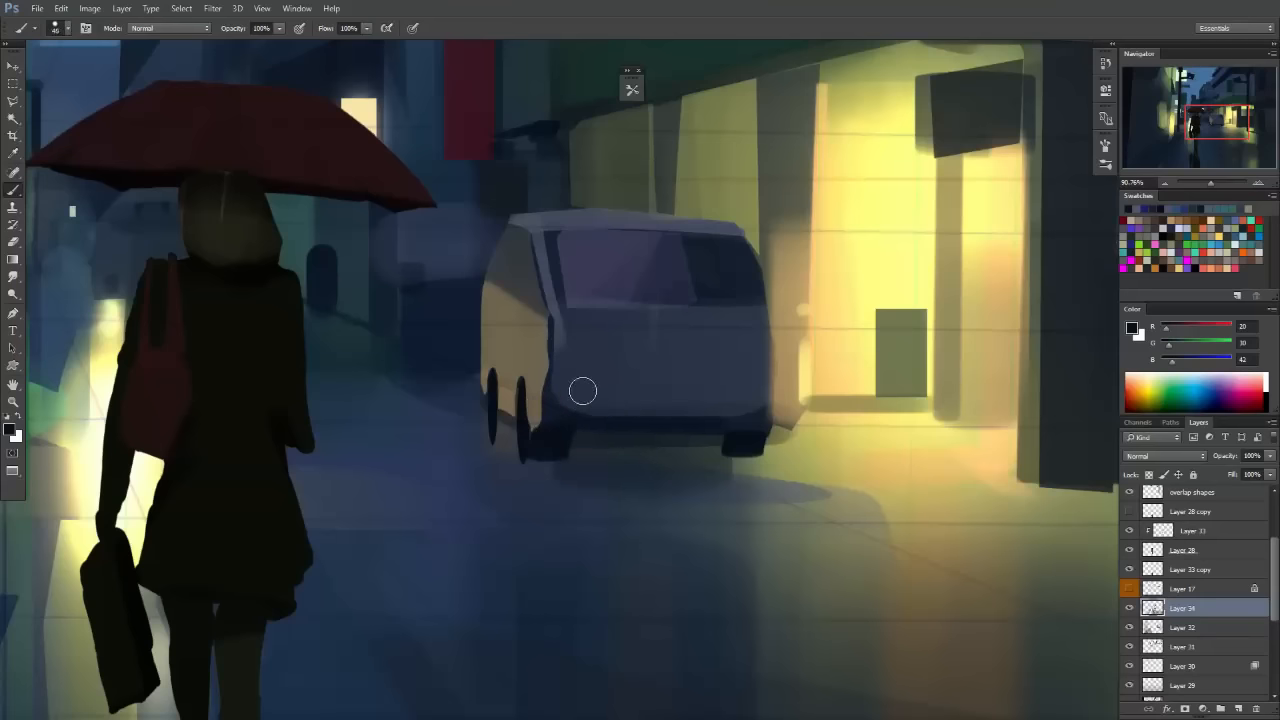
{"action": "left_click", "coordinate": [583, 391]}
{"action": "key", "text": "]"}
{"action": "key", "text": "]"}
{"action": "left_click", "coordinate": [679, 398], "text": "shift"}
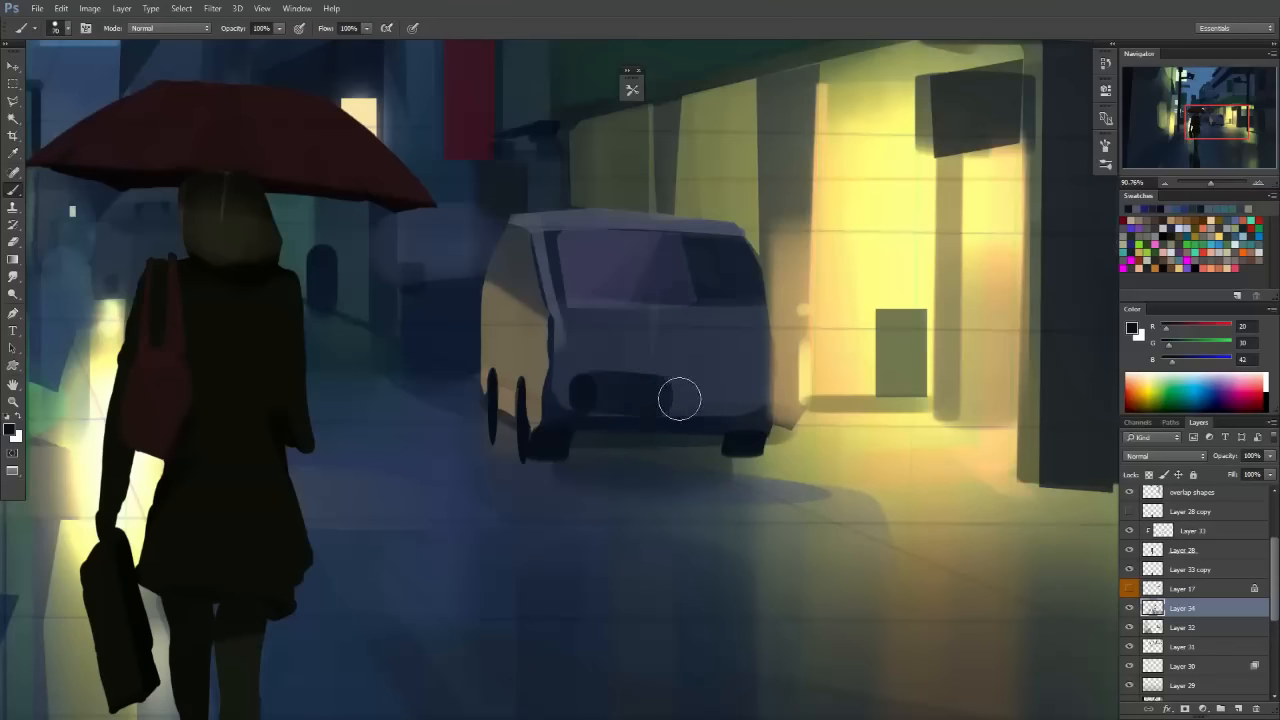
{"action": "left_click", "coordinate": [740, 403], "text": "shift"}
{"action": "key", "text": "ctrl+z"}
{"action": "key", "text": "ctrl+z"}
{"action": "key", "text": "ctrl+z"}
{"action": "key", "text": "ctrl+z"}
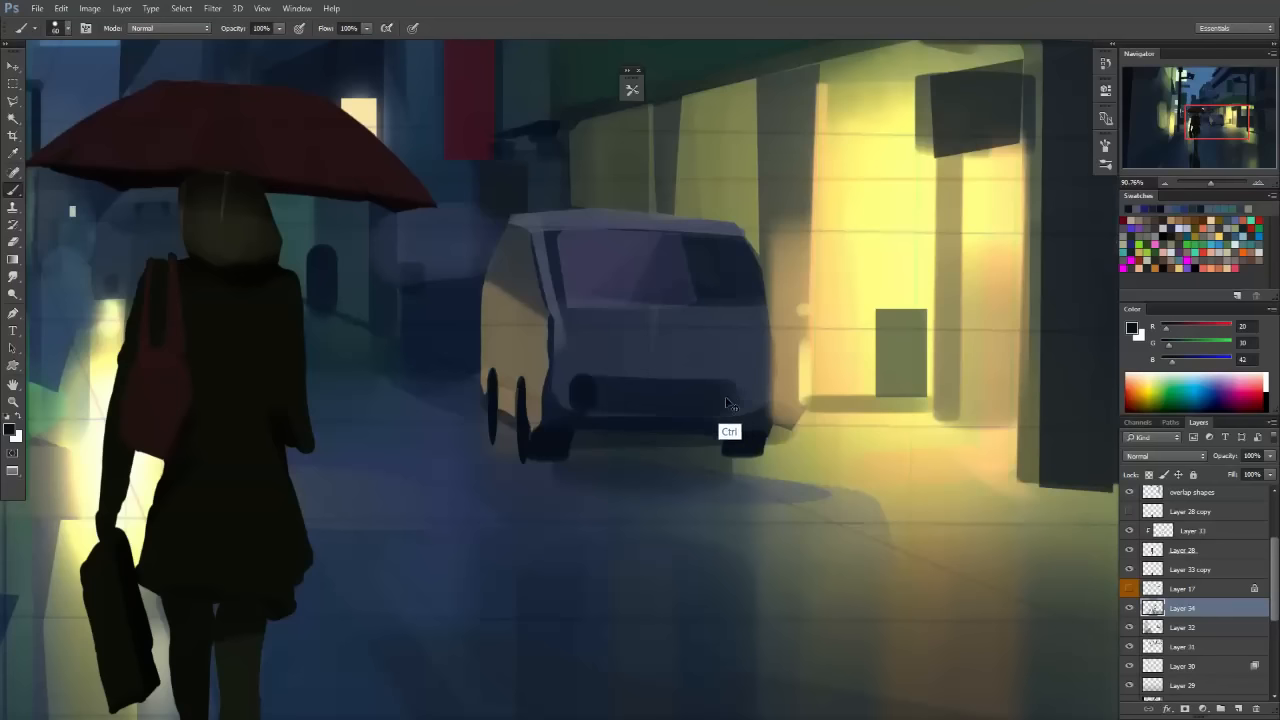
{"action": "key", "text": "ctrl+z"}
{"action": "key", "text": "ctrl+z"}
Choose the Damage edges brush preset, try it on the van's side, and undo the stroke.
{"action": "mouse_move", "coordinate": [734, 420]}
{"action": "left_mouse_down"}
{"action": "mouse_move", "coordinate": [670, 533]}
{"action": "mouse_move", "coordinate": [785, 505]}
{"action": "mouse_move", "coordinate": [676, 466]}
{"action": "mouse_move", "coordinate": [560, 385]}
{"action": "mouse_move", "coordinate": [598, 420]}
{"action": "mouse_move", "coordinate": [909, 314]}
{"action": "left_mouse_up"}
{"action": "left_click", "coordinate": [632, 89]}
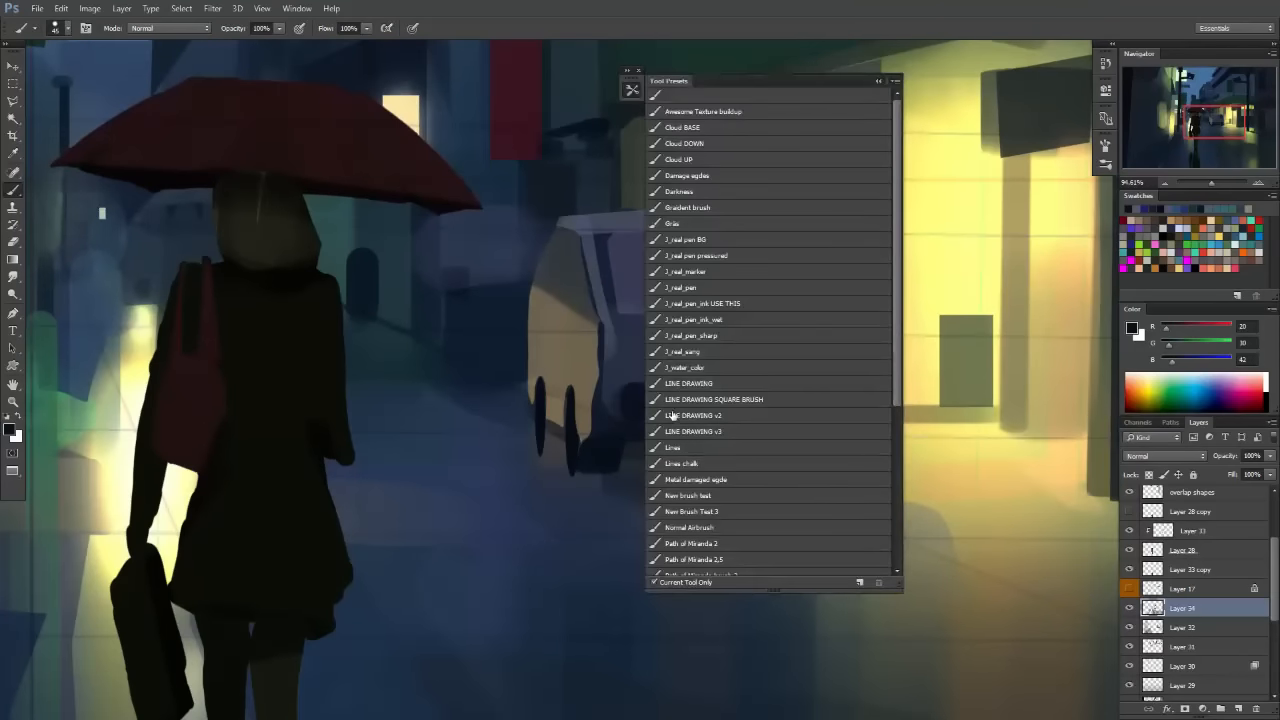
{"action": "left_click", "coordinate": [668, 176]}
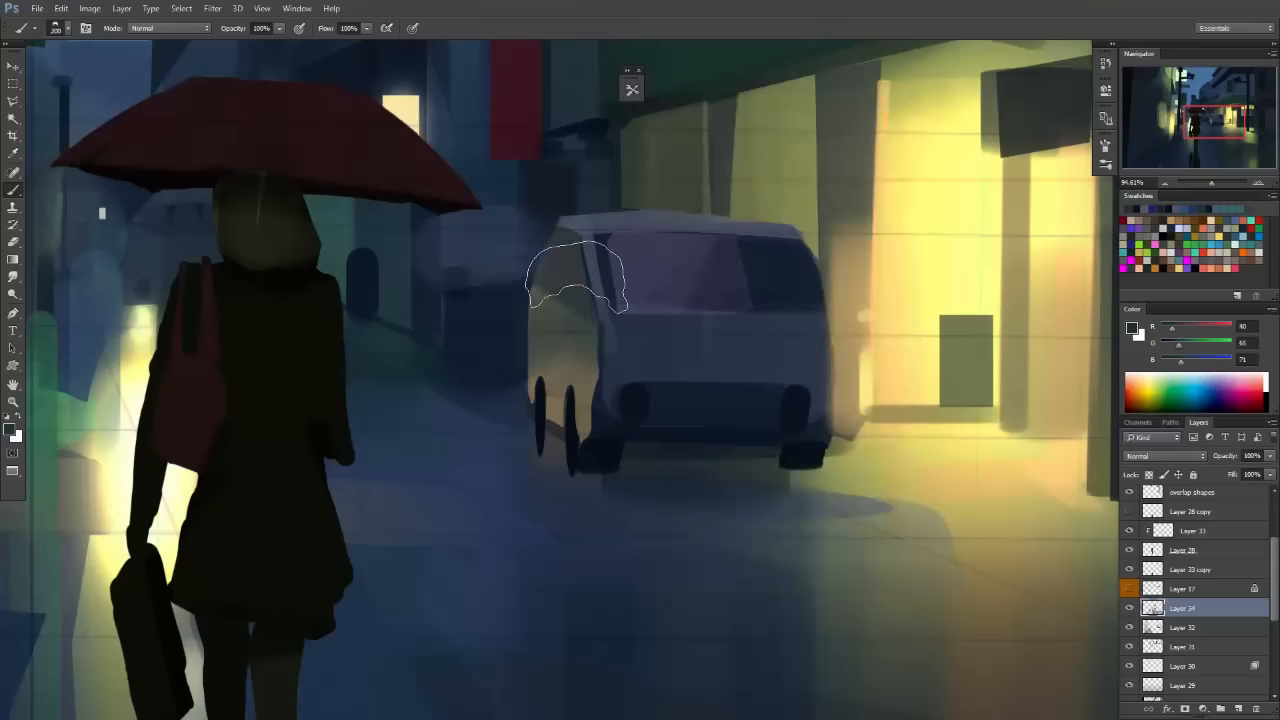
{"action": "key", "text": "ctrl+z"}
Try to select the van's side by colour with the Magic Wand, and clear the selection.
{"action": "key", "text": "w"}
{"action": "left_click", "coordinate": [573, 342]}
{"action": "key", "text": "b"}
{"action": "key", "text": "m"}
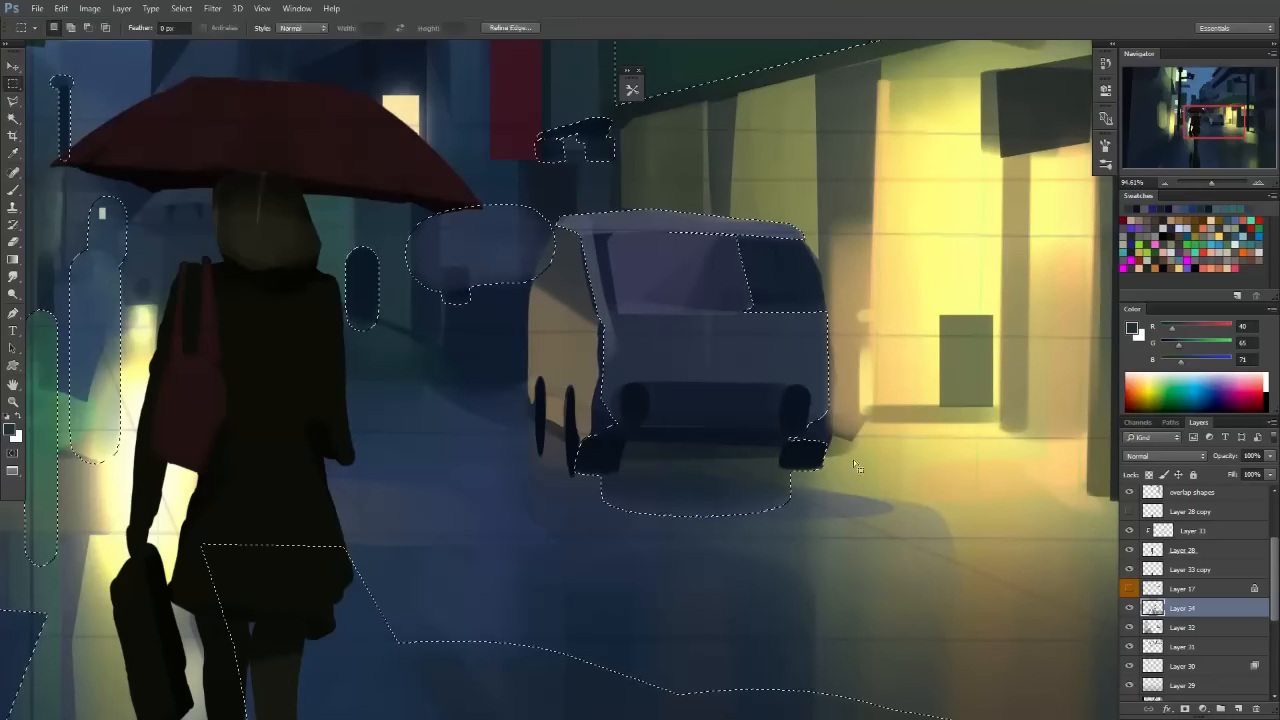
{"action": "key", "text": "ctrl+d"}
Create a new layer group above Layer 14 and move Layer 14 through Layer 33 copy into it.
{"action": "left_click_drag", "start_coordinate": [1274, 571], "coordinate": [1214, 539]}
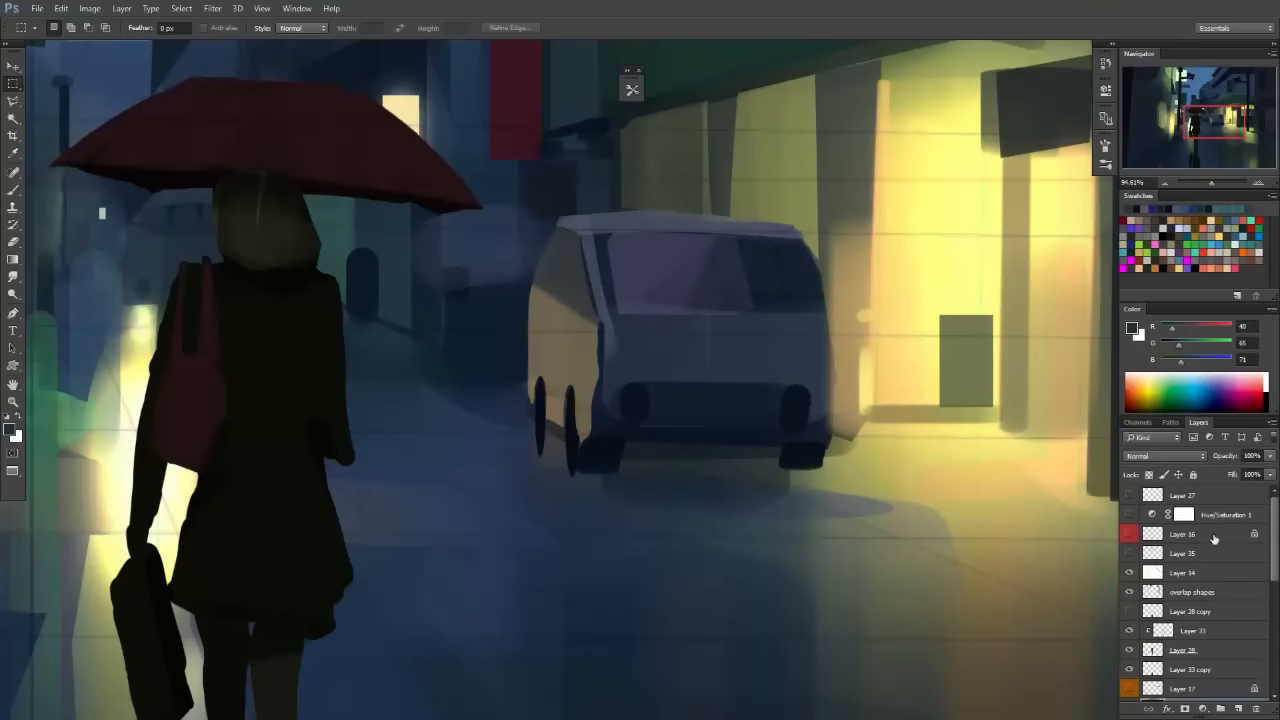
{"action": "left_click", "coordinate": [1174, 568]}
{"action": "left_click", "coordinate": [1222, 710]}
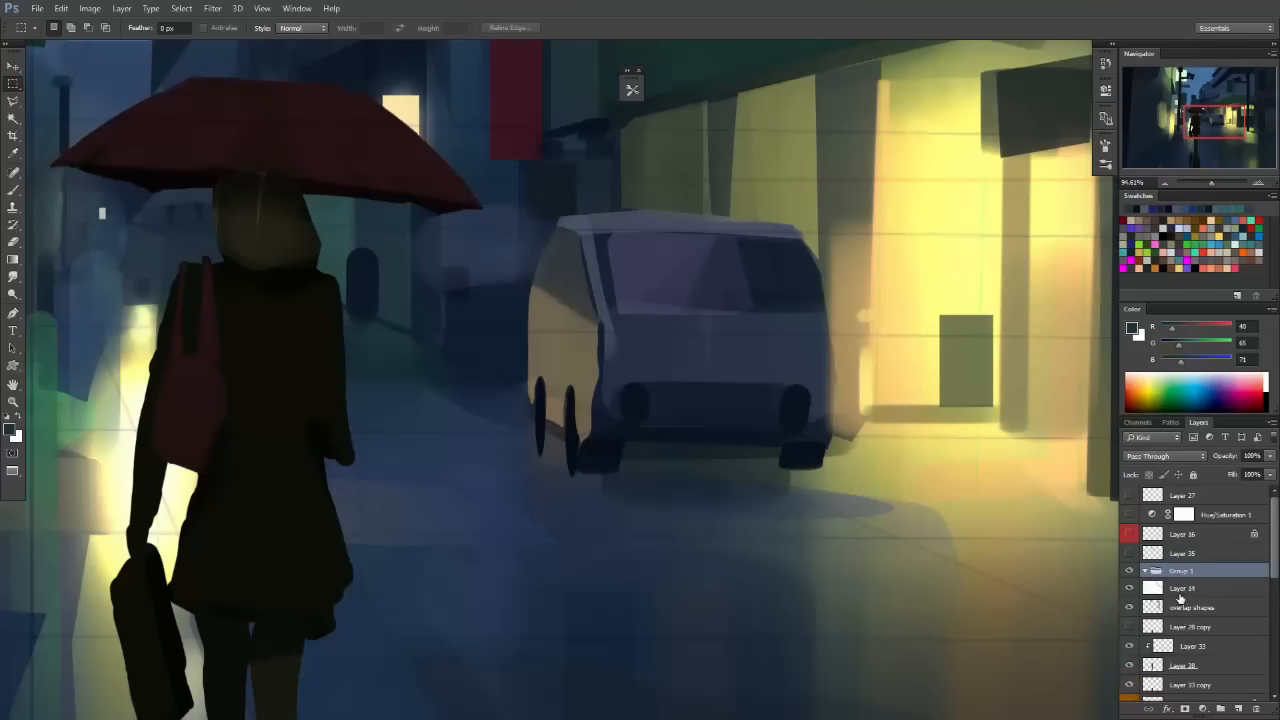
{"action": "left_click", "coordinate": [1180, 589]}
{"action": "left_click", "coordinate": [1178, 683], "text": "shift"}
{"action": "left_click_drag", "start_coordinate": [1167, 582], "coordinate": [1166, 571]}
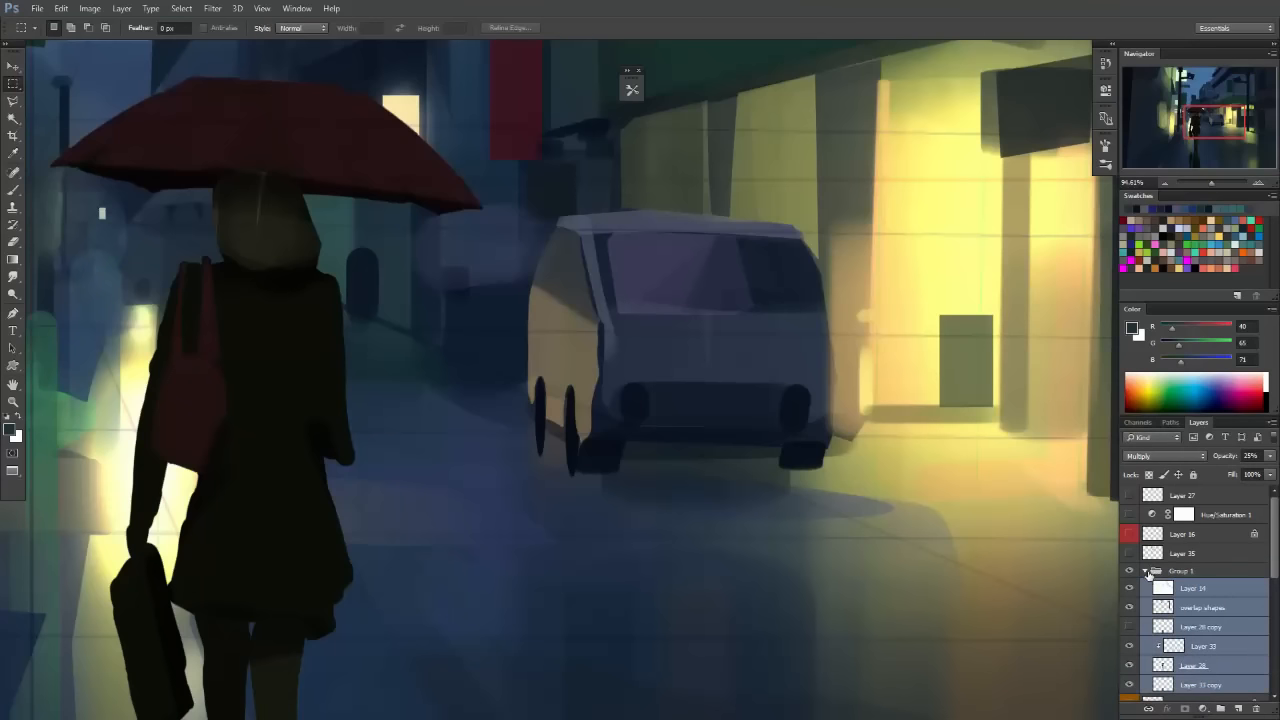
Collapse Group 1, hide it, stamp the visible layers into a new layer above Layer 34, and show the group again.
{"action": "left_click", "coordinate": [1145, 571]}
{"action": "left_click", "coordinate": [1129, 571]}
{"action": "left_click", "coordinate": [1166, 612]}
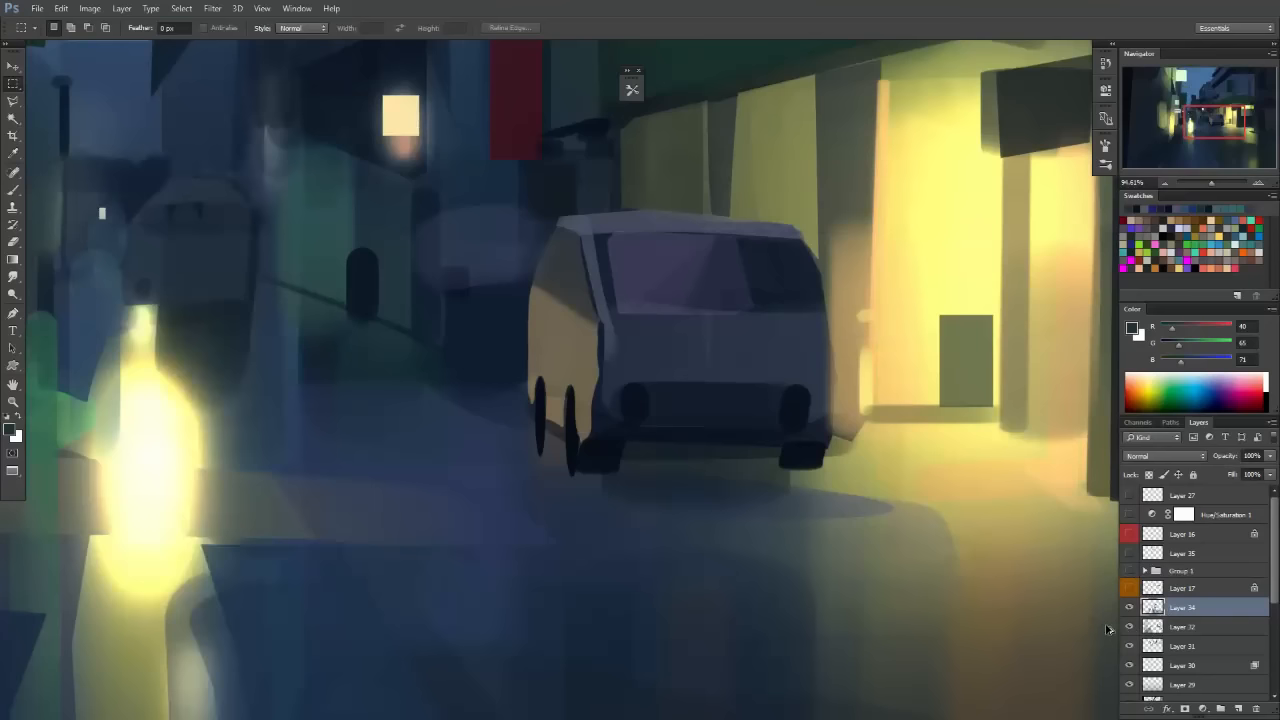
{"action": "key", "text": "ctrl+alt+shift+e"}
{"action": "left_click", "coordinate": [1130, 571]}
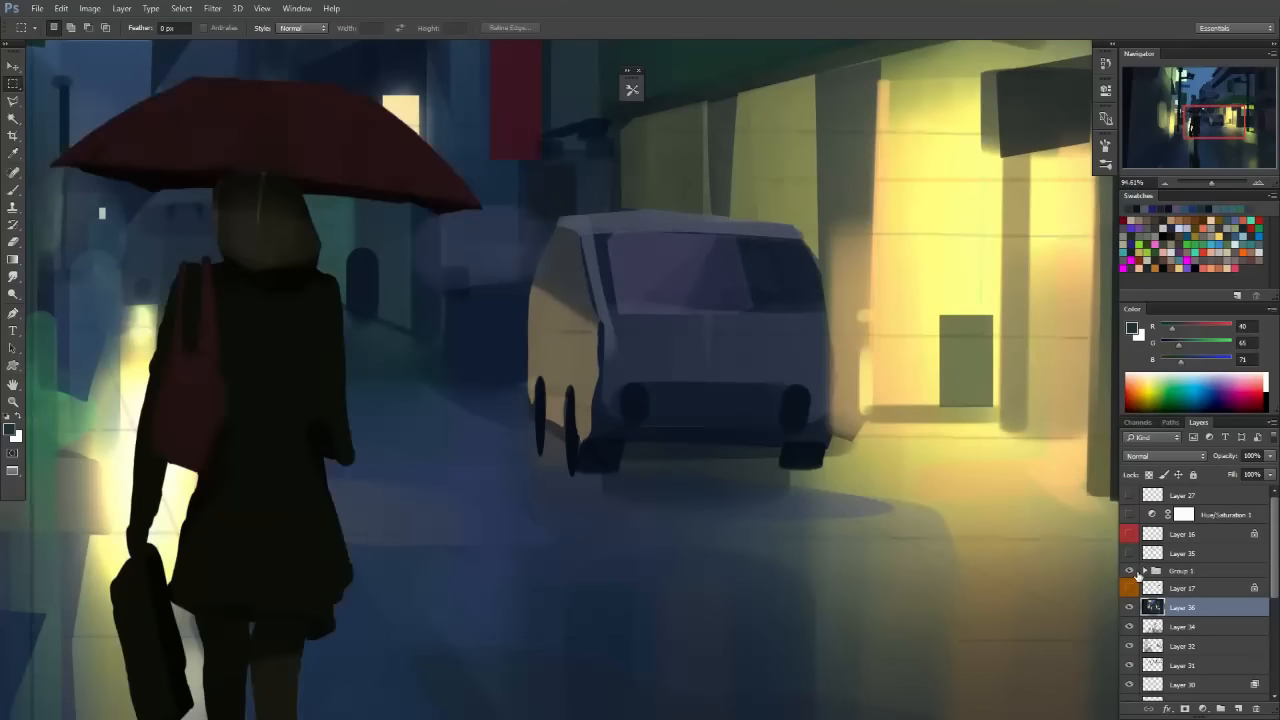
Select the van's side and side window with the Magic Wand, shade them with soft darker strokes, and clear the selection.
{"action": "key", "text": "w"}
{"action": "left_click", "coordinate": [546, 346]}
{"action": "key", "text": "b"}
{"action": "left_click_drag", "start_coordinate": [531, 308], "coordinate": [640, 360]}
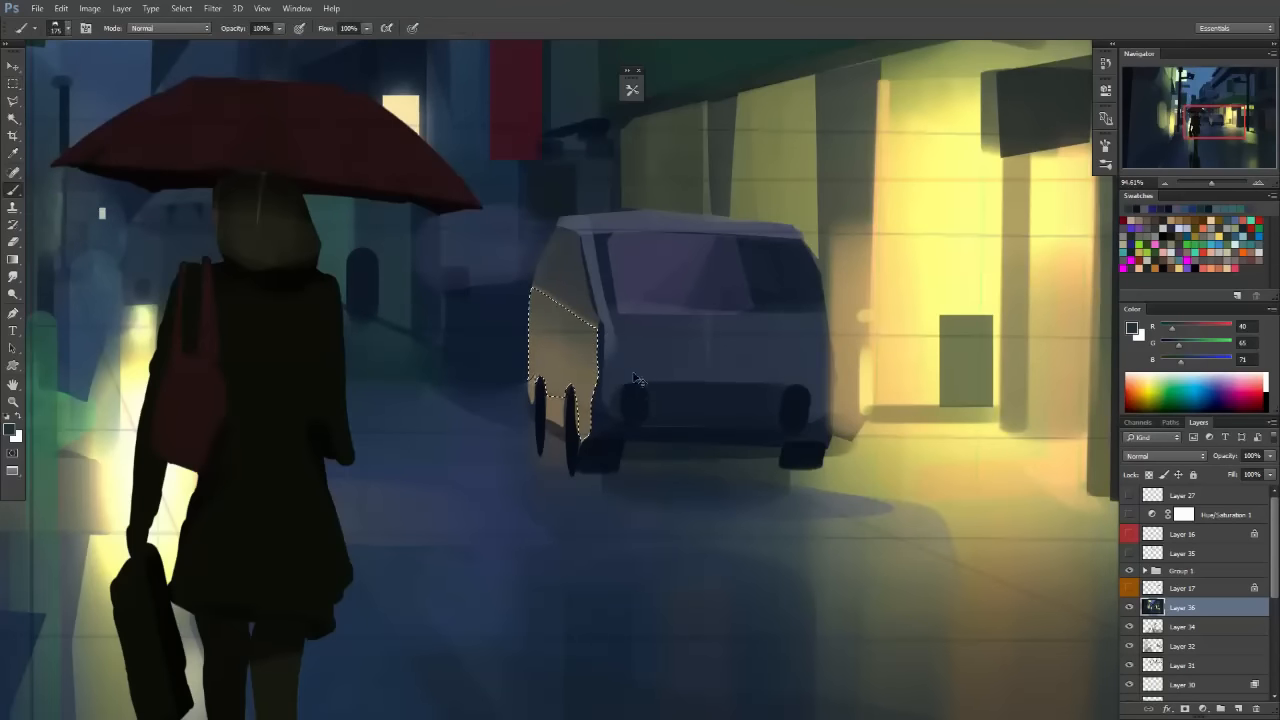
{"action": "left_click_drag", "start_coordinate": [468, 308], "coordinate": [670, 364]}
{"action": "key", "text": "w"}
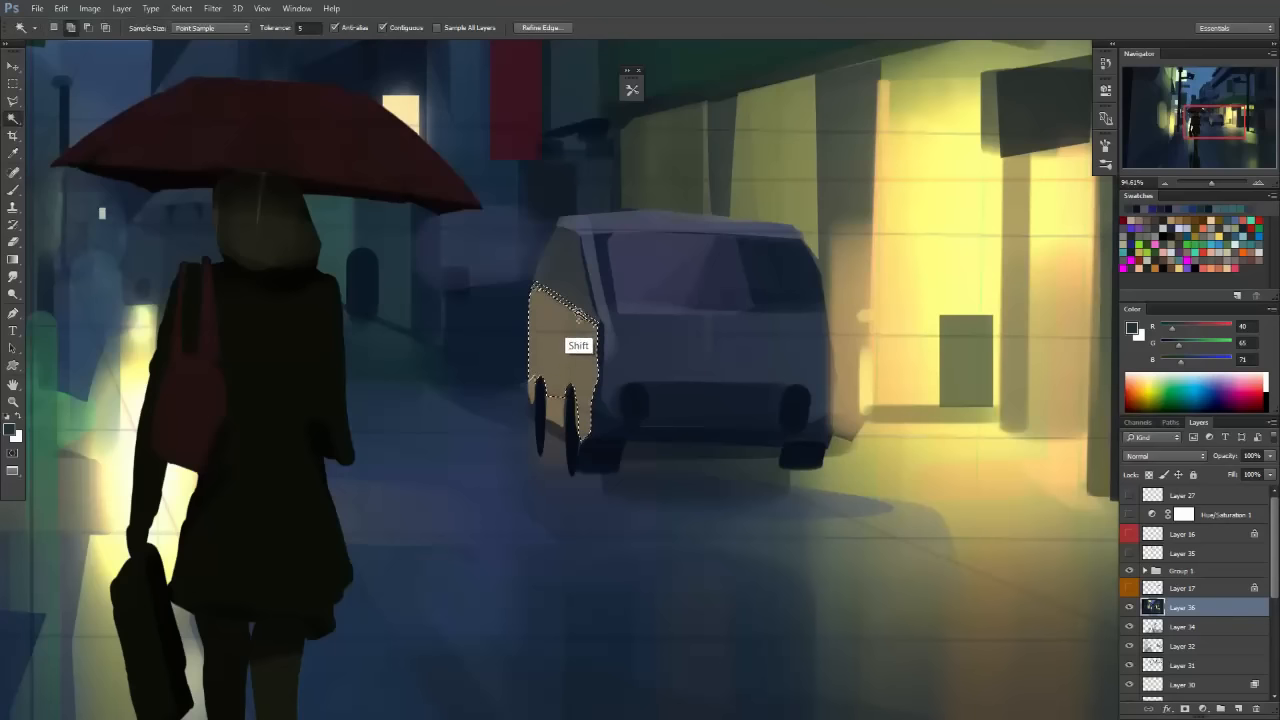
{"action": "left_click", "coordinate": [577, 312], "text": "shift"}
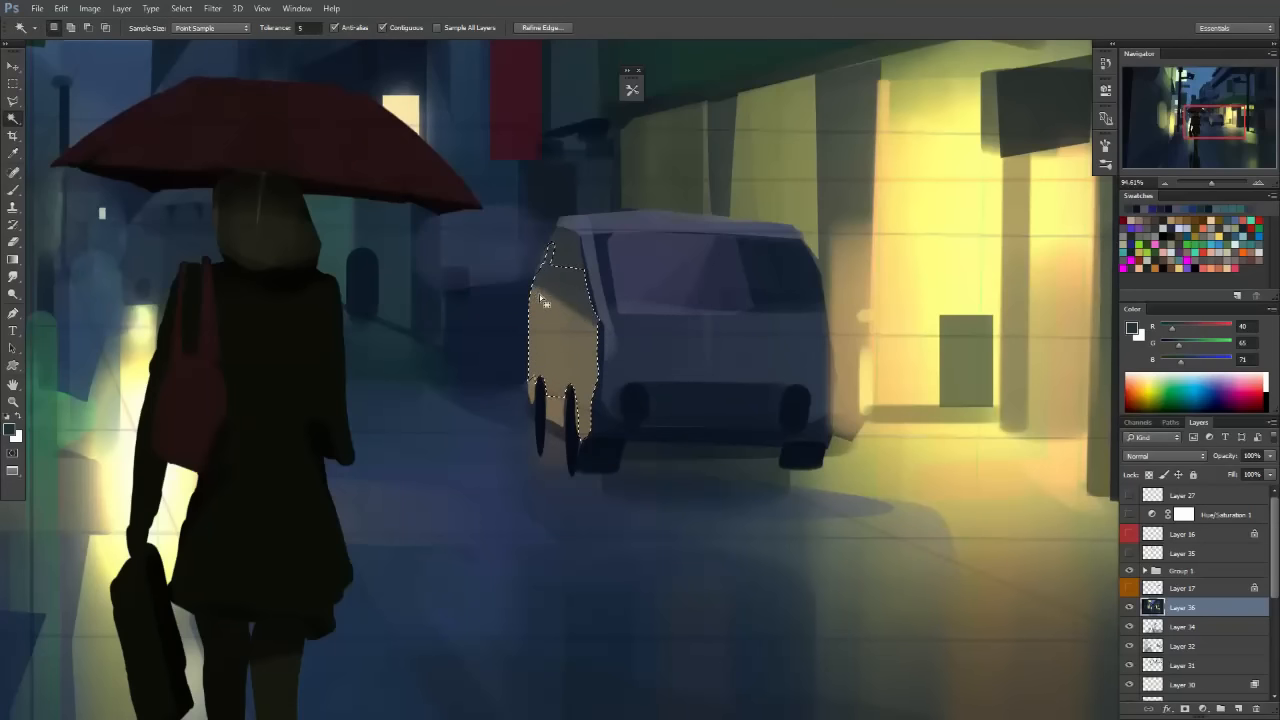
{"action": "key", "text": "b"}
{"action": "mouse_move", "coordinate": [555, 313]}
{"action": "left_mouse_down"}
{"action": "mouse_move", "coordinate": [537, 318]}
{"action": "mouse_move", "coordinate": [570, 325]}
{"action": "left_mouse_up"}
{"action": "key", "text": "m"}
{"action": "left_click", "coordinate": [694, 483]}
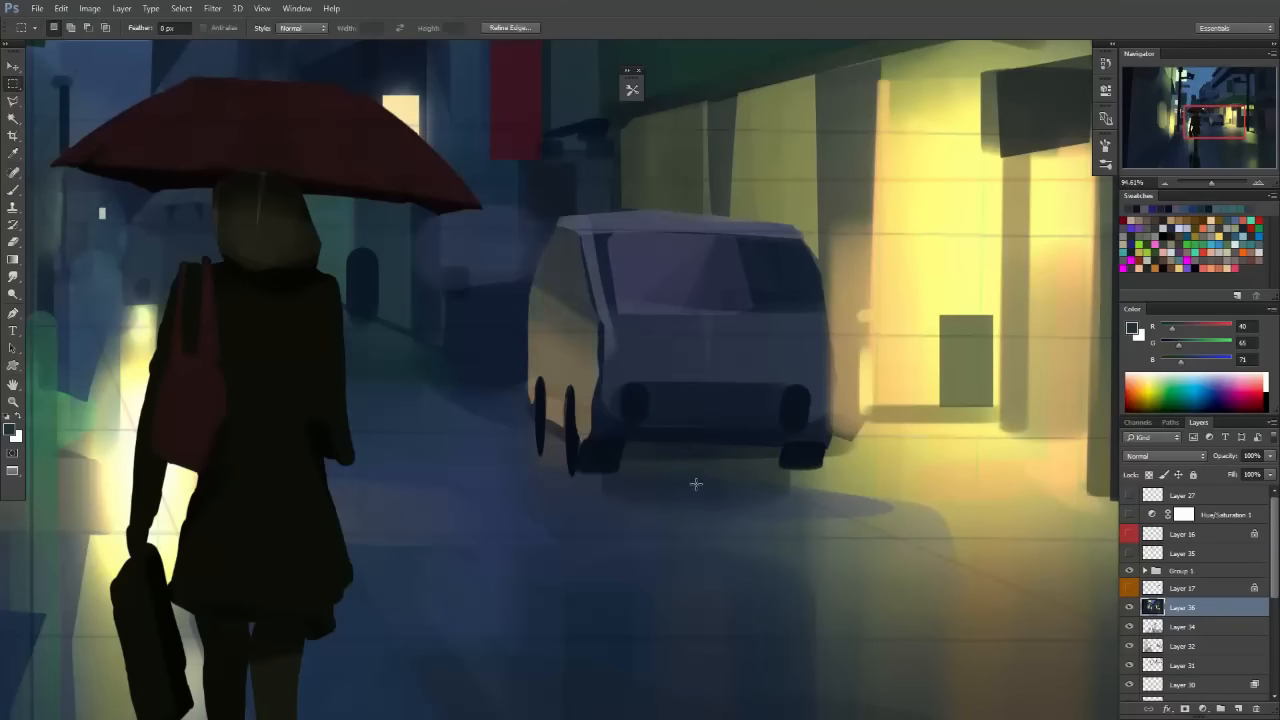
Choose the Path of Miranda 2 brush preset for detailing the van.
{"action": "left_click_drag", "start_coordinate": [780, 448], "coordinate": [633, 535]}
{"action": "left_click_drag", "start_coordinate": [737, 443], "coordinate": [821, 447]}
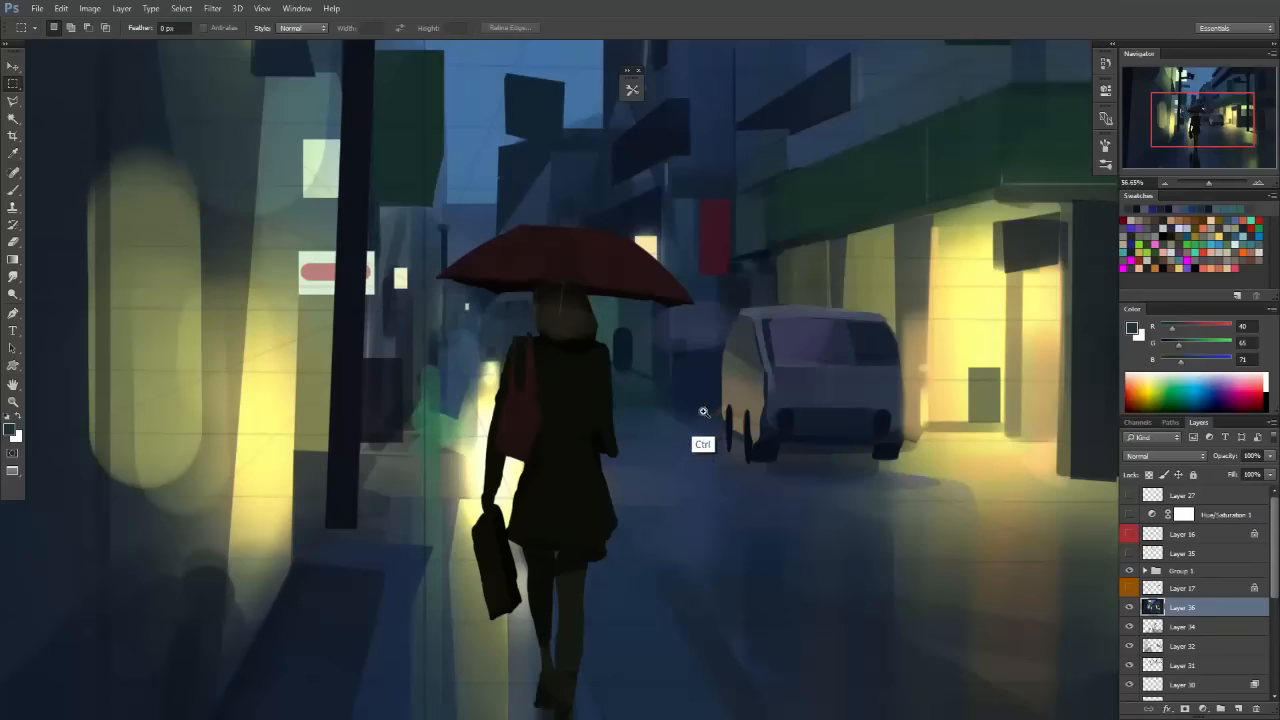
{"action": "left_click_drag", "start_coordinate": [705, 430], "coordinate": [723, 408]}
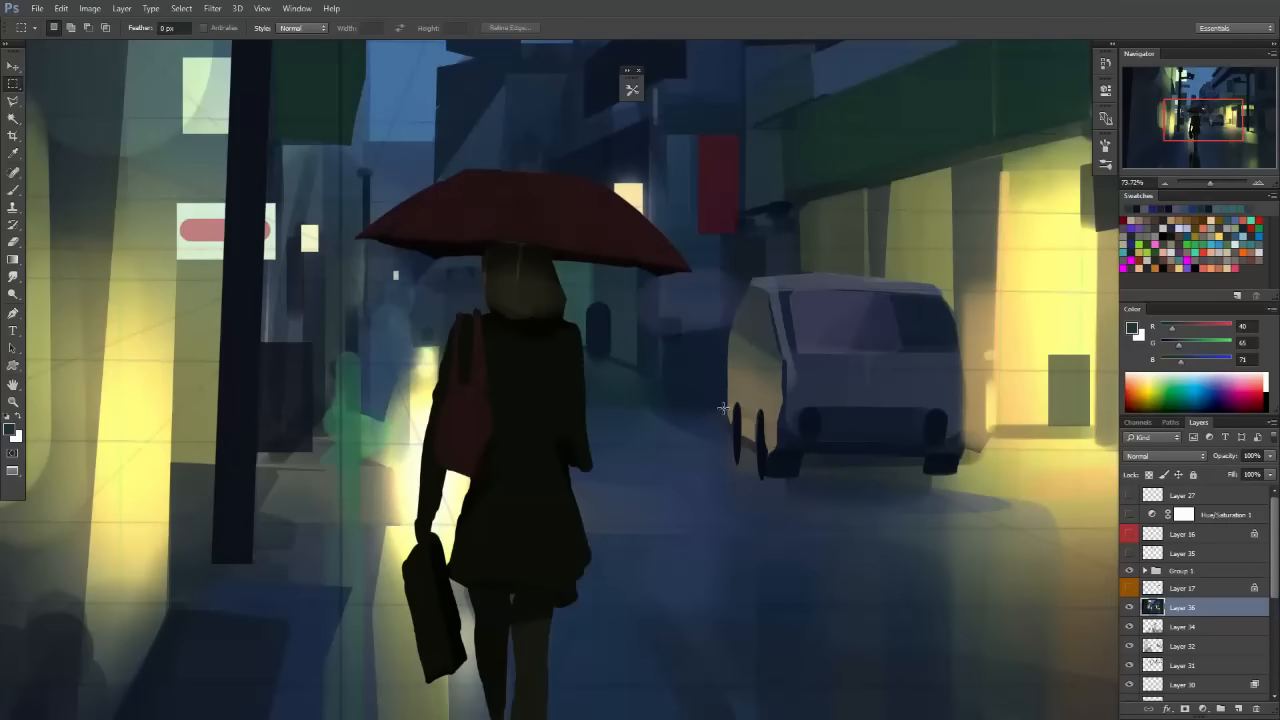
{"action": "key", "text": "space"}
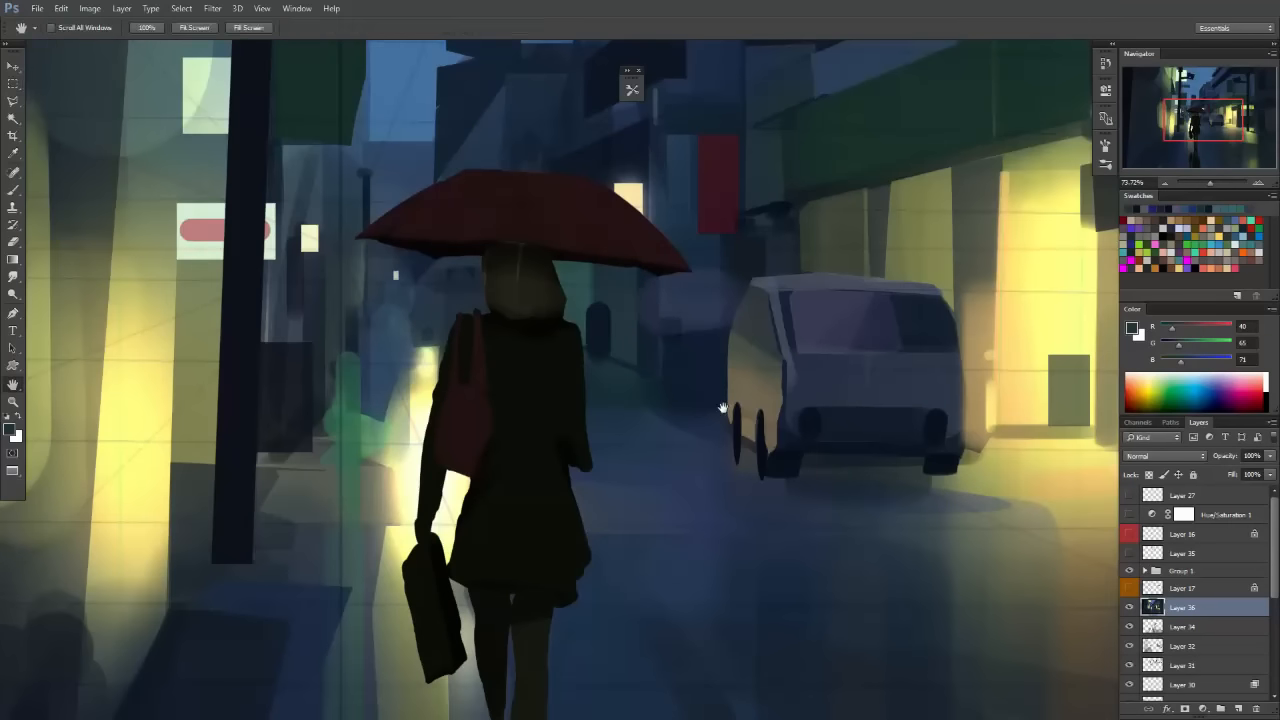
{"action": "key", "text": "b"}
{"action": "key", "text": "F5"}
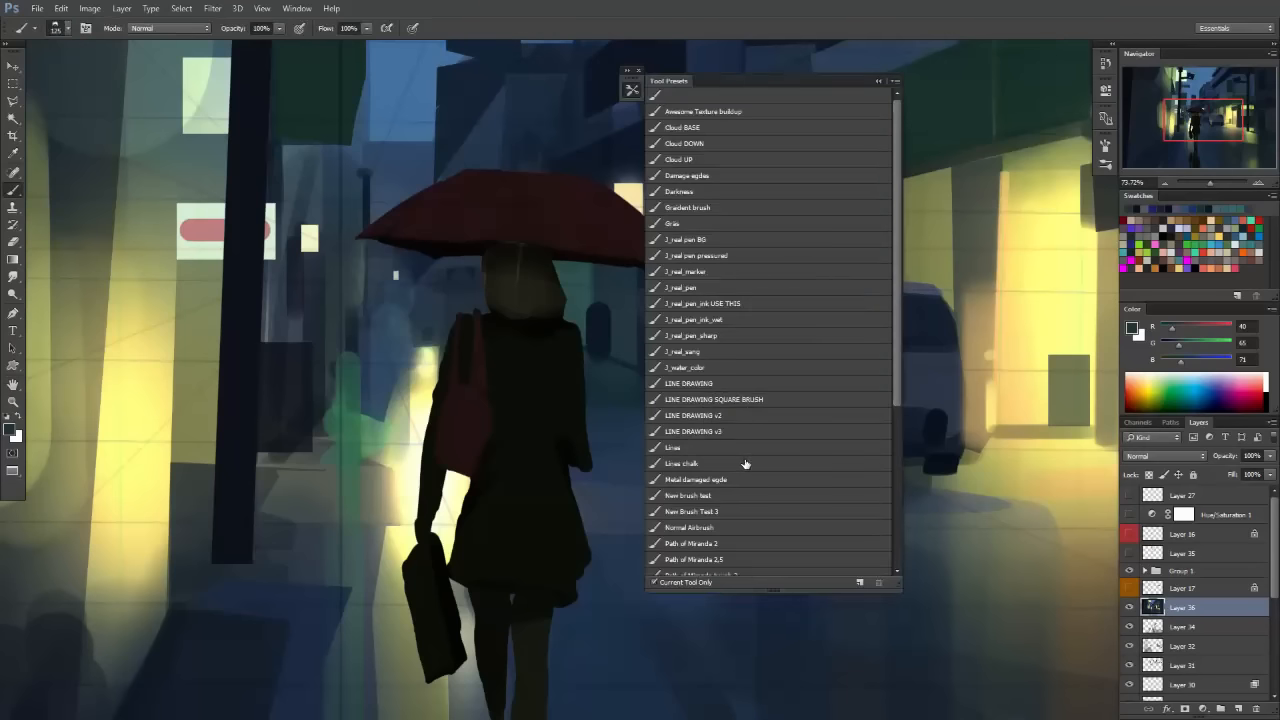
{"action": "left_click", "coordinate": [723, 541]}
{"action": "key", "text": "F5"}
{"action": "key", "text": "space"}
{"action": "left_click_drag", "start_coordinate": [714, 348], "coordinate": [684, 345]}
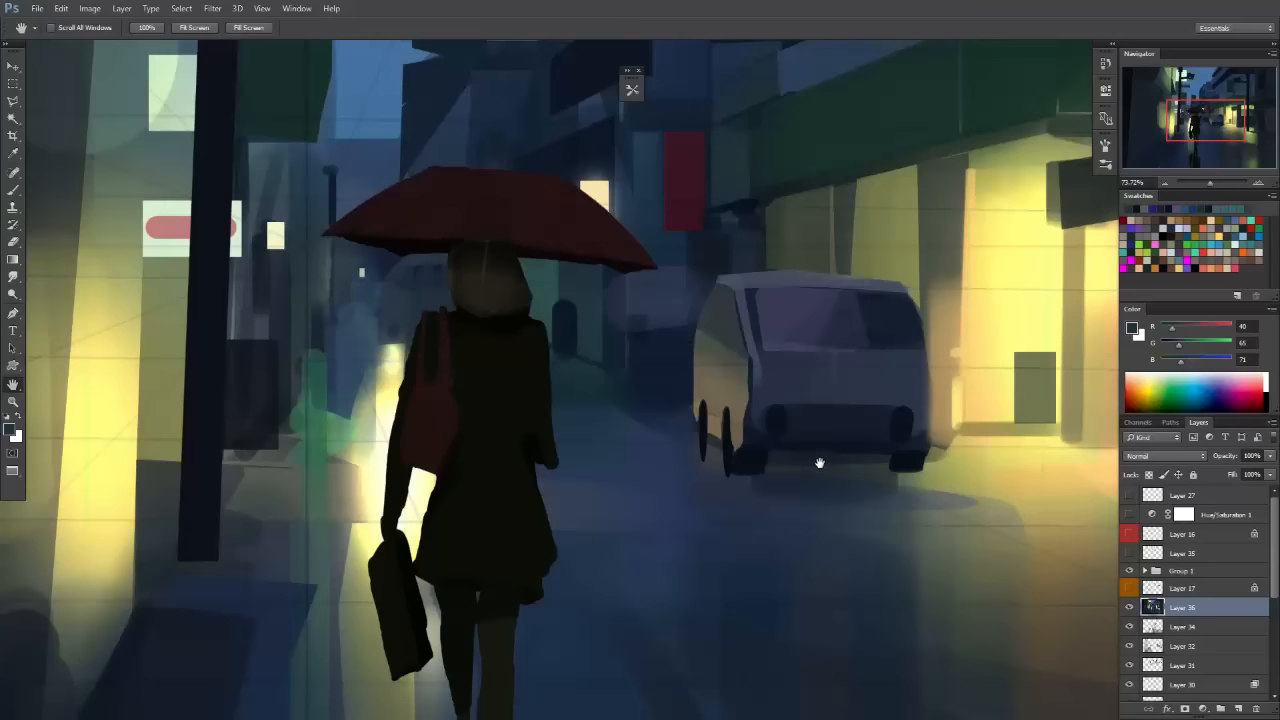
{"action": "scroll", "coordinate": [723, 449], "scroll_direction": "up", "scroll_amount": 5}
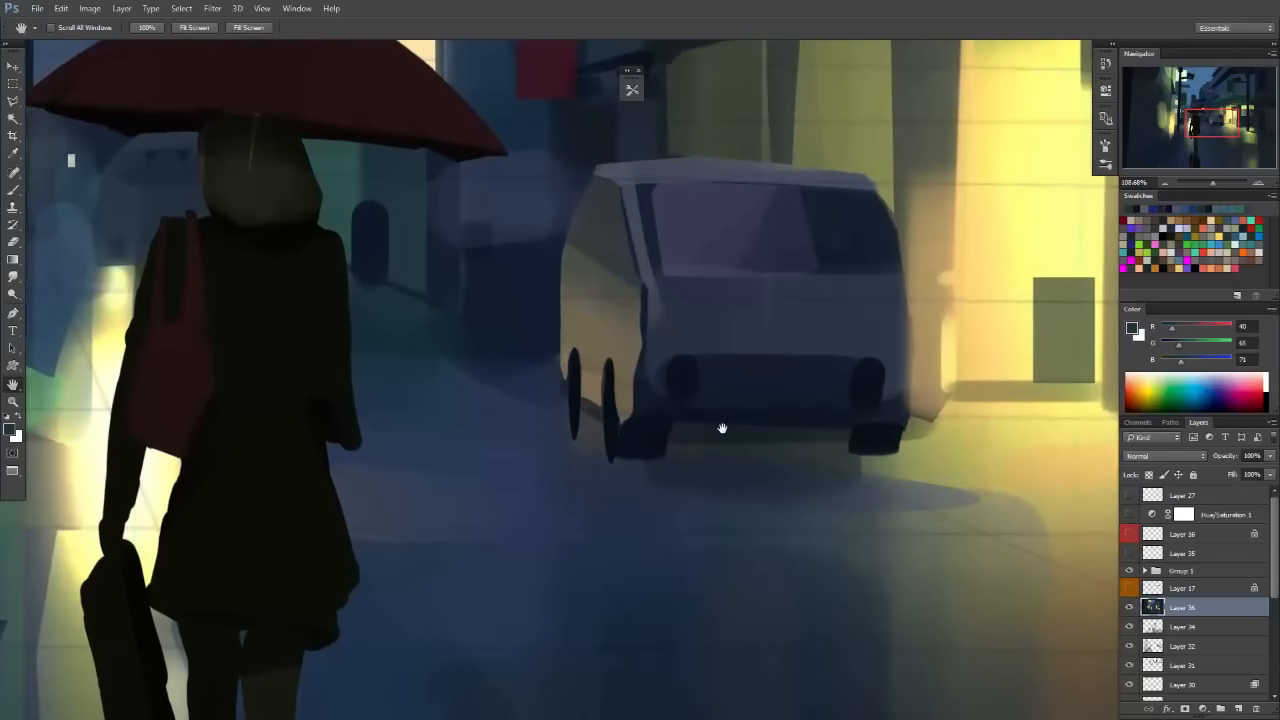
Outline the van's bonnet panel just below the windscreen with the Polygonal Lasso as a selection.
{"action": "left_click", "coordinate": [697, 360], "text": "alt"}
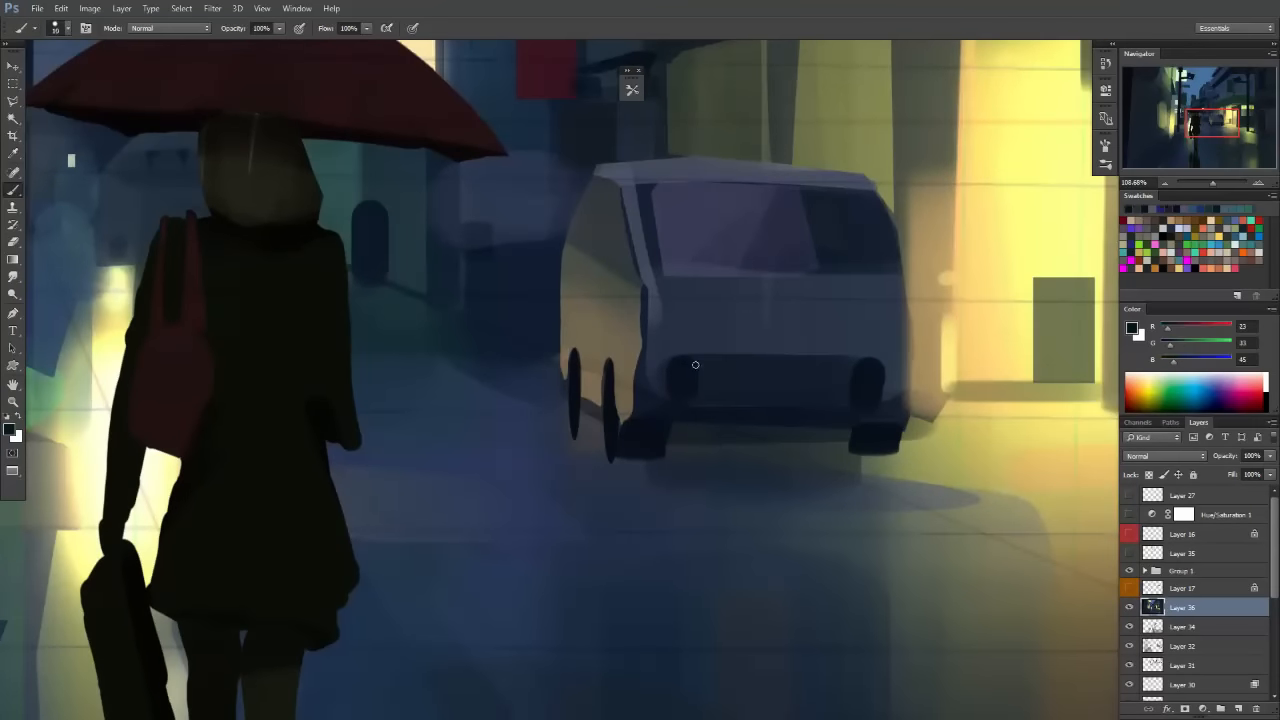
{"action": "left_click", "coordinate": [703, 274], "text": "alt"}
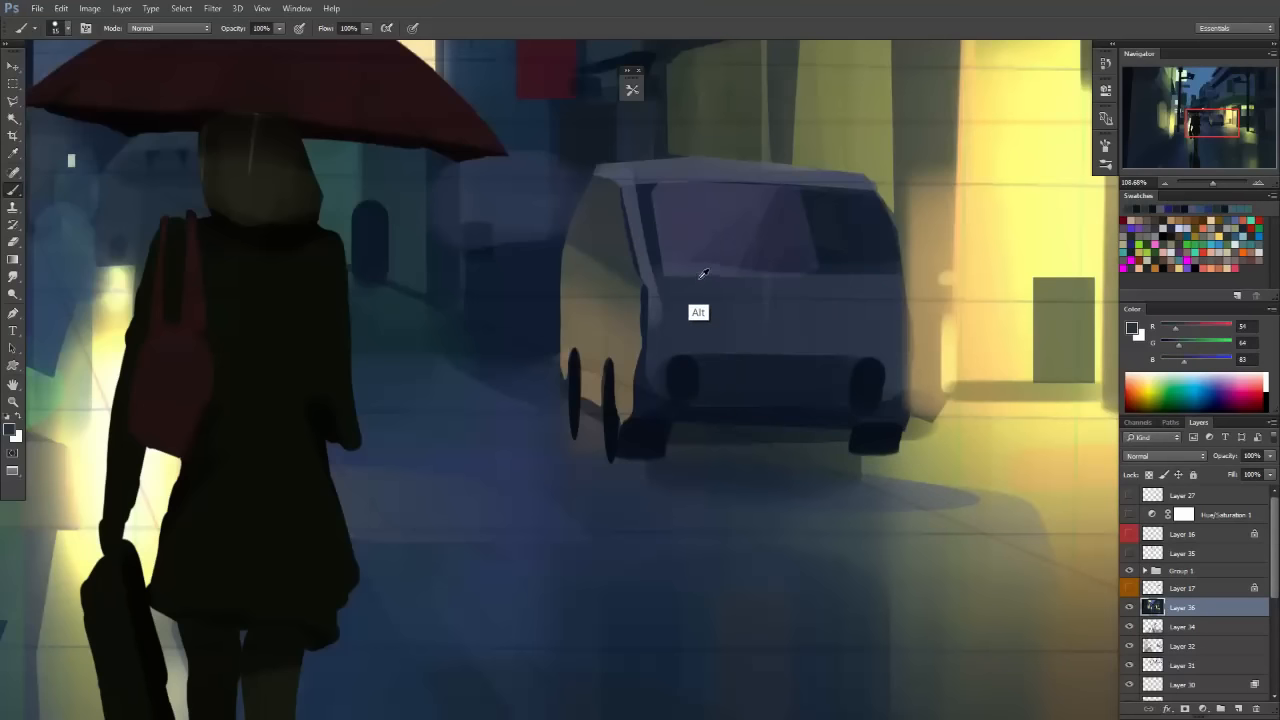
{"action": "key", "text": "l"}
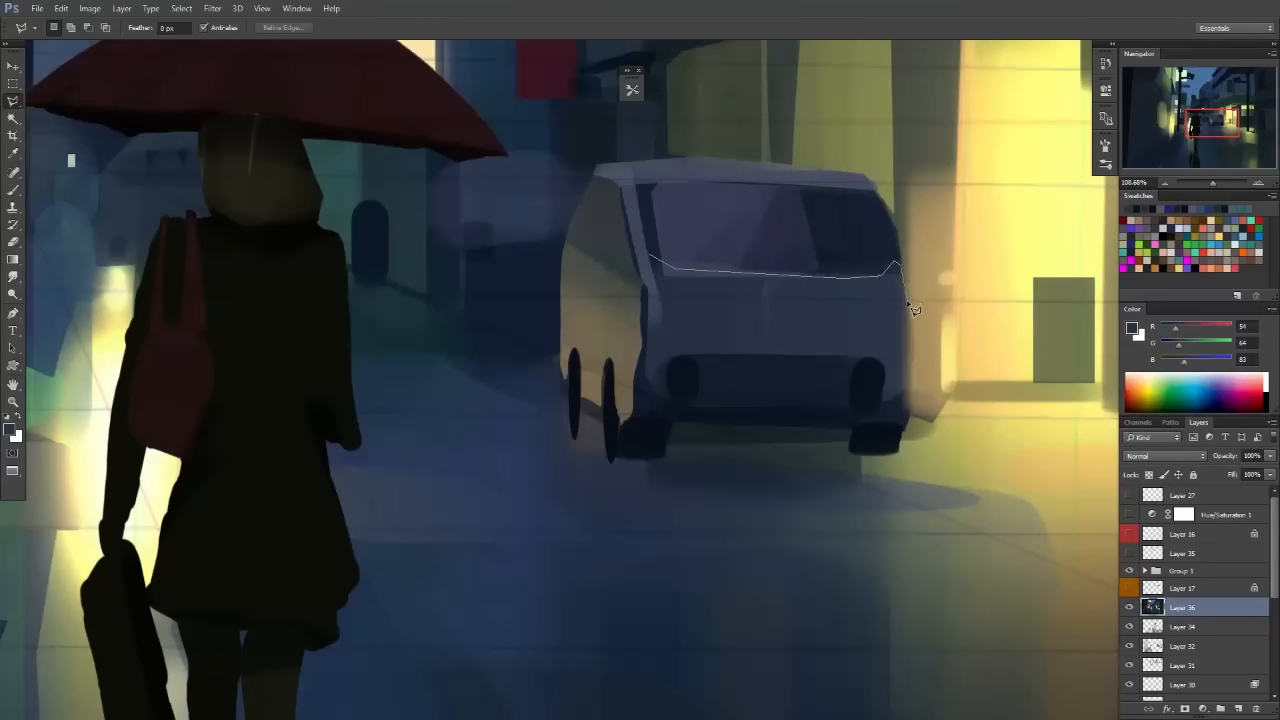
{"action": "left_click", "coordinate": [806, 341]}
{"action": "left_click", "coordinate": [648, 262]}
{"action": "key", "text": "b"}
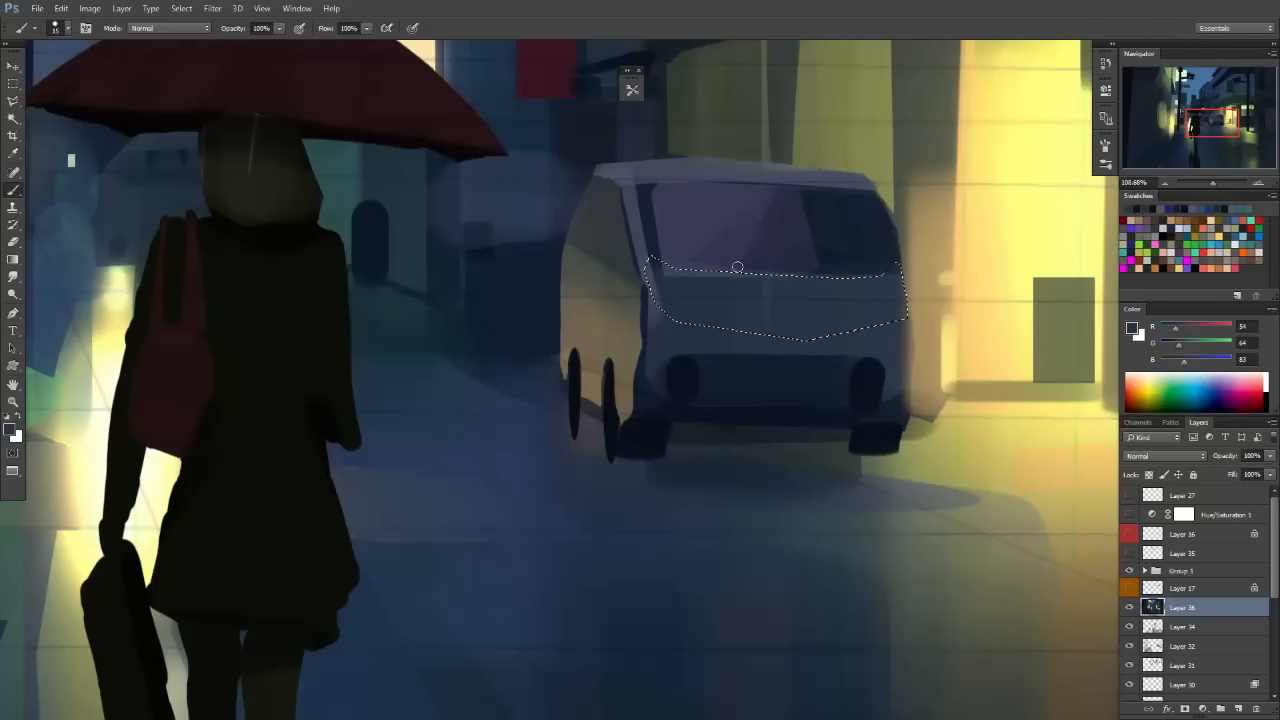
Paint a lighter blue-grey sampled from the van's roof over the selected bonnet panel, and clear the selection.
{"action": "key", "text": "bracketright"}
{"action": "key", "text": "bracketright"}
{"action": "key", "text": "bracketright"}
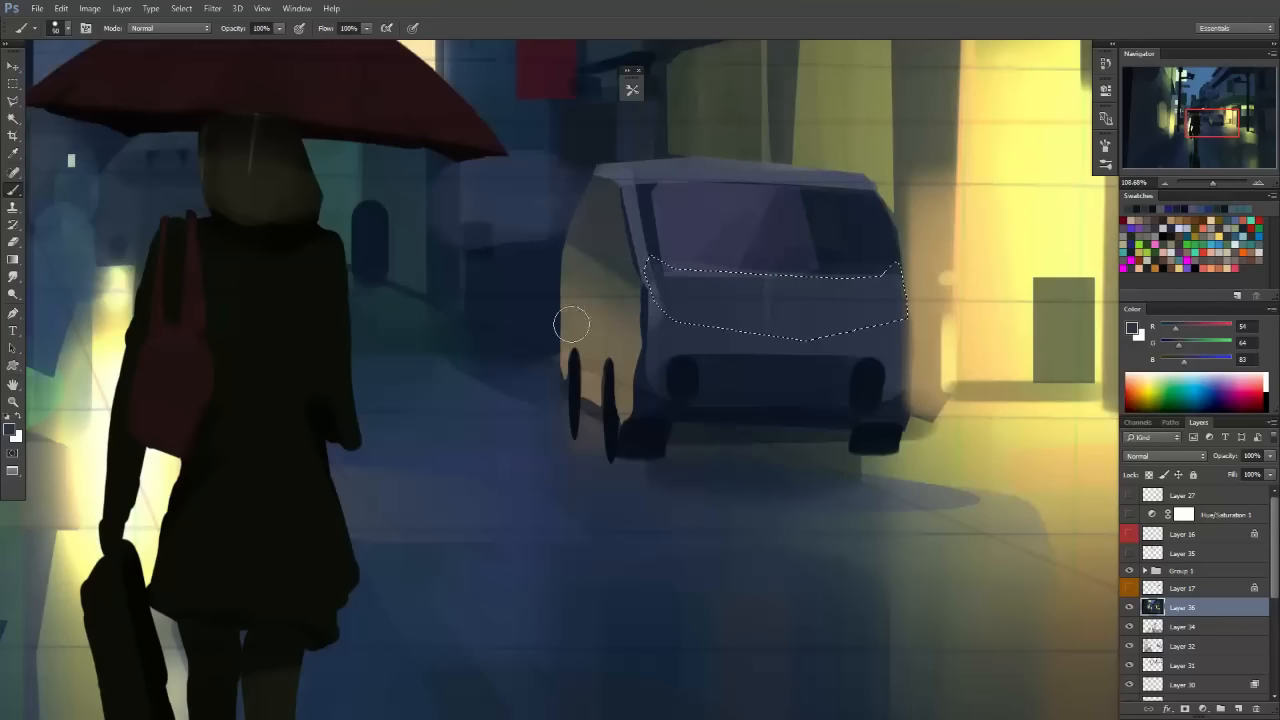
{"action": "left_click", "coordinate": [817, 171], "text": "alt"}
{"action": "mouse_move", "coordinate": [711, 221]}
{"action": "left_mouse_down"}
{"action": "mouse_move", "coordinate": [647, 288]}
{"action": "mouse_move", "coordinate": [652, 343]}
{"action": "mouse_move", "coordinate": [702, 352]}
{"action": "mouse_move", "coordinate": [751, 297]}
{"action": "mouse_move", "coordinate": [734, 257]}
{"action": "mouse_move", "coordinate": [776, 288]}
{"action": "mouse_move", "coordinate": [979, 295]}
{"action": "mouse_move", "coordinate": [786, 326]}
{"action": "left_mouse_up"}
{"action": "key", "text": "m"}
{"action": "left_click", "coordinate": [908, 392]}
{"action": "left_click_drag", "start_coordinate": [913, 396], "coordinate": [777, 460]}
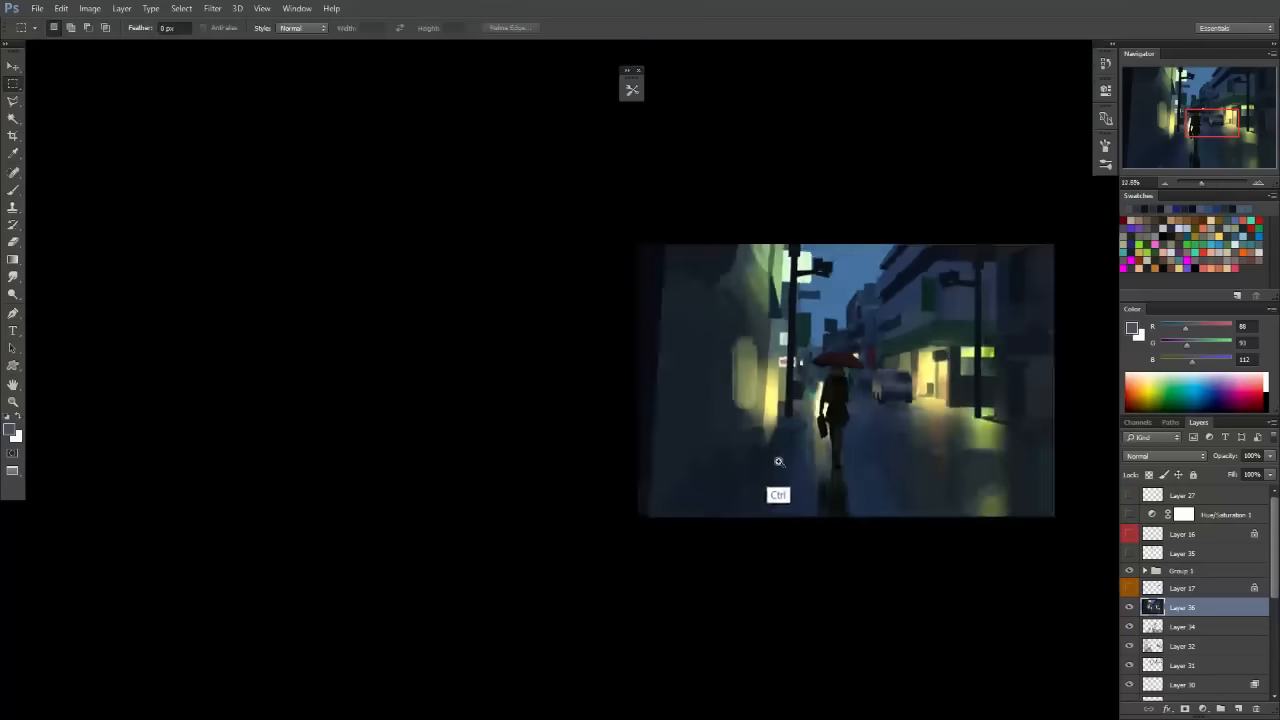
{"action": "mouse_move", "coordinate": [928, 395]}
{"action": "left_mouse_down"}
{"action": "mouse_move", "coordinate": [951, 404]}
{"action": "mouse_move", "coordinate": [927, 400]}
{"action": "left_mouse_up"}
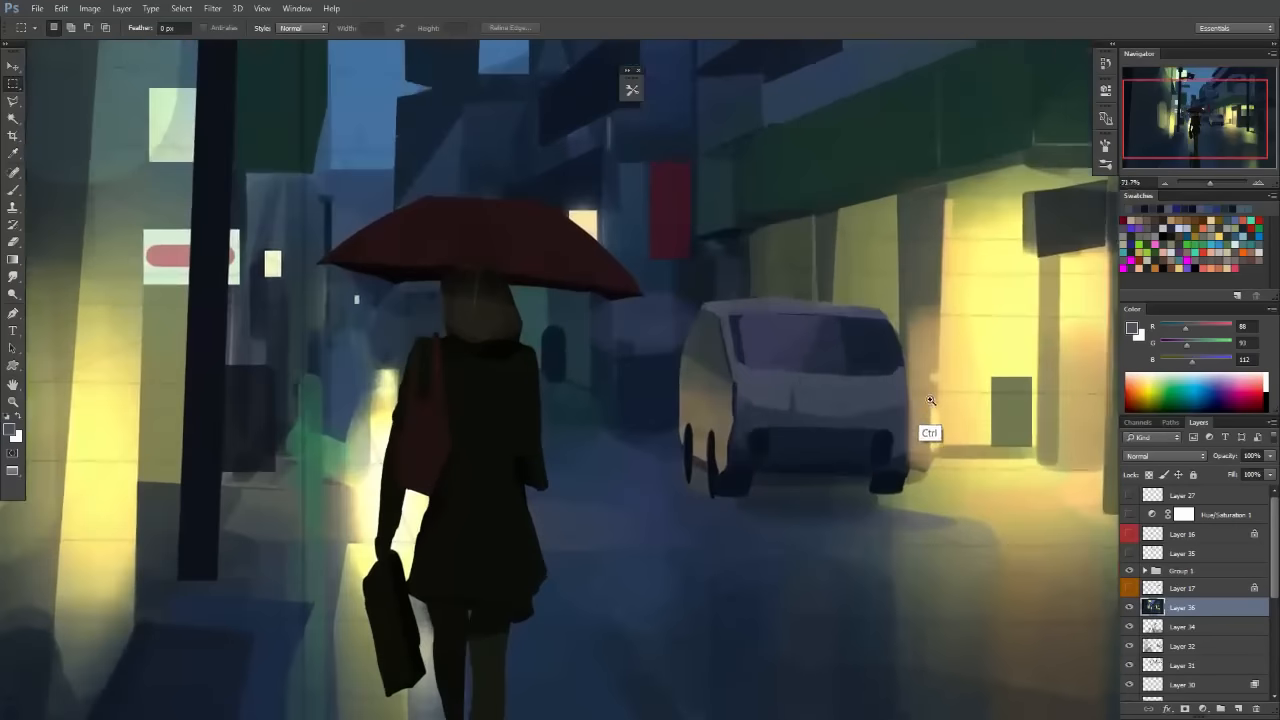
Add a small light blue-grey side mirror patch beside the van's side window, and clear the selection.
{"action": "key", "text": "b"}
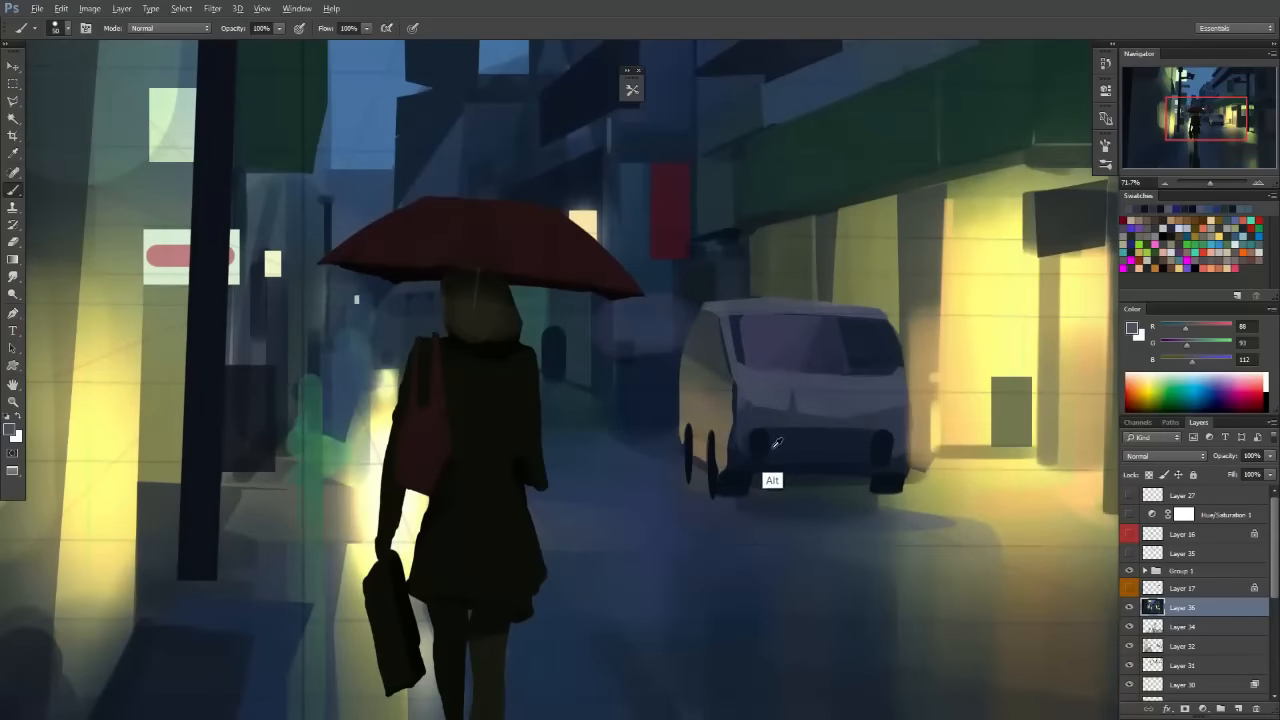
{"action": "left_click", "coordinate": [741, 379], "text": "alt"}
{"action": "key", "text": "m"}
{"action": "left_click_drag", "start_coordinate": [725, 366], "coordinate": [708, 350]}
{"action": "key", "text": "ctrl+d"}
{"action": "key", "text": "b"}
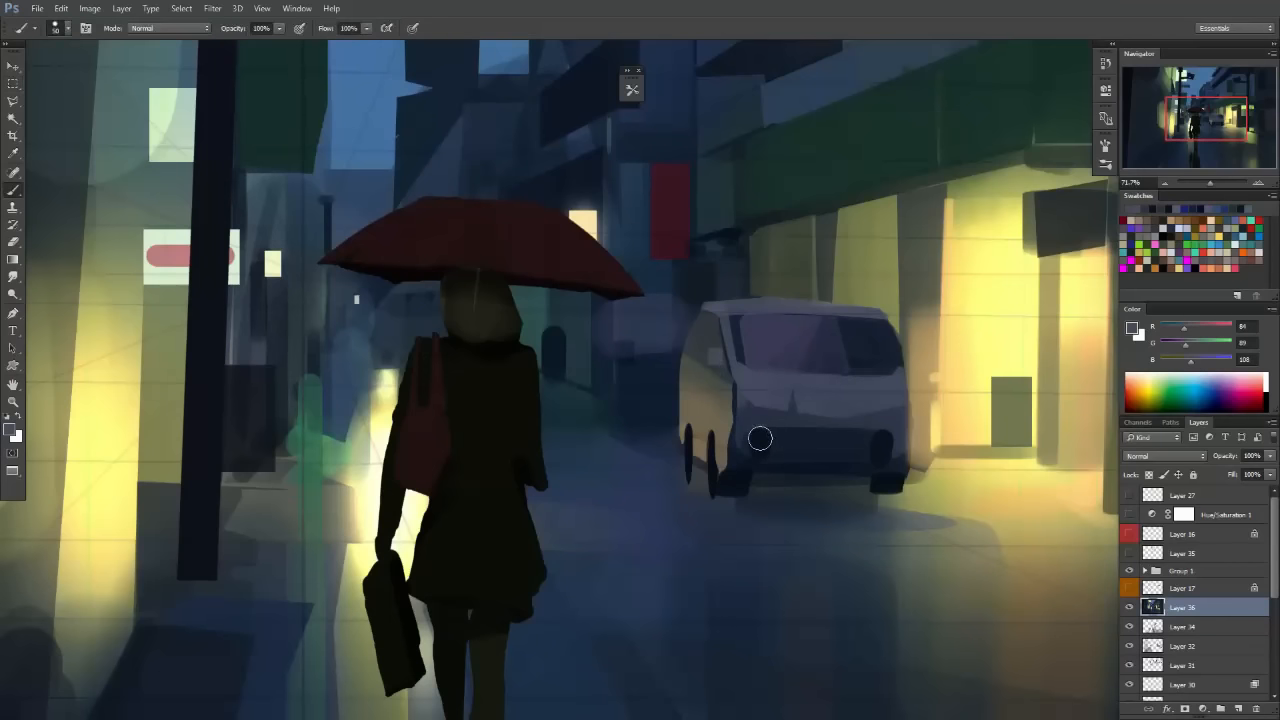
Paint small dark details on the van's side window in a dark colour sampled from the headlight, undoing an unwanted stroke.
{"action": "left_click", "coordinate": [755, 440], "text": "alt"}
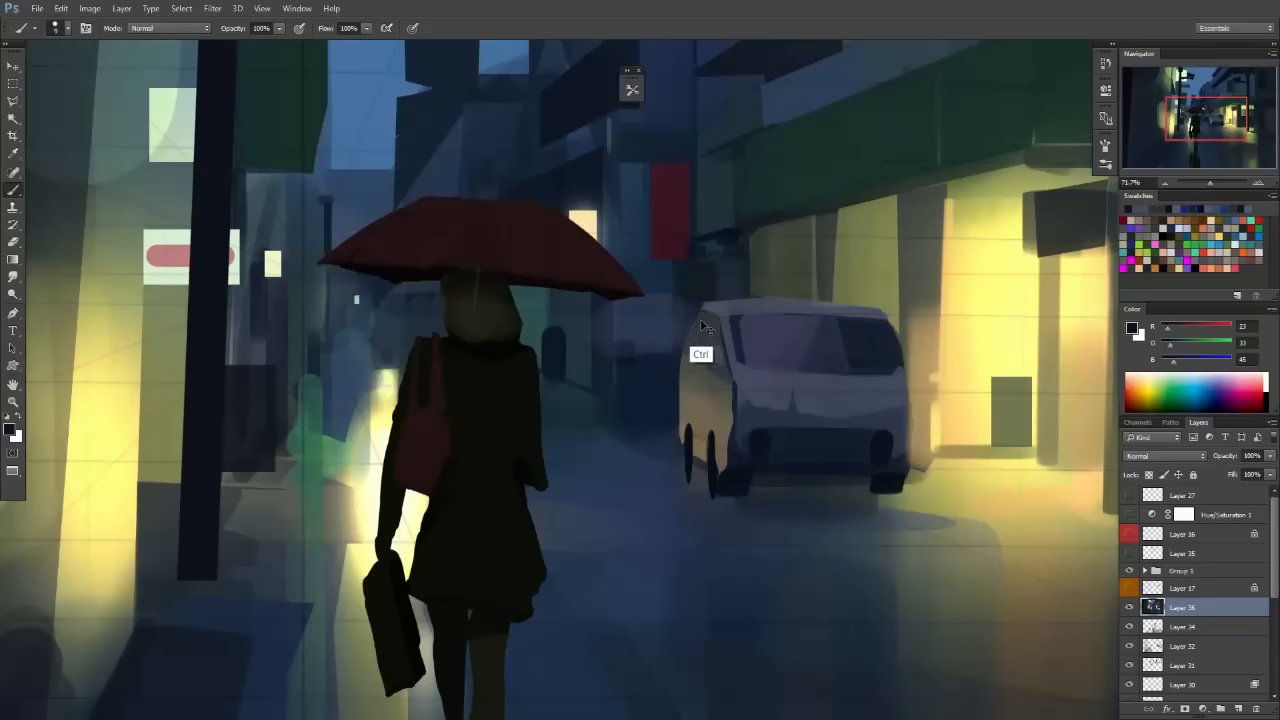
{"action": "left_click_drag", "start_coordinate": [703, 314], "coordinate": [699, 350]}
{"action": "key", "text": "ctrl+z"}
{"action": "left_click_drag", "start_coordinate": [735, 378], "coordinate": [785, 378]}
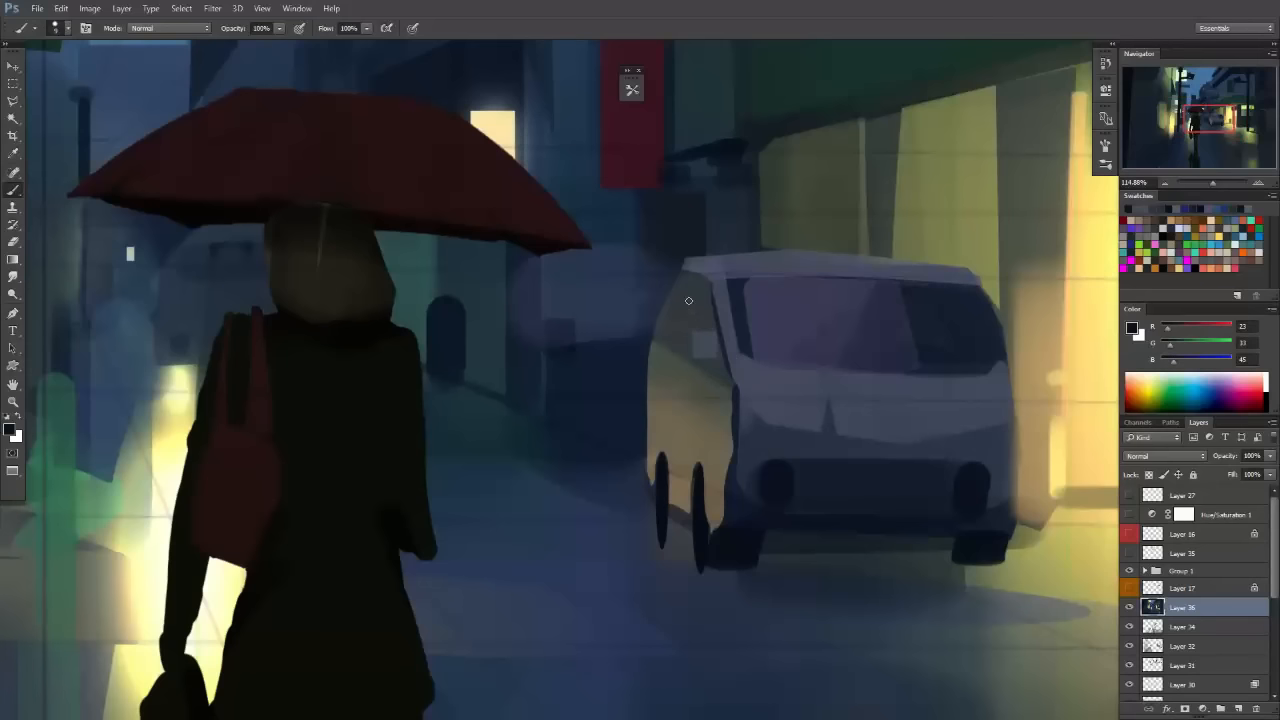
{"action": "left_click_drag", "start_coordinate": [676, 302], "coordinate": [669, 319]}
{"action": "left_click_drag", "start_coordinate": [871, 430], "coordinate": [775, 440]}
{"action": "left_click_drag", "start_coordinate": [877, 501], "coordinate": [840, 510]}
{"action": "mouse_move", "coordinate": [934, 525]}
{"action": "left_mouse_down"}
{"action": "mouse_move", "coordinate": [975, 526]}
{"action": "mouse_move", "coordinate": [789, 434]}
{"action": "mouse_move", "coordinate": [789, 449]}
{"action": "left_mouse_up"}
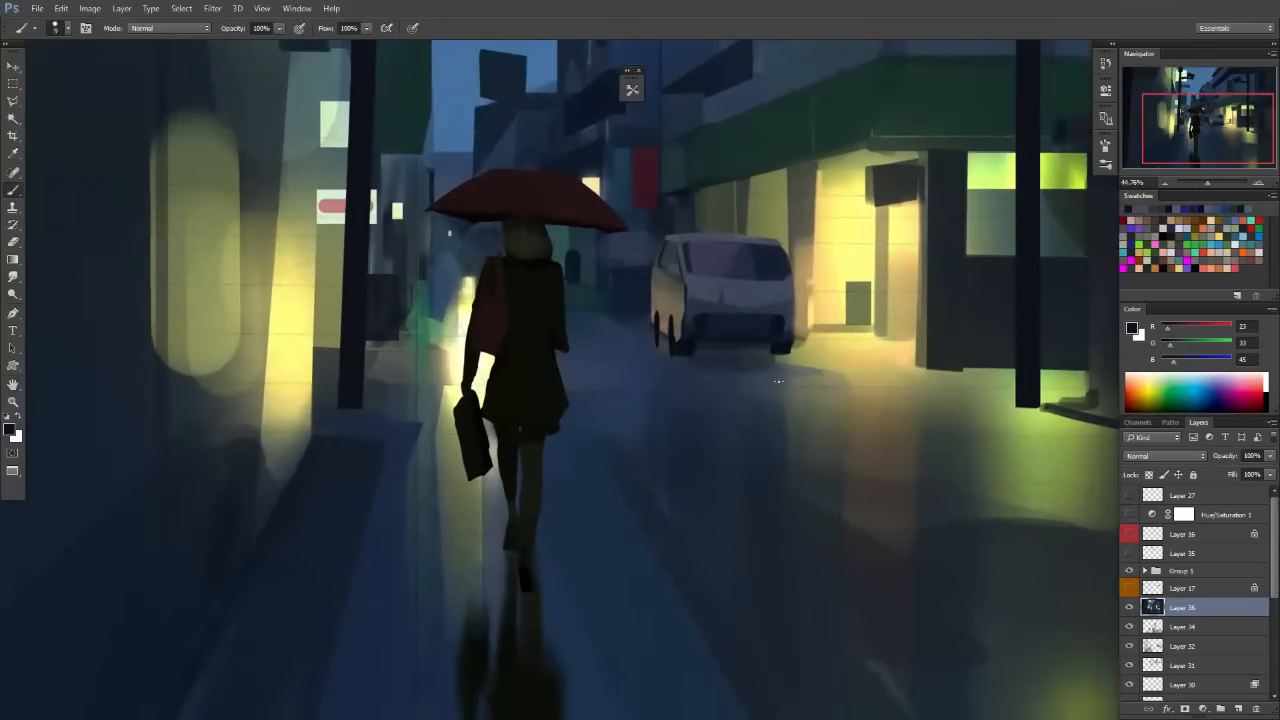
Switch to another brush preset at a larger size and paint a soft vertical reflection on the wet road below the van.
{"action": "key", "text": "F5"}
{"action": "left_click", "coordinate": [708, 143]}
{"action": "key", "text": "r"}
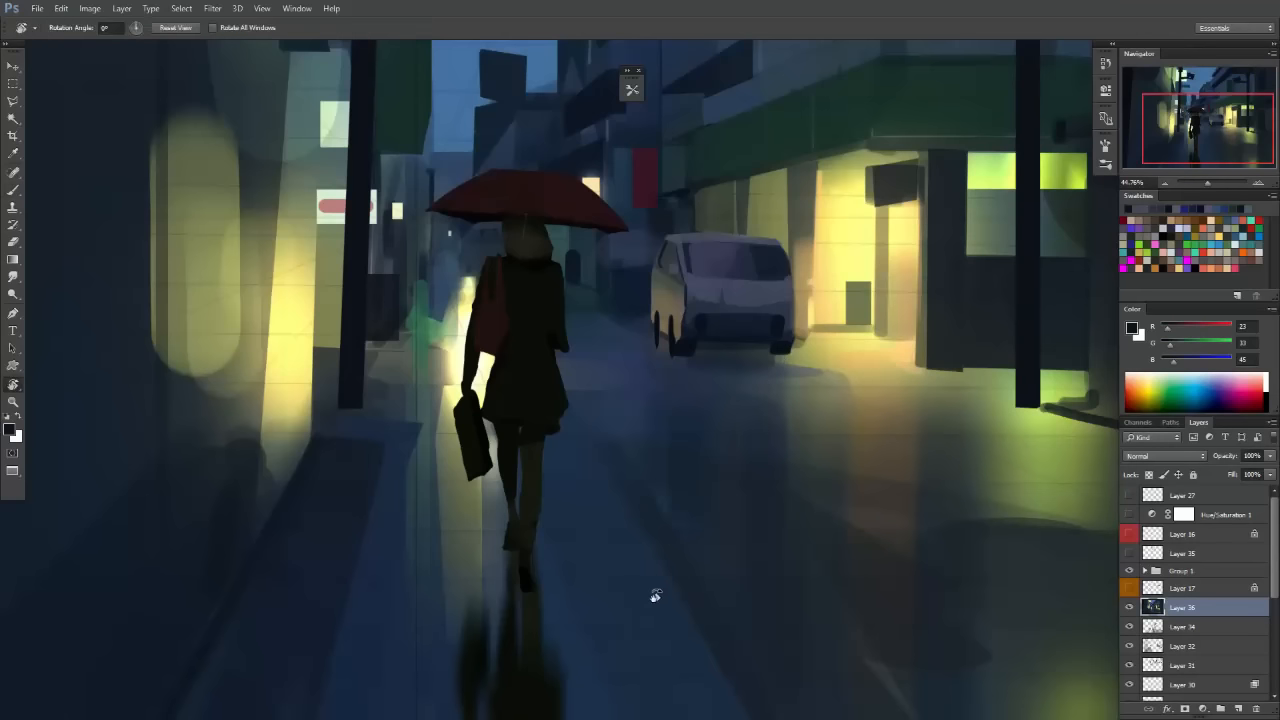
{"action": "left_click_drag", "start_coordinate": [654, 597], "coordinate": [659, 597]}
{"action": "key", "text": "bracketright"}
{"action": "key", "text": "bracketright"}
{"action": "mouse_move", "coordinate": [778, 347]}
{"action": "left_mouse_down"}
{"action": "mouse_move", "coordinate": [777, 421]}
{"action": "mouse_move", "coordinate": [778, 340]}
{"action": "mouse_move", "coordinate": [780, 404]}
{"action": "left_mouse_up"}
{"action": "key", "text": "r"}
{"action": "left_click_drag", "start_coordinate": [822, 535], "coordinate": [819, 540]}
{"action": "left_click_drag", "start_coordinate": [770, 481], "coordinate": [939, 497]}
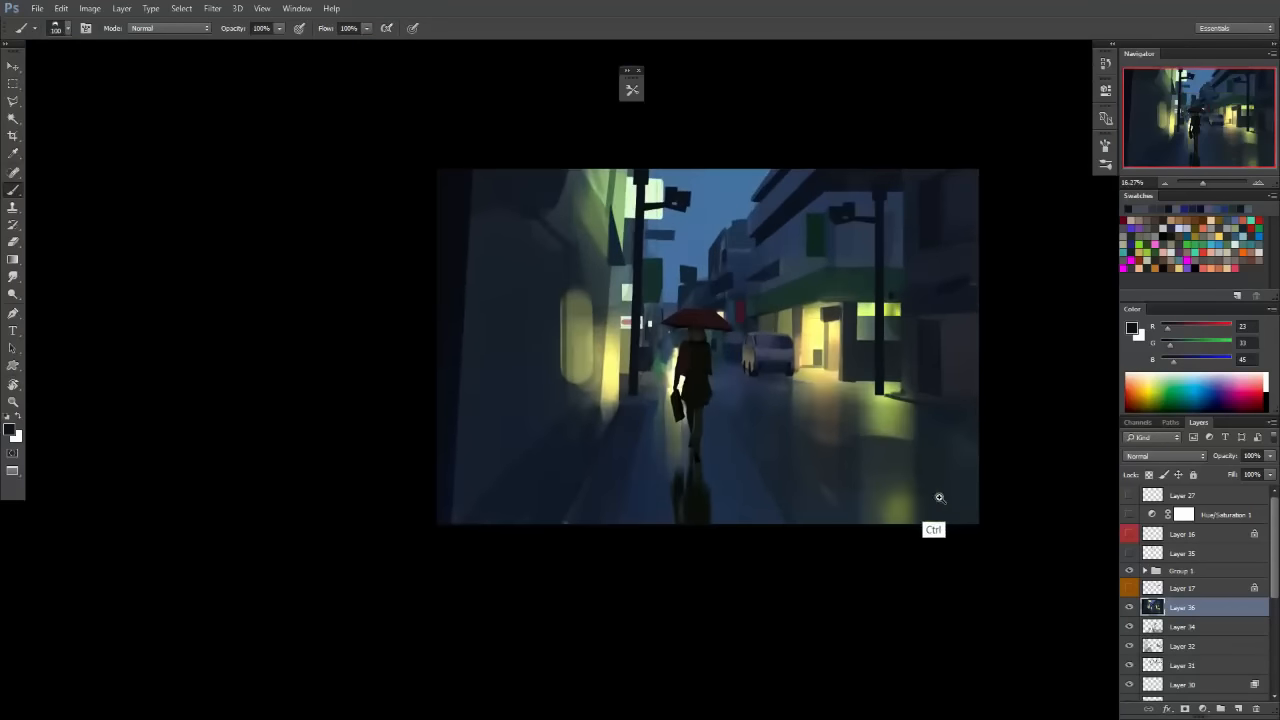
Choose a different brush preset, enlarge it, try a vertical reflection stroke below the shop's dark corner, and undo it.
{"action": "left_click_drag", "start_coordinate": [860, 431], "coordinate": [810, 448]}
{"action": "left_click", "coordinate": [632, 90]}
{"action": "left_click", "coordinate": [704, 449]}
{"action": "left_click_drag", "start_coordinate": [832, 400], "coordinate": [852, 402]}
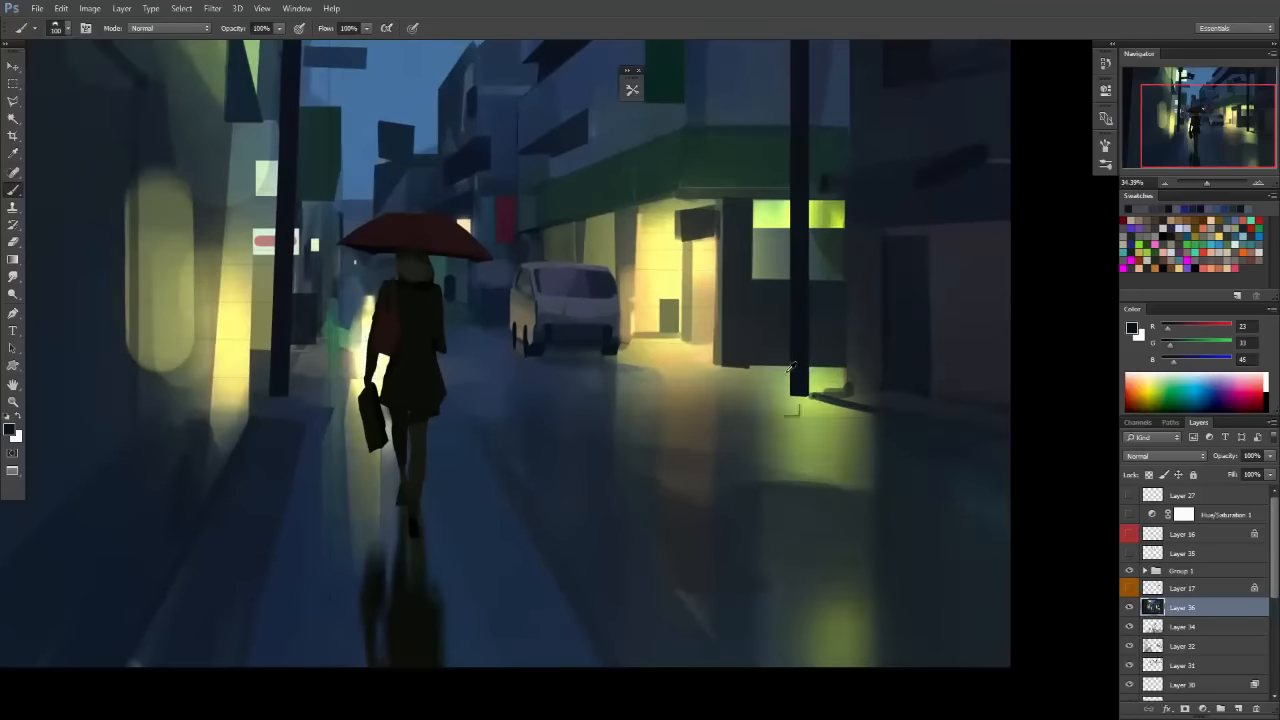
{"action": "key", "text": "bracketright"}
{"action": "key", "text": "bracketright"}
{"action": "key", "text": "bracketright"}
{"action": "key", "text": "bracketright"}
{"action": "left_click_drag", "start_coordinate": [743, 340], "coordinate": [739, 543]}
{"action": "key", "text": "ctrl+z"}
Paint broad dark vertical reflections below the shop corner and around the yellow-green reflection by the lamp post, undoing the unwanted stroke.
{"action": "key", "text": "bracketright"}
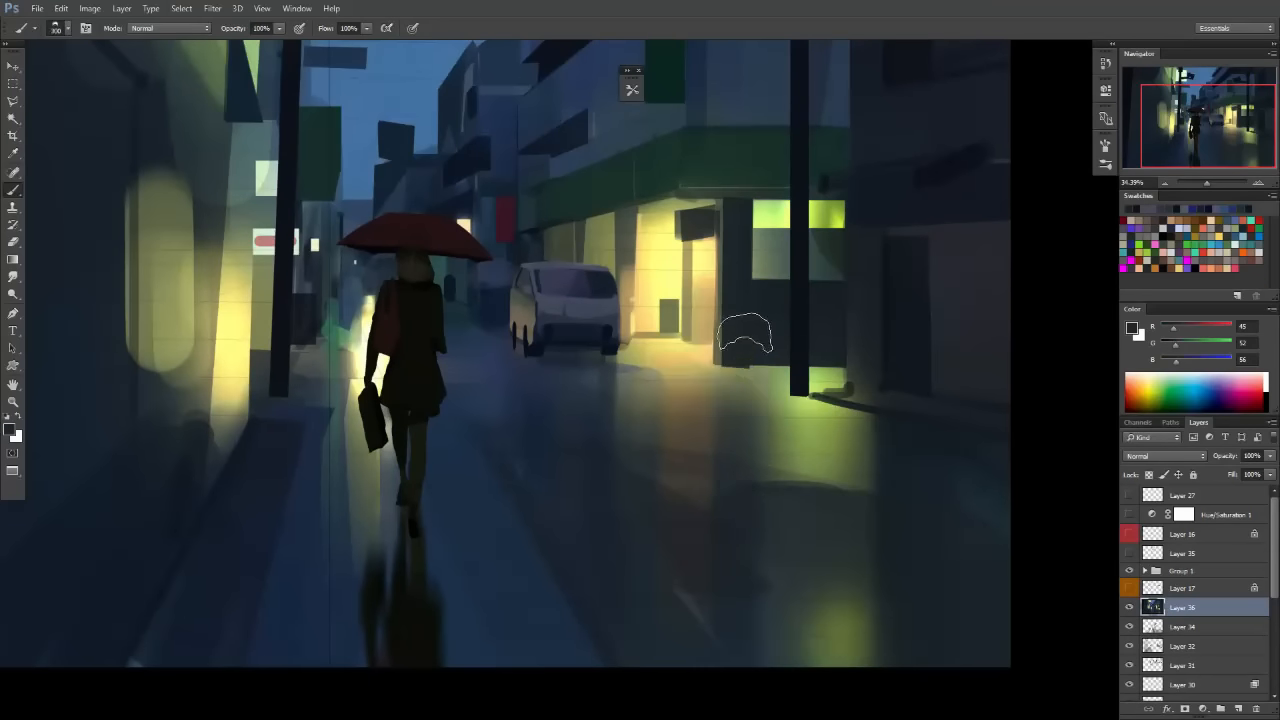
{"action": "key", "text": "bracketright"}
{"action": "left_click_drag", "start_coordinate": [745, 335], "coordinate": [749, 503]}
{"action": "key", "text": "ctrl+z"}
{"action": "left_click_drag", "start_coordinate": [757, 343], "coordinate": [755, 597]}
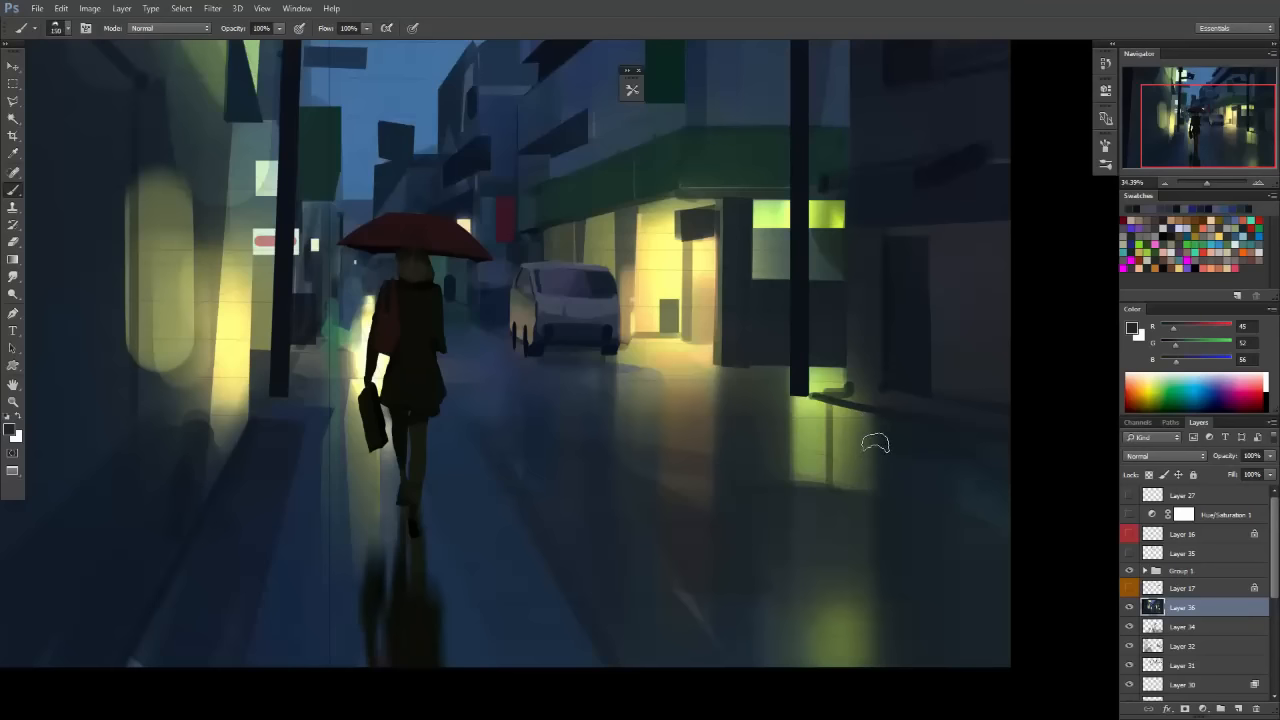
Refine the wet road in front of the shop with darker strokes and thin horizontal streaks across the warm reflections.
{"action": "scroll", "coordinate": [882, 686], "scroll_direction": "down", "scroll_amount": 1}
{"action": "left_click_drag", "start_coordinate": [923, 502], "coordinate": [812, 682]}
{"action": "left_click", "coordinate": [908, 498], "text": "ctrl"}
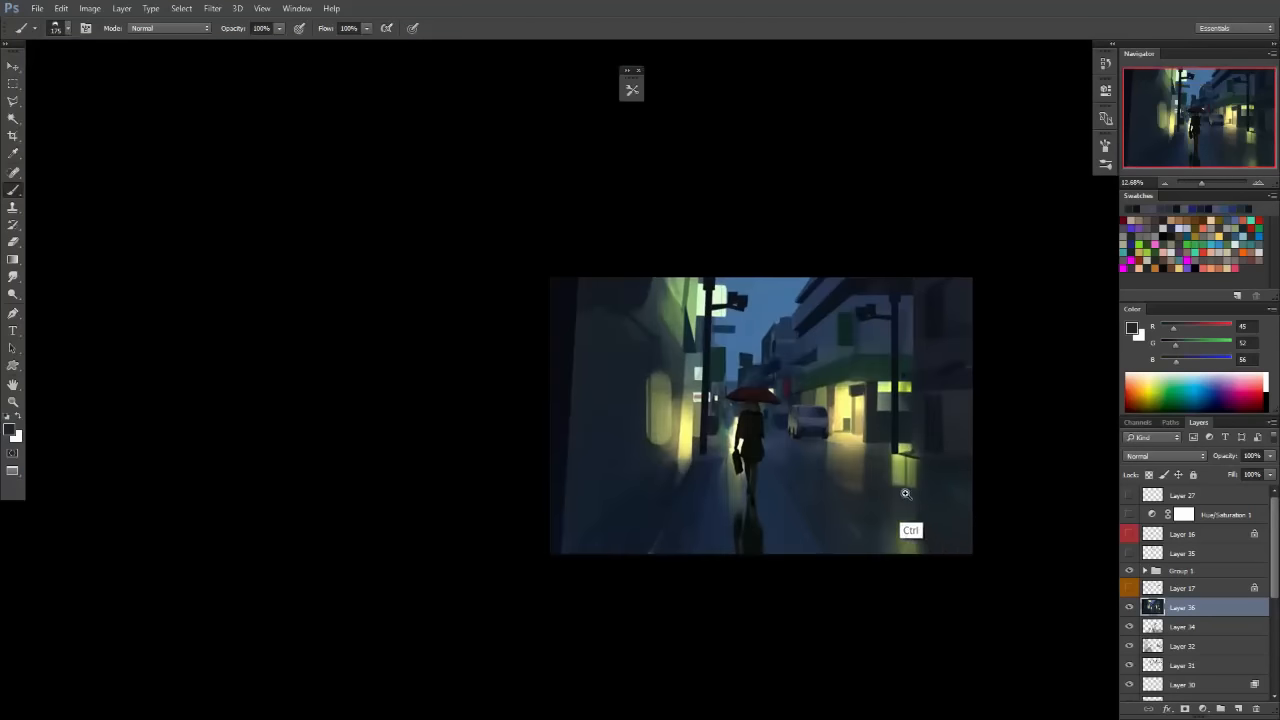
{"action": "left_click_drag", "start_coordinate": [825, 463], "coordinate": [801, 475]}
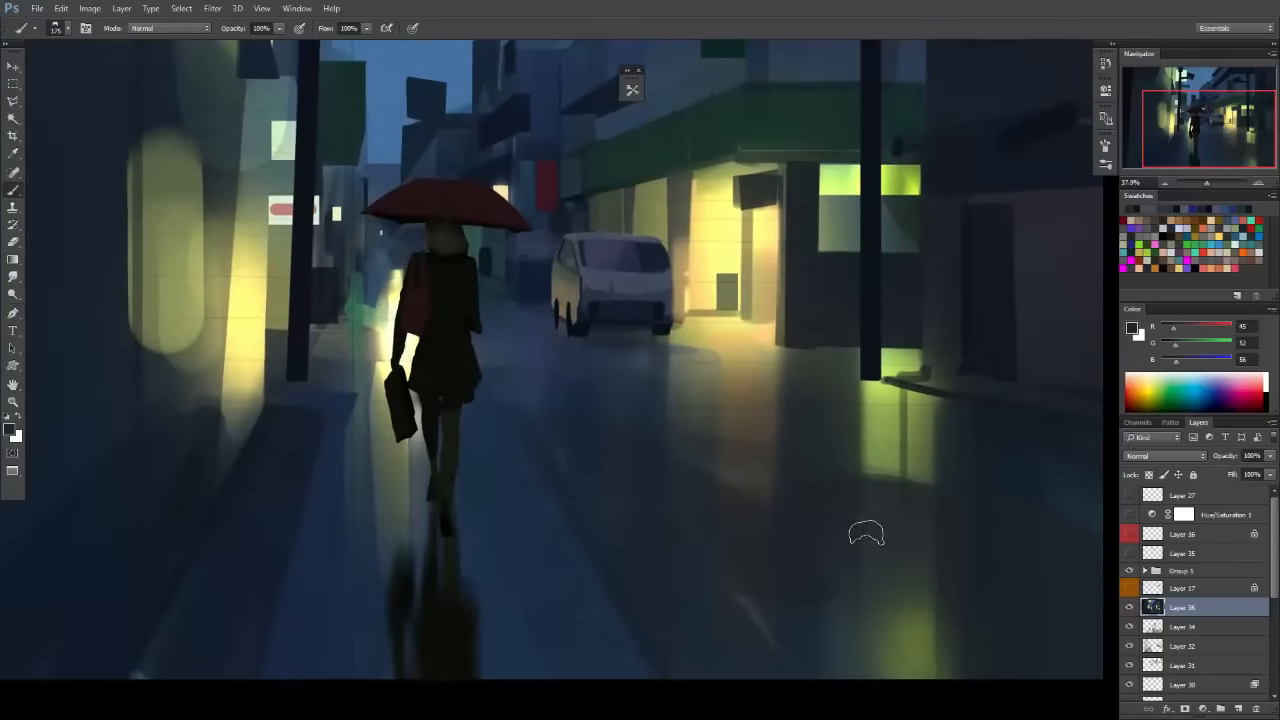
{"action": "key", "text": "bracketleft"}
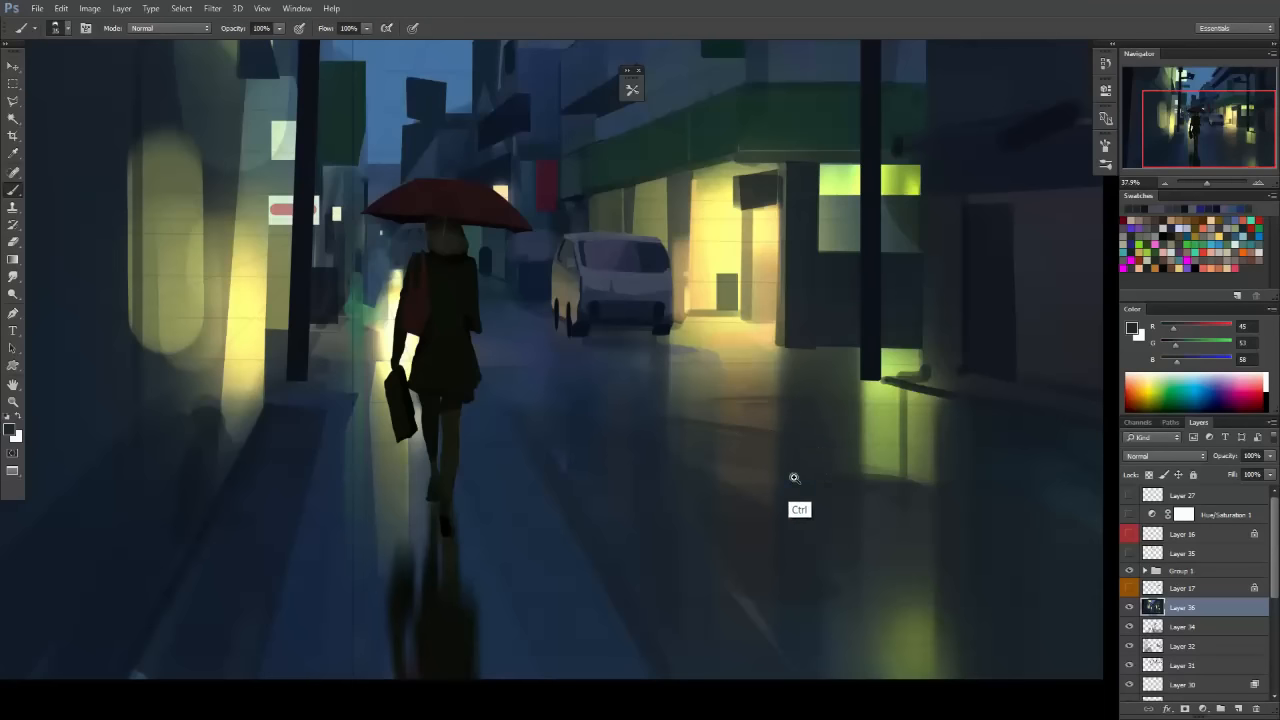
{"action": "left_click_drag", "start_coordinate": [794, 480], "coordinate": [869, 474]}
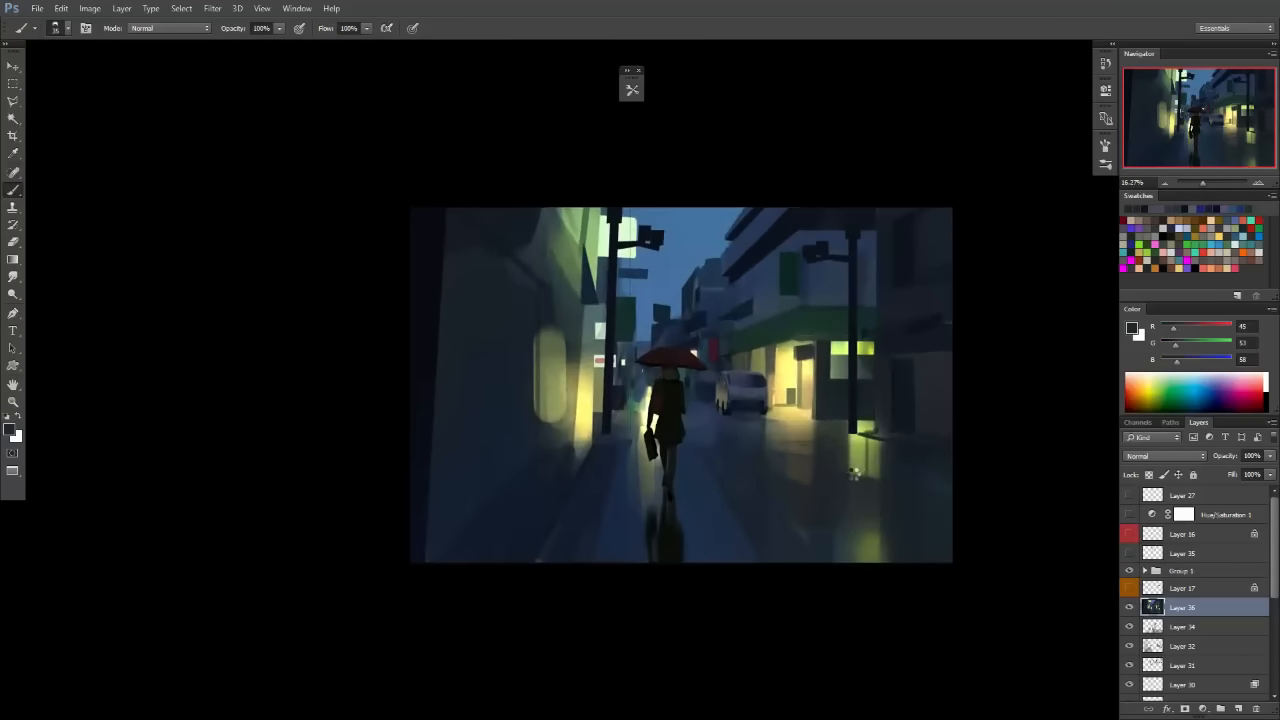
Mirror the canvas horizontally and back to check the composition, and choose the Path of Miranda 2 brush preset.
{"action": "key", "text": "ctrl+shift+h"}
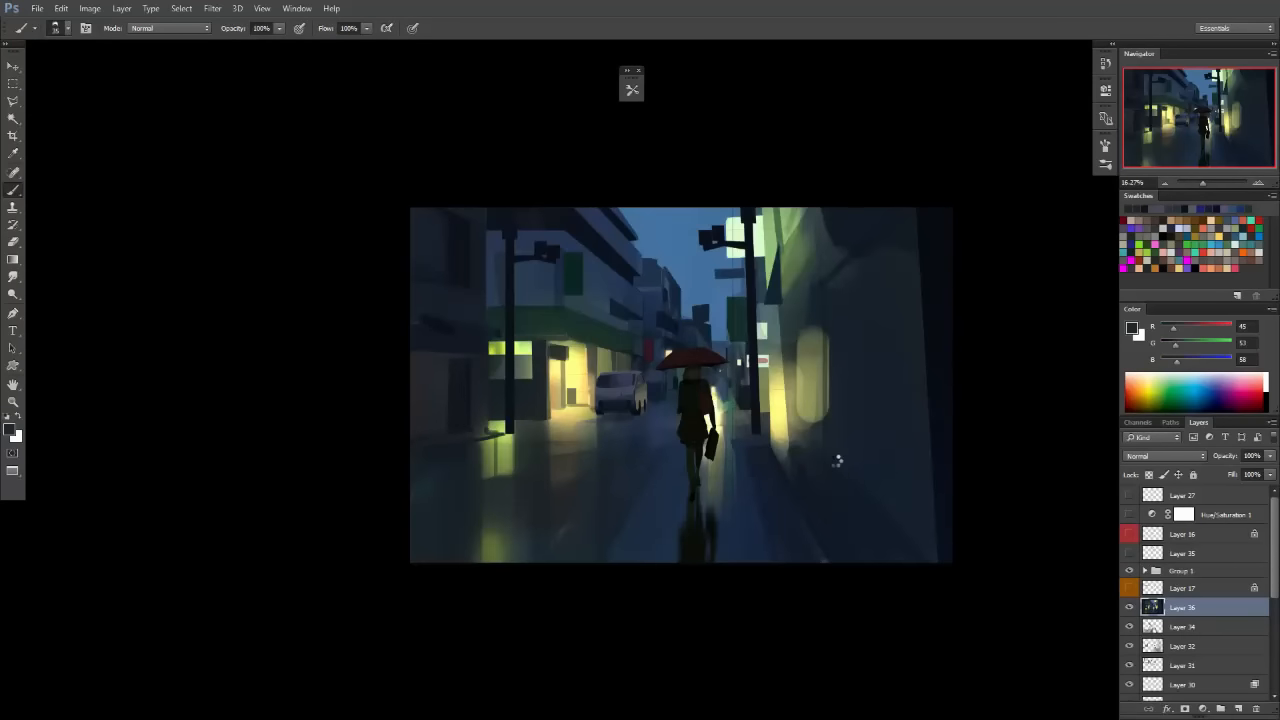
{"action": "key", "text": "ctrl+shift+h"}
{"action": "key", "text": "F3"}
{"action": "left_click", "coordinate": [716, 544]}
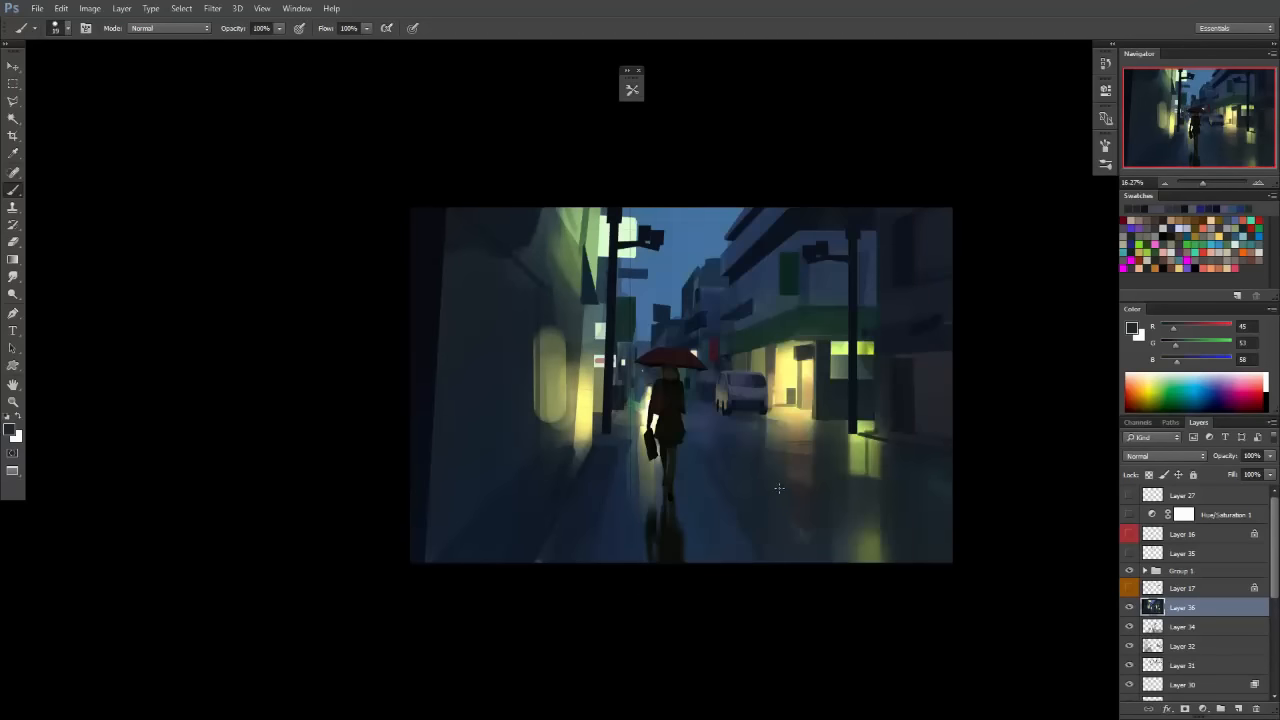
Select a thin vertical strip along the outer edge of the narrow yellow glow and paint it with a sampled dark colour using an enlarged brush.
{"action": "mouse_move", "coordinate": [740, 476]}
{"action": "left_mouse_down"}
{"action": "mouse_move", "coordinate": [721, 474]}
{"action": "mouse_move", "coordinate": [761, 425]}
{"action": "mouse_move", "coordinate": [738, 425]}
{"action": "mouse_move", "coordinate": [786, 432]}
{"action": "left_mouse_up"}
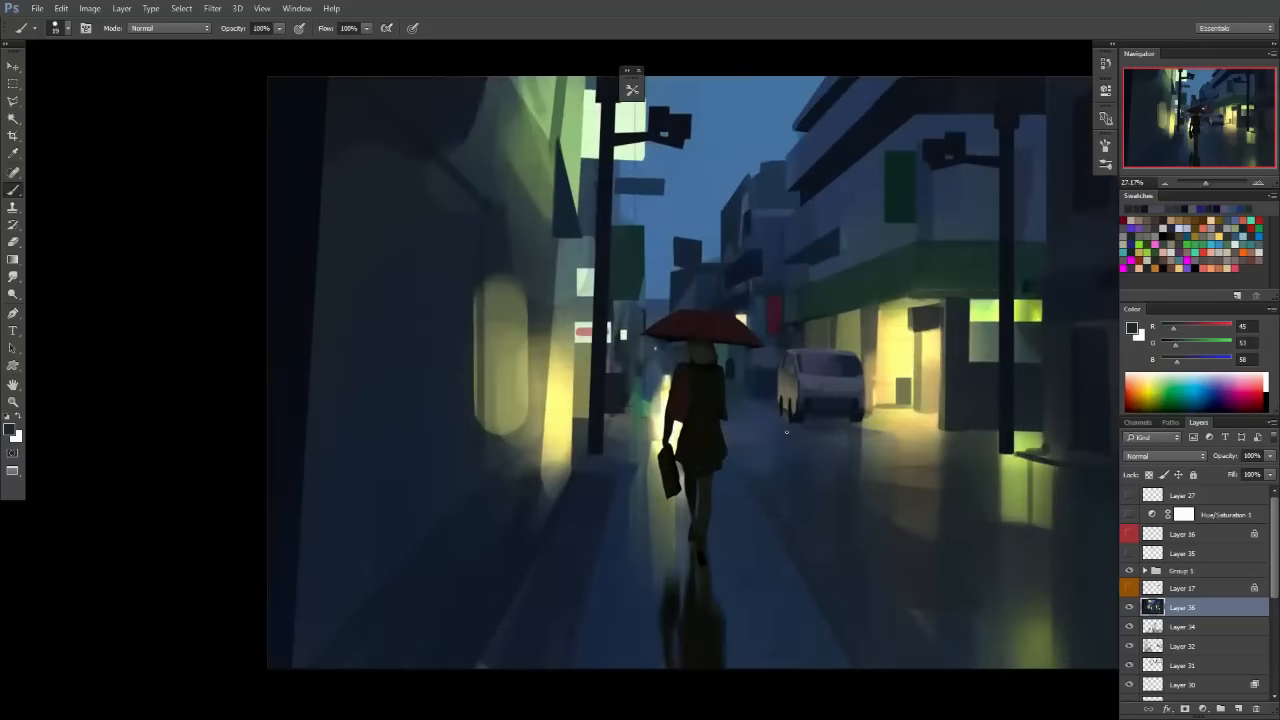
{"action": "key", "text": "space"}
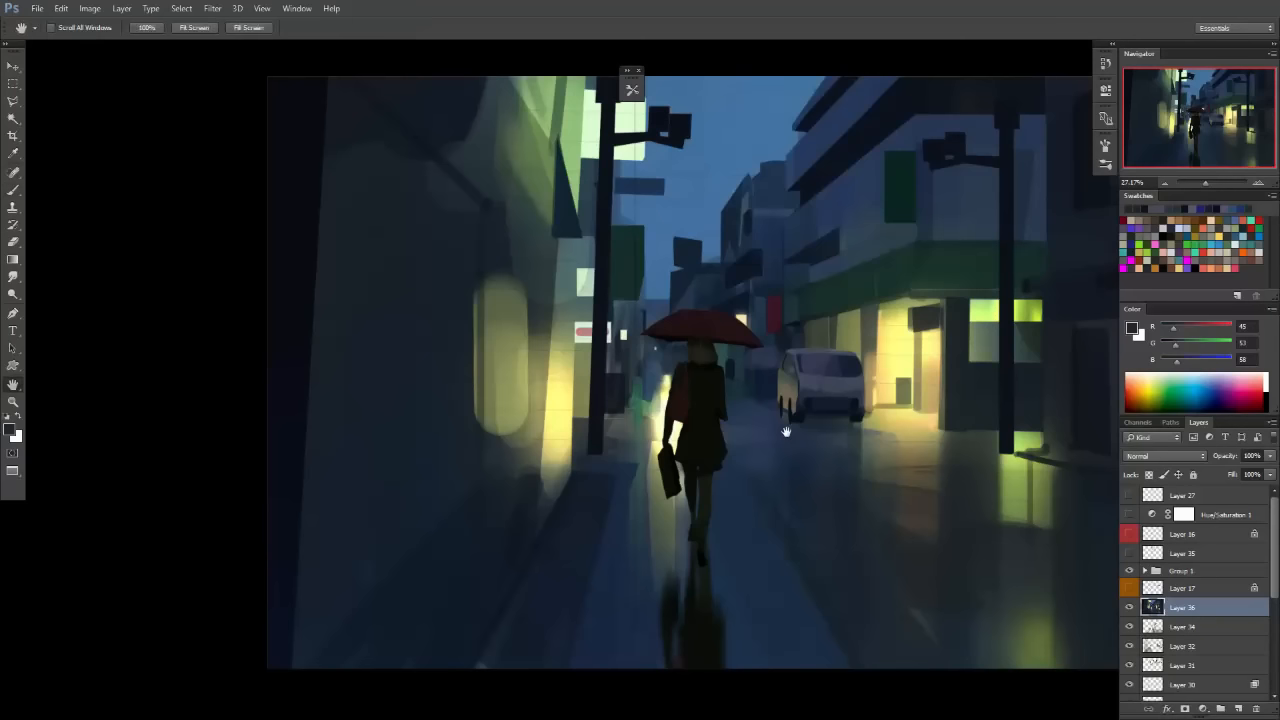
{"action": "left_click_drag", "start_coordinate": [771, 411], "coordinate": [739, 408]}
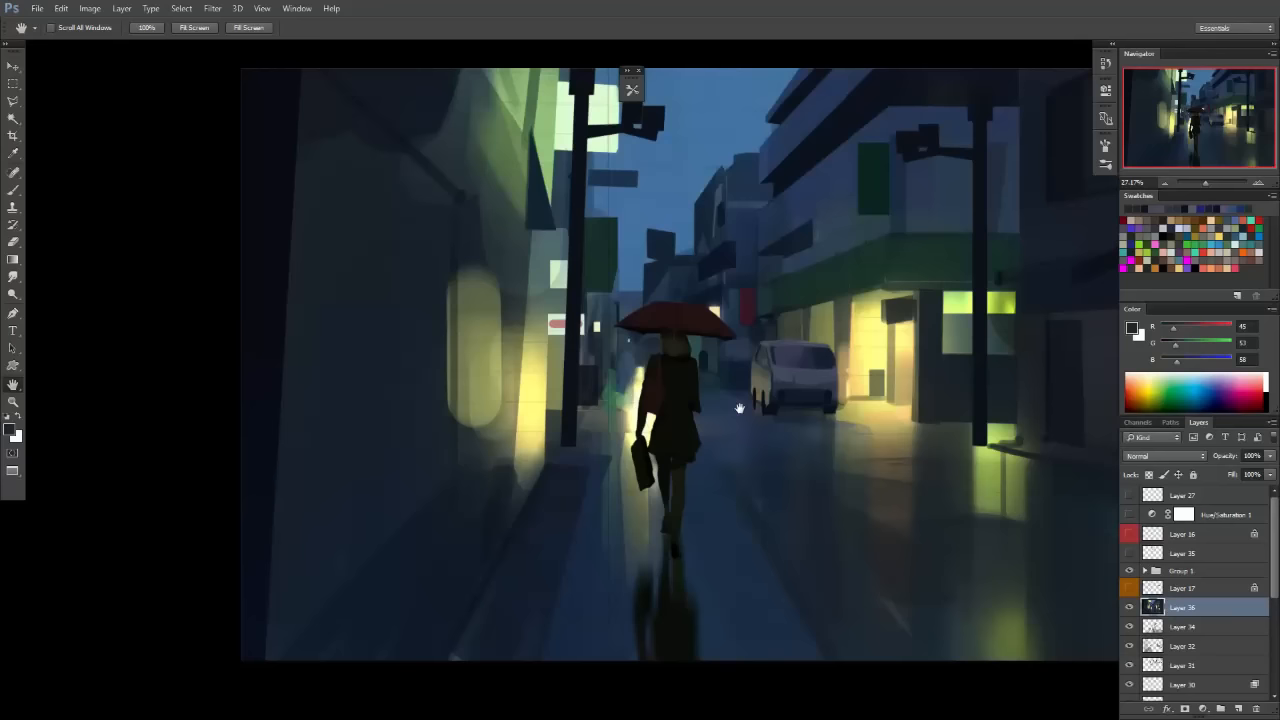
{"action": "left_click_drag", "start_coordinate": [758, 382], "coordinate": [650, 402]}
{"action": "mouse_move", "coordinate": [504, 350]}
{"action": "left_mouse_down"}
{"action": "mouse_move", "coordinate": [527, 386]}
{"action": "mouse_move", "coordinate": [565, 380]}
{"action": "left_mouse_up"}
{"action": "left_click", "coordinate": [521, 442], "text": "alt"}
{"action": "key", "text": "l"}
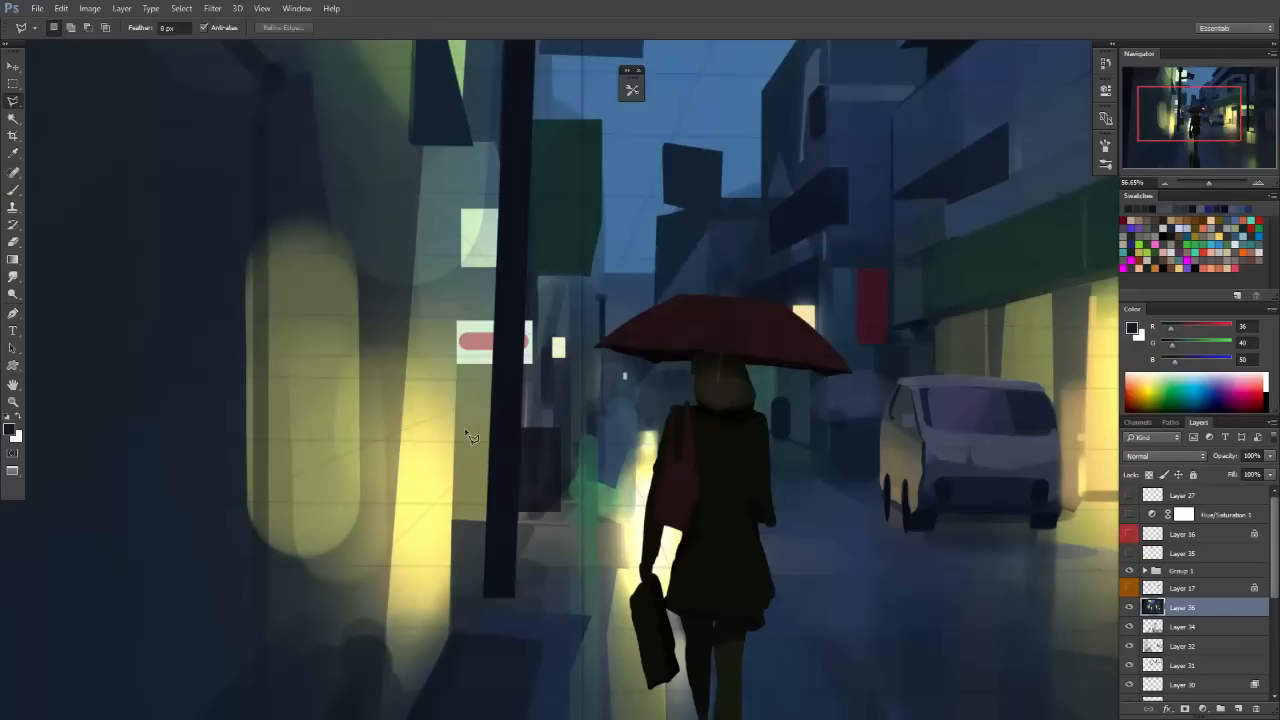
{"action": "left_click", "coordinate": [451, 632]}
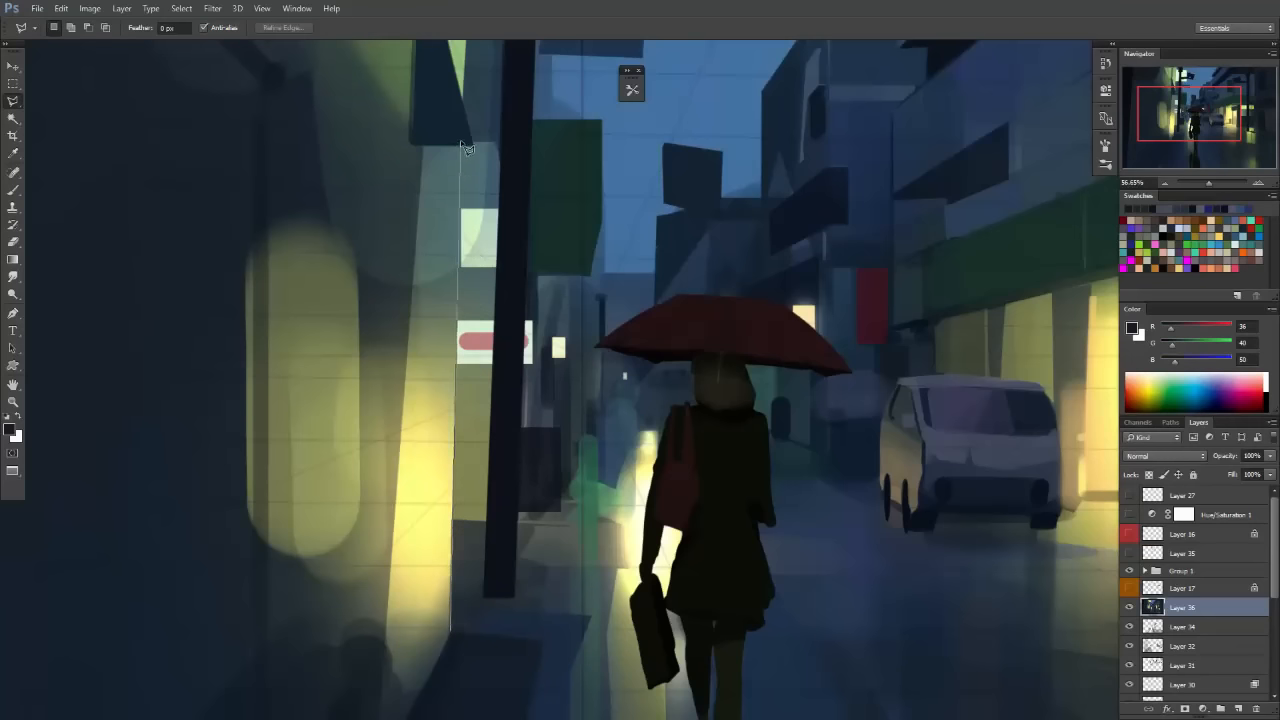
{"action": "left_click", "coordinate": [460, 140]}
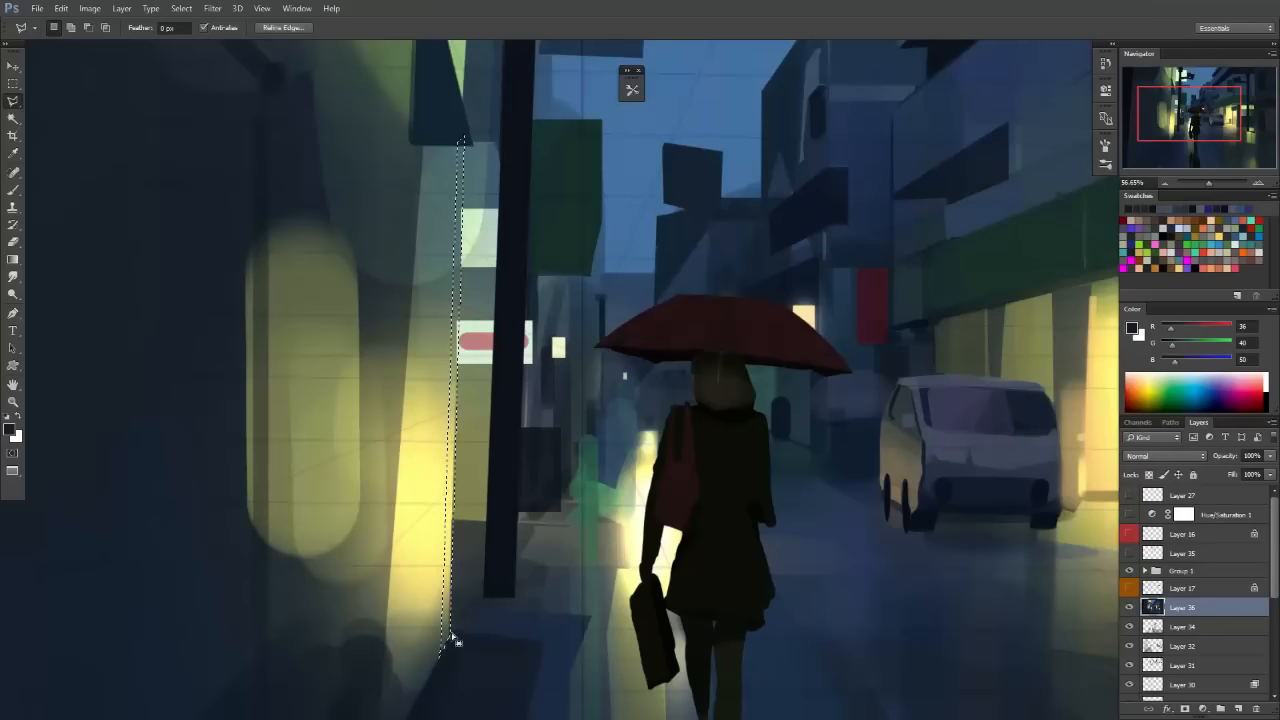
{"action": "left_click", "coordinate": [450, 634]}
{"action": "key", "text": "b"}
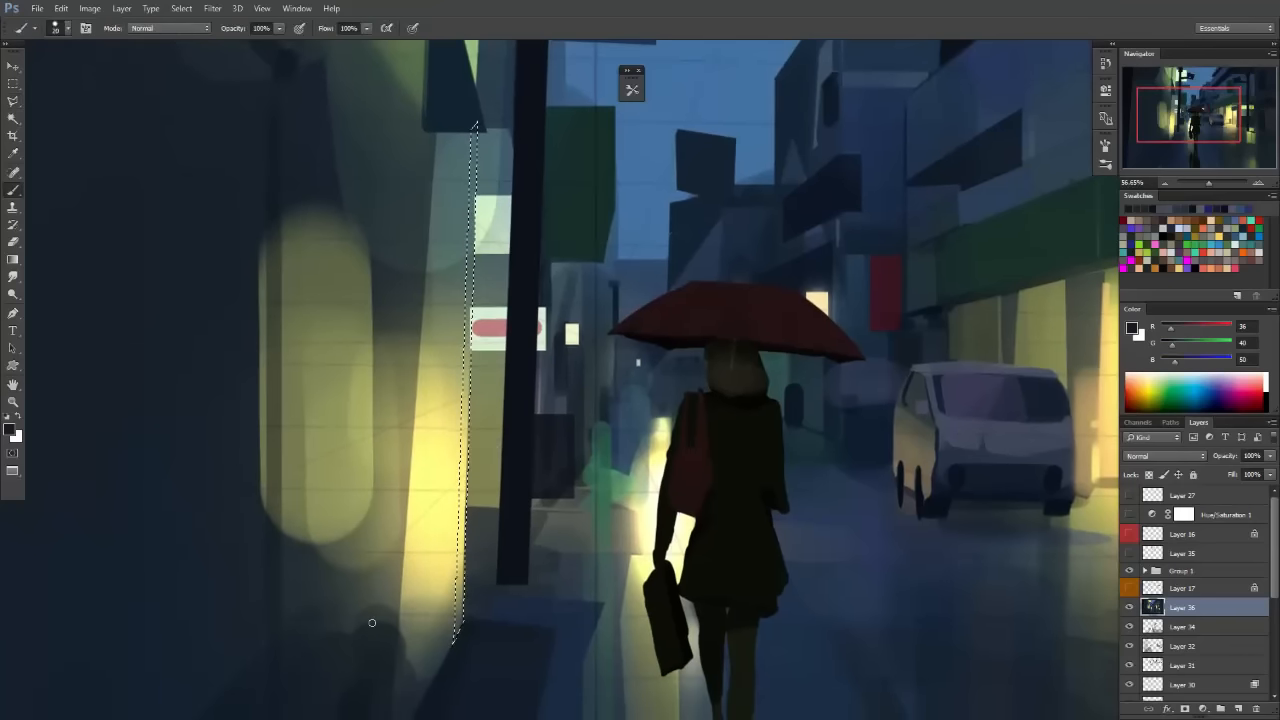
{"action": "key", "text": "bracketright"}
{"action": "key", "text": "bracketright"}
{"action": "key", "text": "bracketright"}
{"action": "key", "text": "bracketright"}
{"action": "key", "text": "bracketright"}
{"action": "key", "text": "bracketright"}
{"action": "key", "text": "bracketright"}
{"action": "key", "text": "bracketright"}
{"action": "key", "text": "bracketright"}
{"action": "key", "text": "bracketright"}
{"action": "key", "text": "bracketright"}
{"action": "mouse_move", "coordinate": [455, 605]}
{"action": "left_mouse_down"}
{"action": "mouse_move", "coordinate": [448, 567]}
{"action": "mouse_move", "coordinate": [490, 514]}
{"action": "mouse_move", "coordinate": [400, 481]}
{"action": "mouse_move", "coordinate": [489, 533]}
{"action": "mouse_move", "coordinate": [475, 438]}
{"action": "mouse_move", "coordinate": [428, 329]}
{"action": "mouse_move", "coordinate": [482, 410]}
{"action": "mouse_move", "coordinate": [466, 100]}
{"action": "left_mouse_up"}
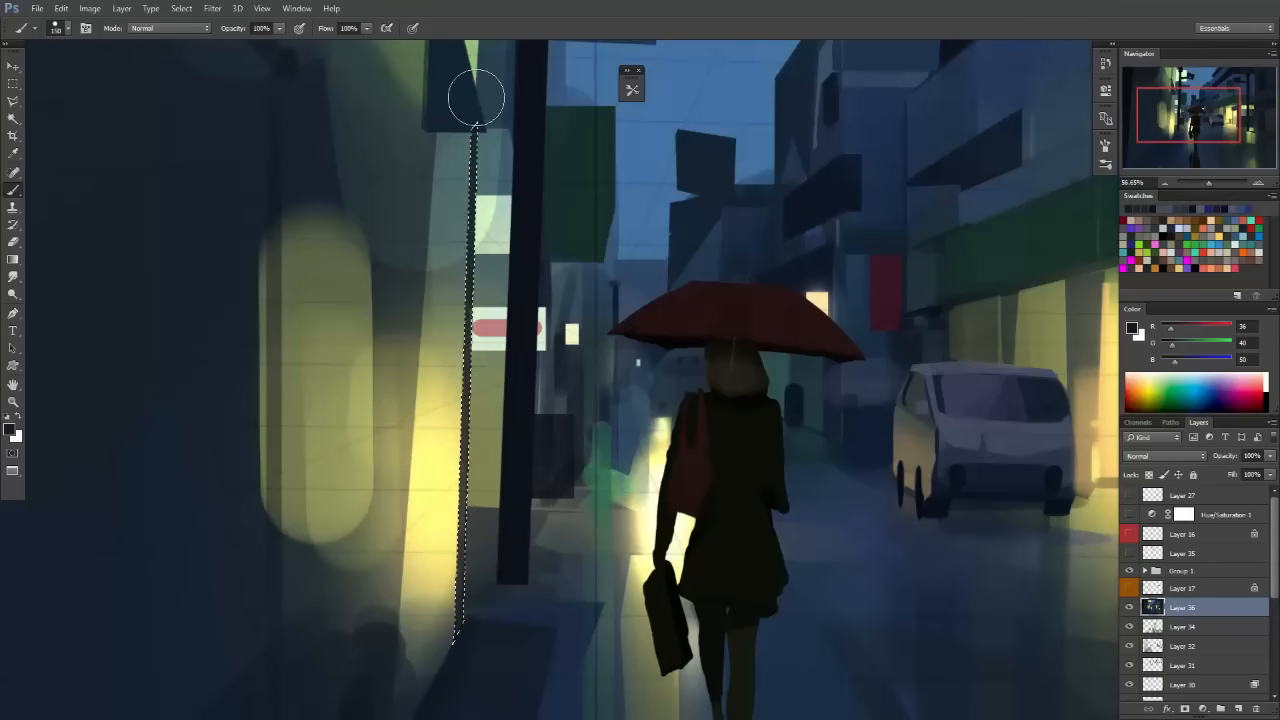
{"action": "key", "text": "m"}
{"action": "left_click", "coordinate": [576, 240]}
Select a tall panel with a slanted lower edge inside the narrow yellow glow, paint it dark, and deselect.
{"action": "mouse_move", "coordinate": [566, 342]}
{"action": "left_mouse_down"}
{"action": "mouse_move", "coordinate": [506, 366]}
{"action": "mouse_move", "coordinate": [605, 402]}
{"action": "left_mouse_up"}
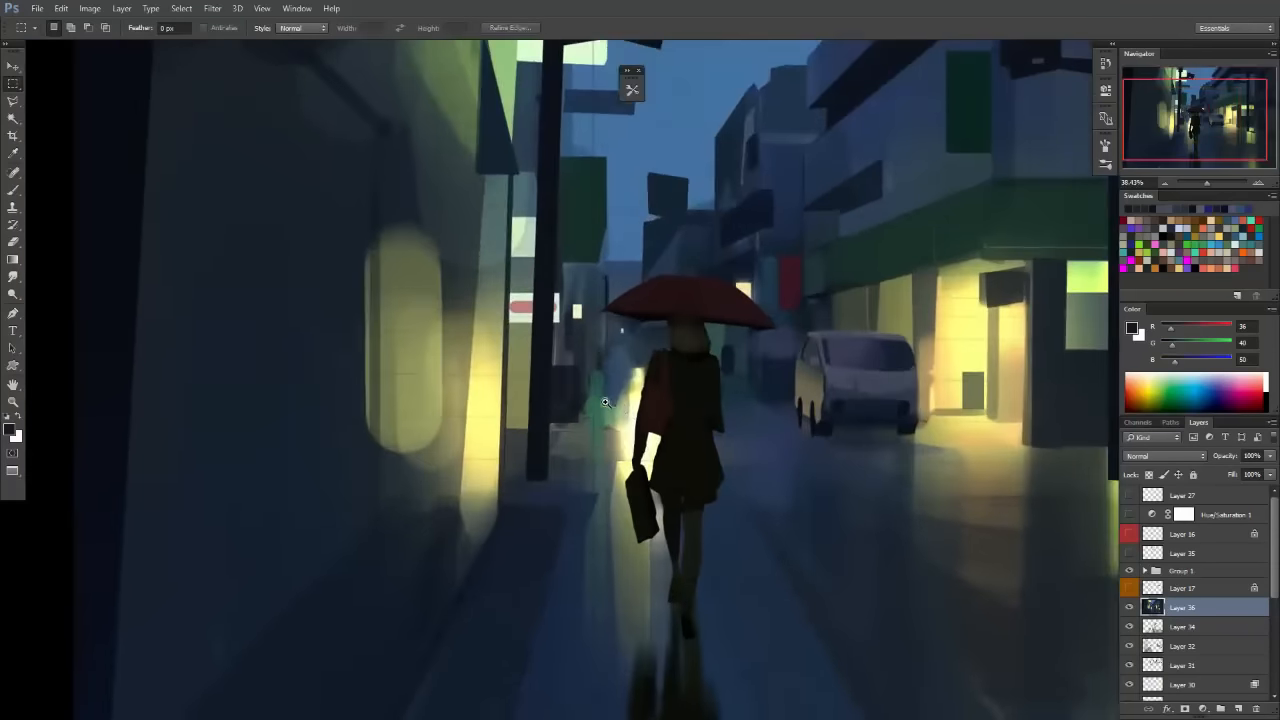
{"action": "key", "text": "l"}
{"action": "scroll", "coordinate": [590, 410], "scroll_direction": "up", "scroll_amount": 2}
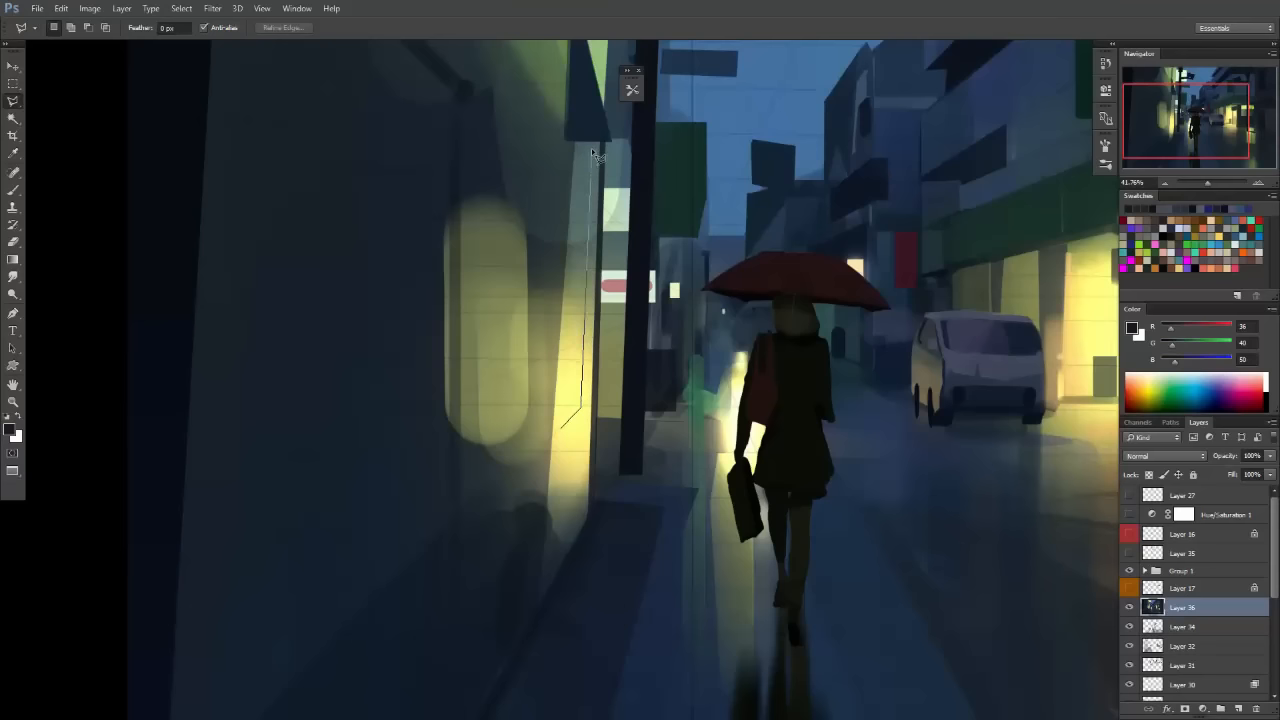
{"action": "double_click", "coordinate": [562, 444]}
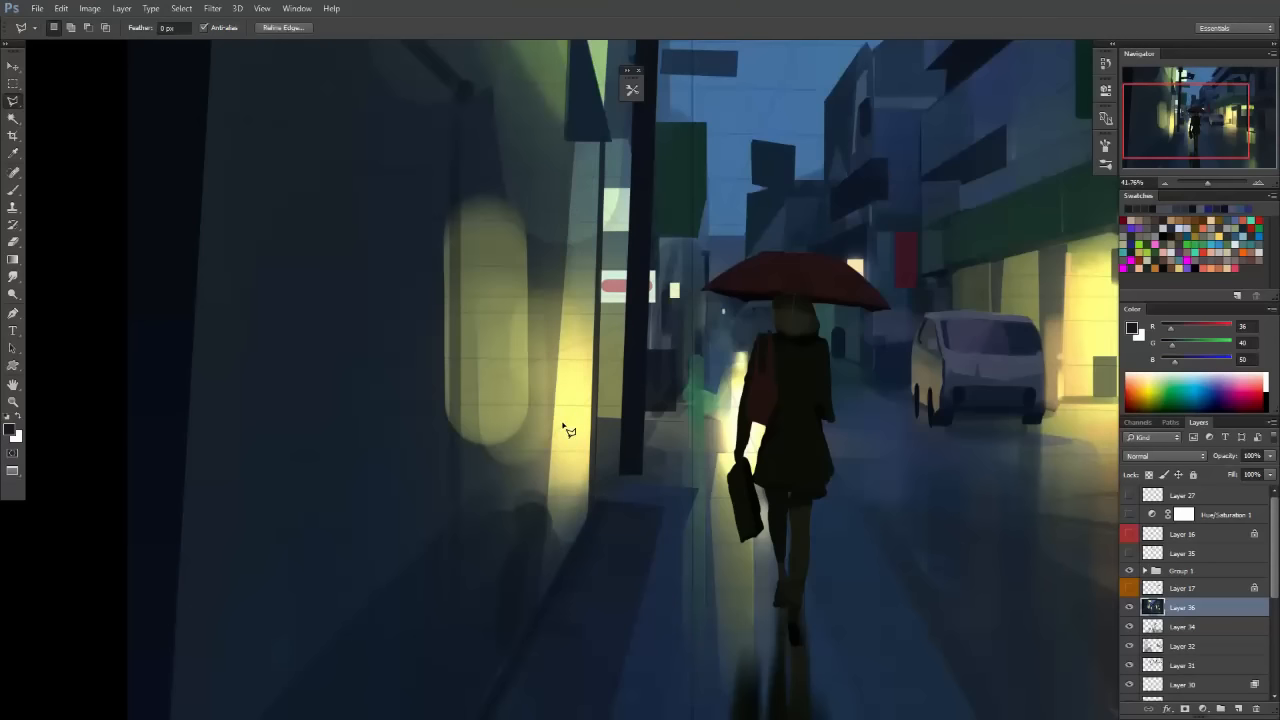
{"action": "key", "text": "b"}
{"action": "mouse_move", "coordinate": [570, 440]}
{"action": "left_mouse_down"}
{"action": "mouse_move", "coordinate": [520, 430]}
{"action": "mouse_move", "coordinate": [560, 360]}
{"action": "mouse_move", "coordinate": [630, 335]}
{"action": "mouse_move", "coordinate": [575, 275]}
{"action": "mouse_move", "coordinate": [578, 235]}
{"action": "mouse_move", "coordinate": [620, 198]}
{"action": "left_mouse_up"}
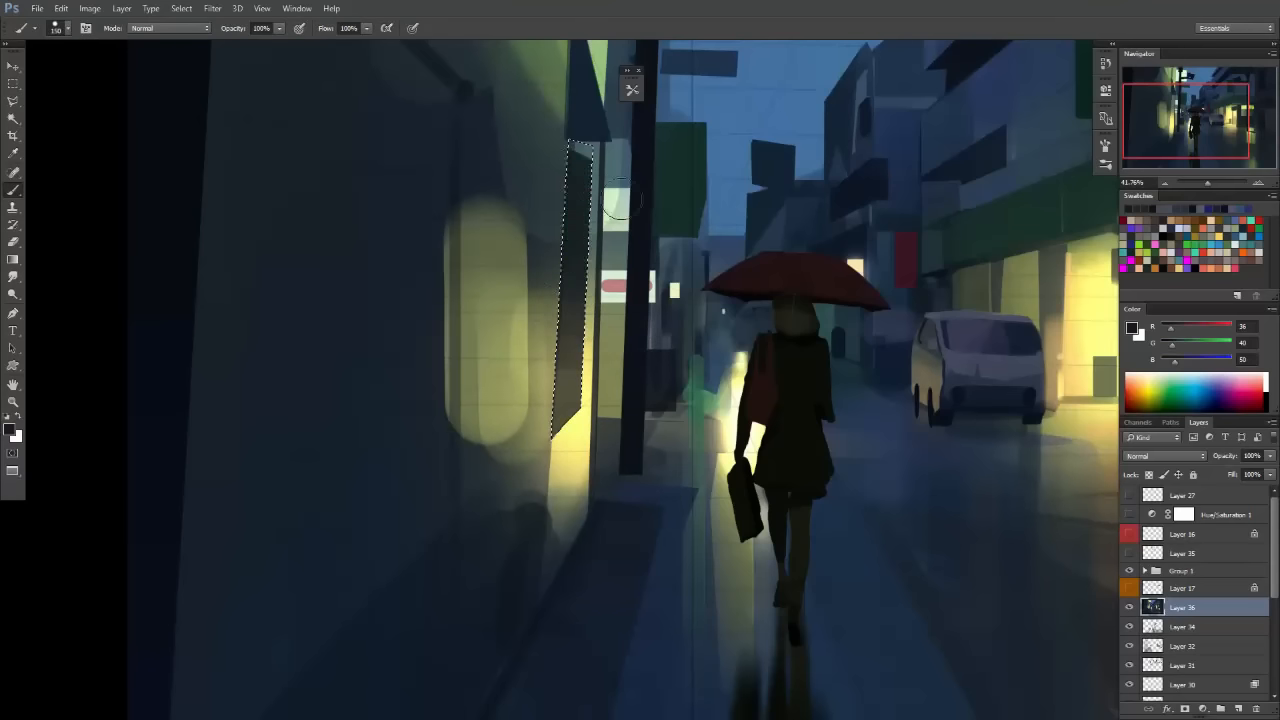
{"action": "key", "text": "m"}
{"action": "left_click", "coordinate": [663, 374]}
Select an L-shaped area just below the rounded yellow window, paint it dark, and deselect.
{"action": "mouse_move", "coordinate": [735, 414]}
{"action": "left_mouse_down"}
{"action": "mouse_move", "coordinate": [648, 483]}
{"action": "mouse_move", "coordinate": [743, 425]}
{"action": "mouse_move", "coordinate": [770, 440]}
{"action": "mouse_move", "coordinate": [733, 408]}
{"action": "left_mouse_up"}
{"action": "left_click_drag", "start_coordinate": [628, 413], "coordinate": [678, 403]}
{"action": "key", "text": "l"}
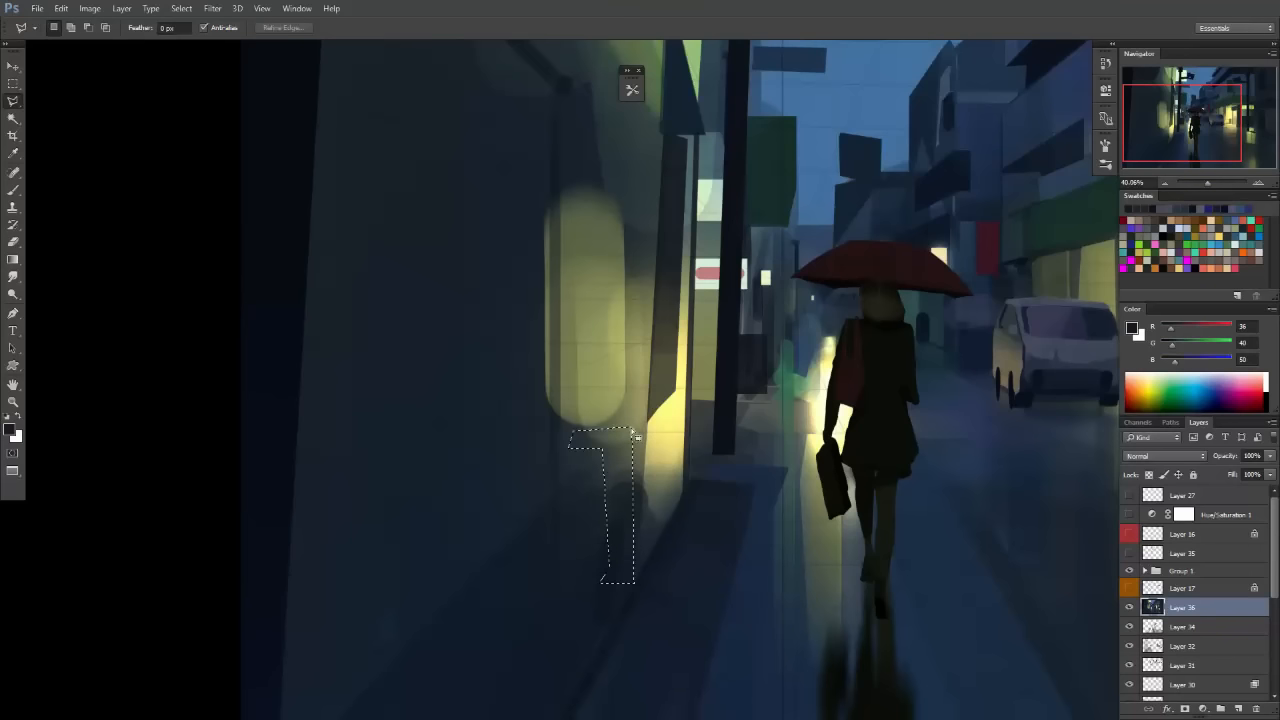
{"action": "key", "text": "b"}
{"action": "mouse_move", "coordinate": [624, 402]}
{"action": "left_mouse_down"}
{"action": "mouse_move", "coordinate": [634, 646]}
{"action": "mouse_move", "coordinate": [607, 378]}
{"action": "mouse_move", "coordinate": [598, 438]}
{"action": "left_mouse_up"}
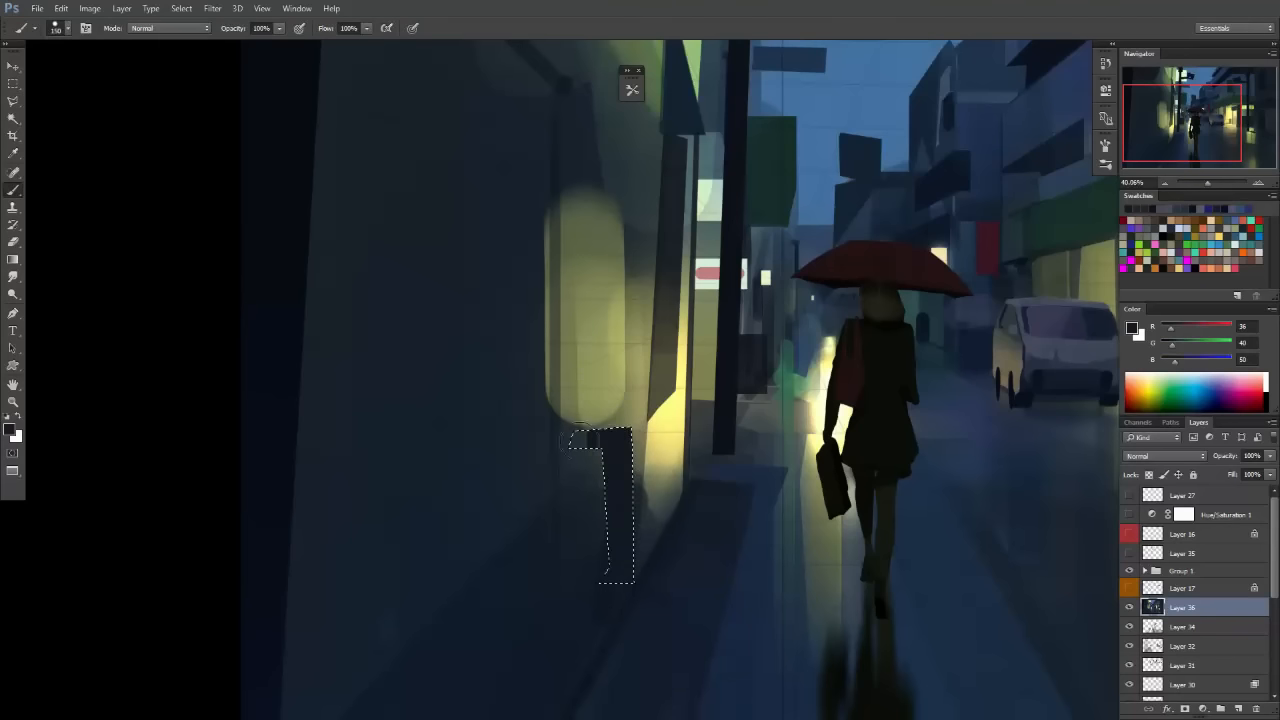
{"action": "key", "text": "m"}
{"action": "key", "text": "ctrl+d"}
Select a tall rectangle over the middle of the rounded yellow window, darken it with the brush, and deselect.
{"action": "mouse_move", "coordinate": [757, 404]}
{"action": "left_mouse_down"}
{"action": "mouse_move", "coordinate": [771, 453]}
{"action": "mouse_move", "coordinate": [818, 466]}
{"action": "left_mouse_up"}
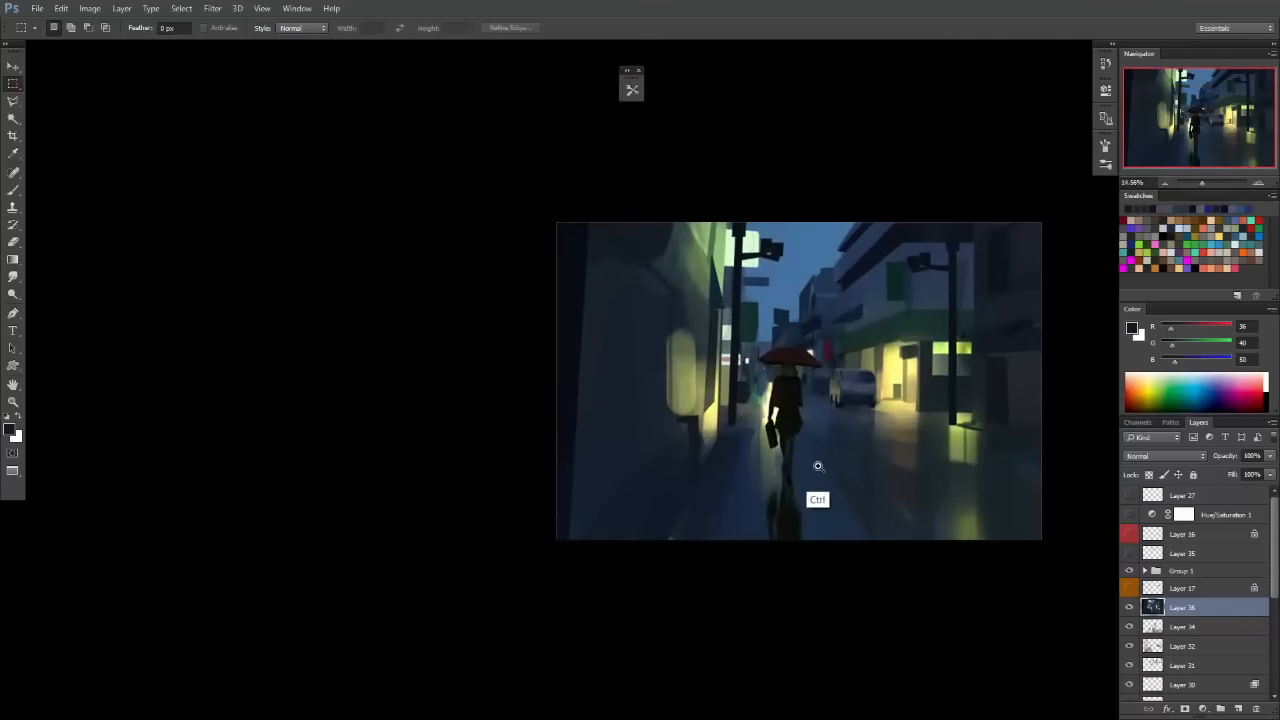
{"action": "left_click", "coordinate": [698, 432], "text": "ctrl"}
{"action": "key", "text": "b"}
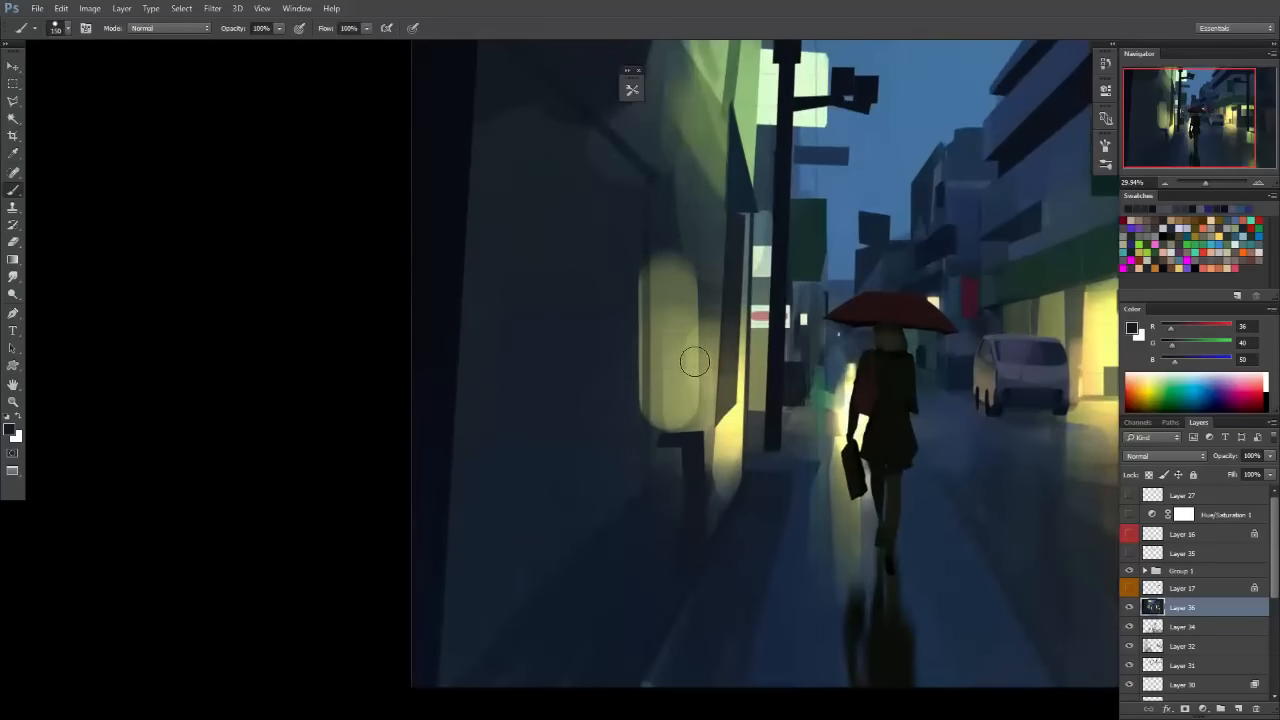
{"action": "key", "text": "l"}
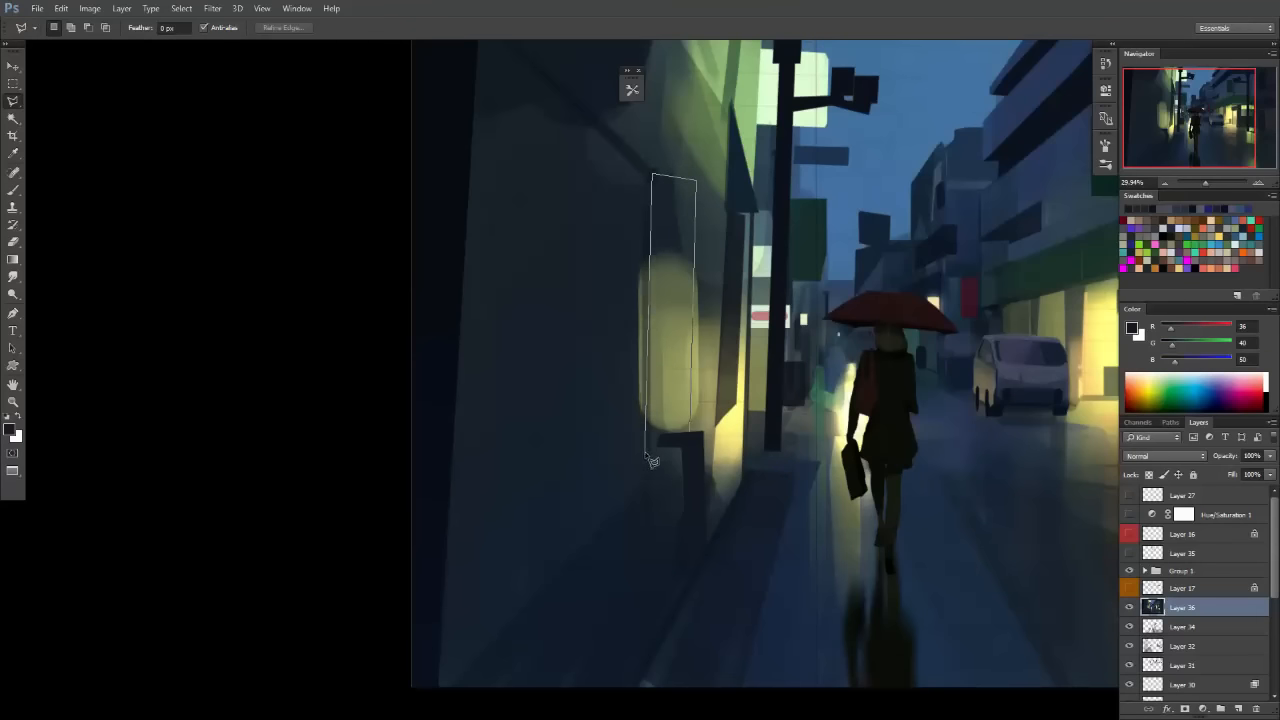
{"action": "left_click", "coordinate": [693, 450]}
{"action": "key", "text": "b"}
{"action": "mouse_move", "coordinate": [666, 206]}
{"action": "left_mouse_down"}
{"action": "mouse_move", "coordinate": [680, 469]}
{"action": "mouse_move", "coordinate": [699, 195]}
{"action": "left_mouse_up"}
{"action": "key", "text": "m"}
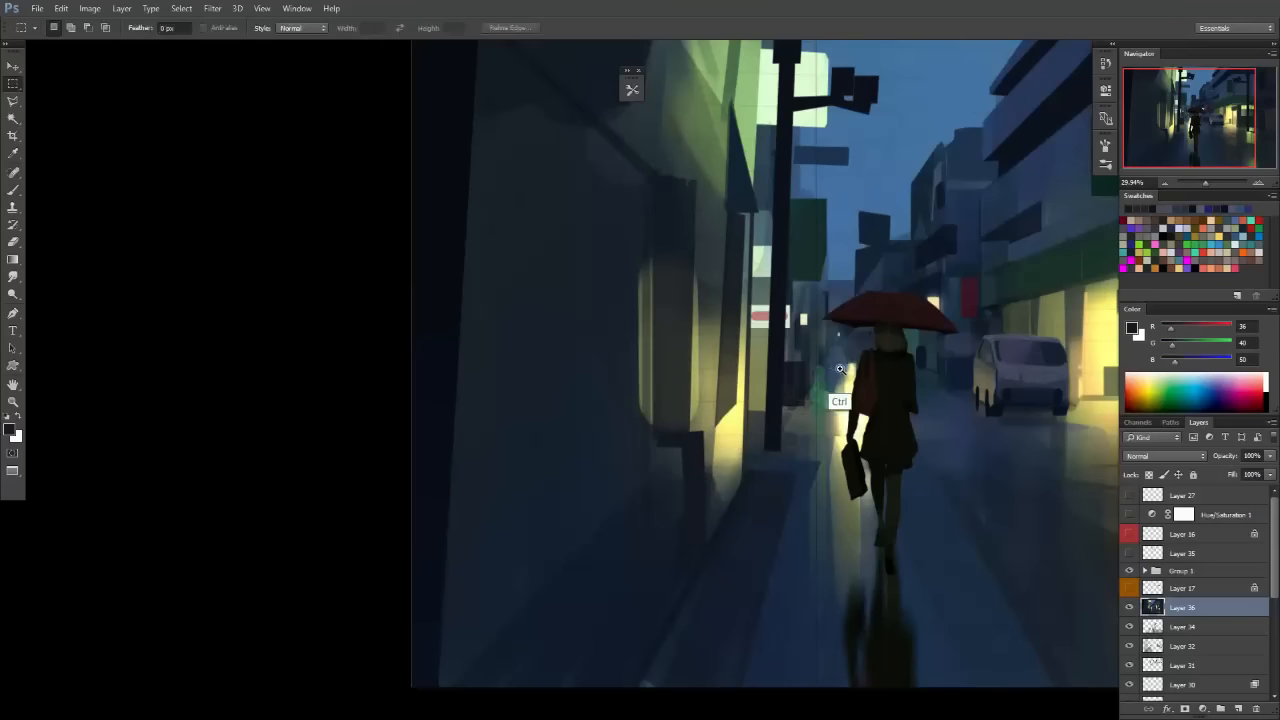
Outline a tall wall panel beside the darkened window with the Polygonal Lasso and paint a soft yellow glow inside using a very large brush.
{"action": "left_click_drag", "start_coordinate": [840, 370], "coordinate": [856, 465]}
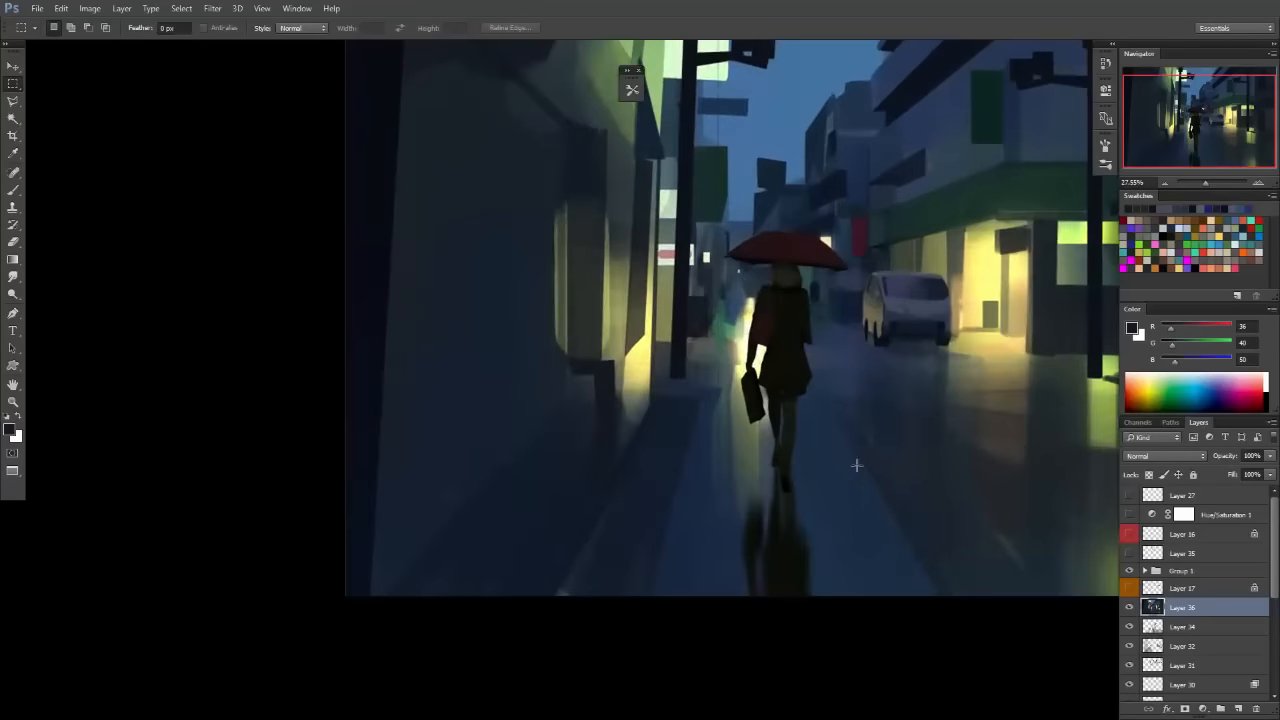
{"action": "left_click_drag", "start_coordinate": [738, 422], "coordinate": [802, 456]}
{"action": "key", "text": "b"}
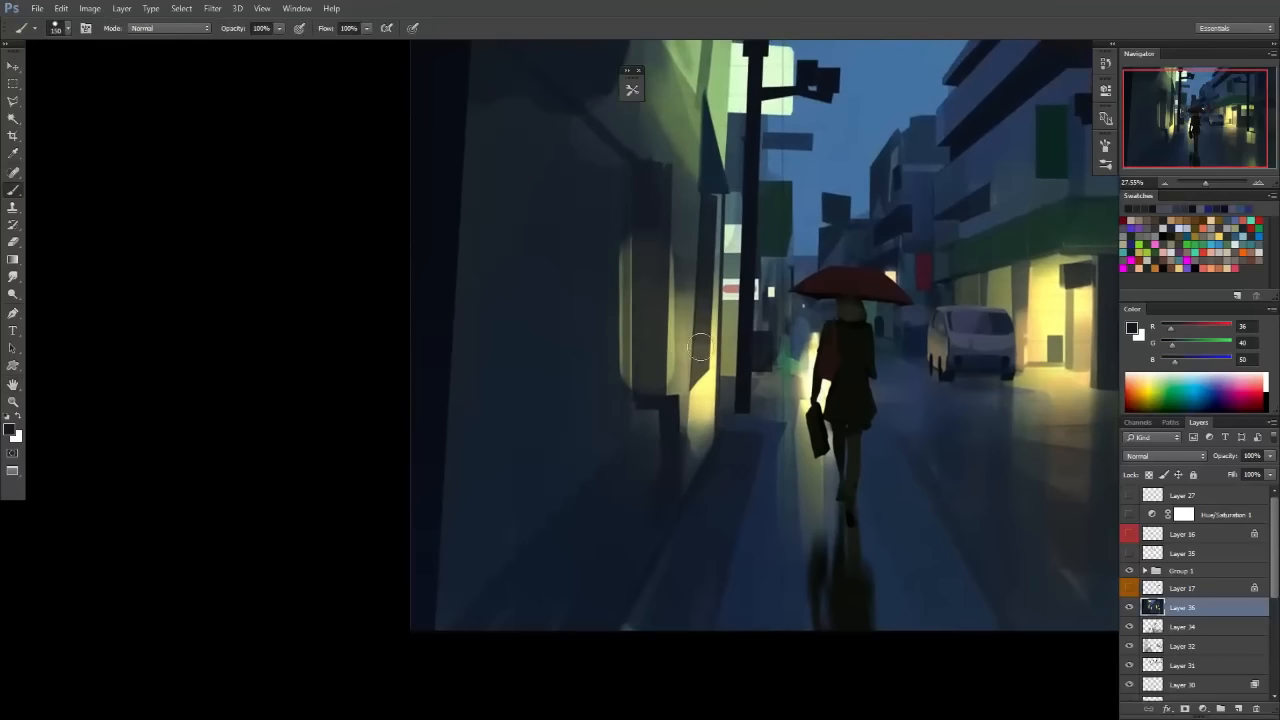
{"action": "left_click_drag", "start_coordinate": [632, 354], "coordinate": [677, 363]}
{"action": "left_click", "coordinate": [700, 343], "text": "alt"}
{"action": "key", "text": "l"}
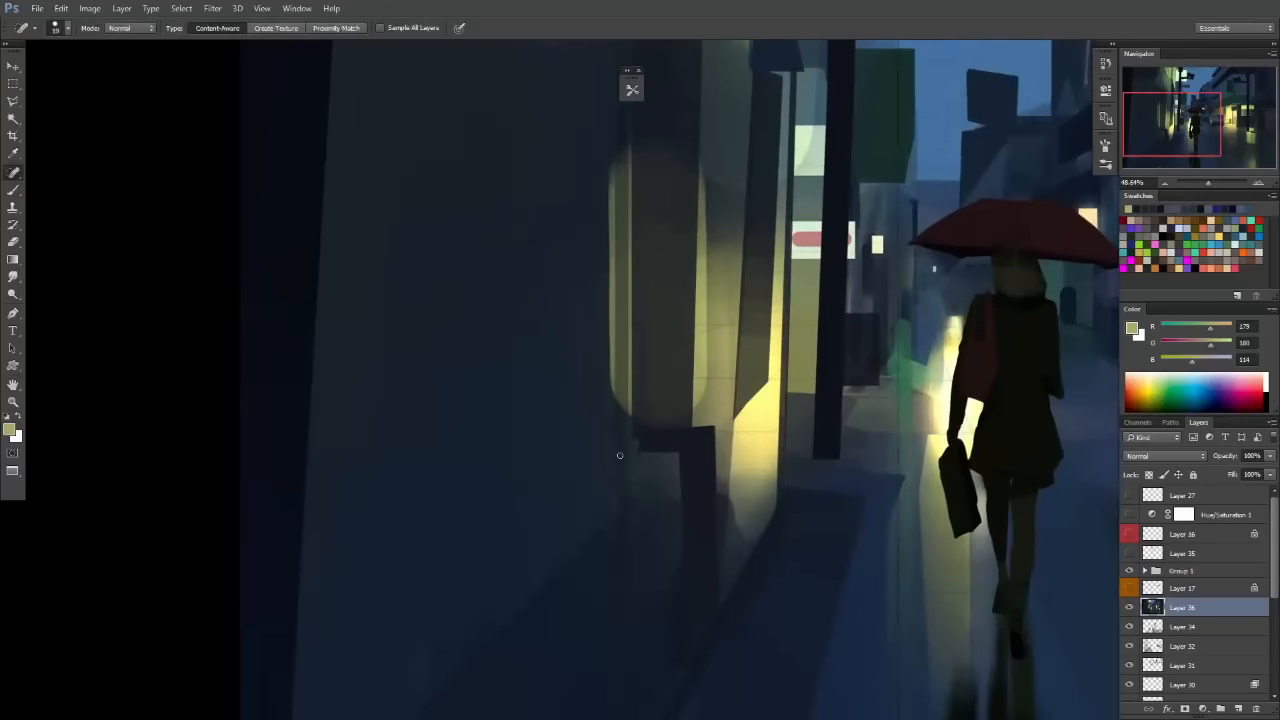
{"action": "left_click", "coordinate": [562, 503]}
{"action": "scroll", "coordinate": [600, 120], "scroll_direction": "up", "scroll_amount": 4}
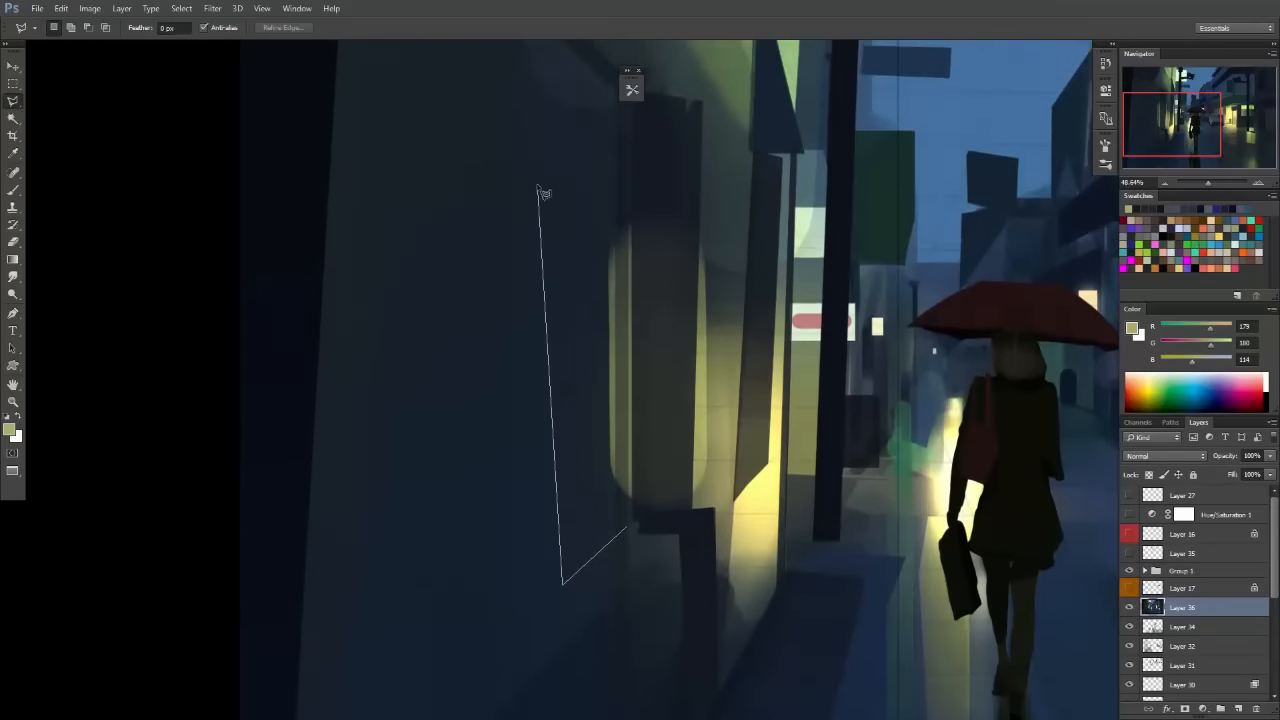
{"action": "left_click", "coordinate": [557, 62]}
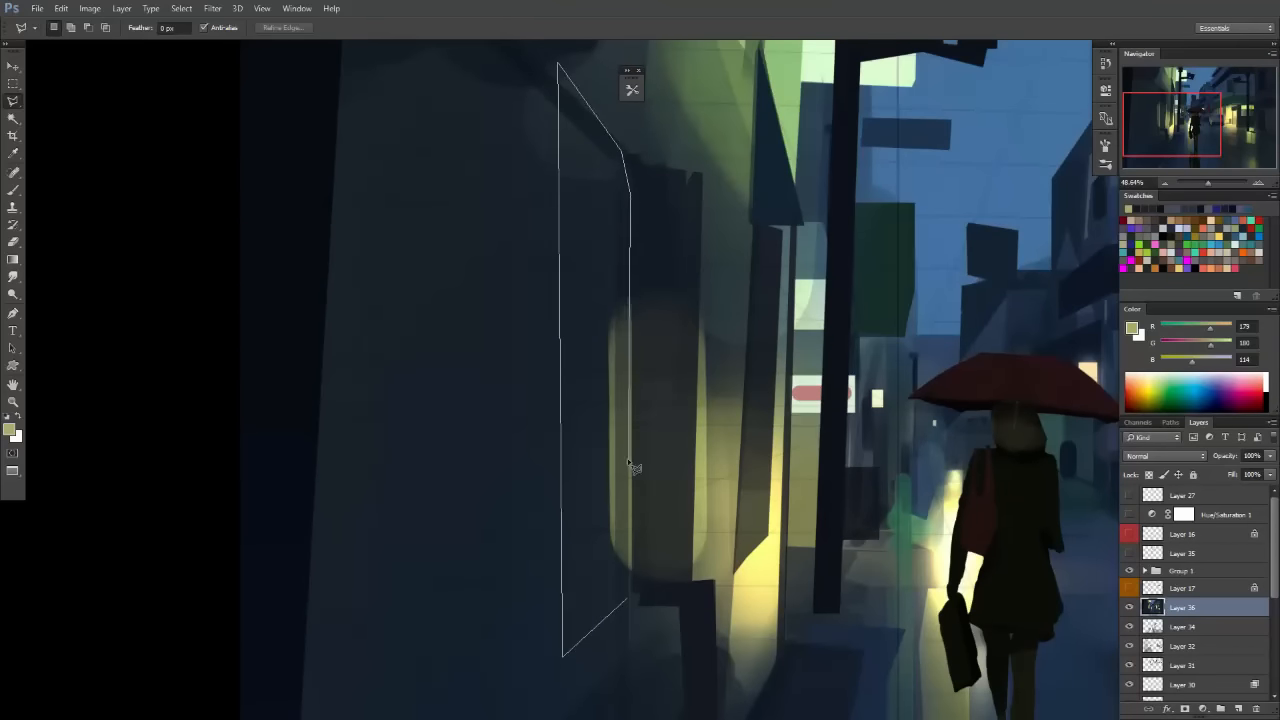
{"action": "left_click", "coordinate": [628, 600]}
{"action": "key", "text": "b"}
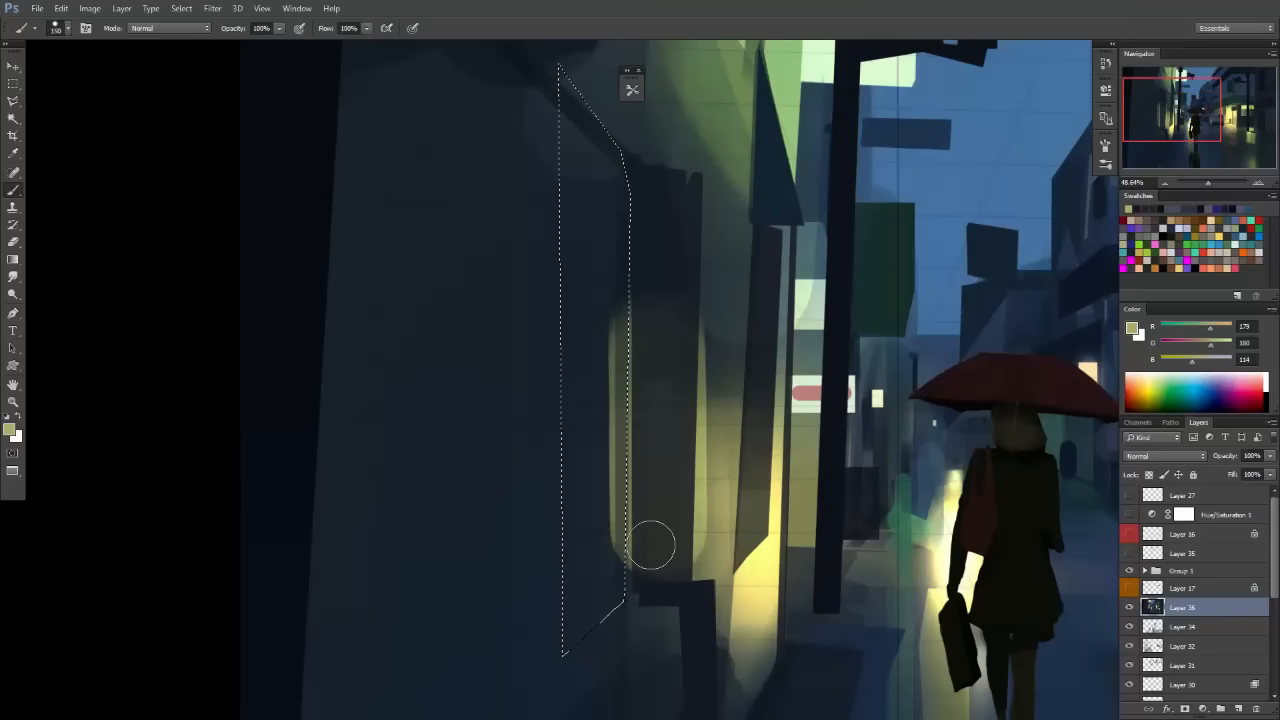
{"action": "mouse_move", "coordinate": [633, 548]}
{"action": "left_mouse_down"}
{"action": "mouse_move", "coordinate": [691, 460]}
{"action": "mouse_move", "coordinate": [726, 436]}
{"action": "left_mouse_up"}
{"action": "key", "text": "F5"}
{"action": "left_click", "coordinate": [697, 530]}
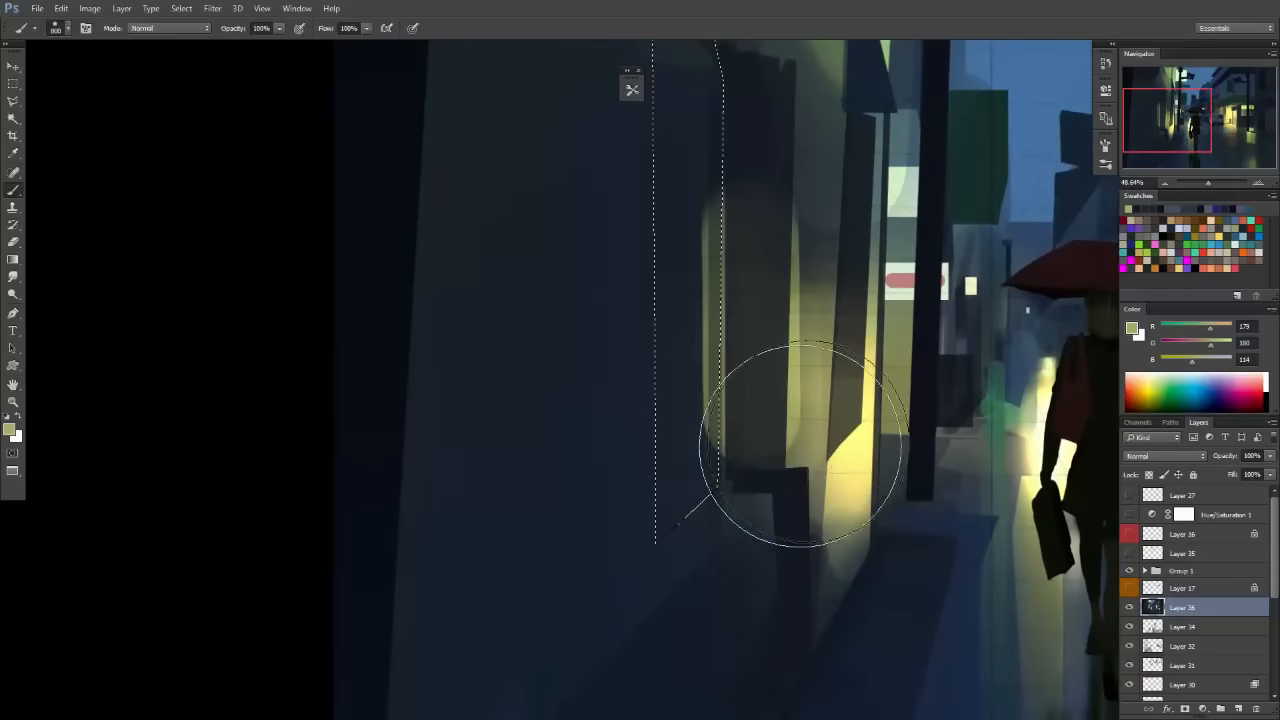
{"action": "left_click", "coordinate": [849, 491], "text": "alt"}
{"action": "mouse_move", "coordinate": [657, 485]}
{"action": "left_mouse_down"}
{"action": "mouse_move", "coordinate": [775, 367]}
{"action": "mouse_move", "coordinate": [636, 365]}
{"action": "mouse_move", "coordinate": [766, 322]}
{"action": "mouse_move", "coordinate": [640, 330]}
{"action": "mouse_move", "coordinate": [753, 367]}
{"action": "mouse_move", "coordinate": [736, 430]}
{"action": "mouse_move", "coordinate": [748, 357]}
{"action": "left_mouse_up"}
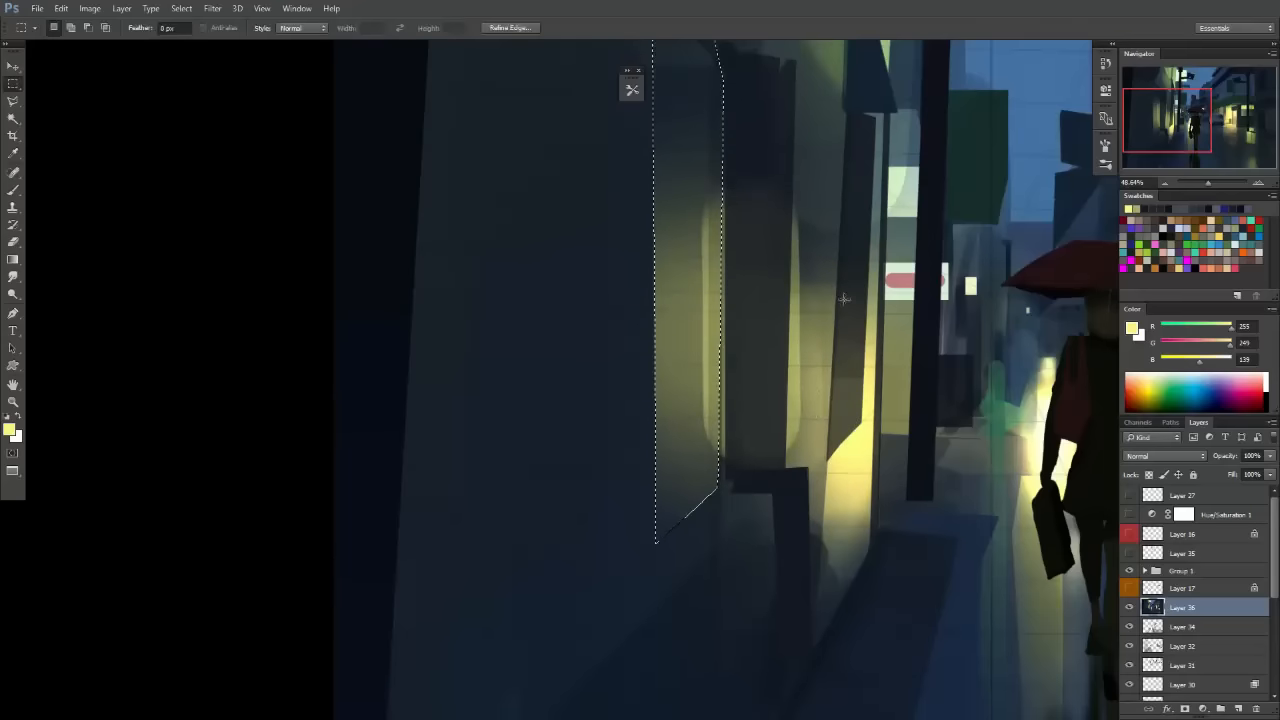
{"action": "scroll", "coordinate": [894, 449], "scroll_direction": "down", "scroll_amount": 4}
{"action": "left_click_drag", "start_coordinate": [998, 464], "coordinate": [795, 420]}
{"action": "scroll", "coordinate": [600, 400], "scroll_direction": "up", "scroll_amount": 3}
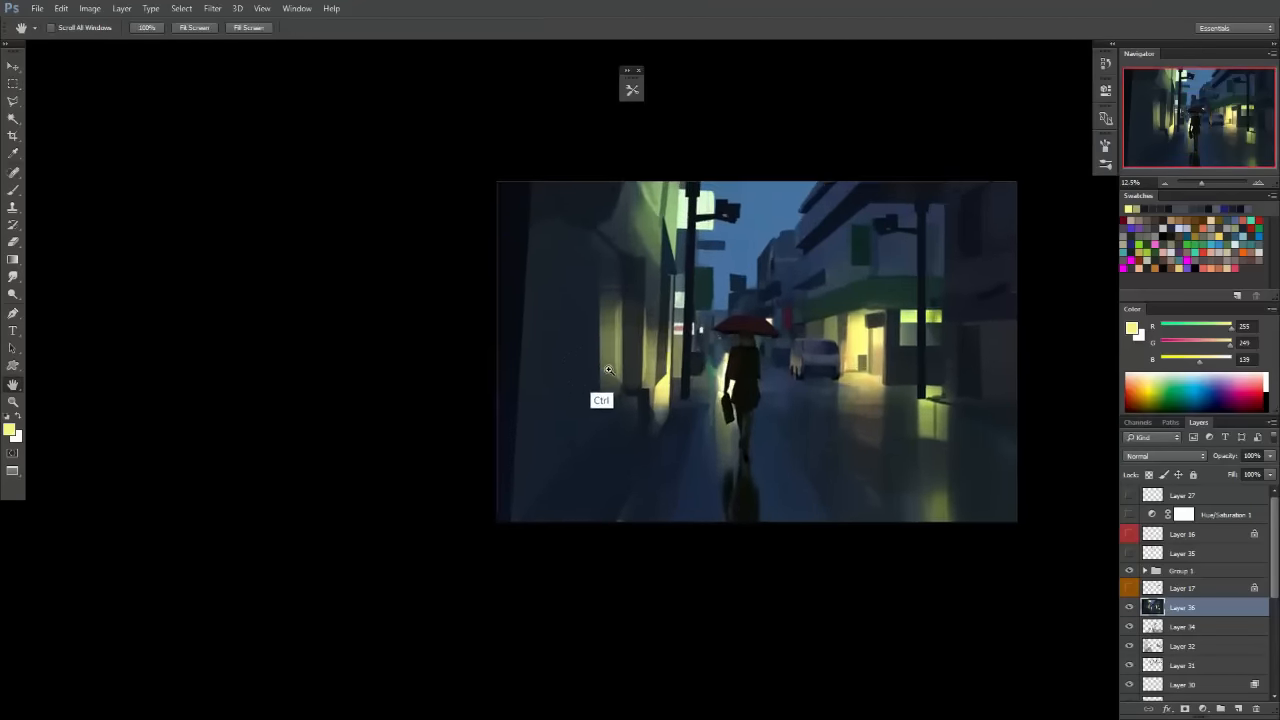
Select the wall area bordering the new yellow glow, shade it softly with a sampled dark blue-grey, and deselect.
{"action": "left_click", "coordinate": [629, 478], "text": "alt"}
{"action": "key", "text": "l"}
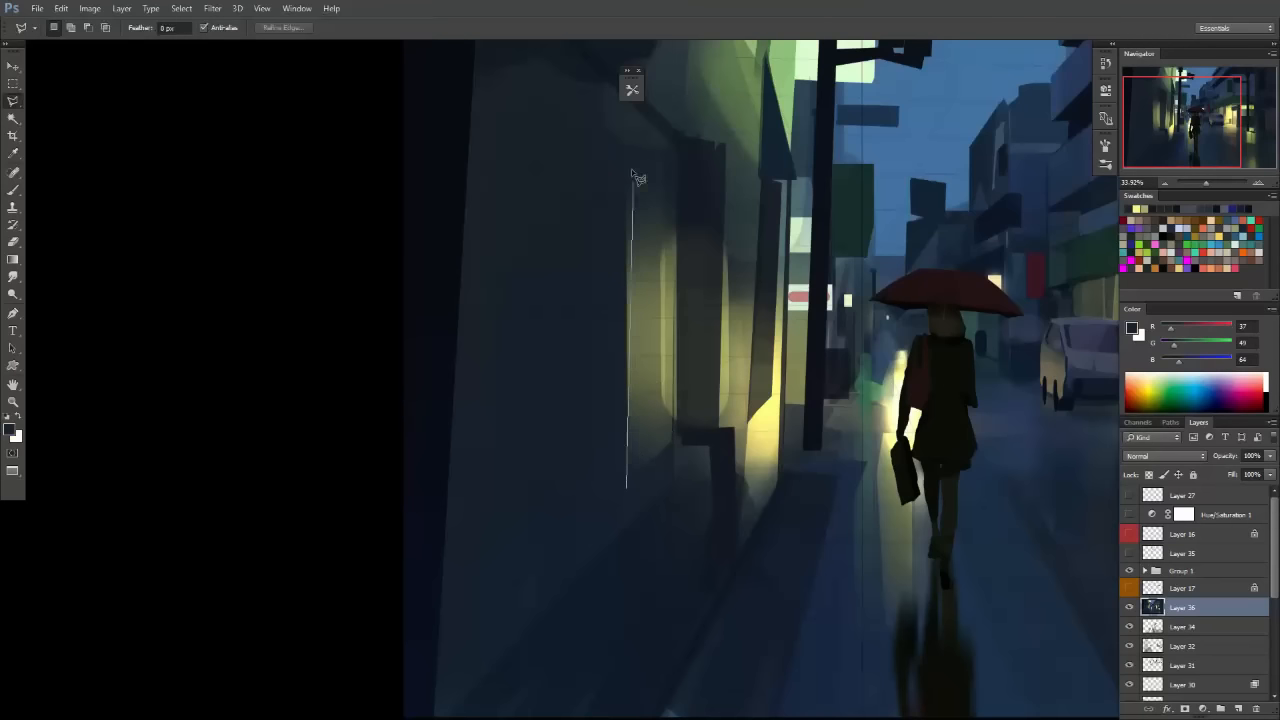
{"action": "left_click", "coordinate": [553, 421]}
{"action": "double_click", "coordinate": [601, 493]}
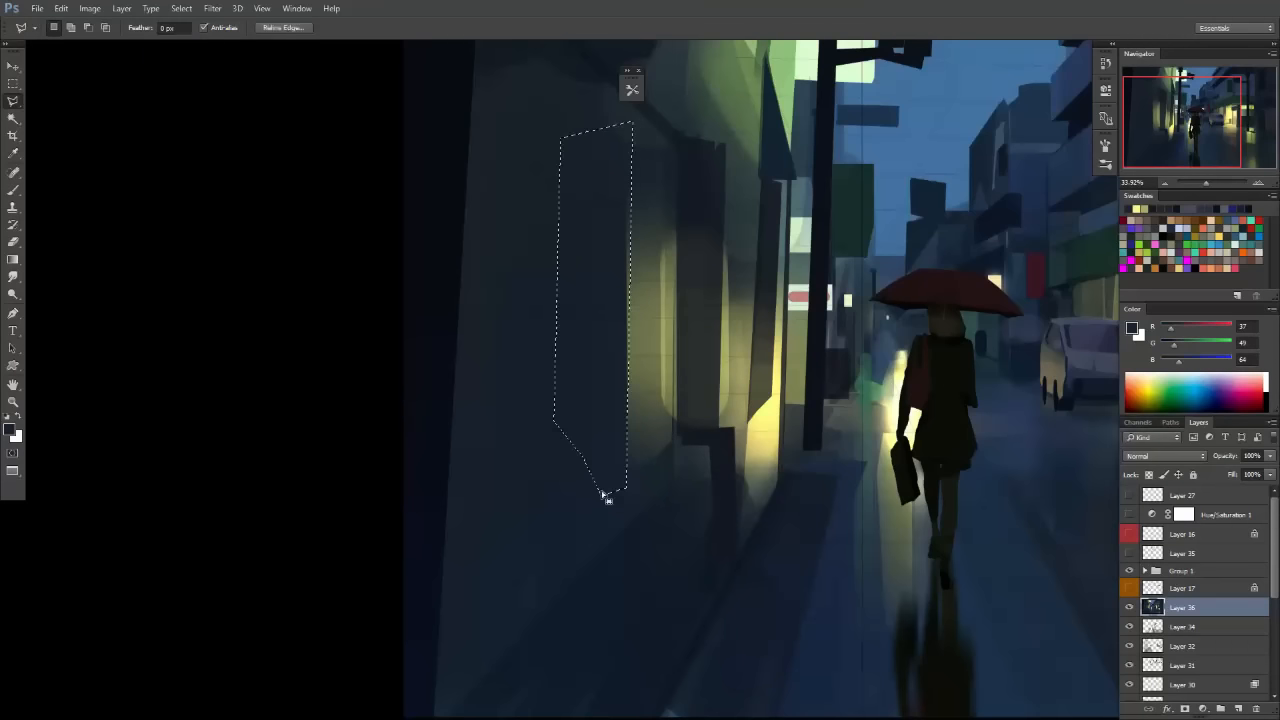
{"action": "key", "text": "b"}
{"action": "left_click_drag", "start_coordinate": [618, 240], "coordinate": [622, 325]}
{"action": "key", "text": "ctrl+d"}
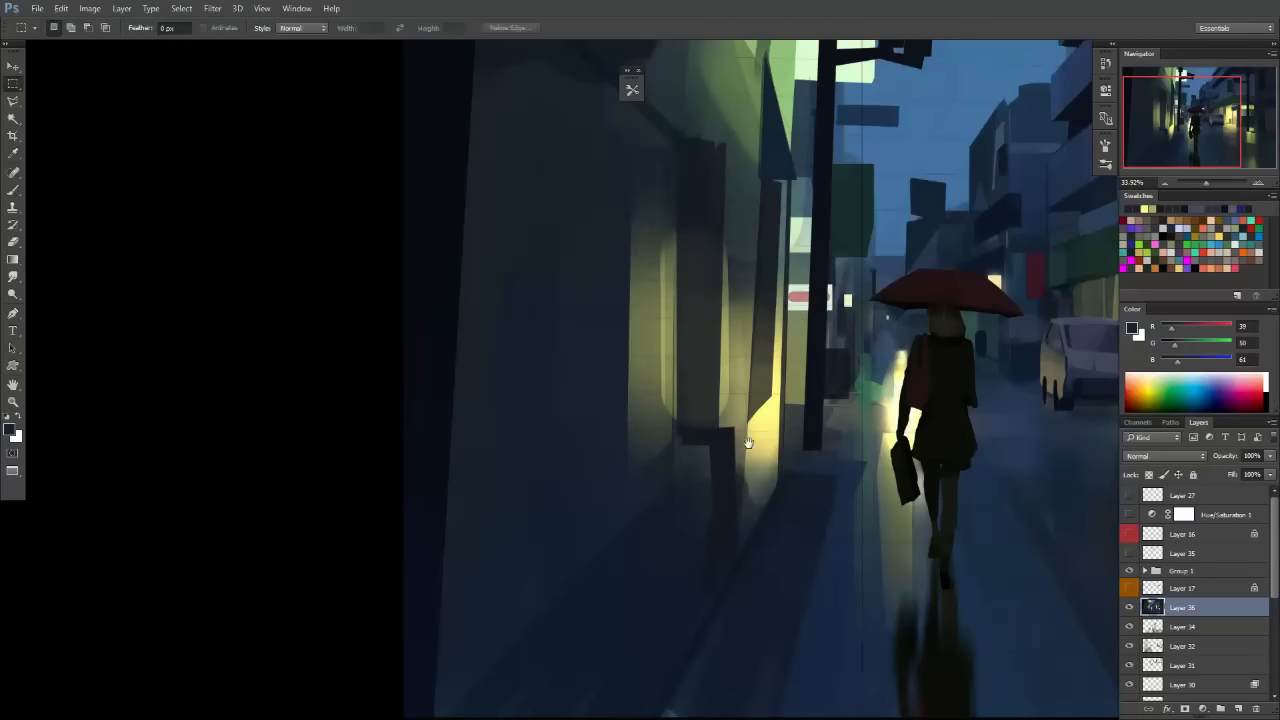
Brush a broad soft olive glow onto the dark wall beside the lit window, using a colour sampled from the glow.
{"action": "scroll", "coordinate": [695, 399], "scroll_direction": "down", "scroll_amount": 3}
{"action": "left_click", "coordinate": [677, 380], "text": "alt"}
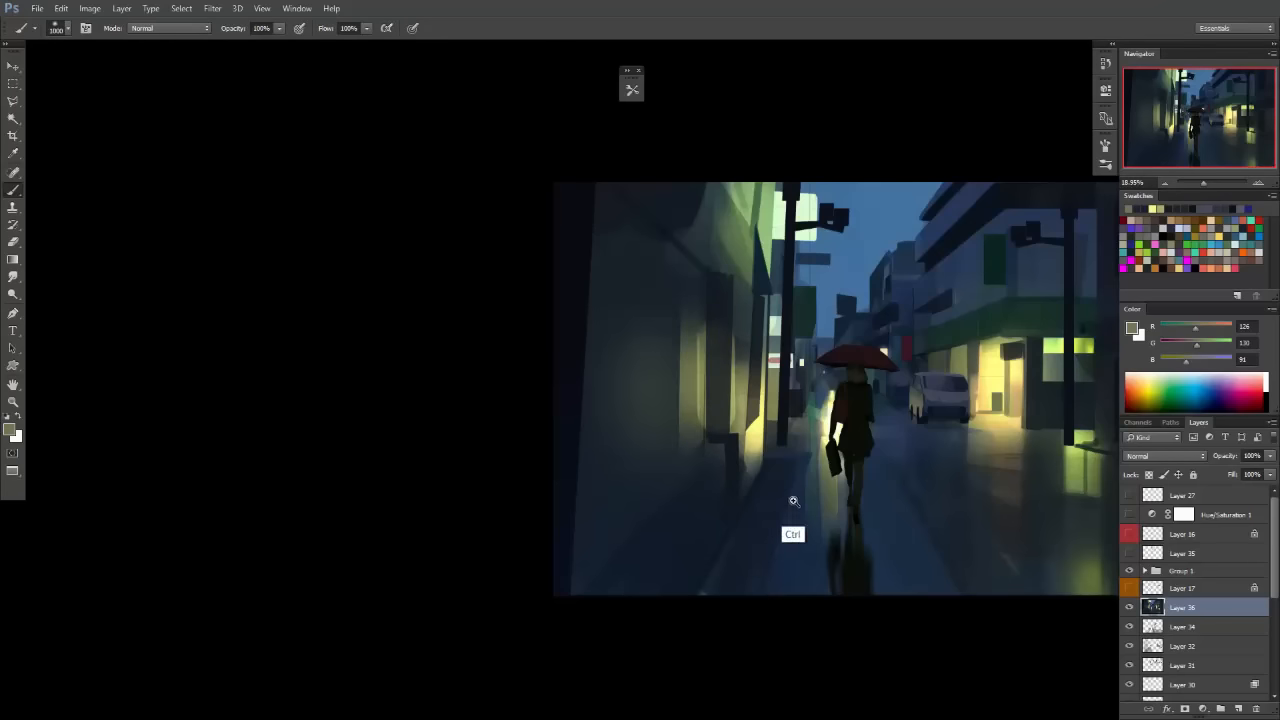
{"action": "scroll", "coordinate": [846, 491], "scroll_direction": "down", "scroll_amount": 3}
{"action": "key", "text": "space"}
{"action": "scroll", "coordinate": [768, 458], "scroll_direction": "up", "scroll_amount": 5}
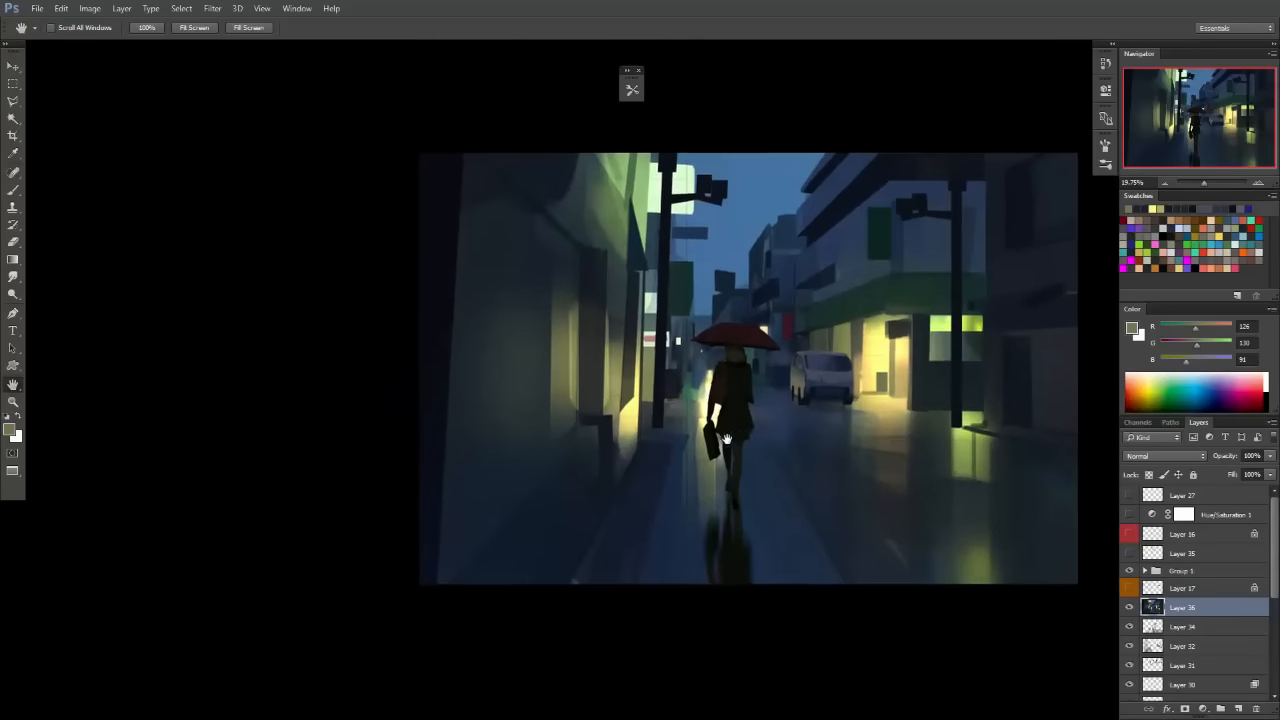
Choose the Path of Miranda 2 brush preset and outline the tall dark wall panel beside the yellow window with the Polygonal Lasso.
{"action": "left_click", "coordinate": [632, 89]}
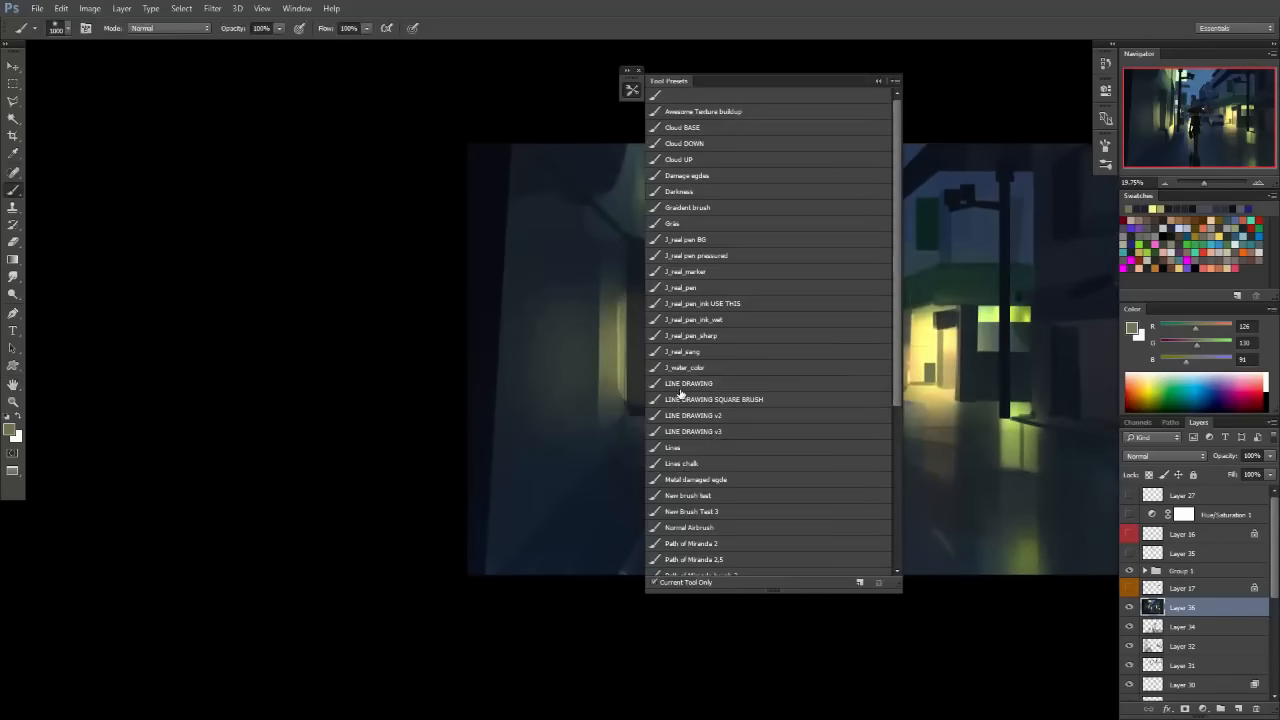
{"action": "left_click", "coordinate": [715, 546]}
{"action": "scroll", "coordinate": [616, 488], "scroll_direction": "up", "scroll_amount": 2}
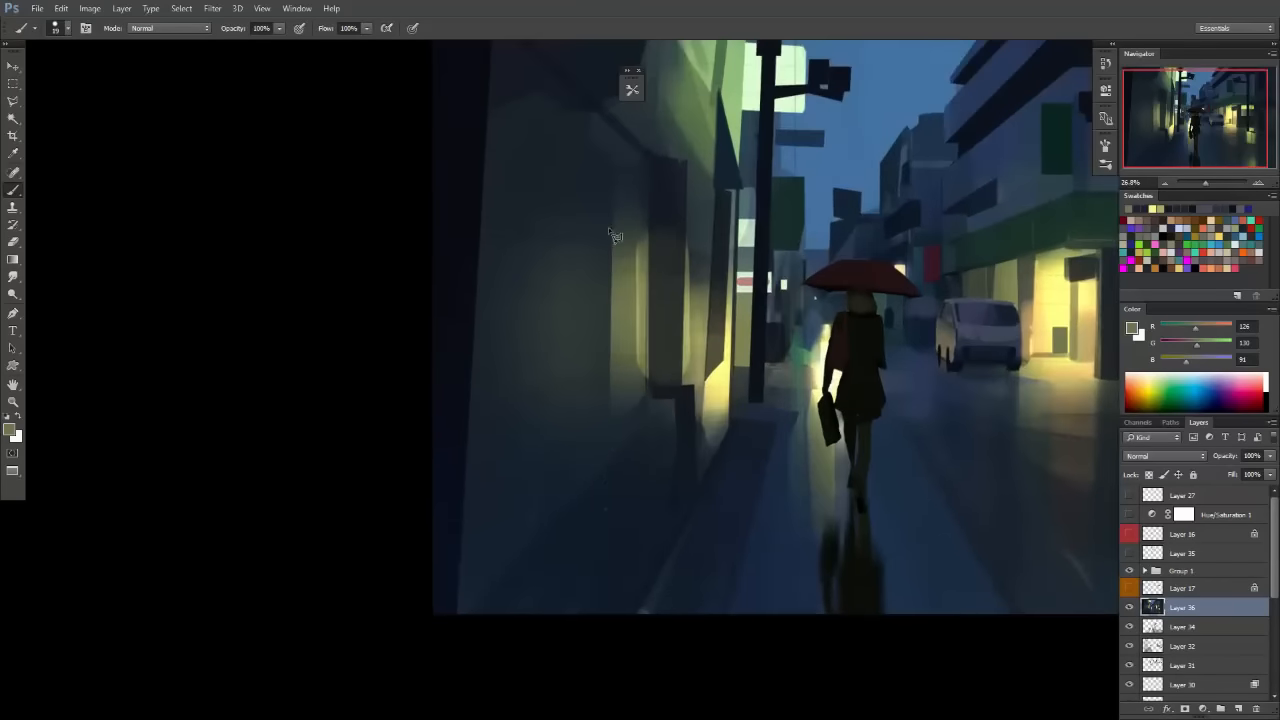
{"action": "key", "text": "l"}
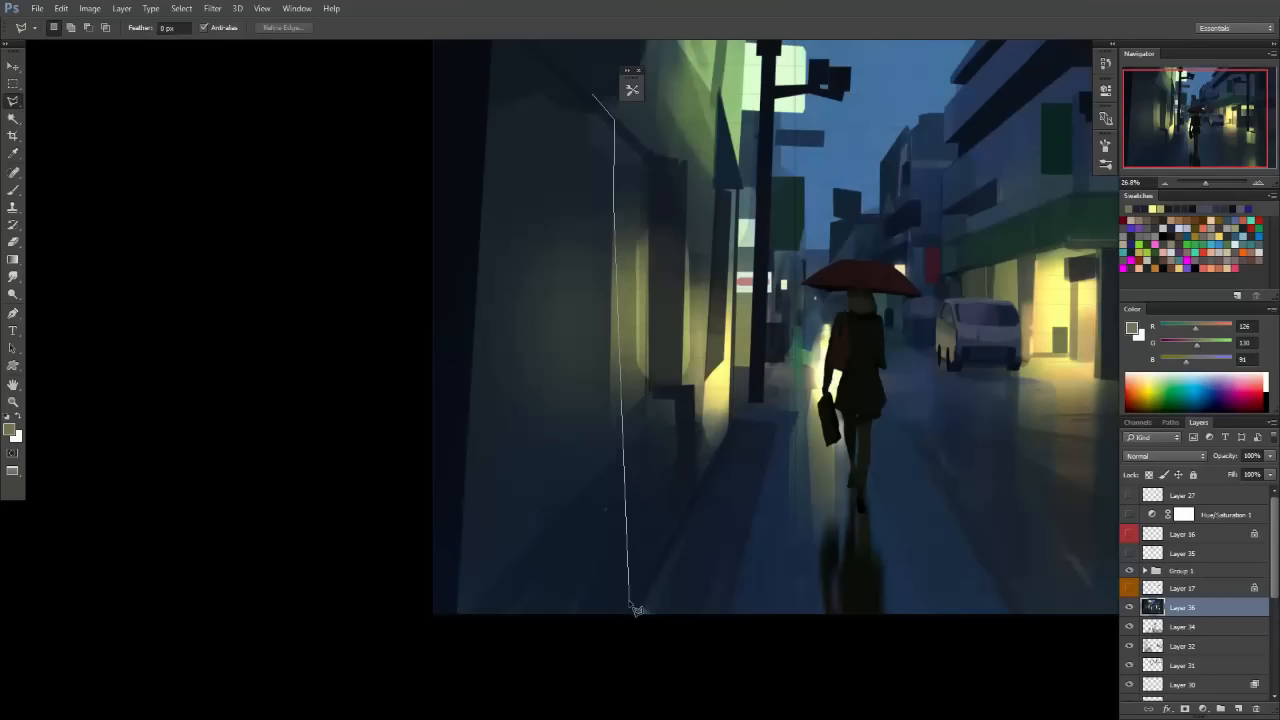
{"action": "scroll", "coordinate": [446, 633], "scroll_direction": "up", "scroll_amount": 2}
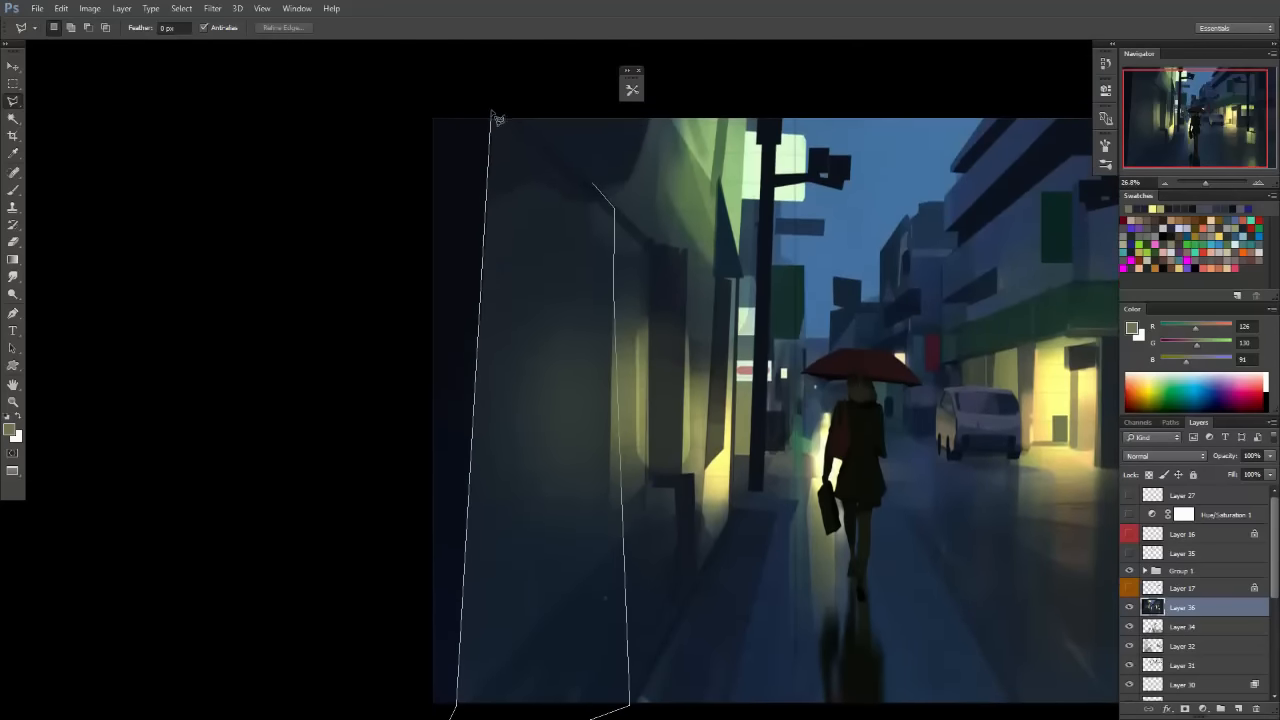
{"action": "left_click", "coordinate": [606, 196]}
{"action": "scroll", "coordinate": [611, 463], "scroll_direction": "down", "scroll_amount": 5}
Paint a dark edge along the selected wall panel's window side with a sampled dark blue-grey, then clear the selection.
{"action": "key", "text": "b"}
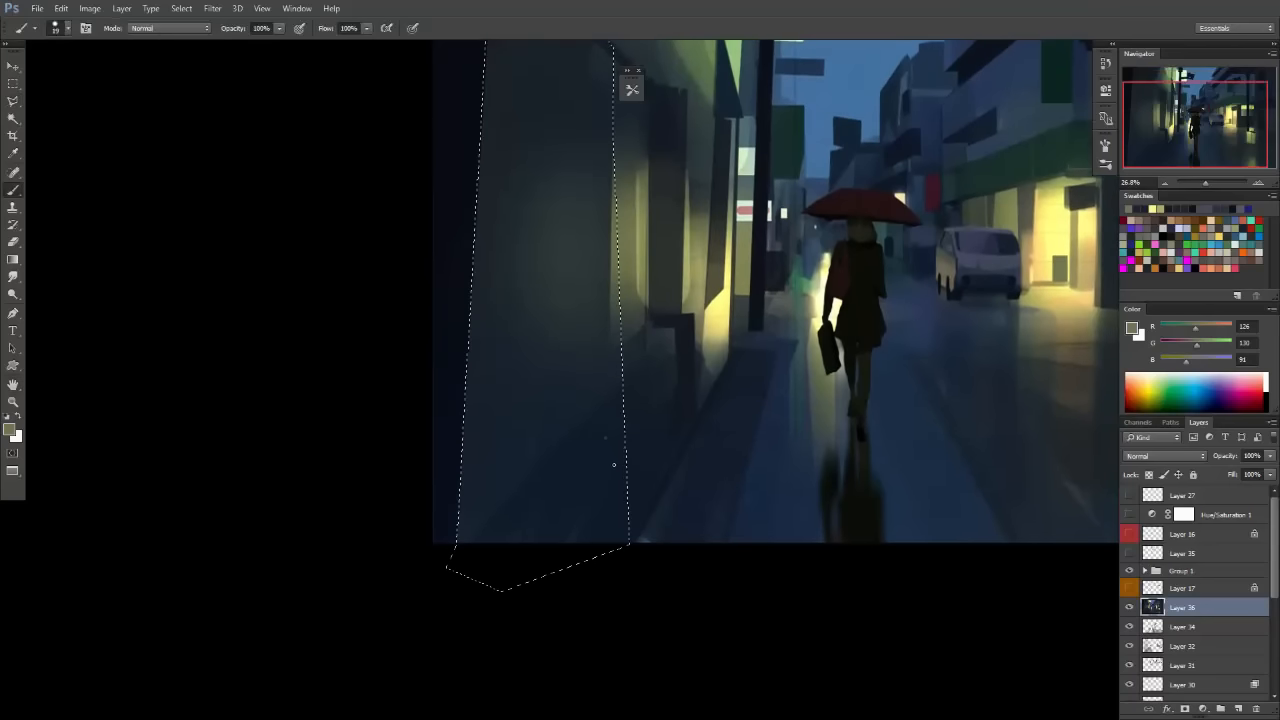
{"action": "left_click", "coordinate": [612, 510], "text": "alt"}
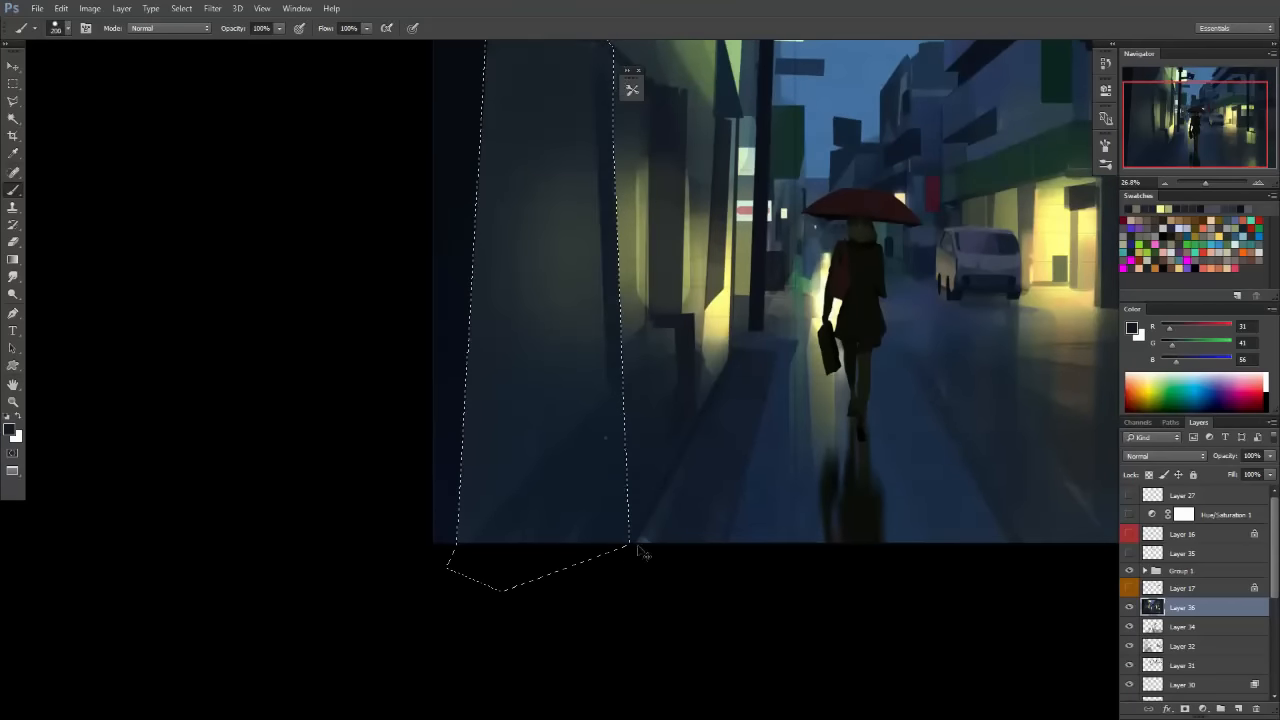
{"action": "key", "text": "r"}
{"action": "mouse_move", "coordinate": [643, 543]}
{"action": "left_mouse_down"}
{"action": "mouse_move", "coordinate": [617, 494]}
{"action": "mouse_move", "coordinate": [727, 473]}
{"action": "mouse_move", "coordinate": [723, 426]}
{"action": "left_mouse_up"}
{"action": "mouse_move", "coordinate": [483, 577]}
{"action": "left_mouse_down"}
{"action": "mouse_move", "coordinate": [717, 237]}
{"action": "mouse_move", "coordinate": [440, 634]}
{"action": "mouse_move", "coordinate": [766, 183]}
{"action": "left_mouse_up"}
{"action": "key", "text": "ctrl+z"}
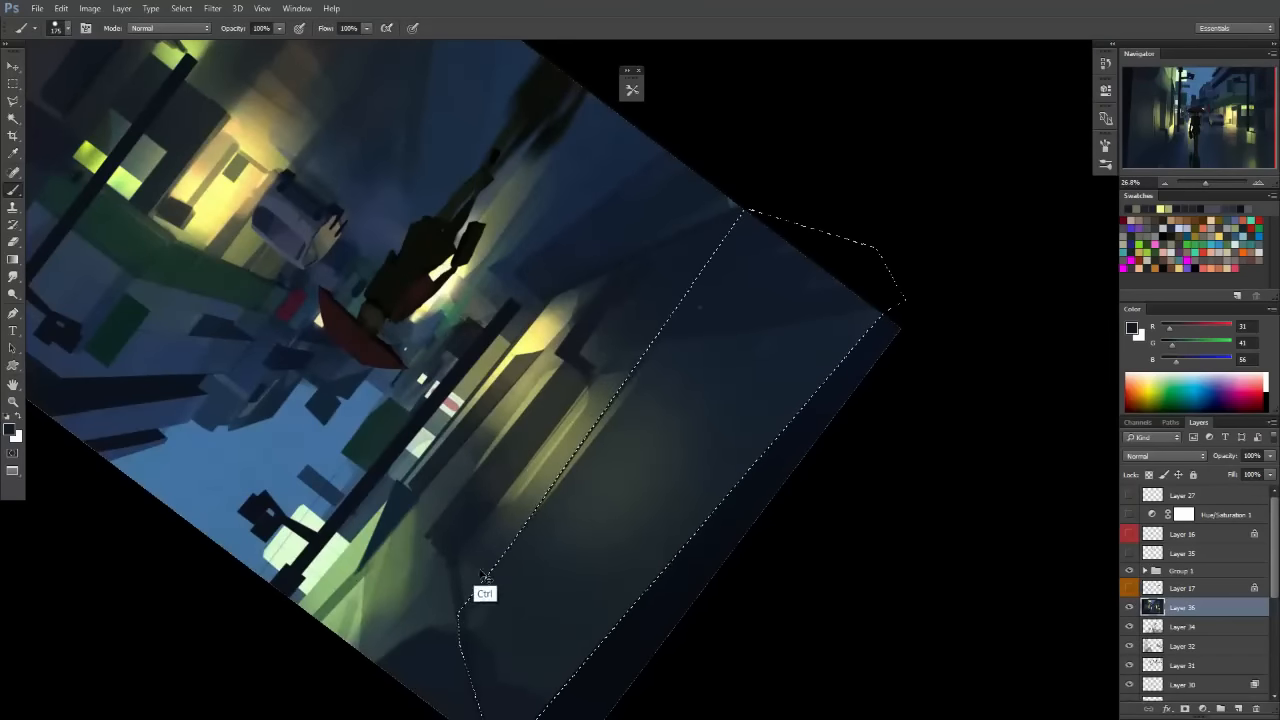
{"action": "left_click_drag", "start_coordinate": [472, 592], "coordinate": [764, 210]}
{"action": "key", "text": "Escape"}
{"action": "key", "text": "m"}
{"action": "left_click", "coordinate": [843, 286]}
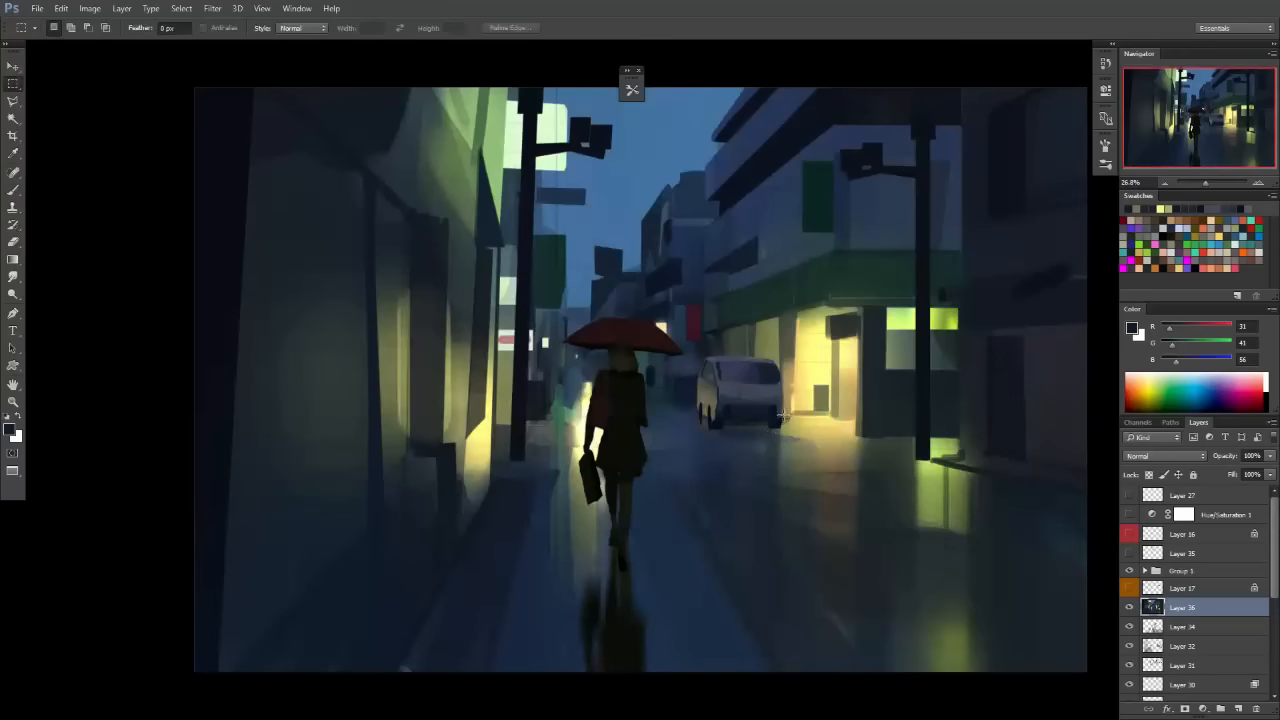
{"action": "left_click_drag", "start_coordinate": [779, 413], "coordinate": [853, 447]}
{"action": "left_click_drag", "start_coordinate": [692, 421], "coordinate": [767, 430]}
{"action": "left_click_drag", "start_coordinate": [622, 440], "coordinate": [783, 397]}
{"action": "key", "text": "ctrl+z"}
{"action": "key", "text": "r"}
{"action": "key", "text": "m"}
{"action": "left_click", "coordinate": [785, 400]}
{"action": "left_click_drag", "start_coordinate": [926, 346], "coordinate": [652, 432]}
{"action": "key", "text": "b"}
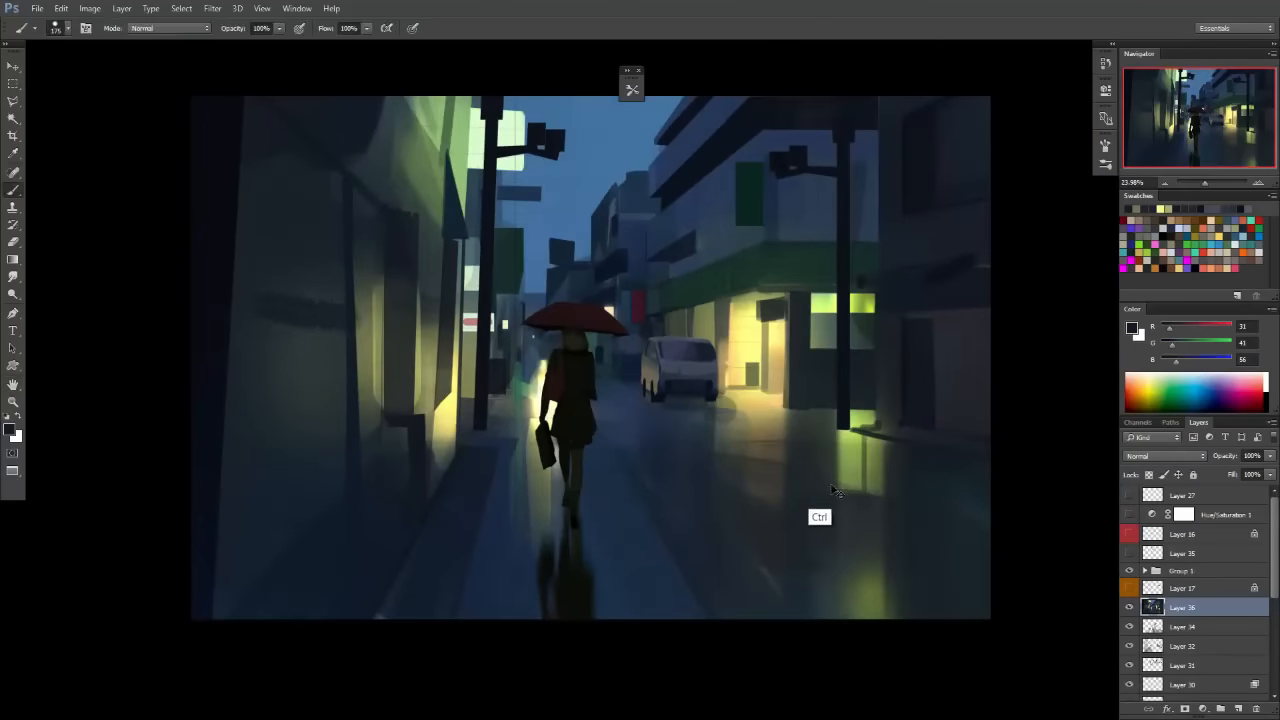
Paint a long, thin dark horizontal bar from a rectangular selection on a new layer and move it up beside the traffic signal.
{"action": "left_click", "coordinate": [1238, 708]}
{"action": "key", "text": "m"}
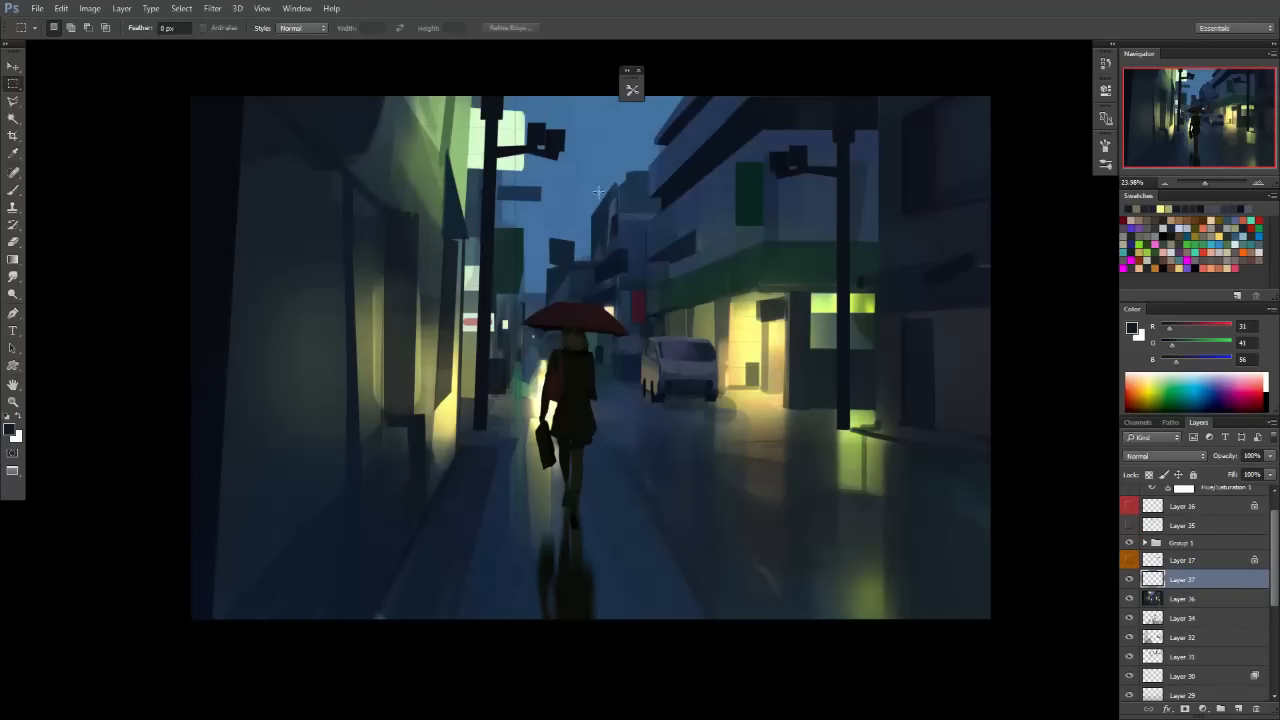
{"action": "mouse_move", "coordinate": [594, 183]}
{"action": "left_mouse_down"}
{"action": "mouse_move", "coordinate": [744, 246]}
{"action": "mouse_move", "coordinate": [771, 207]}
{"action": "mouse_move", "coordinate": [790, 206]}
{"action": "mouse_move", "coordinate": [755, 181]}
{"action": "mouse_move", "coordinate": [656, 227]}
{"action": "mouse_move", "coordinate": [679, 104]}
{"action": "left_mouse_up"}
{"action": "key", "text": "b"}
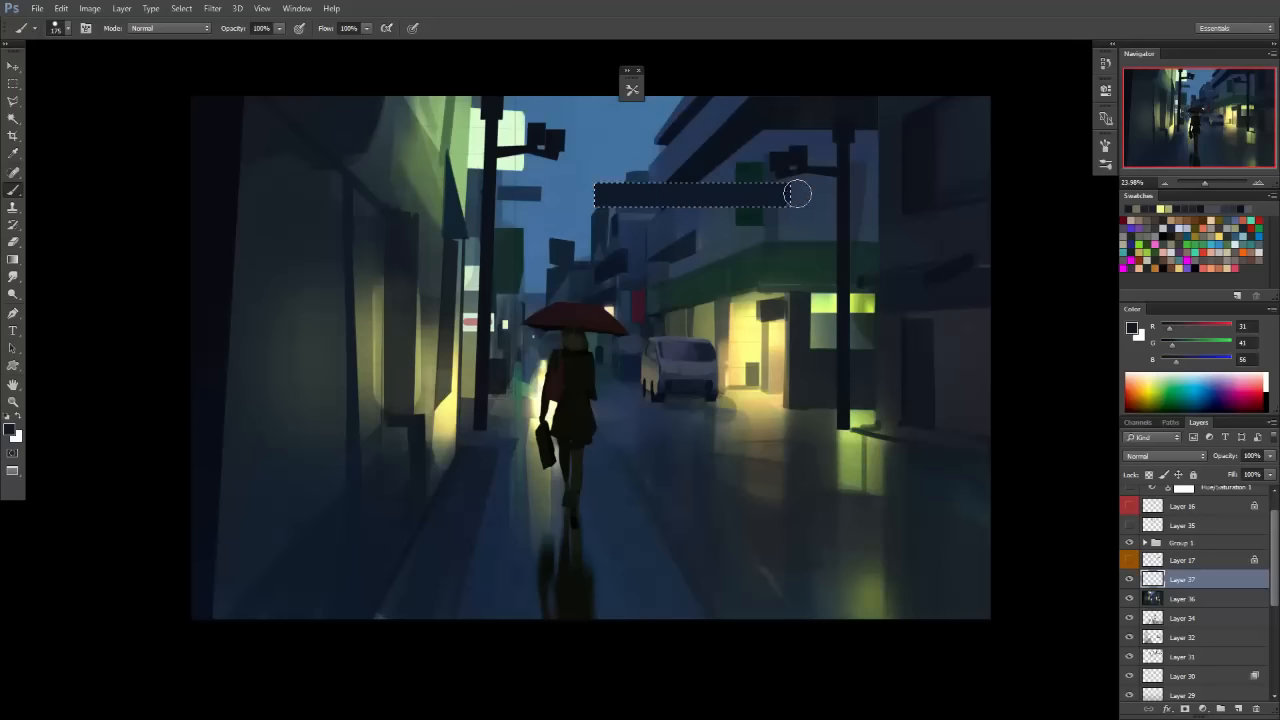
{"action": "key", "text": "v"}
{"action": "key", "text": "ctrl+d"}
{"action": "left_click_drag", "start_coordinate": [745, 218], "coordinate": [691, 185]}
Duplicate the dark bar just below the first one and merge the copy down into a single layer.
{"action": "key", "text": "m"}
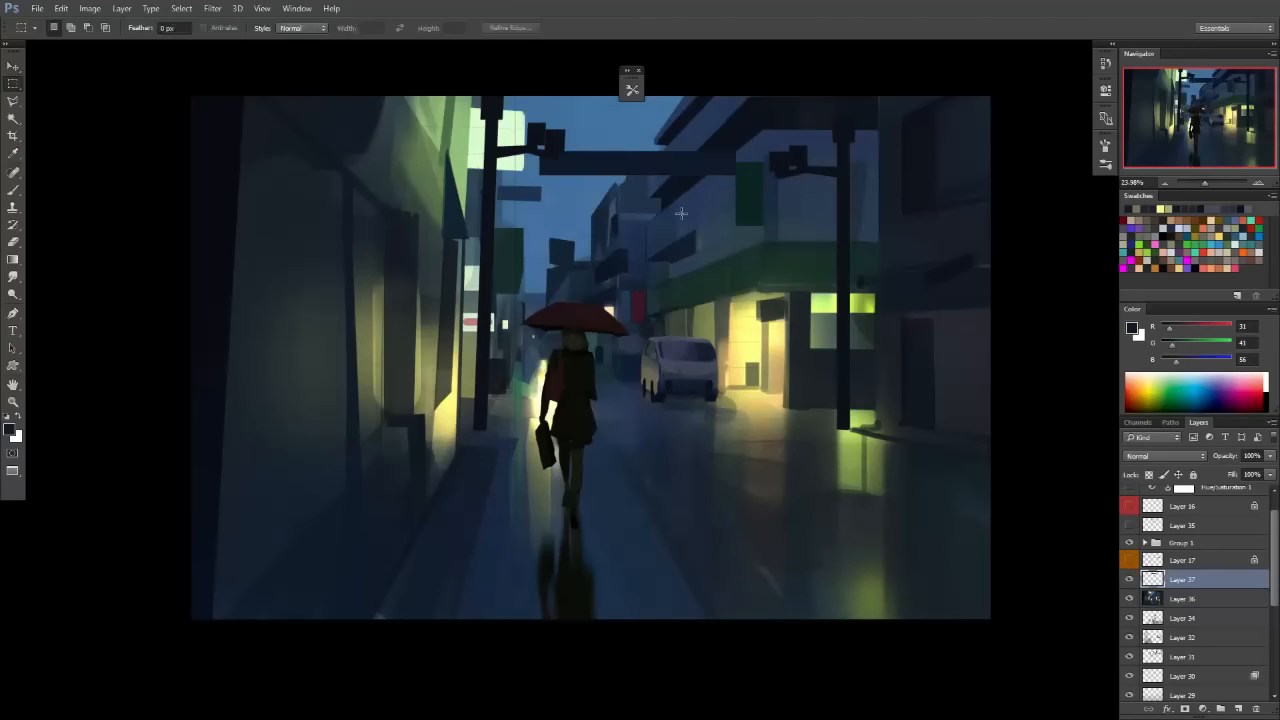
{"action": "key", "text": "ctrl+shift+d"}
{"action": "key", "text": "b"}
{"action": "key", "text": "v"}
{"action": "left_click_drag", "start_coordinate": [672, 172], "coordinate": [672, 204]}
{"action": "key", "text": "ctrl+d"}
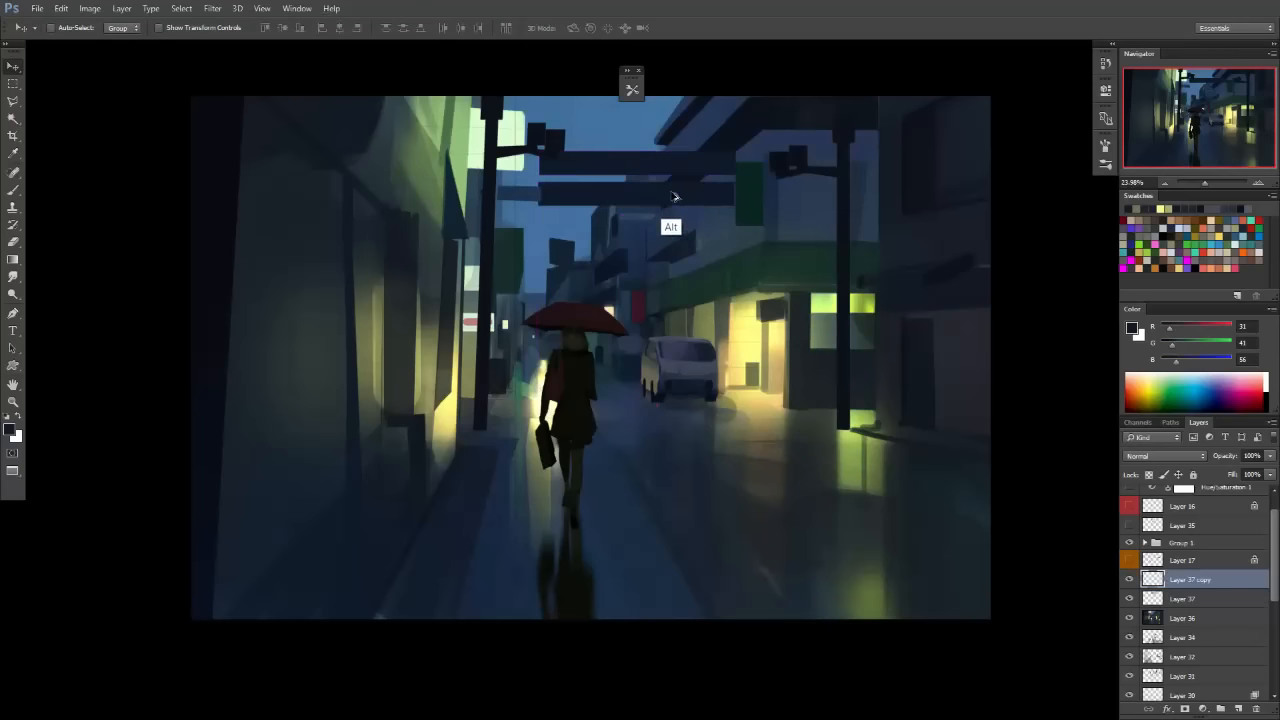
{"action": "right_click", "coordinate": [1207, 587]}
{"action": "left_click", "coordinate": [1090, 466]}
Free Transform the pair of bars to about 115% width and 53% height.
{"action": "key", "text": "m"}
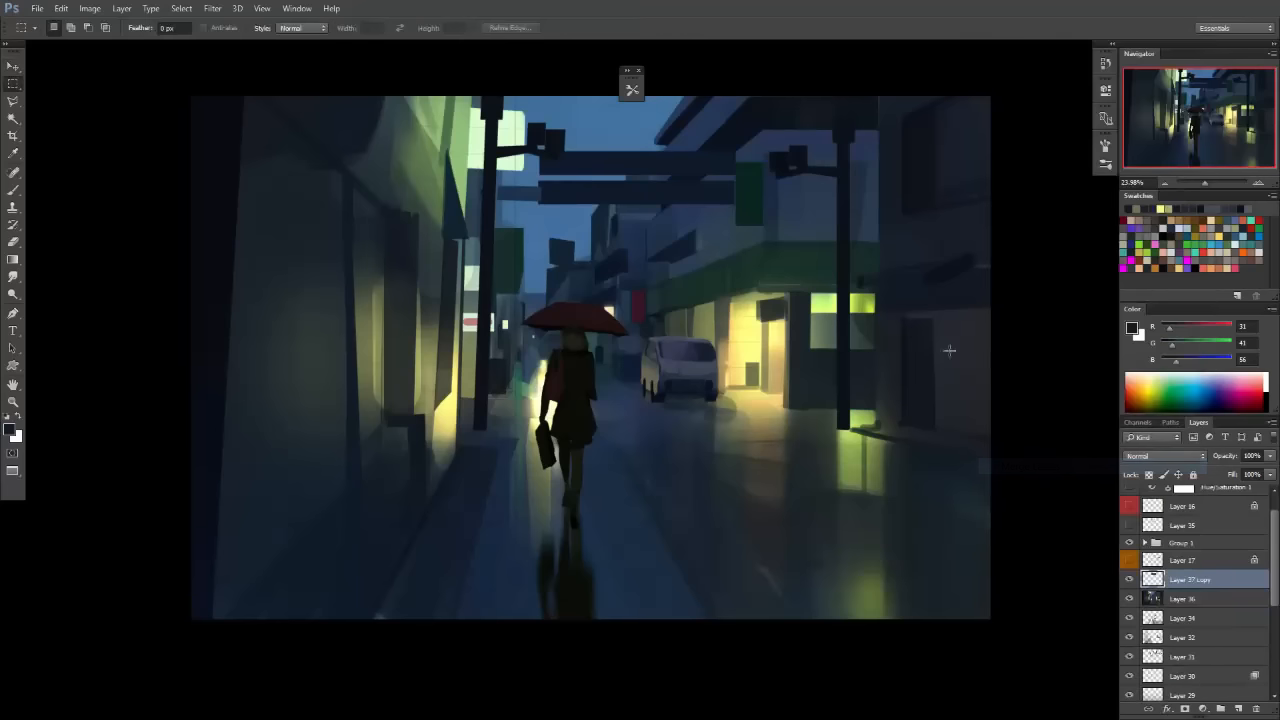
{"action": "right_click", "coordinate": [672, 182]}
{"action": "left_click", "coordinate": [729, 329]}
{"action": "left_click_drag", "start_coordinate": [637, 203], "coordinate": [646, 183]}
{"action": "left_click_drag", "start_coordinate": [734, 164], "coordinate": [765, 165]}
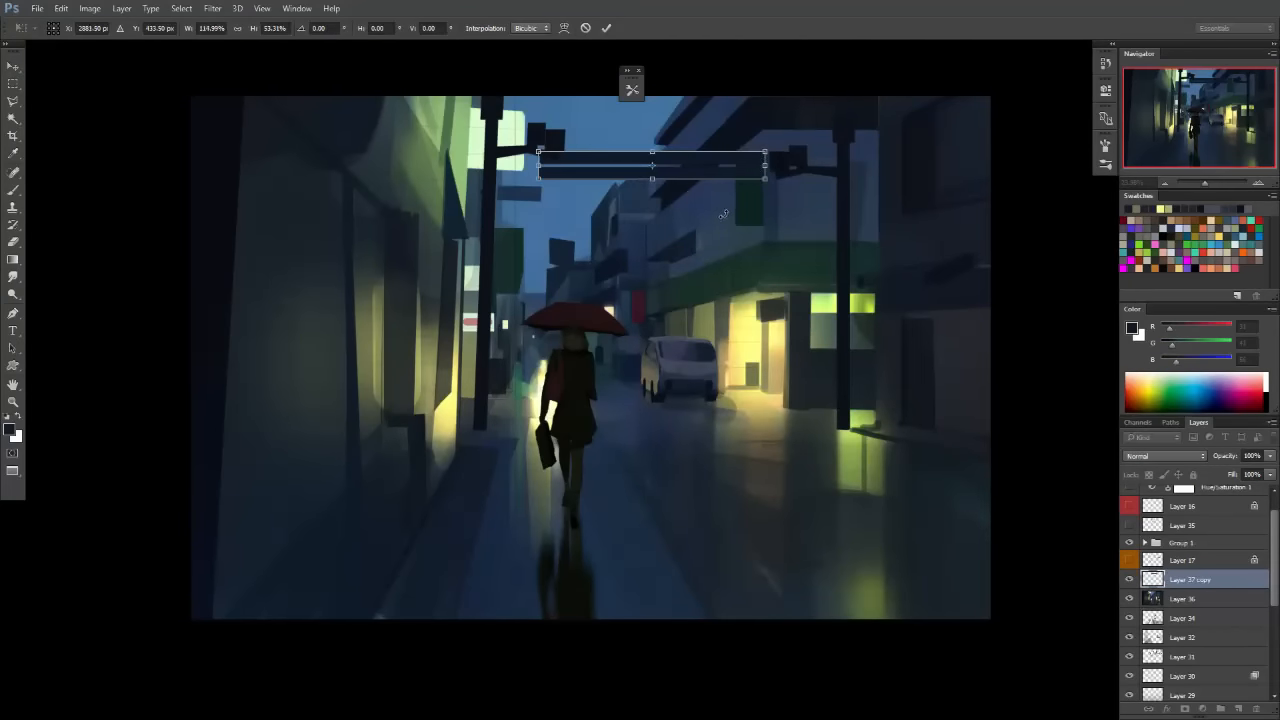
{"action": "key", "text": "Return"}
Repeat the thin bars downward with successive duplicates into an evenly spaced slat pattern, merging each copy down.
{"action": "key", "text": "v"}
{"action": "left_click_drag", "start_coordinate": [681, 195], "coordinate": [681, 220]}
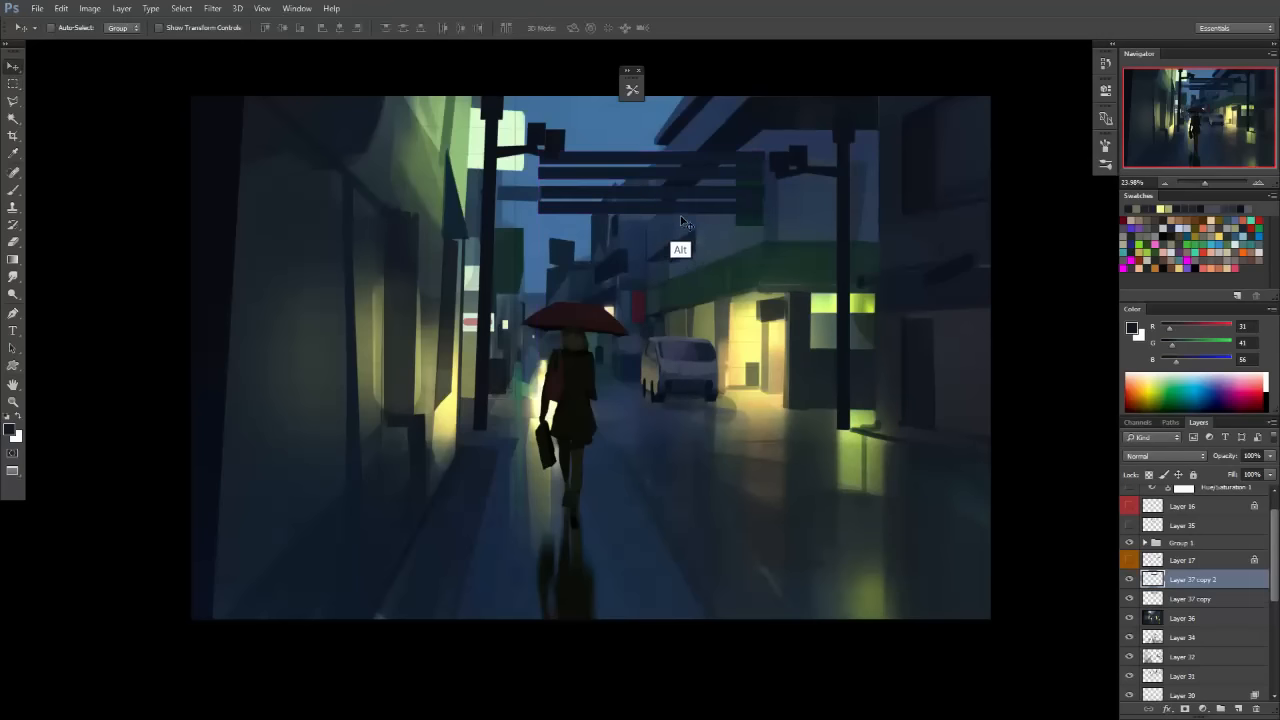
{"action": "right_click", "coordinate": [1203, 580]}
{"action": "left_click", "coordinate": [1029, 460]}
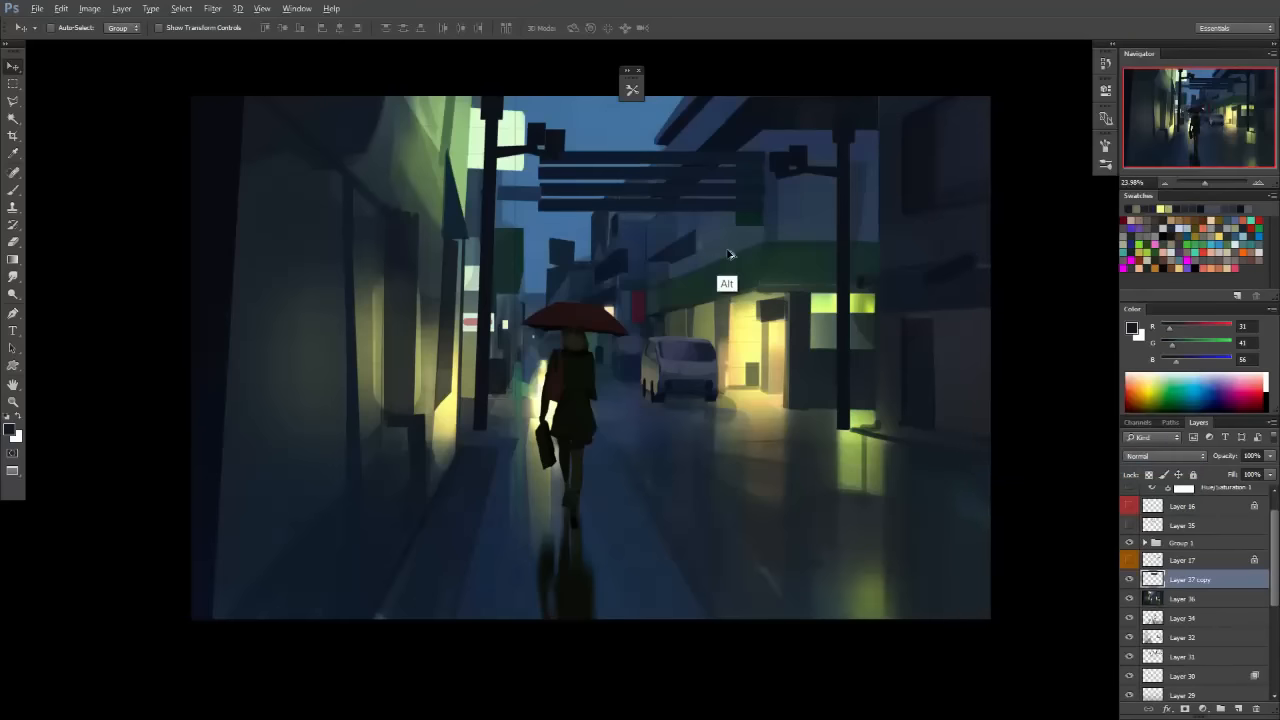
{"action": "left_click_drag", "start_coordinate": [729, 254], "coordinate": [727, 293]}
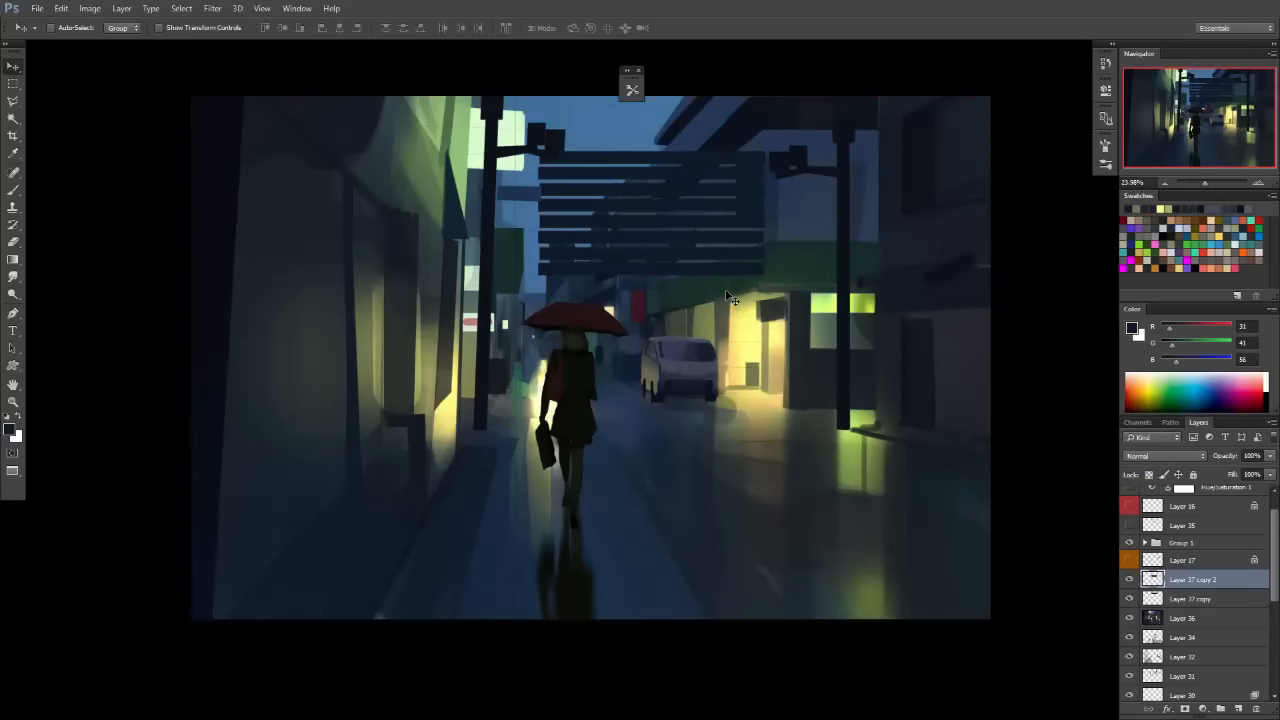
{"action": "right_click", "coordinate": [1199, 578]}
{"action": "left_click", "coordinate": [1035, 460]}
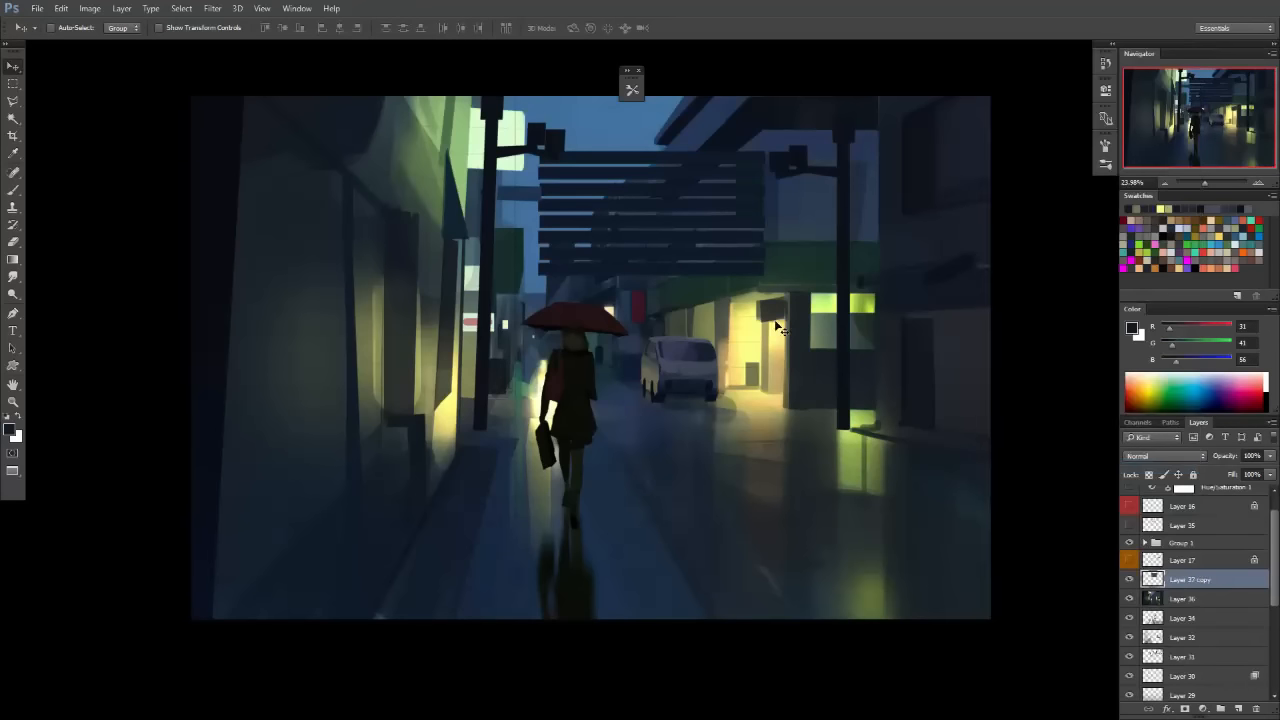
Extend the slat pattern to the bottom edge of the painting with two more duplicates of the block, merging each one.
{"action": "left_click_drag", "start_coordinate": [715, 250], "coordinate": [714, 372]}
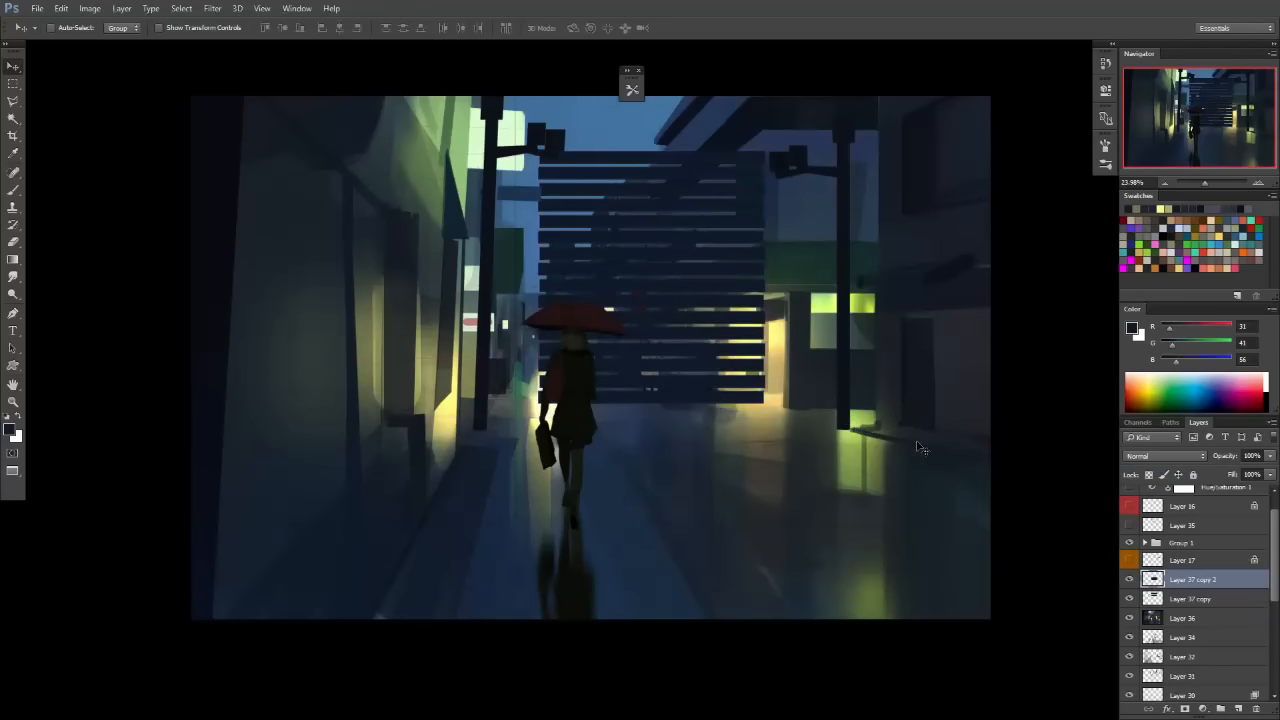
{"action": "right_click", "coordinate": [1184, 574]}
{"action": "left_click", "coordinate": [1160, 460]}
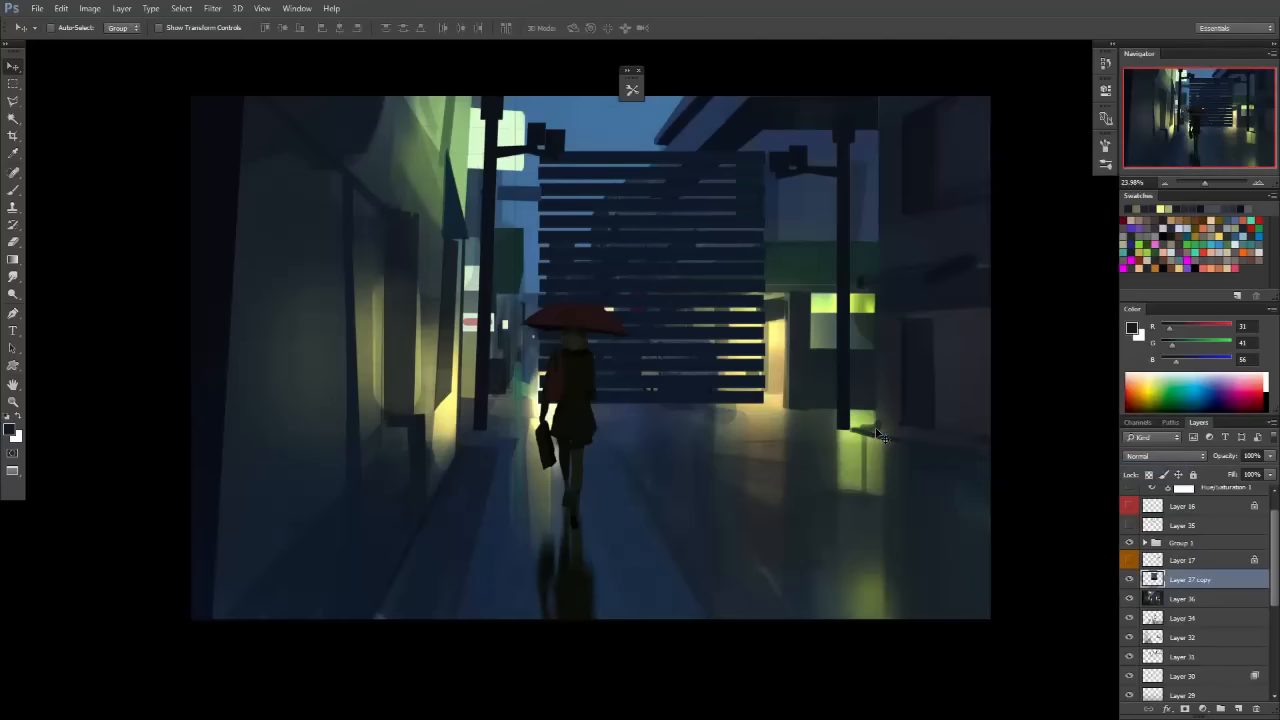
{"action": "left_click_drag", "start_coordinate": [764, 333], "coordinate": [718, 552]}
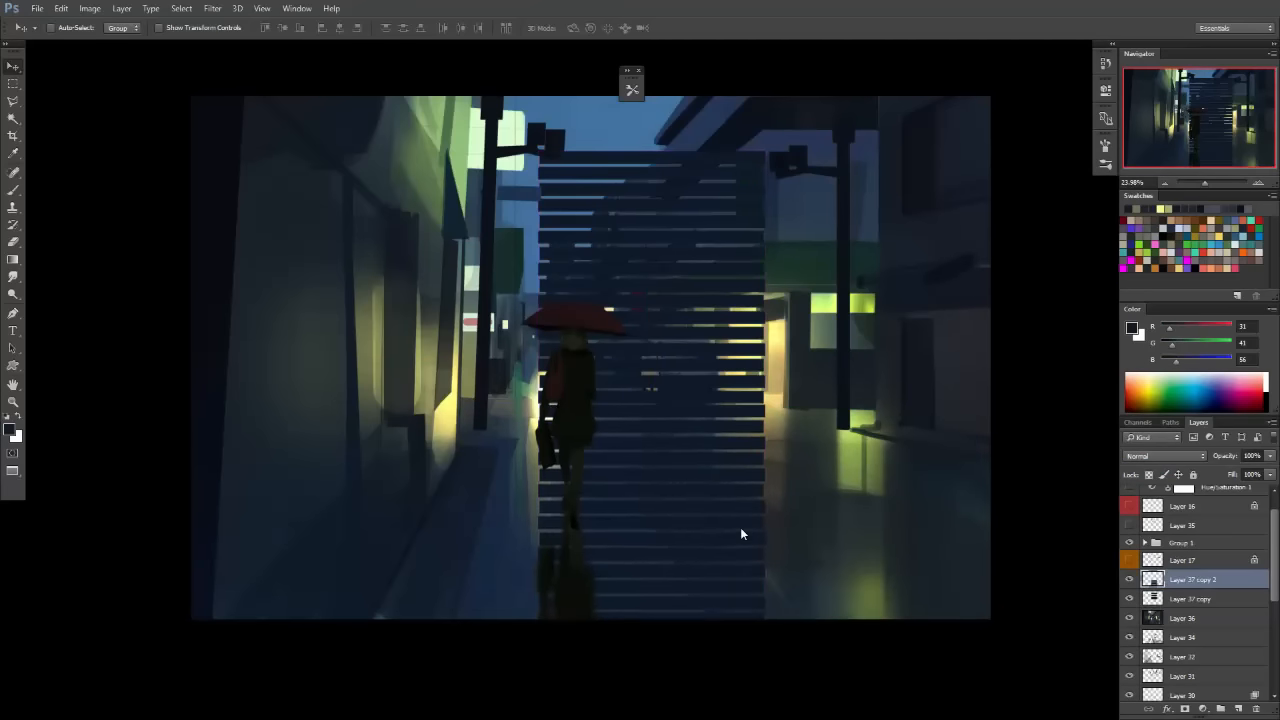
{"action": "right_click", "coordinate": [1212, 578]}
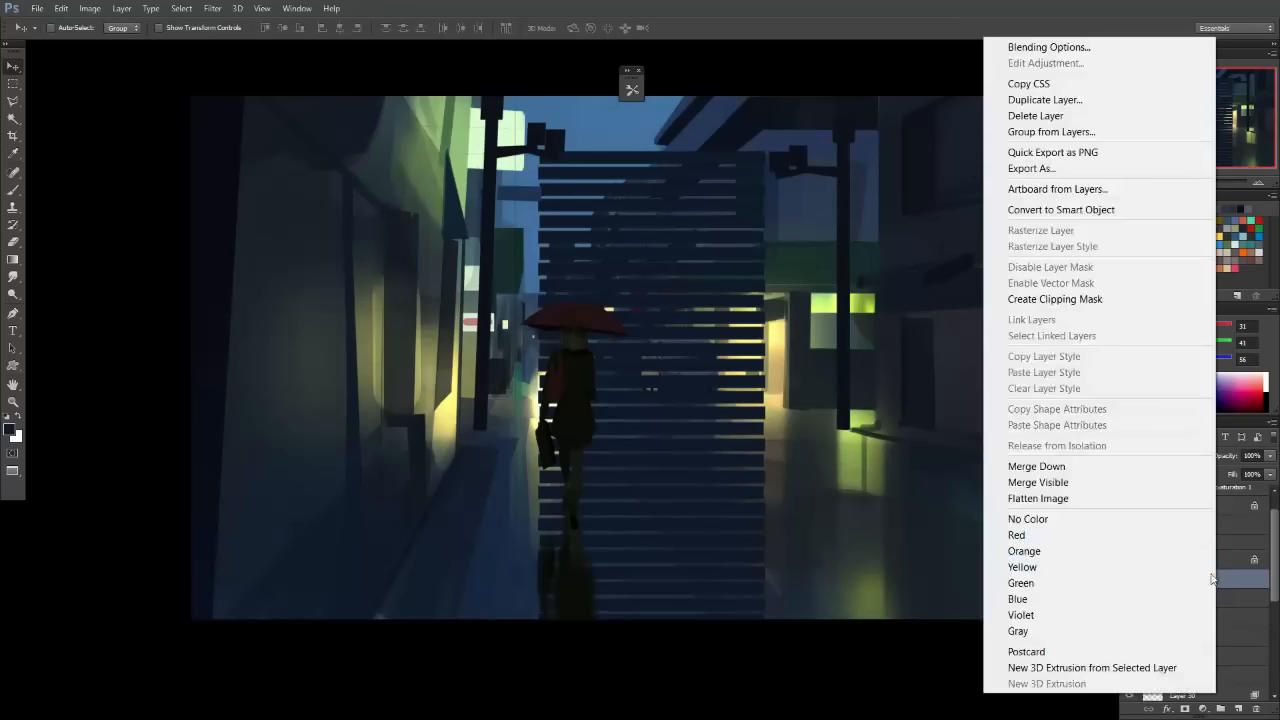
{"action": "left_click", "coordinate": [1072, 467]}
Shift the slatted block upward and cut off its lower end with a rectangular selection, then deselect.
{"action": "left_click_drag", "start_coordinate": [734, 470], "coordinate": [724, 381]}
{"action": "key", "text": "m"}
{"action": "left_click_drag", "start_coordinate": [812, 605], "coordinate": [389, 497]}
{"action": "key", "text": "ctrl+d"}
{"action": "key", "text": "v"}
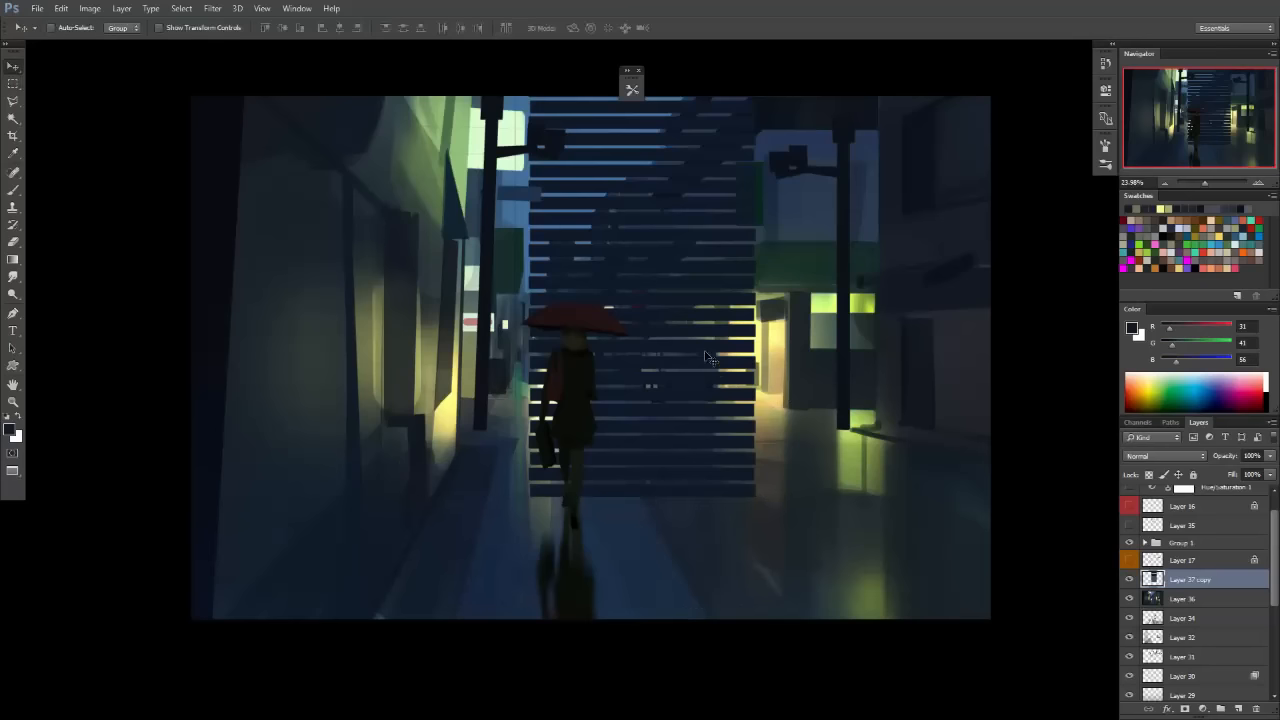
Reposition the slatted block over the middle of the street using Free Transform at its full size.
{"action": "left_click_drag", "start_coordinate": [709, 353], "coordinate": [484, 399]}
{"action": "key", "text": "m"}
{"action": "right_click", "coordinate": [453, 211]}
{"action": "left_click", "coordinate": [525, 352]}
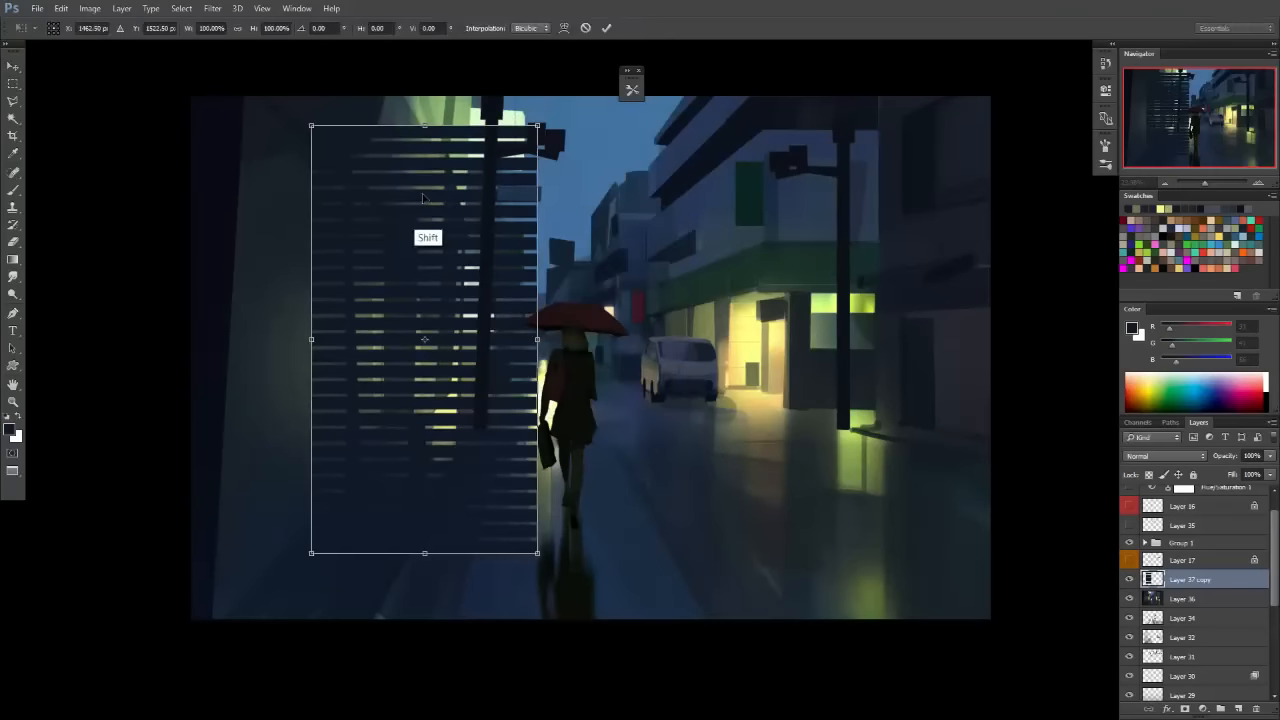
{"action": "left_click_drag", "start_coordinate": [423, 234], "coordinate": [678, 292]}
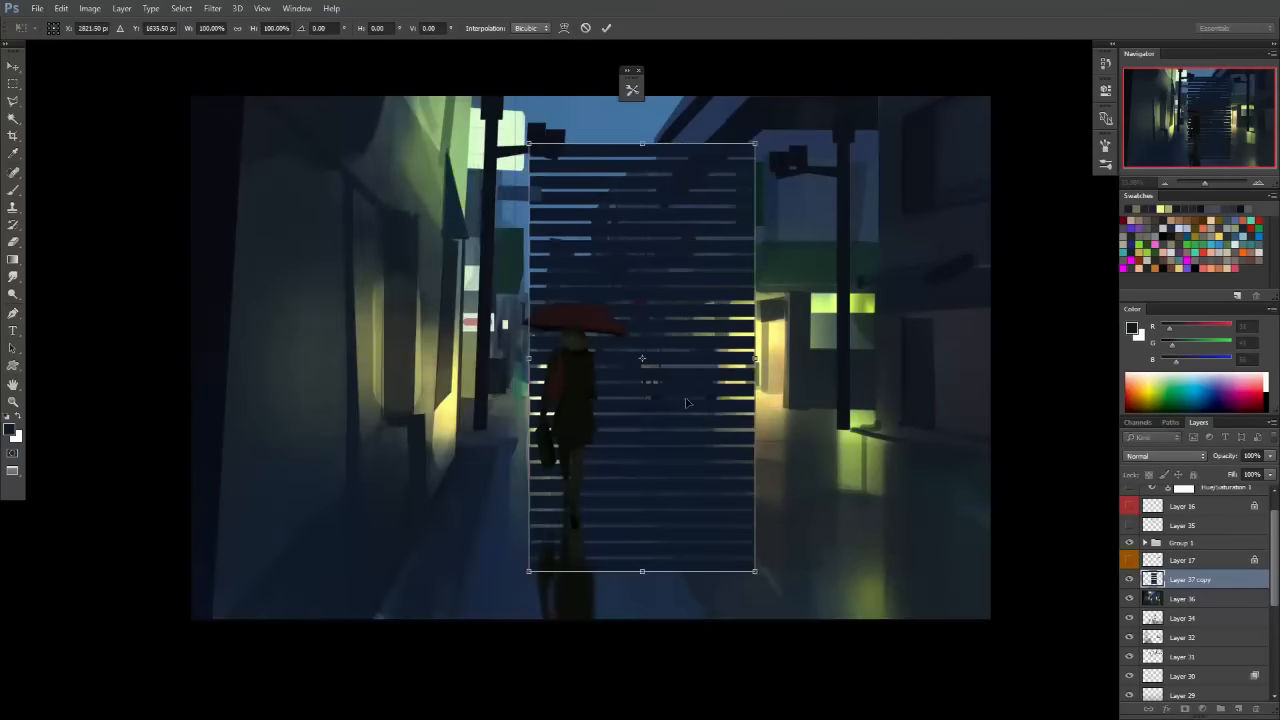
{"action": "key", "text": "Return"}
{"action": "key", "text": "v"}
{"action": "left_click_drag", "start_coordinate": [652, 366], "coordinate": [506, 366]}
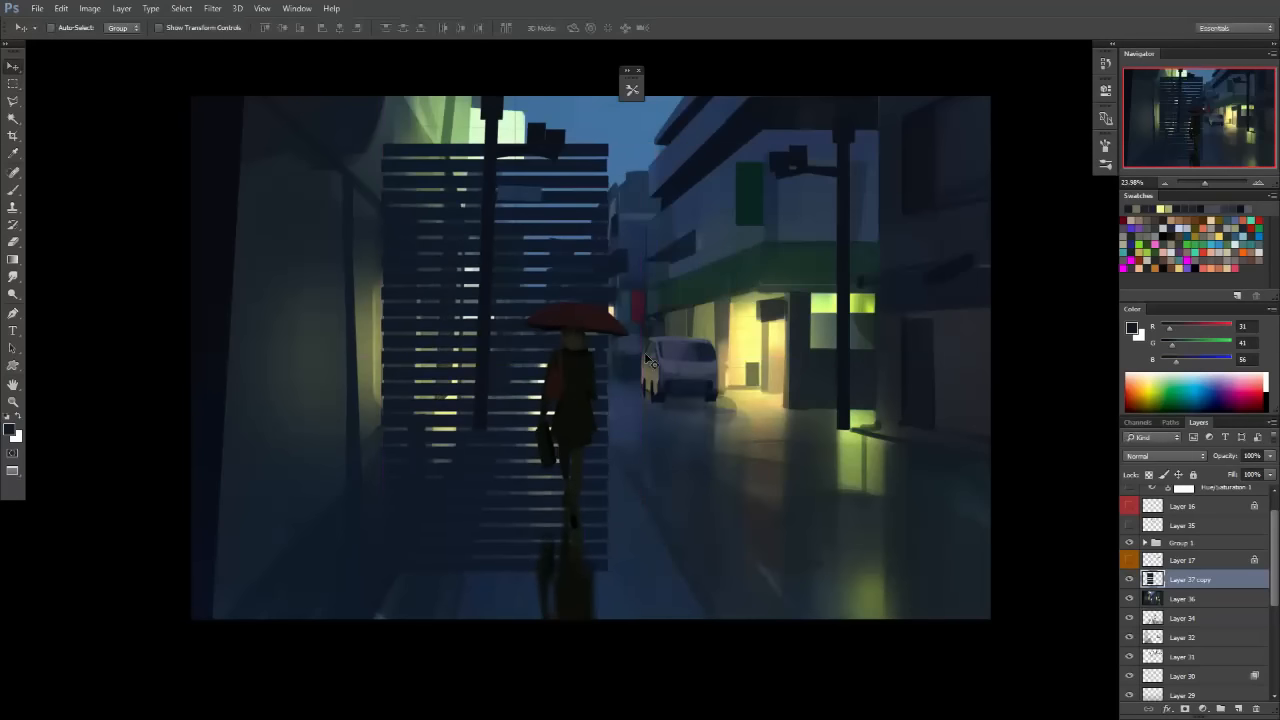
{"action": "key", "text": "ctrl+z"}
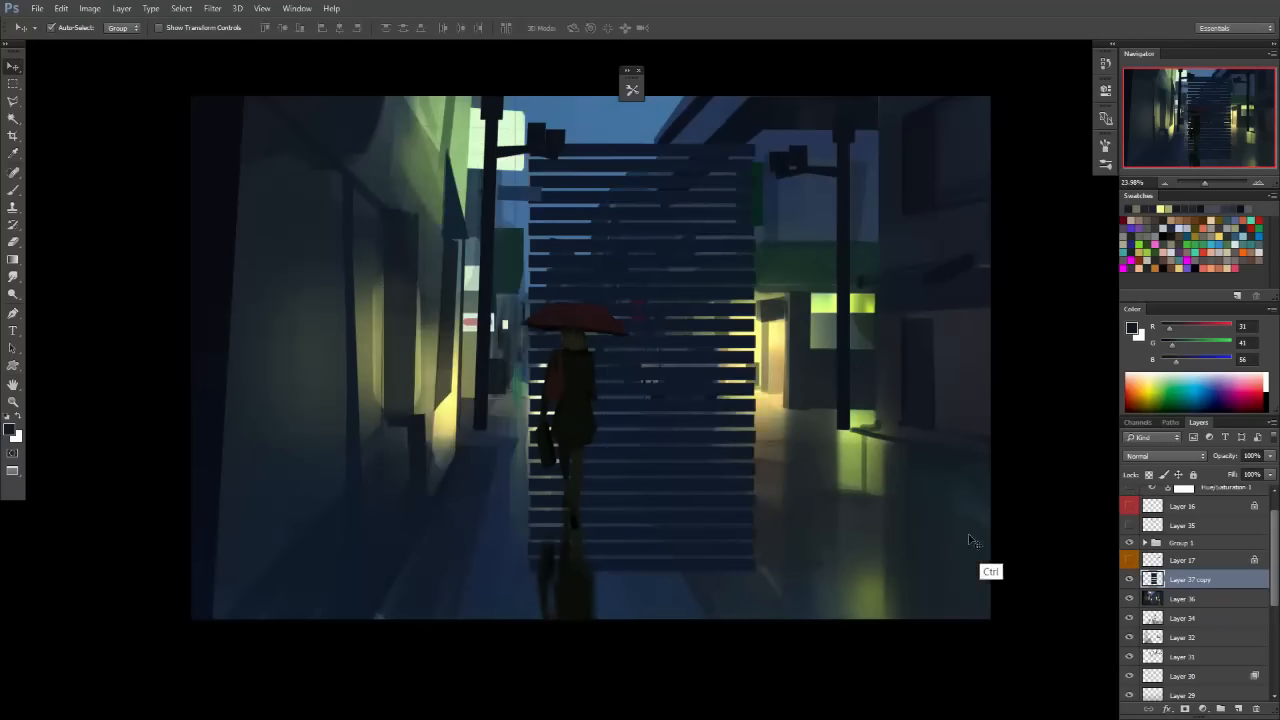
Duplicate the slatted block, hide the original layer, and move the copy onto the dark building wall.
{"action": "left_click_drag", "start_coordinate": [804, 433], "coordinate": [684, 433]}
{"action": "left_click", "coordinate": [1129, 598]}
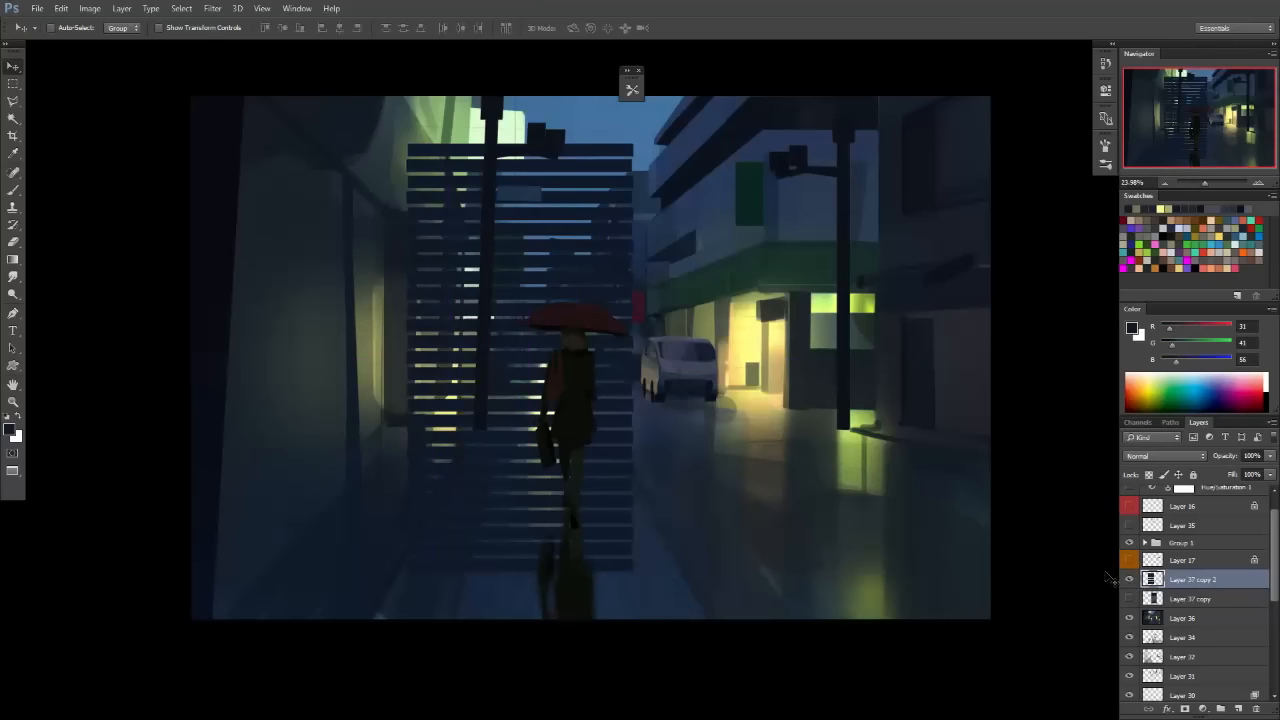
{"action": "left_click_drag", "start_coordinate": [525, 415], "coordinate": [363, 460]}
{"action": "key", "text": "m"}
{"action": "right_click", "coordinate": [393, 272]}
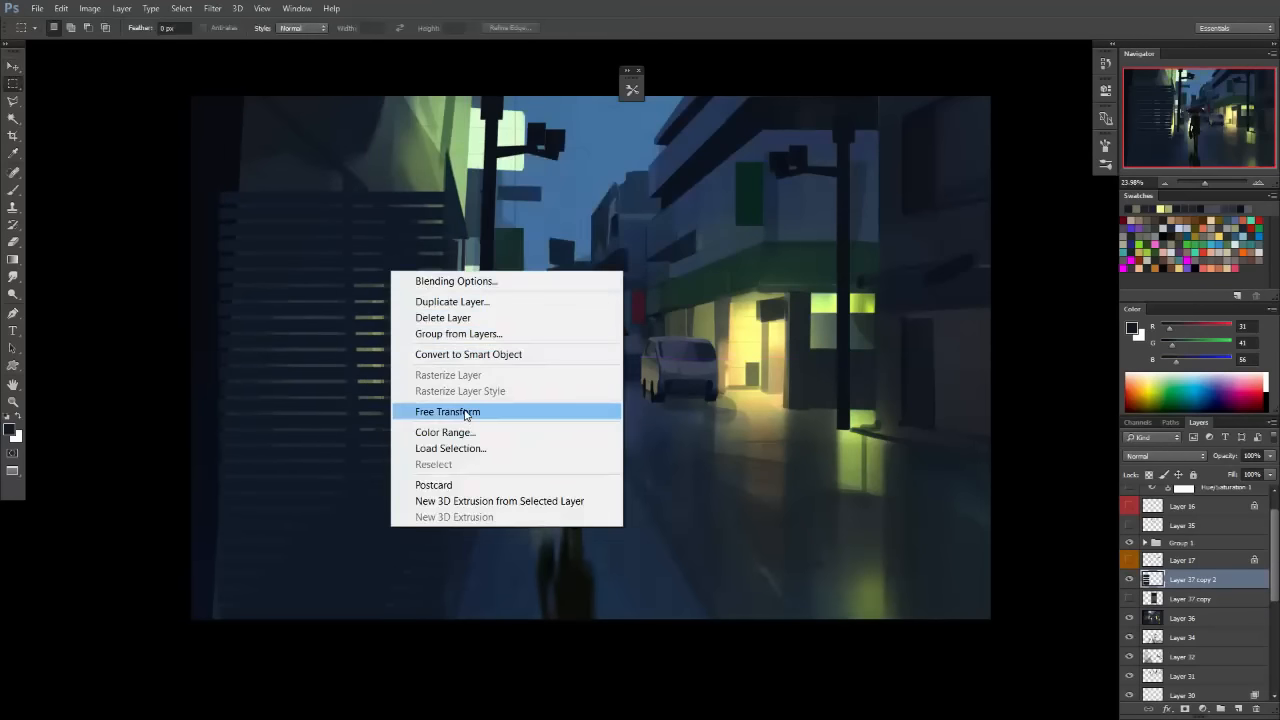
{"action": "left_click", "coordinate": [434, 409]}
{"action": "left_click_drag", "start_coordinate": [443, 408], "coordinate": [630, 447]}
{"action": "key", "text": "Escape"}
Place a second copy of the slatted block beside the first and merge both into one wide layer.
{"action": "key", "text": "v"}
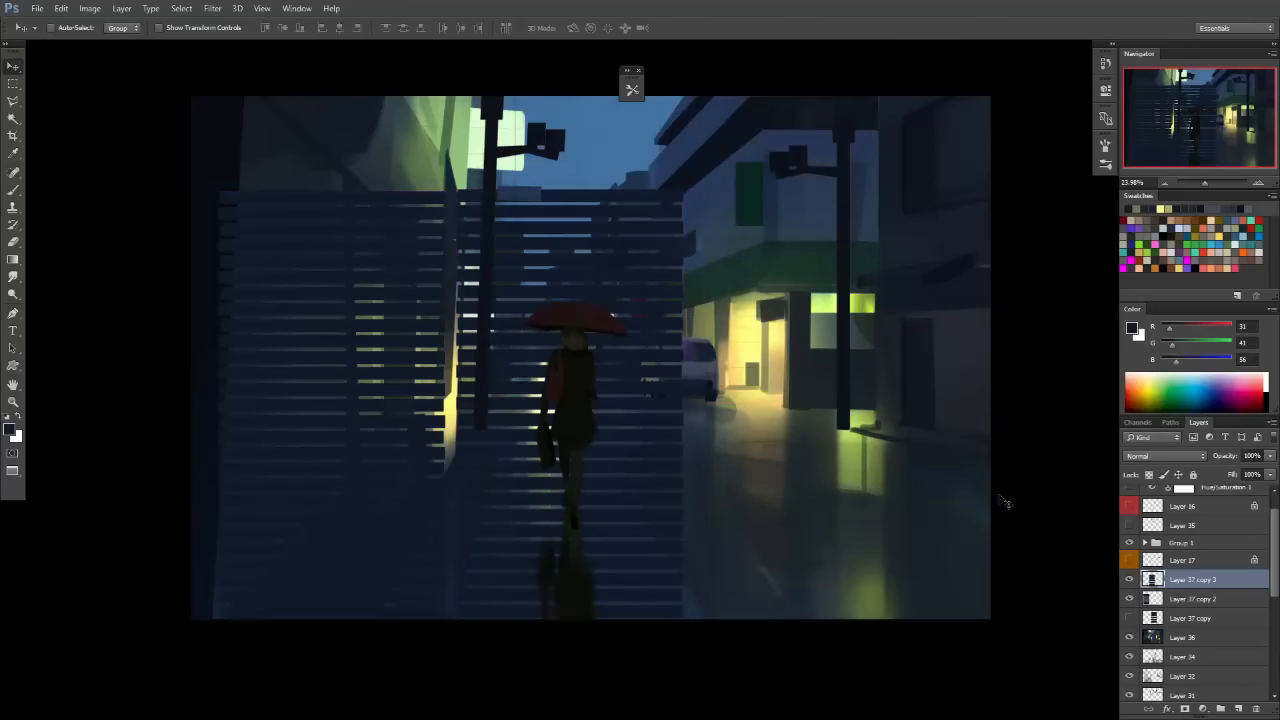
{"action": "right_click", "coordinate": [1191, 587]}
{"action": "left_click", "coordinate": [1057, 466]}
Free Transform the merged slatted layer, narrowing it onto the dark building wall and distorting its corners to follow the wall's perspective.
{"action": "key", "text": "m"}
{"action": "right_click", "coordinate": [549, 358]}
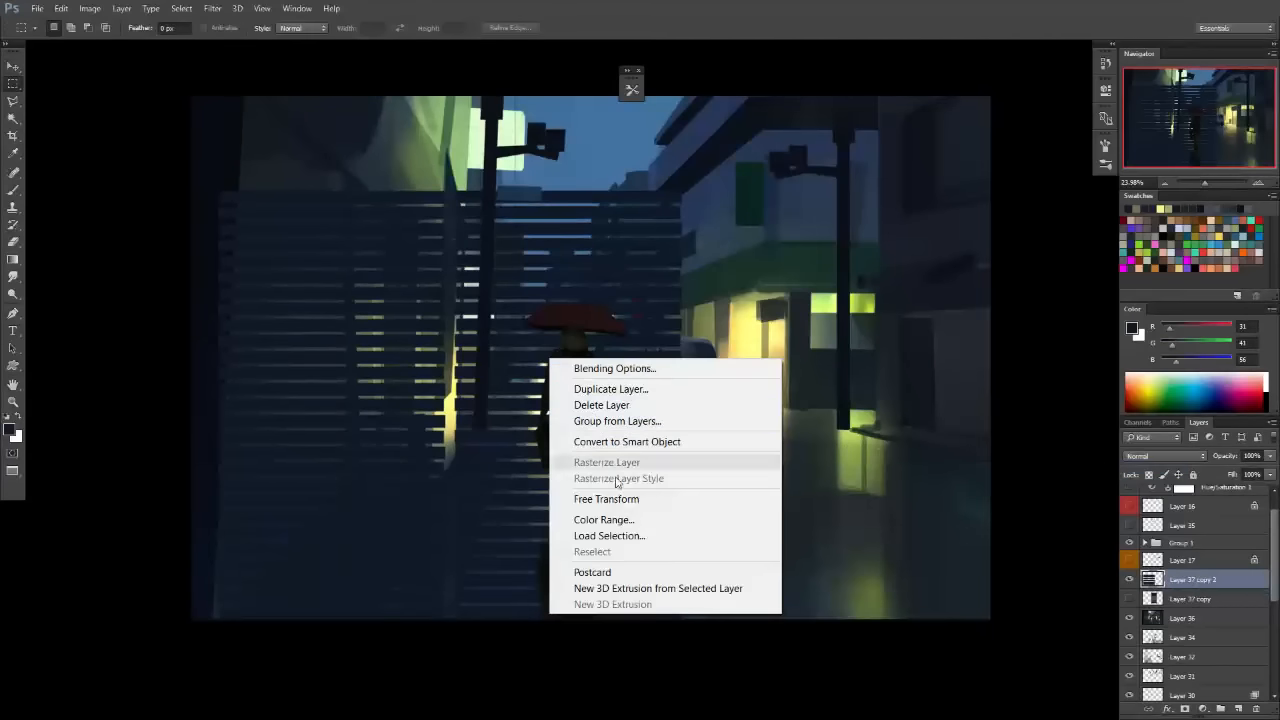
{"action": "left_click", "coordinate": [608, 498]}
{"action": "left_click_drag", "start_coordinate": [680, 404], "coordinate": [380, 470]}
{"action": "left_click_drag", "start_coordinate": [219, 190], "coordinate": [238, 53]}
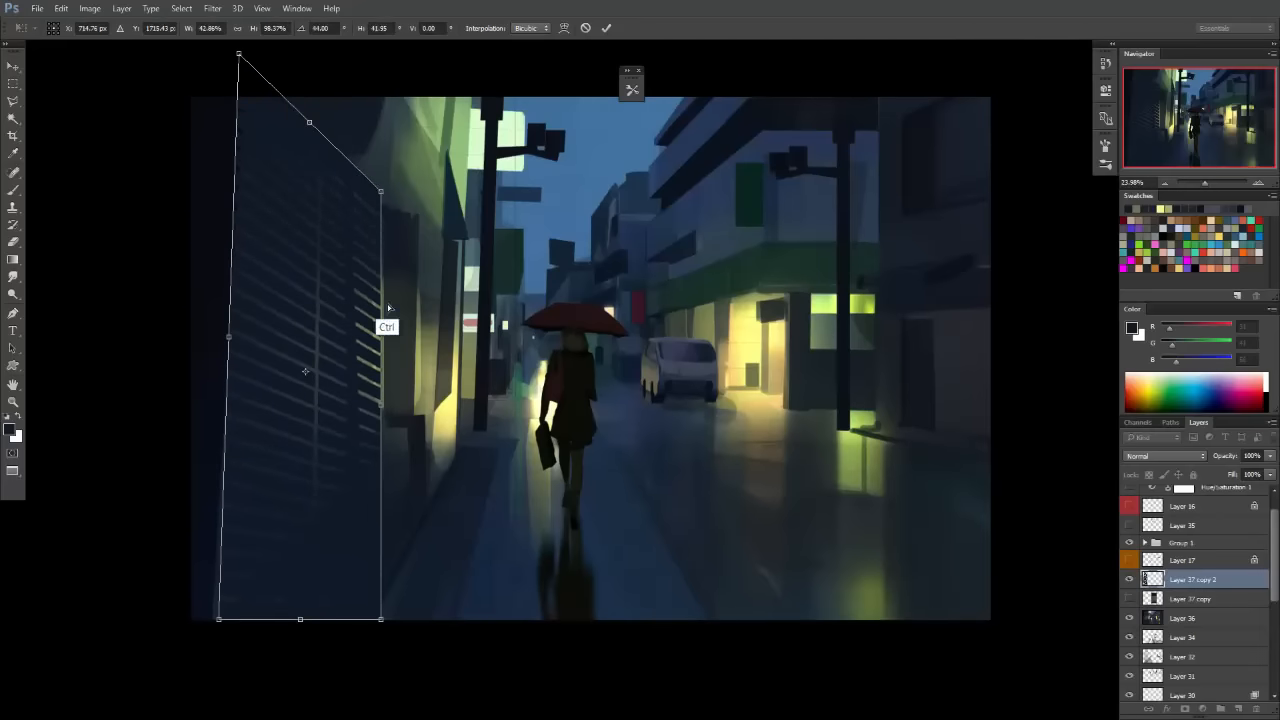
{"action": "left_click_drag", "start_coordinate": [381, 619], "coordinate": [378, 532]}
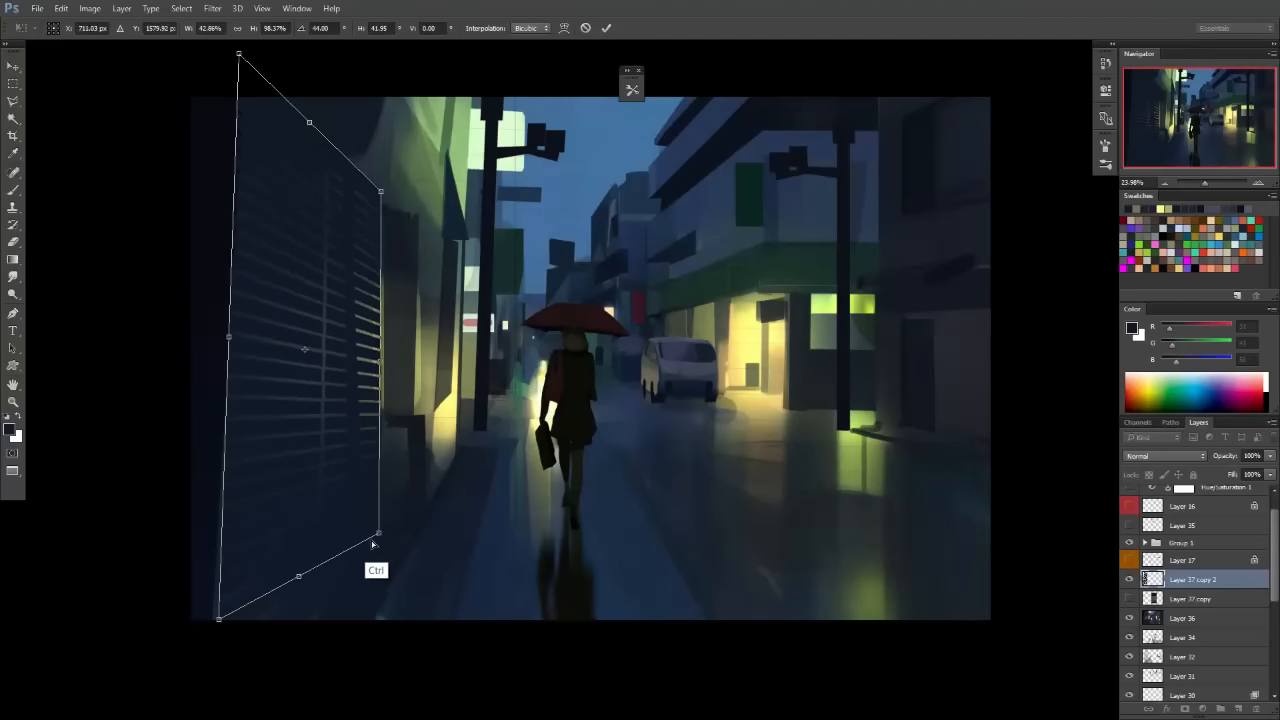
{"action": "left_click_drag", "start_coordinate": [219, 619], "coordinate": [214, 691]}
Refine the slatted block's lower and far upper corners to match the receding wall lines, then apply the transform.
{"action": "left_click_drag", "start_coordinate": [366, 502], "coordinate": [277, 696]}
{"action": "left_click_drag", "start_coordinate": [380, 530], "coordinate": [400, 300]}
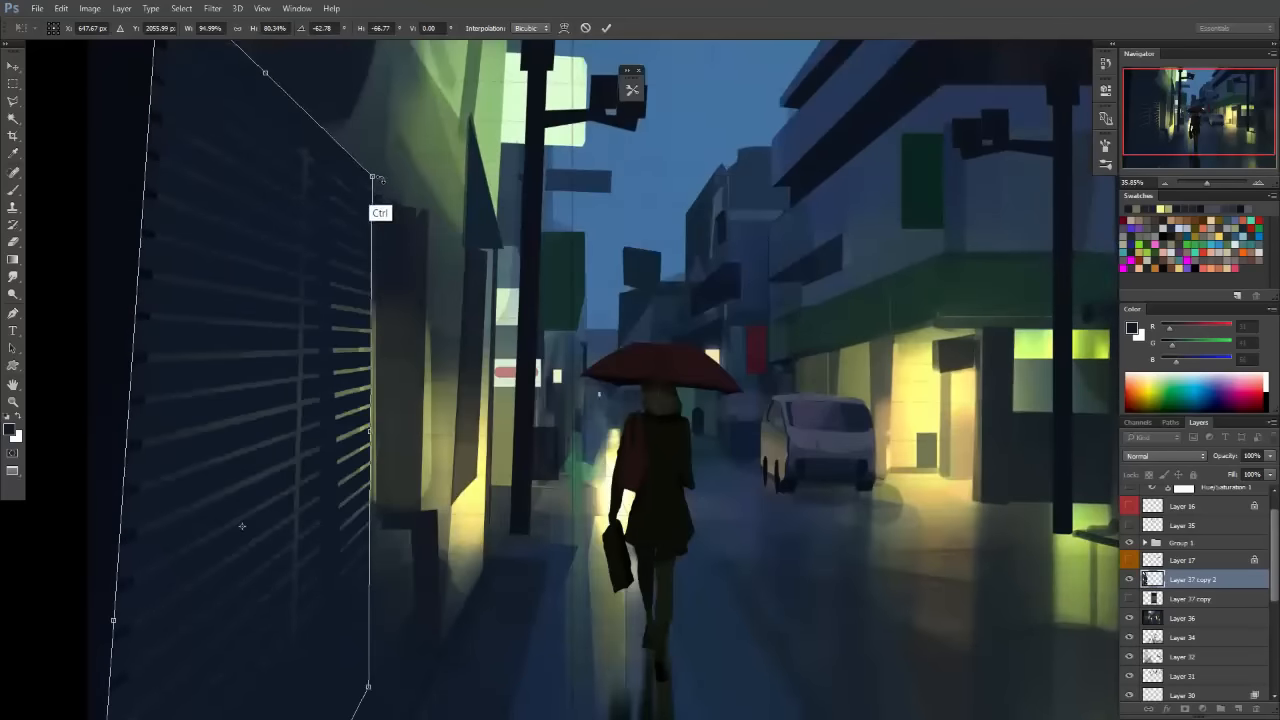
{"action": "left_click_drag", "start_coordinate": [380, 180], "coordinate": [335, 190]}
{"action": "scroll", "coordinate": [390, 216], "scroll_direction": "down", "scroll_amount": 3}
{"action": "scroll", "coordinate": [366, 251], "scroll_direction": "up", "scroll_amount": 3}
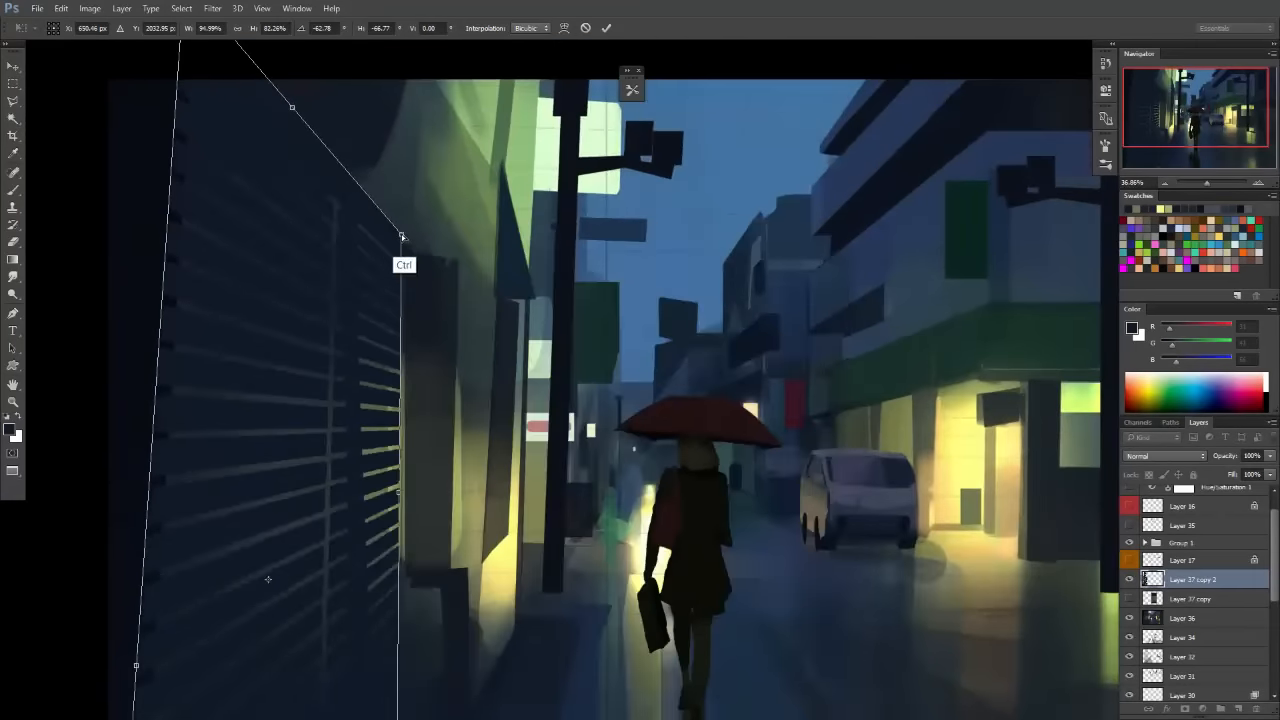
{"action": "right_click", "coordinate": [403, 228]}
{"action": "left_click", "coordinate": [620, 335]}
{"action": "key", "text": "Return"}
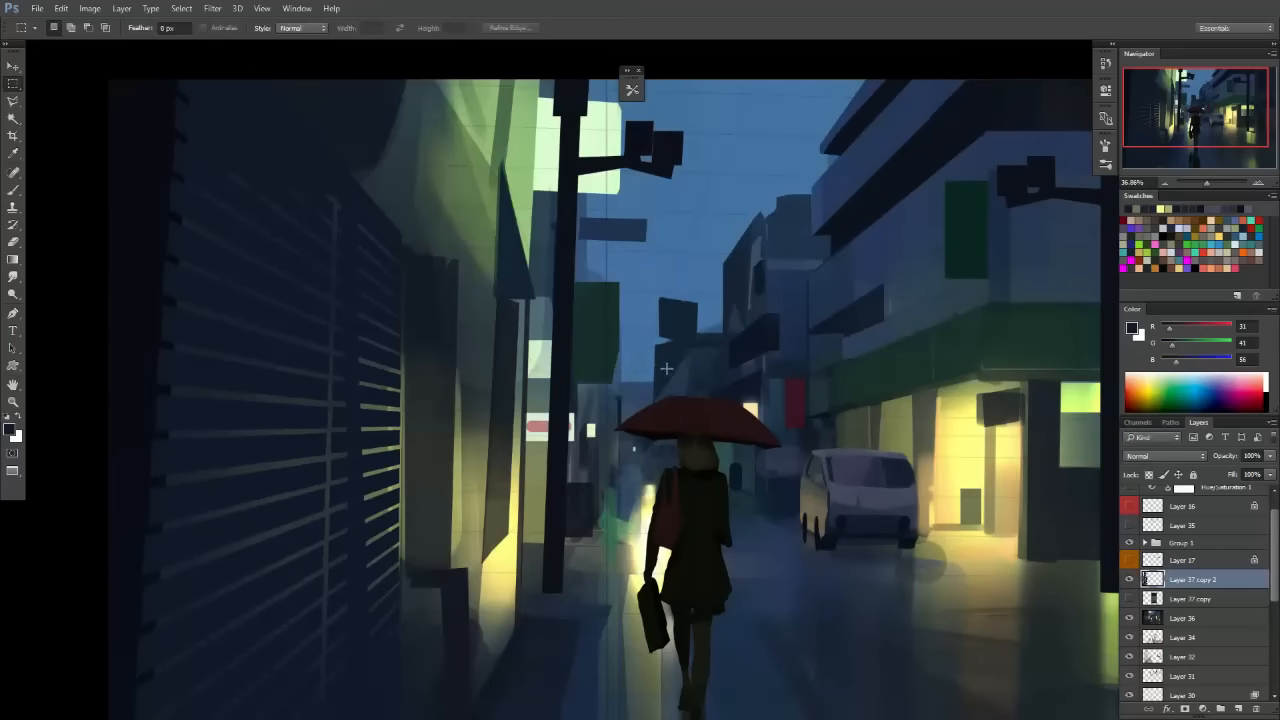
Add a new layer directly beneath the transformed slats and sample the dark blue from the wall's near edge.
{"action": "scroll", "coordinate": [566, 450], "scroll_direction": "down", "scroll_amount": 5}
{"action": "scroll", "coordinate": [590, 450], "scroll_direction": "up", "scroll_amount": 3}
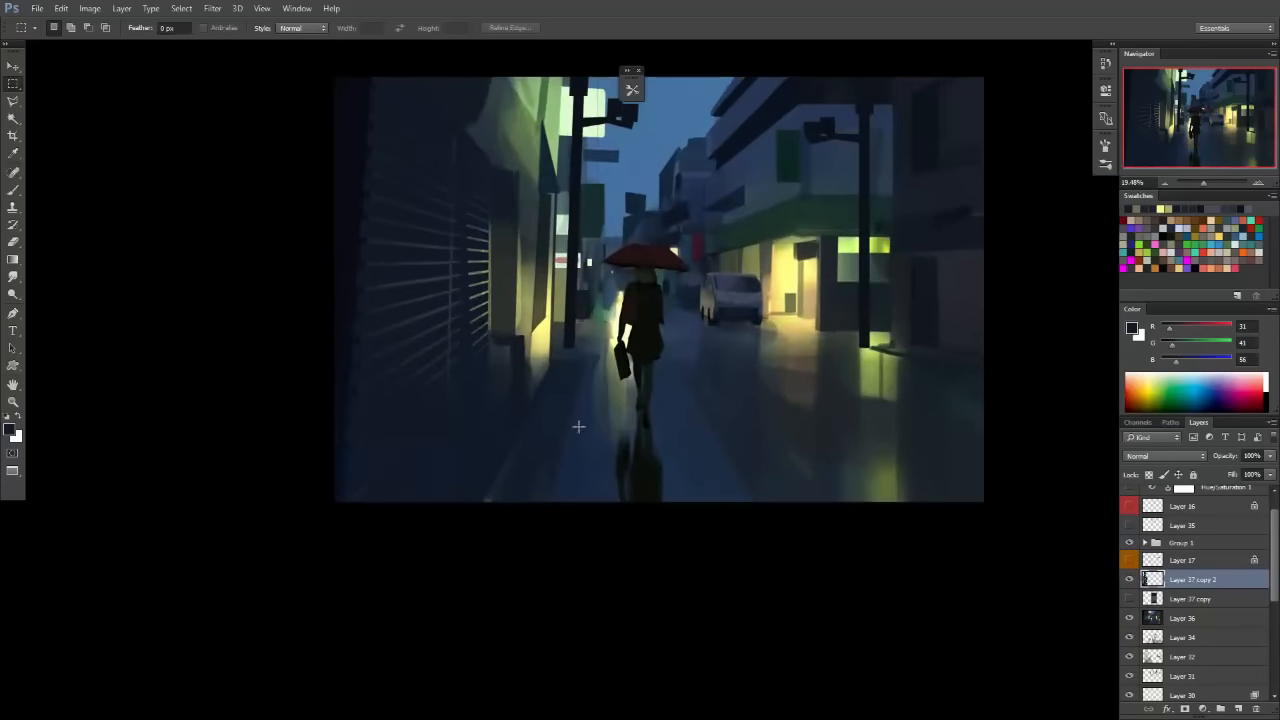
{"action": "left_click_drag", "start_coordinate": [578, 427], "coordinate": [543, 400]}
{"action": "key", "text": "b"}
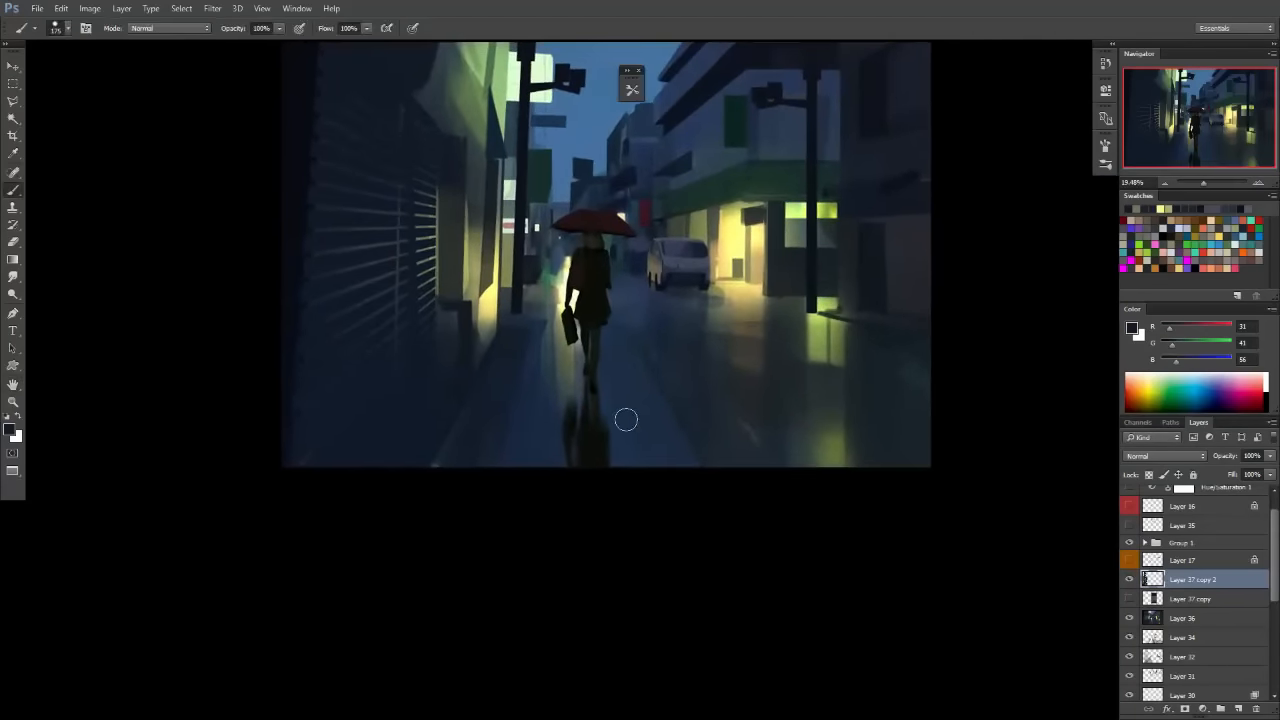
{"action": "left_click", "coordinate": [1185, 598]}
{"action": "left_click", "coordinate": [1237, 709]}
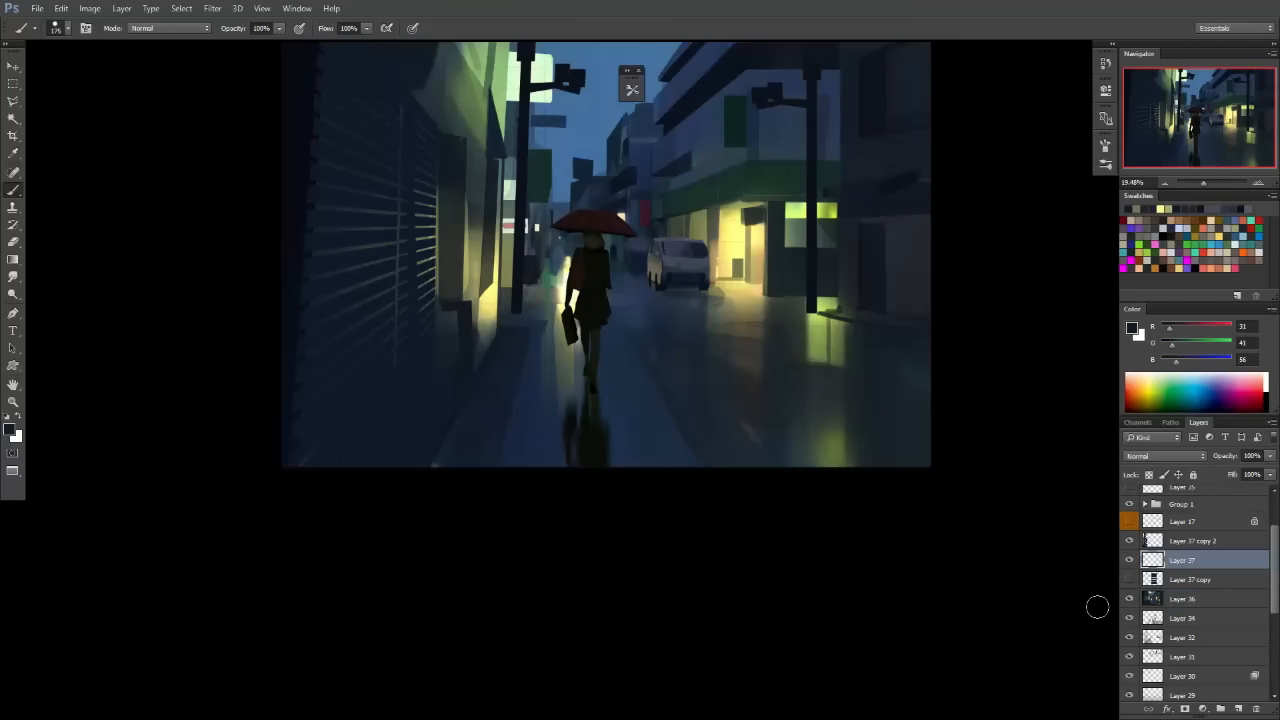
{"action": "left_click", "coordinate": [287, 337], "text": "alt"}
Outline the shuttered wall area with a polygonal lasso selection extending past the canvas edges.
{"action": "key", "text": "l"}
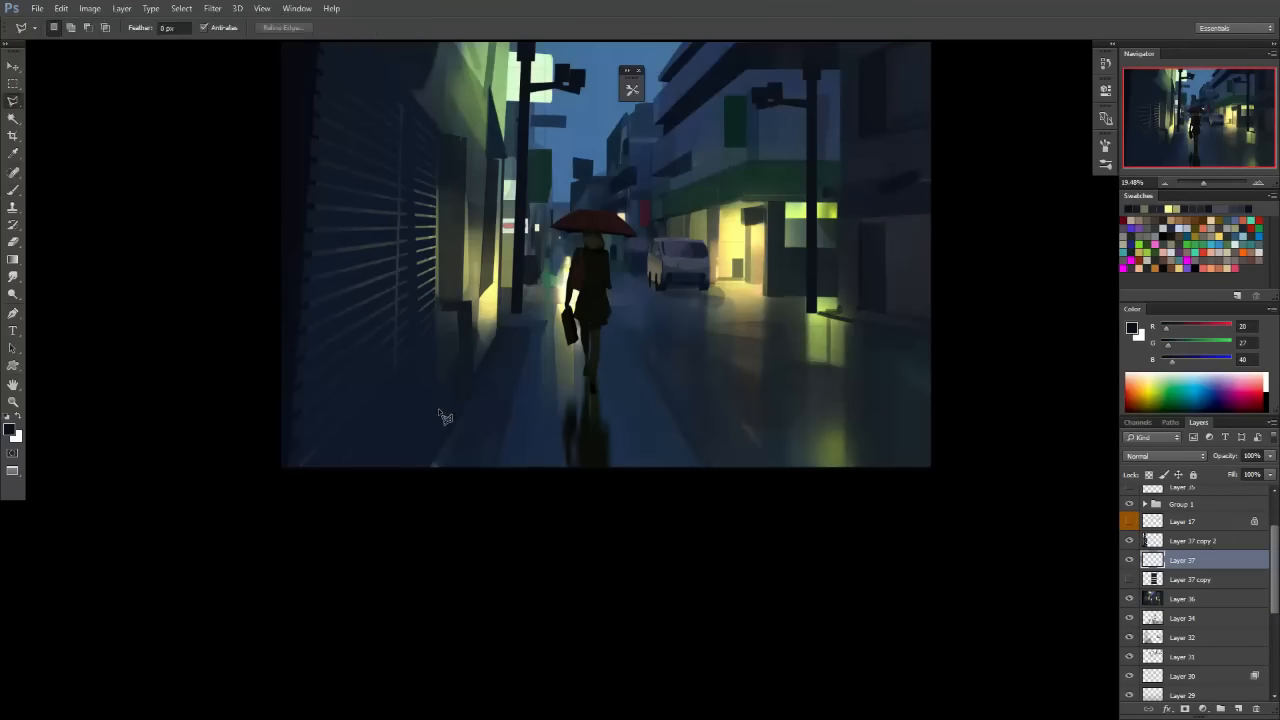
{"action": "left_click", "coordinate": [437, 124]}
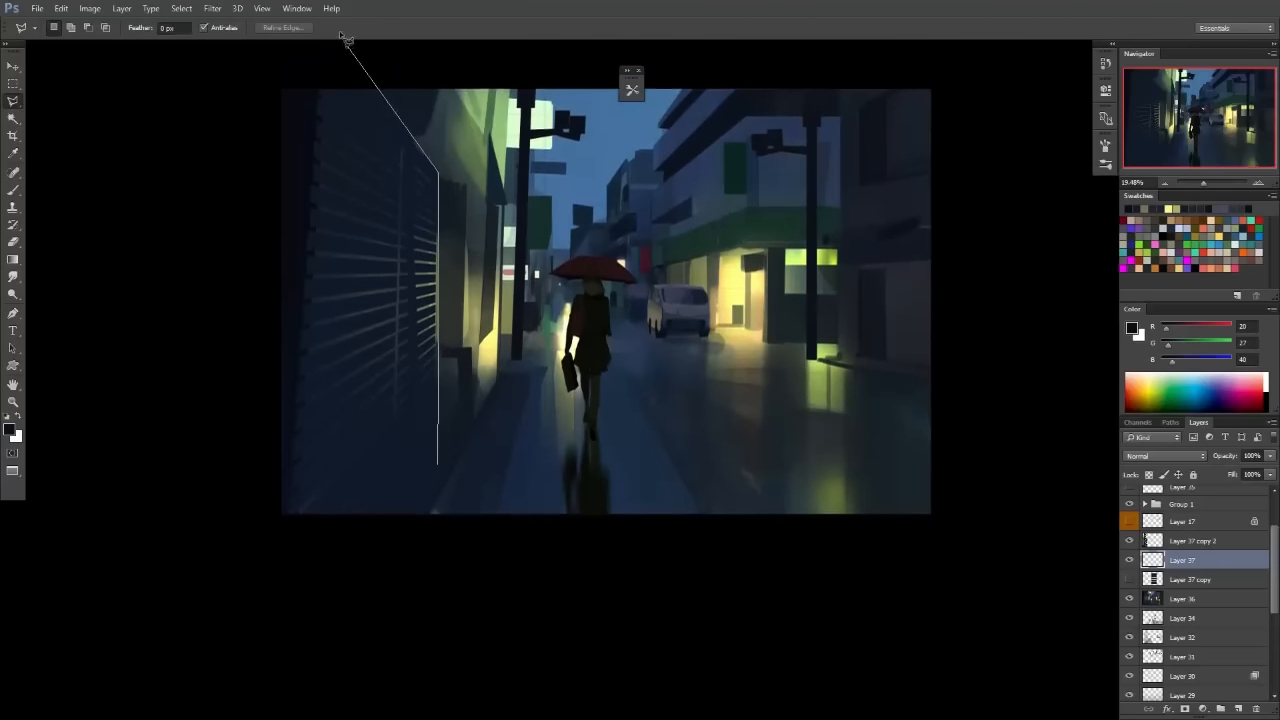
{"action": "left_click", "coordinate": [326, 91]}
{"action": "left_click", "coordinate": [297, 104]}
{"action": "left_click", "coordinate": [263, 570]}
{"action": "left_click", "coordinate": [313, 604]}
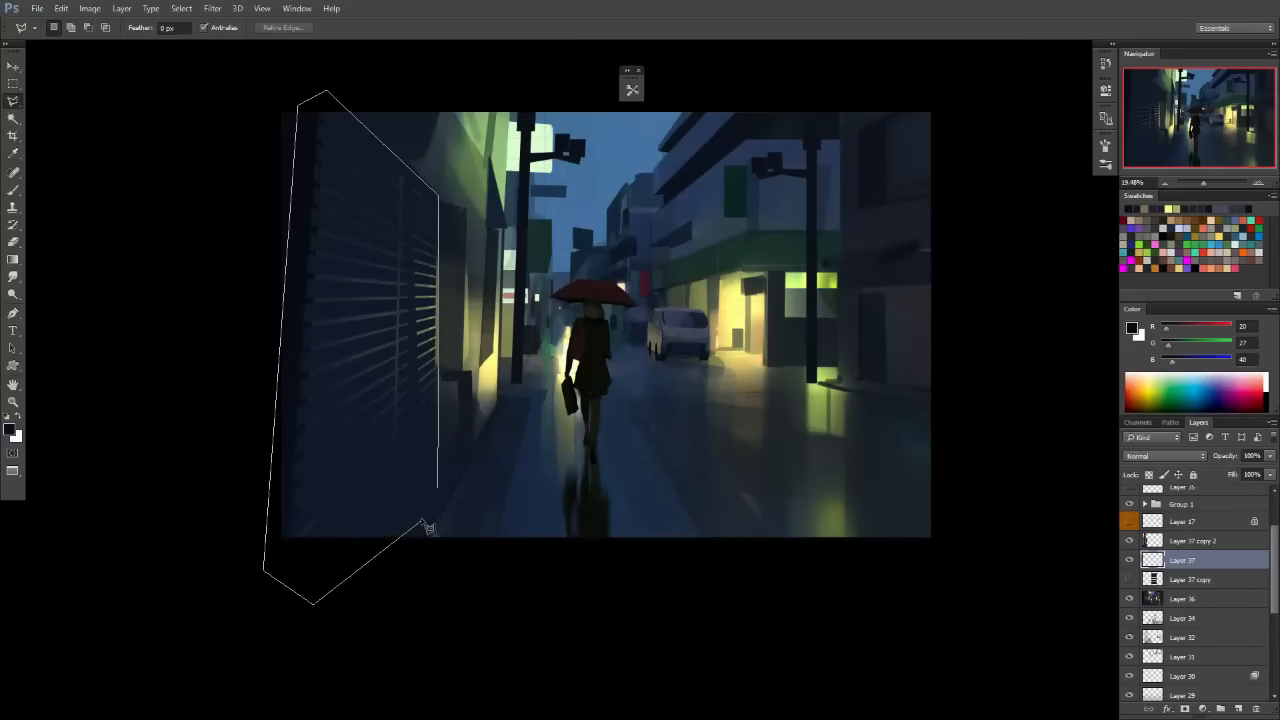
{"action": "left_click", "coordinate": [446, 509]}
Paint the sampled dark blue behind the slats inside the selection with a much larger brush, then deselect.
{"action": "key", "text": "b"}
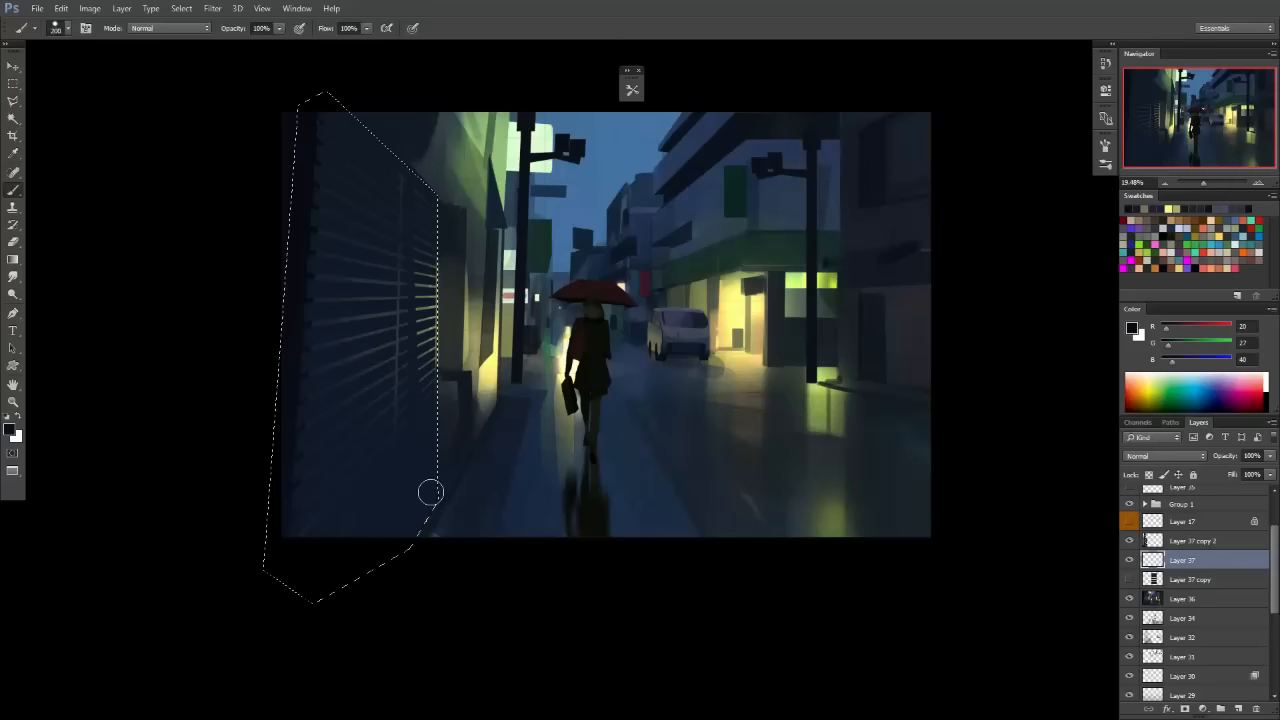
{"action": "key", "text": "bracketright"}
{"action": "key", "text": "bracketright"}
{"action": "key", "text": "bracketright"}
{"action": "key", "text": "bracketright"}
{"action": "left_click_drag", "start_coordinate": [391, 363], "coordinate": [362, 231]}
{"action": "key", "text": "m"}
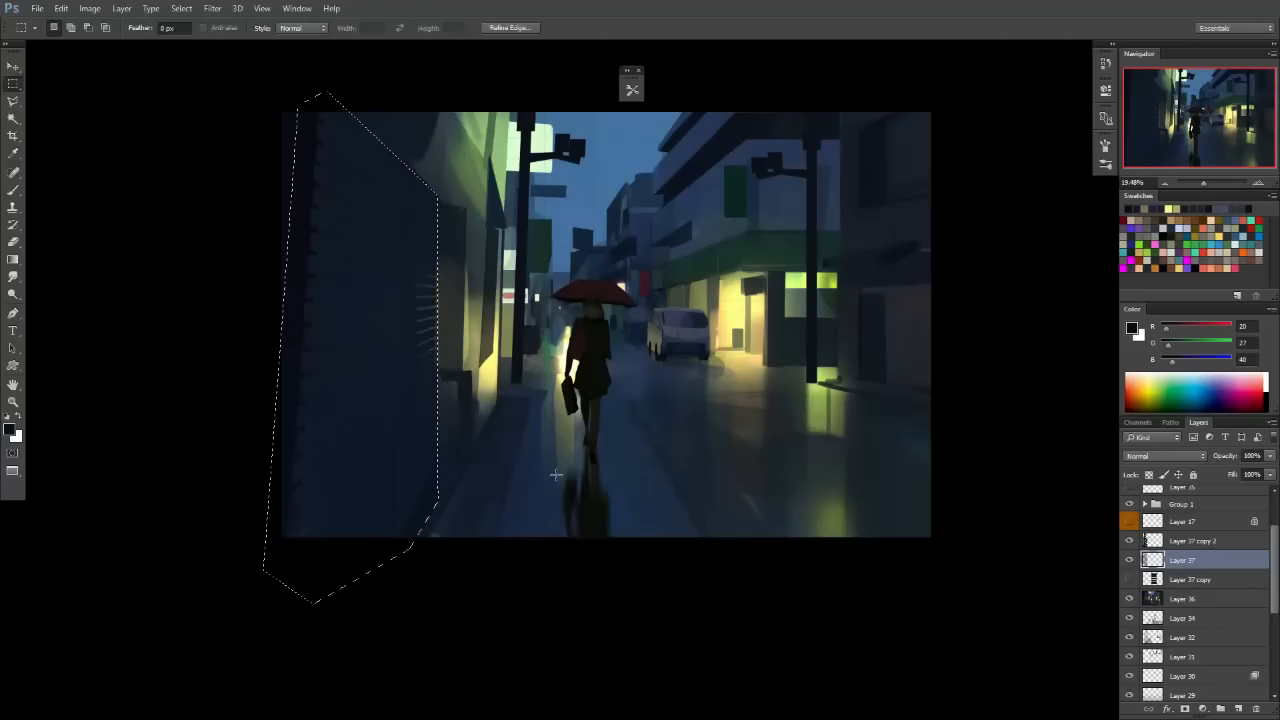
{"action": "key", "text": "ctrl+d"}
{"action": "scroll", "coordinate": [655, 443], "scroll_direction": "down", "scroll_amount": 5}
{"action": "scroll", "coordinate": [677, 449], "scroll_direction": "up", "scroll_amount": 3}
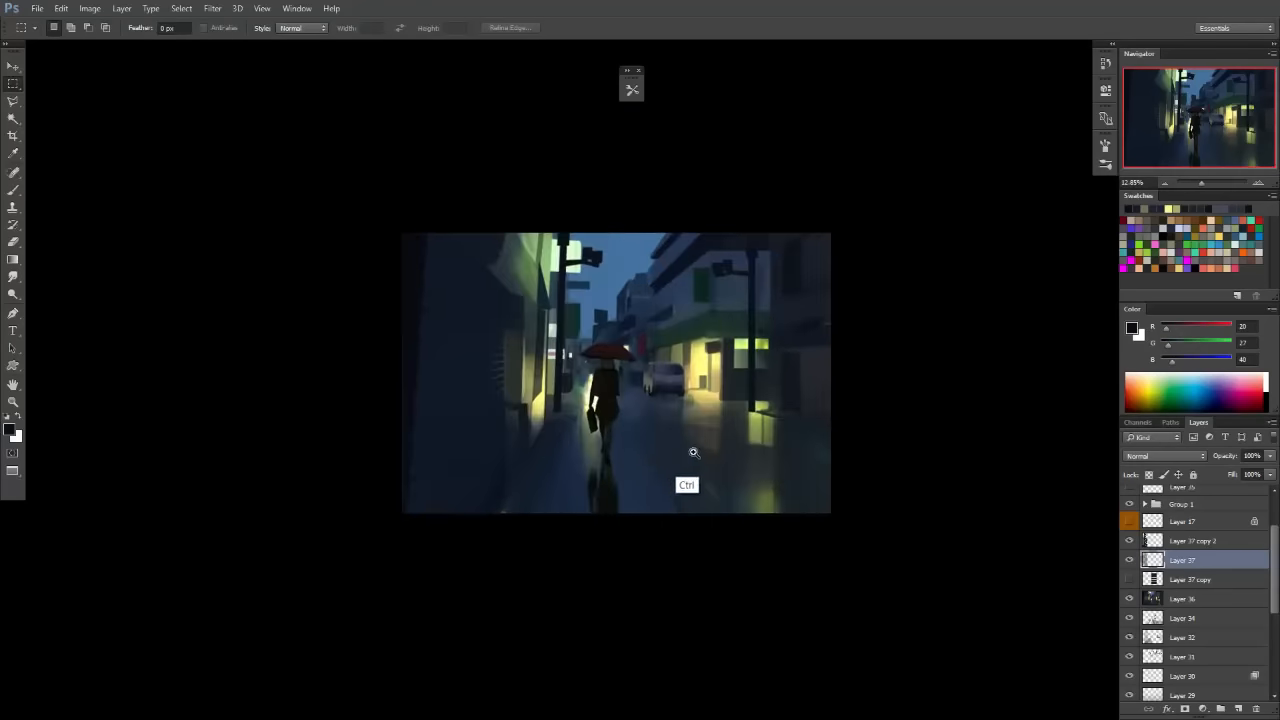
Load the slatted layer's outline as a selection, switch to the Normal Airbrush preset, and deselect.
{"action": "left_click", "coordinate": [1167, 538]}
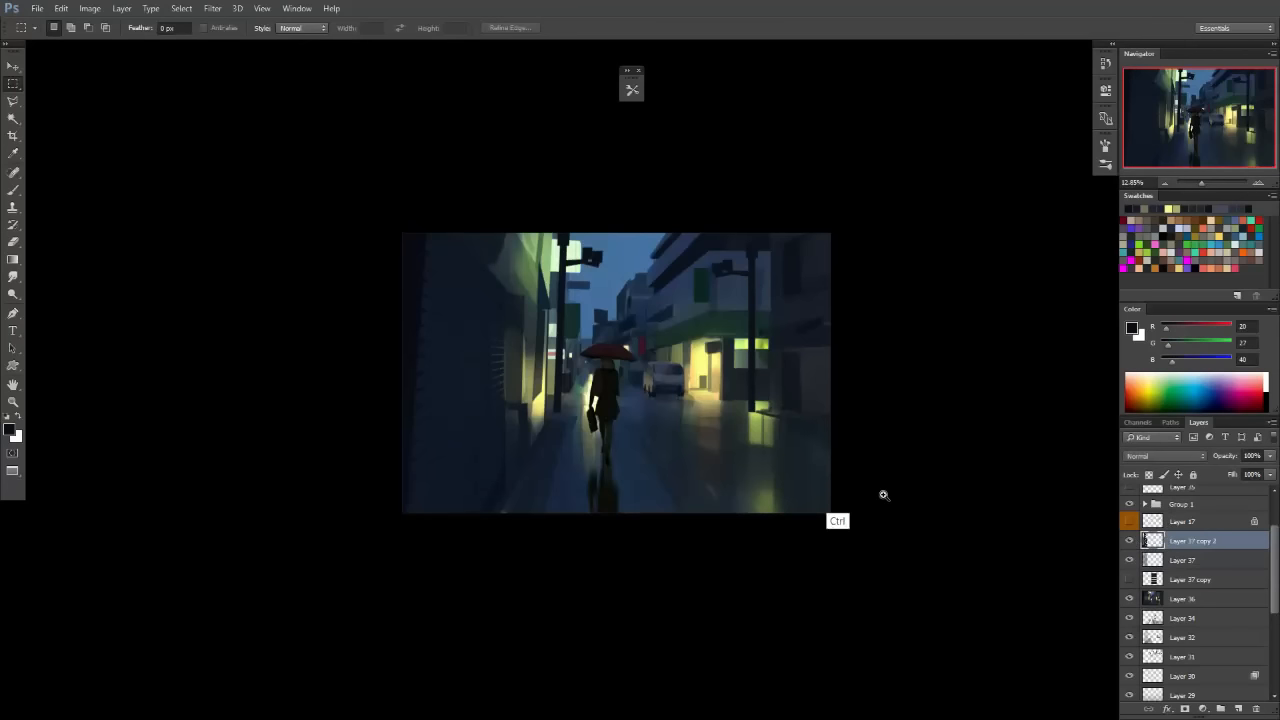
{"action": "scroll", "coordinate": [460, 390], "scroll_direction": "up", "scroll_amount": 3}
{"action": "key", "text": "b"}
{"action": "left_click", "coordinate": [1153, 543], "text": "ctrl"}
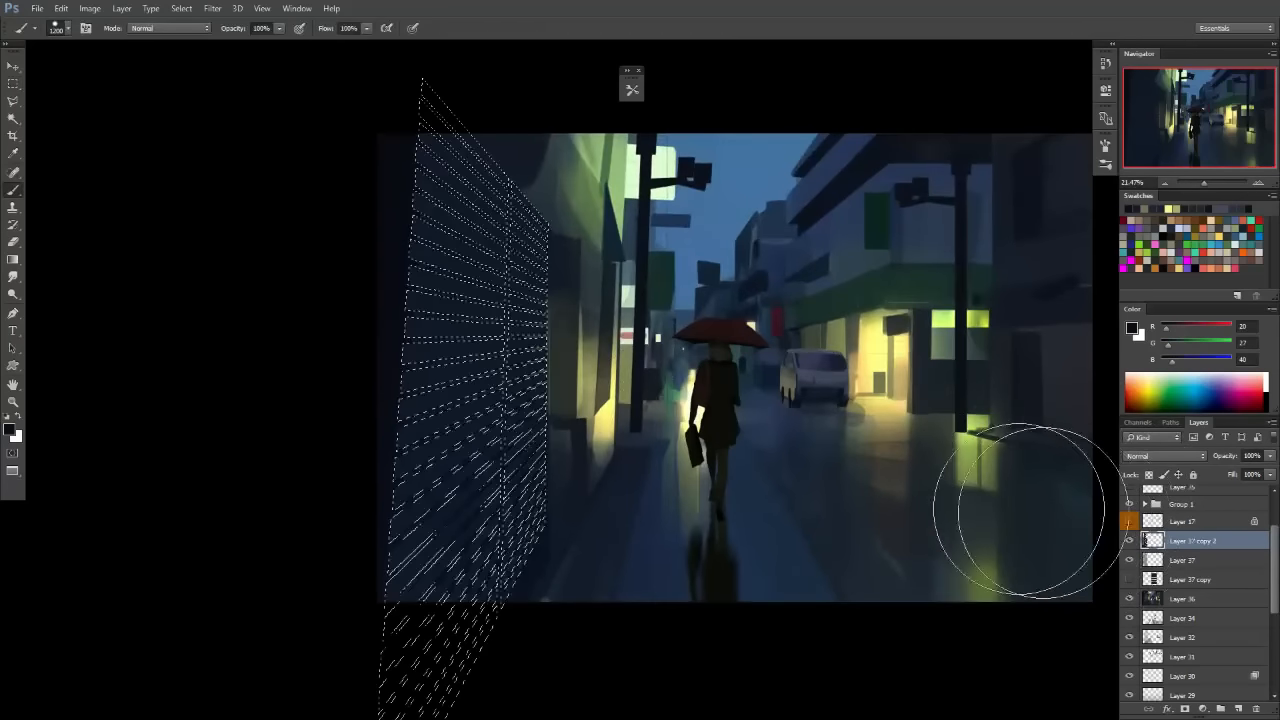
{"action": "key", "text": "F5"}
{"action": "left_click", "coordinate": [690, 527]}
{"action": "left_click", "coordinate": [632, 89]}
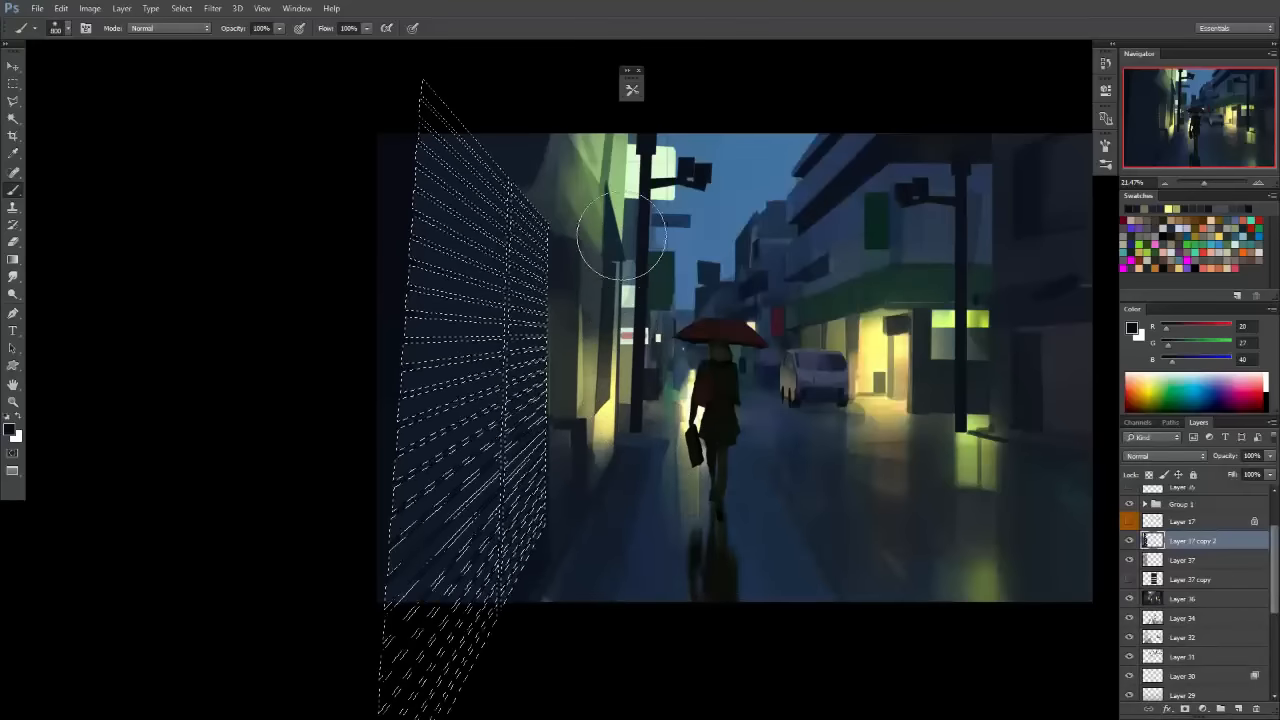
{"action": "key", "text": "m"}
{"action": "left_click", "coordinate": [635, 120]}
{"action": "key", "text": "c"}
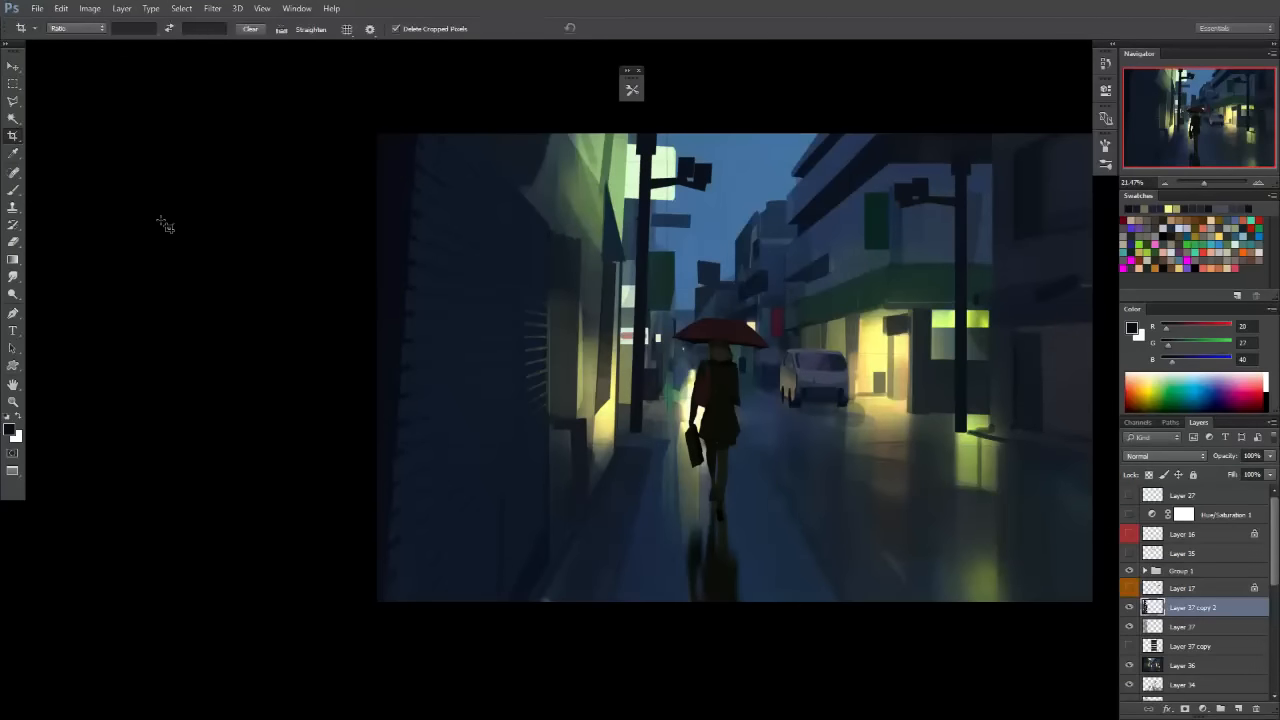
Reload the slats' outline with its edges hidden and airbrush soft light sampled from the lit wall over their far end.
{"action": "key", "text": "b"}
{"action": "left_click", "coordinate": [1154, 607], "text": "ctrl"}
{"action": "key", "text": "ctrl+h"}
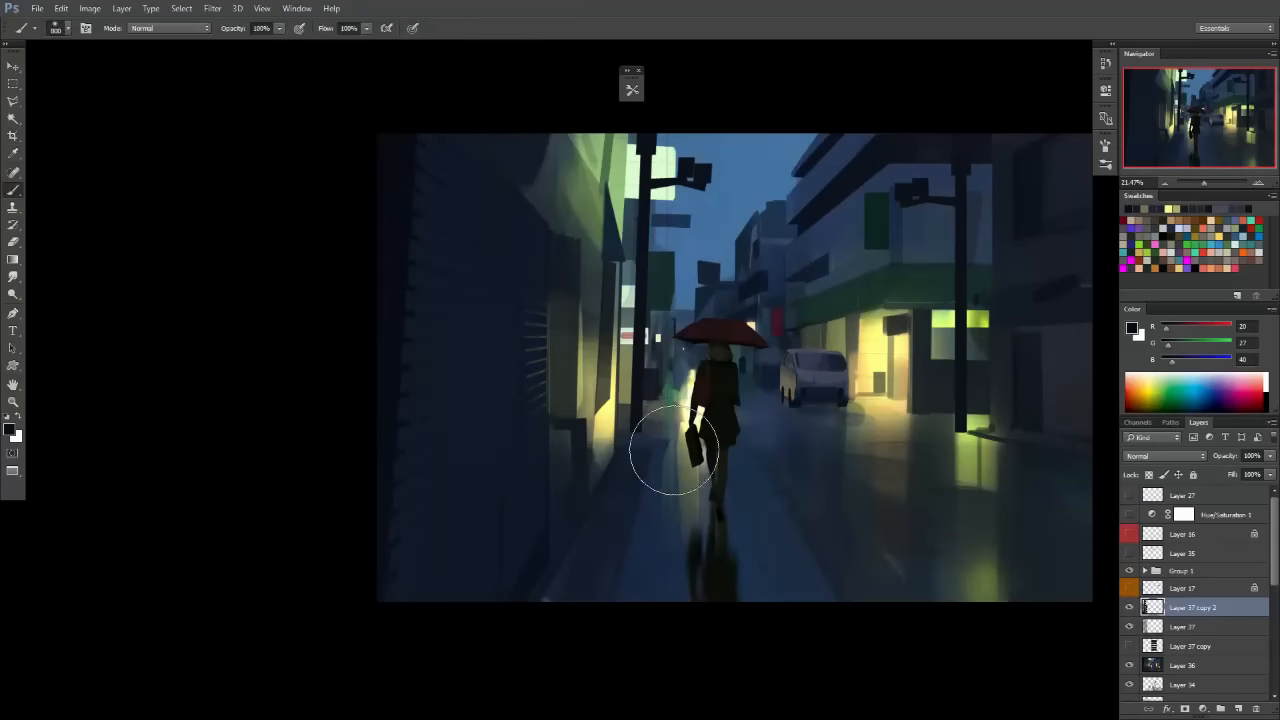
{"action": "left_click", "coordinate": [589, 362], "text": "alt"}
{"action": "key", "text": "bracketright"}
{"action": "key", "text": "bracketright"}
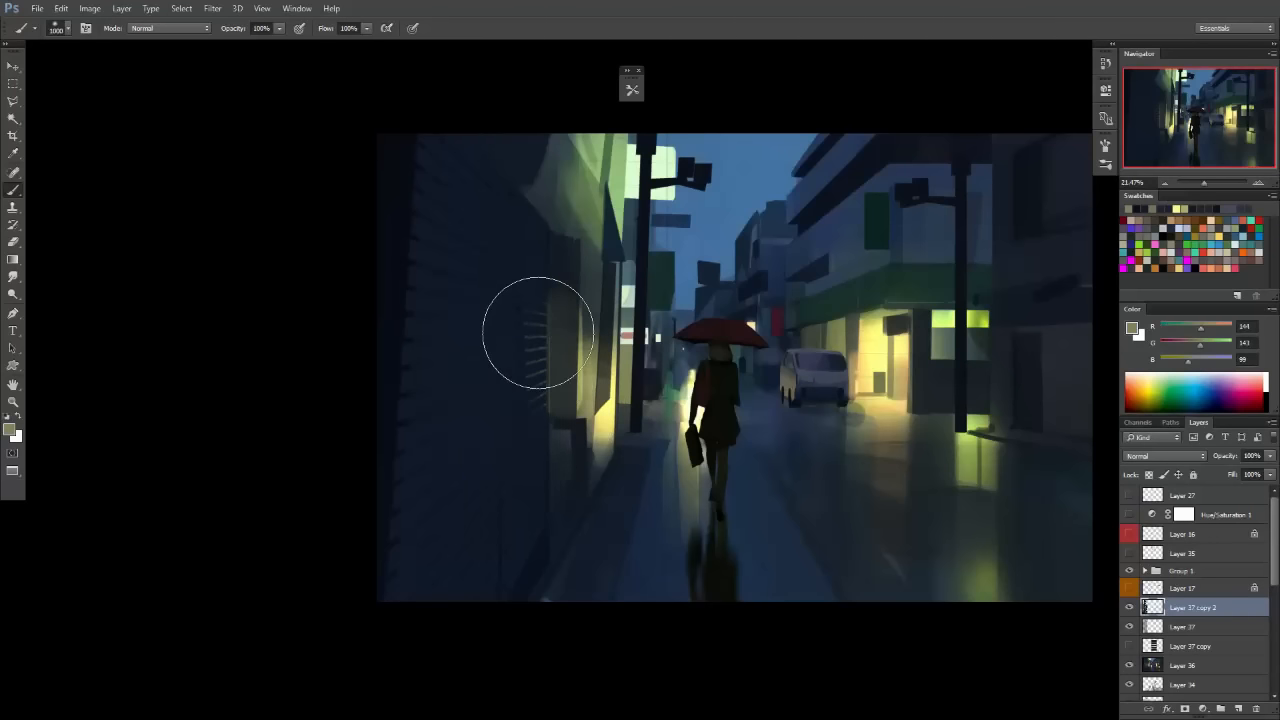
{"action": "key", "text": "ctrl+z"}
{"action": "key", "text": "ctrl+shift+i"}
{"action": "mouse_move", "coordinate": [530, 389]}
{"action": "left_mouse_down"}
{"action": "mouse_move", "coordinate": [512, 347]}
{"action": "mouse_move", "coordinate": [505, 489]}
{"action": "left_mouse_up"}
{"action": "key", "text": "m"}
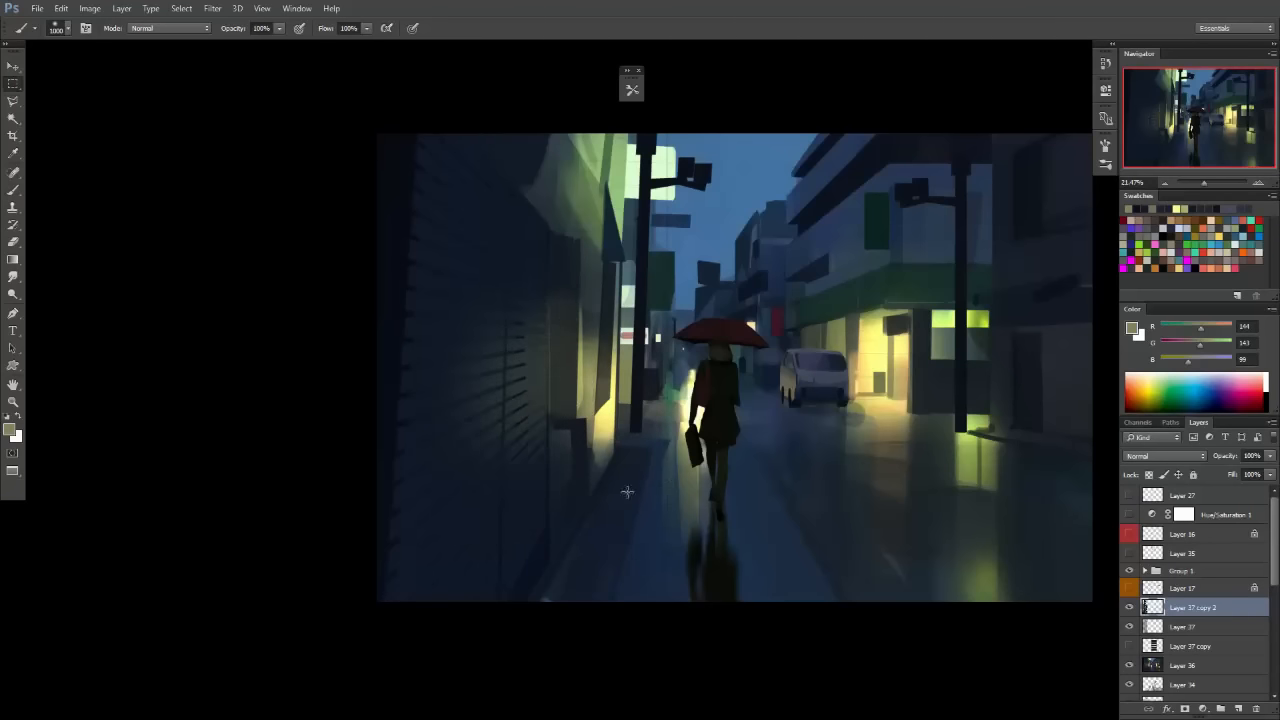
Fill a small rectangular selection in the sky beside the distant building with dark blue sampled from that building.
{"action": "left_click_drag", "start_coordinate": [852, 443], "coordinate": [910, 457]}
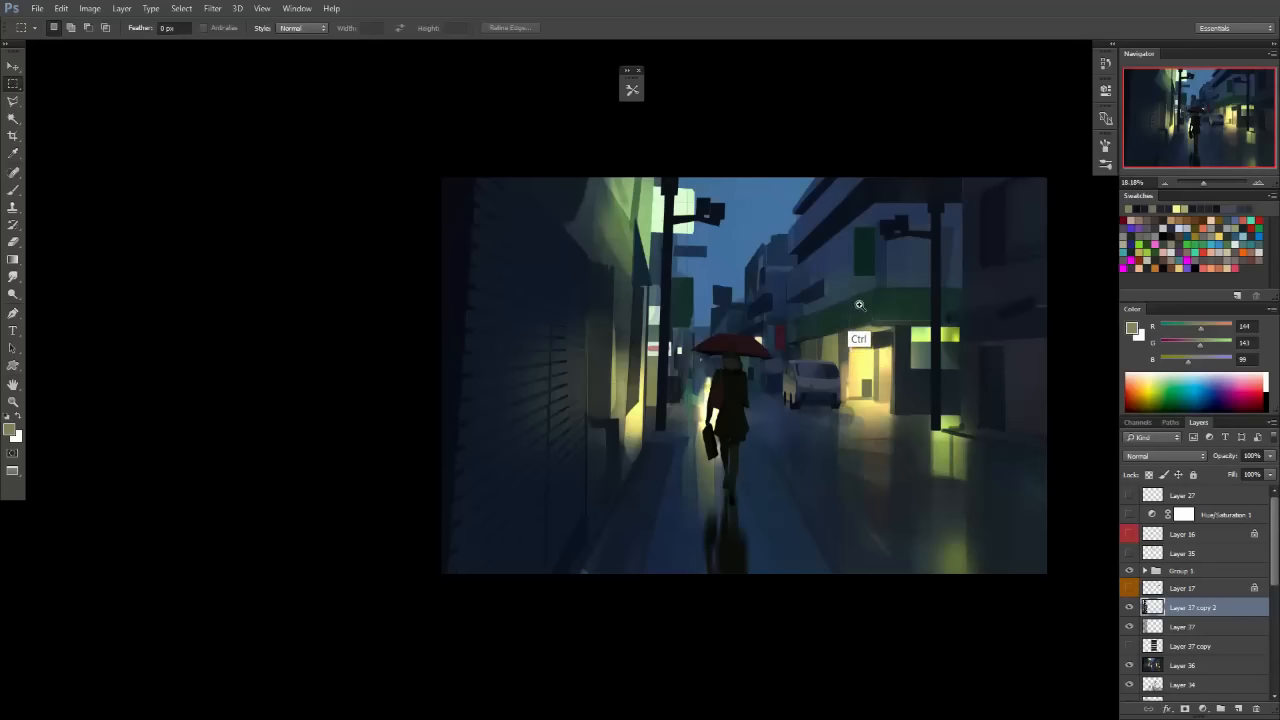
{"action": "scroll", "coordinate": [860, 306], "scroll_direction": "up", "scroll_amount": 5}
{"action": "key", "text": "b"}
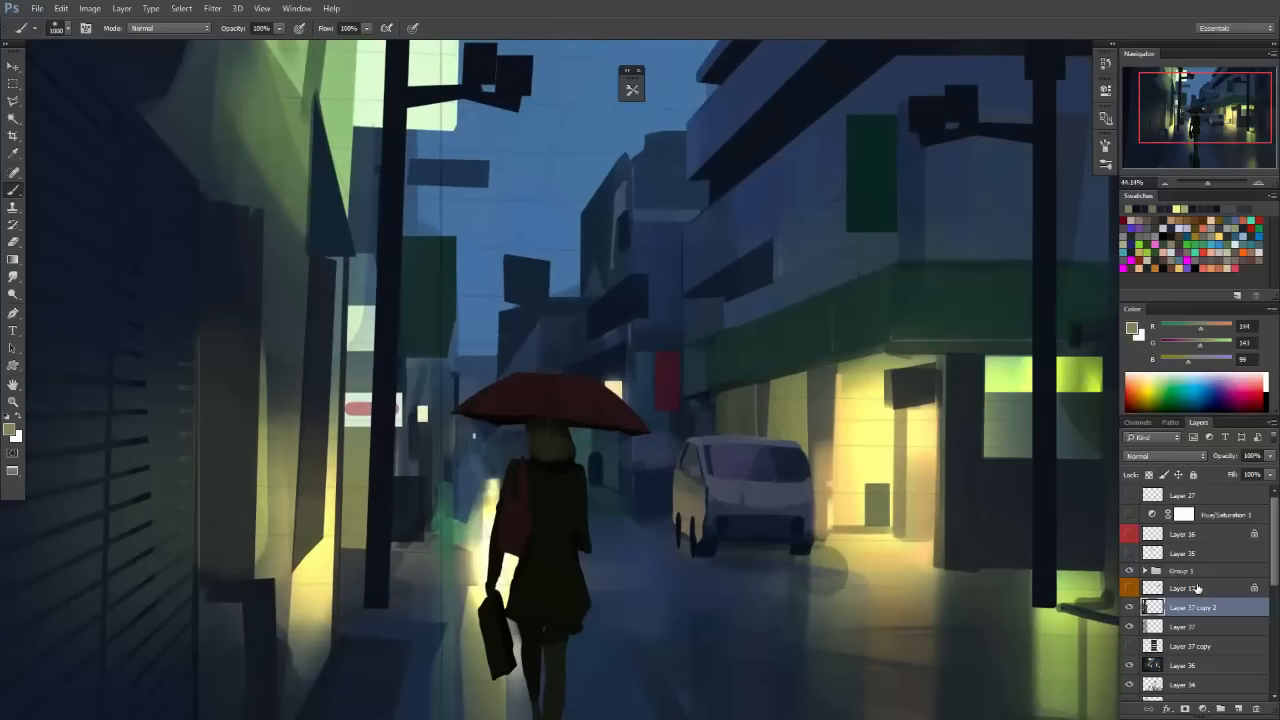
{"action": "scroll", "coordinate": [657, 177], "scroll_direction": "up", "scroll_amount": 5}
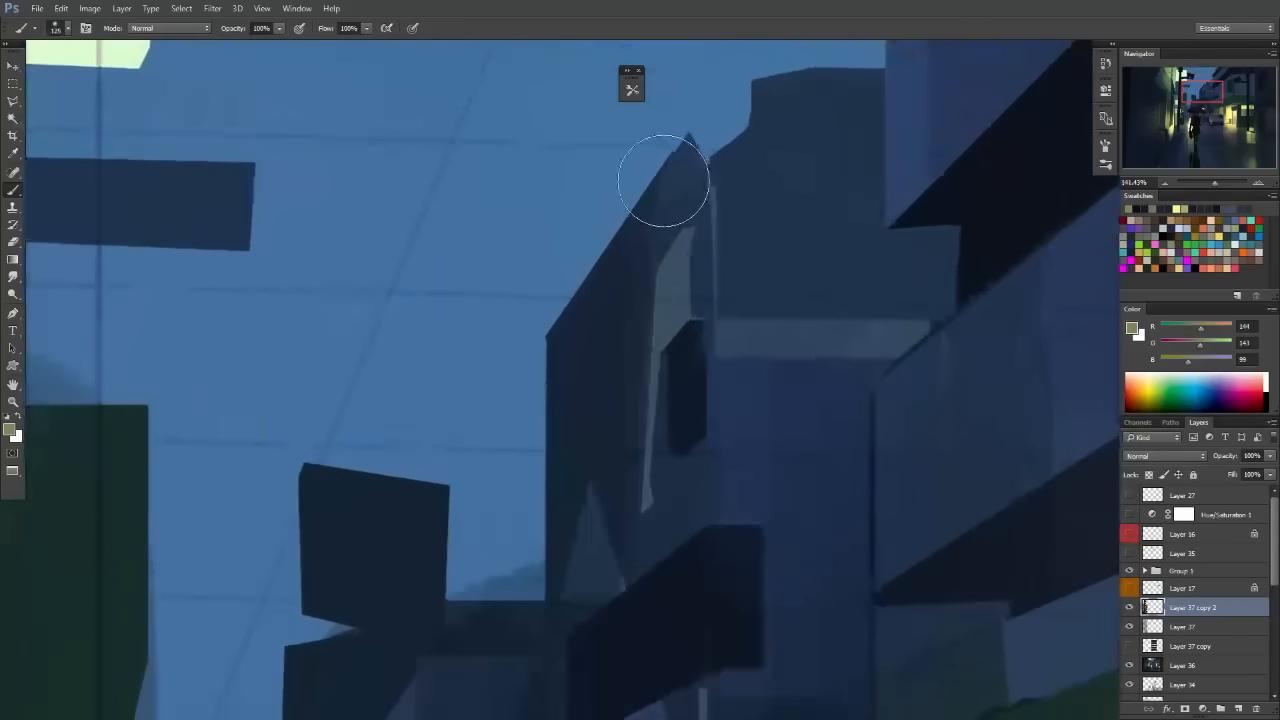
{"action": "key", "text": "m"}
{"action": "left_click_drag", "start_coordinate": [459, 121], "coordinate": [577, 205]}
{"action": "key", "text": "b"}
{"action": "left_click", "coordinate": [616, 296], "text": "alt"}
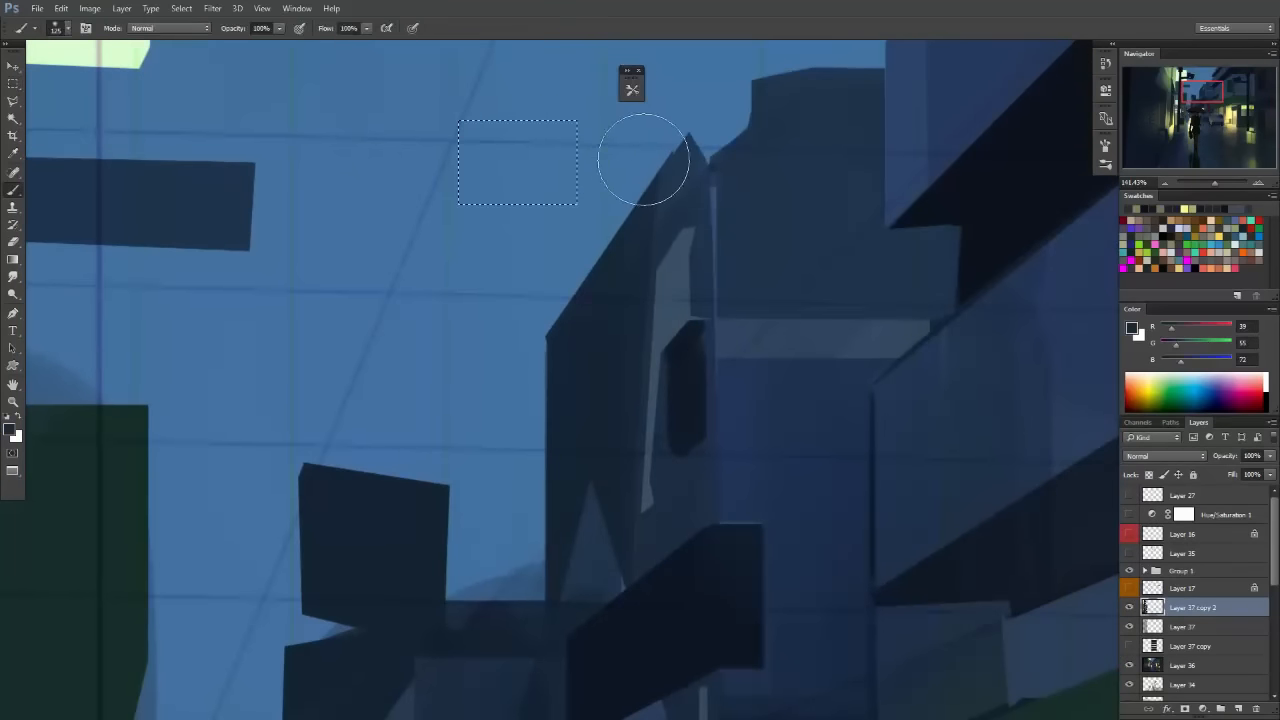
{"action": "mouse_move", "coordinate": [592, 155]}
{"action": "left_mouse_down"}
{"action": "mouse_move", "coordinate": [450, 231]}
{"action": "mouse_move", "coordinate": [528, 129]}
{"action": "left_mouse_up"}
Deselect the rectangle, choose the Path of Miranda 2 brush preset, and paint an angled test stroke beside it.
{"action": "left_click", "coordinate": [632, 89]}
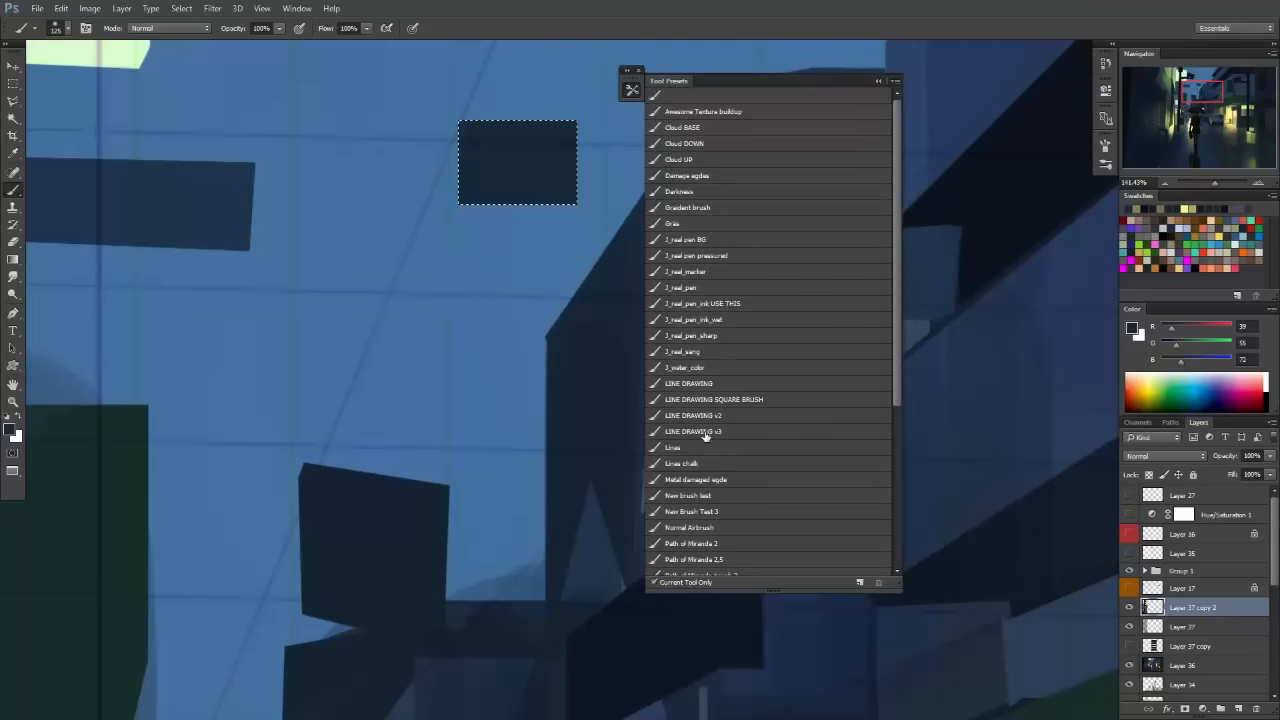
{"action": "left_click", "coordinate": [708, 543]}
{"action": "key", "text": "m"}
{"action": "left_click", "coordinate": [588, 101]}
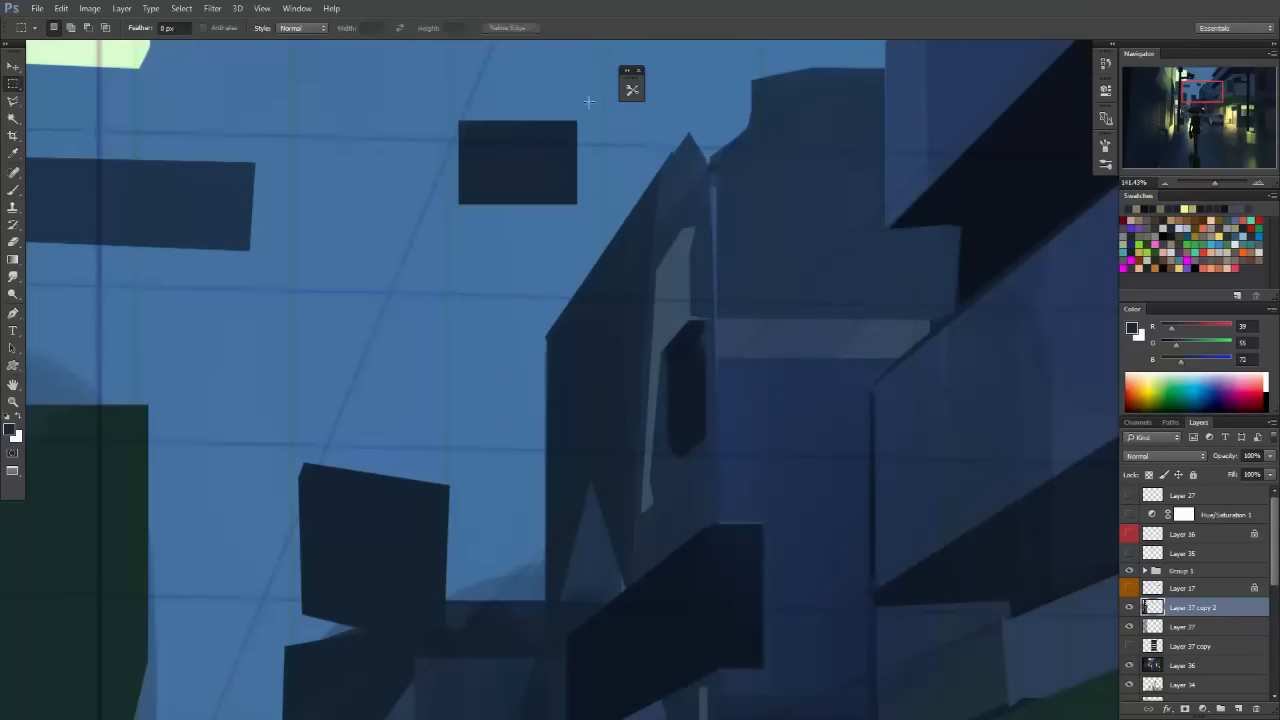
{"action": "key", "text": "b"}
{"action": "key", "text": "F5"}
{"action": "left_click", "coordinate": [708, 543]}
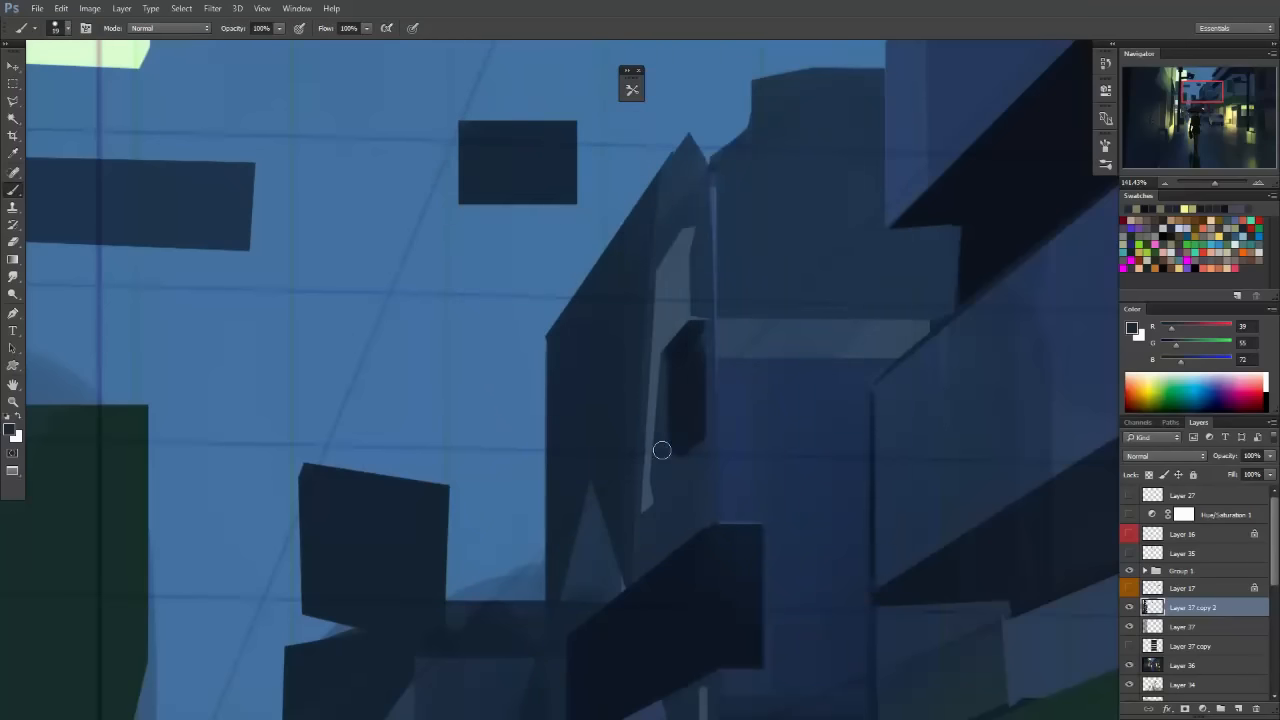
{"action": "mouse_move", "coordinate": [310, 137]}
{"action": "left_mouse_down"}
{"action": "mouse_move", "coordinate": [430, 148]}
{"action": "mouse_move", "coordinate": [432, 133]}
{"action": "mouse_move", "coordinate": [432, 255]}
{"action": "left_mouse_up"}
Trim straight edges into the test stroke and rectangle by deleting two rectangular selections across them.
{"action": "key", "text": "e"}
{"action": "key", "text": "m"}
{"action": "left_click_drag", "start_coordinate": [265, 93], "coordinate": [459, 122]}
{"action": "key", "text": "Delete"}
{"action": "mouse_move", "coordinate": [502, 319]}
{"action": "left_mouse_down"}
{"action": "mouse_move", "coordinate": [453, 169]}
{"action": "mouse_move", "coordinate": [442, 62]}
{"action": "left_mouse_up"}
{"action": "key", "text": "Delete"}
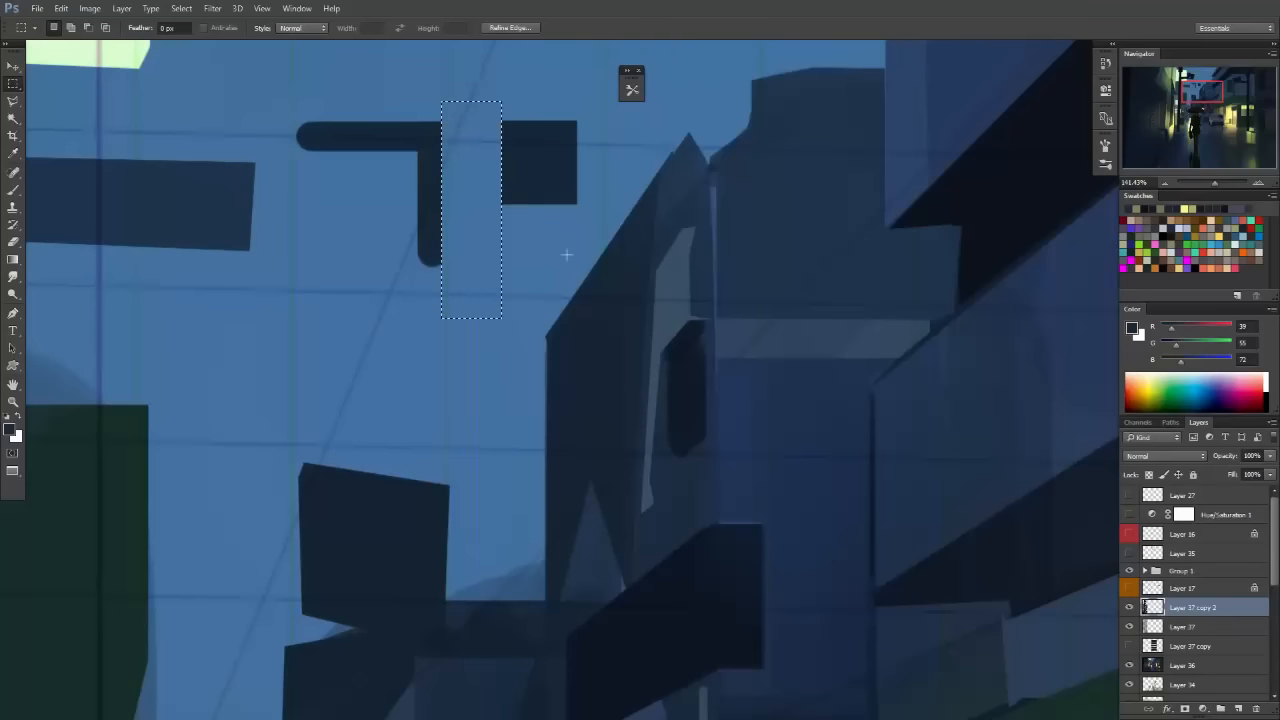
Clear the remaining test shapes from the sky with a rectangular selection and the Eraser.
{"action": "key", "text": "ctrl+d"}
{"action": "left_click_drag", "start_coordinate": [601, 264], "coordinate": [288, 50]}
{"action": "key", "text": "Delete"}
{"action": "key", "text": "ctrl+d"}
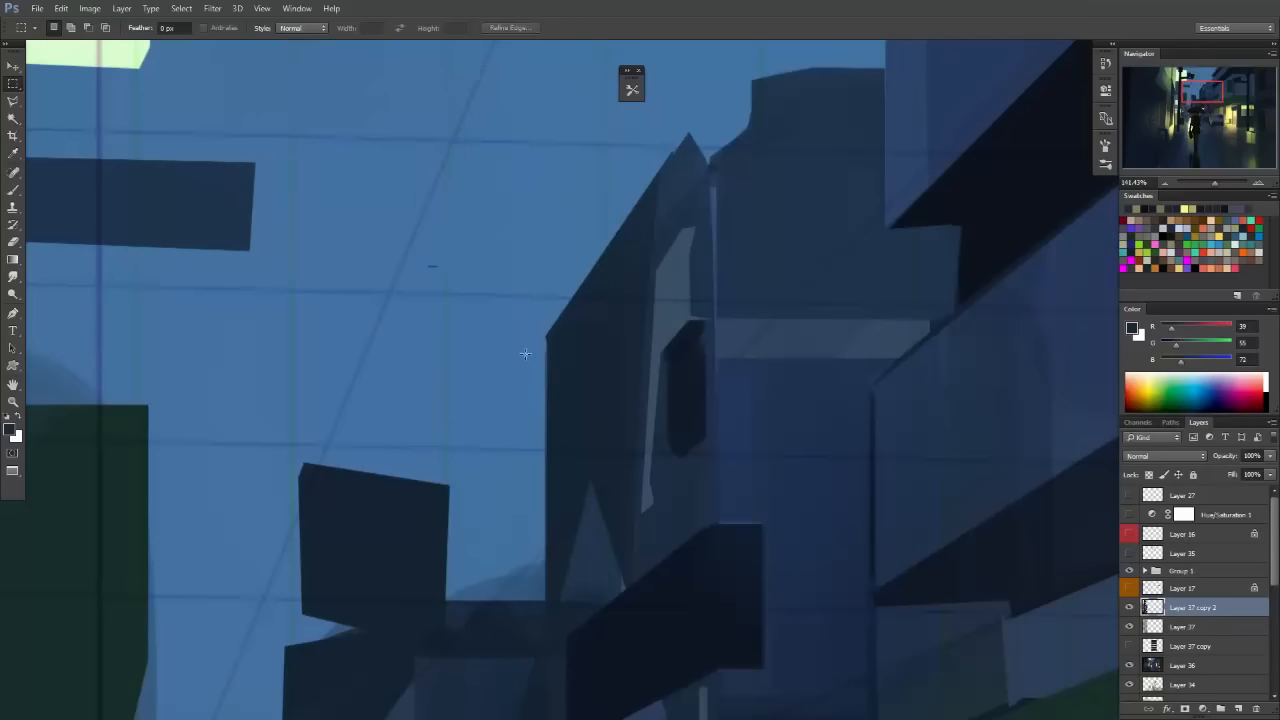
{"action": "key", "text": "e"}
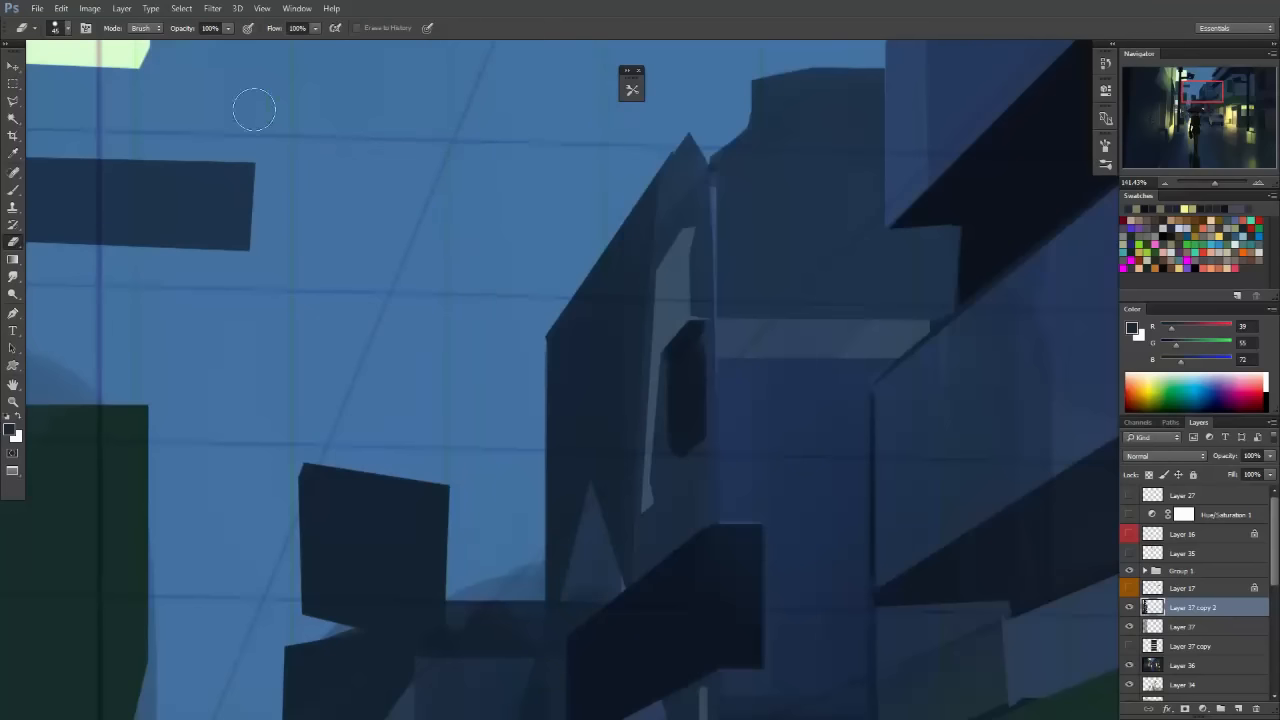
Toggle the slatted layer's visibility off and on to compare the wall with and without the shutters.
{"action": "left_click_drag", "start_coordinate": [762, 345], "coordinate": [700, 383]}
{"action": "left_click_drag", "start_coordinate": [780, 457], "coordinate": [697, 260]}
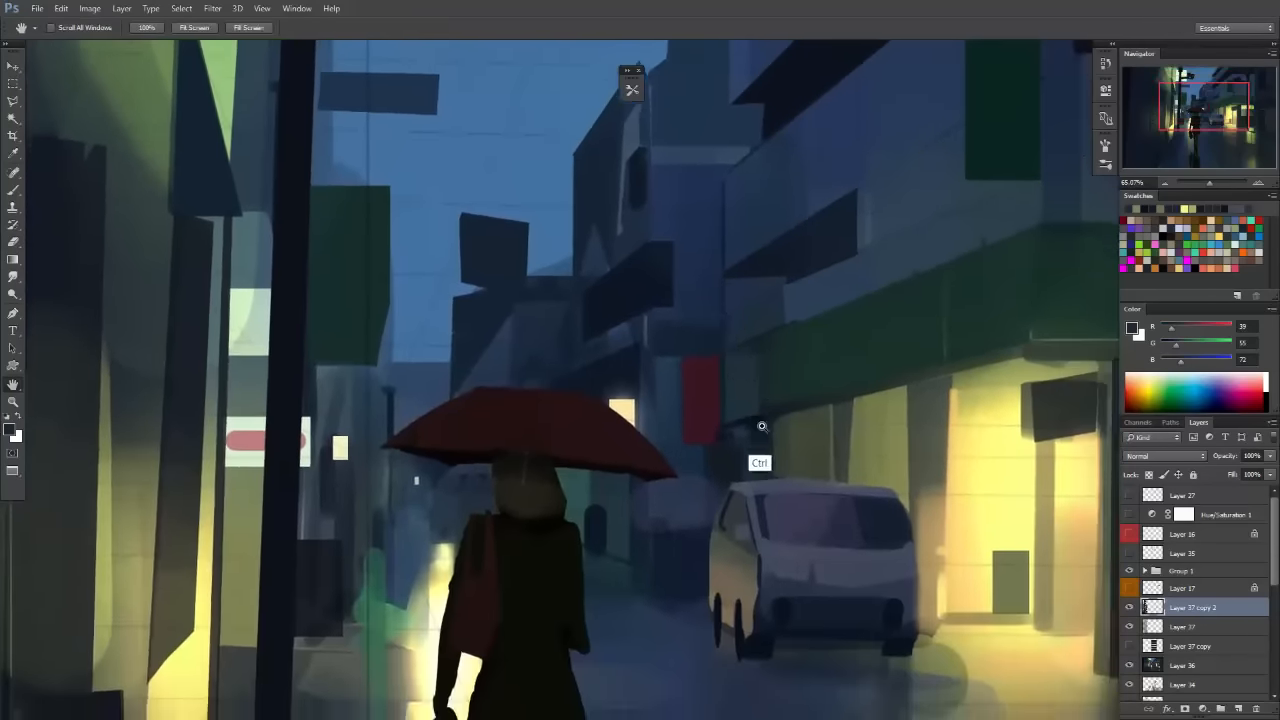
{"action": "mouse_move", "coordinate": [762, 426]}
{"action": "left_mouse_down"}
{"action": "mouse_move", "coordinate": [766, 482]}
{"action": "mouse_move", "coordinate": [997, 503]}
{"action": "left_mouse_up"}
{"action": "left_click", "coordinate": [1130, 607]}
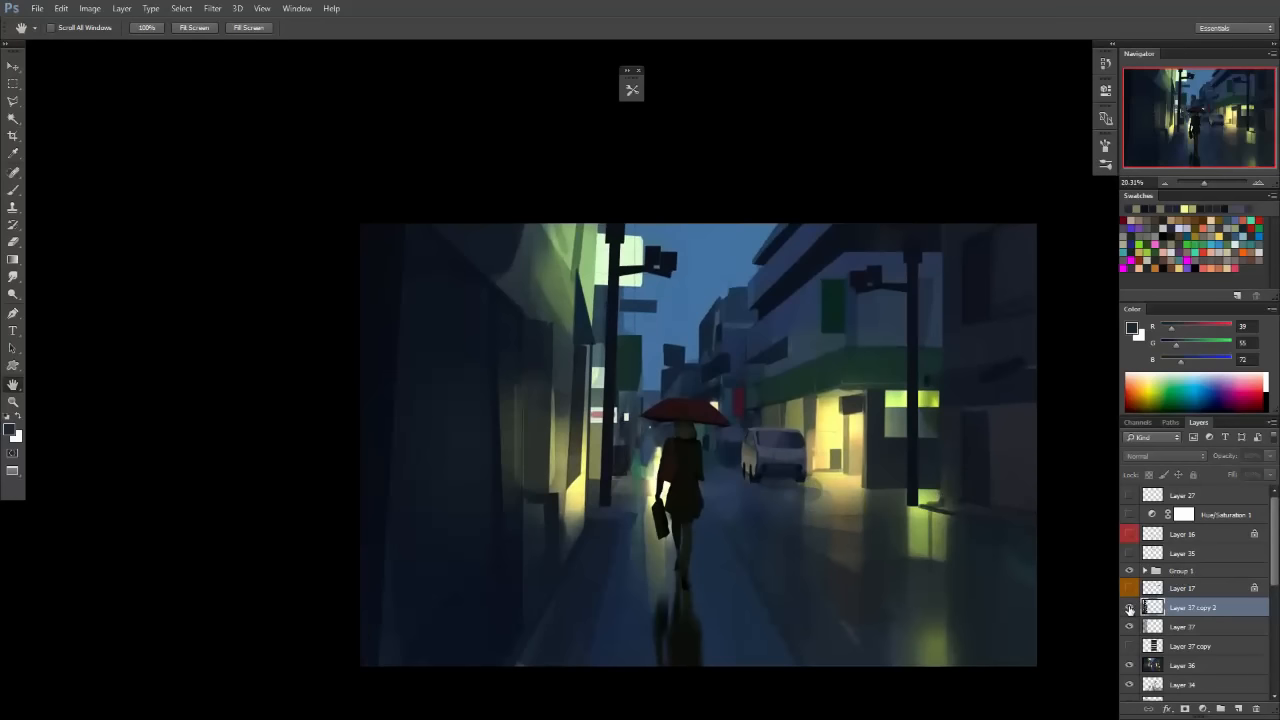
{"action": "left_click", "coordinate": [1130, 607]}
{"action": "left_click_drag", "start_coordinate": [708, 473], "coordinate": [734, 402]}
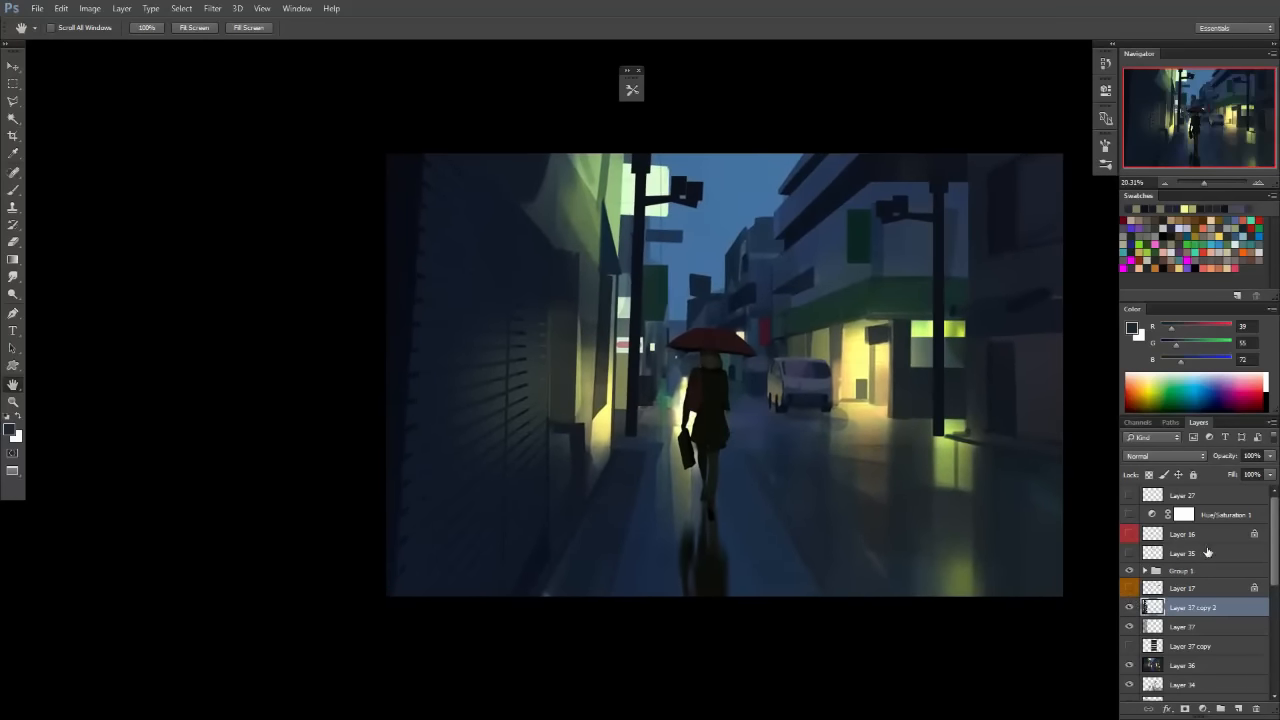
Add a new empty layer directly above Layer 37 copy 2 in the layer stack.
{"action": "left_click", "coordinate": [1239, 707]}
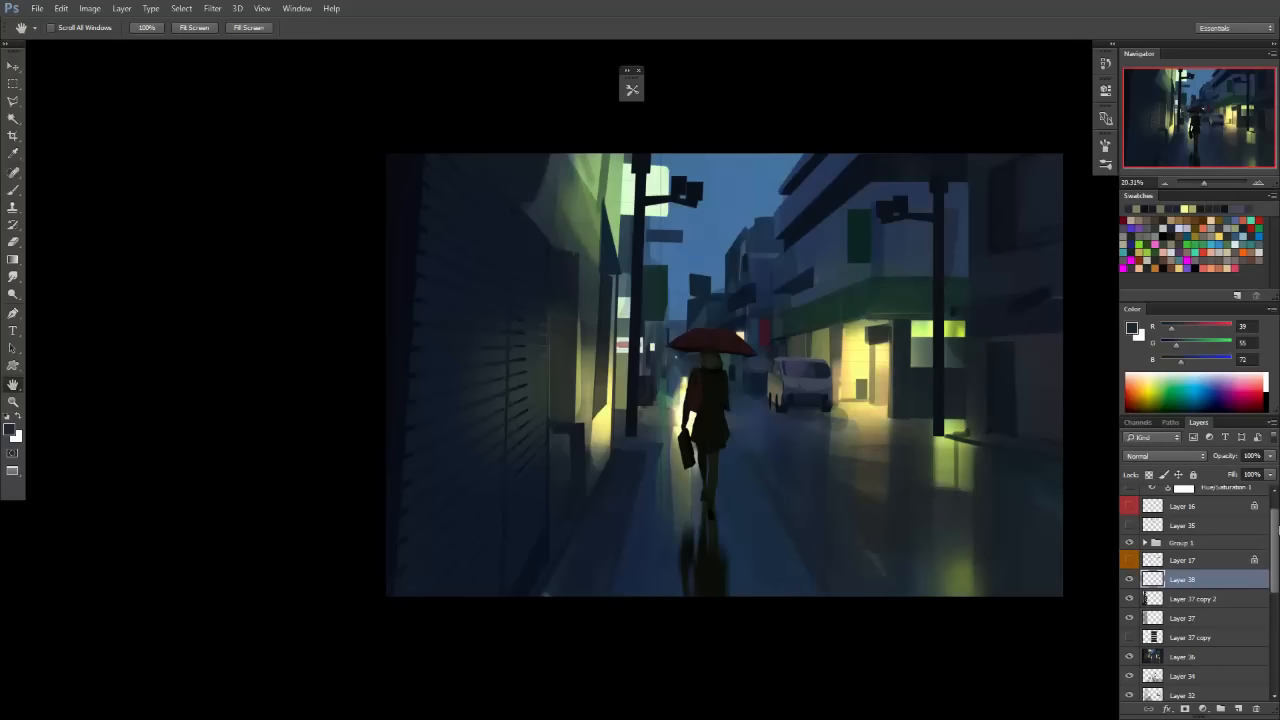
{"action": "scroll", "coordinate": [1150, 515], "scroll_direction": "up", "scroll_amount": 1}
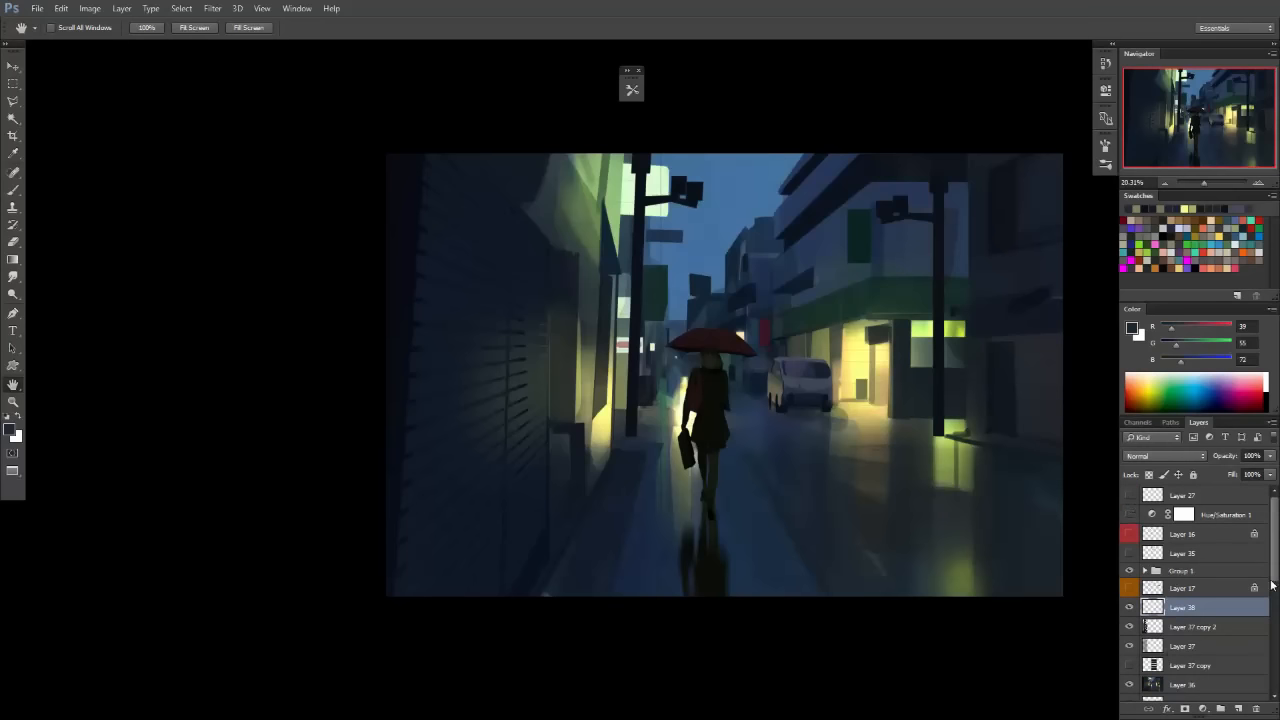
{"action": "scroll", "coordinate": [1270, 582], "scroll_direction": "down", "scroll_amount": 5}
{"action": "scroll", "coordinate": [1265, 578], "scroll_direction": "up", "scroll_amount": 5}
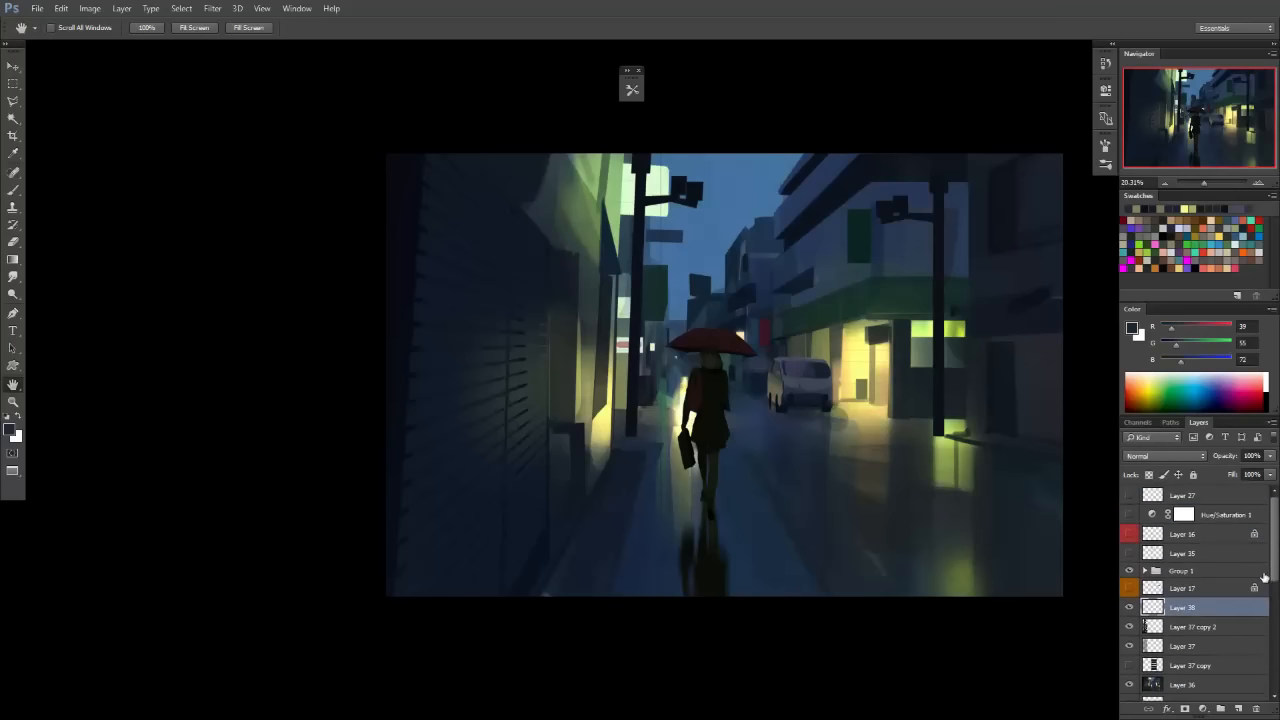
Check Group 1 by toggling its visibility, and move Layer 14 out of the group to directly above it, hidden.
{"action": "left_click", "coordinate": [1128, 571]}
{"action": "left_click", "coordinate": [1128, 571]}
{"action": "left_click", "coordinate": [1146, 571]}
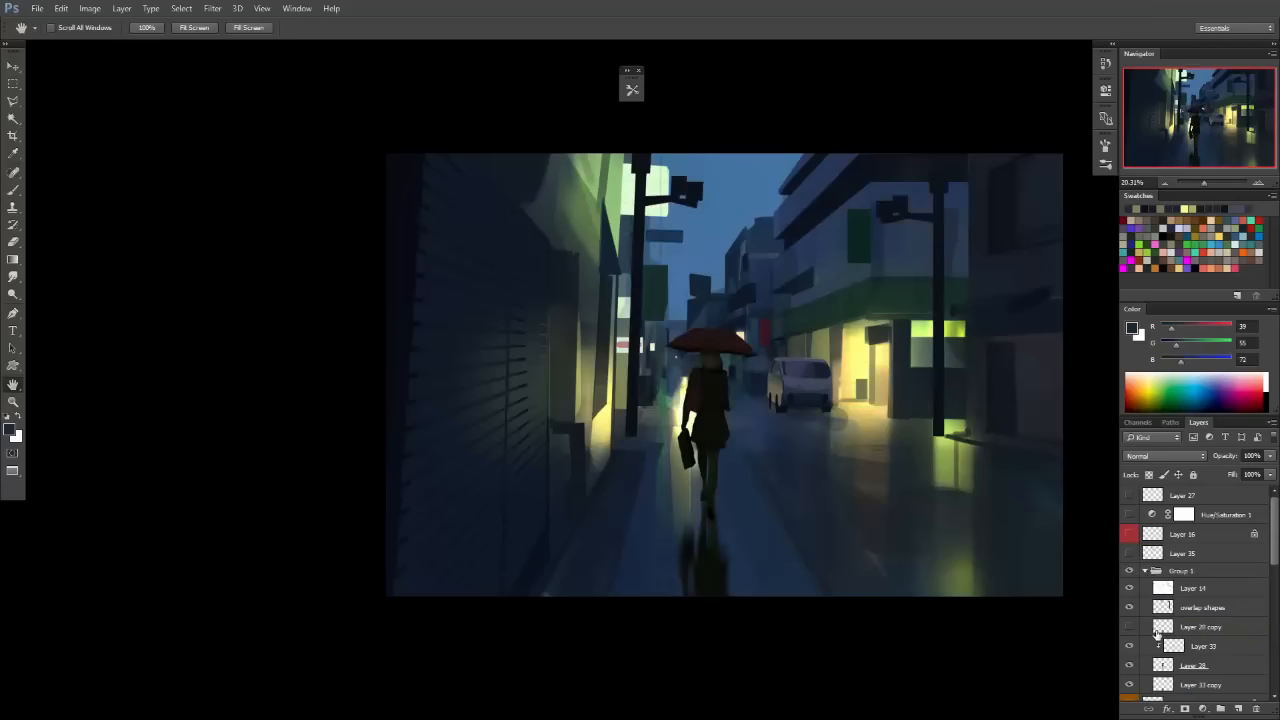
{"action": "left_click_drag", "start_coordinate": [1156, 590], "coordinate": [1162, 571]}
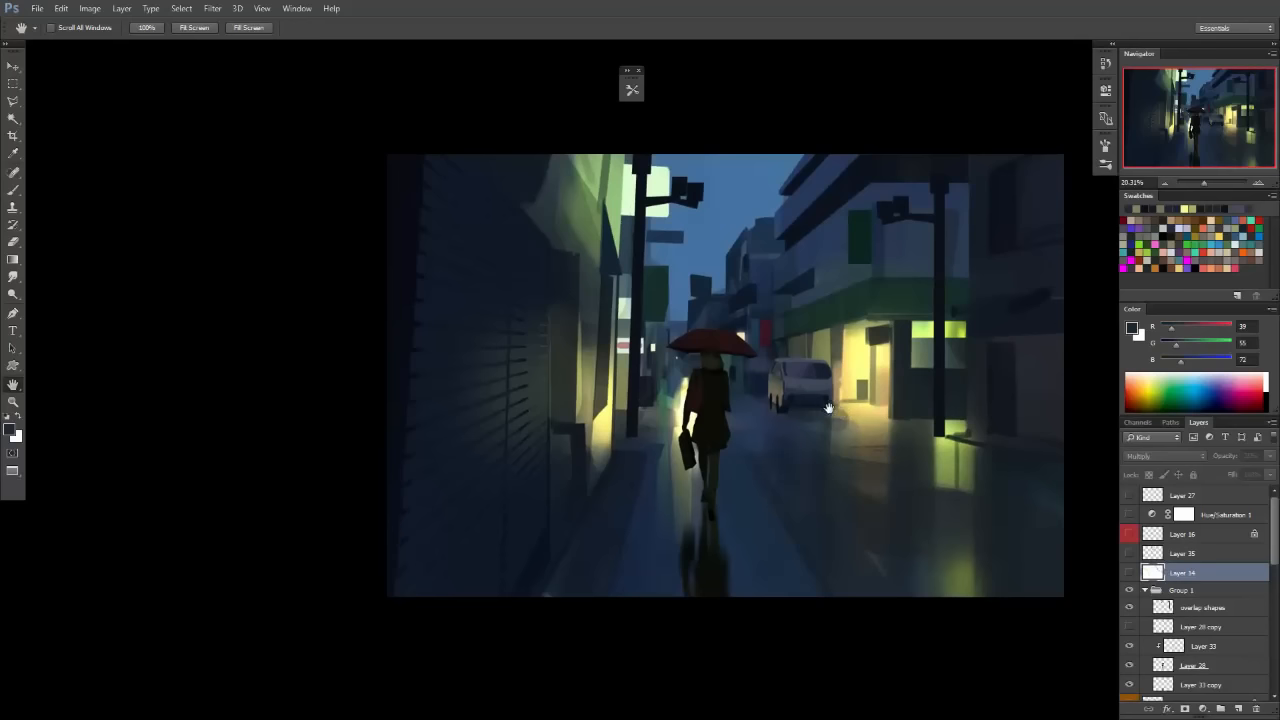
{"action": "left_click_drag", "start_coordinate": [848, 418], "coordinate": [860, 421]}
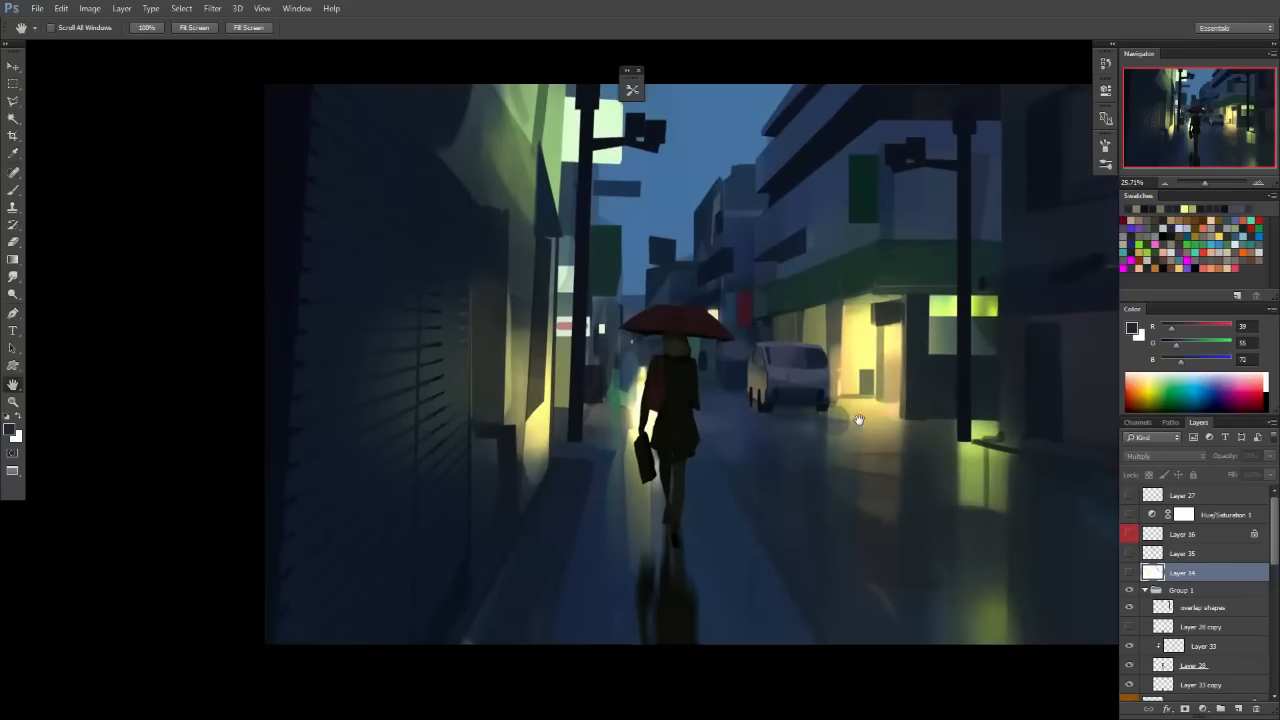